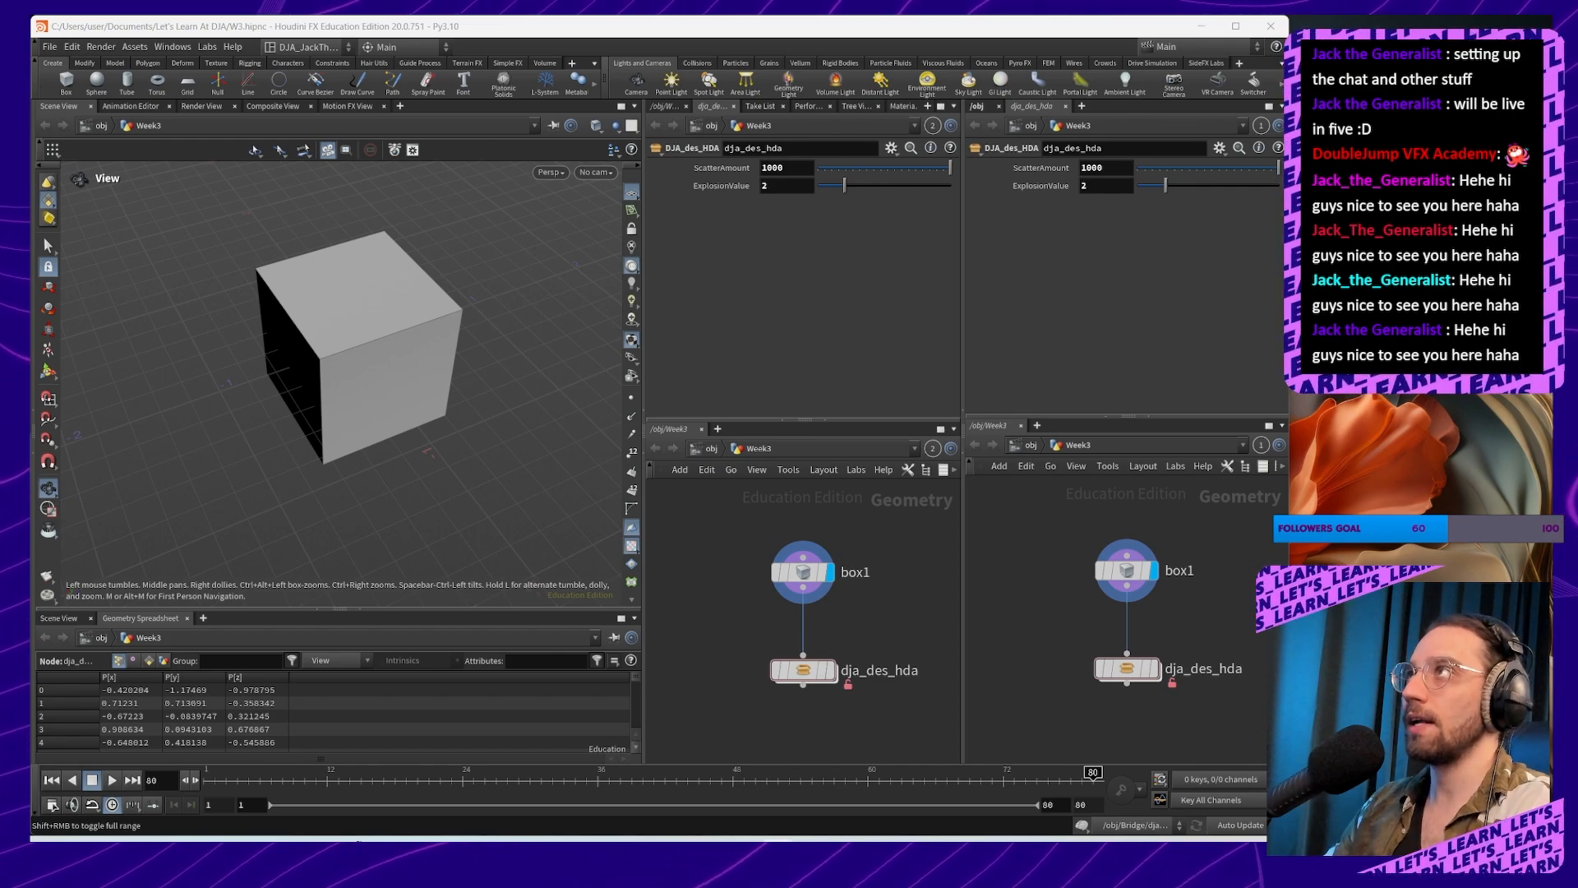
Step: Switch to the DJ_ProceduralDestruction.hiplc scene and open the network inside the dj_proceduraldestr2 node
key("alt+Tab")
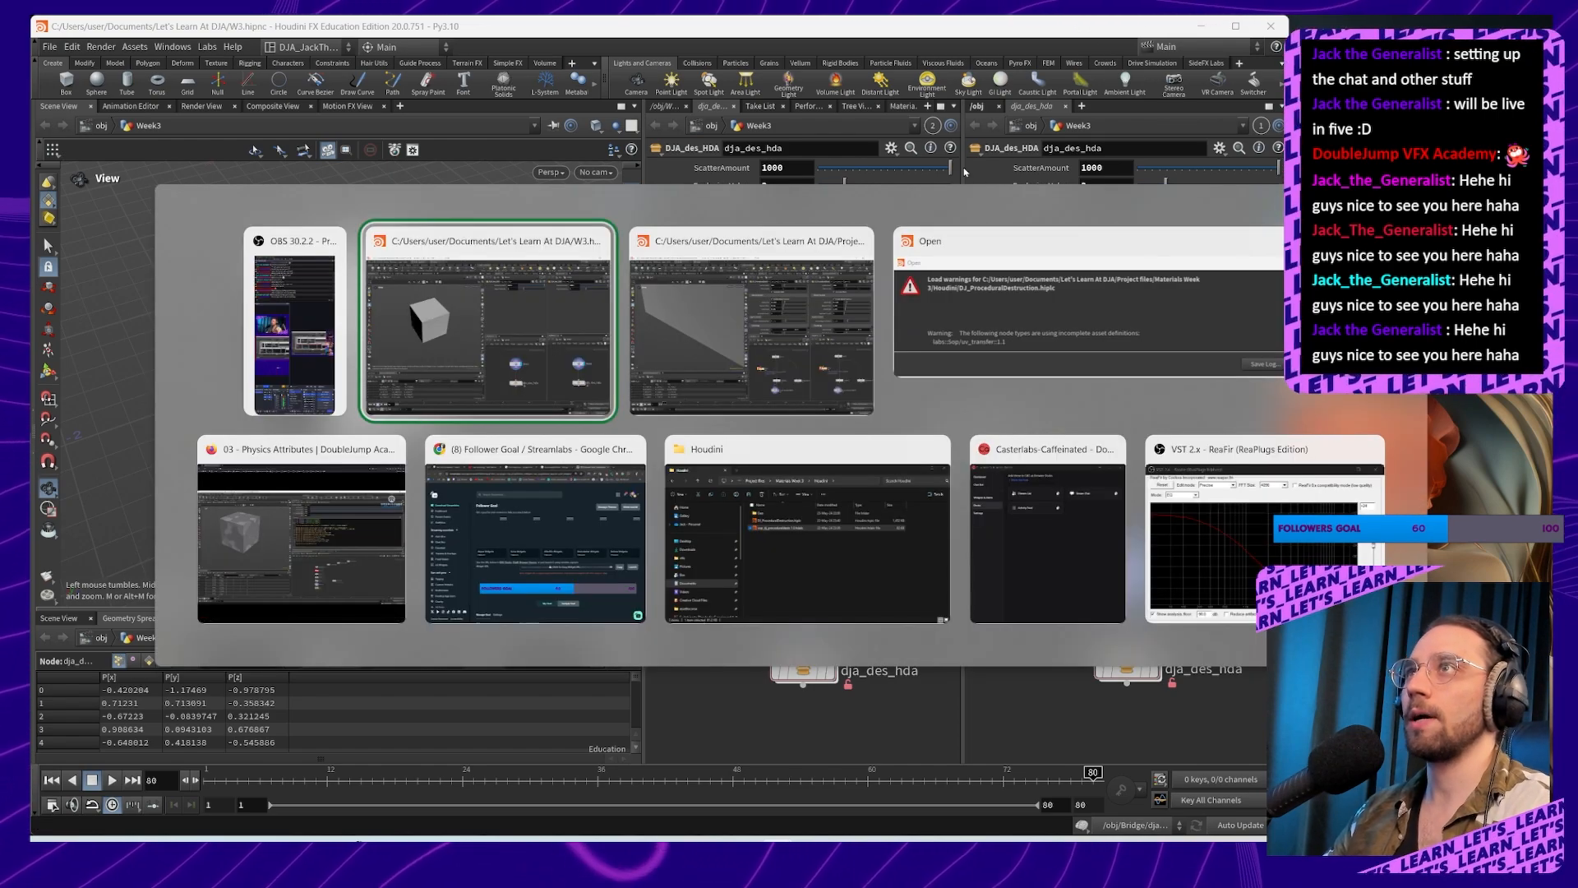
key("alt+Tab")
left_click_drag(370, 411, 277, 367)
middle_click_drag(277, 369, 274, 366)
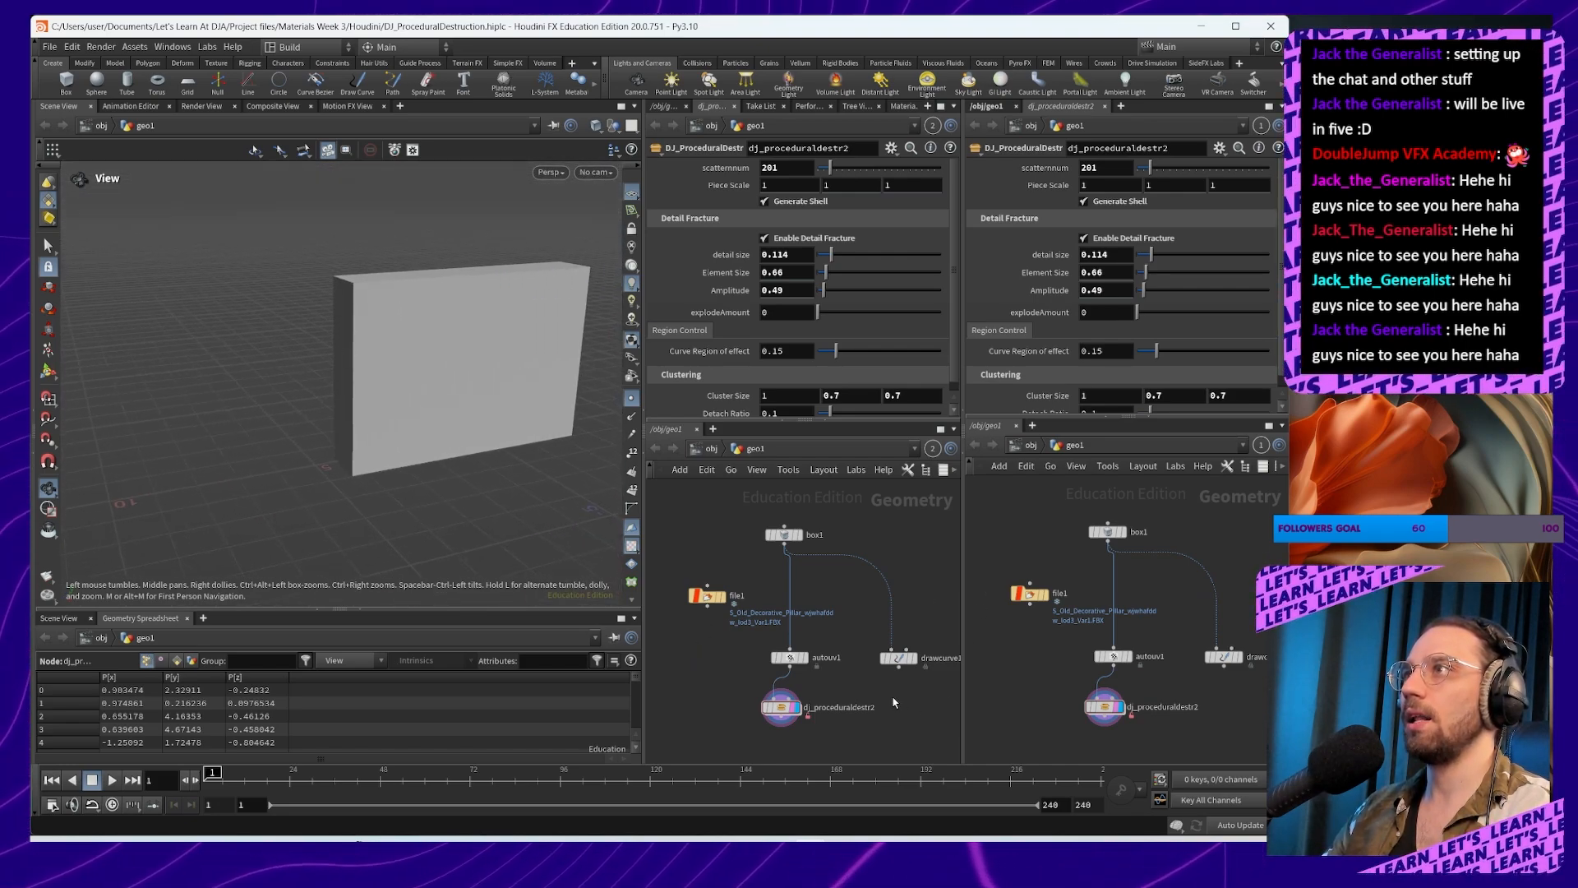
middle_click_drag(895, 701, 854, 647)
scroll(764, 669, "up", 5)
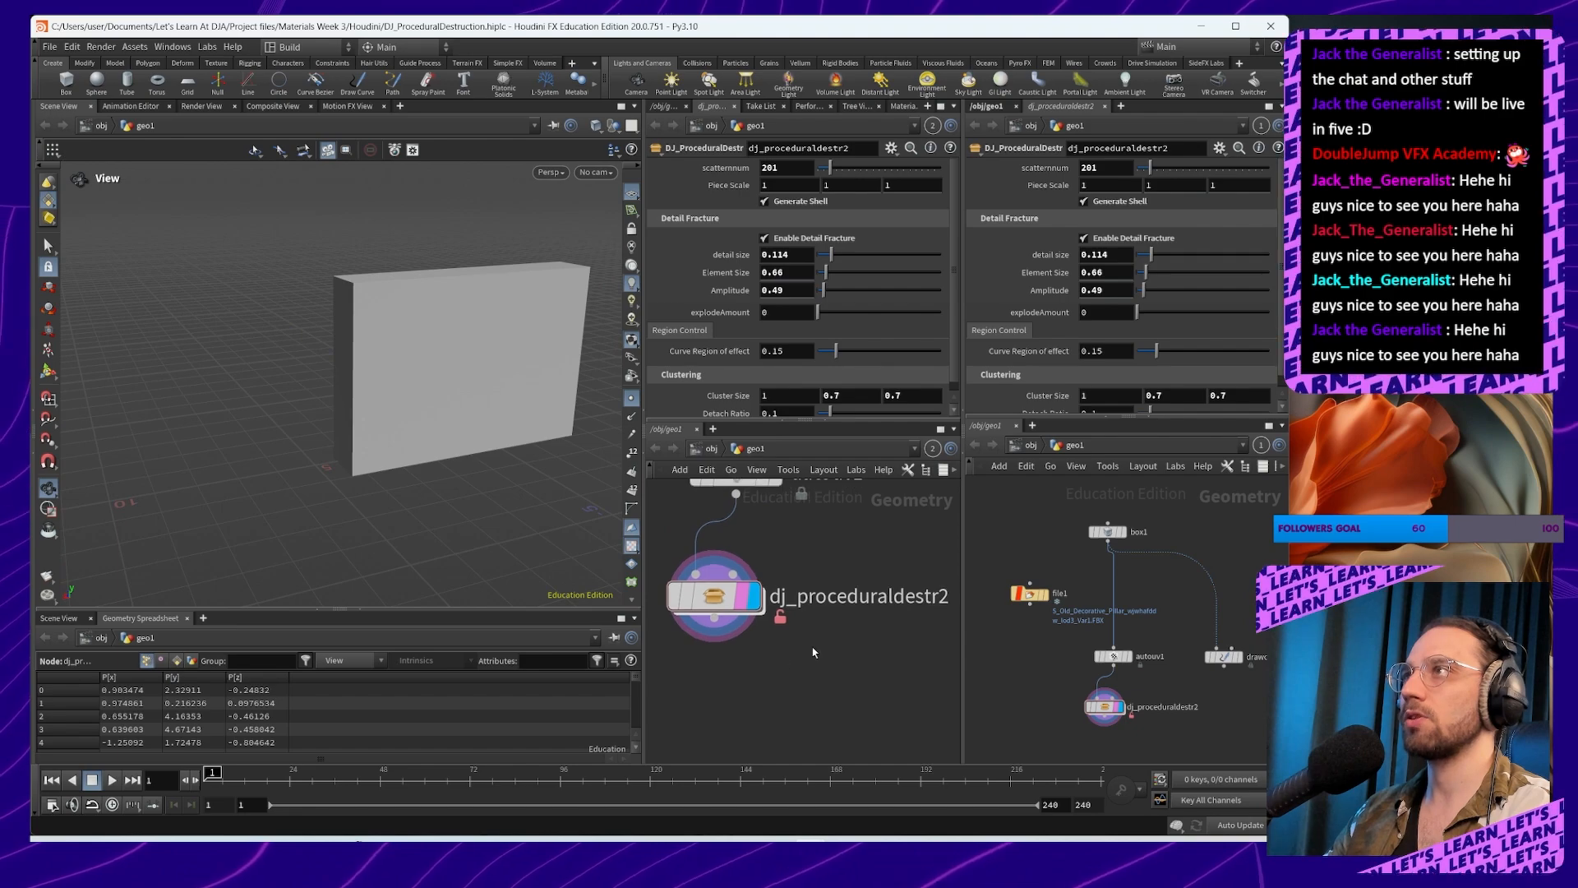
double_click(712, 600)
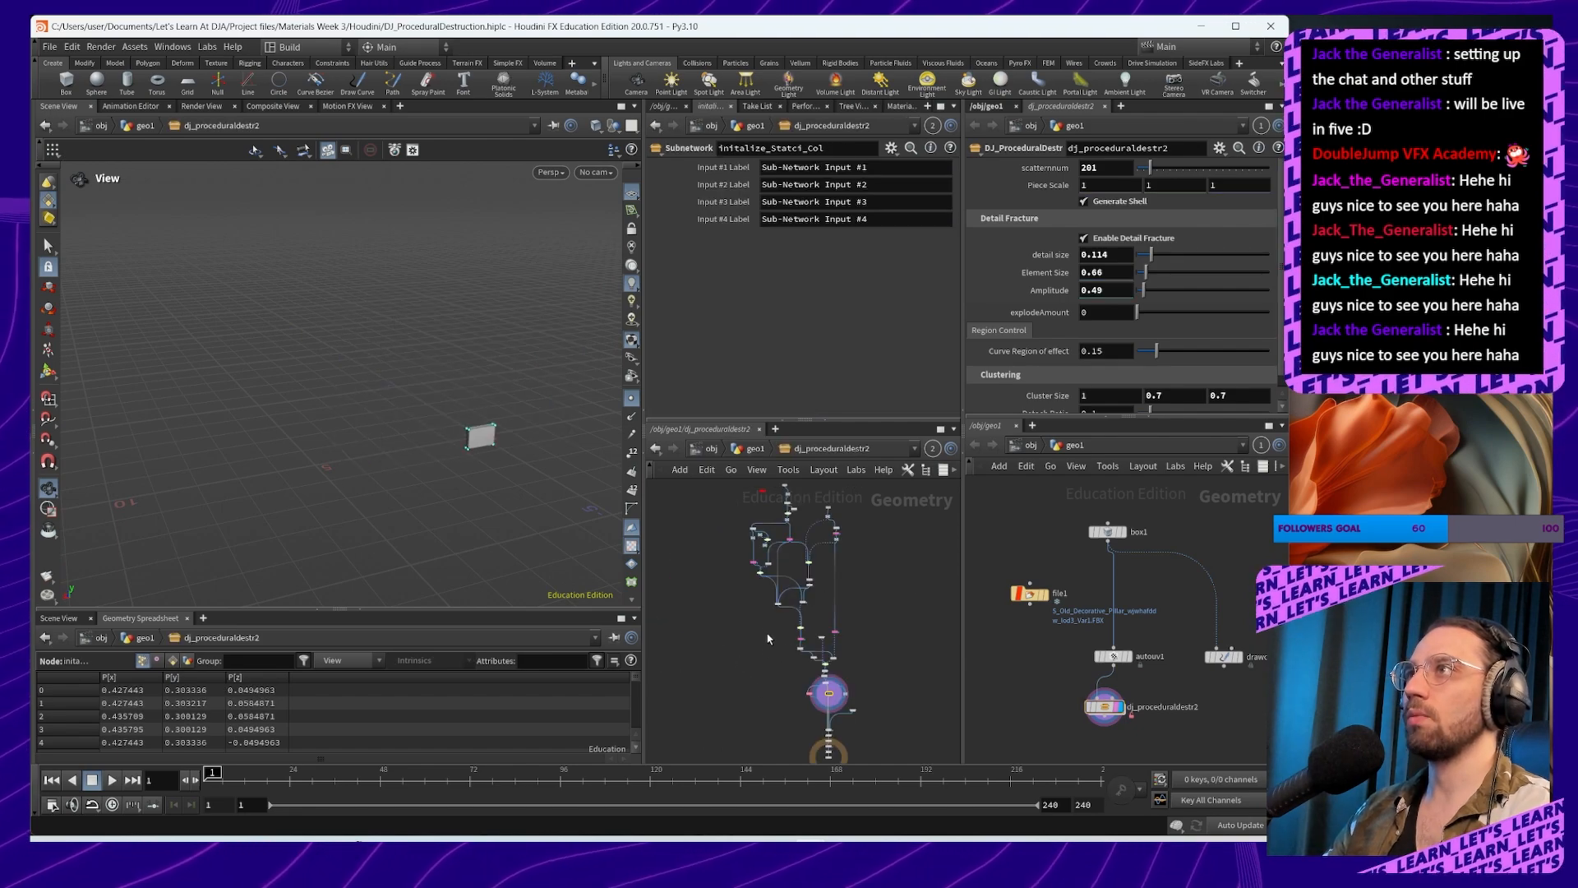
Step: Examine the start of the dj_proceduraldestr2 network, from the Fracture Mesh input down to IN_SCALED_MESH
scroll(779, 610, "up", 5)
middle_click_drag(787, 618, 872, 656)
scroll(822, 564, "up", 3)
middle_click_drag(819, 567, 934, 557)
scroll(894, 544, "down", 3)
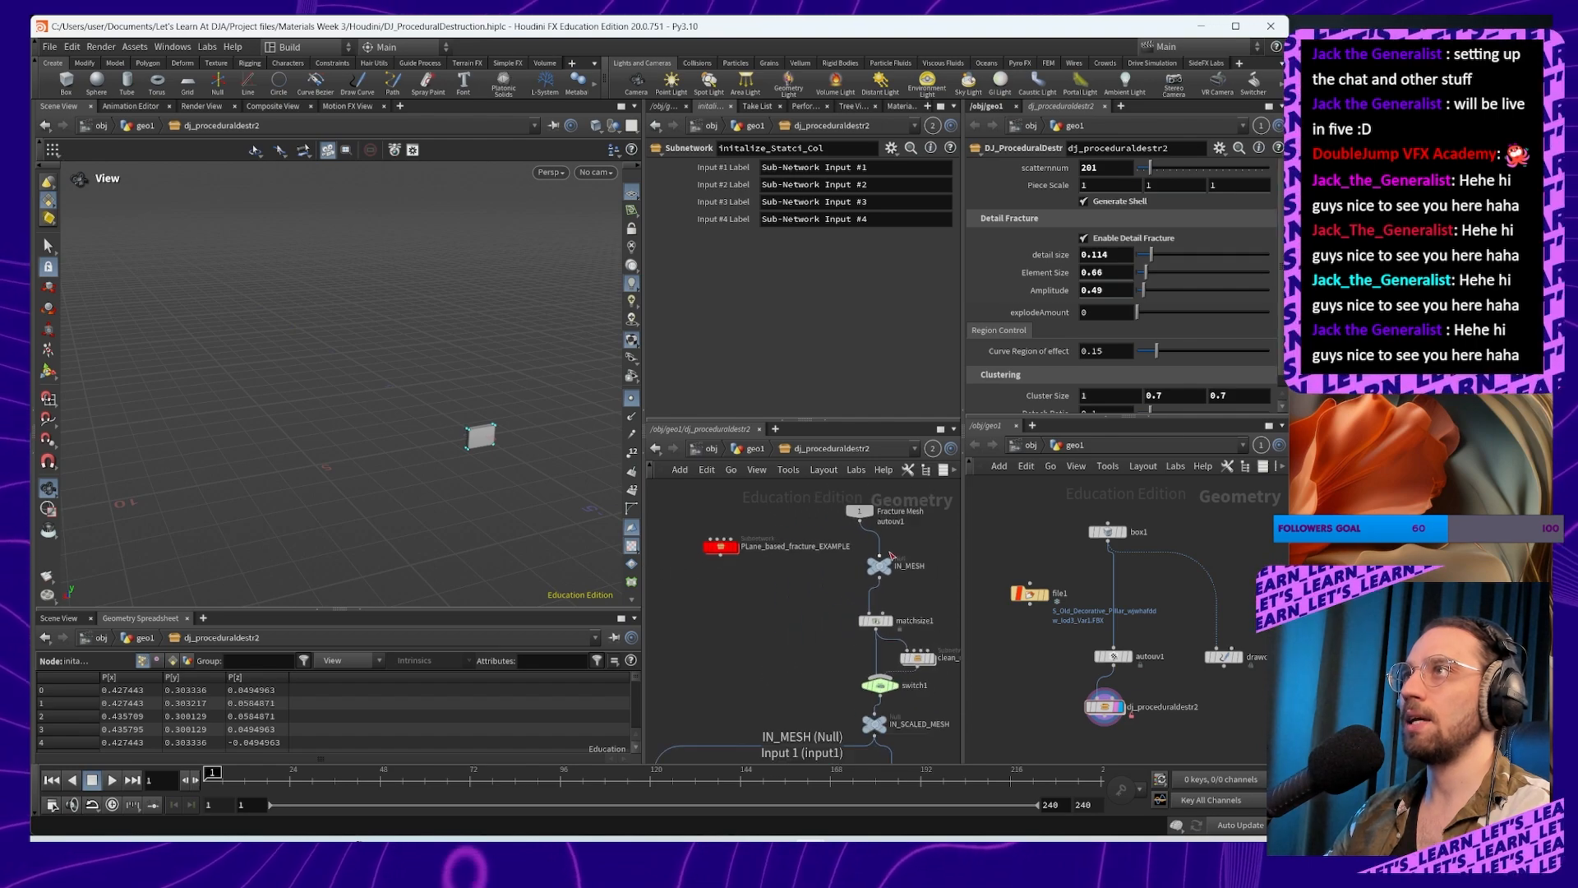
middle_click_drag(836, 622, 747, 634)
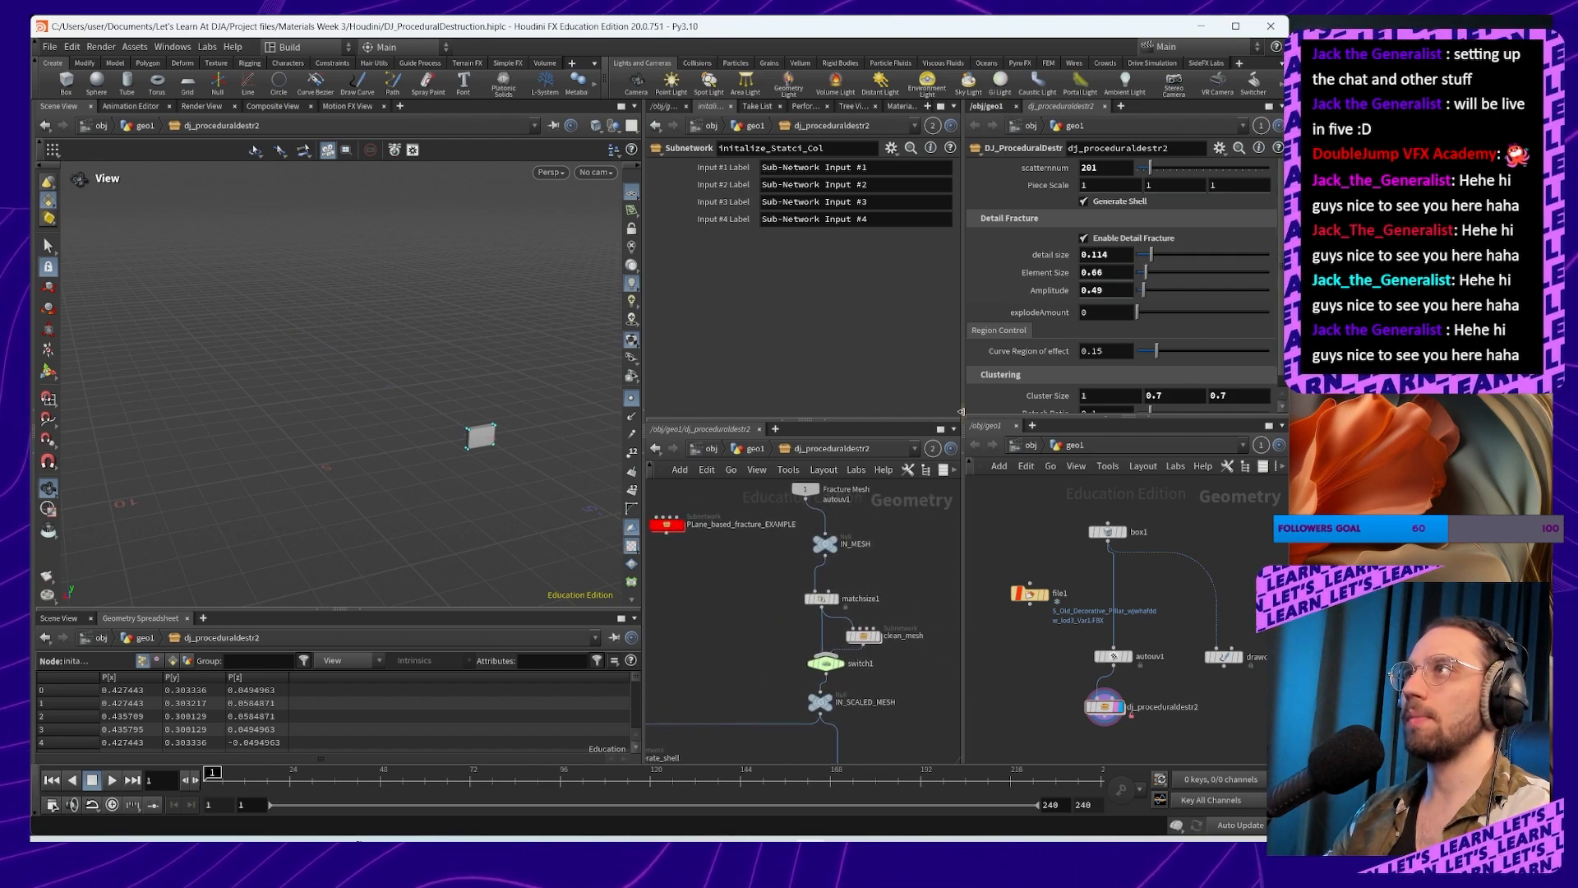
Step: Reduce the layout to a single parameter and network column and widen the 3D viewport beside it
left_click(964, 441)
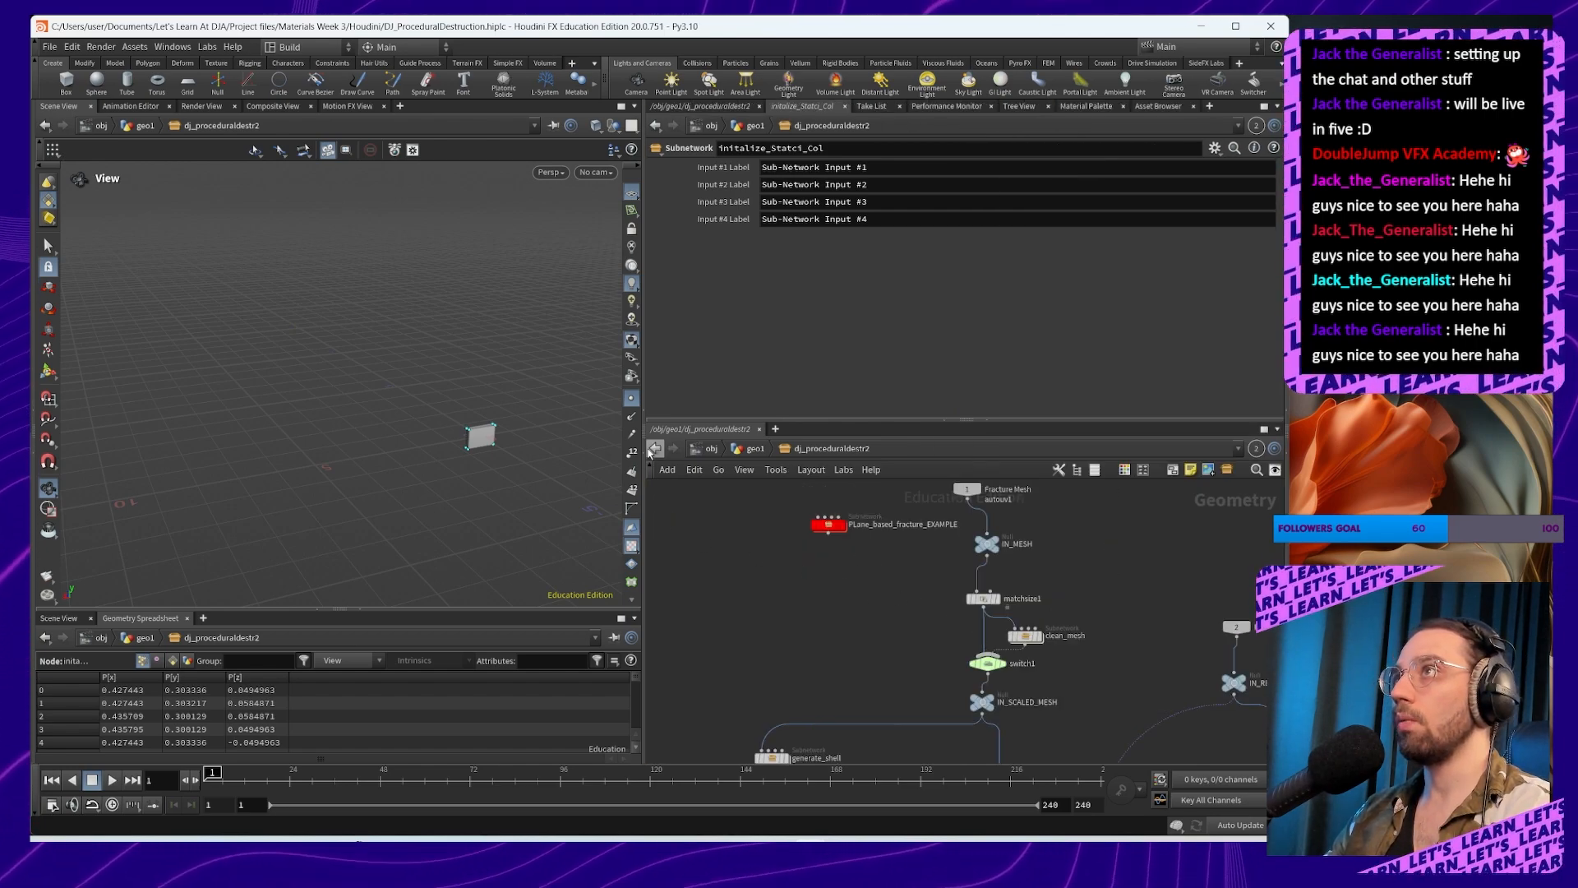
left_click_drag(650, 444, 726, 442)
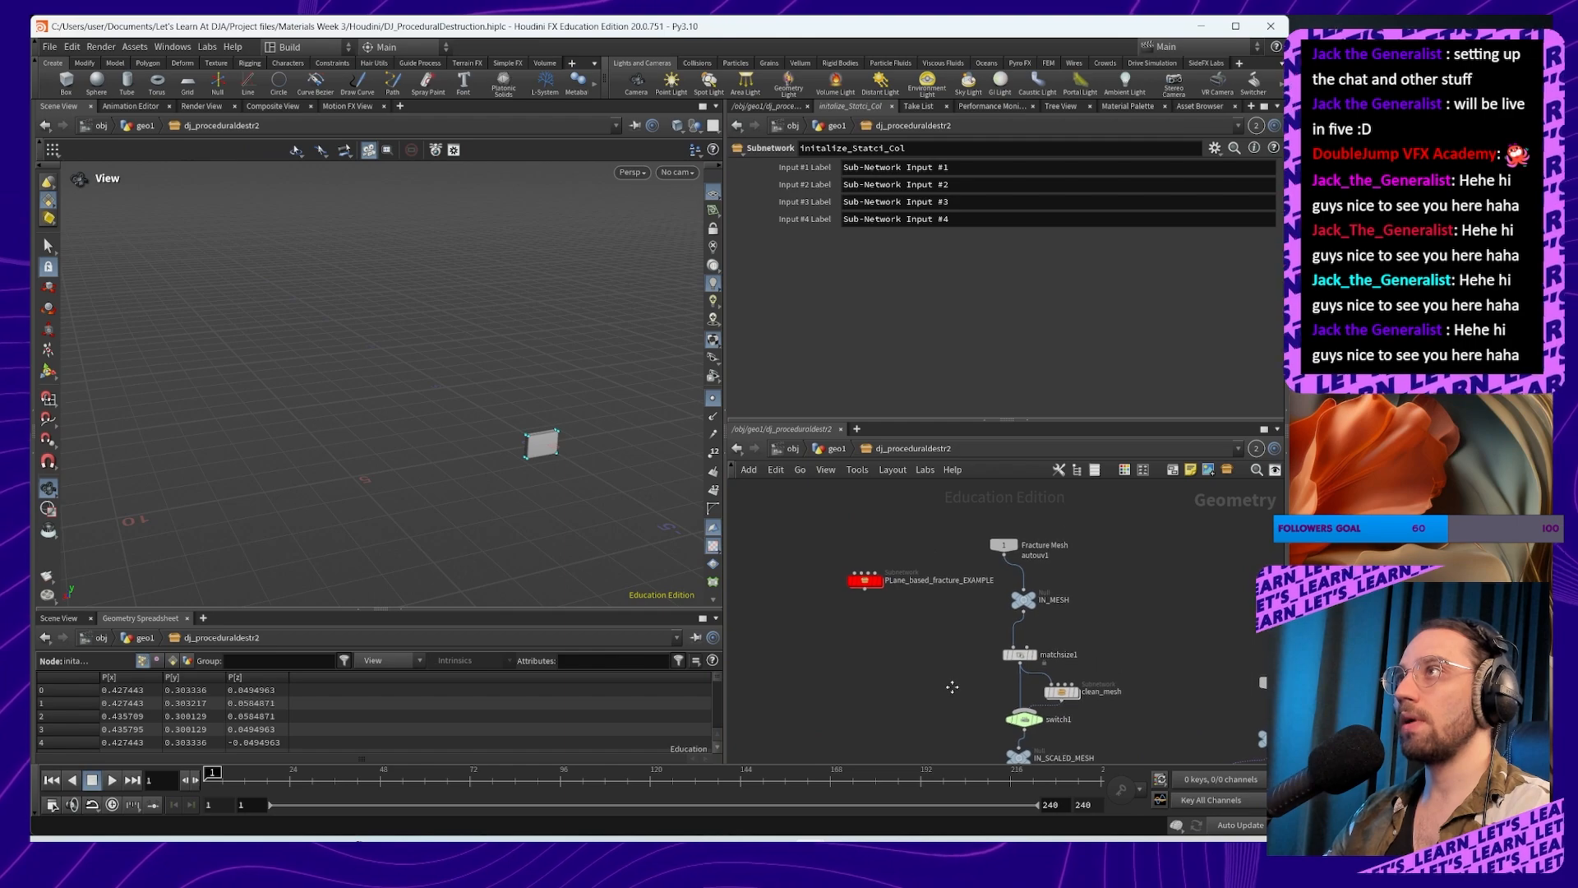
middle_click_drag(905, 633, 902, 630)
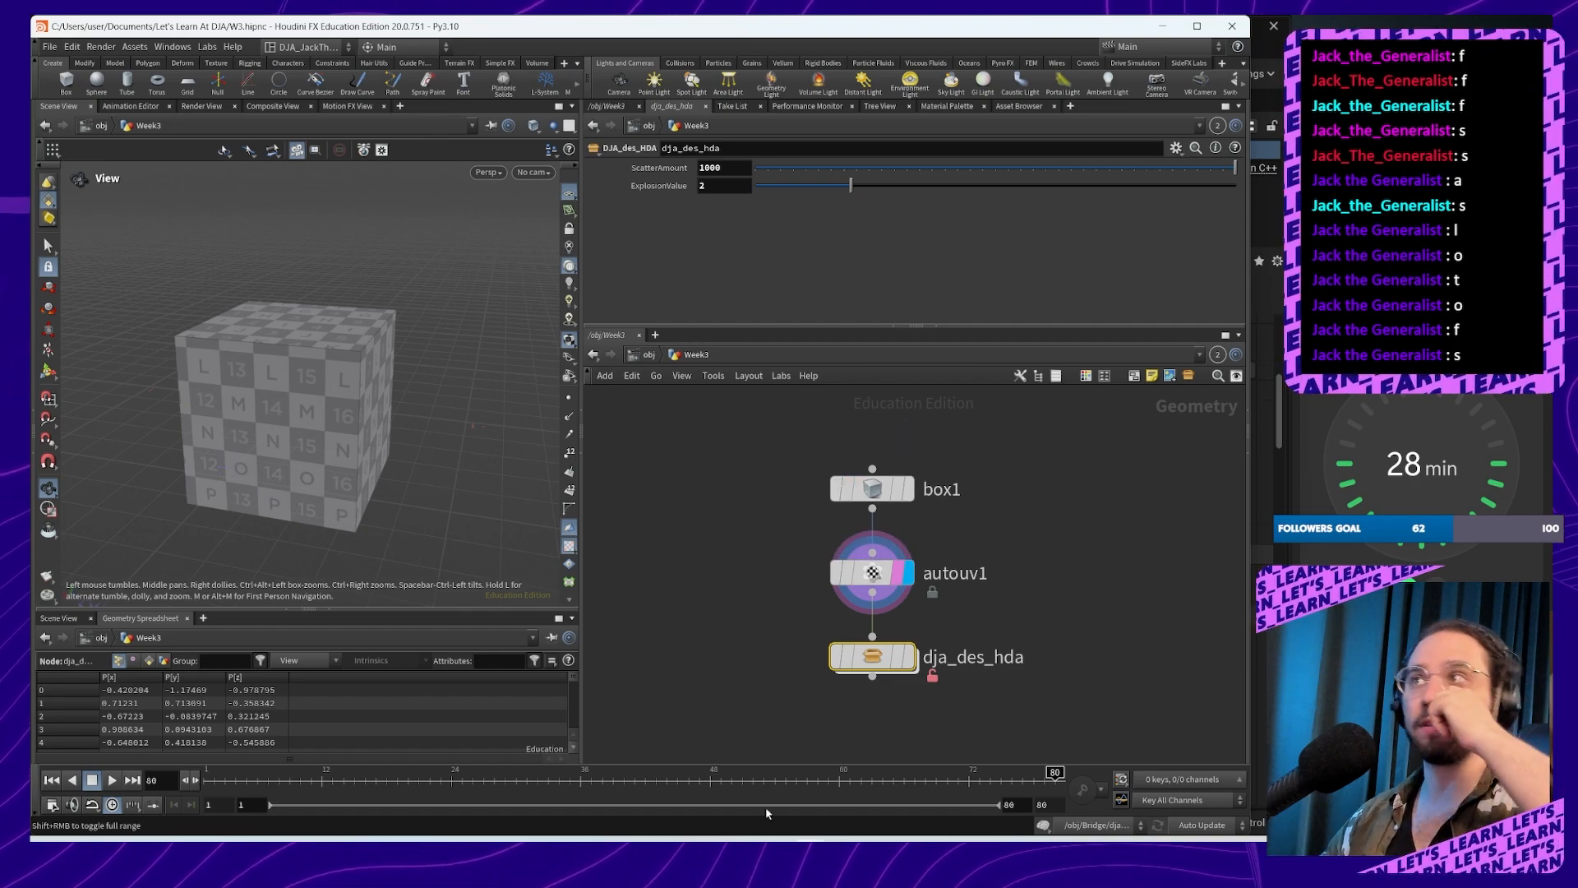
Step: Switch from the W3 scene to DJ_ProceduralDestruction.hiplc and examine the unreal_material Attribute Create node and the chain from merge1 to output0
mouse_move(809, 852)
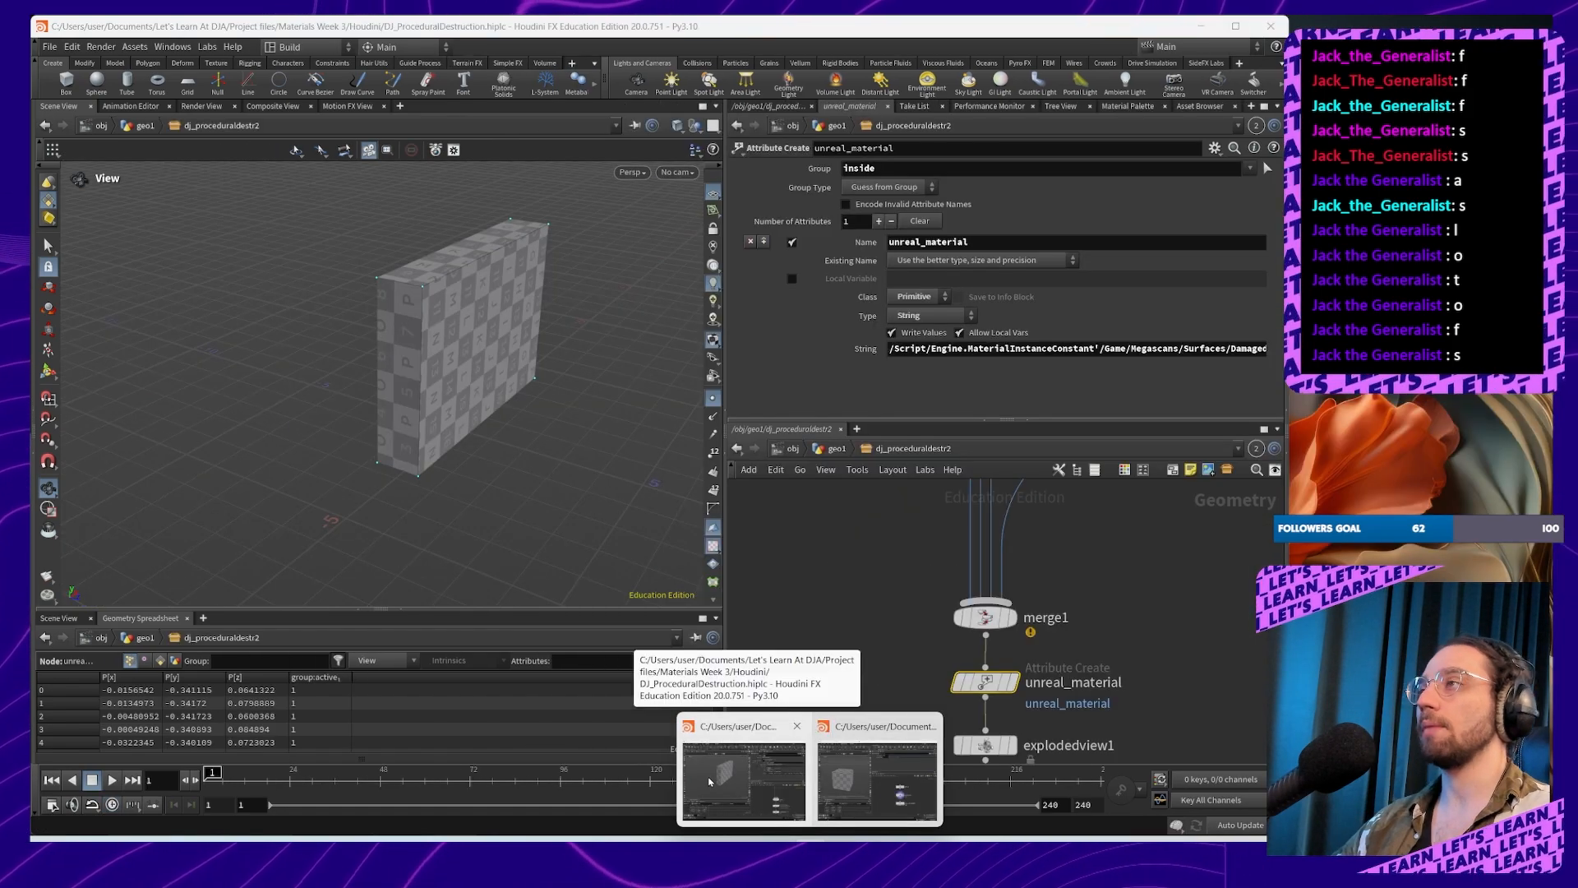
left_click(712, 782)
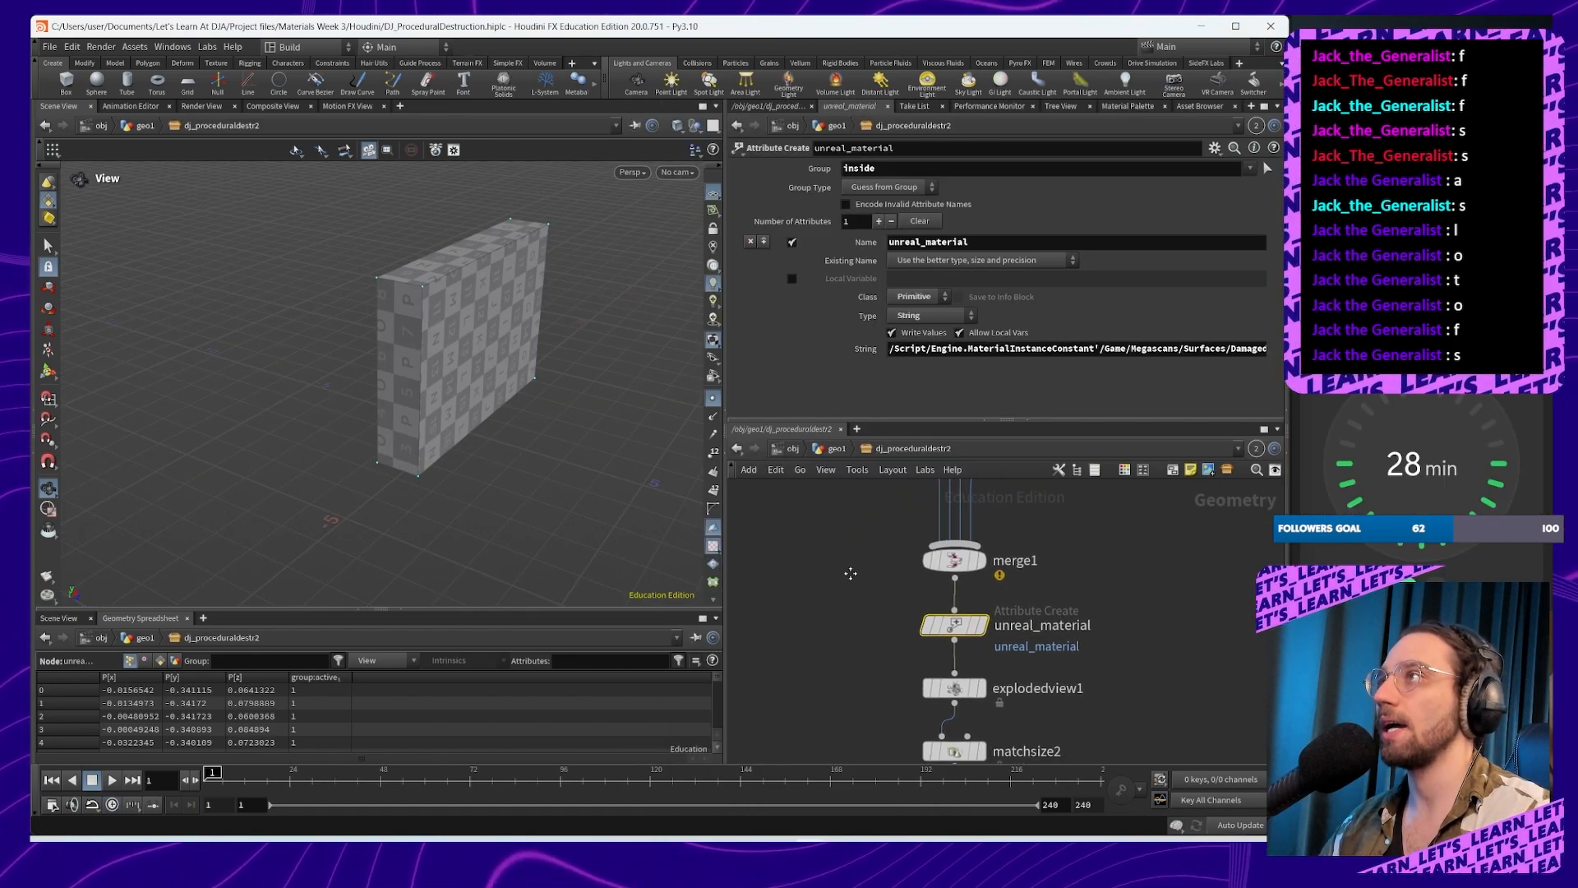
scroll(851, 573, "down", 3)
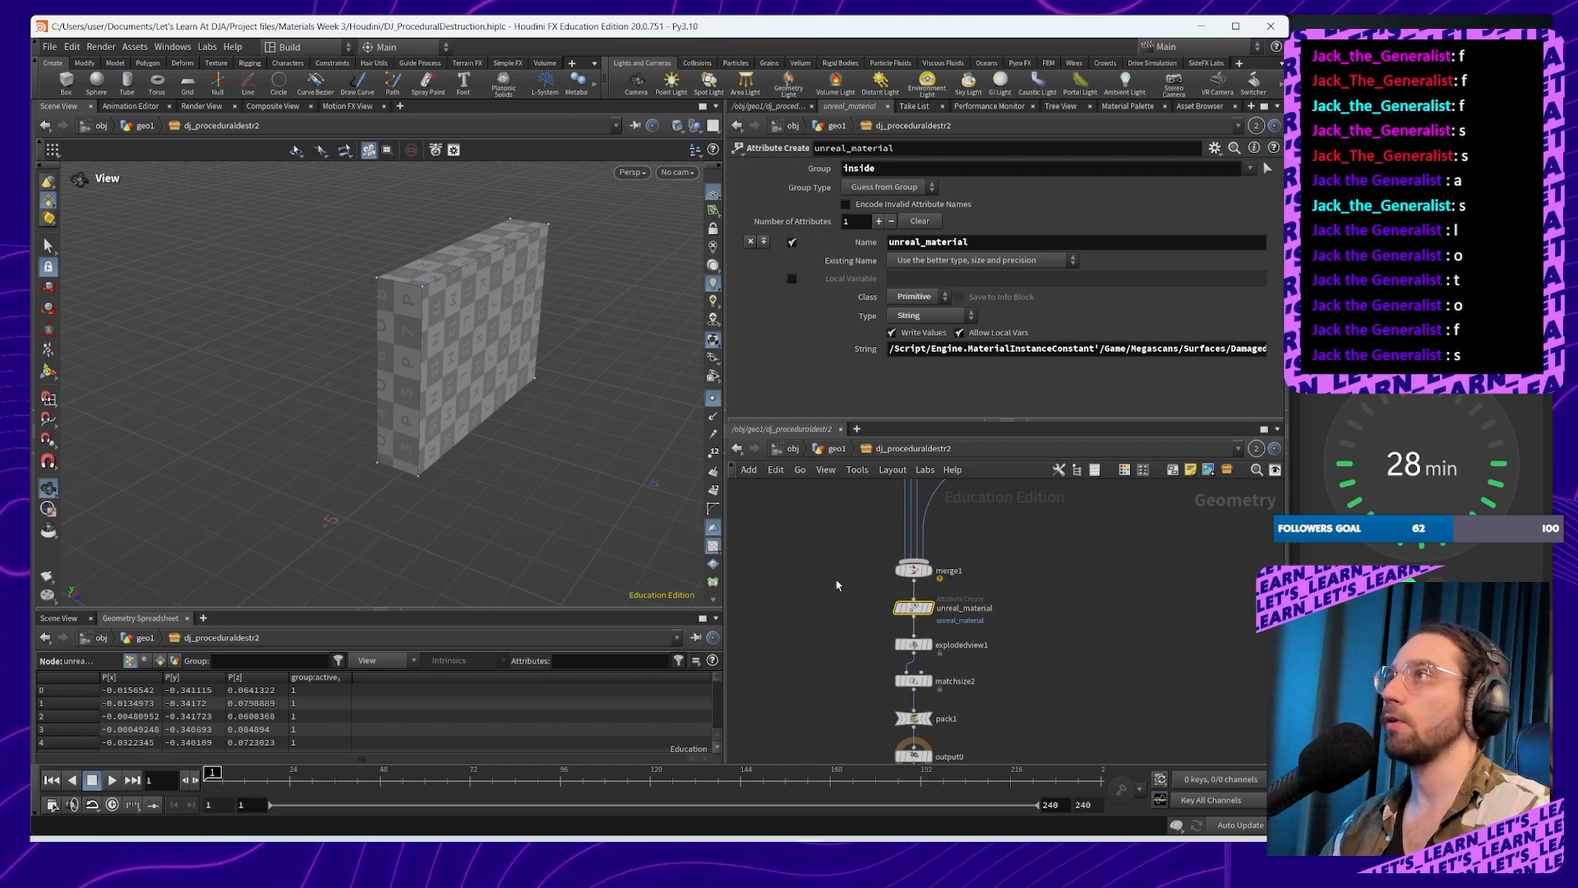
middle_click_drag(837, 585, 904, 557)
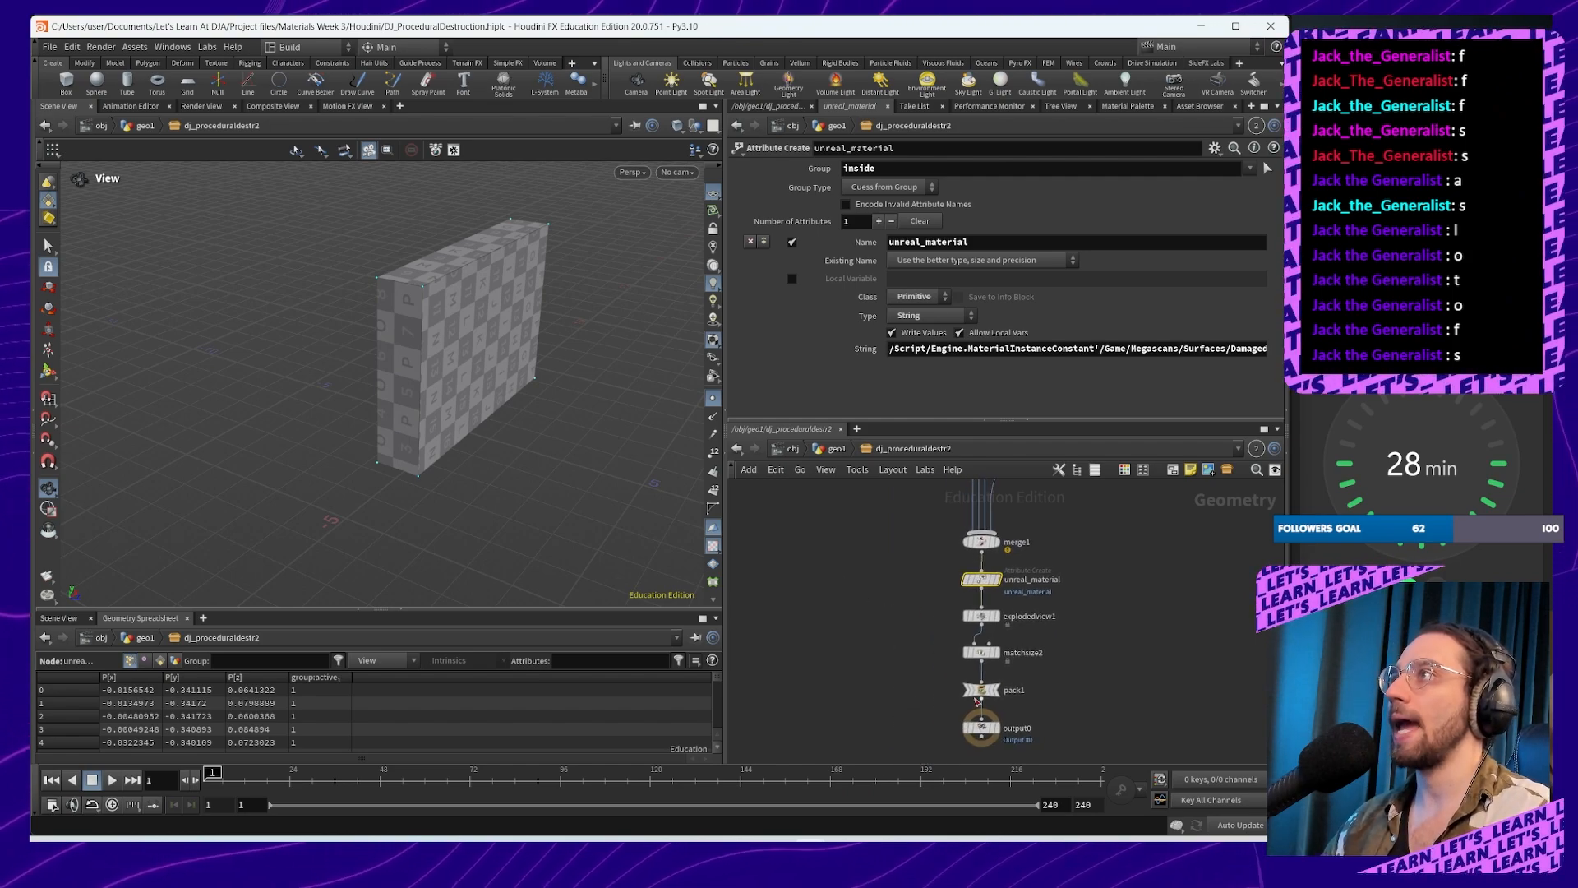
middle_click(978, 693)
mouse_move(876, 671)
middle_mouse_down()
mouse_move(878, 638)
mouse_move(858, 659)
middle_mouse_up()
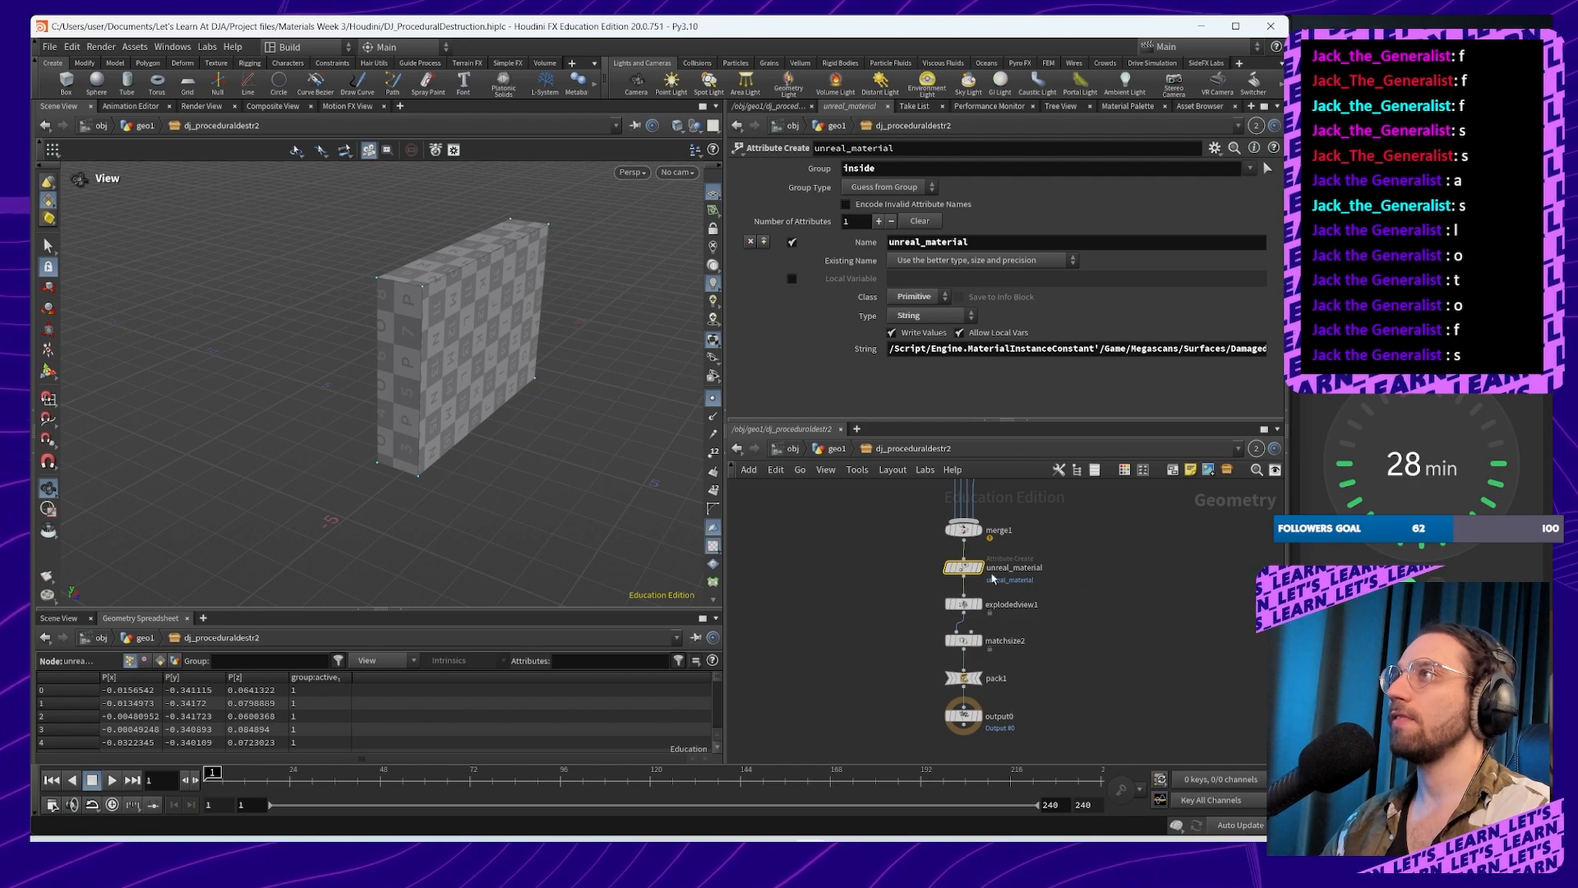
scroll(993, 578, "up", 5)
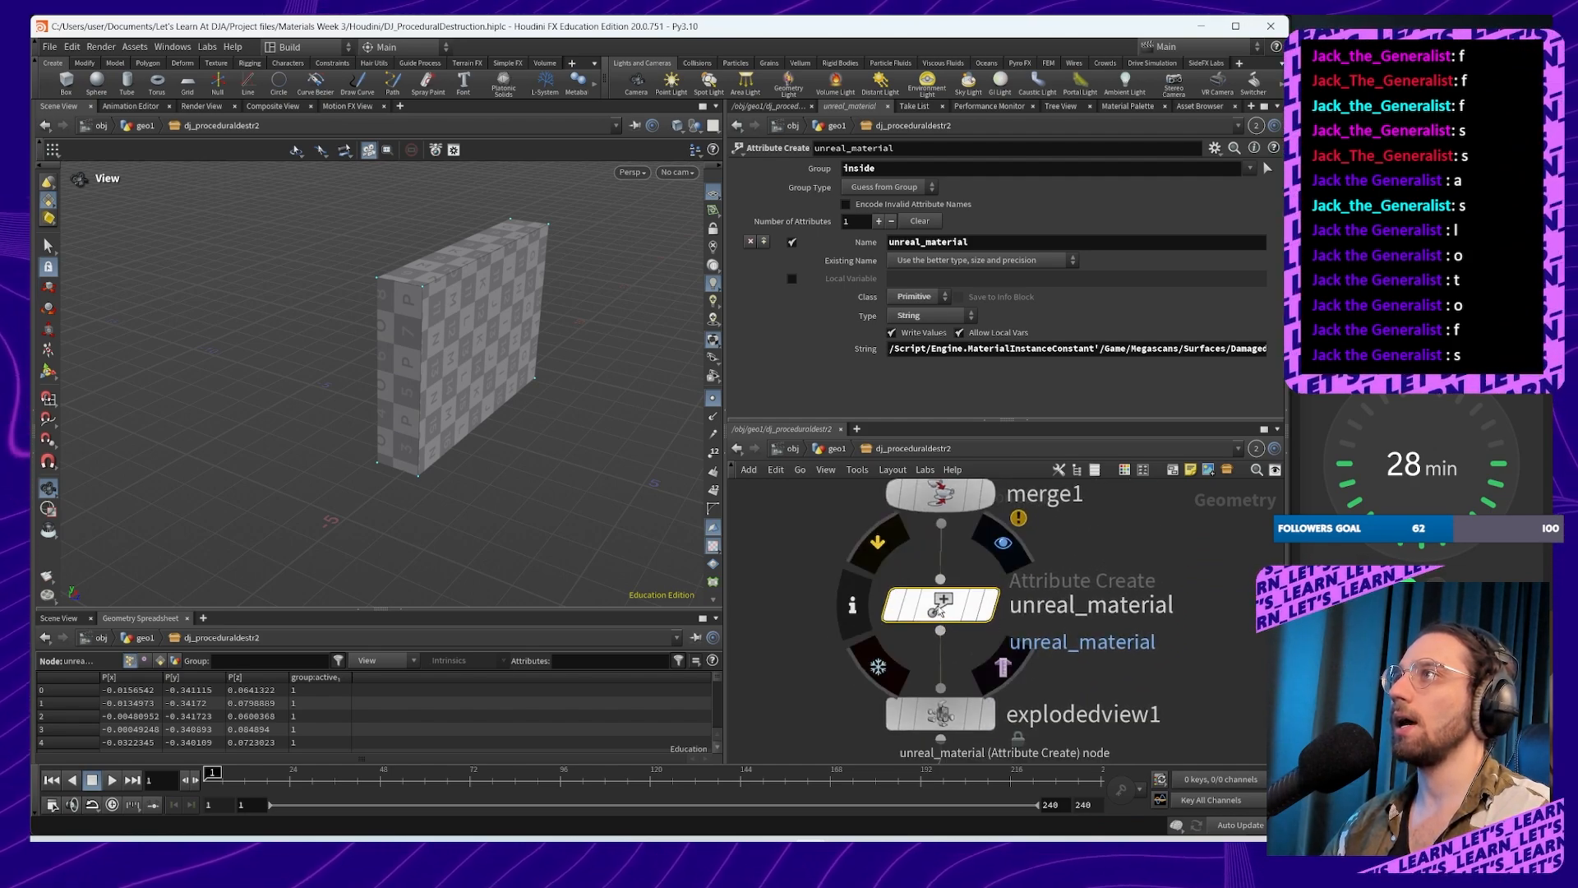
scroll(942, 609, "down", 3)
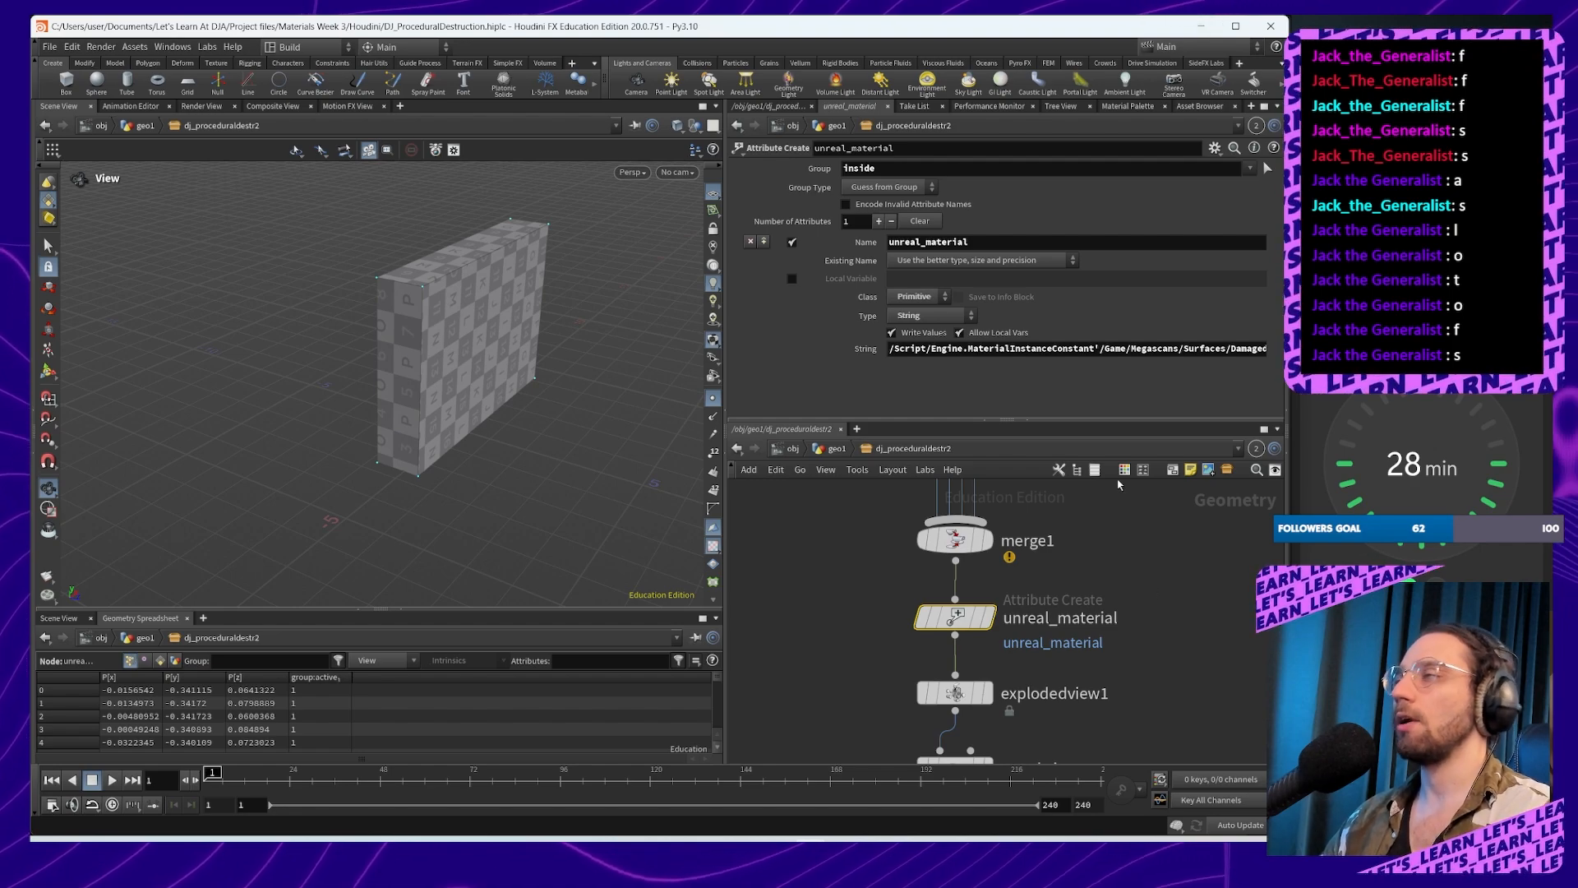
scroll(1043, 596, "down", 3)
middle_click_drag(1165, 582, 1120, 697)
middle_click_drag(1064, 651, 1071, 614)
scroll(1038, 637, "up", 3)
scroll(1037, 638, "up", 2)
middle_click_drag(1073, 540, 1063, 681)
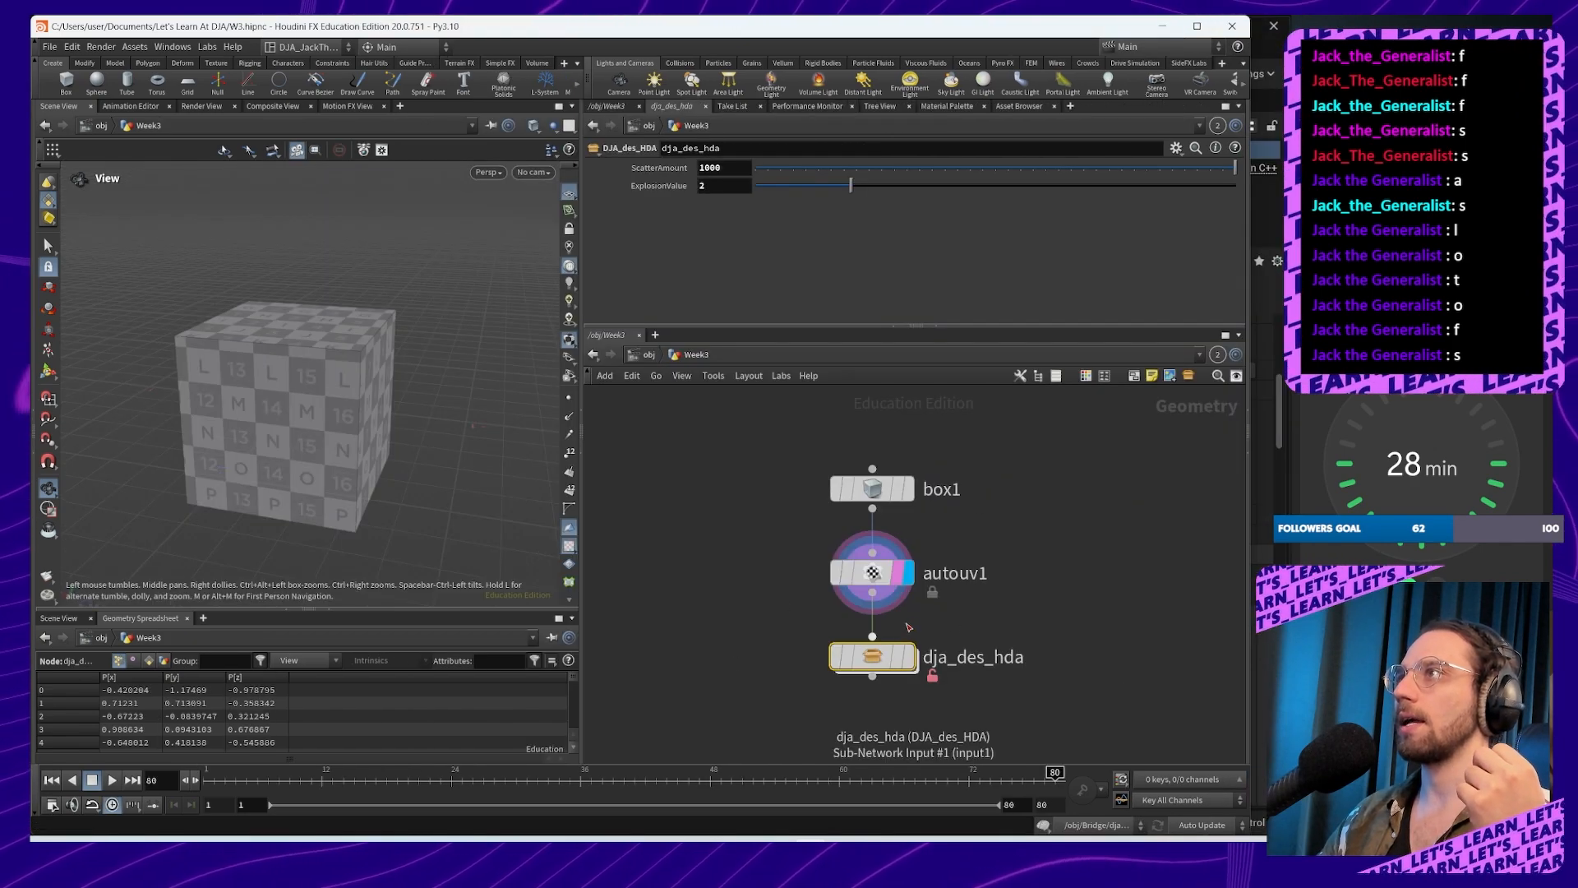
Step: In the W3 scene, open the dja_des_hda network and review the nodes around unreal_material2 and explodedview1
double_click(871, 656)
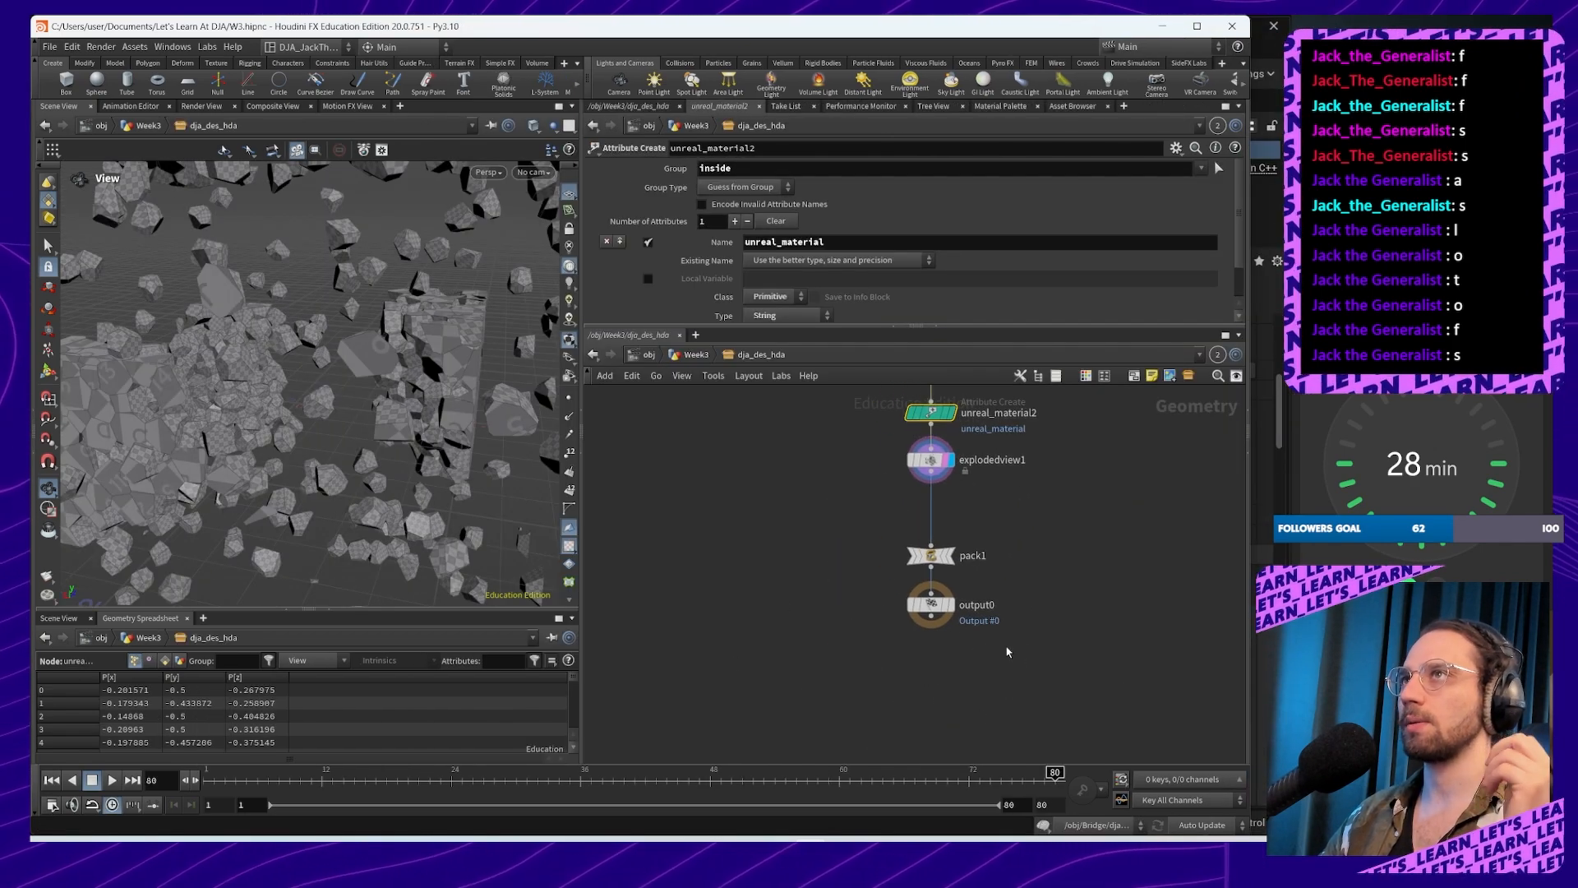
scroll(1030, 553, "up", 4)
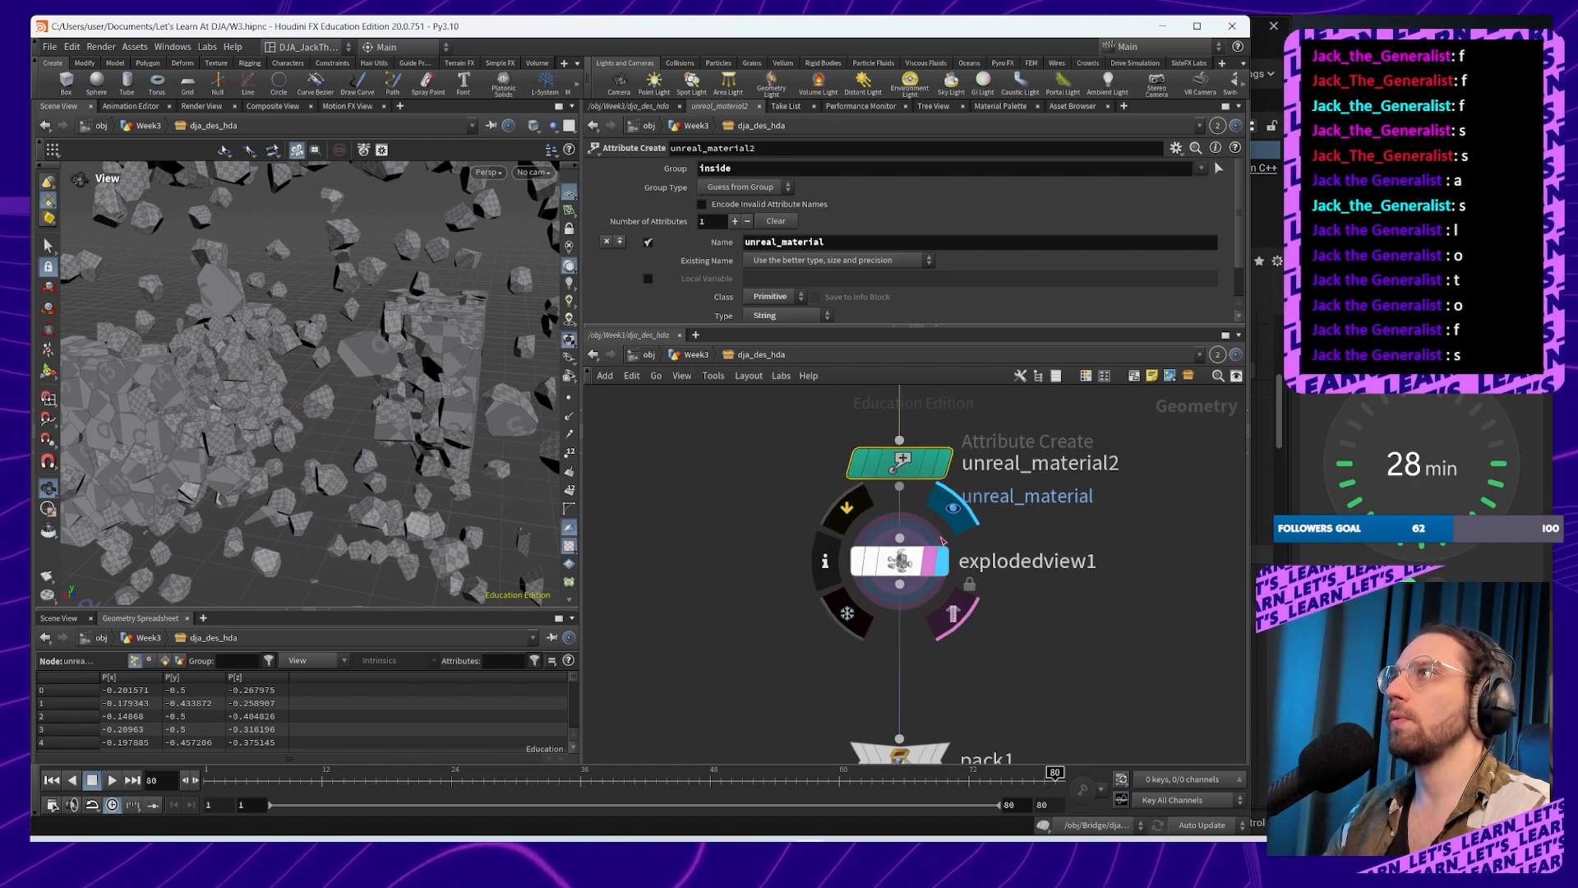
middle_click_drag(1056, 577, 1063, 628)
middle_click_drag(1131, 532, 1116, 605)
scroll(1096, 554, "down", 2)
middle_click_drag(1092, 526, 1066, 633)
Step: Switch to the DJ_ProceduralDestruction scene and return from dj_proceduraldestr2 to the geo1 level
key("alt+Tab")
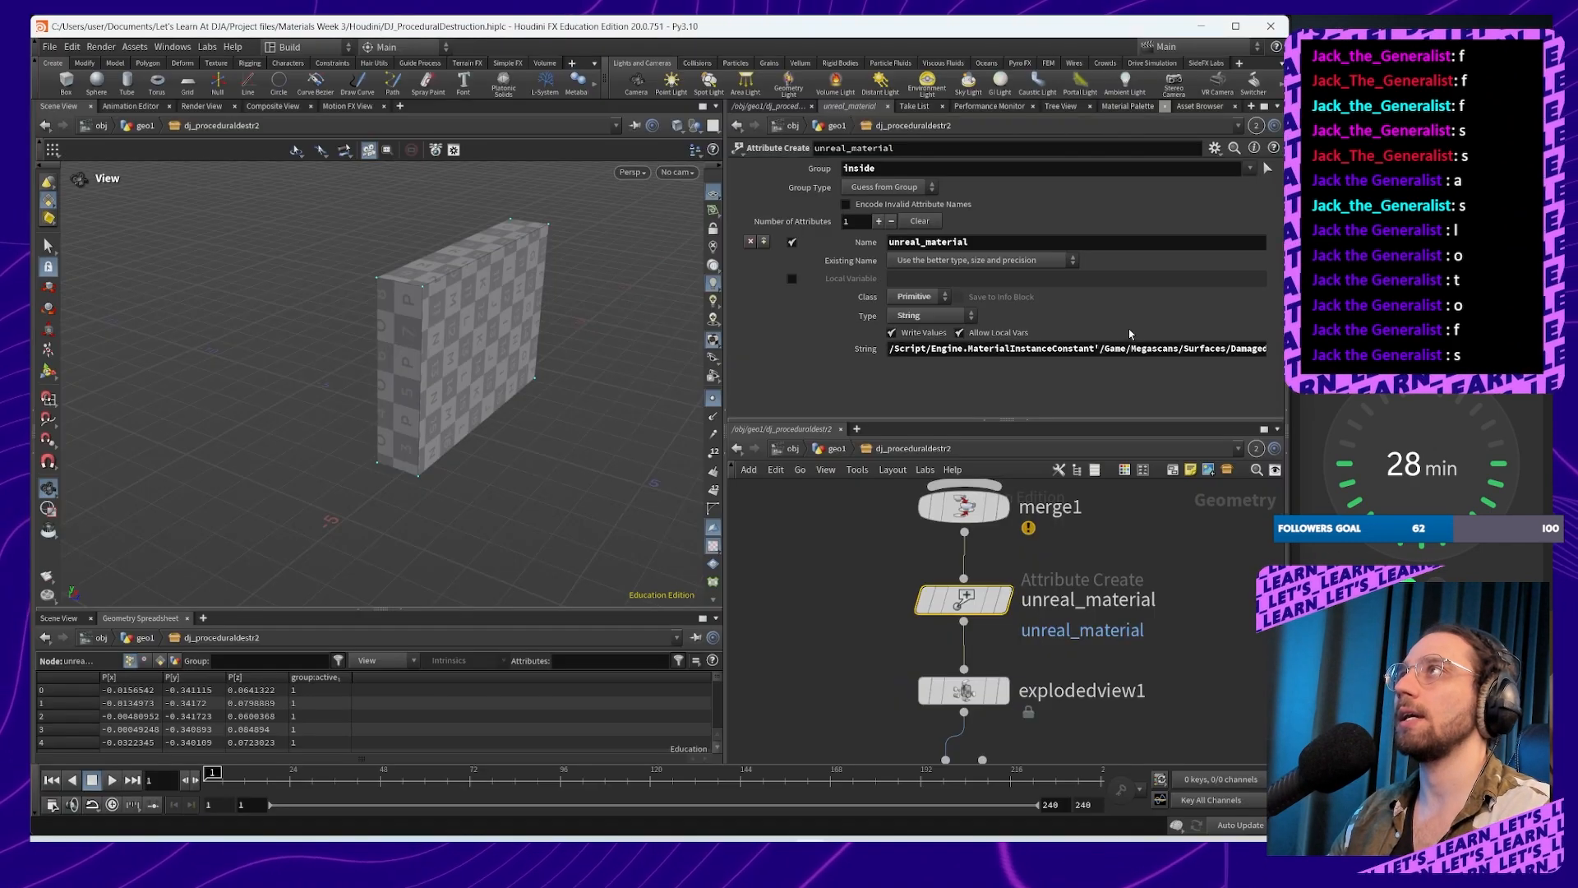
middle_click_drag(991, 516, 1067, 614)
scroll(1067, 614, "down", 6)
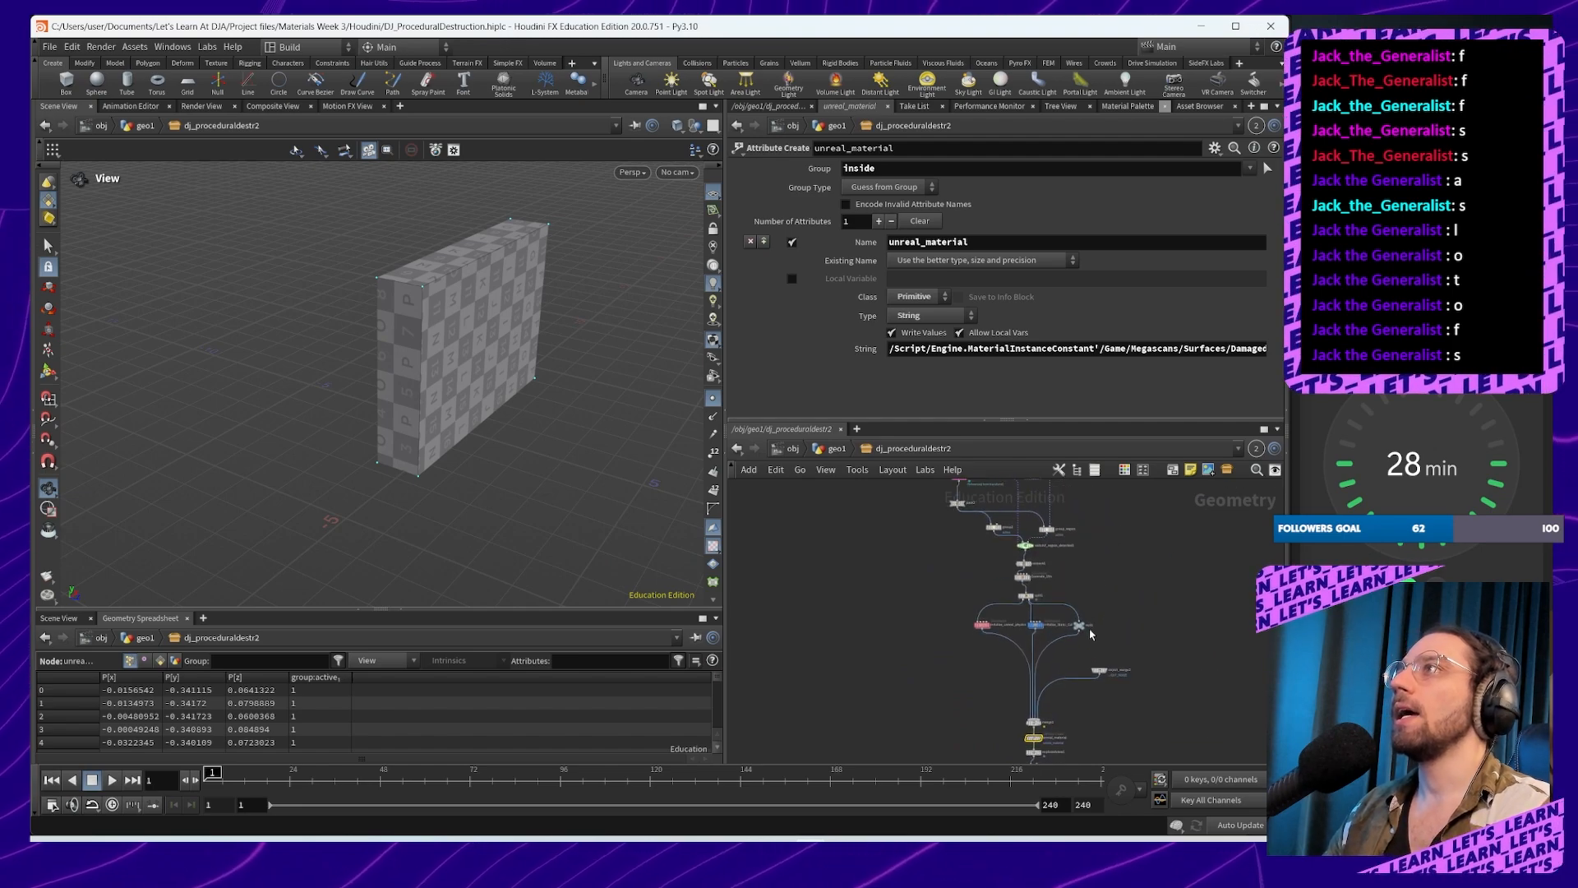
left_click(837, 448)
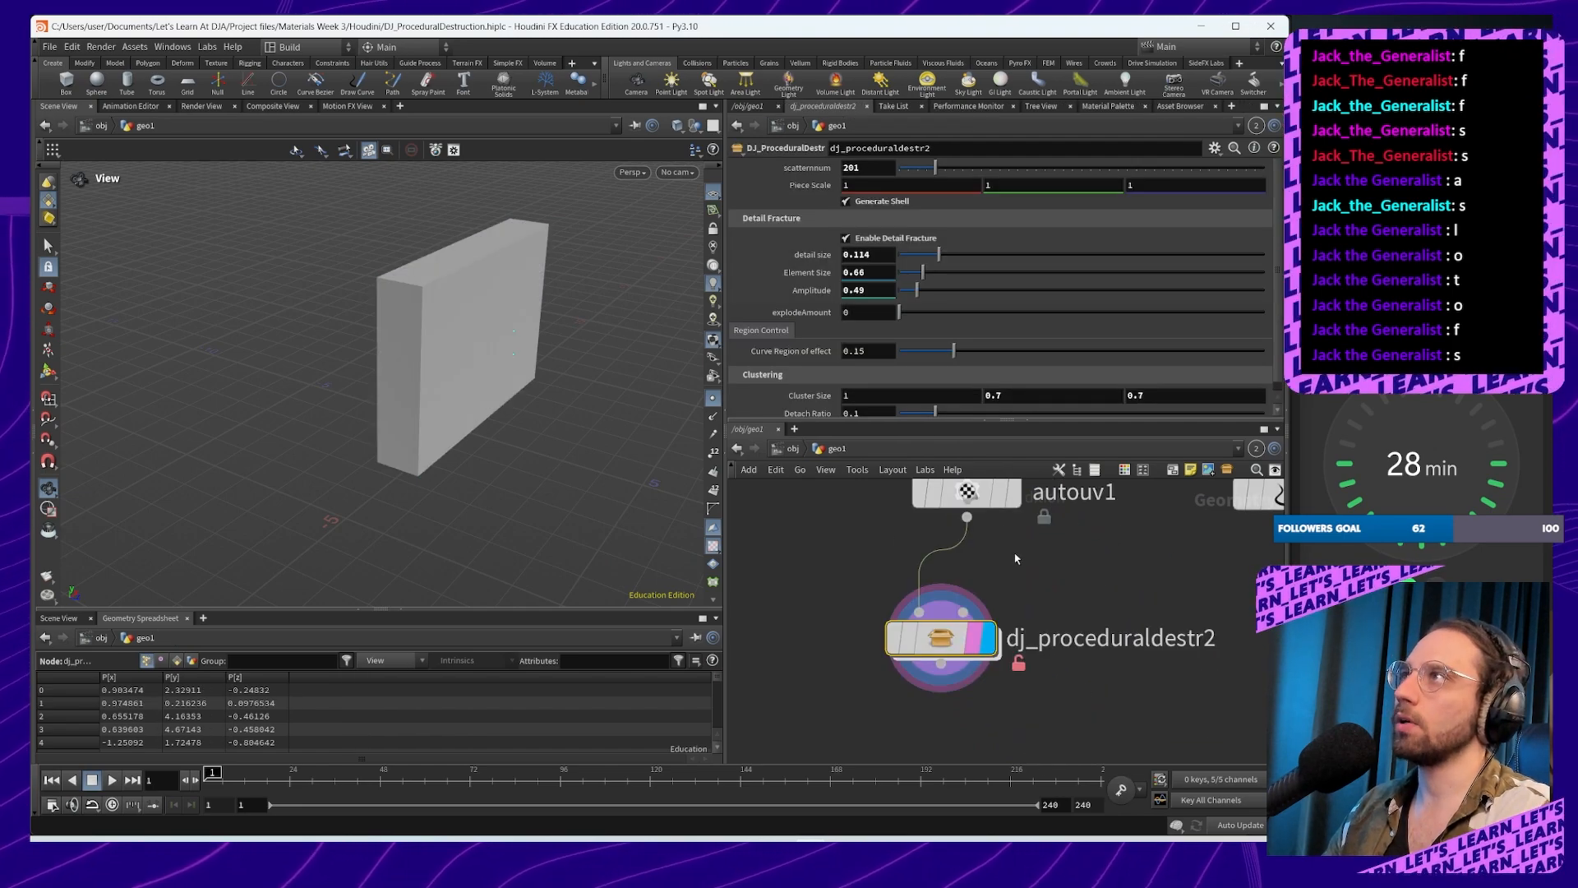
Step: Select the autouv1 node, set it as the displayed node, and inspect the UV checker on the wall's sides
left_click(972, 597)
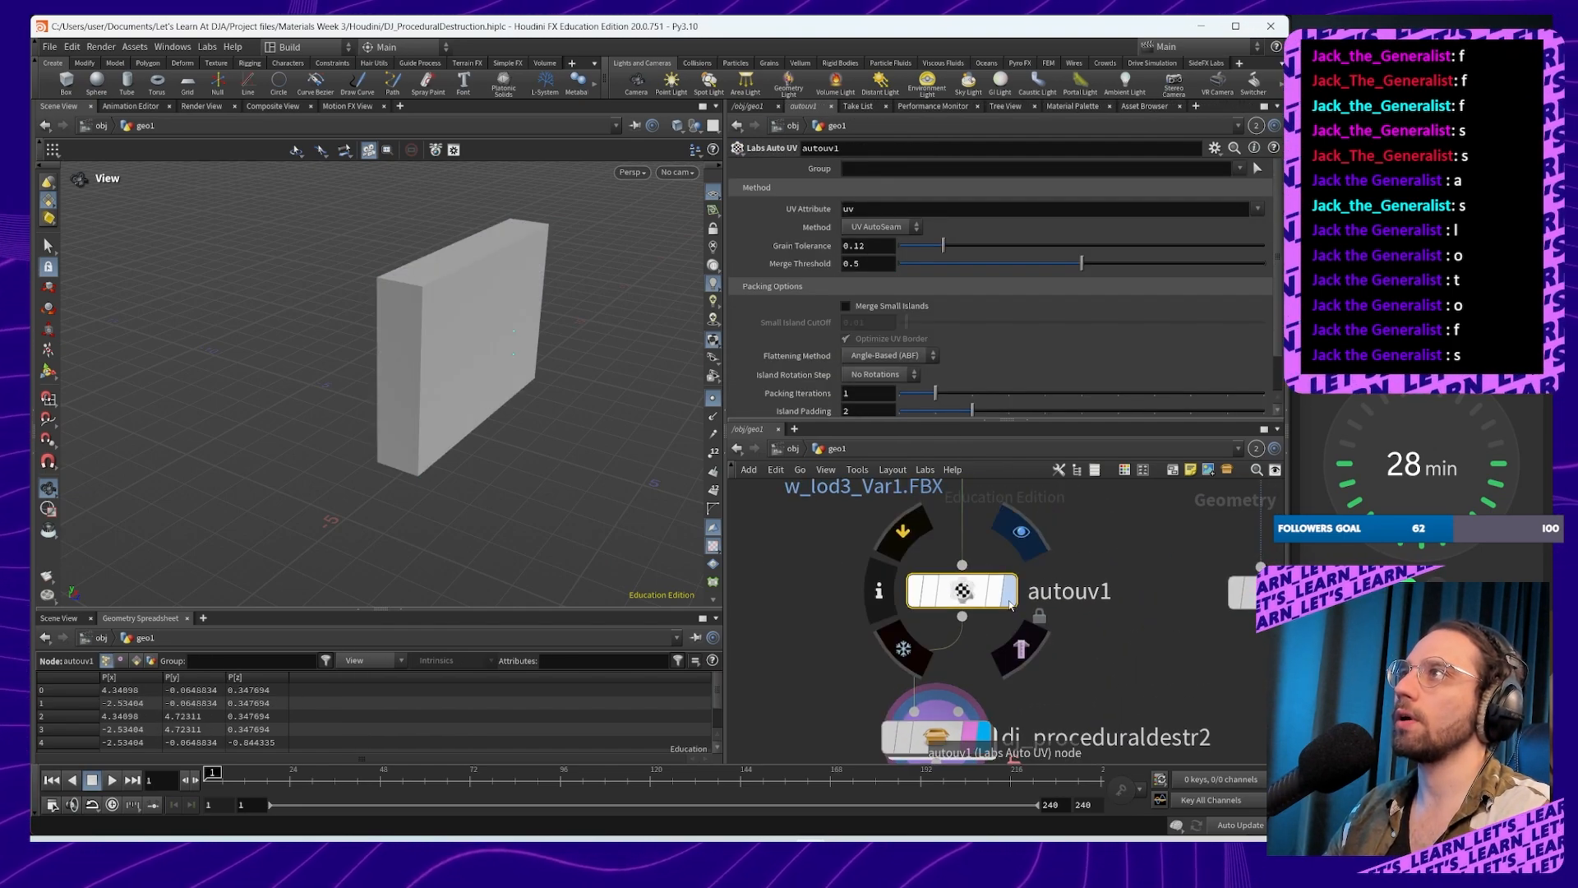
left_click(1008, 590)
left_click_drag(499, 363, 342, 398)
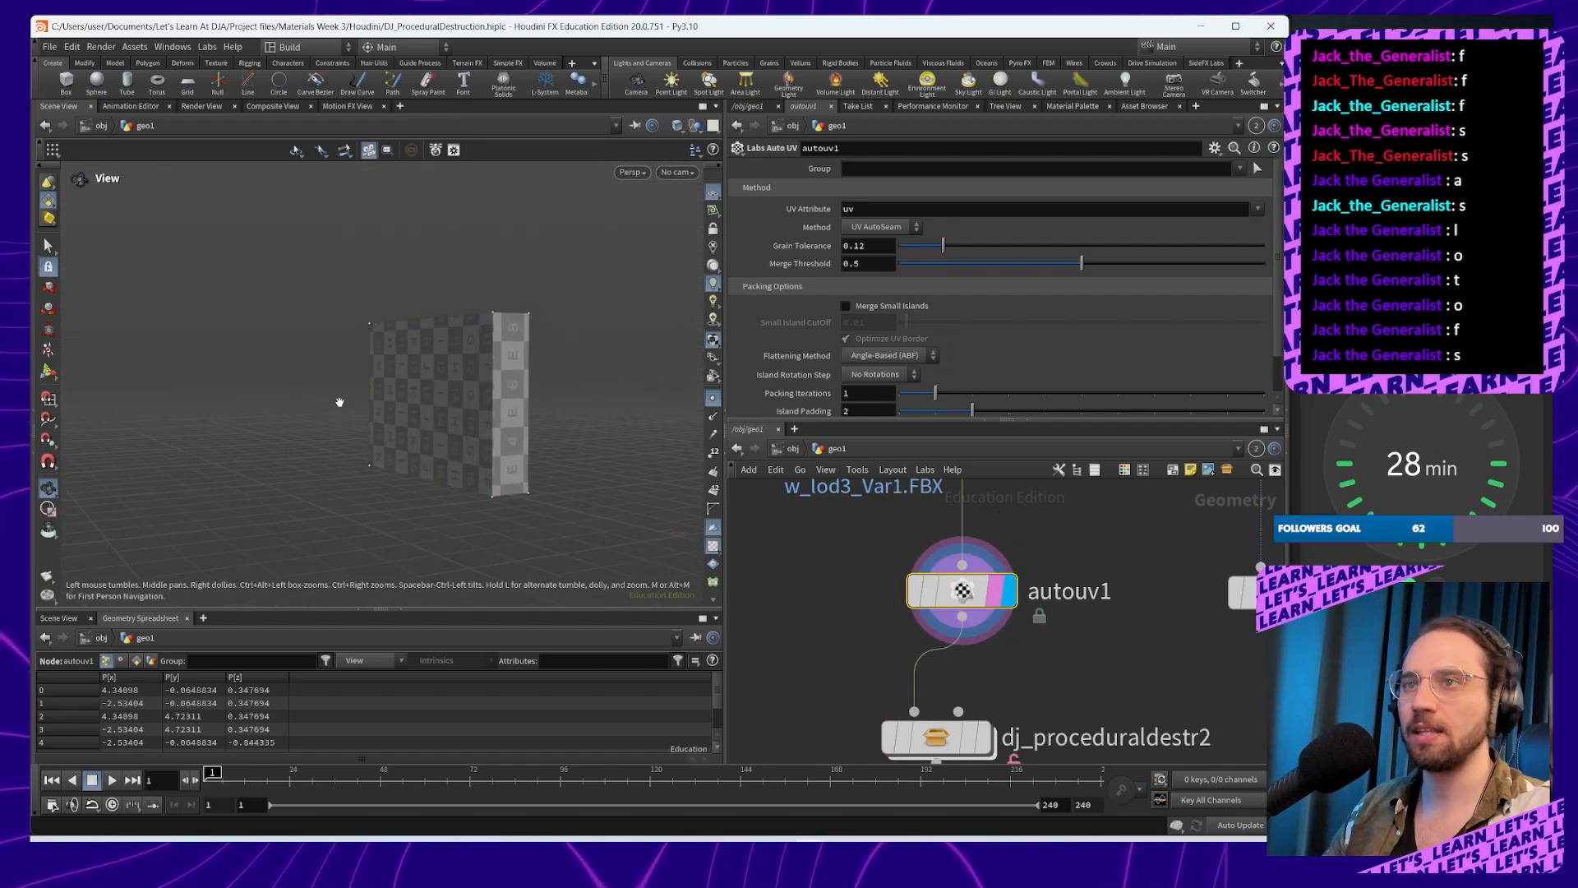
left_click_drag(537, 400, 368, 420)
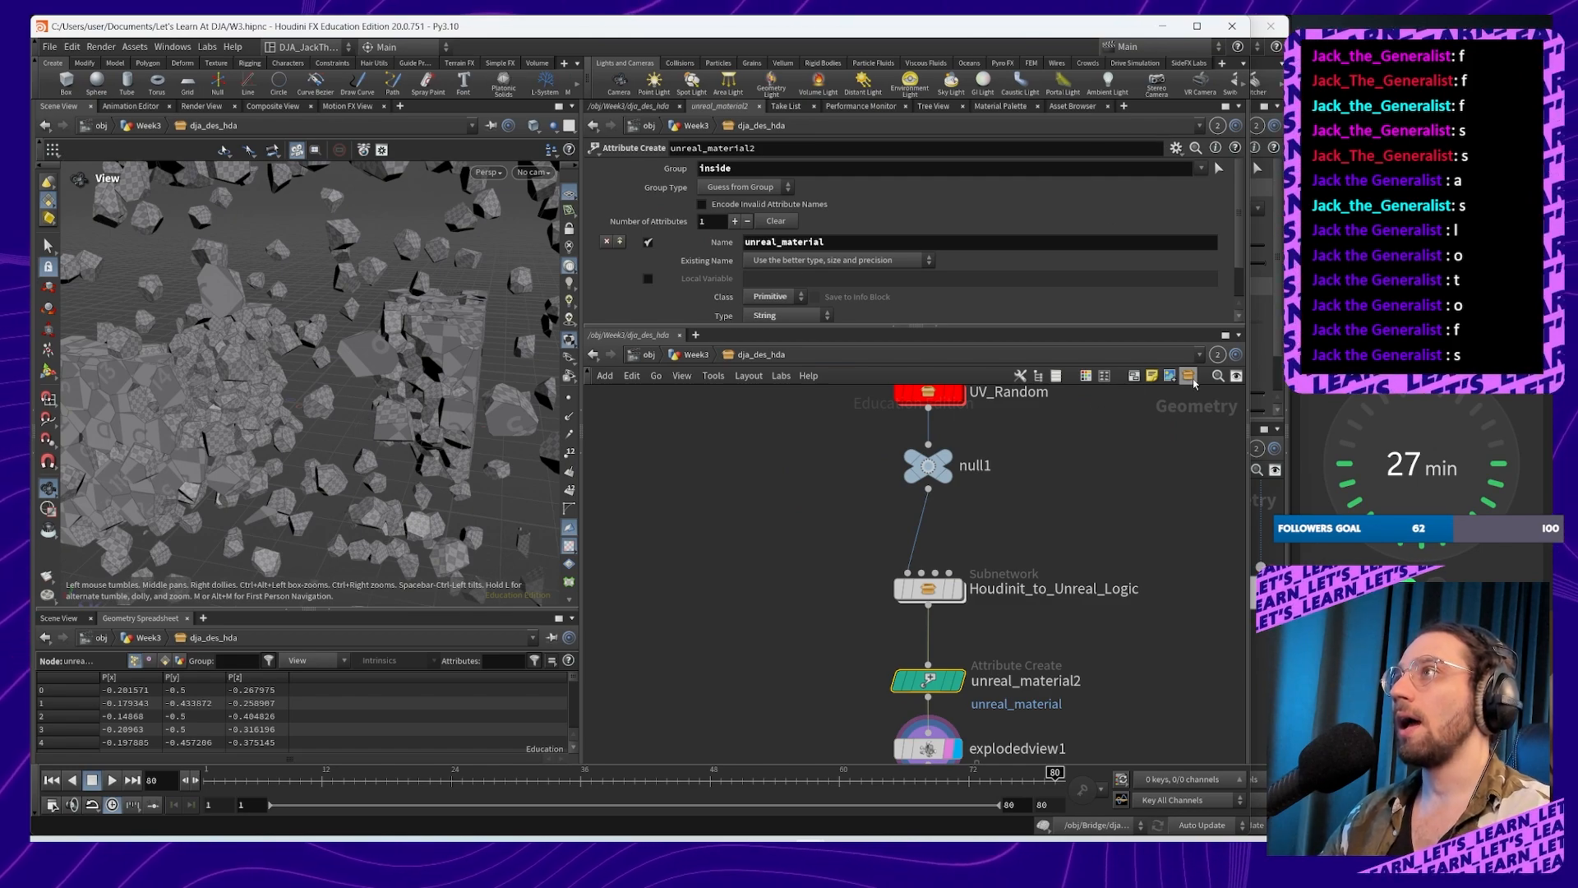
Step: In the W3 scene's dja_des_hda network, select the UV_Random subnetwork and examine the voronoifracture1 and scatter1 nodes above it
middle_click_drag(1110, 515, 1123, 715)
left_click(943, 675)
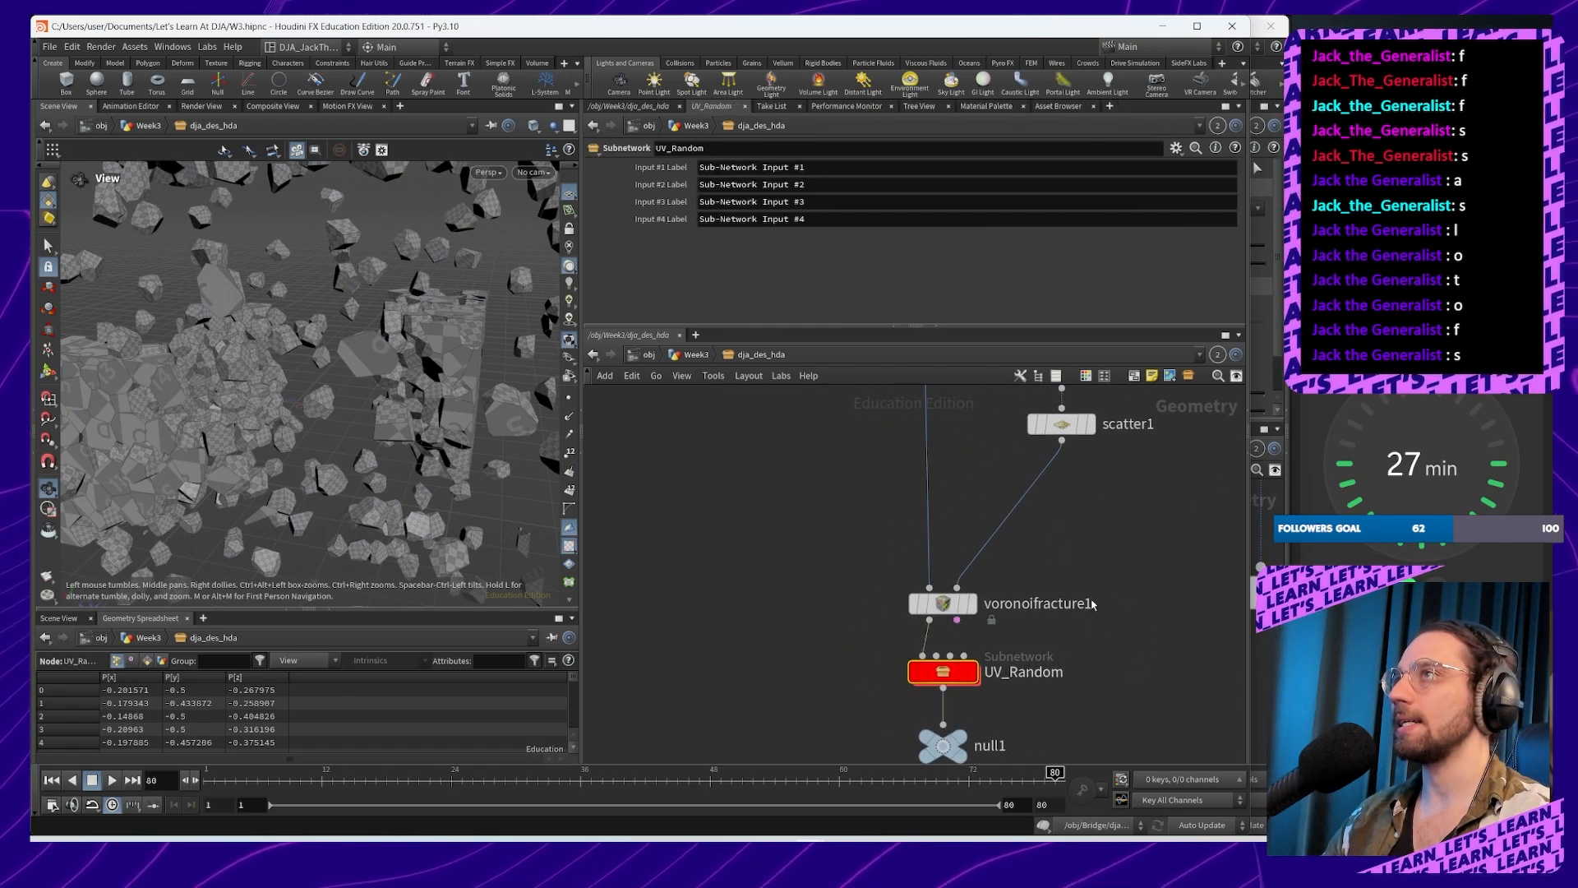
middle_click_drag(1060, 673, 1006, 671)
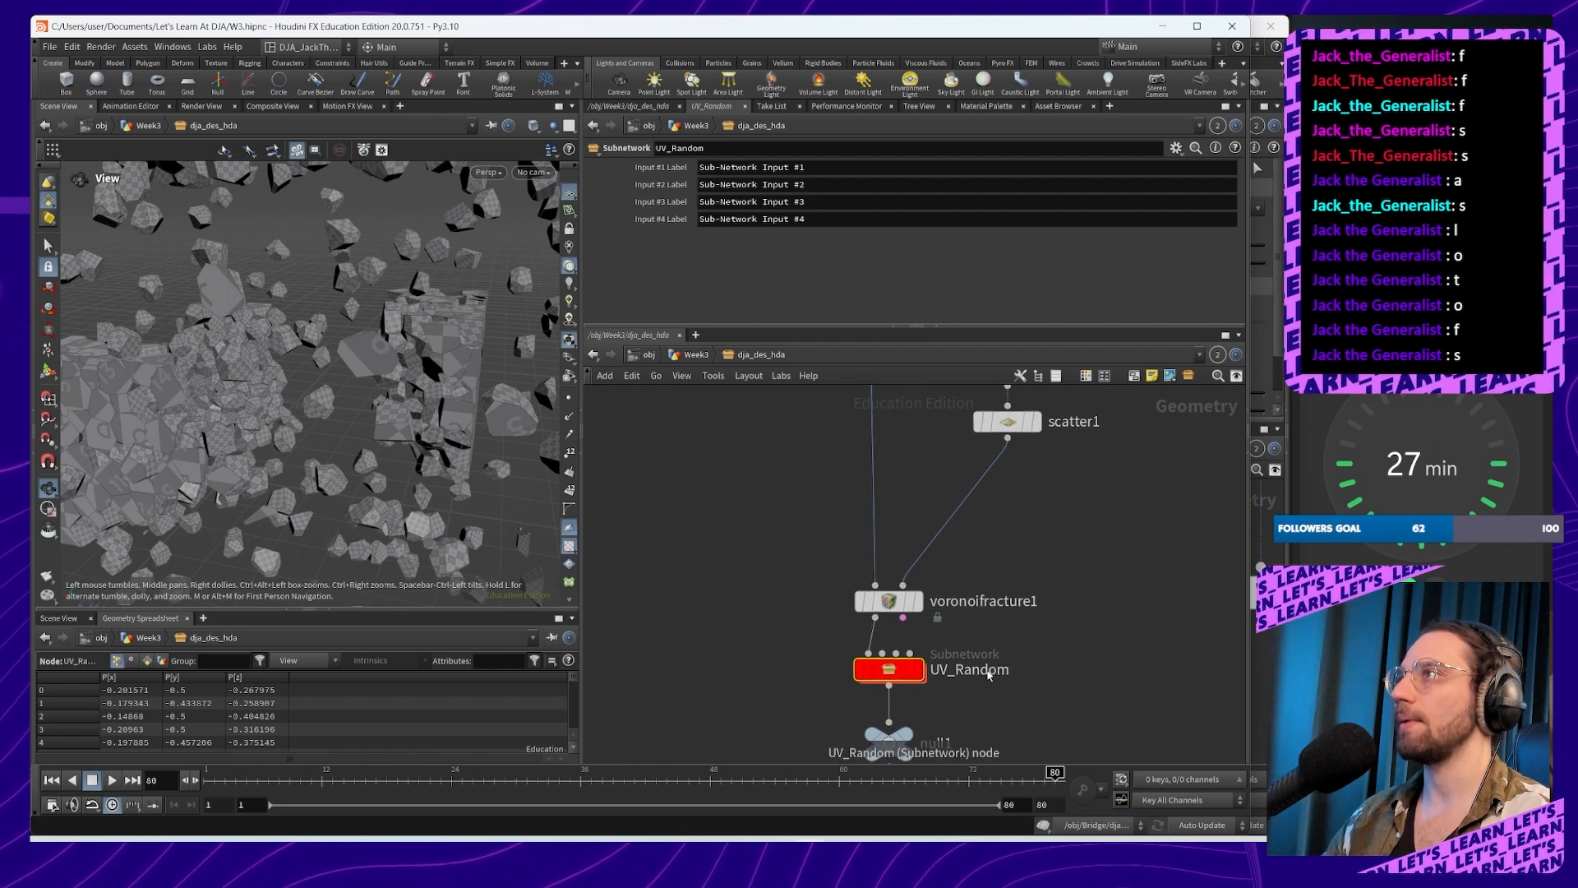
middle_click_drag(1049, 522, 1025, 645)
scroll(1037, 612, "down", 5)
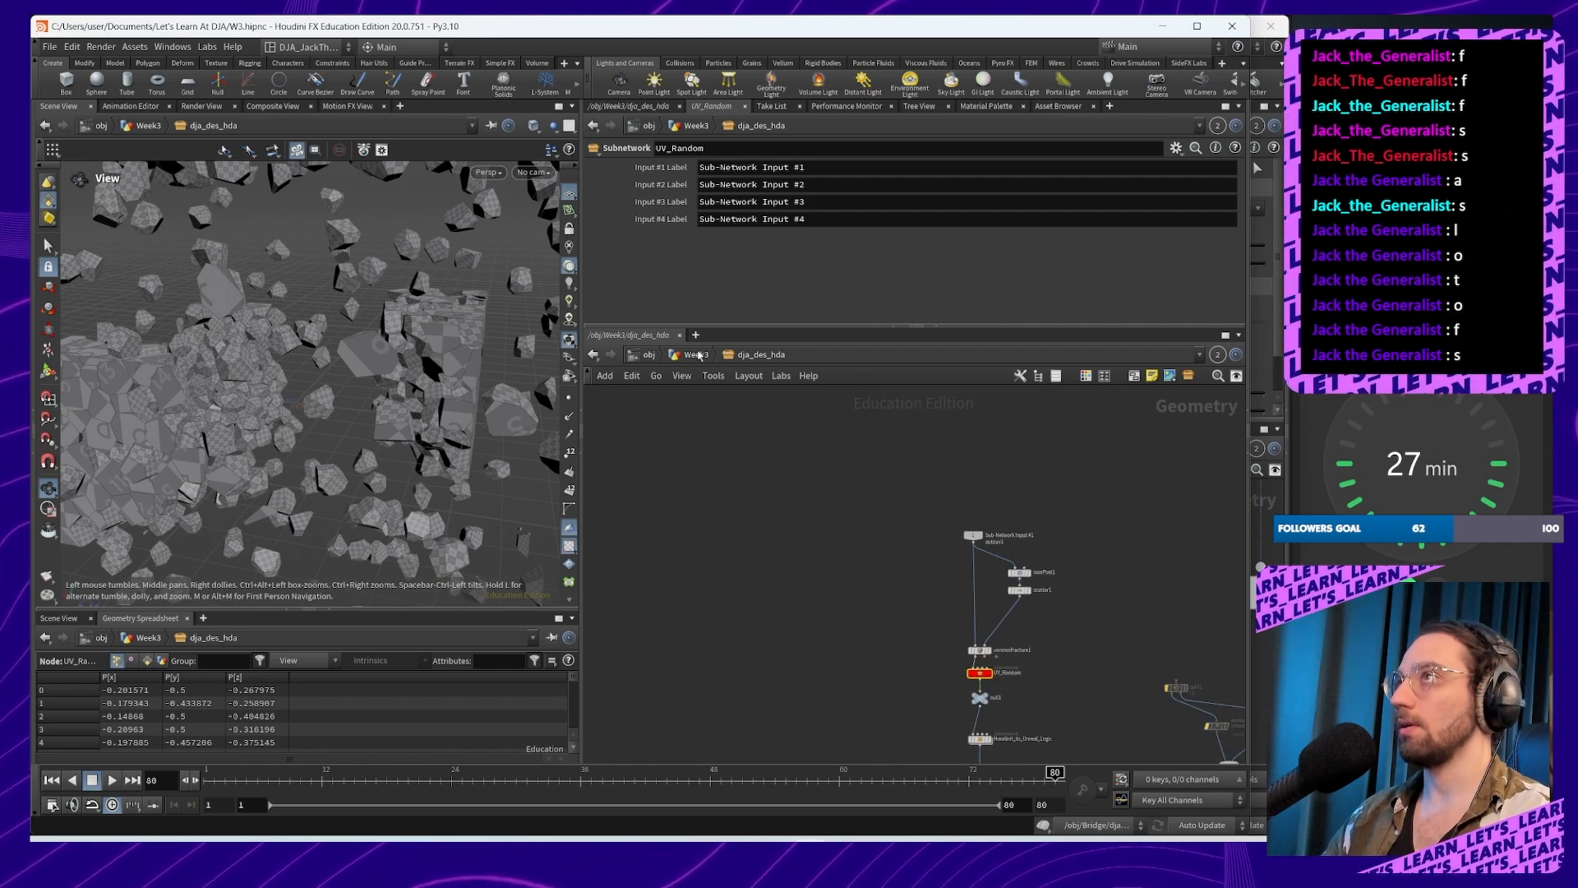
Step: Go up to the Week3 level, show the autouv1 node's parameters, and reopen the dja_des_hda network
key("u")
left_click(873, 573)
double_click(882, 658)
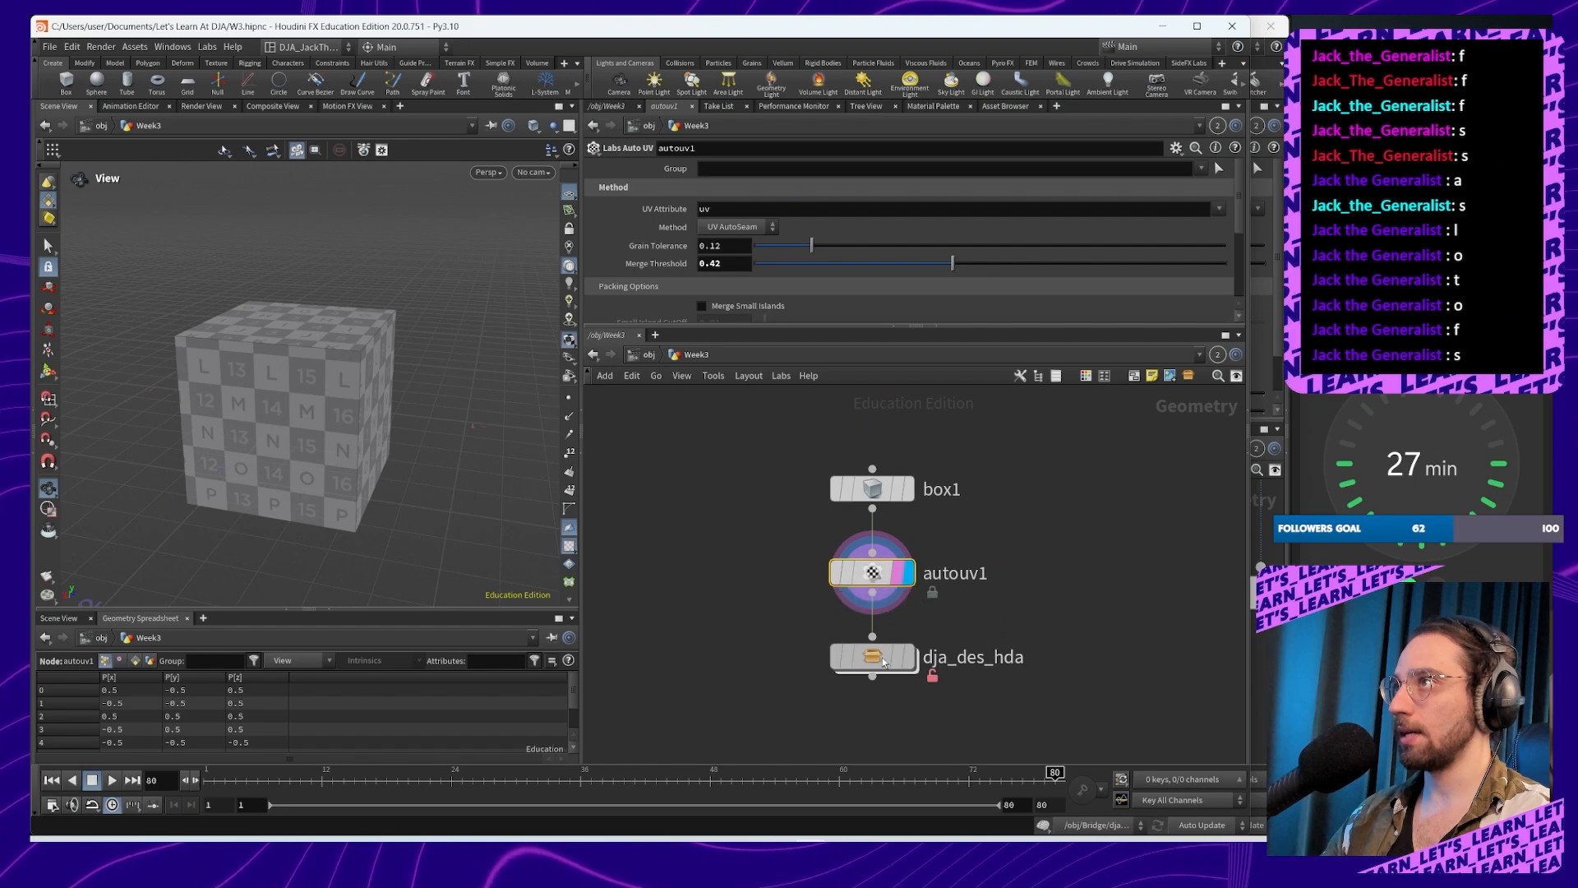
Step: Locate the Houdinit_to_Unreal_Logic subnetwork below null1 and open its network
scroll(959, 651, "up", 5)
middle_click_drag(949, 651, 981, 667)
mouse_move(902, 503)
middle_click_drag(903, 504, 892, 717)
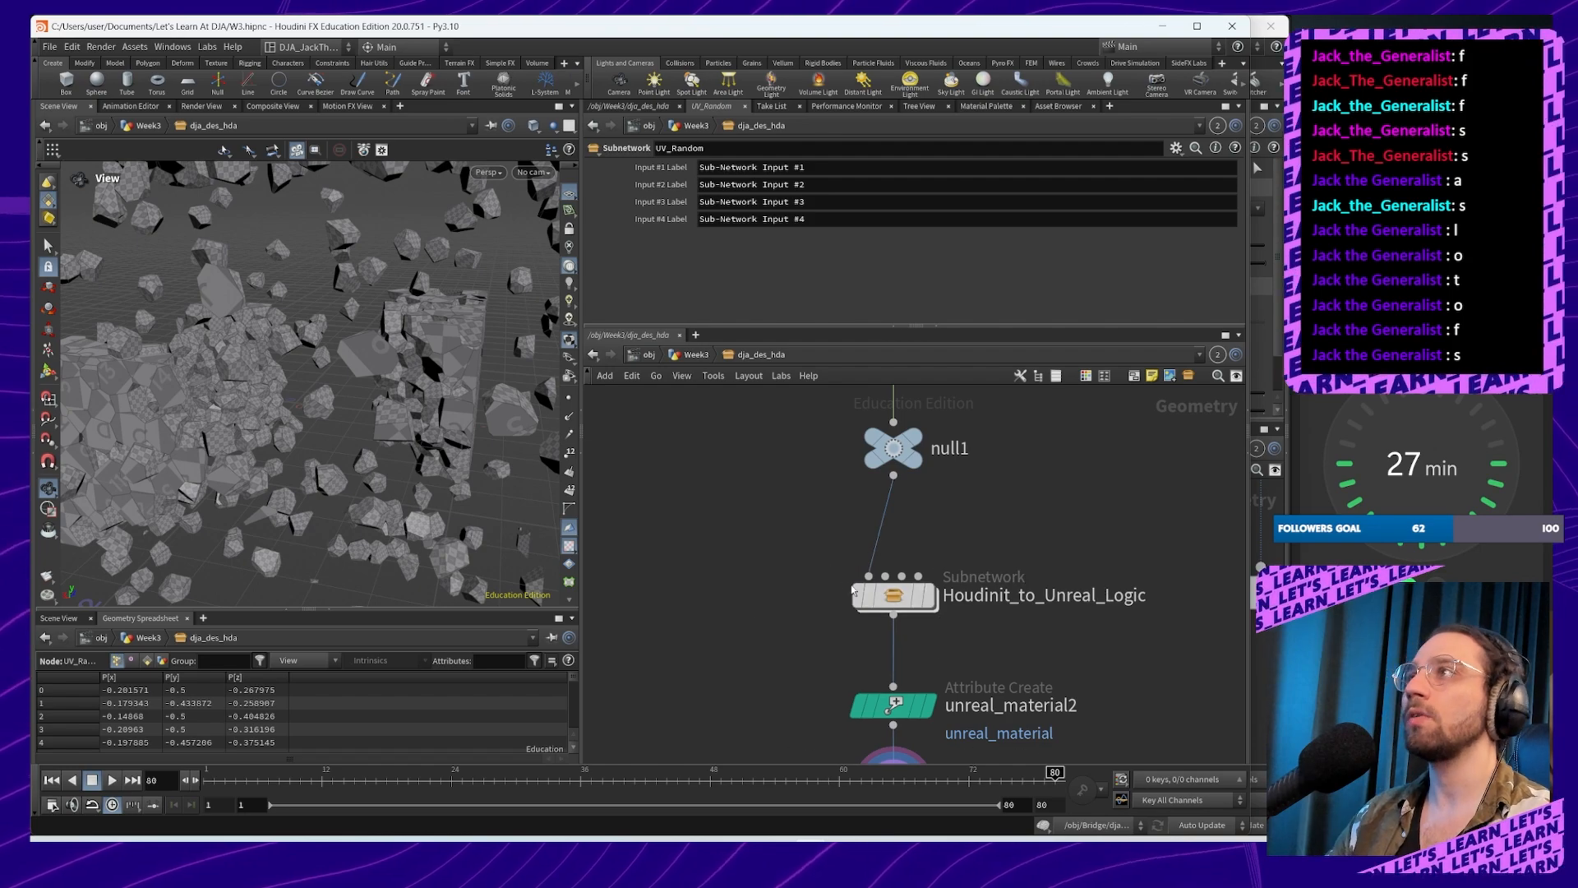
double_click(895, 595)
scroll(953, 633, "up", 4)
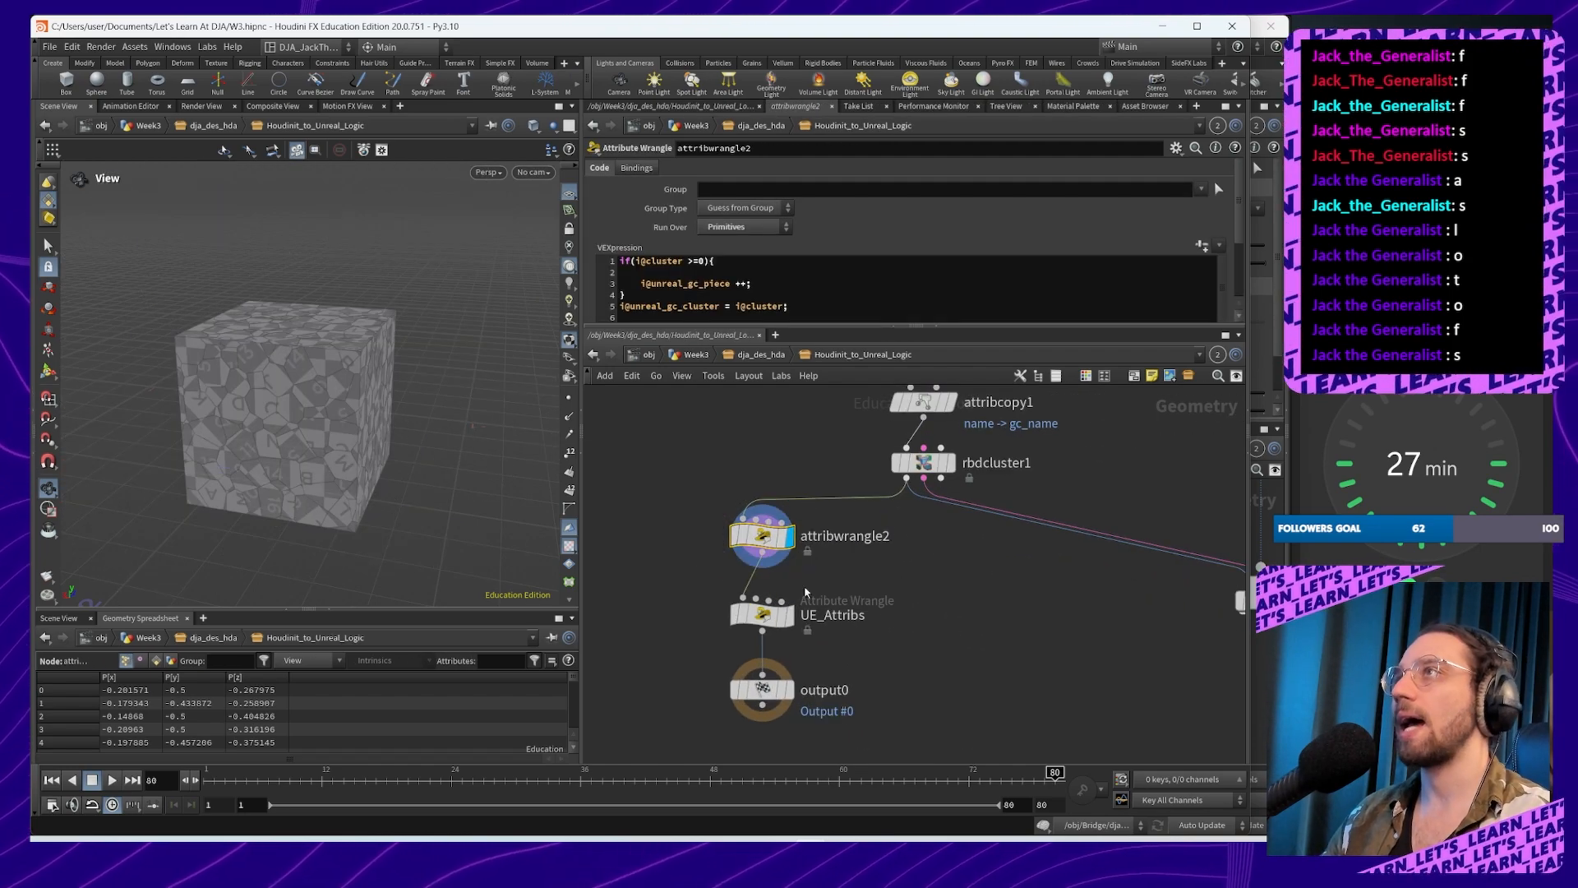
Step: Enlarge the parameter area to show the full attribwrangle2 code and select the UE_Attribs wrangle
left_click_drag(919, 330, 923, 426)
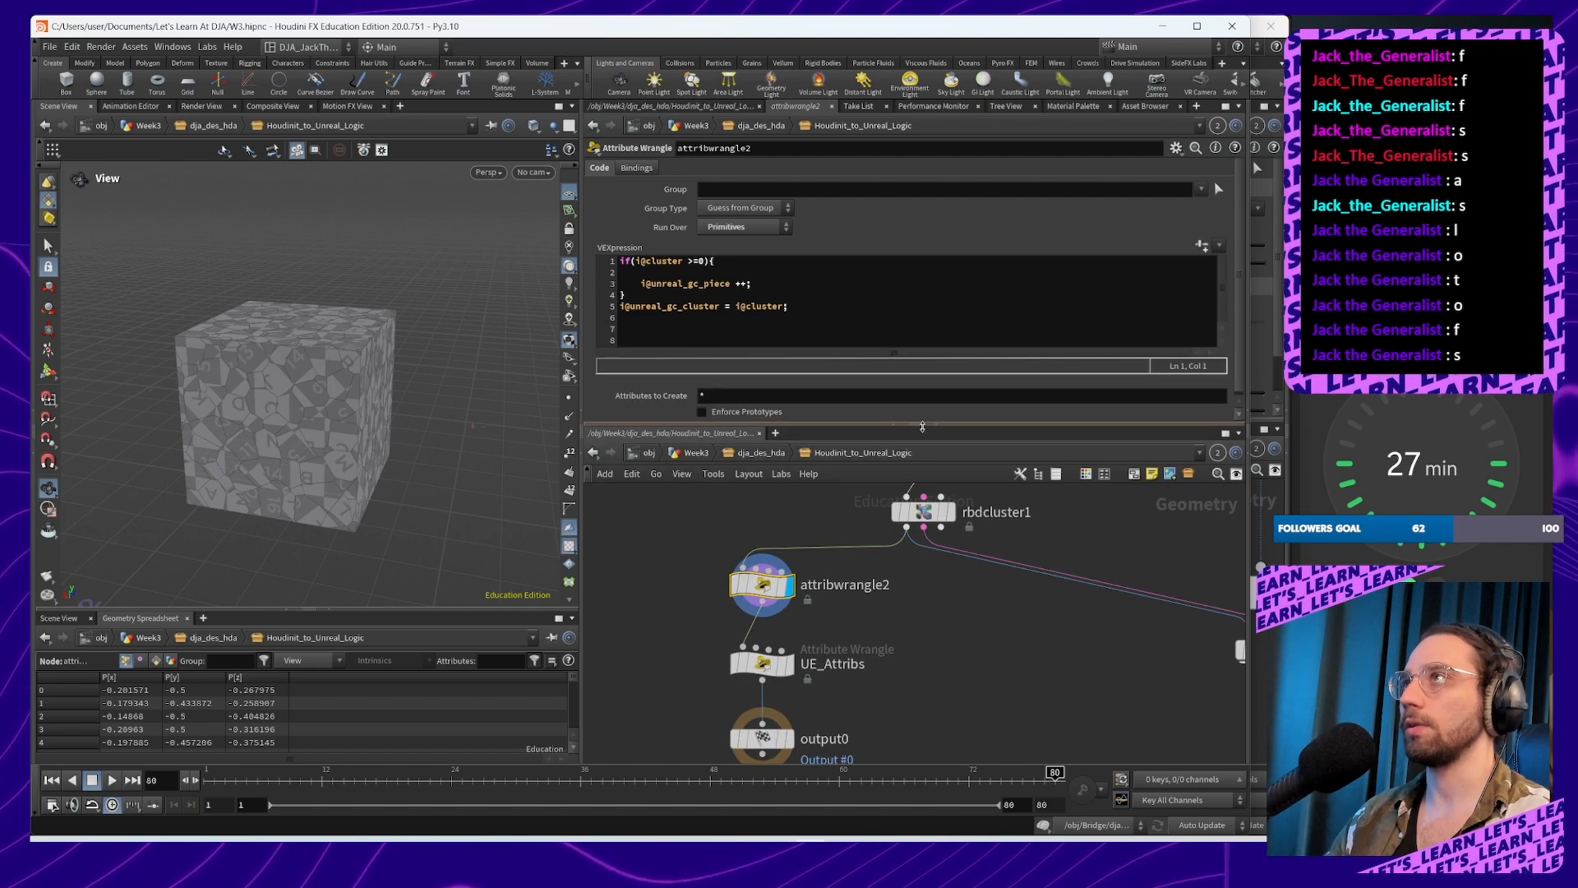
middle_click_drag(763, 663, 821, 630)
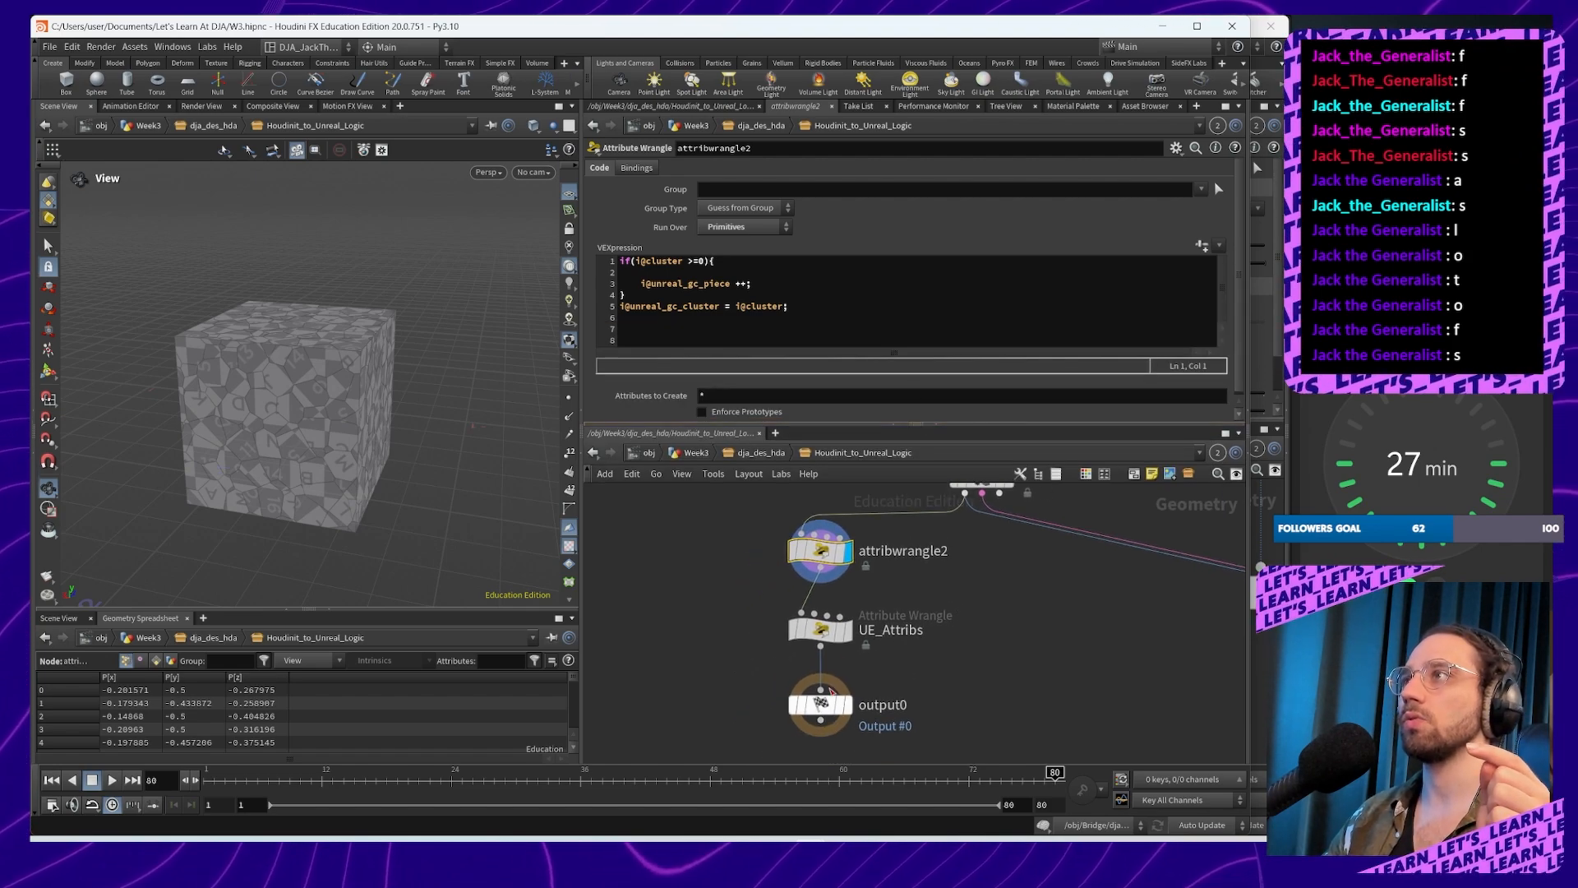
left_click(820, 629)
Step: Switch to the DJ_ProceduralDestruction scene and view the whole geo1 node network
scroll(985, 395, "down", 5)
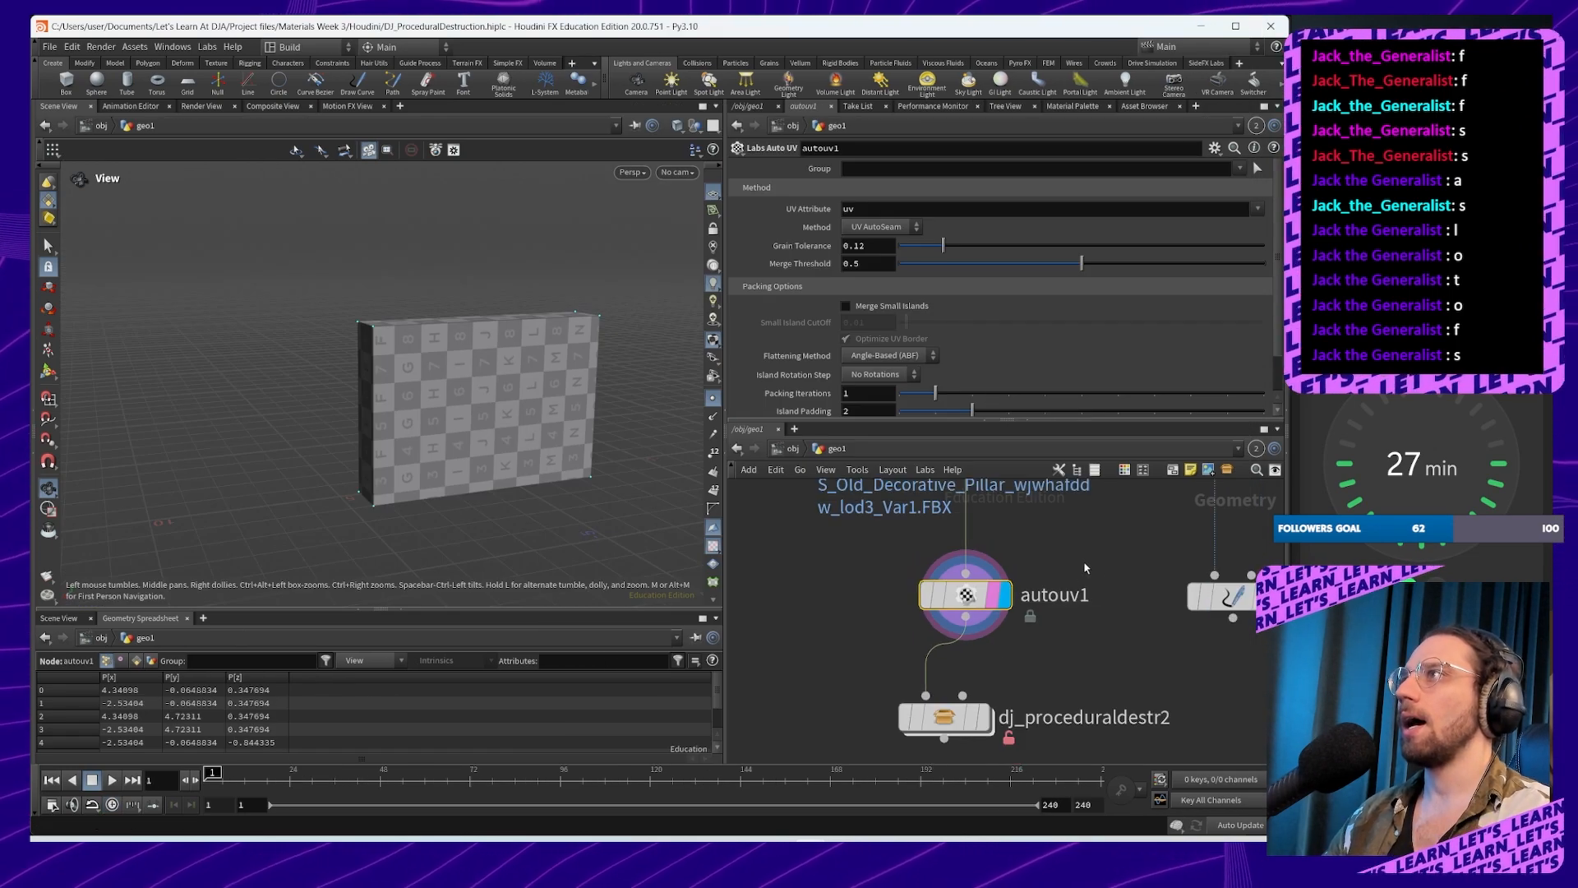
scroll(1085, 567, "down", 5)
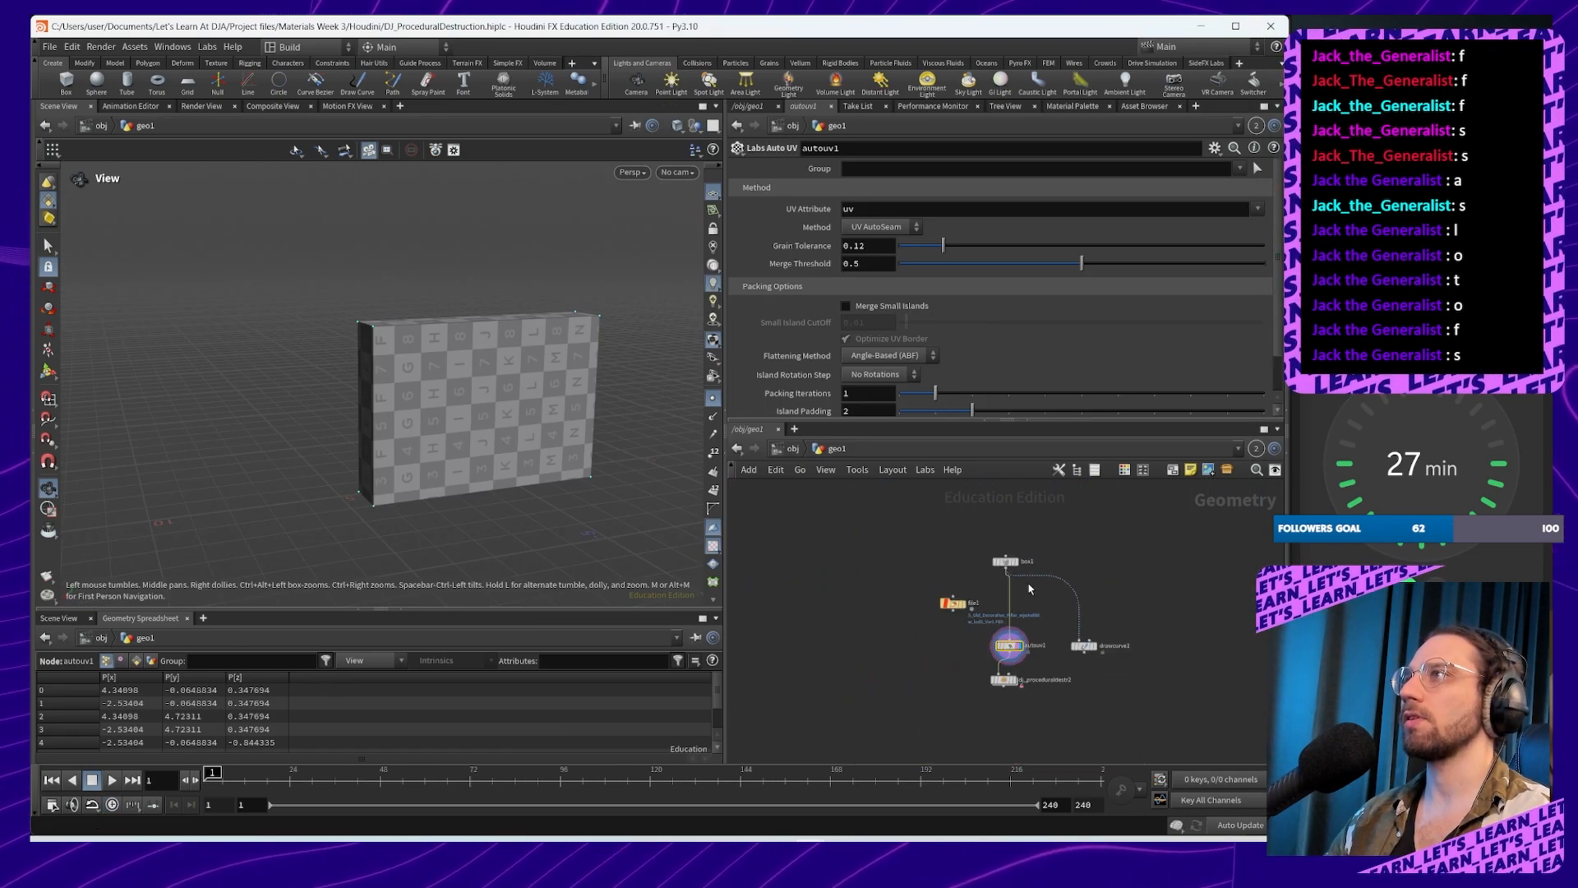
Step: Open the dj_proceduraldestr2 network and examine its node chain around the initalize_unreal_physics and Generate_UVs subnetworks
double_click(1006, 680)
scroll(1042, 720, "down", 4)
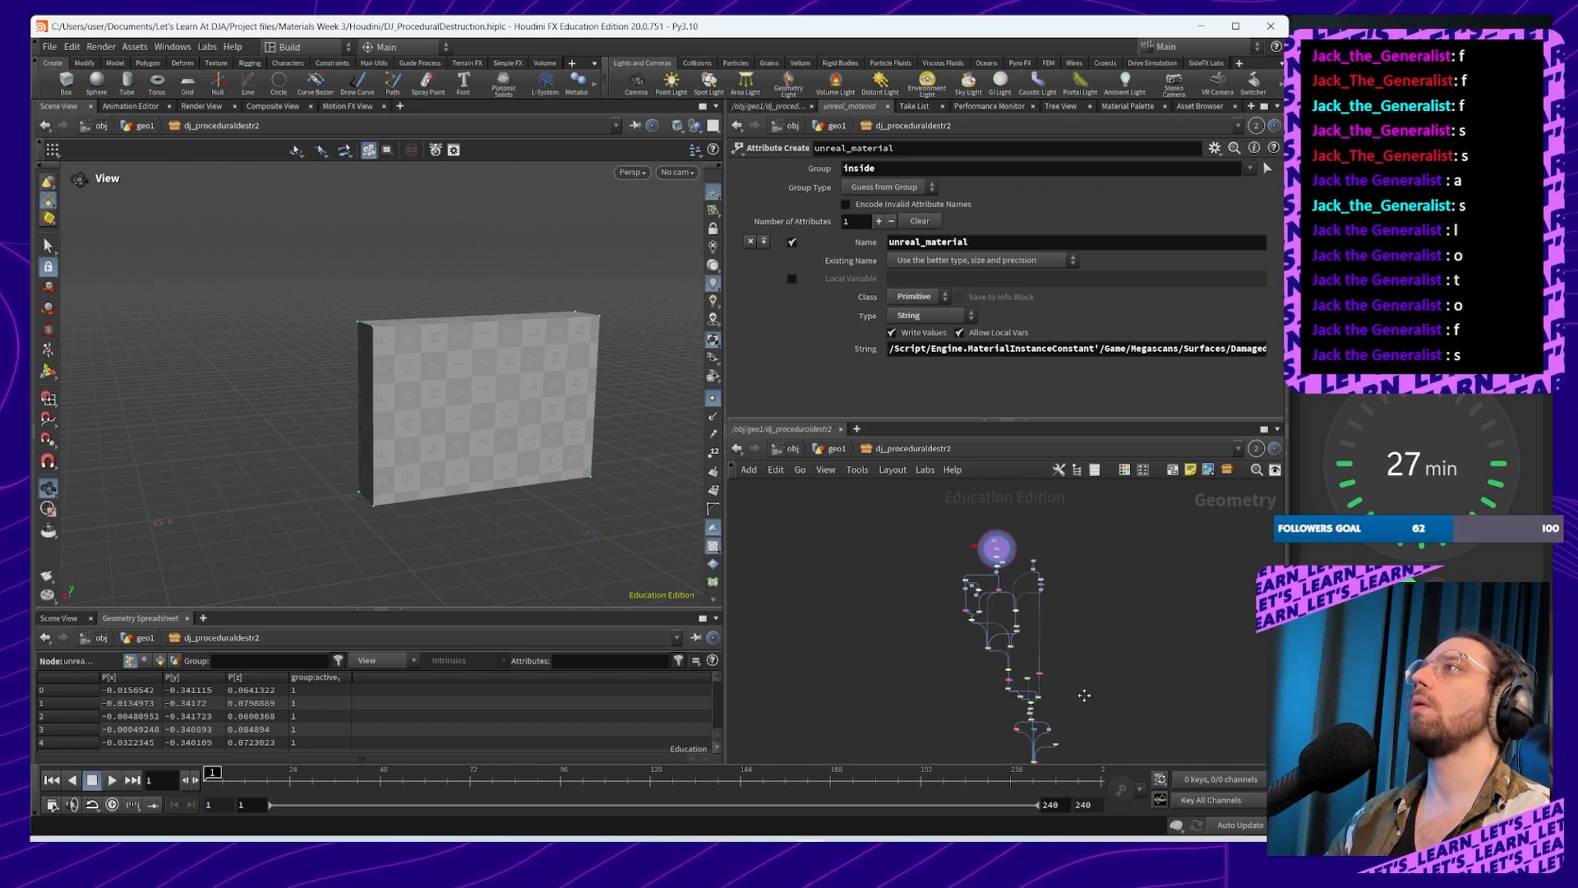
scroll(987, 625, "up", 6)
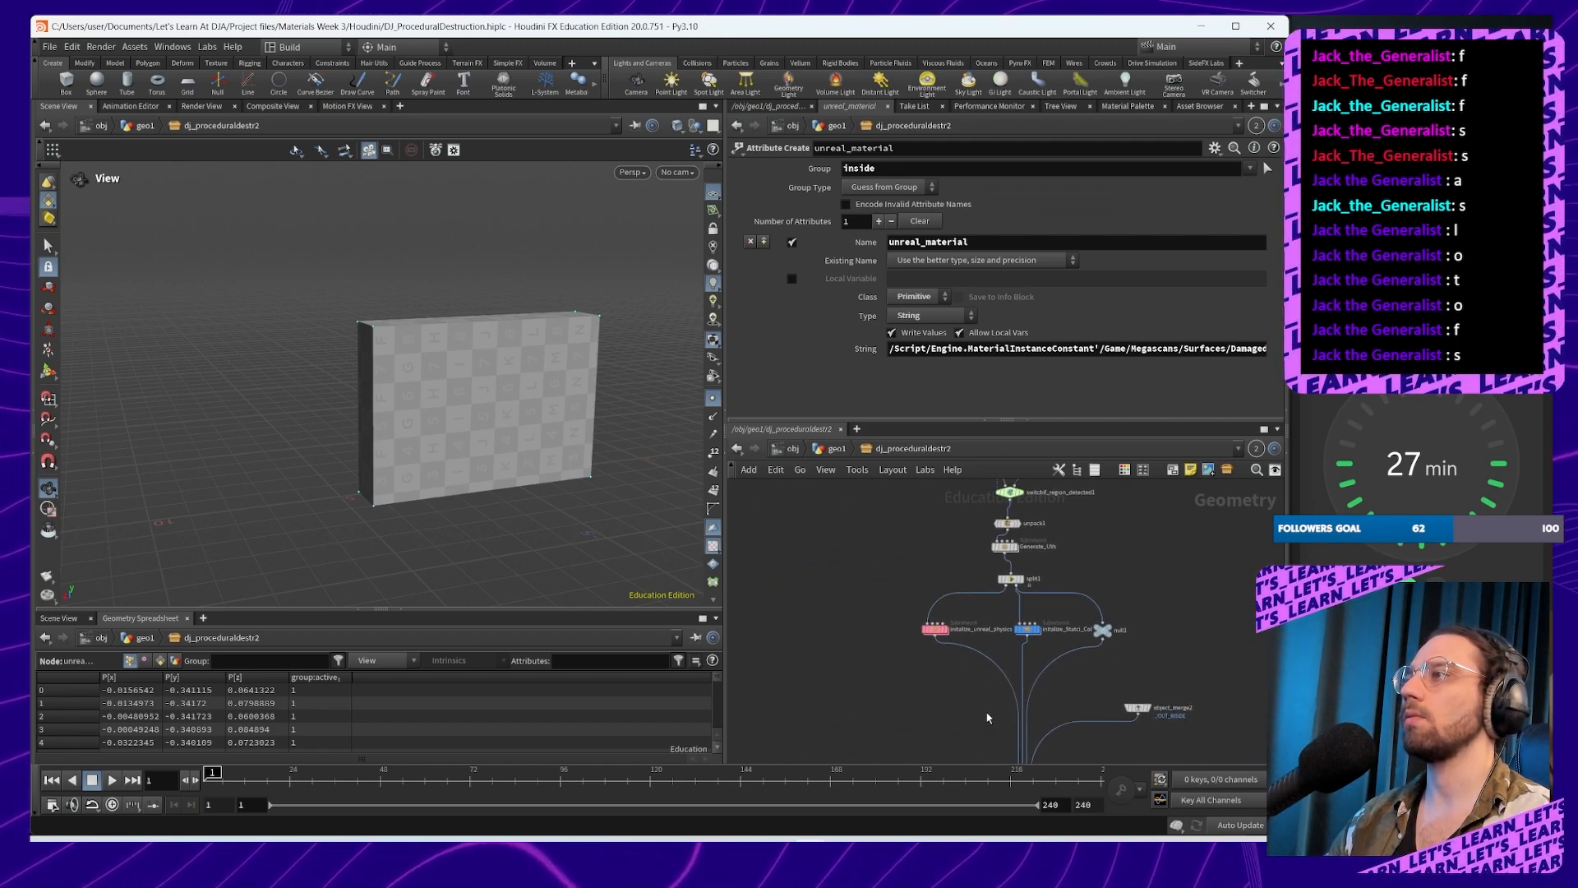
scroll(950, 662, "up", 3)
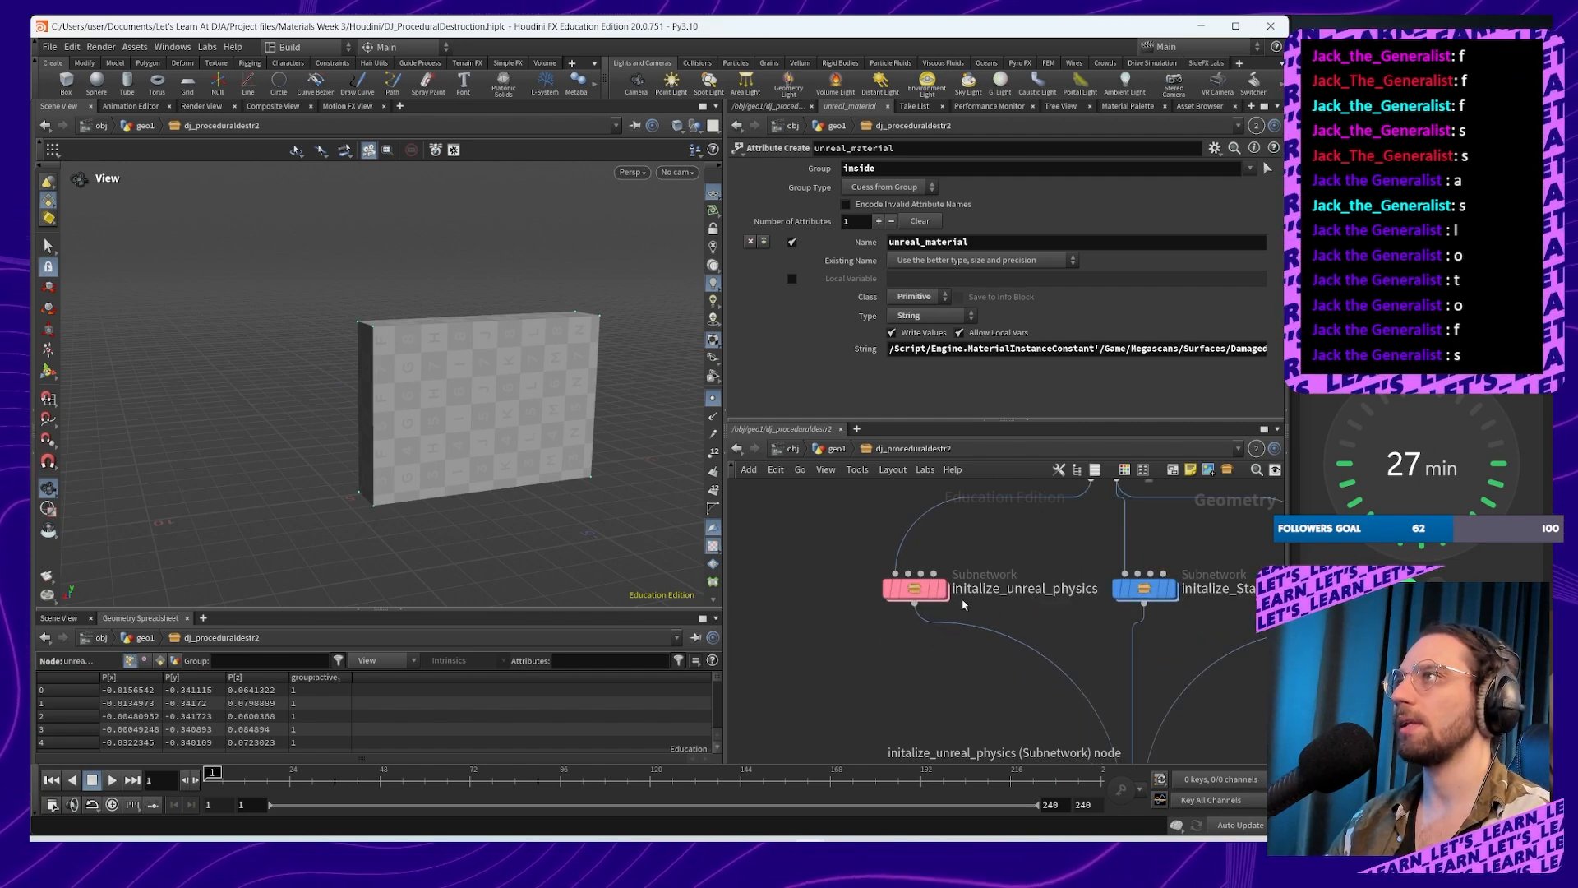
middle_click_drag(1059, 631, 988, 775)
middle_click_drag(826, 603, 890, 732)
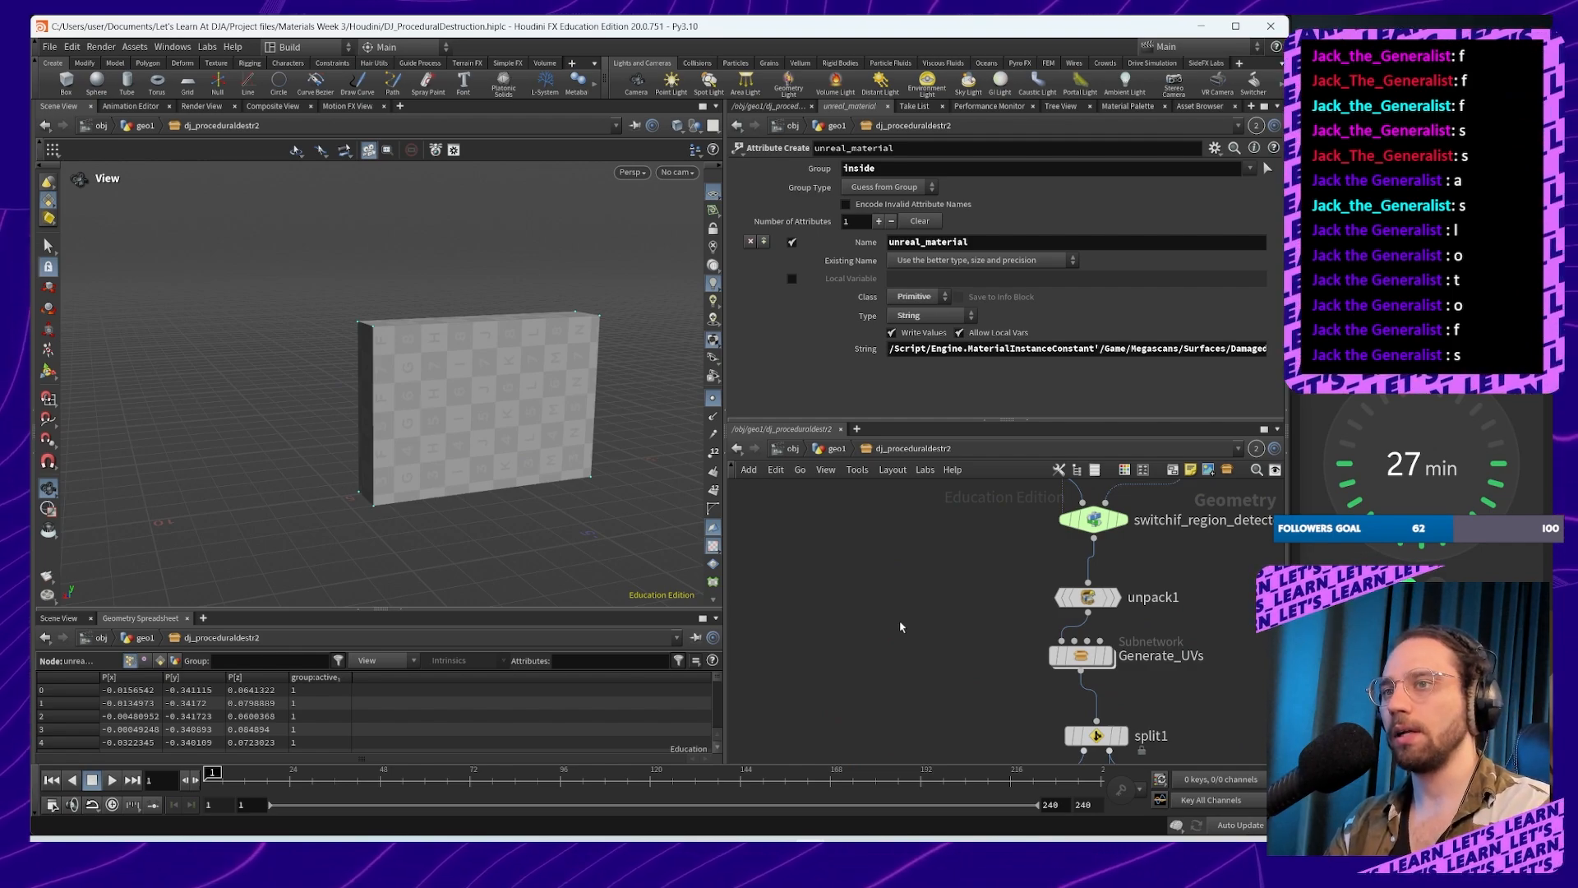
Step: Search the network for nodes matching "ini" and jump to initalize_unreal_physics and initalize_Statci_Col
key("ctrl+f")
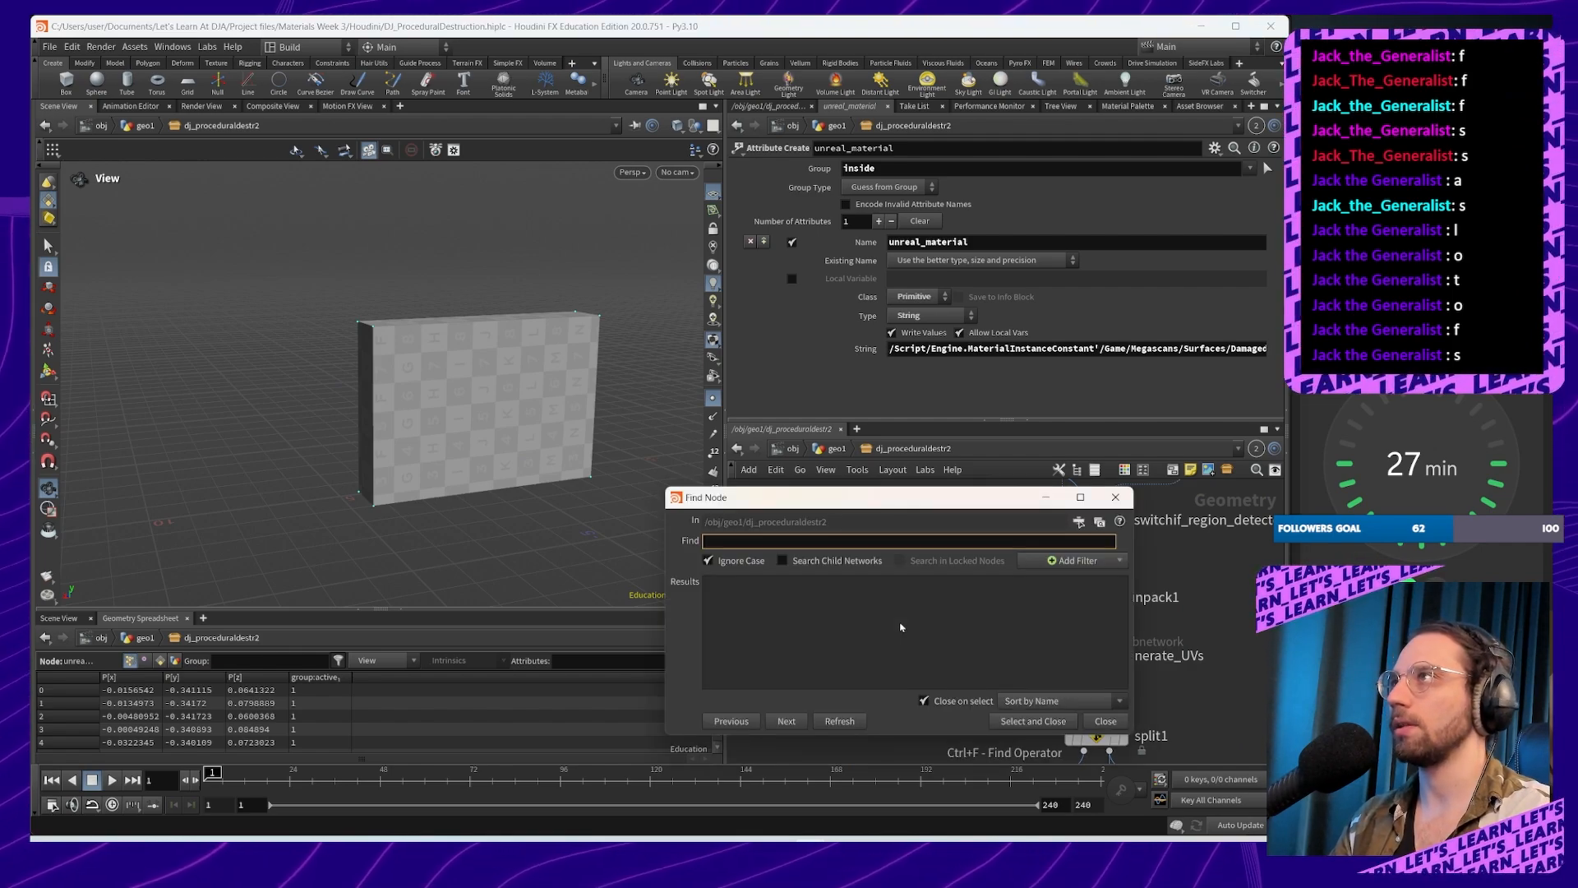
type("inti")
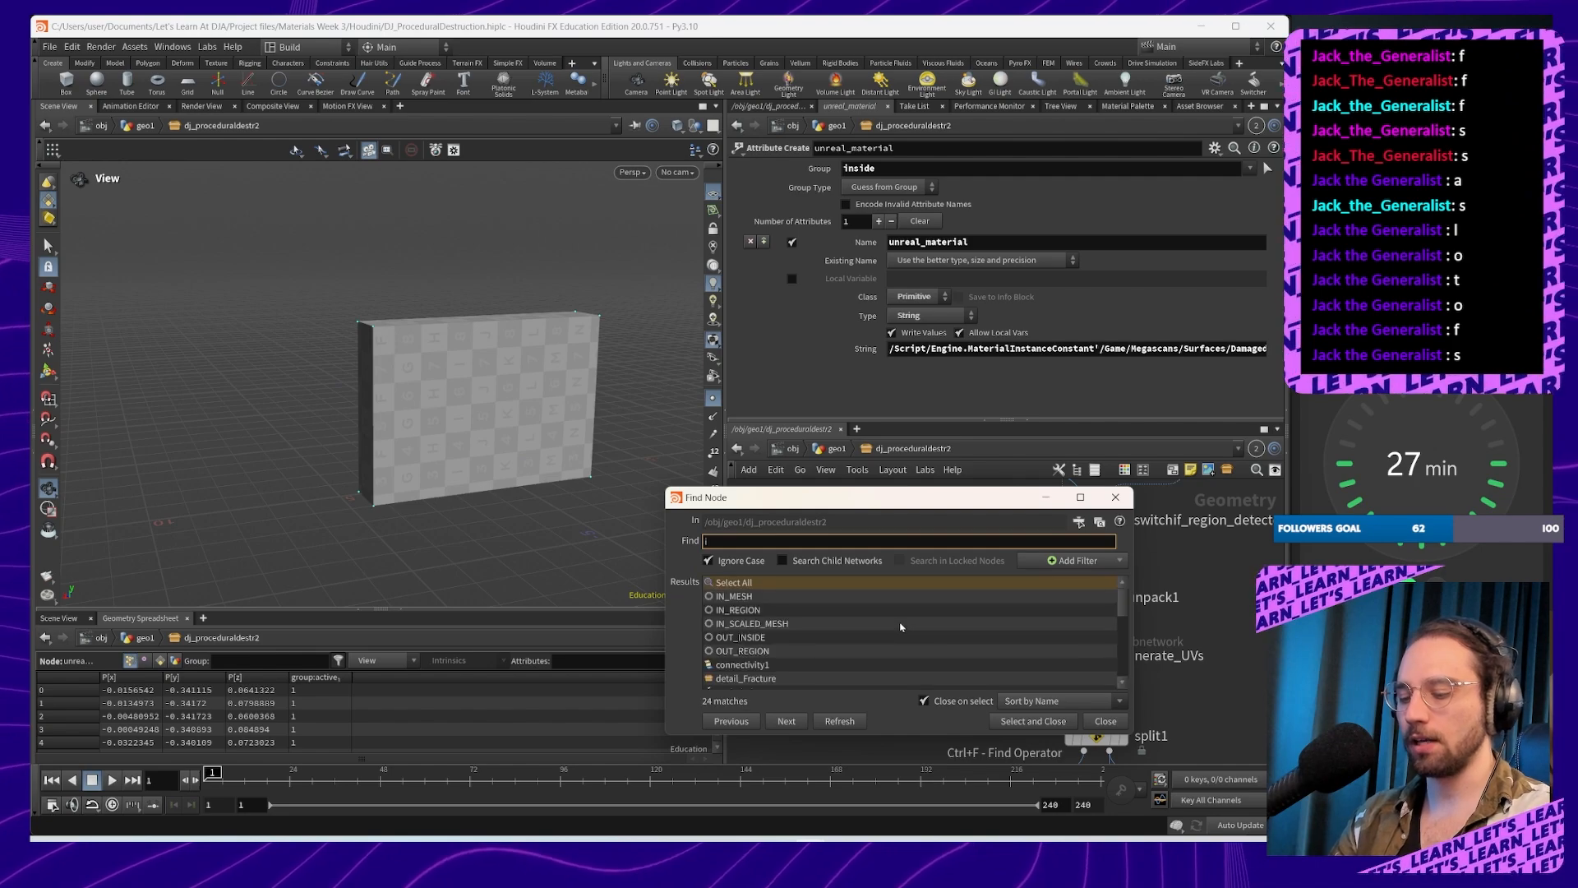
key("BackSpace")
key("BackSpace")
type("ini")
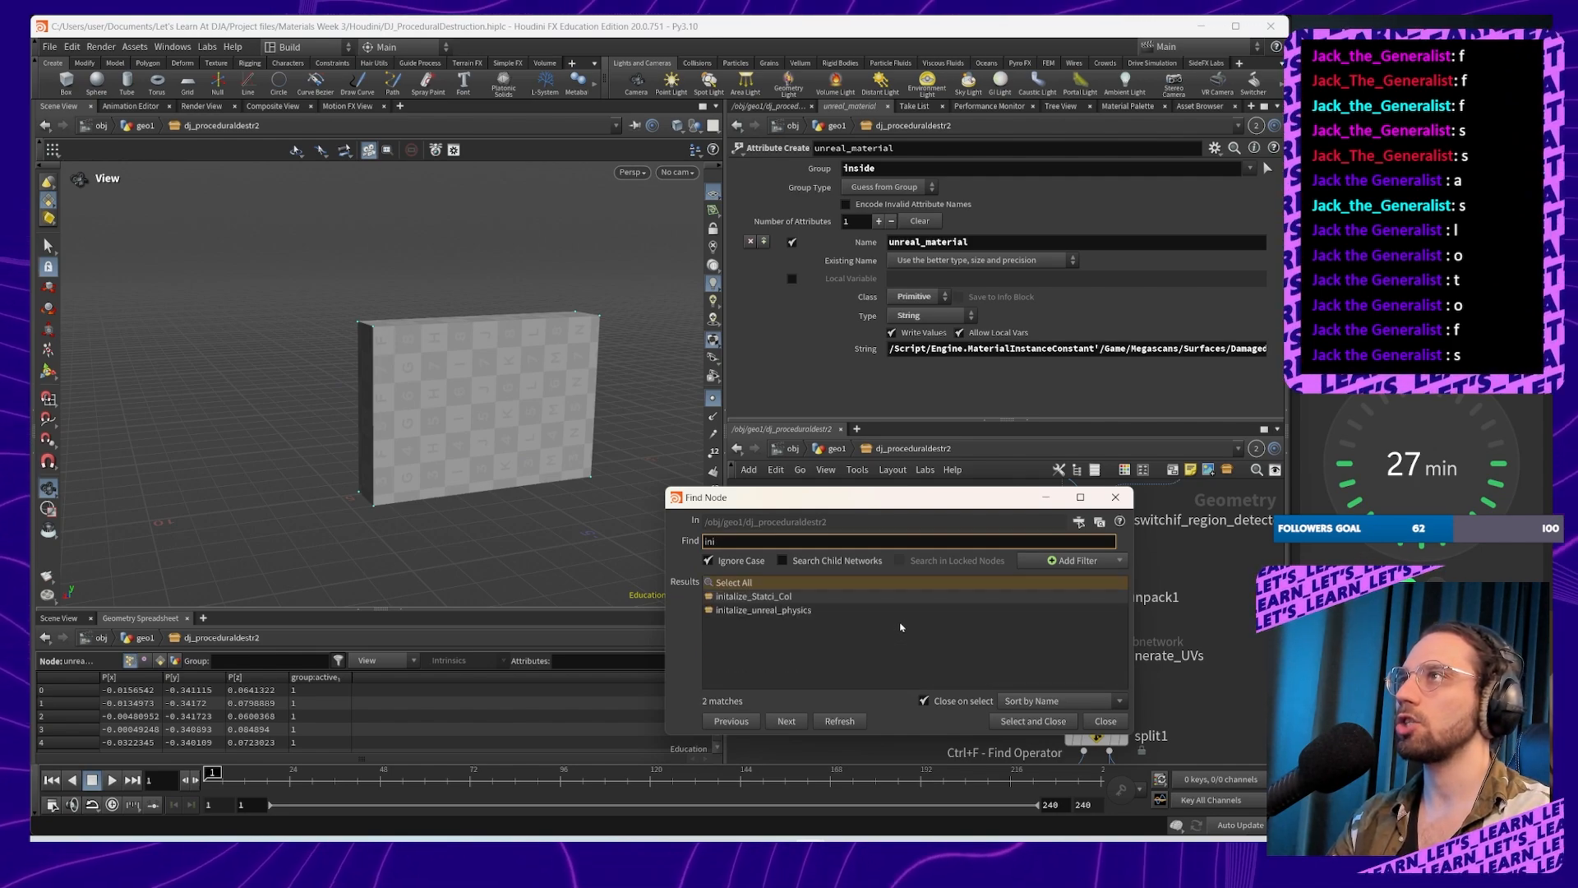
key("Down")
key("Down")
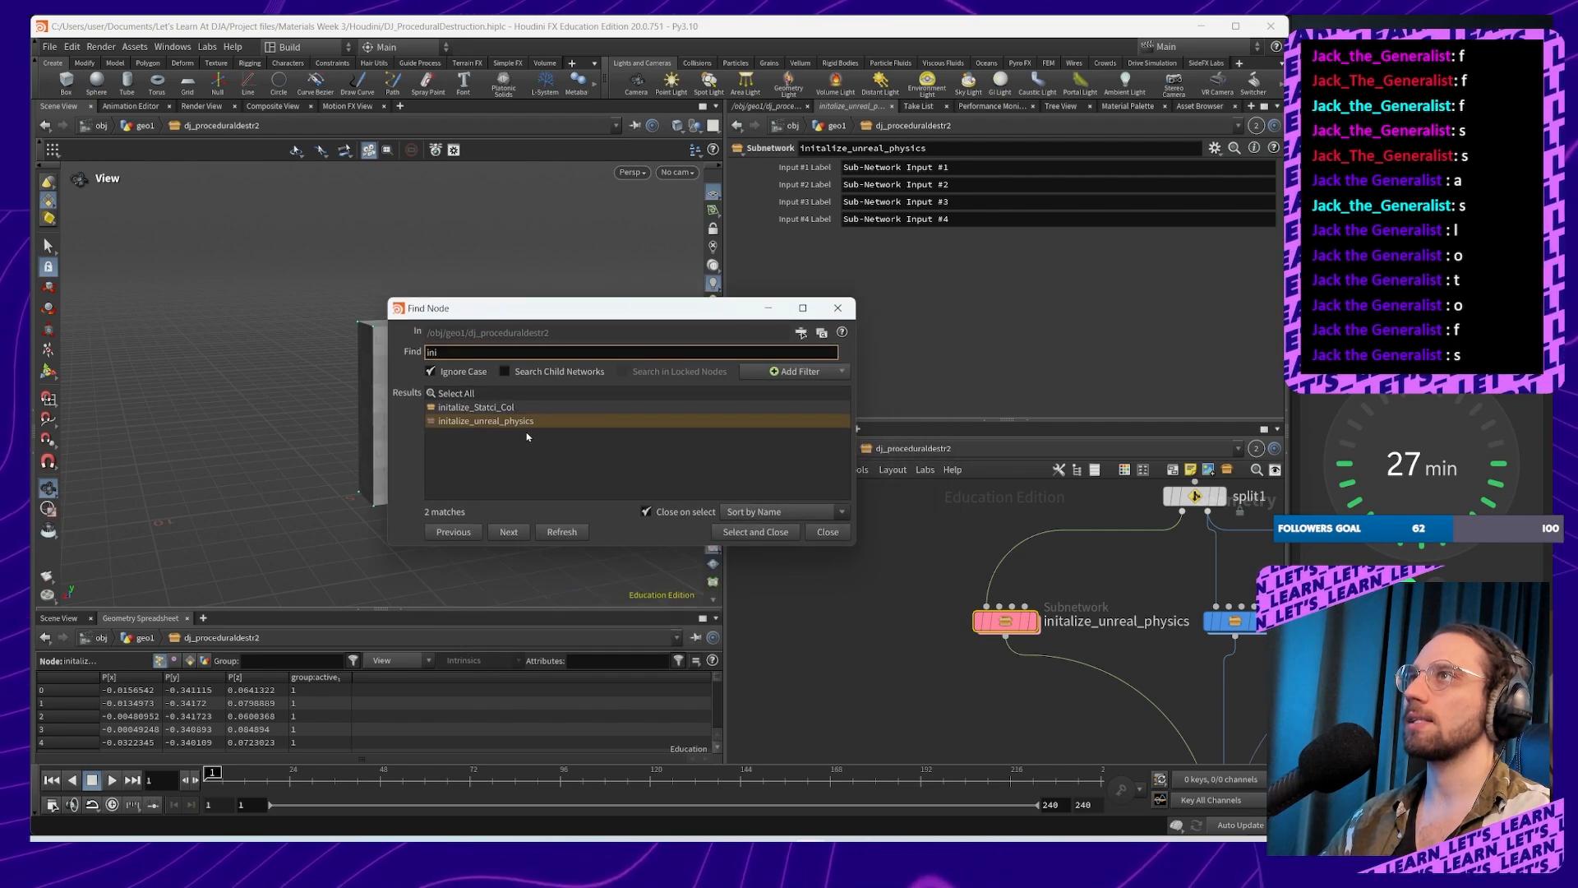
left_click(493, 407)
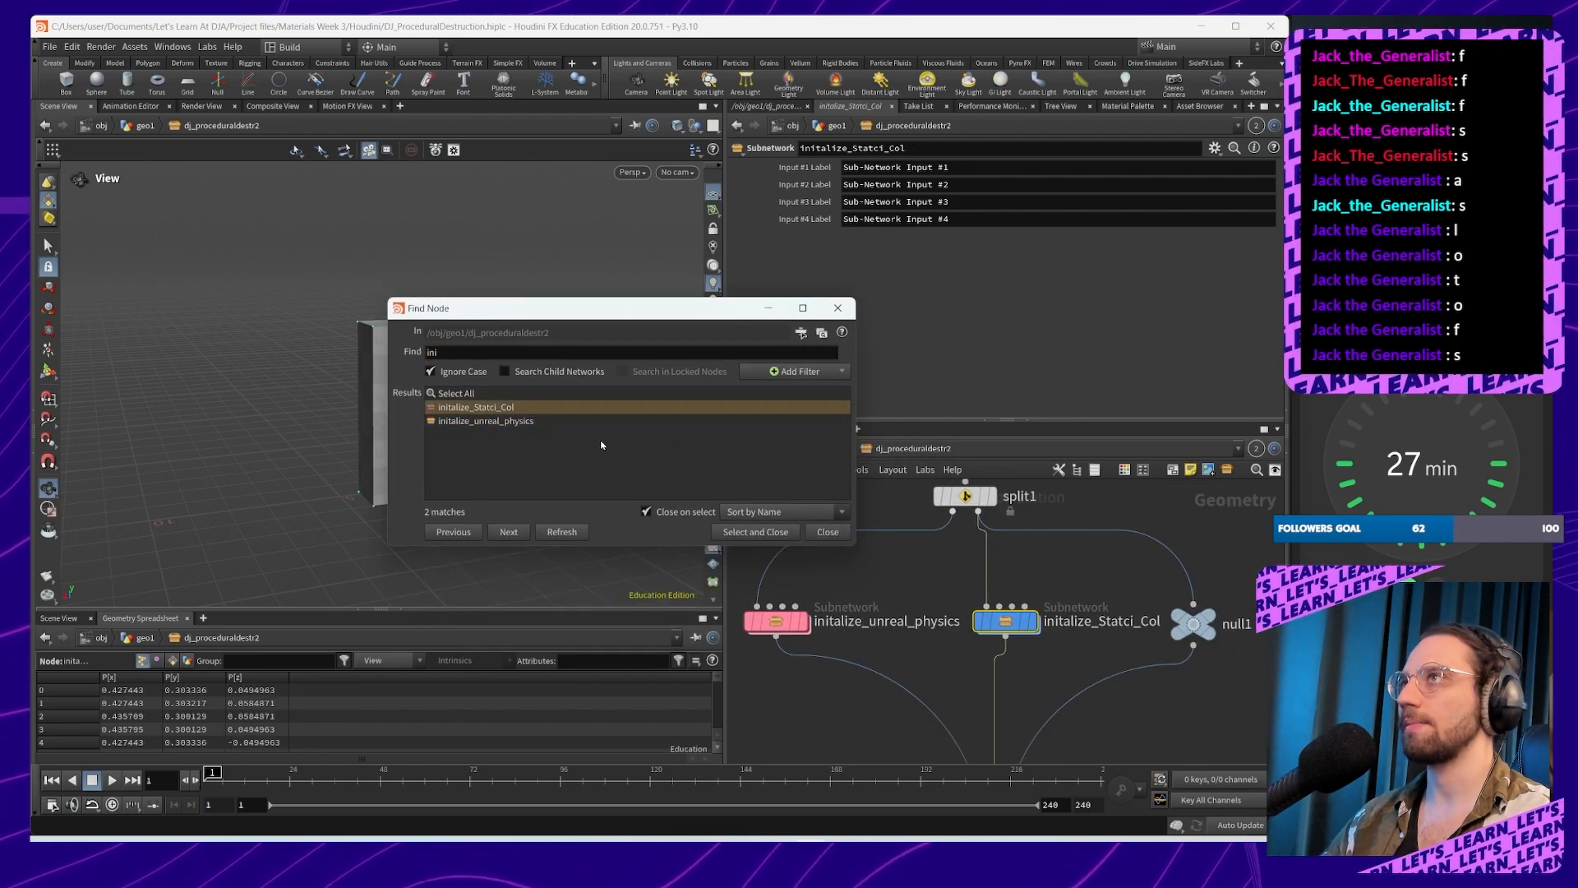
left_click(838, 307)
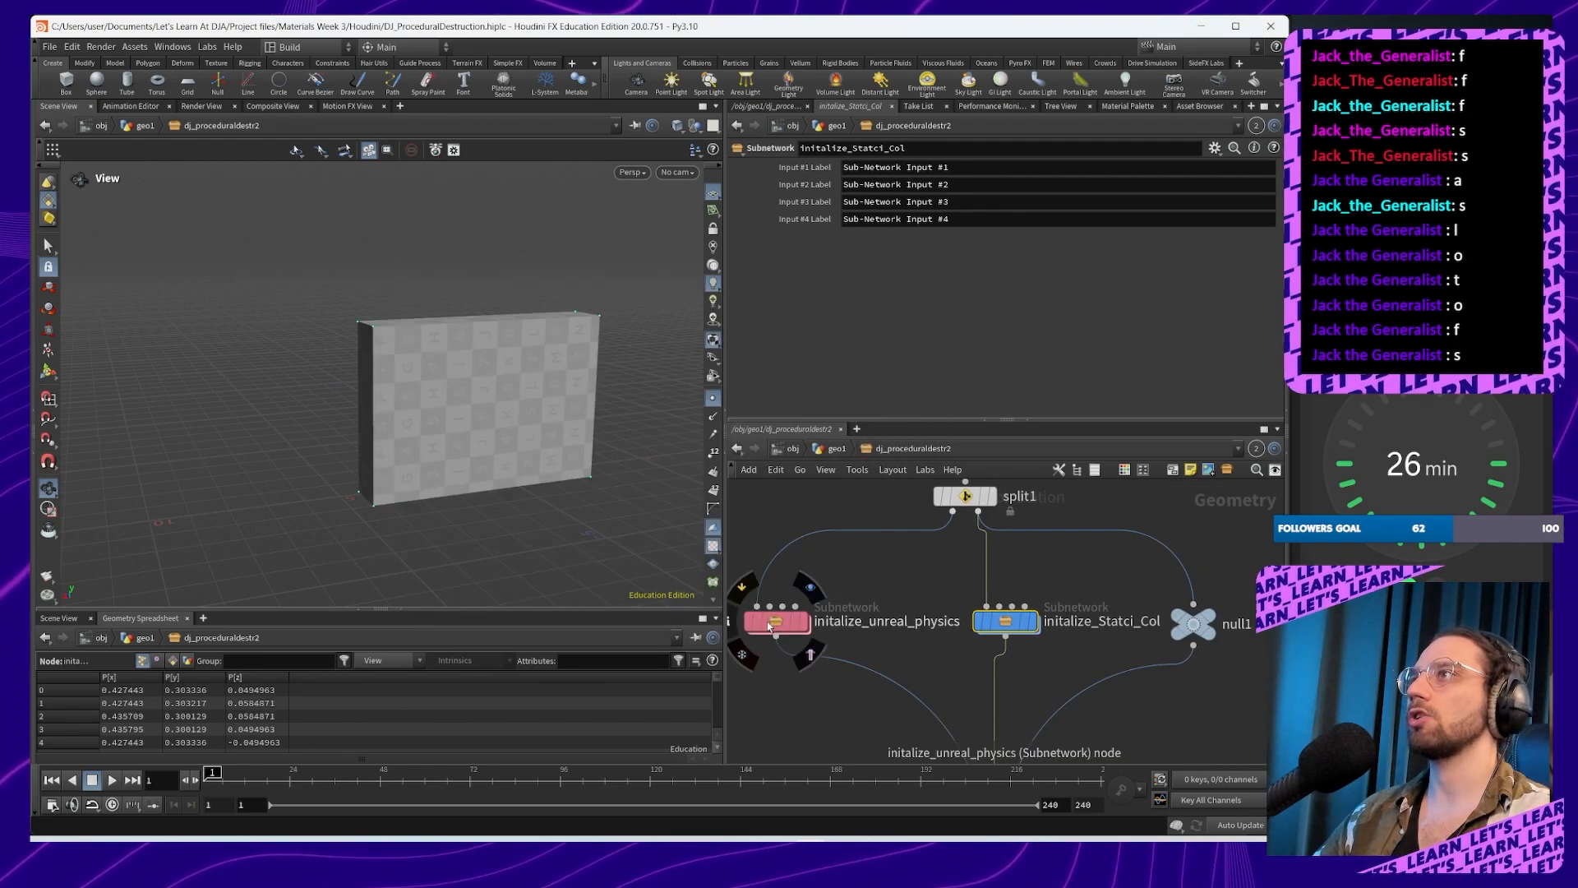
Step: Open the initalize_unreal_physics subnetwork and copy its UNREAL_ATTRIBS wrangle
double_click(769, 627)
middle_click_drag(909, 707, 1056, 788)
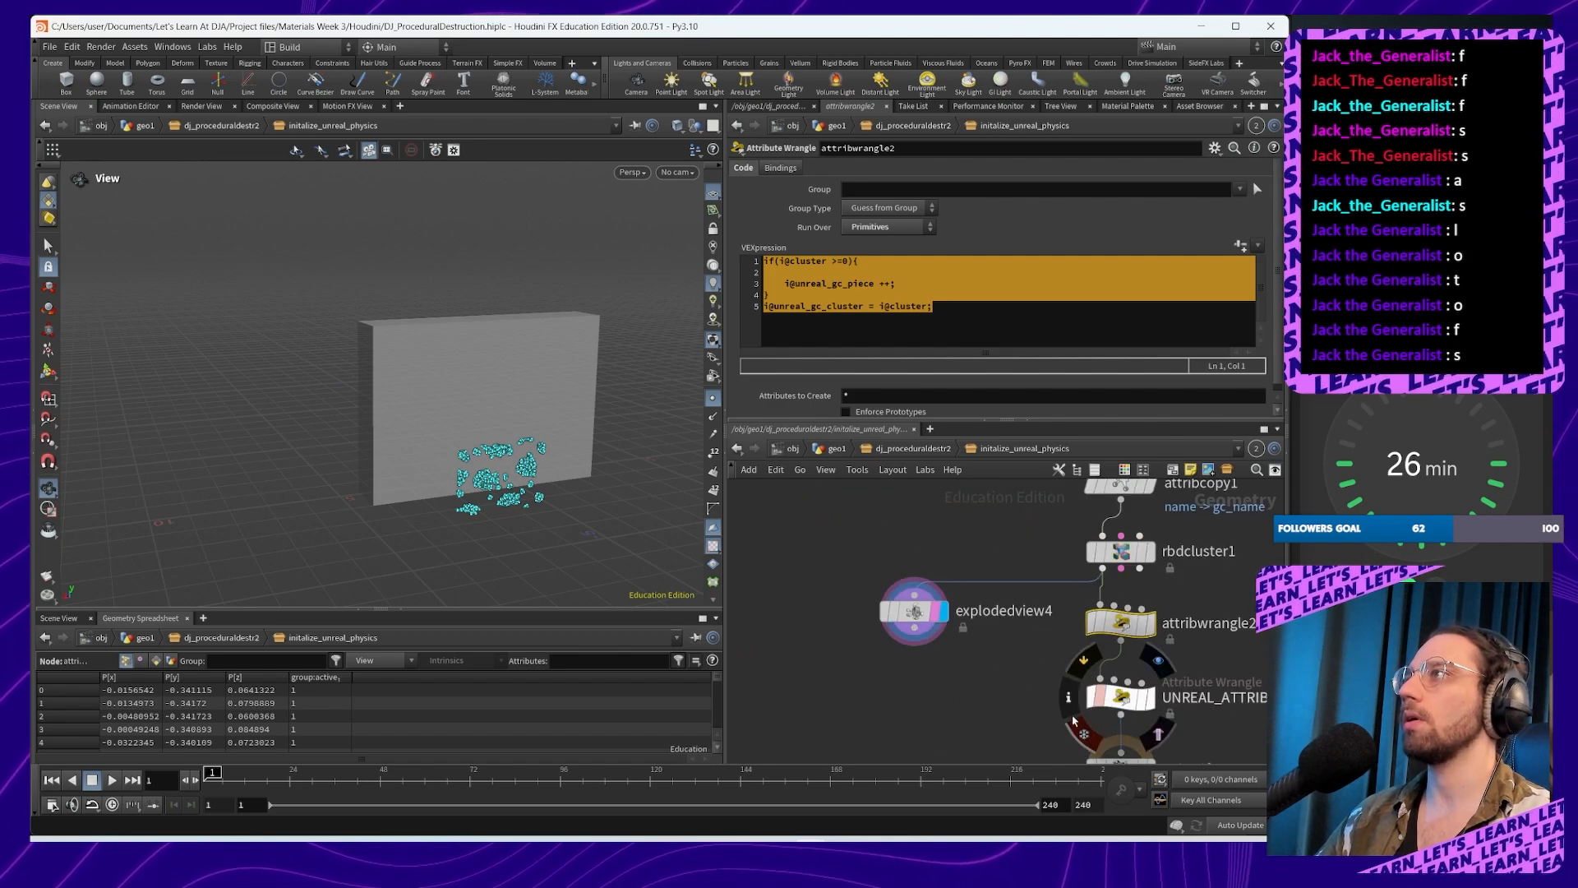
middle_click_drag(1223, 694, 1105, 654)
left_click(1003, 664)
key("ctrl+c")
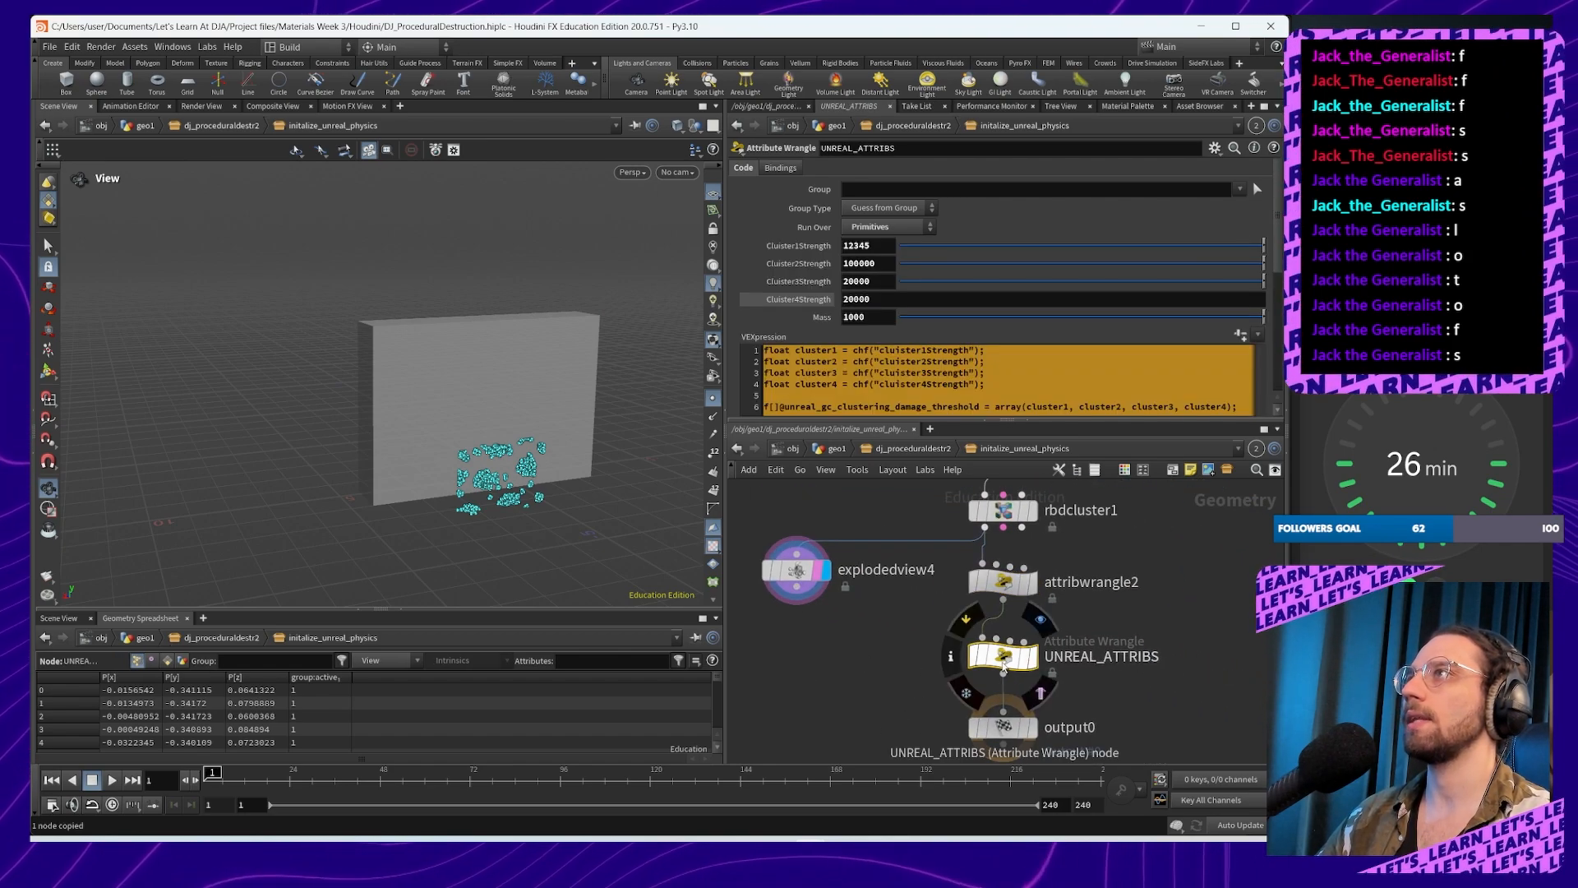
Step: Paste the copied wrangle into the W3 scene's Houdinit_to_Unreal_Logic network and delete it again
key("alt+Tab")
key("ctrl+v")
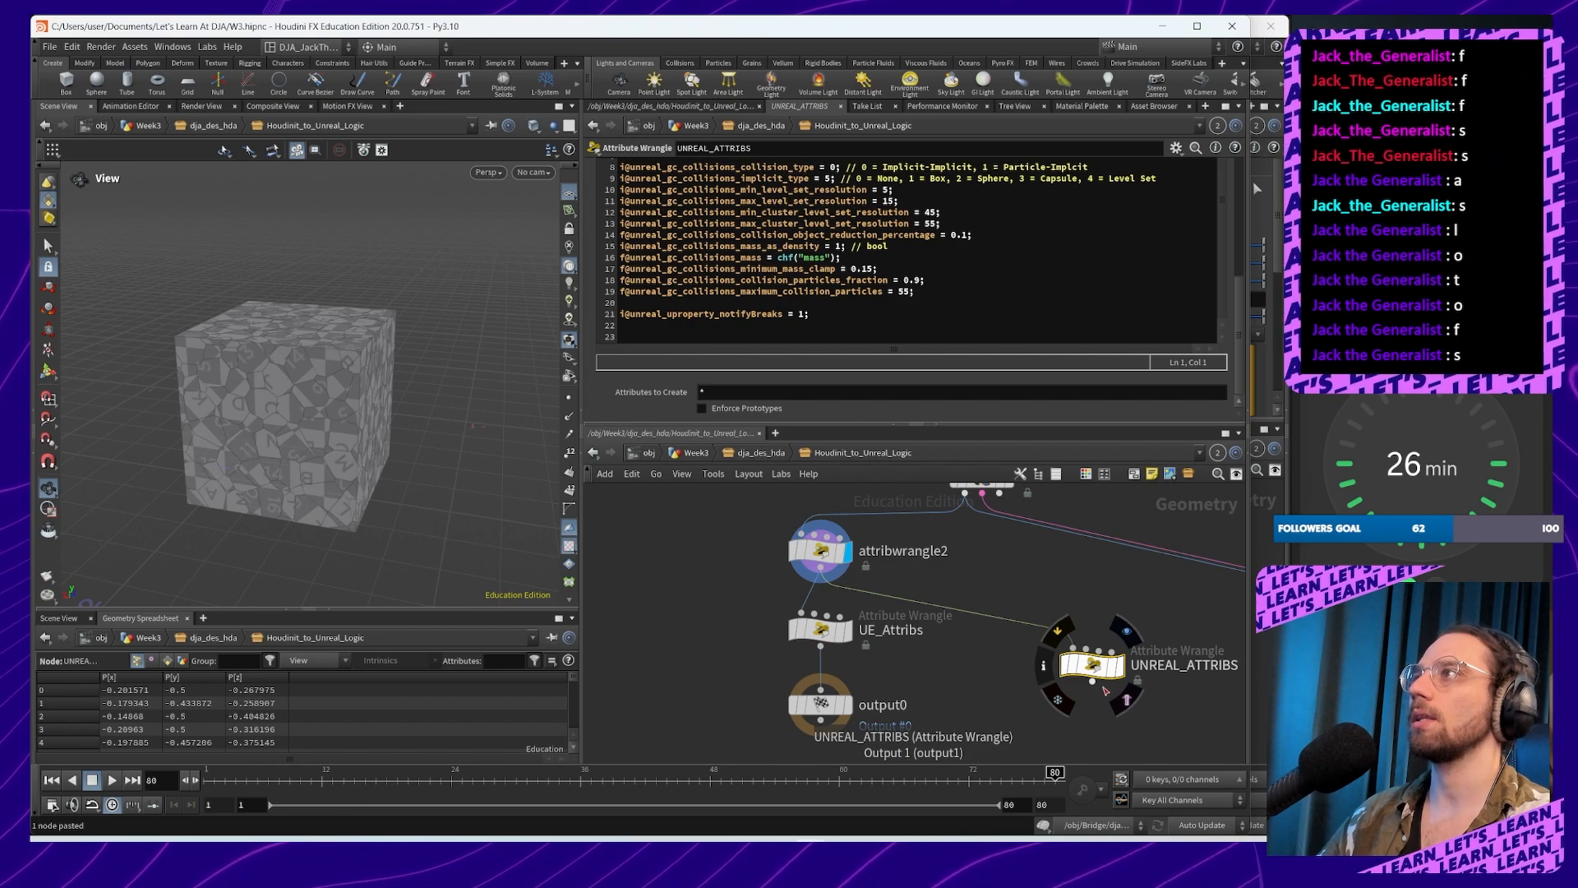
key("Delete")
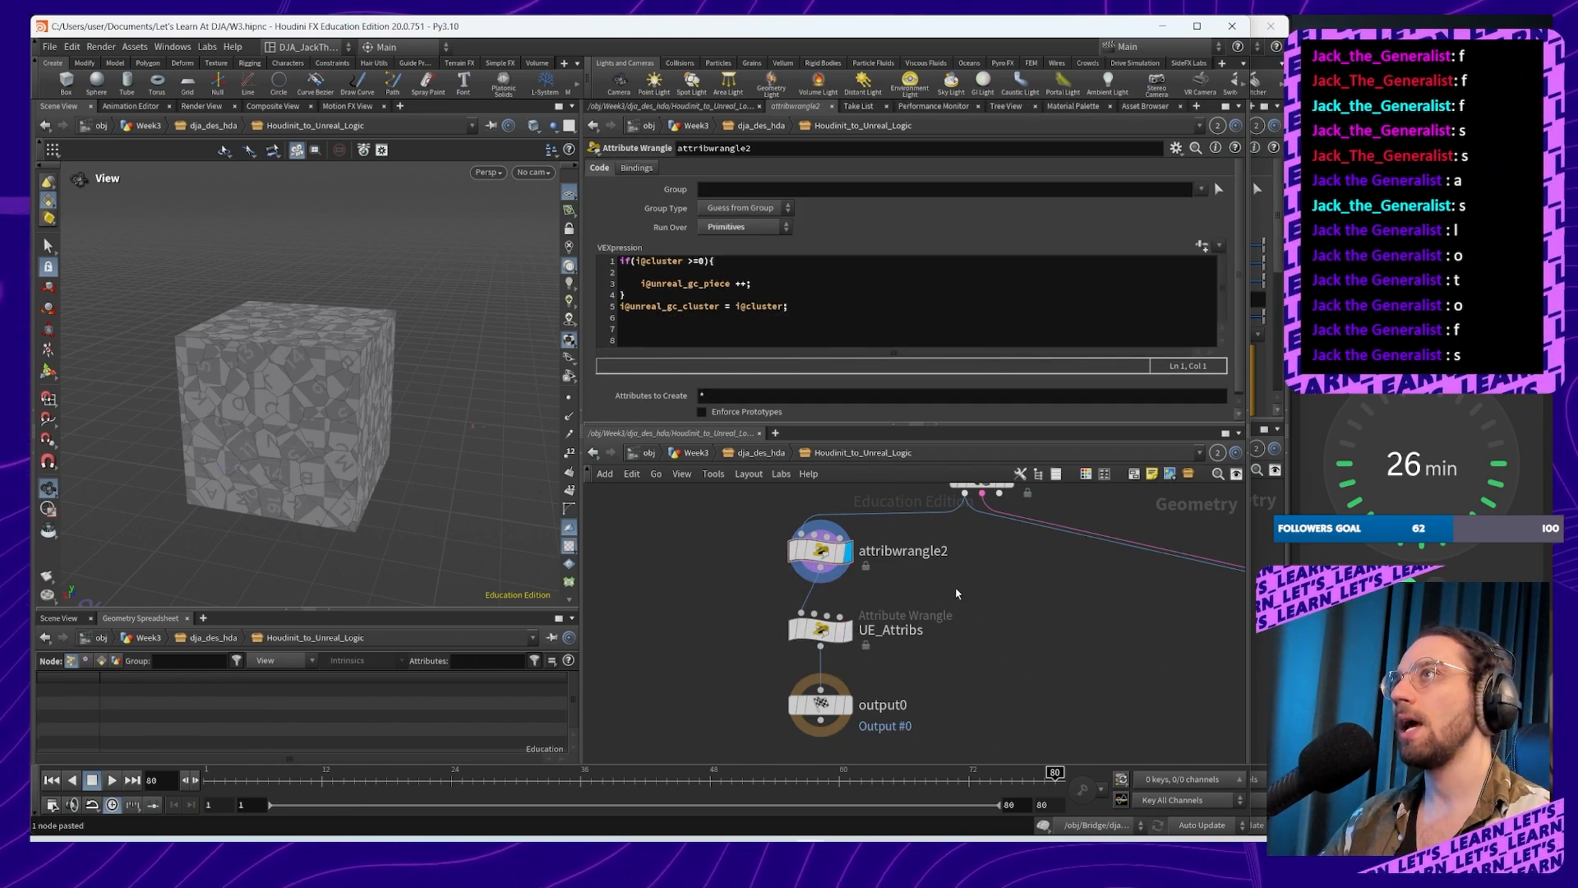
Step: Review the Houdinit_to_Unreal_Logic nodes, go up to dja_des_hda, and follow its chain to the pack1 and output0 nodes
scroll(1037, 682, "down", 4)
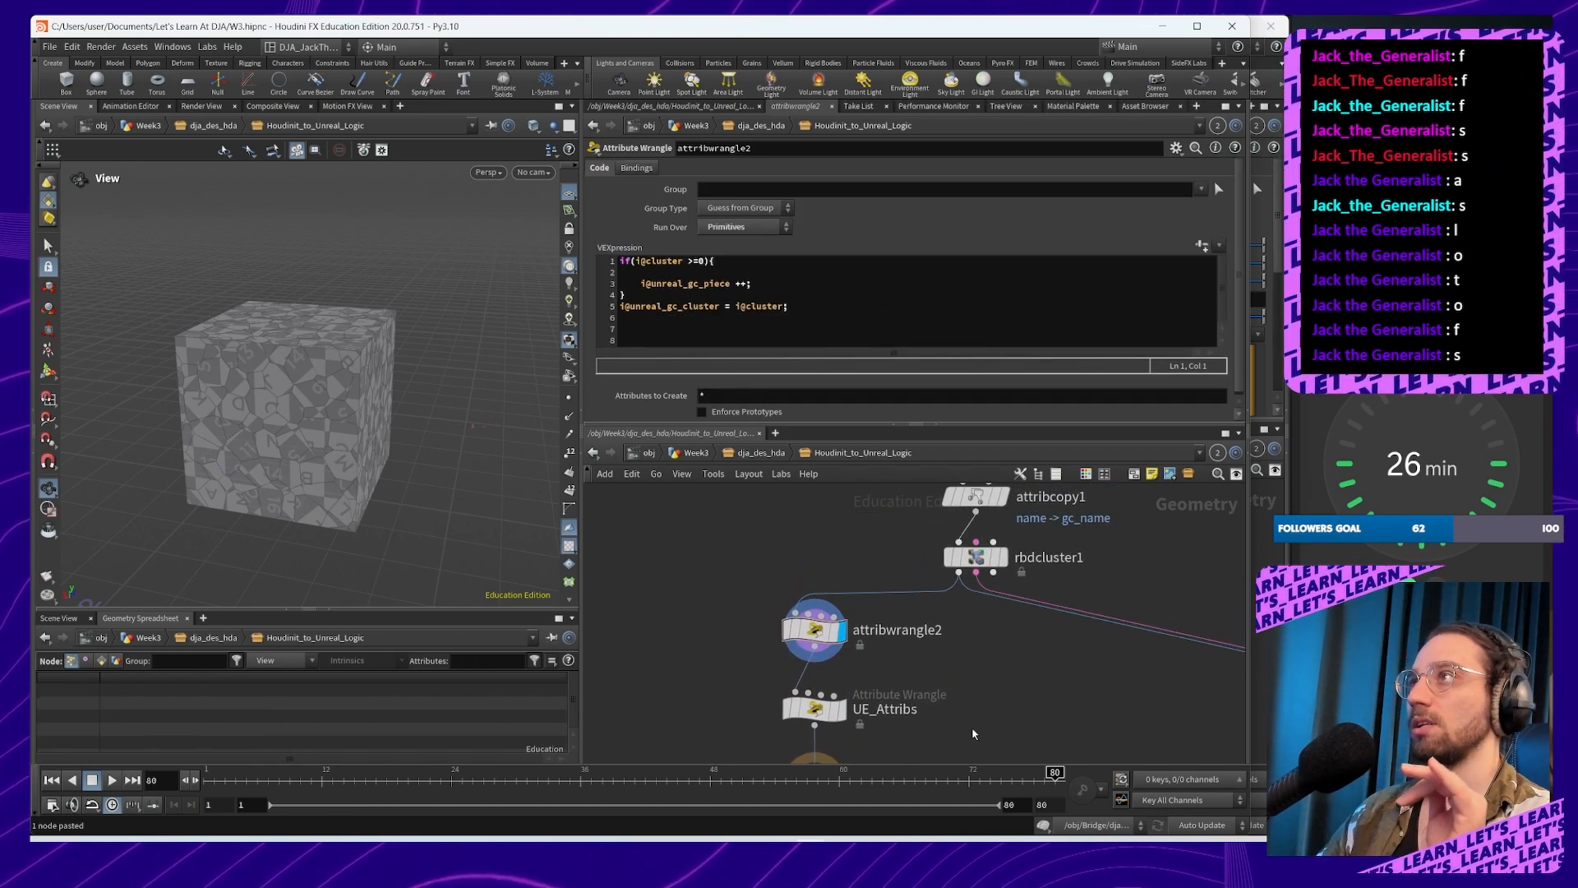
middle_click_drag(1037, 681, 941, 644)
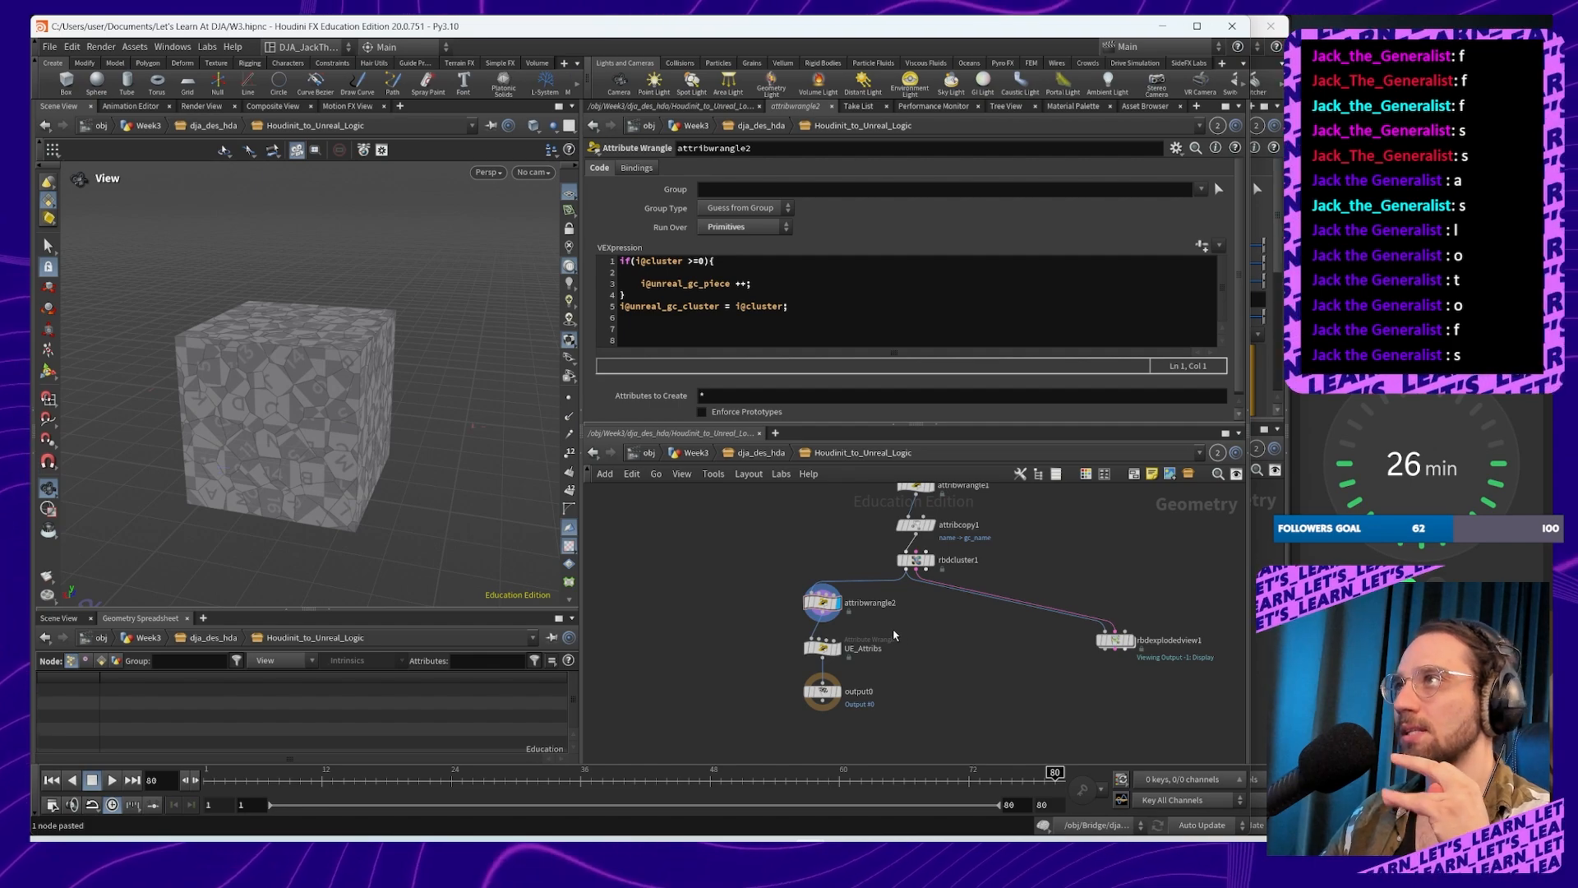
left_click(755, 457)
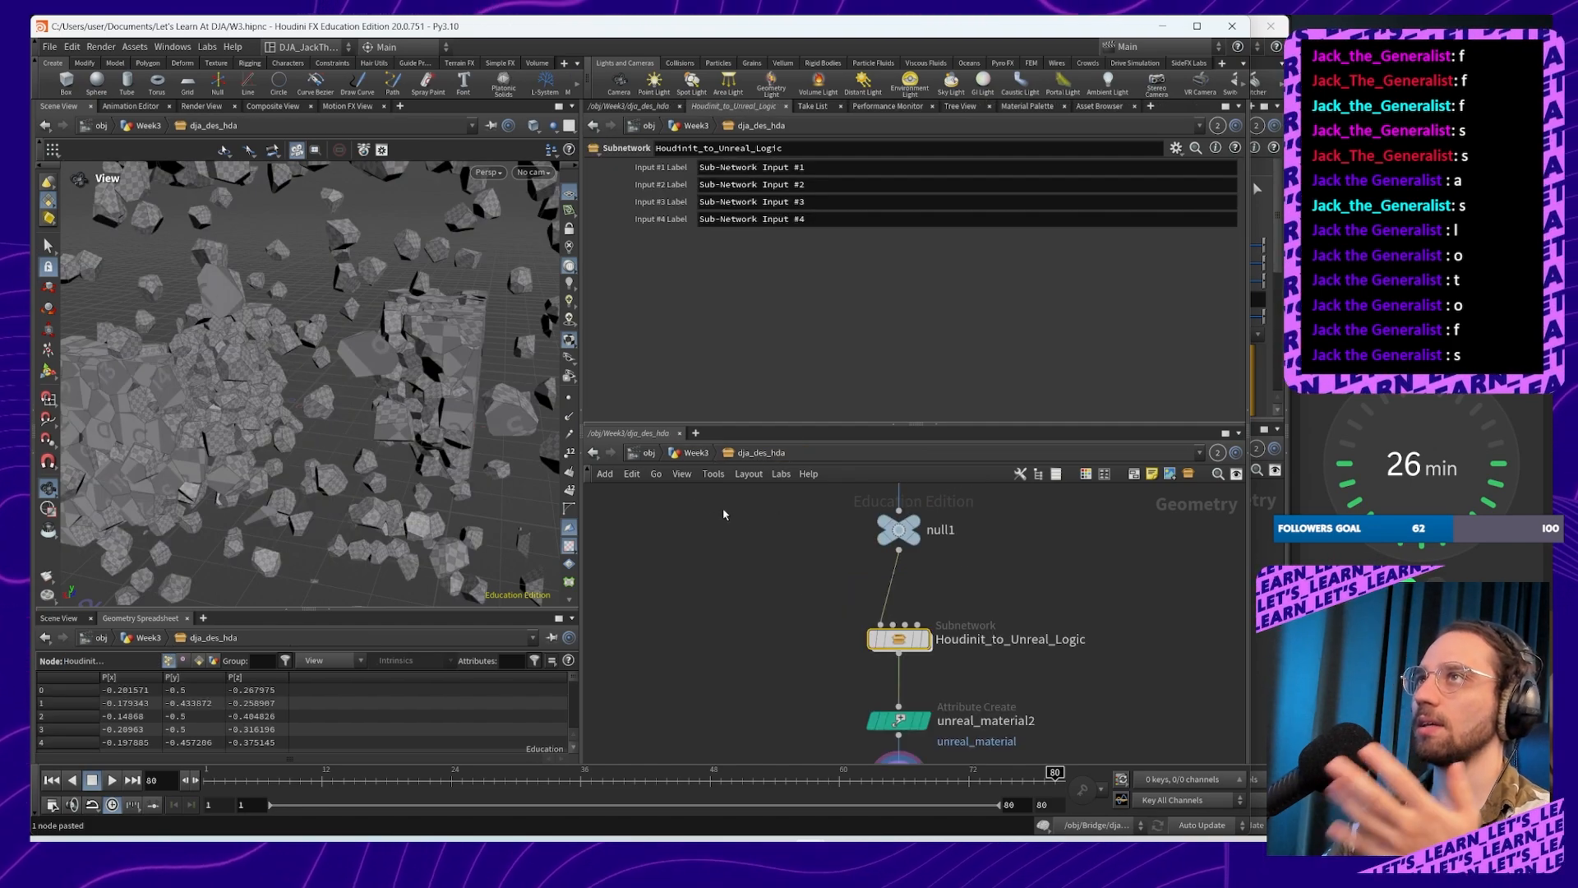
middle_click_drag(1022, 705, 1049, 579)
middle_click_drag(1053, 669, 1048, 514)
middle_click_drag(1039, 680, 1058, 583)
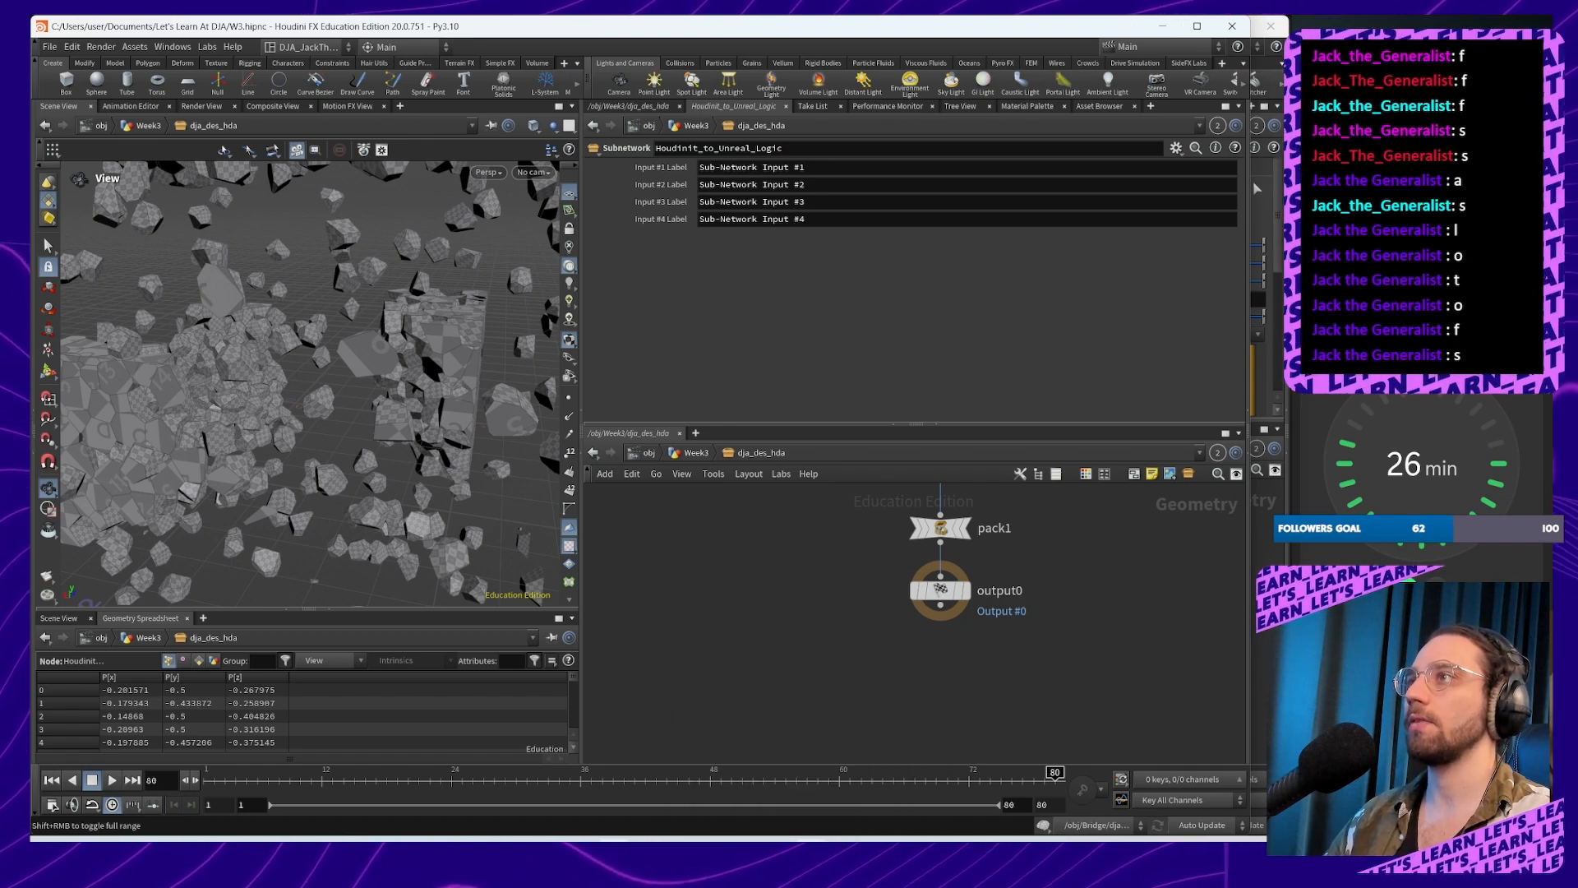
Step: Switch to the DJA_Week3_Dest project in Unreal Editor, view the white cube from above, and reduce the selection to SM_SkySphere
left_click(699, 841)
left_click(494, 340, "ctrl")
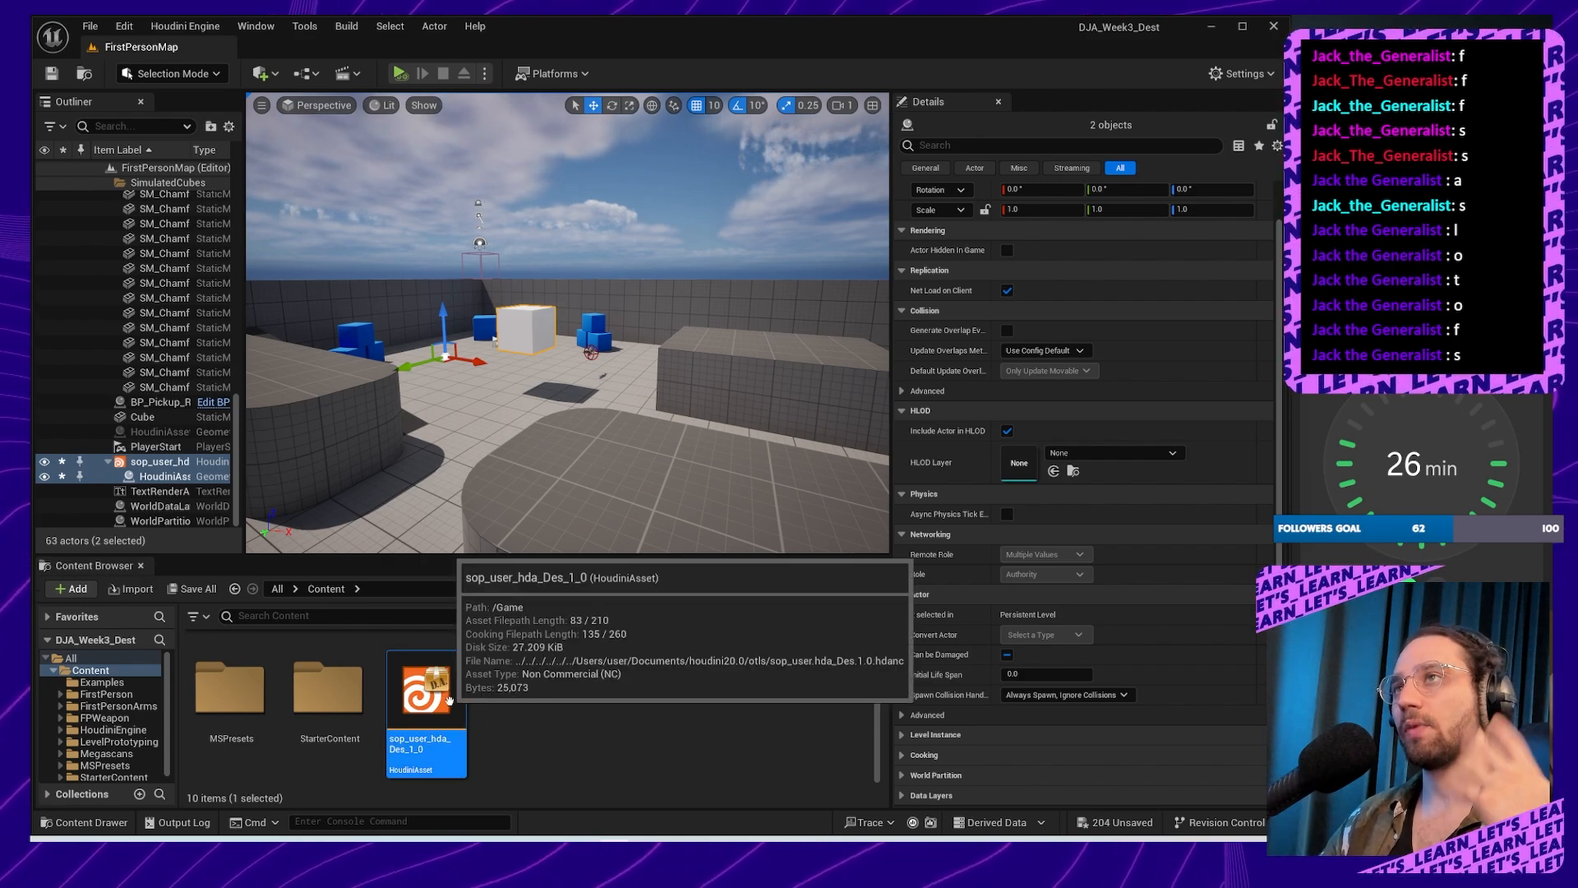
left_click(614, 359, "ctrl")
left_click_drag(634, 352, 613, 328, "ctrl+alt")
left_click(651, 222, "ctrl")
left_click(650, 222, "ctrl")
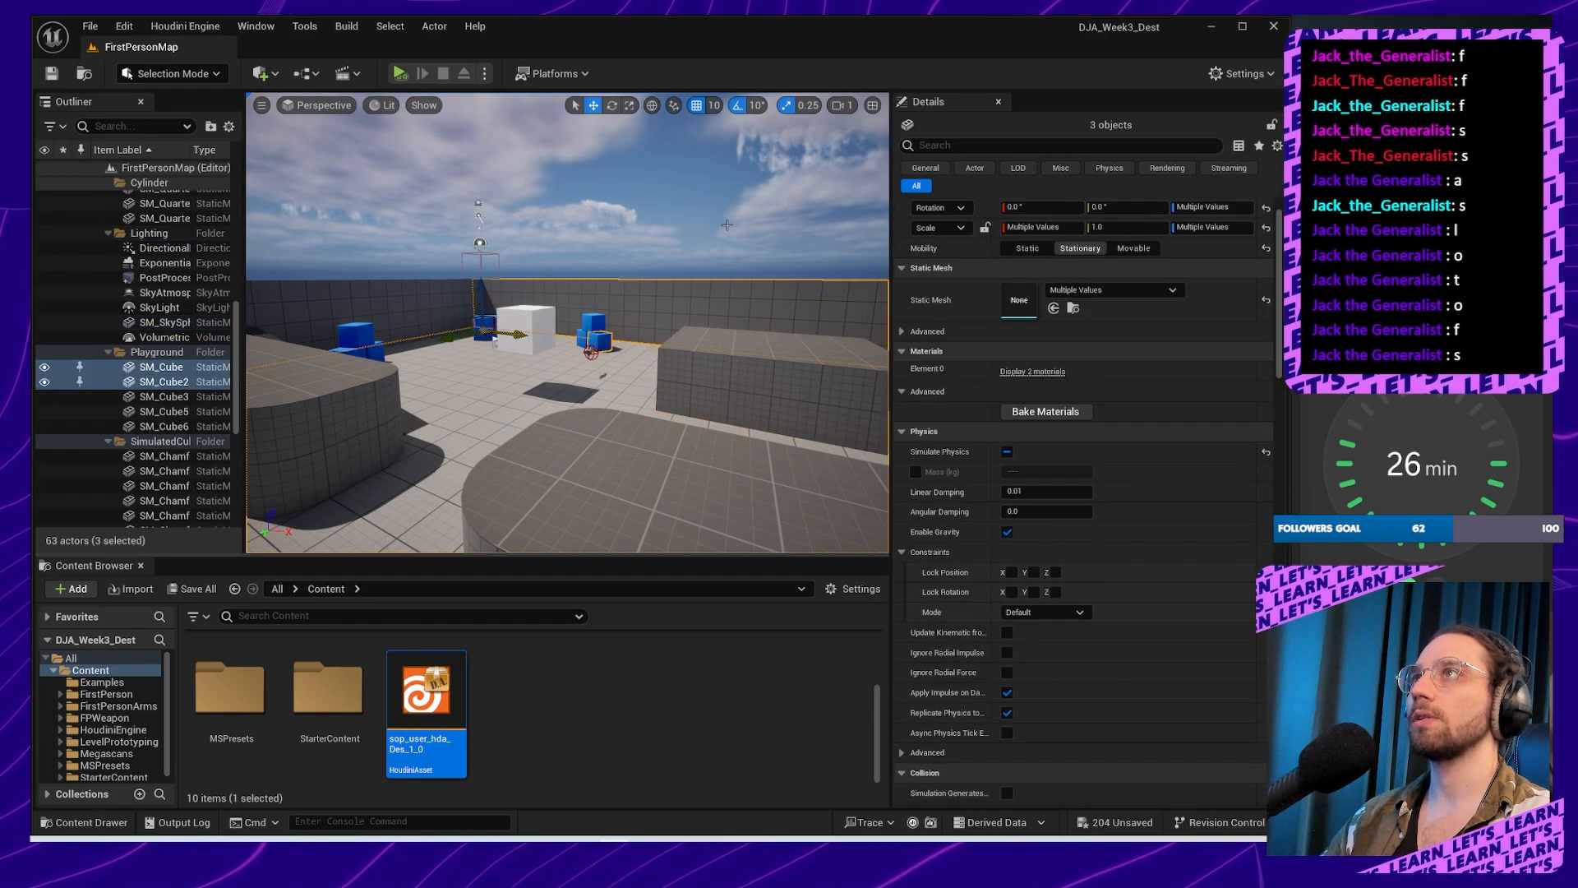
left_click(650, 222, "ctrl")
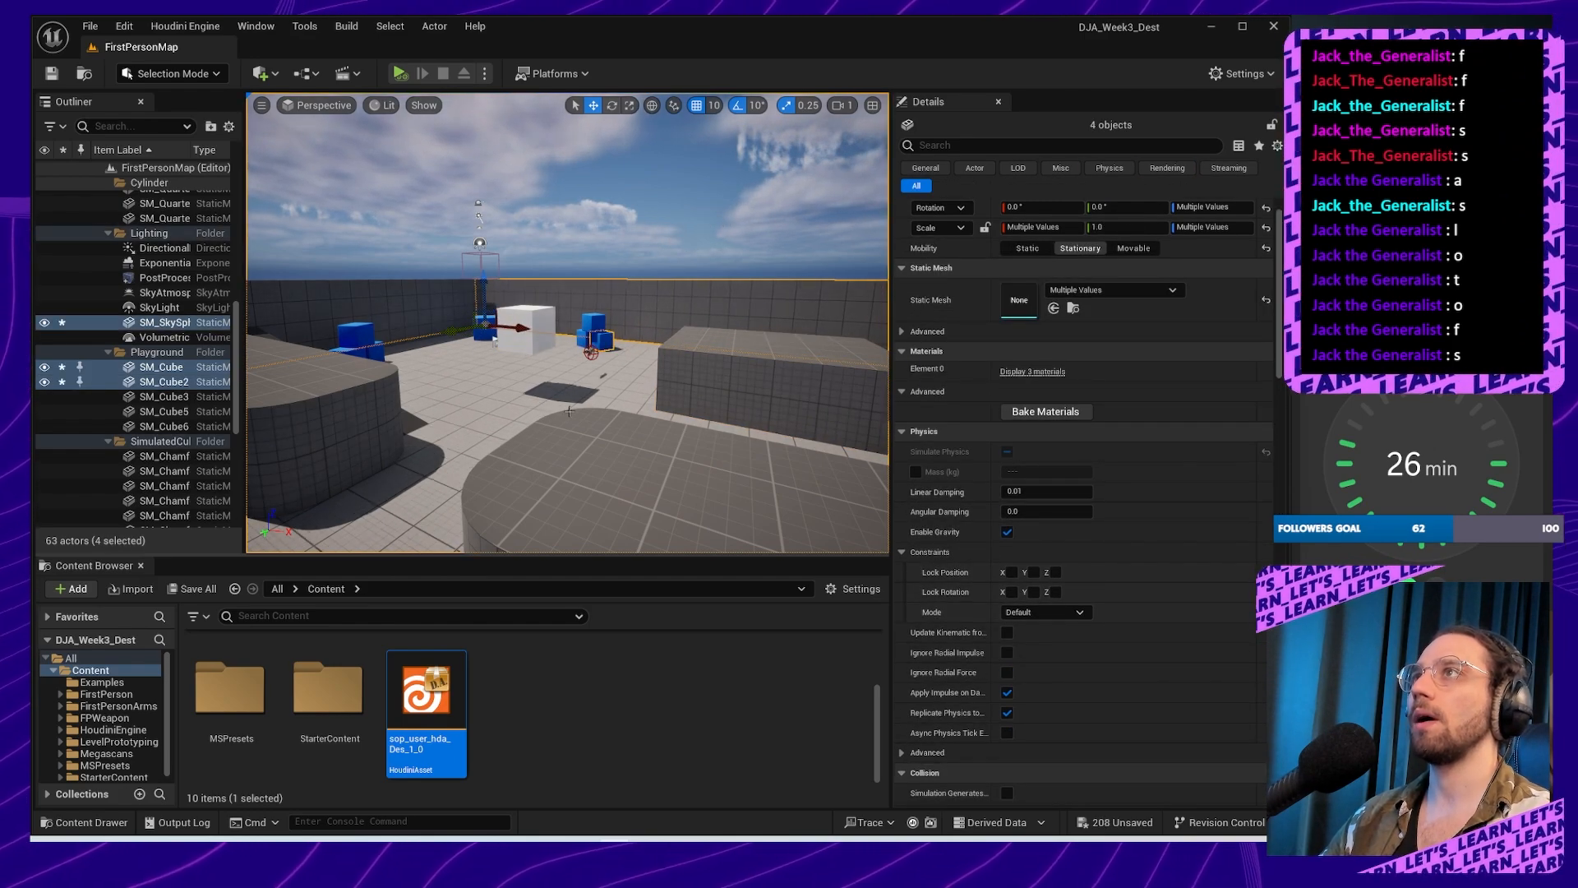
left_click_drag(709, 368, 559, 444, "alt")
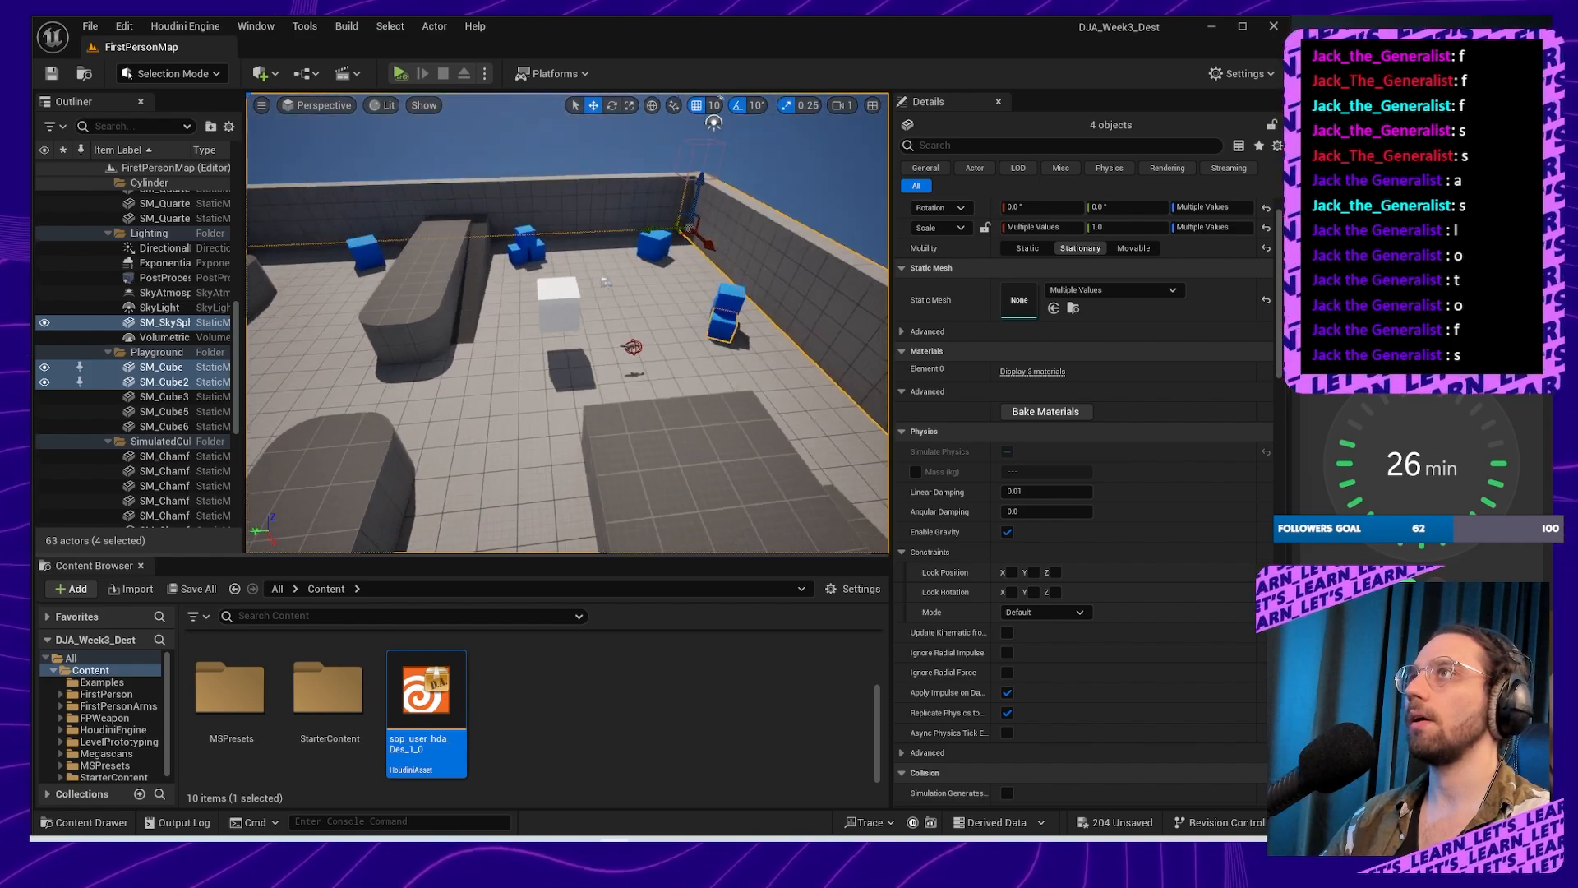
left_click(683, 156)
right_click_drag(680, 279, 551, 226)
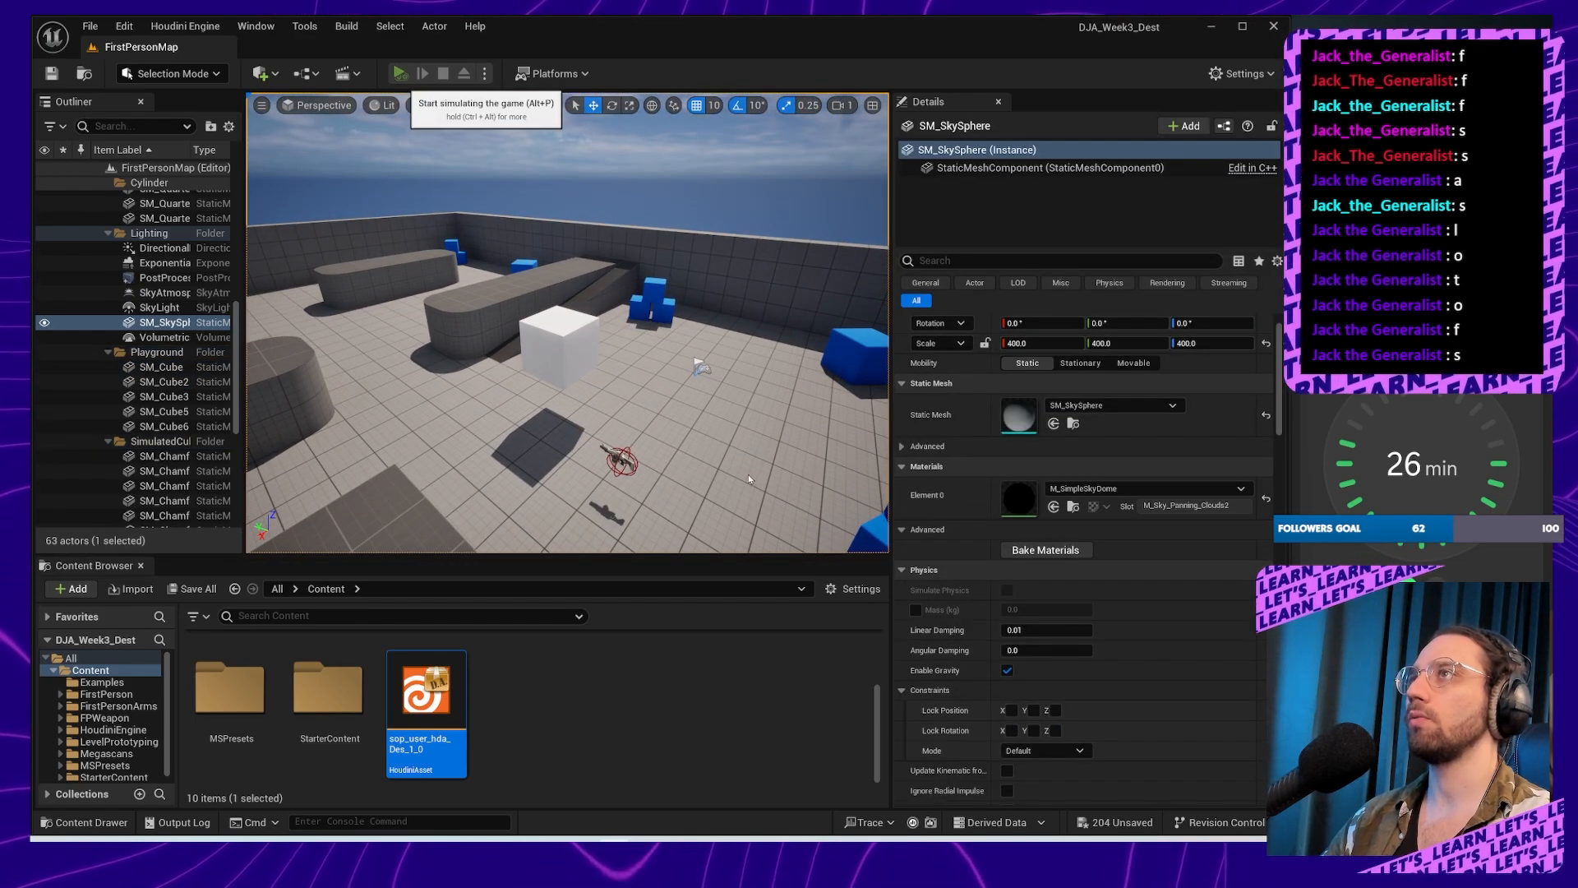
Step: Simulate the level and move the blue SM_ChamferCube2 into the breaking white cube and its fragments
key("alt+p")
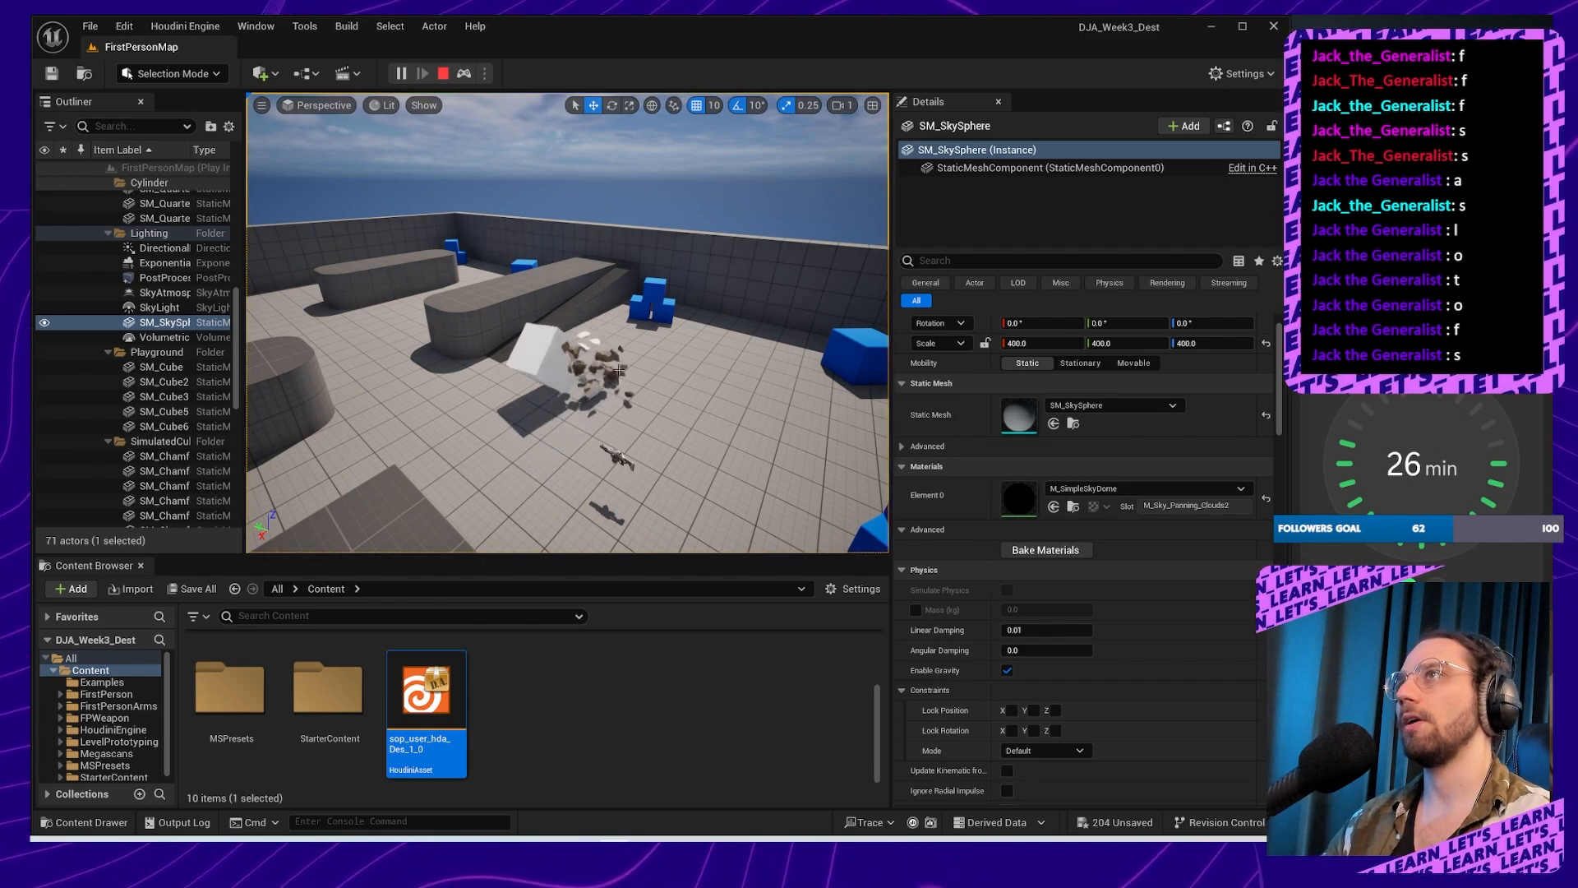
right_click_drag(619, 371, 668, 391)
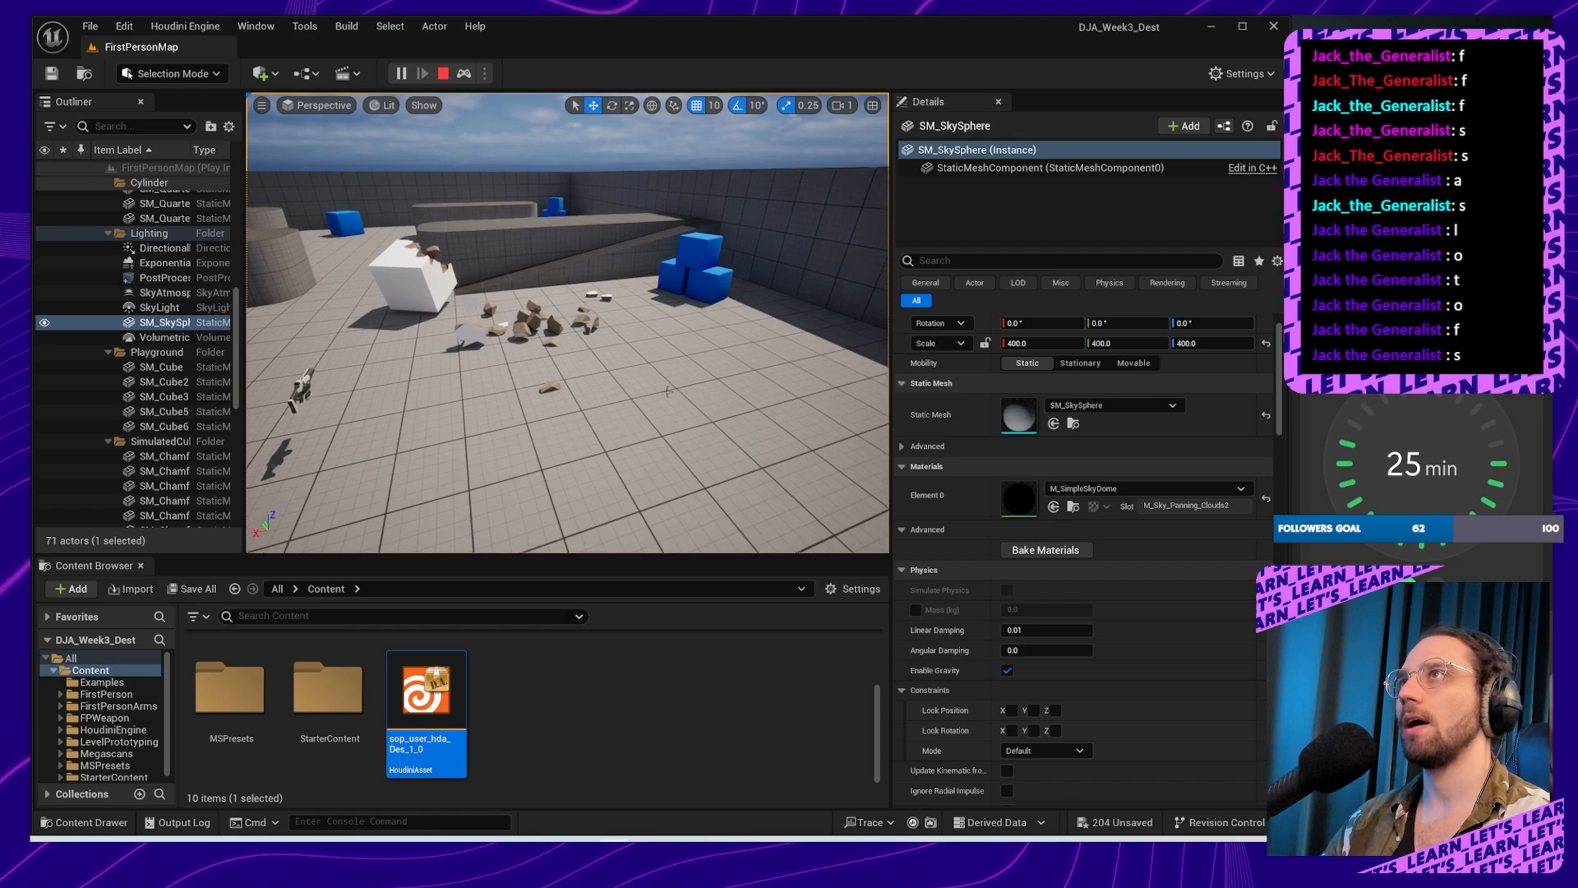
left_click(703, 297)
left_click_drag(684, 283, 356, 339)
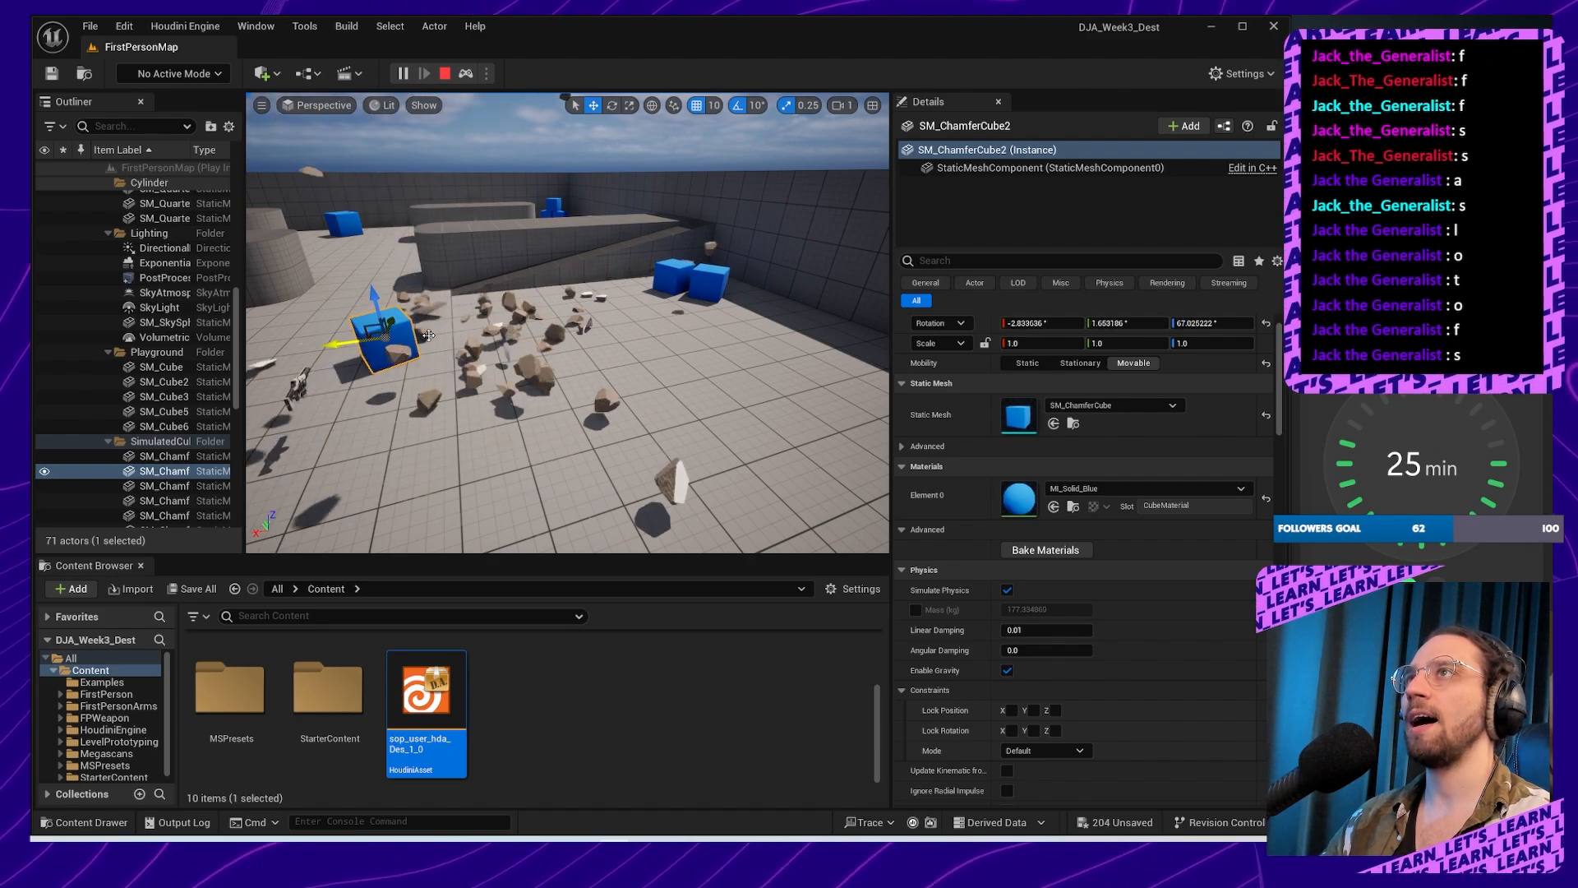
right_click_drag(356, 338, 435, 370)
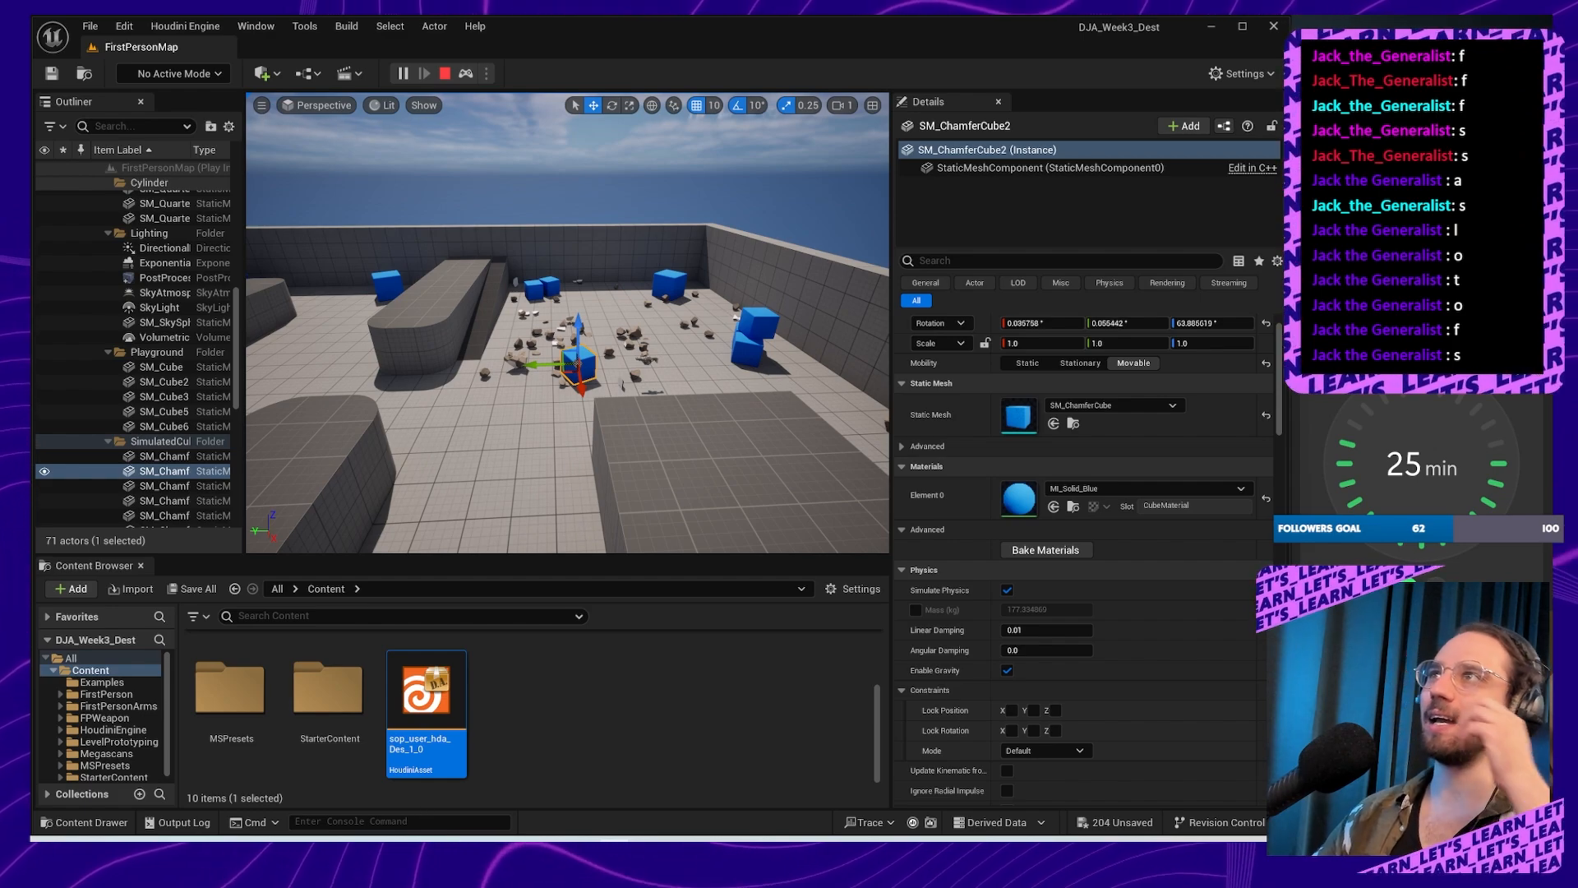
left_click_drag(566, 370, 604, 357)
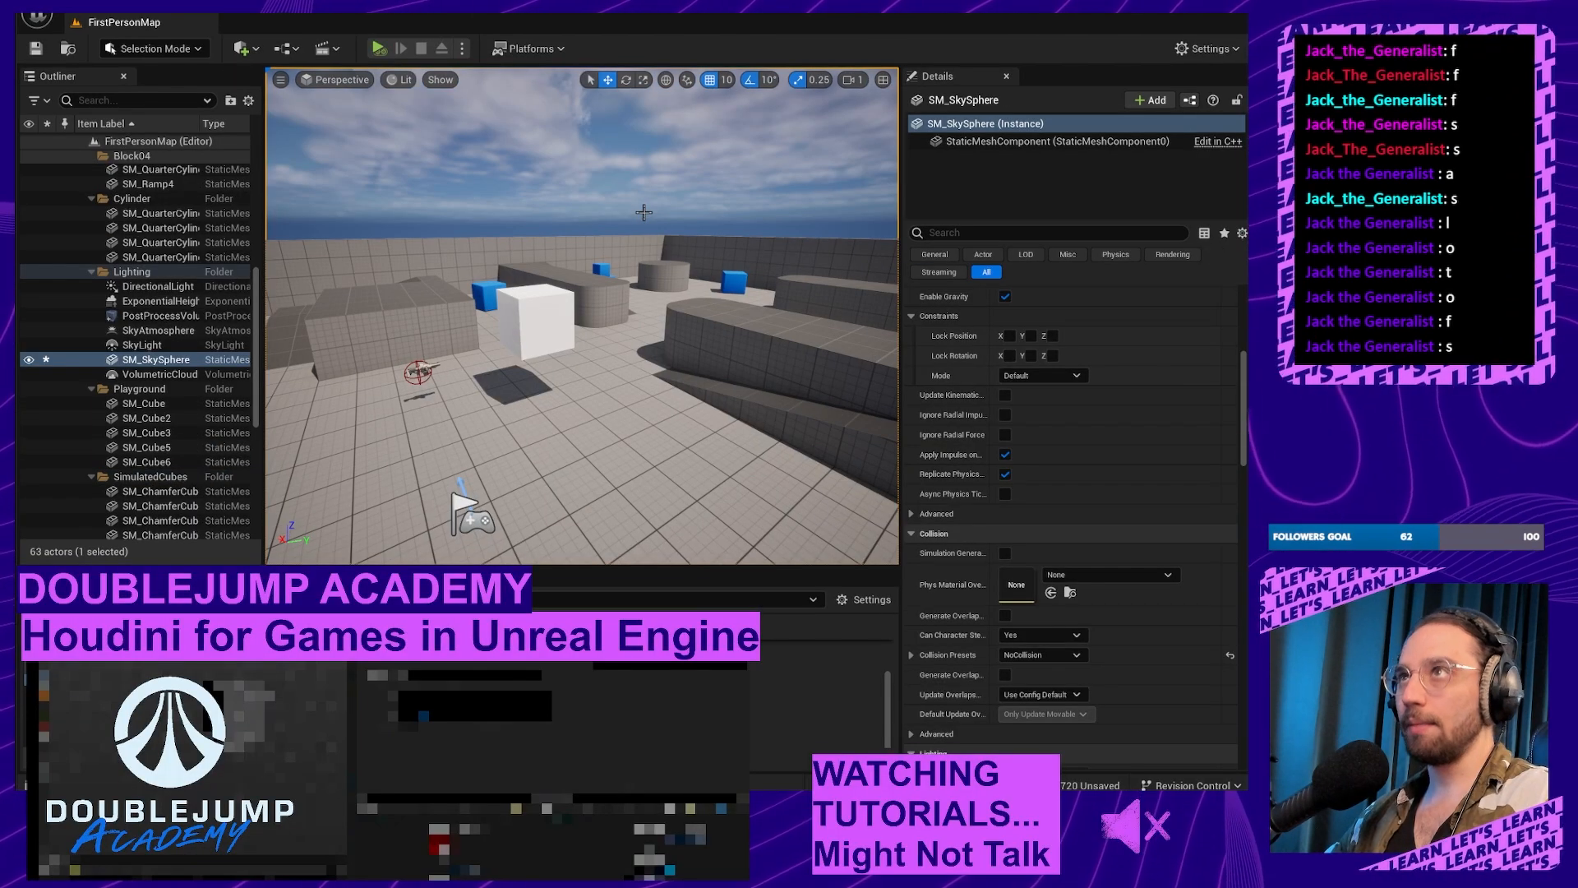
Step: Switch the level editor from Selection mode to Fracture mode
right_click_drag(582, 316, 573, 318)
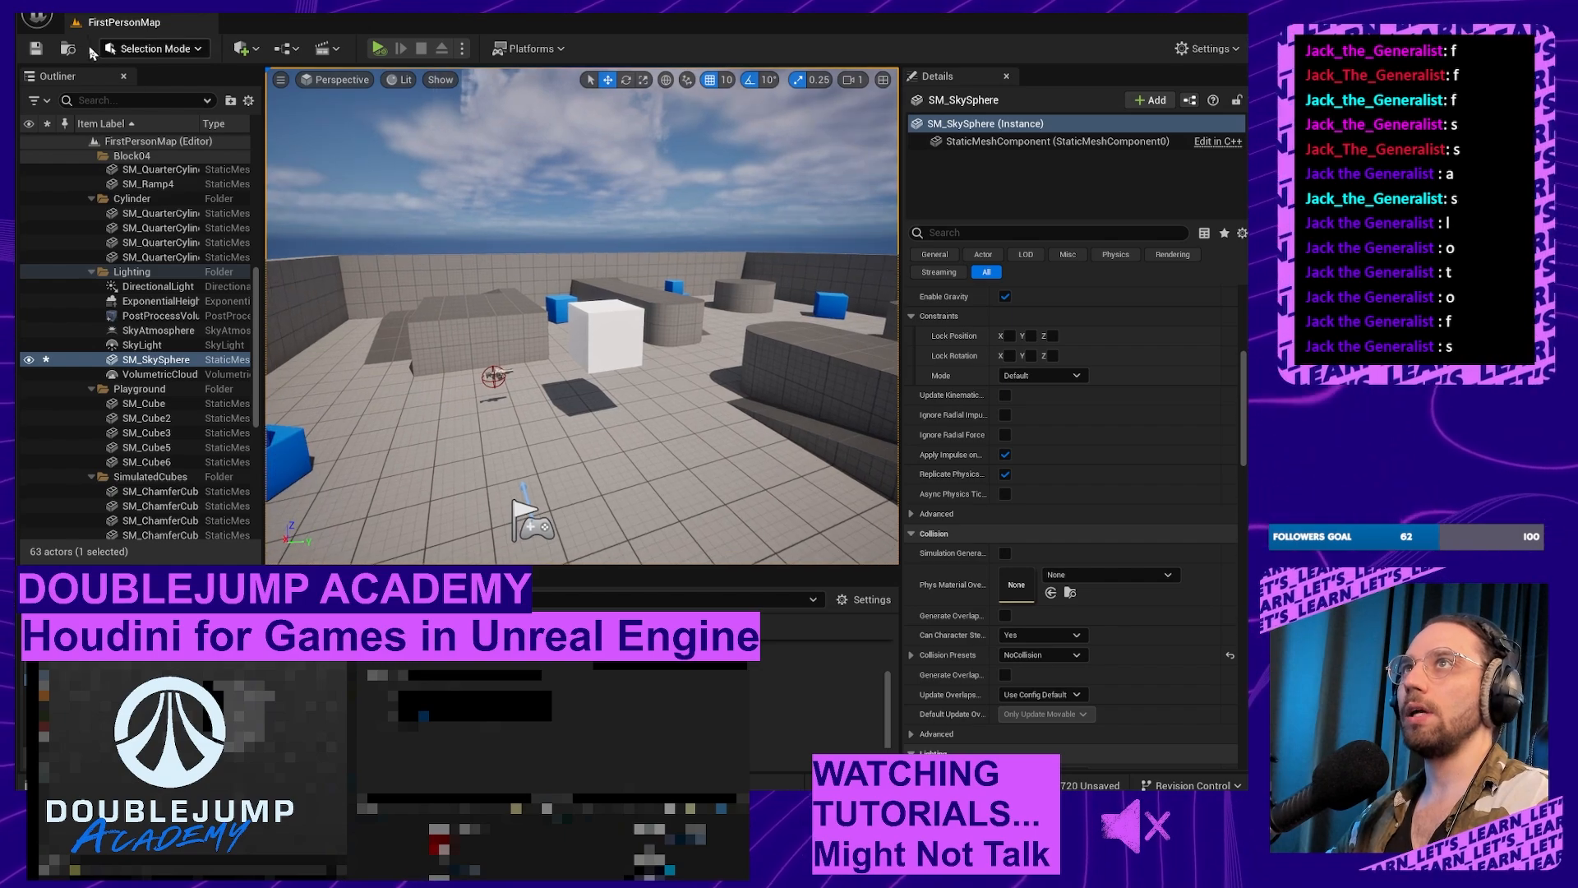
left_click(146, 51)
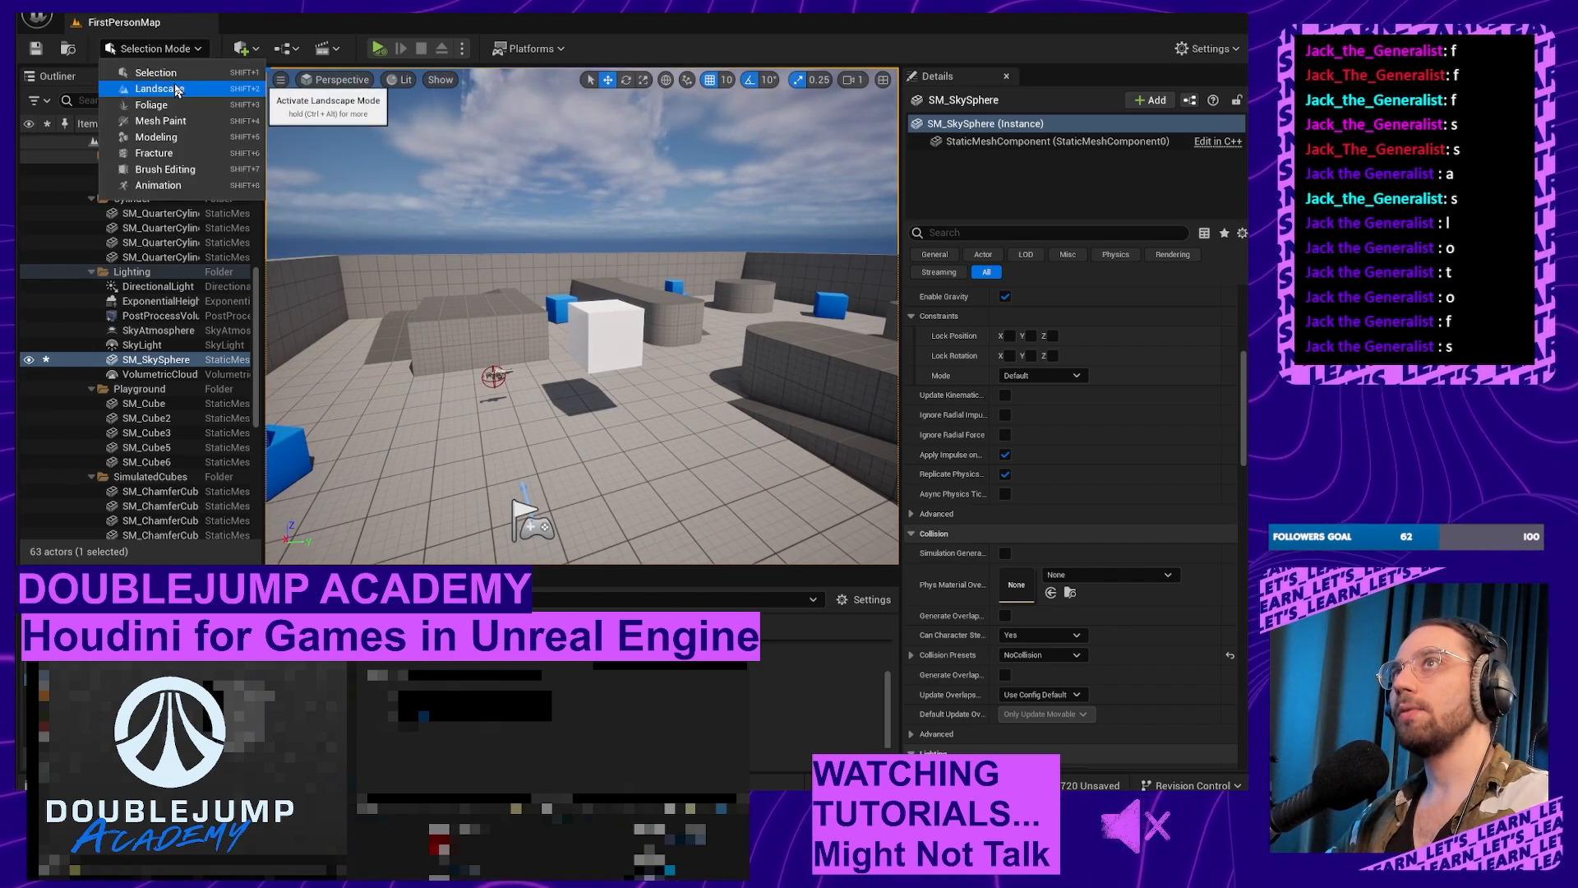
left_click(197, 154)
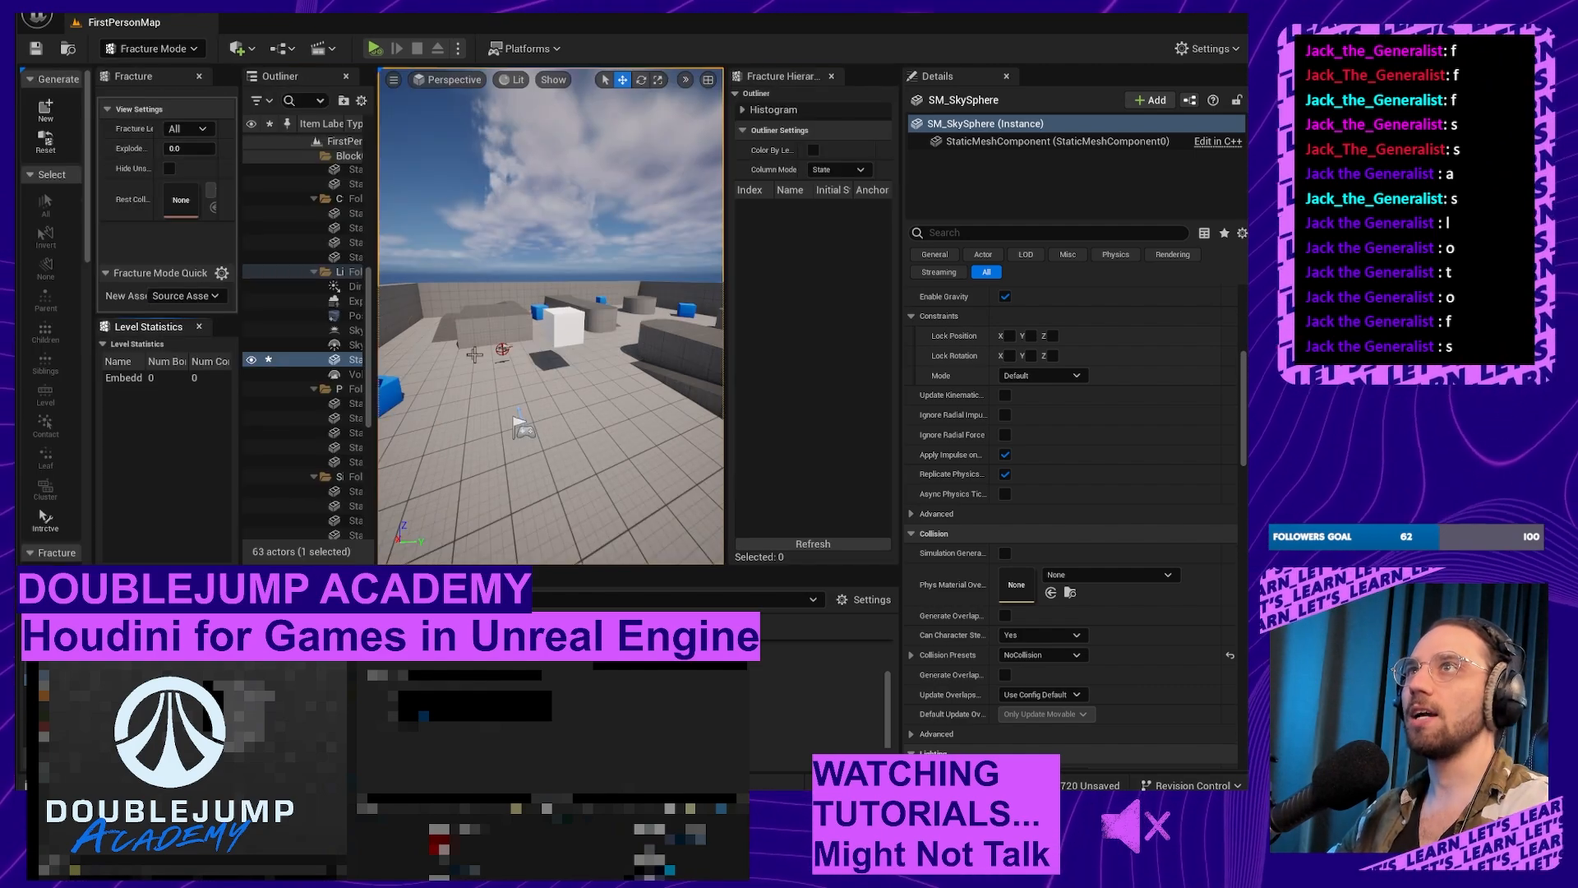
Step: Enlarge the Fracture, Outliner and viewport areas and select the sop_user_hda_Des_1_0 actor for the white cube
key("w")
right_click_drag(548, 277, 585, 253)
key("w")
right_click_drag(544, 320, 549, 319)
key("w")
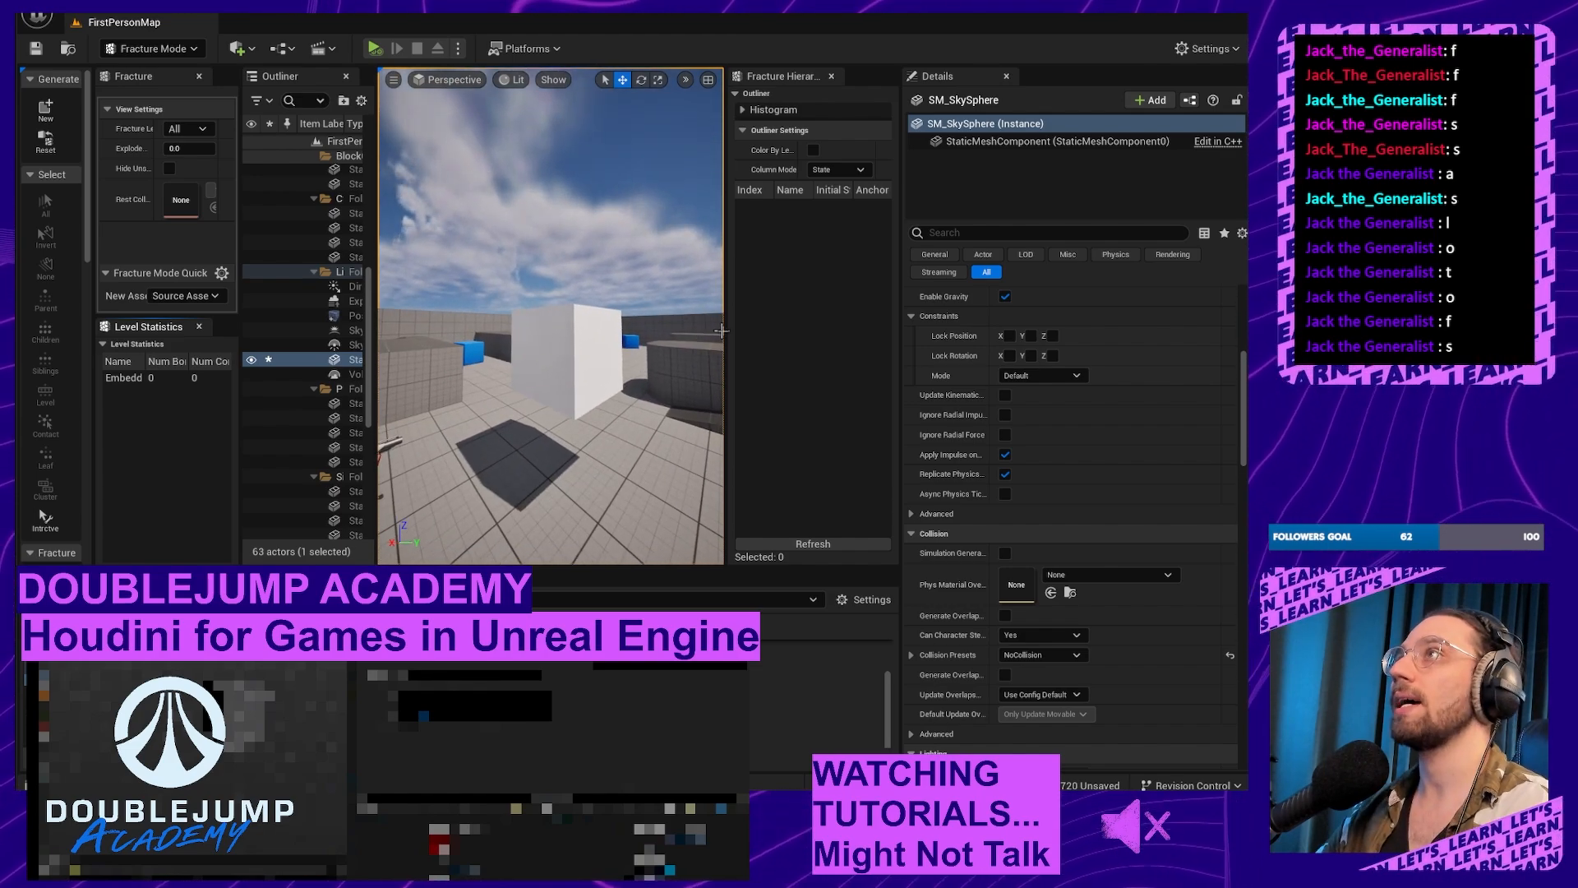
mouse_move(749, 330)
left_mouse_down()
mouse_move(828, 331)
mouse_move(756, 352)
left_mouse_up()
left_click_drag(901, 394, 1056, 395)
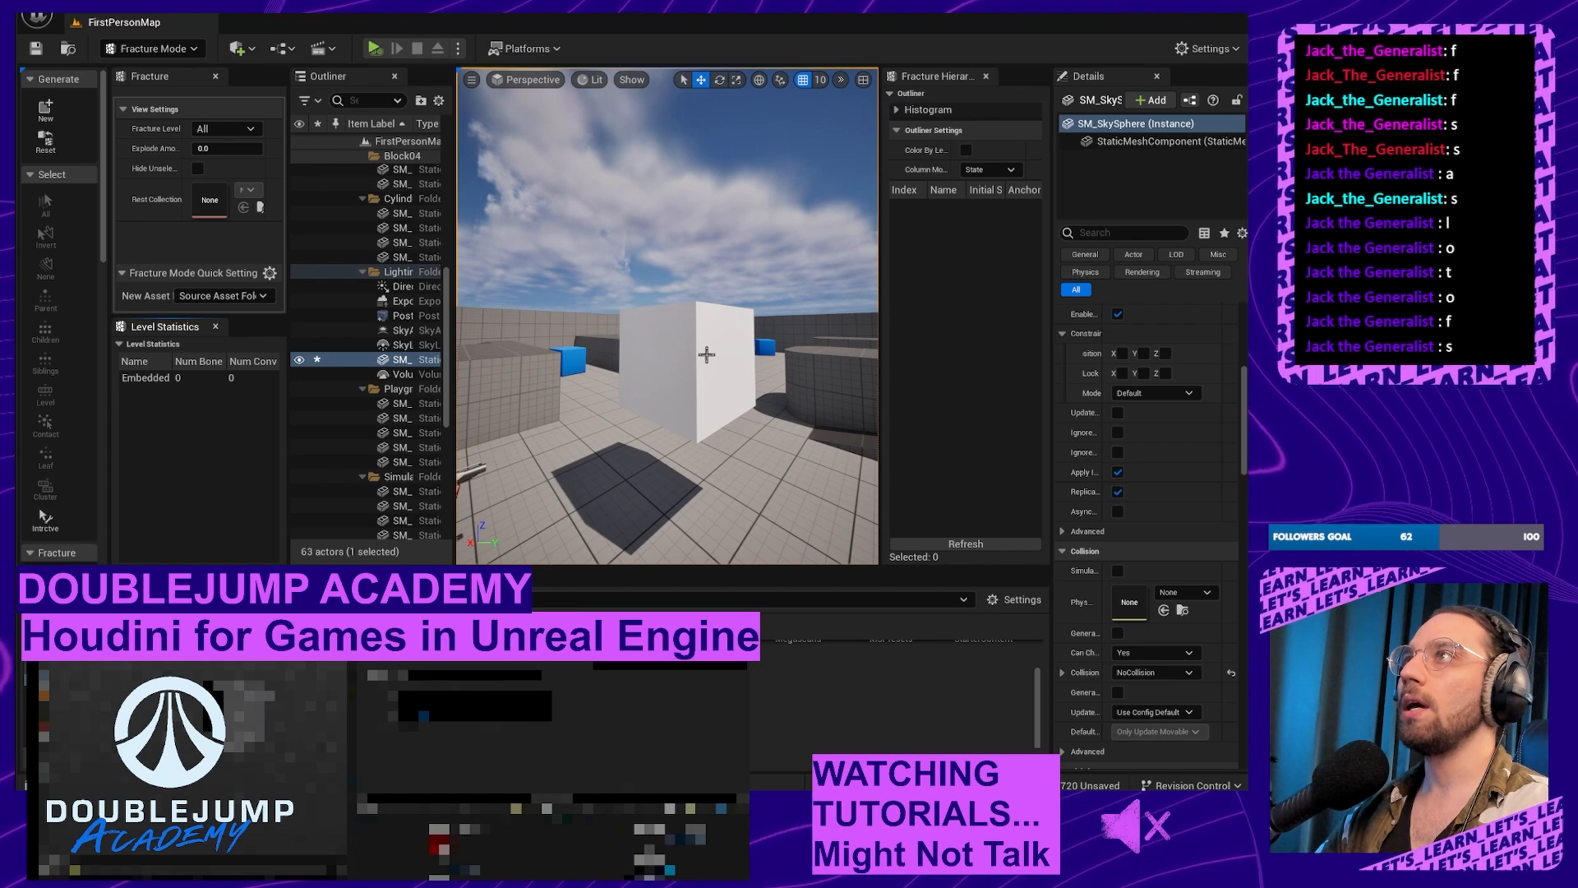
scroll(386, 428, "down", 6)
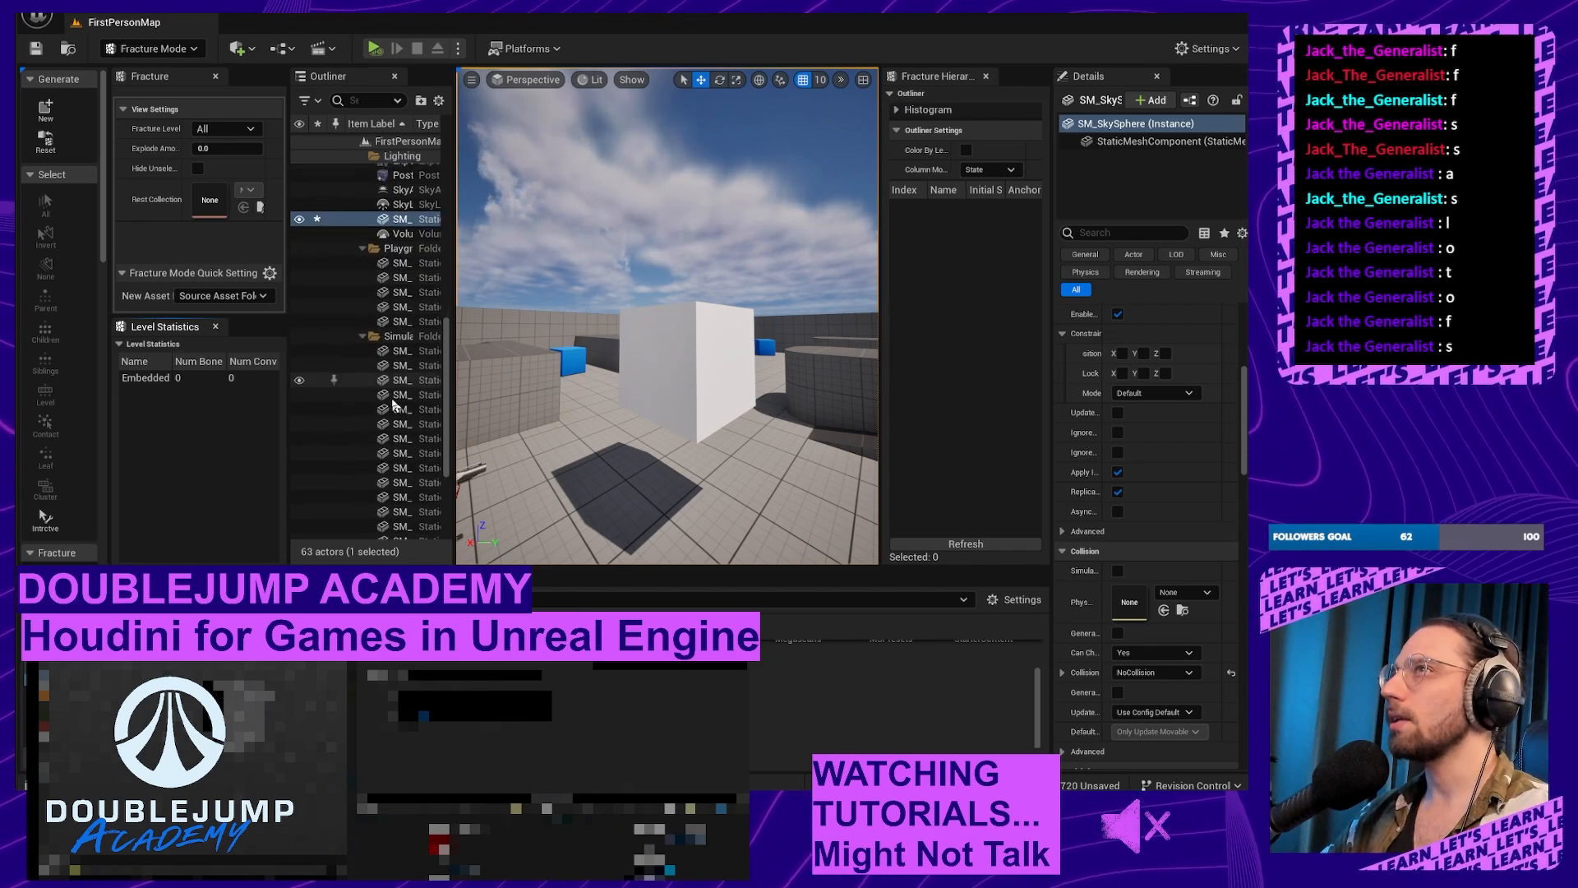
left_click(383, 477)
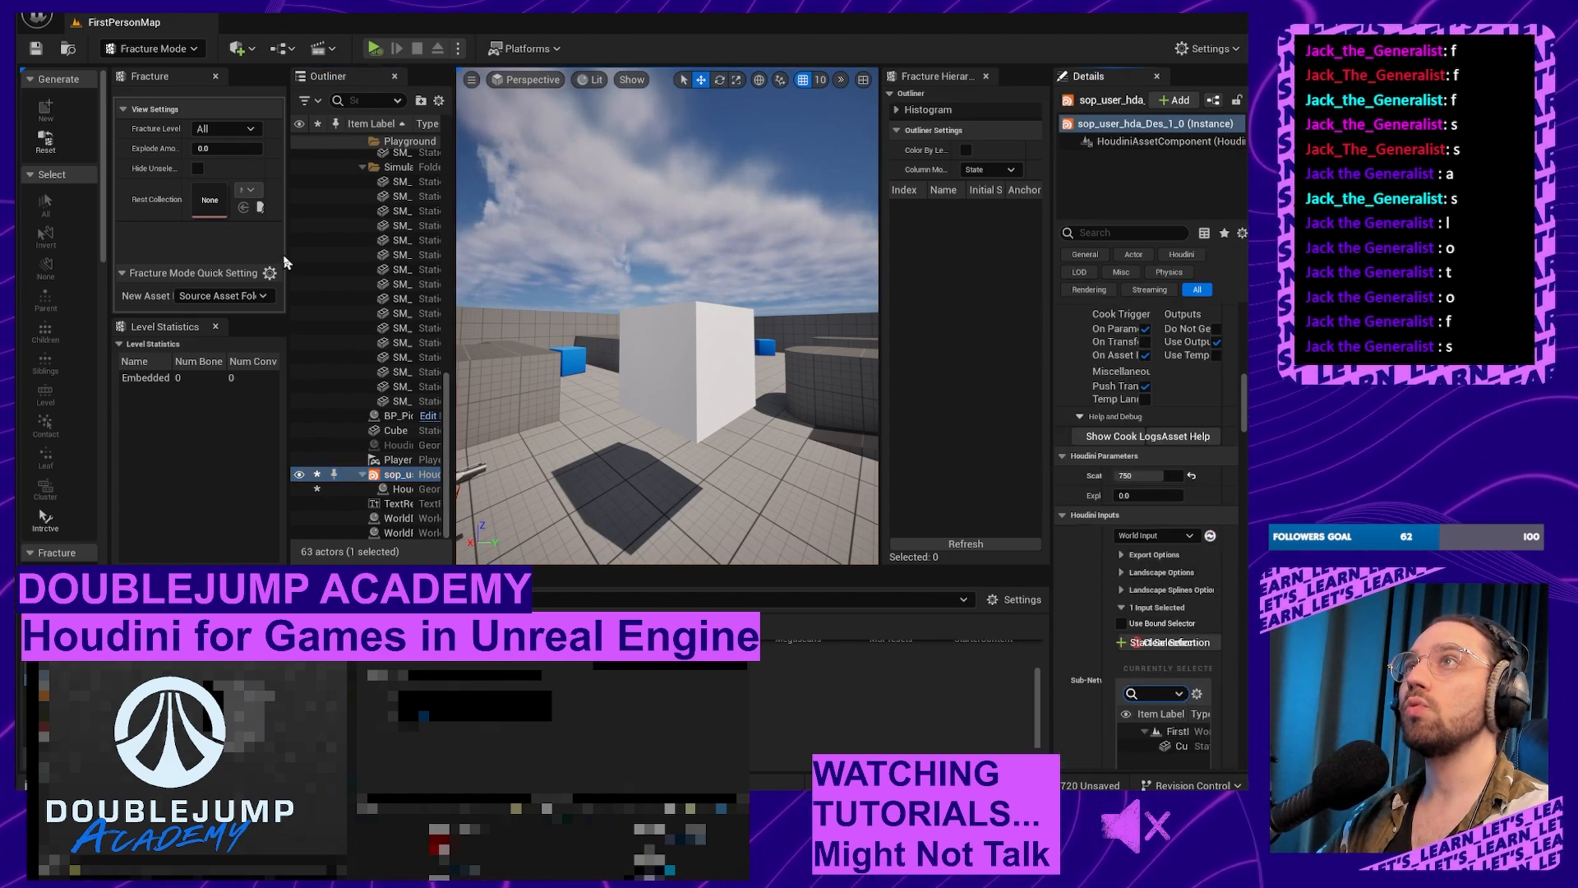
Step: Widen the Fracture and Outliner panels and try raising the Explode Amount to about 0.2 with the HDA actor selected
left_click_drag(285, 261, 371, 259)
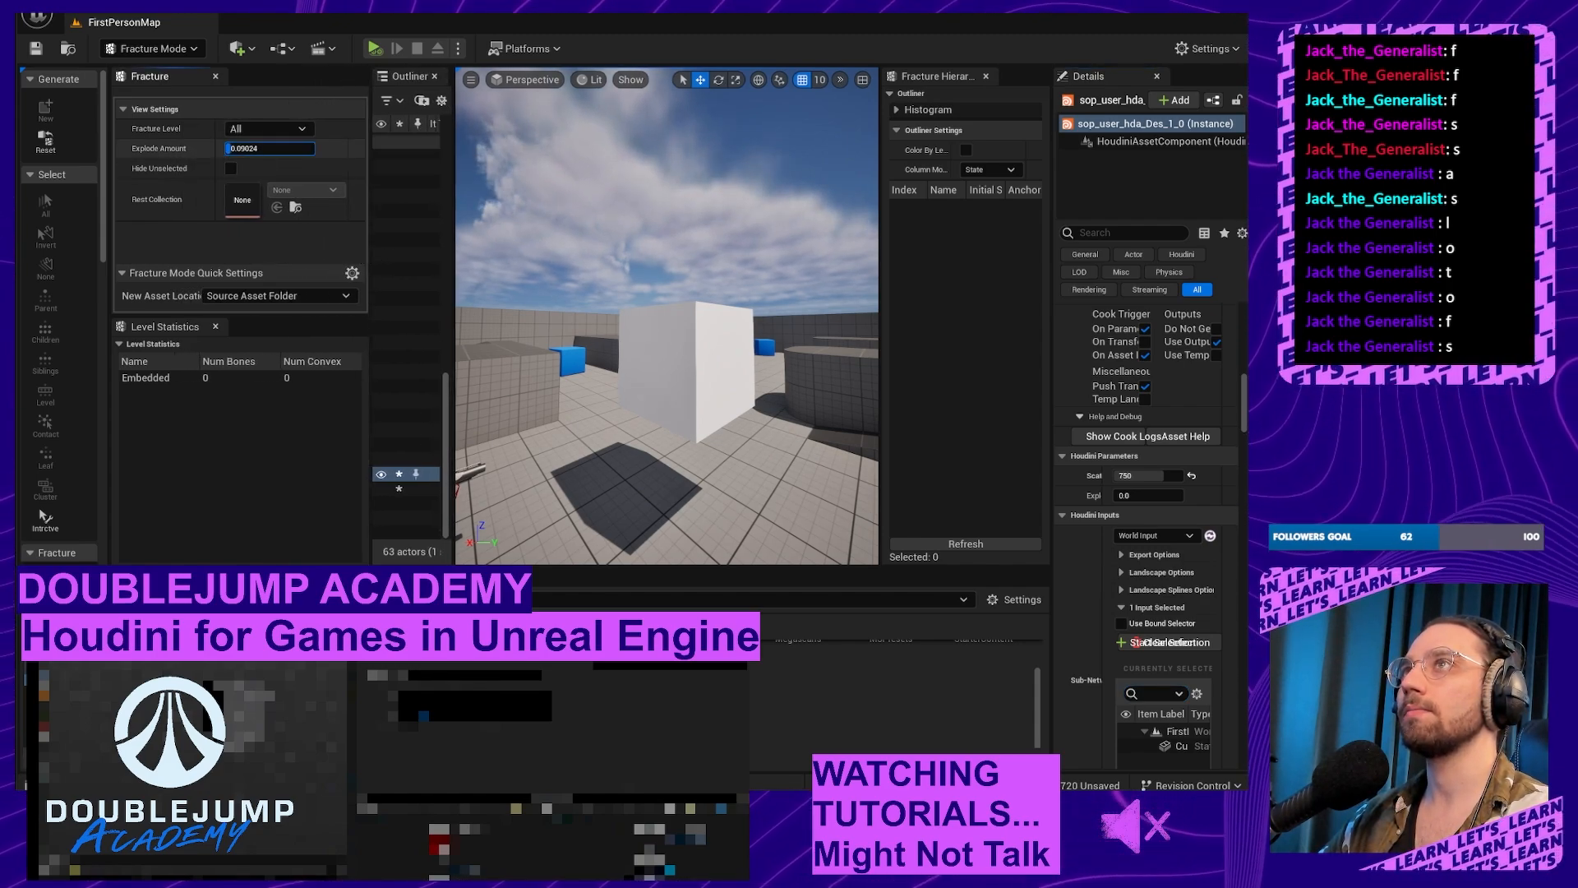
left_click_drag(241, 149, 243, 149)
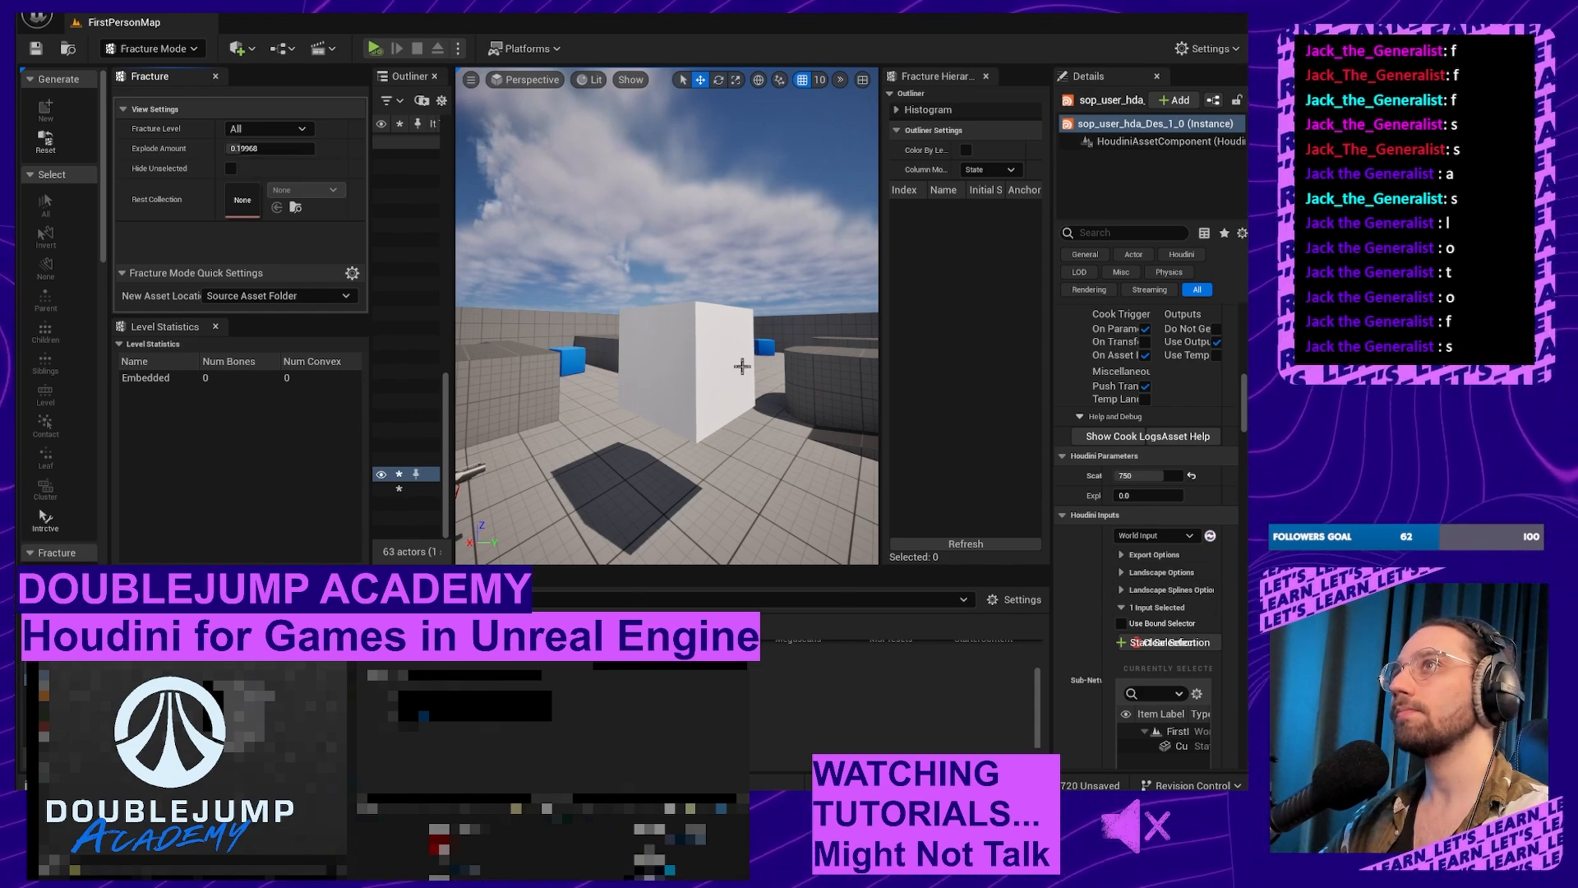
left_click_drag(451, 458, 530, 456)
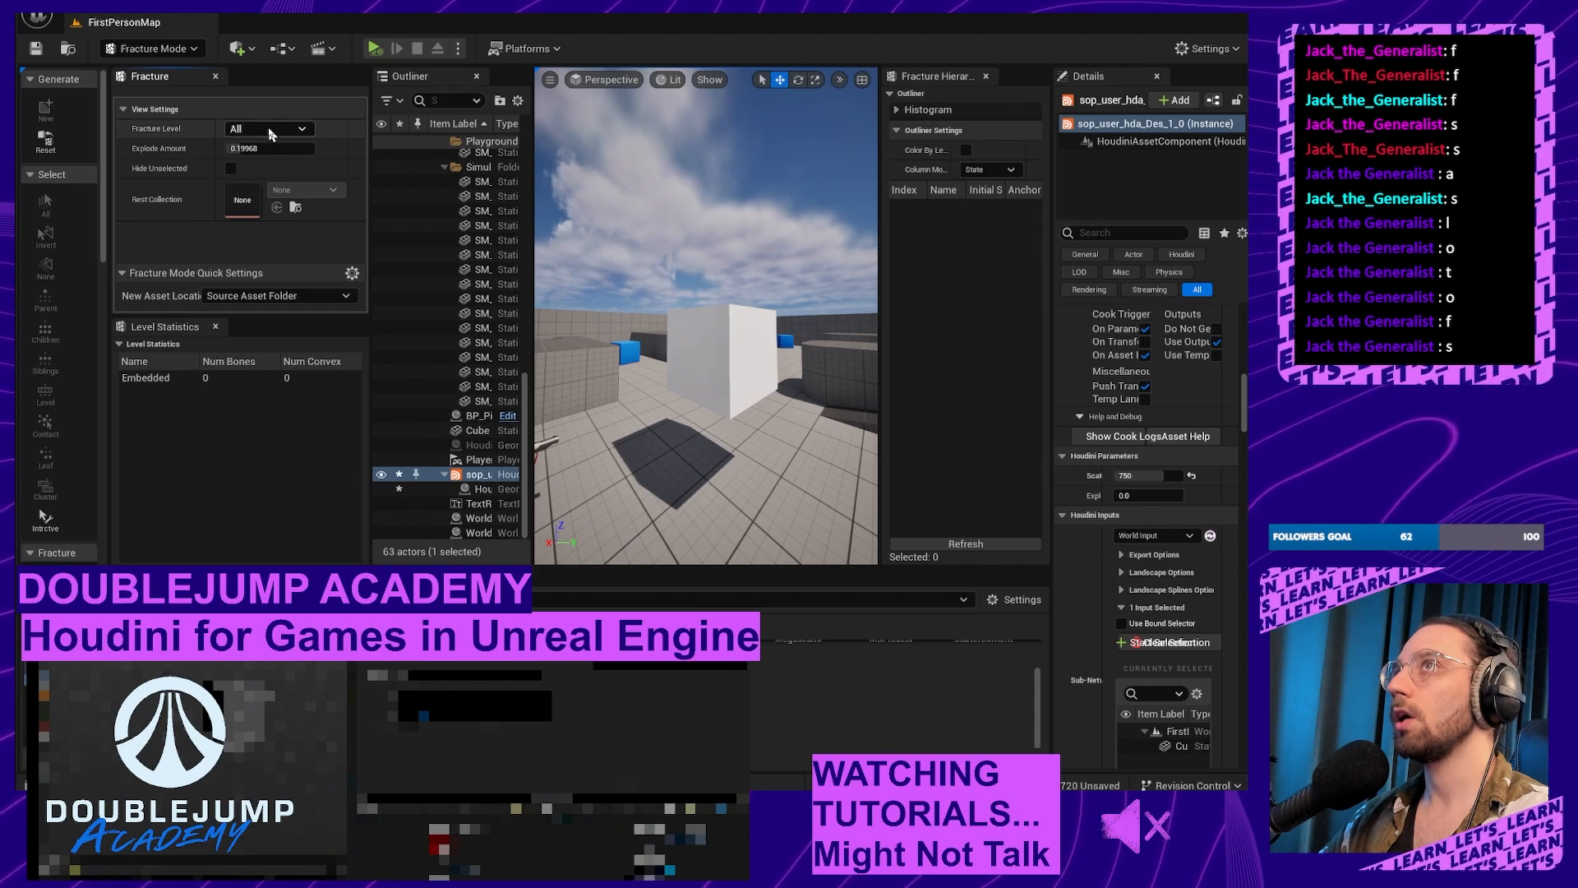
left_click(269, 130)
left_click(264, 151)
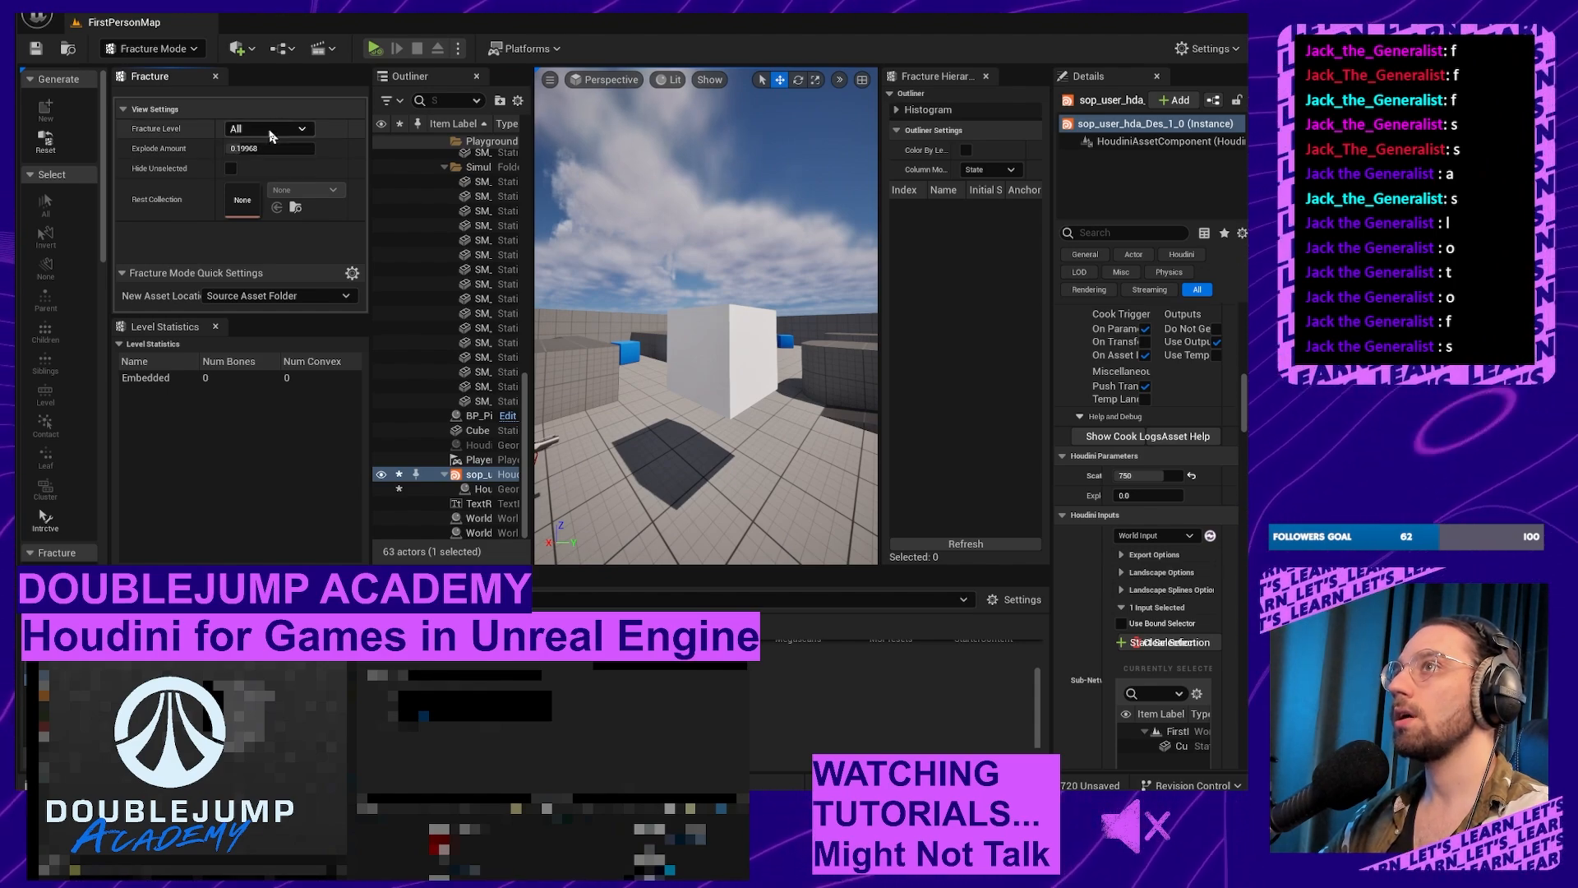
Step: Select the HoudiniAssetActor nested under sop_user_hda_Des_1_0 and set its Explode Amount to about 0.75
left_click(489, 490)
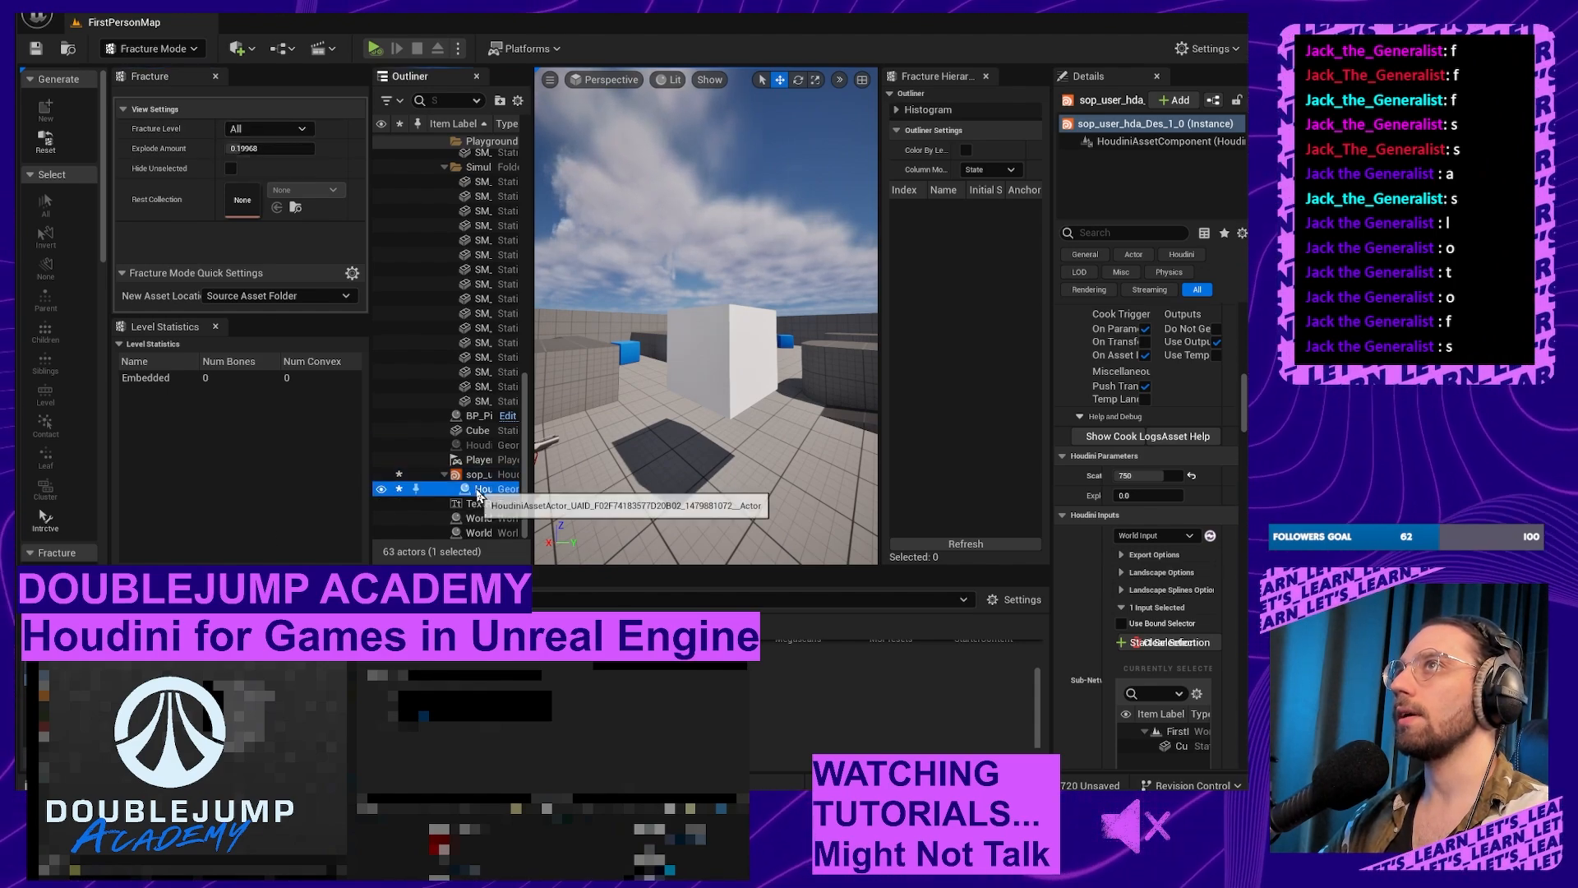
right_click_drag(586, 427, 612, 444)
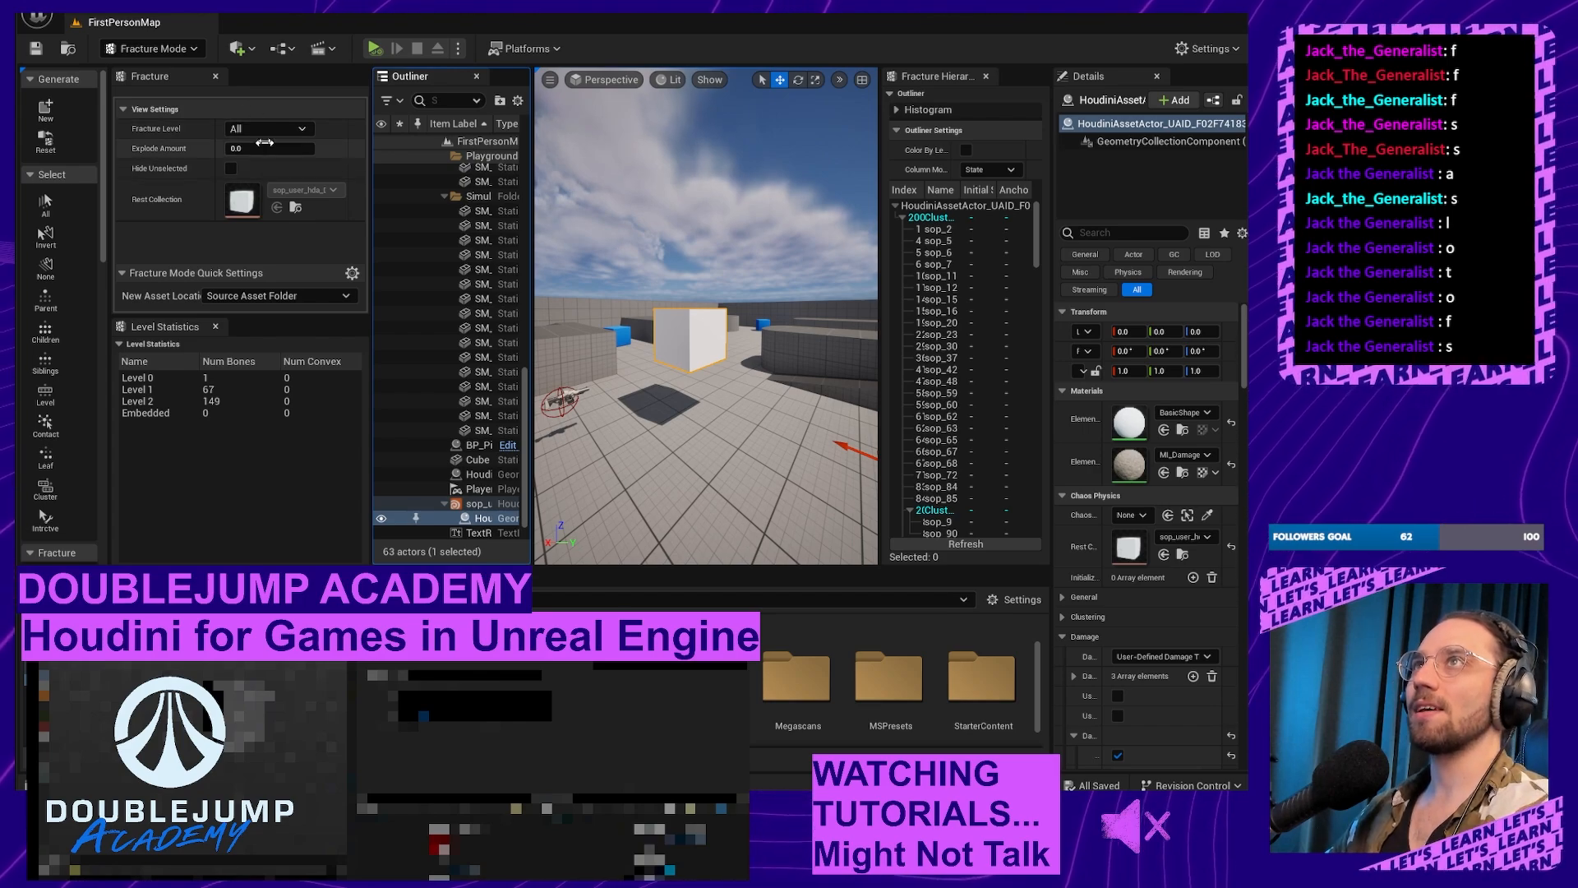
left_click_drag(252, 150, 253, 150)
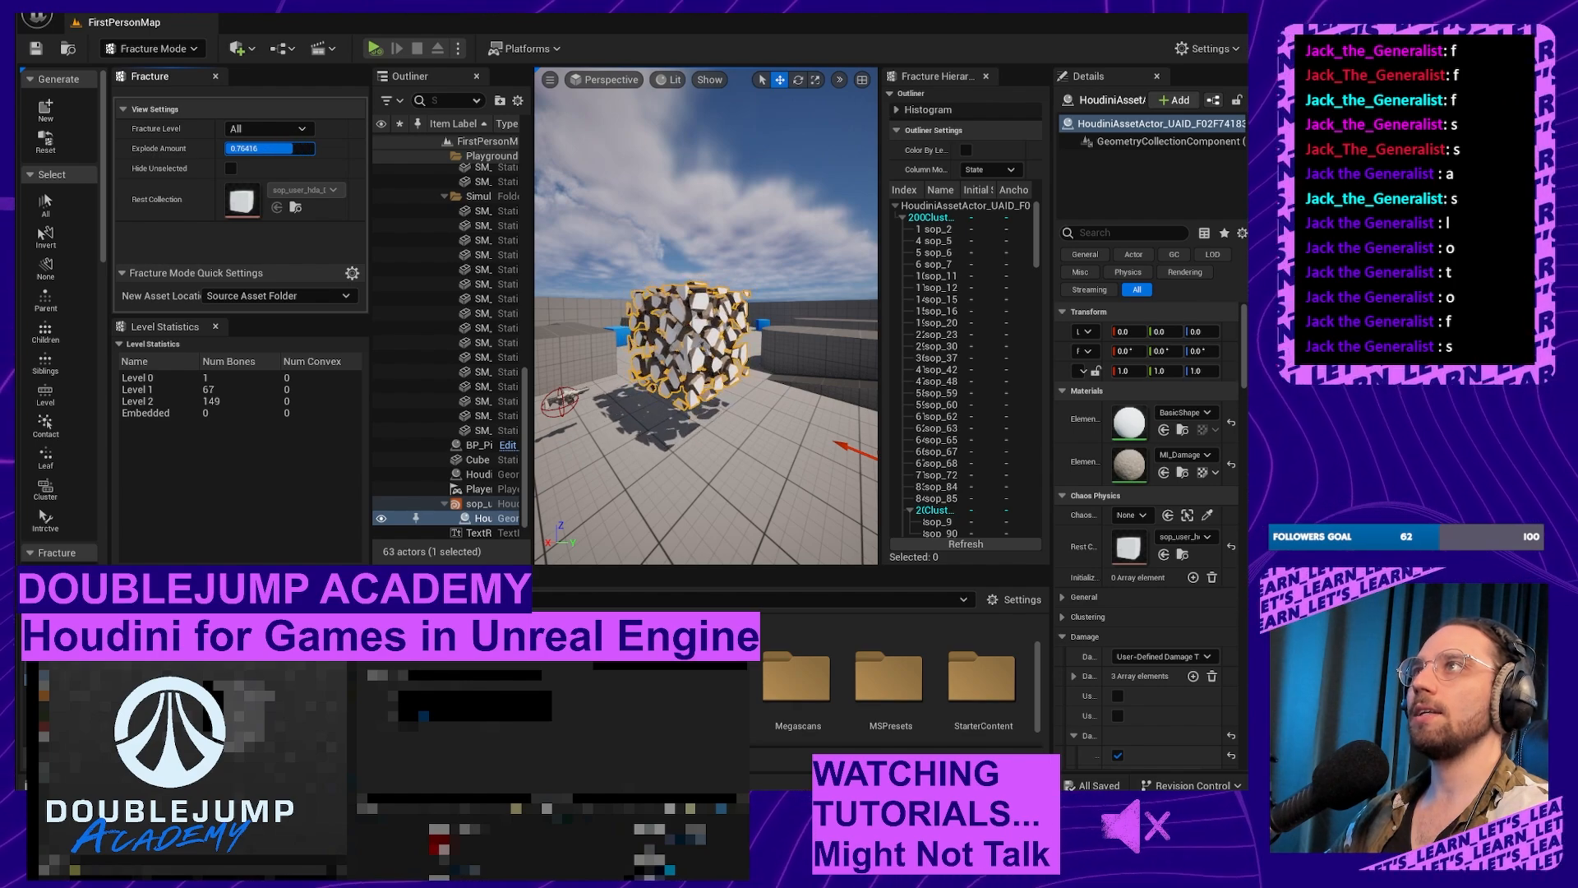
mouse_move(615, 416)
right_mouse_down()
mouse_move(593, 418)
mouse_move(615, 444)
mouse_move(618, 432)
right_mouse_up()
key("w")
key("s")
right_click_drag(740, 370, 734, 362)
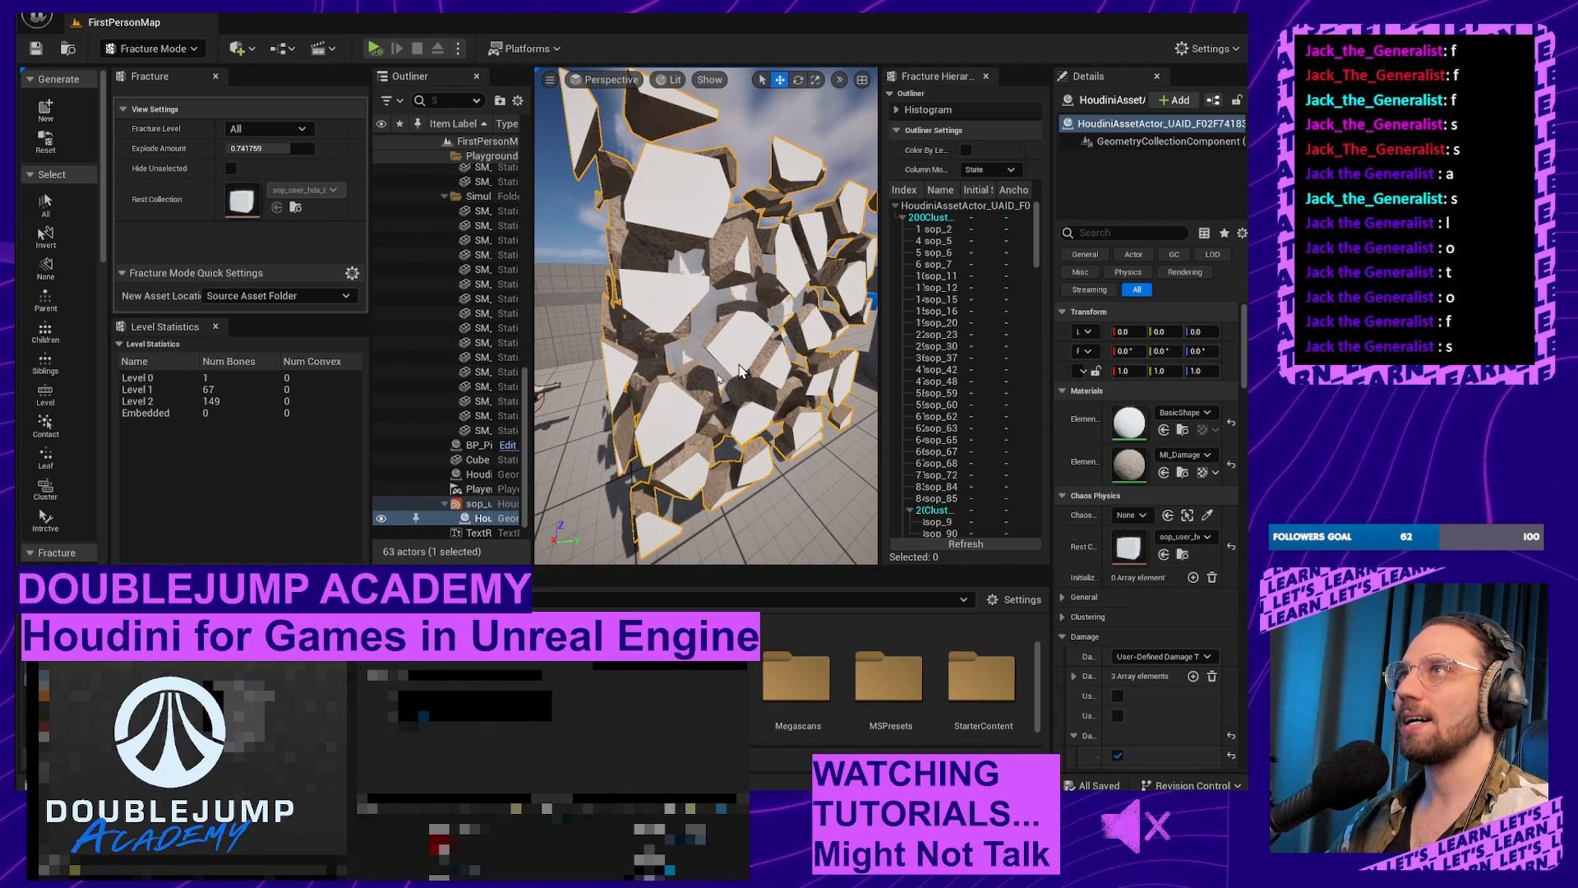
Step: Hide the original Cube actor and raise the reselected geometry collection's Explode Amount to 1.0
left_click(466, 460)
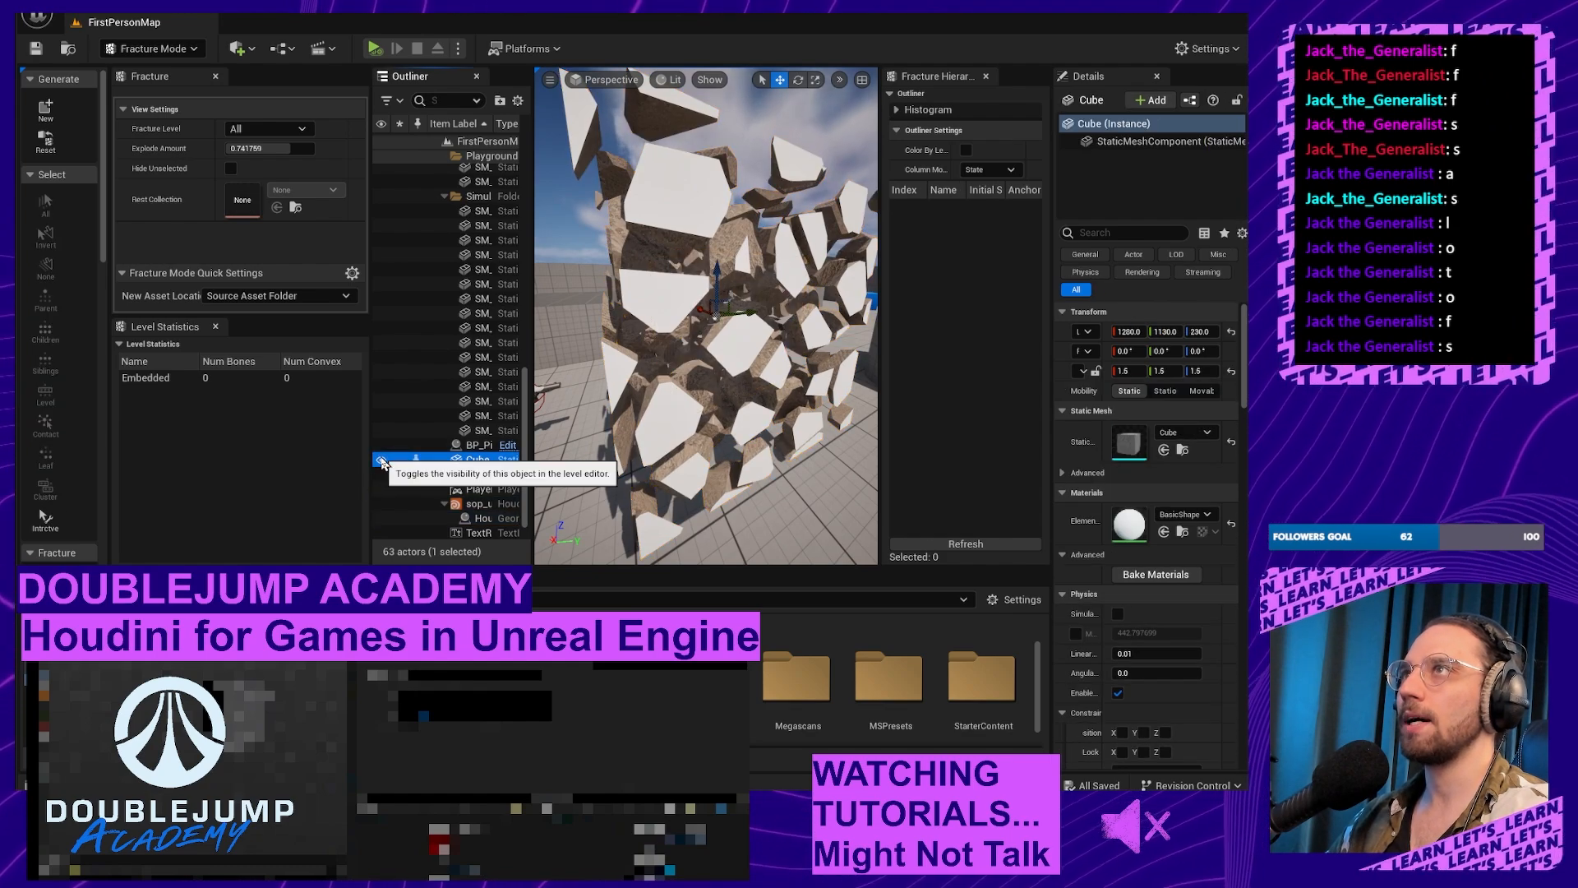
double_click(494, 519)
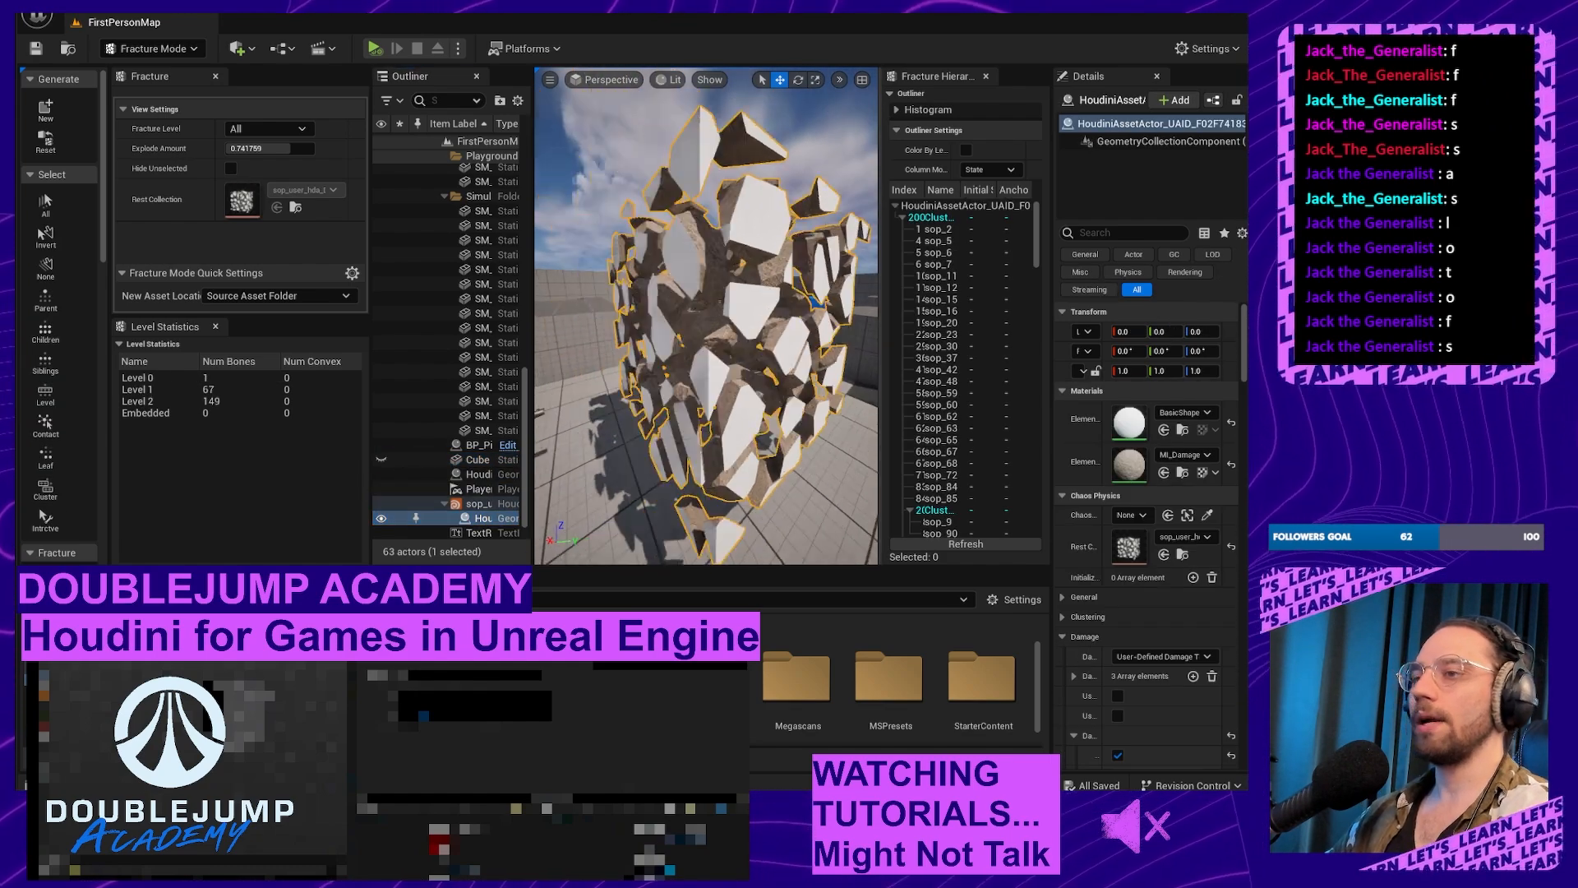
right_click_drag(707, 329, 657, 329)
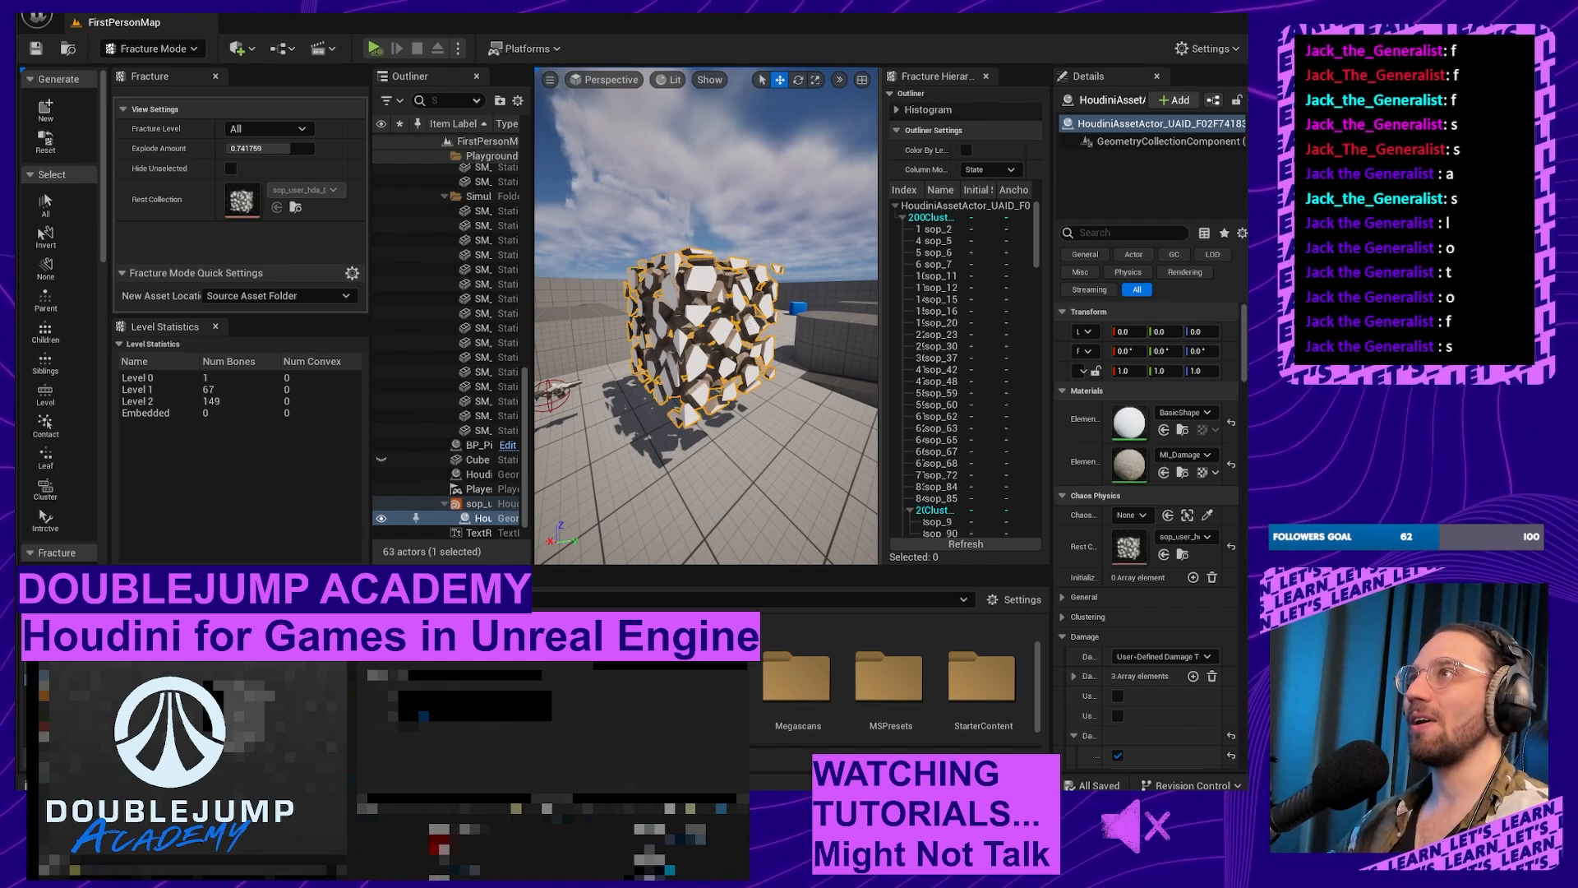
mouse_move(707, 329)
right_mouse_down()
mouse_move(785, 322)
mouse_move(555, 319)
mouse_move(694, 329)
mouse_move(681, 329)
right_mouse_up()
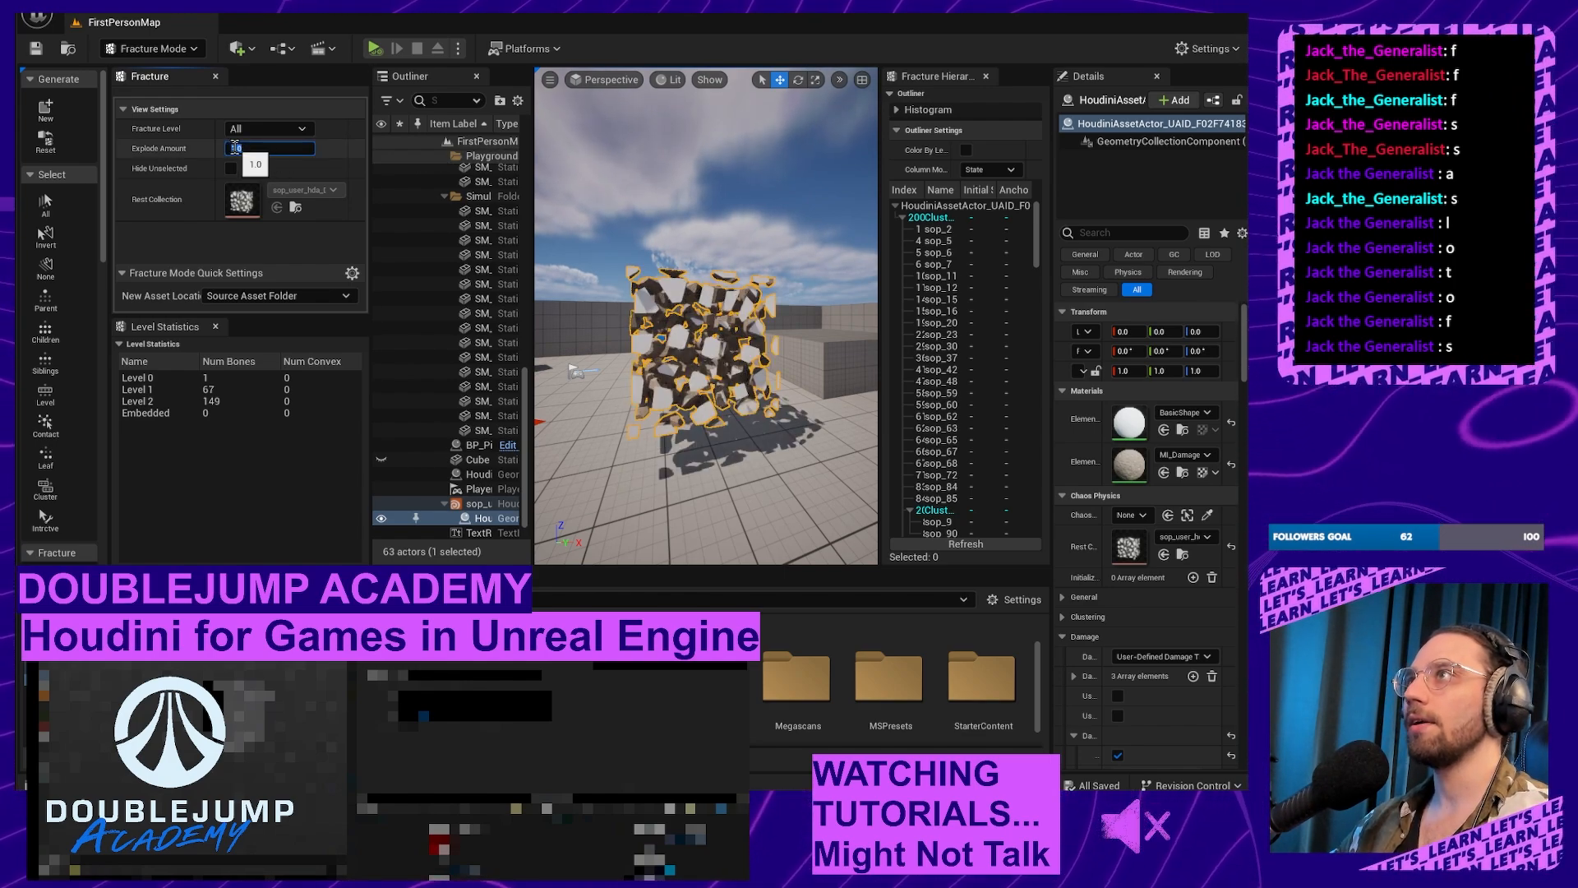
Step: Compare the exploded geometry collection at fracture Level 0, Level 1 and Level 2 from different angles
left_click(284, 129)
left_click(292, 180)
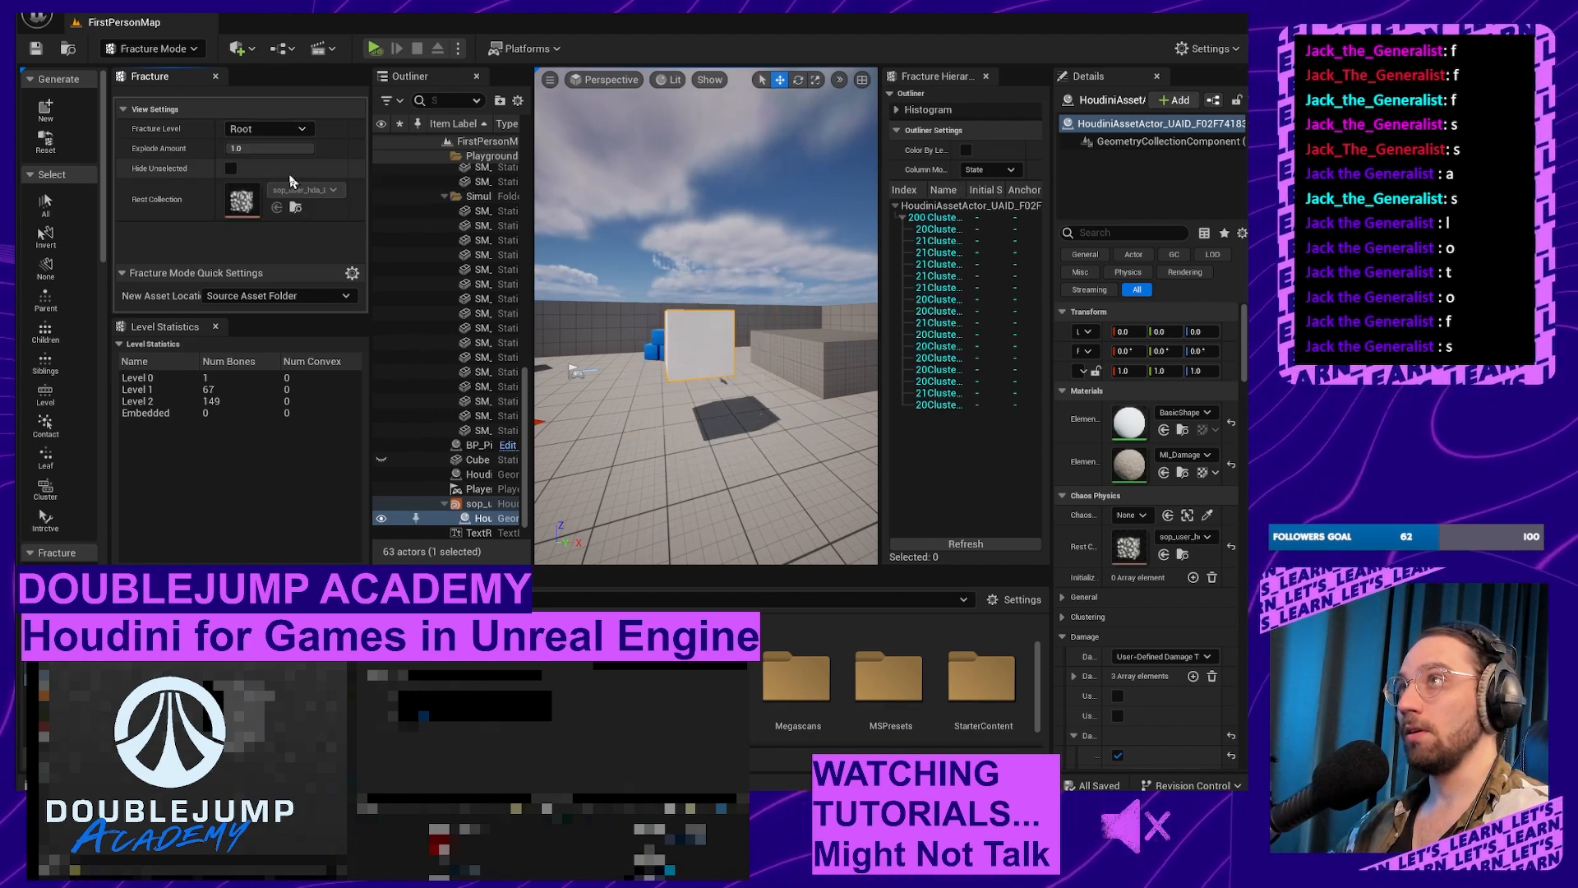
left_click(278, 129)
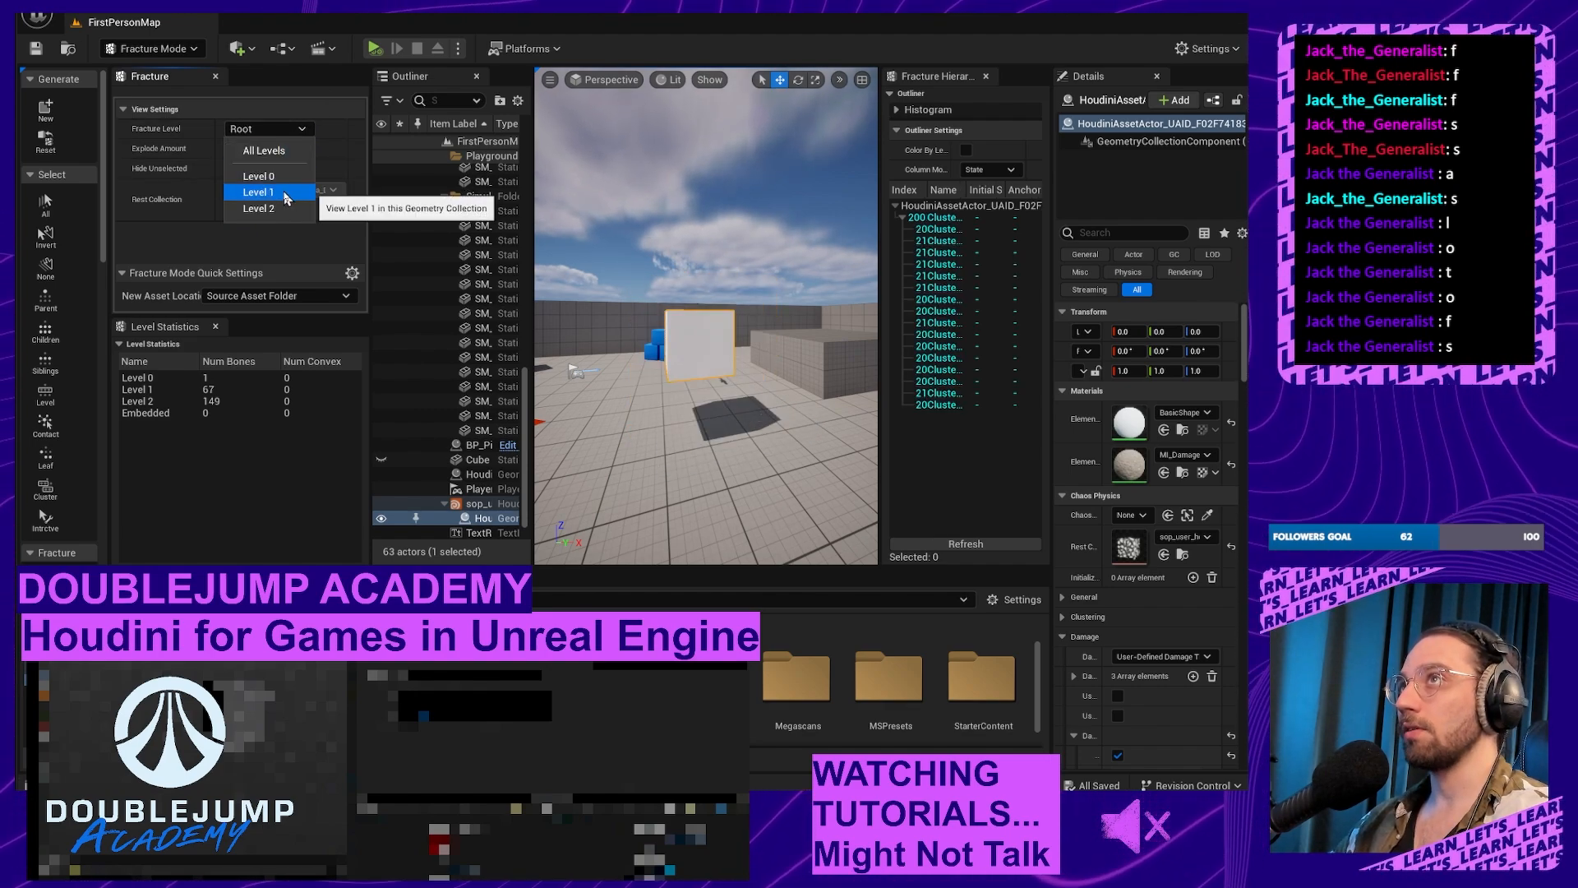
left_click(285, 196)
right_click_drag(699, 321, 770, 376)
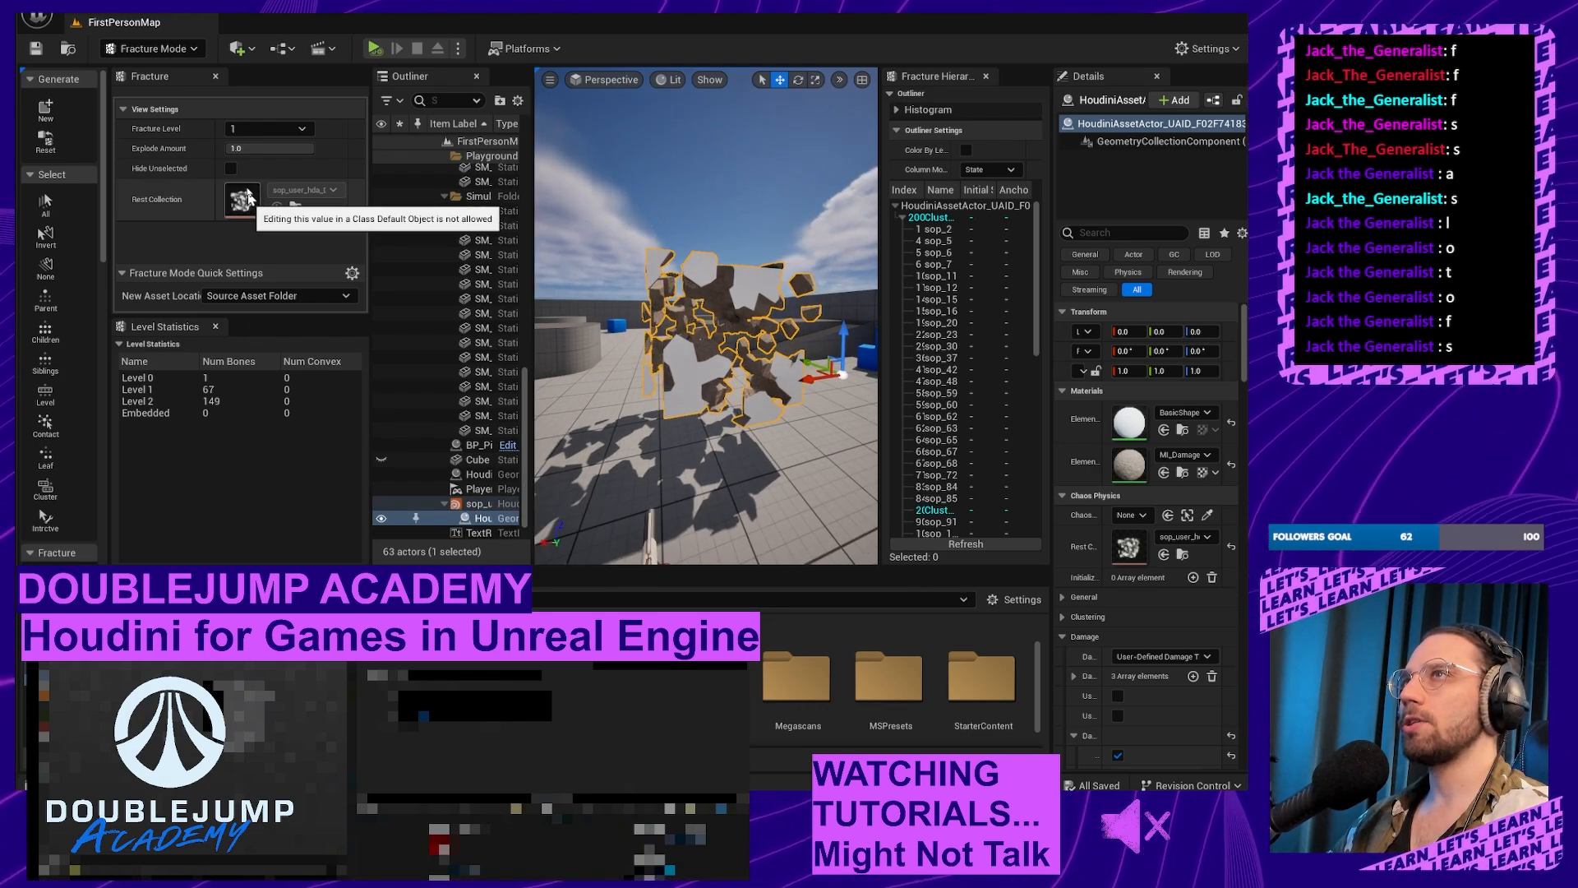
left_click(269, 128)
left_click(258, 209)
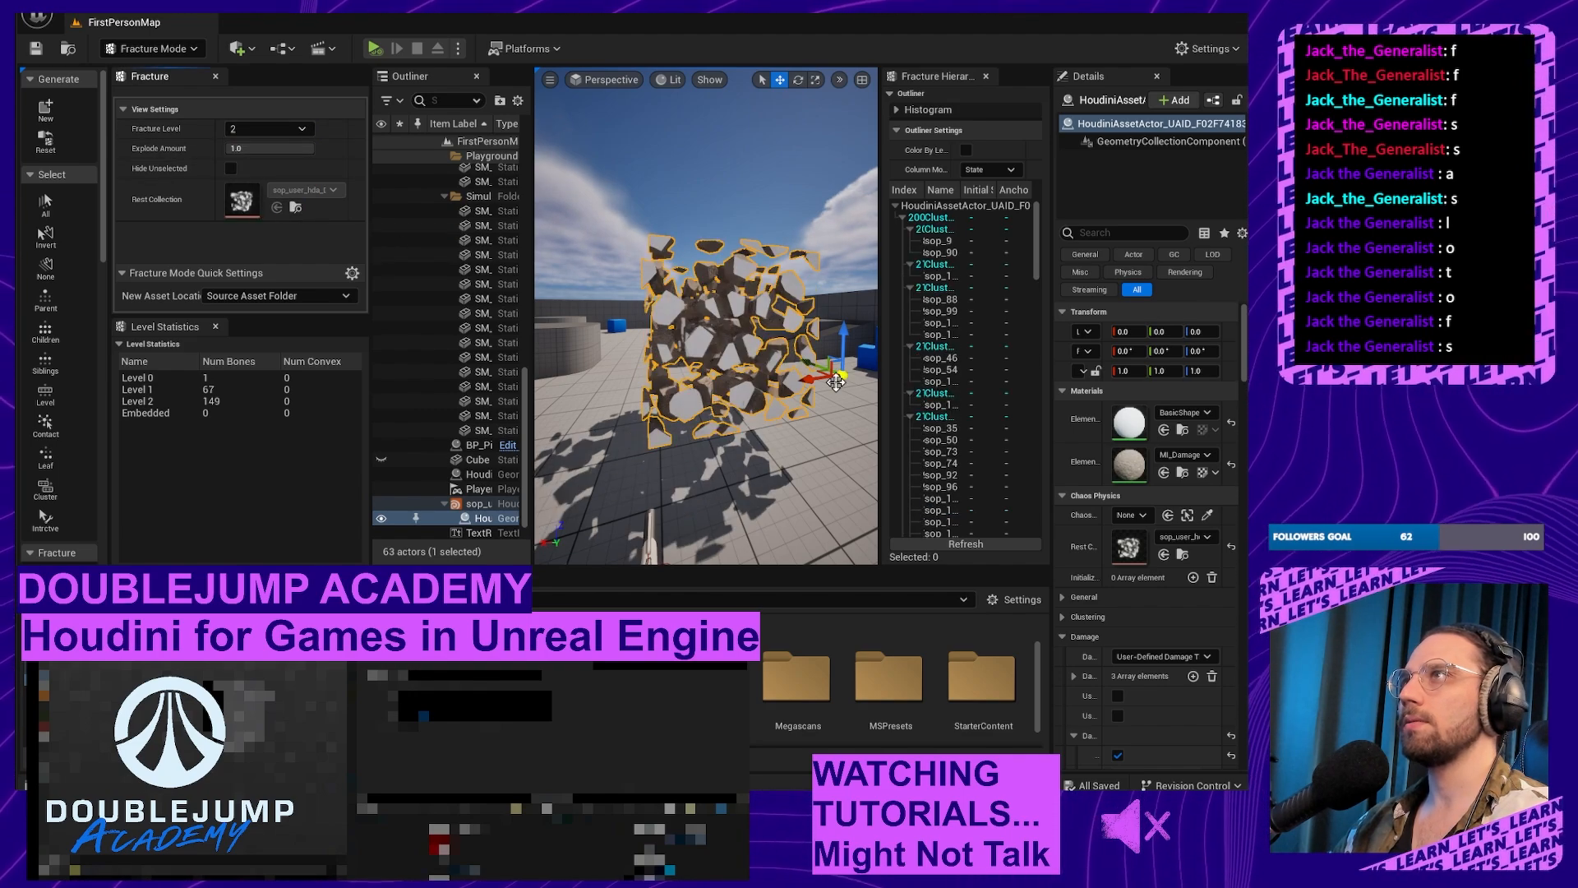
right_click_drag(725, 379, 592, 379)
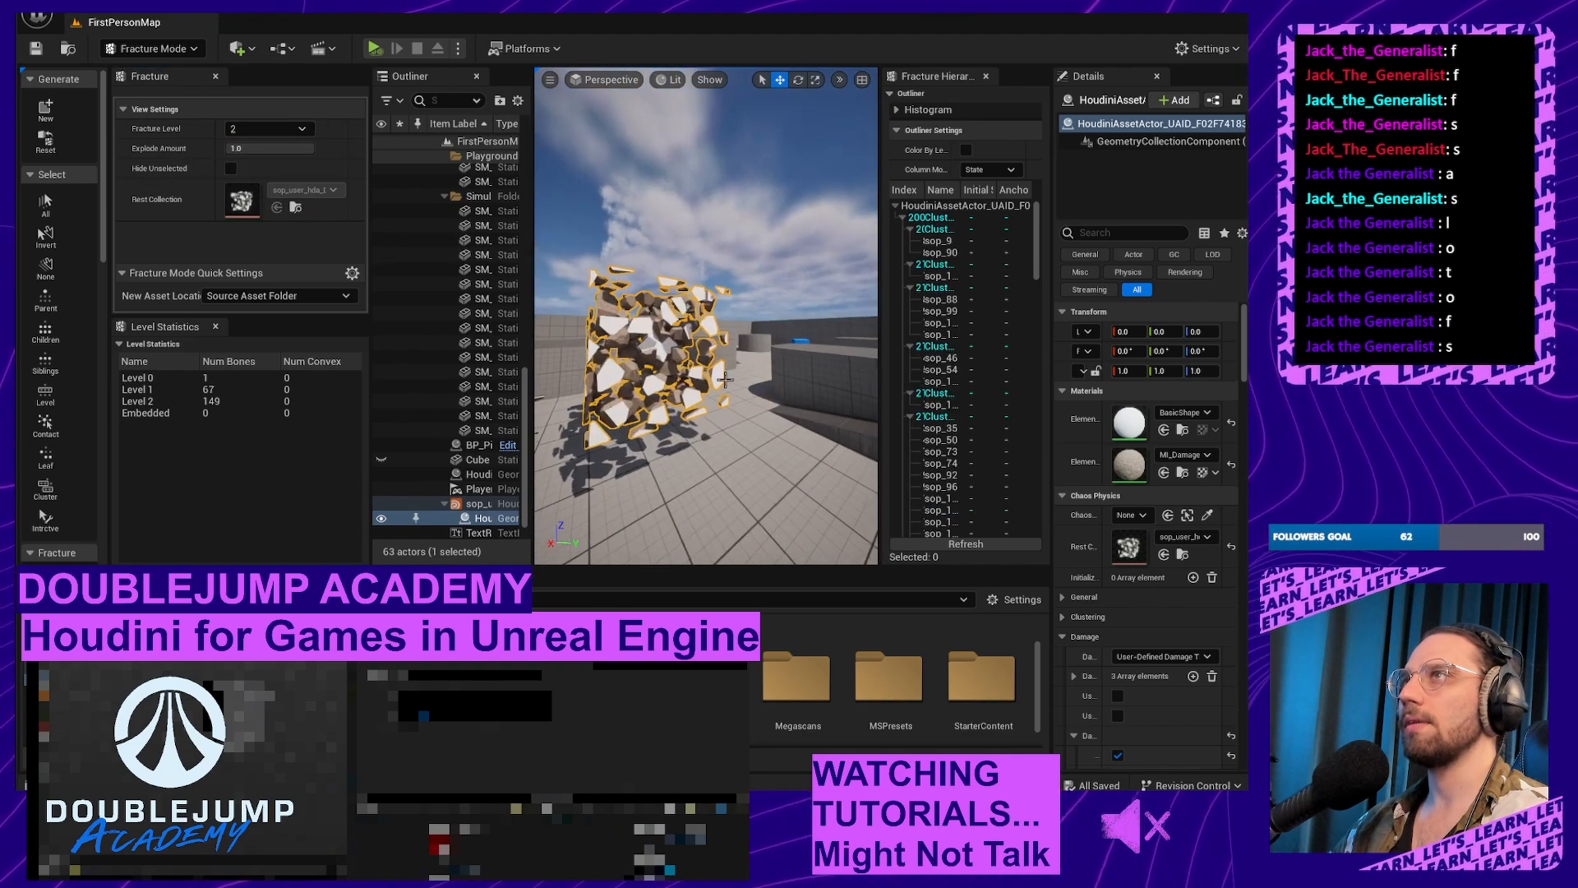
Step: Set the Fracture Level to Level 1 and lower the Explode Amount to about 0.19
left_click(274, 129)
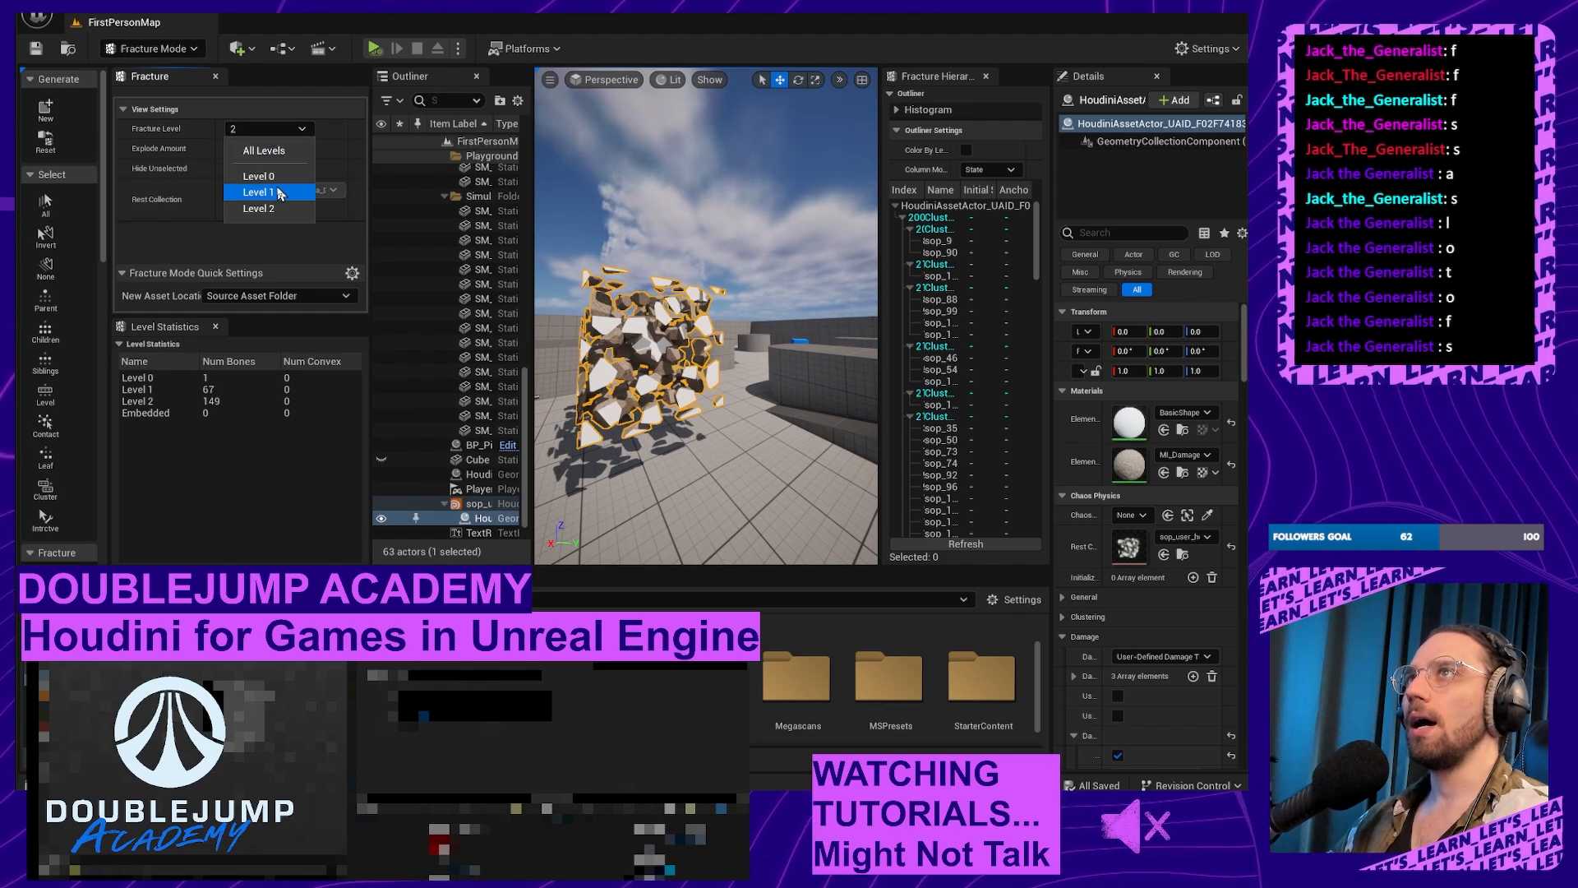
left_click(279, 194)
right_click_drag(625, 379, 543, 239)
right_click_drag(707, 328, 612, 345)
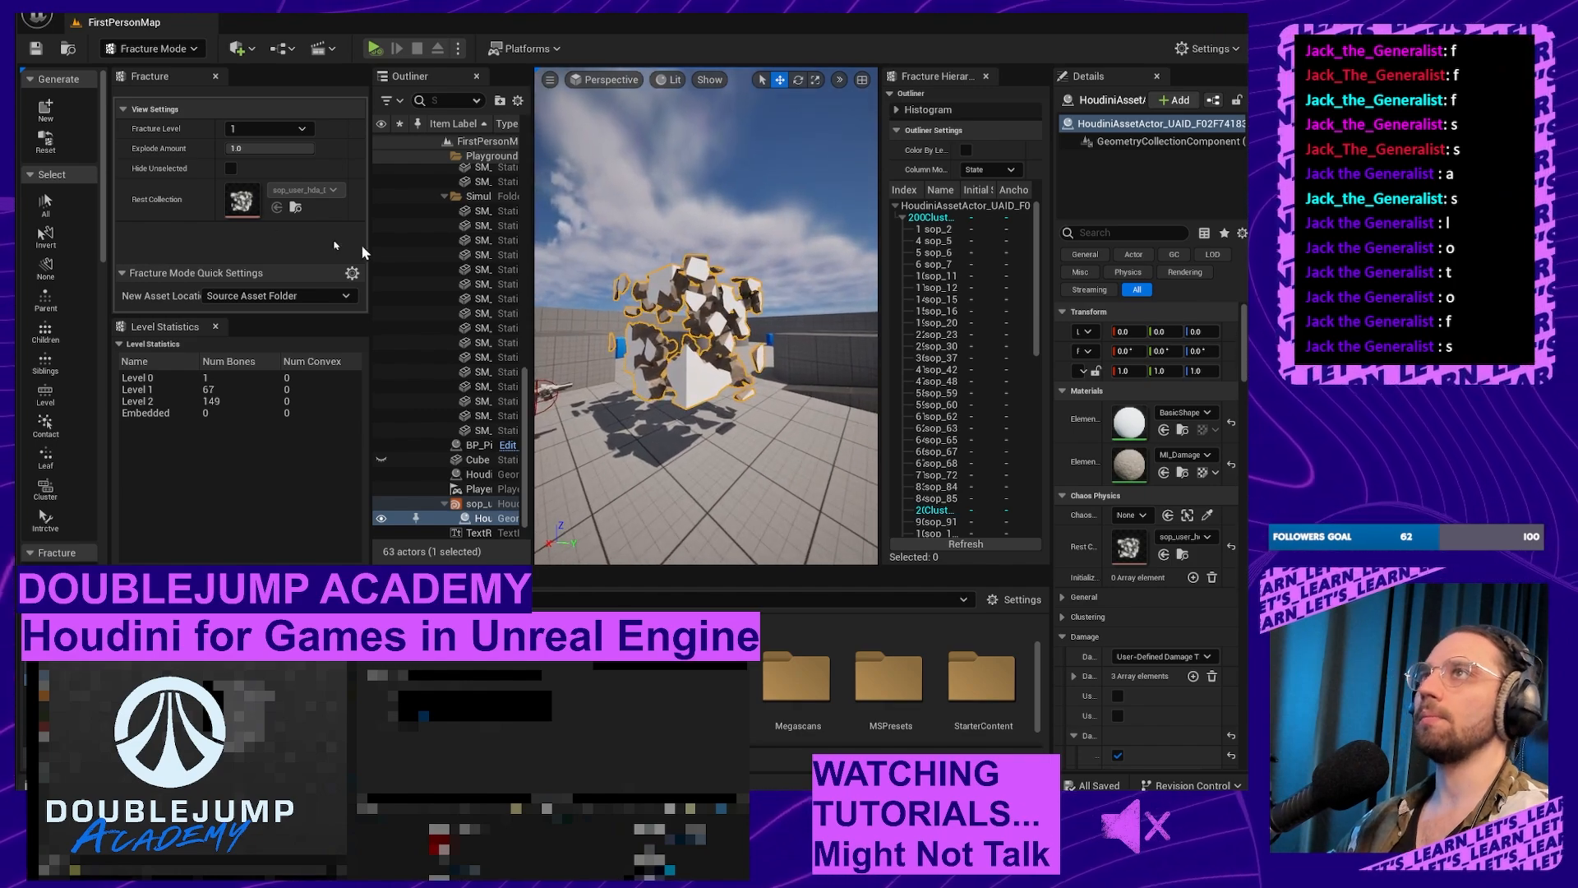
left_click_drag(264, 148, 243, 149)
right_click_drag(764, 354, 567, 350)
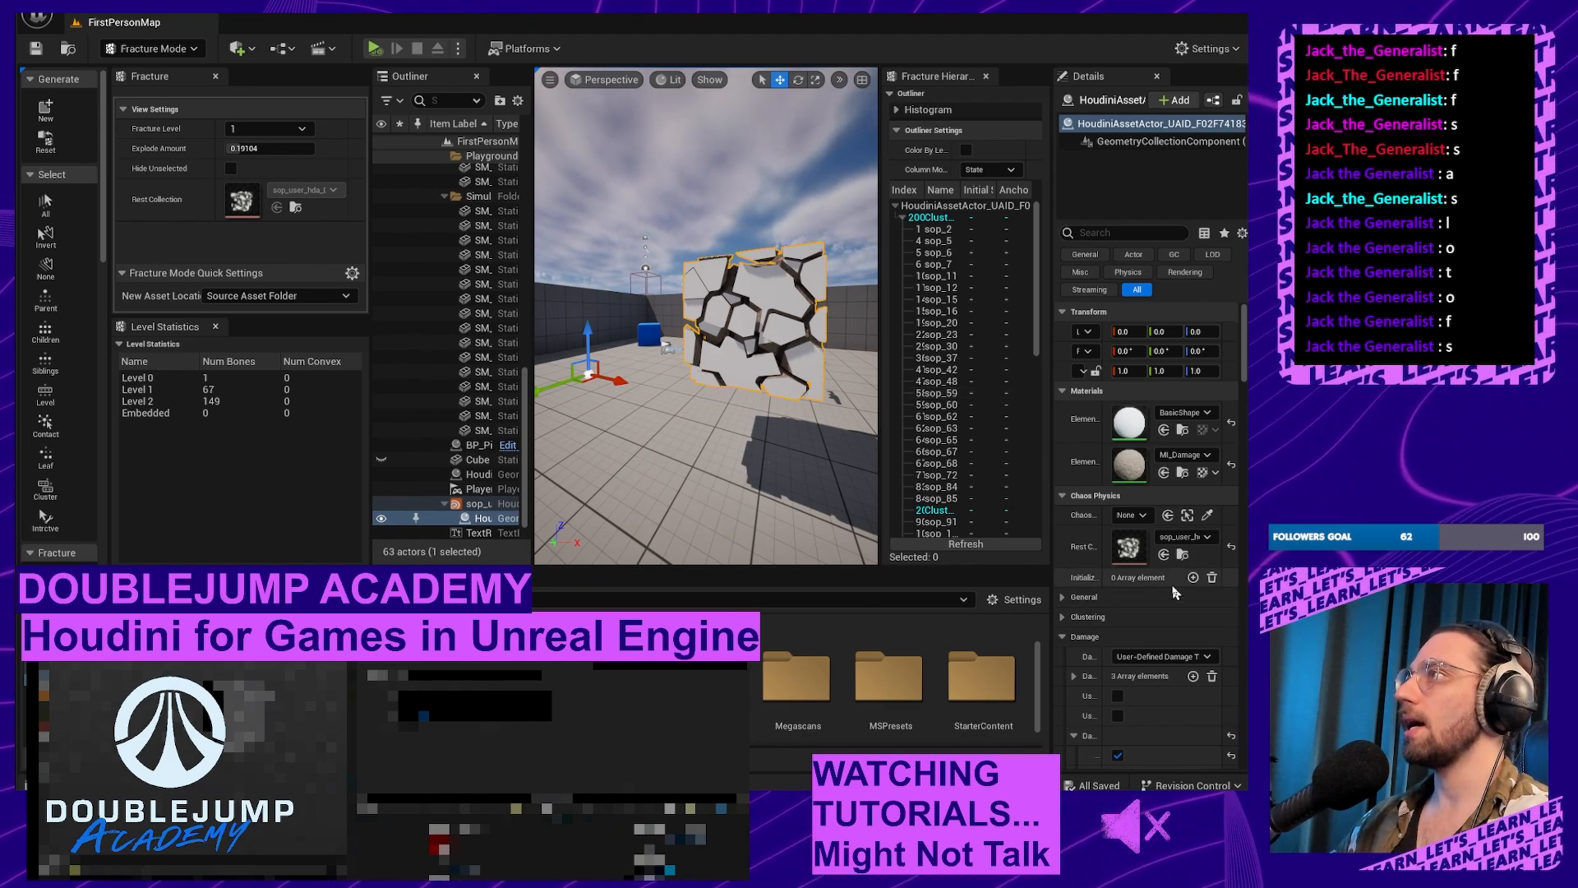
Step: Enlarge the Details area and review the geometry collection's Chaos Physics, Damage and material settings
scroll(1176, 592, "down", 5)
left_click_drag(1052, 567, 882, 549)
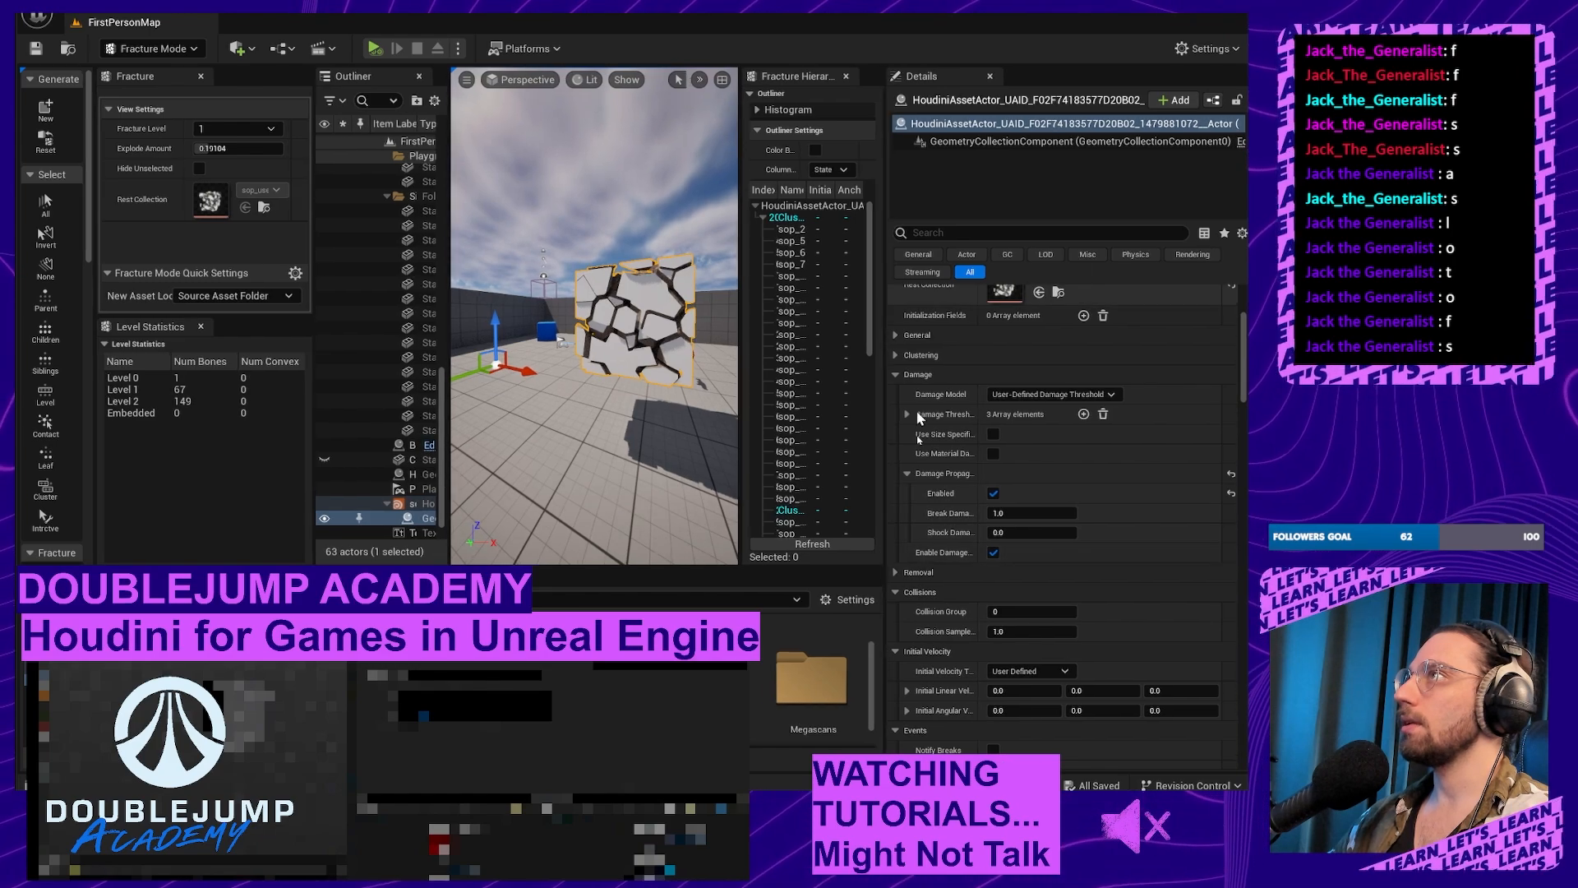
scroll(970, 534, "up", 5)
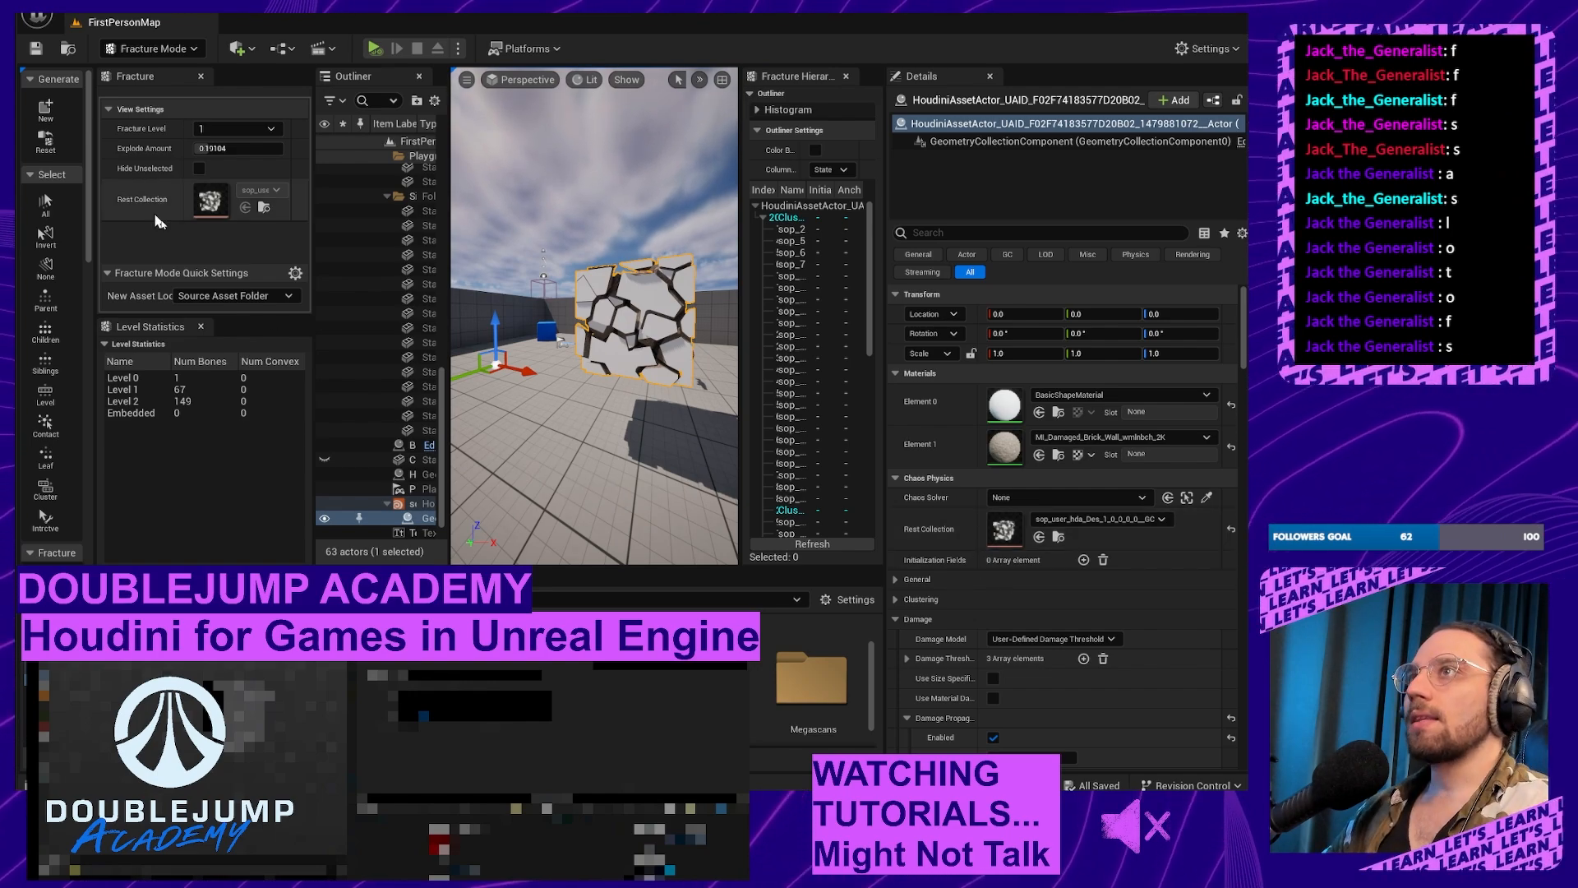
Step: Select the sop_user_hda_Des_1_0 actor, review its Houdini properties and open the ScatterAmount value for editing
left_click(366, 503)
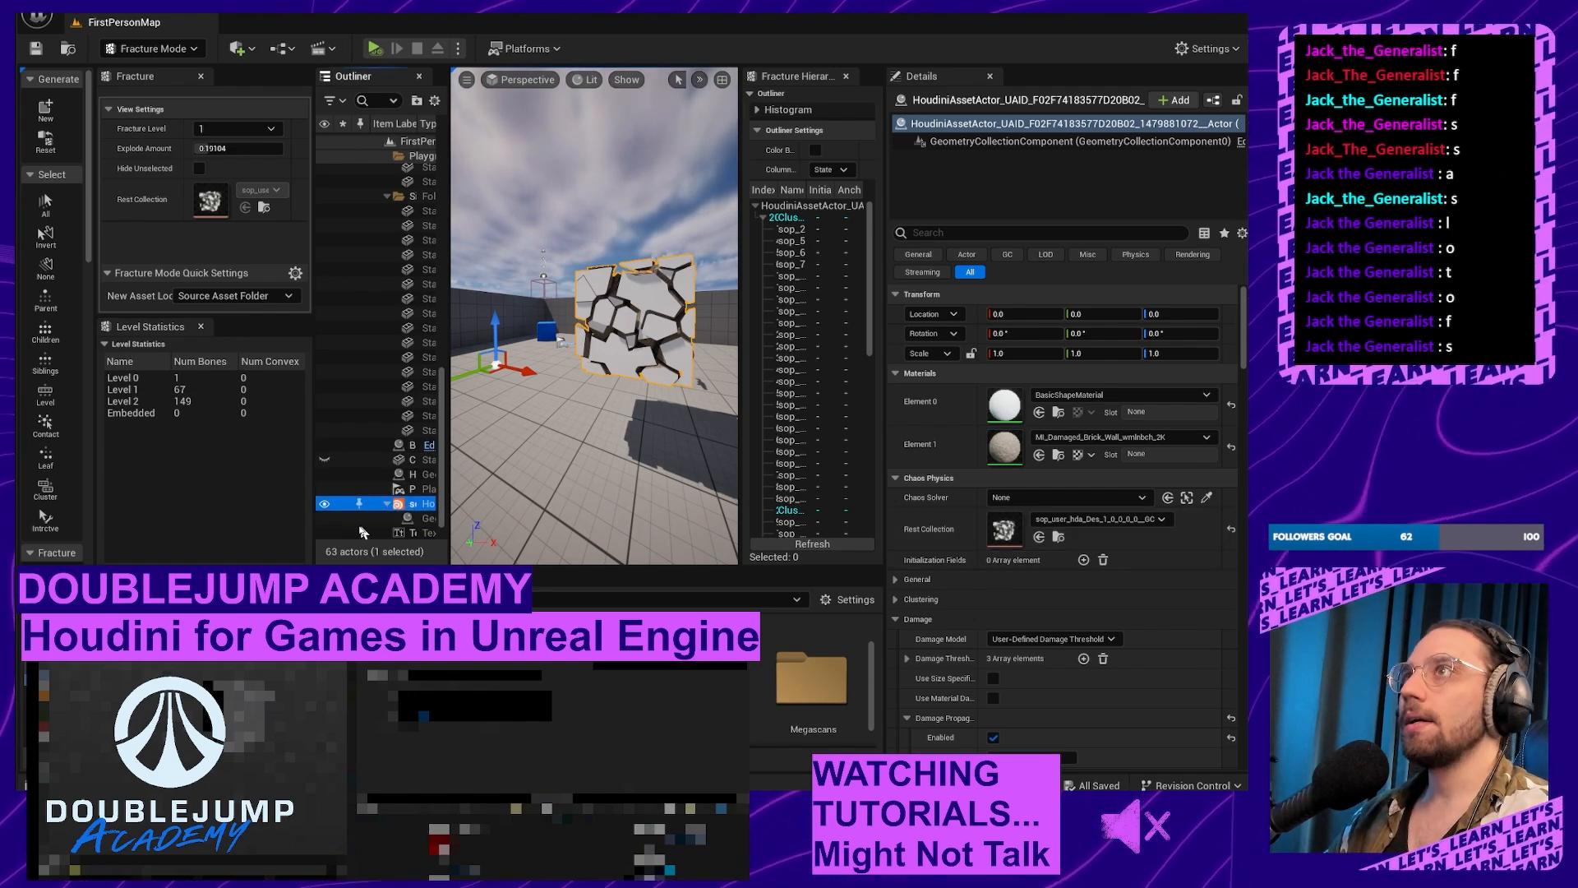
scroll(997, 617, "down", 5)
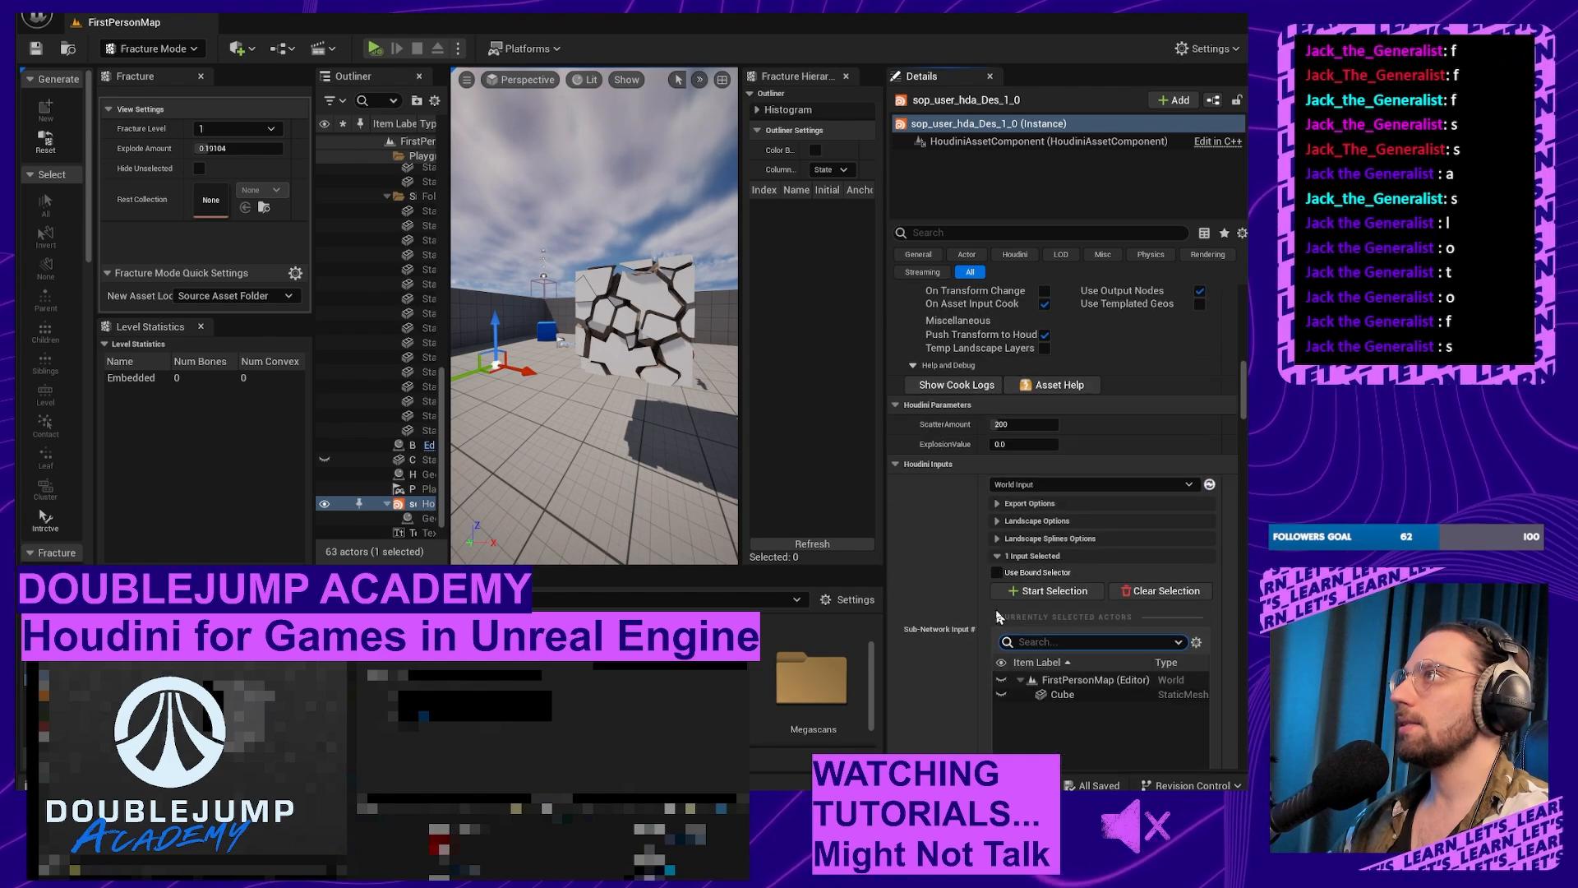
scroll(997, 617, "down", 10)
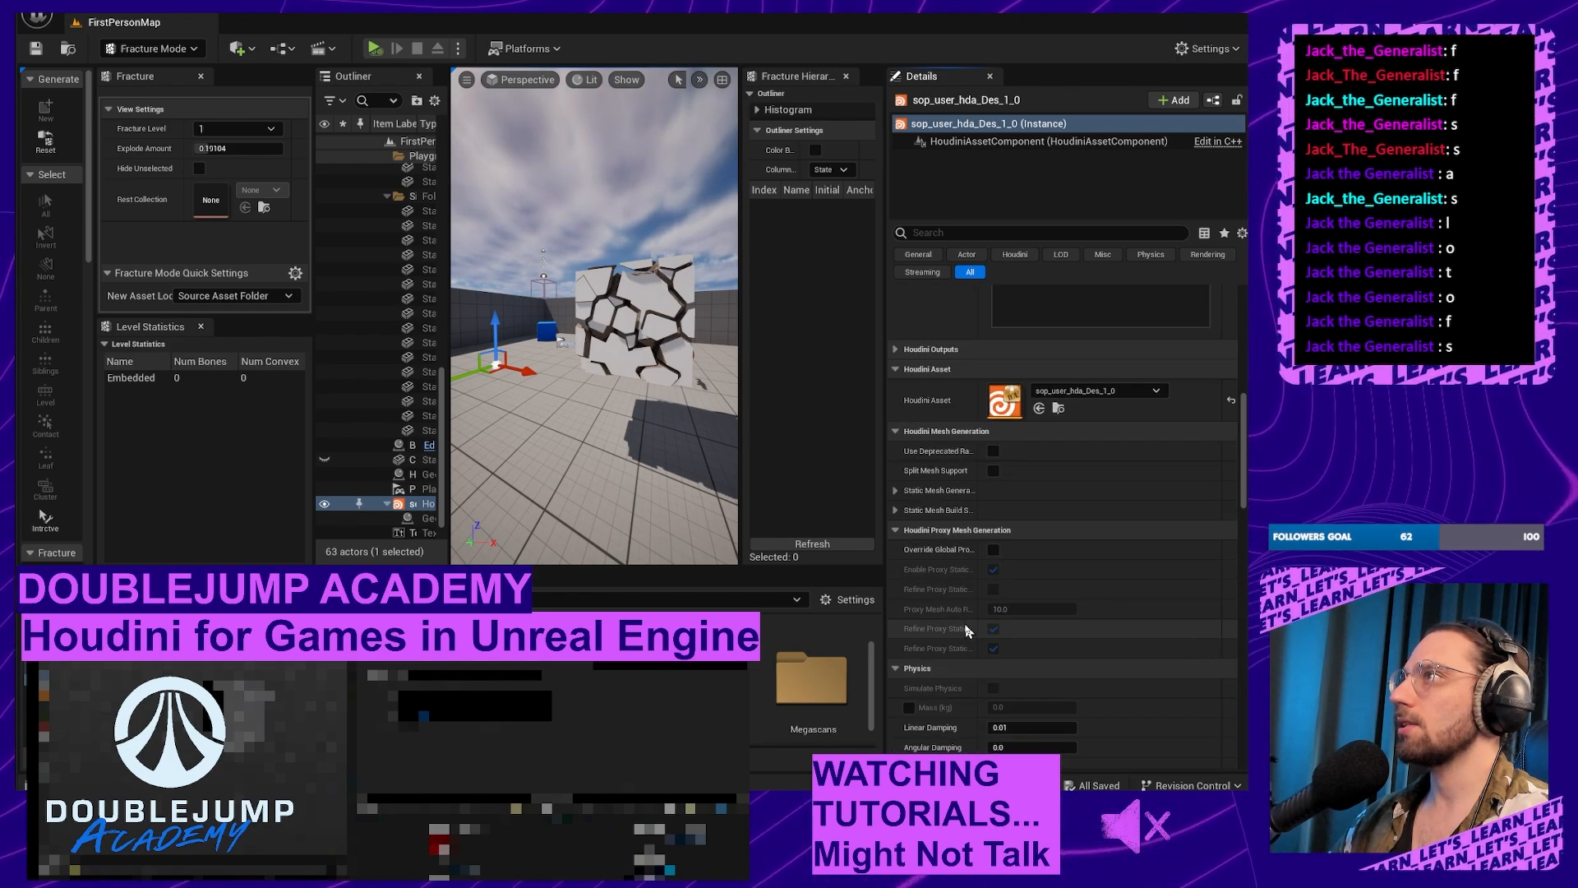
scroll(970, 633, "up", 10)
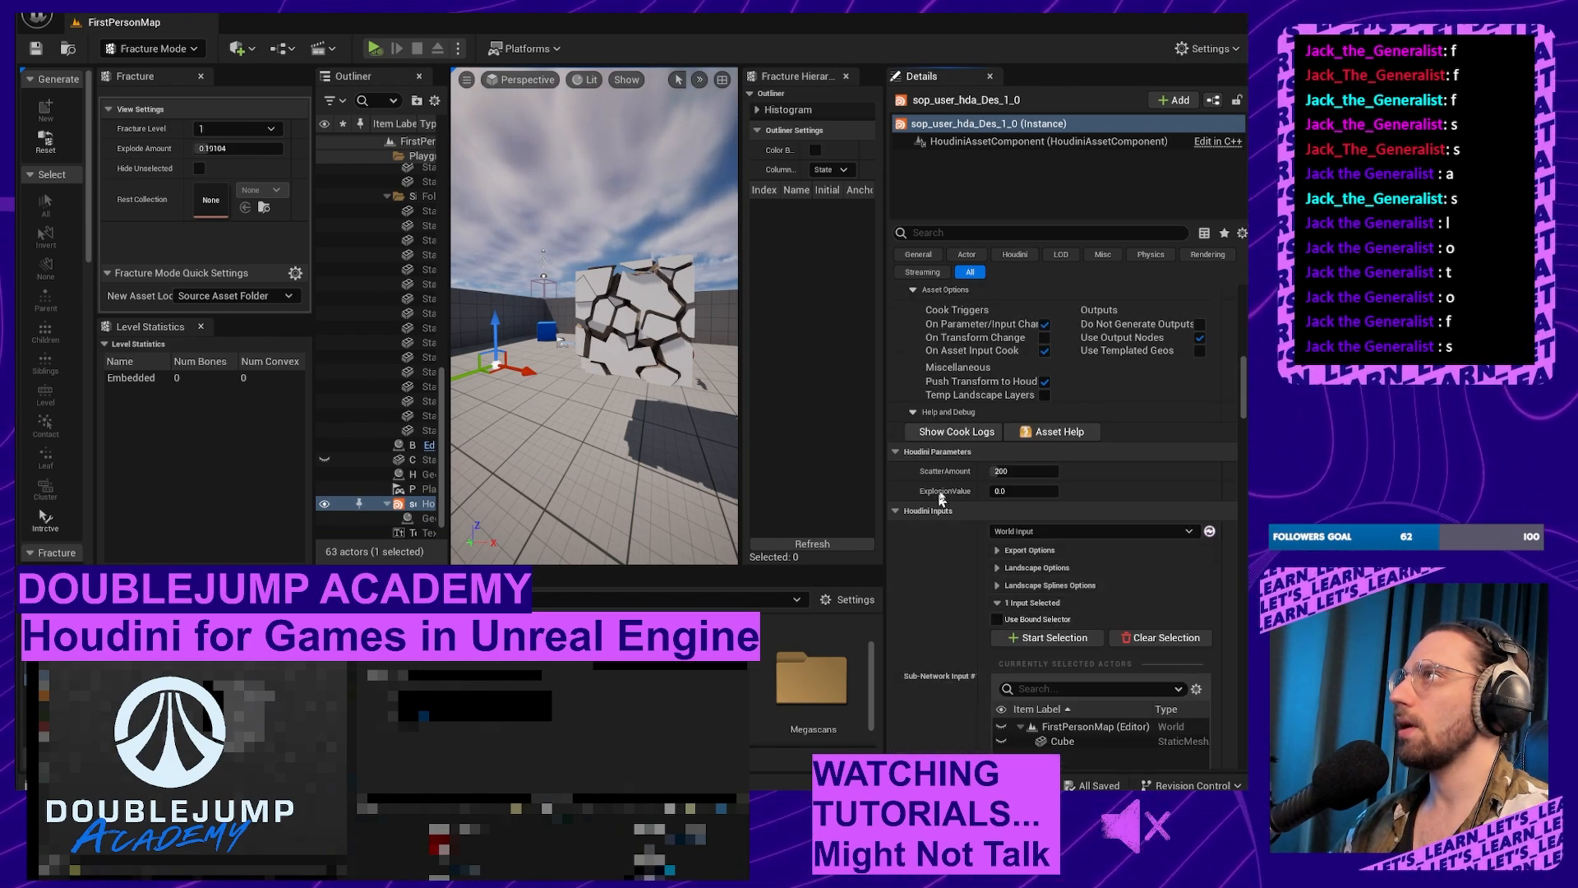
left_click(1012, 472)
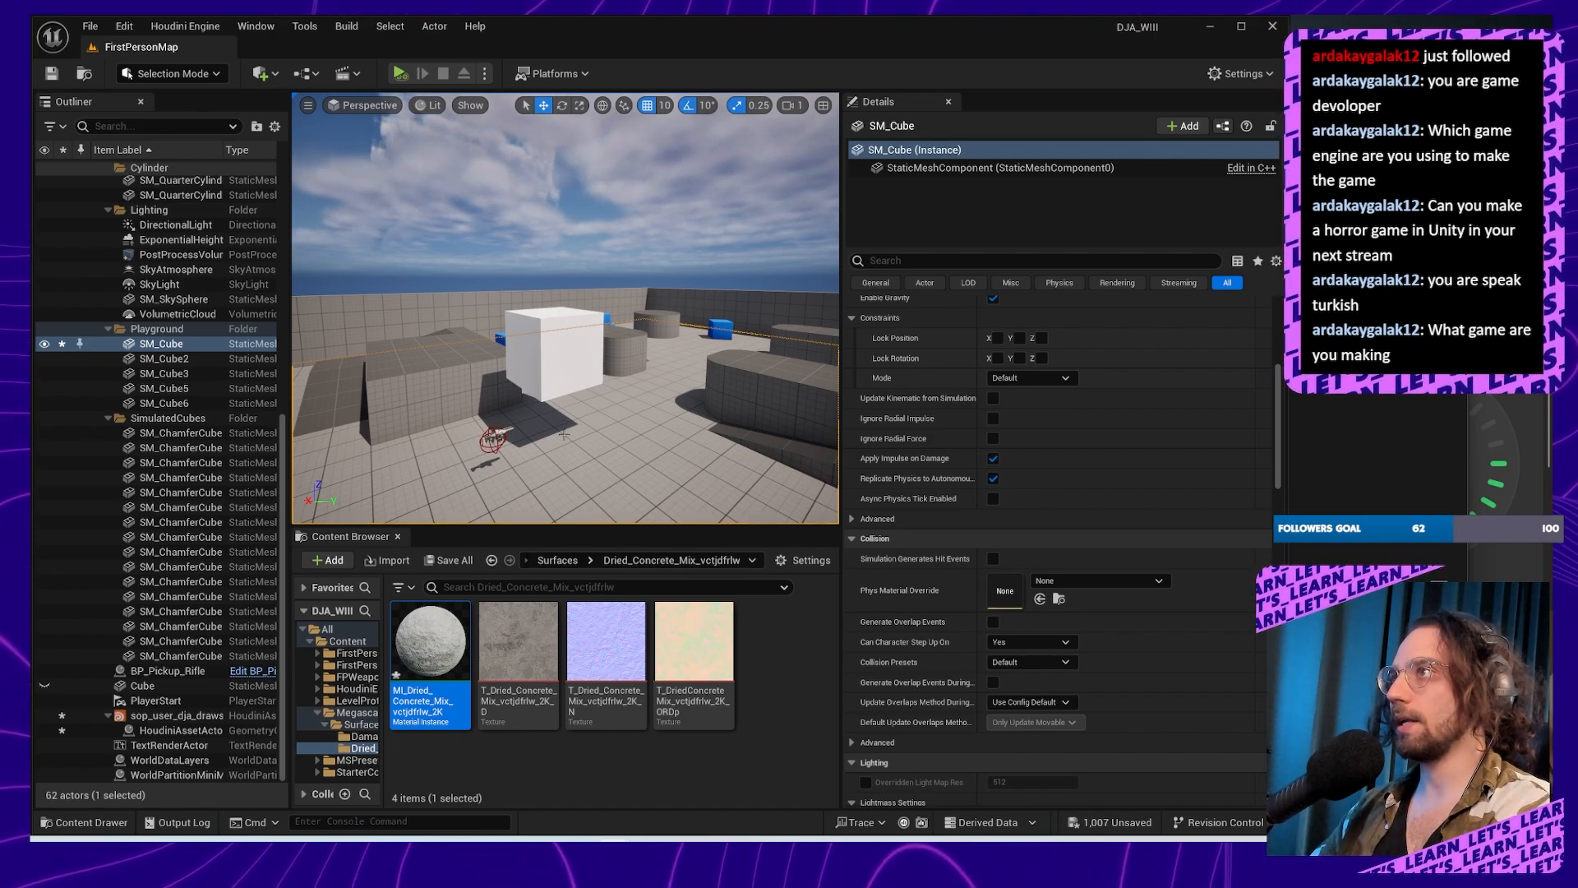
Step: Switch to the W3 scene in Houdini and examine the two draw-sphere HDA nodes branching from autouv1 in the Week3 network
mouse_move(809, 840)
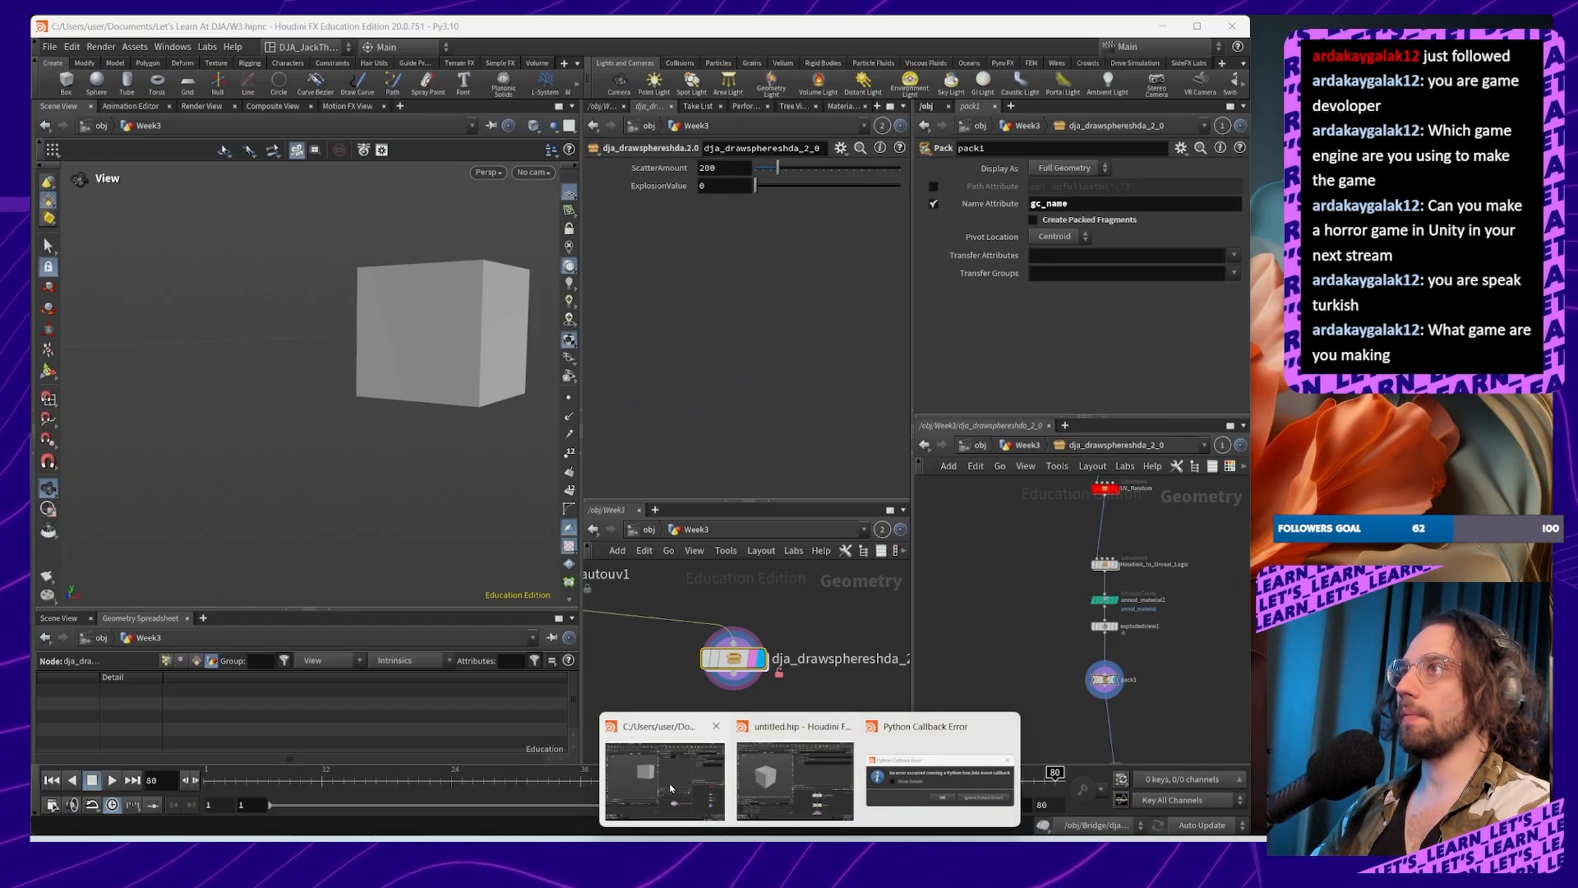
left_click(666, 779)
middle_click_drag(851, 678, 1044, 650)
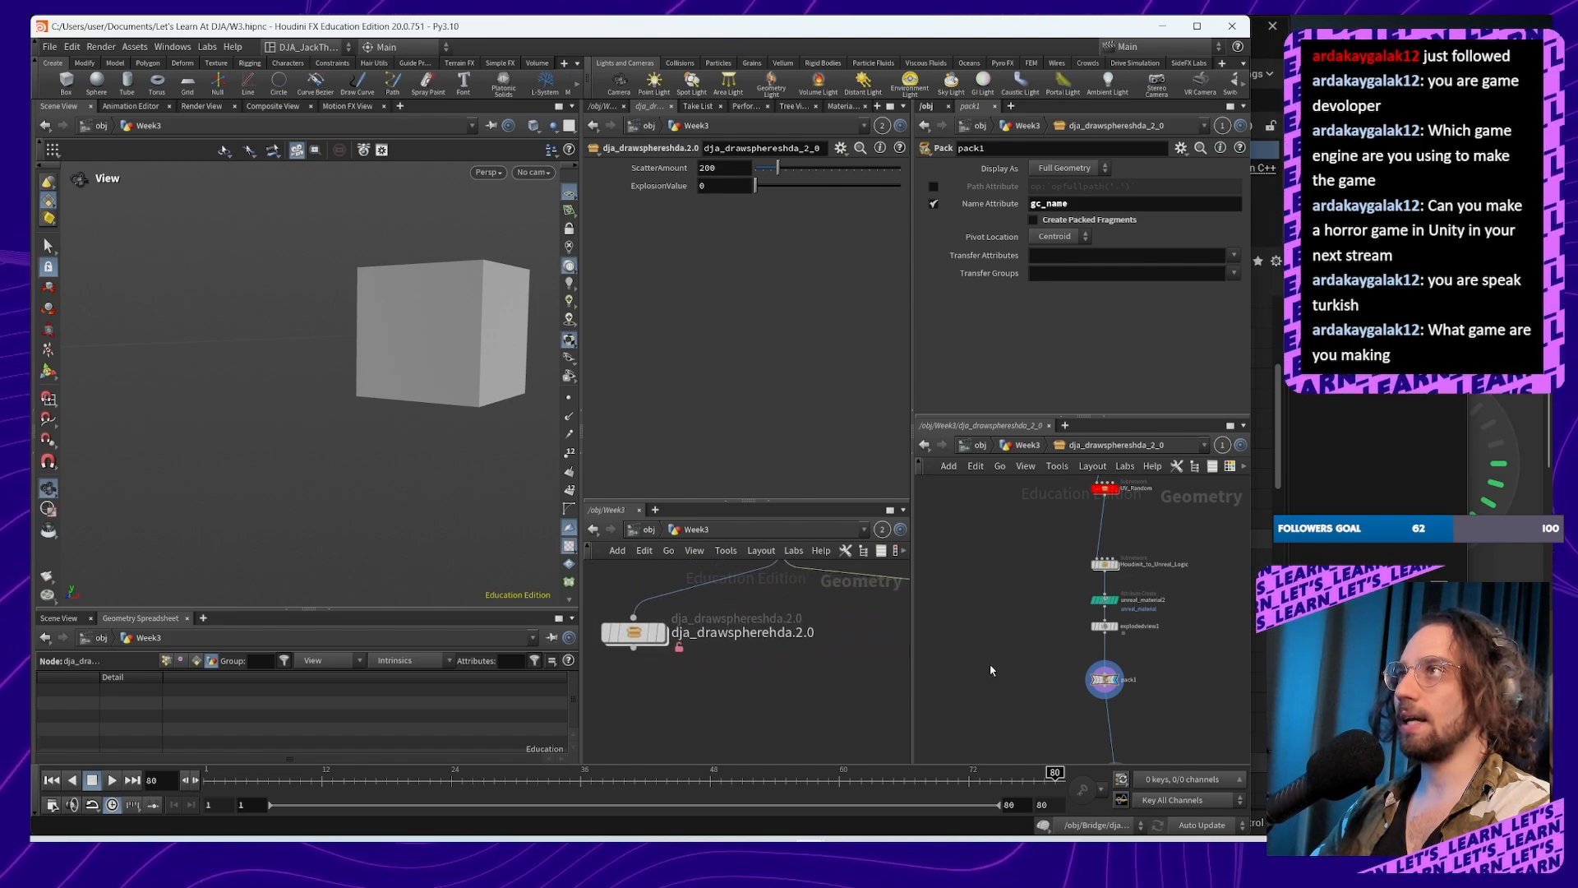
middle_click_drag(814, 658, 619, 662)
middle_click_drag(822, 669, 933, 689)
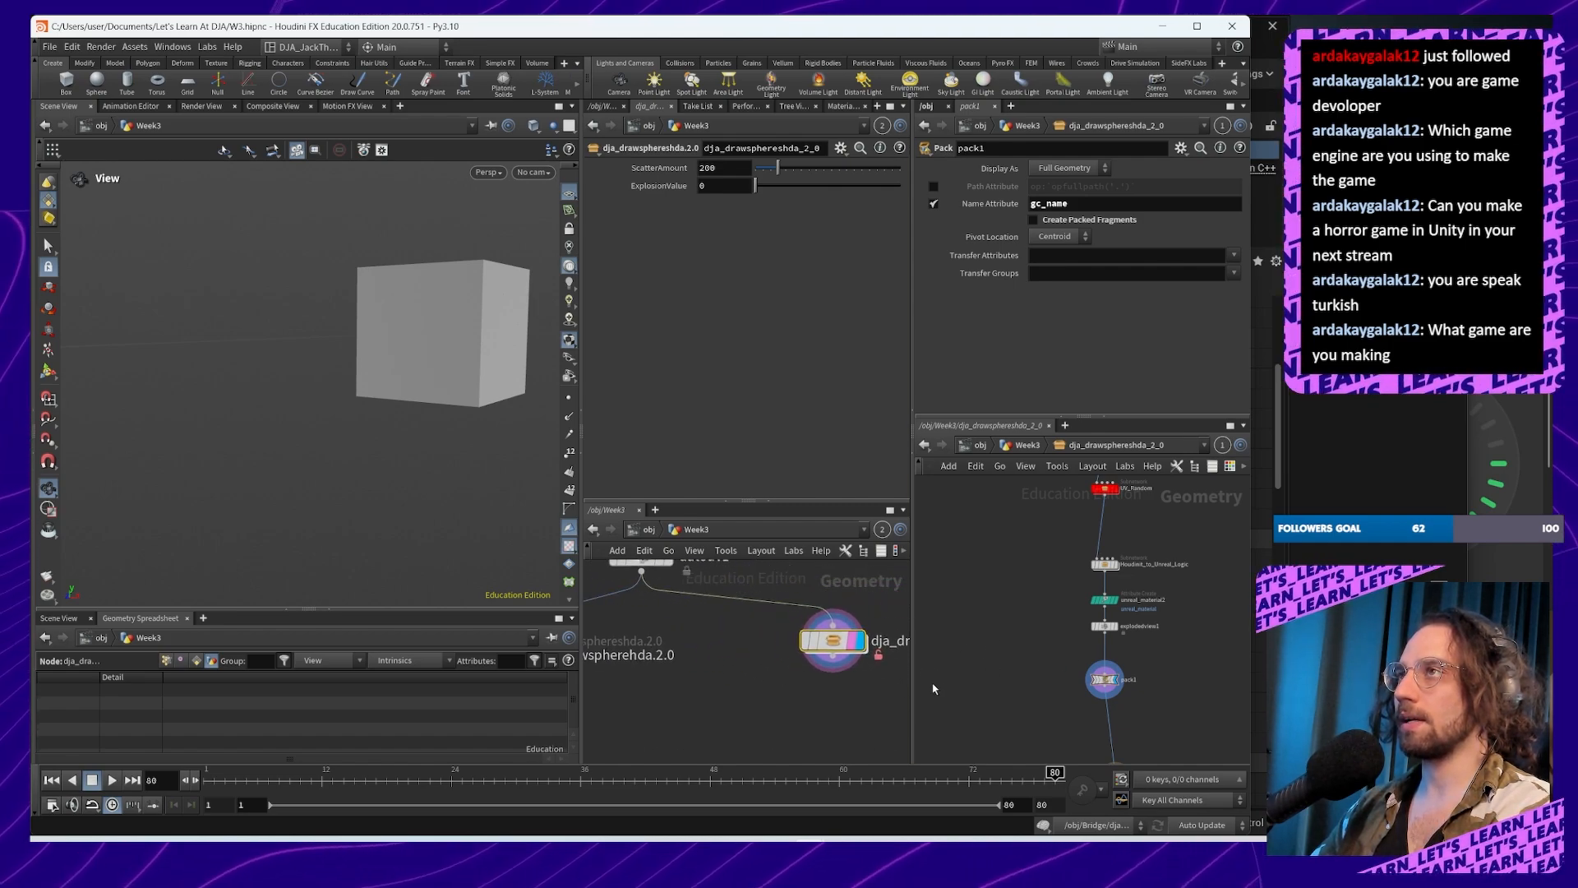
middle_click_drag(770, 694, 837, 703)
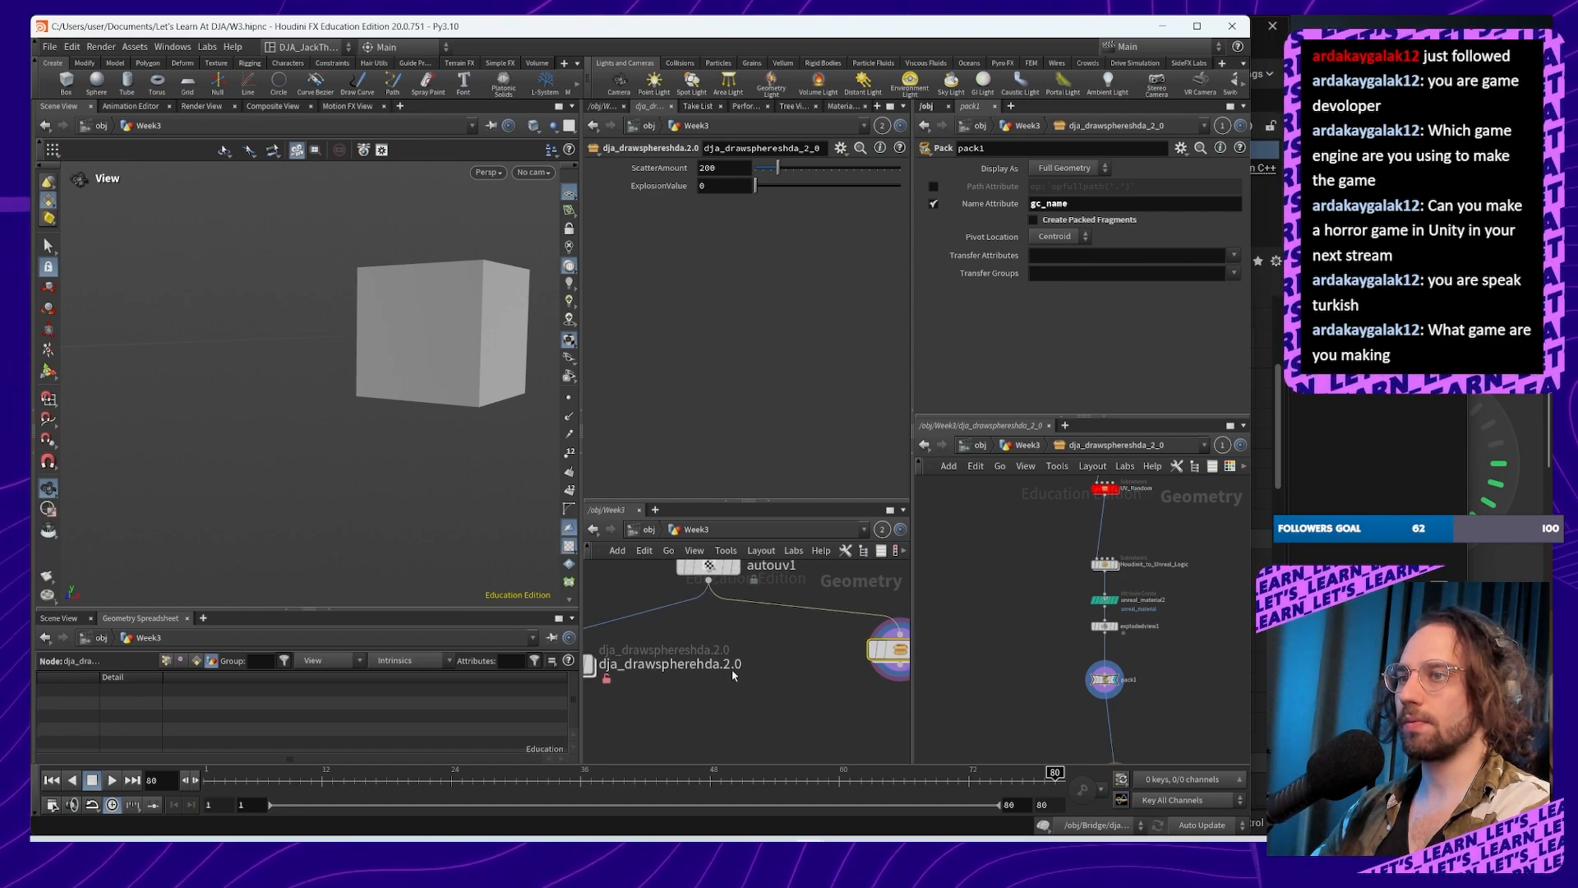
middle_click_drag(680, 692, 680, 650)
middle_click_drag(789, 663, 840, 664)
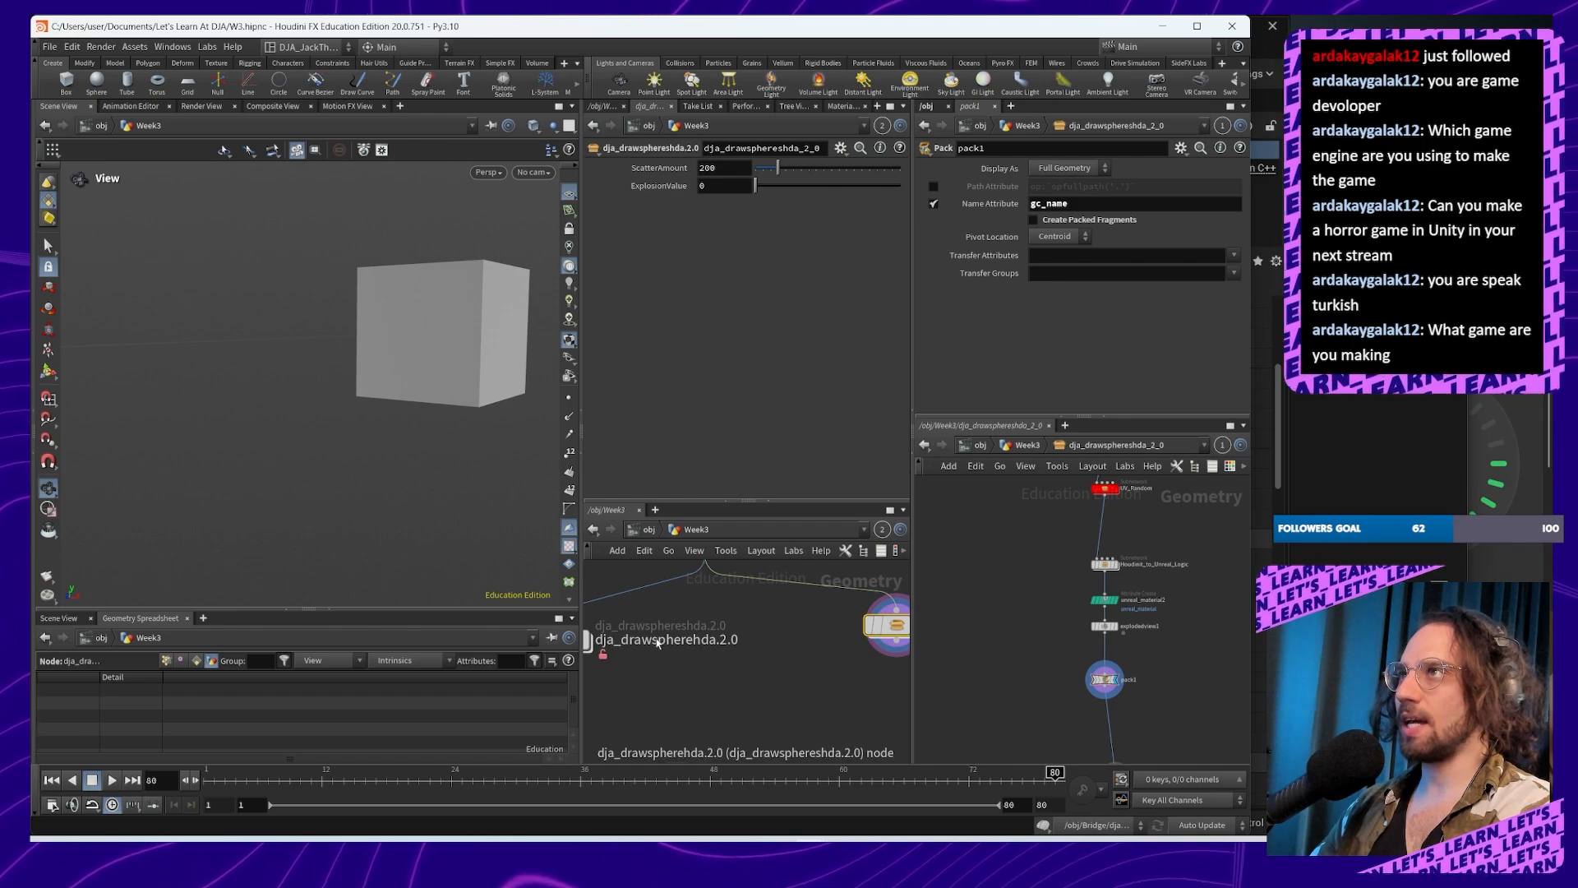
key("f")
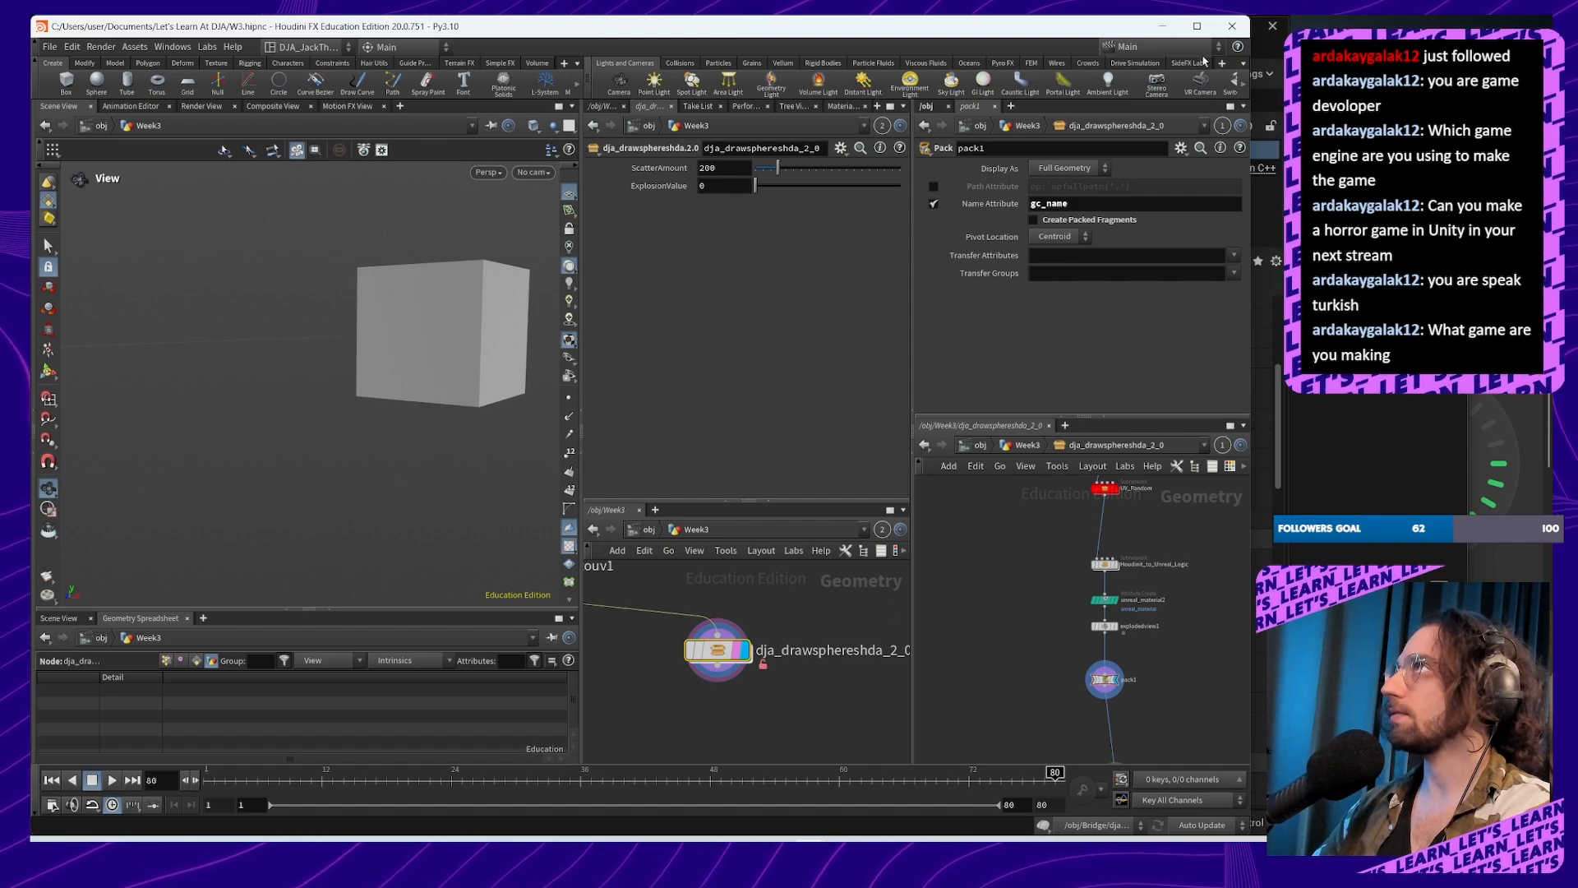
Step: Return to the DJA_WIII project in Unreal Editor, view the white cube from above, and simulate the level
left_click(1158, 27)
right_click_drag(731, 429, 709, 468)
key("s")
key("w")
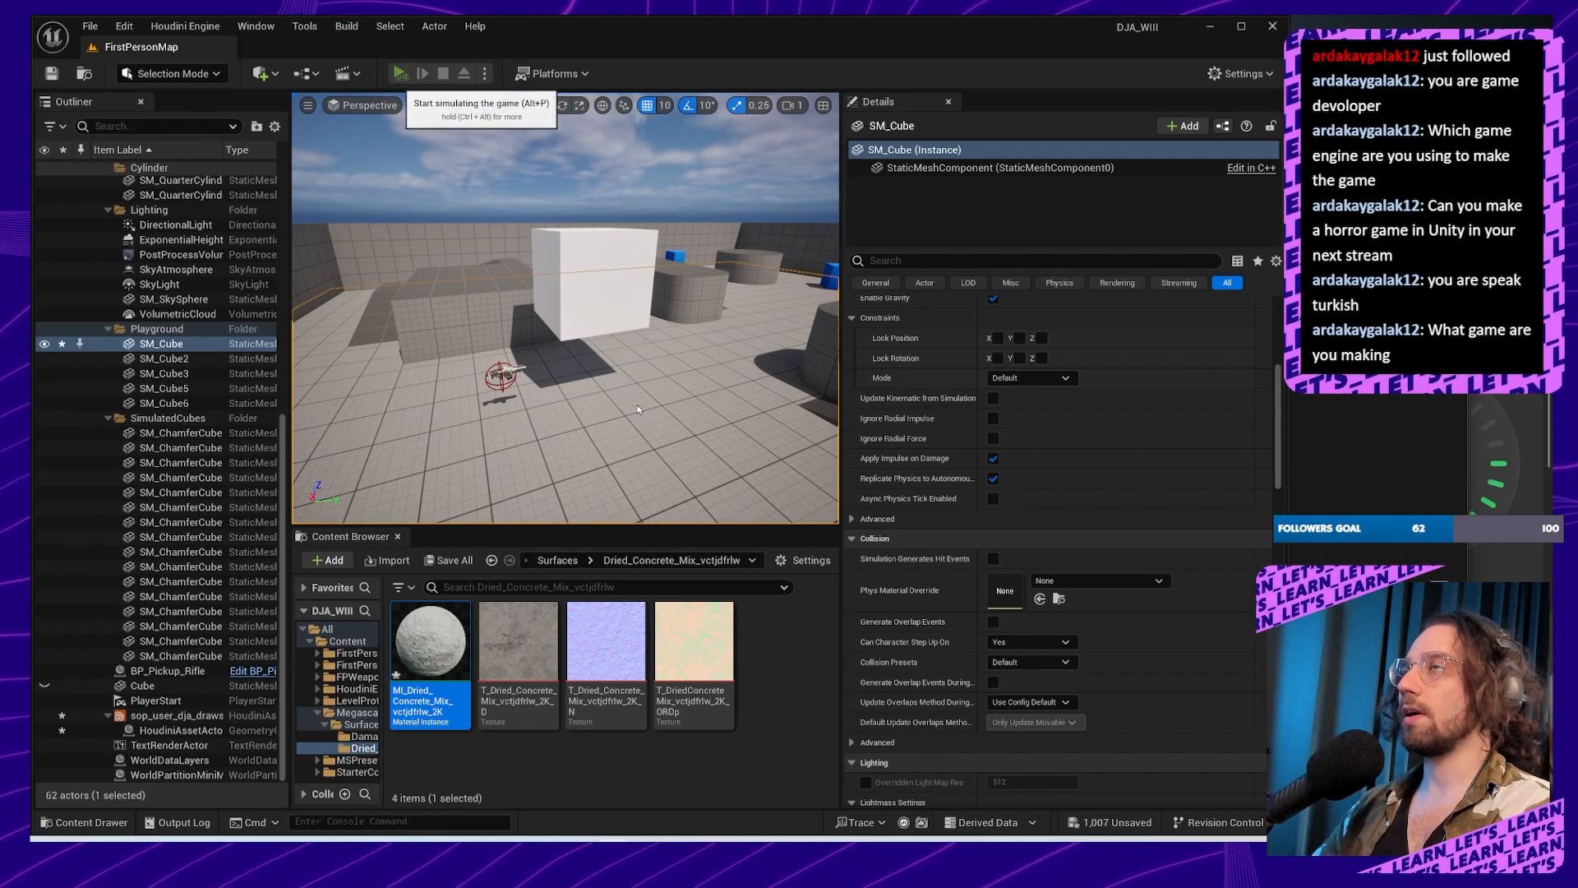
key("alt+p")
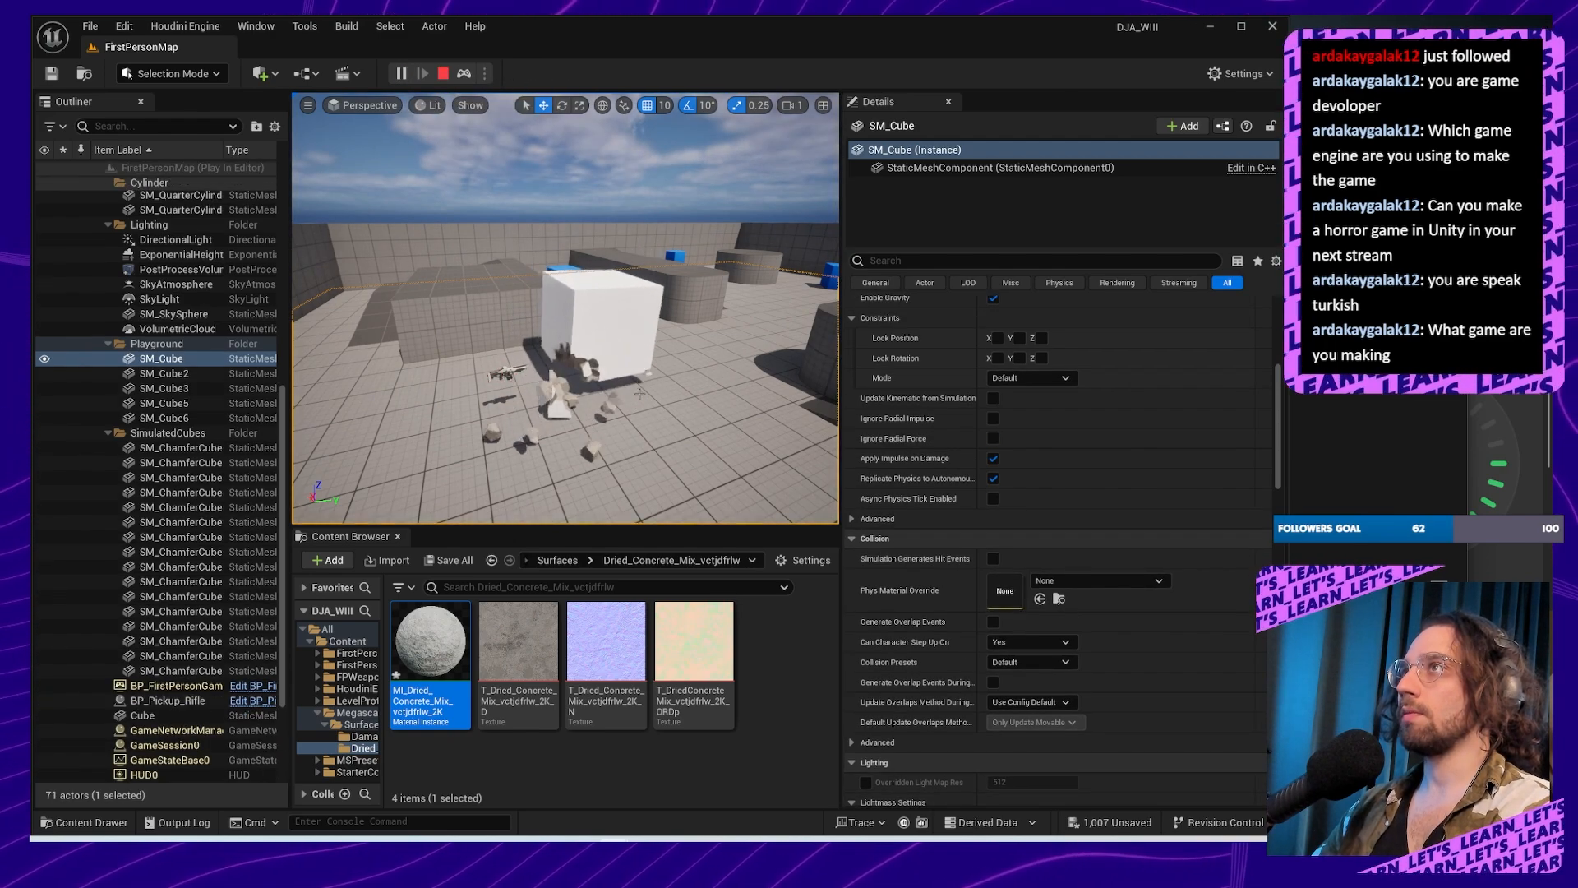
Step: Examine the white cube's debris in the running simulation and inspect the details of HoudiniAssetActor and its parent draw-sphere Houdini actor
key("w")
right_click_drag(639, 394, 467, 364)
key("w")
key("s")
key("s")
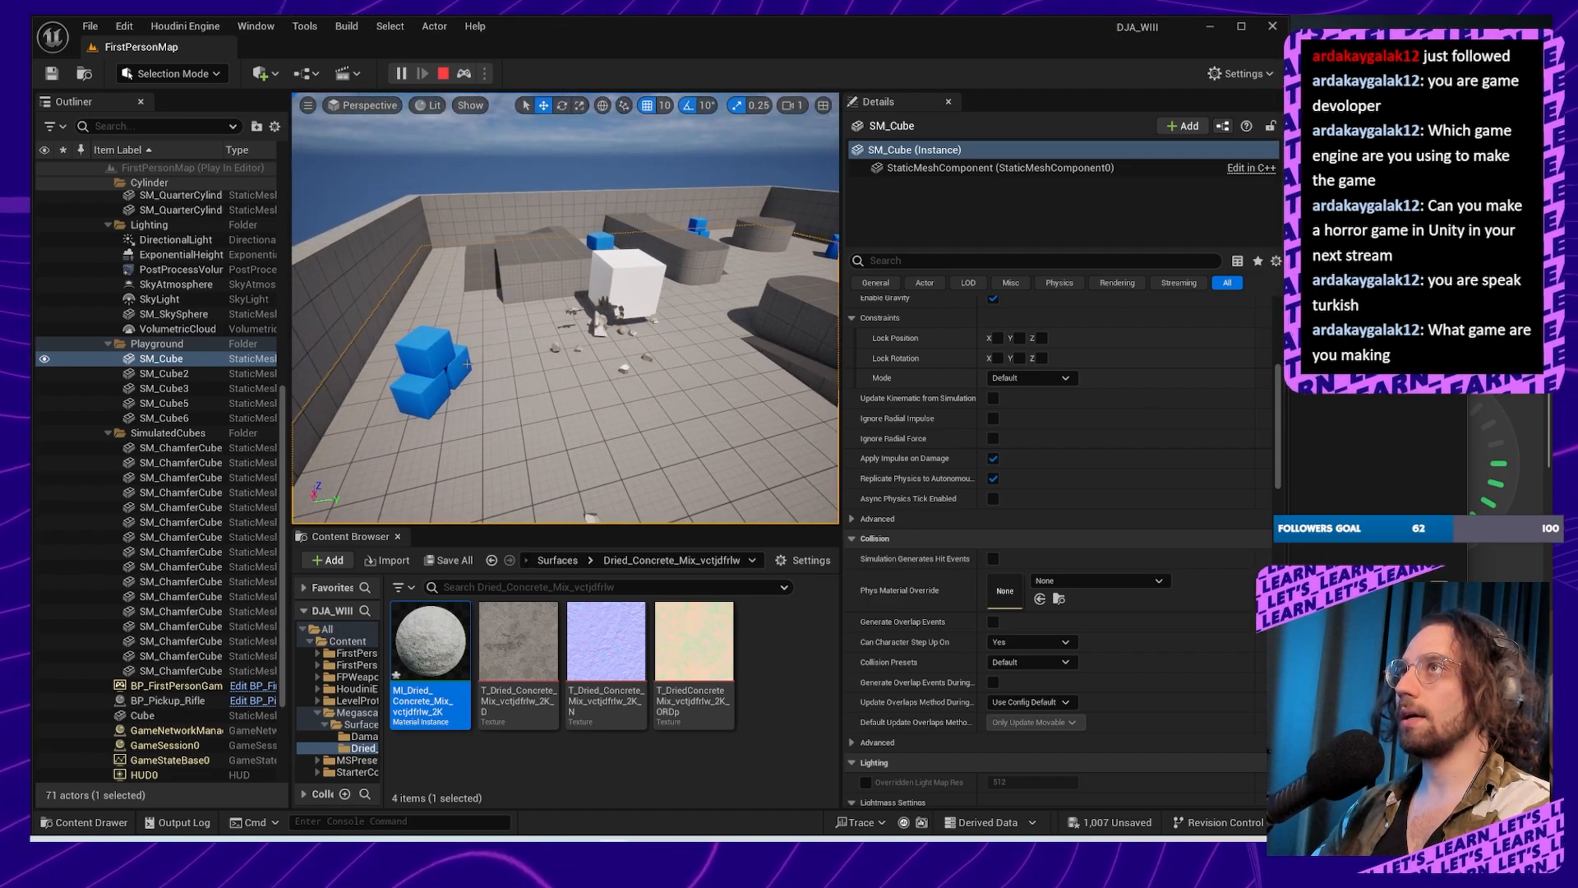
scroll(186, 430, "down", 5)
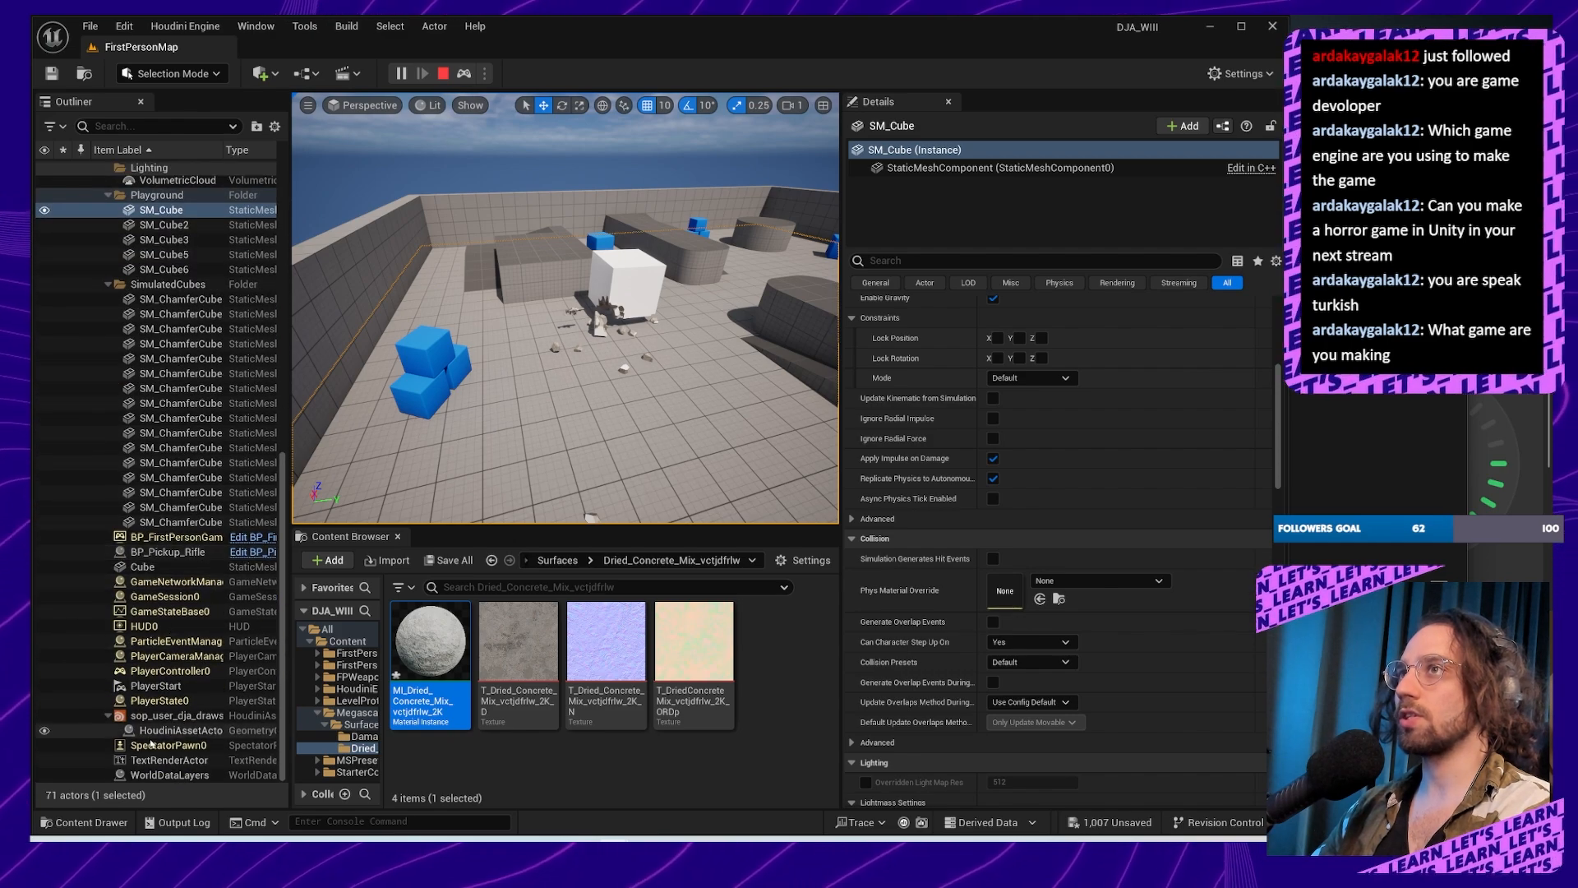
left_click(138, 731)
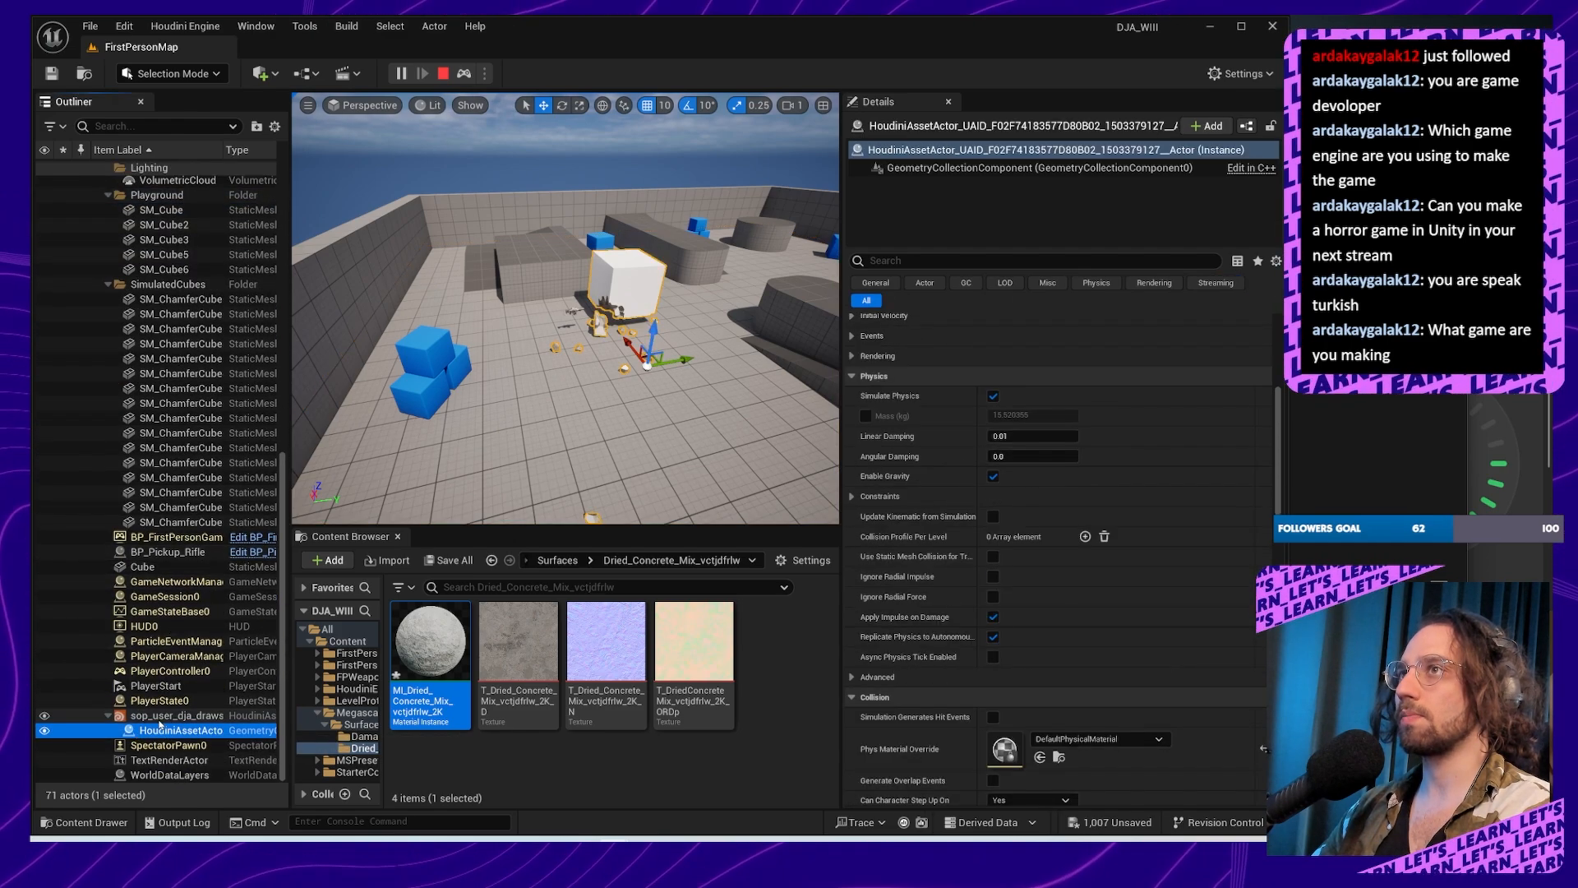
left_click(165, 715)
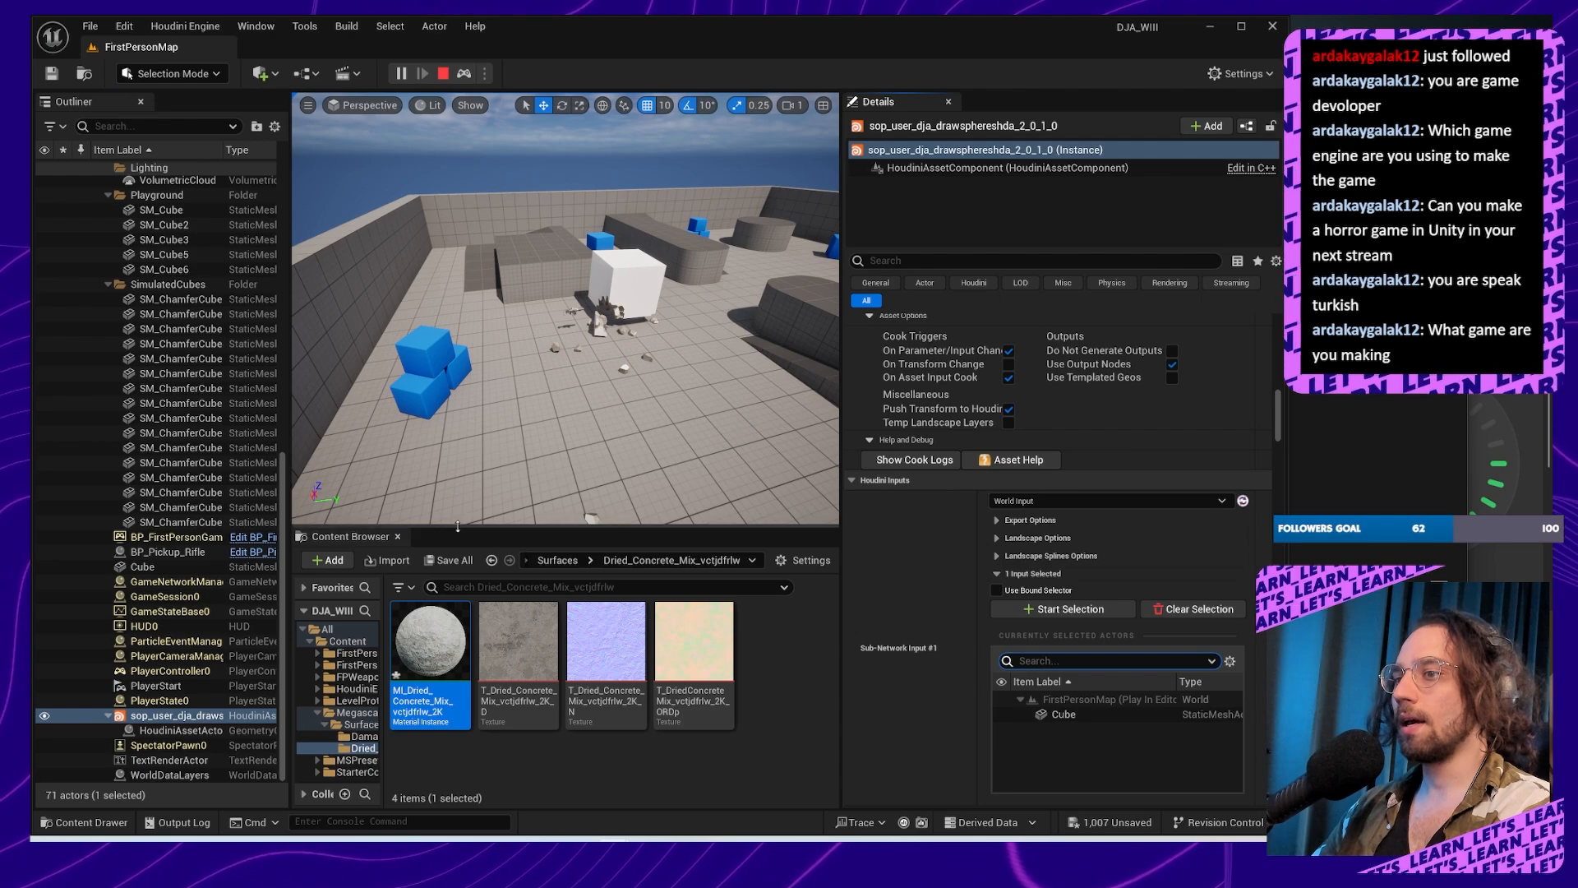
Step: Test the destruction by moving the blue cube SM_ChamferCube9 into the white cube during the simulation
left_click(462, 352)
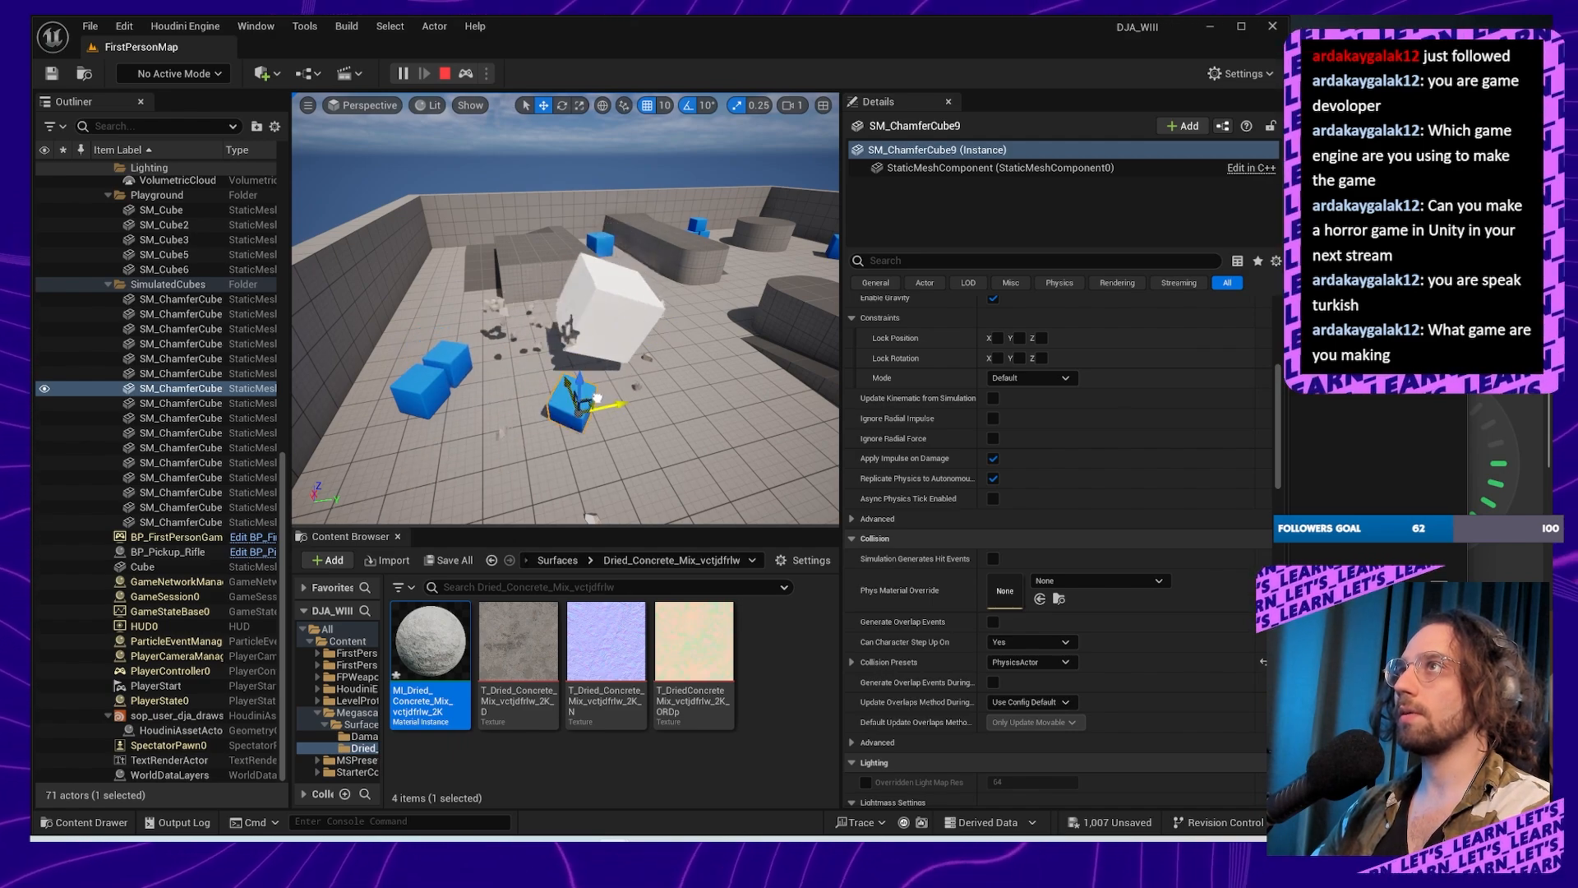
mouse_move(597, 398)
left_mouse_down()
mouse_move(568, 444)
mouse_move(581, 425)
left_mouse_up()
right_click_drag(580, 424, 831, 440)
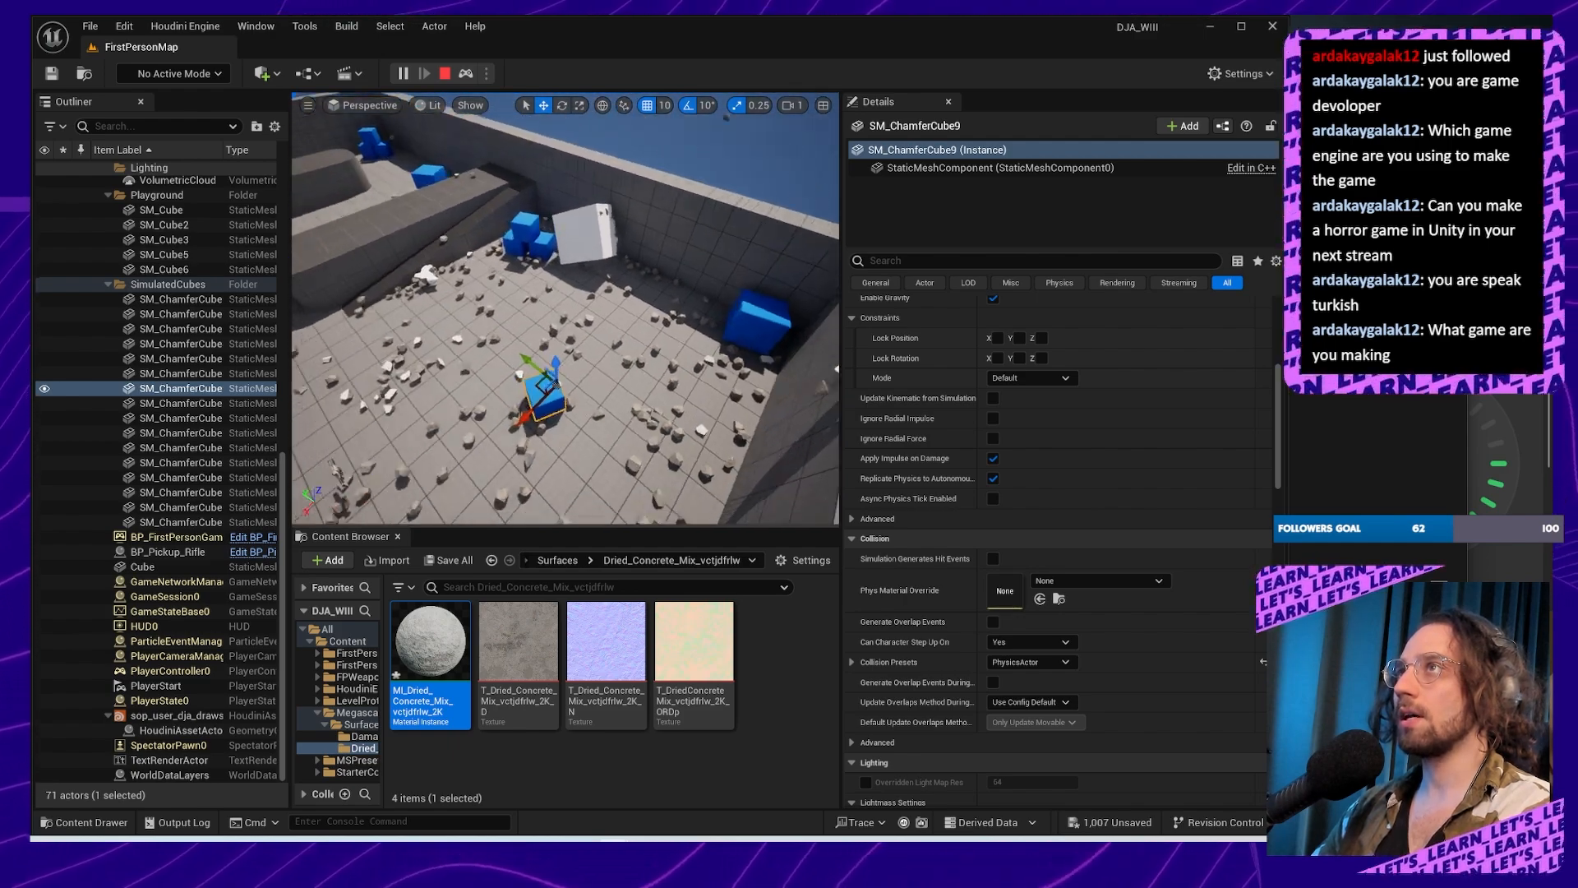
right_click_drag(476, 354, 492, 364)
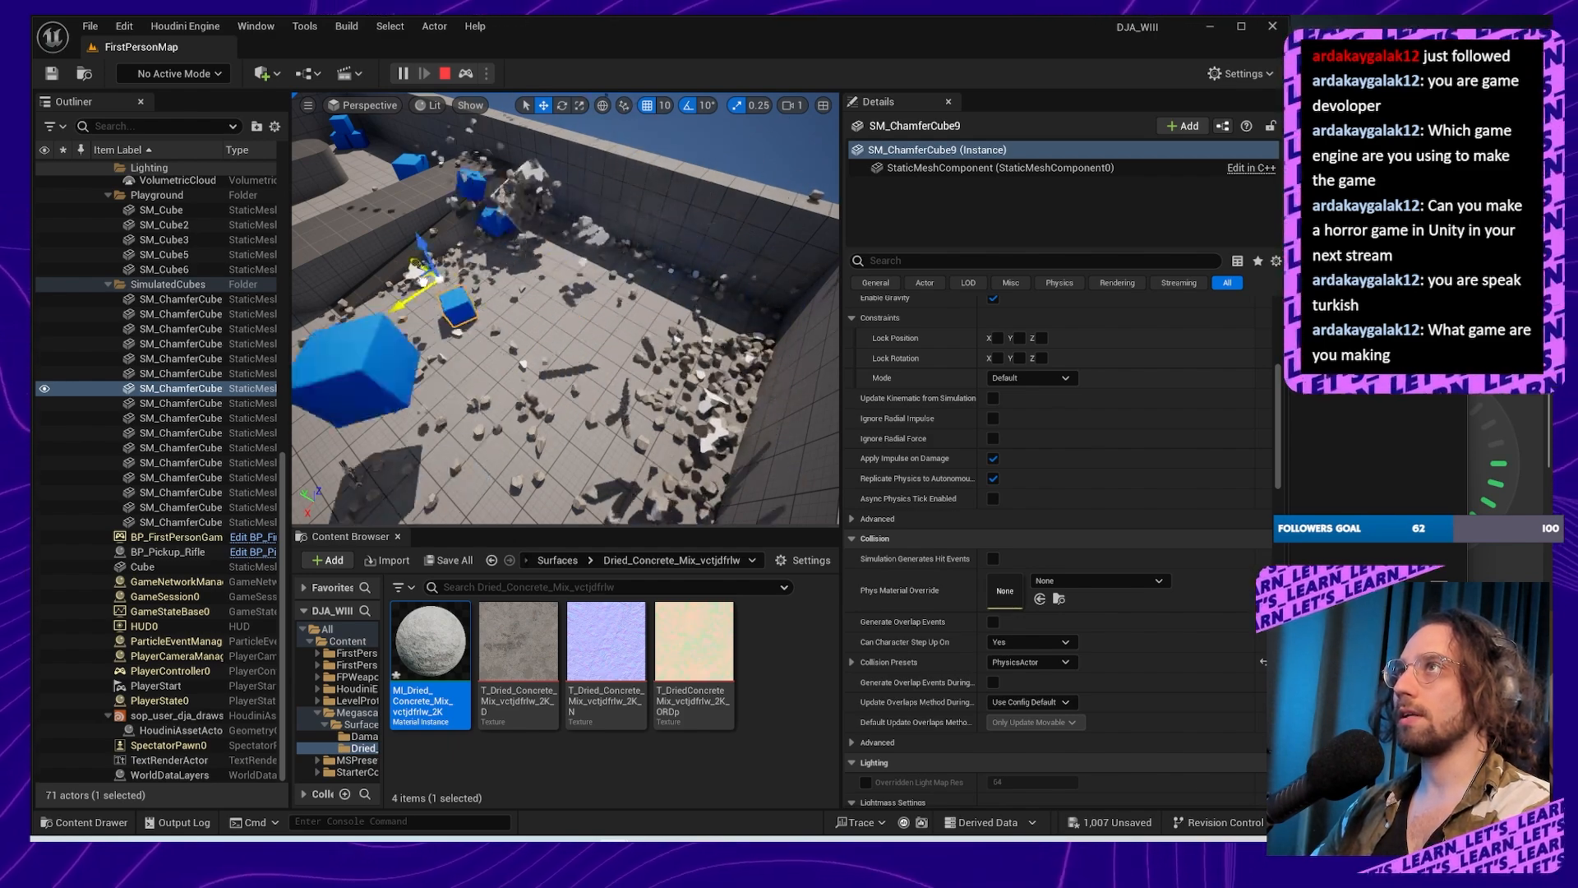
Step: Survey the debris and the arena around the walls, and stop the simulation
right_click_drag(525, 283, 387, 222)
key("w")
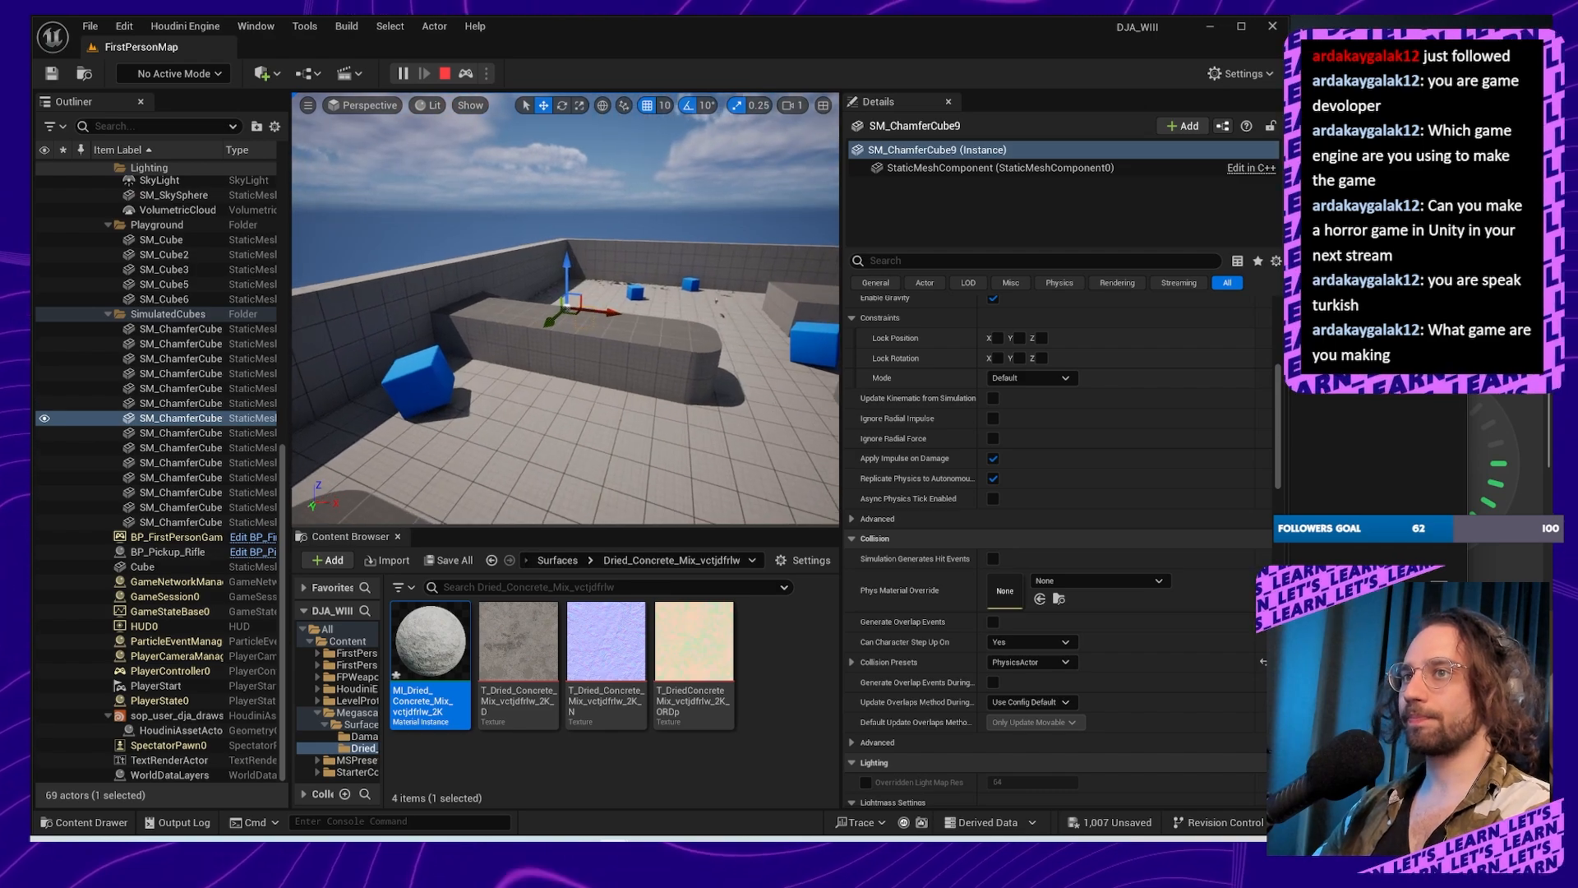
right_click_drag(511, 304, 485, 162)
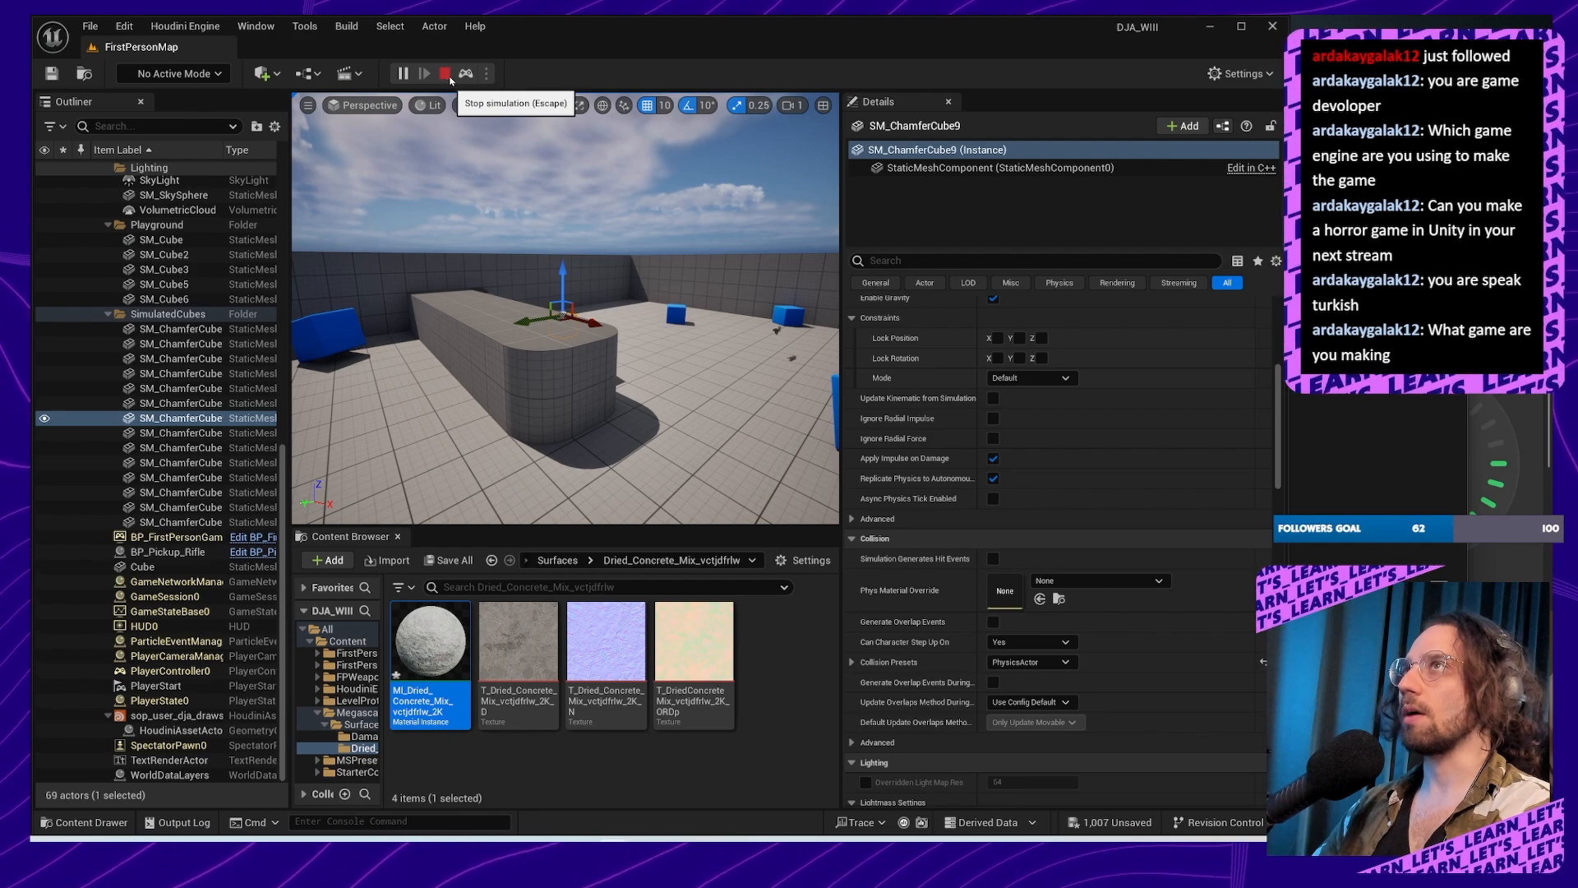
left_click(445, 73)
Step: Select the white cube's HoudiniAssetActor in the level and switch the editor to Fracture mode
right_click_drag(494, 305, 615, 364)
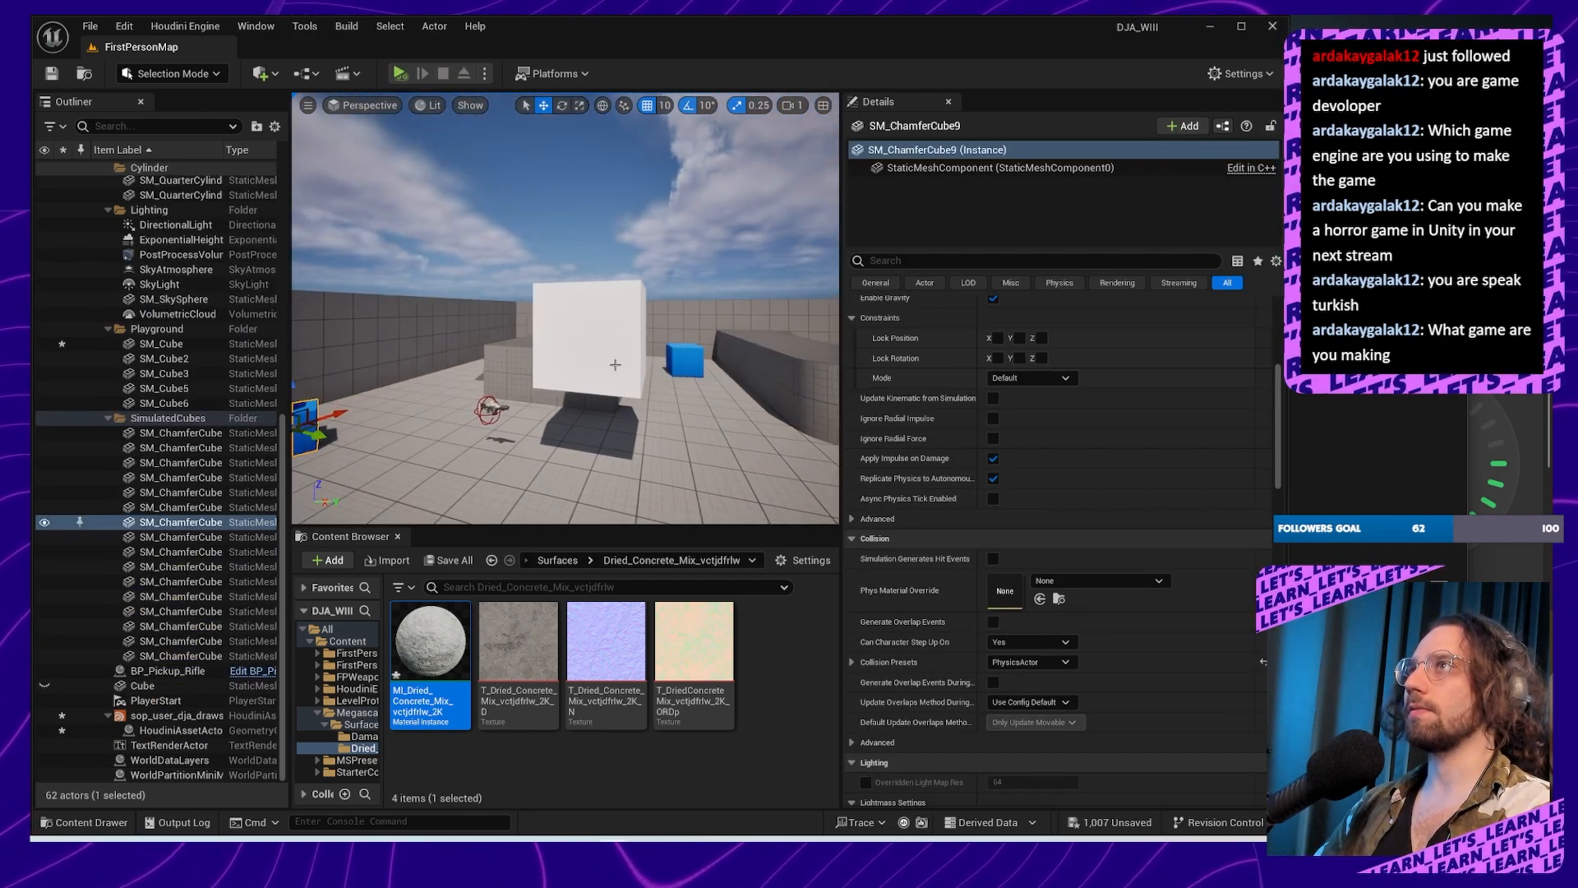
left_click(615, 365)
left_click(198, 76)
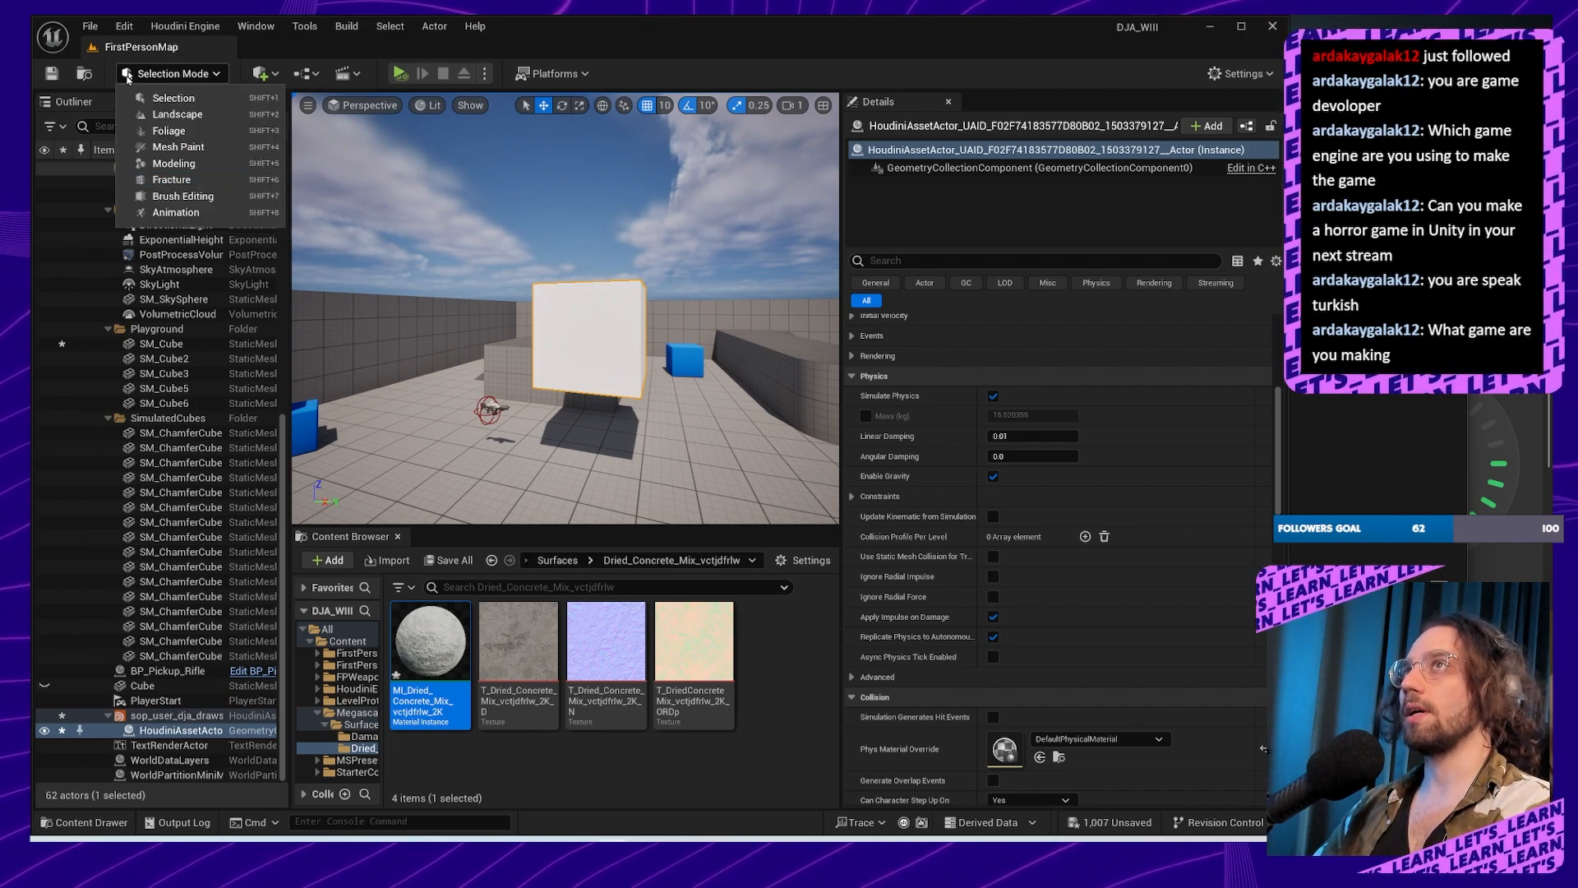
left_click(186, 186)
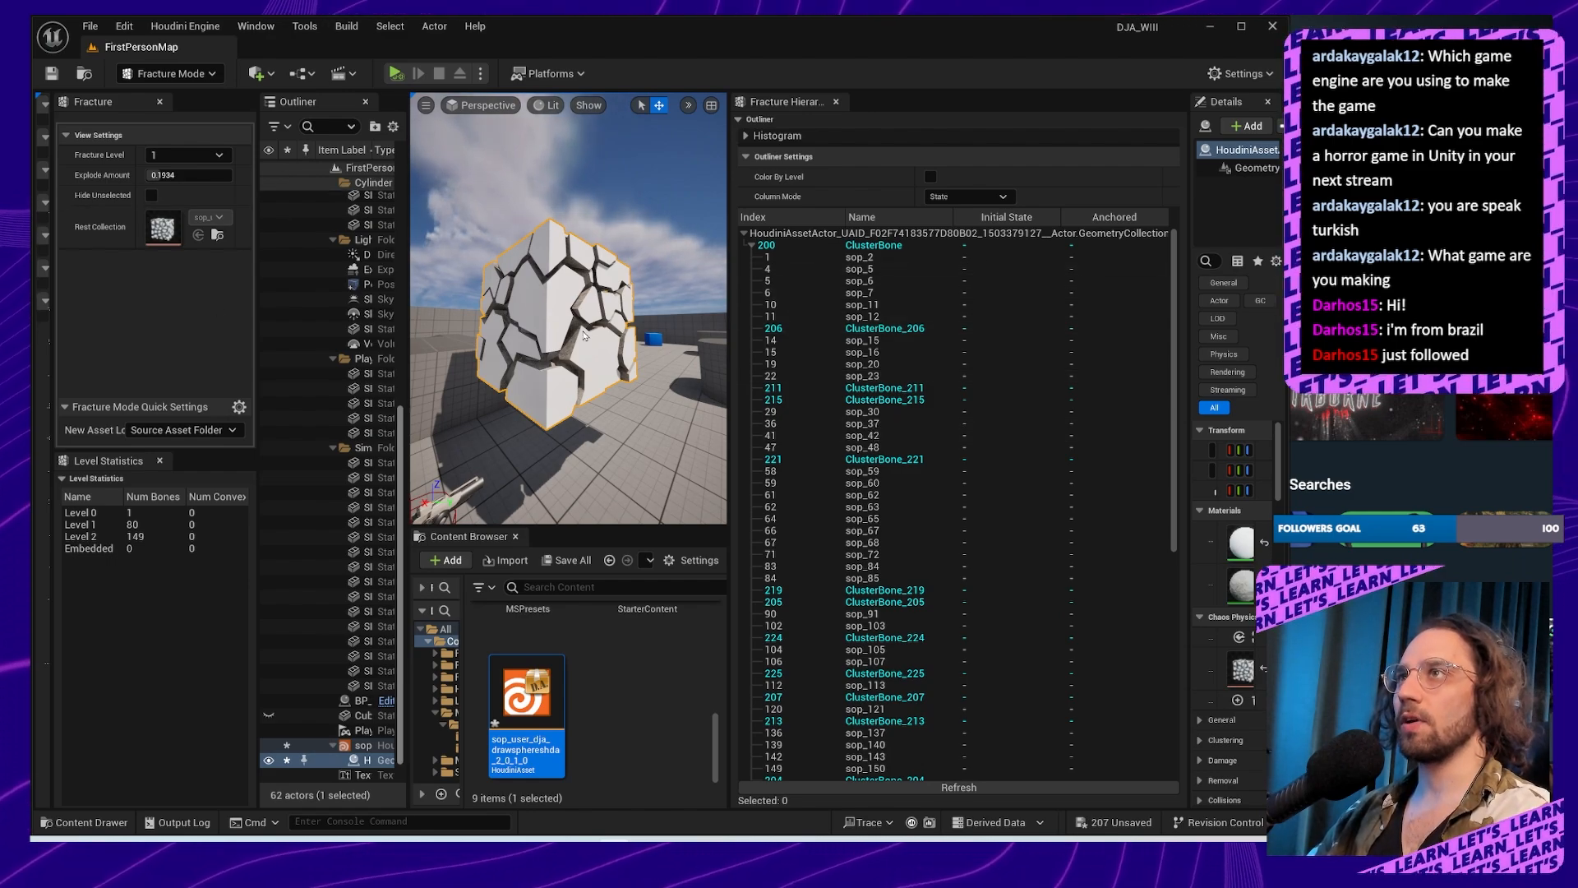
Step: Reselect the cube's HoudiniAssetActor and set its fracture Explode Amount to 0.22305
left_click(358, 763)
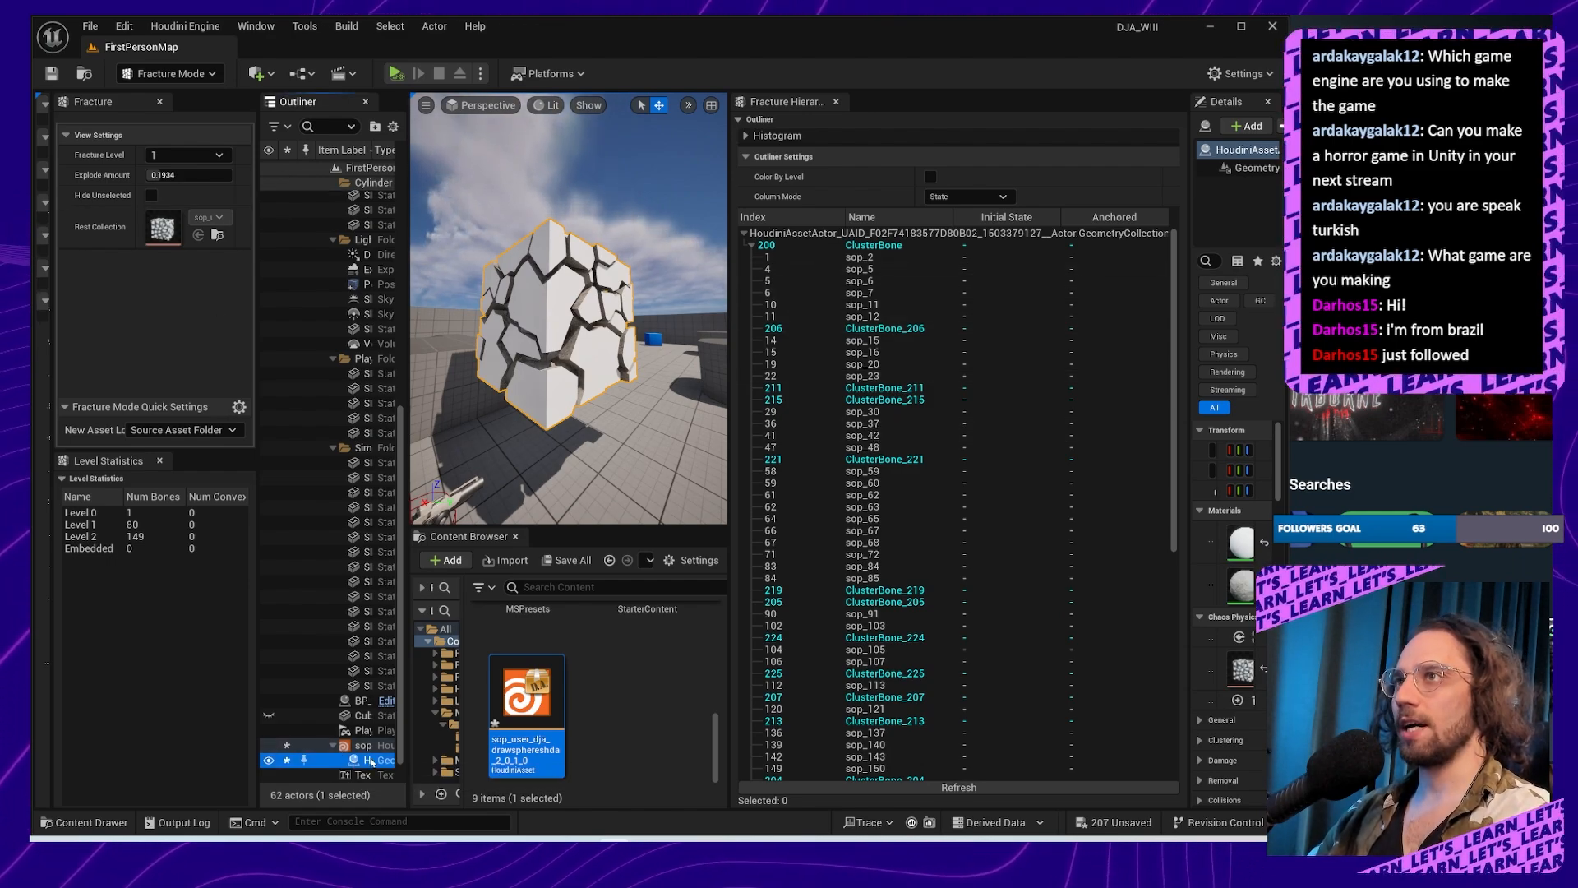
scroll(386, 723, "down", 2)
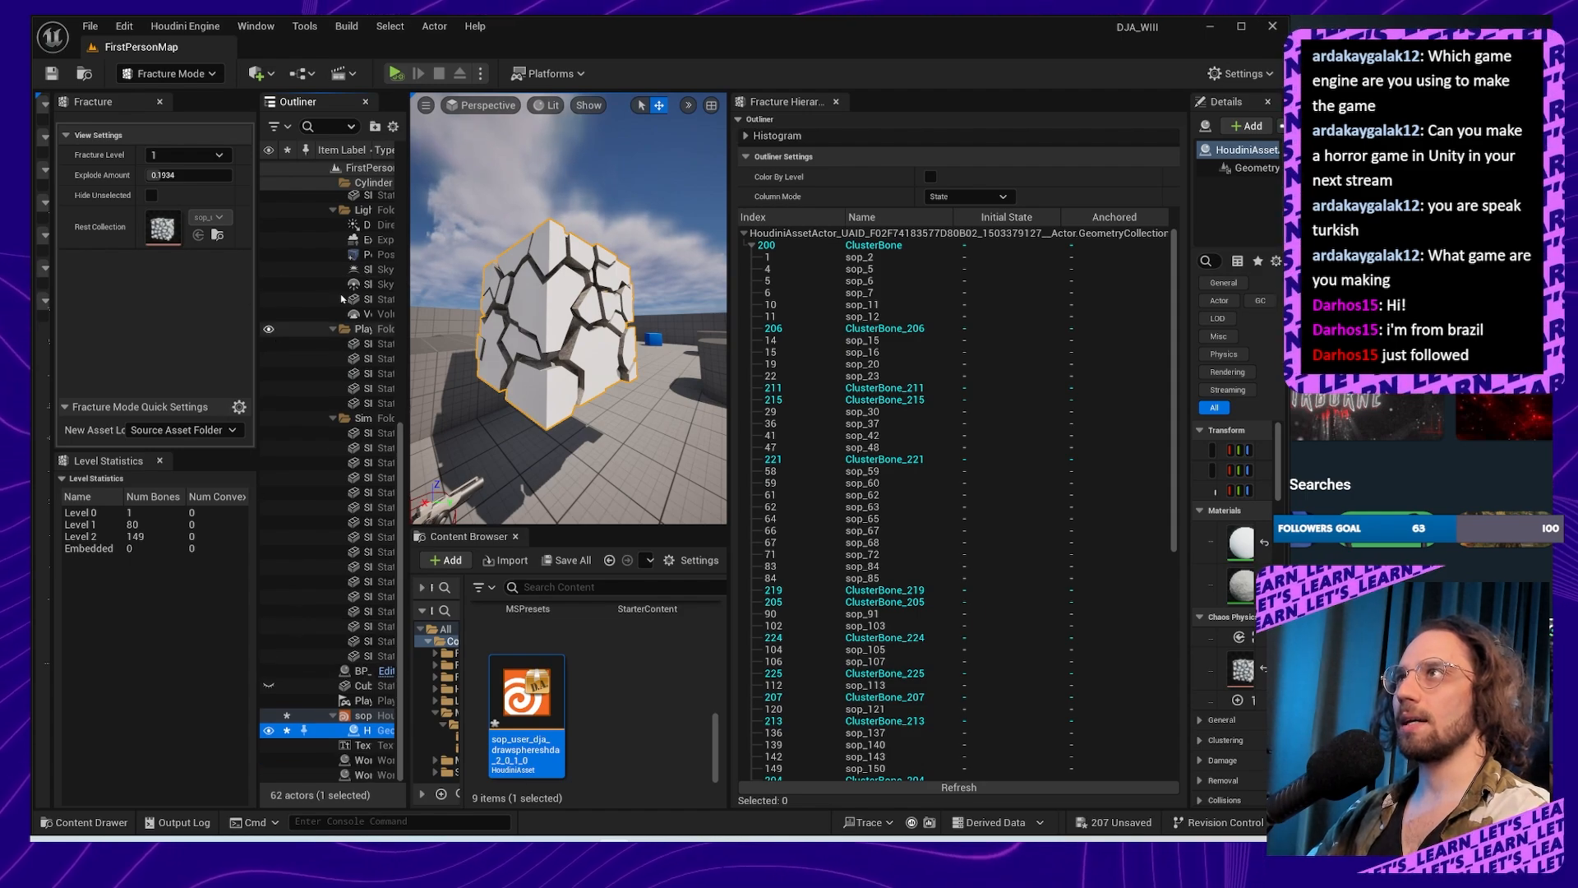
mouse_move(167, 176)
left_mouse_down()
mouse_move(195, 175)
mouse_move(148, 175)
mouse_move(166, 175)
left_mouse_up()
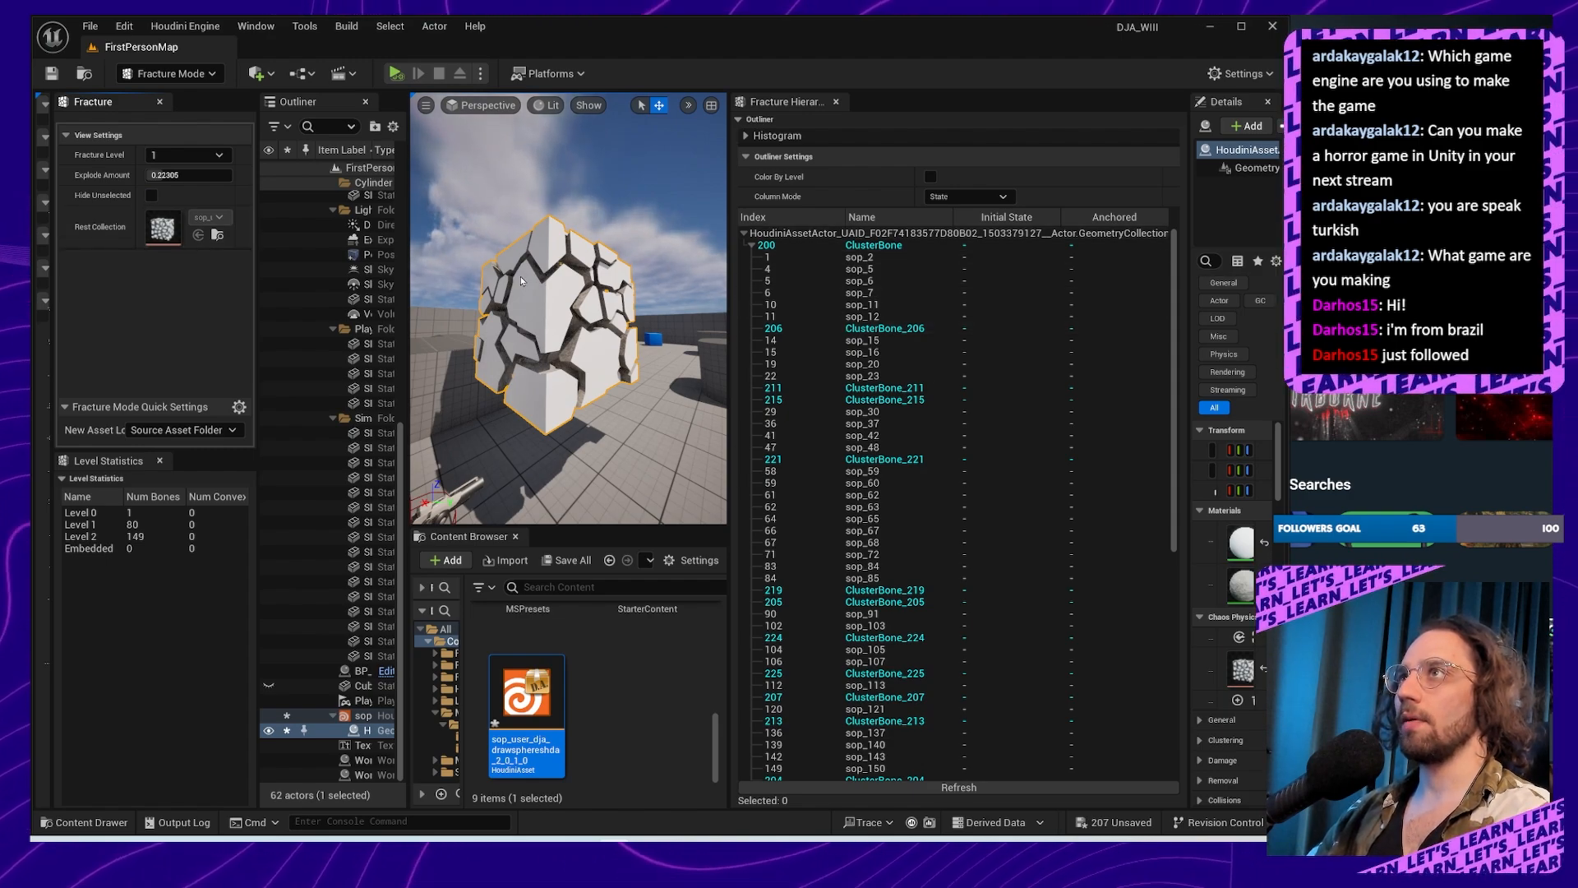
Step: Select the large fragment ClusterBone_203 in the lower part of the exploded cube's face
left_click(552, 311)
key("d")
right_click_drag(630, 325, 565, 329)
key("s")
left_click(619, 378)
Step: Review the fracture hierarchy under the root ClusterBone, from its first entries to the selected ClusterBone_203
scroll(862, 334, "up", 10)
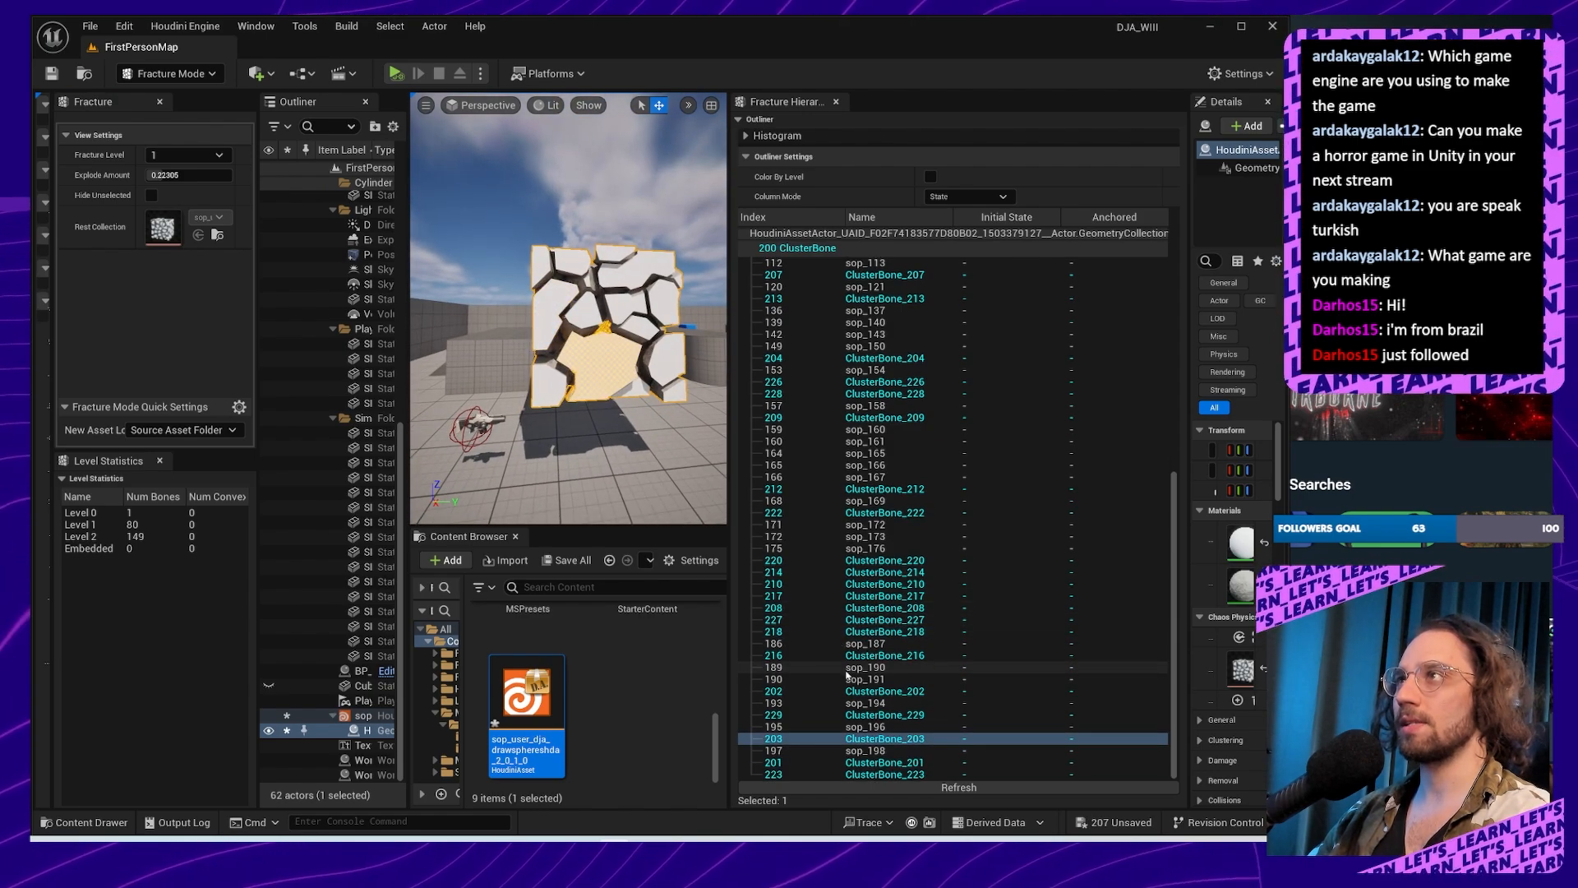
scroll(861, 334, "up", 2)
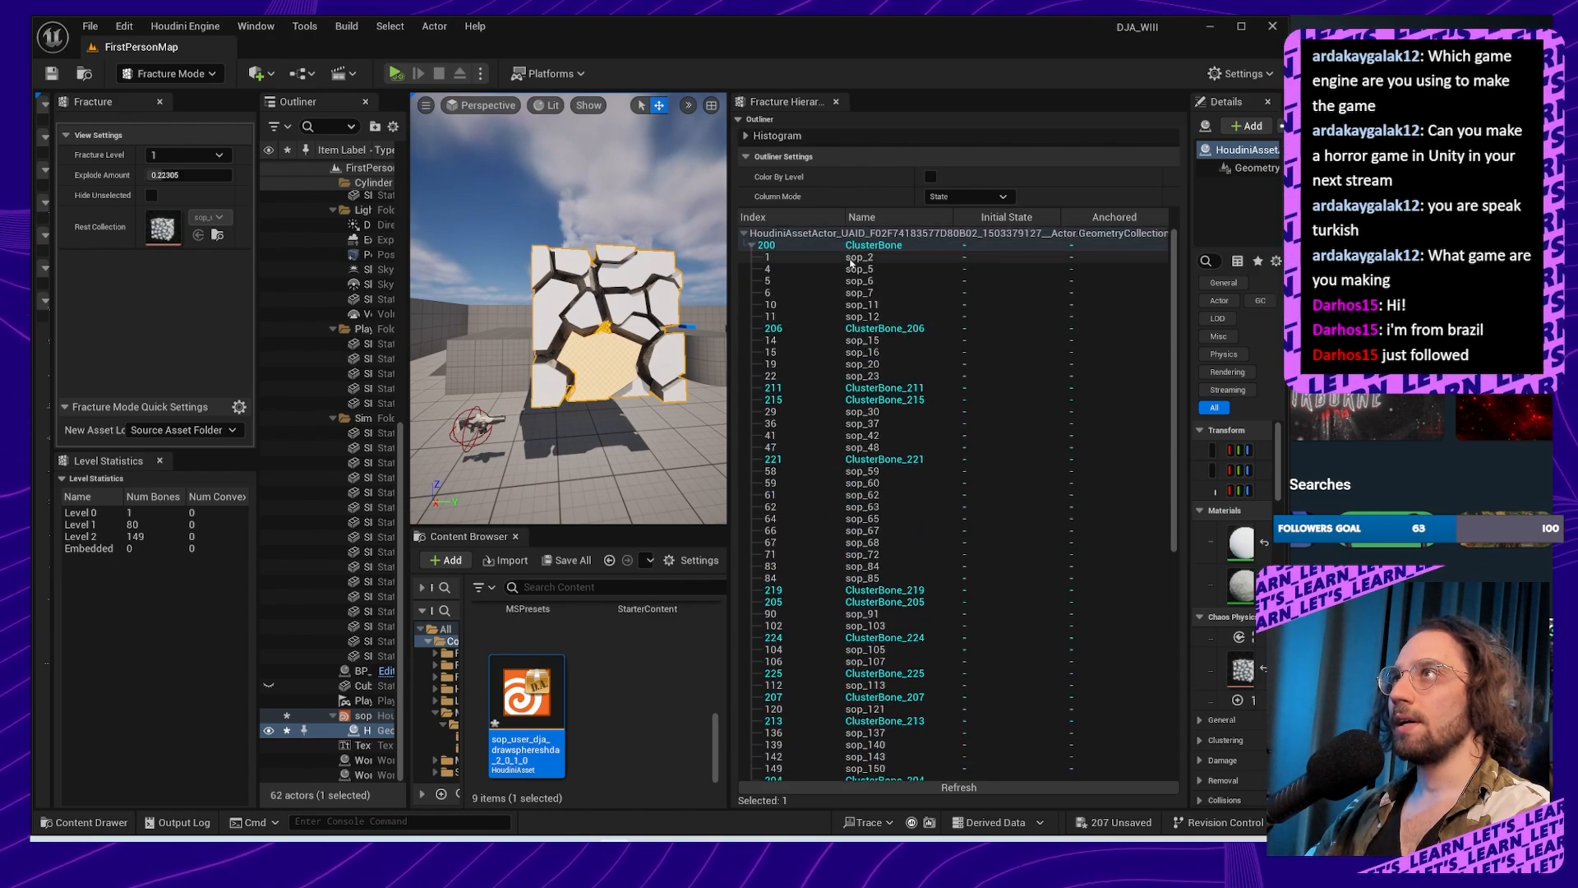
left_click(756, 246)
left_click(756, 246)
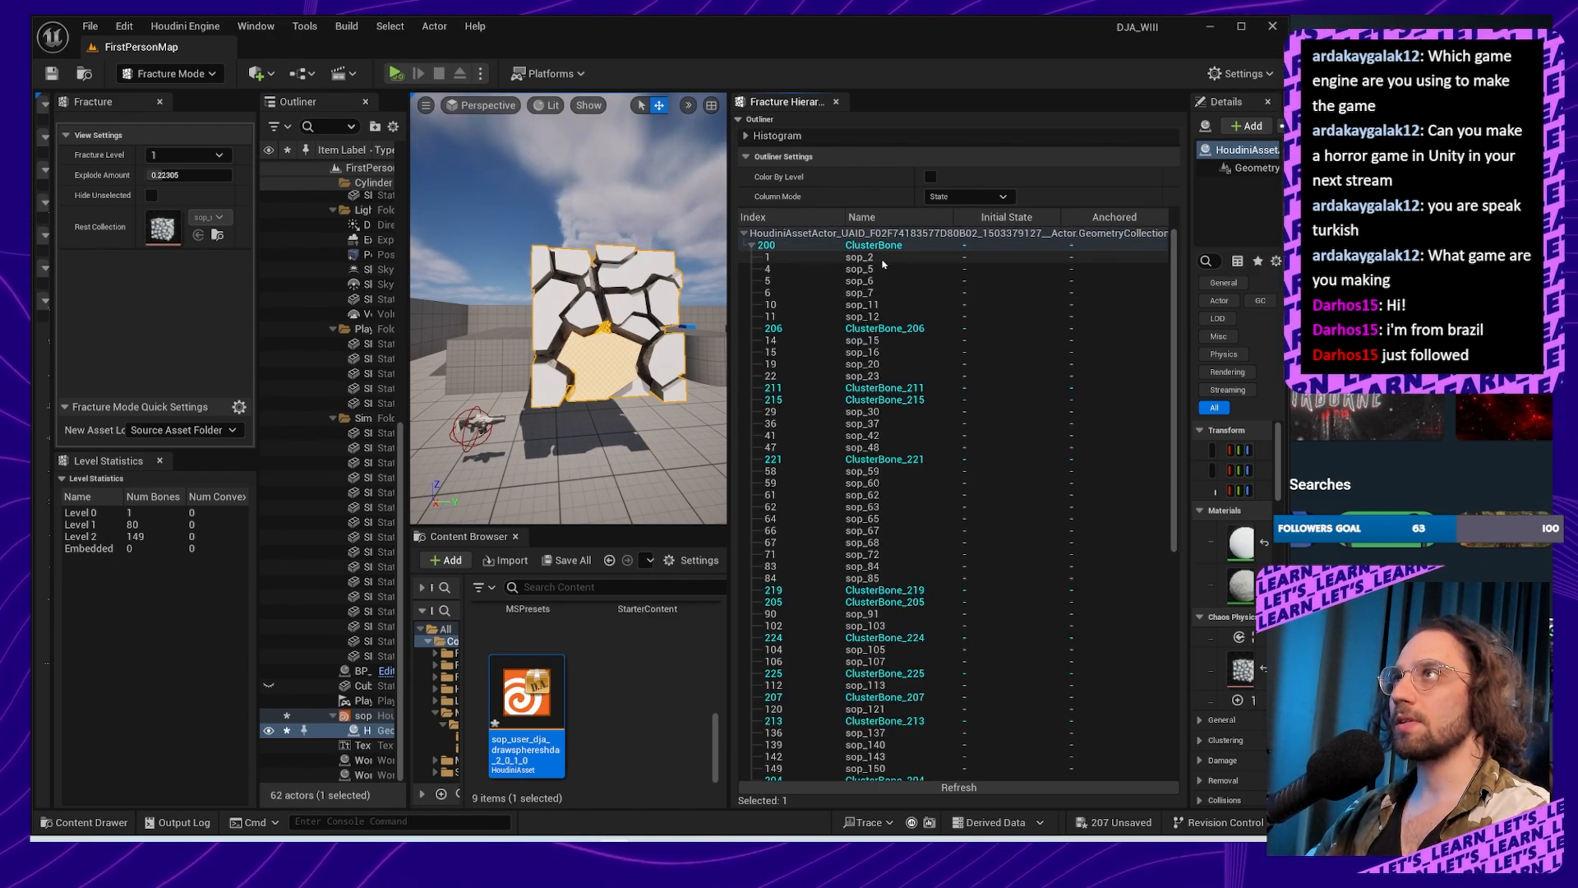
scroll(885, 370, "down", 10)
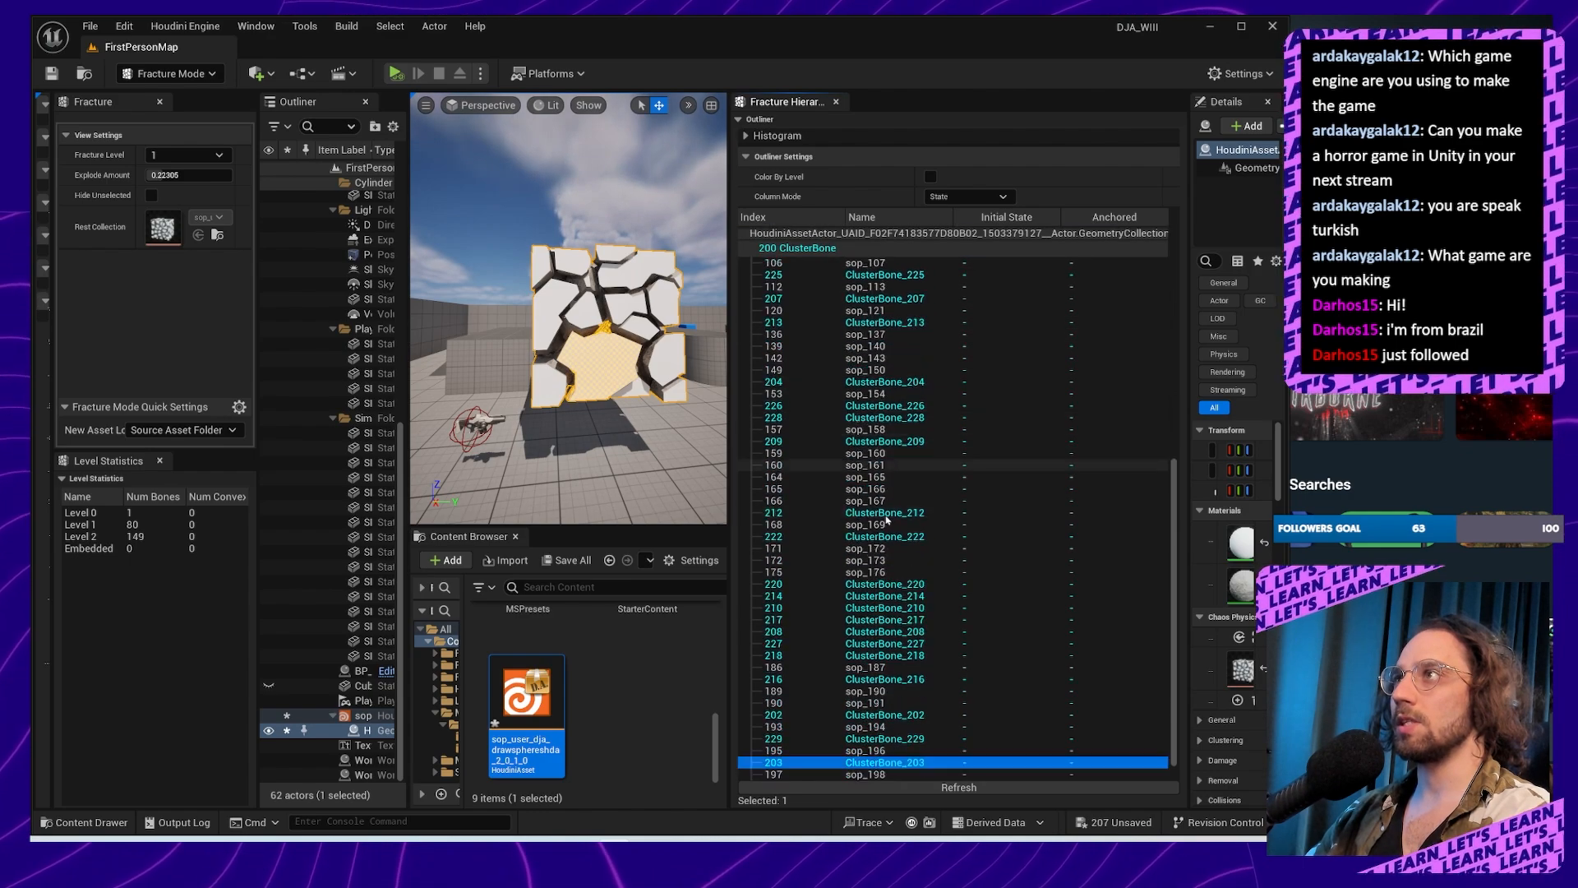
scroll(888, 592, "down", 1)
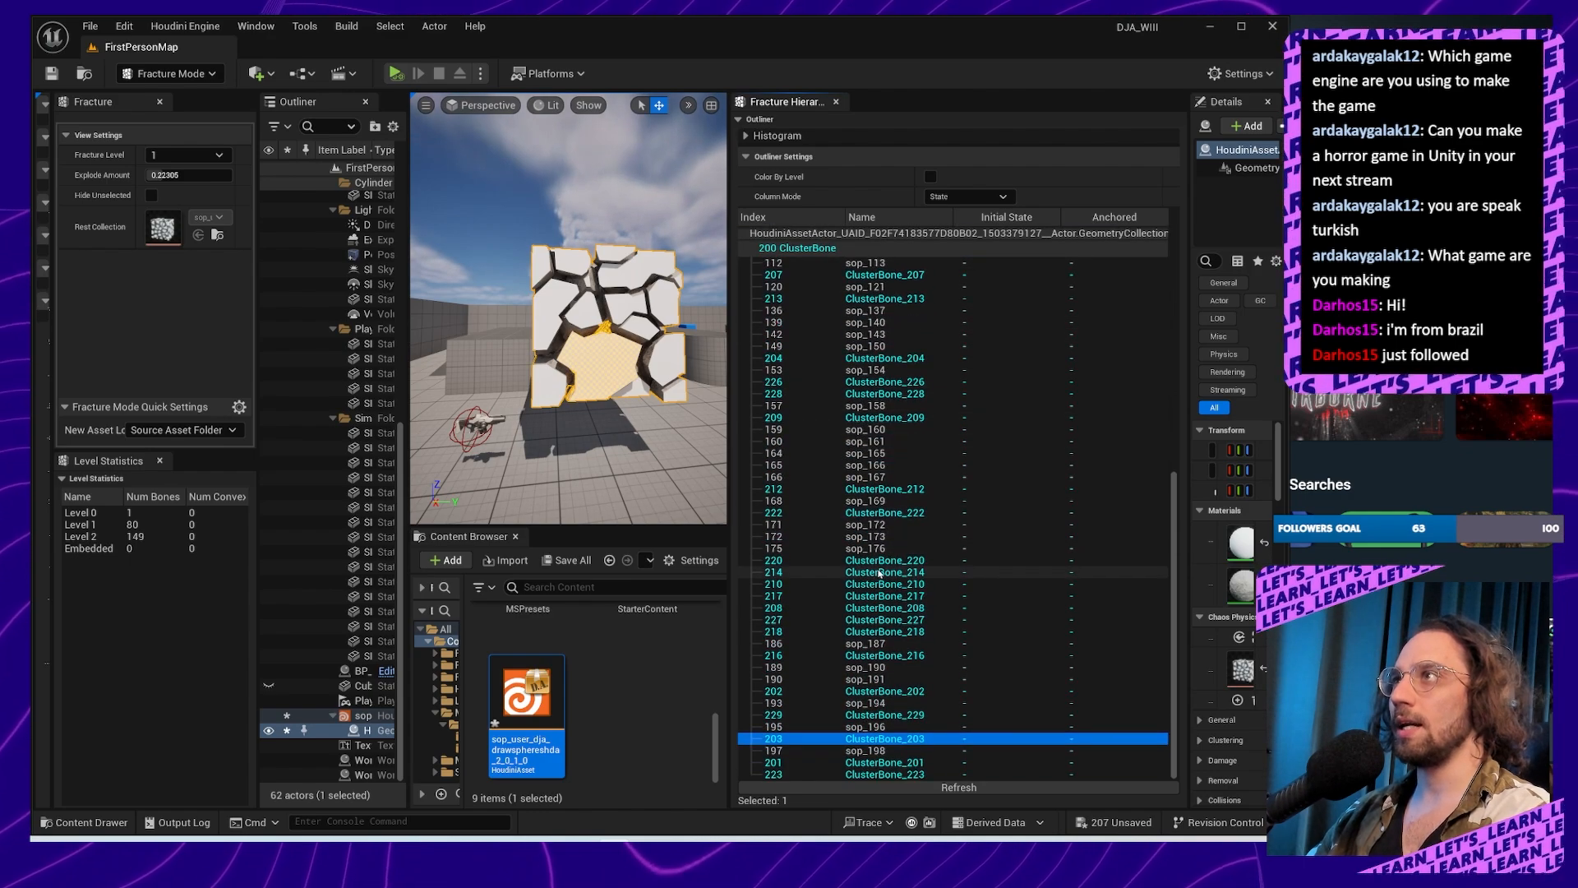
Step: Inspect other clustered fragments of the exploded cube up close, including the large piece ClusterBone_201
left_click(887, 637)
right_click_drag(625, 394, 723, 408)
left_click(592, 431)
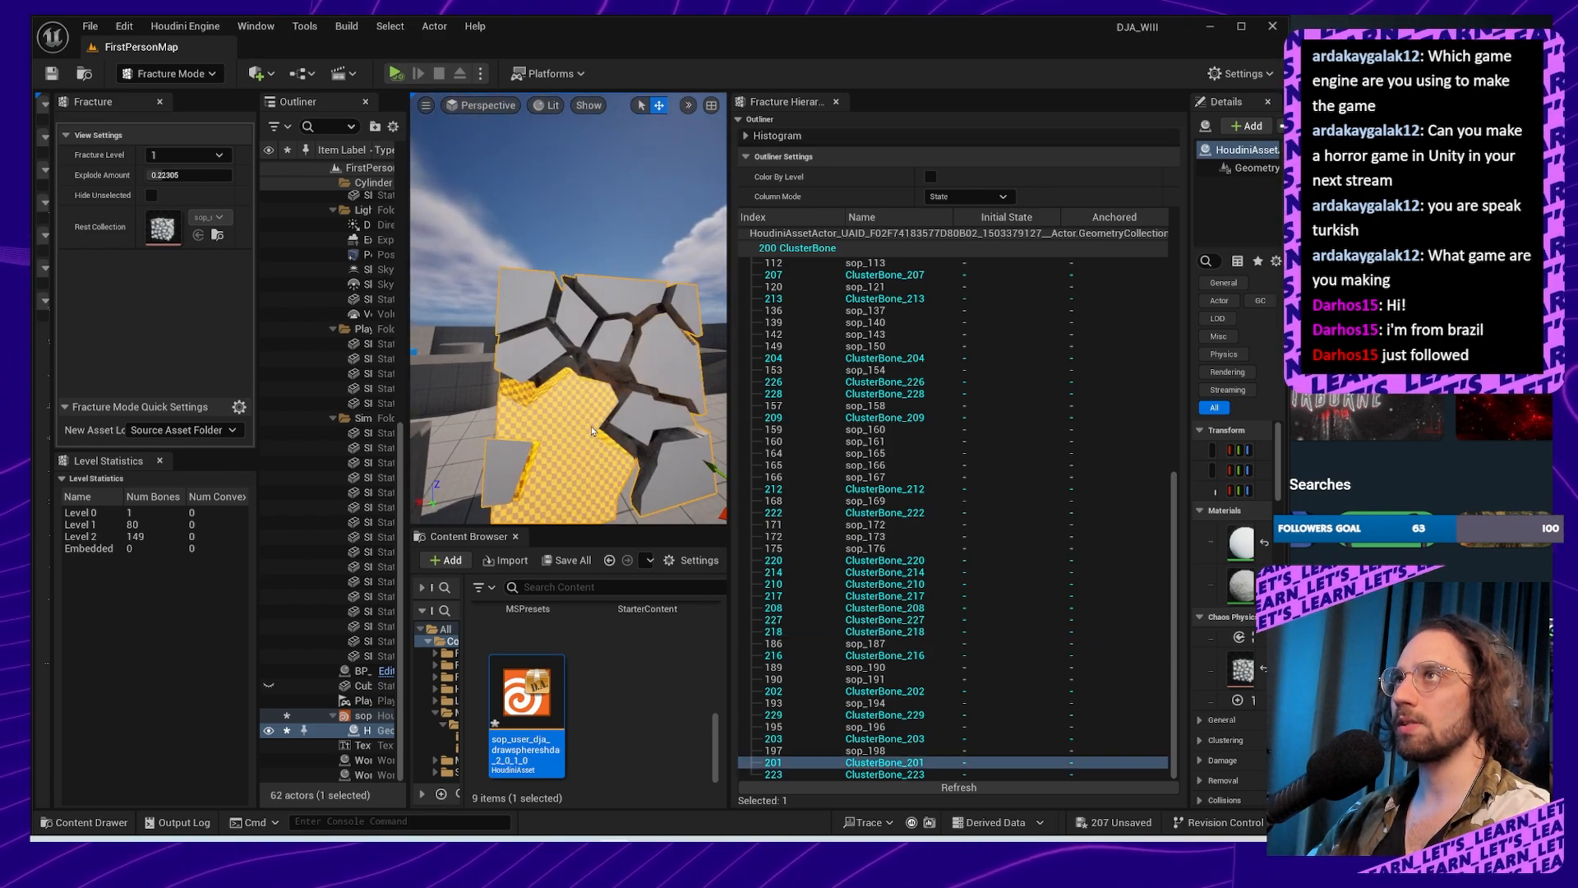
right_click_drag(553, 360, 707, 360)
left_click(637, 346)
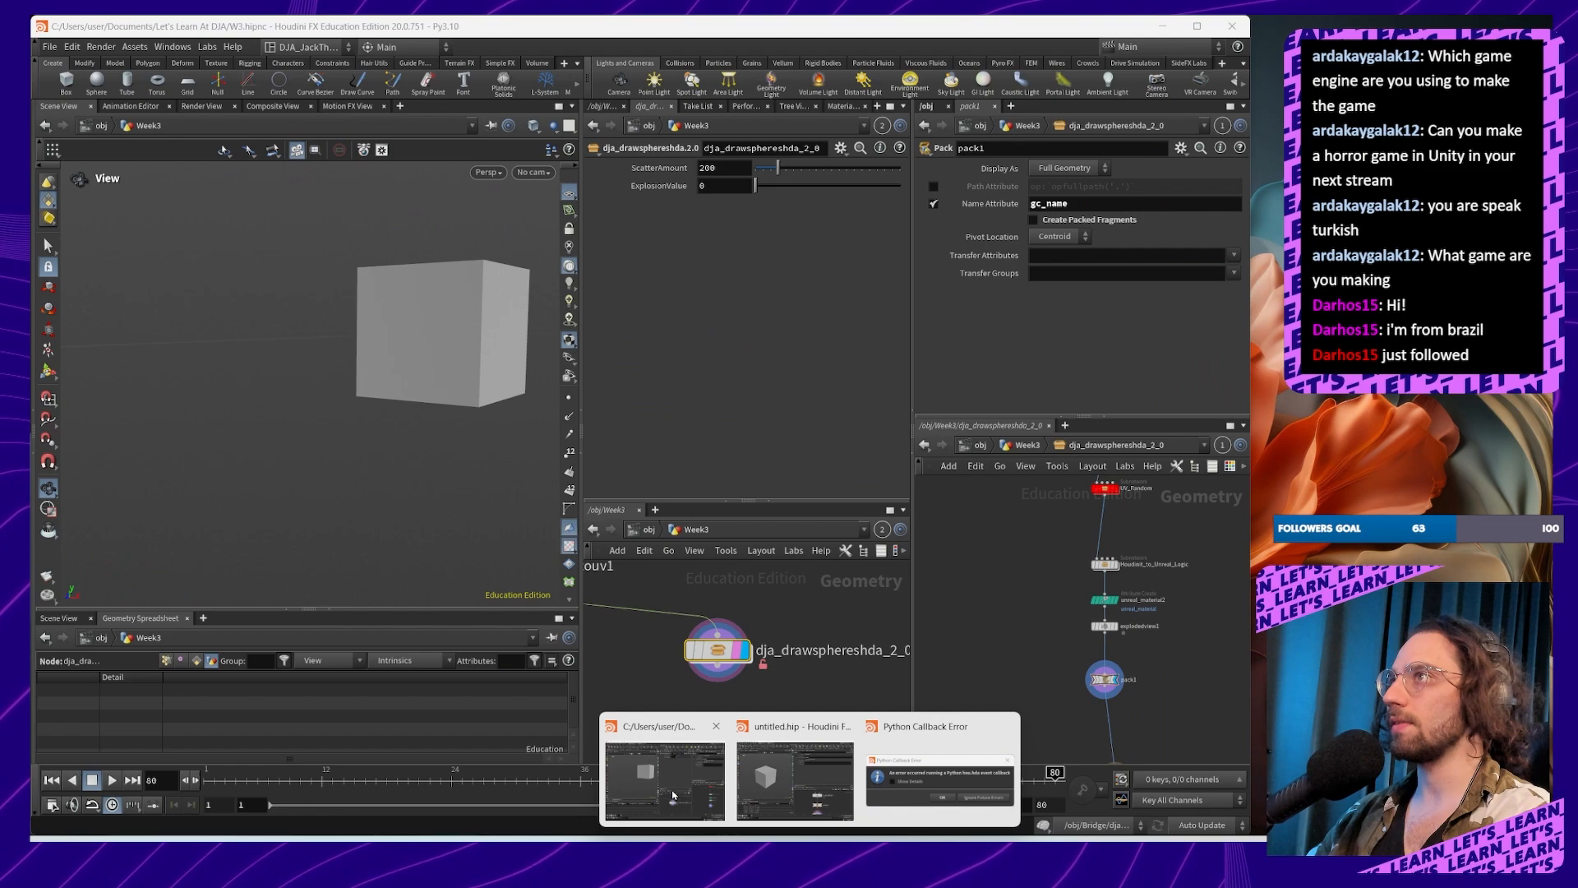
Step: Switch to the W3 scene in Houdini, enter the dja_drawsphereshda_2_0 node and show the pack1 parameters
left_click(672, 796)
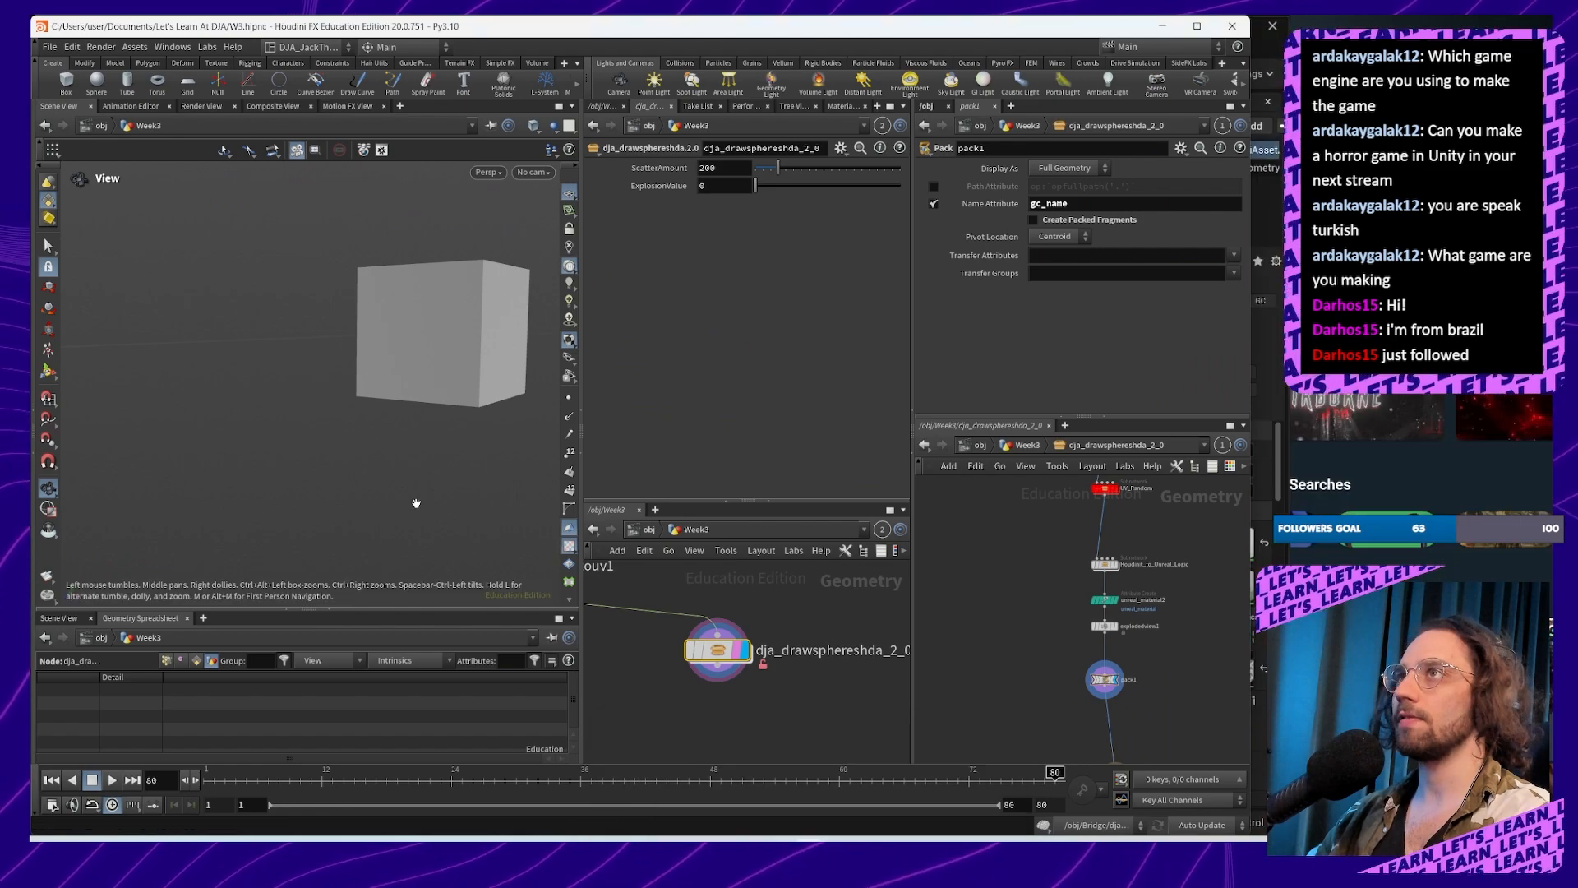
double_click(730, 652)
middle_click_drag(806, 658, 819, 745)
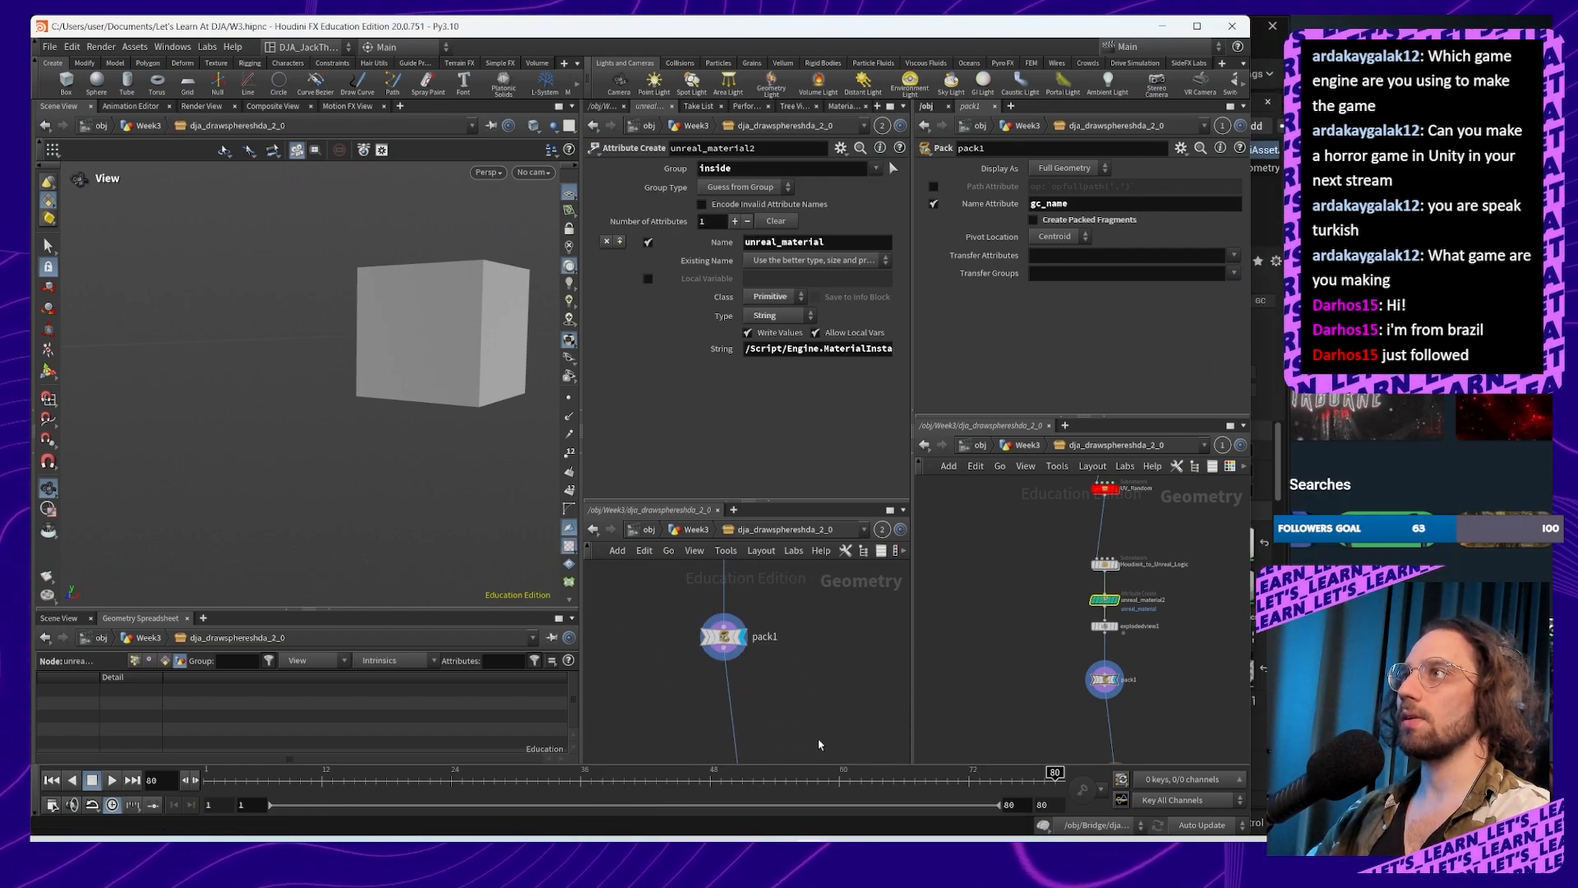
left_click(723, 646)
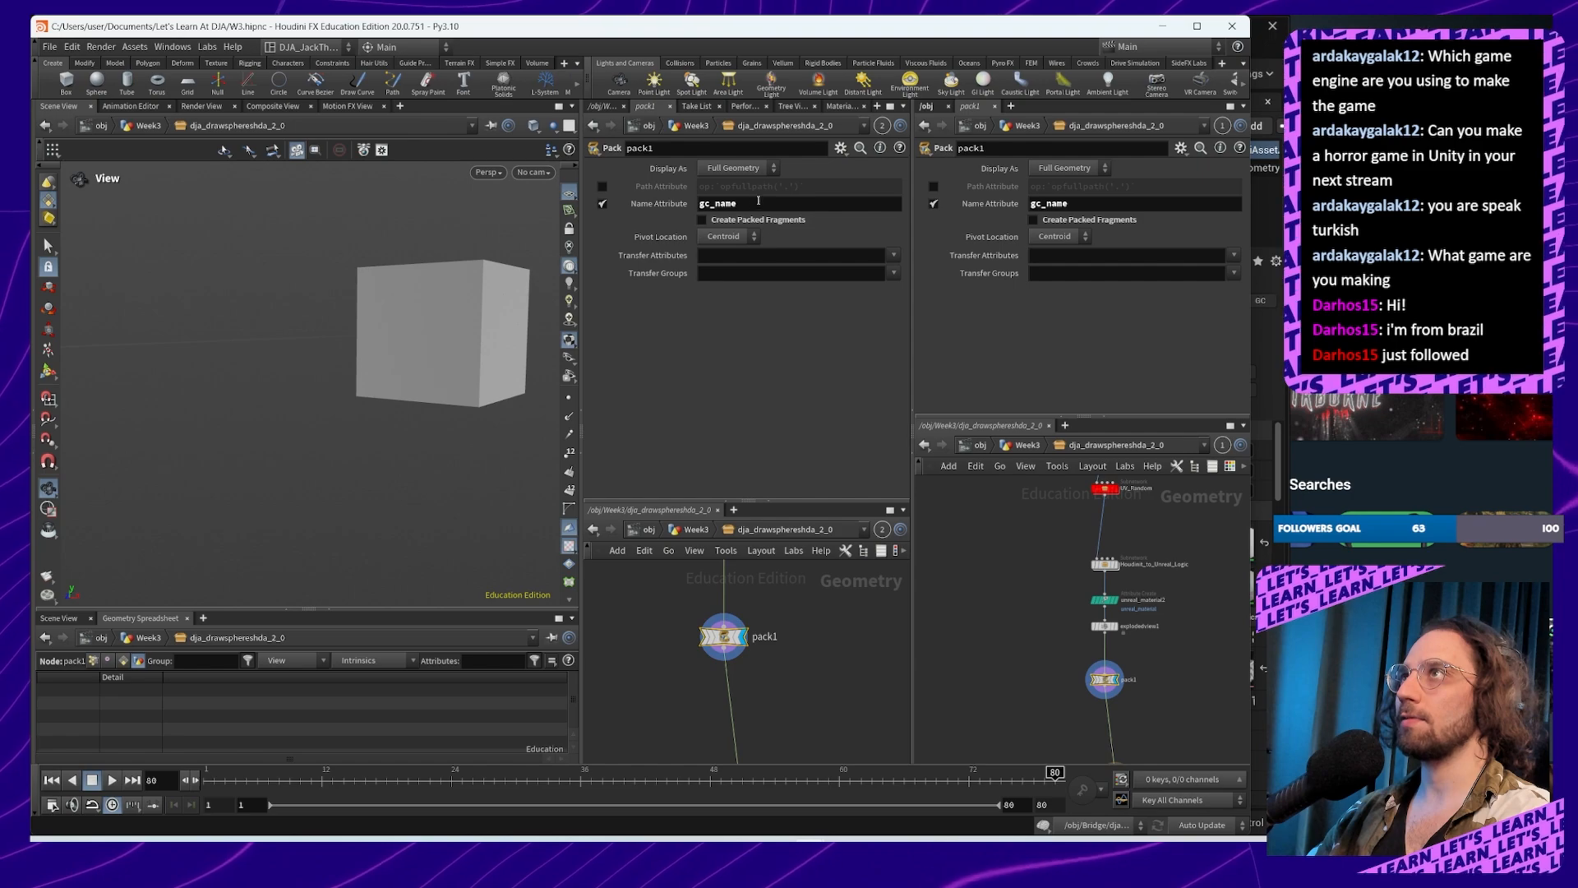
Step: Examine the upstream nodes of the asset network, from pack1 up to UV_Random, voronoifracture1 and the scatter branch
middle_click_drag(777, 650, 786, 755)
middle_click_drag(797, 610, 787, 699)
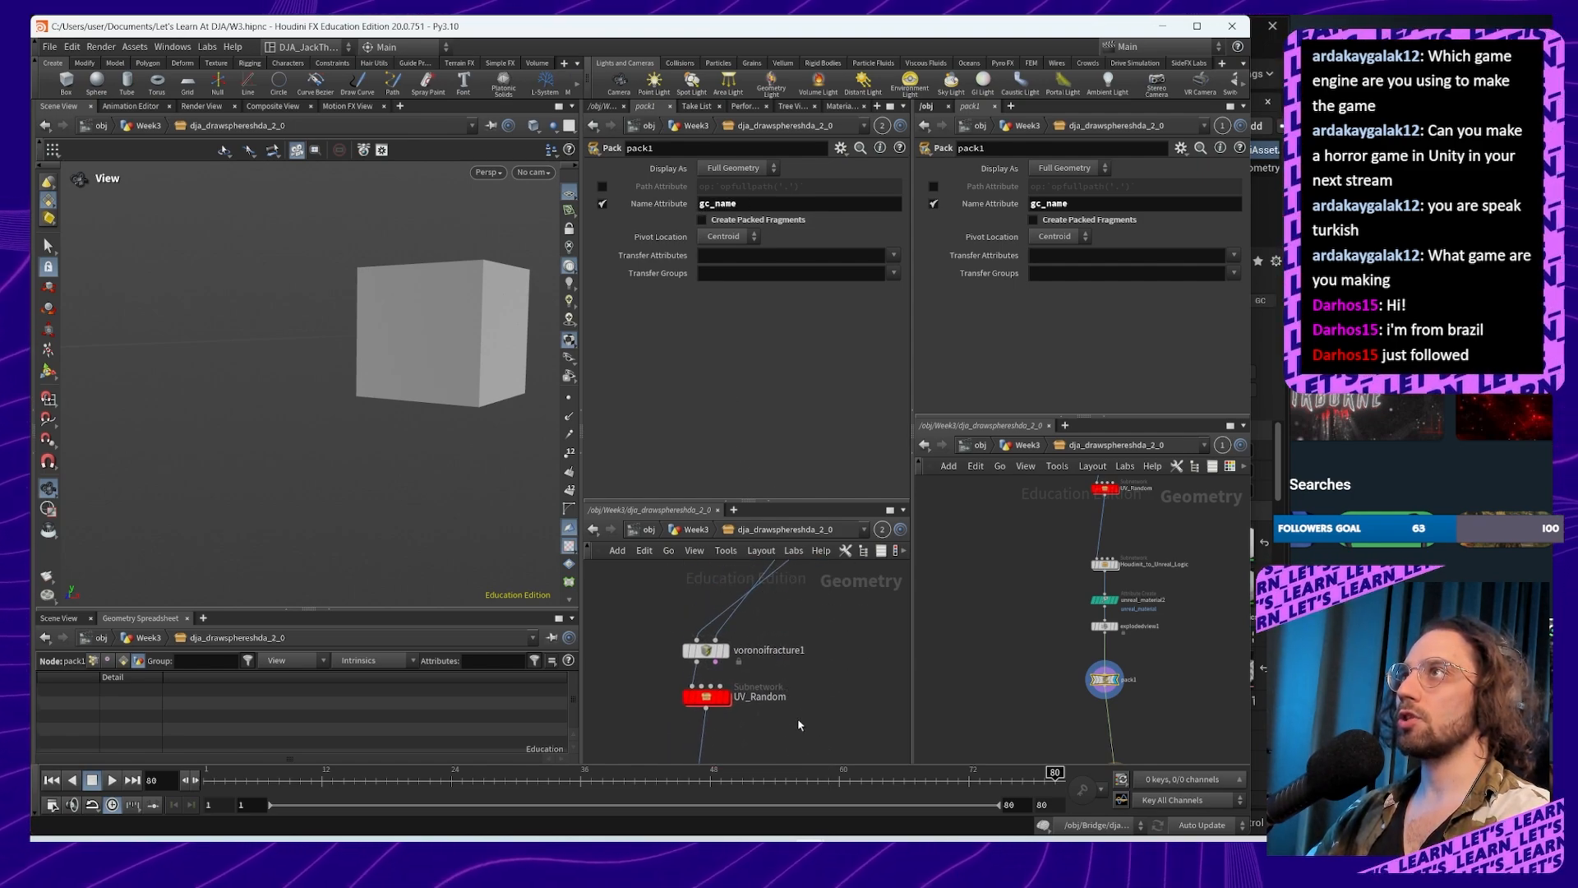
scroll(797, 707, "down", 4)
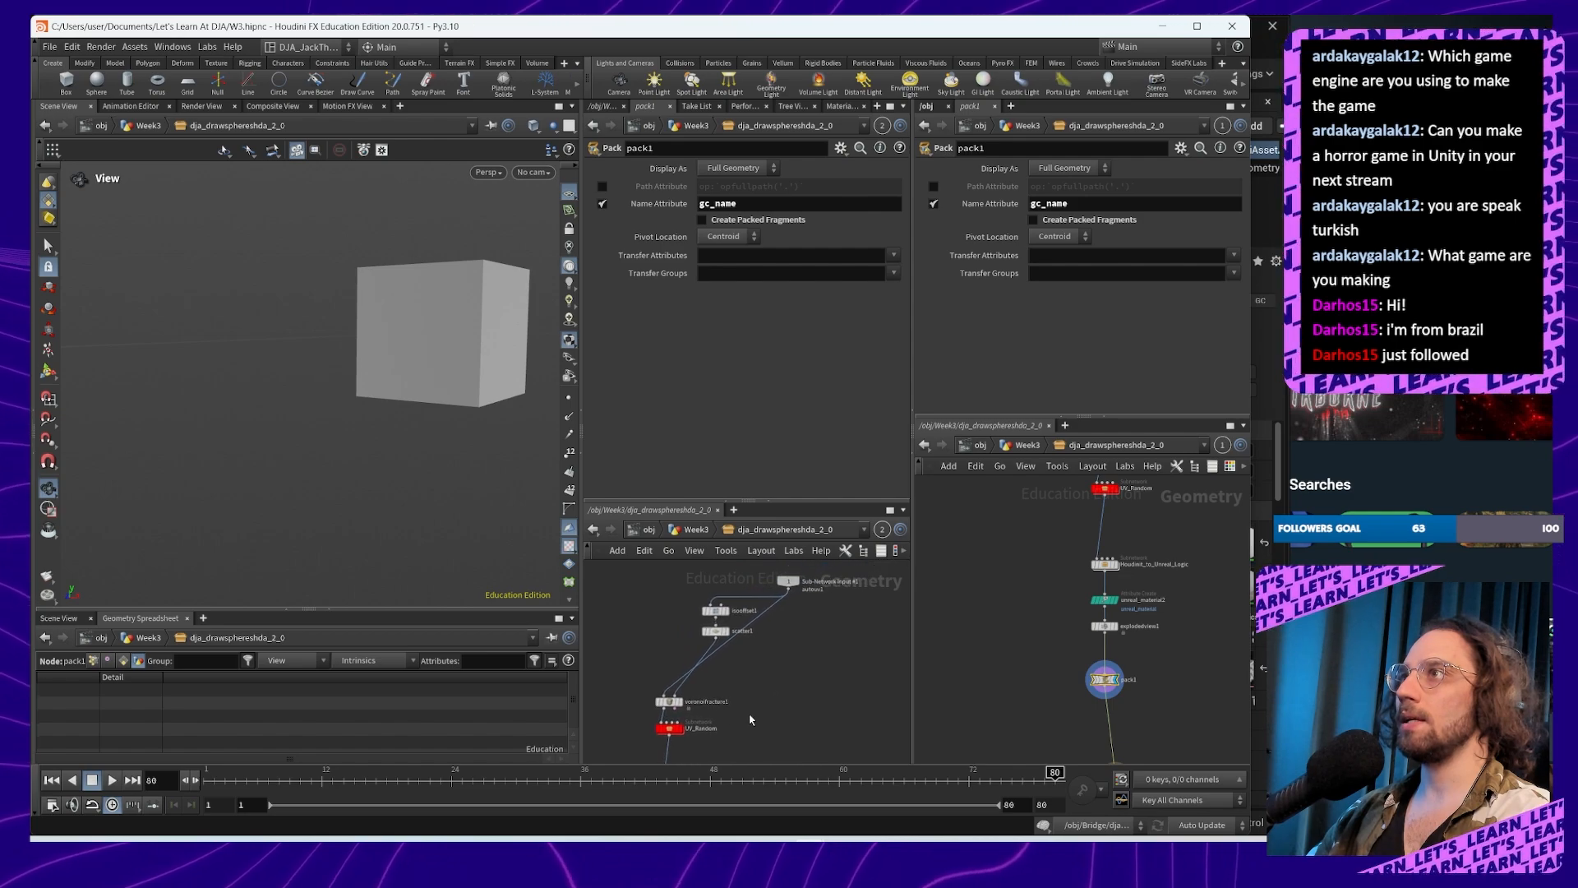
mouse_move(812, 681)
middle_mouse_down()
mouse_move(787, 659)
mouse_move(824, 657)
middle_mouse_up()
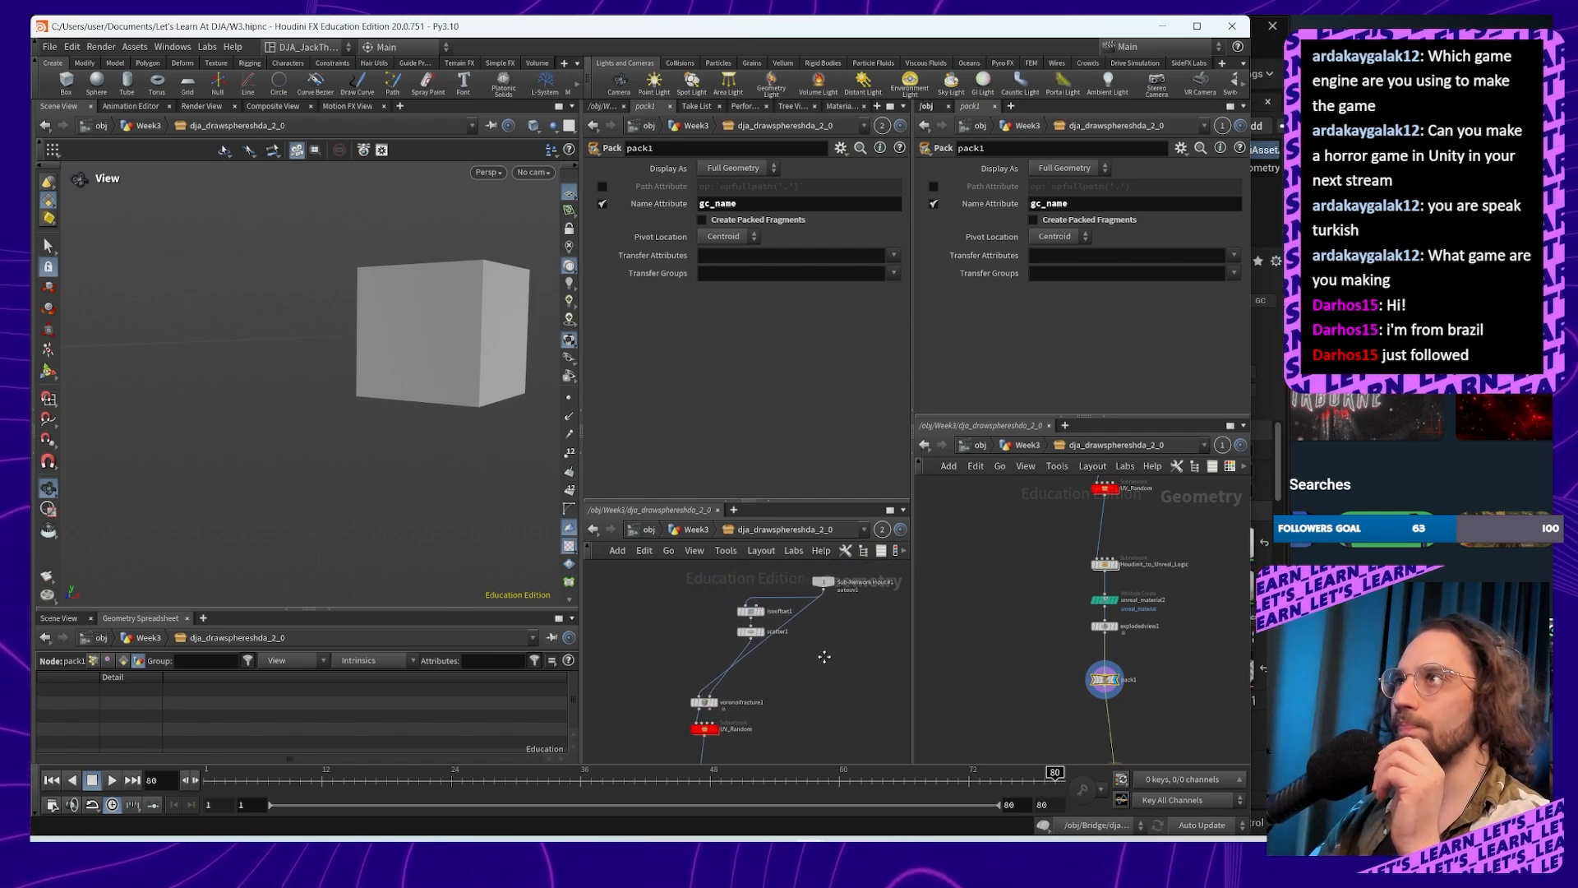
scroll(732, 698, "up", 3)
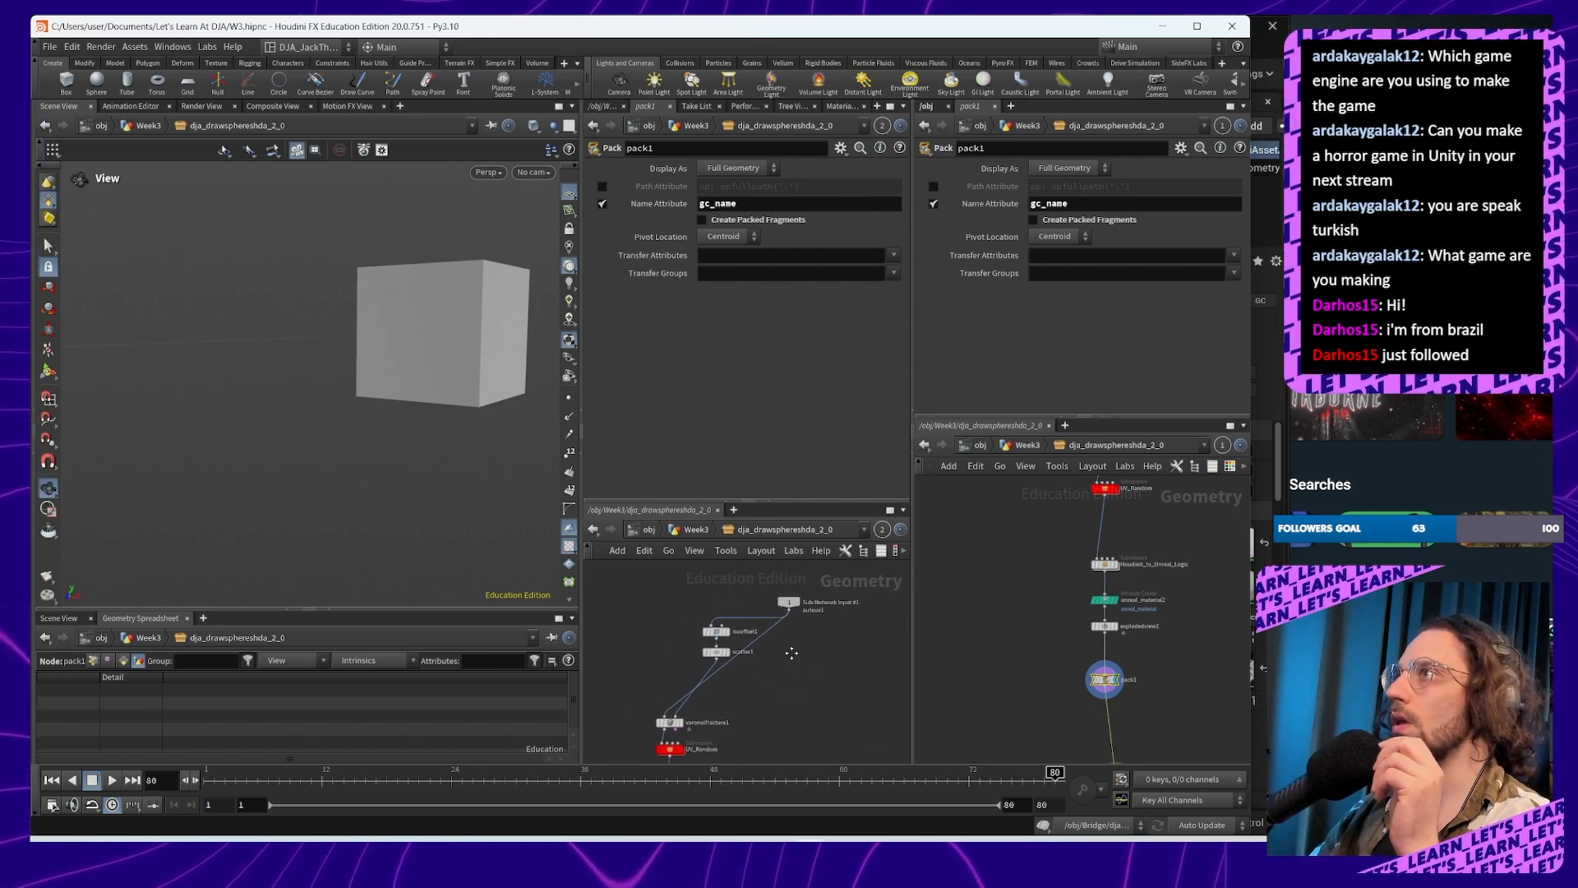
Step: Collapse the second parameter and network pane column, enlarge the remaining network editor and widen the 3D viewport
left_click(912, 448)
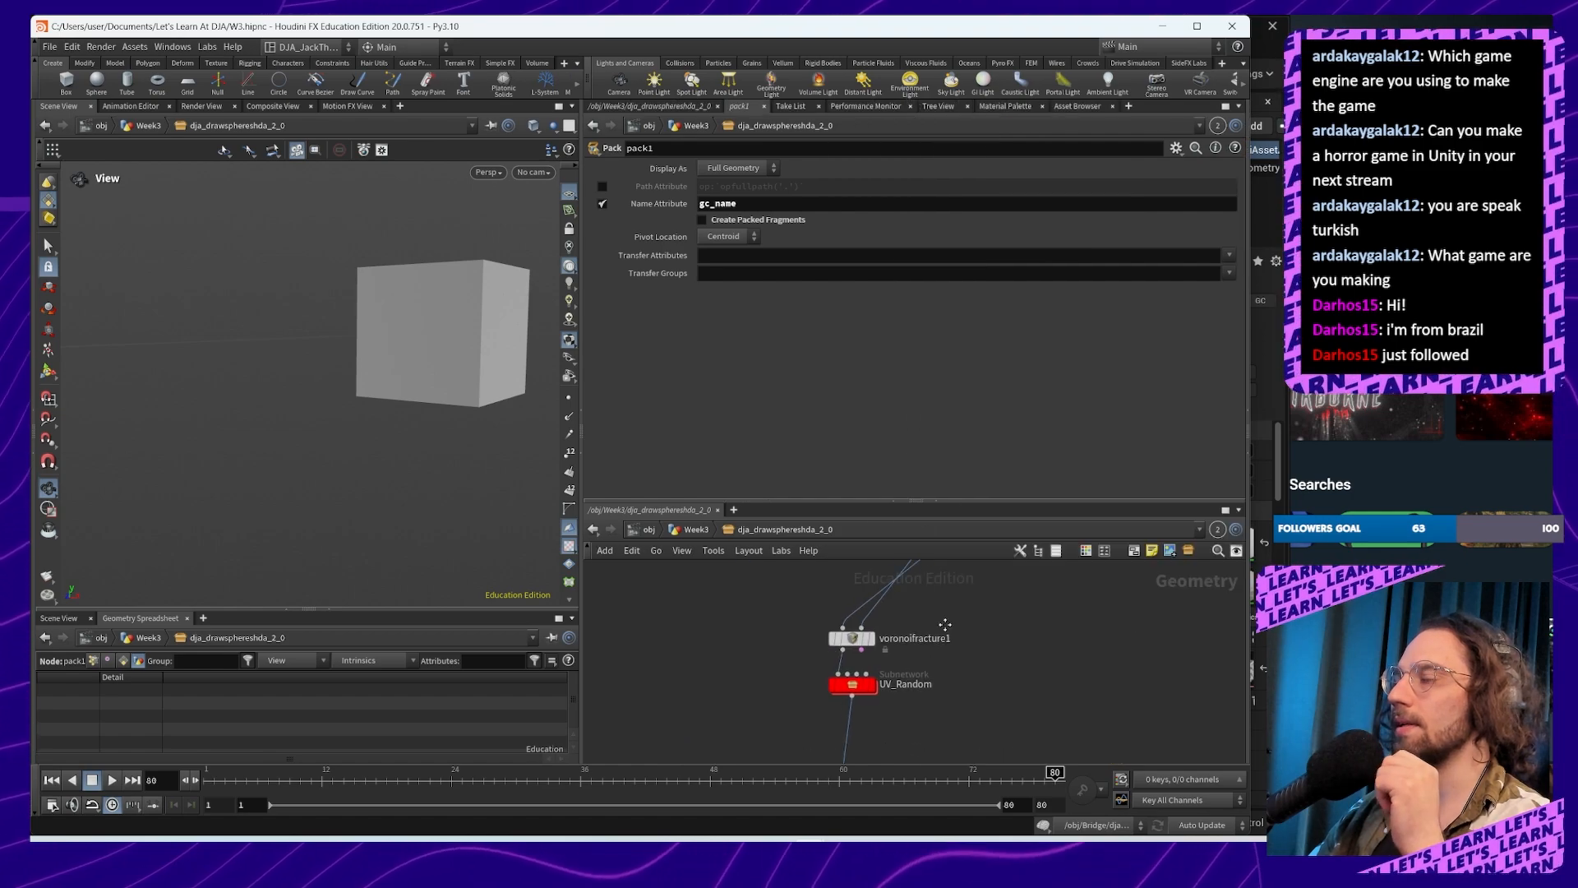
left_click_drag(915, 502, 913, 418)
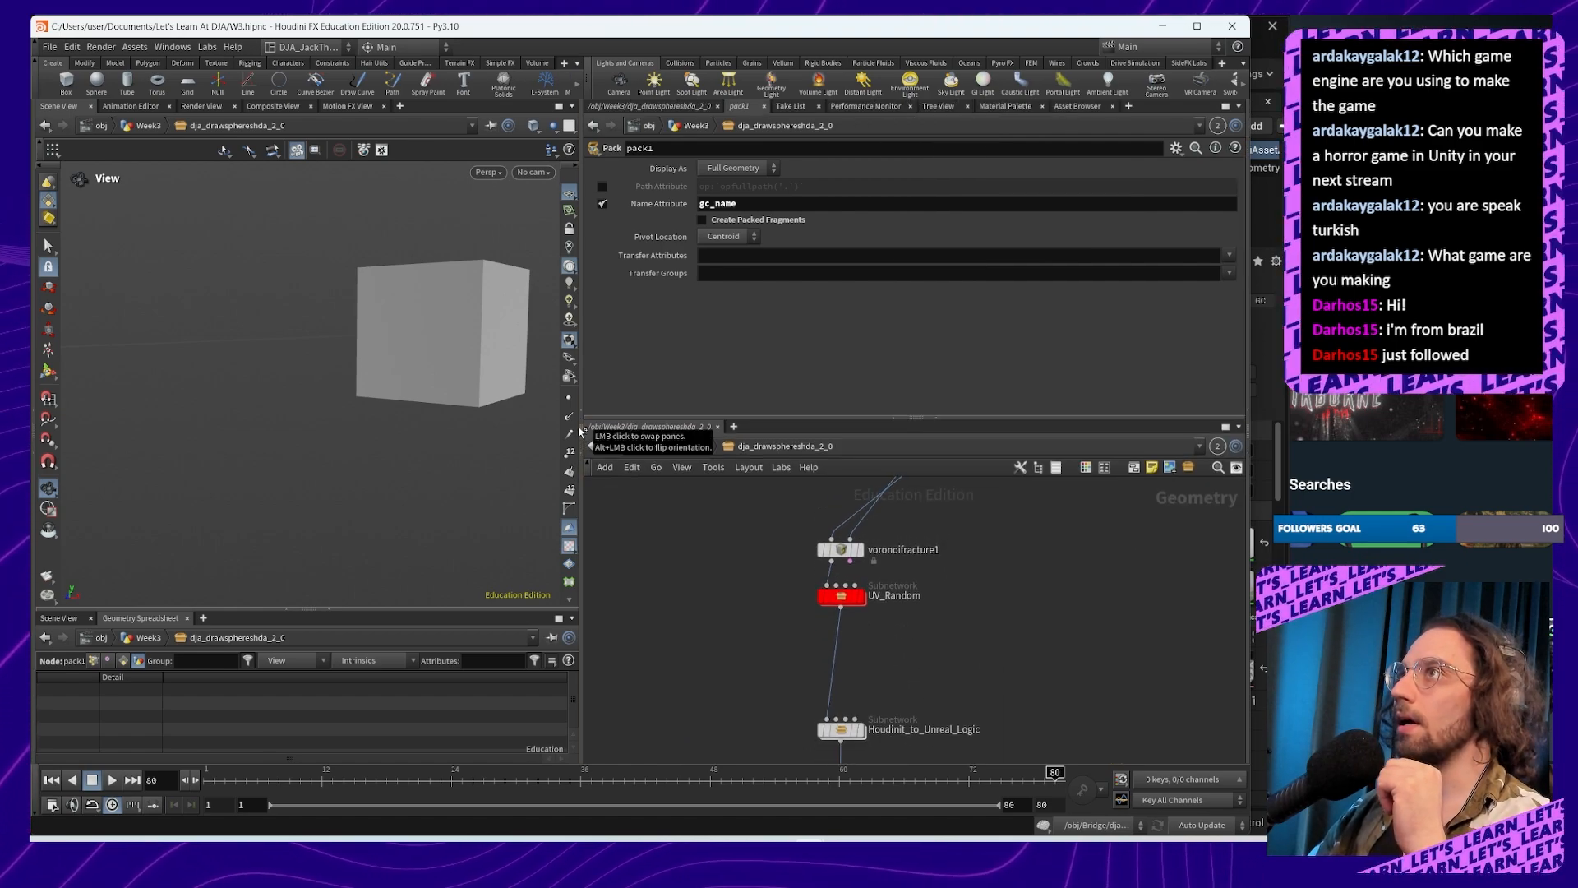
left_click_drag(581, 431, 728, 430)
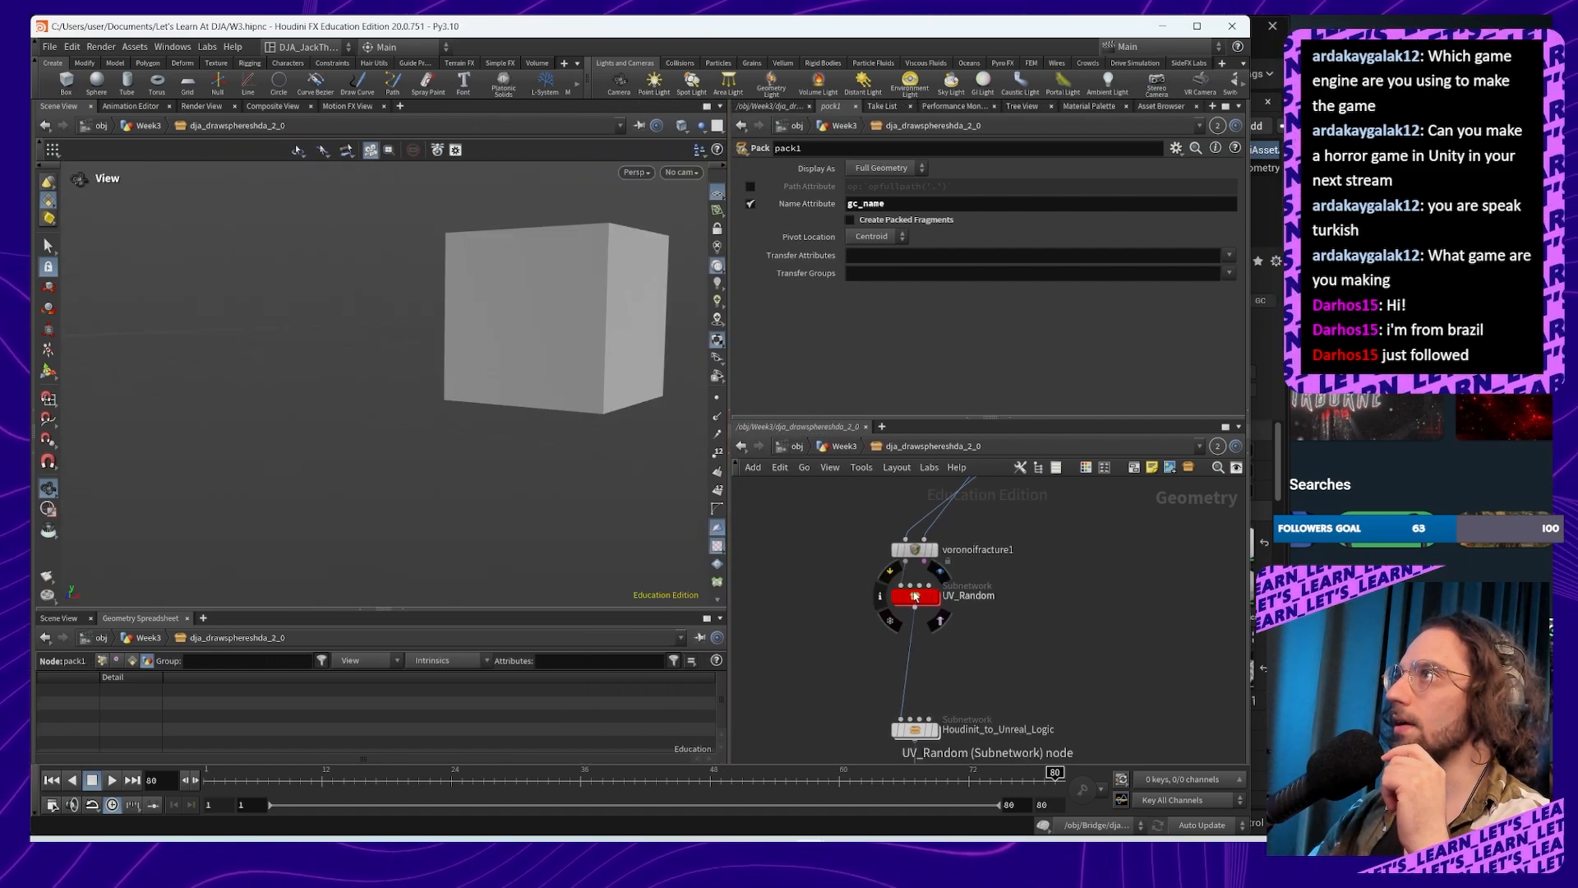
Step: Trace the node chain from Houdinit_to_Unreal_Logic through unreal_material2, explodedview1 and pack1 to output2
middle_click_drag(1002, 718, 1031, 573)
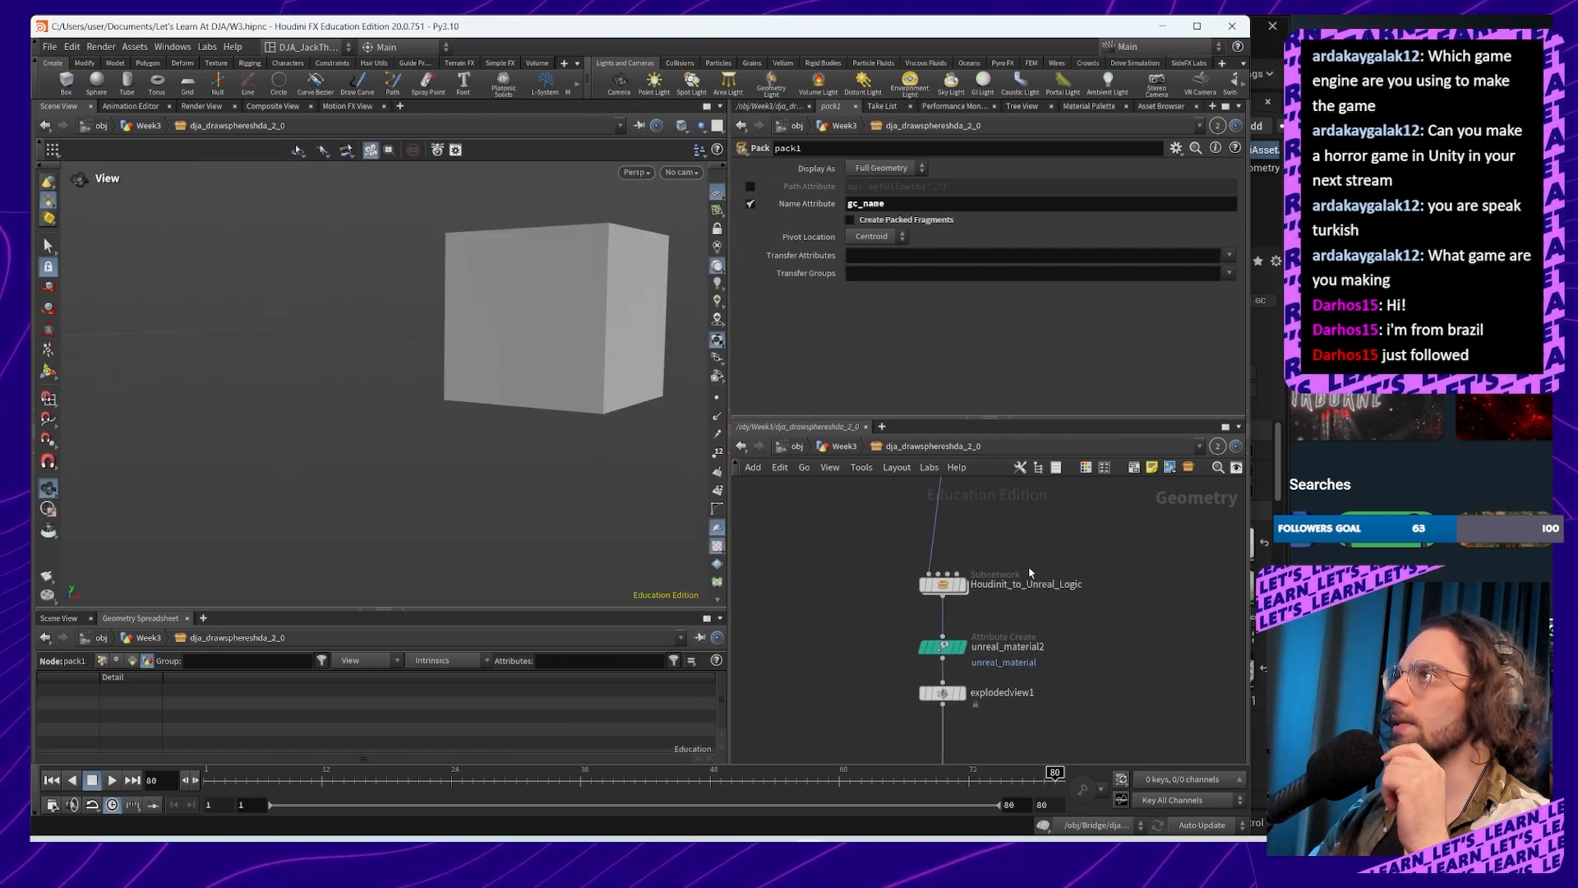
middle_click_drag(1097, 676, 1060, 427)
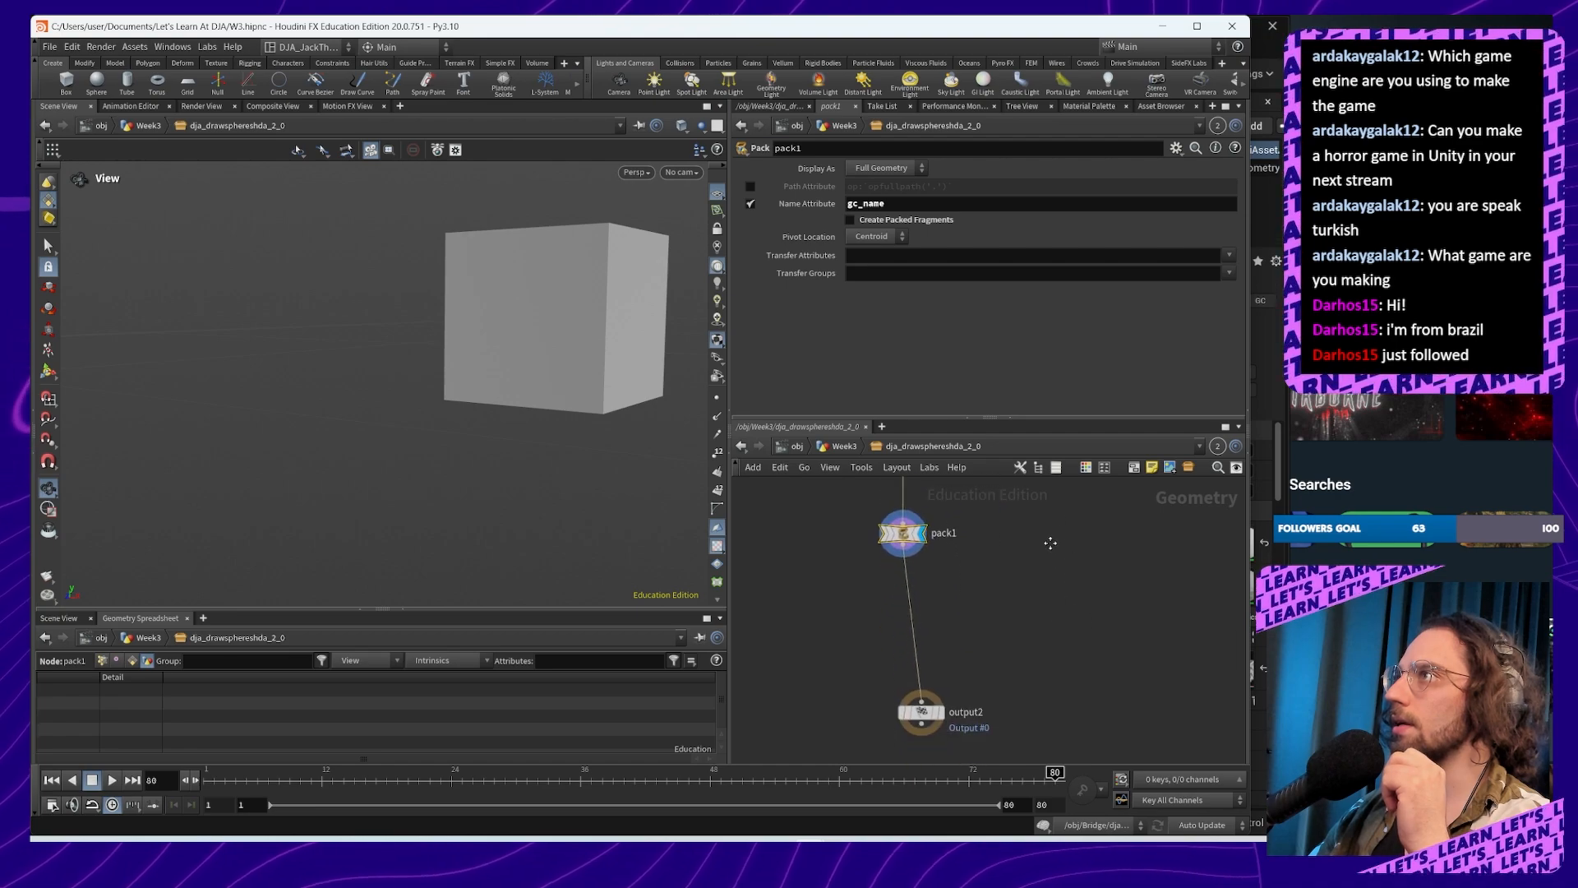
middle_click_drag(1035, 652, 1055, 729)
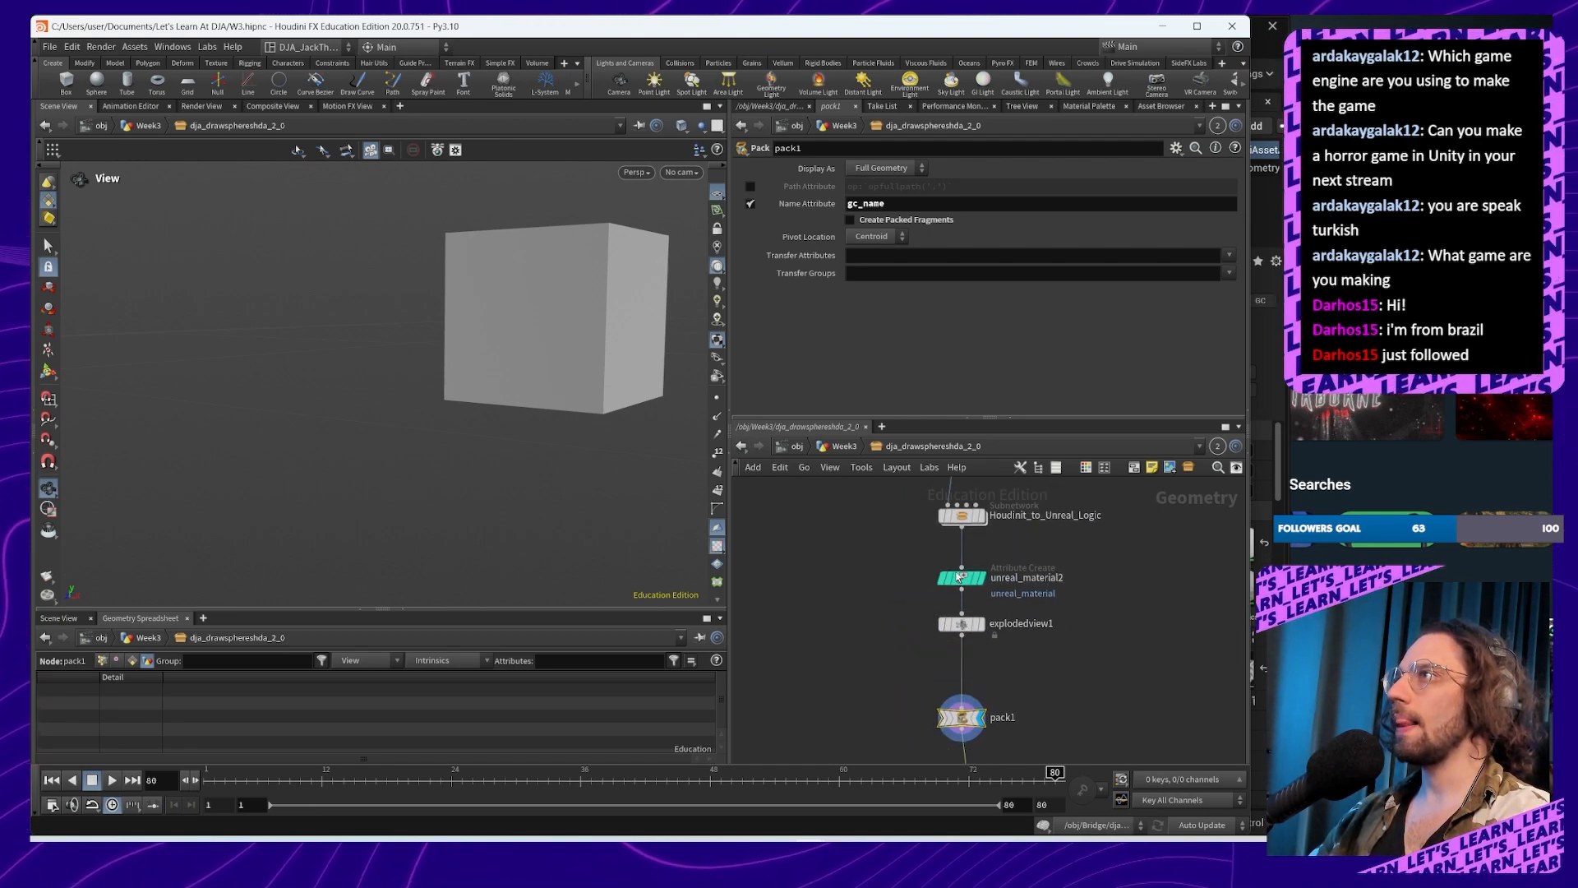
Step: Enter the Houdinit_to_Unreal_Logic subnetwork and inspect the attribwrangle1 node below its first input
middle_click_drag(969, 518, 938, 579)
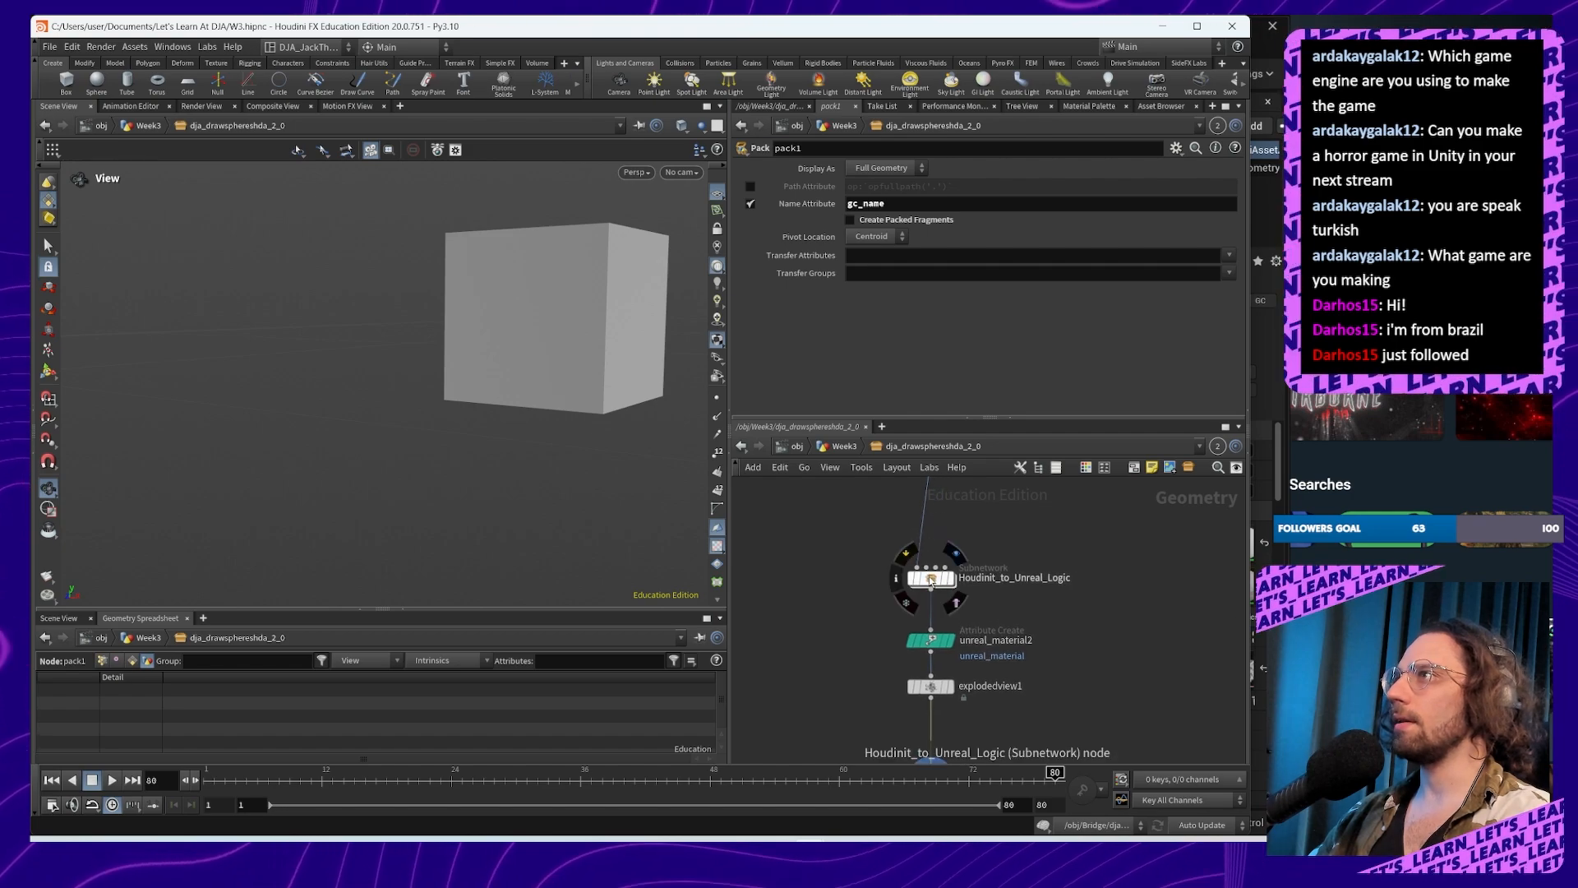
double_click(933, 578)
middle_click_drag(972, 706, 1054, 670)
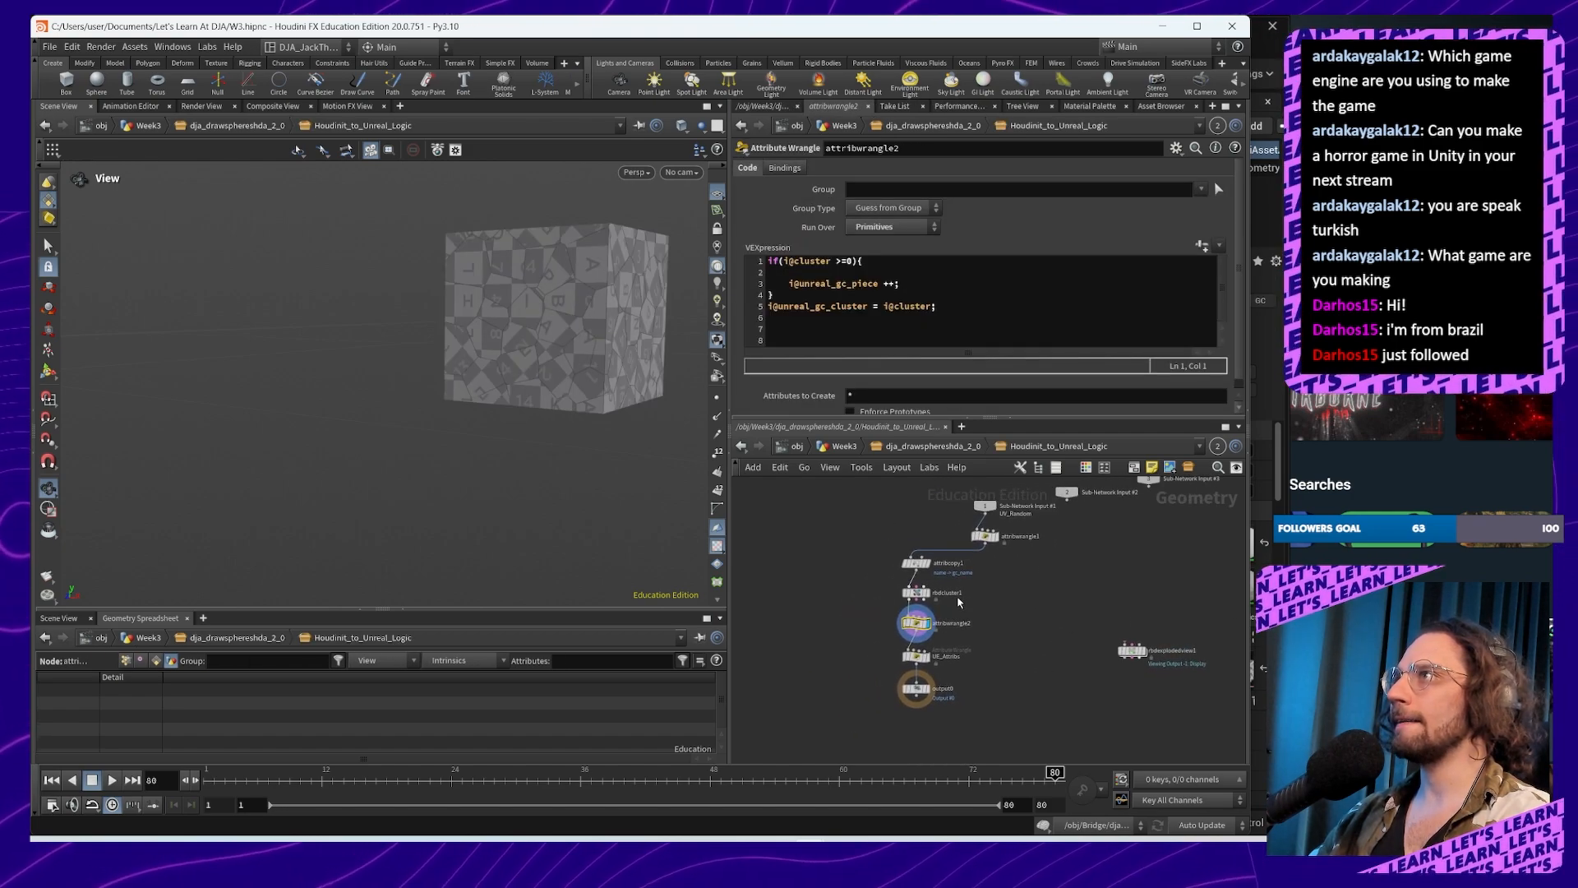
scroll(956, 601, "up", 5)
middle_click_drag(999, 577, 1079, 730)
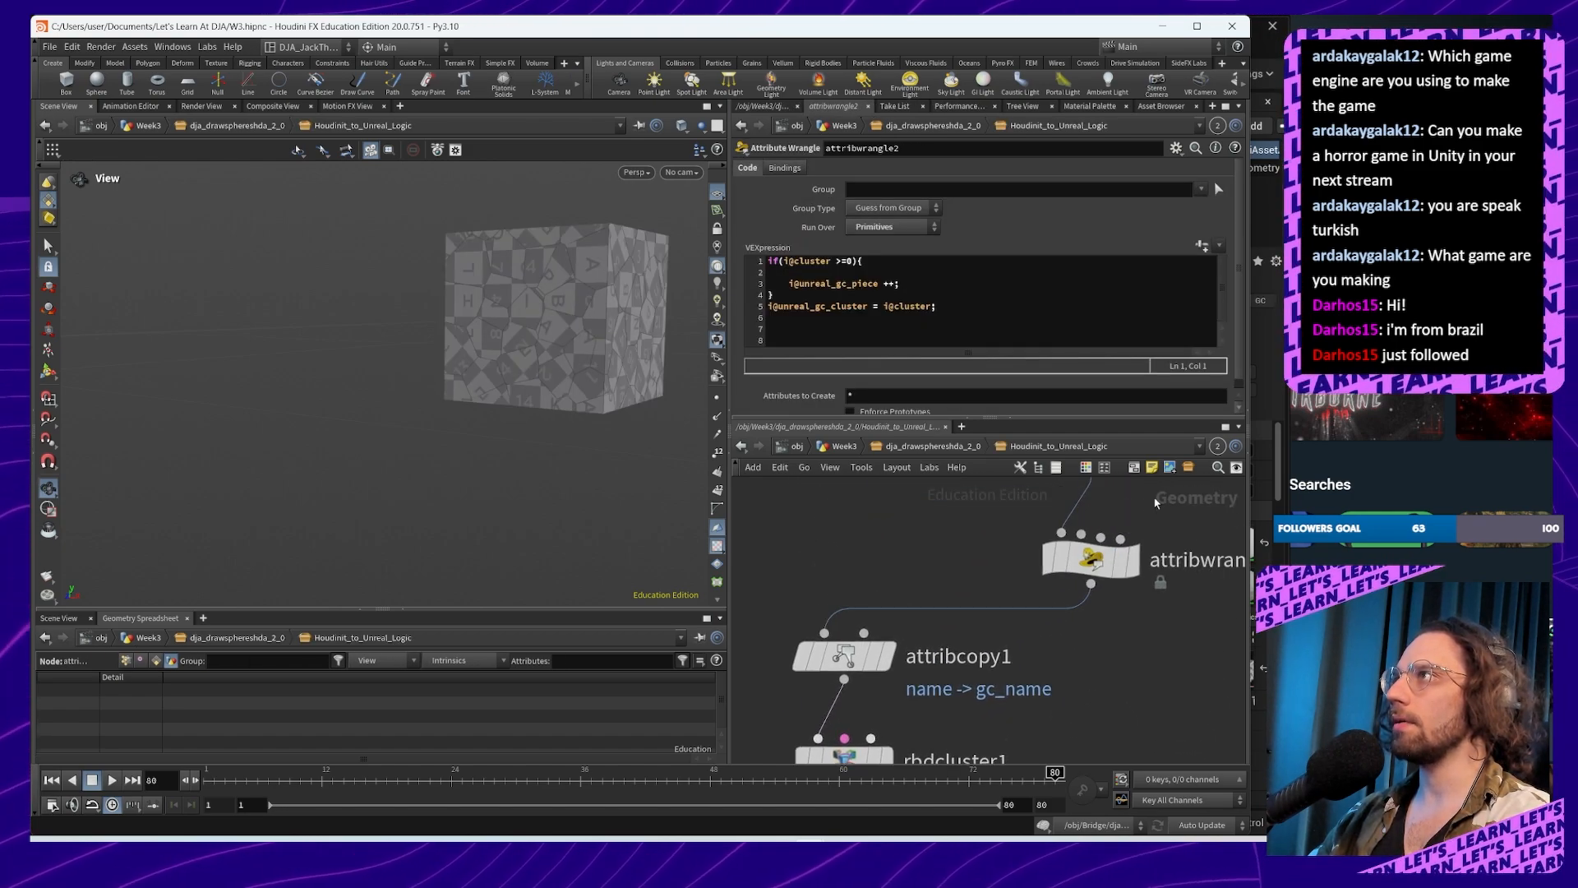
middle_click_drag(1140, 636, 1023, 711)
right_click(986, 649)
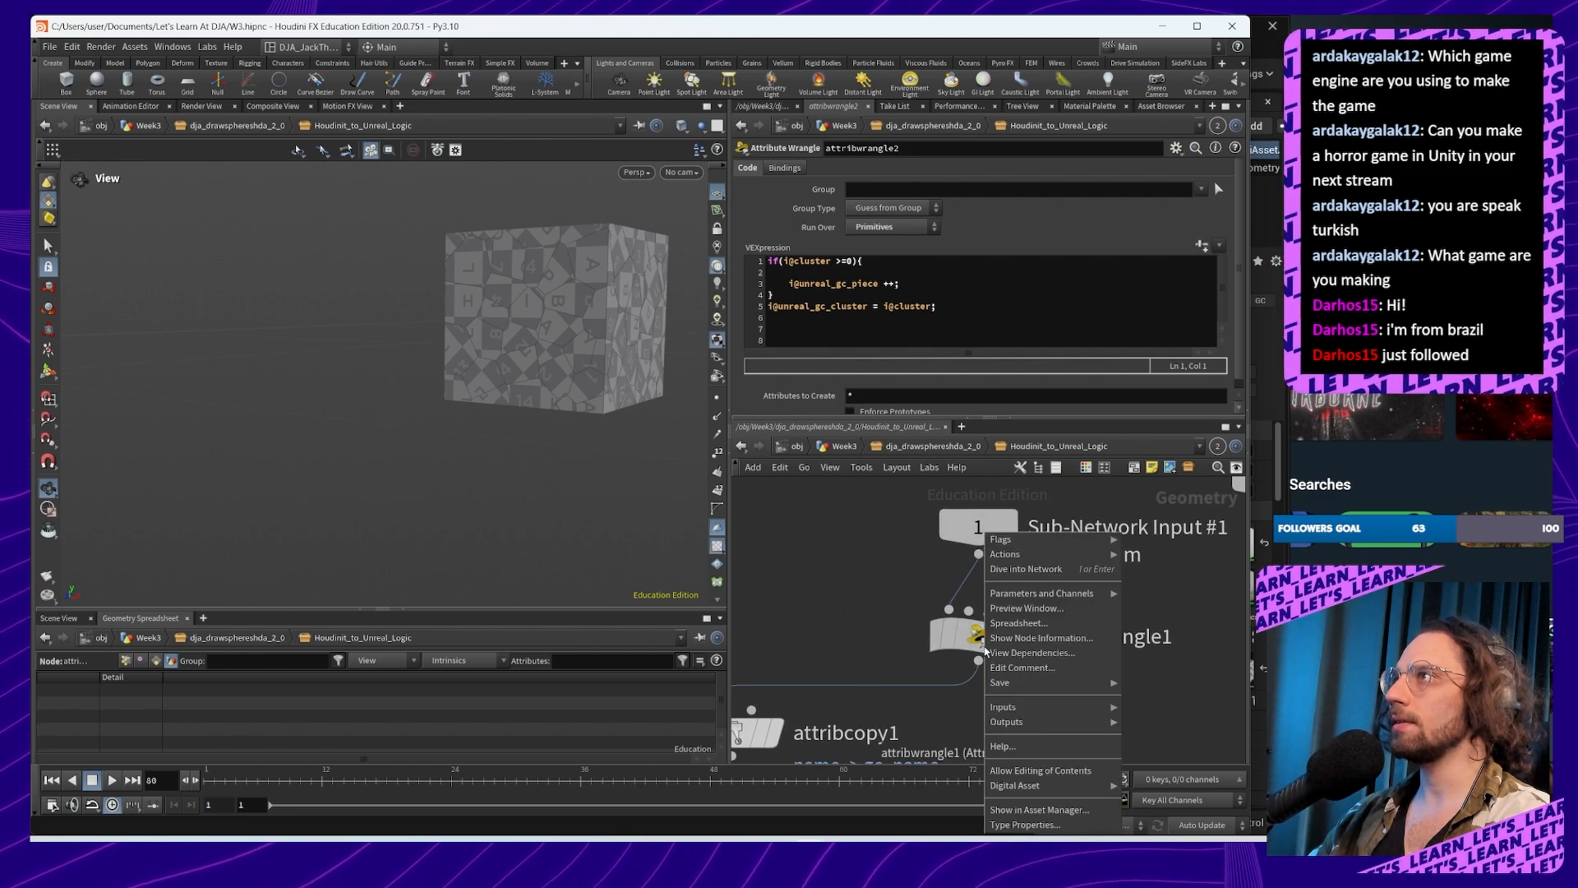
left_click(980, 641)
middle_click(989, 646)
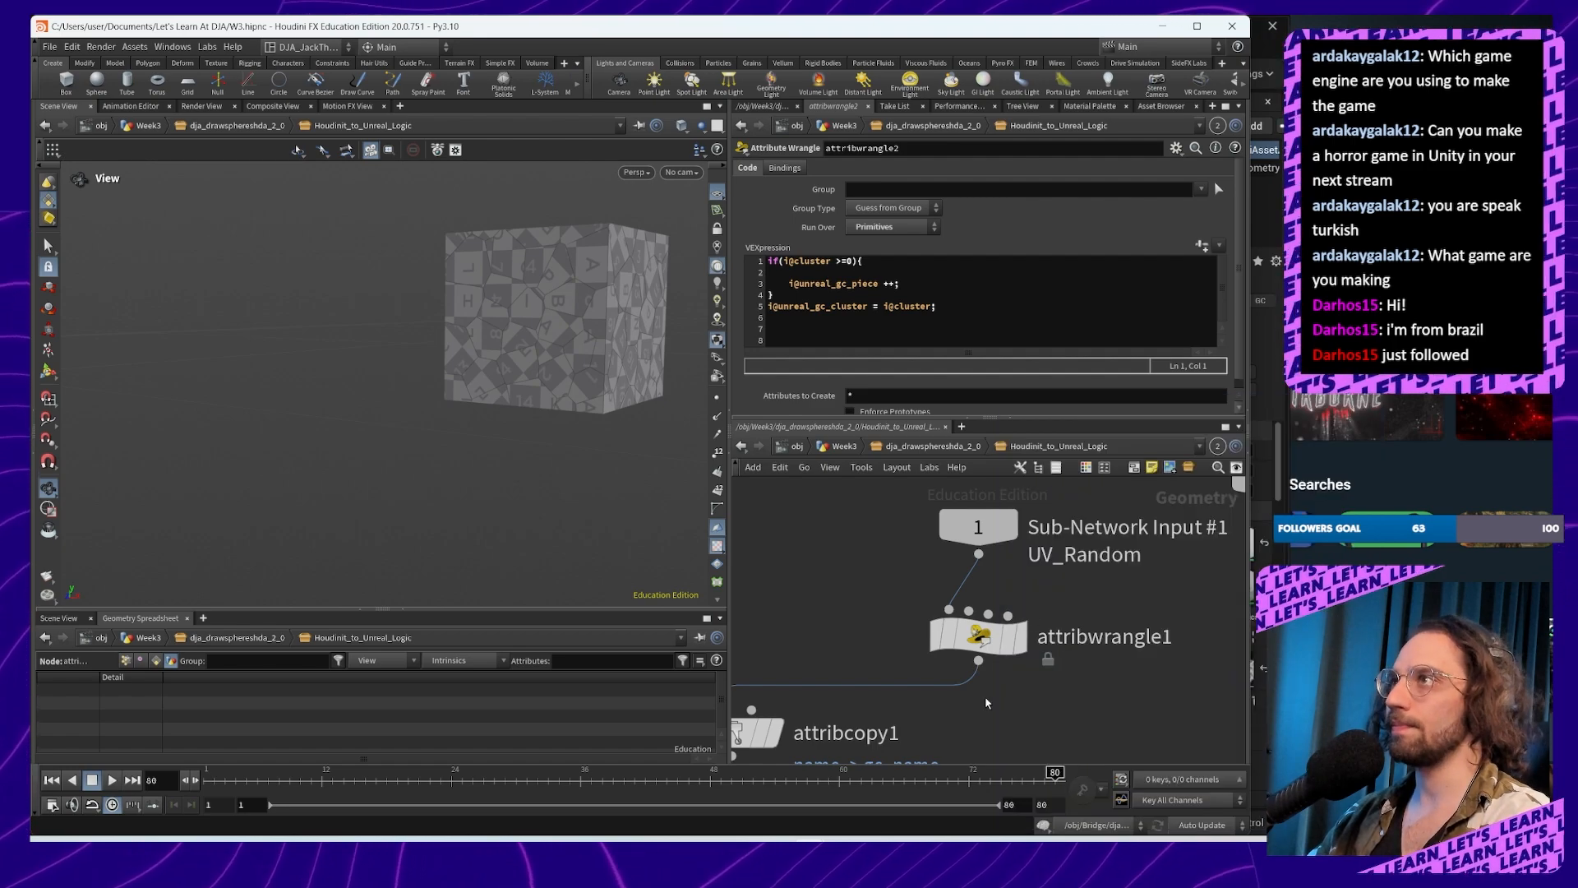
Step: Show the rbdcluster1 node's parameters and info, and view the fractured cube from another angle
middle_click_drag(994, 692, 1113, 457)
left_click(852, 609)
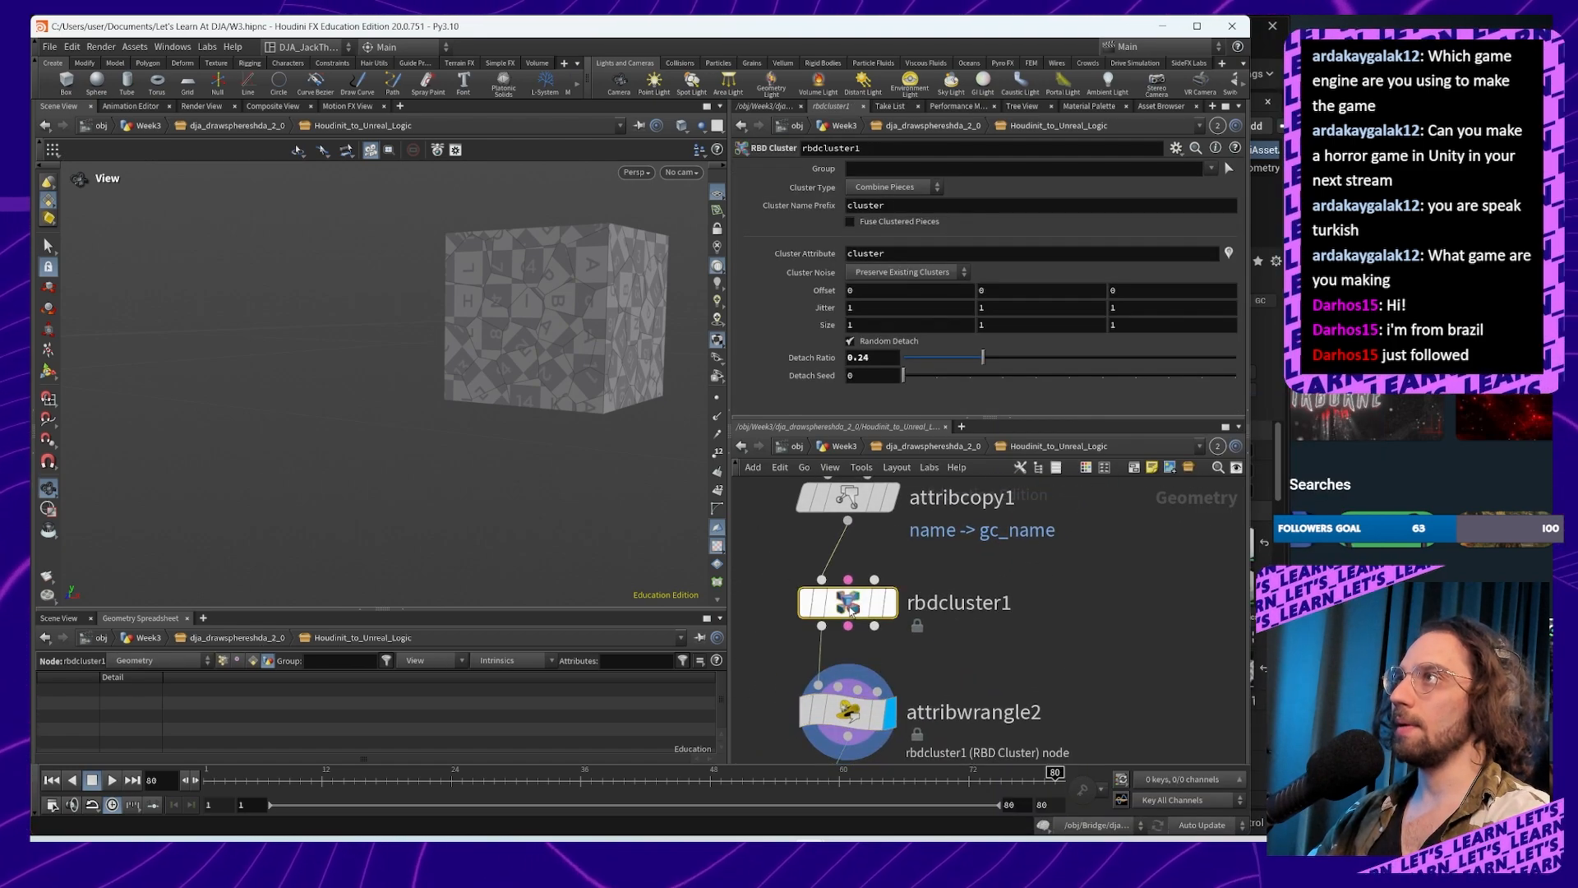
middle_click(852, 610)
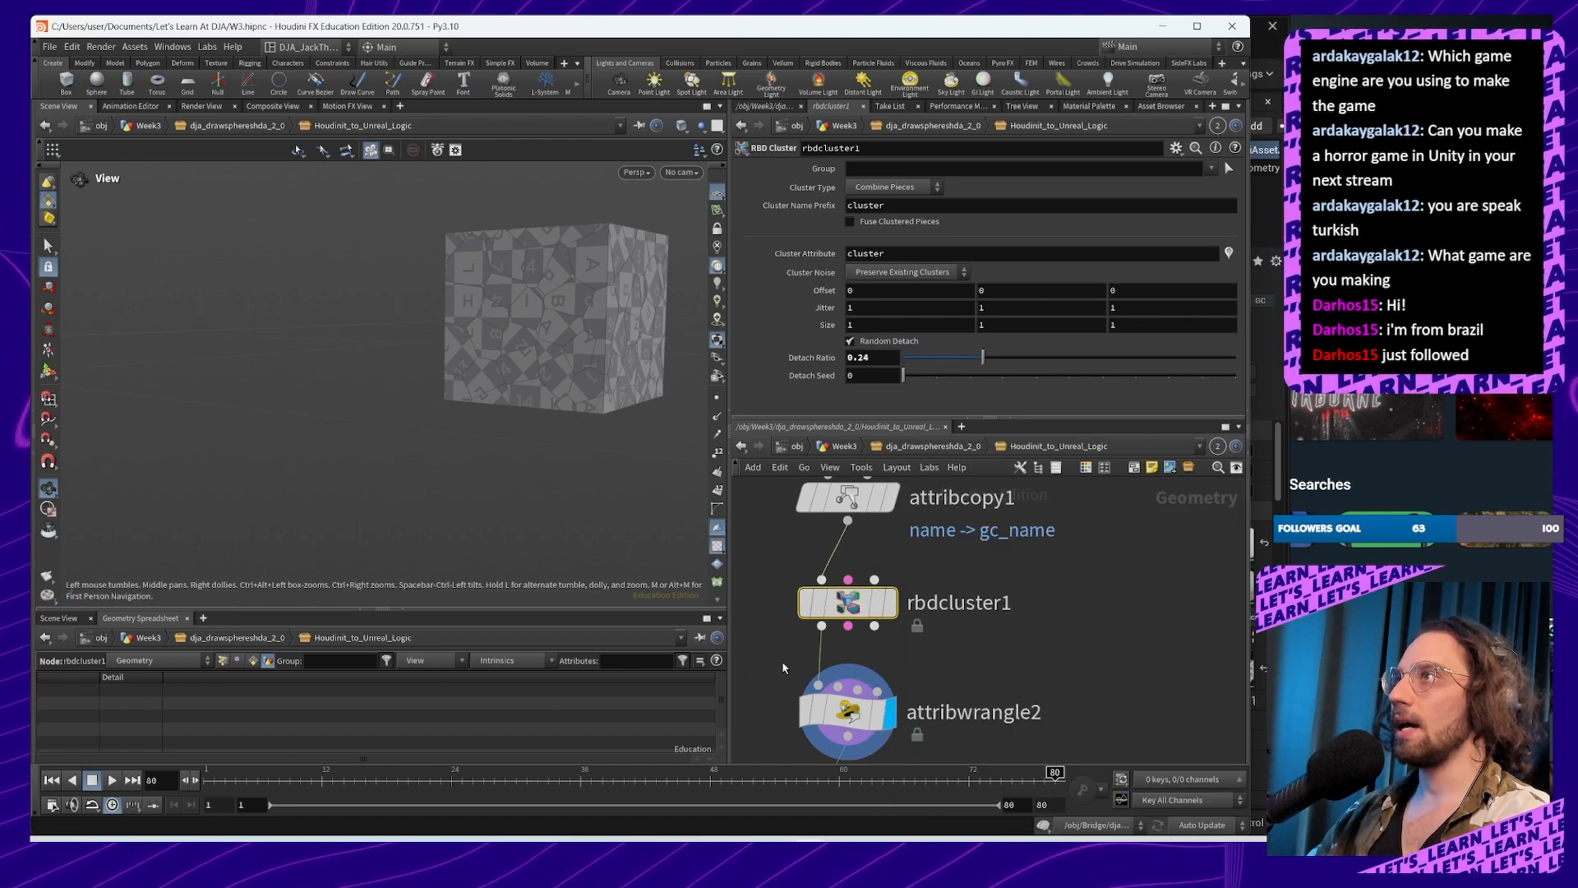
left_click_drag(613, 423, 525, 455)
middle_click_drag(525, 455, 403, 526)
left_click_drag(403, 526, 378, 543)
Step: List rbdcluster1's primitive attributes in an enlarged geometry spreadsheet and compare the cluster, gc_name and name values
middle_click_drag(1119, 677, 1102, 595)
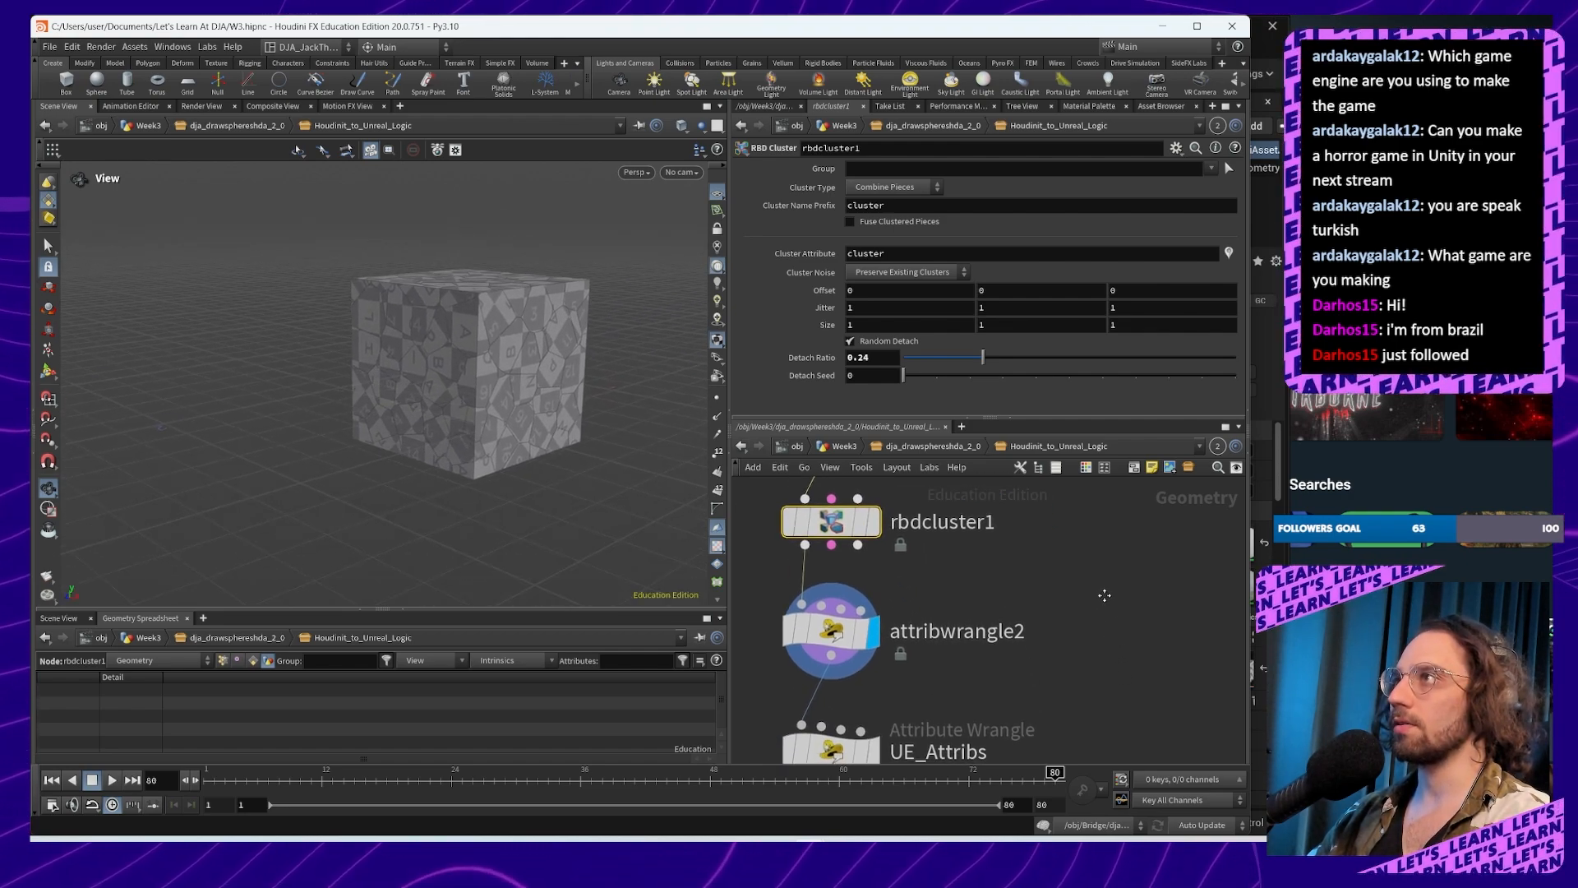
scroll(1106, 595, "down", 5)
scroll(1091, 664, "up", 4)
middle_click_drag(1069, 647, 1117, 677)
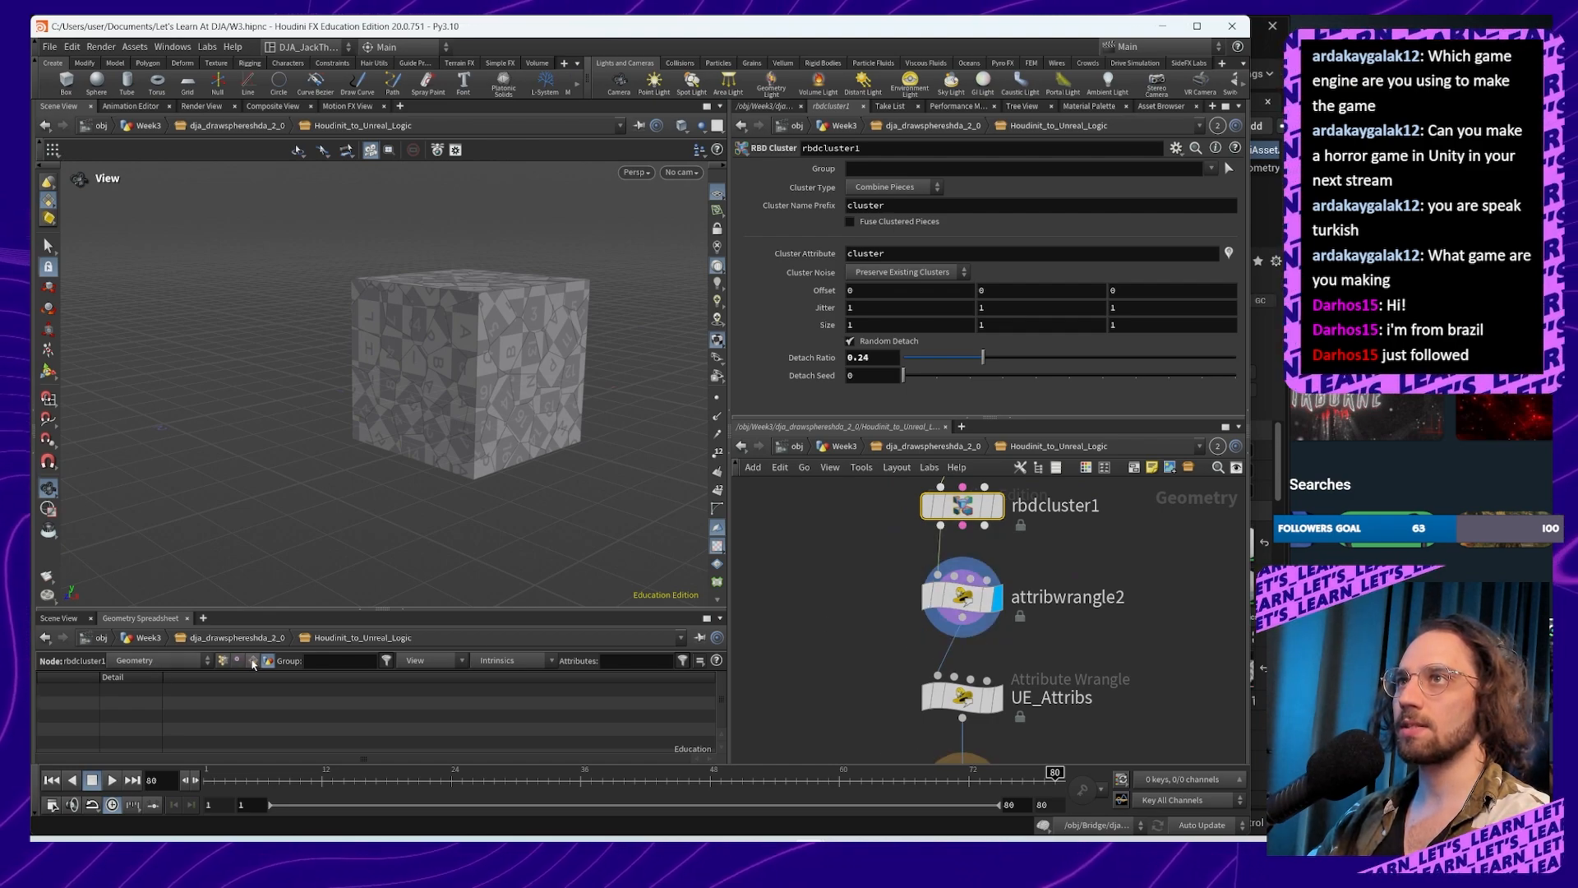
left_click(253, 662)
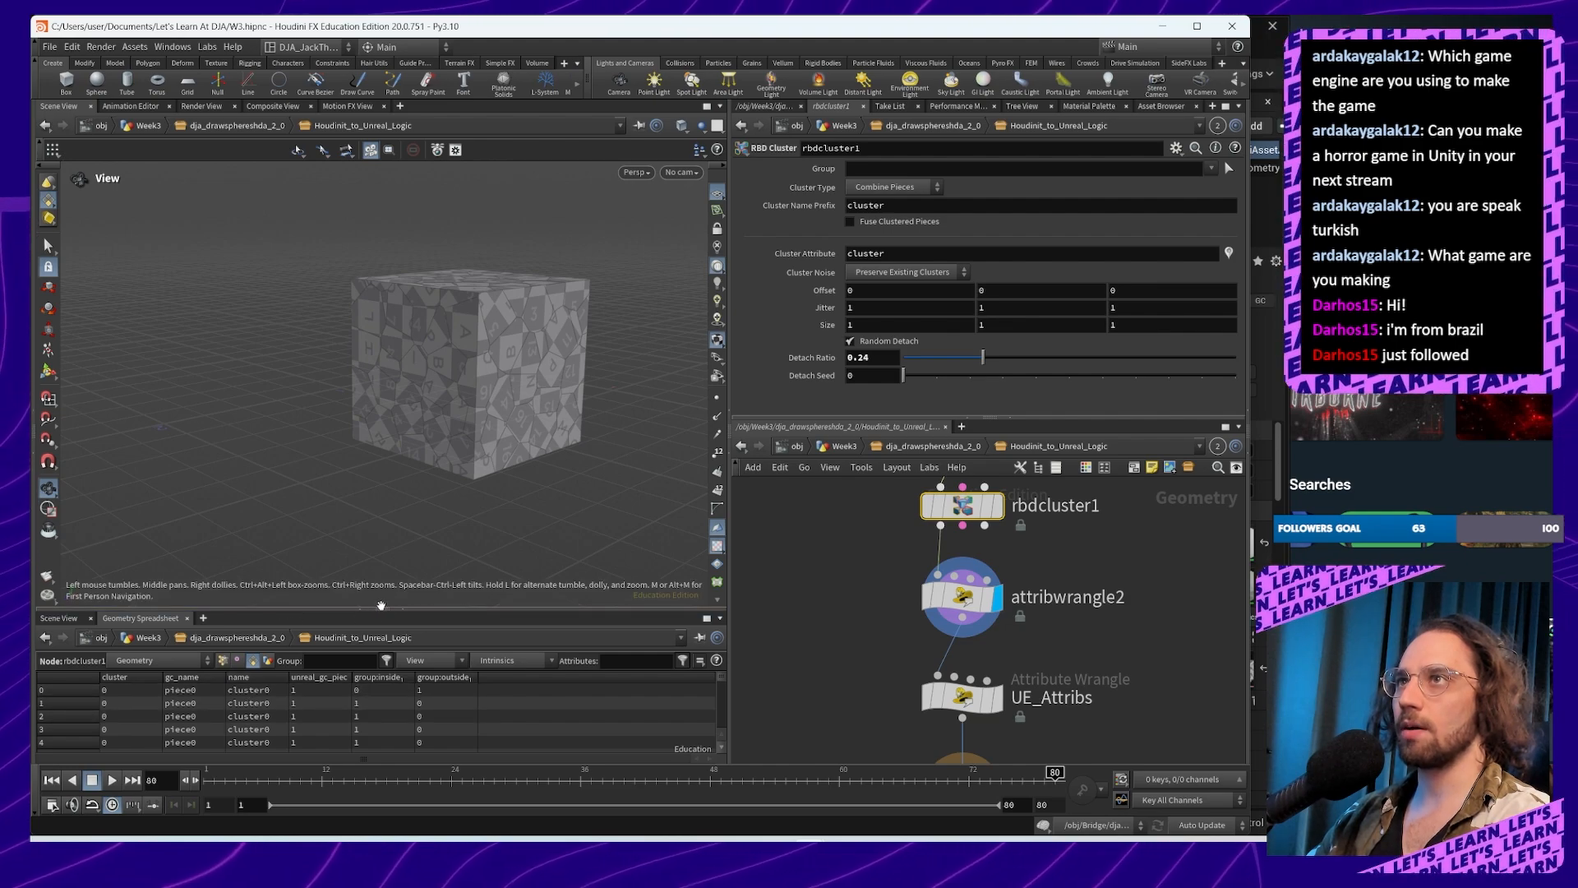
left_click_drag(383, 613, 383, 503)
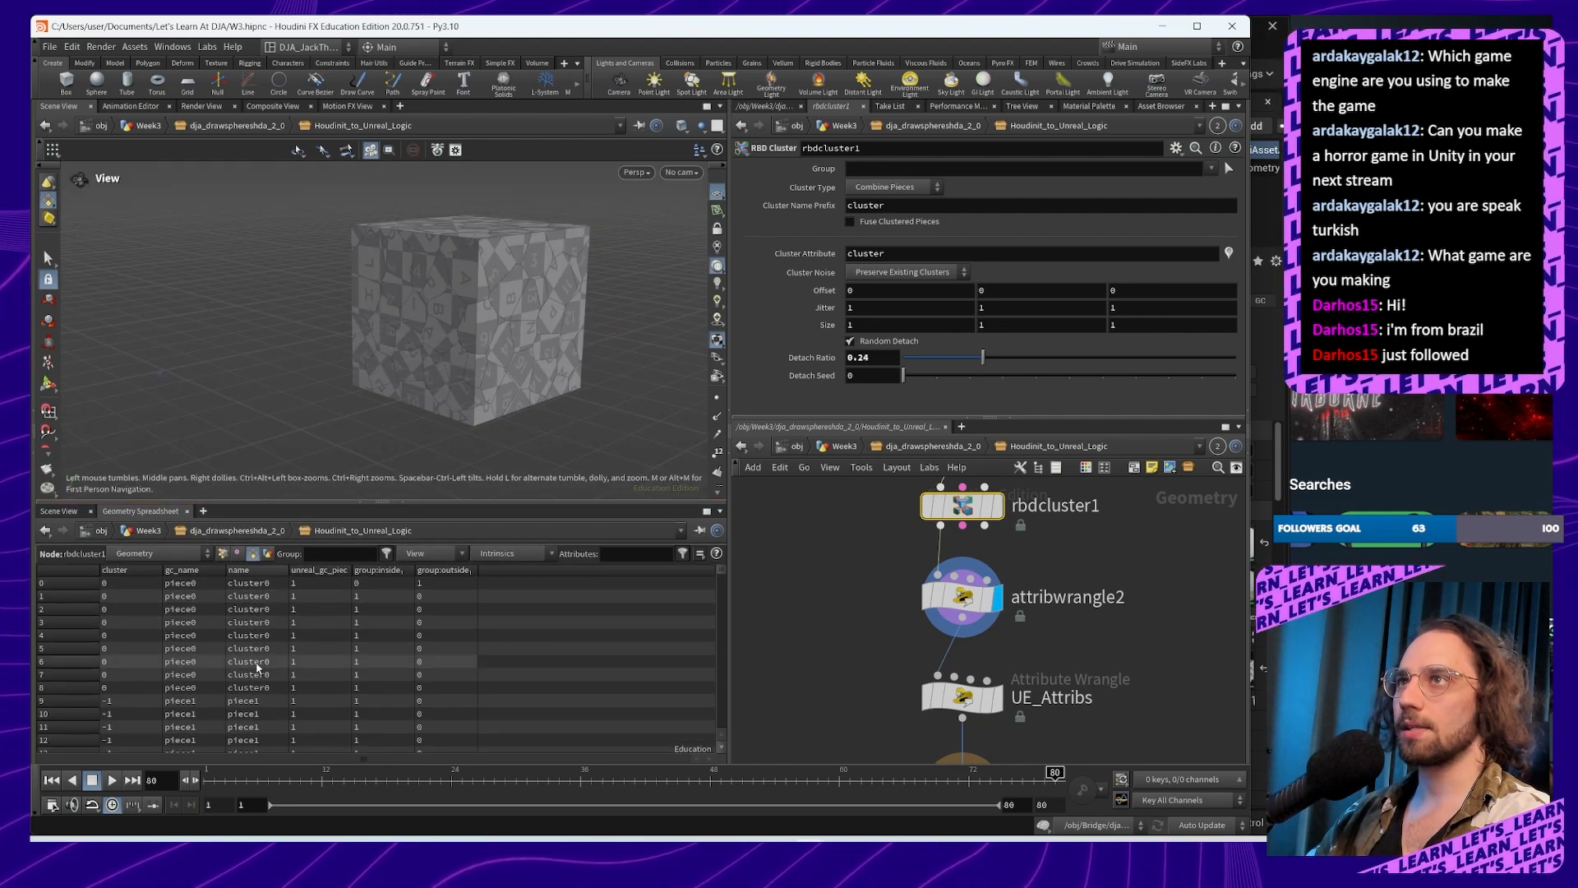
scroll(255, 713, "down", 3)
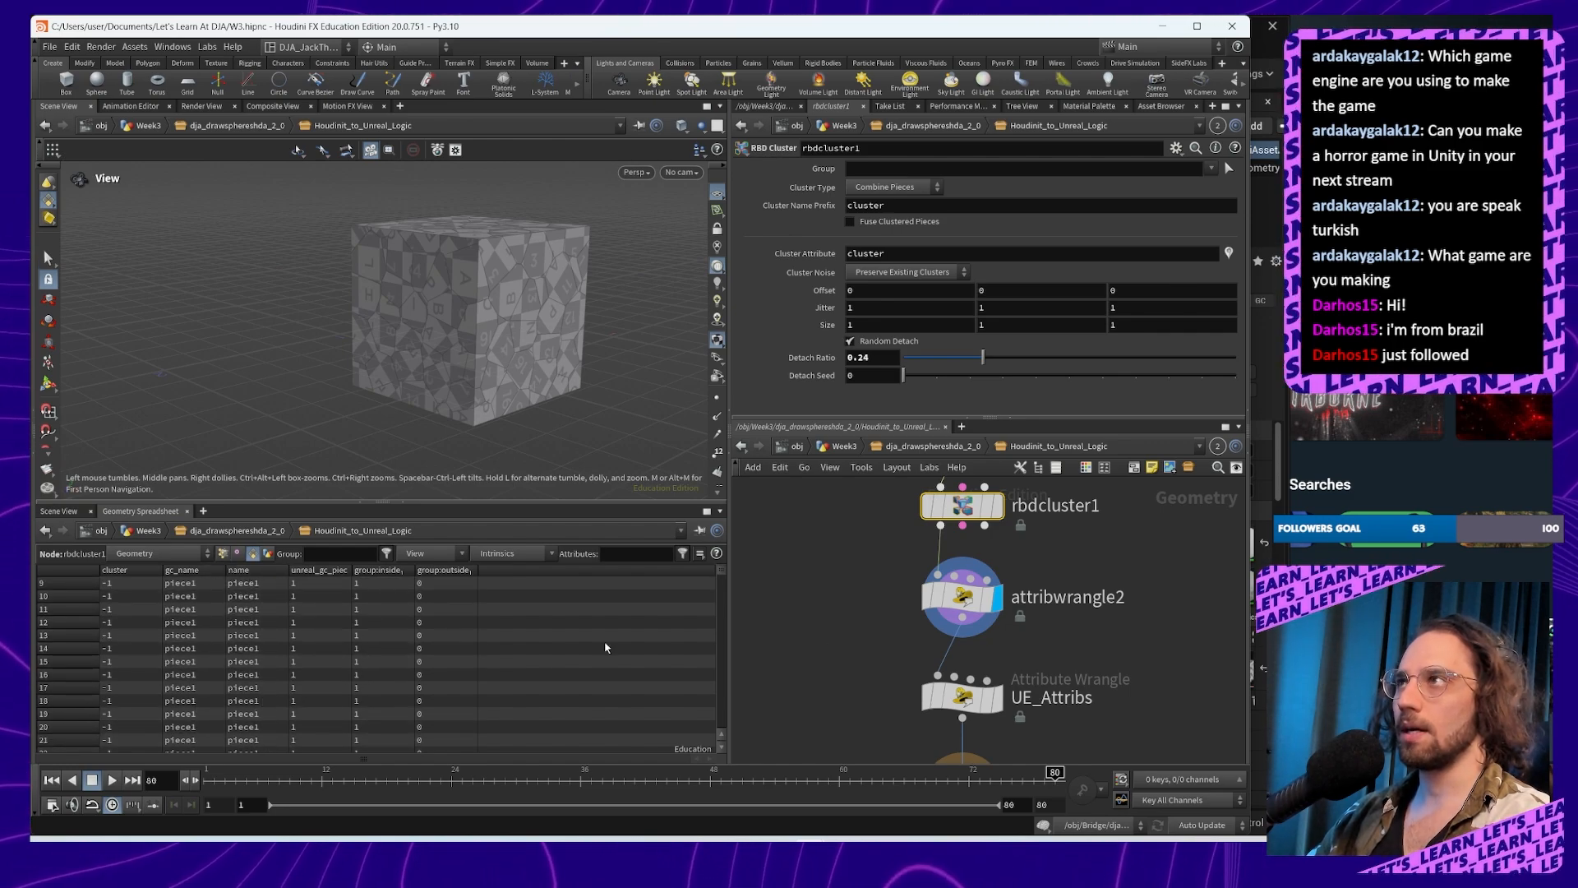
Step: Show the attribcopy1 parameters that copy the name attribute to gc_name
middle_click_drag(1092, 552, 1037, 689)
left_click(907, 556)
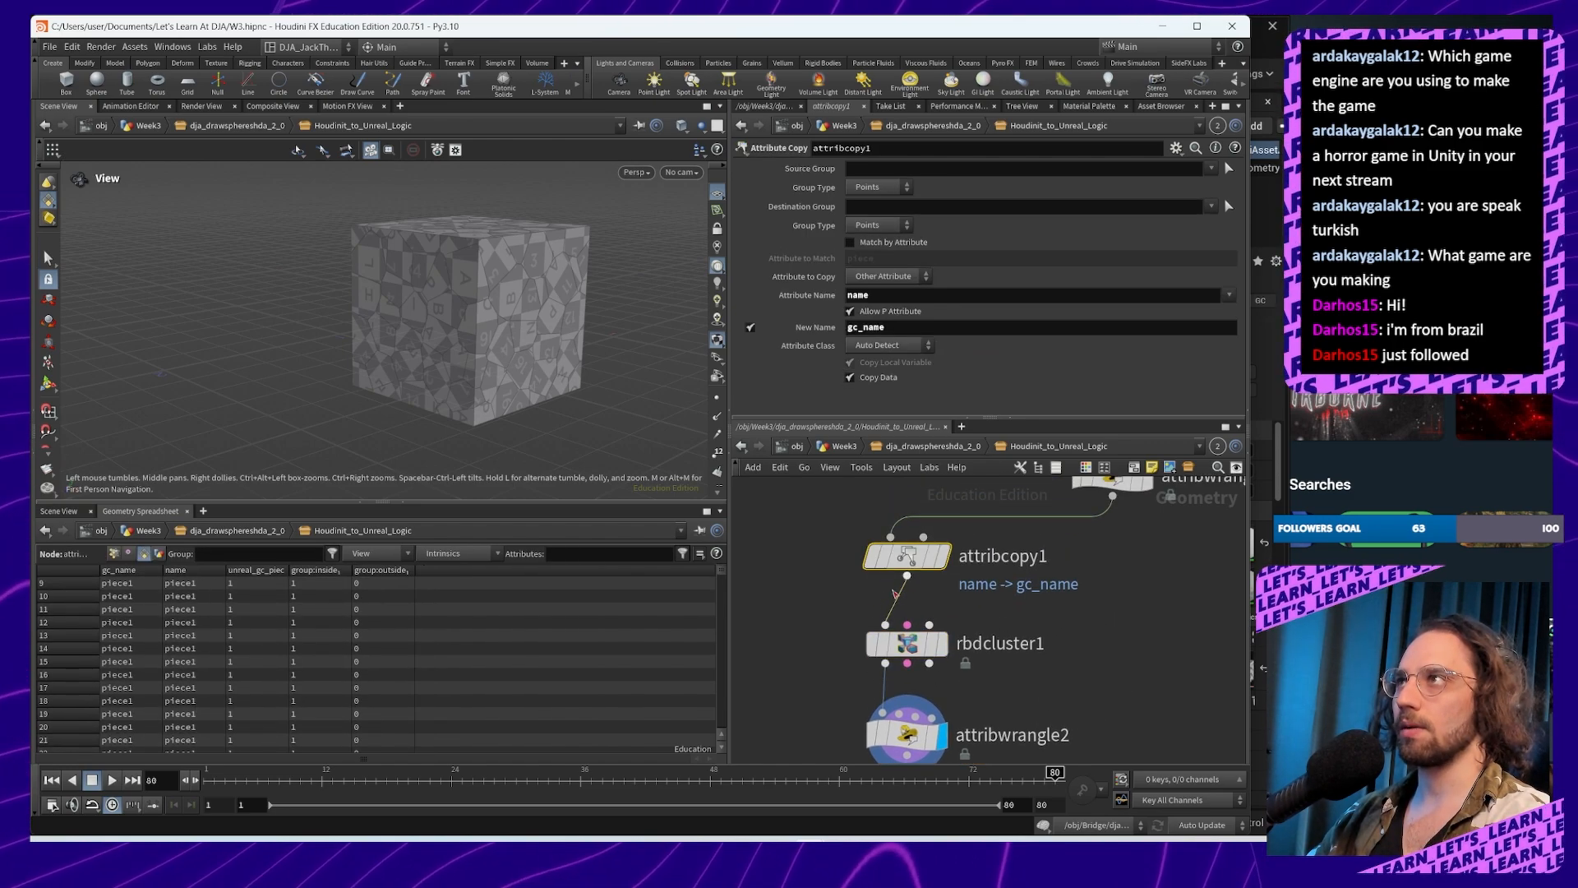
mouse_move(919, 660)
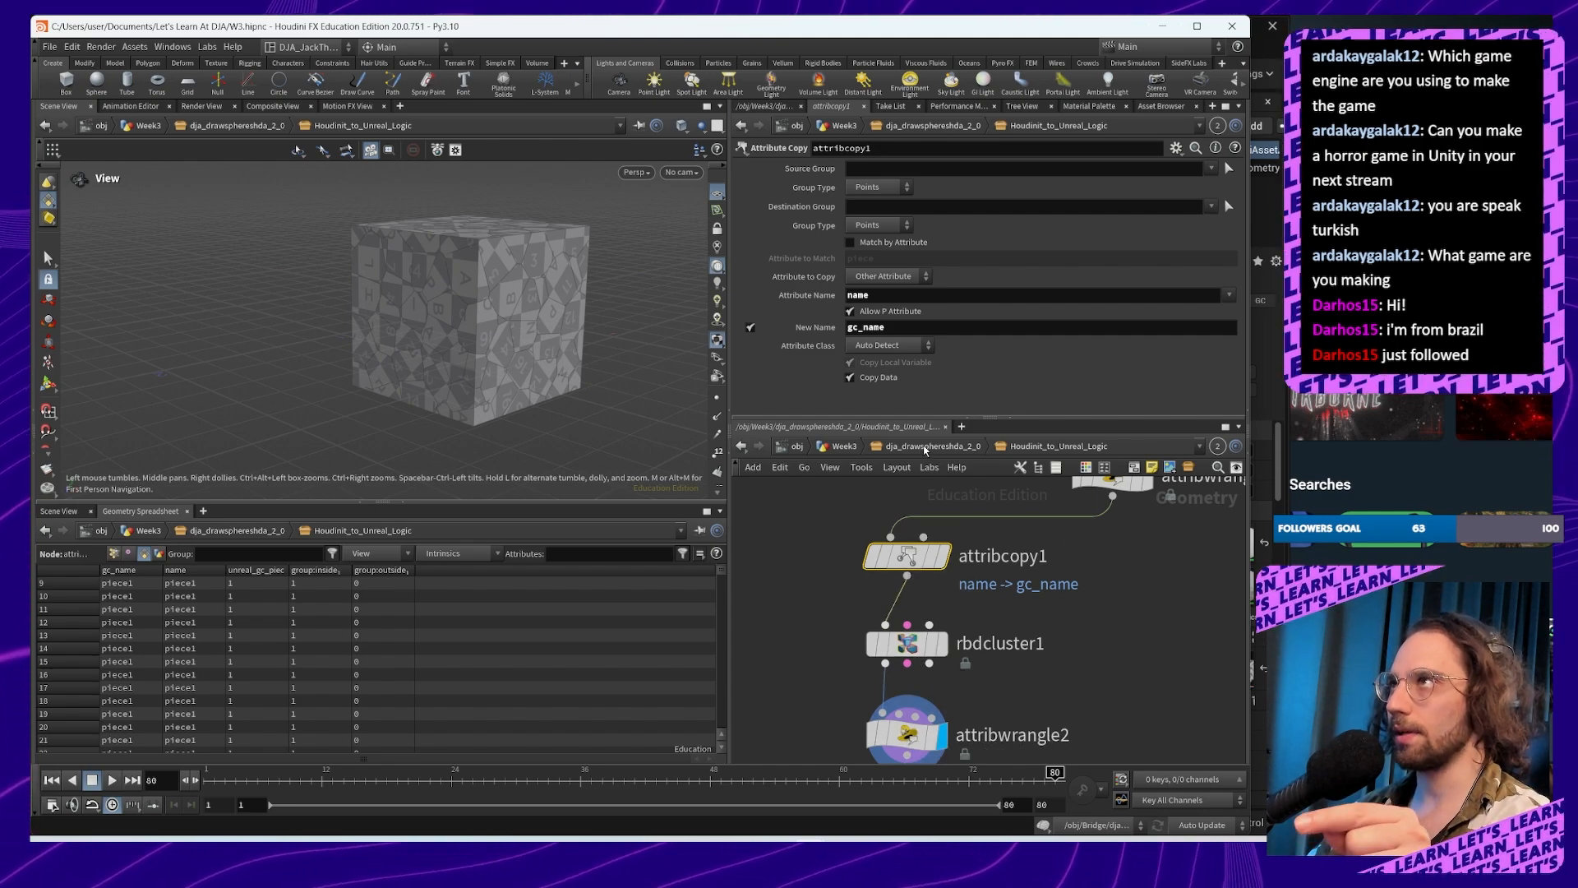
Step: Return to the dja_drawsphereshda_2_0 level and review the Name Attribute gc_name on the pack1 node
left_click(925, 450)
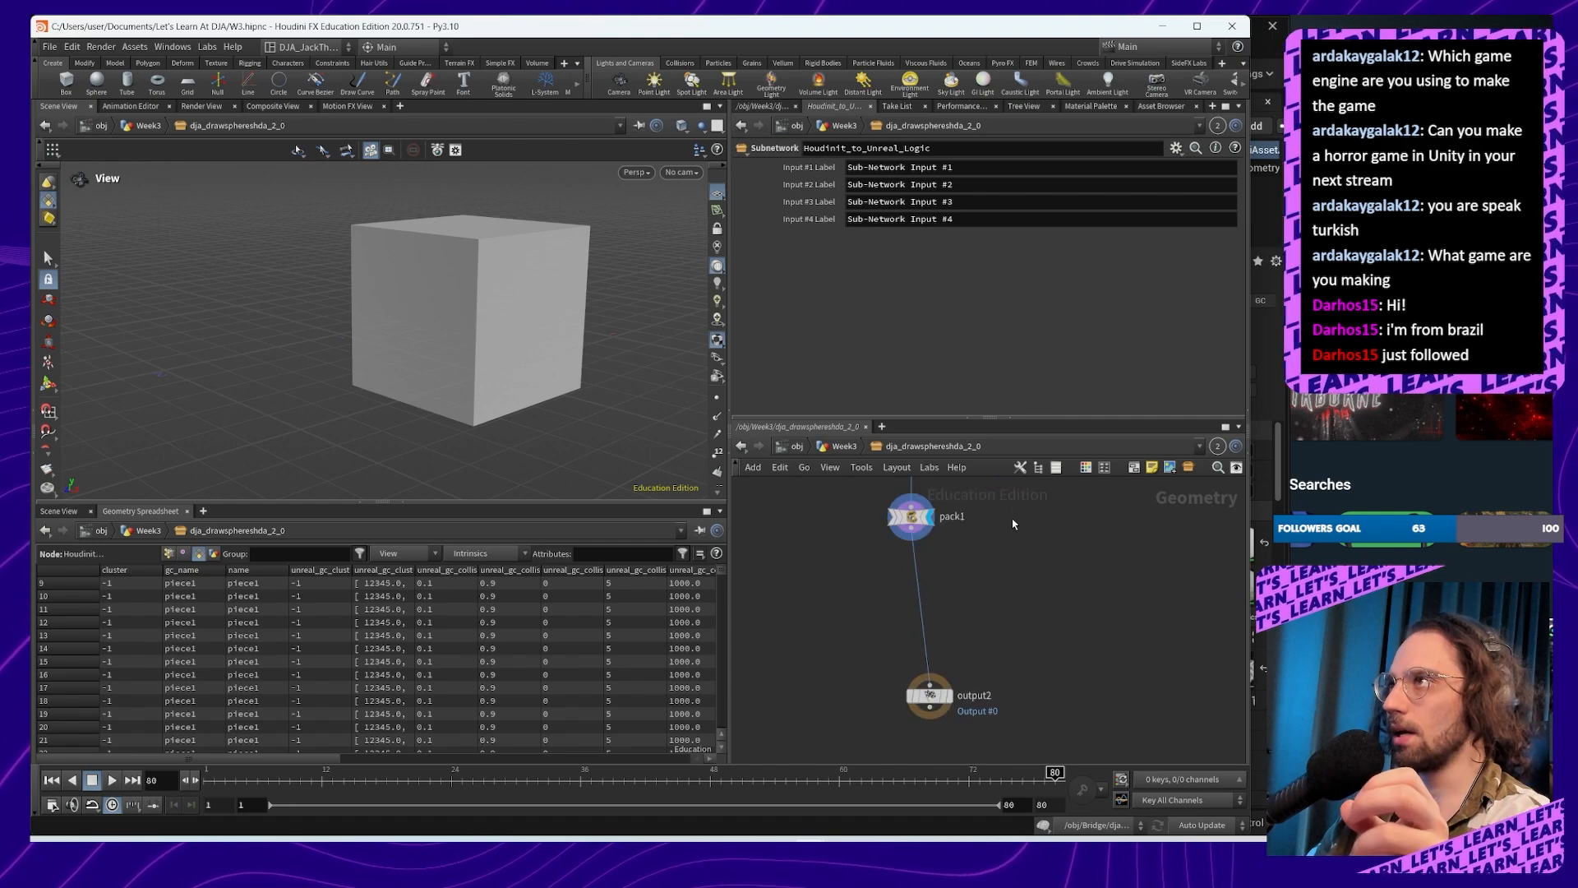
middle_click_drag(1038, 659, 1073, 721)
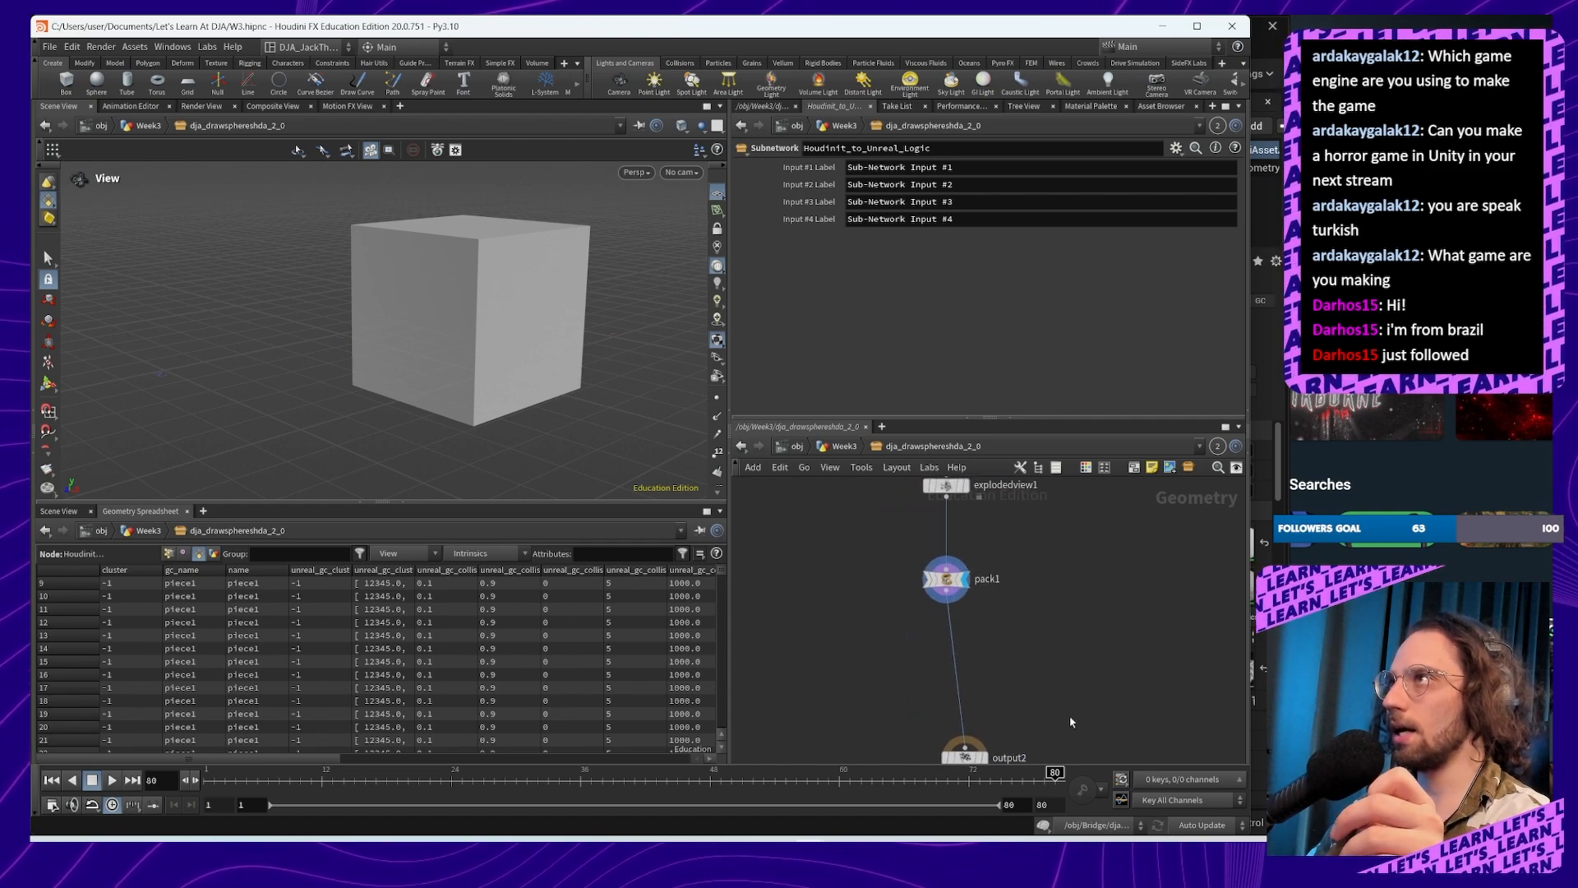
left_click(946, 584)
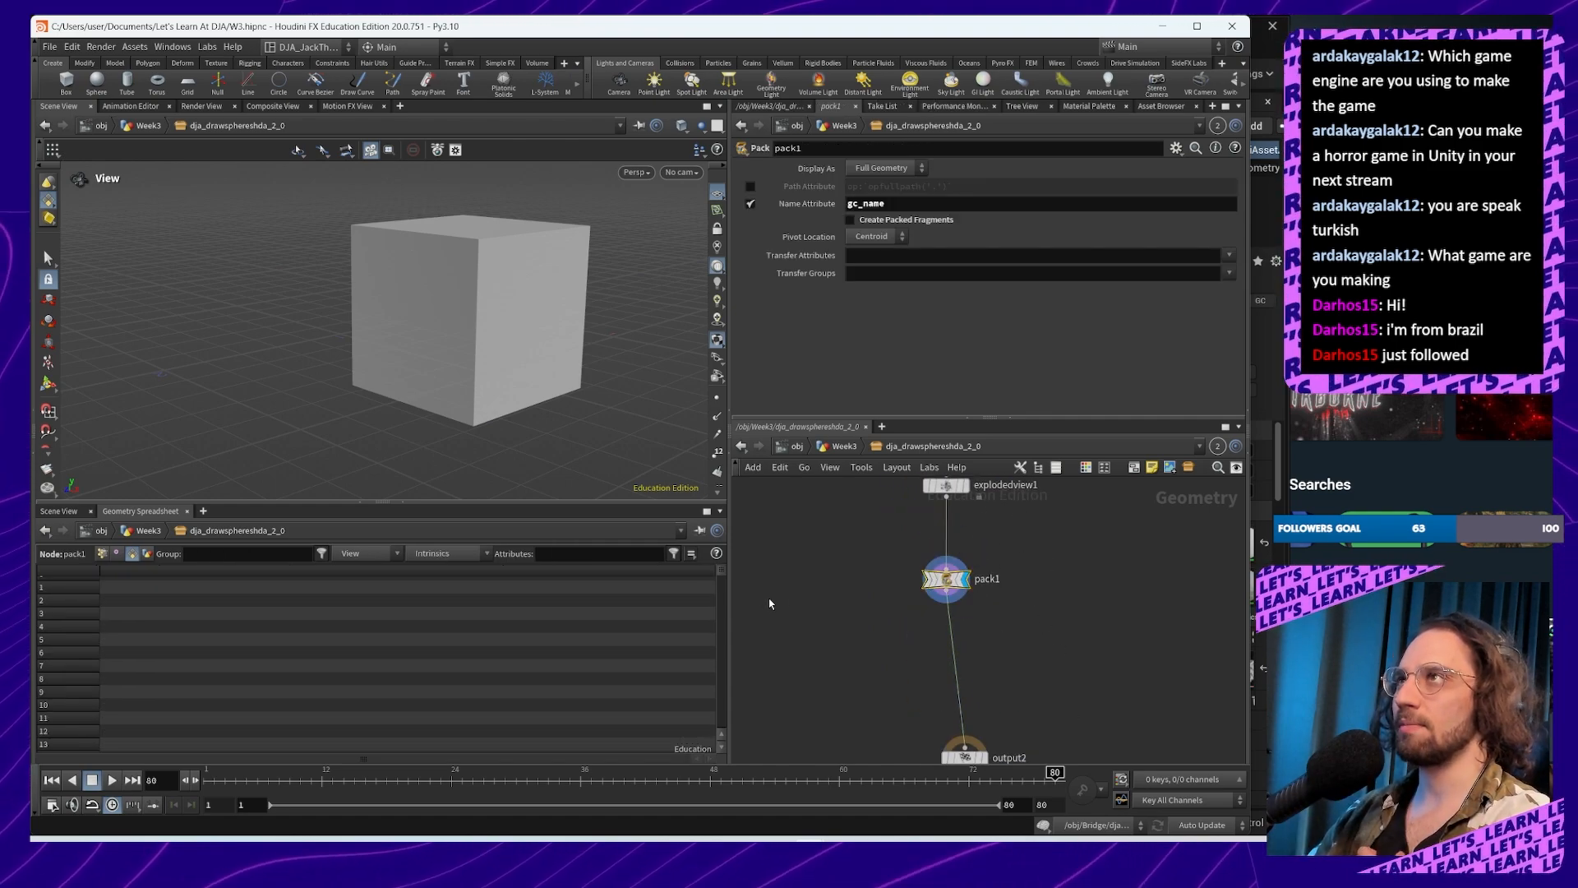
middle_click_drag(1055, 670, 1029, 736)
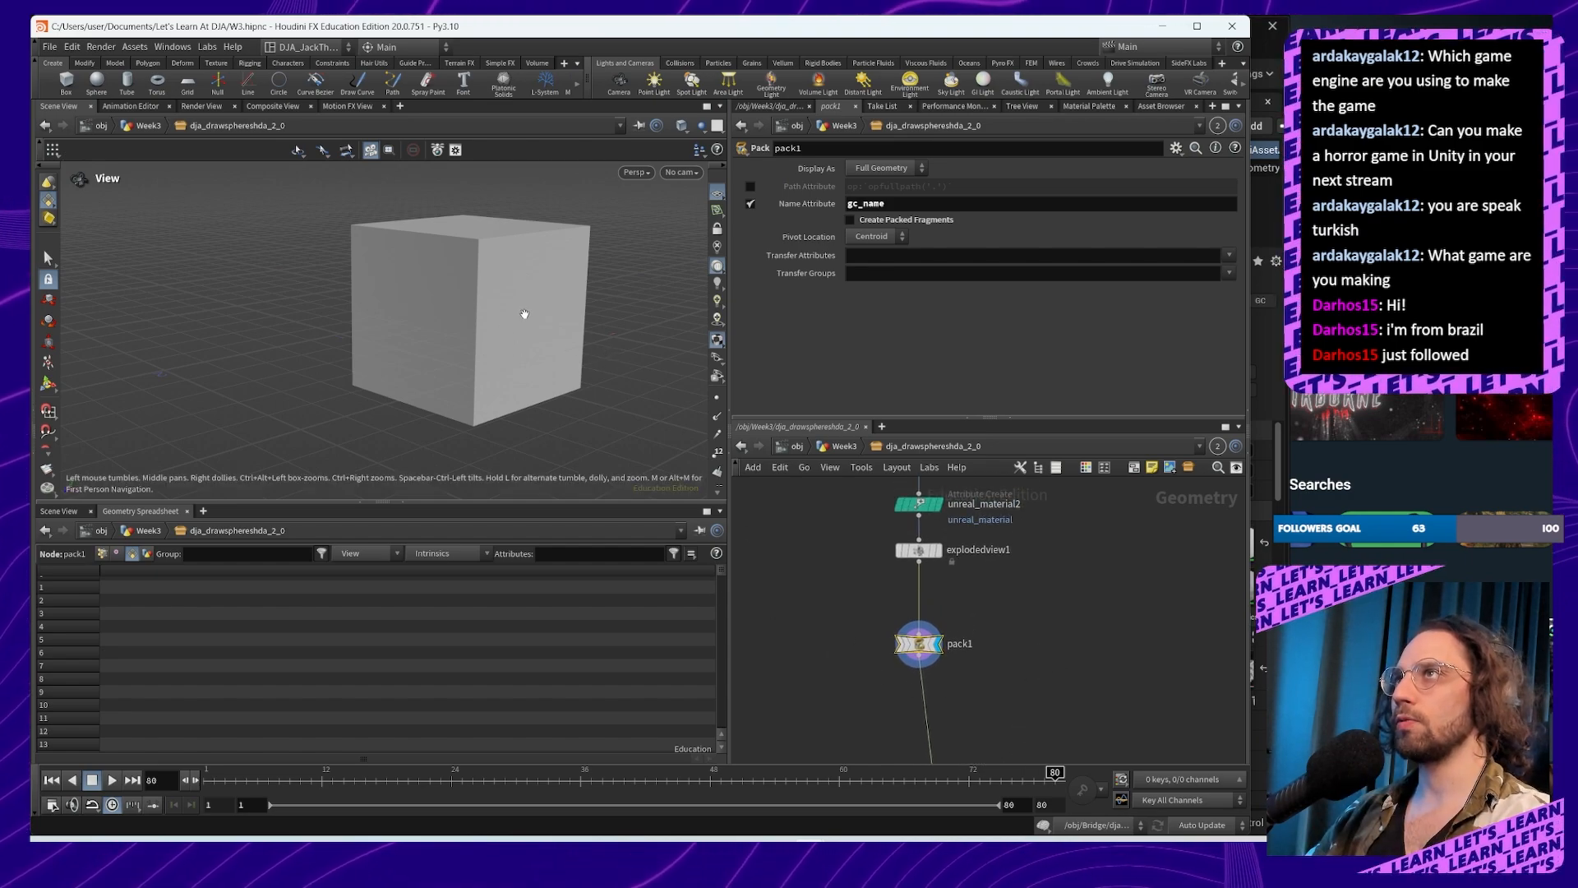
mouse_move(533, 335)
left_mouse_down()
mouse_move(381, 328)
mouse_move(454, 344)
mouse_move(486, 318)
mouse_move(493, 352)
mouse_move(542, 335)
left_mouse_up()
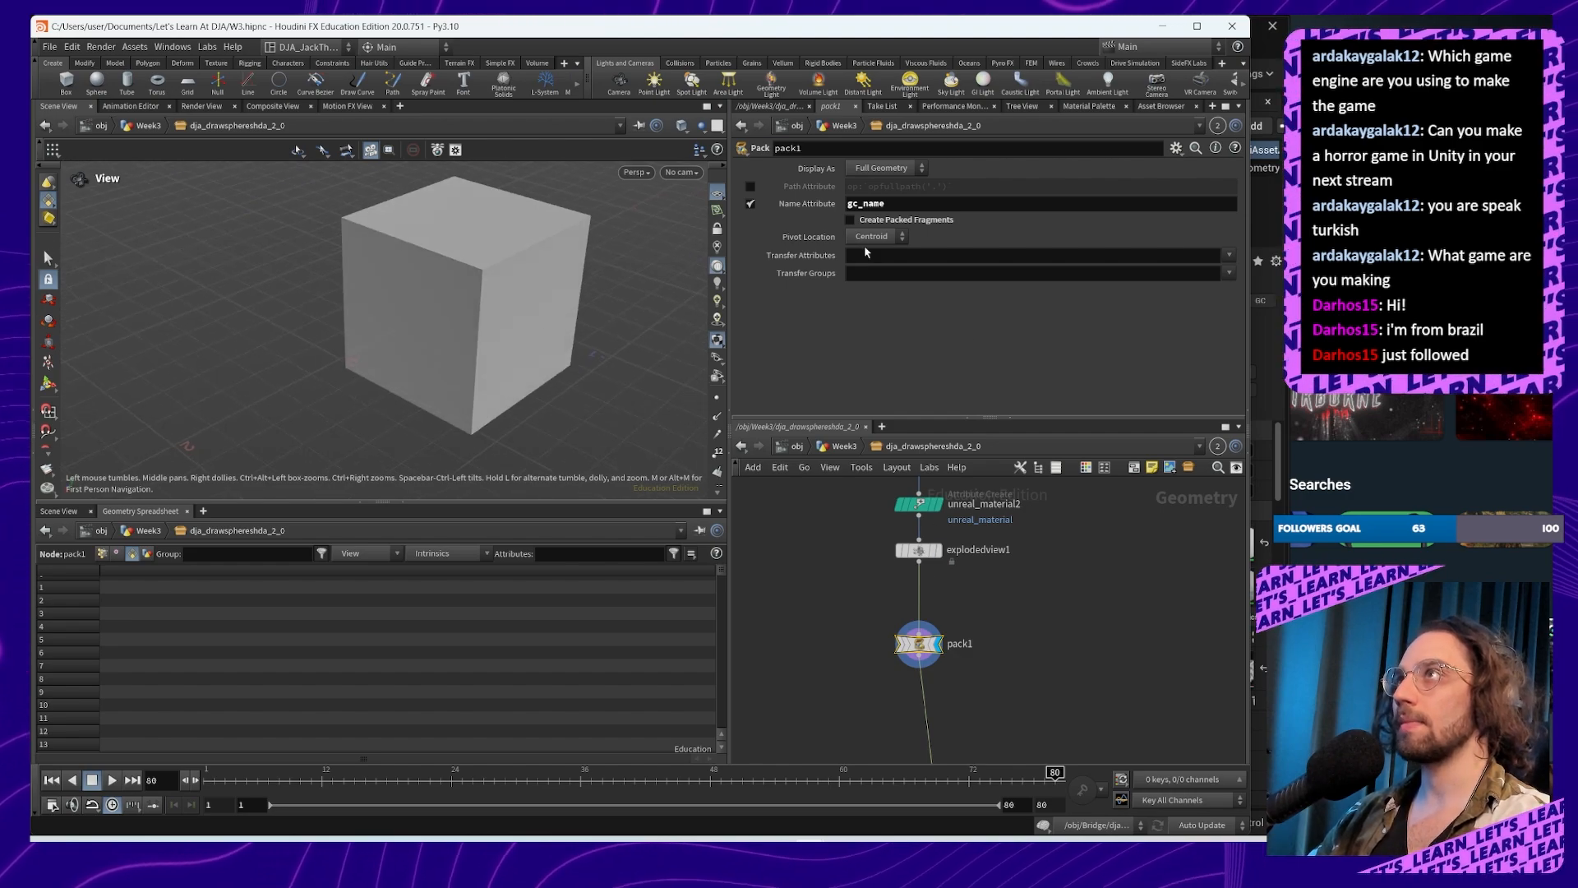
left_click_drag(895, 205, 814, 217)
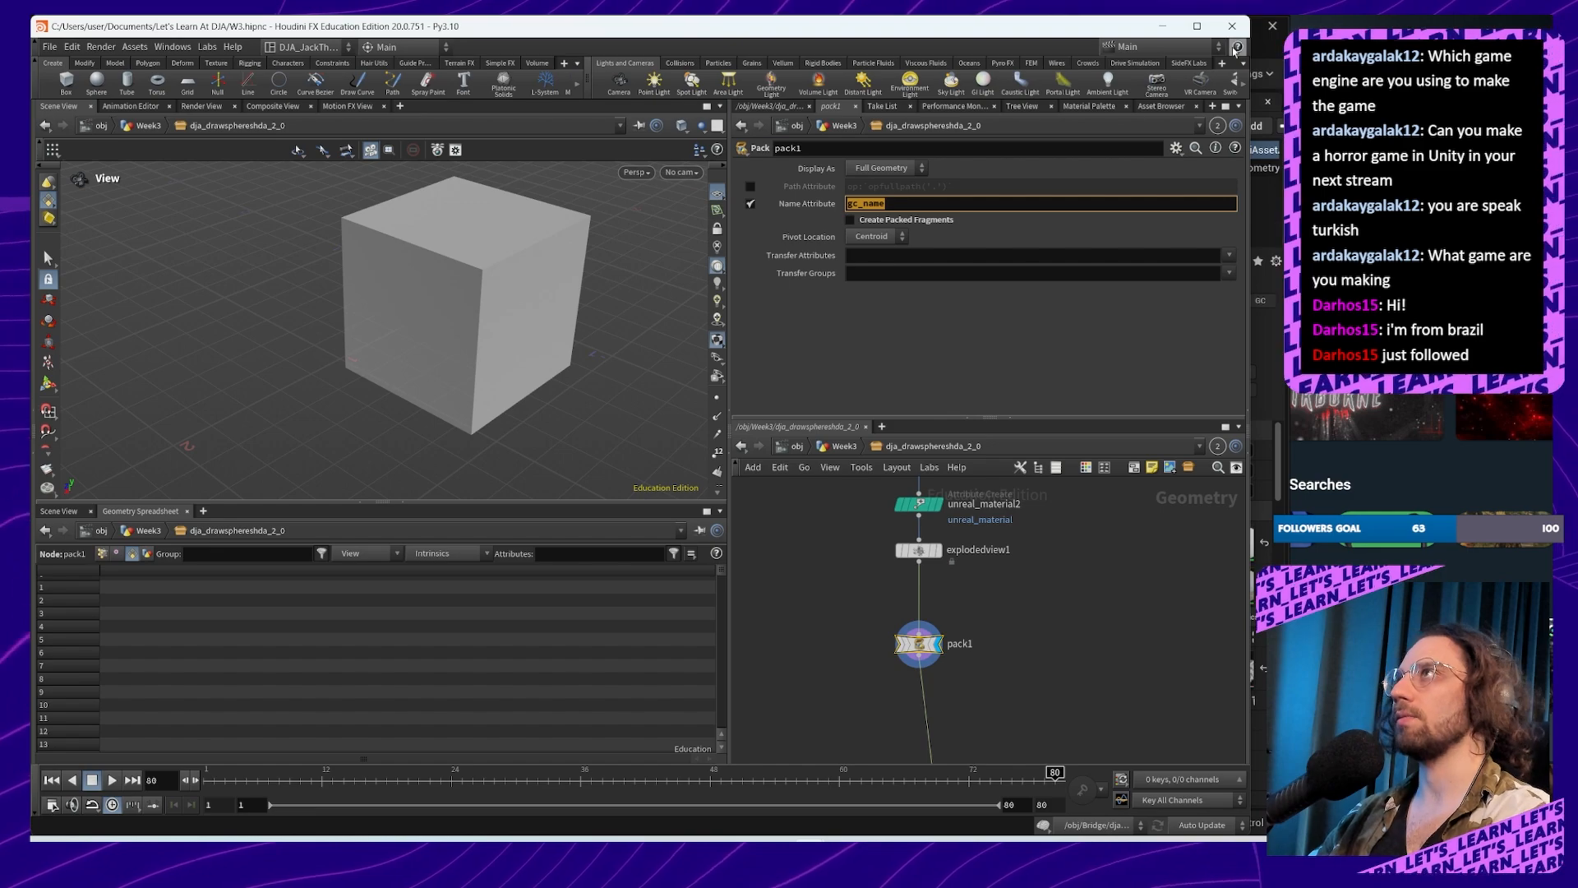
Step: Switch to Unreal Editor and set the geometry collection's fracture level to Level 2
key("alt+Tab")
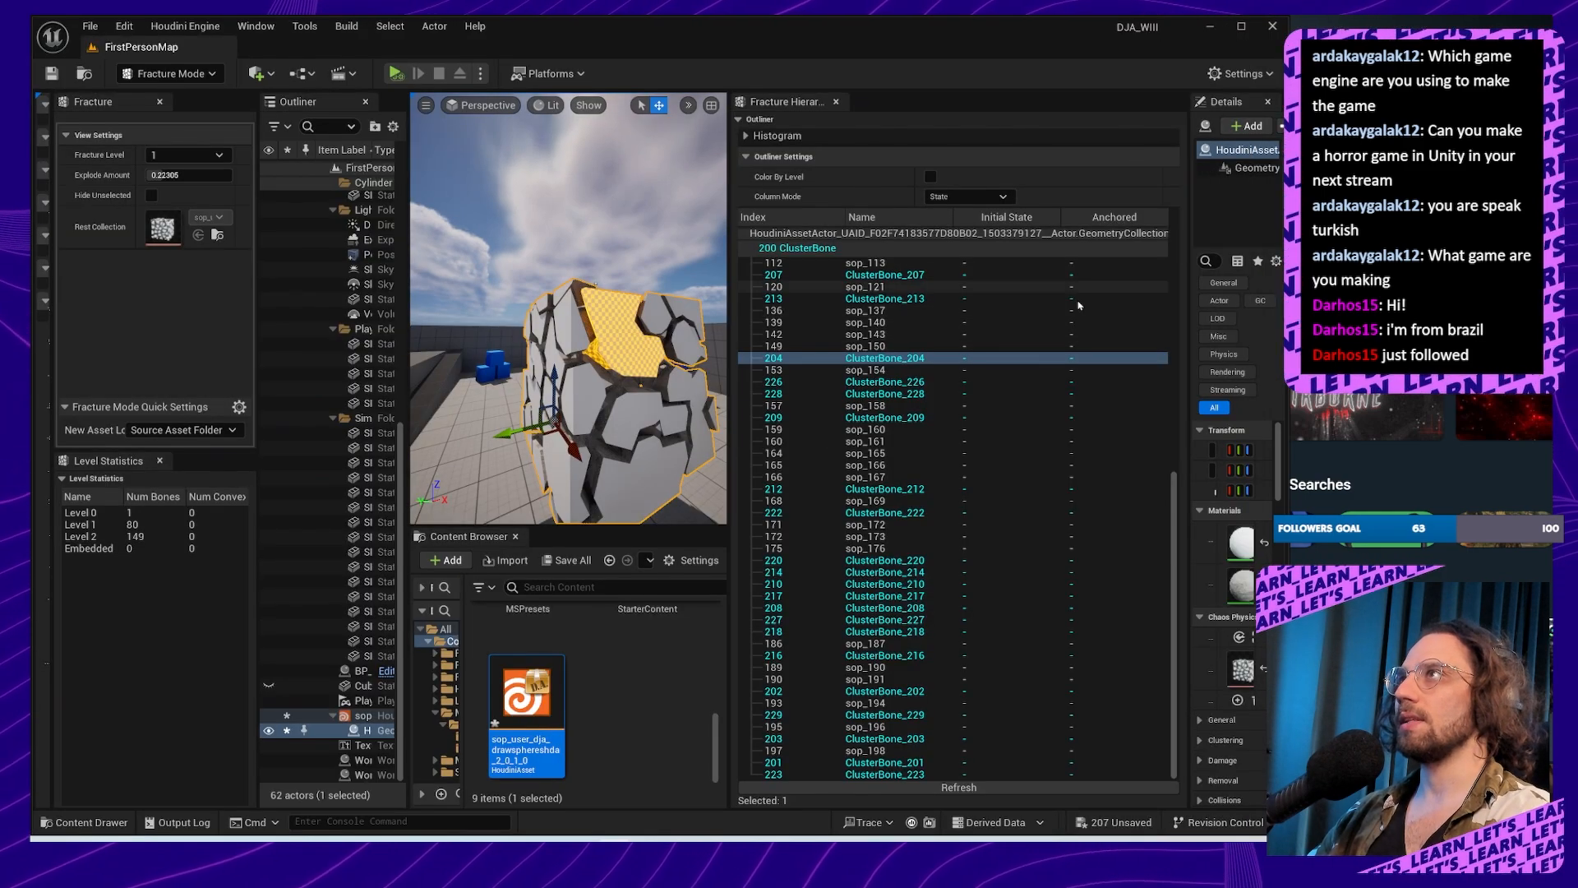
left_click(189, 155)
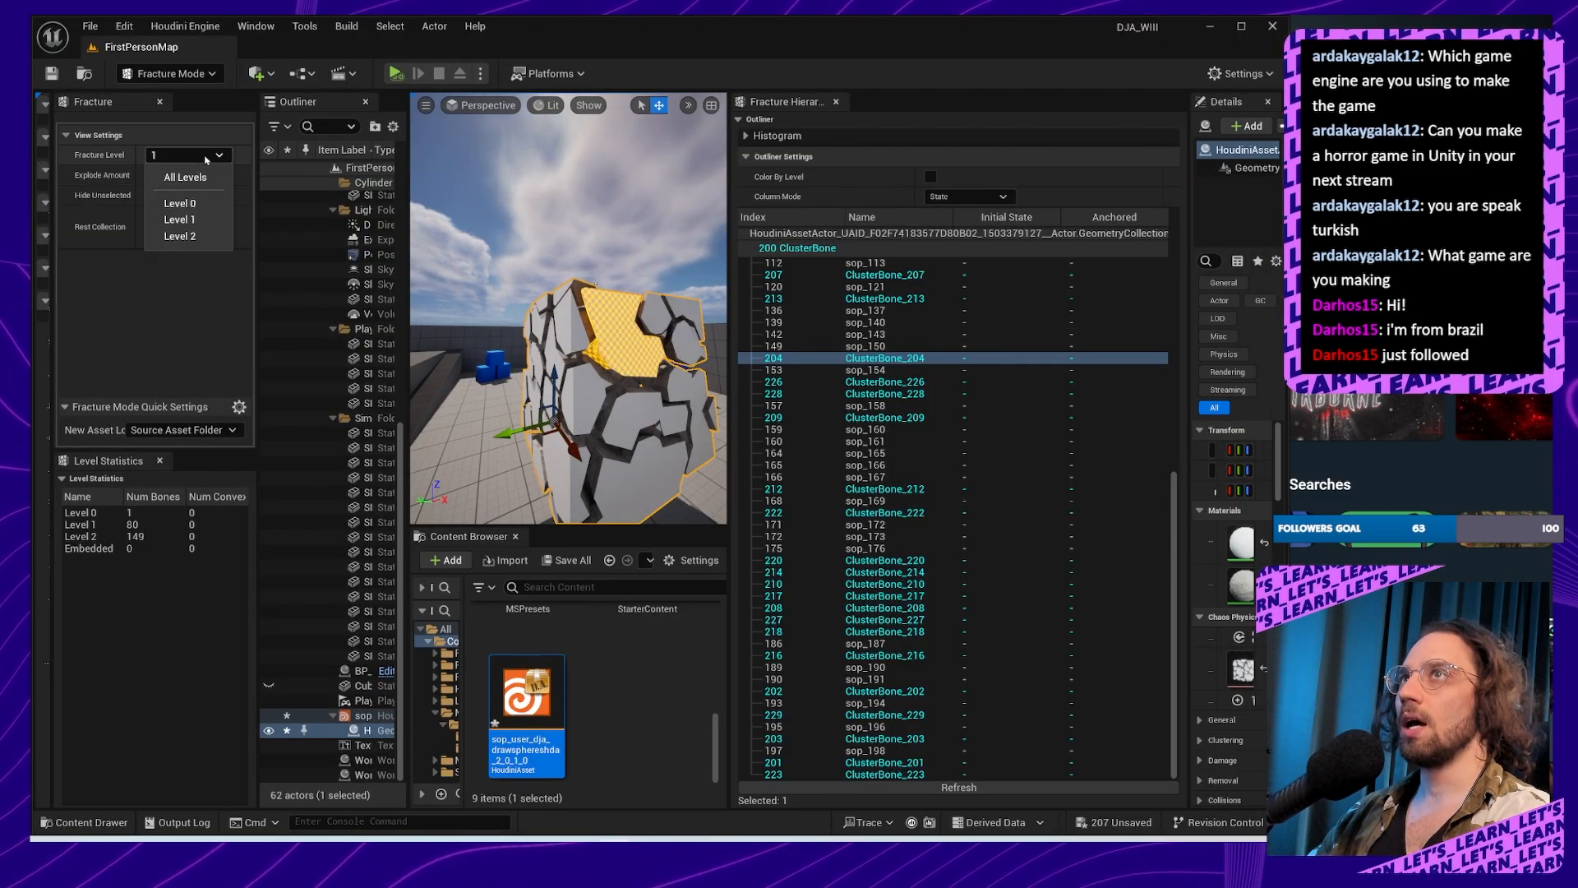
left_click(189, 237)
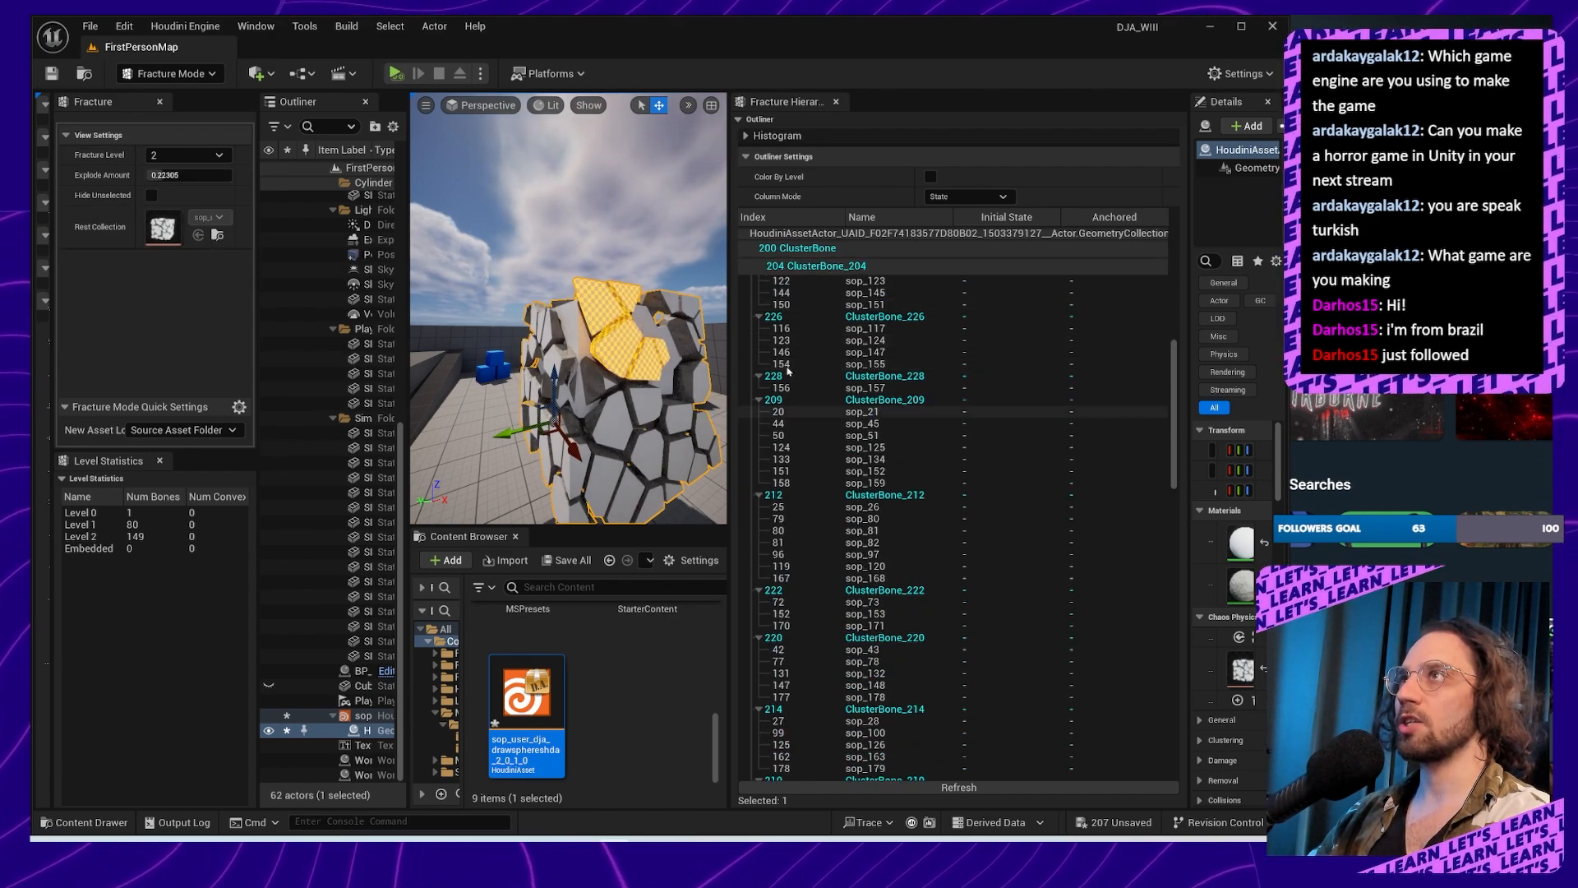
Step: Look around the fractured cube from several sides and widen the level viewport beside the fracture hierarchy
key("a")
right_click_drag(608, 345, 715, 346)
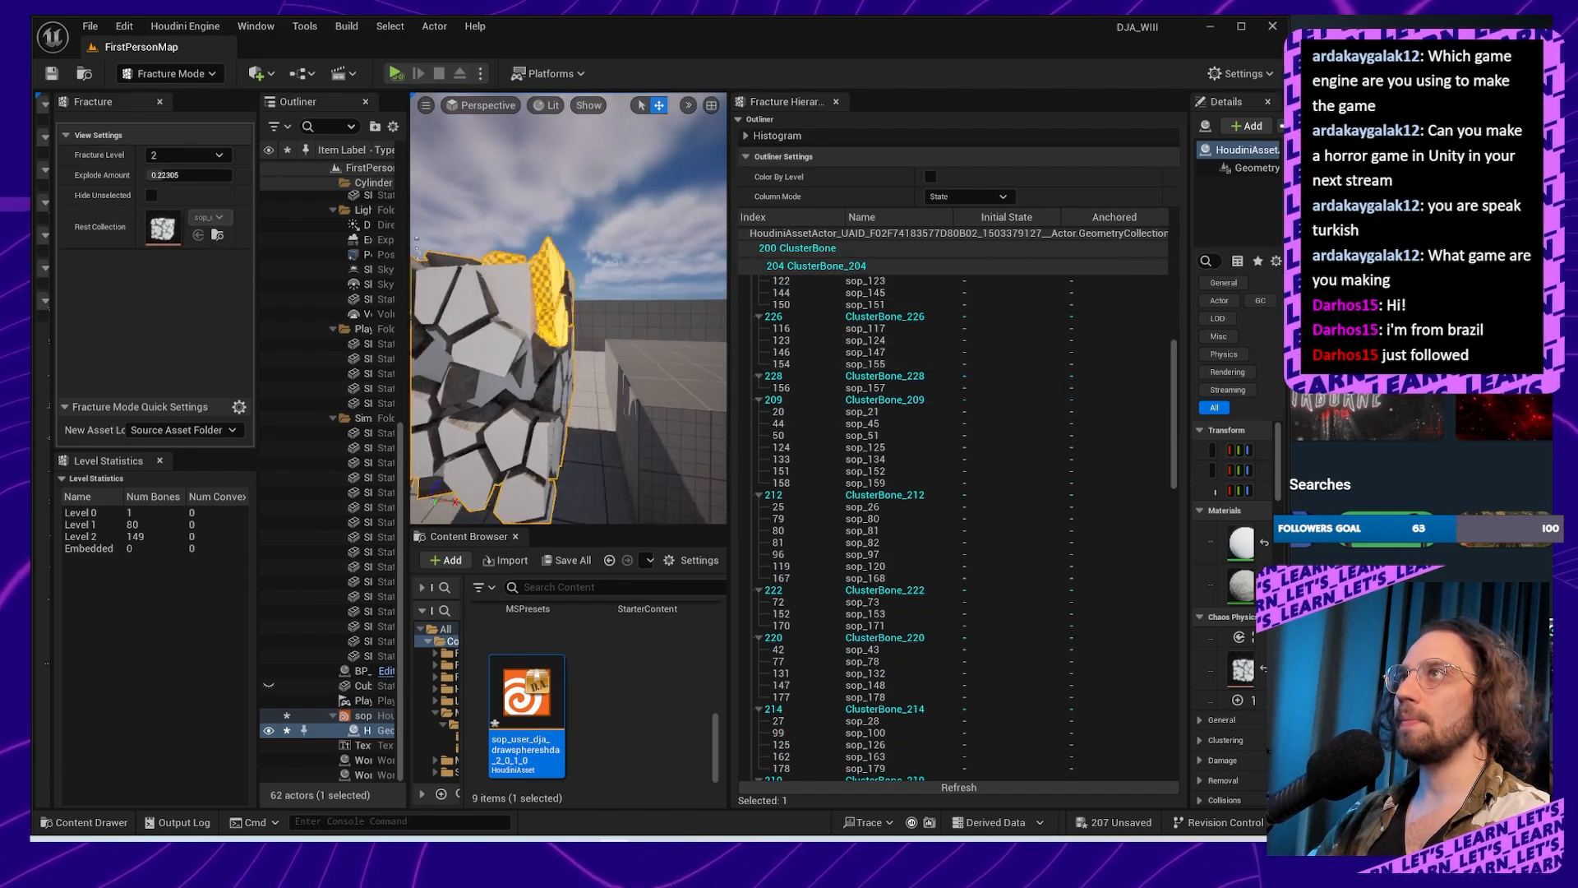
mouse_move(623, 385)
right_mouse_down()
mouse_move(575, 374)
mouse_move(625, 385)
right_mouse_up()
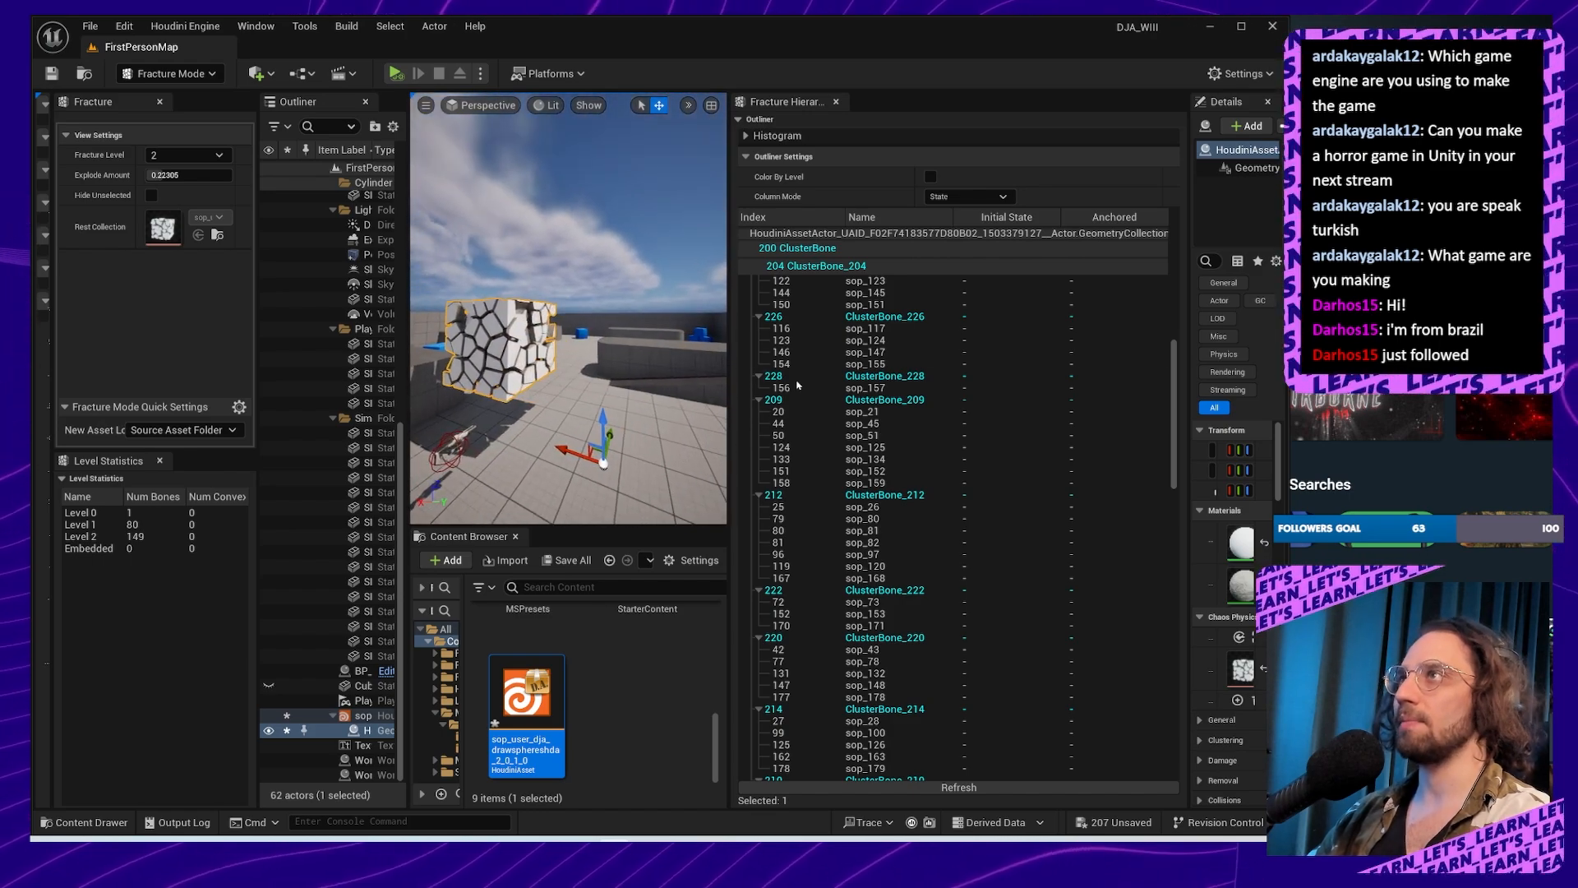
left_click_drag(729, 495, 793, 493)
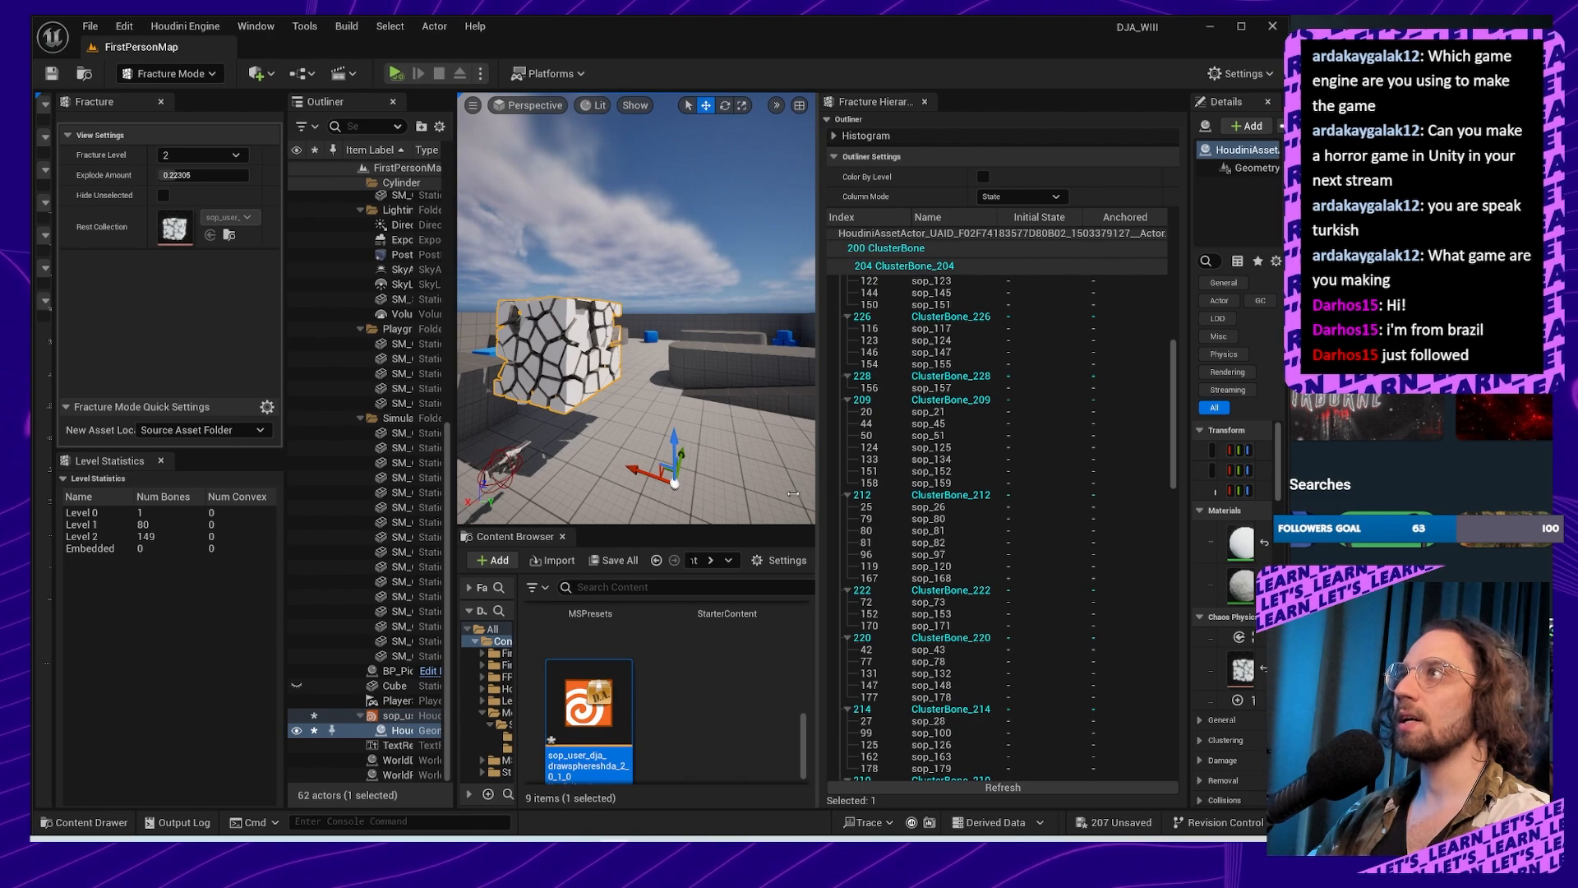
Step: Collapse cluster bones 222, 212, 209 and 228 in the fracture hierarchy and select piece sop_132 under ClusterBone_220
right_click_drag(714, 411, 761, 409)
left_click(691, 398)
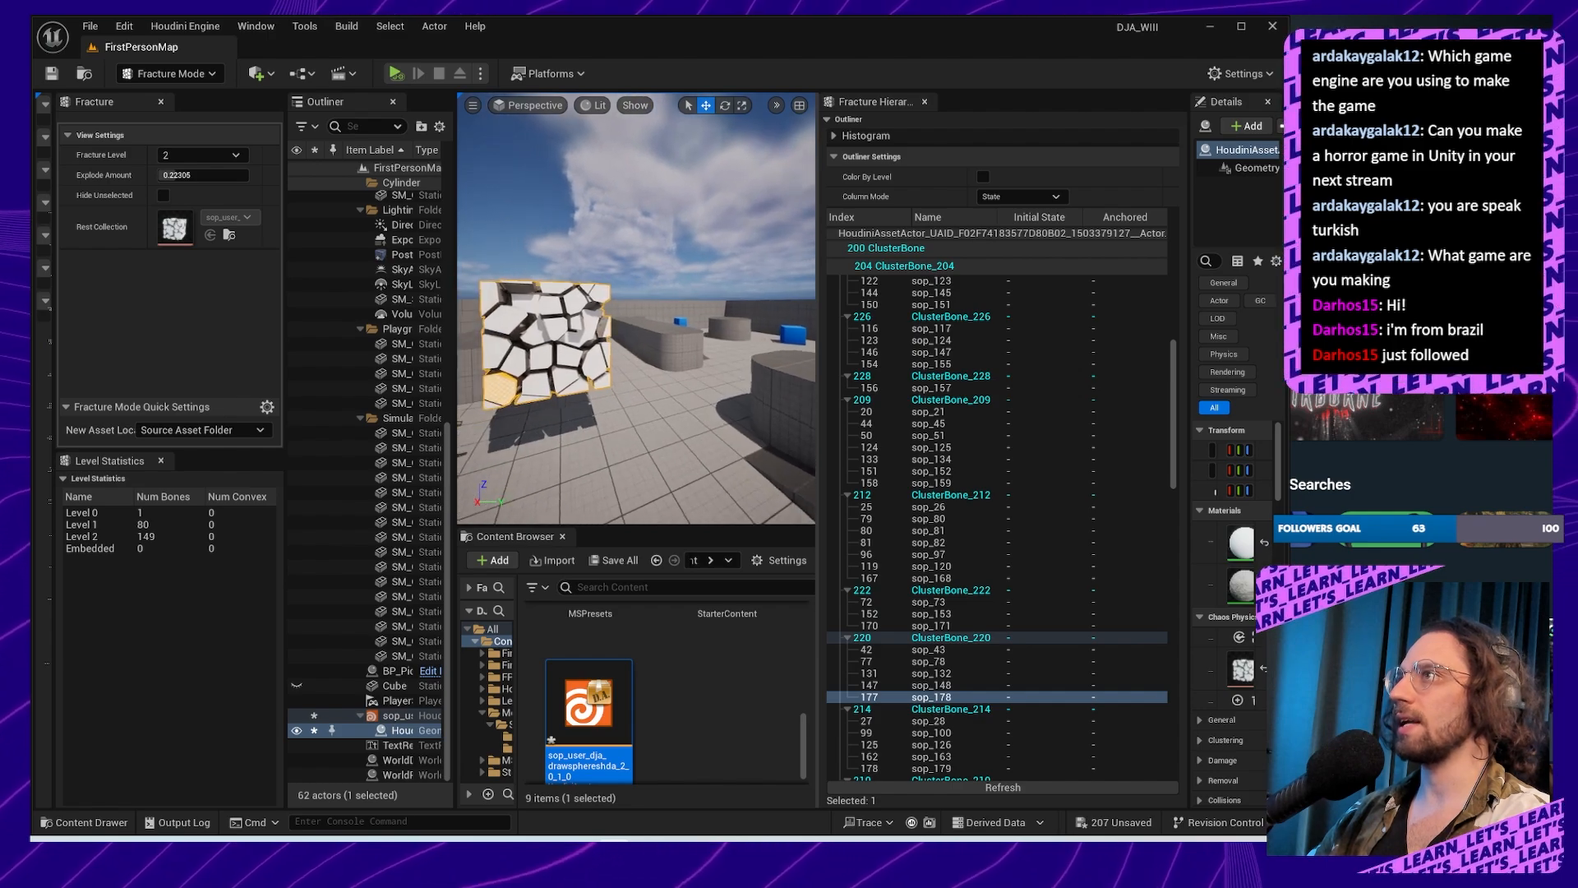
left_click(848, 638)
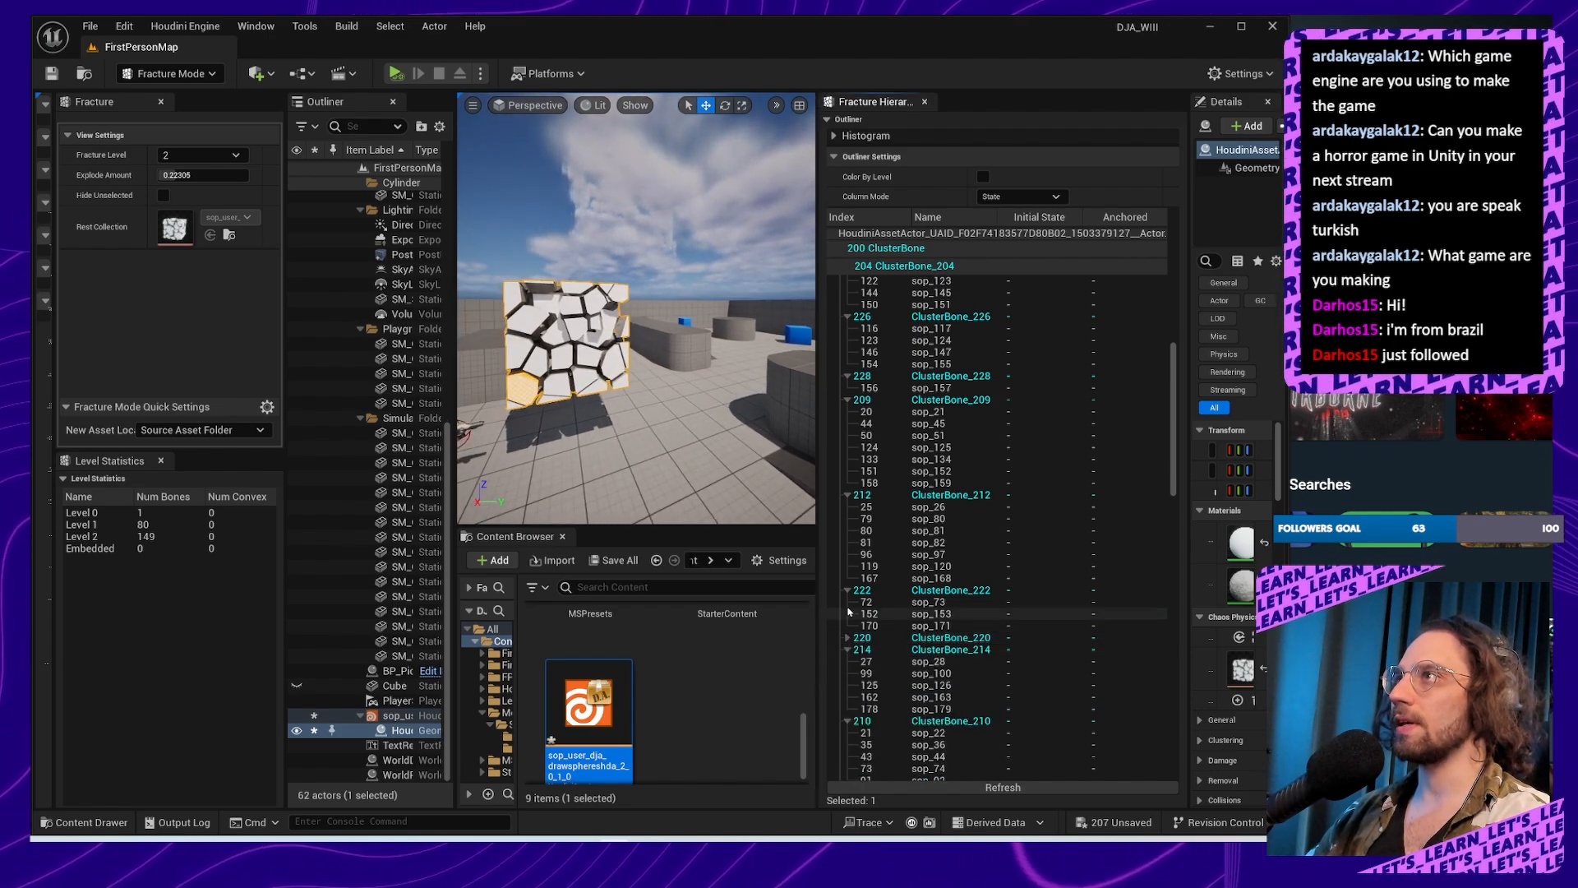
left_click(847, 591)
left_click(847, 496)
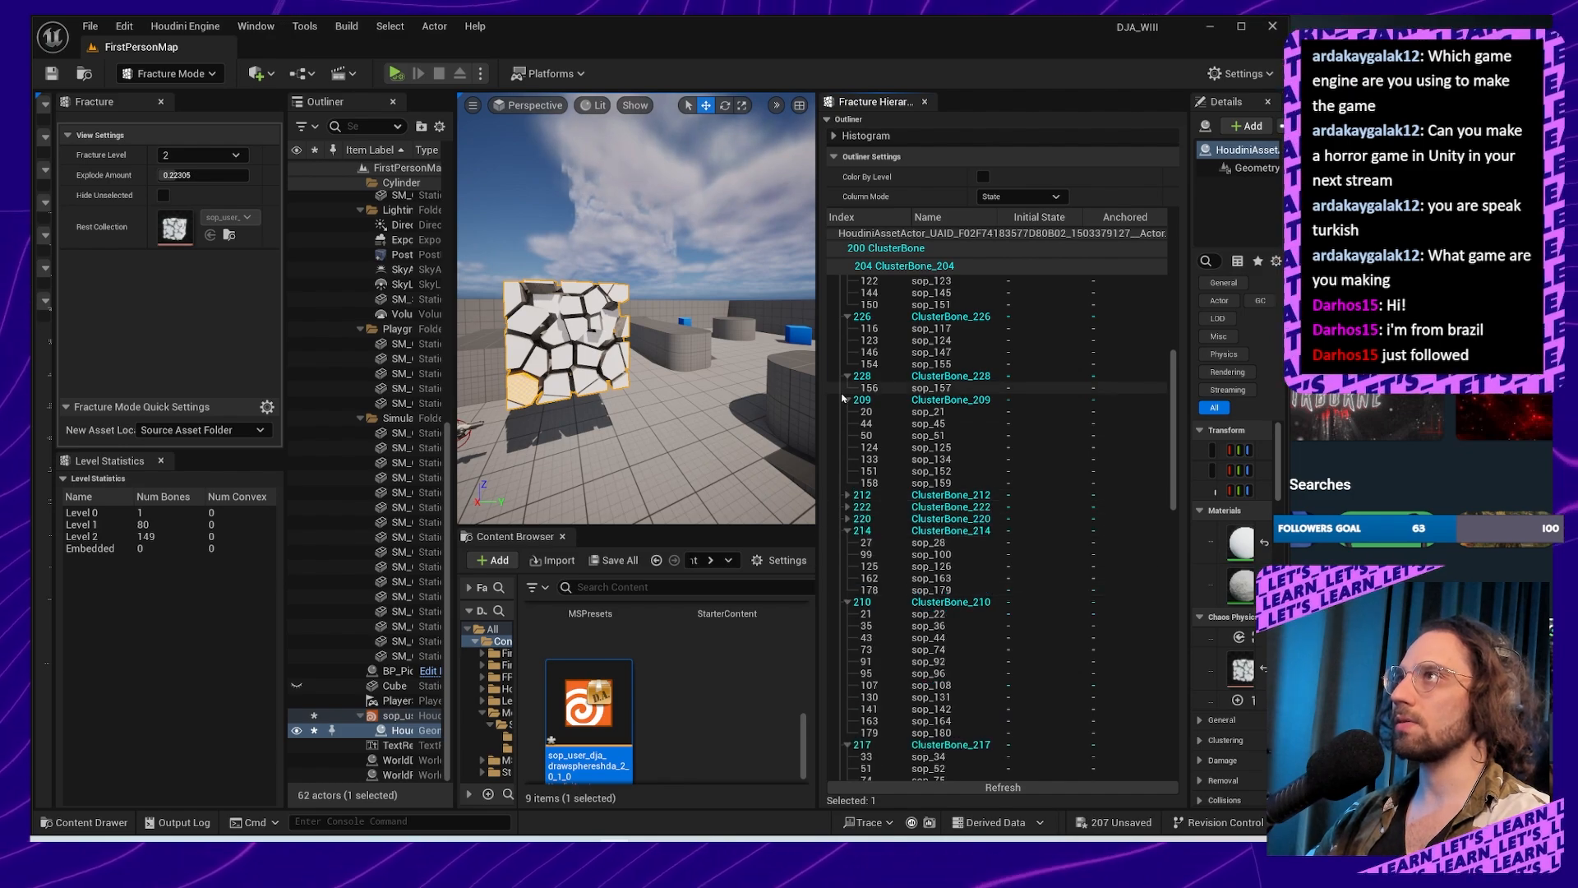
left_click(847, 400)
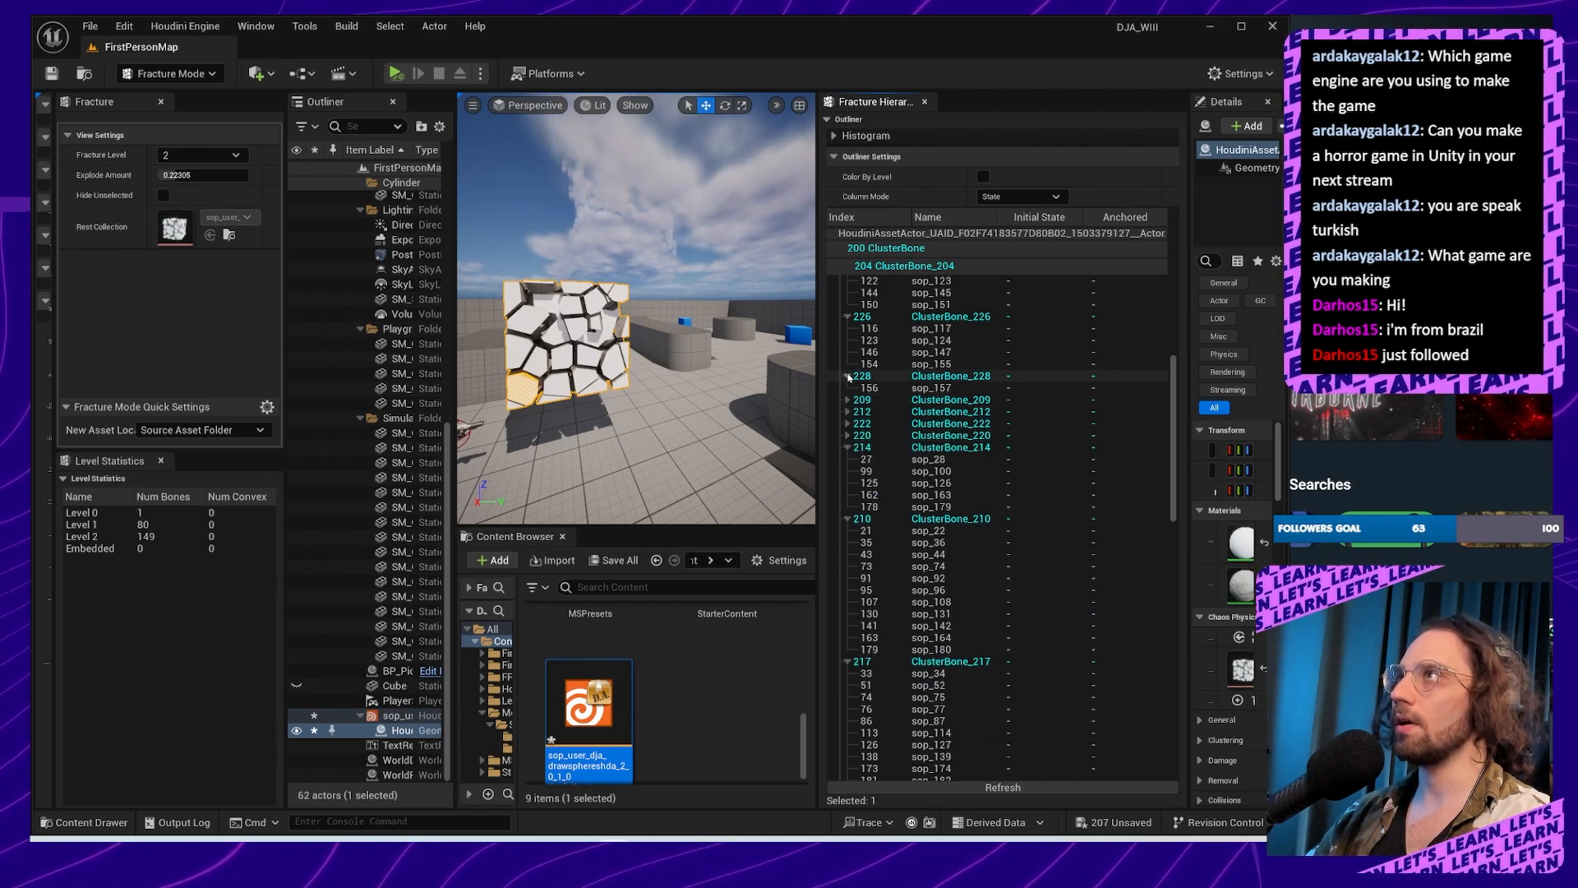
left_click(847, 376)
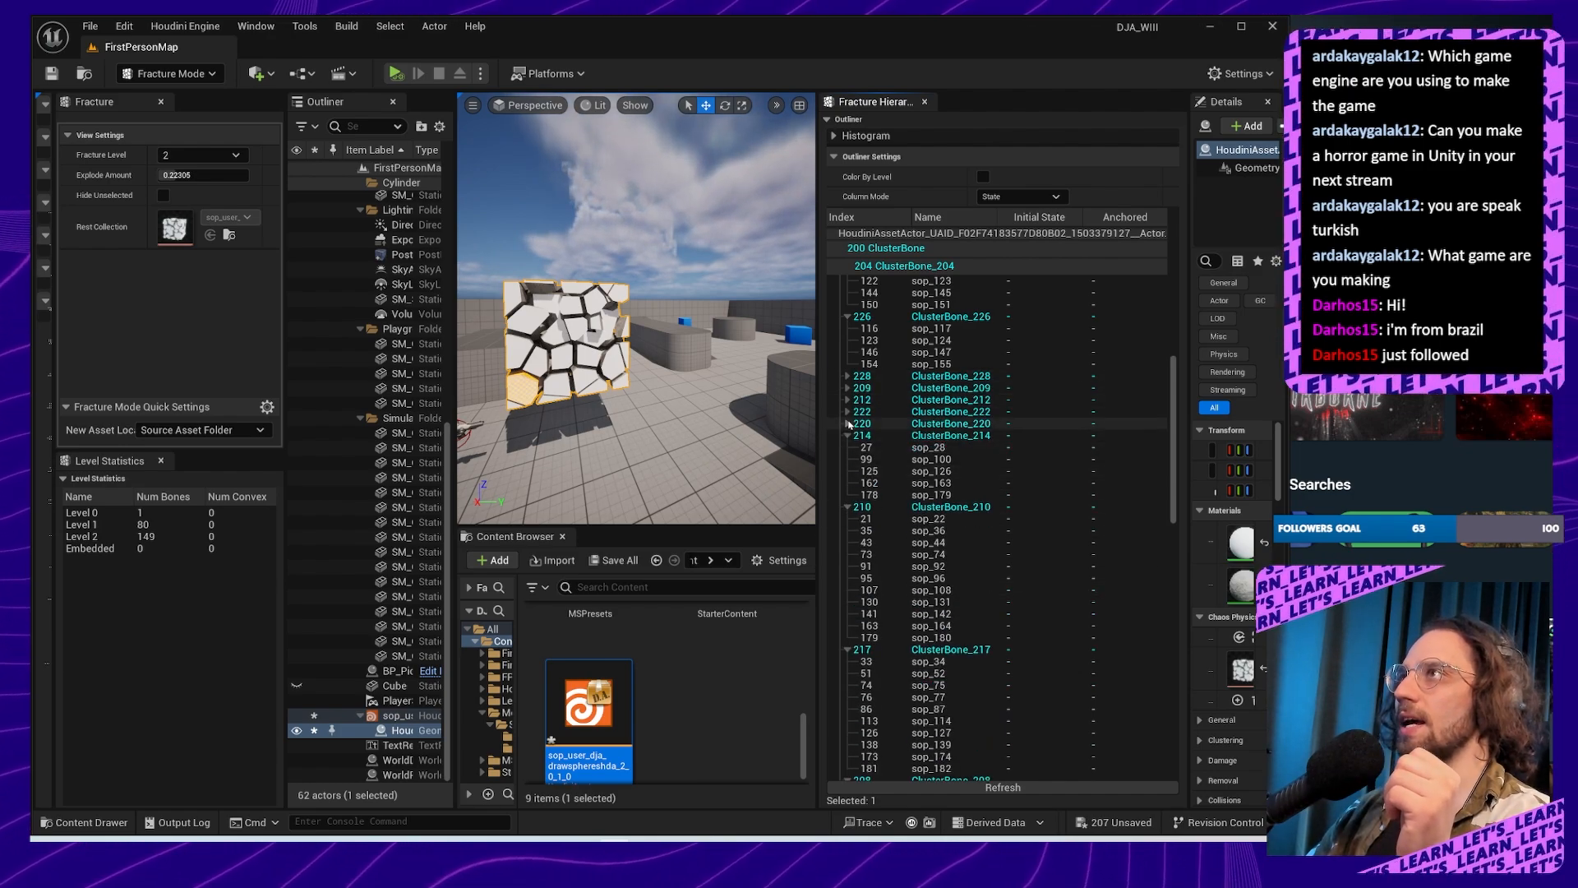
left_click(848, 424)
left_click(931, 459)
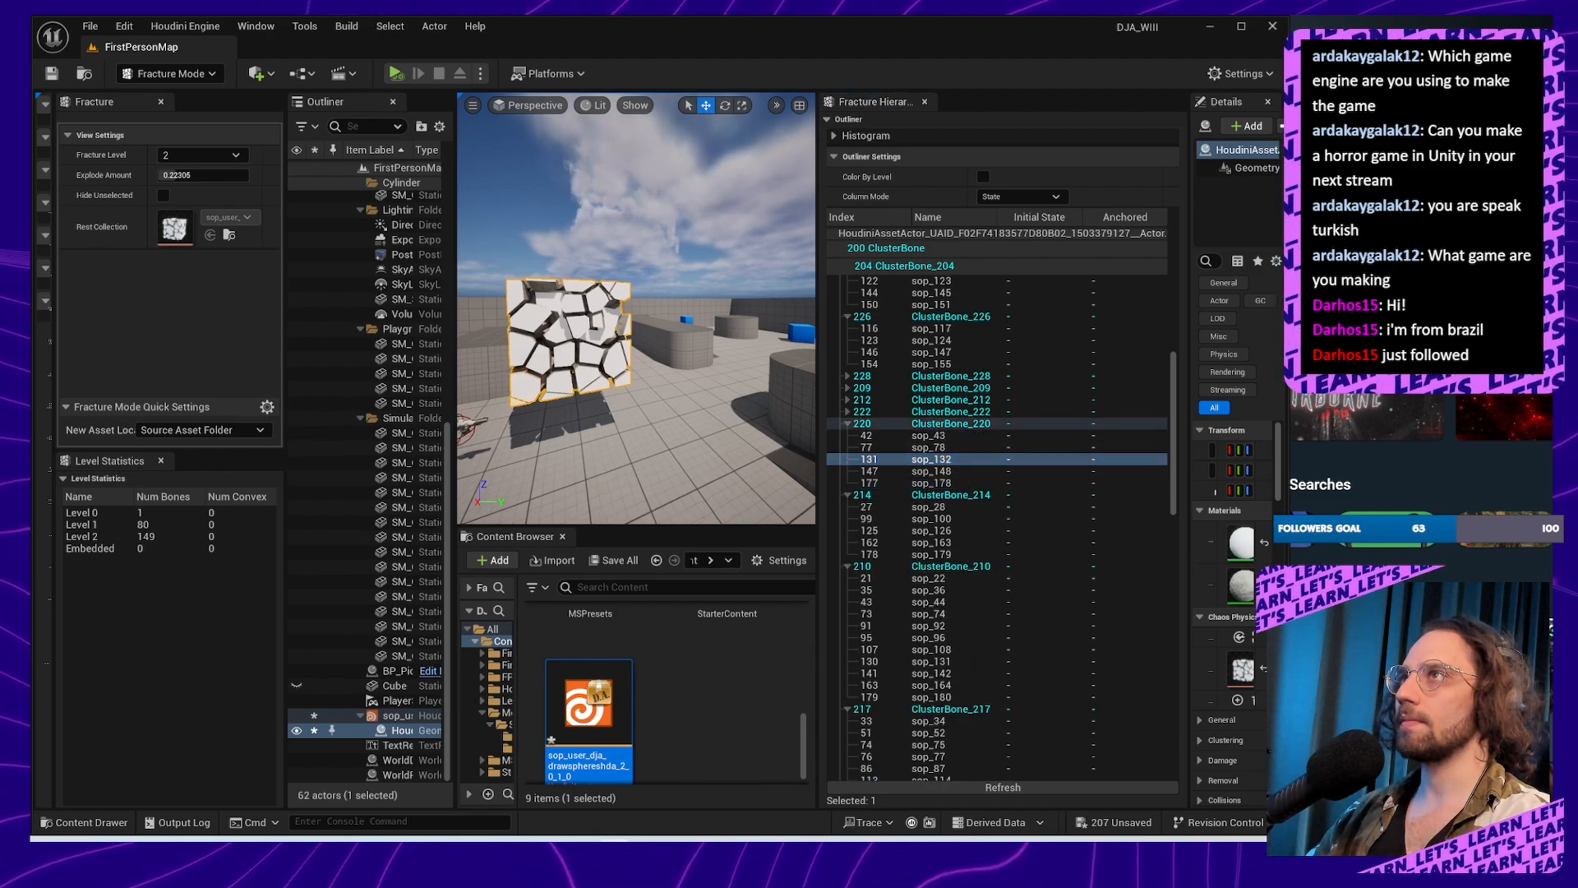
Step: View the selected piece on the cube up close and set the fracture level to Level 1
key("w")
mouse_move(592, 391)
right_mouse_down()
mouse_move(629, 399)
mouse_move(592, 390)
right_mouse_up()
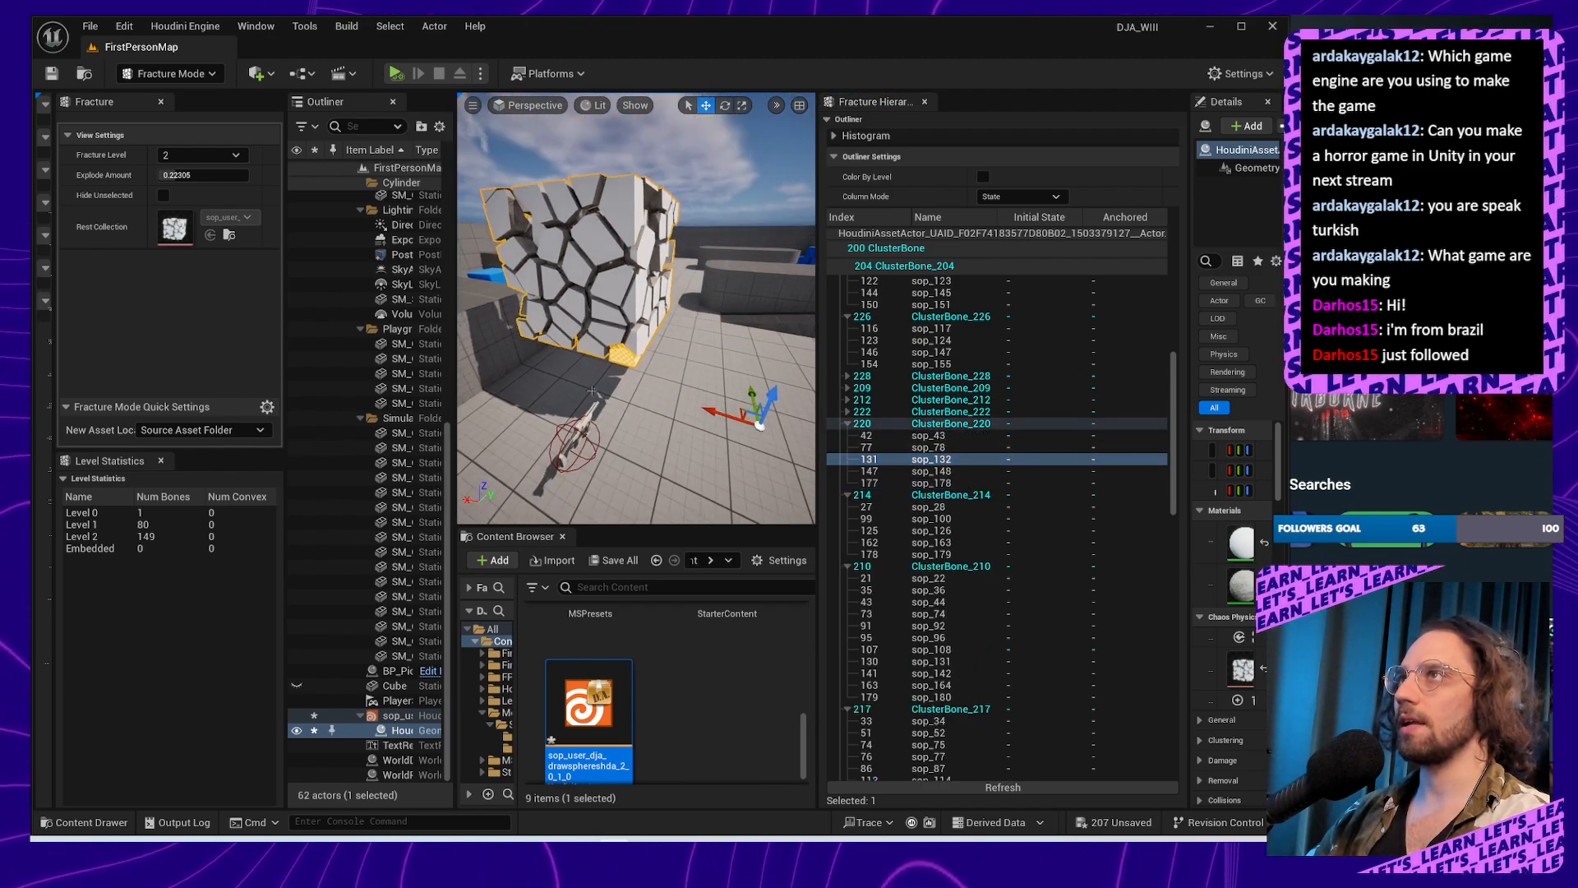
left_click(205, 155)
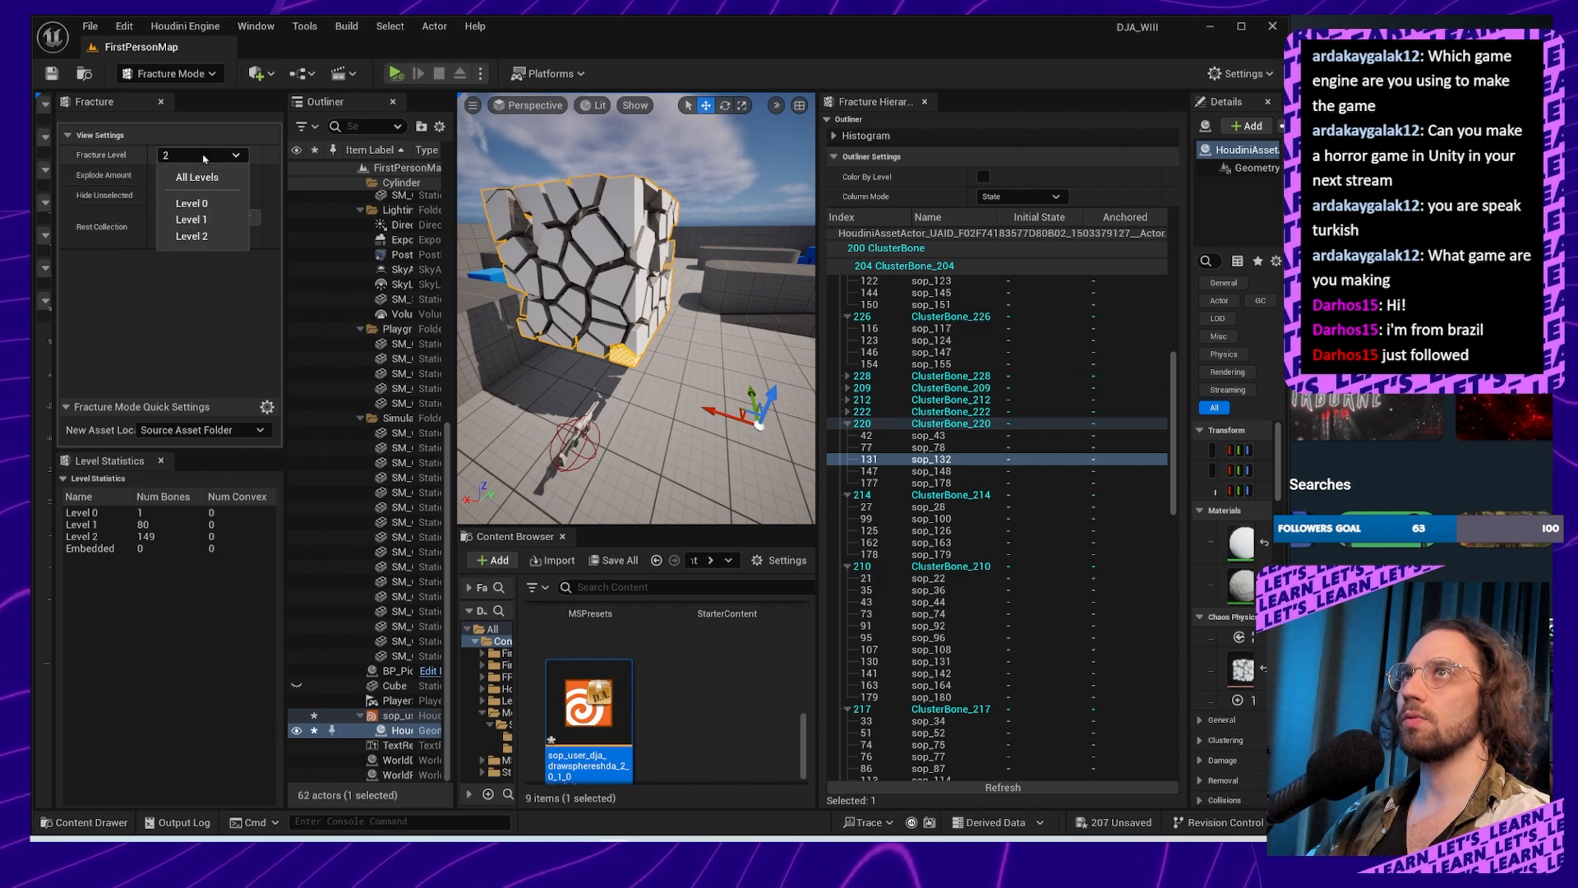
left_click(193, 220)
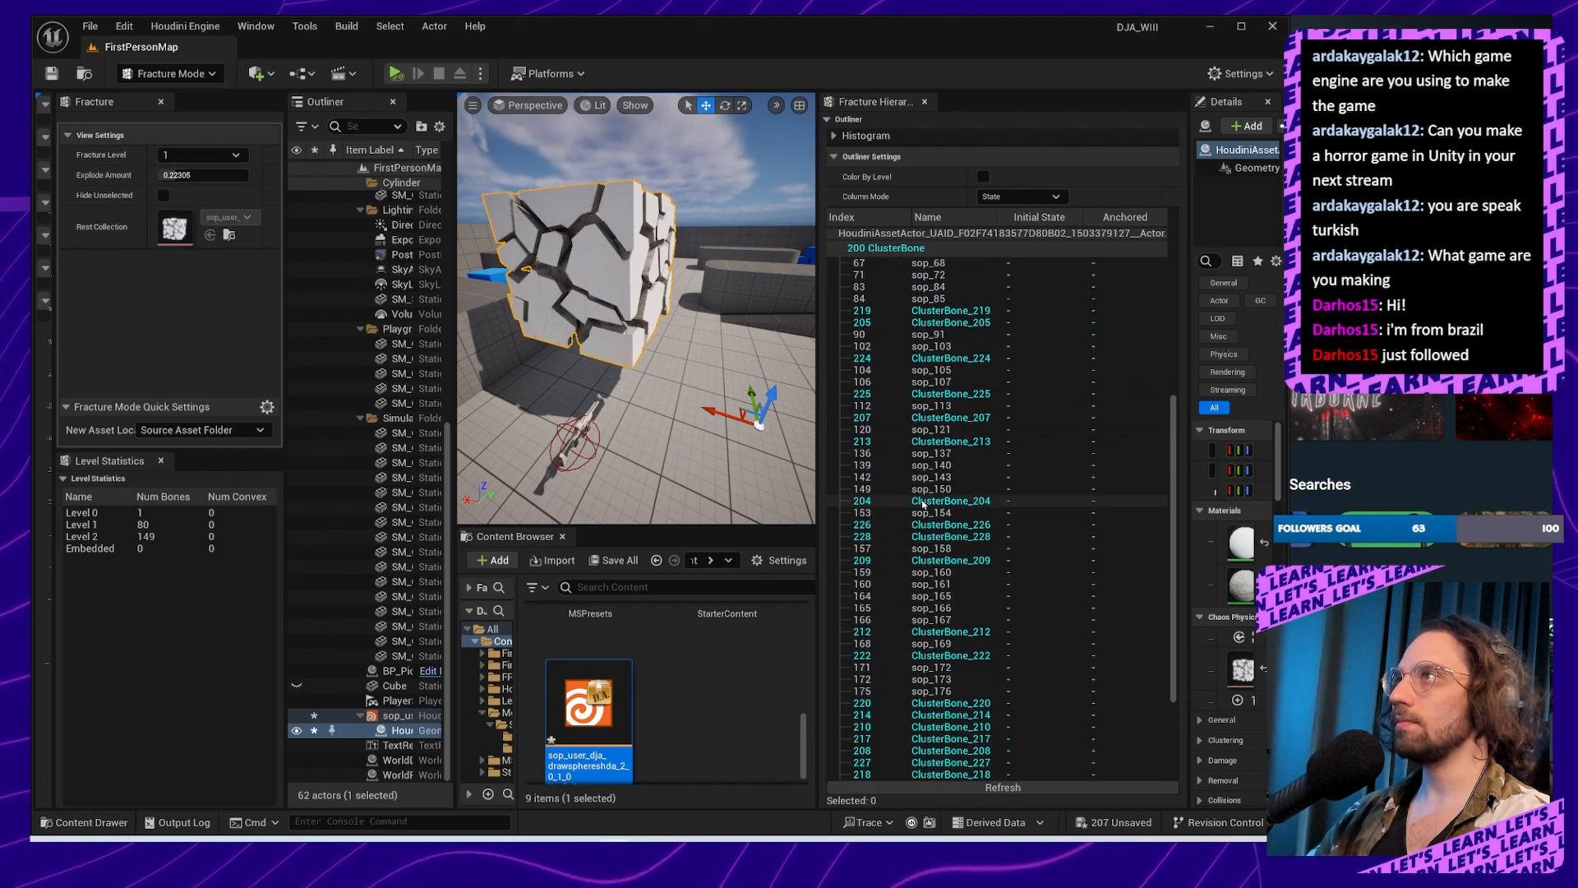
Step: Look through the level 1 pieces in the fracture hierarchy, then set the fracture level to Level 2 and view the cube
scroll(923, 504, "up", 8)
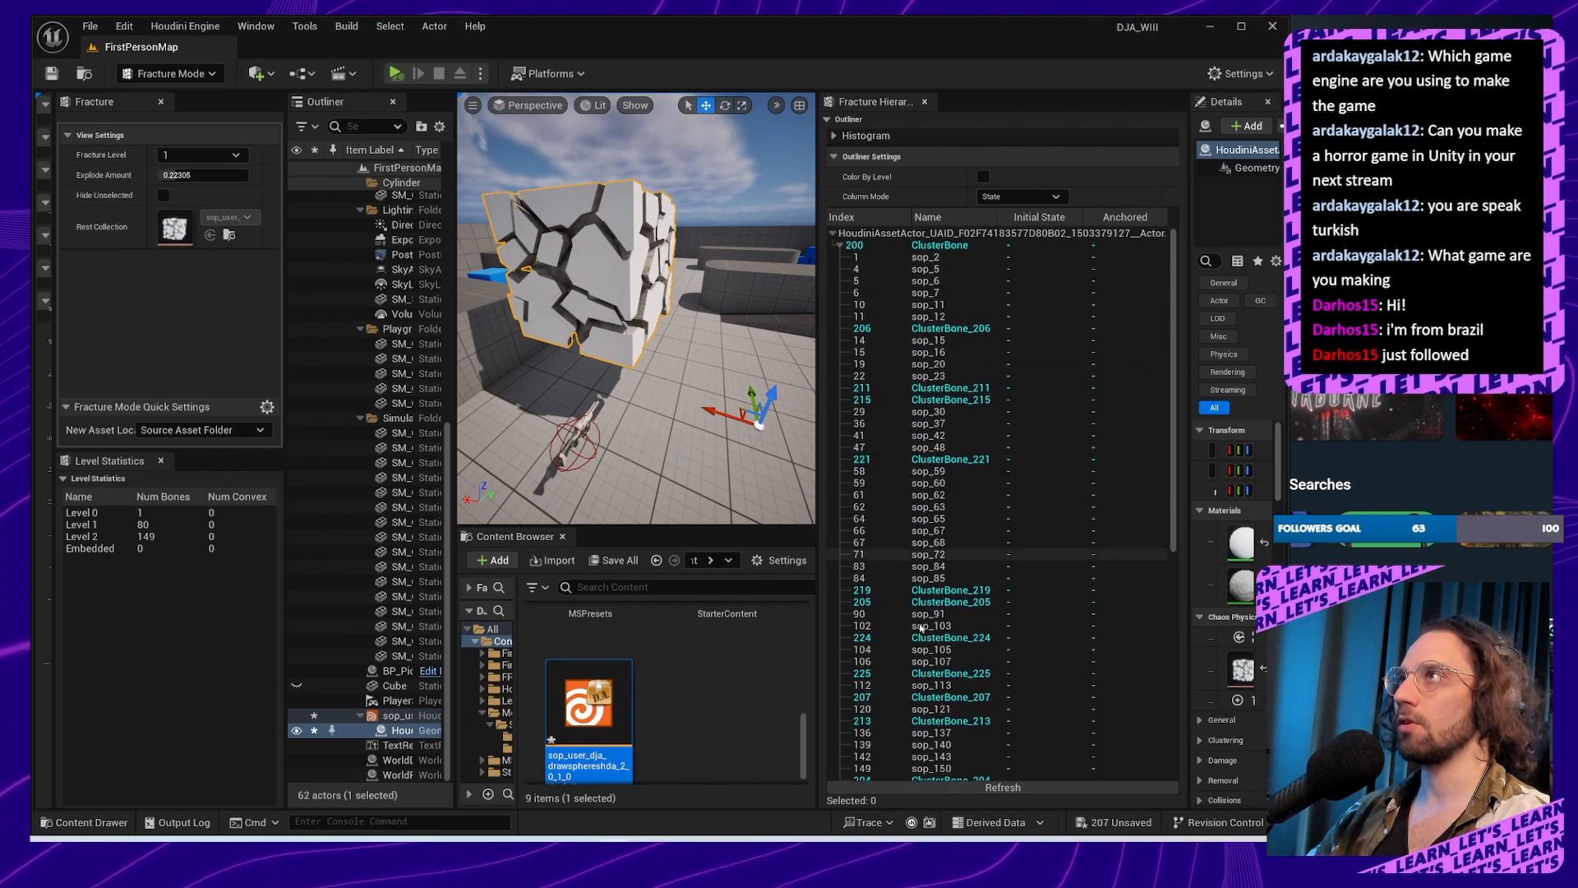
scroll(921, 628, "down", 2)
left_click(179, 159)
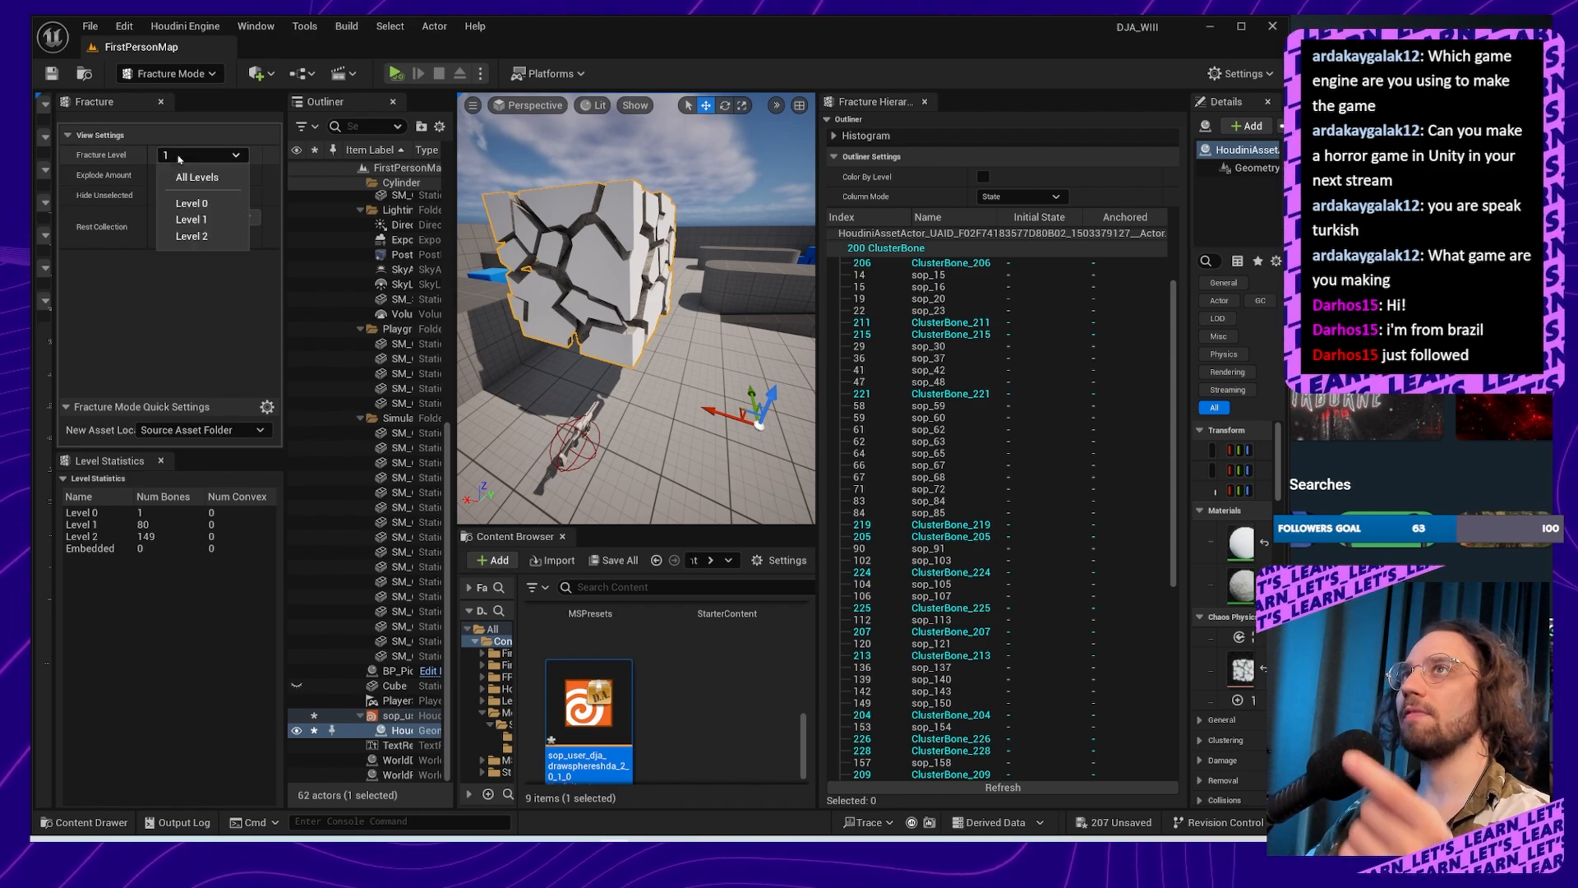
left_click(197, 236)
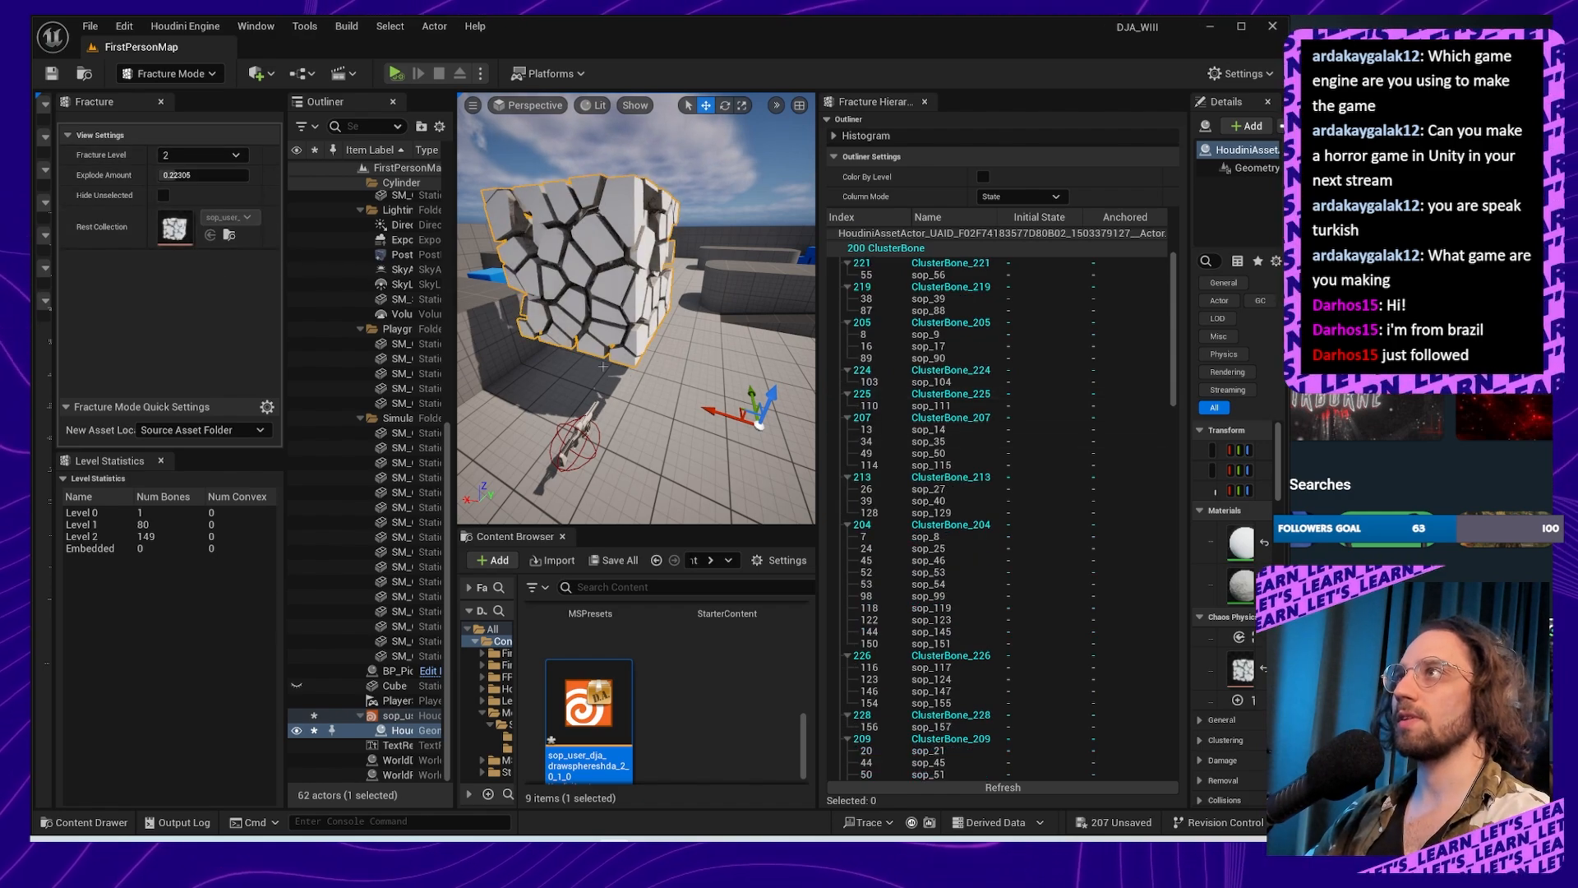
right_click_drag(603, 366, 554, 337)
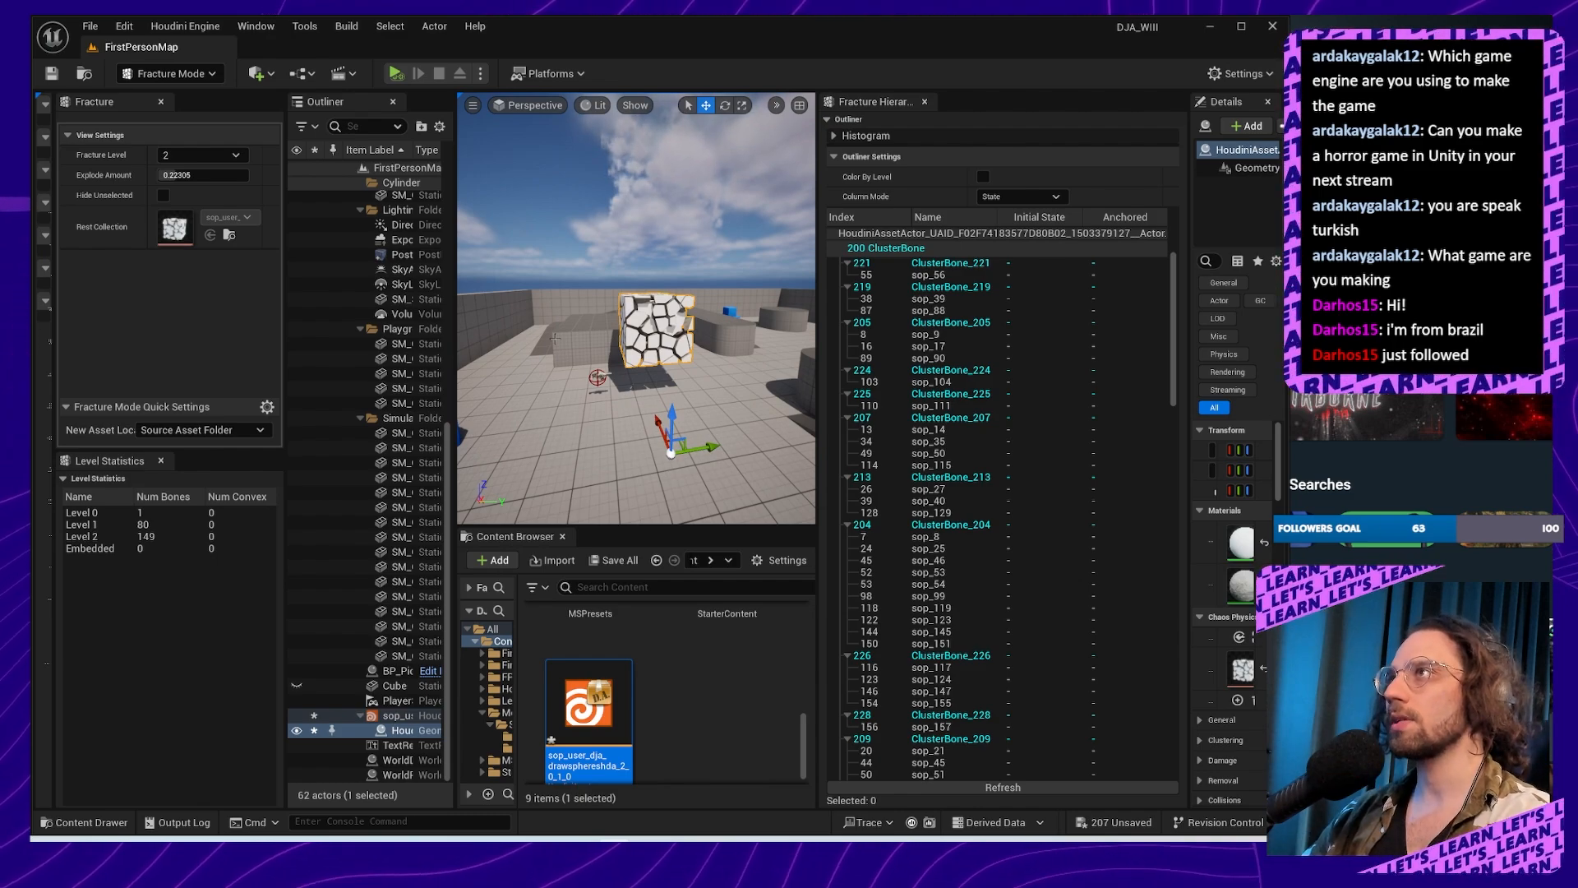
Step: Switch to Houdini and open the type properties of the dja_drawsphereshda_2_0 asset inside the Week3 object
key("alt+Tab")
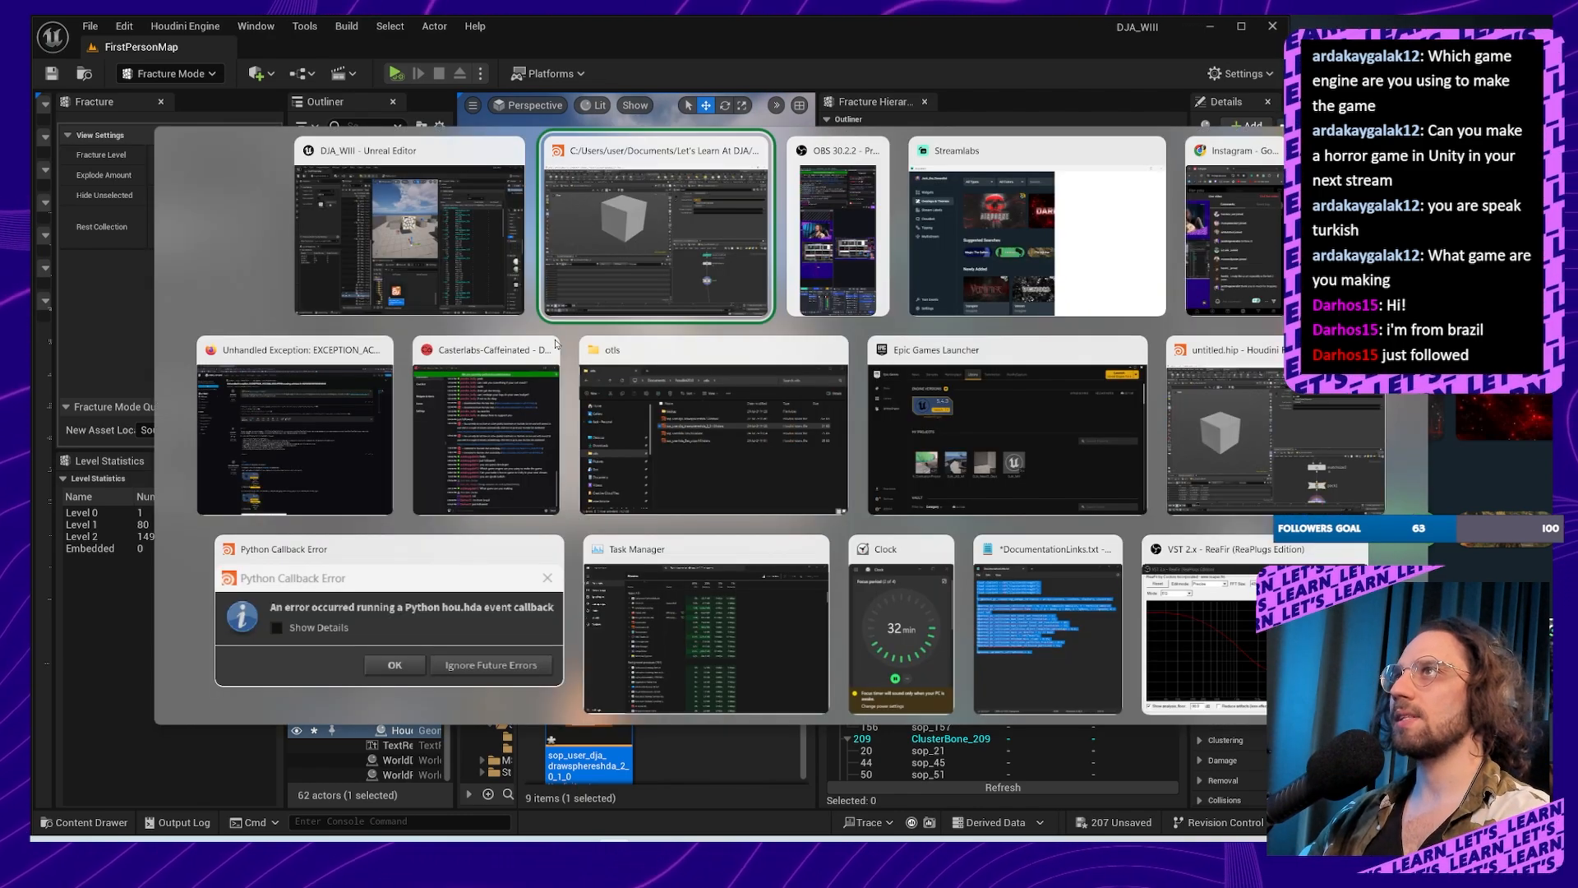
key("alt+Tab")
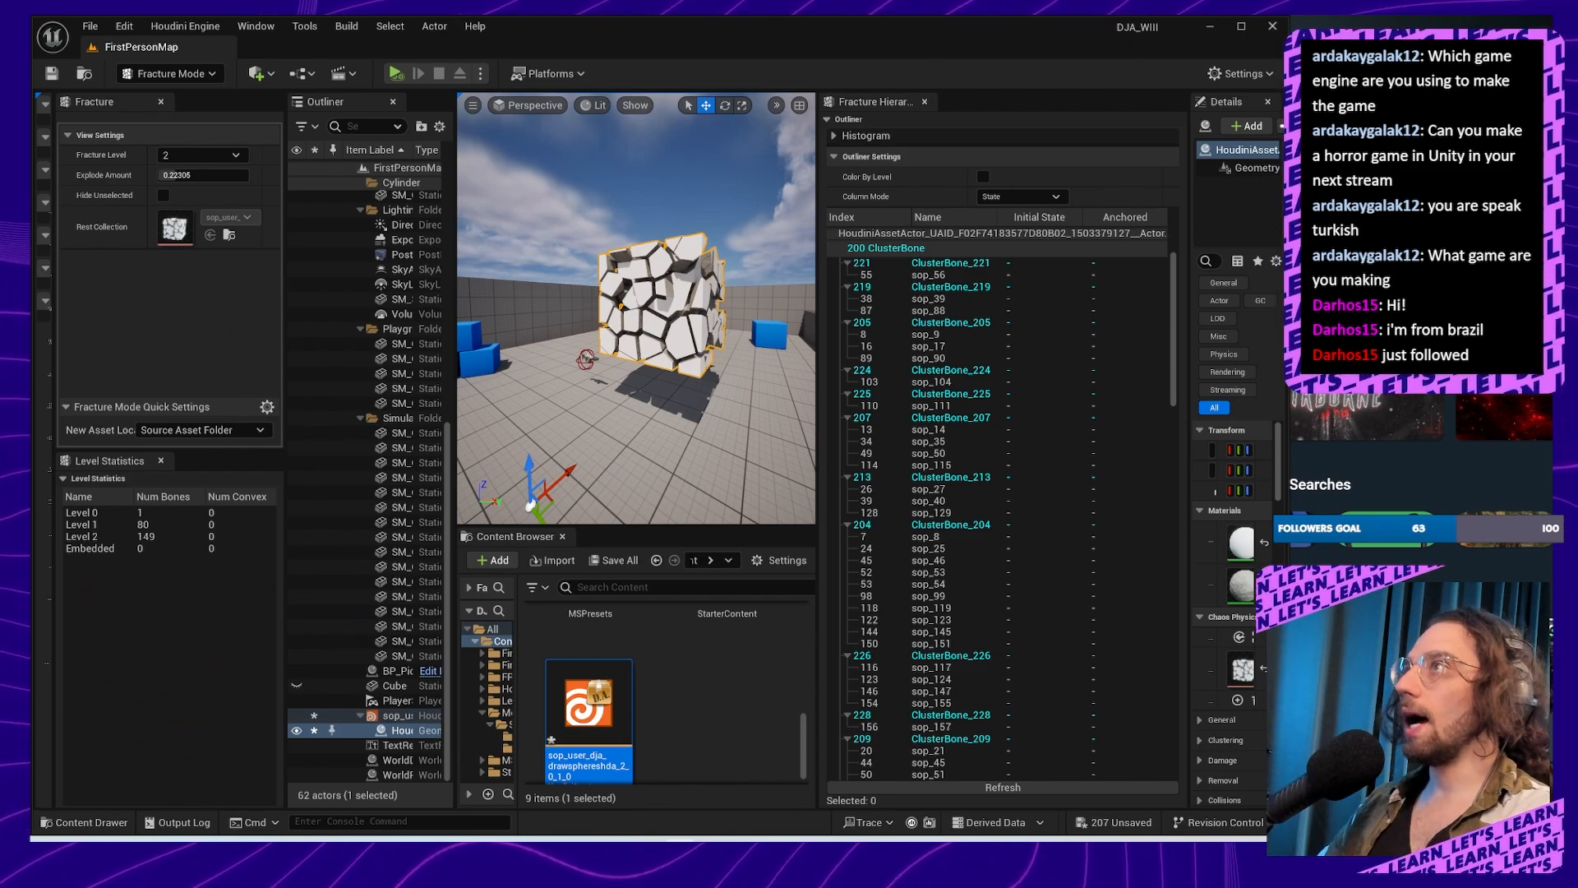
left_click(1209, 26)
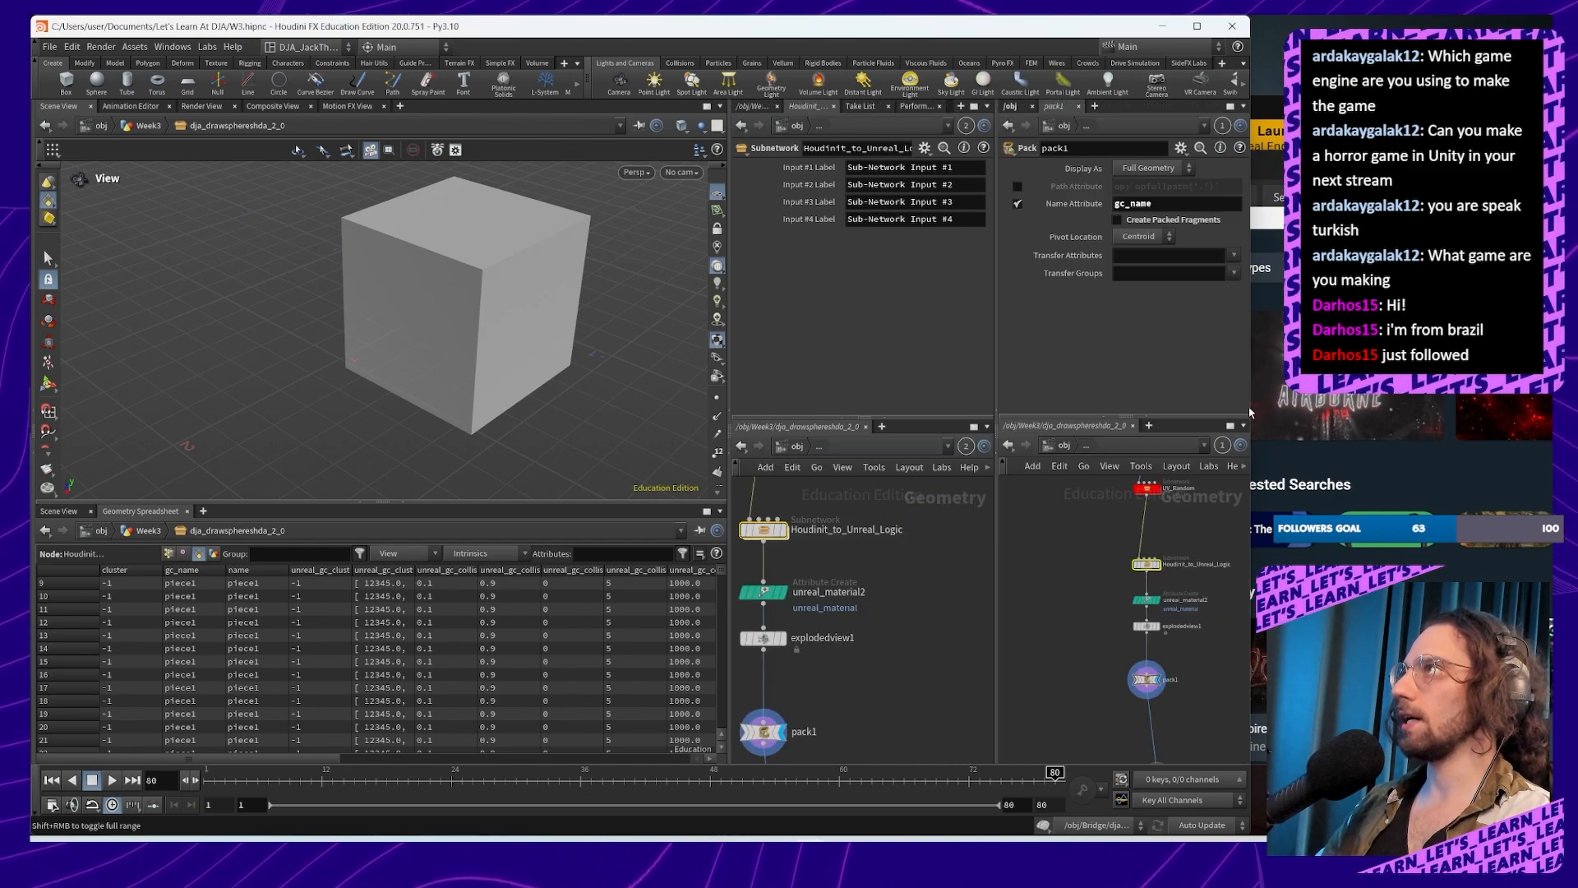
middle_click_drag(1078, 564, 1033, 644)
middle_click_drag(1065, 567, 1059, 675)
middle_click_drag(1124, 559, 1027, 630)
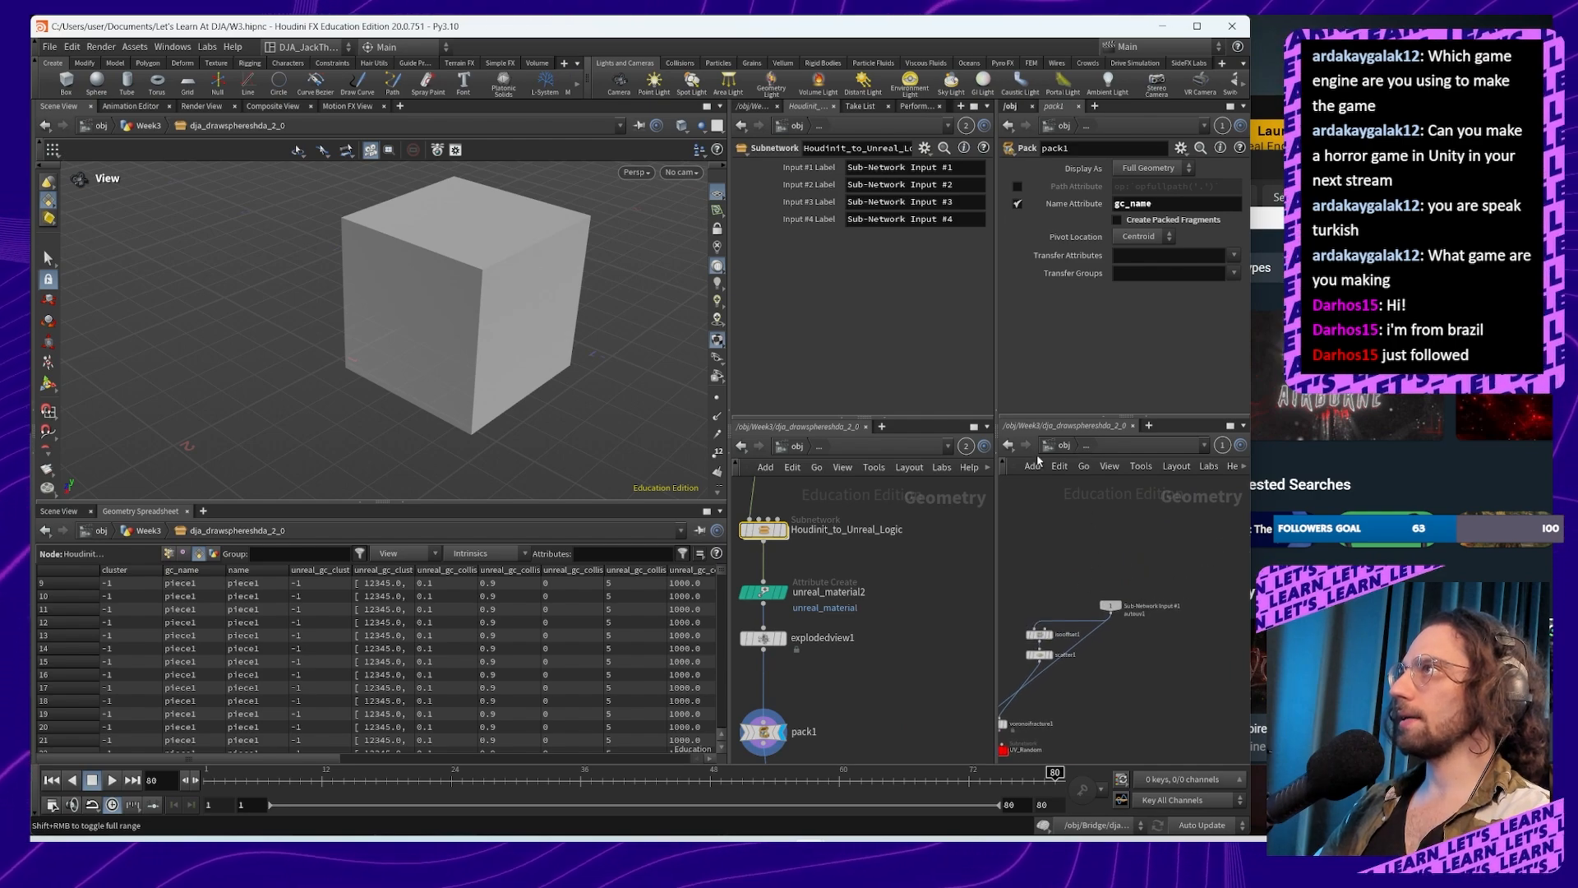
left_click(1065, 445)
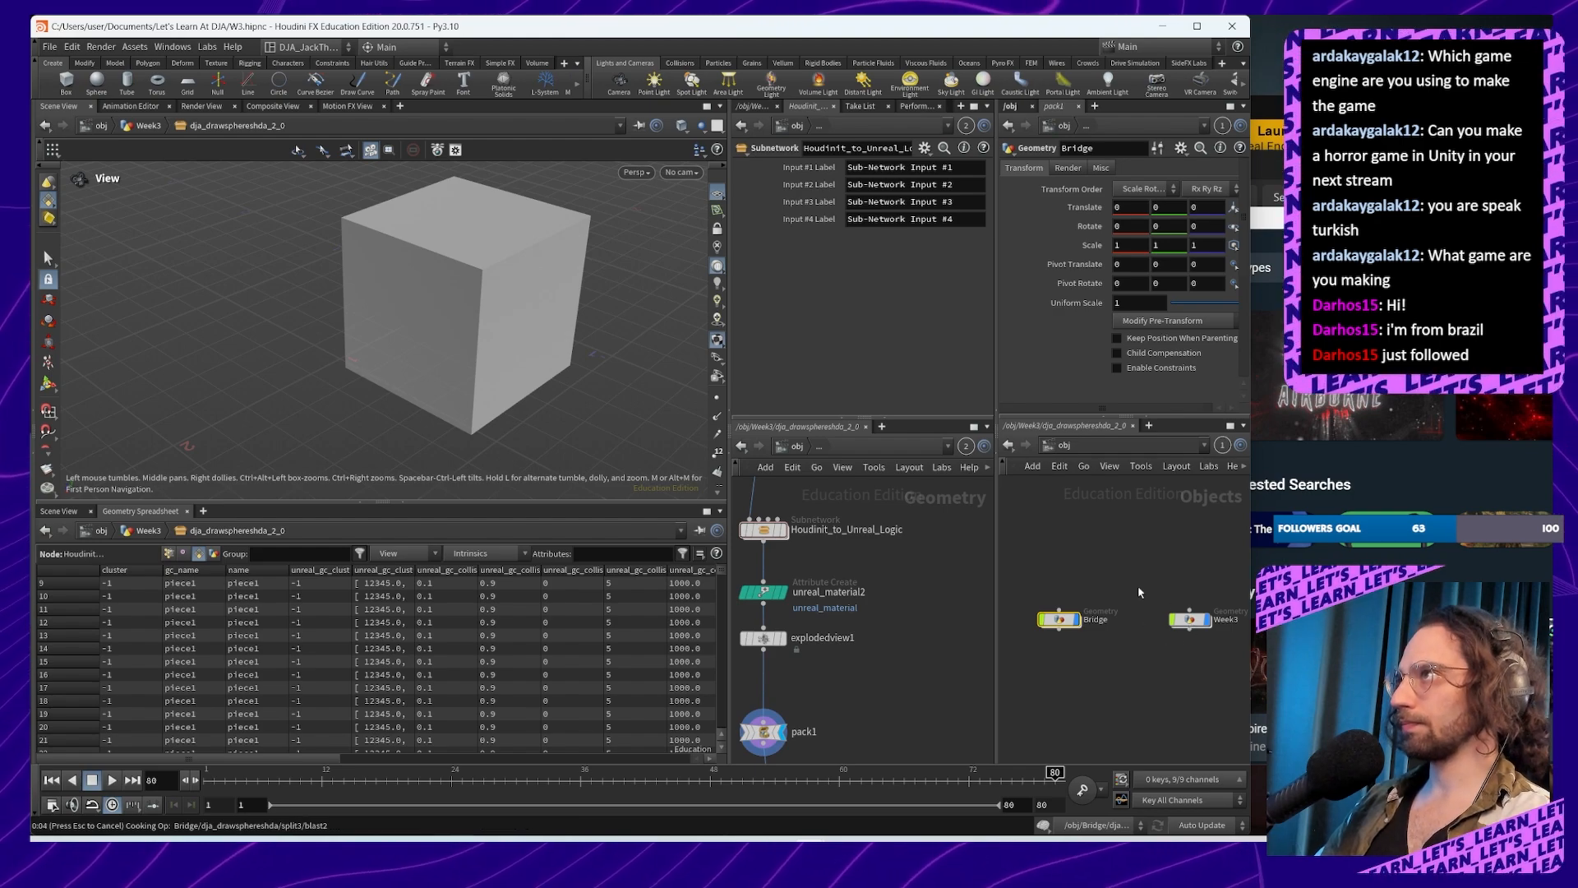
middle_click_drag(1135, 637, 1091, 623)
right_click(1120, 600)
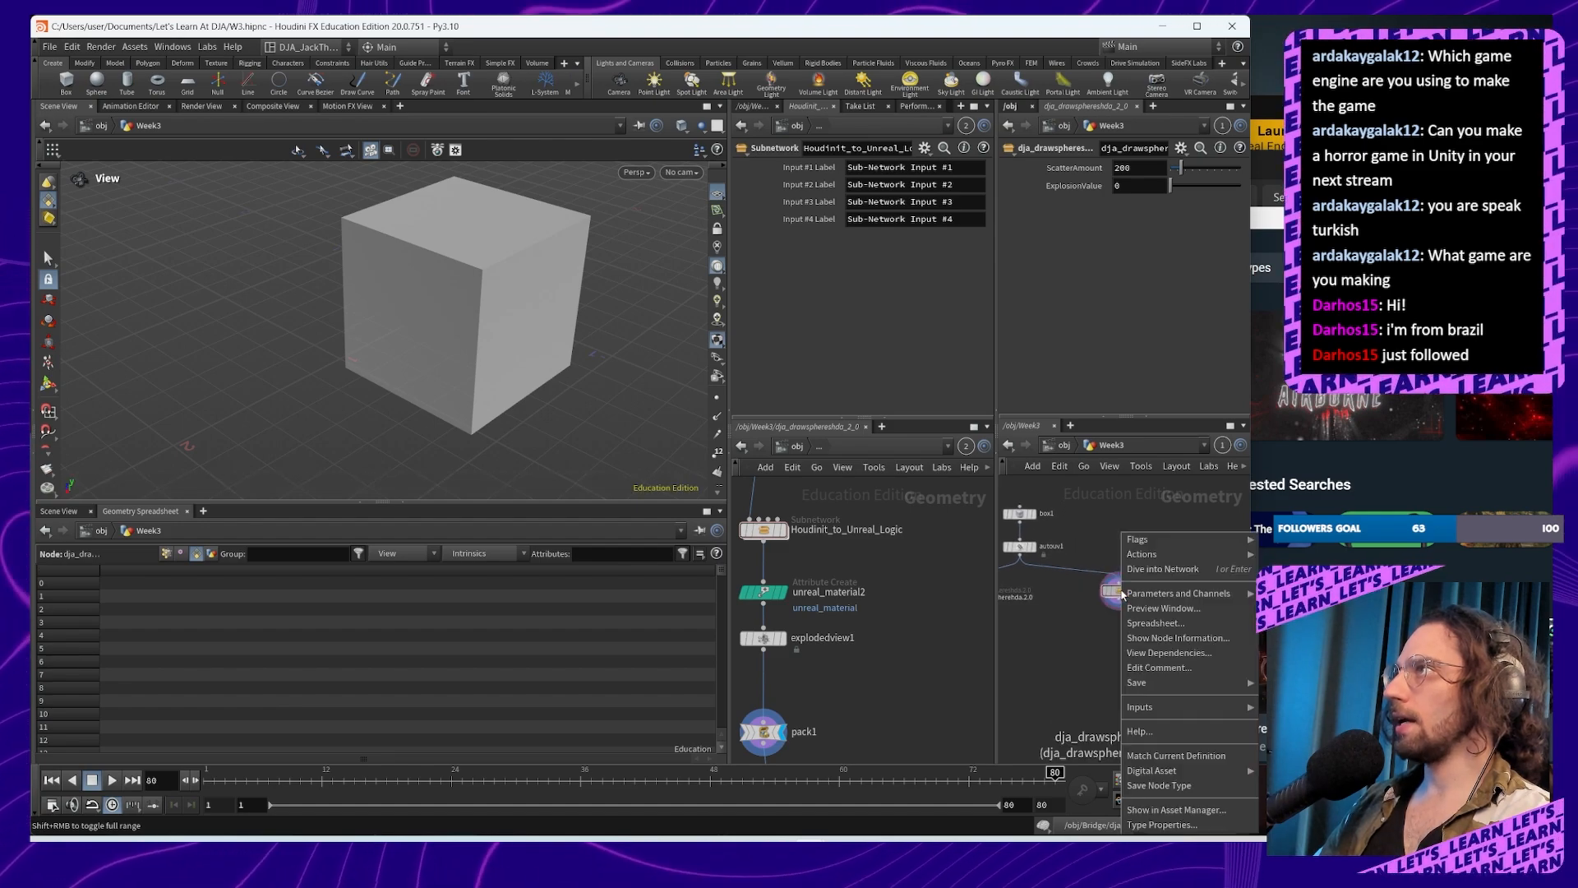
left_click(1195, 825)
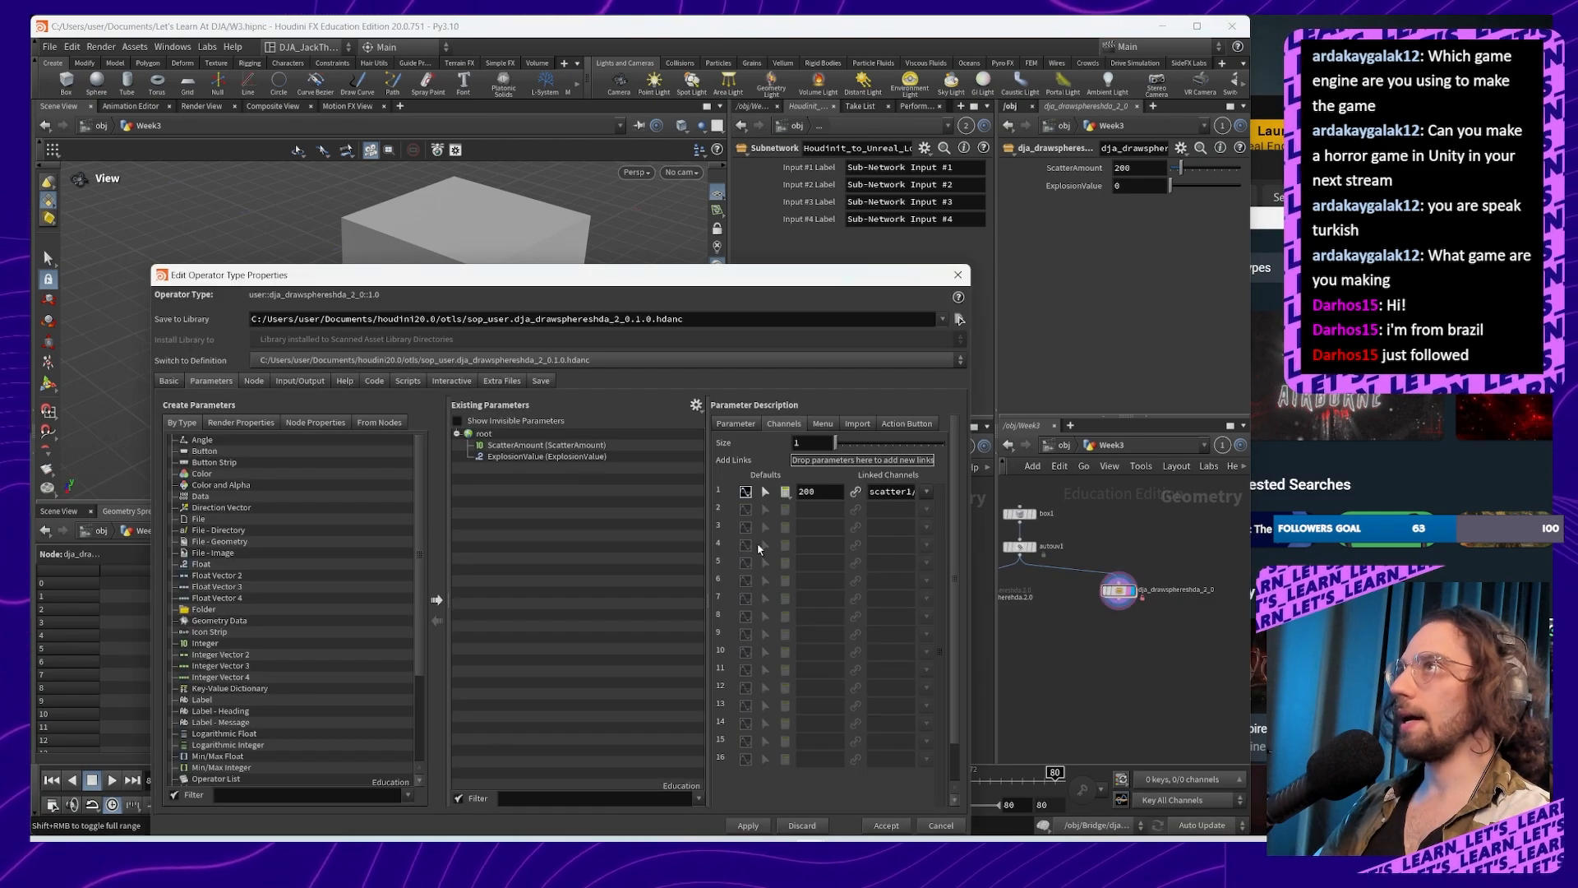
Step: Clear the properties window off the node network, enter the Houdinit_to_Unreal_Logic subnetwork and select the rbdcluster1 node
left_click_drag(654, 278, 375, 214)
middle_click_drag(911, 593, 966, 550)
double_click(850, 588)
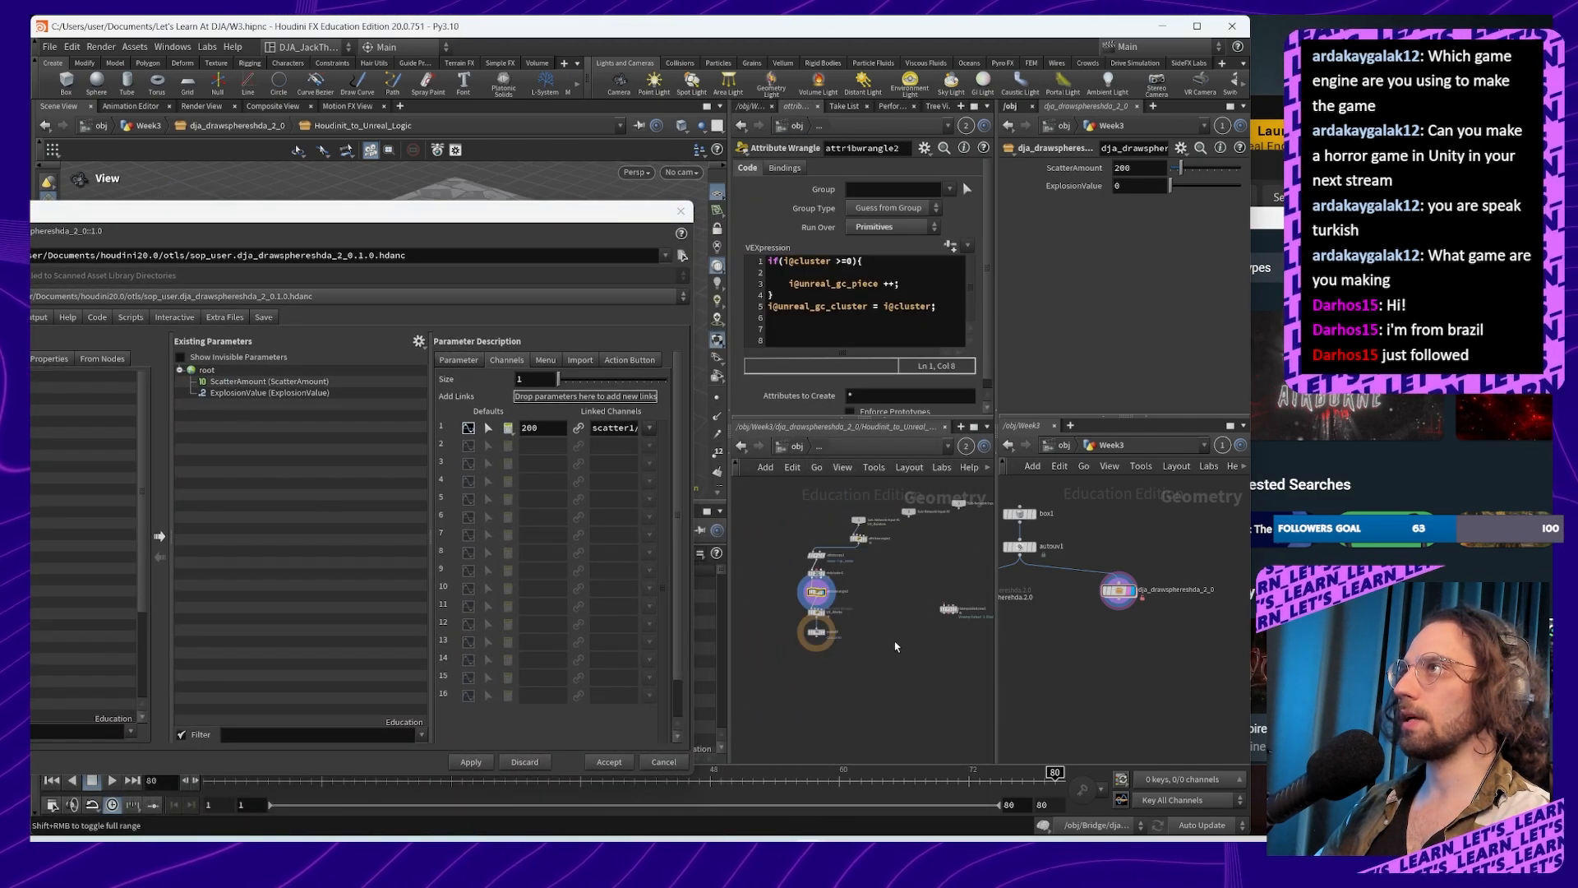
middle_click_drag(871, 693, 954, 612)
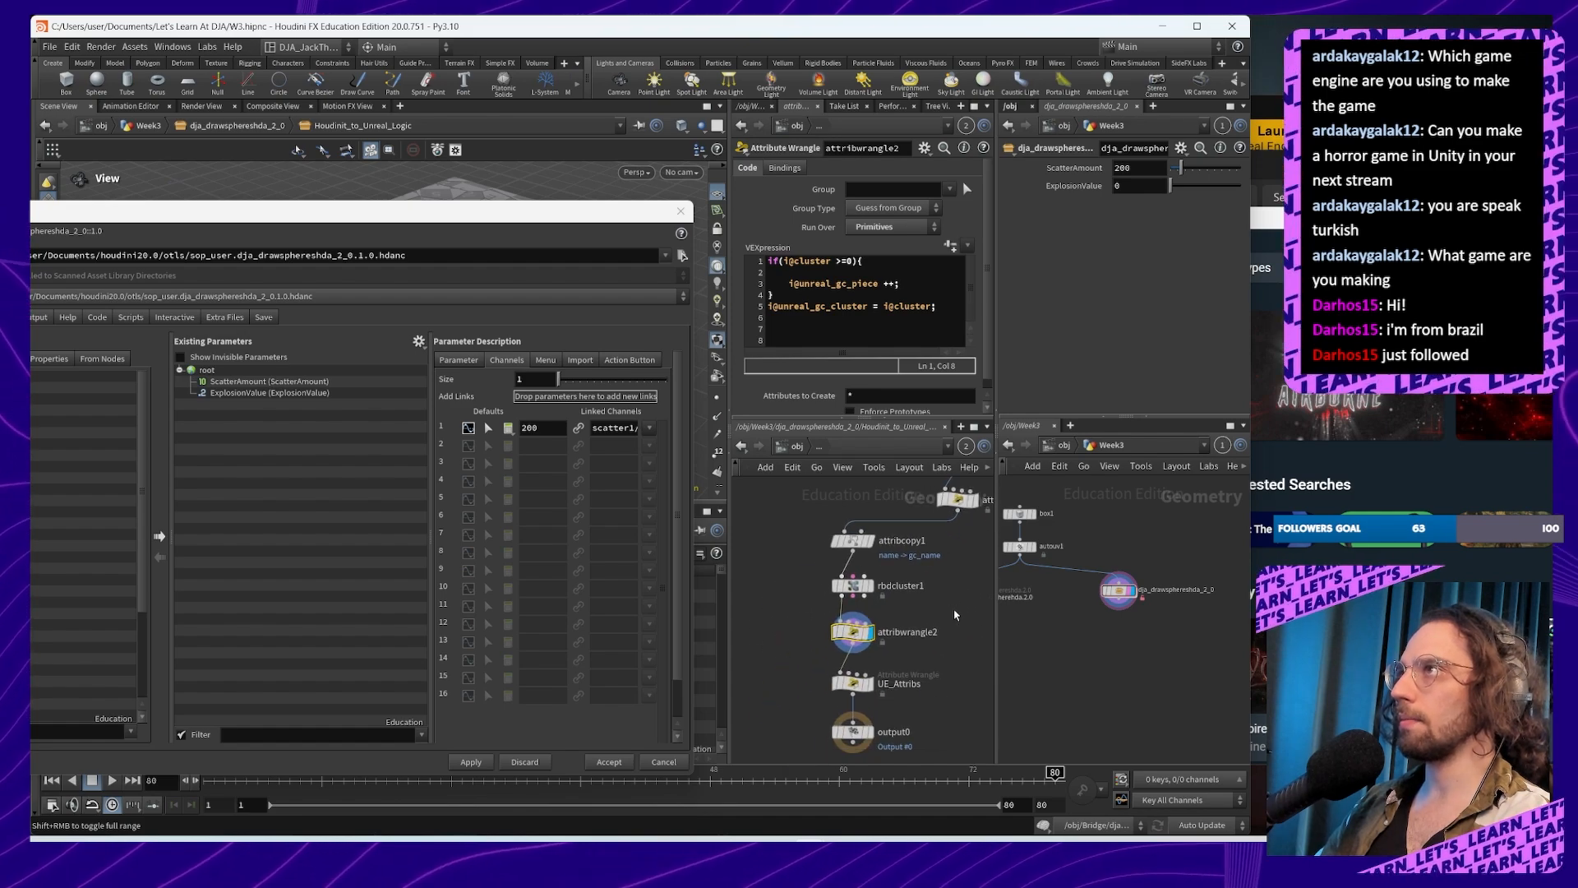
scroll(932, 676, "up", 1)
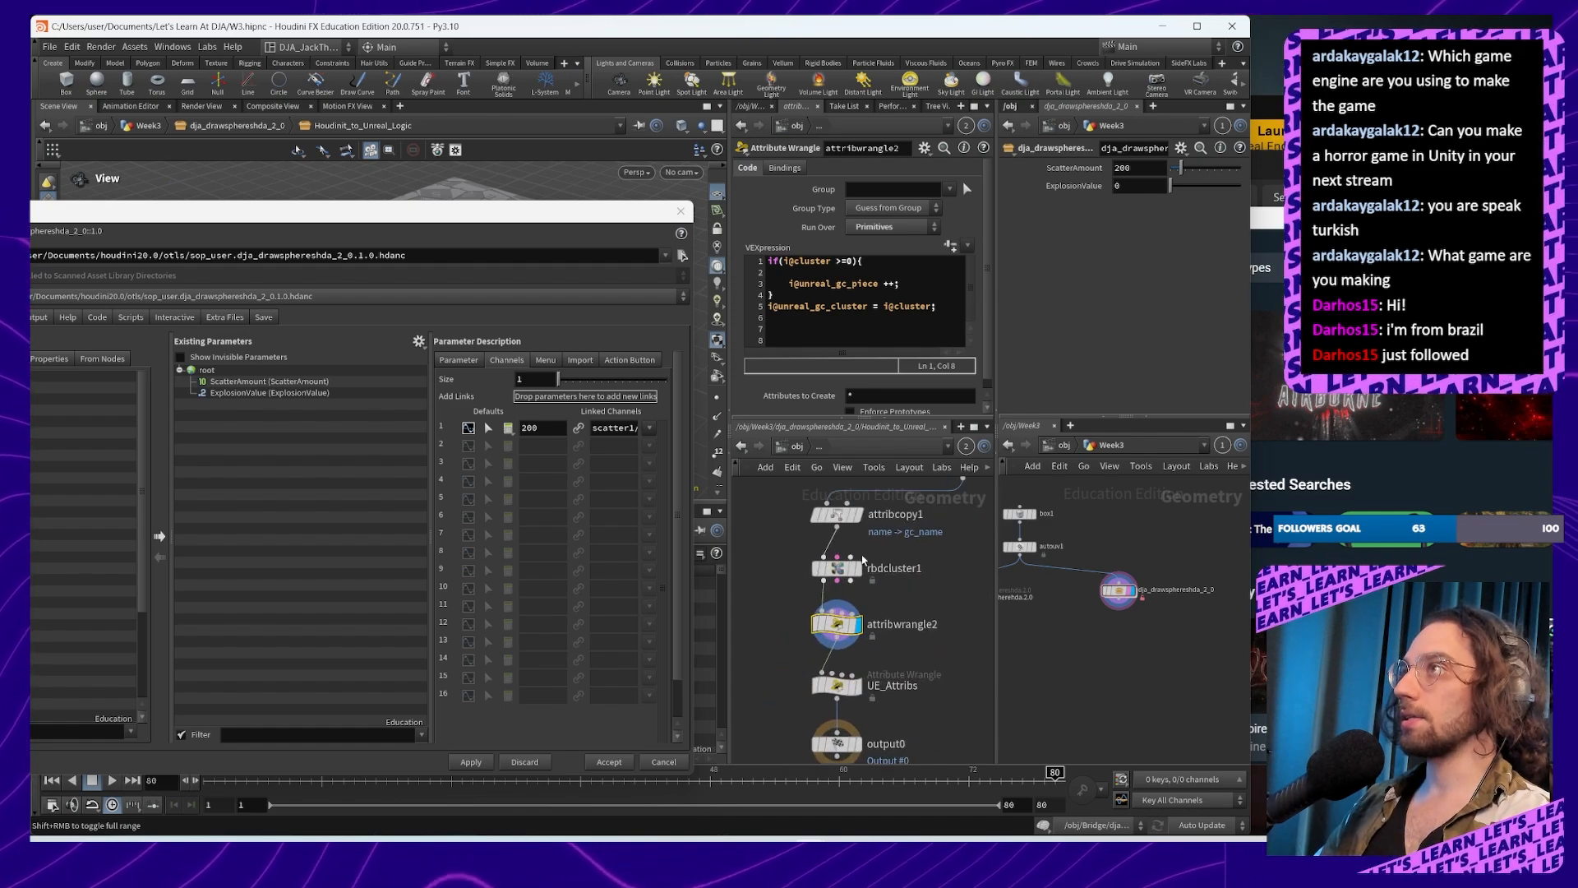
left_click(851, 567)
Step: Move the rbdcluster1 node out to the side of the attribcopy1 and attribwrangle2 chain
scroll(867, 587, "down", 2)
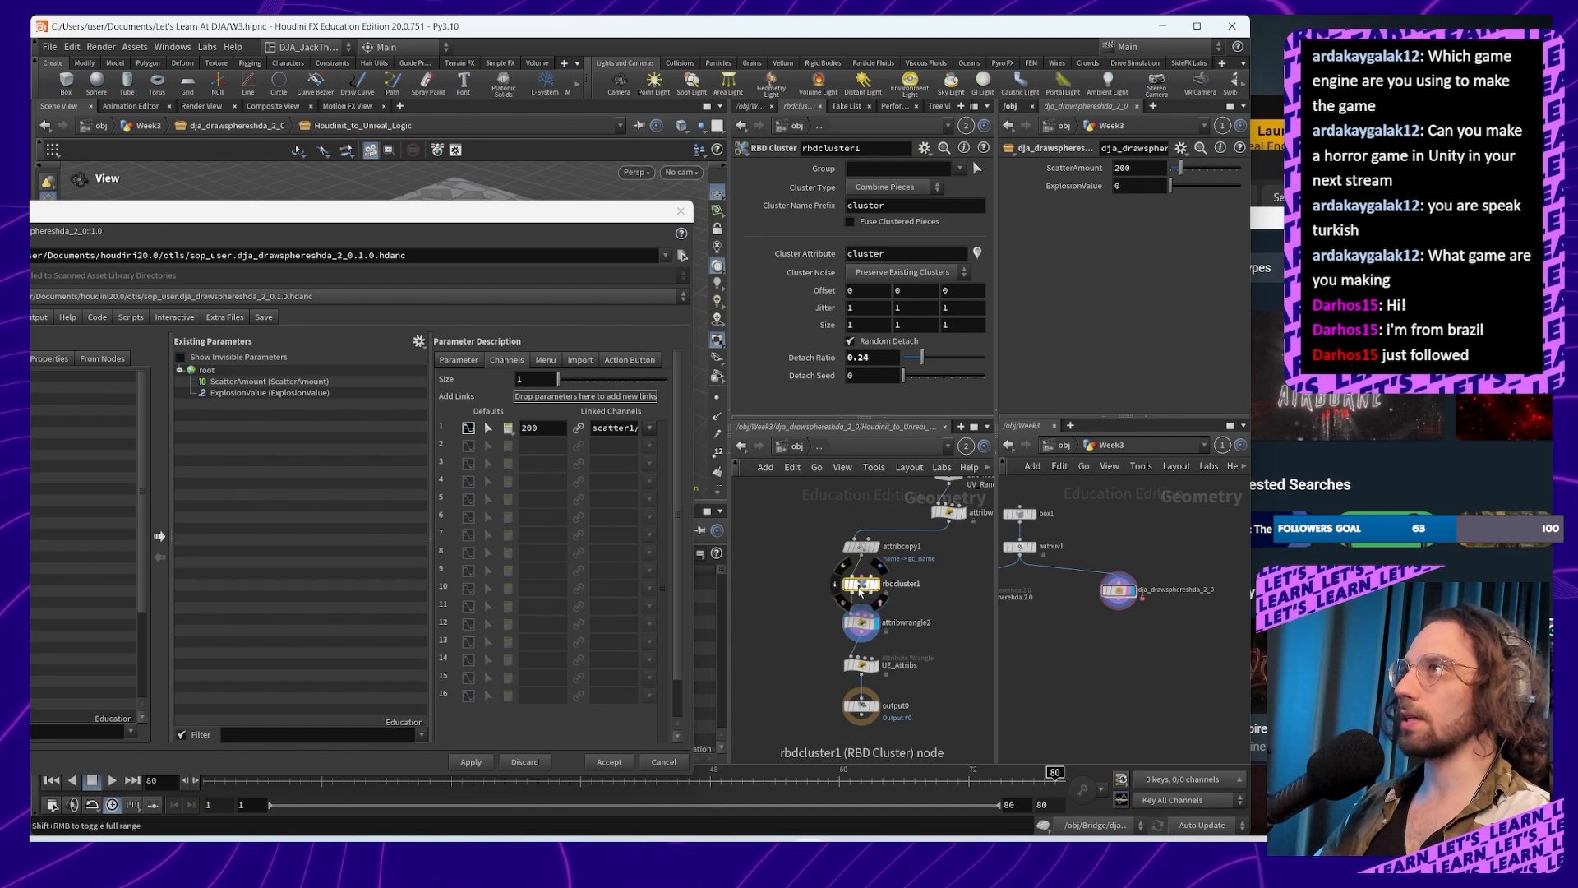
left_click_drag(859, 589, 752, 586)
middle_click_drag(814, 582, 940, 573)
scroll(940, 573, "up", 2)
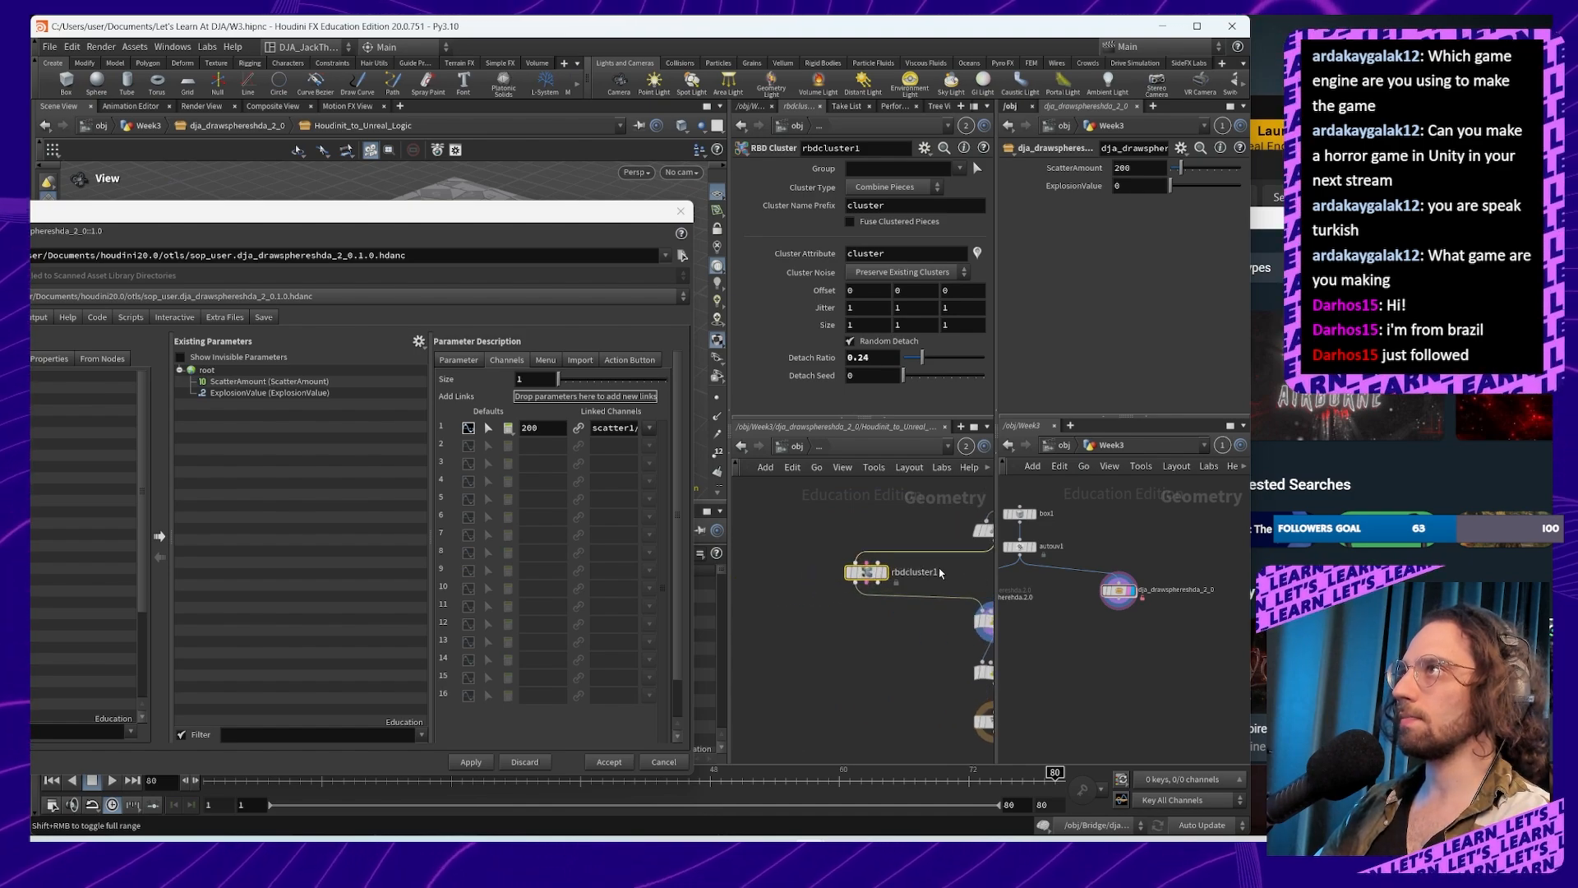
scroll(941, 573, "up", 2)
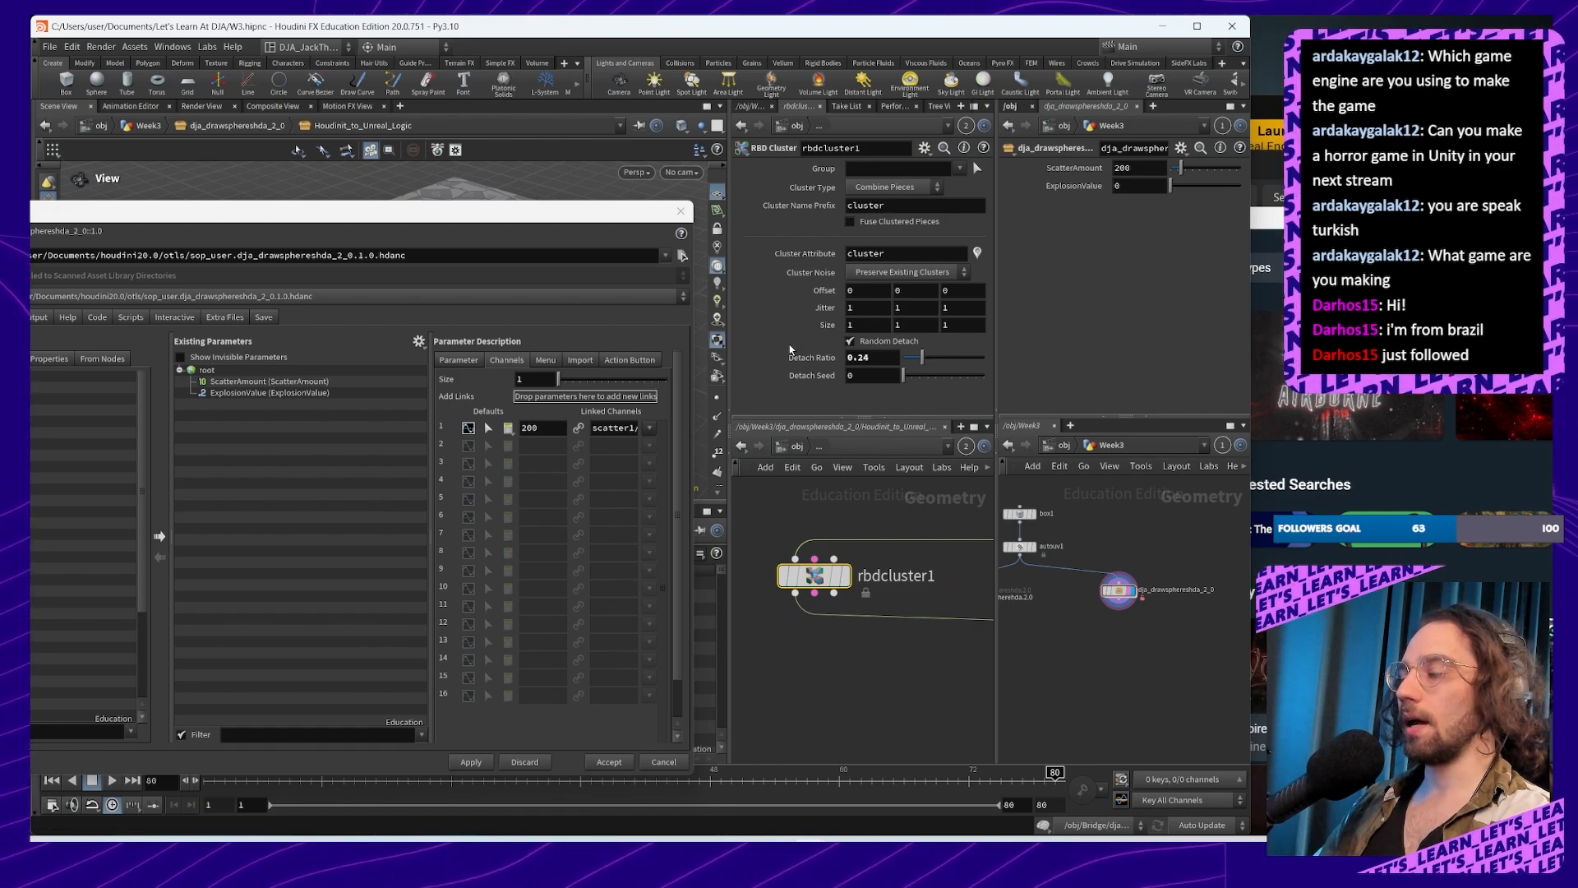
Step: Add a folder labelled Cluster Controls below the ExplosionValue parameter in the asset's existing parameters
left_click_drag(488, 212, 528, 171)
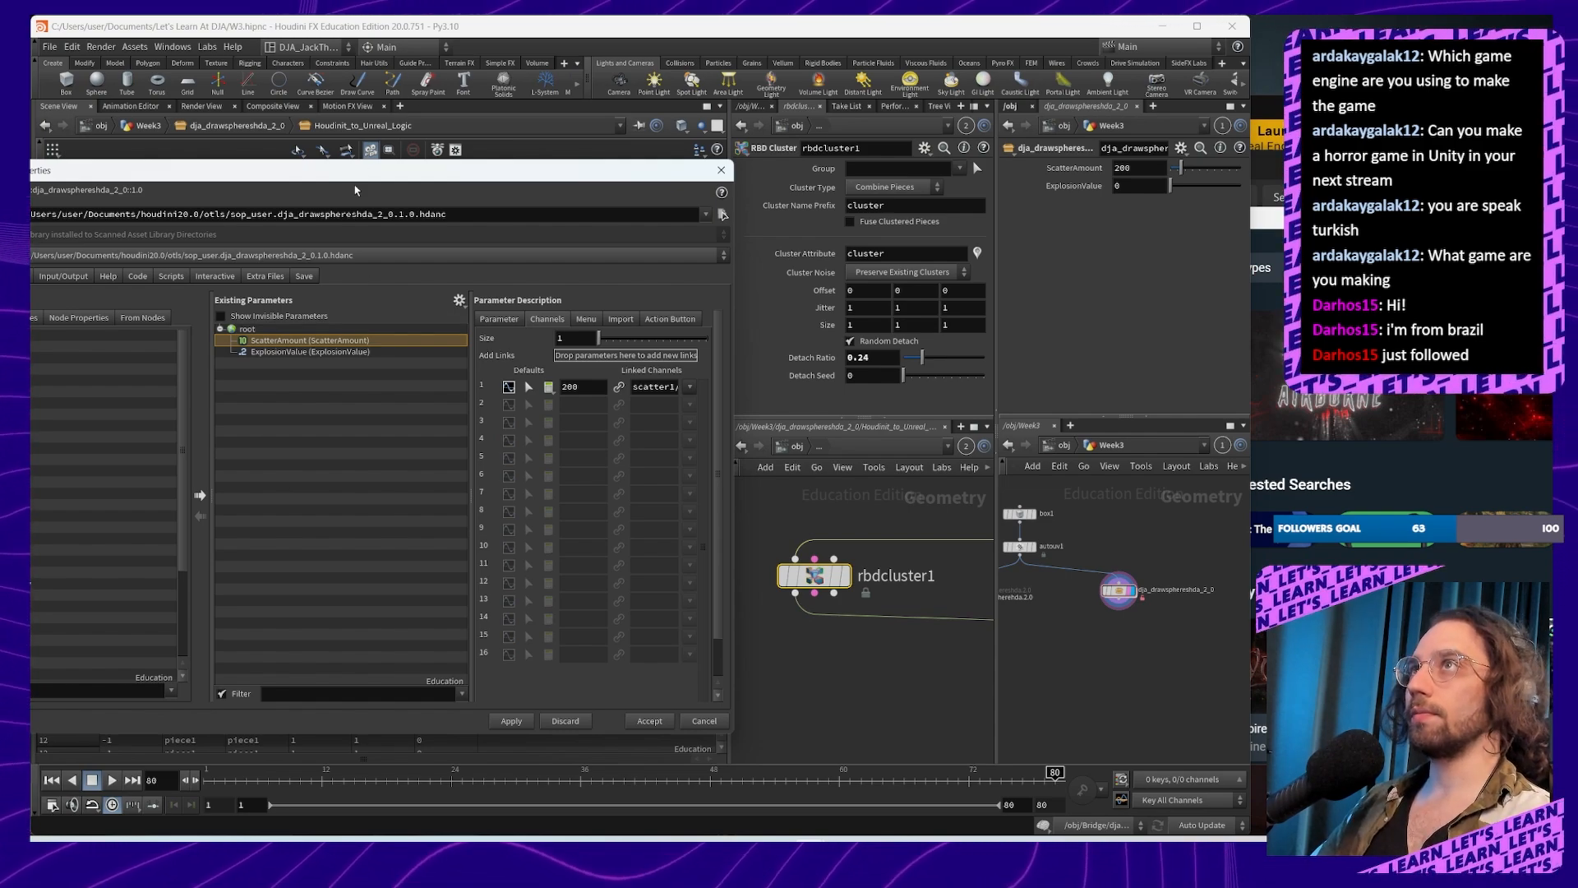
left_click_drag(355, 171, 644, 121)
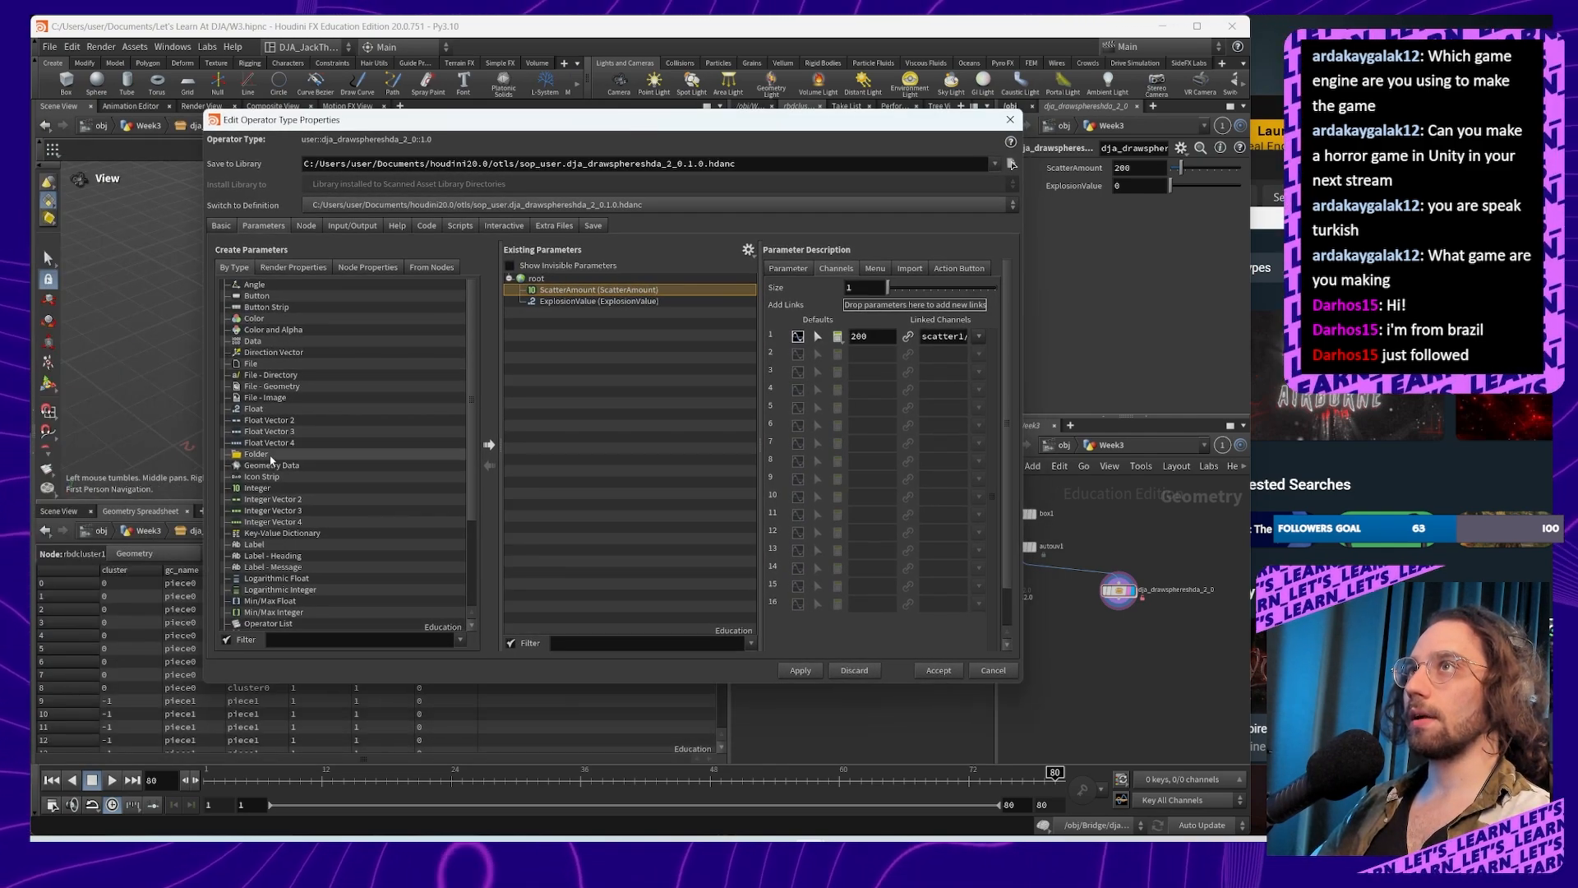
left_click_drag(599, 409, 554, 372)
double_click(559, 316)
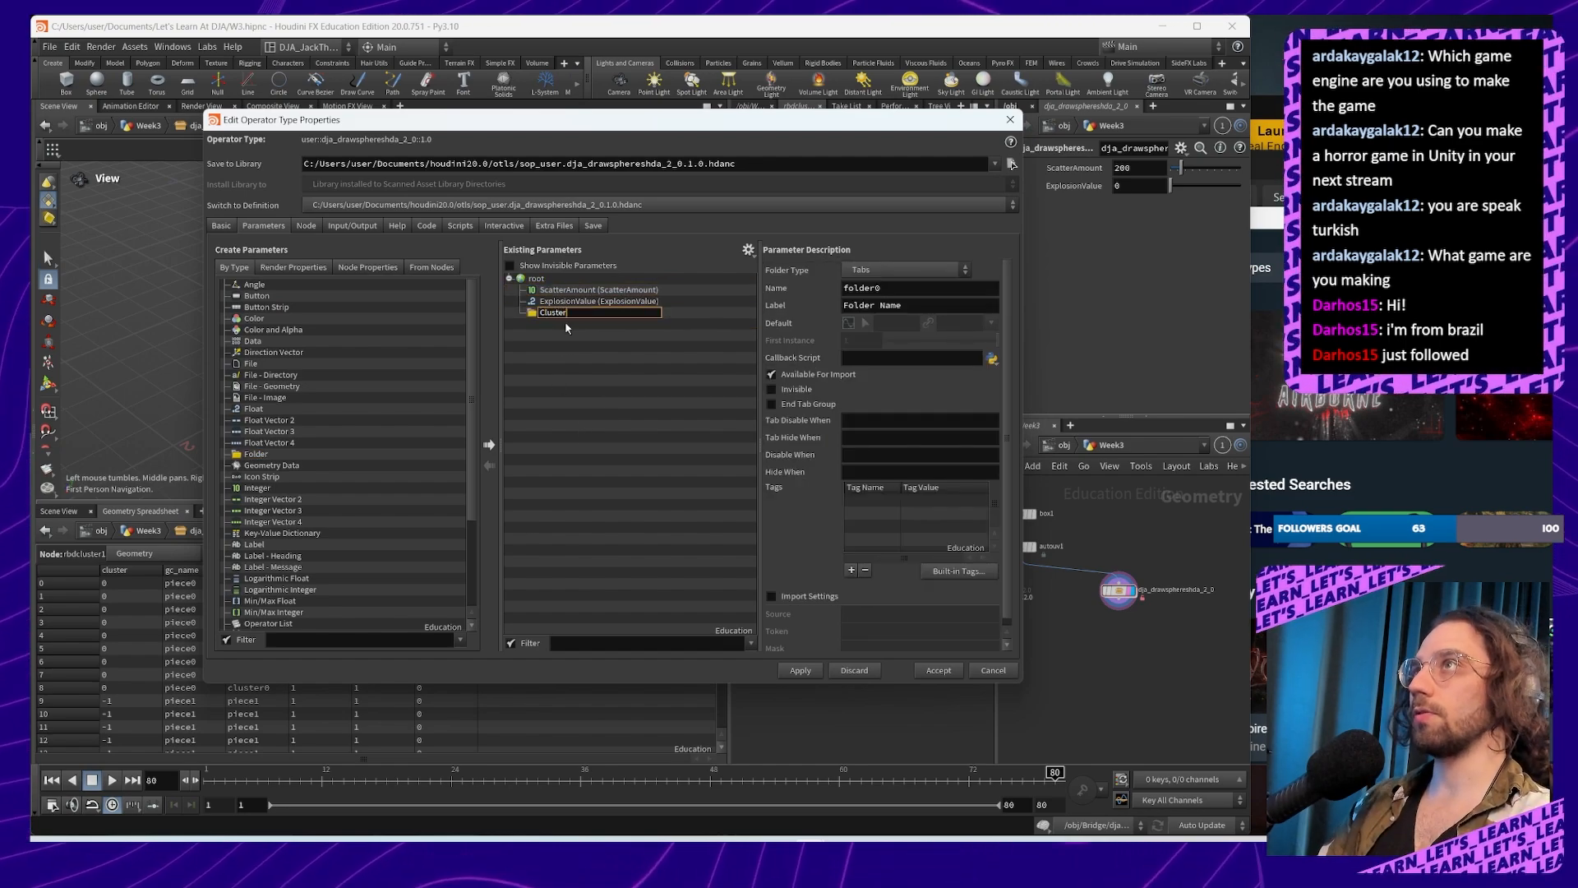
type("Cluster Contro")
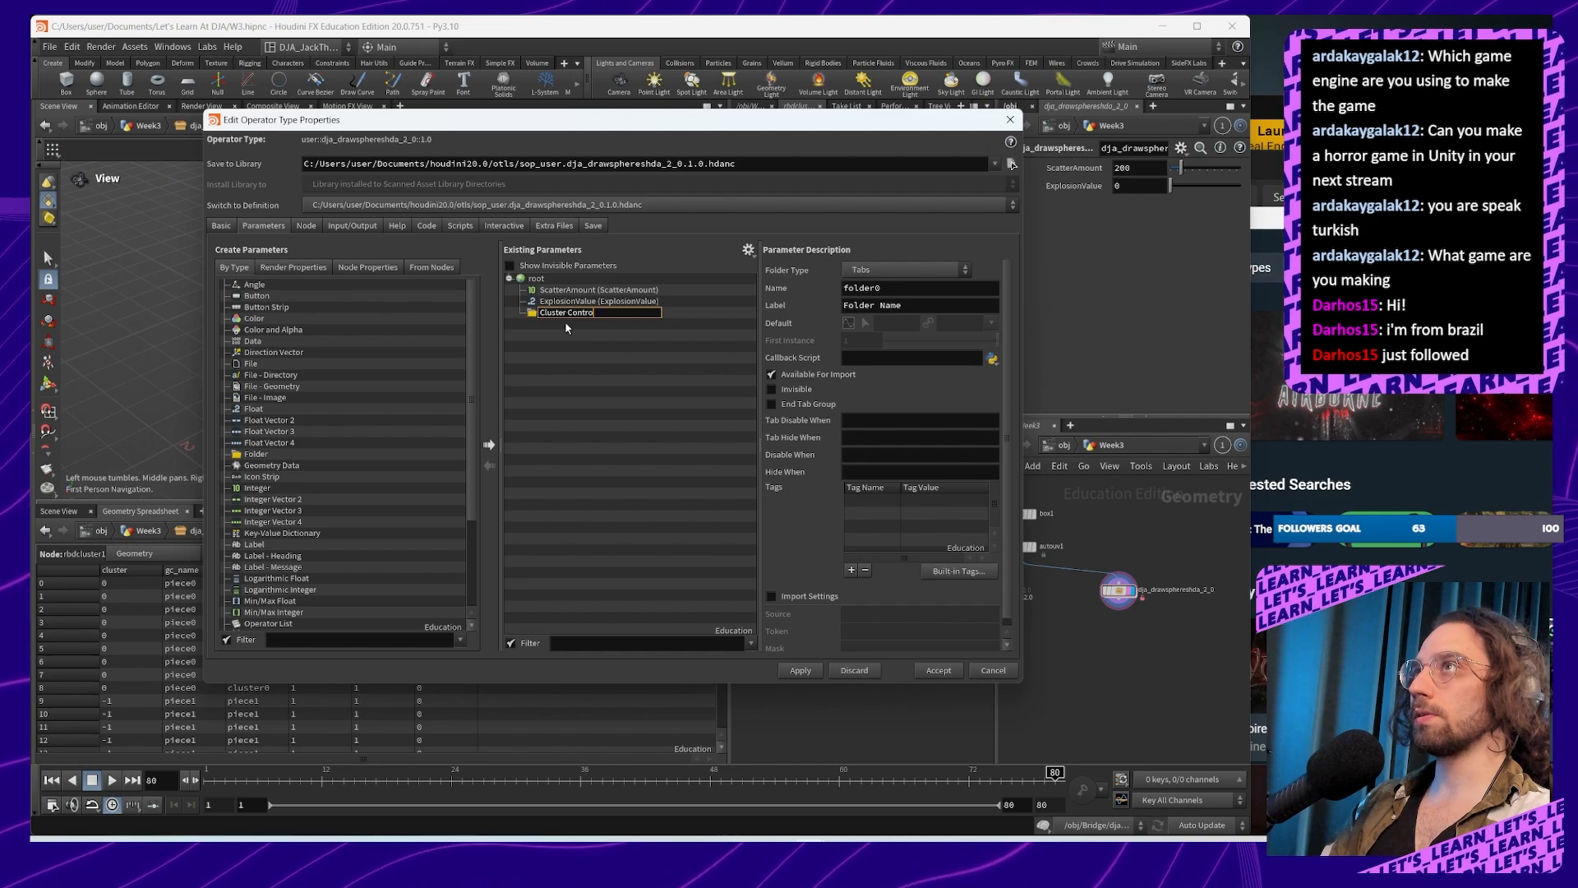
type("ls")
key("Return")
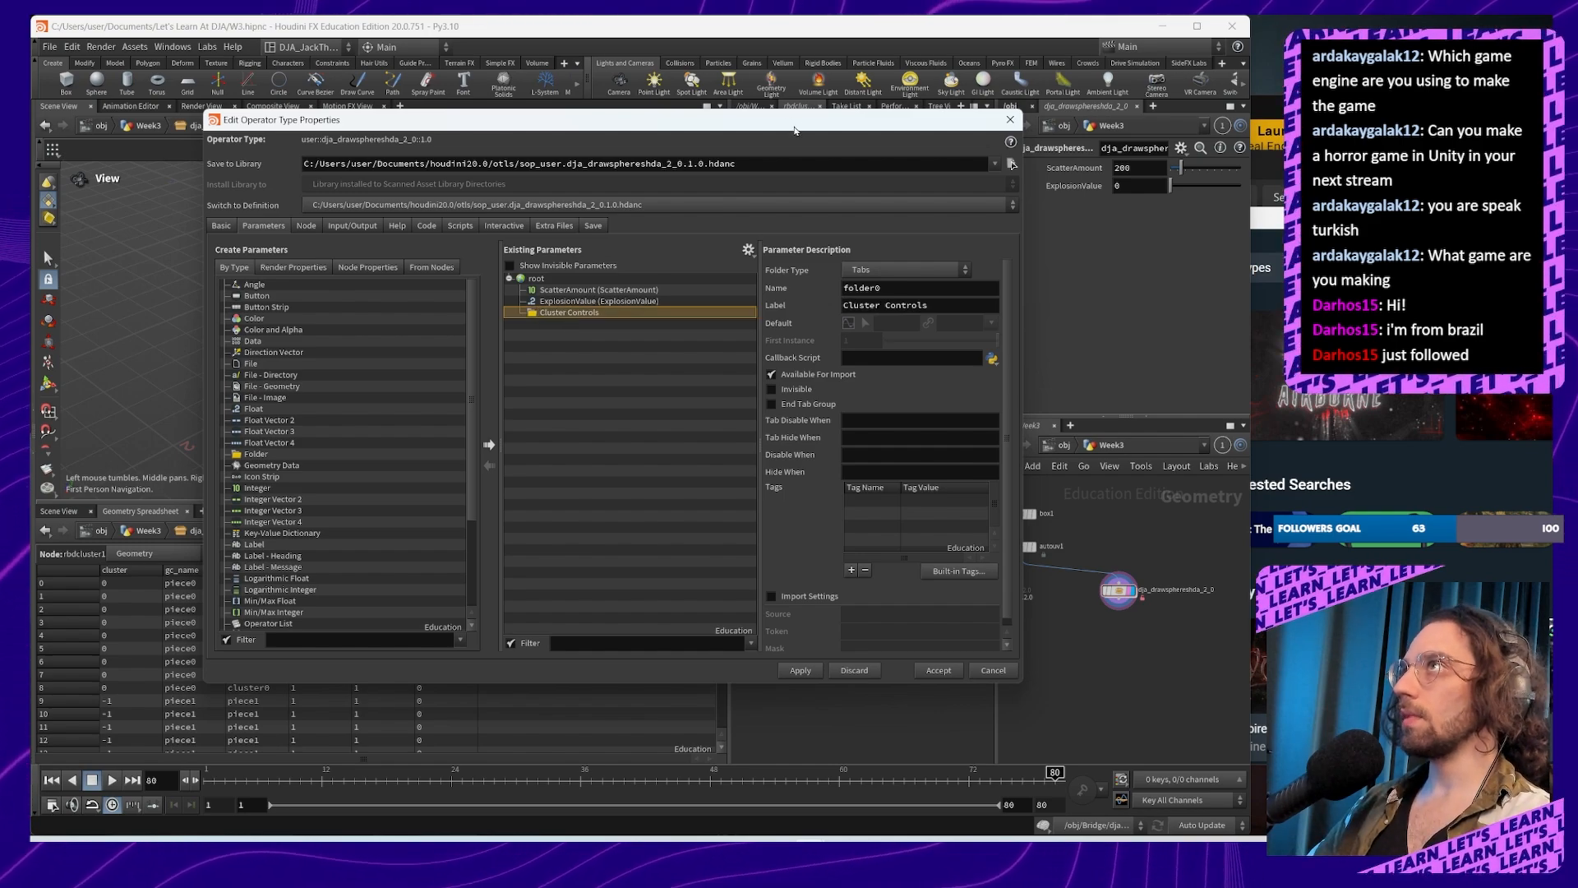
Step: Promote rbdcluster1's Size and Detach Ratio to the asset's parameters and place both inside the Cluster Controls folder
left_click_drag(794, 130, 520, 110)
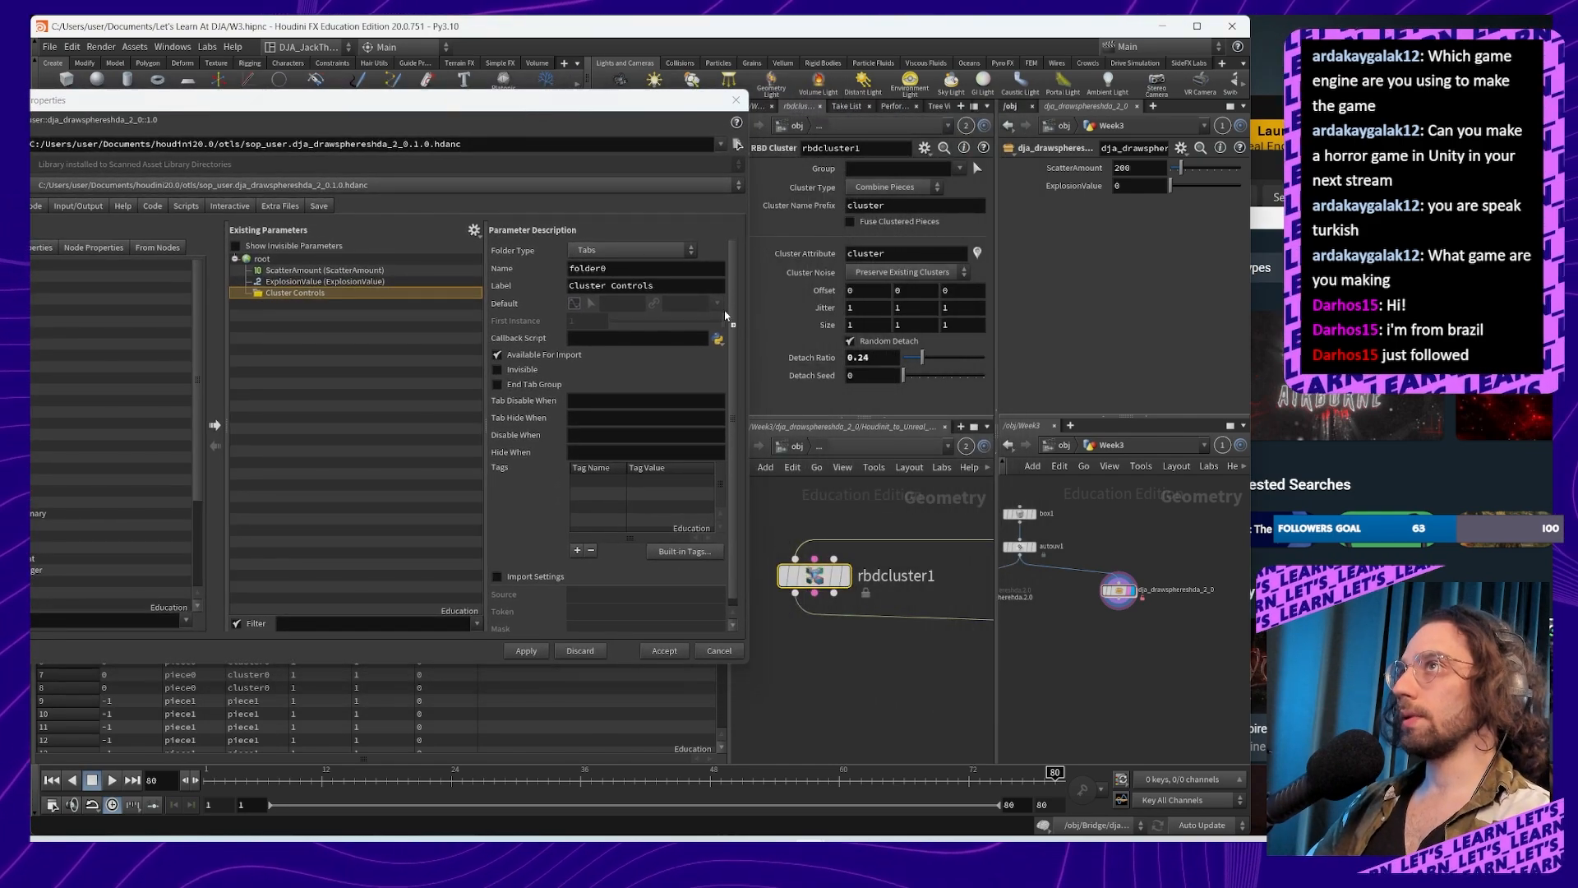
left_click_drag(390, 365, 383, 353)
left_click(280, 305, "shift")
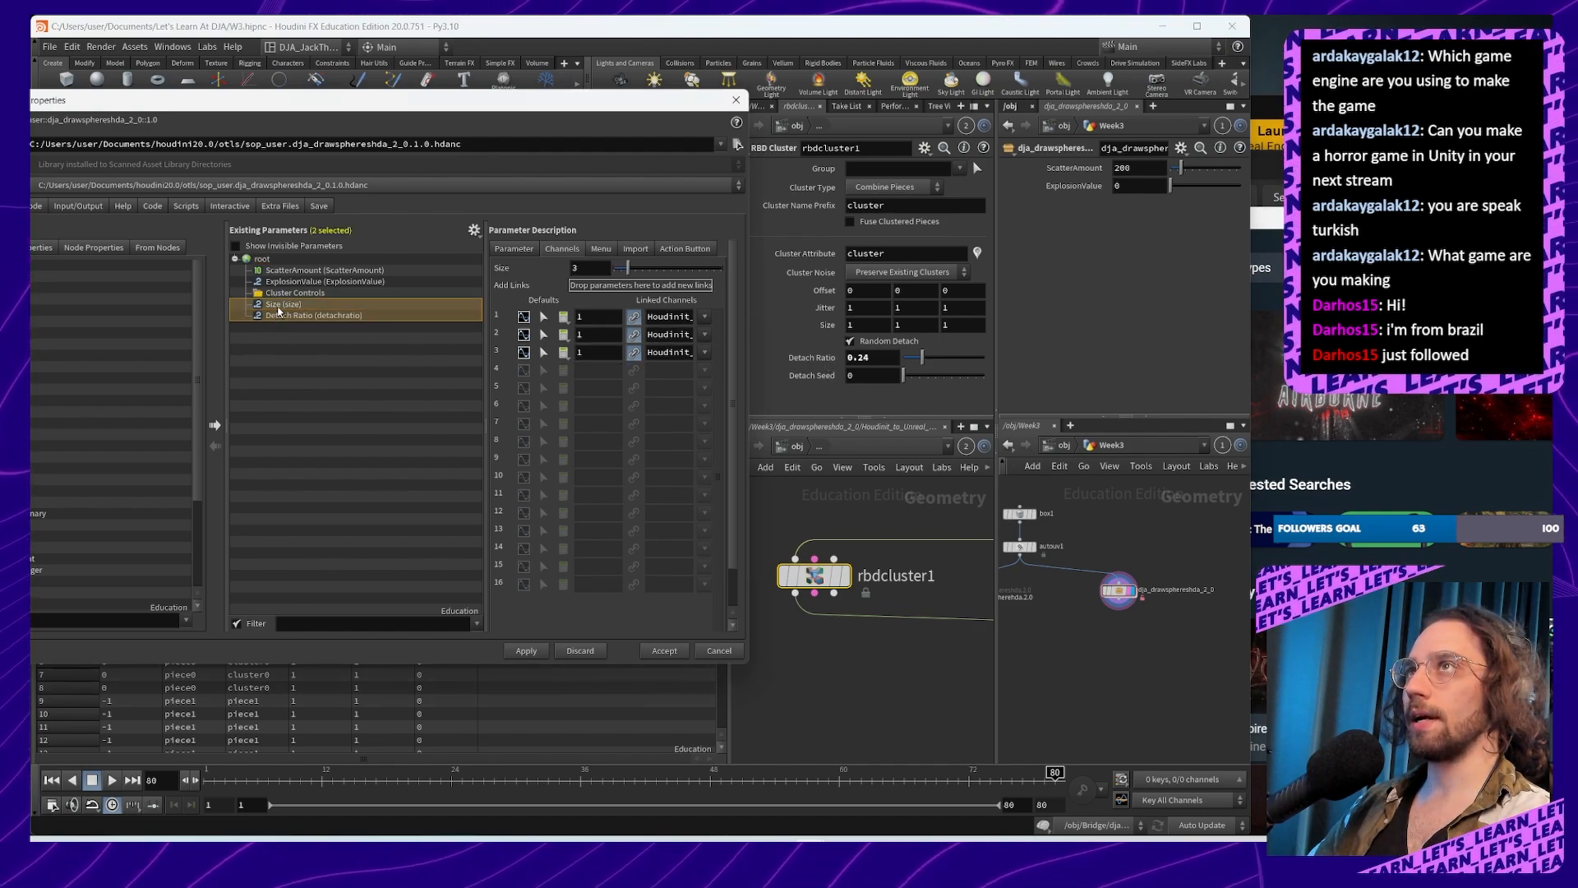
left_click_drag(280, 306, 295, 294)
Step: Change the promoted Size parameter's label to Cluster Size
double_click(301, 305)
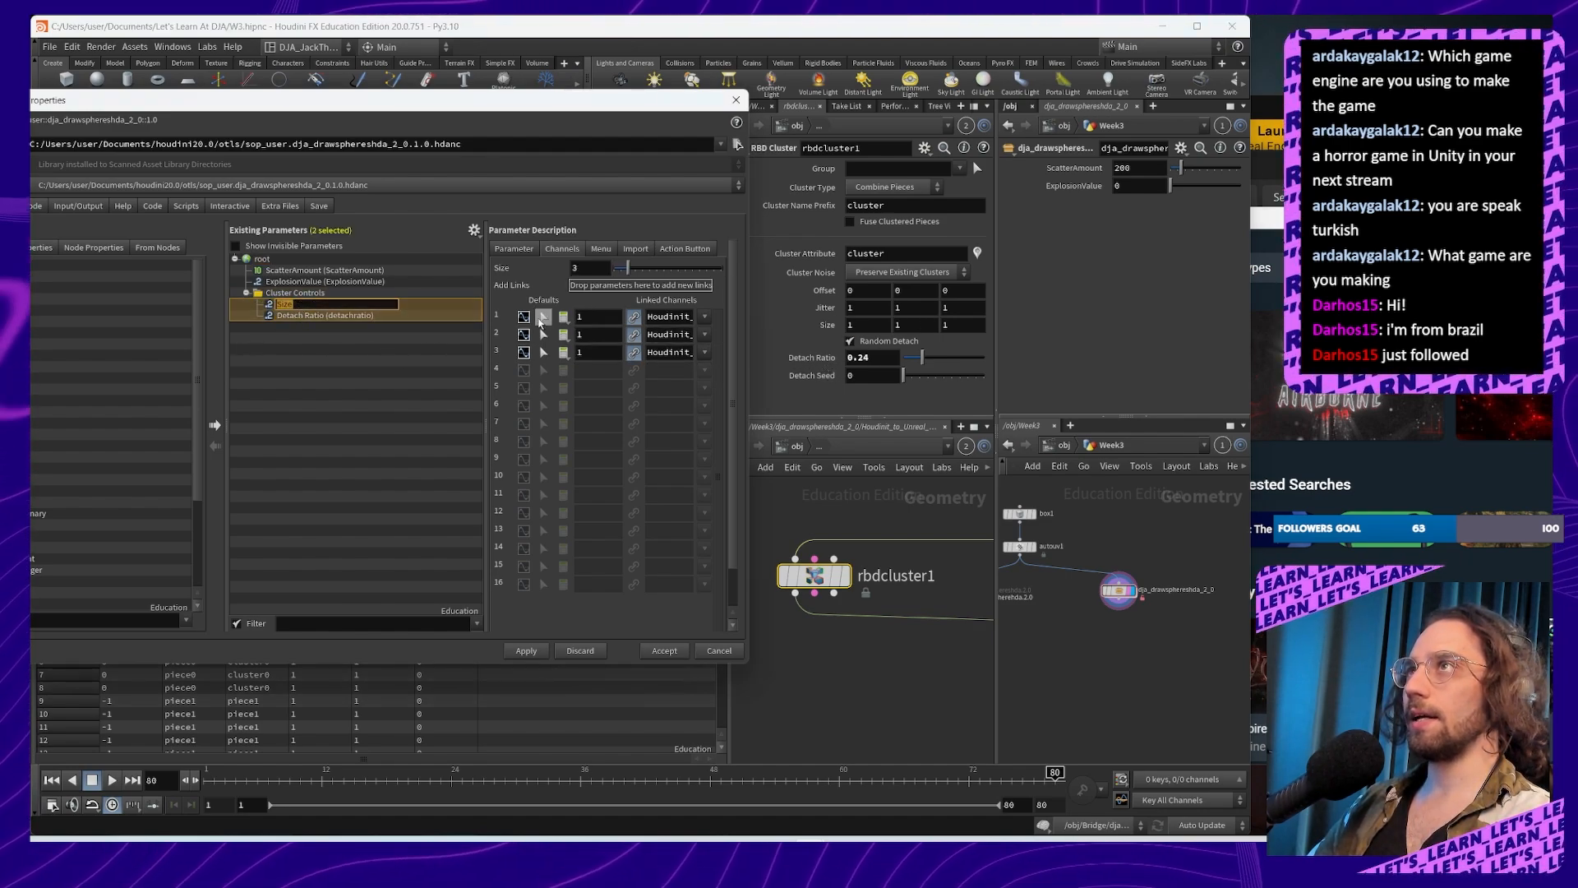
left_click(364, 271)
left_click(362, 305)
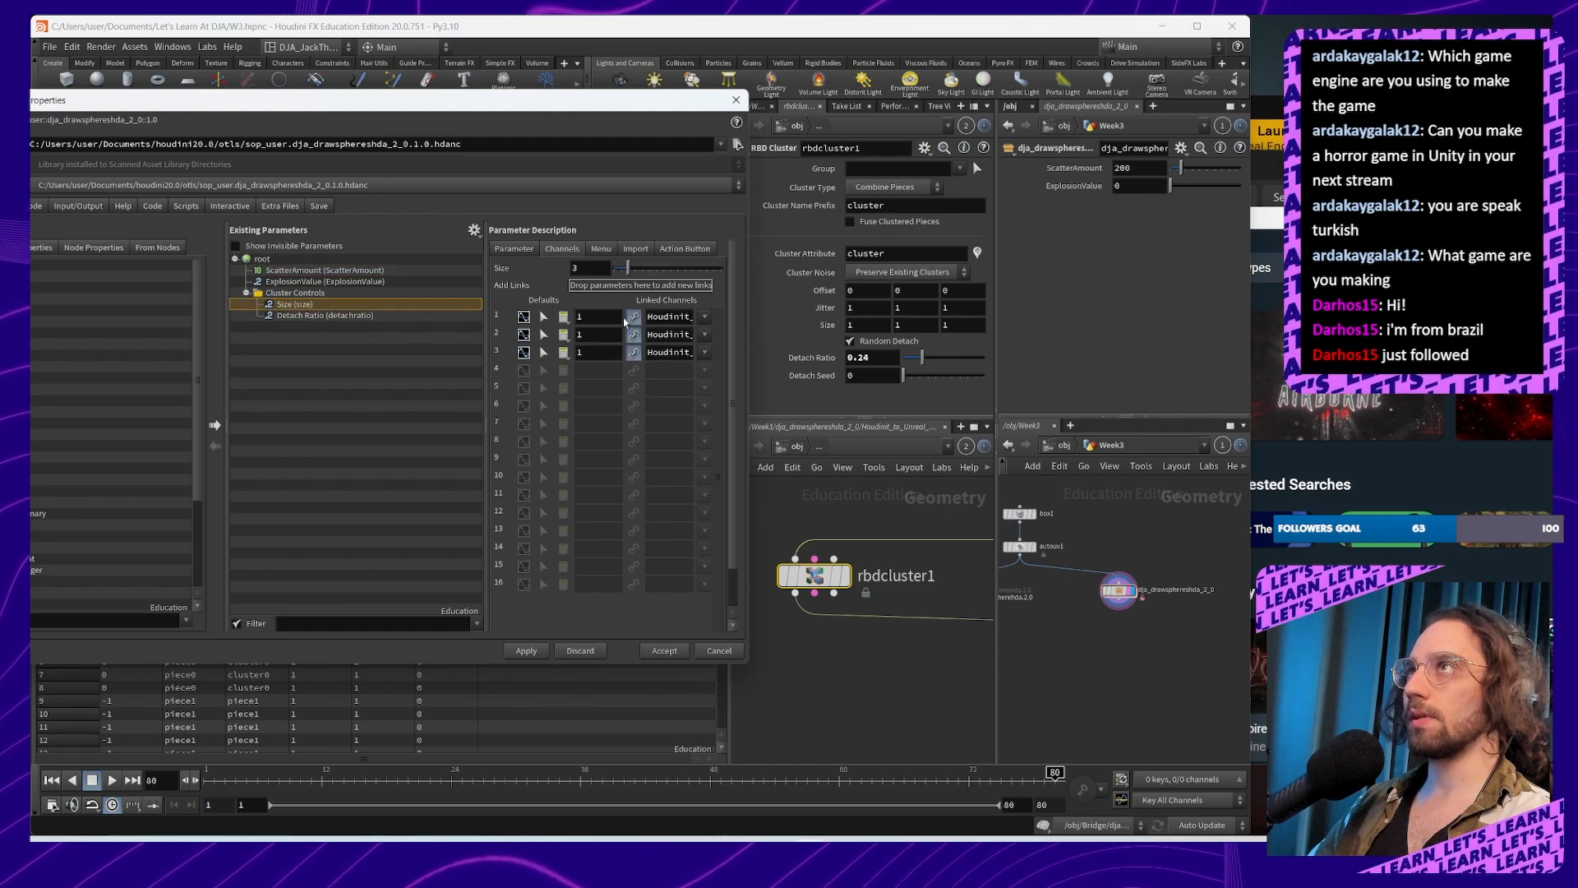
left_click(518, 251)
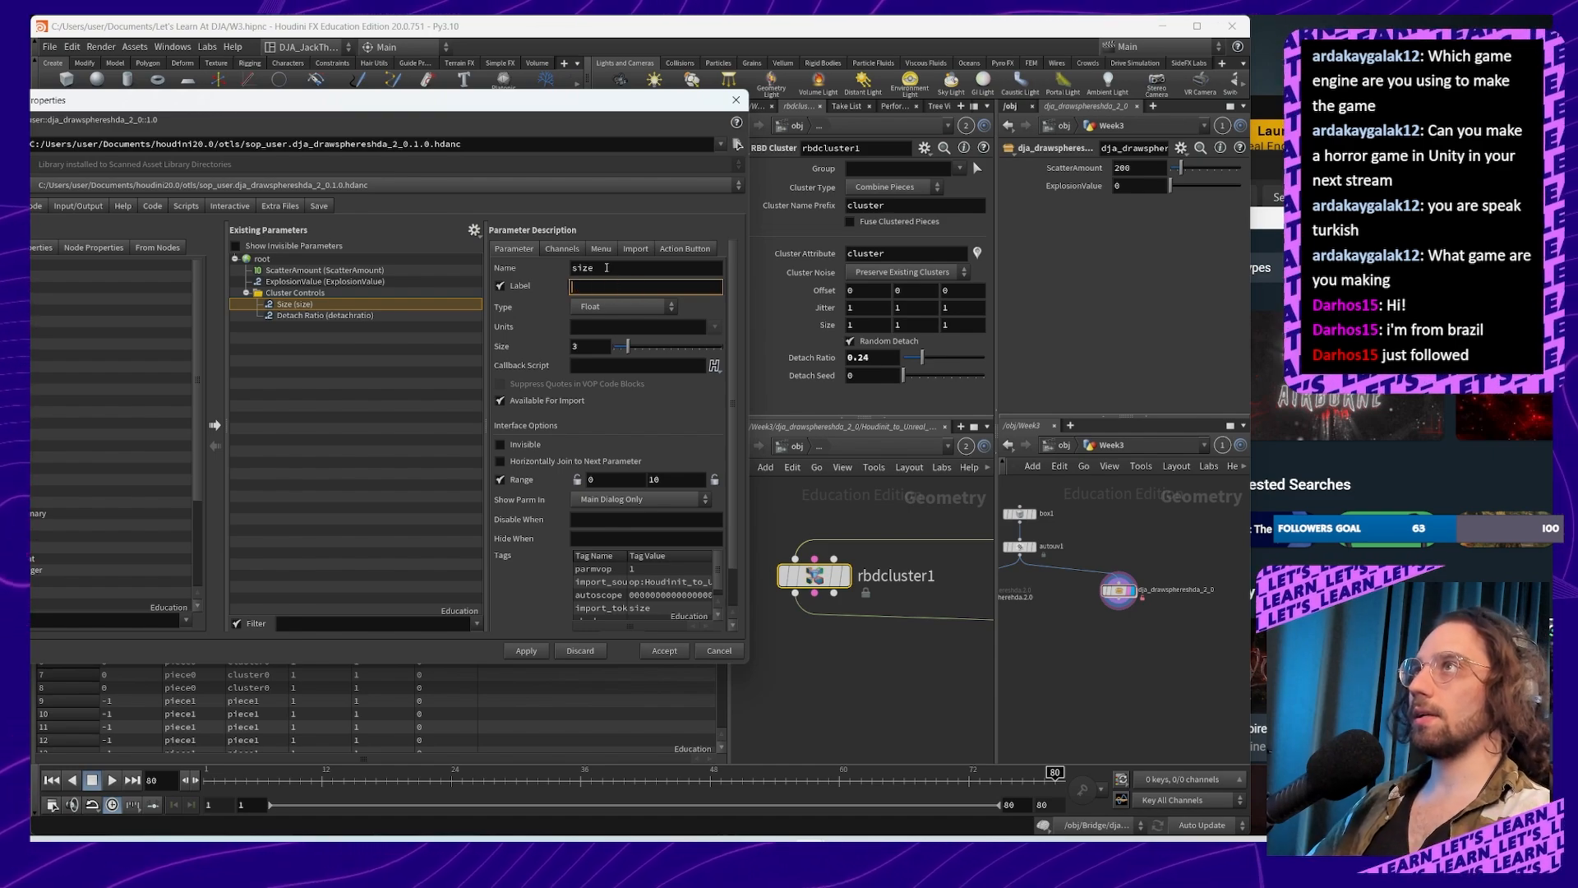
key("Return")
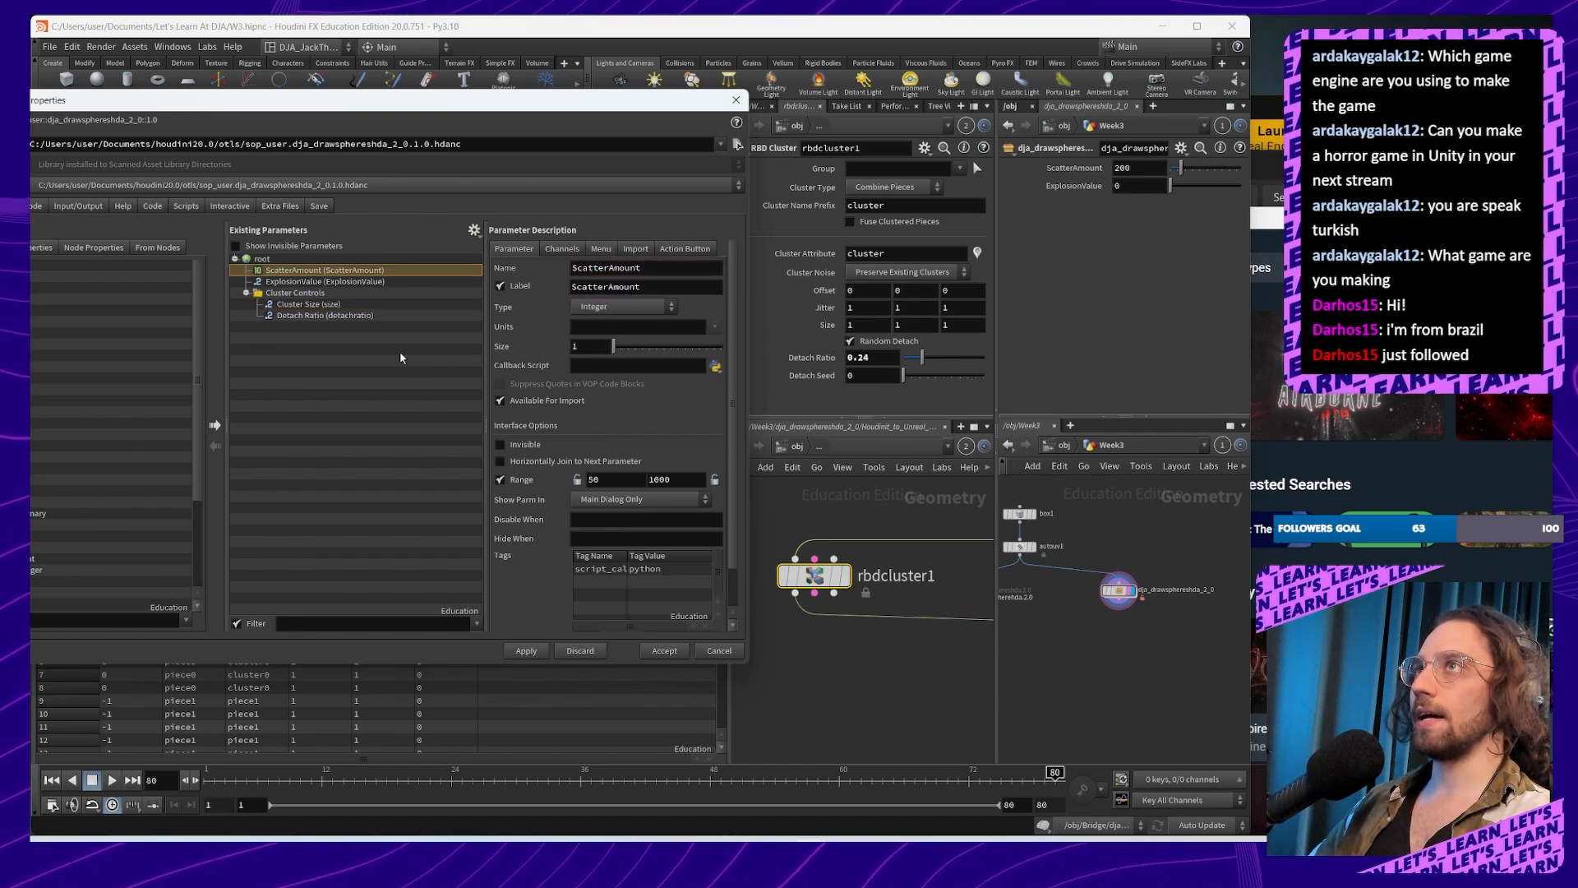
Step: Check the Detach Ratio parameter's settings, accept the parameter changes and save the asset's node type
left_click(386, 316)
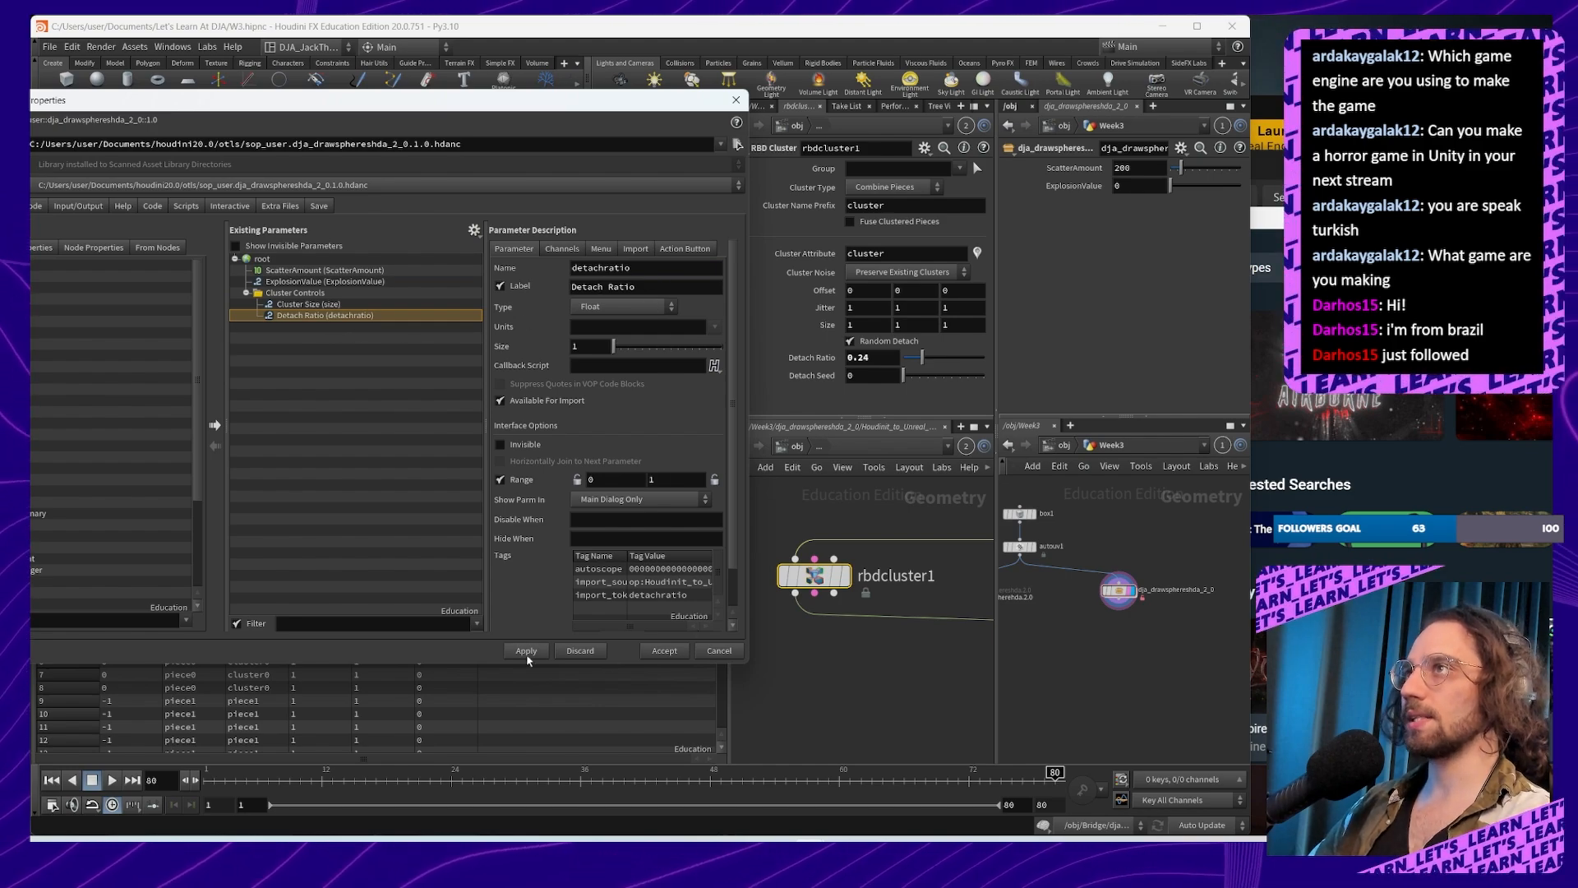
left_click(670, 652)
right_click(1120, 589)
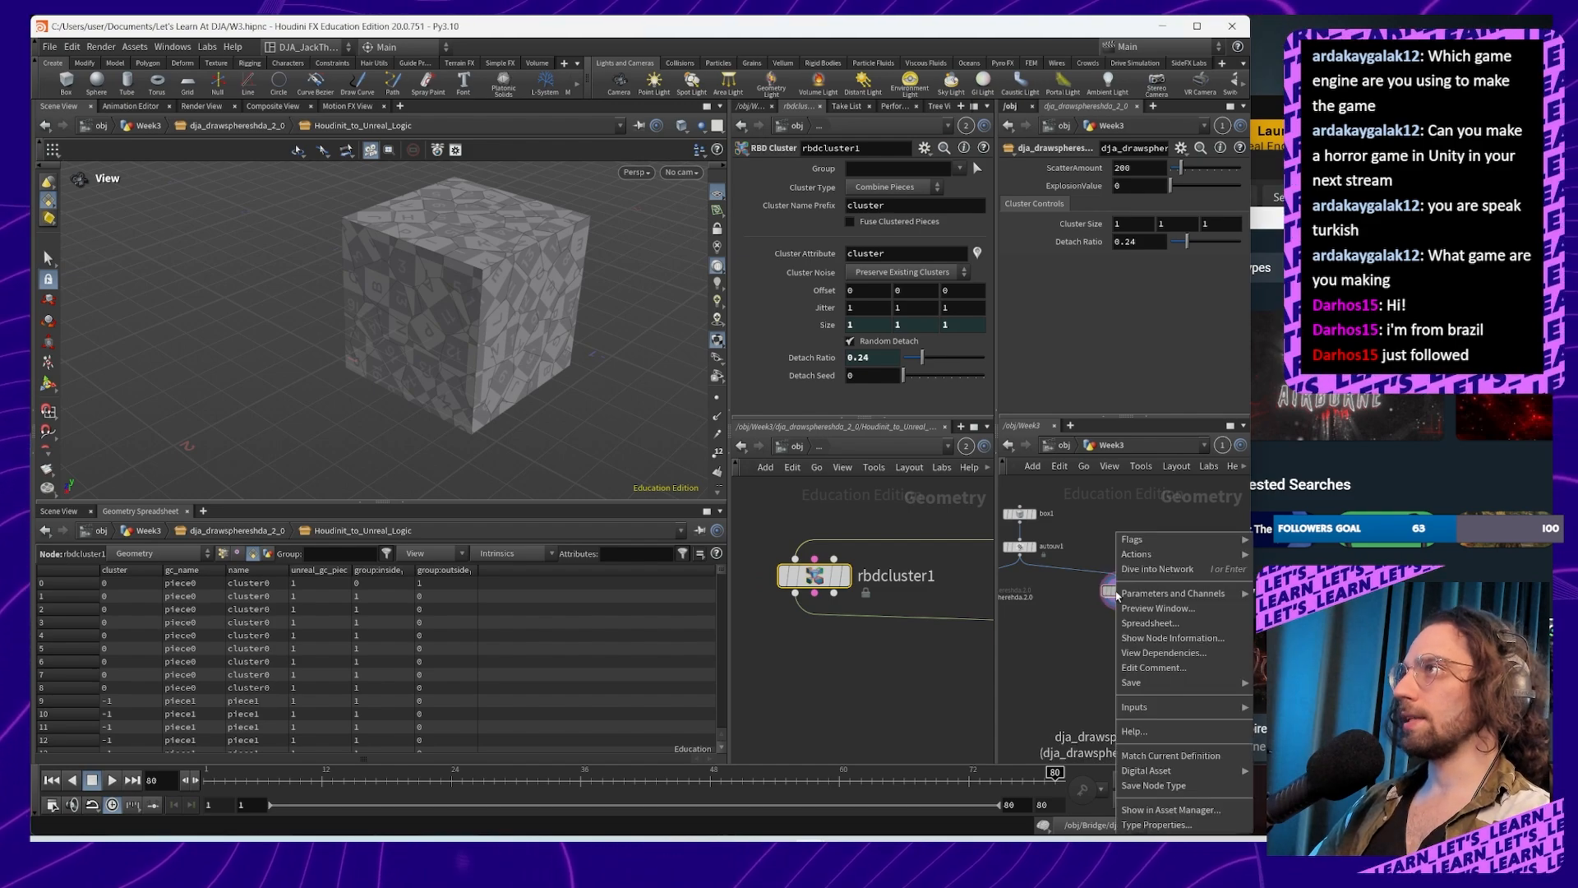
left_click(1176, 787)
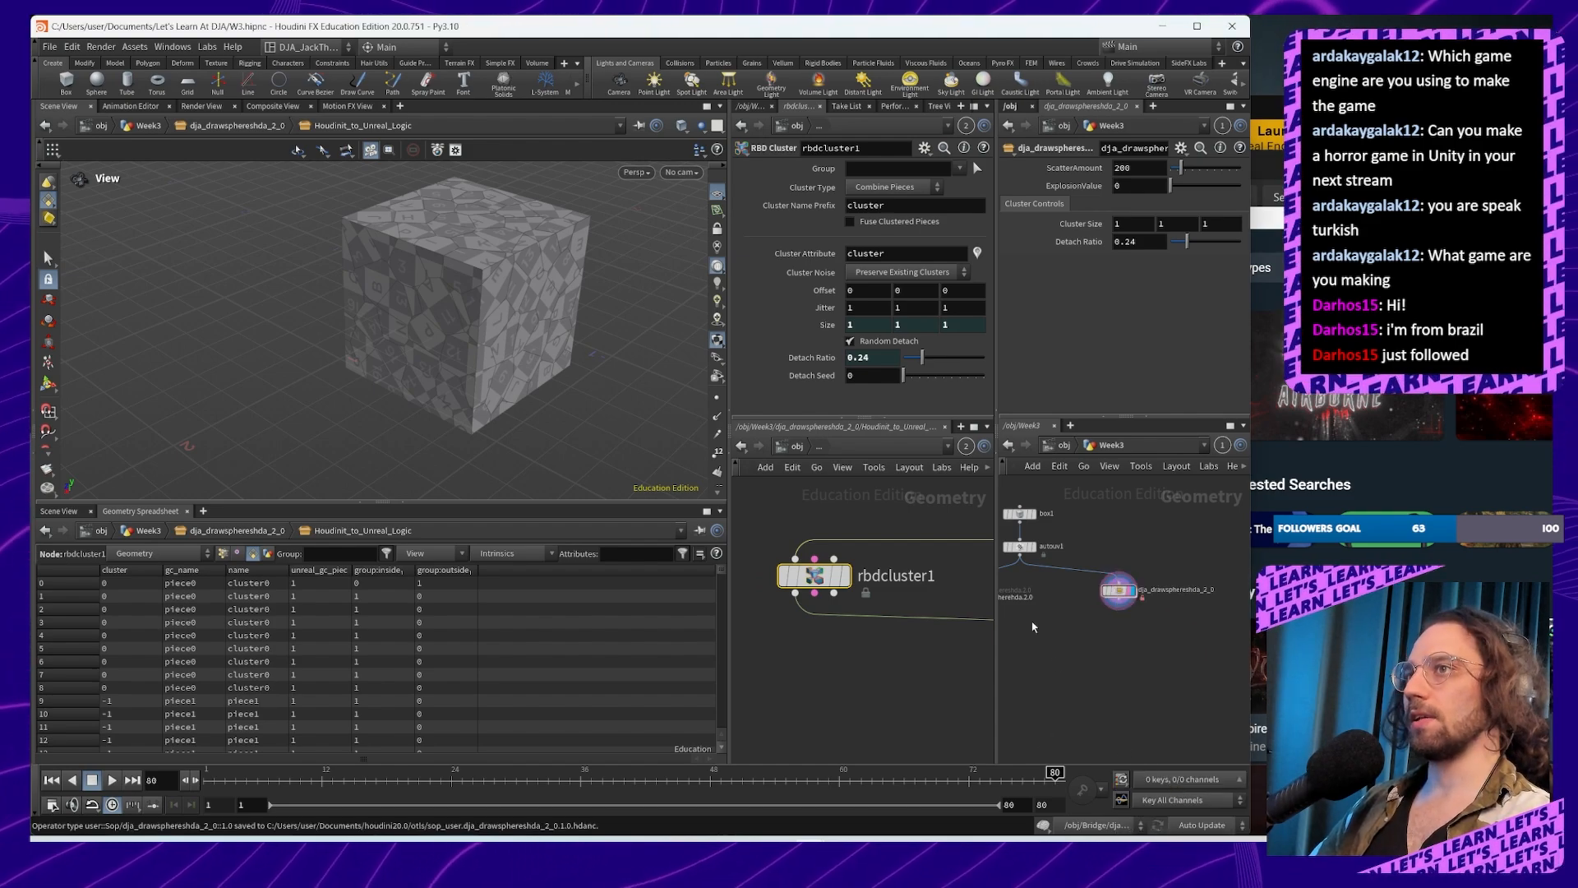
Step: Switch to Unreal Editor, rebuild all instances of the sop_user_dja_drawsphereshda_2_0_1_0 asset and view the fractured cube
key("alt+Tab")
key("alt+Tab")
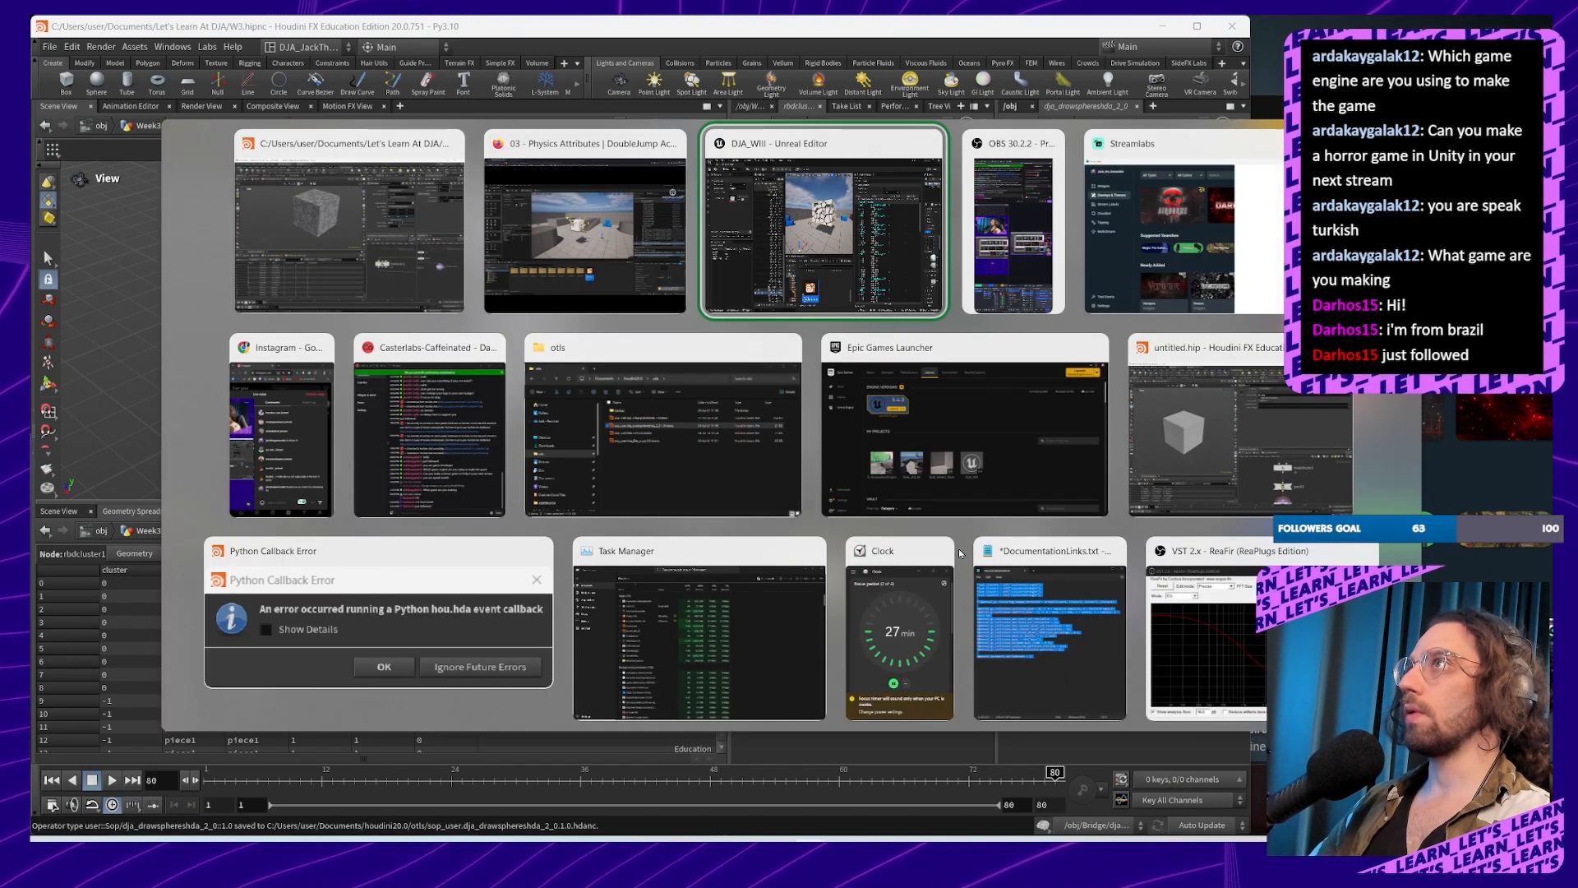
right_click(605, 700)
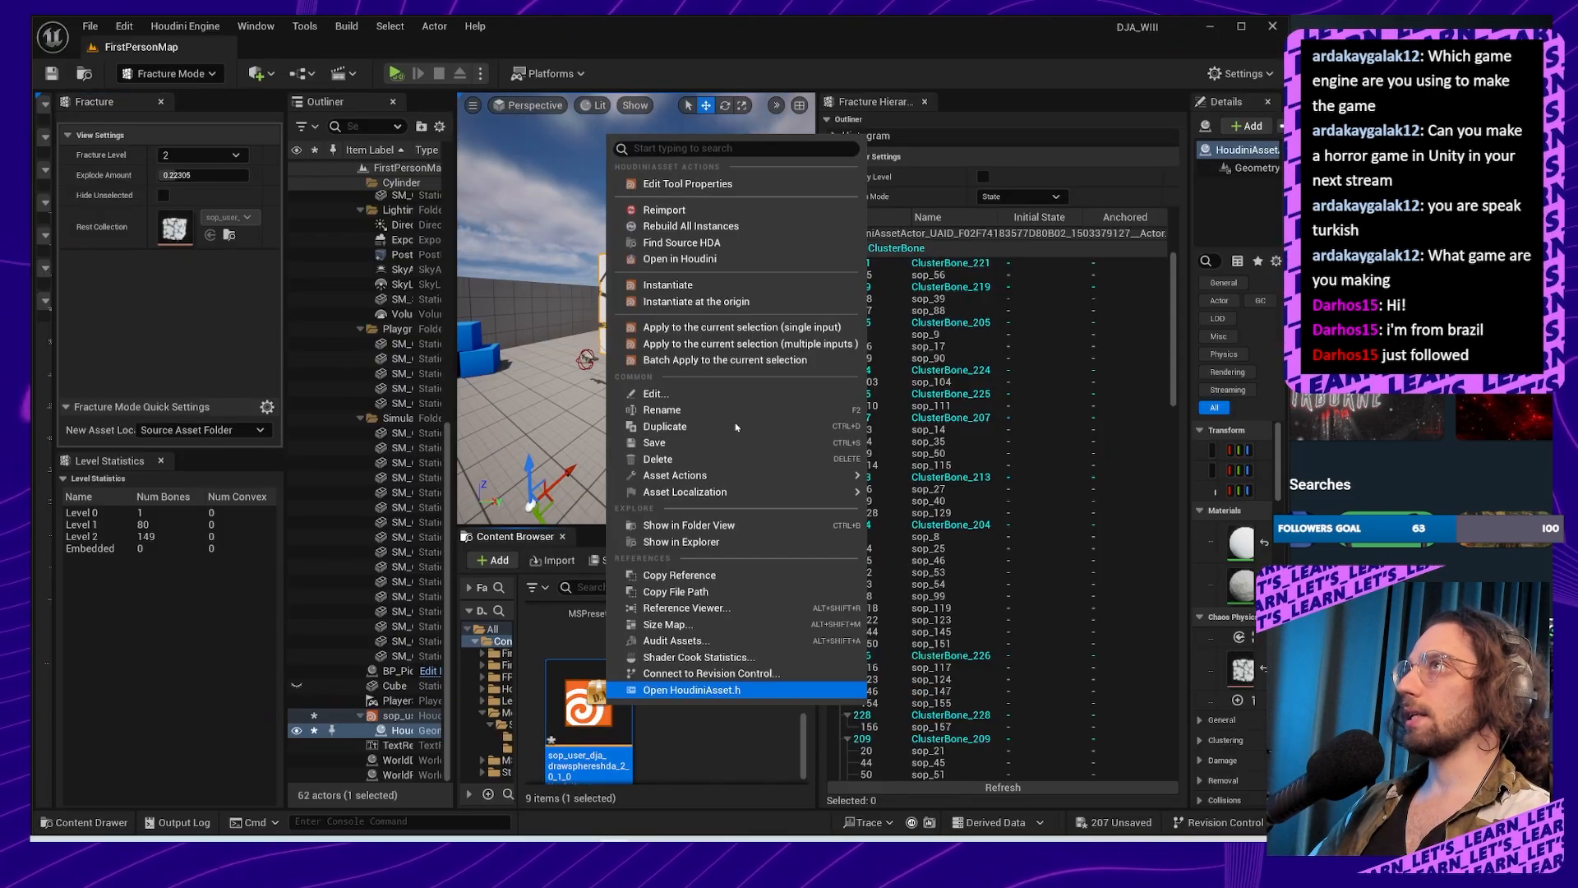
left_click(780, 227)
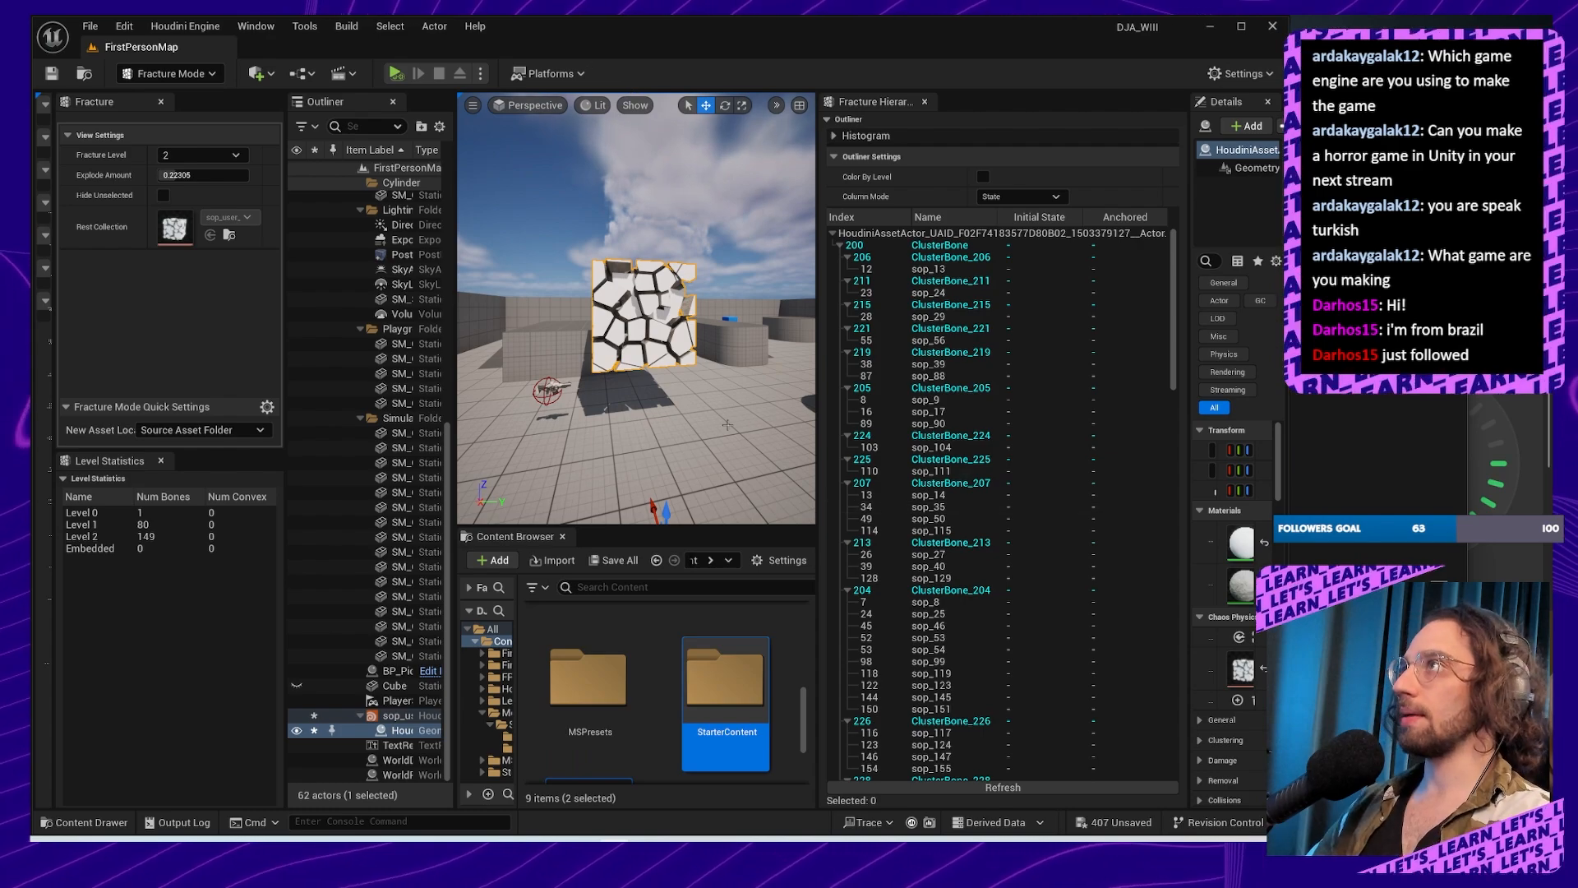
right_click_drag(714, 373, 785, 365)
key("a")
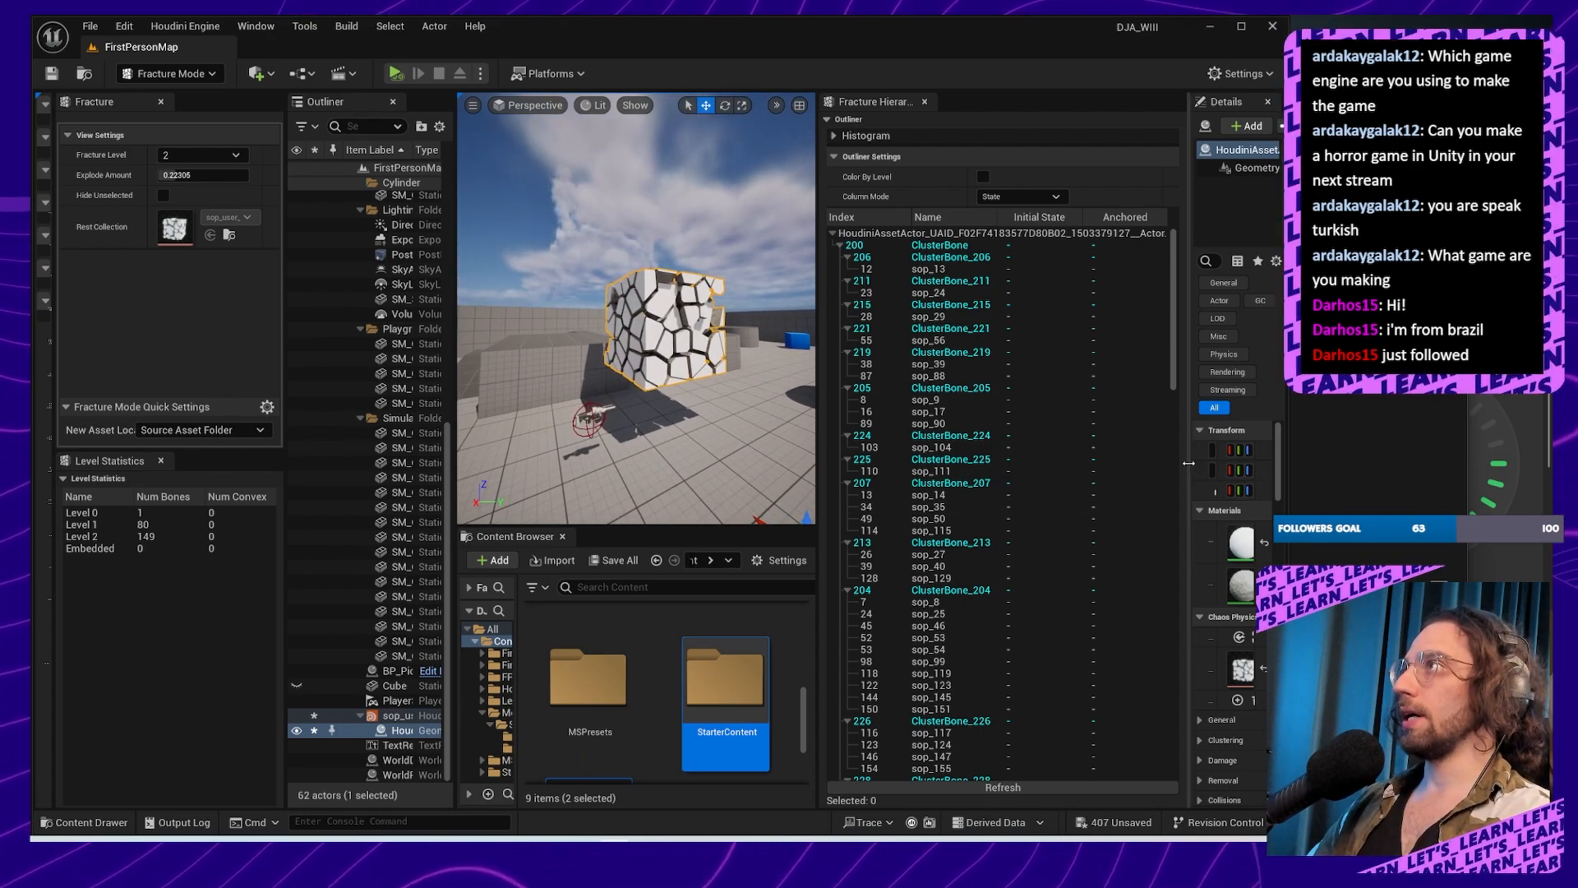
Step: Widen the Details area beside the fracture hierarchy and set the Fracture Level to 1
left_click_drag(1186, 464, 934, 488)
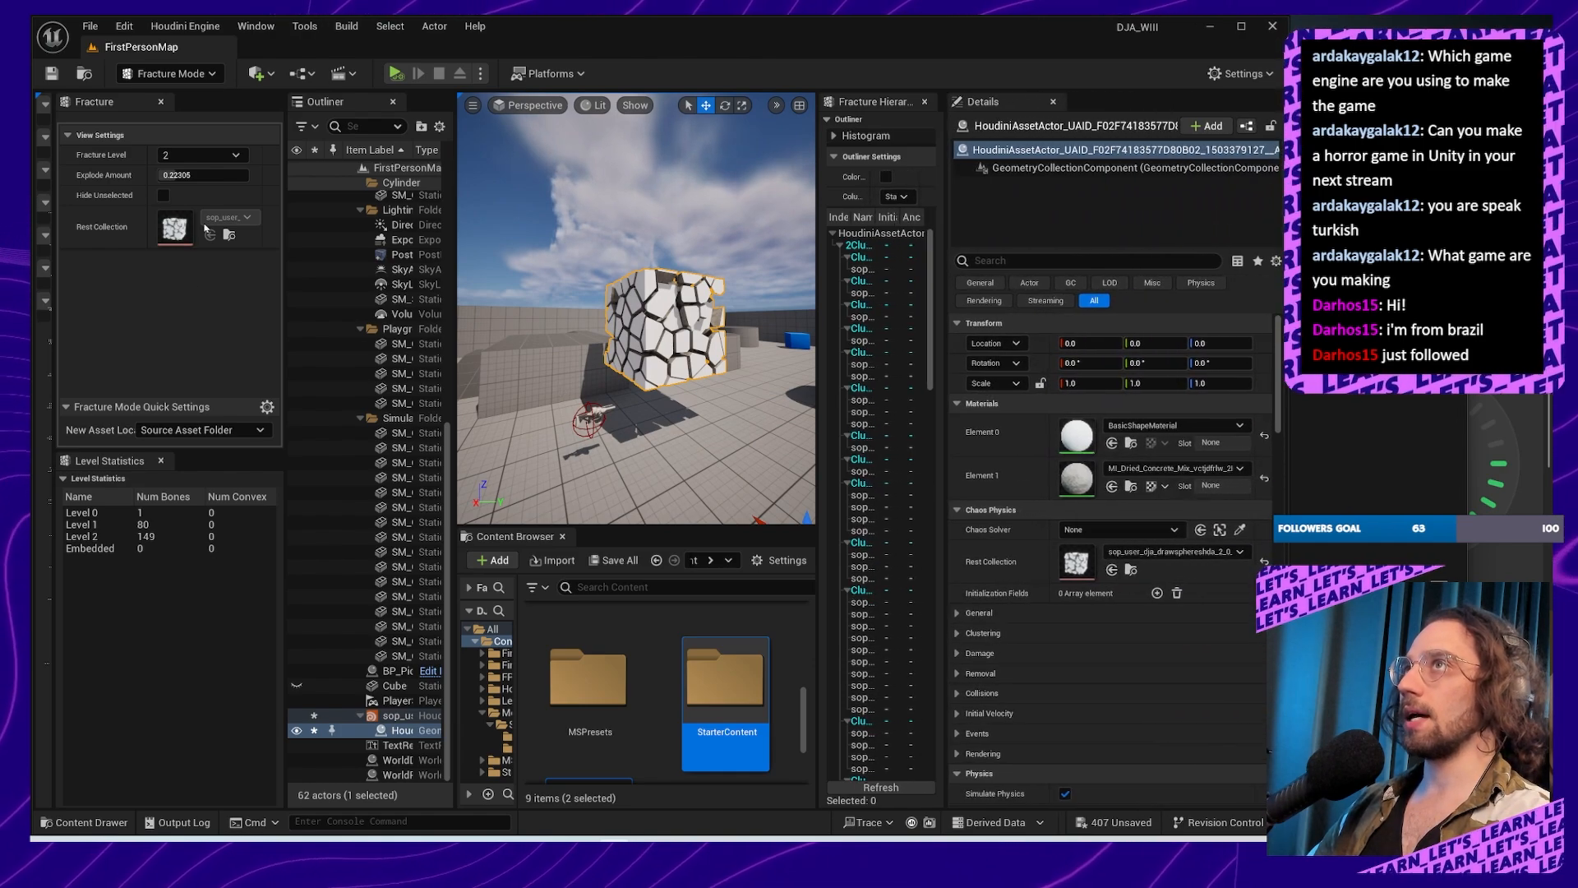
left_click(195, 156)
left_click(192, 219)
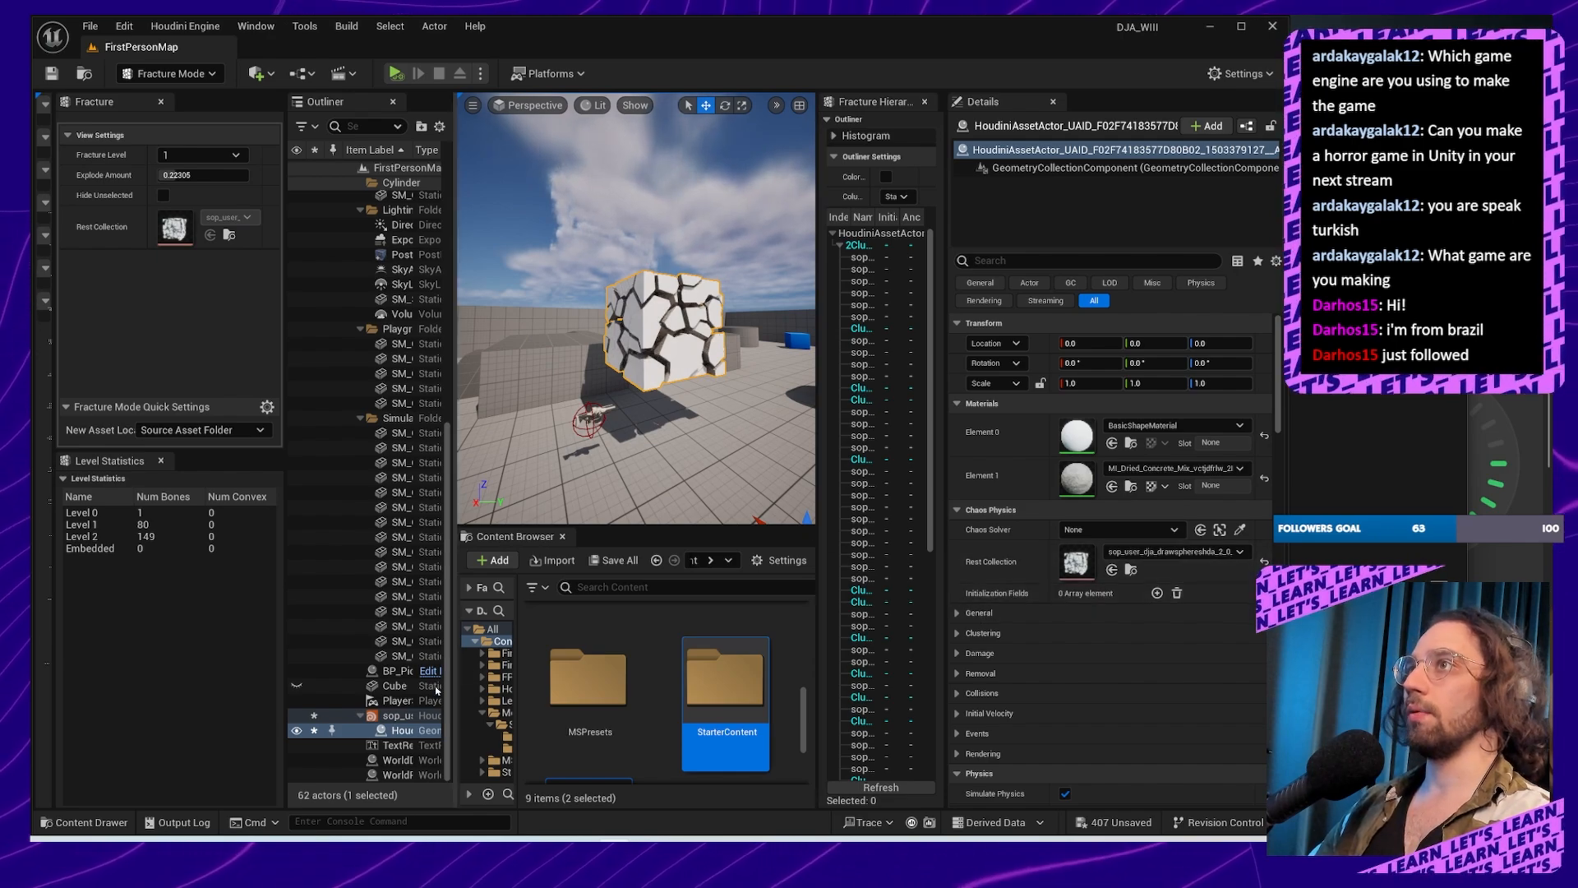
Step: On the sop_user_dja_drawsphereshda_2_0_1_0 actor, lock the Cluster Size axes together and set the Cluster Size to 2.0
left_click(384, 716)
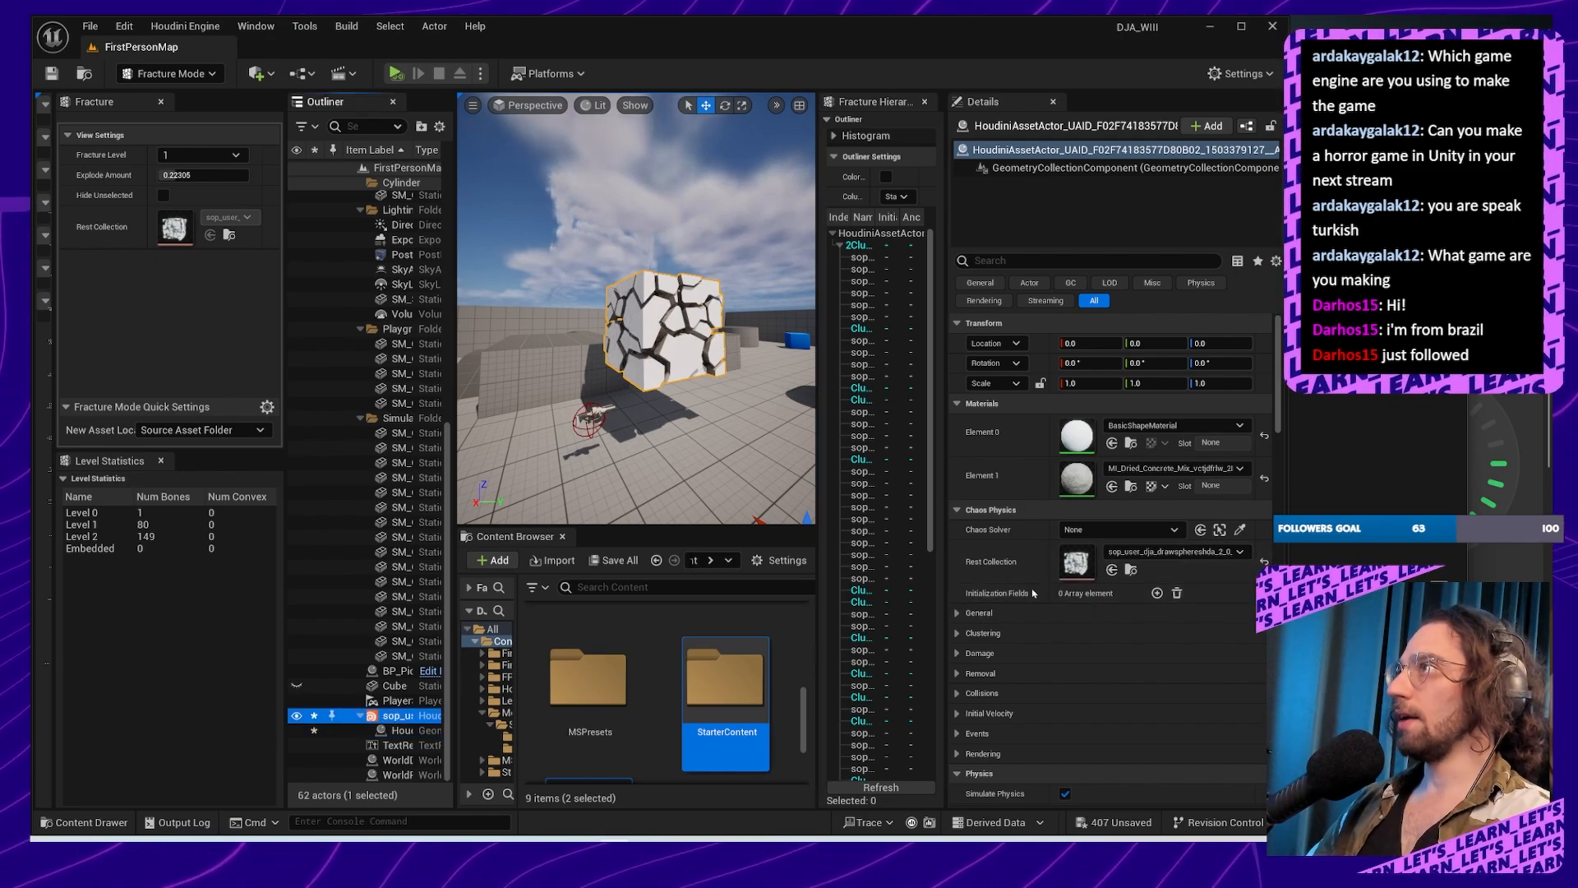
scroll(1138, 618, "down", 3)
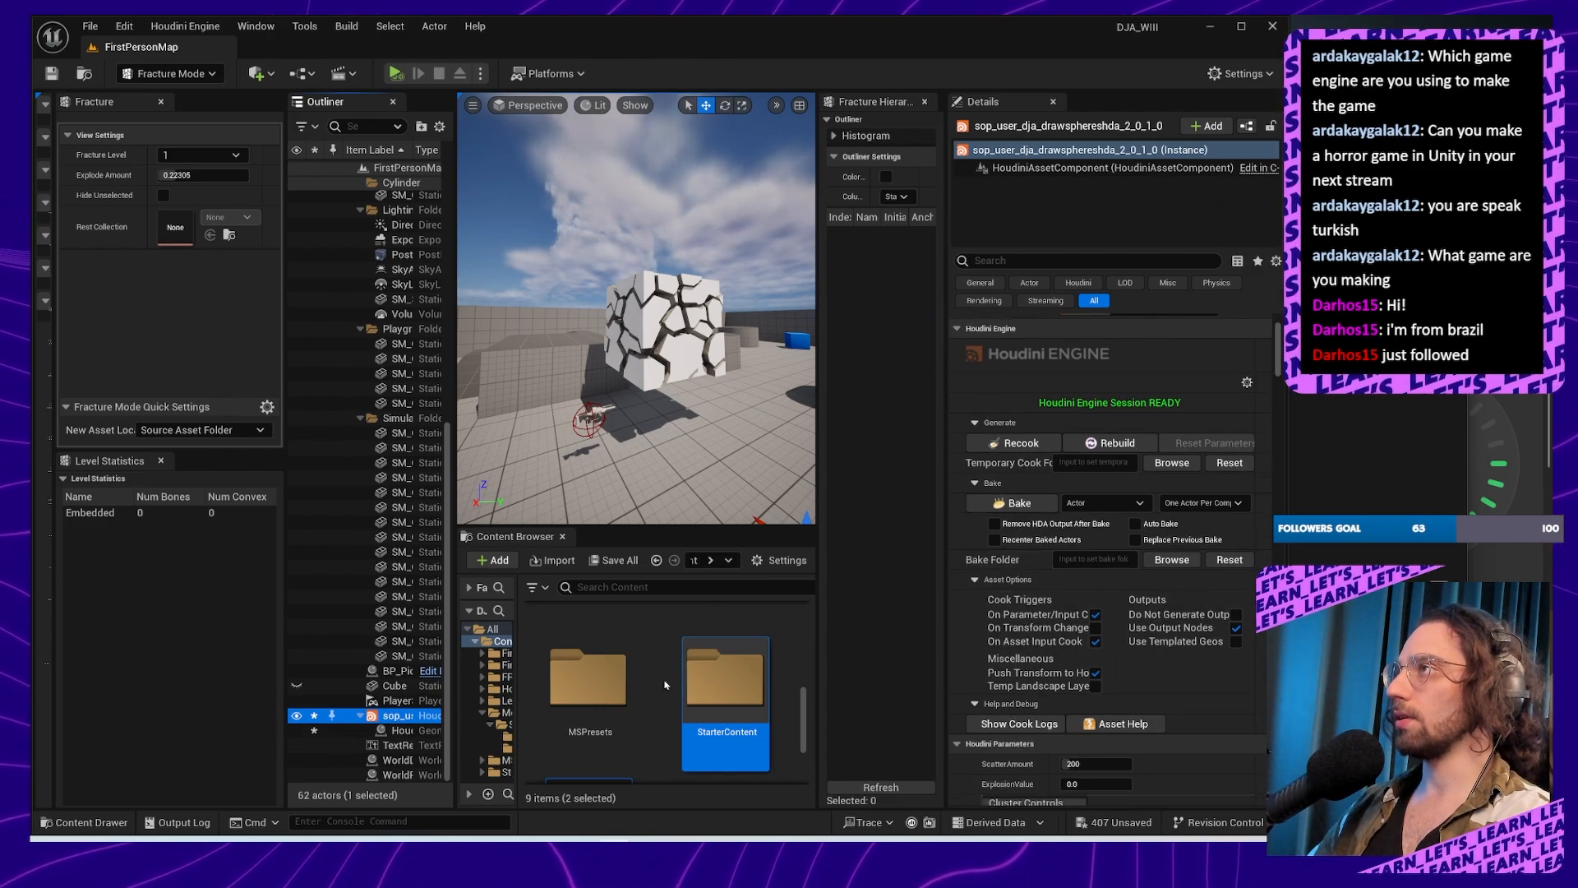
scroll(1221, 617, "down", 3)
scroll(1222, 616, "down", 4)
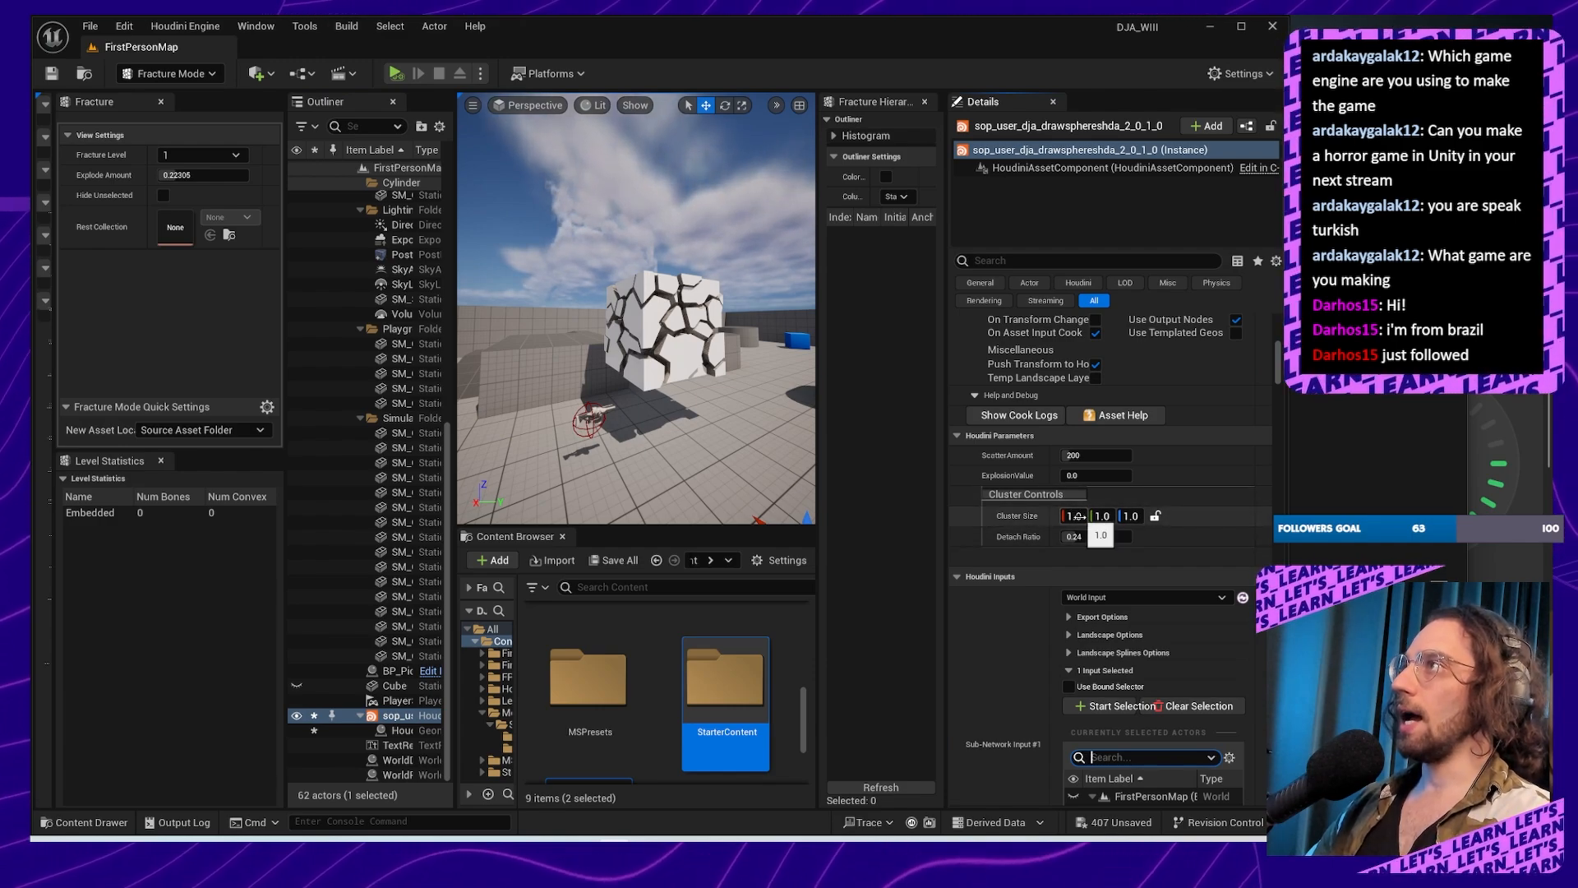
left_click(1157, 517)
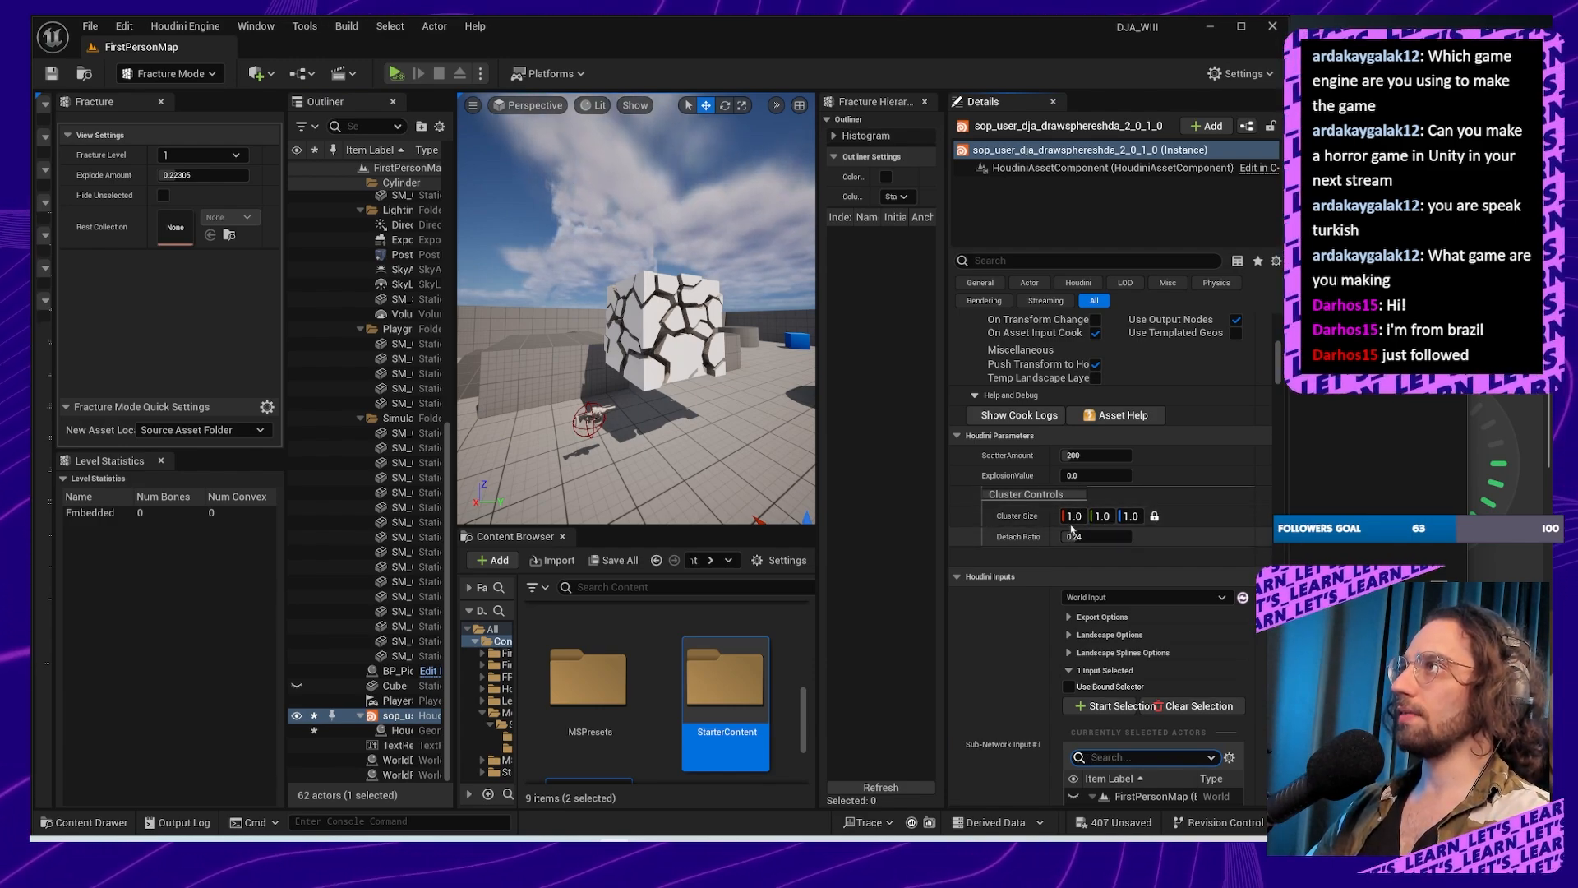
left_click(1074, 516)
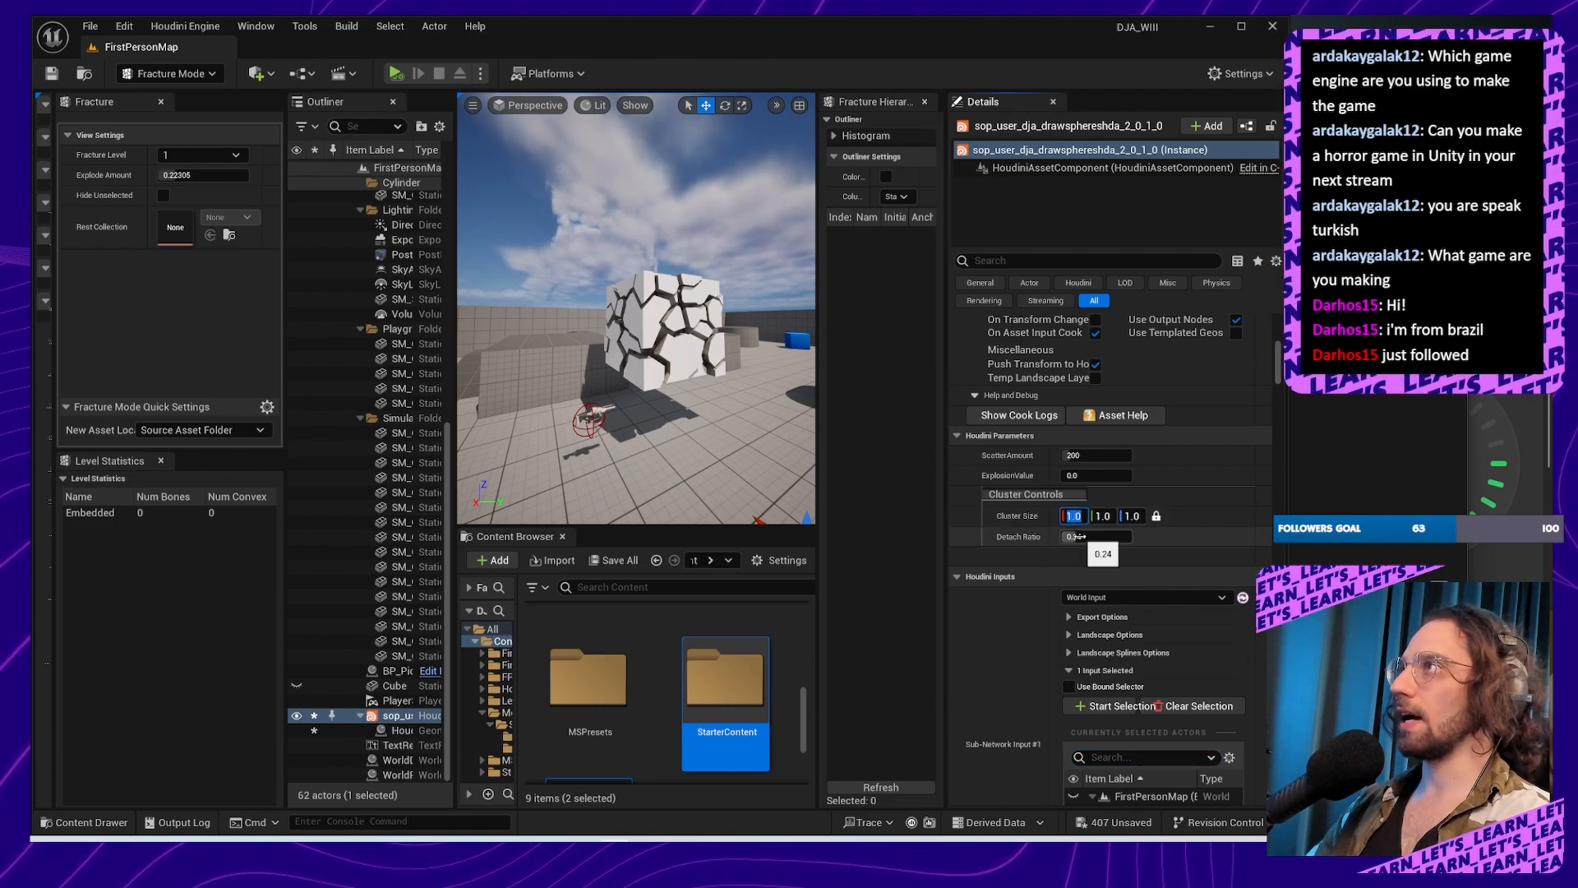
type("2")
key("Return")
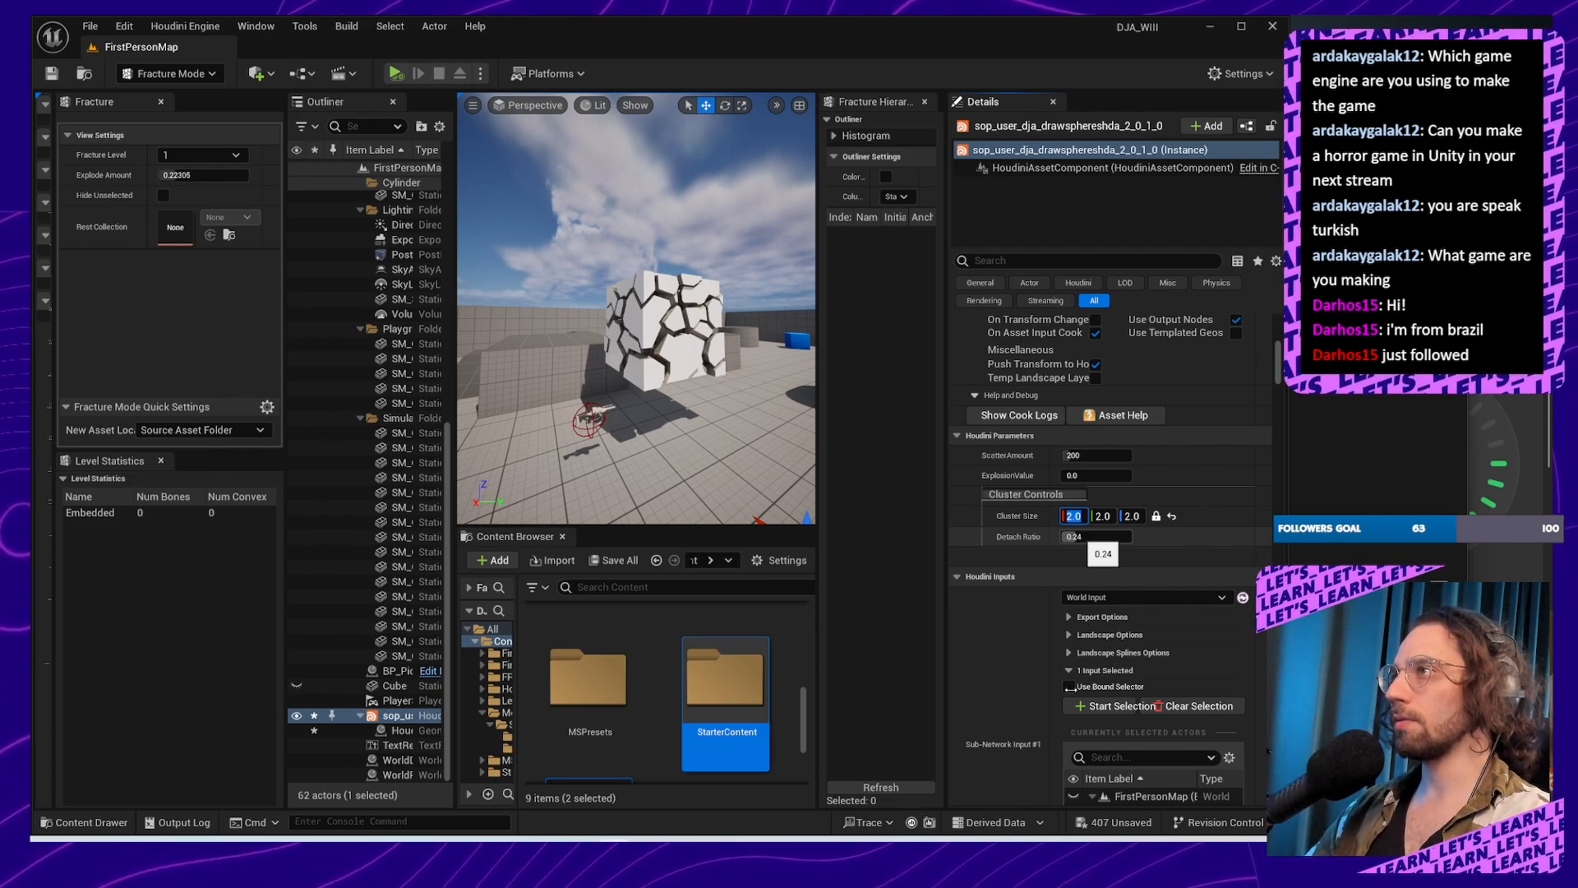
Step: Select the generated geometry collection actor and examine the fractured cube's clusters and its Chaos Physics settings
left_click(897, 738)
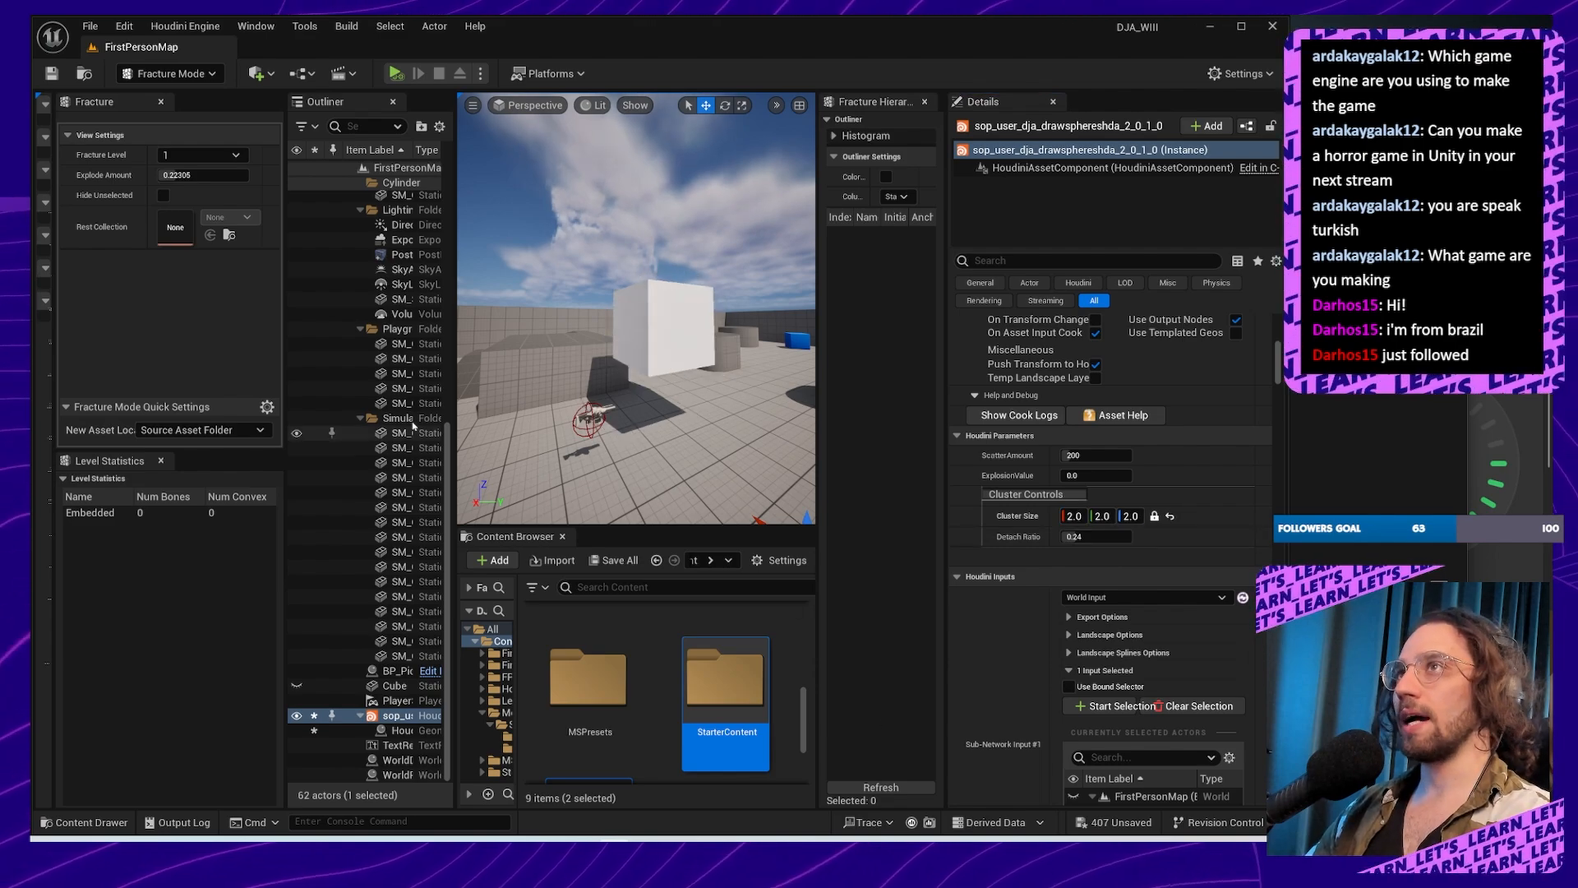
left_click(401, 732)
right_click_drag(641, 369, 542, 357)
scroll(1175, 612, "down", 10)
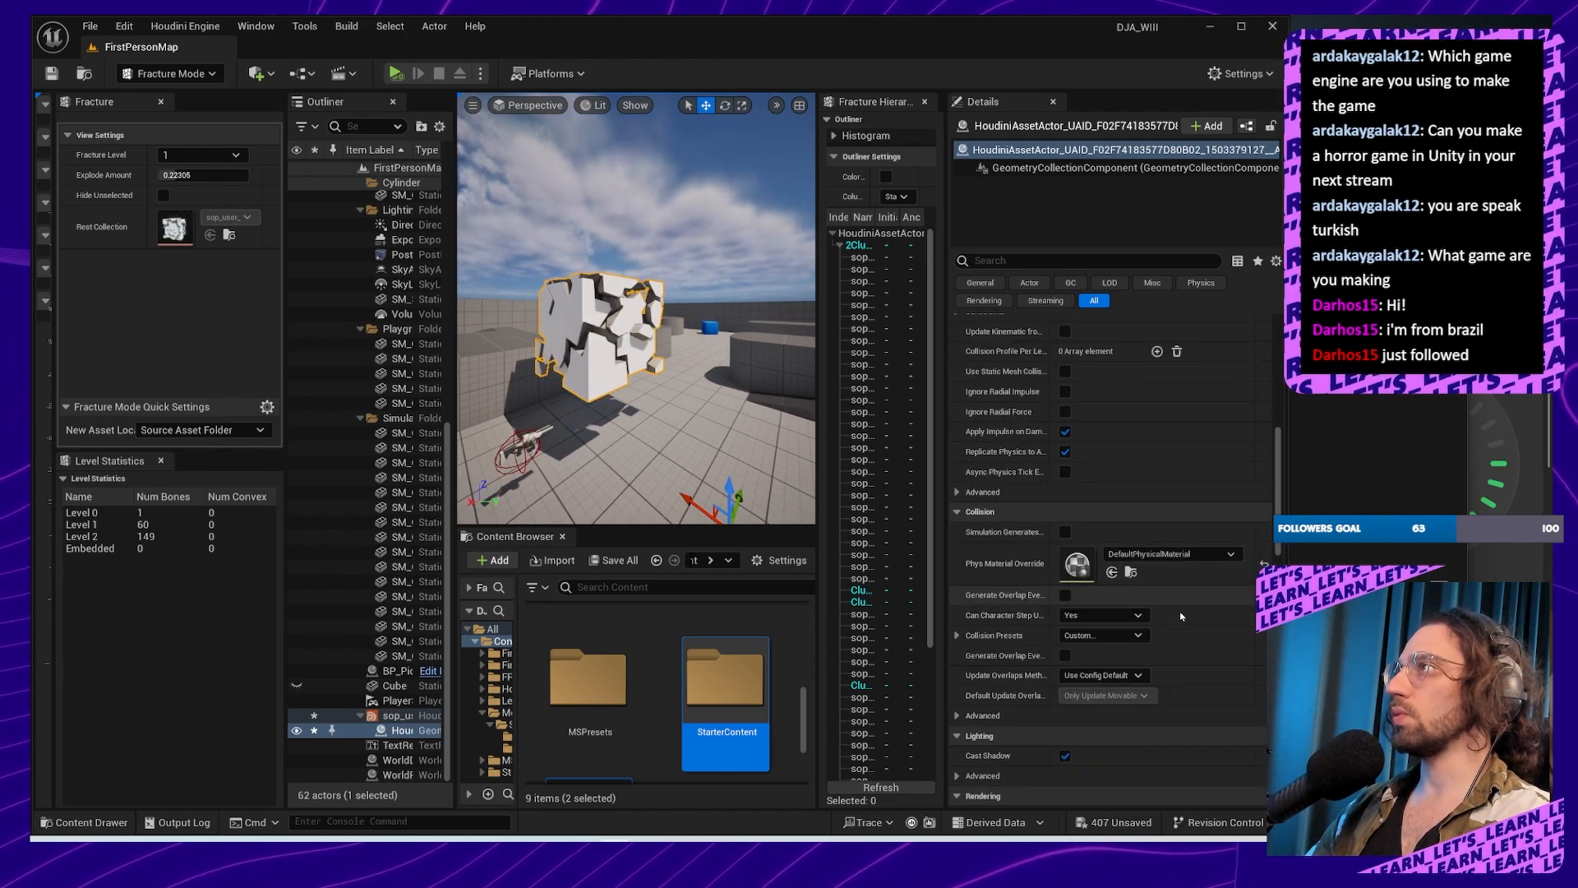
scroll(1159, 618, "up", 4)
scroll(1090, 625, "up", 5)
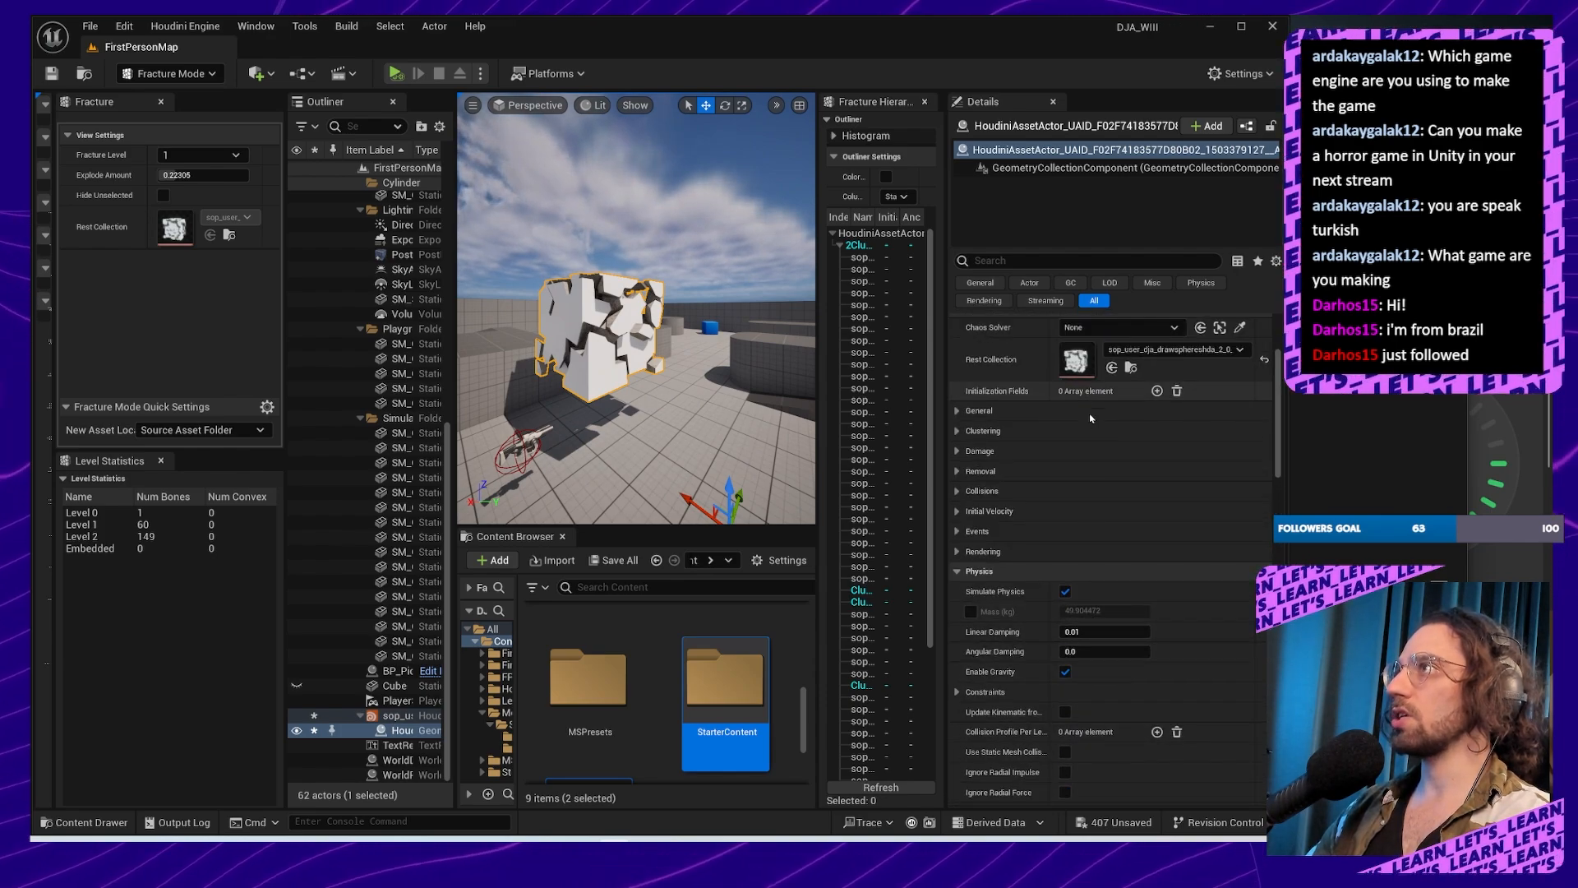
Step: Raise the Houdini asset's Detach Ratio to about 0.84 and view the cube's individual fracture pieces
left_click(346, 714)
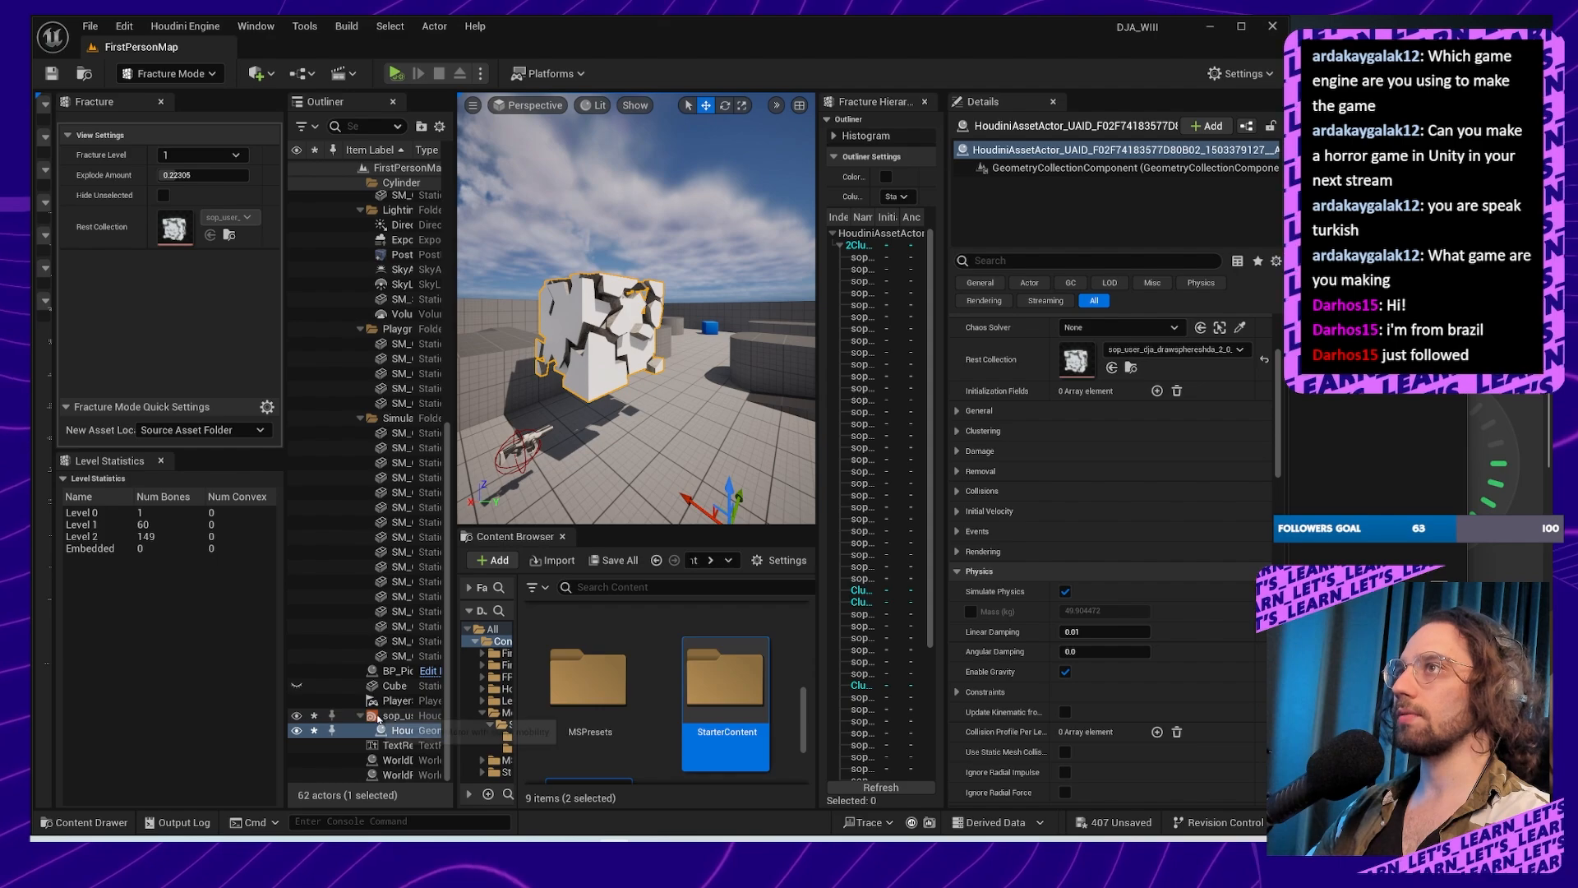
scroll(1121, 687, "down", 5)
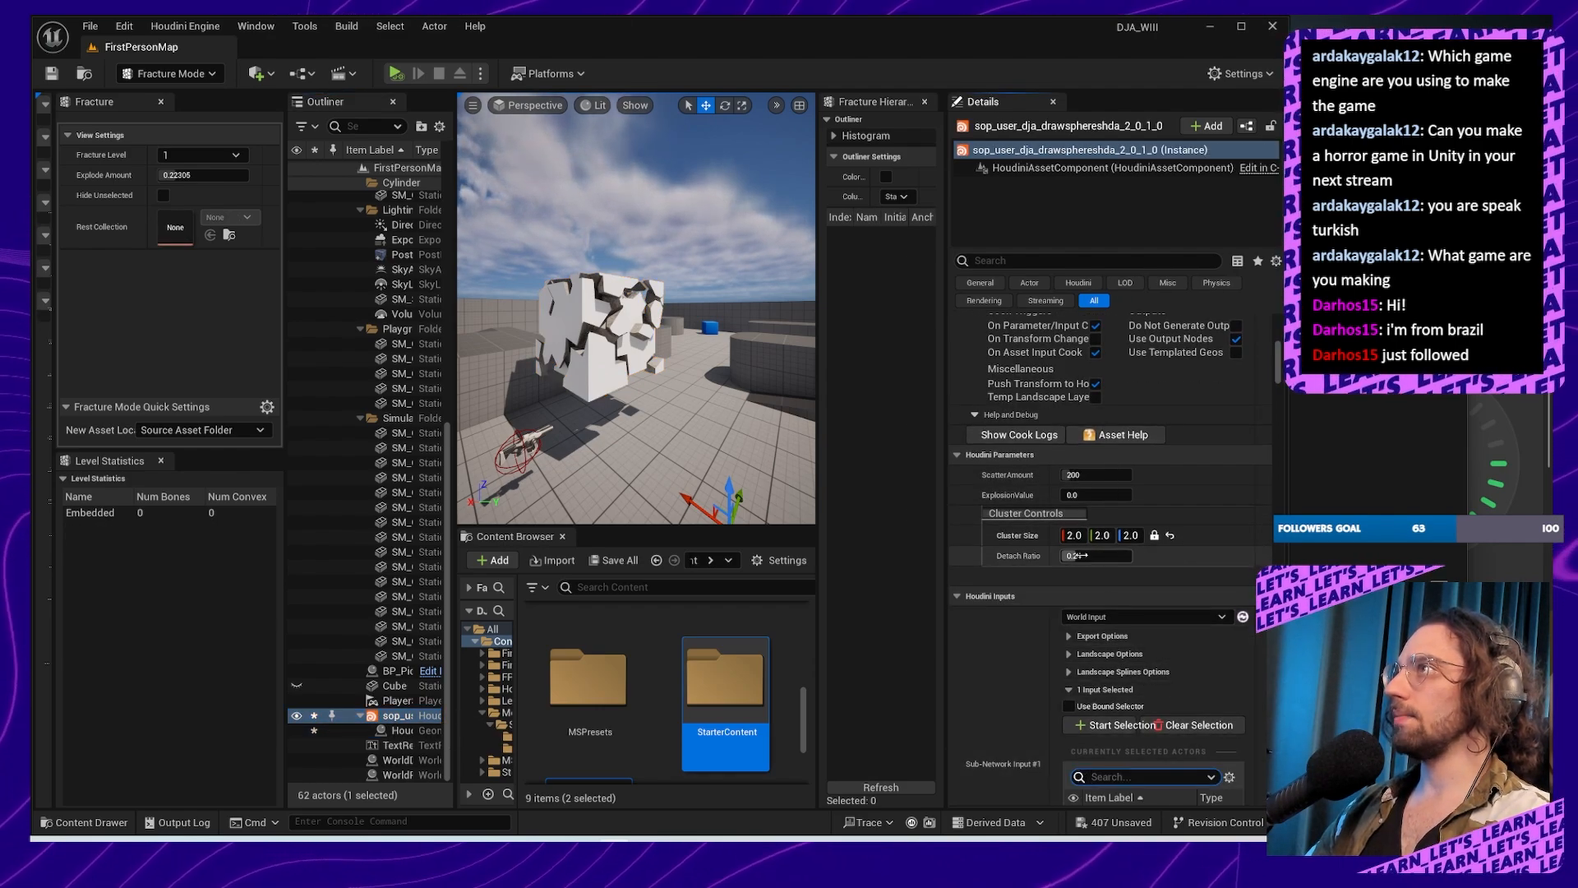
left_click_drag(1086, 556, 1105, 557)
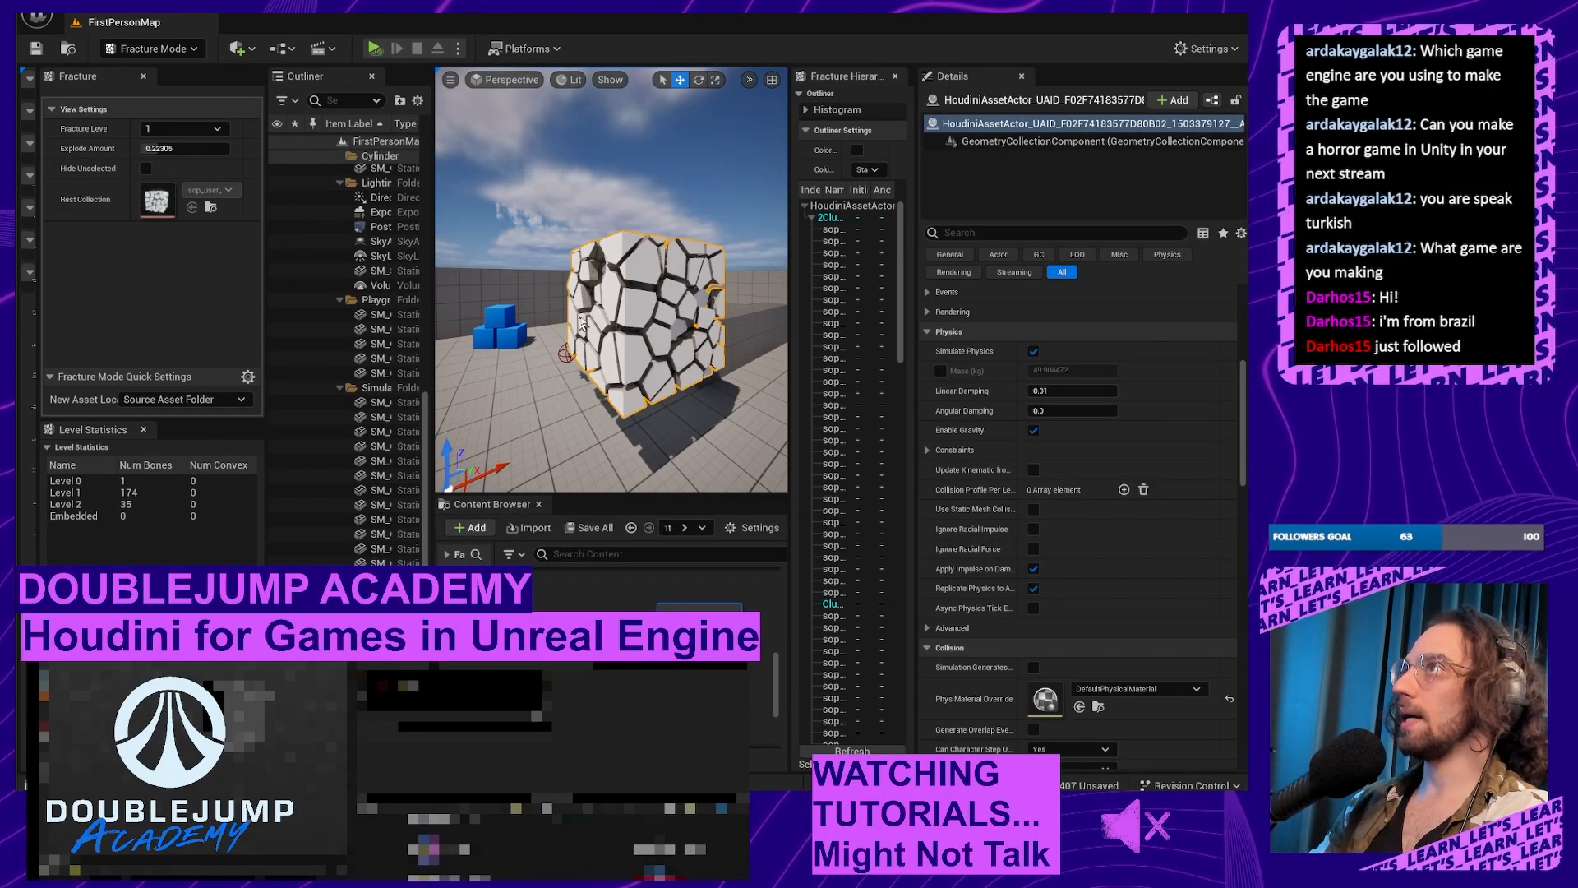
mouse_move(582, 323)
left_mouse_down("alt")
mouse_move(740, 326)
mouse_move(605, 326)
left_mouse_up("alt")
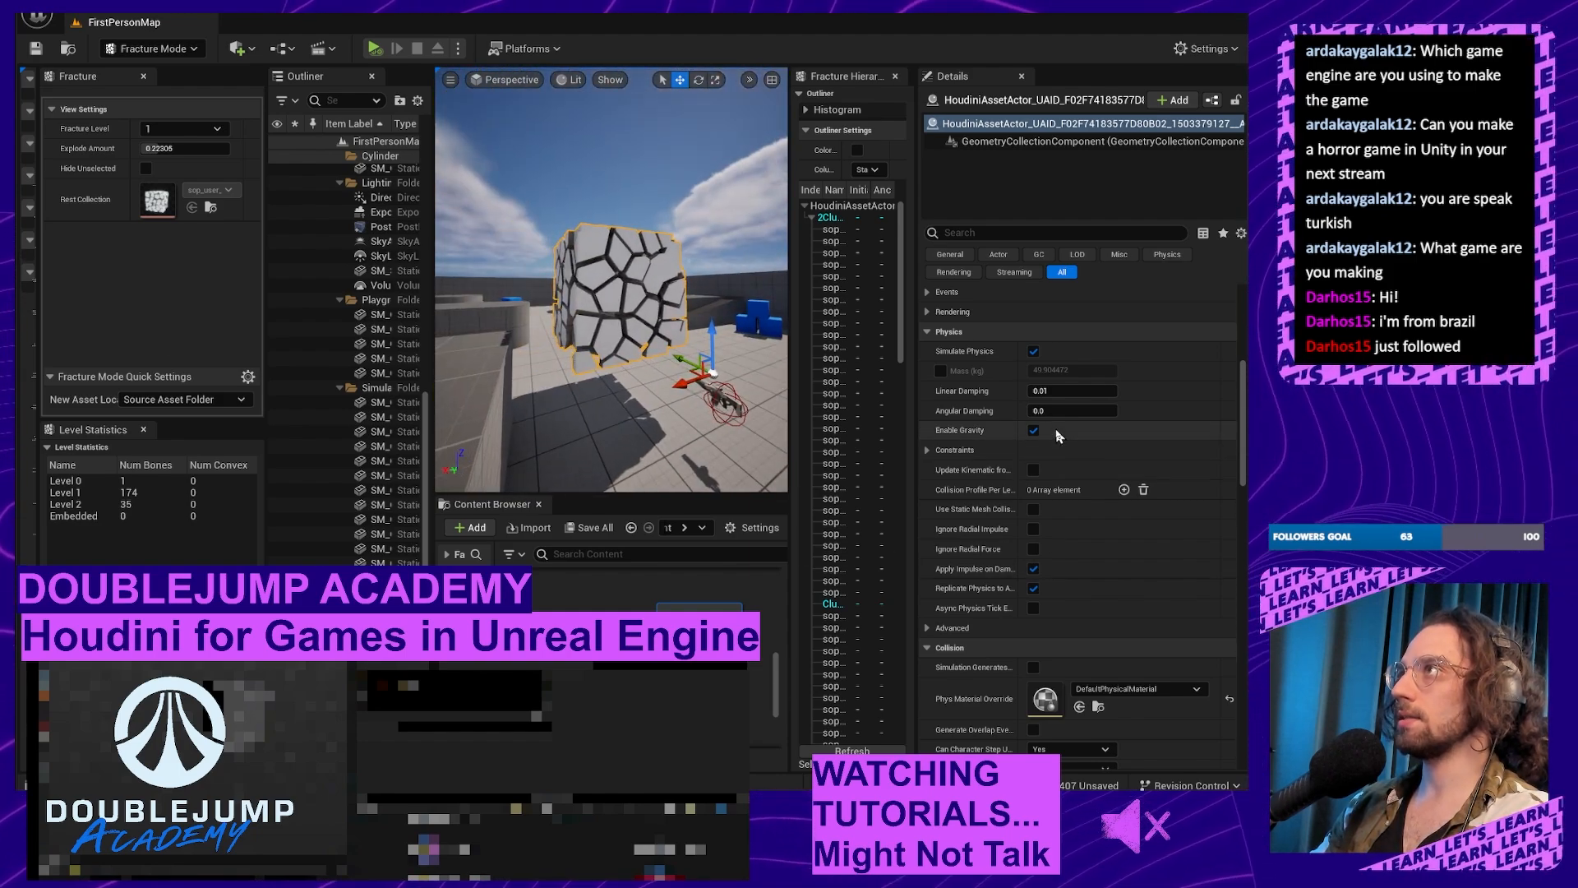
Step: Set the Houdini asset's Detach Ratio to 0.05 and inspect the resulting clusters from several sides of the cube
scroll(1059, 436, "up", 6)
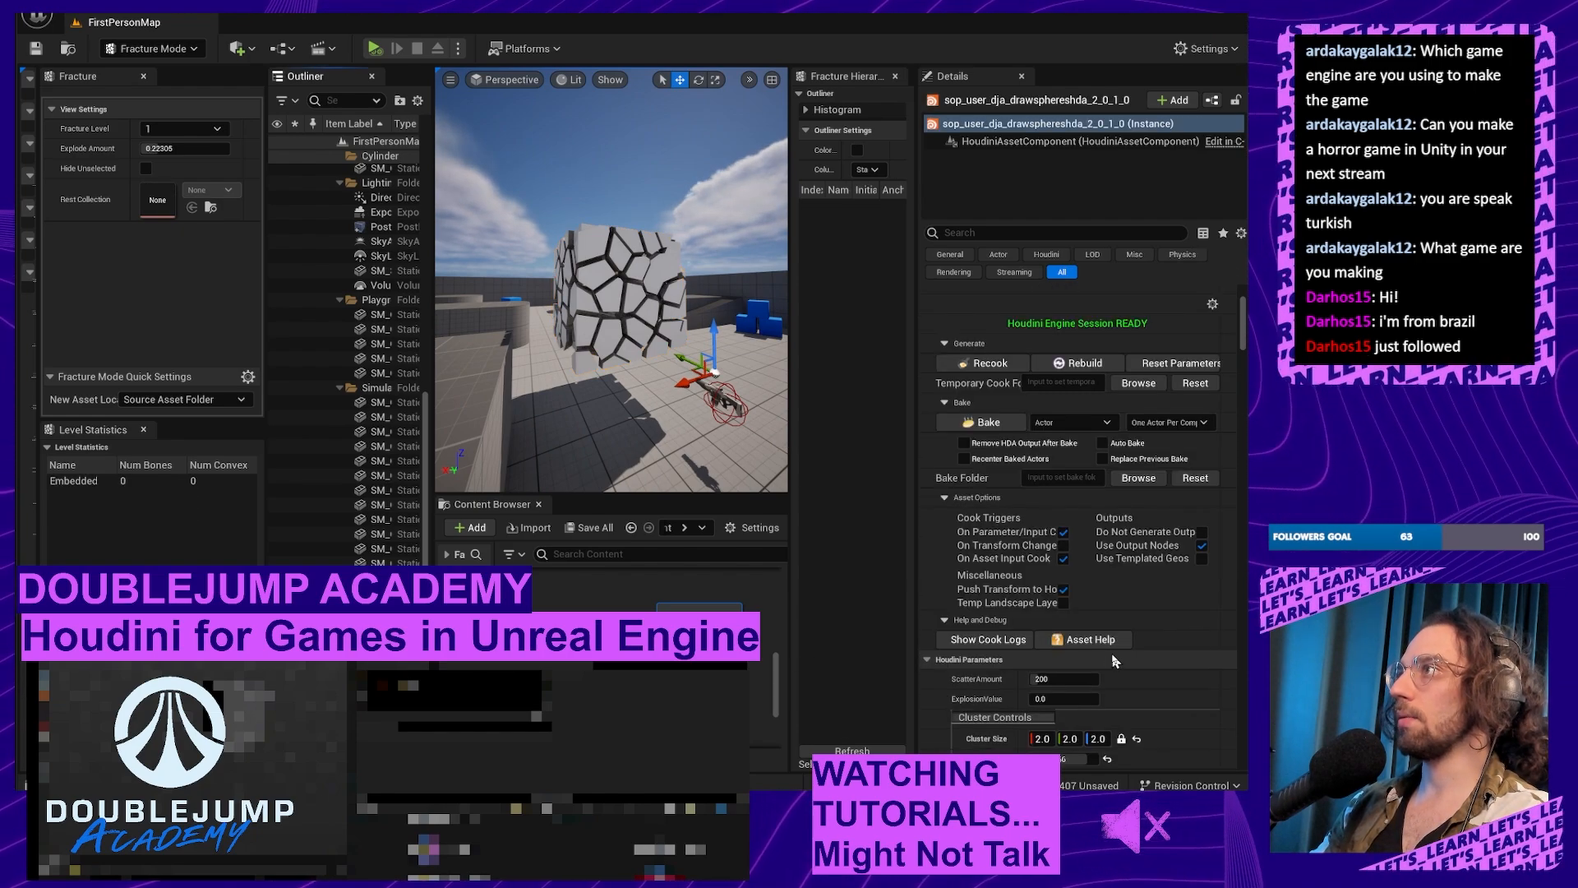
scroll(1114, 658, "down", 5)
scroll(1066, 617, "down", 4)
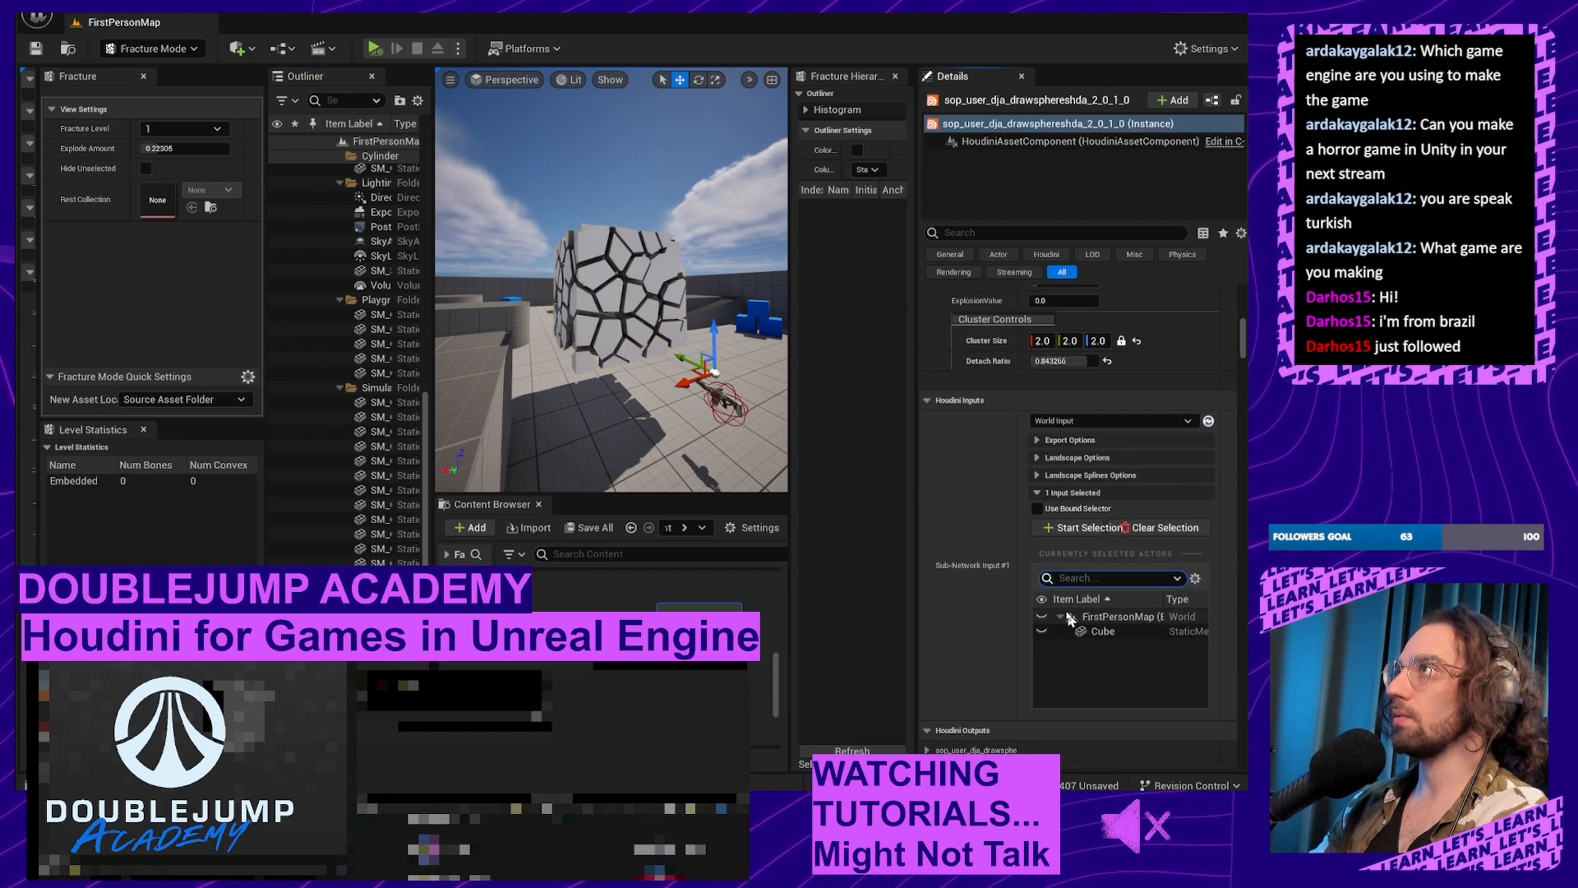
scroll(1066, 617, "up", 4)
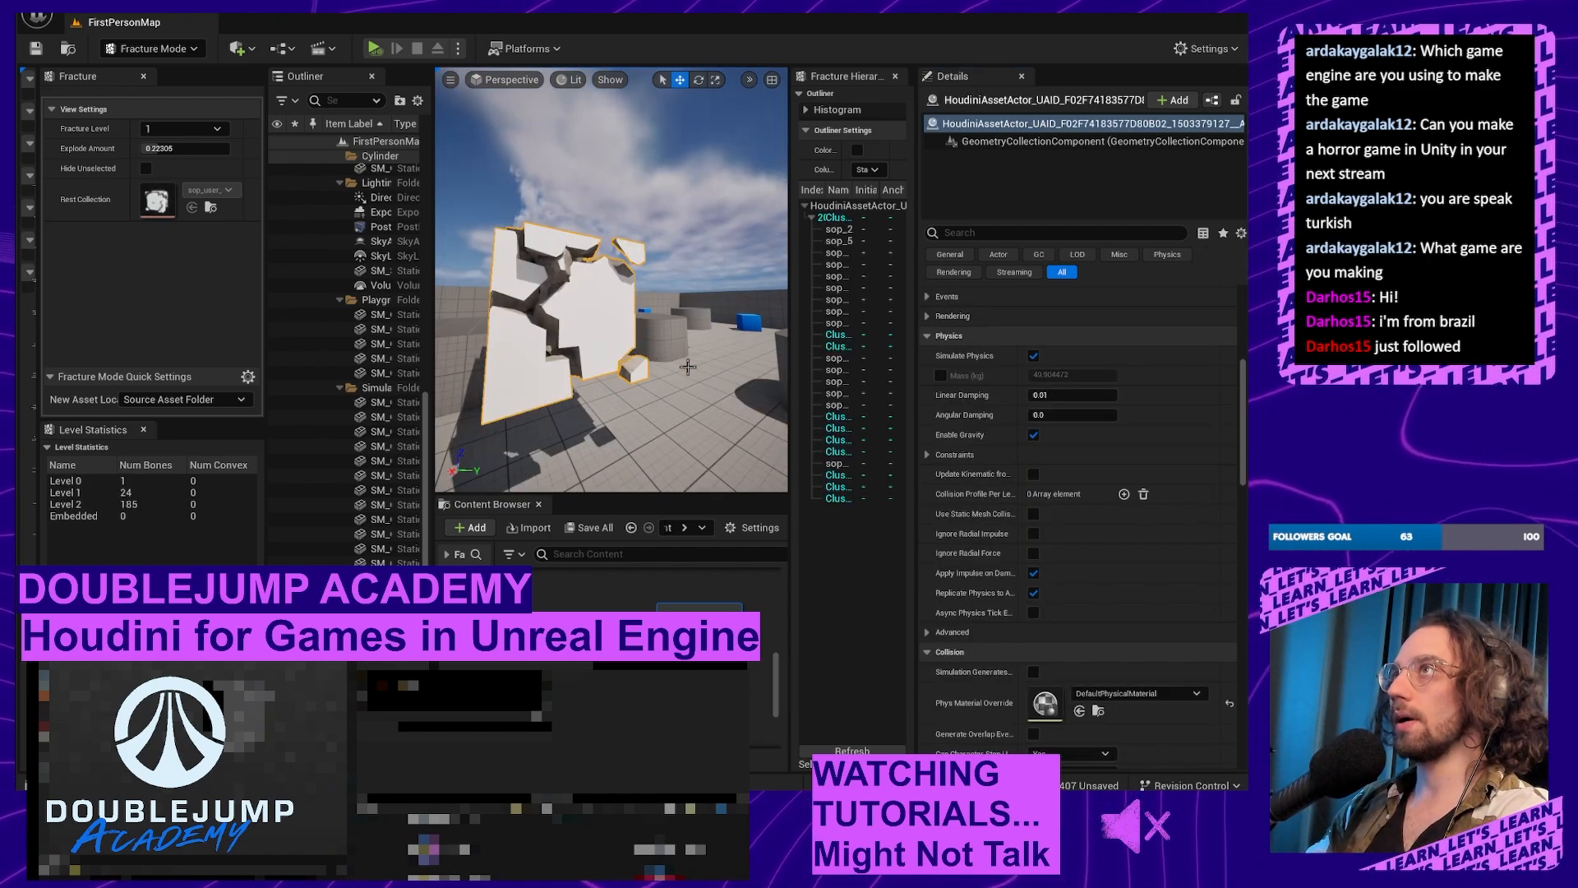
key("d")
right_click_drag(688, 366, 468, 367)
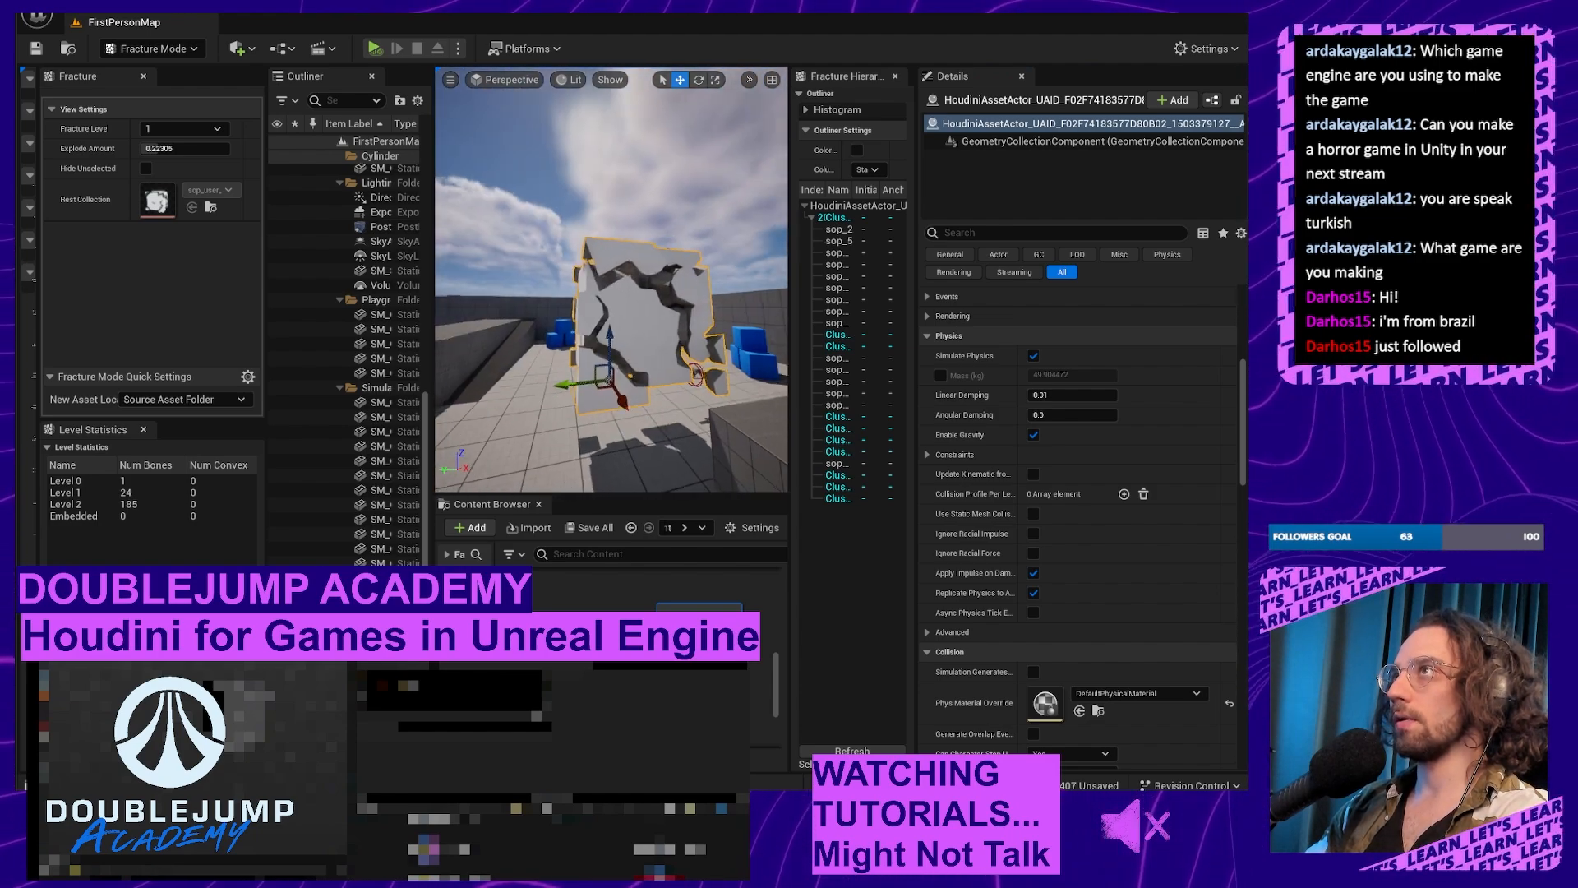
right_click_drag(608, 367, 514, 368)
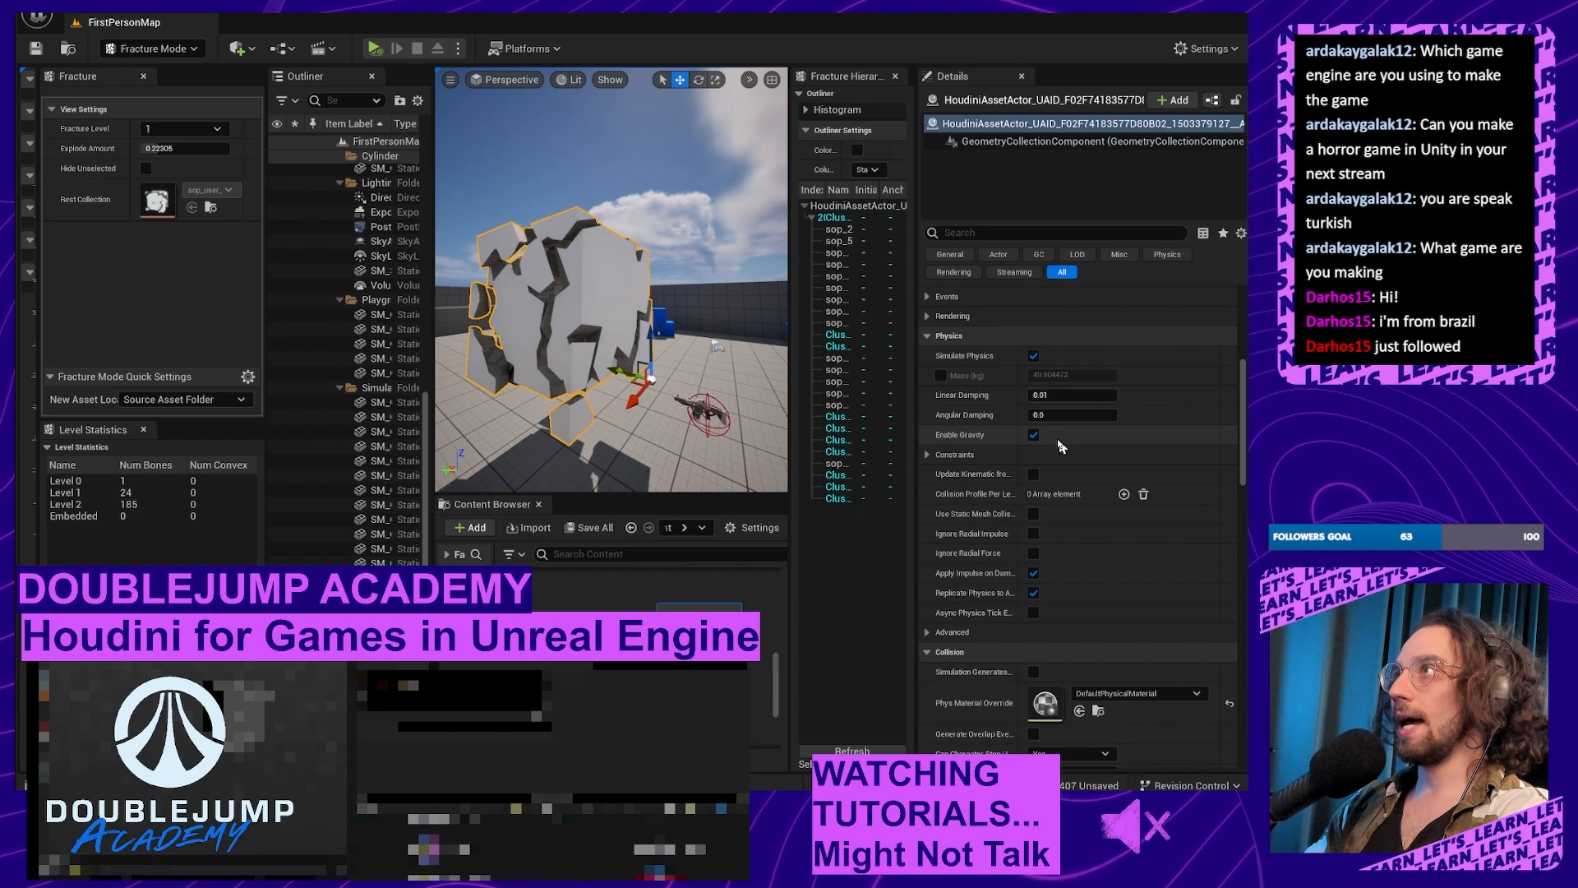
scroll(1056, 437, "up", 2)
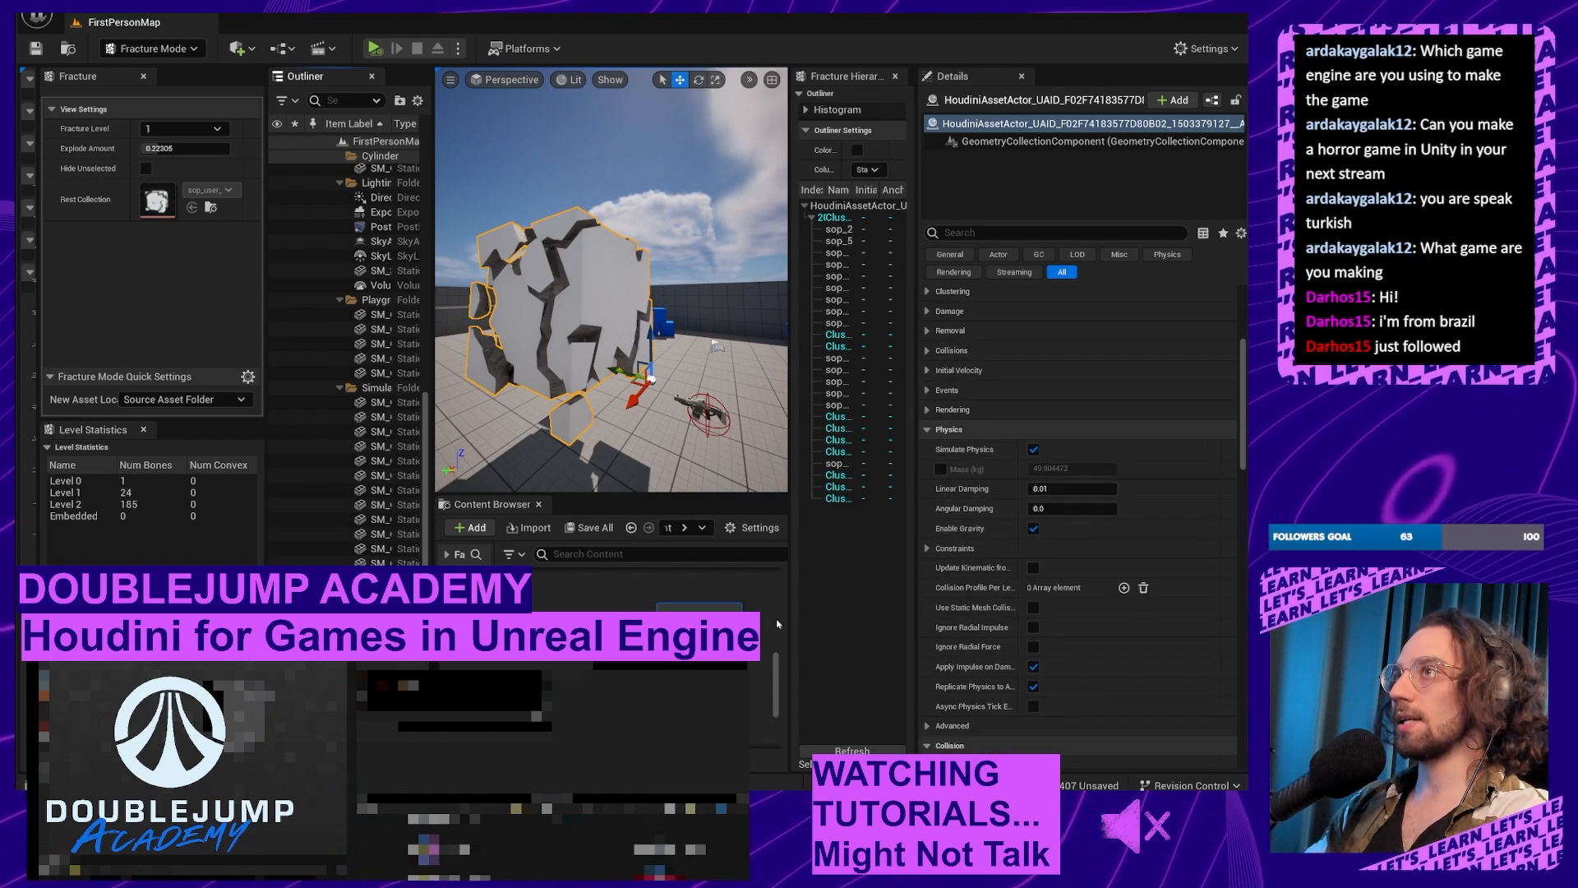
Step: Reselect the Houdini asset actor and set its locked Cluster Size to 0.2
key("ctrl+z")
scroll(1131, 572, "up", 3)
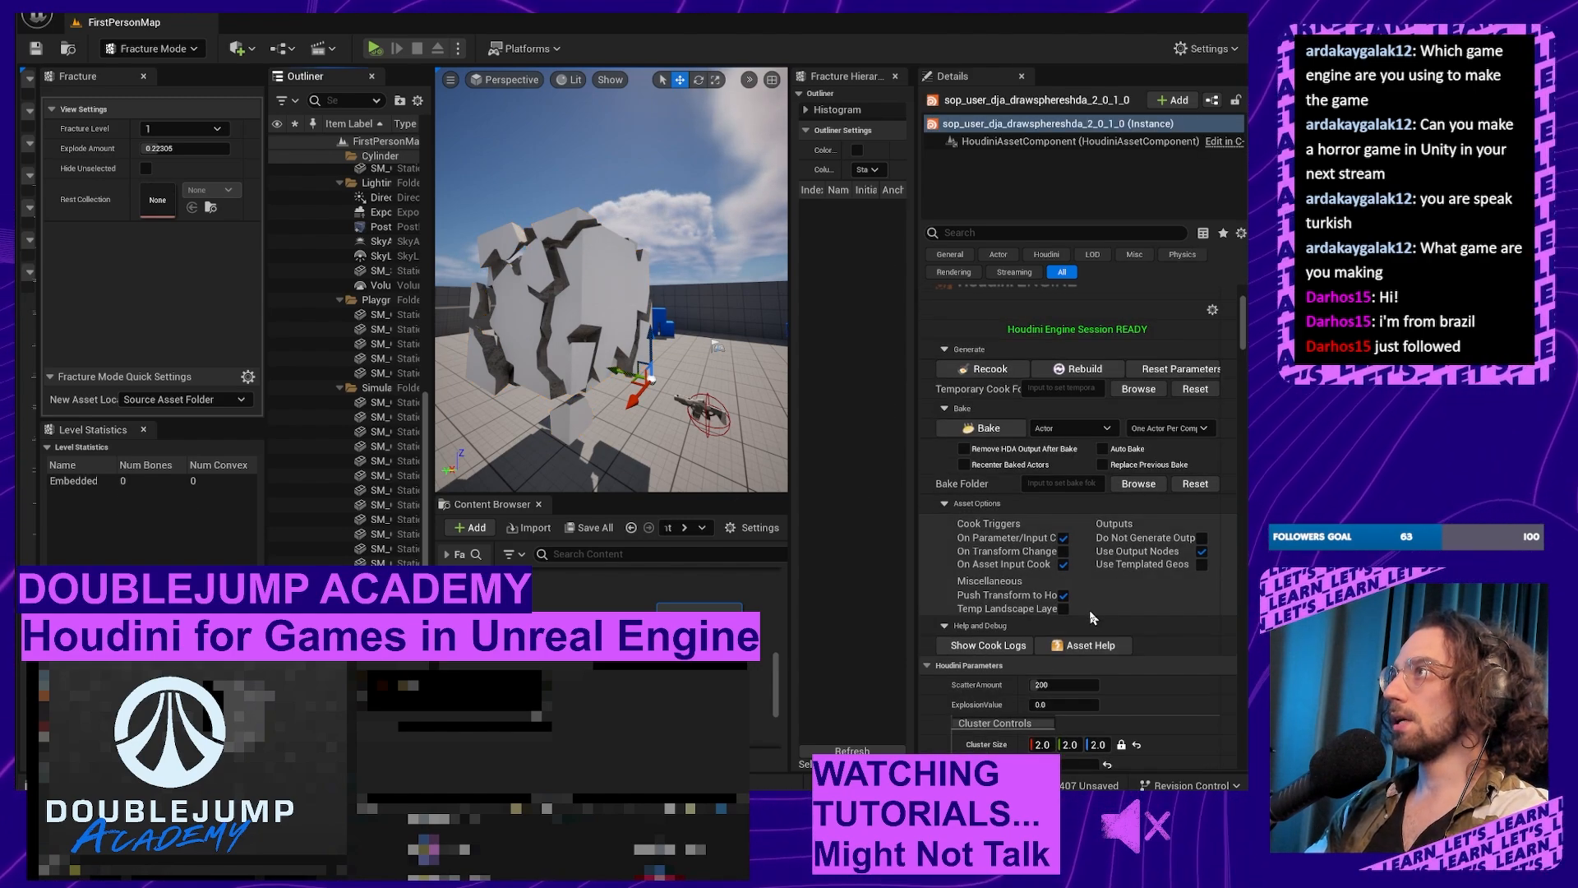
scroll(1089, 609, "down", 3)
right_click_drag(650, 354, 469, 363)
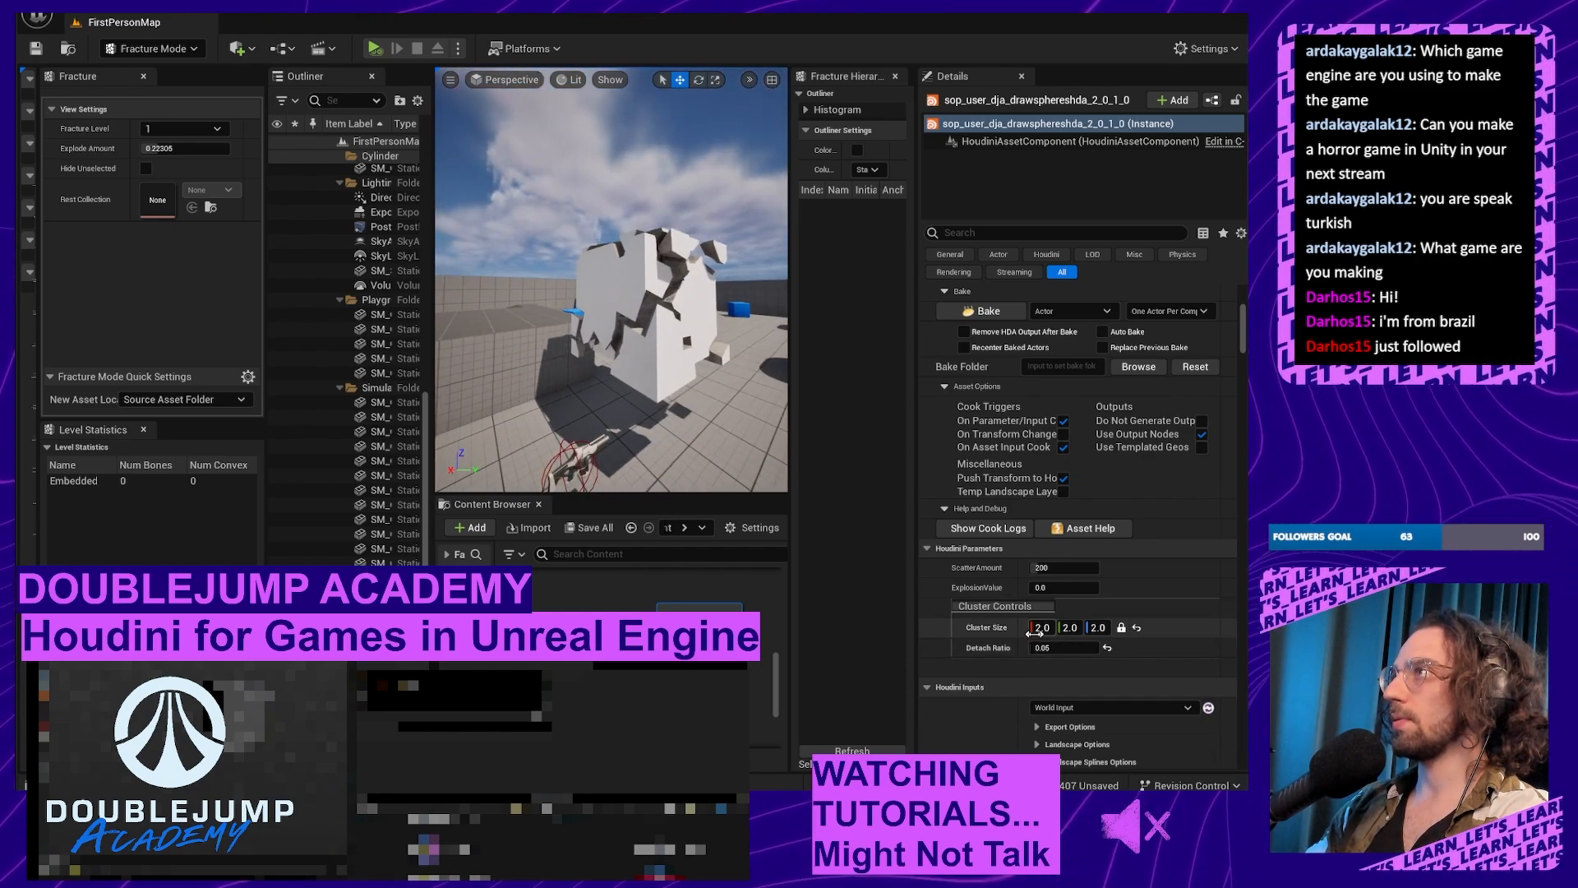
type("0.2")
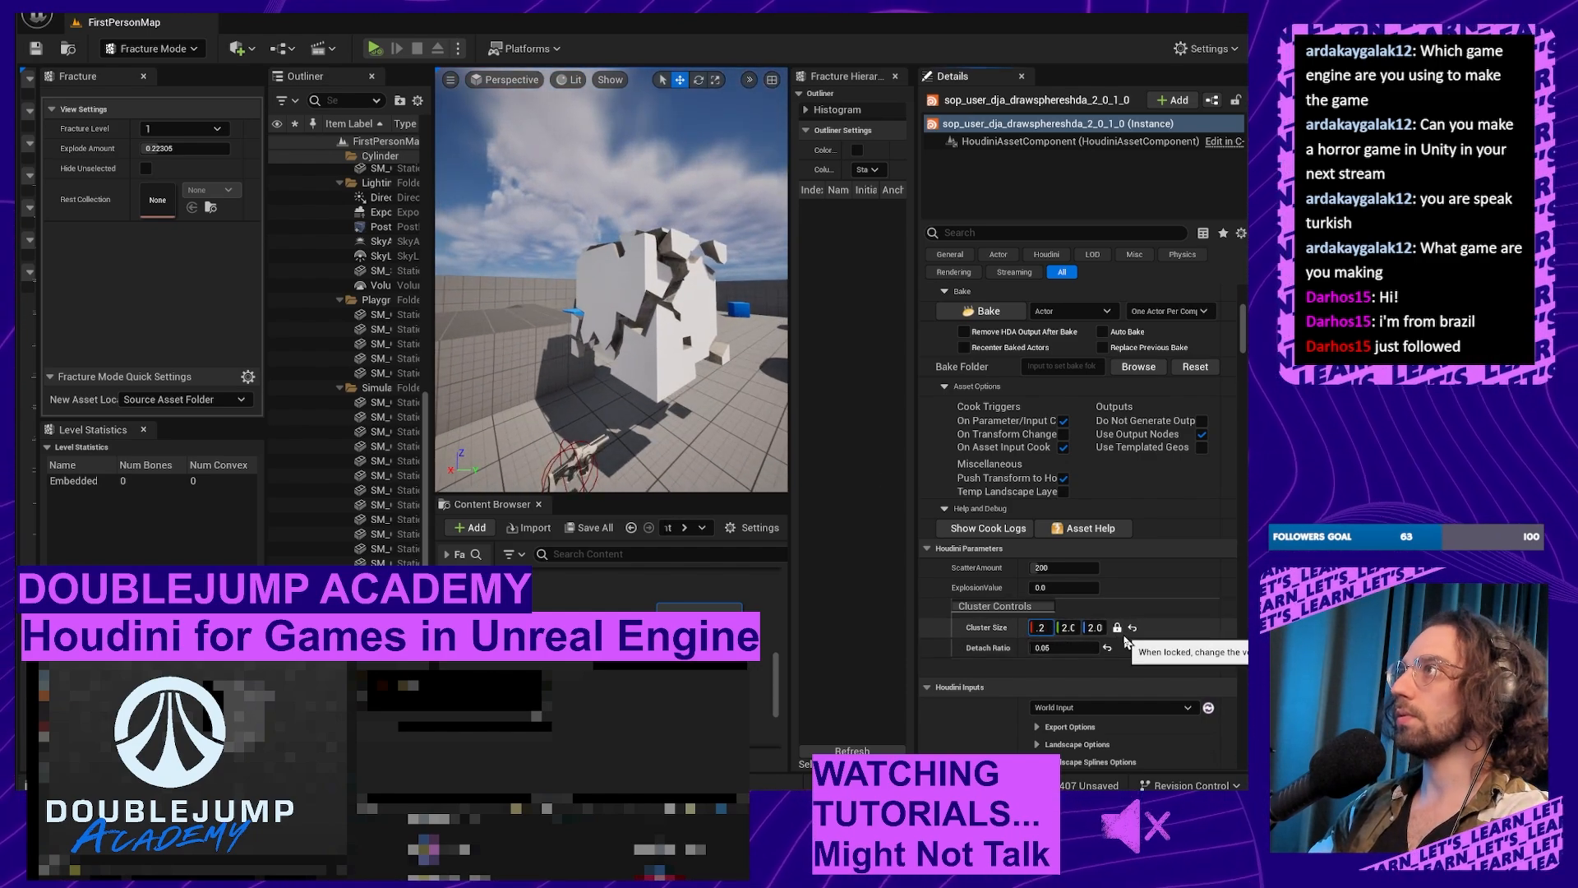
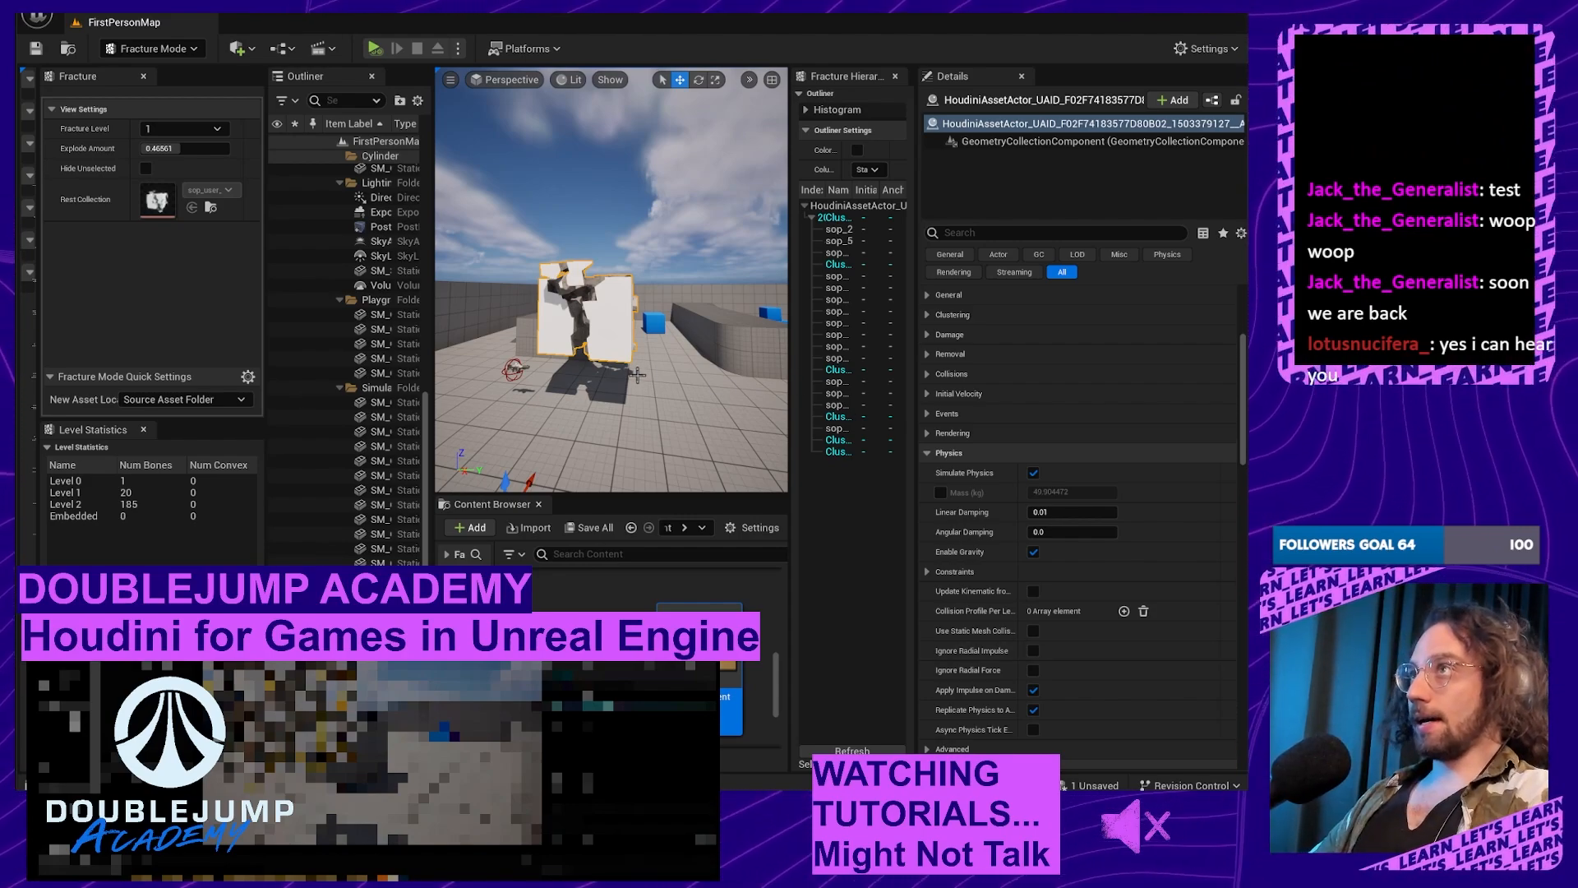
Step: View the exploded cube from another side and dock the Fracture Hierarchy together with Details
right_click_drag(613, 280, 514, 280)
right_click_drag(629, 372, 628, 371)
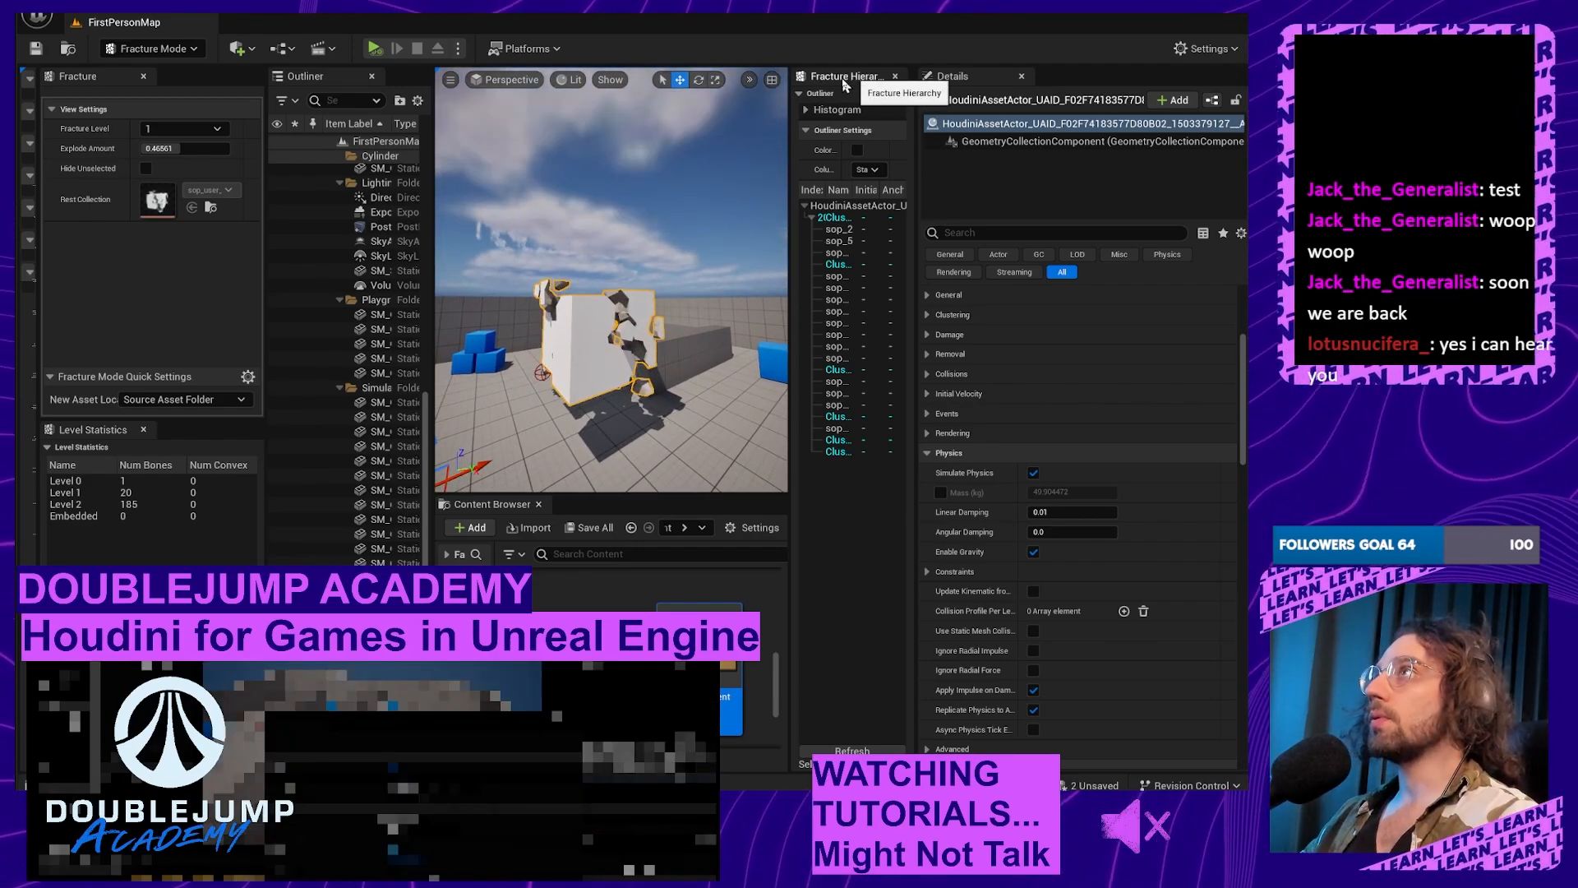
left_click_drag(845, 85, 1010, 78)
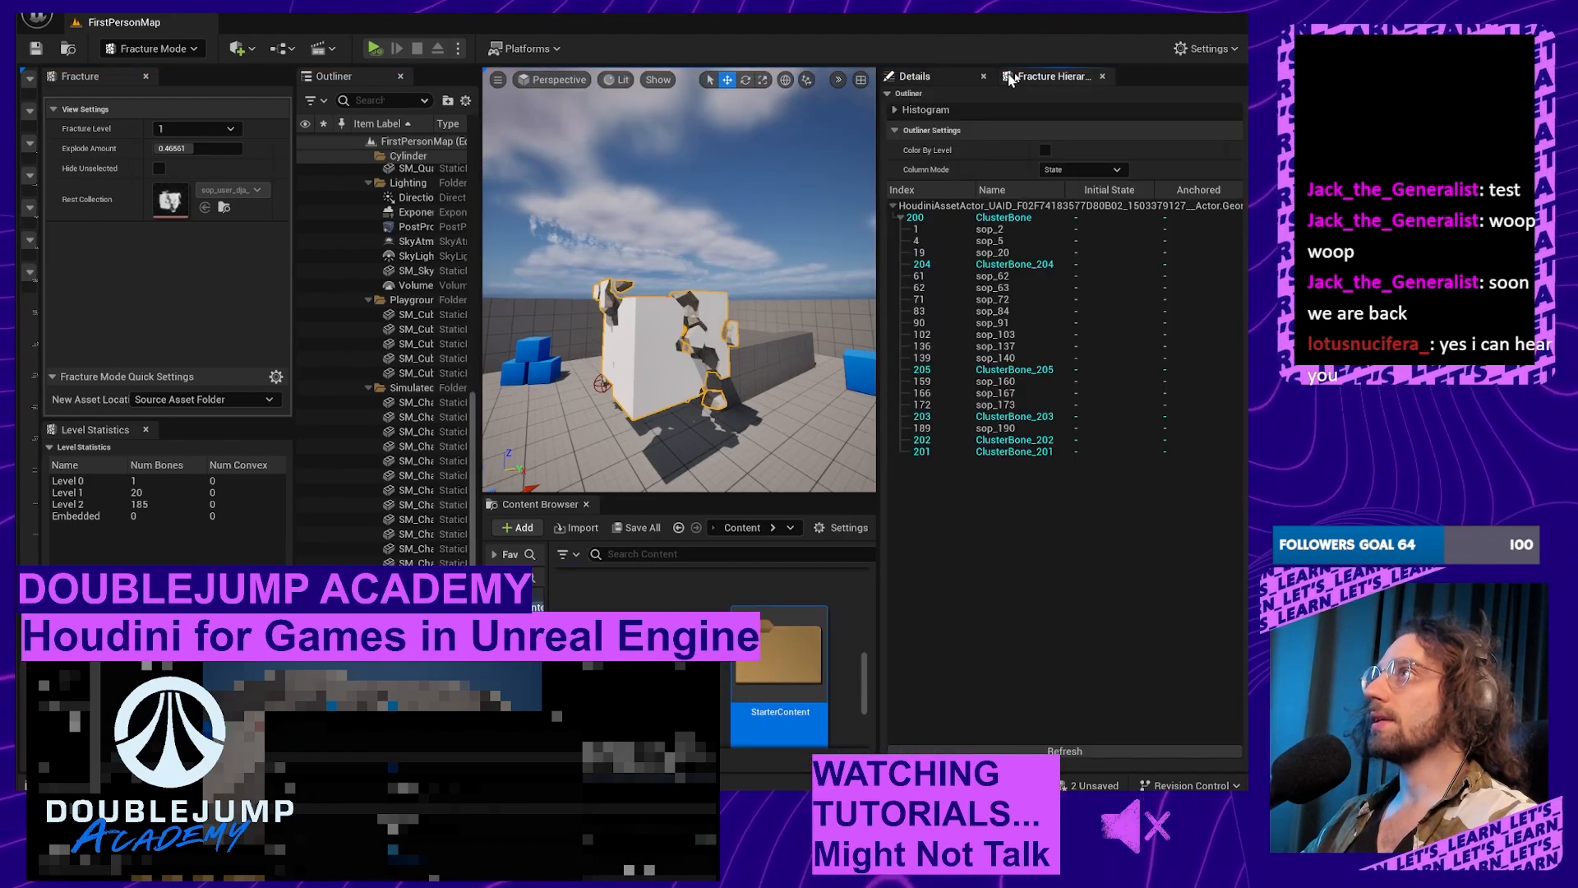
left_click(913, 76)
left_click(1052, 76)
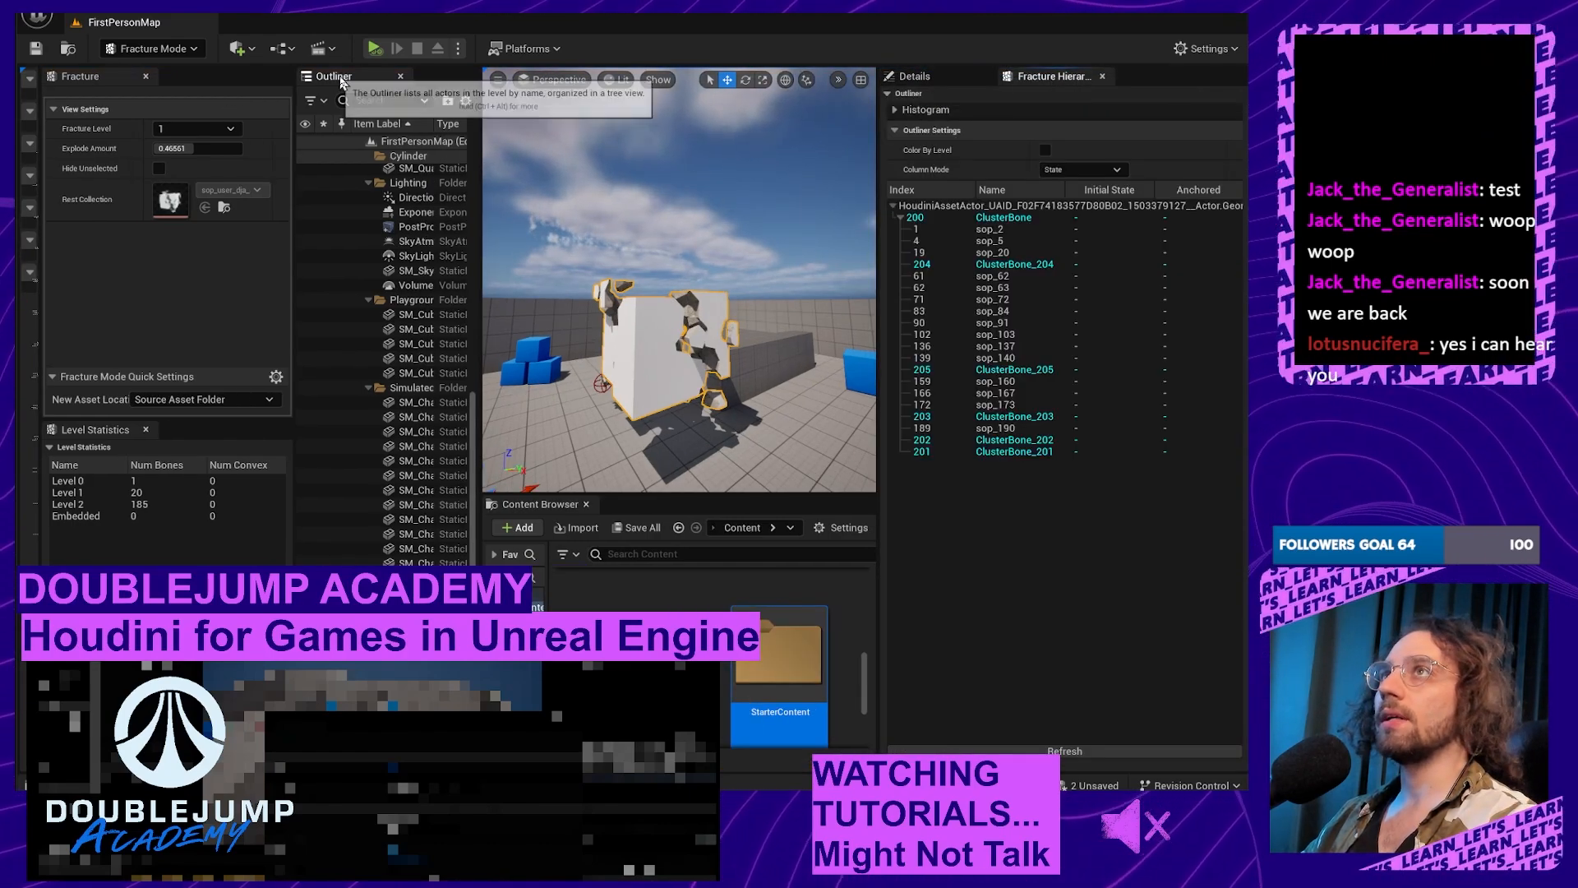
Step: Dock the Outliner together with Fracture, enlarge the viewport and bring the actor's Details back into view
left_click_drag(340, 78, 157, 78)
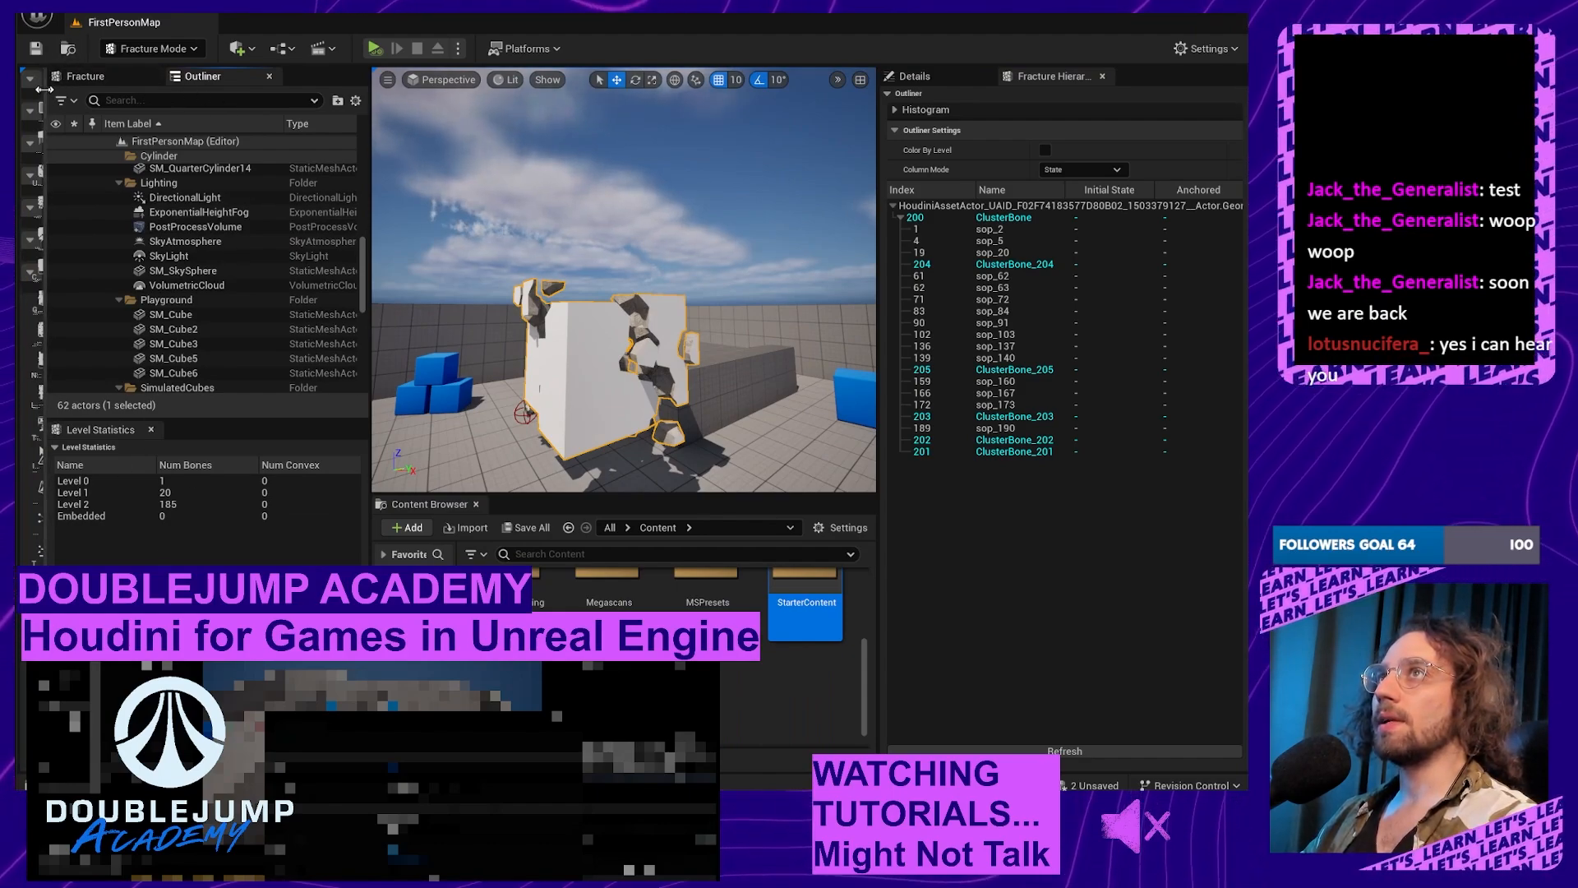
left_click_drag(44, 90, 48, 144)
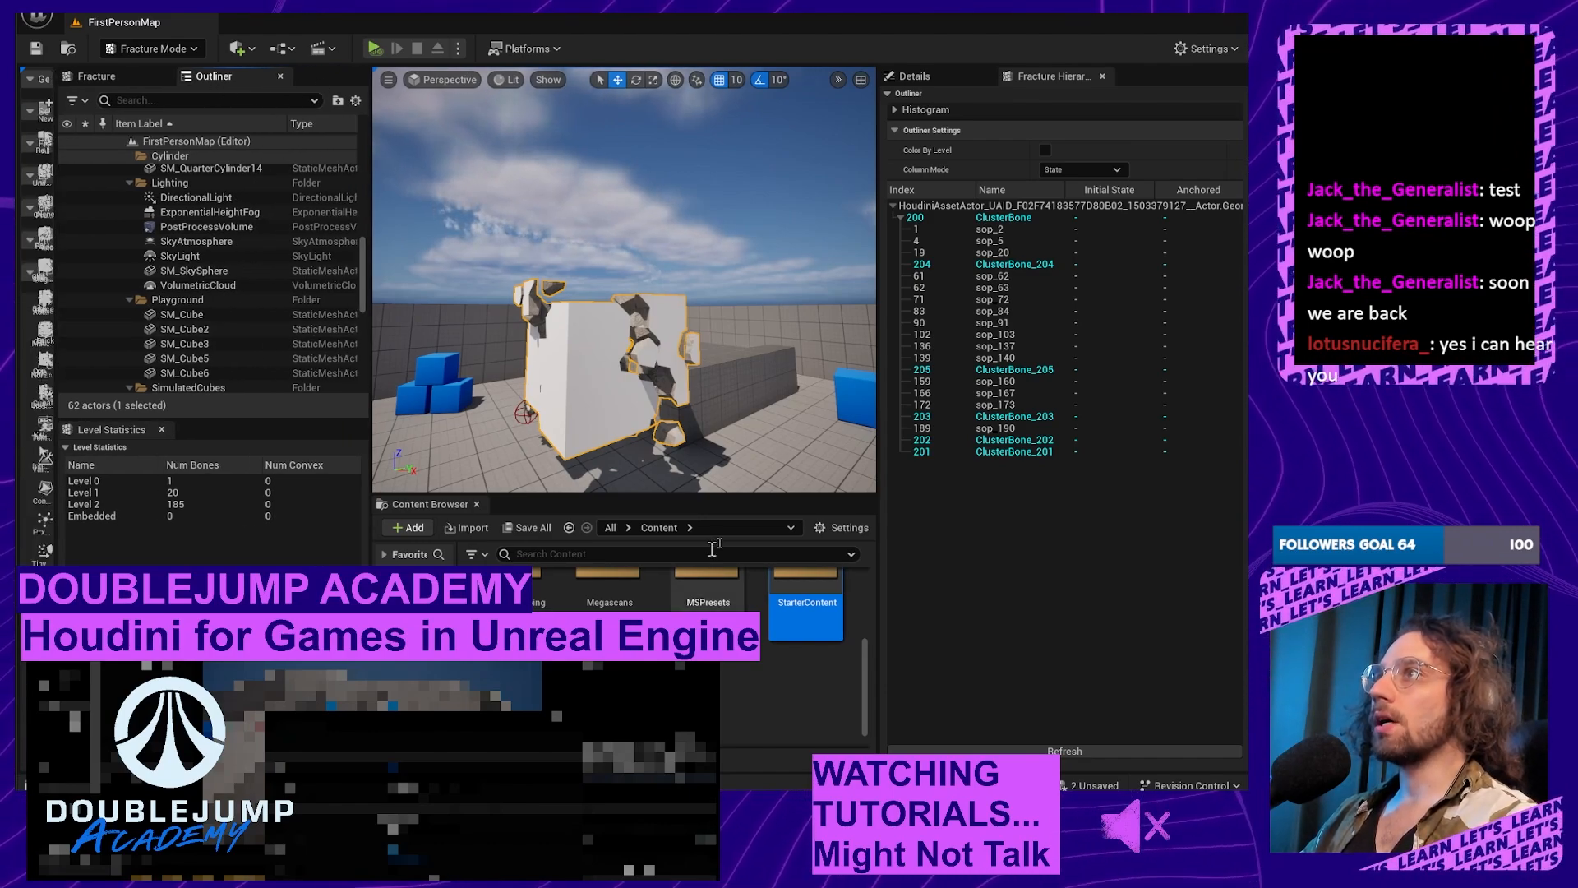
left_click_drag(833, 495, 833, 599)
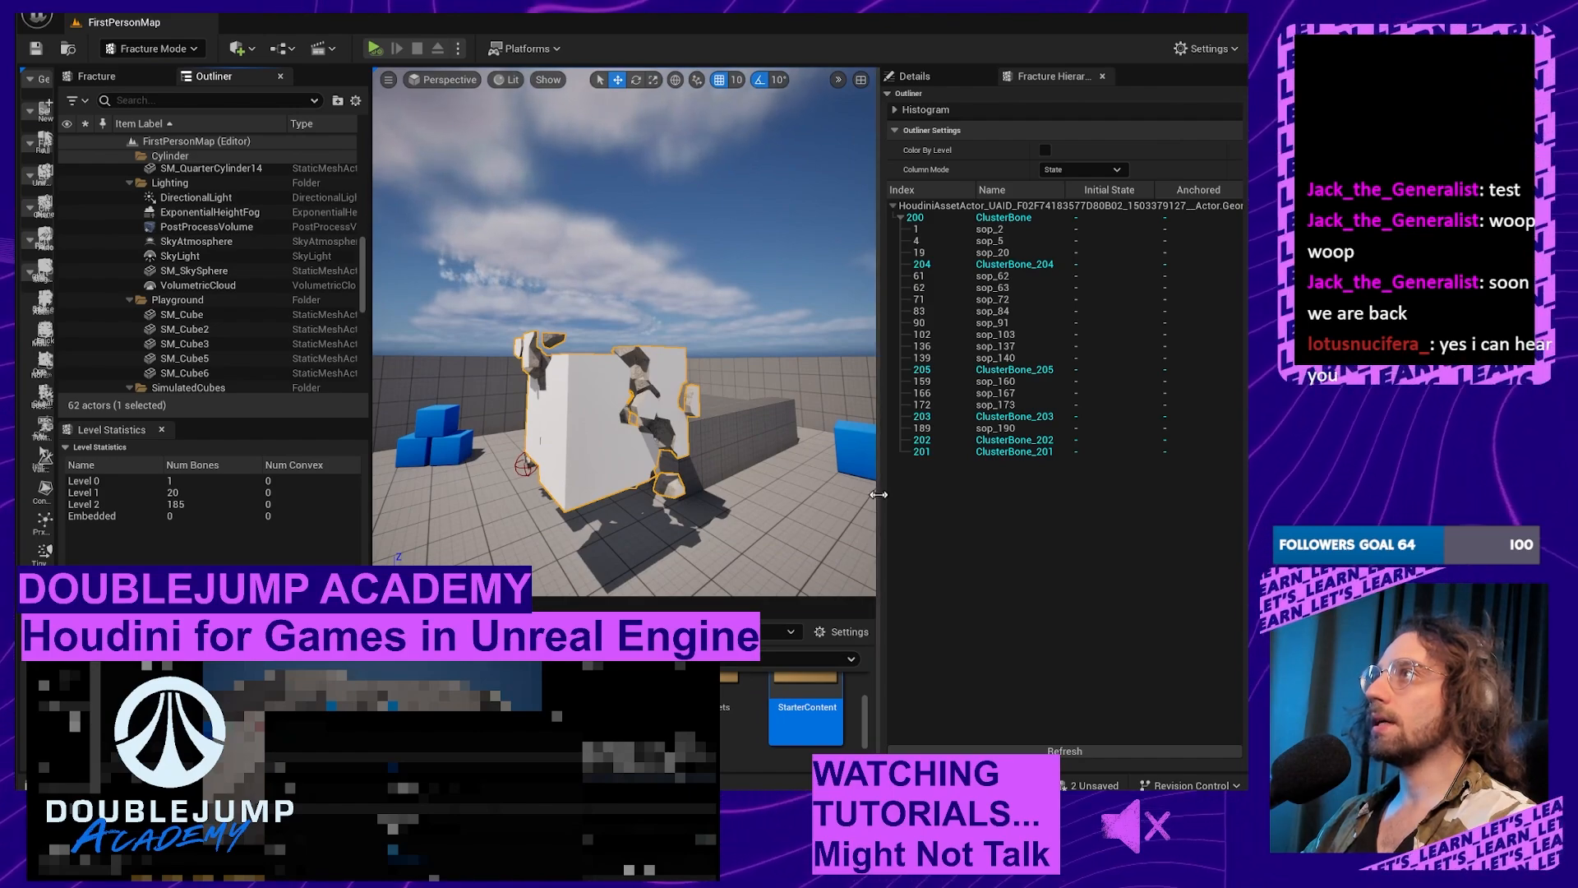
left_click_drag(875, 494, 945, 493)
left_click(987, 75)
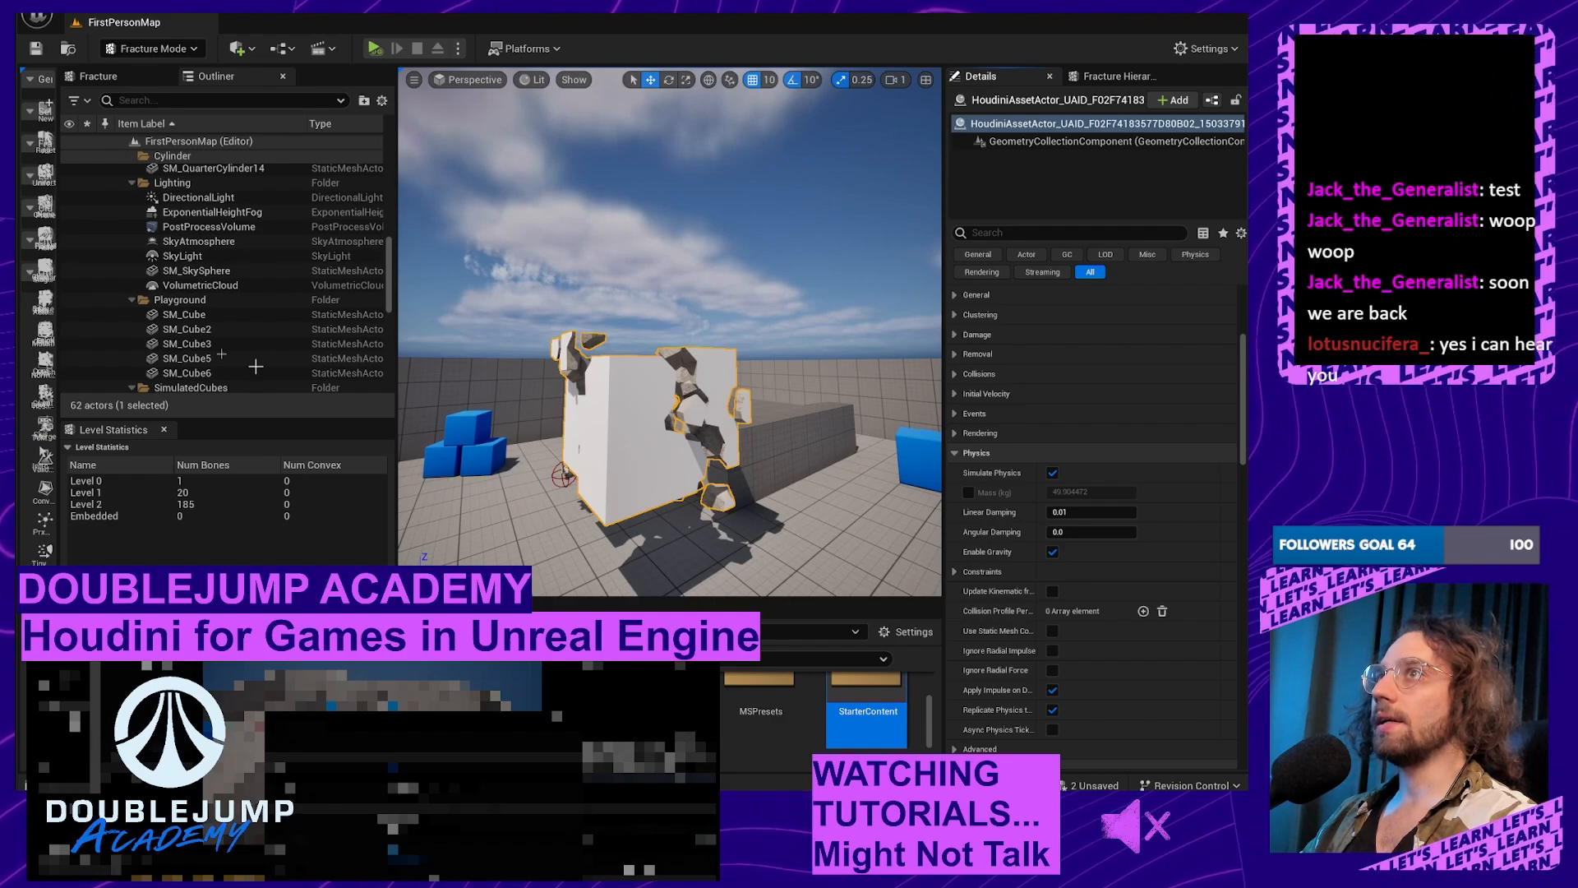
Step: Select the geometry collection actor nested under the Houdini asset and look through its physics, collision, rendering and Chaos Physics properties
scroll(198, 301, "down", 5)
scroll(198, 301, "down", 3)
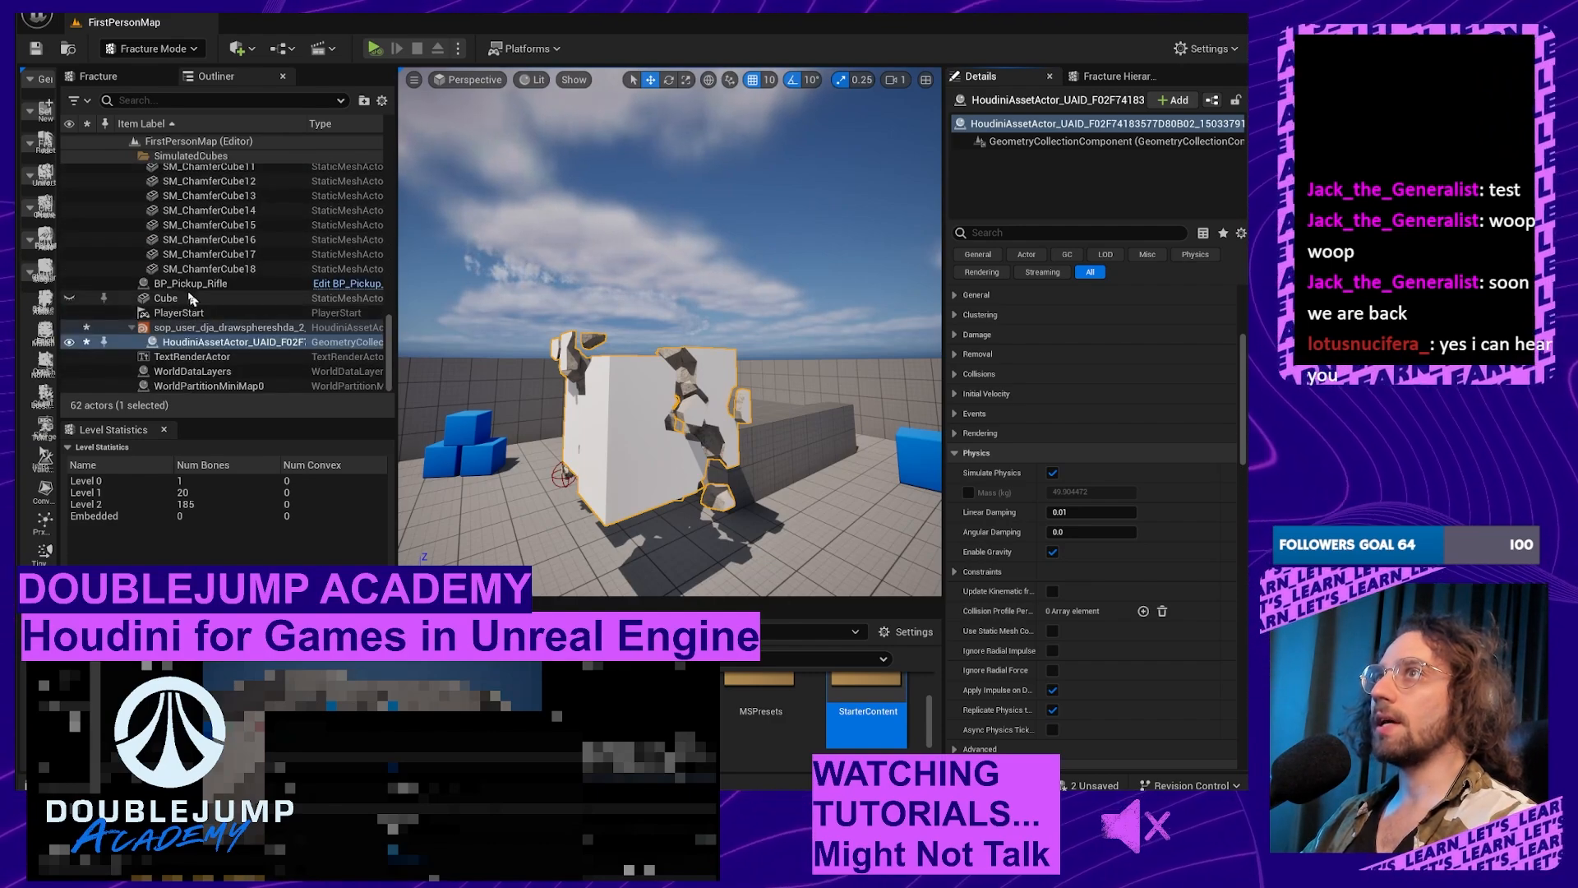
left_click(178, 343)
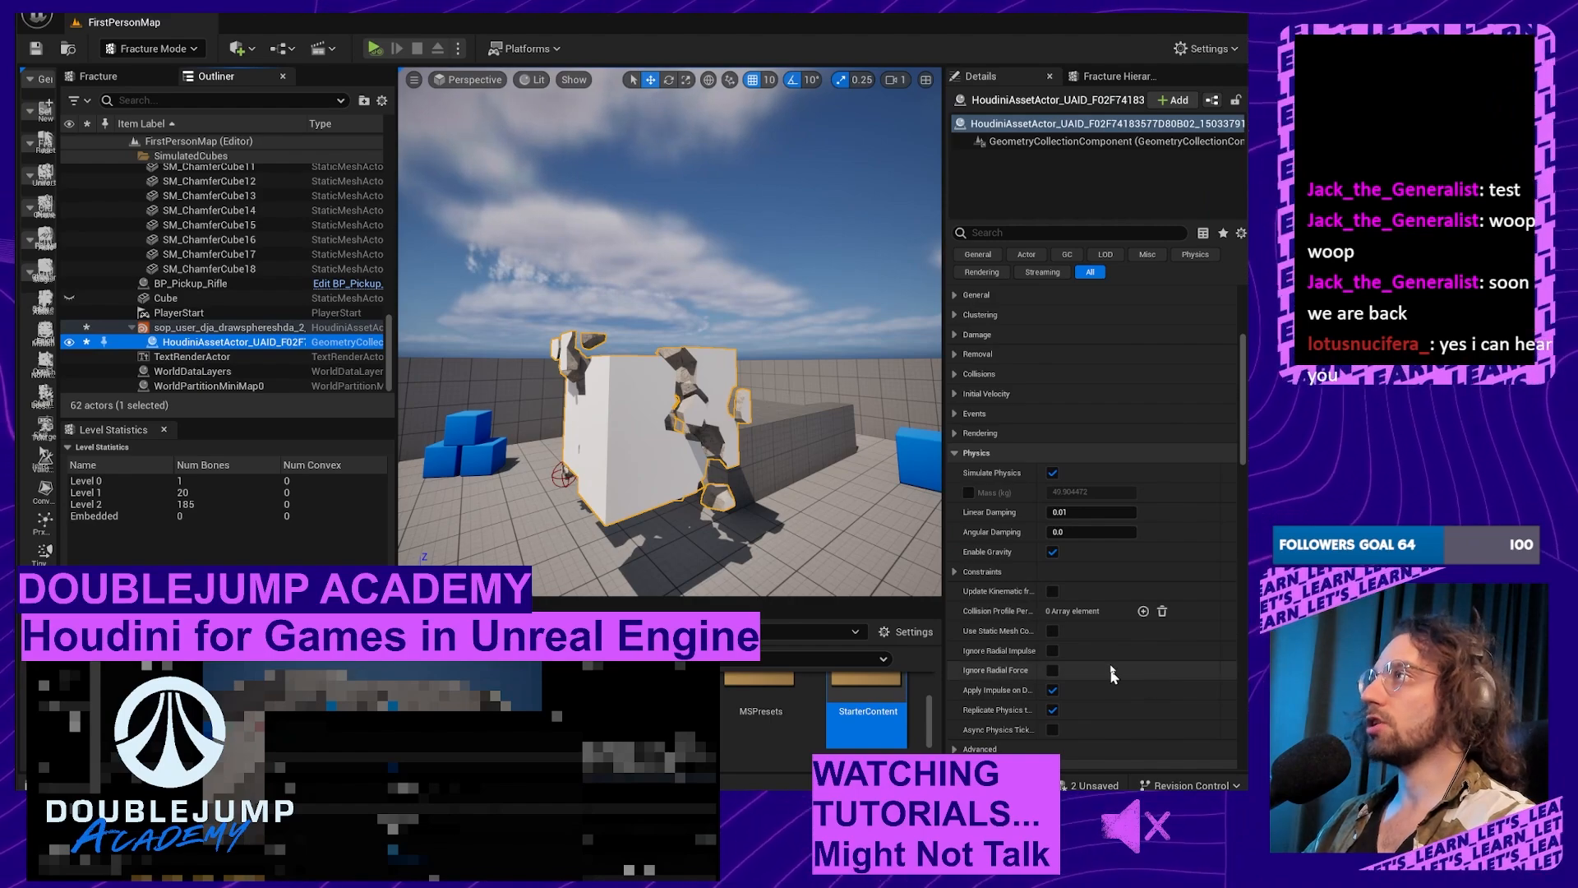
scroll(1122, 532, "down", 3)
scroll(1120, 523, "down", 2)
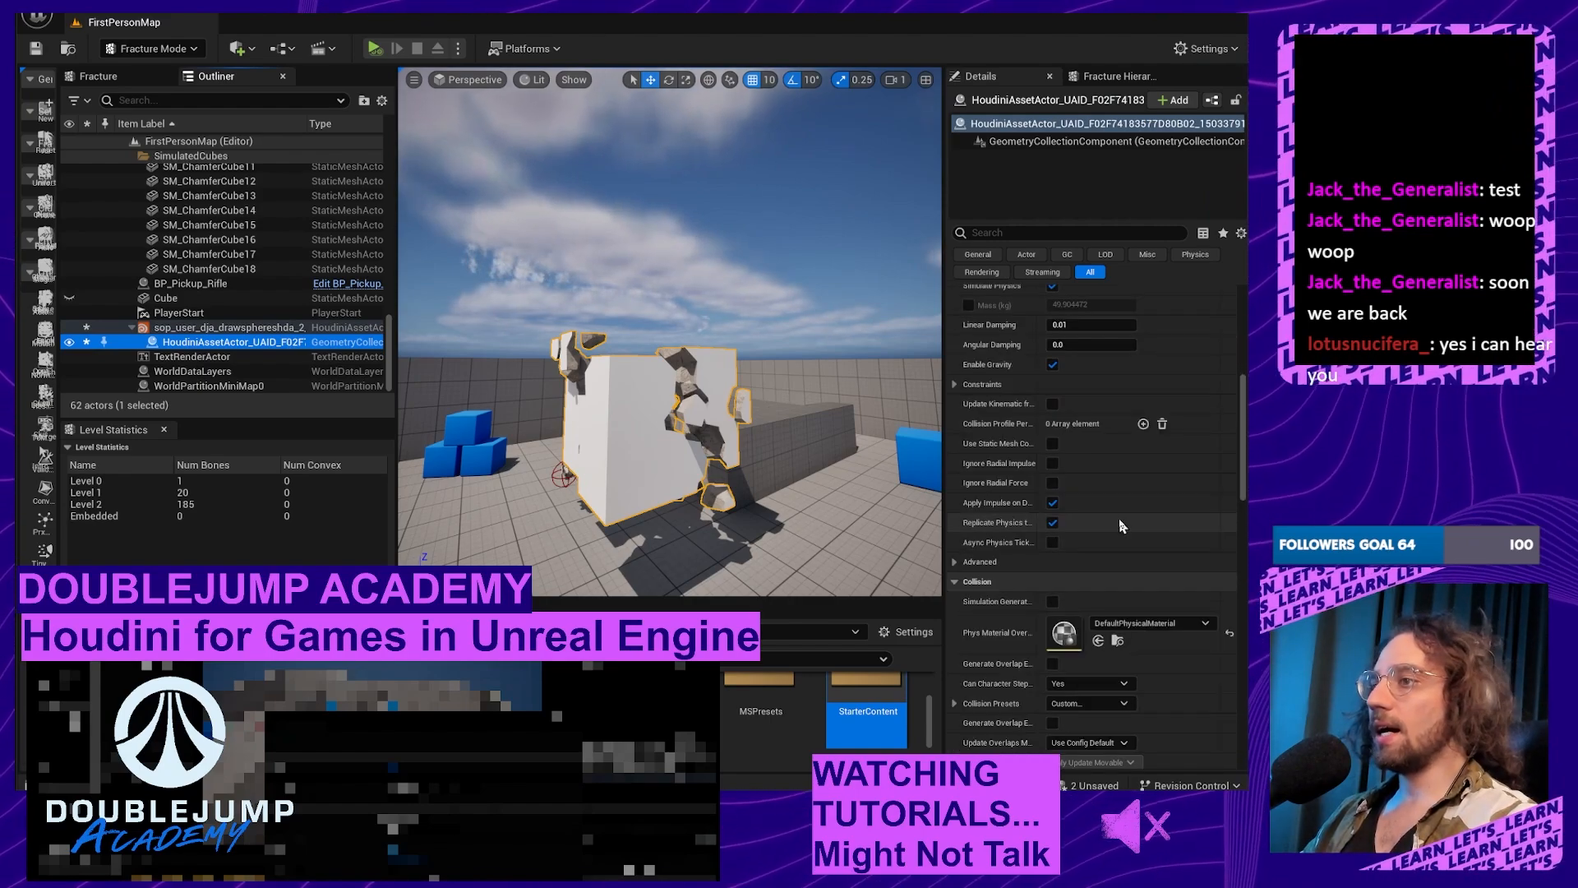
scroll(1118, 516, "down", 6)
scroll(1118, 517, "down", 2)
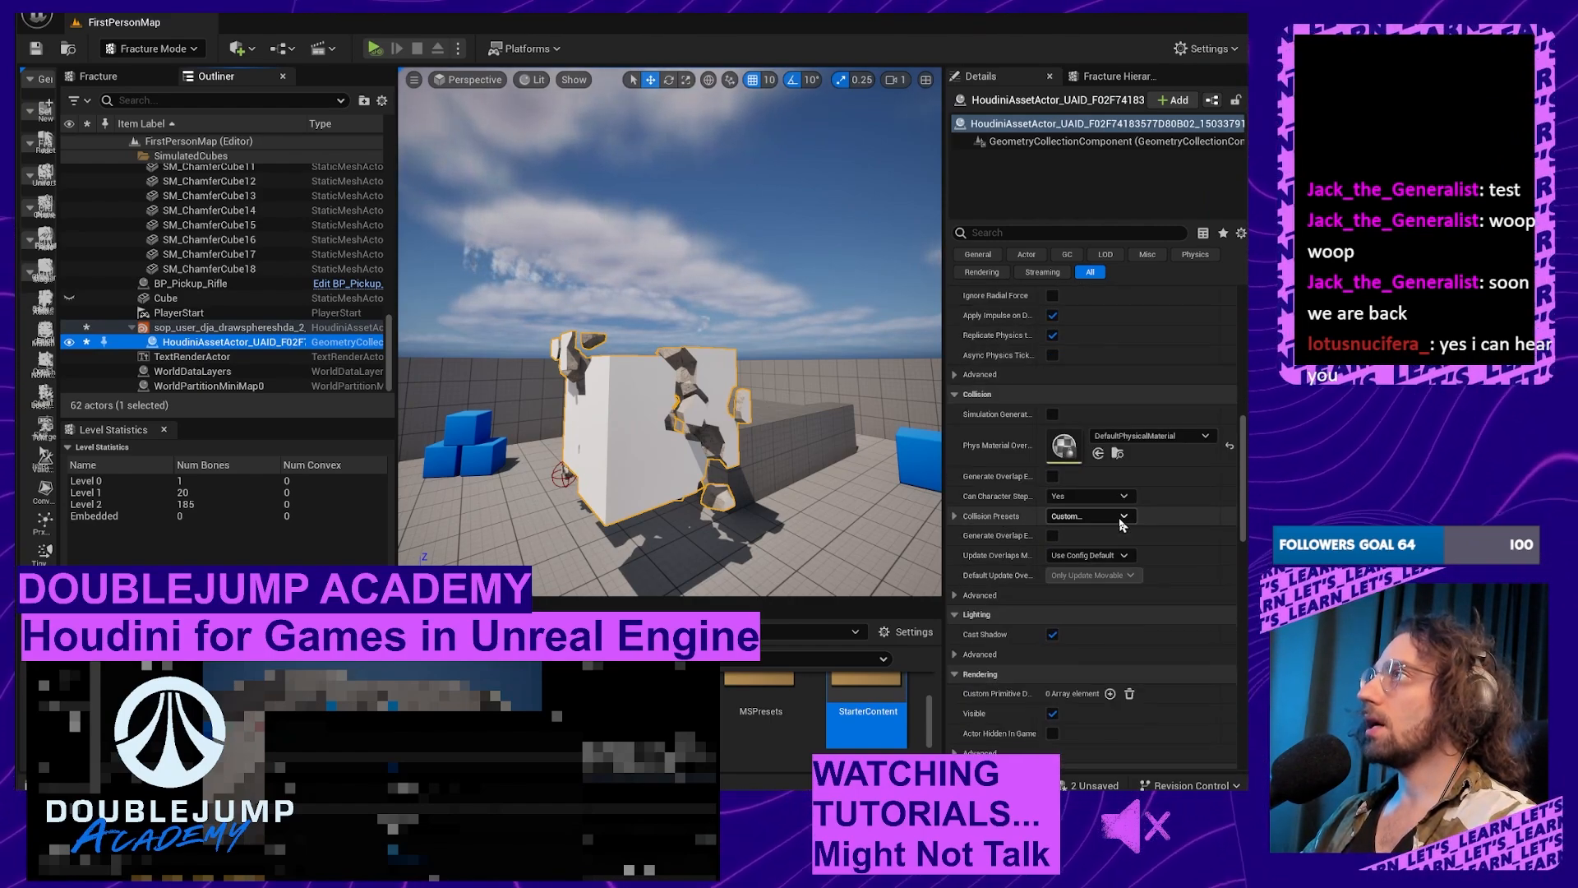
scroll(1207, 521, "down", 4)
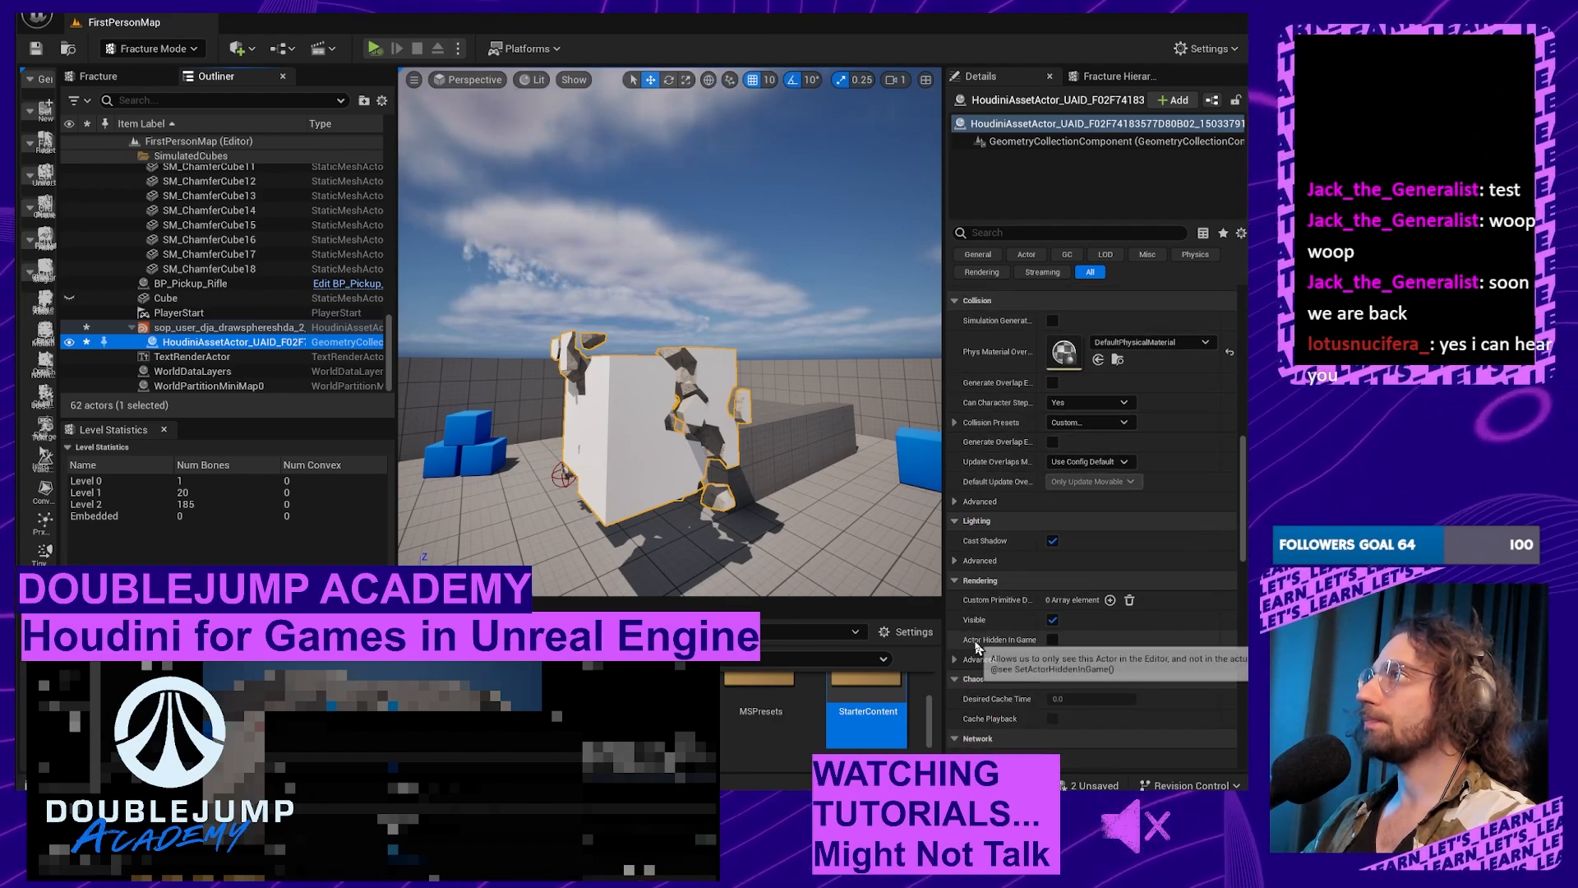
scroll(1141, 583, "up", 8)
scroll(1142, 575, "up", 15)
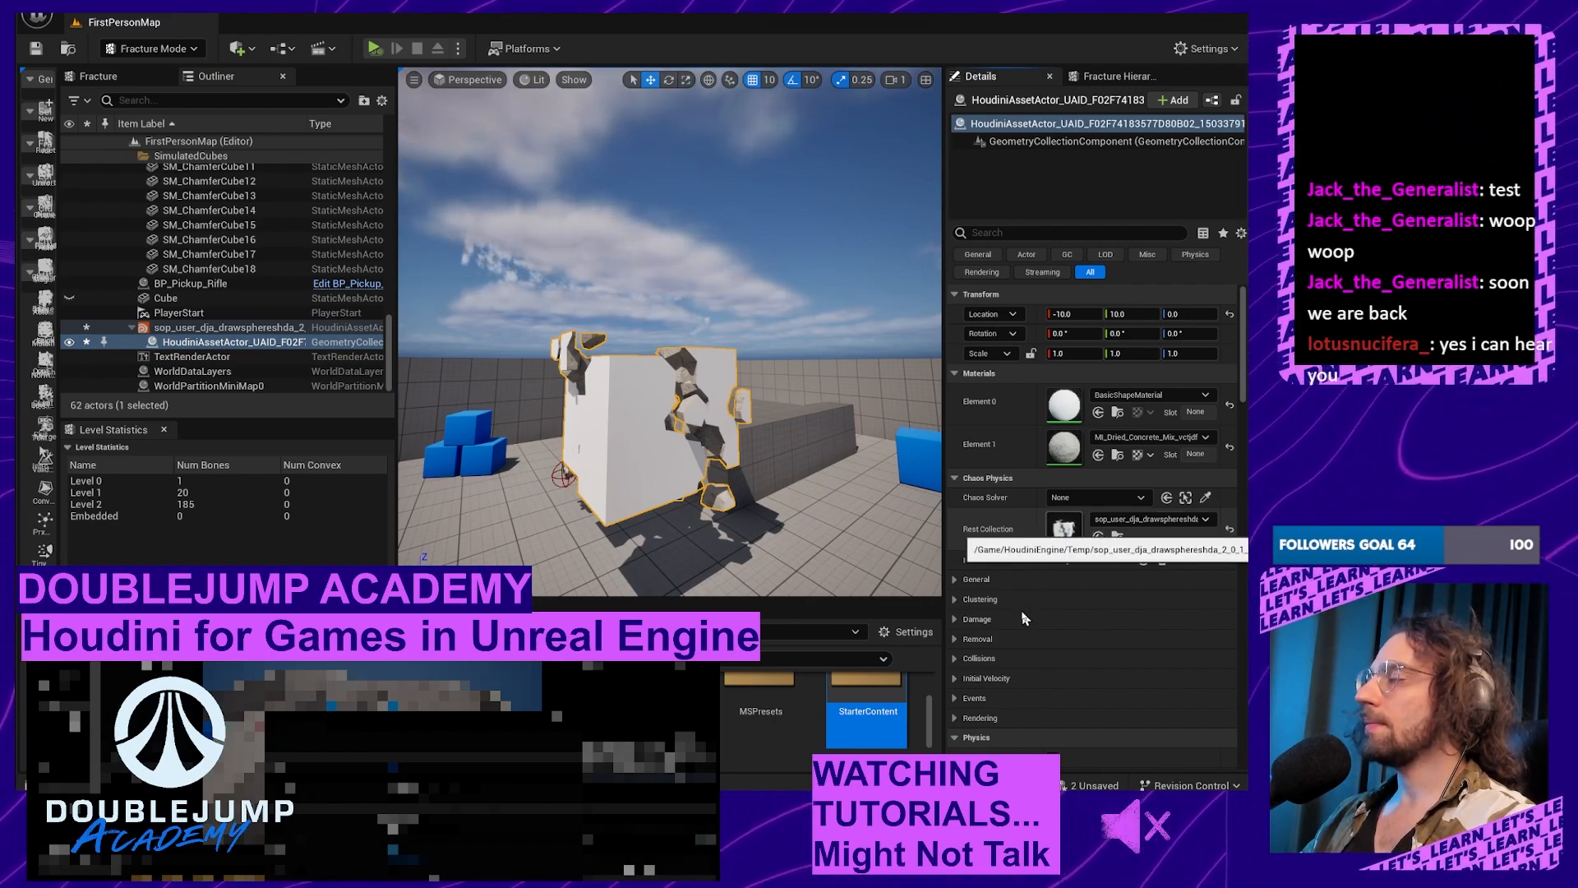
Step: Open the actor's Rest Collection asset, set its Mass to 5000, save it and close the asset editor
double_click(1063, 530)
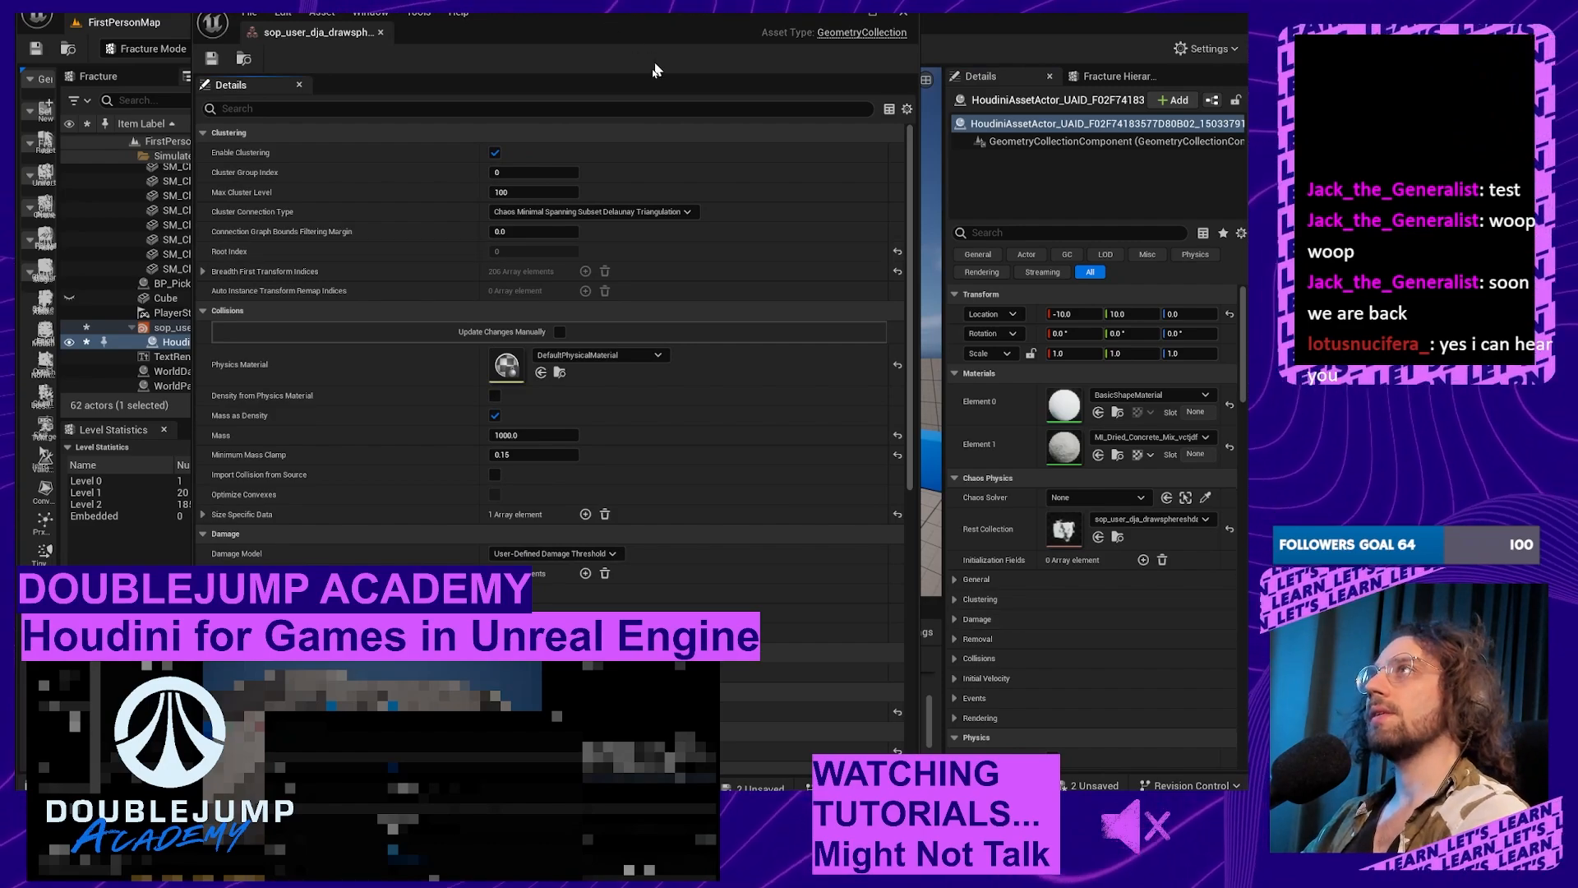
left_click_drag(718, 18, 950, 20)
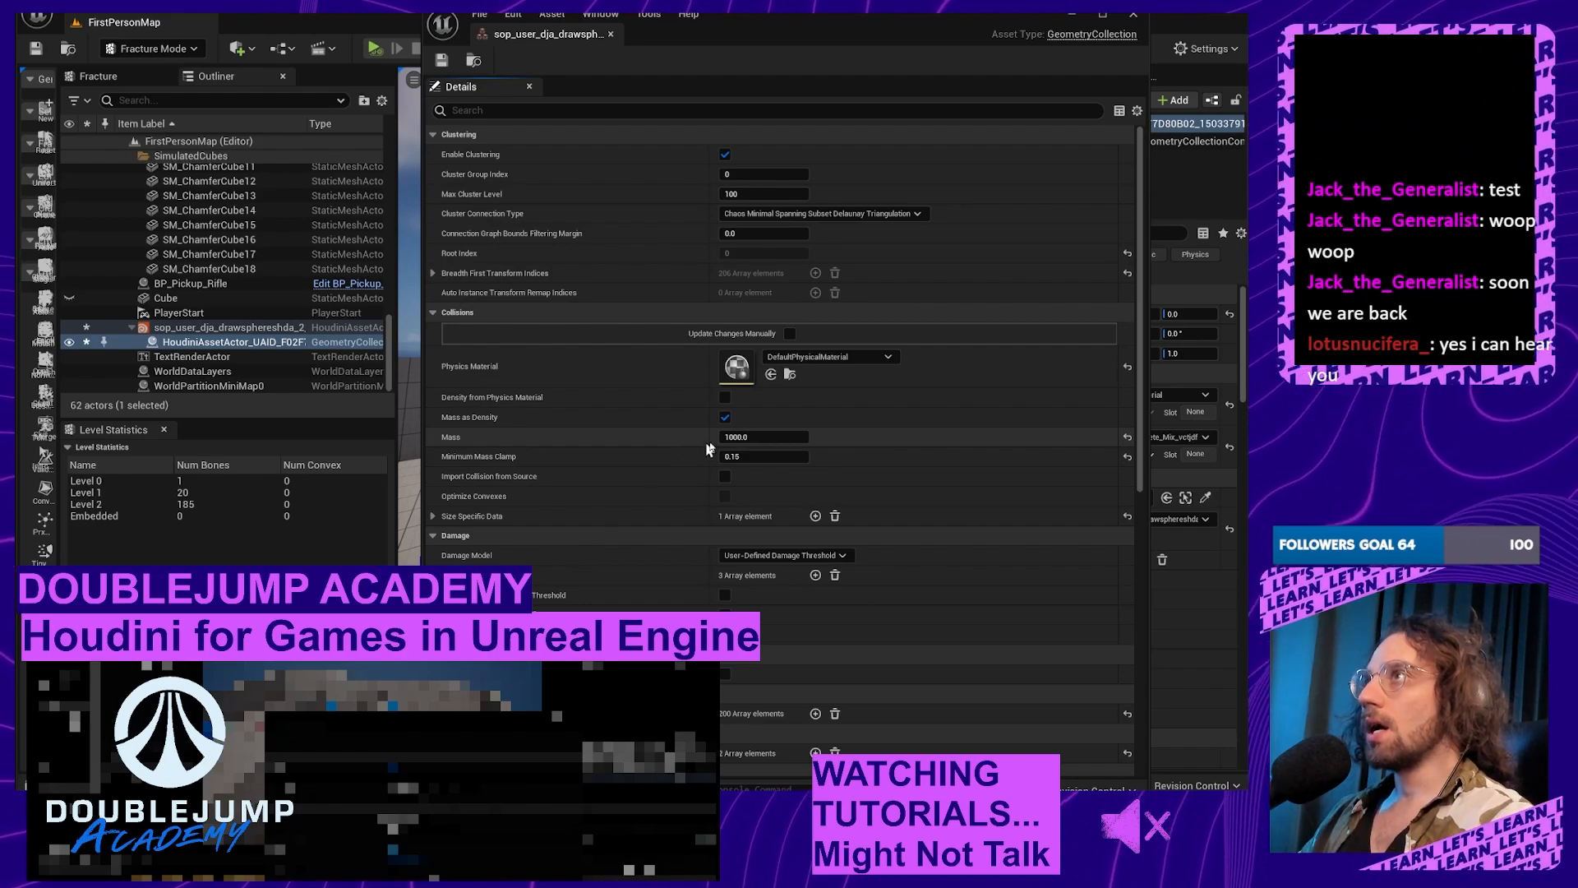
left_click(786, 434)
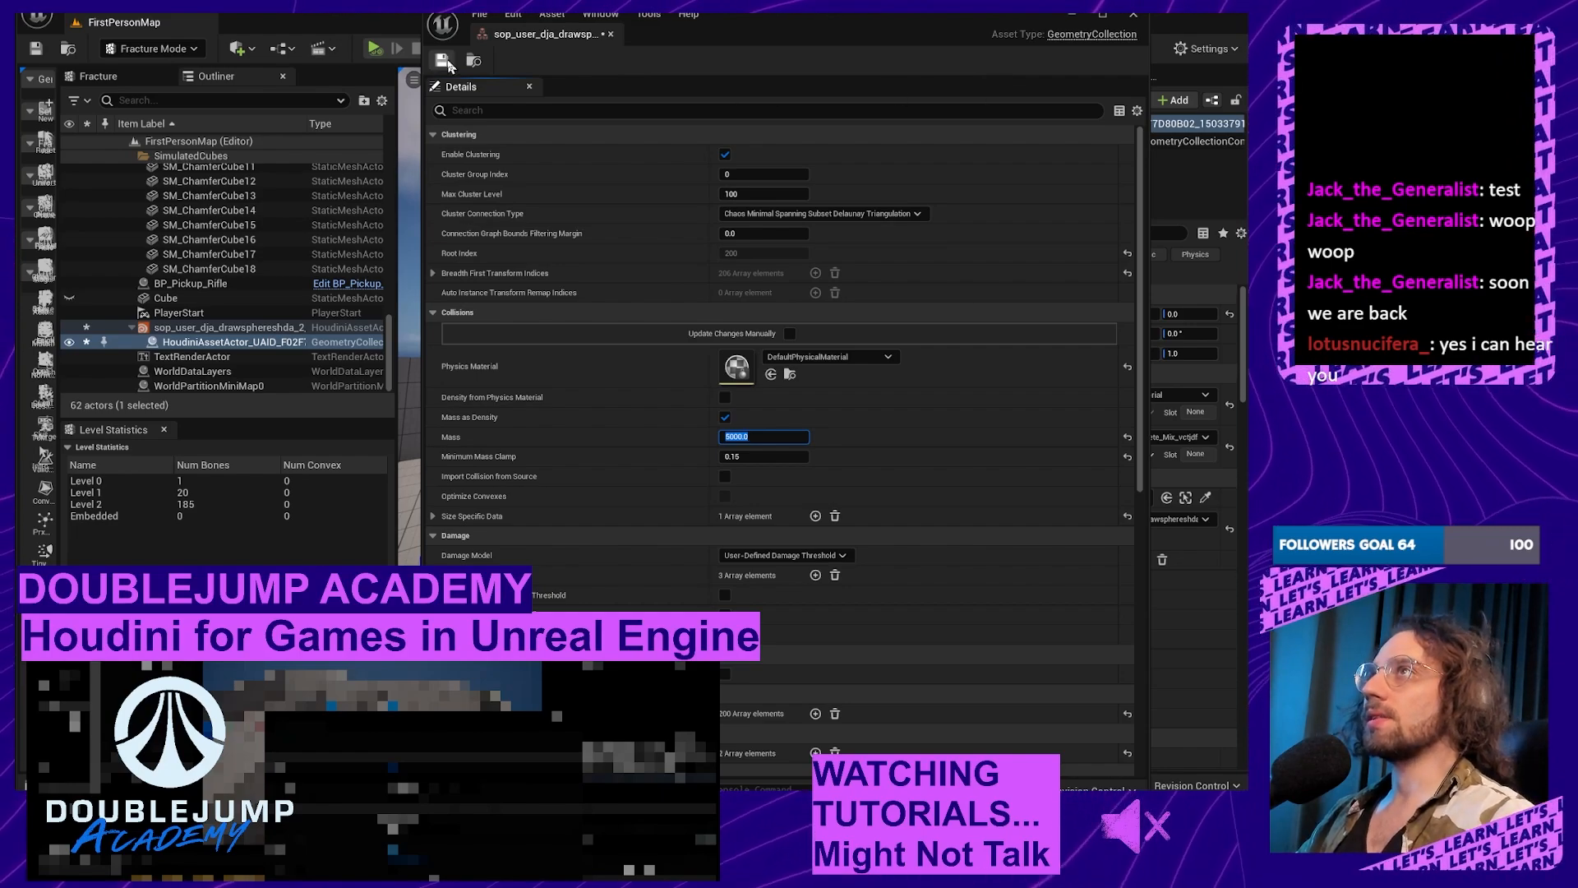
left_click(1134, 14)
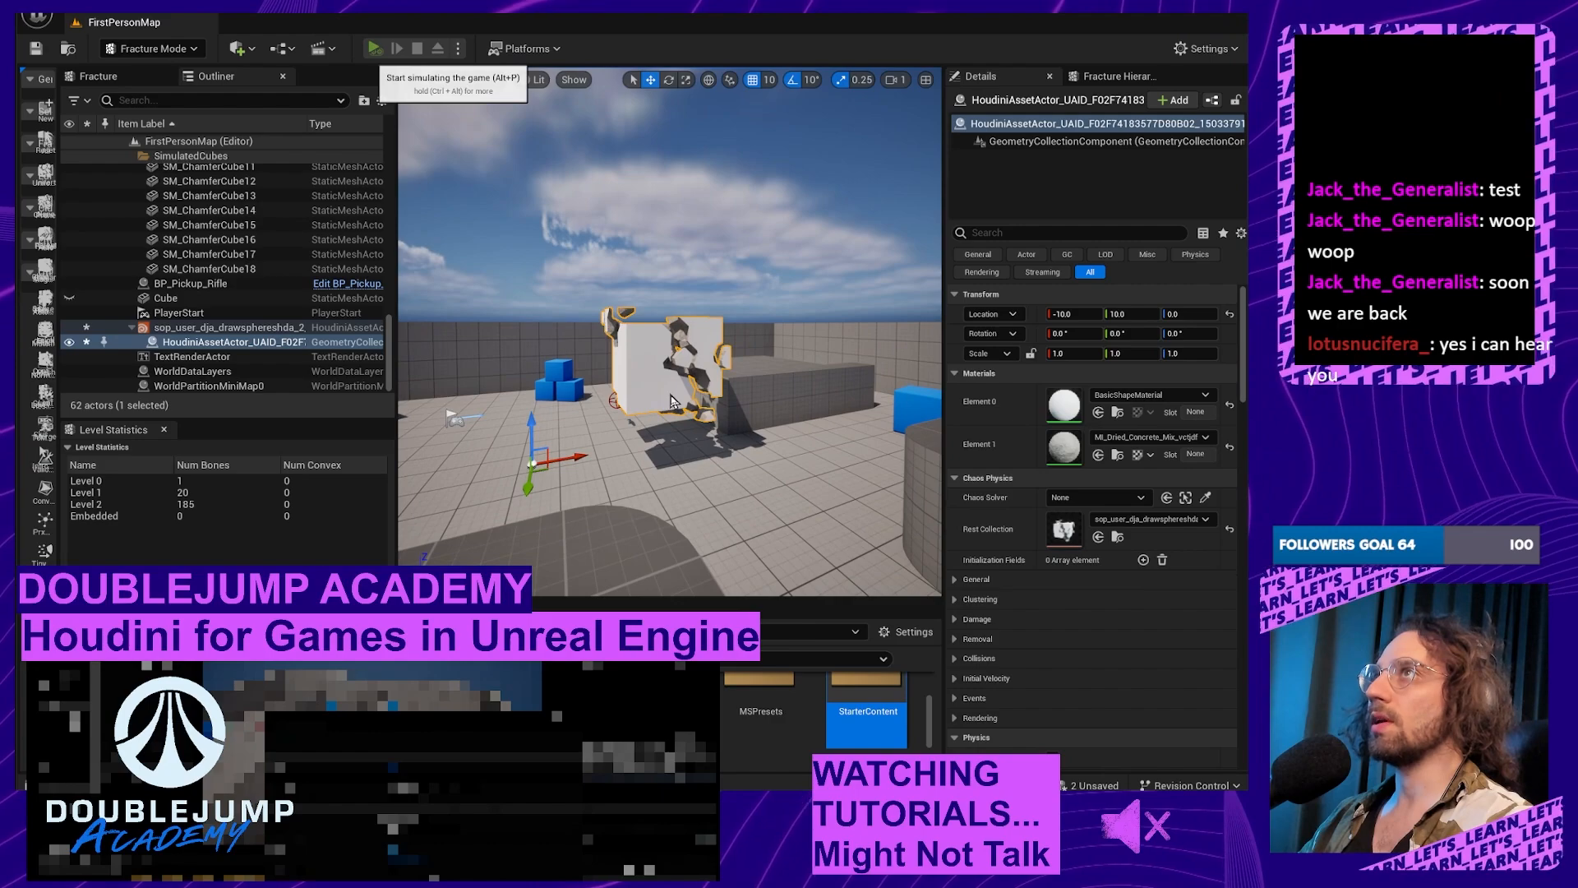
Step: Simulate the level, watch how the fractured cube breaks on the floor from several sides, and stop the simulation
left_click(397, 49)
left_click(809, 424)
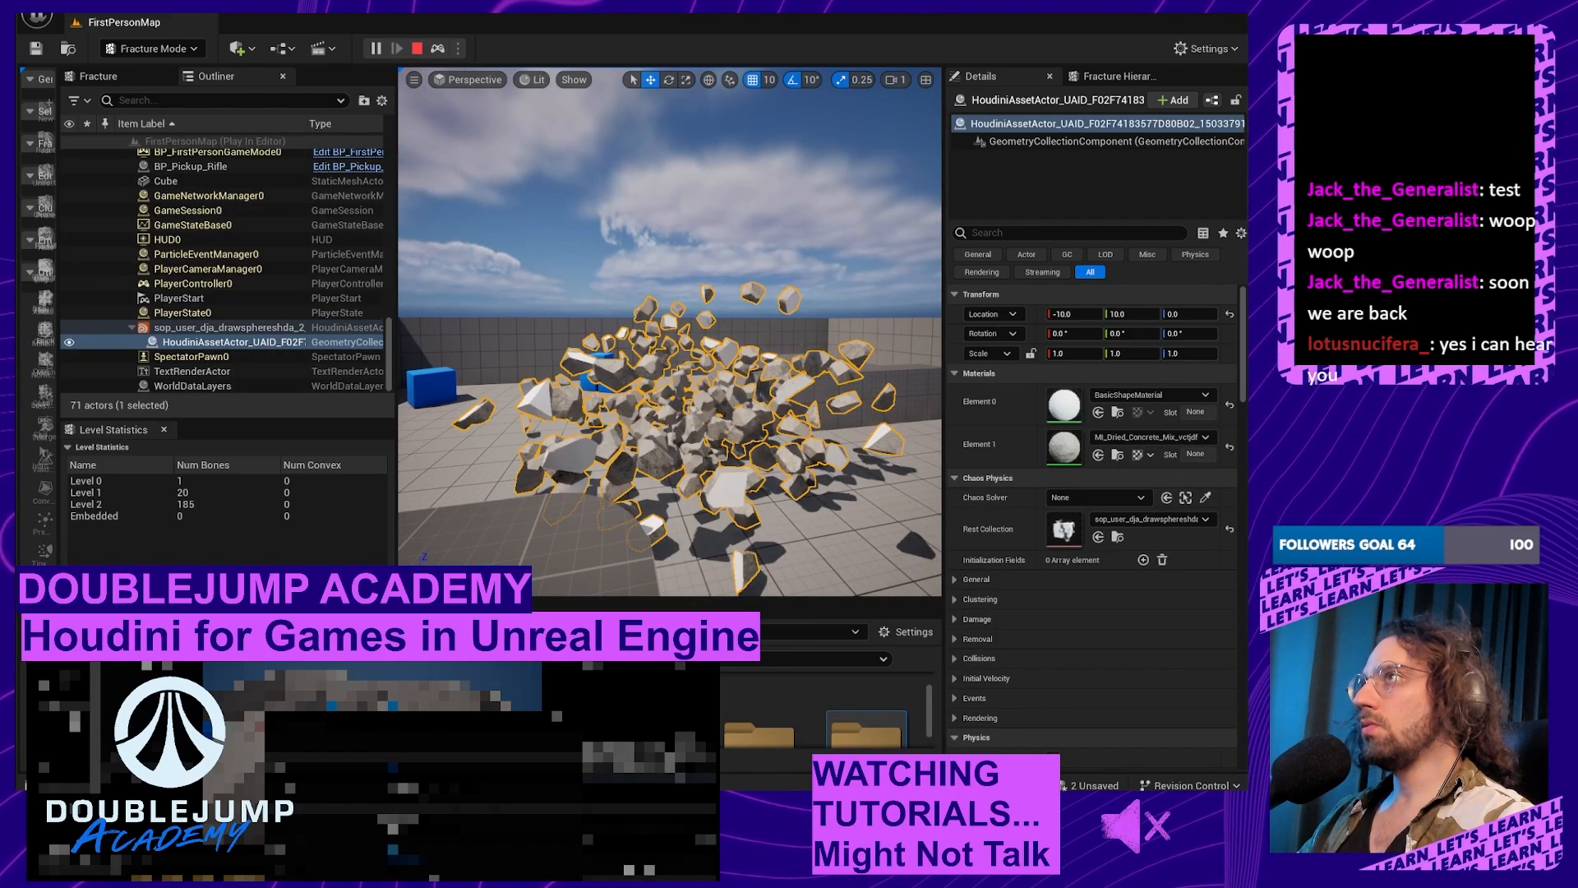
key("d")
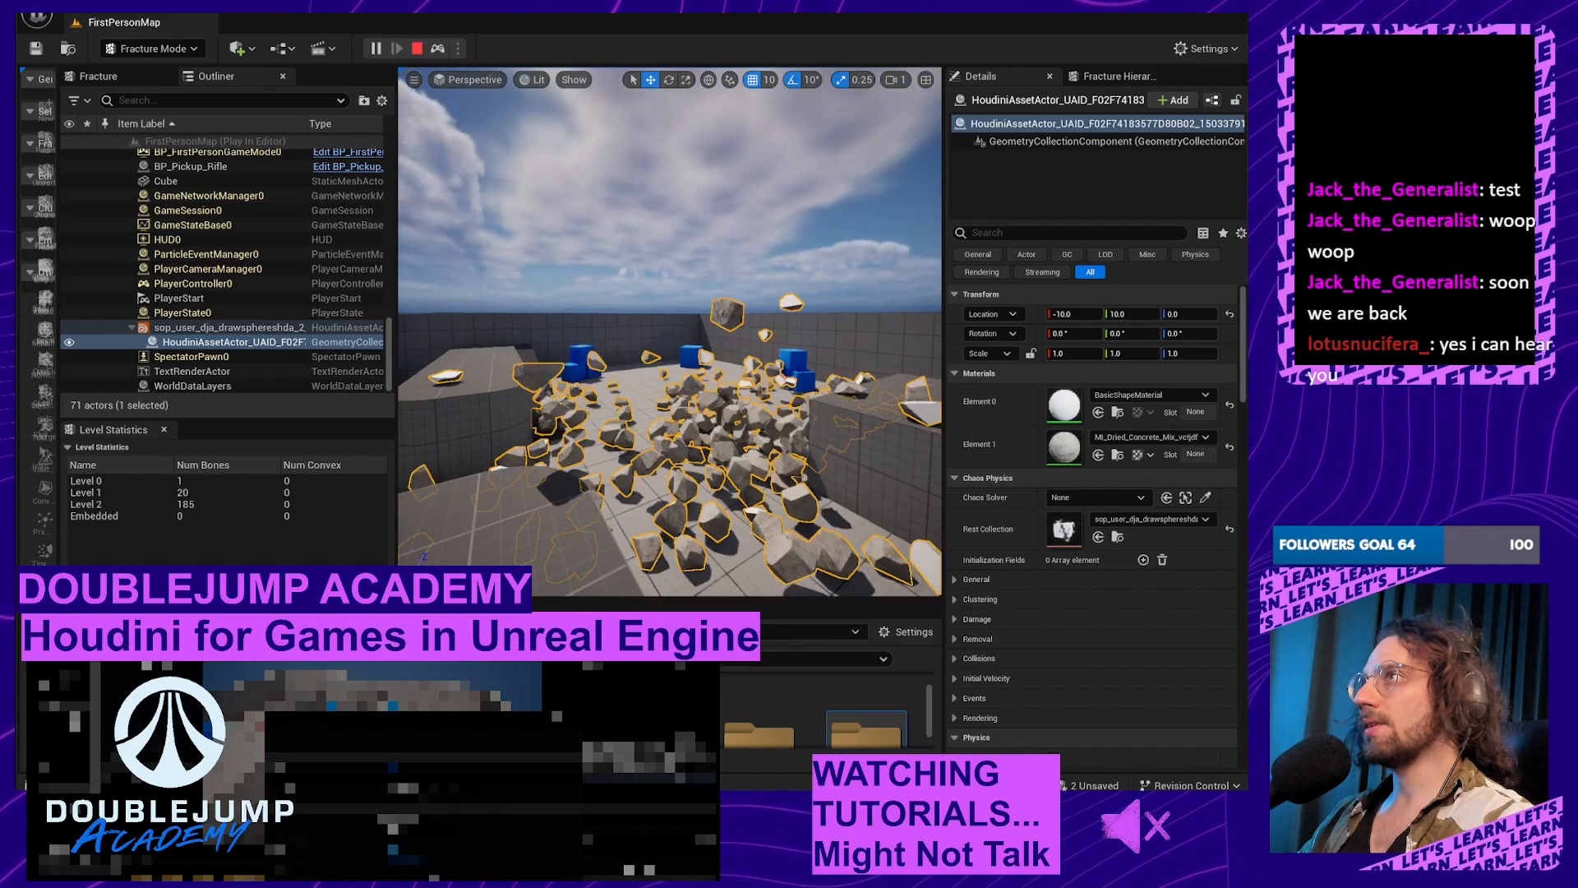
key("d")
key("d")
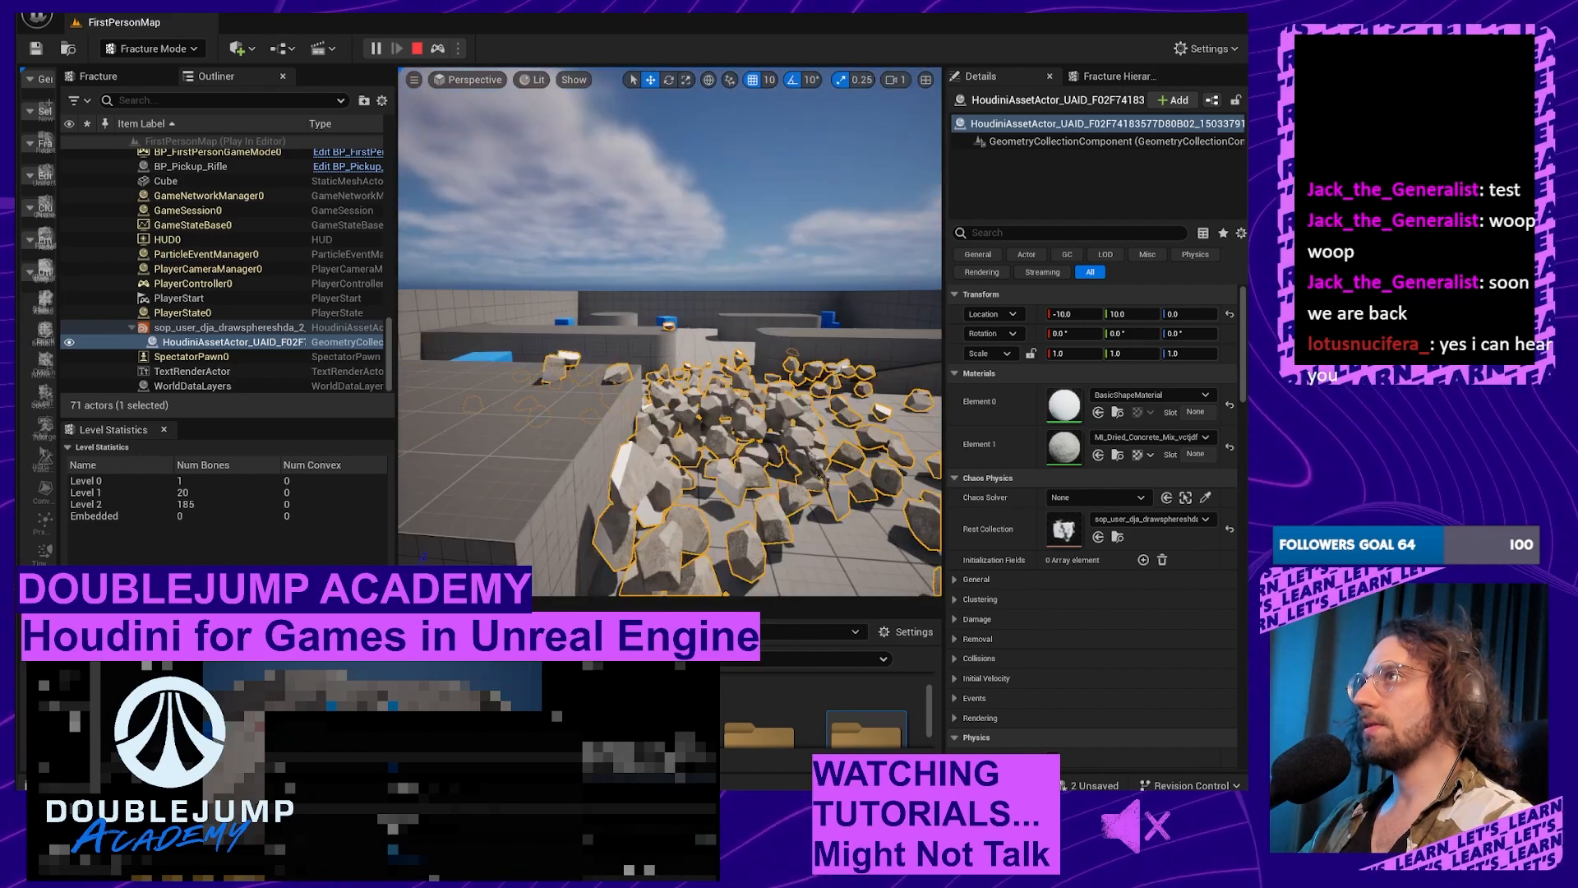
key("d")
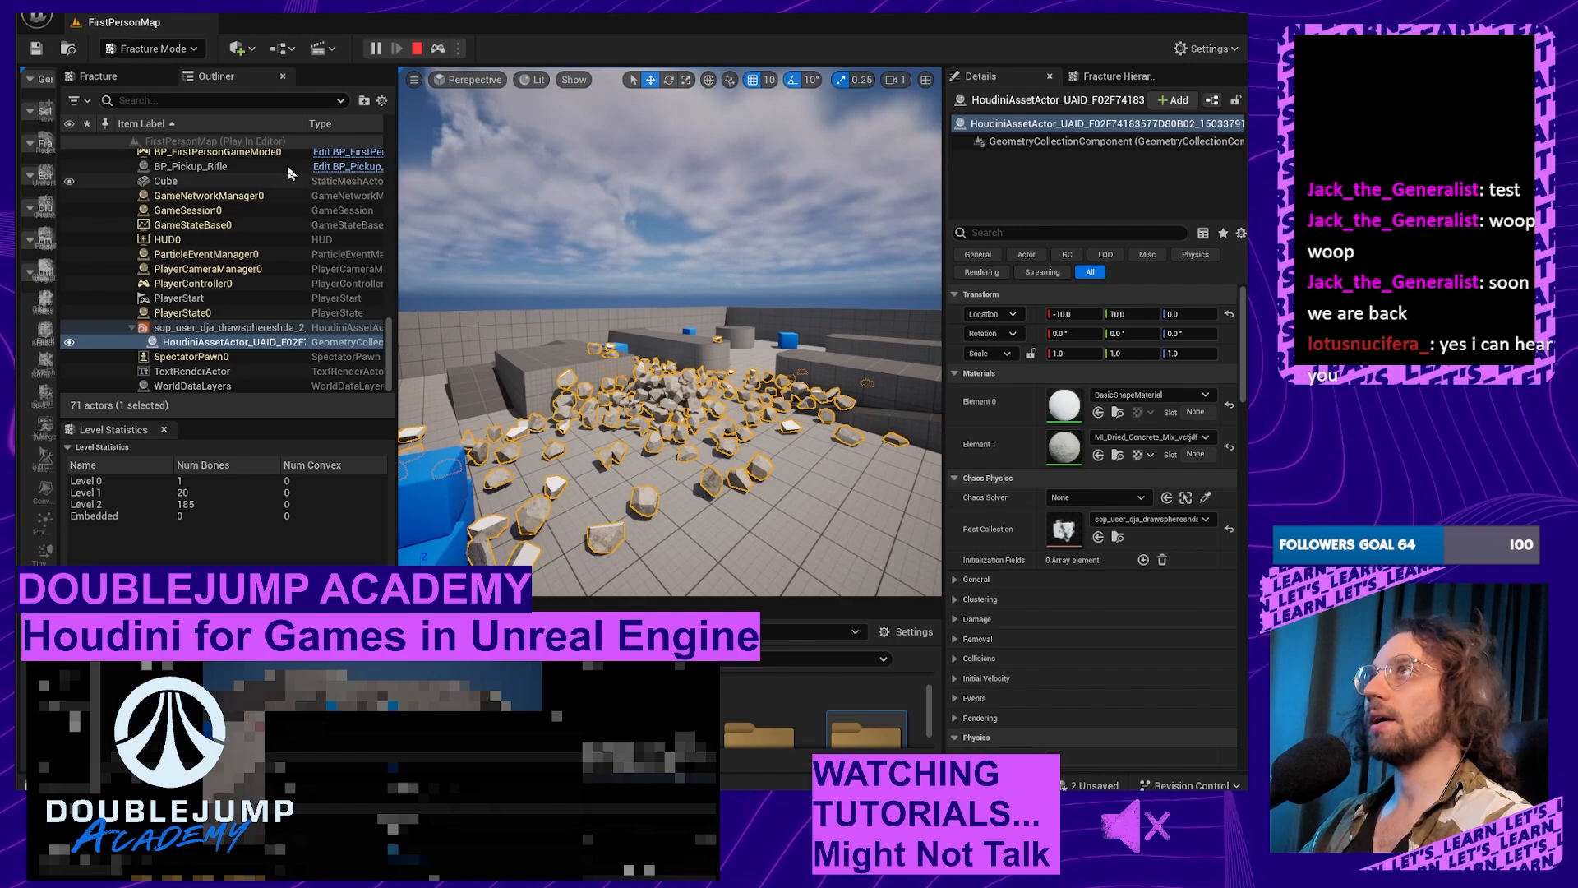
key("Escape")
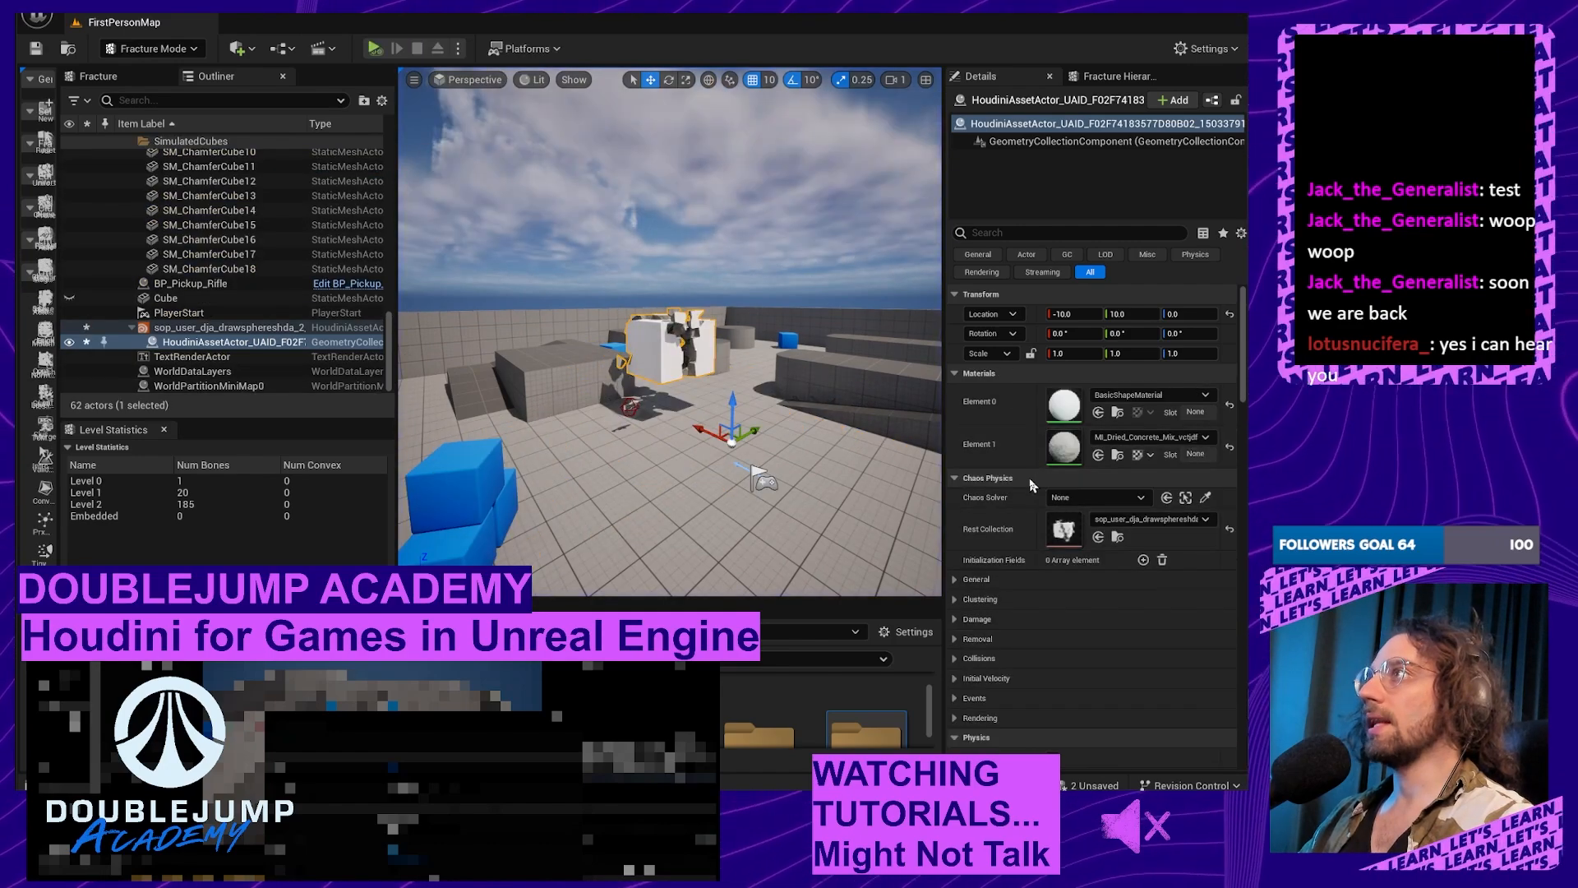
Step: Reopen the actor's Rest Collection asset, set its Mass to 100 and save it
double_click(1061, 540)
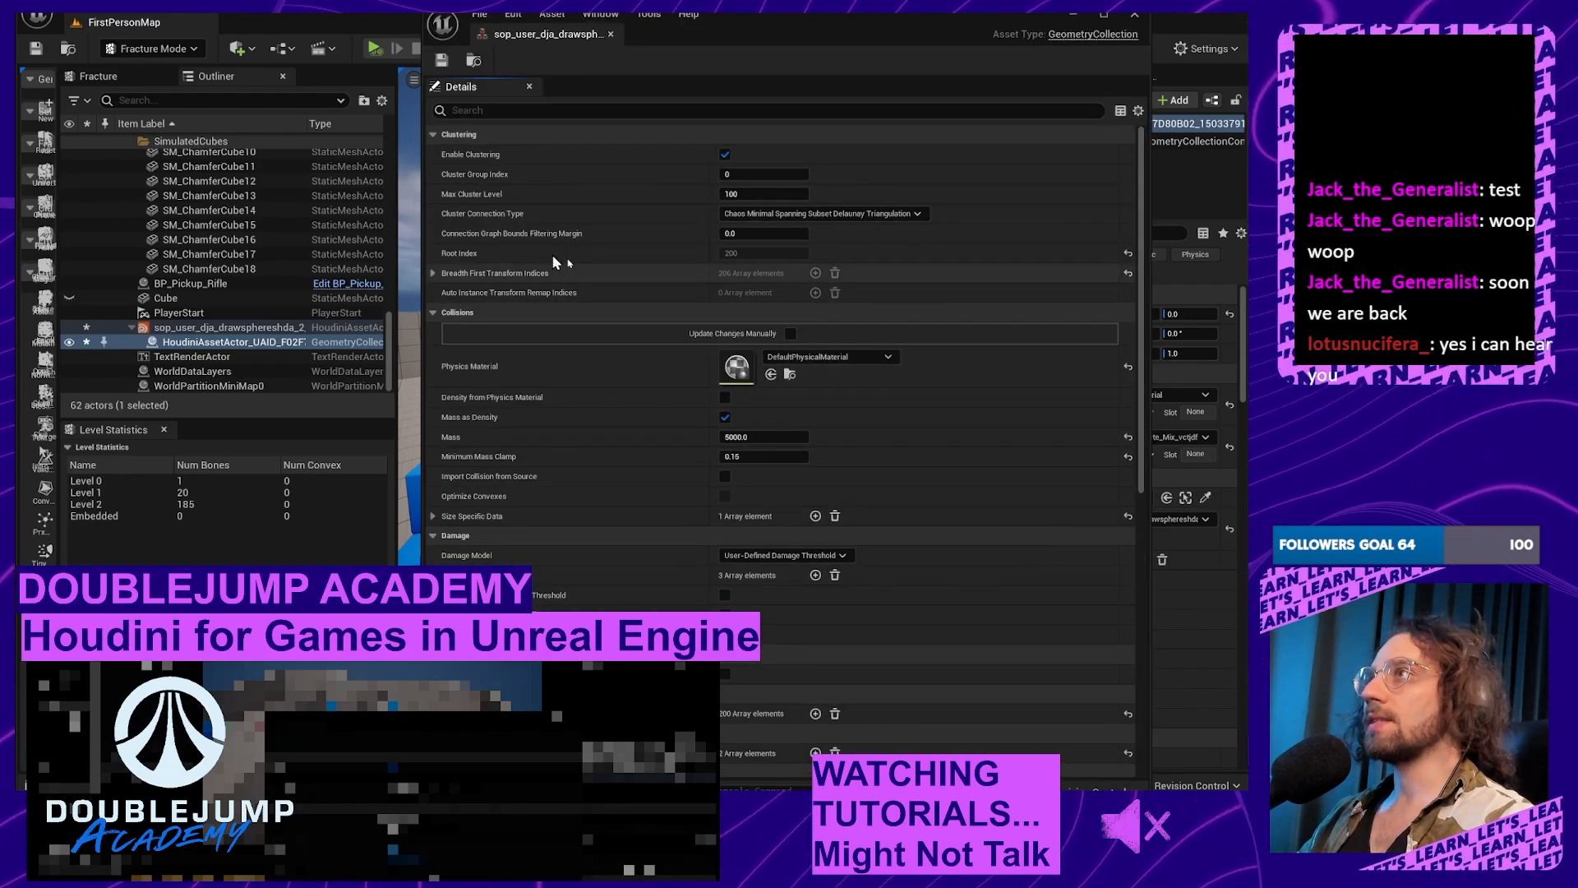
left_click(756, 436)
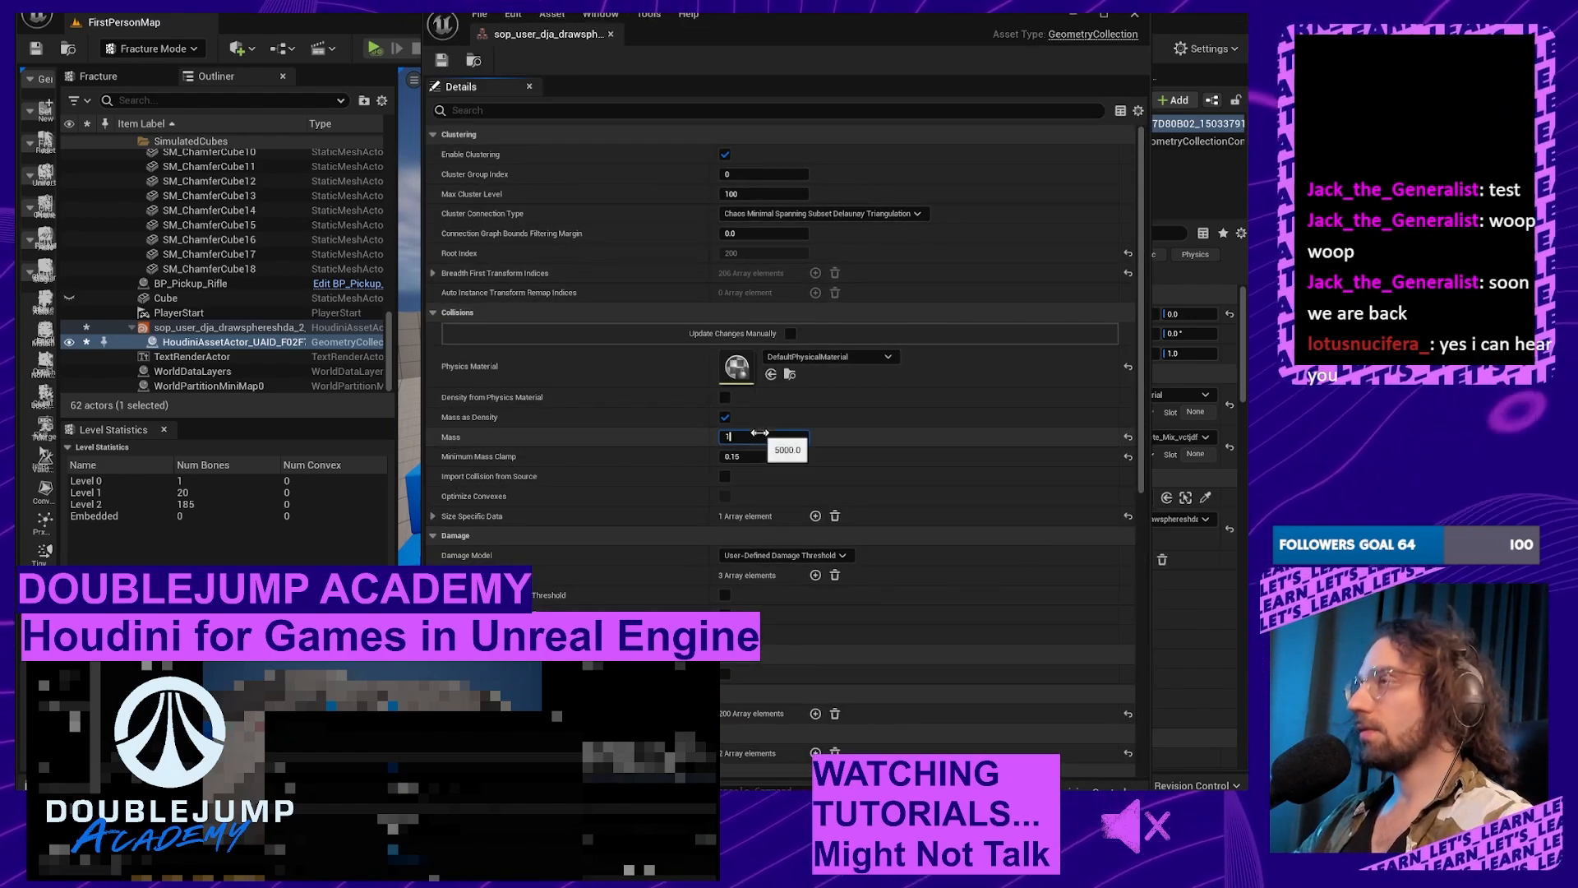
key("Return")
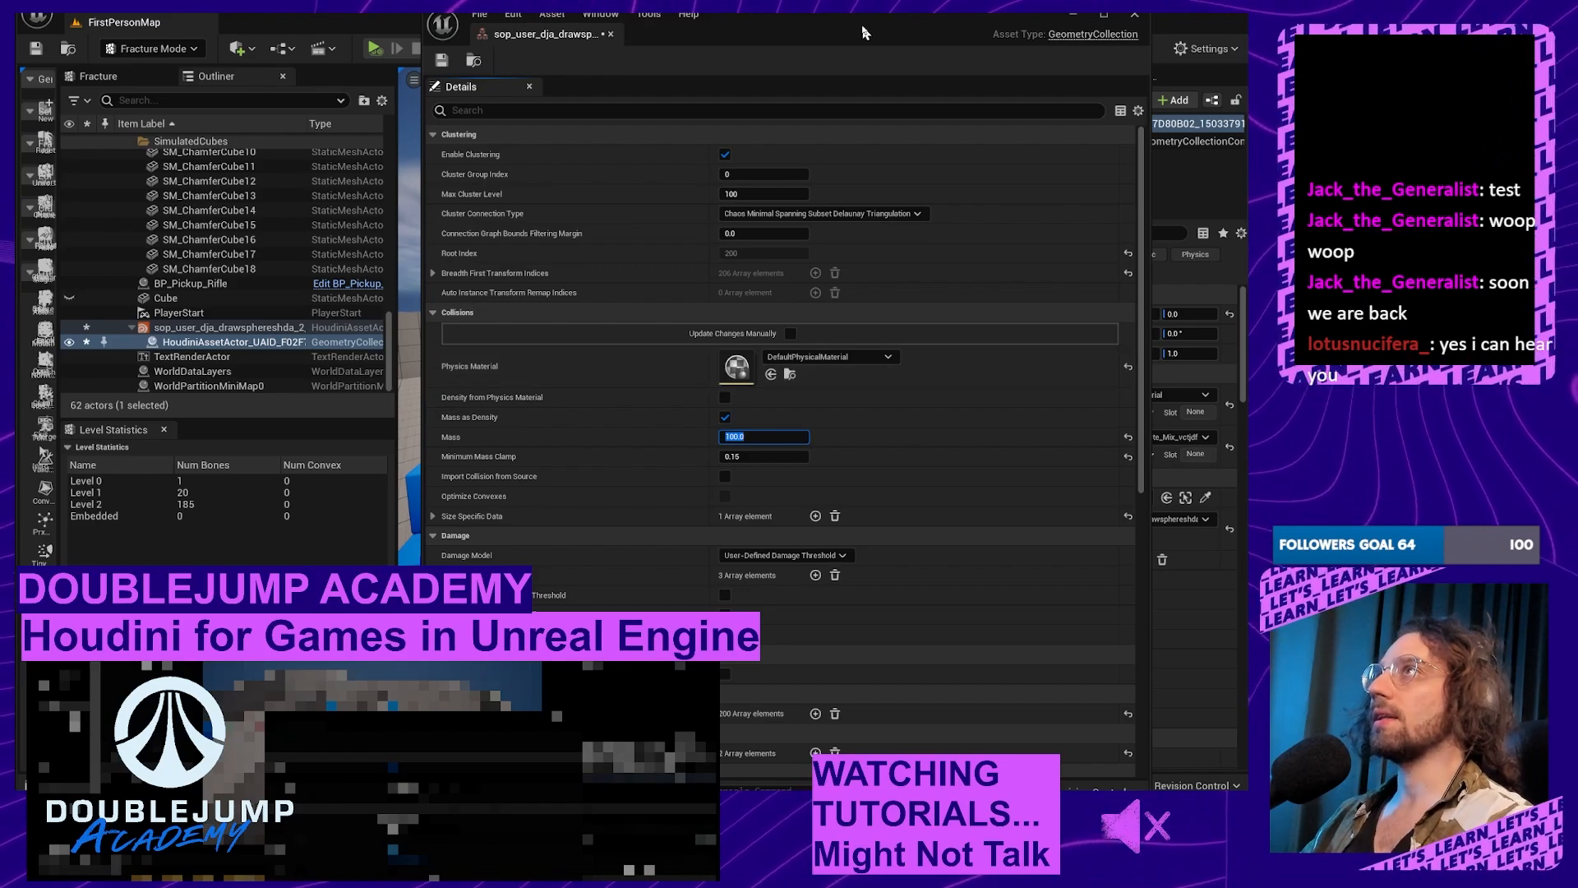
key("ctrl+s")
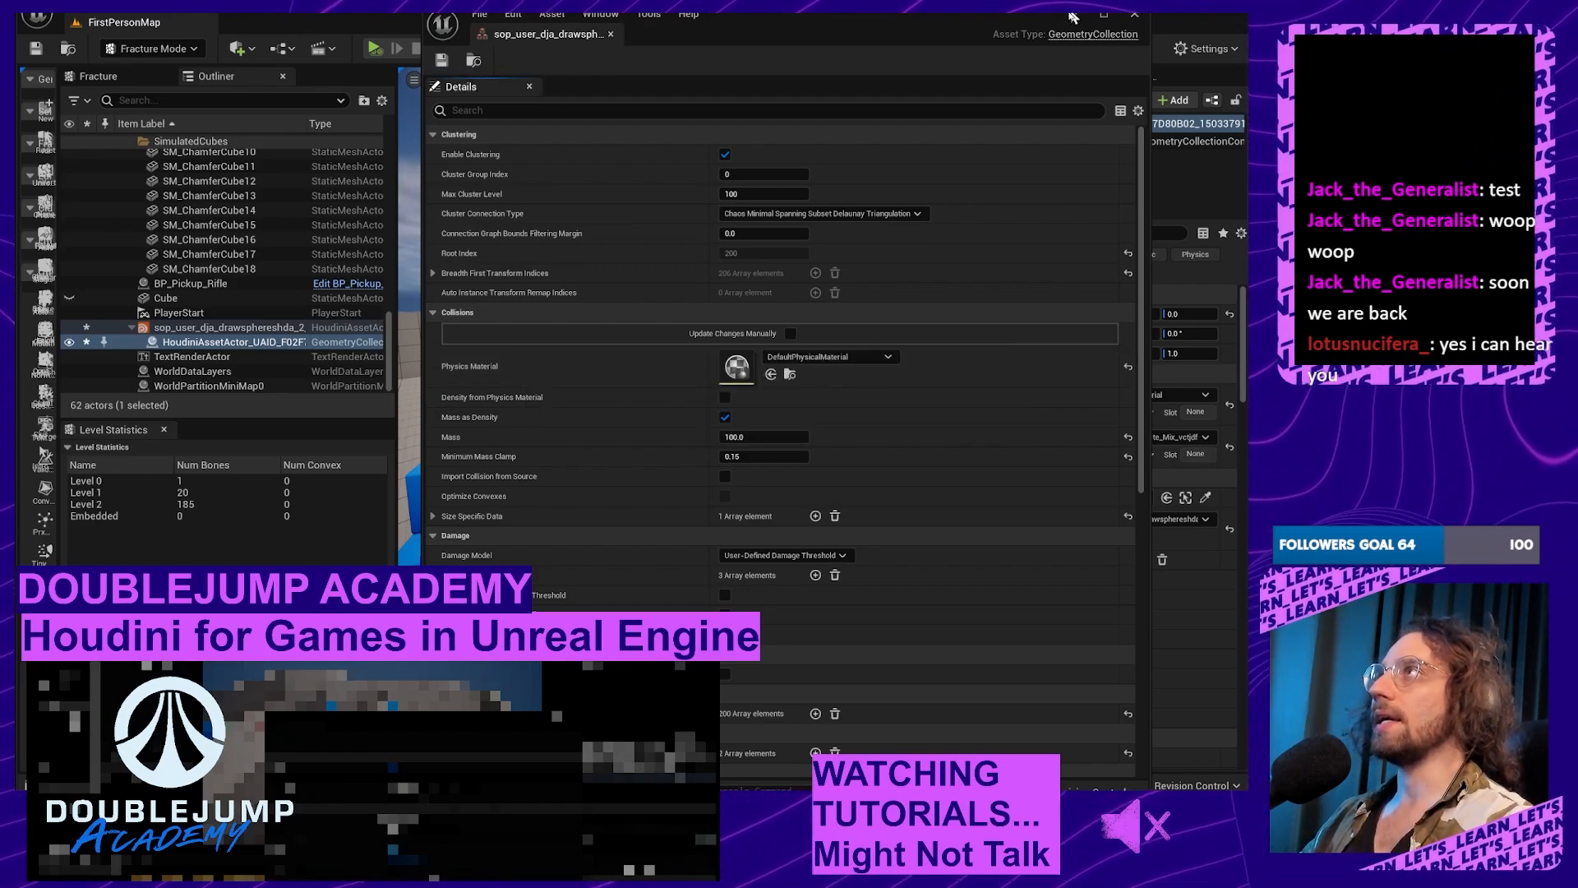
left_click(1071, 15)
Step: Simulate the level with the lighter cube, view its fall from several sides, select SM_ChamferCube17 and stop the simulation
left_click(374, 49)
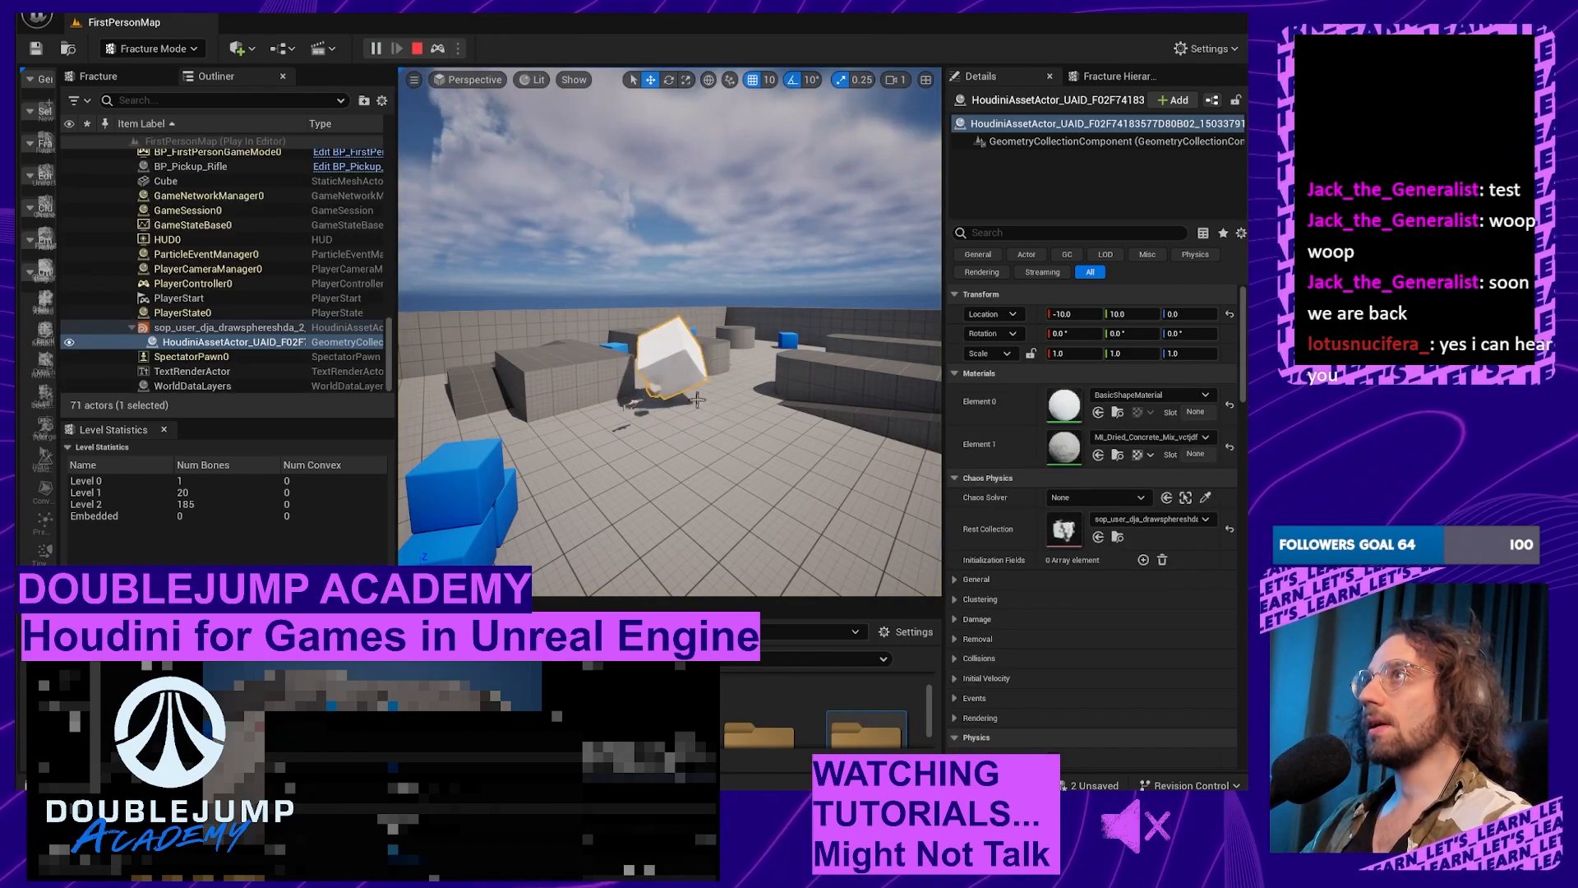
key("w")
key("w")
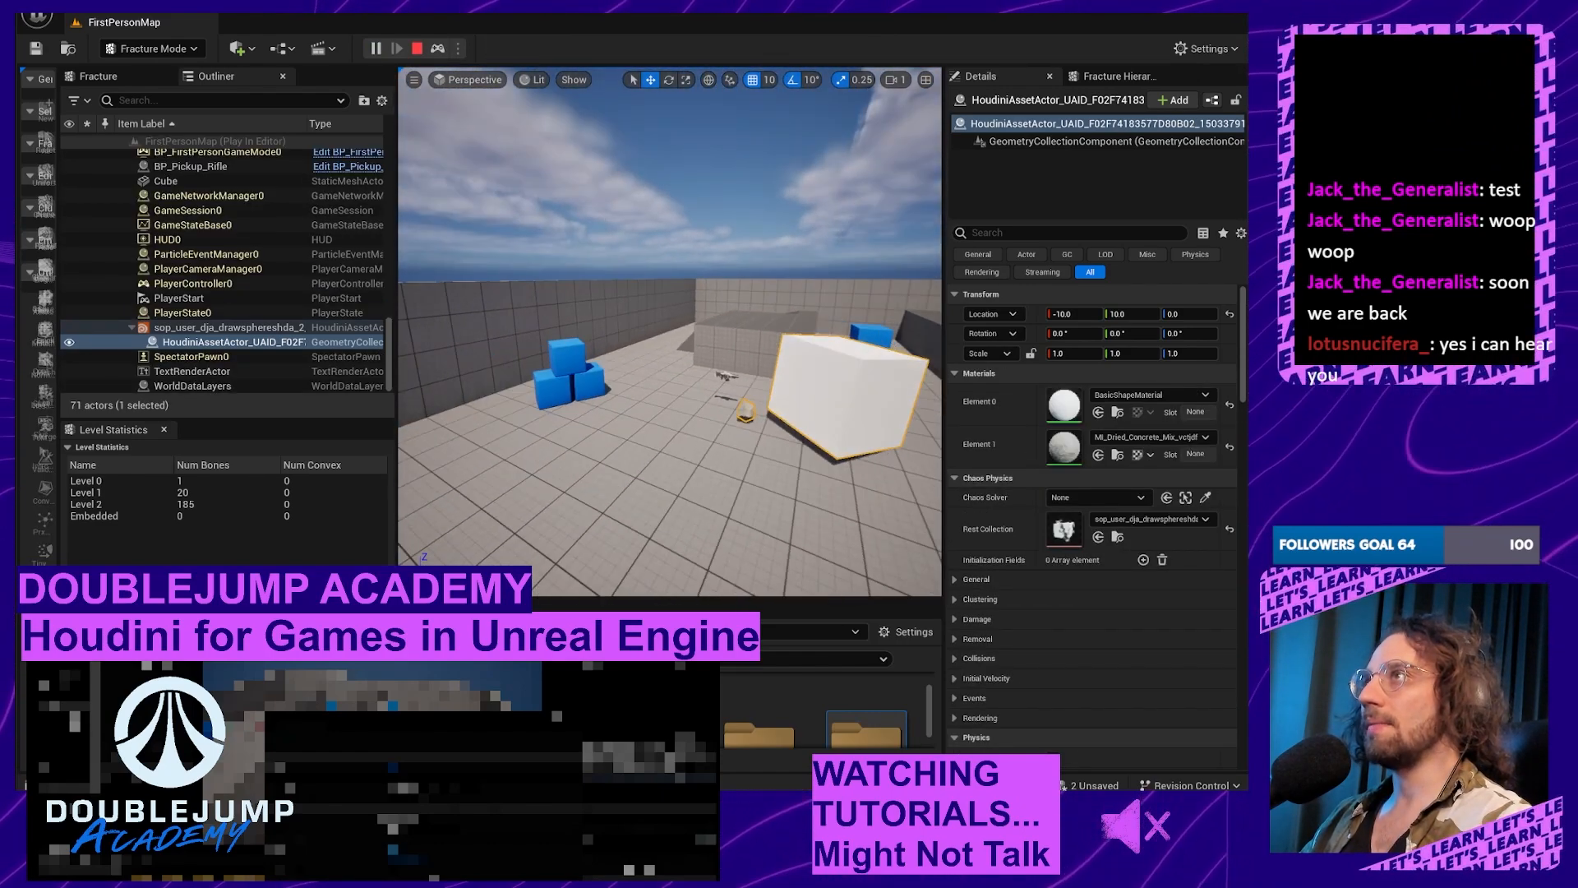
key("s")
right_click_drag(568, 402, 568, 402)
left_click(432, 391)
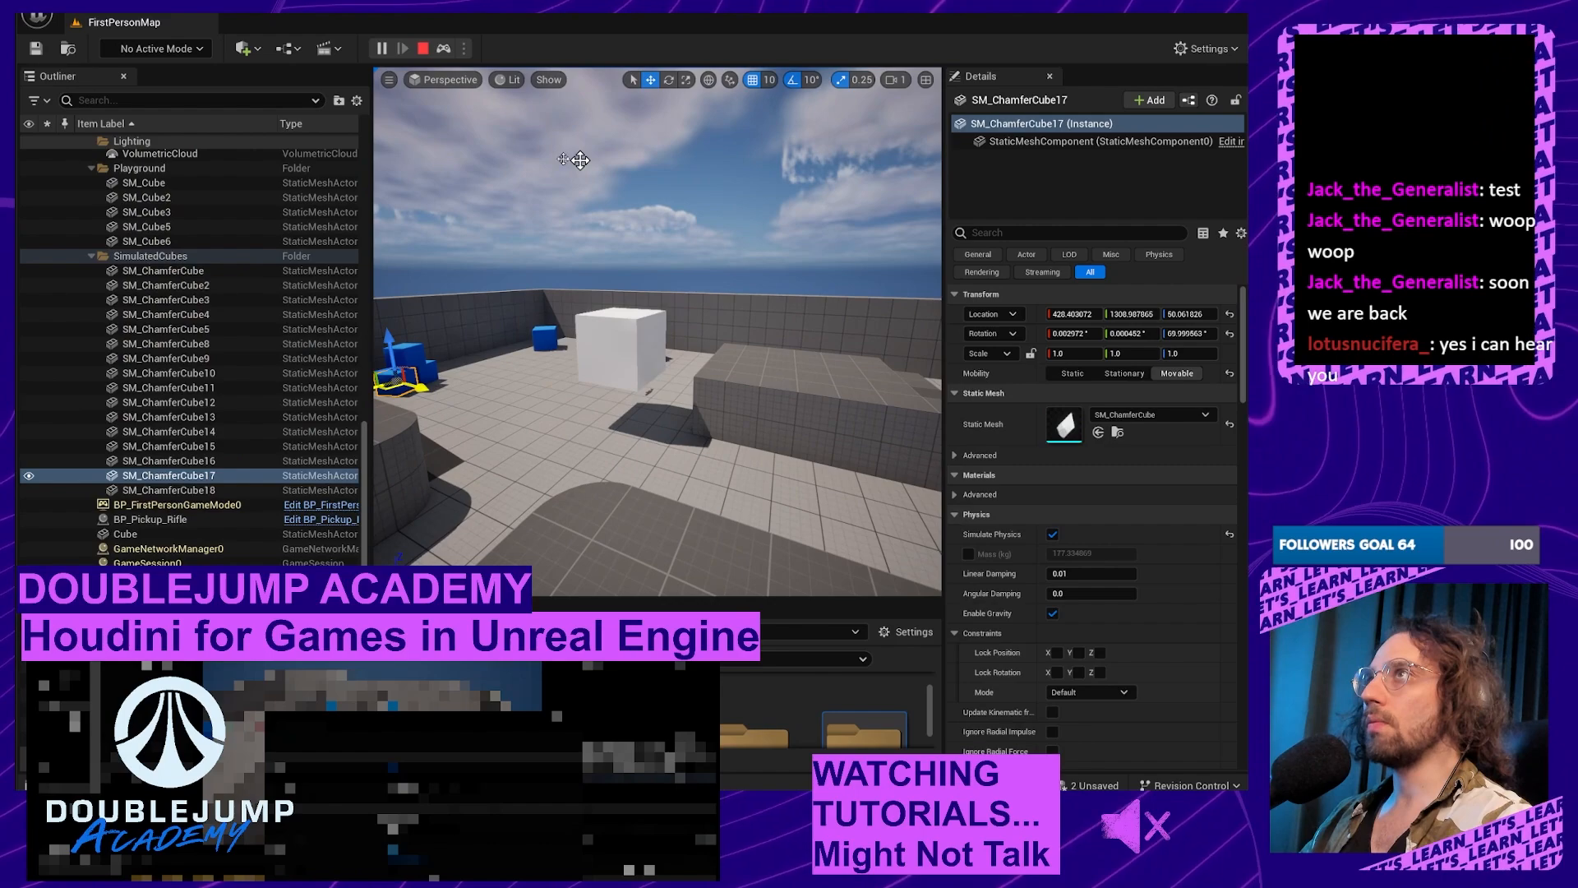
left_click(423, 47)
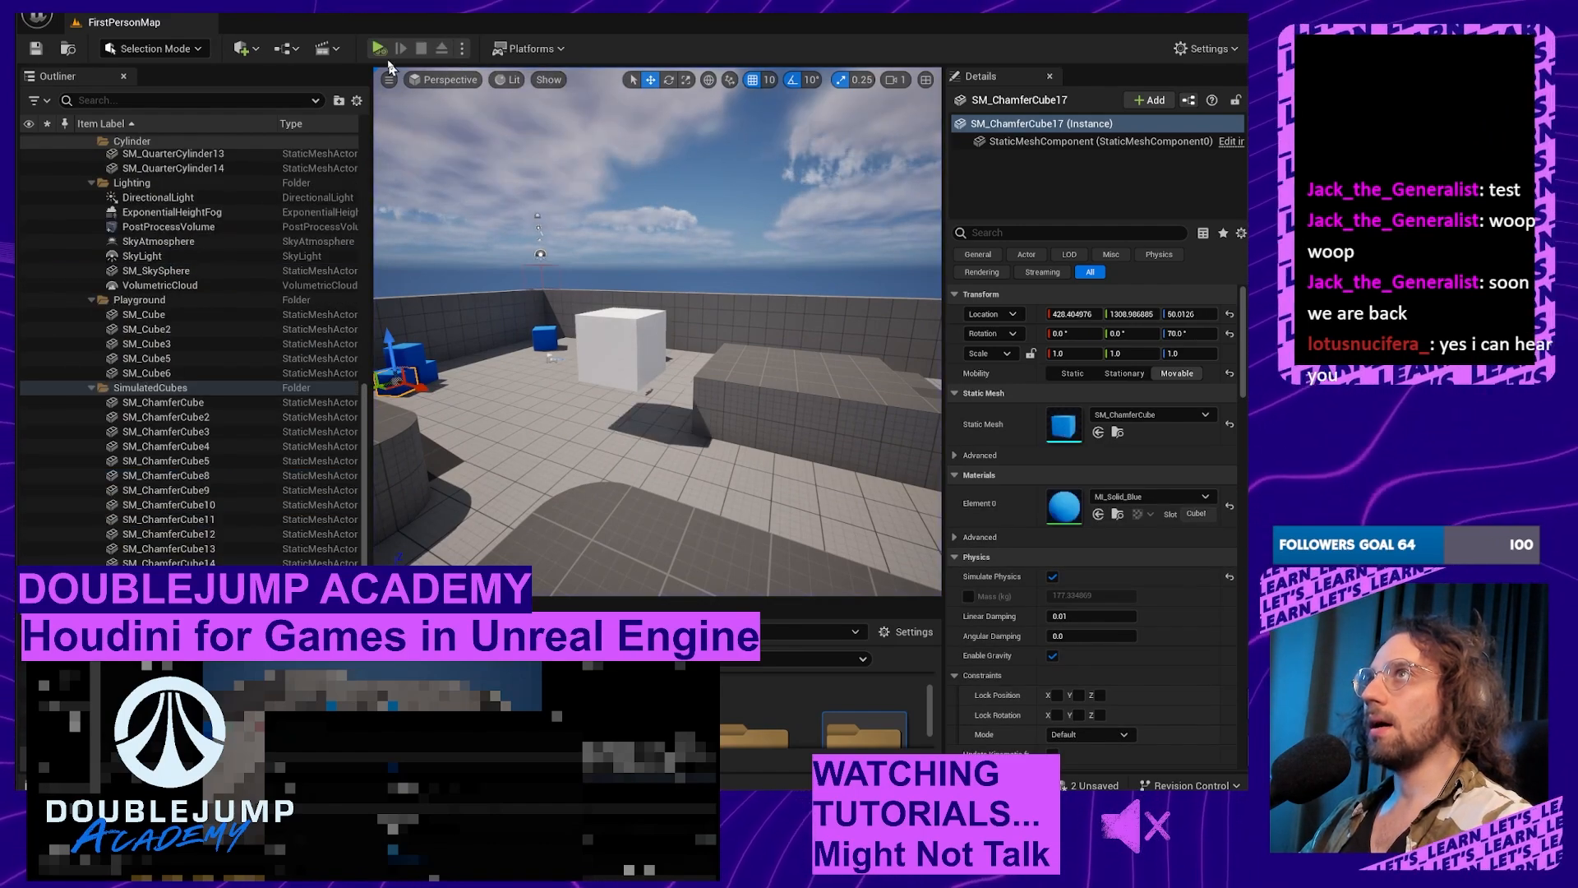
Step: Simulate again and push SM_ChamferCube17 into the fractured cube repeatedly to test how pieces break off
left_click(379, 48)
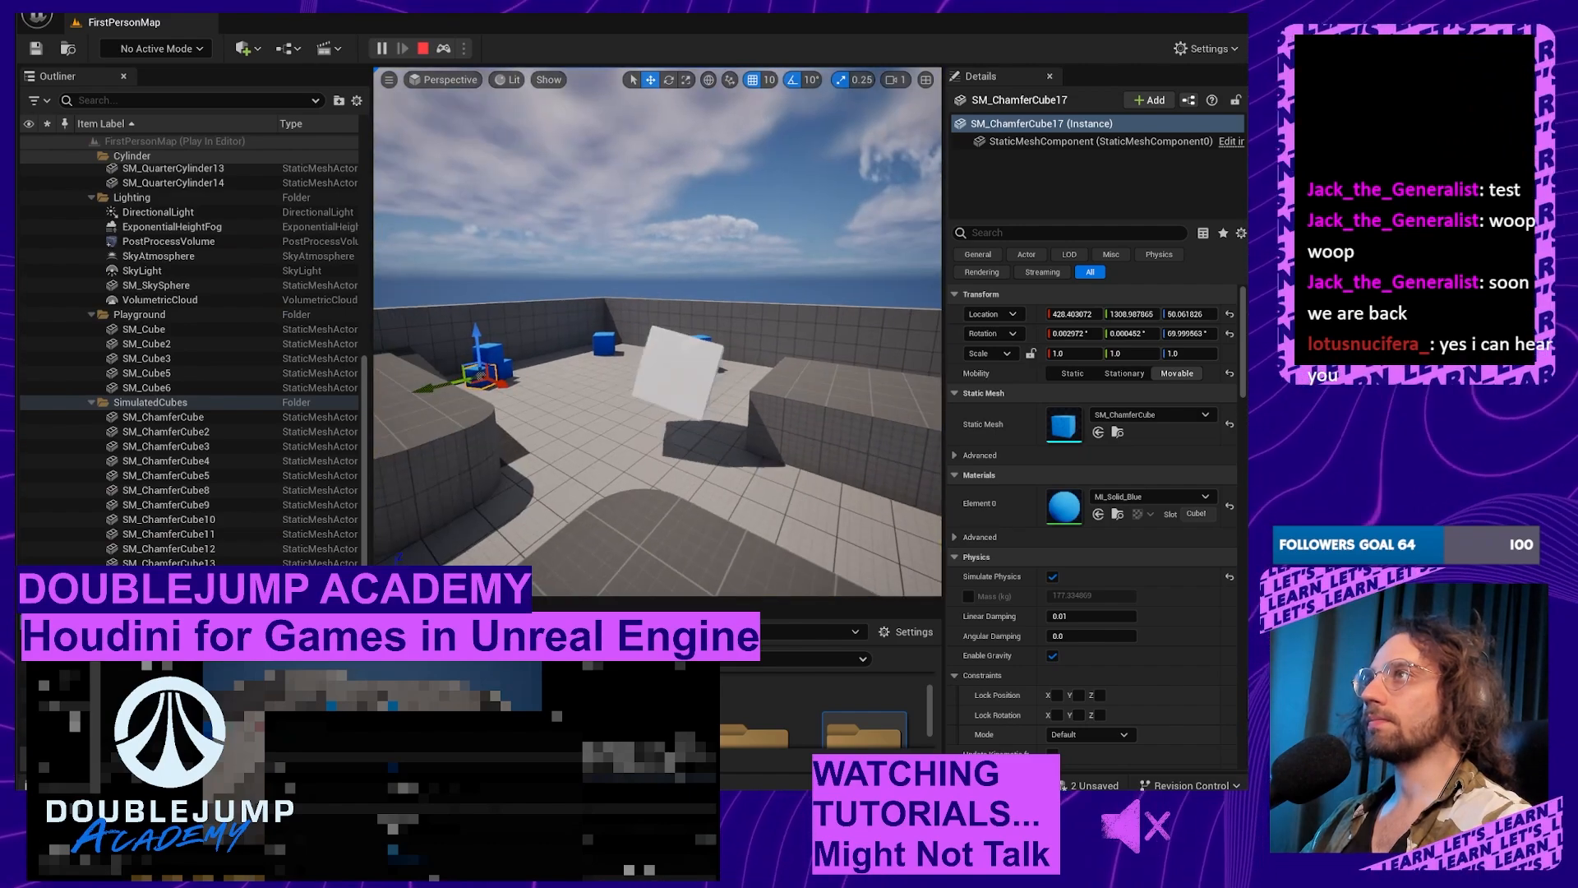
key("a")
mouse_move(515, 364)
right_mouse_down()
mouse_move(525, 374)
mouse_move(516, 364)
right_mouse_up()
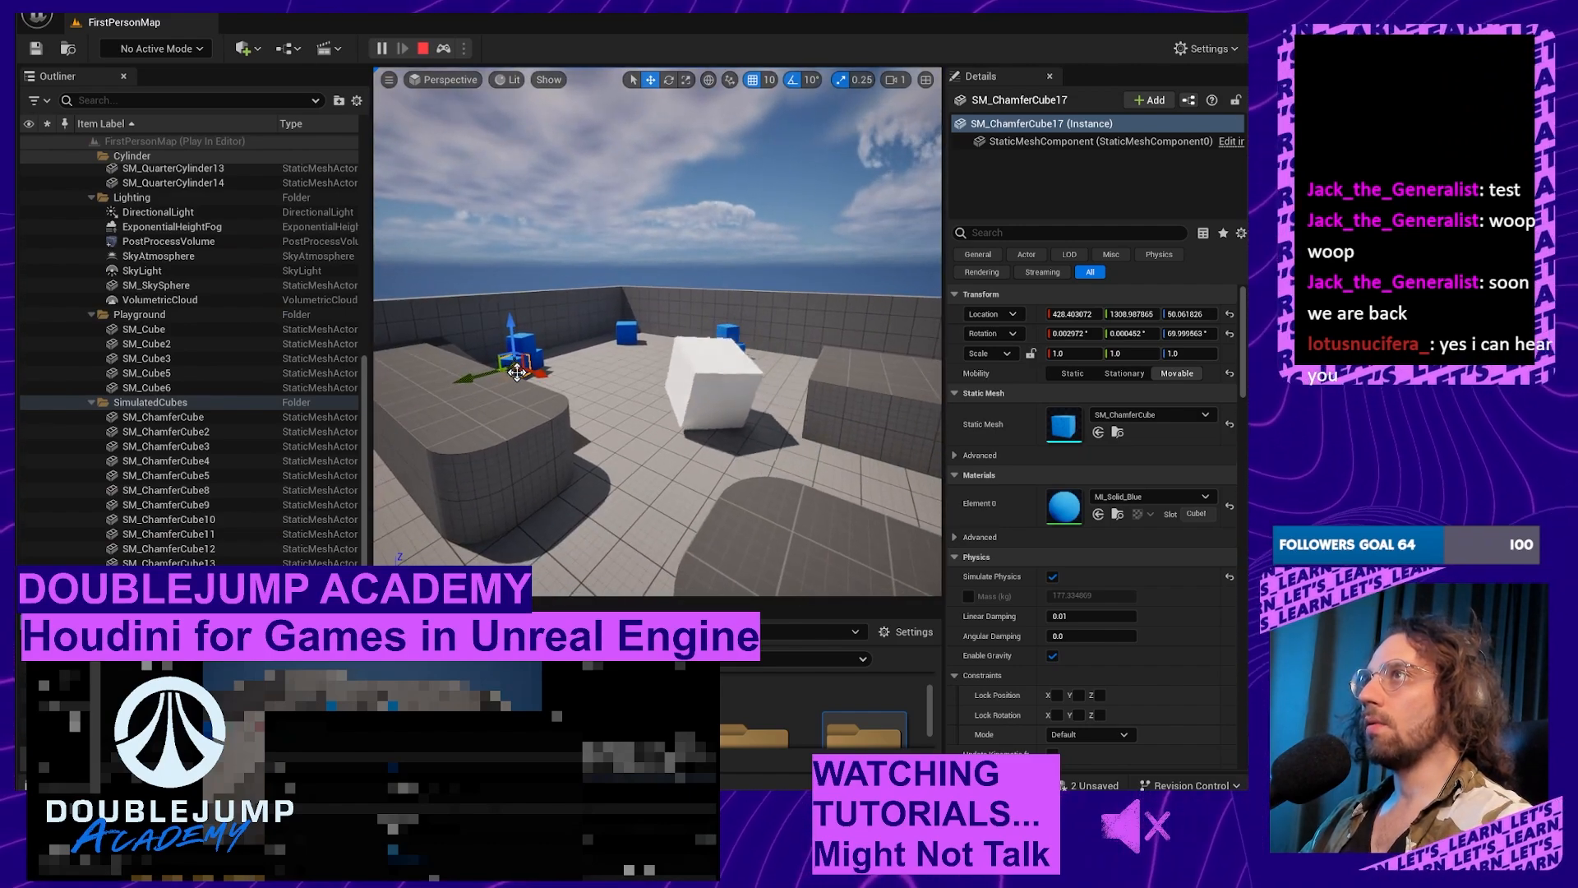
left_click_drag(515, 375, 621, 411)
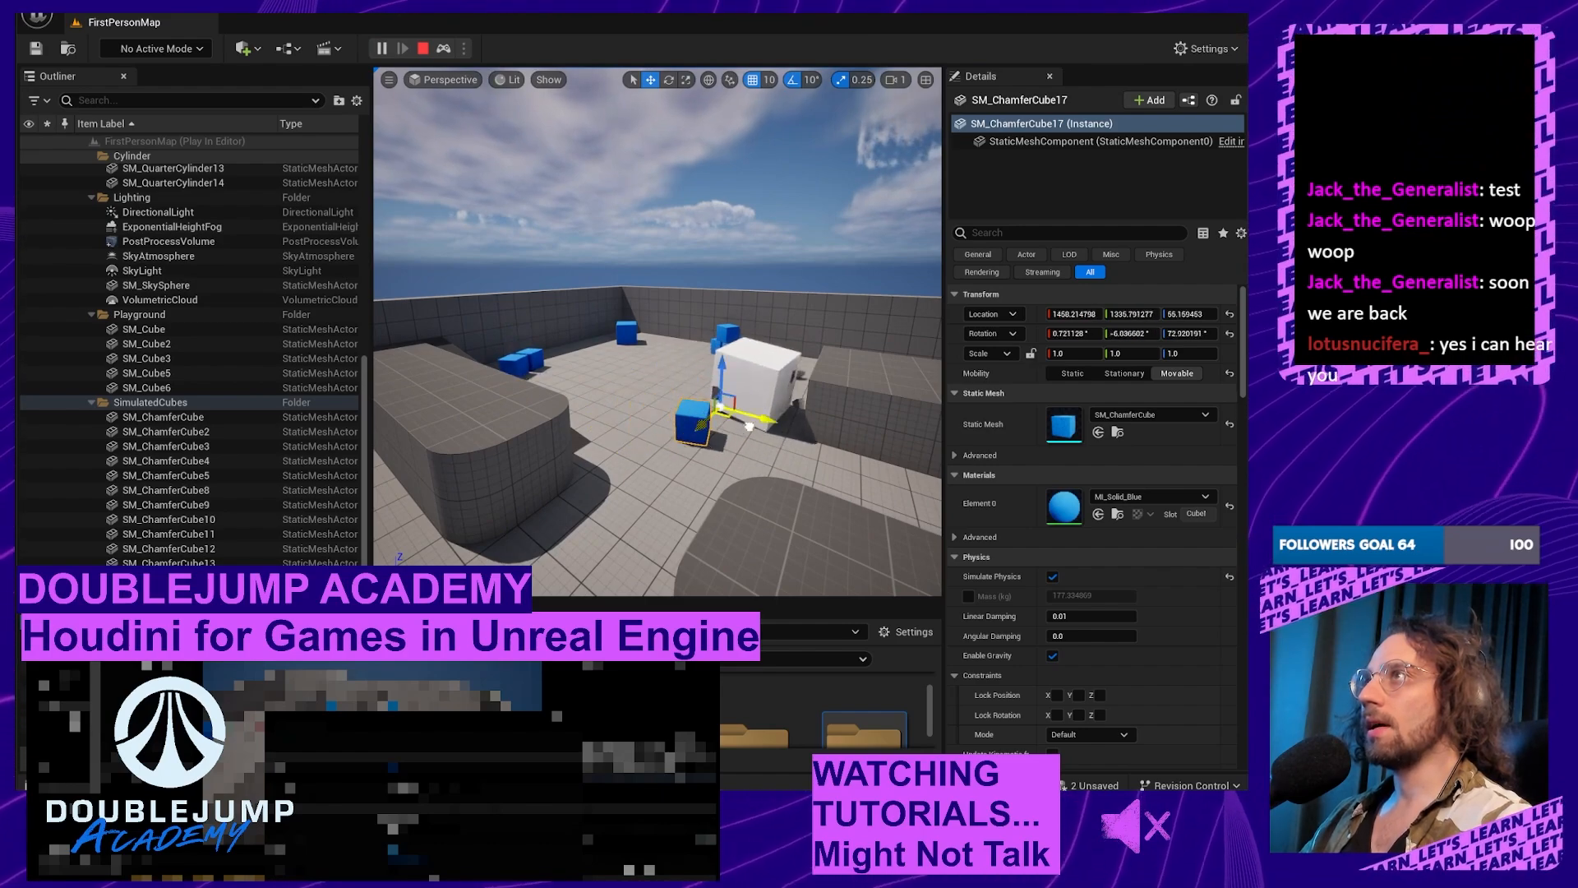
left_click_drag(745, 455, 751, 481)
right_click_drag(751, 481, 912, 482)
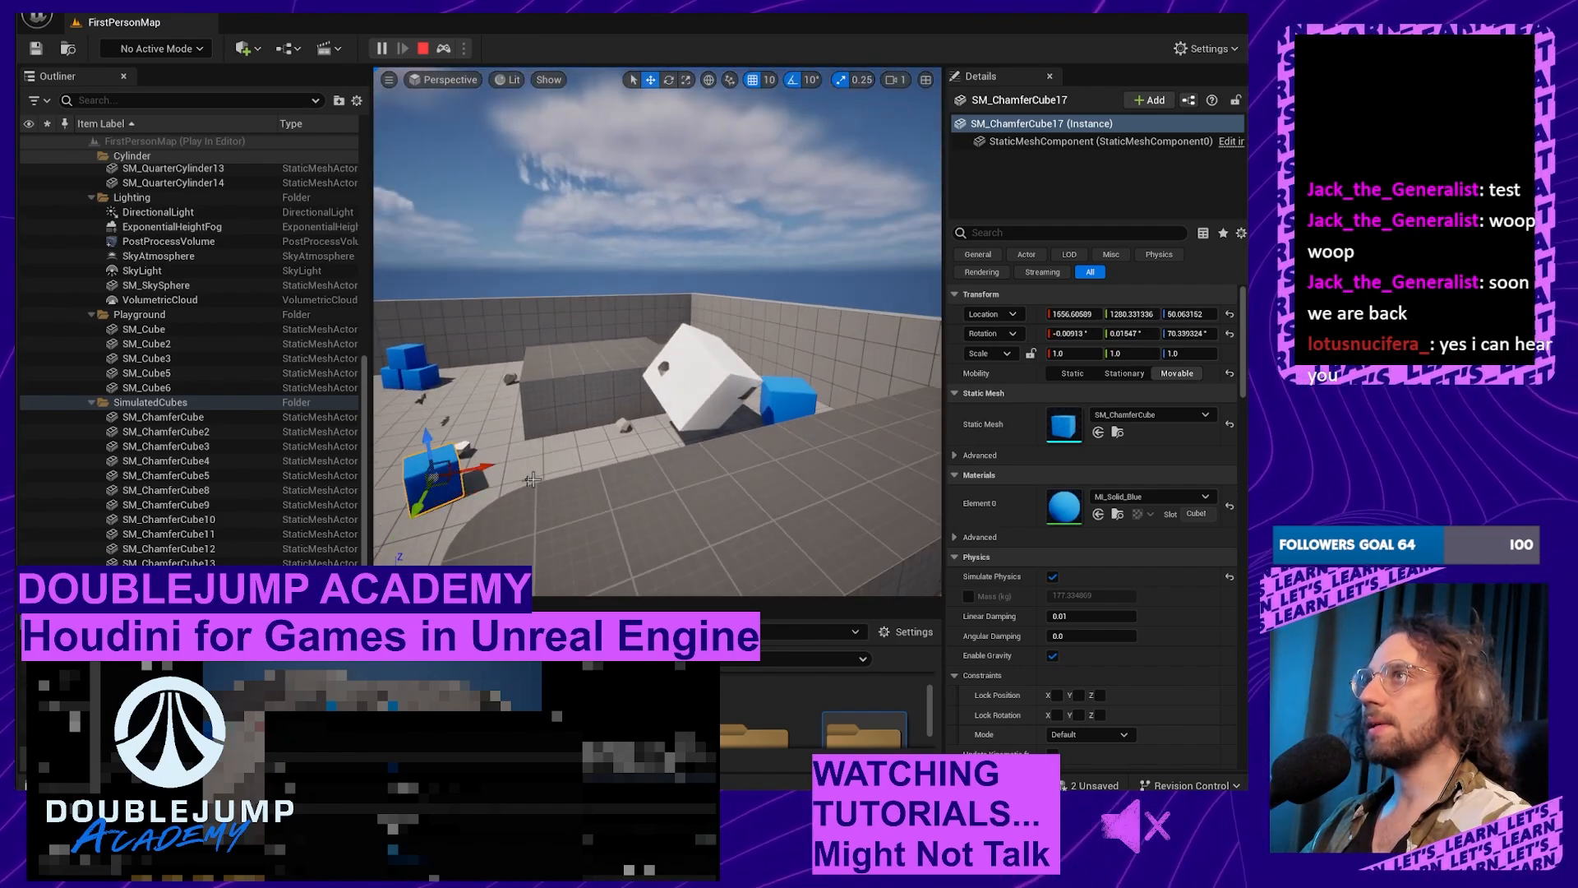
left_click_drag(469, 486, 585, 483)
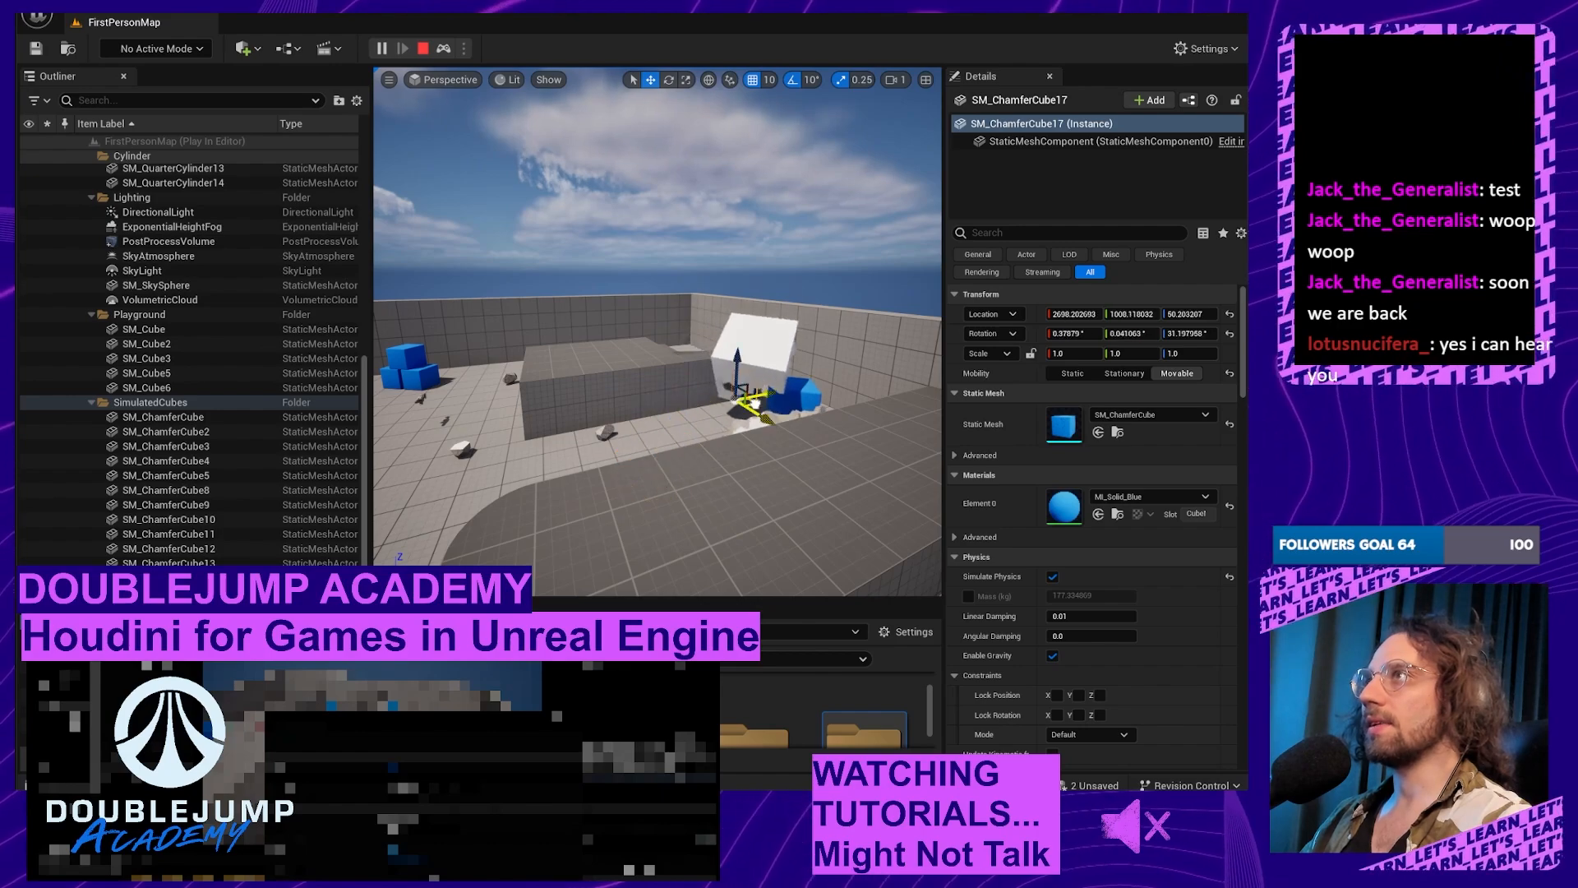
left_click_drag(755, 403, 748, 414)
right_click_drag(748, 414, 650, 440)
key("w")
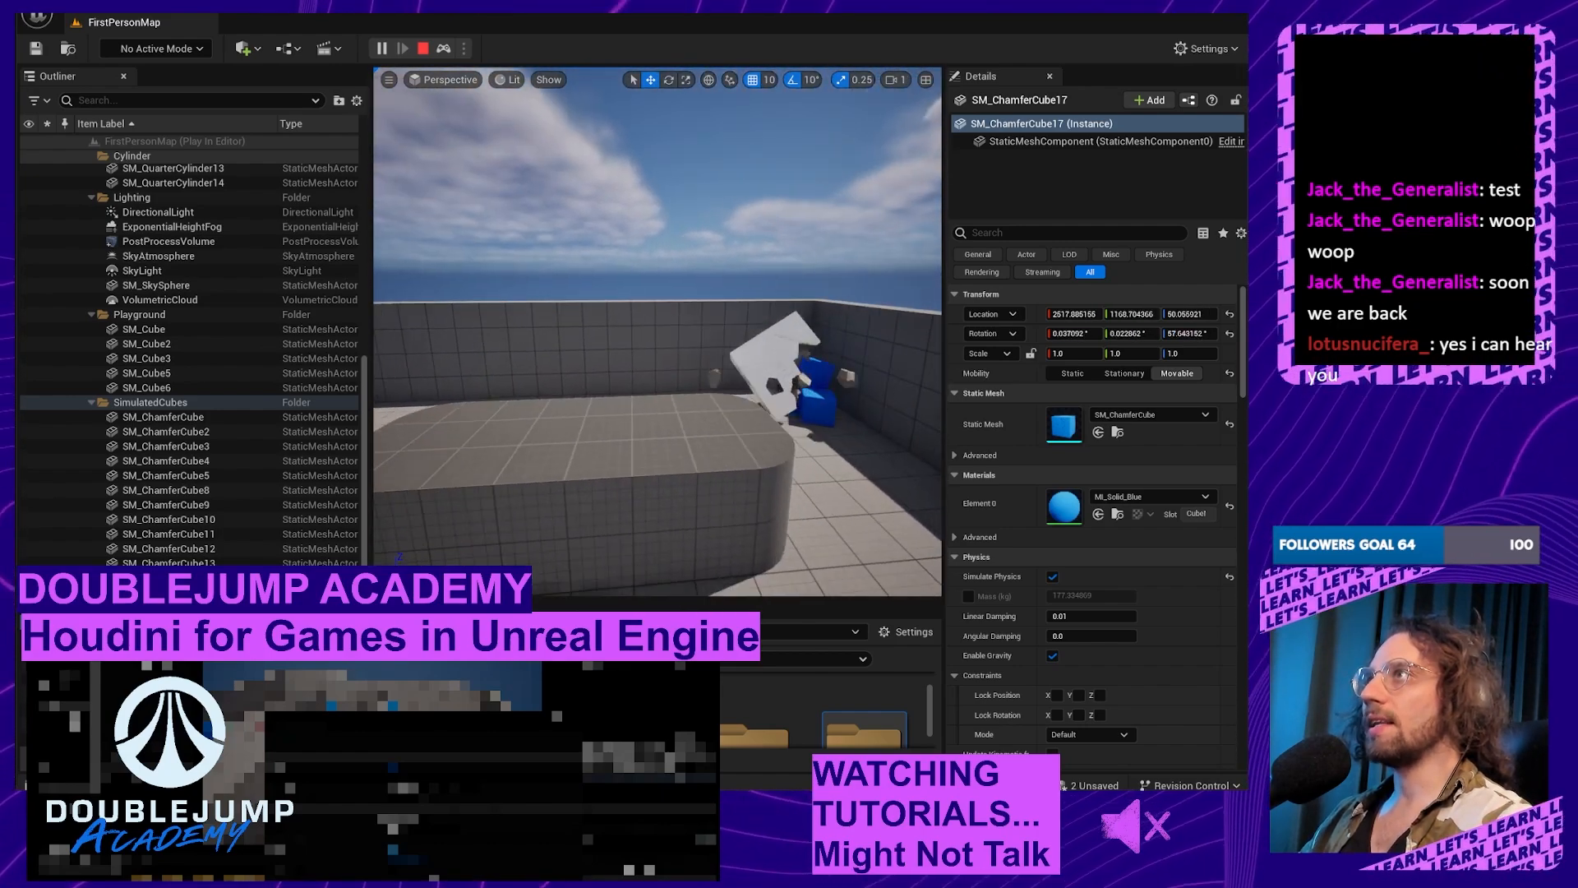
Step: Ram the larger SM_ChamferCube3 into the fractured cube, inspect the scattered debris and stop the simulation
right_click_drag(717, 391, 717, 391)
key("s")
key("d")
left_click(797, 559)
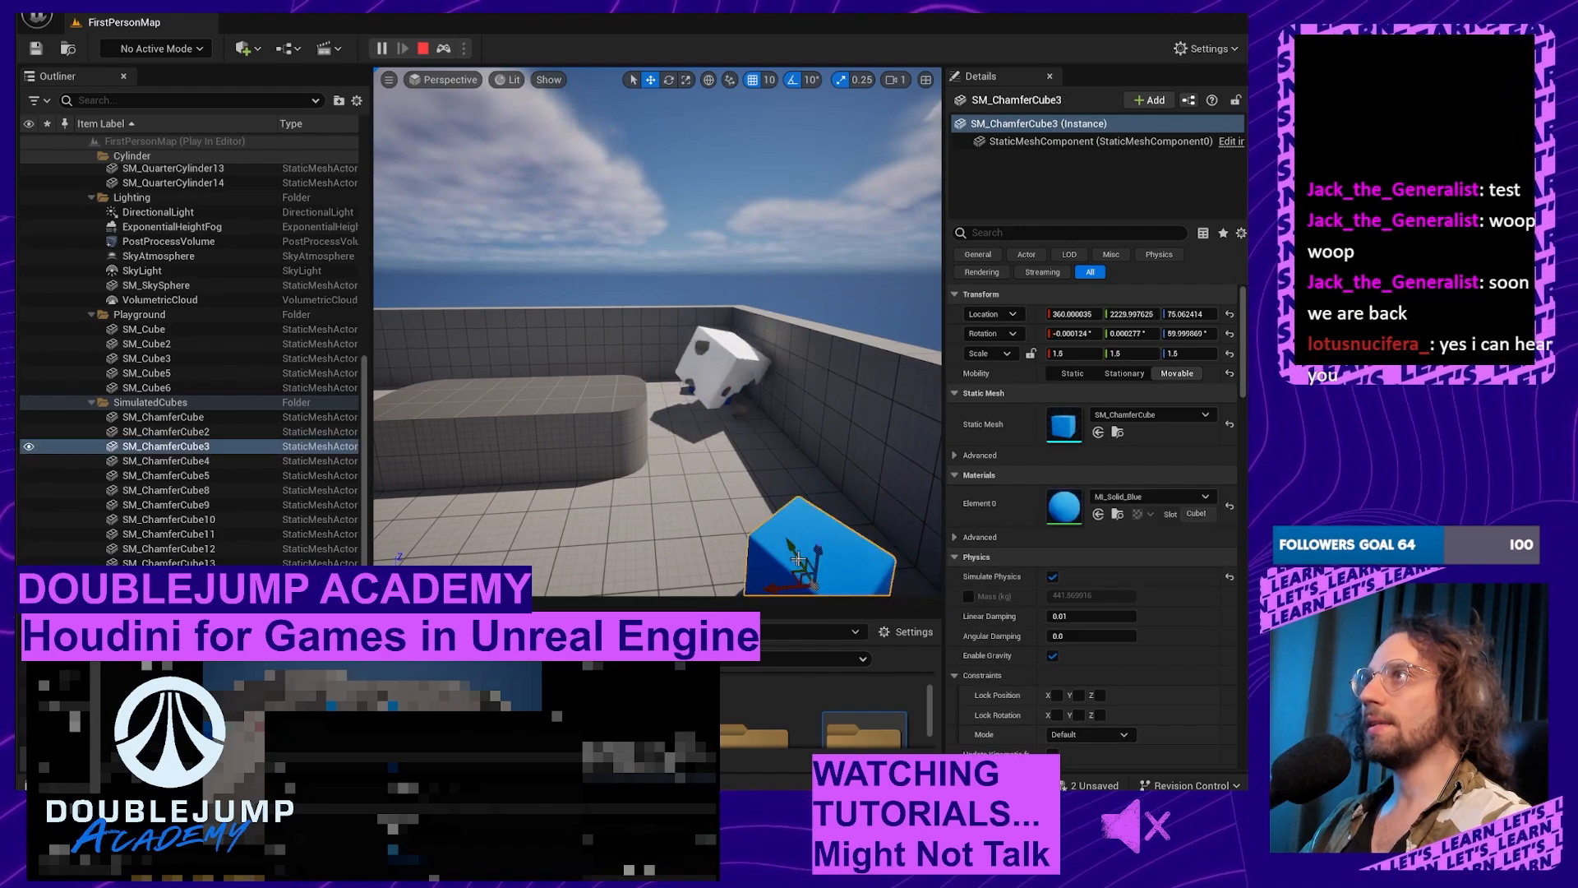
left_click_drag(795, 549, 756, 397)
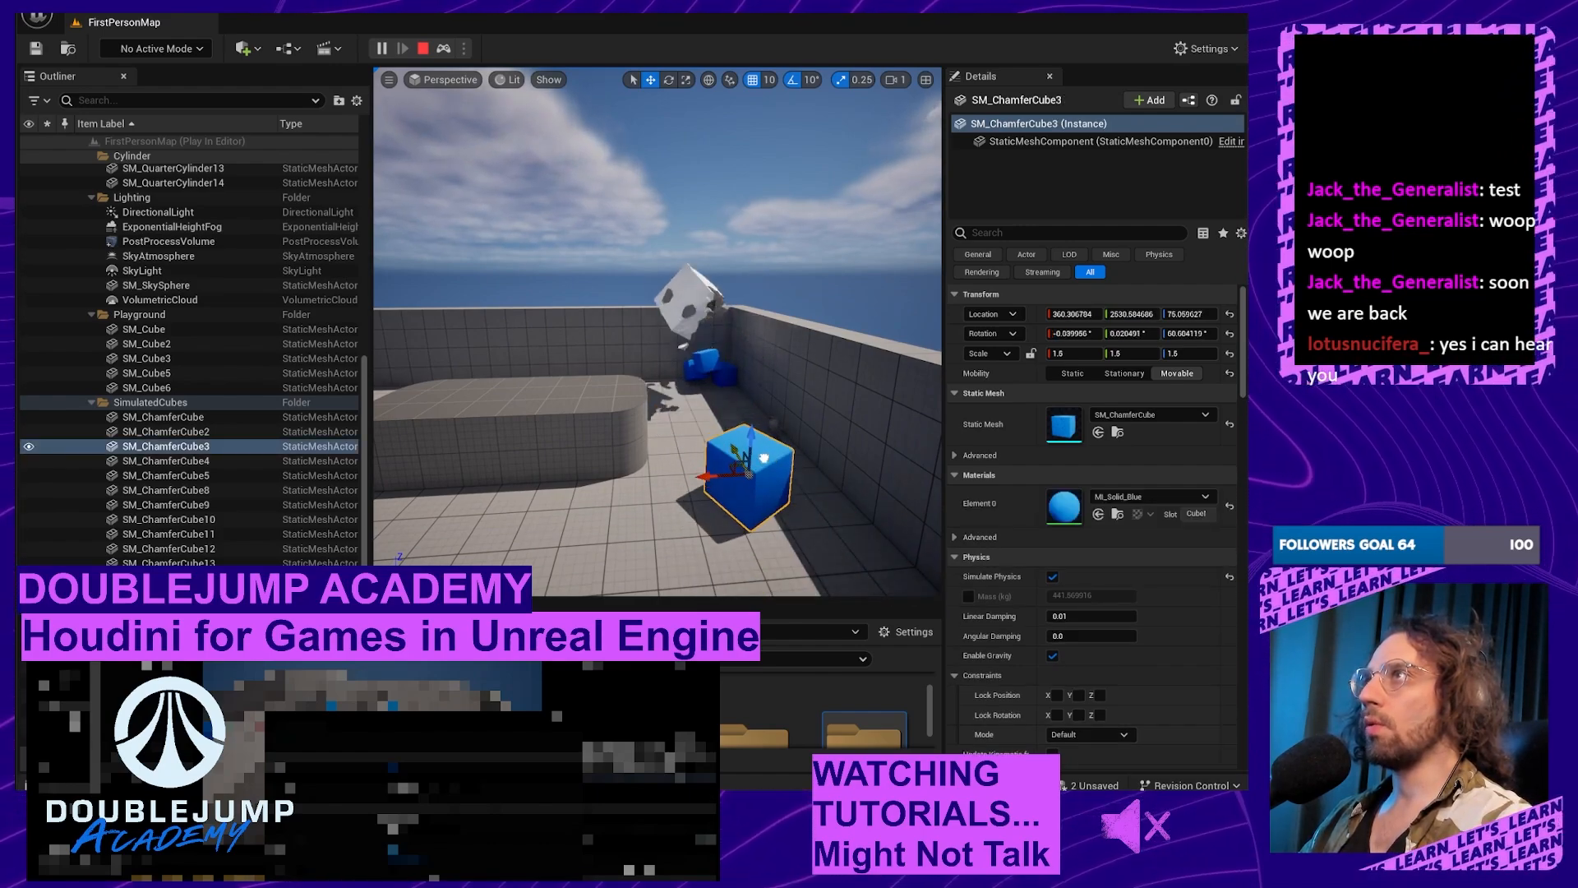
left_click_drag(764, 458, 741, 414)
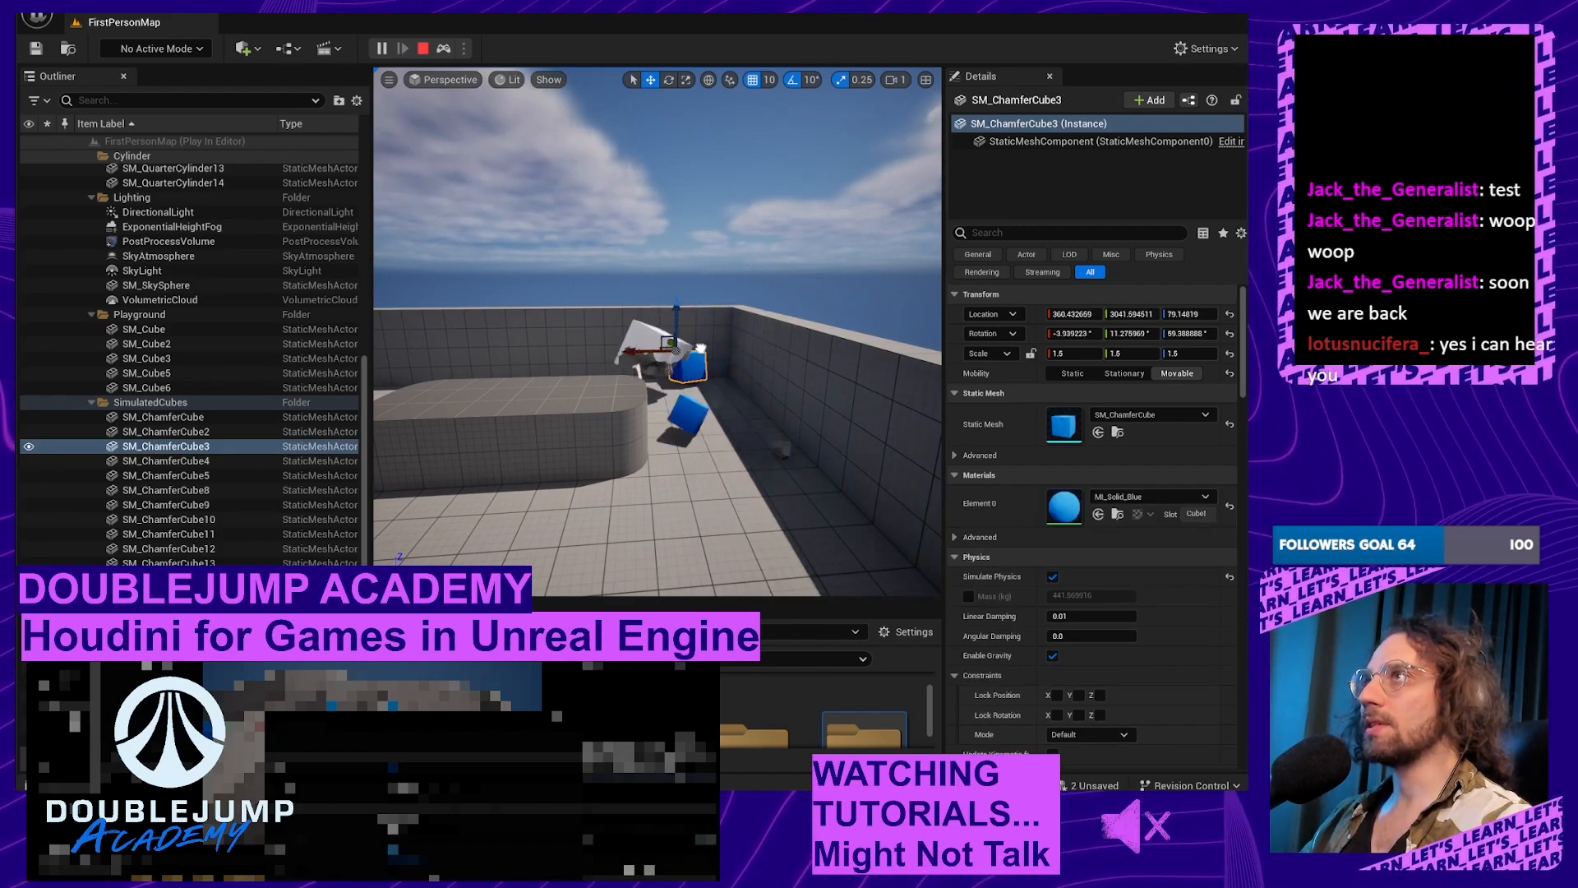
left_click_drag(701, 349, 670, 355)
right_click_drag(746, 407, 649, 406)
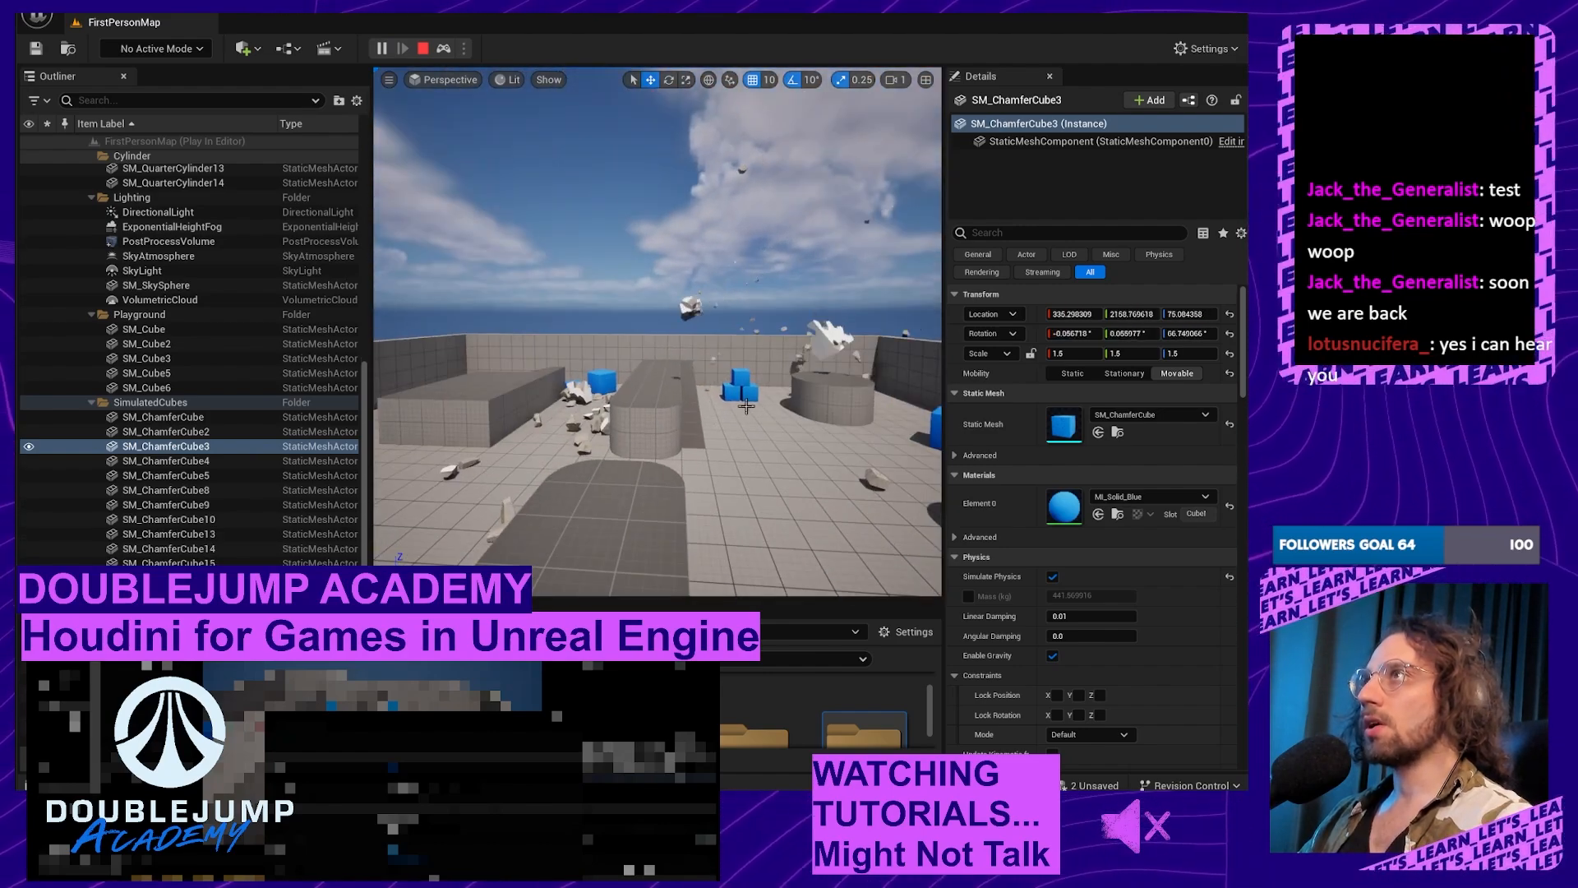
key("w")
right_click_drag(776, 428, 698, 436)
left_click(424, 48)
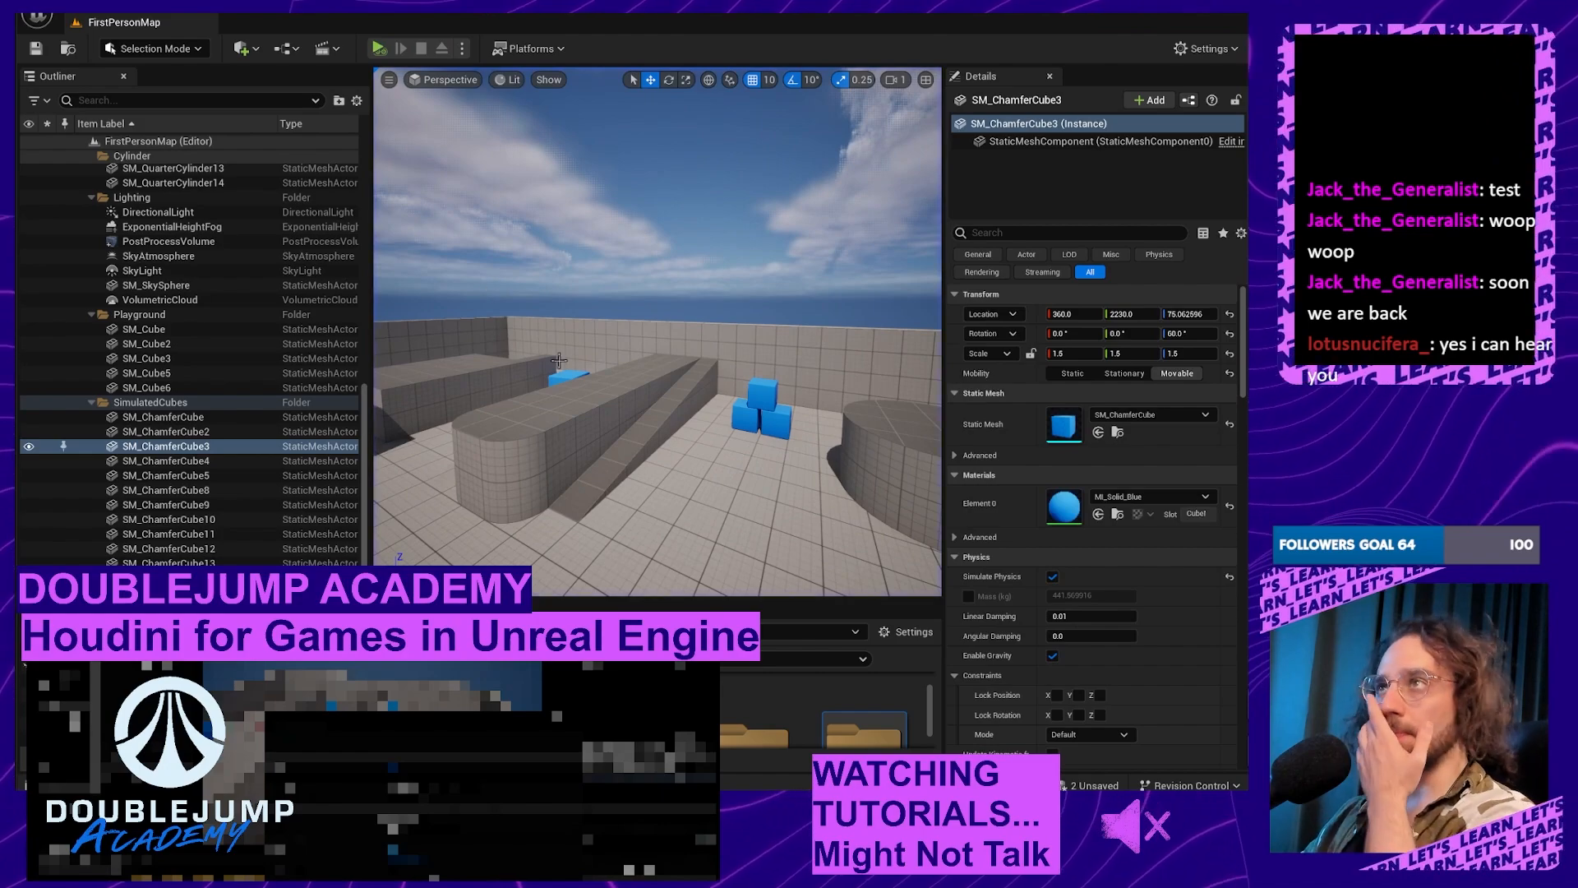
Step: Set the Implicit Type of the Rest Collection's collision shape to Convex, save the asset and close it
right_click_drag(691, 381, 830, 381)
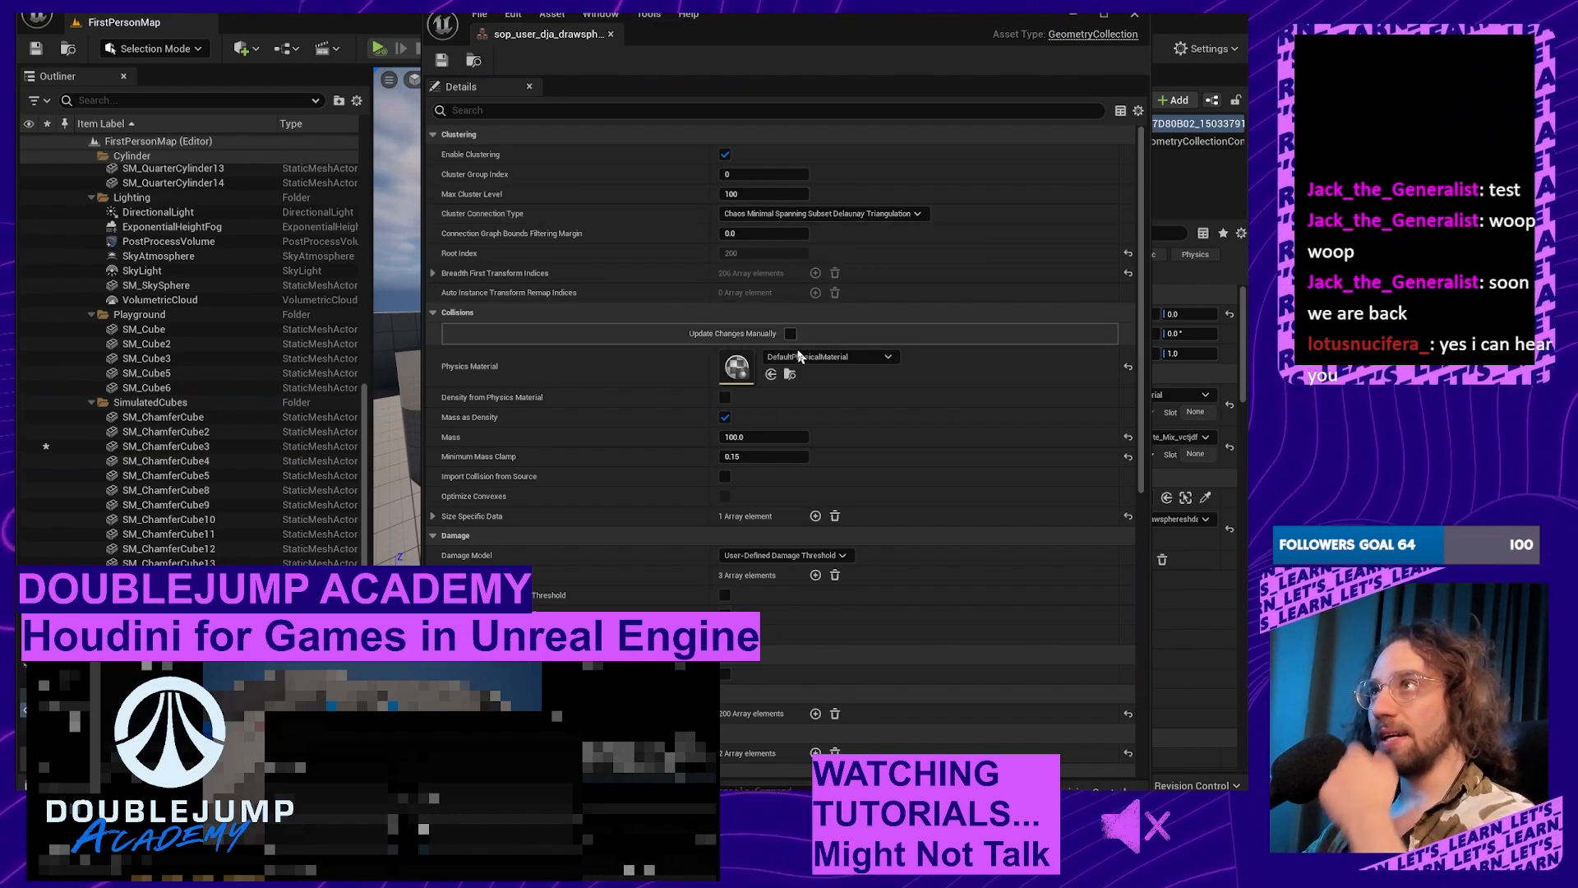
scroll(849, 431, "down", 1)
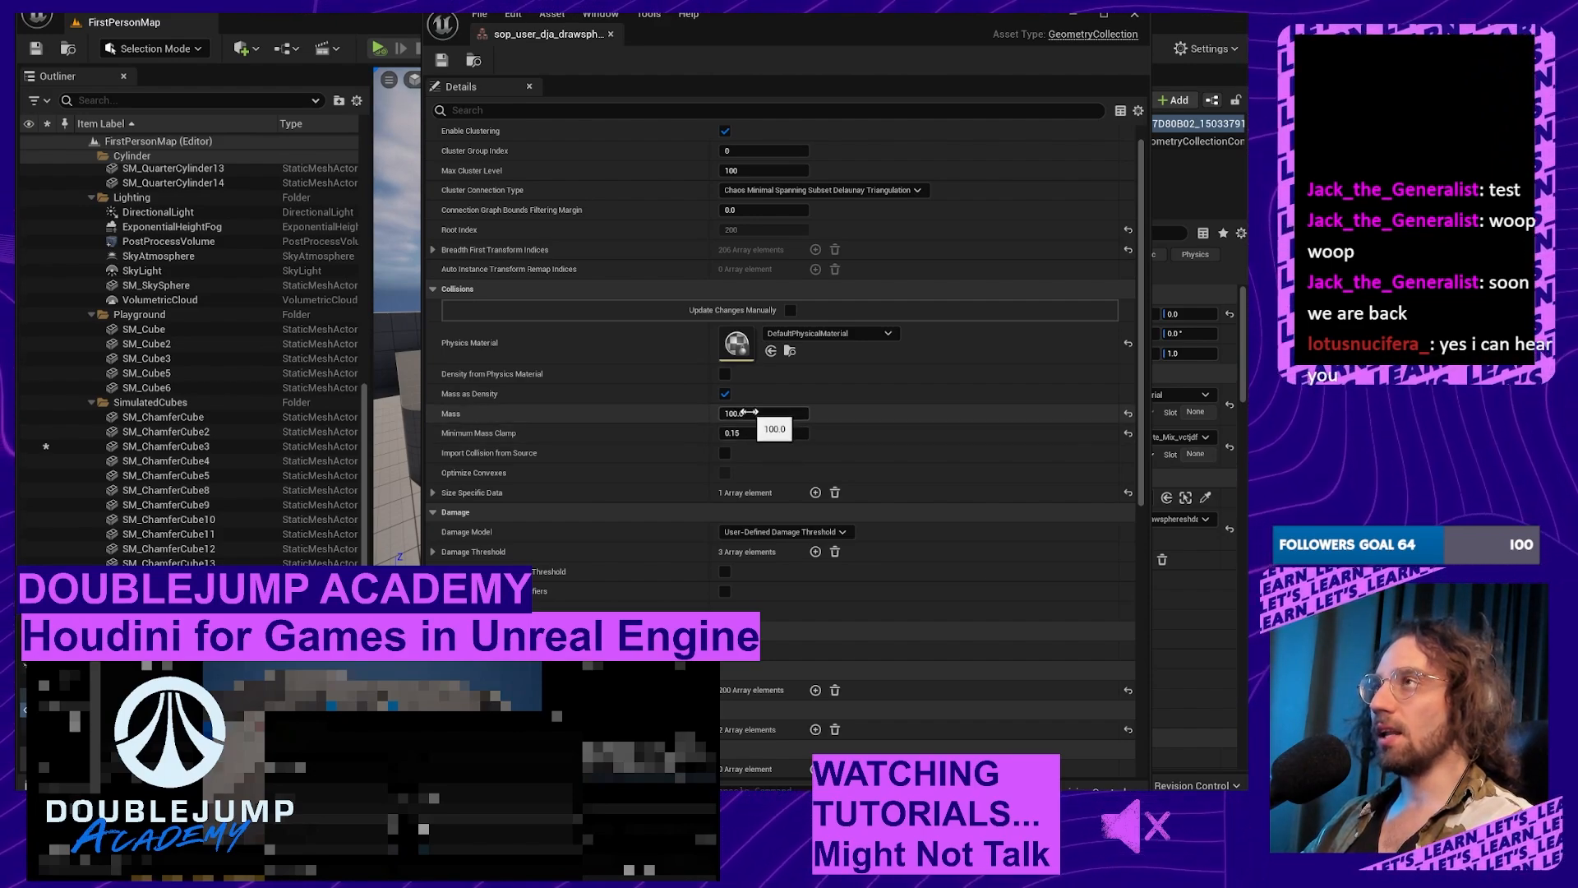
scroll(892, 387, "up", 1)
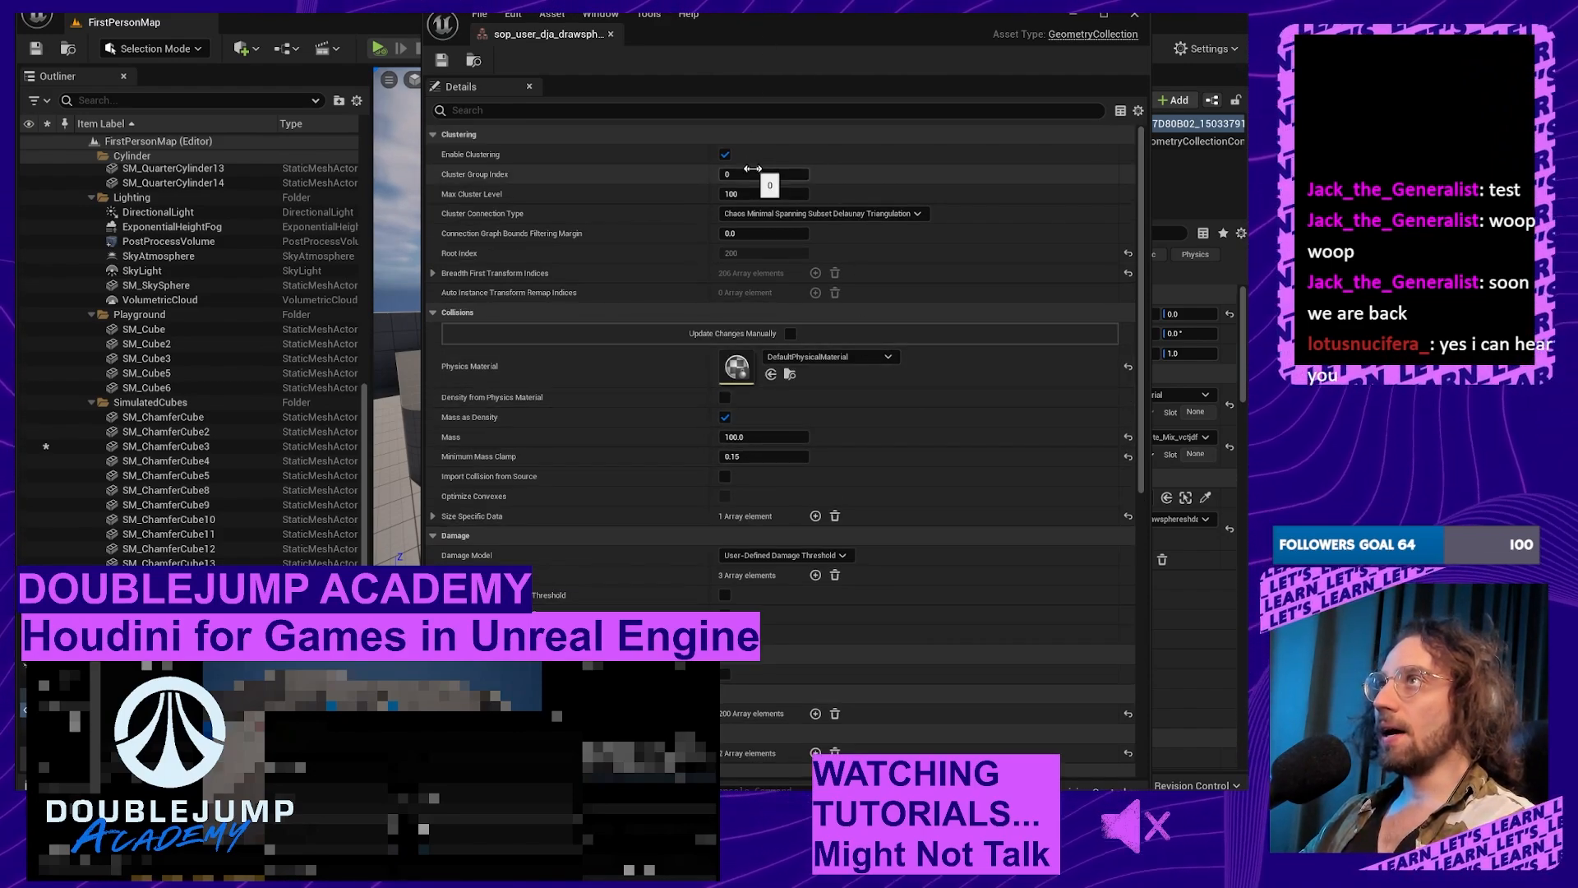
scroll(723, 329, "down", 1)
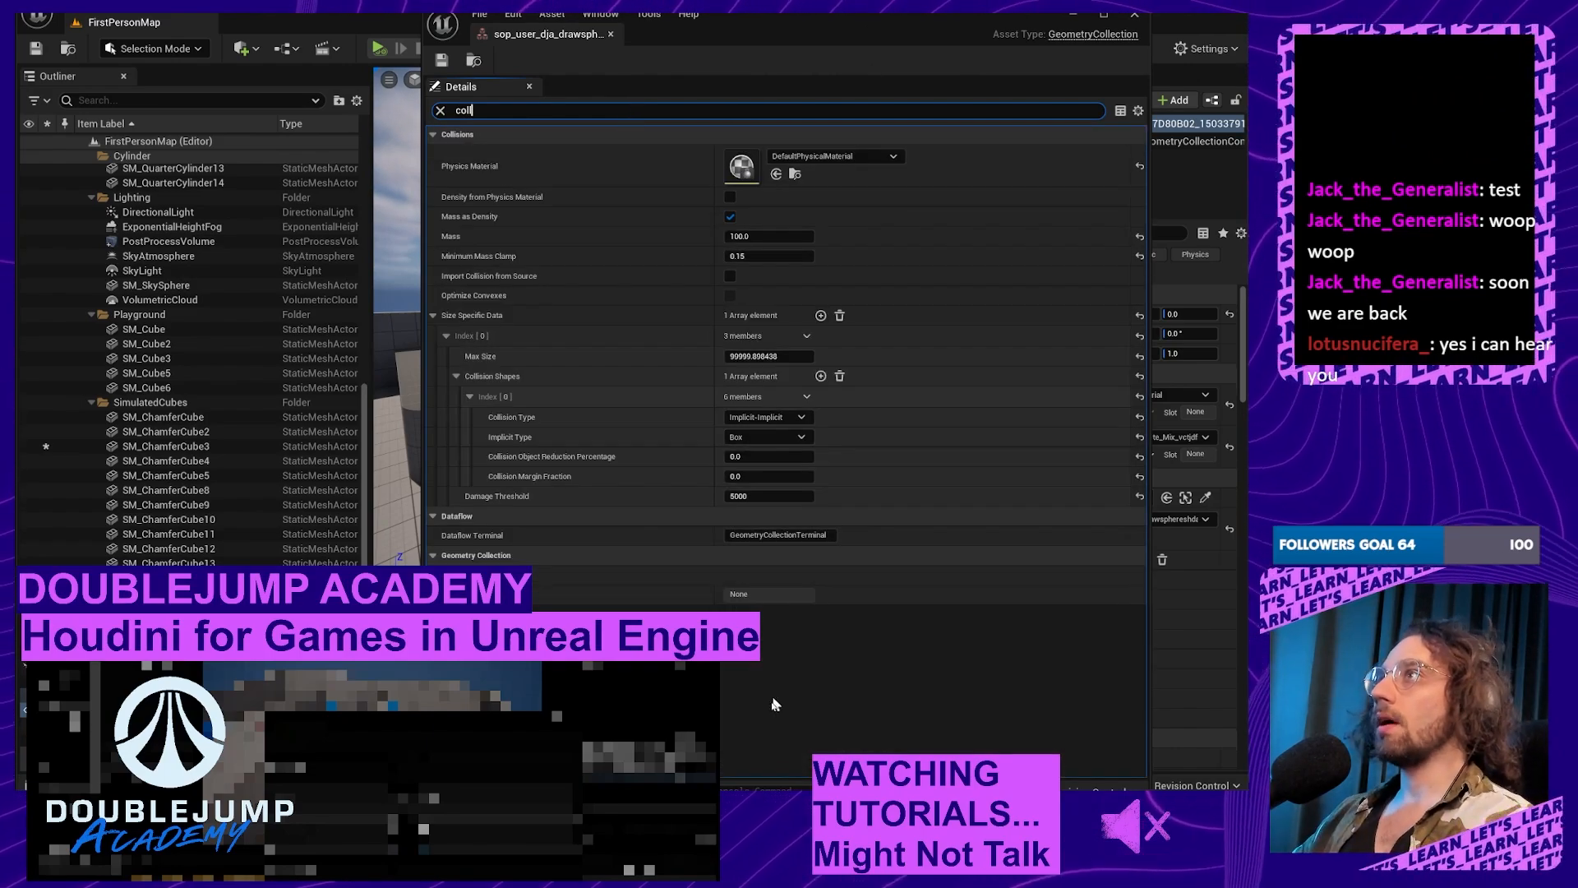
left_click(769, 436)
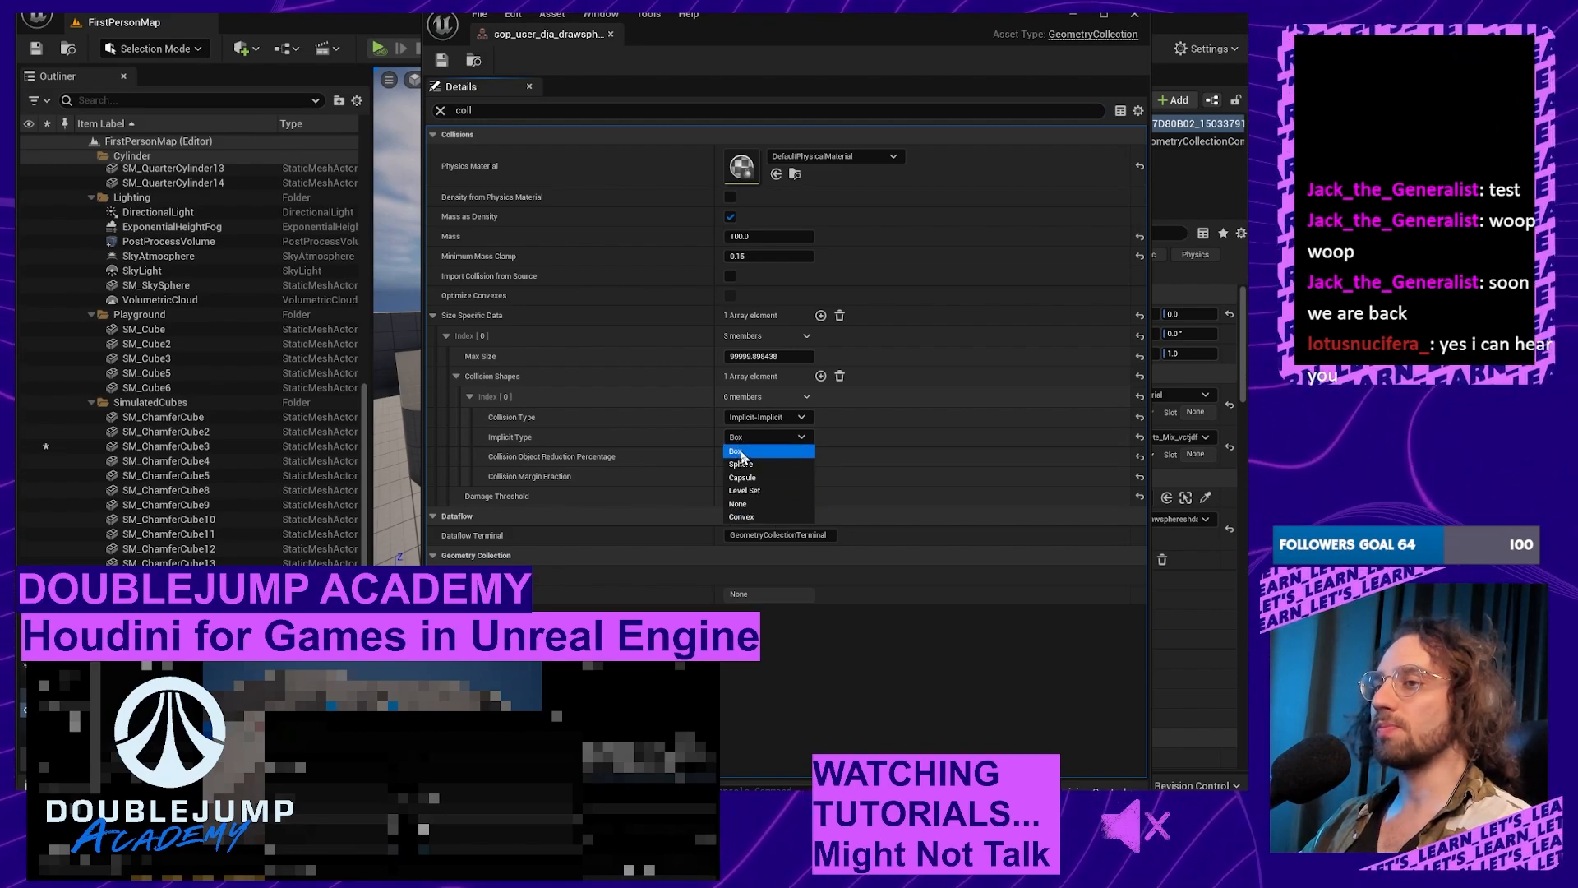
left_click(748, 517)
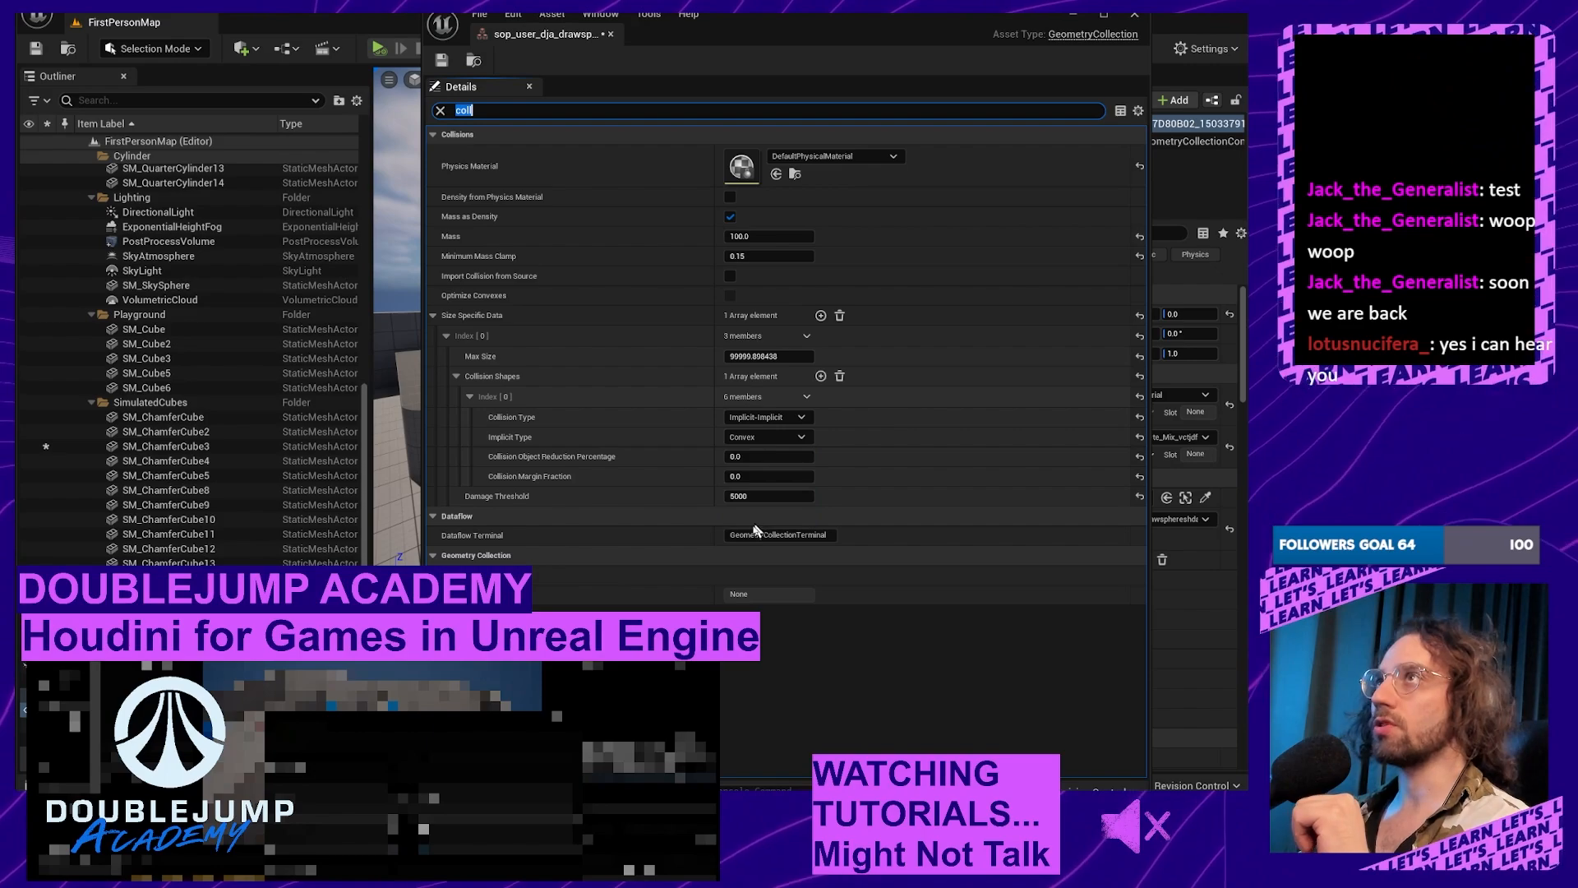
left_click(449, 62)
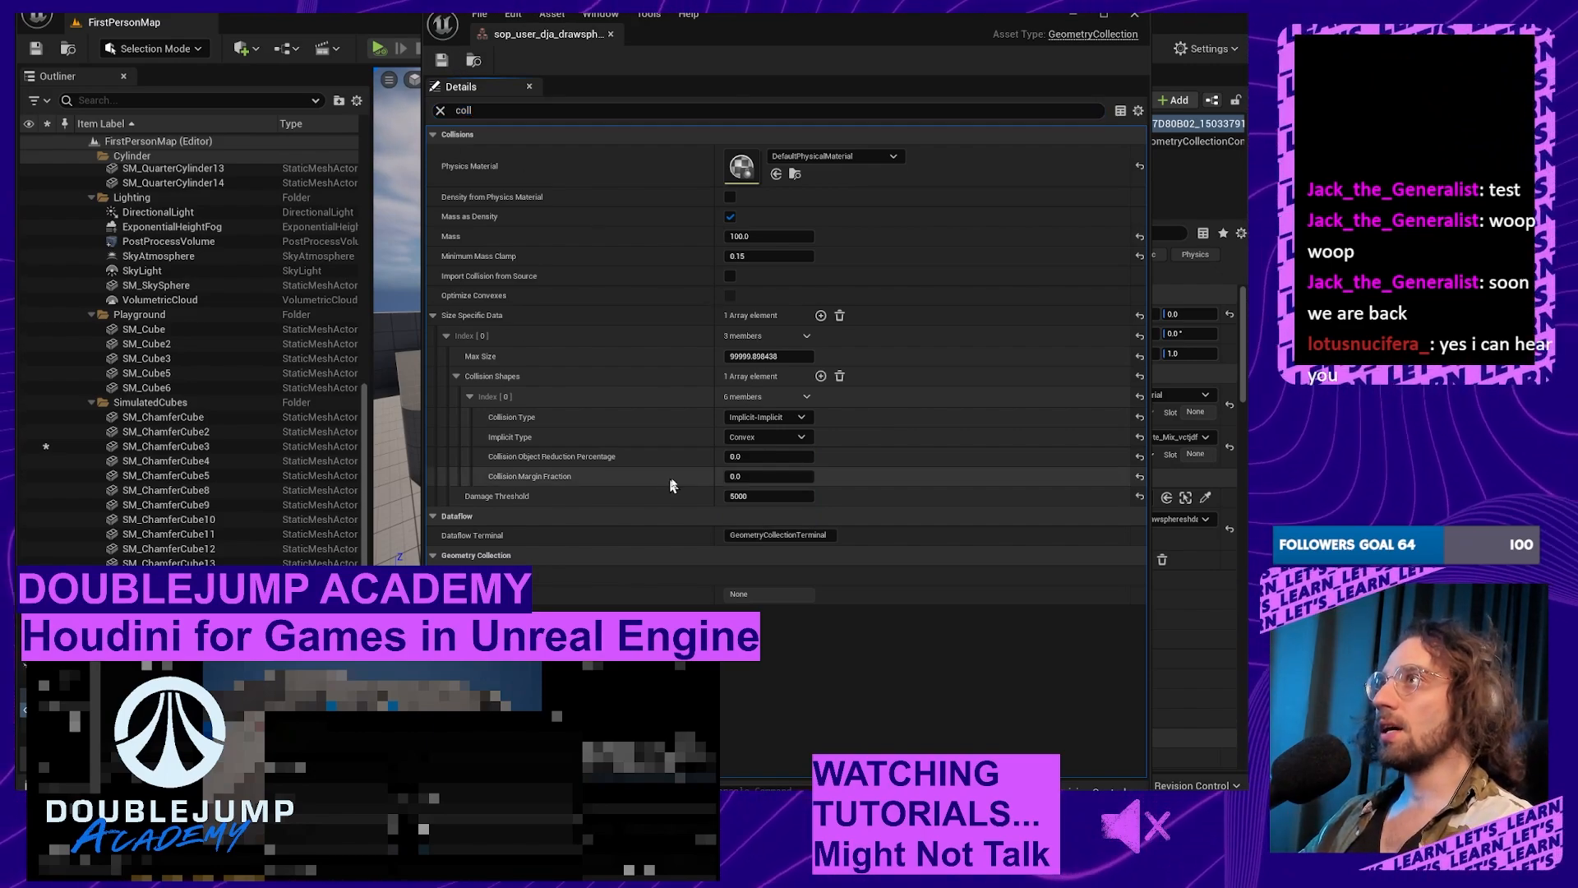
left_click(1130, 20)
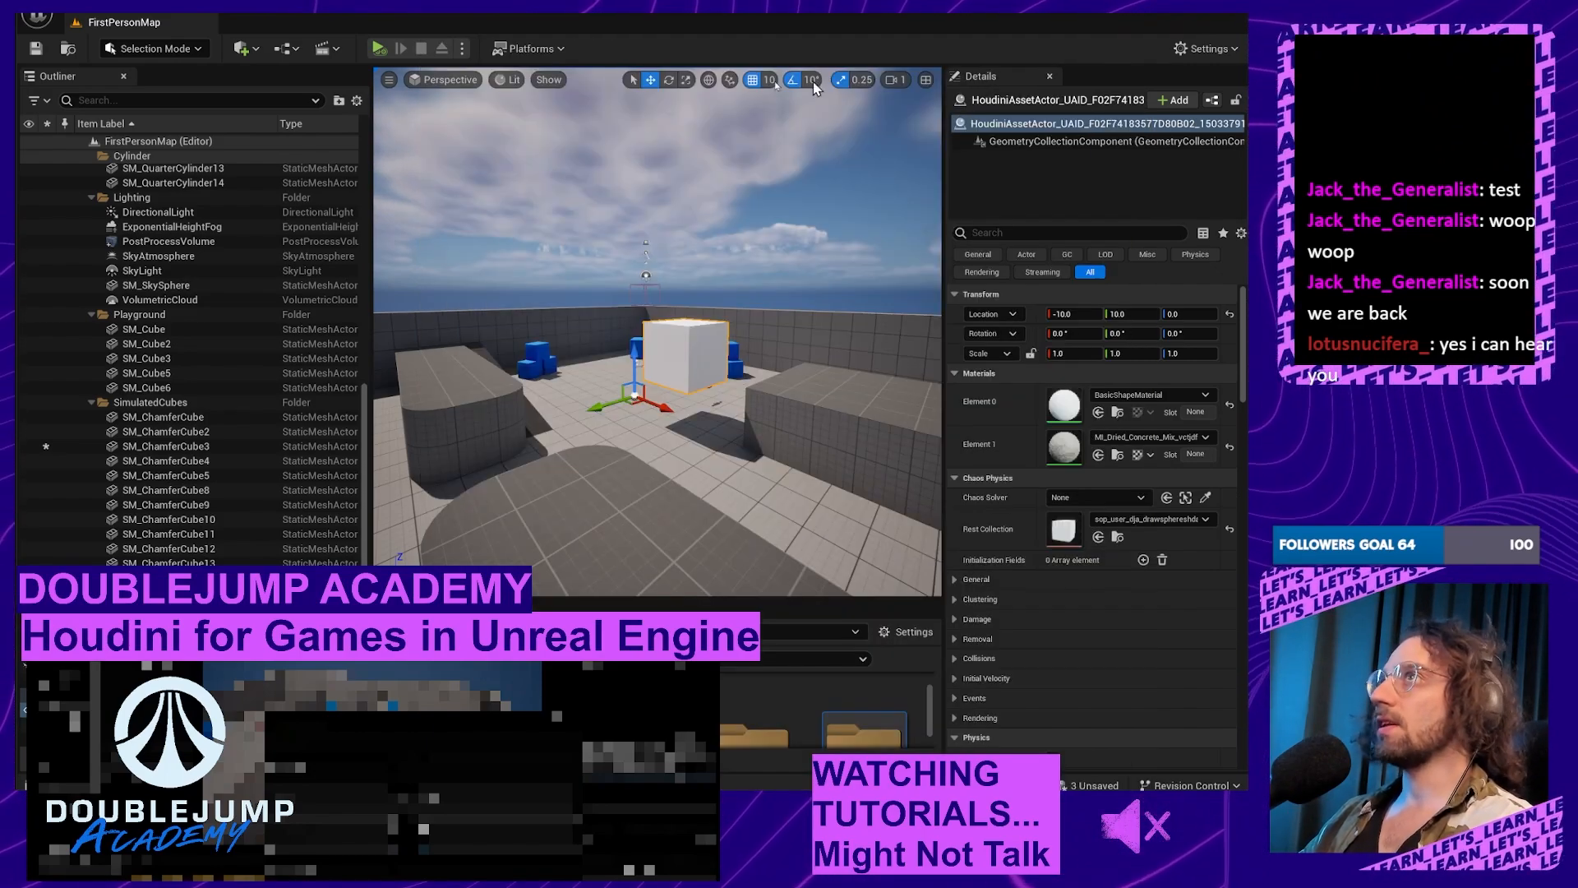
Step: Simulate the level, push SM_ChamferCube9 into the fractured cube to test the convex collisions, inspect the broken pieces and stop the simulation
left_click(379, 49)
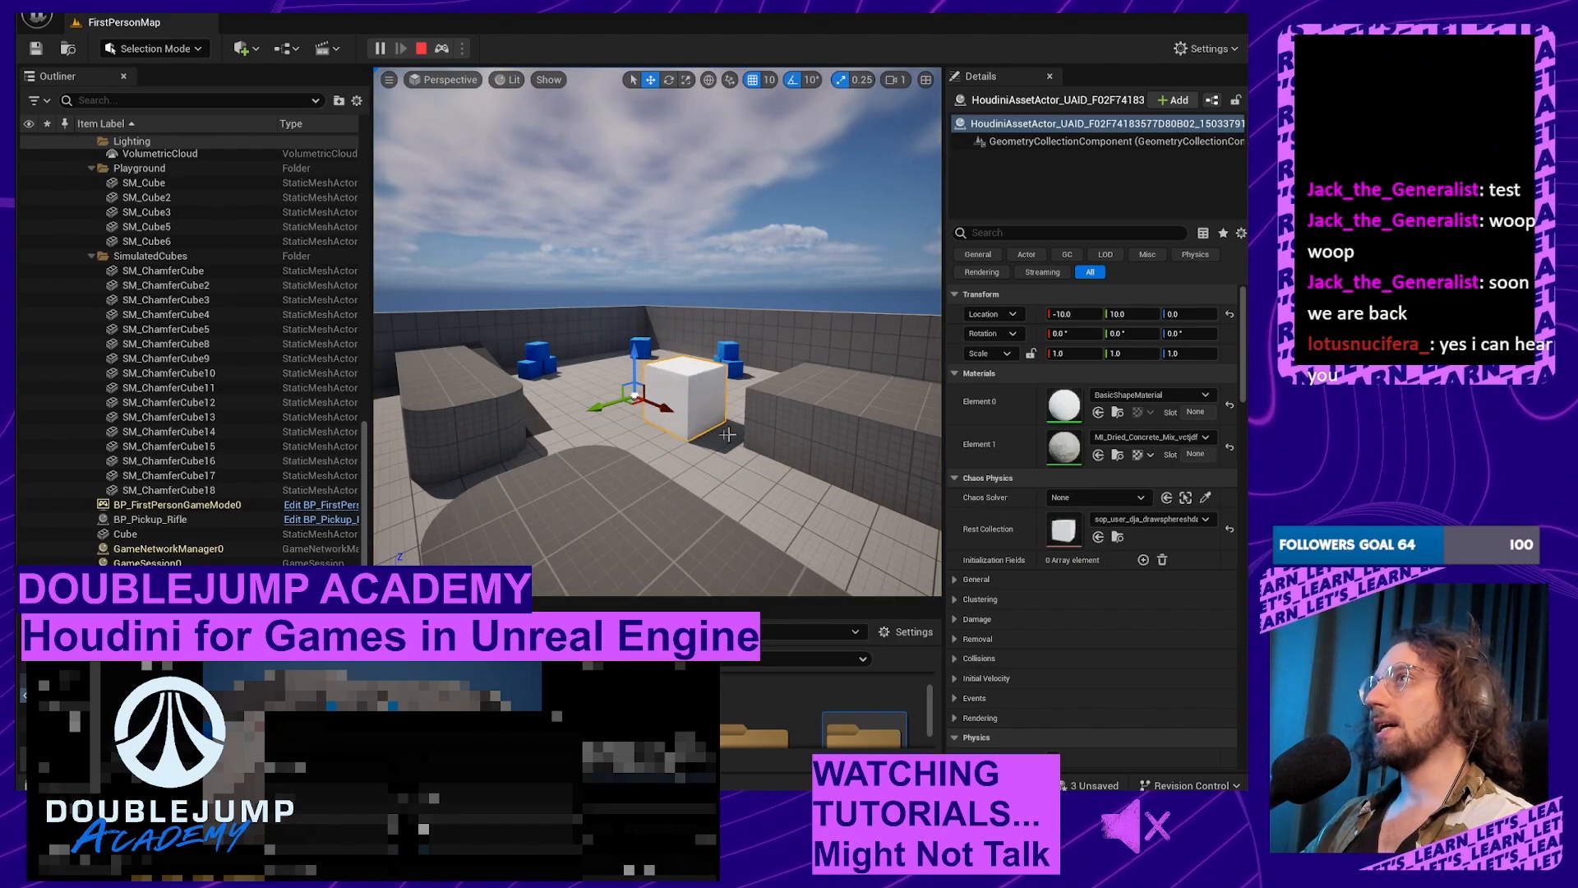
right_click_drag(727, 434, 506, 433)
left_click(840, 573)
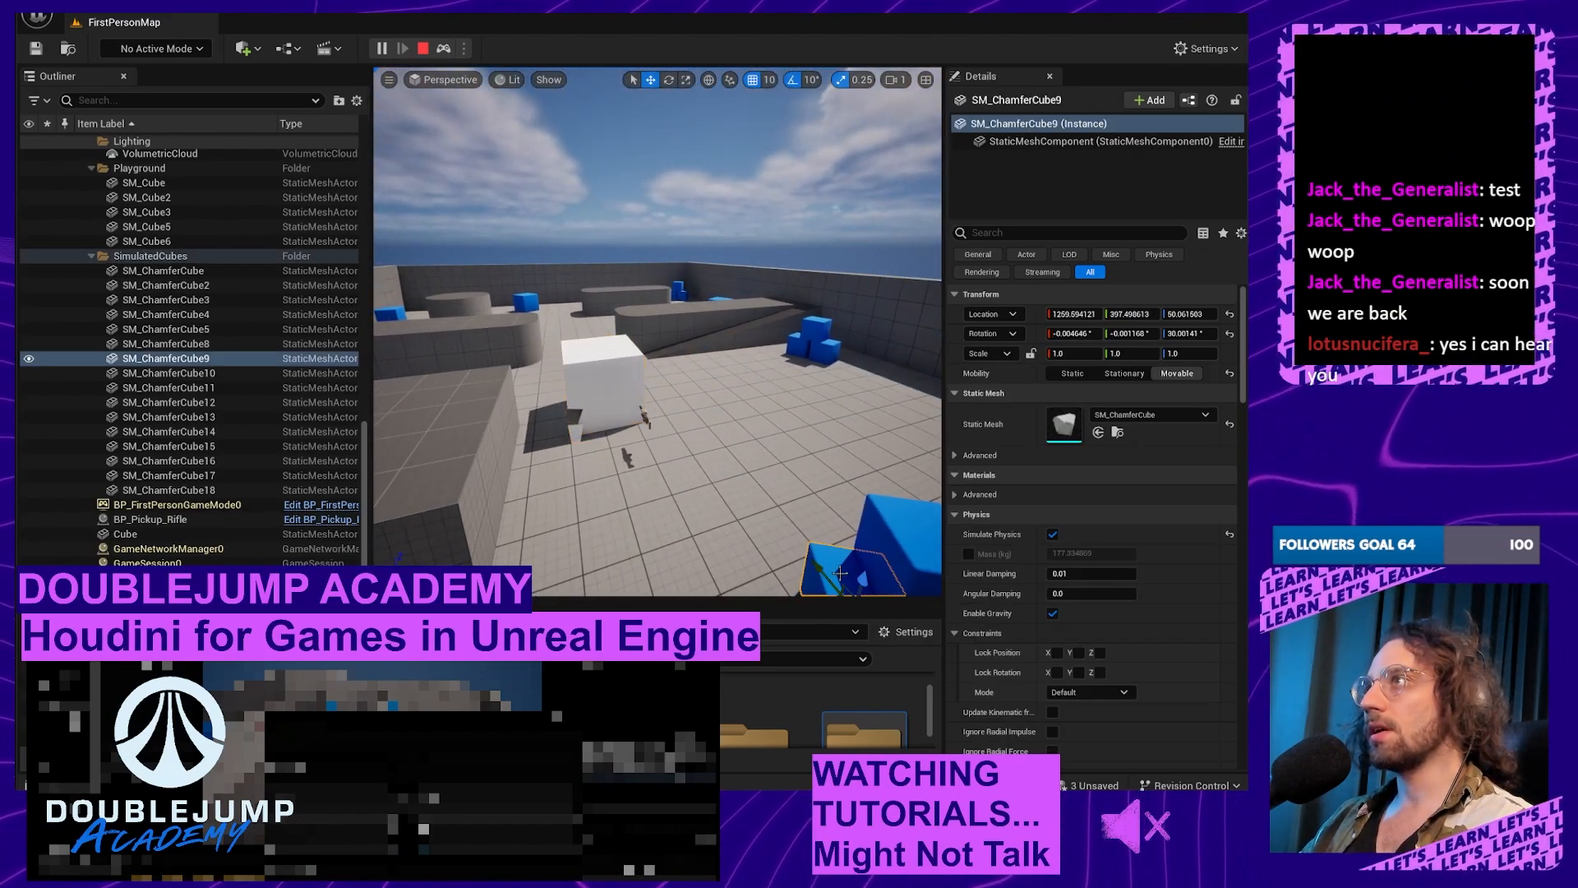
left_click_drag(820, 570, 680, 458)
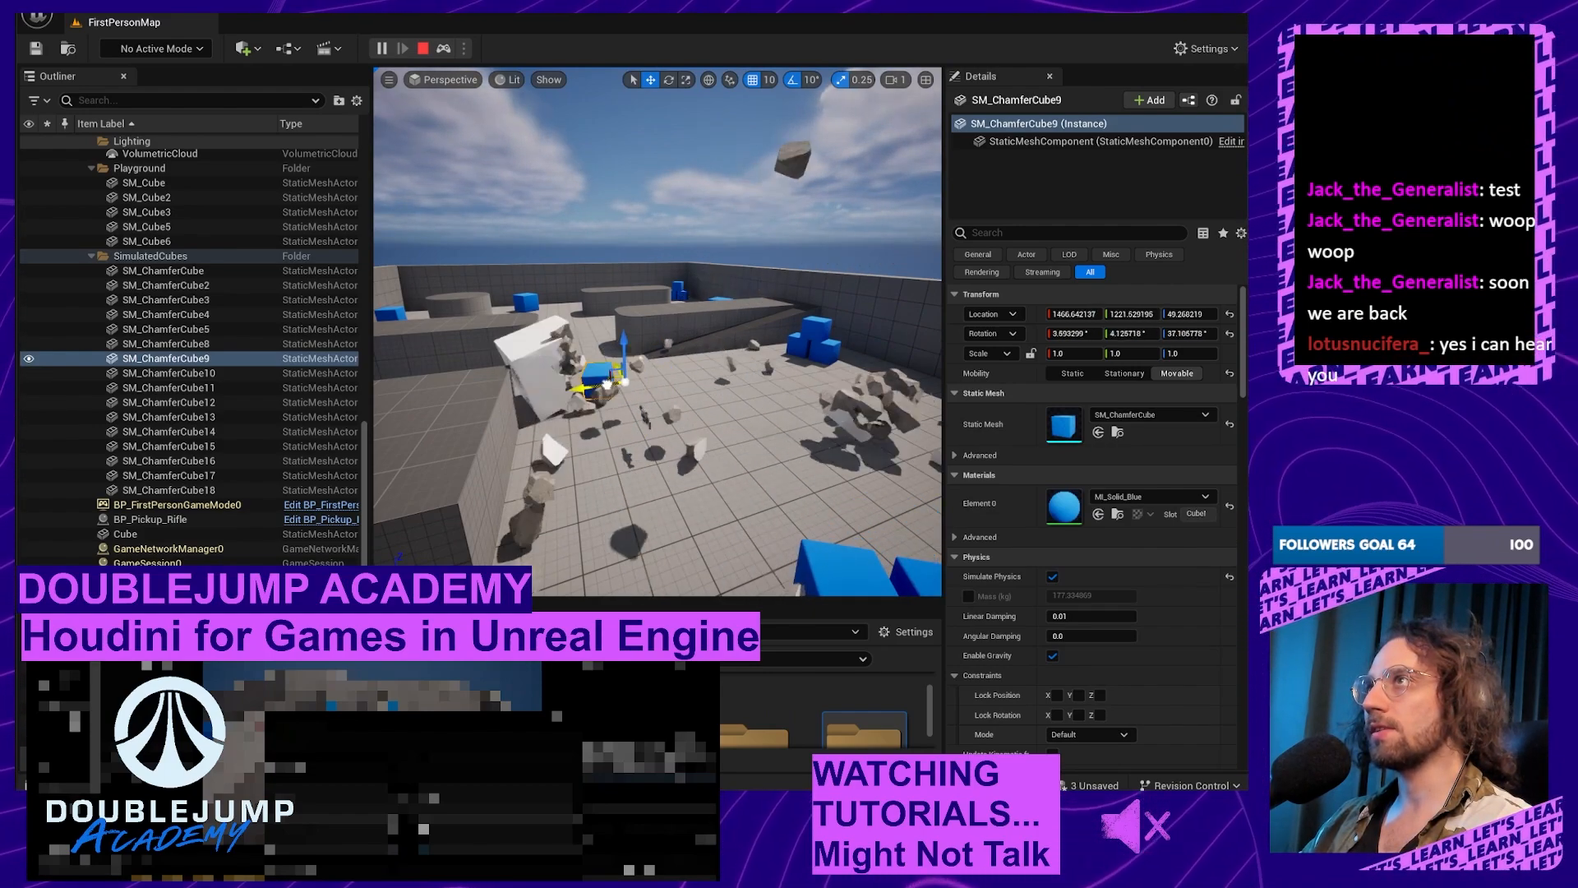
right_click_drag(690, 487, 534, 485)
right_click_drag(780, 429, 625, 433)
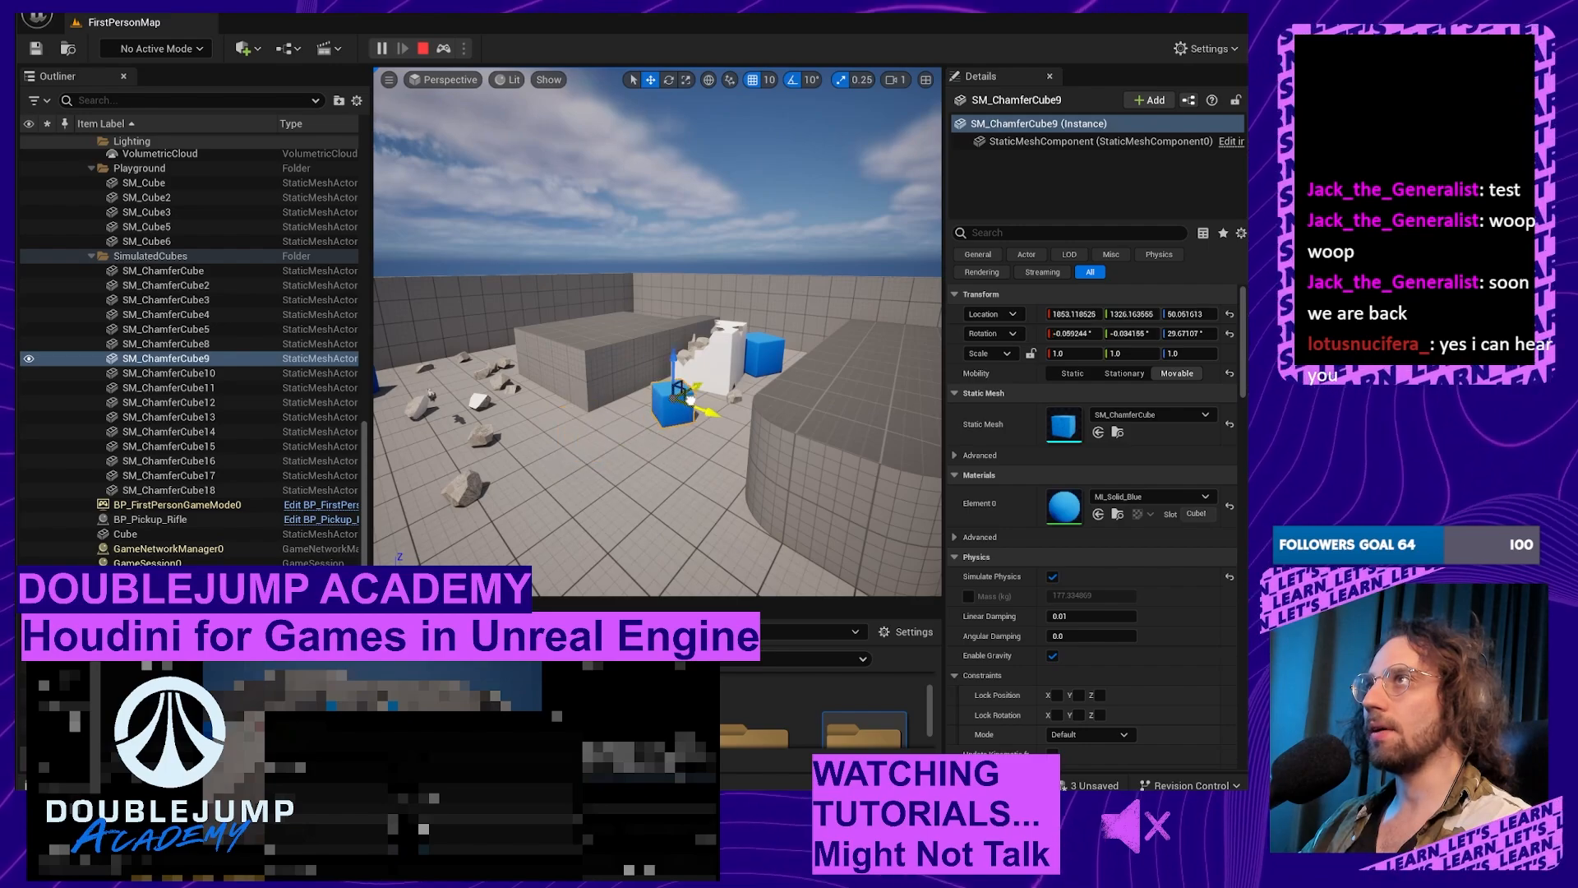
left_click_drag(734, 377, 712, 402)
mouse_move(712, 401)
right_mouse_down()
mouse_move(936, 387)
mouse_move(715, 403)
right_mouse_up()
left_click(422, 48)
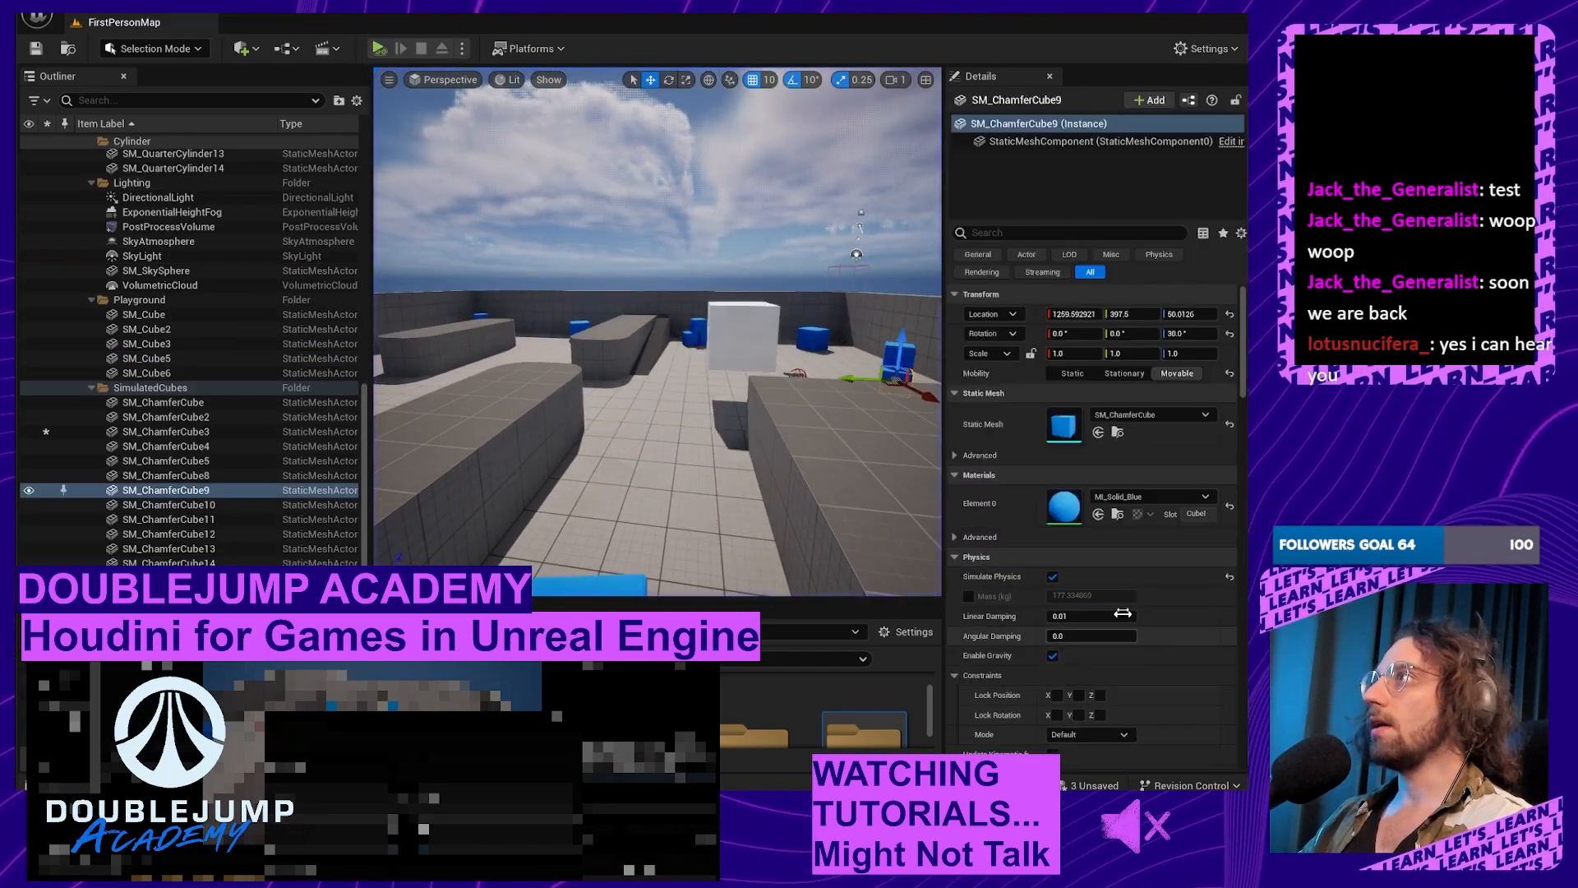
Step: Lower the fractured cube to a Z location of -160, set its Rest Collection's Mass to 5000 and save the asset
left_click(737, 354)
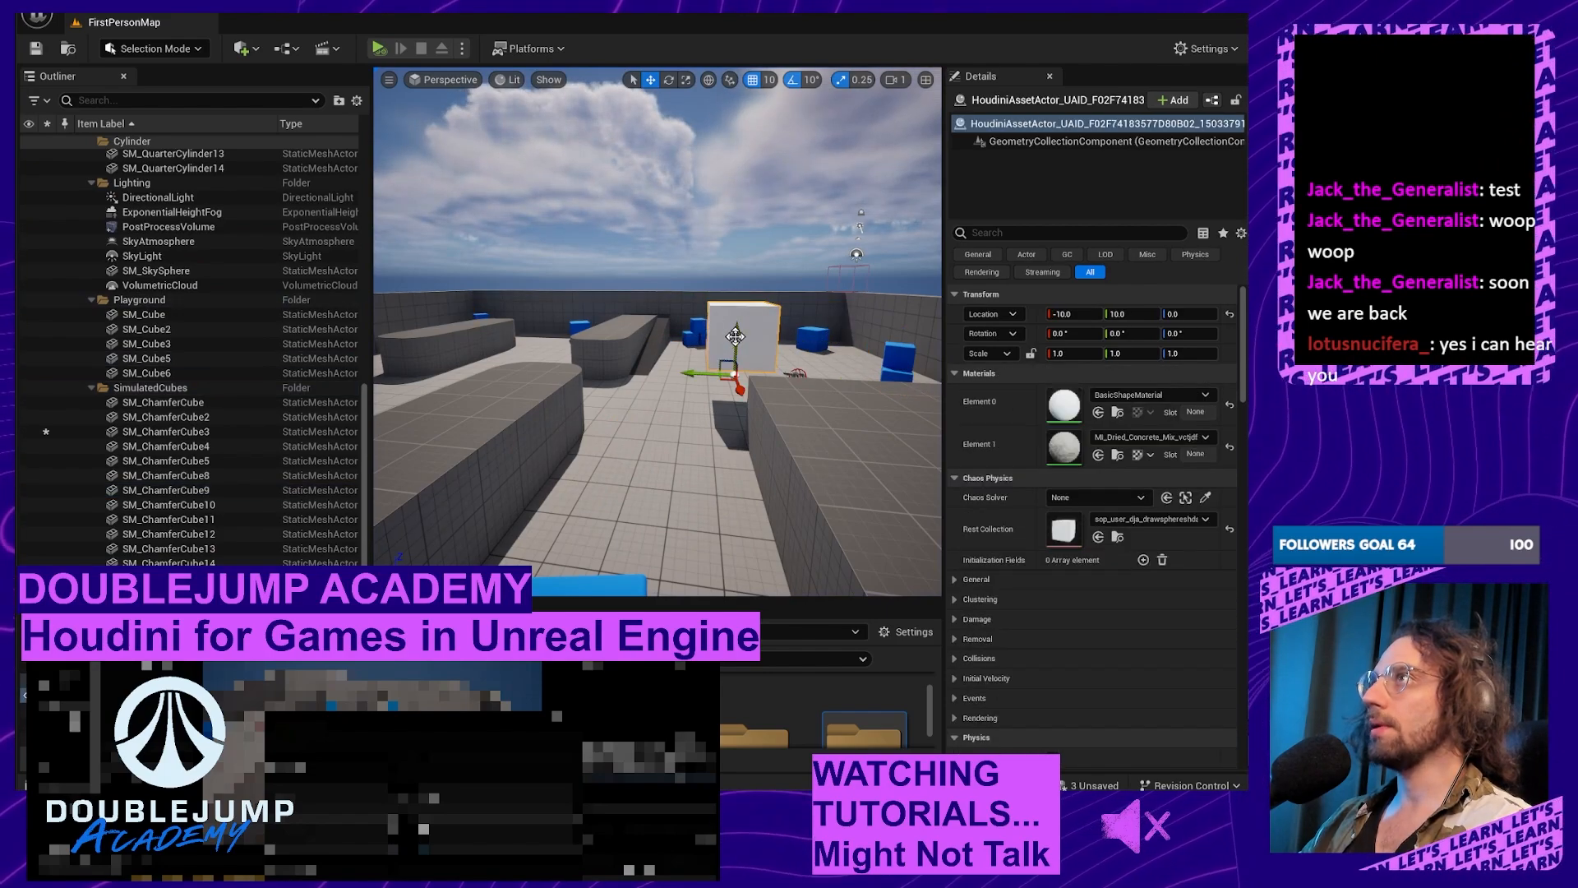
left_click_drag(737, 354, 737, 371)
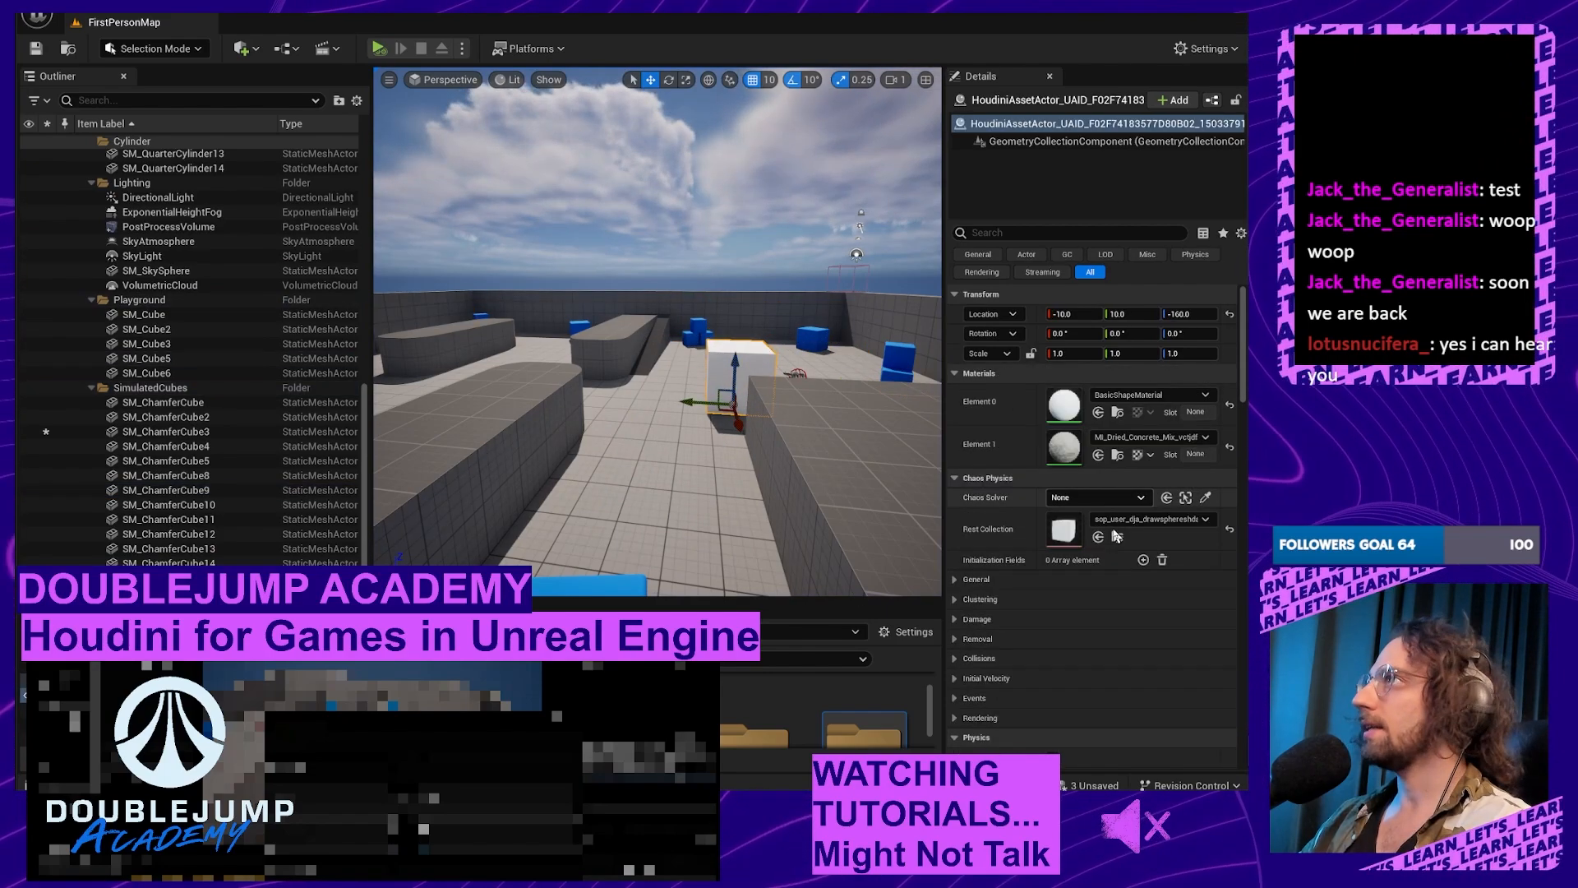
double_click(1071, 542)
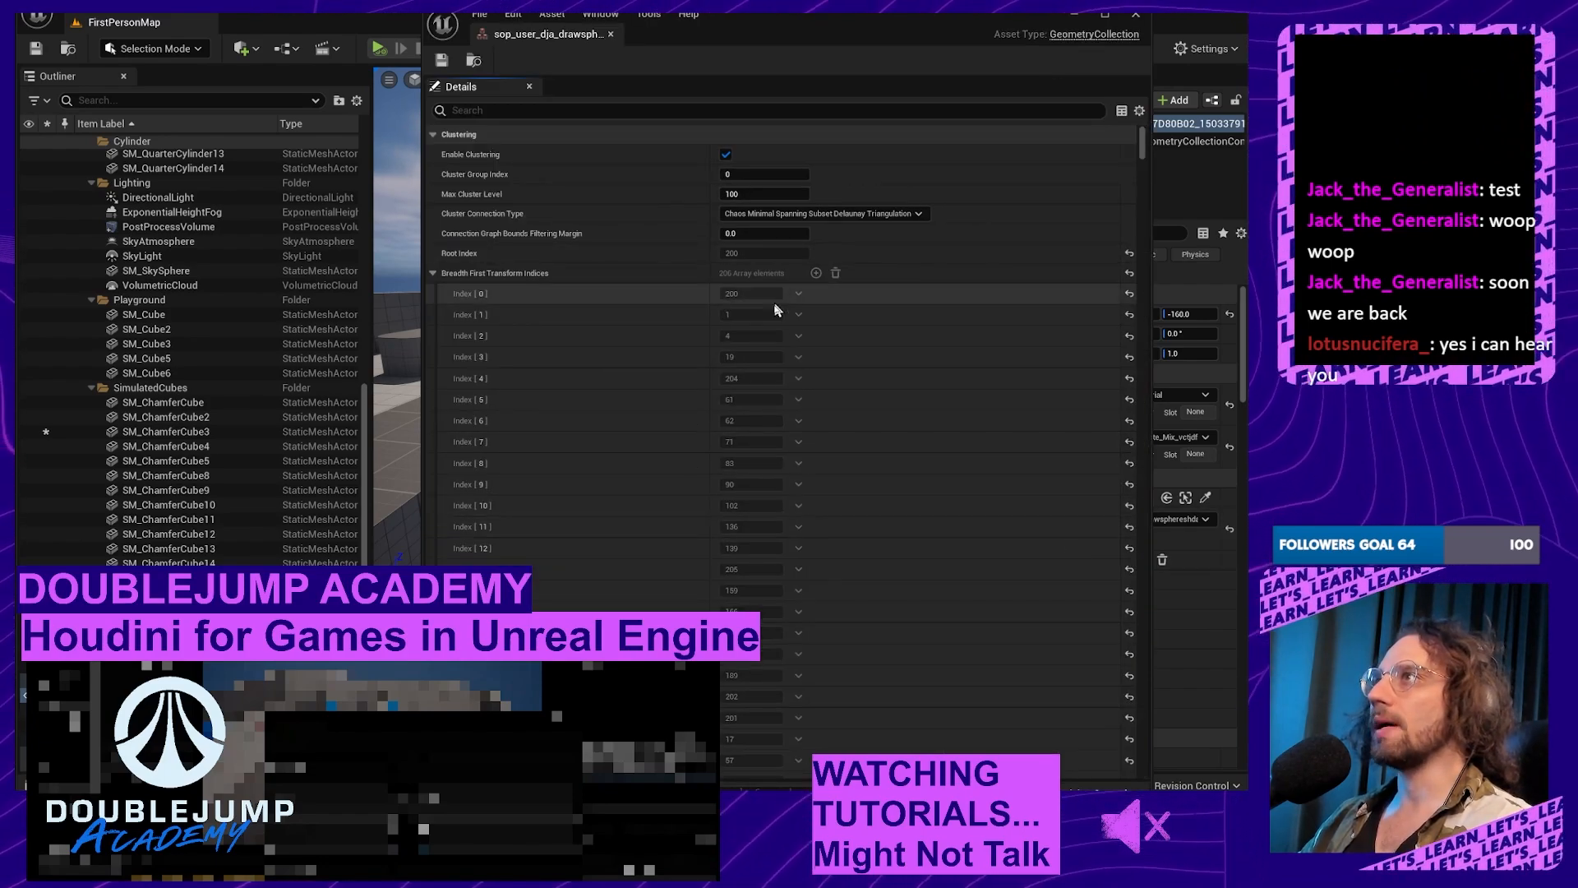
scroll(786, 393, "down", 10)
scroll(757, 362, "up", 10)
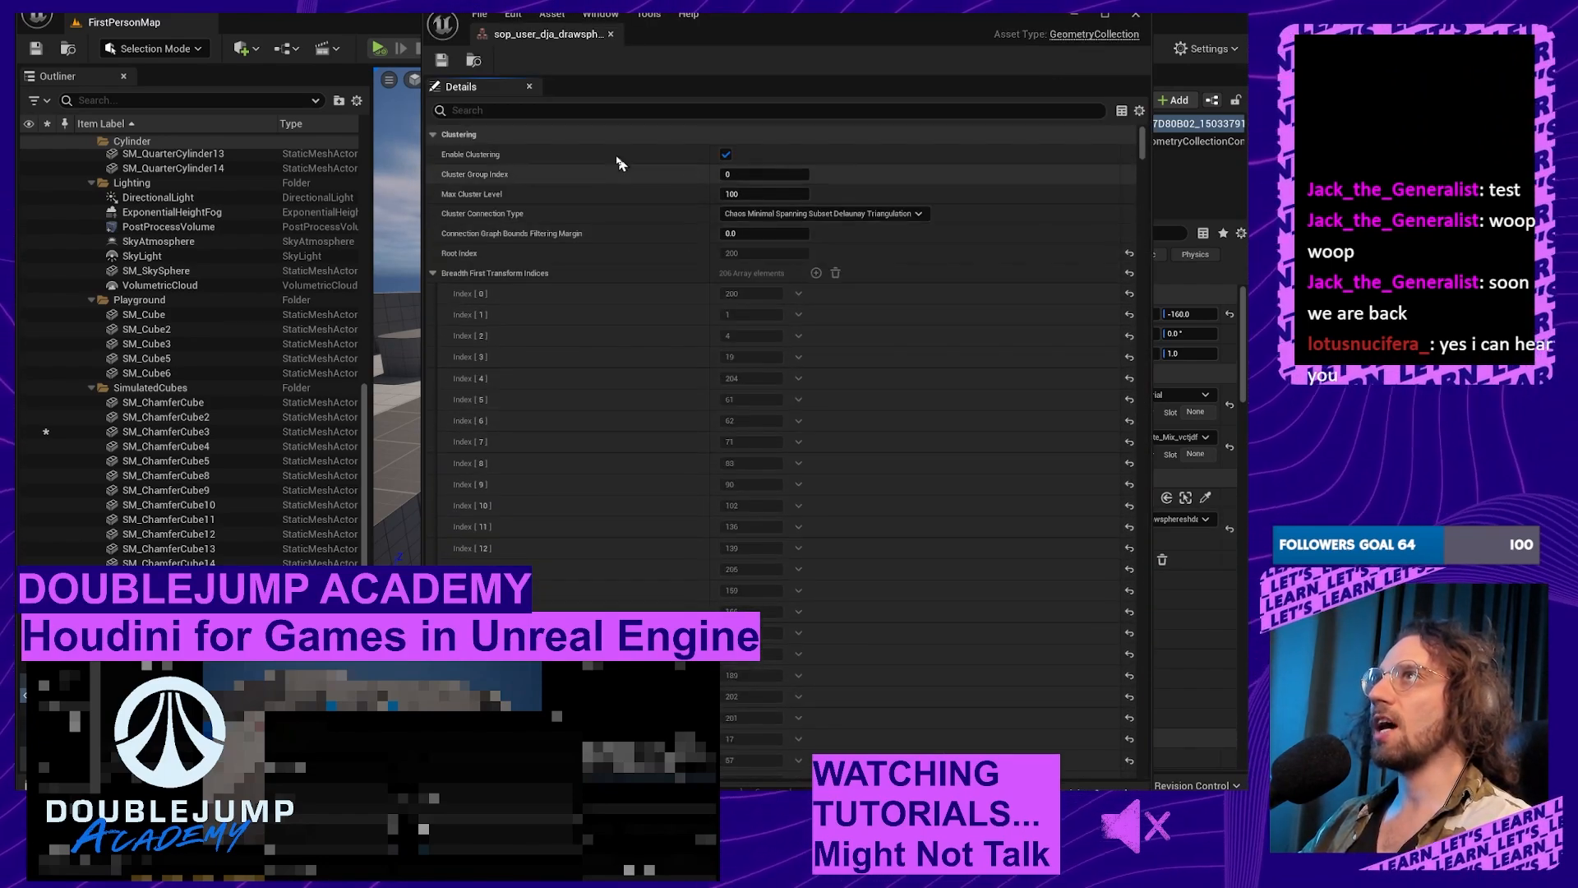
left_click(433, 273)
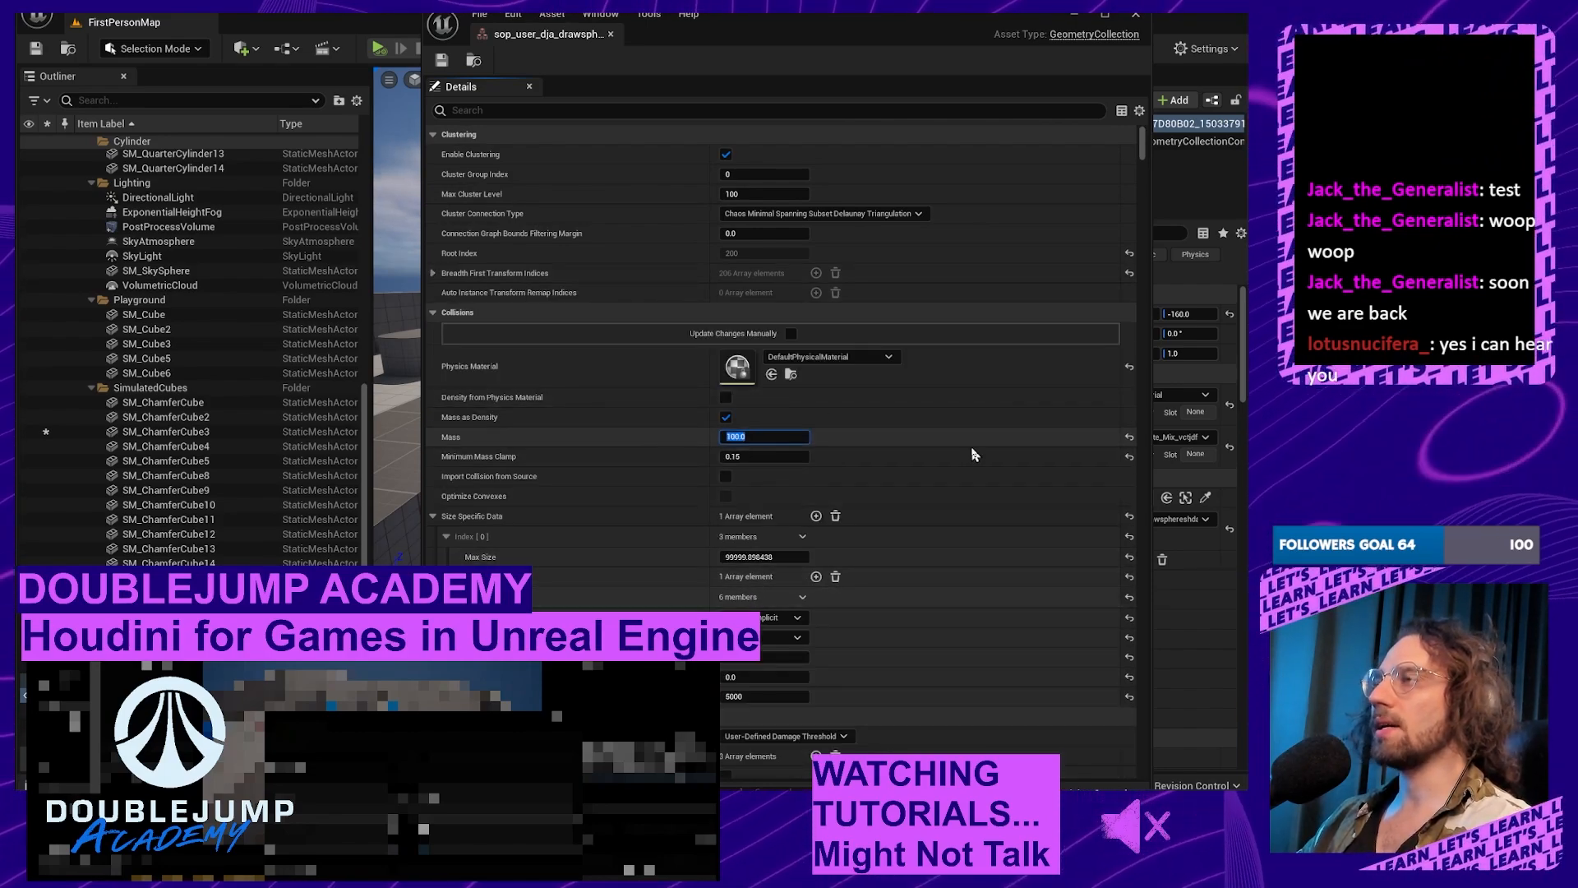
type("500")
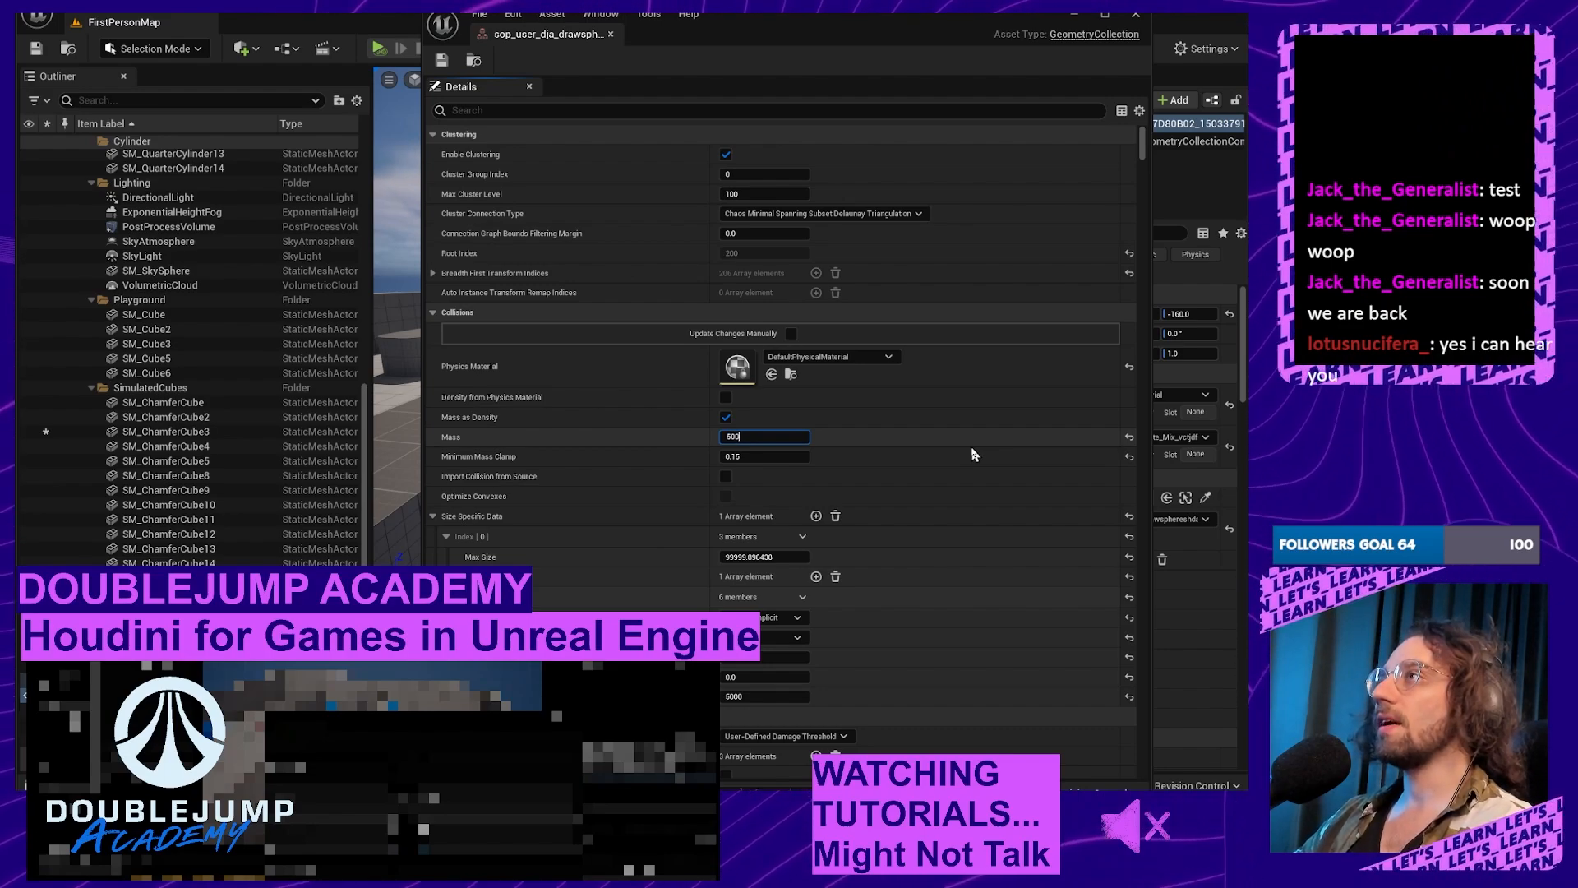
type("0")
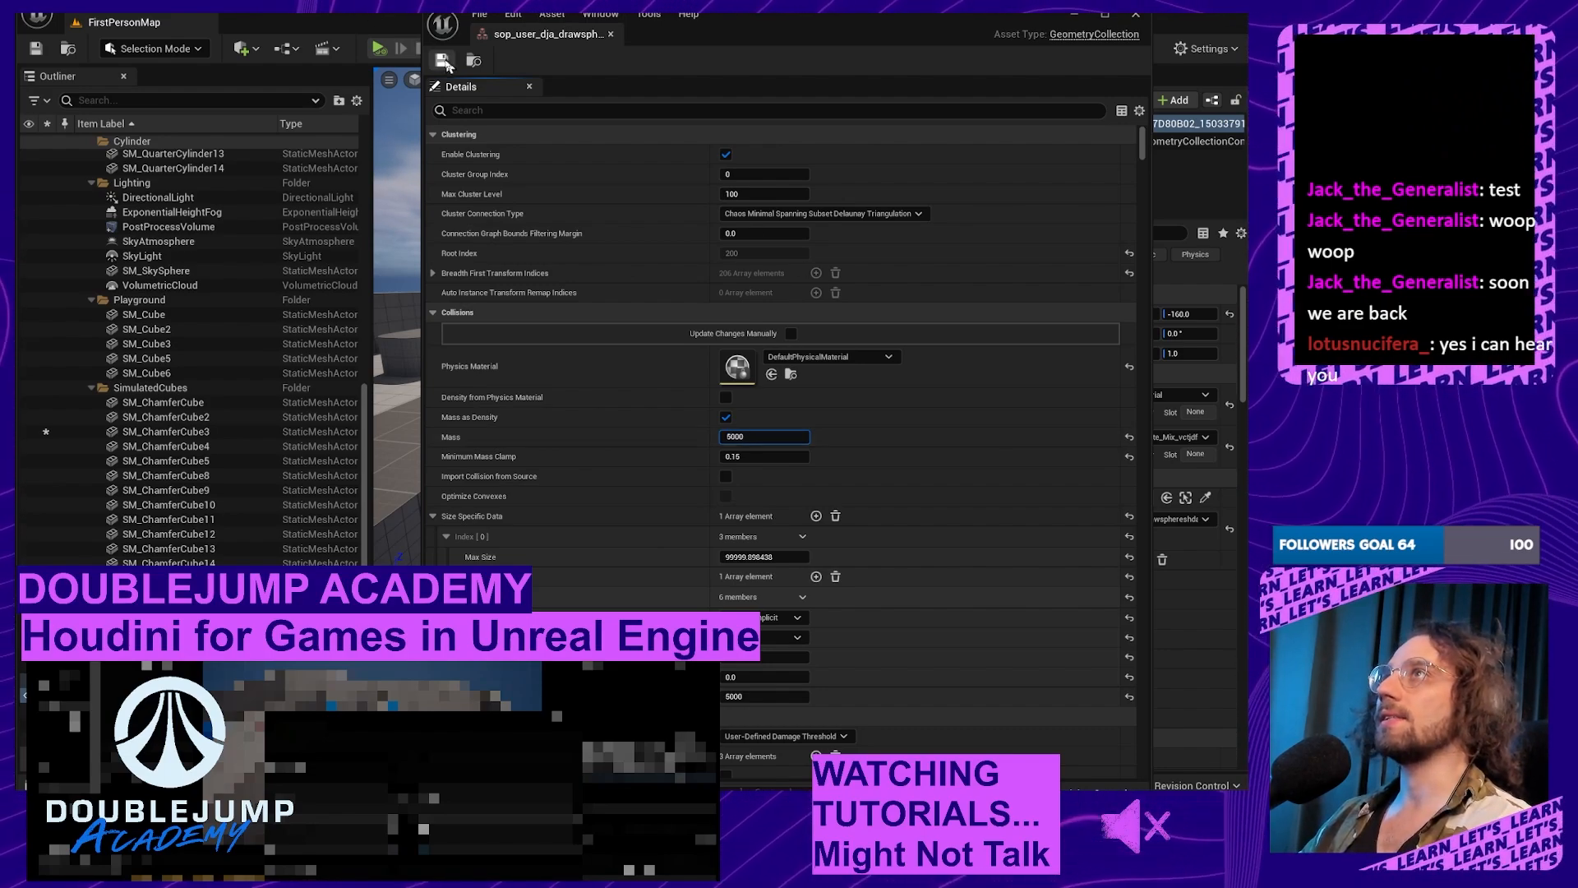
left_click(395, 125)
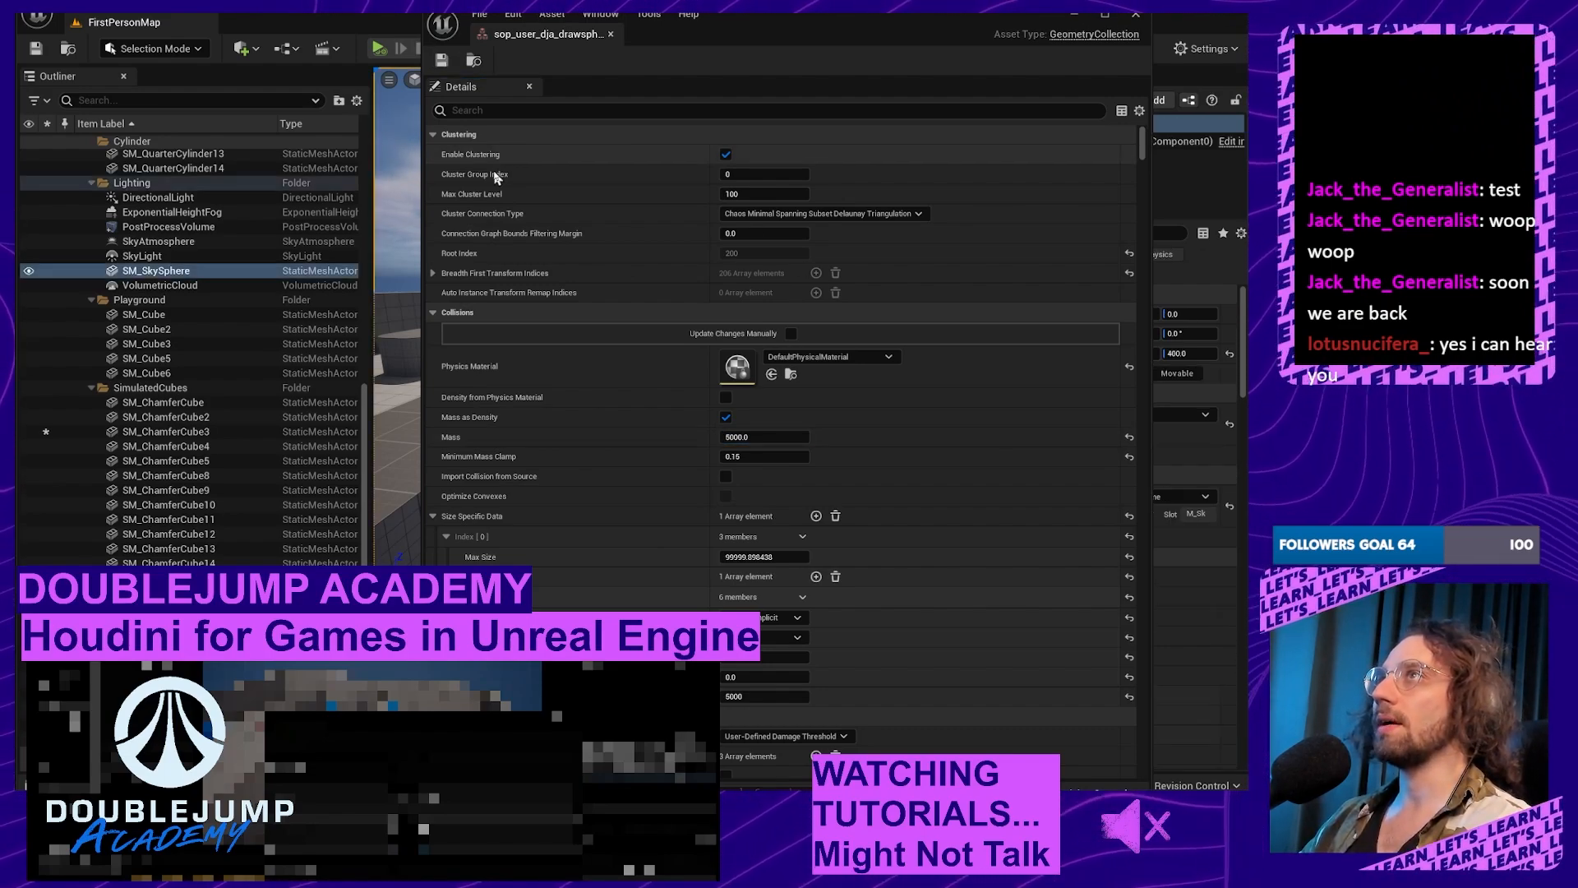
left_click(1075, 17)
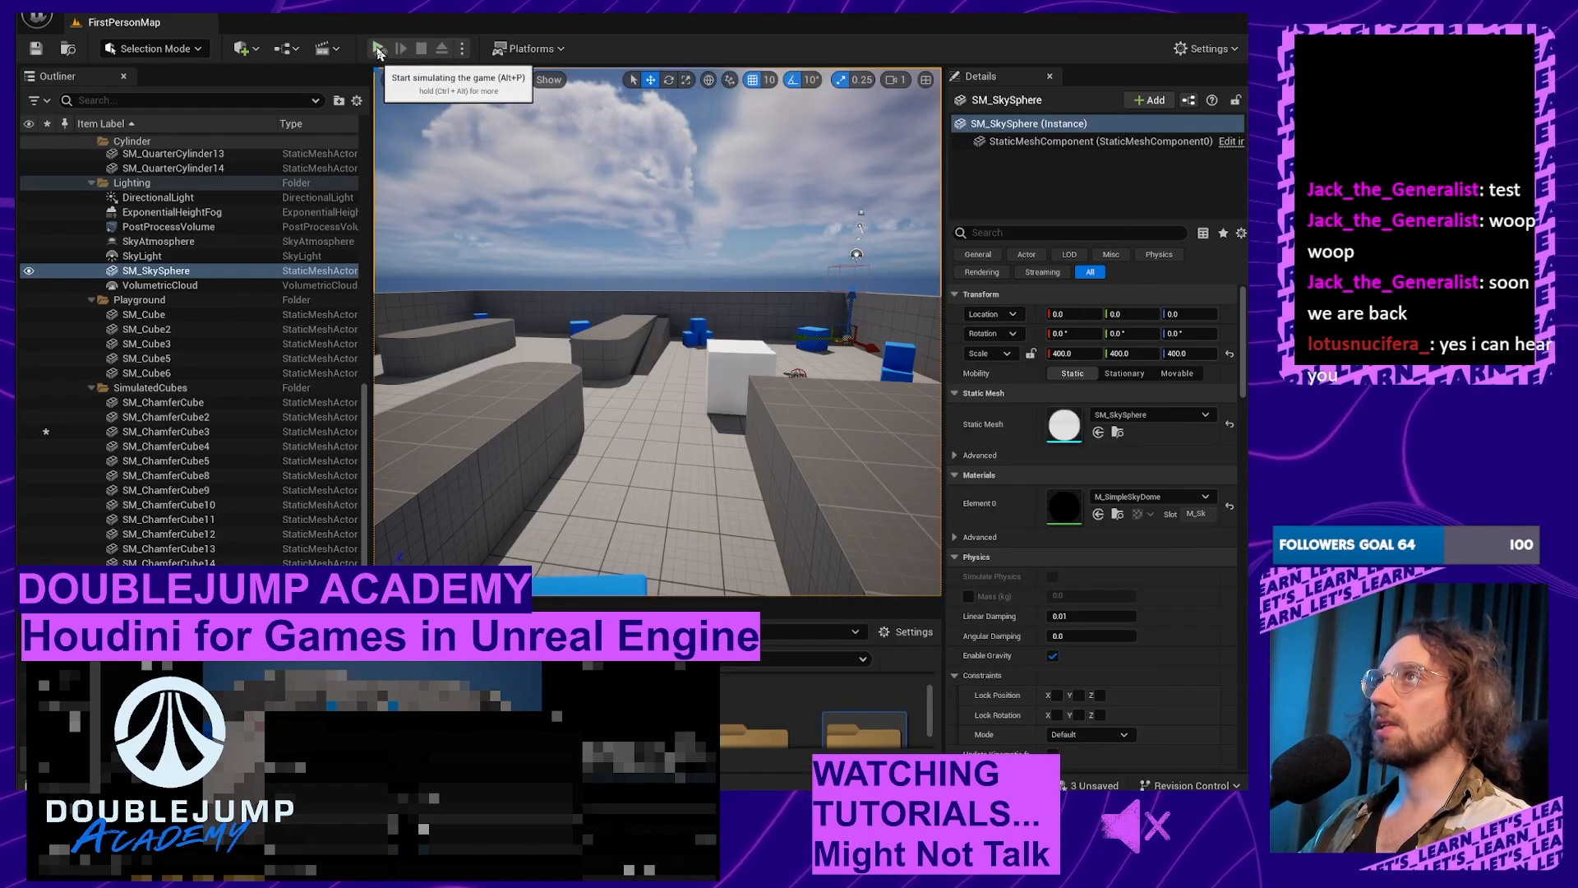
Step: Simulate the level again and push SM_ChamferCube9 into the heavier fractured cube
left_click(378, 47)
left_click(710, 328)
key("w")
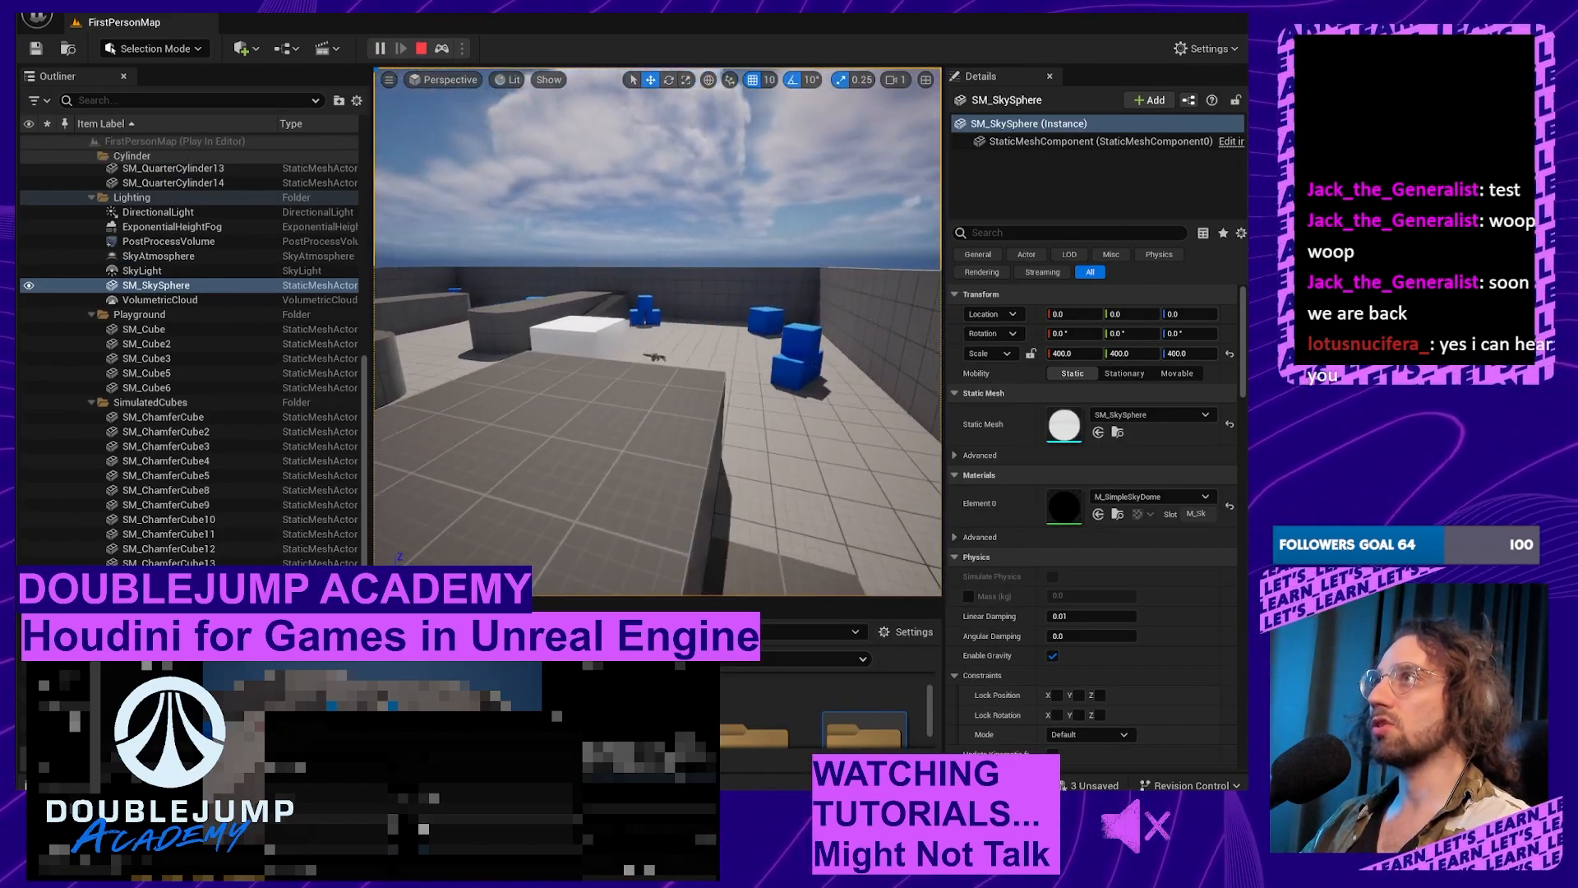
right_click_drag(710, 328, 818, 415)
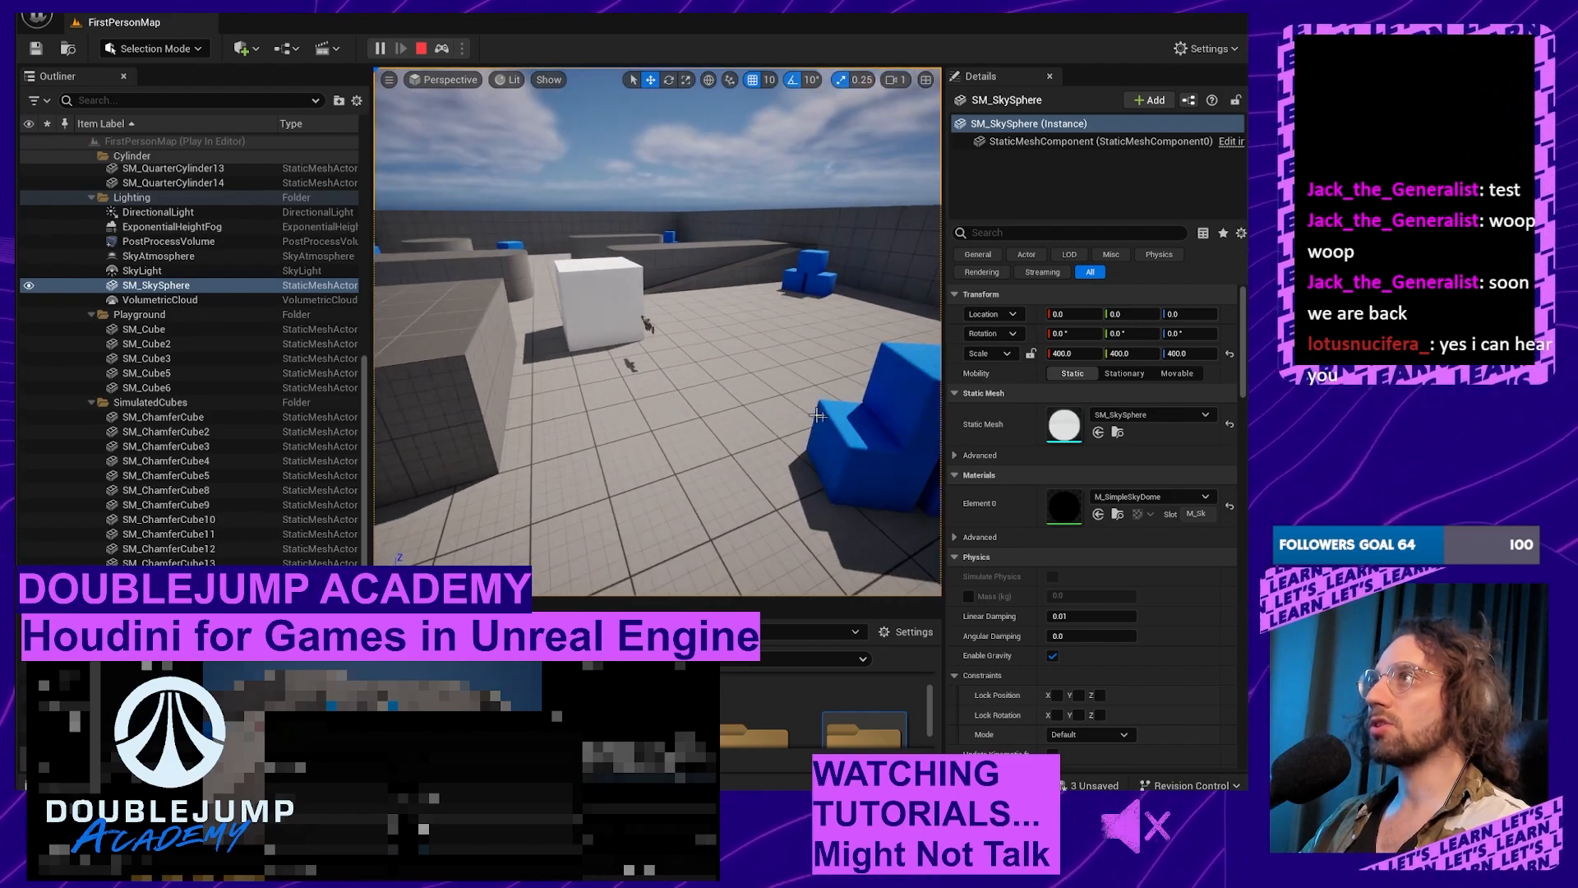
left_click(834, 458)
left_click_drag(834, 449, 582, 346)
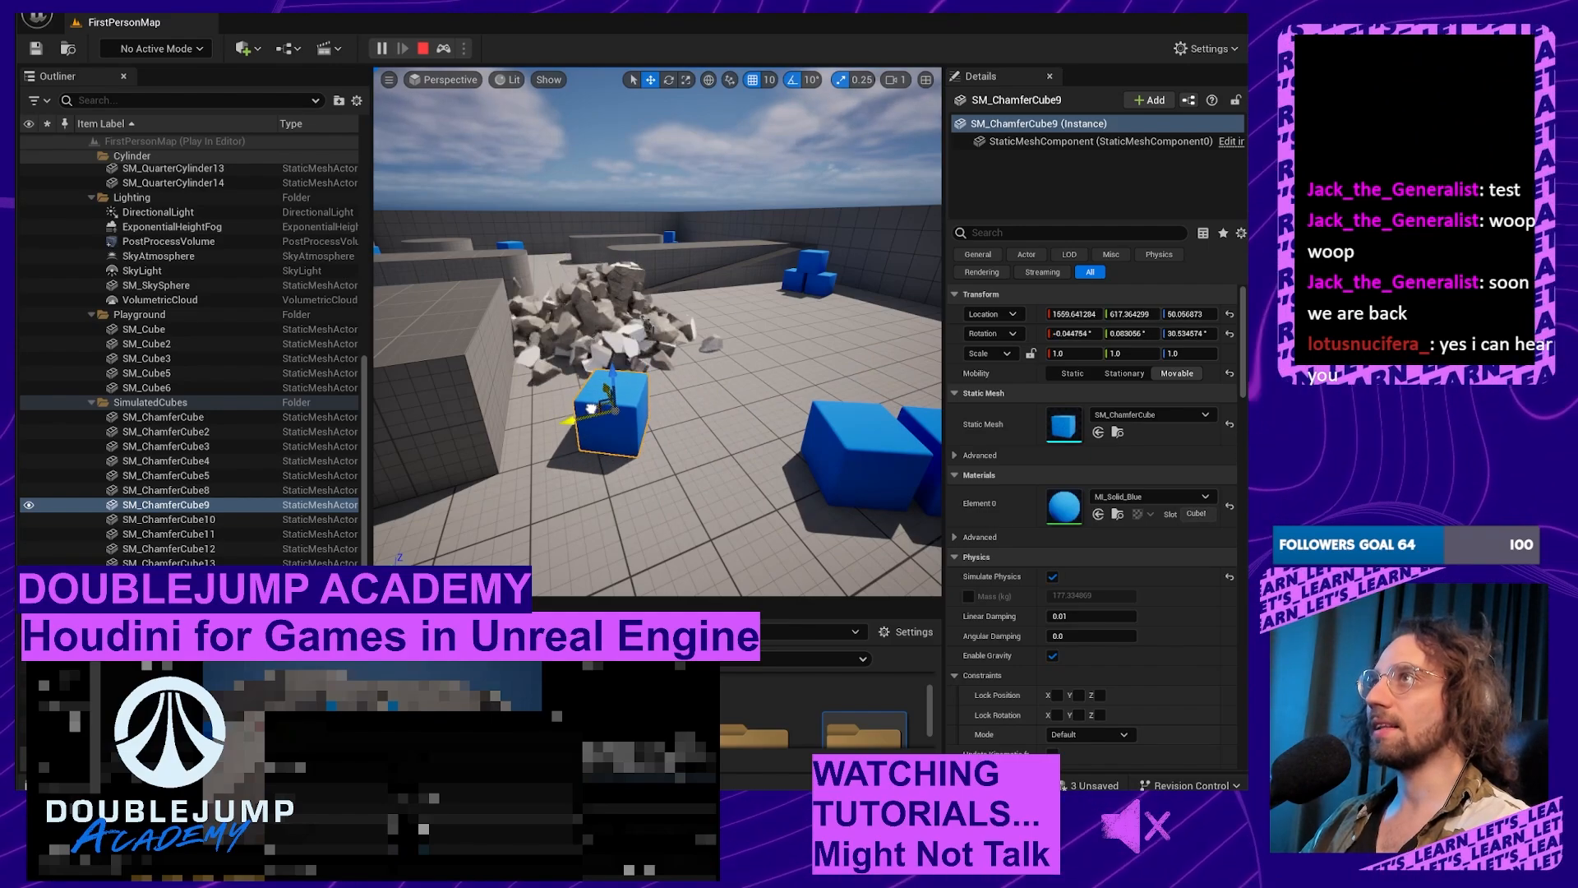
Step: Examine the pile of fractured pieces around SM_ChamferCube9 from several sides and close up
right_click_drag(667, 363, 414, 358)
key("s")
mouse_move(658, 331)
right_mouse_down()
mouse_move(664, 419)
mouse_move(650, 319)
right_mouse_up()
key("w")
key("s")
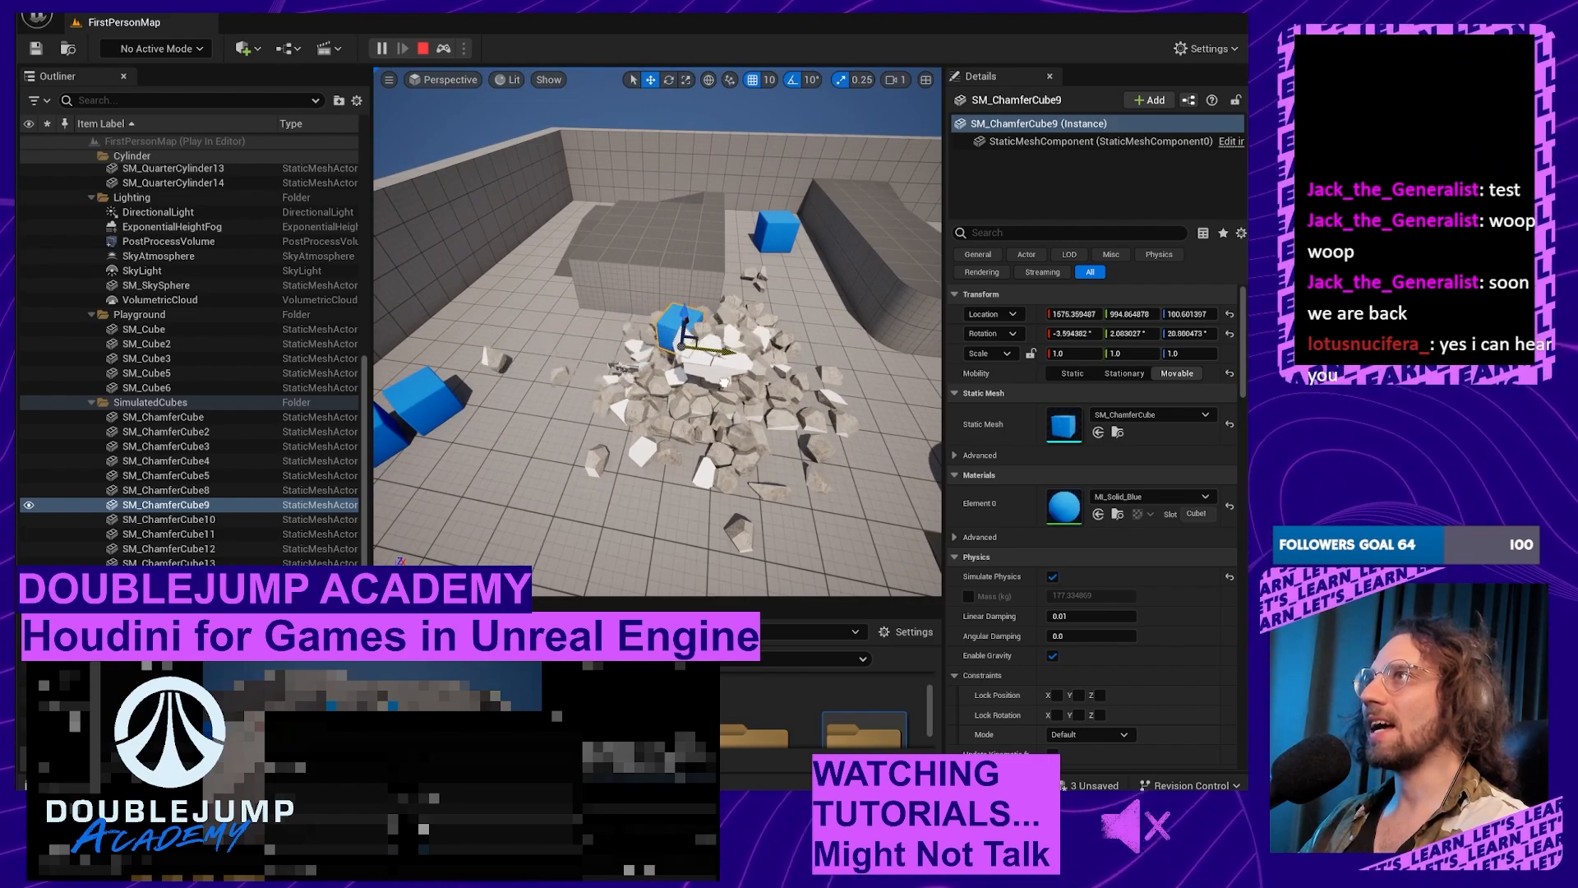
key("d")
right_click_drag(779, 399, 585, 393)
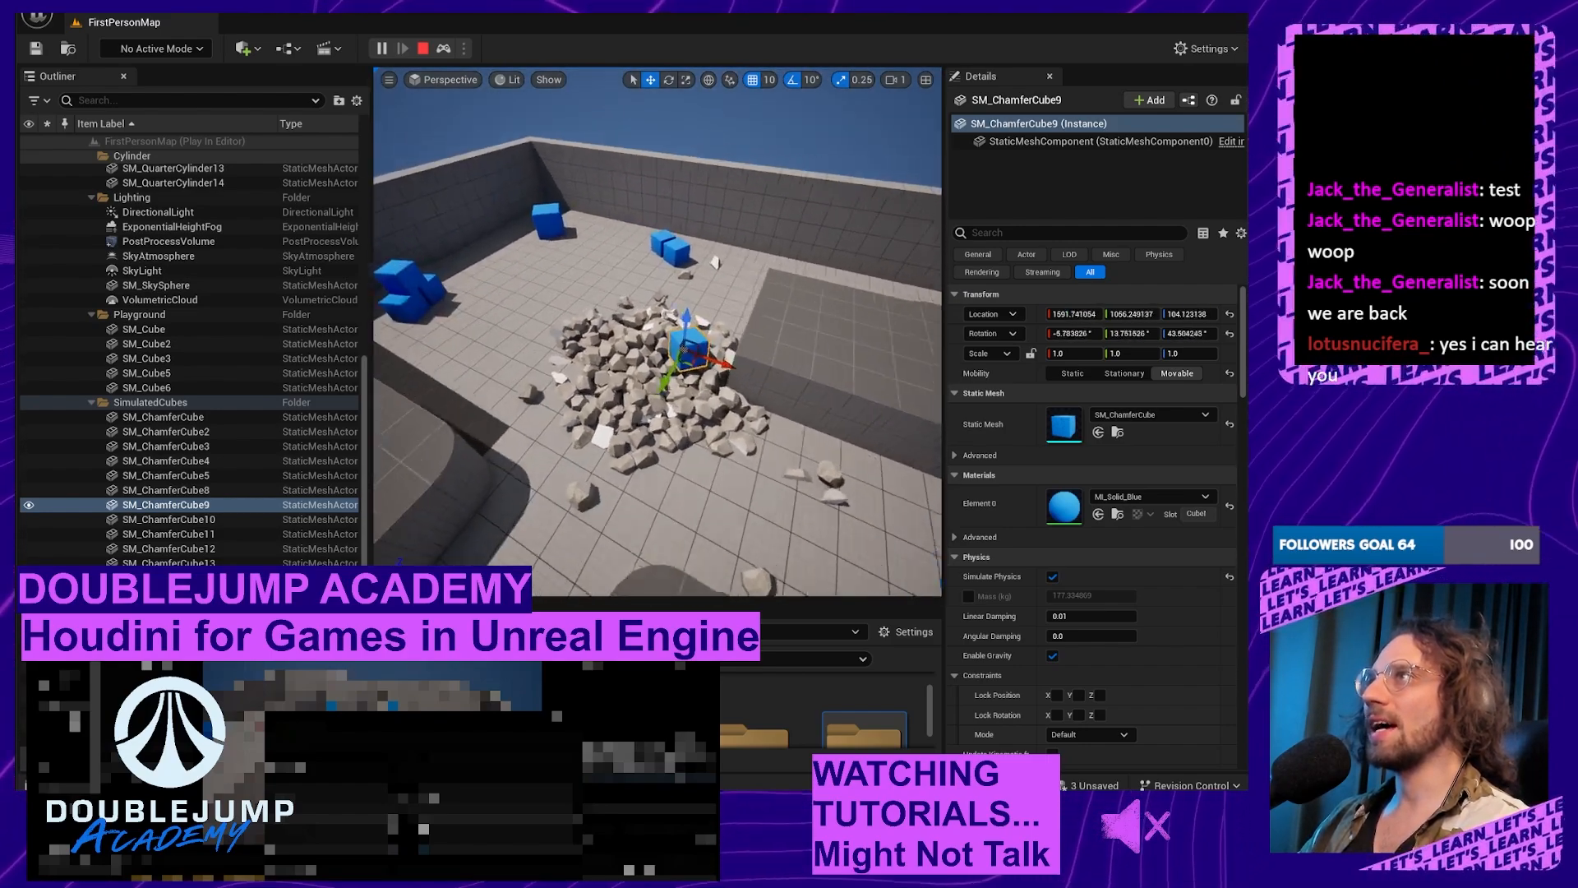
key("w")
right_click_drag(803, 291, 784, 336)
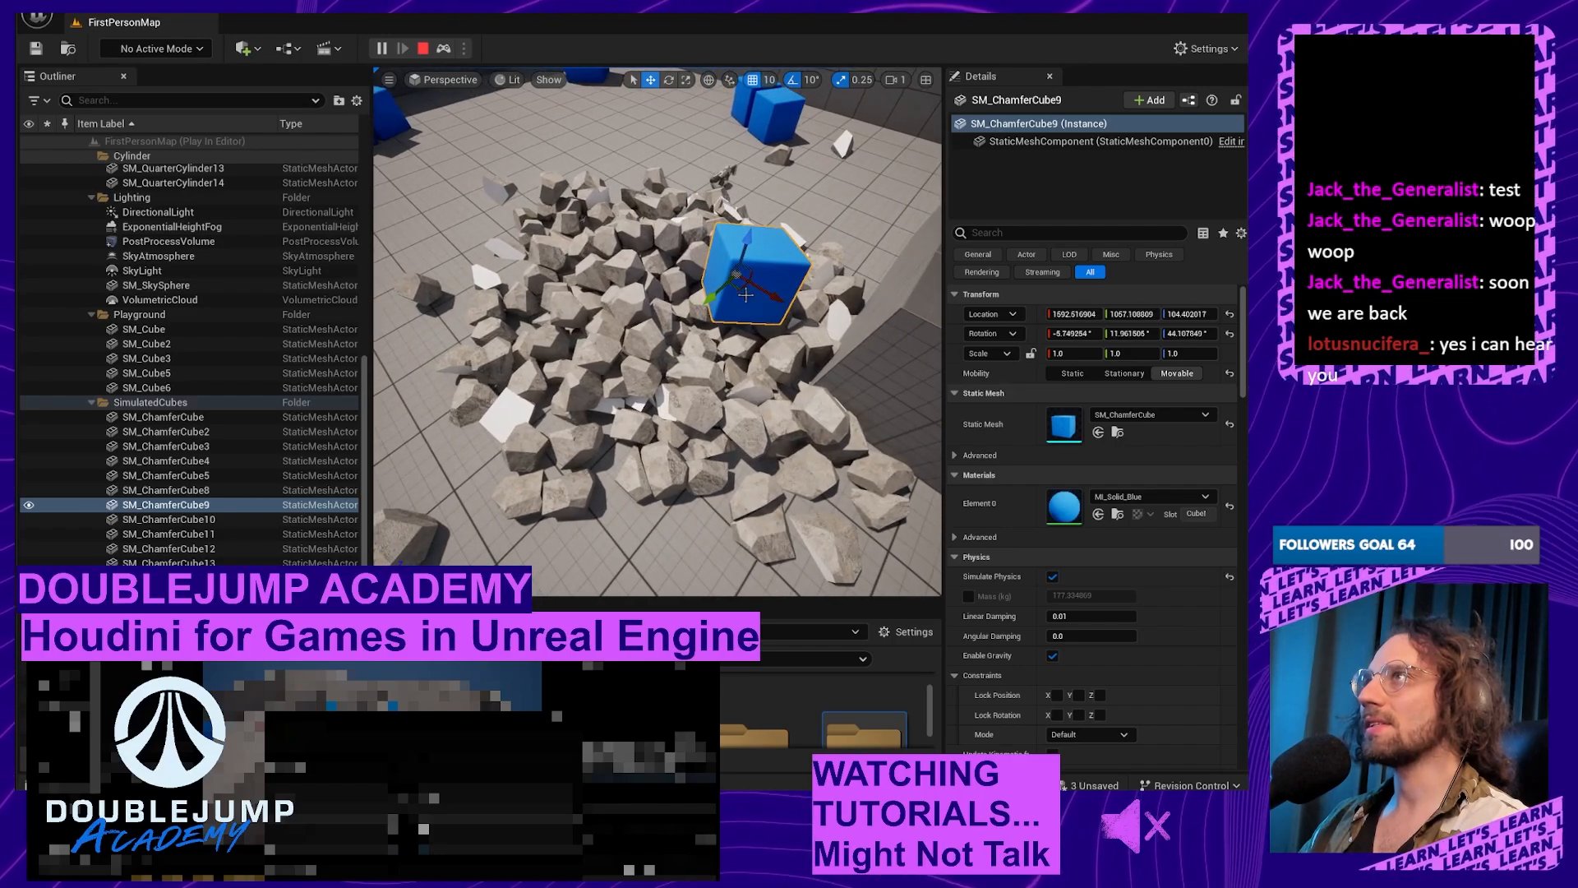
Step: Push SM_ChamferCube9 through the rubble pile, view the scattered pieces from farther away and stop the simulation
mouse_move(606, 196)
left_mouse_down()
mouse_move(627, 216)
mouse_move(626, 366)
mouse_move(748, 247)
mouse_move(629, 313)
mouse_move(650, 263)
mouse_move(604, 205)
left_mouse_up()
left_click_drag(710, 220, 635, 126)
right_click_drag(635, 164, 573, 36)
key("w")
key("s")
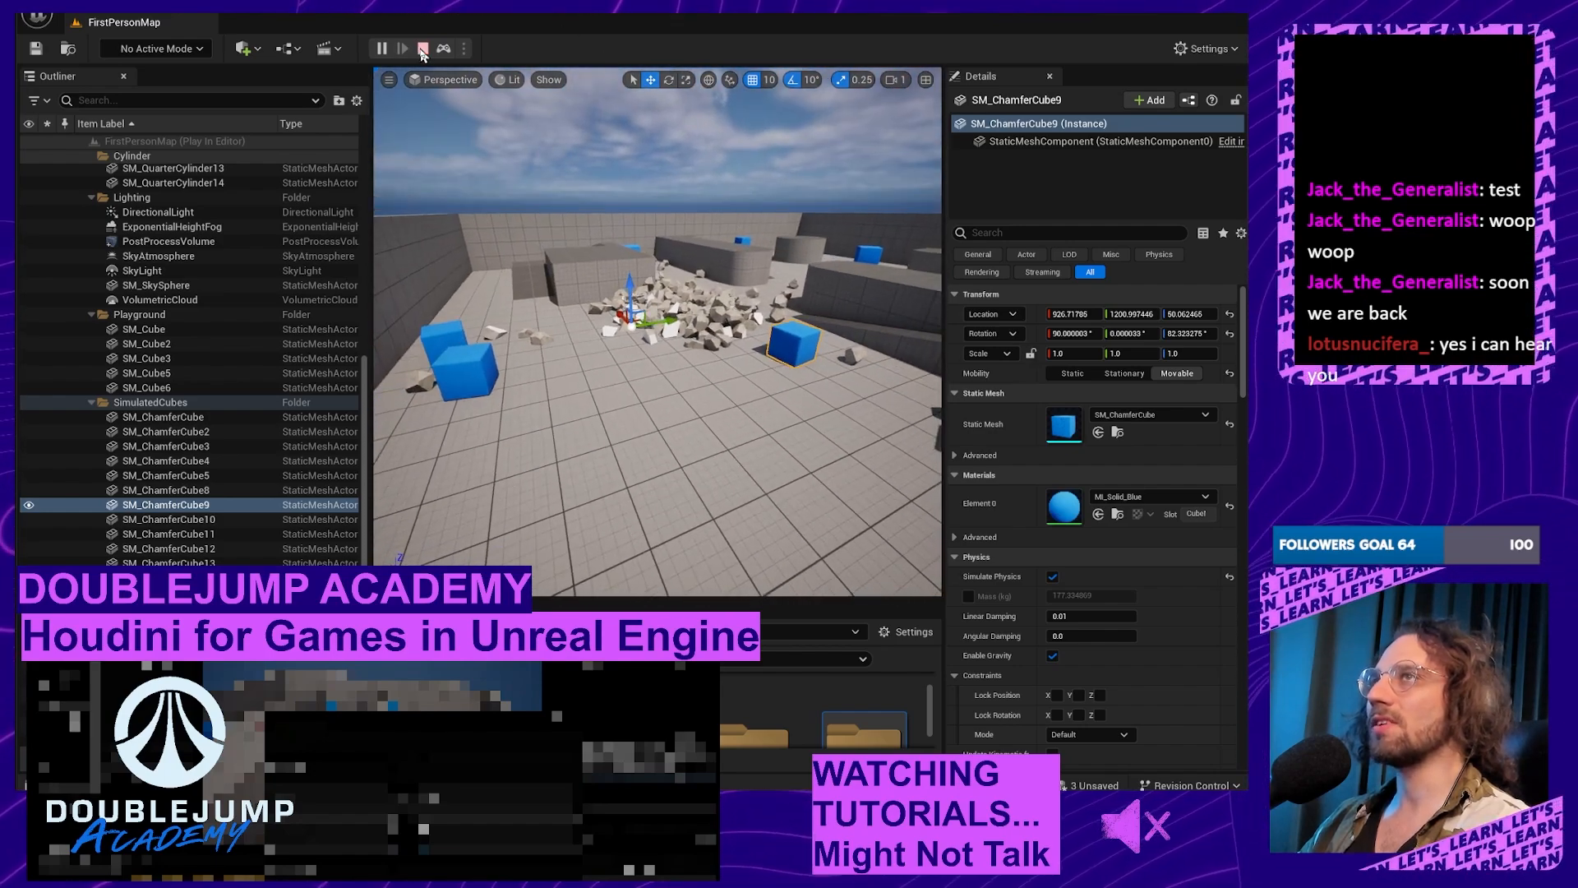
left_click(422, 49)
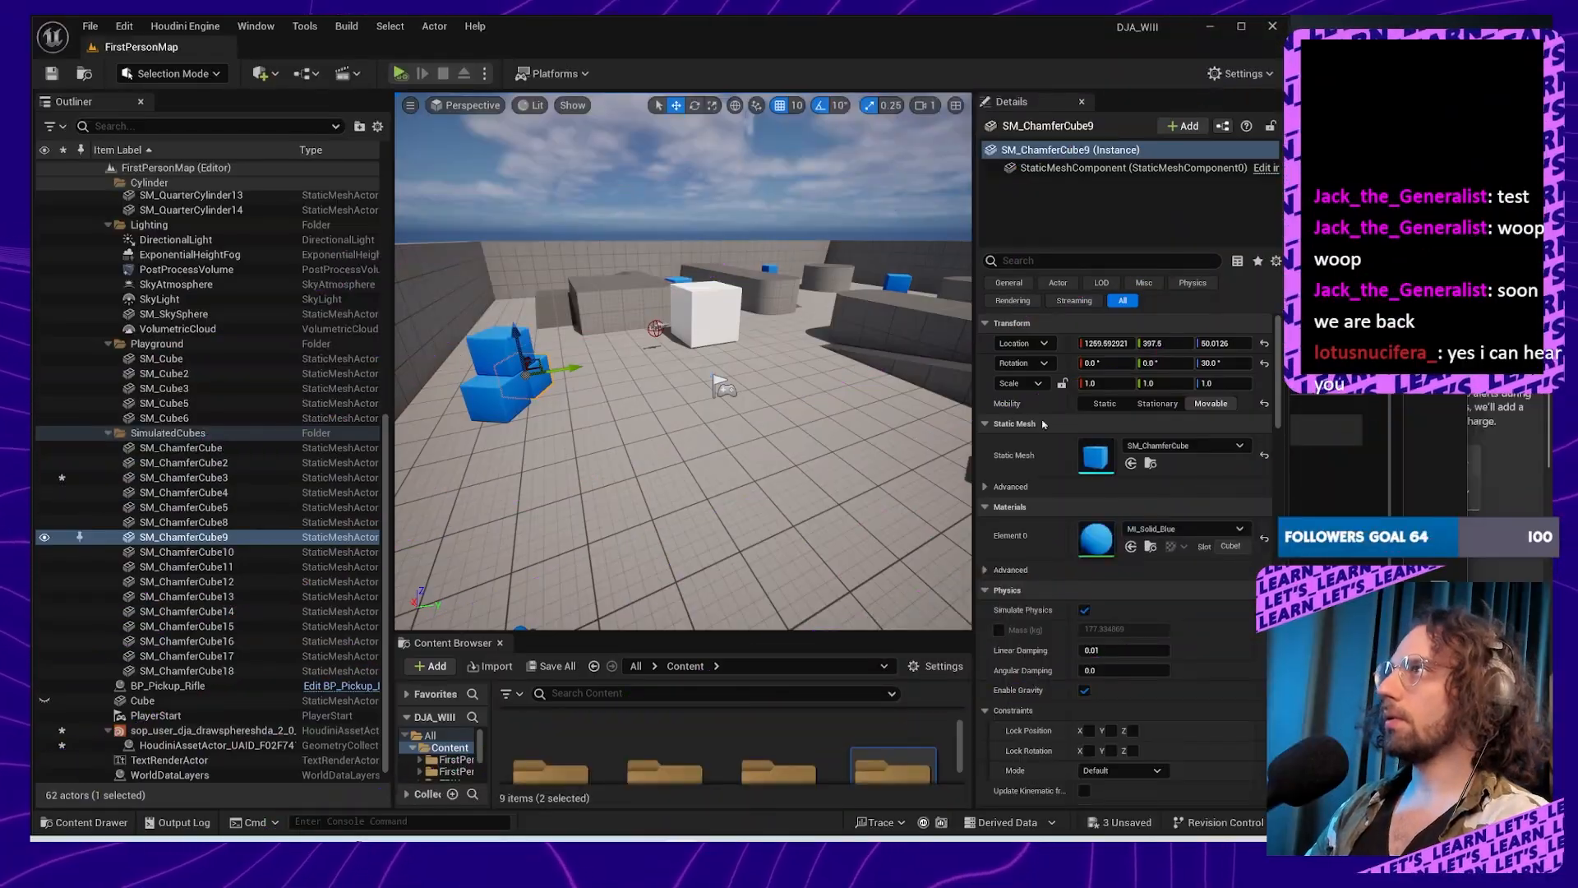
Step: Inspect the white cube in the FirstPersonMap level up close
right_click_drag(465, 137, 411, 136)
key("w")
key("d")
key("w")
right_click_drag(746, 390, 704, 388)
key("w")
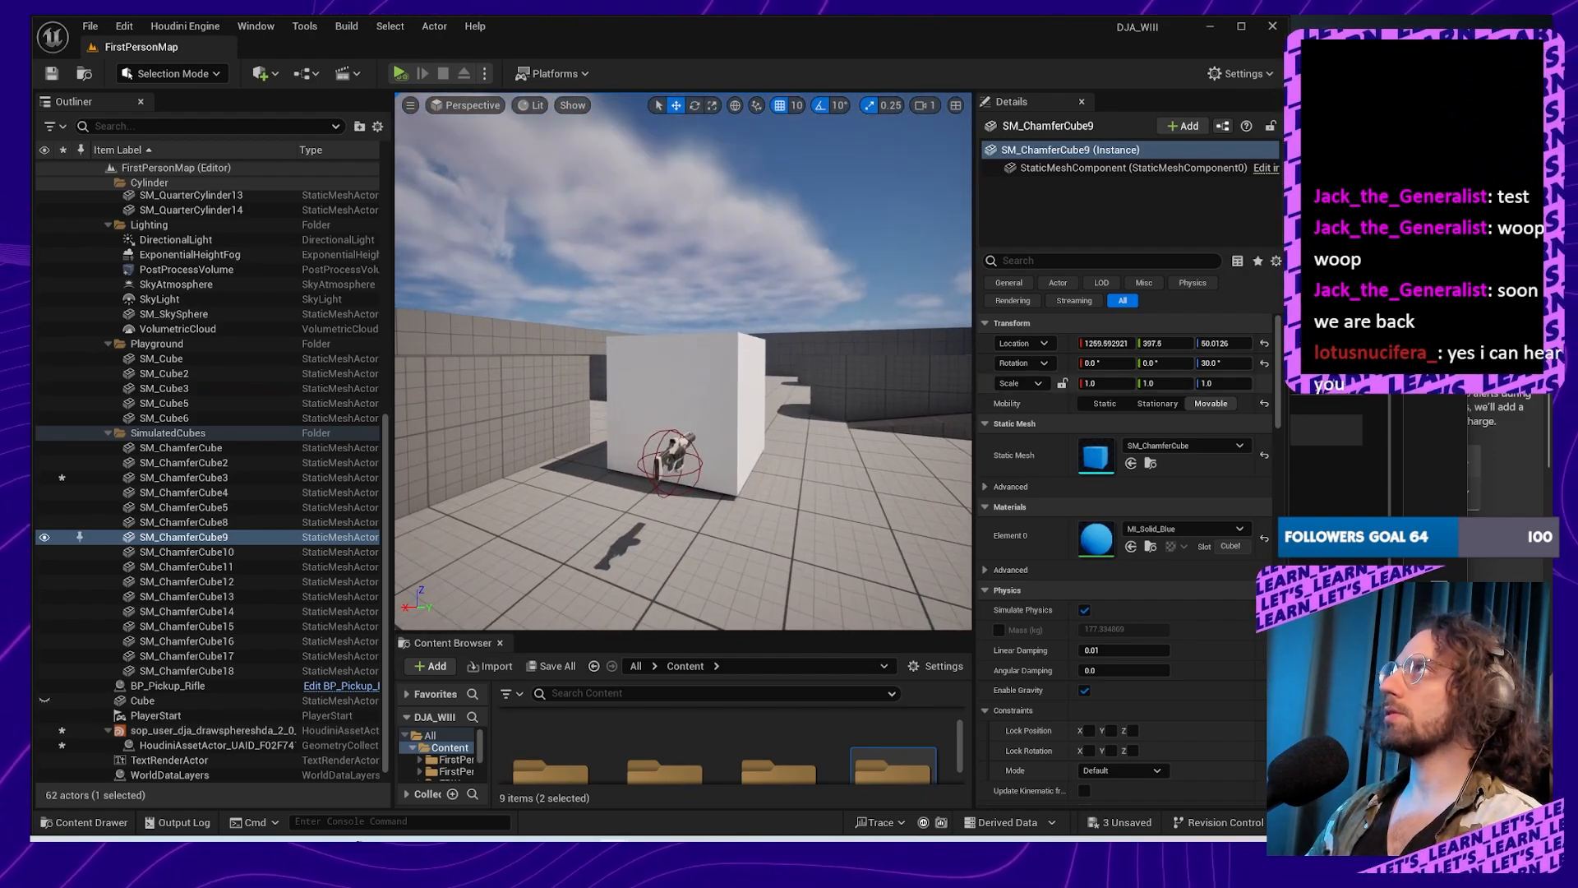
Step: Switch to the W3.hipnc scene in Houdini and open the operator type properties of the dja_drawsphereshda_2_0 asset
left_click(1210, 28)
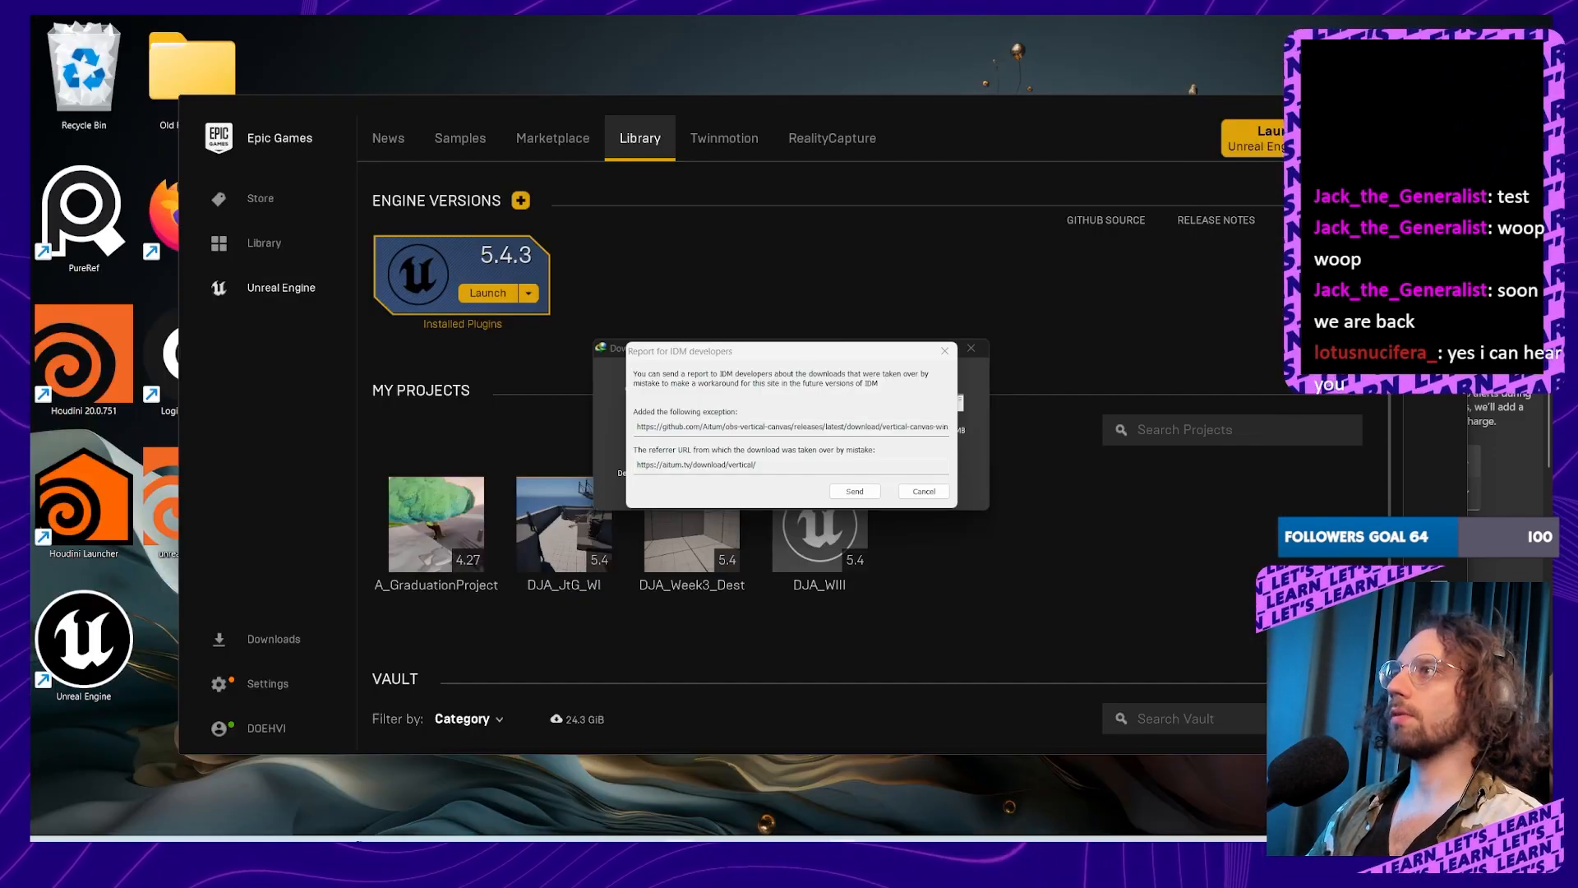
mouse_move(777, 857)
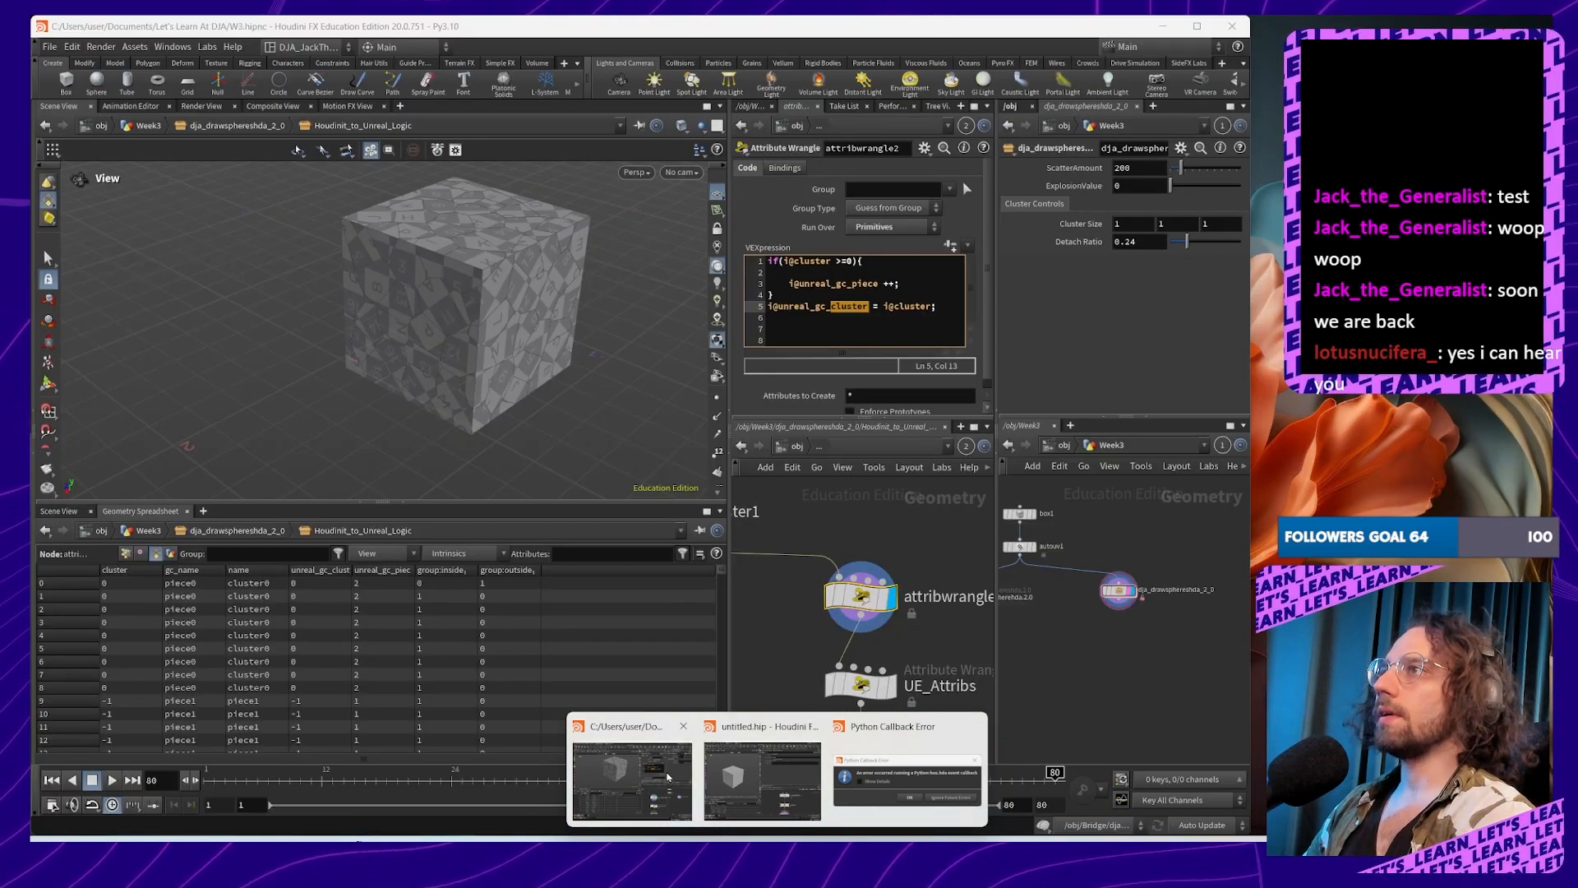
left_click(667, 776)
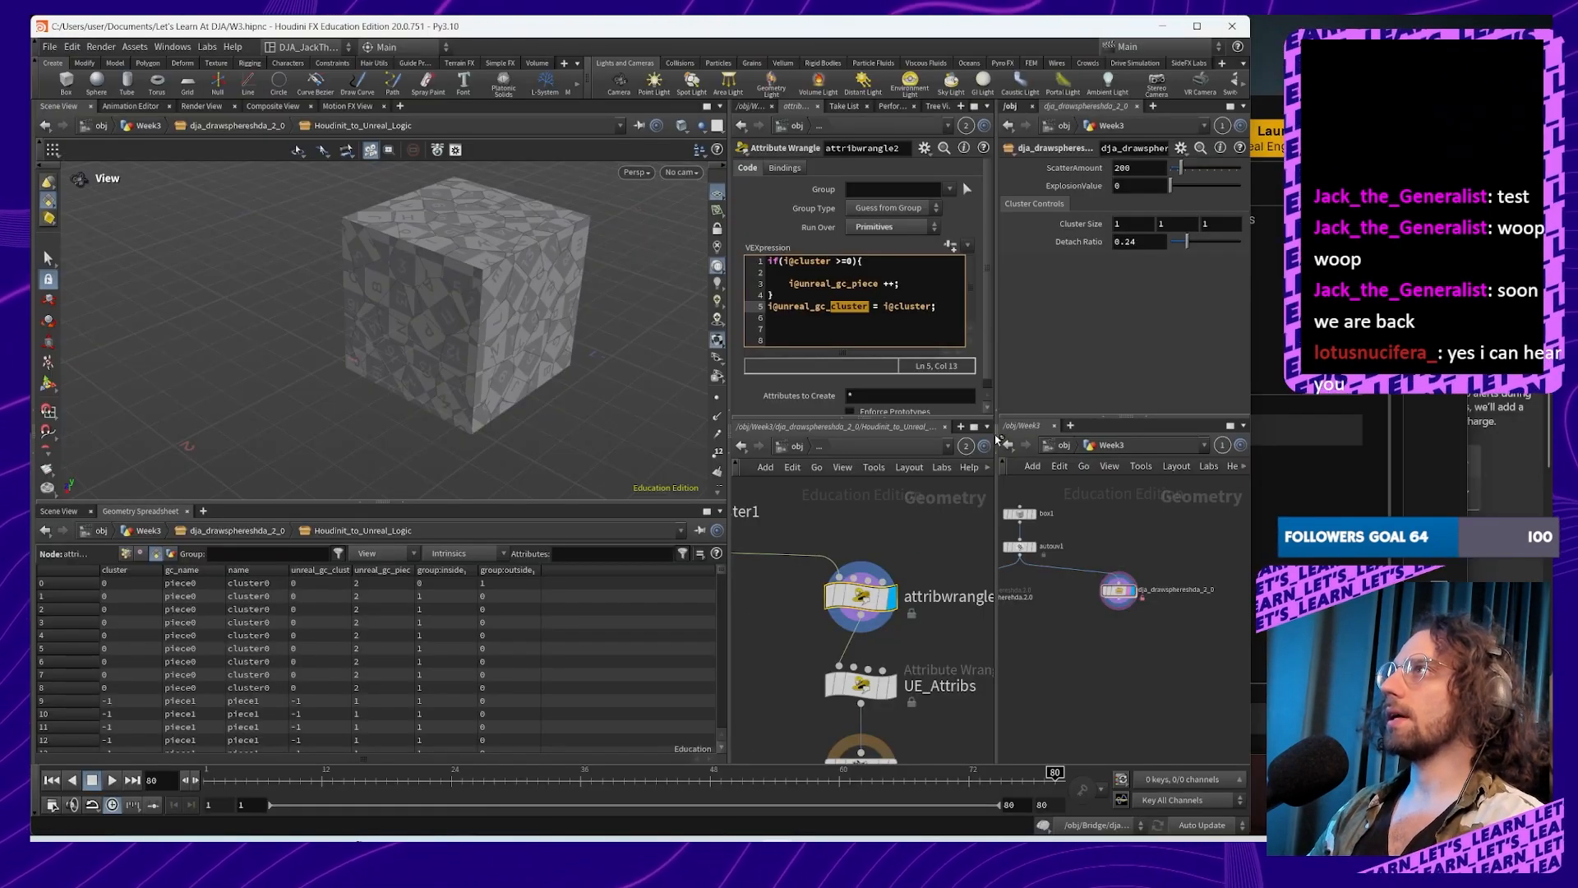
scroll(1106, 695, "up", 2)
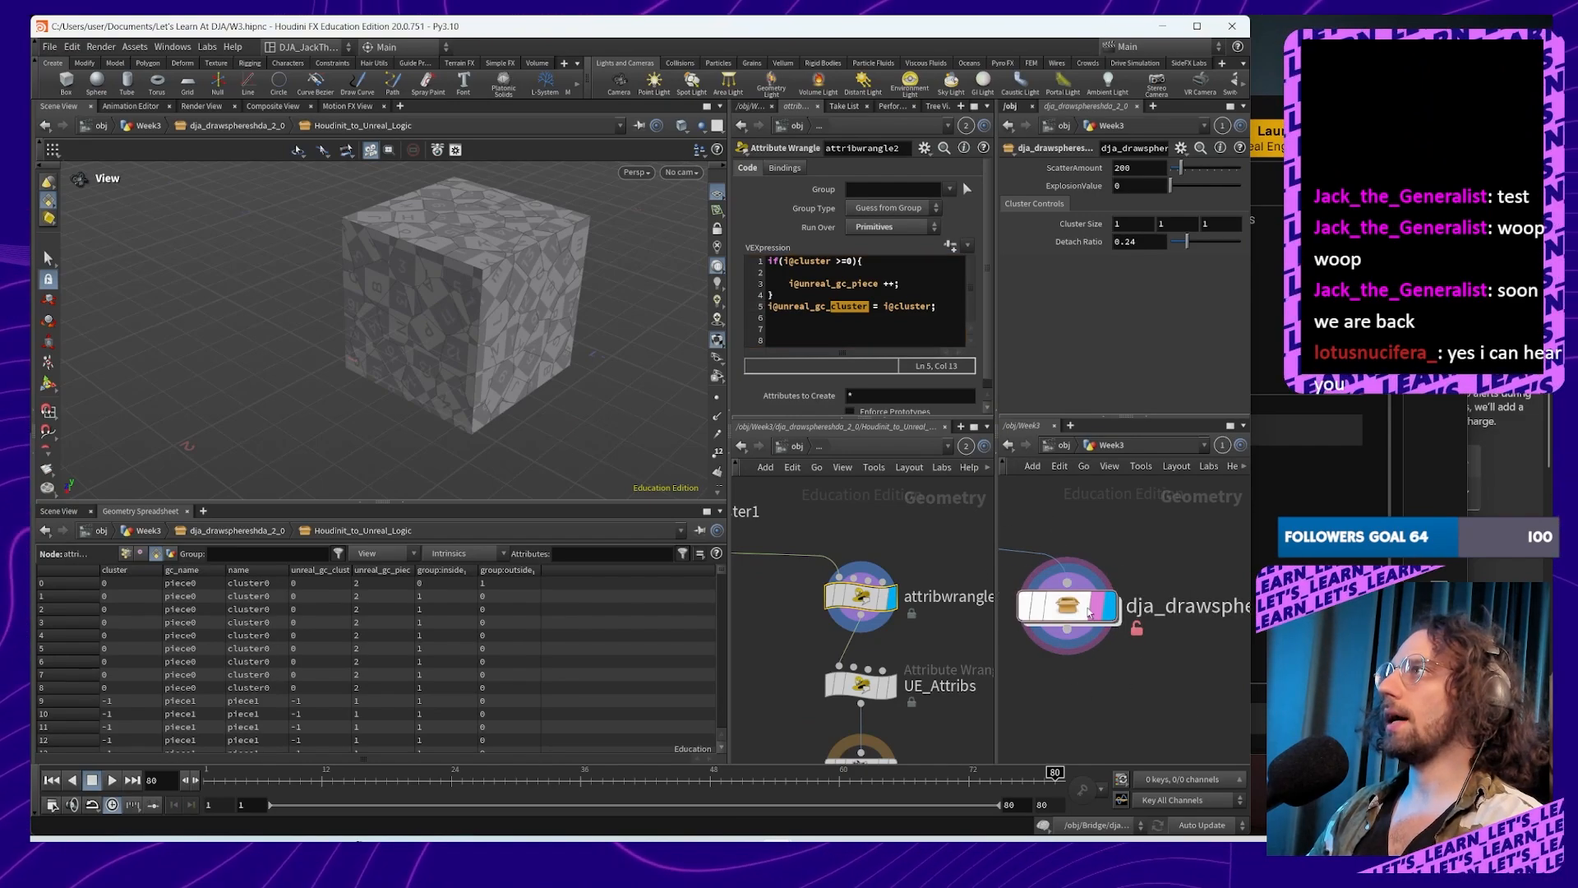
scroll(1148, 653, "down", 2)
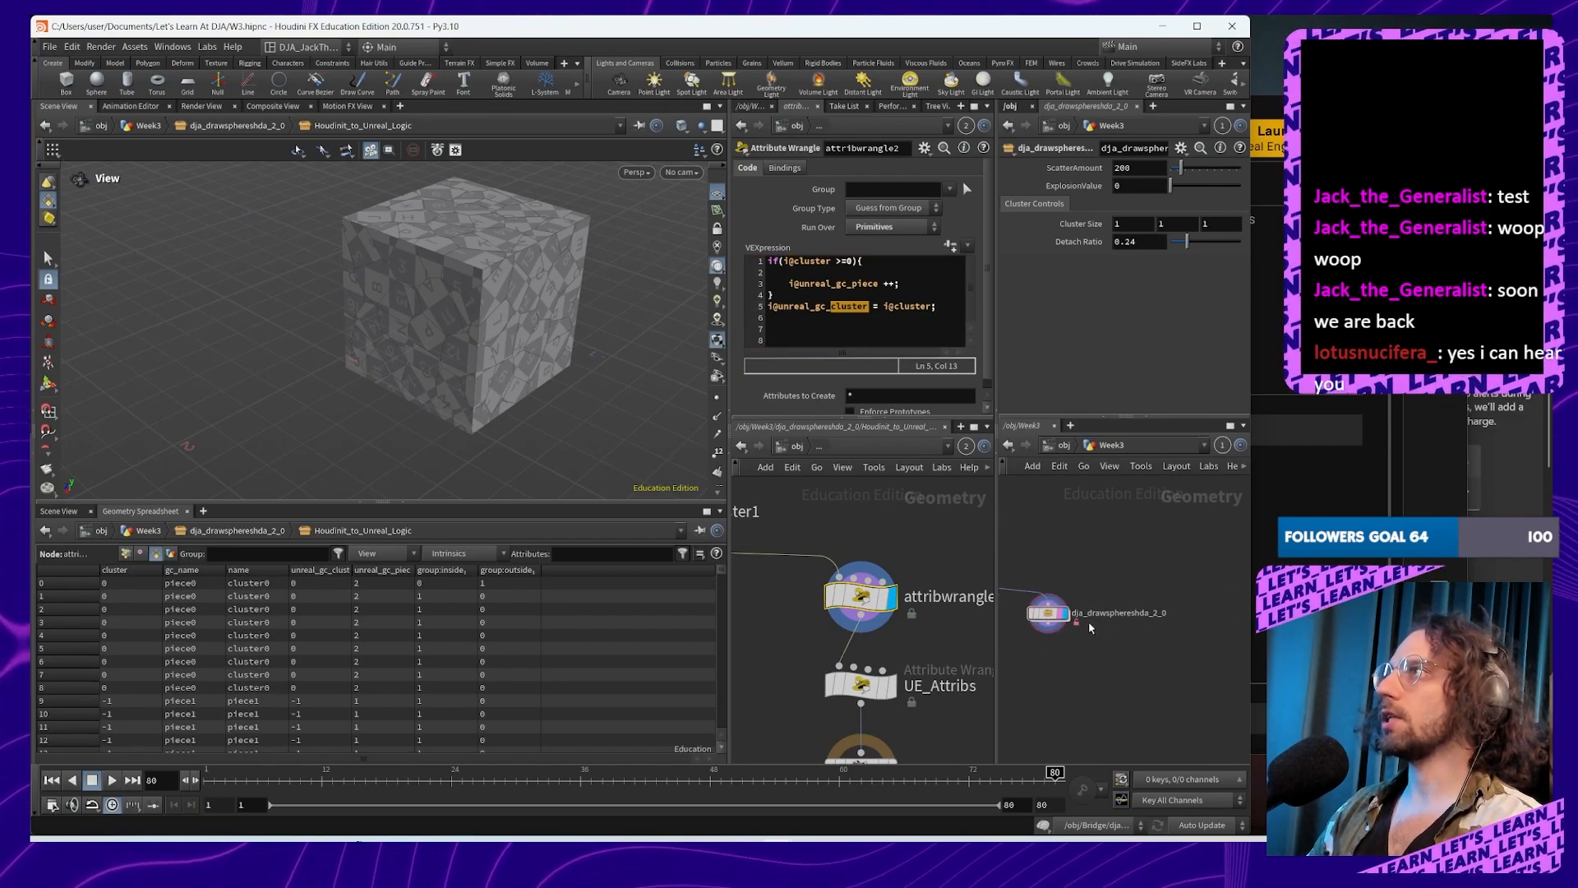
right_click(1097, 617)
left_click(1156, 827)
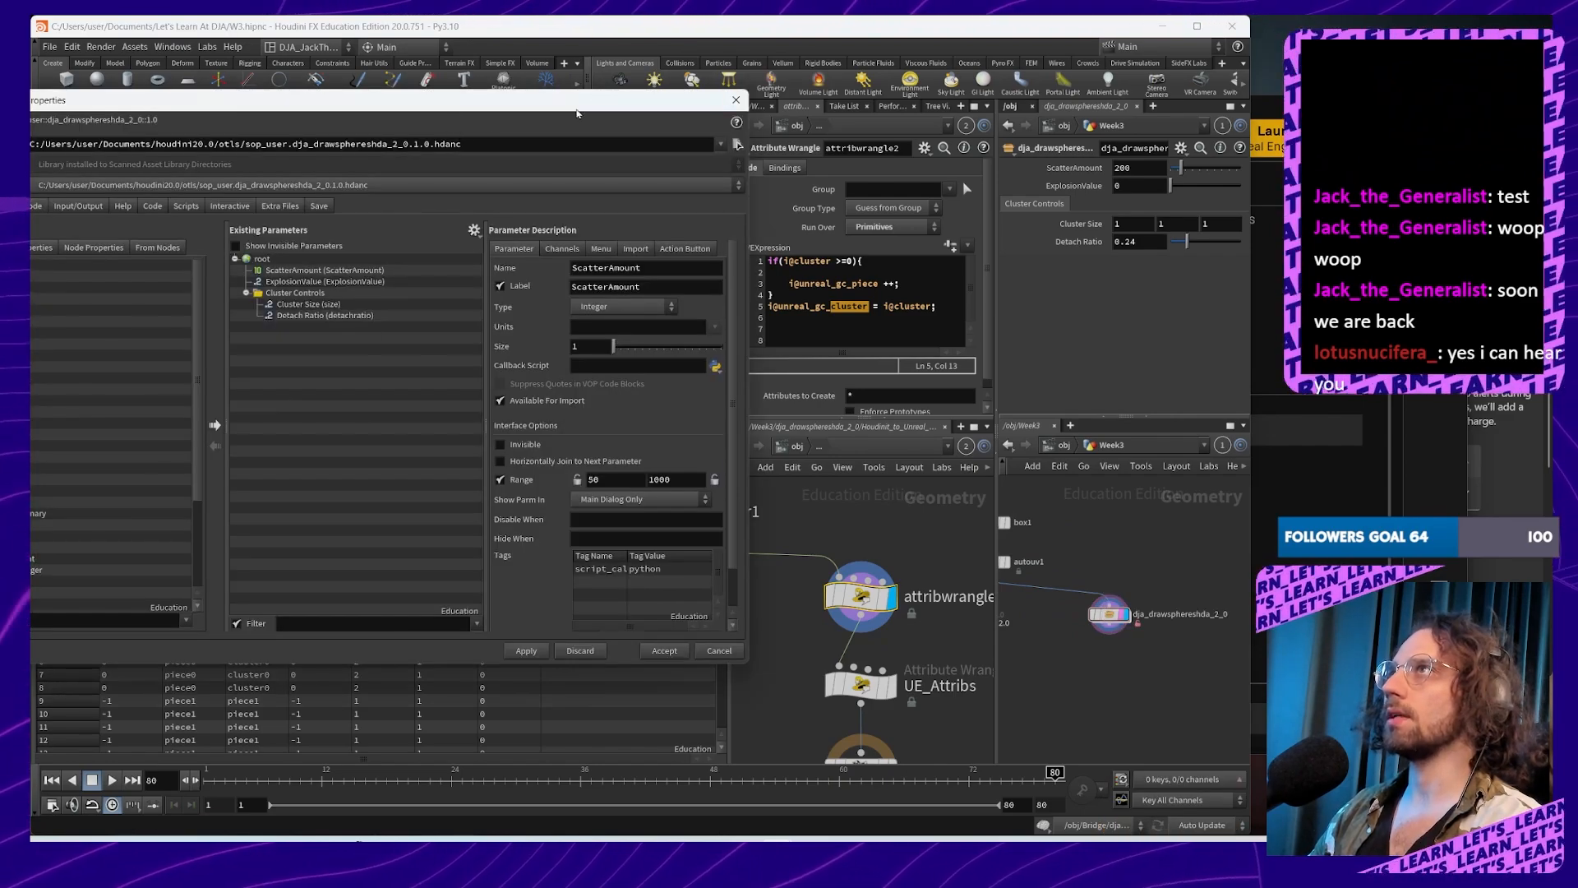
left_click_drag(247, 100, 571, 114)
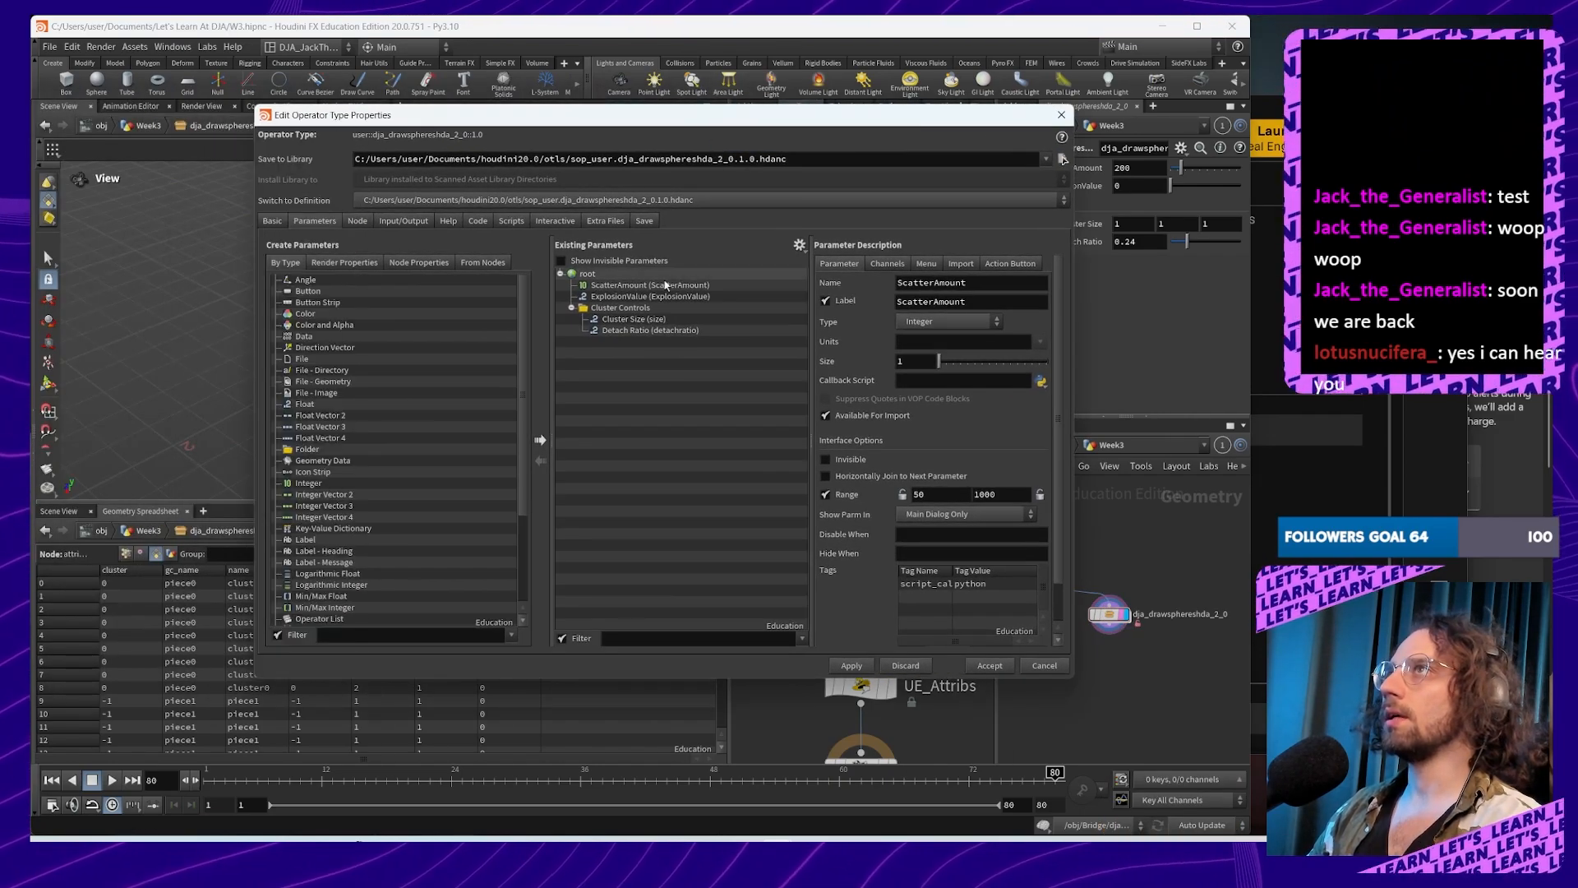
Step: Set the asset's maximum inputs to 2 and apply the change
left_click(280, 223)
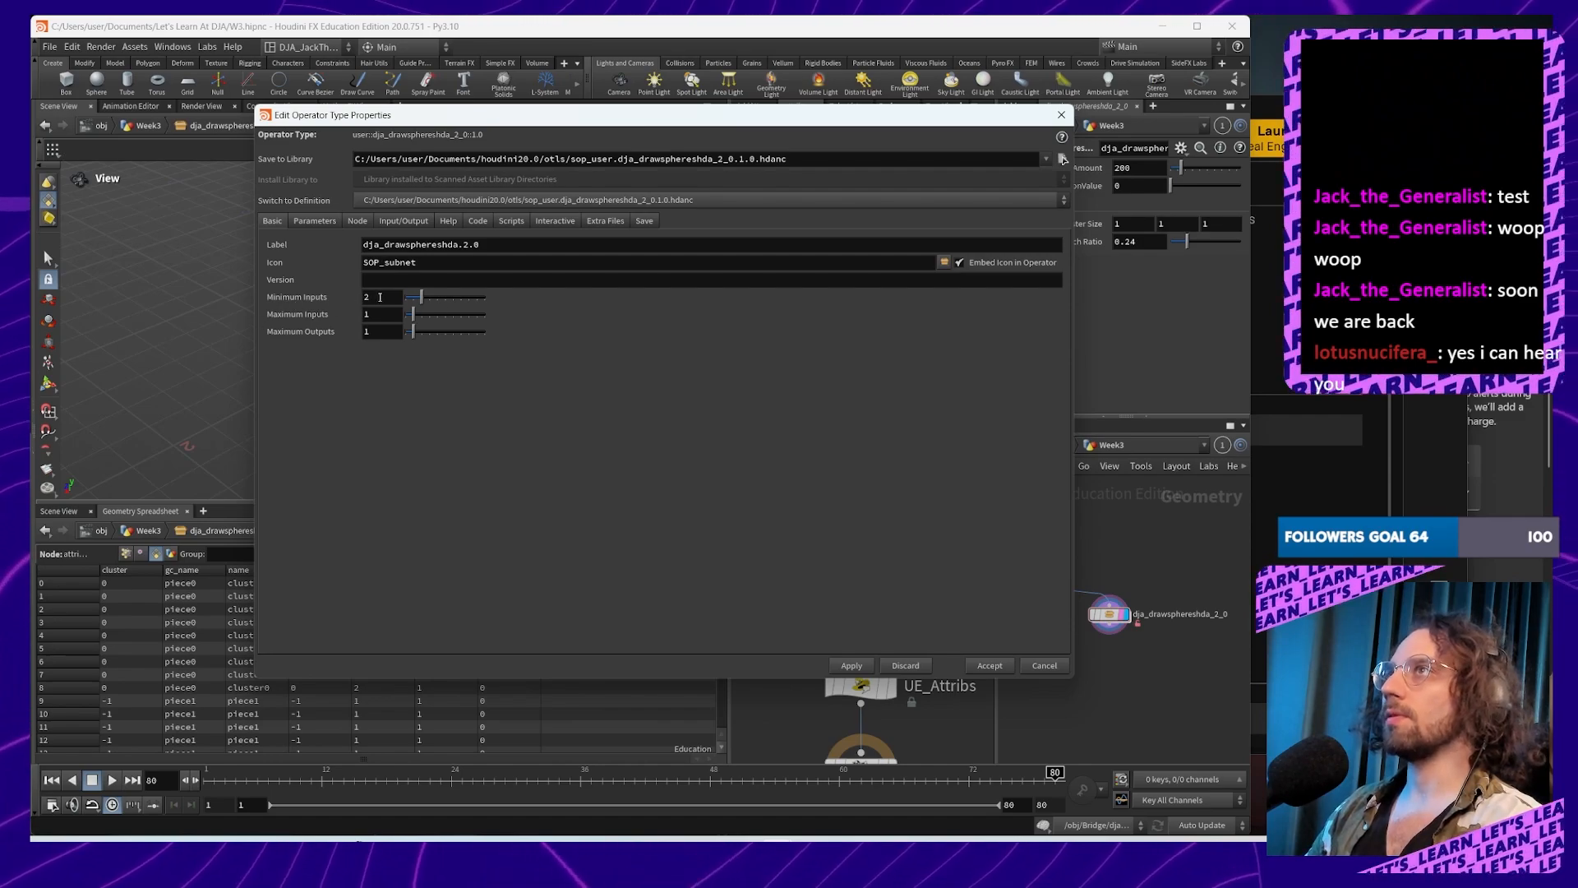
left_click(315, 221)
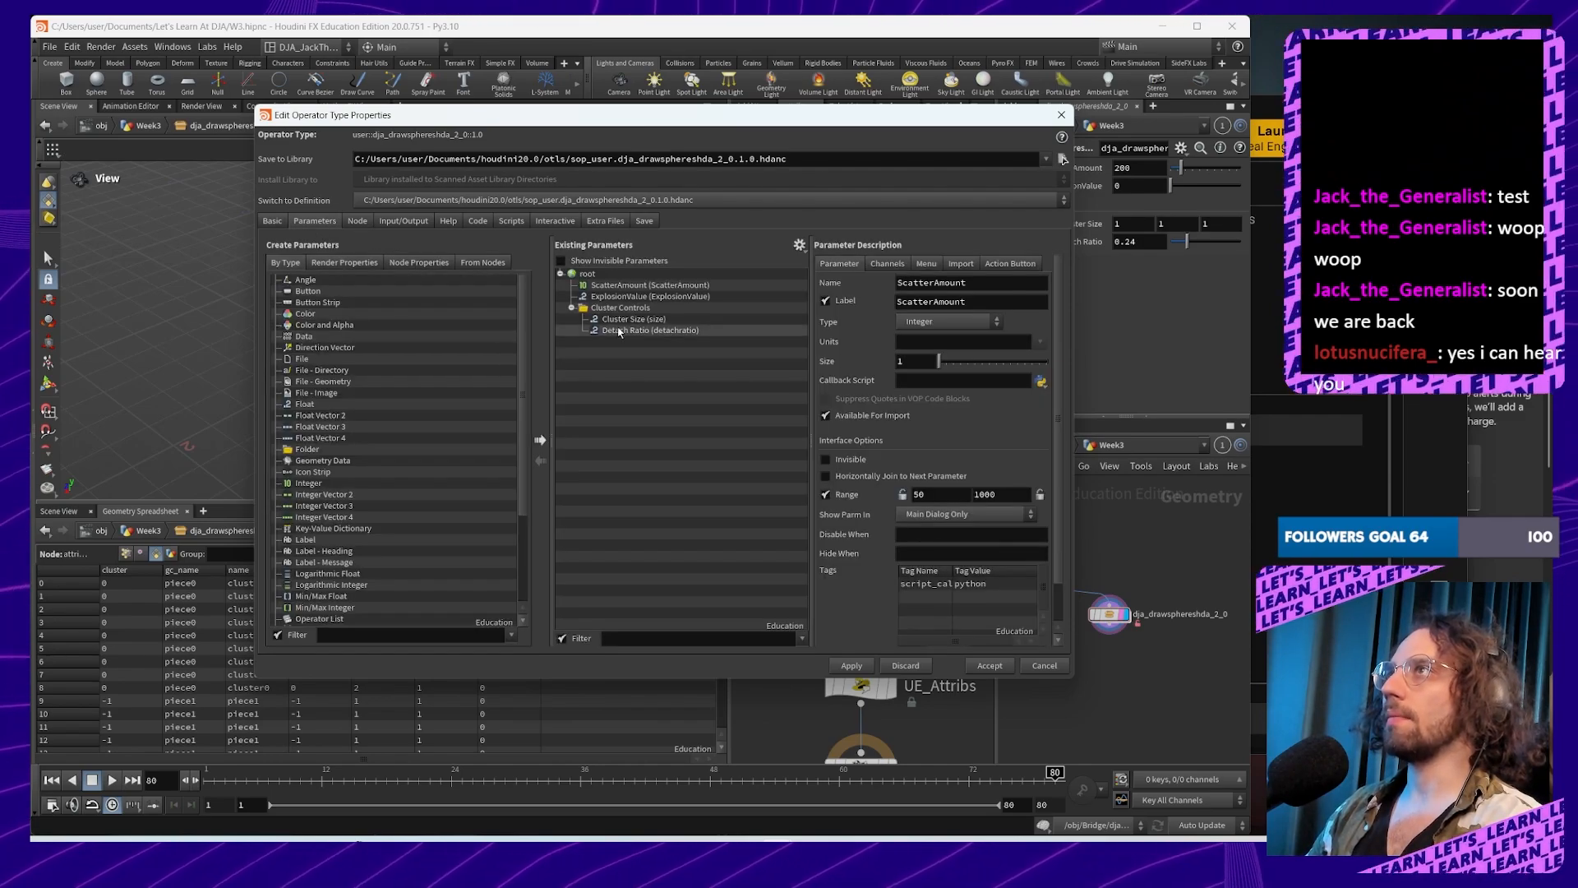
left_click(357, 221)
left_click(411, 222)
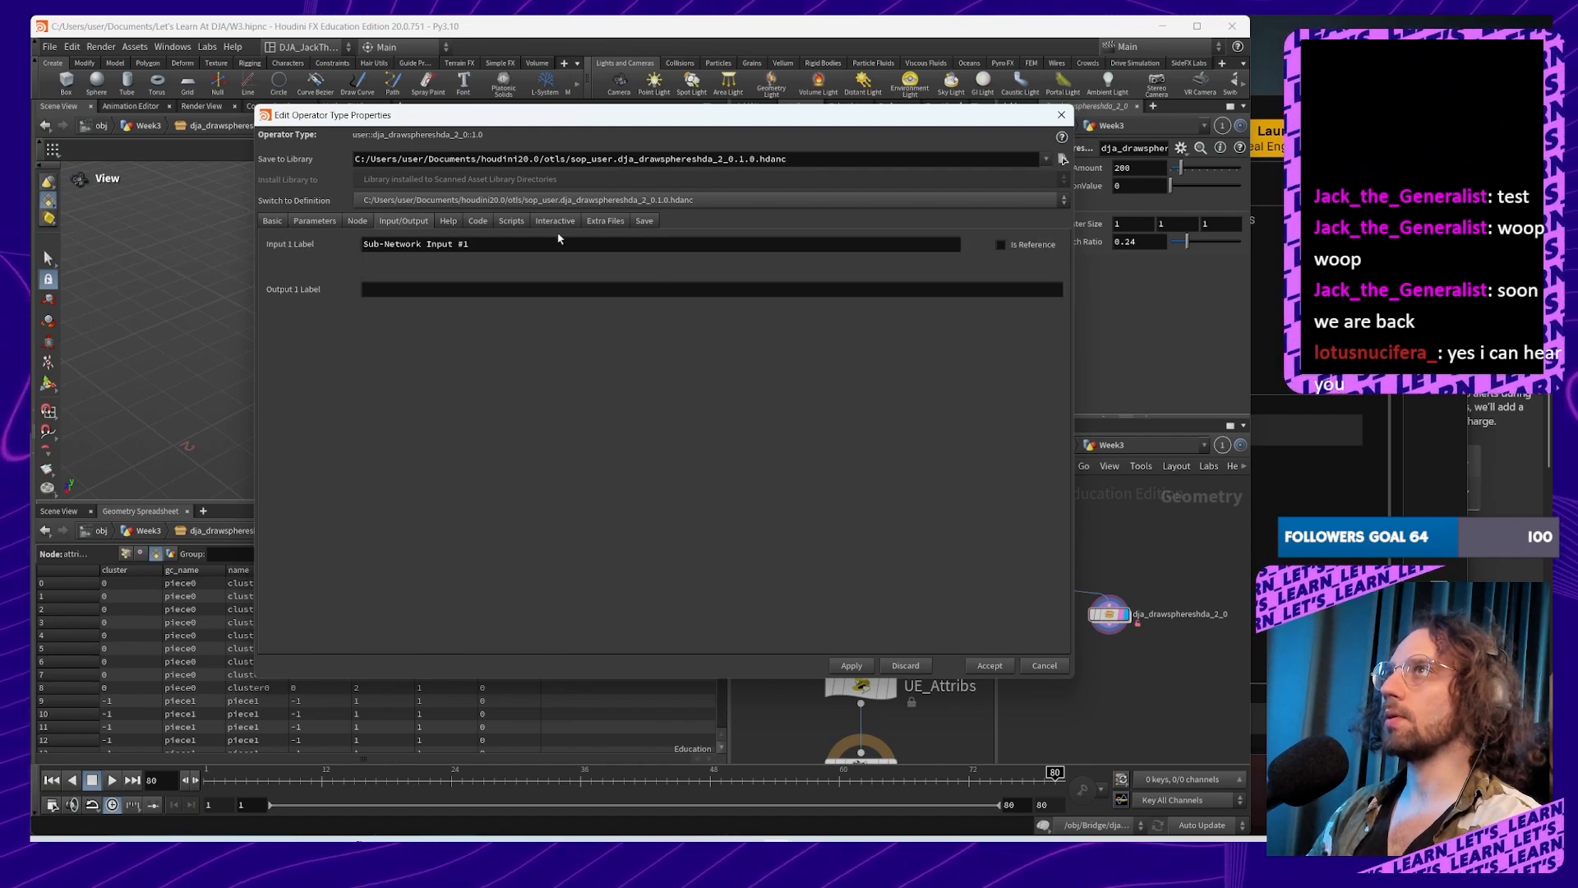
left_click(265, 220)
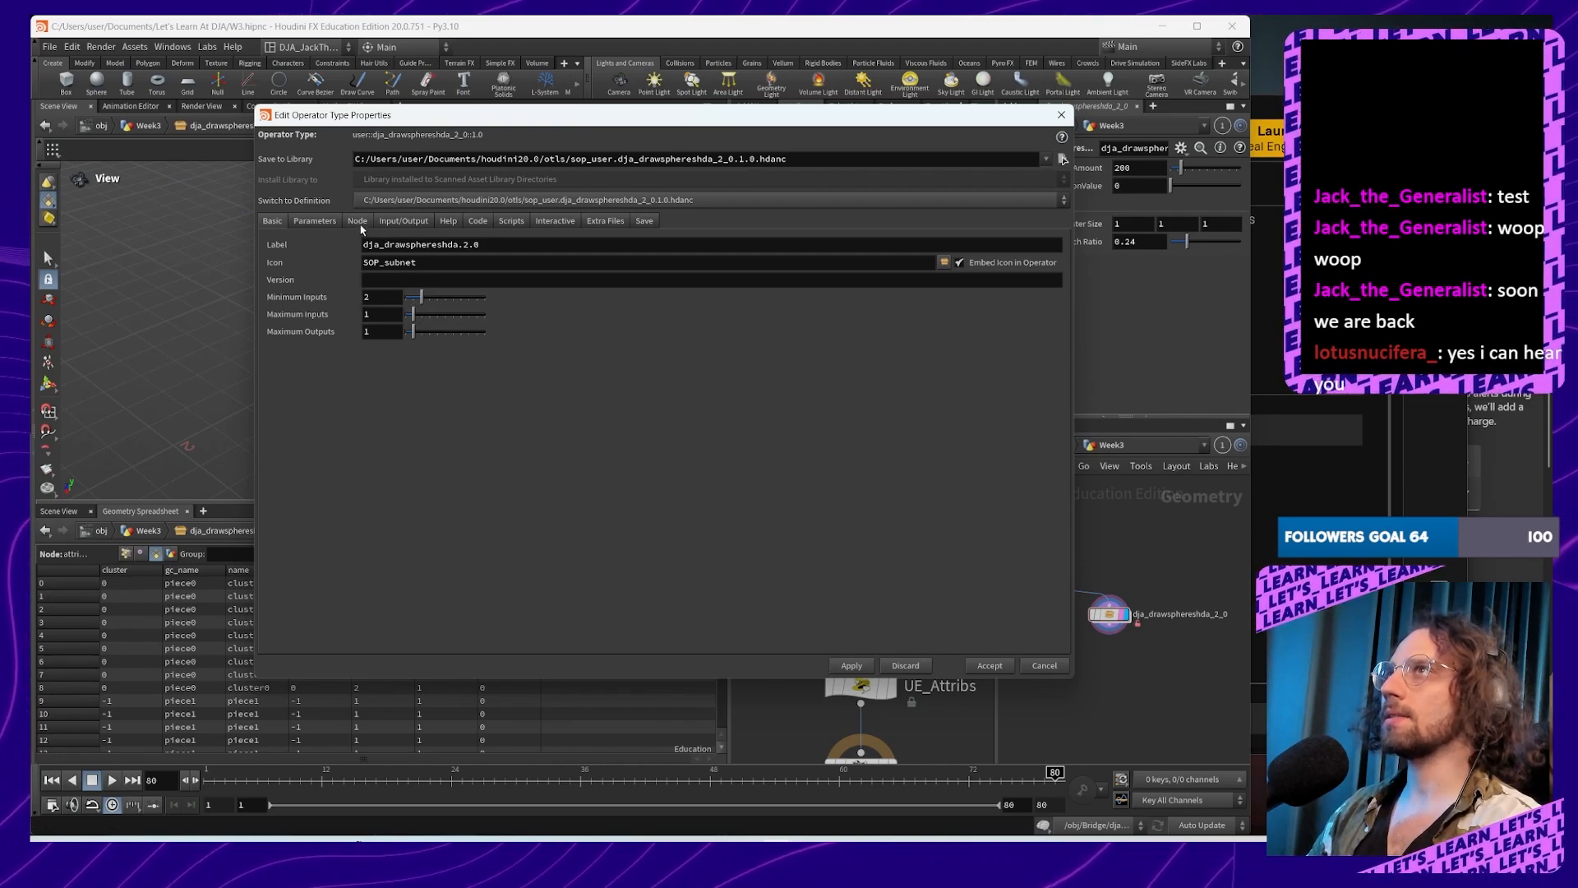
left_click(402, 224)
left_click(270, 222)
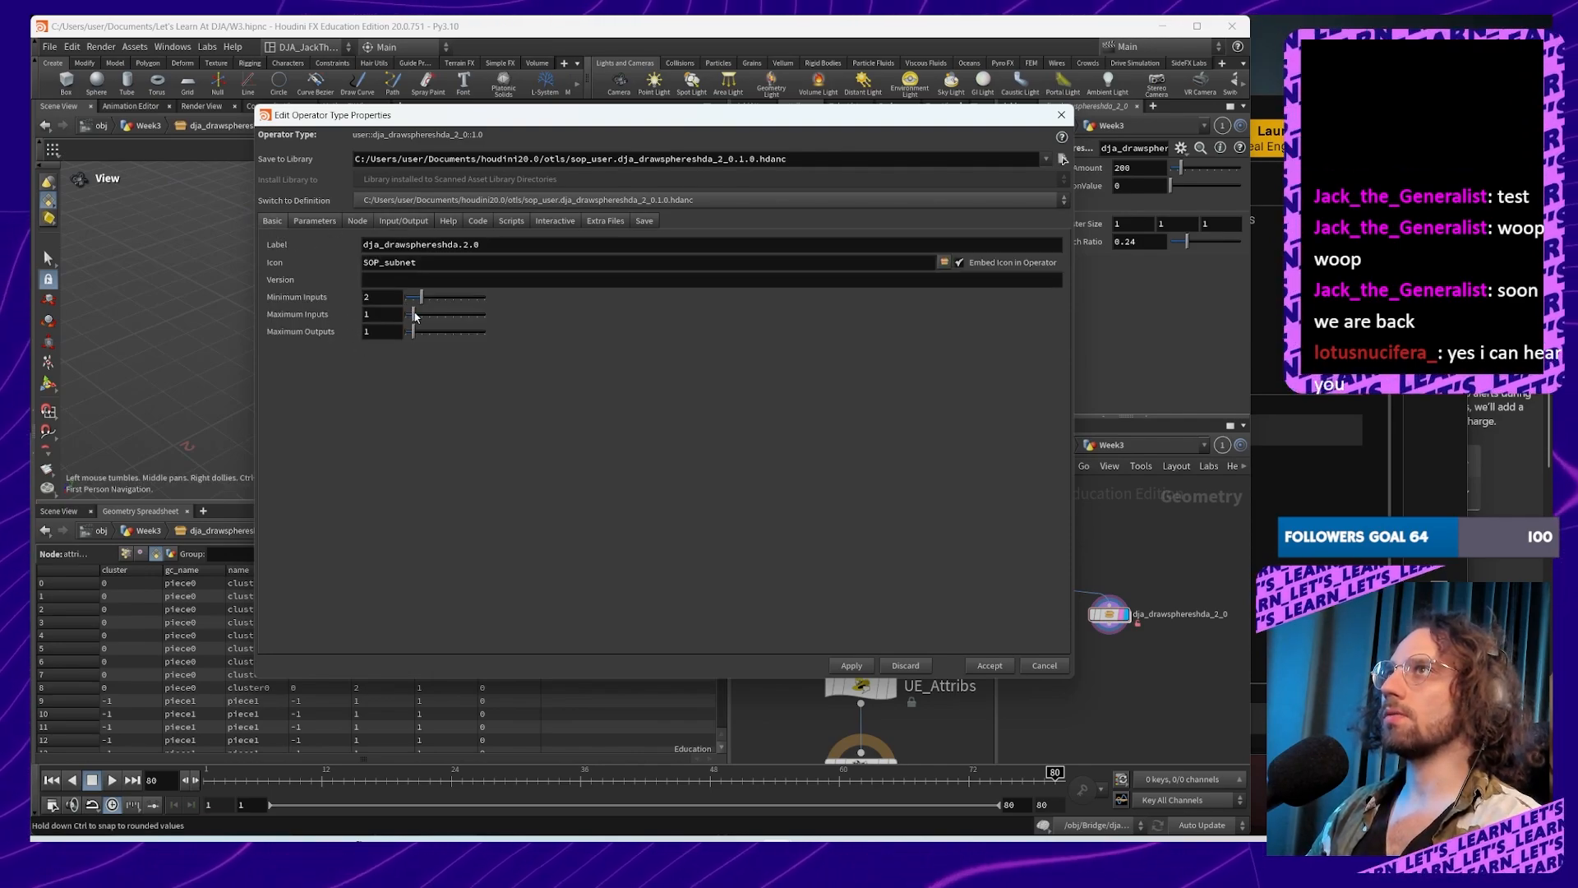
left_click_drag(416, 317, 422, 317)
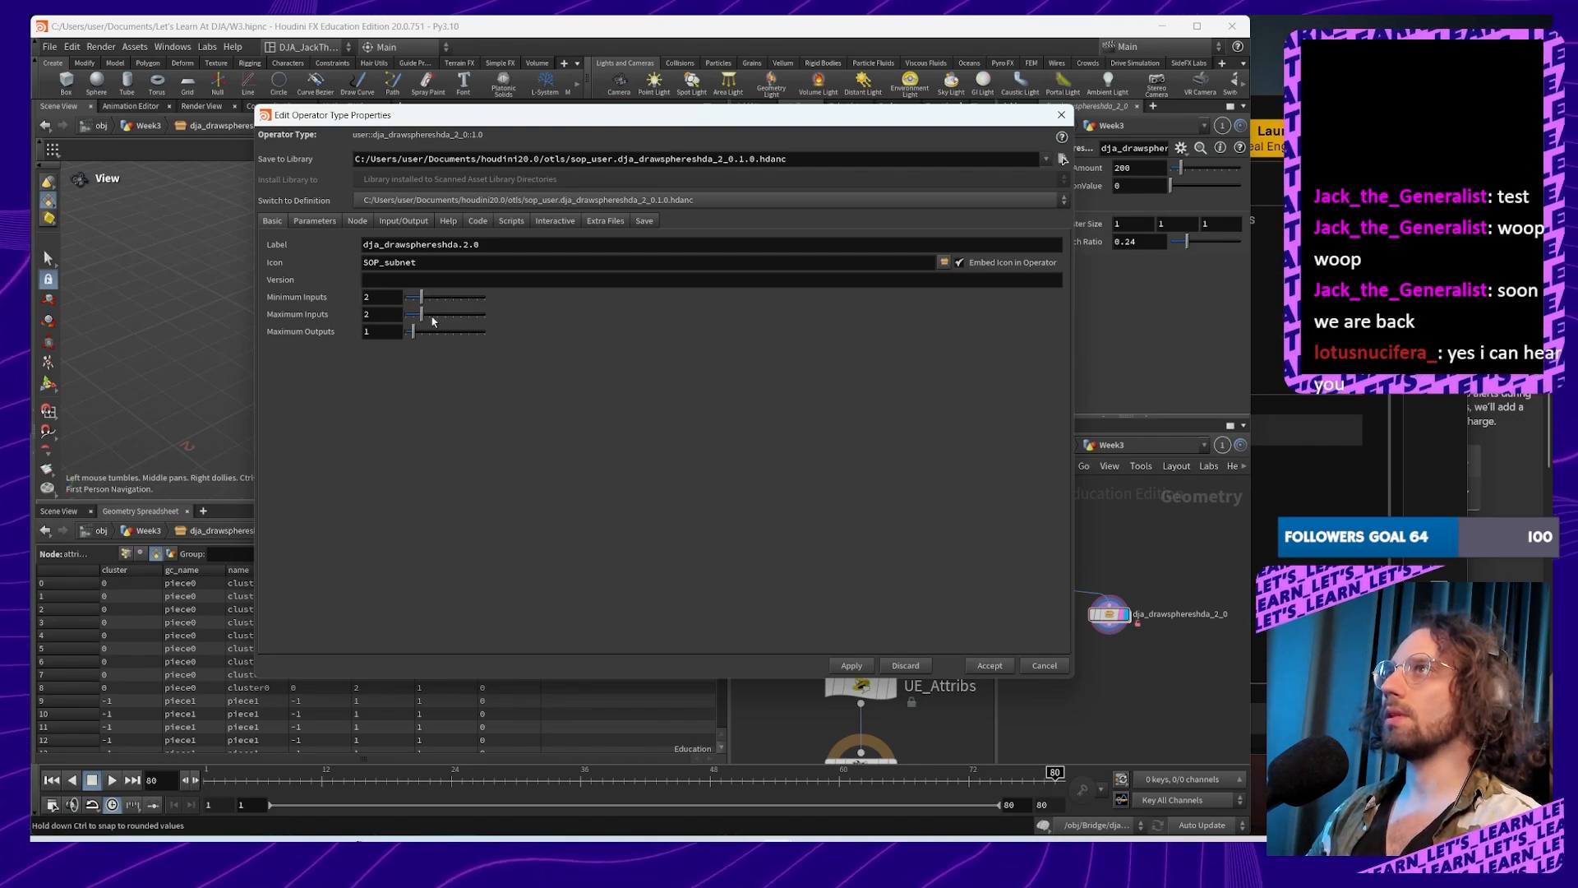
left_click(855, 666)
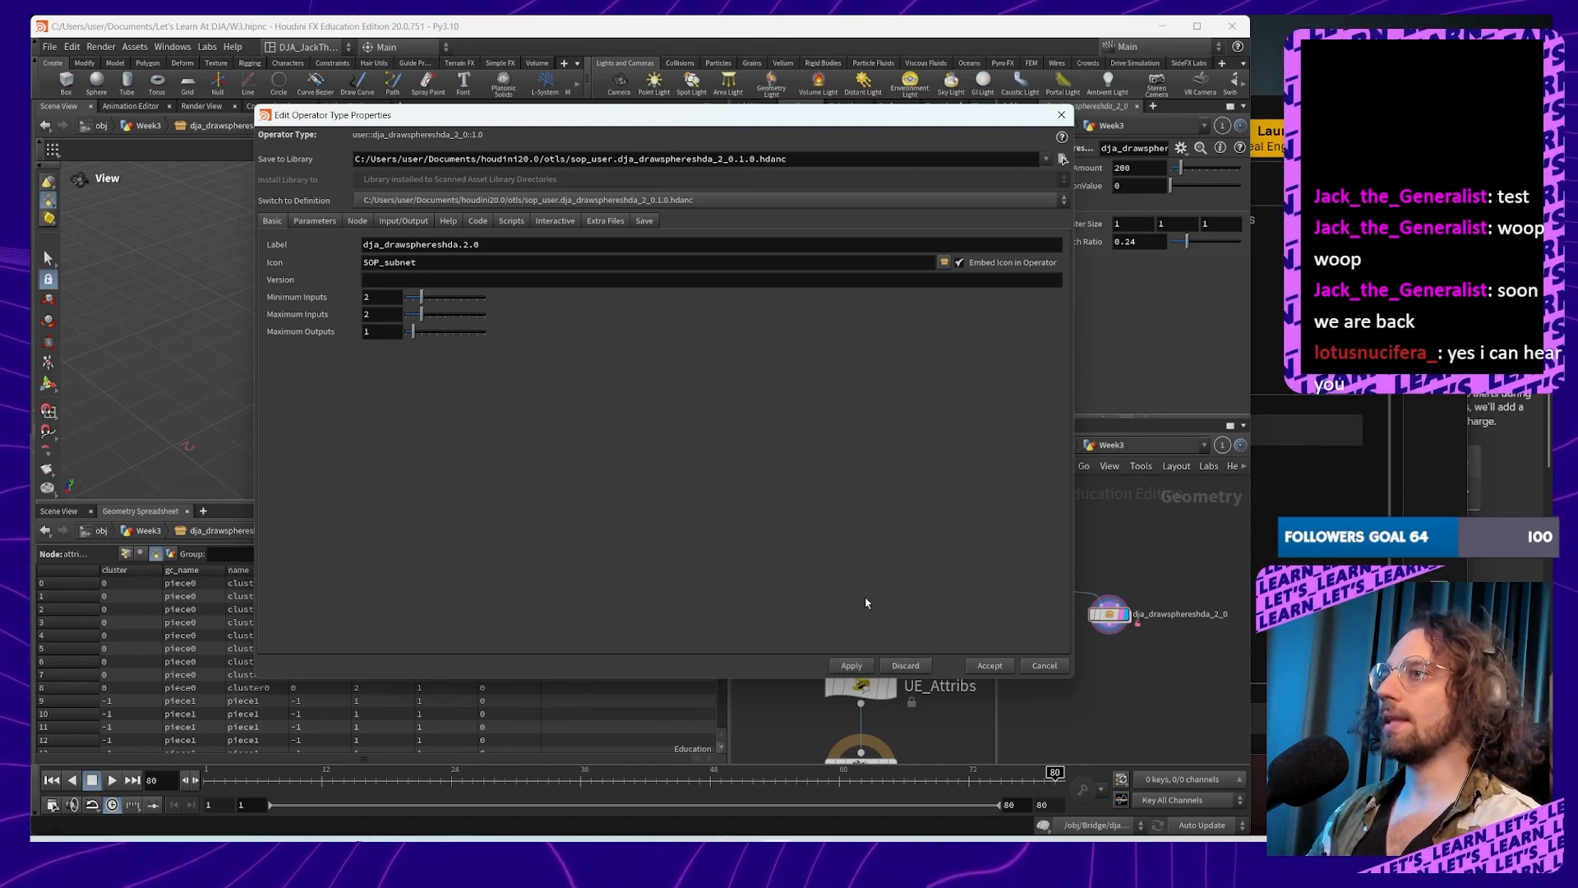
Step: Label the asset's first input Fraction Shape
left_click(395, 222)
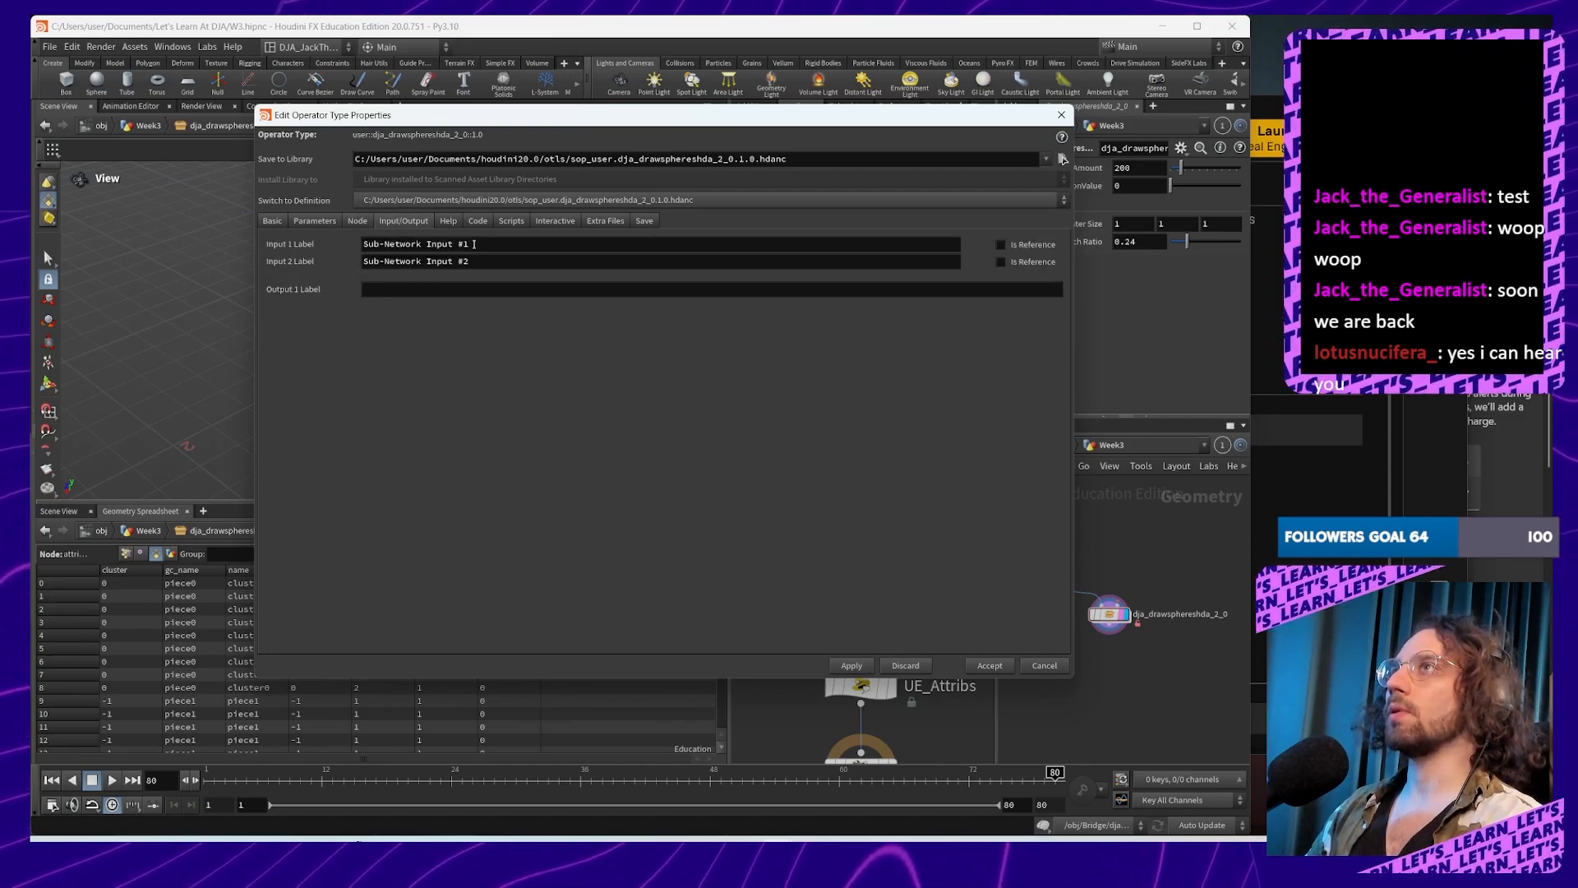
left_click_drag(473, 244, 362, 244)
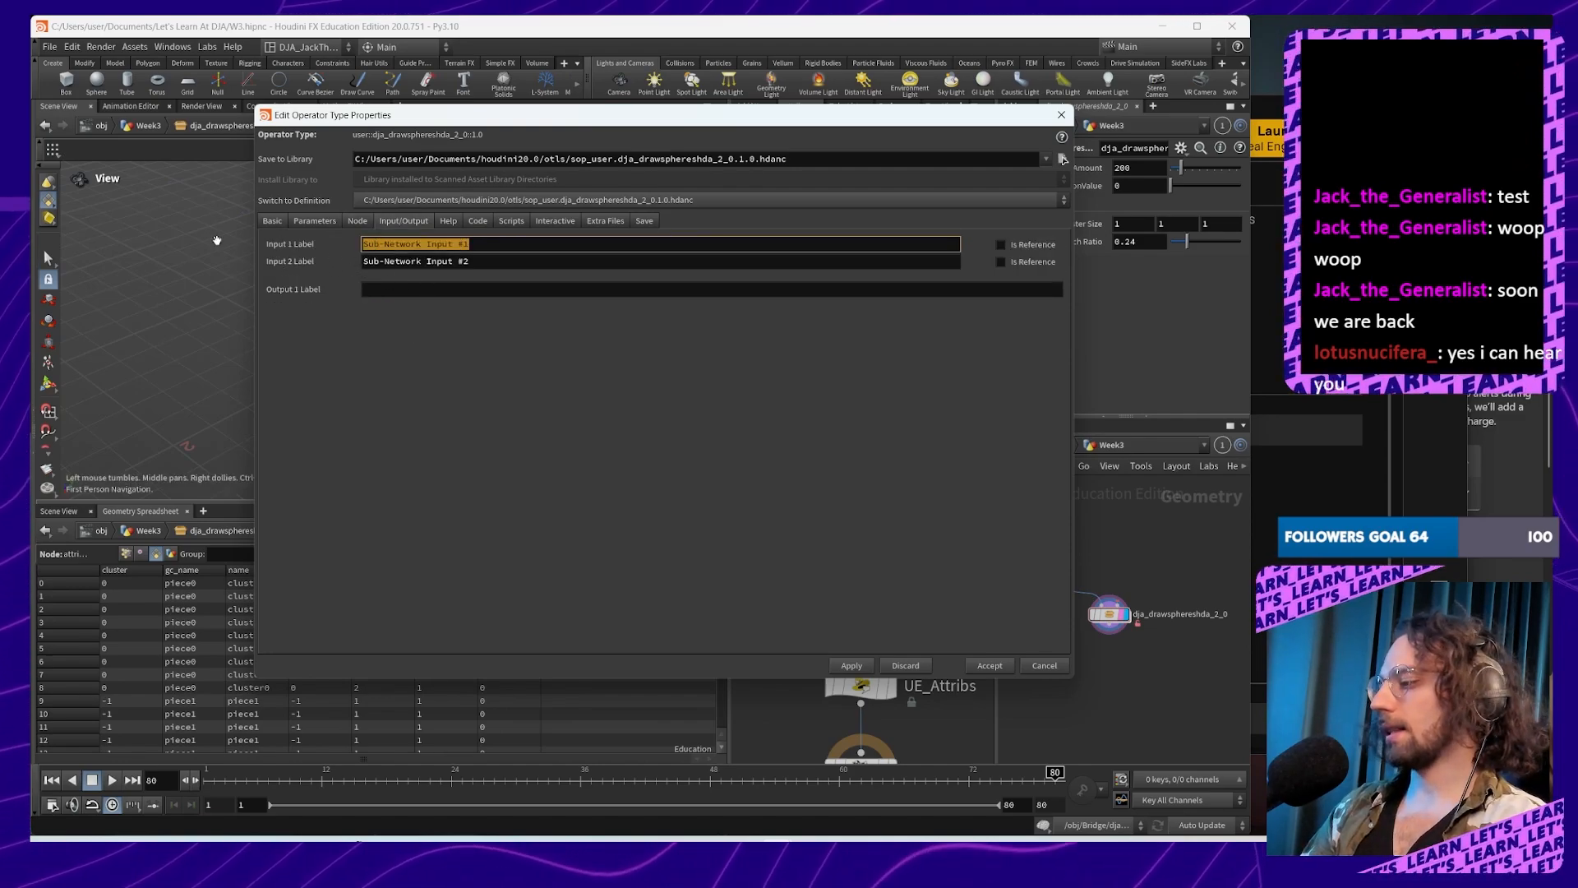
type("Fr")
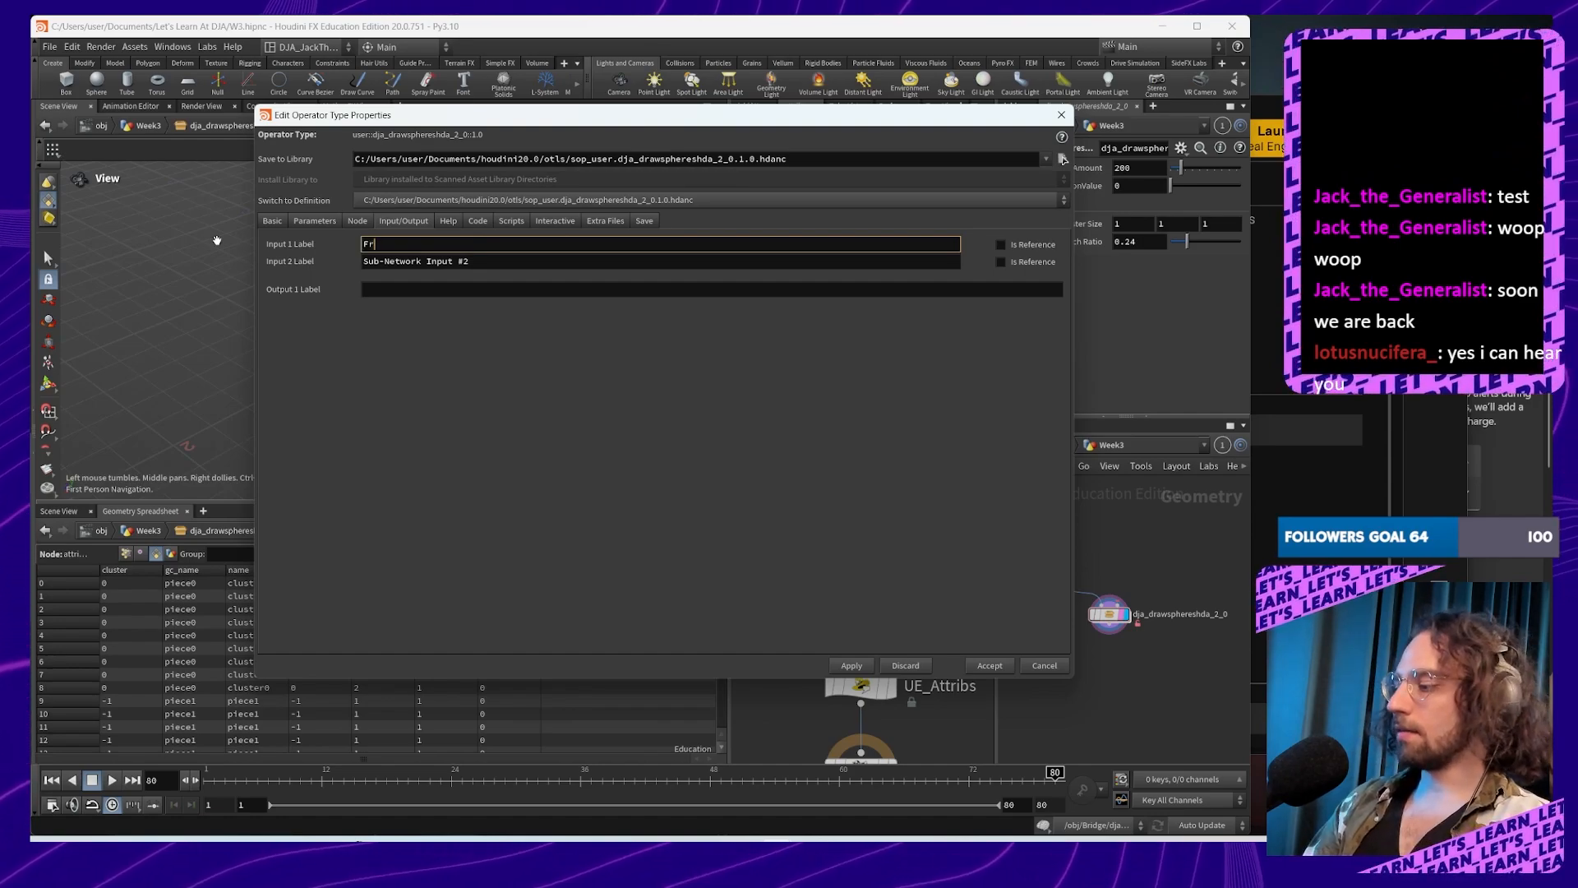
type("action ")
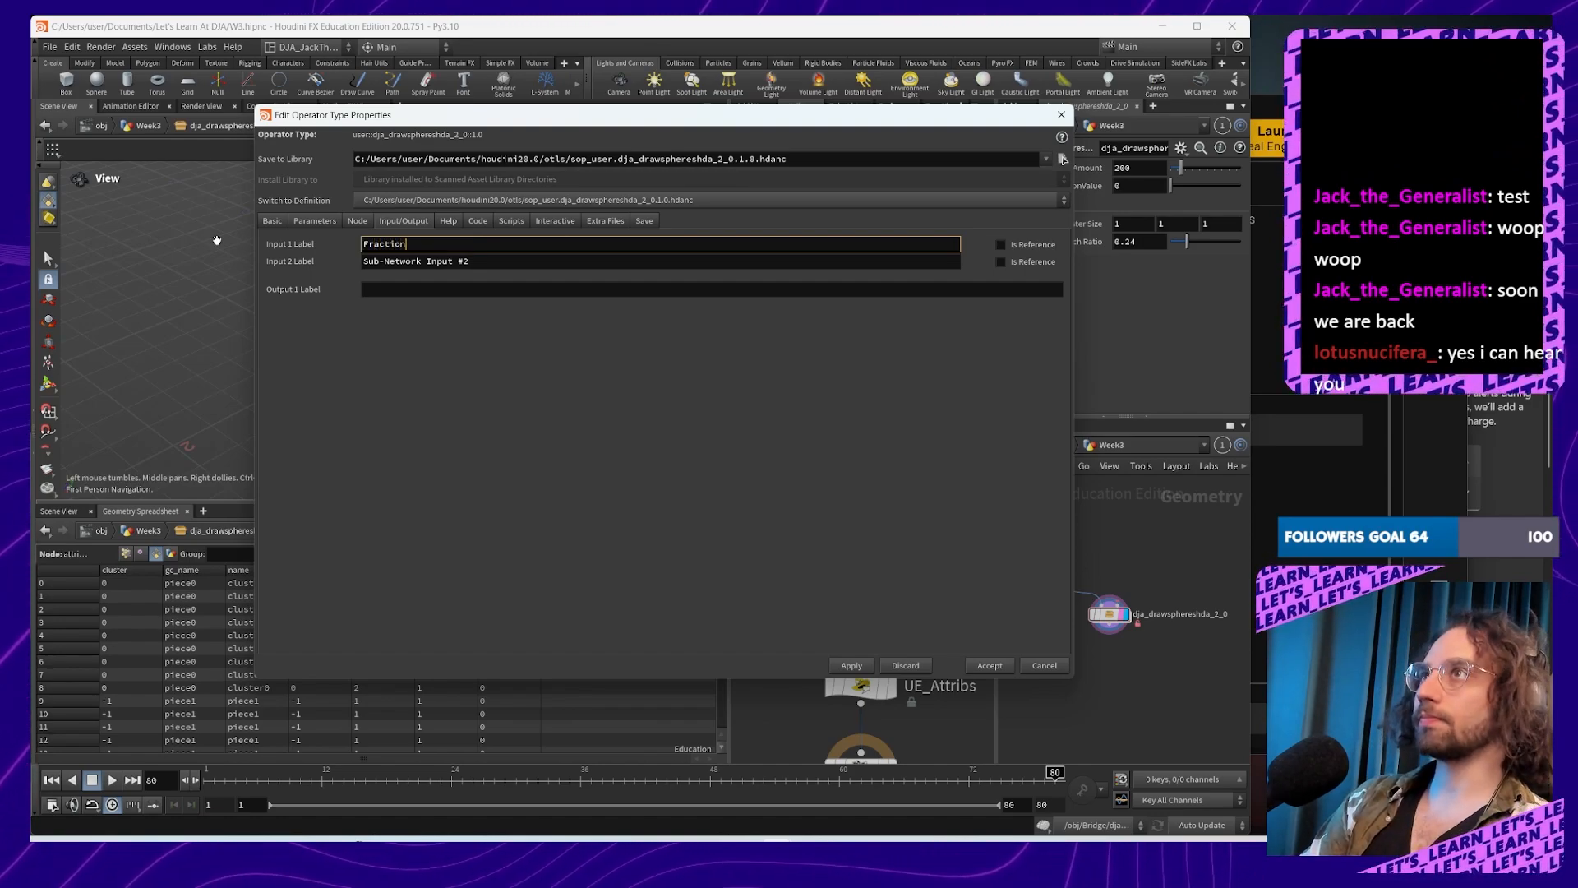
type("Shao")
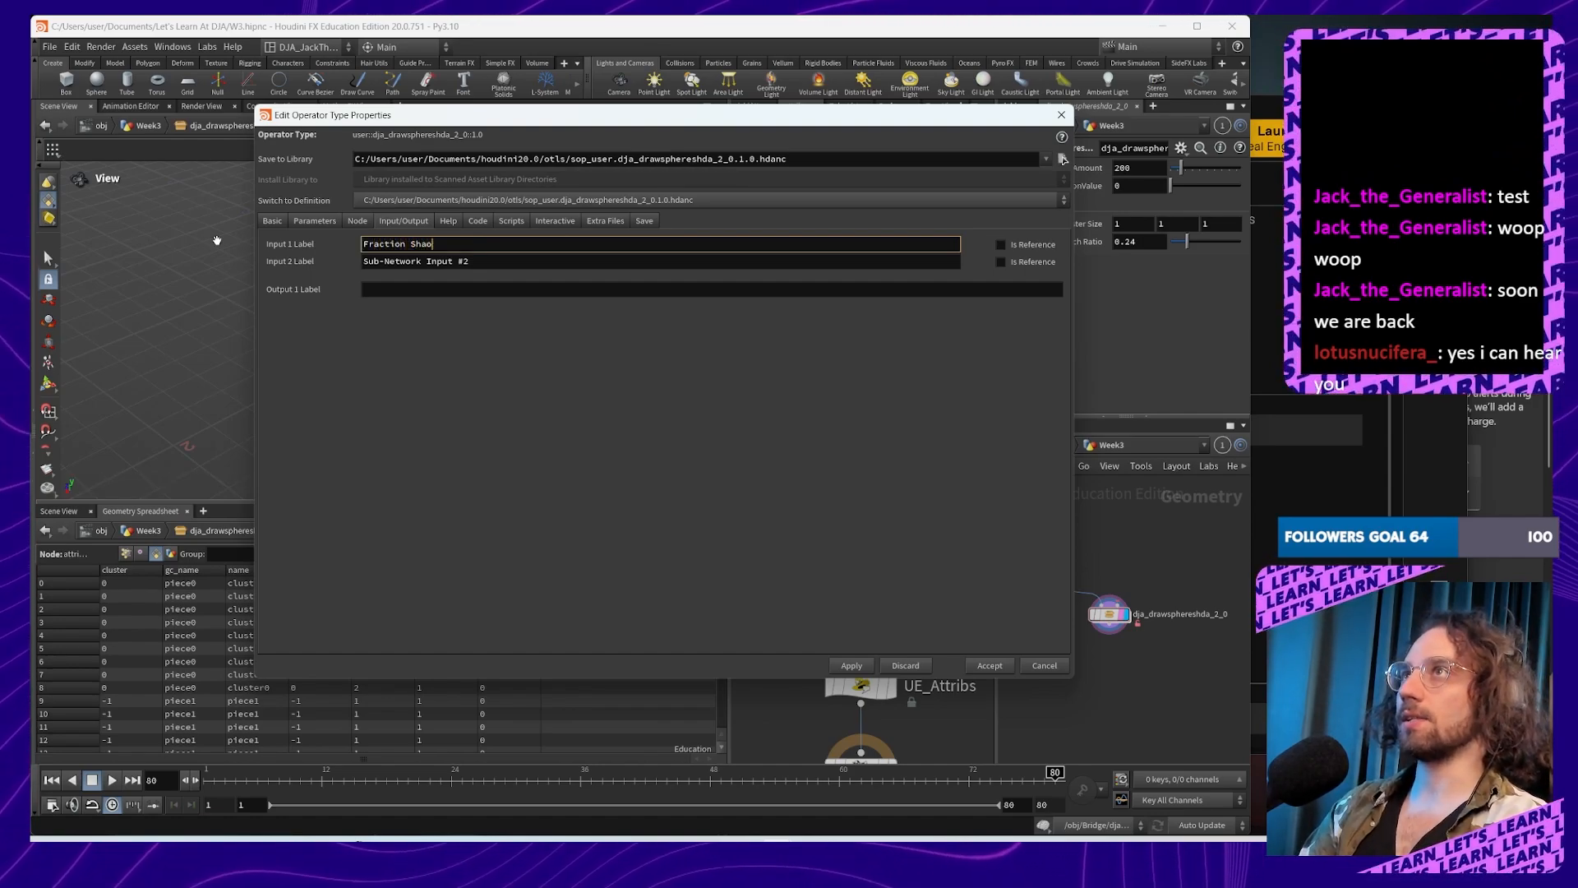
Step: Label the asset's second input Fraction Region, then apply and accept the operator type properties
key("ctrl+a")
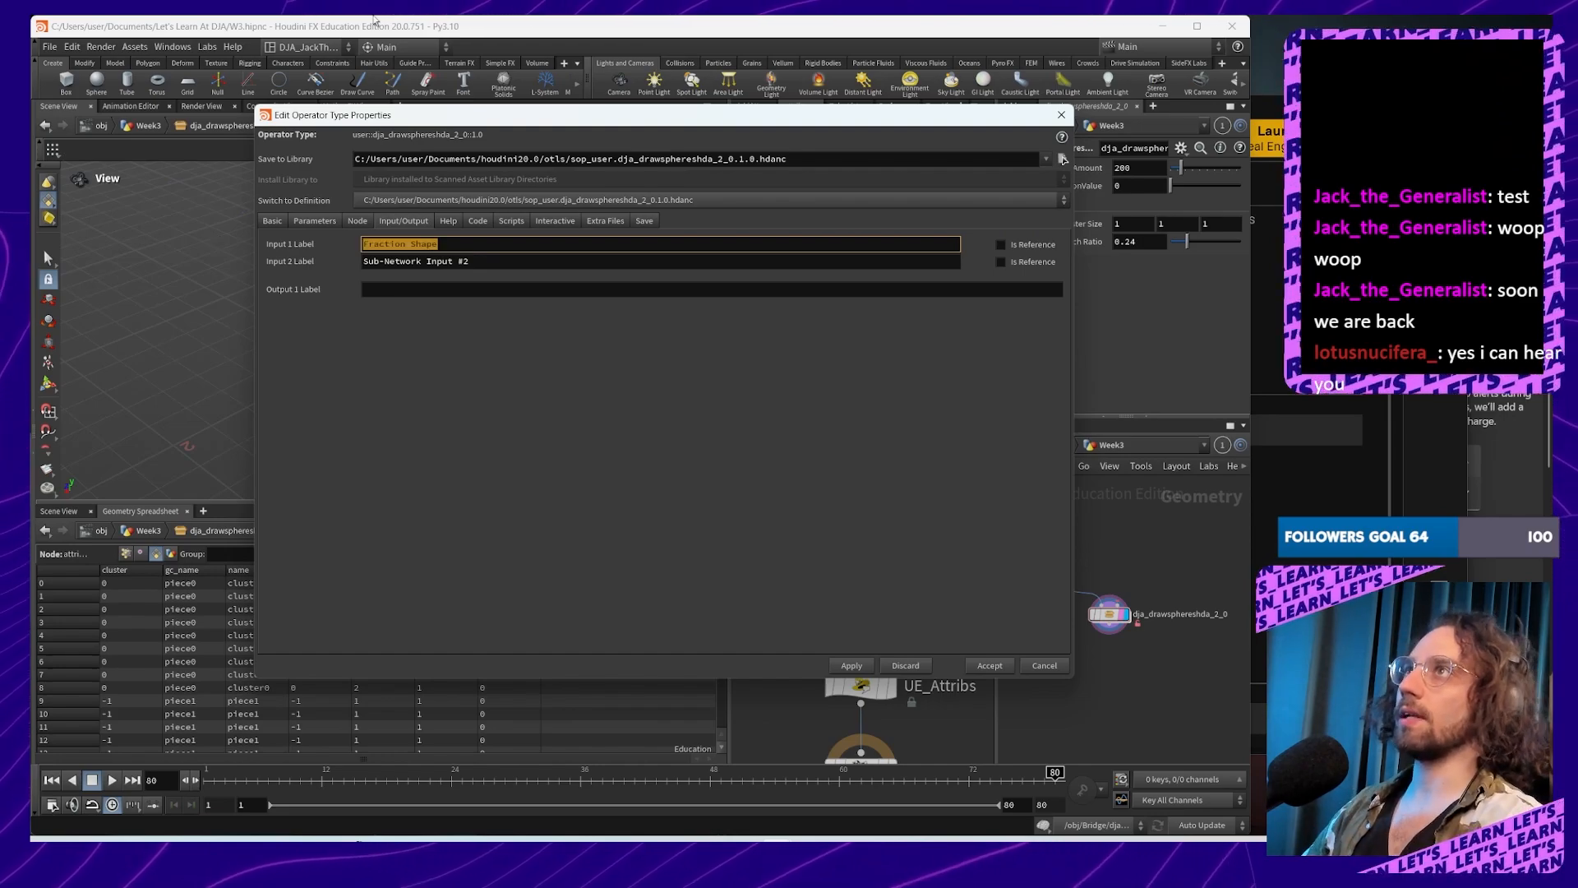
key("ctrl+c")
left_click(510, 261)
key("ctrl+a")
key("ctrl+v")
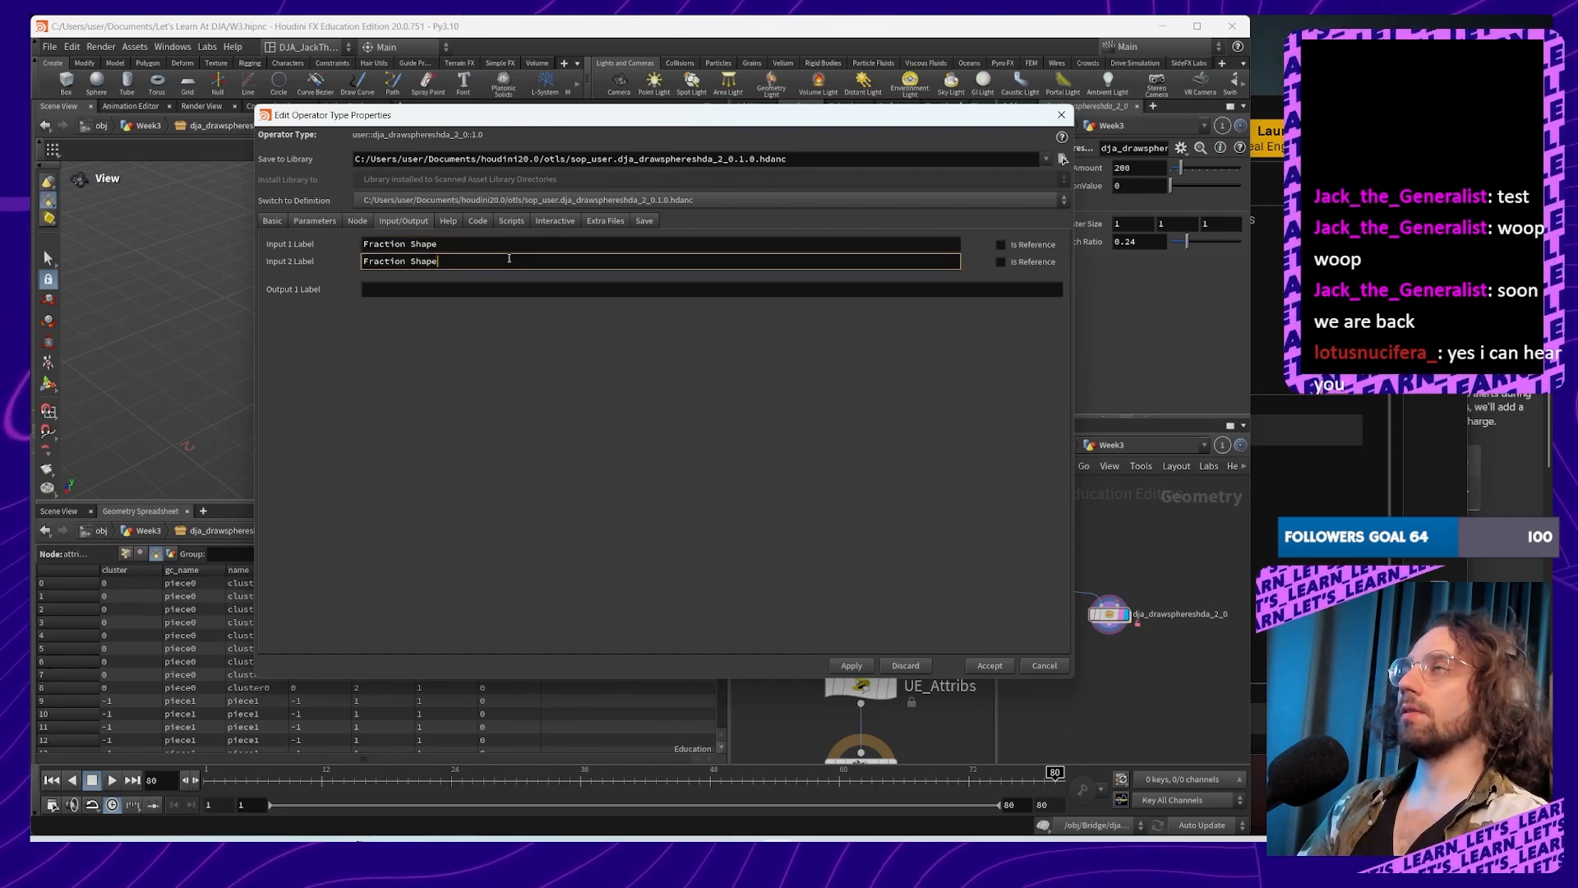
key("ctrl+shift+Left")
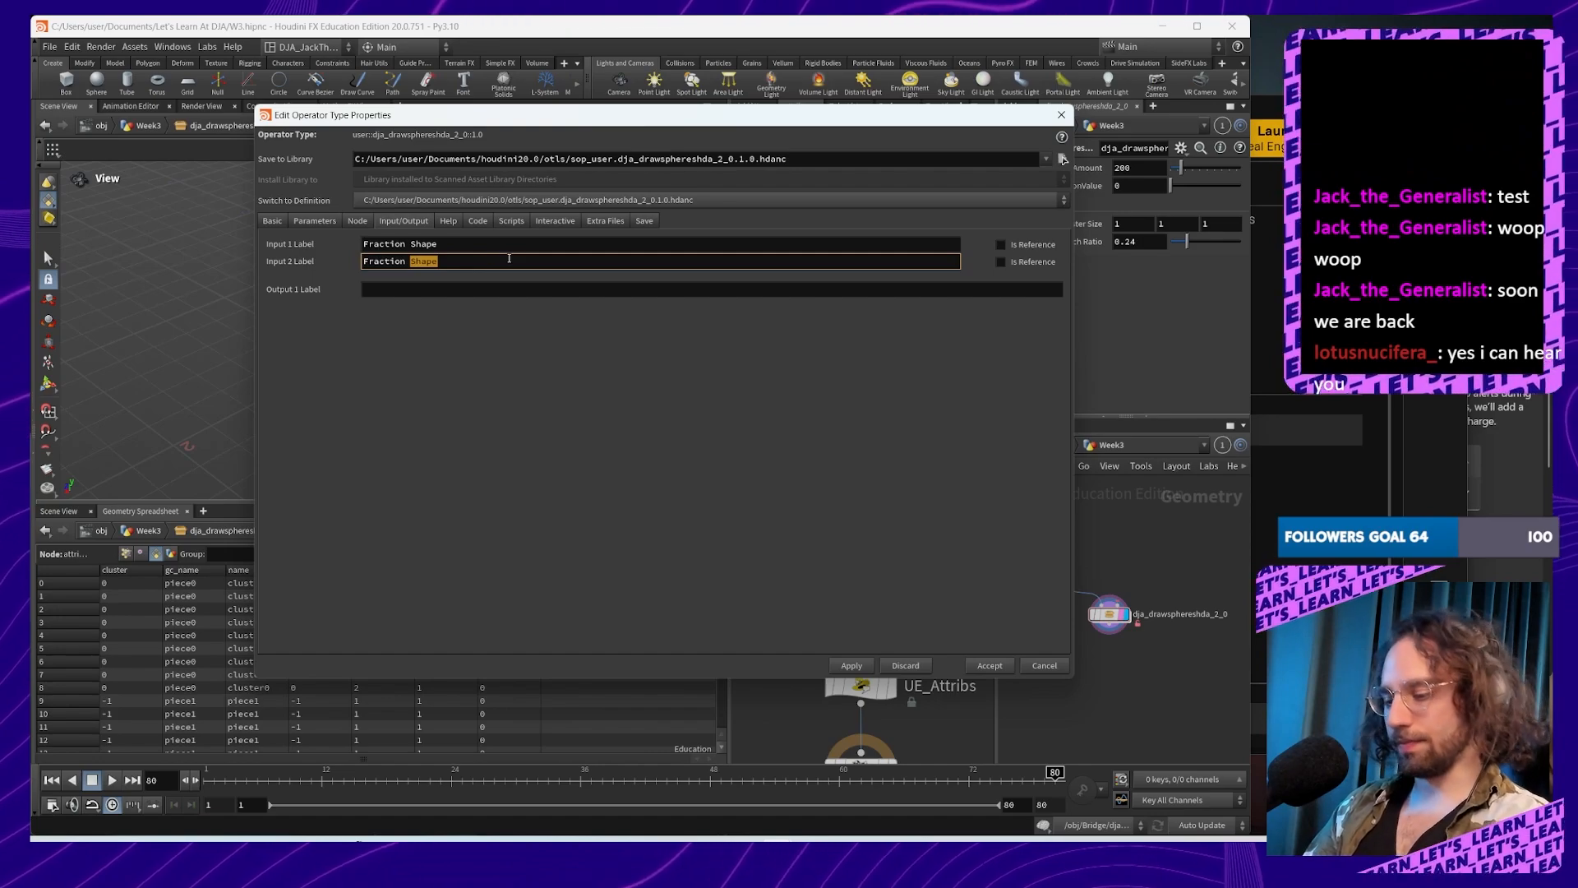
type("Re")
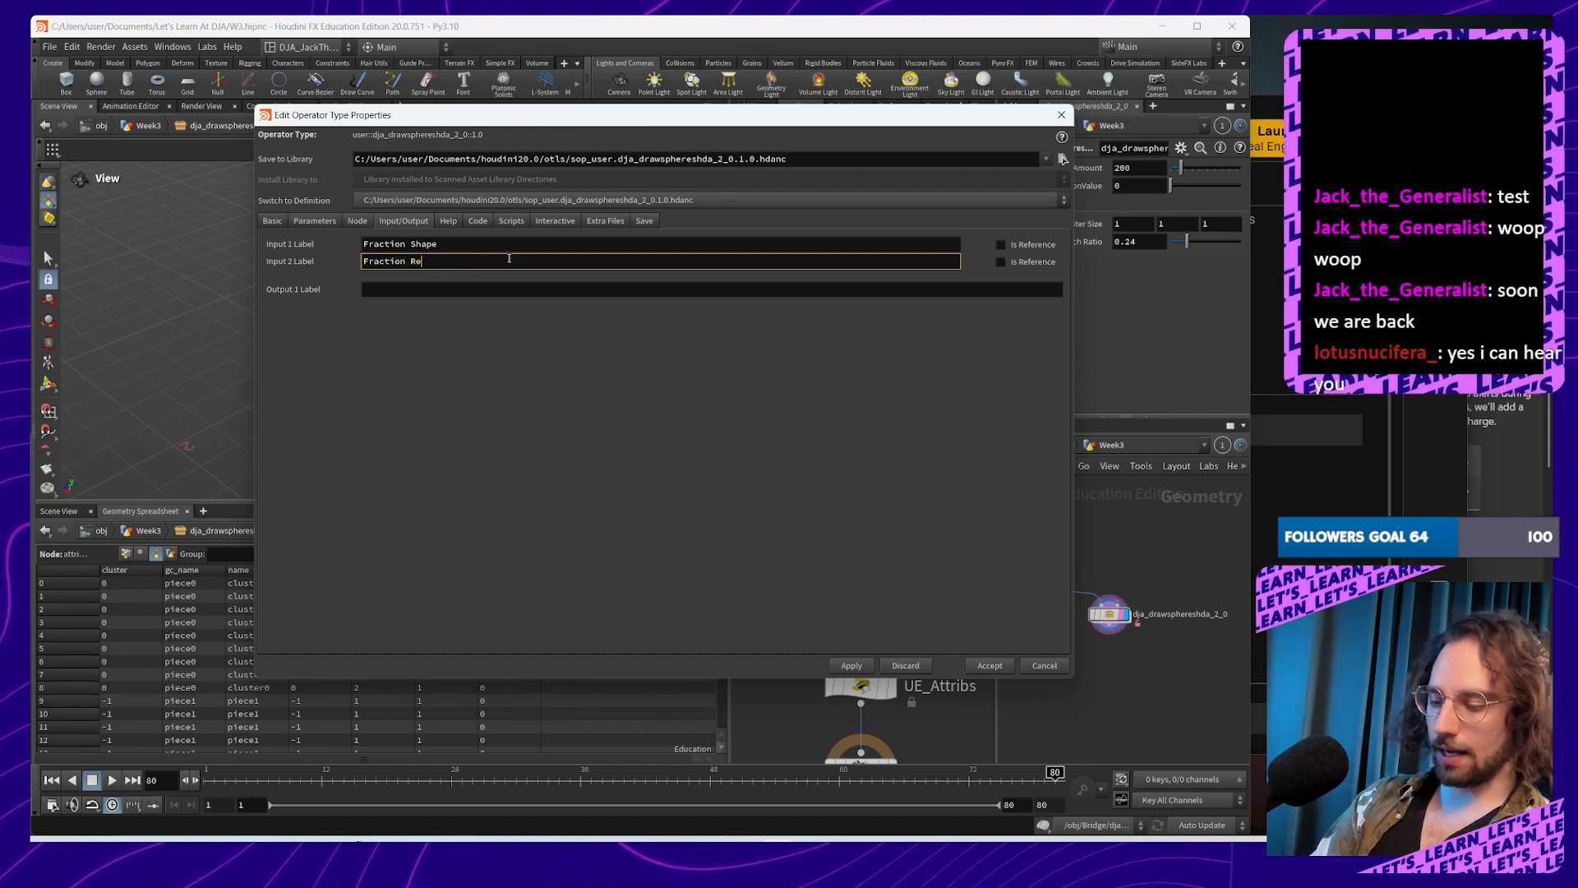
type("gion")
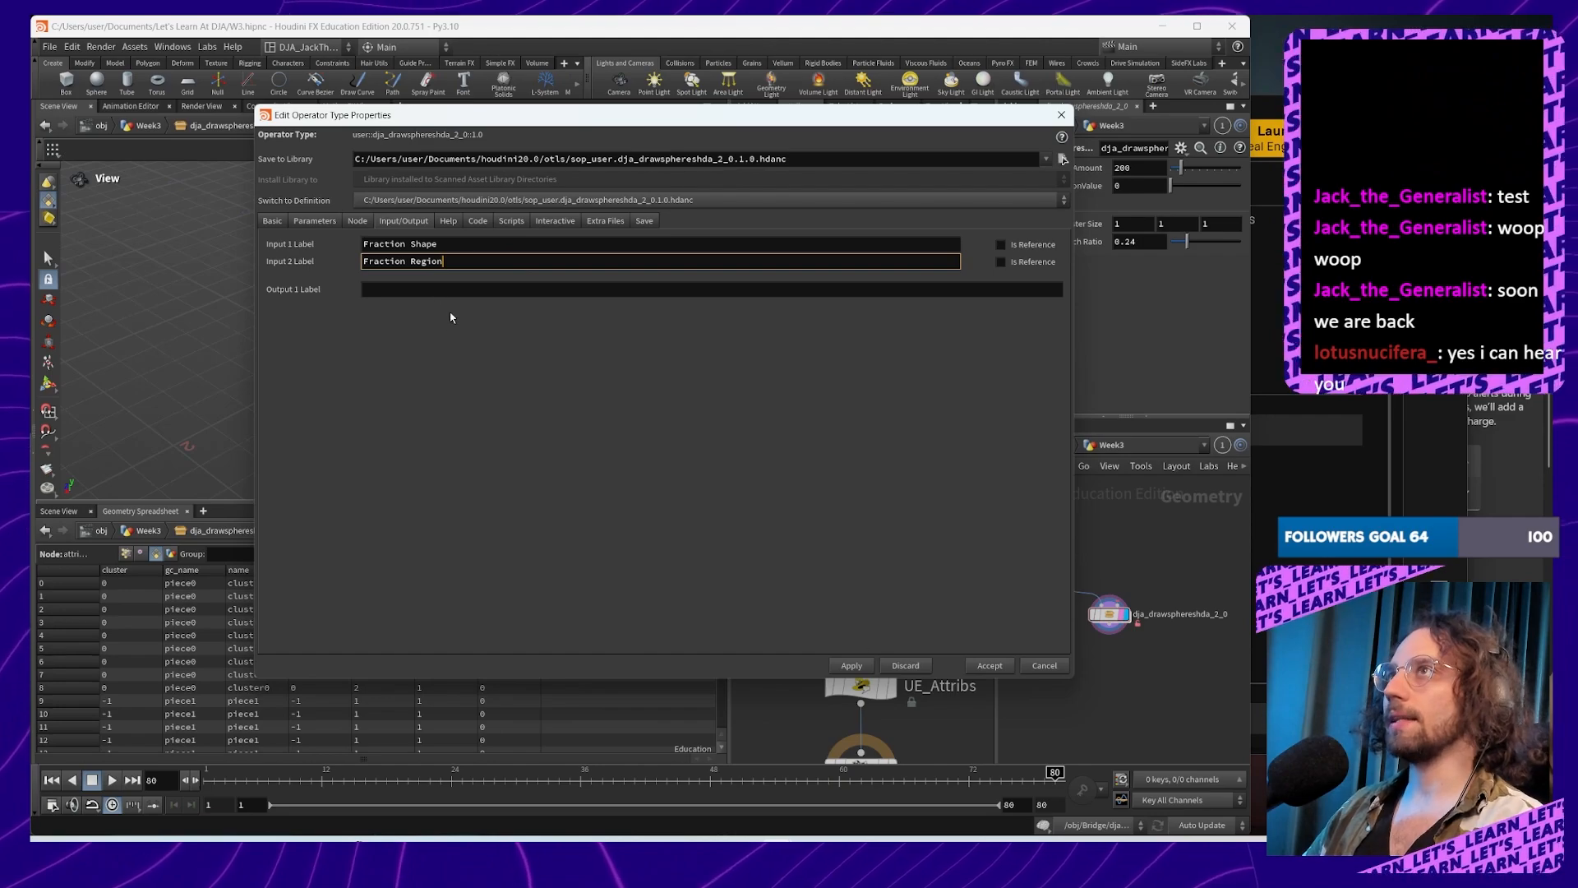
left_click(367, 242)
left_click(360, 265)
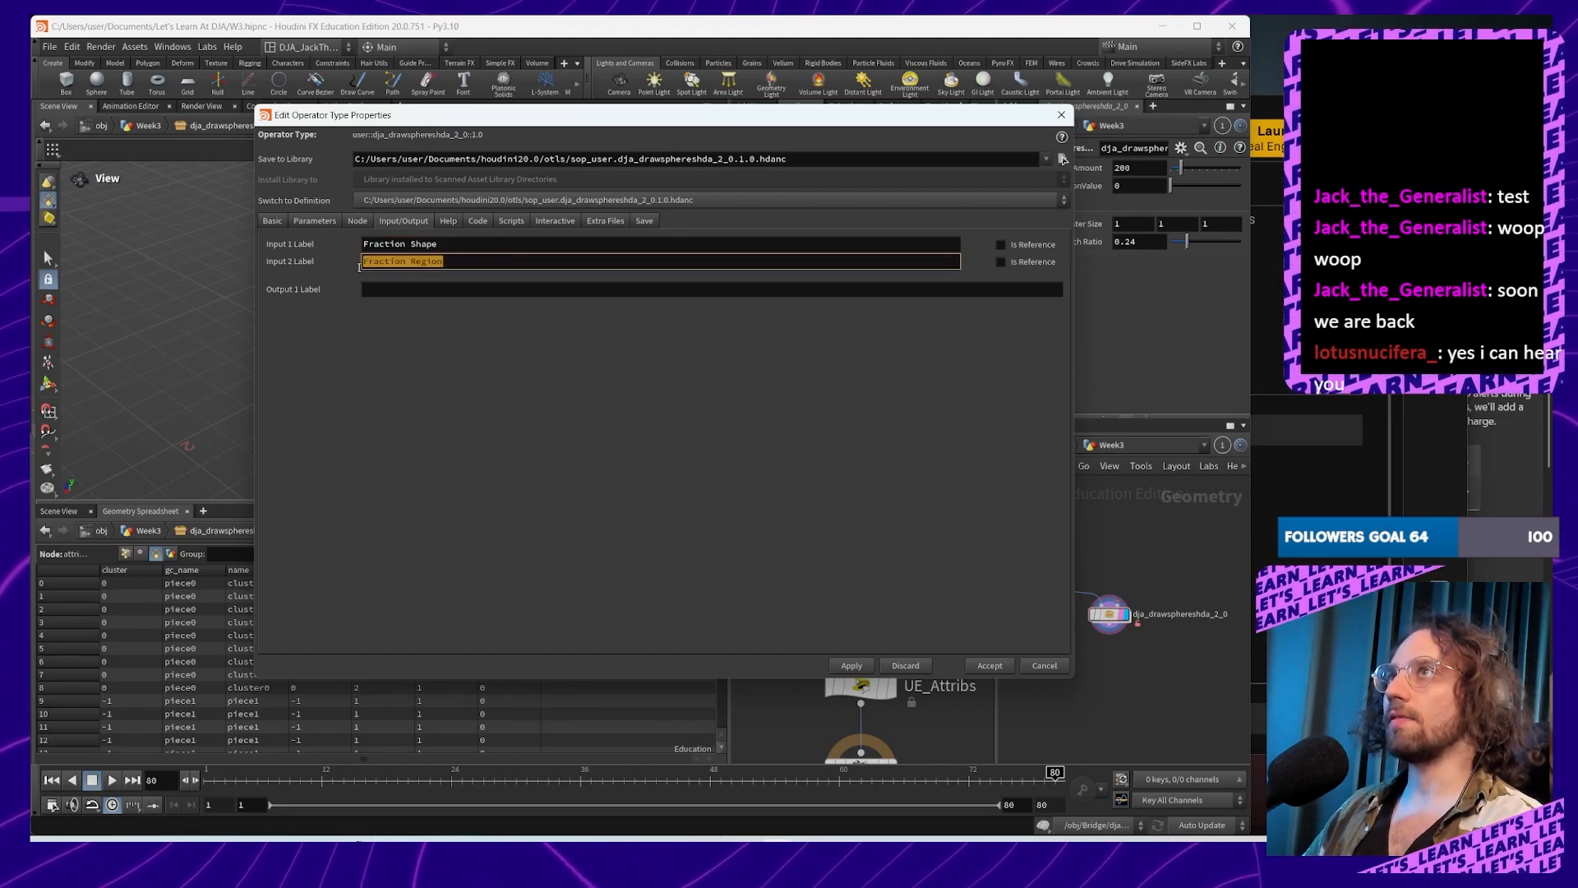
left_click(855, 666)
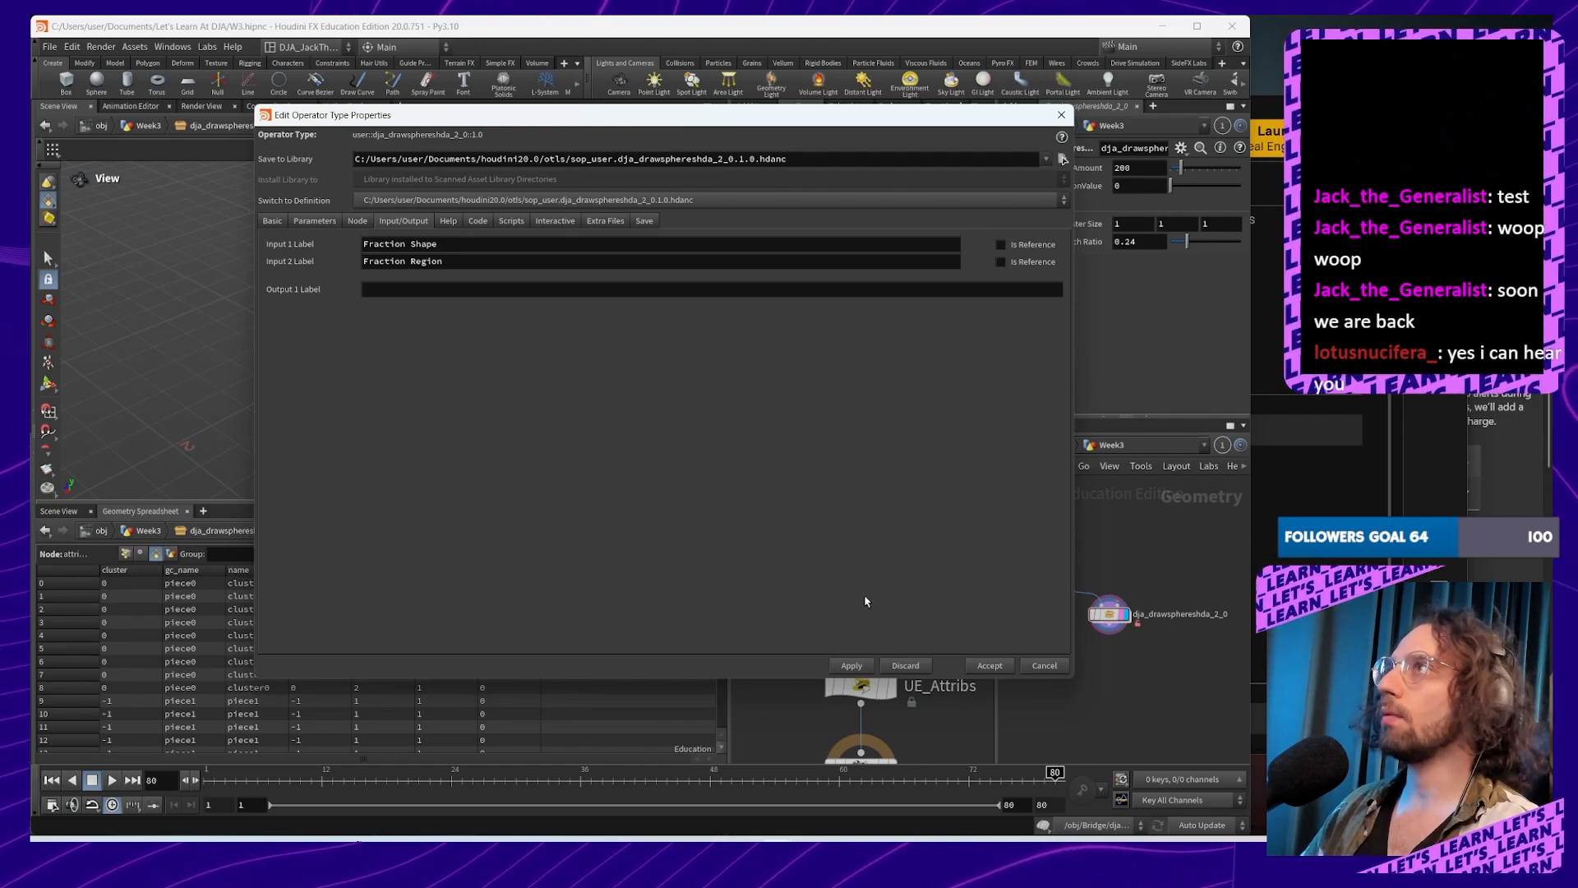
left_click(990, 666)
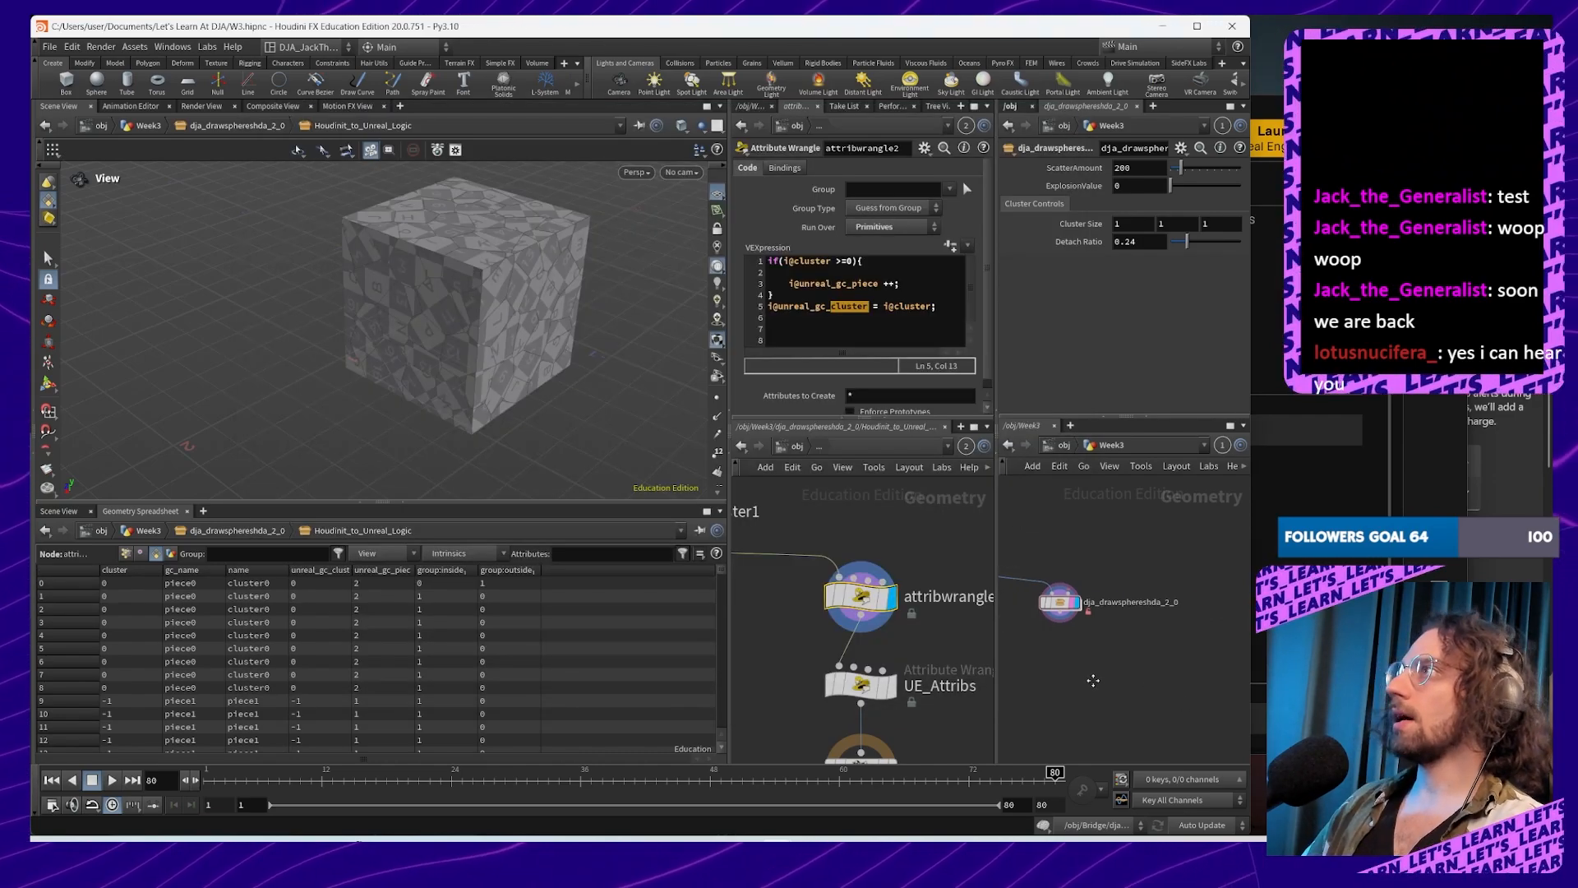
Step: Add a Labs Cylinder Generator node above dja_drawsphereshda_2_0 in the Week3 network and display it
scroll(1143, 679, "down", 4)
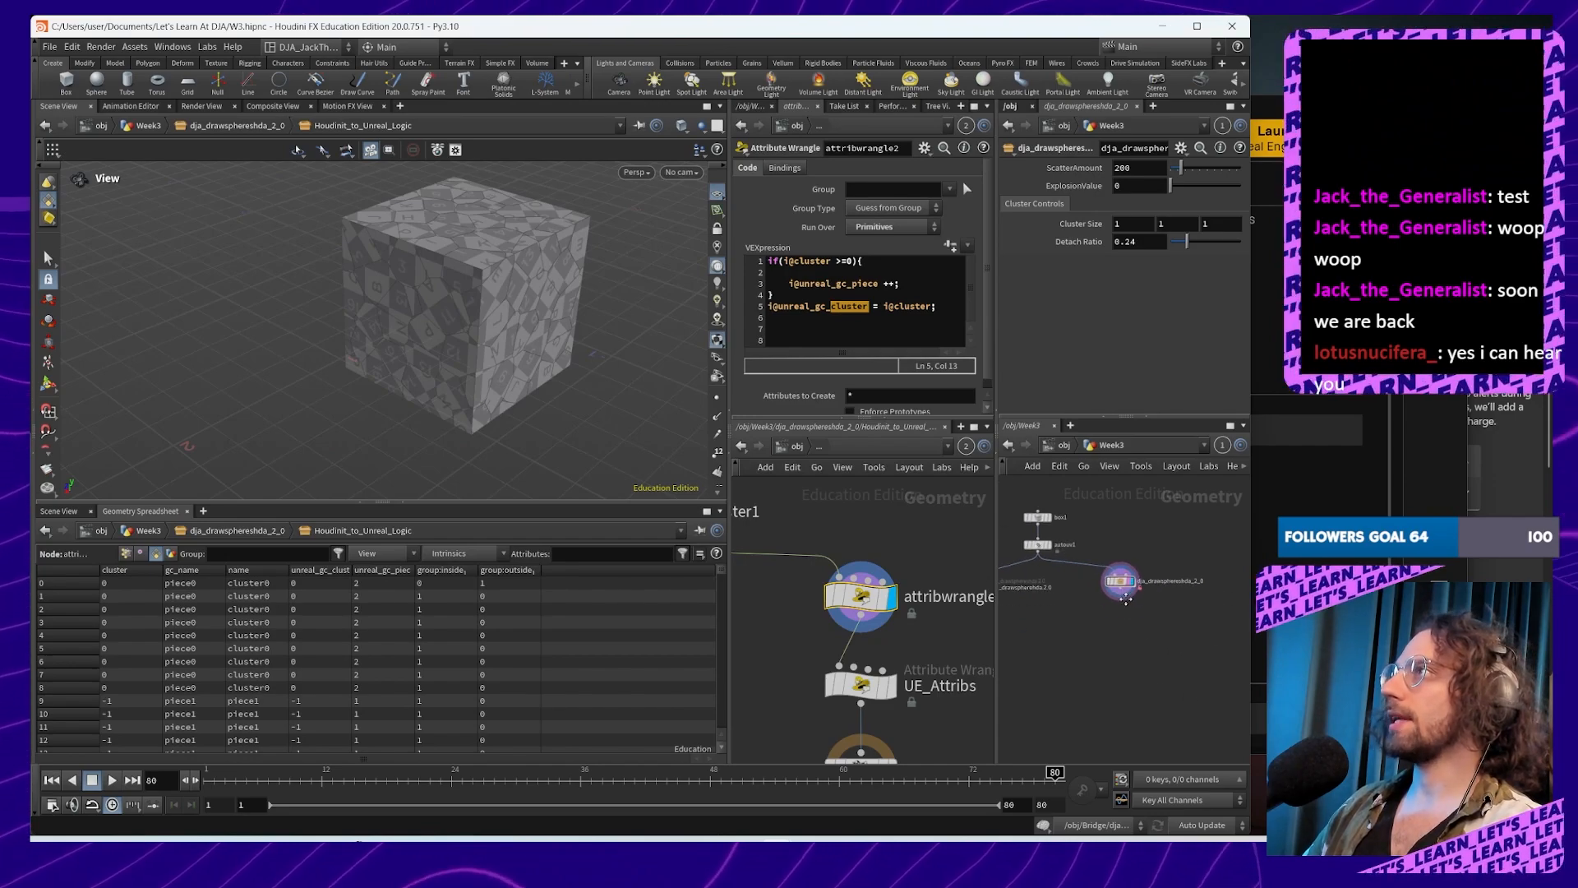
left_click_drag(1027, 503, 1058, 528)
left_click(1185, 574)
scroll(1179, 566, "up", 4)
key("Tab")
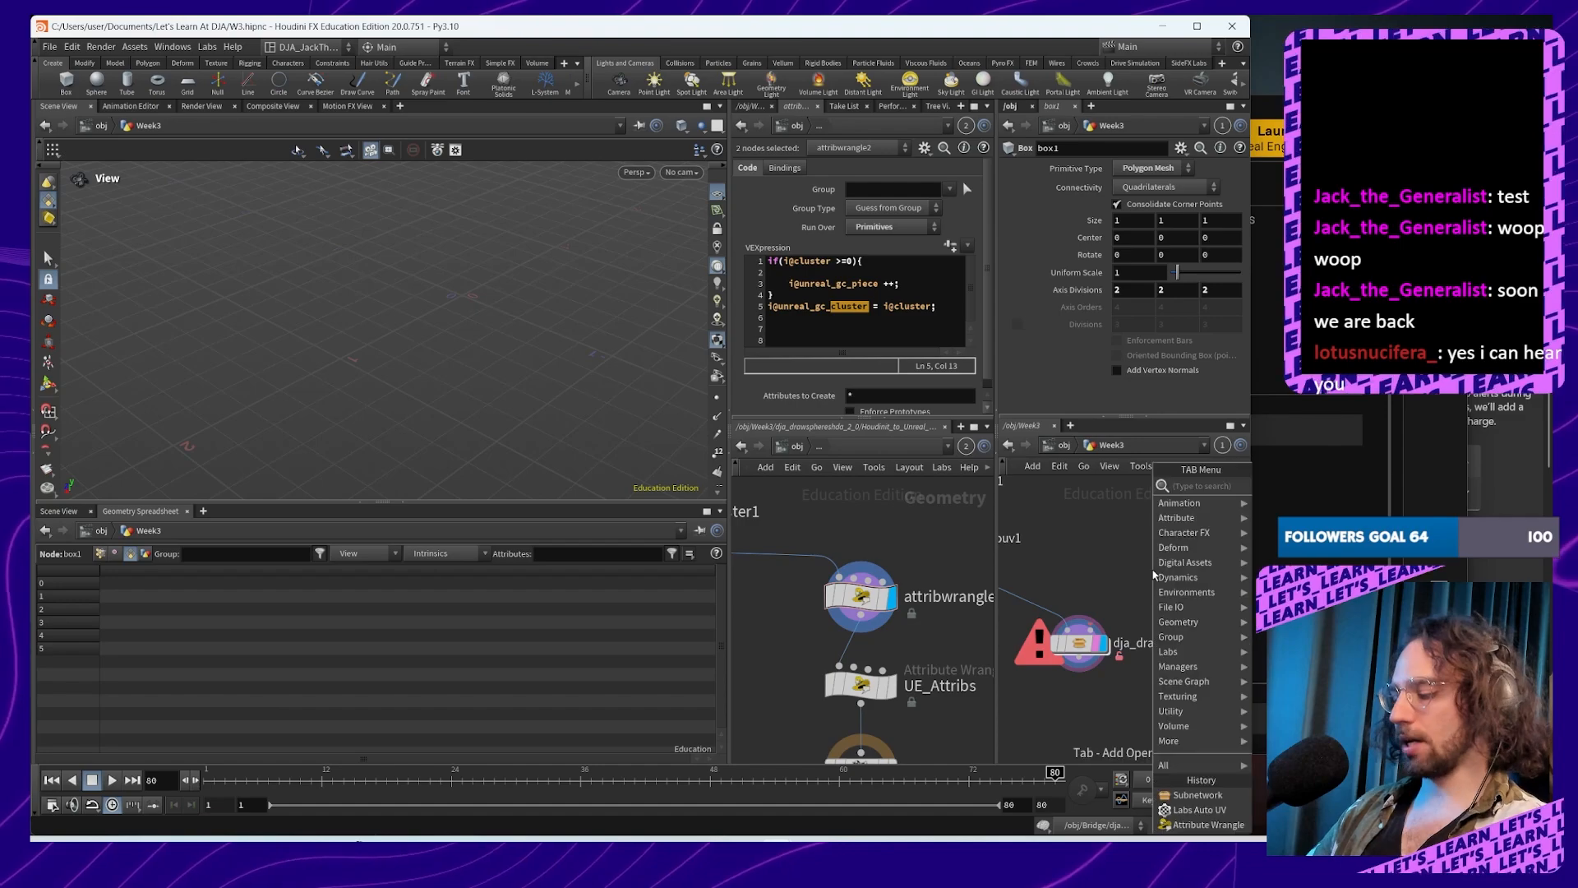
type("cyl")
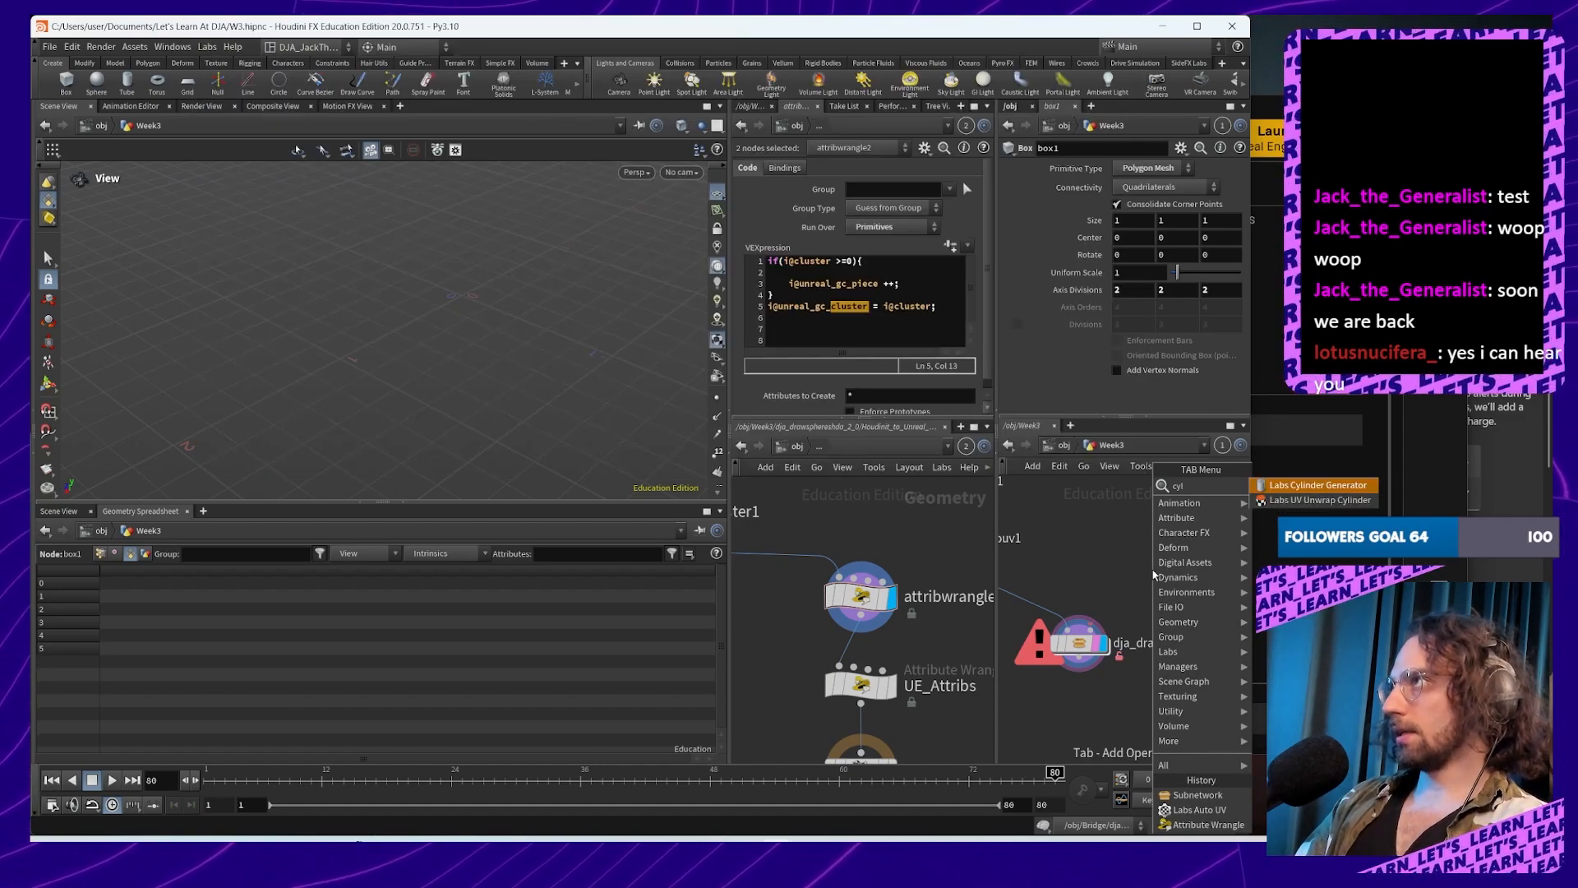
key("Return")
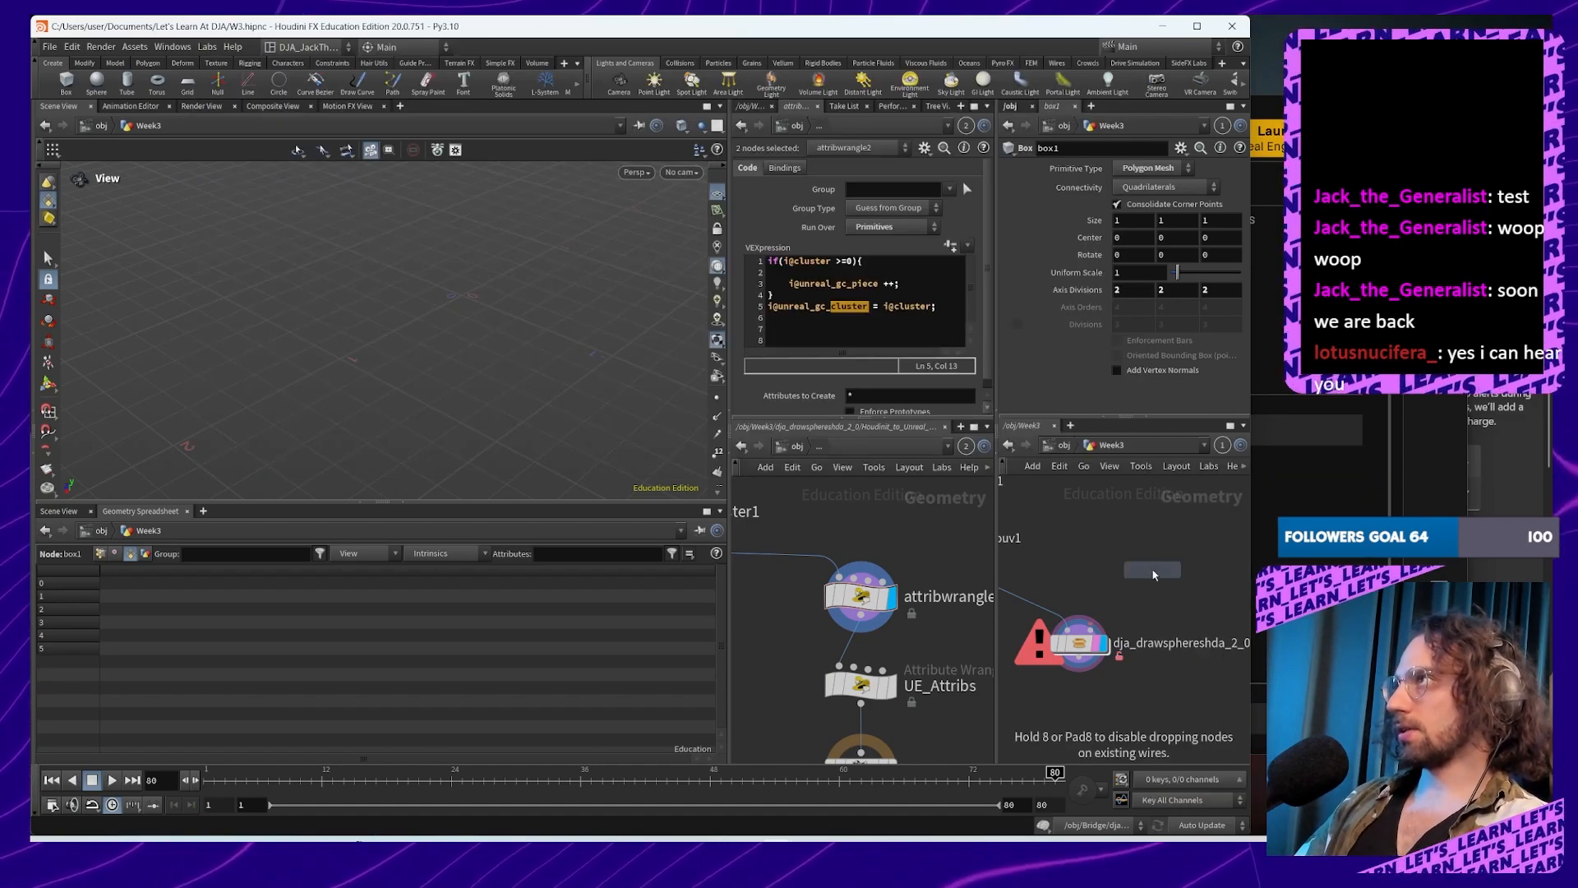
left_click(1149, 572)
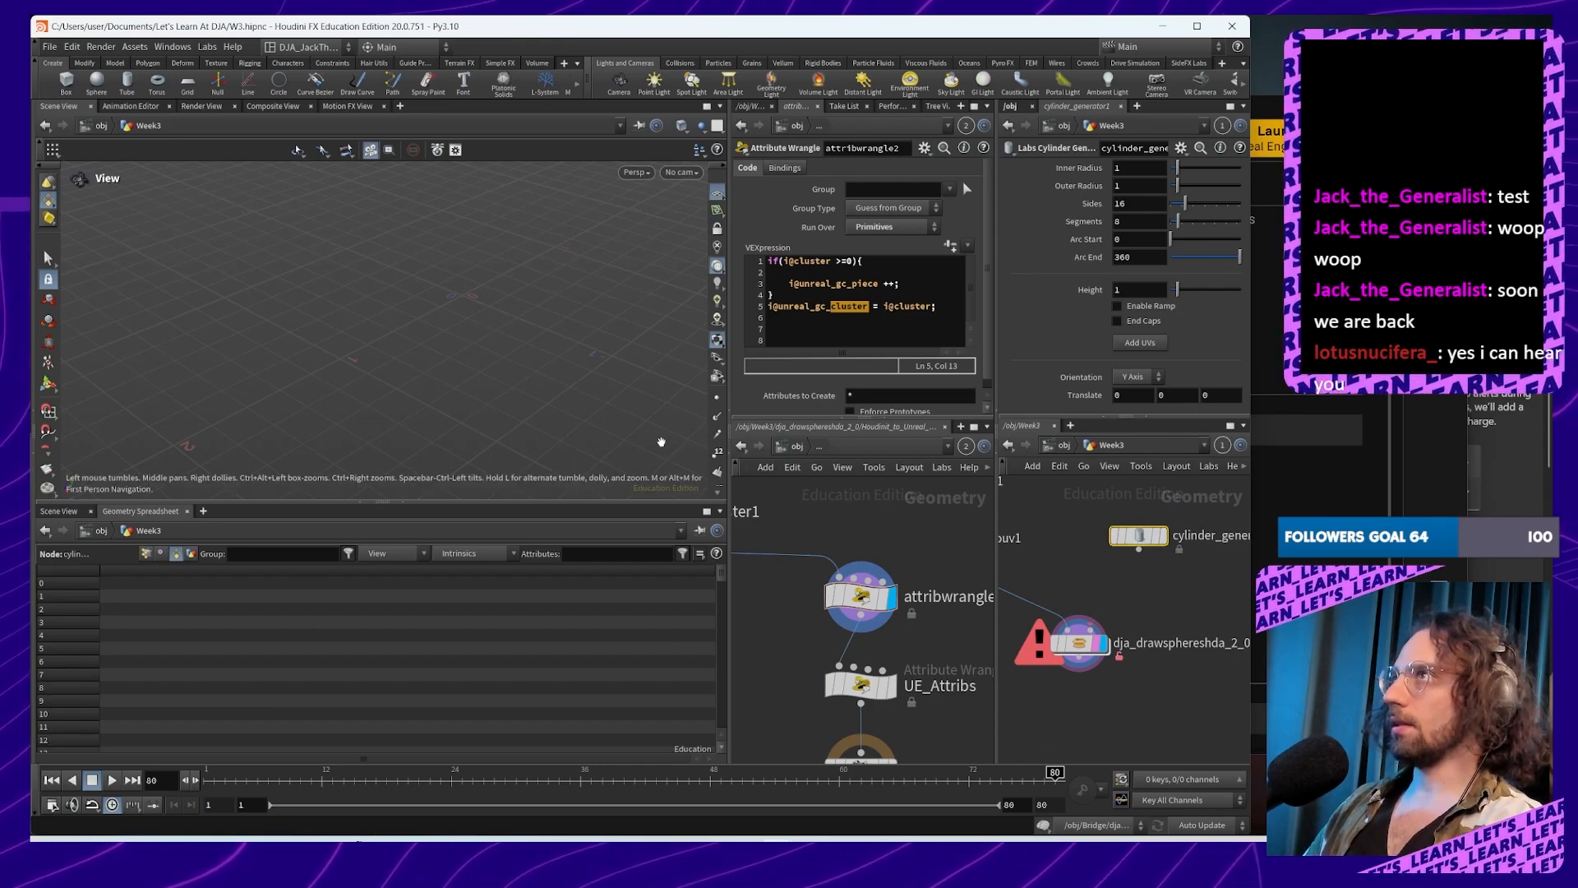
left_click(1161, 537)
Step: Shape the generated cylinder with inner radius 1.37, outer radius 0.77, 7 sides, 3 segments and height 1.37
left_click_drag(635, 376, 550, 414)
middle_click_drag(549, 413, 519, 403)
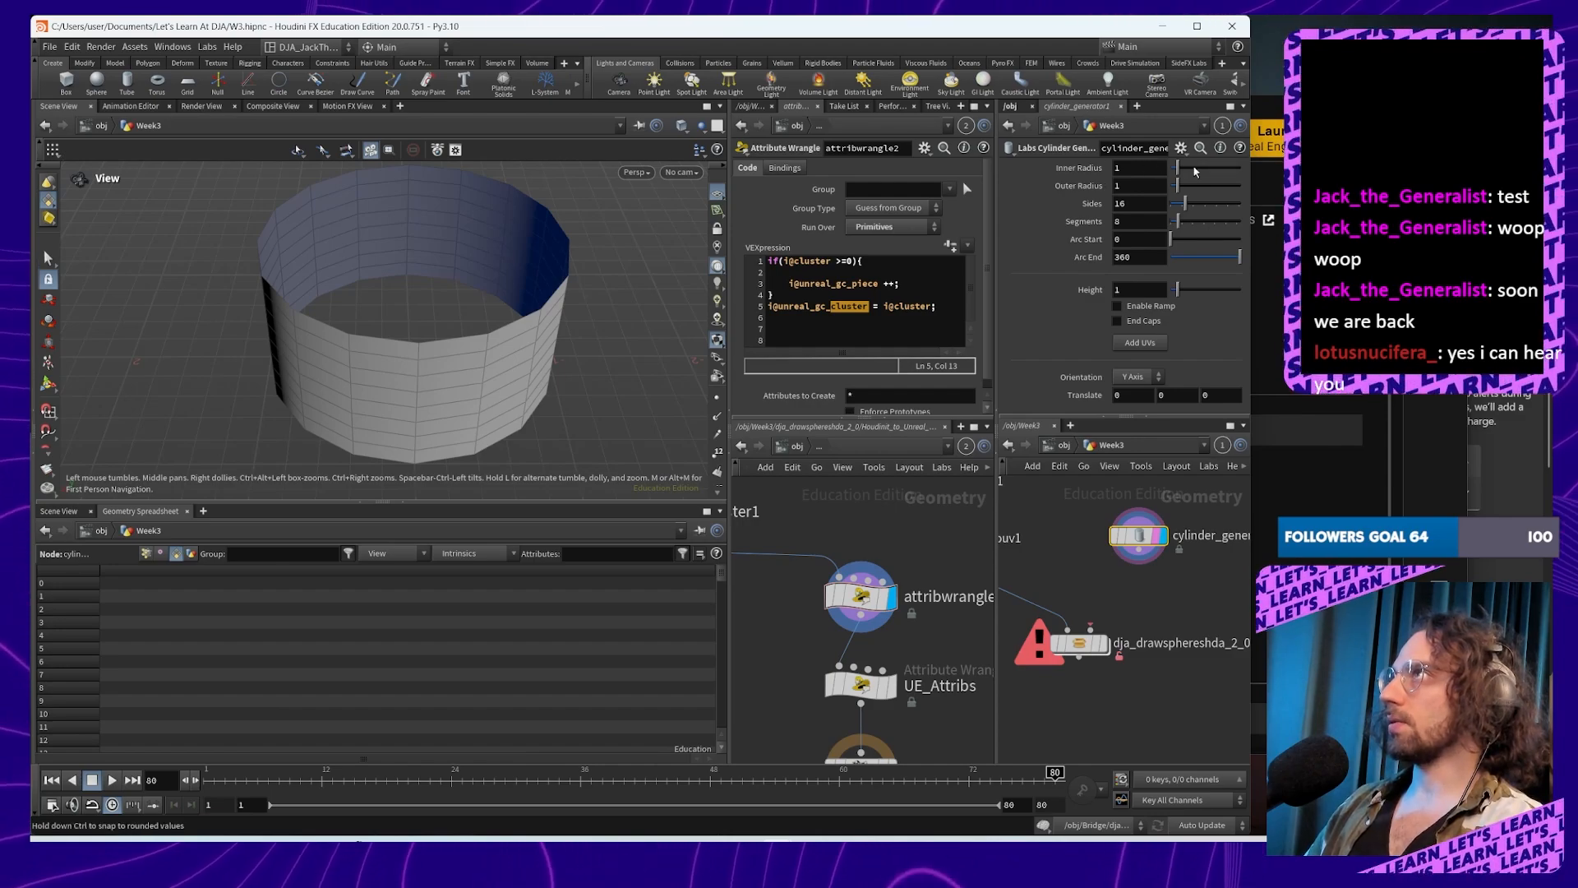
left_click_drag(1177, 169, 1207, 294)
middle_click_drag(1097, 547, 1172, 592)
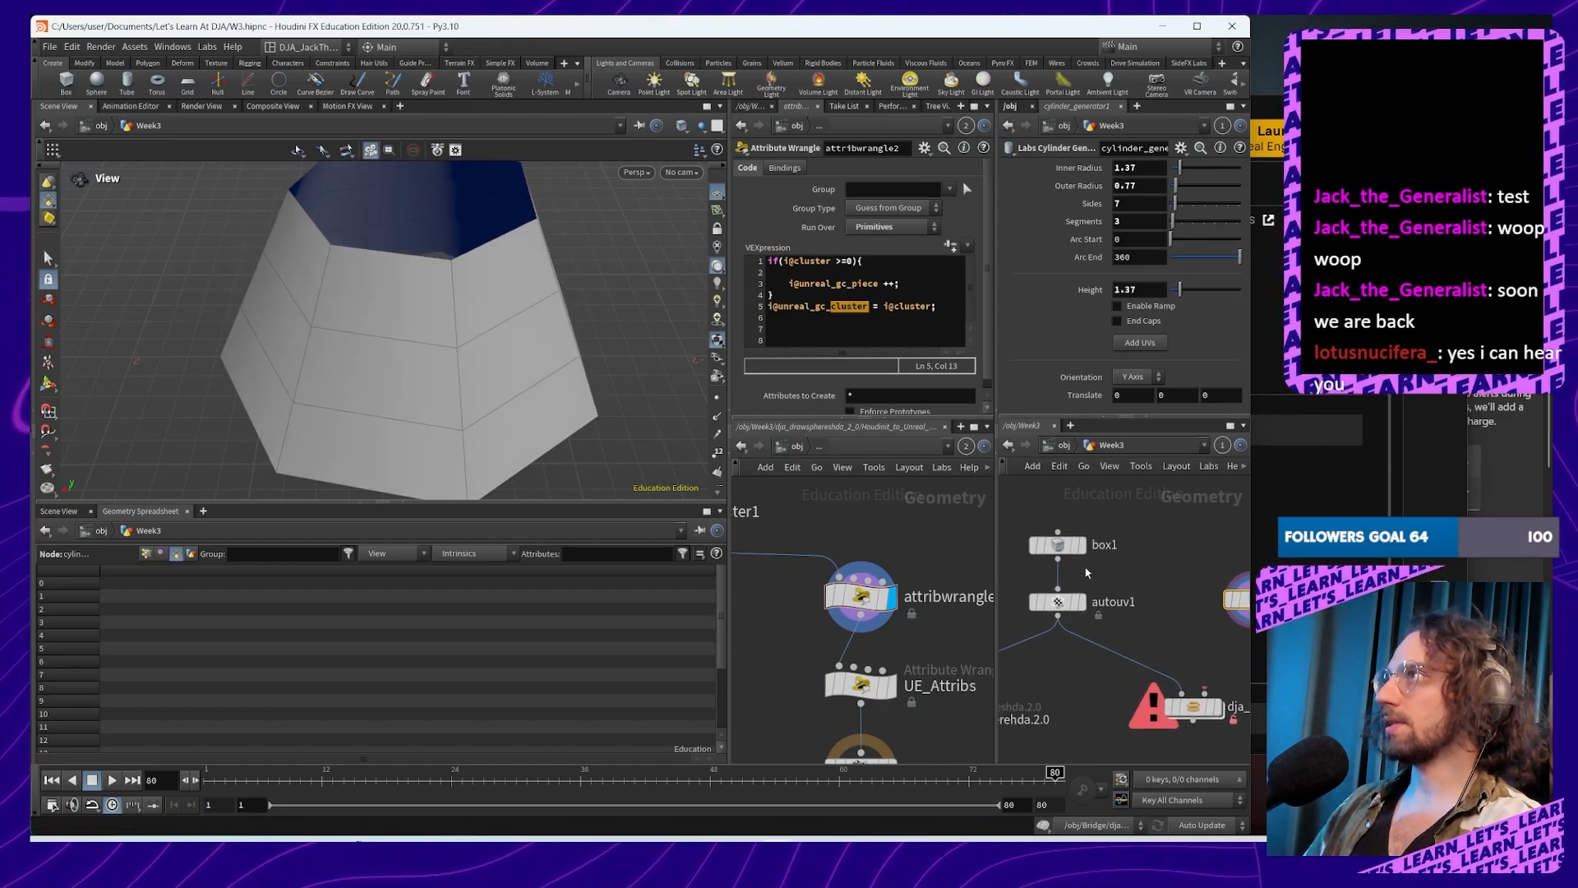
Step: Show box1 as a template in the viewport for comparison with the cylinder
left_click(1088, 575)
left_click_drag(530, 338, 476, 355)
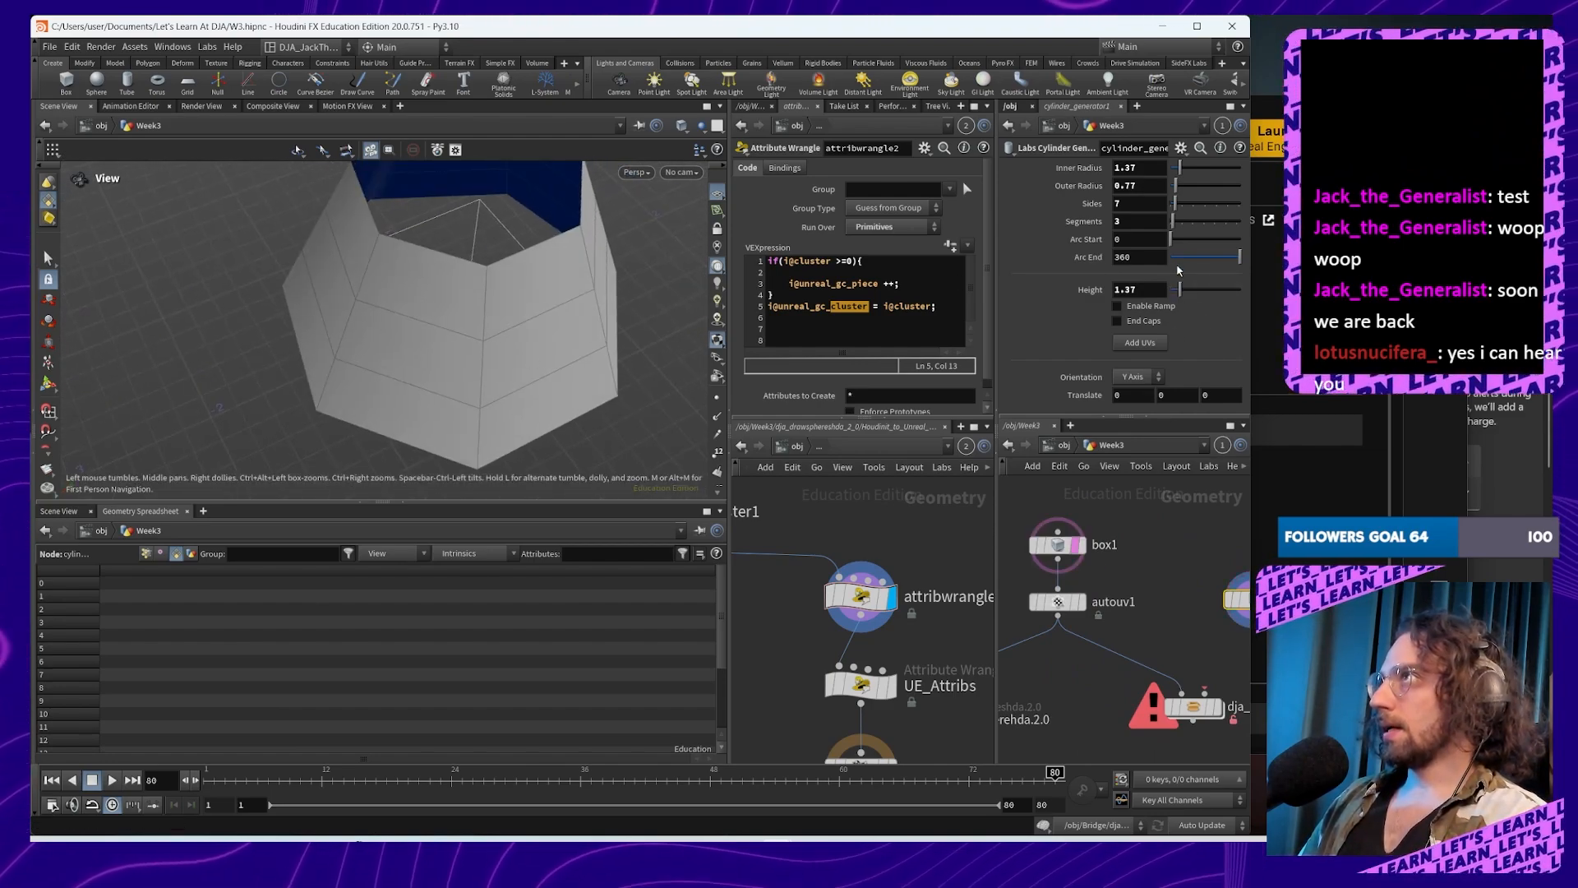
Step: Shrink the generated cylinder to 5 sides, inner radius 0.43, outer radius 0.17 and height 0.43
left_click(1150, 203)
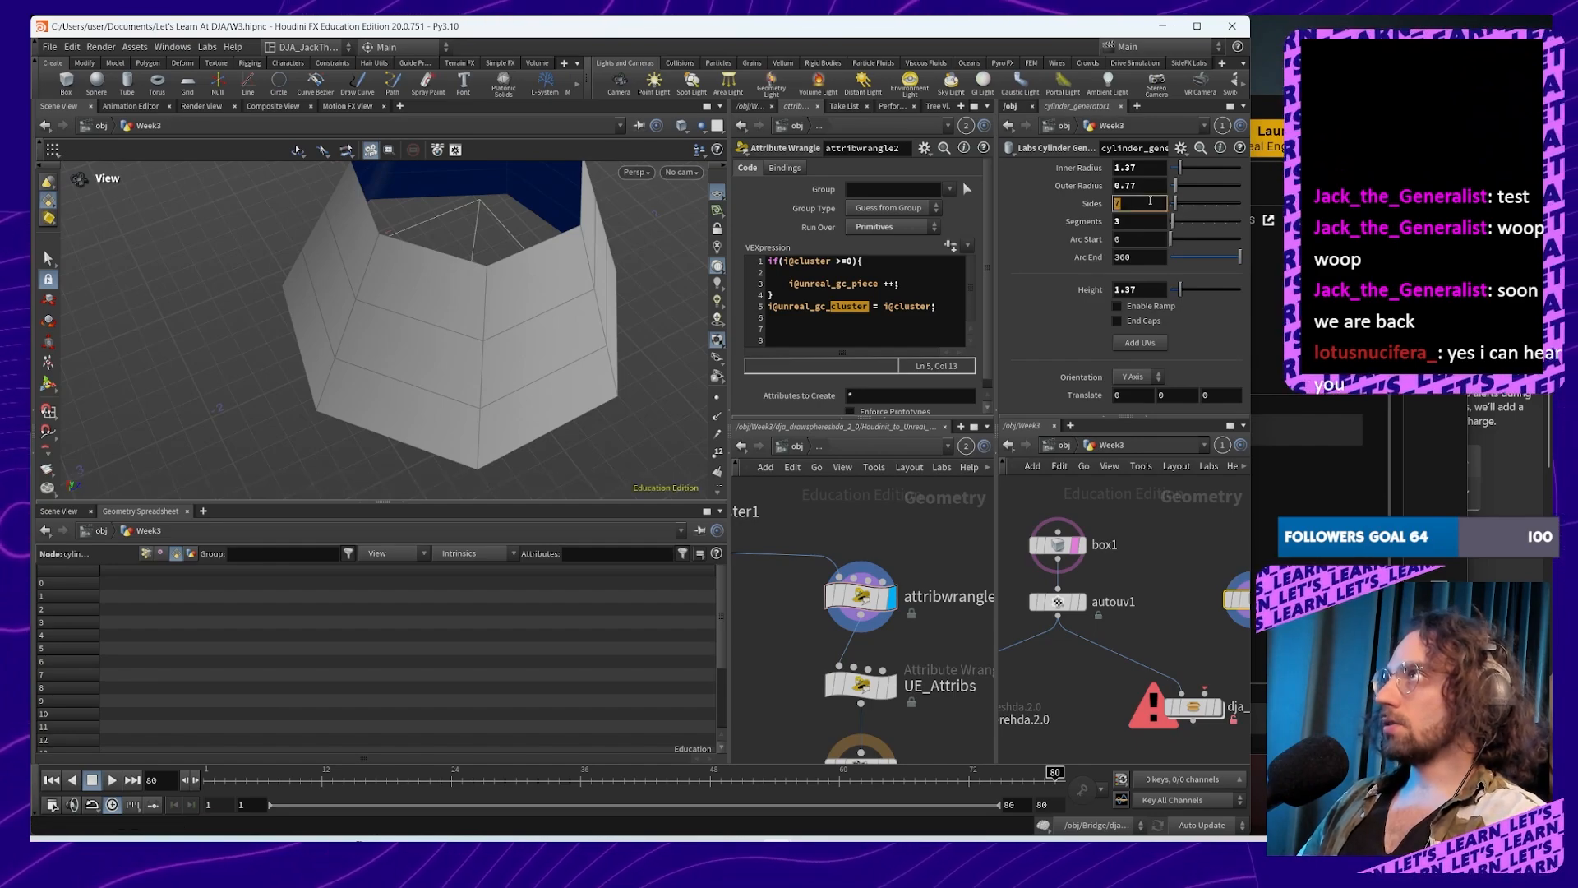
type("3")
key("Return")
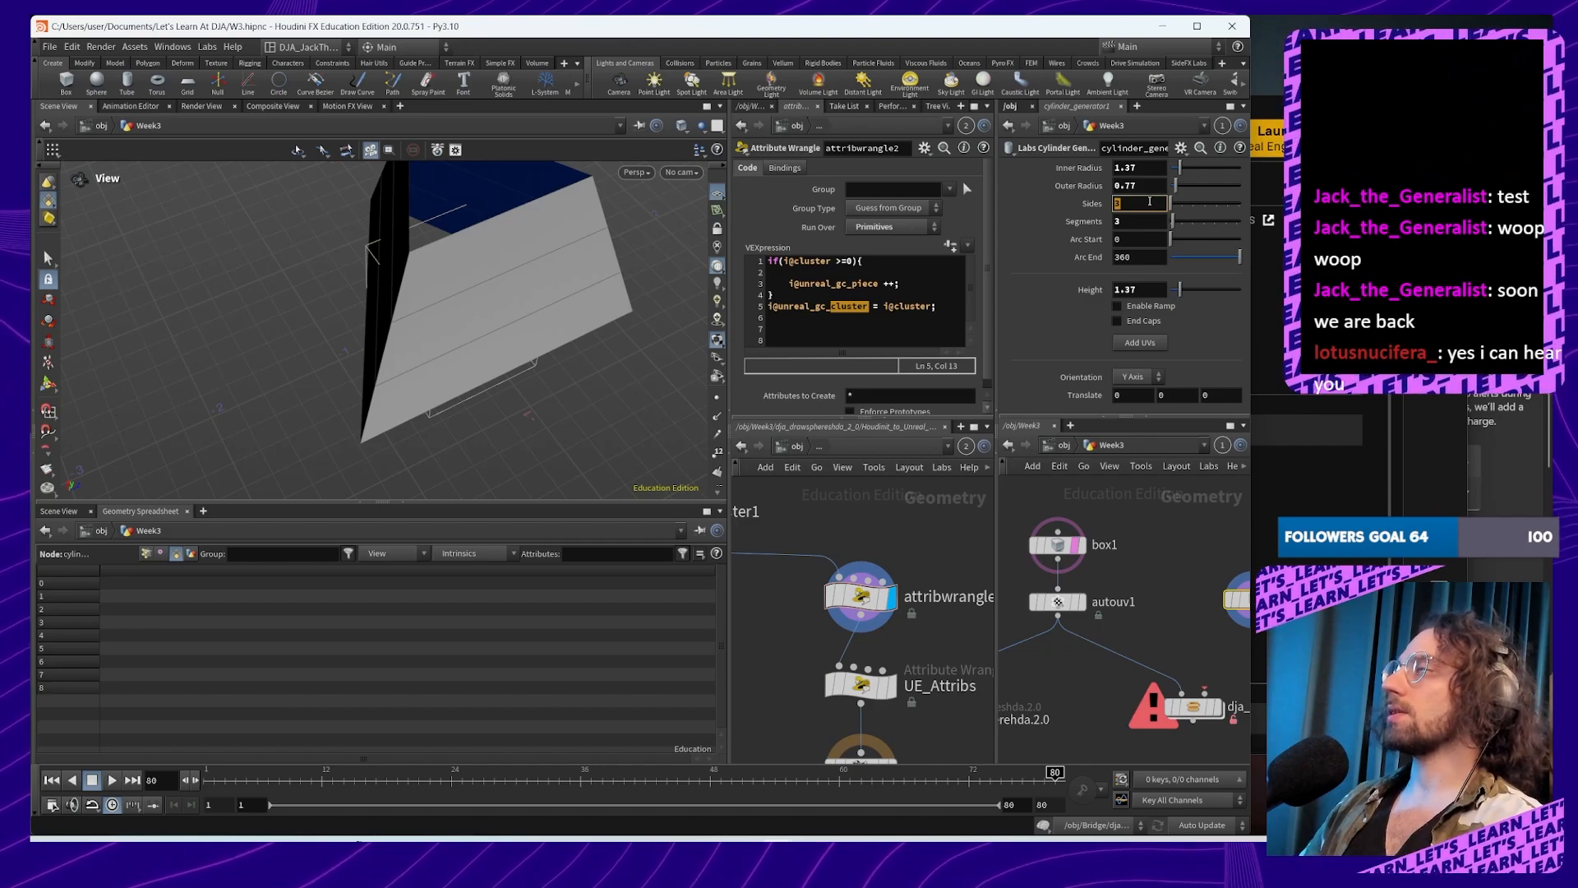
type("5")
key("Return")
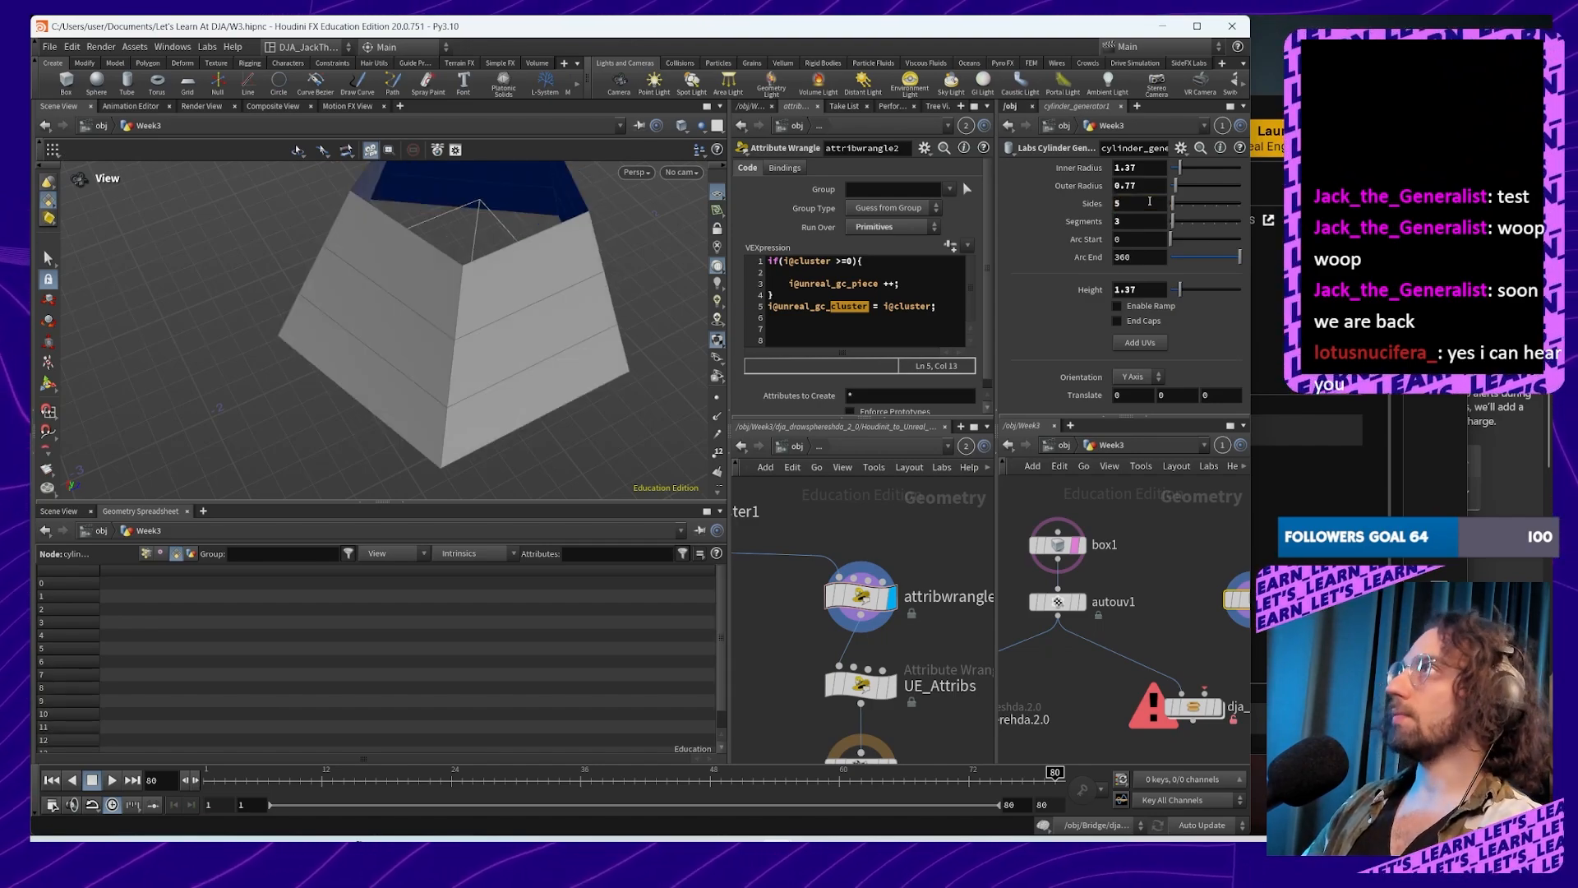
left_click_drag(1179, 173, 1173, 188)
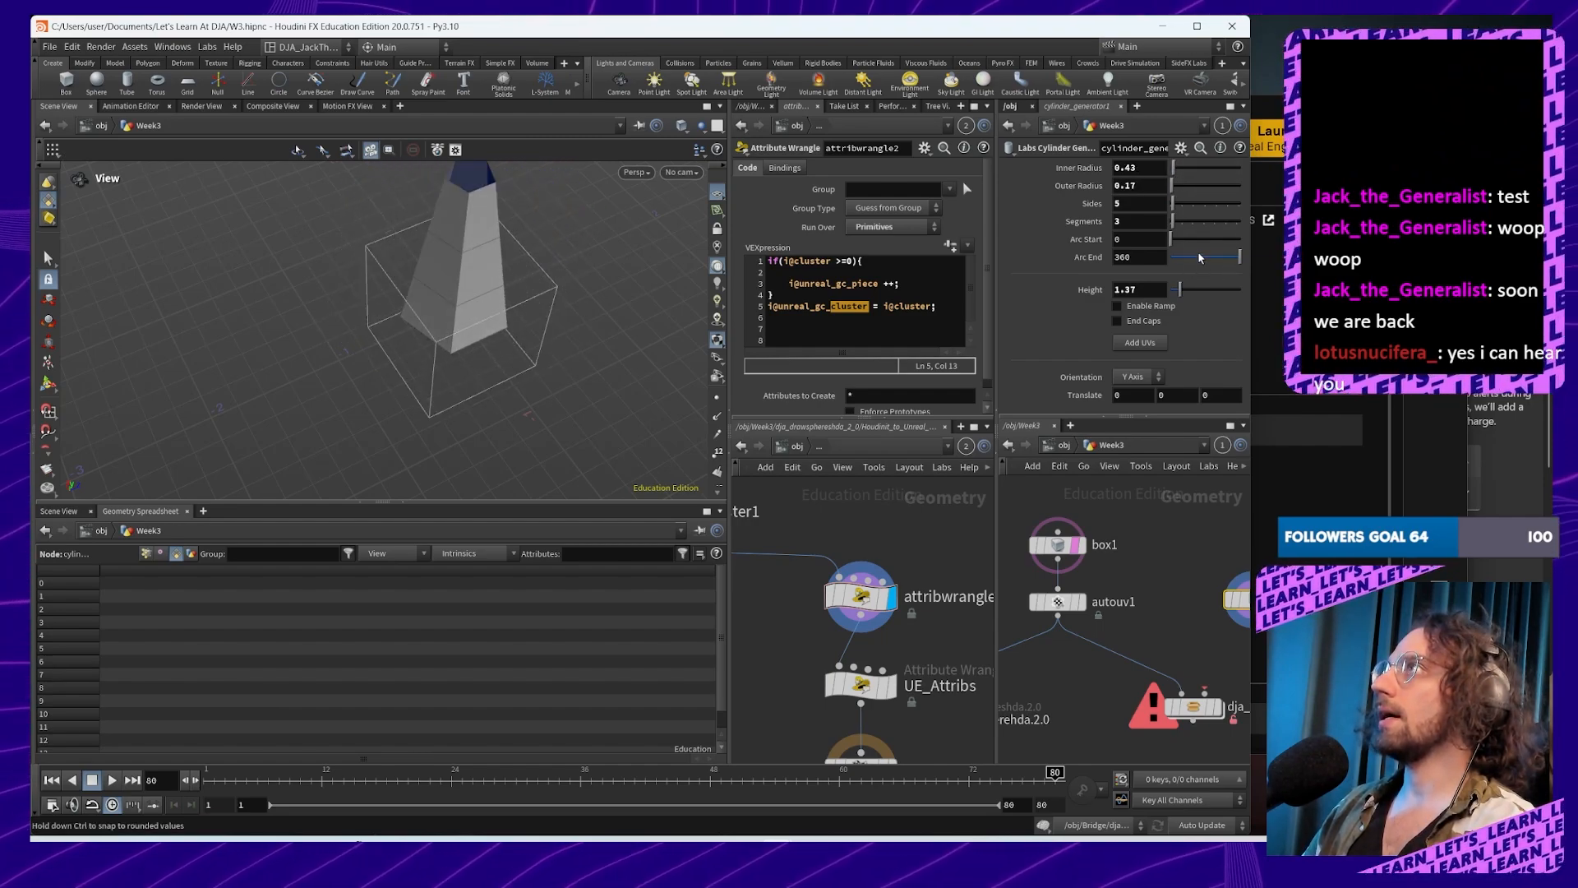
left_click_drag(1179, 293, 1175, 291)
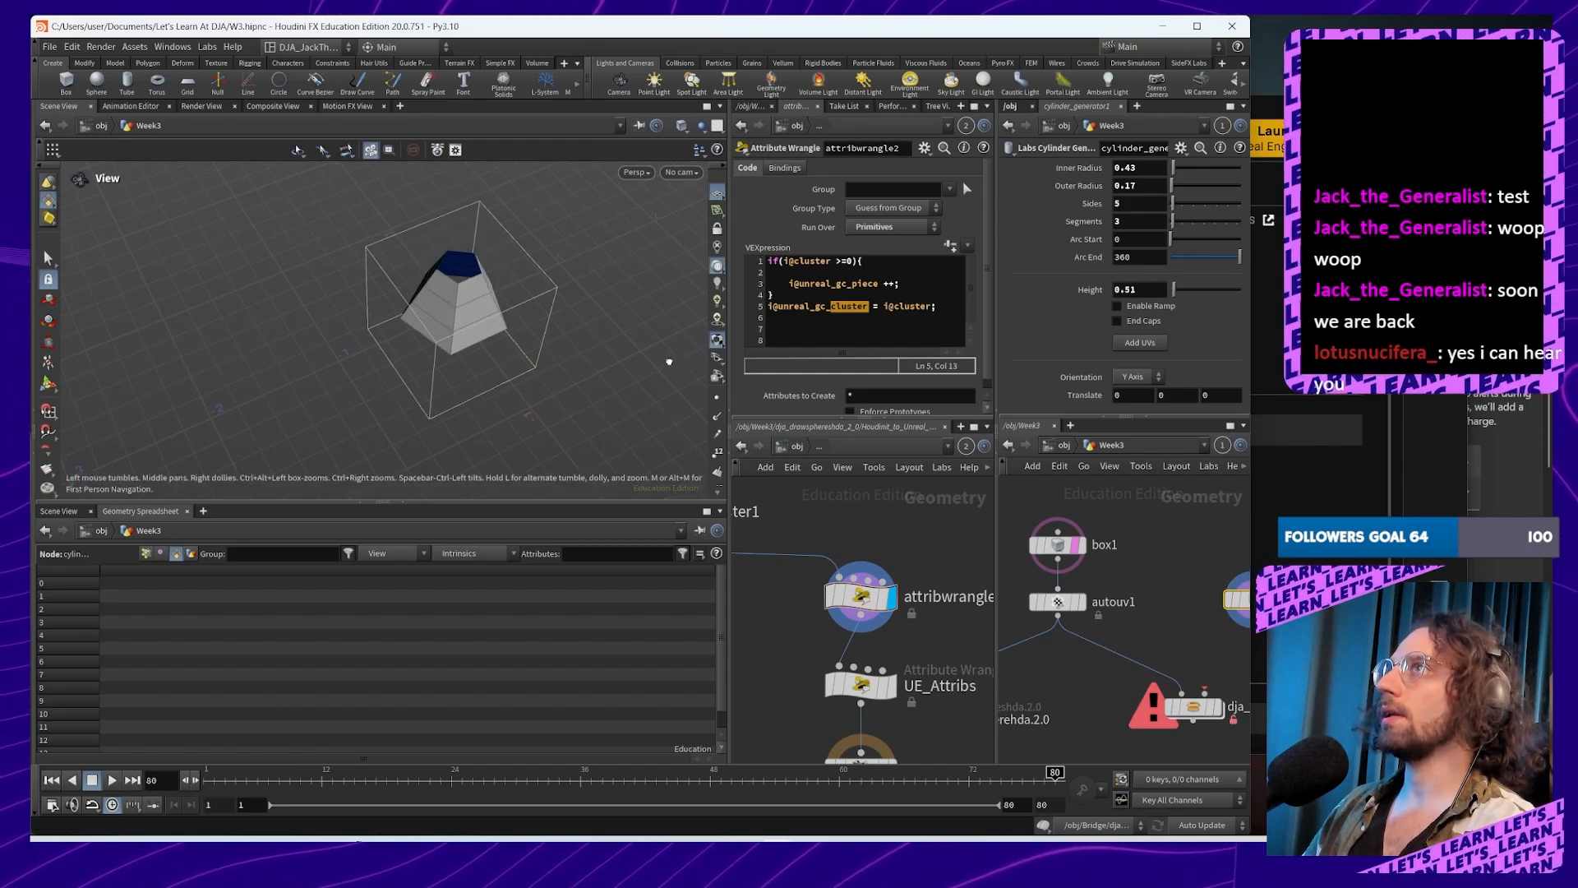
left_click_drag(670, 359, 508, 297)
middle_click_drag(508, 297, 559, 301)
left_click_drag(1170, 302, 1175, 301)
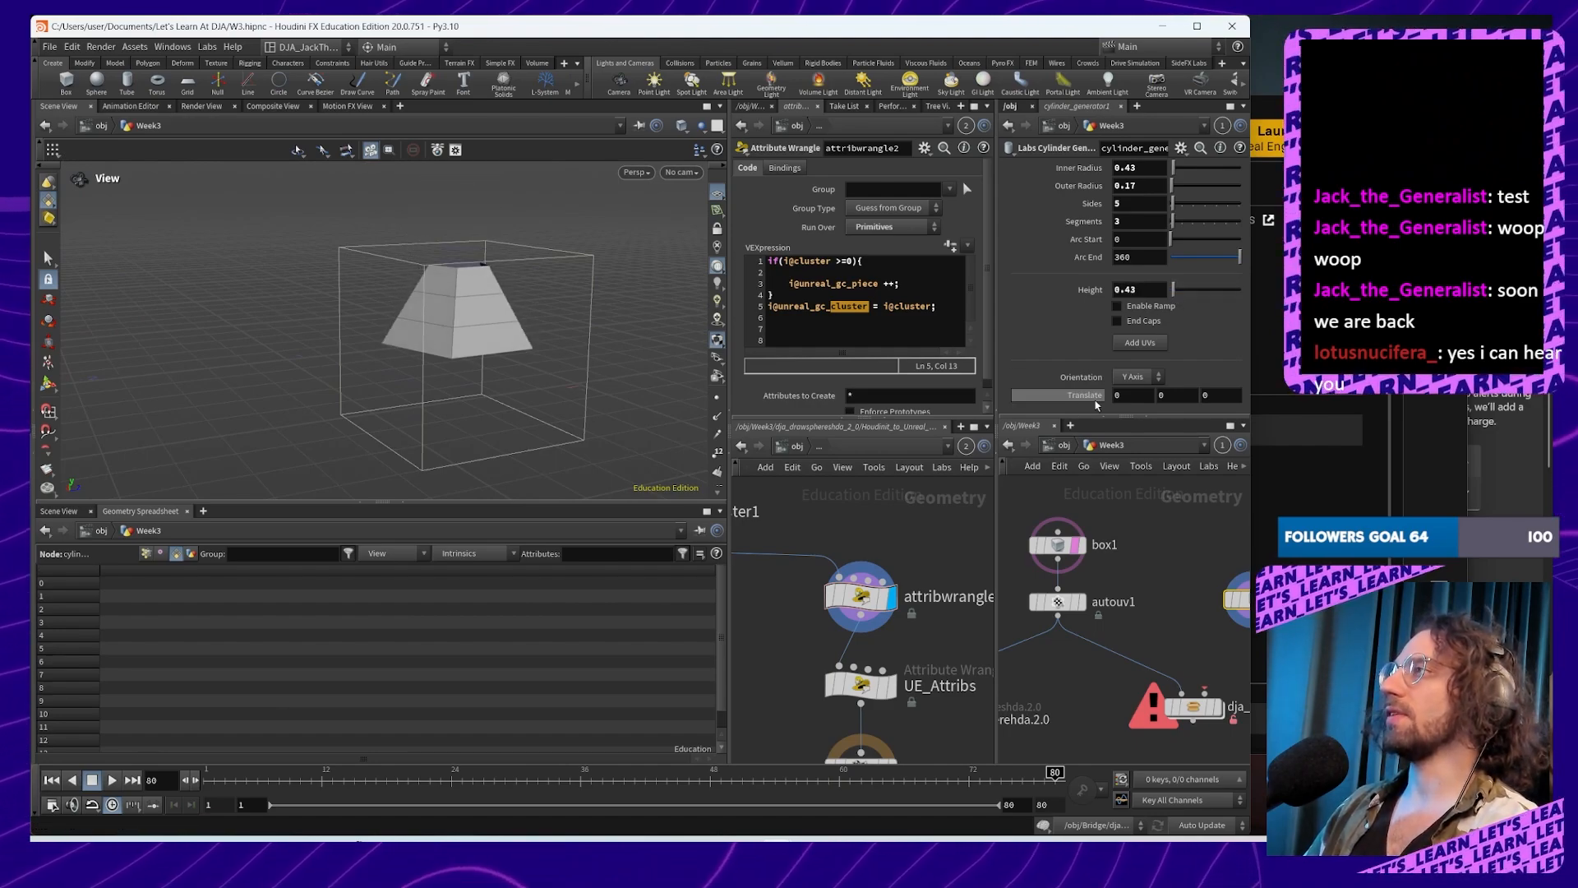
Step: Replace the cylinder generator with a polygon Sphere node wired into the second input of dja_drawsphereshda_2_0, and display the sphere
middle_click_drag(1121, 648, 1041, 598)
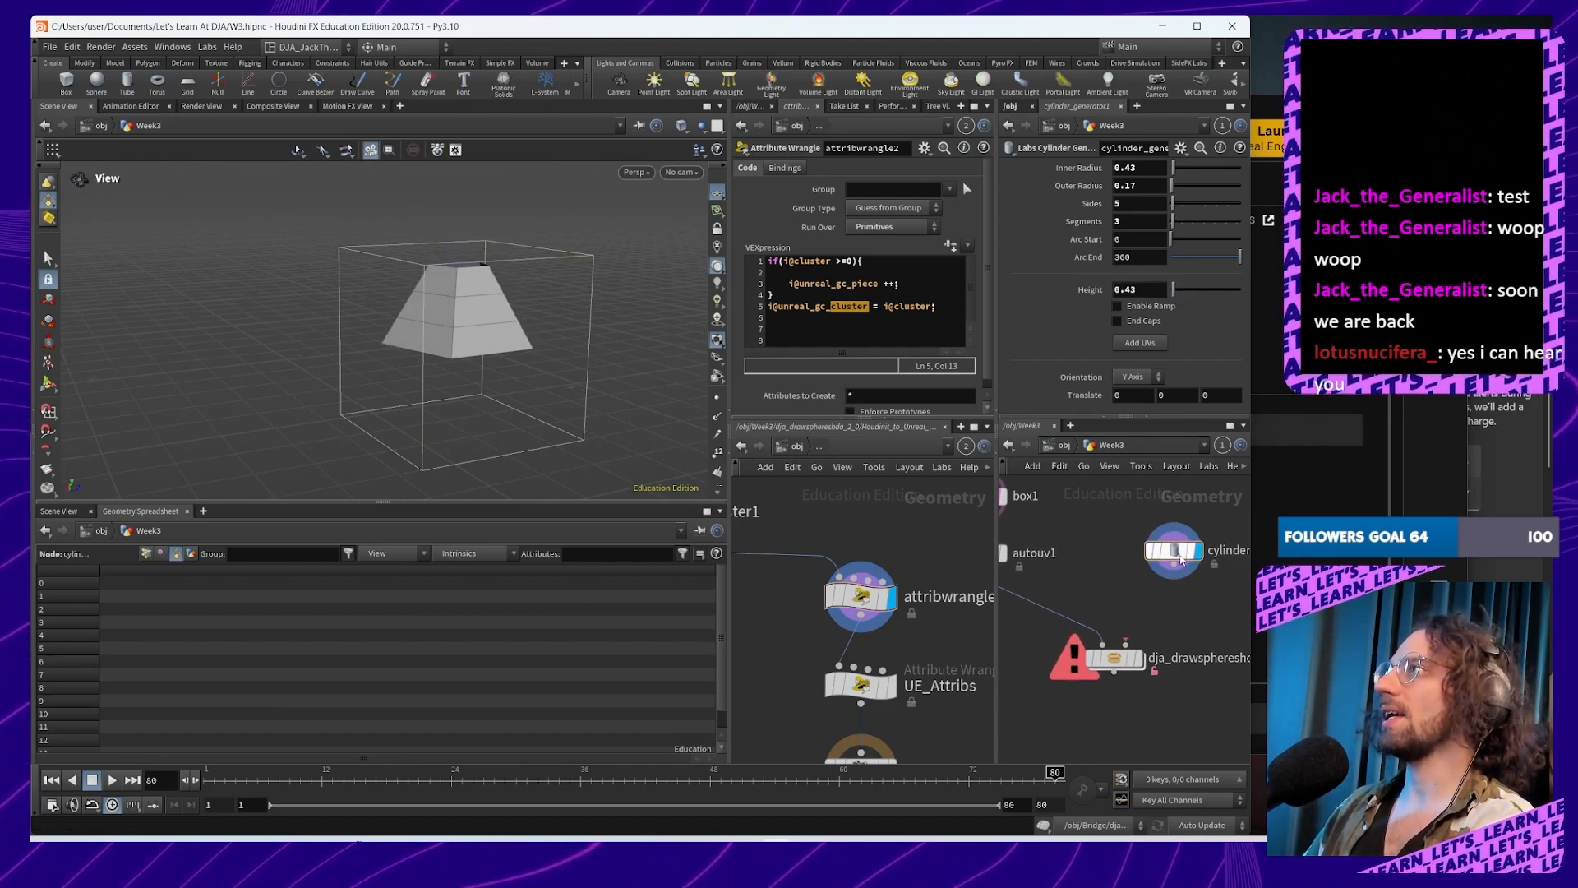
key("Delete")
key("Tab")
type("spe")
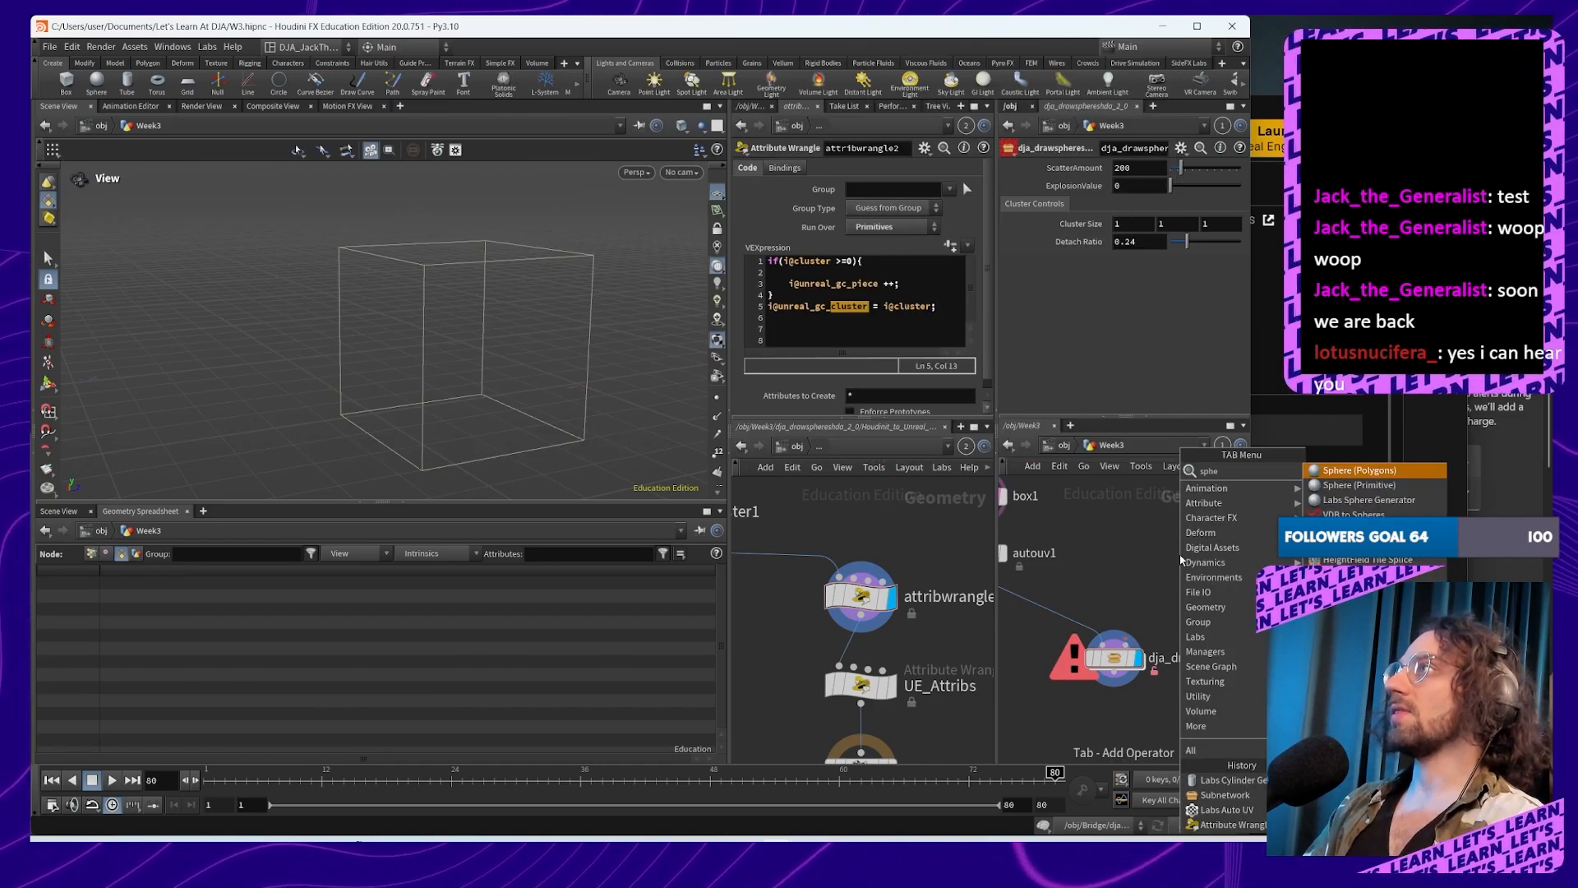
key("Return")
left_click(1185, 557)
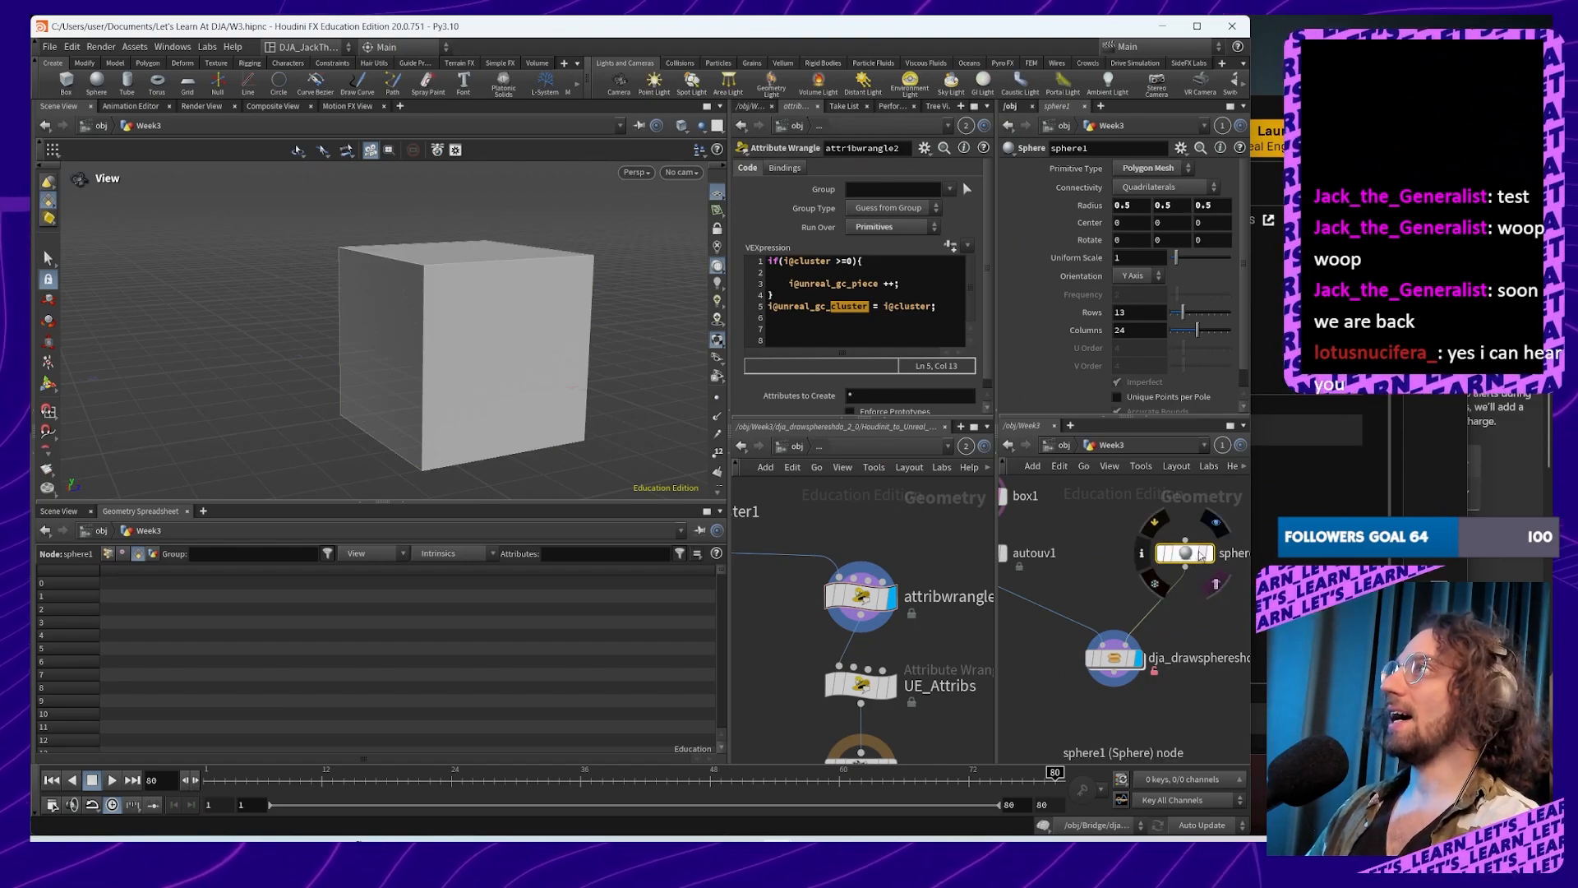
left_click(1206, 559)
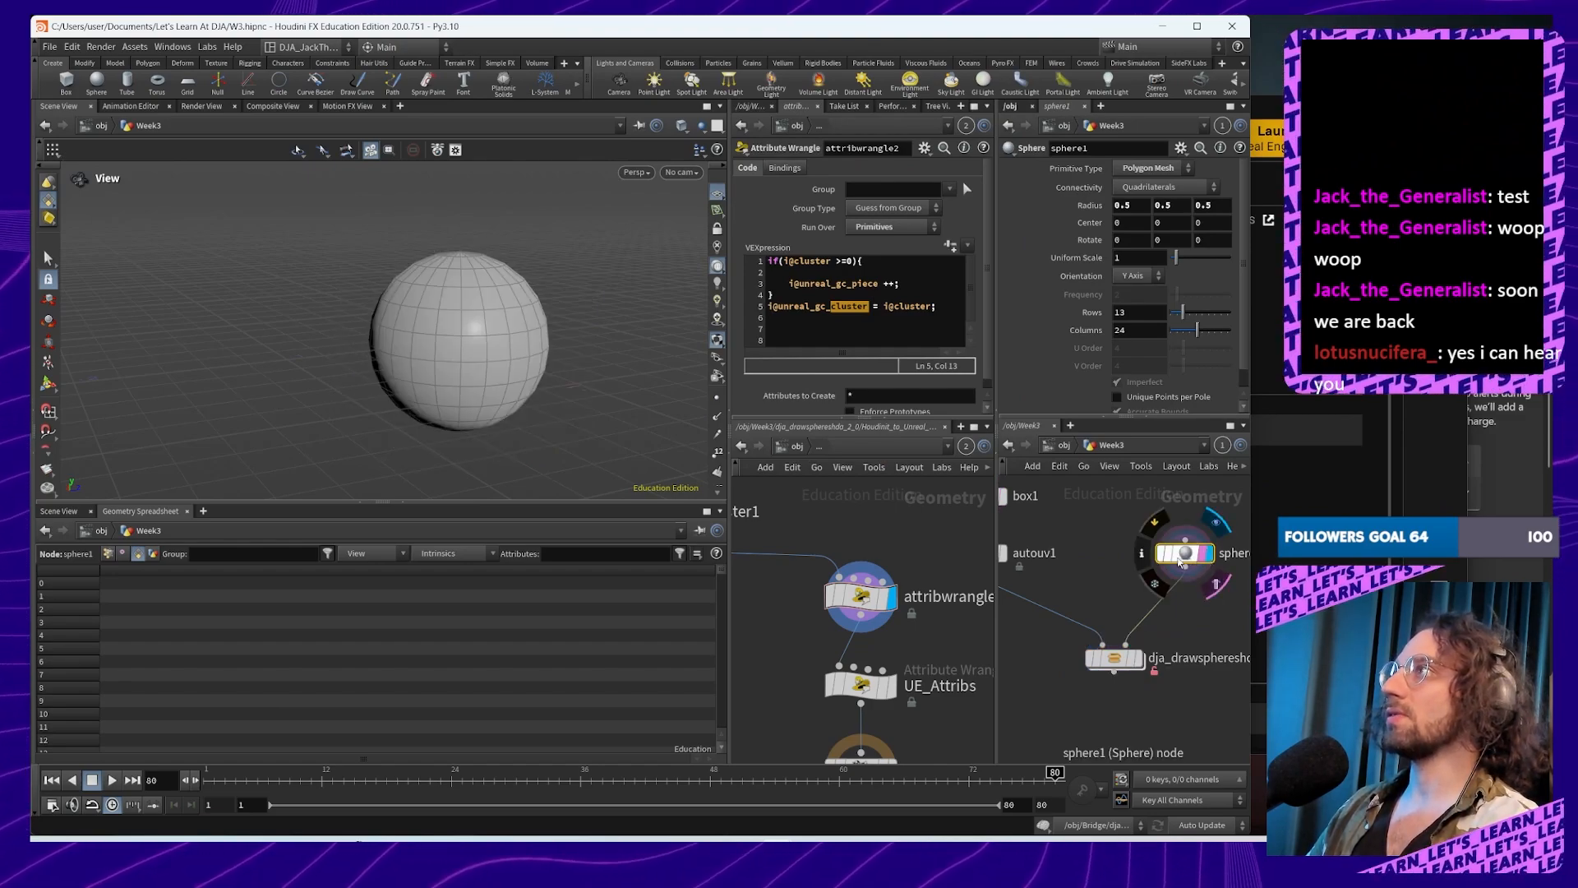
middle_click_drag(1101, 546, 1098, 587)
left_click(1053, 560)
left_click_drag(583, 352, 530, 288)
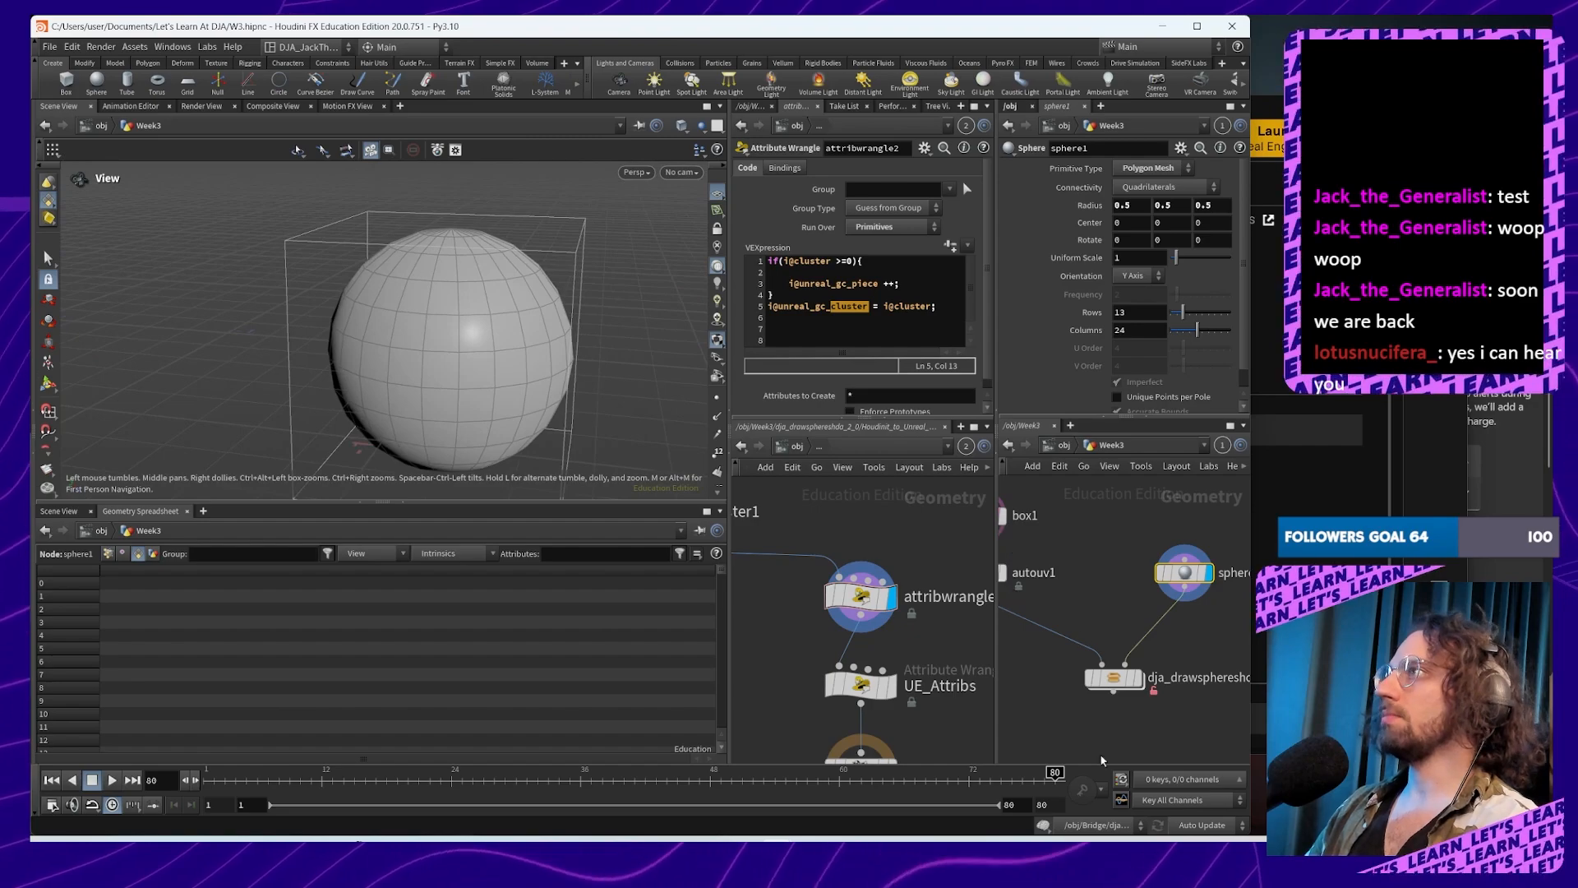
Step: Go inside dja_drawsphereshda_2_0 and expand the Houdinit_to_Unreal_Logic network pane to full width, bringing it up to the asset's level
double_click(1139, 698)
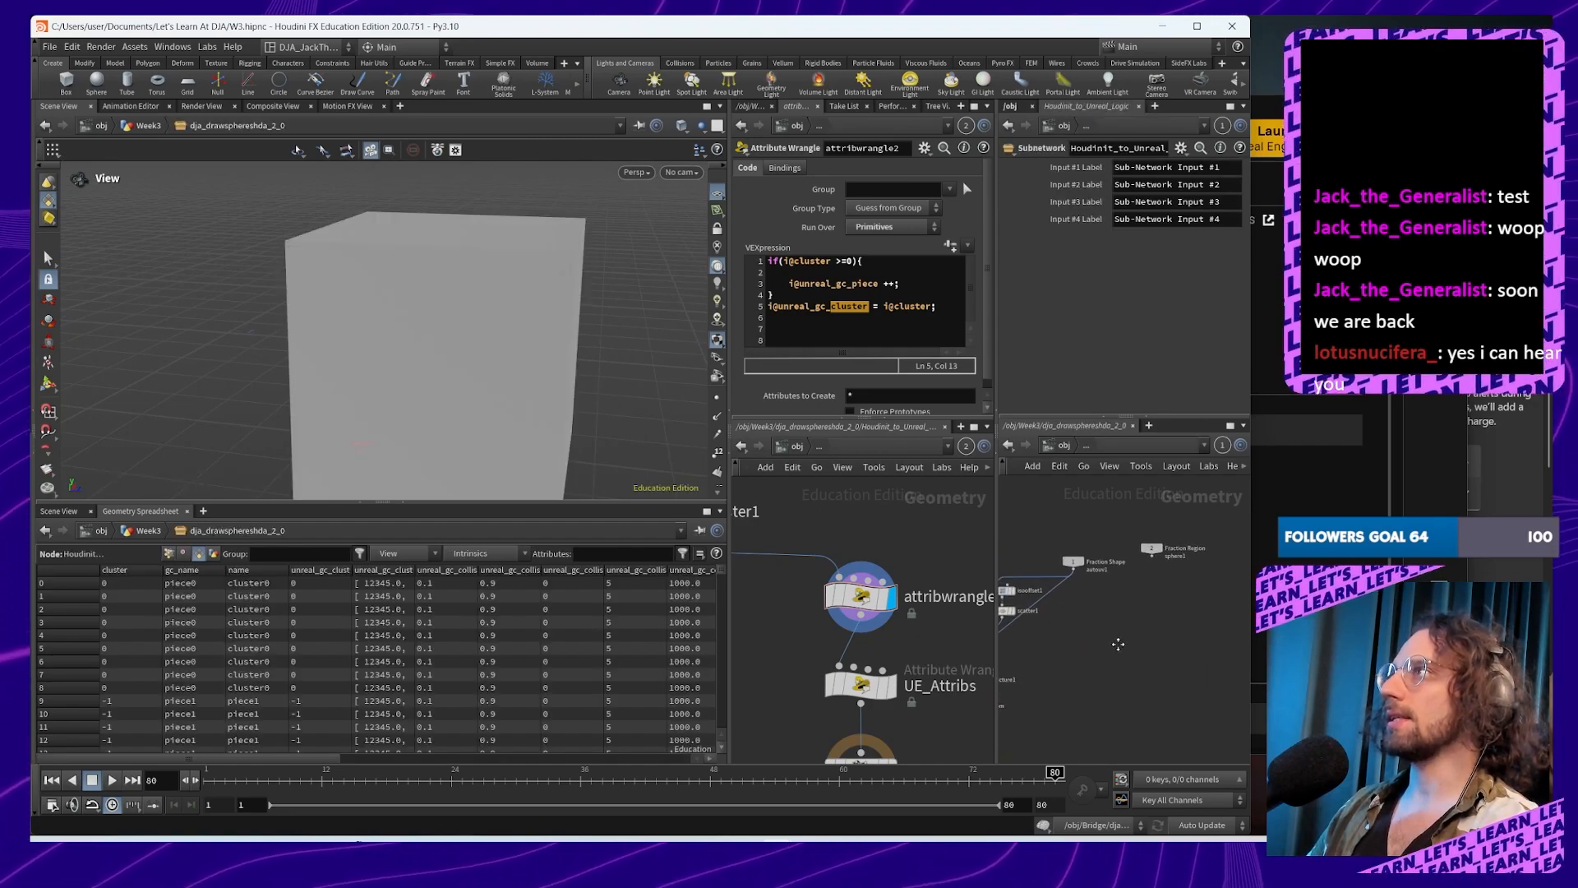
left_click_drag(1149, 538, 1171, 568)
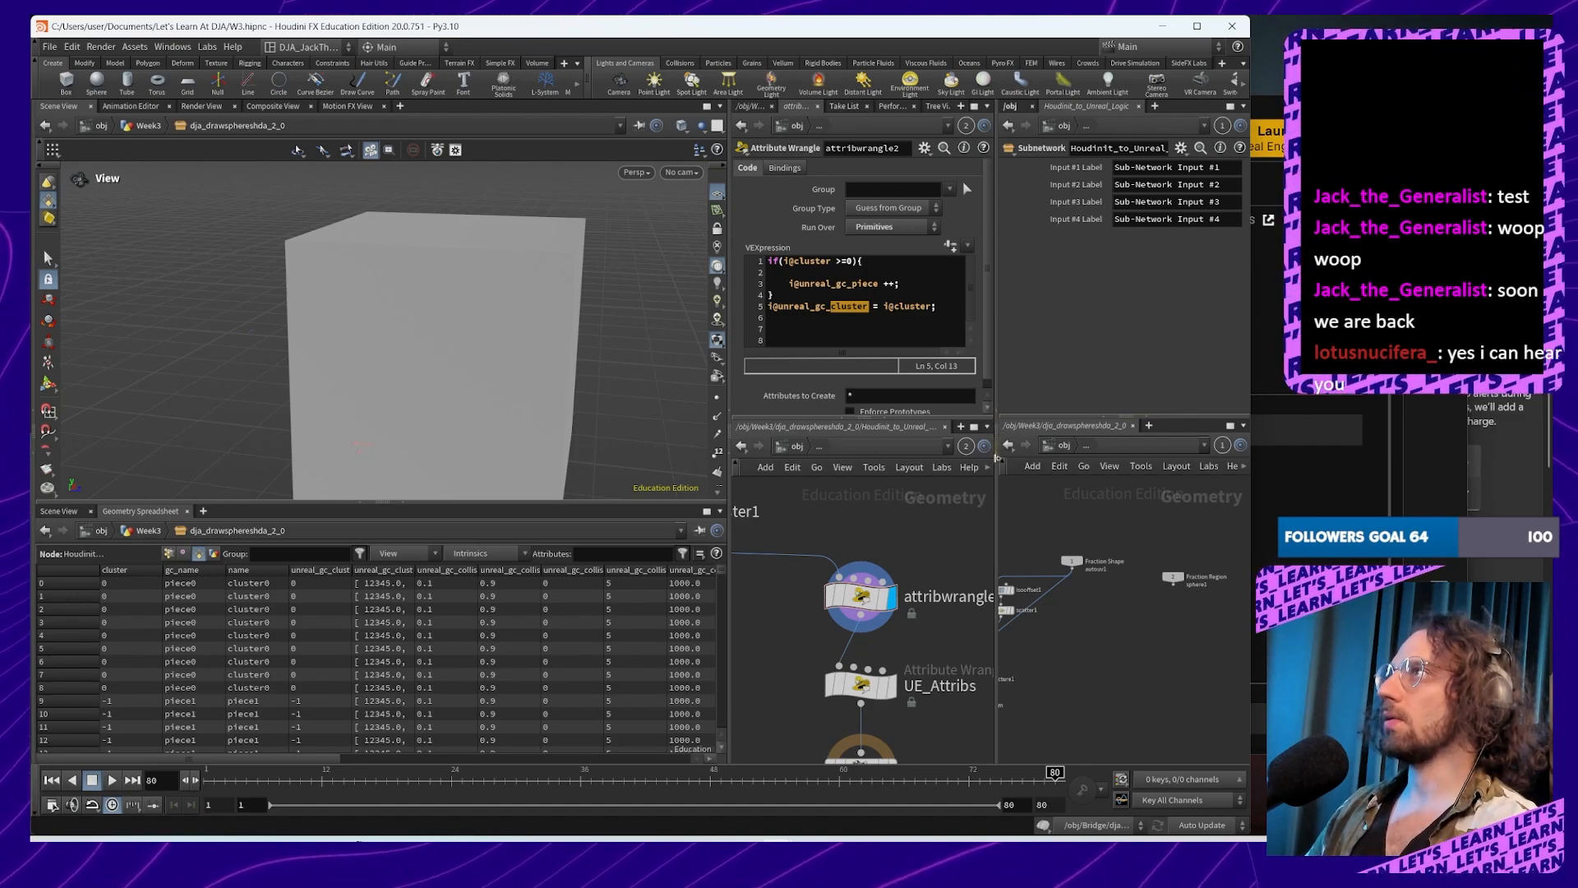
left_click(997, 467)
scroll(997, 493, "down", 5)
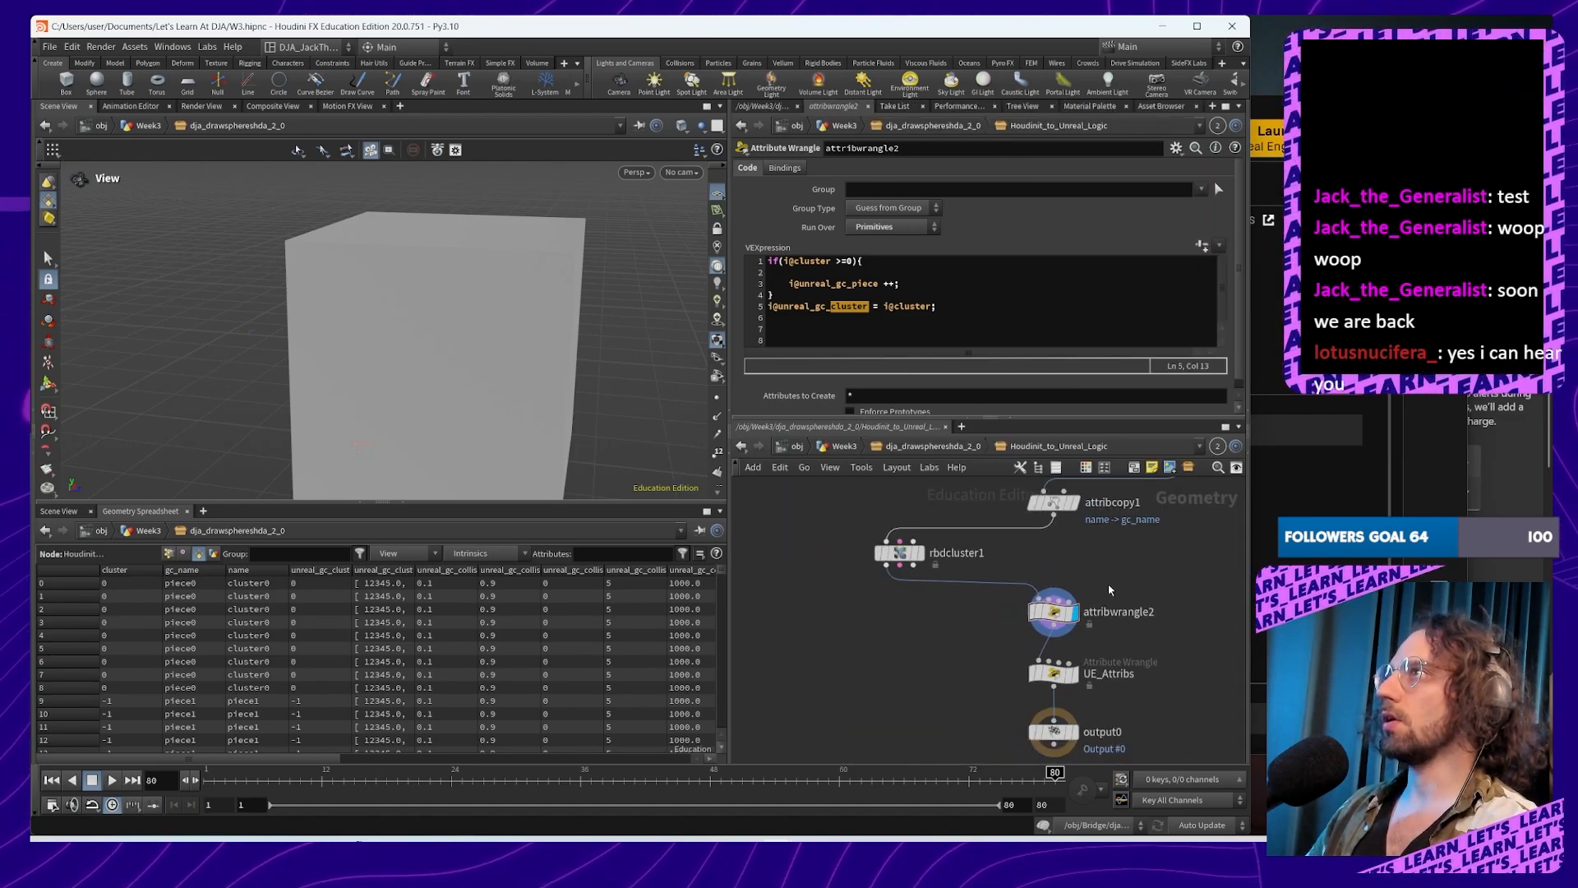
middle_click_drag(1019, 709, 925, 649)
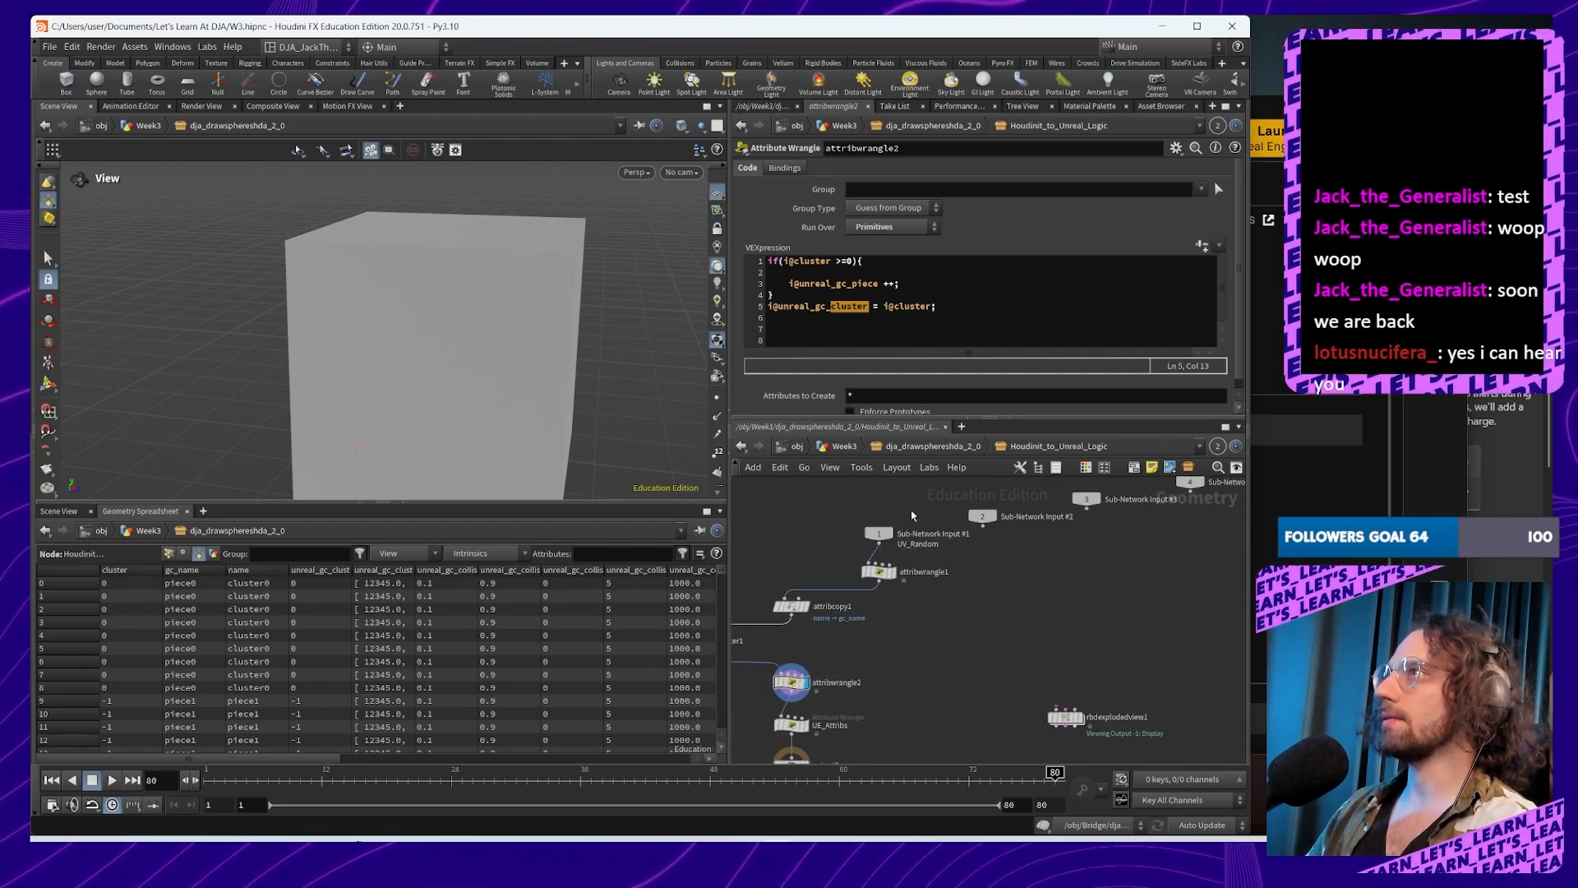
left_click_drag(878, 536, 955, 537)
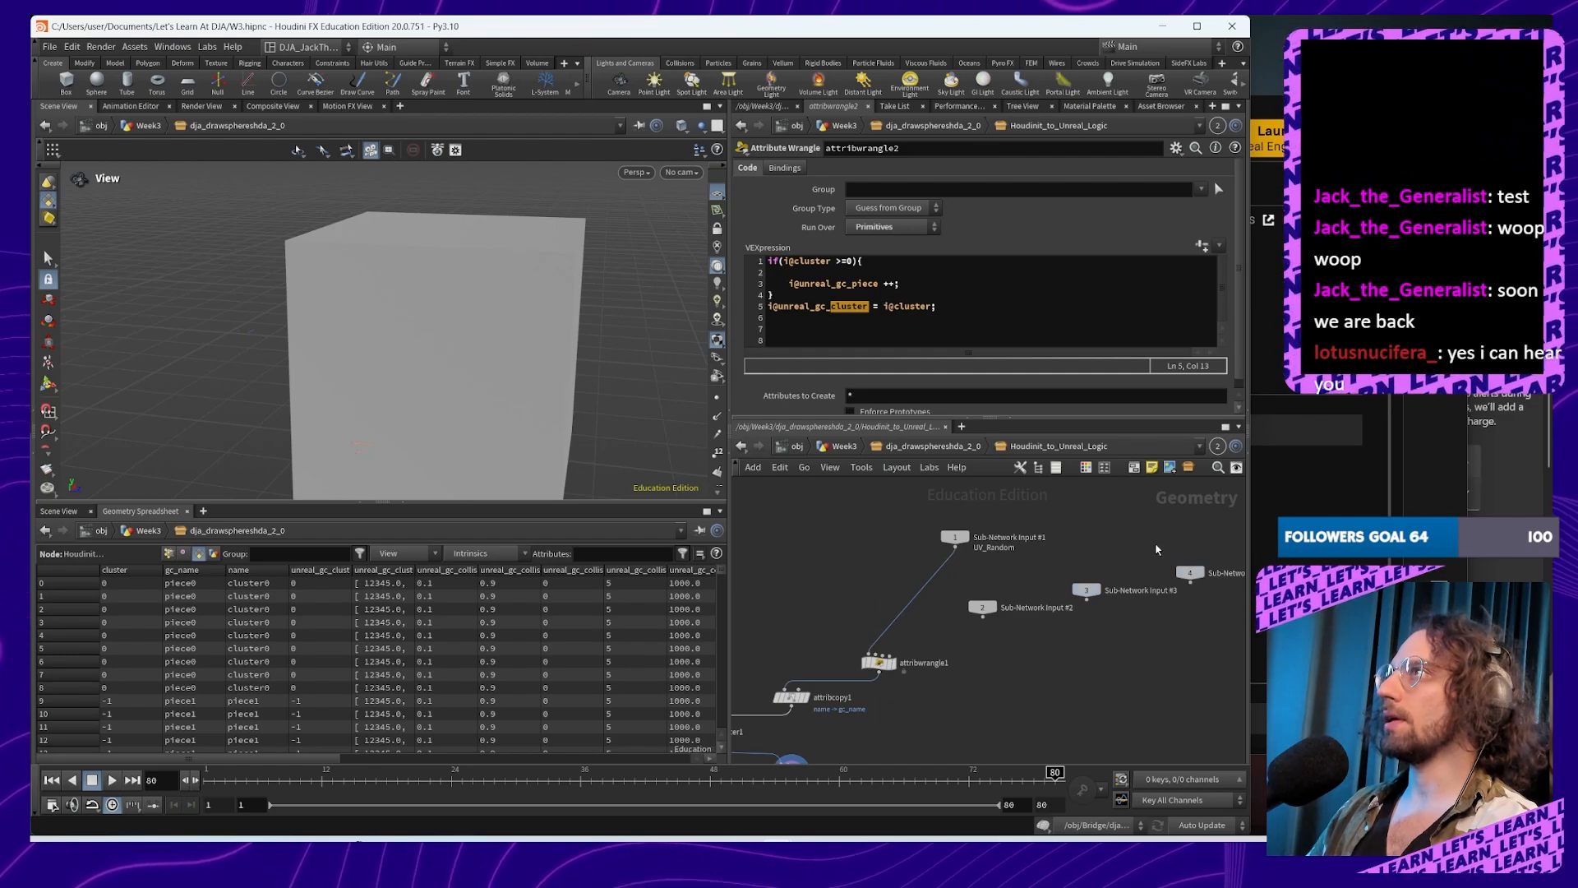
key("u")
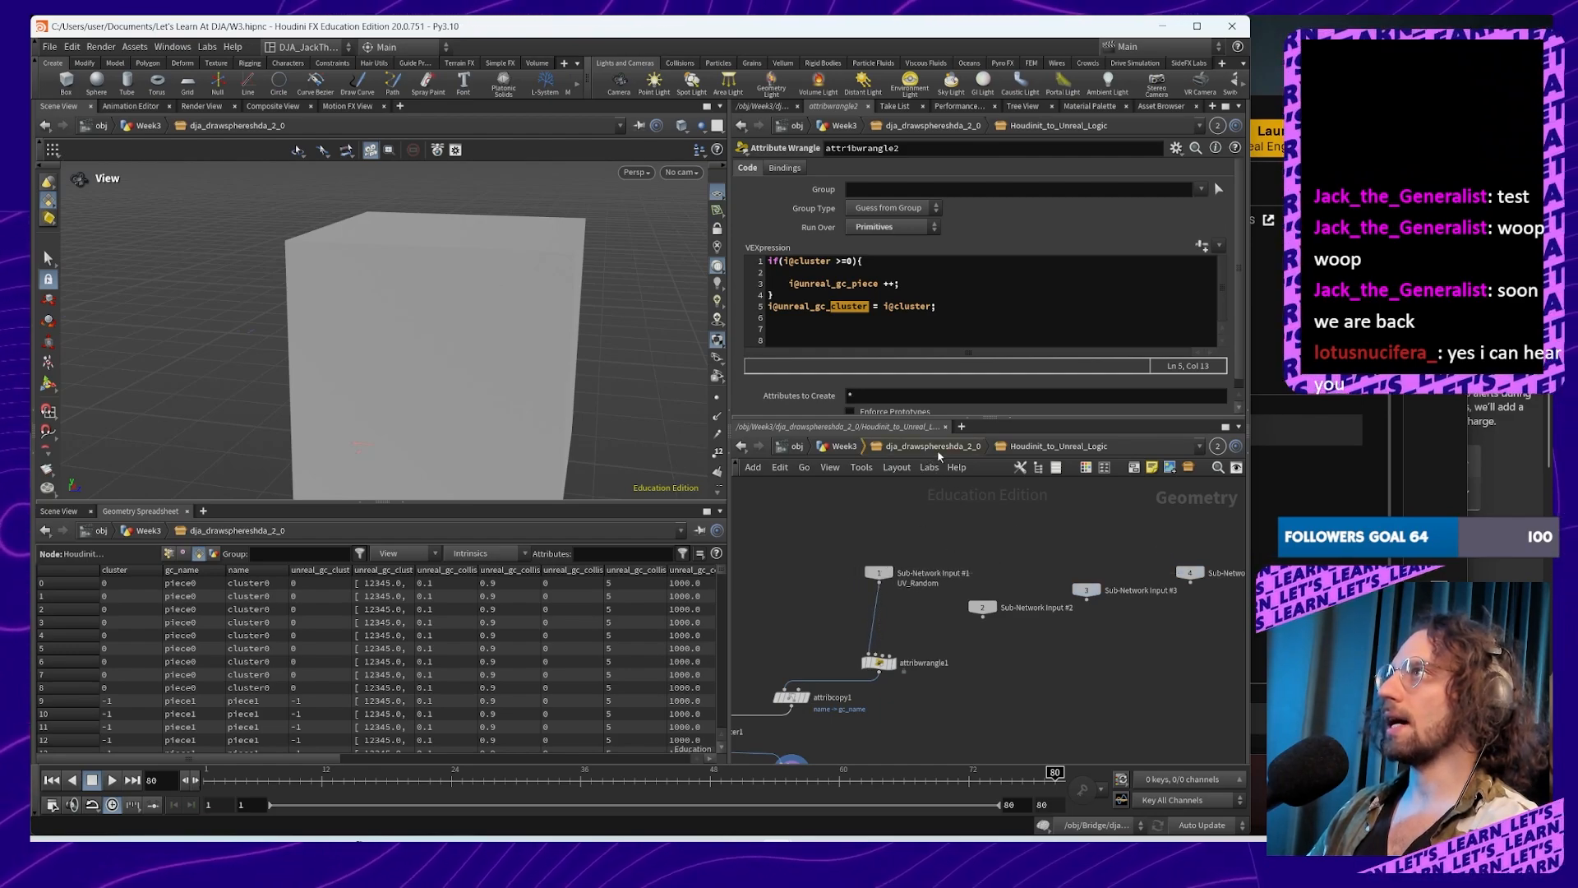
Step: Space out the Fraction Shape and Fraction Region input nodes above the fracture nodes and switch the network wires to the rounded style
middle_click_drag(1075, 576, 1015, 750)
middle_click_drag(1074, 547, 976, 749)
middle_click_drag(1108, 485, 999, 504)
scroll(1004, 537, "down", 1)
scroll(1070, 640, "down", 2)
middle_click_drag(1040, 580, 1022, 644)
left_click_drag(930, 550, 1104, 675)
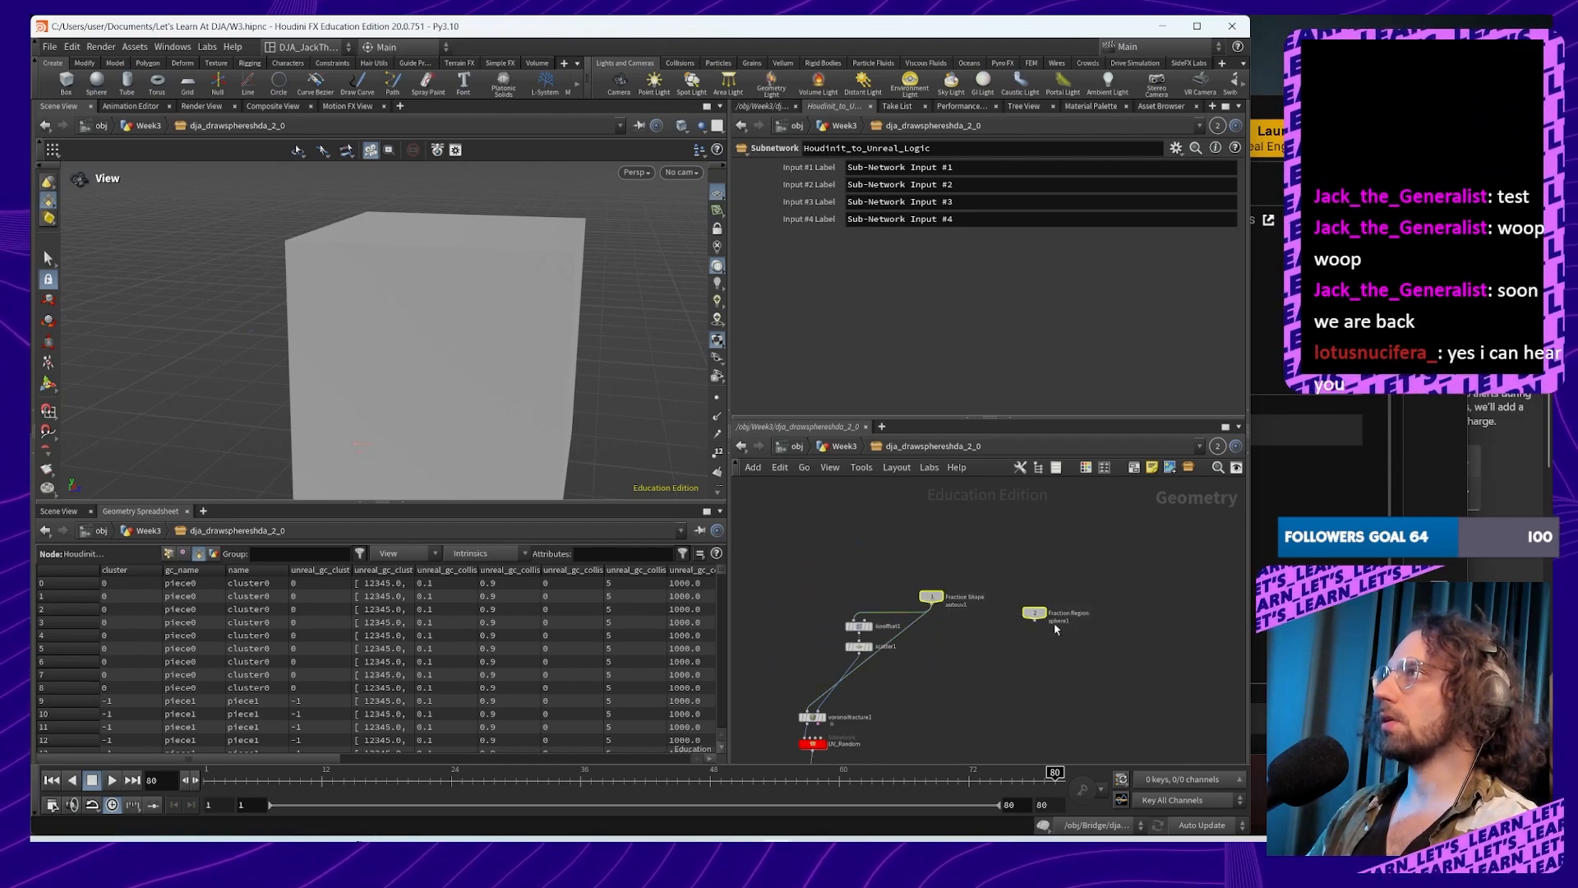
left_click_drag(1042, 612, 1071, 539)
left_click(1003, 604)
left_click_drag(961, 527, 973, 569)
key("shift+s")
middle_click_drag(1013, 663, 912, 636)
middle_click_drag(1074, 553, 1117, 565)
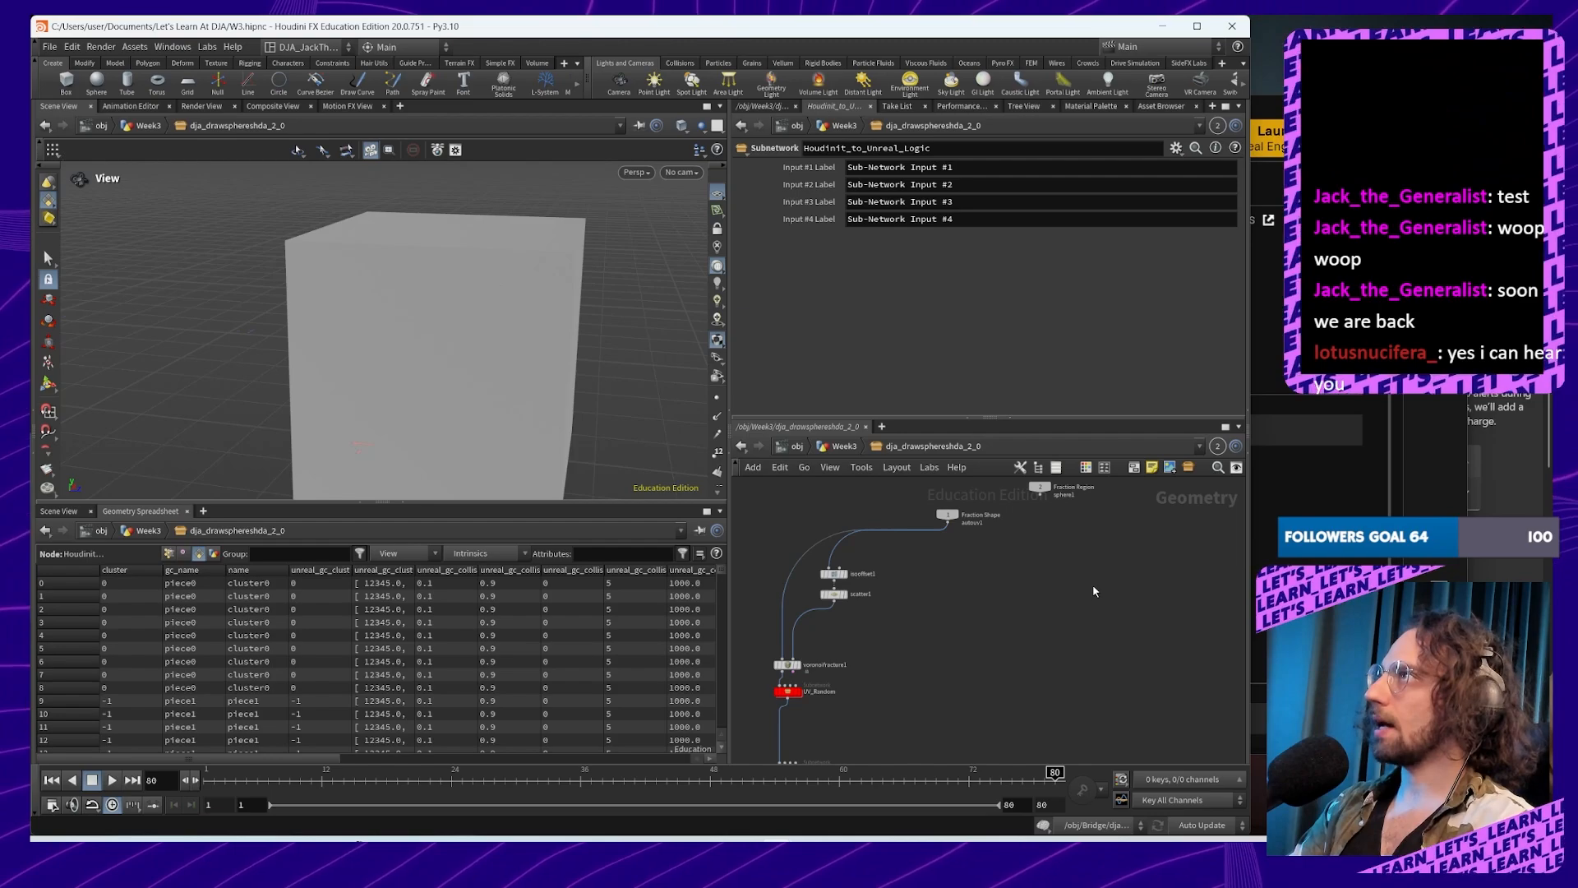
Step: Add a Switch-If node below the two asset inputs and line up Fraction Region beside Fraction Shape
key("Tab")
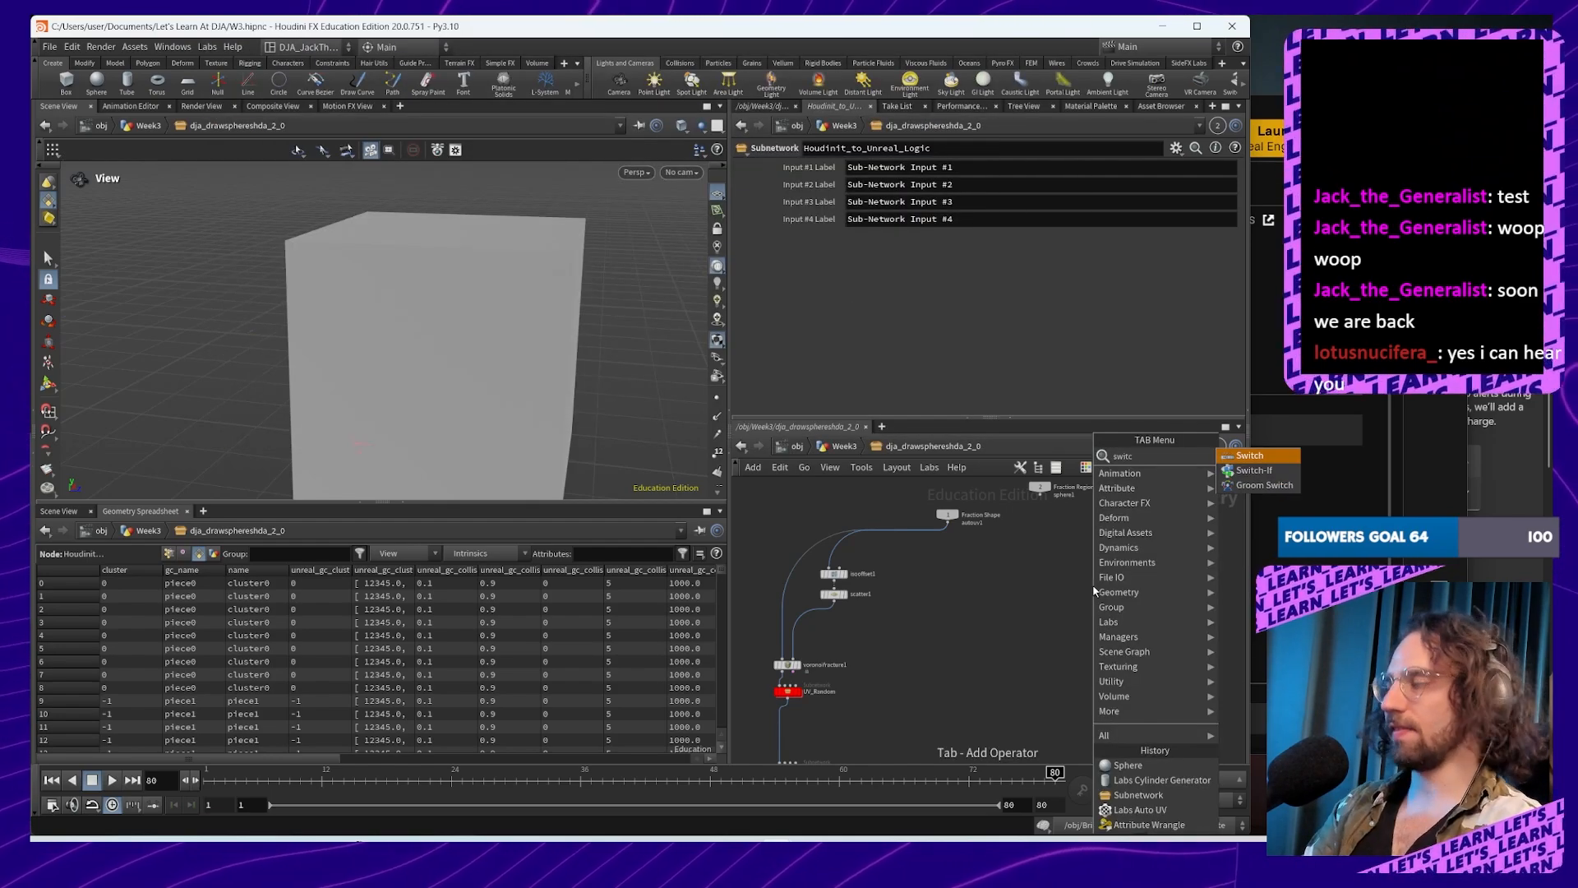
key("Return")
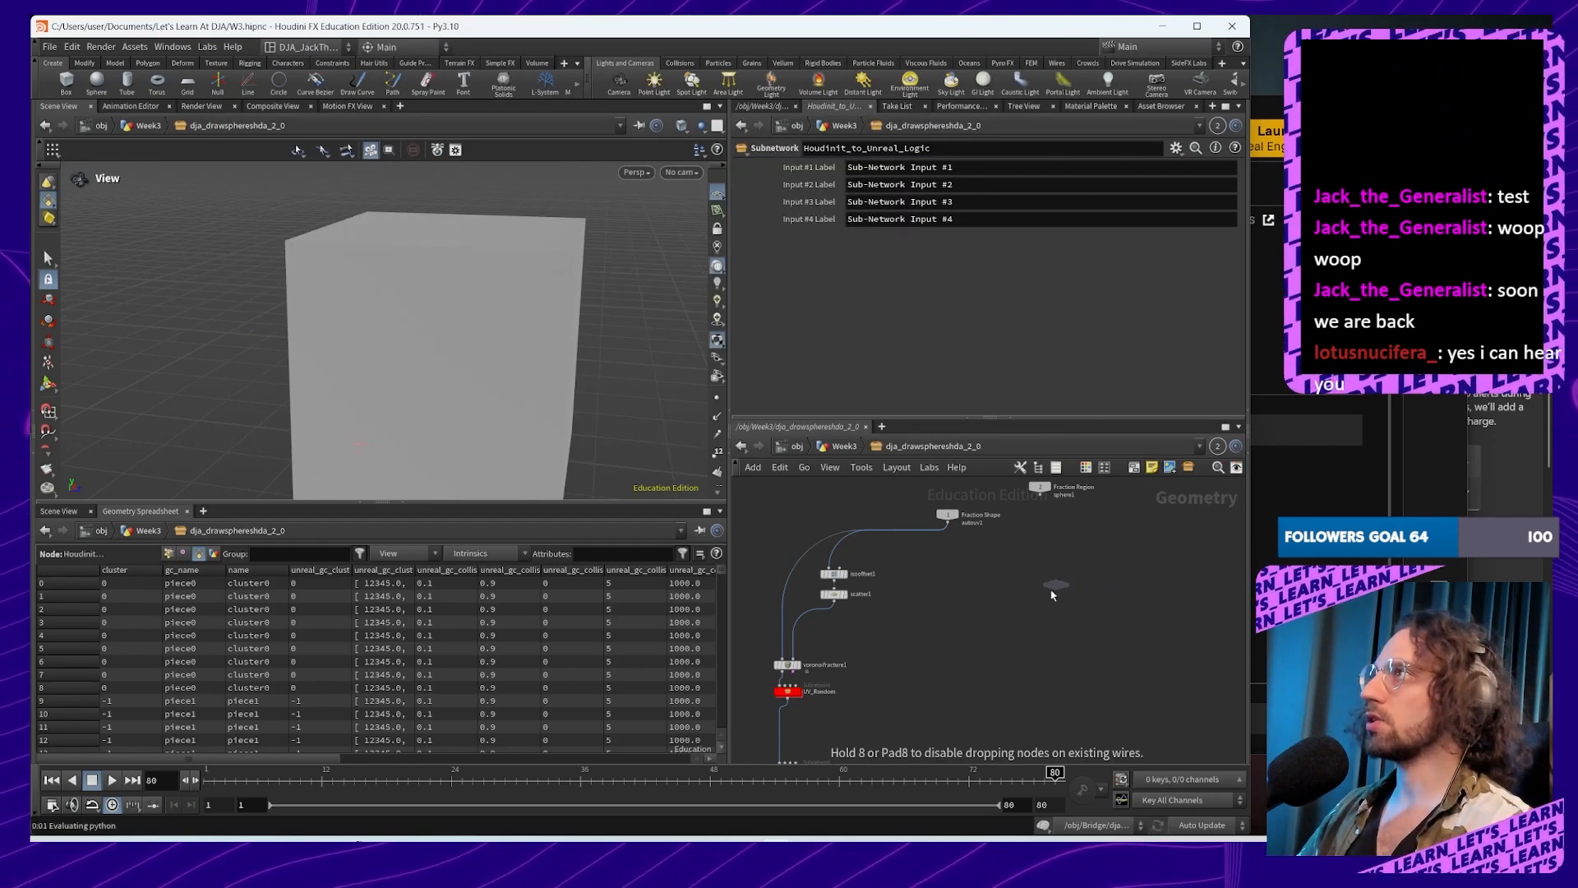
left_click(1008, 561)
left_click_drag(1040, 487, 1070, 521)
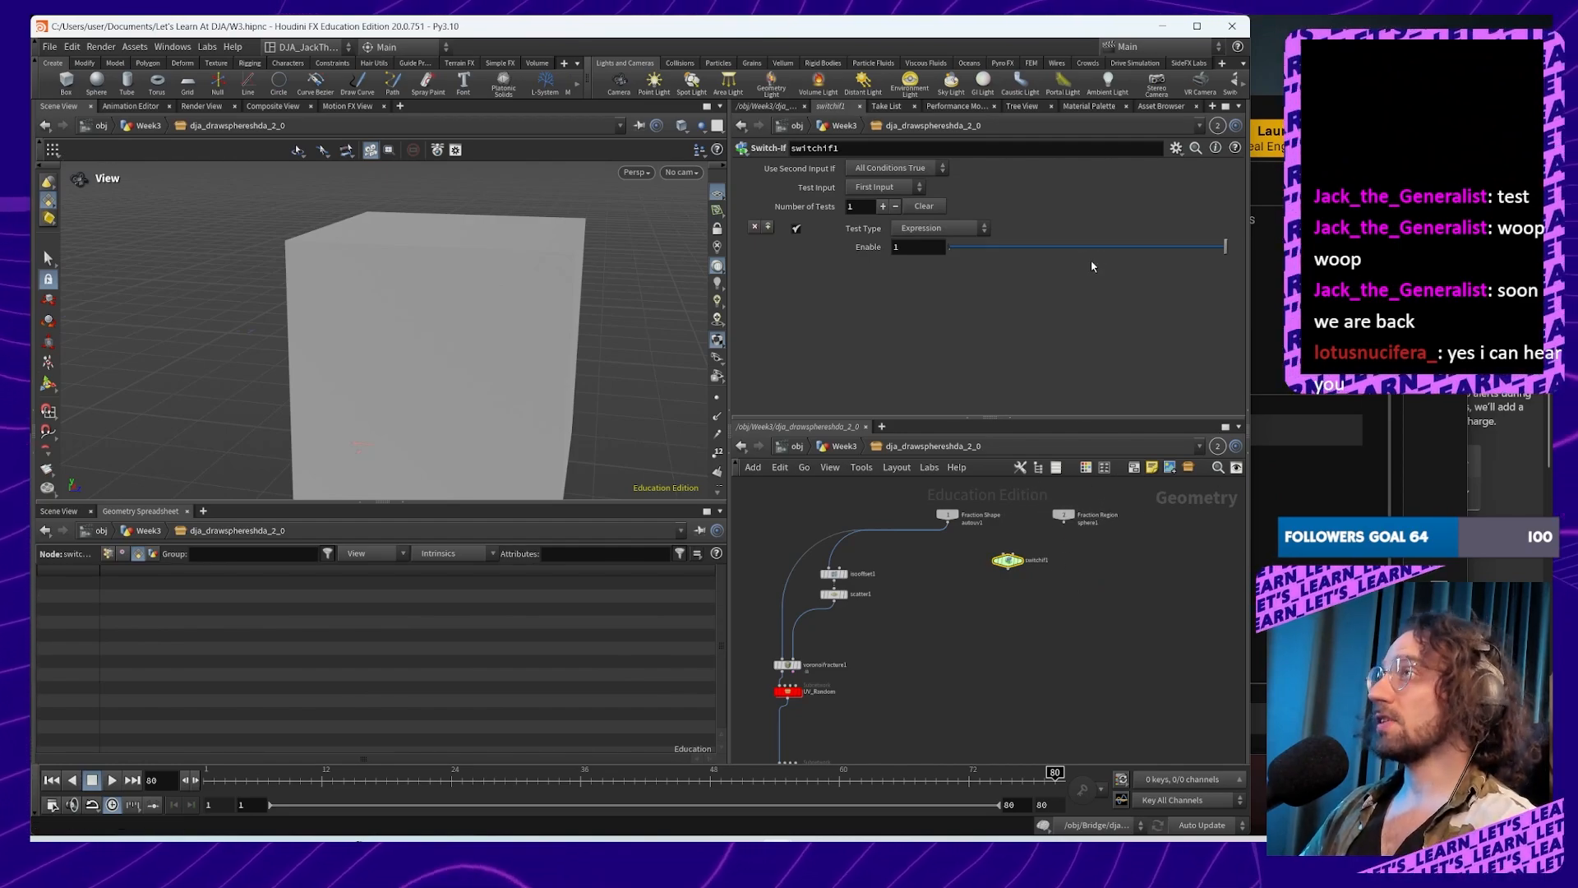
Step: Set the Switch-If node's test input to Second Input
scroll(1146, 596, "up", 3)
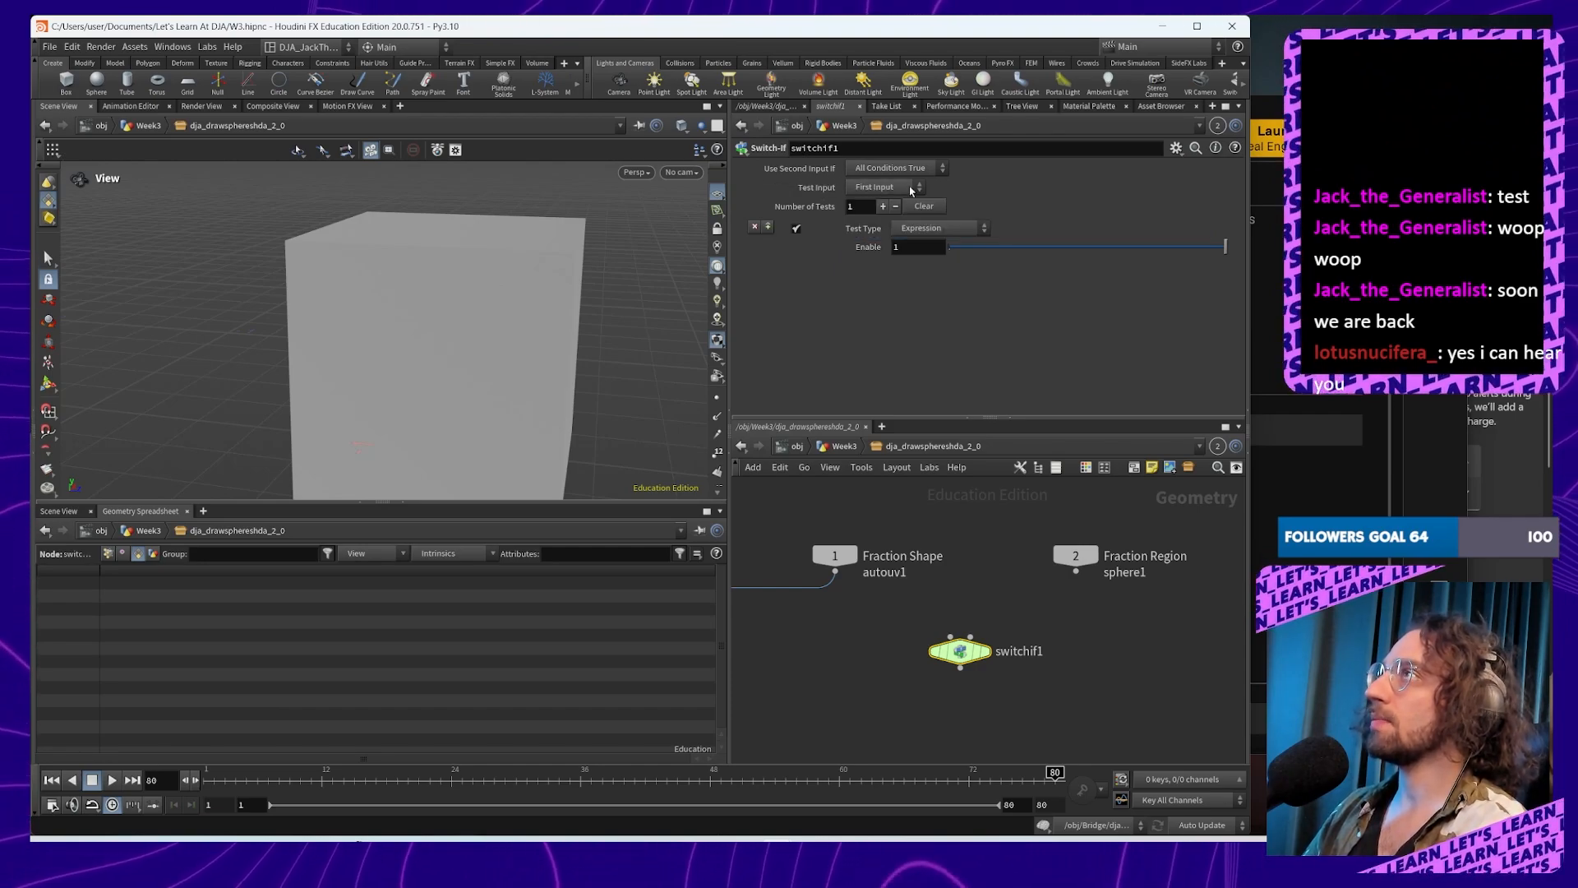
left_click(911, 191)
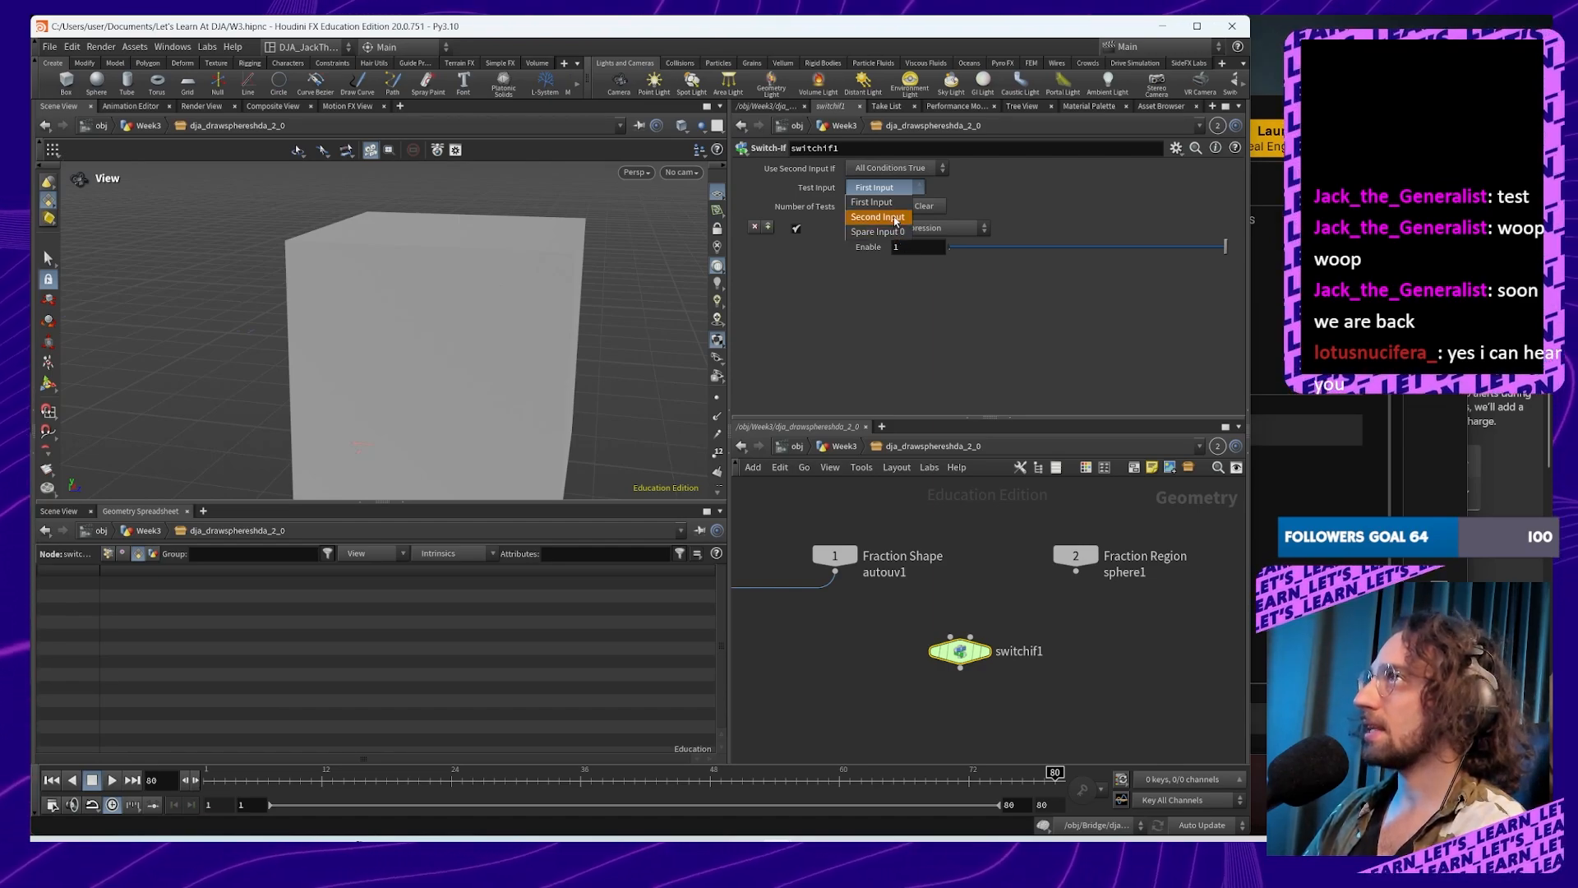
left_click(894, 219)
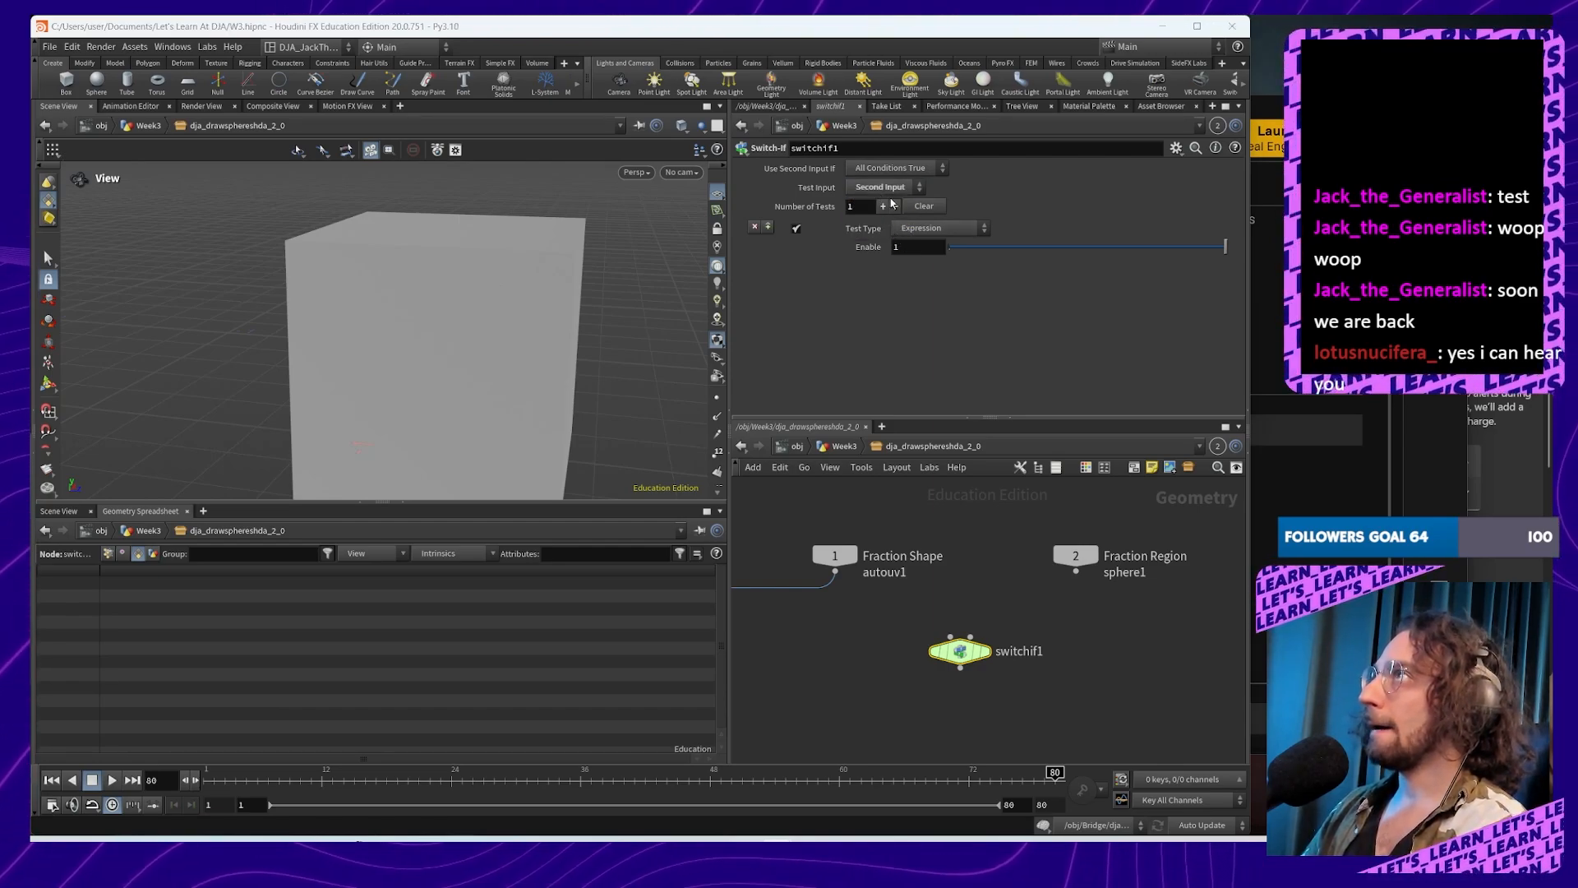
Step: Wire Fraction Shape into the first input and Fraction Region into the second input of switchif1, and display the node
left_click(1075, 574)
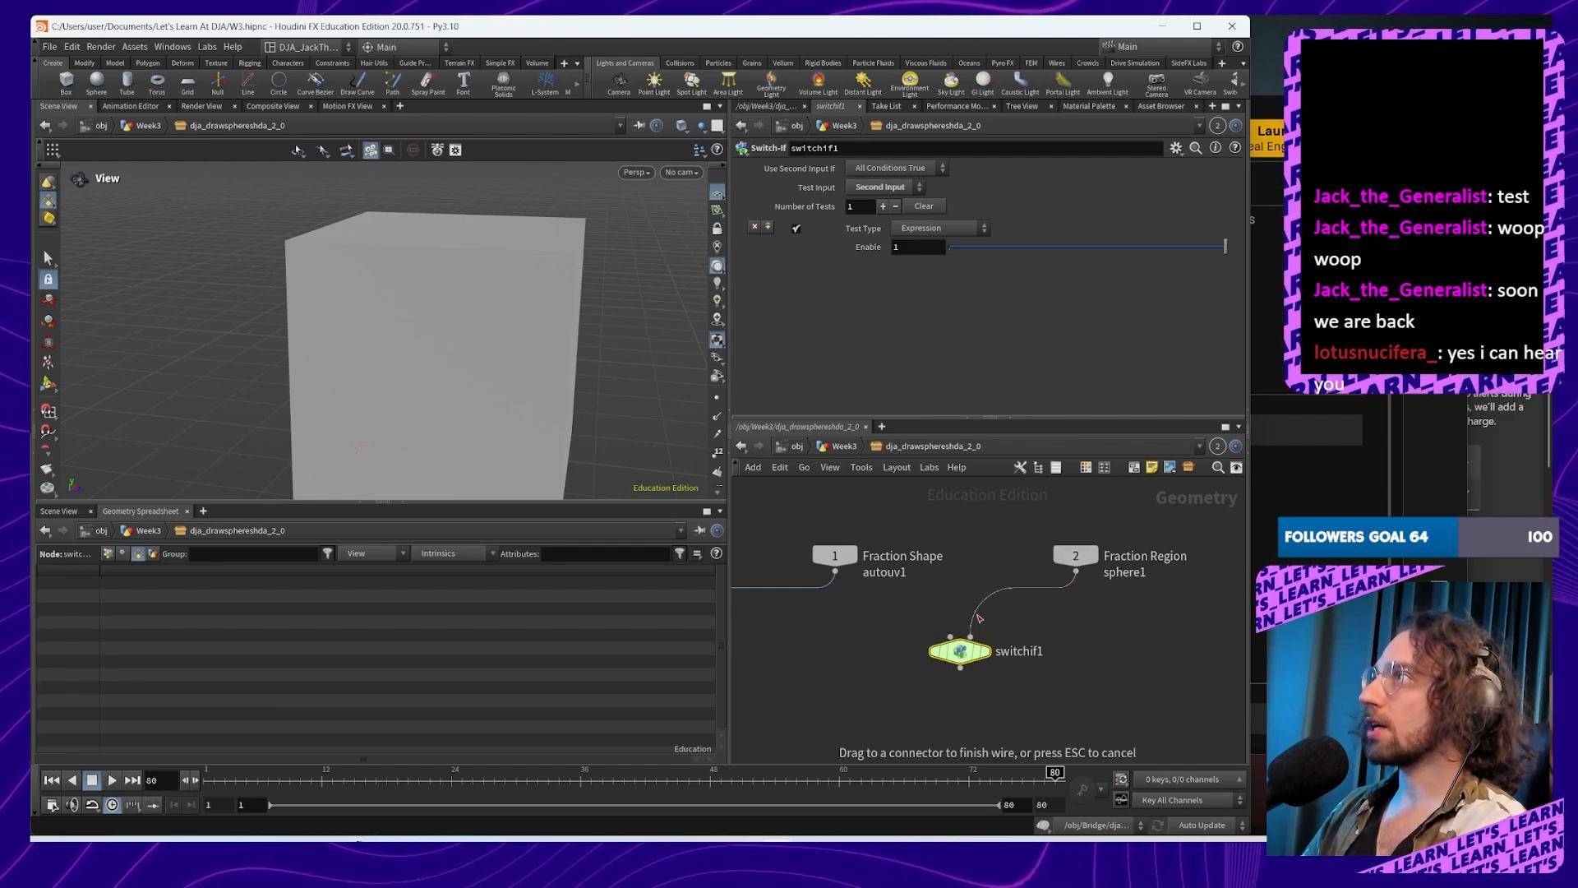
left_click(835, 573, "shift")
left_click(968, 633)
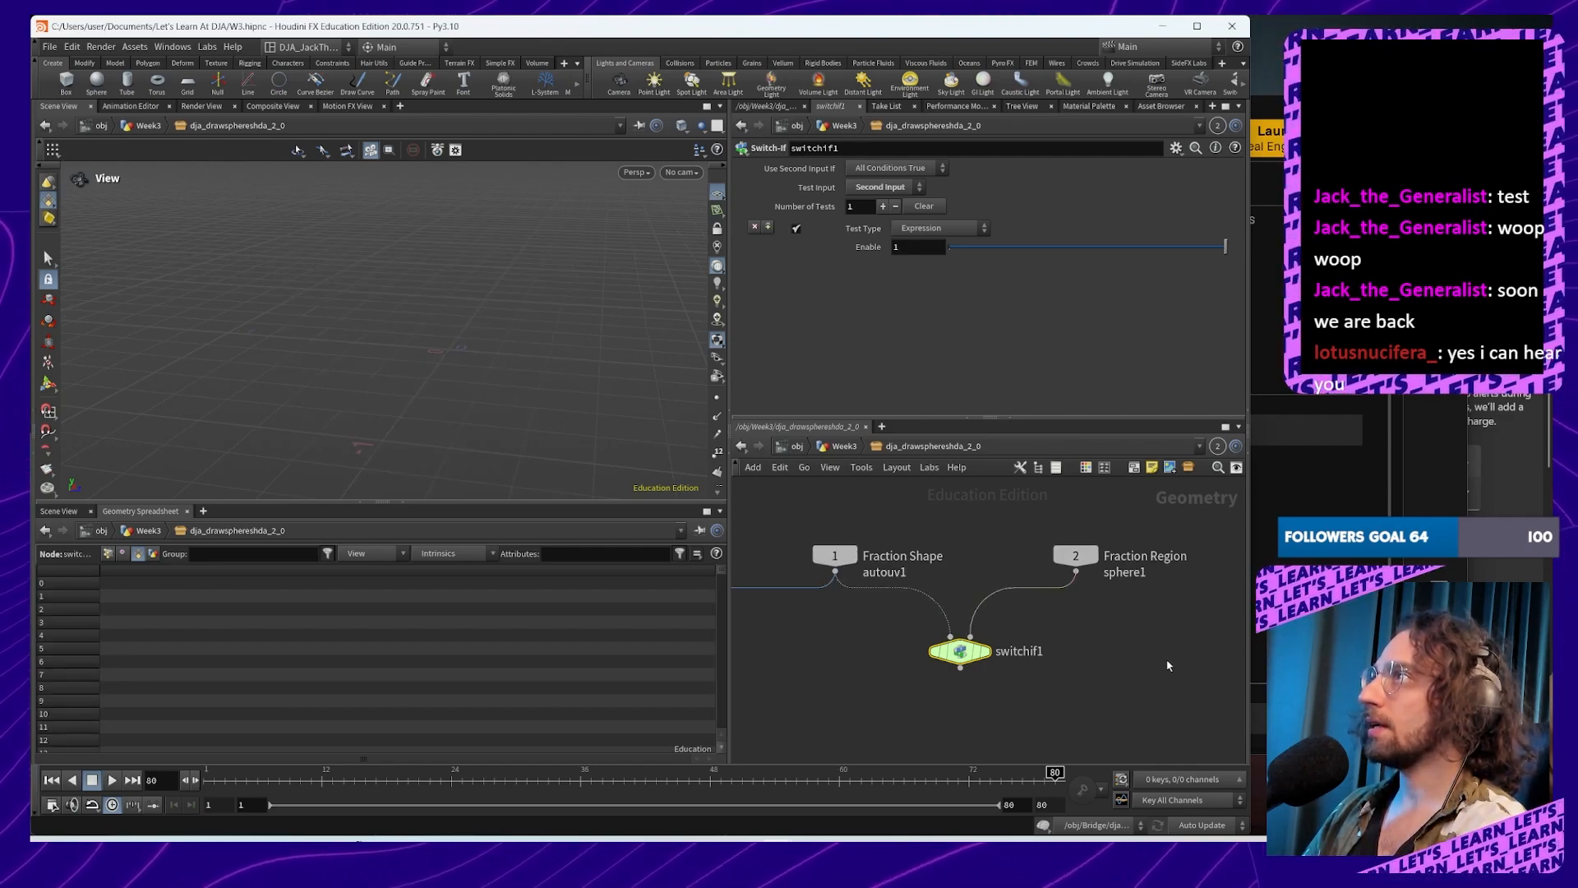
middle_click_drag(1106, 653, 1077, 603)
scroll(1085, 604, "down", 2)
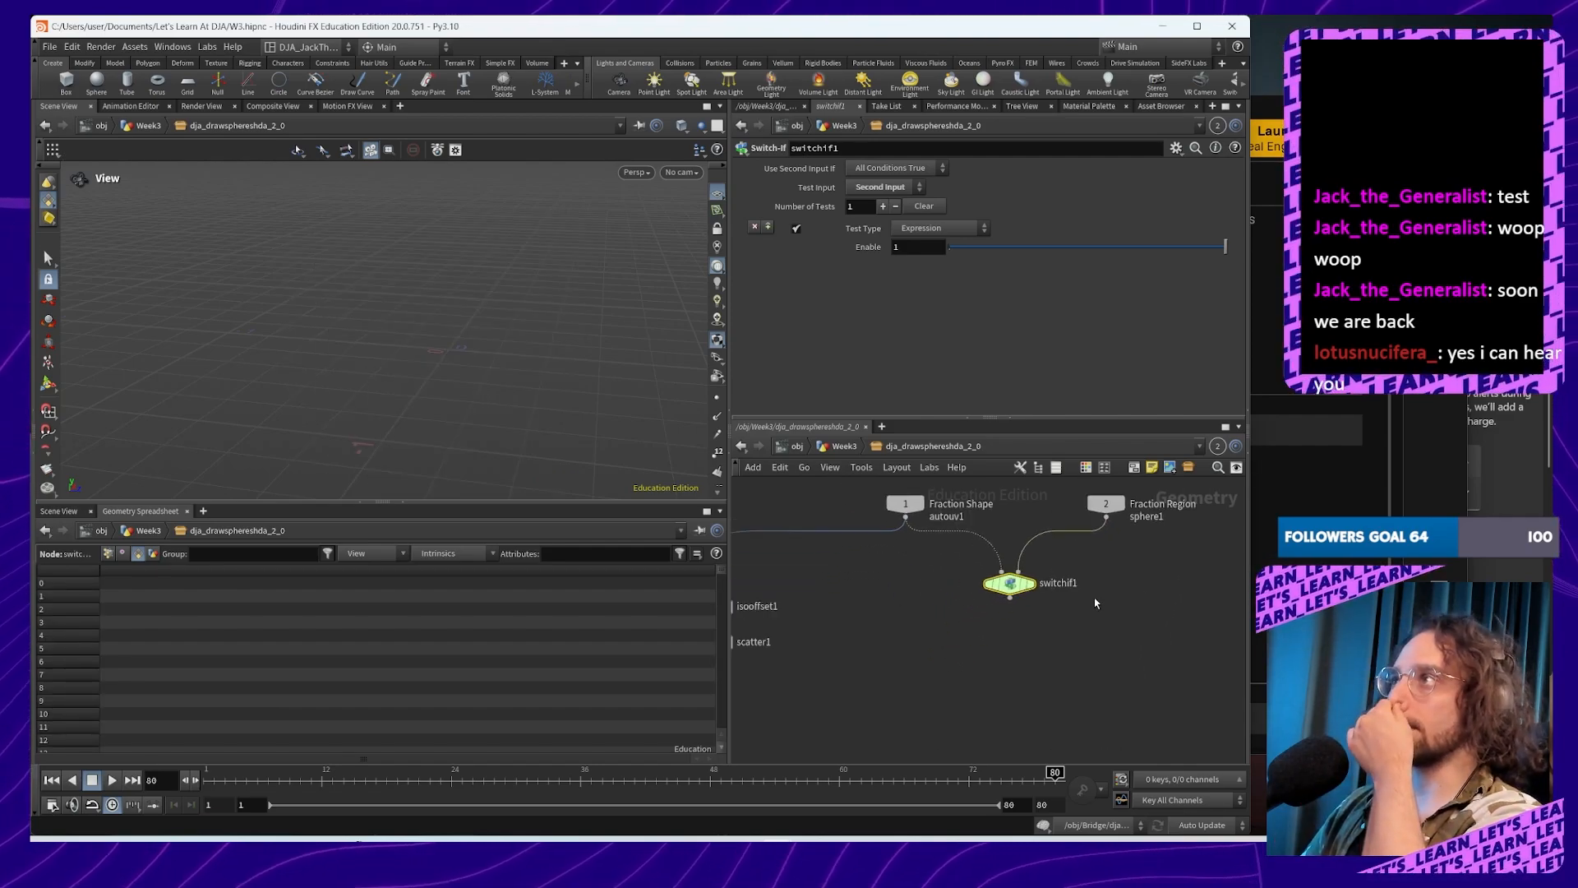
left_click(1031, 583)
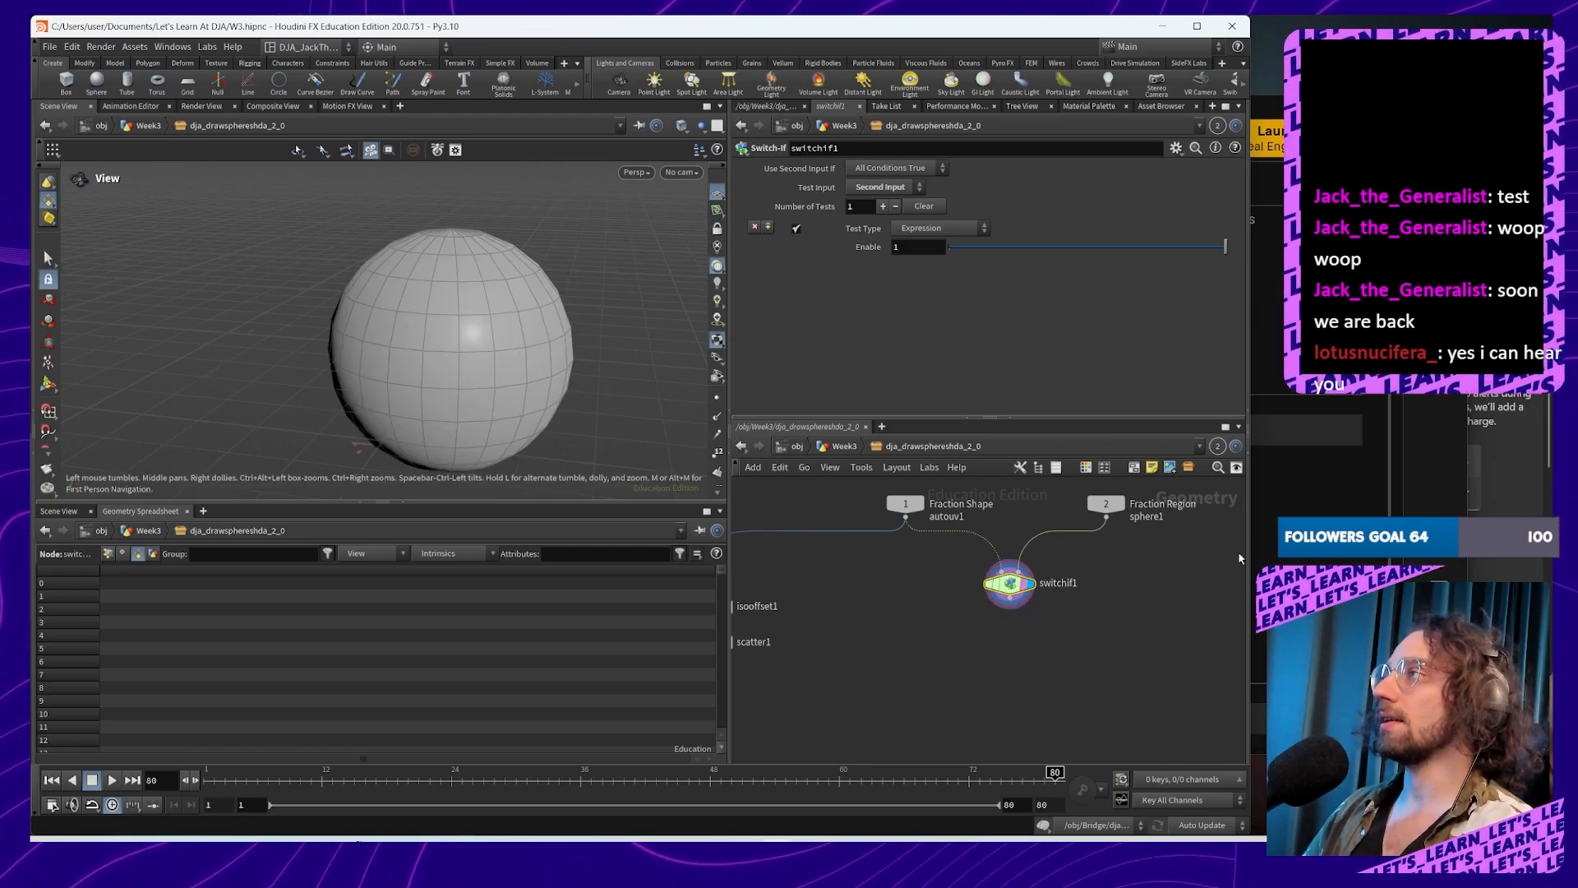
Step: Try testing switchif1's First Input with the Attribute Value test type
left_click(913, 188)
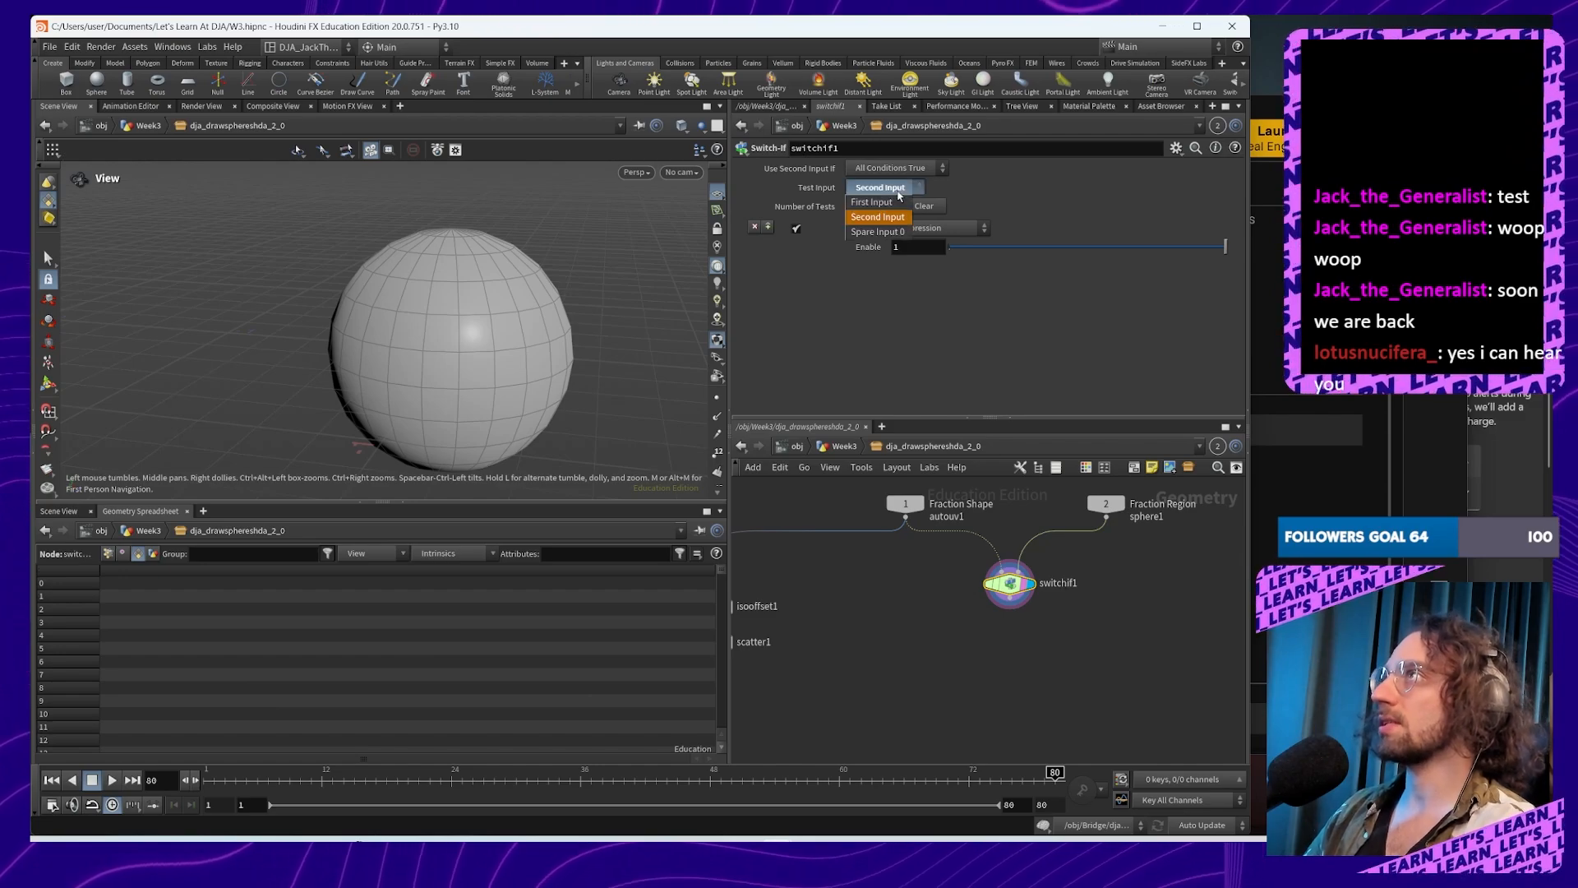
left_click(873, 202)
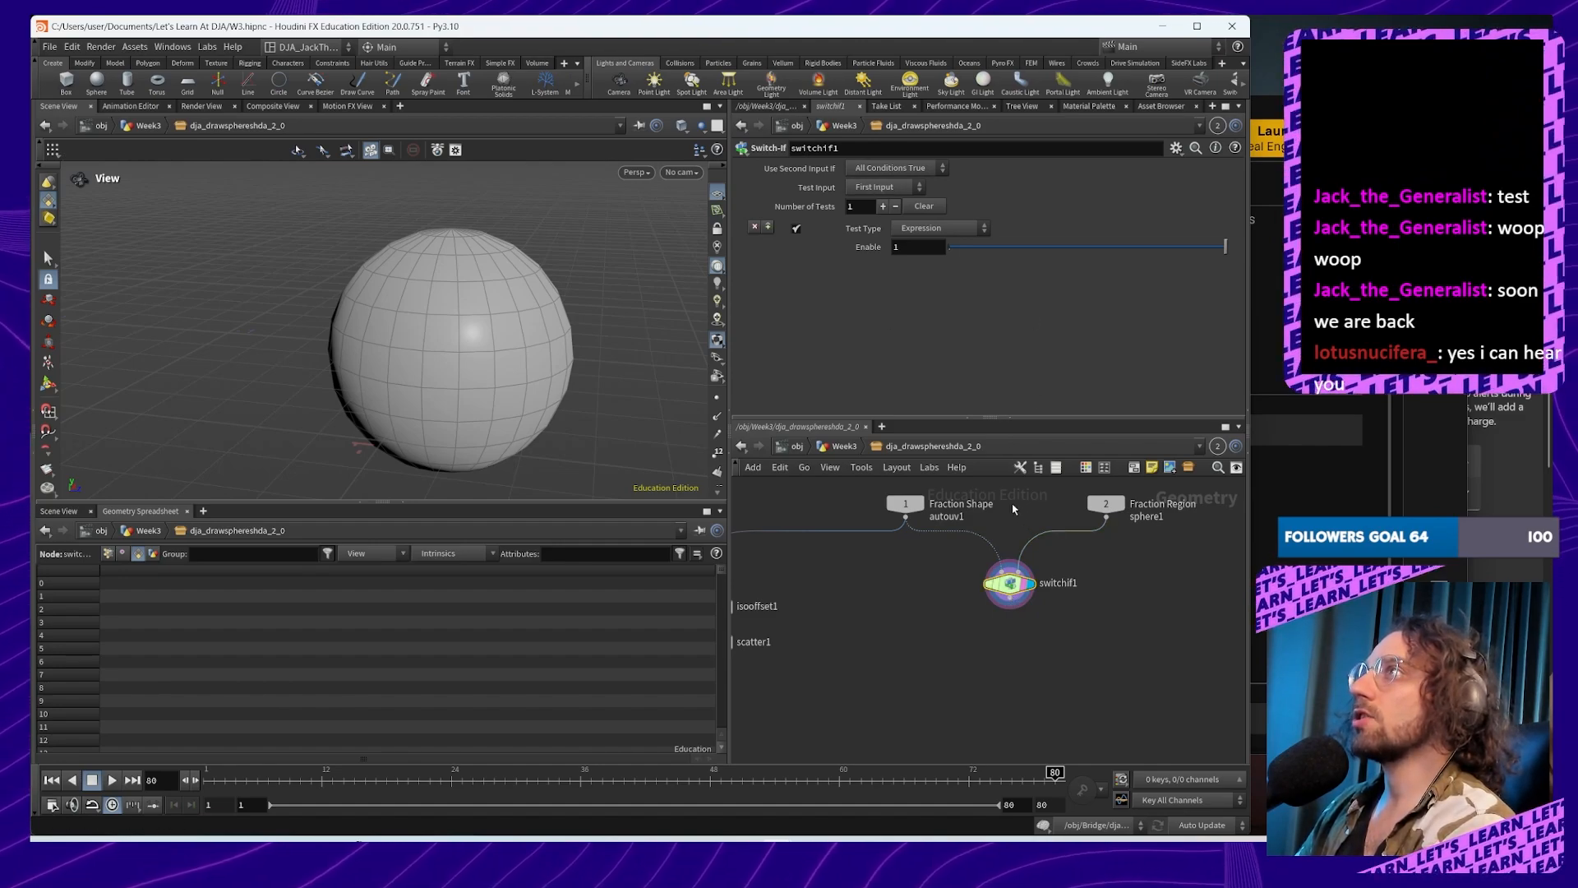
left_click(930, 231)
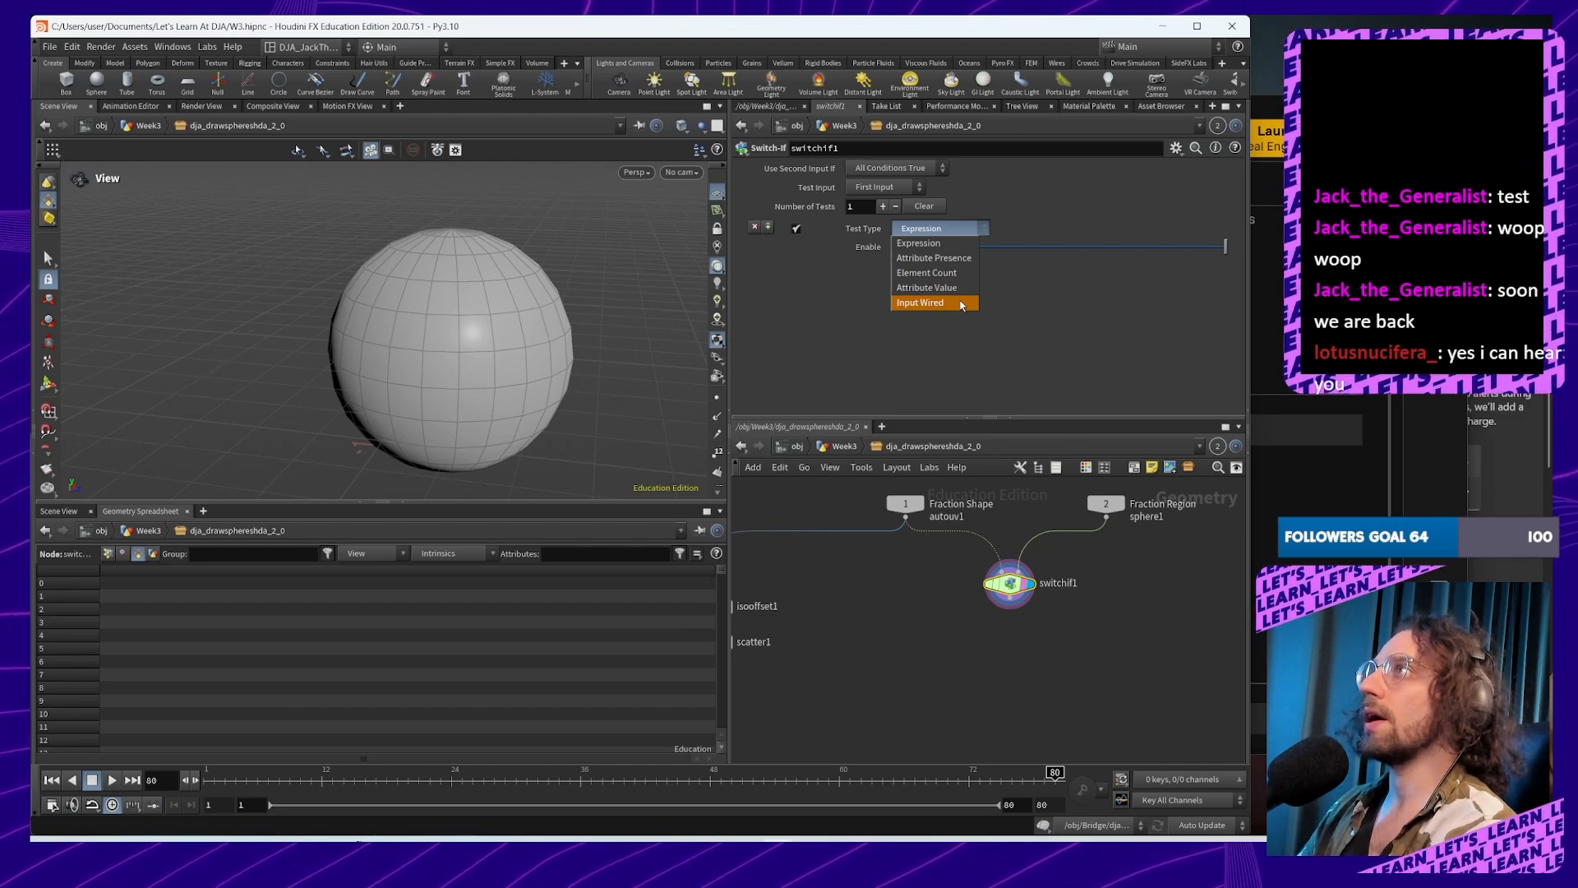
left_click(857, 287)
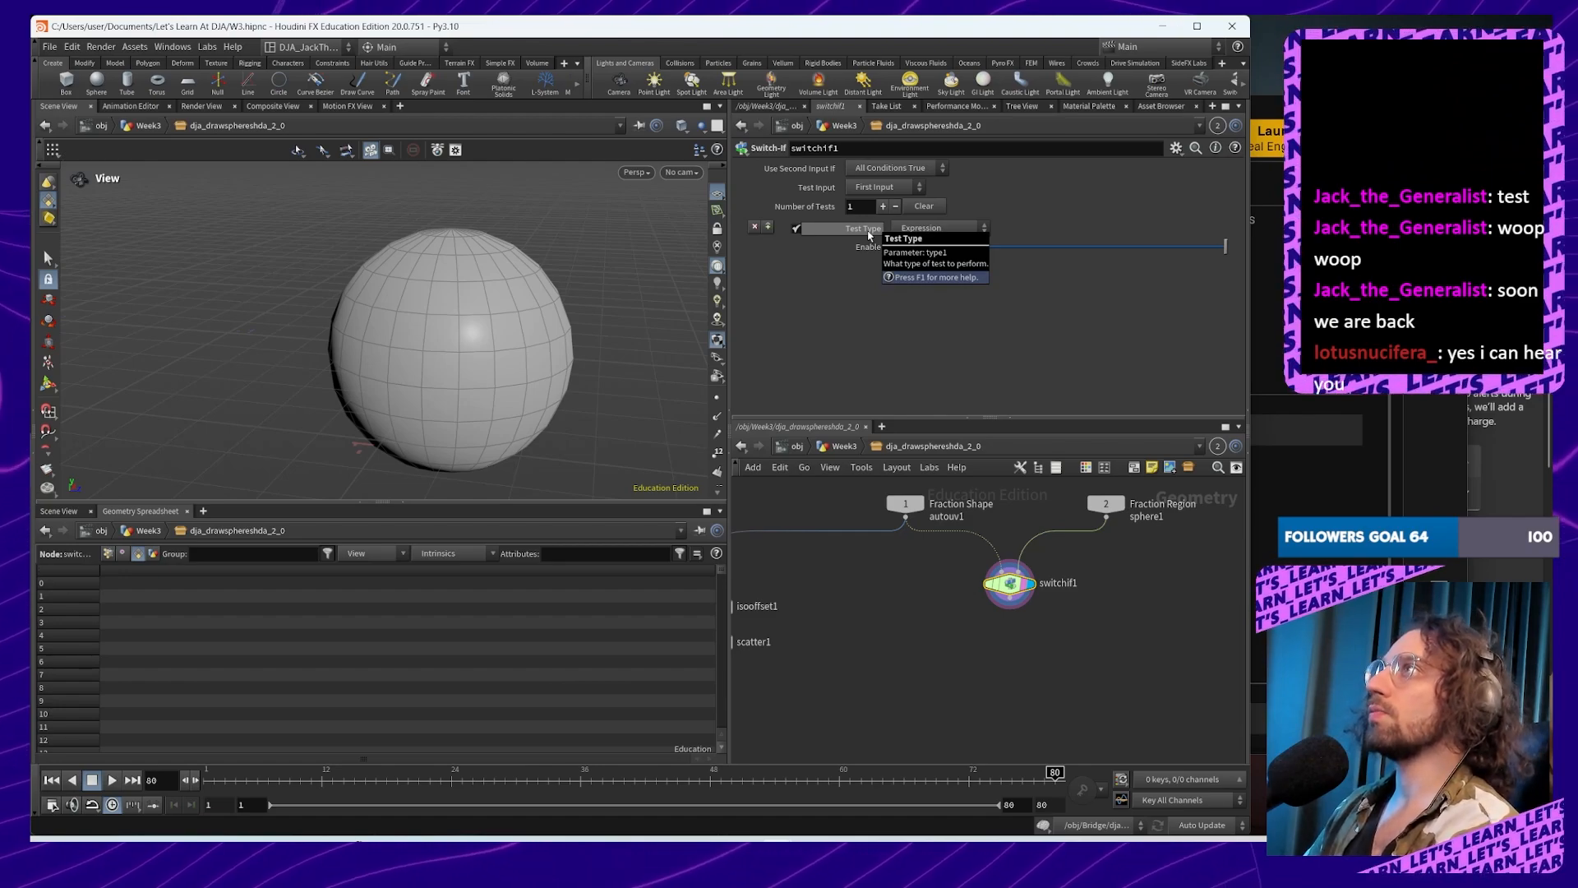
left_click(942, 236)
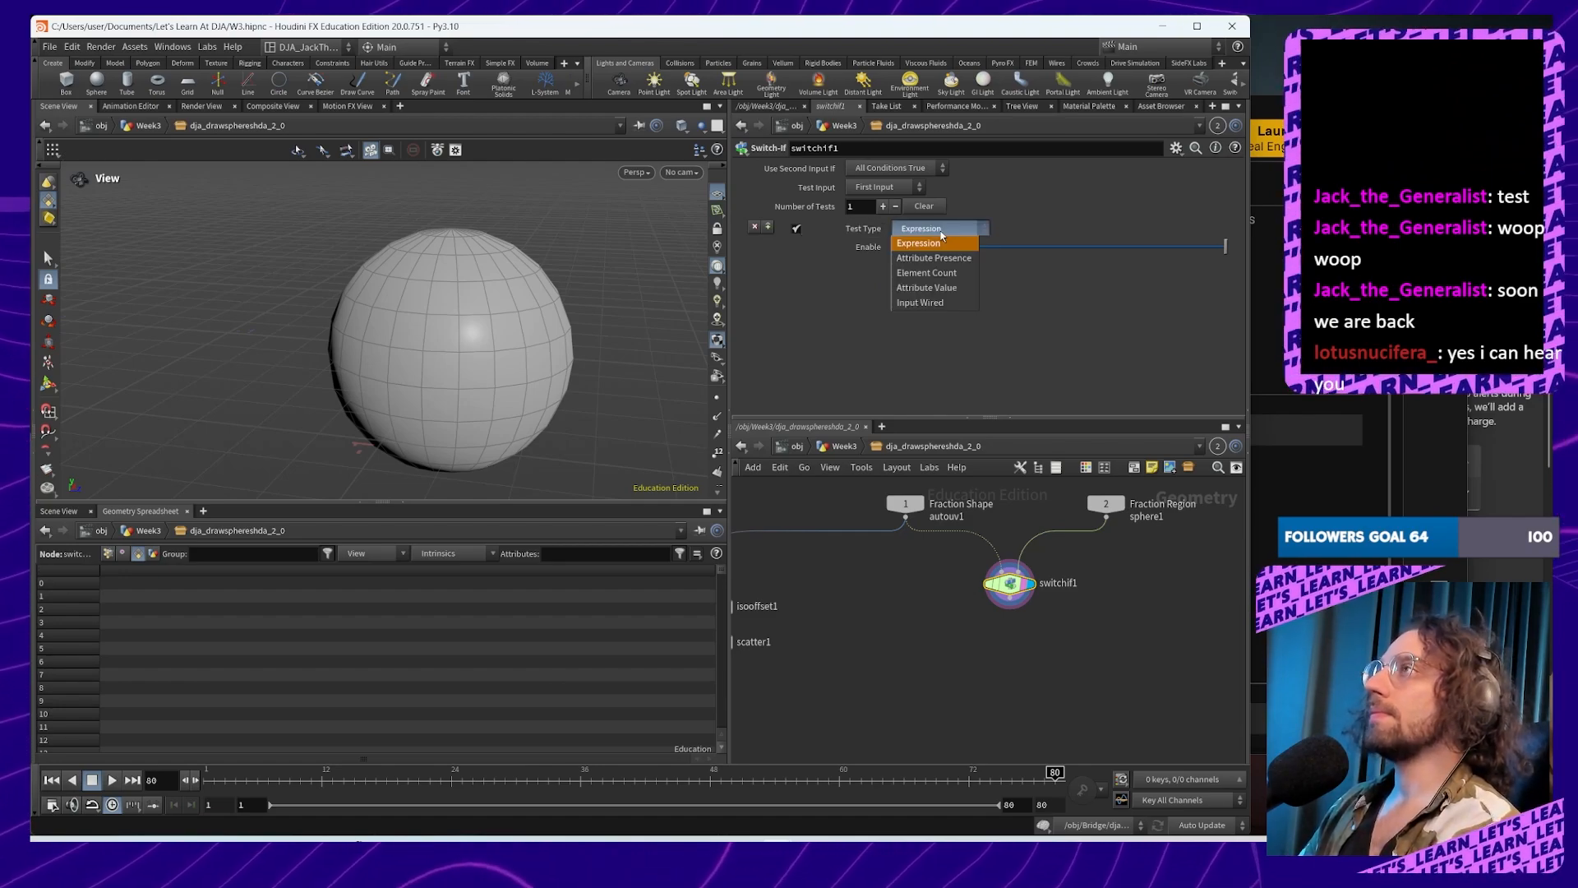
left_click(954, 289)
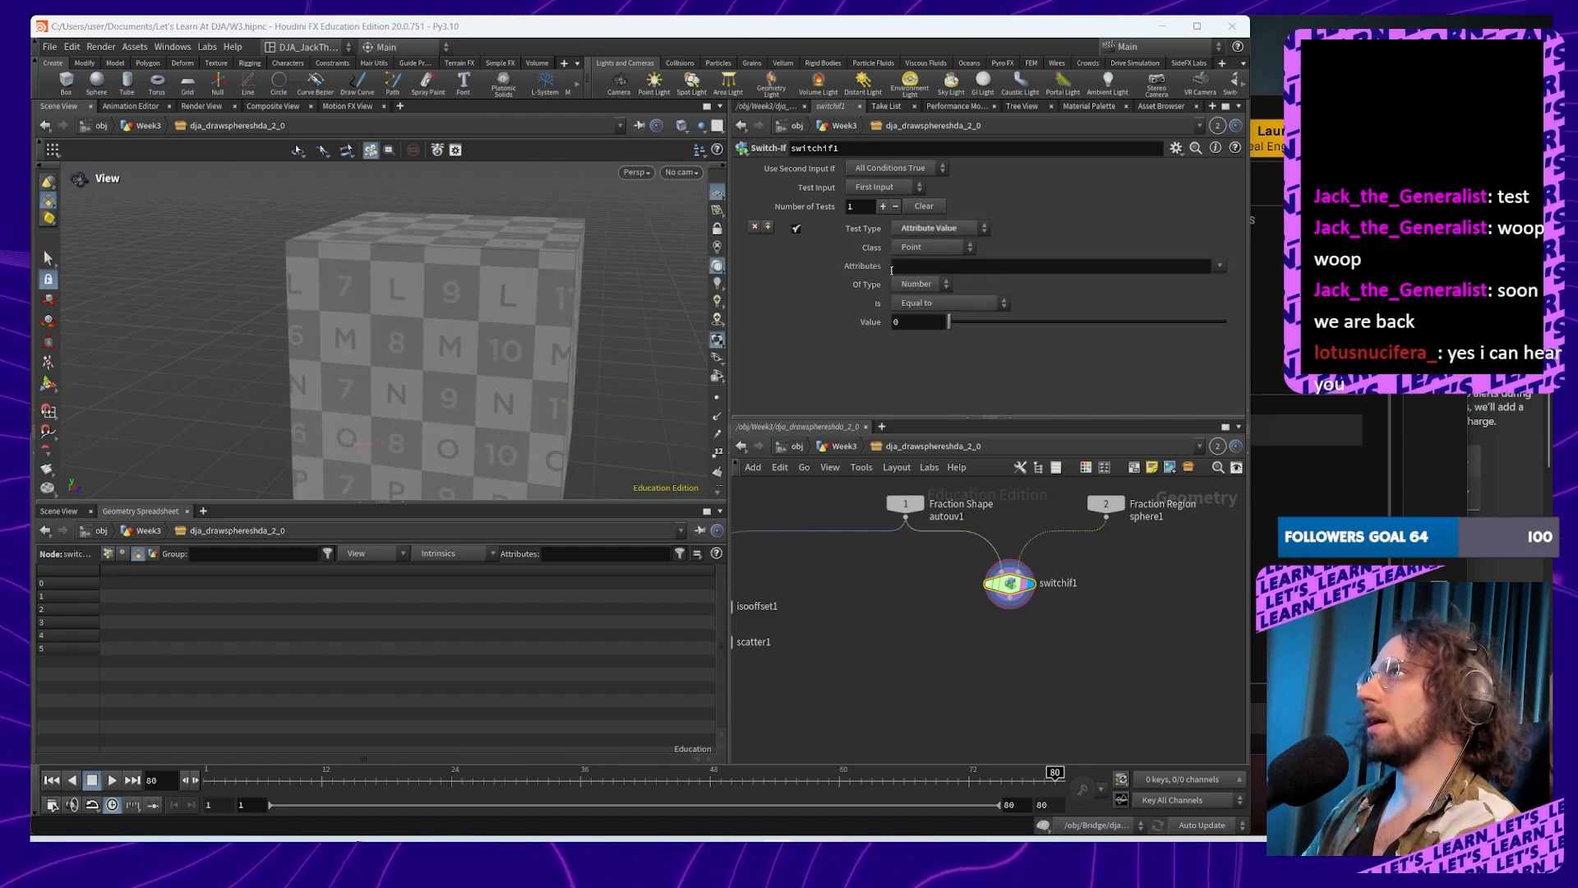
left_click(928, 266)
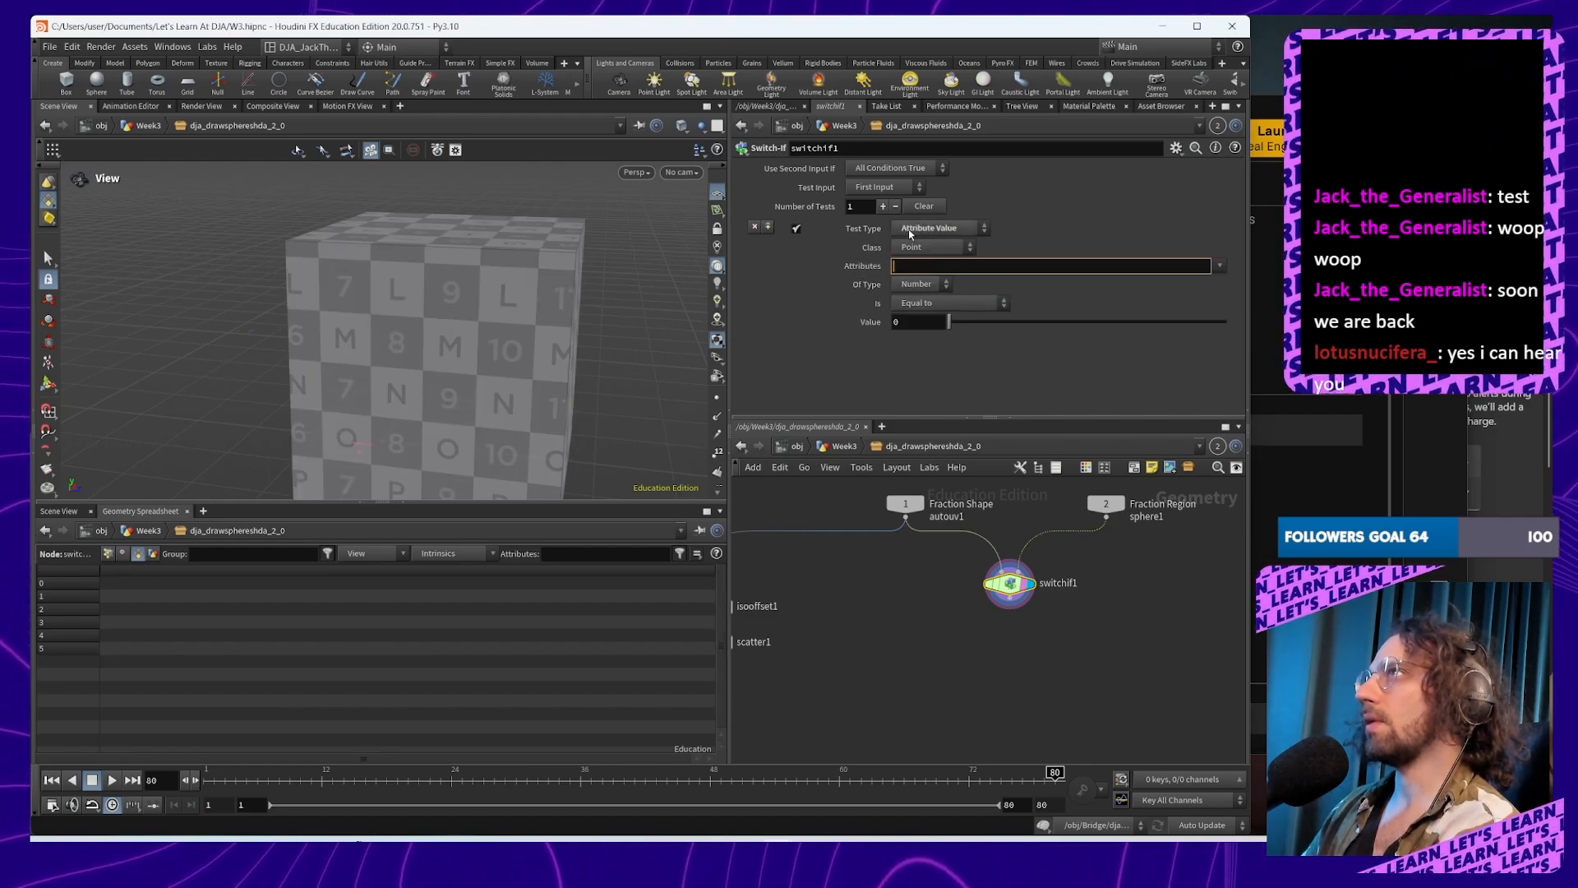
Step: Set switchif1's test type to Input Wired, with Second Input as the test input
left_click(935, 229)
left_click(921, 287)
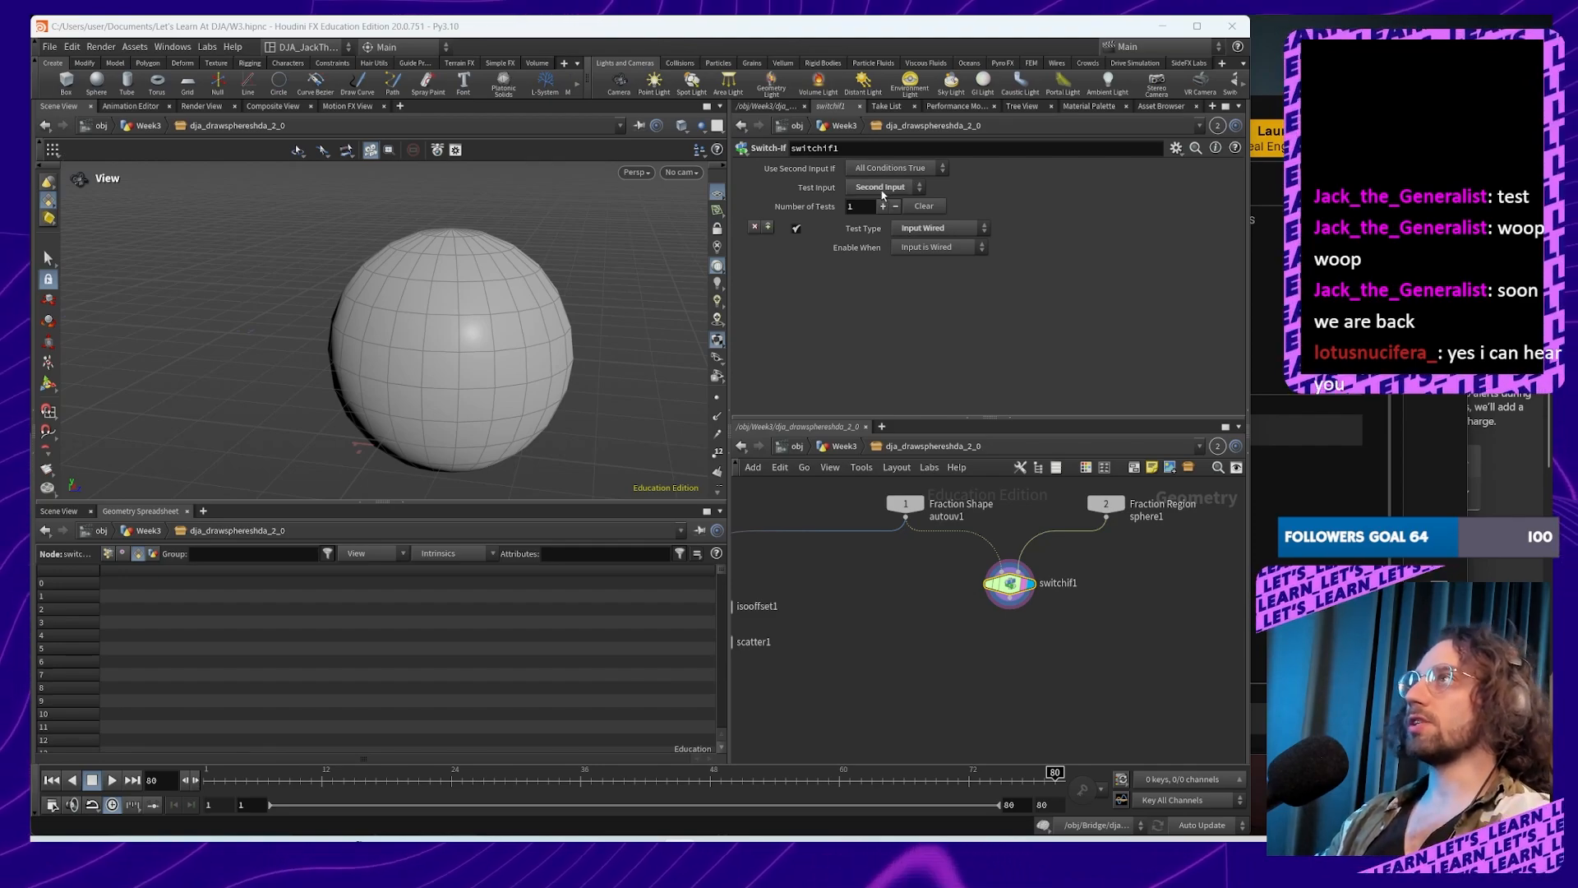
Step: Wire switchif1's output into the first inputs of voronoifracture1 and isooffset1, placing switchif1 just above isooffset1
middle_click_drag(1002, 637, 1055, 631)
scroll(1059, 628, "down", 2)
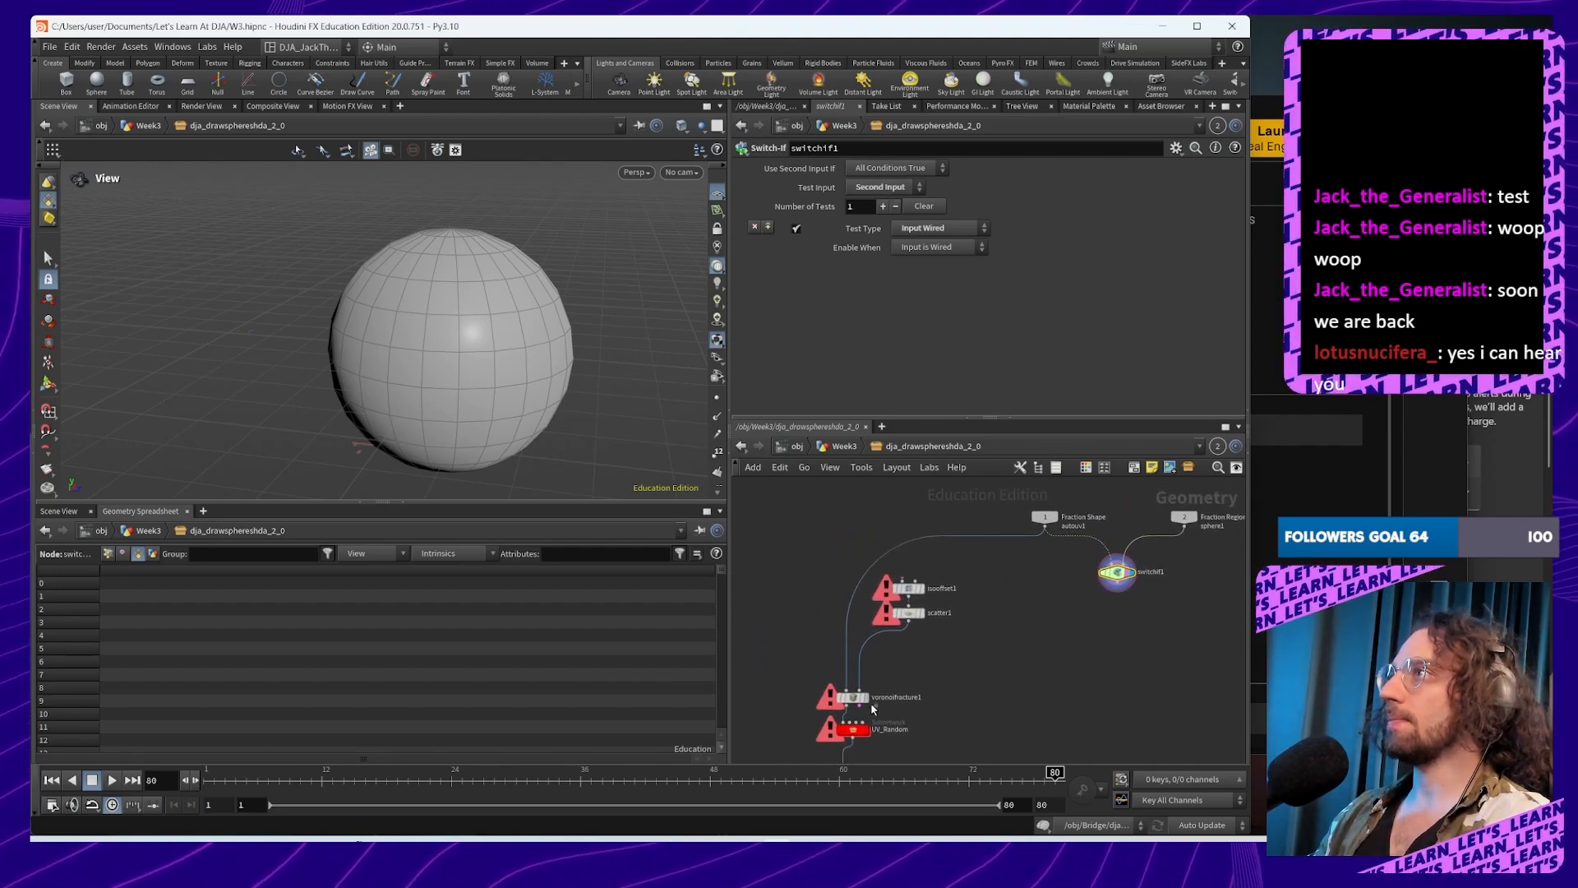
left_click(1117, 585)
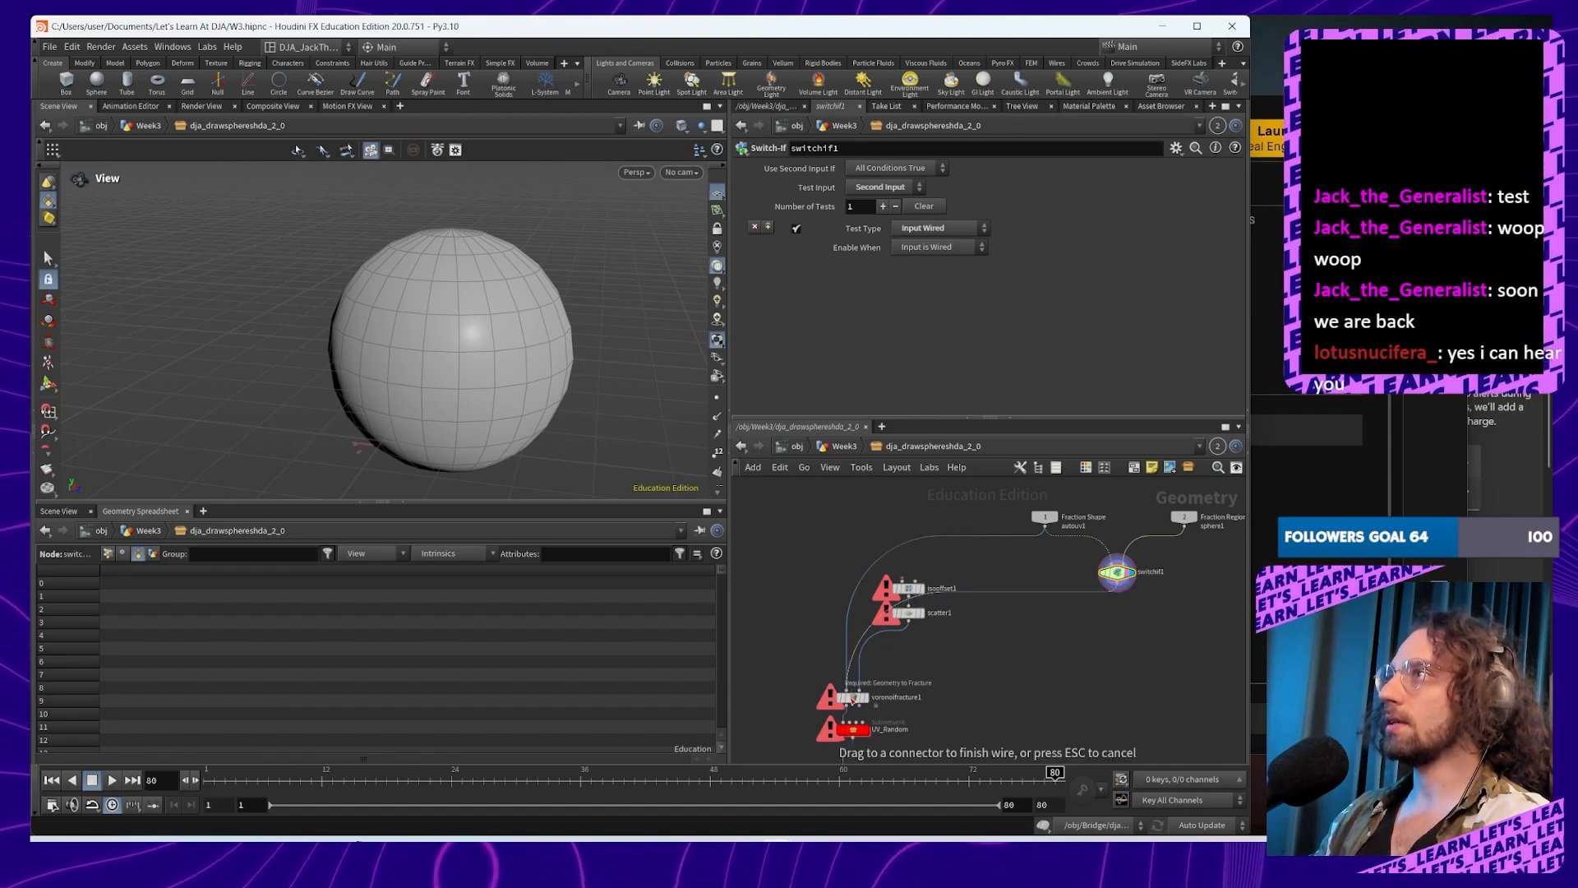
left_click(853, 692)
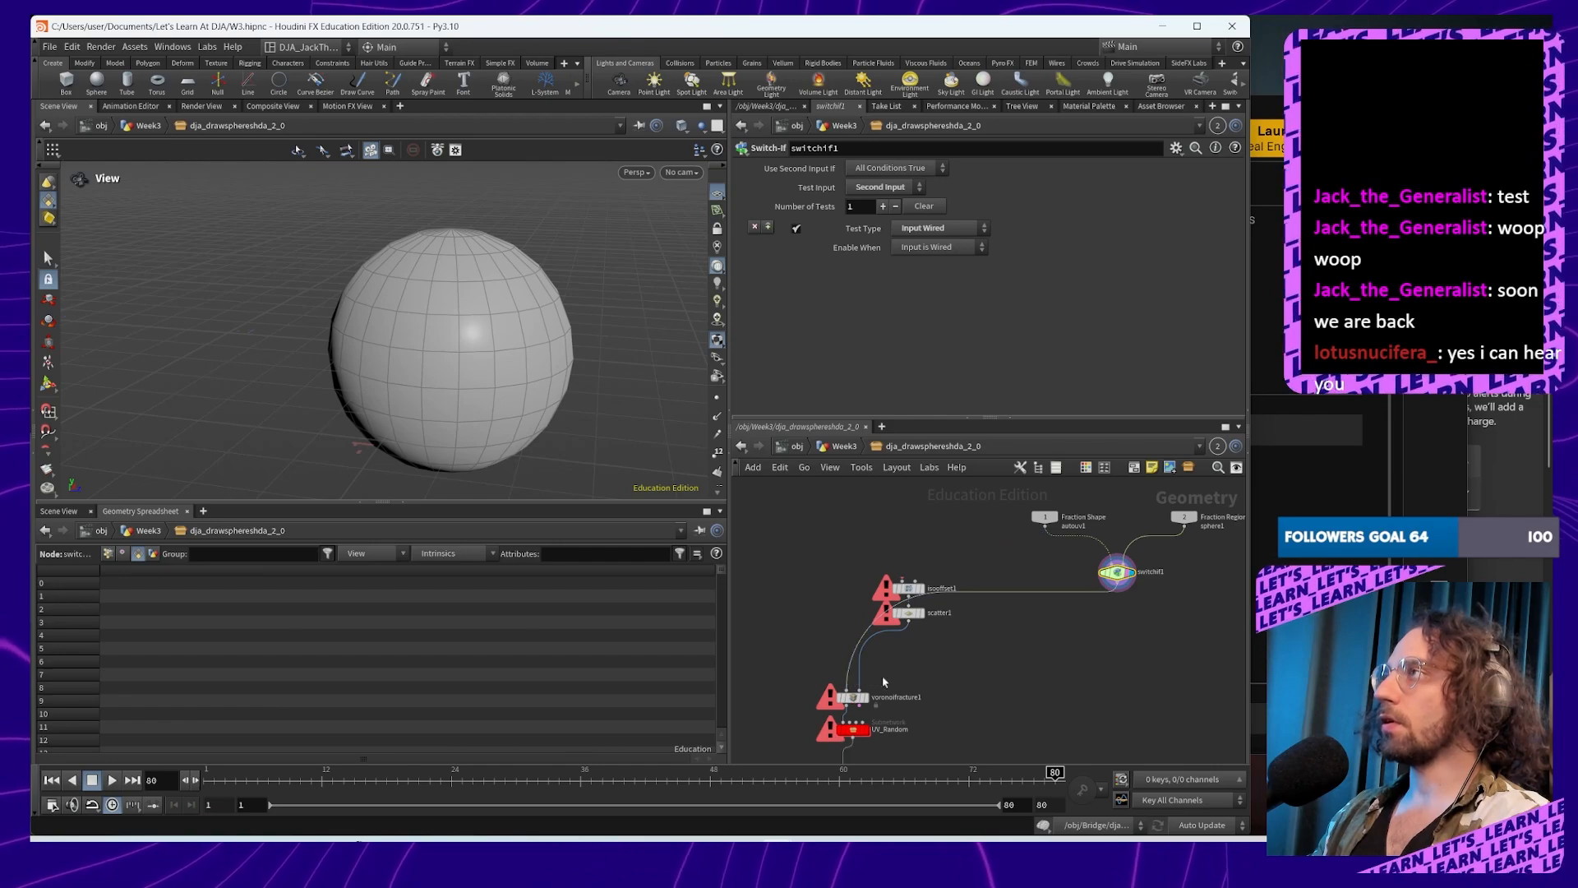
left_click_drag(1116, 571, 890, 535)
left_click(890, 547)
left_click(907, 584)
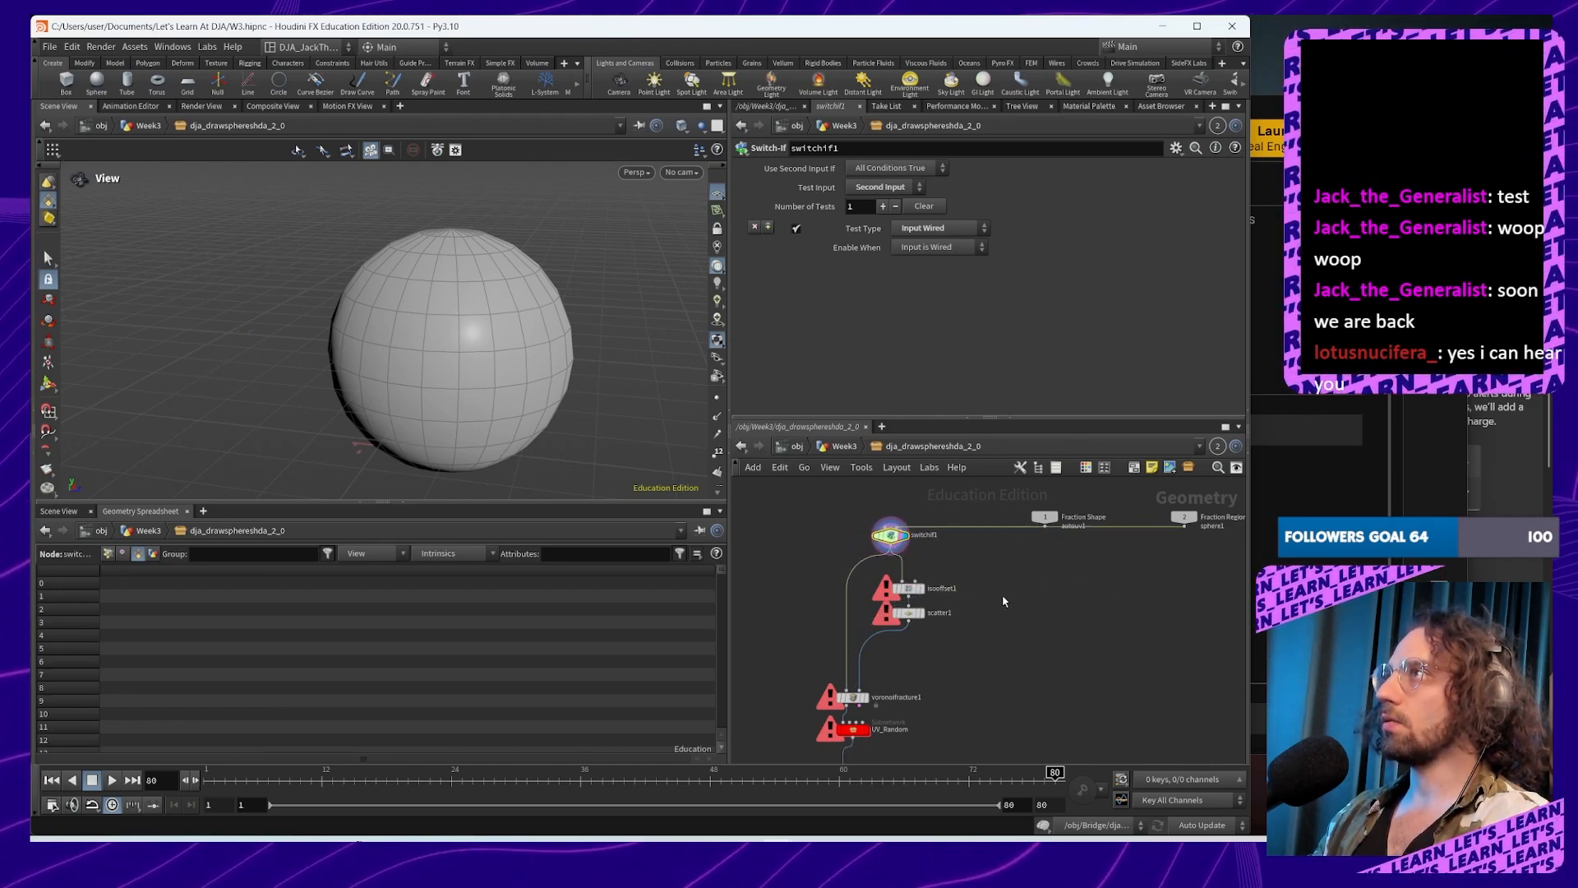
Step: Display the isooffset1 node to check the fog volume it builds from the switched input
scroll(929, 589, "up", 5)
middle_click_drag(928, 589, 1020, 592)
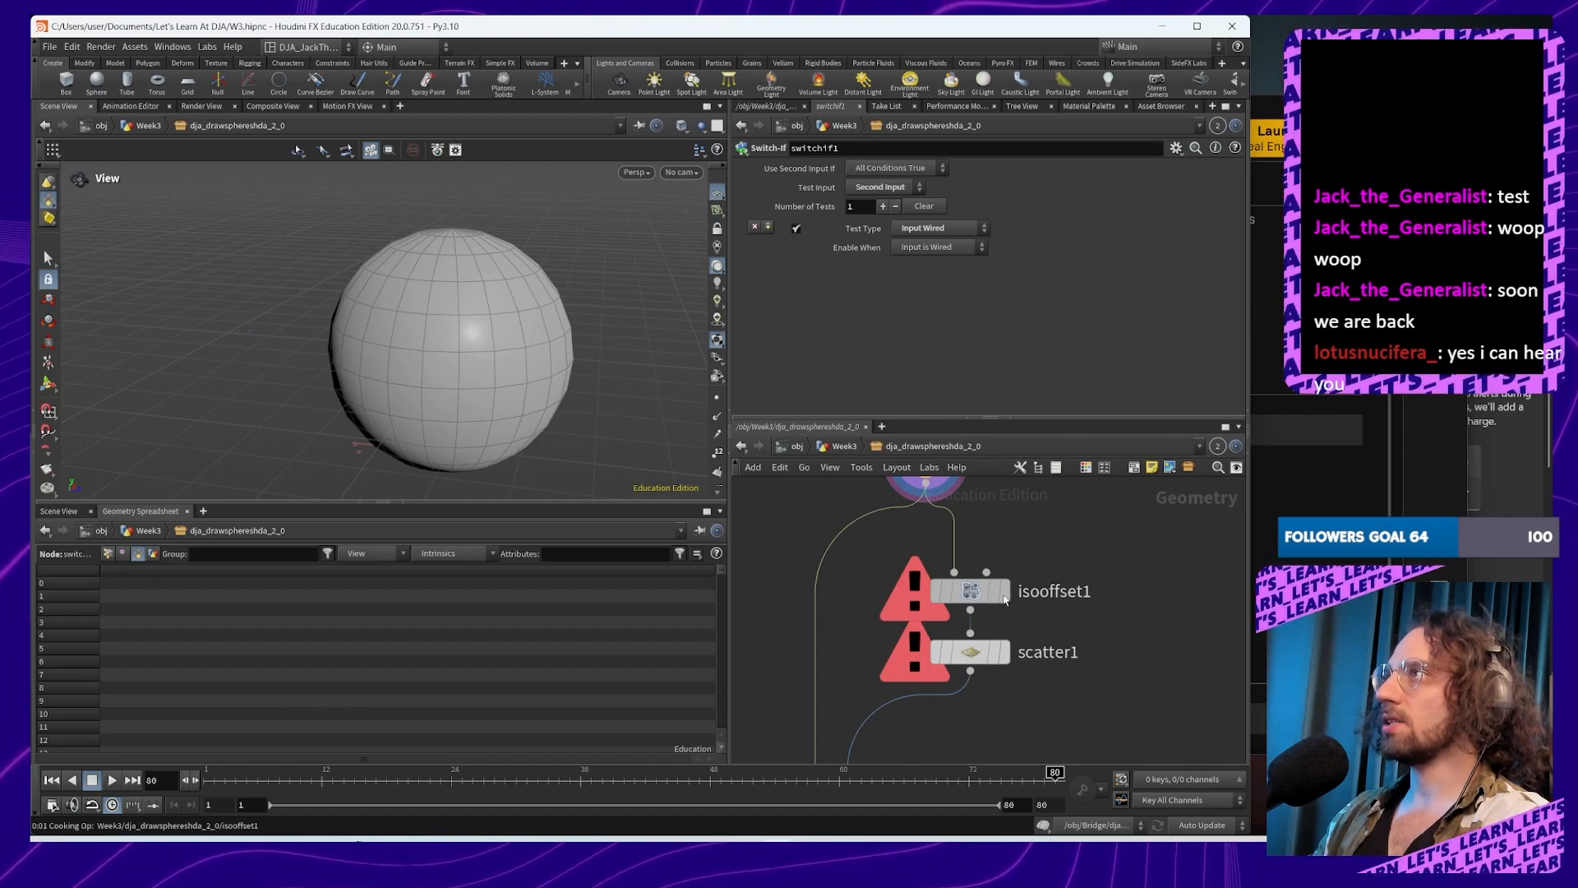
left_click(1005, 591)
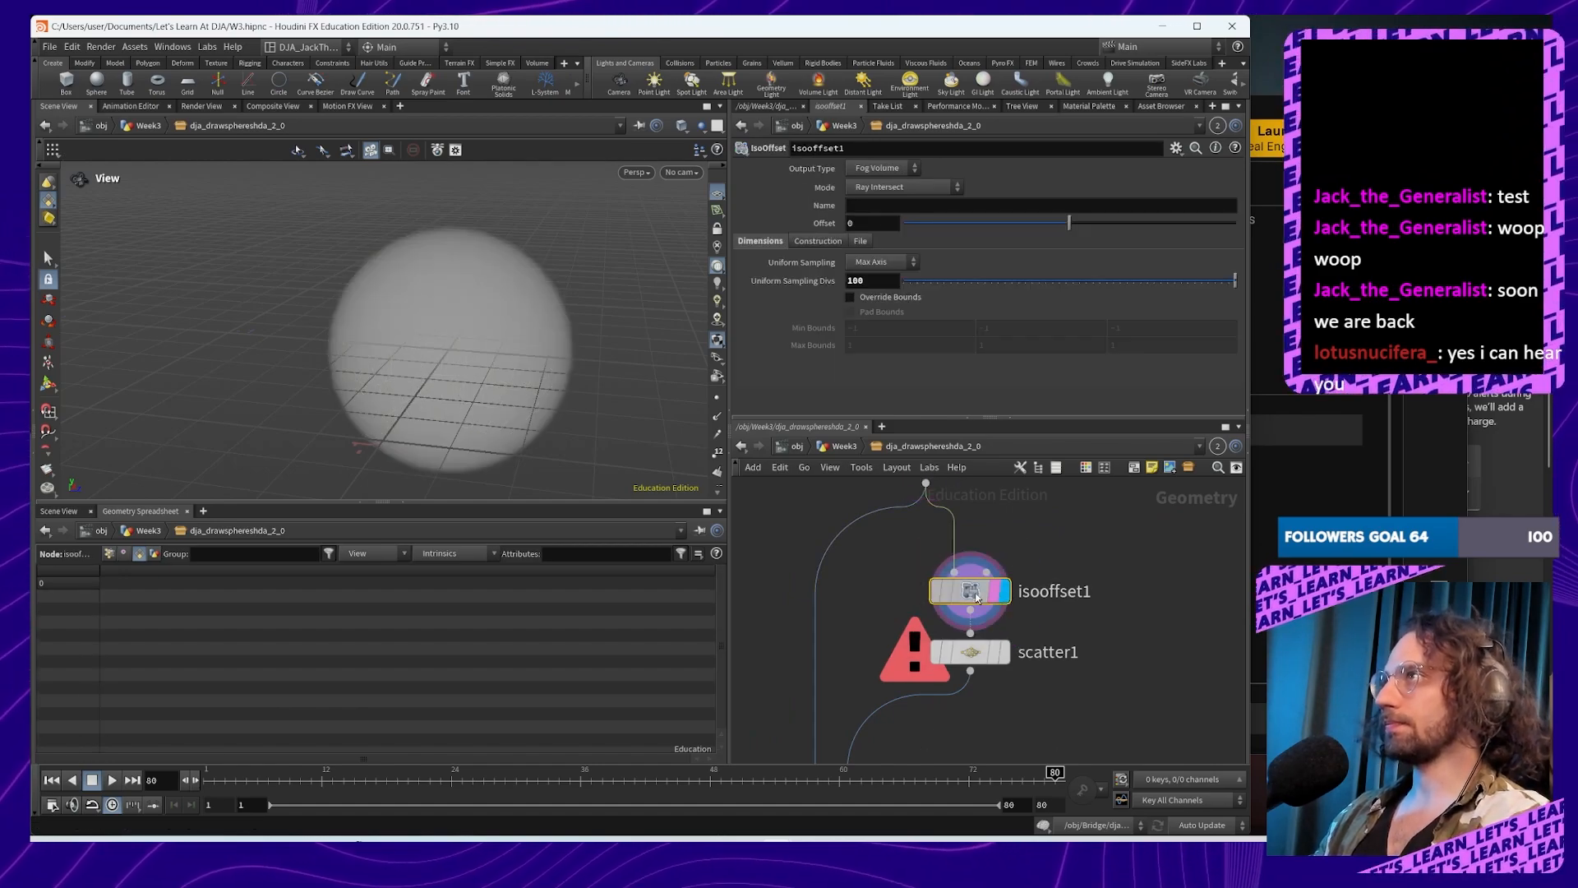
Step: Move the Fraction Shape input node beside and above switchif1
middle_click_drag(1064, 547, 1003, 677)
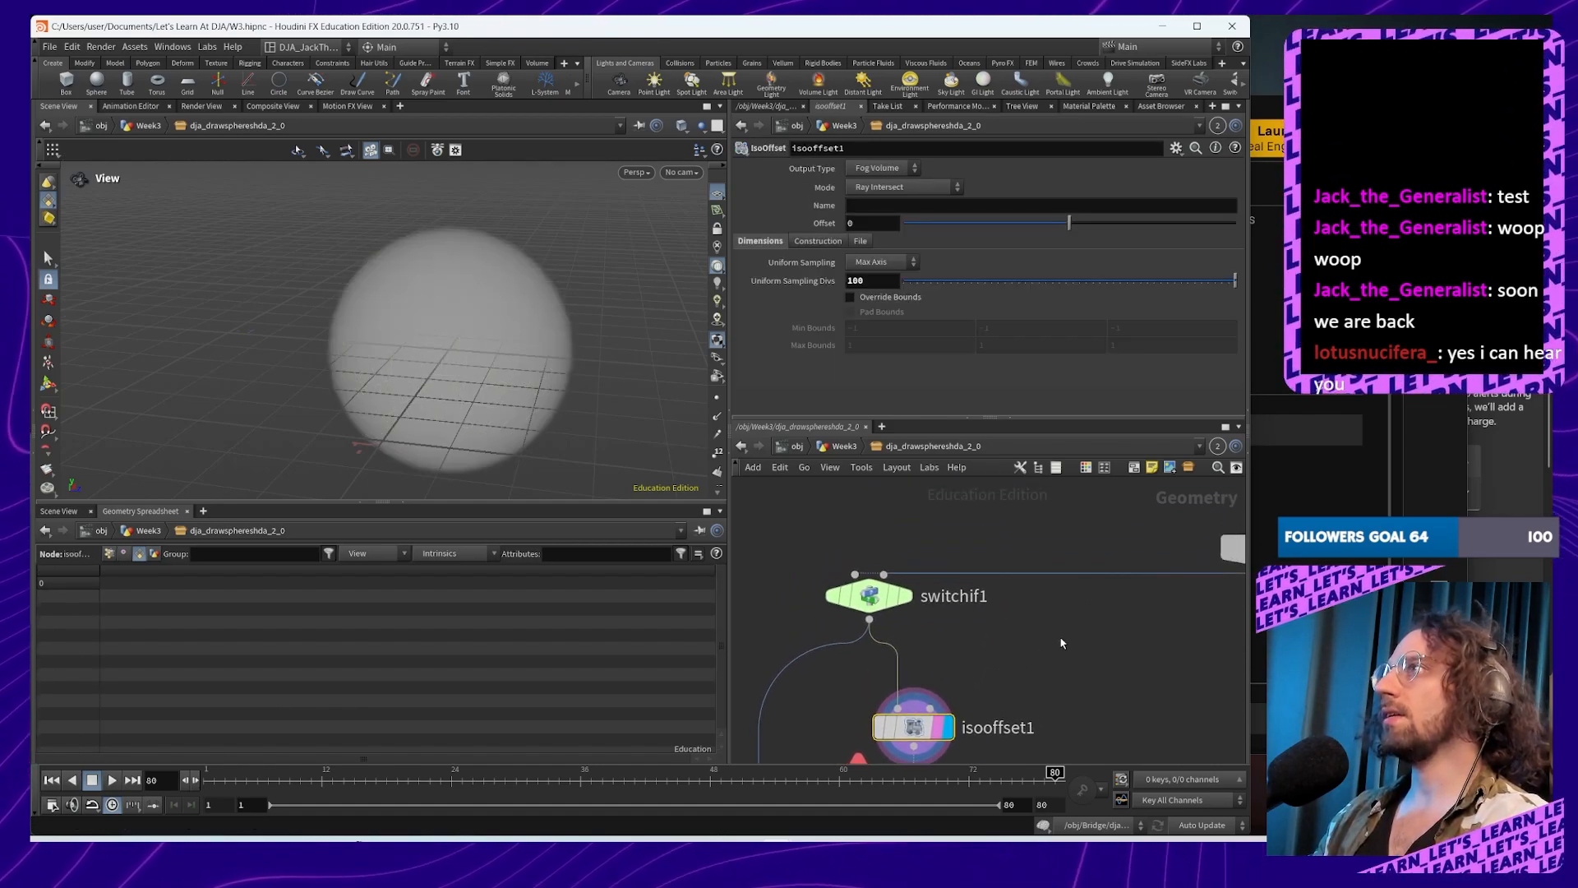
scroll(1042, 630, "down", 4)
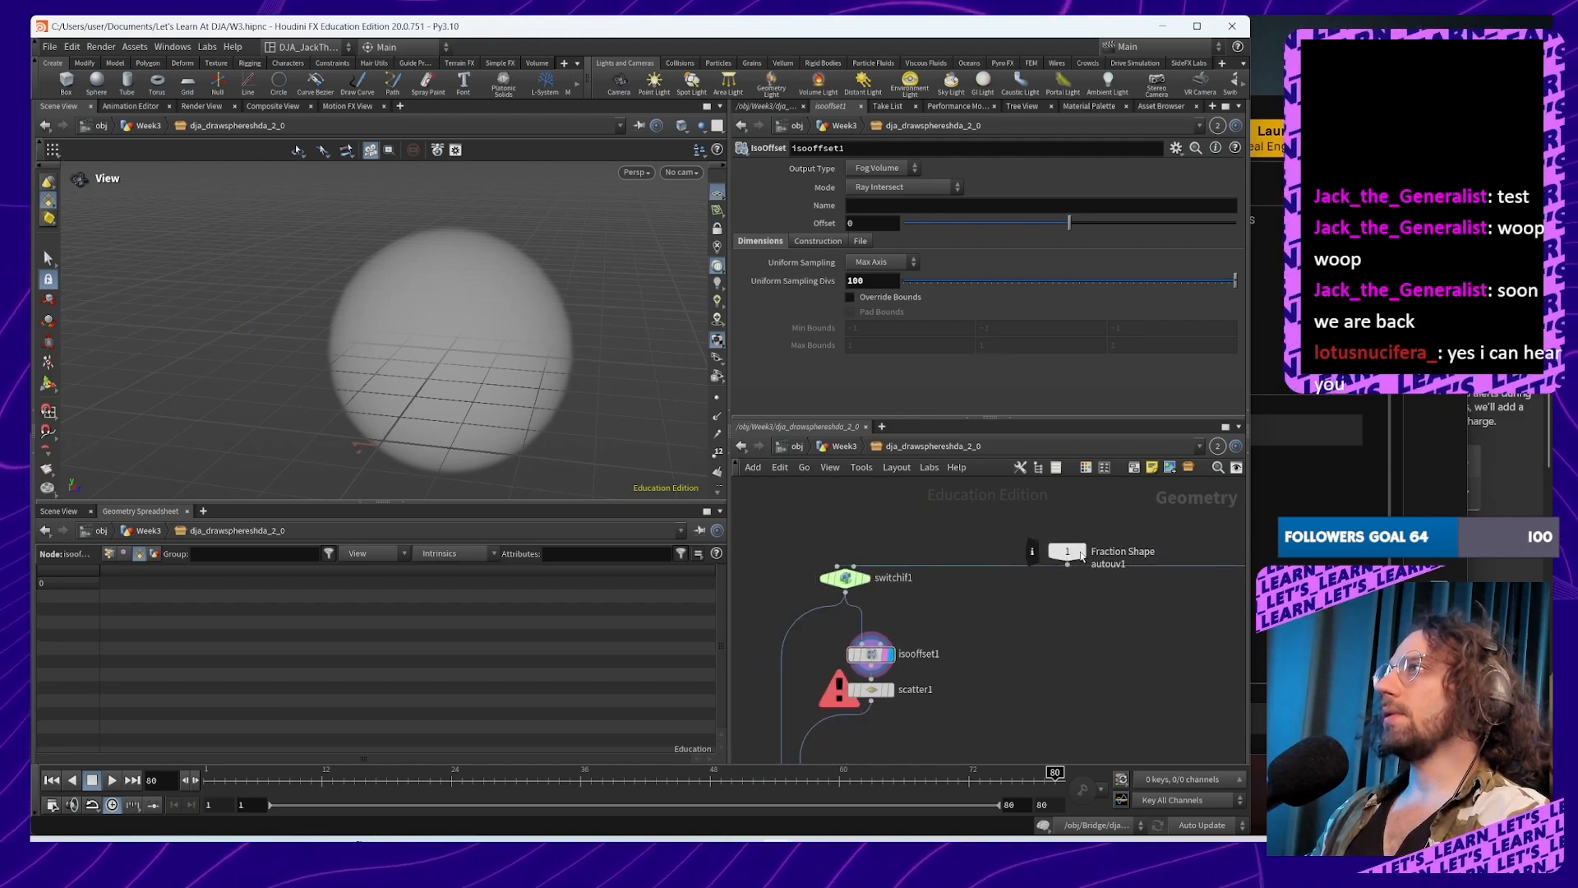
left_click_drag(1080, 555, 780, 508)
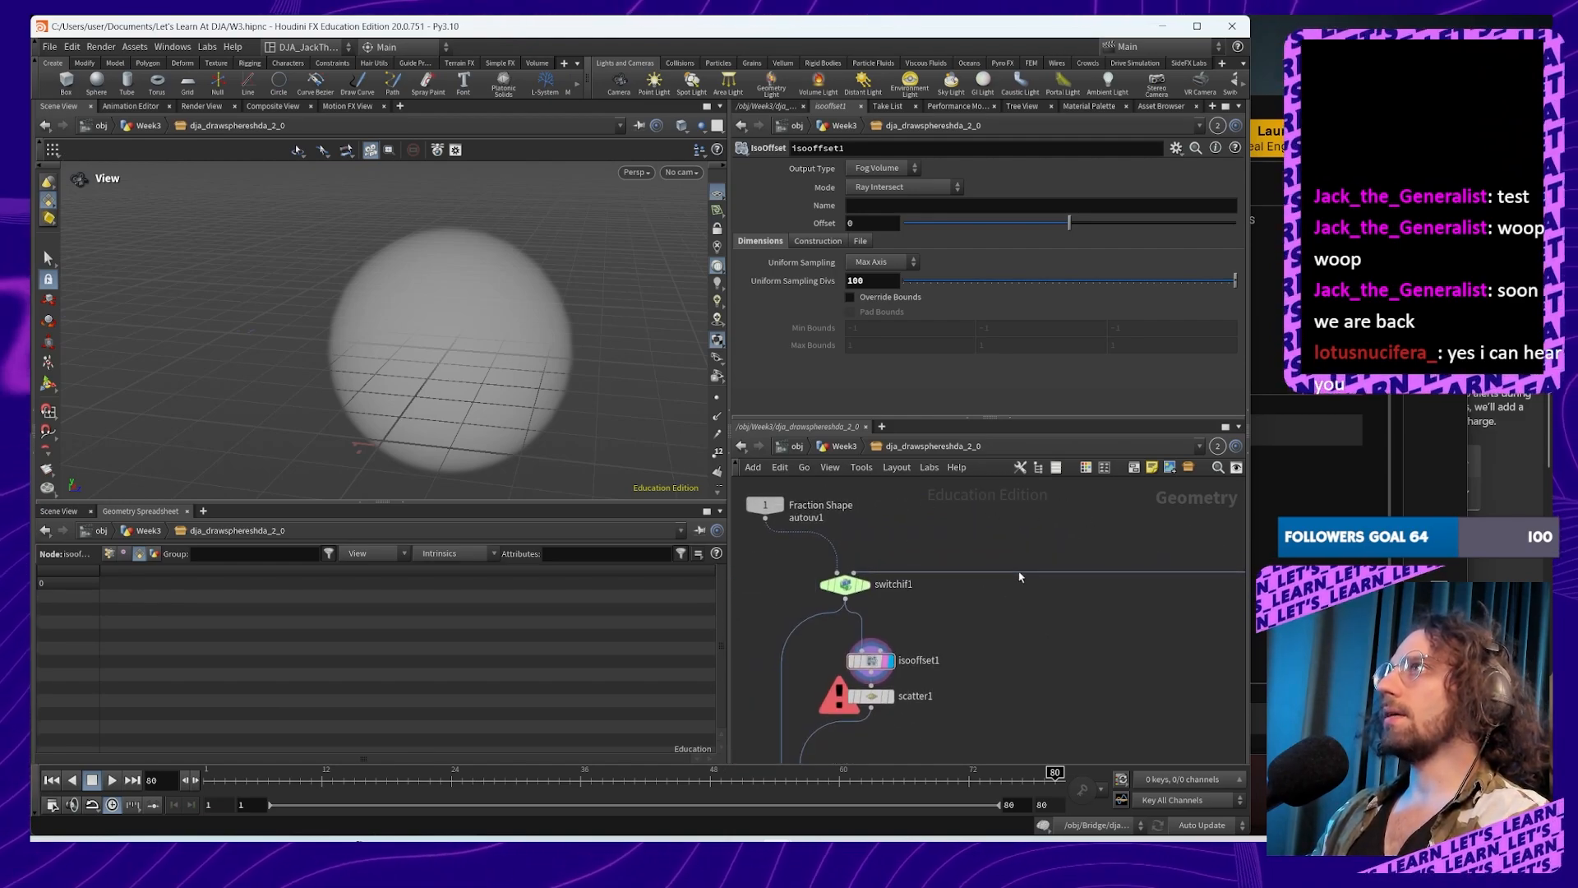
middle_click_drag(780, 508, 889, 532)
Step: Display and select voronoifracture1 to inspect the fractured geometry
middle_click(978, 683)
middle_click_drag(875, 670, 862, 461)
left_click(907, 637)
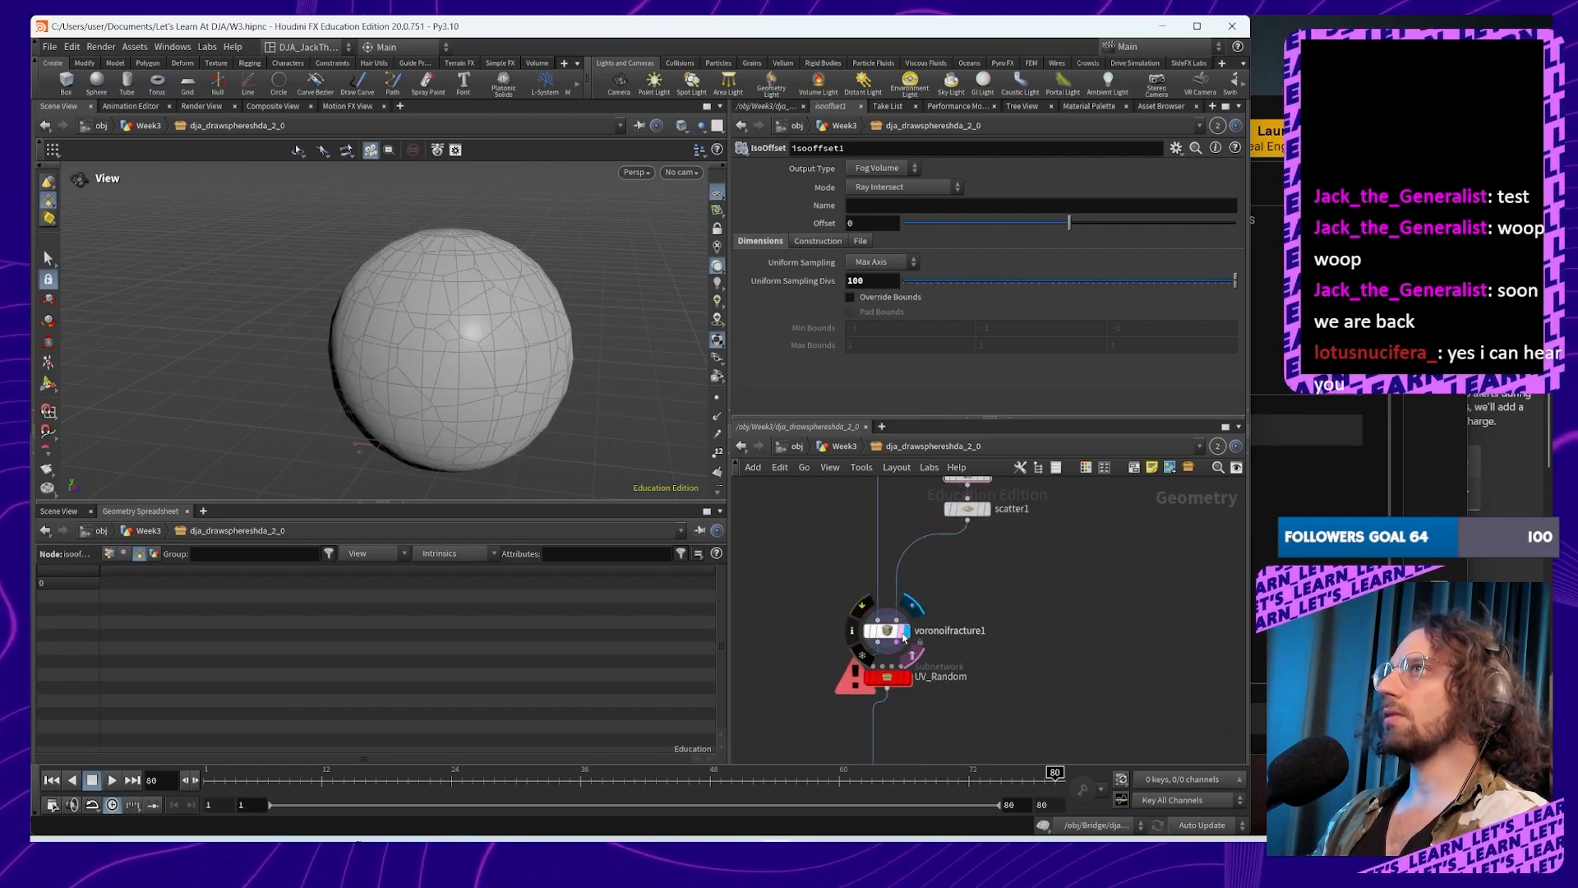
left_click(897, 635)
Step: Move the Fraction Region input node close above switchif1, on the opposite side from Fraction Shape
middle_click_drag(1047, 594, 996, 700)
middle_click_drag(1218, 537, 1053, 668)
left_click_drag(1136, 611, 847, 541)
middle_click_drag(847, 542, 1110, 531)
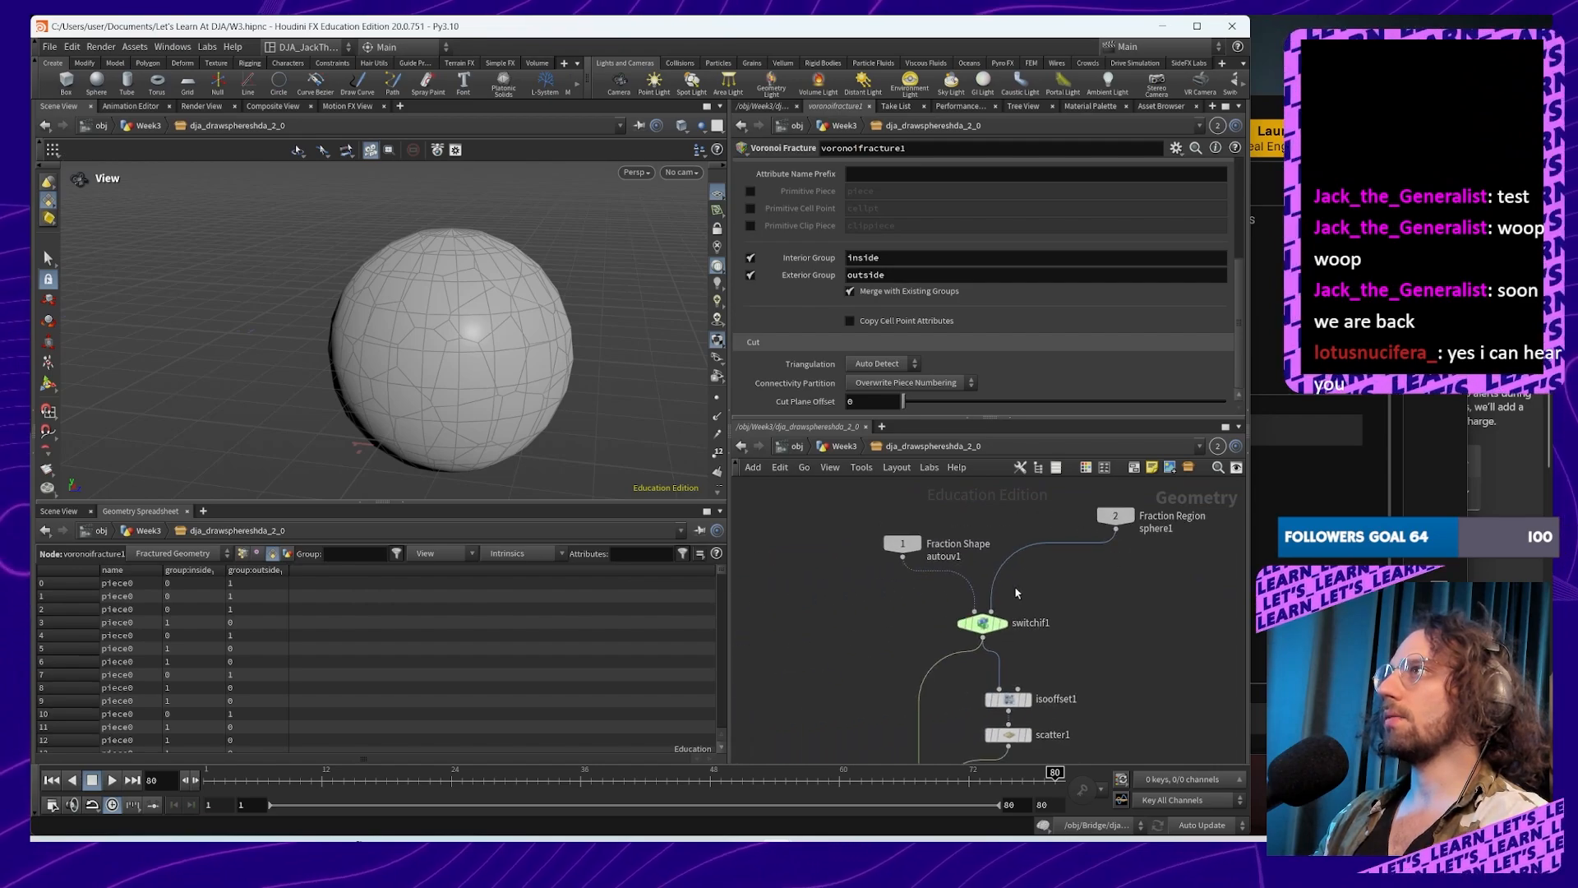
Step: Review switchif1's condition options for using the second input
left_click(980, 619)
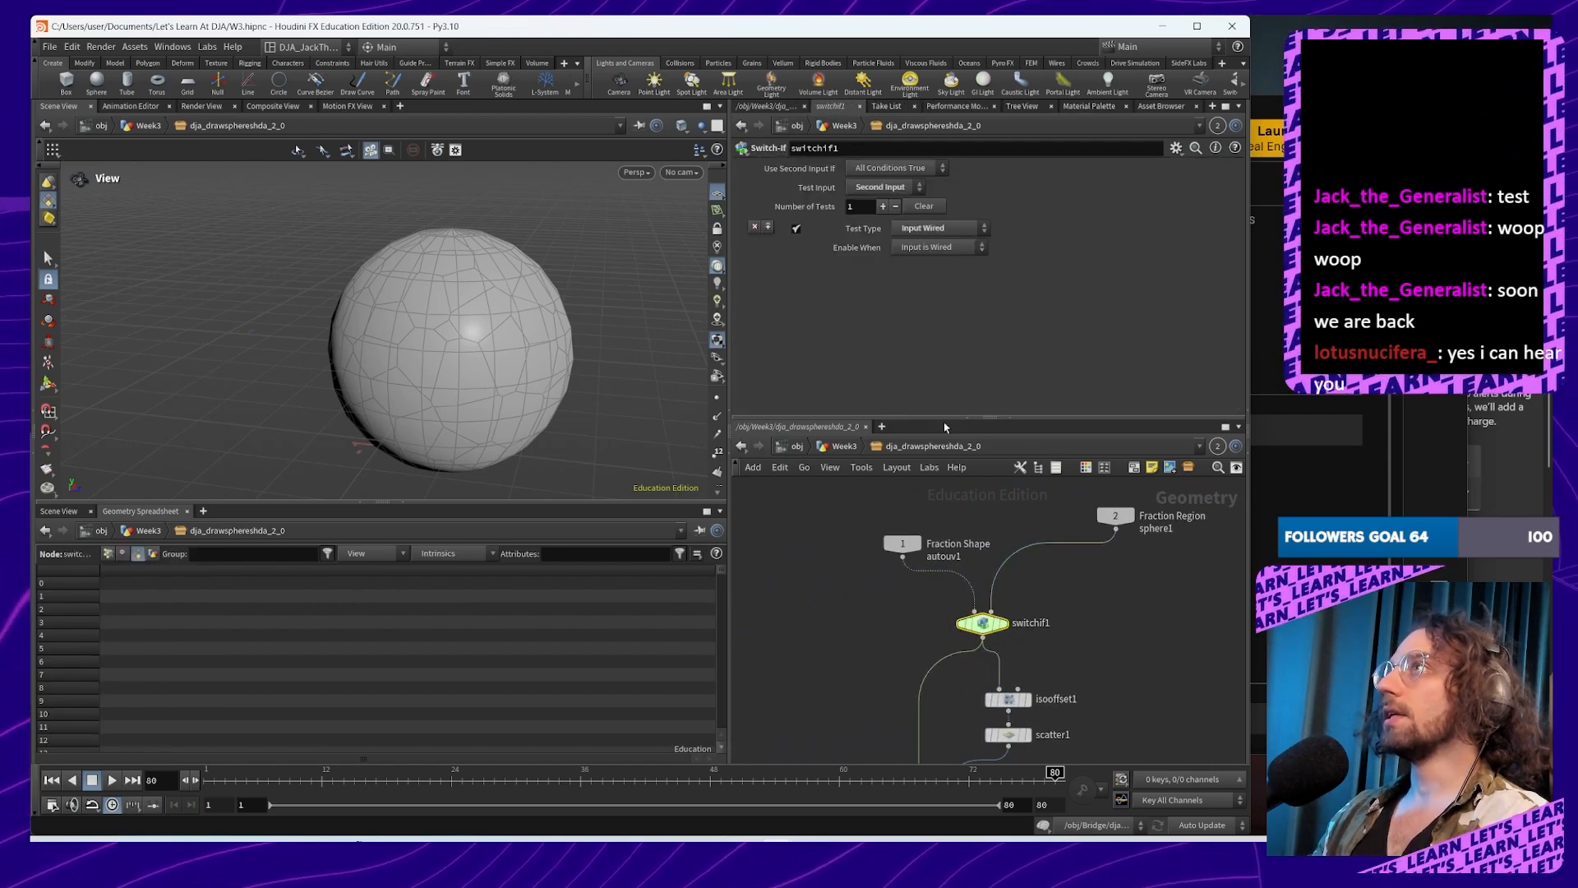
left_click(899, 169)
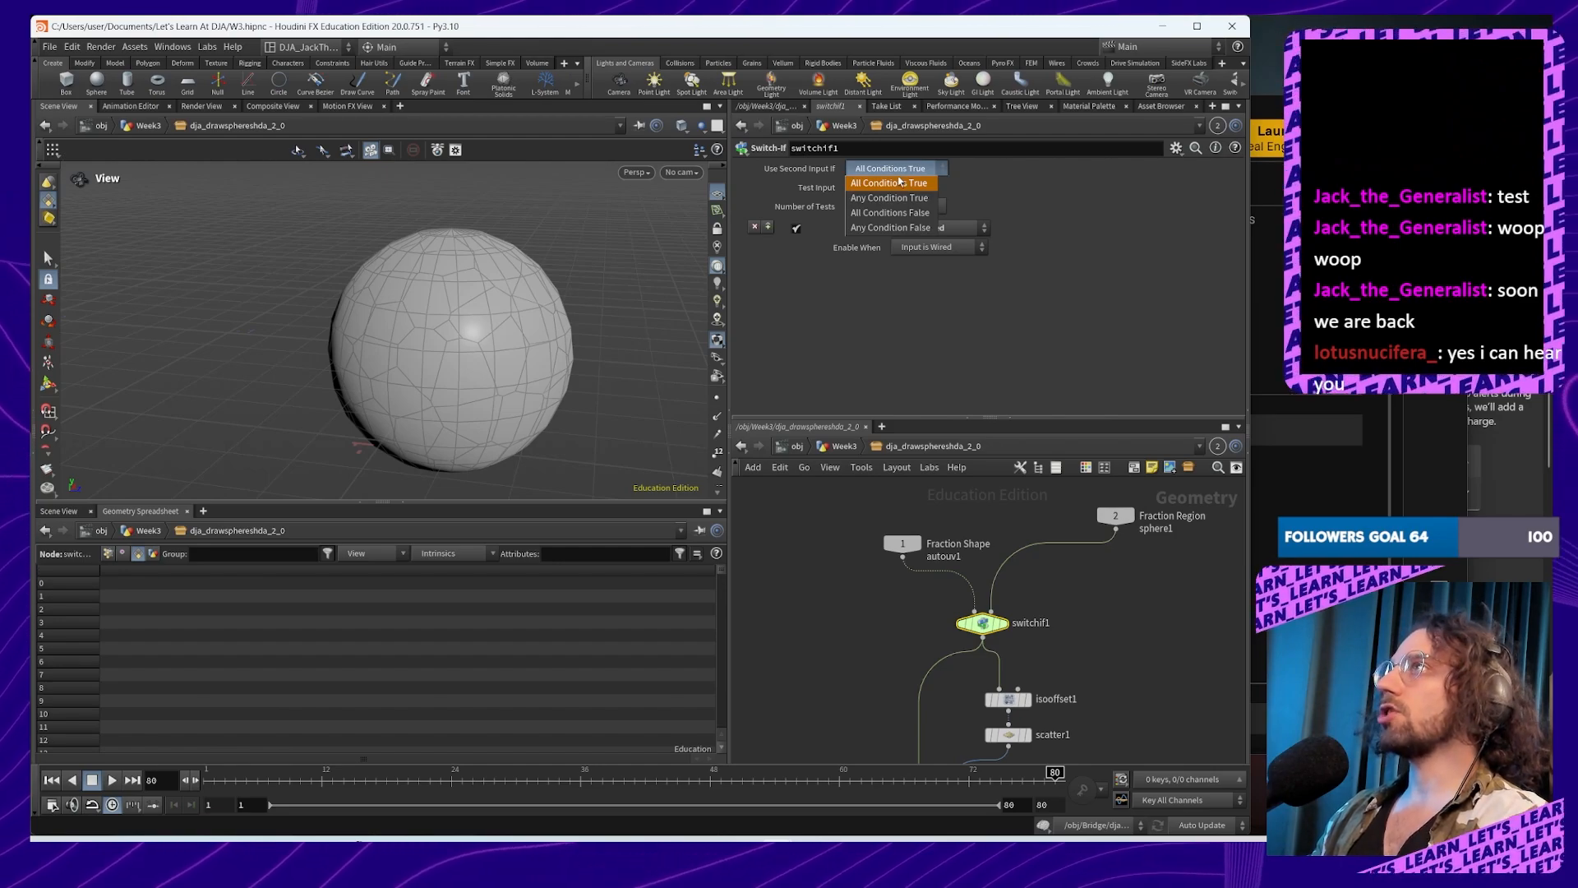
key("alt+Tab")
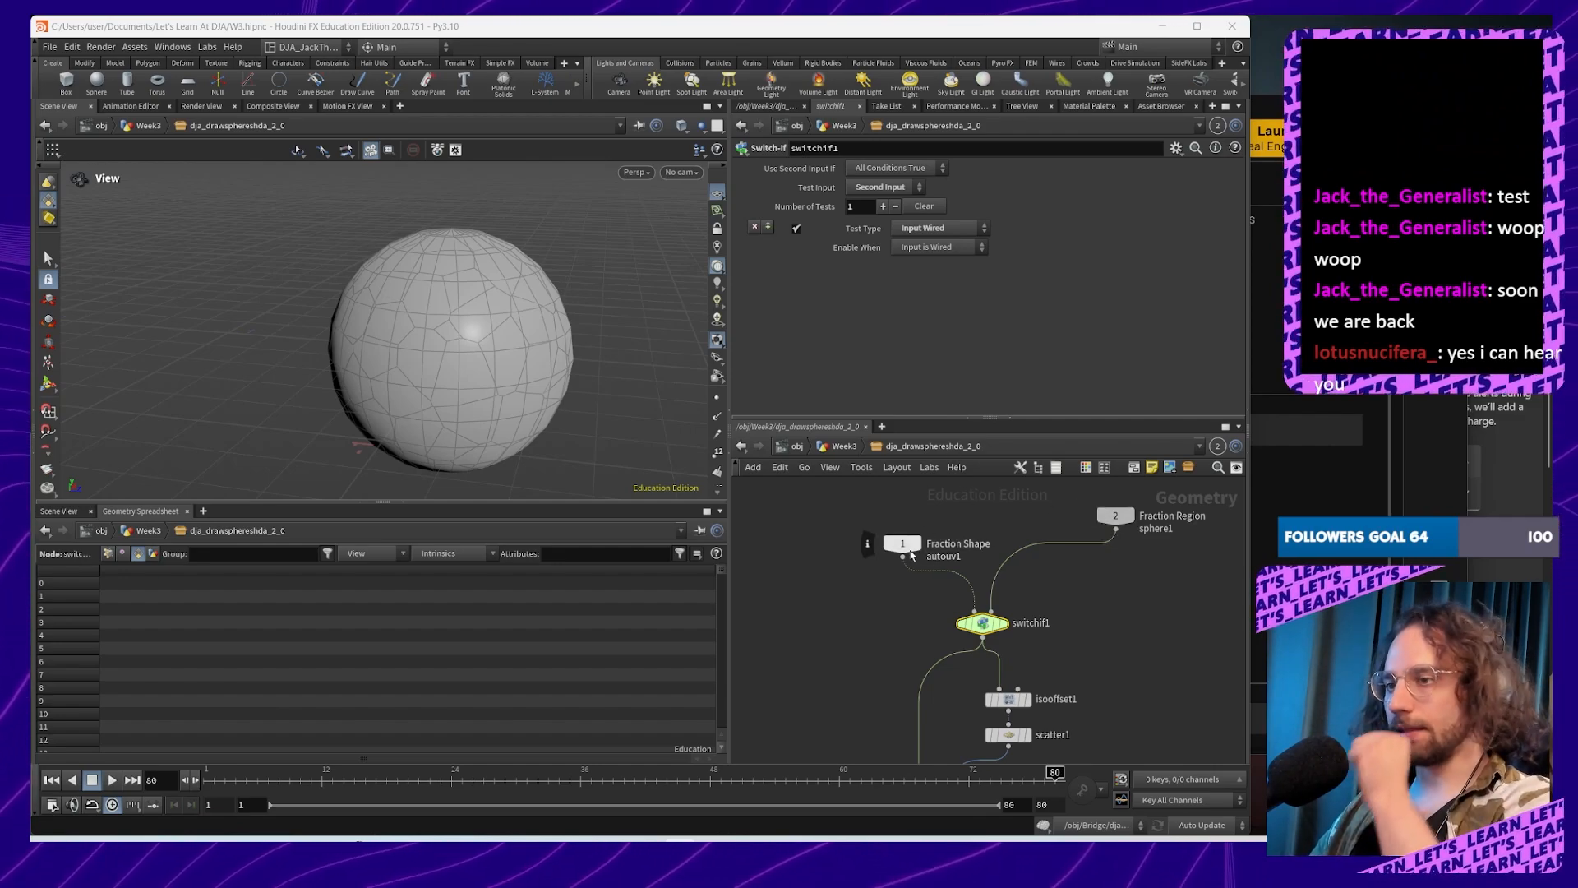
Step: Go up to the Week3 network and set sphere1's uniform scale to 1.44, comparing it with the box in the viewport
key("u")
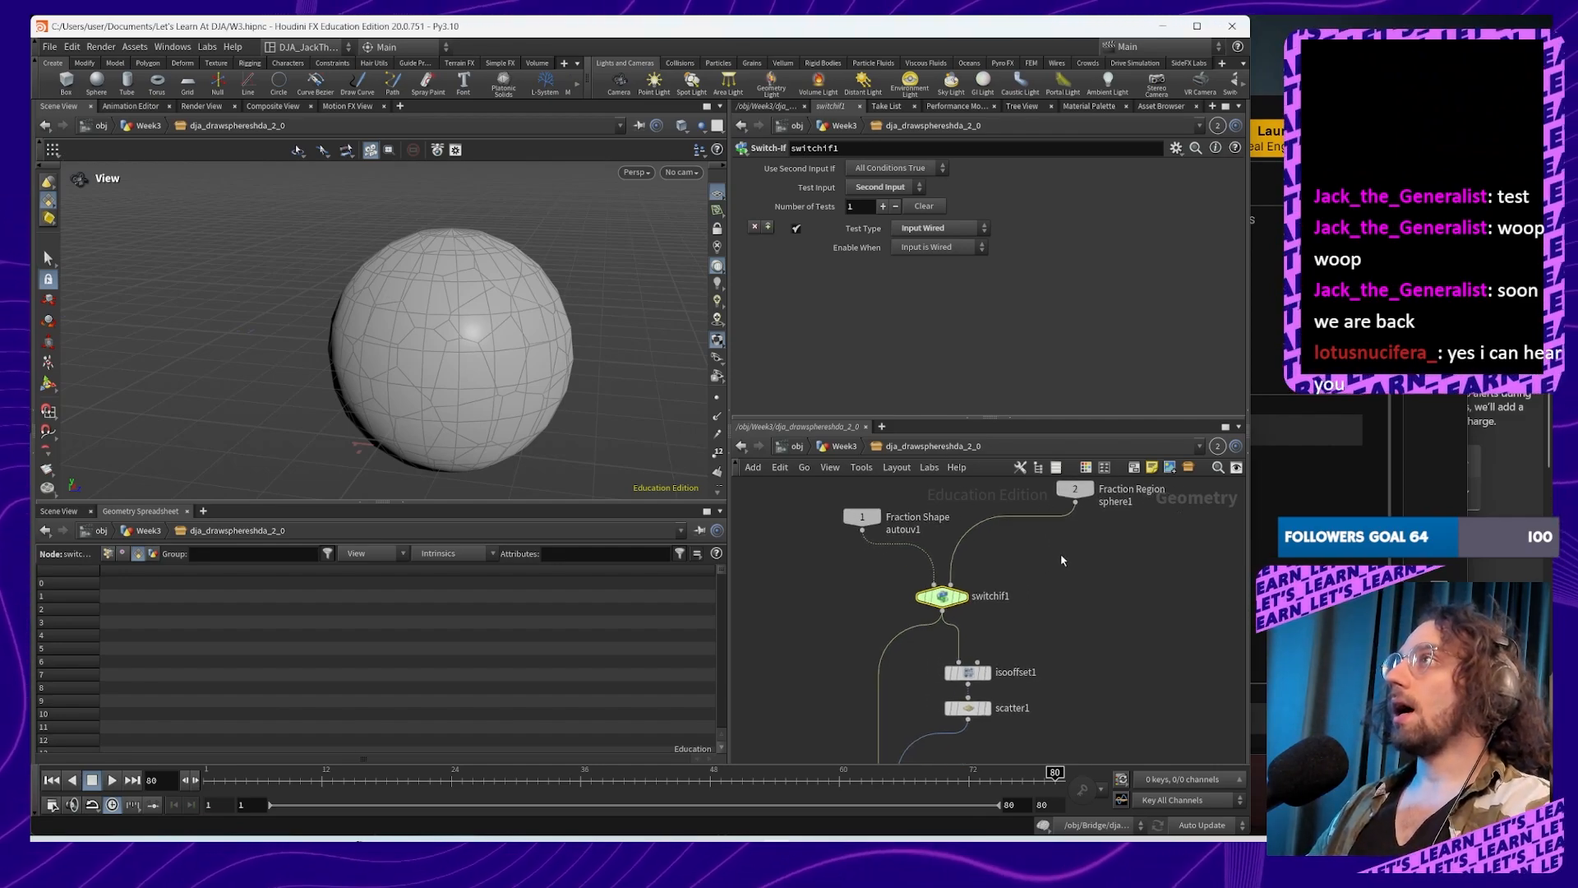
middle_click_drag(989, 545, 937, 670)
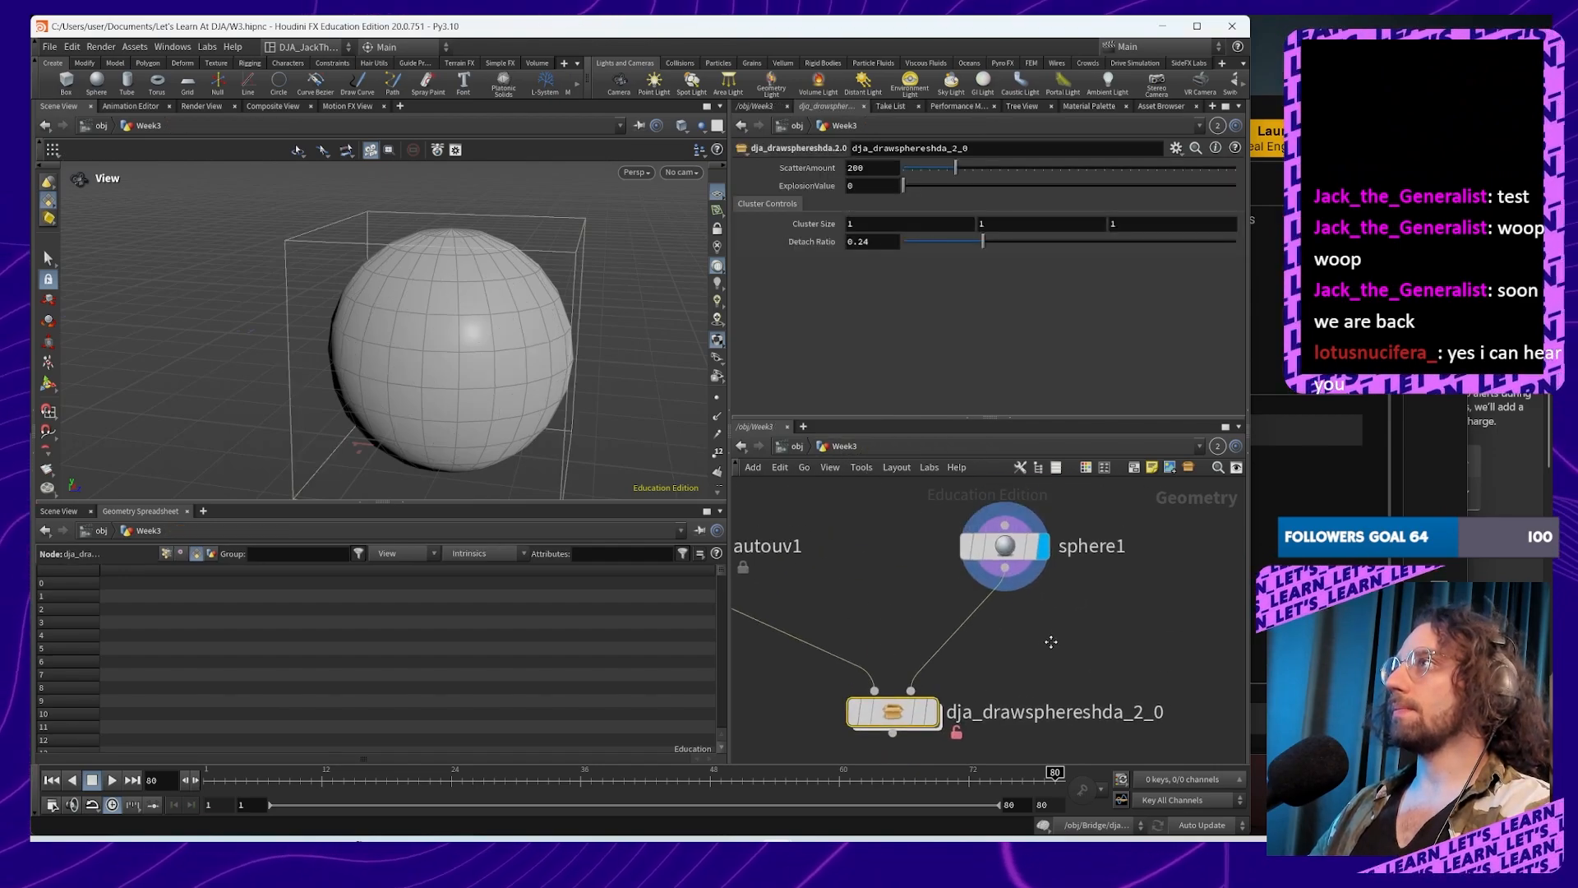
left_click(1009, 563)
left_click_drag(941, 257, 950, 259)
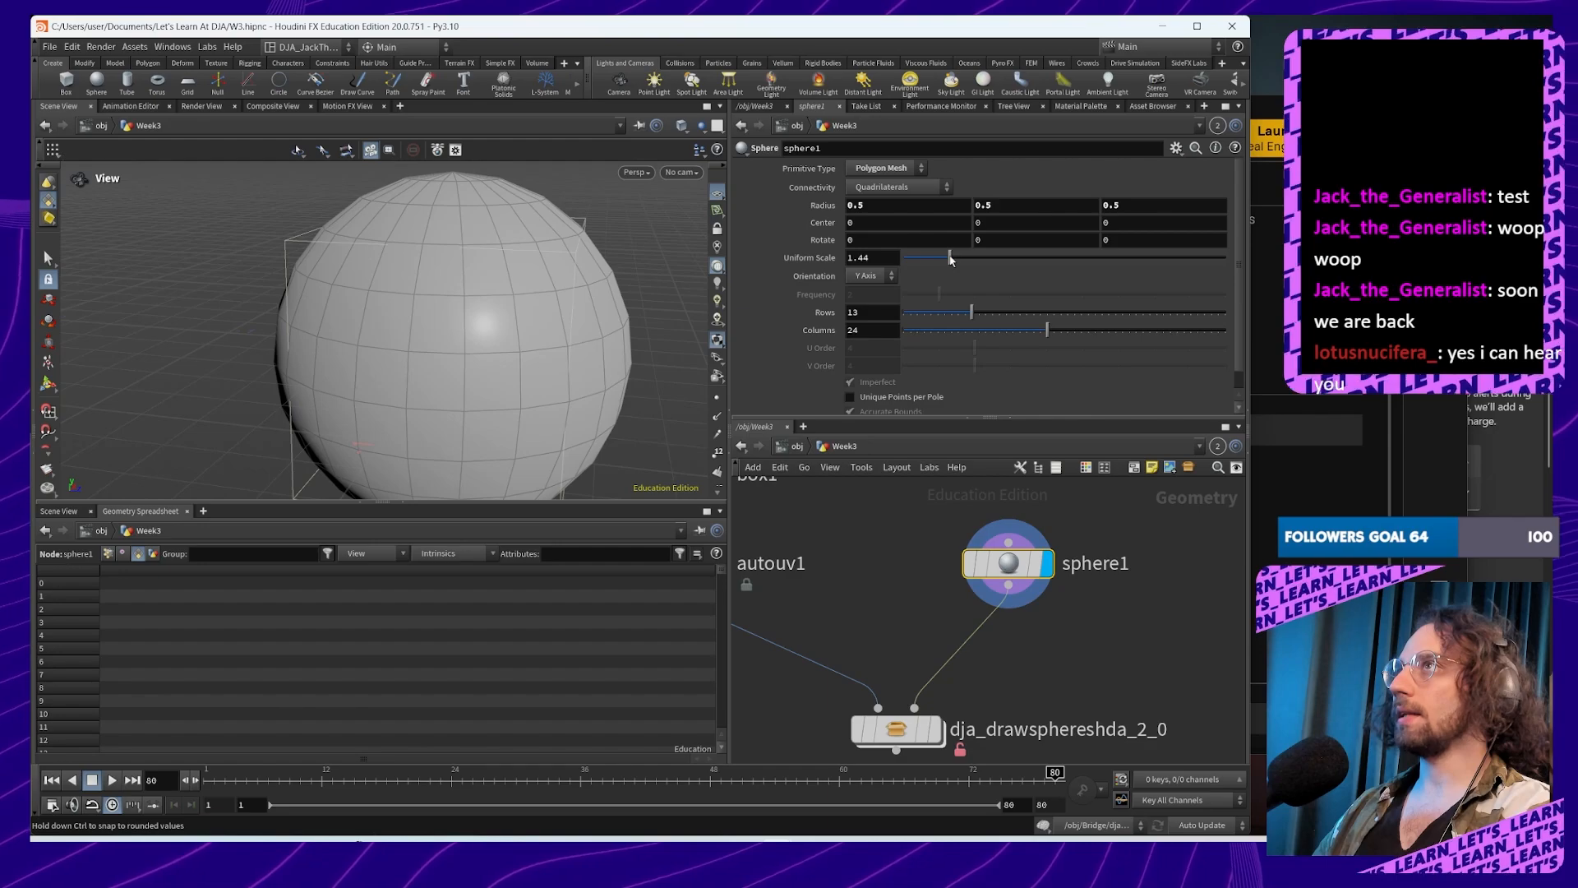
left_click_drag(605, 322, 523, 352)
middle_click_drag(523, 352, 411, 358)
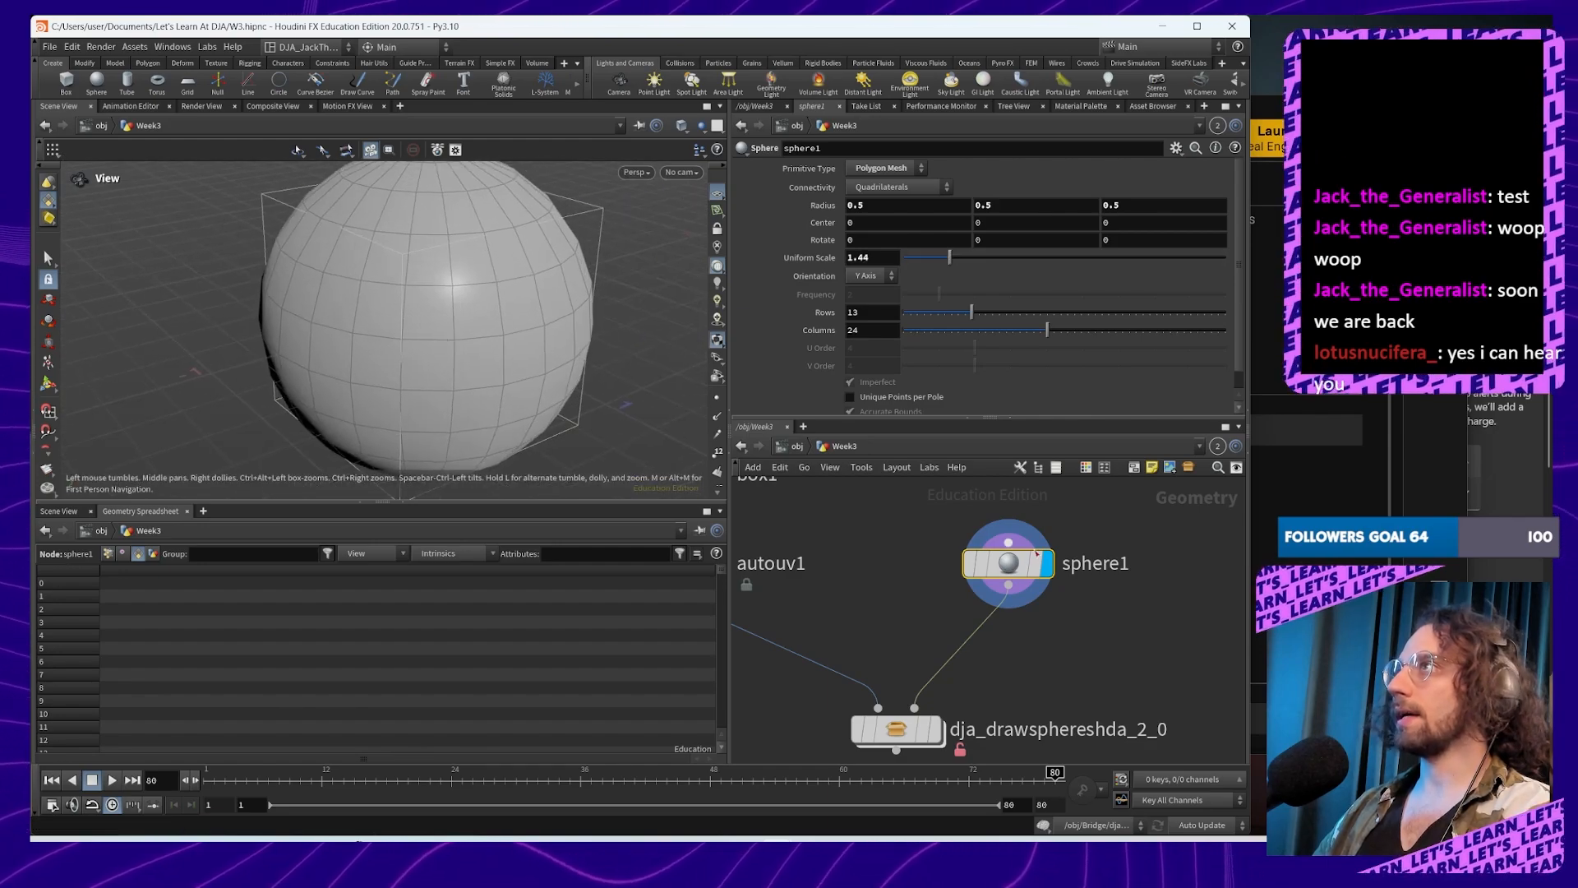
Step: Go back inside dja_drawsphereshda_2_0 and display isooffset1 and voronoifracture1 in turn to check the enlarged sphere's effect
middle_click_drag(951, 696, 989, 582)
double_click(924, 637)
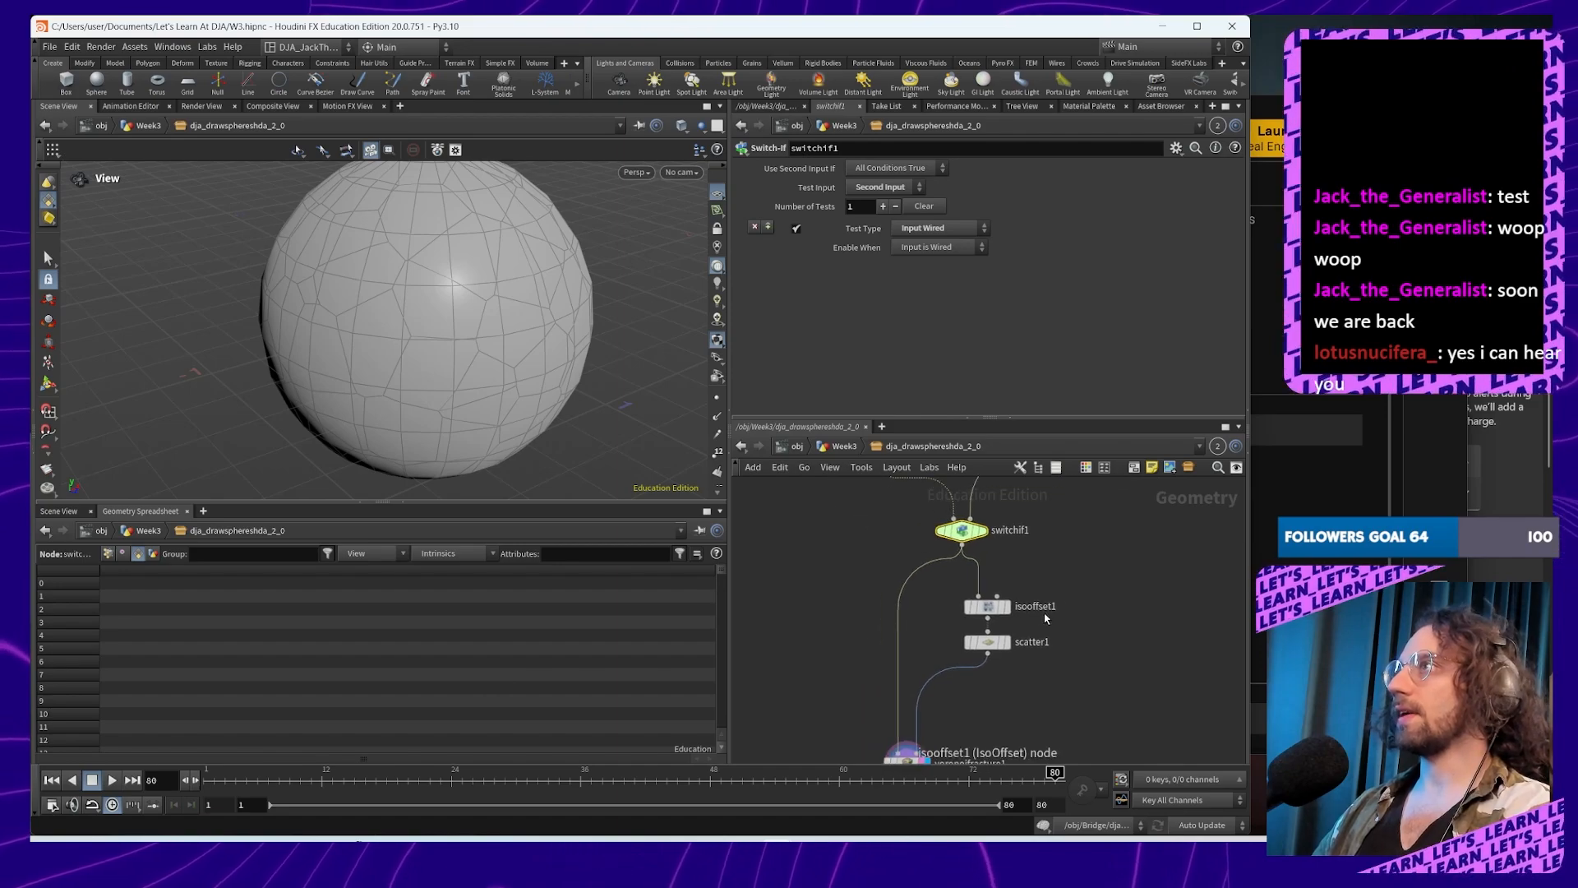
left_click(1007, 609)
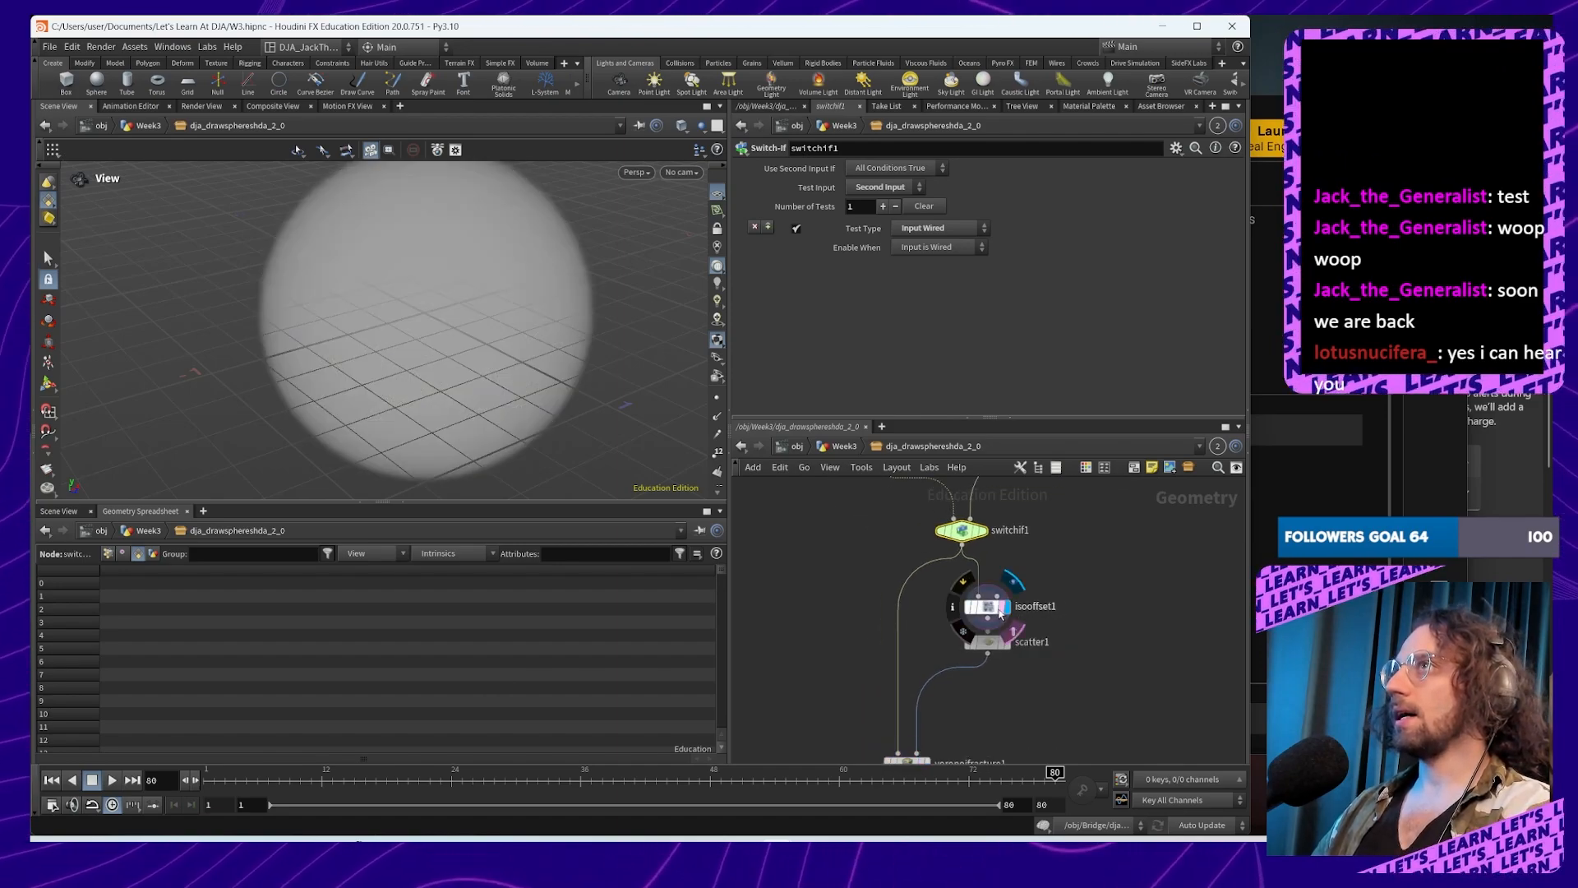
middle_click_drag(1009, 739, 1033, 679)
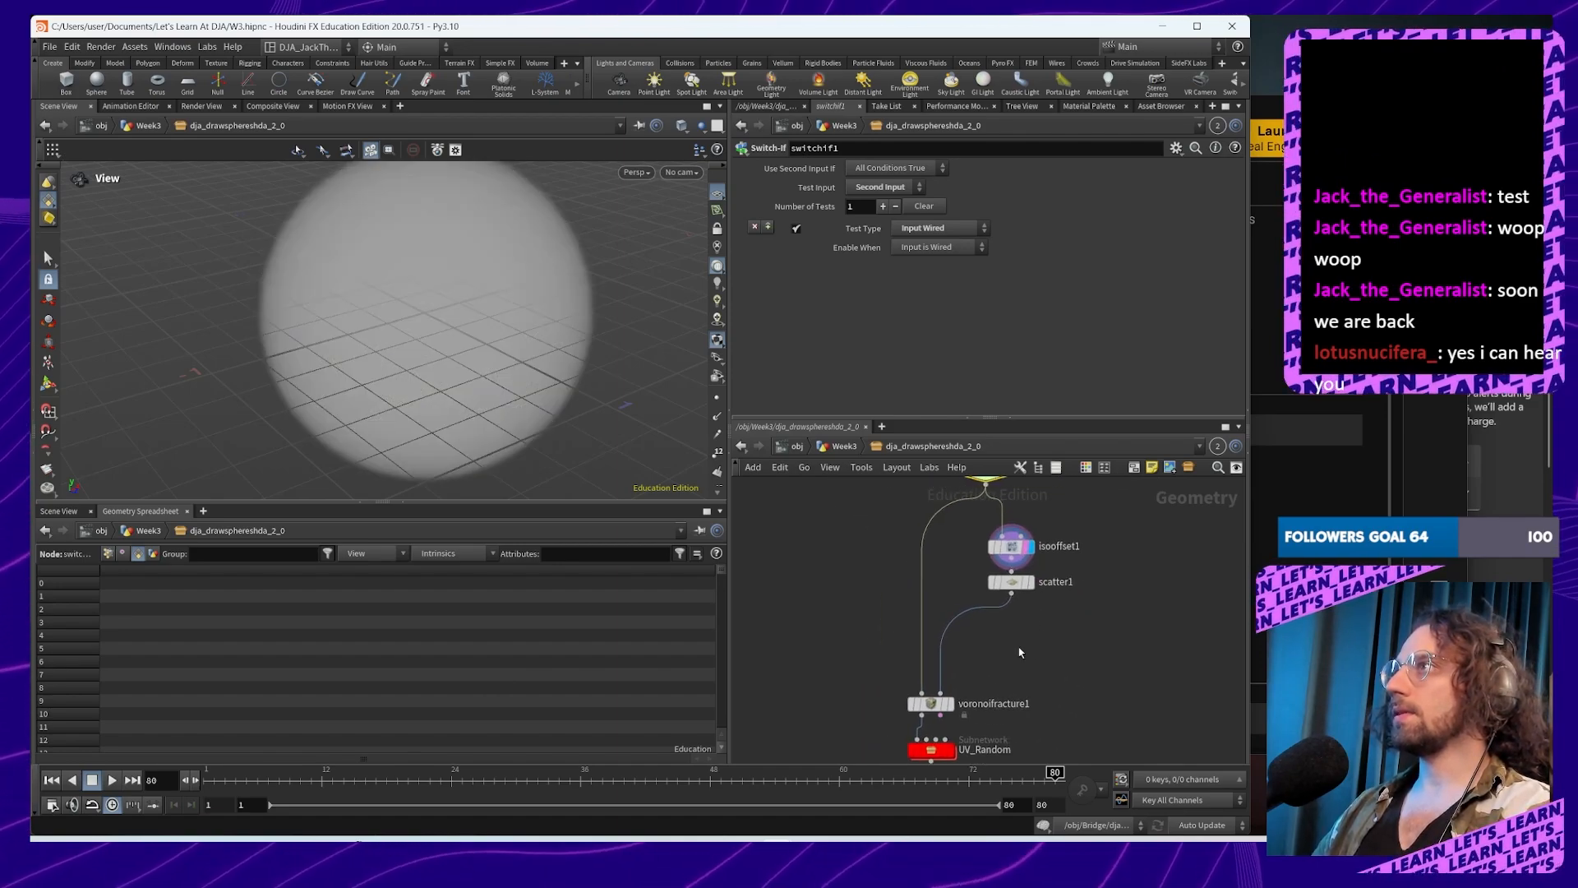
left_click(948, 709)
left_click(952, 704)
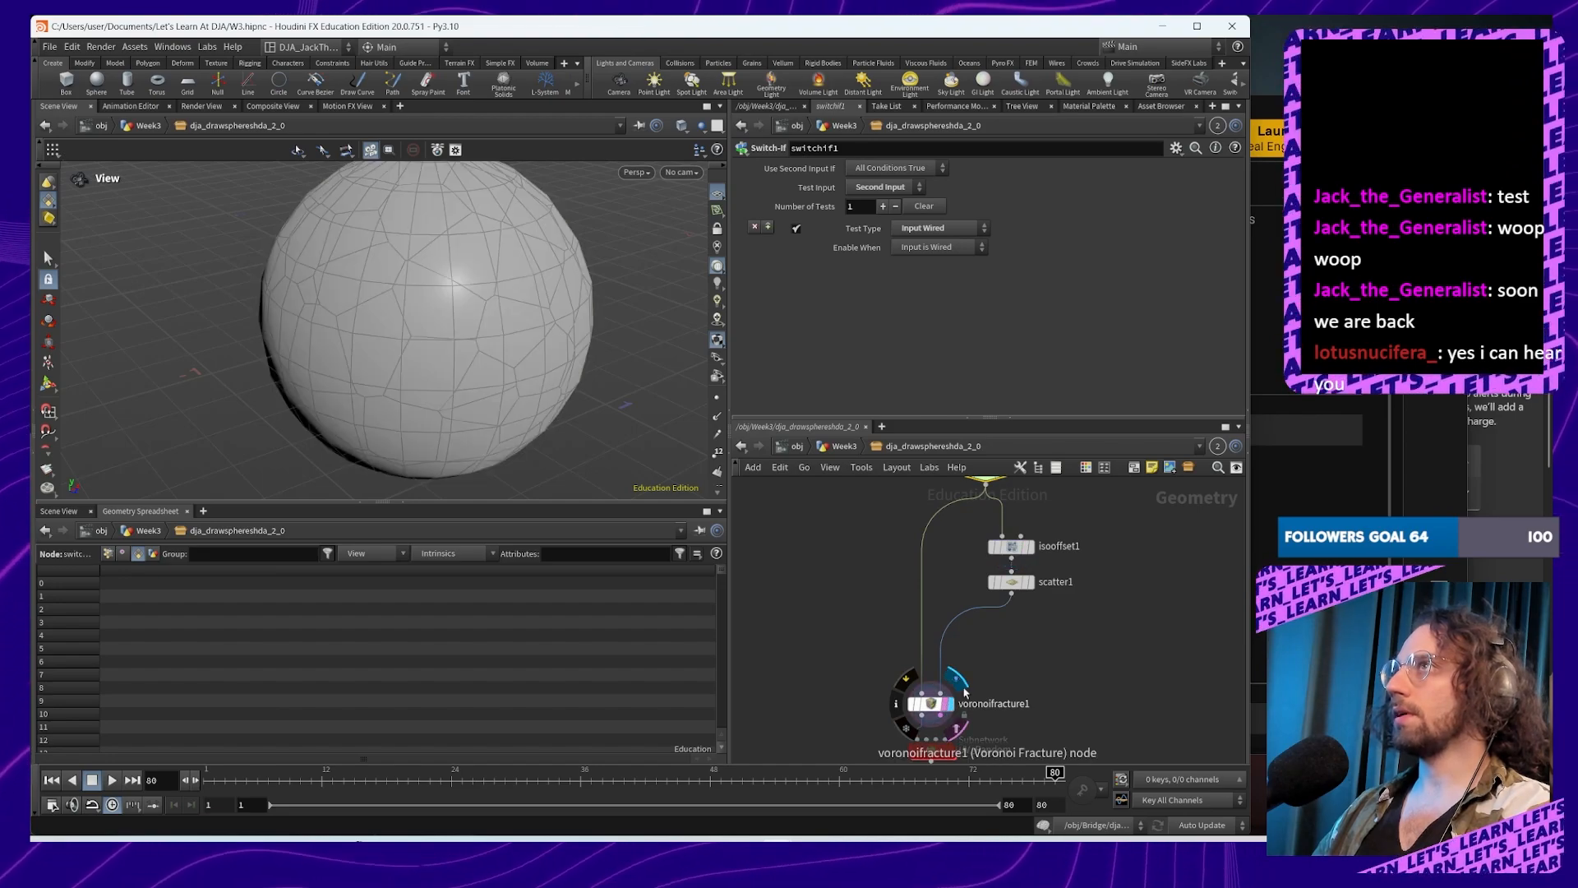
Step: Select and display isooffset1 and view its fog volume from another angle
middle_click_drag(1060, 585, 1047, 712)
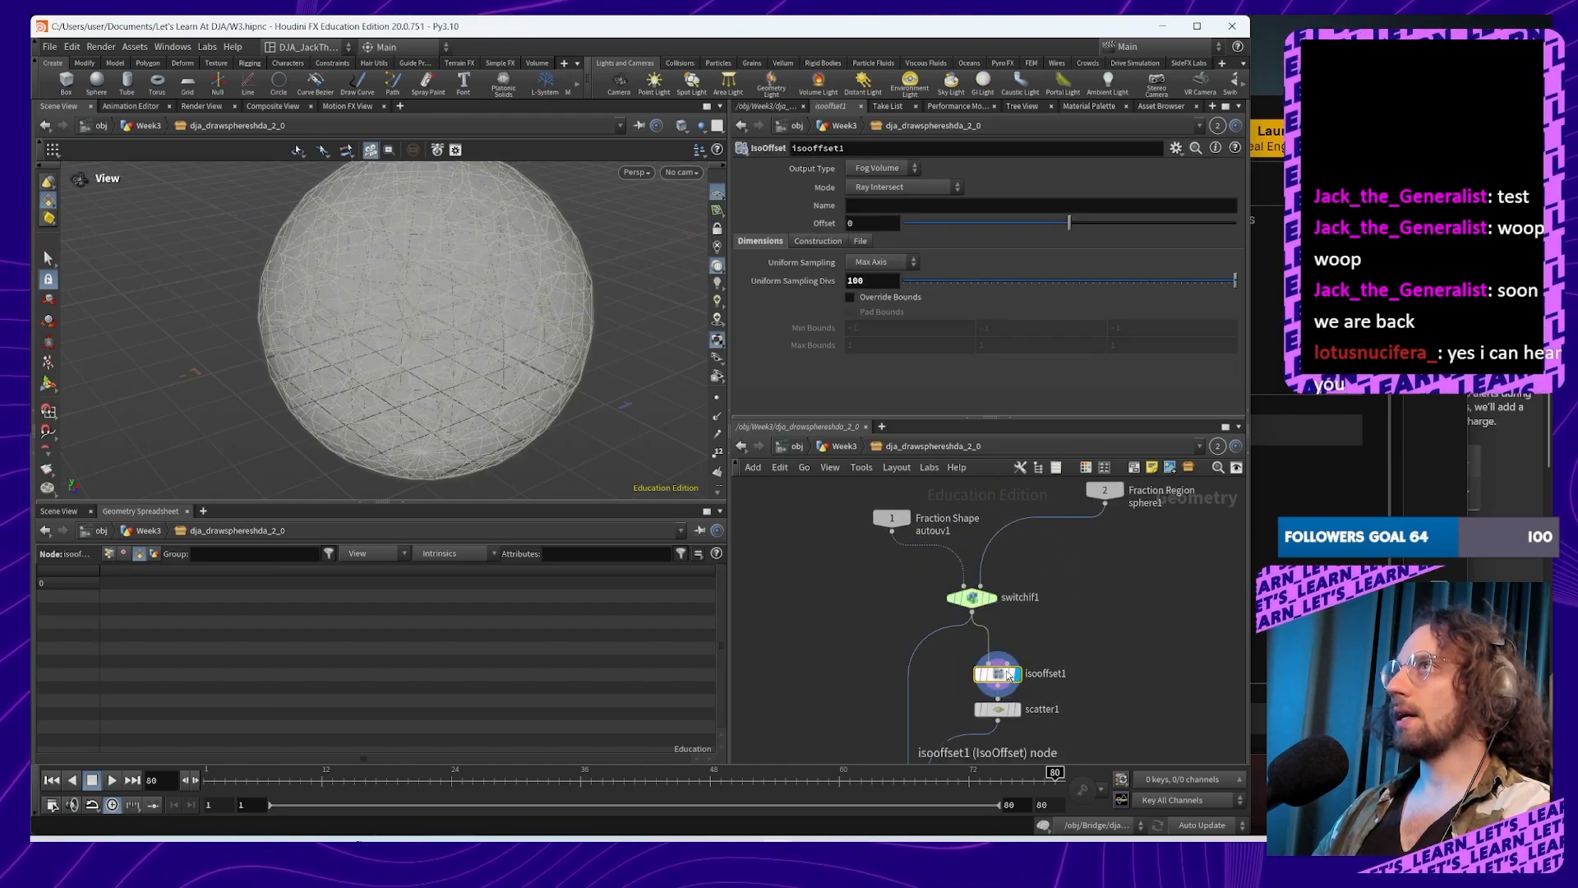
left_click(1014, 676)
left_click_drag(553, 447, 526, 374, "alt")
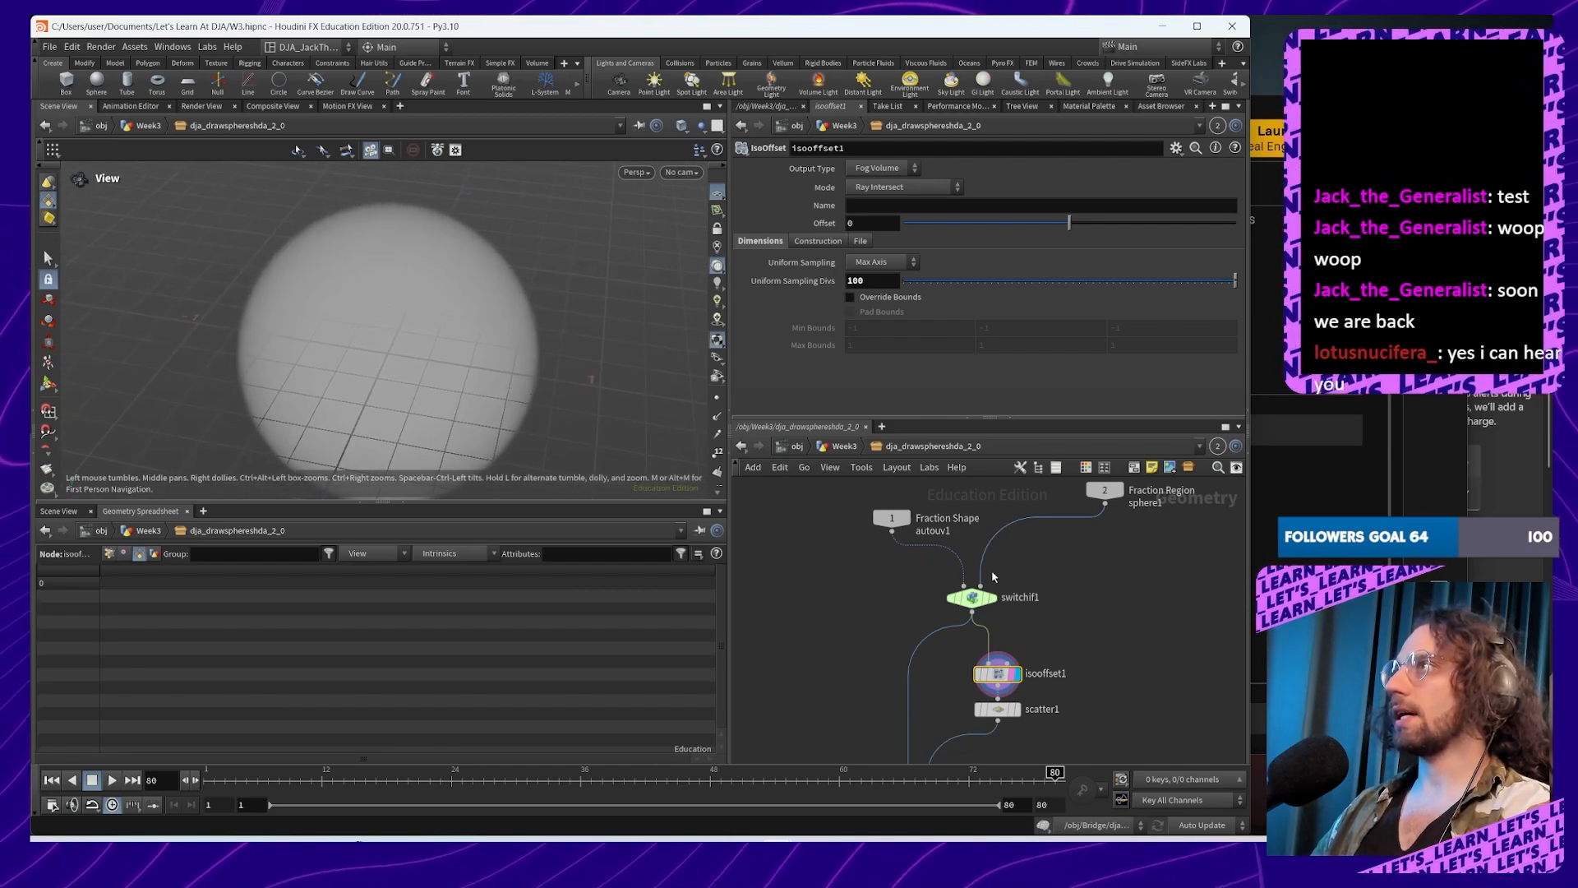
Step: Try switchif1's second-input conditions Any Condition True, All Conditions False and Any Condition False, and return to All Conditions True
left_click(972, 598)
left_click(925, 167)
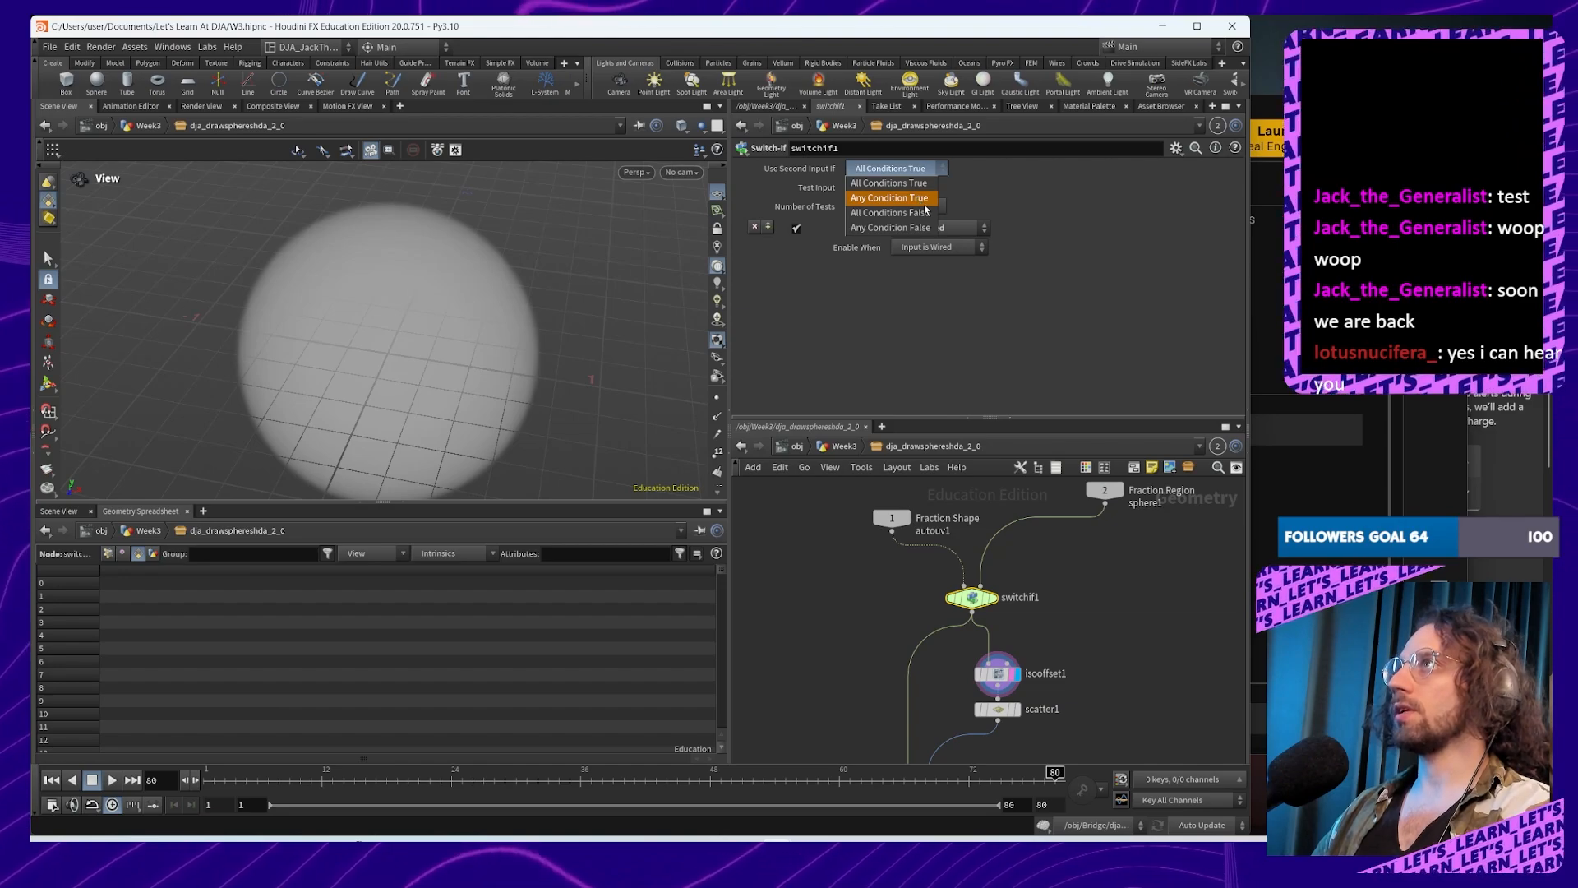
left_click(924, 200)
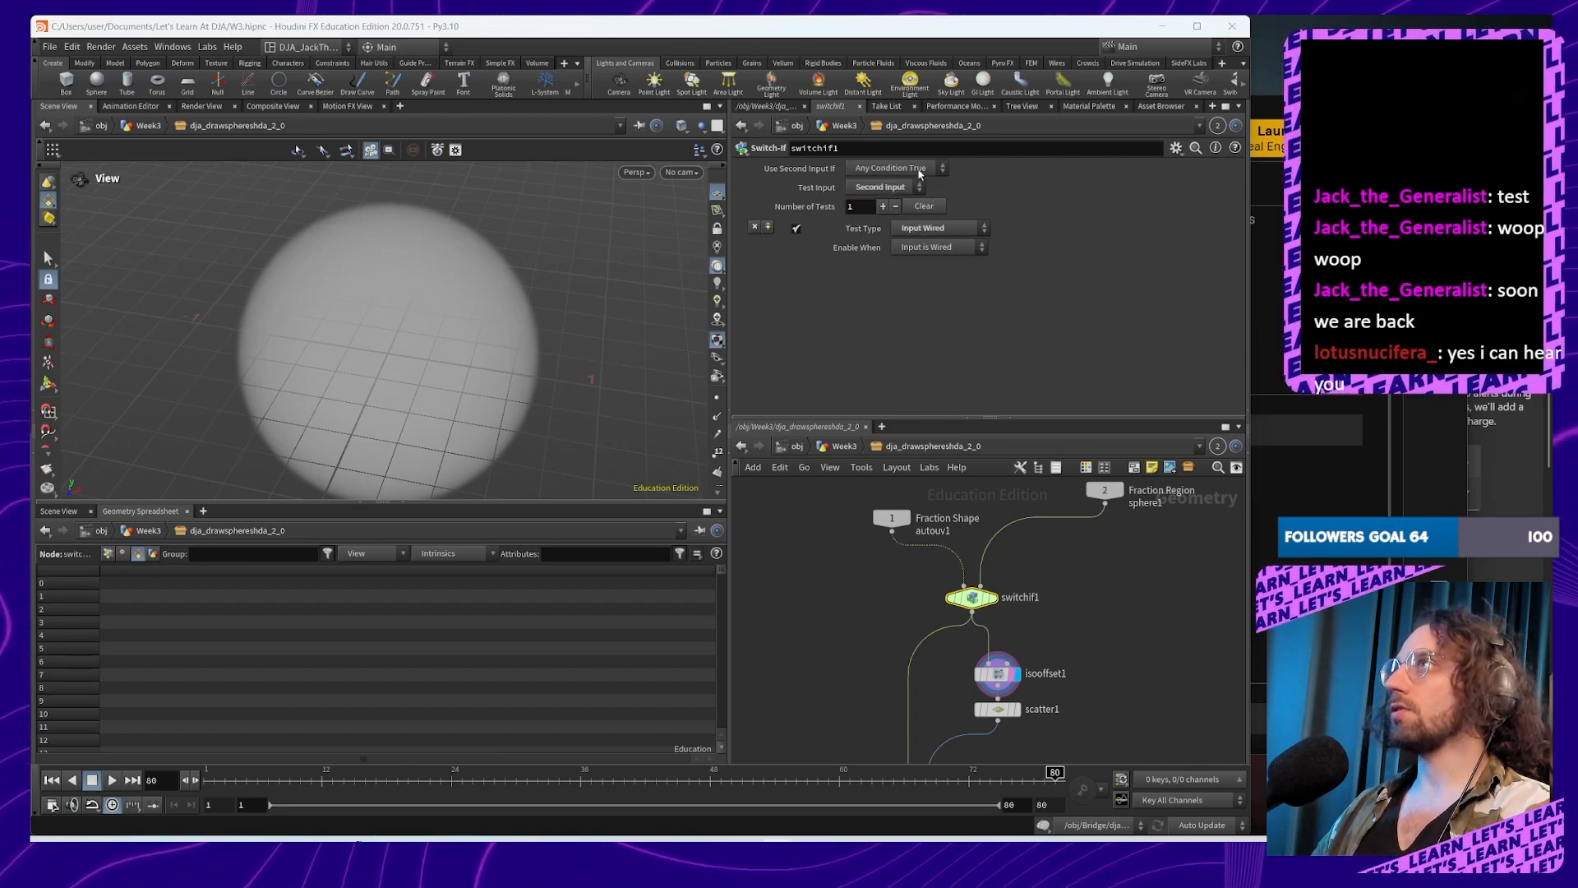
left_click(920, 169)
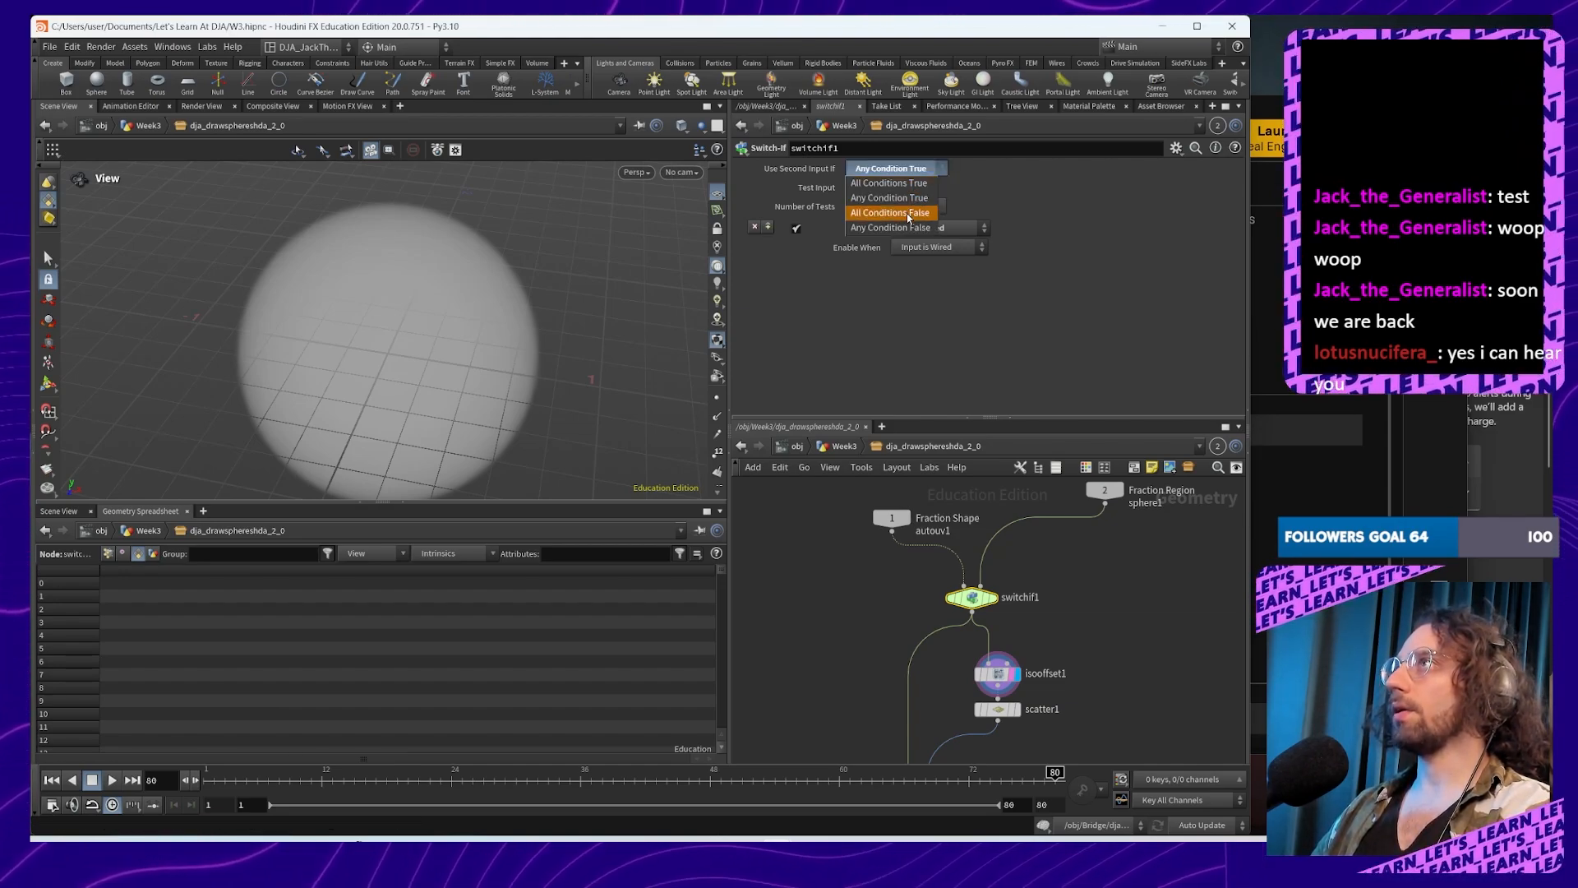
left_click(908, 213)
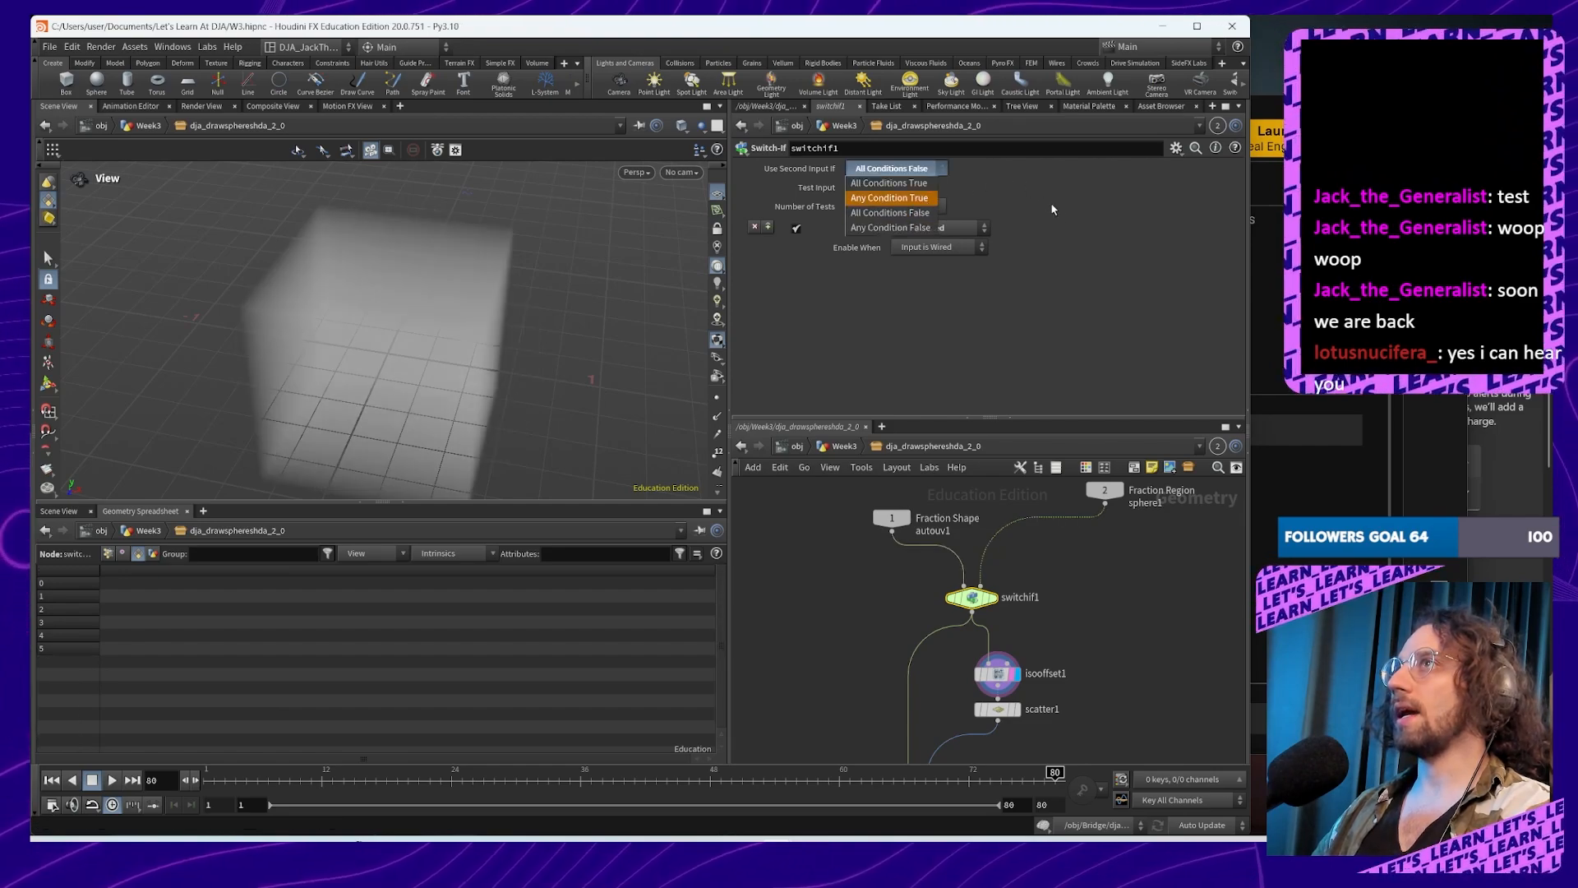
left_click(921, 229)
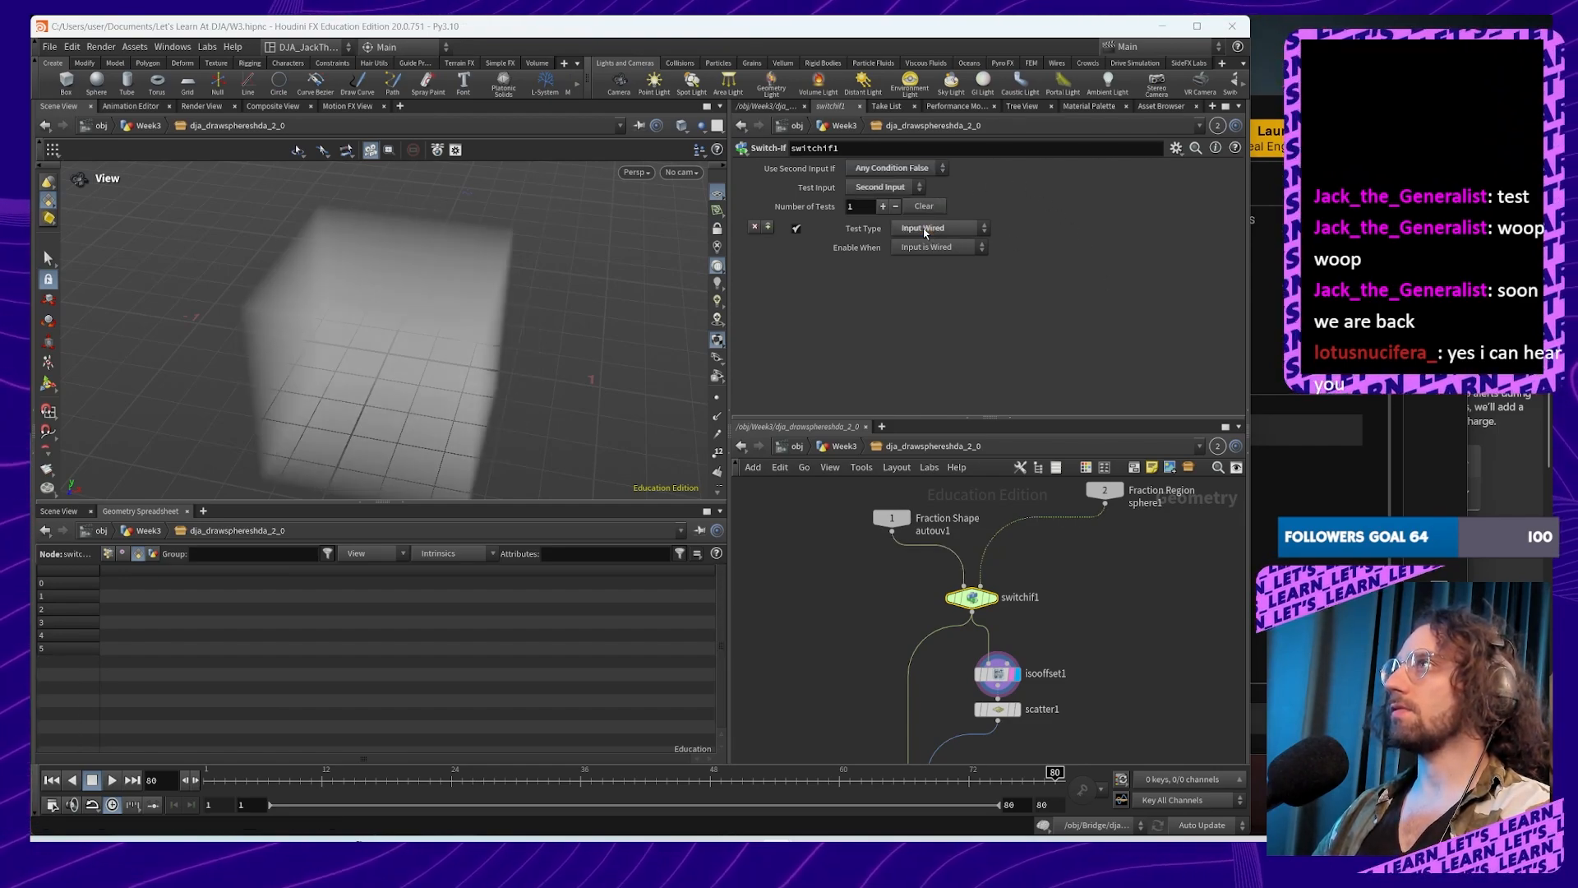
left_click(909, 173)
left_click(910, 169)
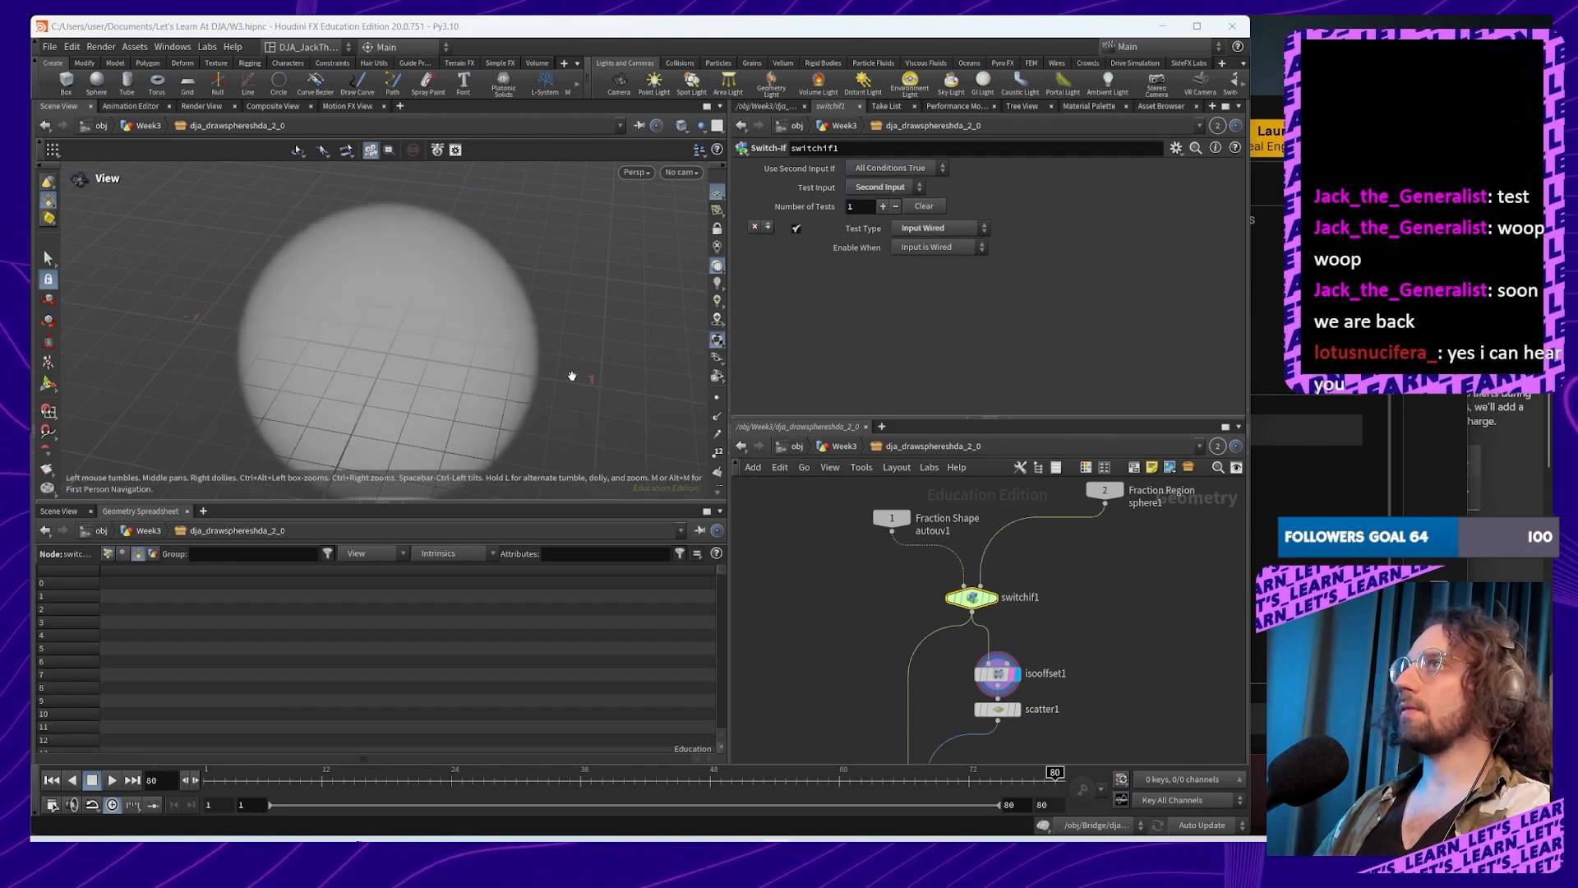
left_click_drag(570, 373, 569, 327)
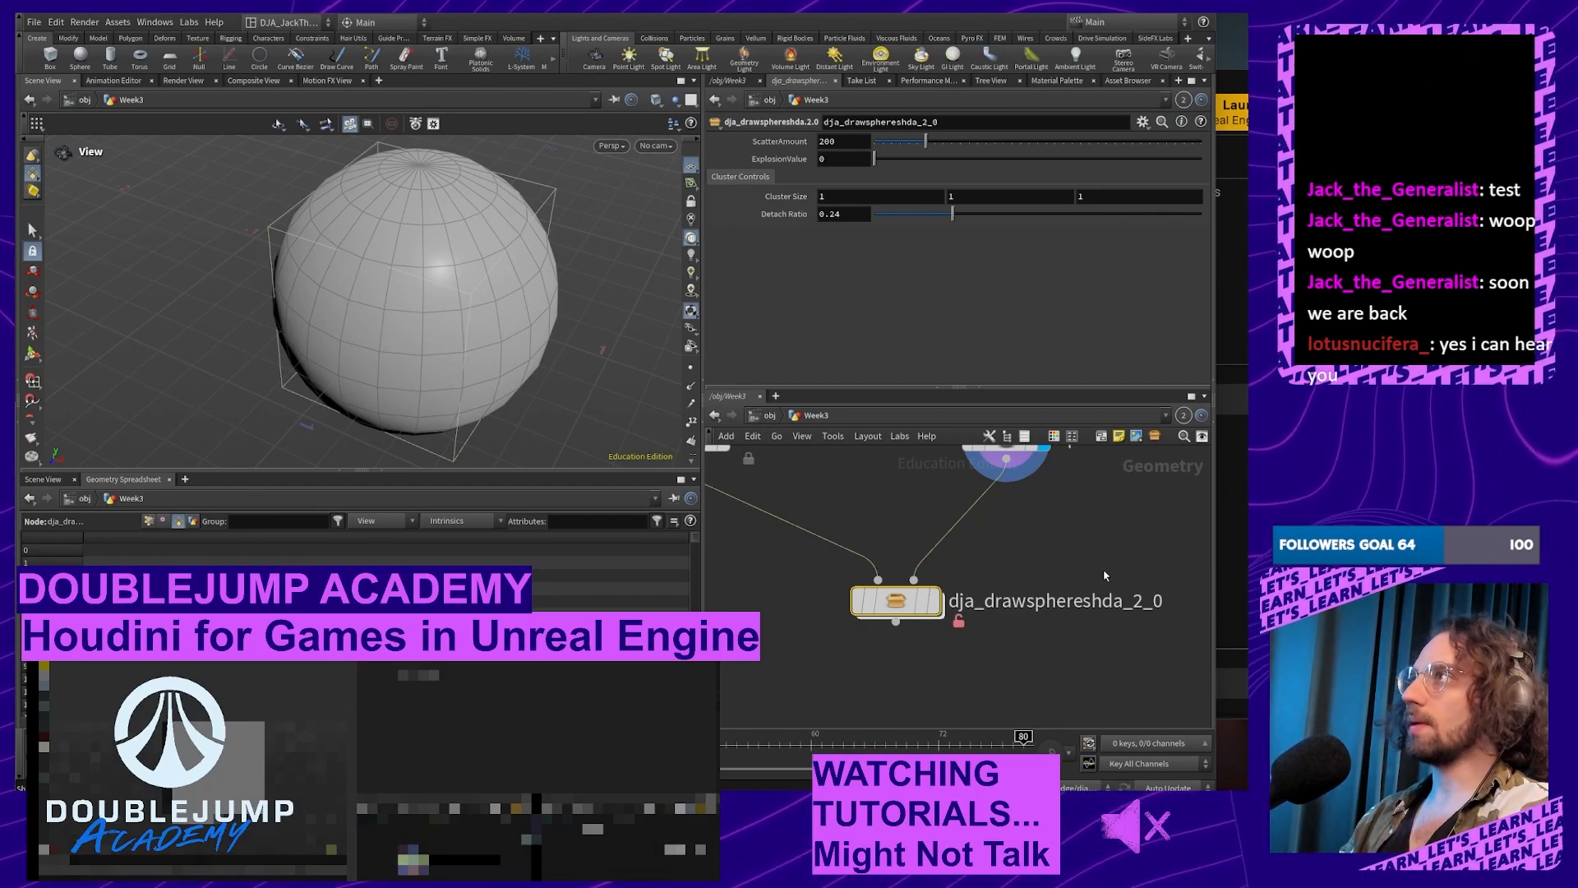
Step: Compare the sphere1 and box1 parameters in the Week3 network and delete sphere1
key("h")
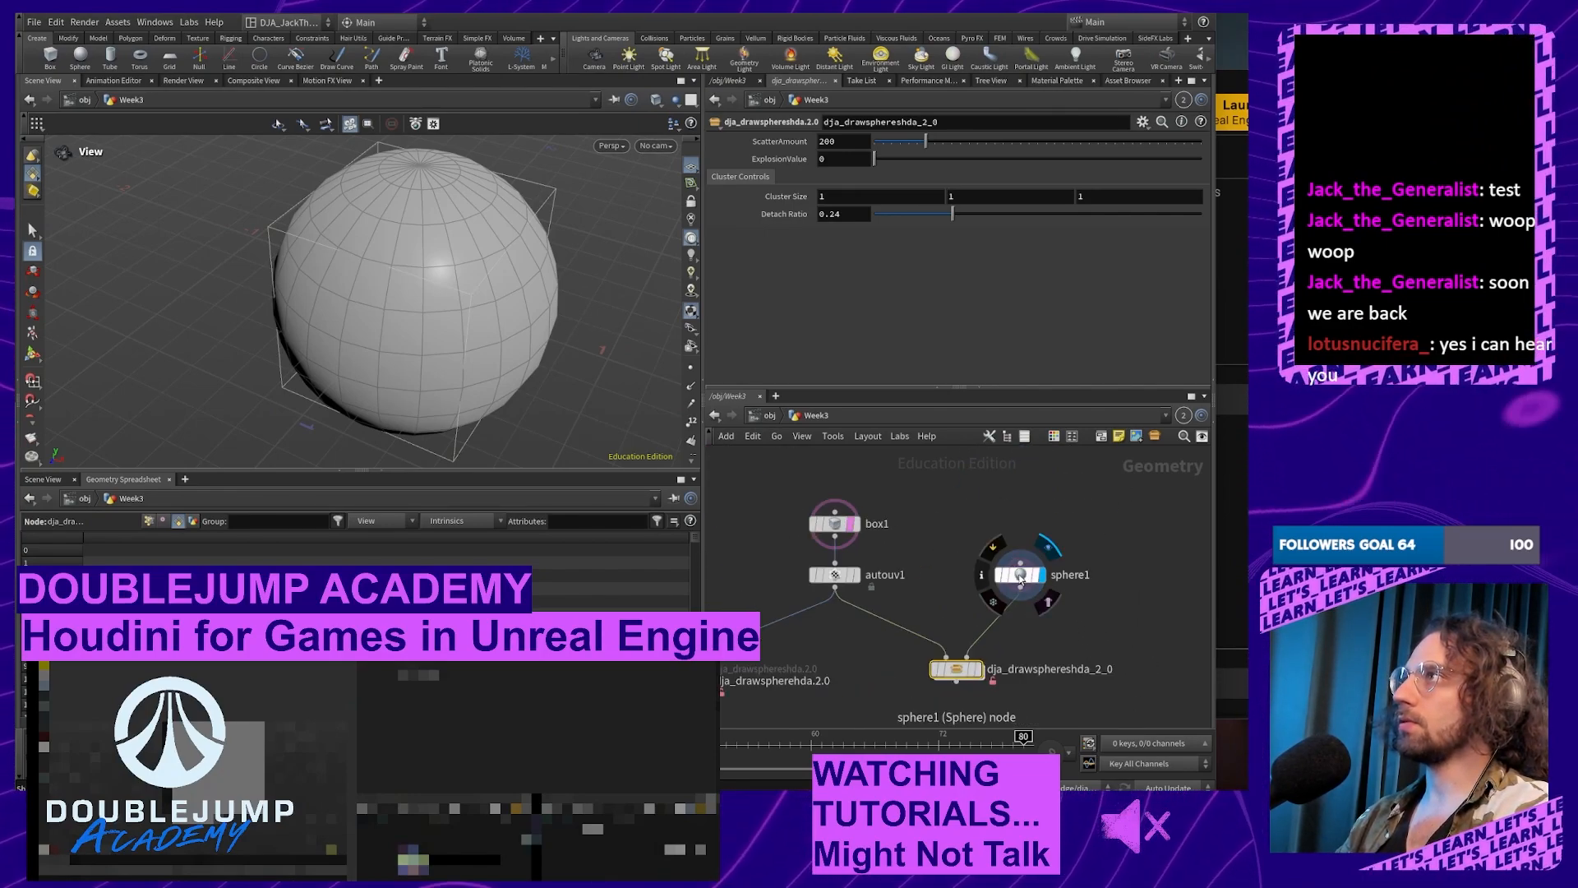
left_click(1020, 575)
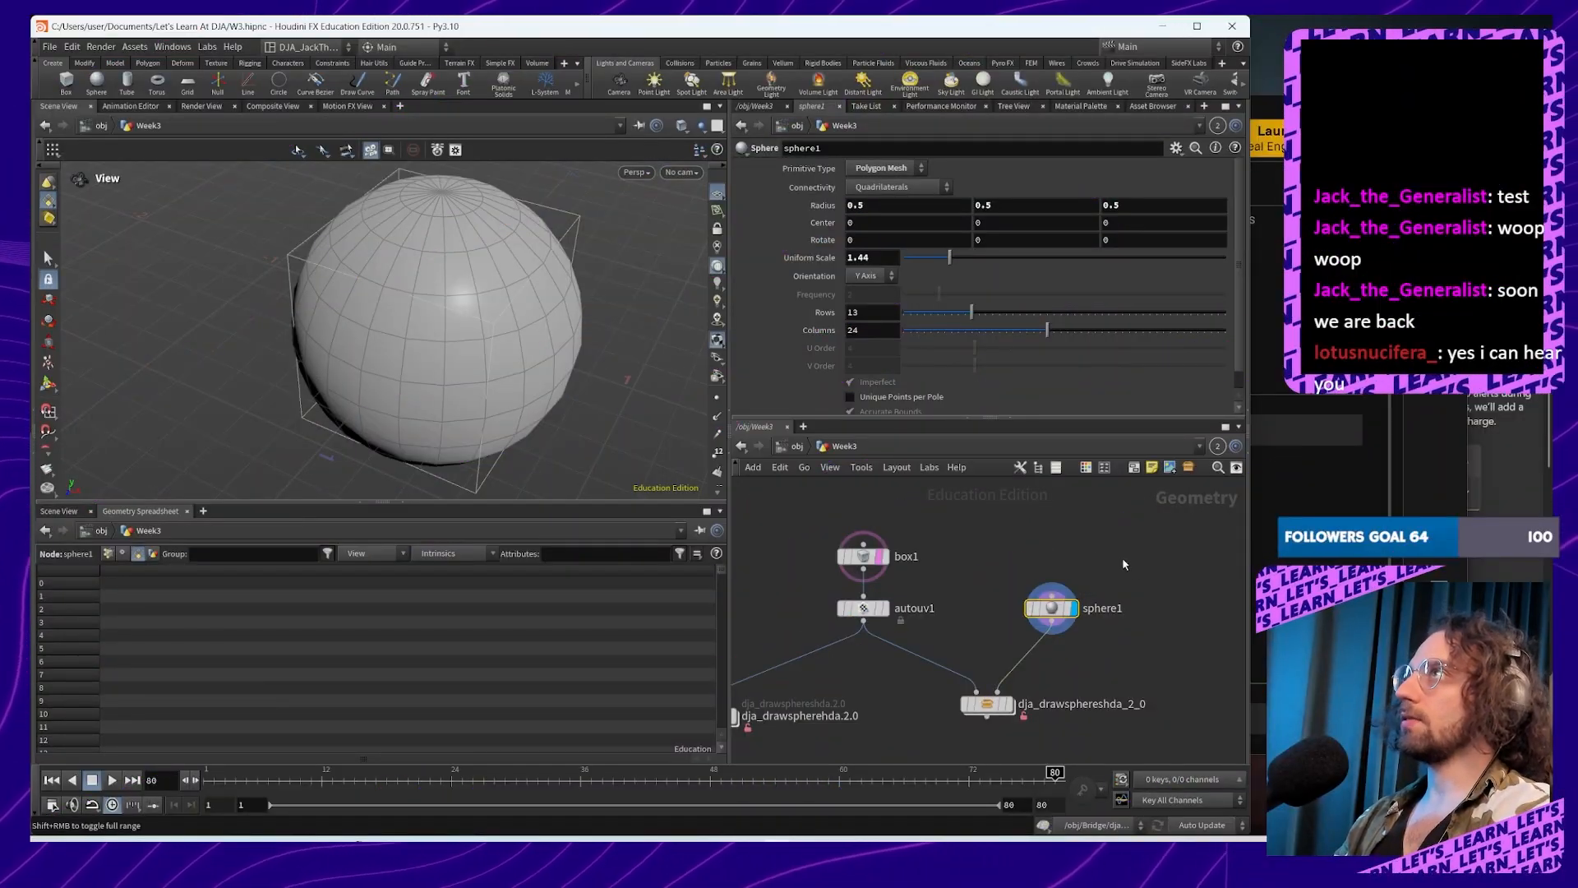
middle_click_drag(1123, 563, 1133, 585)
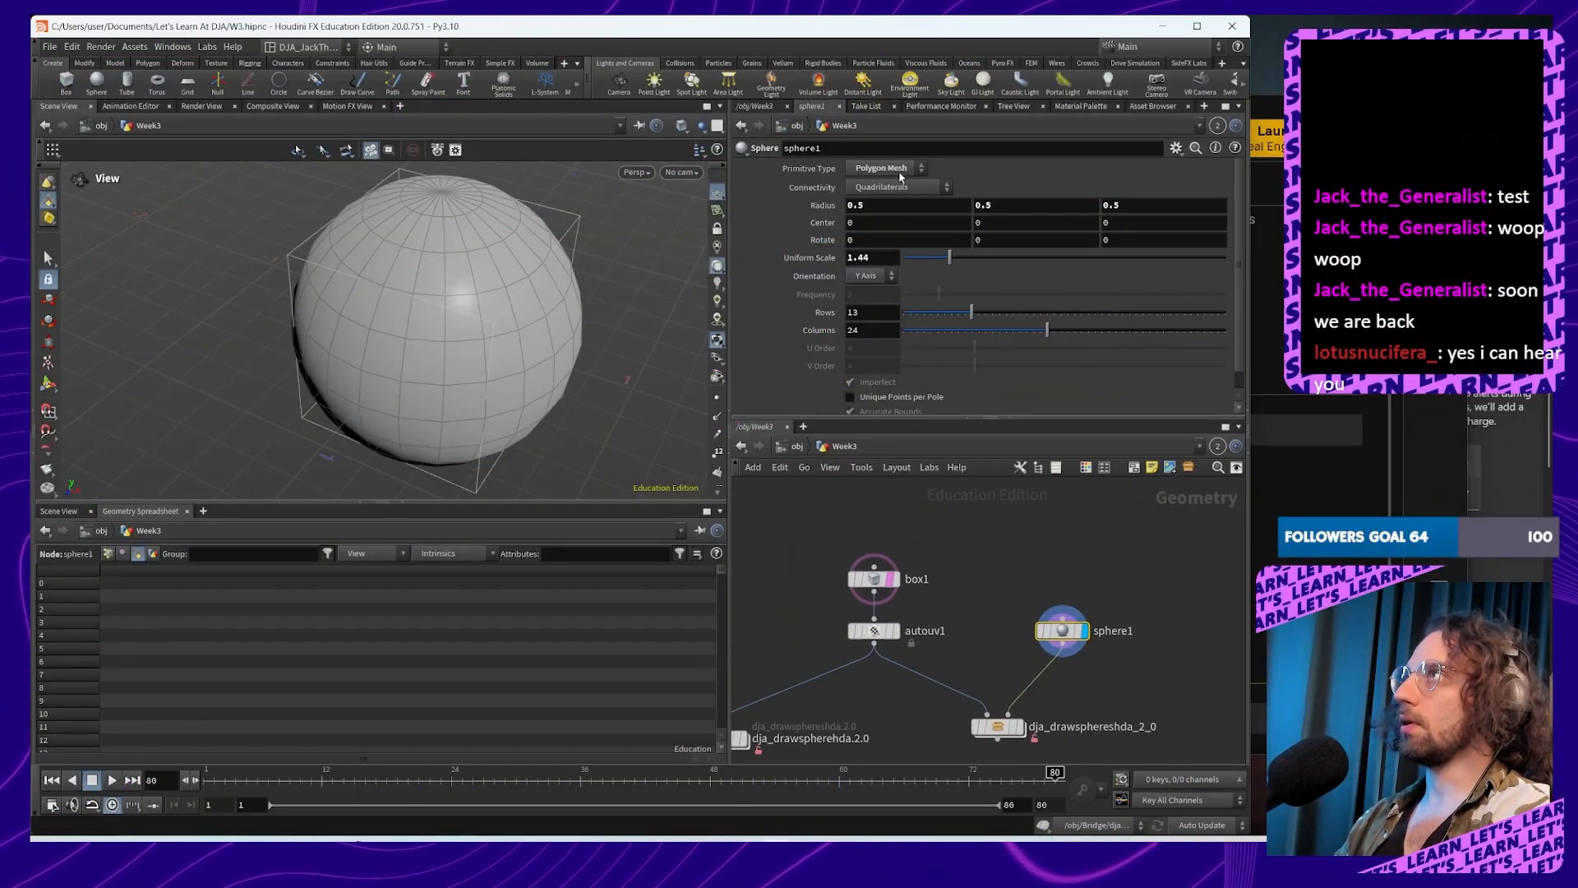
left_click(874, 578)
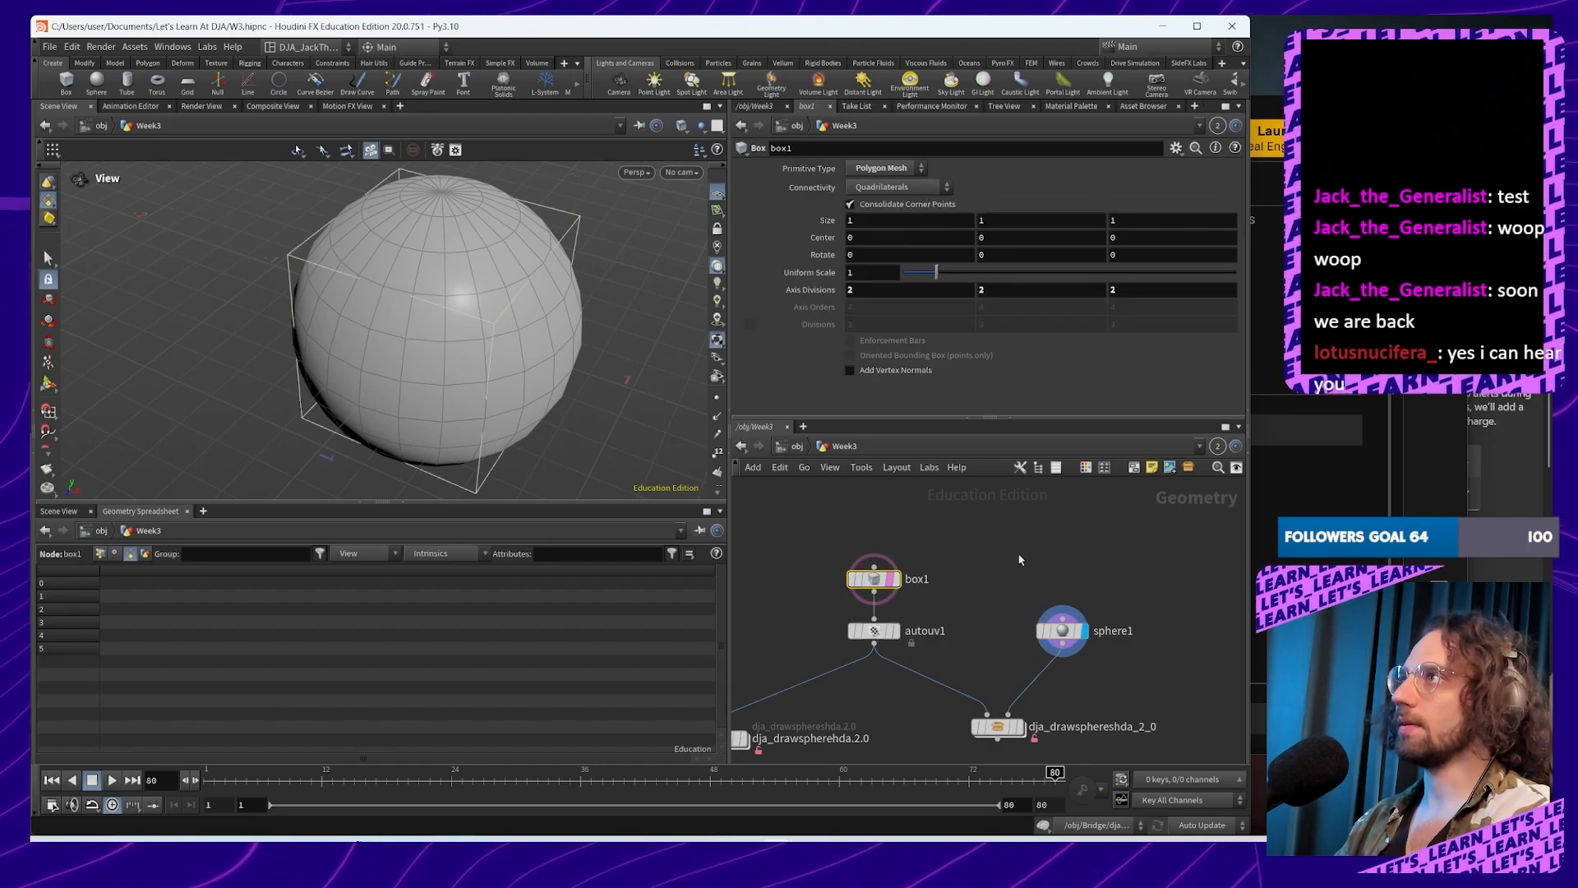
left_click(1065, 629)
key("Delete")
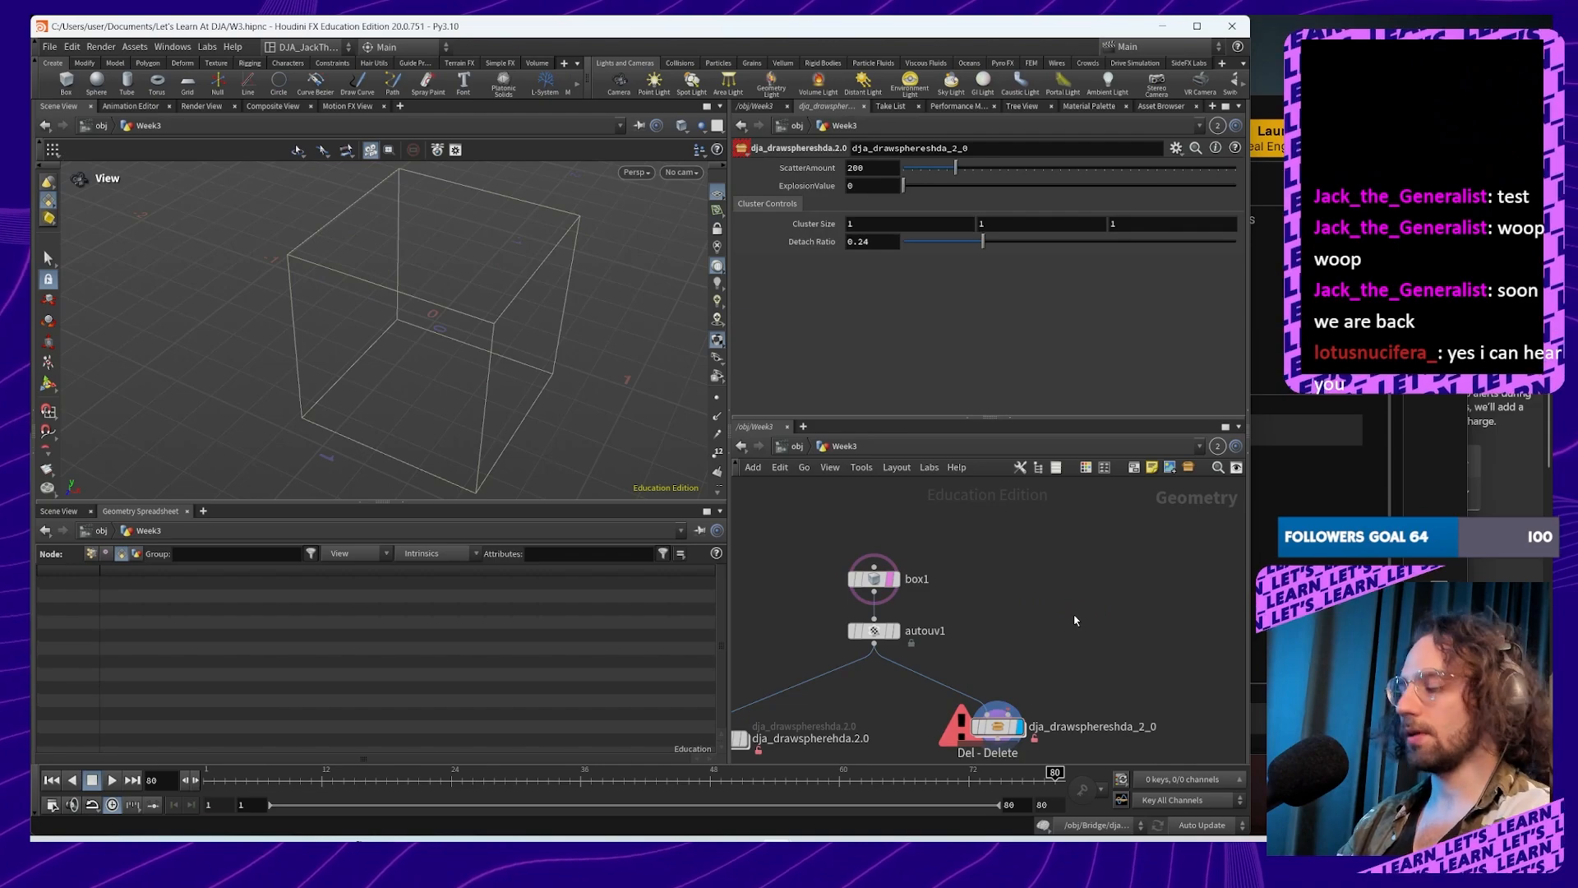
Step: Add a Box node and wire it into the Fraction Region input of dja_drawsphereshda_2_0
key("Tab")
type("box")
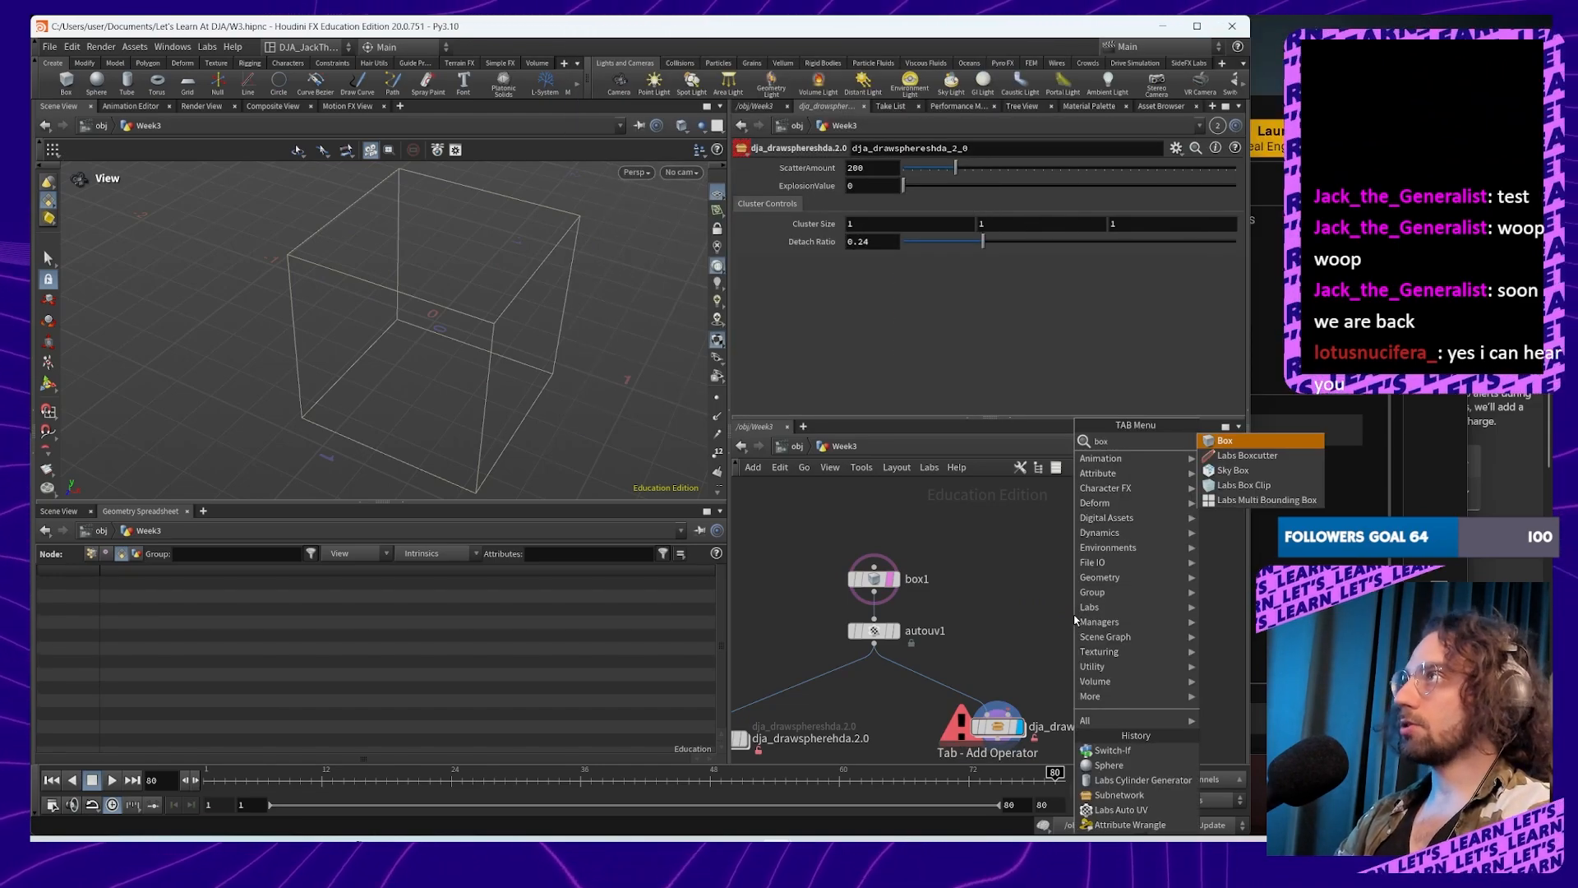
key("Return")
left_click(1028, 548)
left_click(1029, 564)
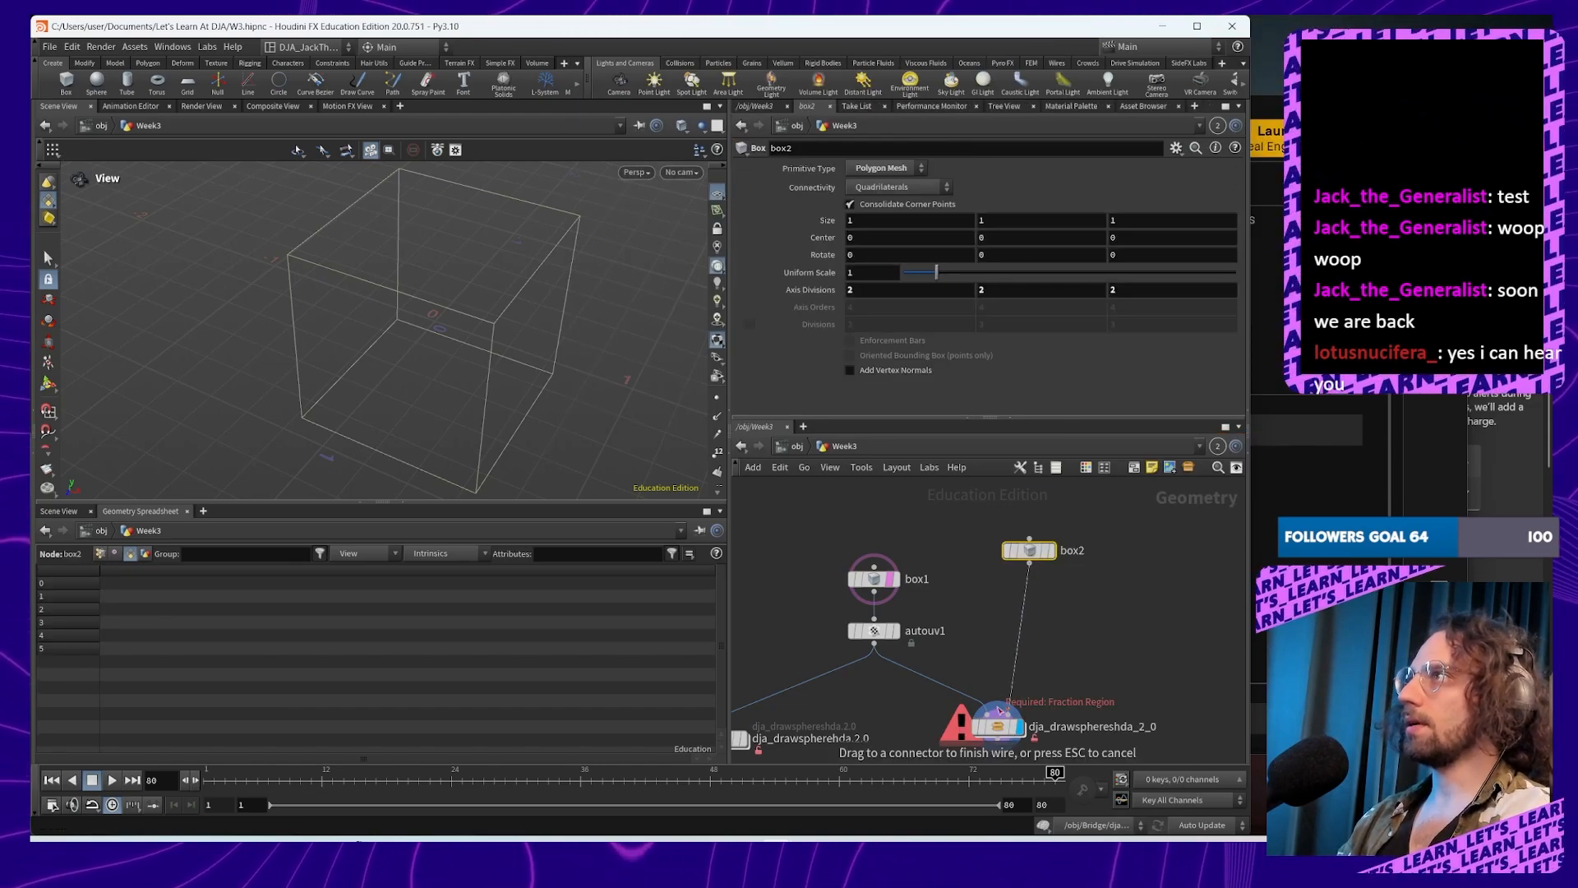
left_click(1029, 550)
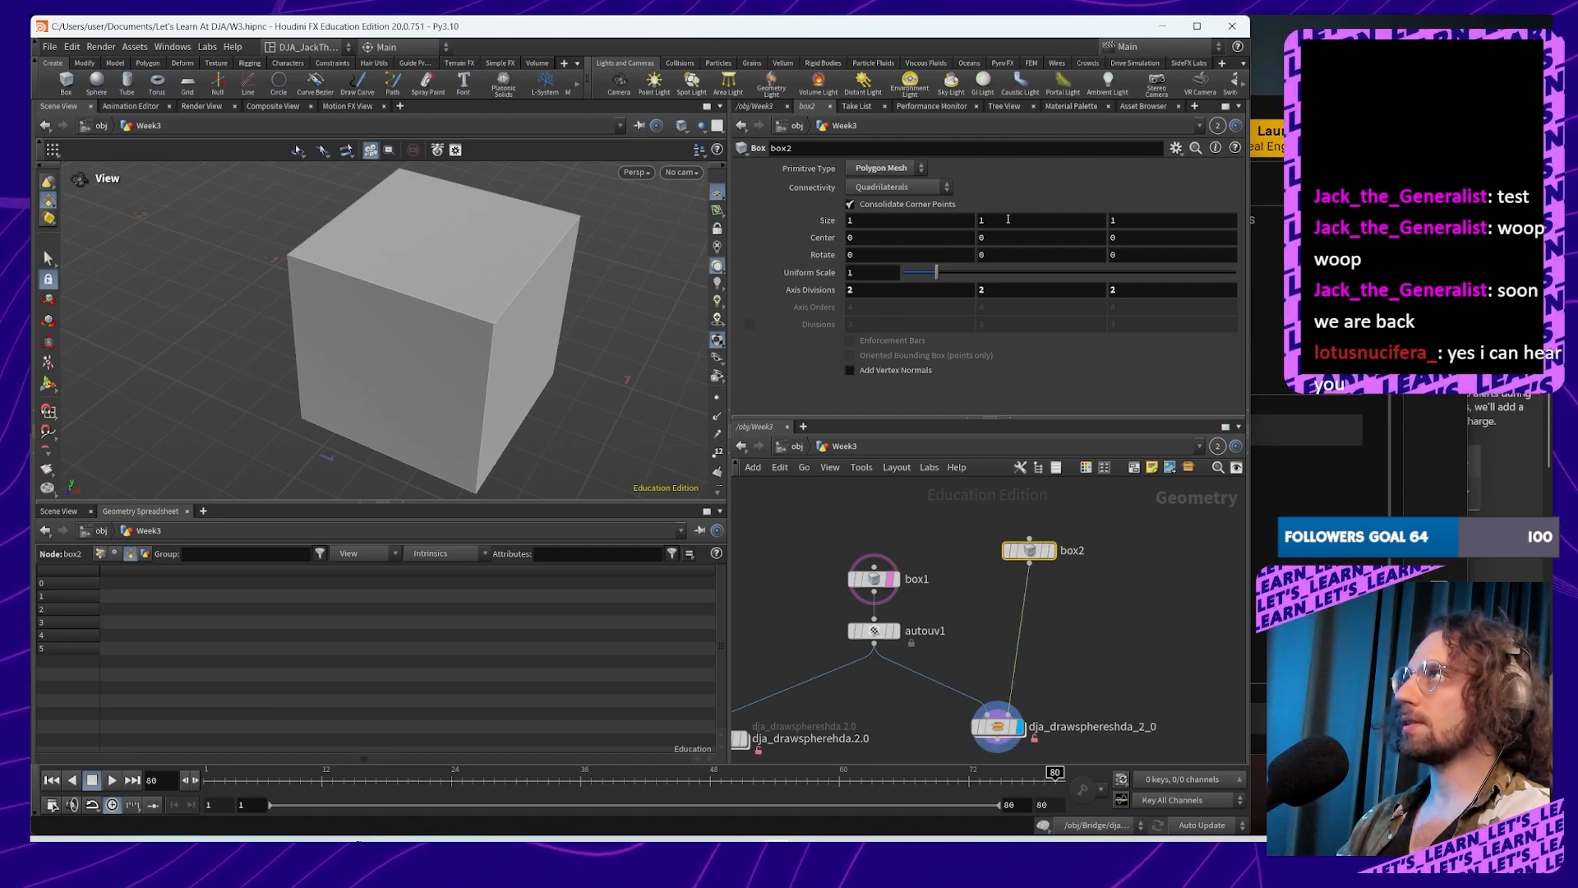
Step: Set the Y size of box2 to 0.8
middle_click_drag(1008, 219, 861, 255)
key("ctrl+z")
middle_click_drag(1045, 647, 1046, 177)
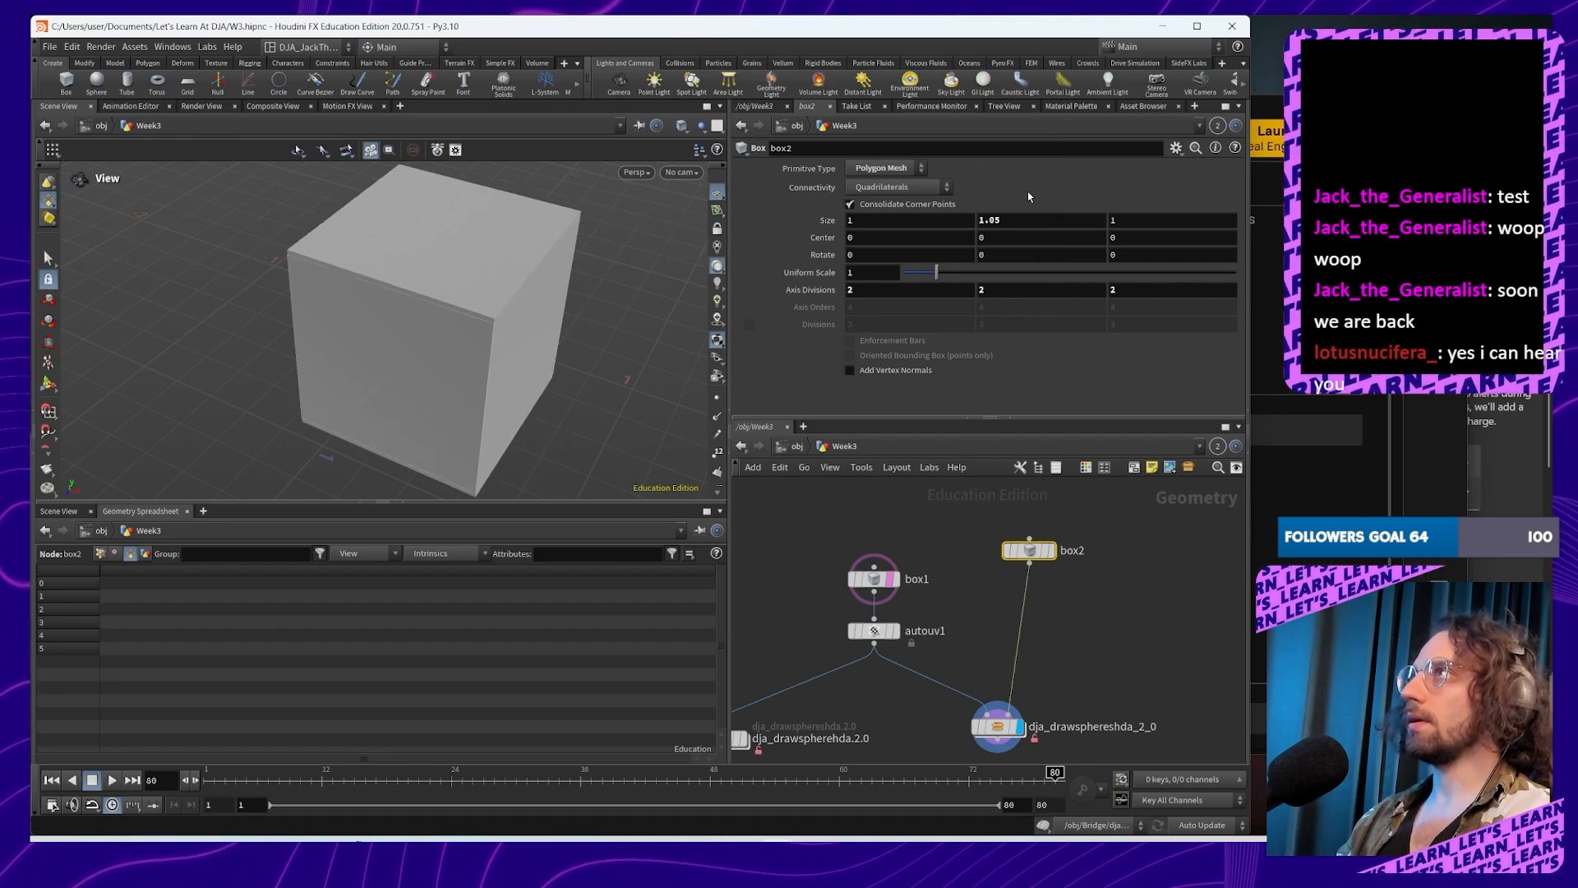
left_click(1038, 217)
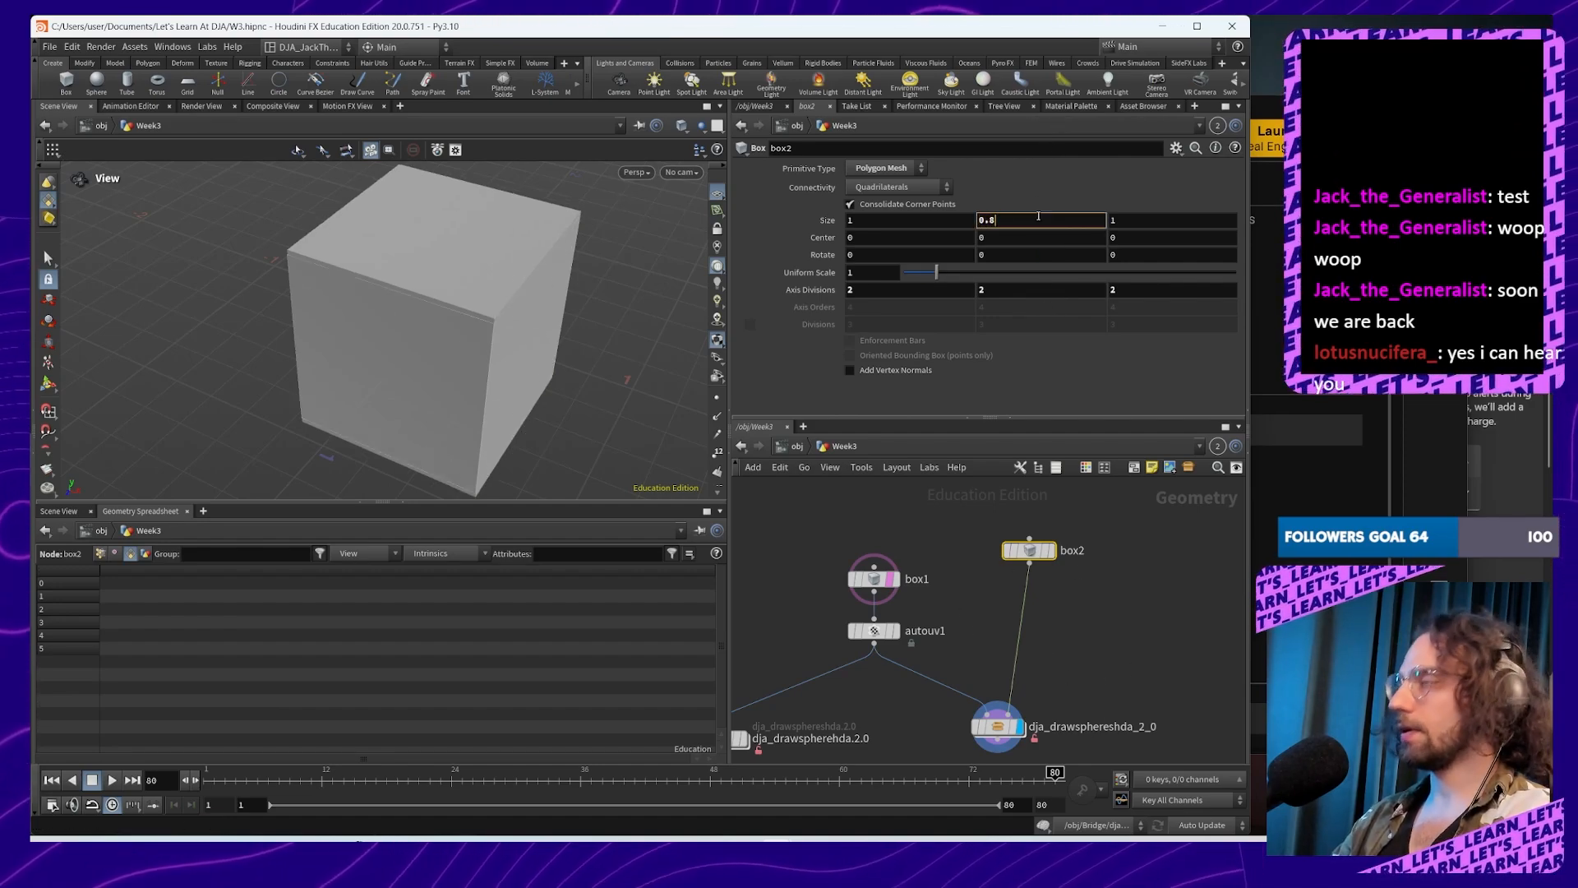
key("Return")
Step: Go inside dja_drawsphereshda_2_0 and examine the fog volume built from box2 from several angles
left_click_drag(649, 310, 613, 331)
middle_click_drag(545, 365, 550, 255)
double_click(999, 730)
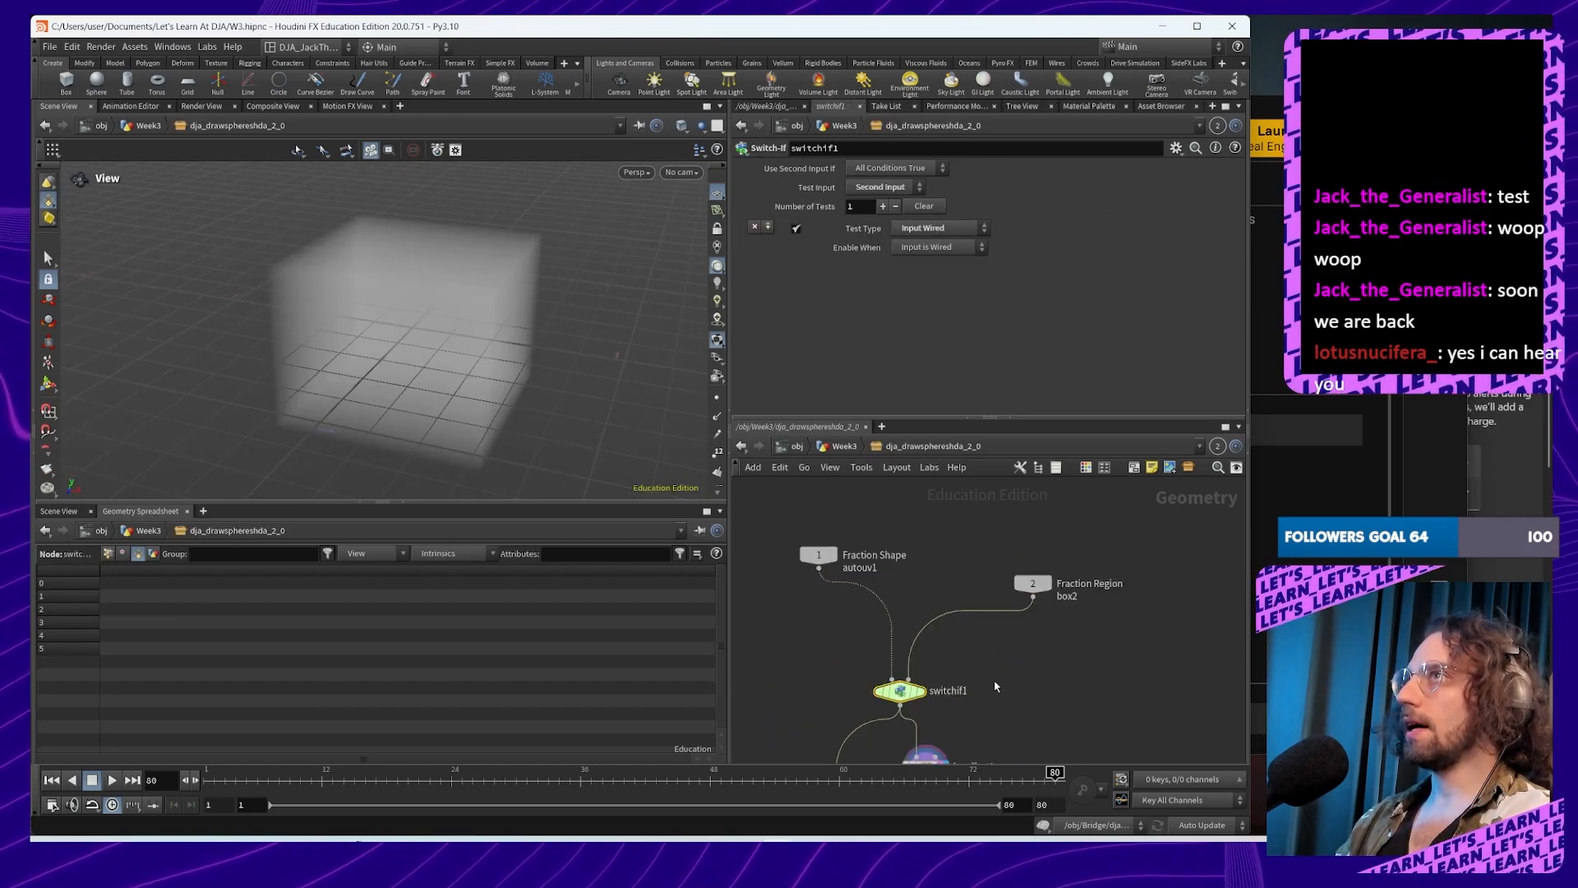
left_click_drag(531, 319, 427, 338)
middle_click_drag(452, 325, 574, 299)
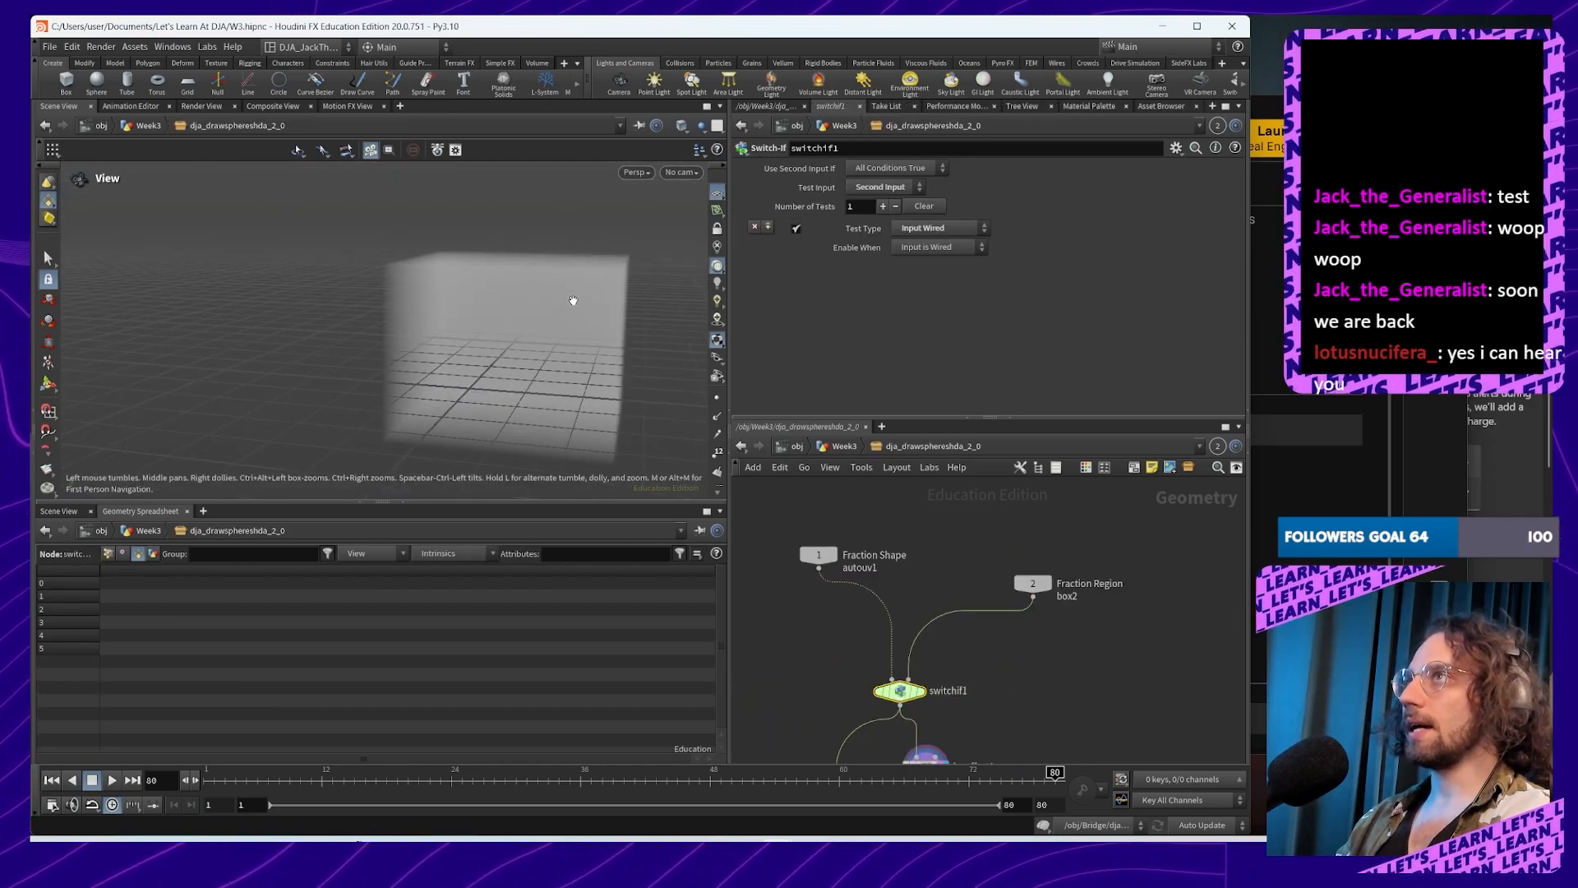
left_click_drag(600, 314, 504, 338)
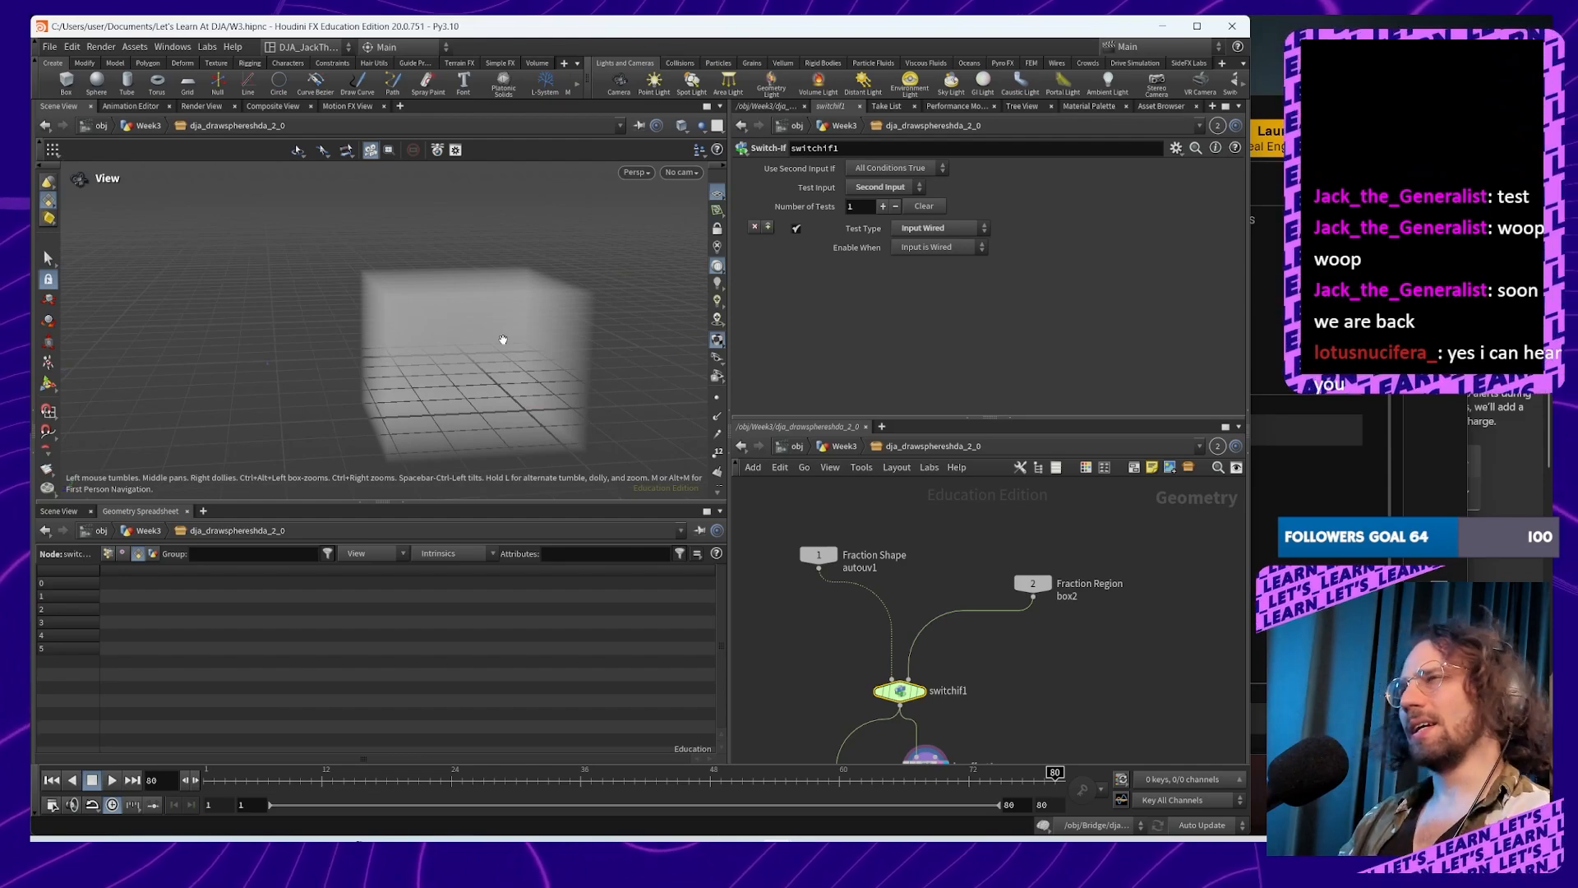
left_click_drag(492, 335, 585, 364)
Step: Select and display voronoifracture1 and inspect the fractured box from another side
middle_click_drag(1081, 734, 1103, 547)
middle_click_drag(1022, 614, 1046, 517)
left_click(911, 642)
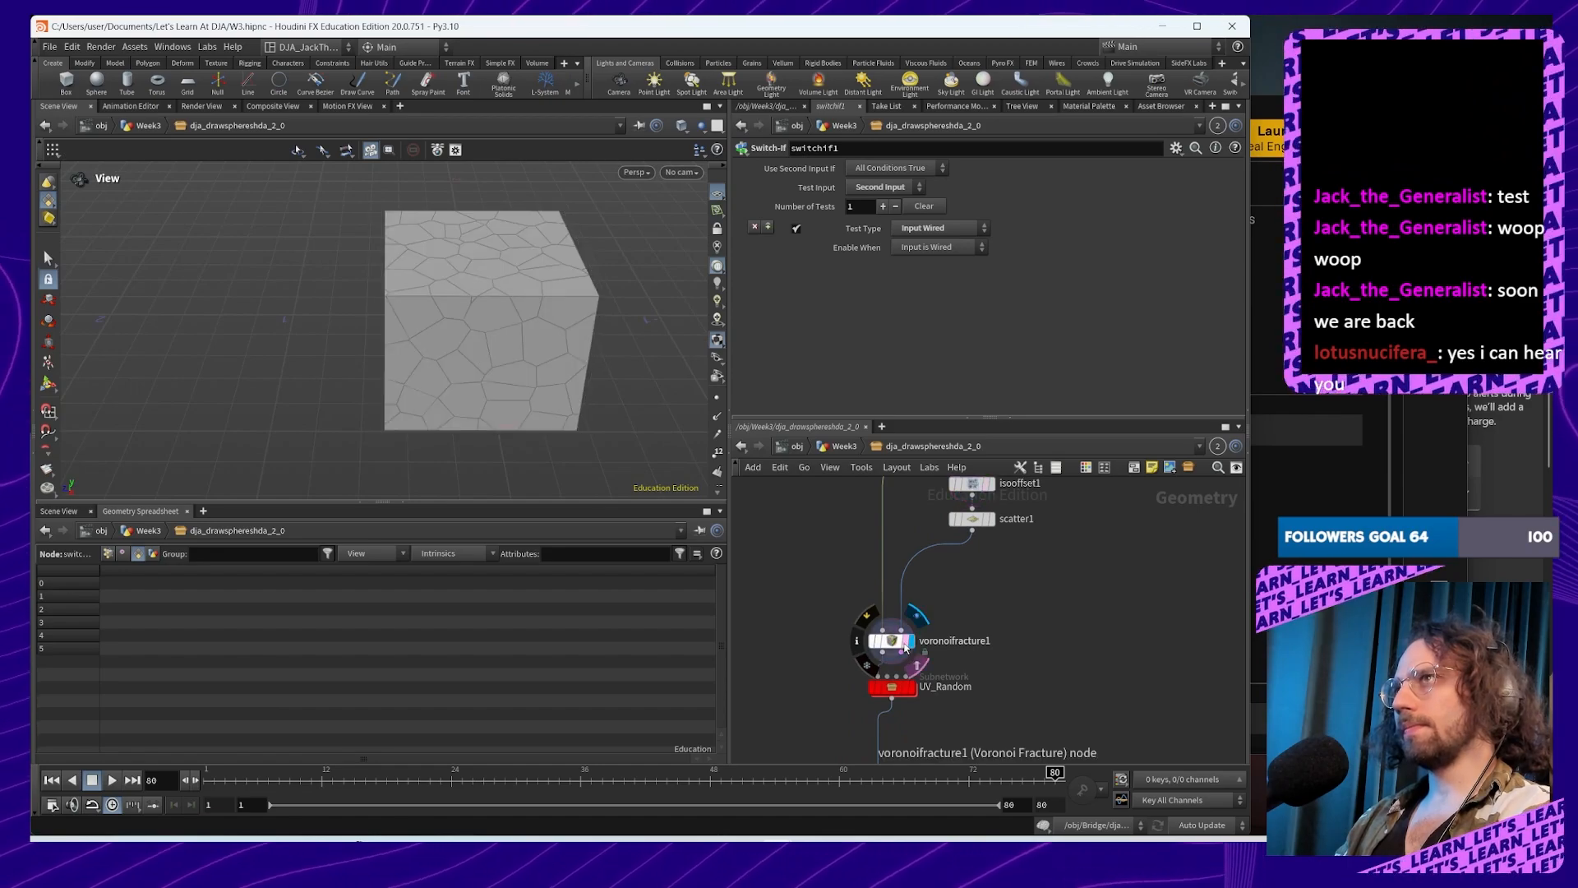
left_click(896, 643)
left_click_drag(504, 412, 641, 391)
Step: Rewire the Fraction Shape input from switchif1 directly into voronoifracture1's first input
middle_click_drag(948, 587, 912, 696)
middle_click(975, 588)
middle_click_drag(1009, 605, 1054, 581)
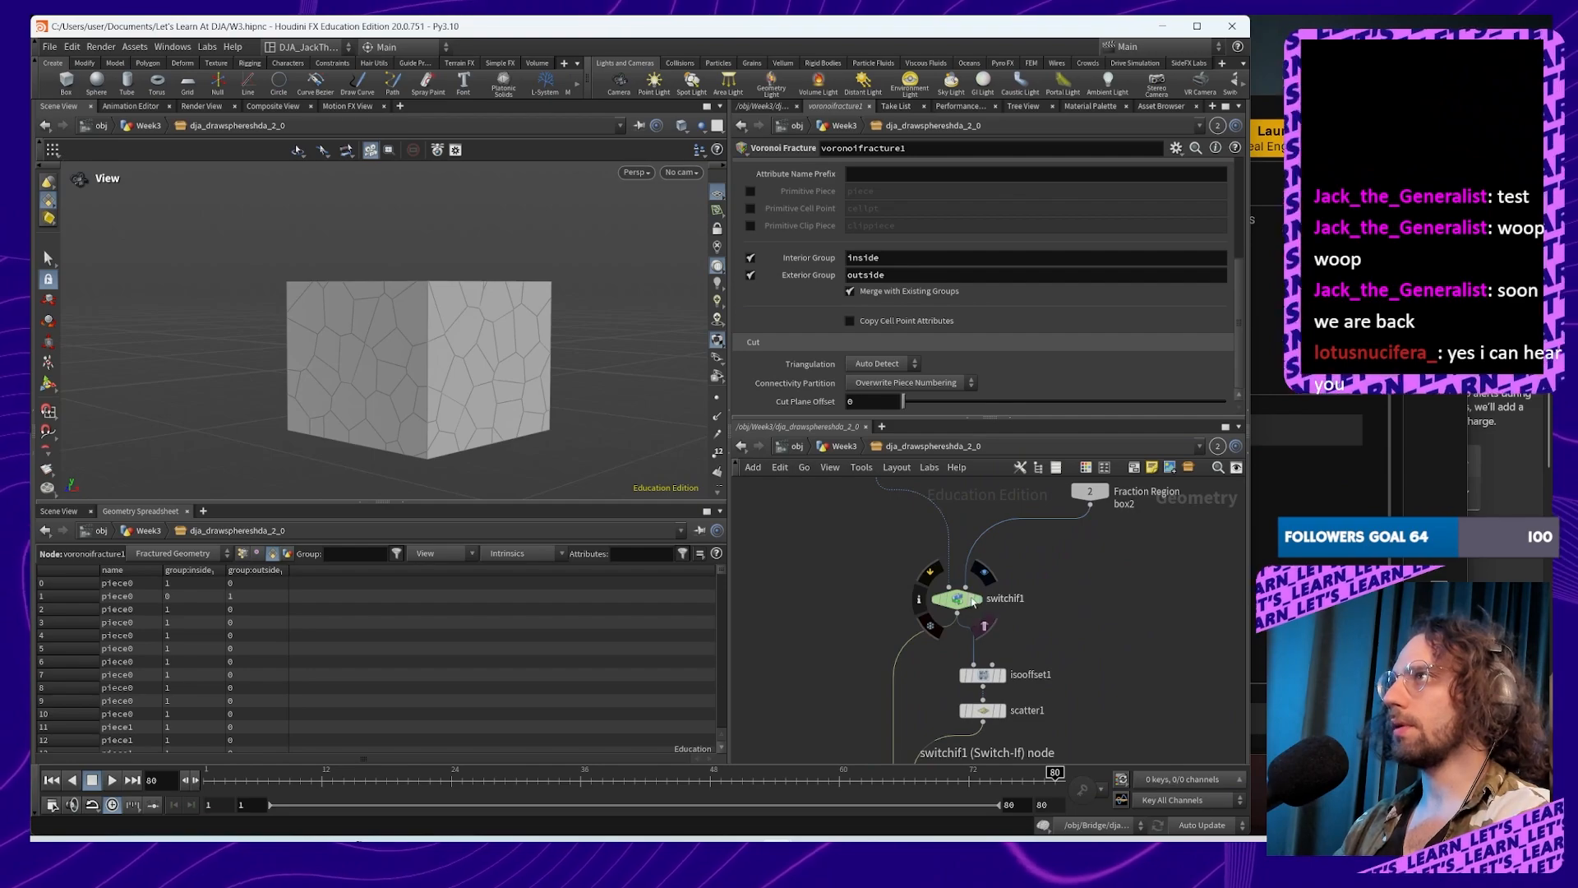
left_click_drag(965, 600, 993, 602)
scroll(1150, 600, "down", 2)
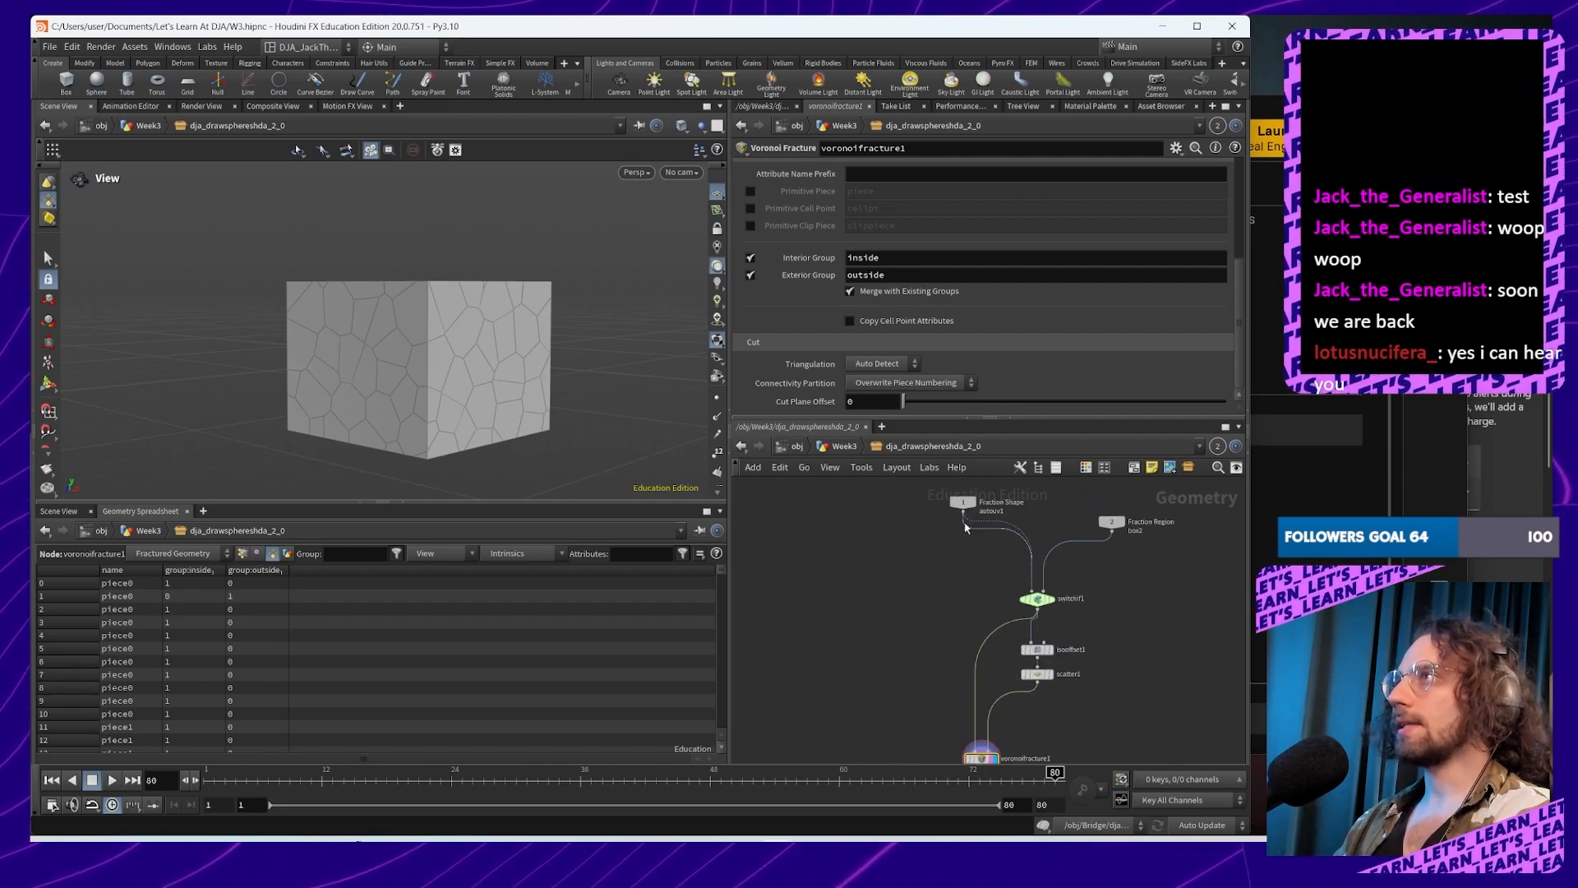
left_click_drag(966, 527, 971, 736)
middle_click_drag(1085, 706, 1046, 648)
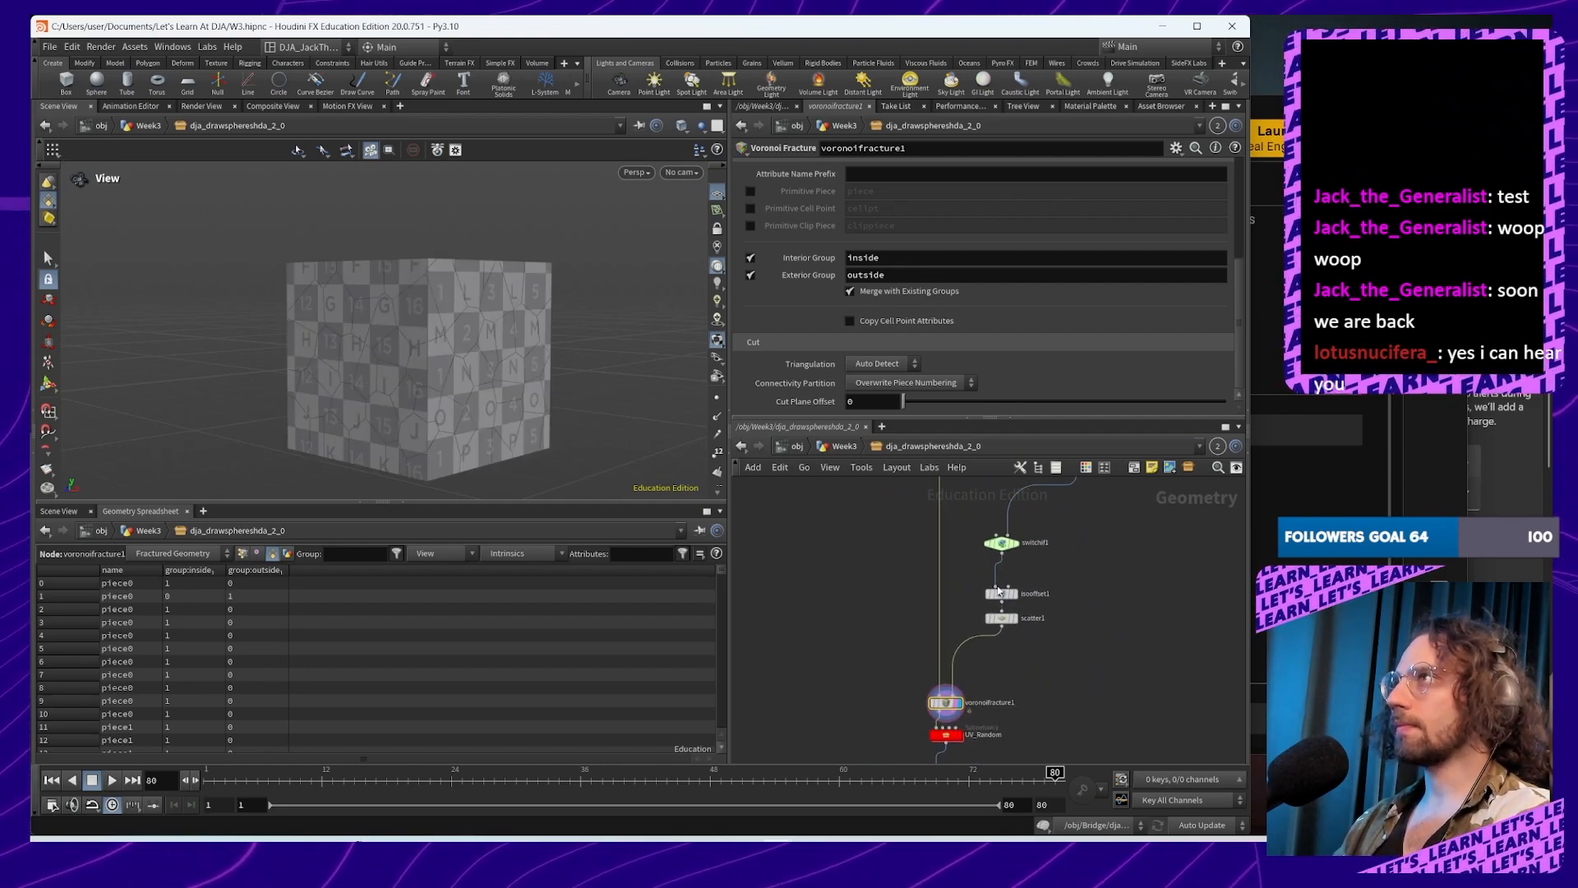
Step: Select scatter1 to check its settings and examine the textured fracture result from several angles
mouse_move(1053, 567)
middle_mouse_down()
mouse_move(1050, 606)
mouse_move(1043, 590)
middle_mouse_up()
scroll(1058, 669, "up", 5)
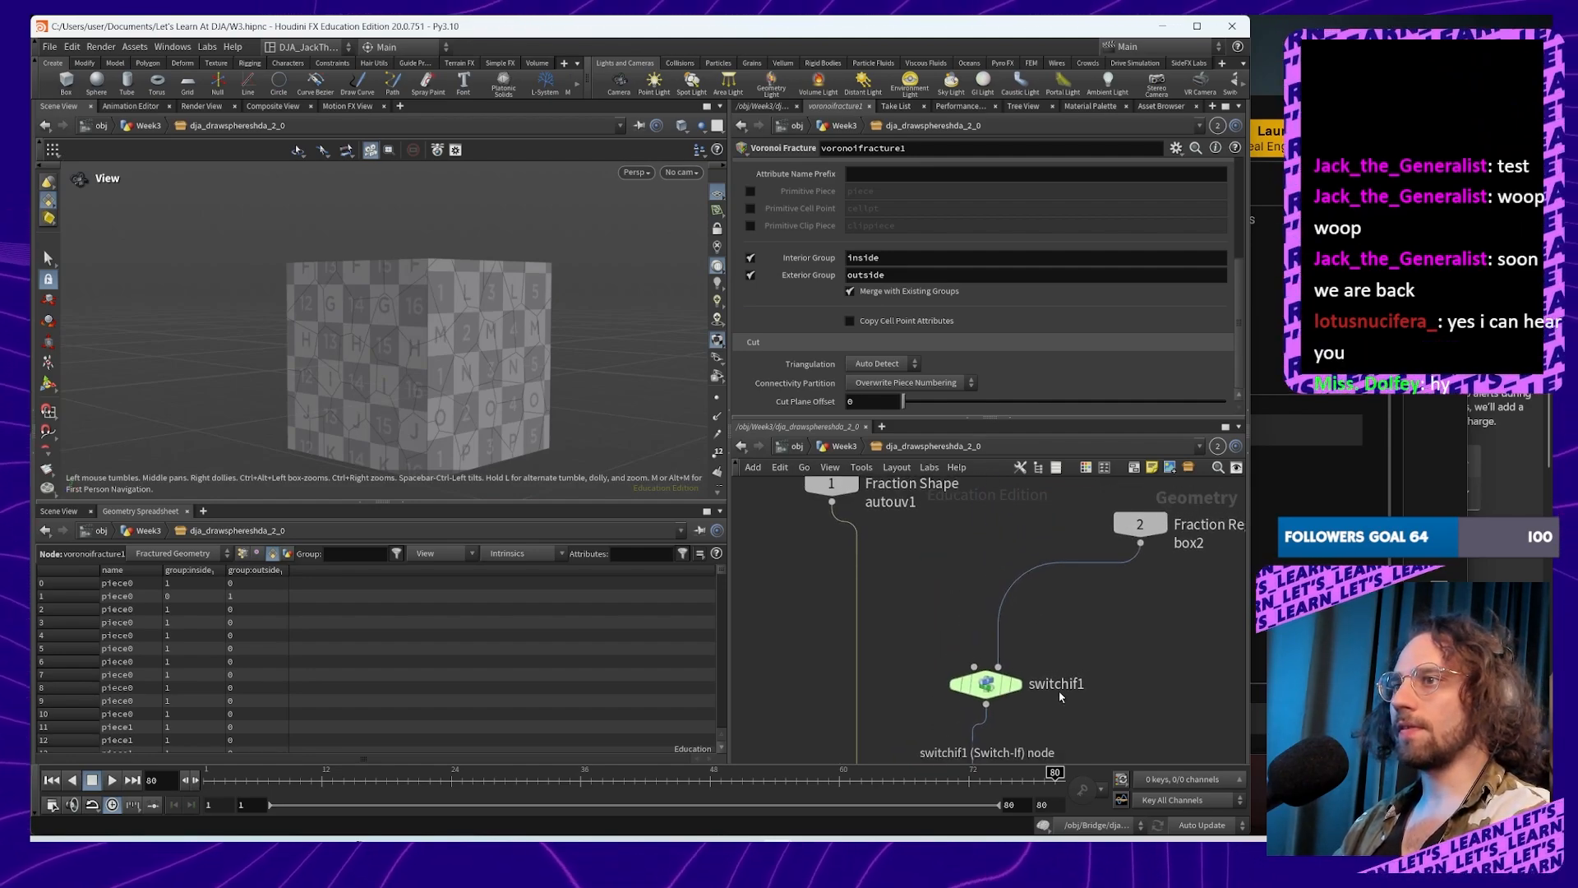
middle_click_drag(1083, 761, 1070, 688)
scroll(1060, 589, "down", 1)
left_click(997, 631)
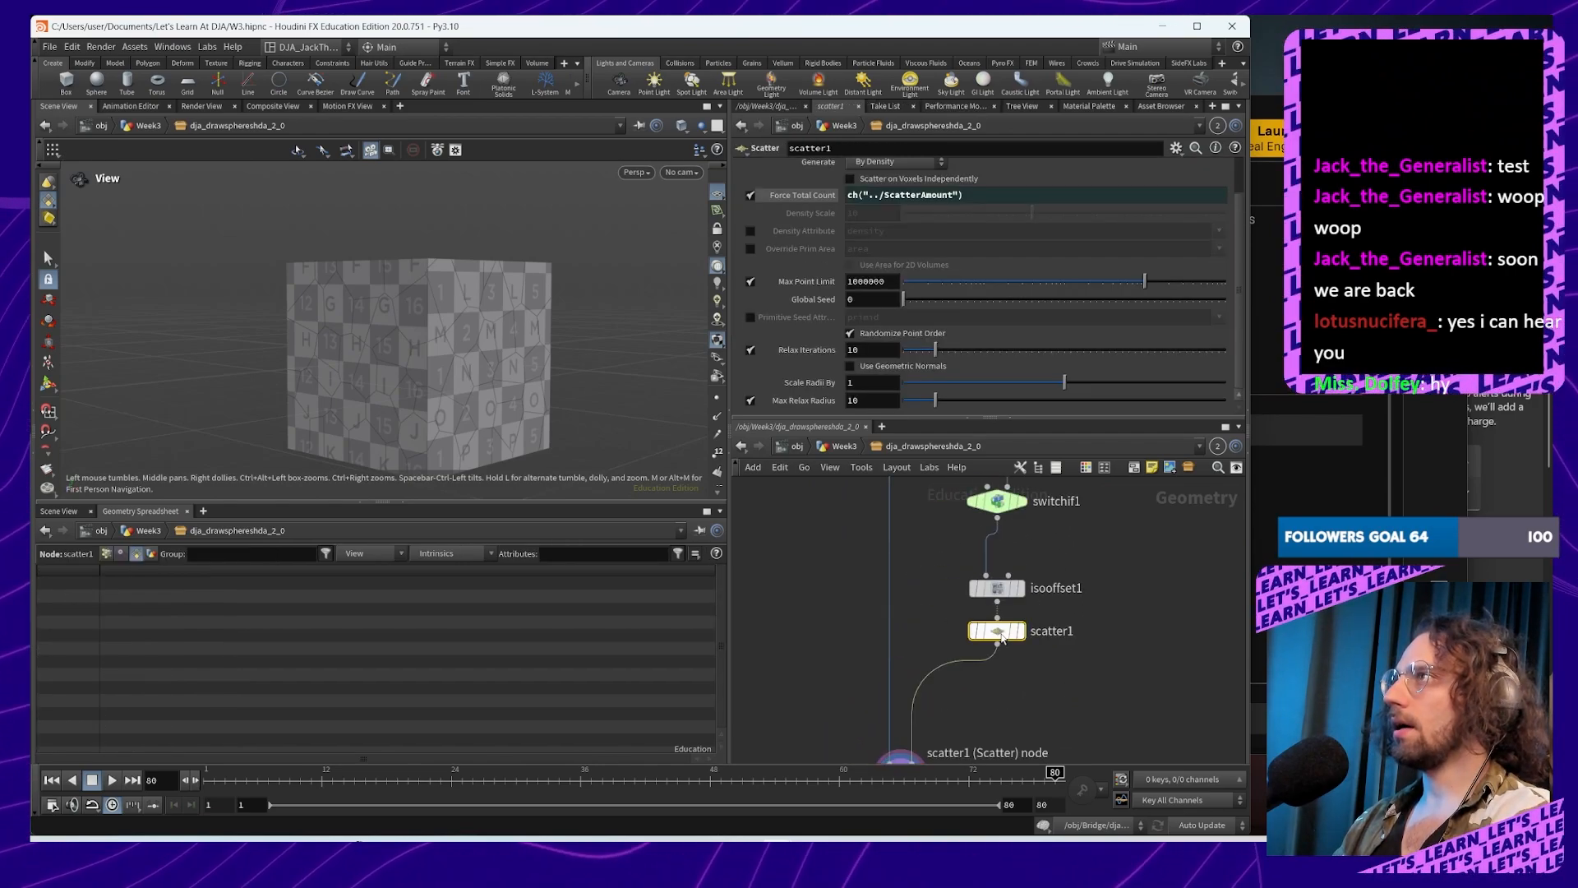
left_click_drag(533, 316, 468, 369)
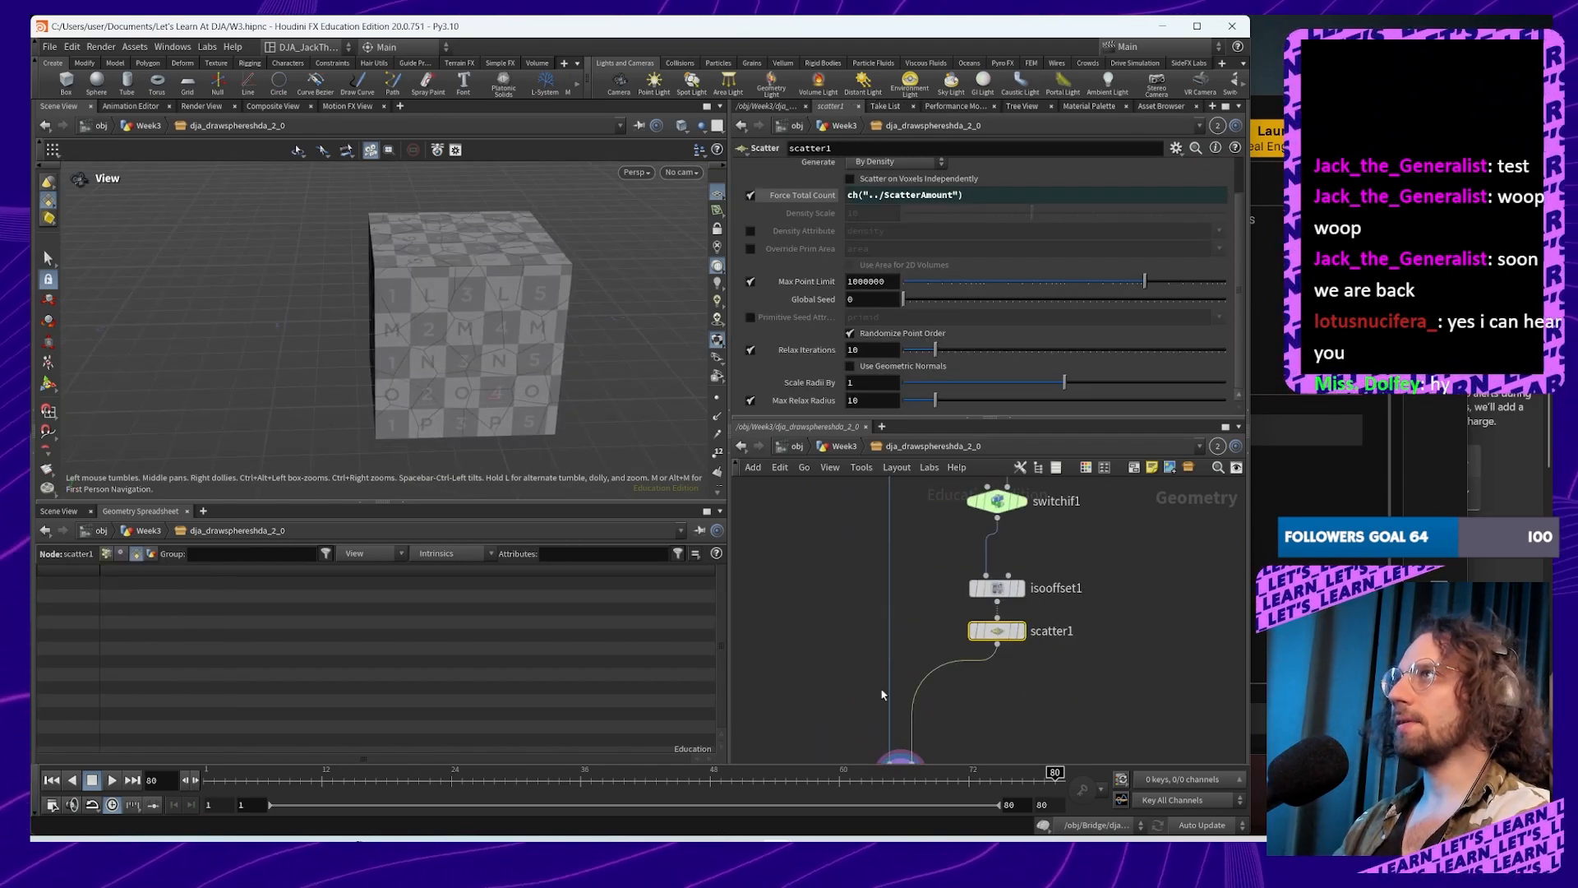
middle_click_drag(1115, 688, 1031, 687)
left_click_drag(585, 402, 479, 405)
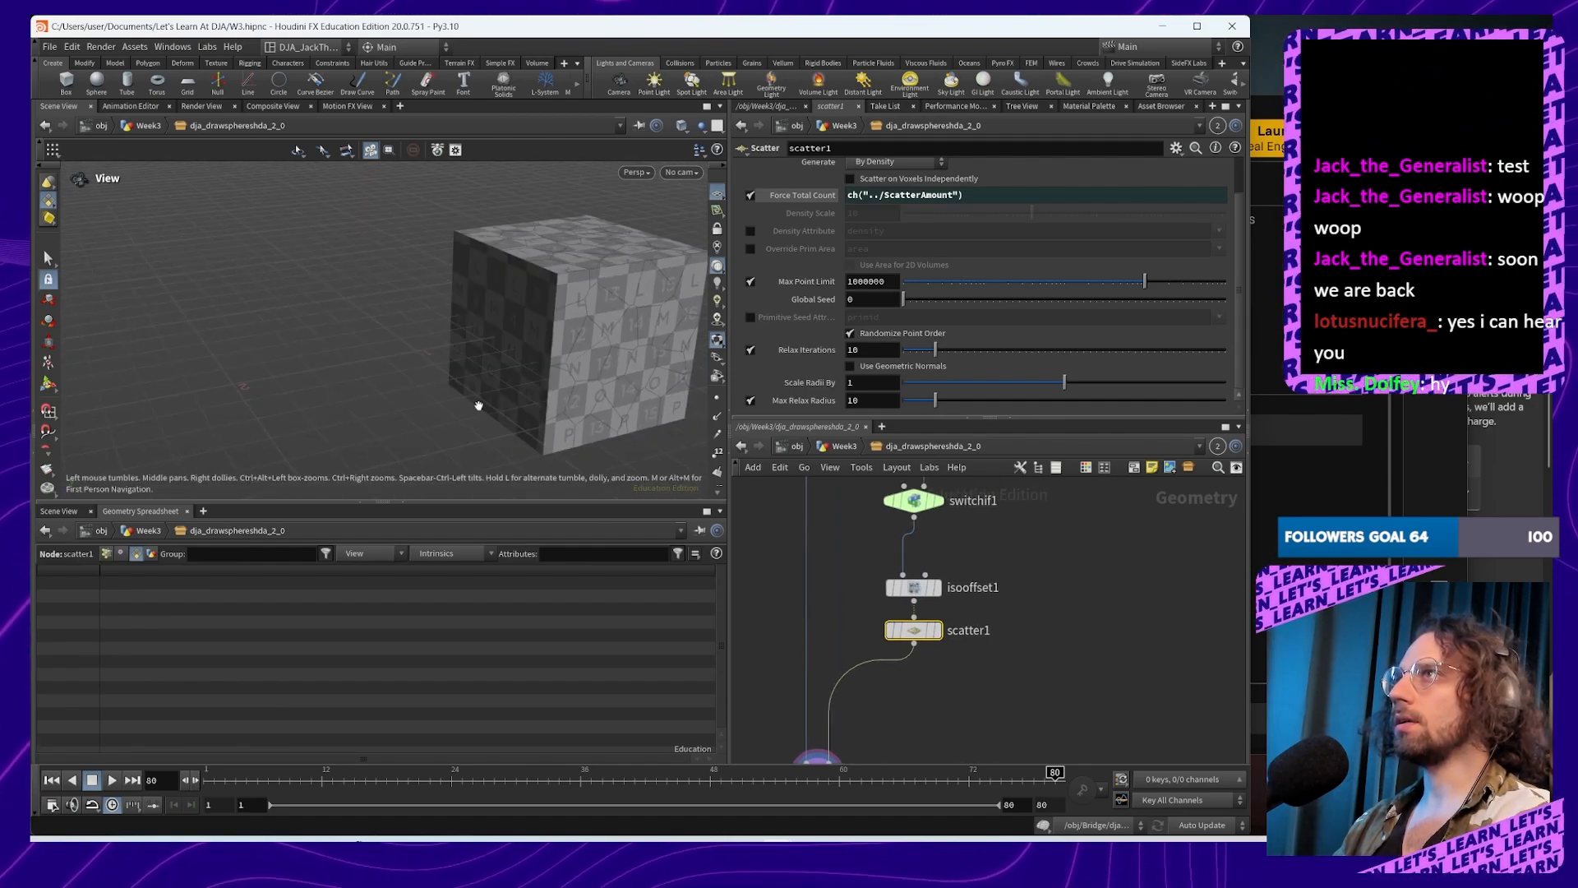
middle_click_drag(480, 405, 314, 402)
Step: Wire the Fraction Shape input into switchif1's first input as well
middle_click_drag(914, 500, 1001, 657)
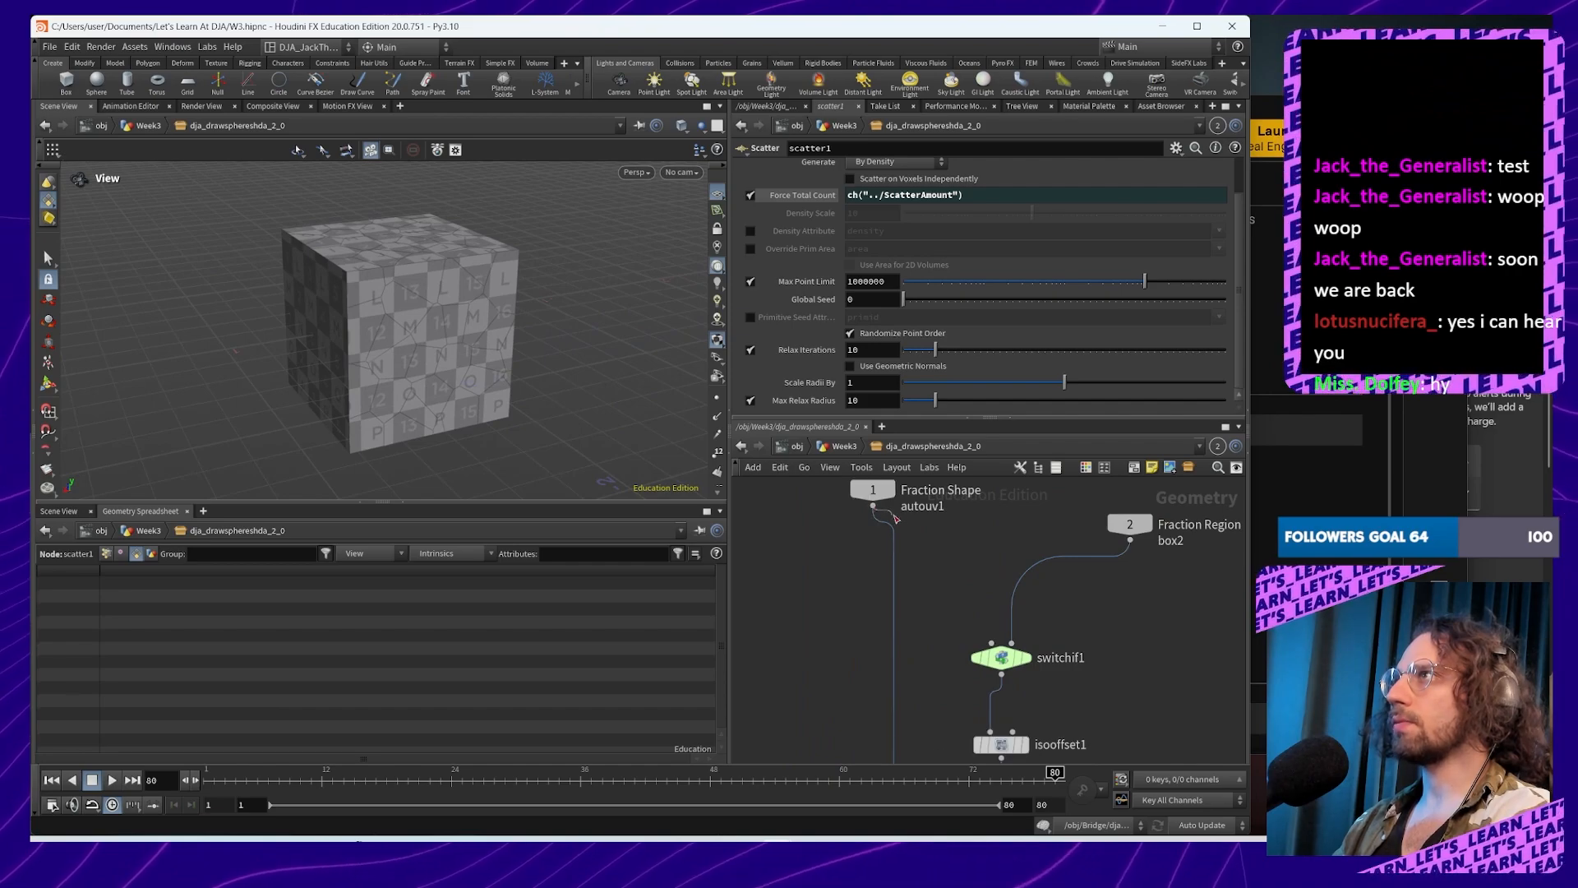
left_click_drag(873, 506, 992, 643)
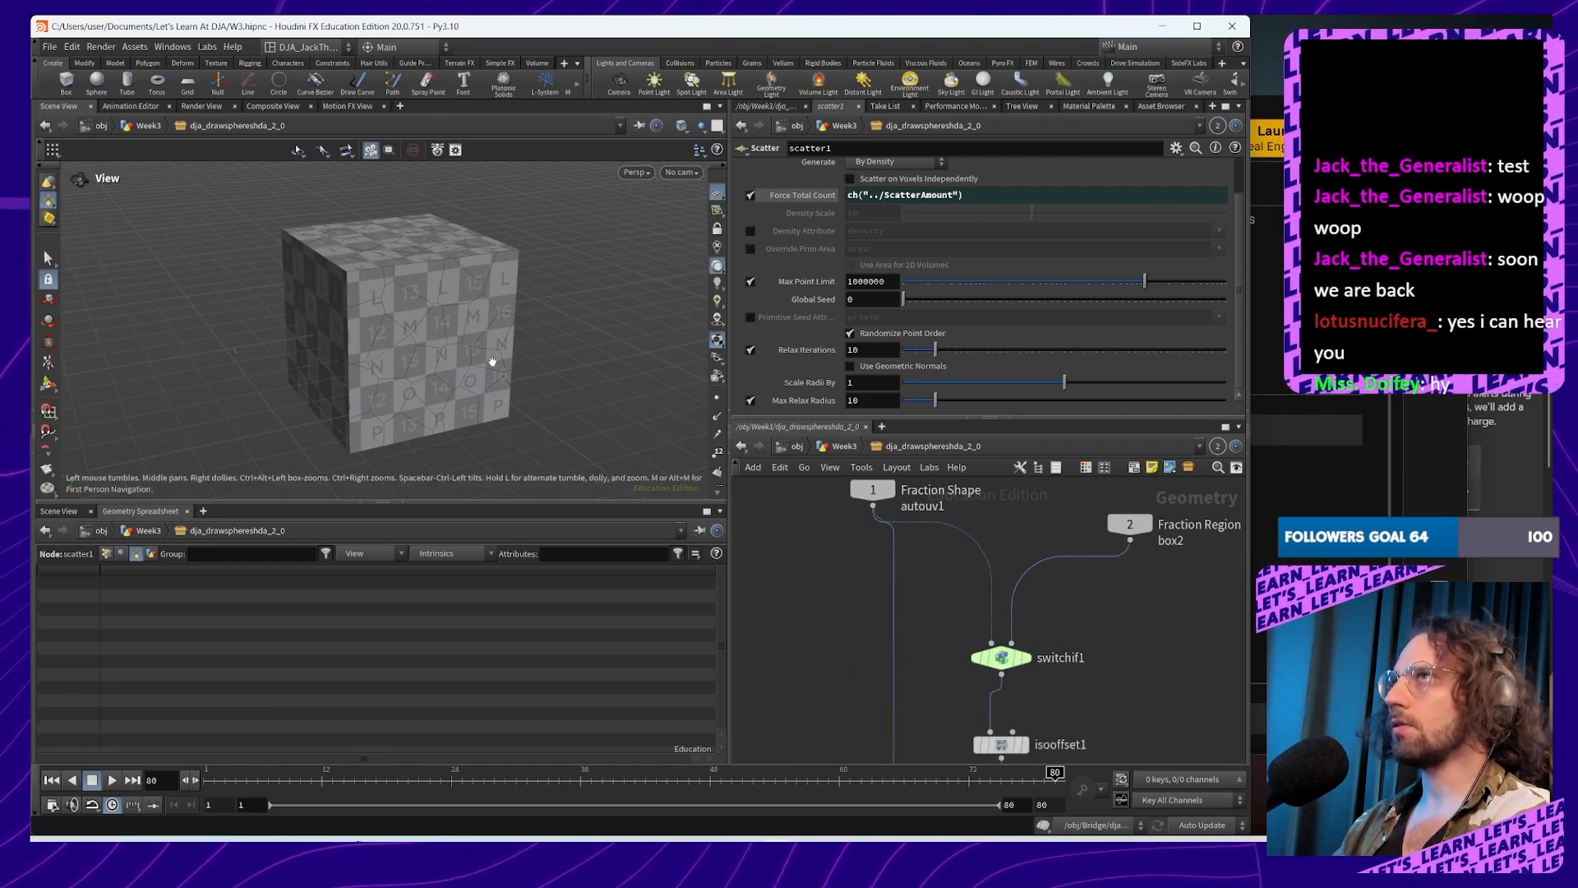
middle_click_drag(1110, 674, 1069, 611)
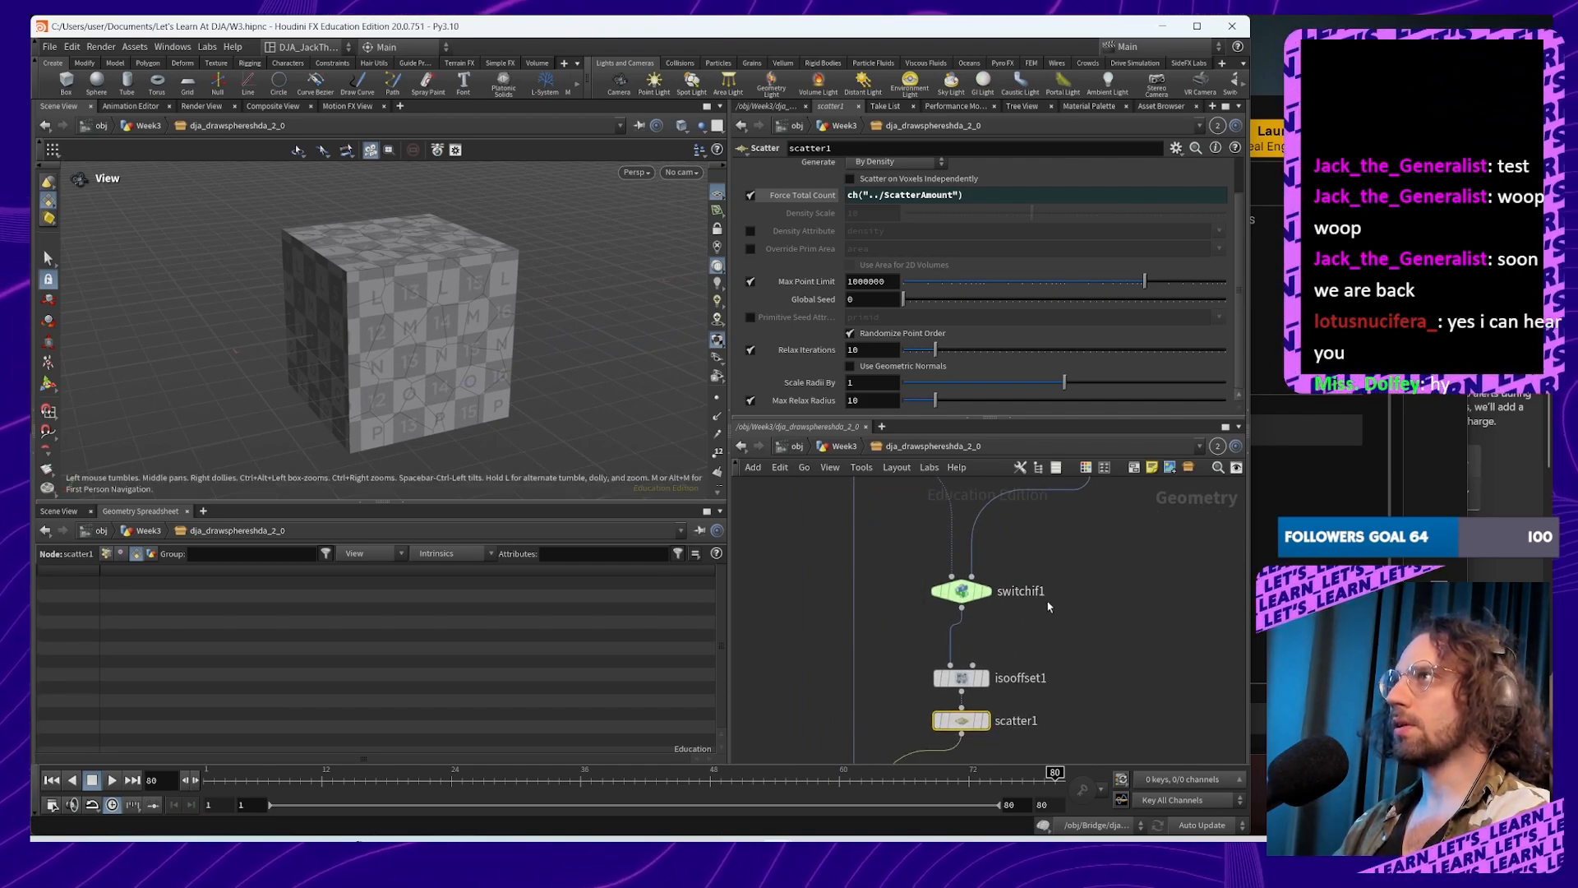
Step: Select voronoifracture1 and inspect its textured box up close
middle_click_drag(1024, 706, 1047, 577)
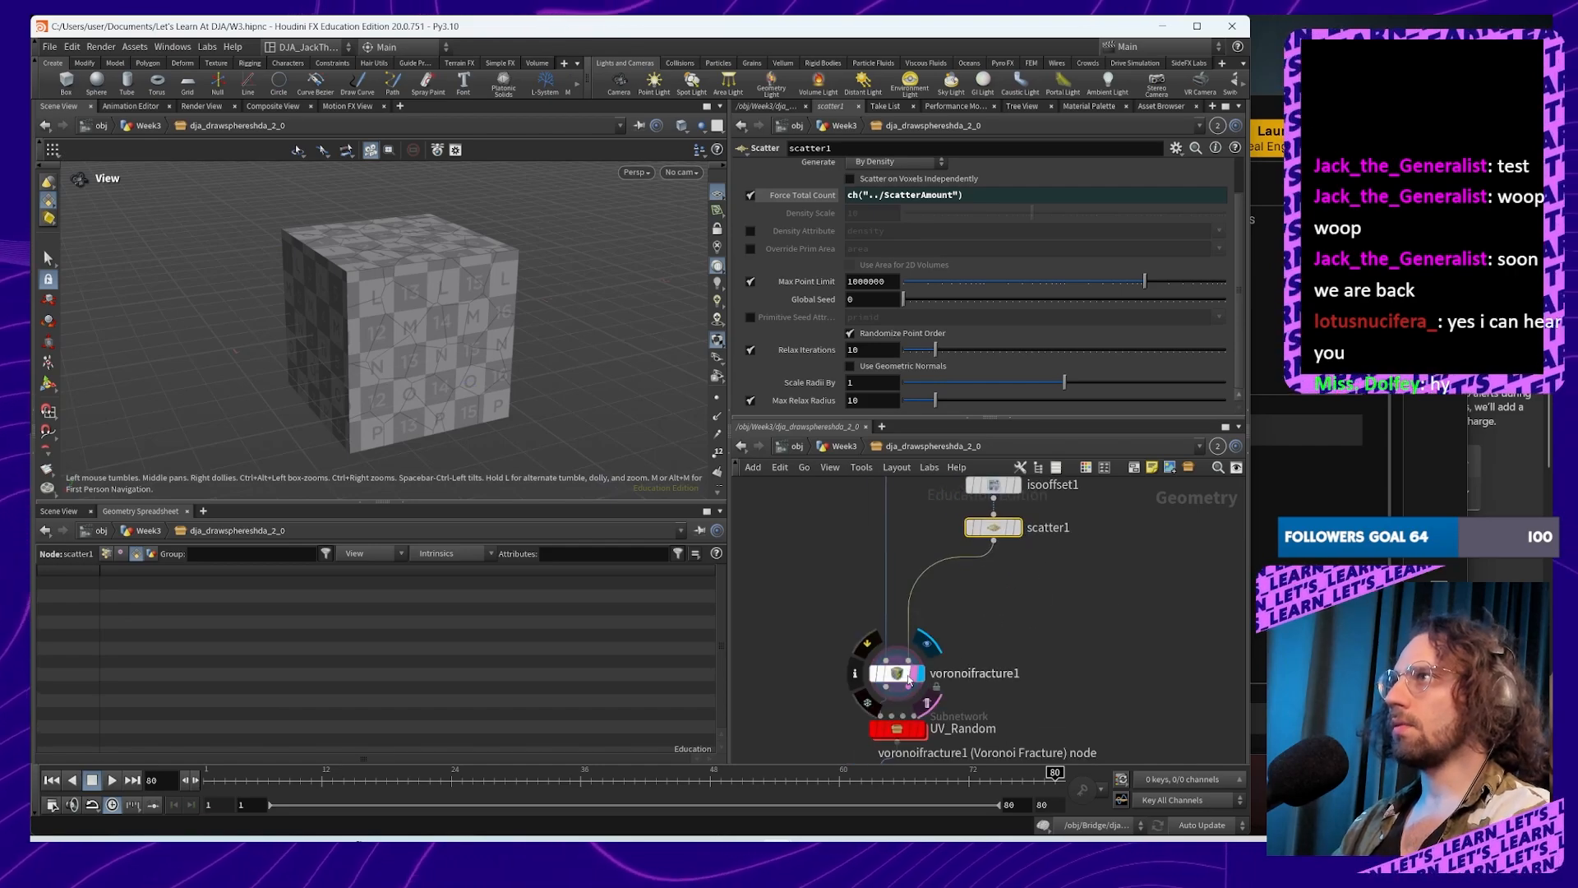
left_click(902, 675)
left_click_drag(606, 419, 401, 339)
right_click_drag(401, 339, 585, 219)
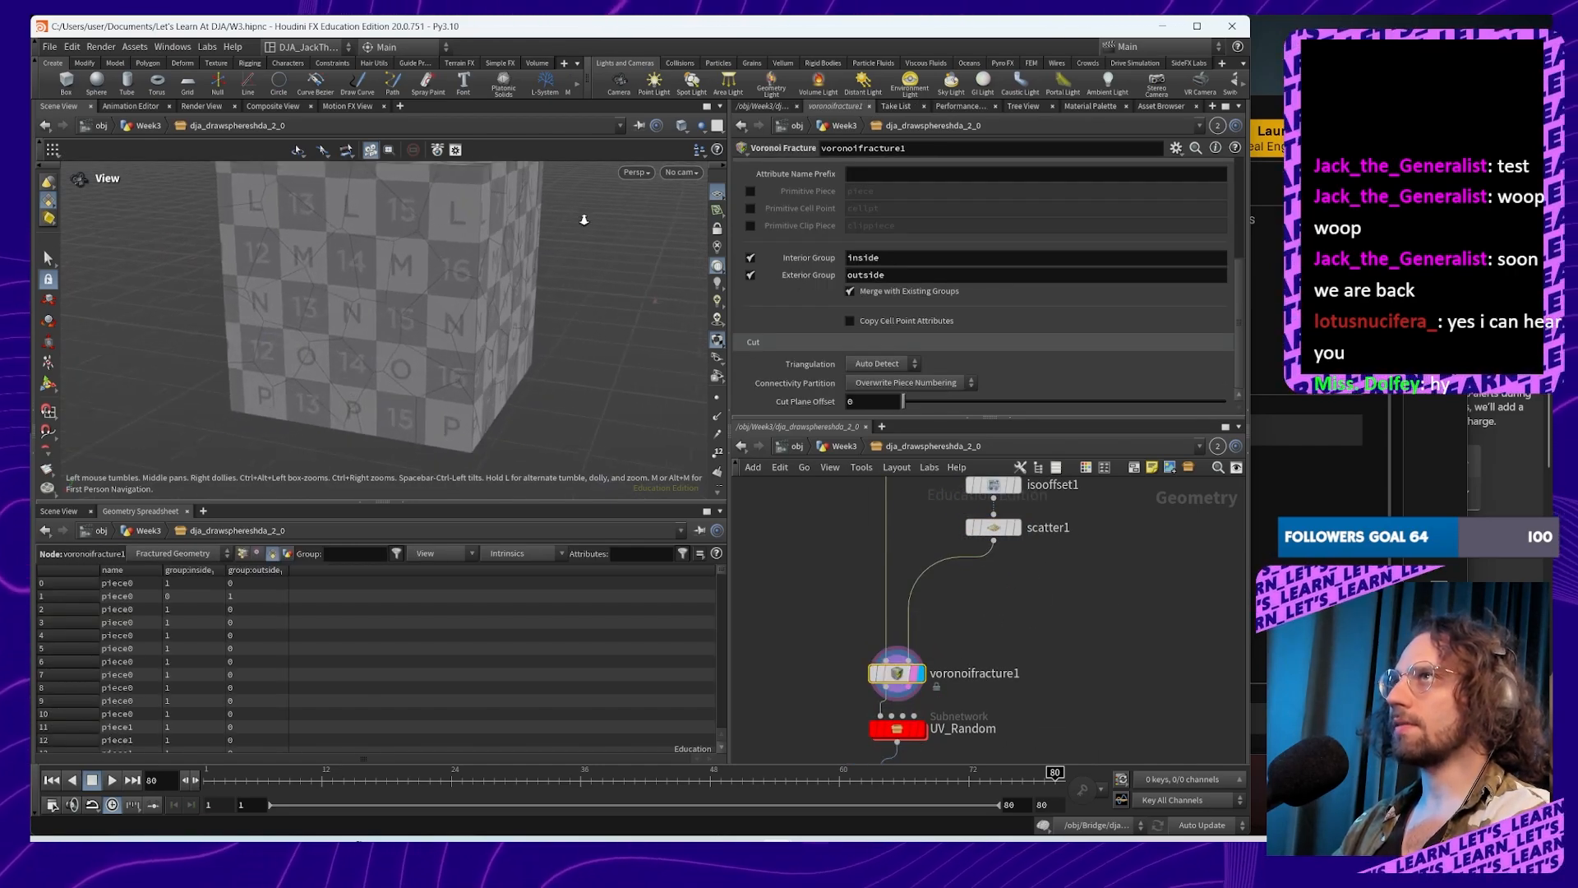
middle_click_drag(585, 239, 595, 367)
Step: Select and display scatter1 to view its scattered points
middle_click_drag(1028, 582, 1028, 695)
left_click(996, 641)
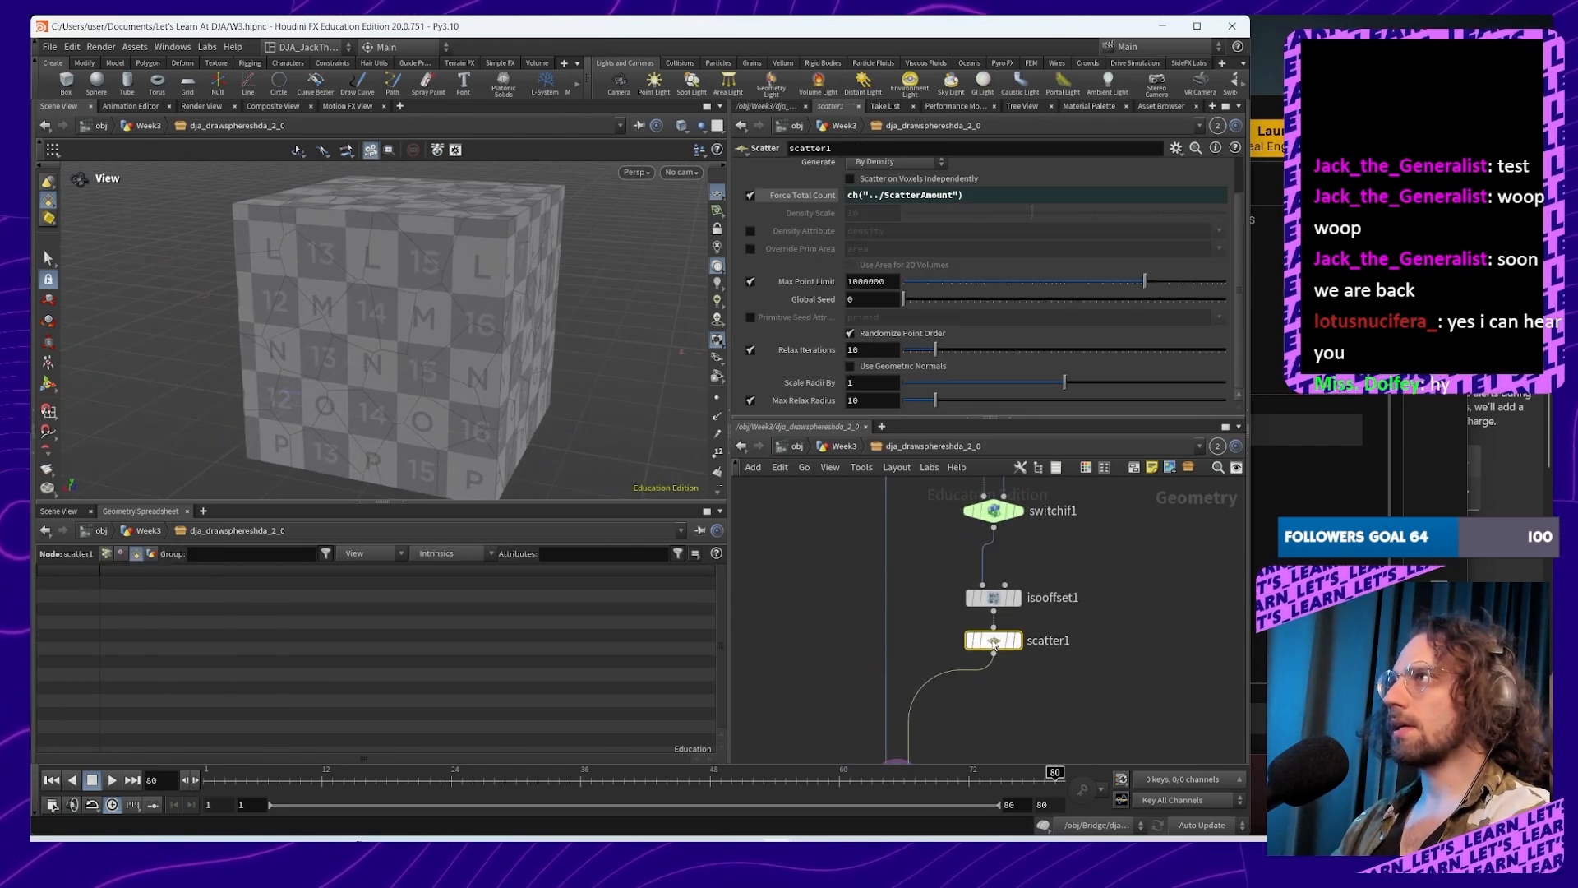
left_click(1014, 642)
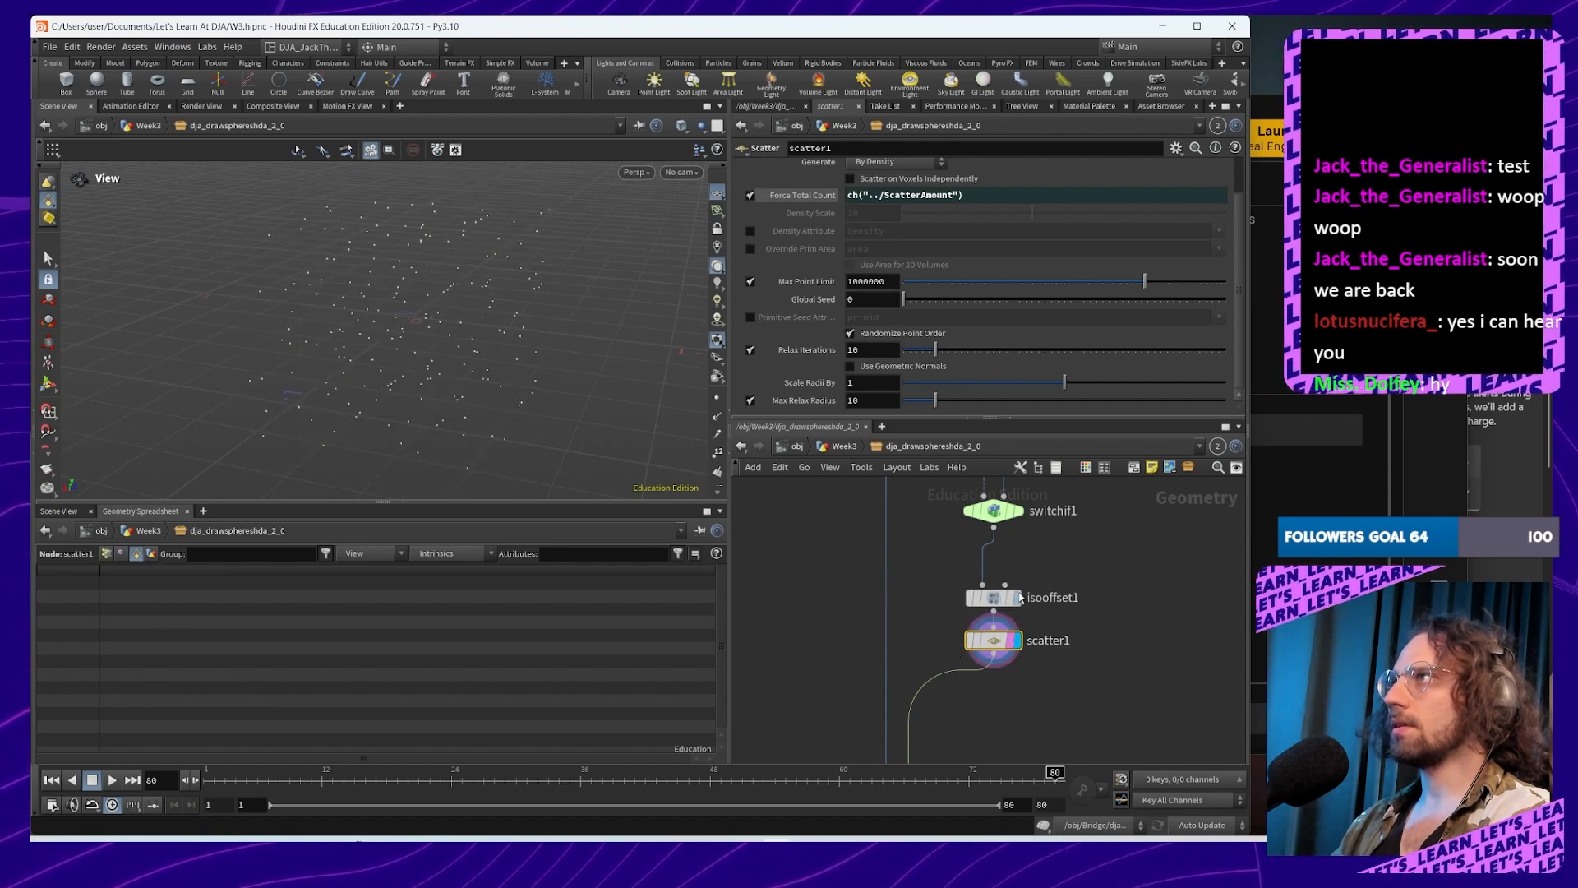
Step: Display isooffset1 to view its fog volume, and switch the display back to voronoifracture1
left_click(1017, 598)
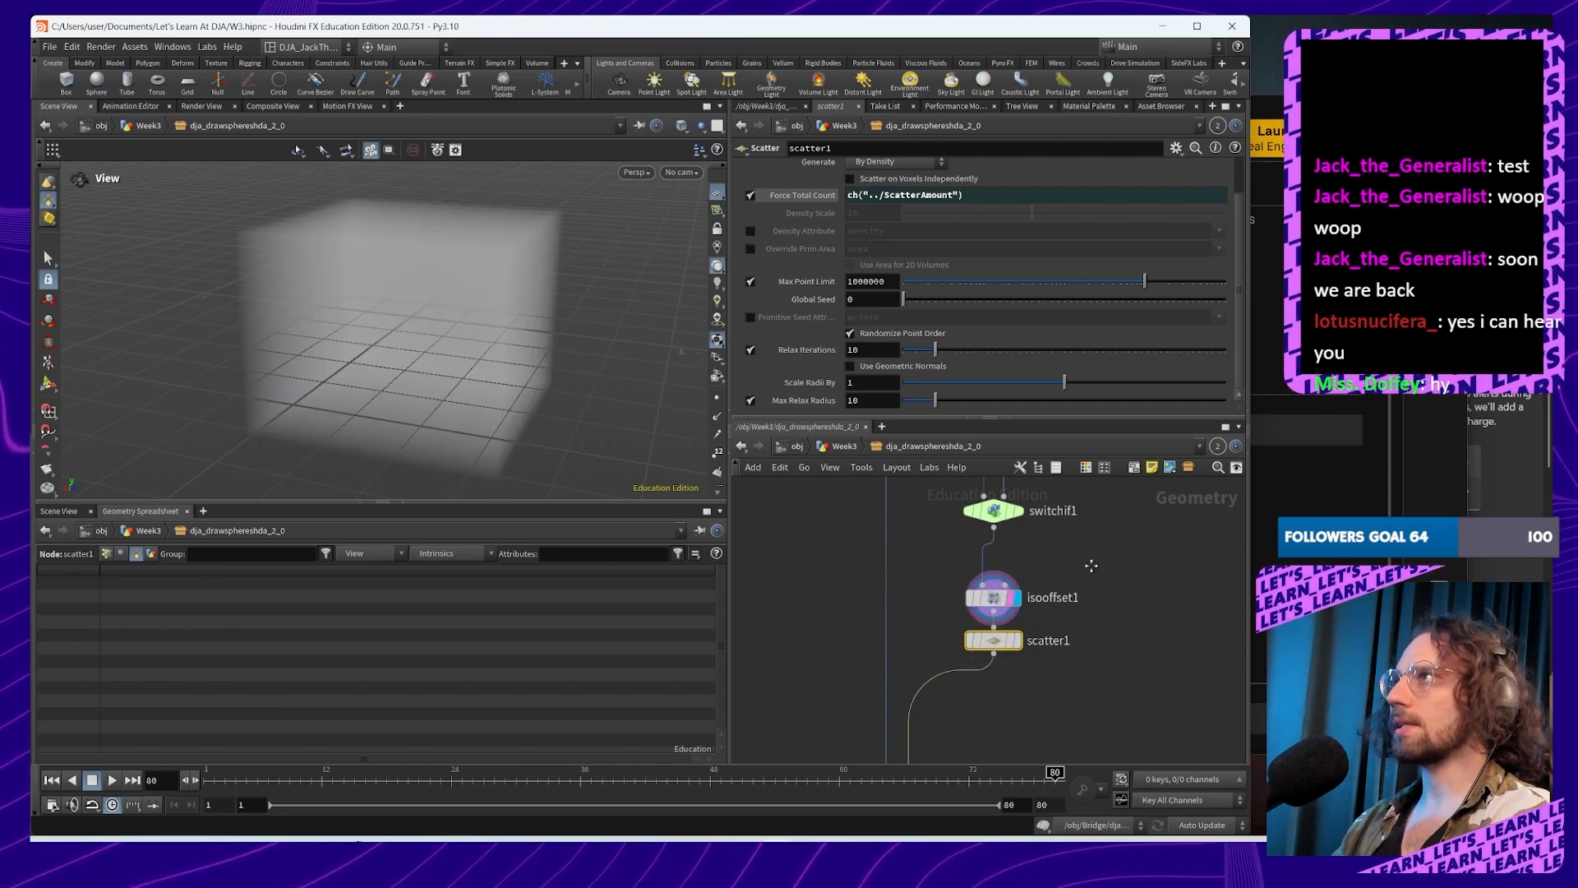
middle_click_drag(1091, 566, 1073, 636)
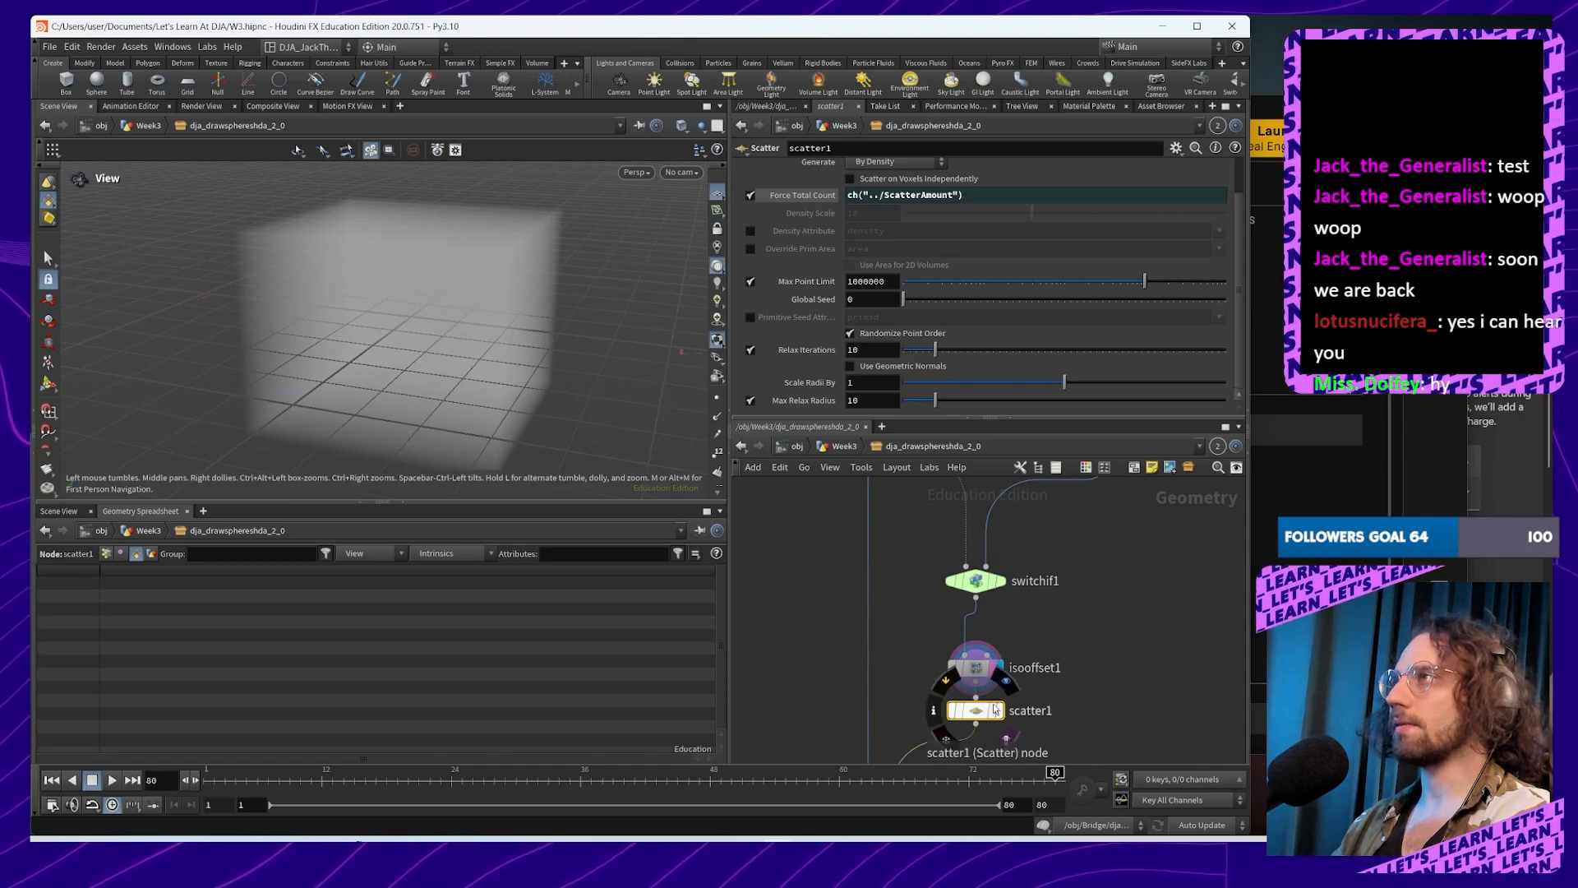
middle_click_drag(986, 716, 1047, 574)
middle_click_drag(1030, 675, 1047, 611)
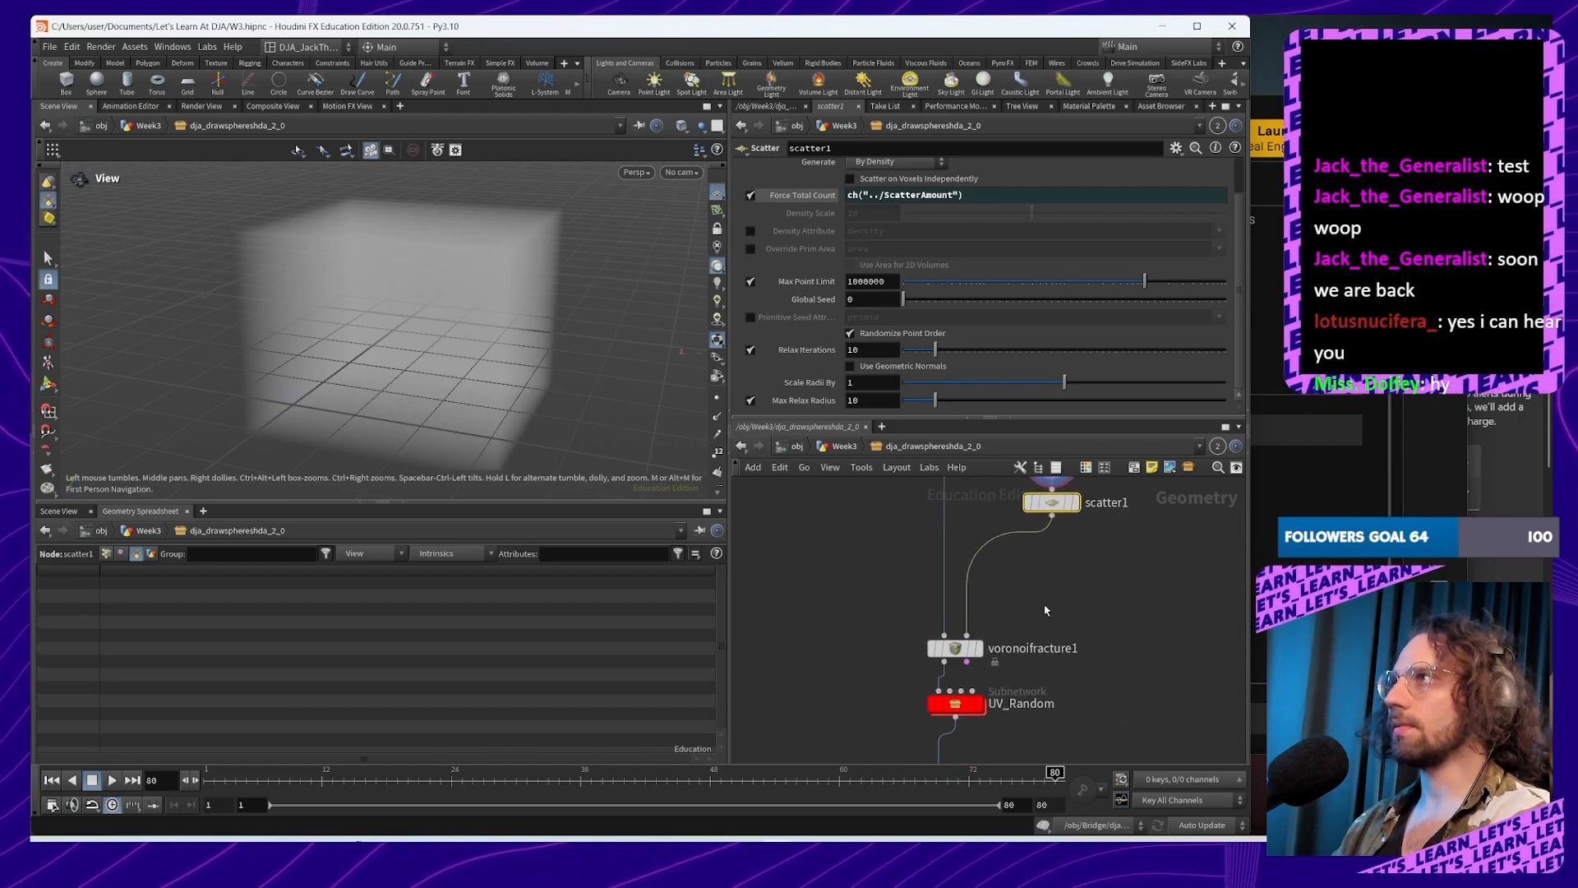
left_click(977, 648)
middle_click_drag(1111, 580, 1074, 707)
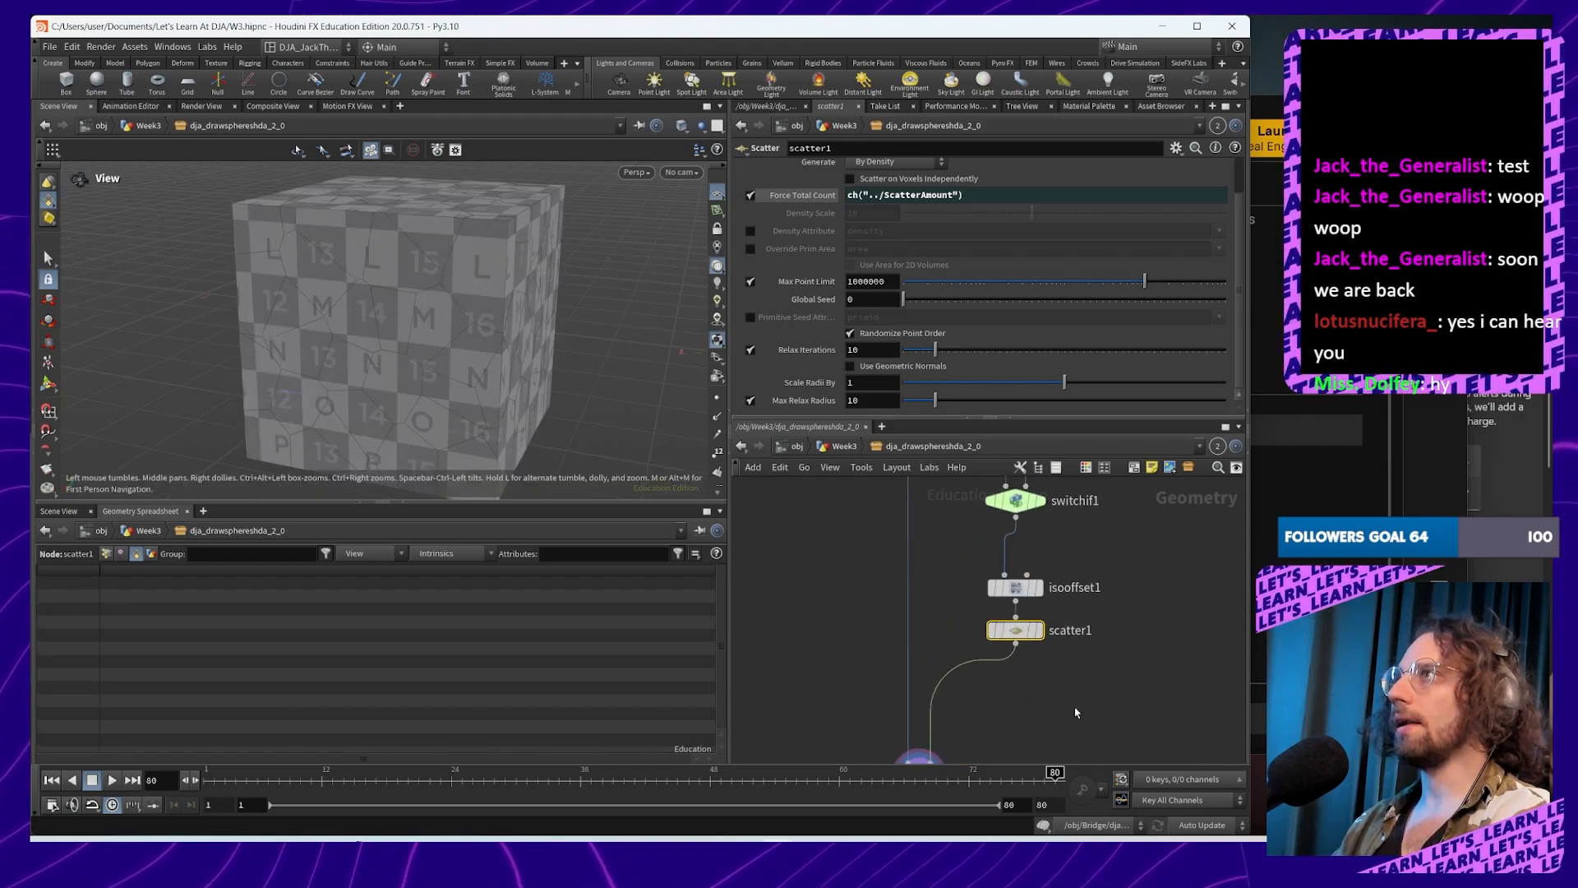
scroll(1099, 598, "down", 5)
middle_click_drag(1119, 601, 1071, 610)
middle_click_drag(1144, 560, 1103, 598)
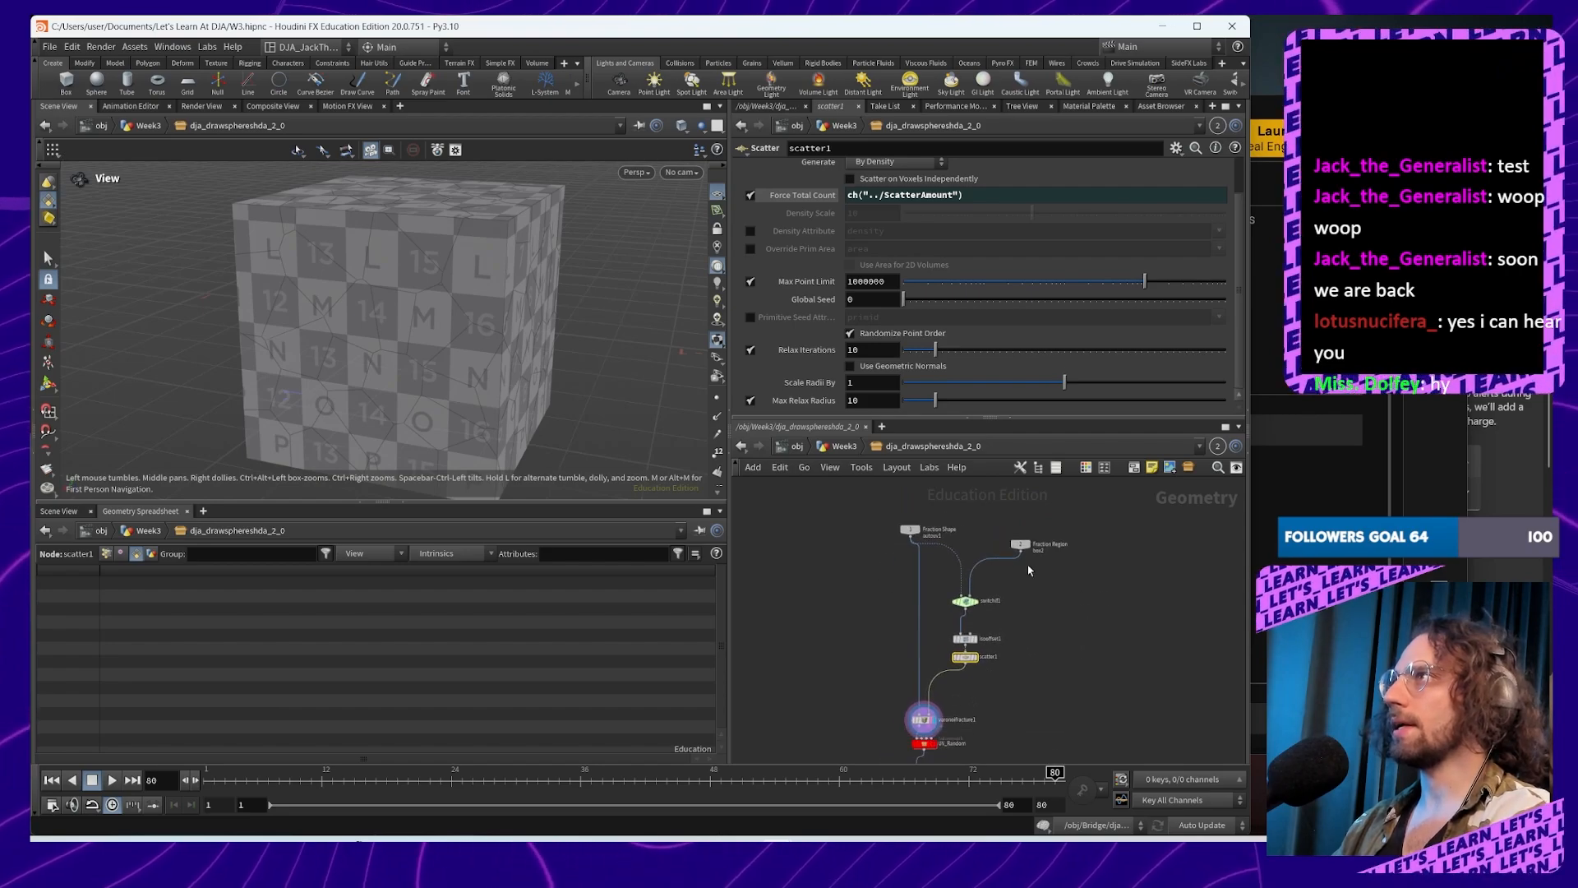
key("Tab")
type("transfi")
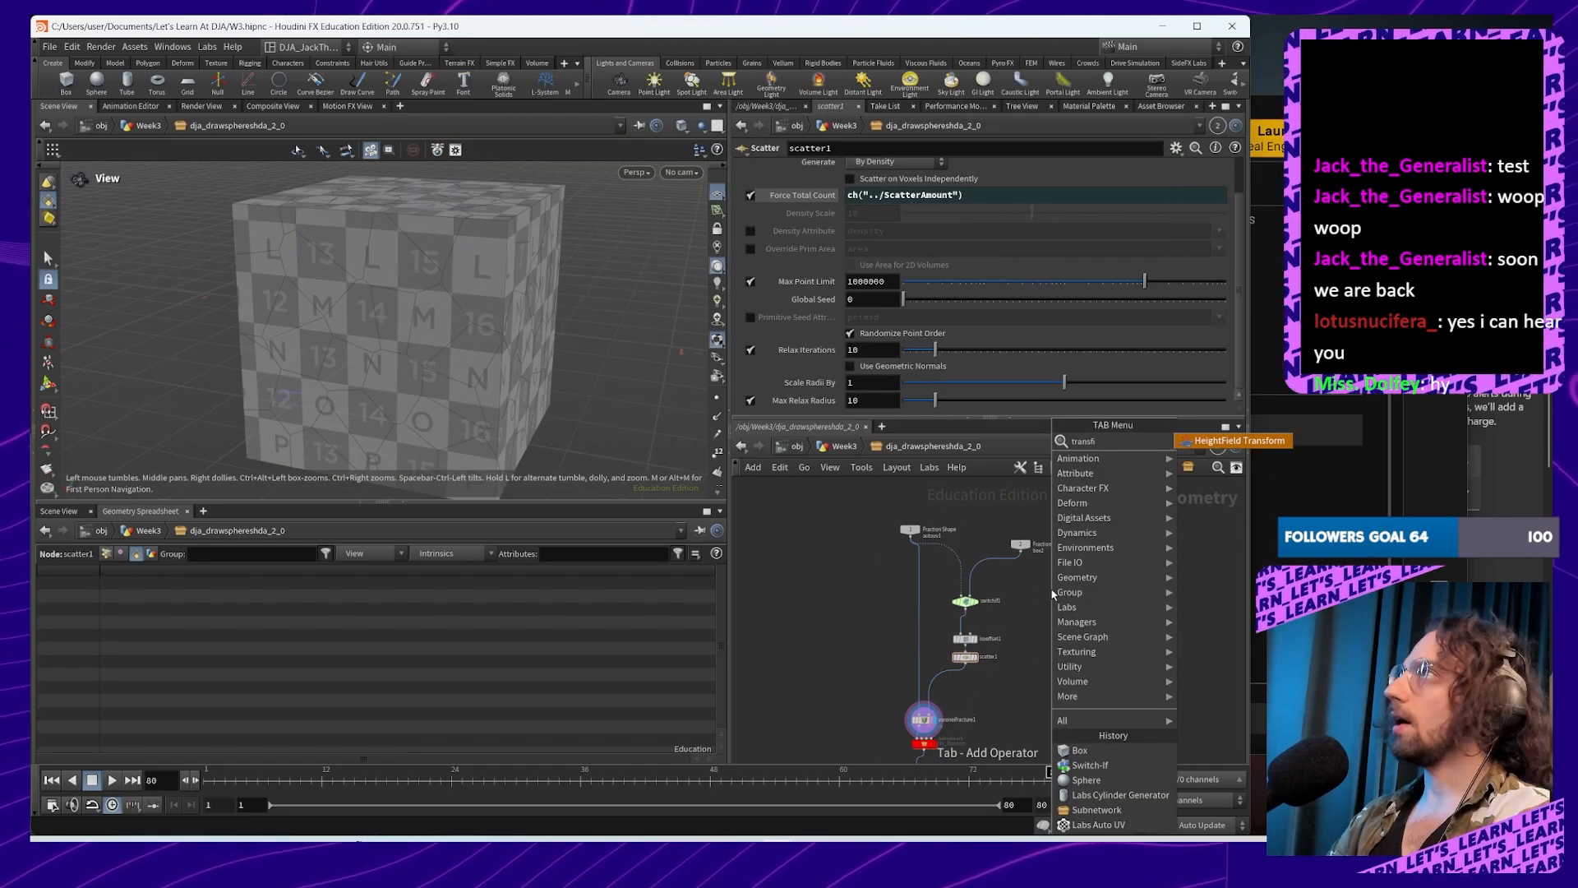
key("Return")
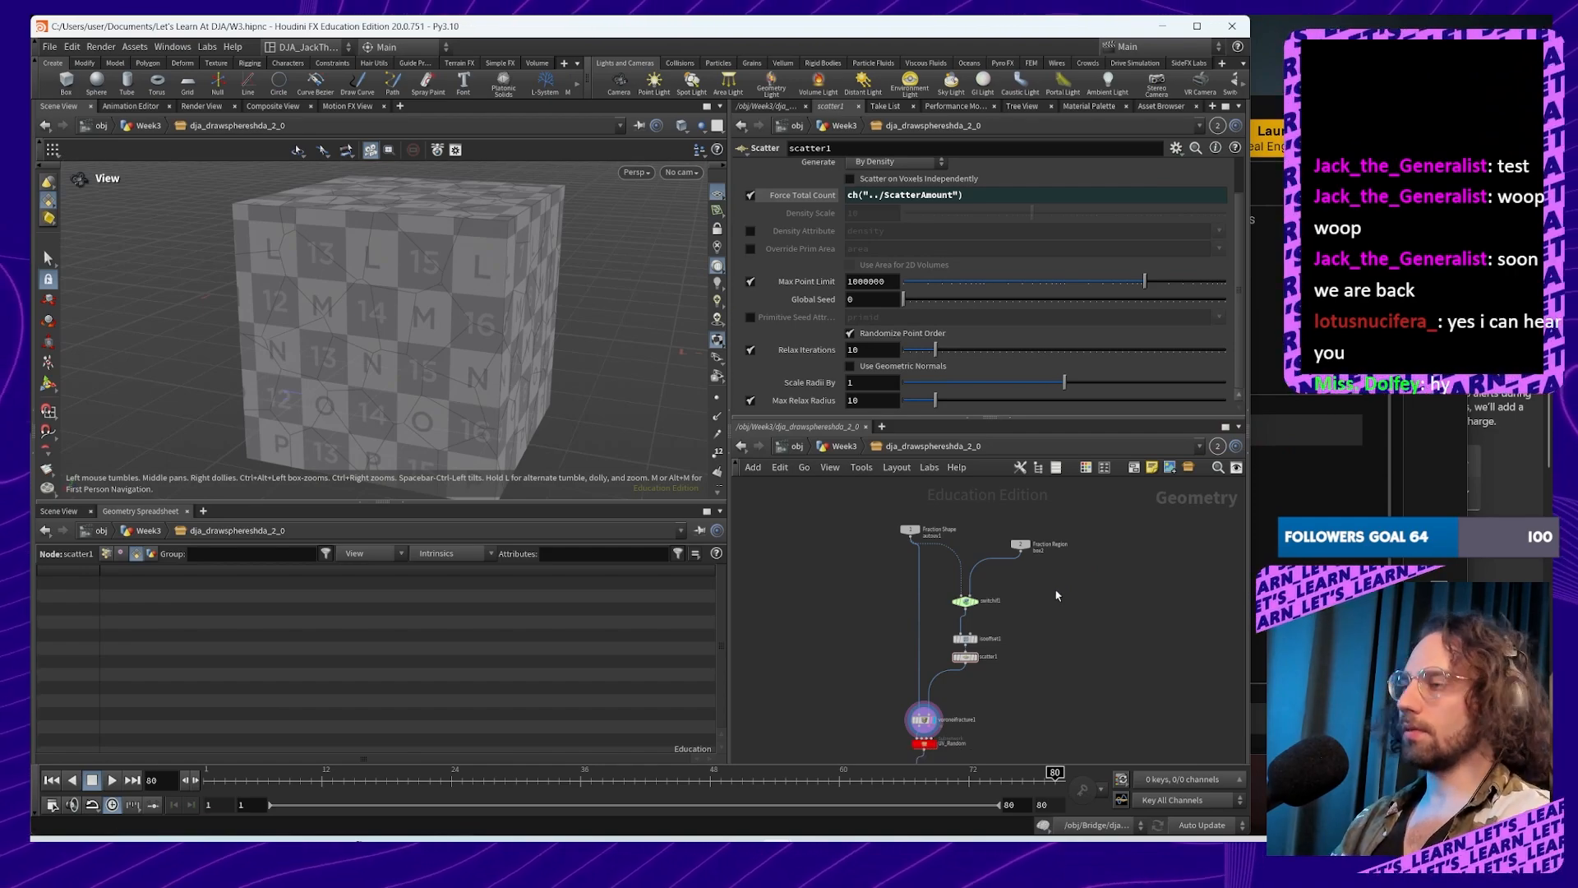
Step: Add a Transform node and wire it between the Fraction Region input and switchif1's second input
key("Tab")
type("tran")
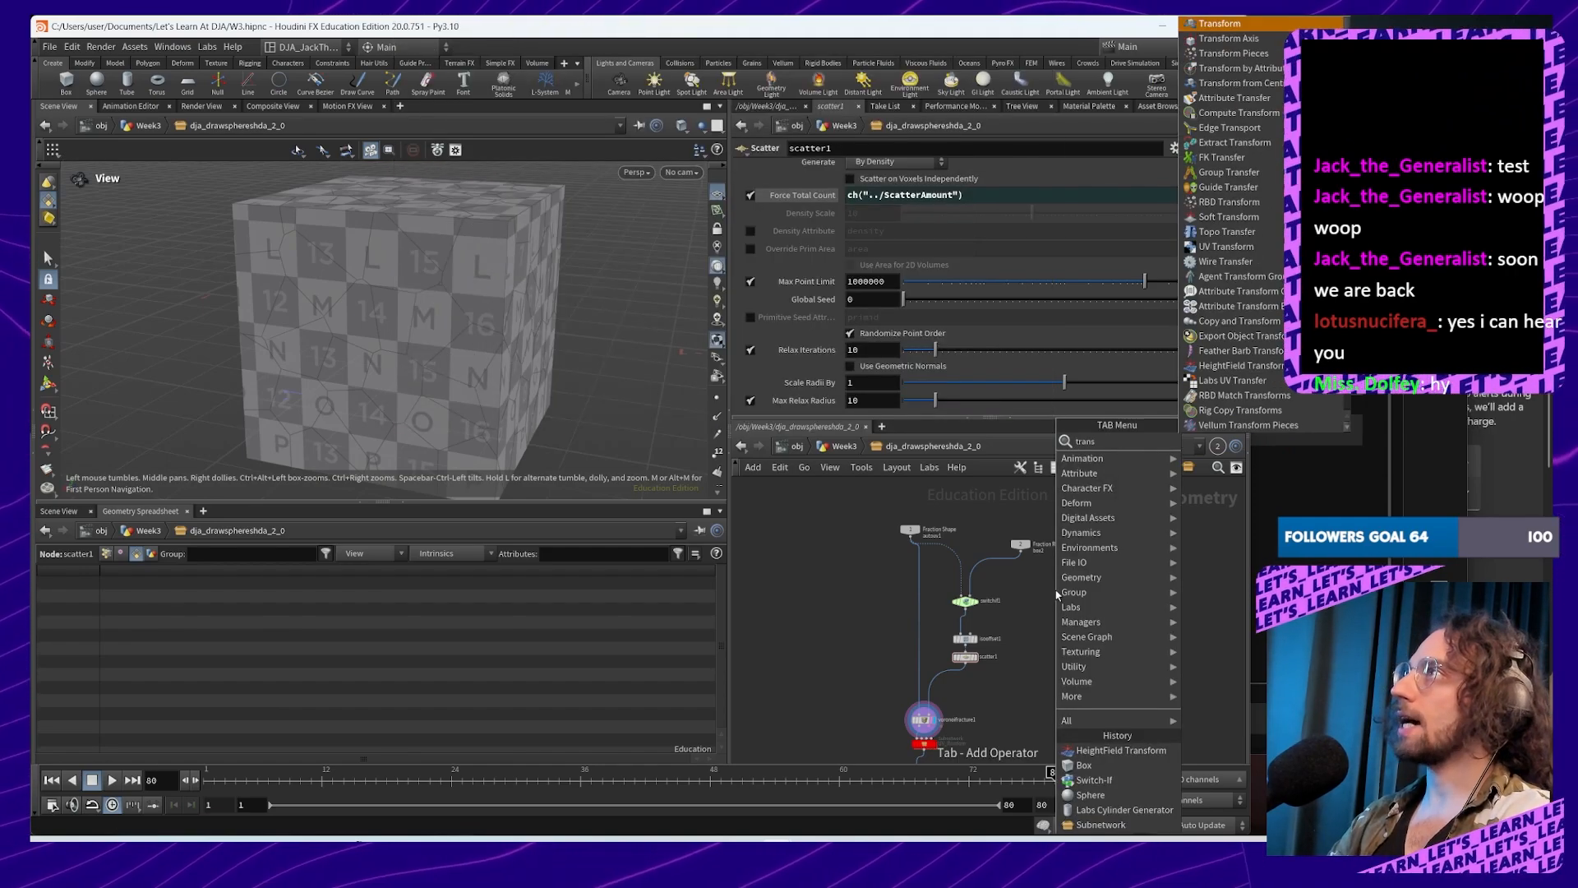
key("Return")
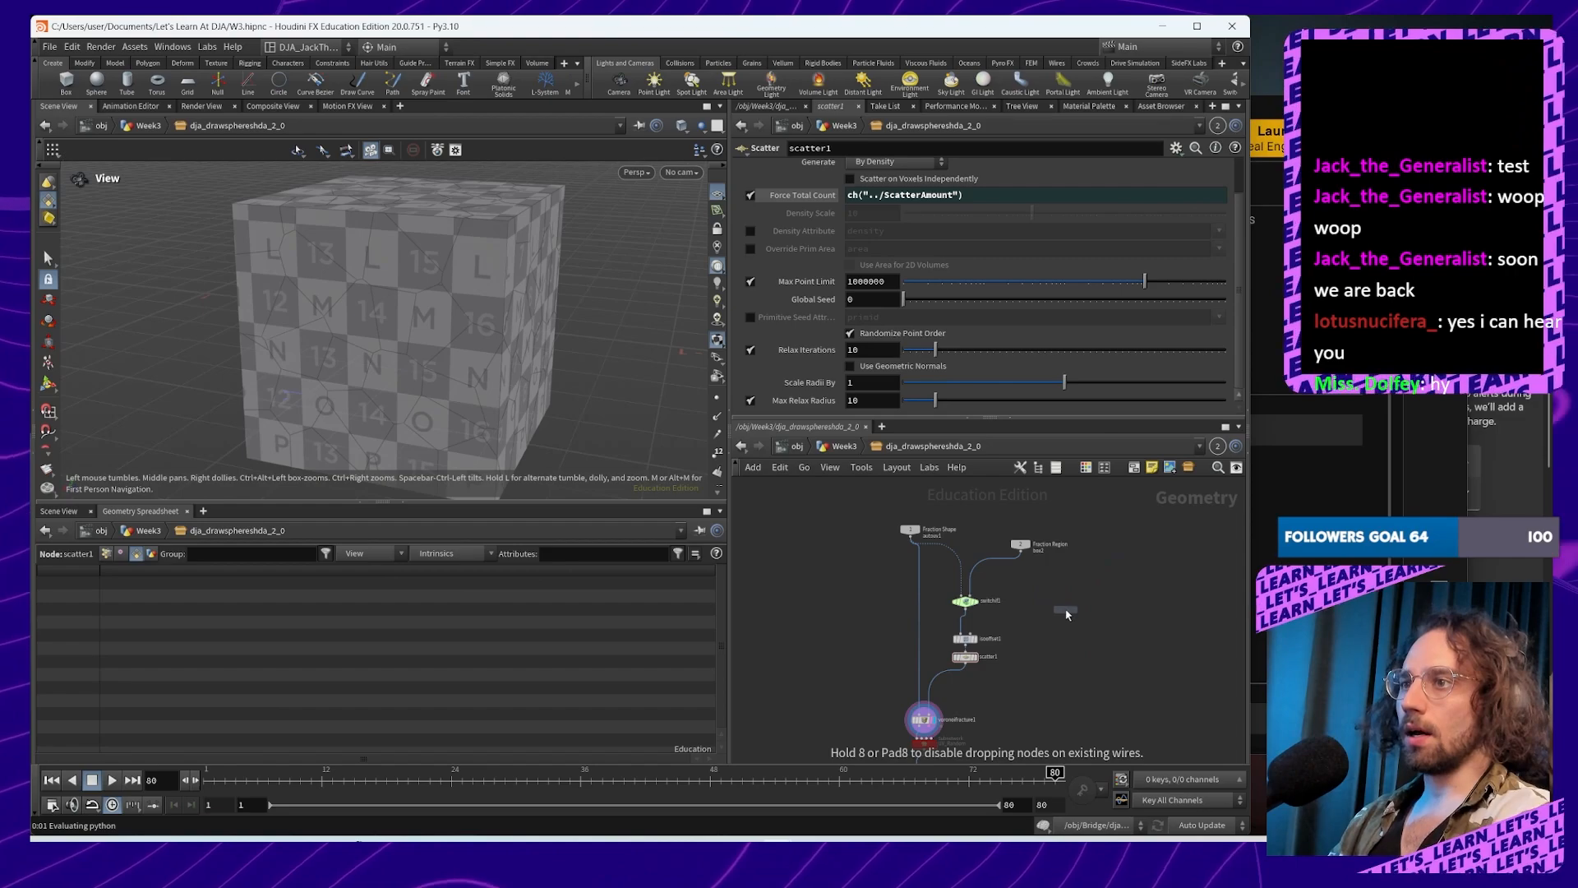
left_click(1066, 615)
left_click(1064, 603)
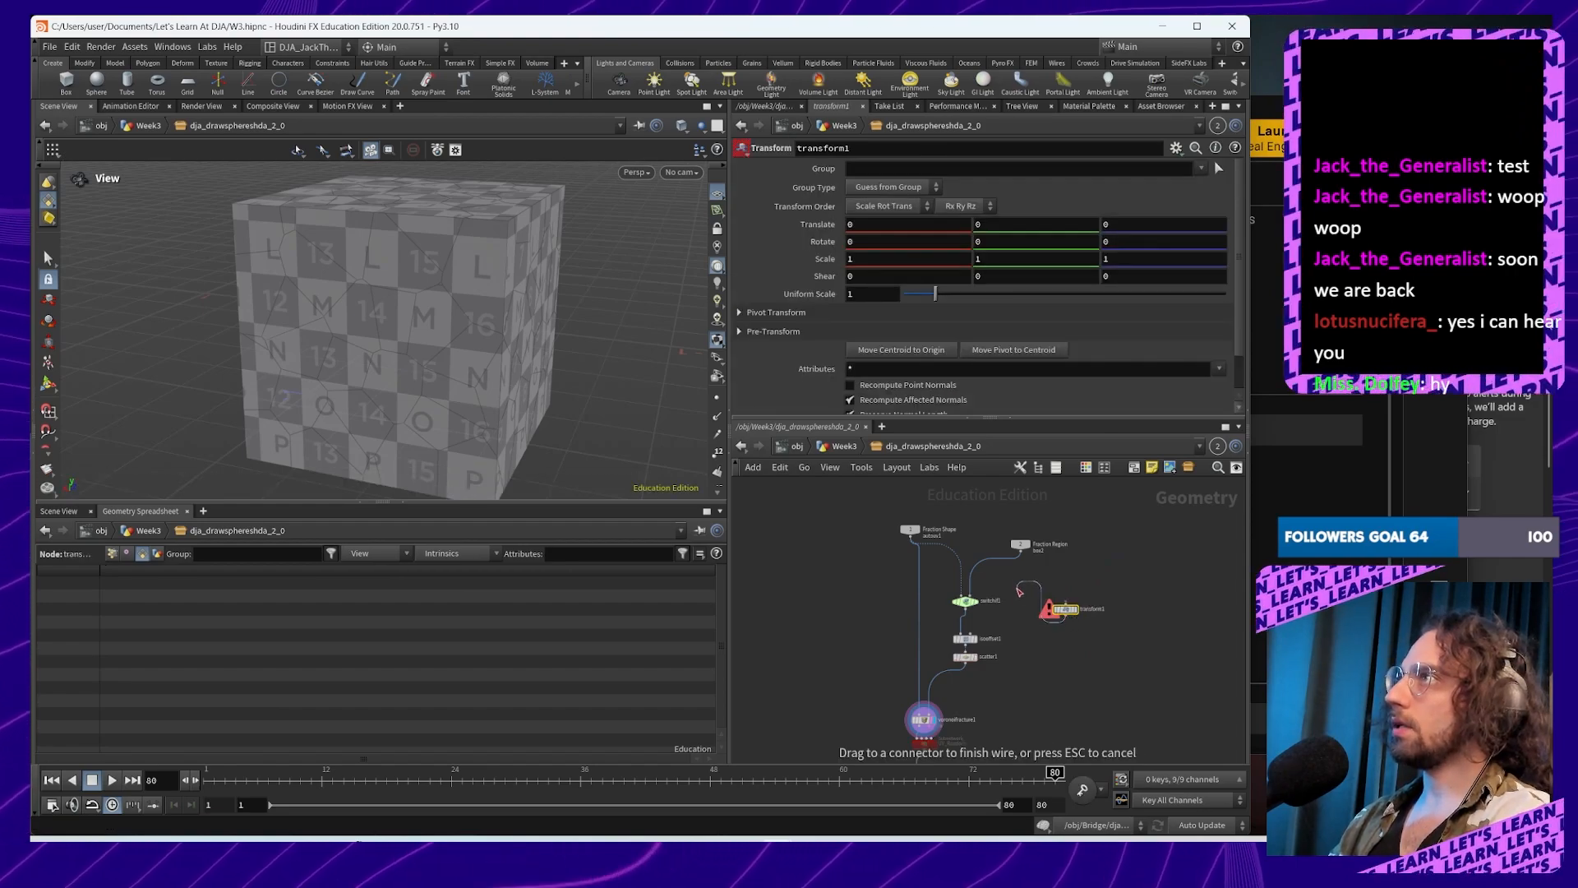
key("Escape")
left_click_drag(1068, 619, 1023, 582)
left_click(996, 568)
key("Escape")
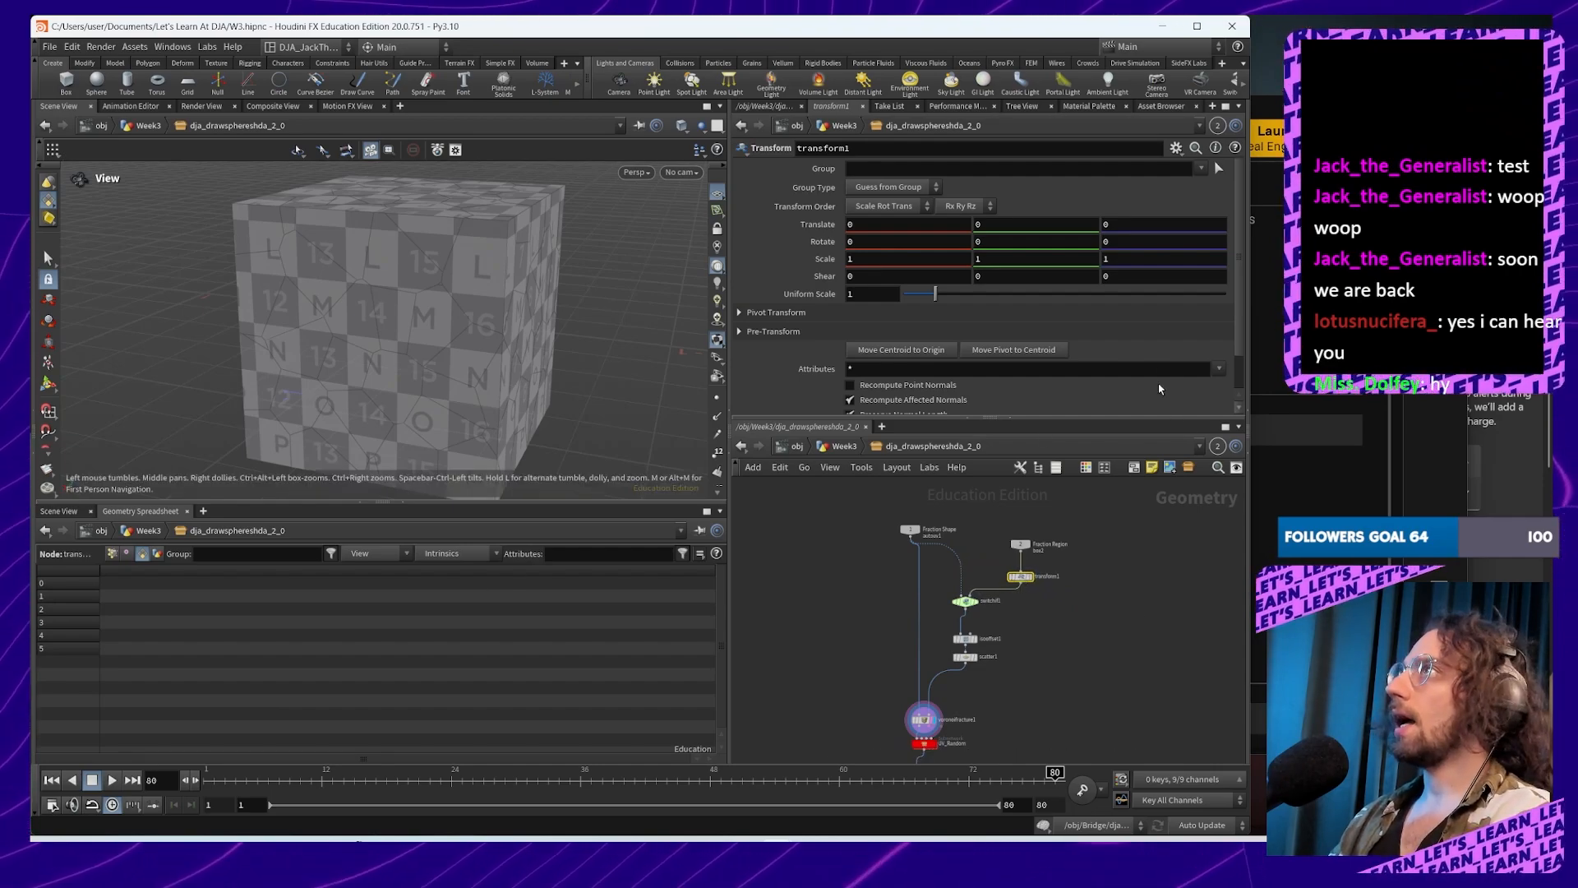
Step: Set transform1's Y scale to .5
left_click(1027, 262)
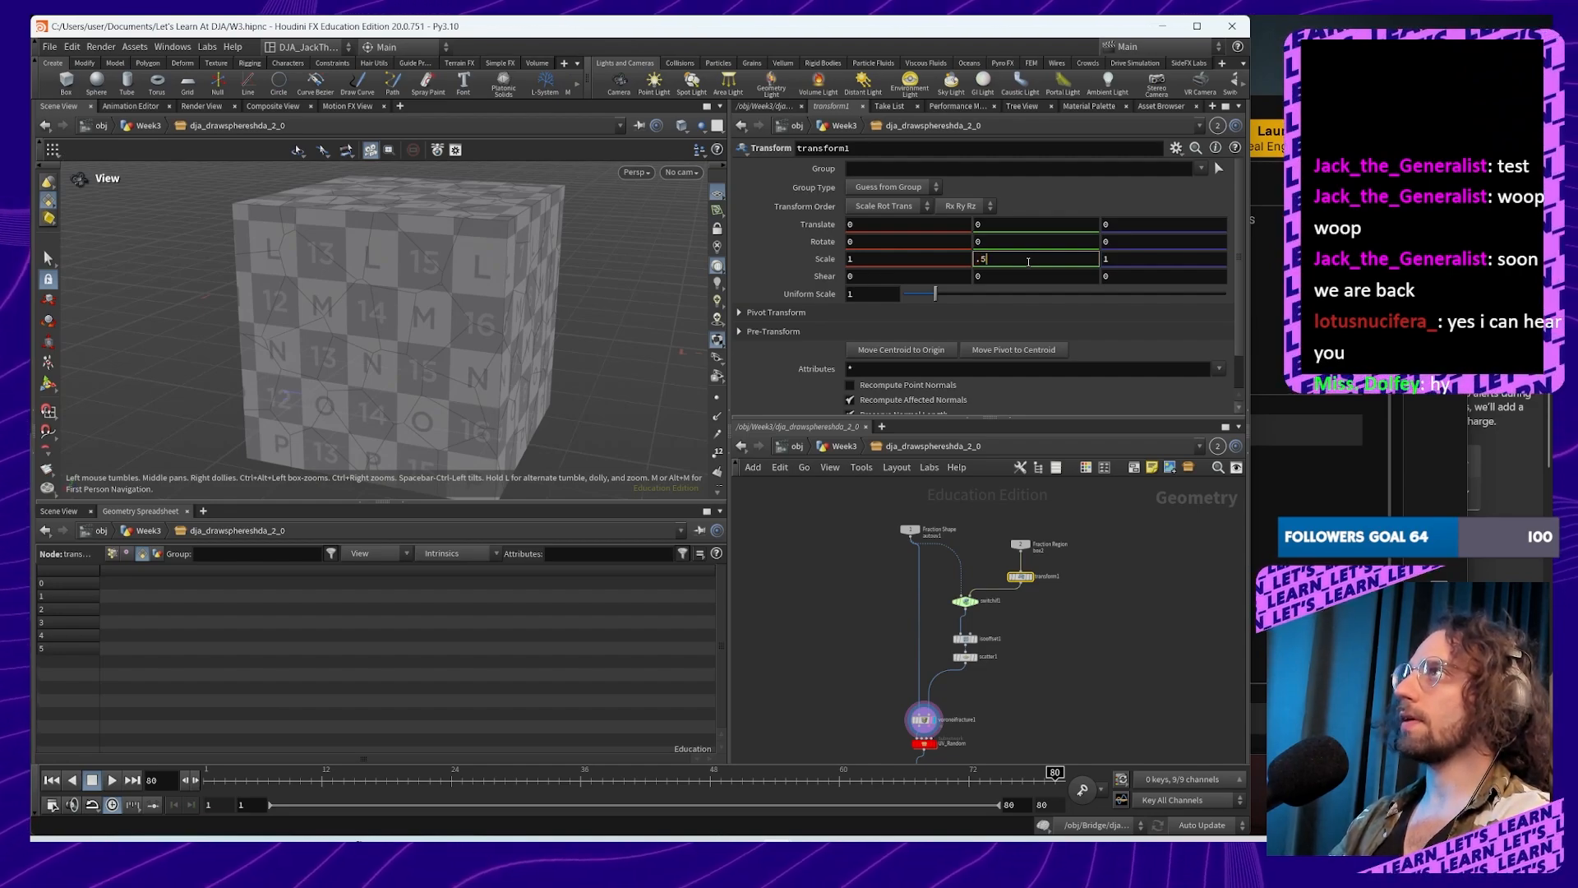
type(".5")
key("Return")
Step: Template switchif1 over the displayed fracture and compare the region outline with the textured box from several angles
left_click_drag(483, 370, 625, 378)
scroll(983, 610, "up", 4)
mouse_move(956, 588)
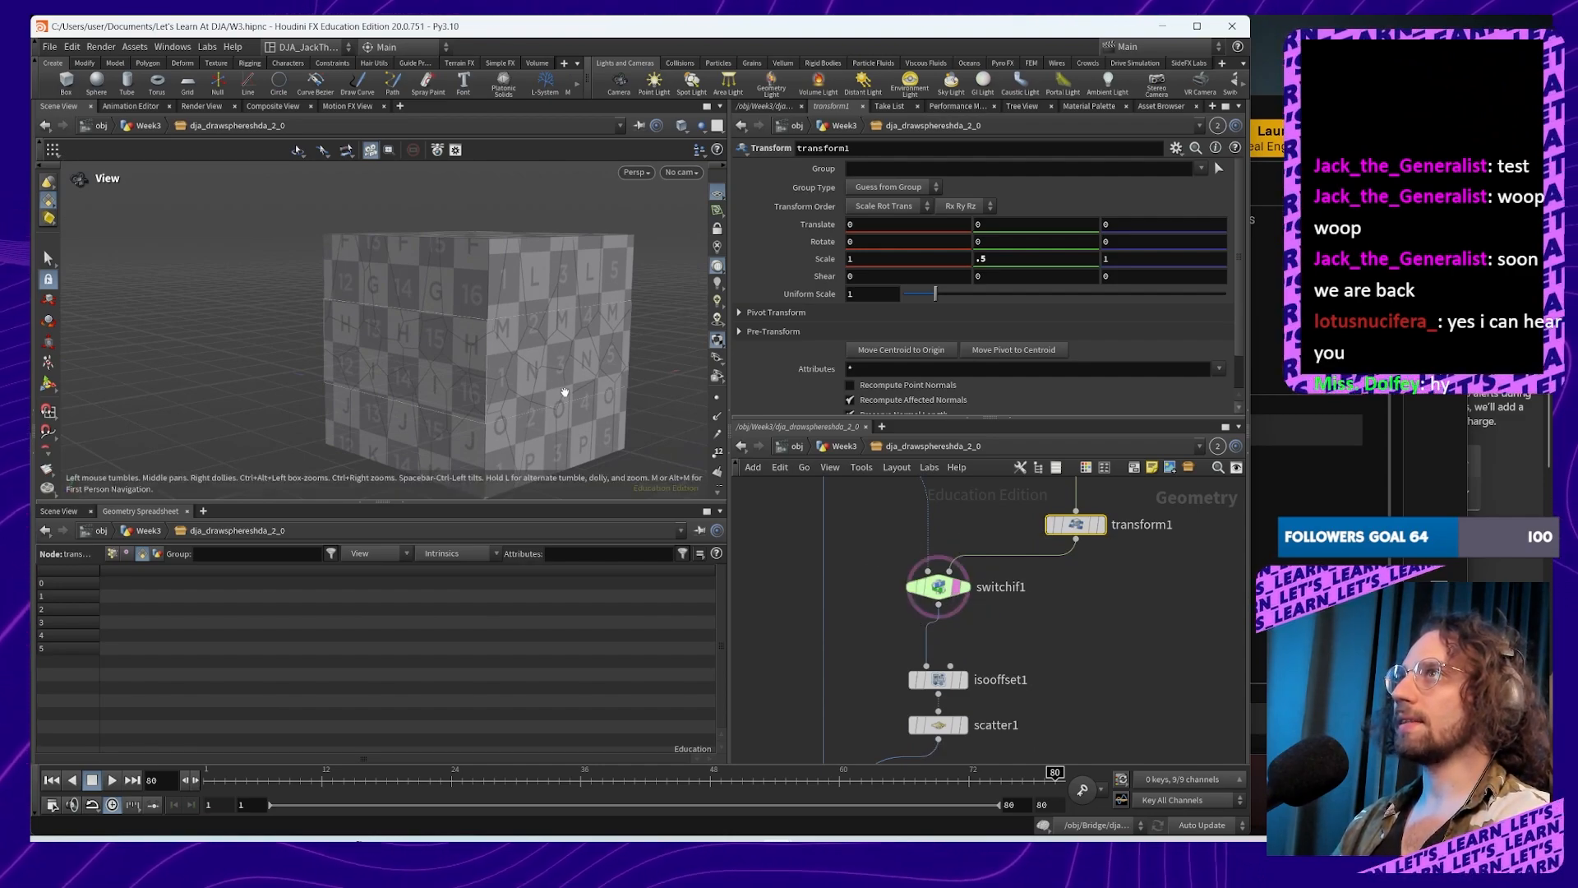
left_click_drag(576, 382, 436, 386)
key("h")
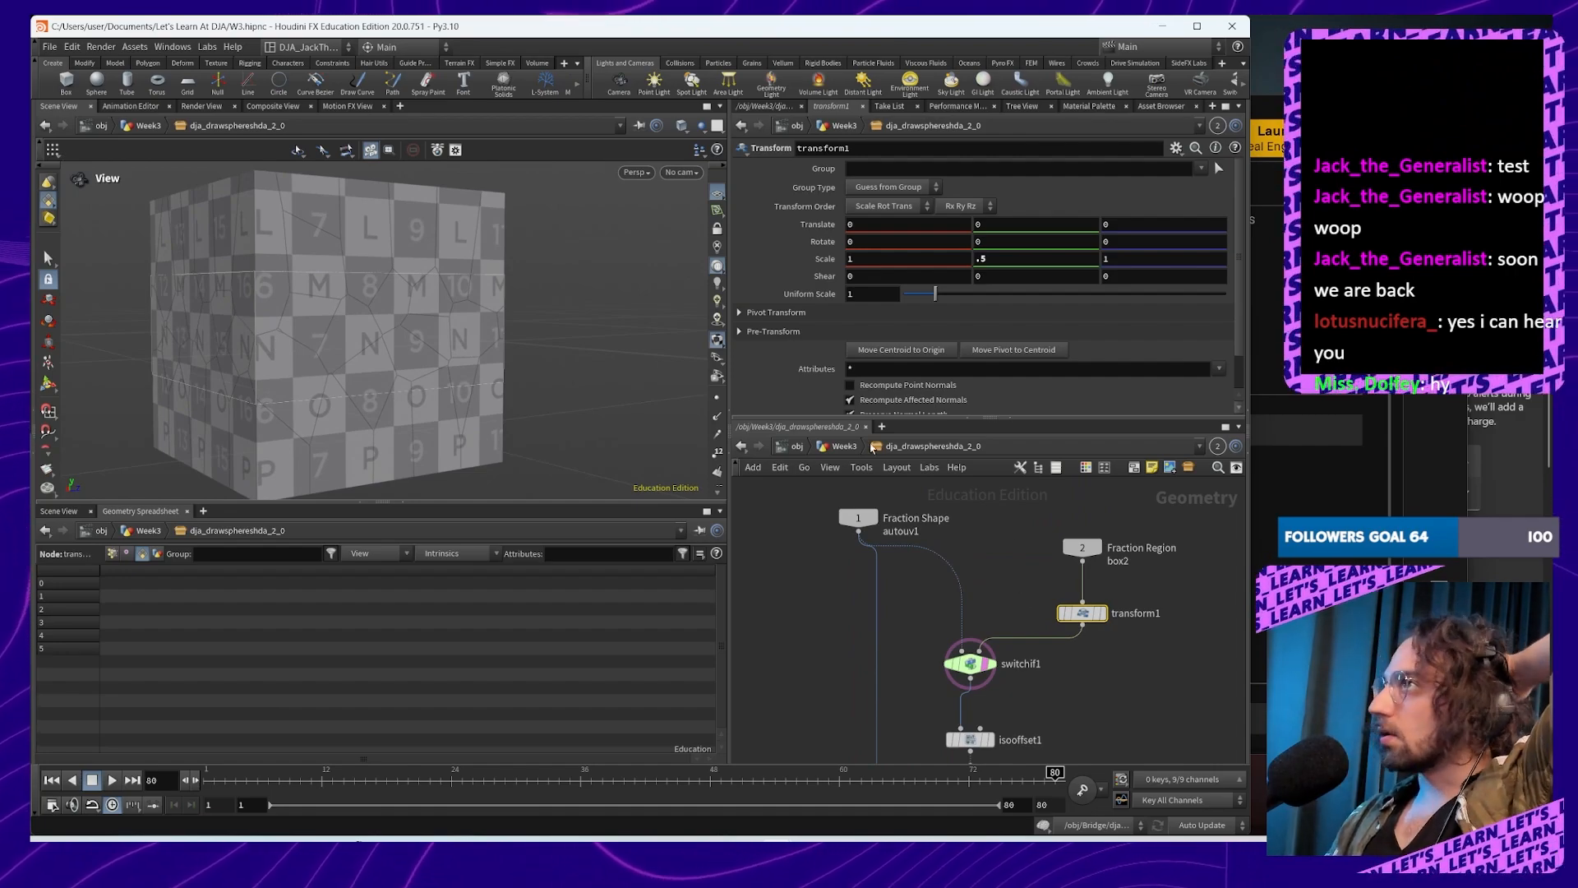
Step: In the Week3 network, move box2 down beside dja_drawsphereshda_2_0, and go back inside that asset
left_click(844, 446)
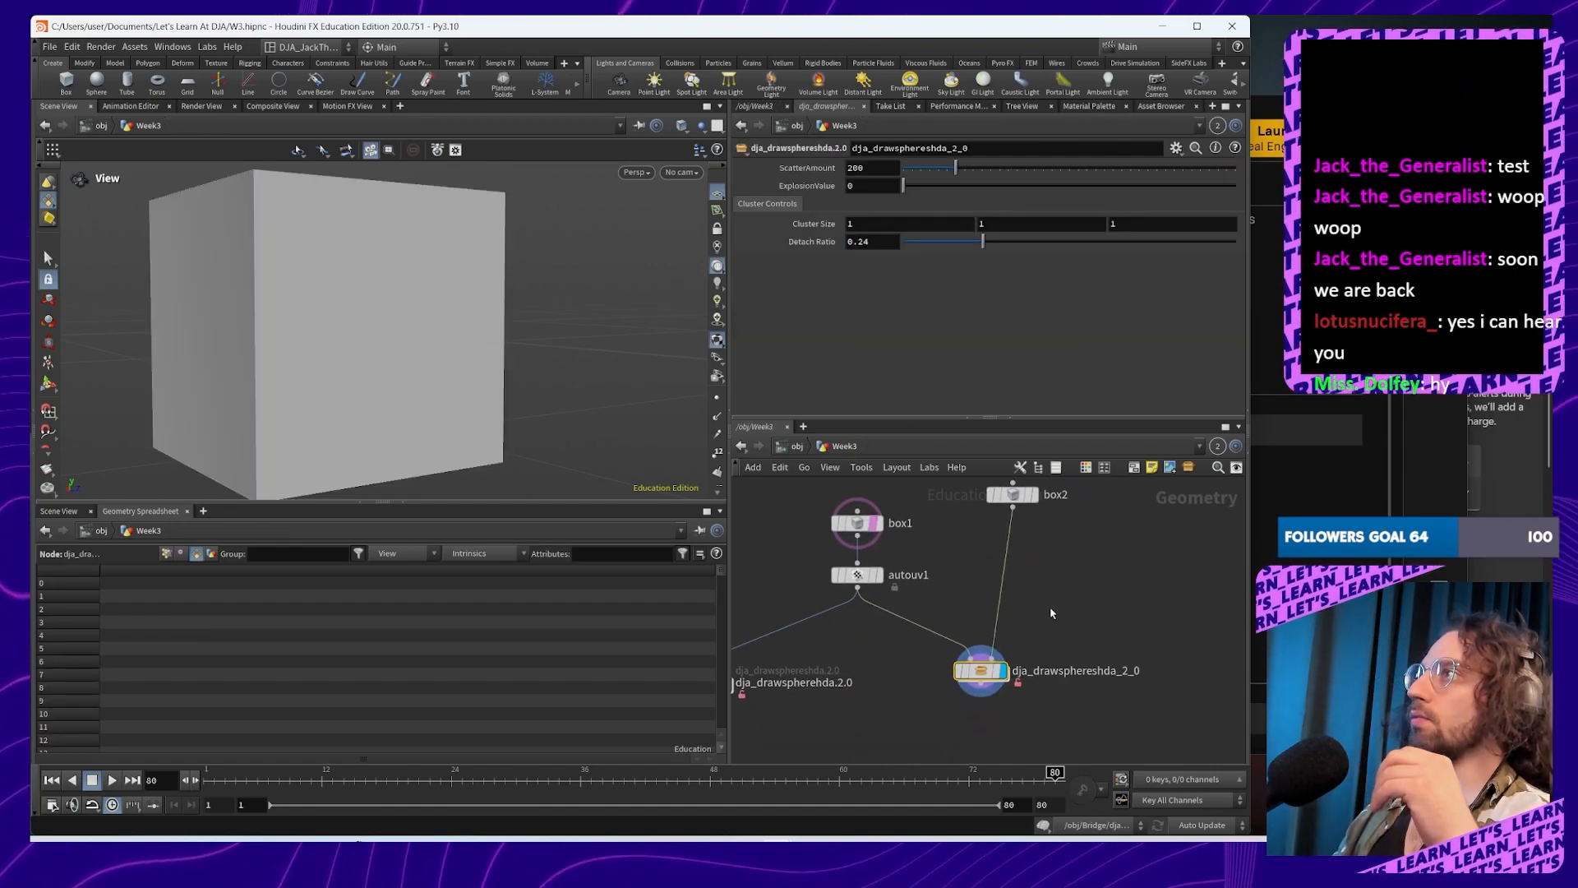
left_click_drag(1019, 497, 1133, 605)
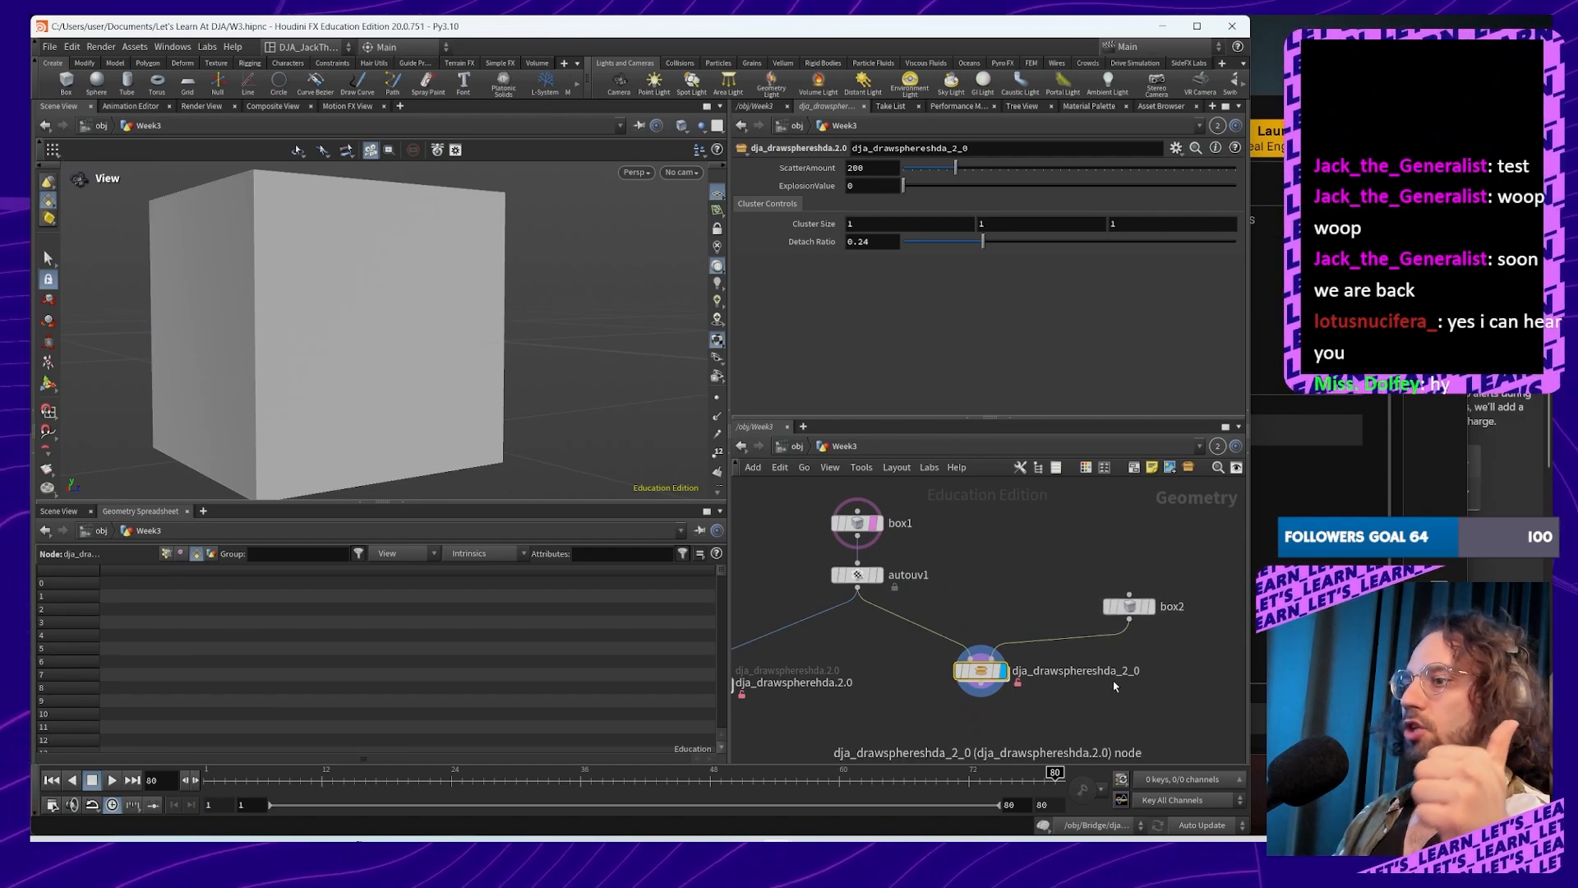
mouse_move(990, 676)
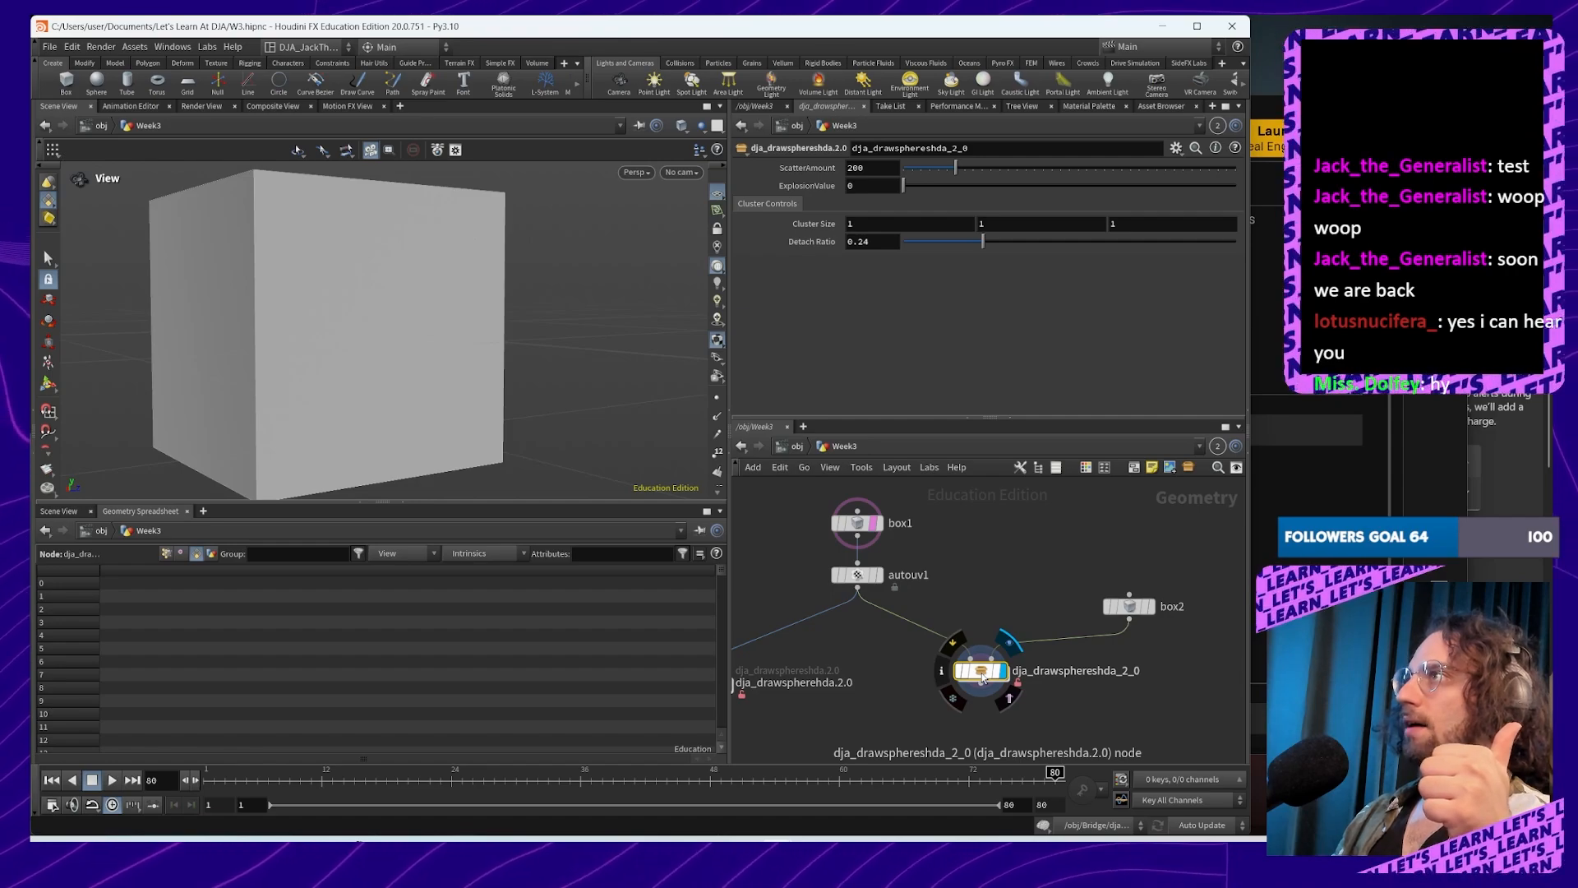
double_click(981, 672)
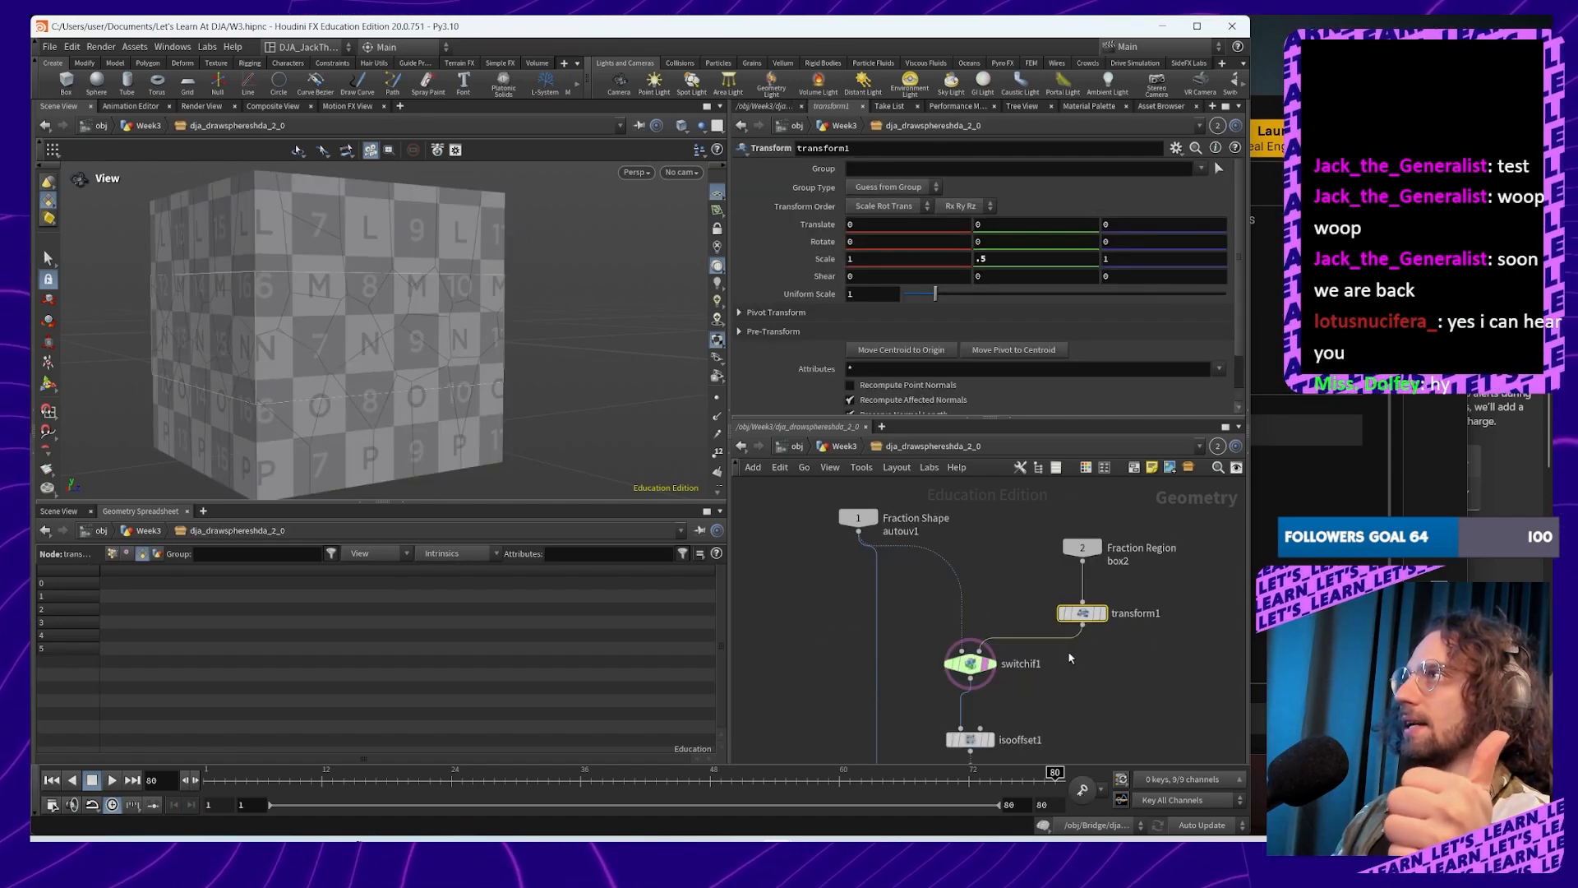
Step: Select switchif1 and review its Input Wired test and the other available test types
left_click(973, 664)
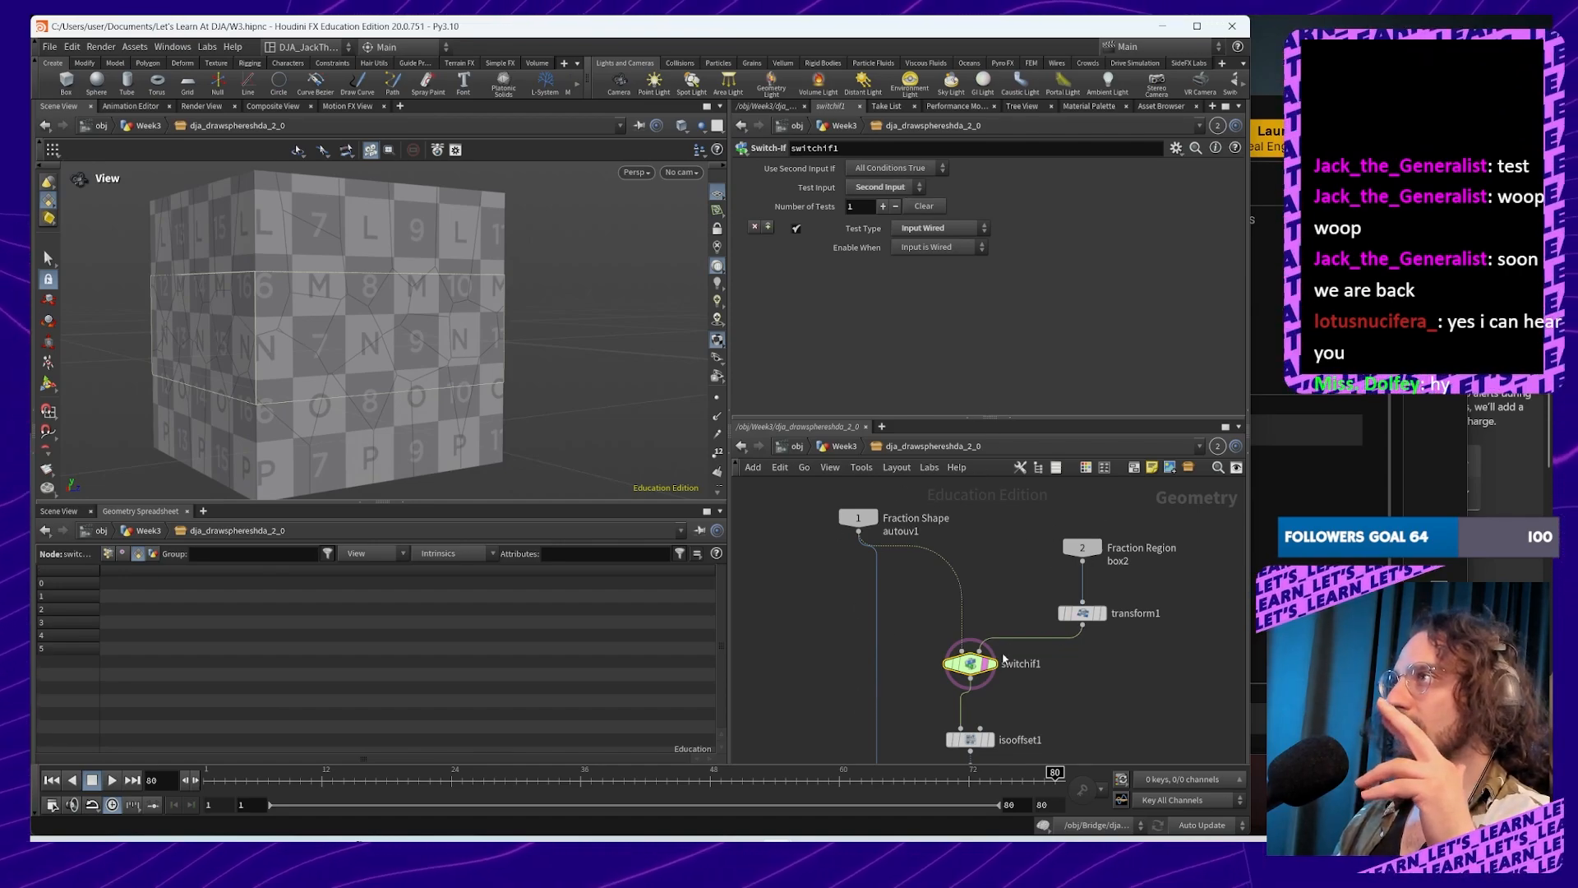
scroll(1004, 658, "up", 3)
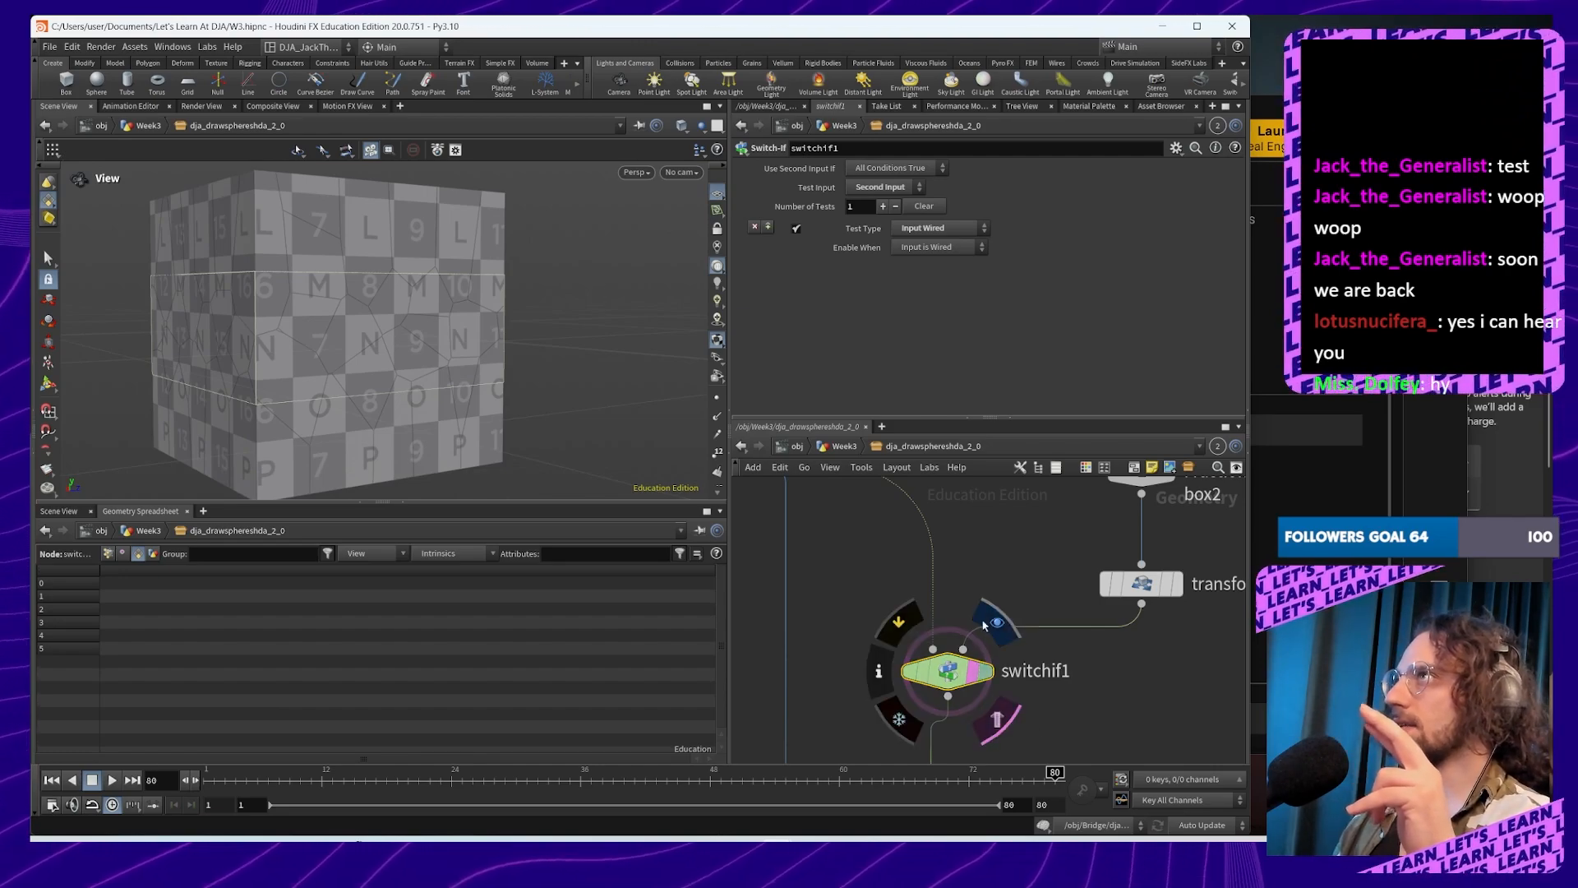
middle_click_drag(986, 615, 1013, 590)
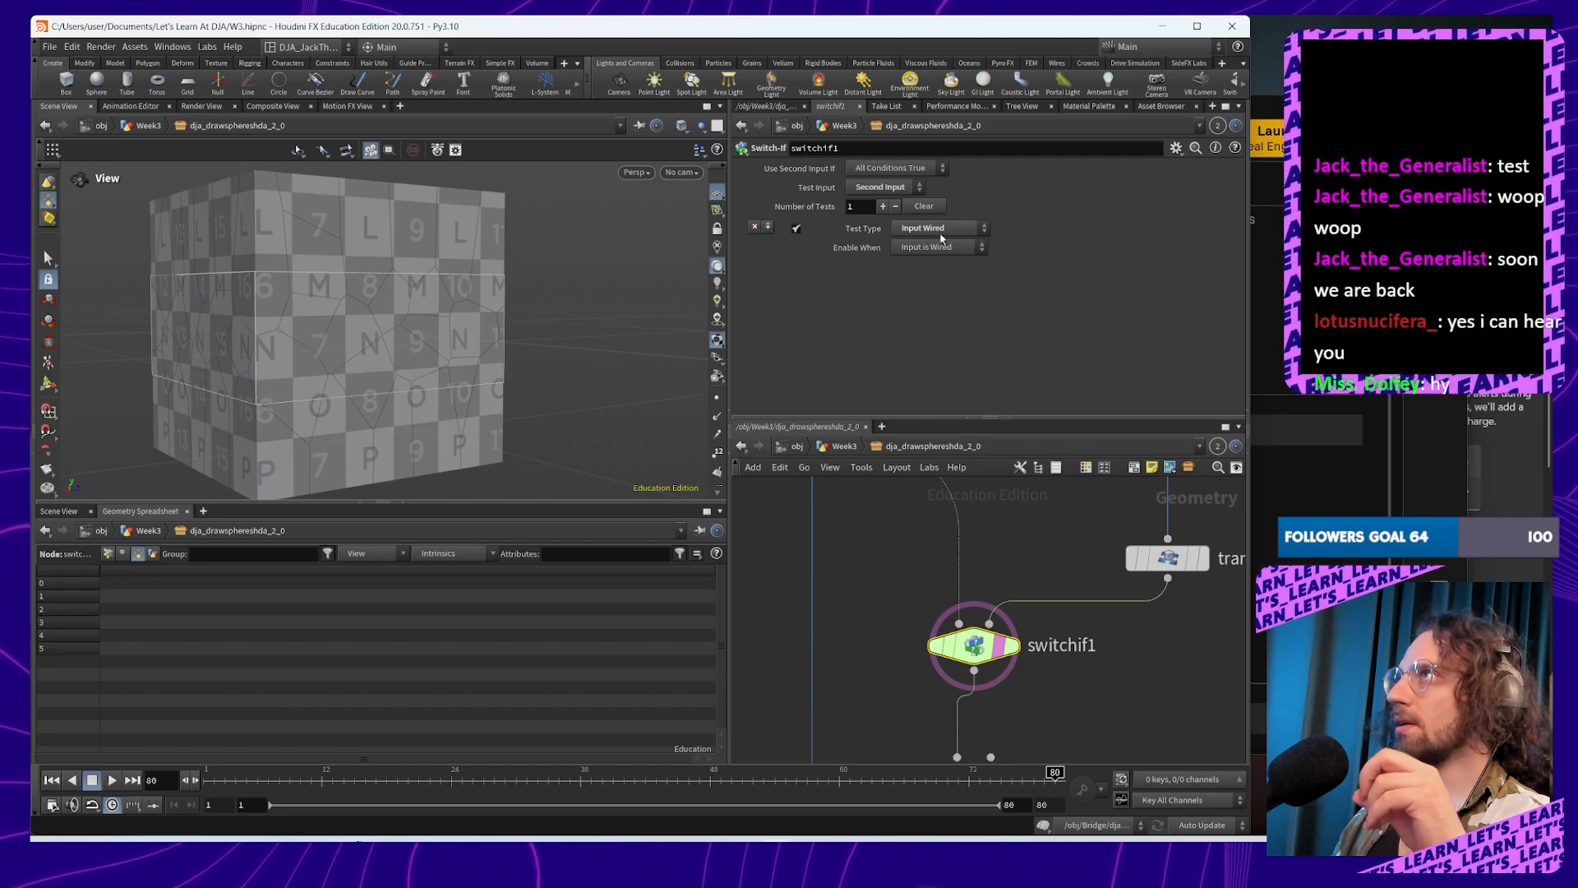
scroll(1076, 592, "down", 2)
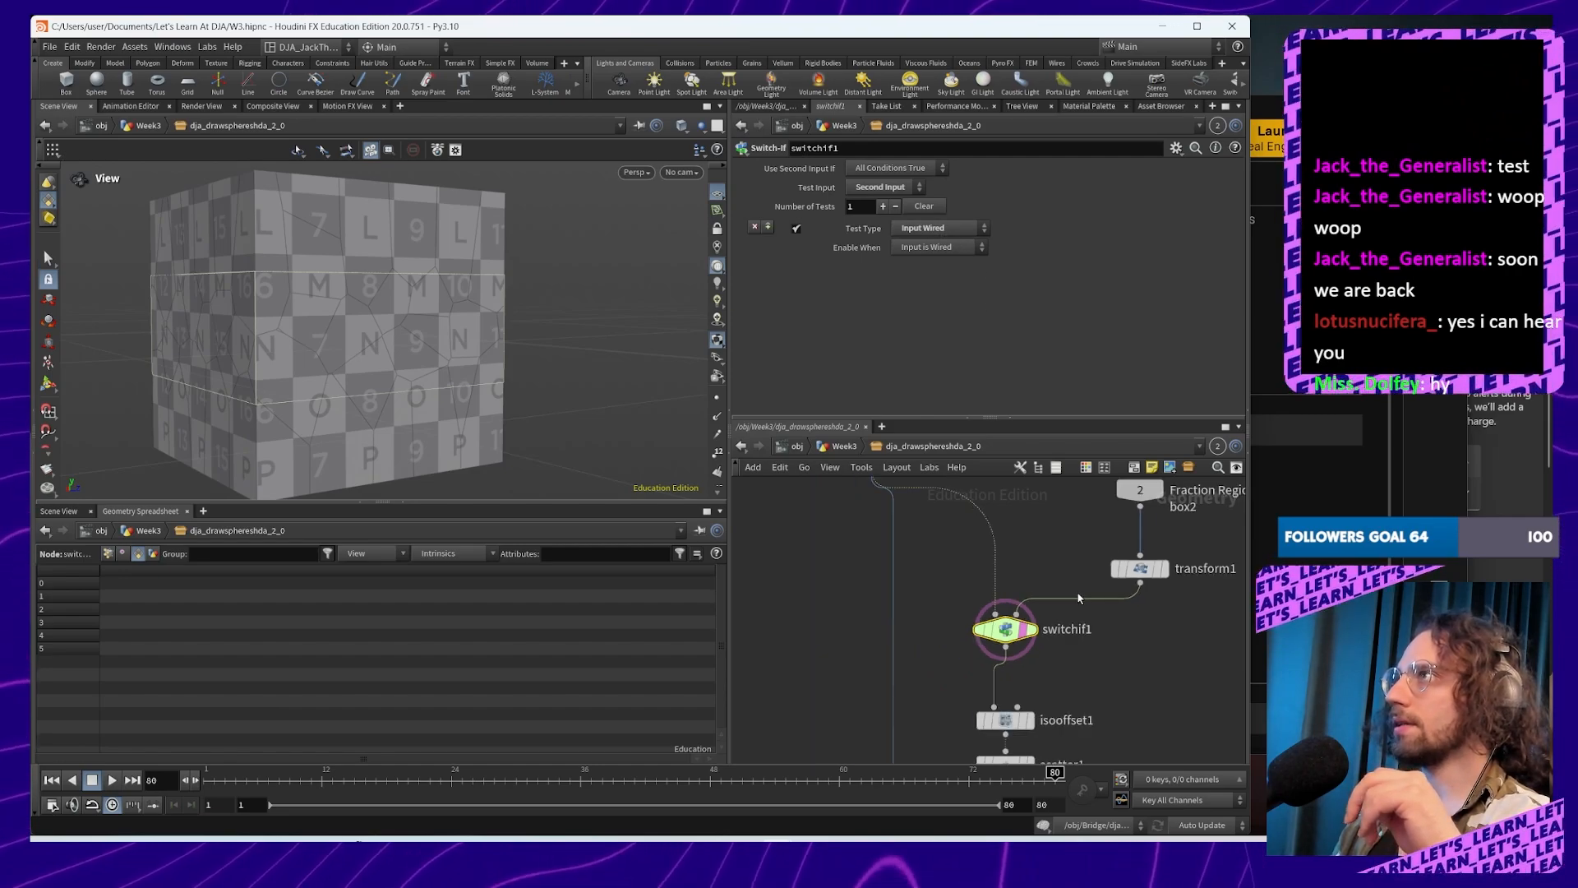
left_click(970, 229)
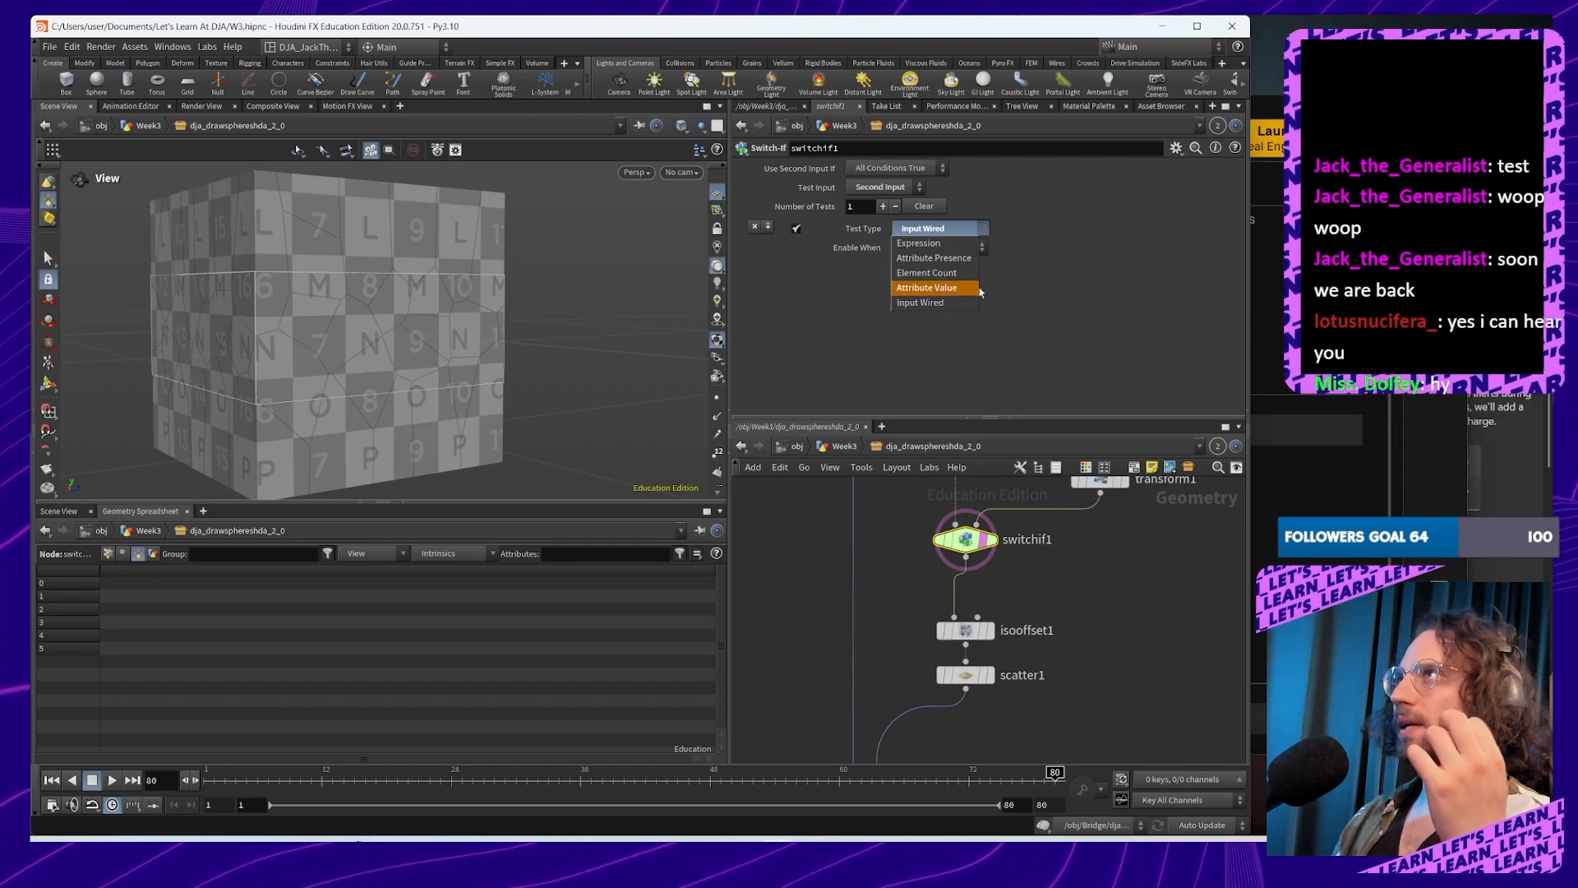
left_click(1098, 337)
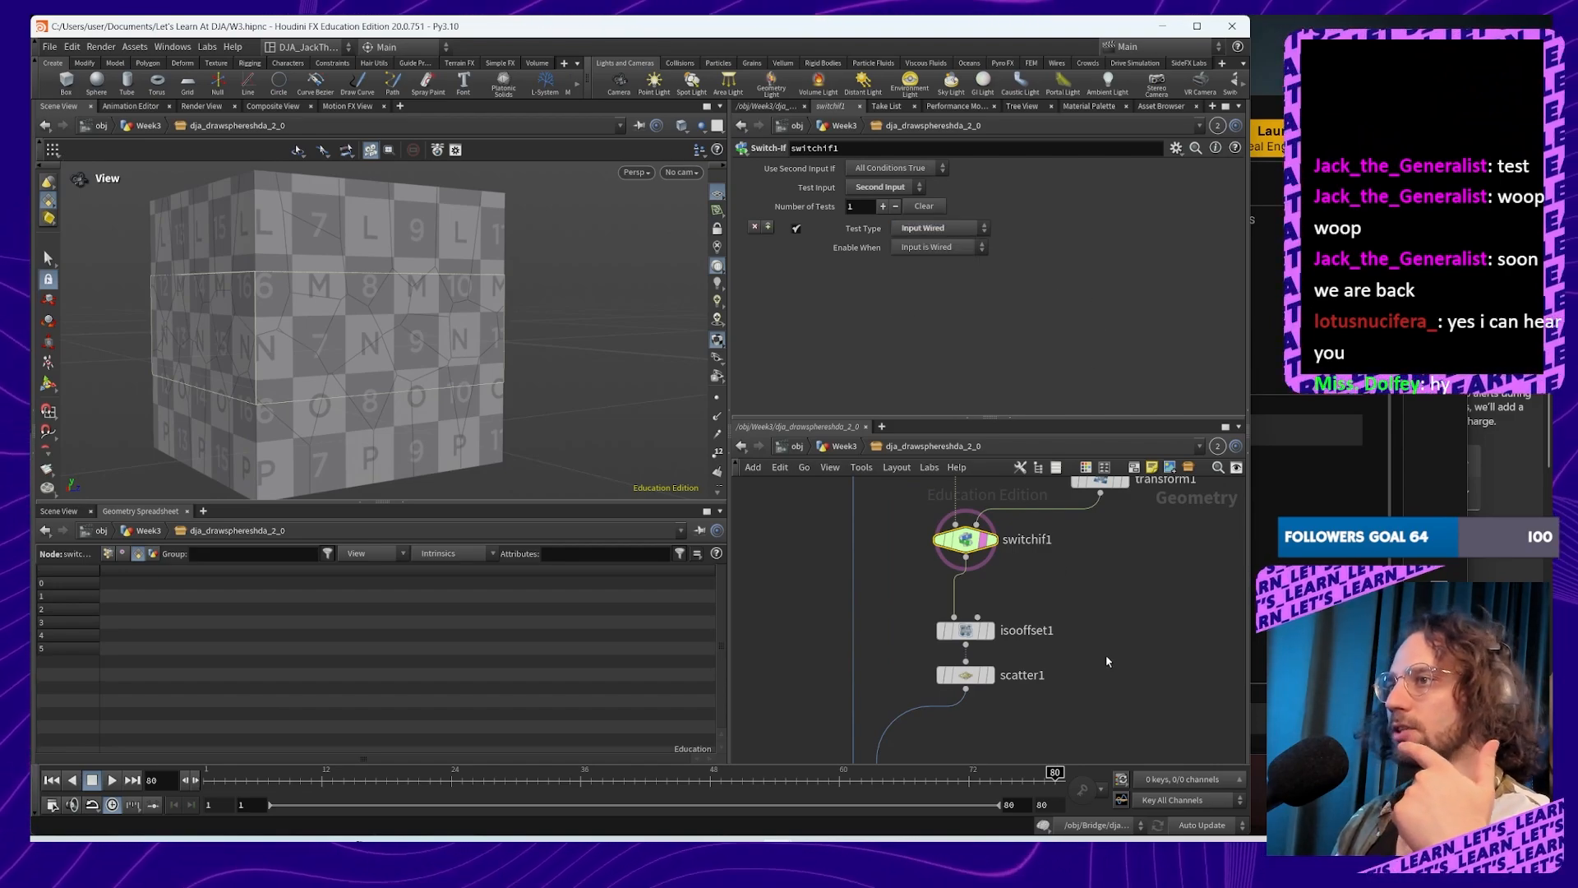
Step: Select isooffset1 and scatter1 together and review the branch from the two inputs through switchif1 to voronoifracture1
middle_click_drag(1107, 655, 1118, 600)
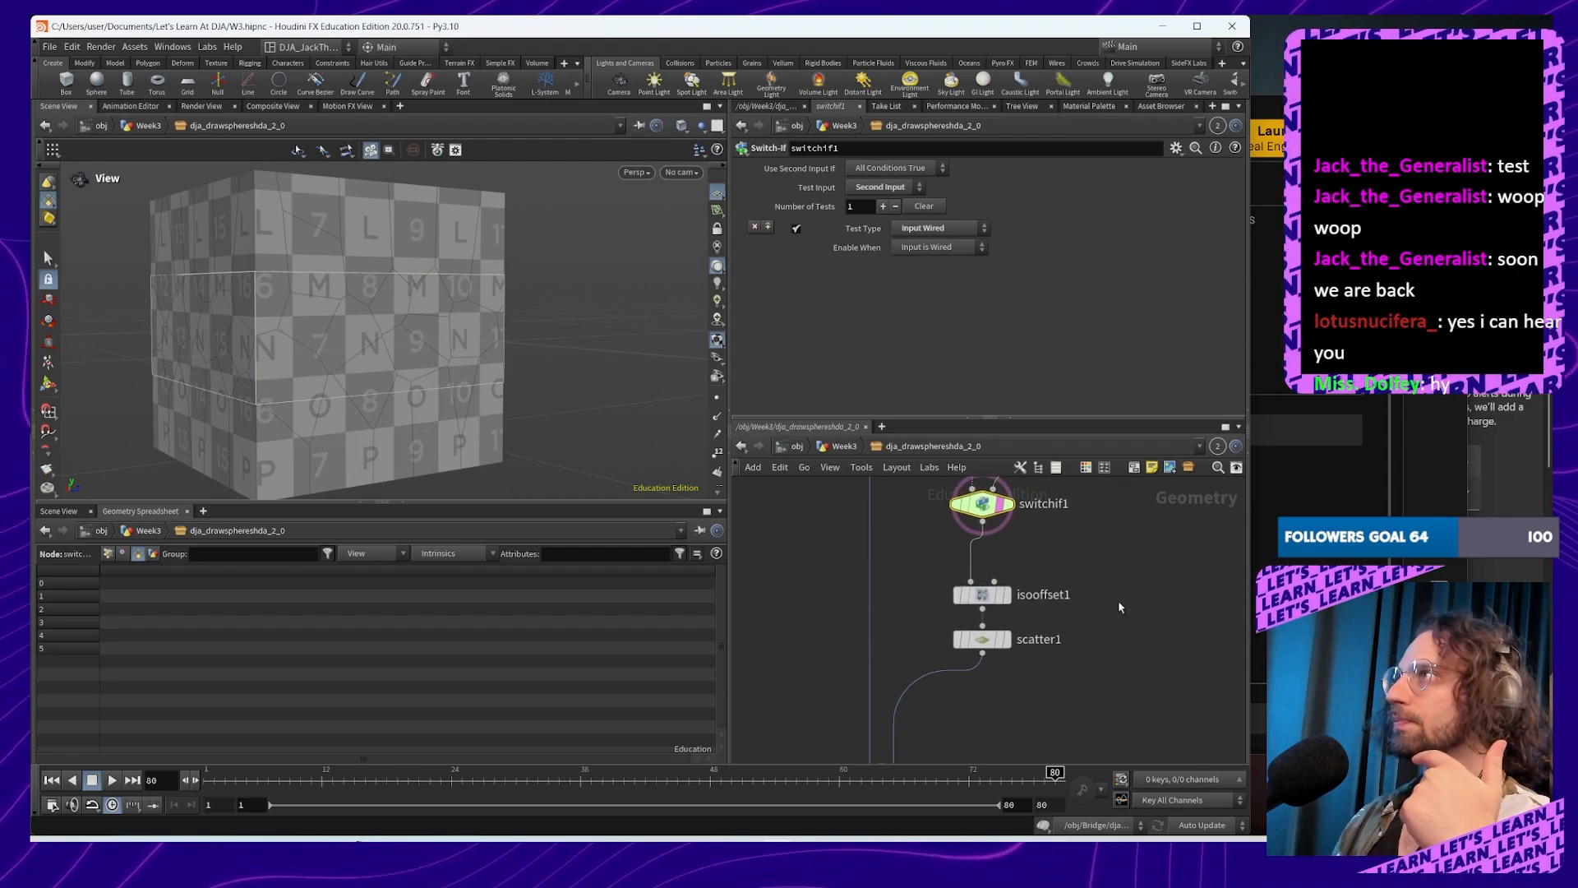
left_click(984, 600)
middle_click_drag(1021, 672, 1035, 627)
left_click(1019, 592, "shift")
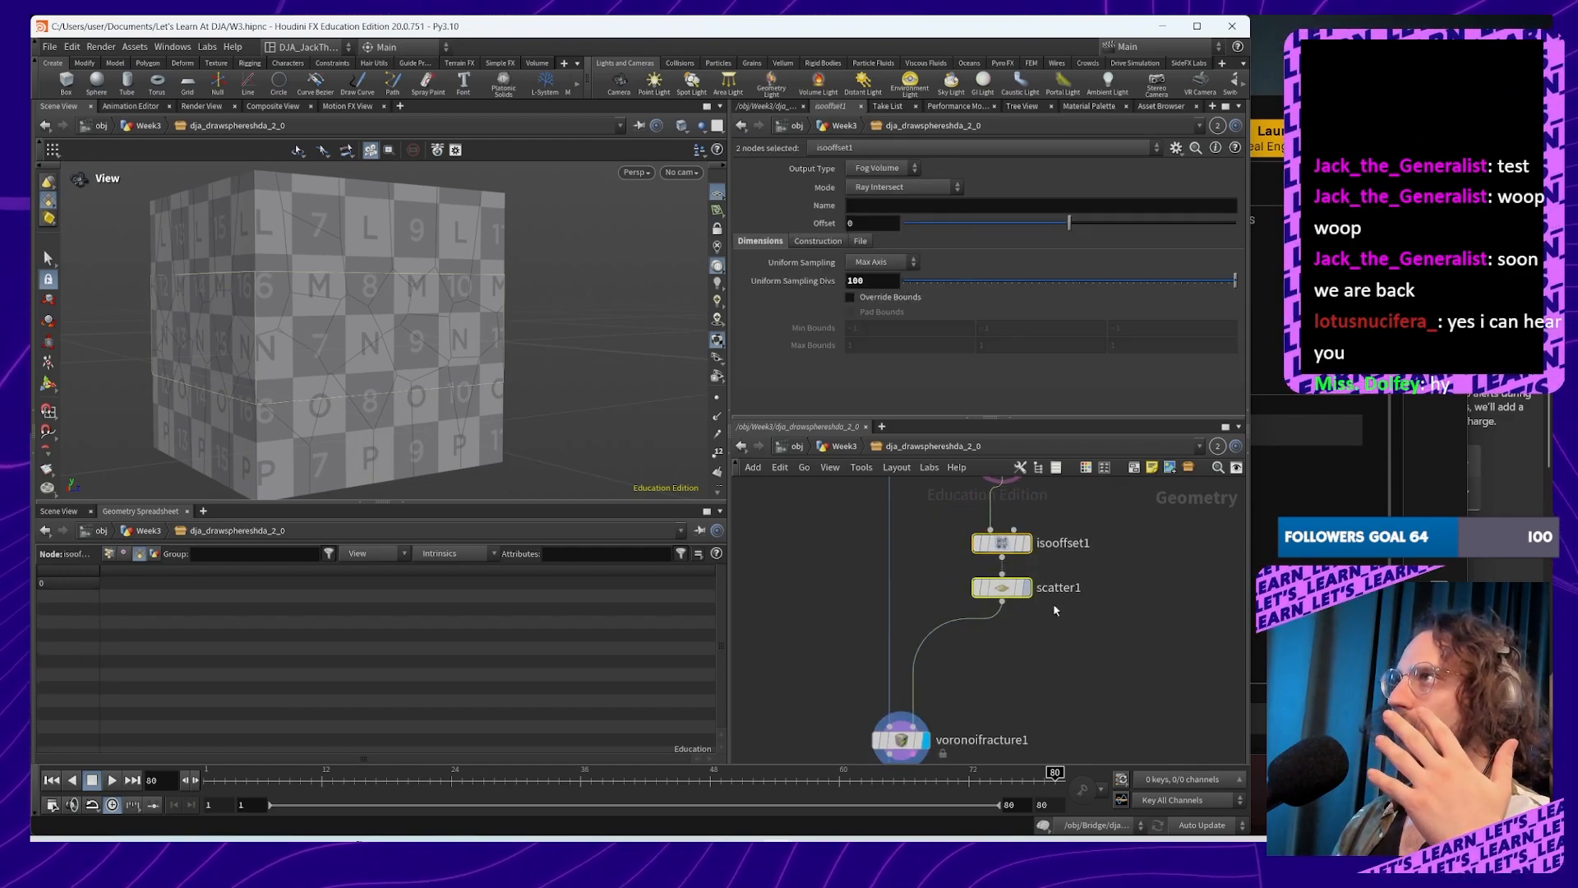
middle_click_drag(1069, 691, 1132, 735)
left_click(1034, 636)
scroll(1095, 571, "down", 1)
scroll(987, 625, "down", 2)
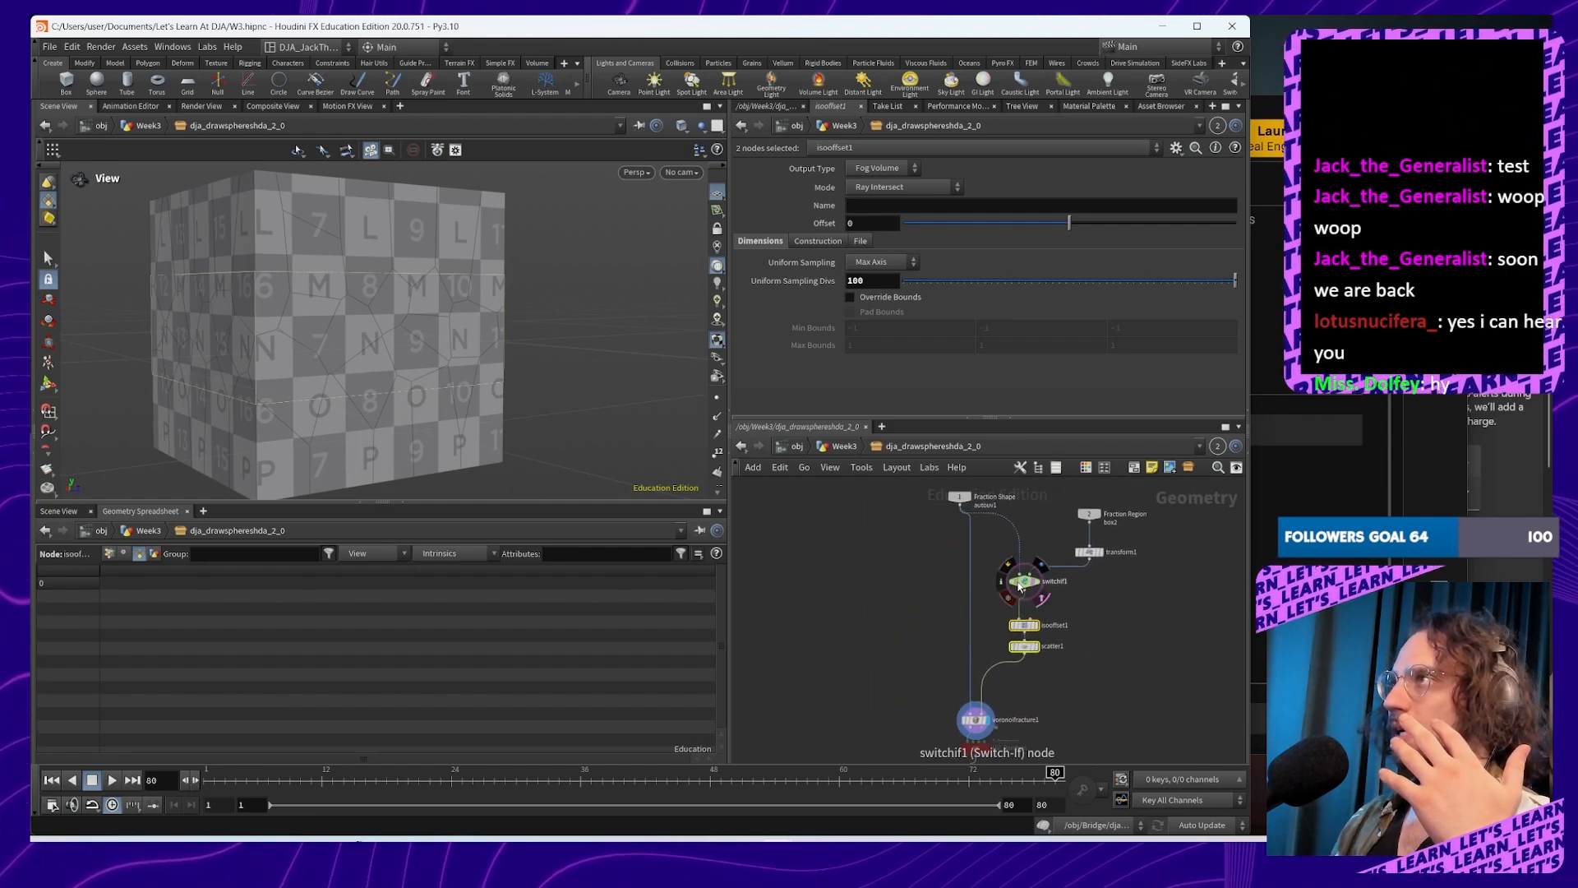
middle_click_drag(1079, 662, 1058, 693)
scroll(1102, 691, "up", 1)
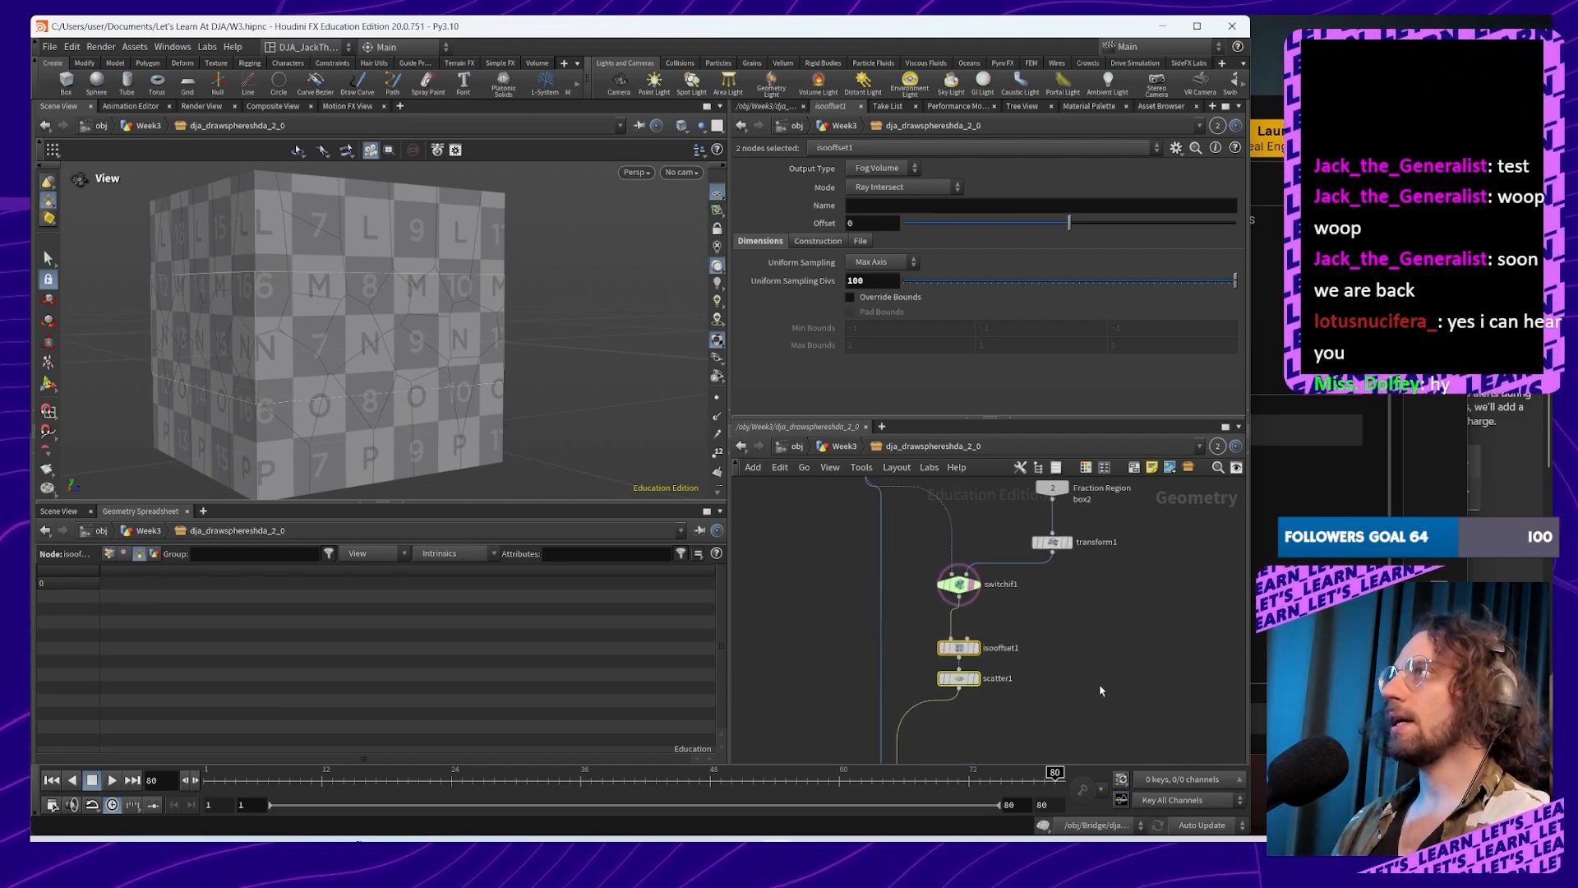
Step: Return to the Week3 network and add a polygon sphere beside box2 with a uniform scale of 1.39
left_click(845, 446)
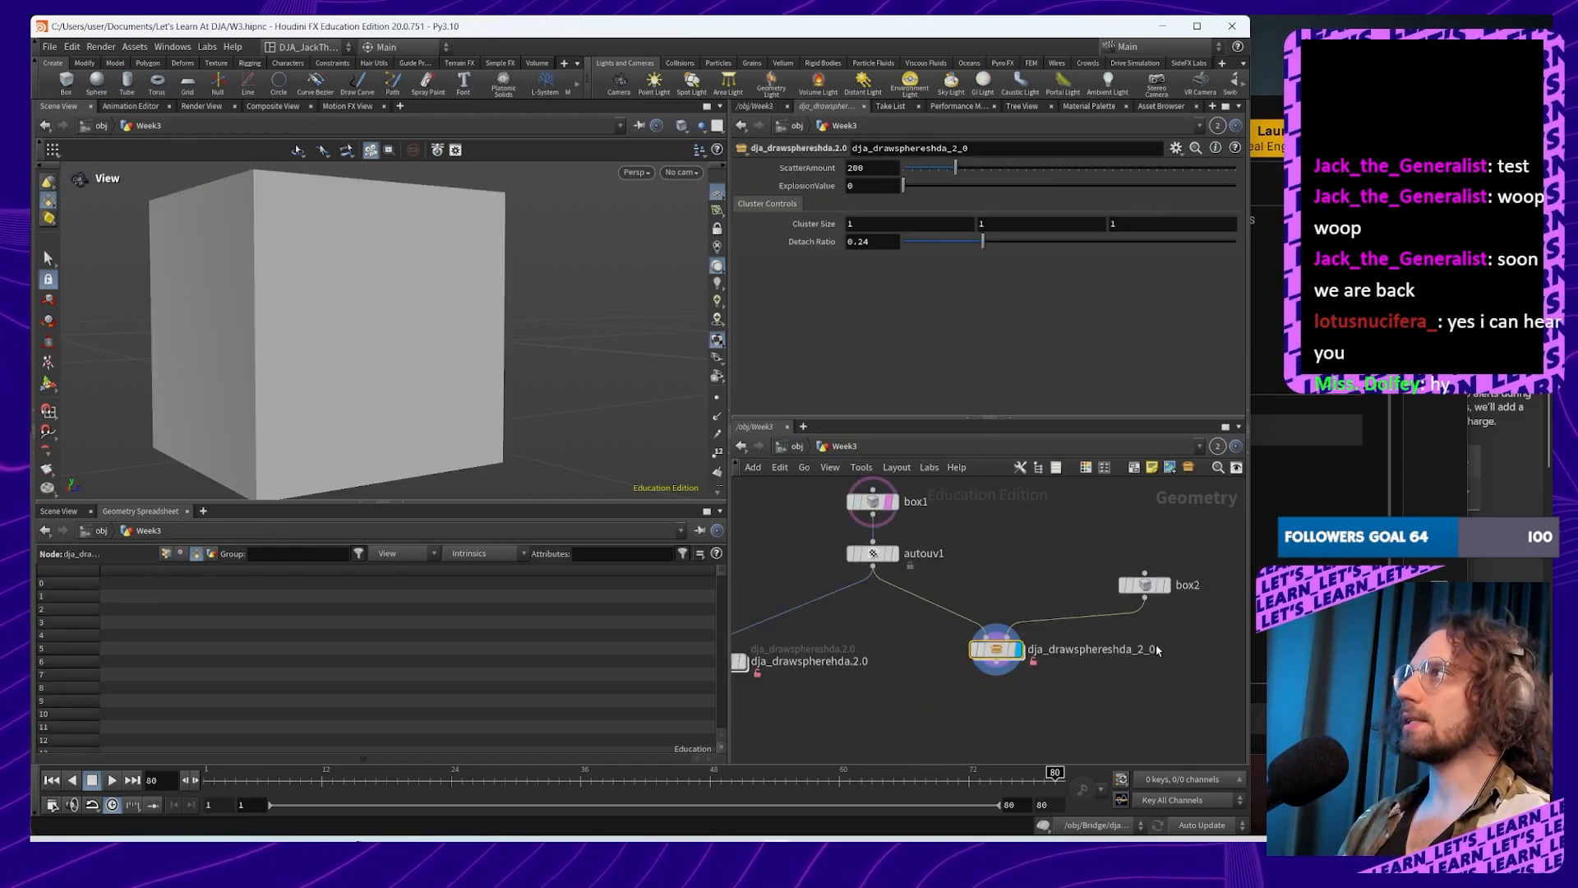
key("Tab")
type("sphere")
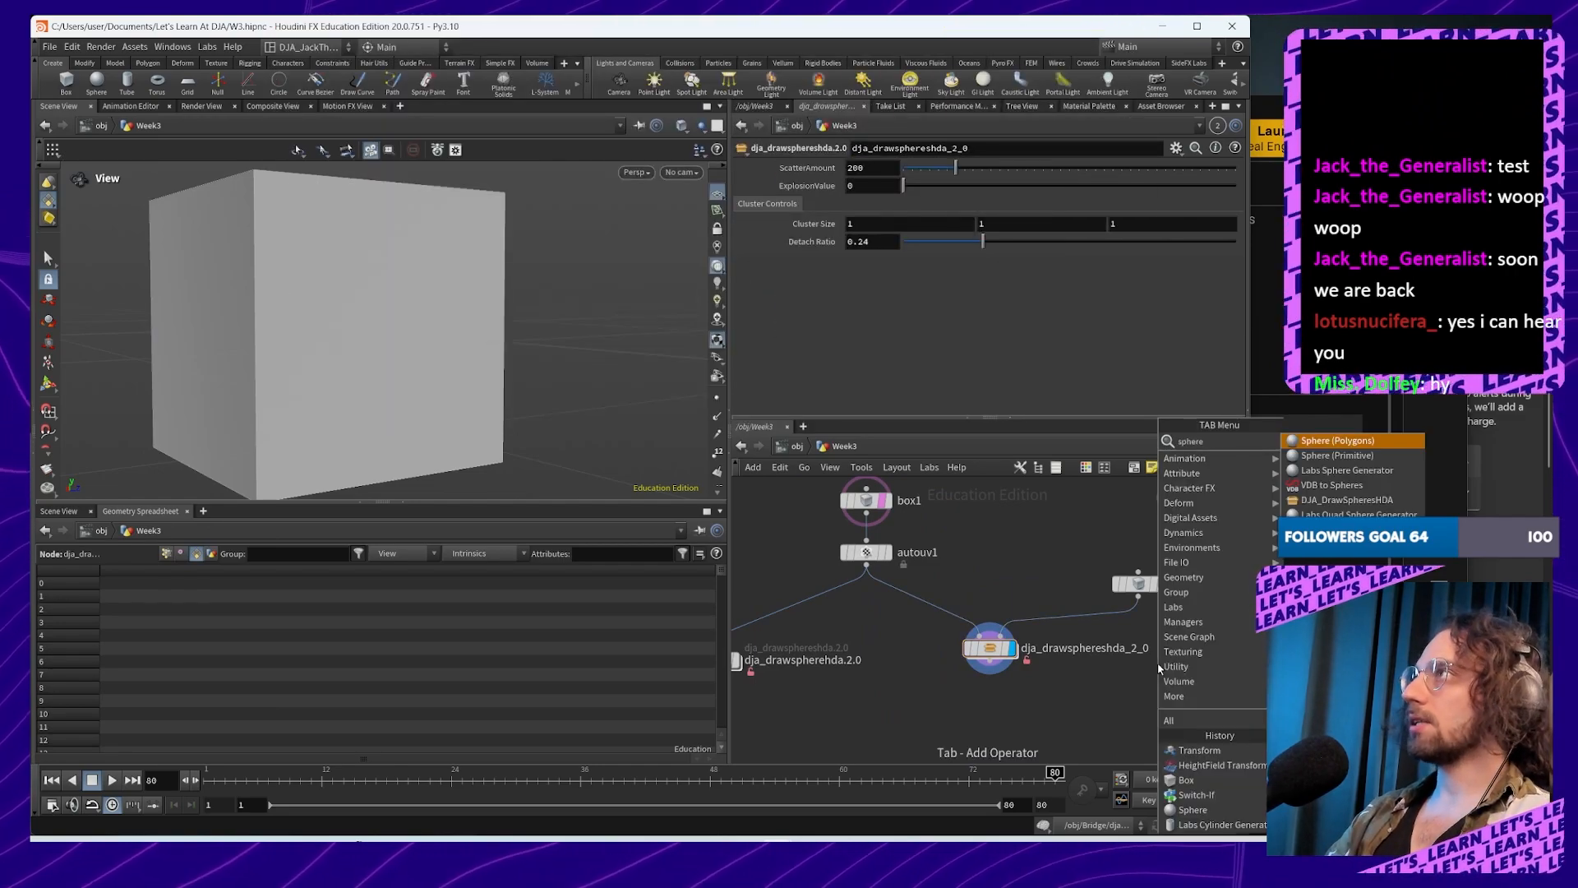
key("Return")
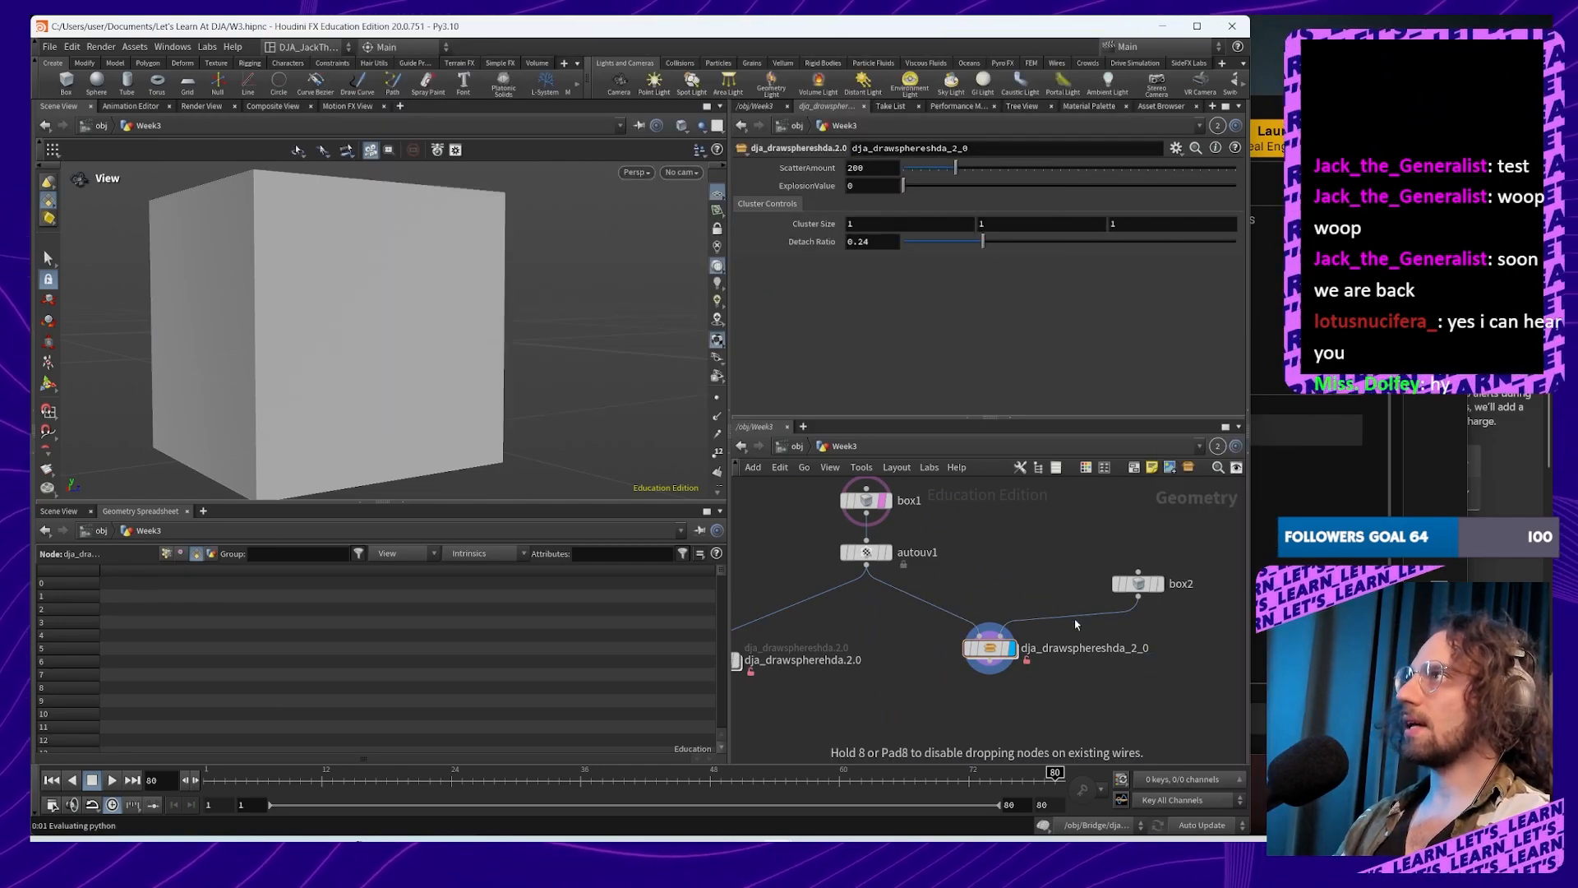
left_click(1058, 566)
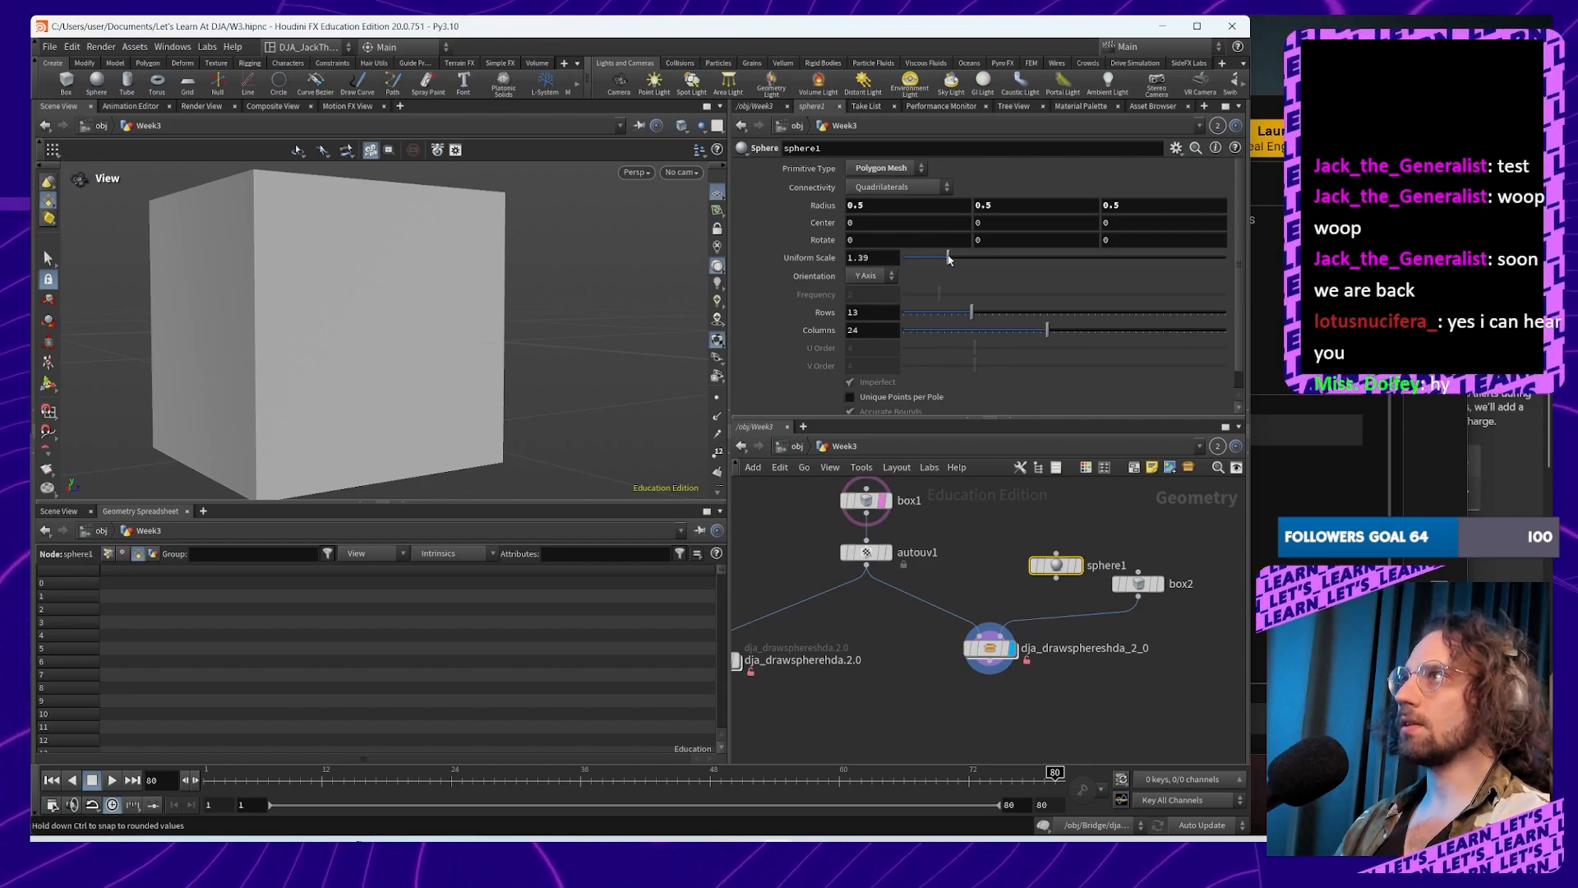
Step: Display sphere1 with box1 templated around it and compare their sizes from above
left_click(1077, 568)
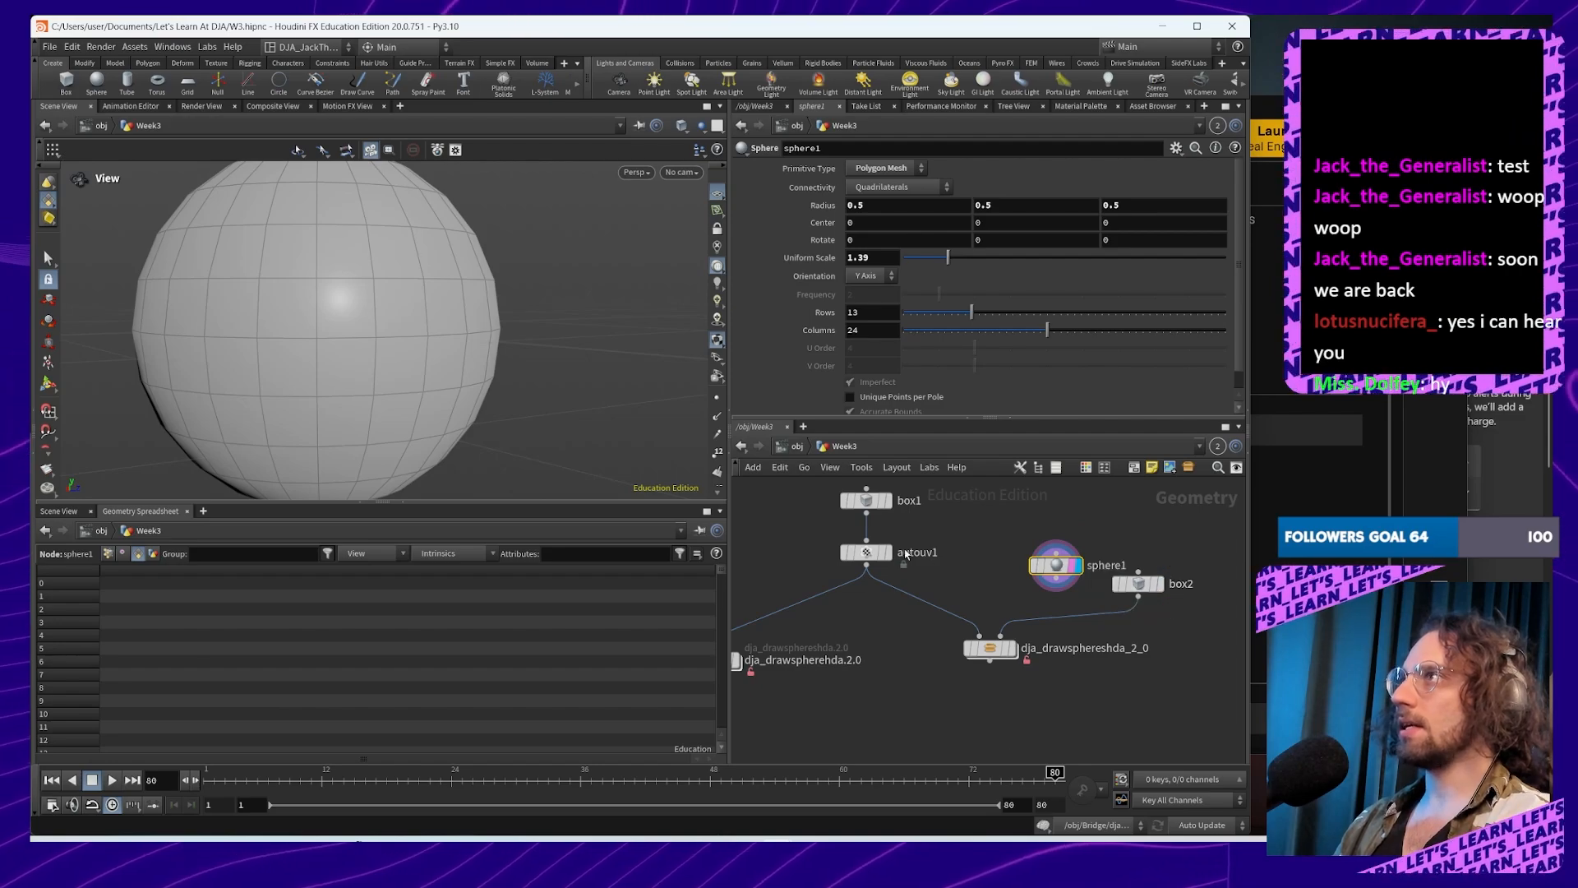
left_click(885, 501)
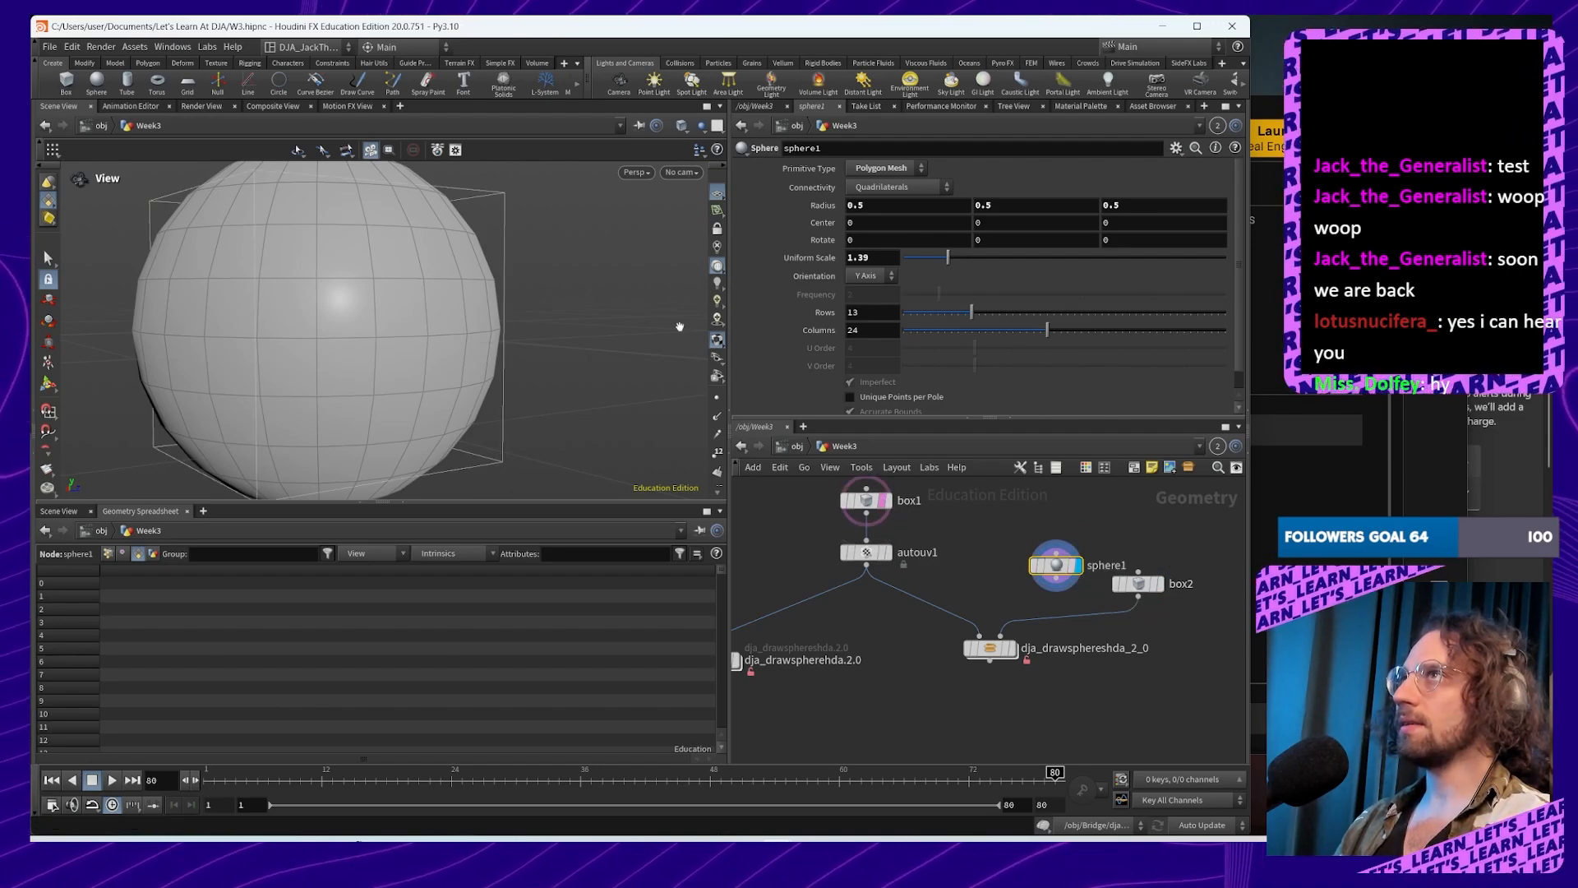
left_click_drag(680, 327, 731, 440)
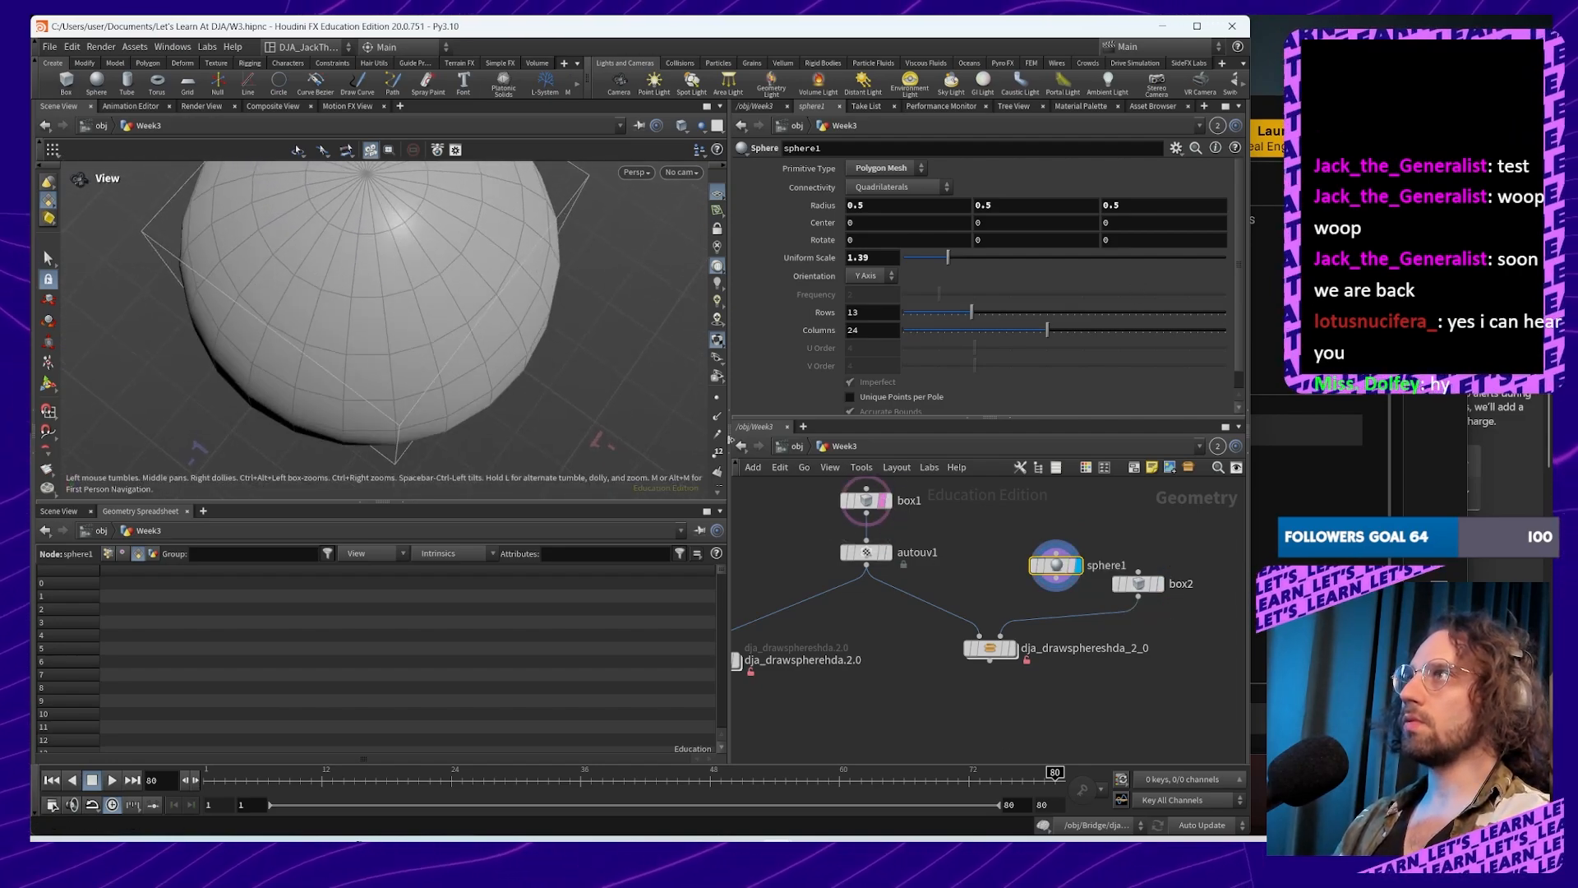
Step: Enter dja_drawsphereshda_2_0, review its fracture branch, and trace the Fraction Region input to its source node in Week3
double_click(1018, 652)
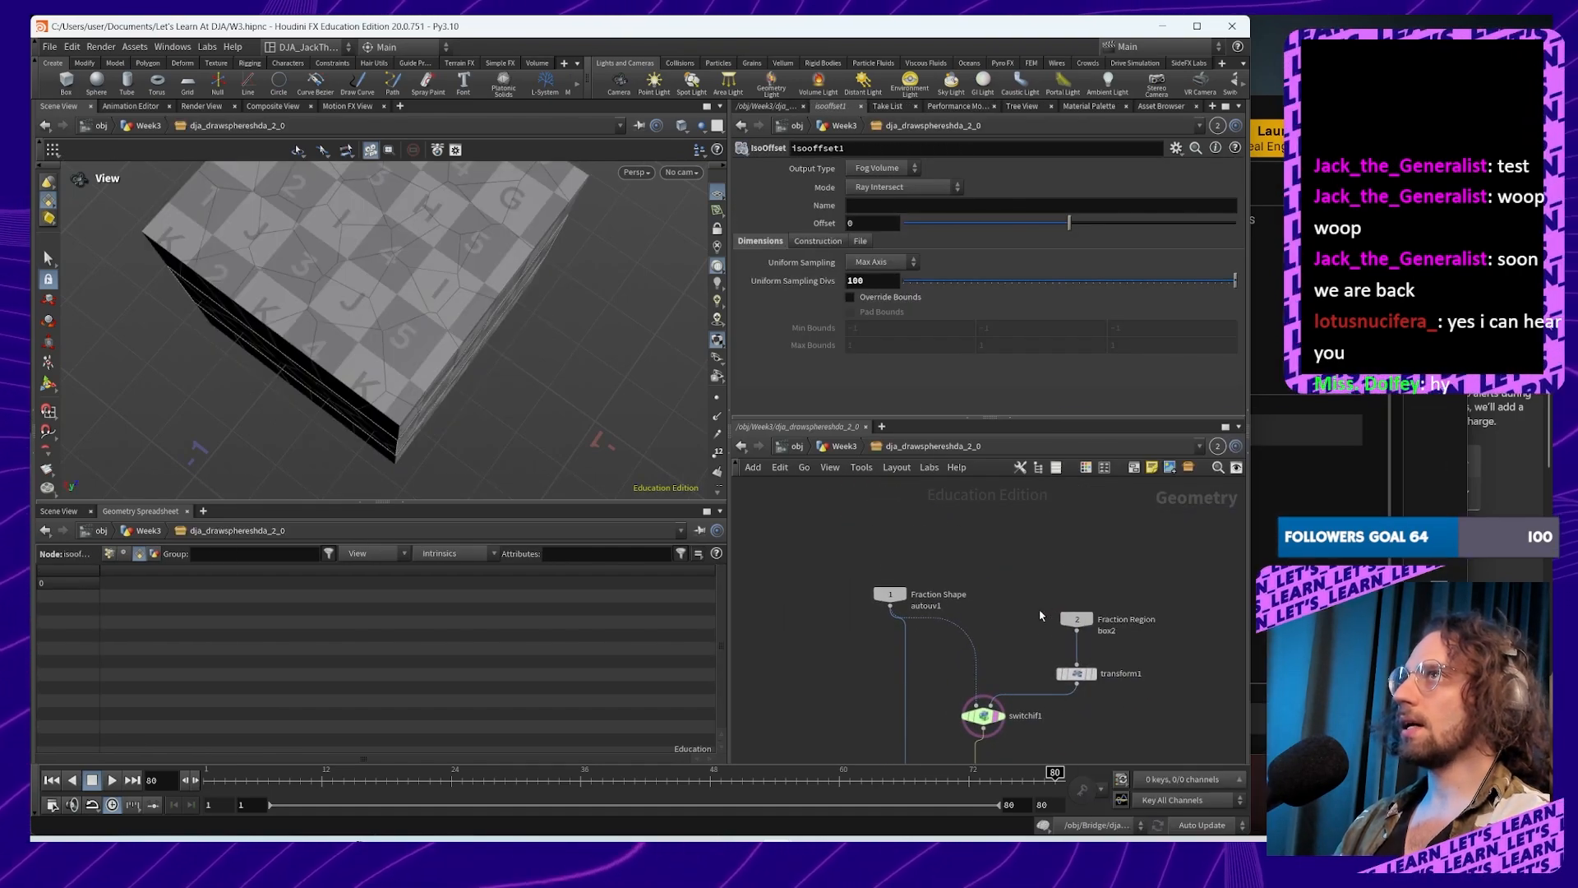
middle_click_drag(1039, 617, 1026, 506)
left_click_drag(500, 411, 497, 369)
middle_click_drag(1122, 623, 1048, 584)
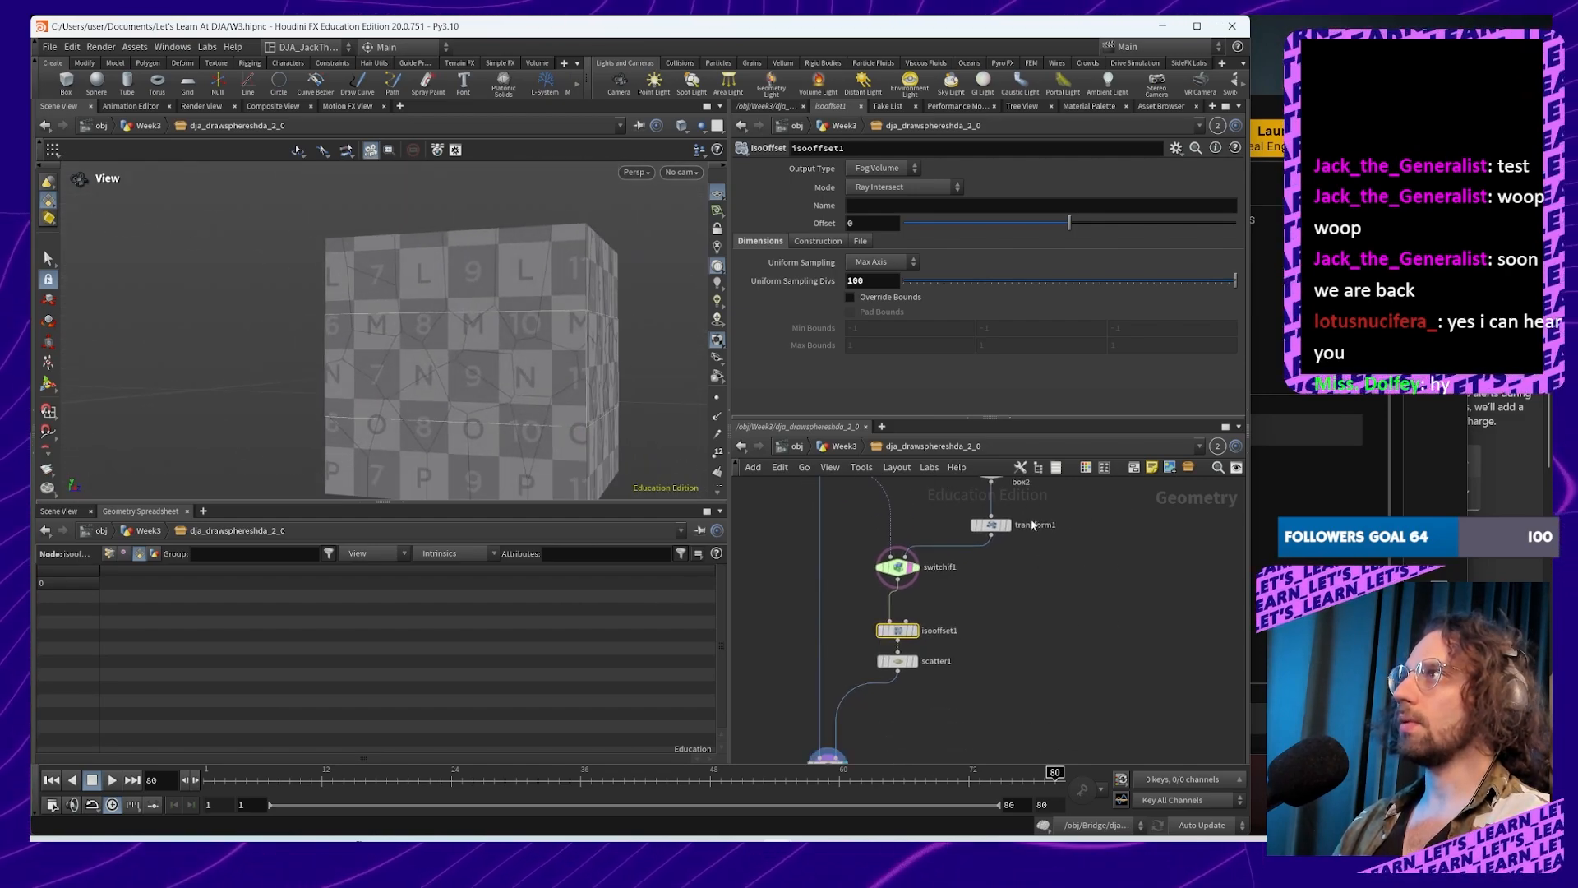
middle_click_drag(1116, 510, 1103, 566)
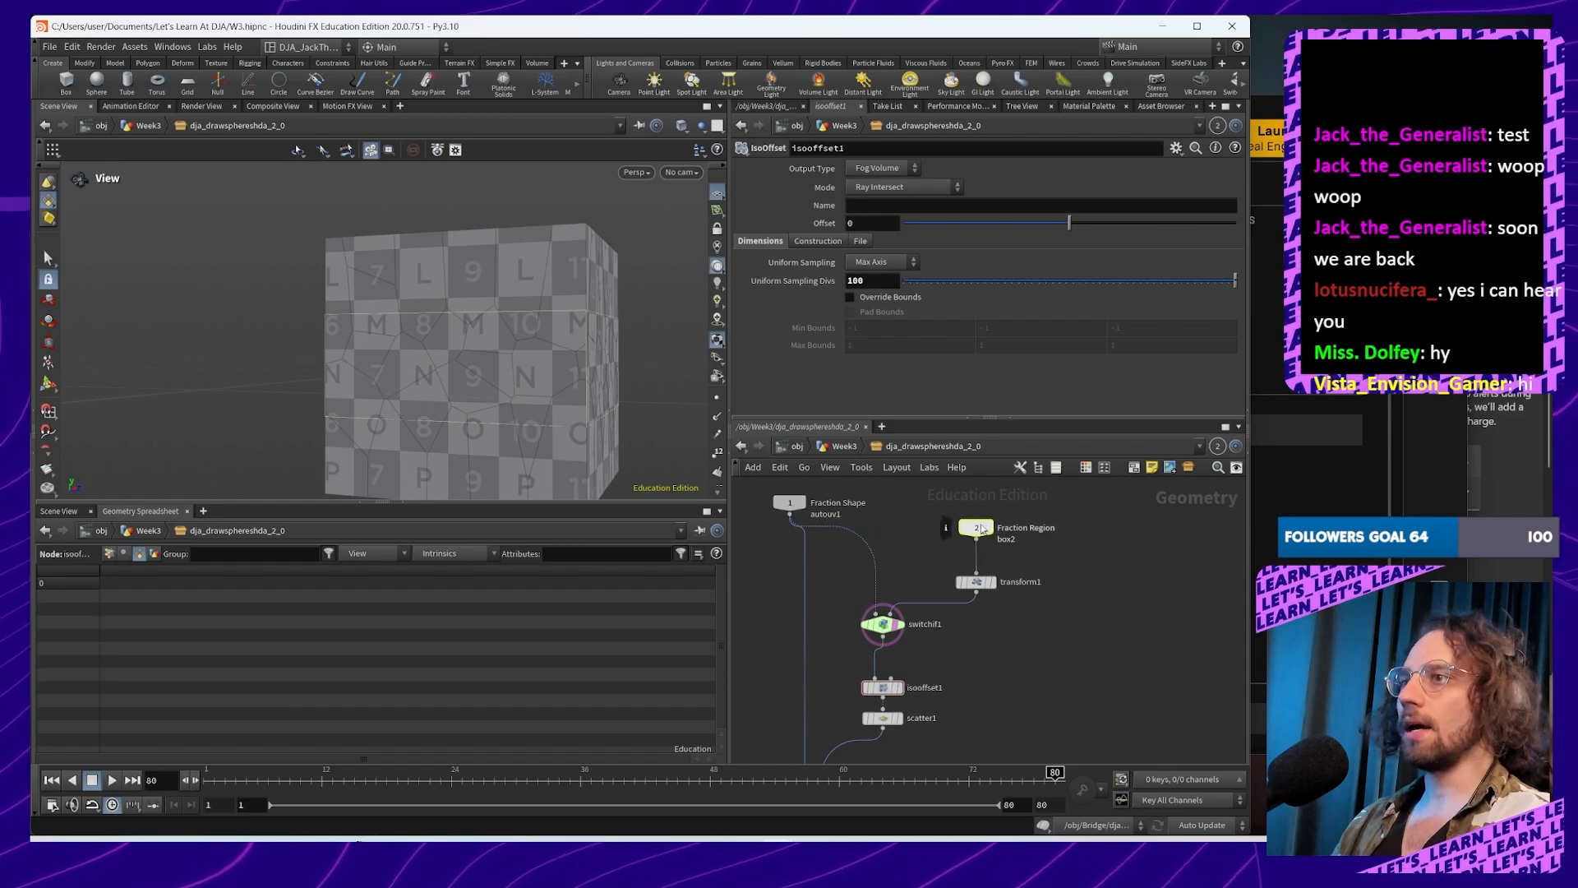
double_click(983, 529)
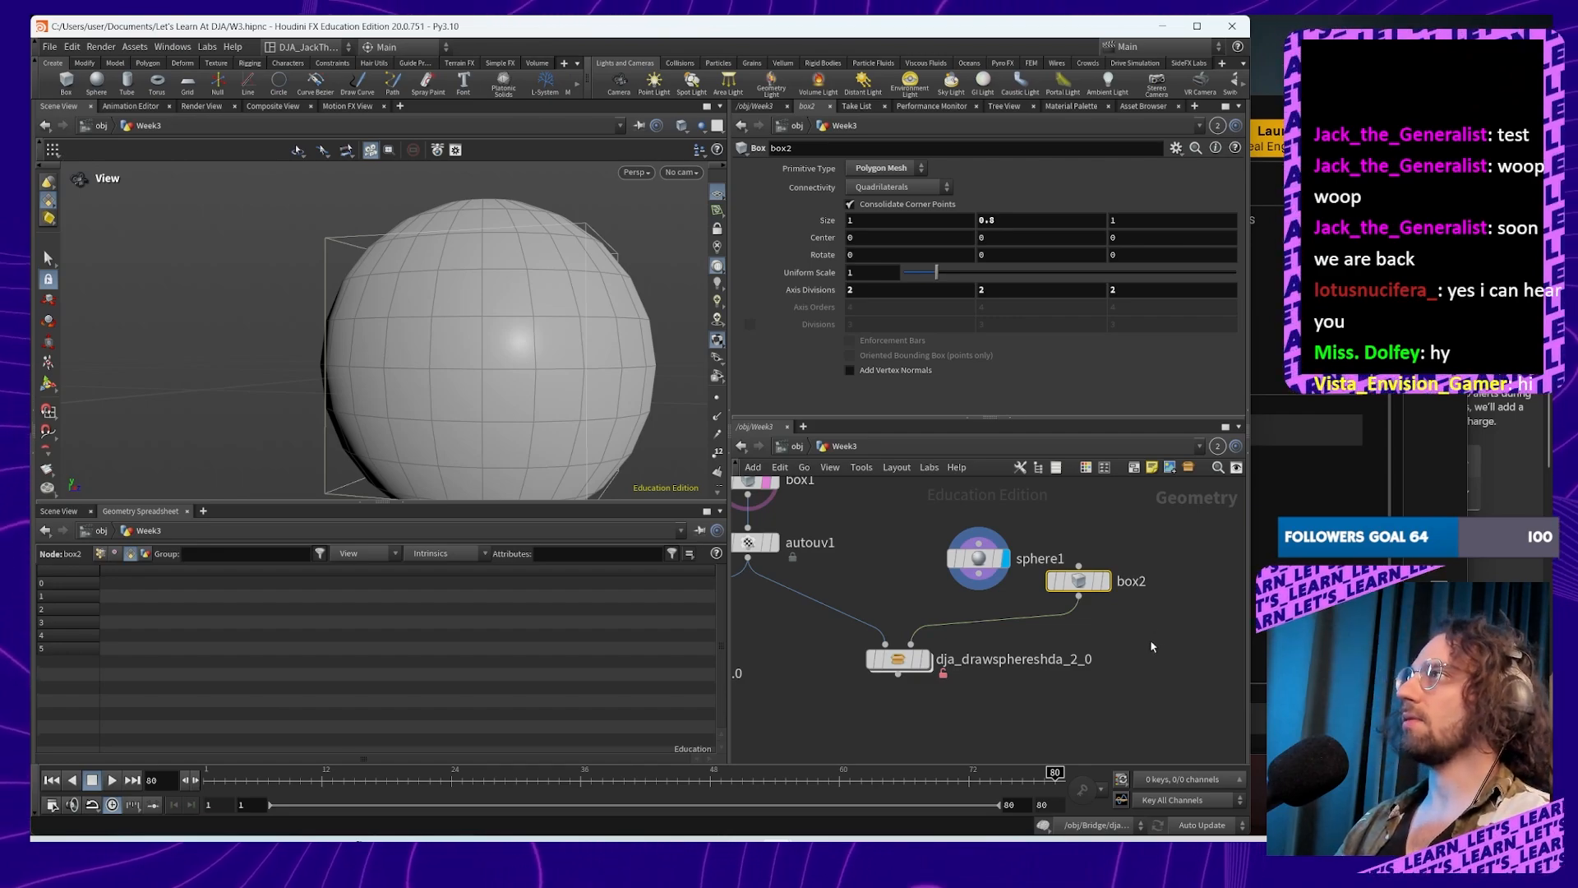
Step: Connect sphere1 to the second input of dja_drawsphereshda_2_0 in place of box2
middle_click_drag(1152, 647, 1068, 610)
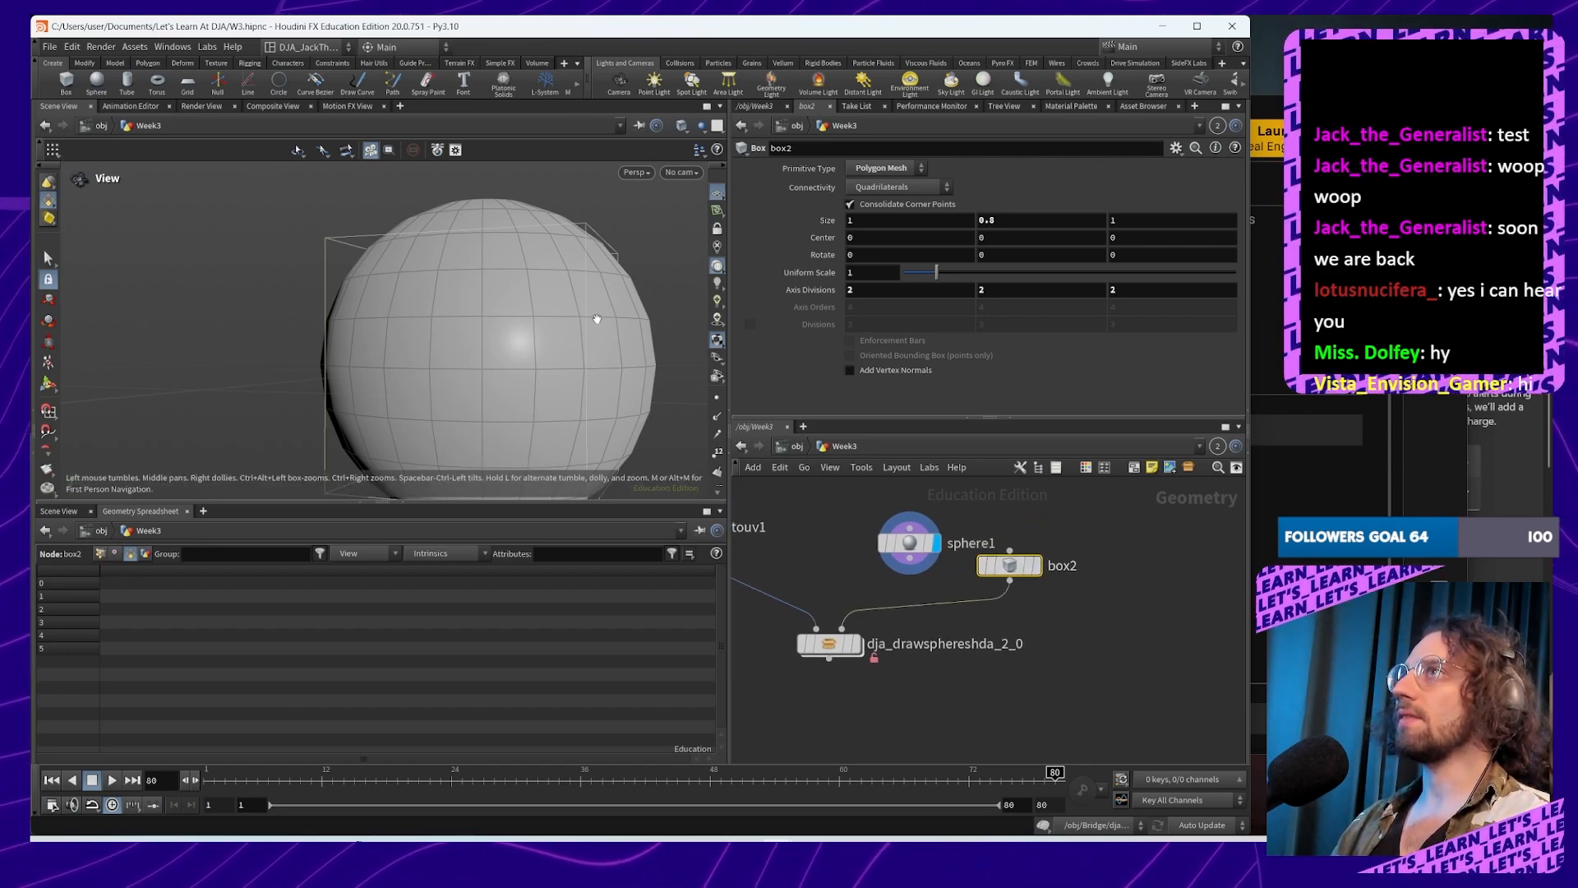
left_click_drag(599, 328, 534, 268)
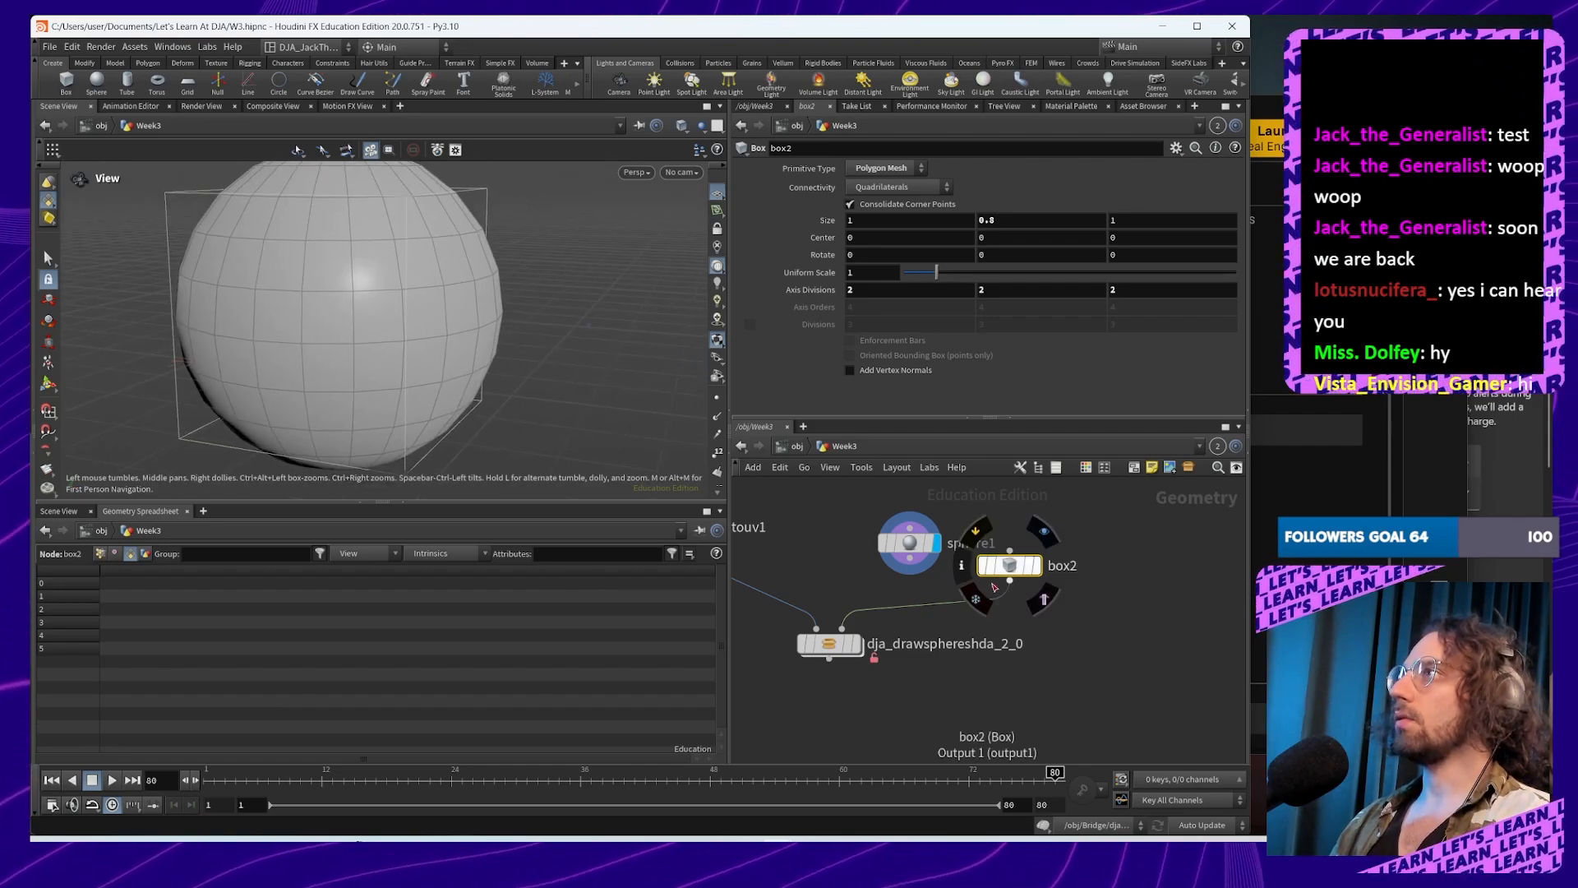
left_click(924, 546)
left_click_drag(910, 560, 842, 629)
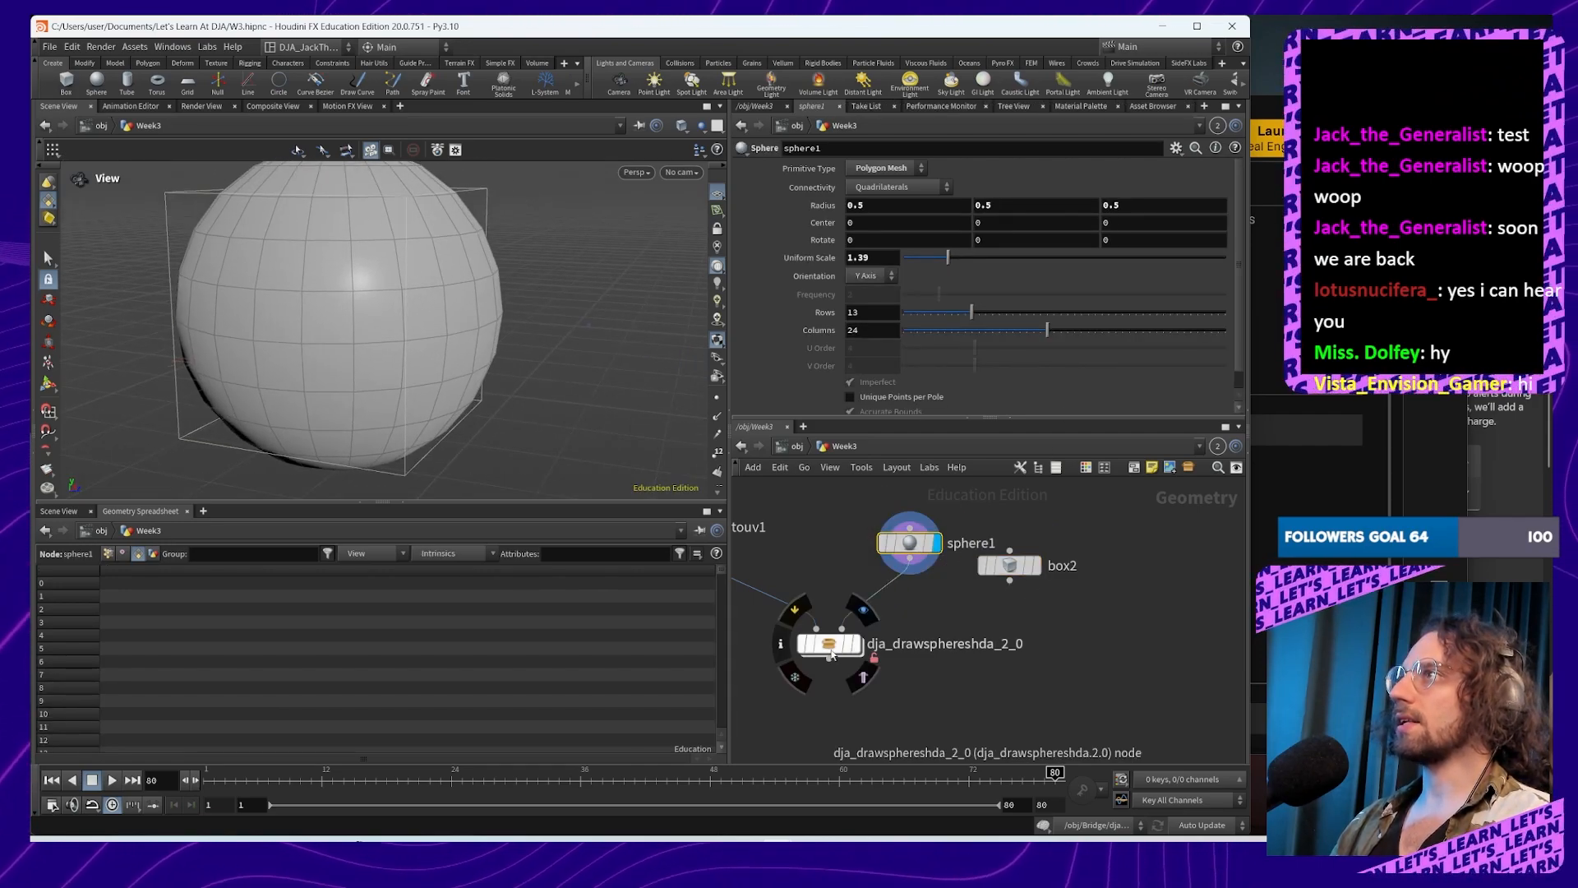
Step: Enter dja_drawsphereshda_2_0 and inspect the transform1 region around the fractured cube and the settings of scatter1
double_click(1004, 646)
left_click_drag(406, 324, 502, 256)
left_click(976, 582)
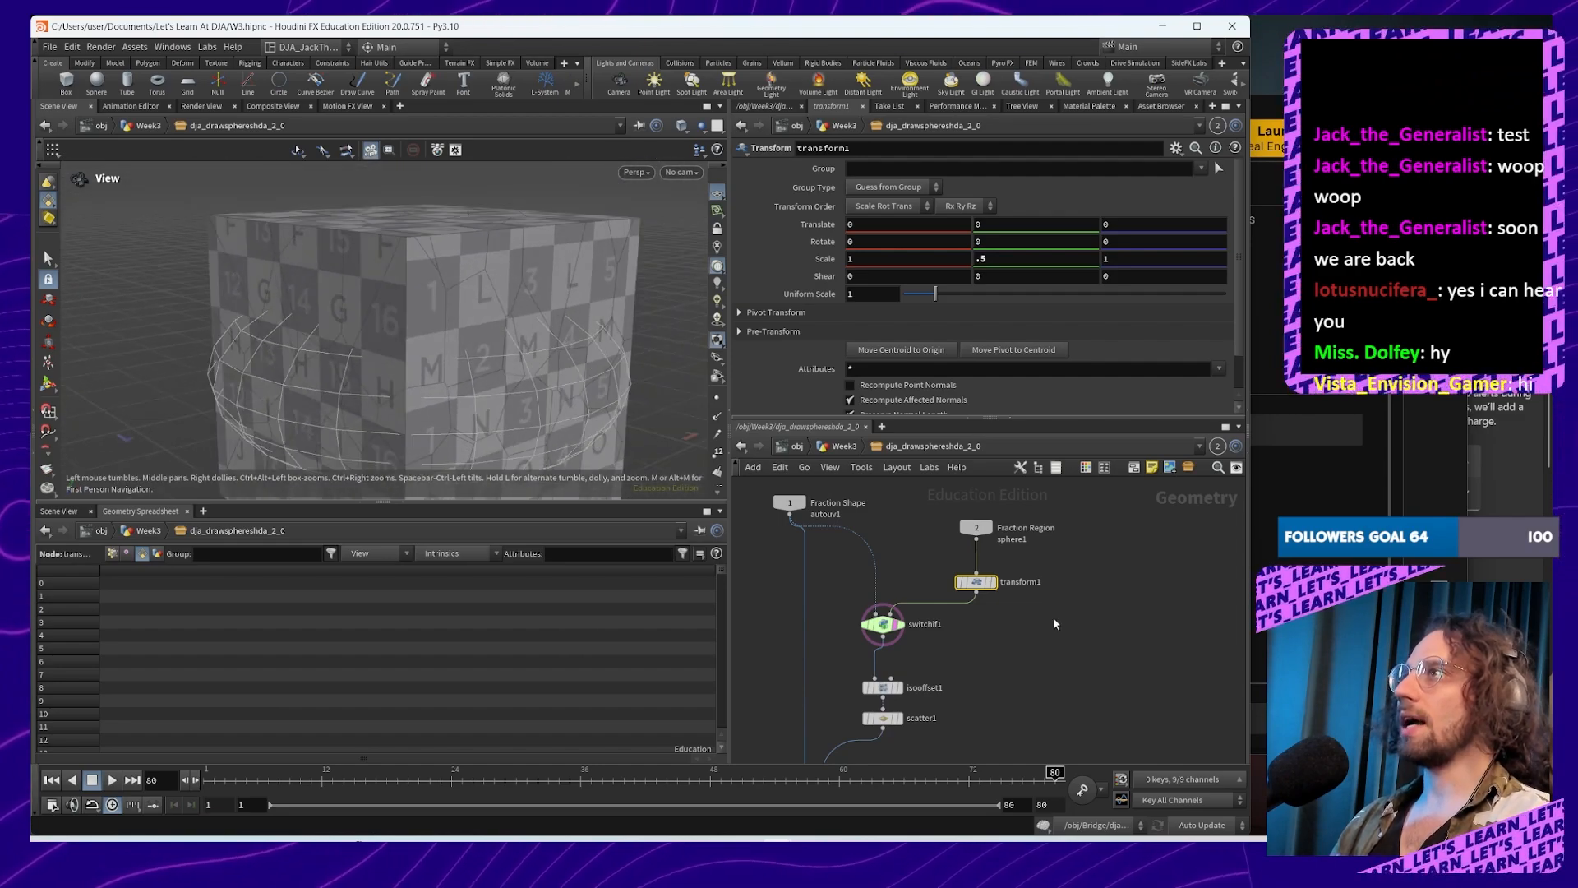
middle_click_drag(984, 640, 1036, 542)
scroll(1020, 600, "up", 3)
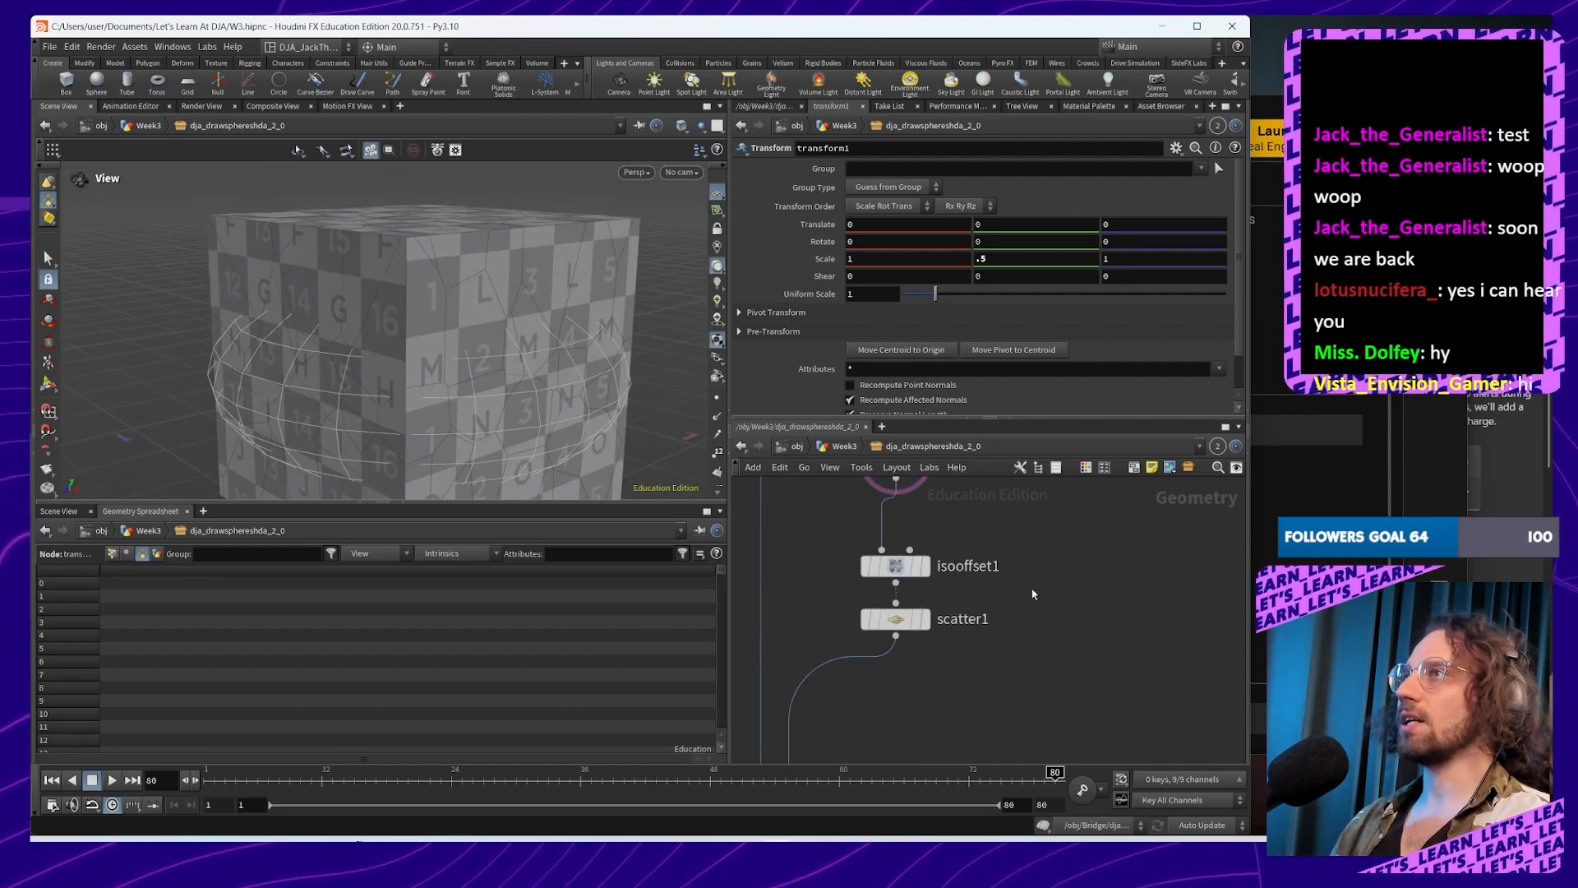
left_click(896, 619)
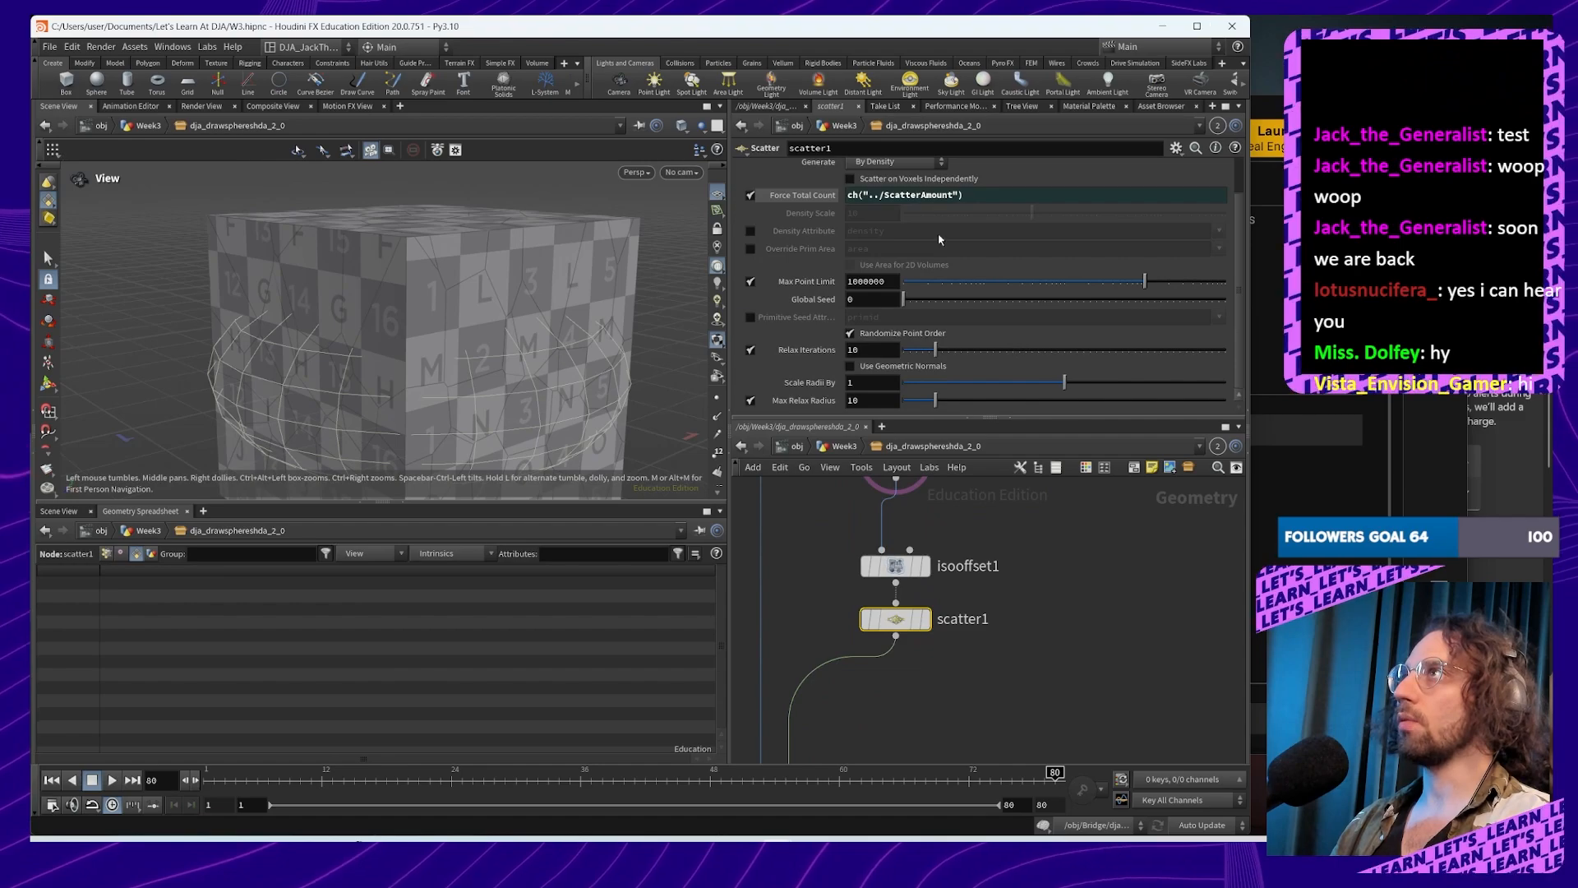
Step: Reveal the second parameter and network panes, show Week3 there with dja_drawsphereshda_2_0 selected, and set its ScatterAmount to 1000
left_click(1246, 411)
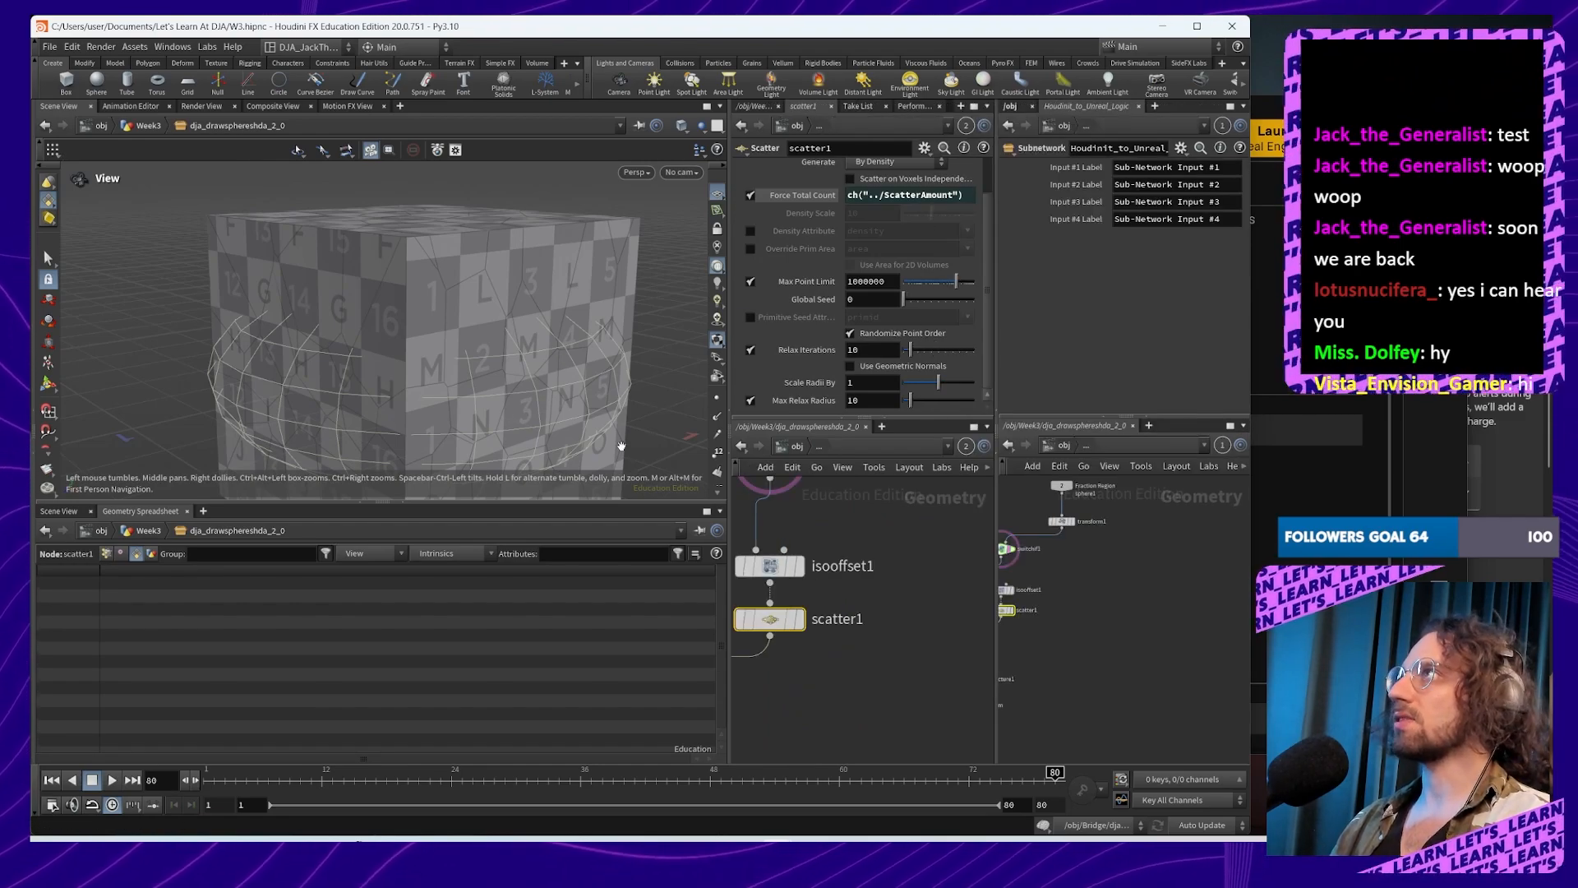
middle_click_drag(1138, 600, 1190, 626)
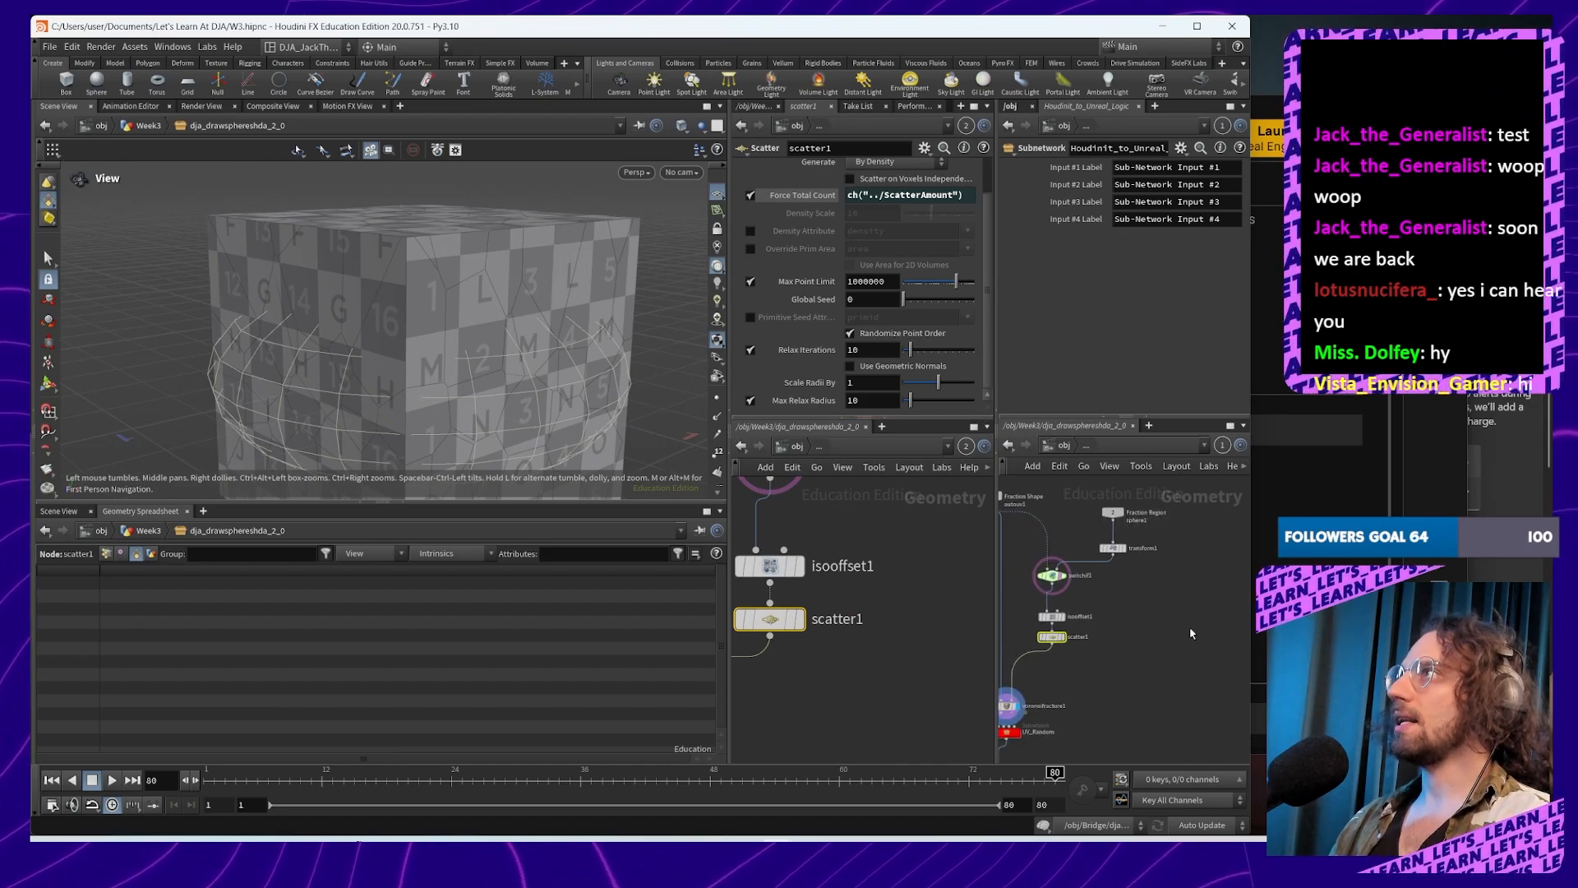
key("u")
key("u")
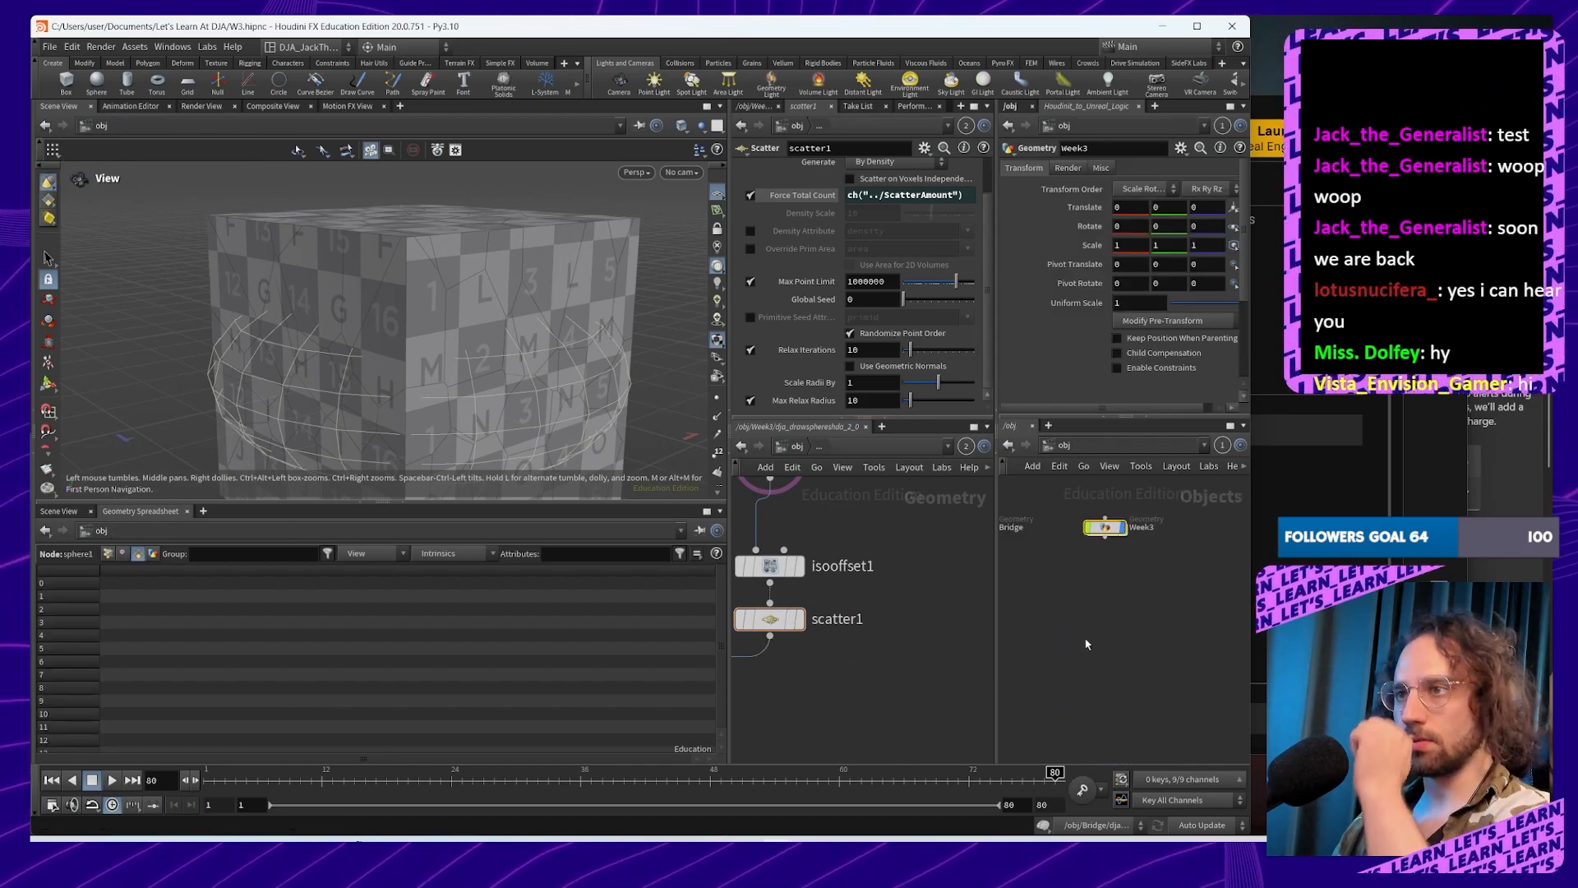
key("i")
middle_click_drag(1176, 723, 1098, 718)
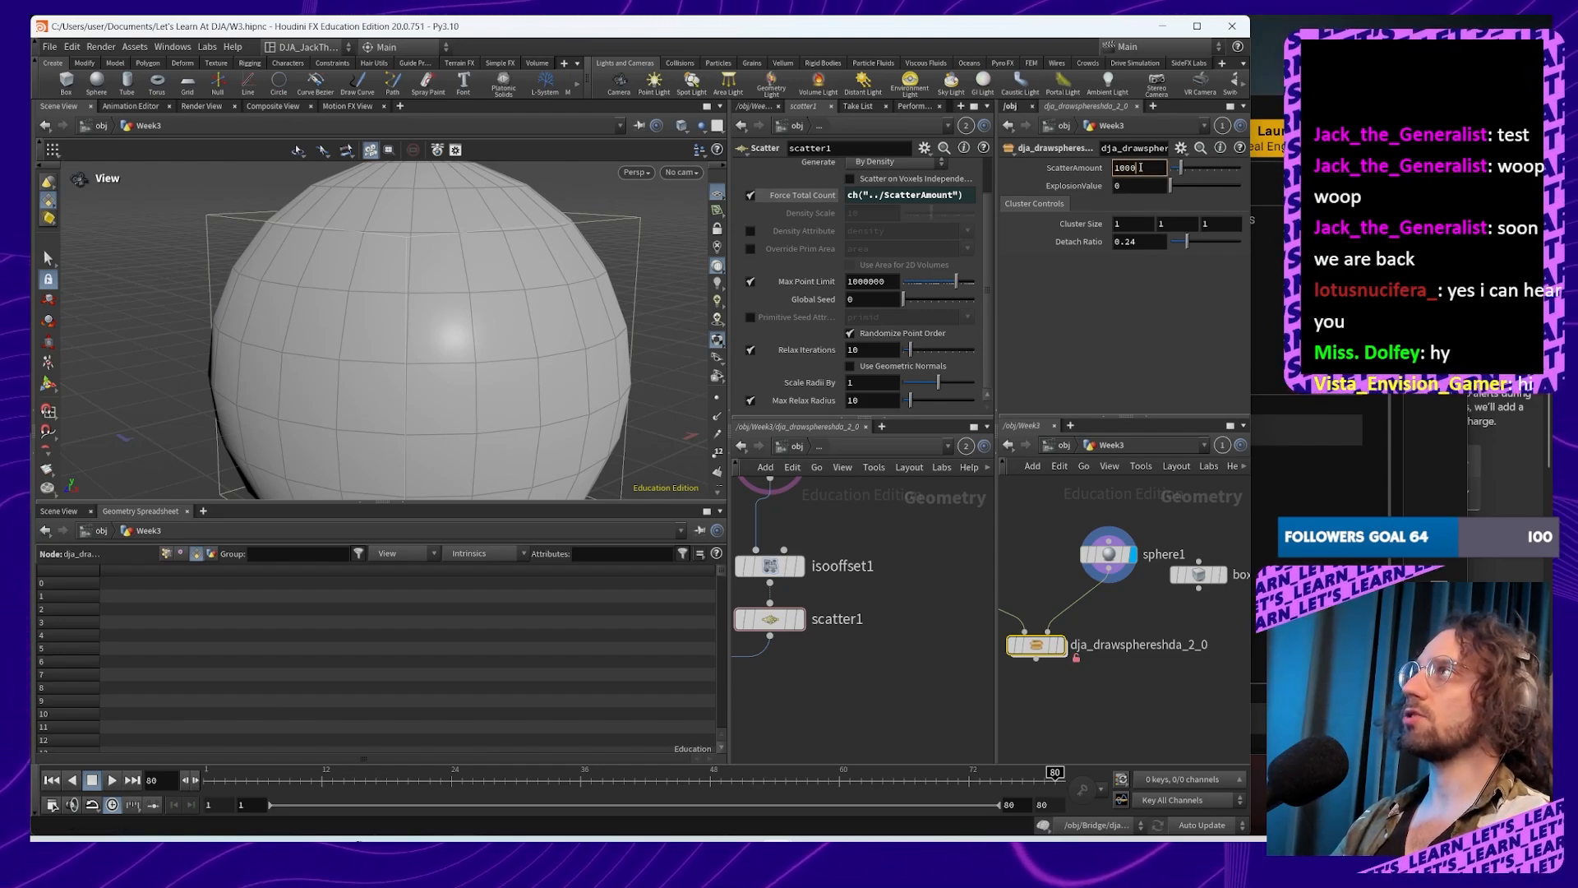
Step: Display and template scatter1 inside the asset to check how the points fill the sphere region
middle_click_drag(858, 679, 911, 633)
left_click(906, 563)
left_click(946, 518)
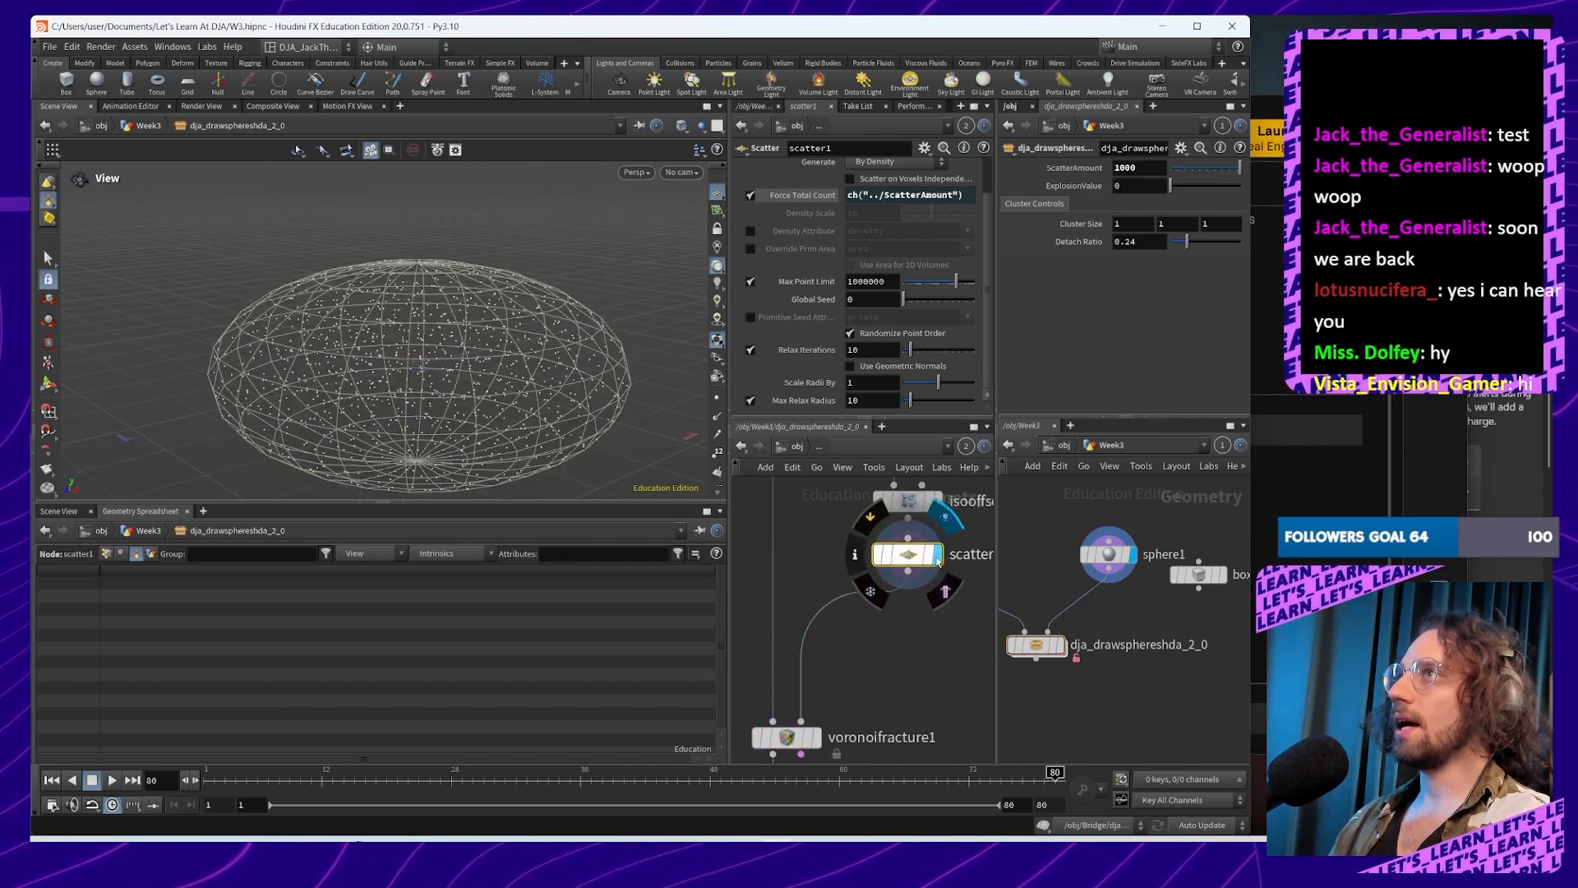
left_click(945, 591)
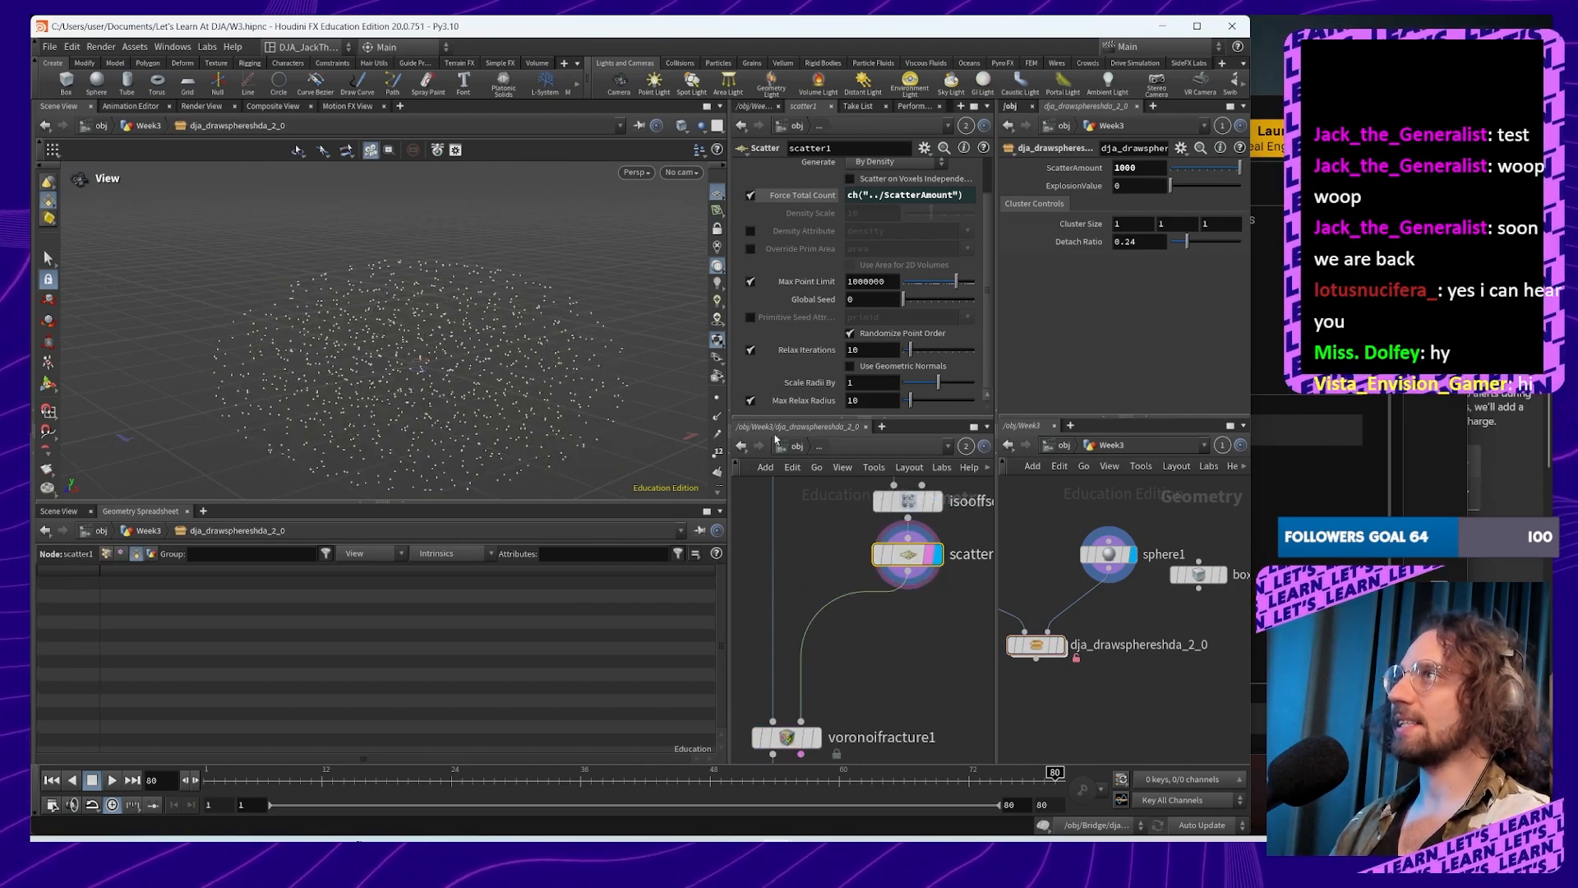
Step: Display and template voronoifracture1, select it, and examine the fractured cube from several angles
middle_click_drag(865, 633, 878, 551)
left_click(837, 618)
left_click(837, 692)
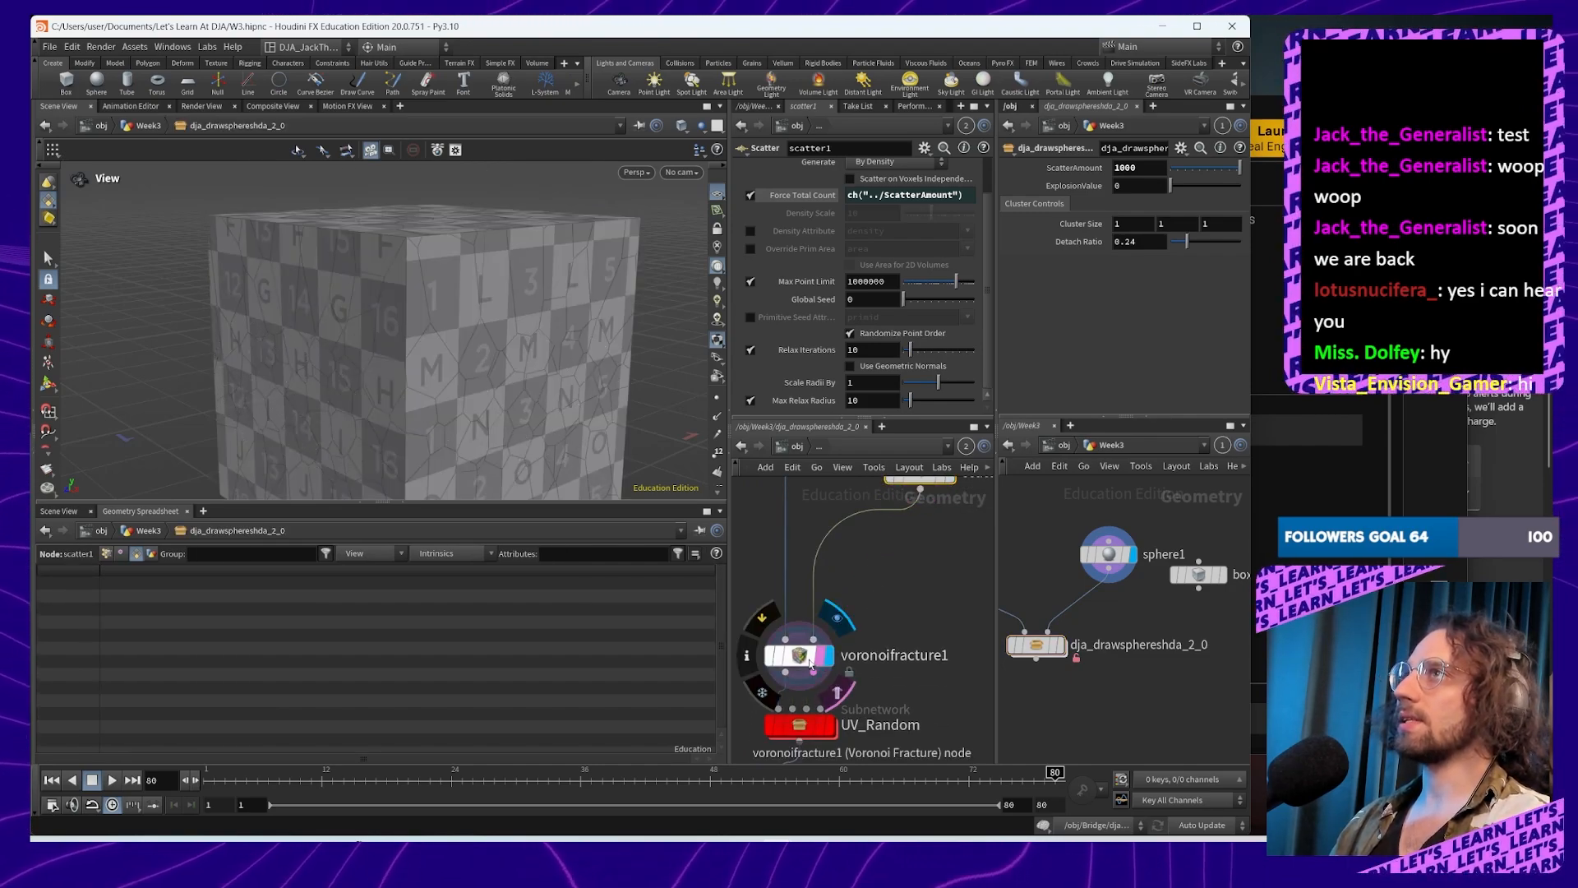
left_click(809, 664)
left_click_drag(564, 342, 496, 342)
middle_click_drag(496, 342, 353, 274)
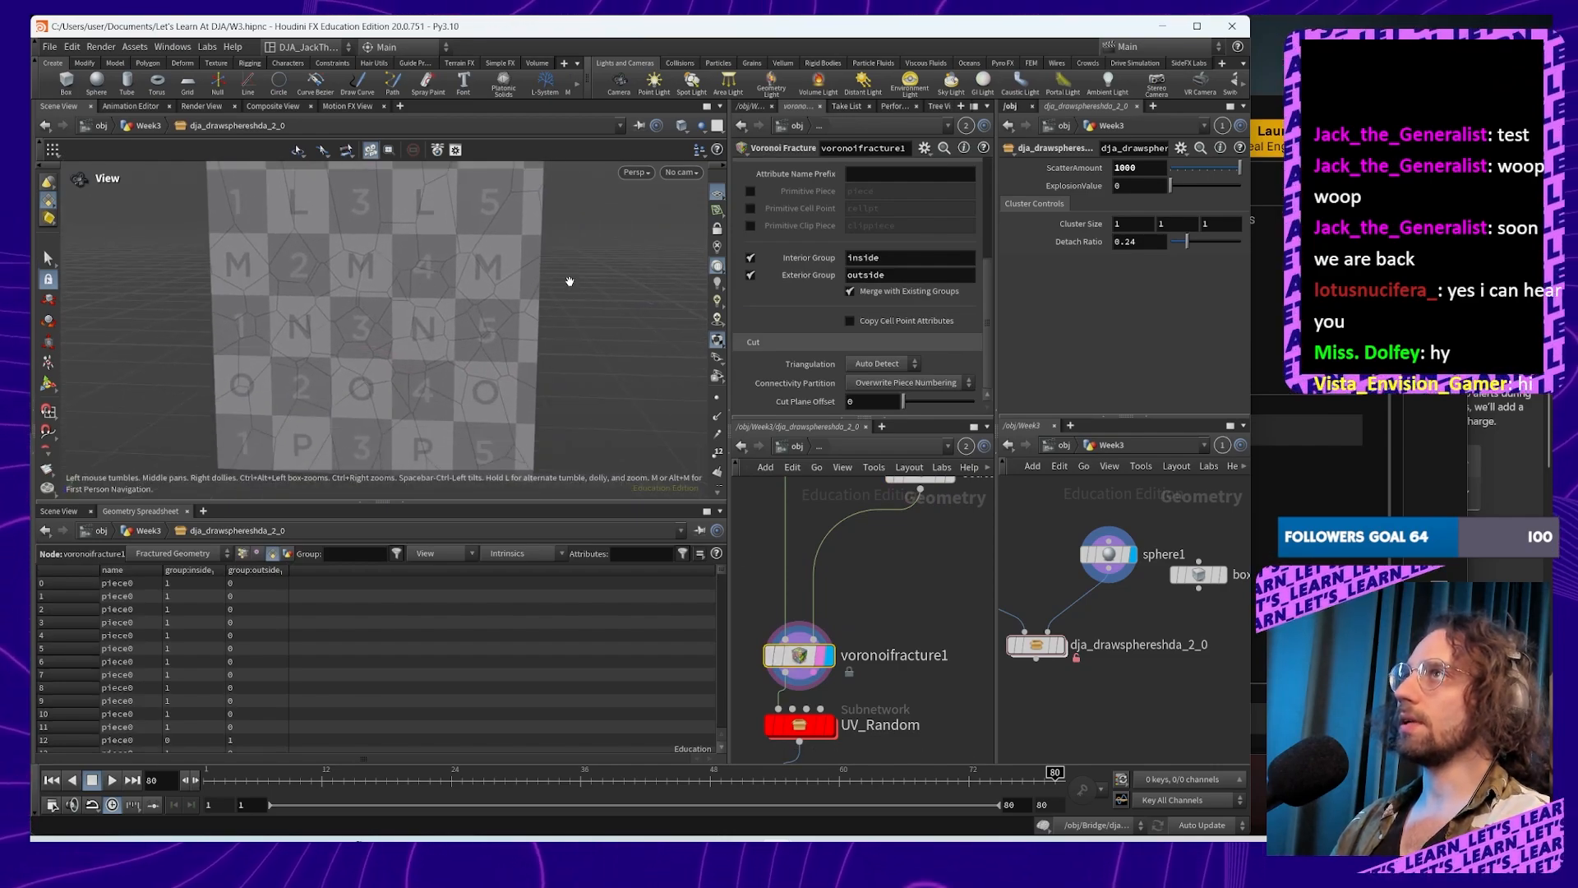
left_click_drag(570, 281, 620, 389)
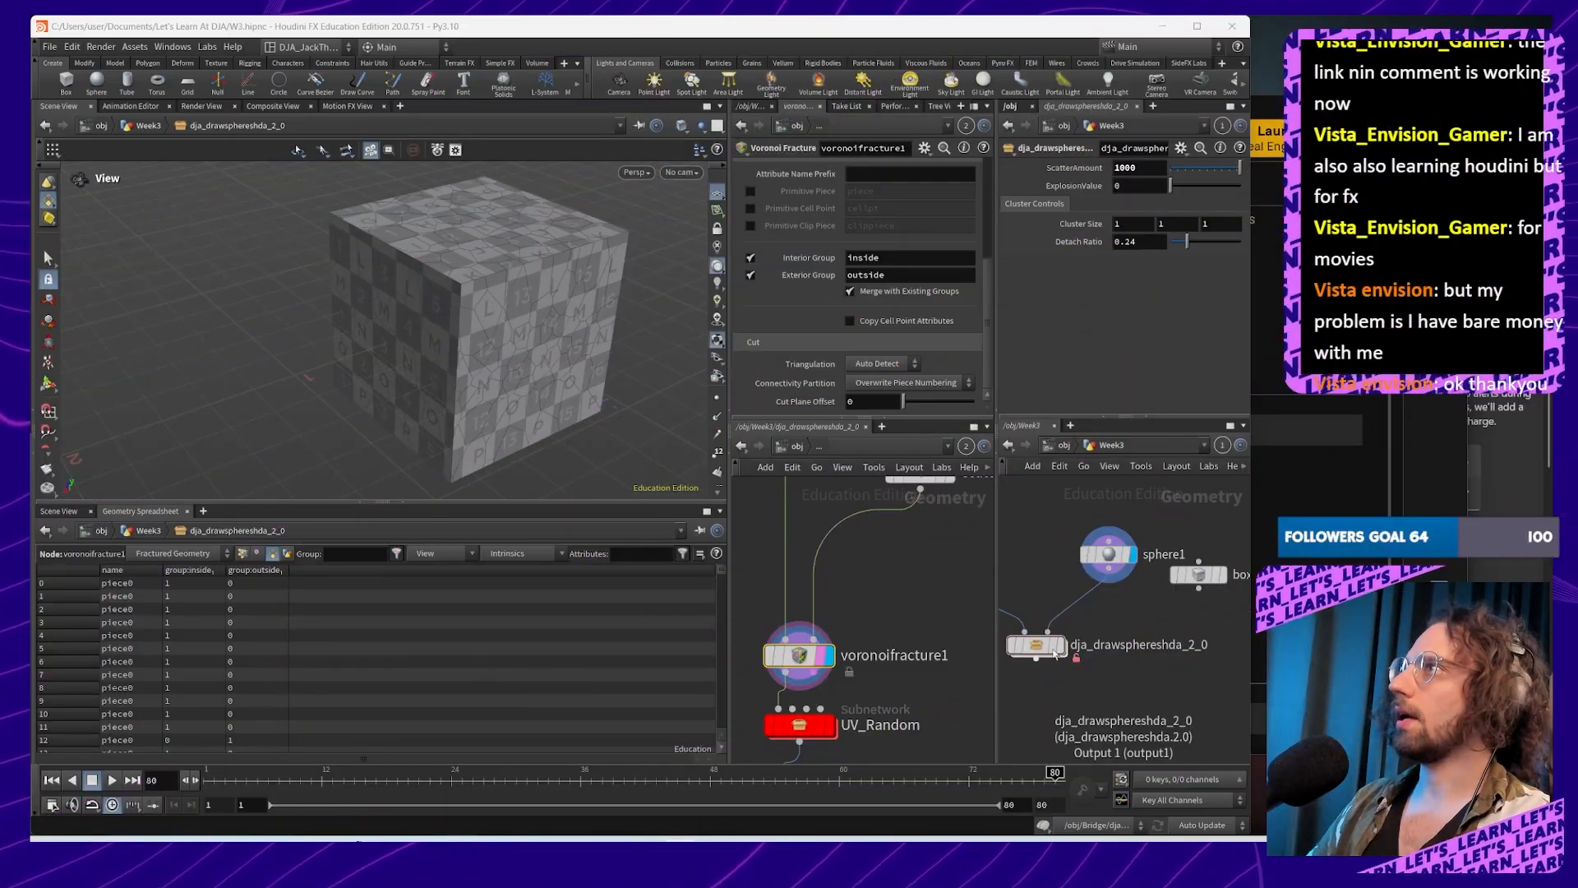
Step: Move the UV_Random subnetwork further down from voronoifracture1 to make room in the asset network
scroll(896, 608, "down", 5)
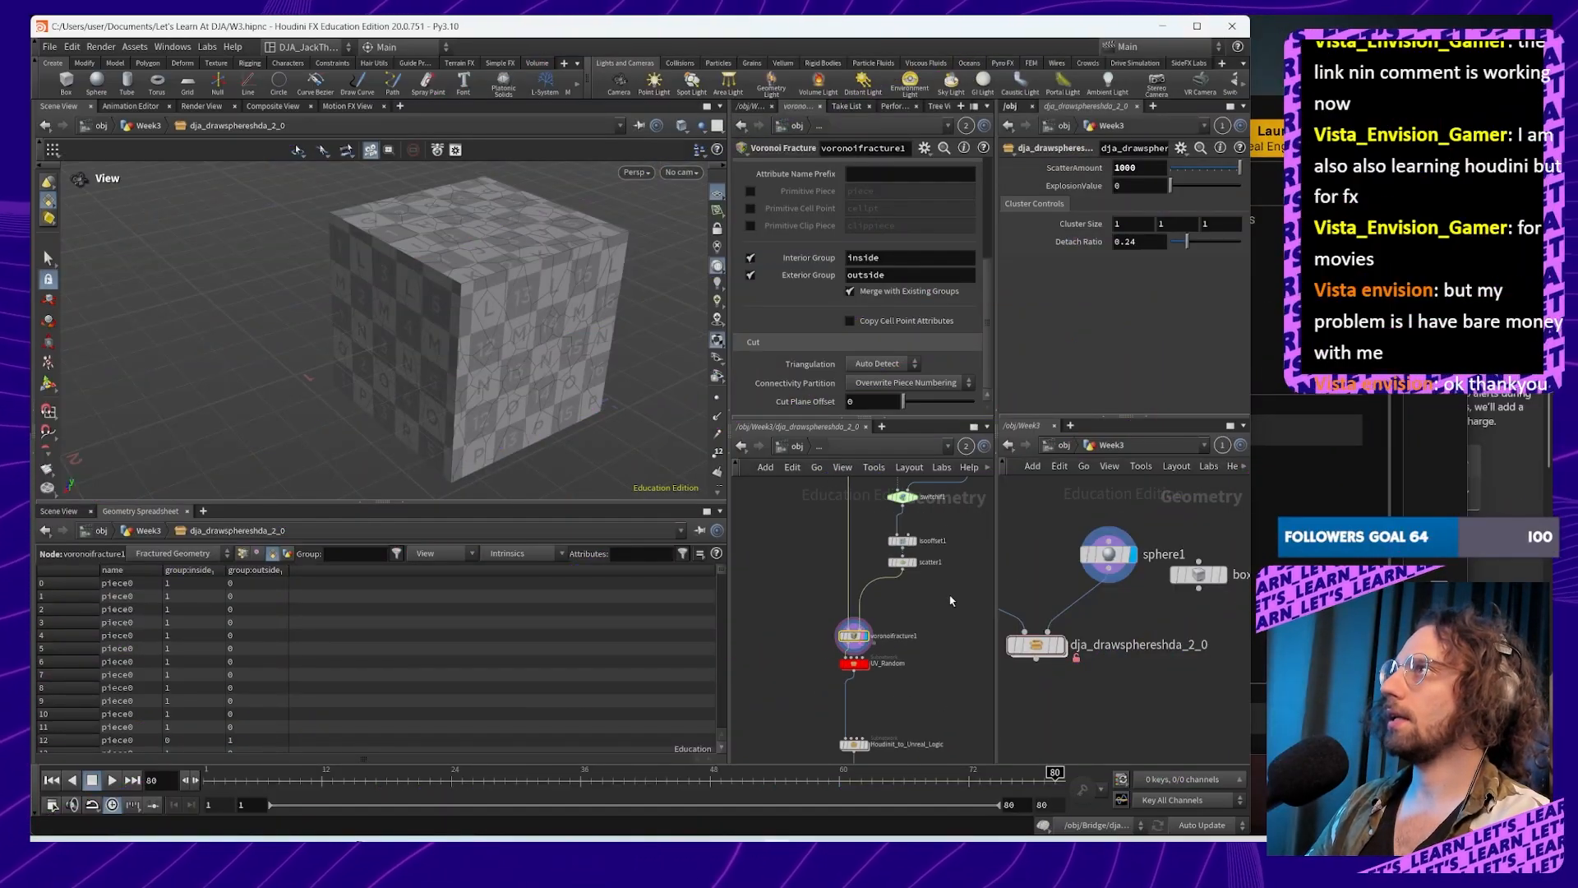
mouse_move(897, 619)
middle_mouse_down()
mouse_move(891, 670)
mouse_move(868, 611)
middle_mouse_up()
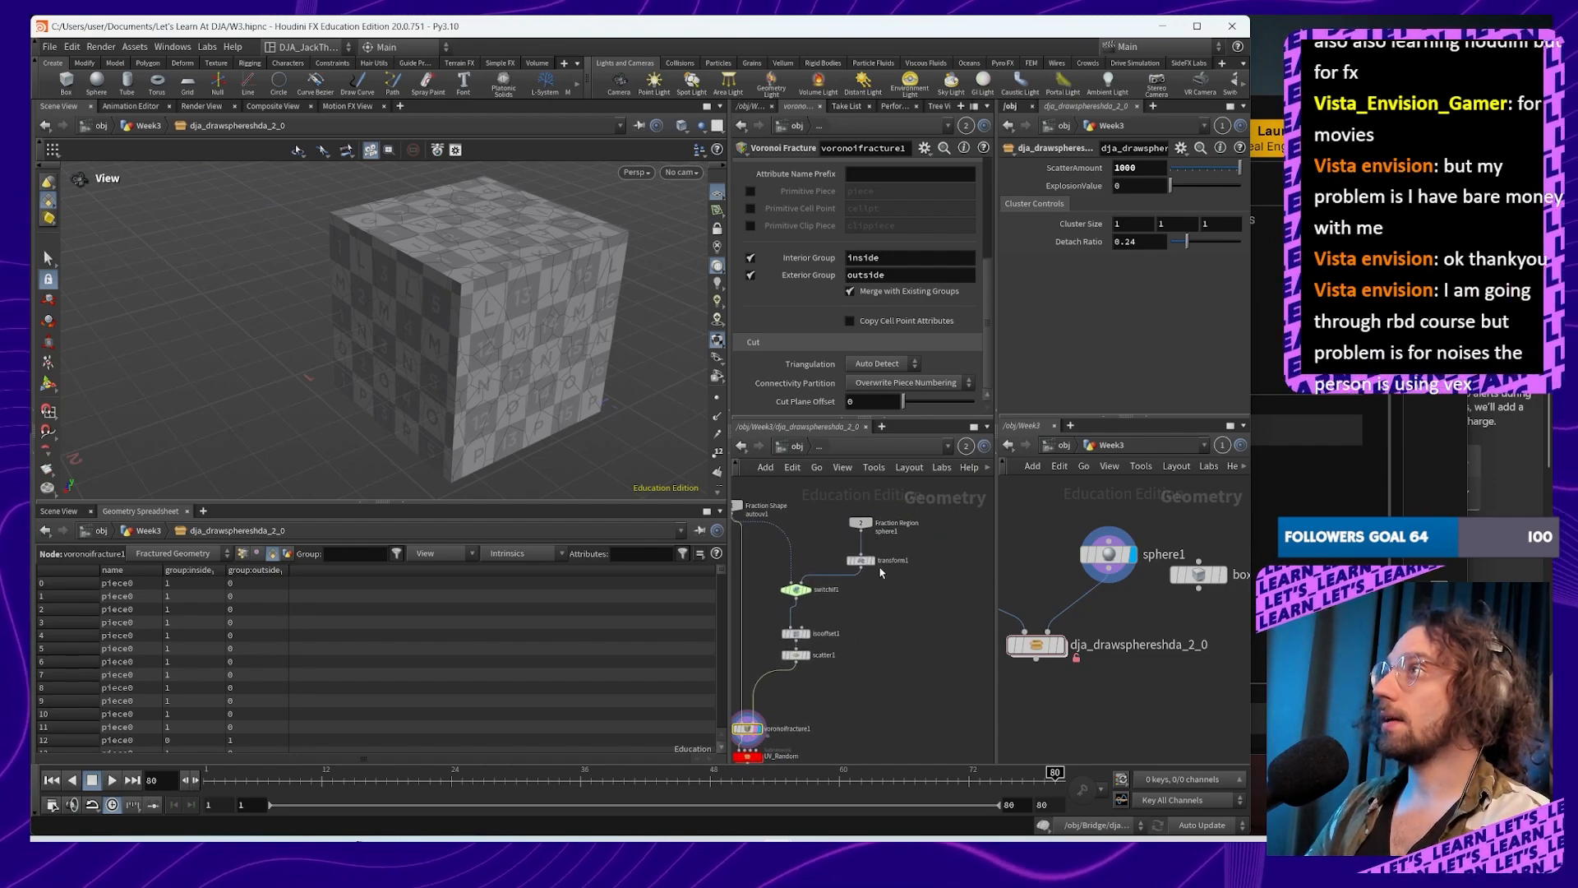
scroll(835, 655, "up", 4)
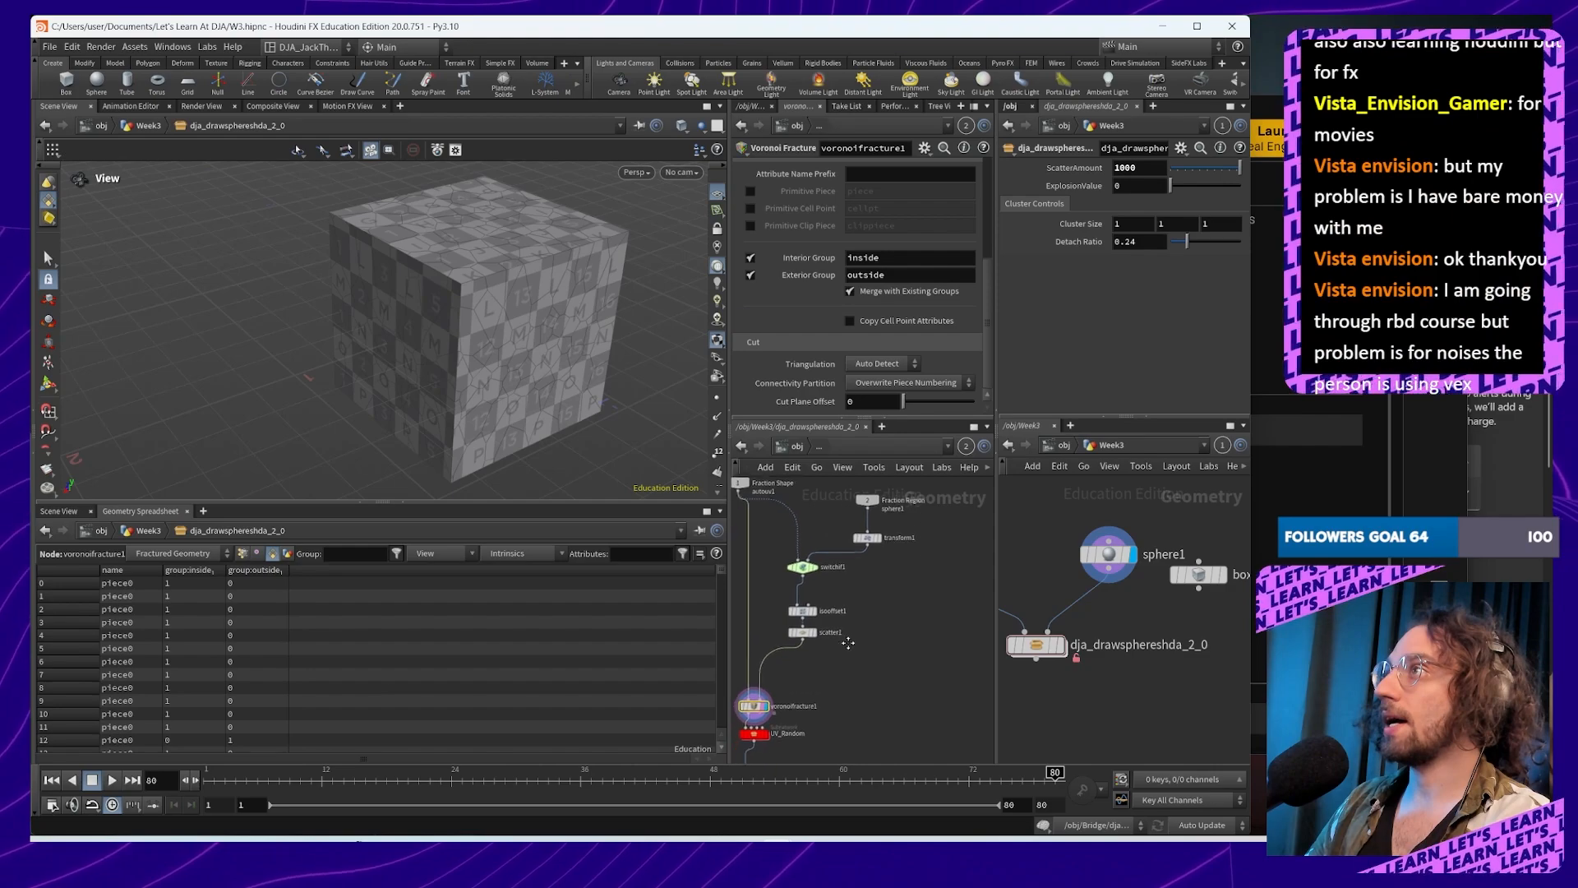
scroll(907, 627, "down", 4)
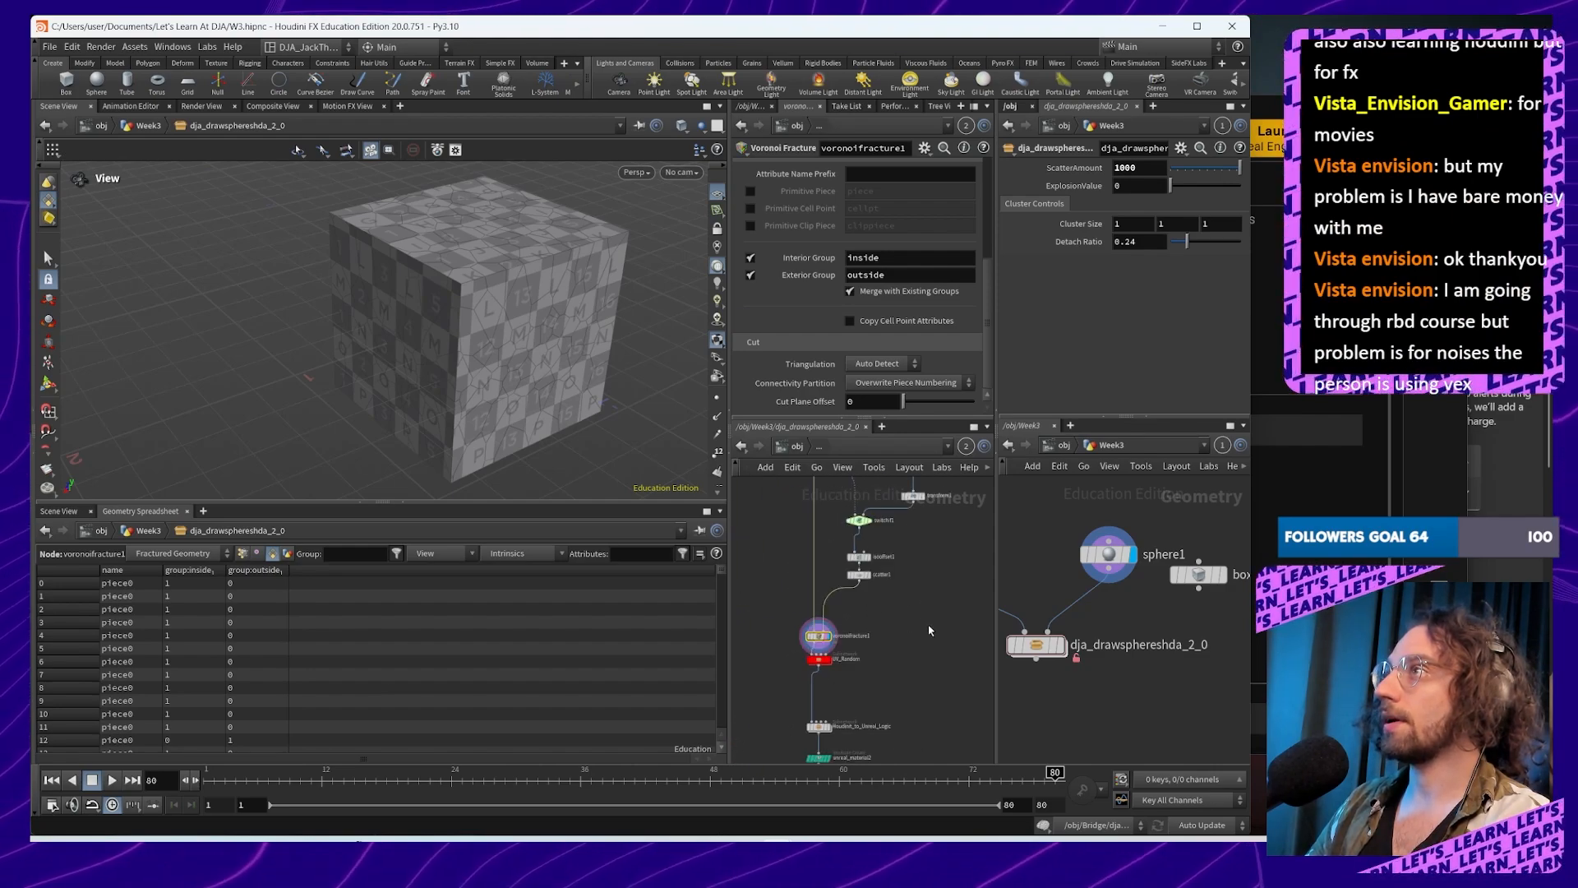
middle_click_drag(895, 613, 920, 659)
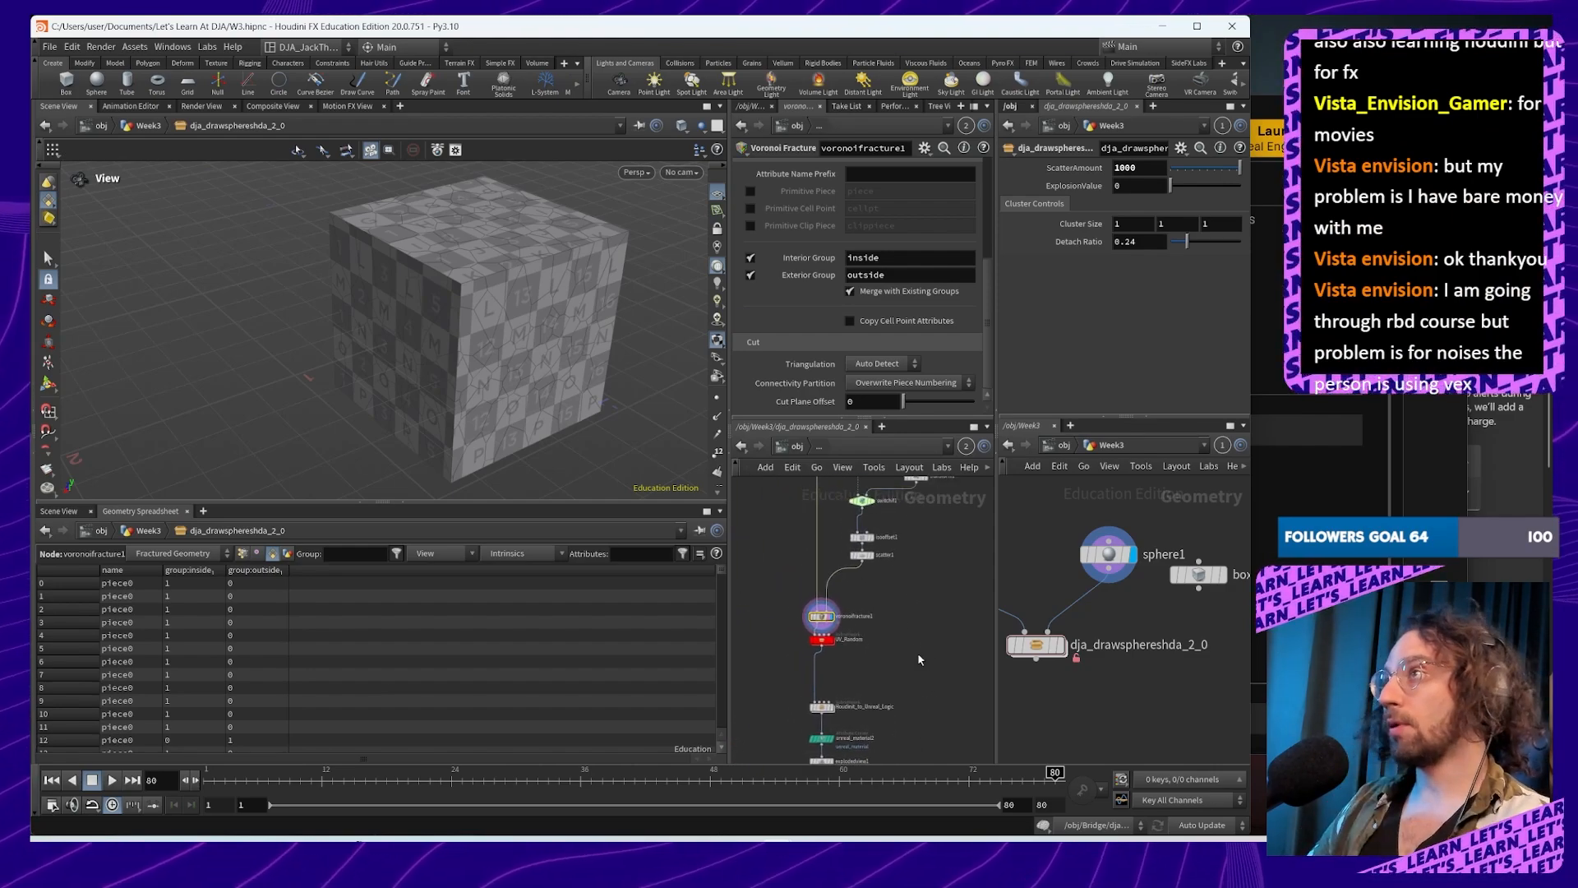
left_click_drag(834, 647, 820, 683)
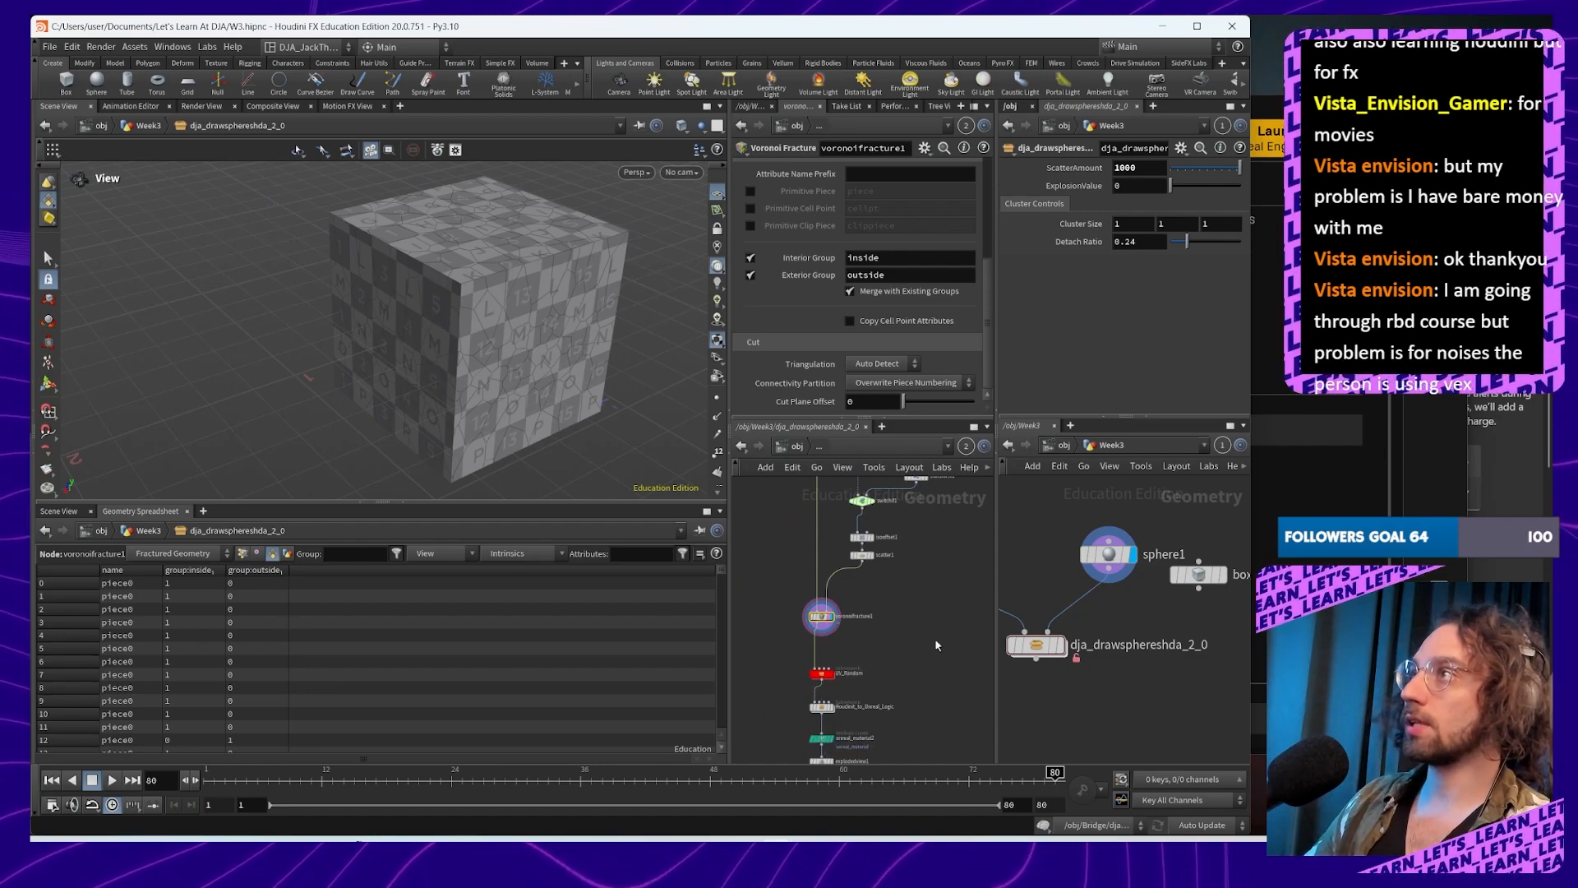
Step: Add a Pack node beside the branch between voronoifracture1 and UV_Random, and nudge voronoifracture1 slightly upward
key("Tab")
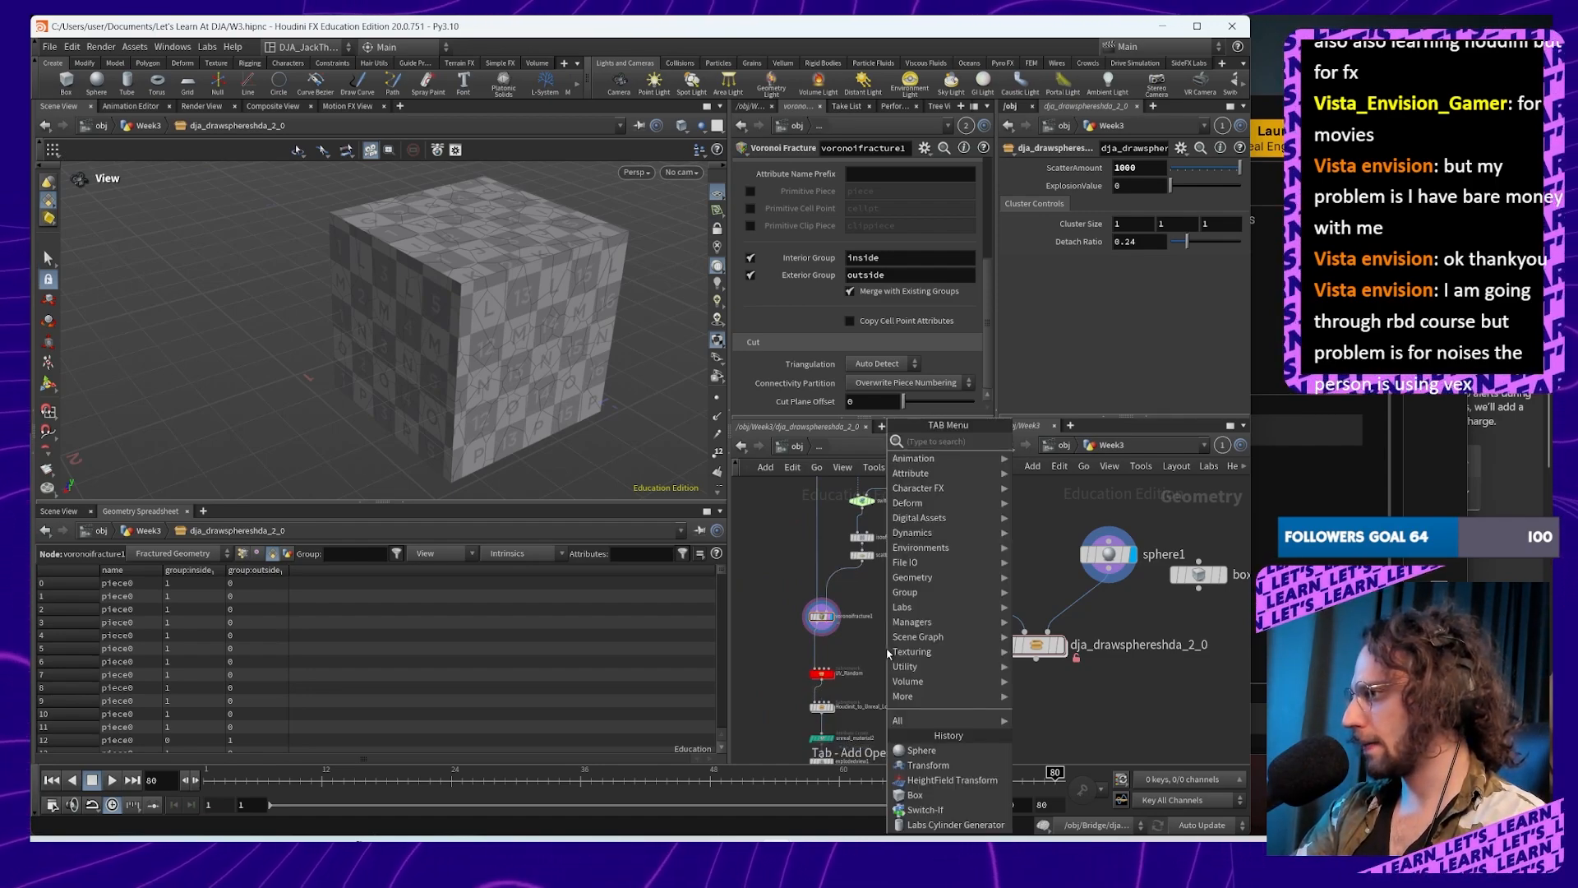
type("pack")
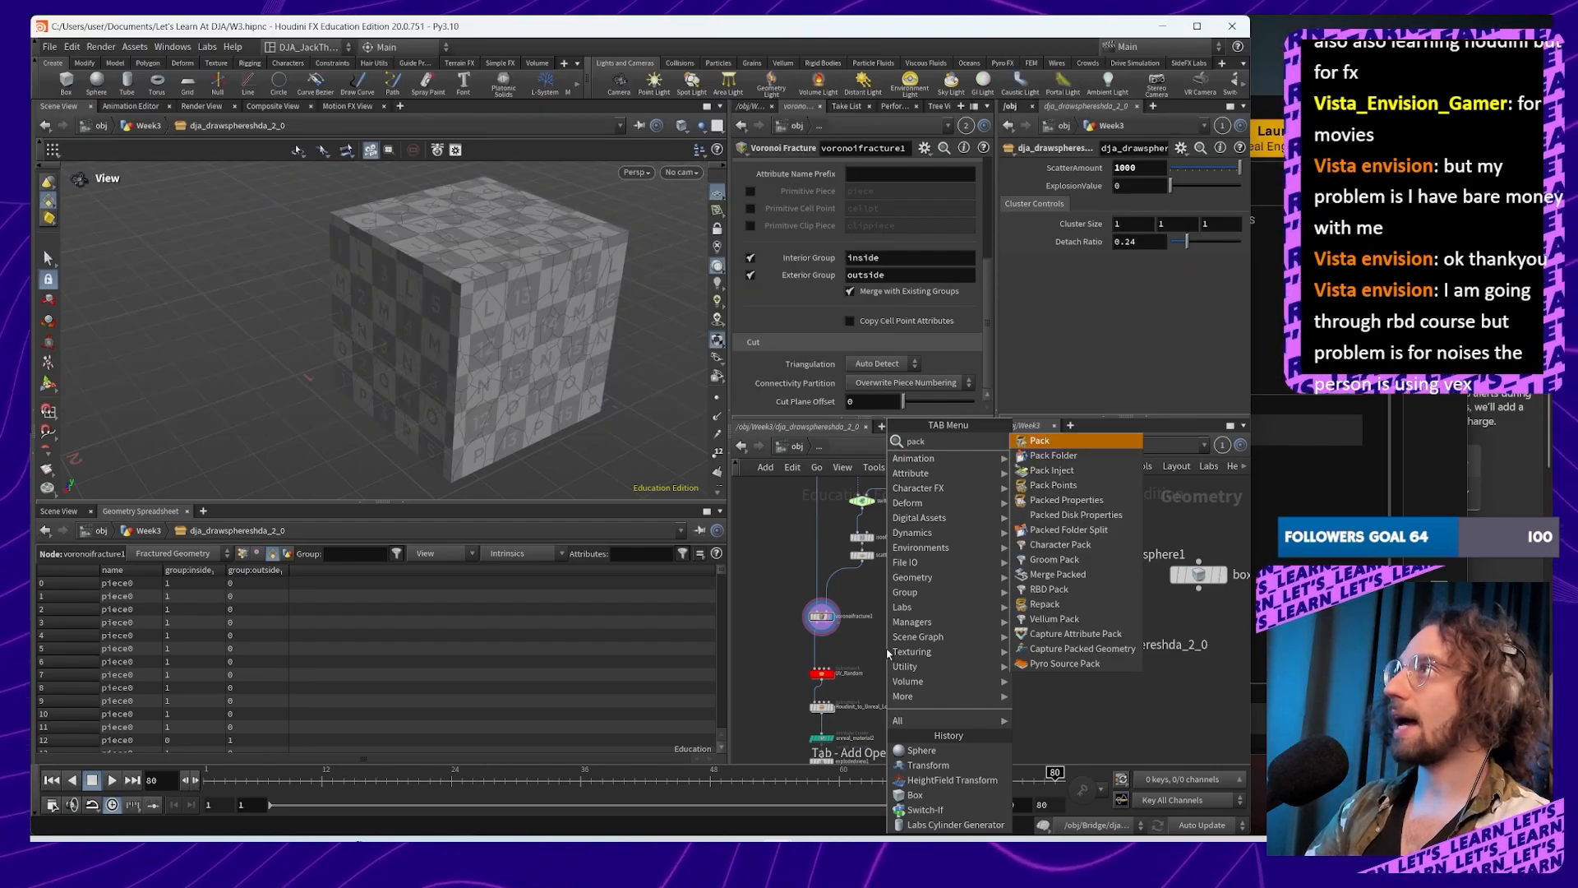
key("Return")
left_click(873, 652)
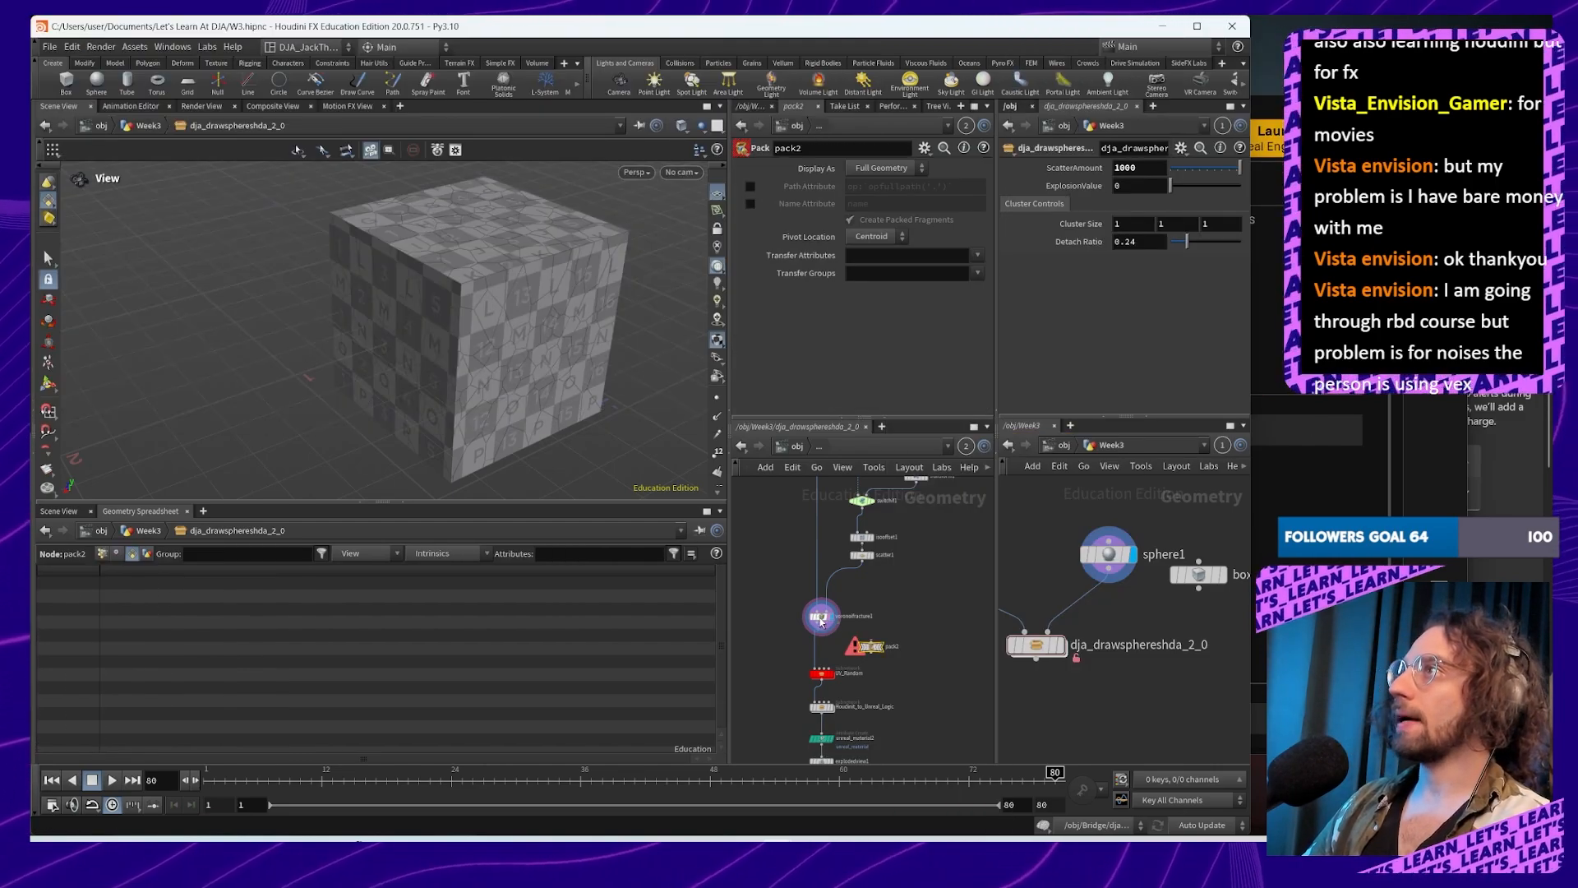
left_click_drag(823, 622, 824, 602)
Step: Enable the new Pack node's Name Attribute as name and connect voronoifracture1's output to it
scroll(900, 605, "up", 5)
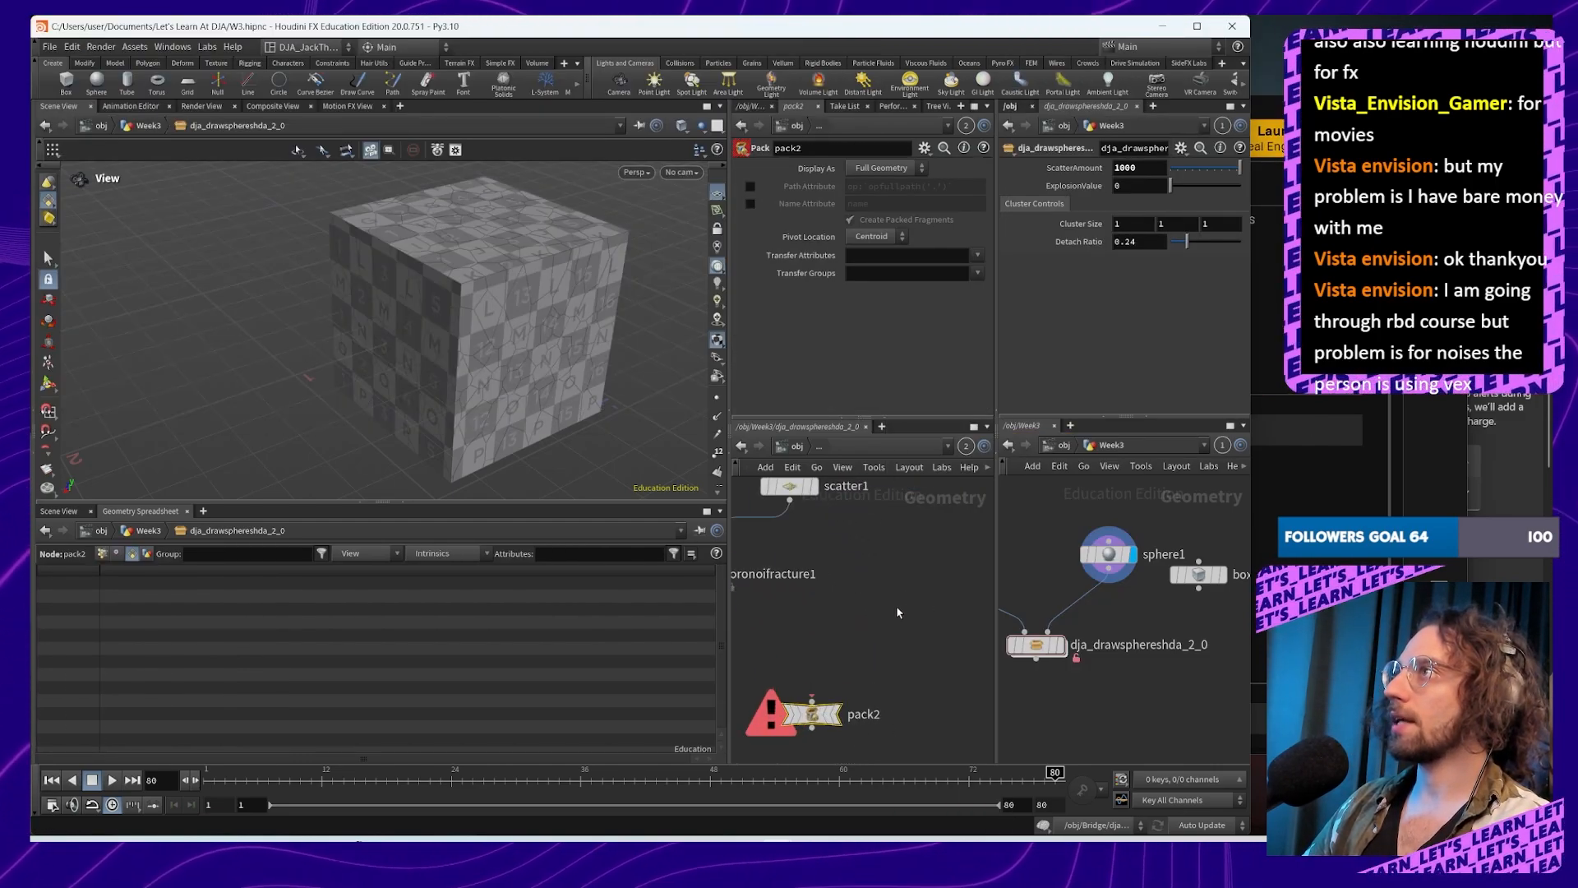
left_click_drag(880, 693, 869, 668)
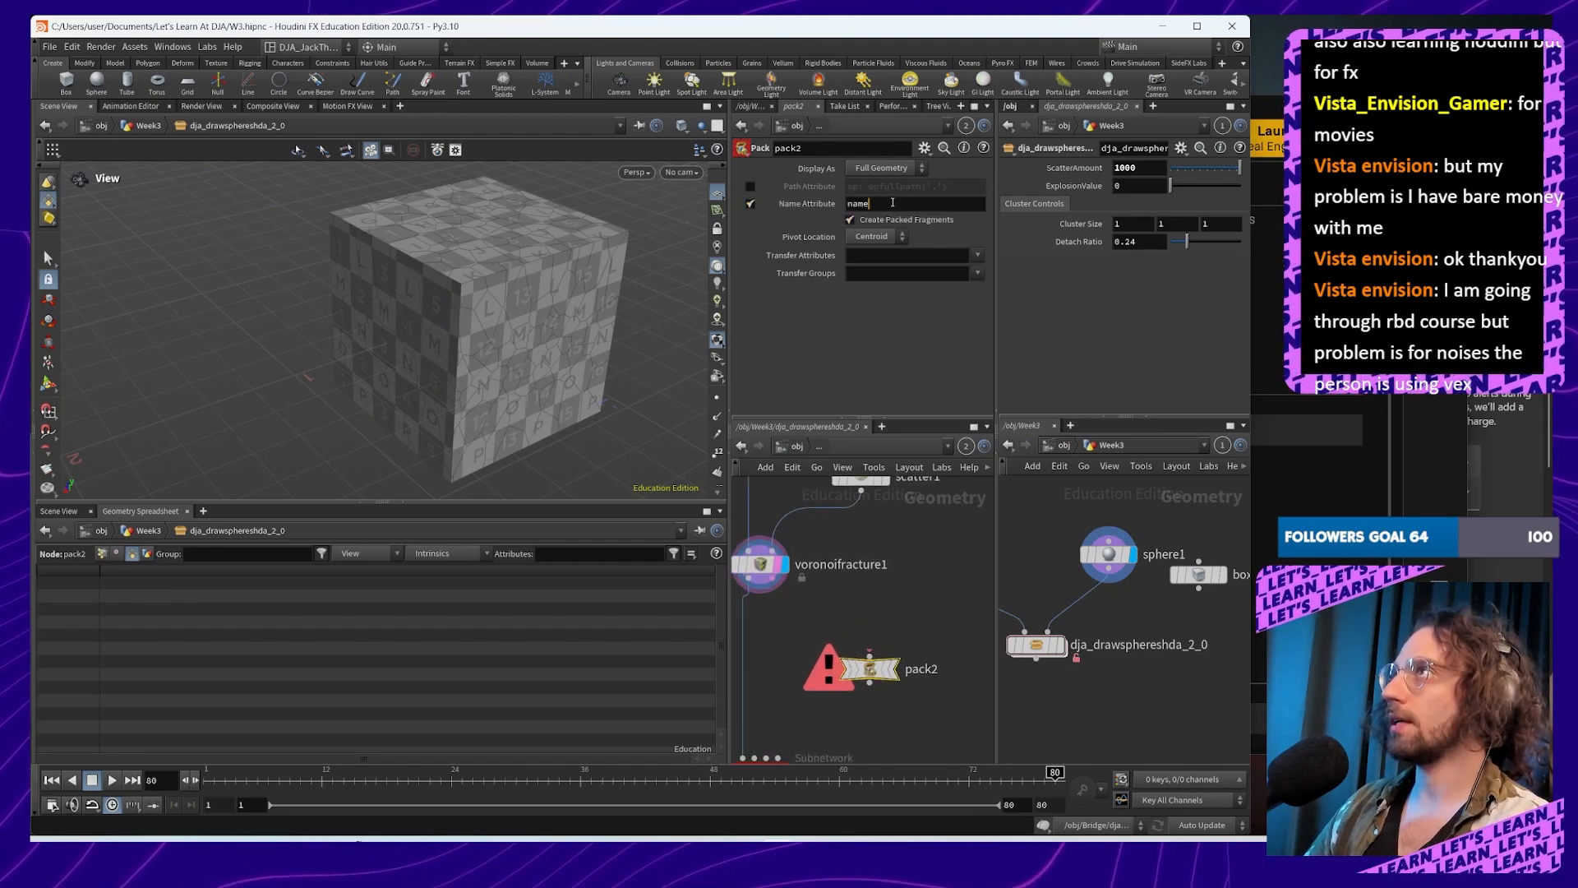
middle_click_drag(836, 607, 865, 592)
left_click(898, 642)
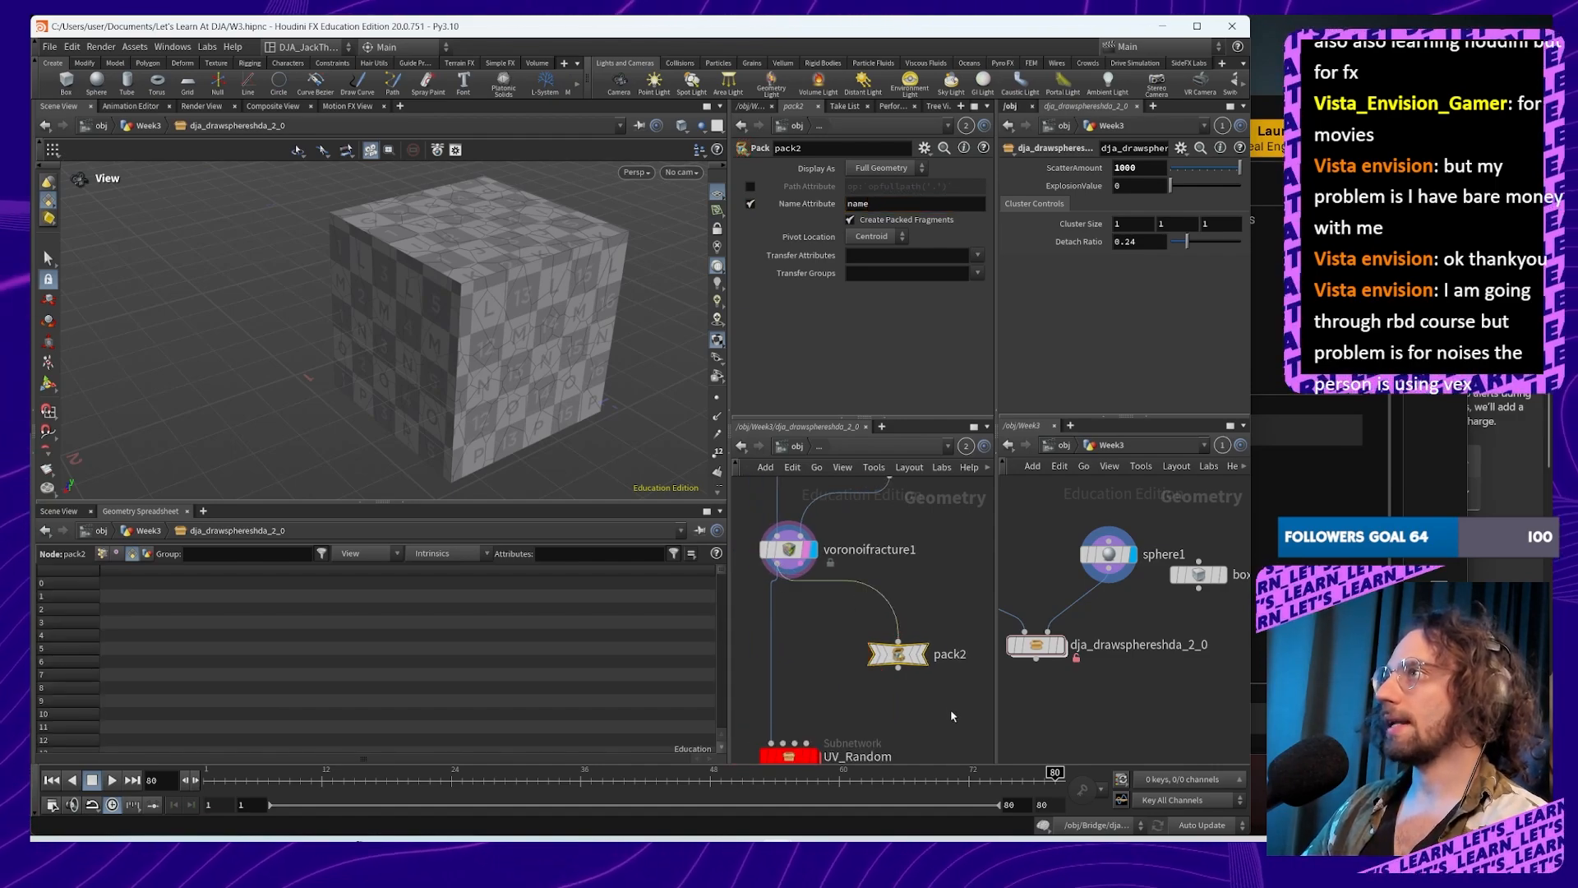
Step: Set the asset's ScatterAmount to 200, checking pack2's node information before and after, and view the cube from the front
middle_click(902, 657)
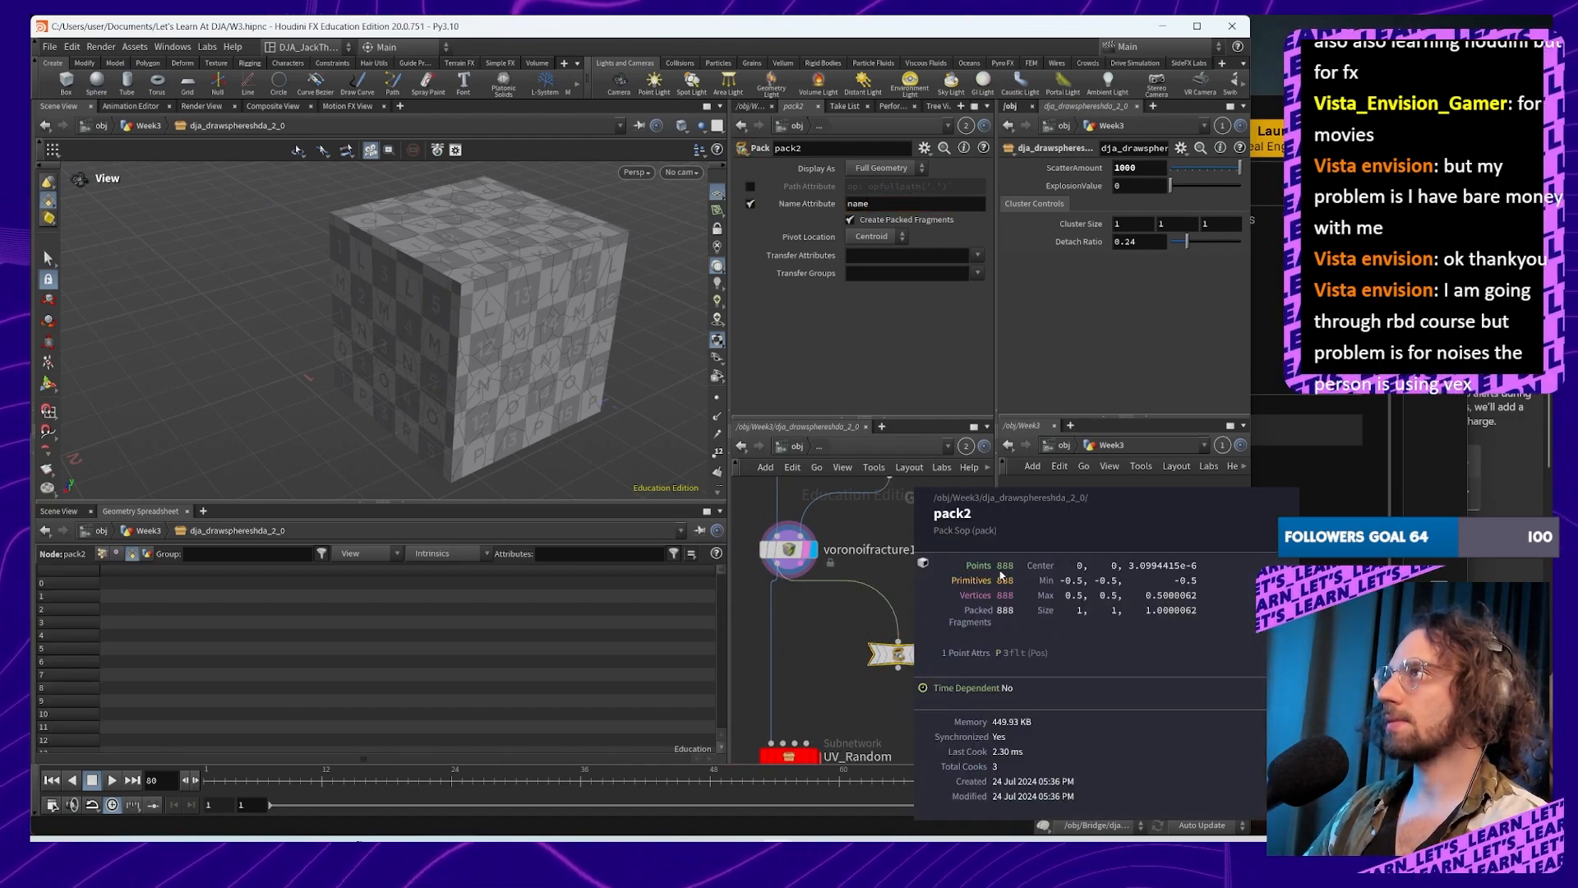
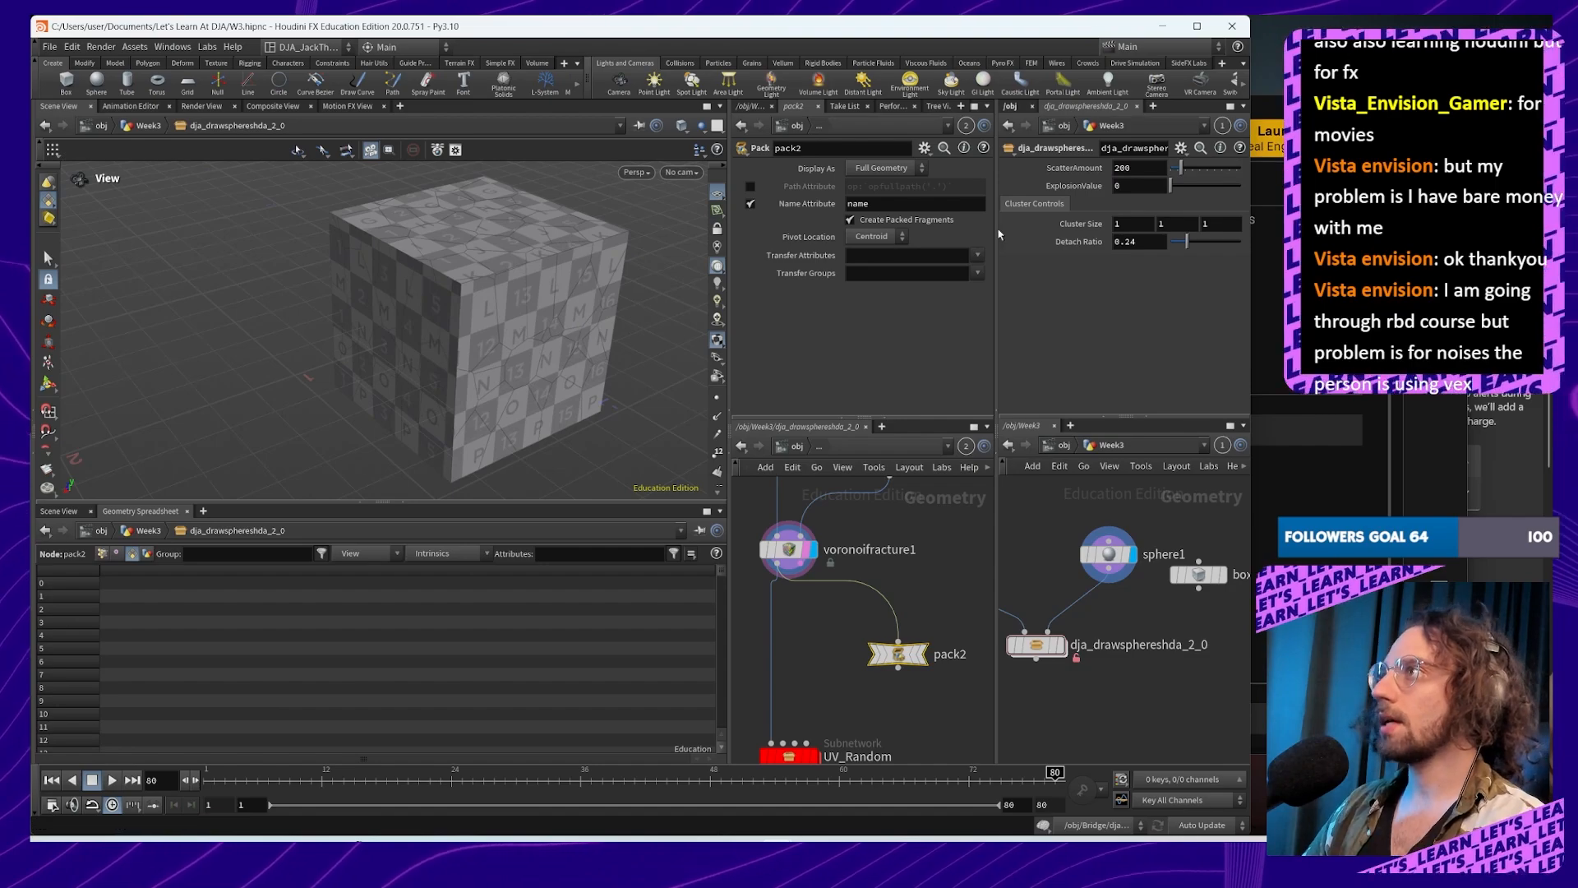
middle_click(898, 653)
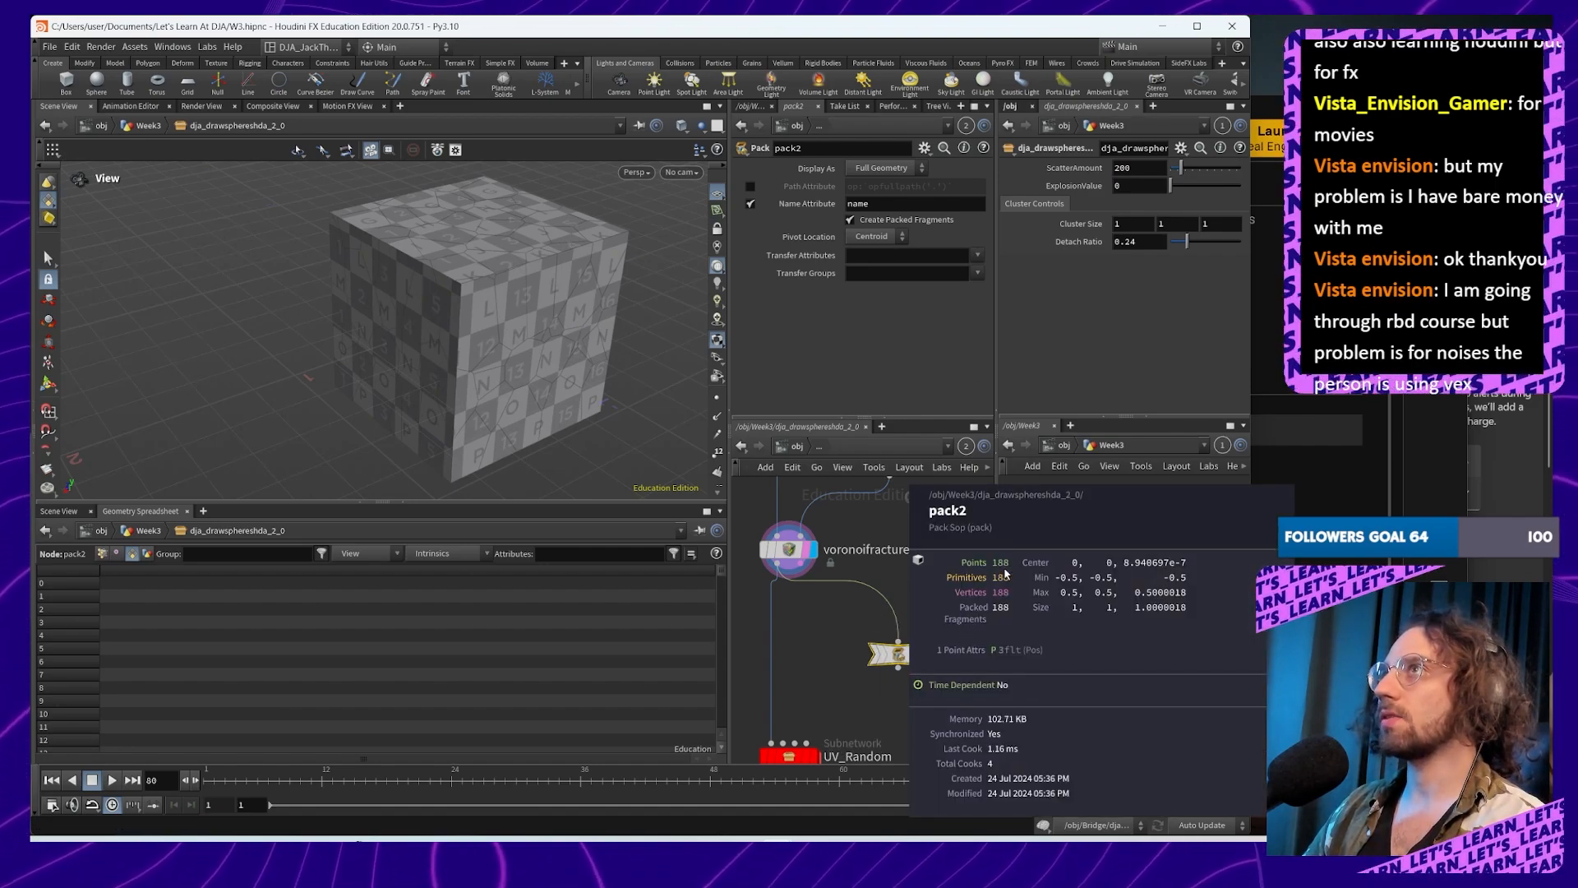
left_click_drag(483, 416, 482, 350)
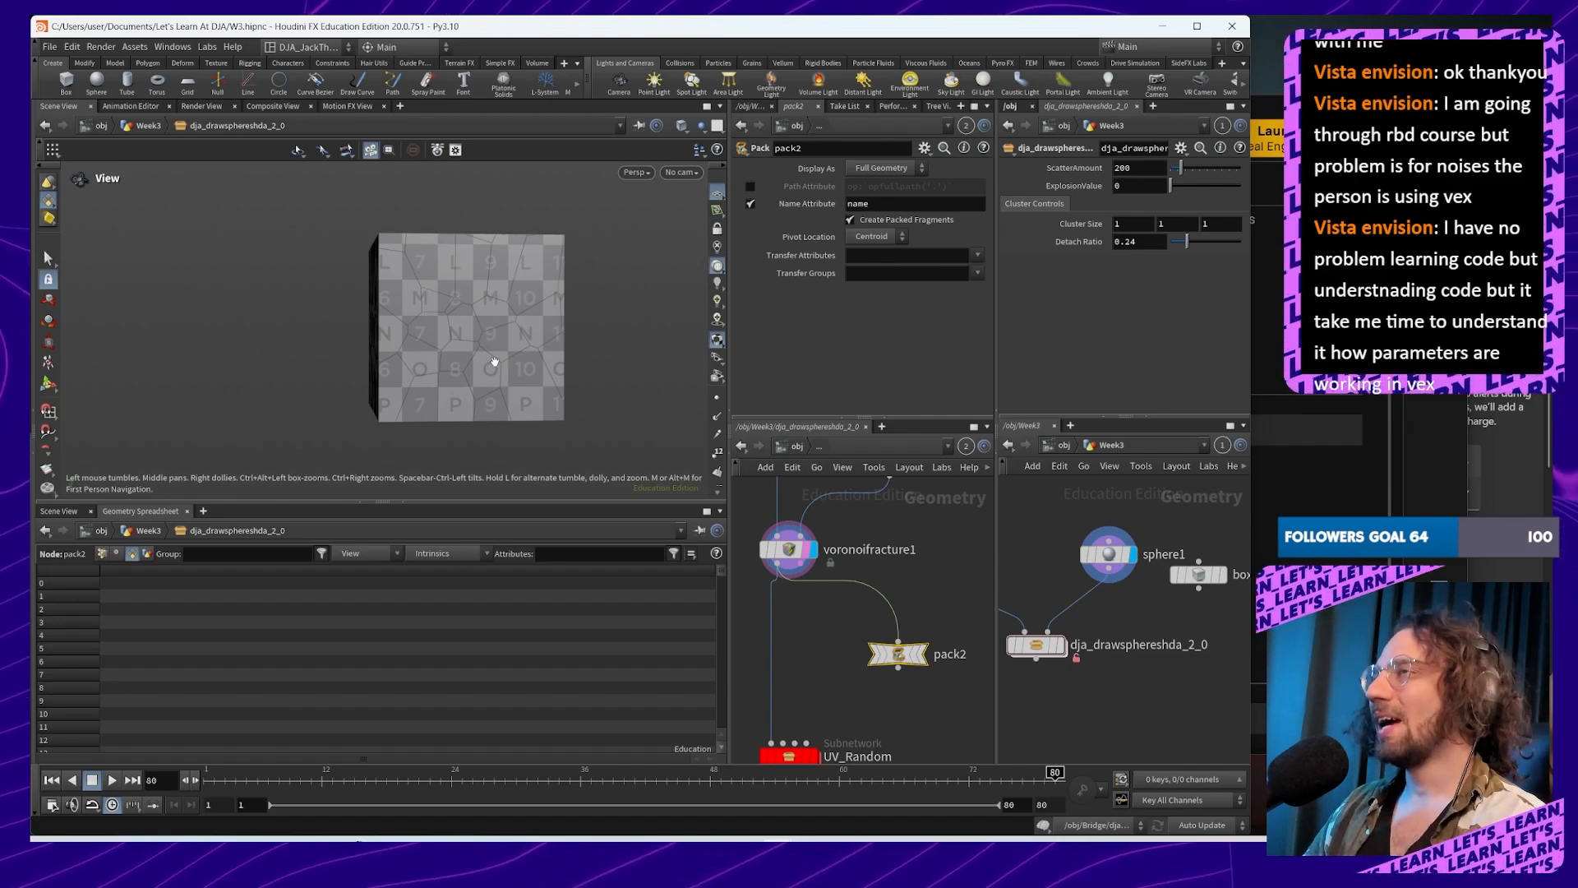
Step: Examine voronoifracture1's Piece Prefix setting and read down the piece names listed in its geometry spreadsheet
left_click_drag(515, 353, 539, 372)
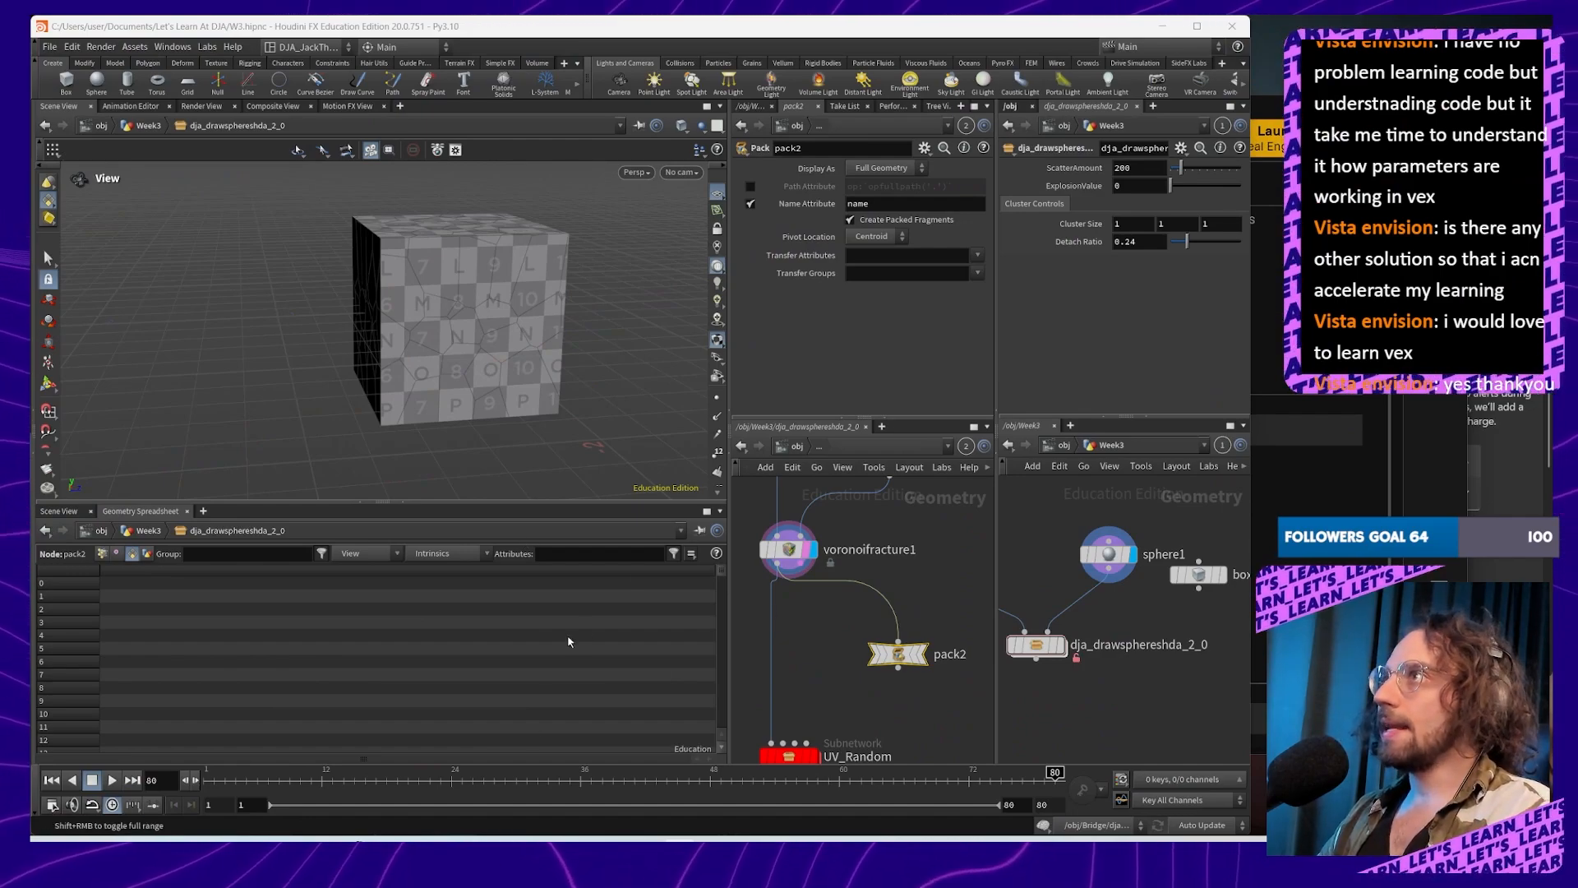
middle_click_drag(881, 505, 887, 650)
left_click(801, 698)
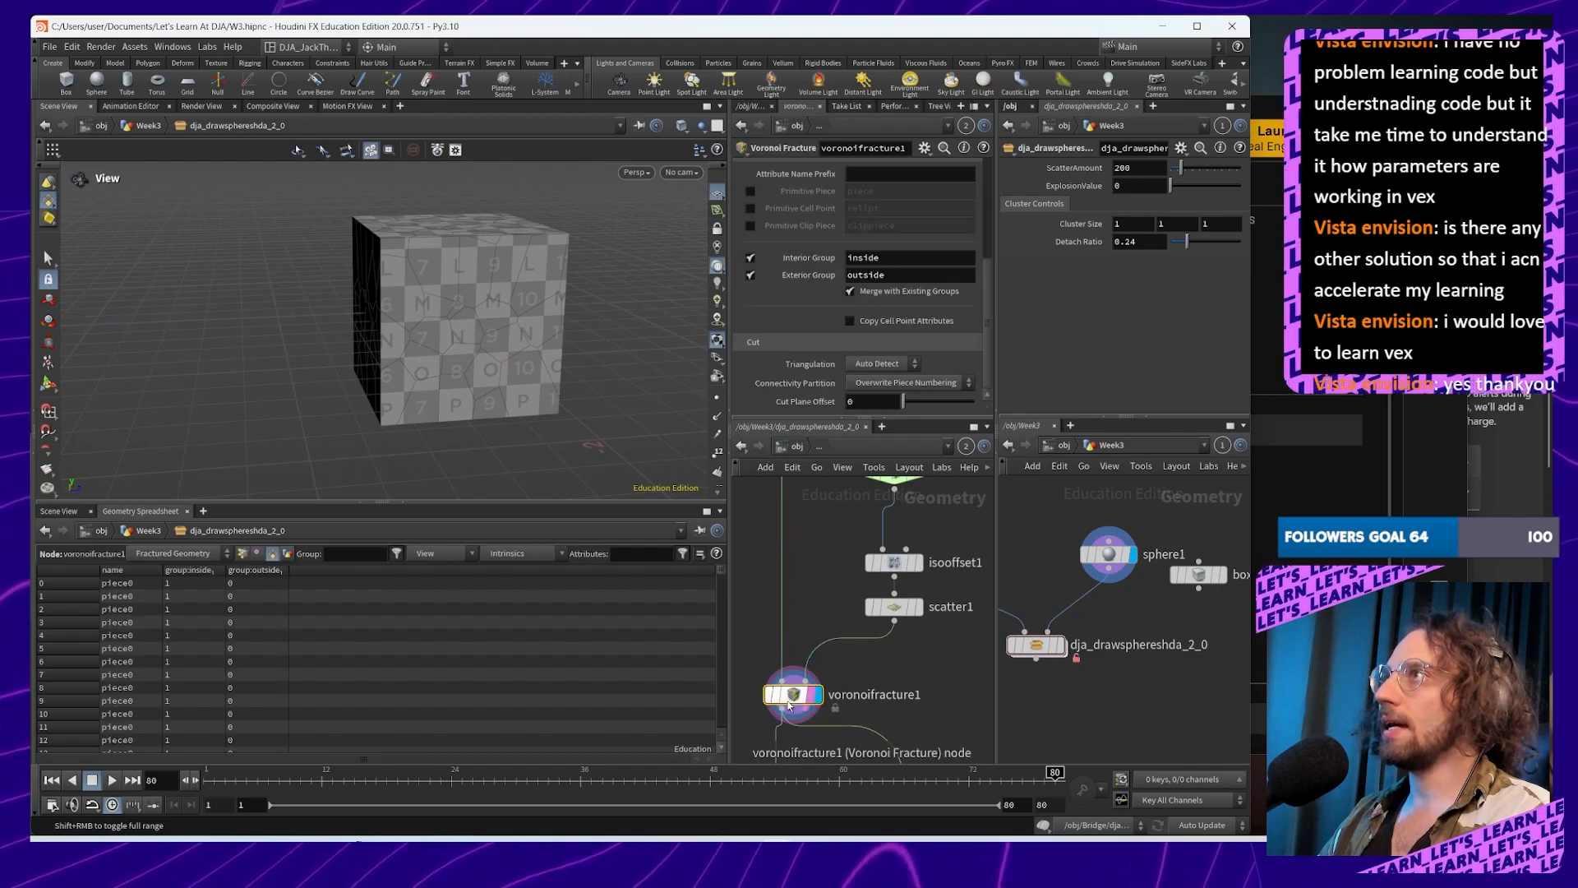
scroll(912, 269, "down", 5)
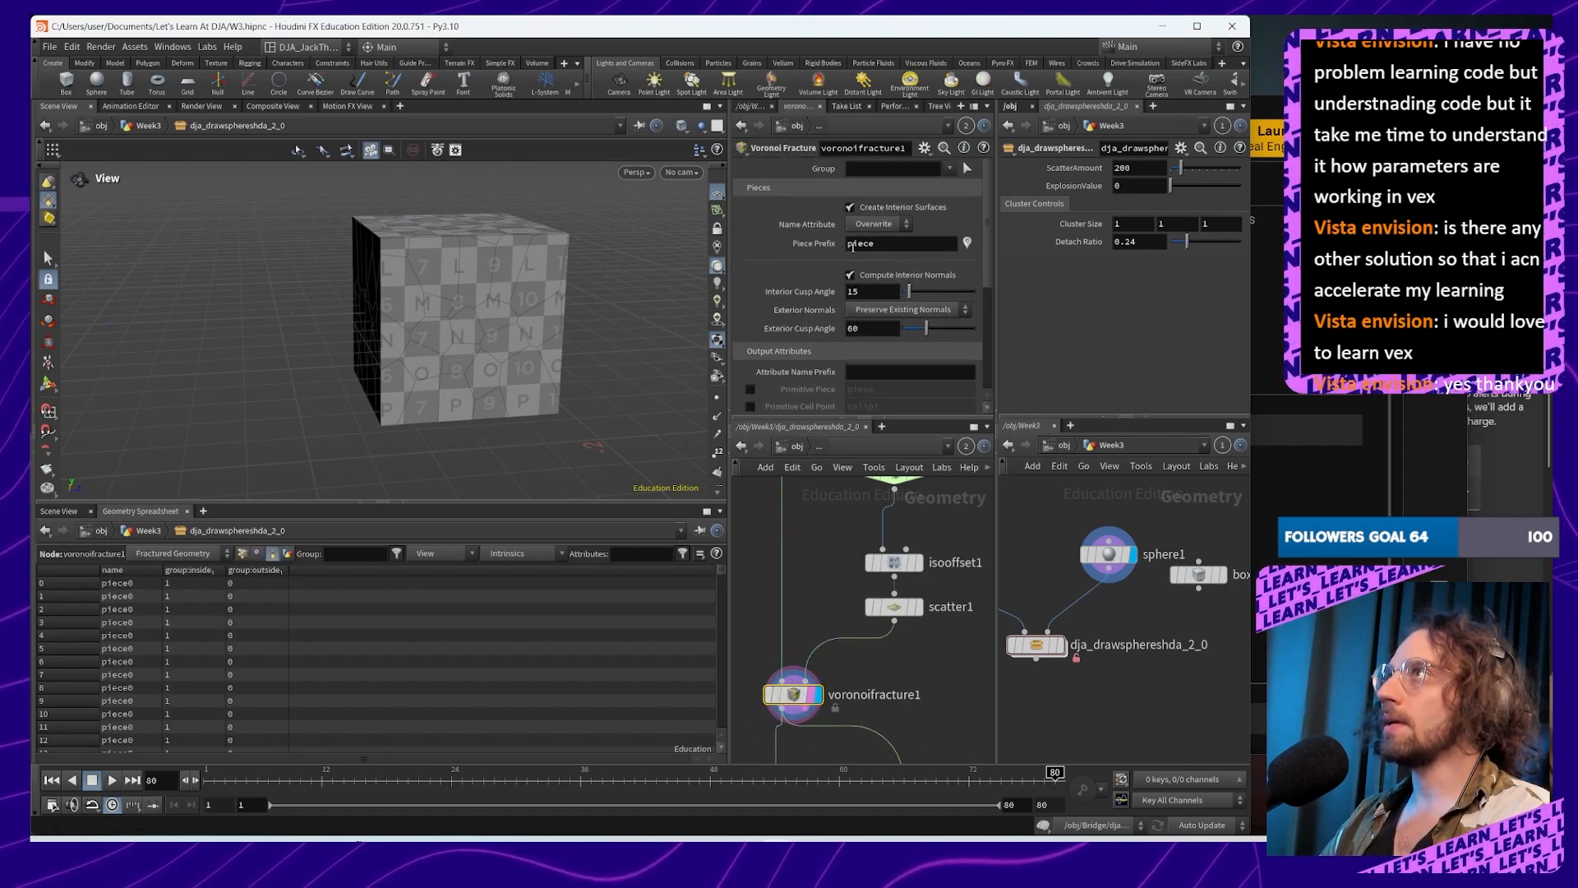
key("Return")
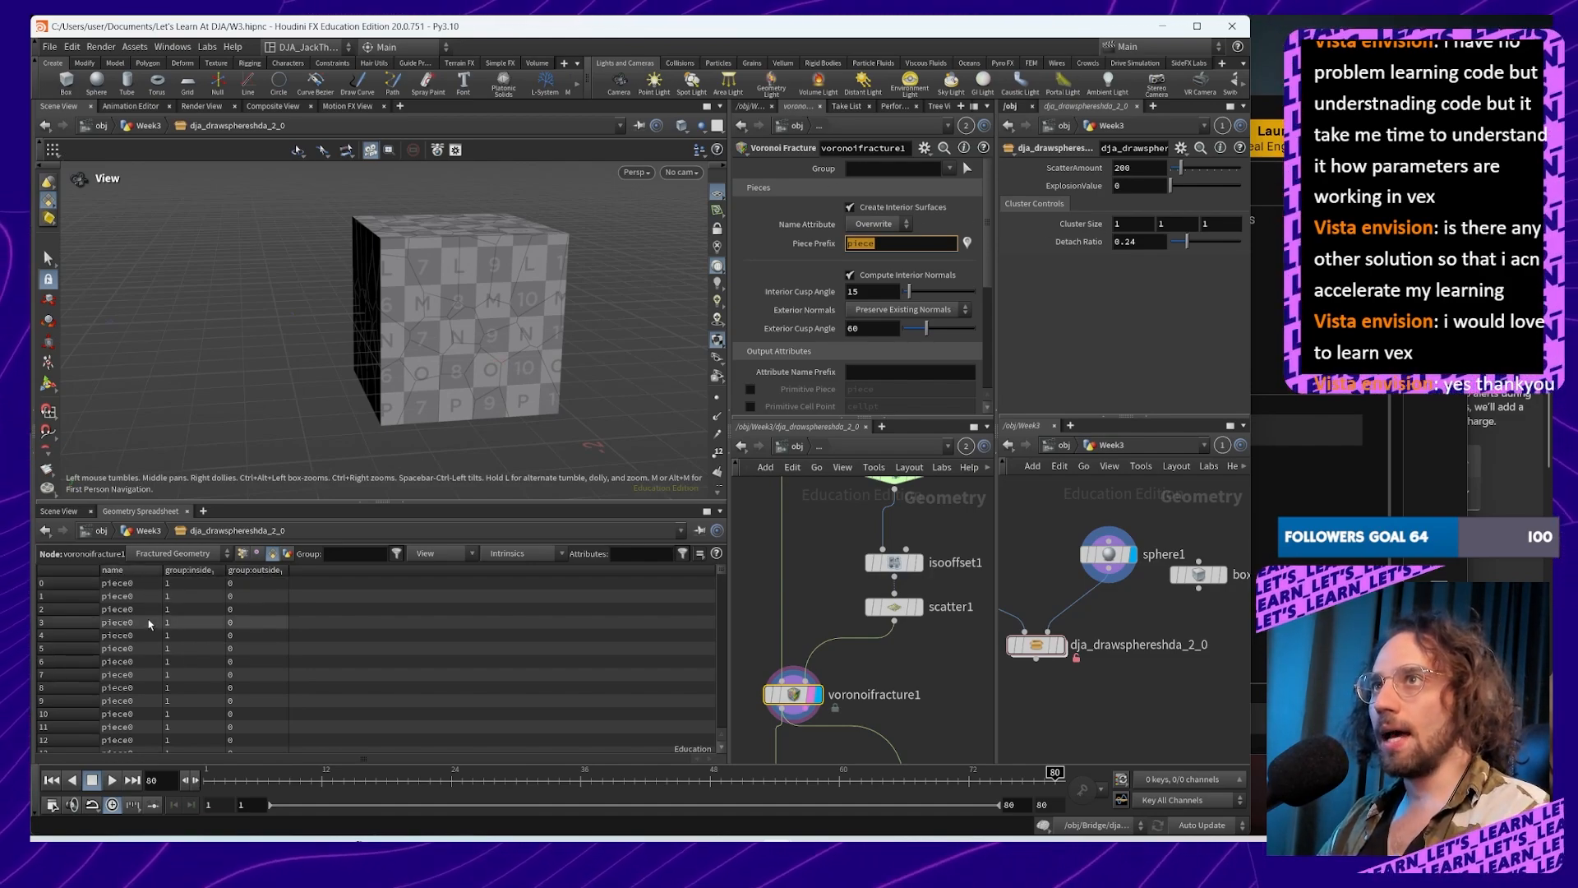
scroll(165, 647, "down", 9)
scroll(166, 647, "down", 20)
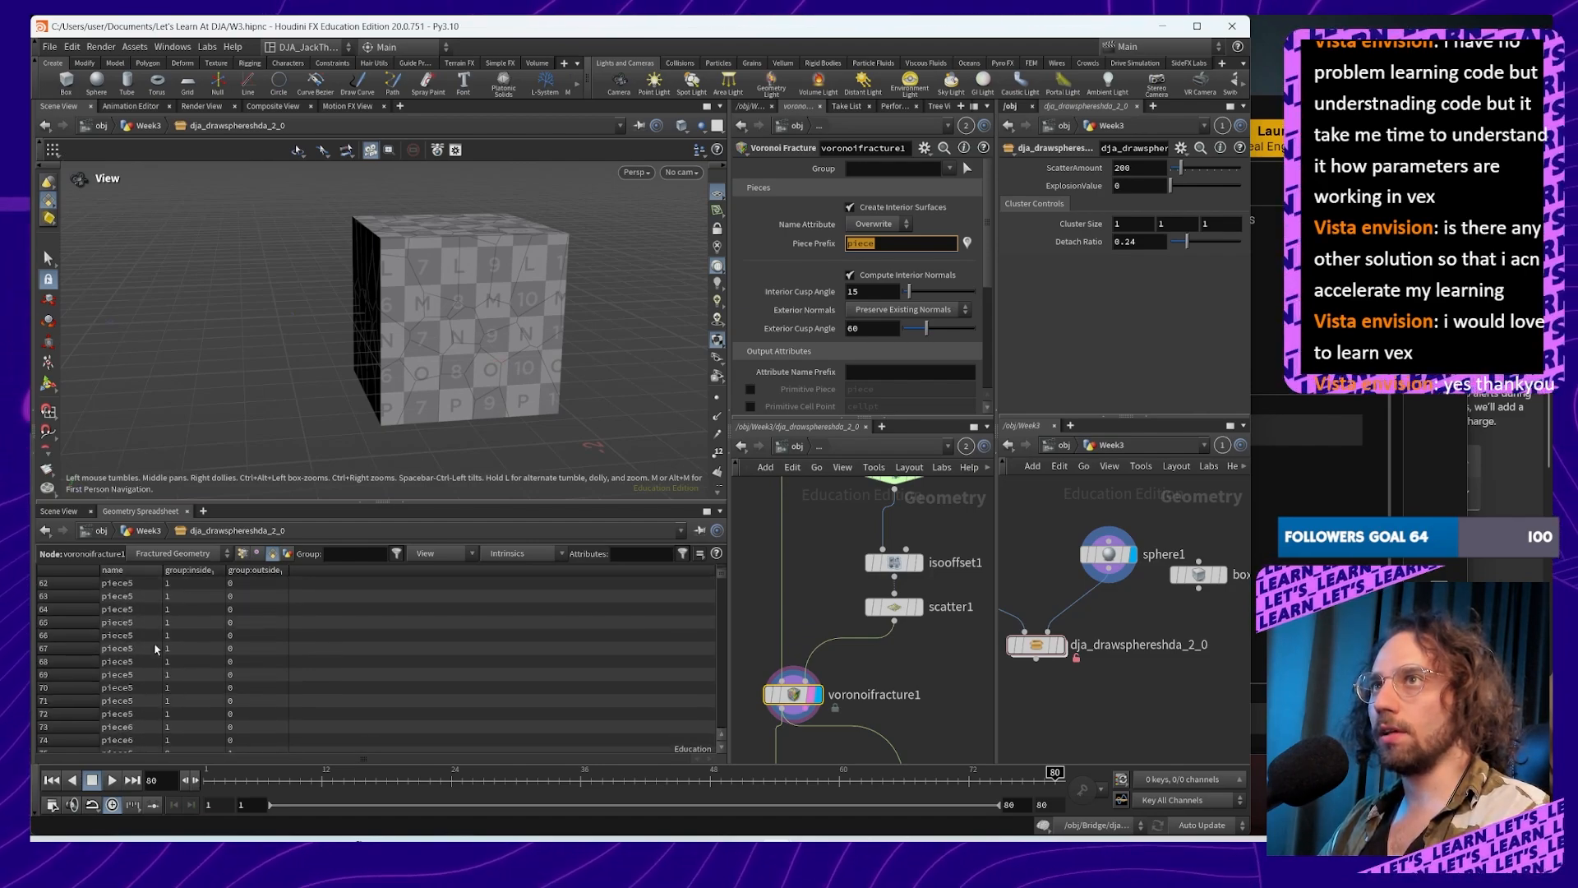
scroll(154, 649, "down", 20)
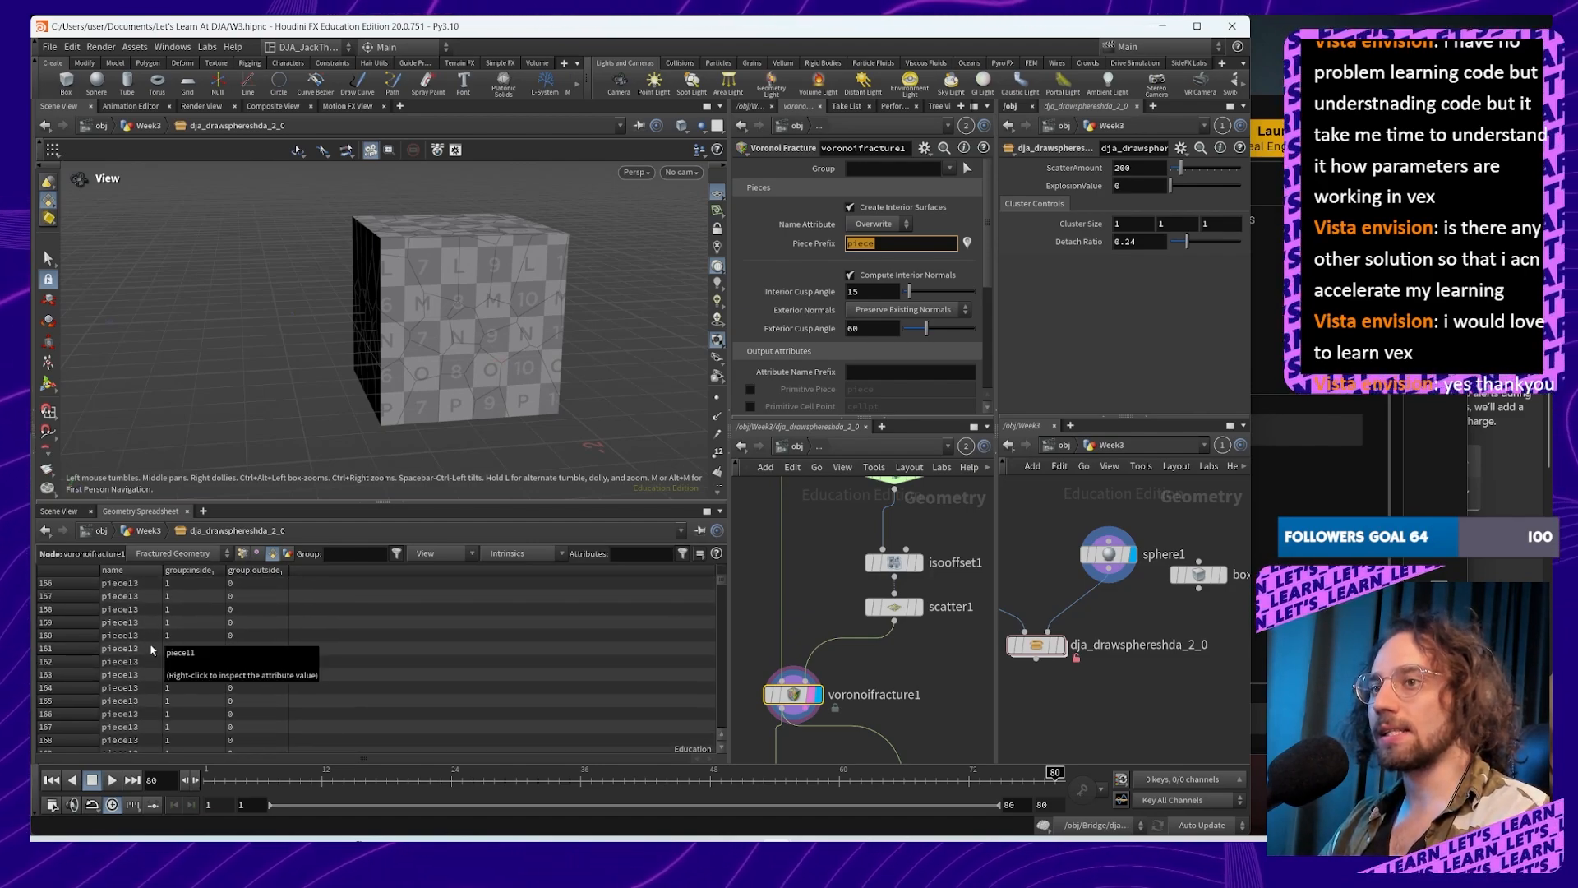
scroll(146, 653, "down", 17)
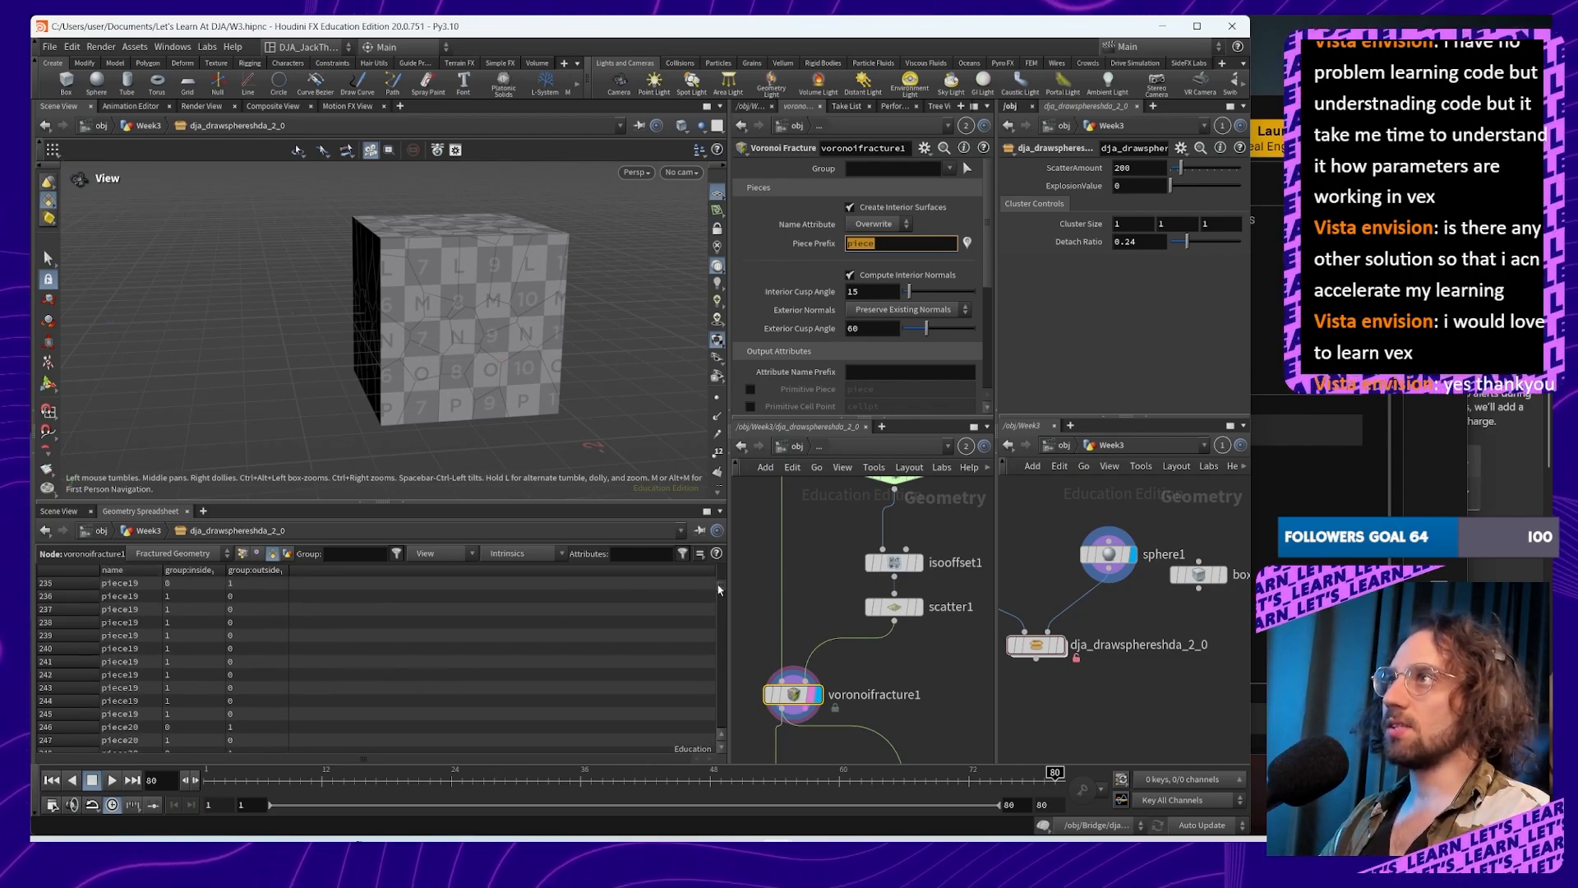
left_click_drag(719, 589, 721, 565)
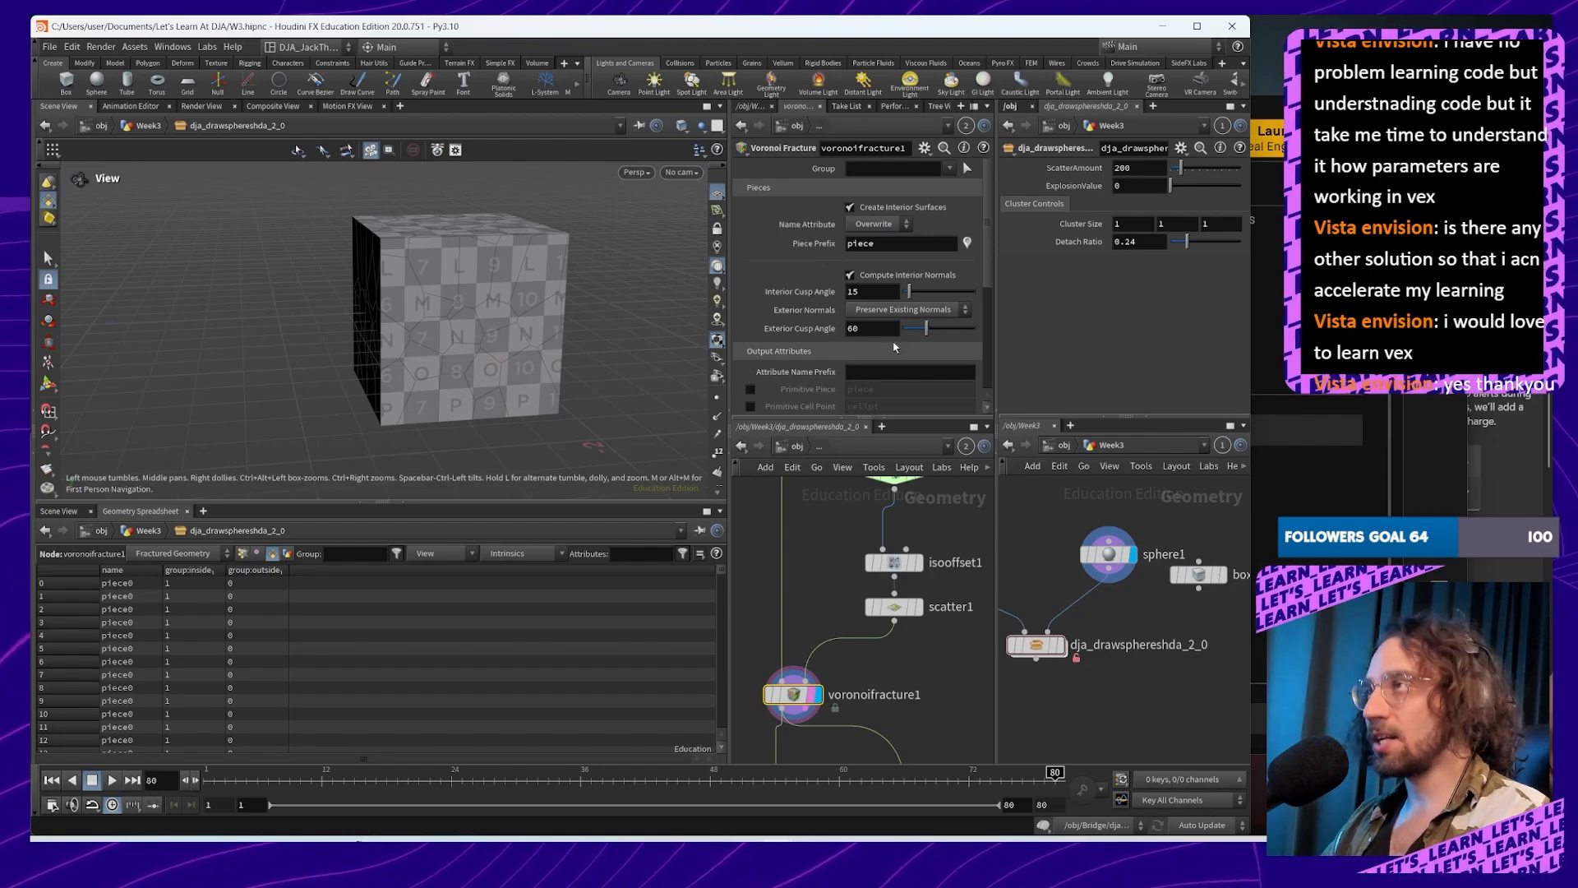
Step: Check pack2's node information and move pack2 closer to voronoifracture1
middle_click_drag(918, 663, 901, 433)
middle_click(887, 569)
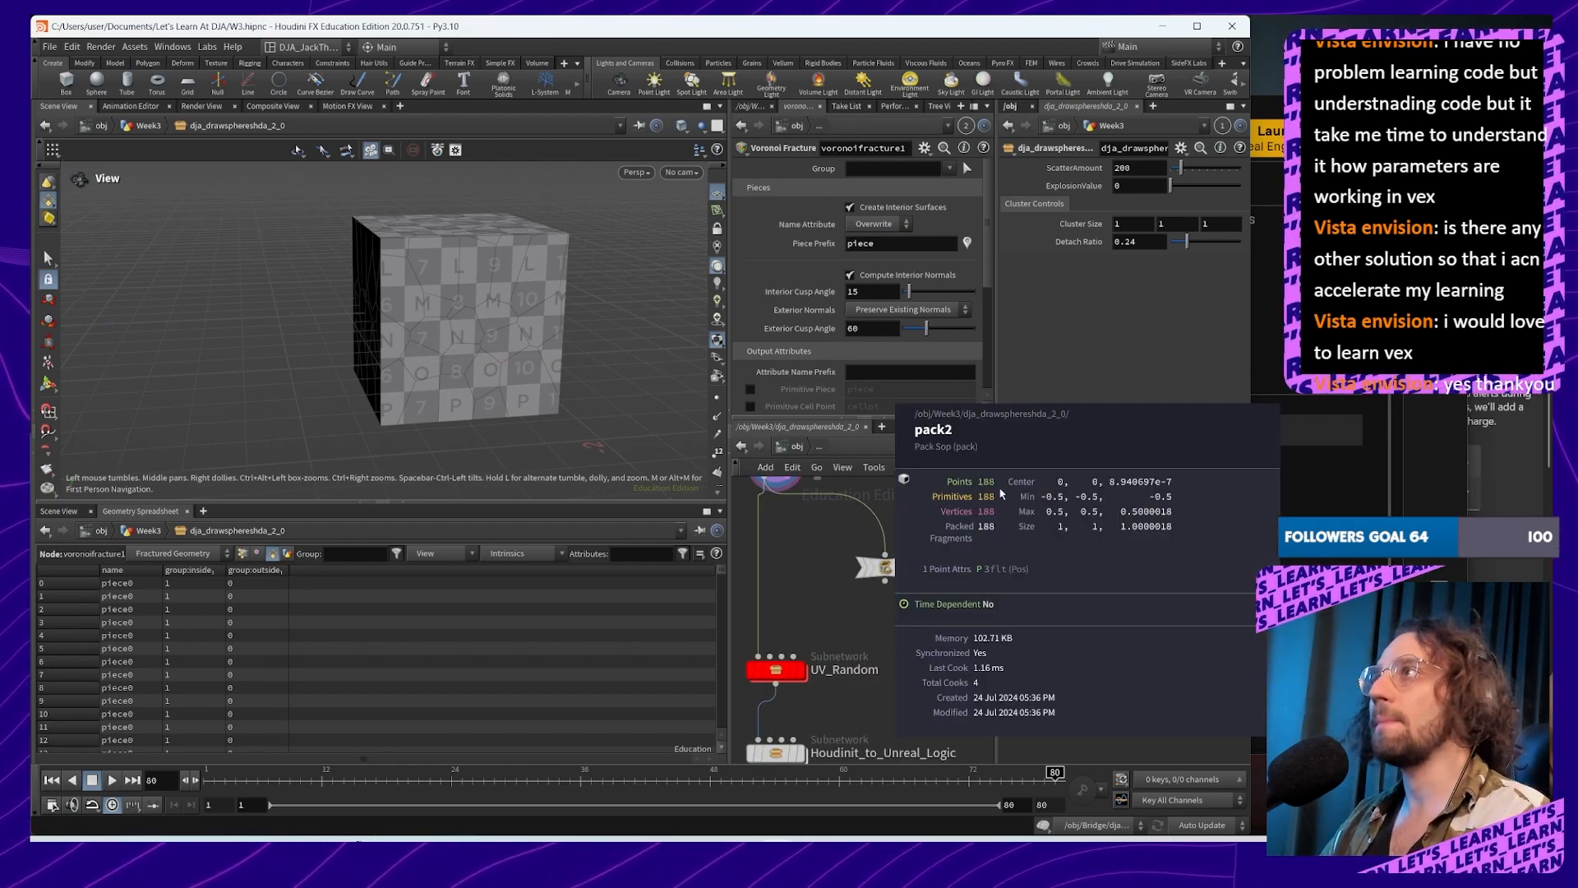
scroll(878, 564, "up", 2)
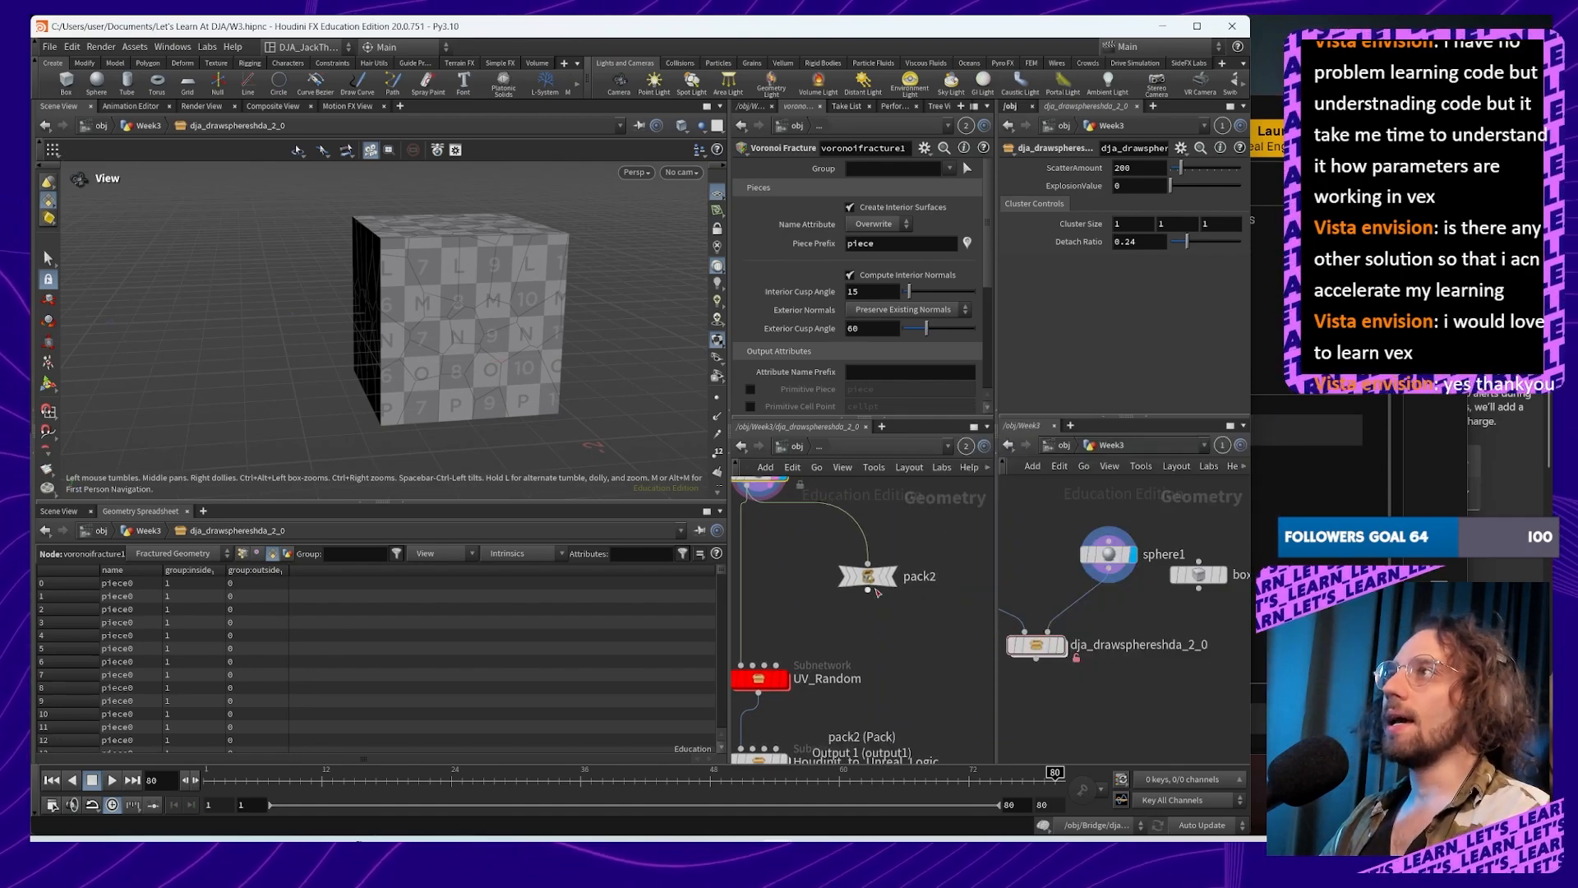
middle_click_drag(924, 589, 983, 623)
left_click_drag(931, 606, 878, 591)
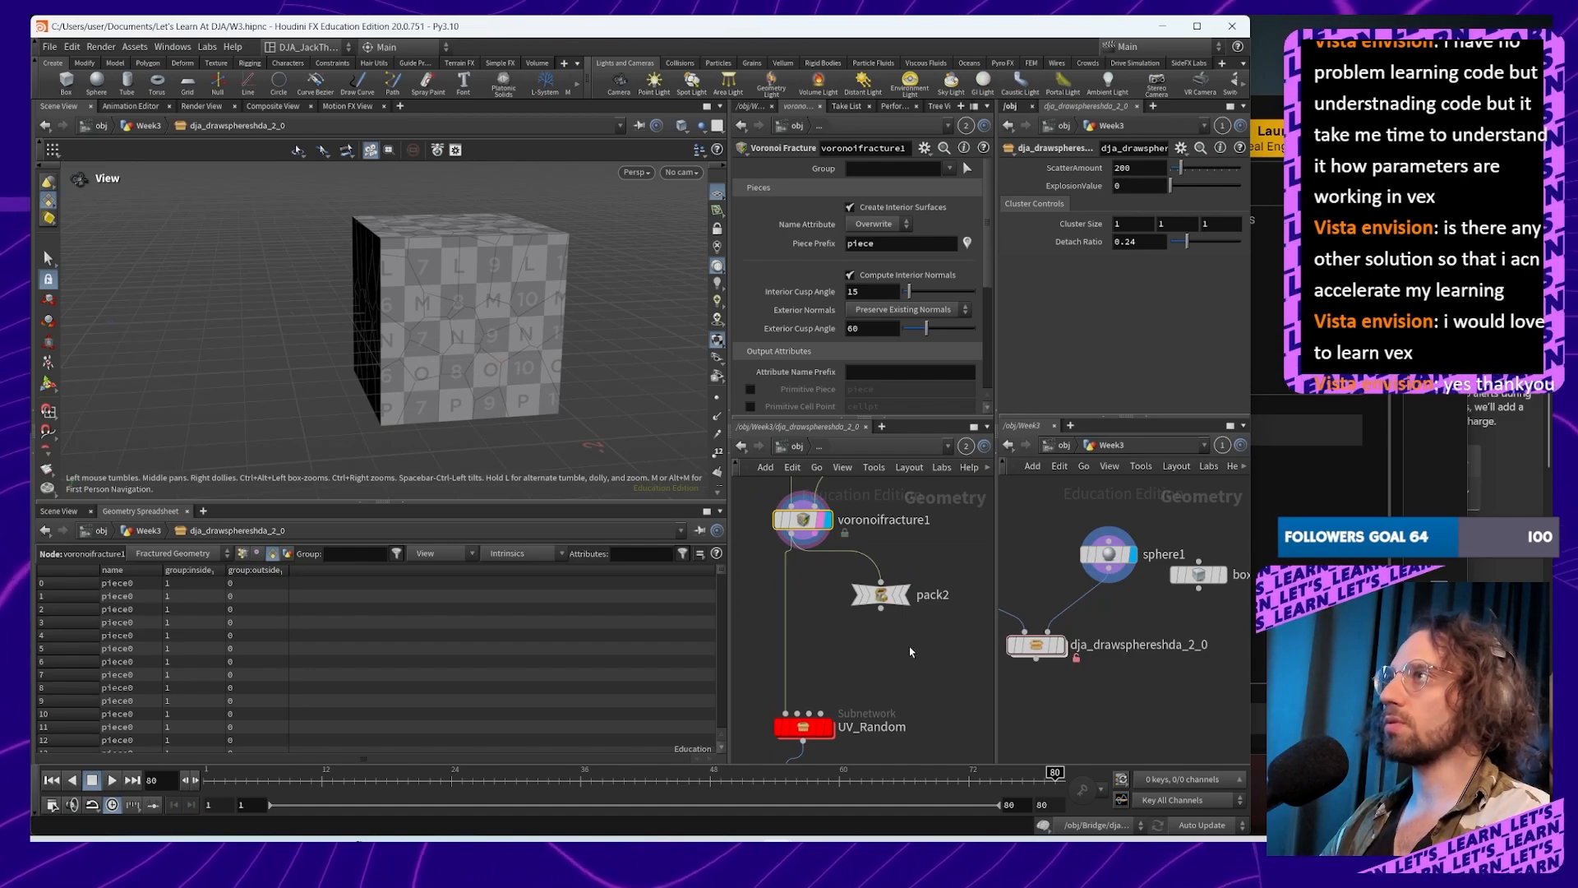
Step: Add a Group Create node below pack2 and connect pack2's output to its first input
key("Tab")
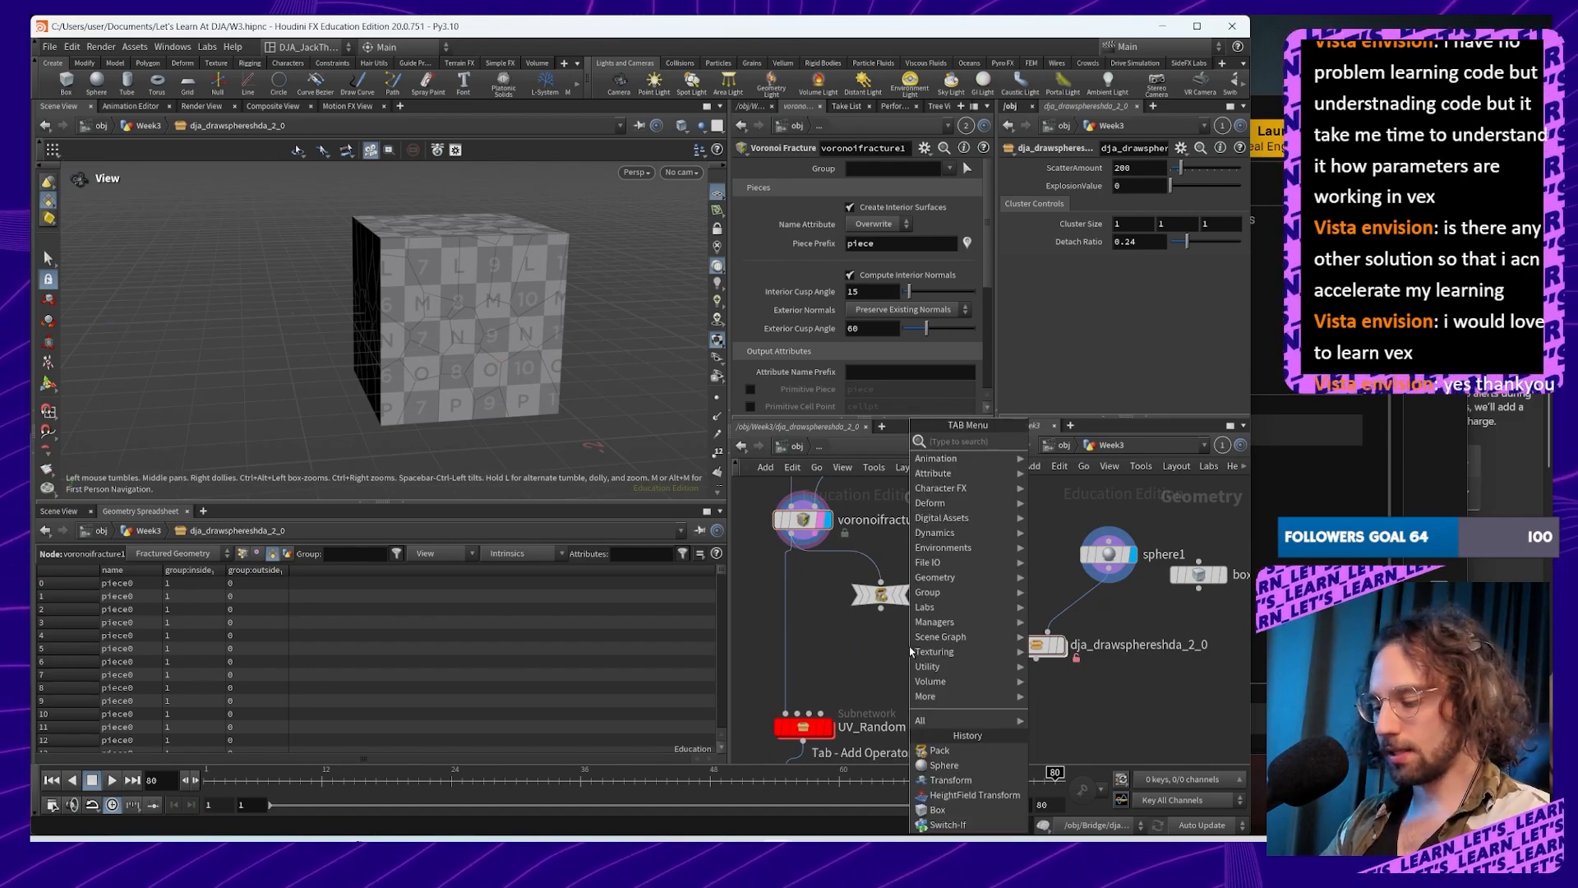
type("grou")
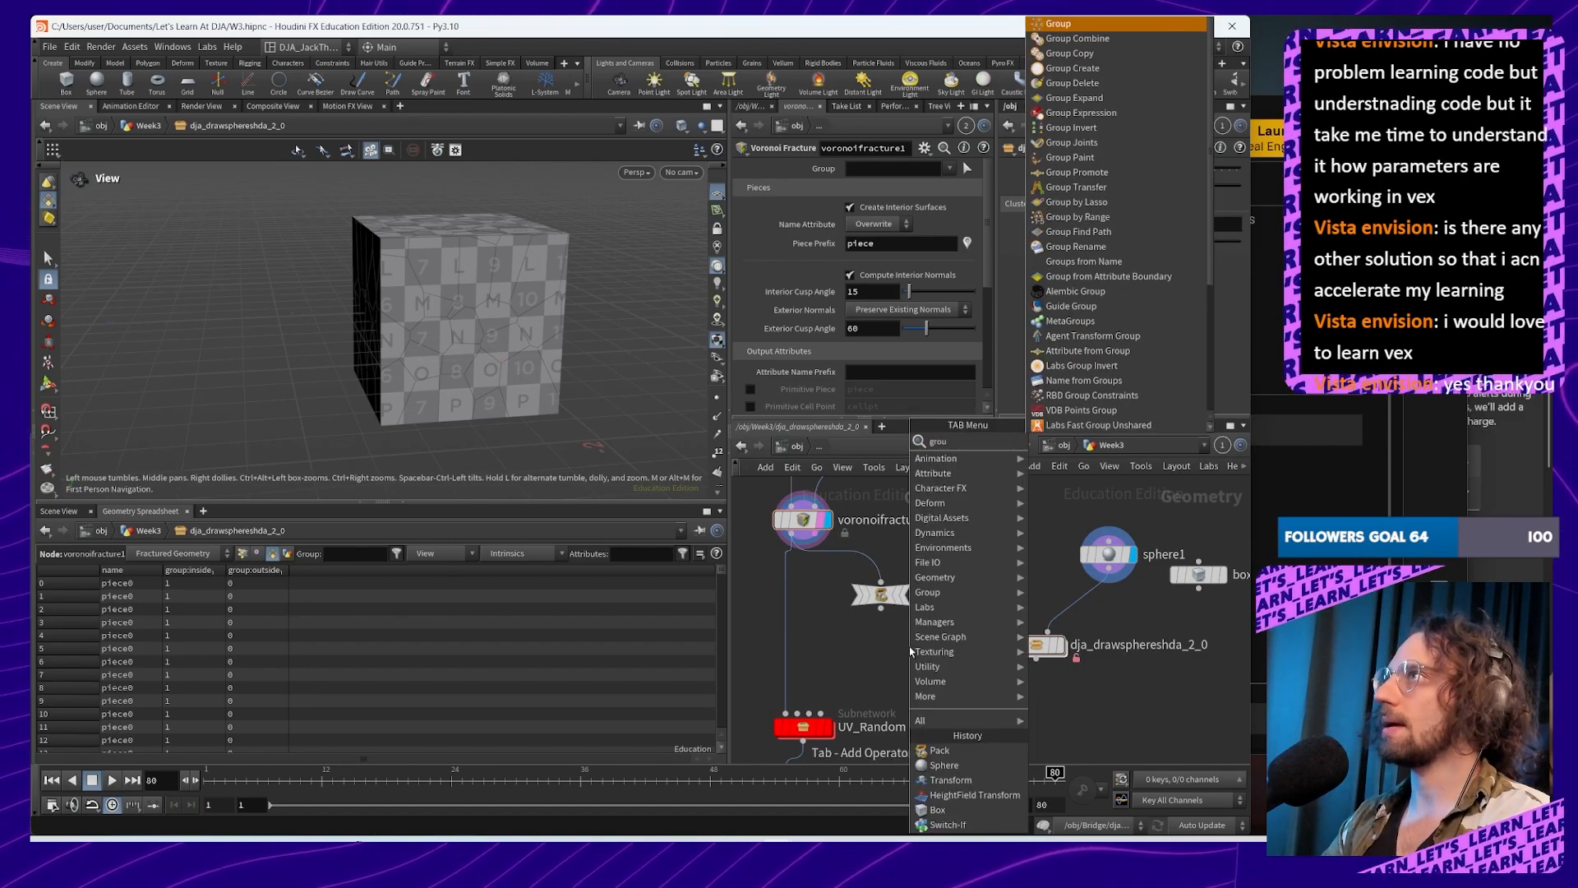
type("p")
key("Return")
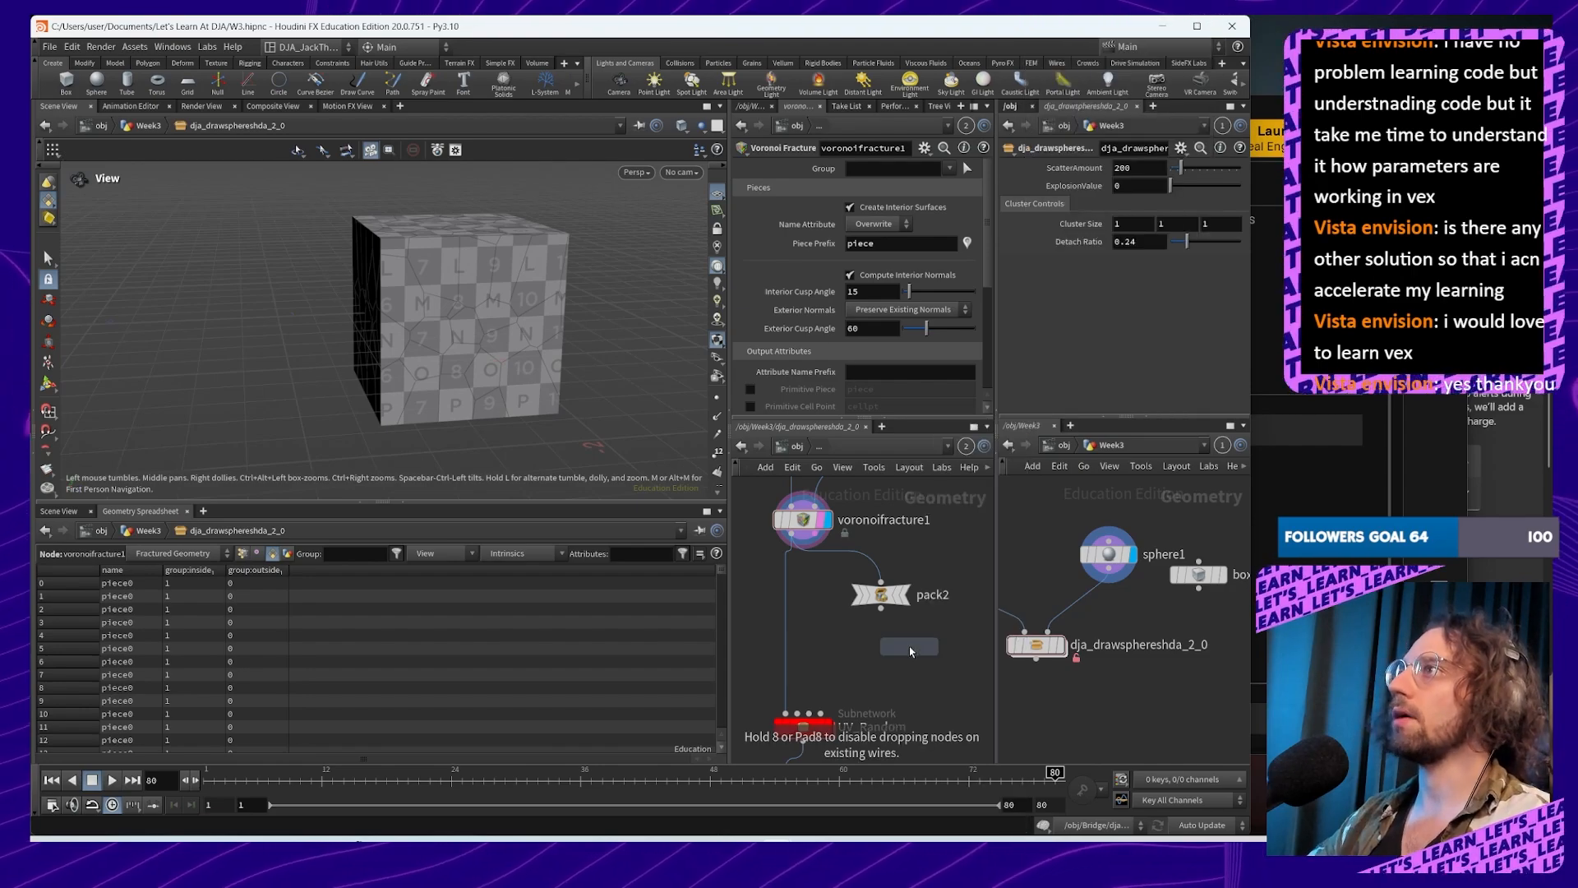
left_click(913, 650)
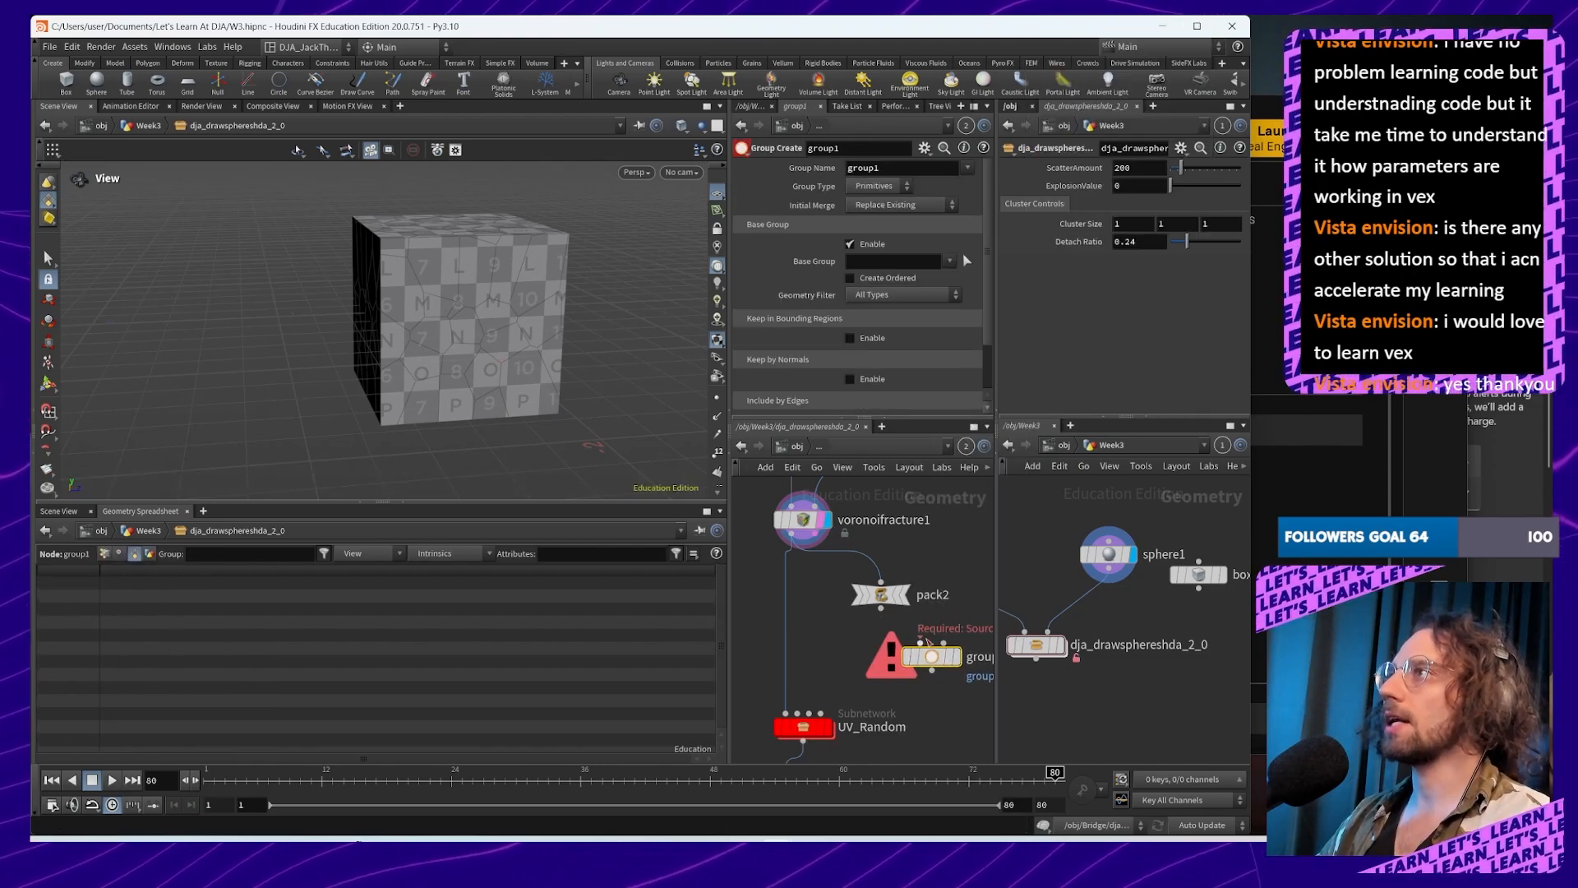
scroll(901, 595, "down", 5)
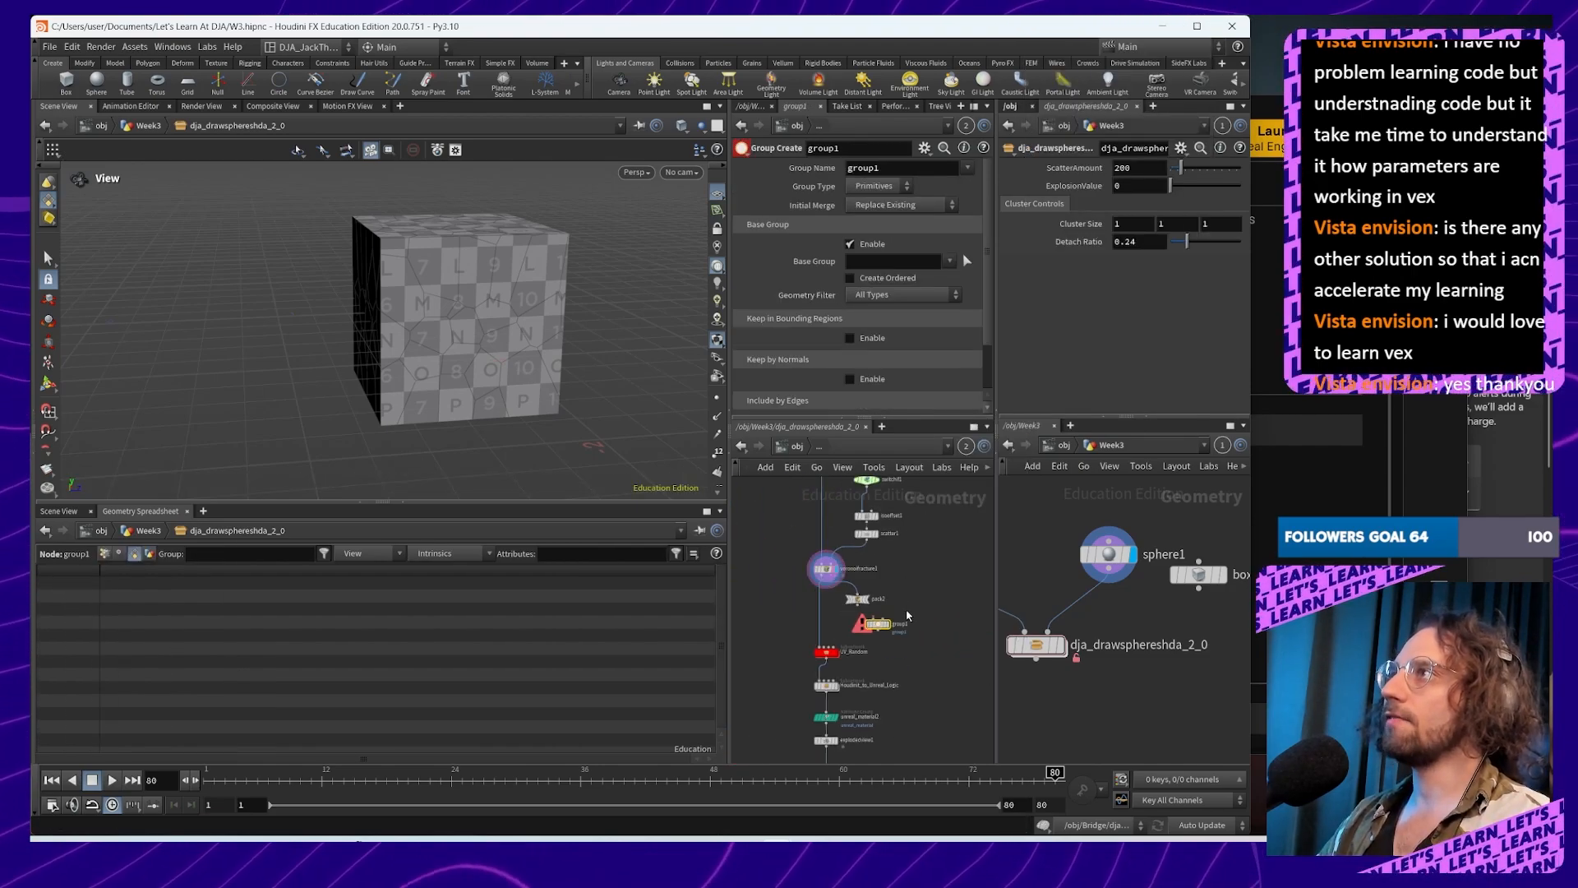
scroll(908, 615, "up", 4)
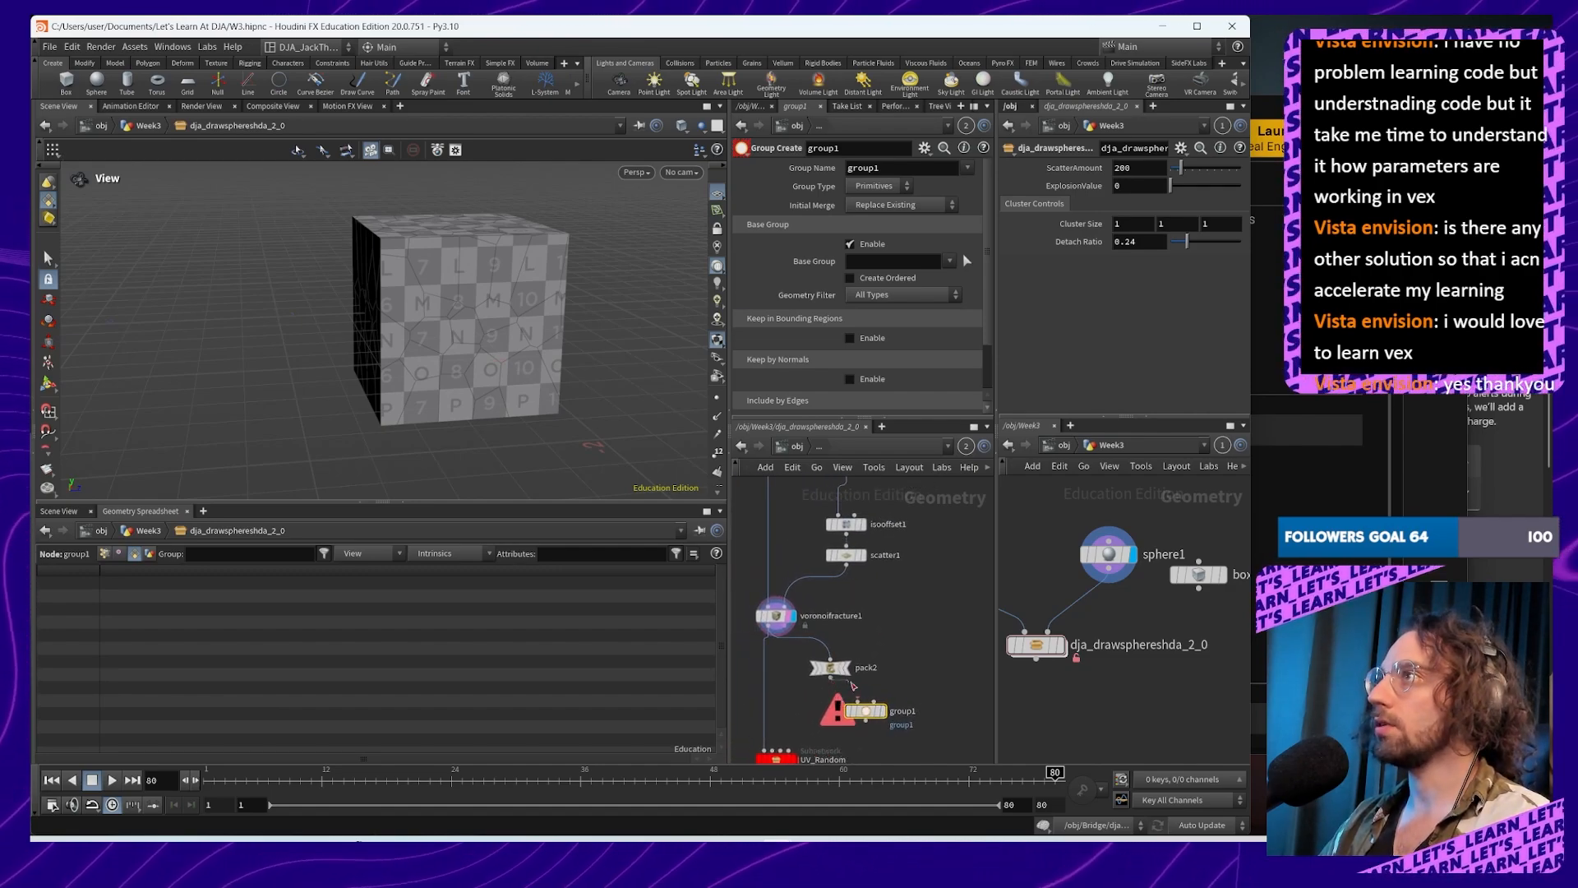
left_click_drag(831, 680, 860, 703)
scroll(880, 584, "down", 6)
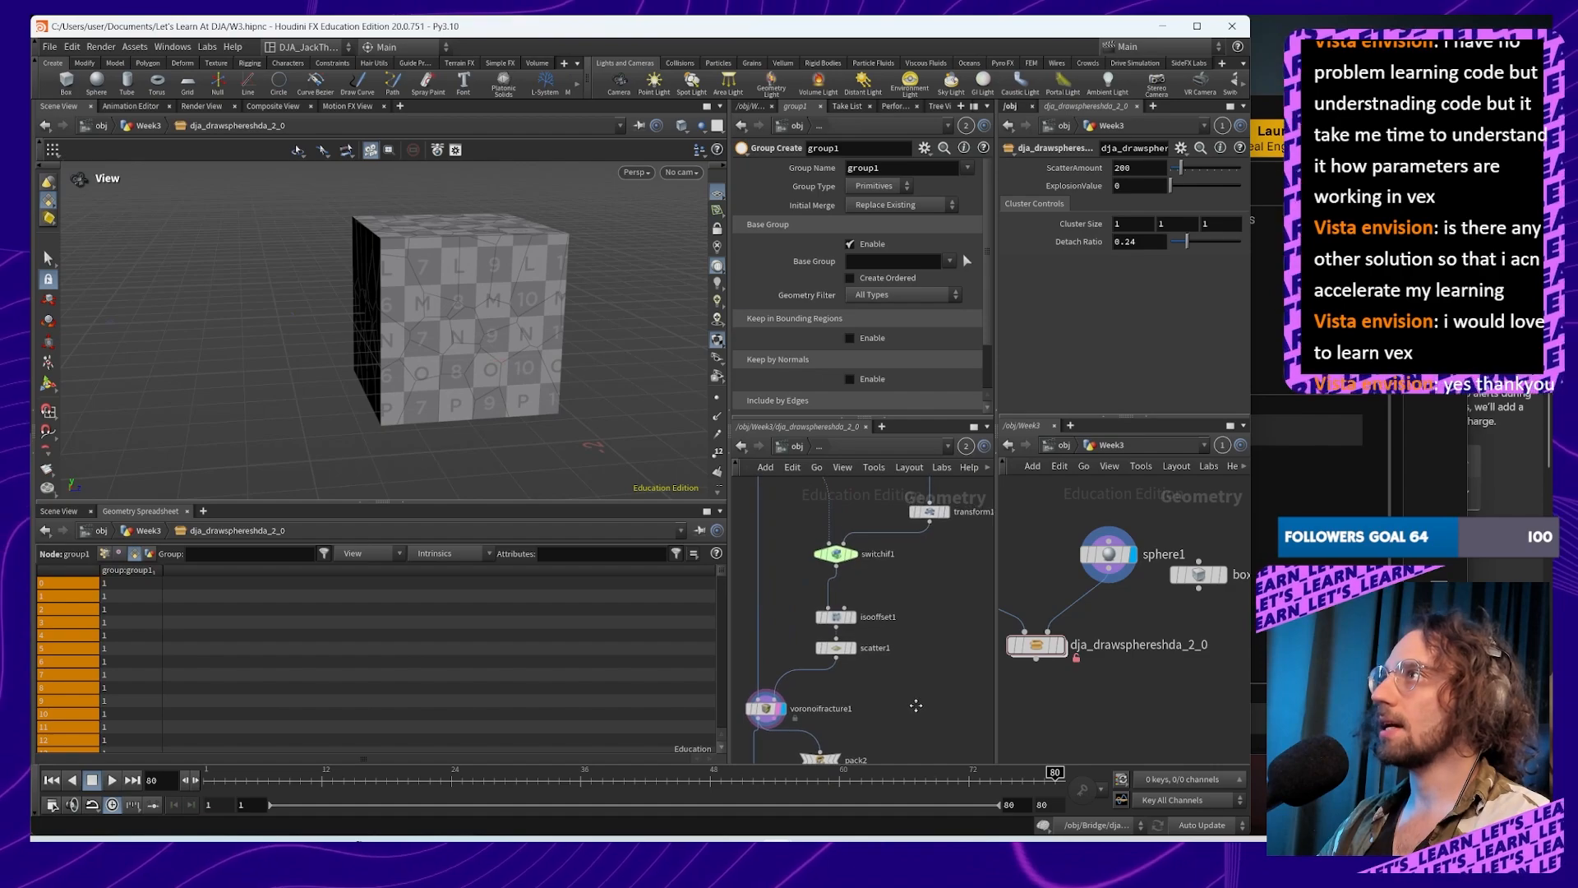
left_click_drag(879, 583, 920, 671)
left_click(922, 580)
key("Tab")
type("n")
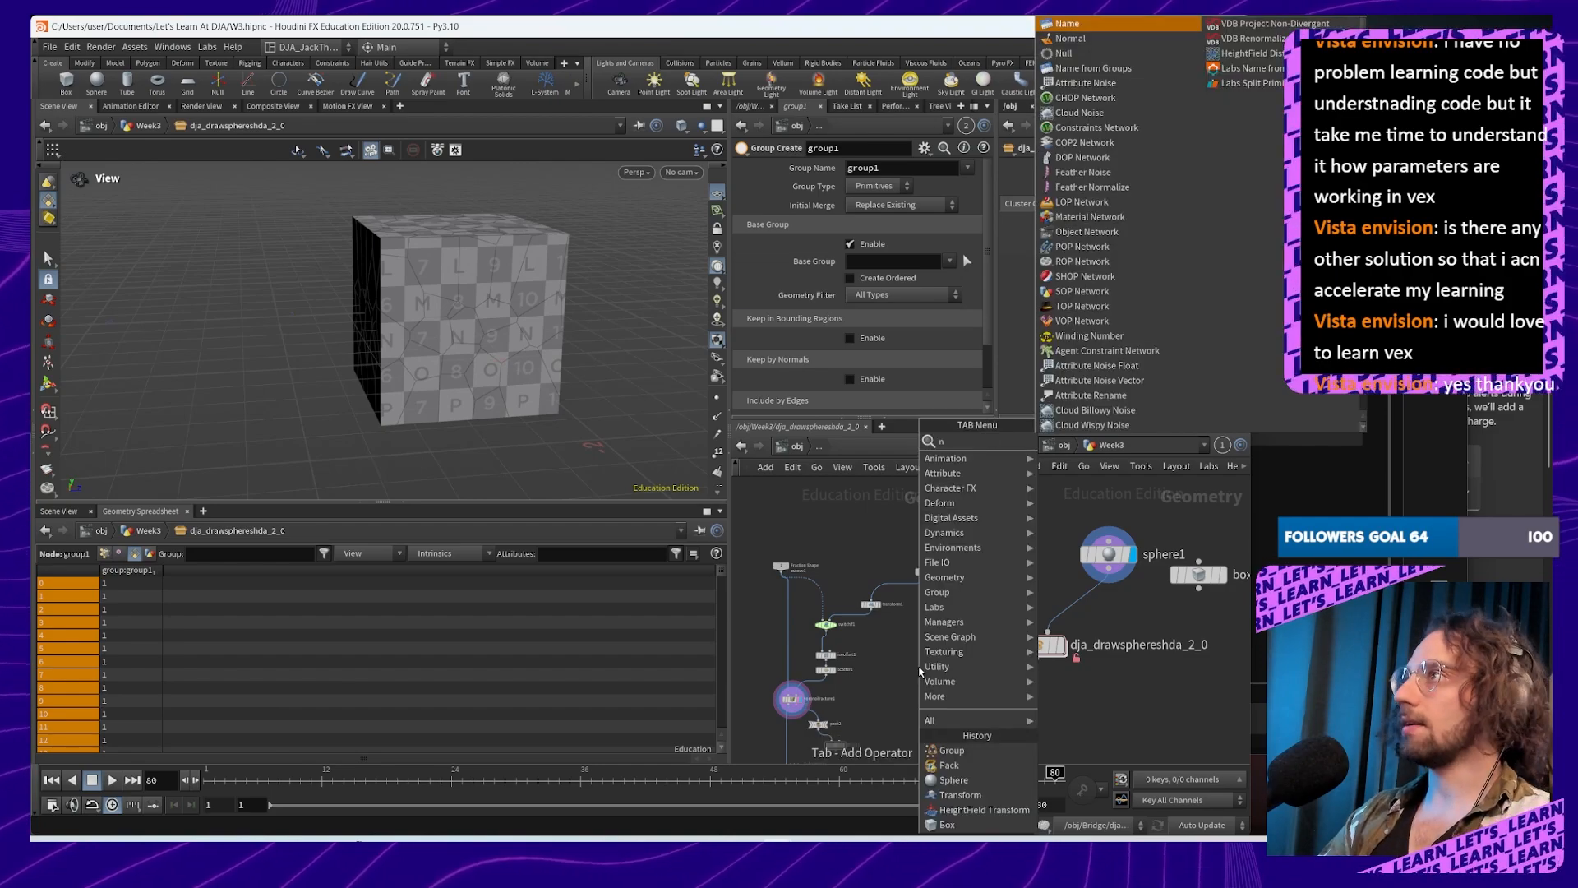
key("Escape")
Step: Align transform1 under the fracture region input and place a Null node connected directly below it
left_click_drag(871, 604, 923, 597)
left_click_drag(923, 655, 917, 660)
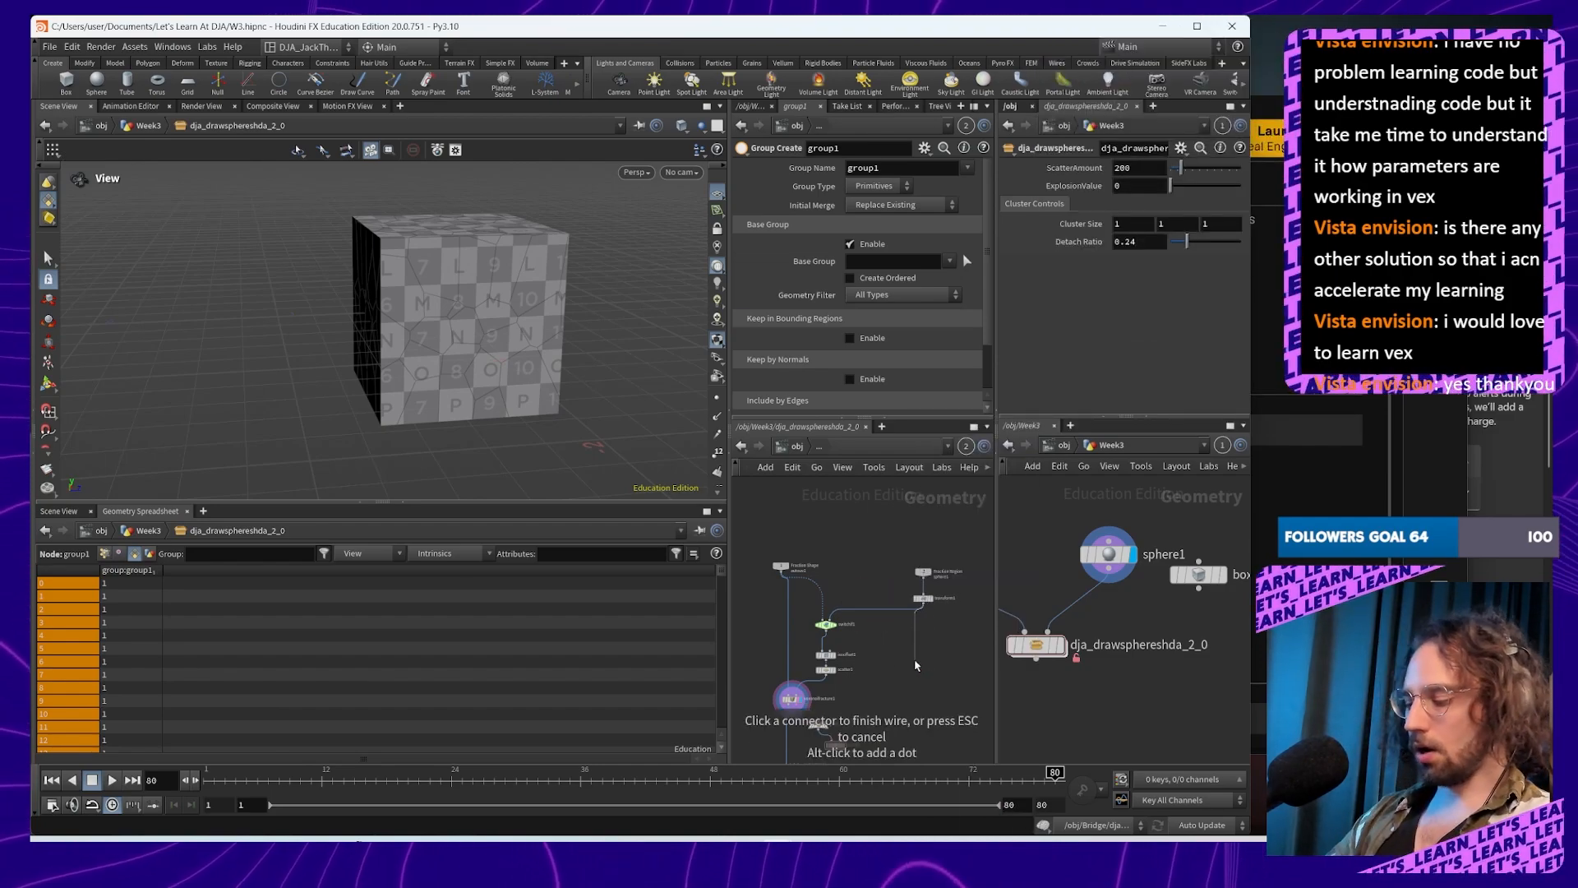
key("Tab")
type("null")
key("Return")
left_click(915, 662)
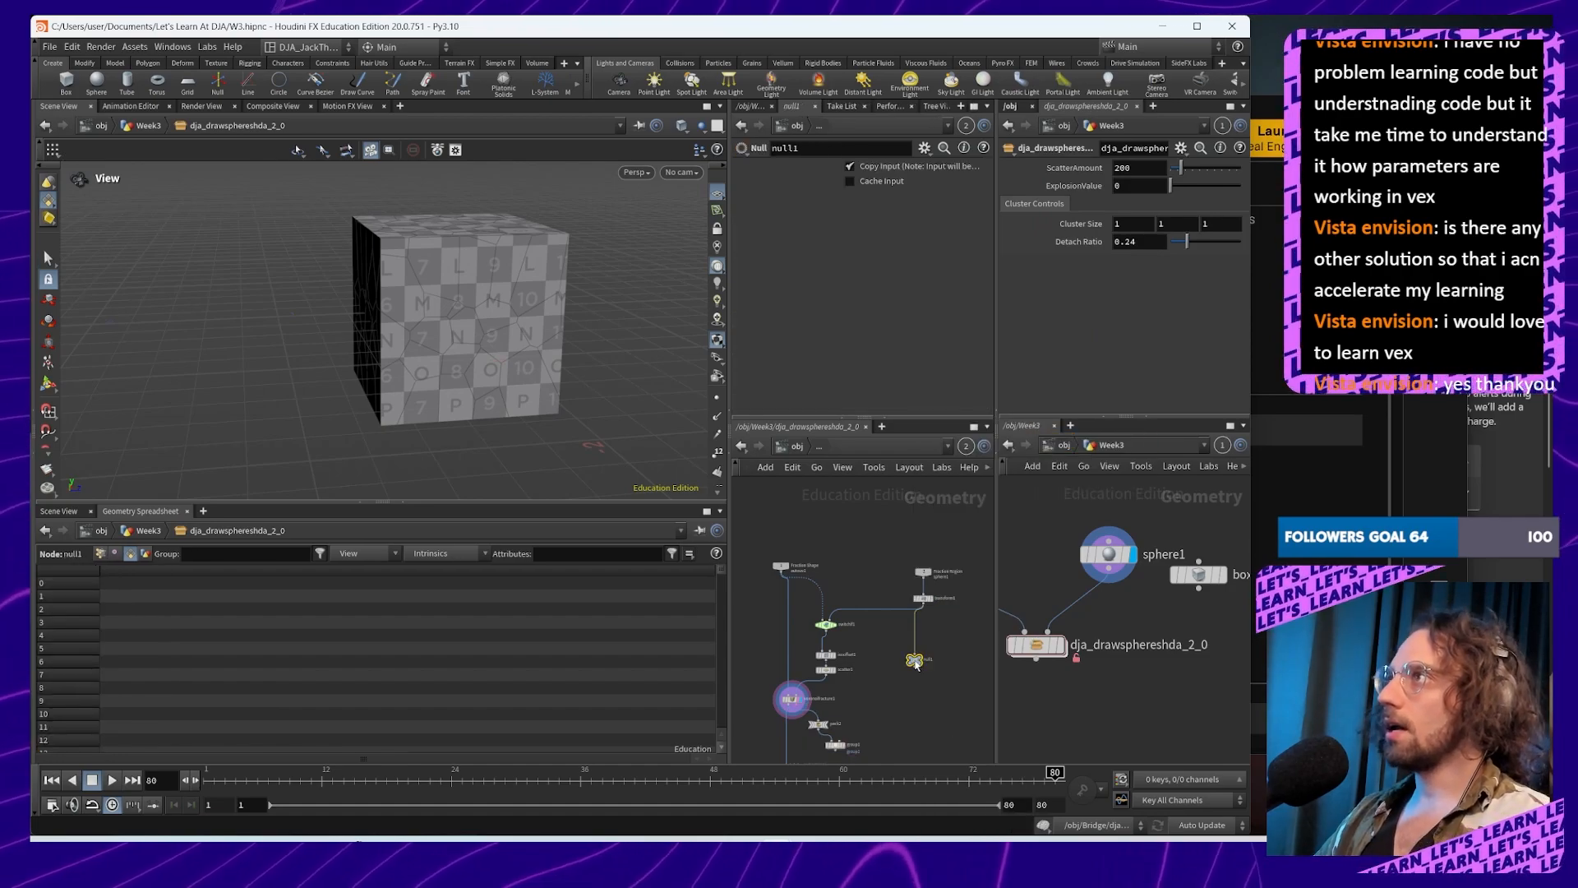
left_click_drag(915, 661, 924, 629)
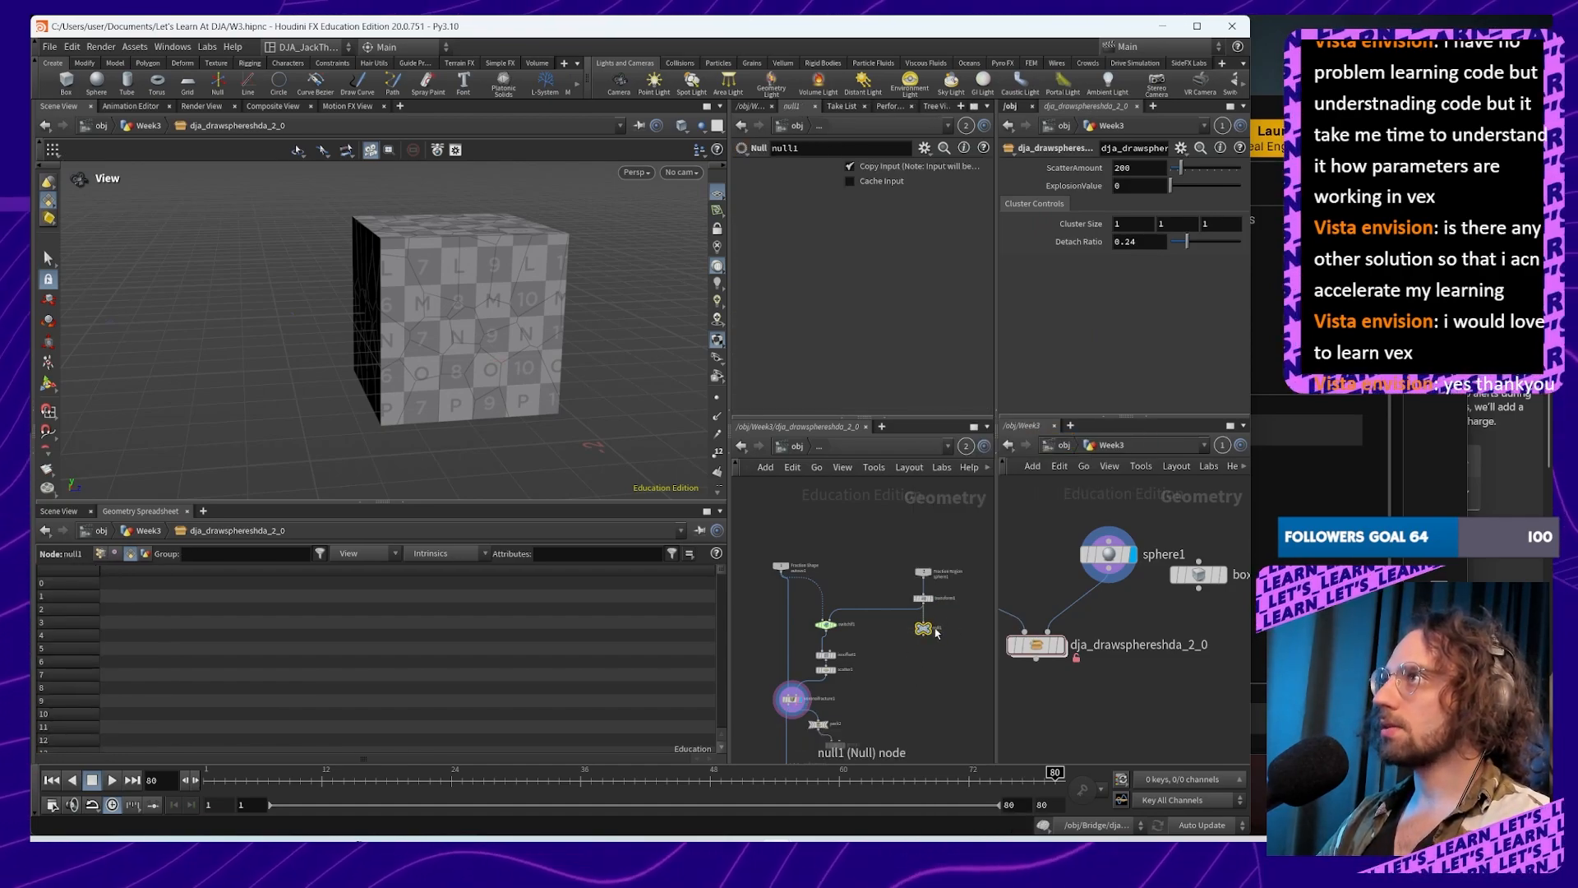
Step: Rename the Null node below transform1 as Sphere_Our
double_click(945, 628)
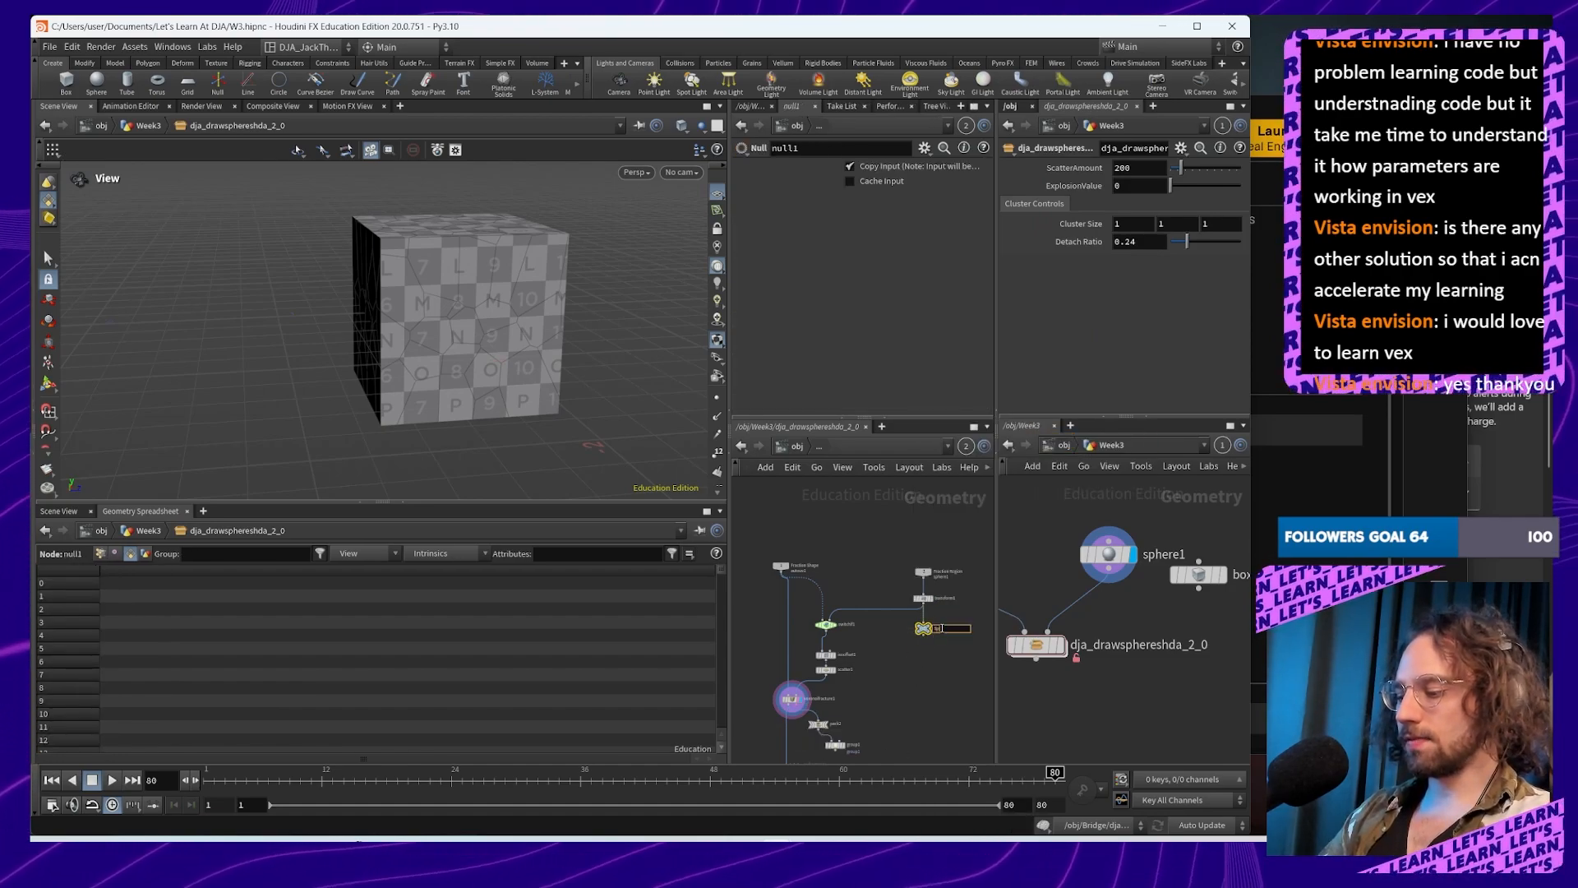
type("sphere_")
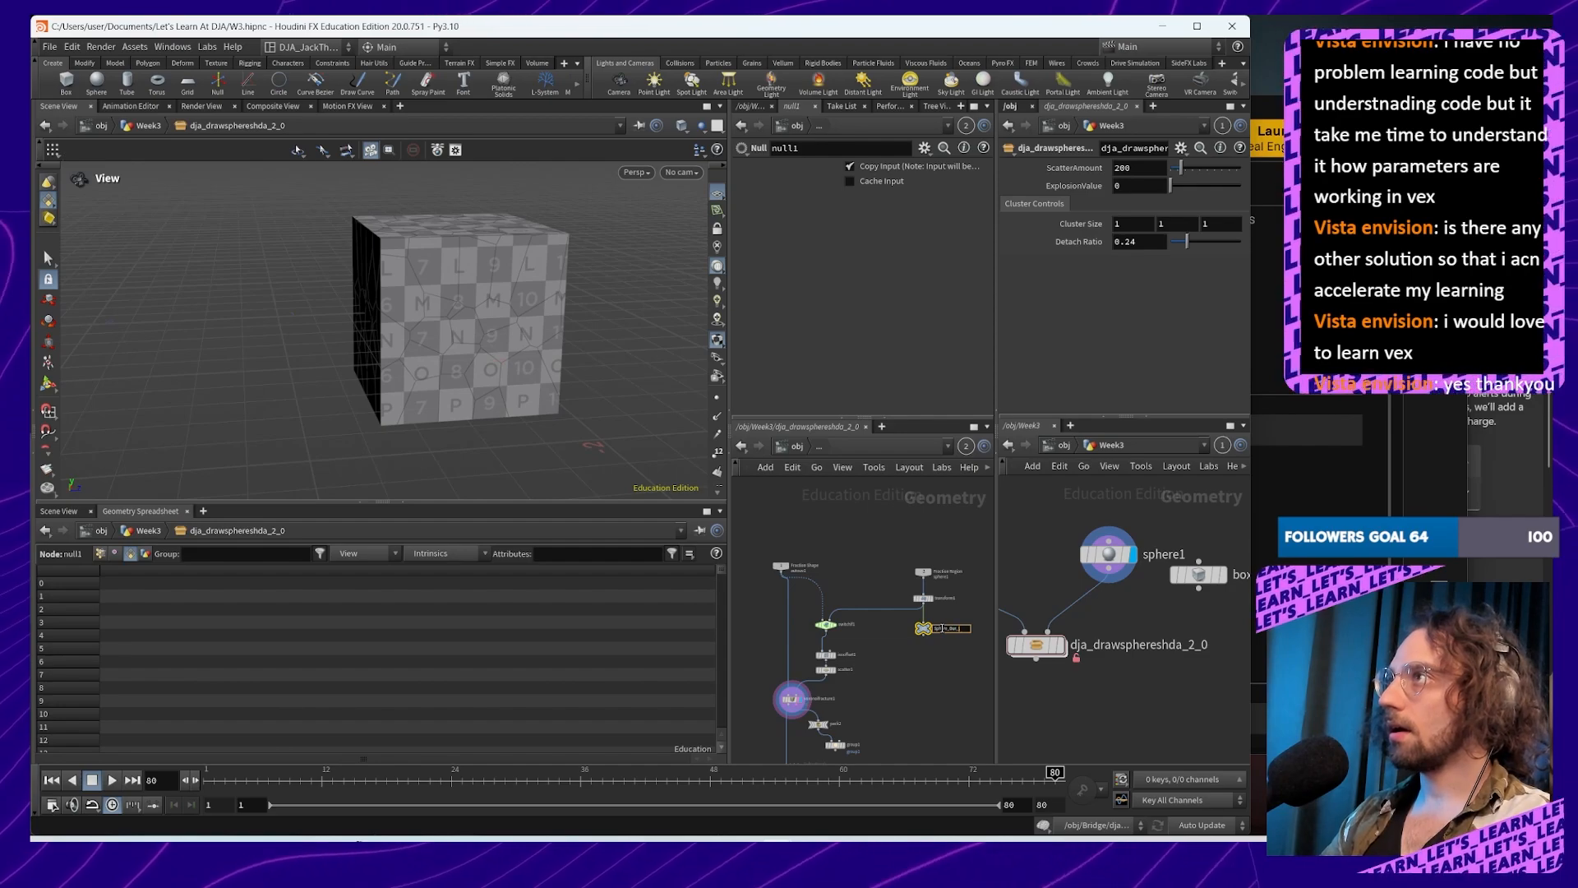
key("Return")
Step: Correct the last letter of the Null node's name so it reads Sphere_Out
scroll(936, 658, "up", 3)
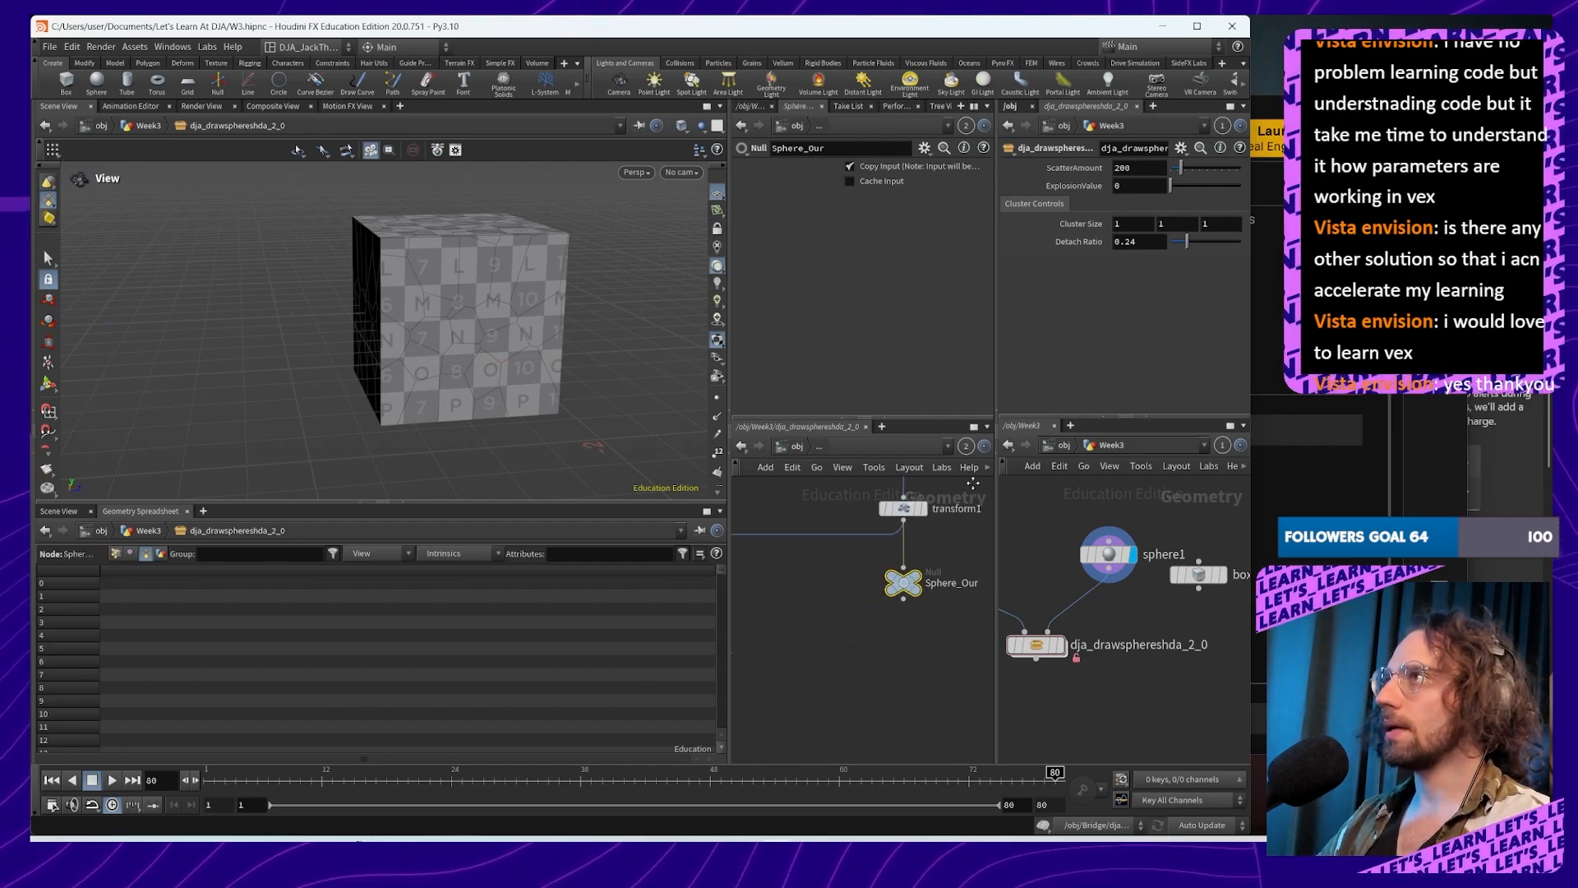
middle_click_drag(973, 483, 957, 440)
scroll(903, 585, "down", 4)
scroll(880, 618, "up", 6)
middle_click_drag(929, 492, 849, 613)
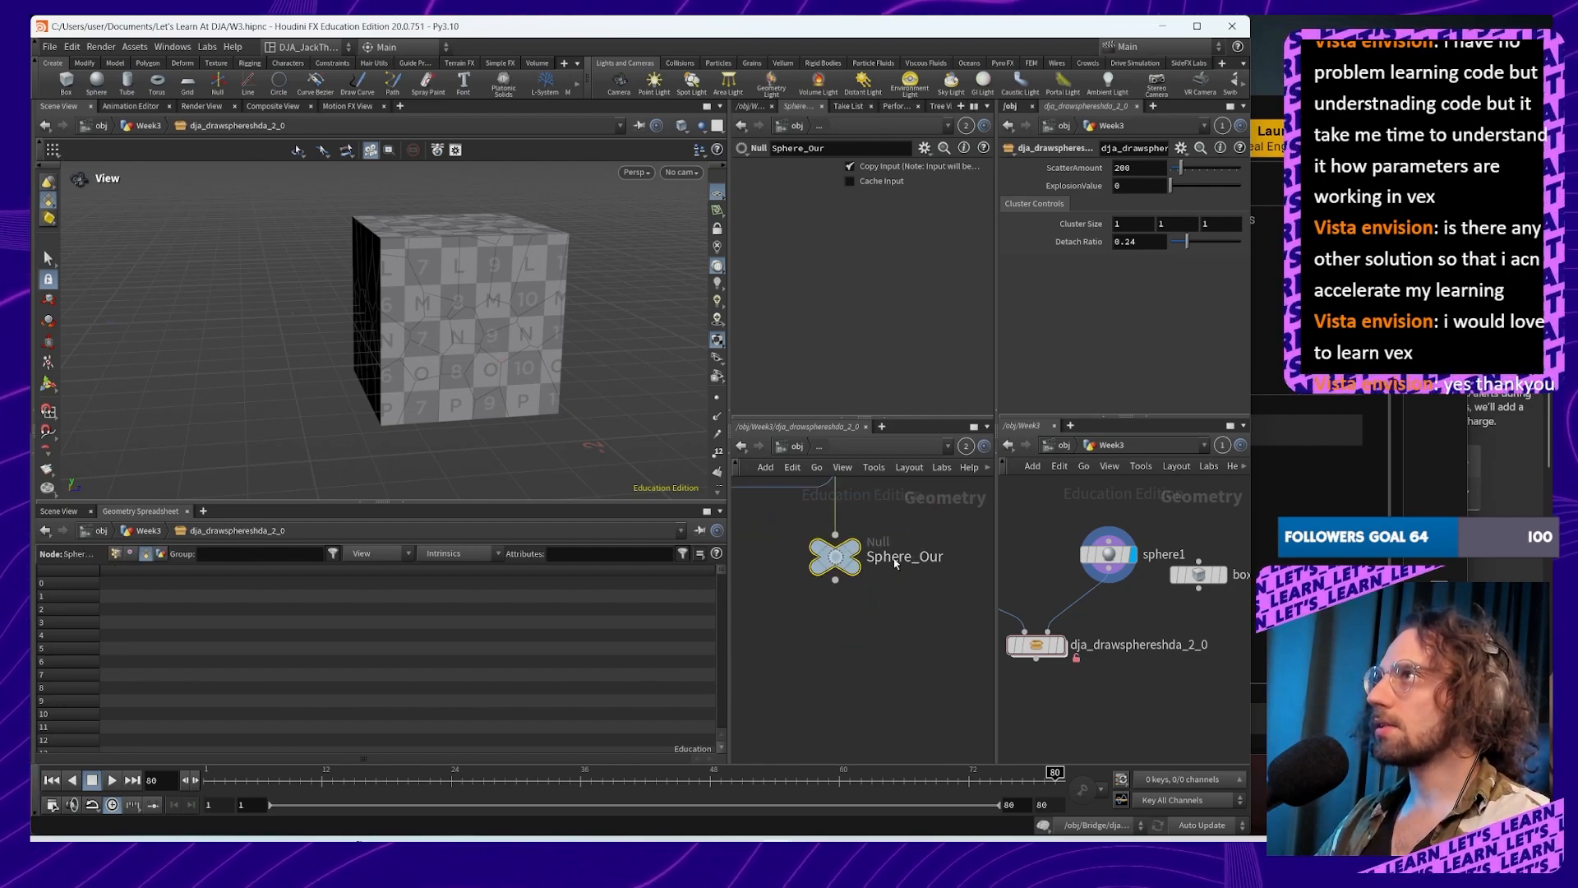
double_click(895, 563)
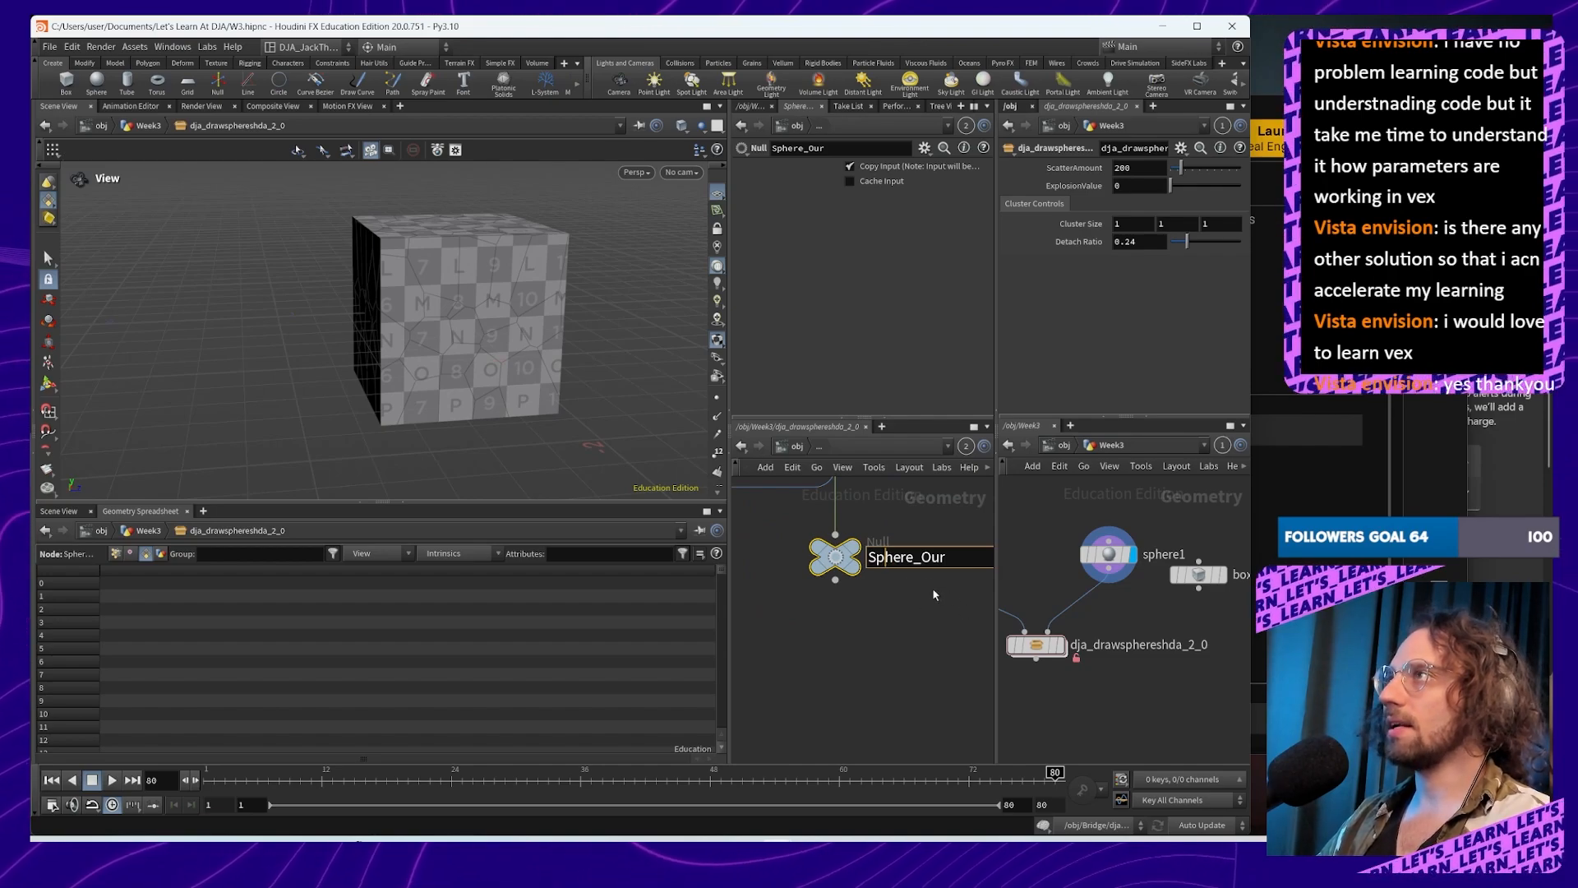
key("Return")
scroll(921, 567, "down", 3)
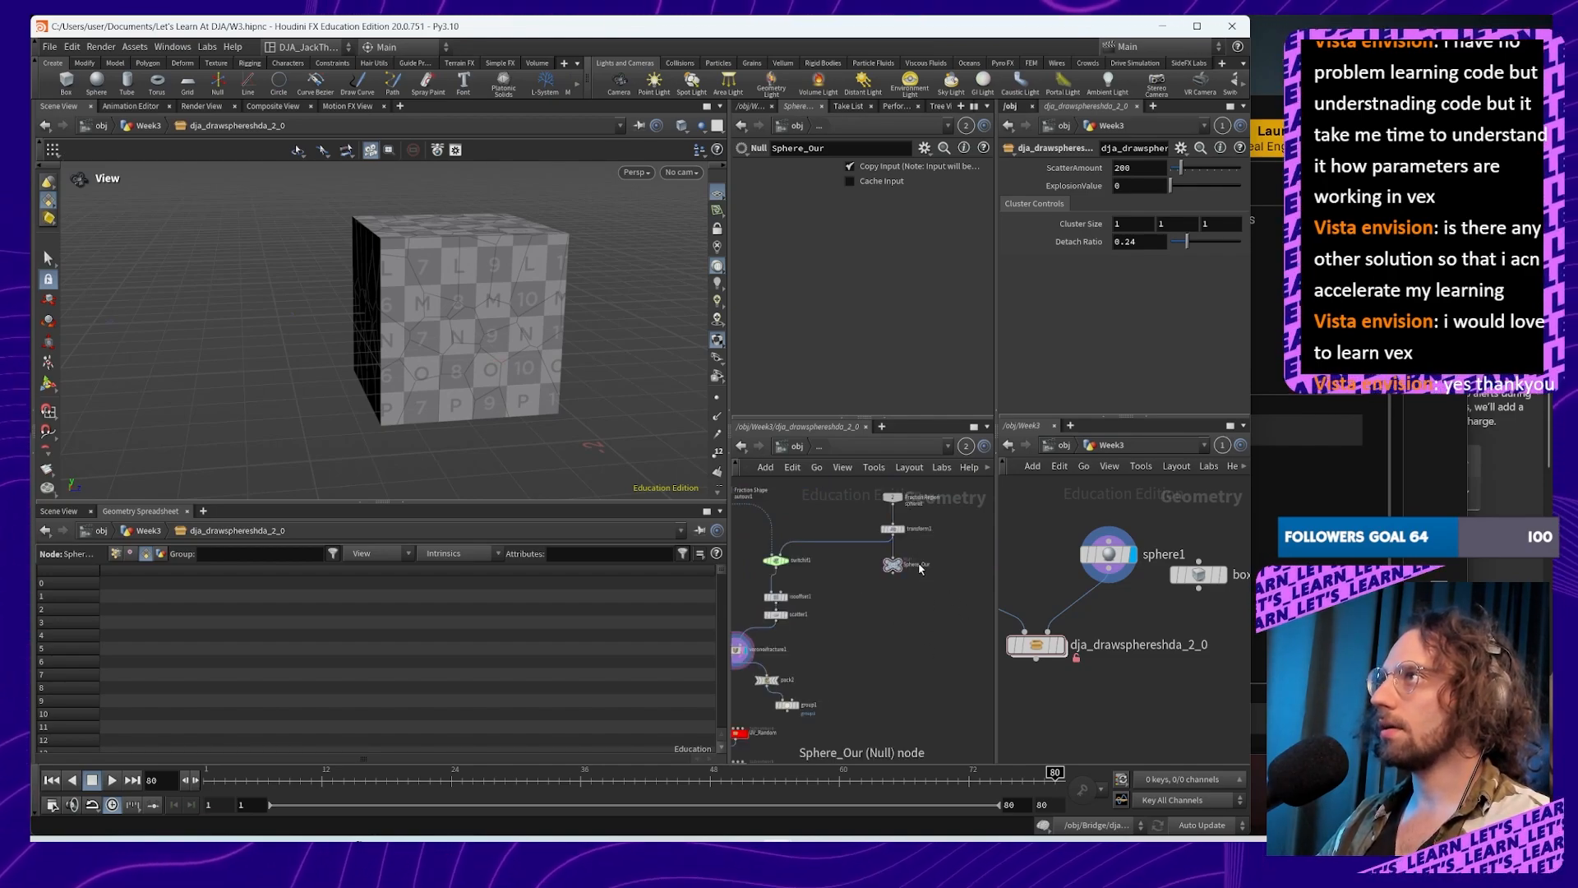
scroll(919, 567, "up", 3)
double_click(921, 570)
left_click(960, 573)
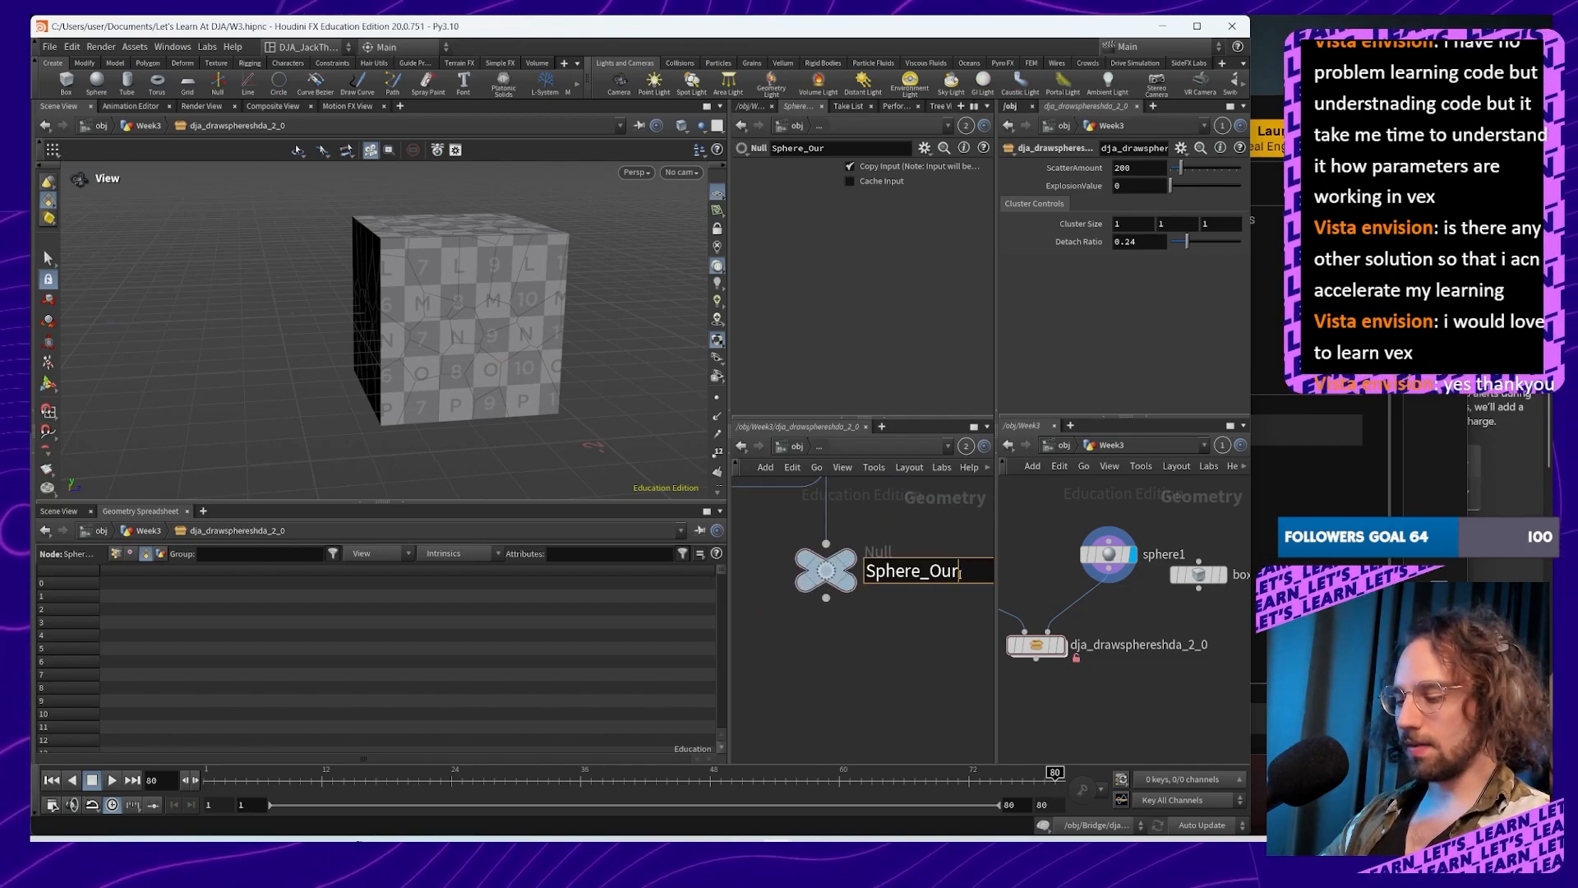
key("BackSpace")
type("t")
key("Return")
Step: Move group1 away from pack2 to beneath Sphere_Out and connect Sphere_Out's output to group1's second input
scroll(959, 572, "down", 3)
middle_click_drag(764, 750, 880, 542)
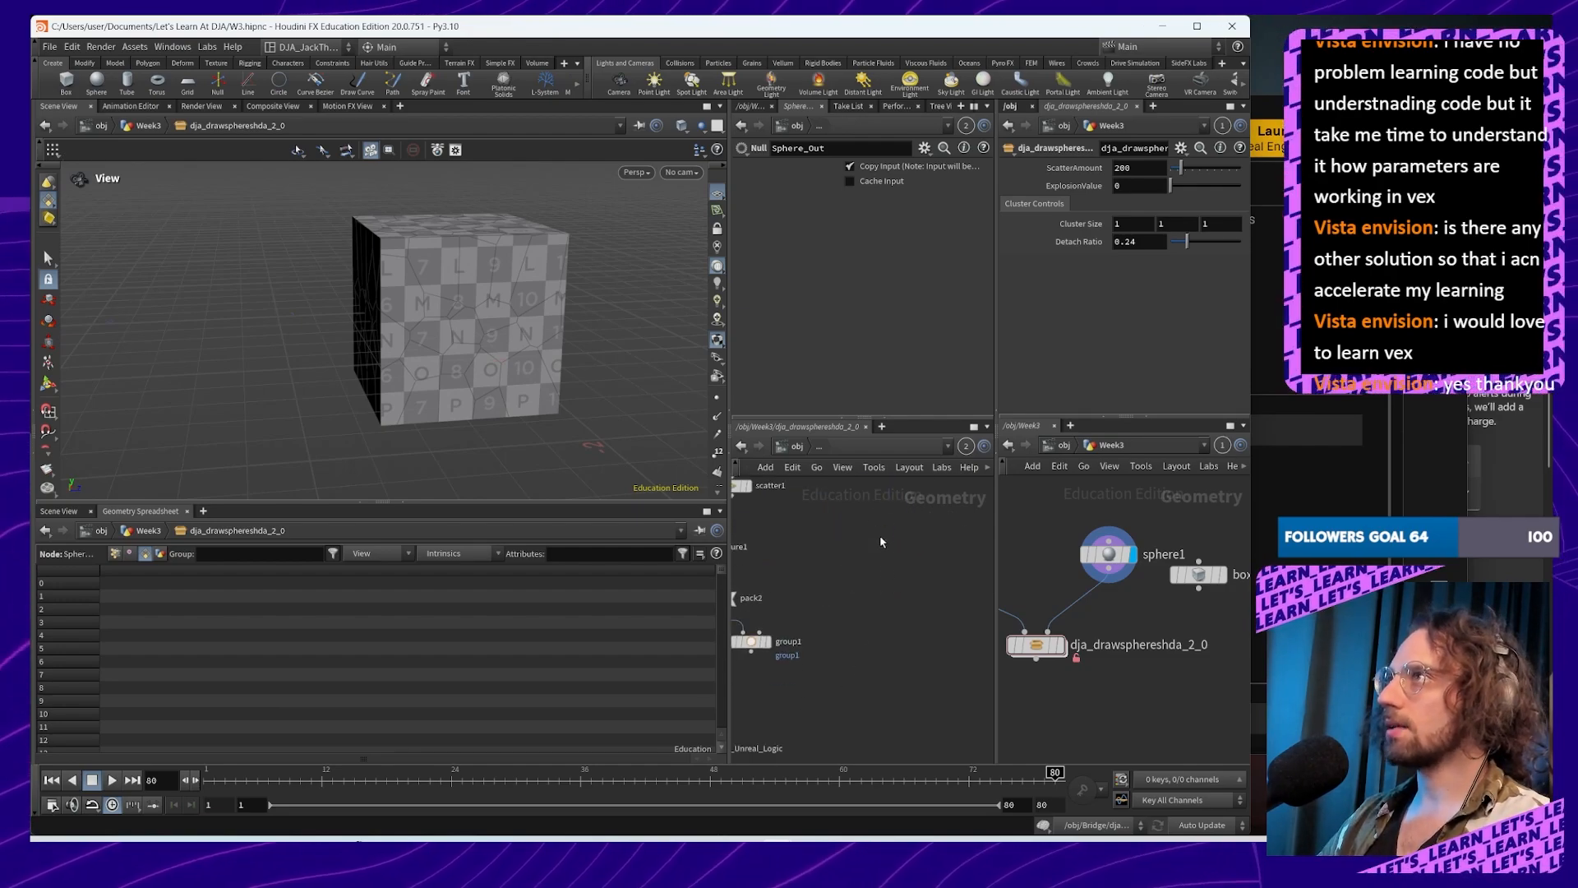
scroll(880, 542, "down", 2)
left_click_drag(796, 655, 914, 669)
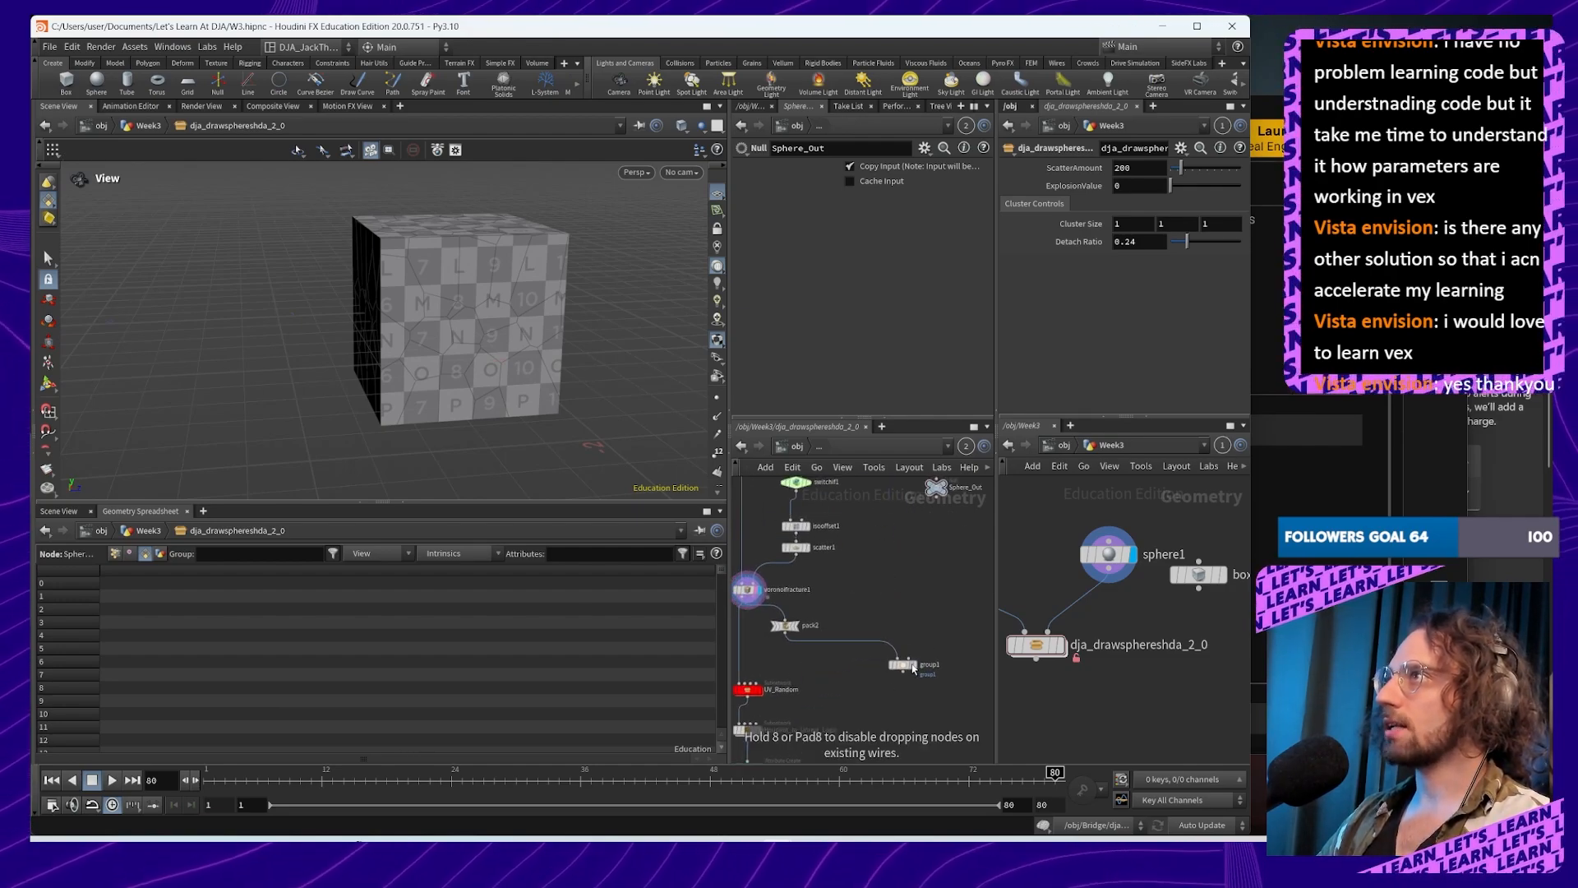
left_click_drag(936, 493, 836, 646)
scroll(934, 662, "up", 5)
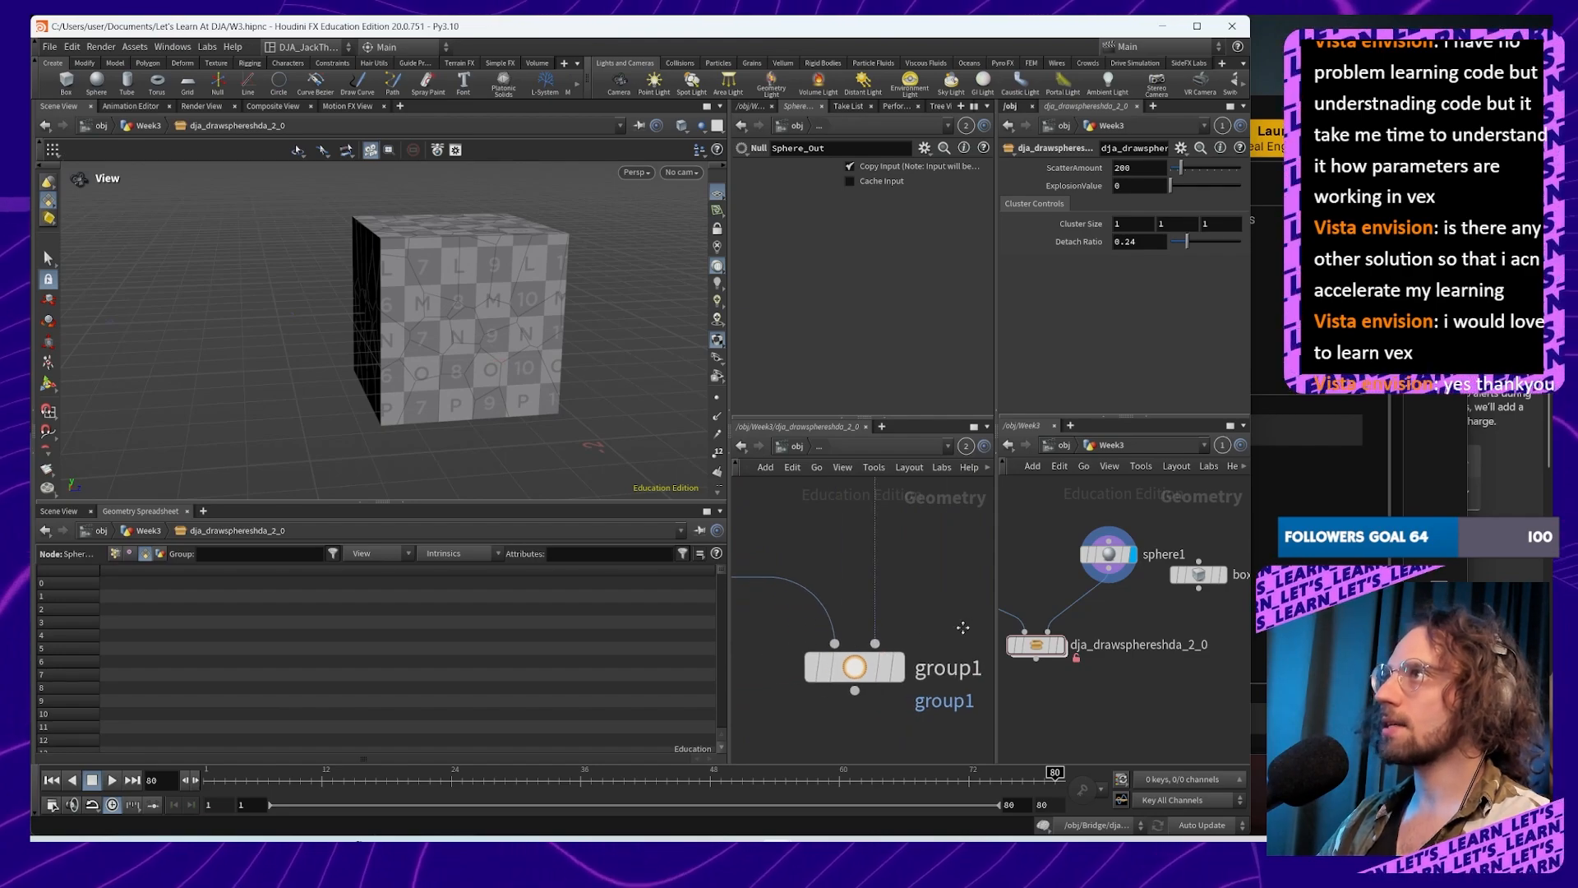
scroll(929, 608, "down", 5)
middle_click_drag(929, 607, 932, 646)
Step: Set the Group Name of the group1 node to active
left_click(913, 681)
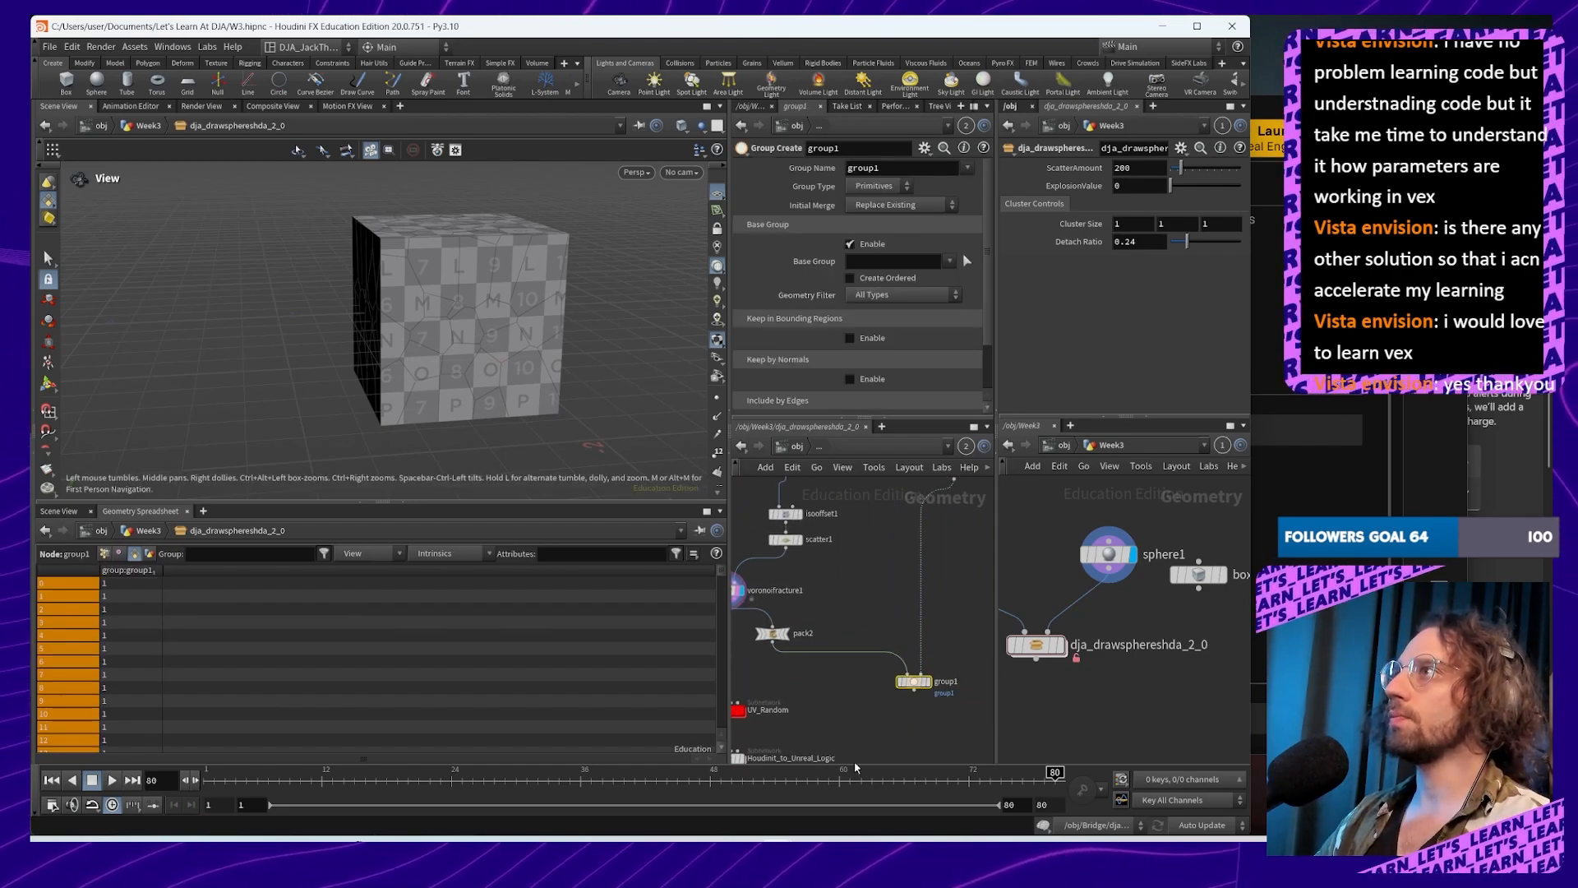
double_click(907, 168)
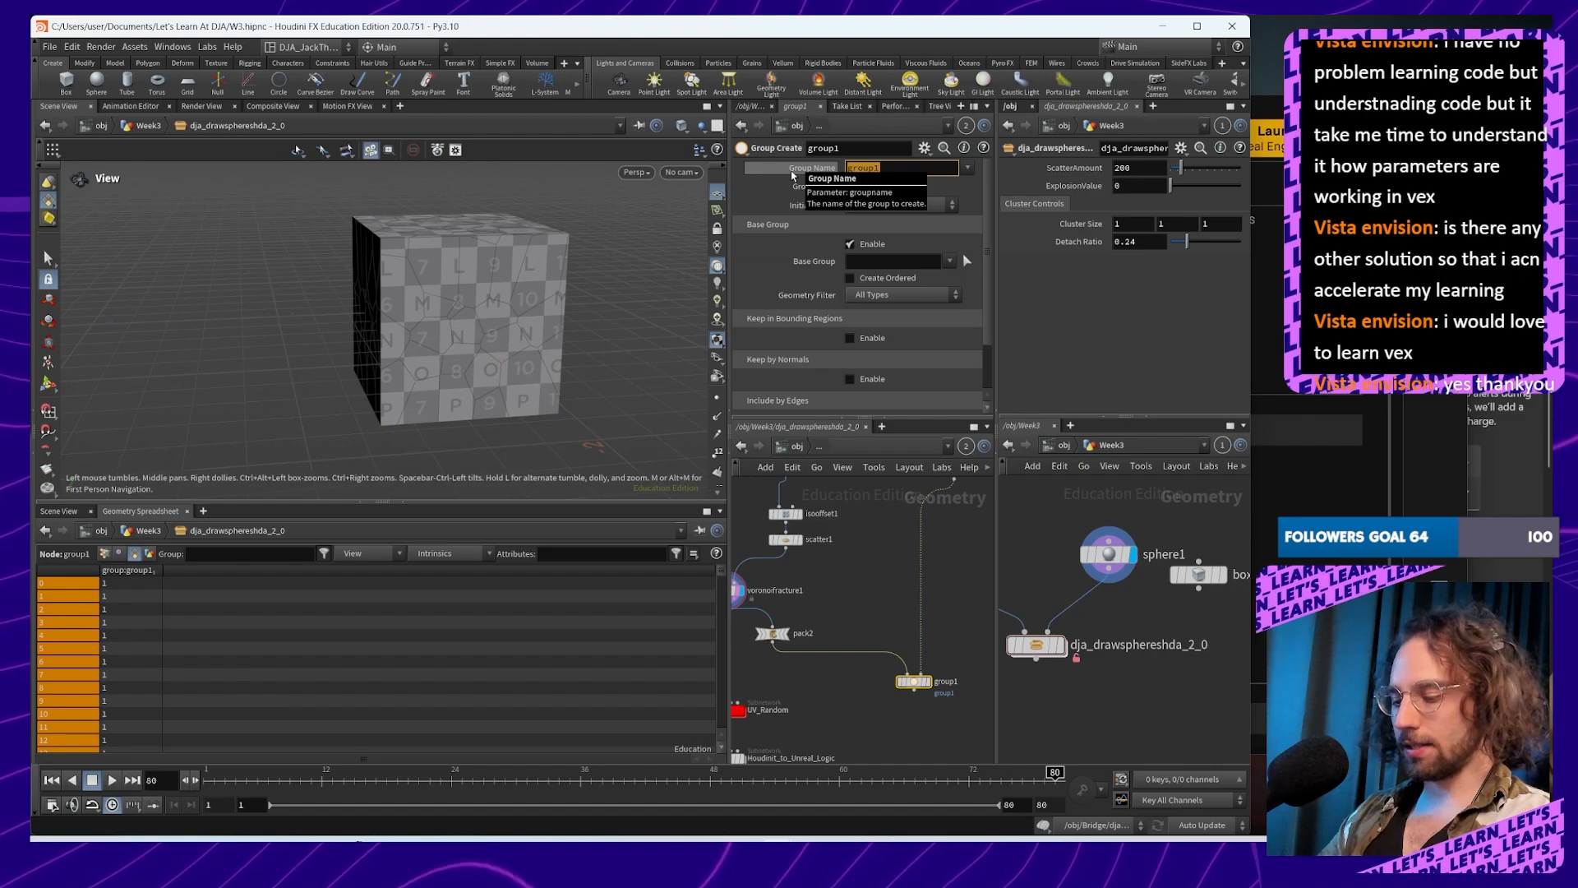
type("active")
key("Return")
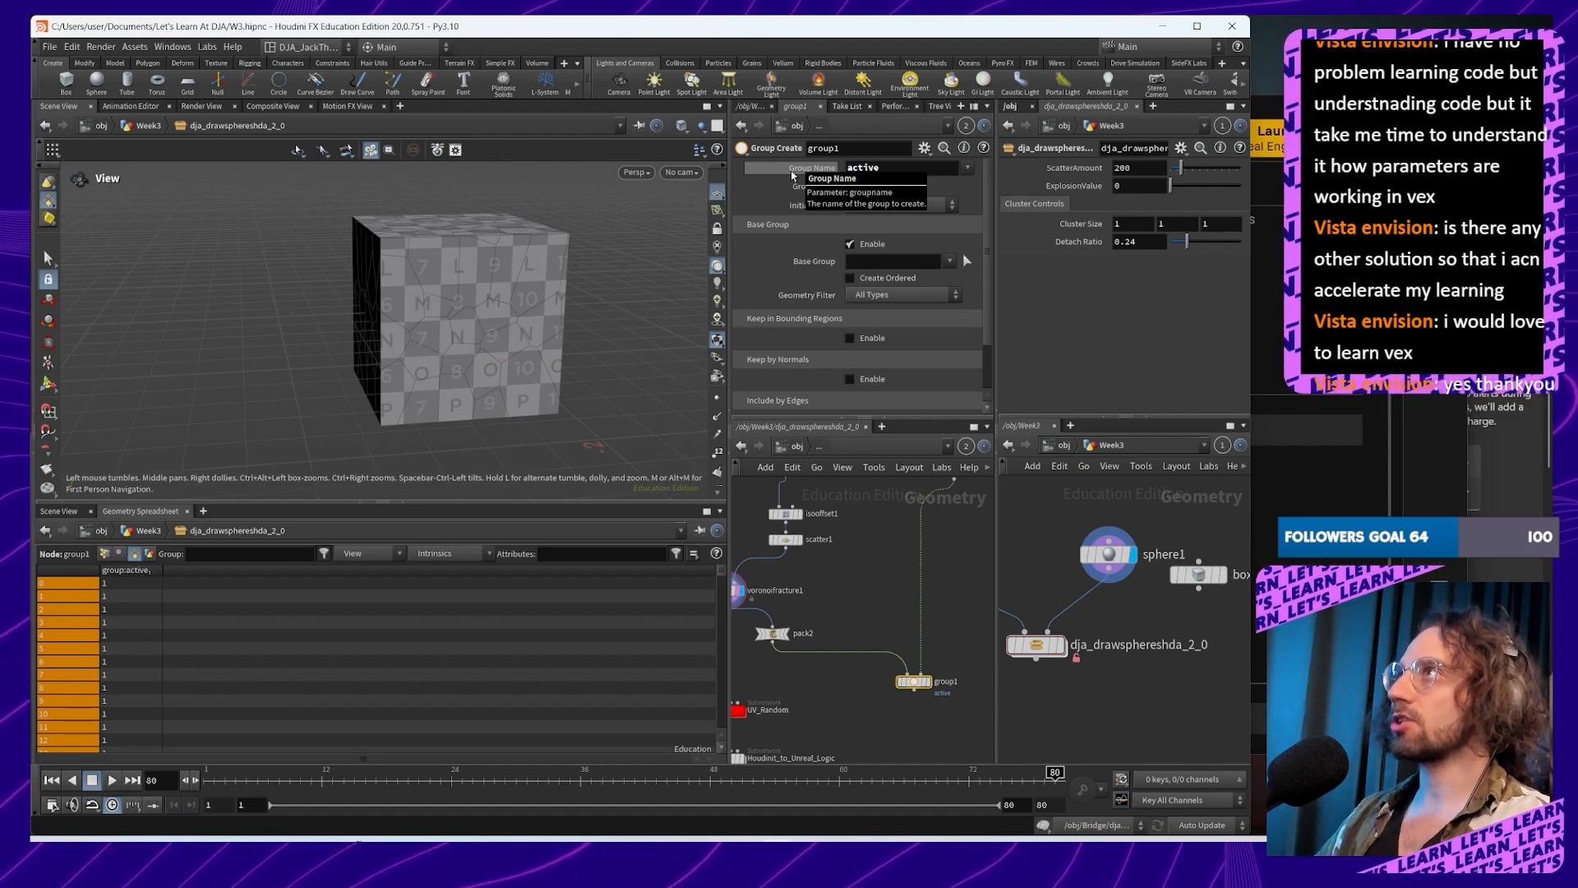
Step: Enable Keep in Bounding Regions on the group1 node
scroll(935, 298, "down", 1)
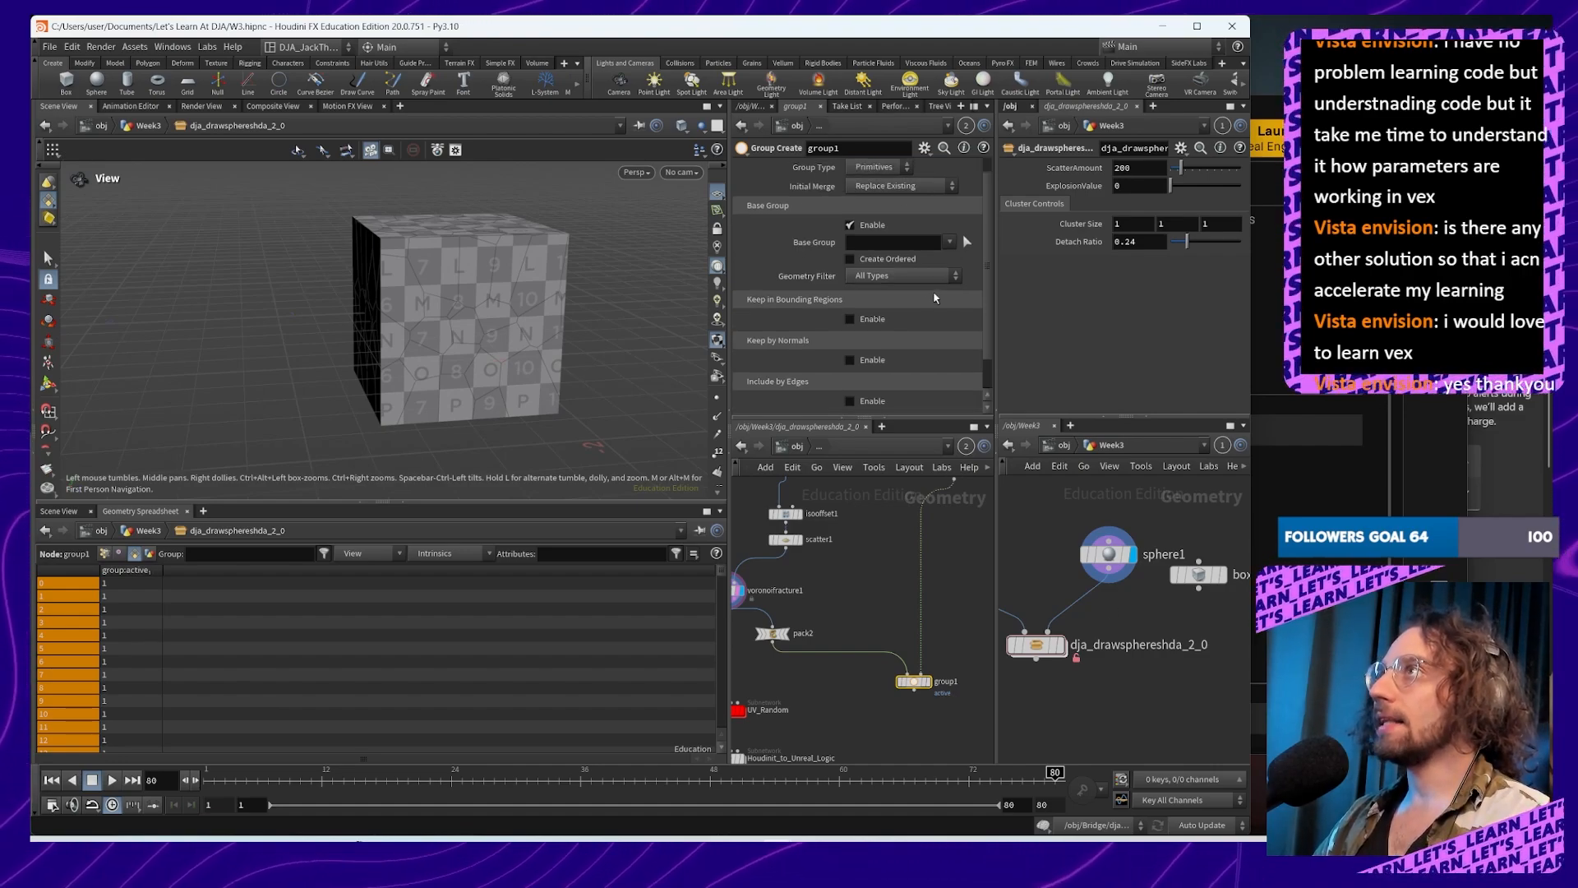
scroll(934, 298, "down", 1)
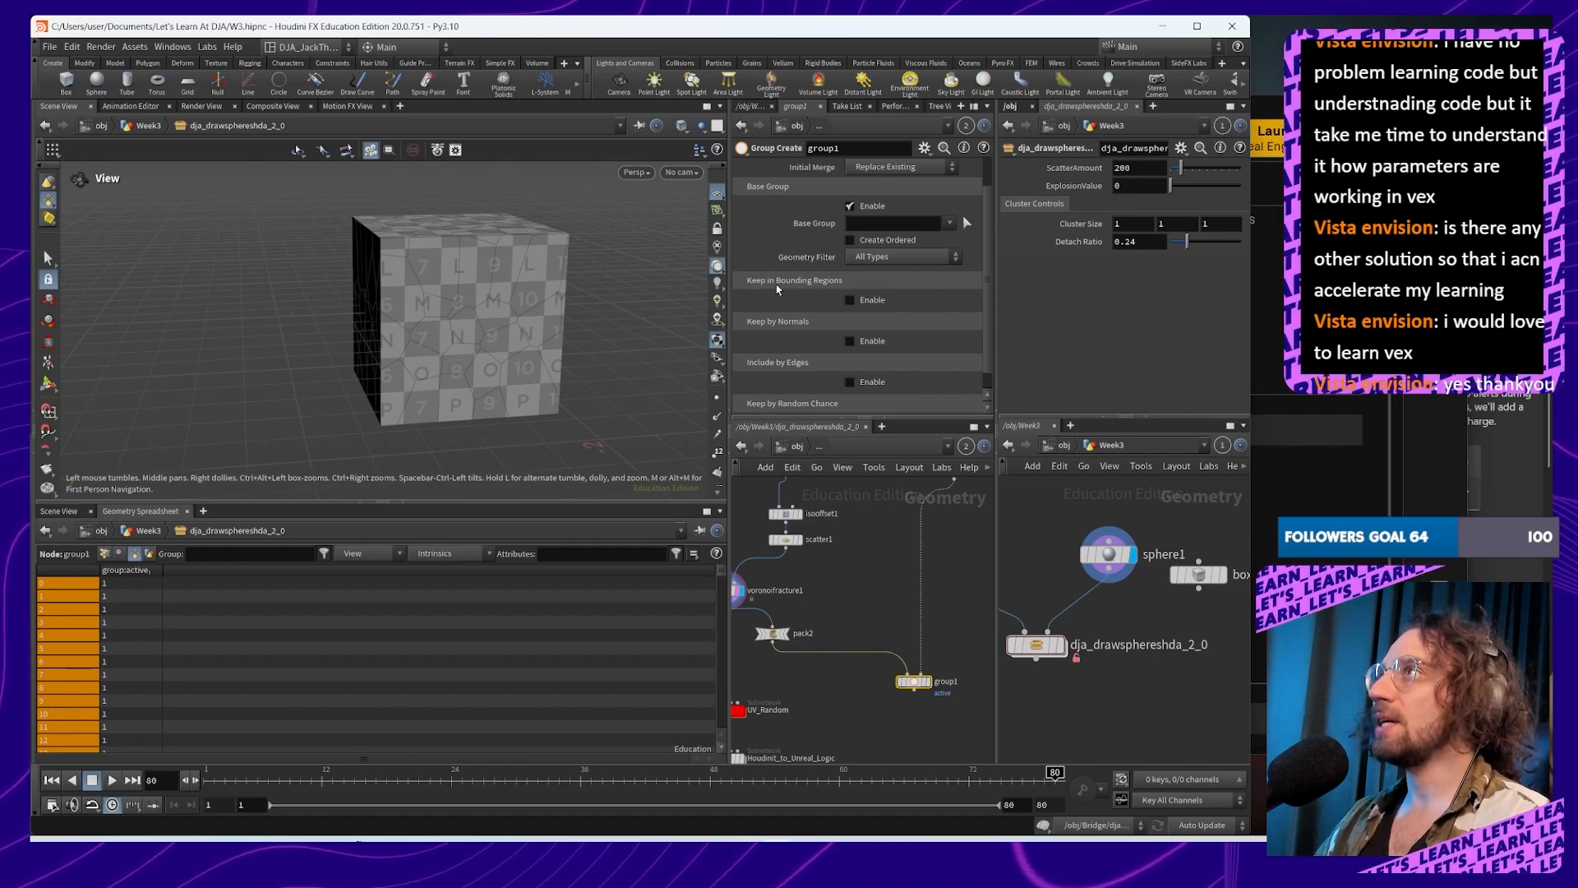
left_click(851, 301)
Step: Add a Null node beneath group1, connect it to group1's output, and display it
left_click(933, 722)
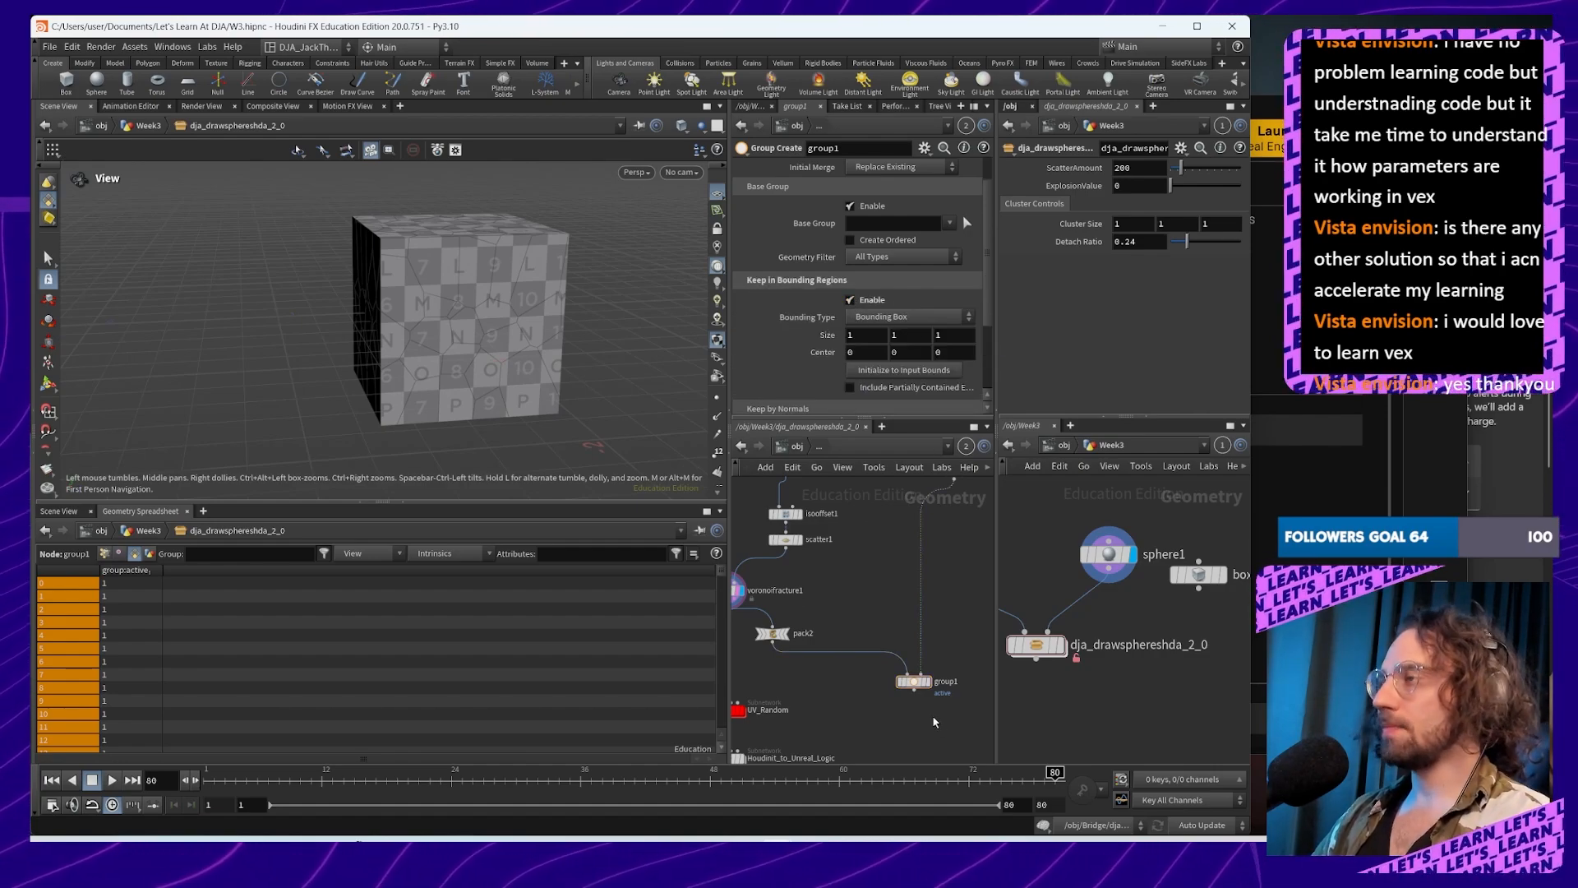
key("Tab")
key("Return")
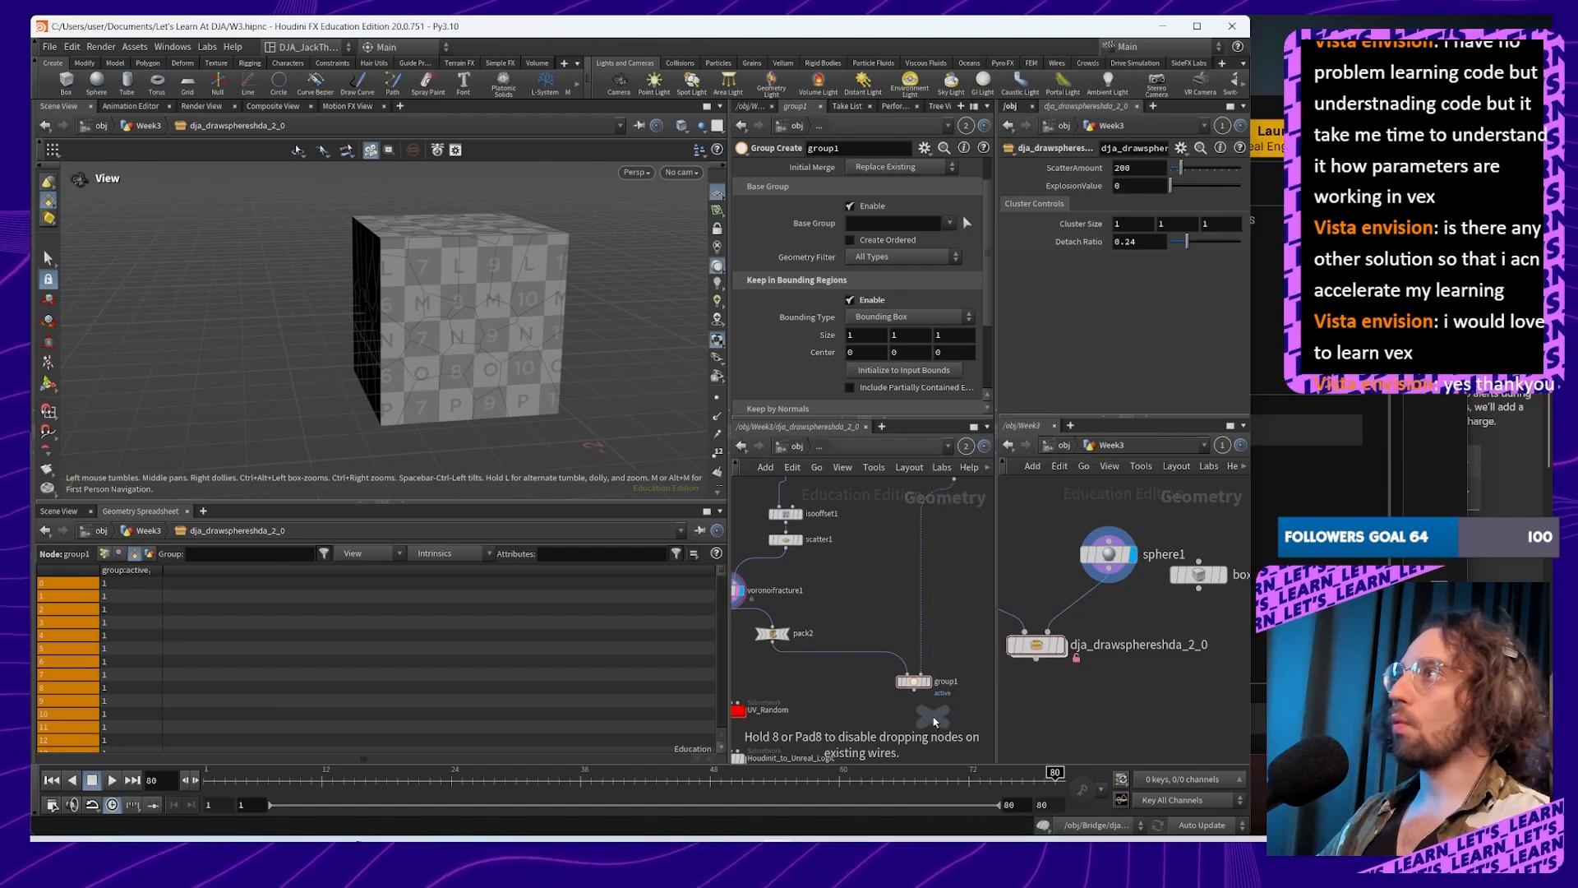
left_click(913, 697)
left_click_drag(914, 692, 913, 719)
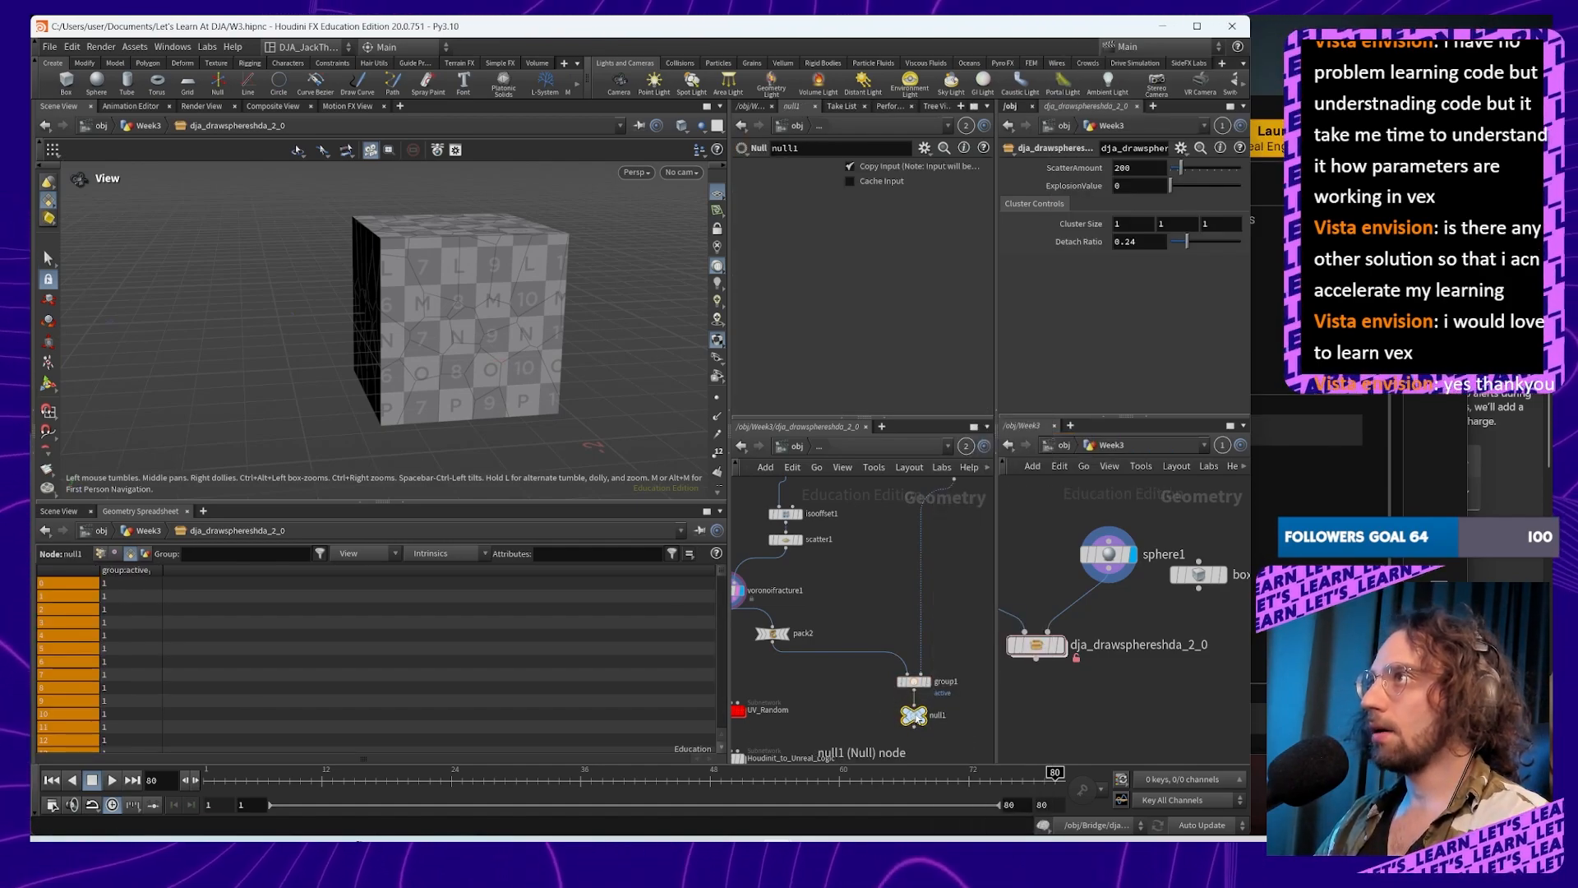
left_click(925, 717)
left_click(920, 727)
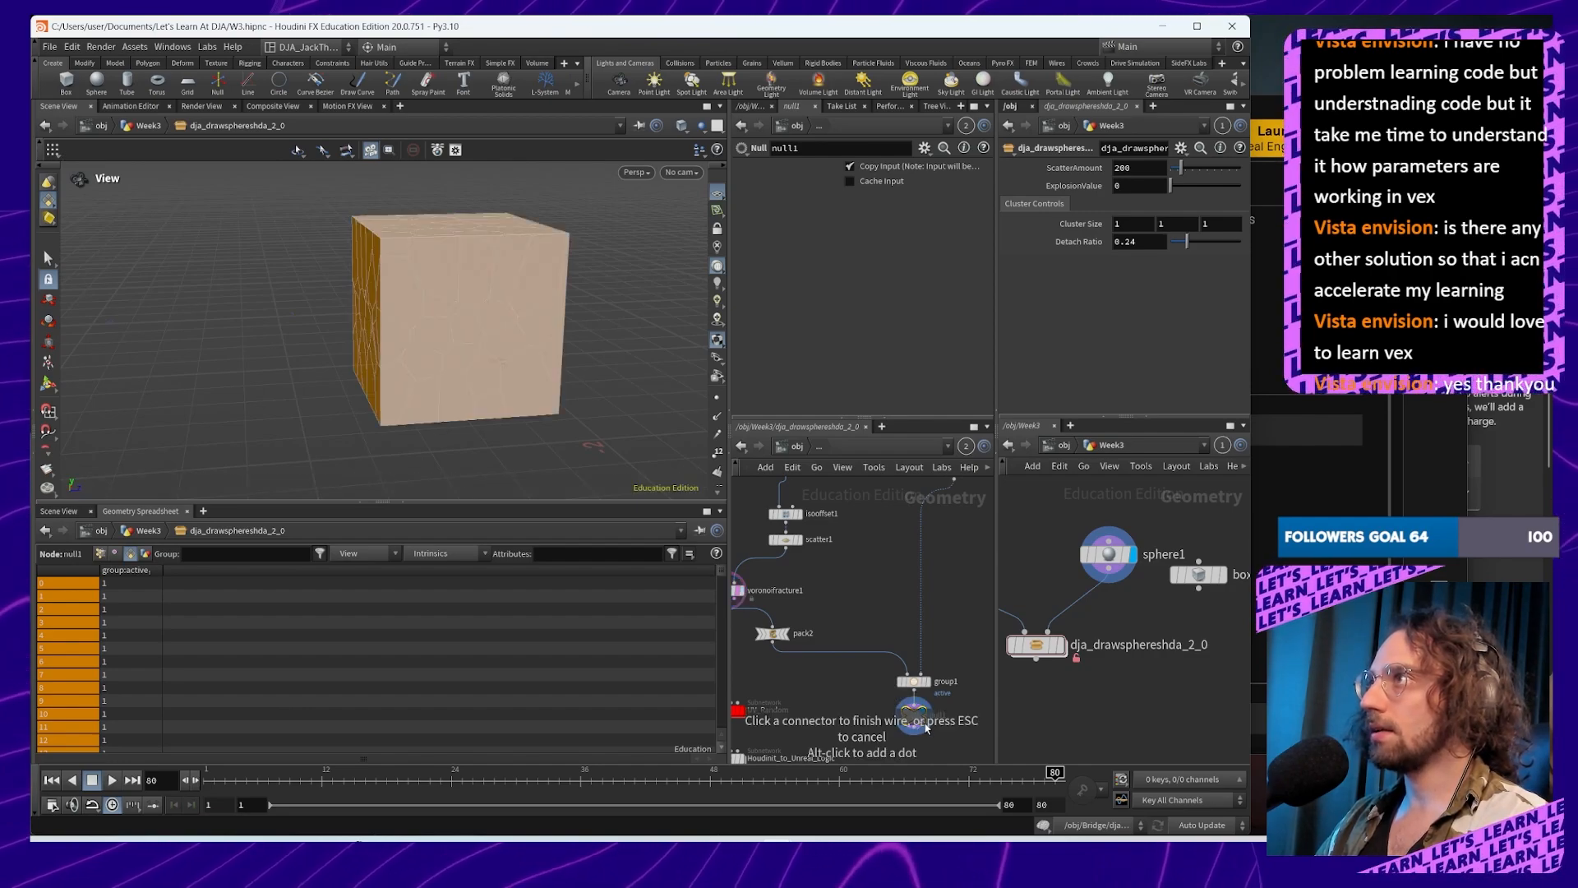
key("Escape")
left_click(923, 723)
left_click_drag(917, 718, 917, 724)
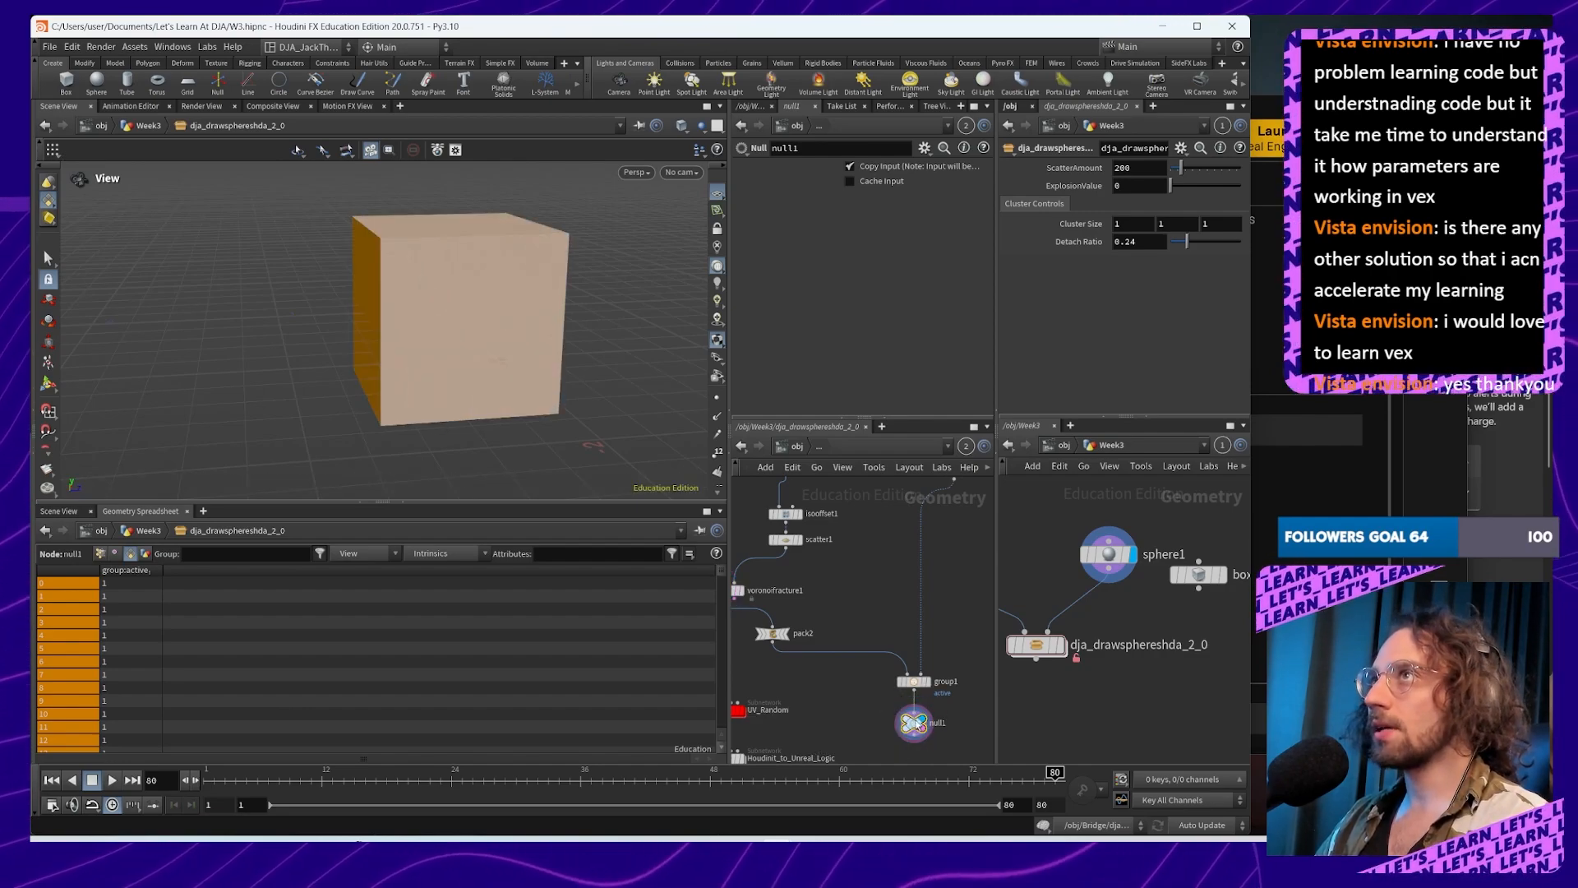
Step: Turn group1's Keep in Bounding Regions option off and back on while checking its other filter options
left_click(914, 681)
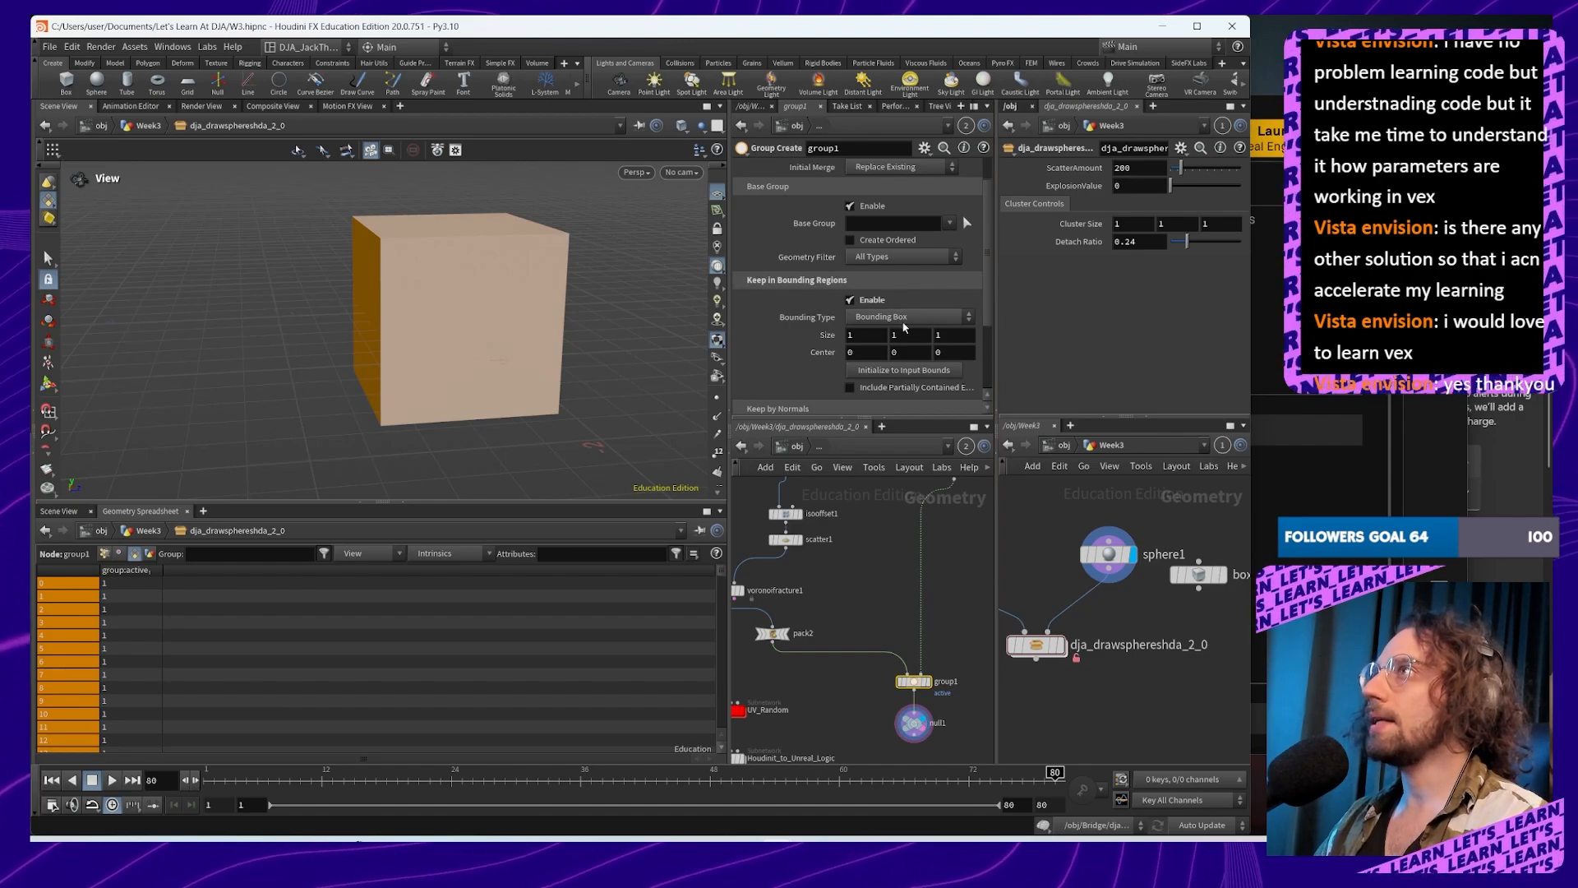
scroll(855, 338, "up", 2)
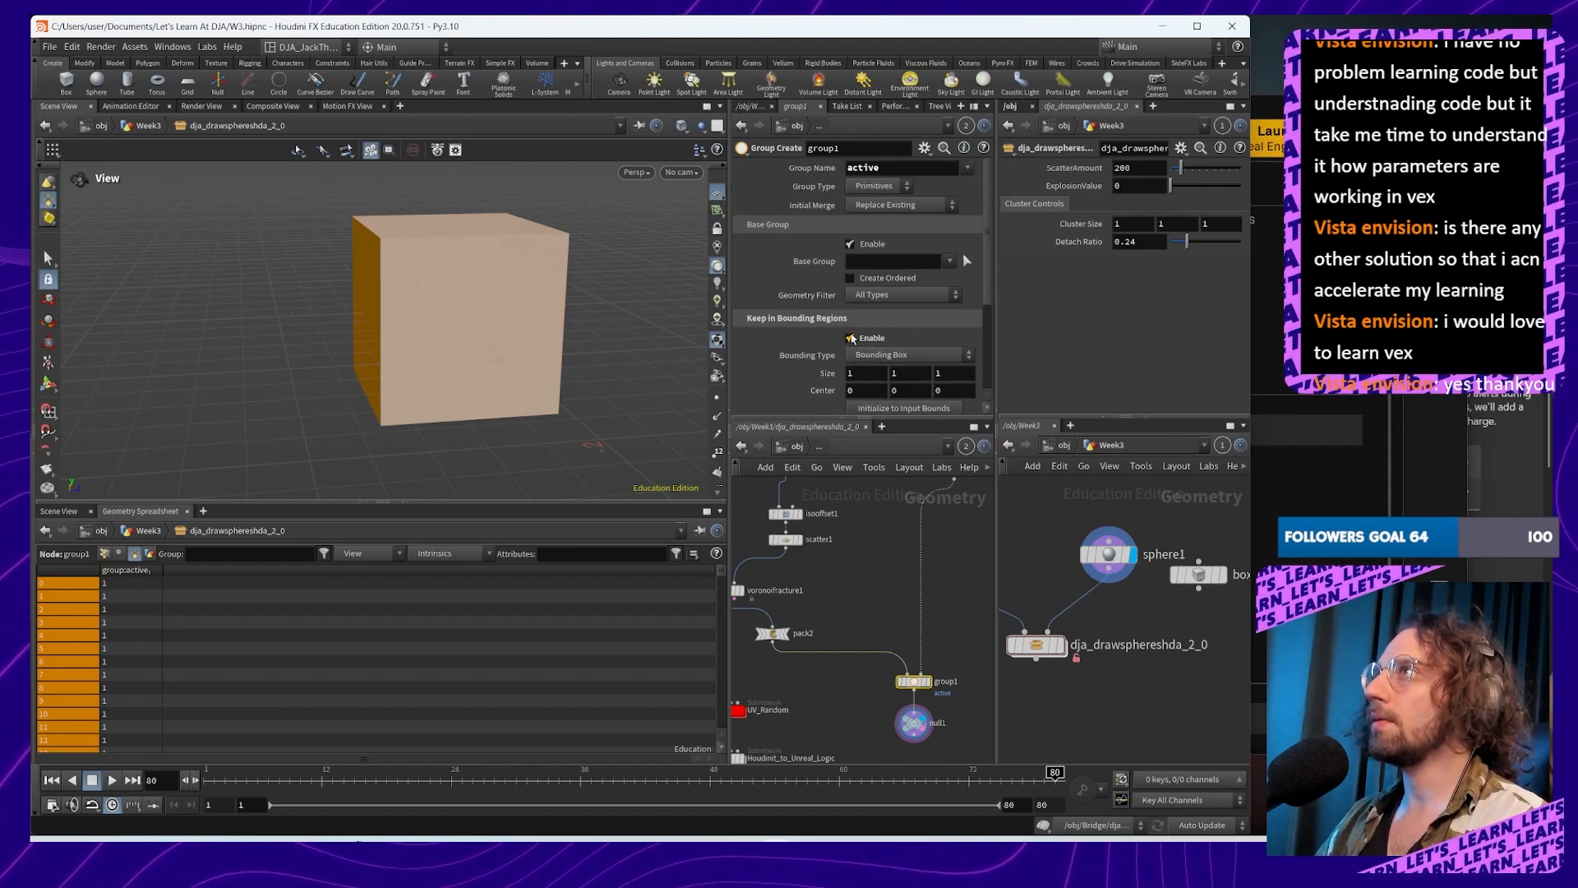
left_click(852, 338)
scroll(895, 323, "down", 3)
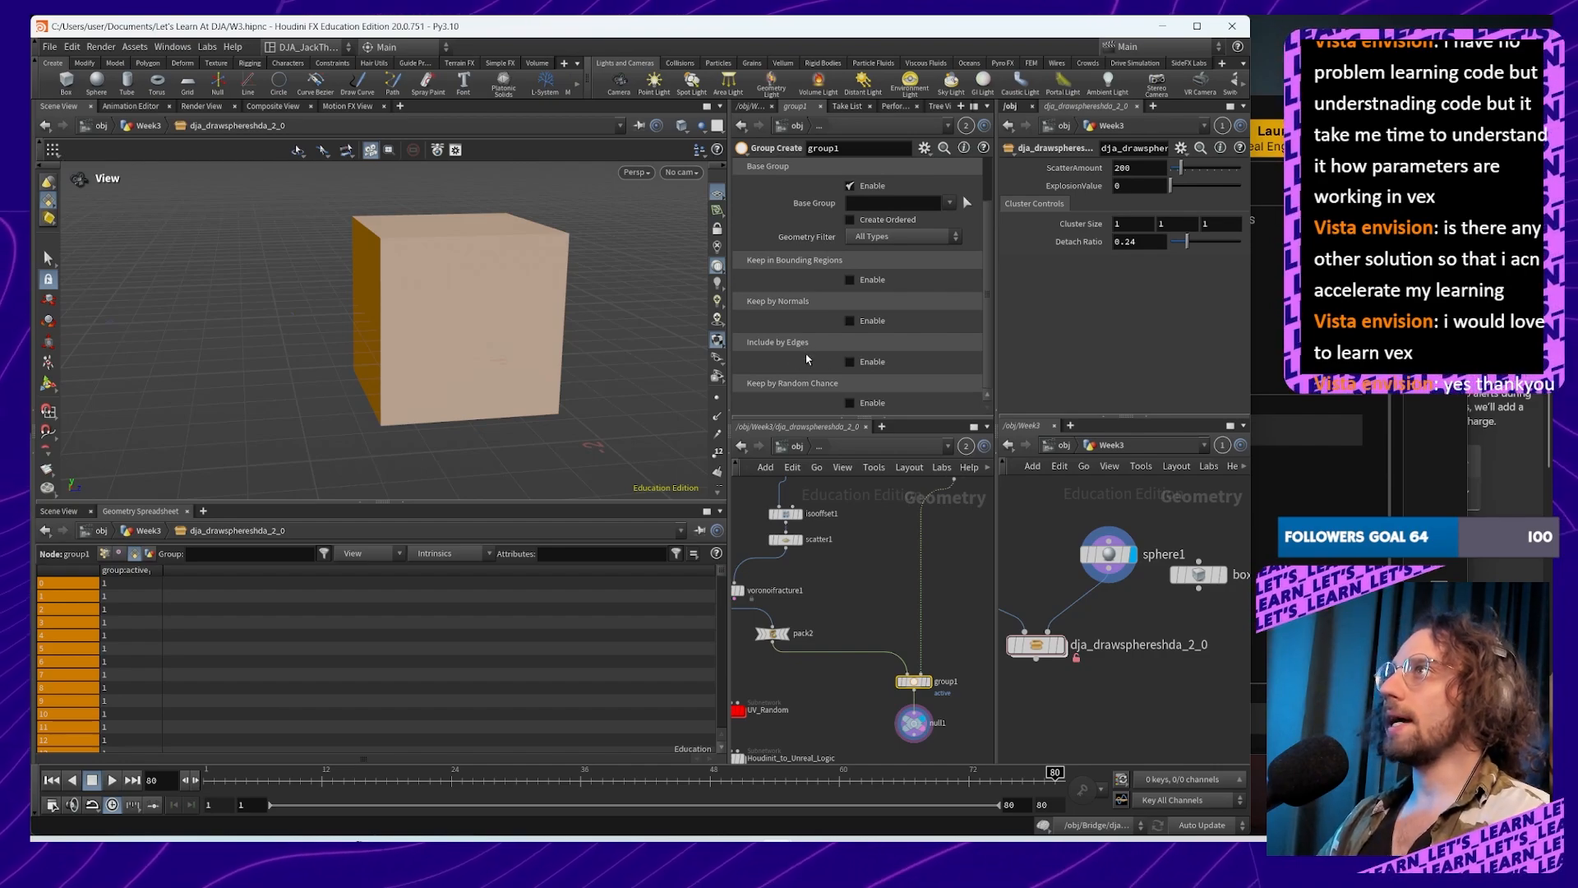
scroll(888, 364, "up", 3)
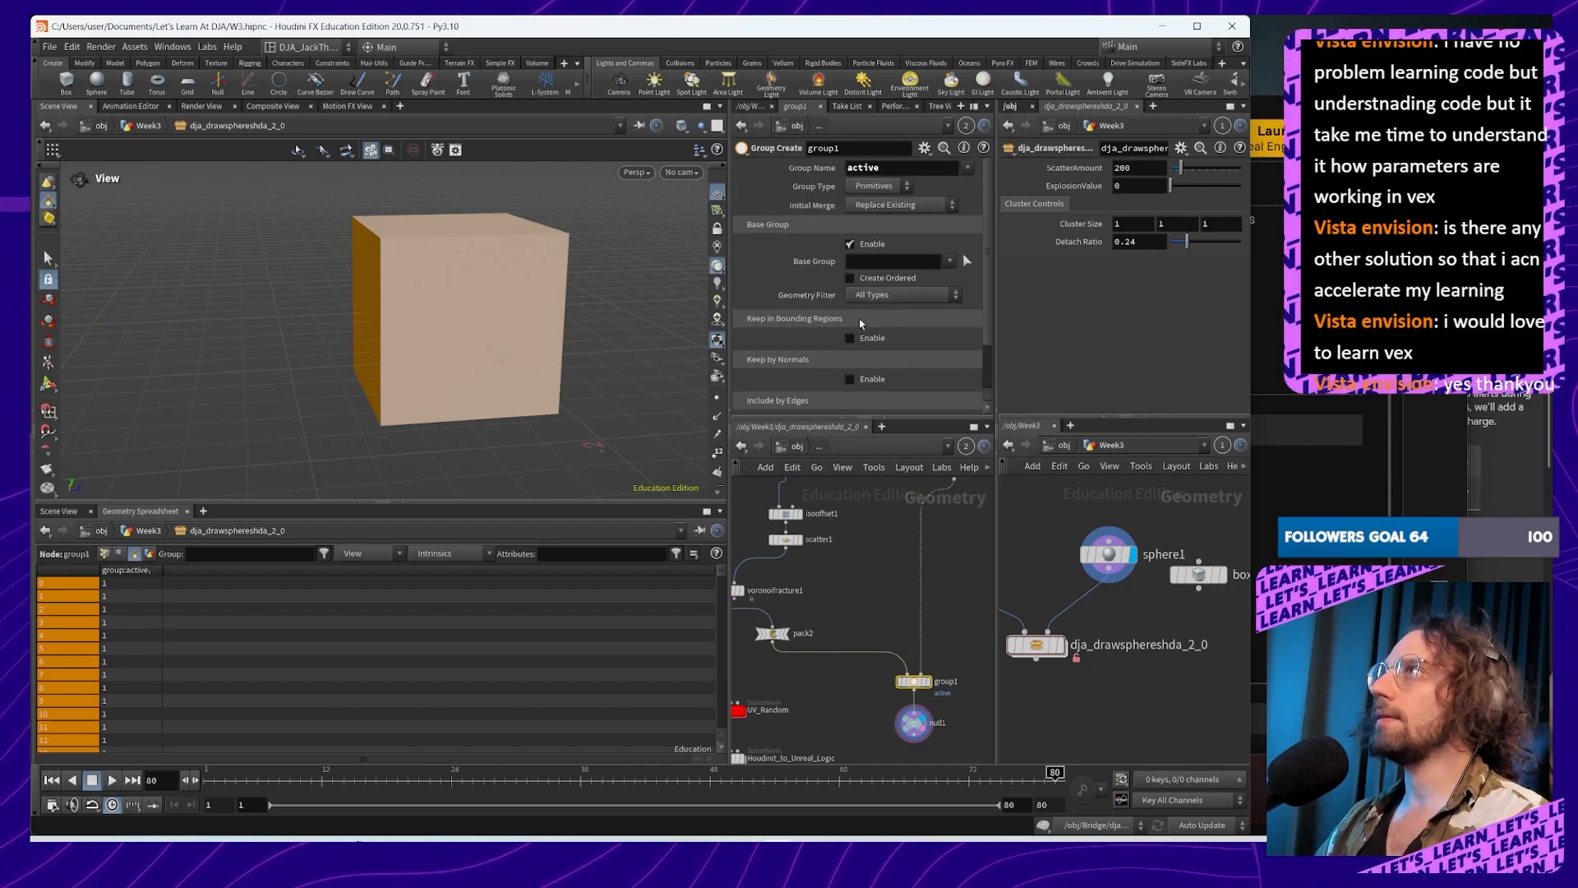
left_click(851, 338)
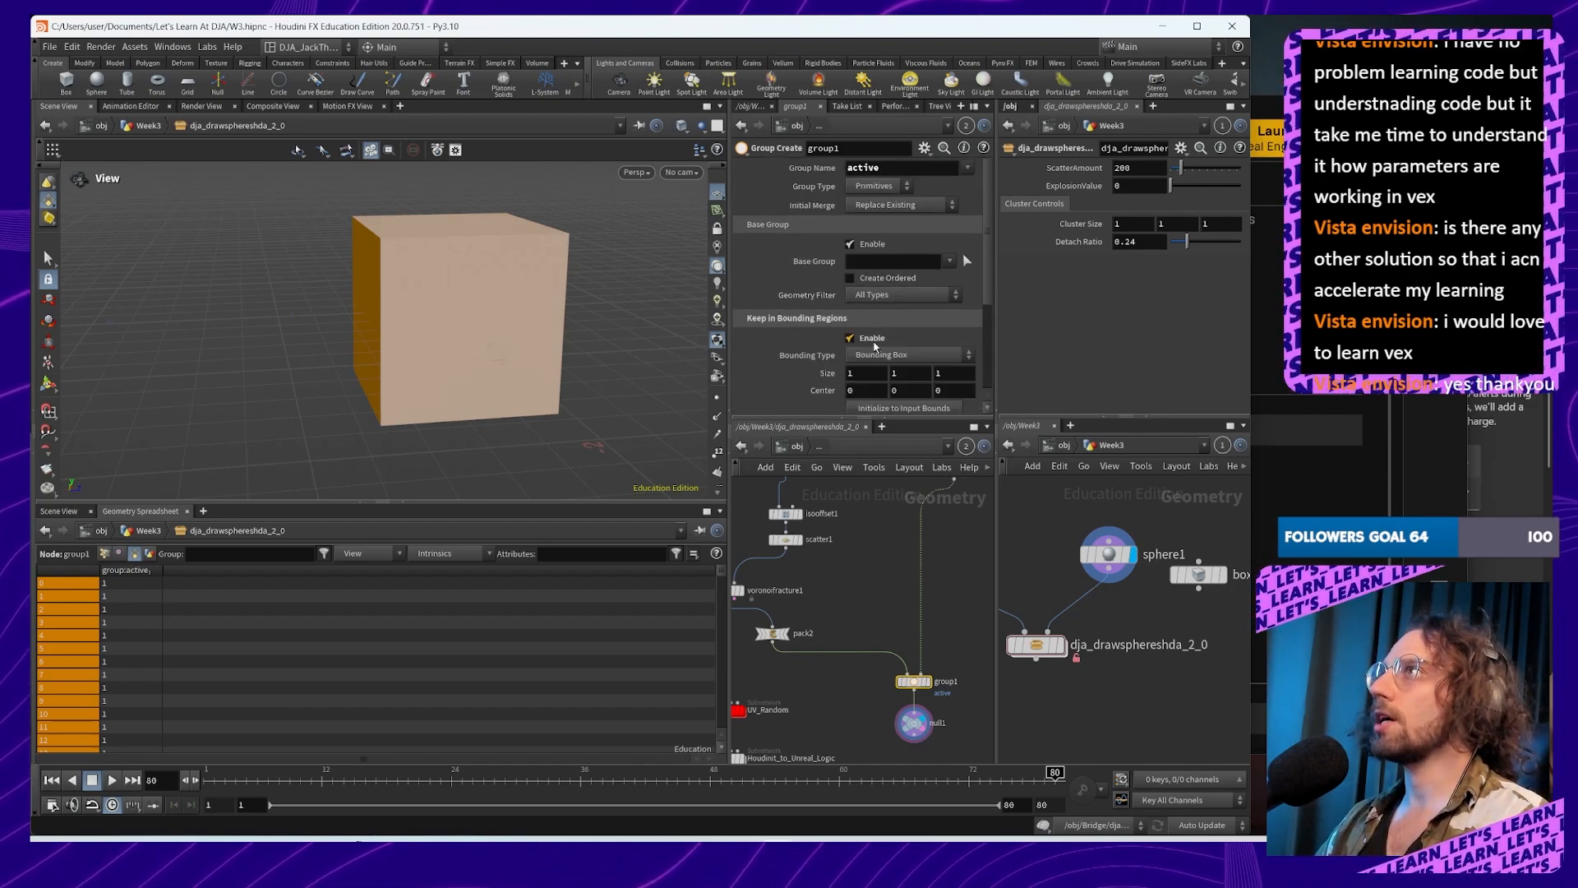
Step: Try Bounding Object (points or vertices only) as group1's Bounding Type, and undo the change
scroll(935, 332, "down", 4)
left_click(875, 280)
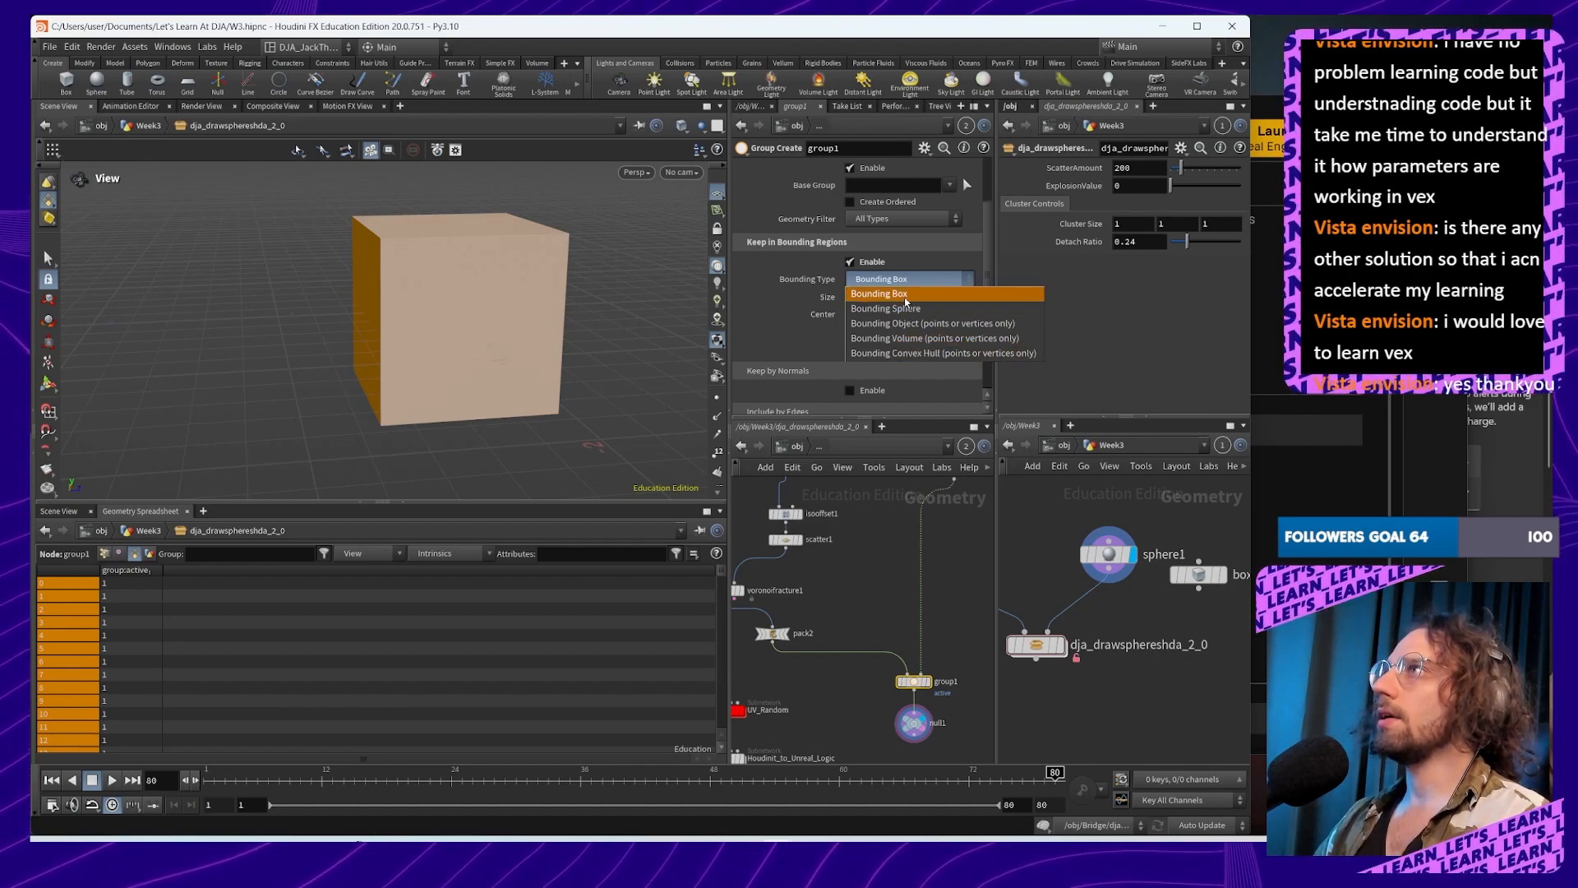
left_click(797, 272)
scroll(863, 271, "up", 3)
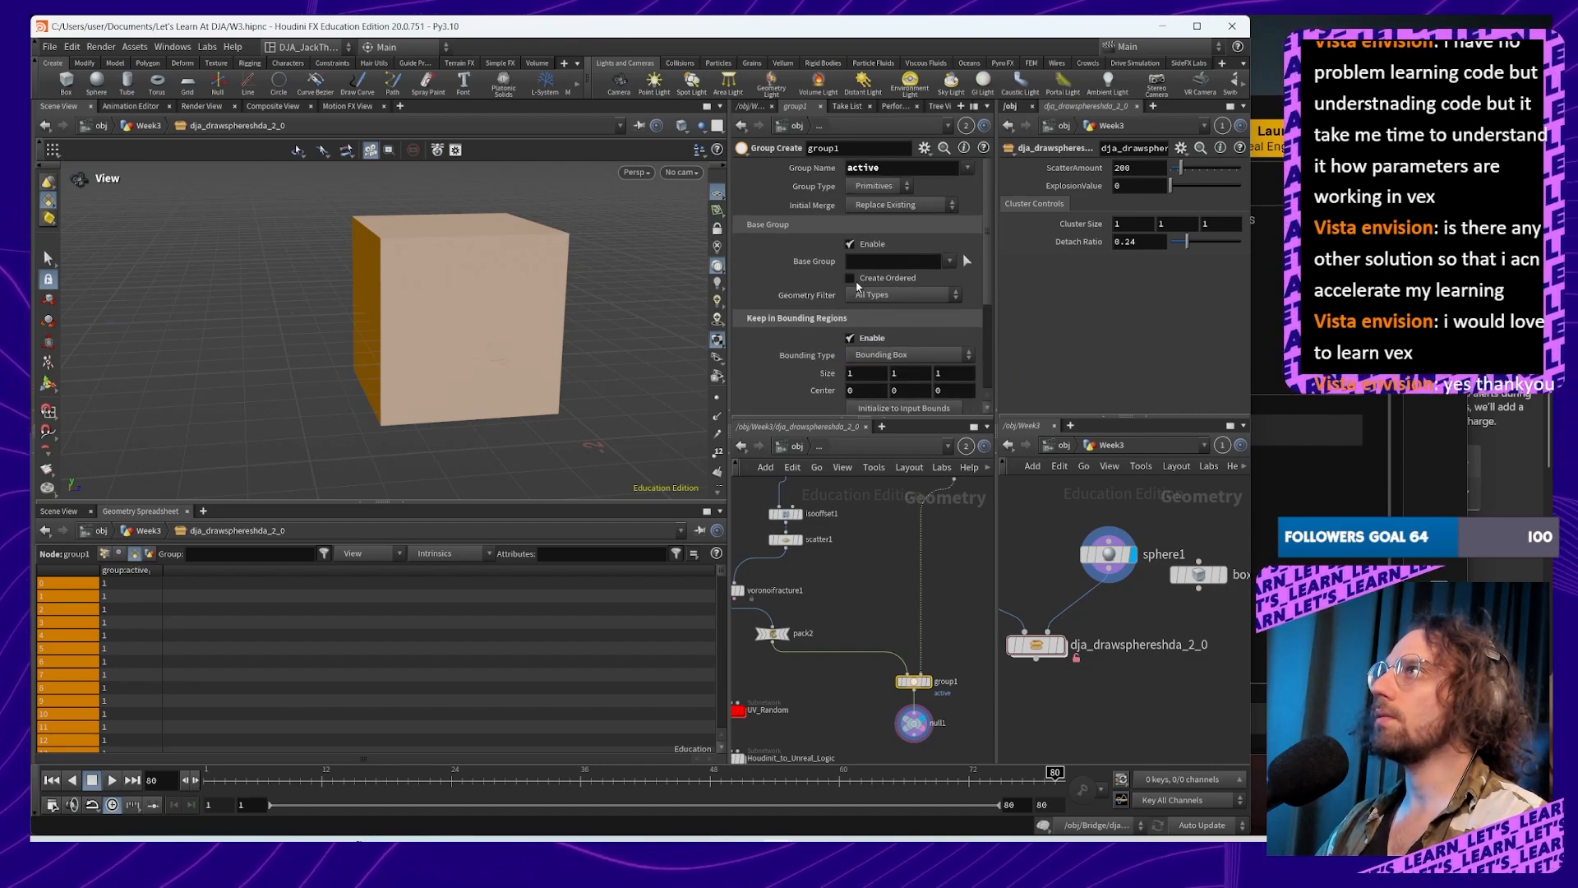
scroll(907, 333, "down", 3)
left_click(911, 299)
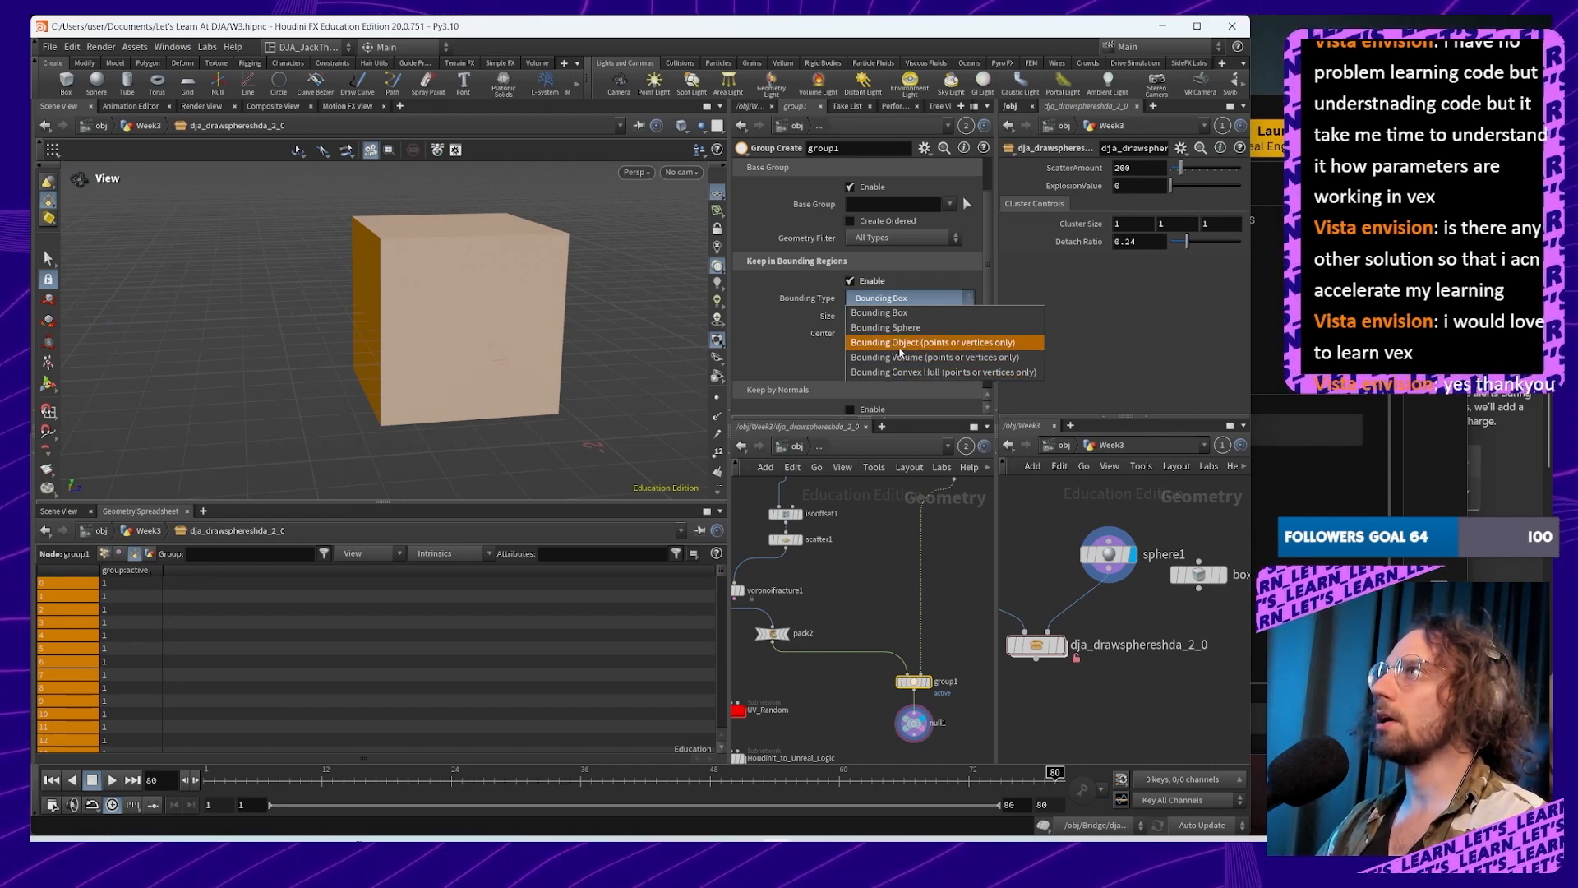
left_click(900, 348)
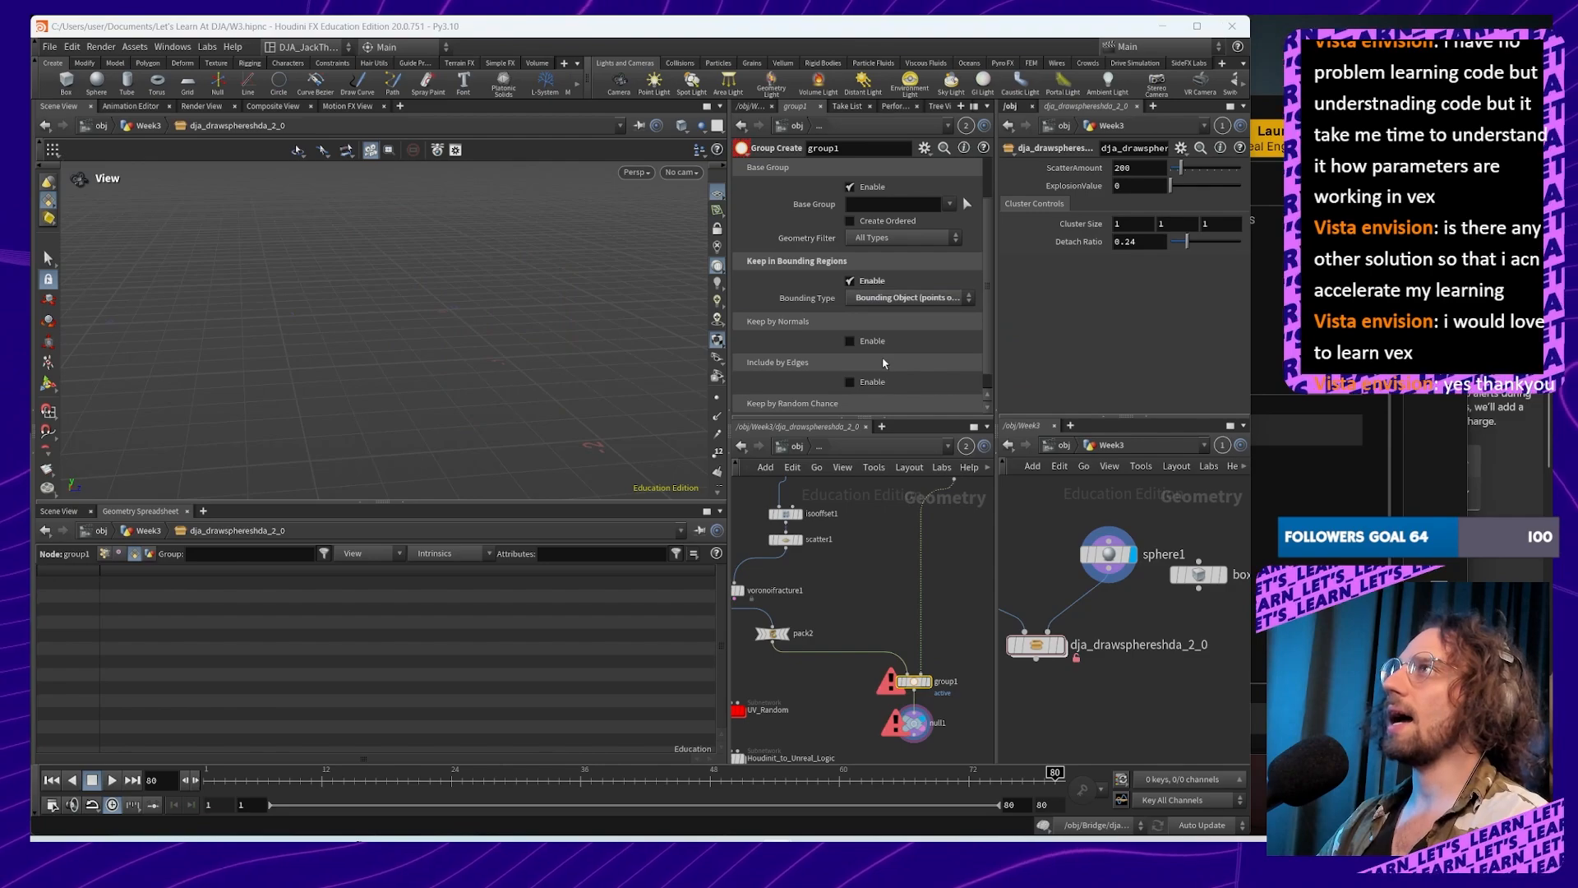
key("ctrl+z")
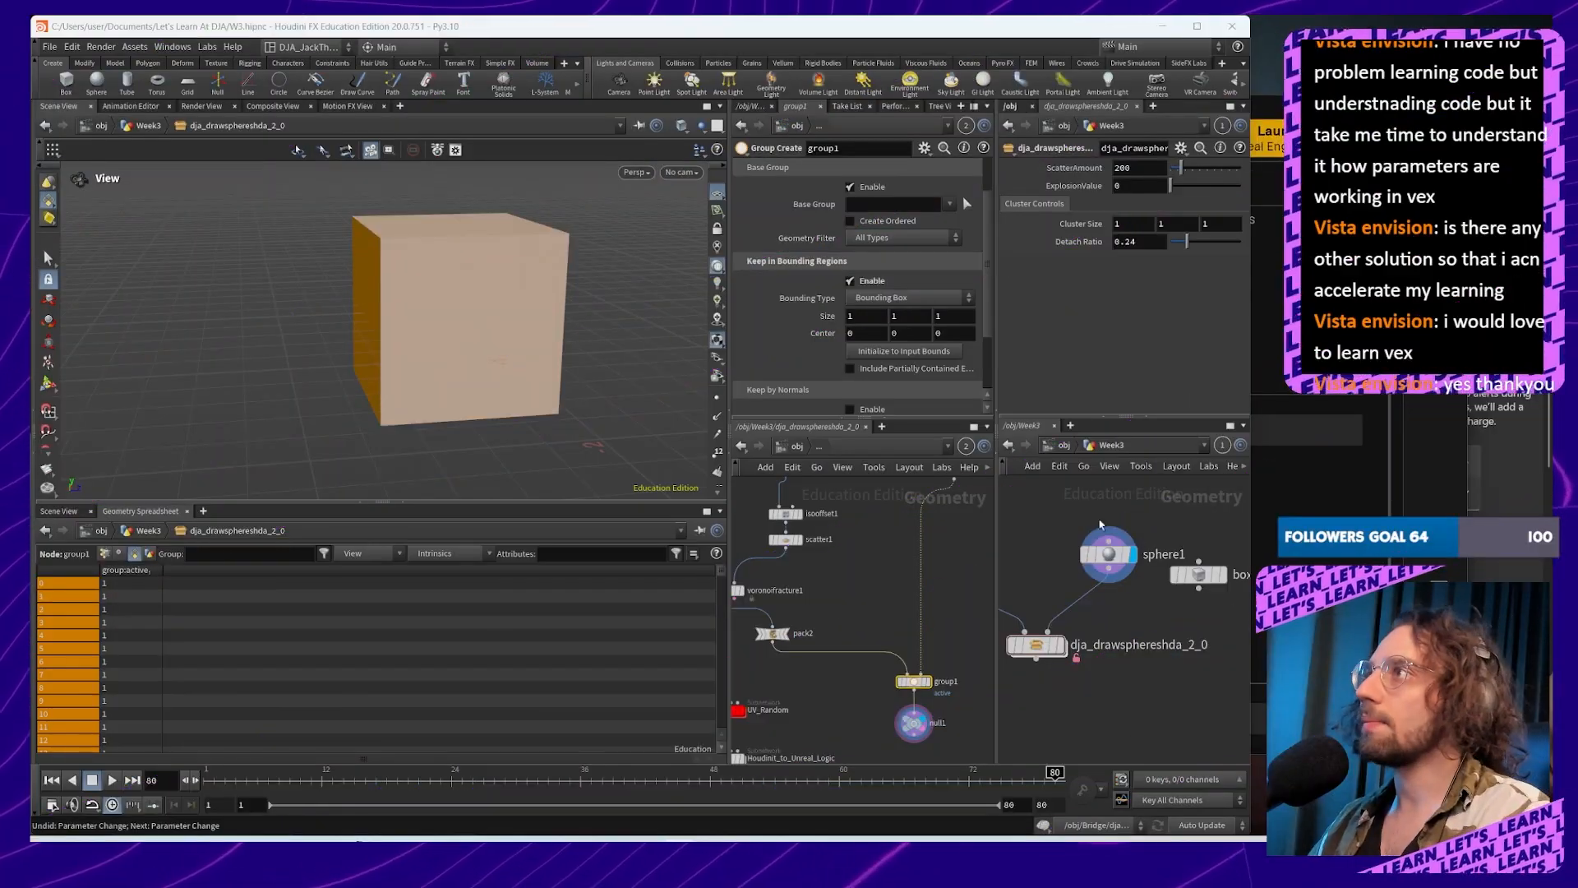
Step: Set group1's Bounding Type to Bounding Object (points or vertices only) and its Group Type to Points
left_click(928, 302)
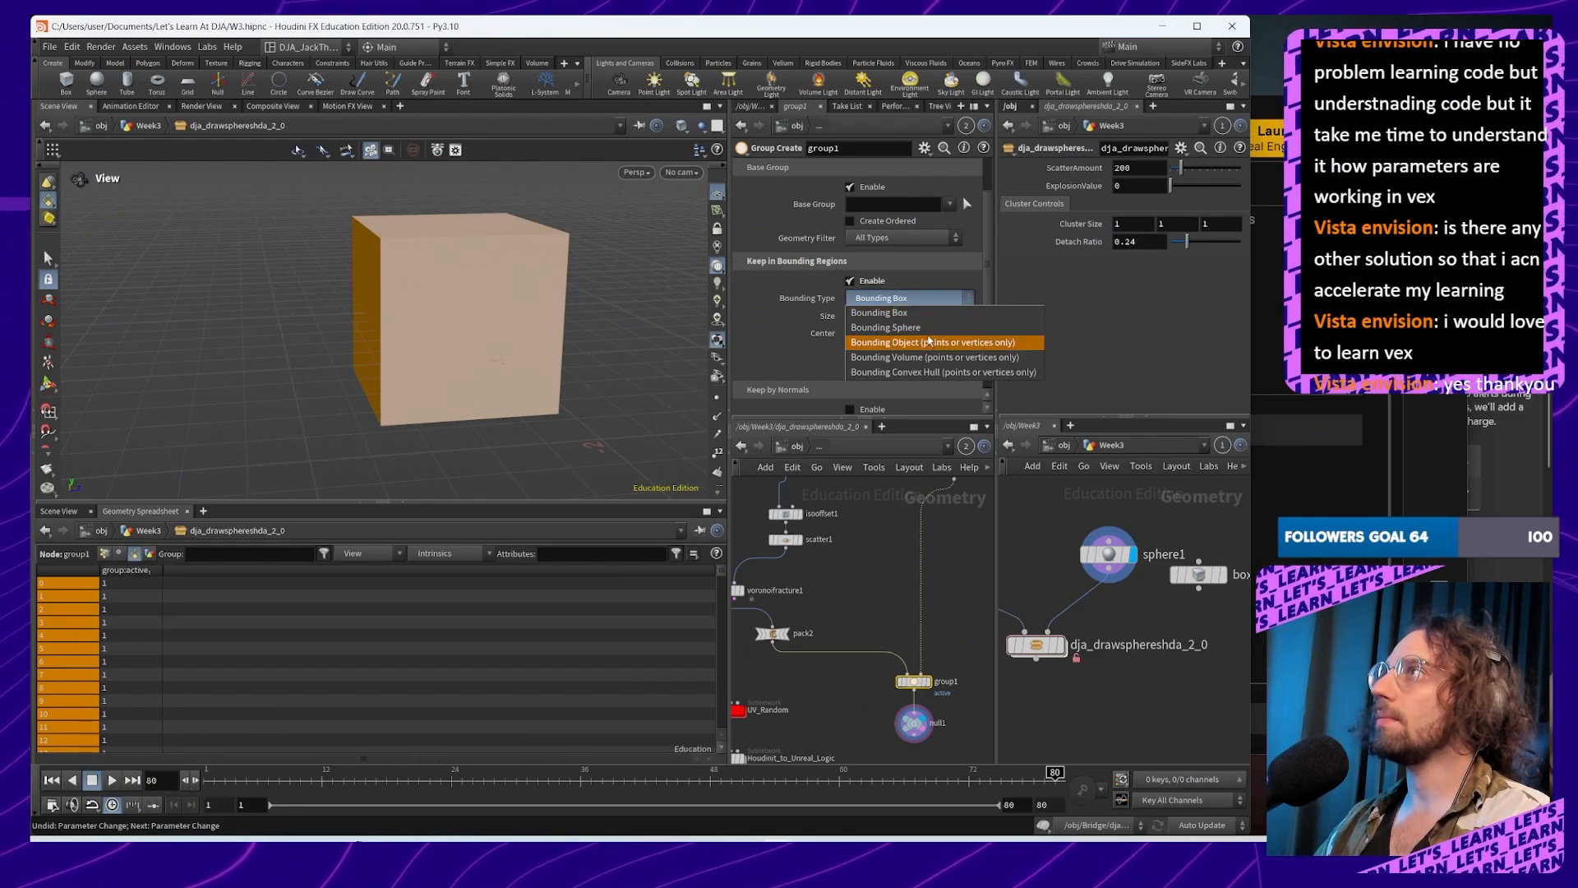
left_click(949, 350)
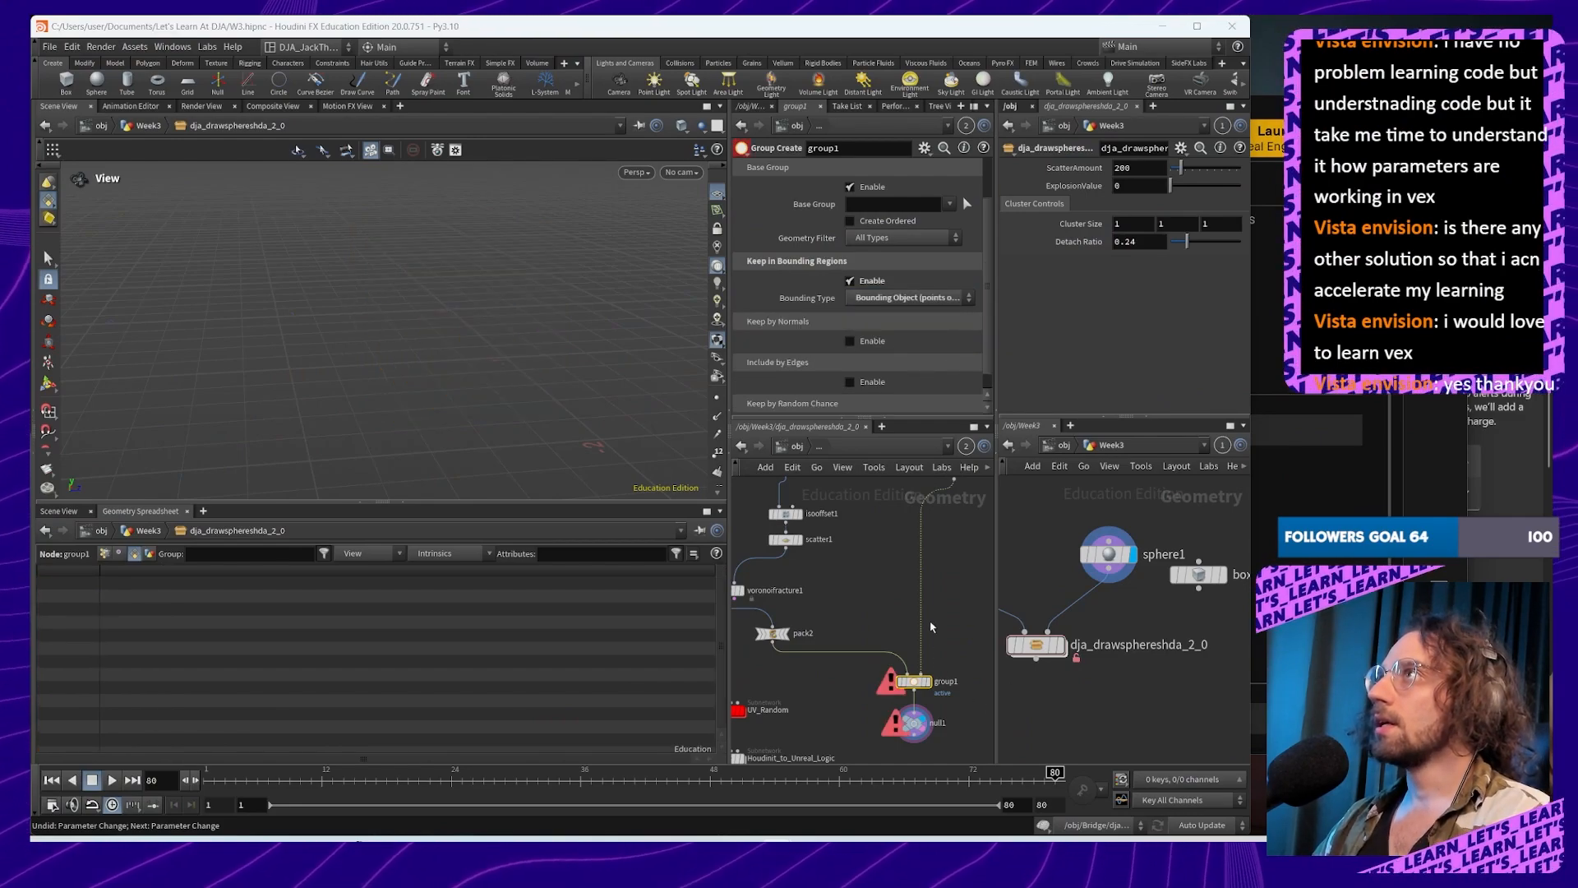
left_click(944, 301)
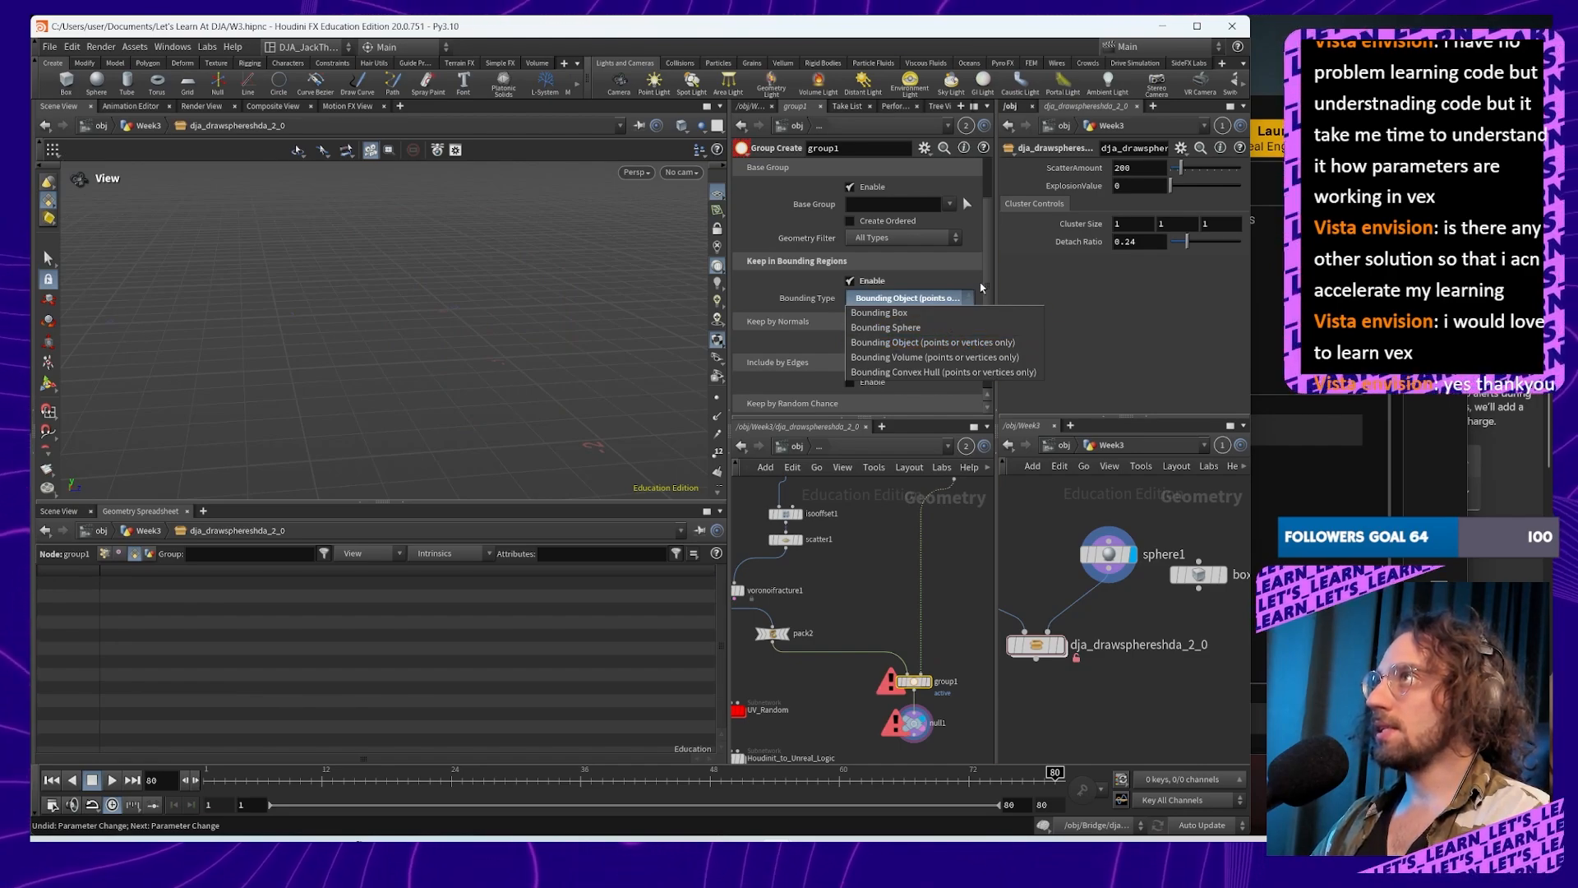
left_click(977, 283)
scroll(952, 264, "up", 2)
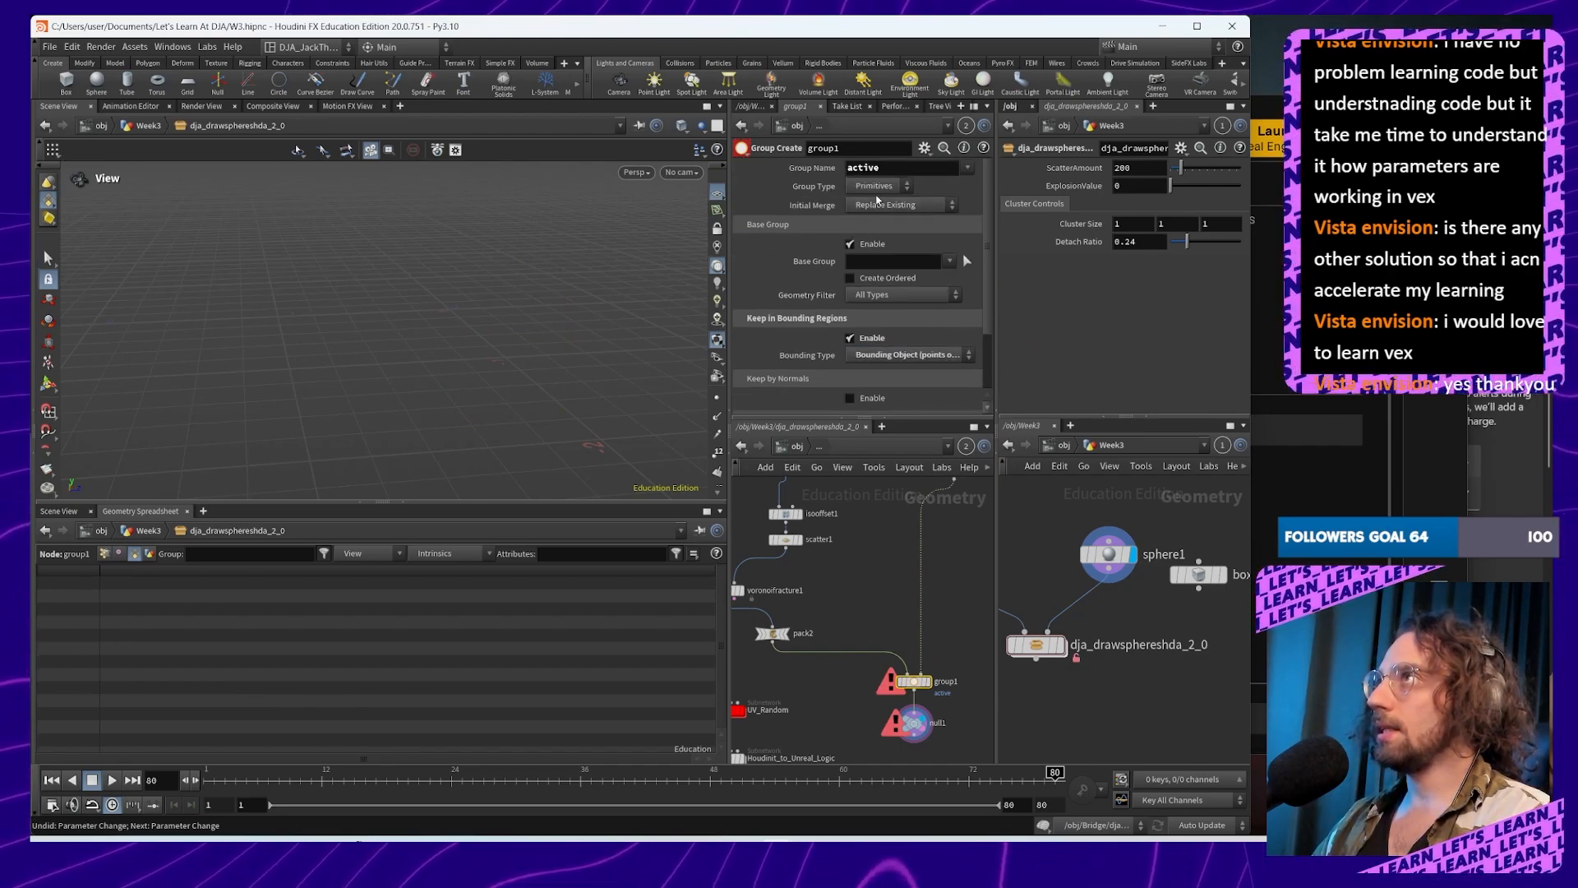
left_click(882, 191)
left_click(873, 206)
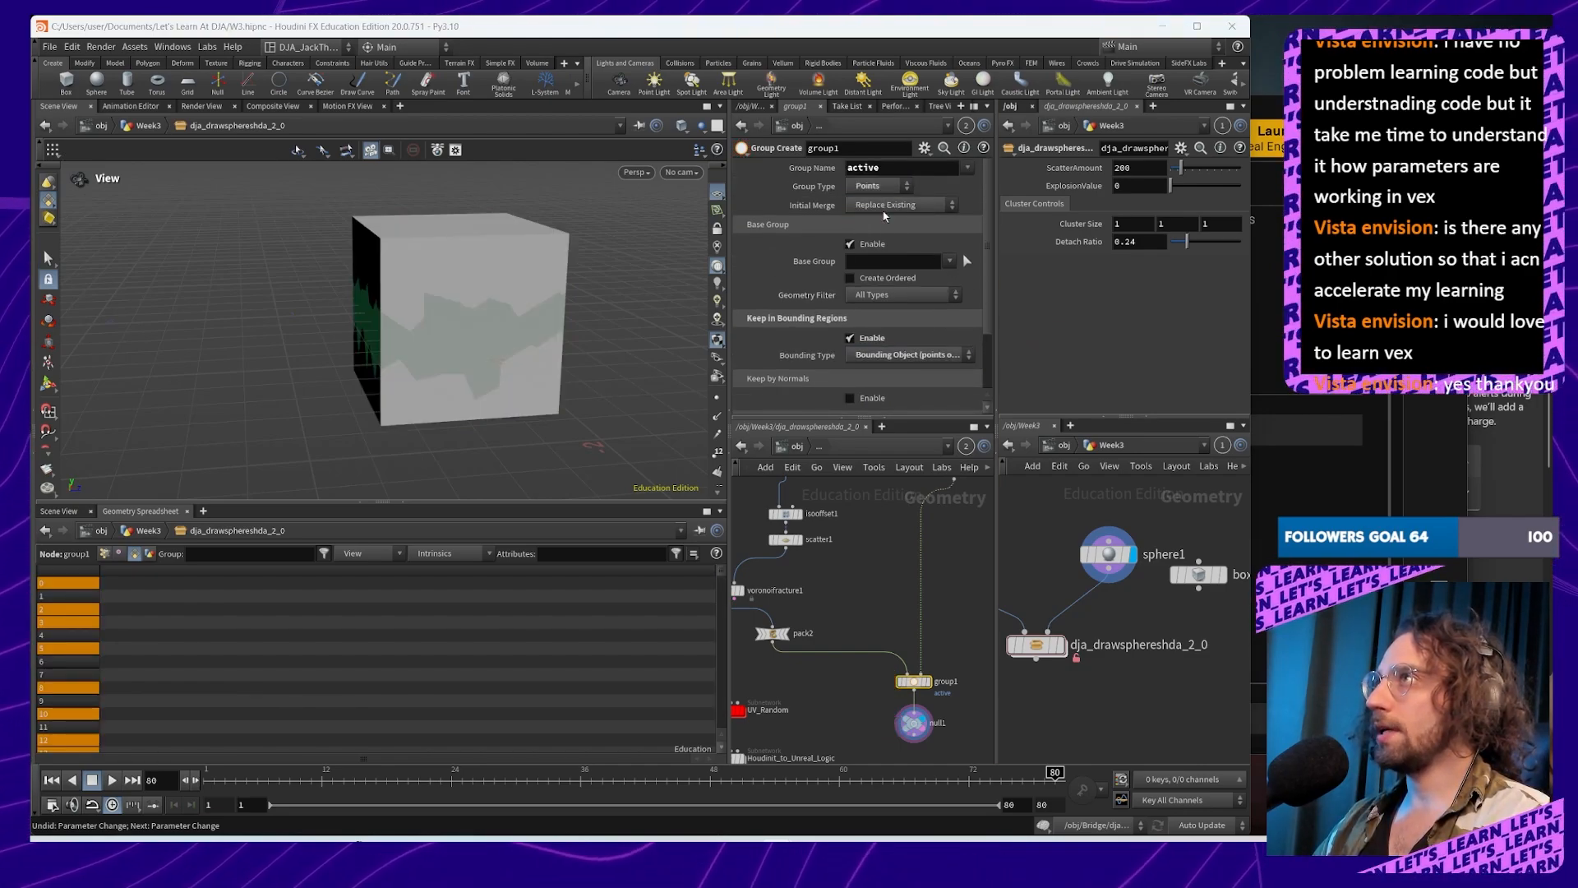
Step: Examine the grouped pieces on the cube and group1's node information
mouse_move(517, 325)
left_mouse_down()
mouse_move(616, 329)
mouse_move(604, 376)
mouse_move(573, 377)
mouse_move(558, 361)
mouse_move(576, 356)
mouse_move(546, 351)
mouse_move(599, 369)
left_mouse_up()
scroll(960, 687, "up", 3)
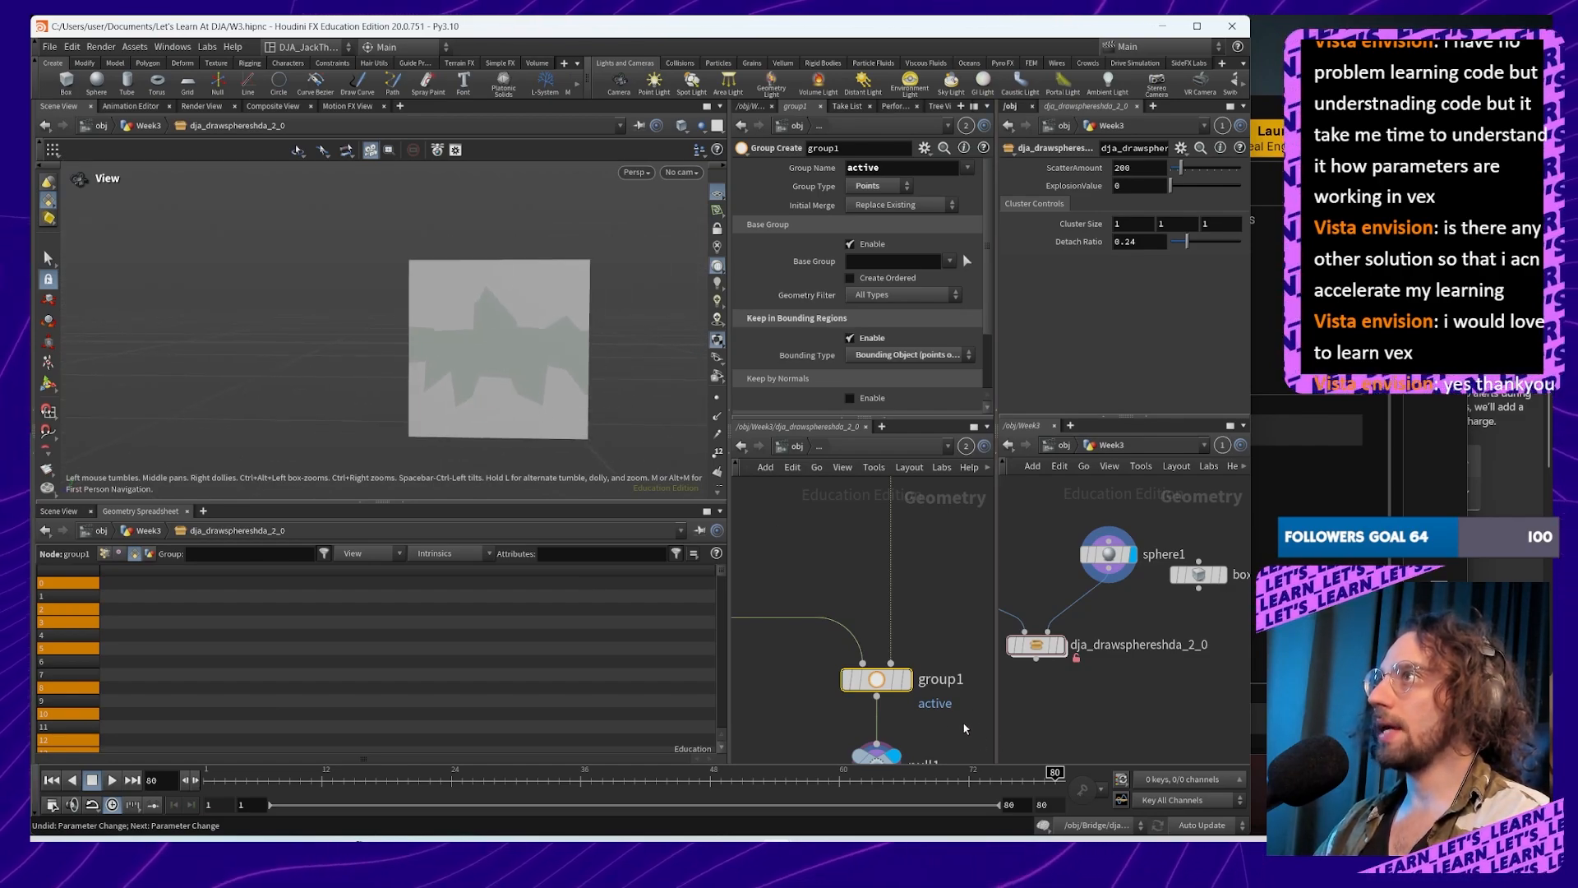
scroll(965, 728, "down", 4)
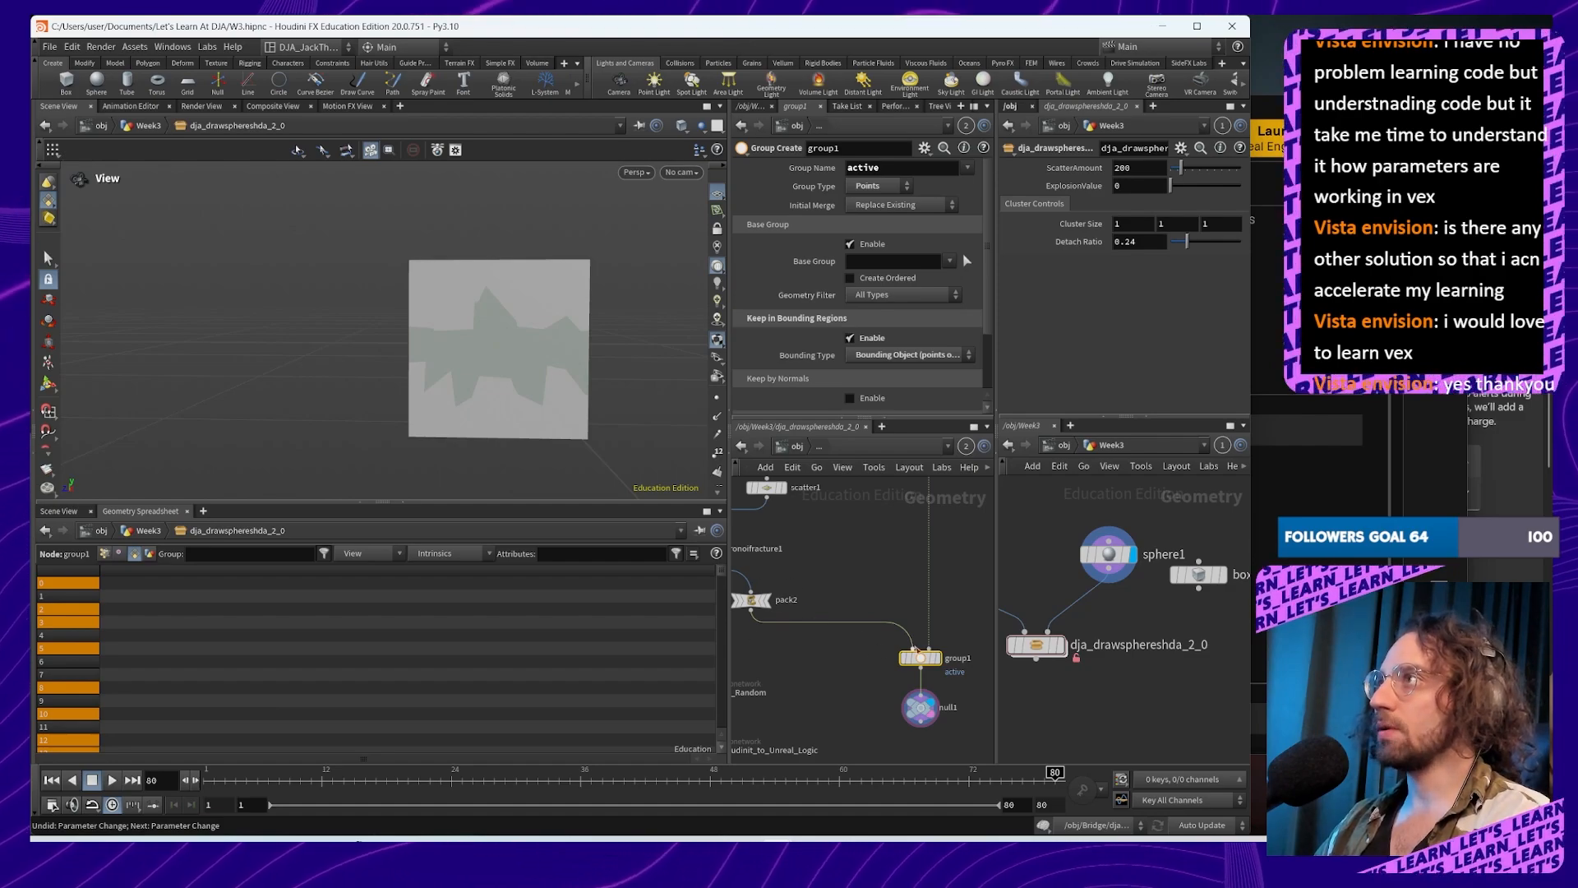
scroll(913, 650, "down", 1)
middle_click(861, 635)
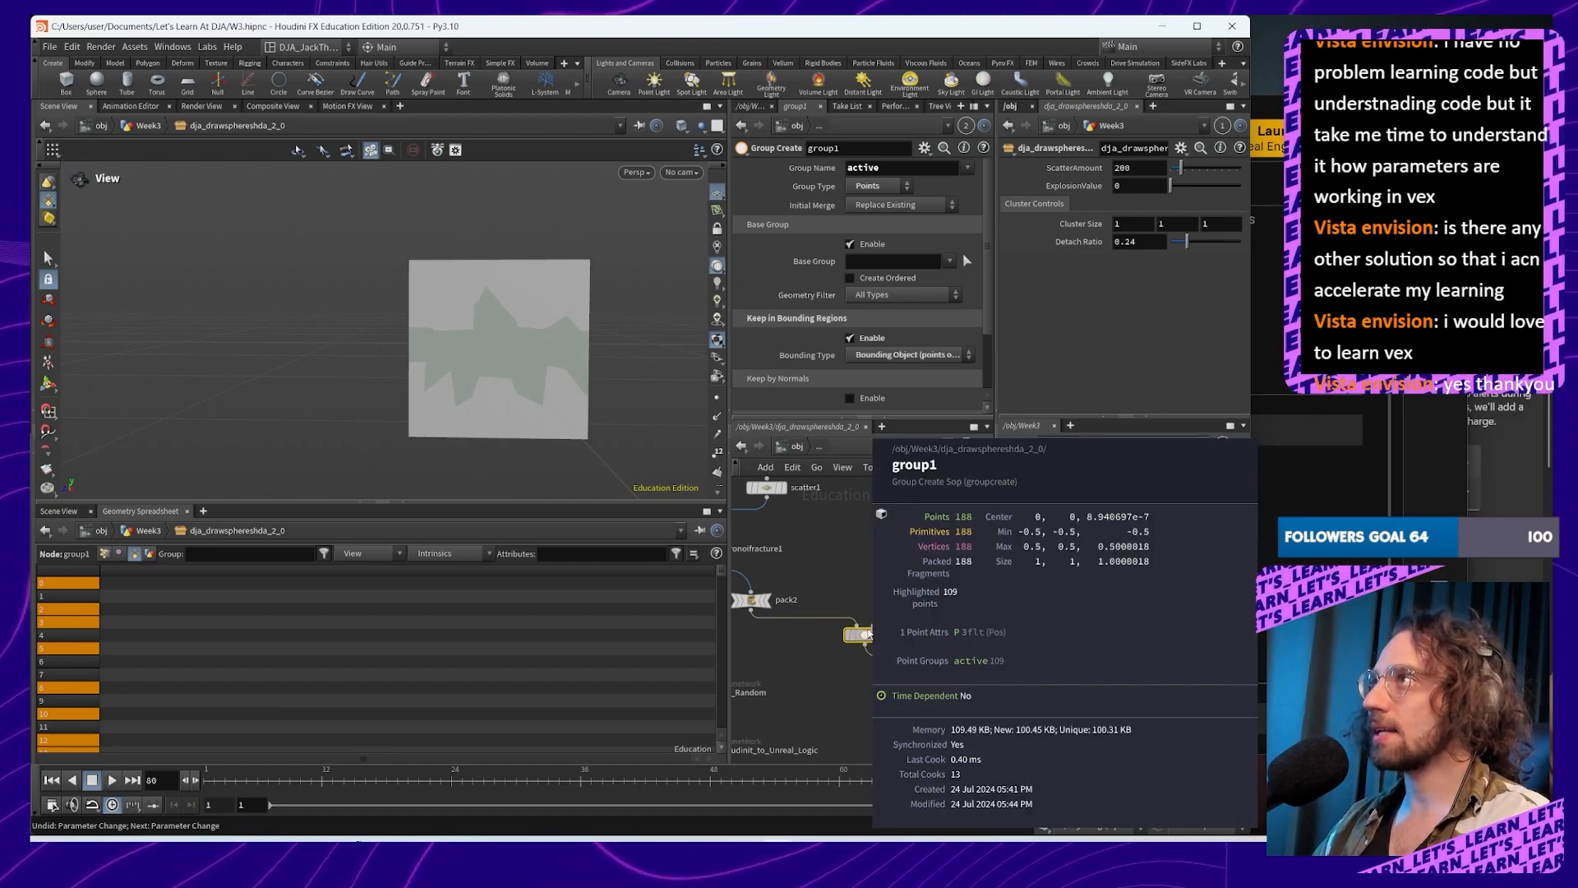
middle_click(920, 710)
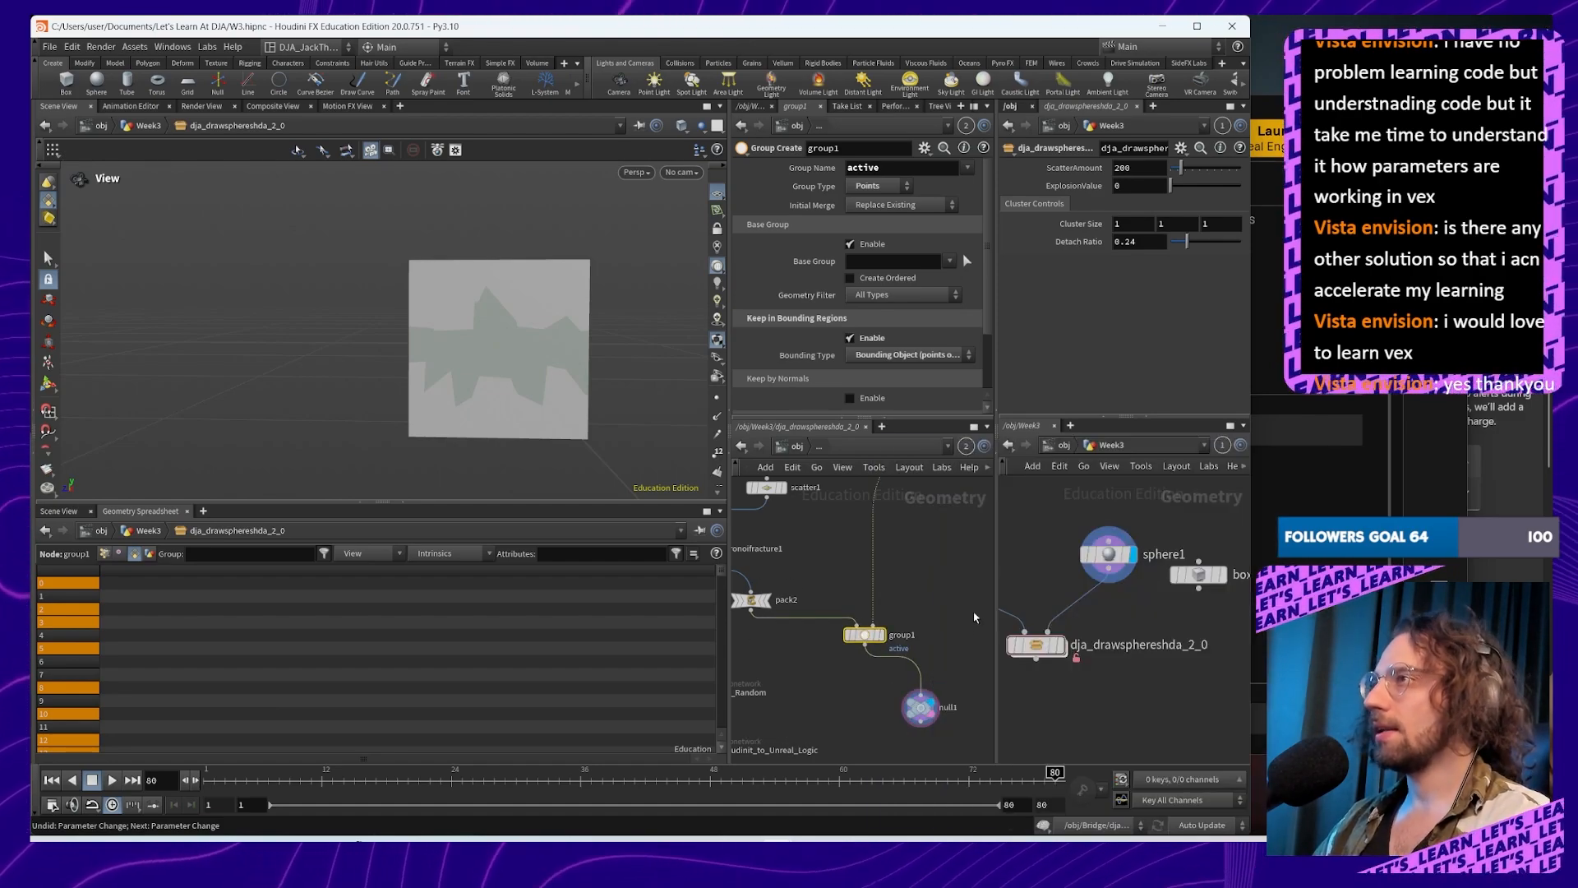
Step: Make room below group1 and insert a Split node between group1 and null1
left_click_drag(918, 709, 866, 696)
middle_click_drag(916, 672, 935, 620)
left_click_drag(886, 635, 925, 663)
key("Tab")
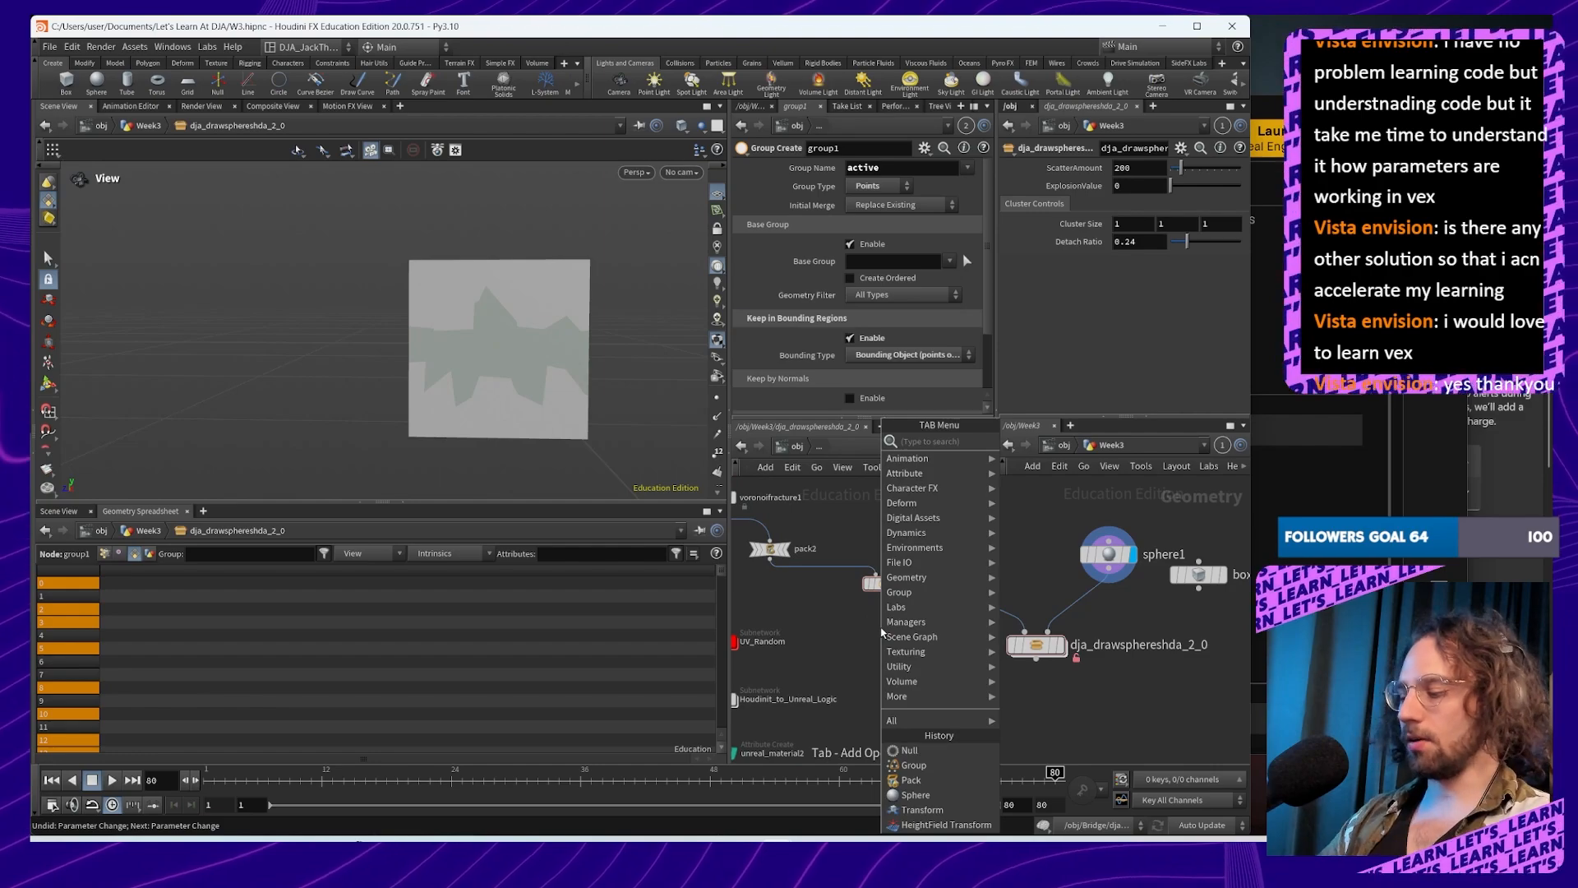
type("split")
key("Return")
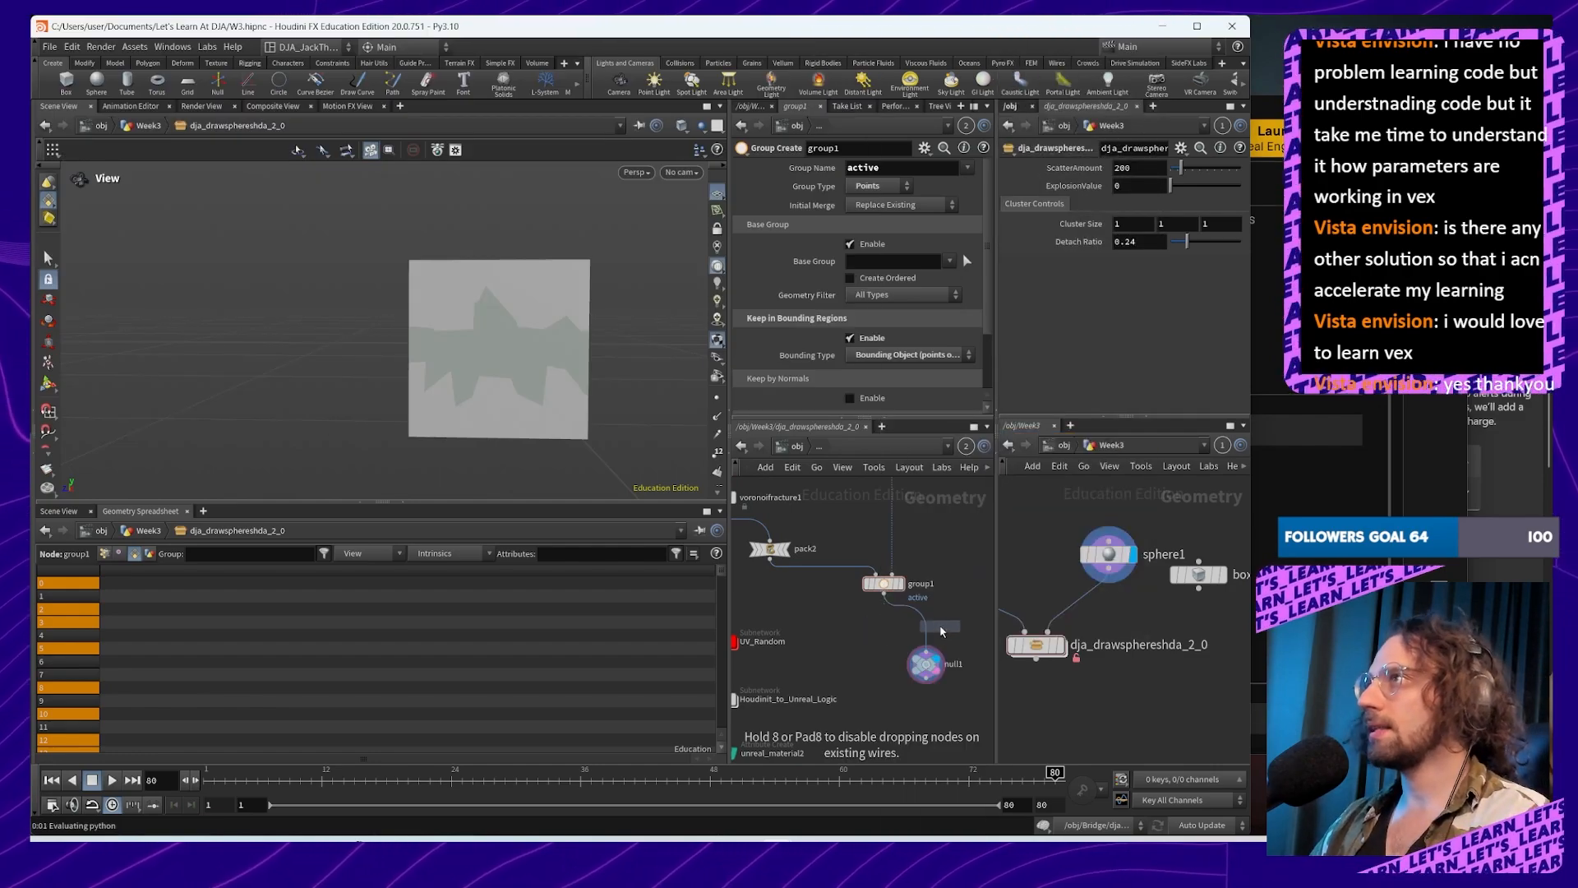
left_click(917, 626)
left_click_drag(917, 626, 883, 632)
Step: Set the Split node's Group to active and inspect the isolated pieces from several angles
left_click(960, 168)
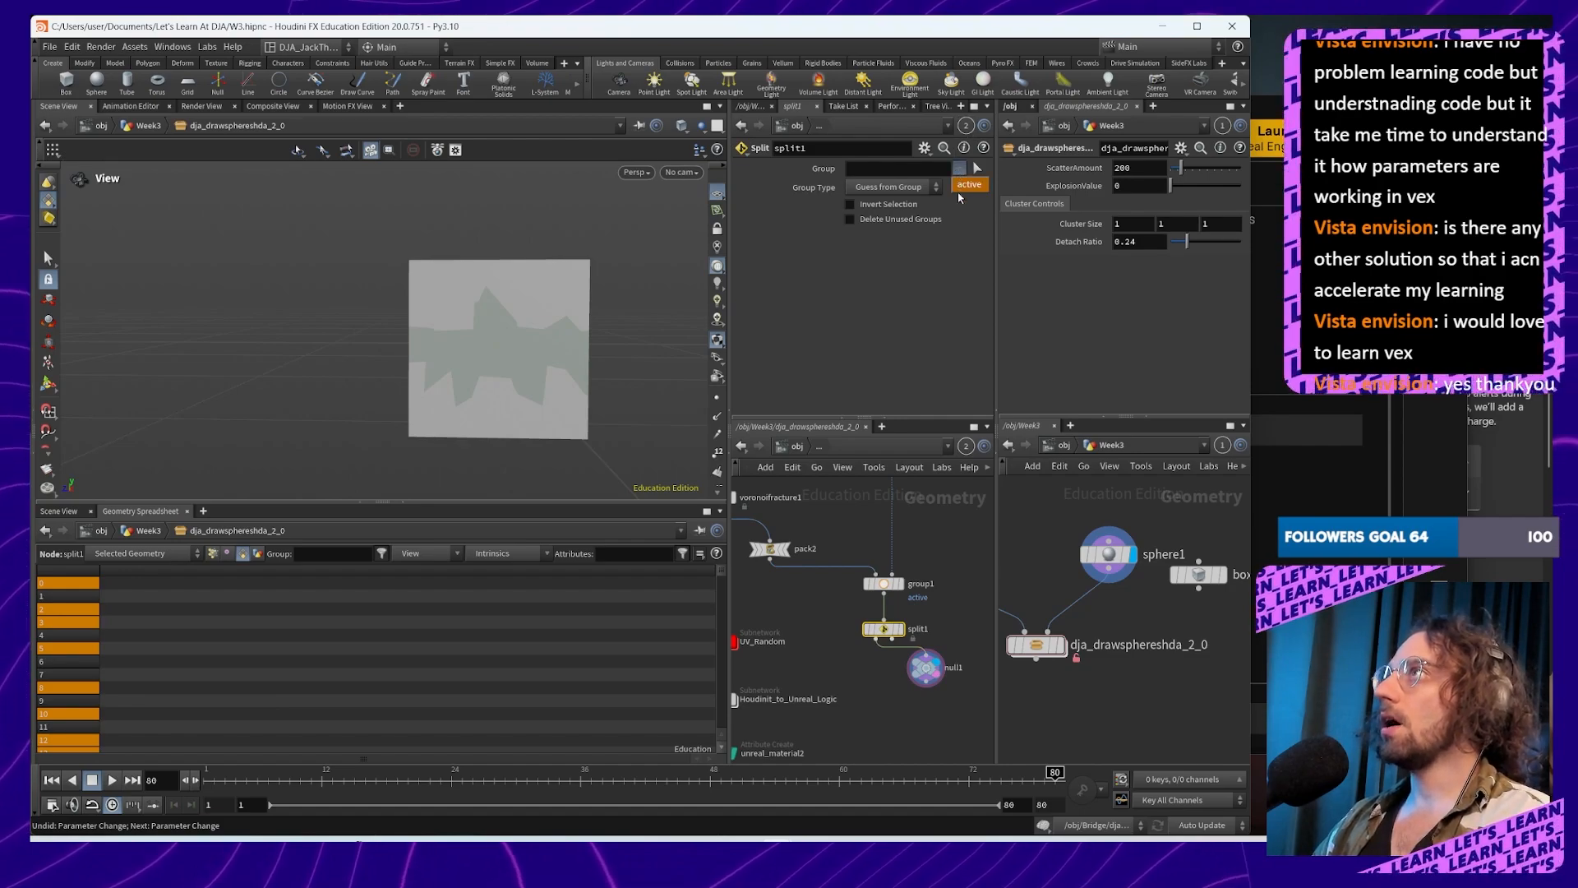
left_click(958, 186)
left_click_drag(506, 317, 631, 376)
middle_click_drag(631, 376, 535, 407)
right_click_drag(536, 407, 567, 333)
left_click_drag(566, 332, 514, 321)
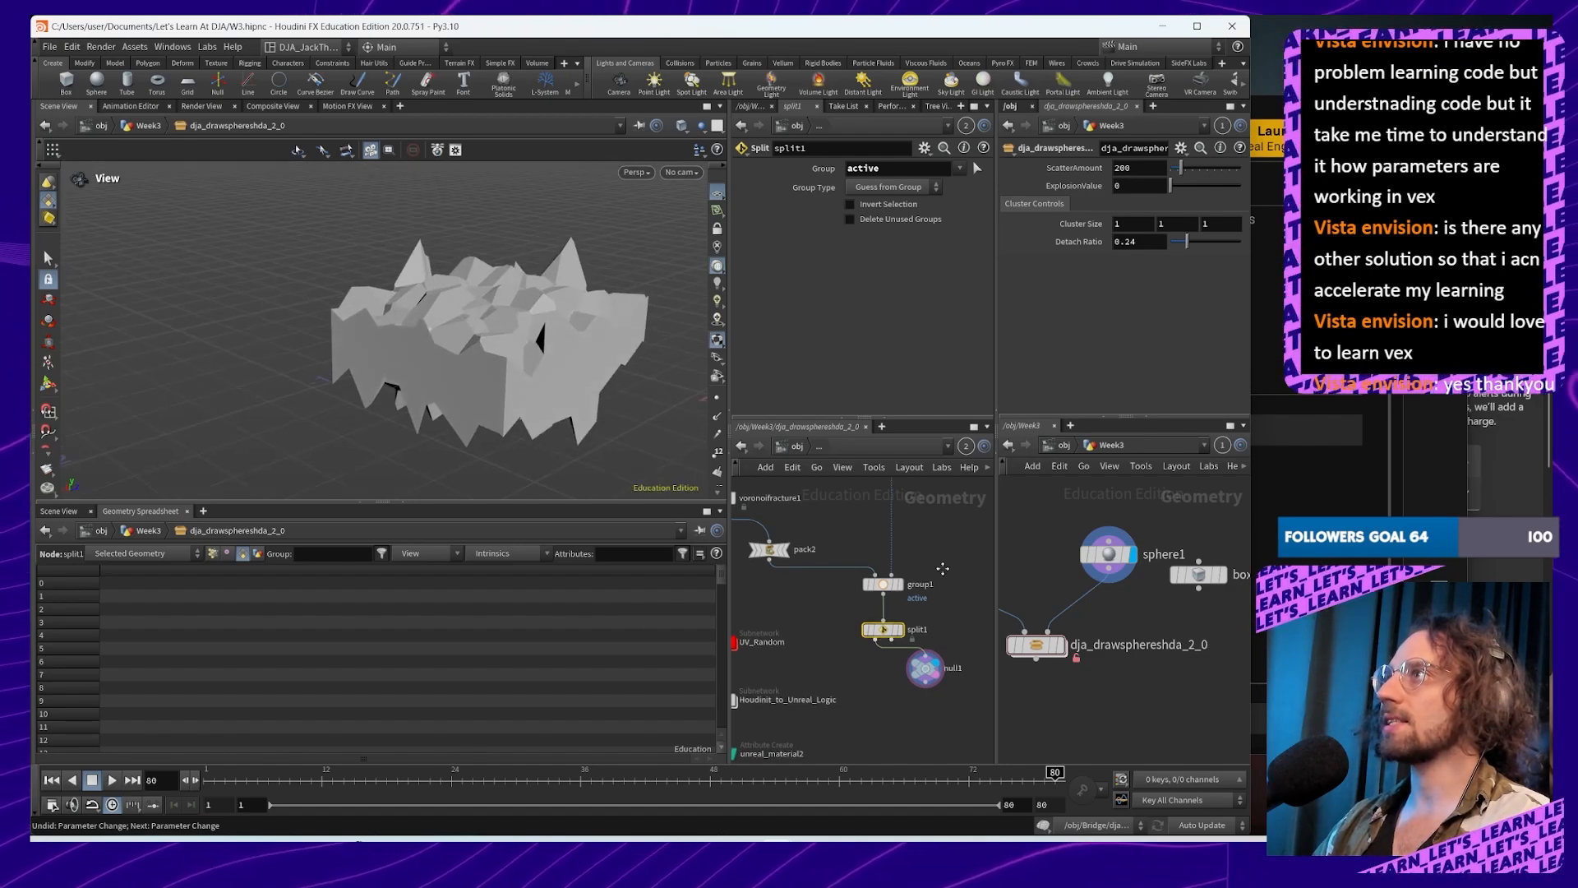
Step: Set the asset's ScatterAmount to 1000 and view the finer fracture pieces
middle_click_drag(877, 570, 963, 735)
double_click(1134, 168)
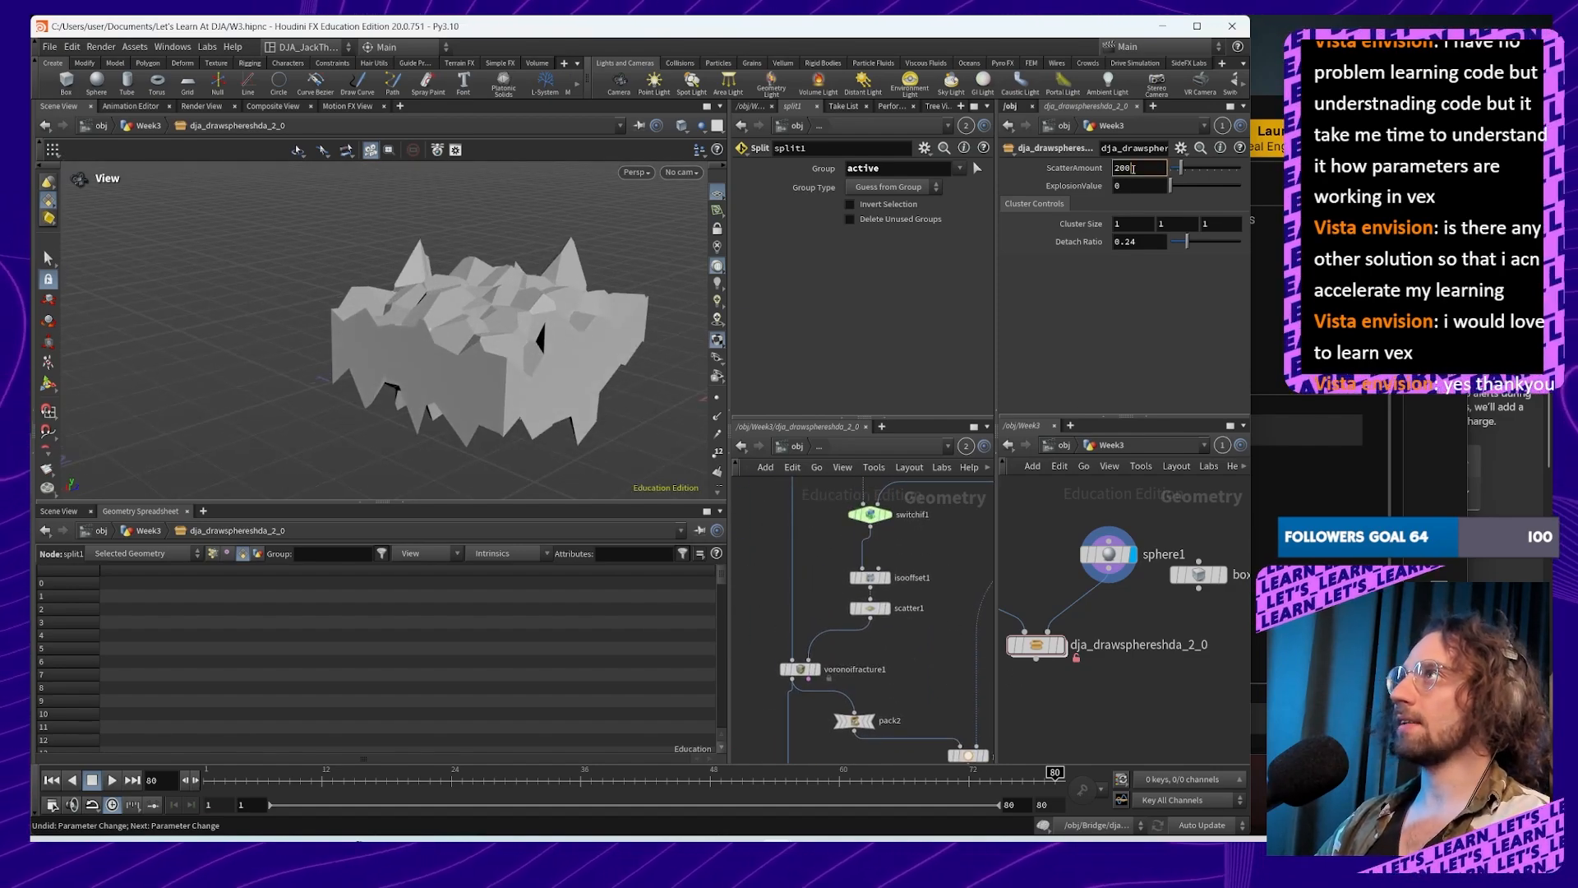
type("10")
key("Return")
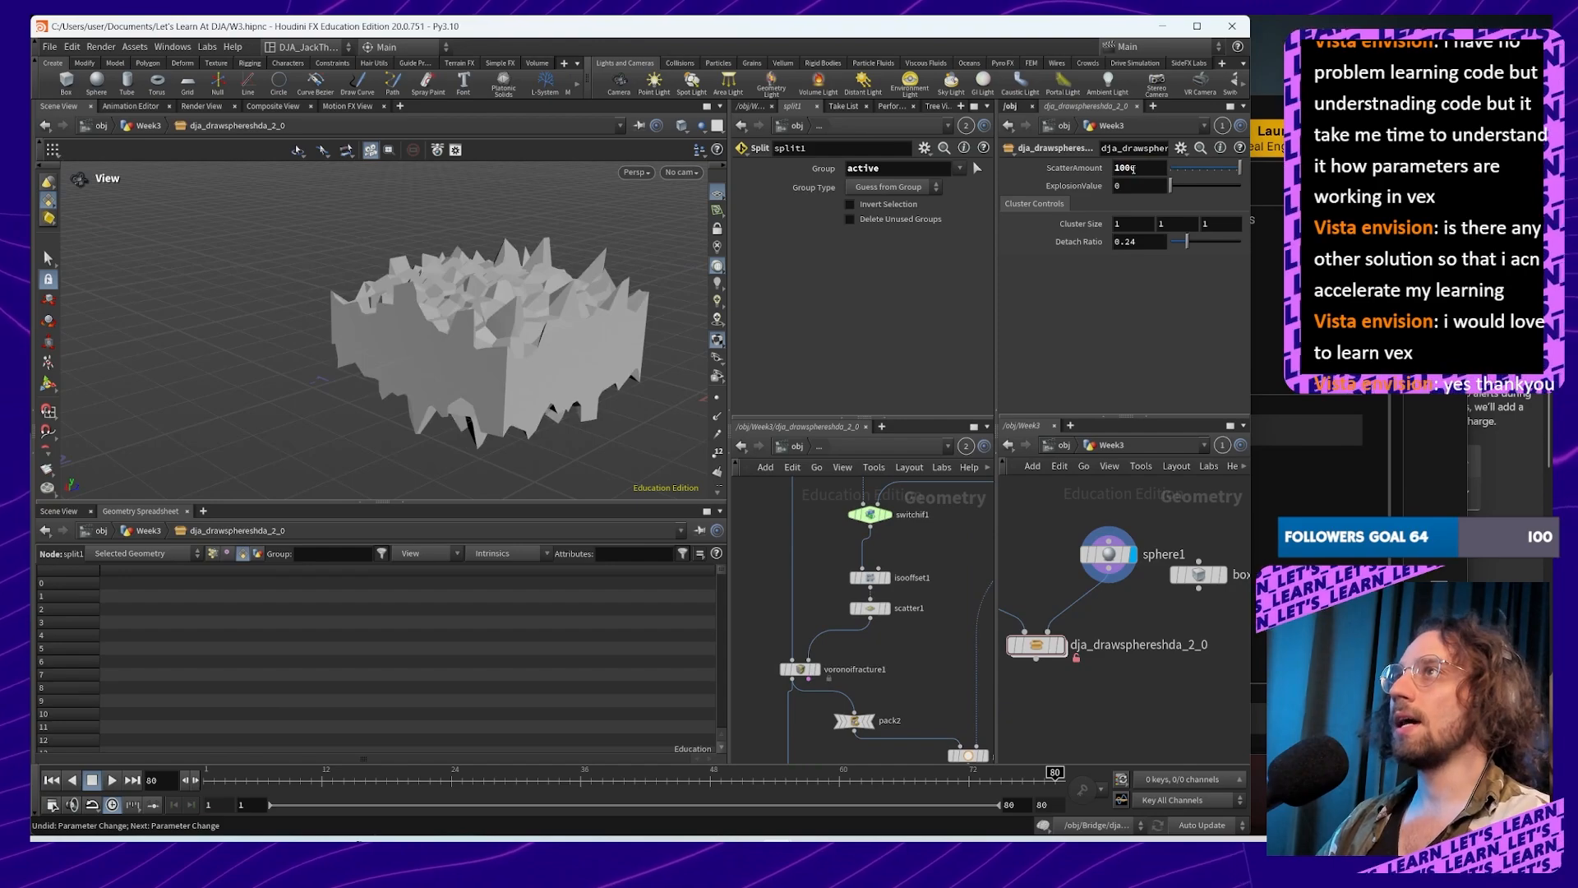
left_click_drag(572, 373, 449, 387)
Step: Overlay transform1's sphere as a template in the viewport and reduce its Uniform Scale to 0.87
middle_click_drag(970, 585, 909, 710)
left_click(882, 588)
mouse_move(493, 335)
left_mouse_down()
mouse_move(580, 431)
mouse_move(534, 402)
mouse_move(501, 299)
mouse_move(491, 337)
left_mouse_up()
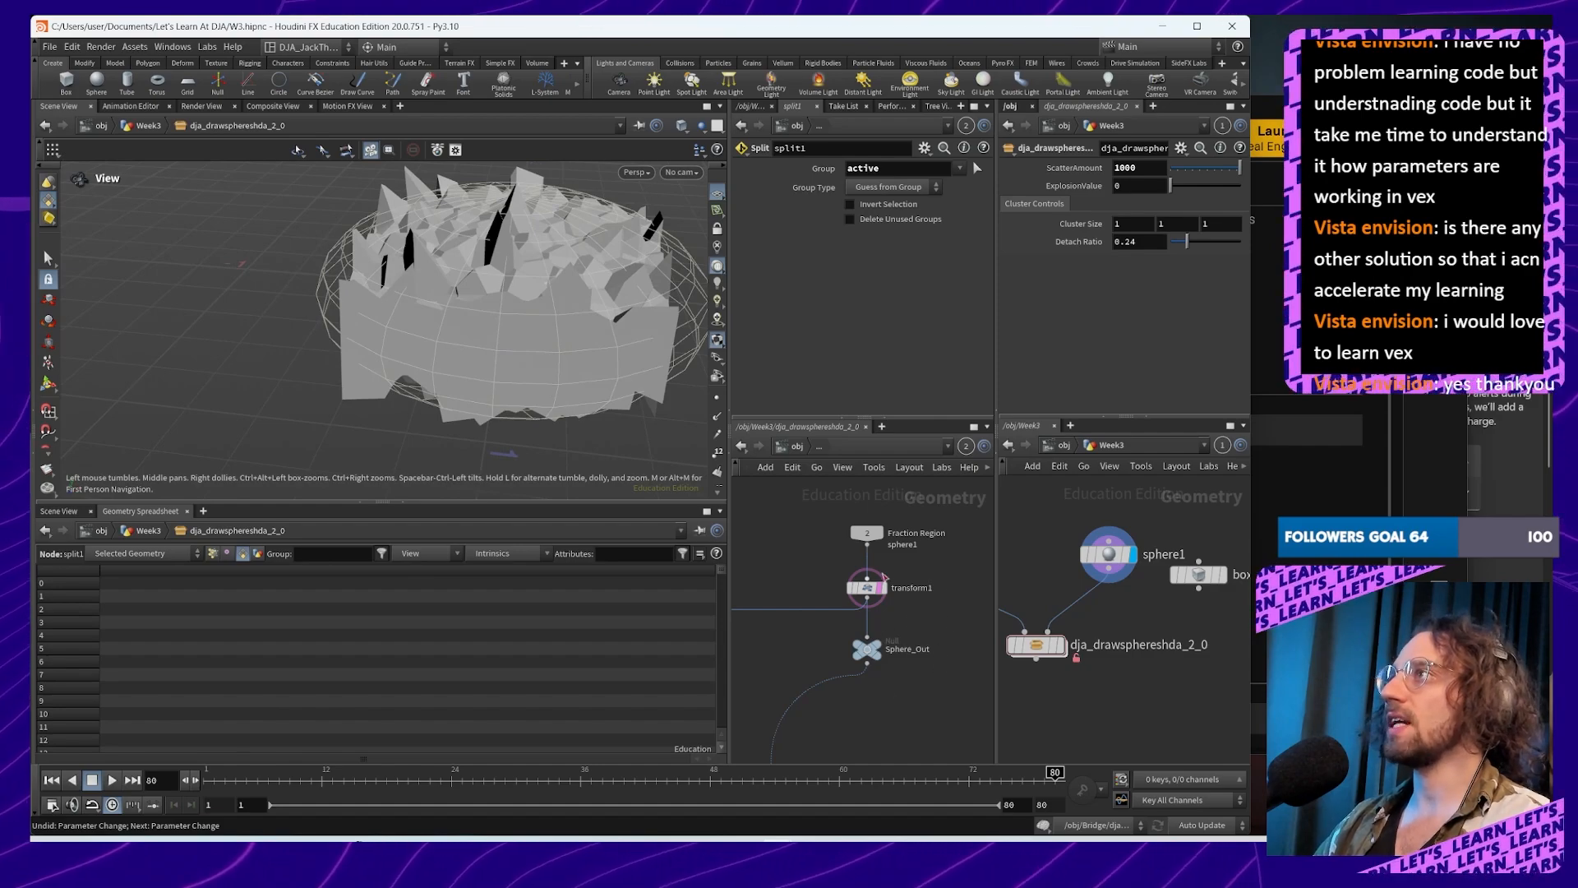
left_click(866, 587)
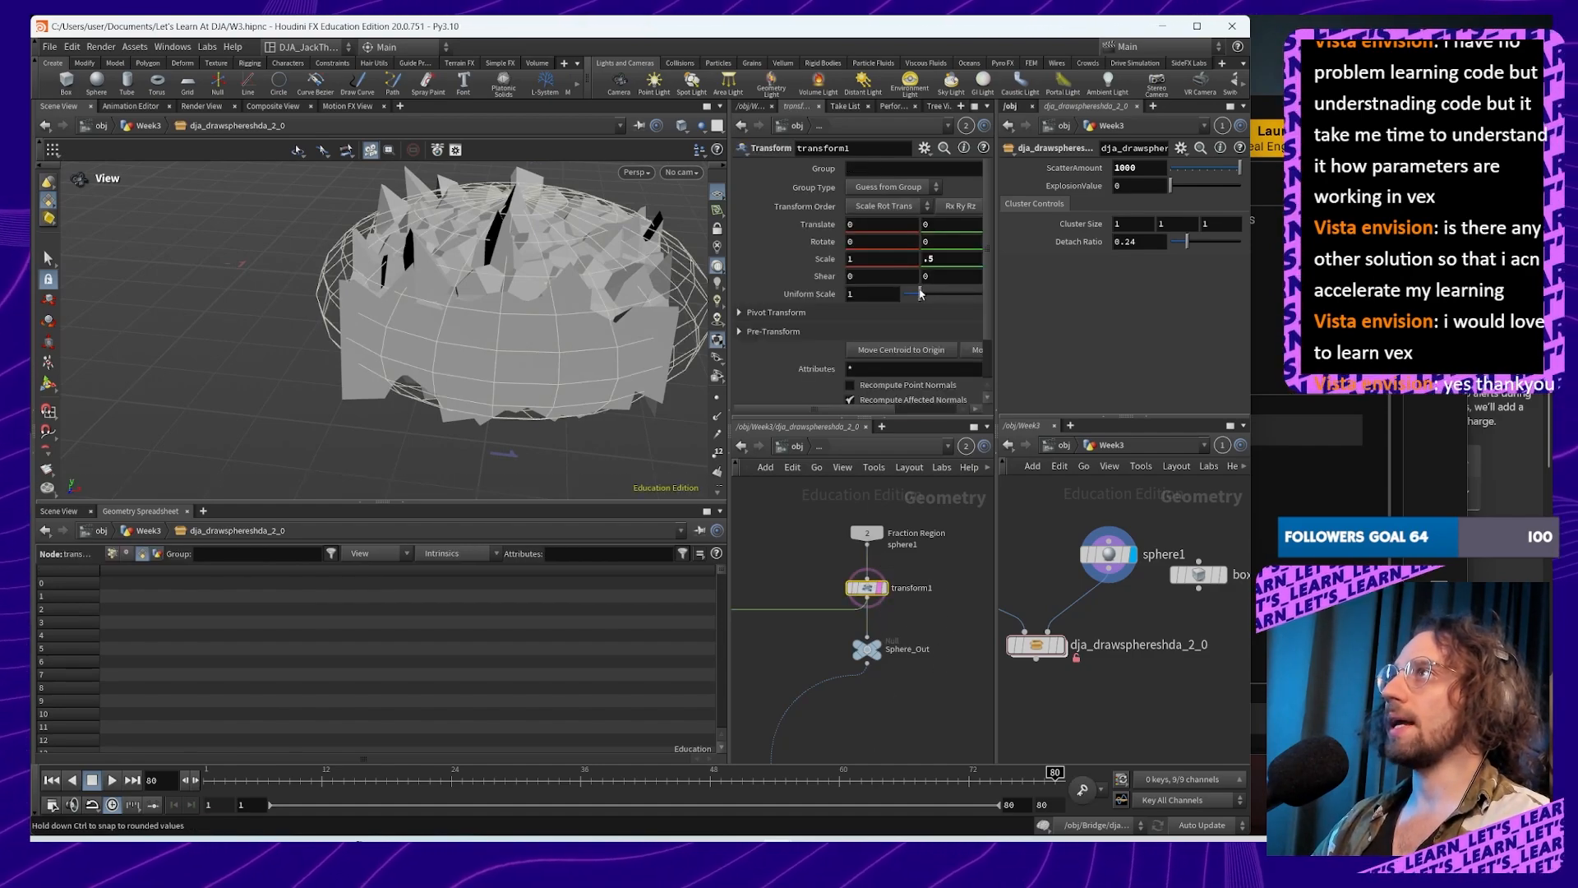
left_click_drag(917, 296, 918, 297)
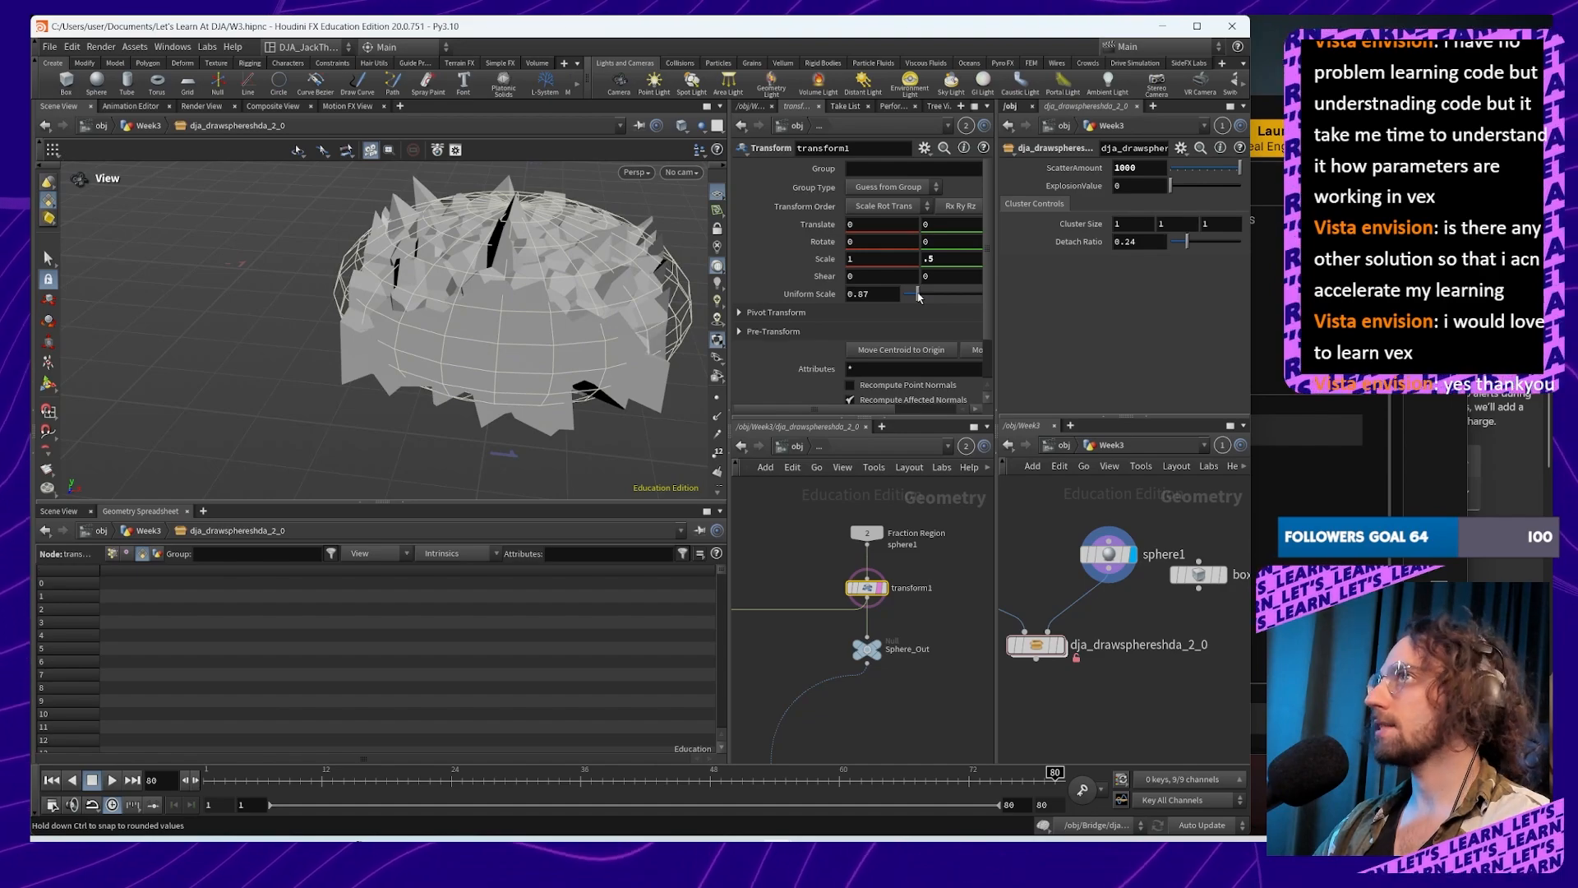
Step: Set transform1's Uniform Scale to 0.83 and check the pieces against the sphere overlay
left_click_drag(466, 323, 491, 377)
left_click(873, 294)
key("BackSpace")
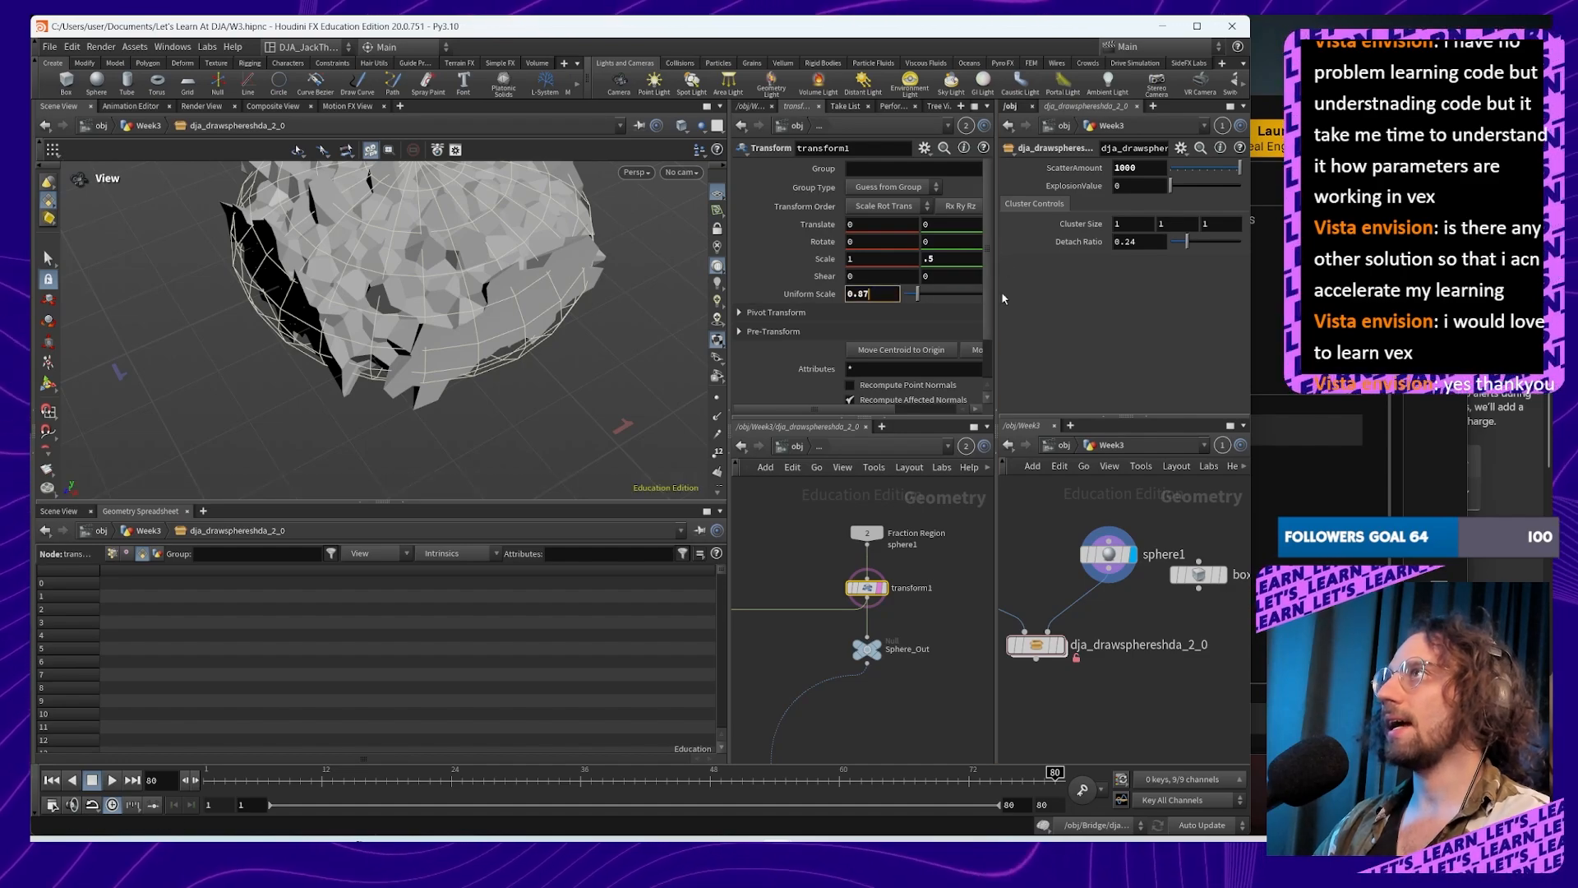
type("5")
key("Return")
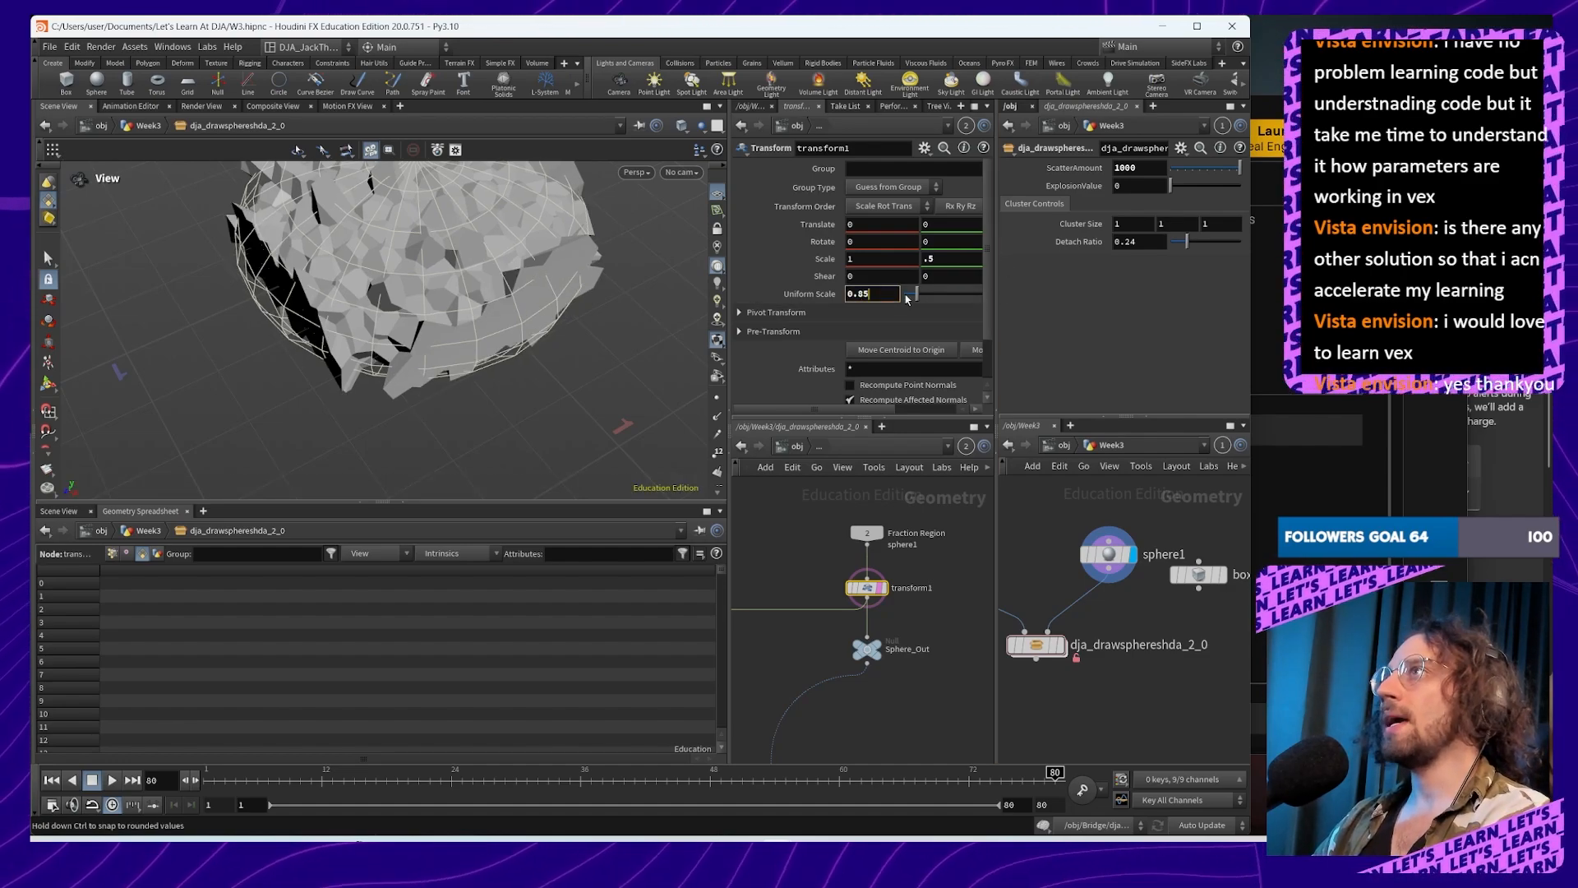
type("3")
key("Return")
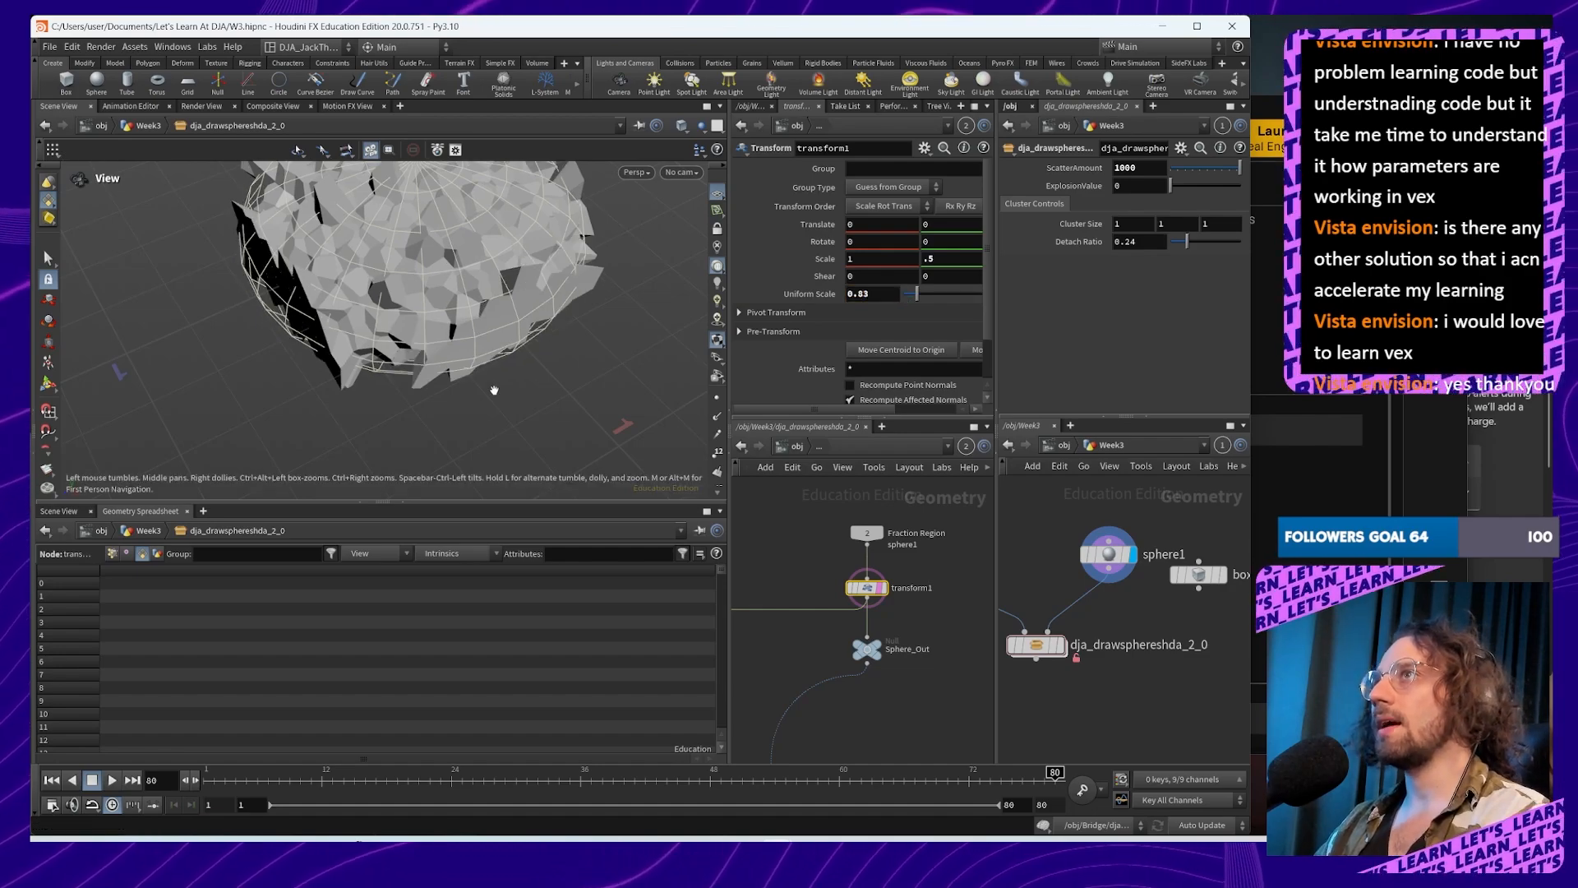
left_click_drag(428, 386, 449, 345)
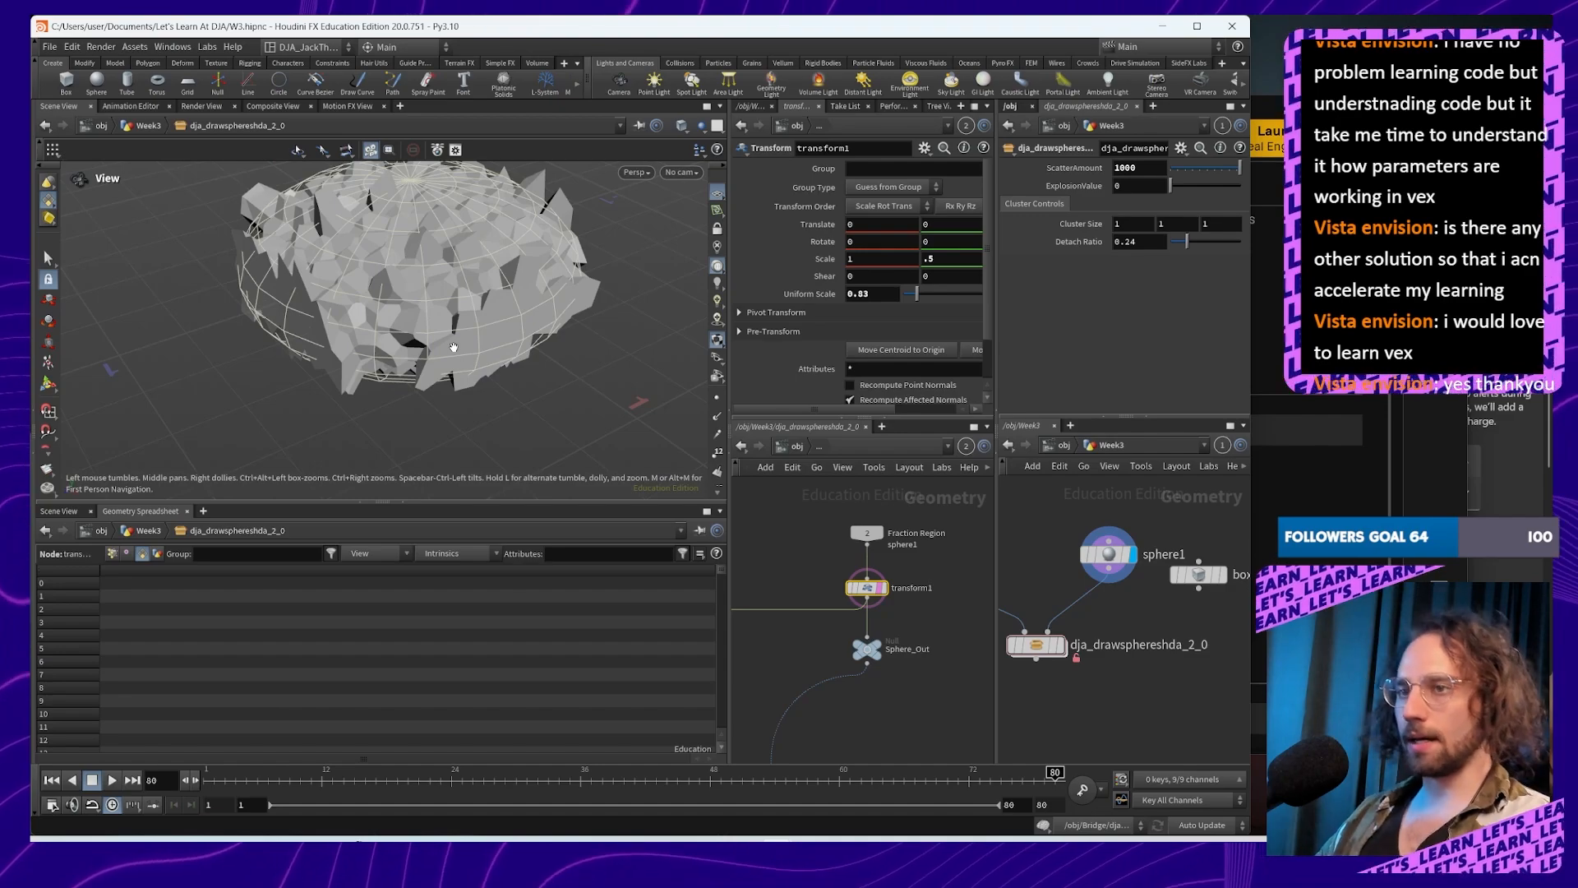
Step: Move null1 to the other side below split1 and rename it Active_Split
middle_click_drag(929, 680, 935, 515)
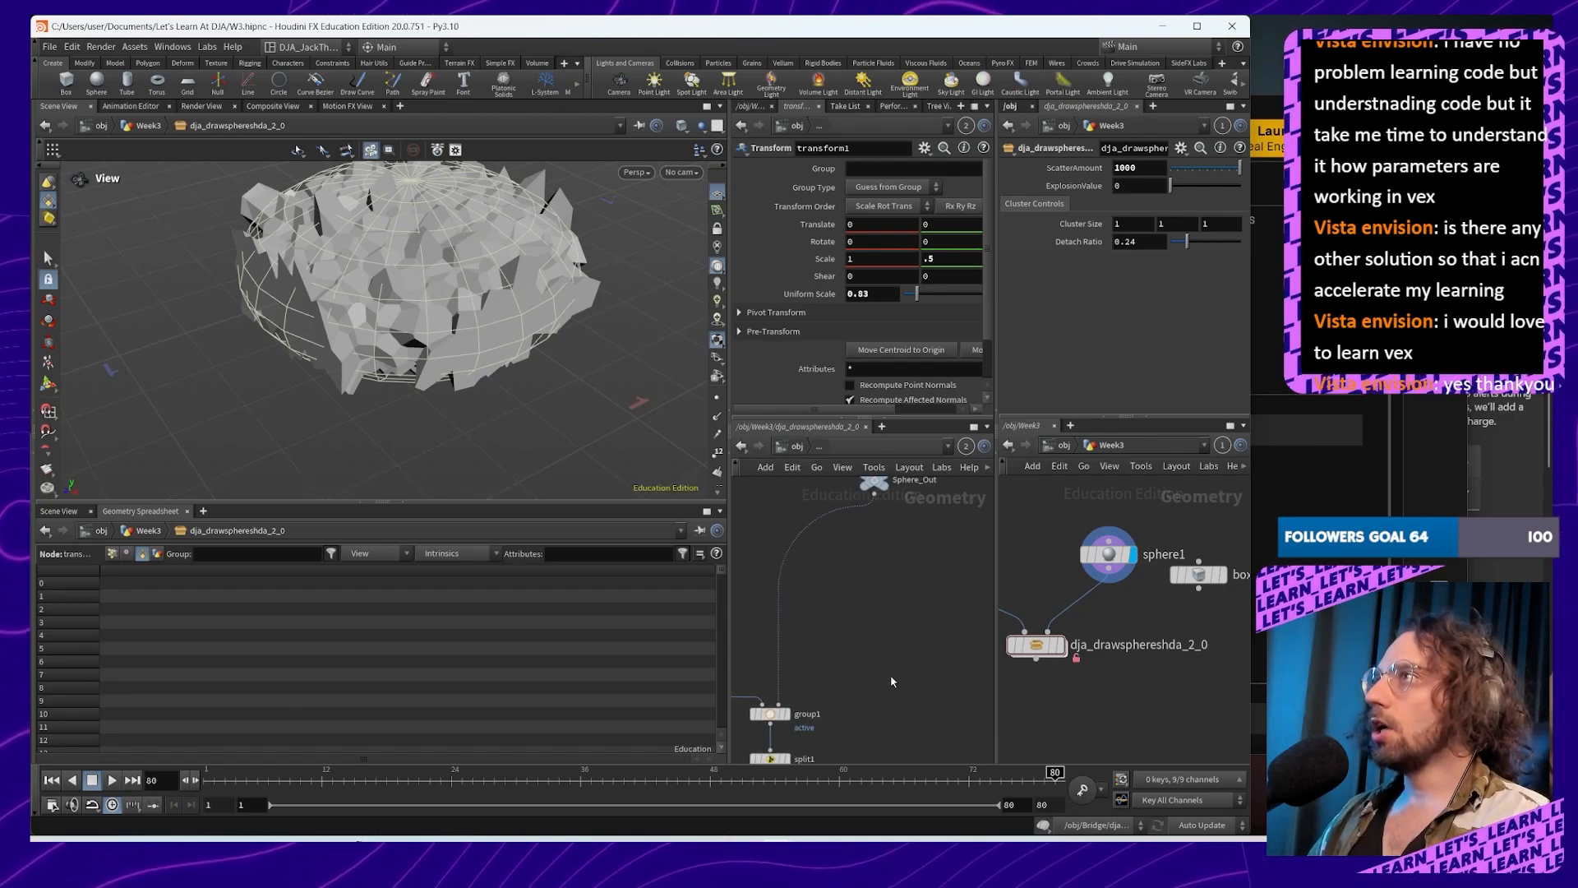
middle_click_drag(873, 752, 947, 573)
left_click(890, 606)
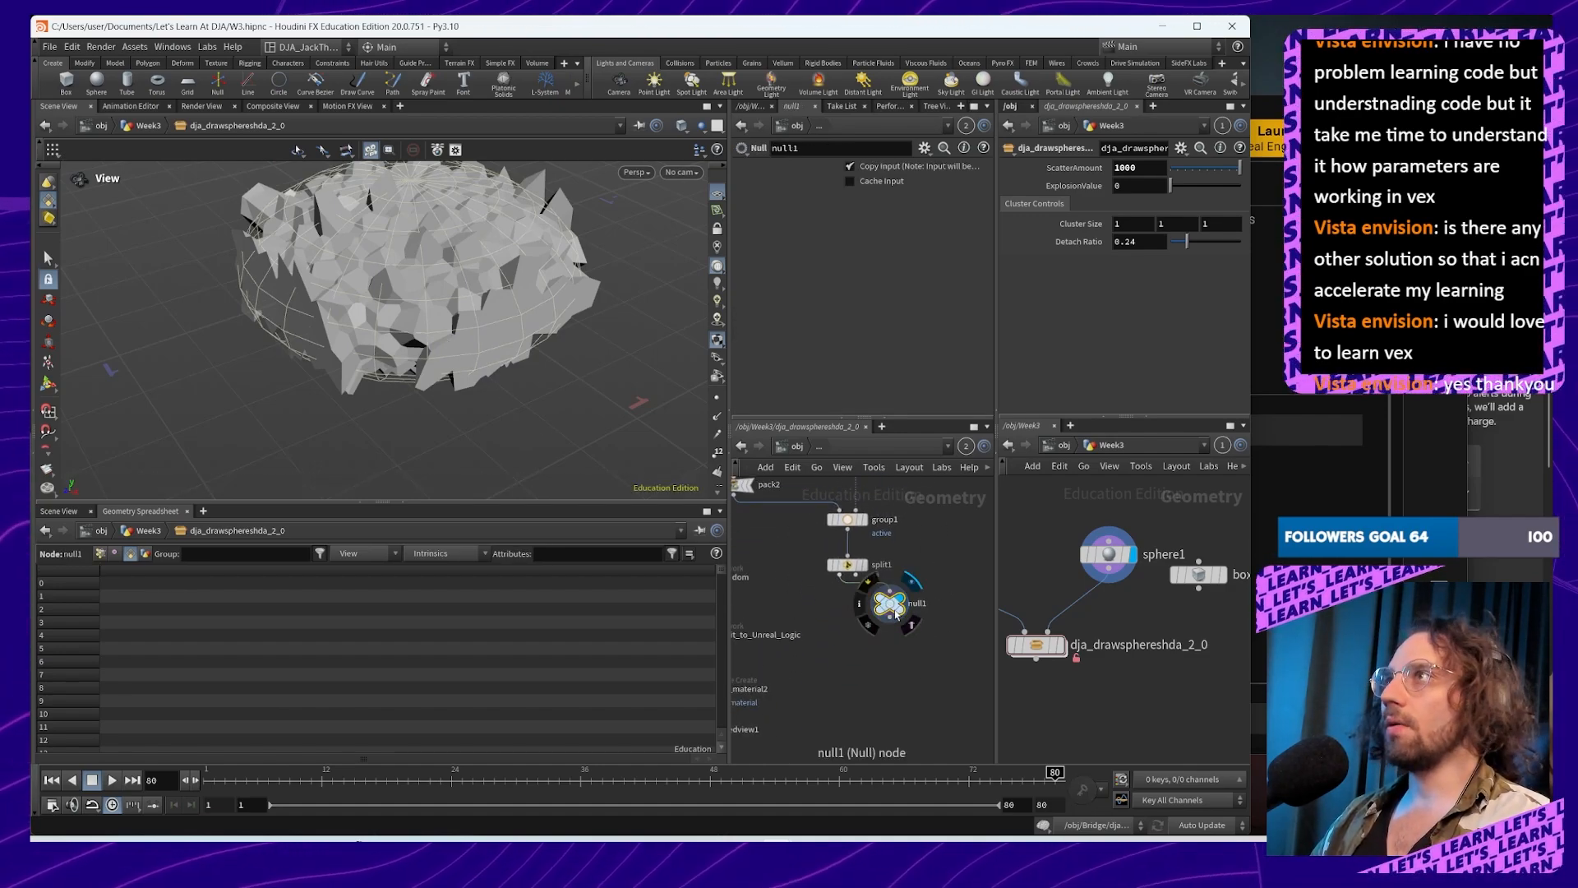
mouse_move(891, 607)
left_click_drag(890, 606, 815, 603)
left_click(848, 599)
type("Active_Sp")
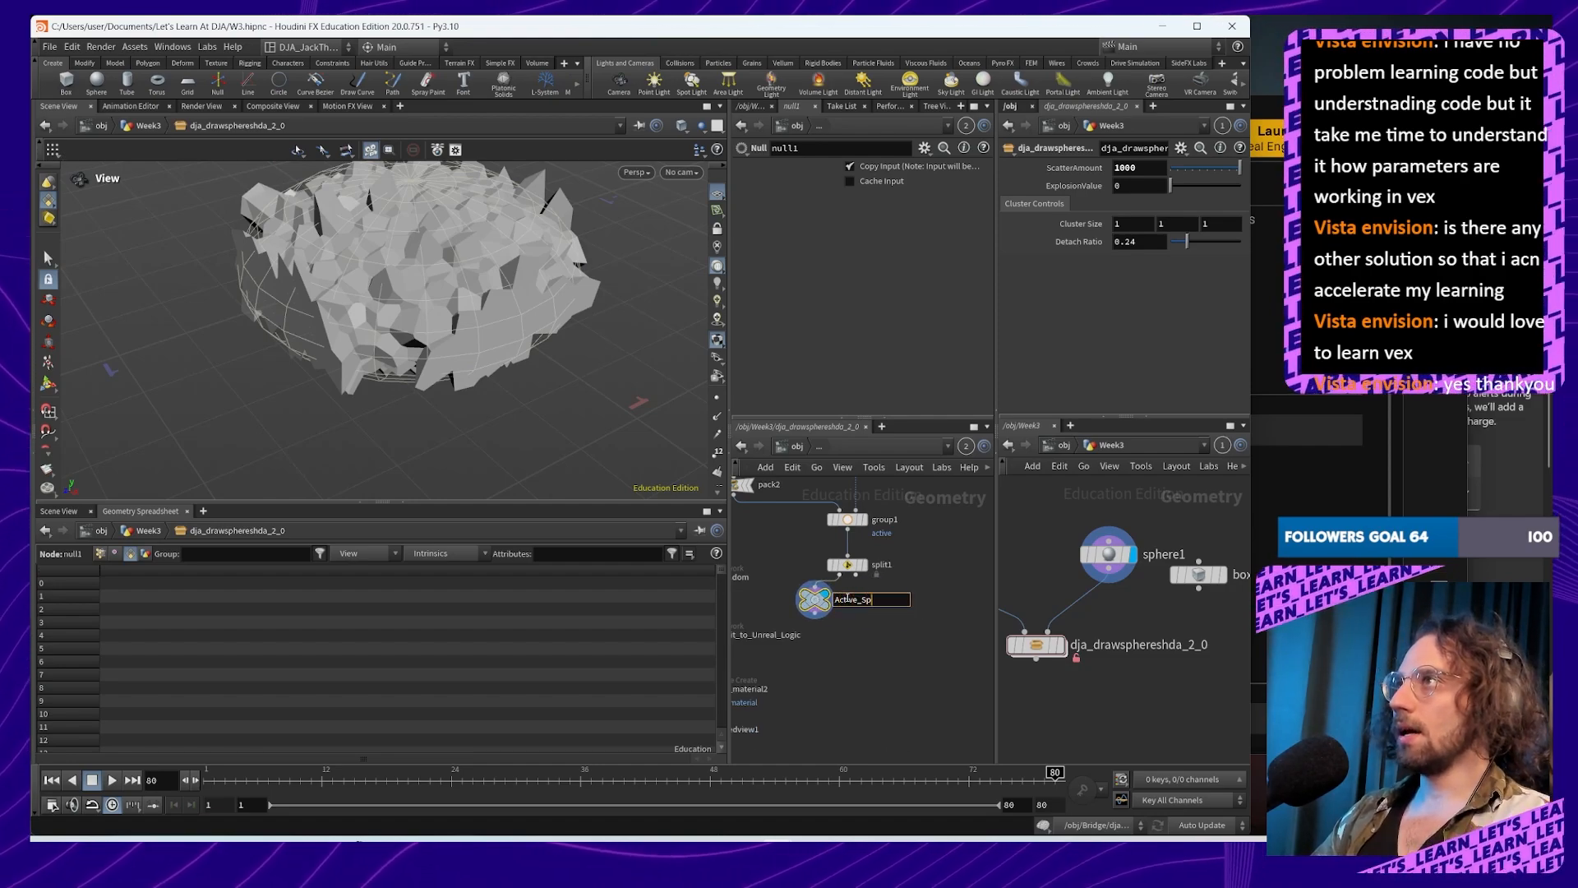
type("lit")
key("Return")
Step: Shift group1 and split1 away from the main chain and arrange them compactly with pack2
left_click_drag(919, 503, 835, 664)
left_click_drag(854, 525, 936, 517)
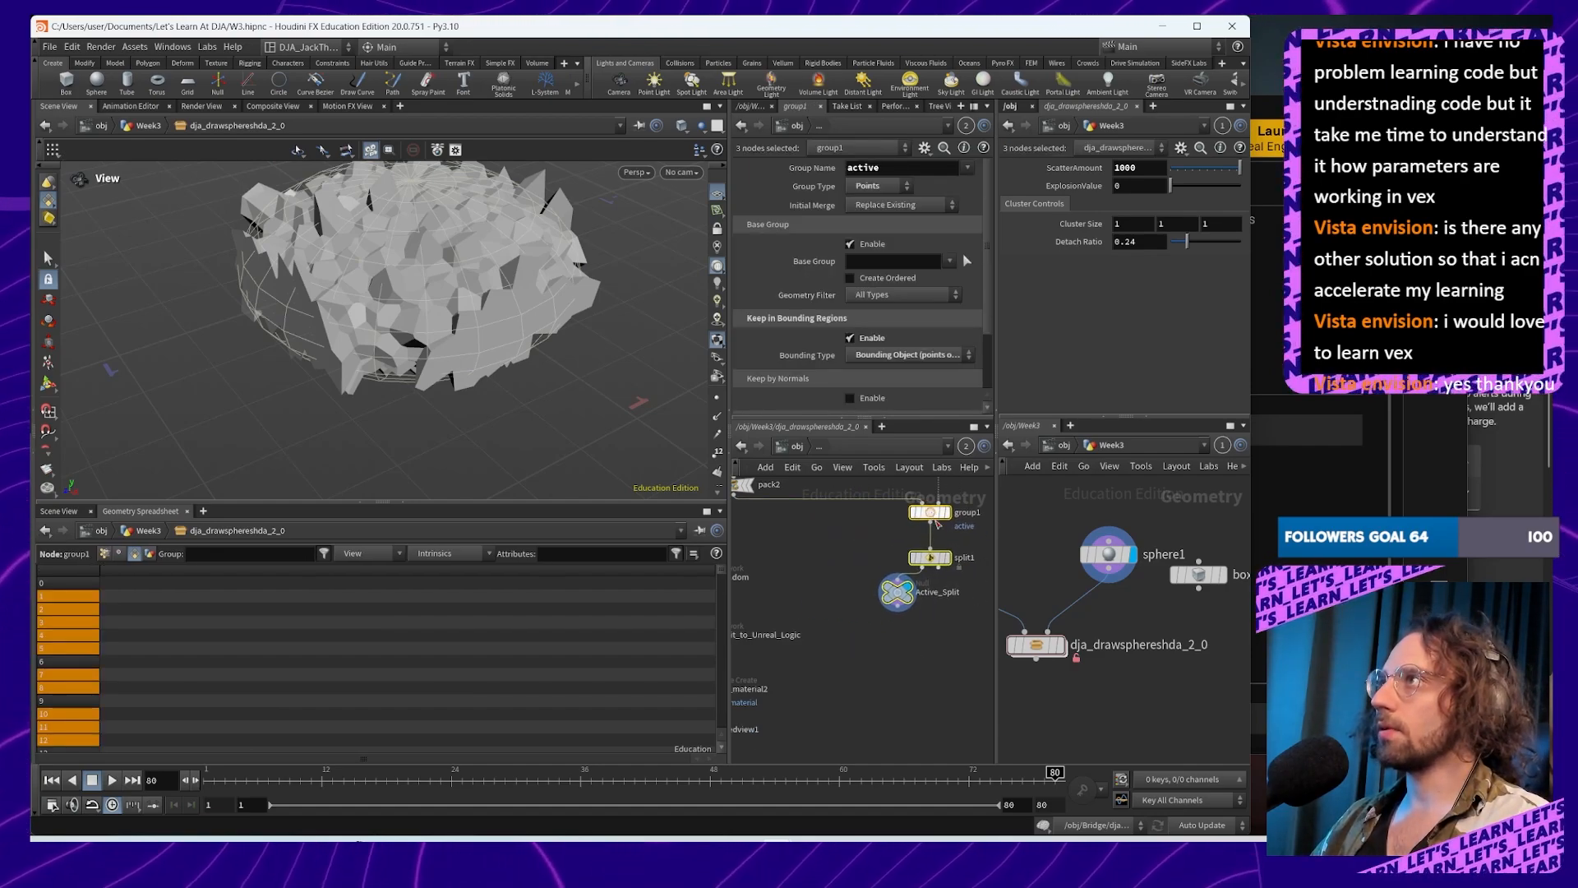
left_click(950, 584)
scroll(949, 584, "up", 5)
scroll(950, 598, "down", 5)
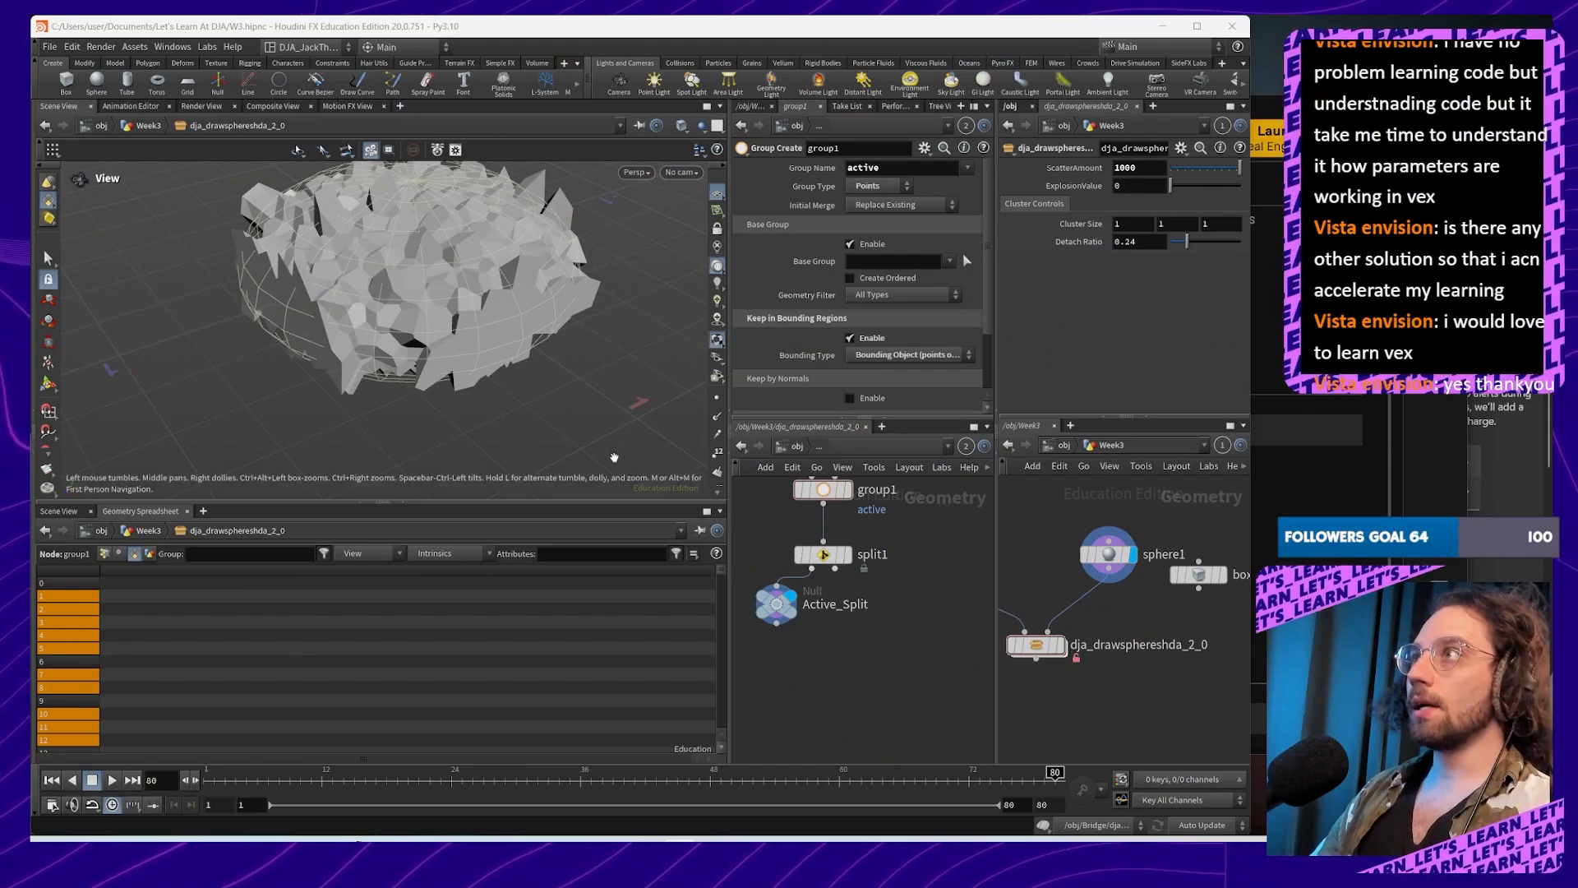
middle_click_drag(918, 621, 947, 696)
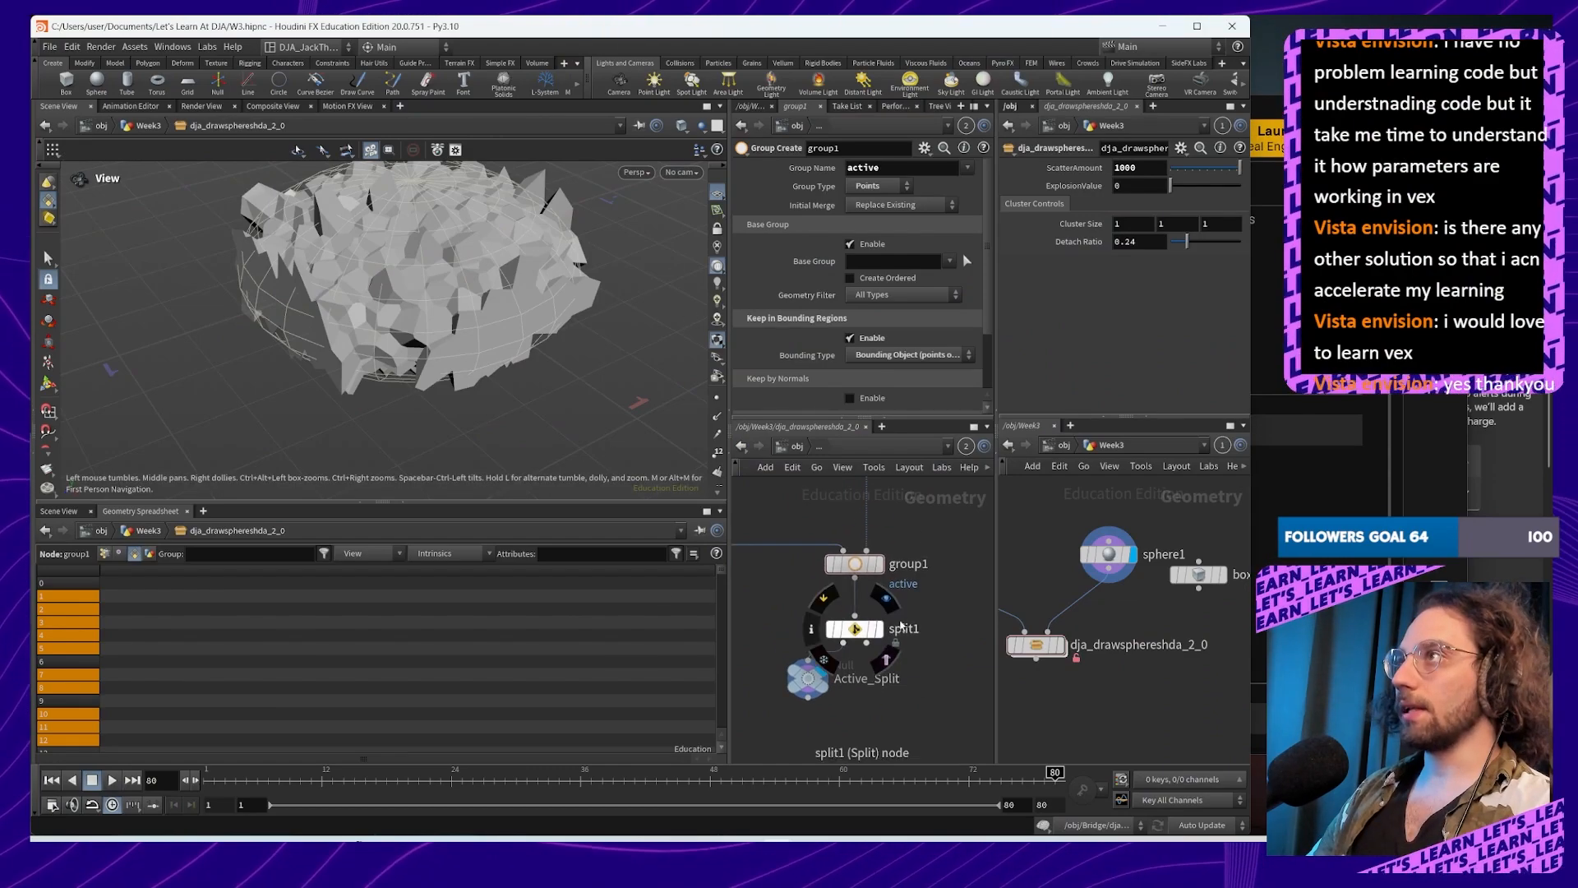
middle_click_drag(897, 623, 928, 628)
scroll(839, 743, "down", 5)
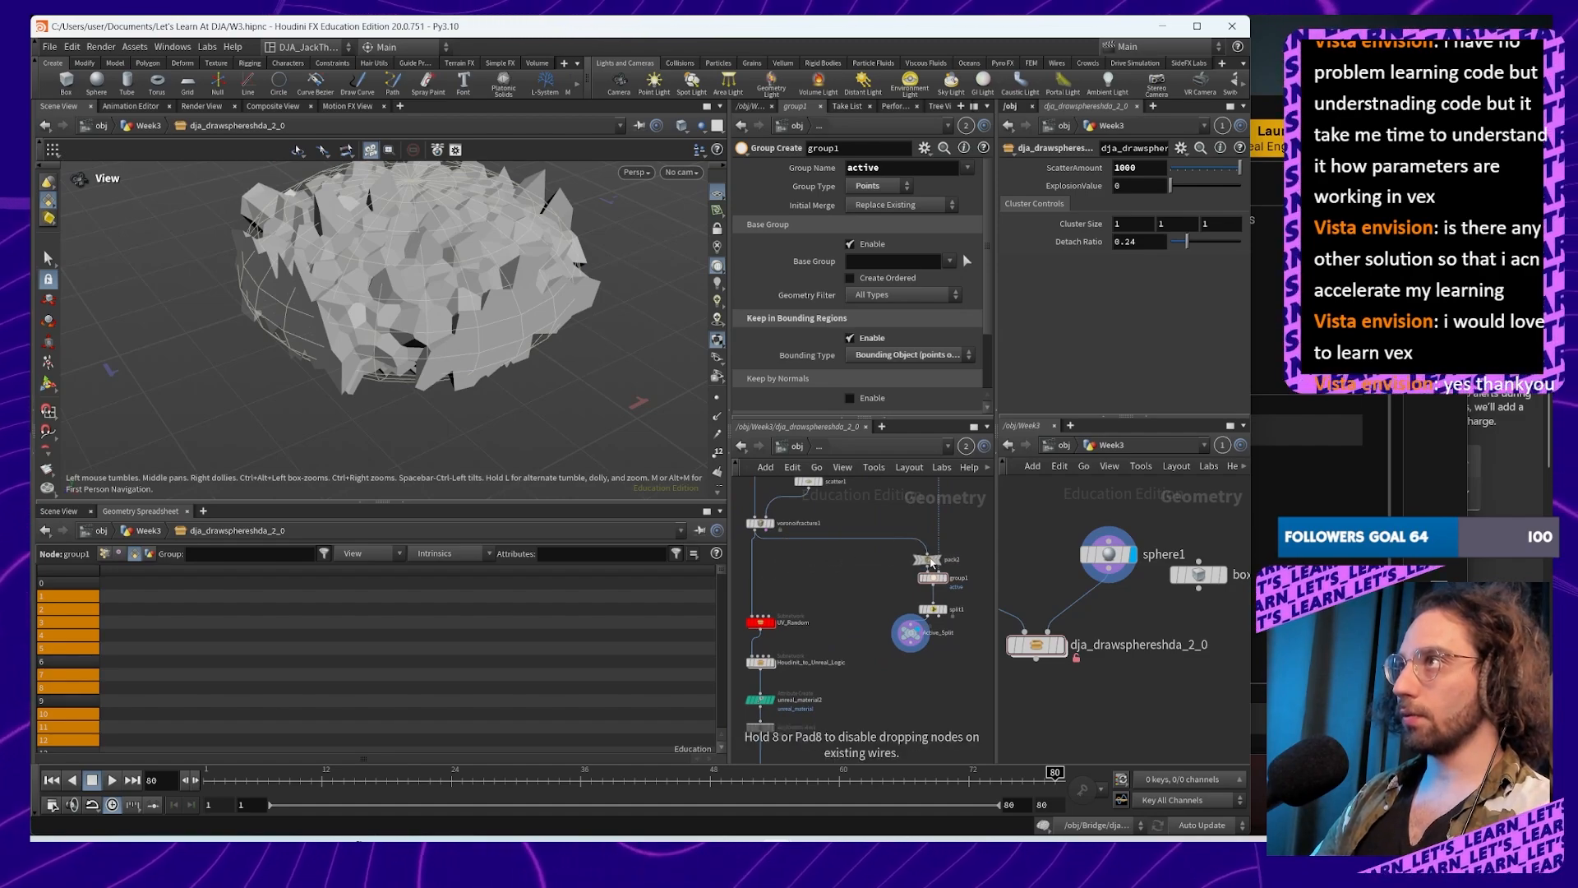
mouse_move(941, 639)
middle_mouse_down()
mouse_move(851, 568)
mouse_move(934, 667)
mouse_move(920, 662)
middle_mouse_up()
scroll(841, 577, "up", 2)
scroll(917, 647, "down", 1)
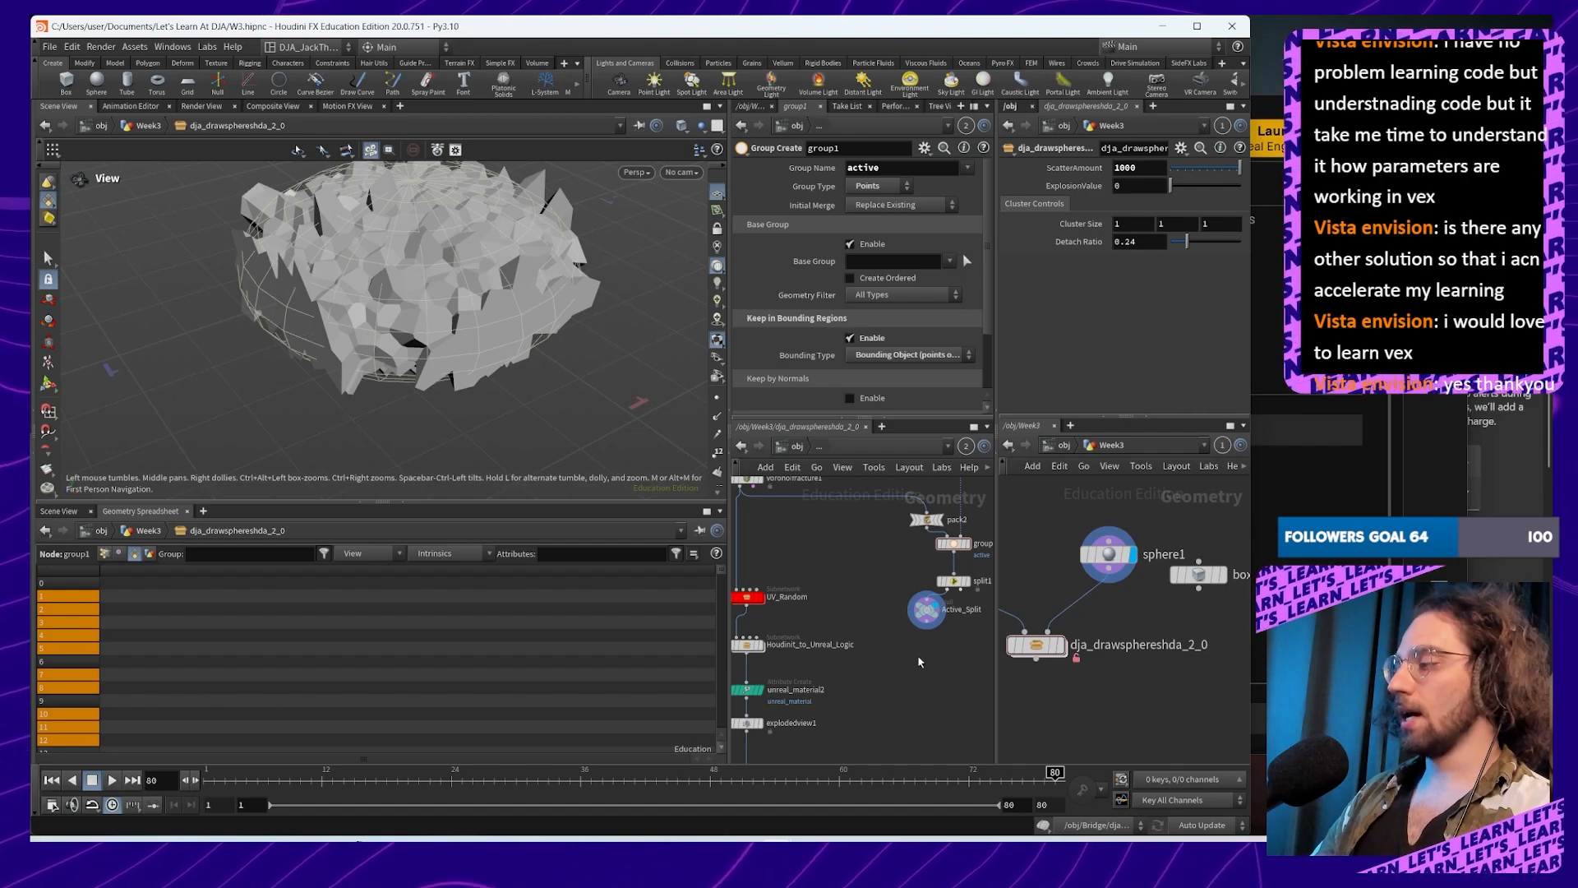
Step: Move the chain from UV_Random downwards to make room, and shift Active_Split left of split1
scroll(919, 653, "down", 2)
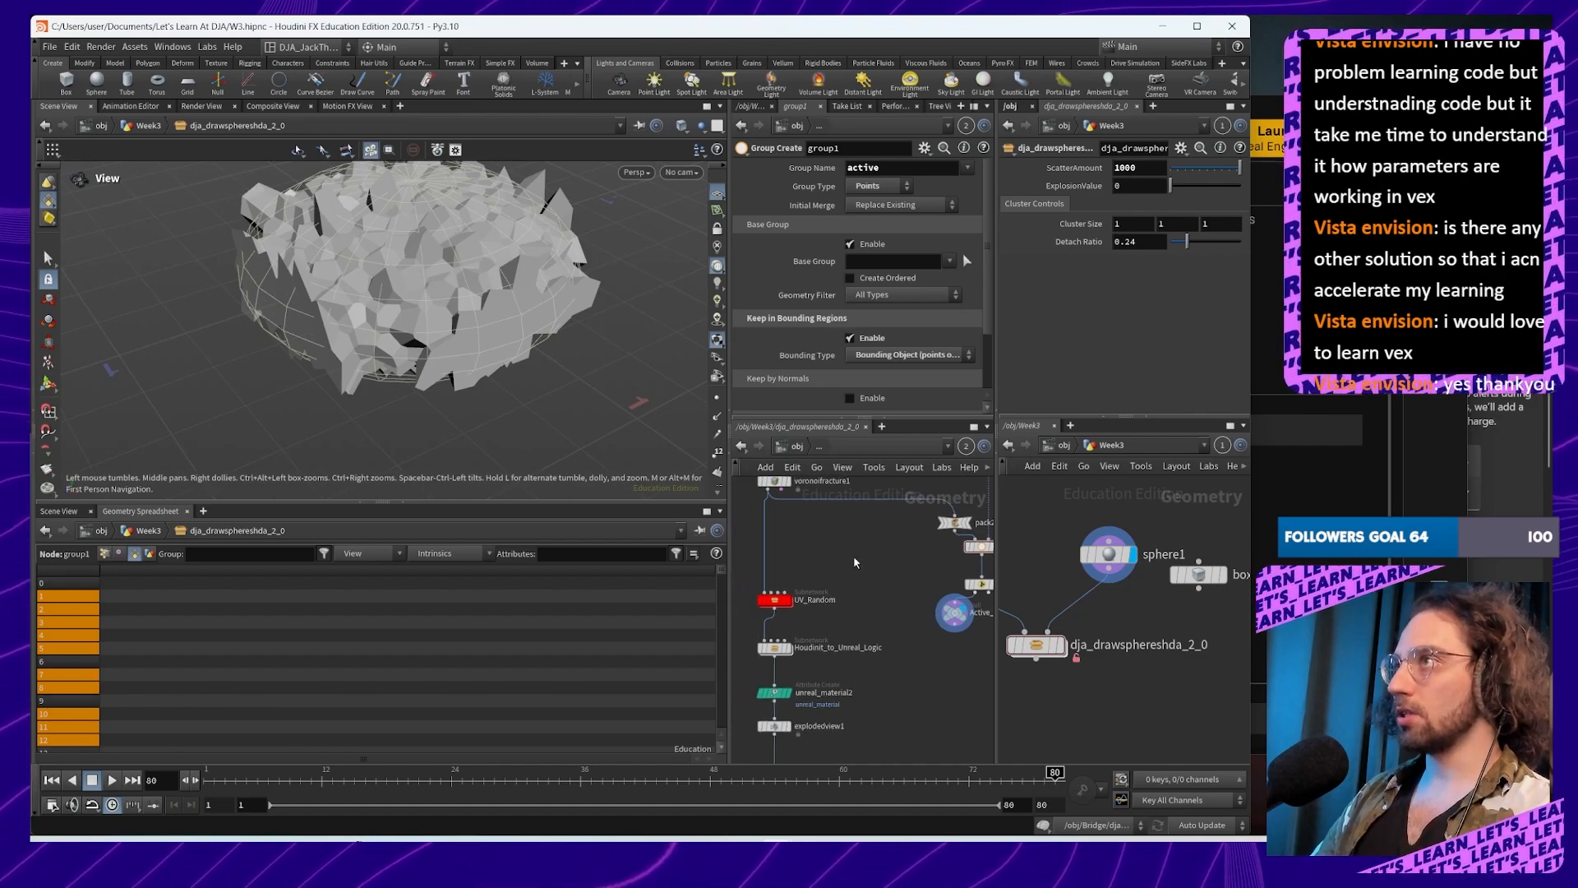
scroll(885, 627, "down", 3)
left_click_drag(860, 596, 827, 624)
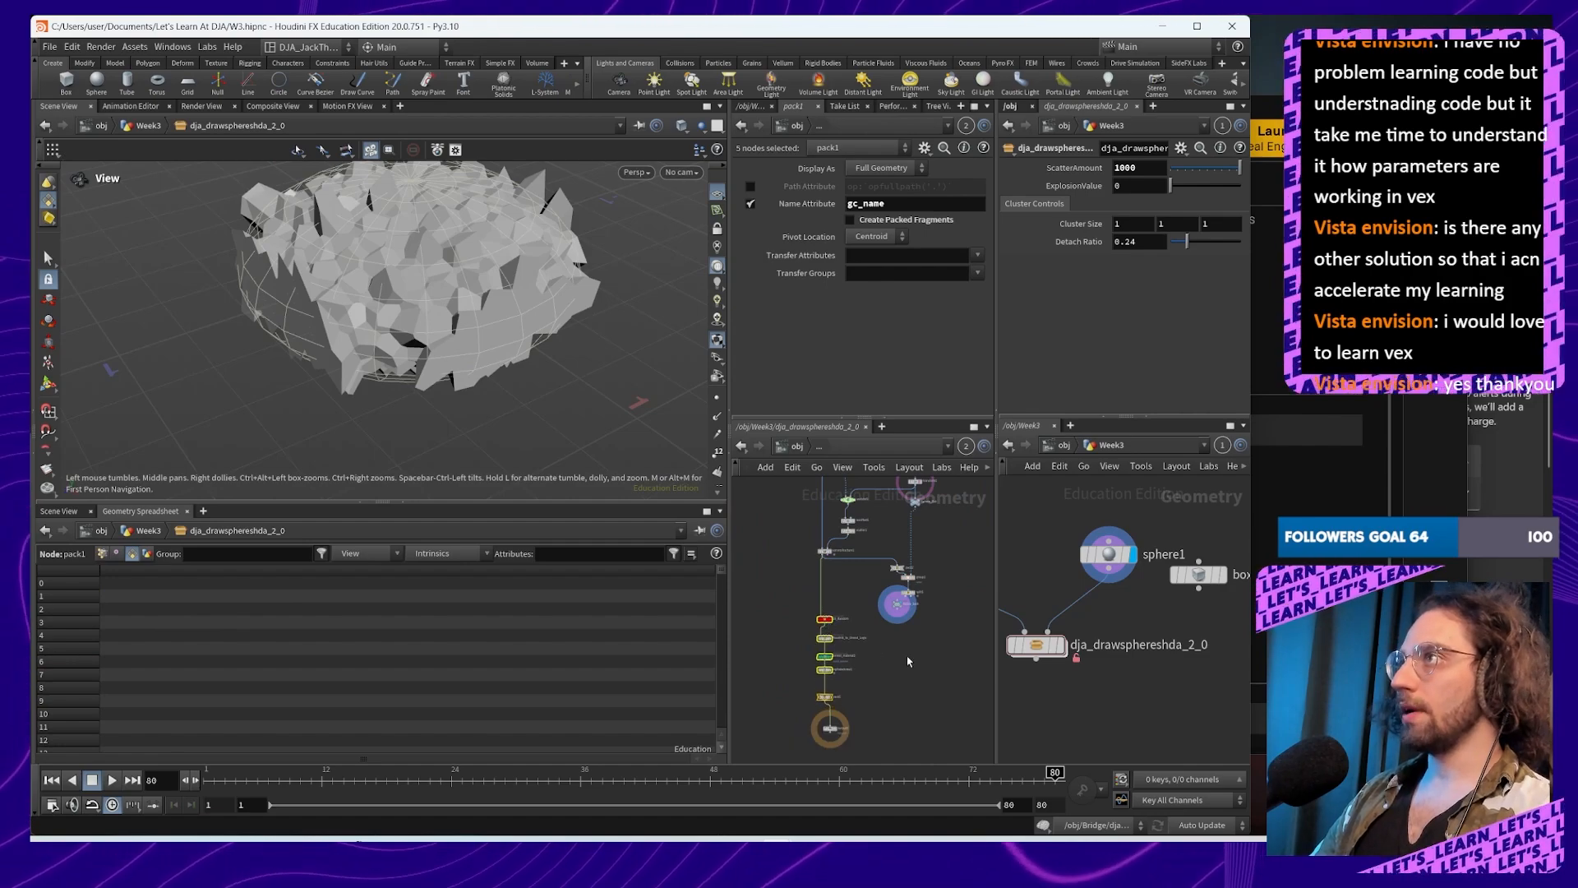
left_click(910, 662)
scroll(886, 609, "up", 5)
middle_click_drag(905, 629, 928, 644)
left_click_drag(952, 622, 865, 619)
Step: Add an Unpack node below Active_Split and connect Active_Split's output to its input
key("Tab")
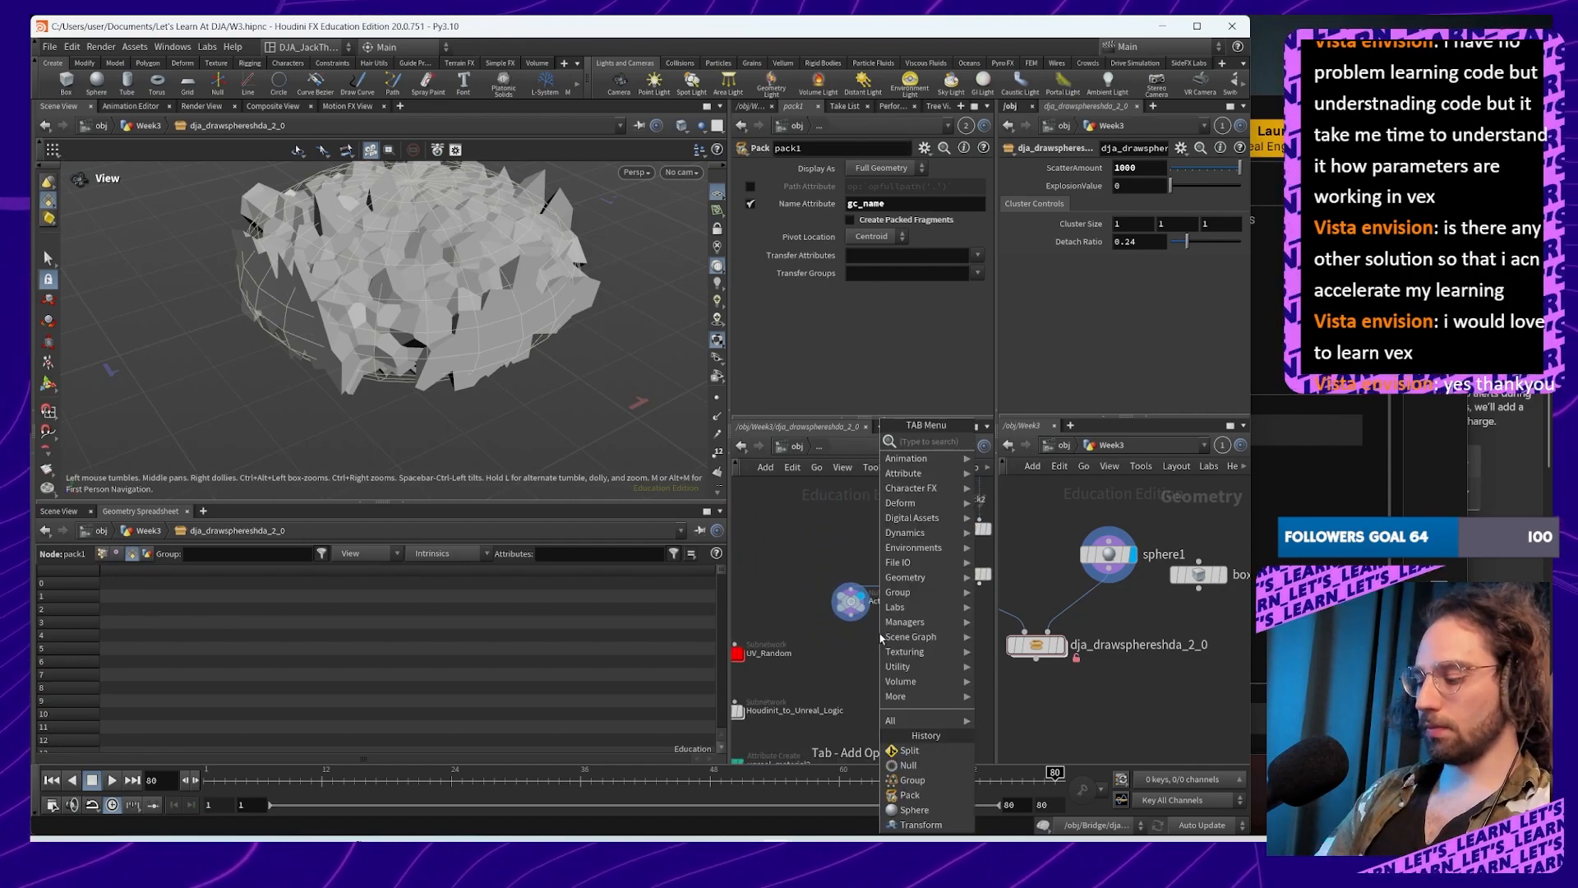
type("unpack")
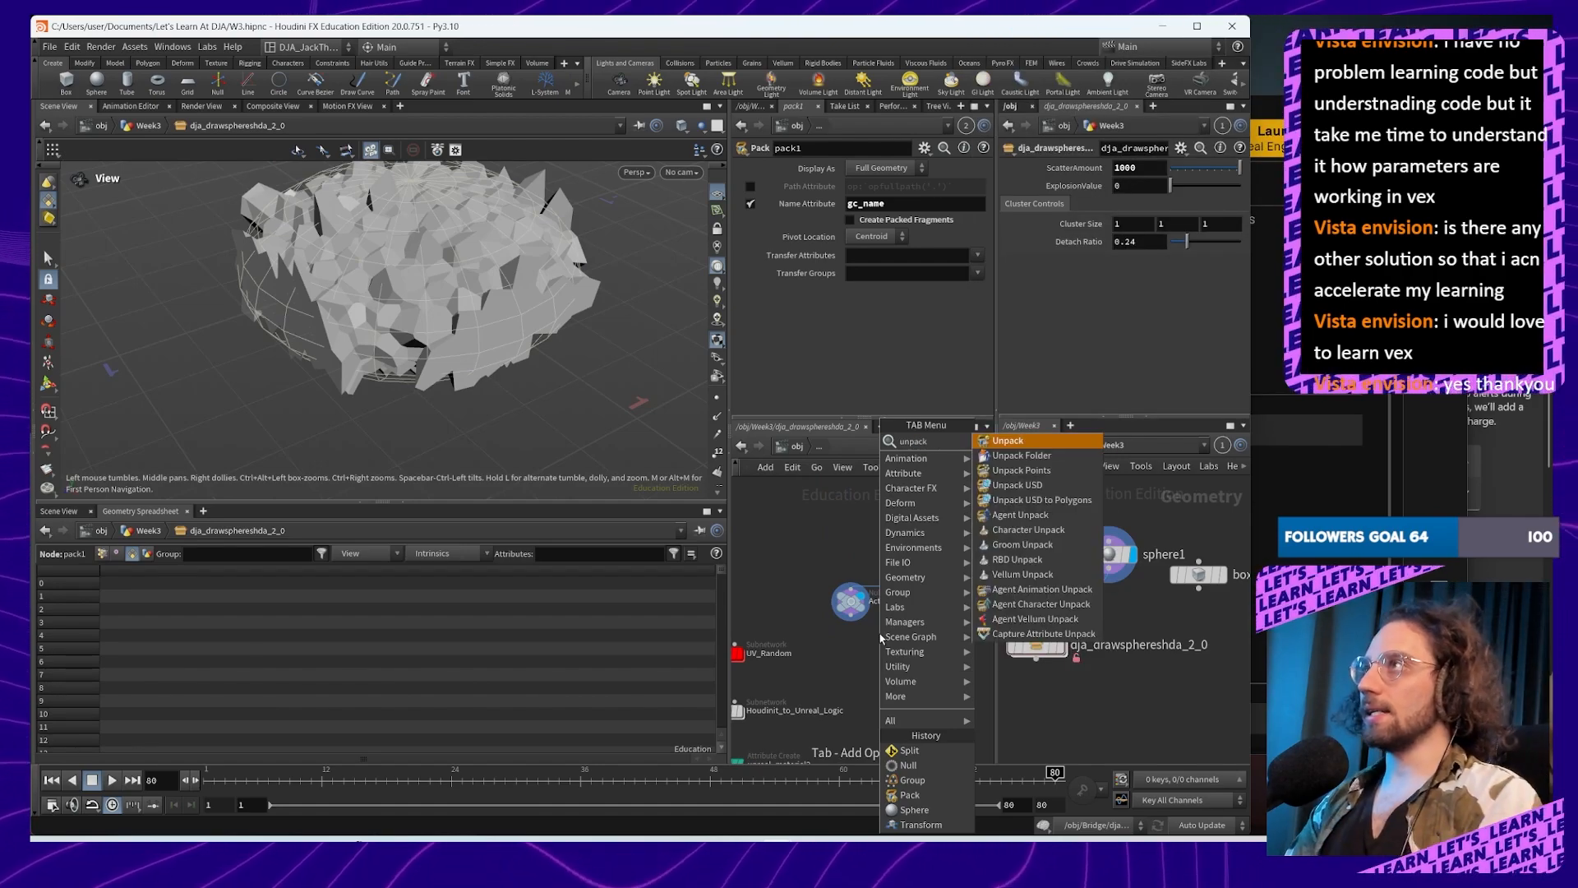
key("Return")
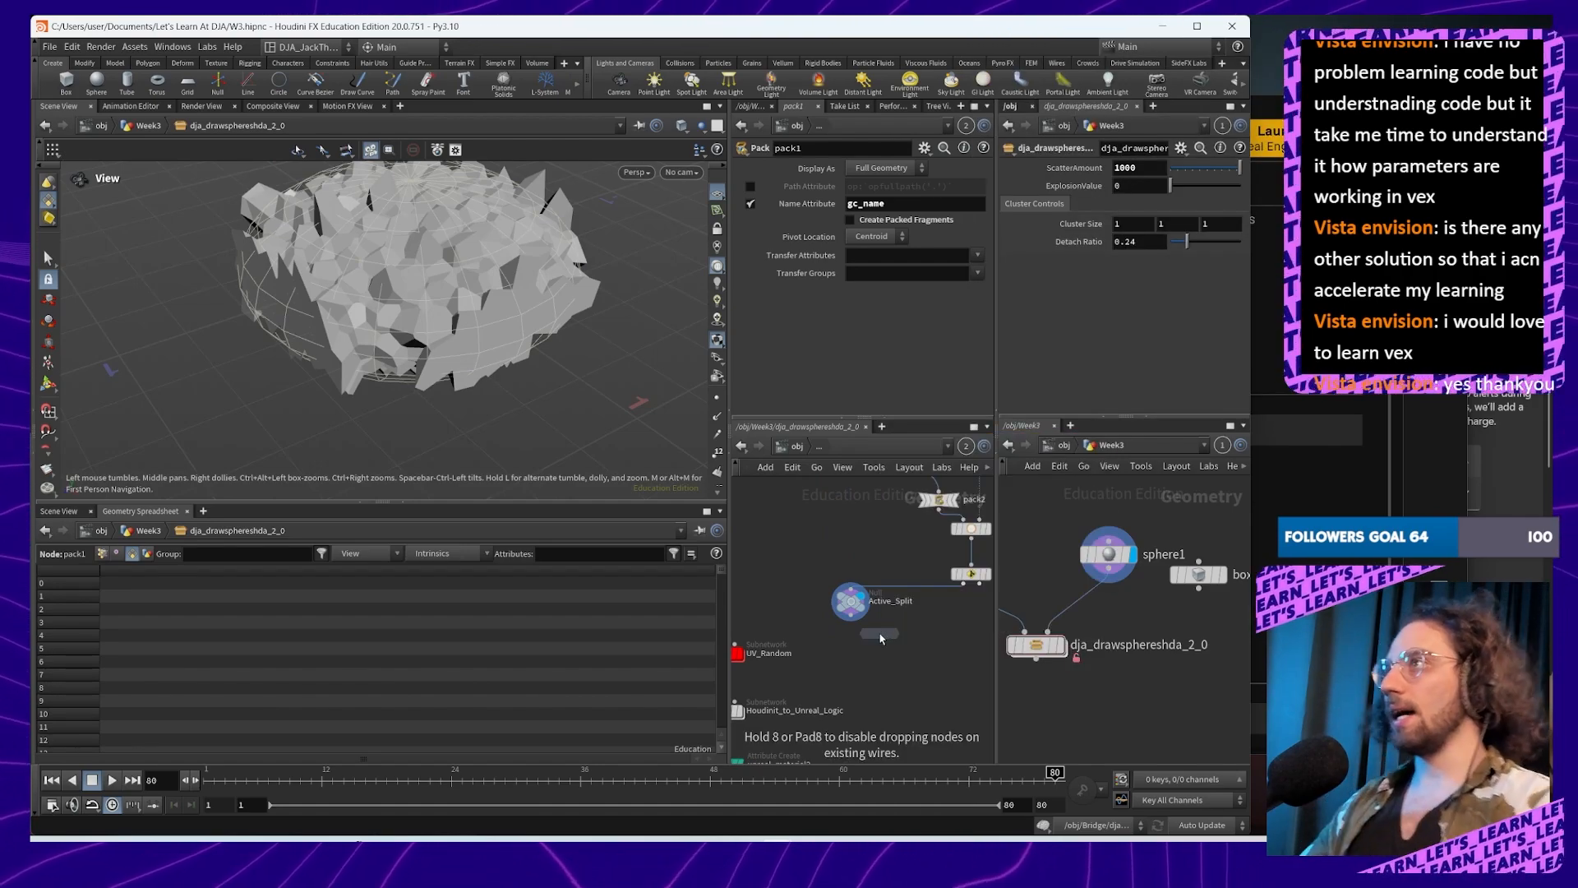
left_click(880, 638)
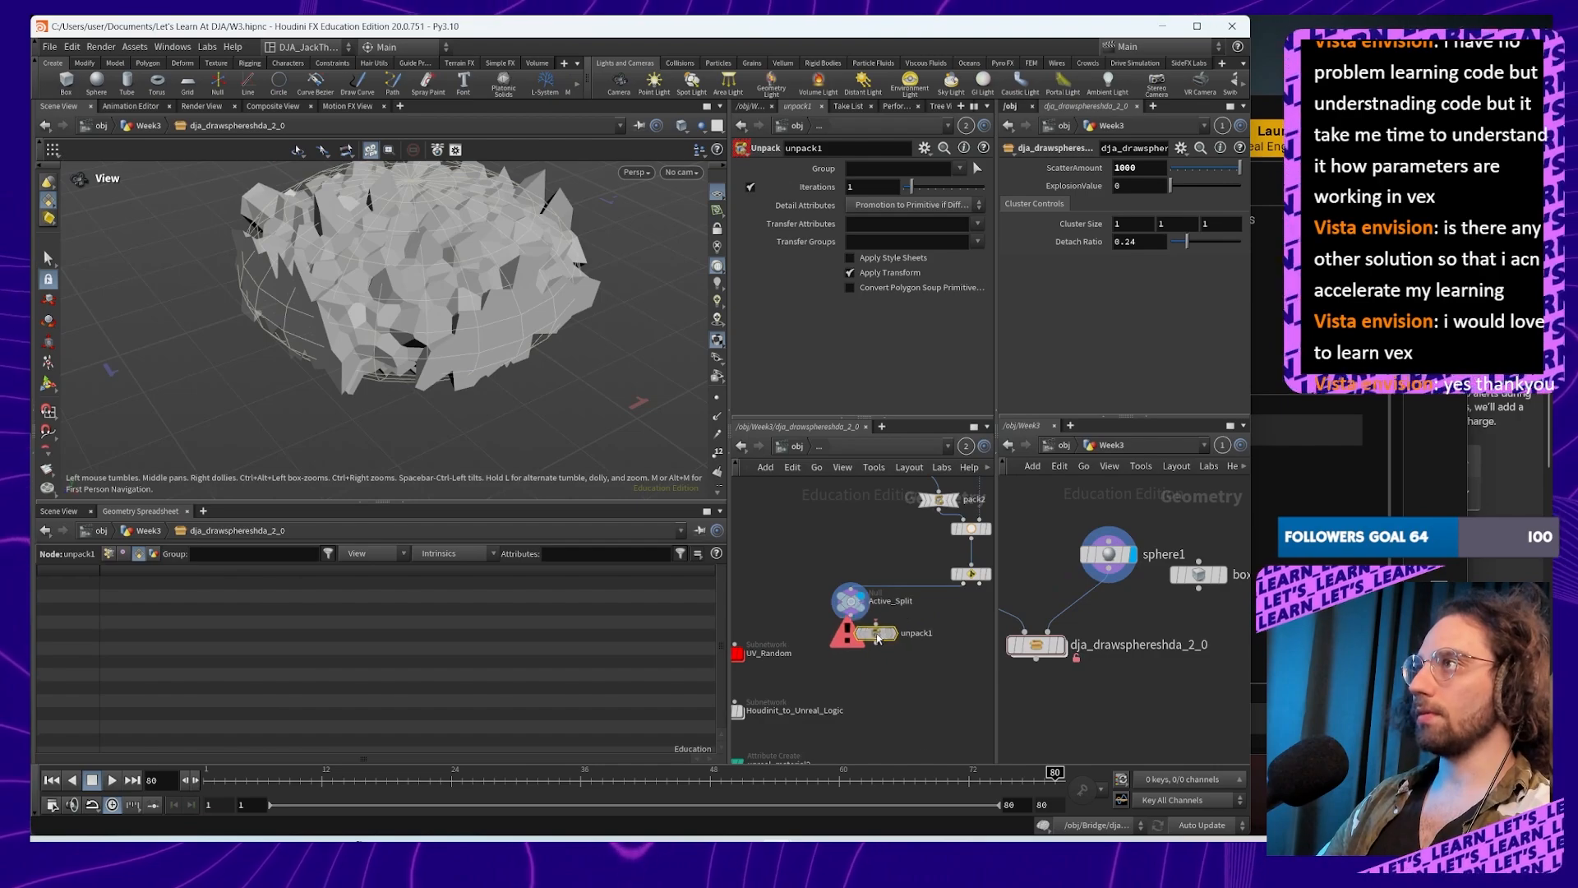
left_click_drag(880, 641, 856, 642)
left_click(850, 628)
left_click(852, 616)
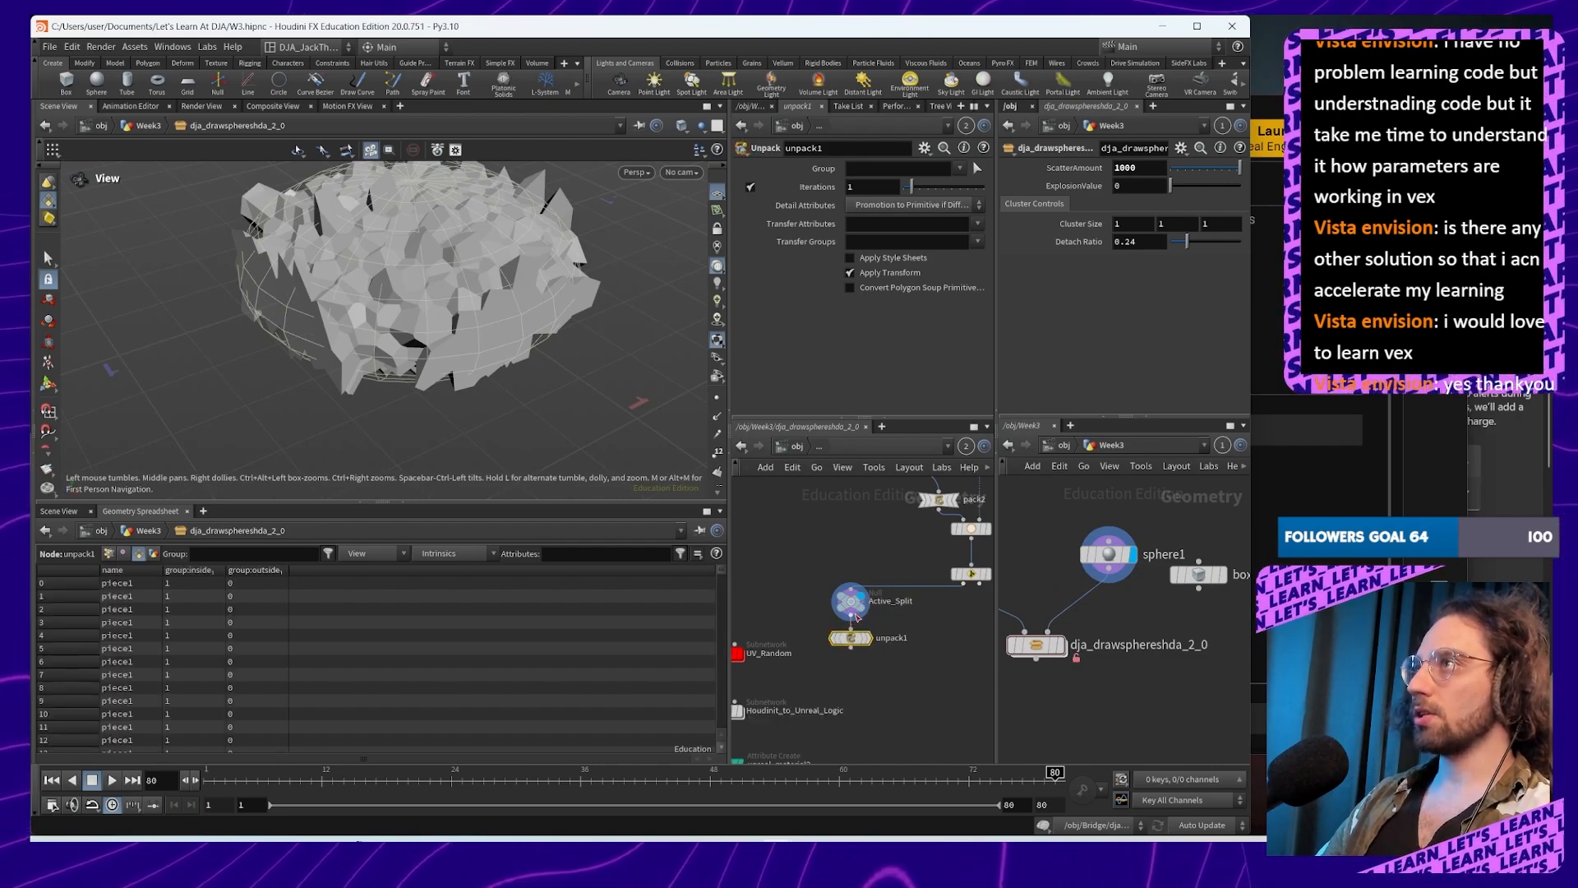
Step: Display unpack1's result and inspect the unpacked pieces from another angle
middle_click_drag(908, 650, 951, 660)
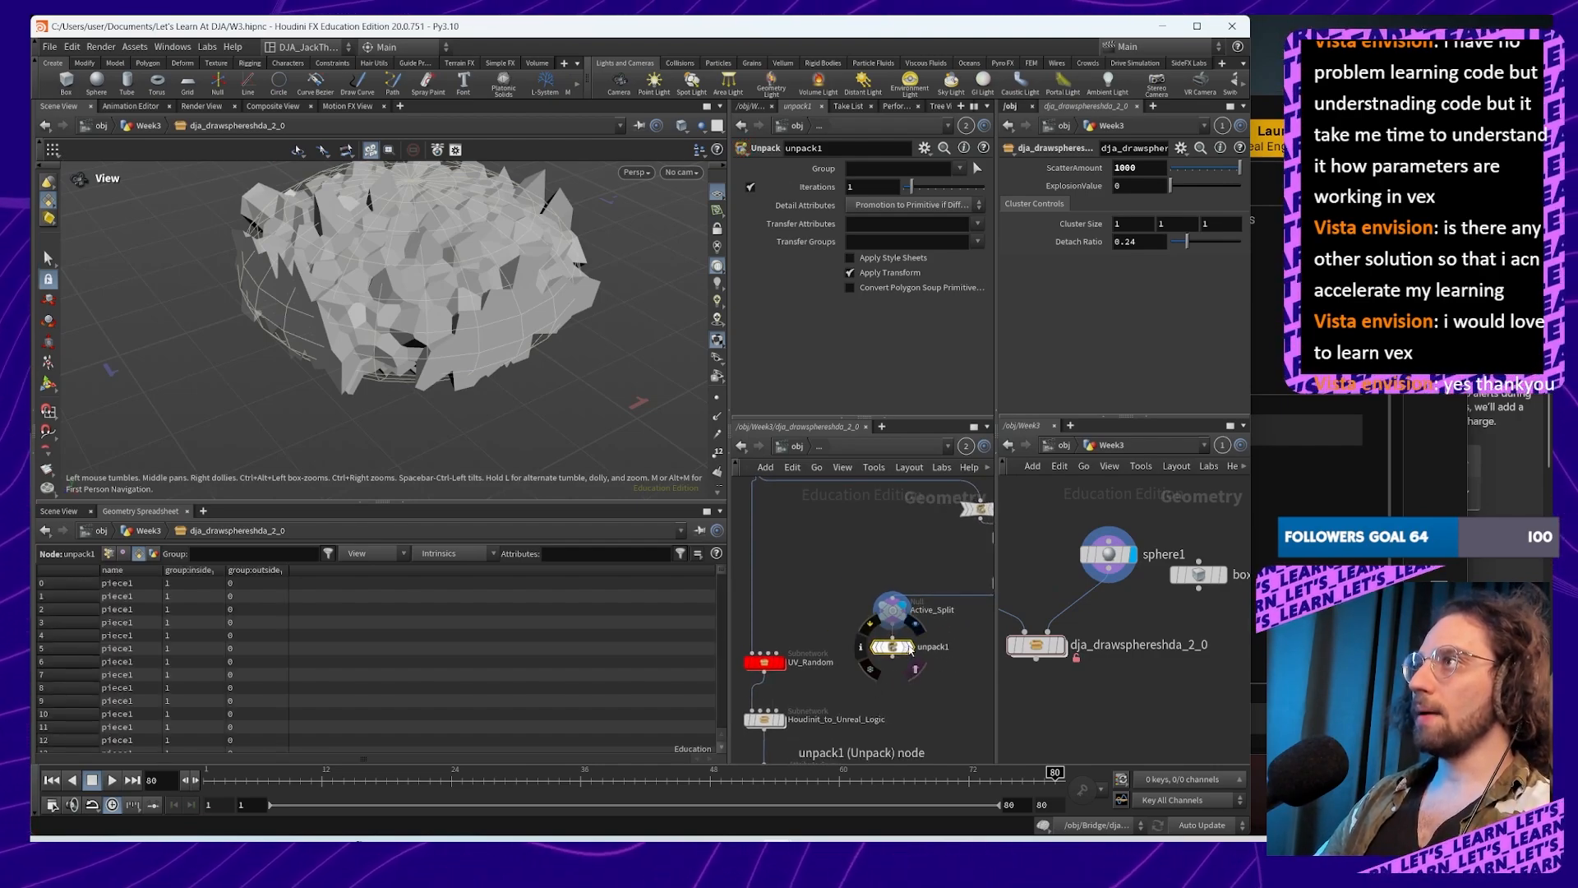
left_click(910, 648)
left_click_drag(593, 411, 584, 358)
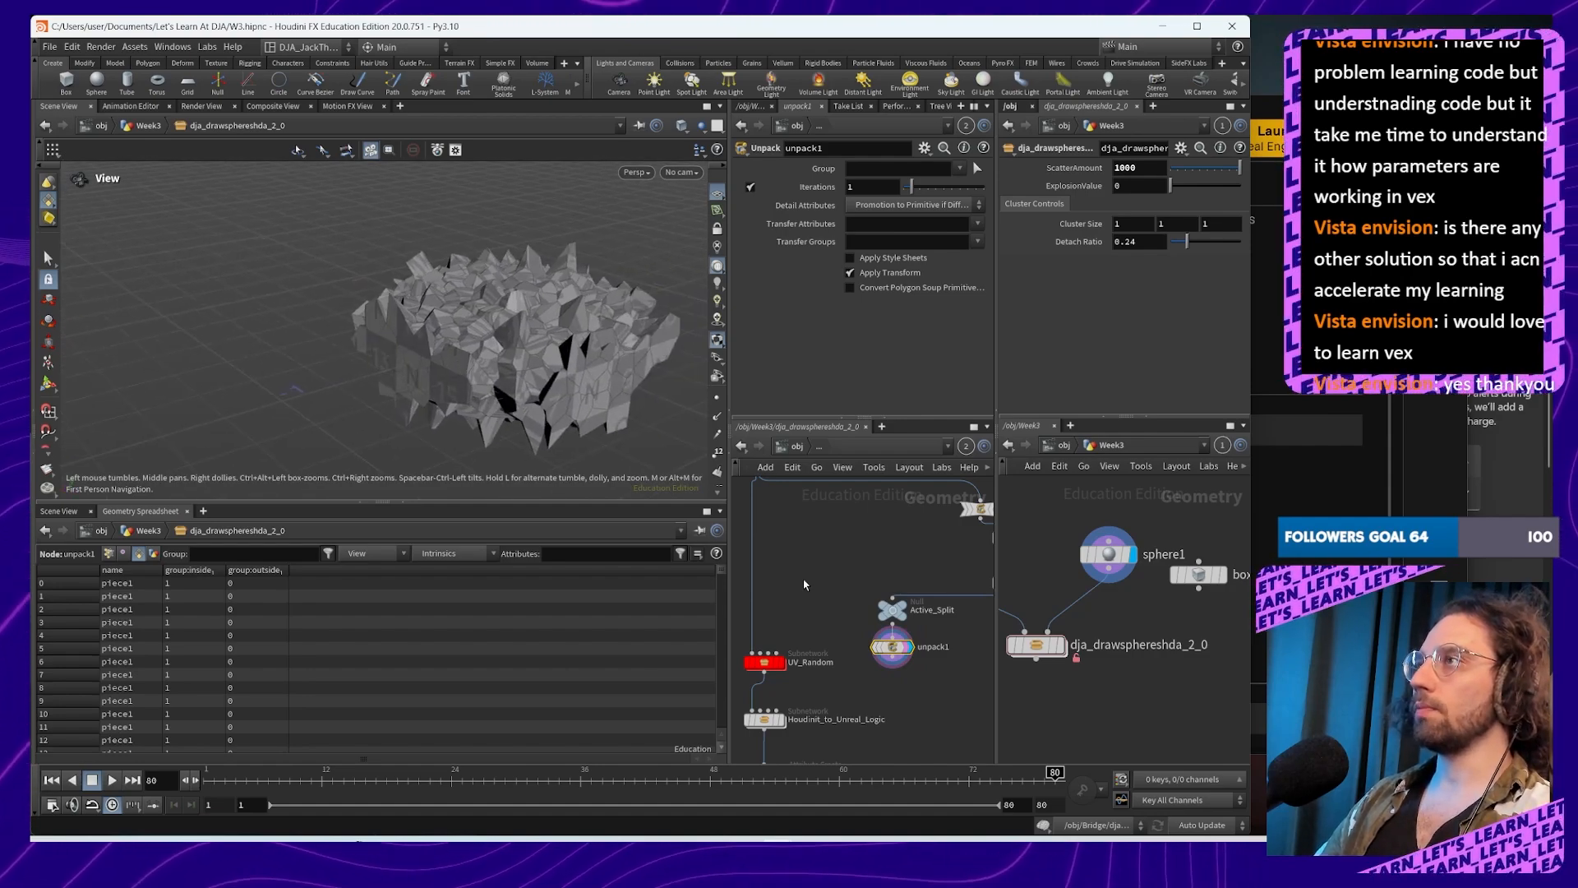
Step: Connect unpack1's output to the first input of UV_Random, replacing the direct feed from voronoifracture1
scroll(846, 700, "down", 5)
middle_click_drag(847, 699, 864, 565)
left_click_drag(795, 528, 844, 661)
left_click(830, 557)
scroll(864, 547, "up", 5)
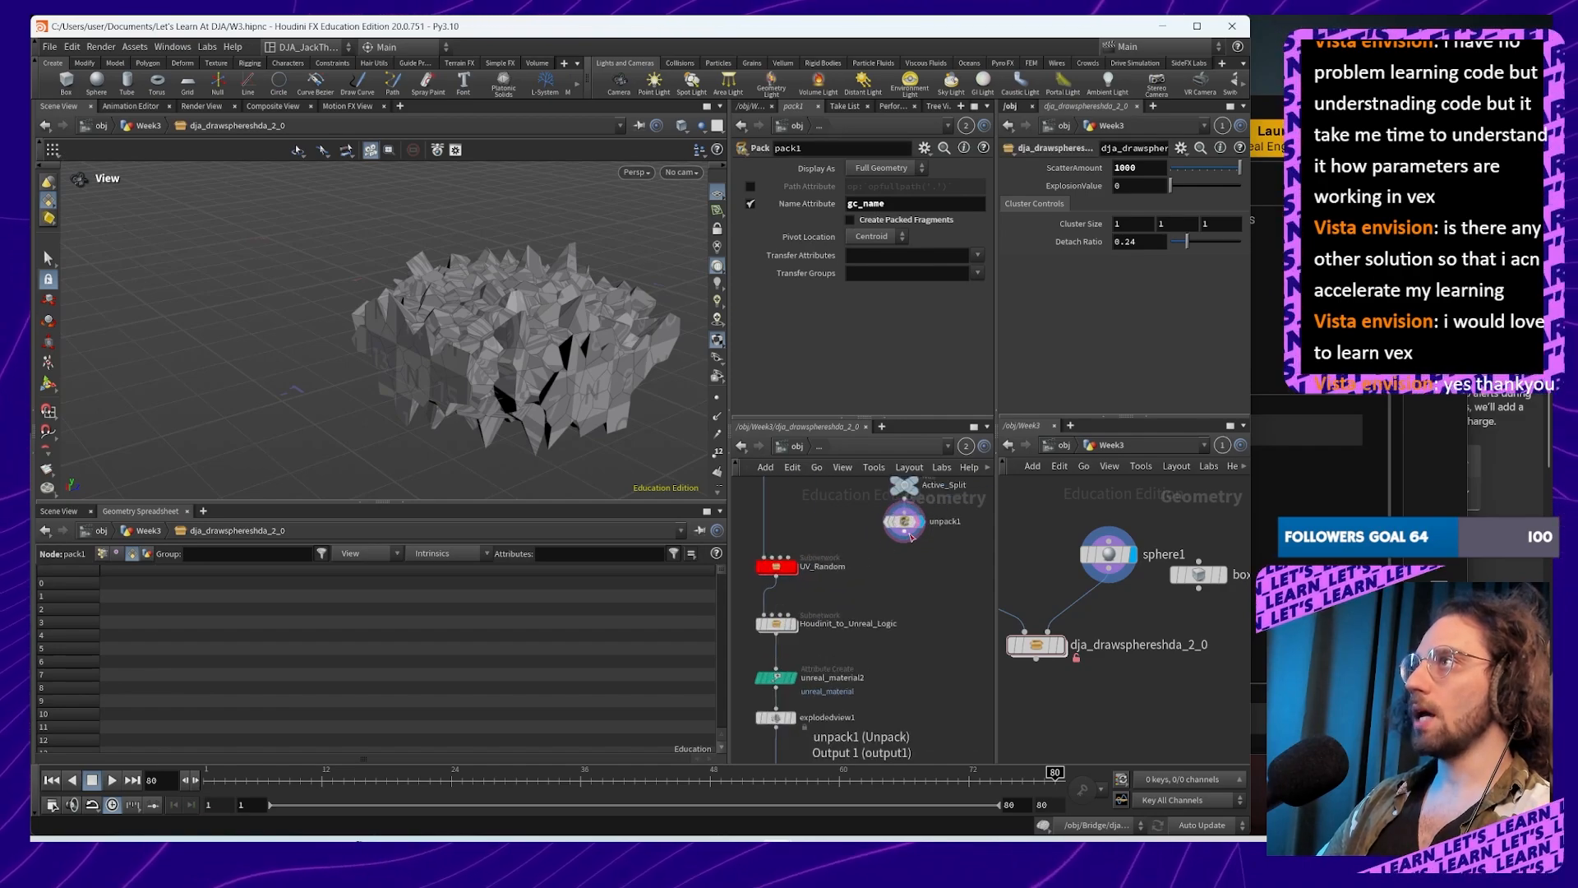
left_click_drag(781, 549, 765, 558)
middle_click_drag(902, 569, 898, 655)
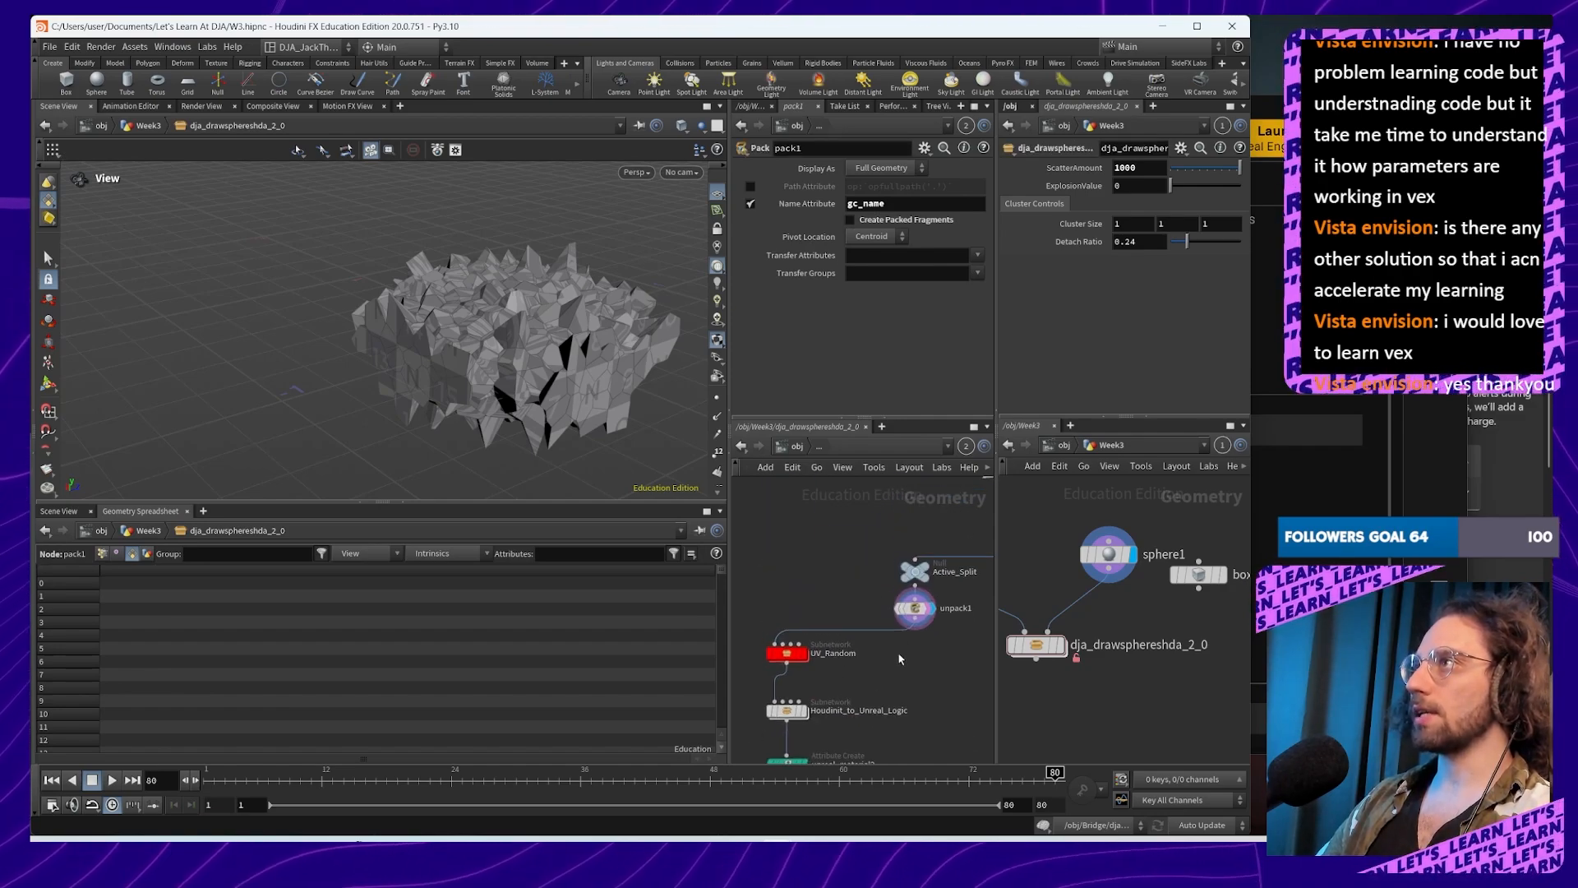
Step: Display explodedview1 to examine the active pieces after the UV, Unreal logic and material nodes
scroll(914, 686, "down", 5)
middle_click_drag(920, 712, 912, 622)
scroll(888, 658, "up", 5)
scroll(890, 567, "up", 1)
middle_click_drag(890, 559, 901, 589)
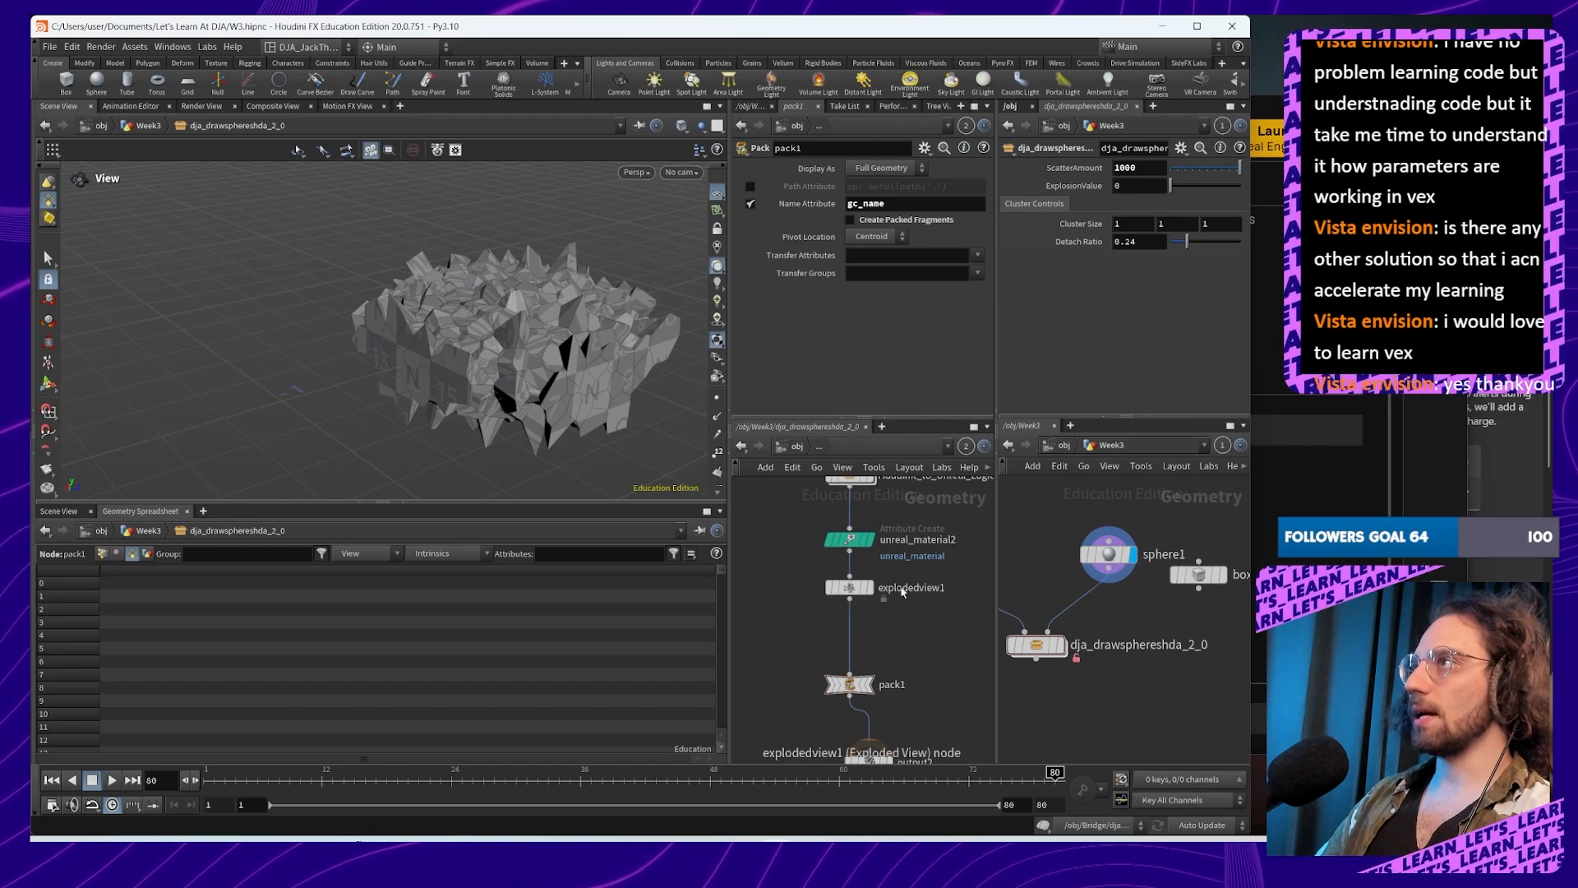
left_click(868, 588)
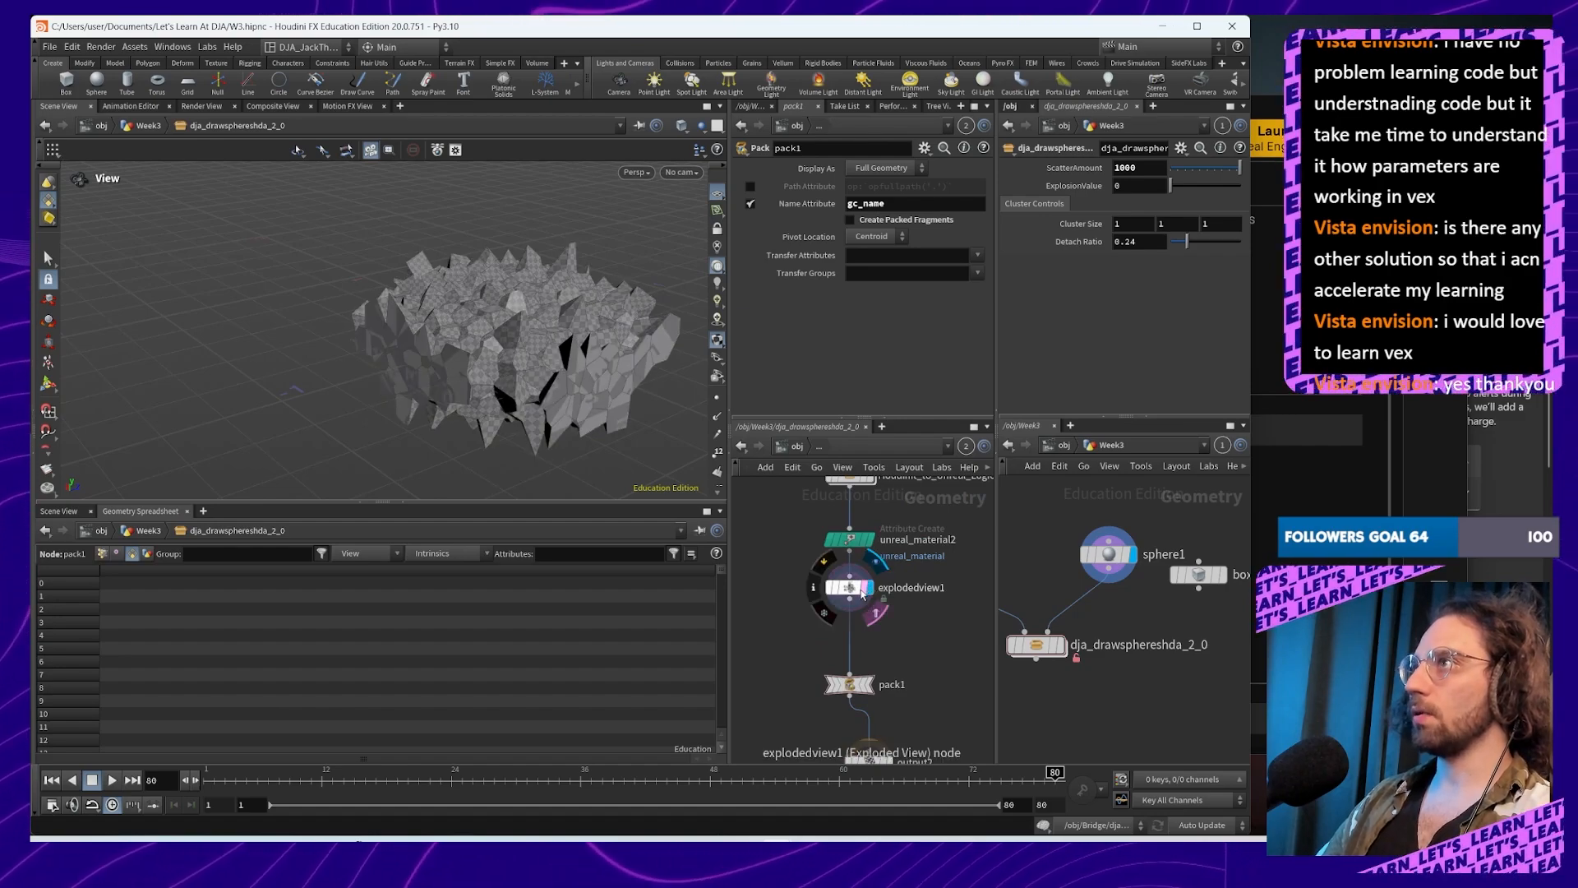
left_click(859, 590)
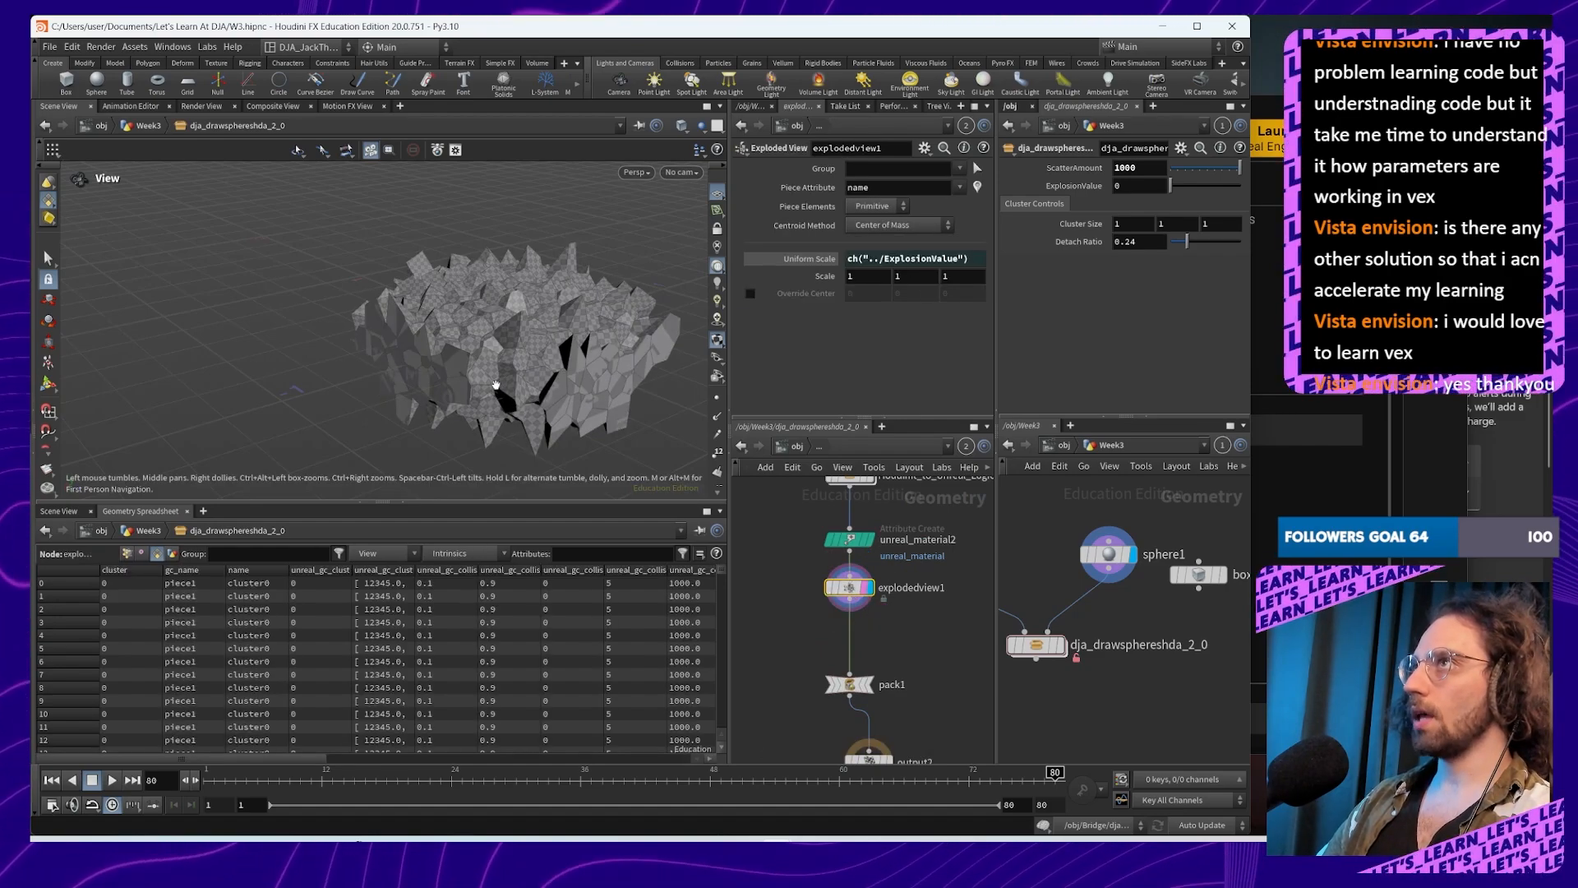
Step: Return to the split branch, display Active_Split and examine its pieces from a lower angle
scroll(869, 697, "down", 8)
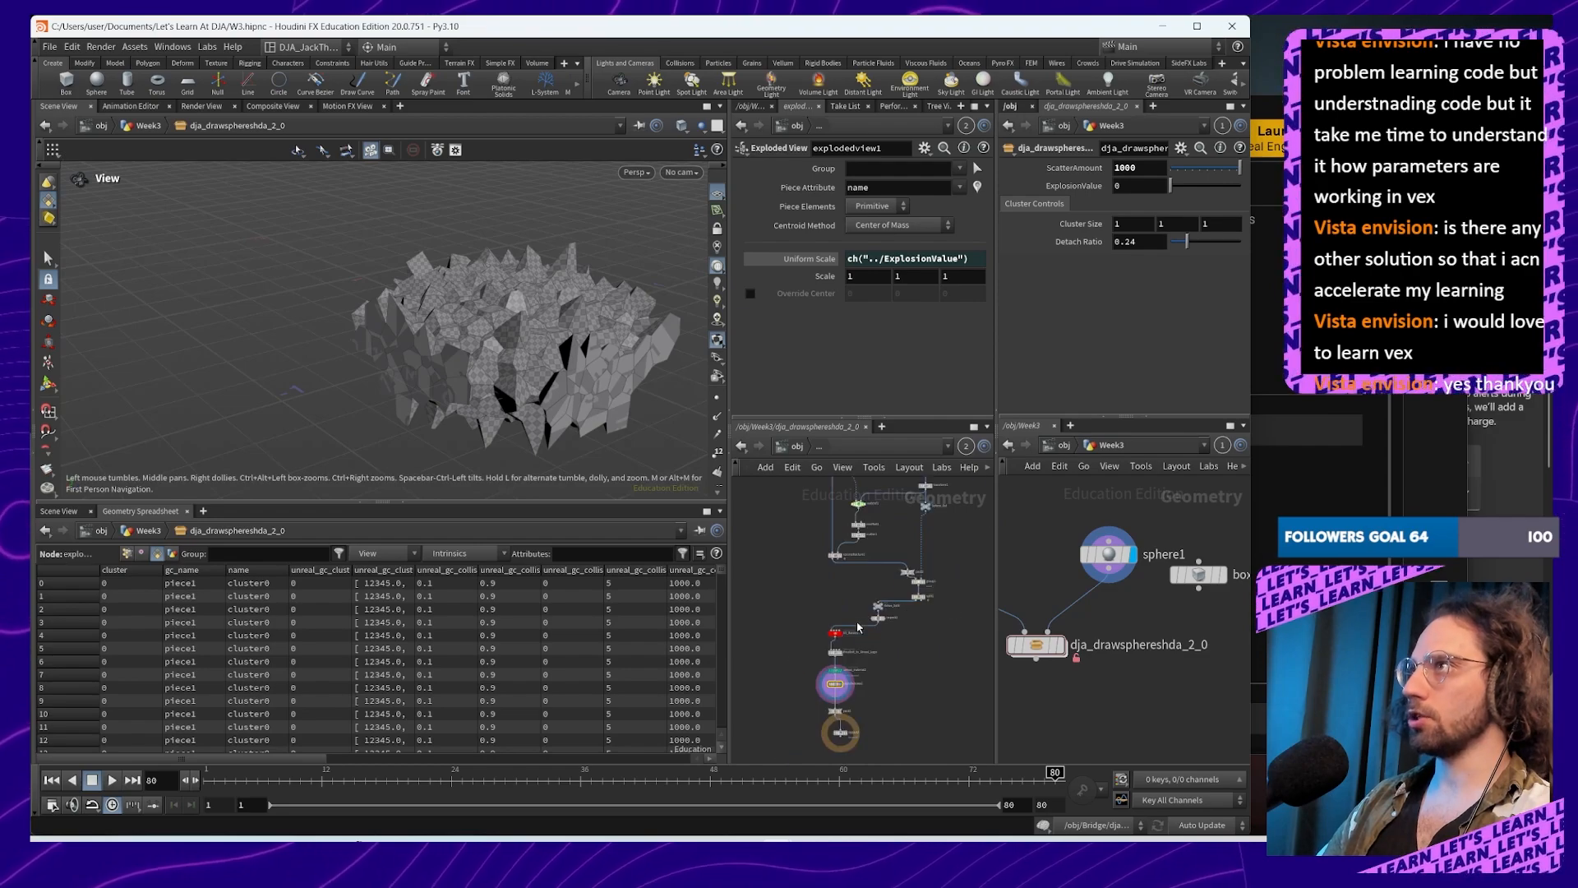
scroll(872, 586, "up", 6)
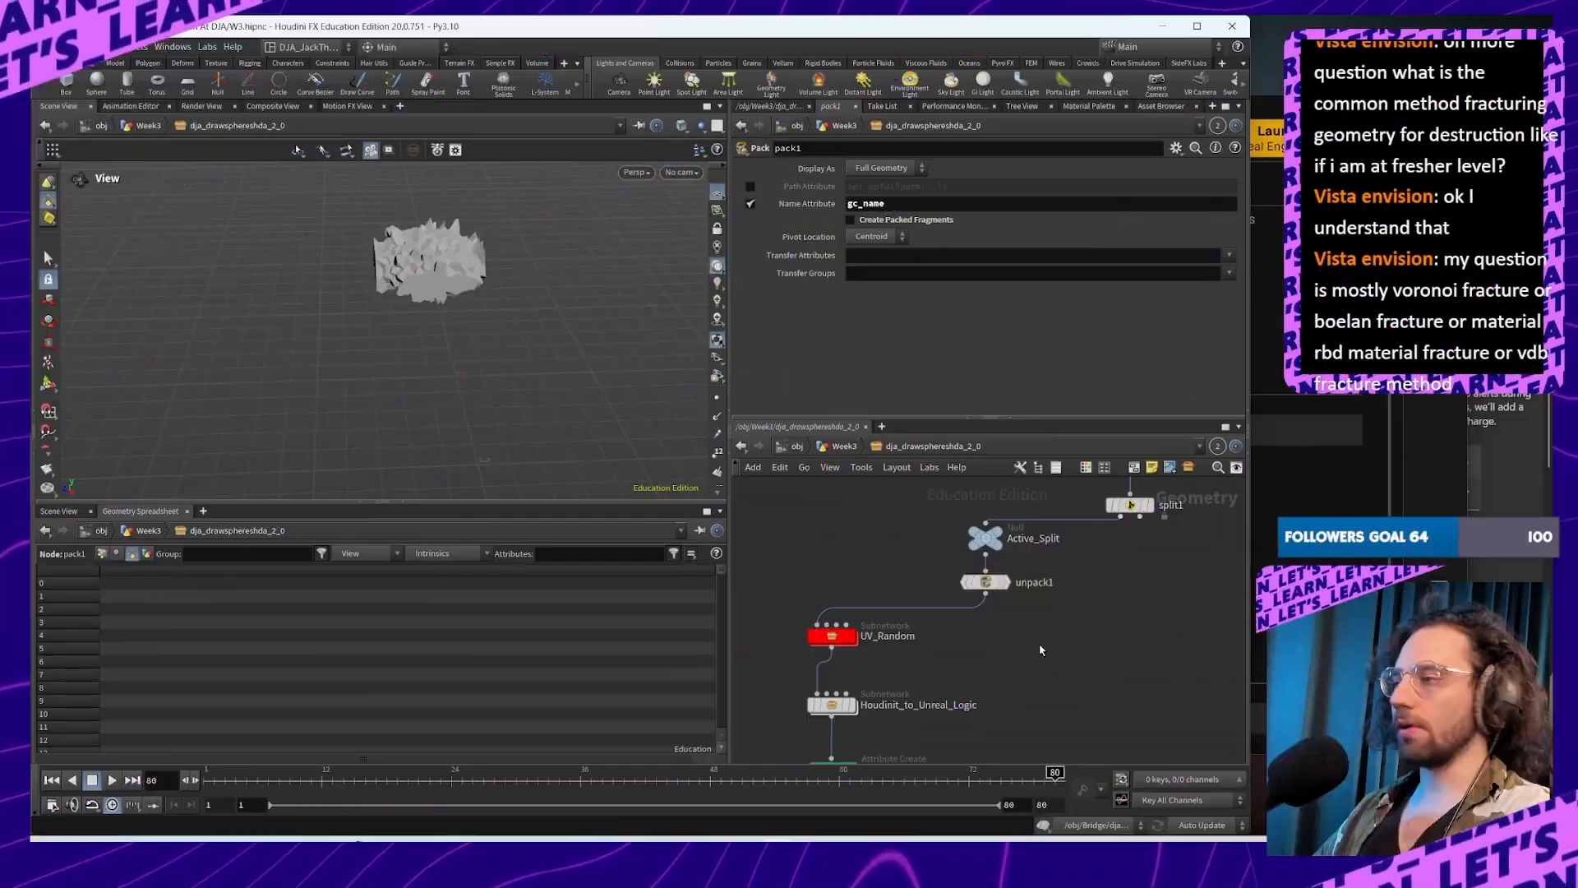
middle_click_drag(1044, 658, 963, 683)
middle_click_drag(1017, 624, 1076, 702)
left_click(900, 579)
left_click(898, 617)
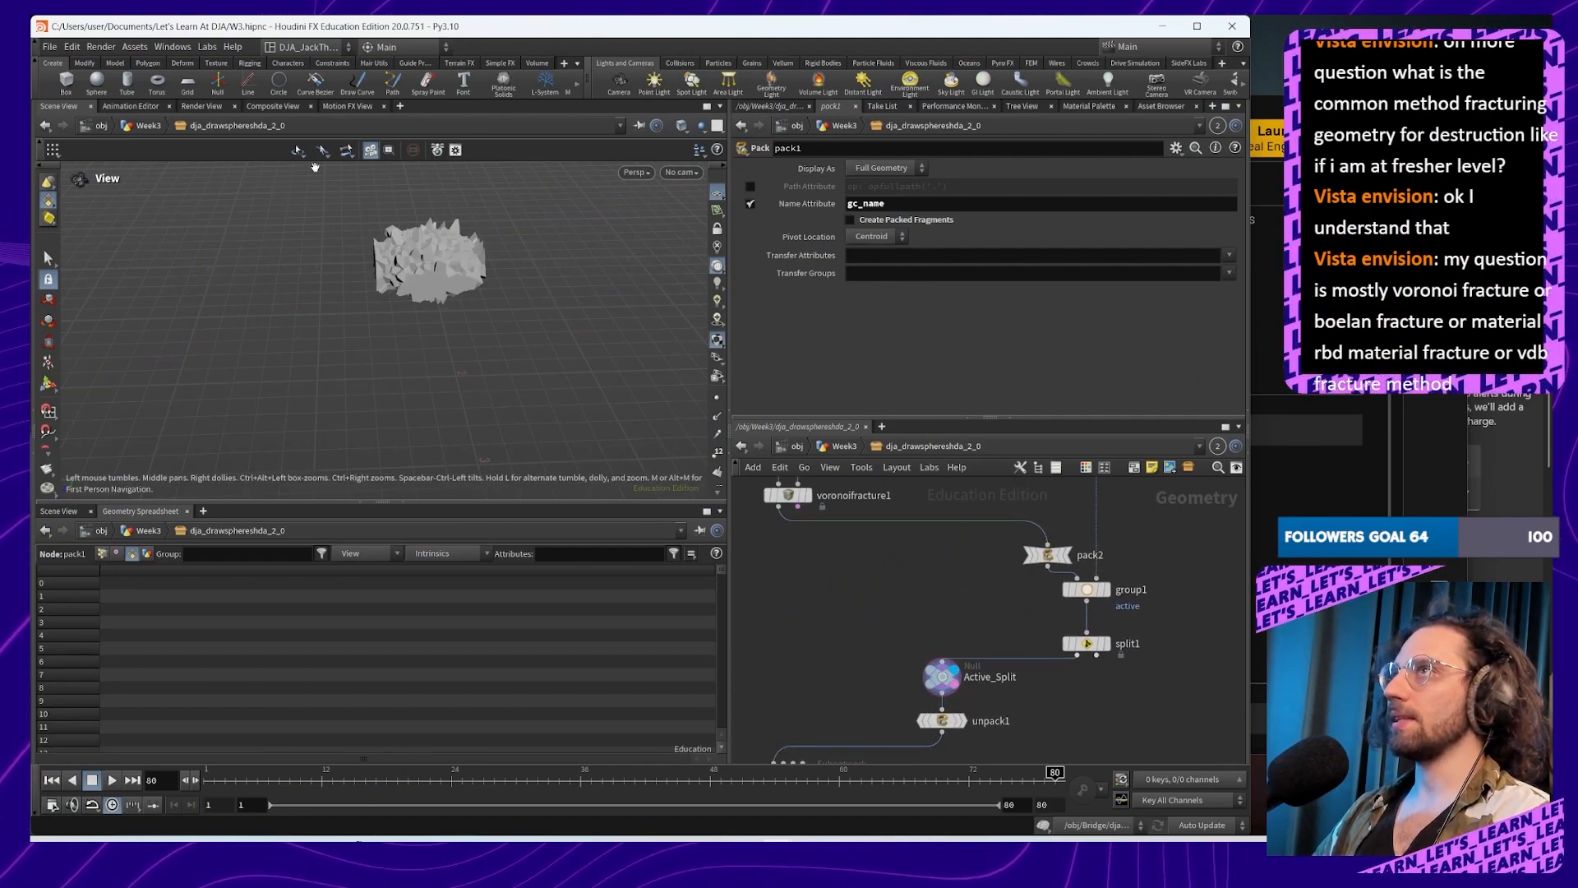
left_click_drag(498, 259, 500, 400)
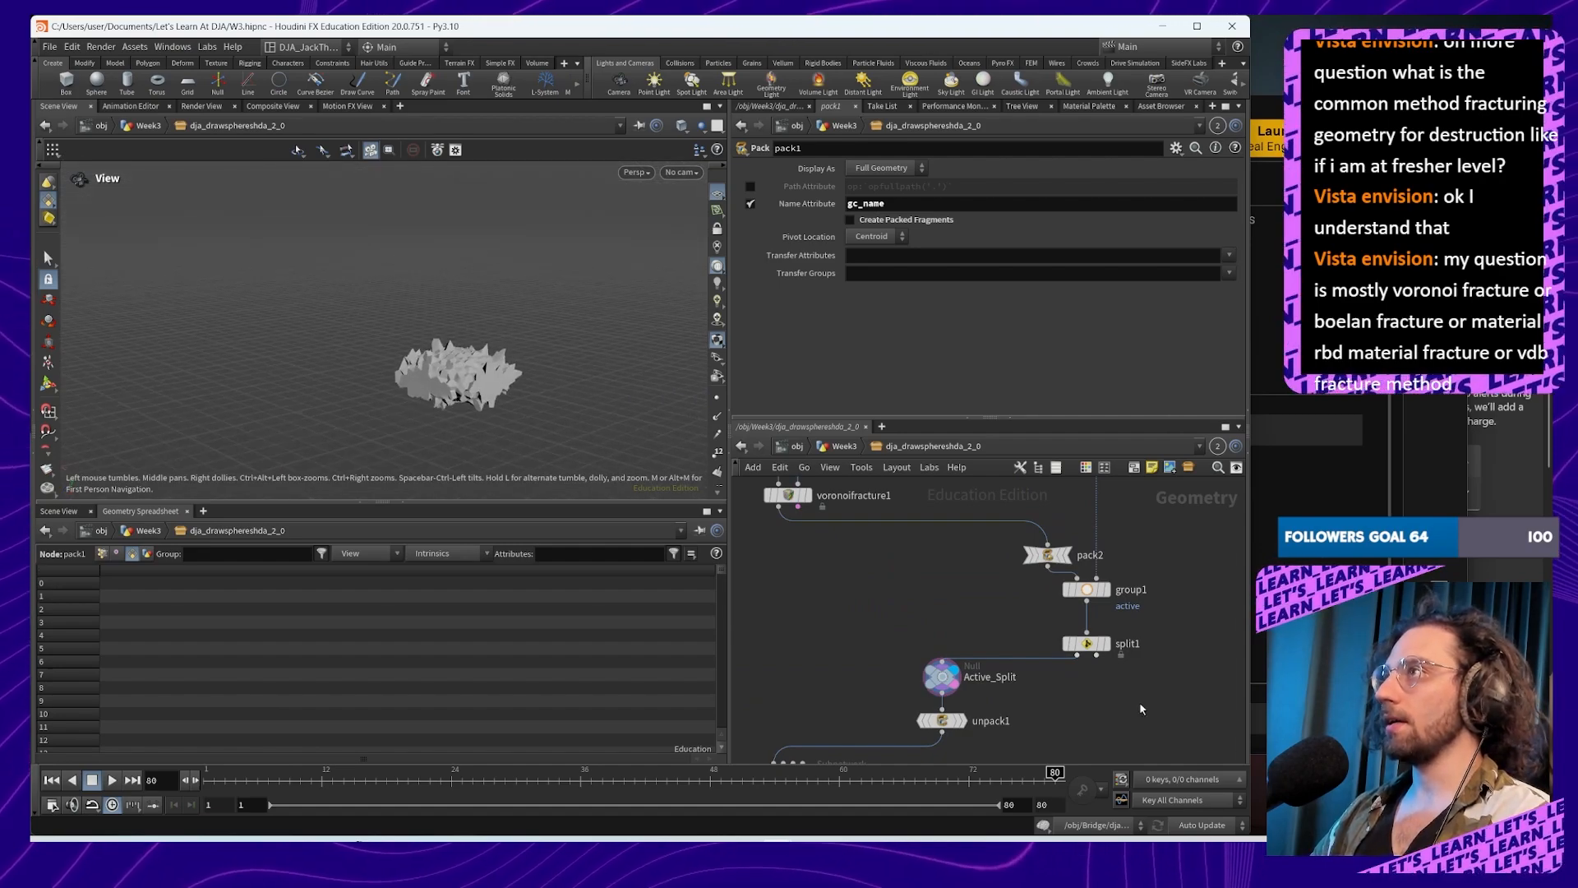
Step: Add a Null node on split1's second output and display the pieces outside the active group
middle_click_drag(1100, 724, 1022, 667)
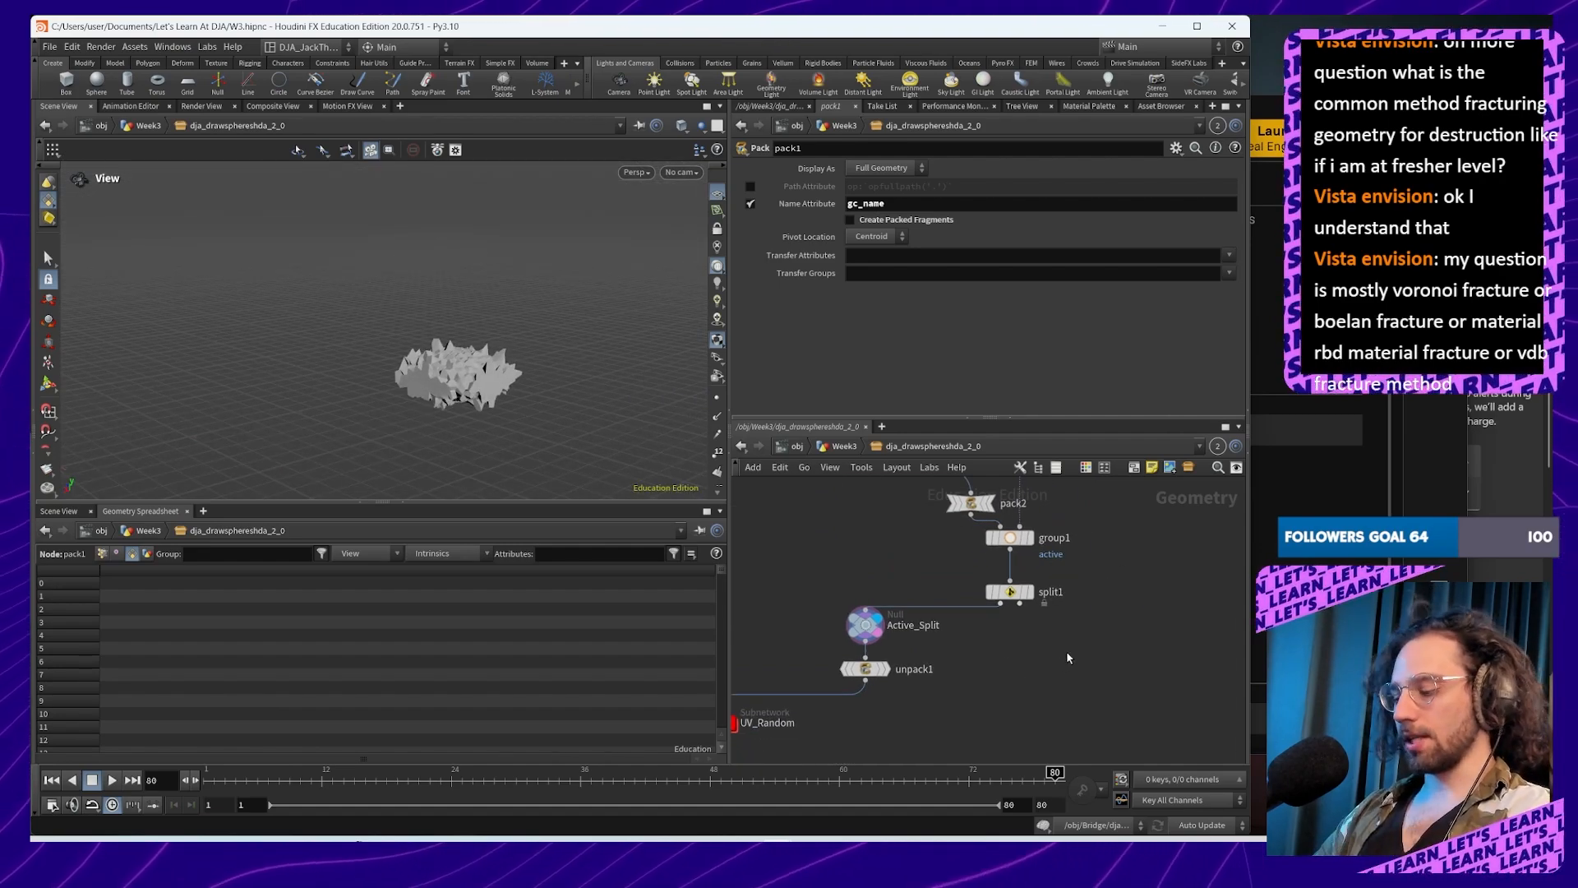
key("Tab")
type("null")
key("Return")
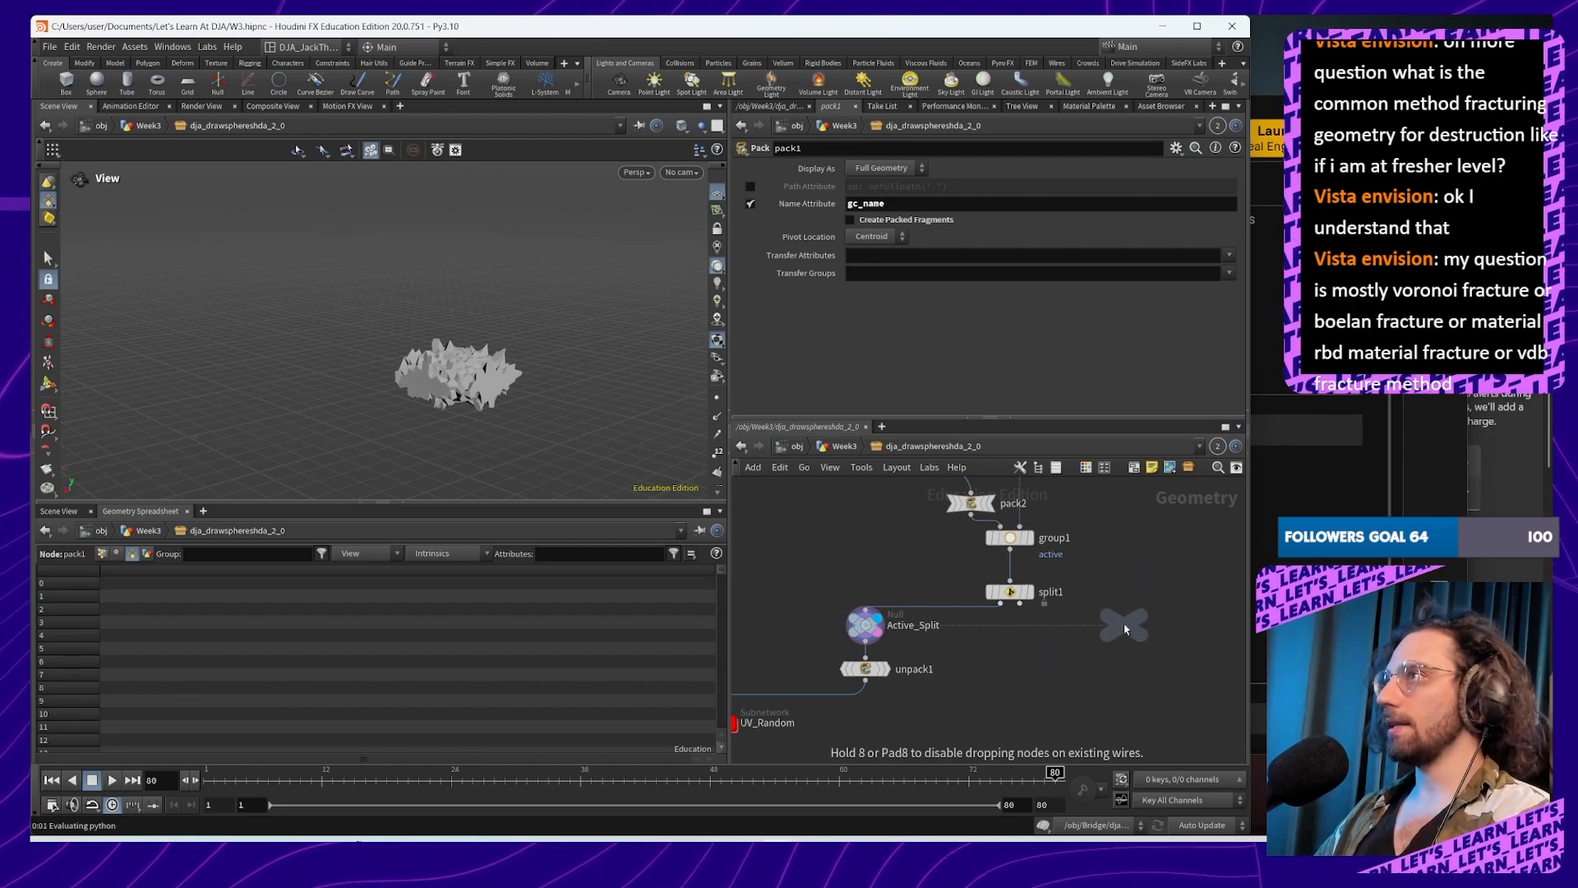
left_click(1124, 629)
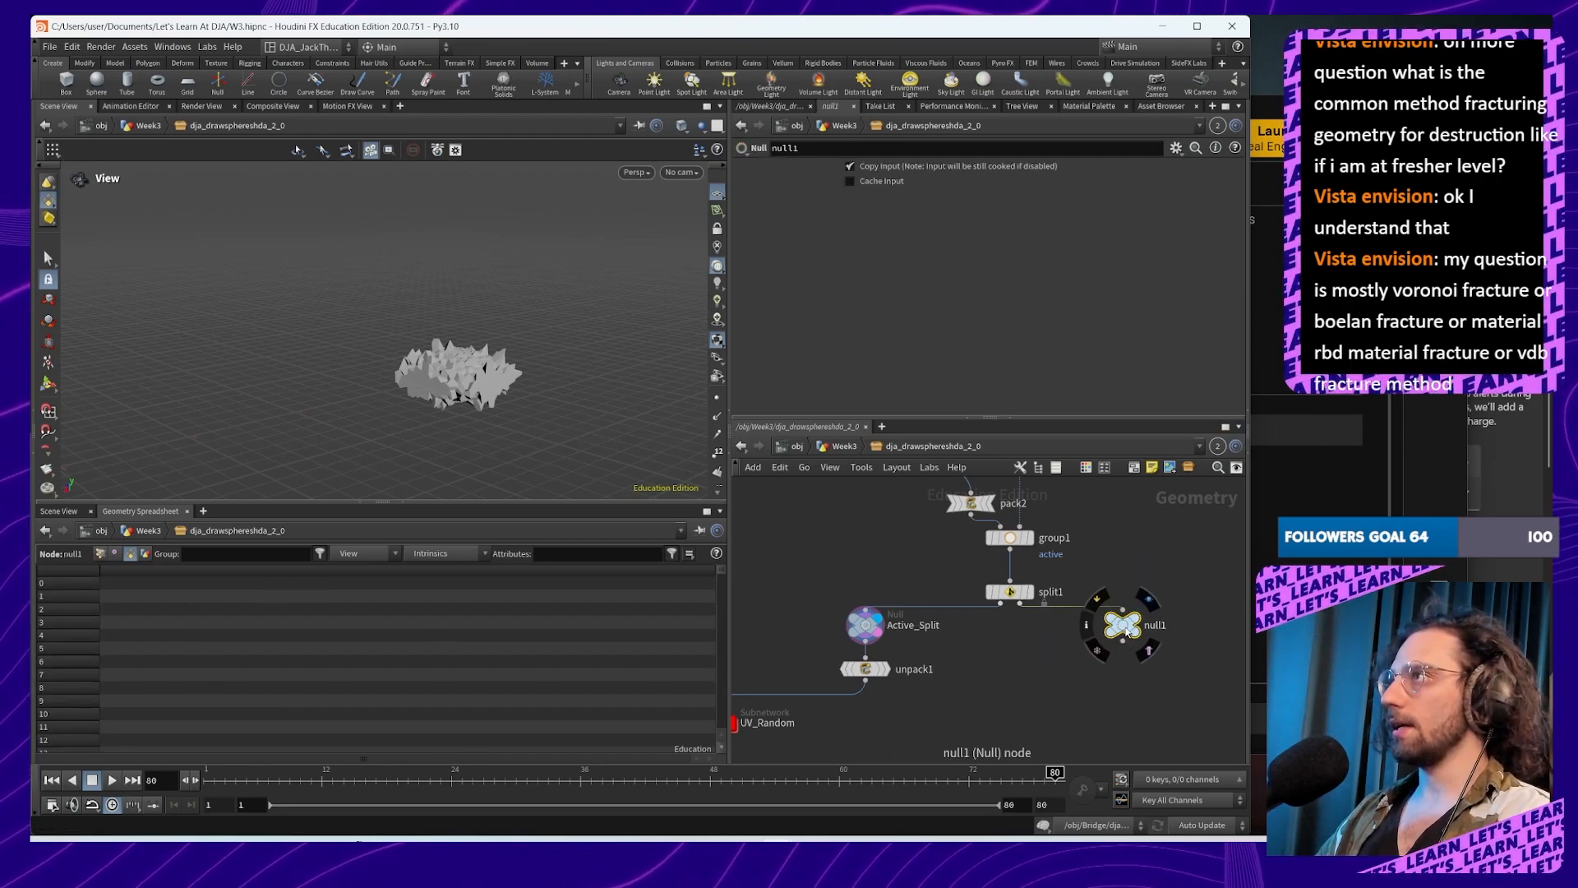
left_click(1149, 599)
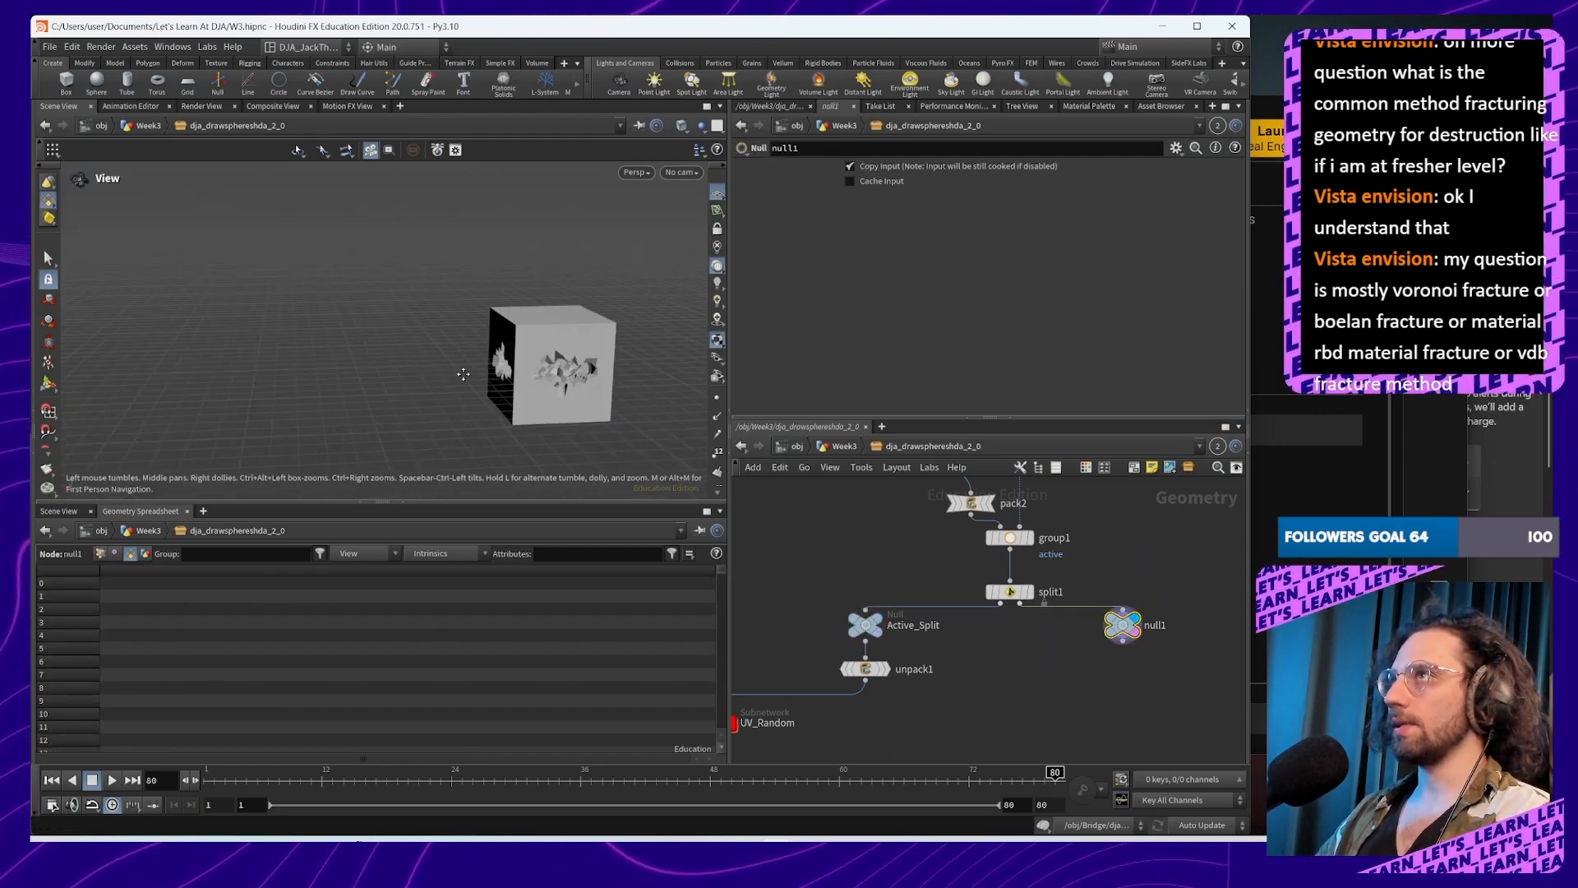
Step: Examine the hollowed cube from several sides, and display the Active_Split node's output for comparison
middle_click_drag(464, 374, 434, 375)
left_click_drag(461, 380, 430, 416)
right_click_drag(430, 416, 439, 336)
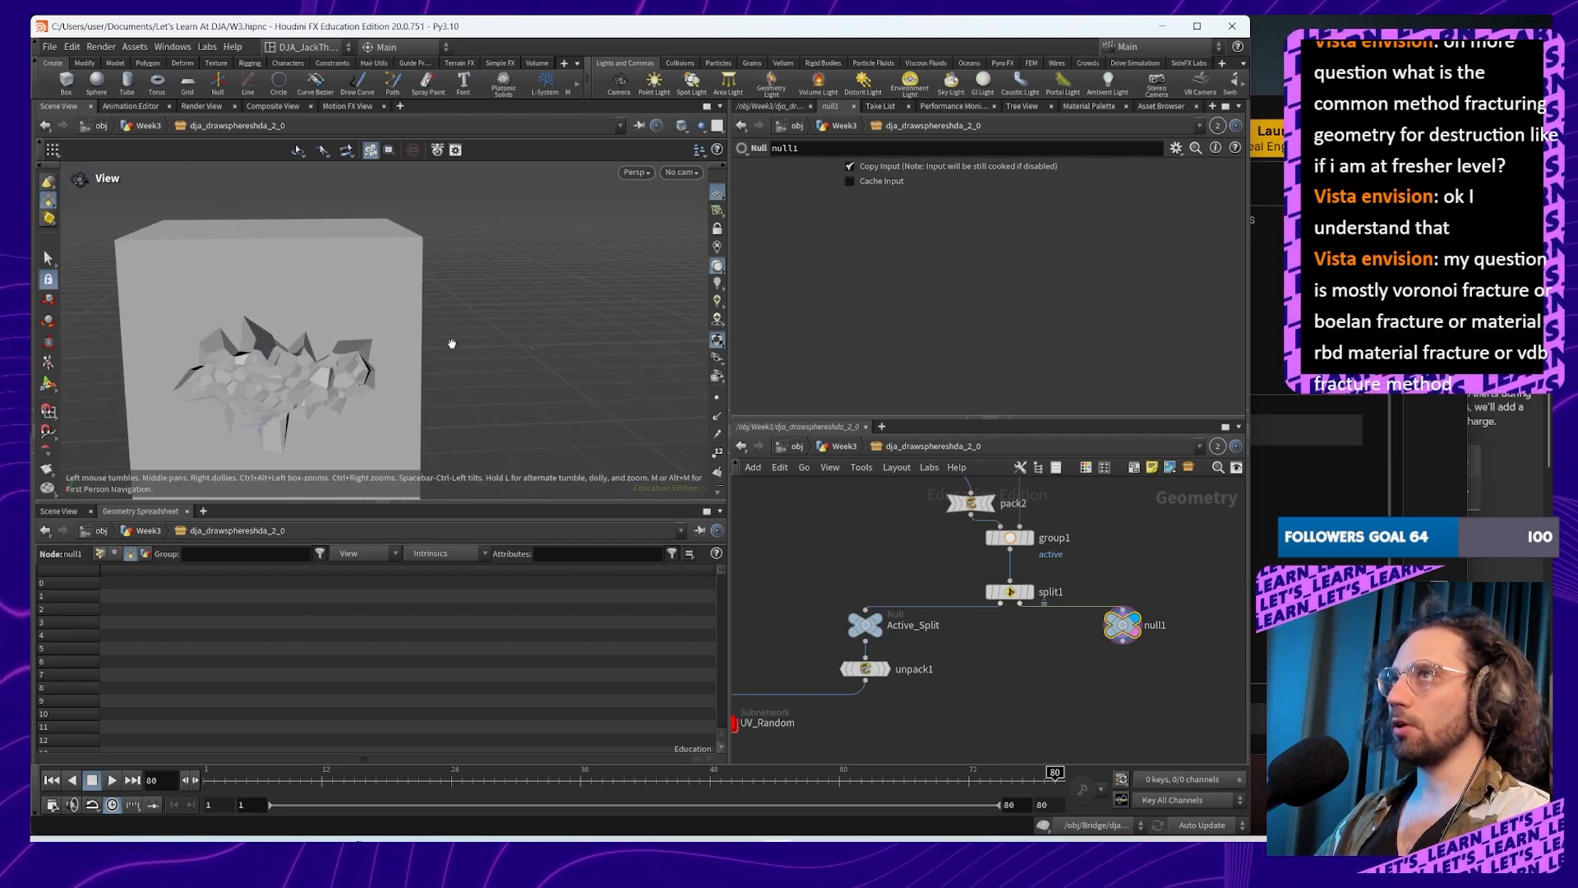
left_click_drag(451, 344, 402, 318)
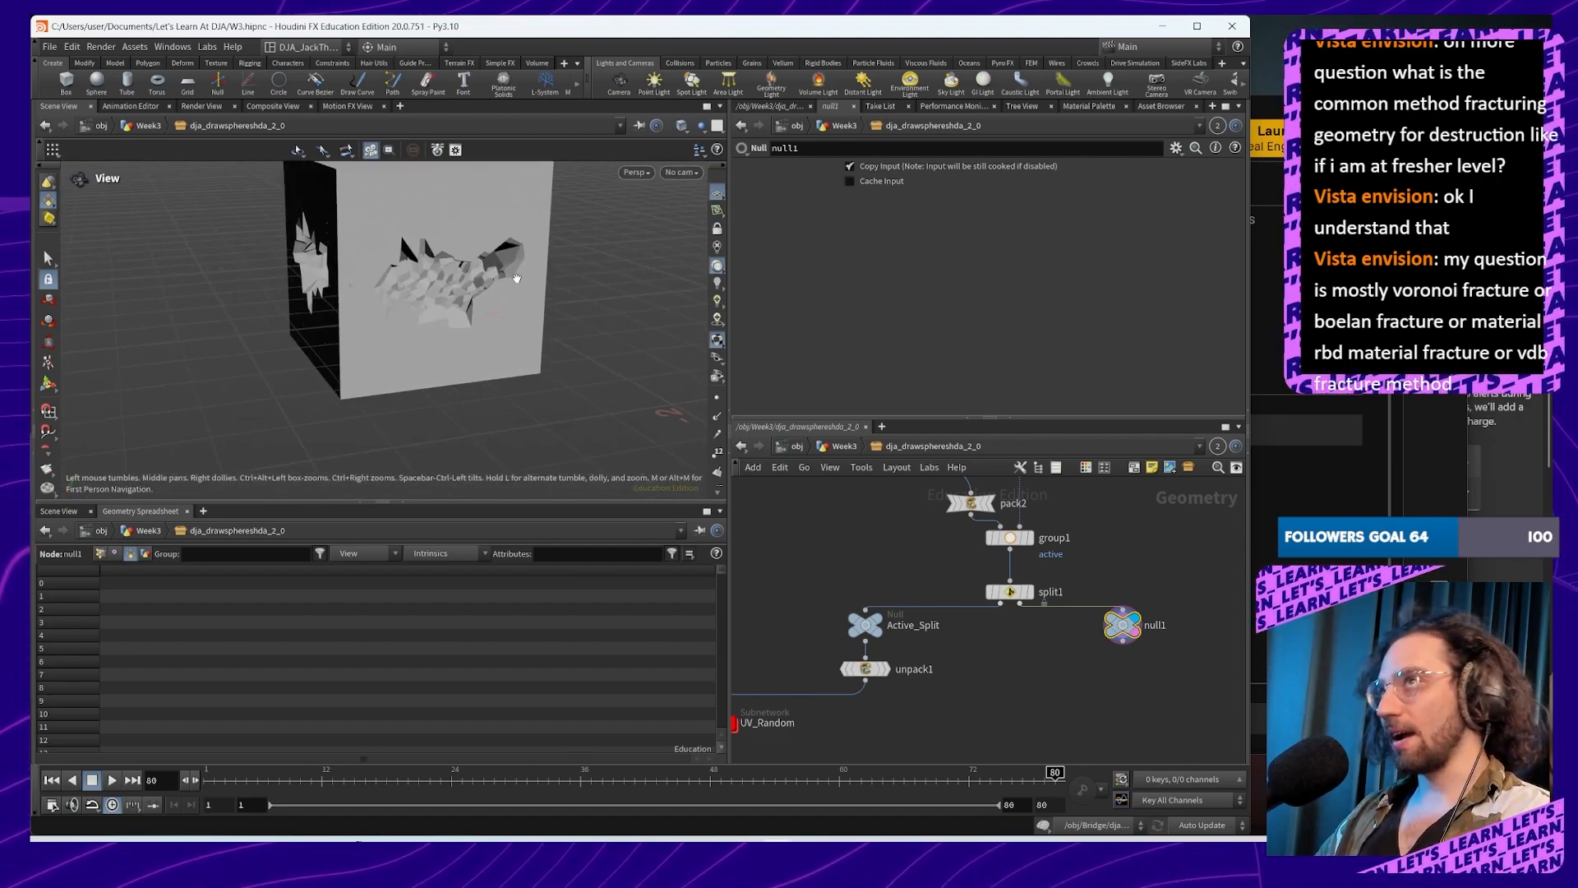
left_click_drag(431, 251, 474, 372)
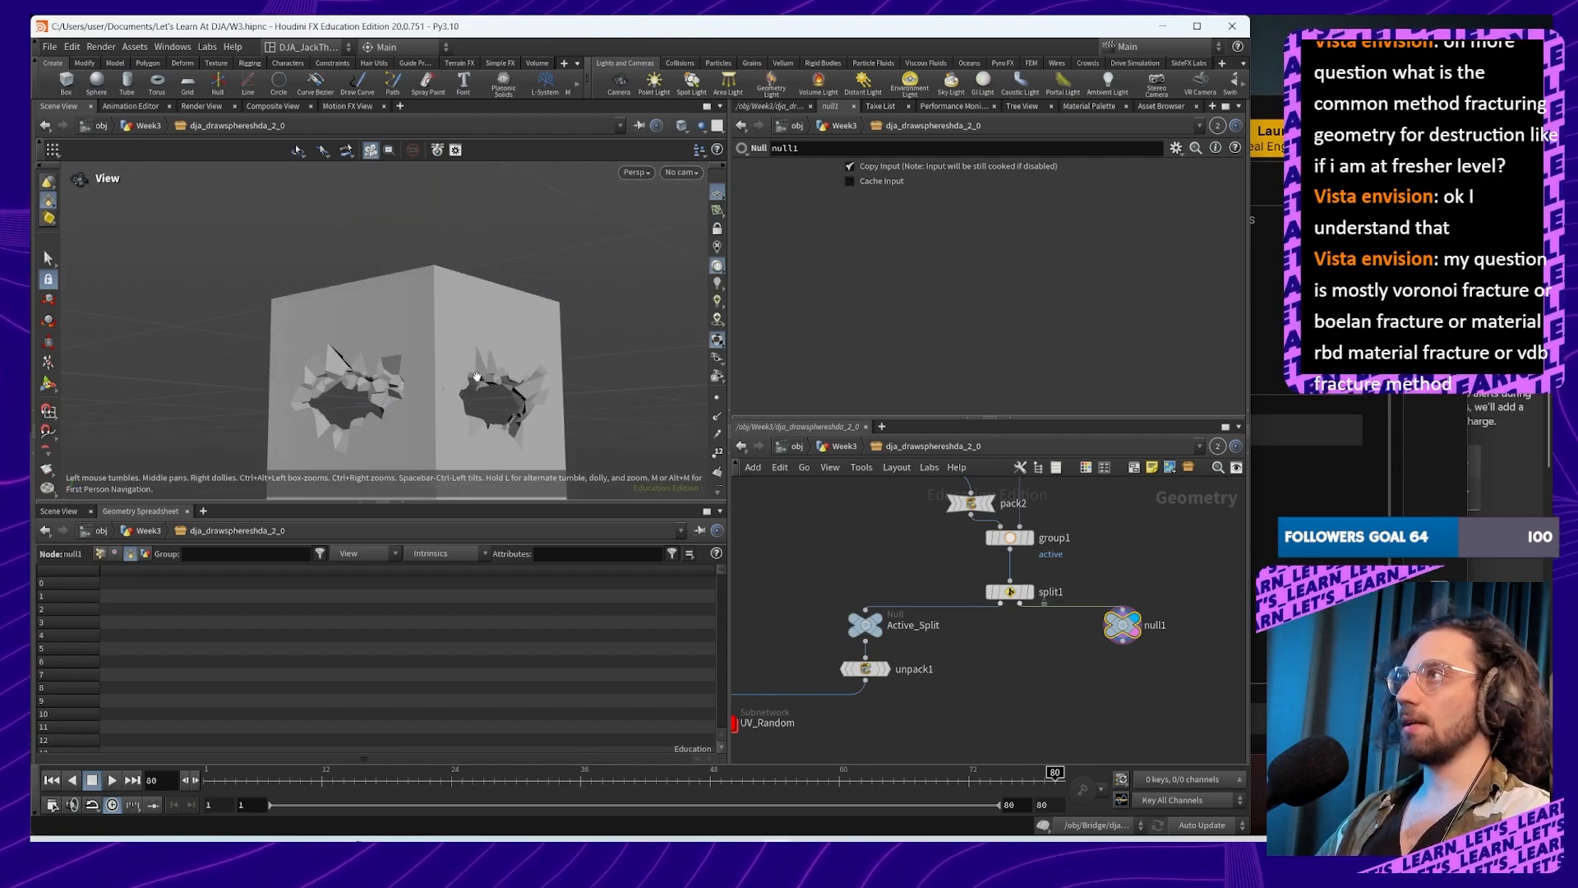
mouse_move(878, 619)
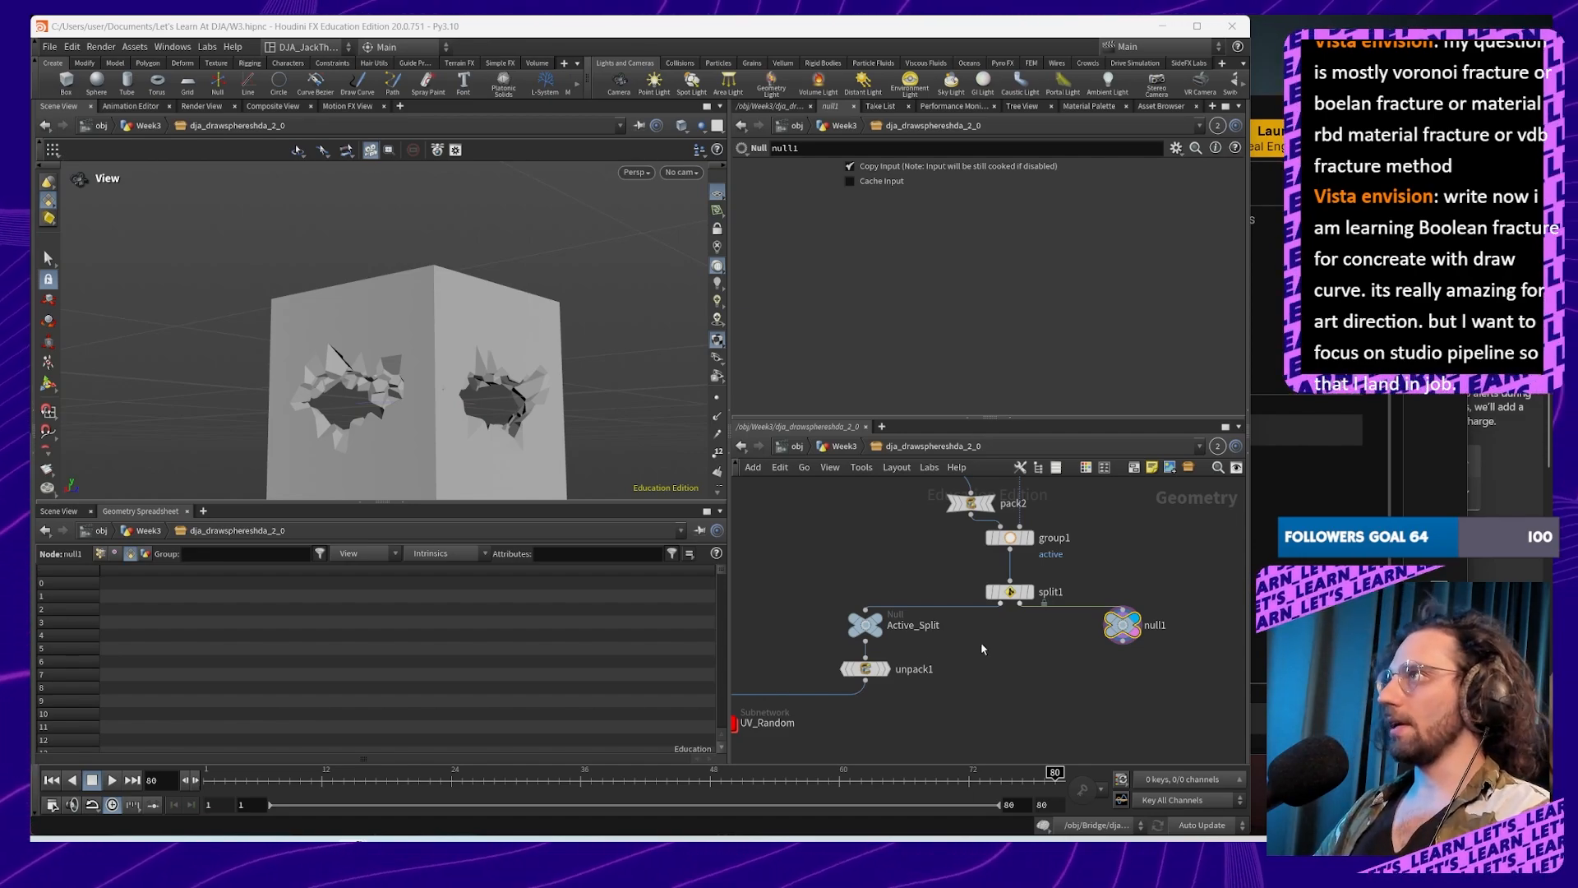
middle_click_drag(1047, 663, 1015, 589)
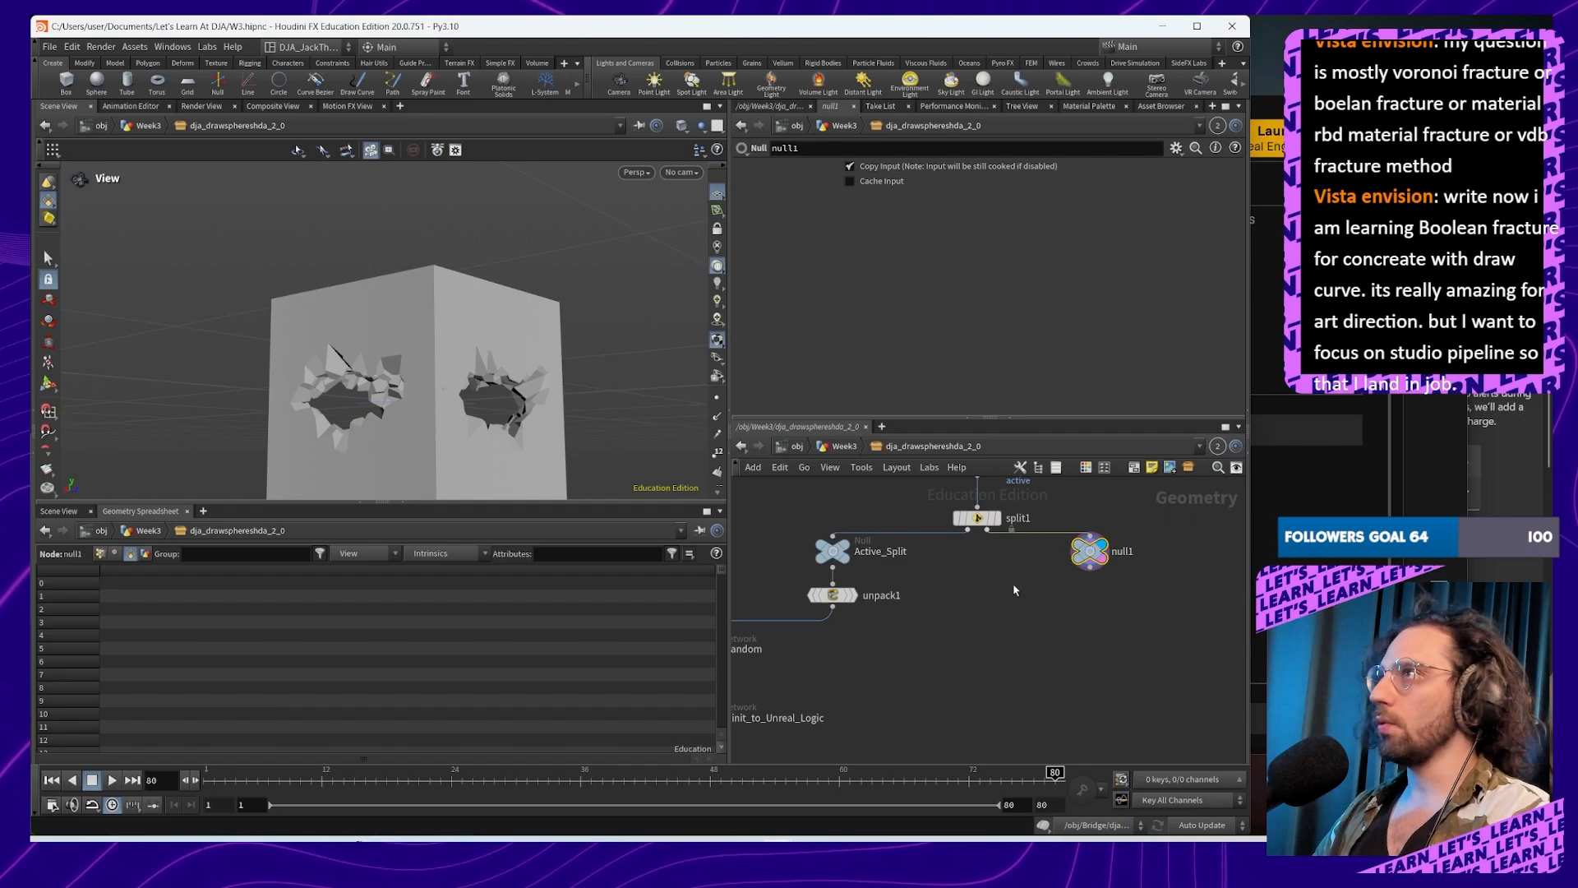
left_click(846, 555)
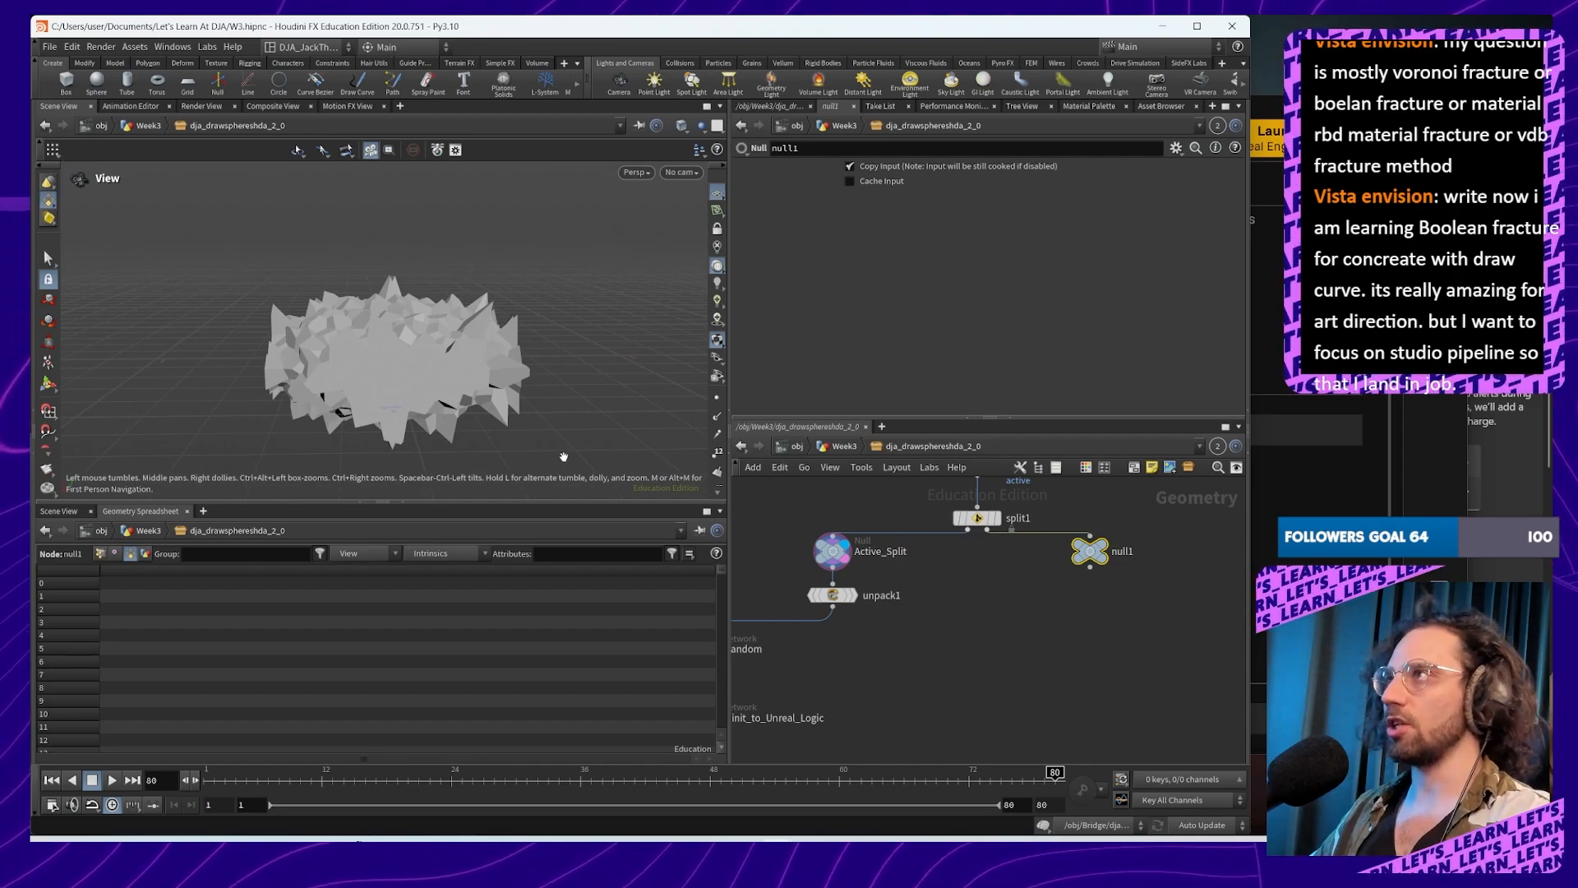
Step: Add a Group Create node beneath null1 on the second split branch
middle_click_drag(1001, 629, 1004, 679)
key("Tab")
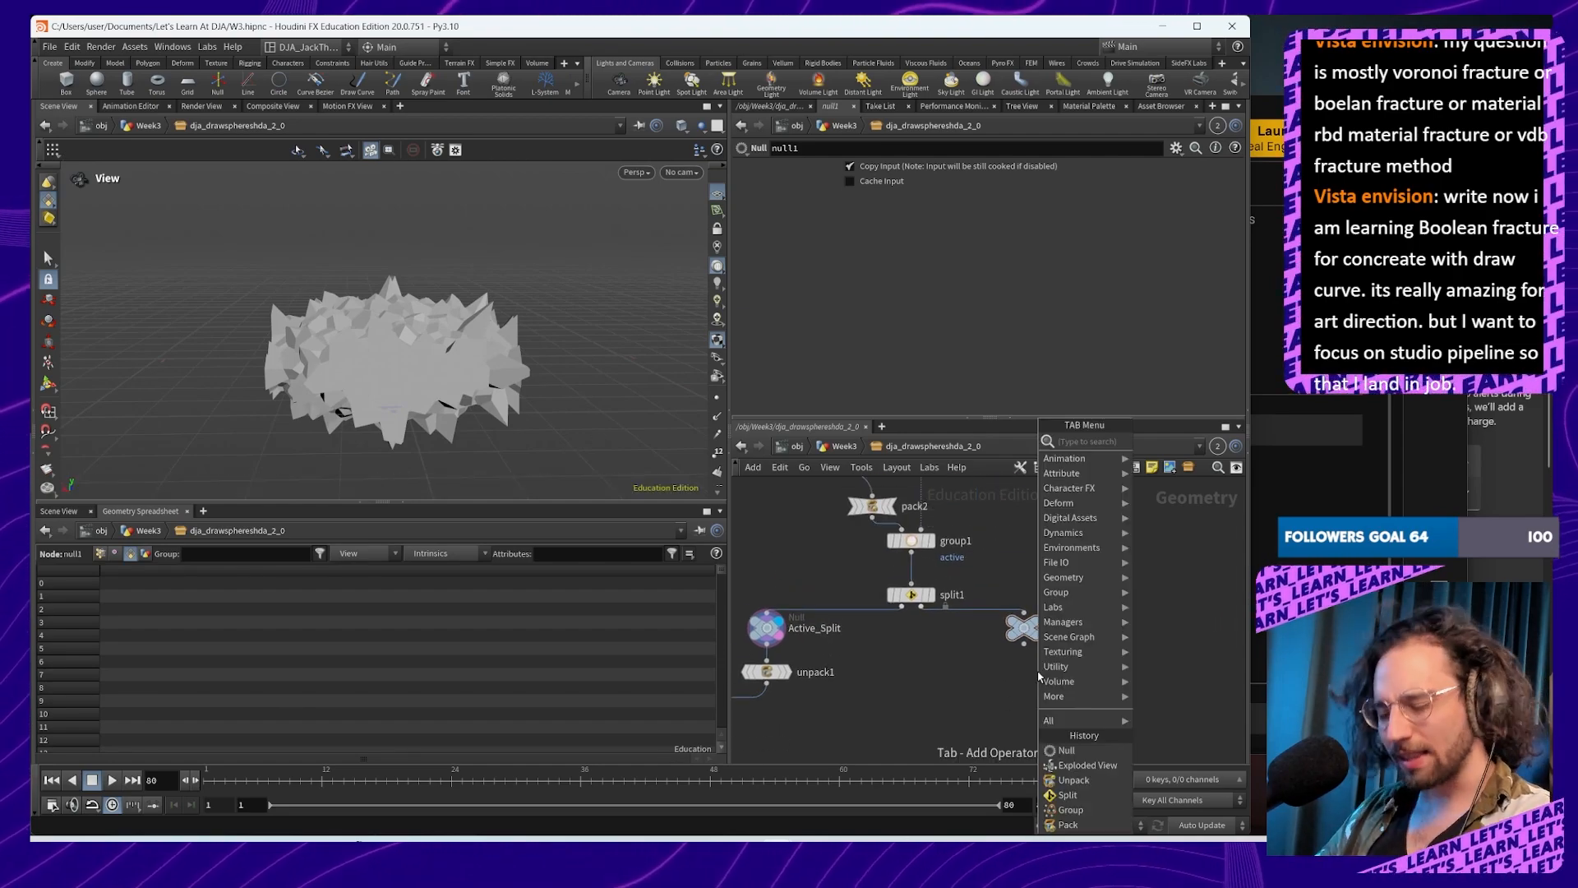
type("group")
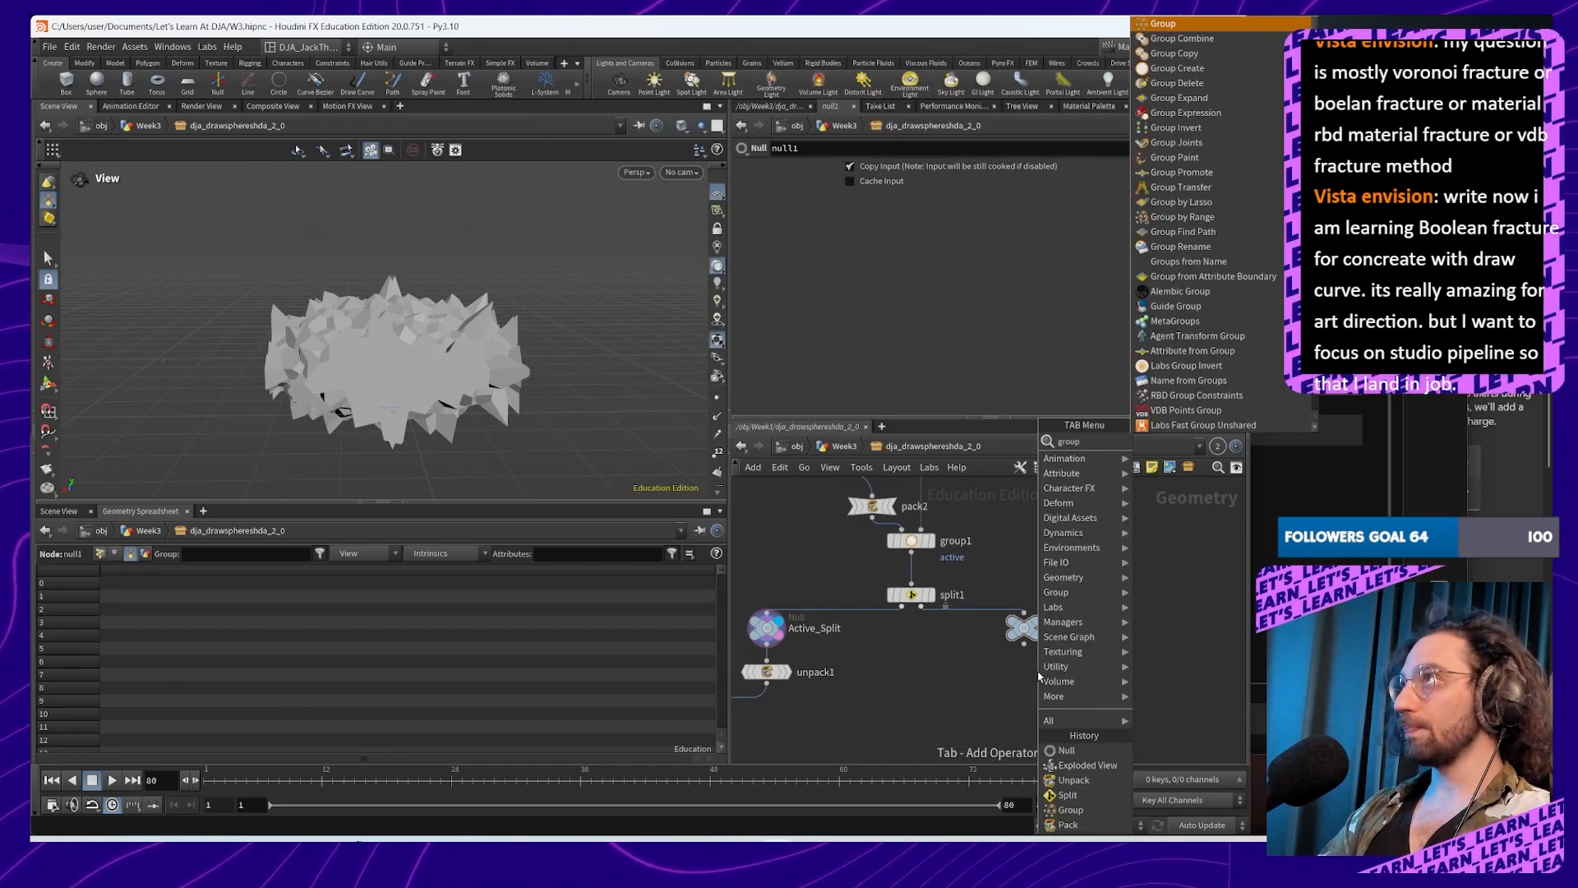
key("Return")
left_click(1023, 662)
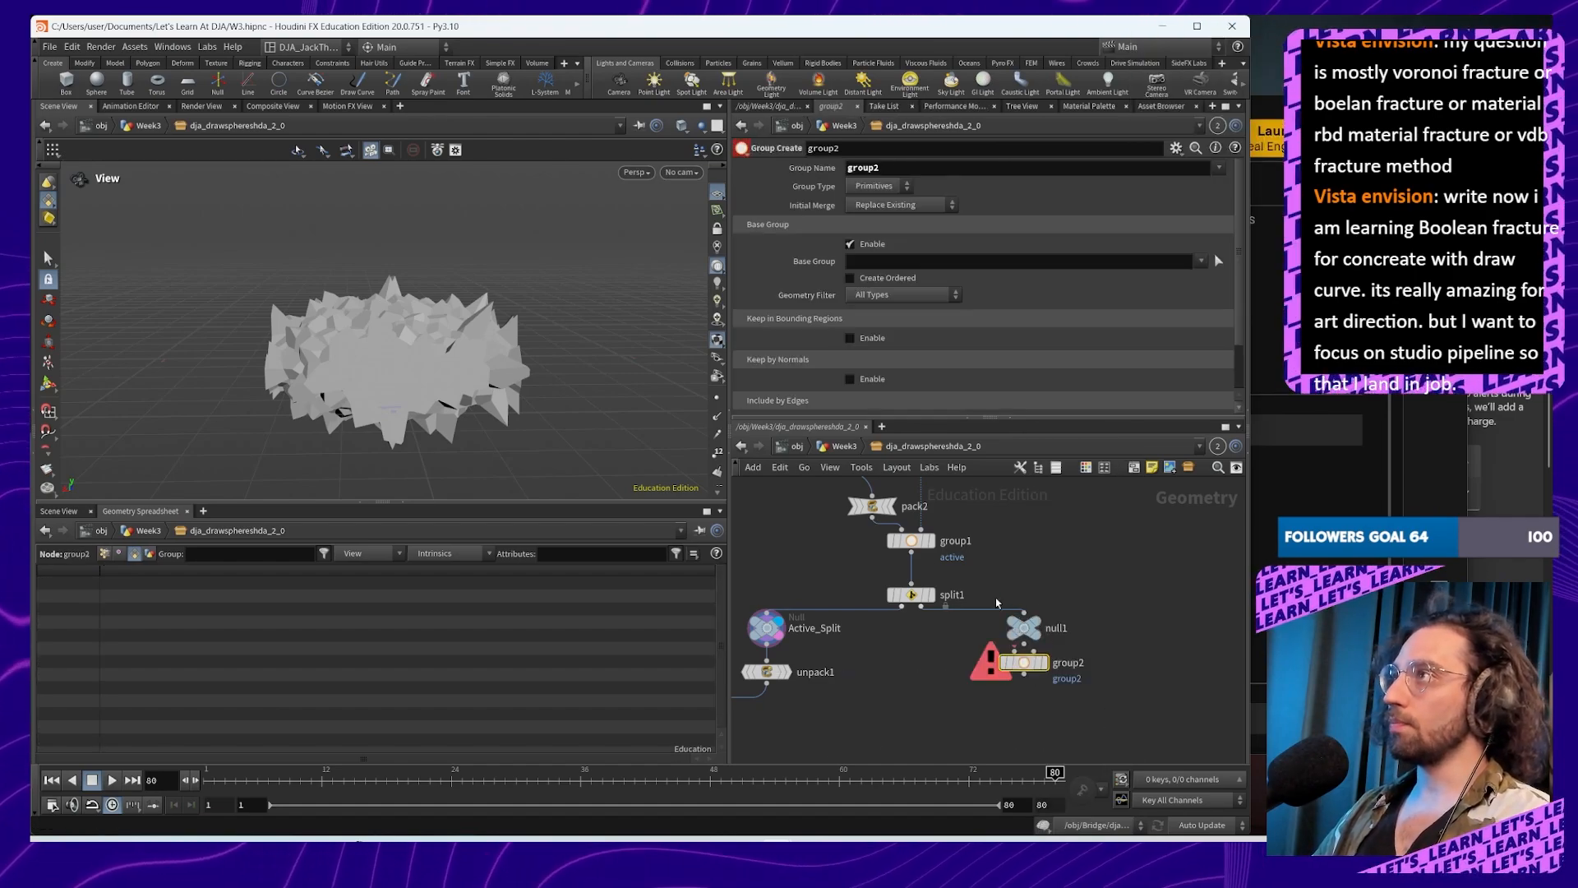
Step: Set the group name of the group1 node above the split to inactive
left_click(930, 541)
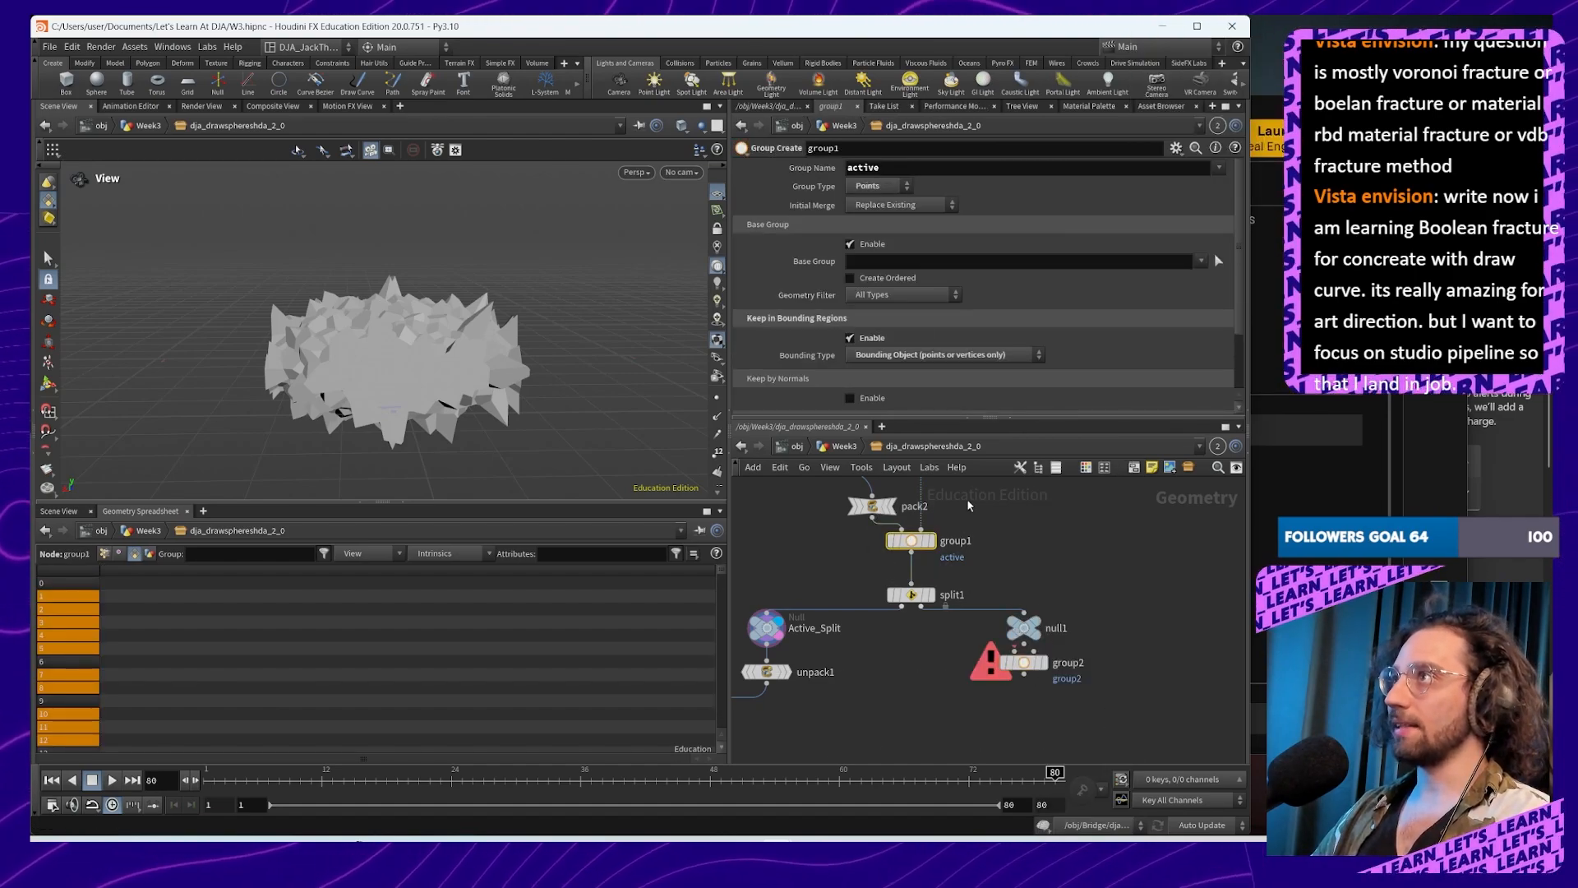
middle_click_drag(996, 568, 1046, 600)
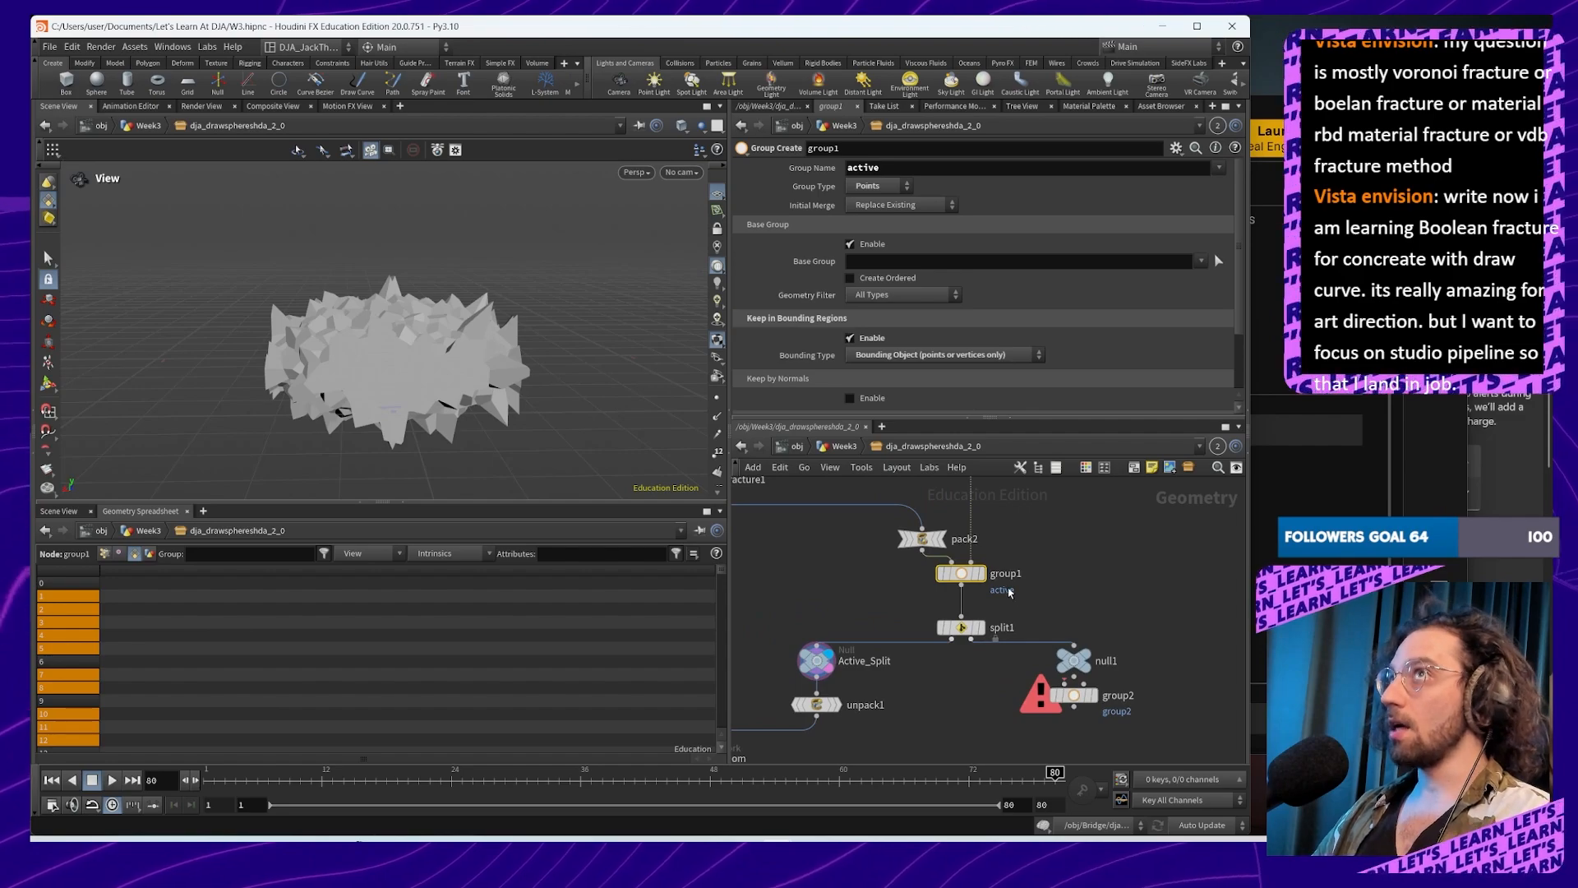
left_click(936, 165)
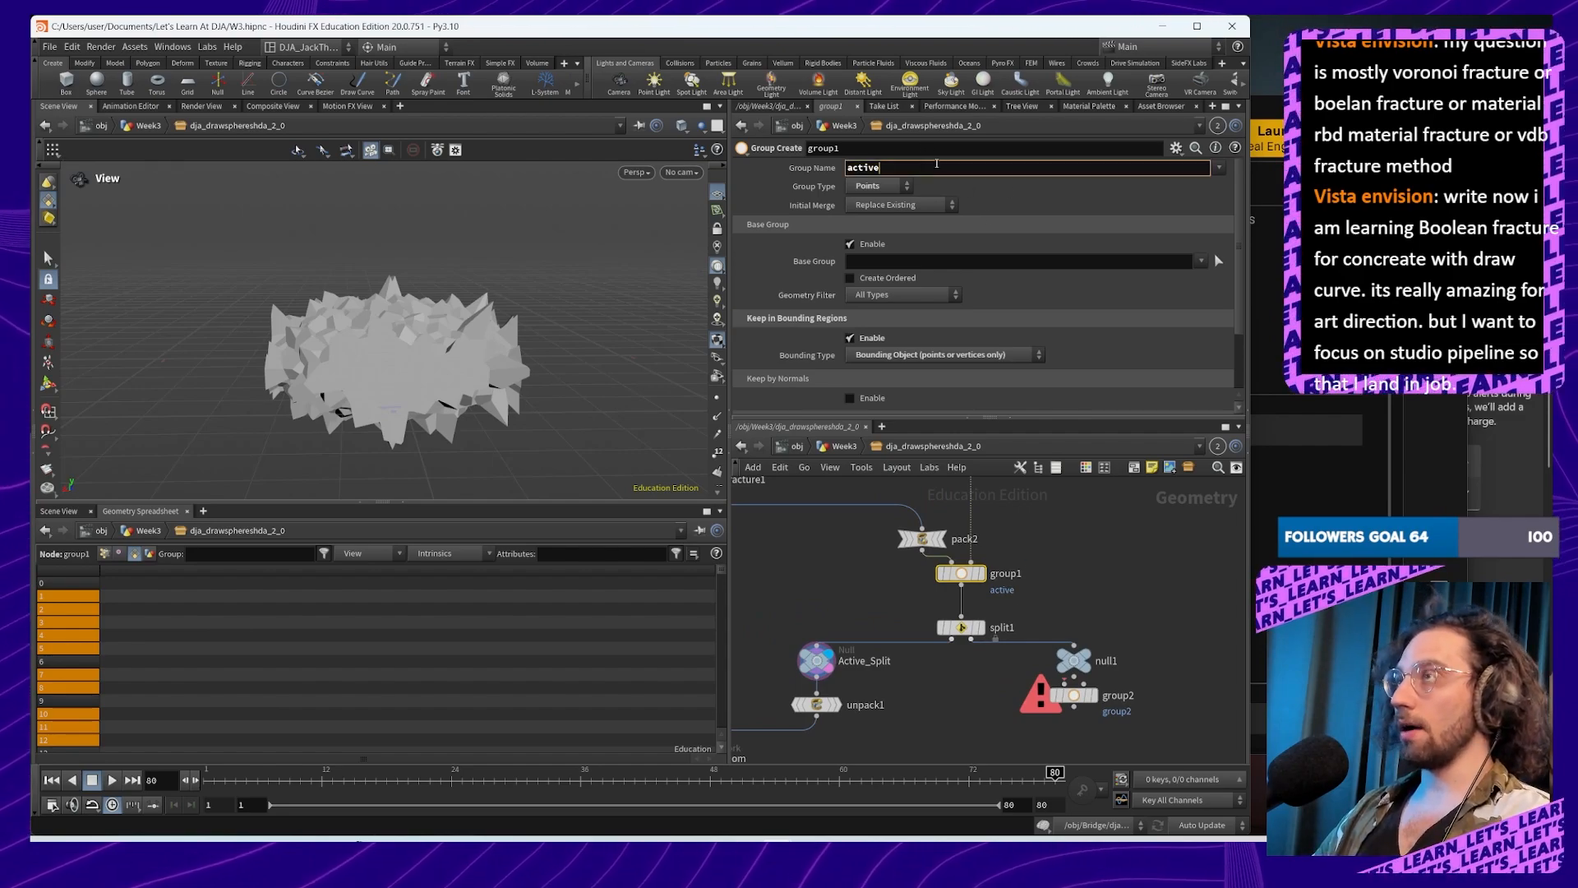
key("Home")
type("in")
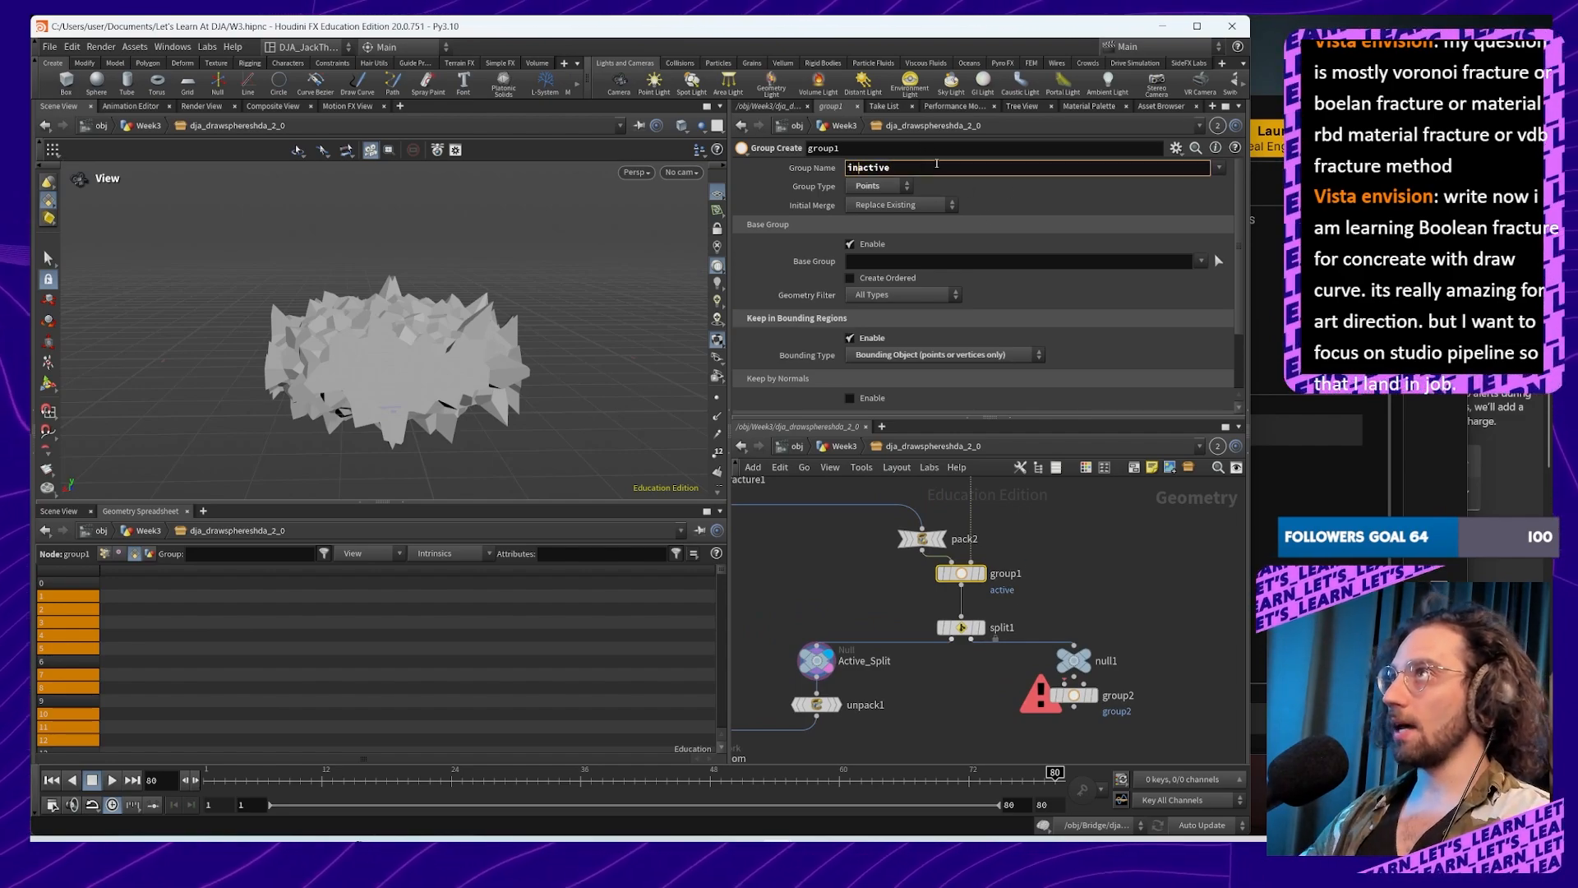
key("Return")
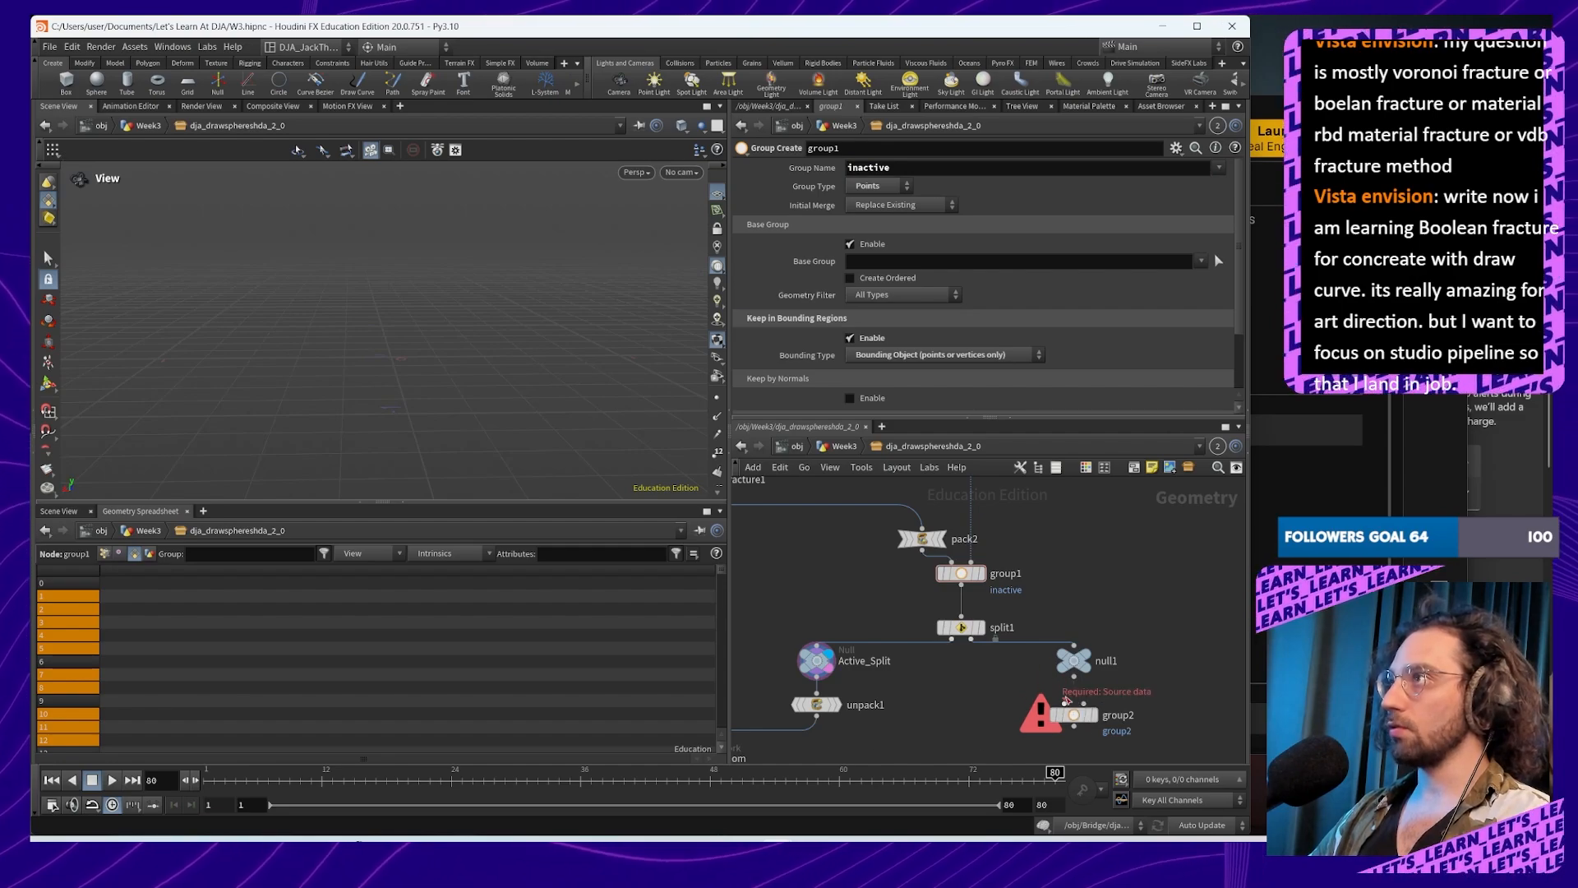
Step: Connect null1's output to the first input of group2 and display null1
left_click(1079, 668)
left_click(1073, 707)
left_click(1087, 657)
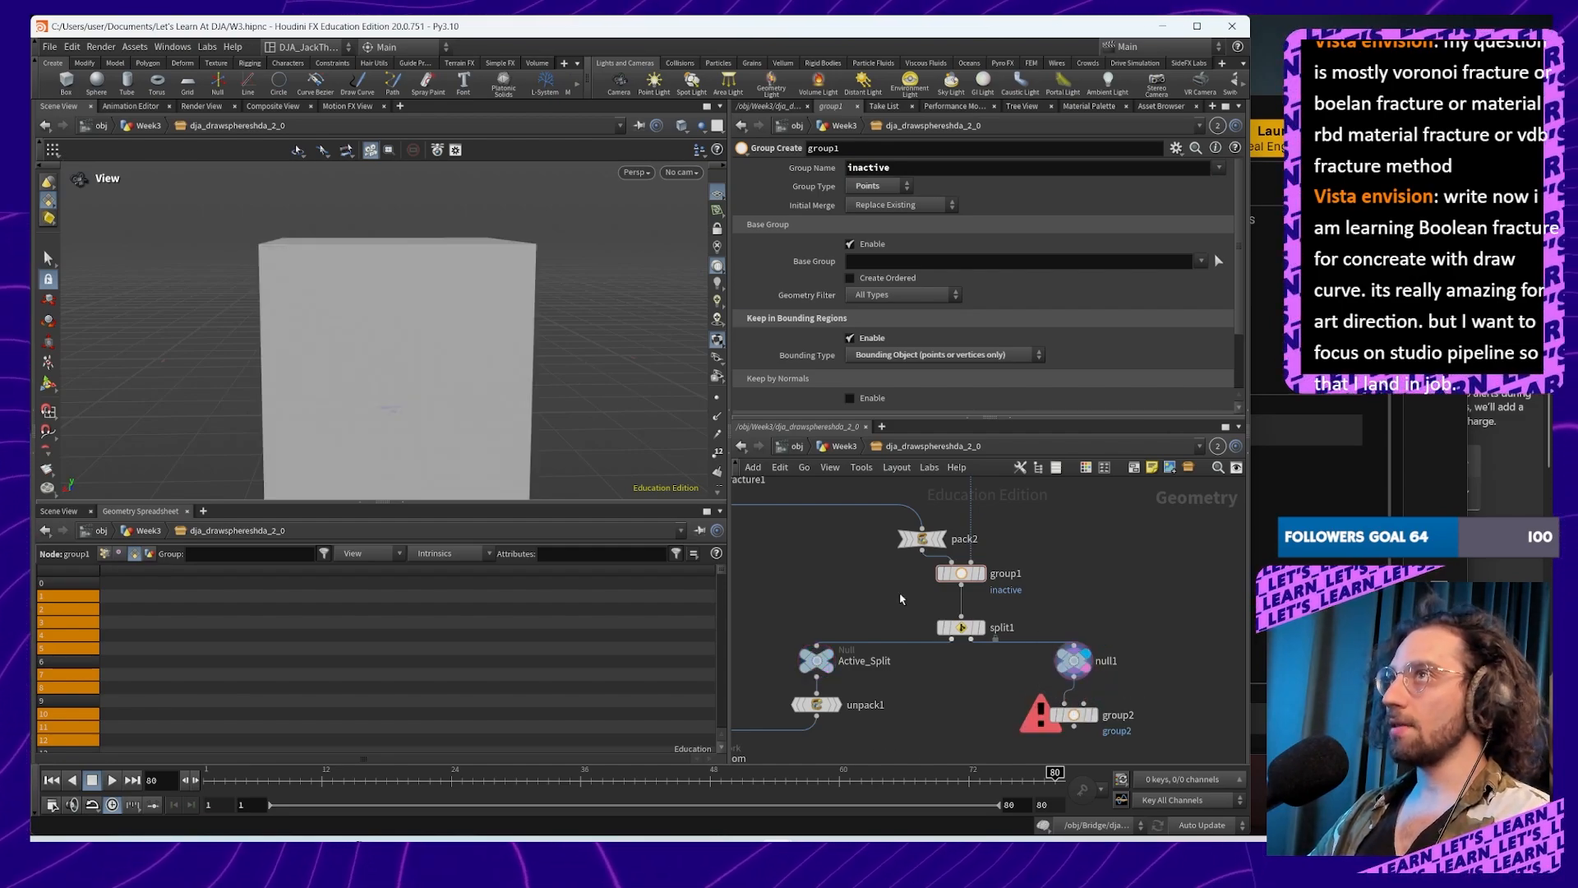
Step: Set the group used by the split1 node to inactive and inspect the resulting cube
left_click_drag(536, 289, 498, 316)
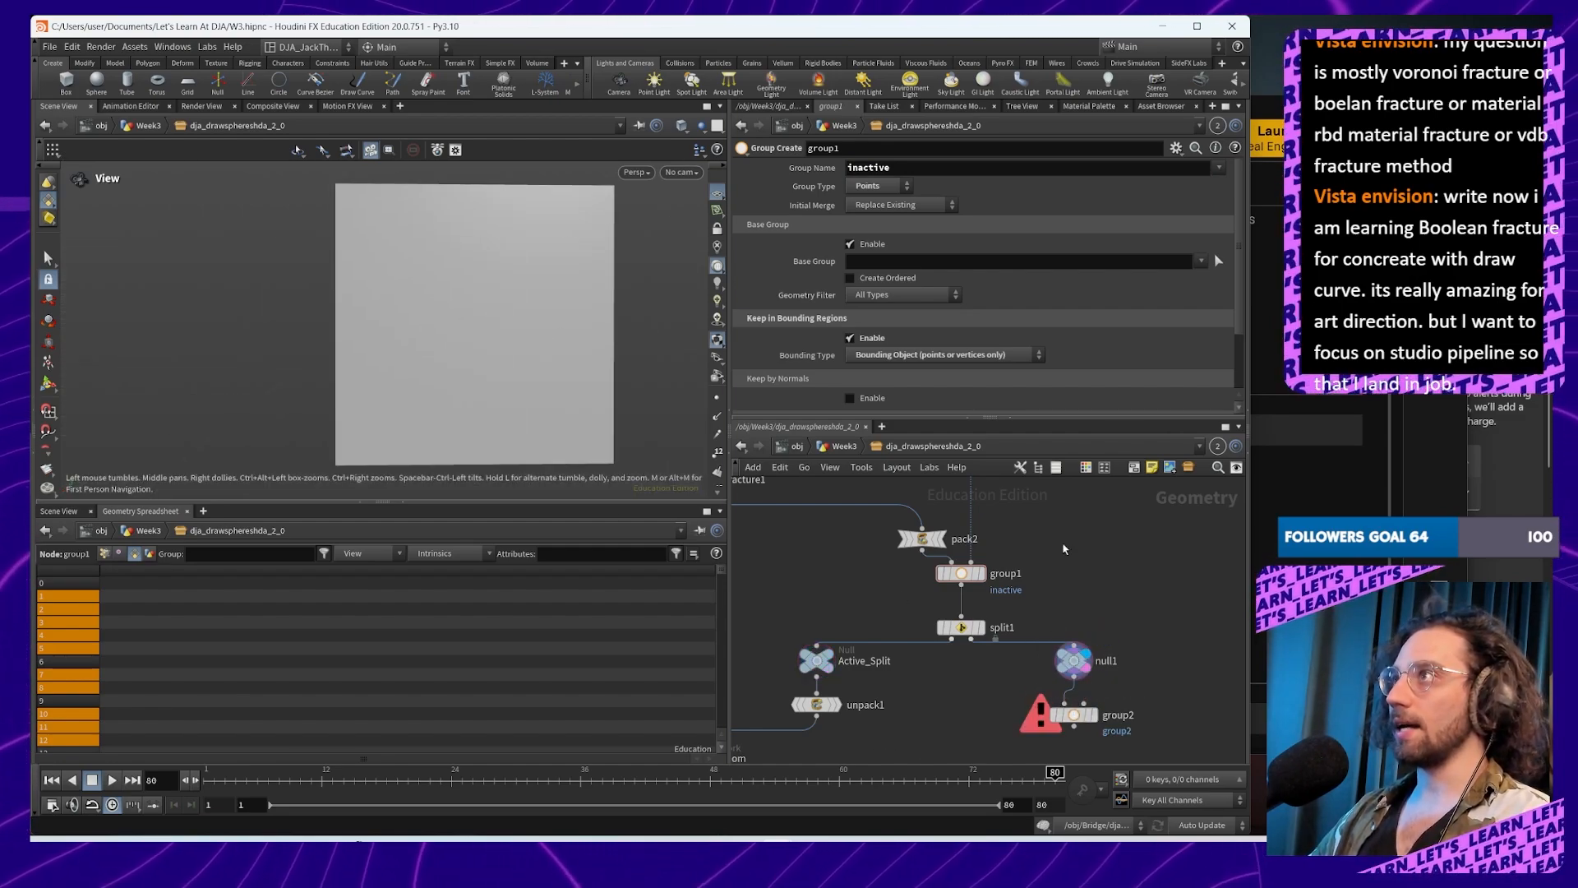
middle_click_drag(1069, 619, 983, 605)
left_click(876, 614)
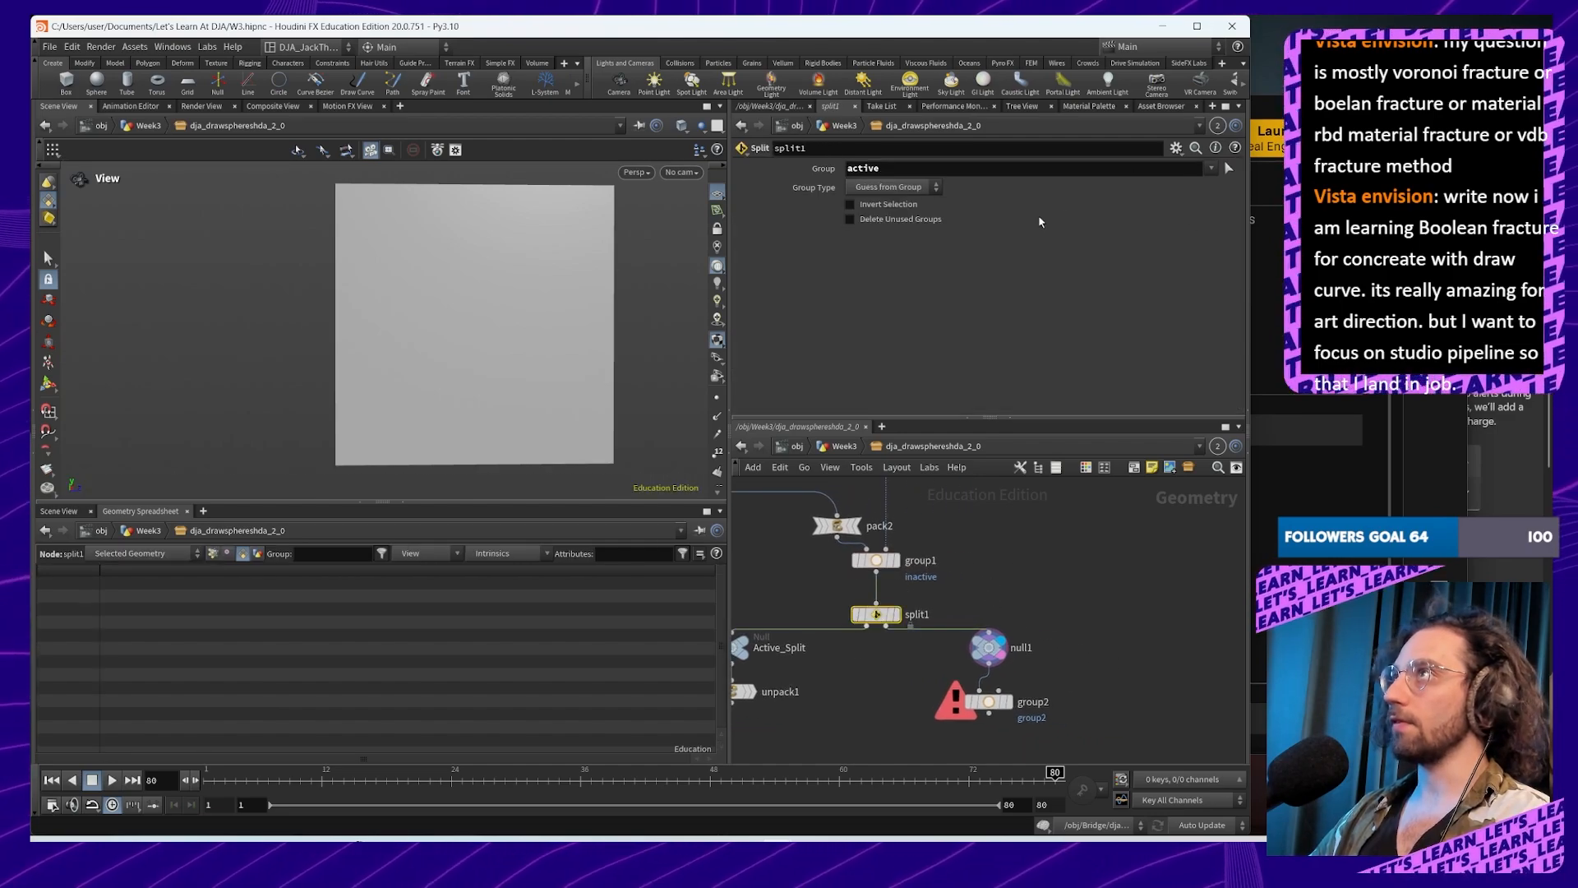
left_click(994, 170)
type("in")
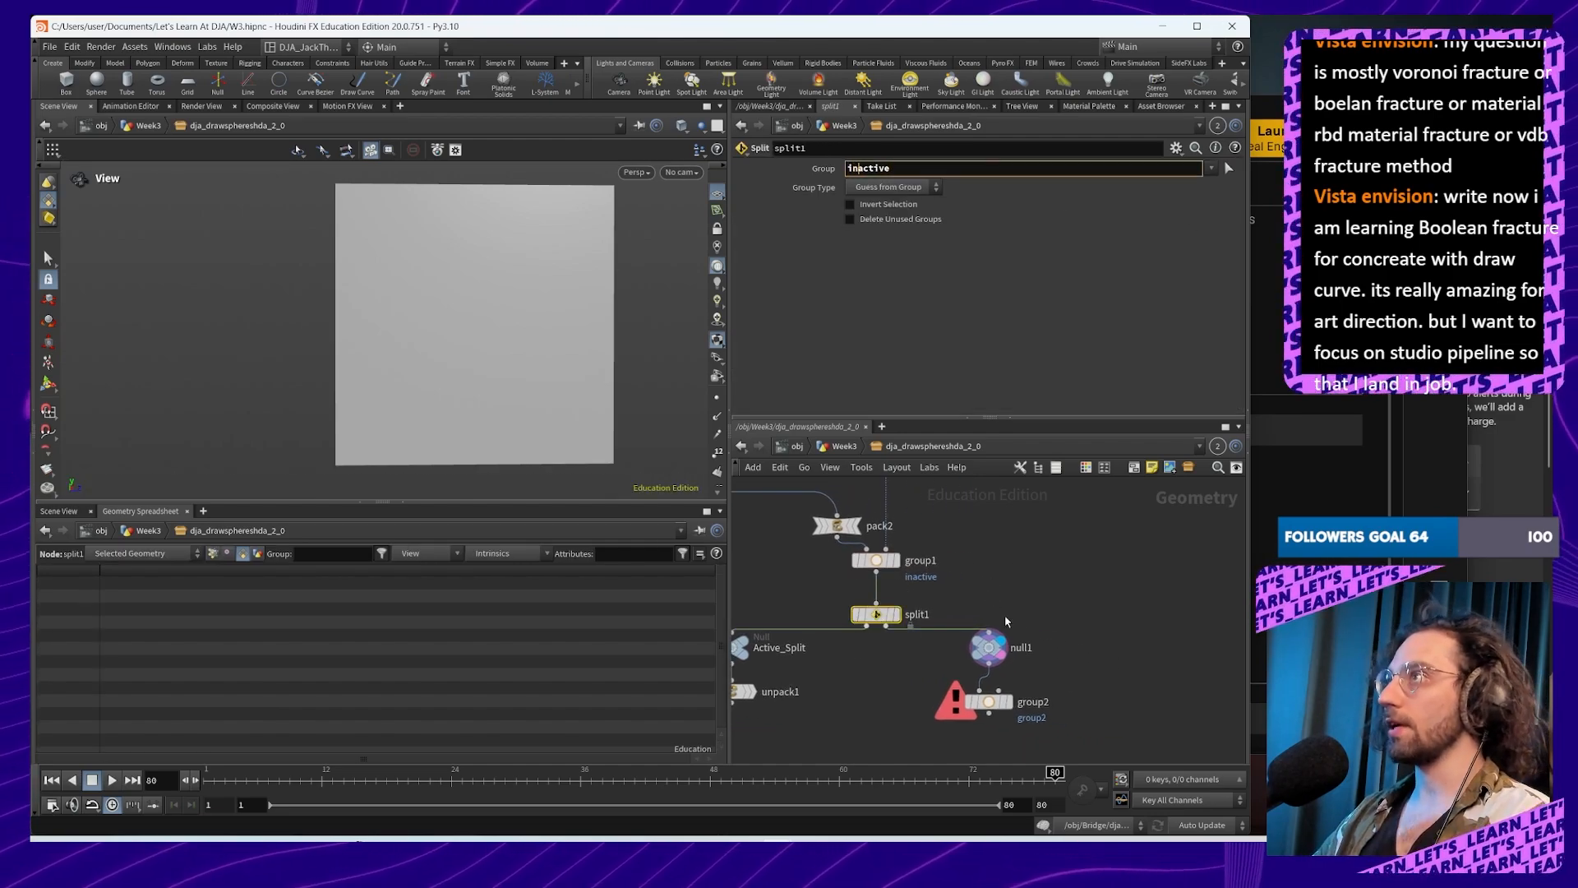
key("Return")
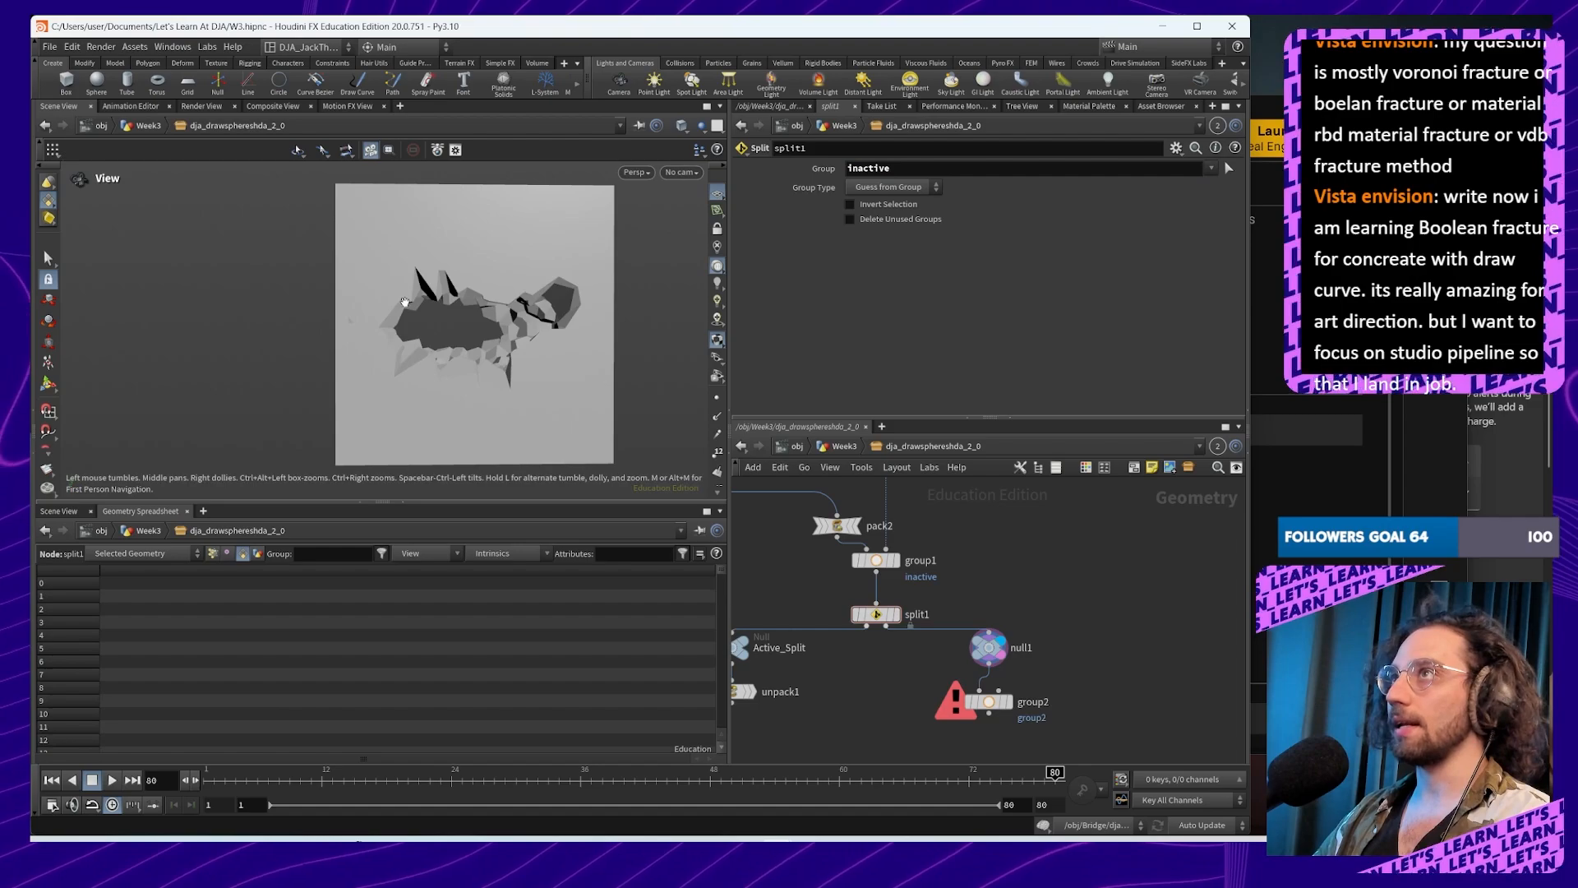
left_click_drag(405, 301, 494, 313)
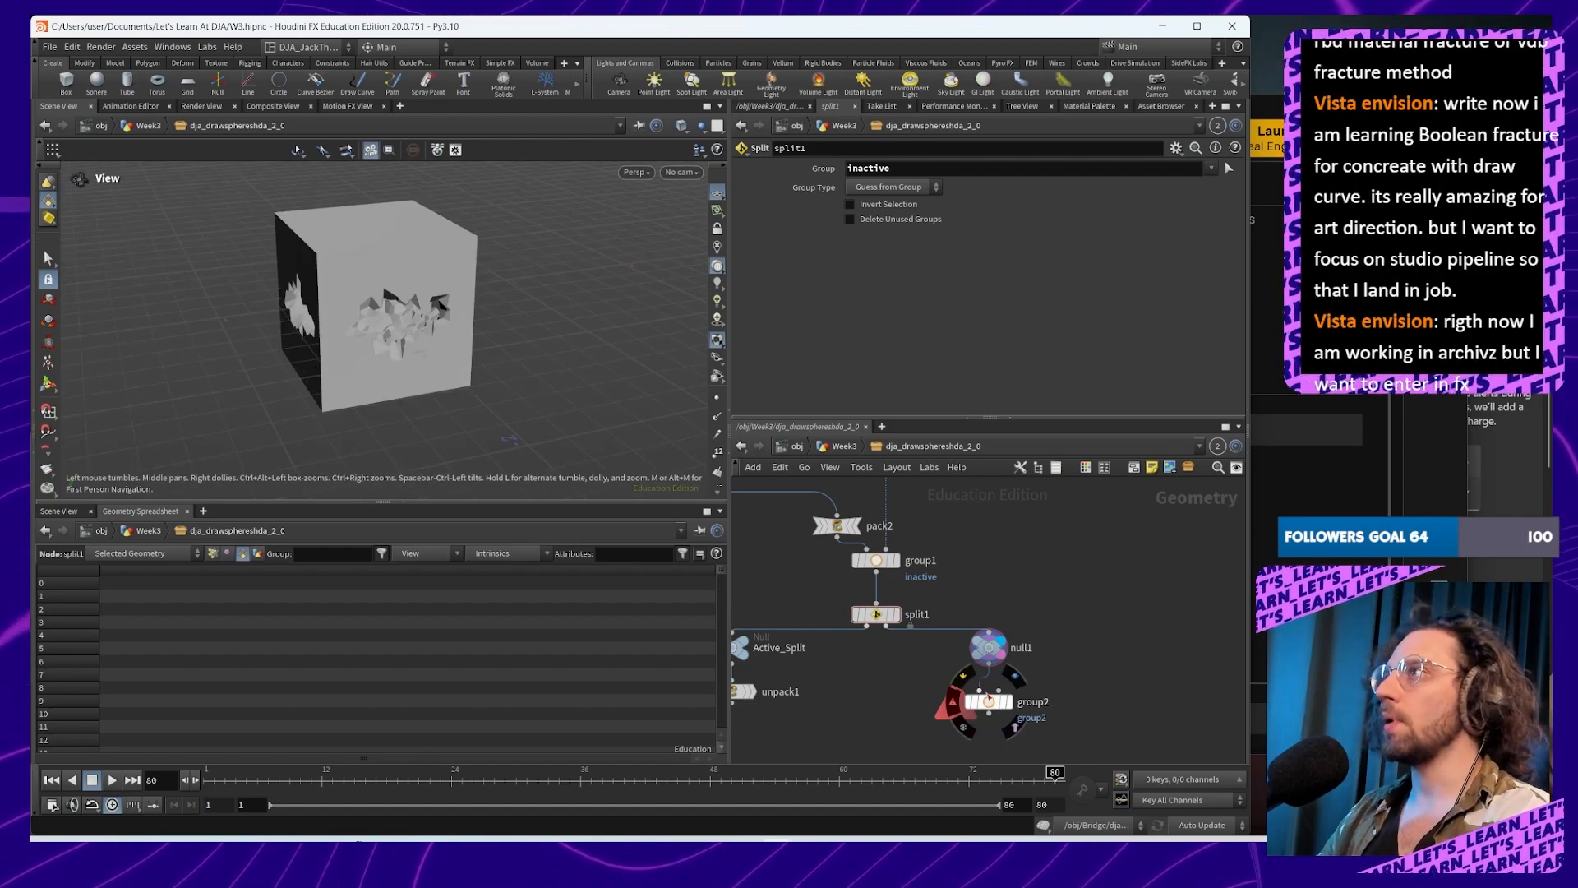
left_click(935, 166)
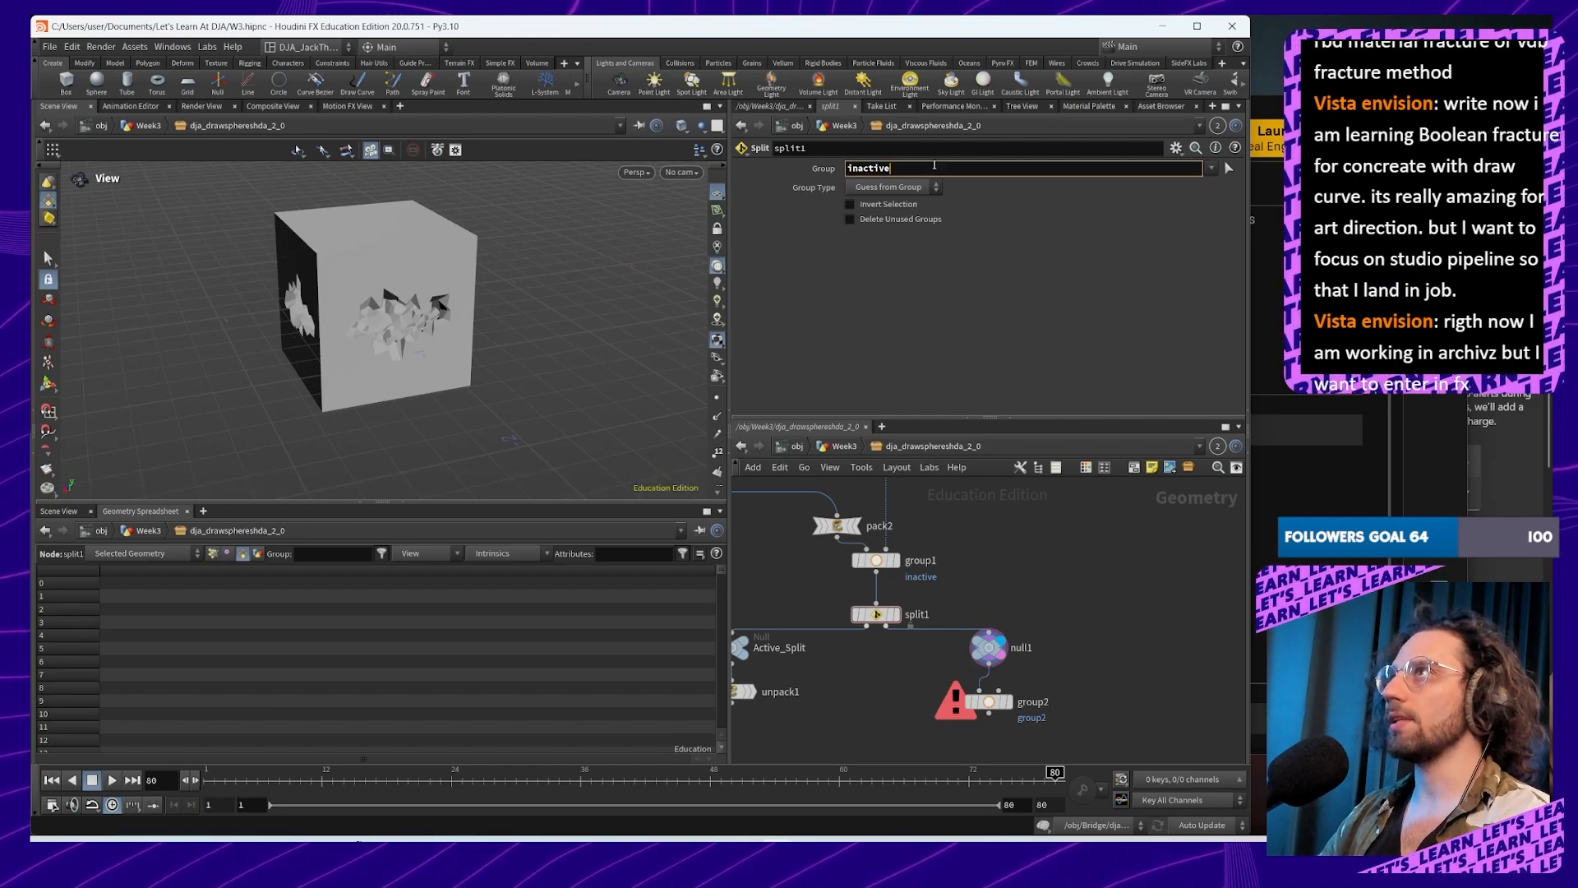
Step: Set the group name of the group2 node under null1 to active
left_click(1005, 705)
left_click(907, 168)
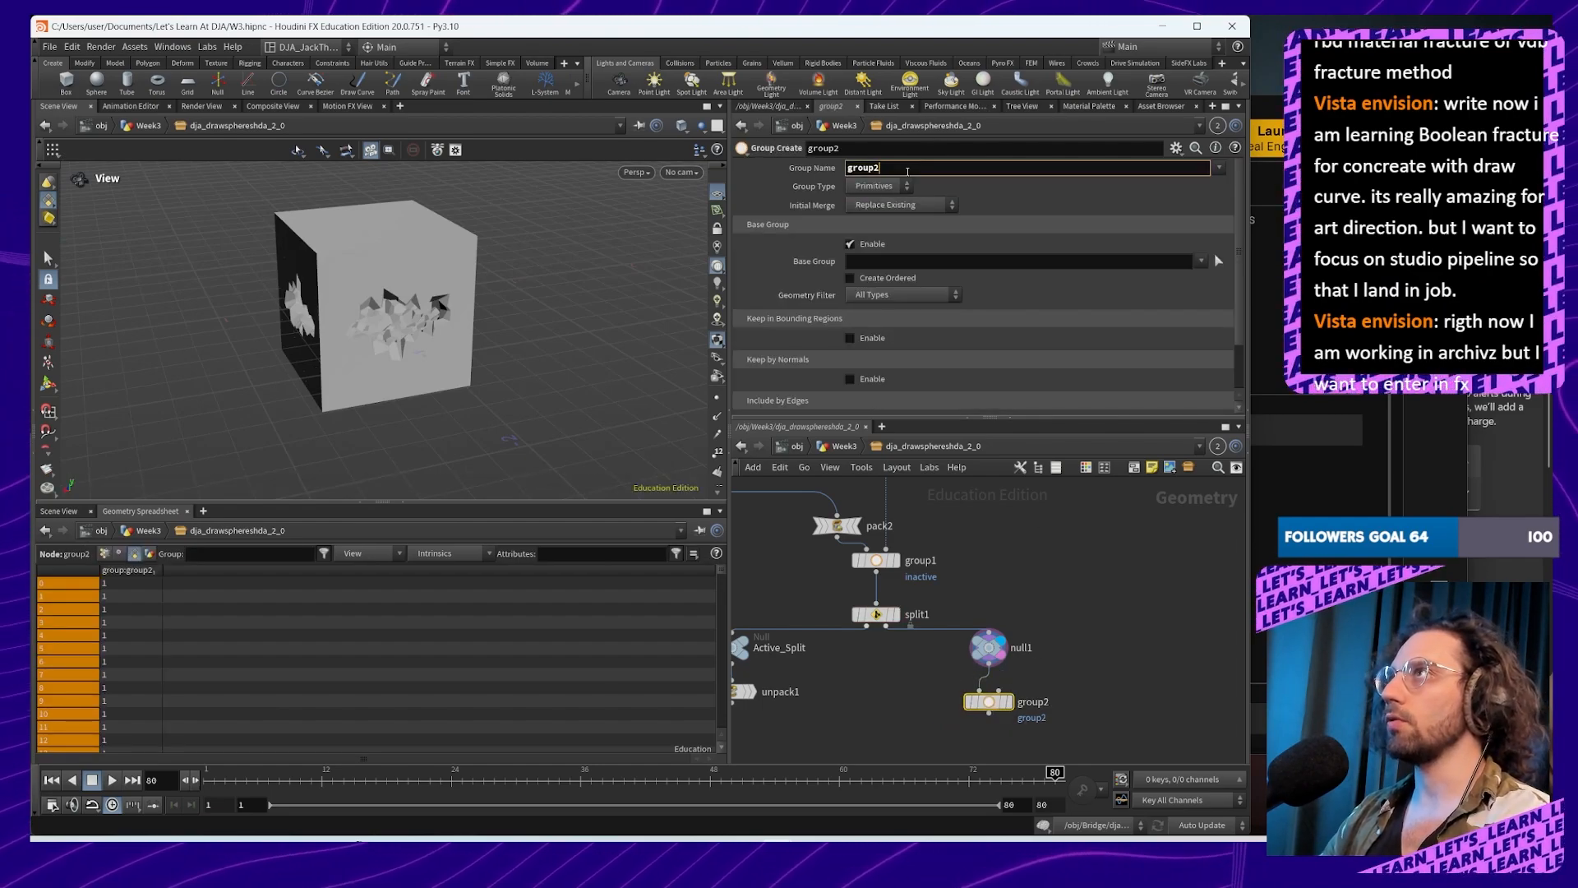
double_click(908, 169)
type("a")
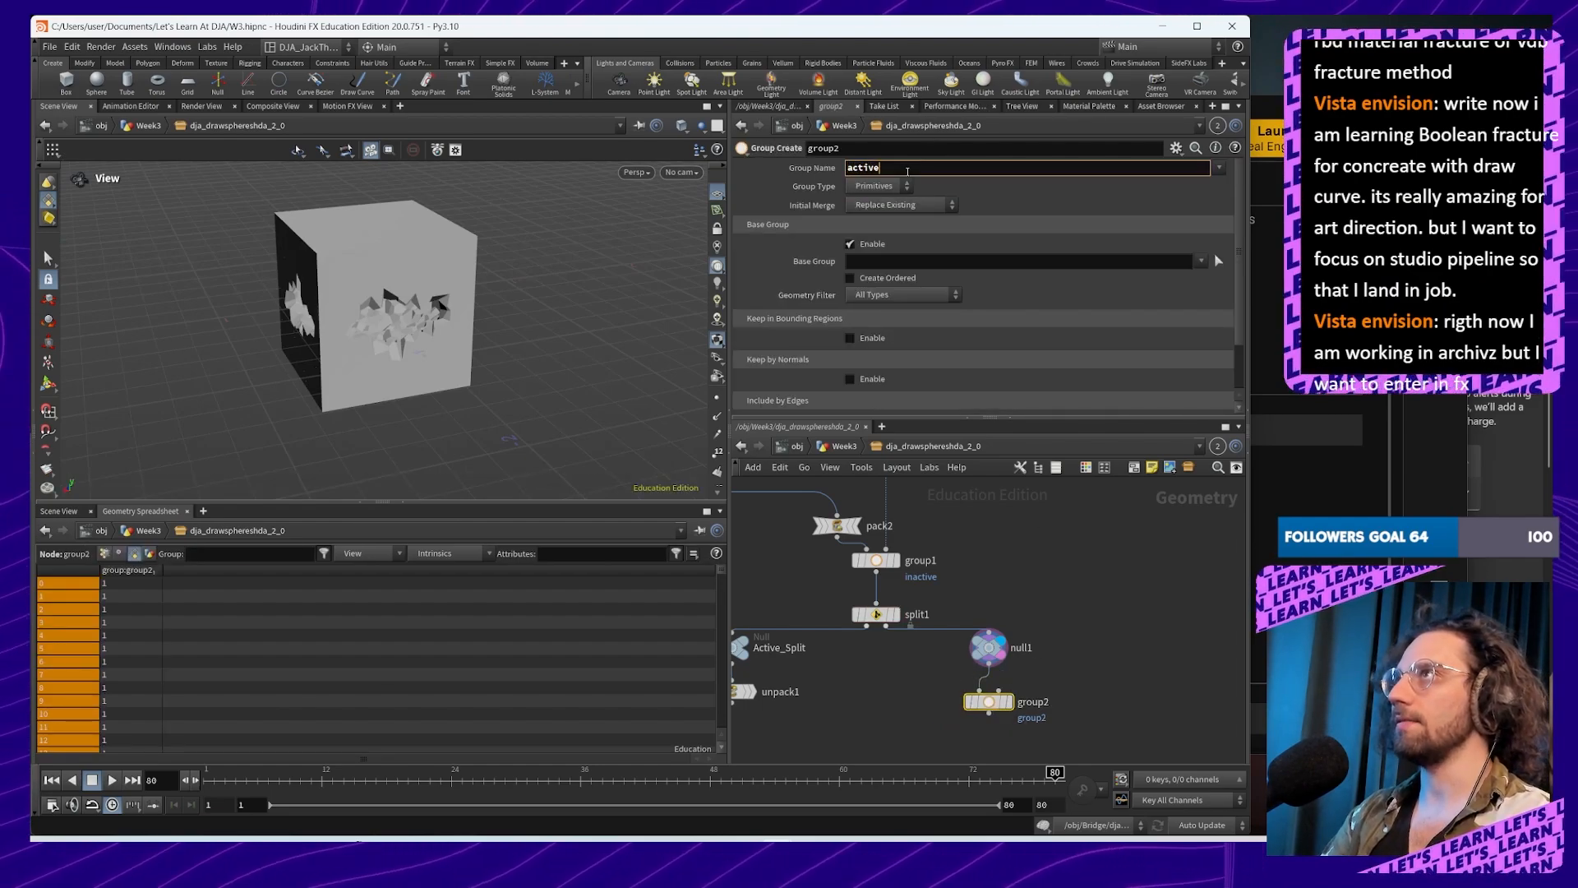
type("ctive")
key("Return")
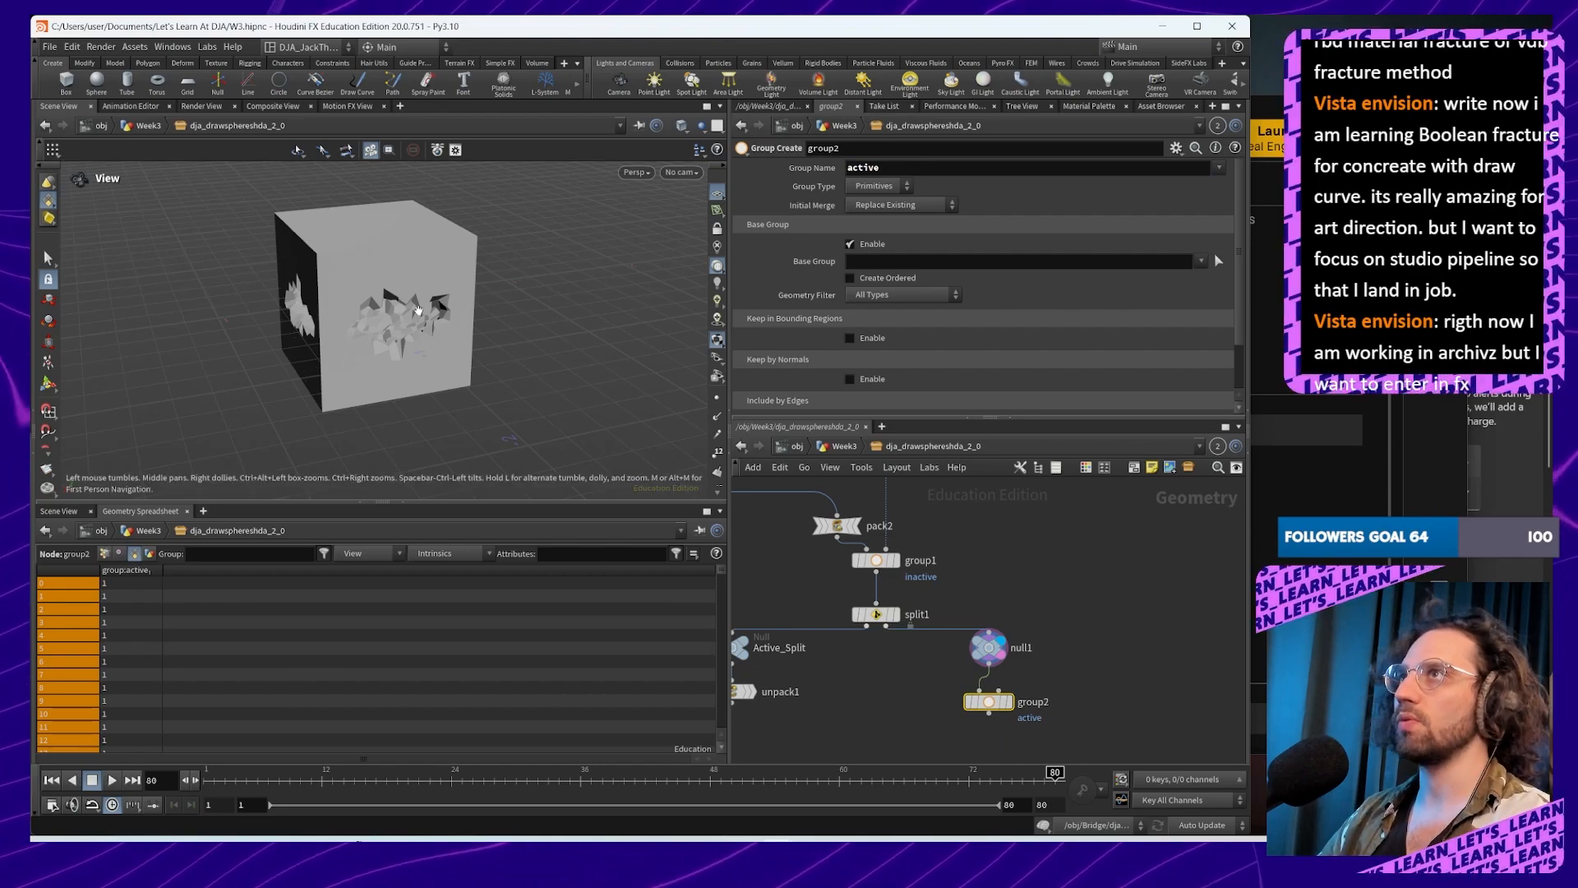
Step: Rename the group created by the group2 node to inactive
left_click_drag(493, 358, 686, 345)
left_click(852, 168)
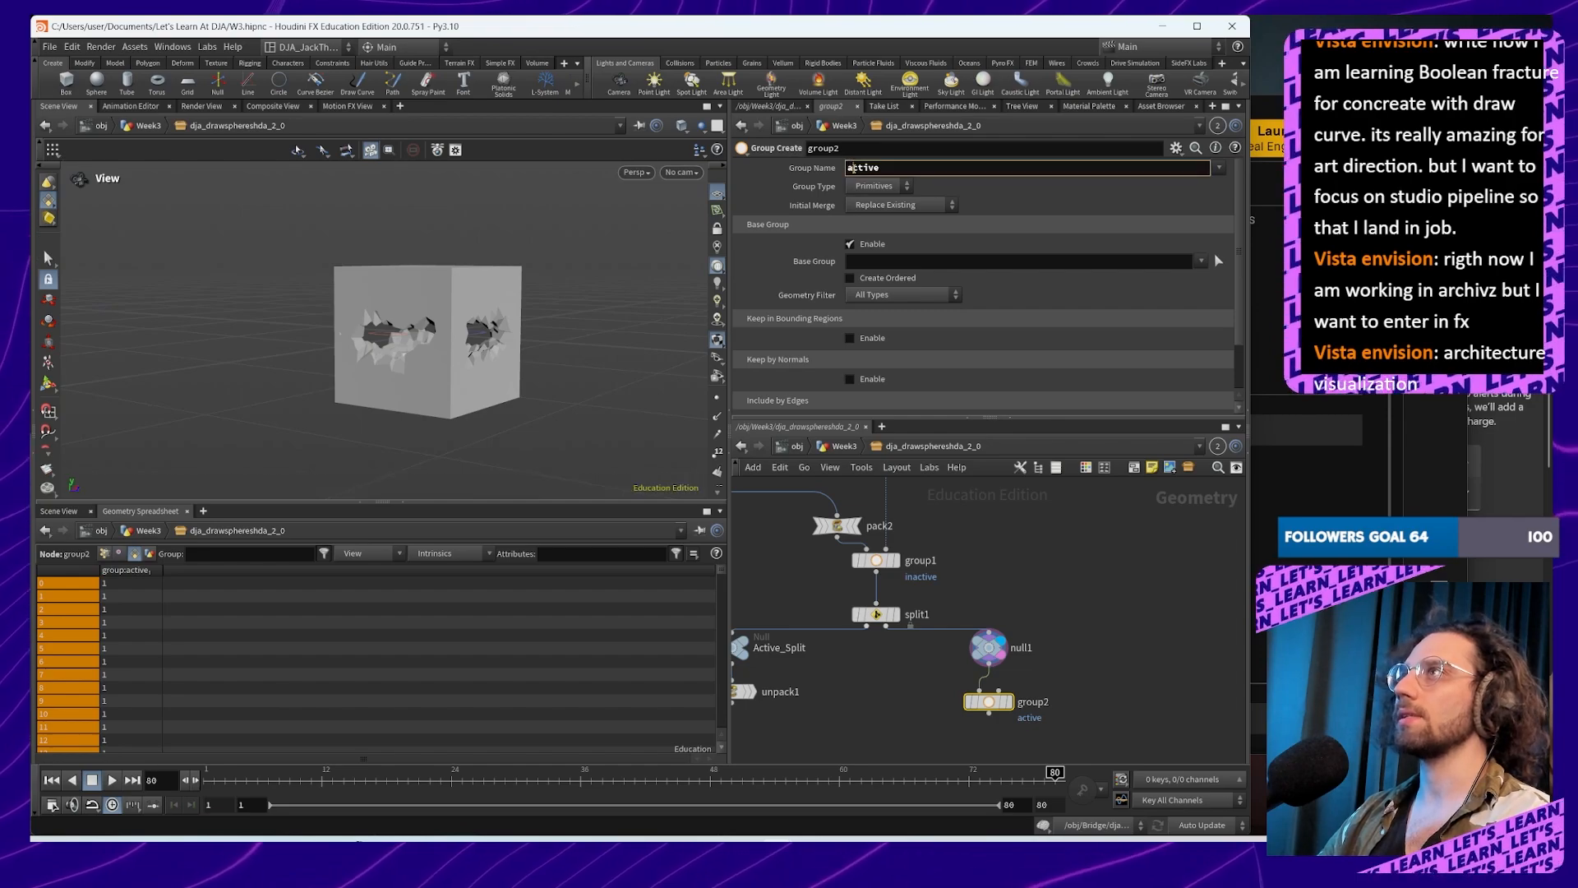
type("in")
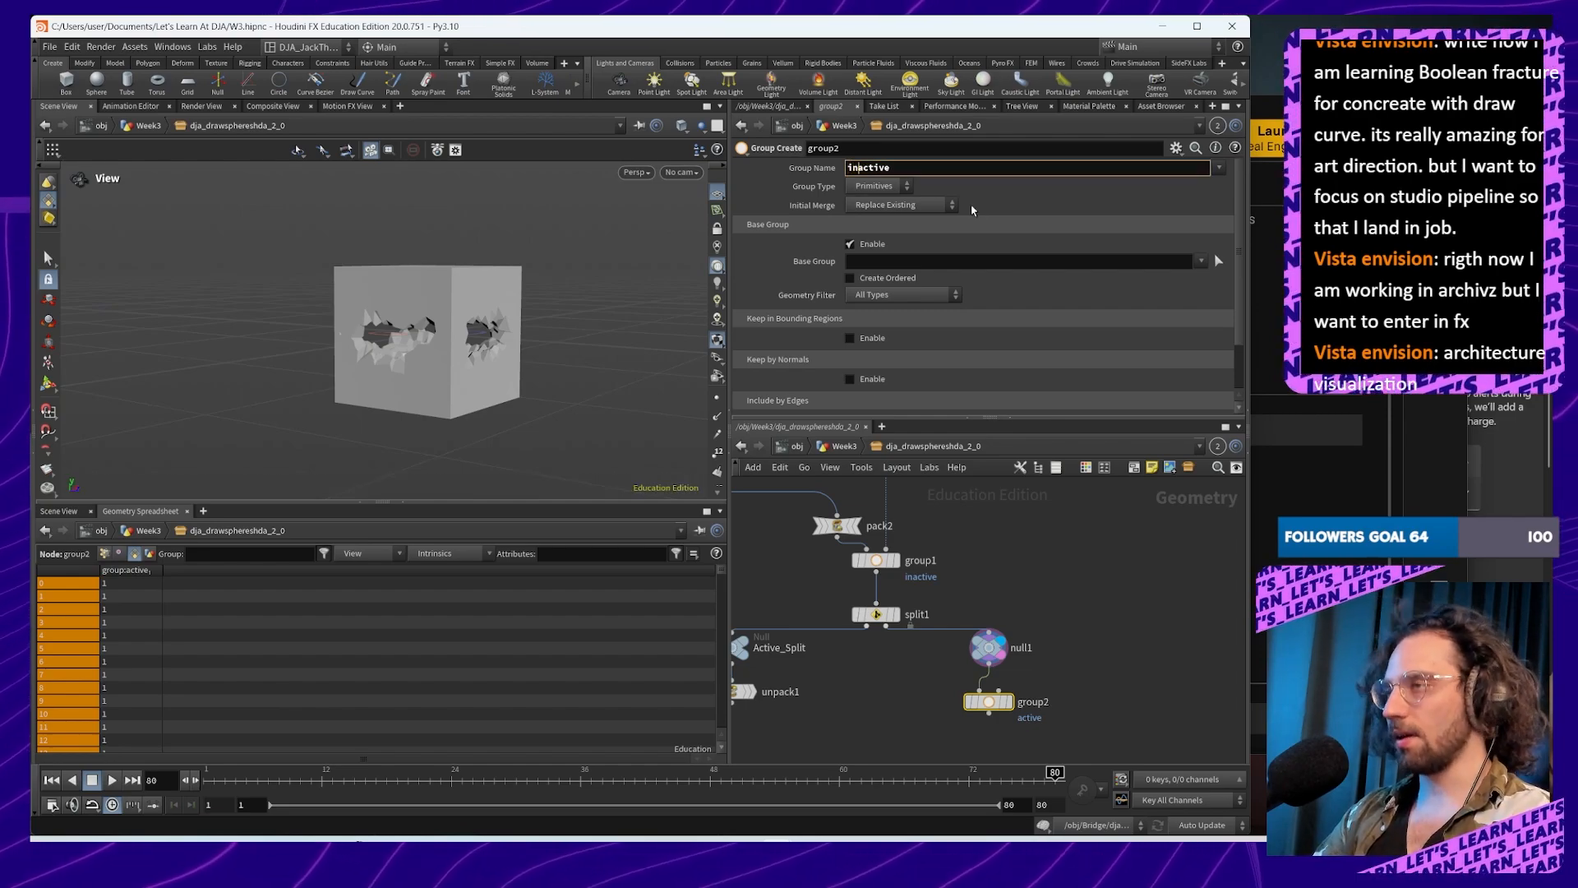
key("Return")
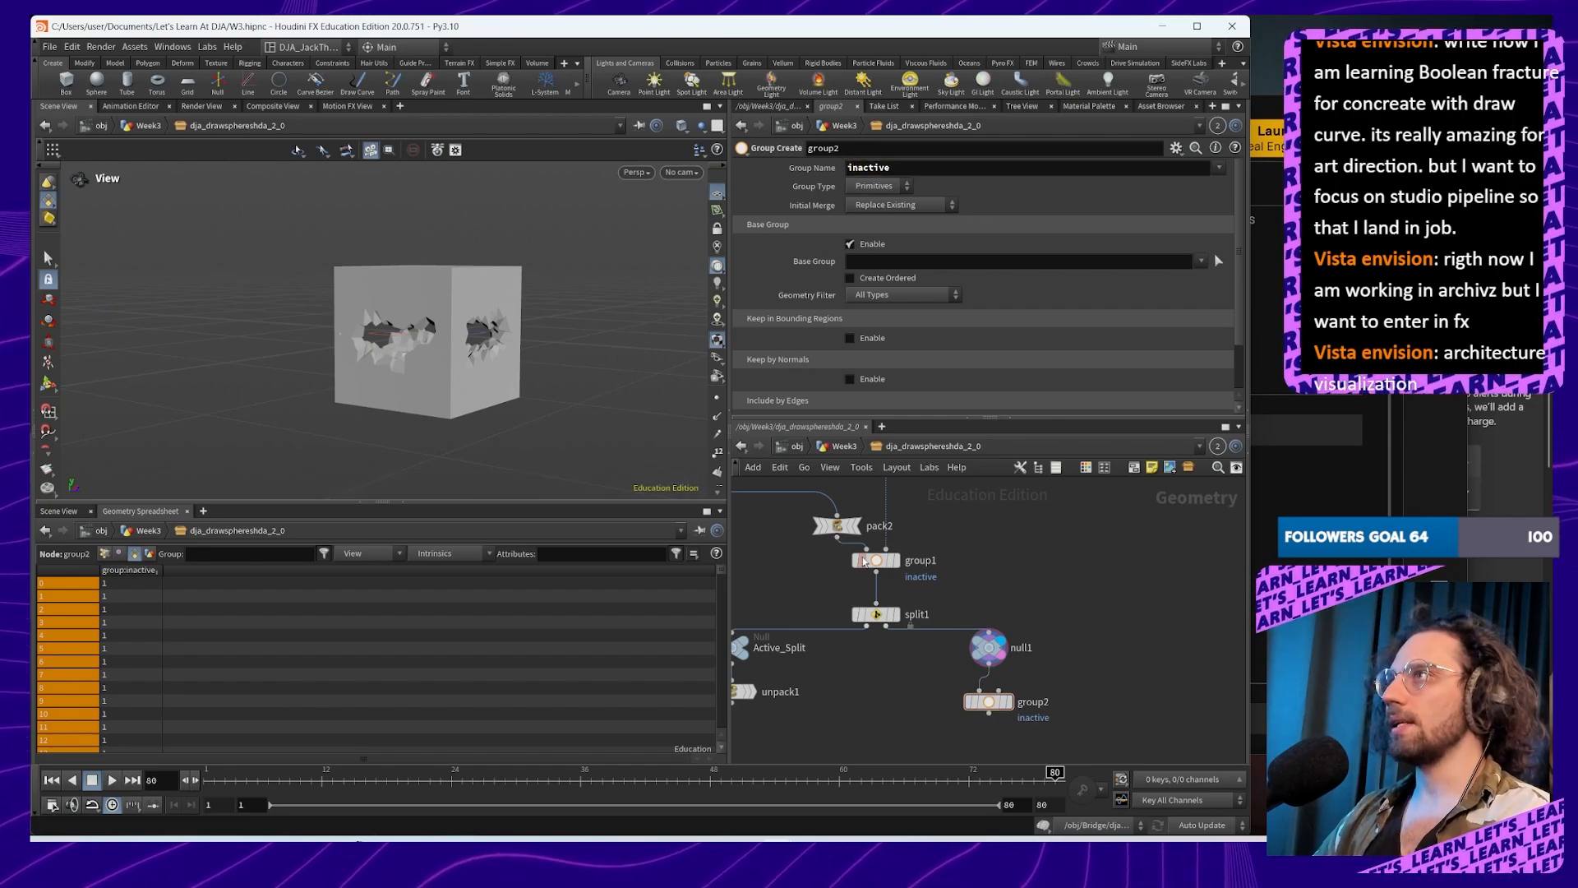
Step: Set the group name of the group1 node above the split back to active
left_click(877, 560)
double_click(924, 170)
type("ac")
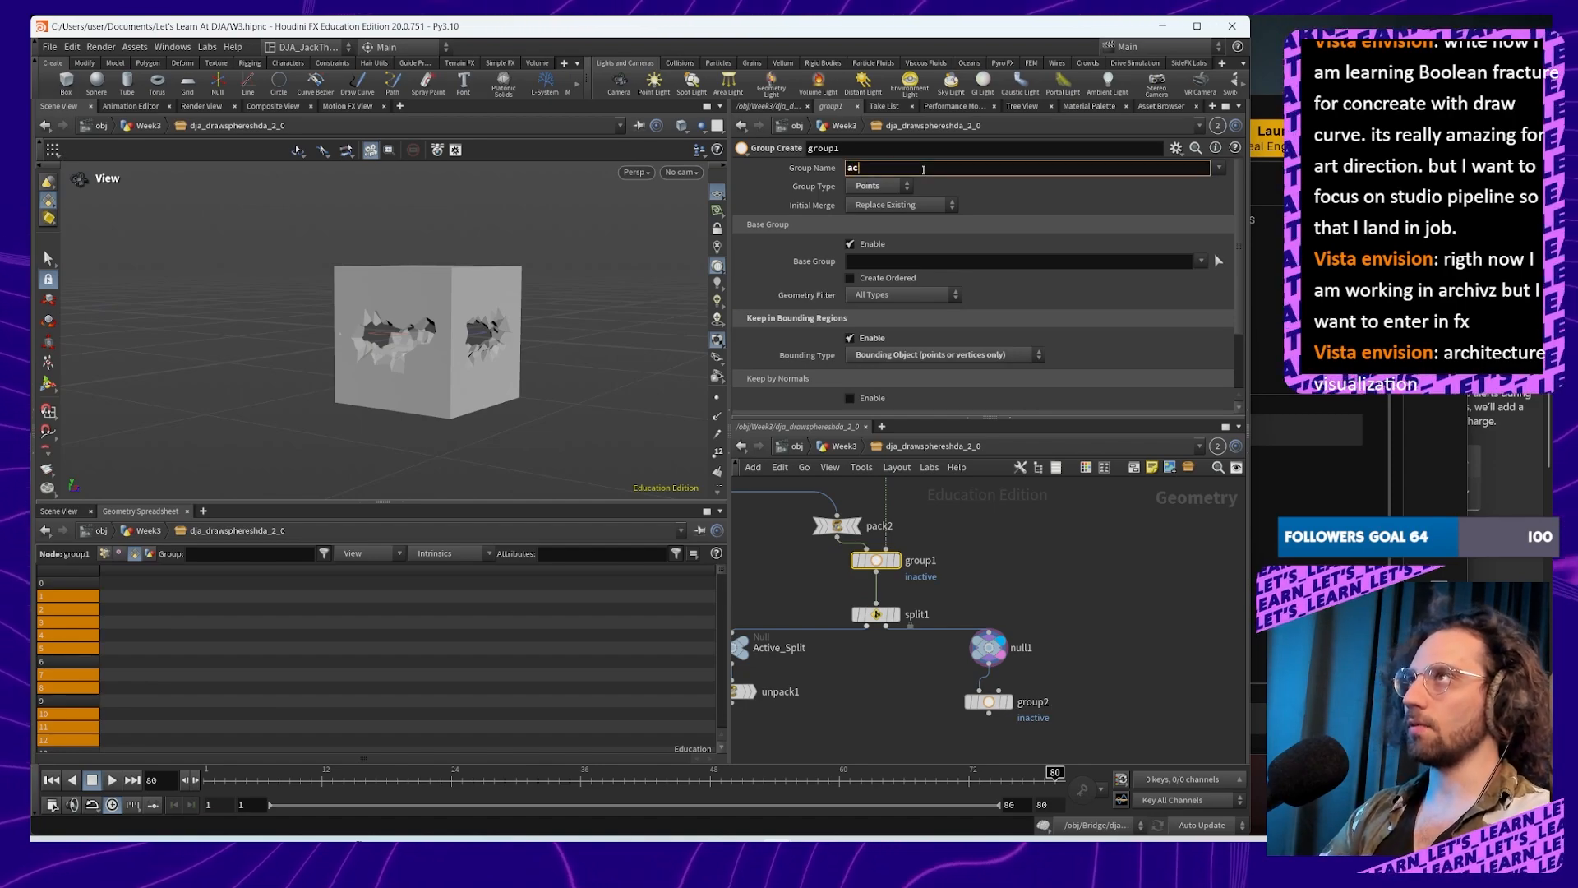
type("tive")
key("Return")
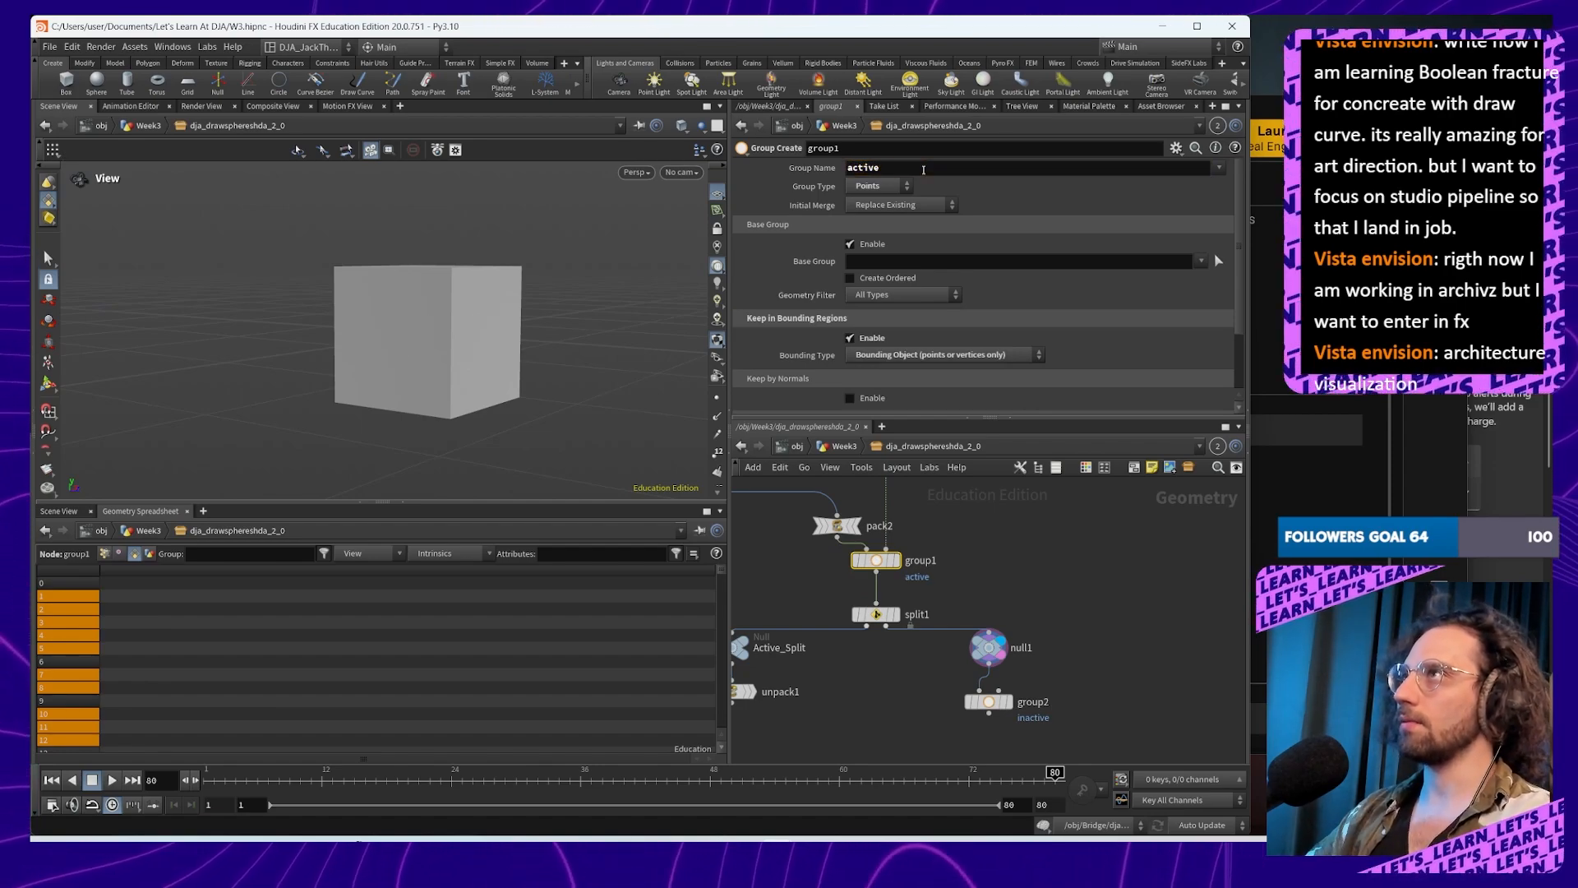
Step: Set the group used by the split1 node back to active
left_click(859, 615)
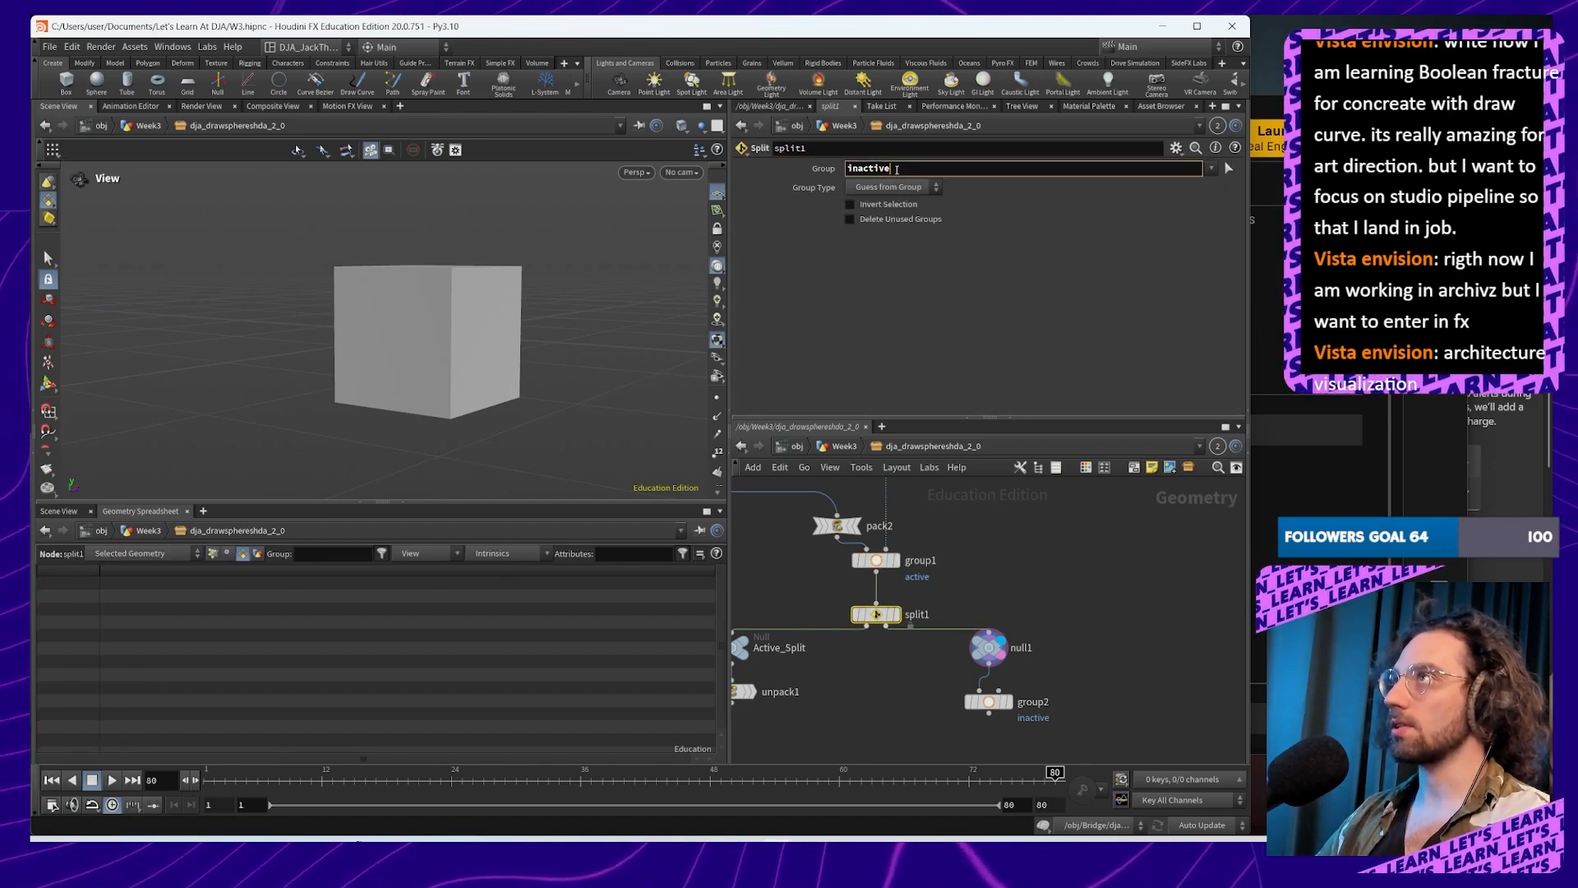
double_click(896, 169)
type("ac")
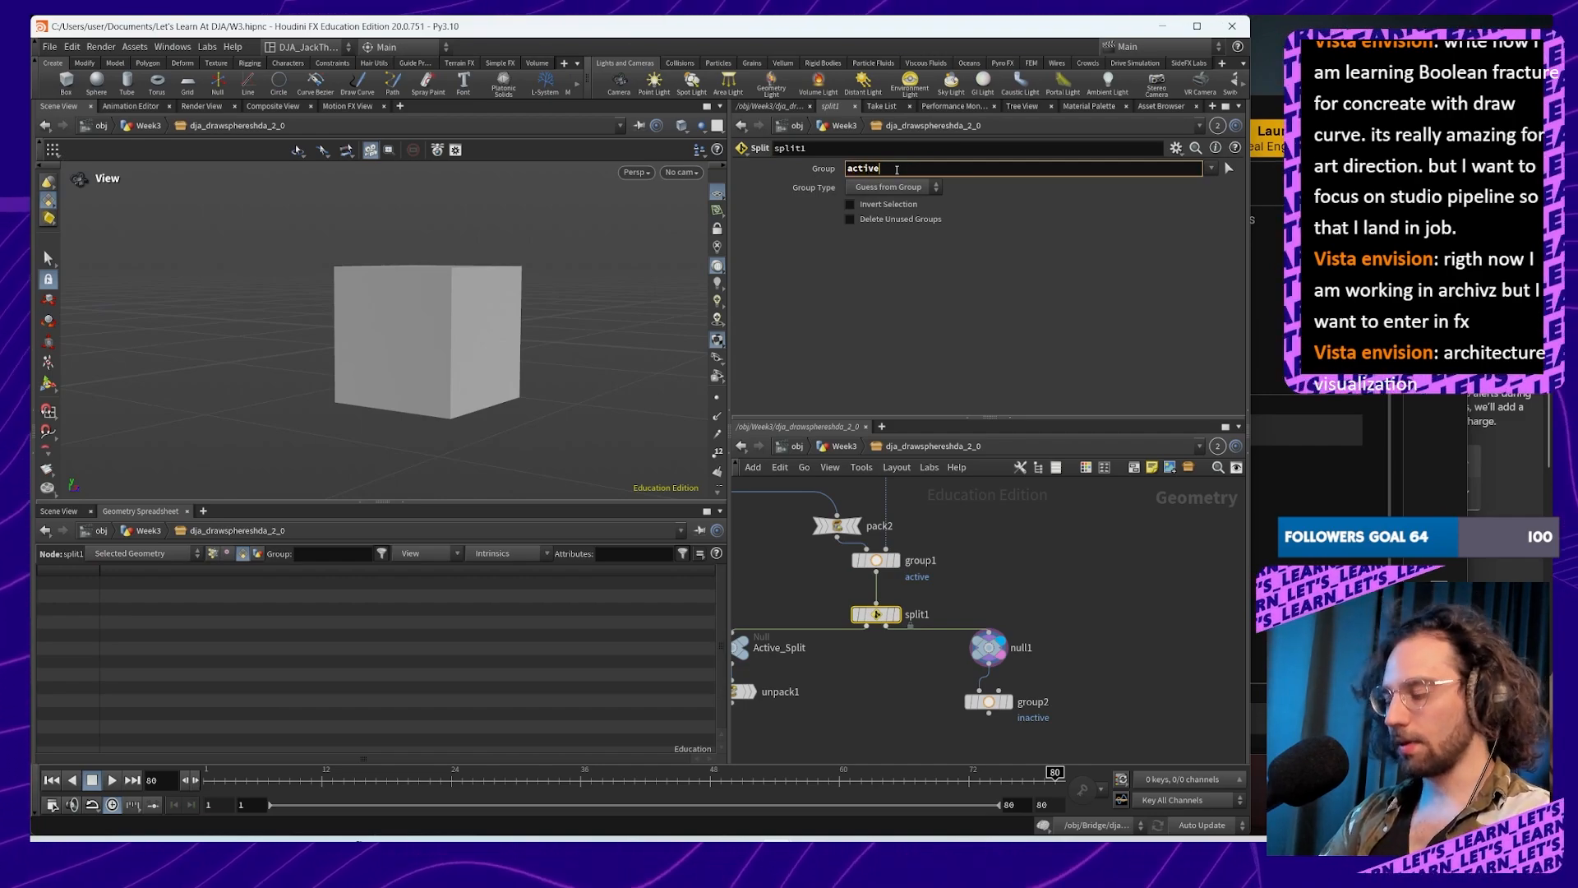
type("tive")
key("Return")
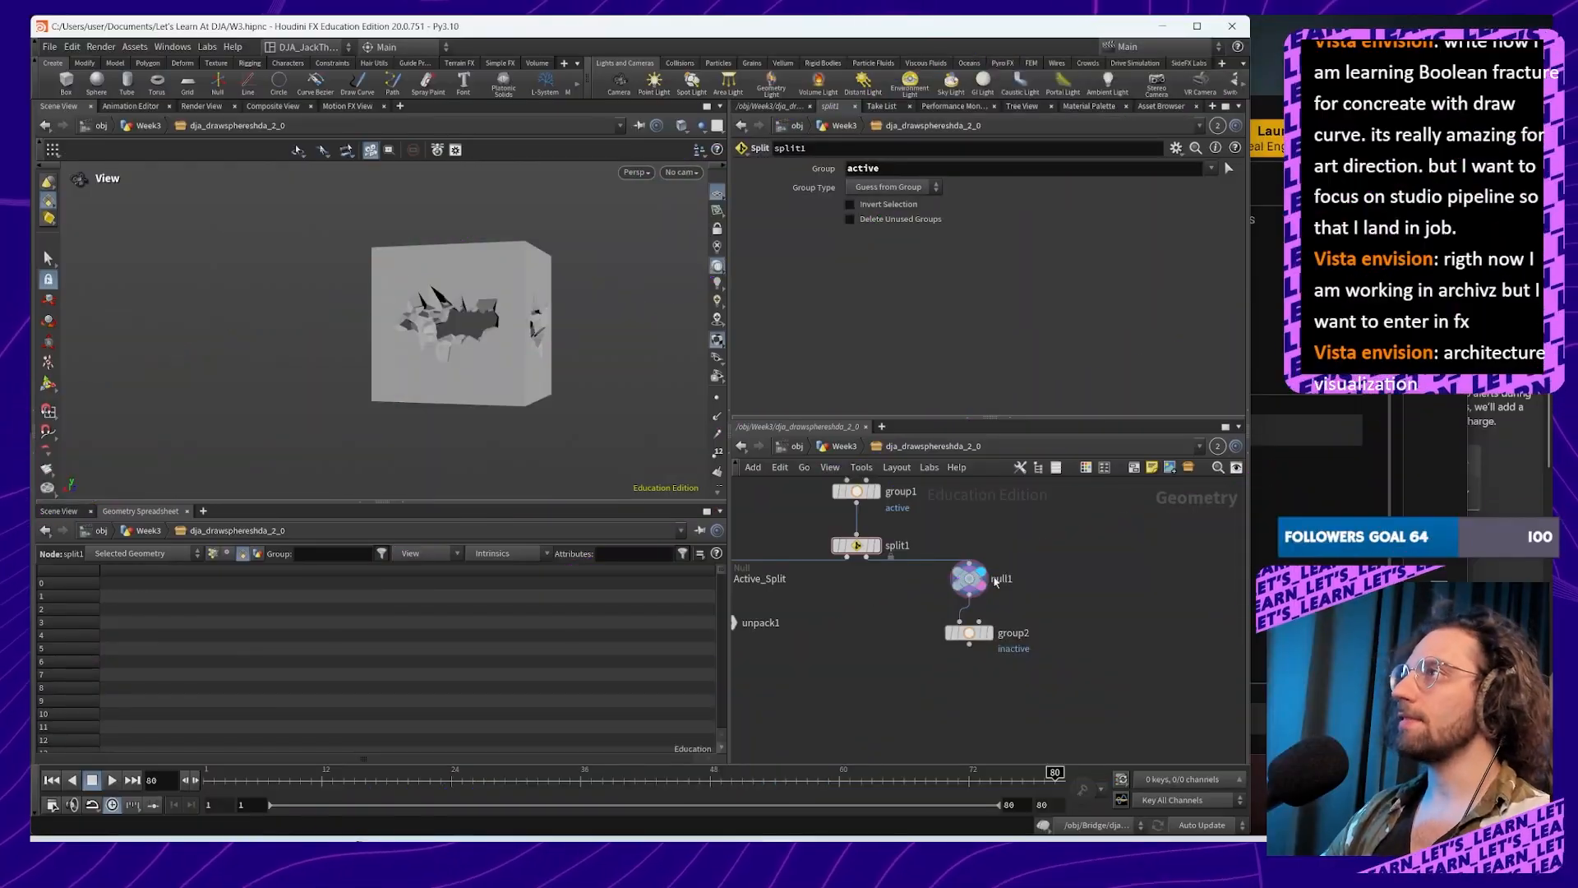
Step: Add a Subnetwork node beneath group2 on the inactive branch
middle_click_drag(994, 643, 1030, 626)
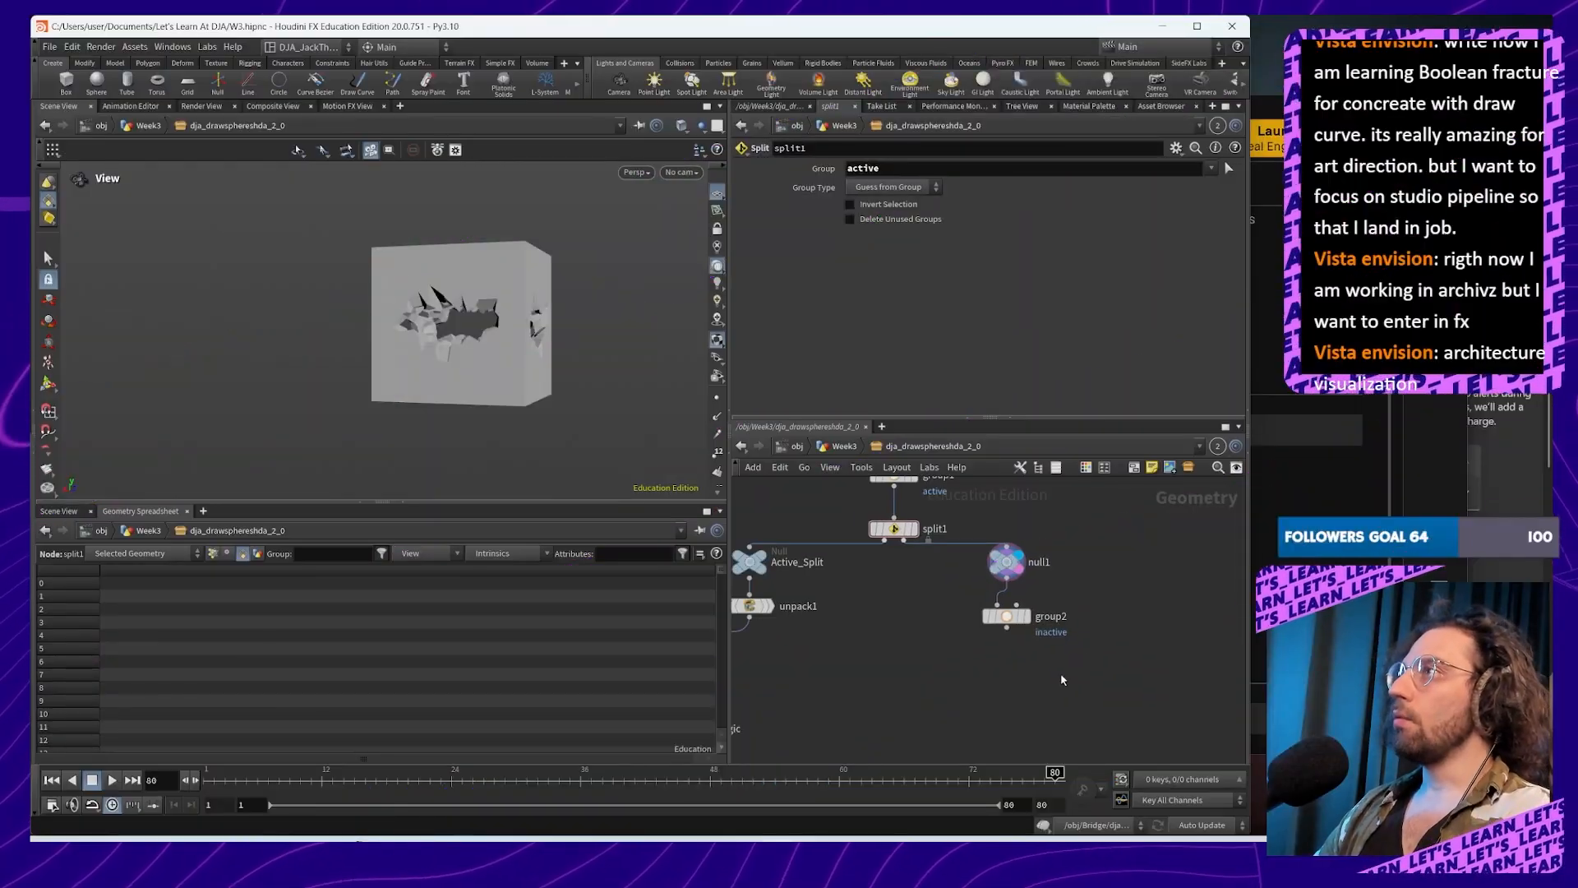
key("Tab")
type("null")
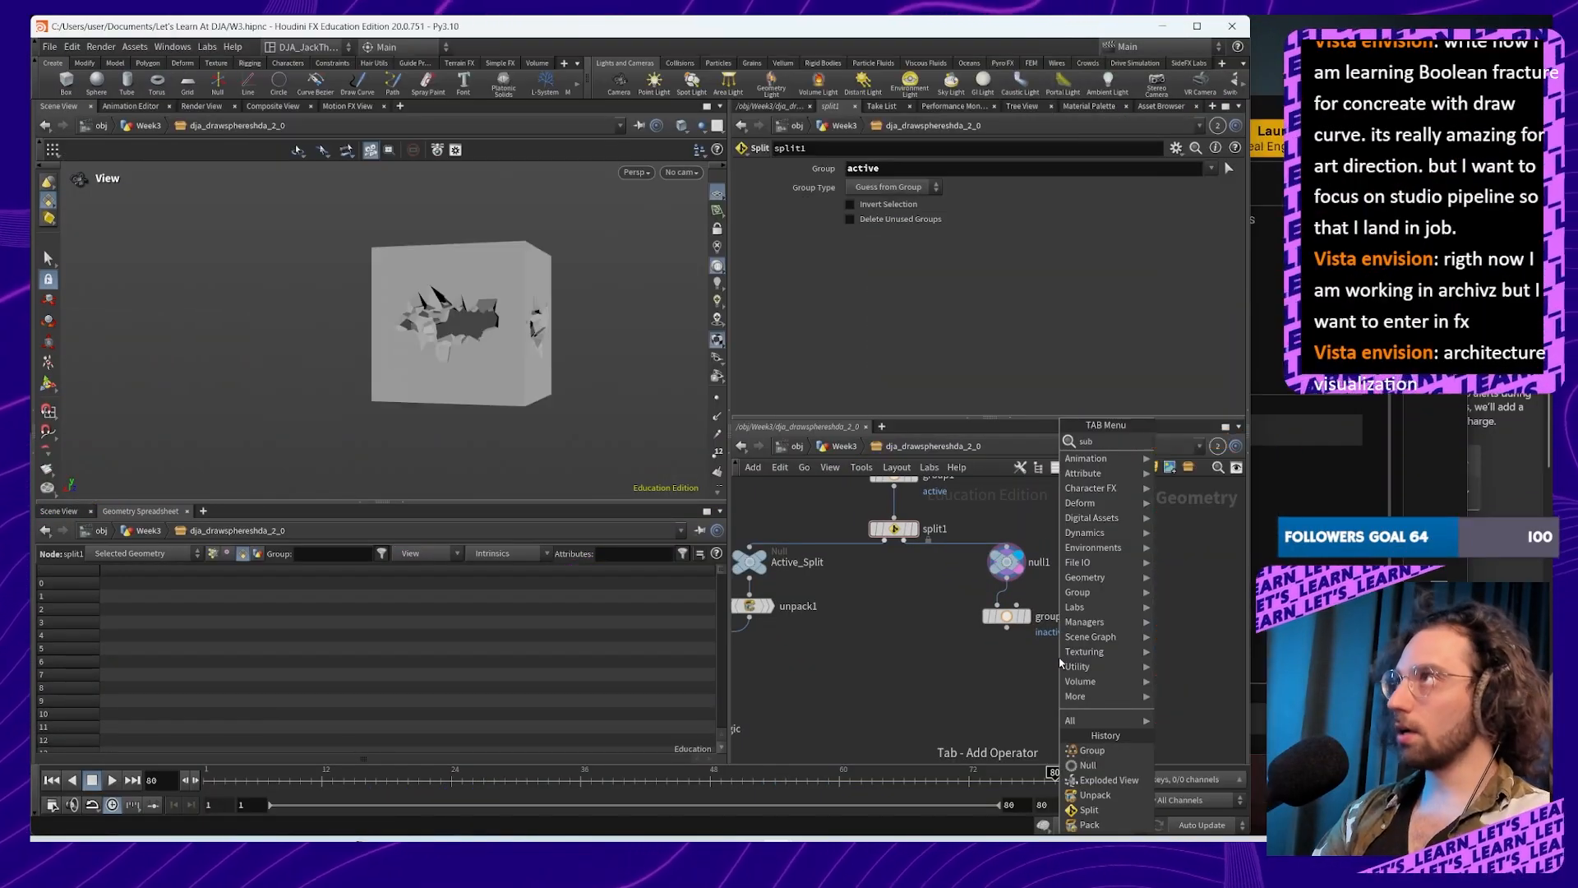
key("Return")
left_click(1001, 665)
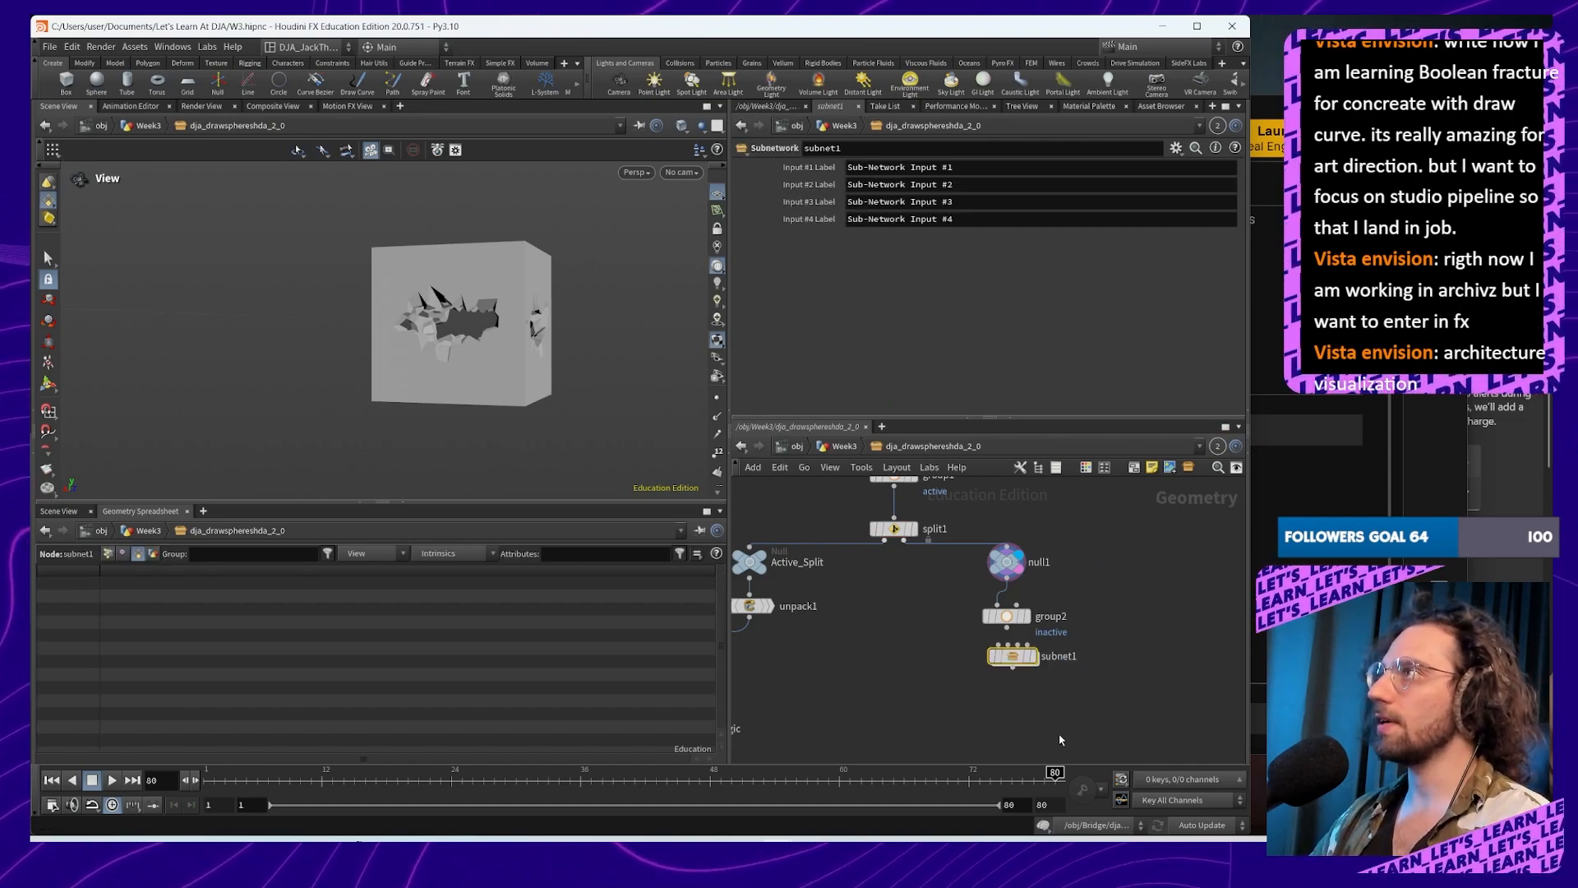
Step: Place the subnet1 node directly beneath group2 and connect group2's output to its first input
left_click_drag(1005, 667, 1011, 672)
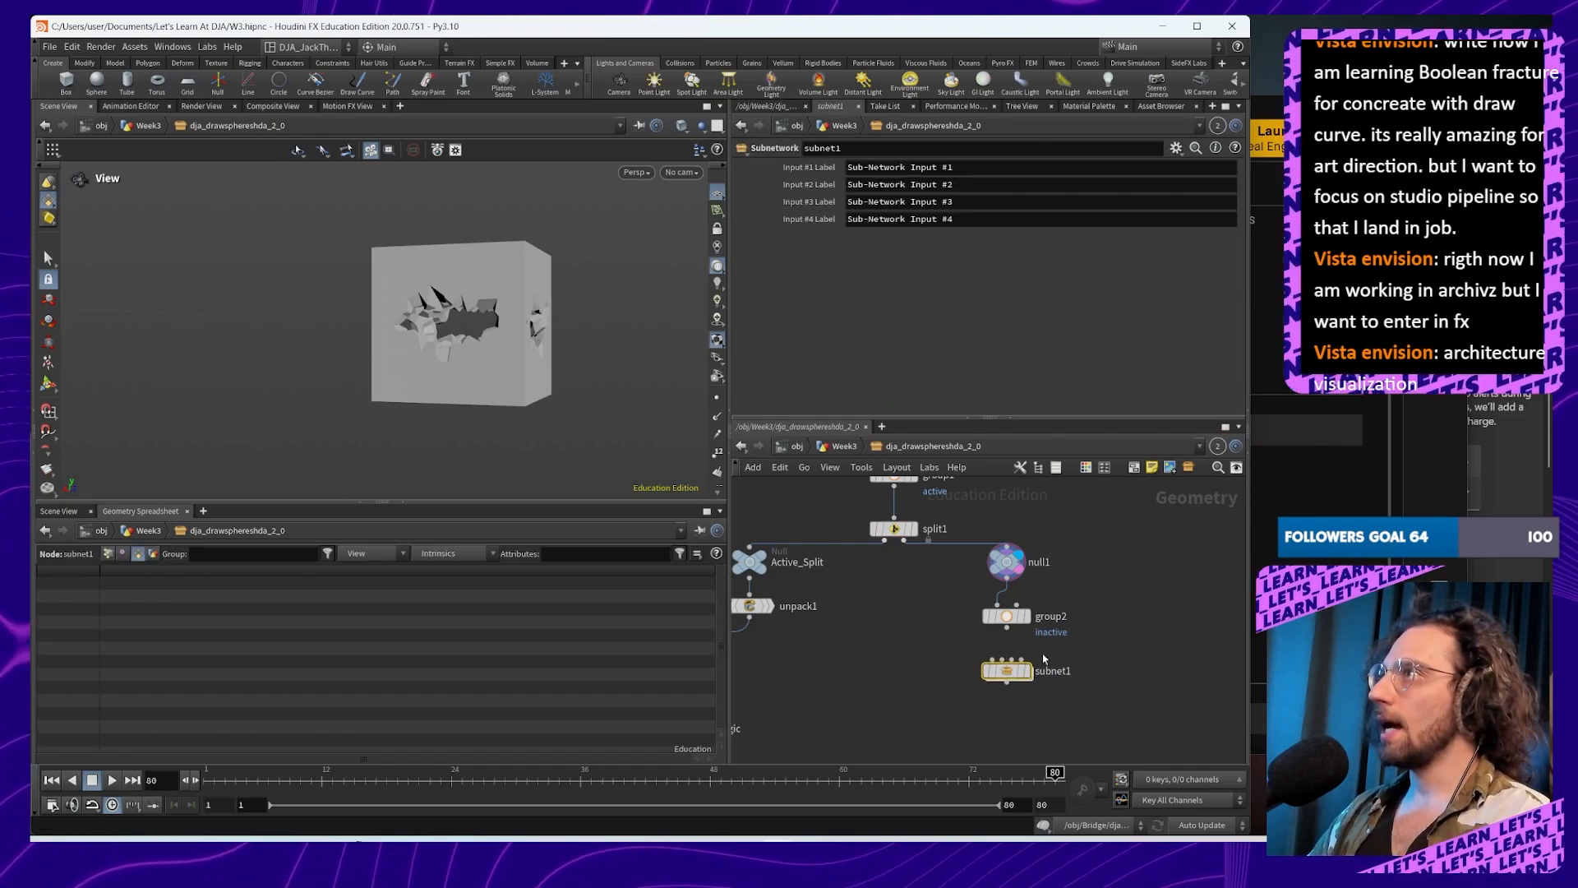
mouse_move(1011, 673)
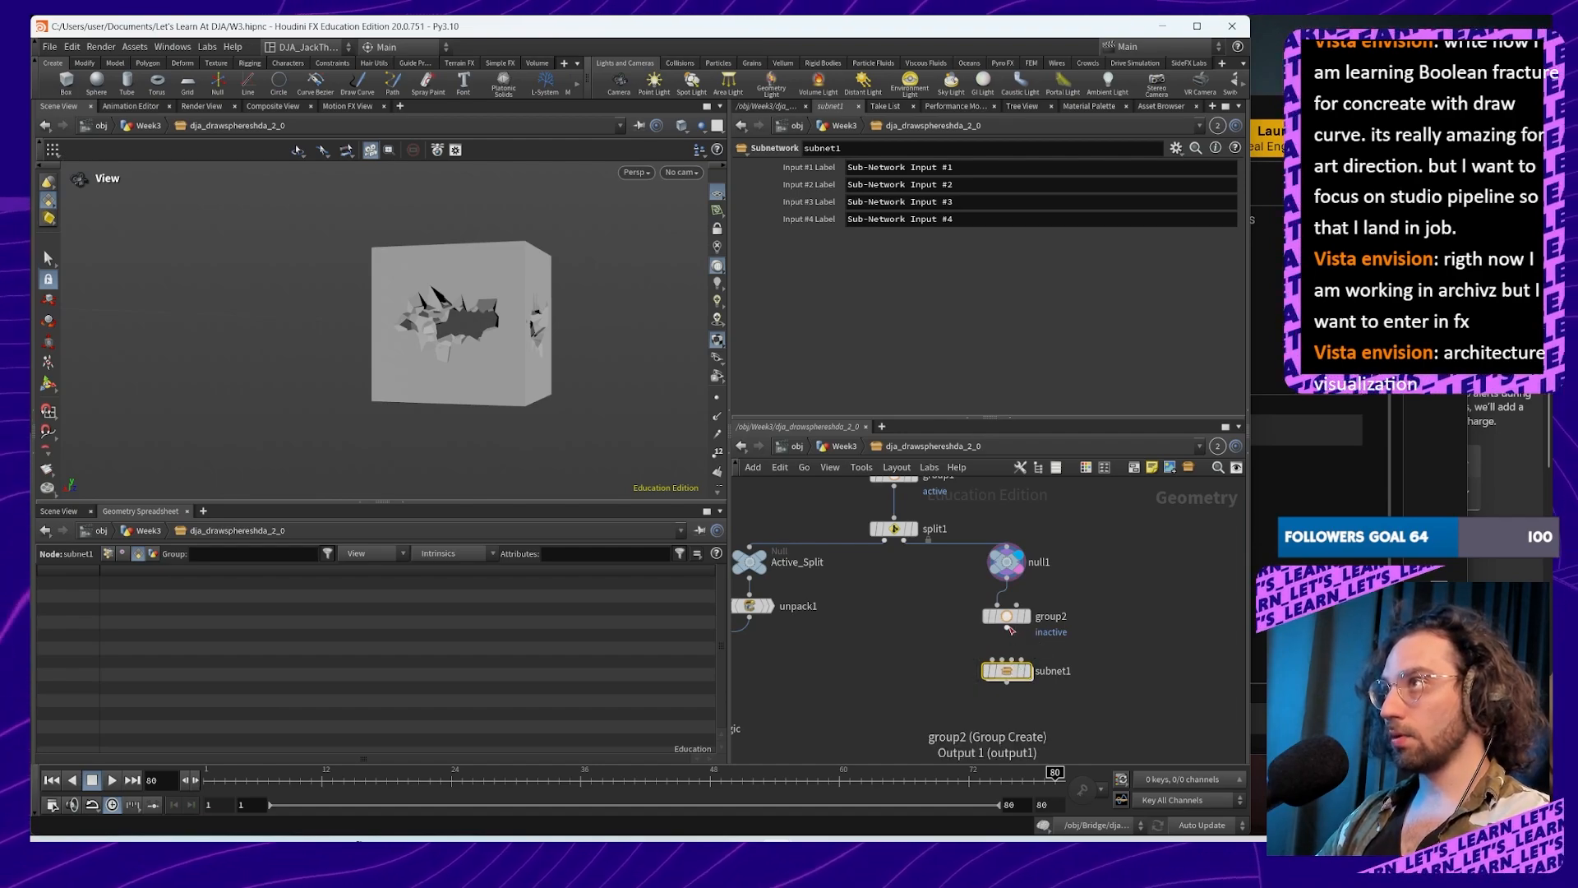
left_click(991, 662)
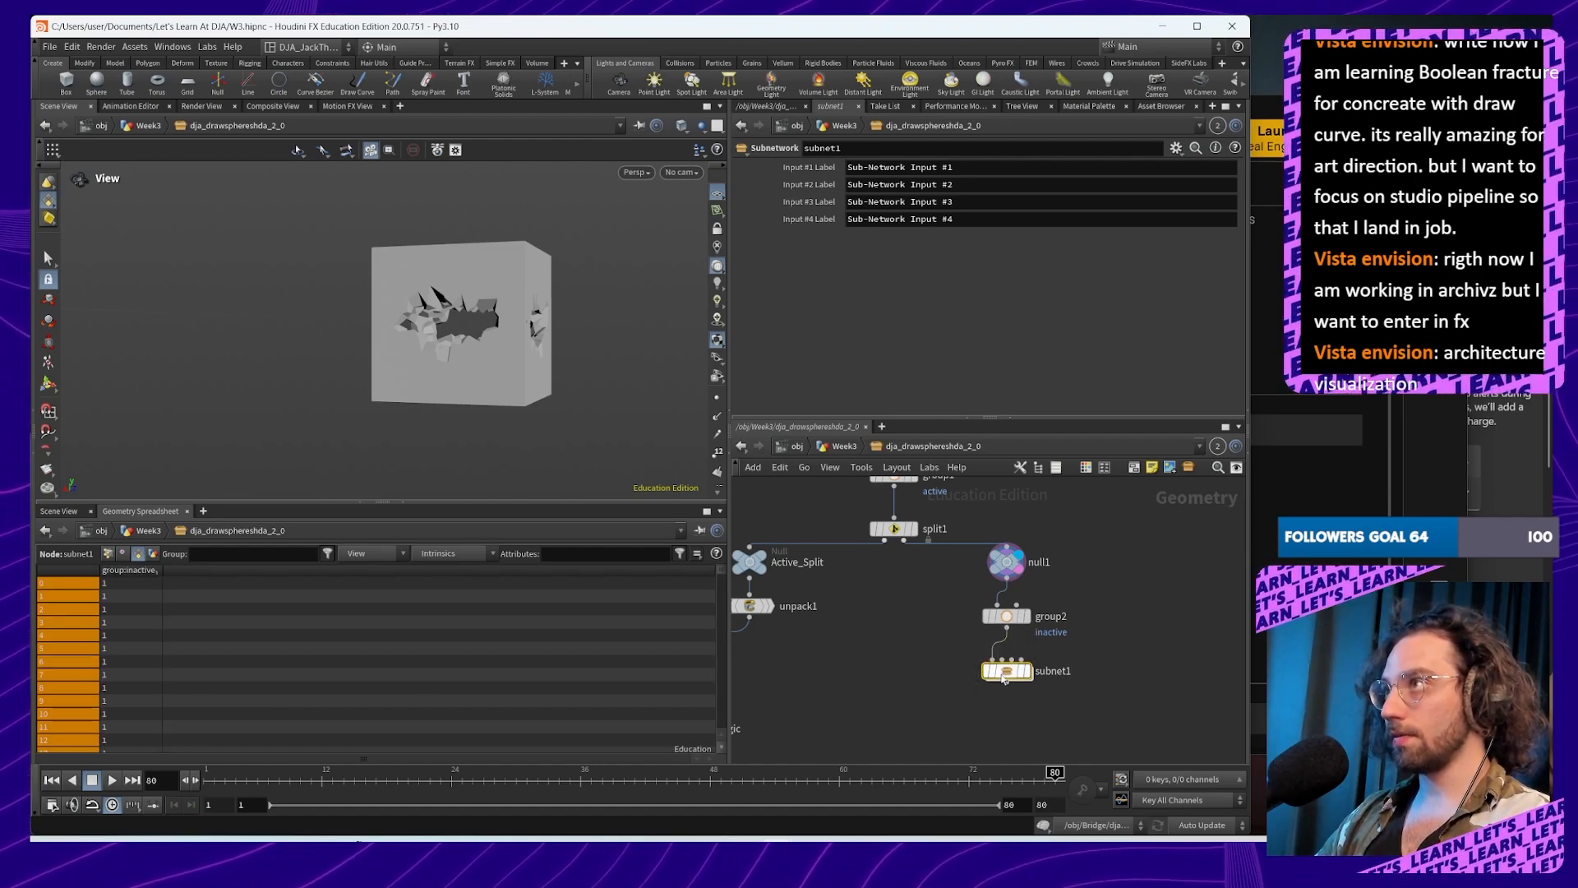
Step: Open the subnet1 subnetwork and move its output0 node further below the first subnetwork input
double_click(1007, 671)
middle_click_drag(909, 688, 1113, 634)
left_click_drag(979, 655, 979, 708)
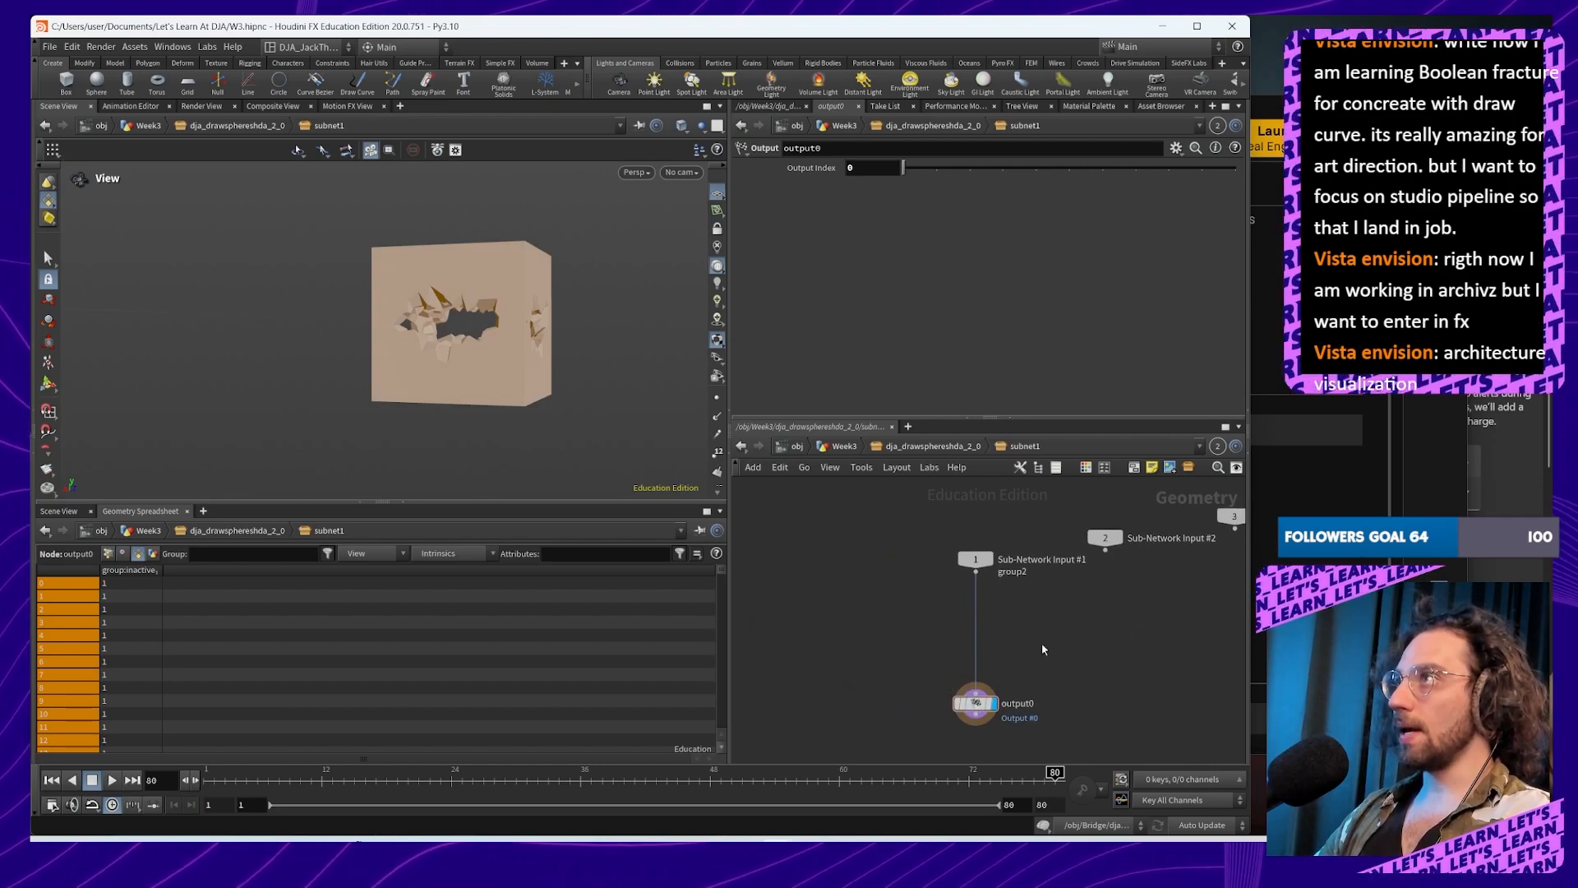
Step: Return to the dja_drawsphereshda_2_0 network and rename the subnet1 node as Initialize
left_click(928, 445)
key("F2")
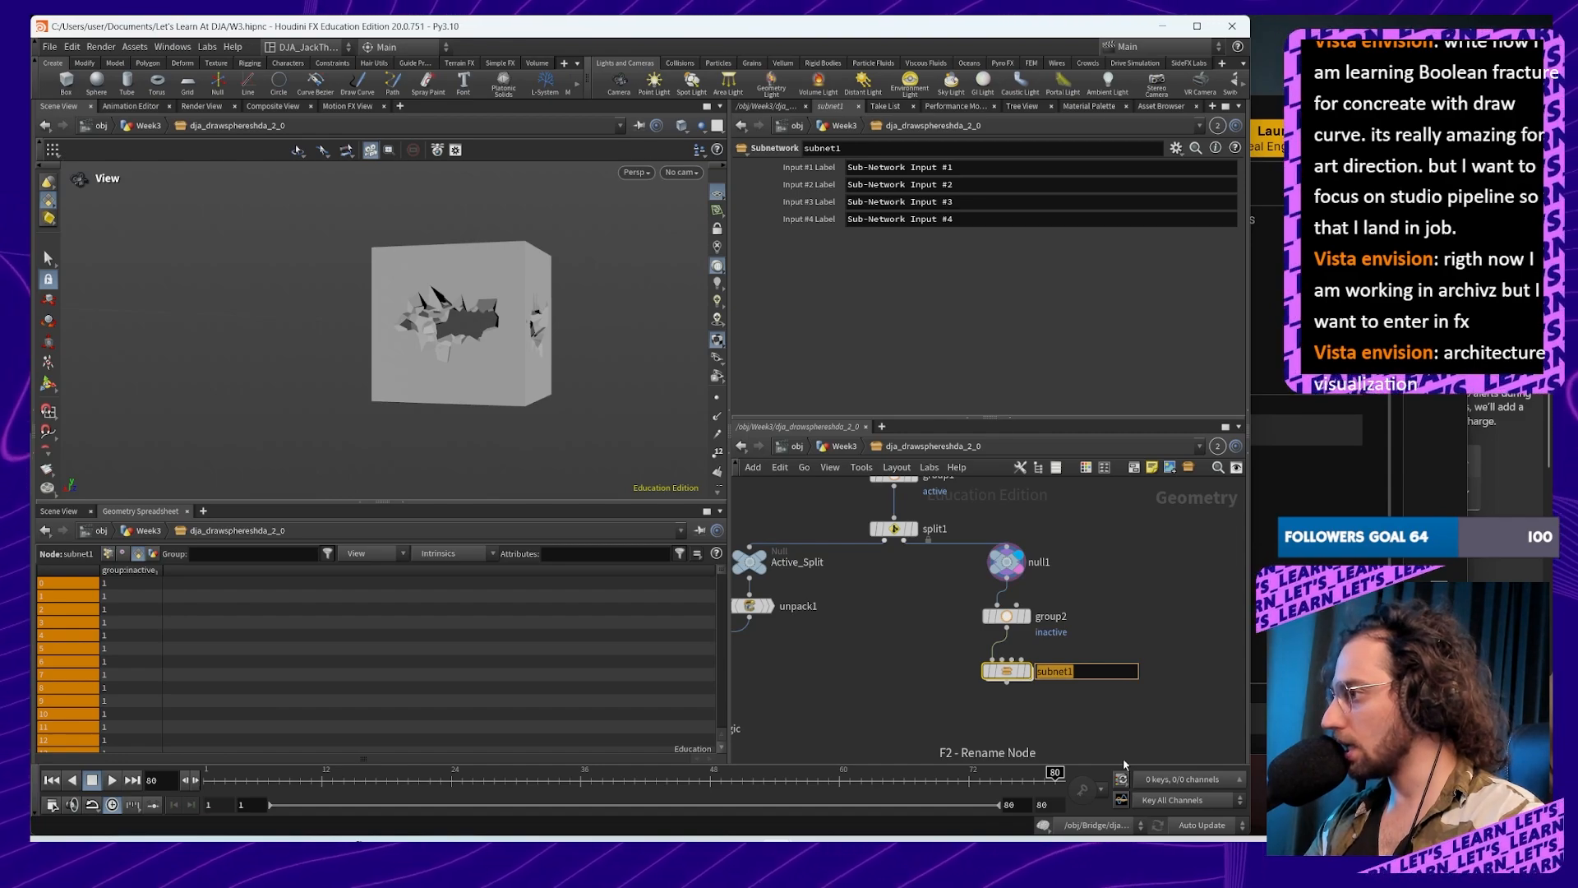
type("Initia")
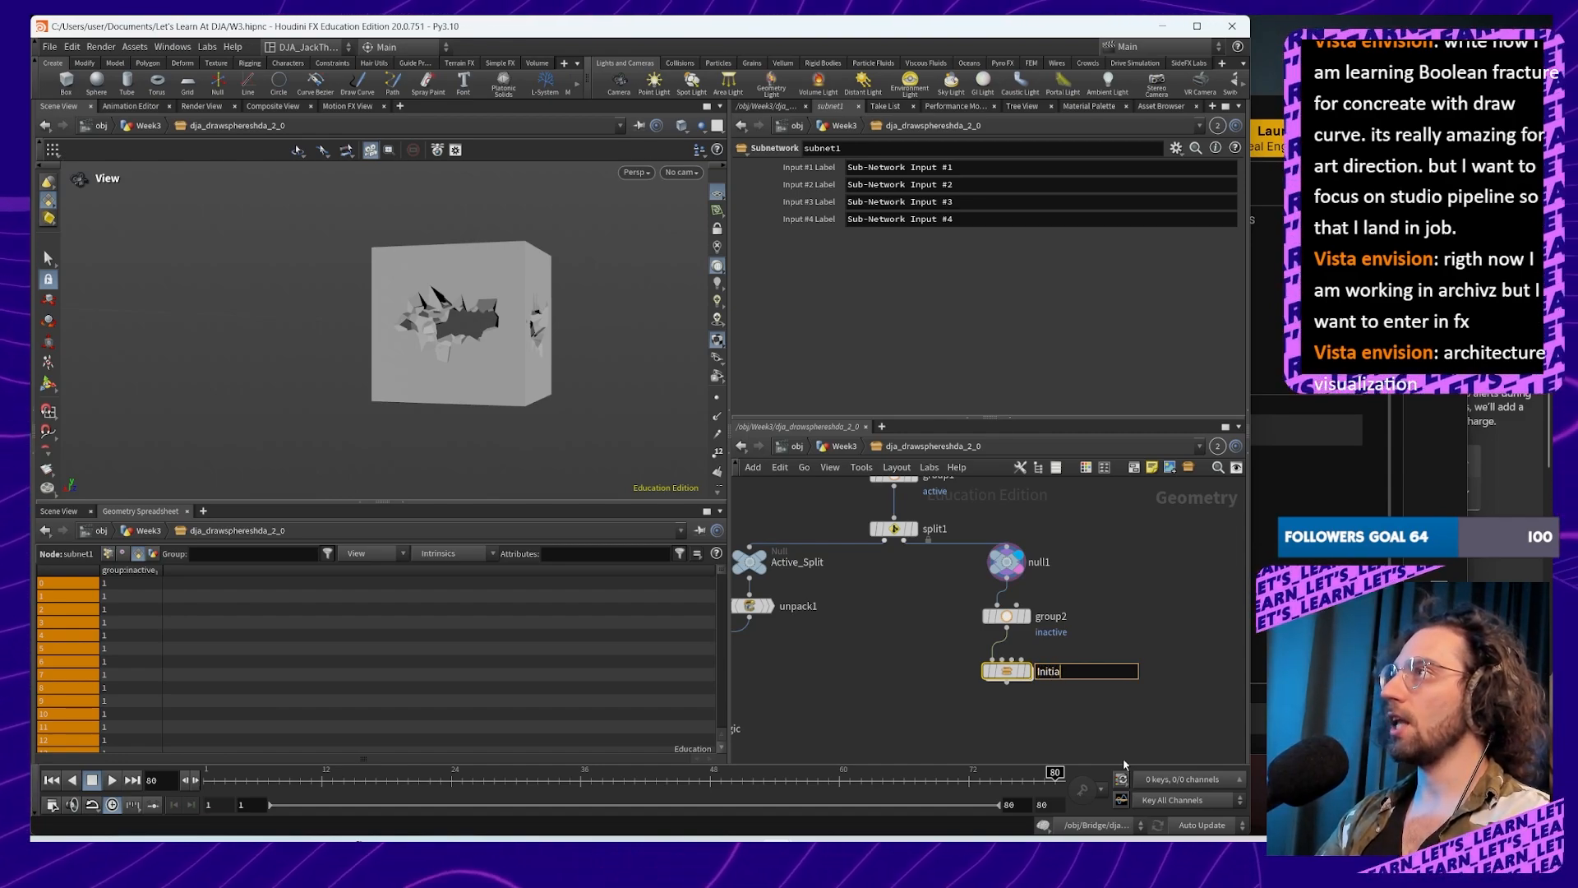
type("lize")
key("ctrl+a")
key("Return")
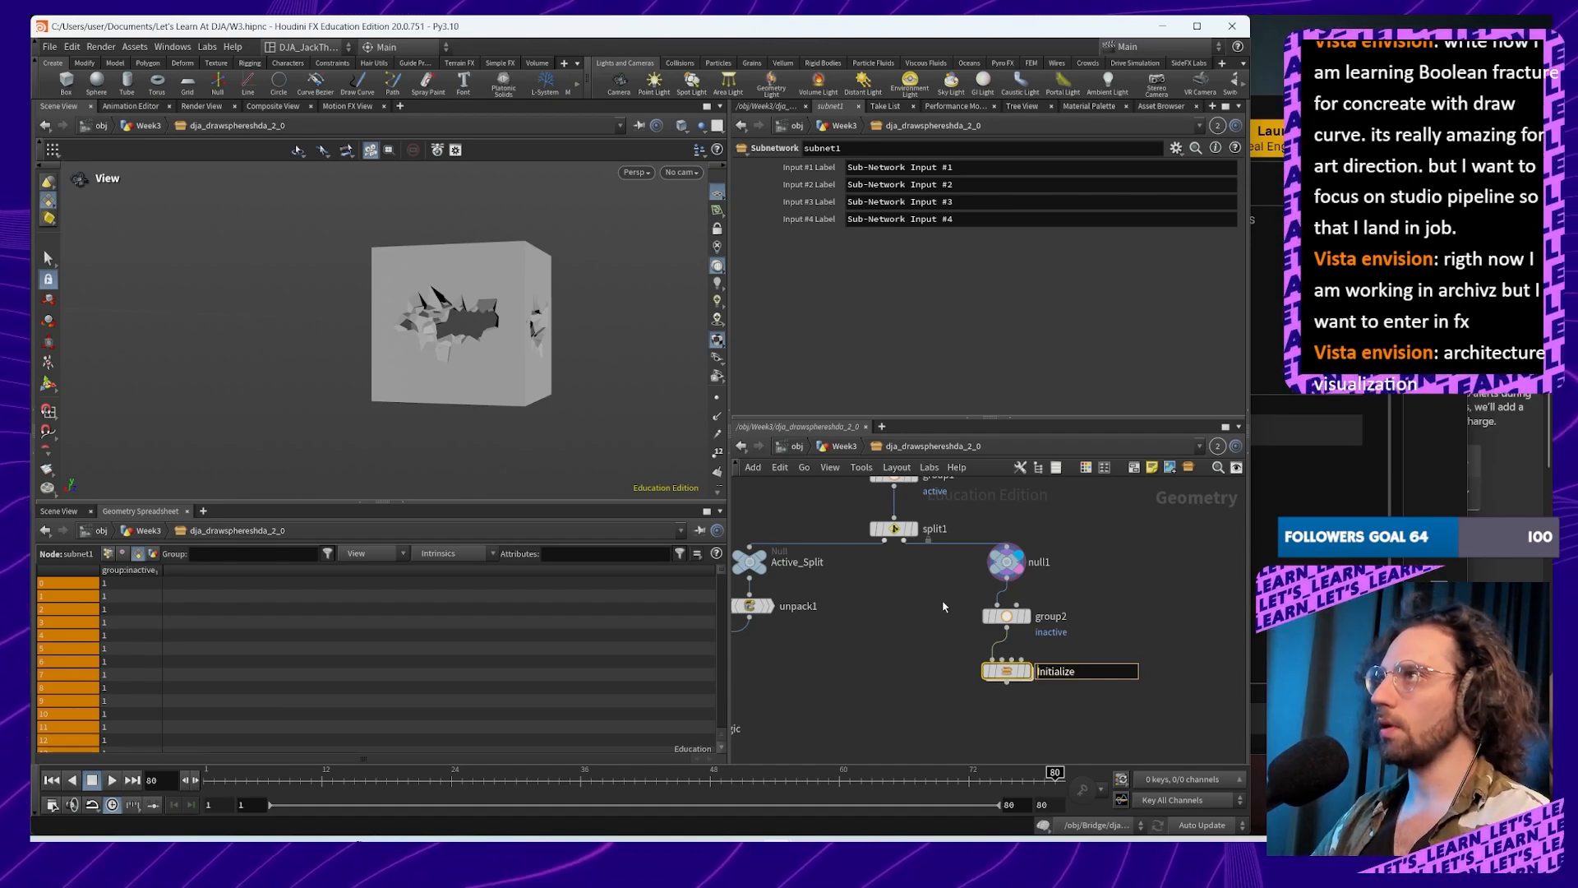
Step: Colour the Houdinit_to_Unreal_Logic subnetwork on the active branch pink
scroll(985, 669, "down", 5)
scroll(1014, 617, "up", 6)
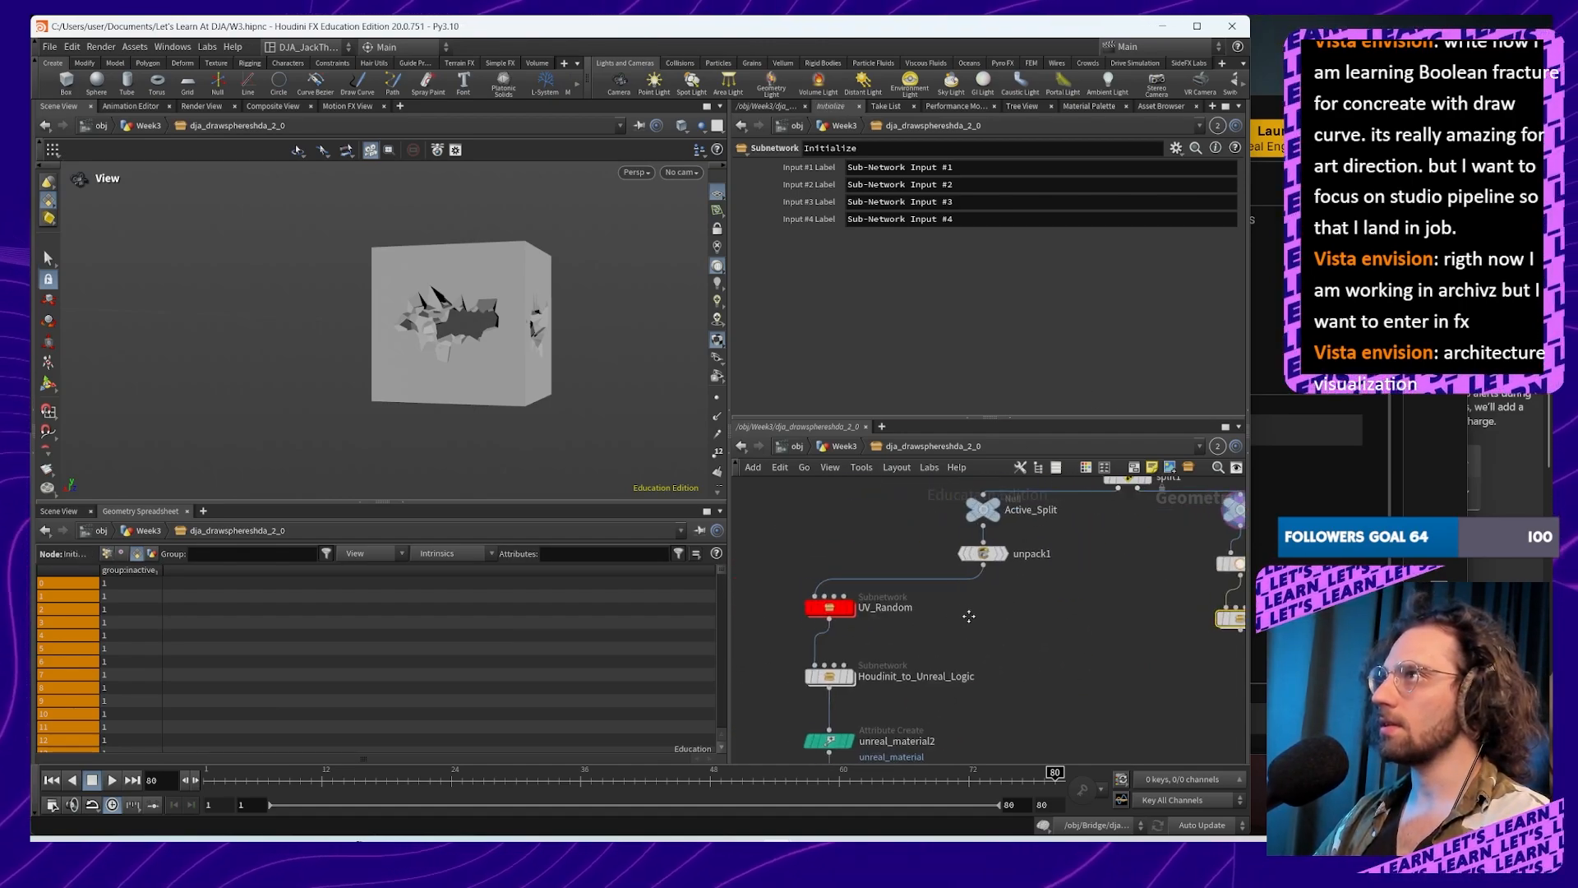
middle_click_drag(970, 617, 1008, 609)
scroll(1101, 586, "down", 7)
middle_click_drag(1088, 686, 1063, 649)
scroll(1043, 585, "up", 8)
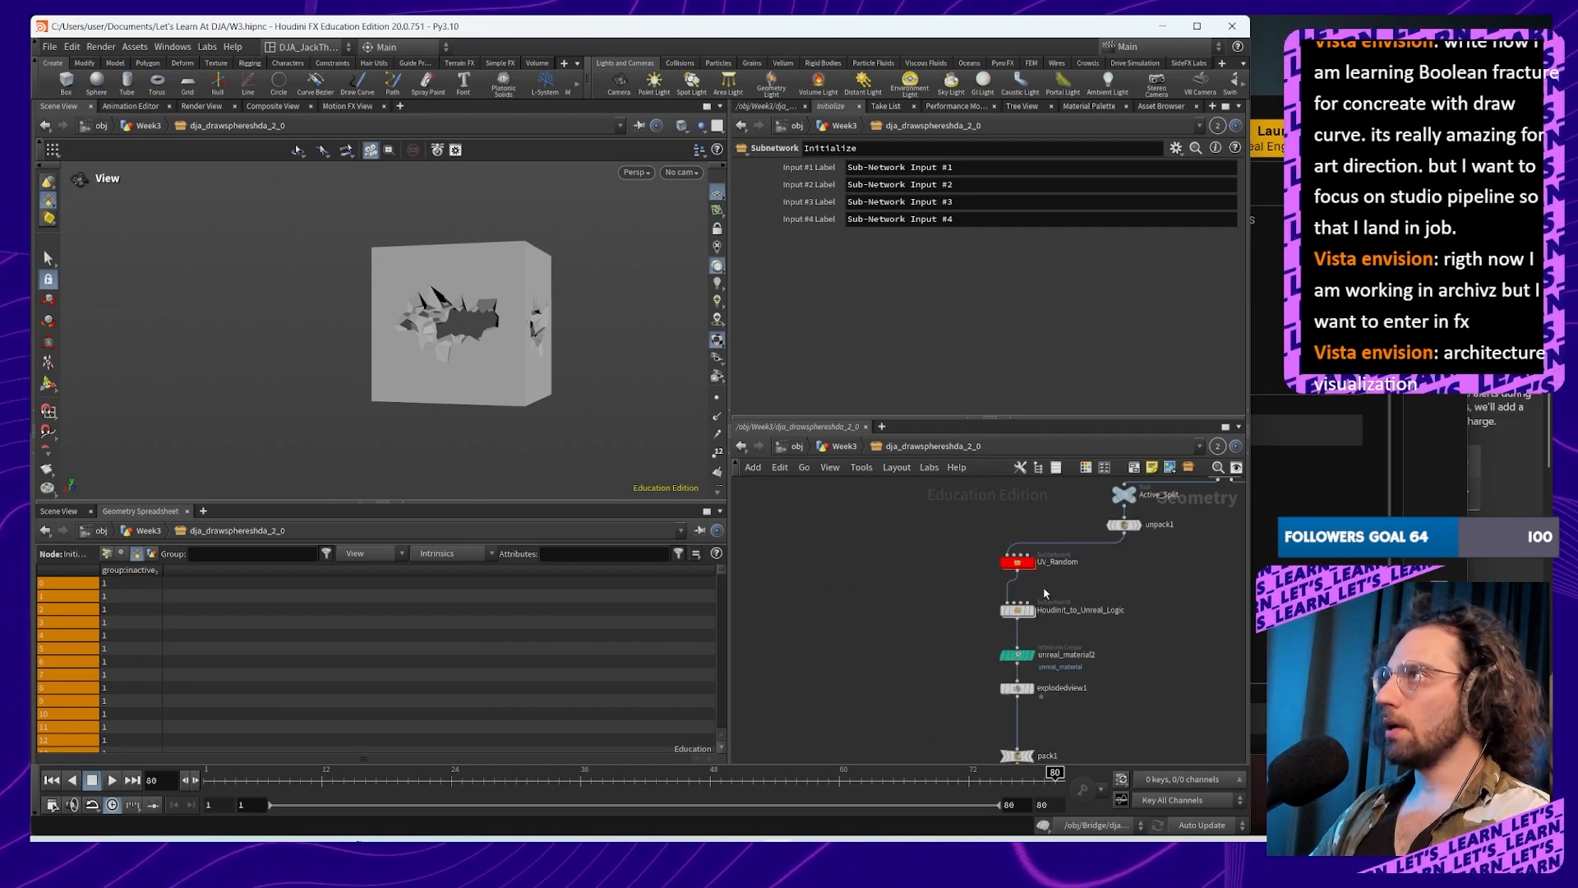
middle_click_drag(1027, 559, 914, 659)
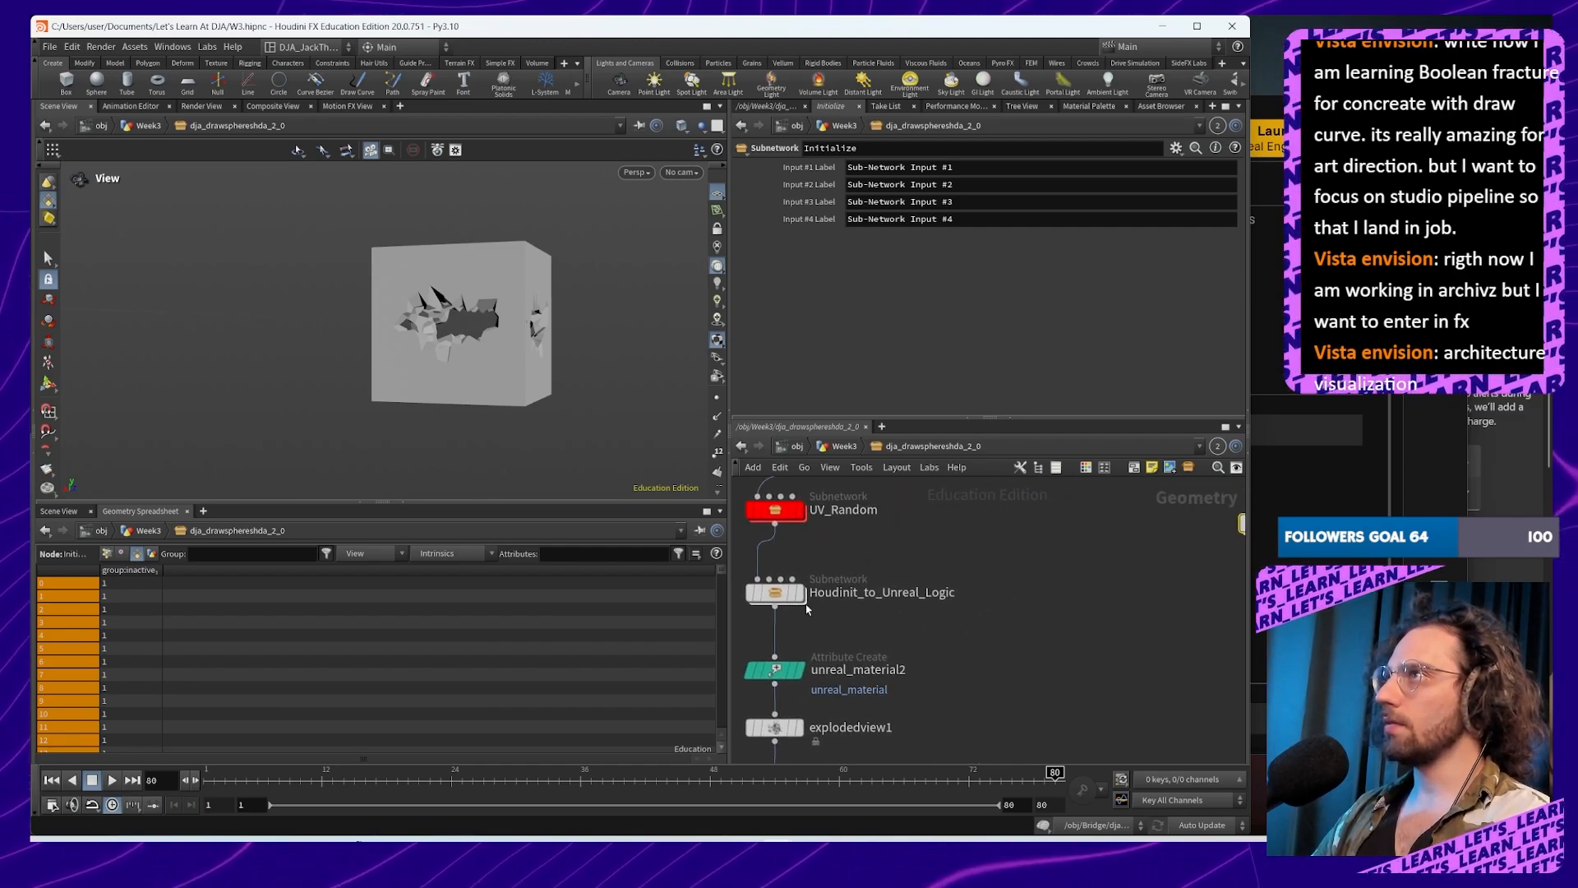
left_click(775, 592)
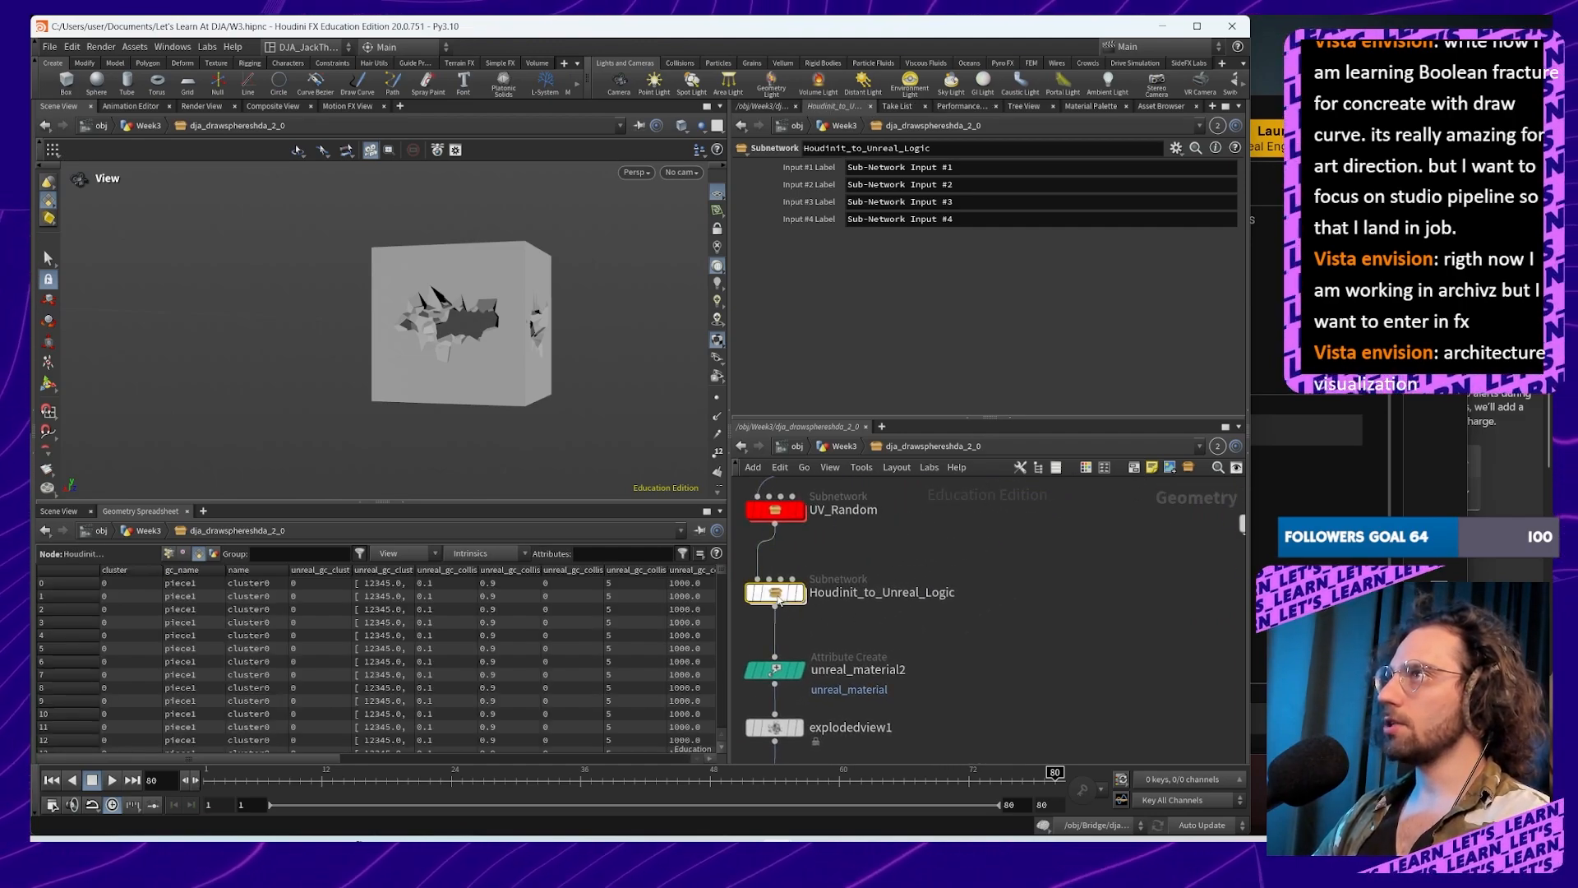
left_click(1085, 467)
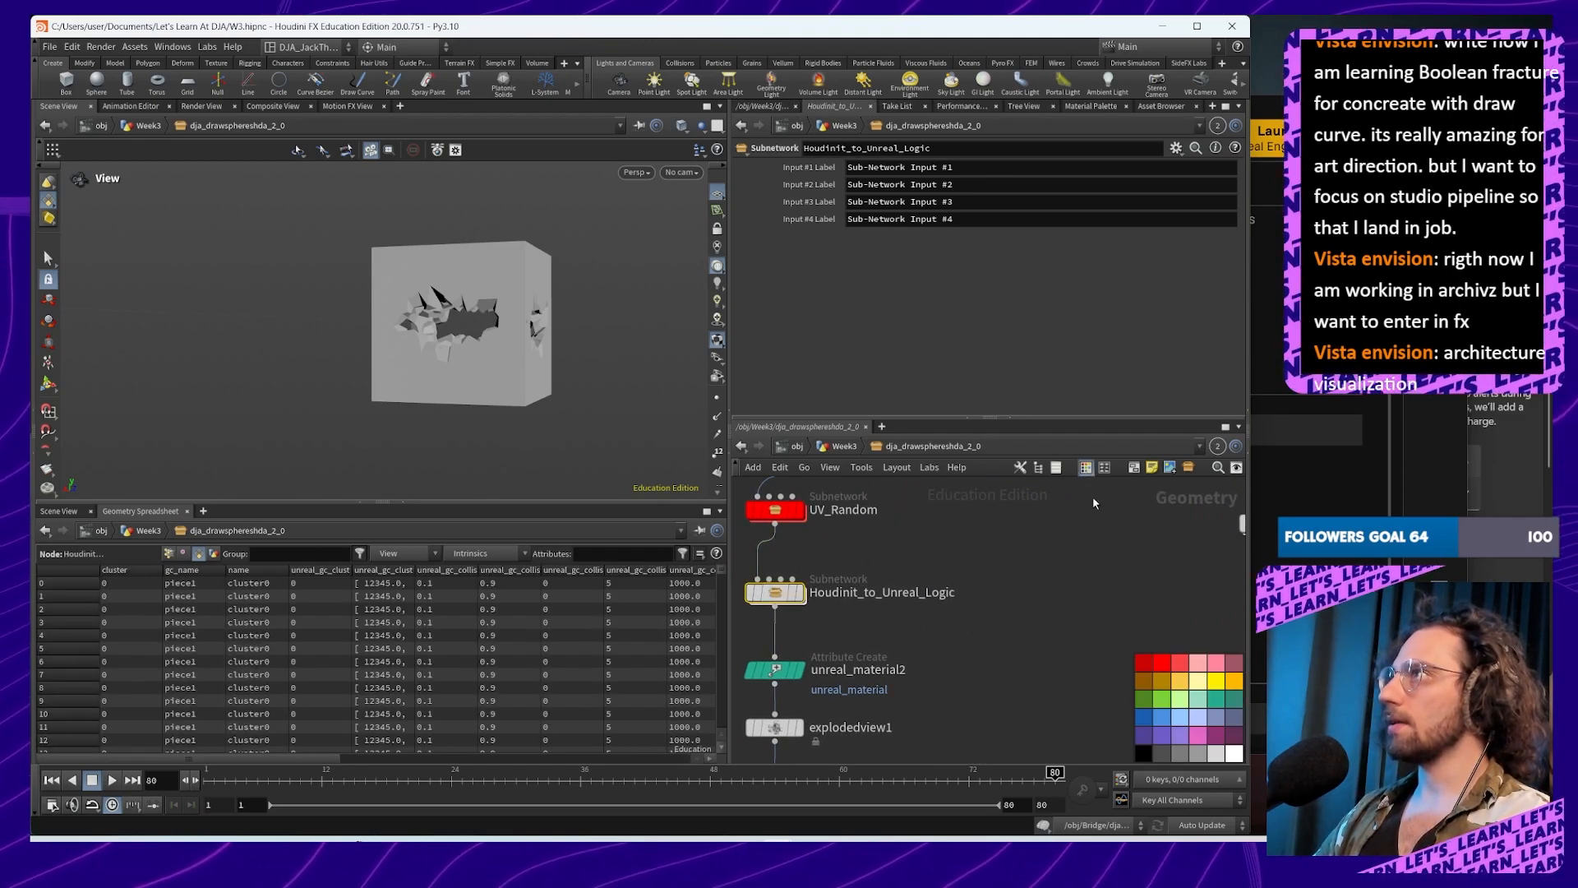
left_click(1208, 662)
Step: Move the Initialize subnetwork lower beneath group2 and colour it the same pink as Houdinit_to_Unreal_Logic
middle_click_drag(1039, 649, 1009, 645)
scroll(1078, 606, "down", 5)
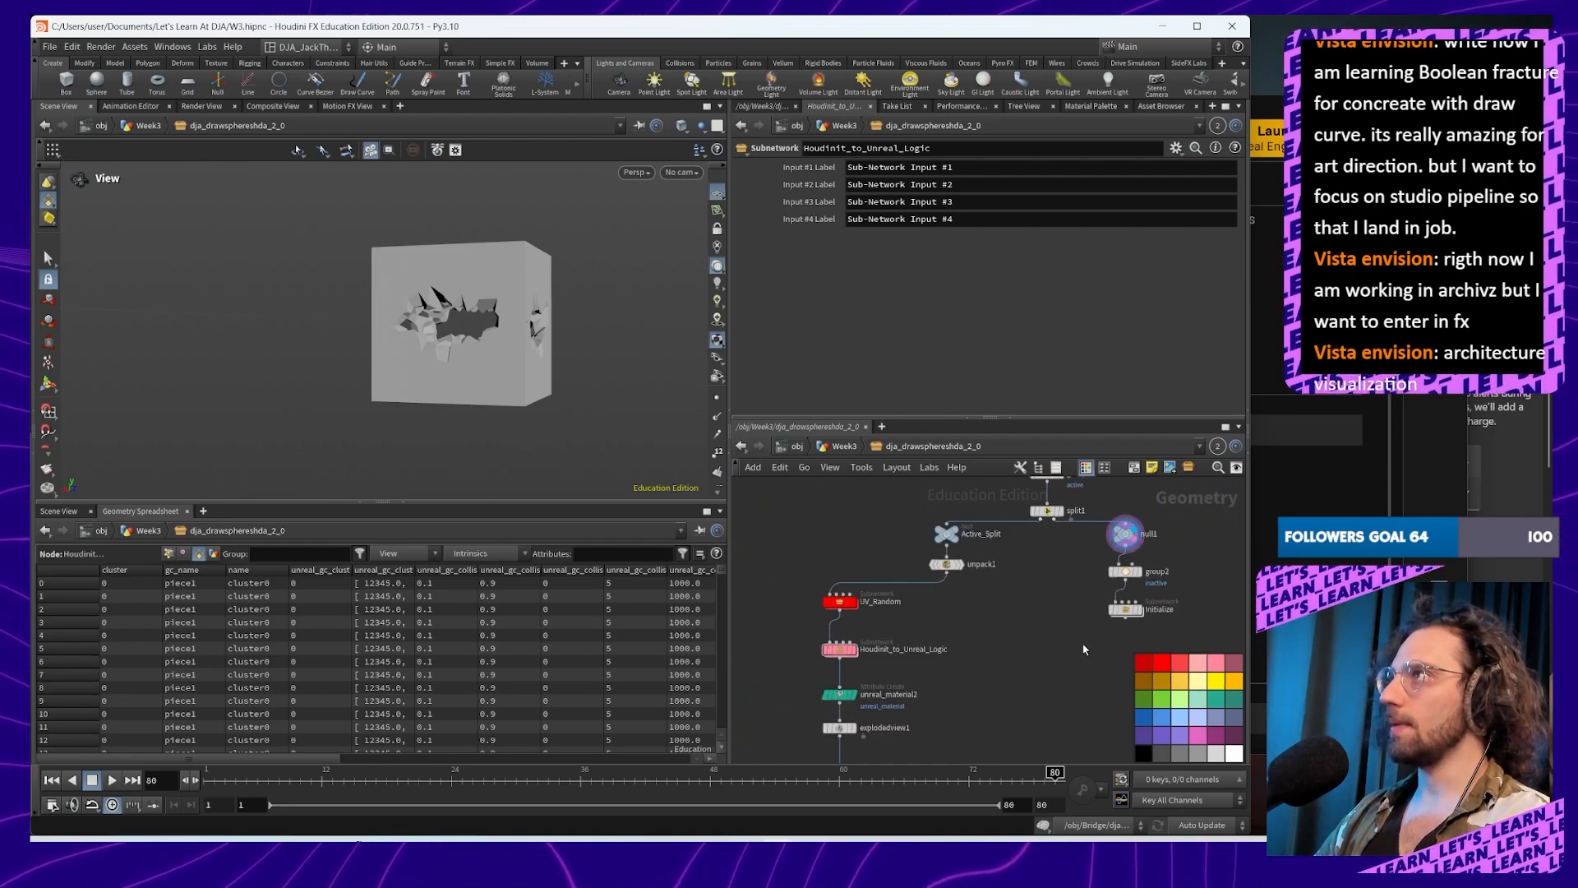
left_click_drag(1137, 582, 1144, 625)
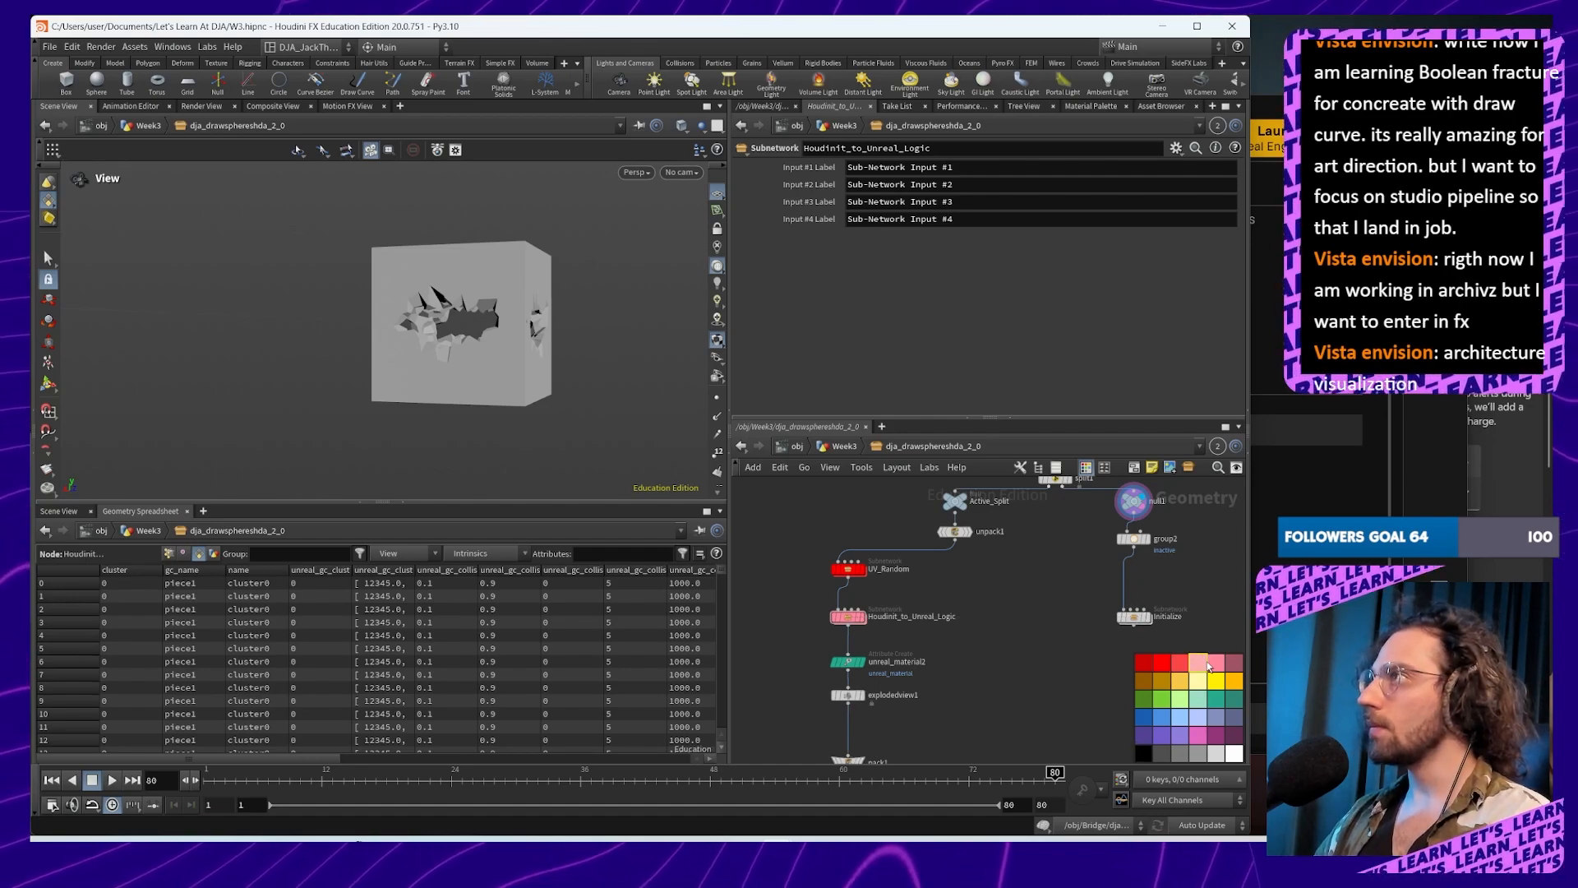
left_click(1136, 623)
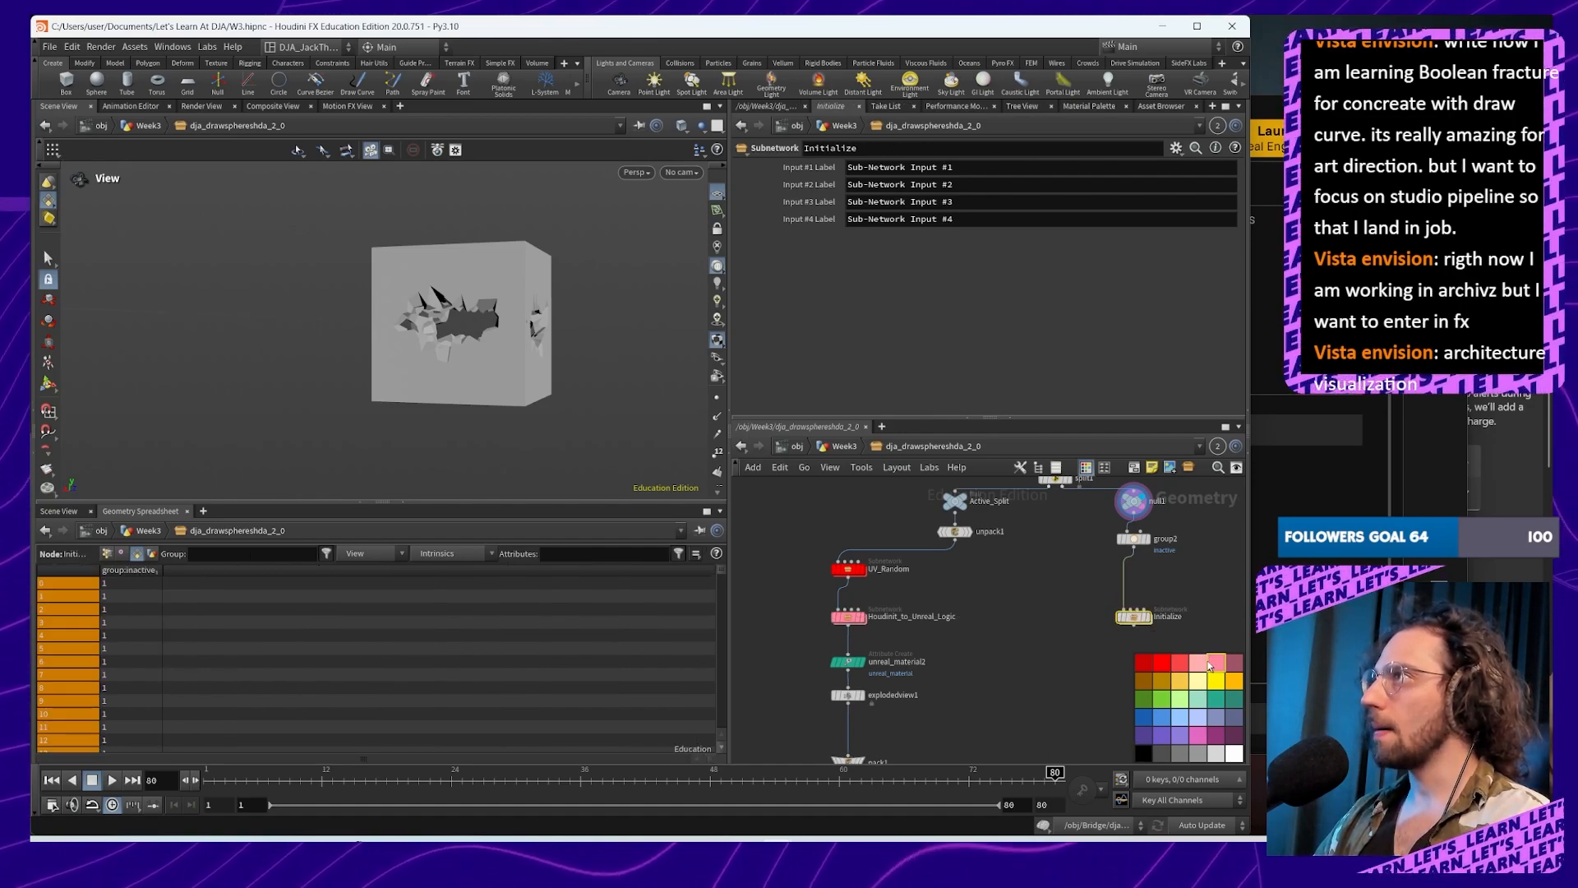
Step: Copy the name Houdinit_to_Unreal_Logic from the active branch's subnetwork and use it to rename the Initialize subnetwork
double_click(913, 617)
key("ctrl+c")
key("Return")
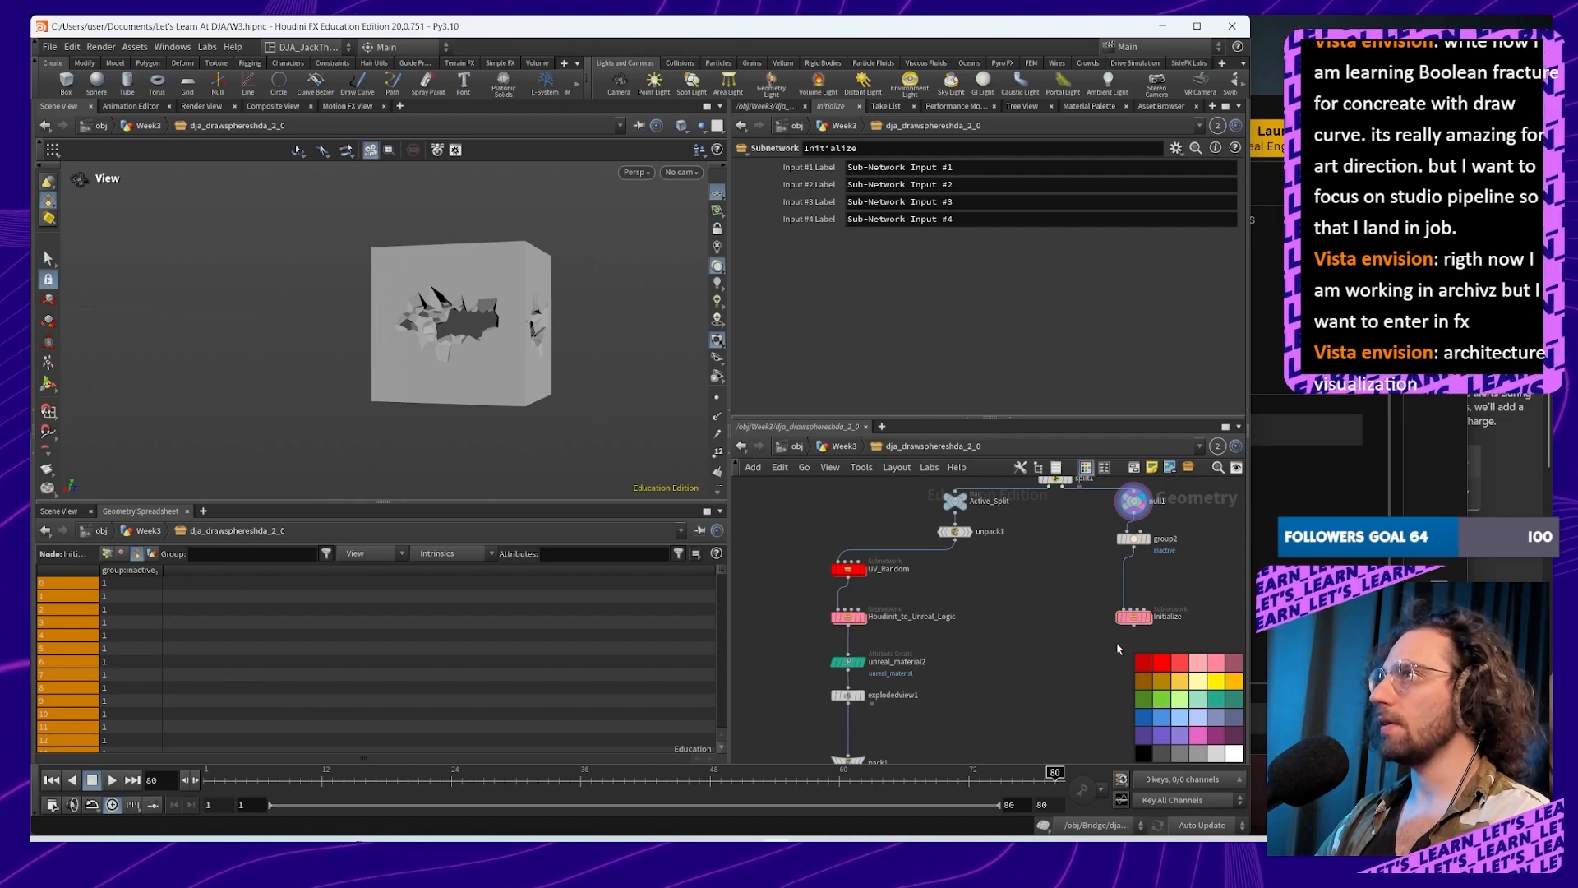
double_click(1168, 617)
key("ctrl+v")
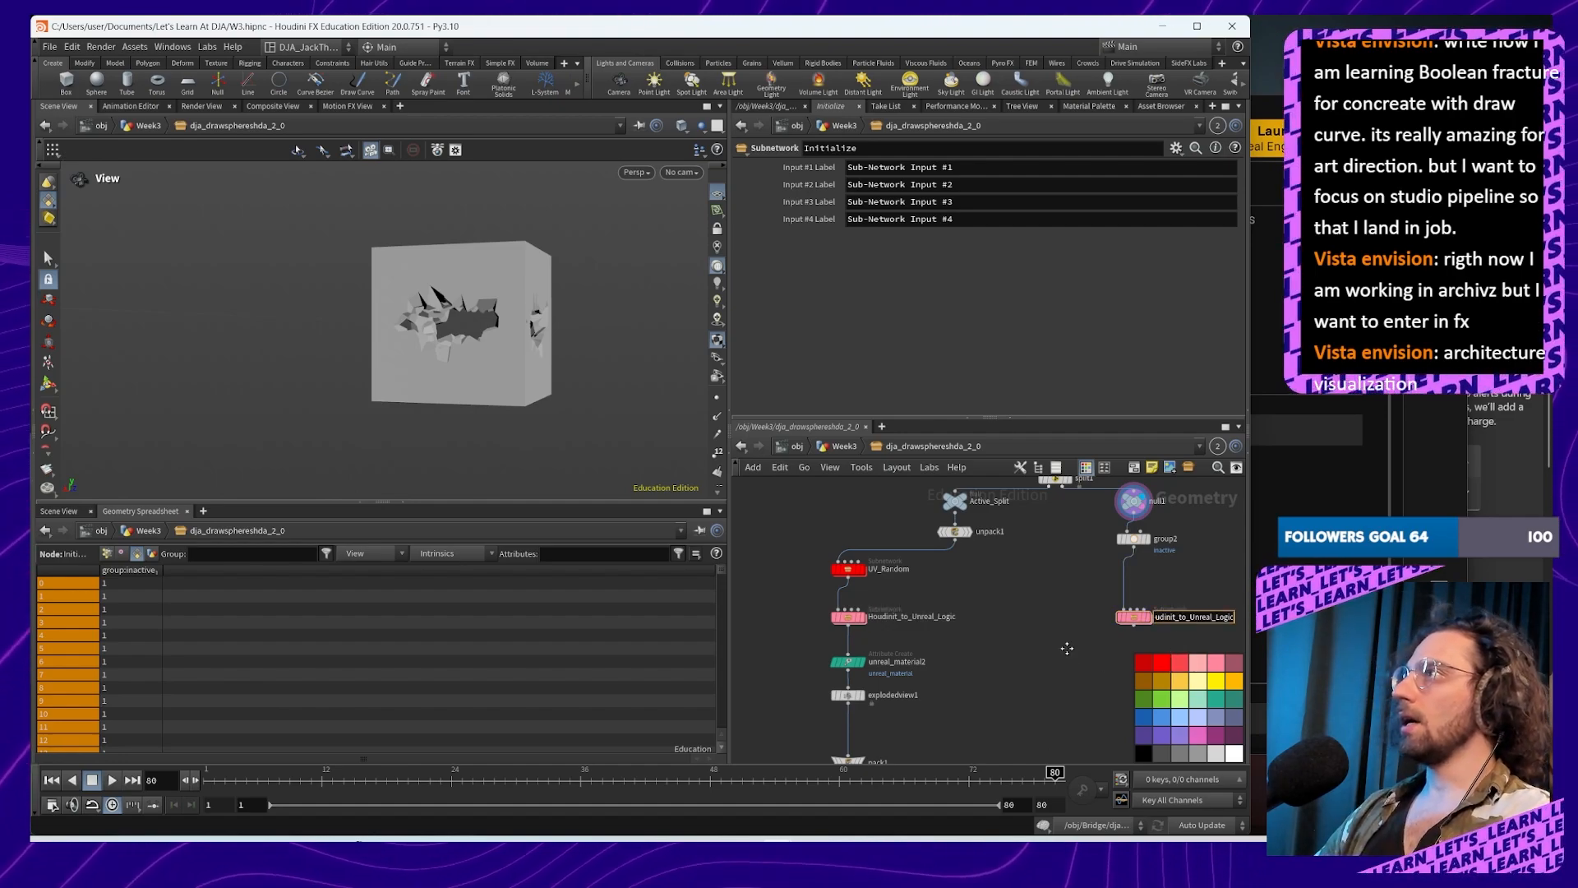
key("Return")
middle_click_drag(1067, 649, 965, 617)
double_click(1095, 579)
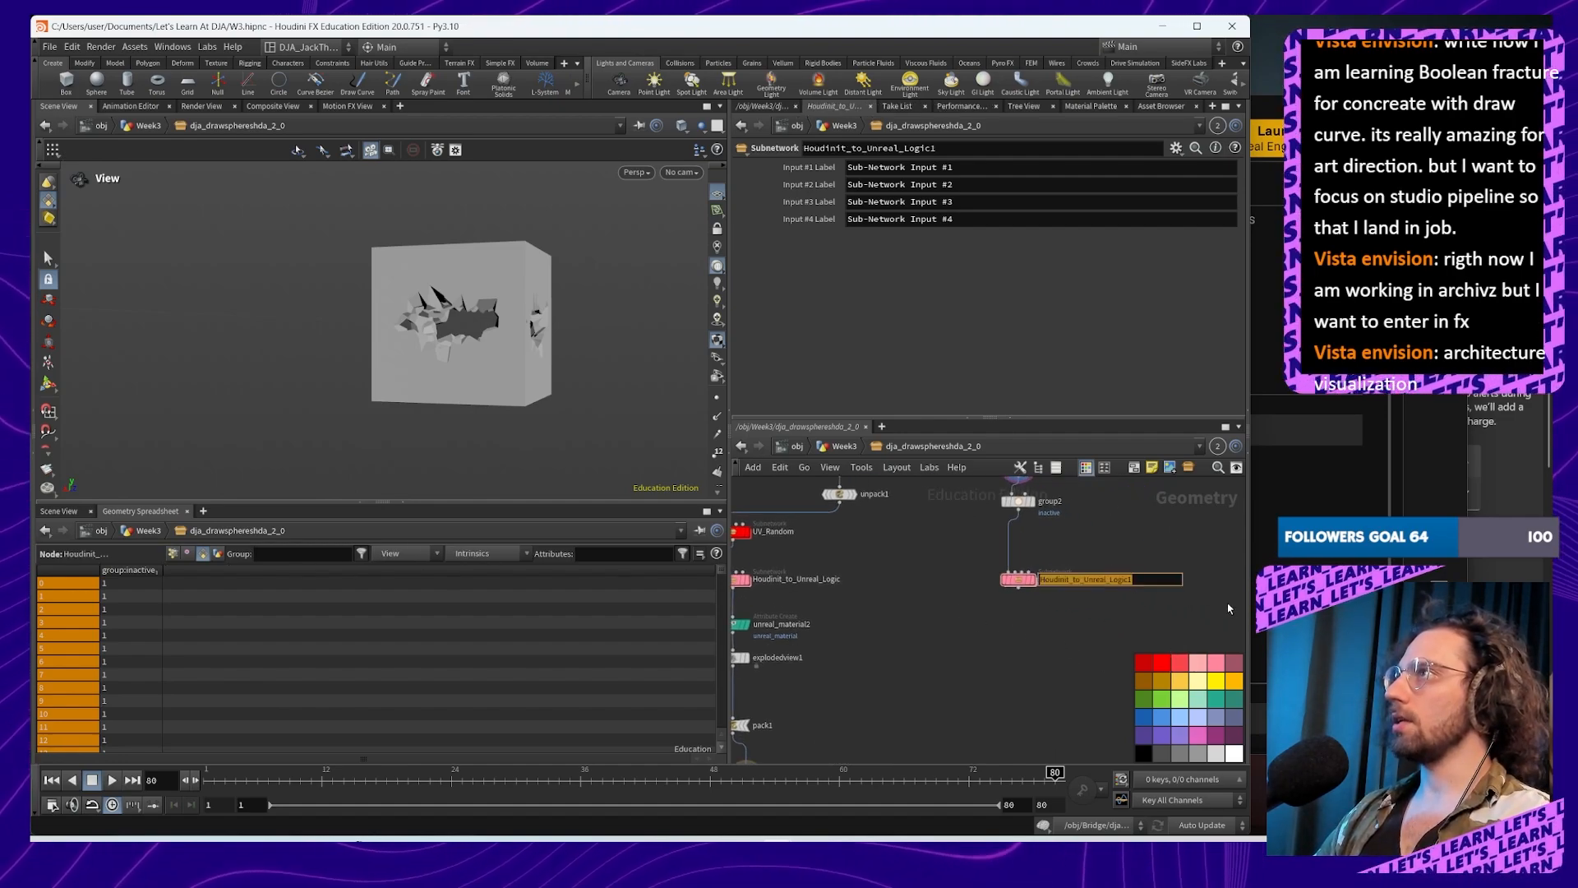
left_click(1136, 580)
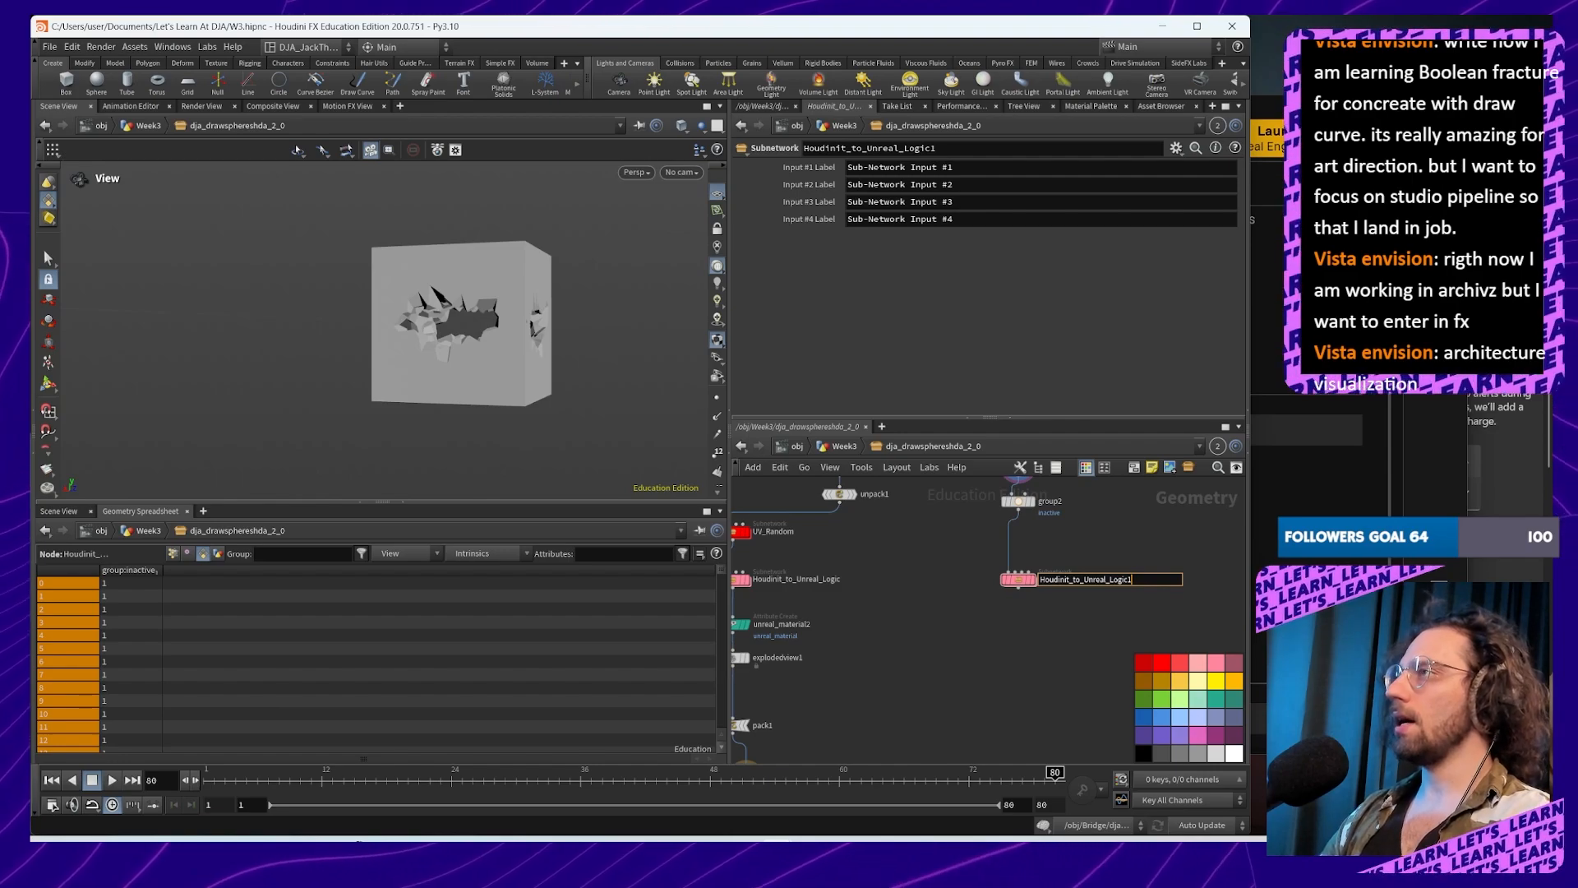
left_click(1102, 616)
Step: Colour the subnetwork beneath group2 blue and rename it as Create_Collisio_For_Inactive
left_click(1016, 581)
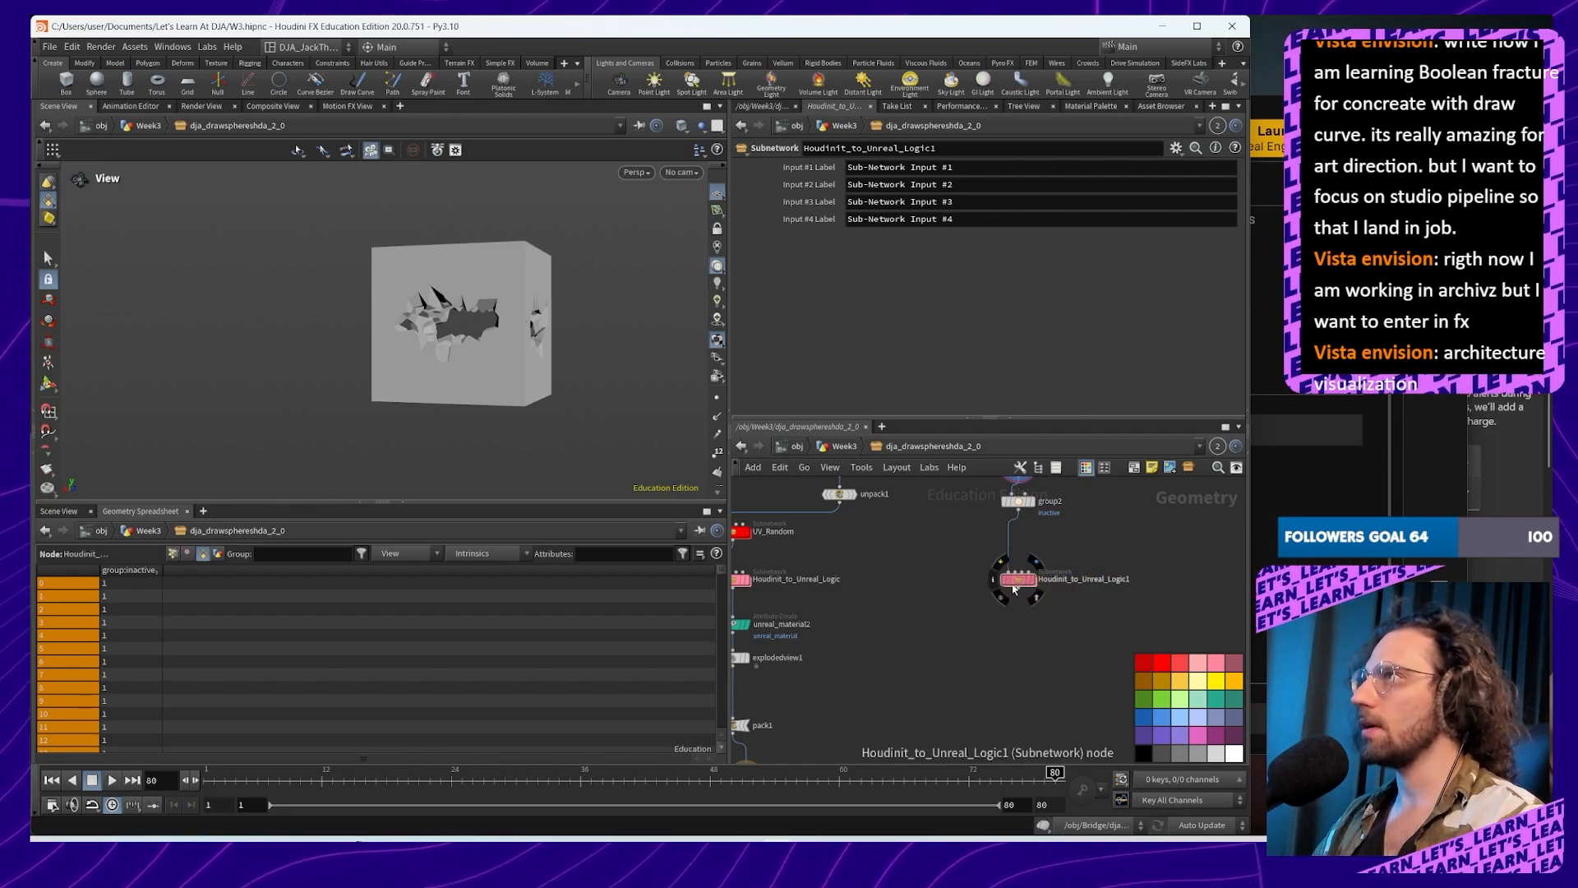
left_click(1166, 721)
double_click(1080, 580)
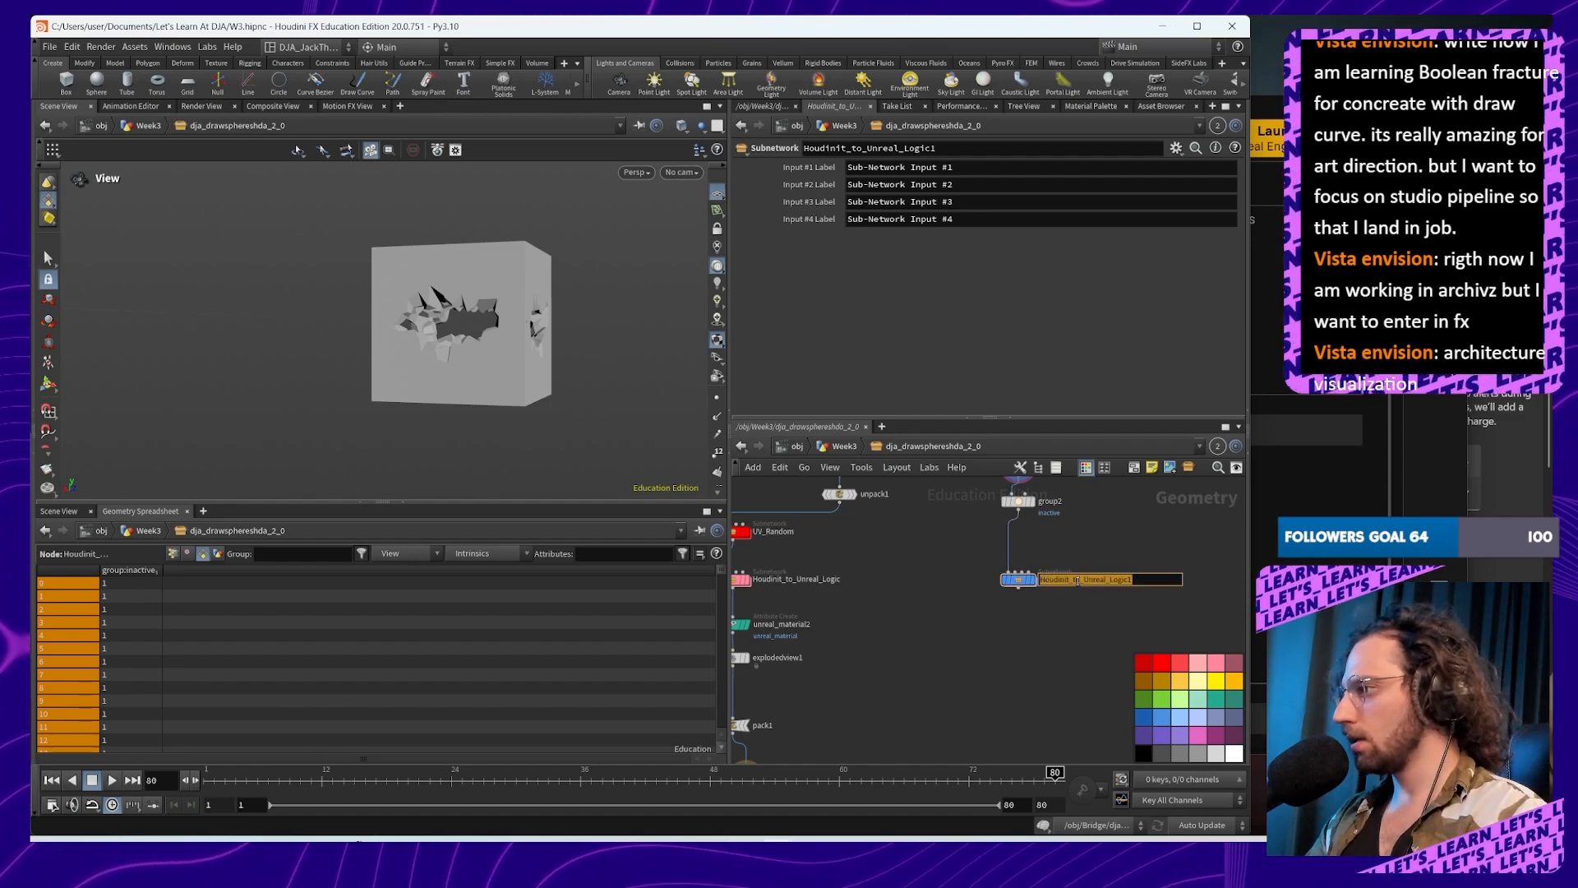
type("Create_Collisio_For_Inactive")
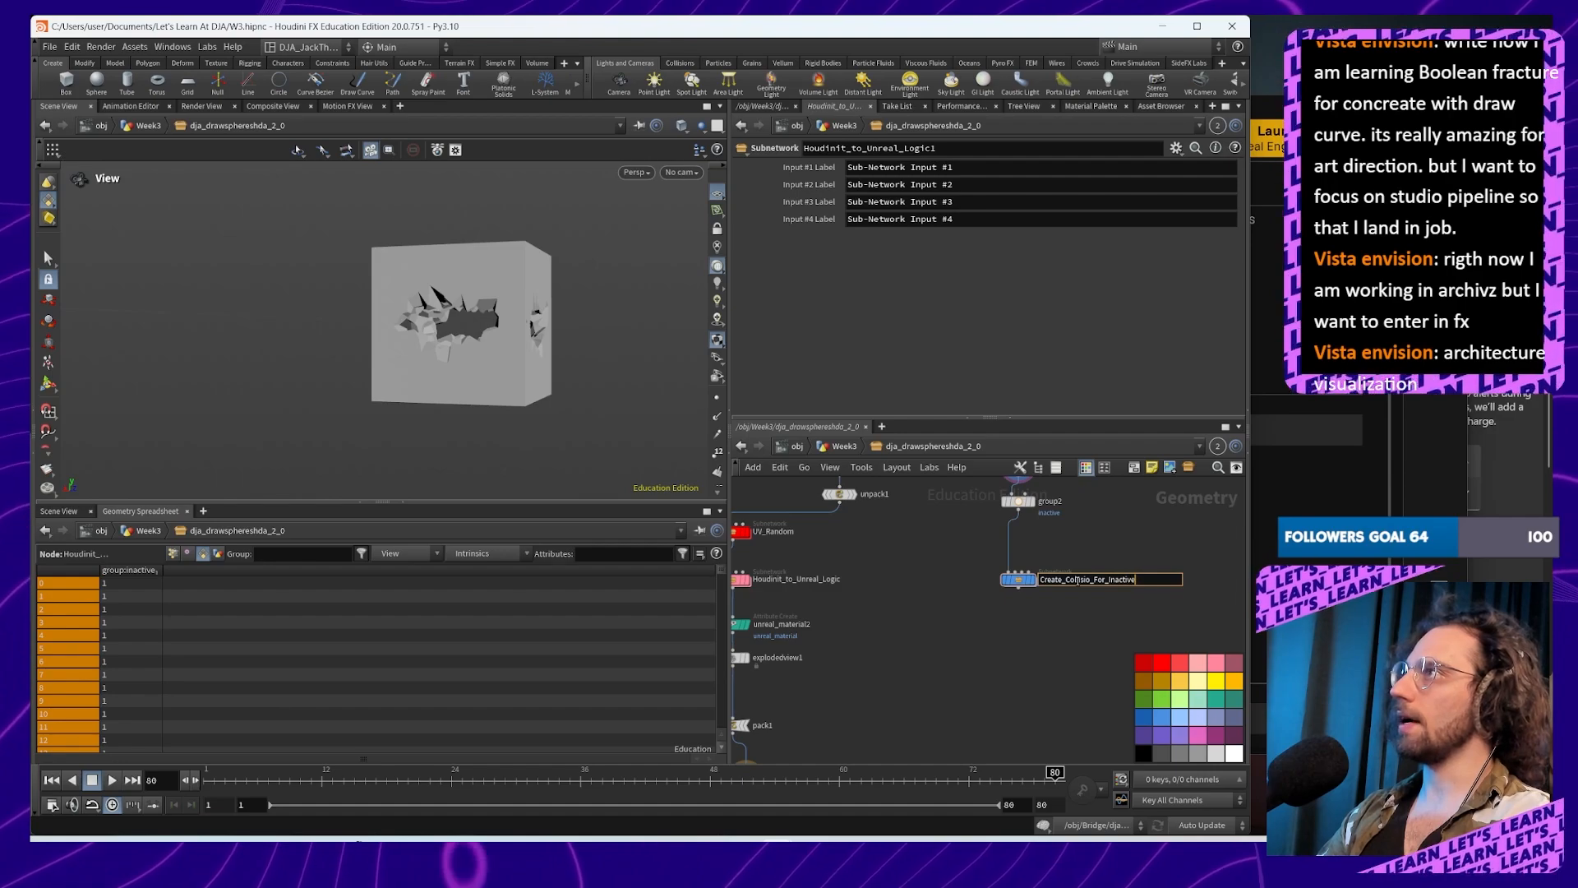
key("Return")
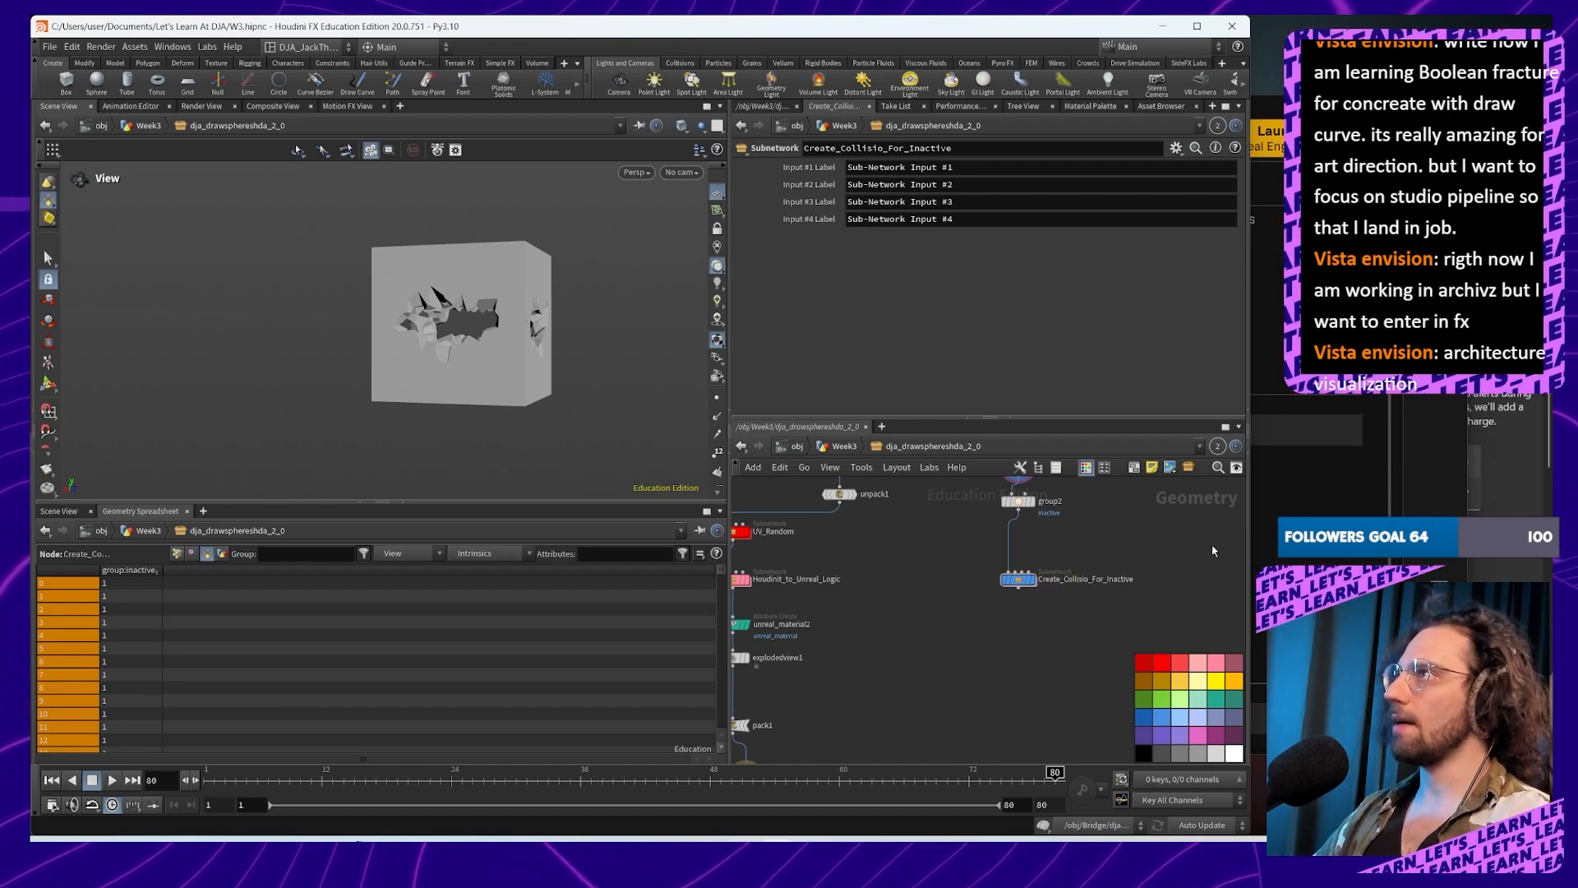
Step: Open the Create_Collisio_For_Inactive subnetwork on the inactive branch
middle_click_drag(1057, 643, 1093, 659)
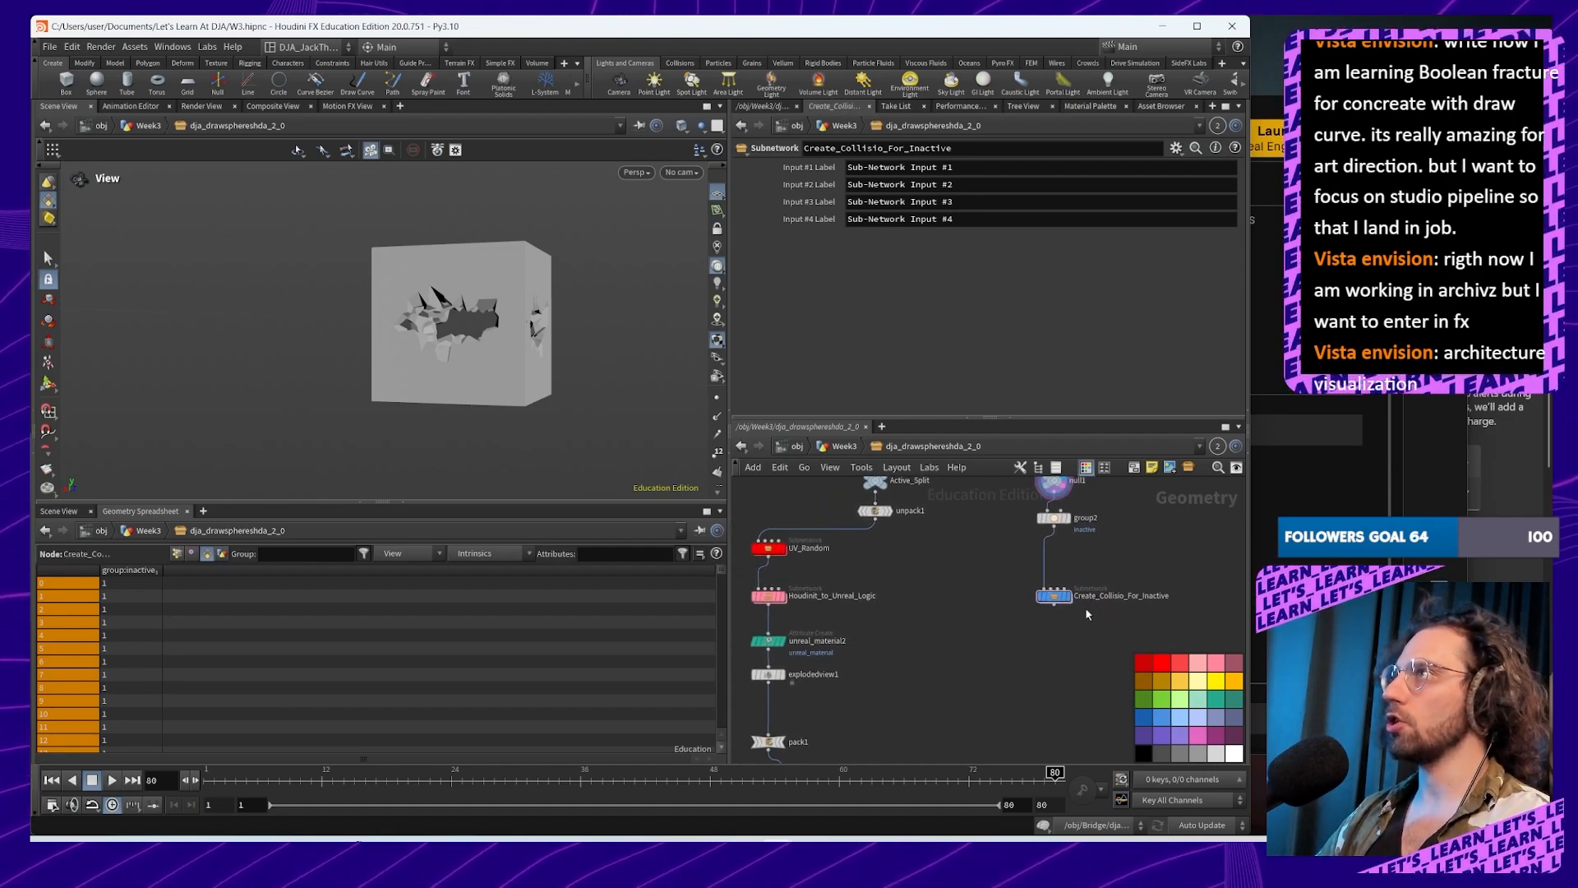
scroll(1050, 641, "up", 1)
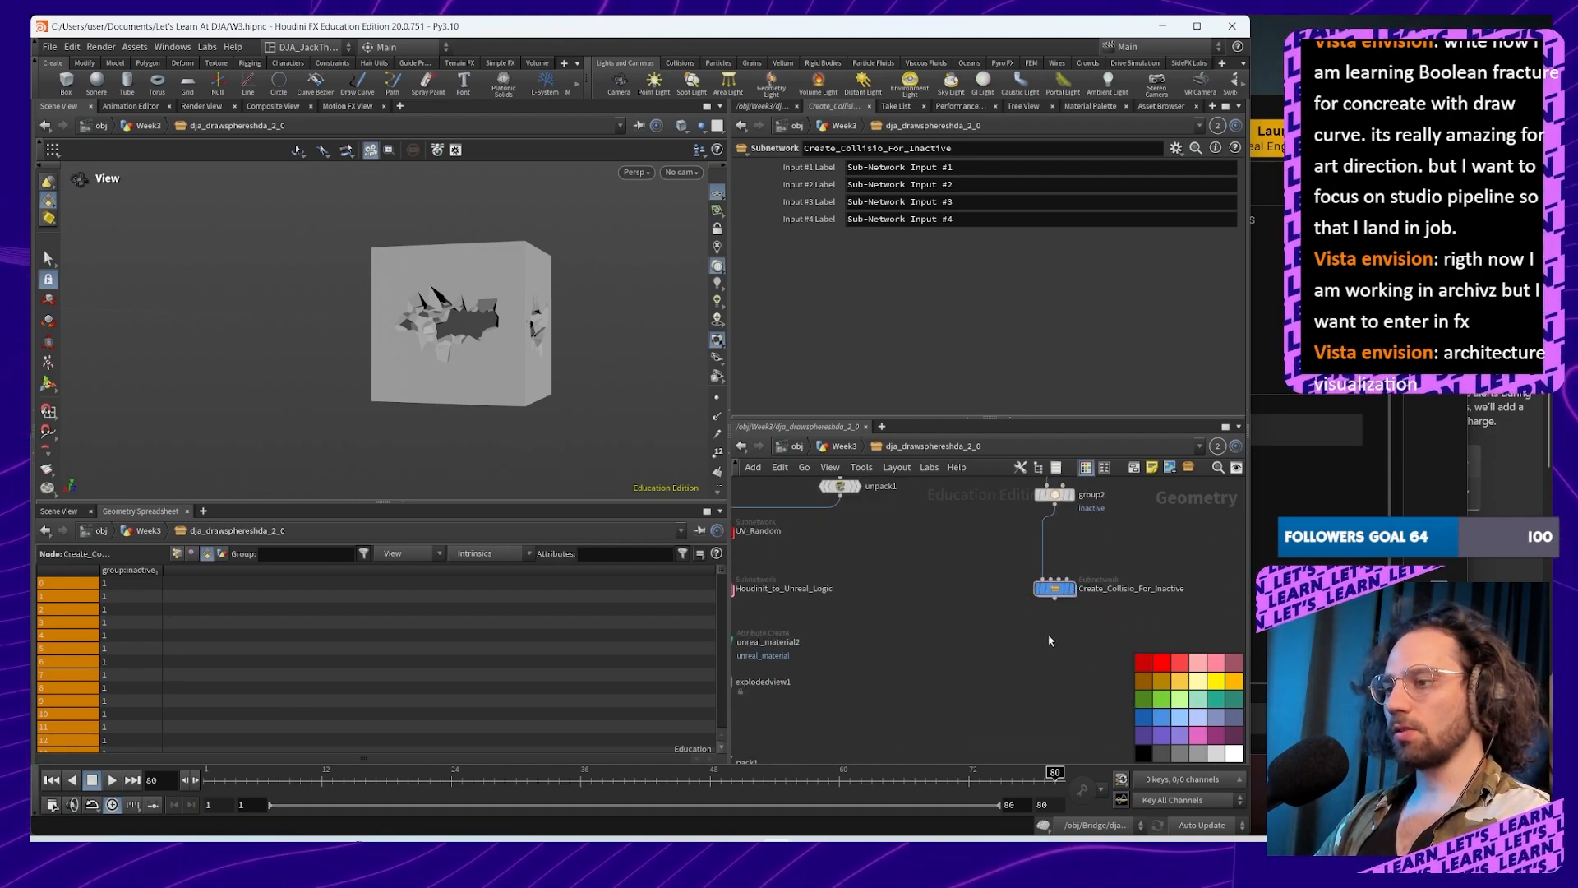
middle_click_drag(1080, 642, 1009, 664)
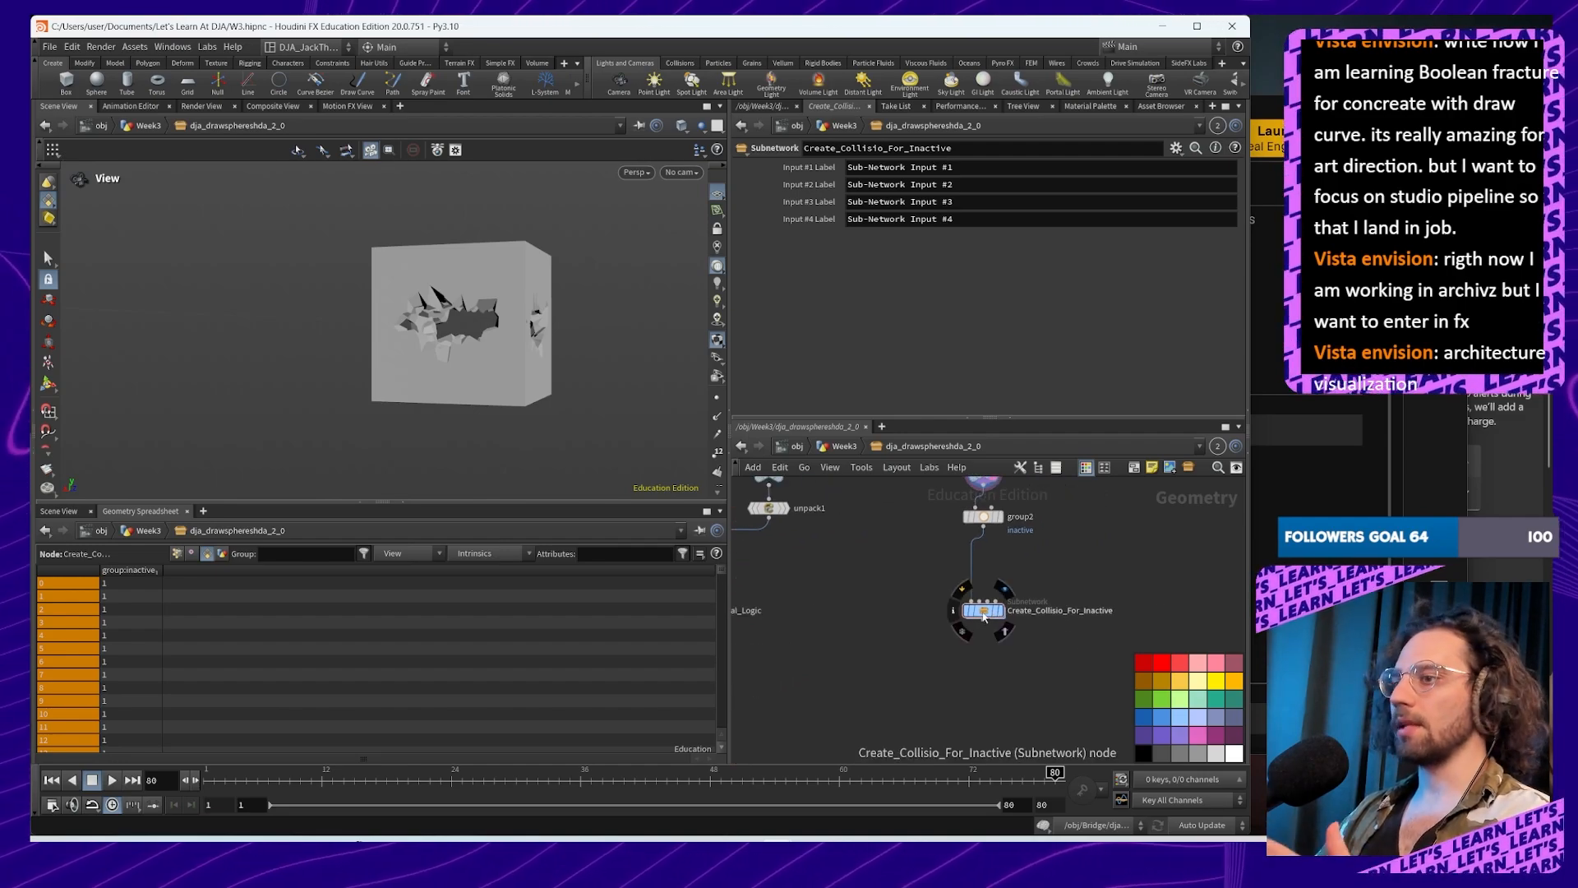
double_click(984, 612)
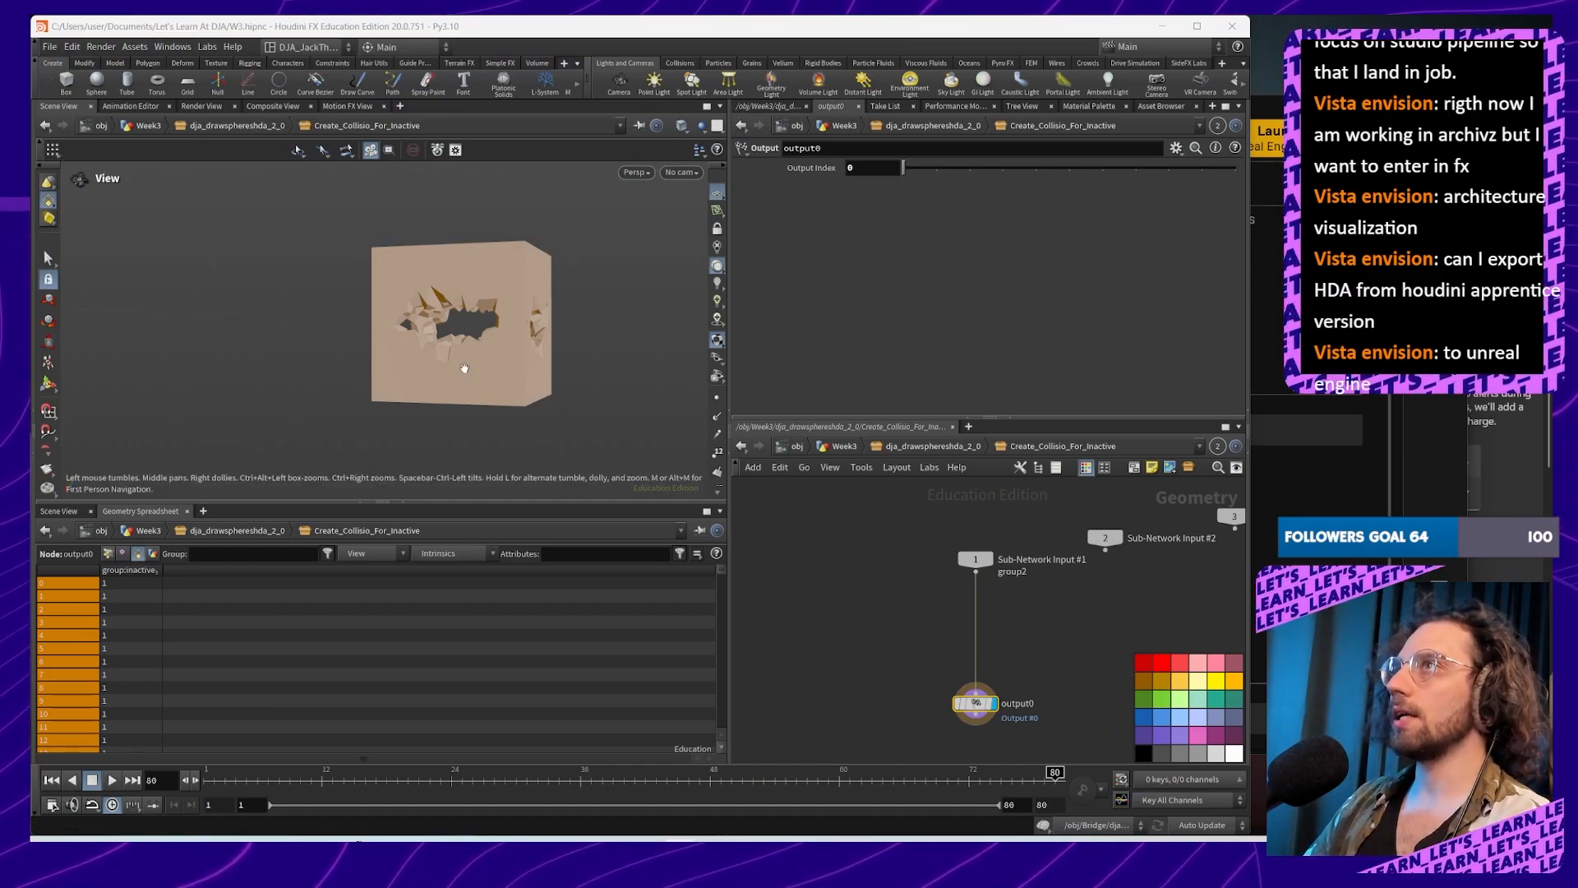
Step: Add a VDB from Polygons node fed by Sub-Network Input #1 and display its result
left_click_drag(615, 324, 372, 313)
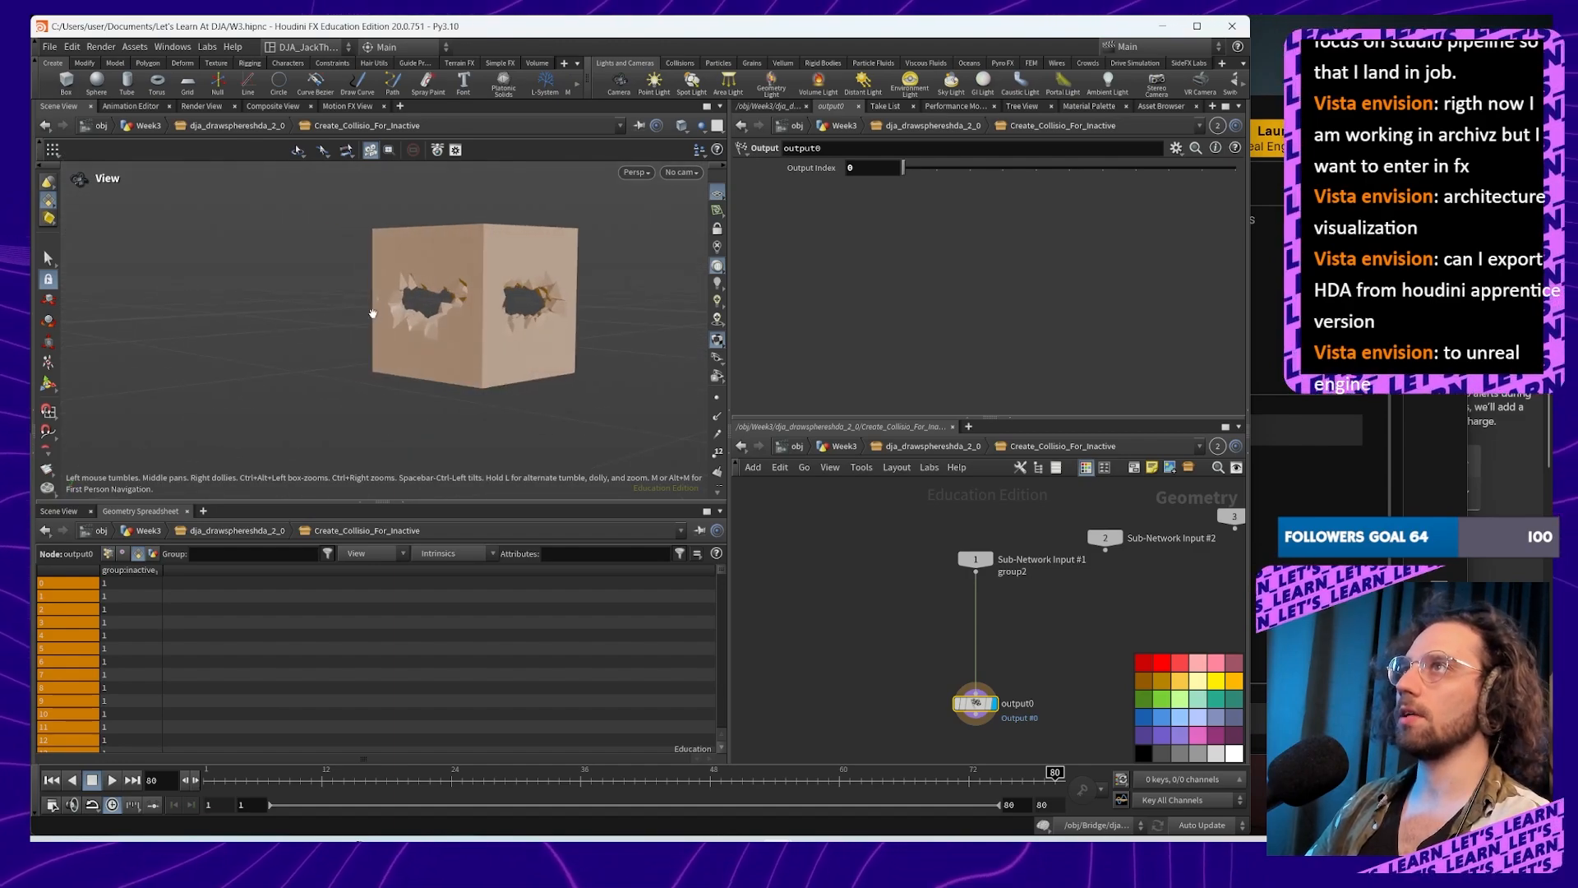
right_click_drag(358, 313, 408, 164)
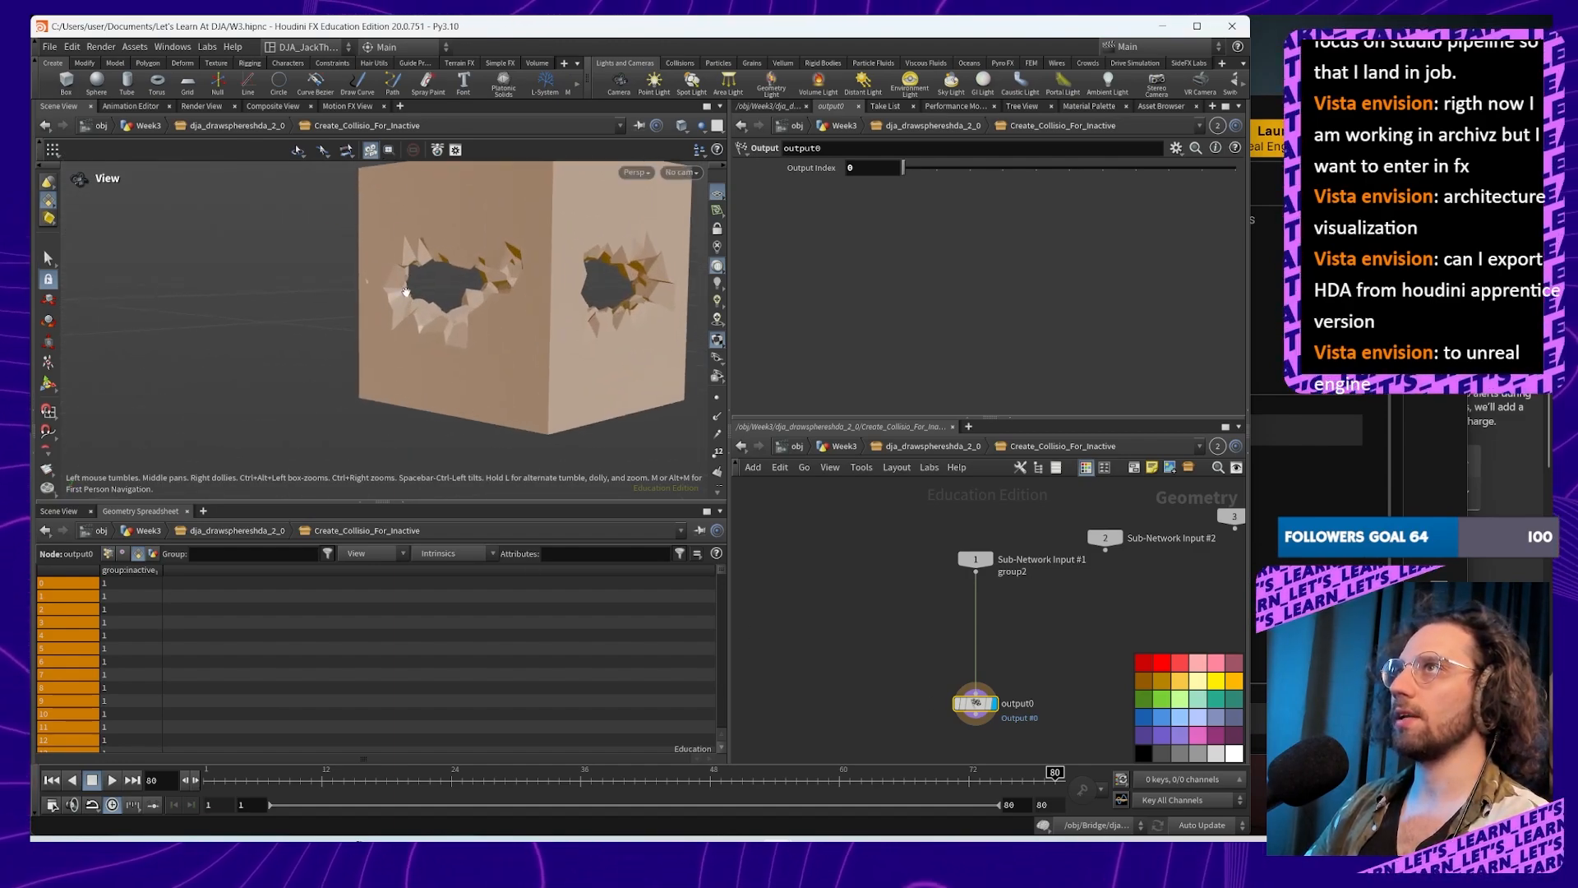
left_click_drag(405, 291, 484, 314)
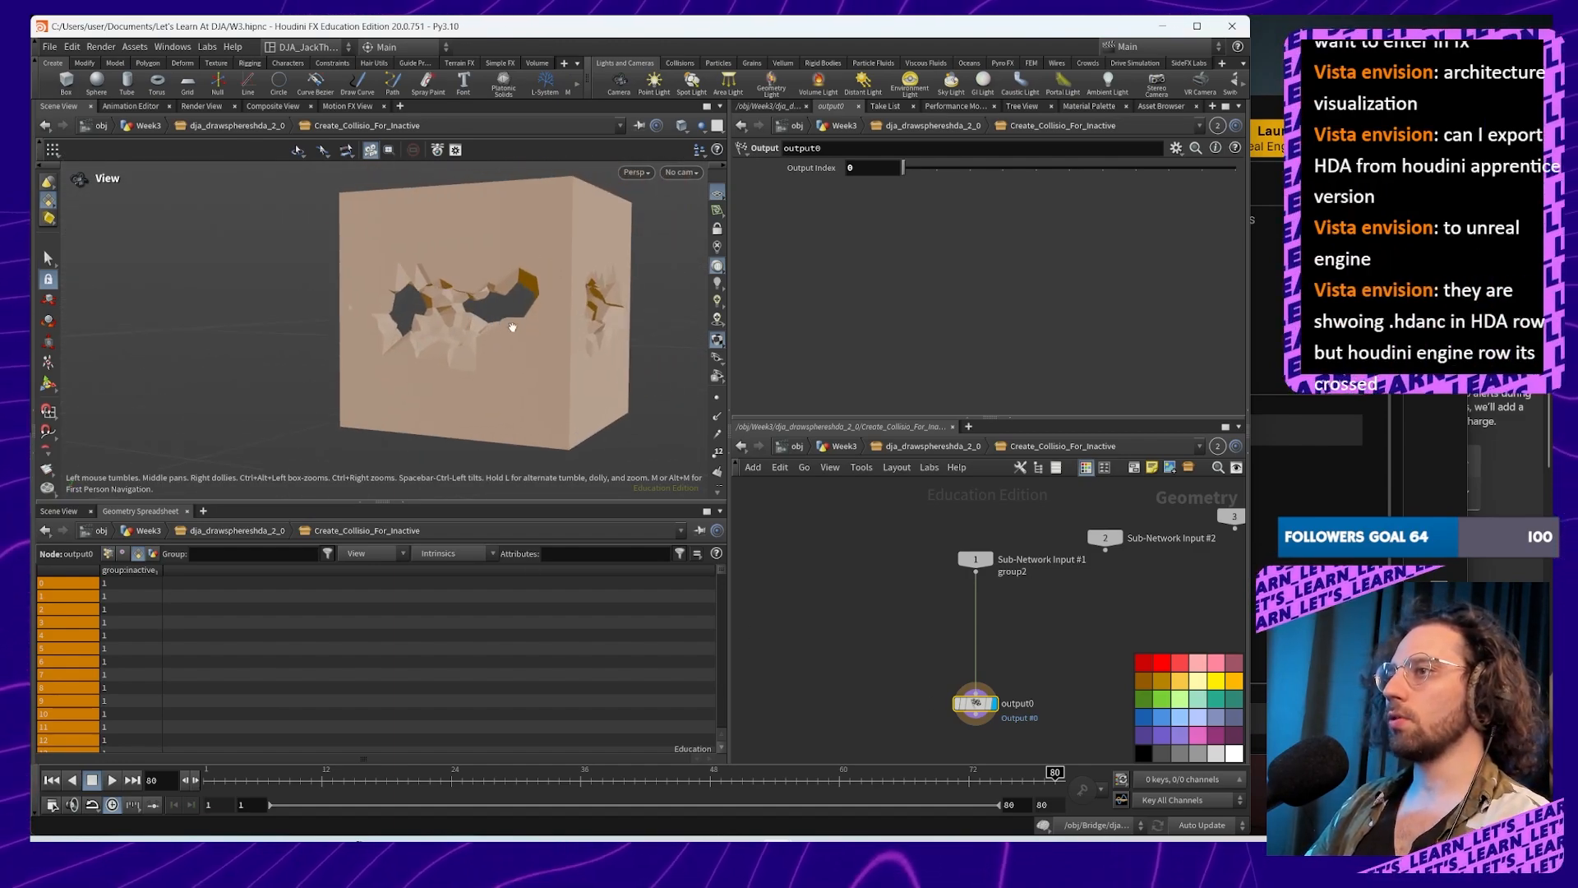
left_click_drag(575, 374, 526, 345)
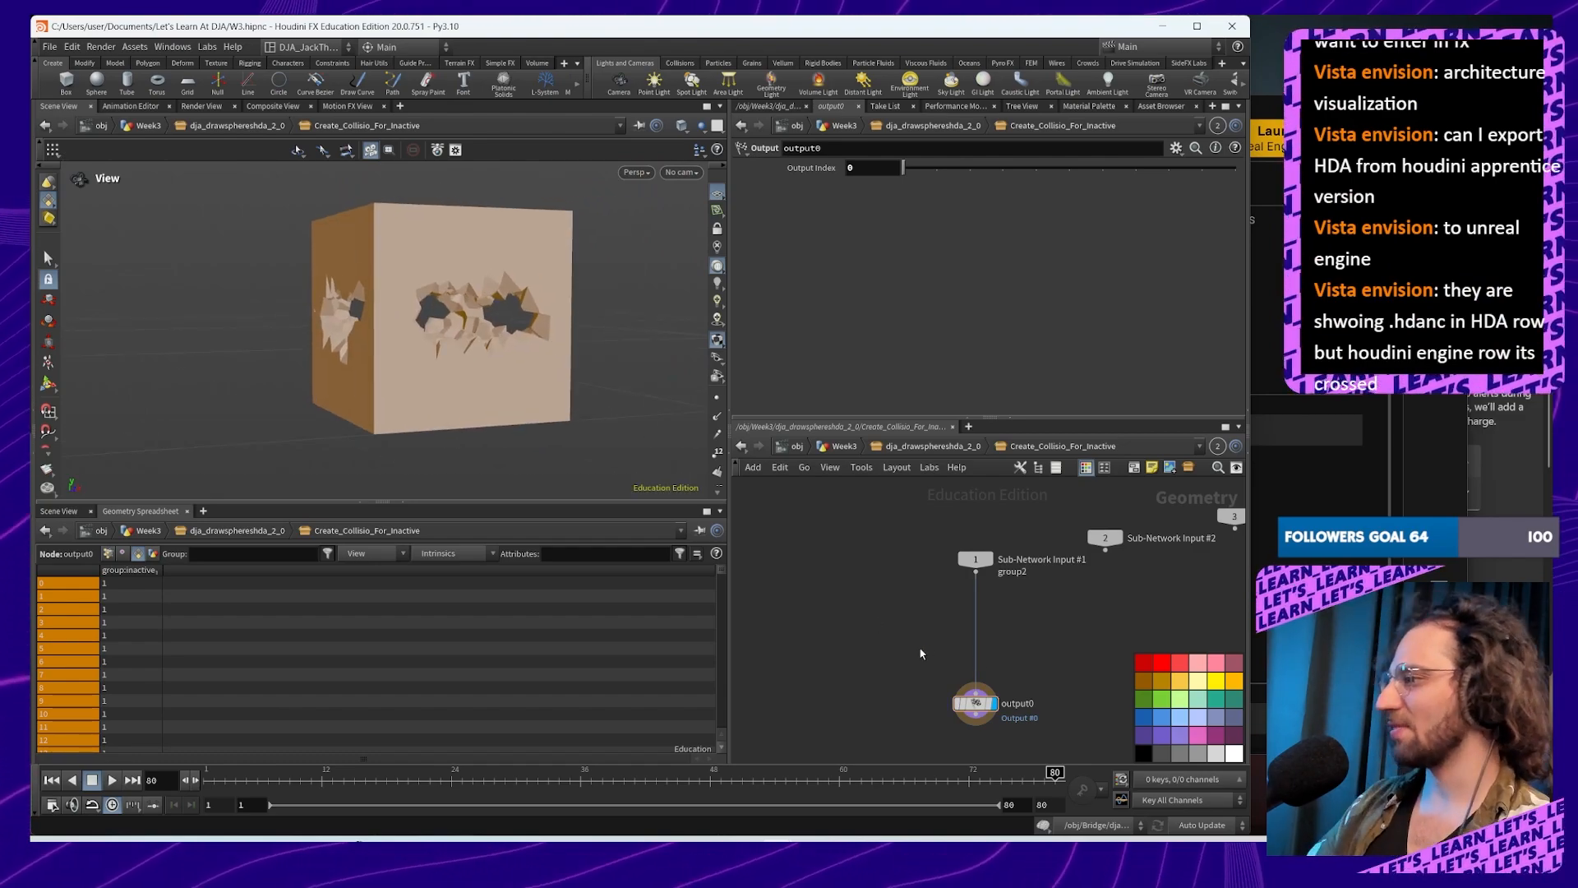
key("Tab")
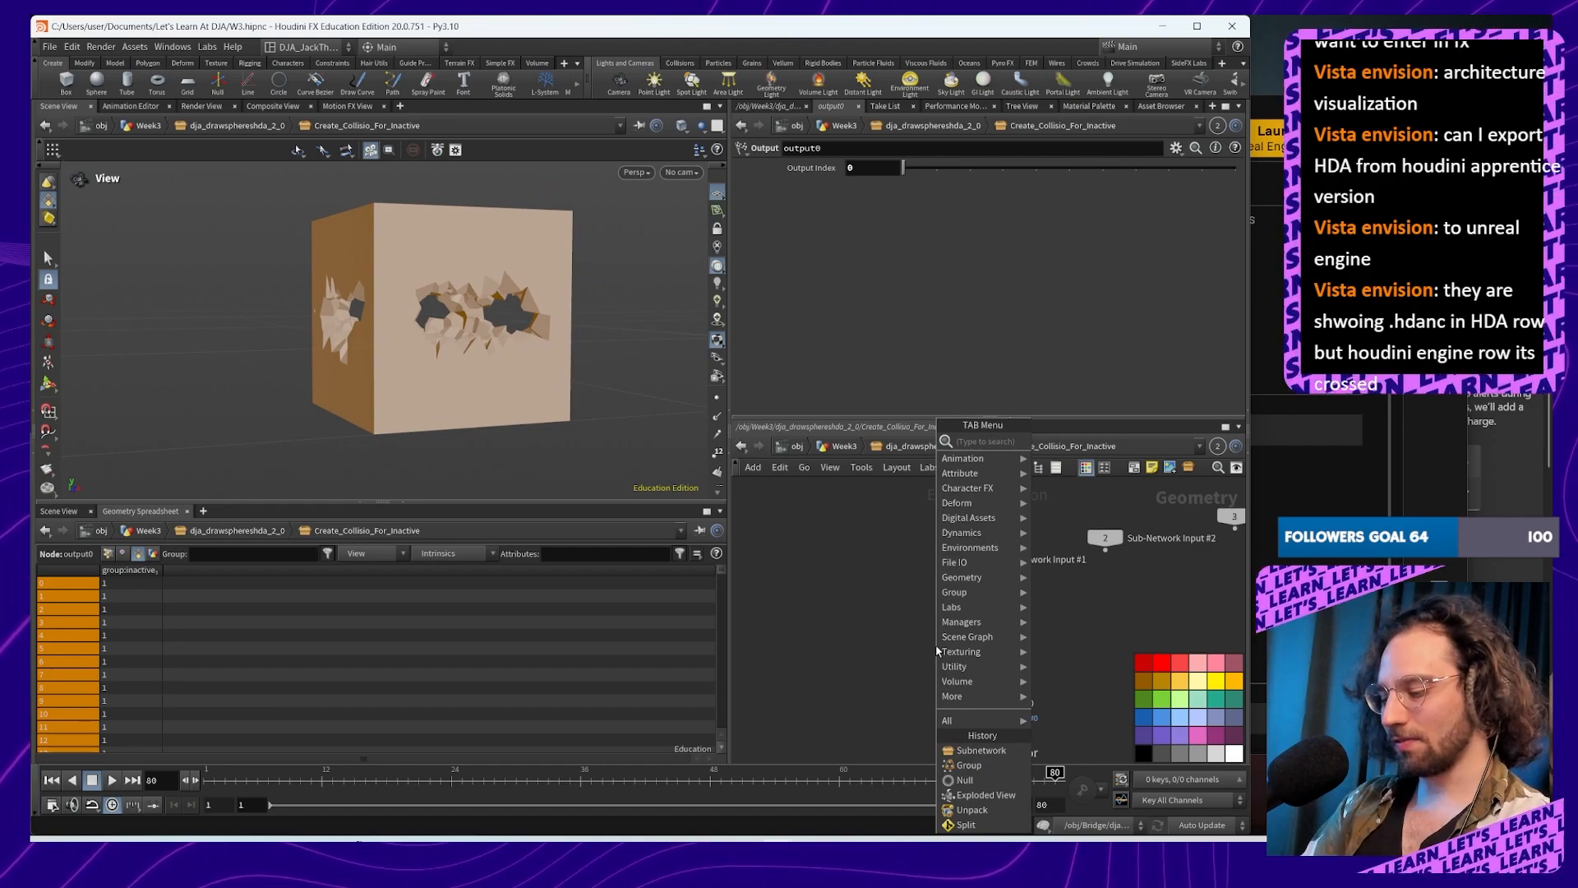
type("vdb")
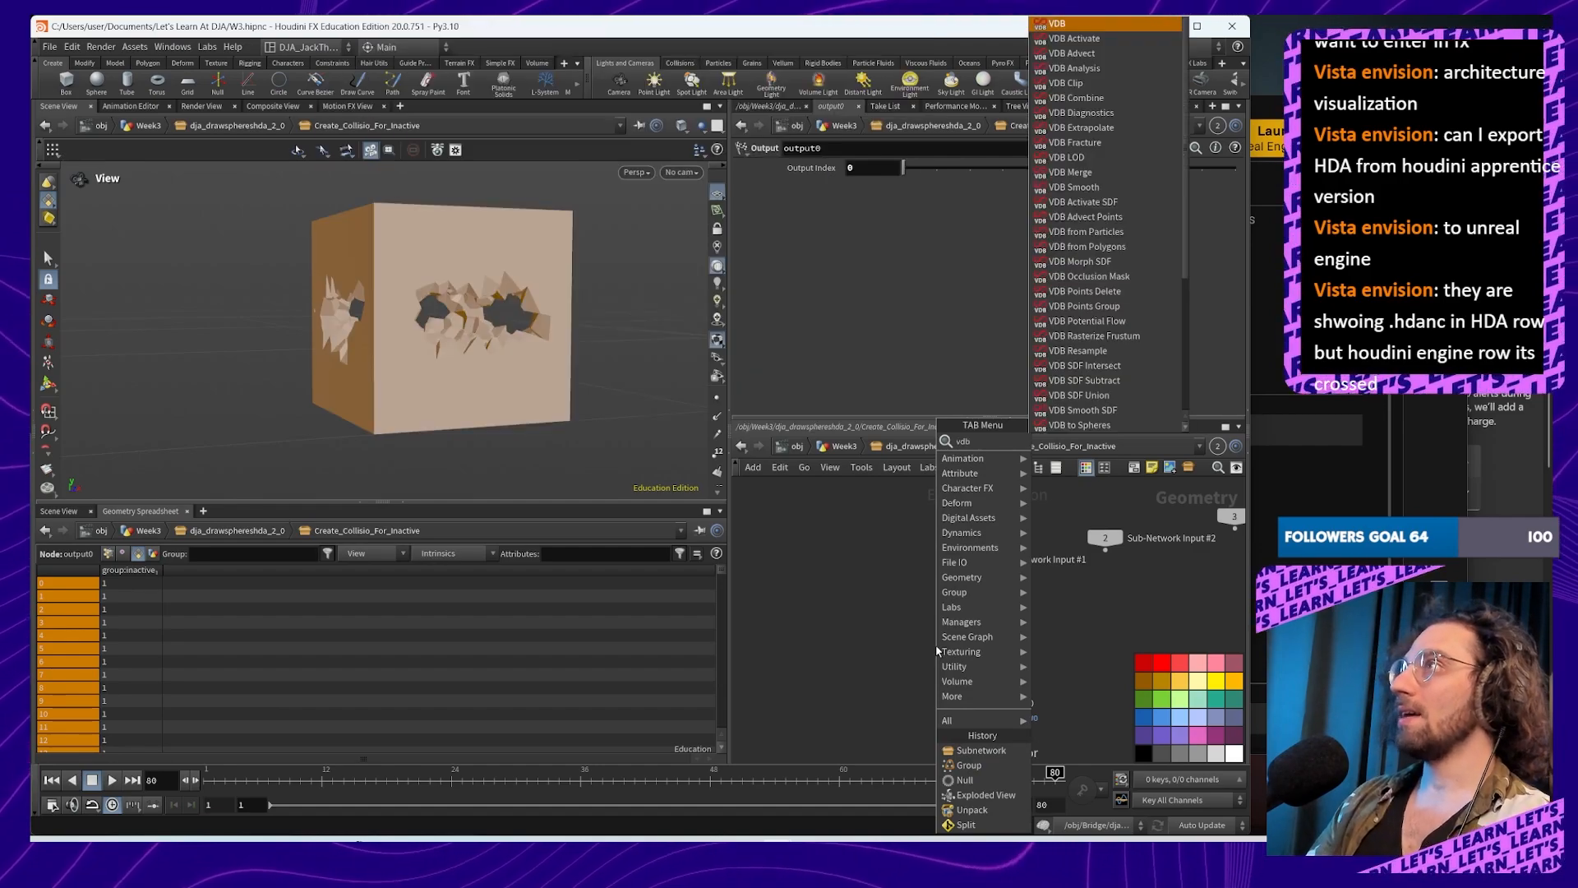
type("from")
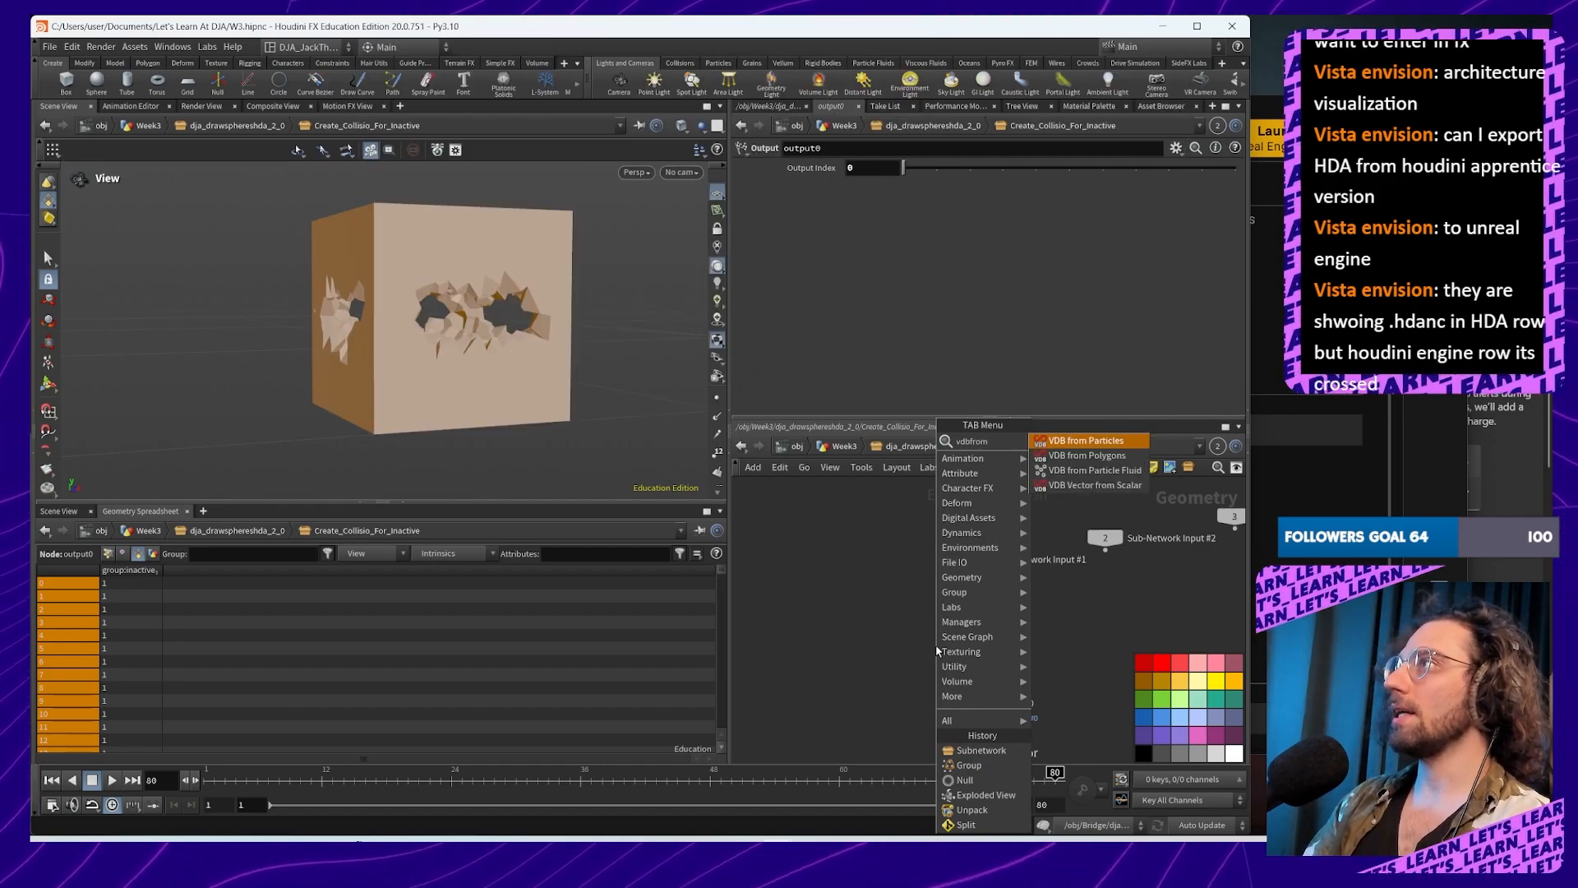
key("Return")
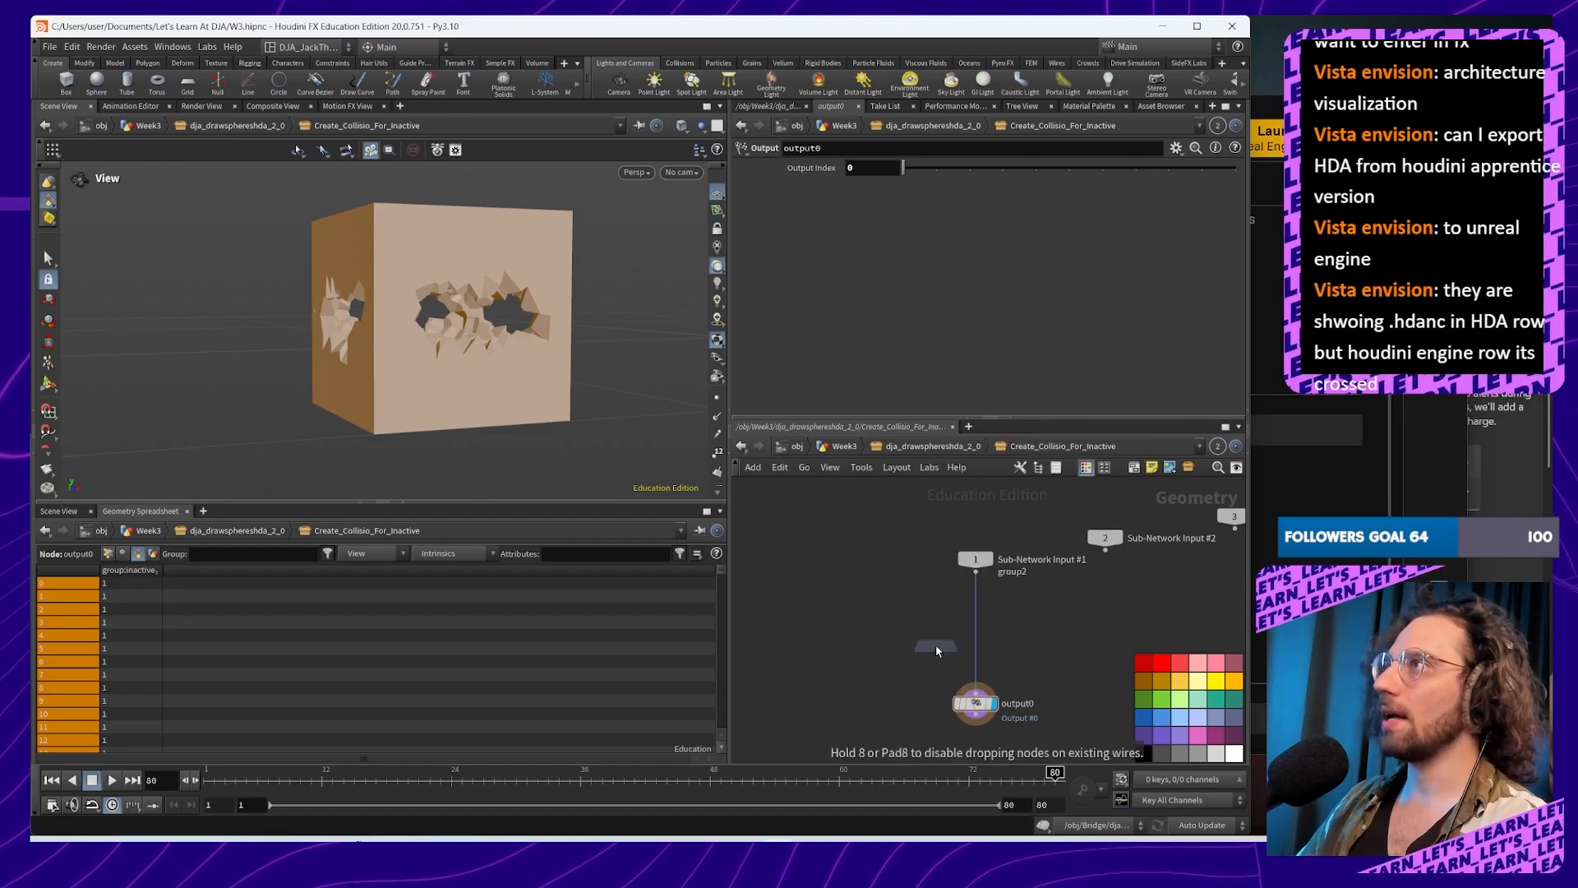
left_click(921, 631)
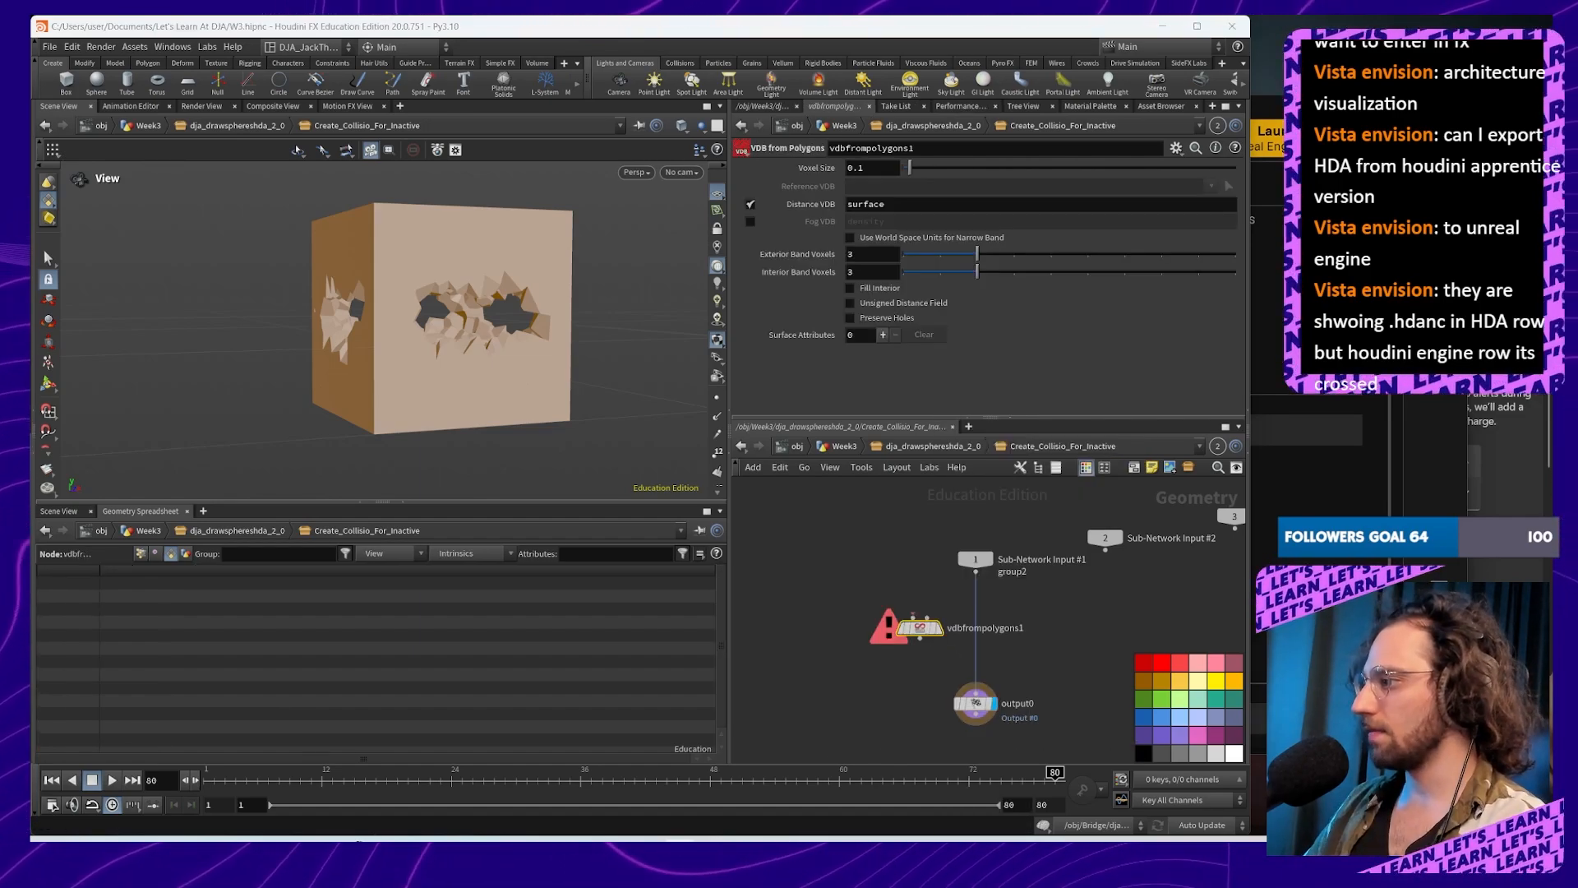
left_click_drag(927, 647, 903, 656)
left_click_drag(976, 573, 890, 625)
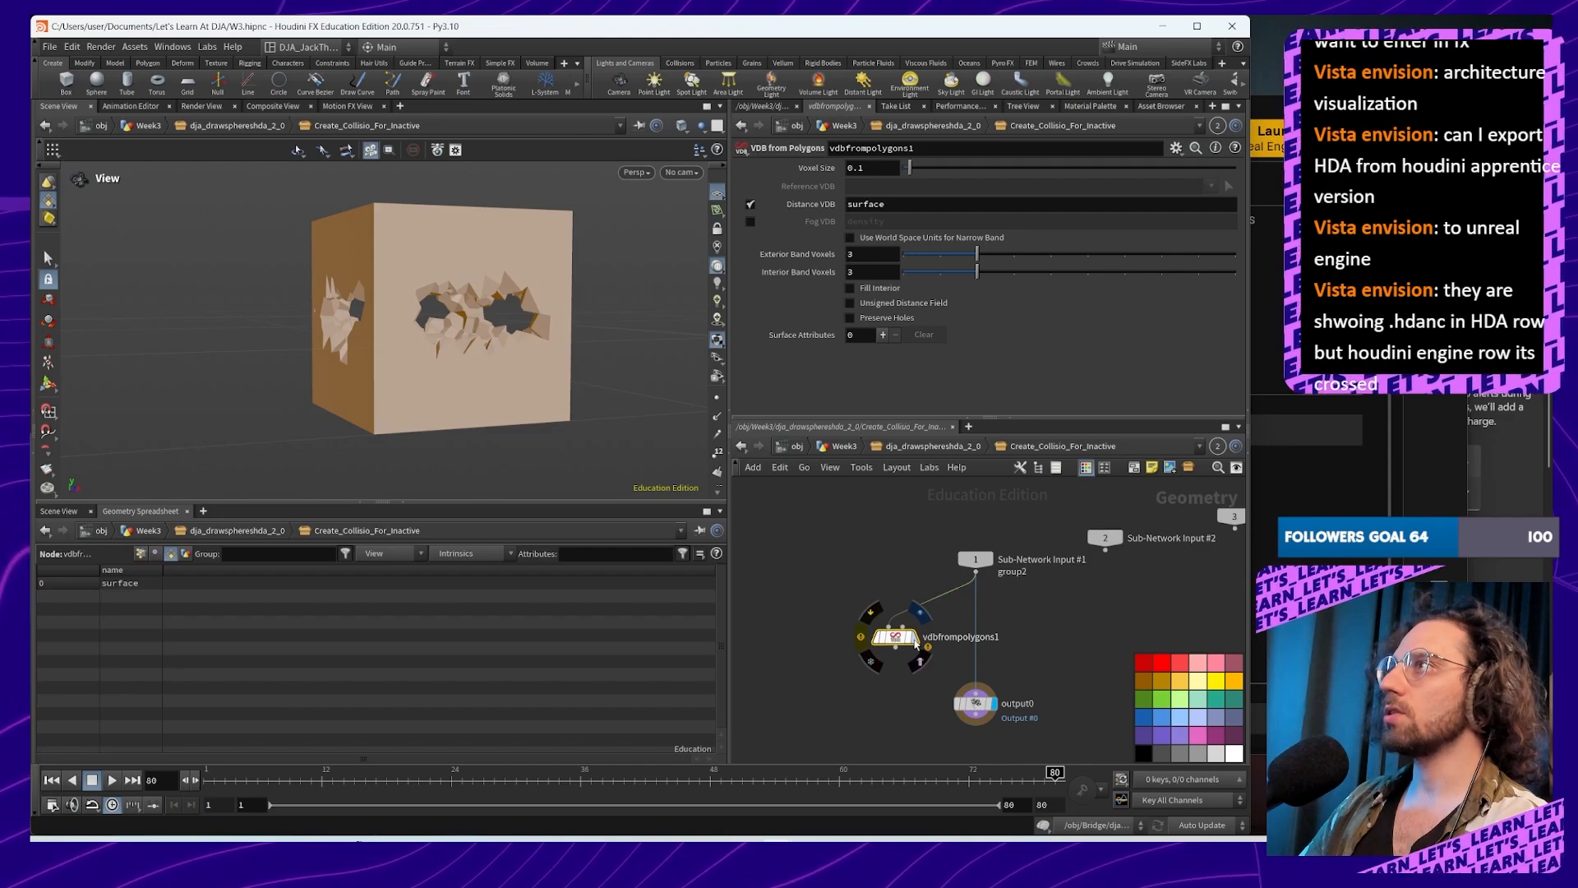
left_click(900, 641)
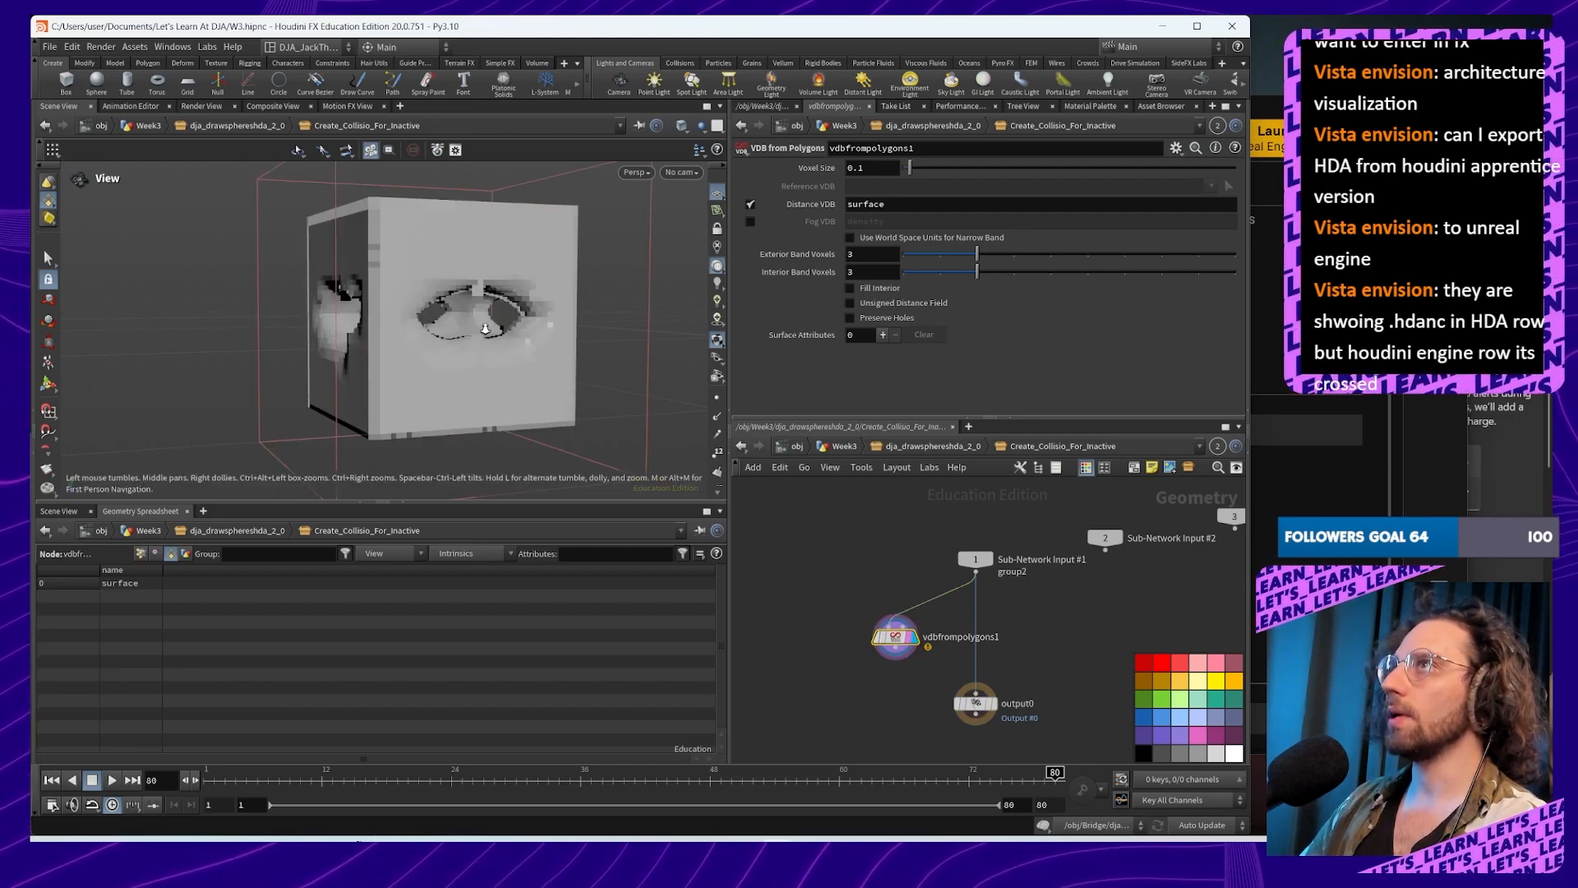
Step: Enlarge the 3D viewport and examine how the VDB represents the cube's fractured hole
key("h")
key("h")
left_click_drag(525, 309, 505, 344)
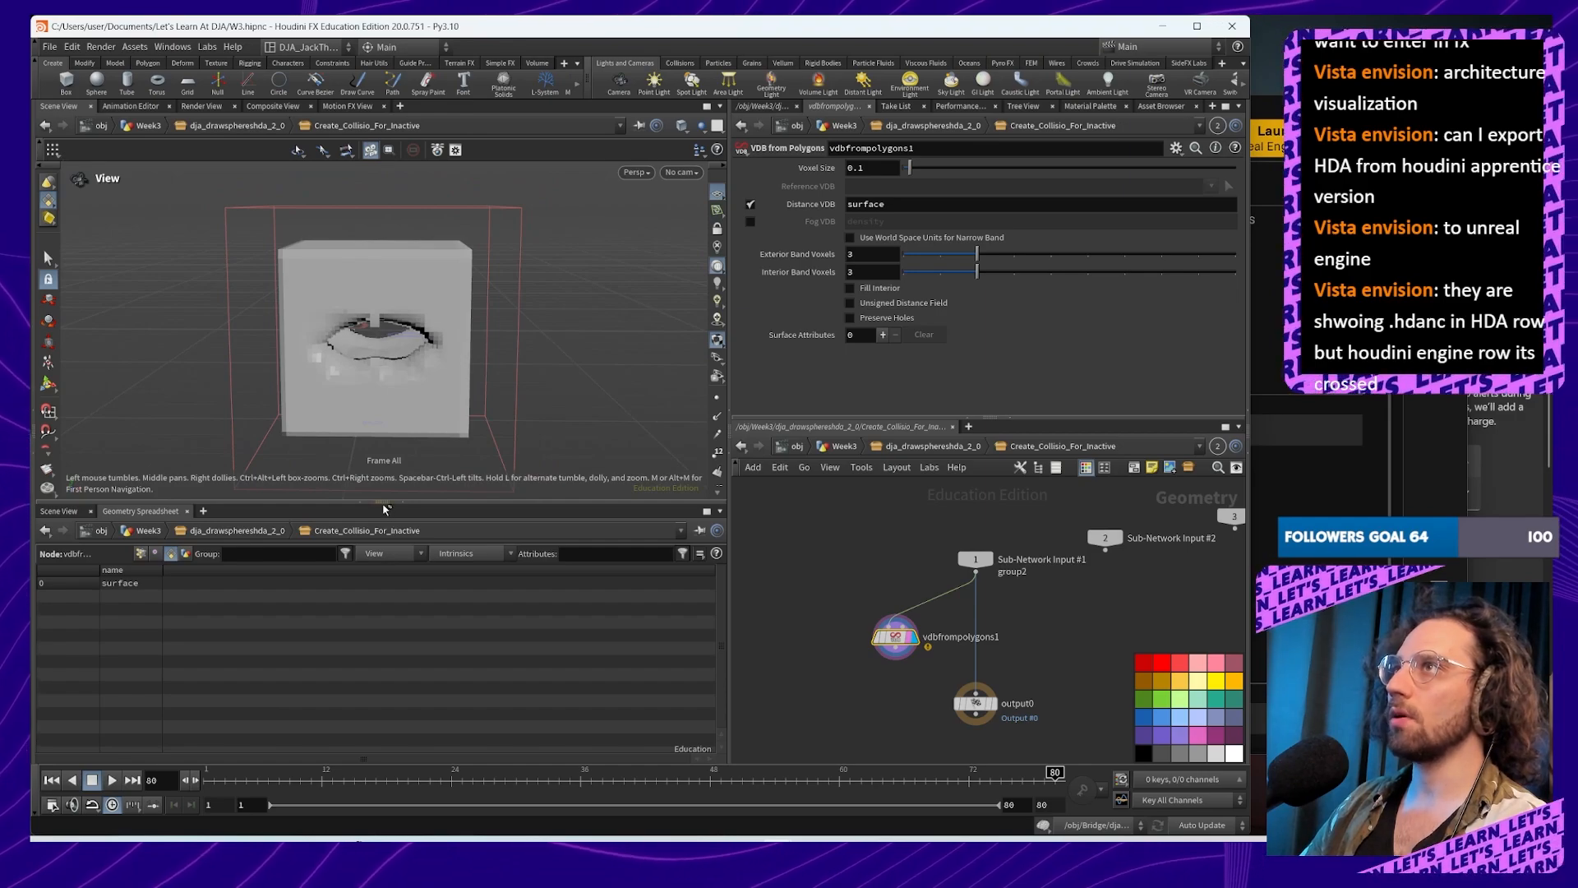
left_click_drag(384, 503, 383, 629)
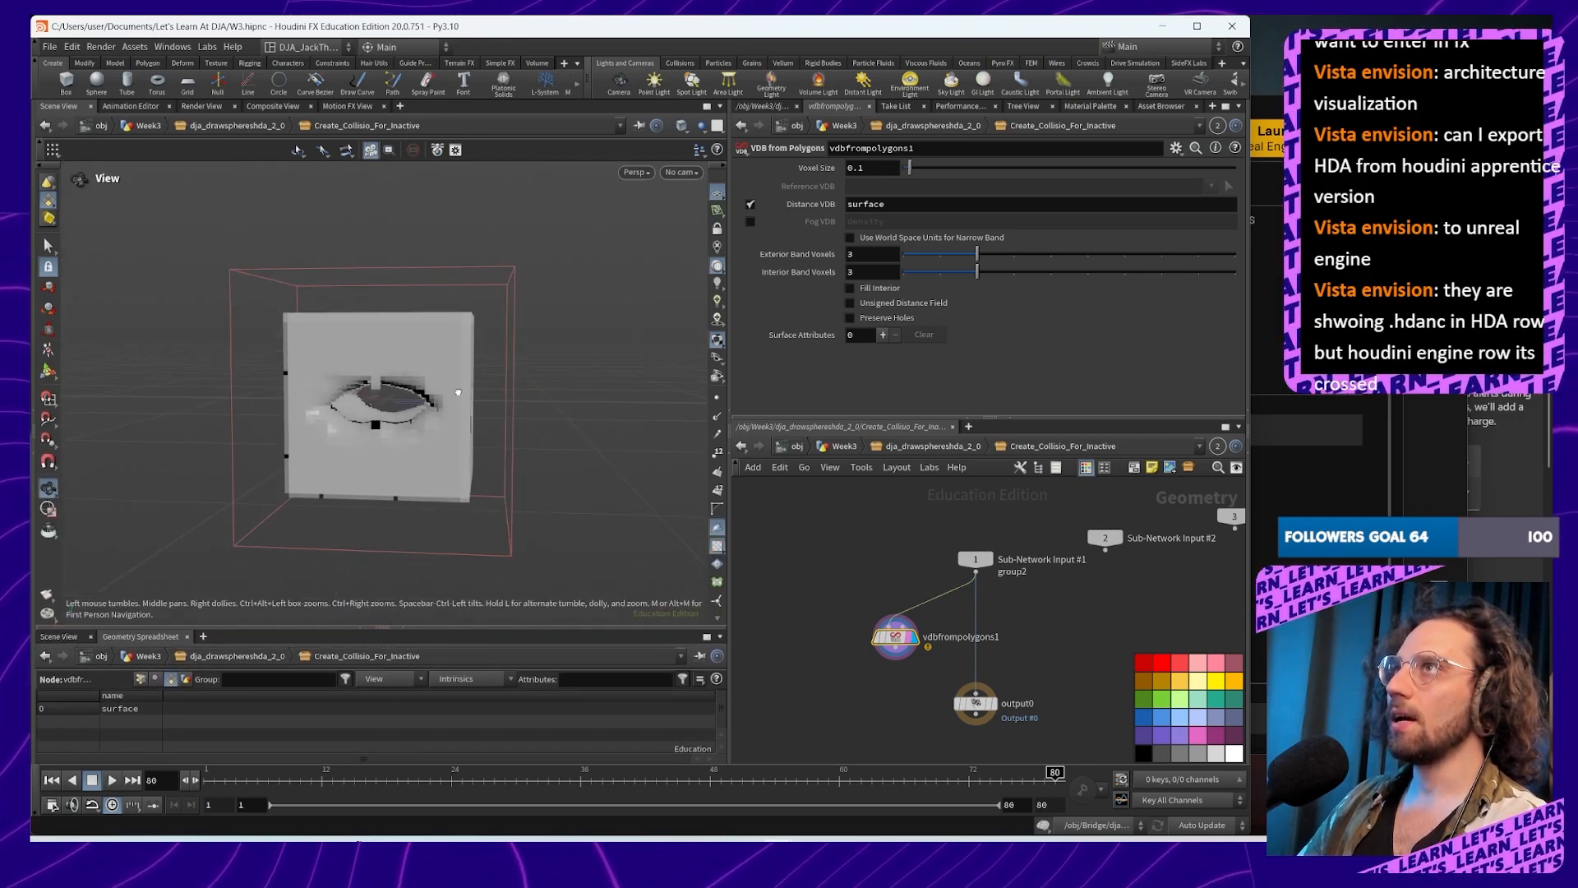
left_click_drag(458, 392, 361, 323)
scroll(424, 366, "up", 4)
scroll(362, 323, "up", 2)
middle_click_drag(422, 373, 430, 376)
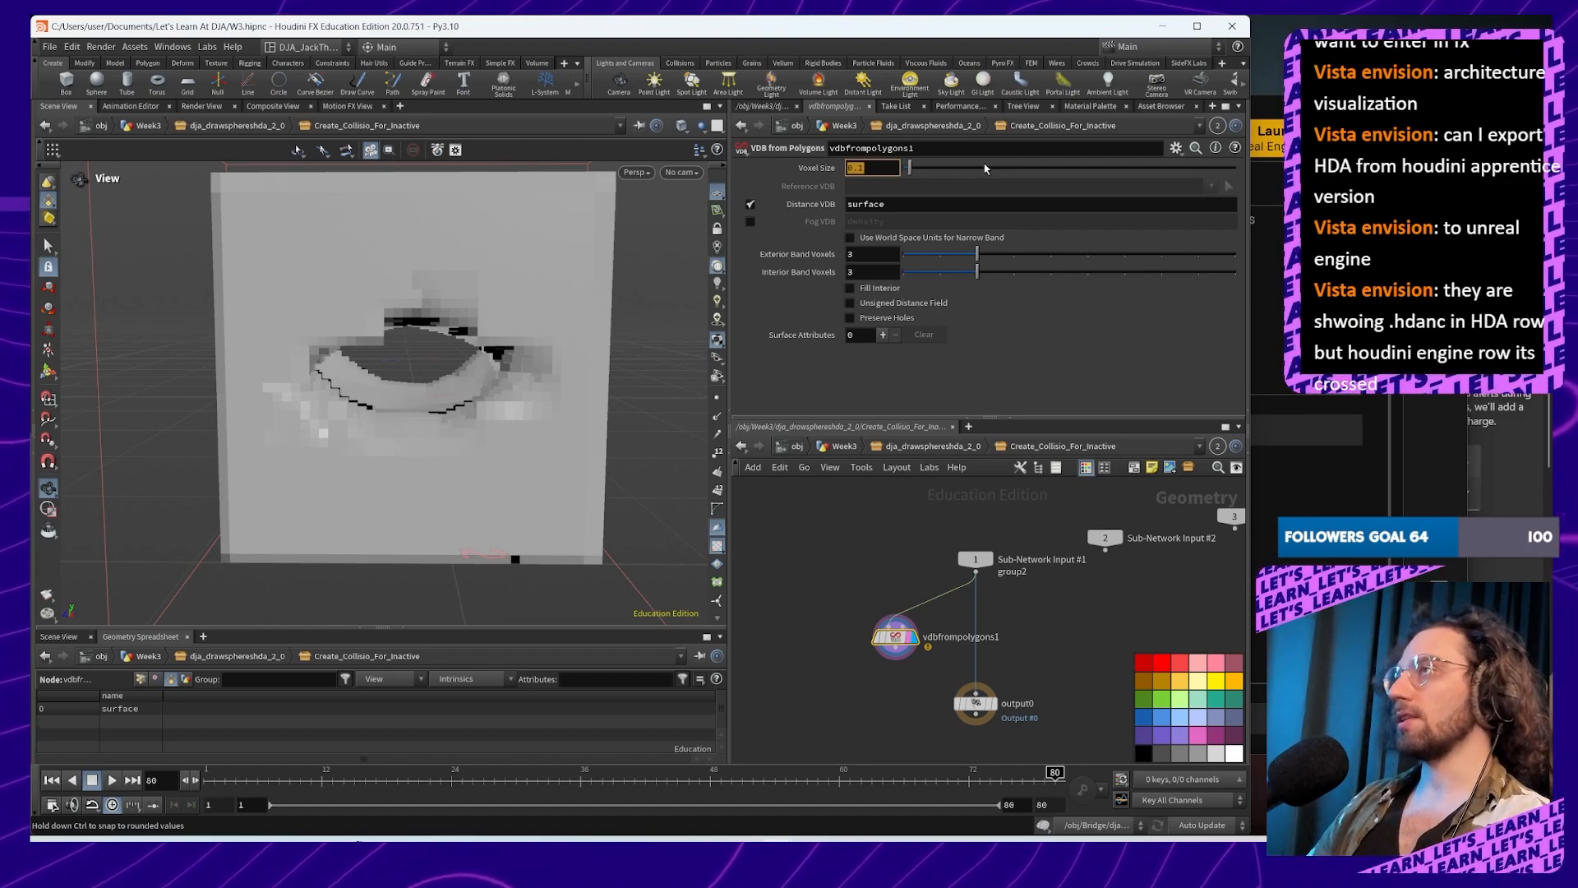
Step: Try a voxel size of 1 on the VDB from Polygons node and refine it to 0.008
key("Return")
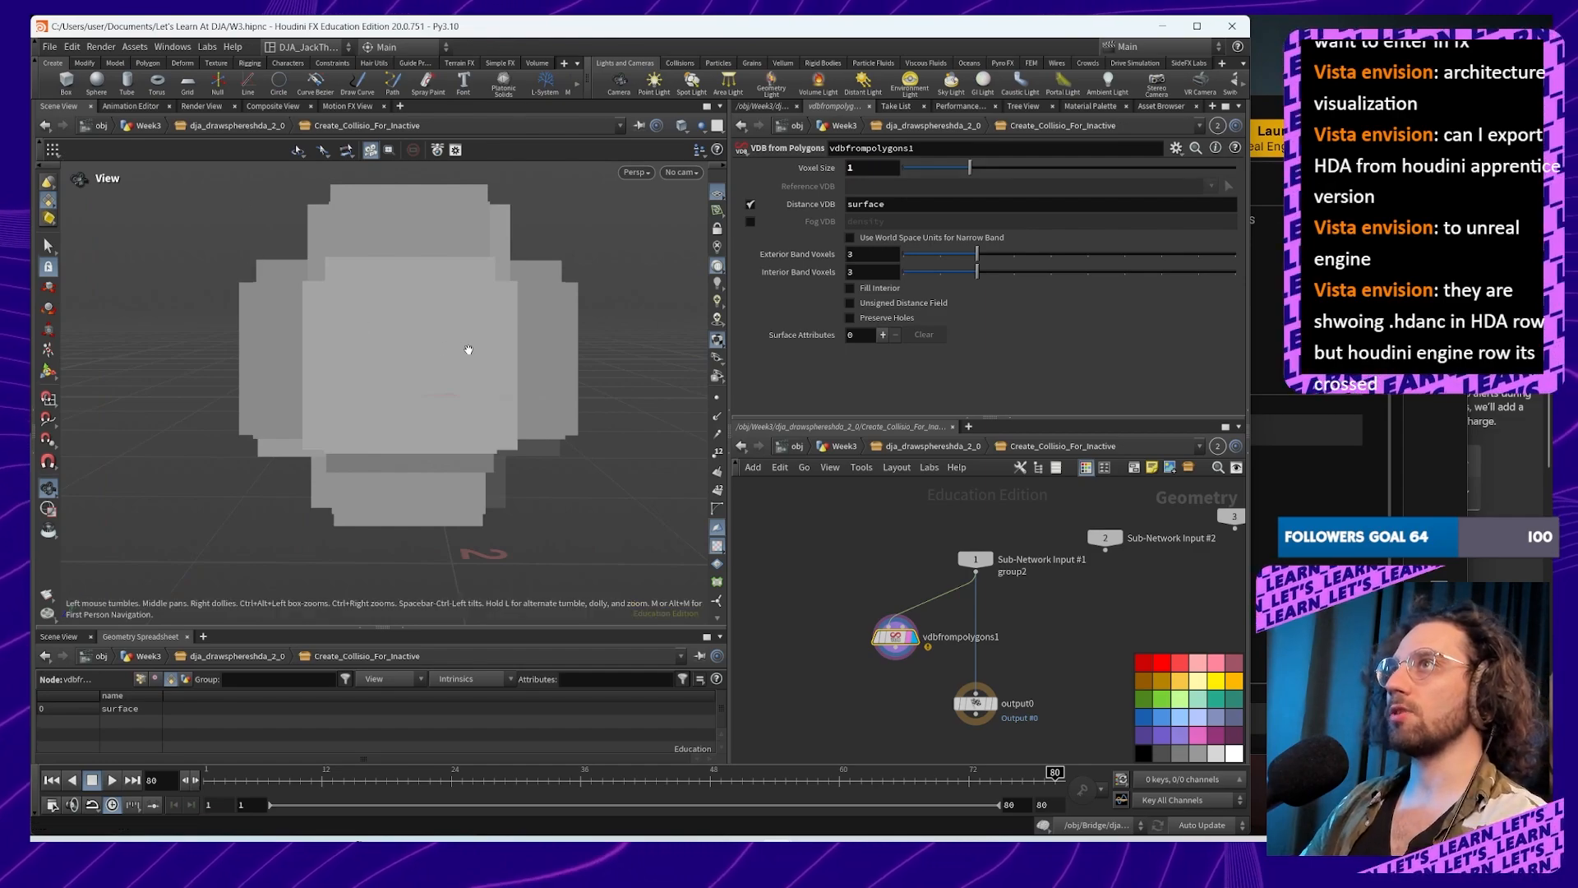
left_click_drag(465, 349, 395, 326)
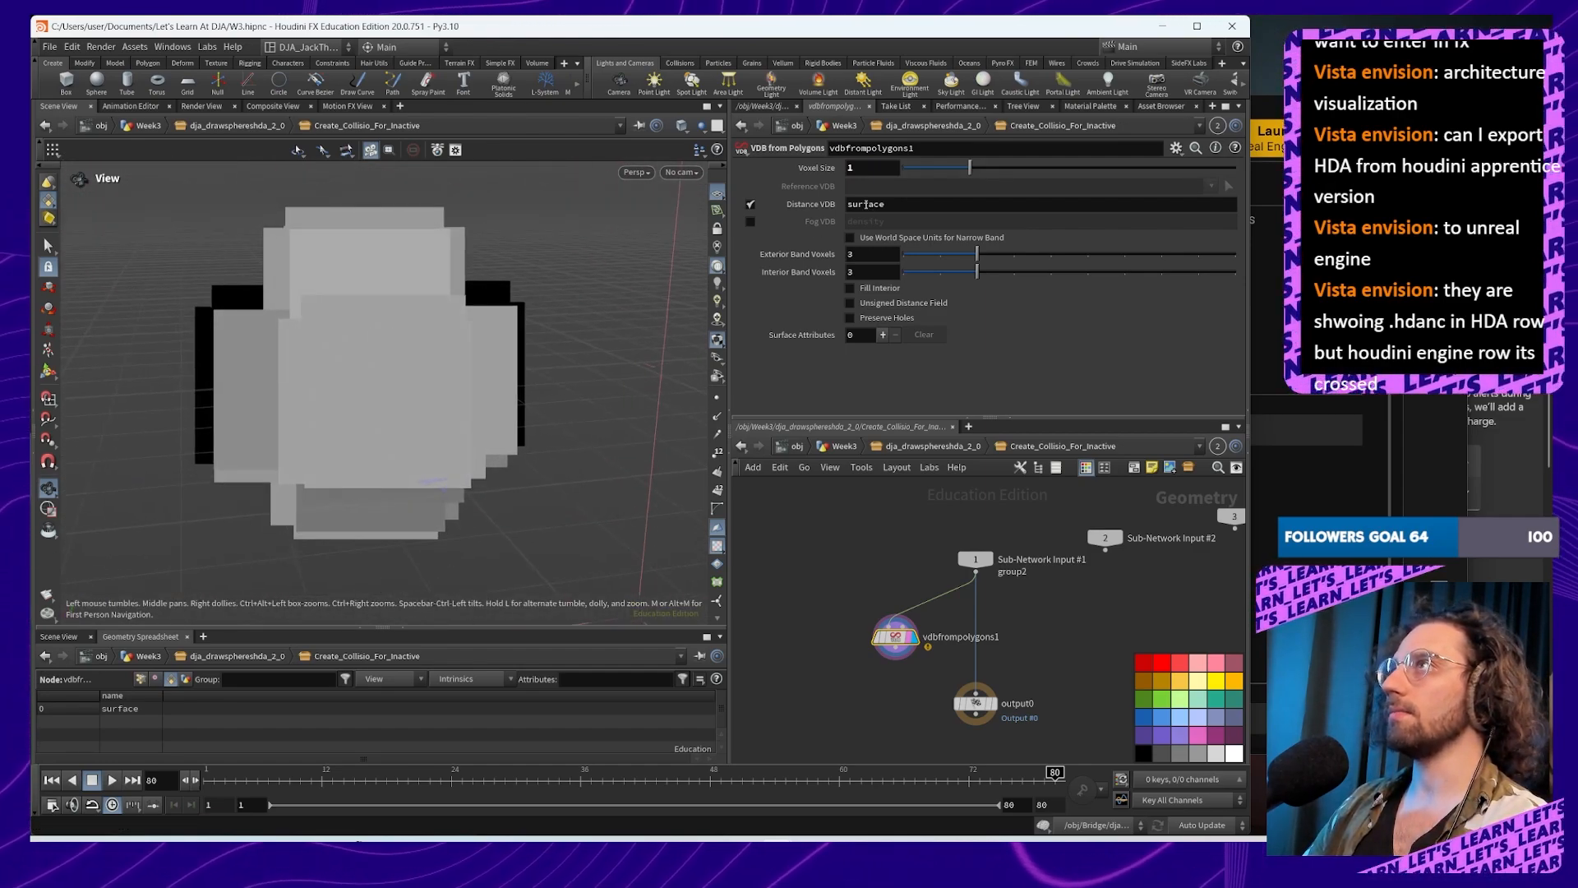
left_click(863, 169)
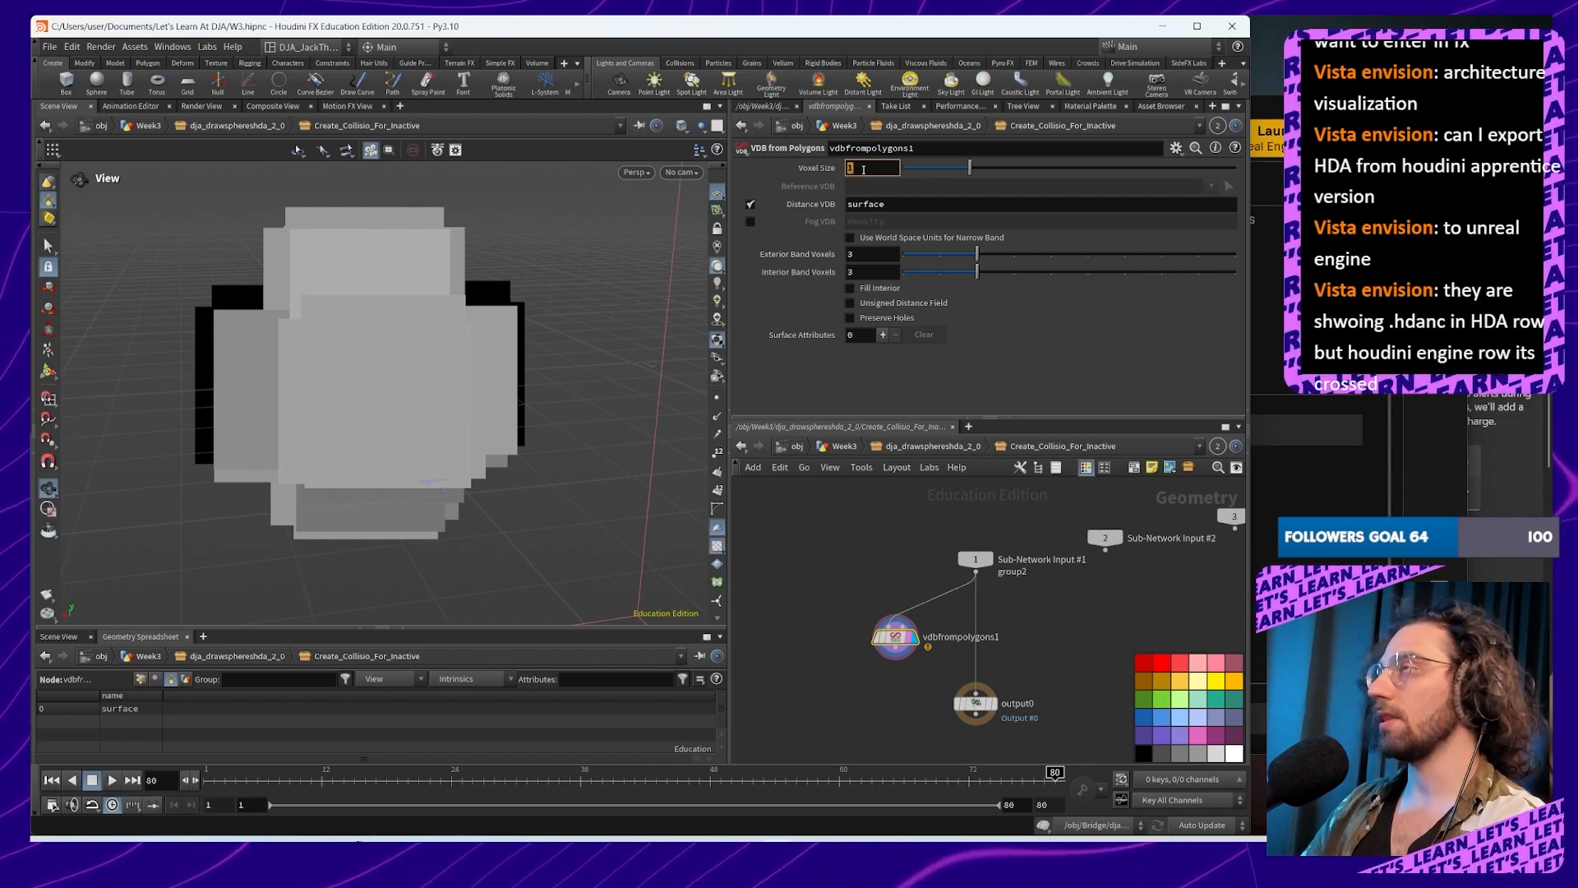
type("0.008")
key("Return")
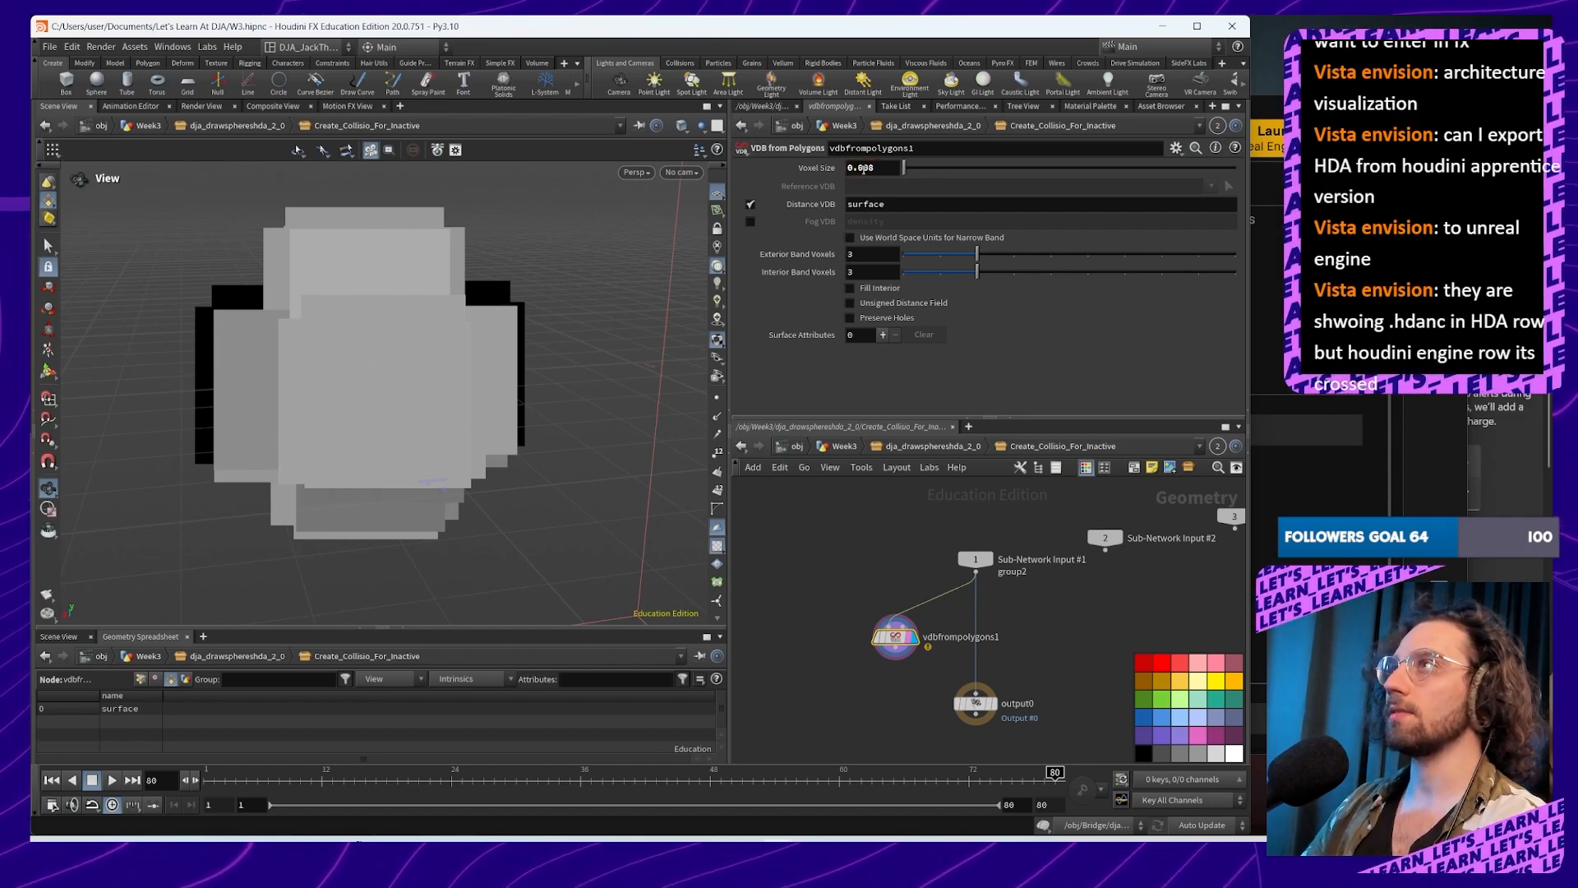
left_click_drag(487, 424, 458, 388)
right_click_drag(457, 388, 553, 366)
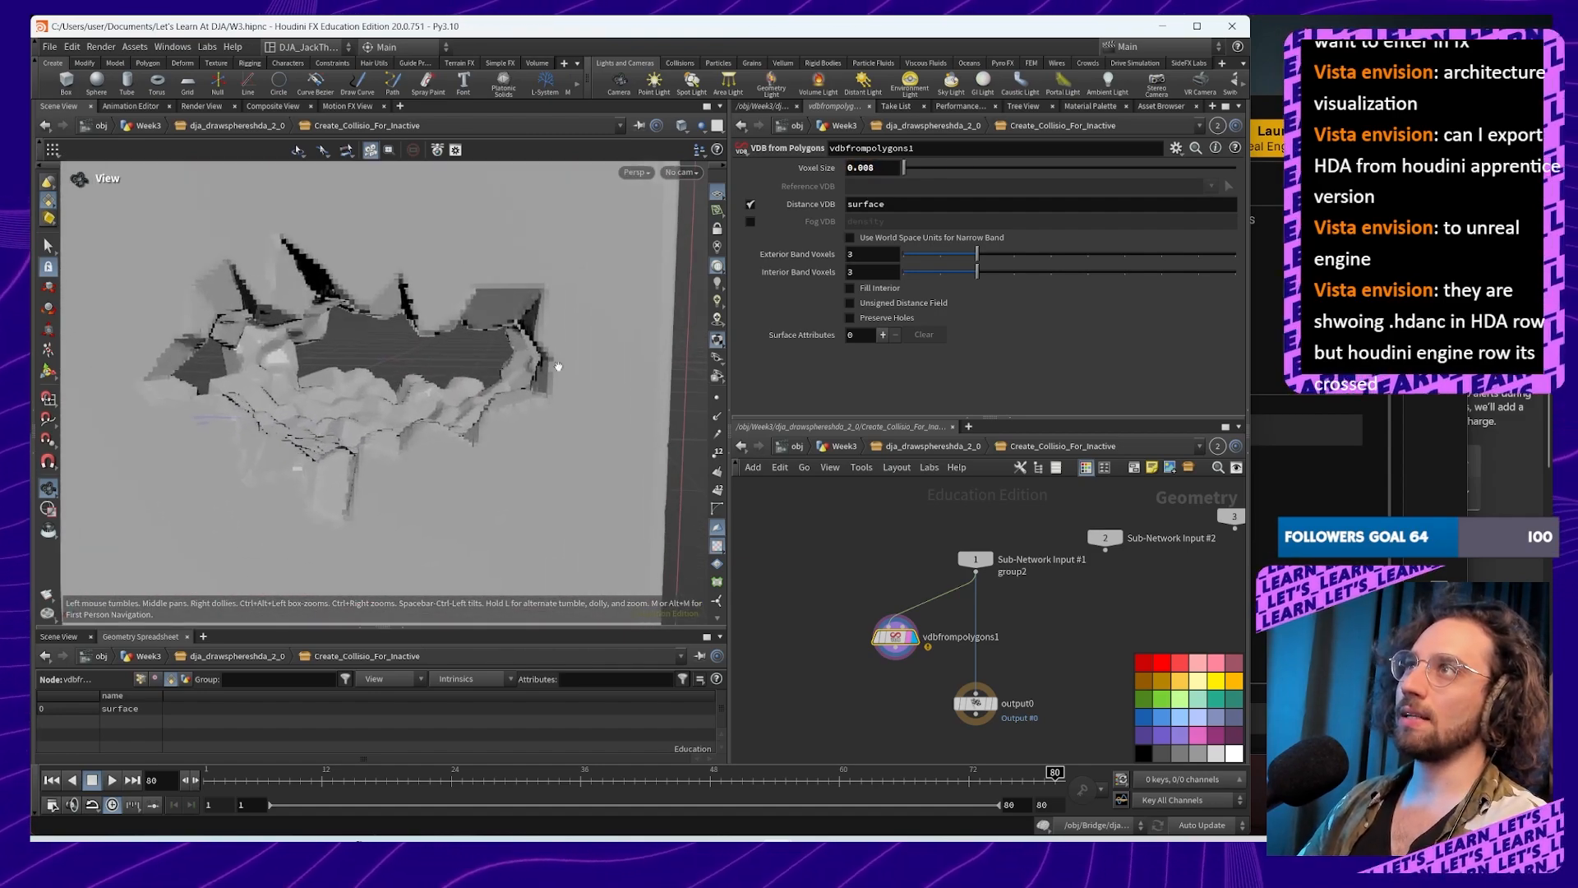
mouse_move(553, 367)
left_mouse_down()
mouse_move(494, 361)
mouse_move(501, 427)
mouse_move(554, 369)
mouse_move(643, 336)
mouse_move(588, 389)
mouse_move(464, 326)
mouse_move(582, 407)
mouse_move(543, 344)
mouse_move(575, 361)
left_mouse_up()
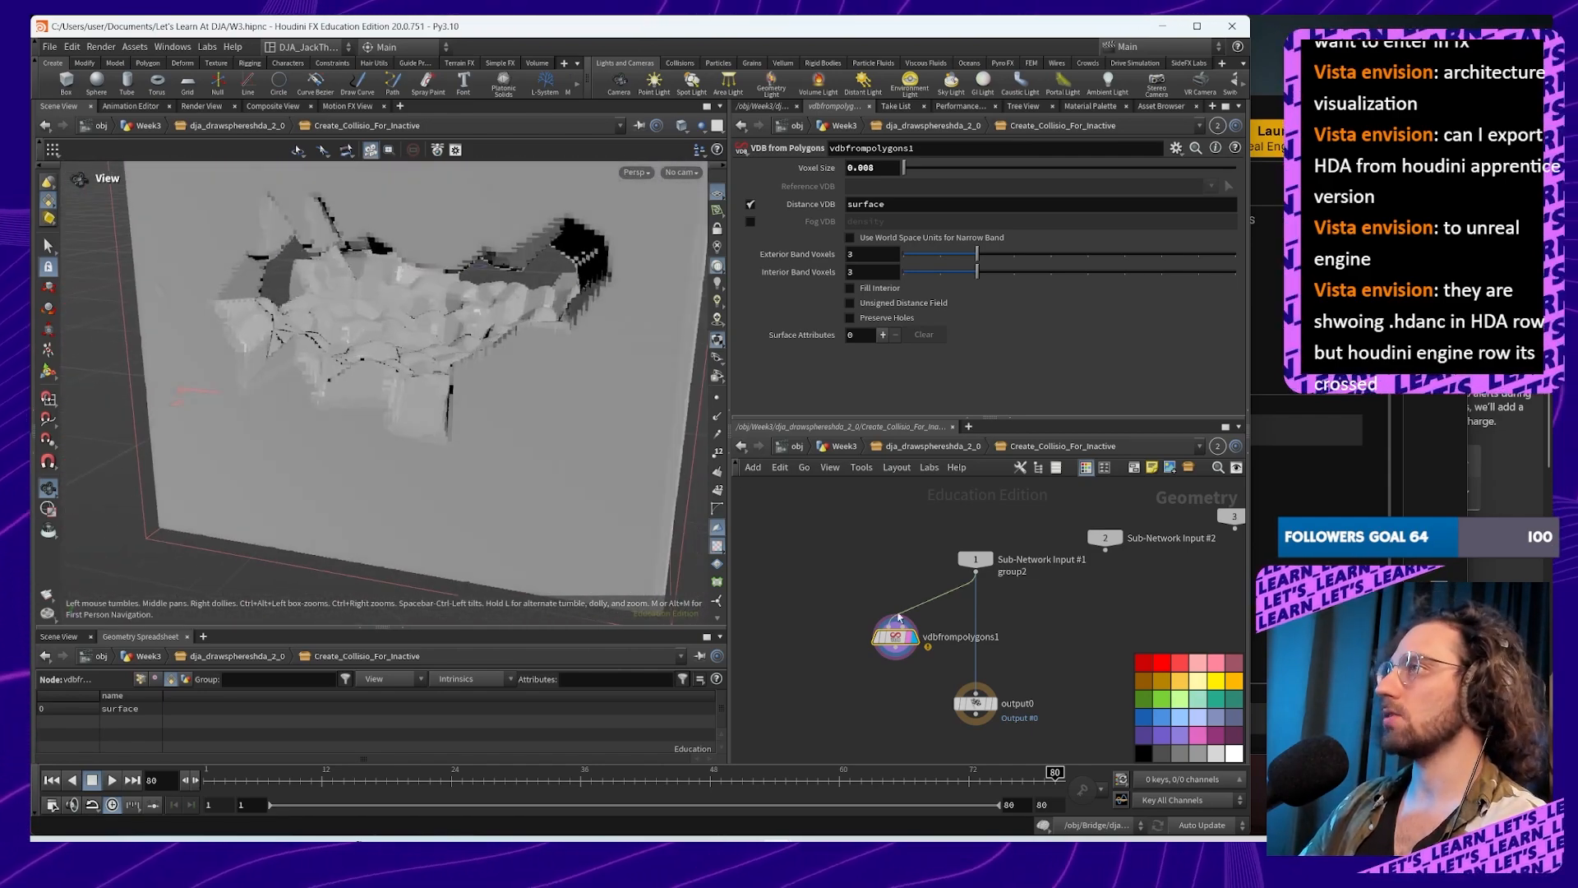
Step: Add a Convert VDB node beneath vdbfrompolygons1, wire it to that node's output and display it
key("Tab")
type("conve")
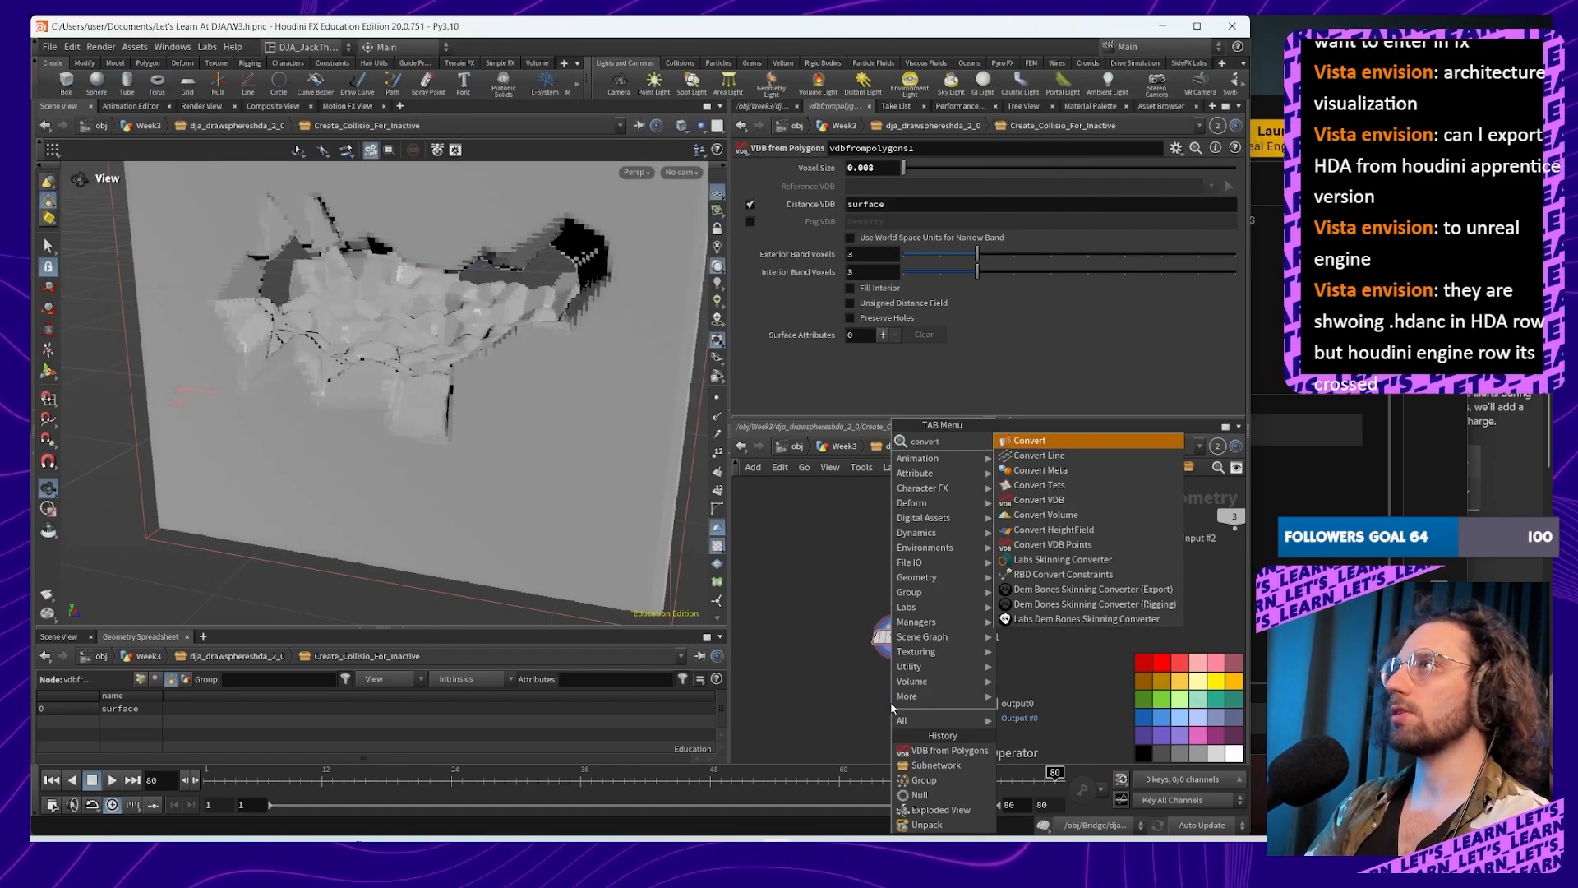
type("rt")
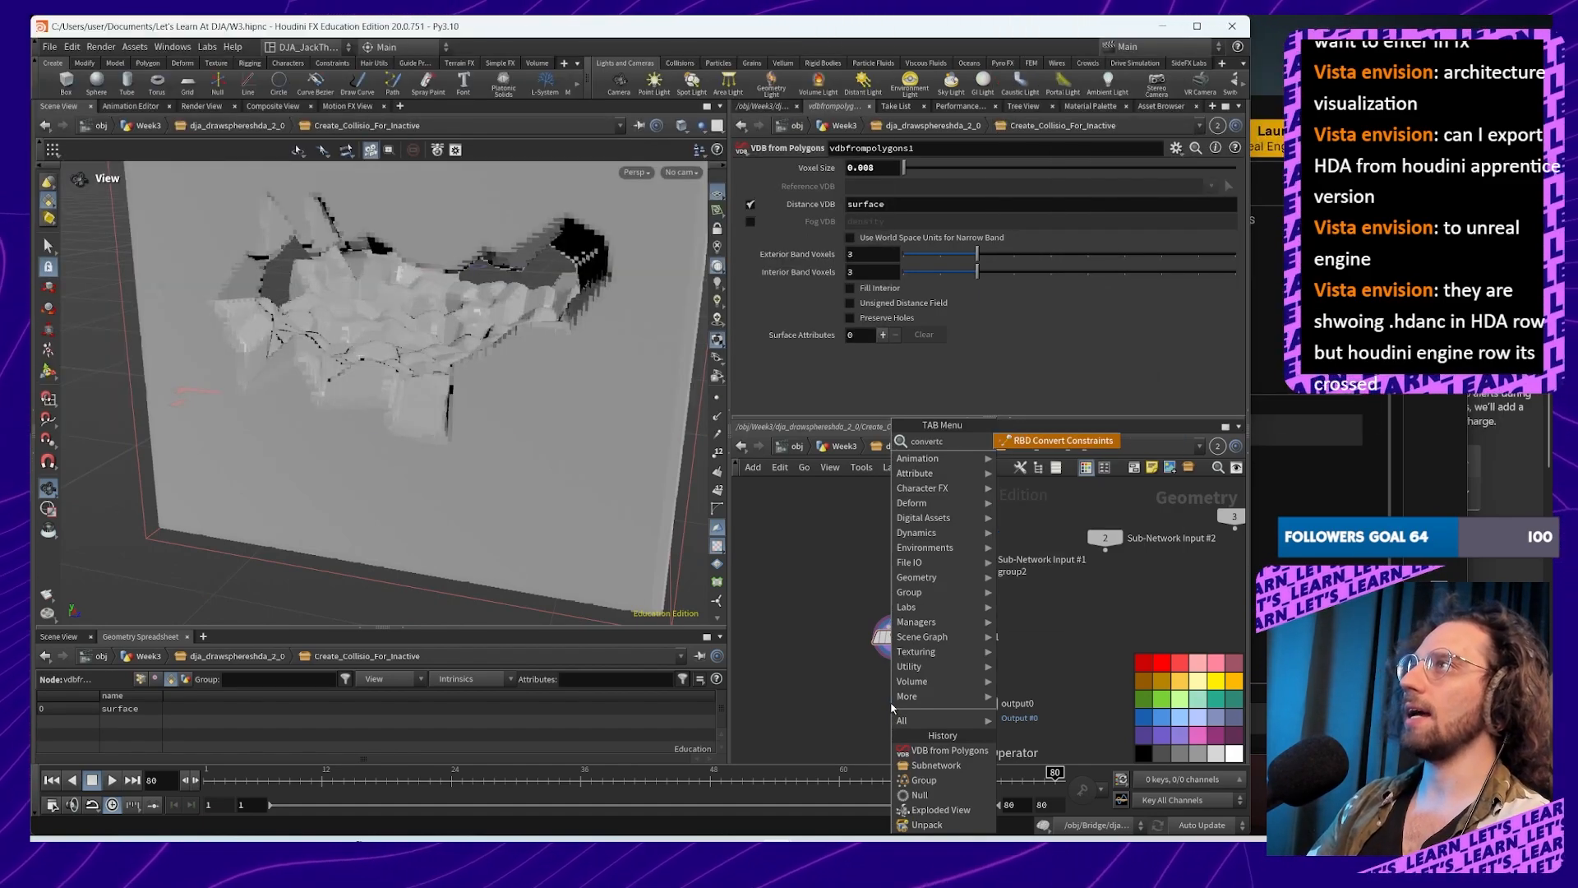
type("v")
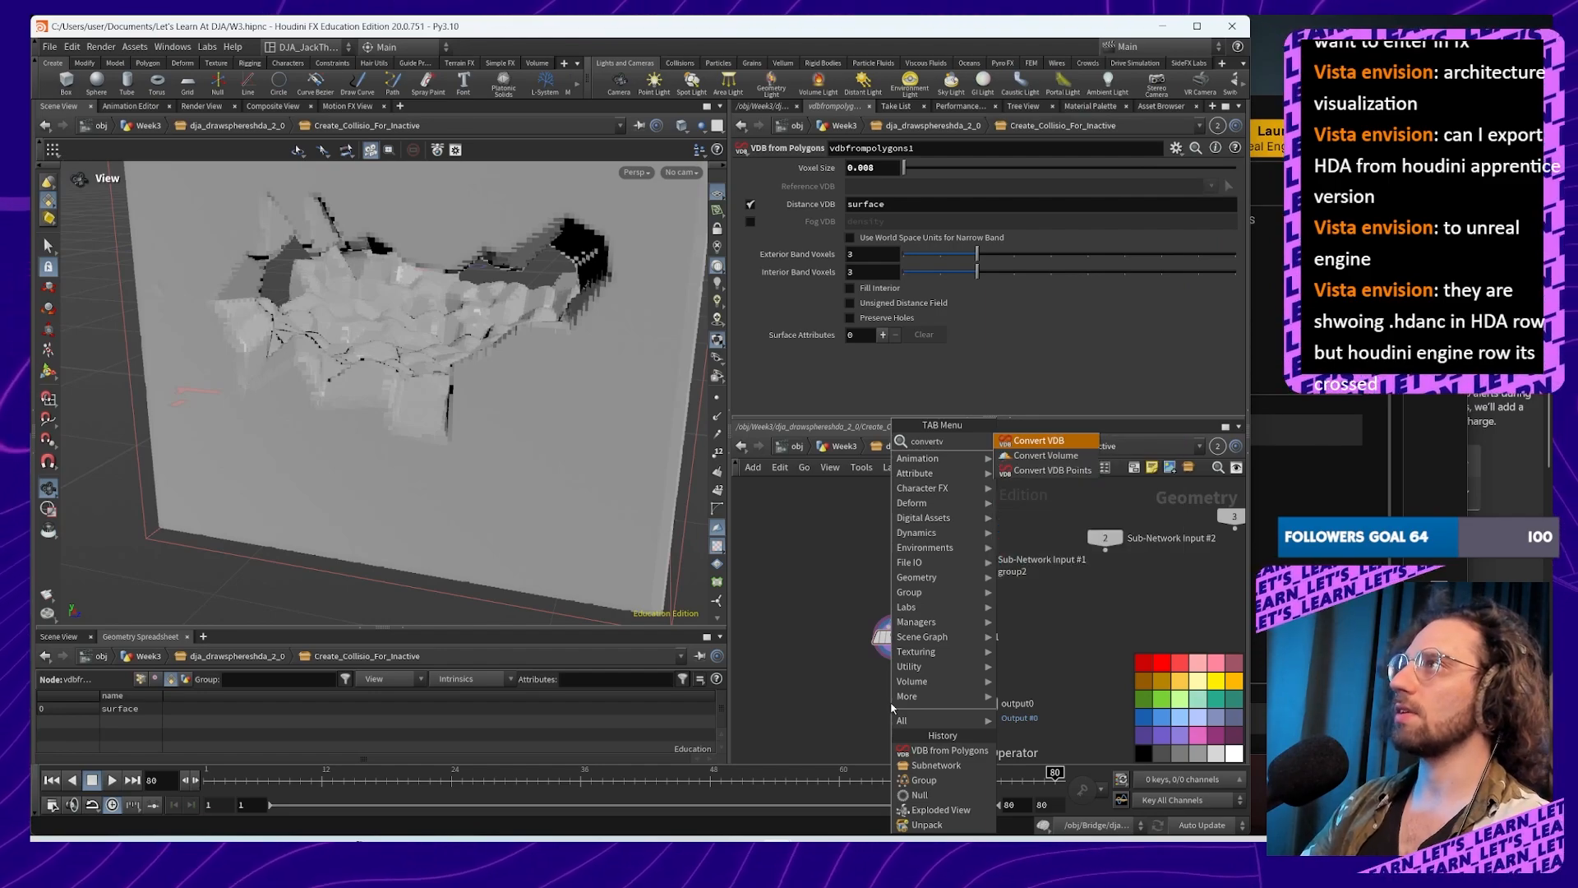
key("Return")
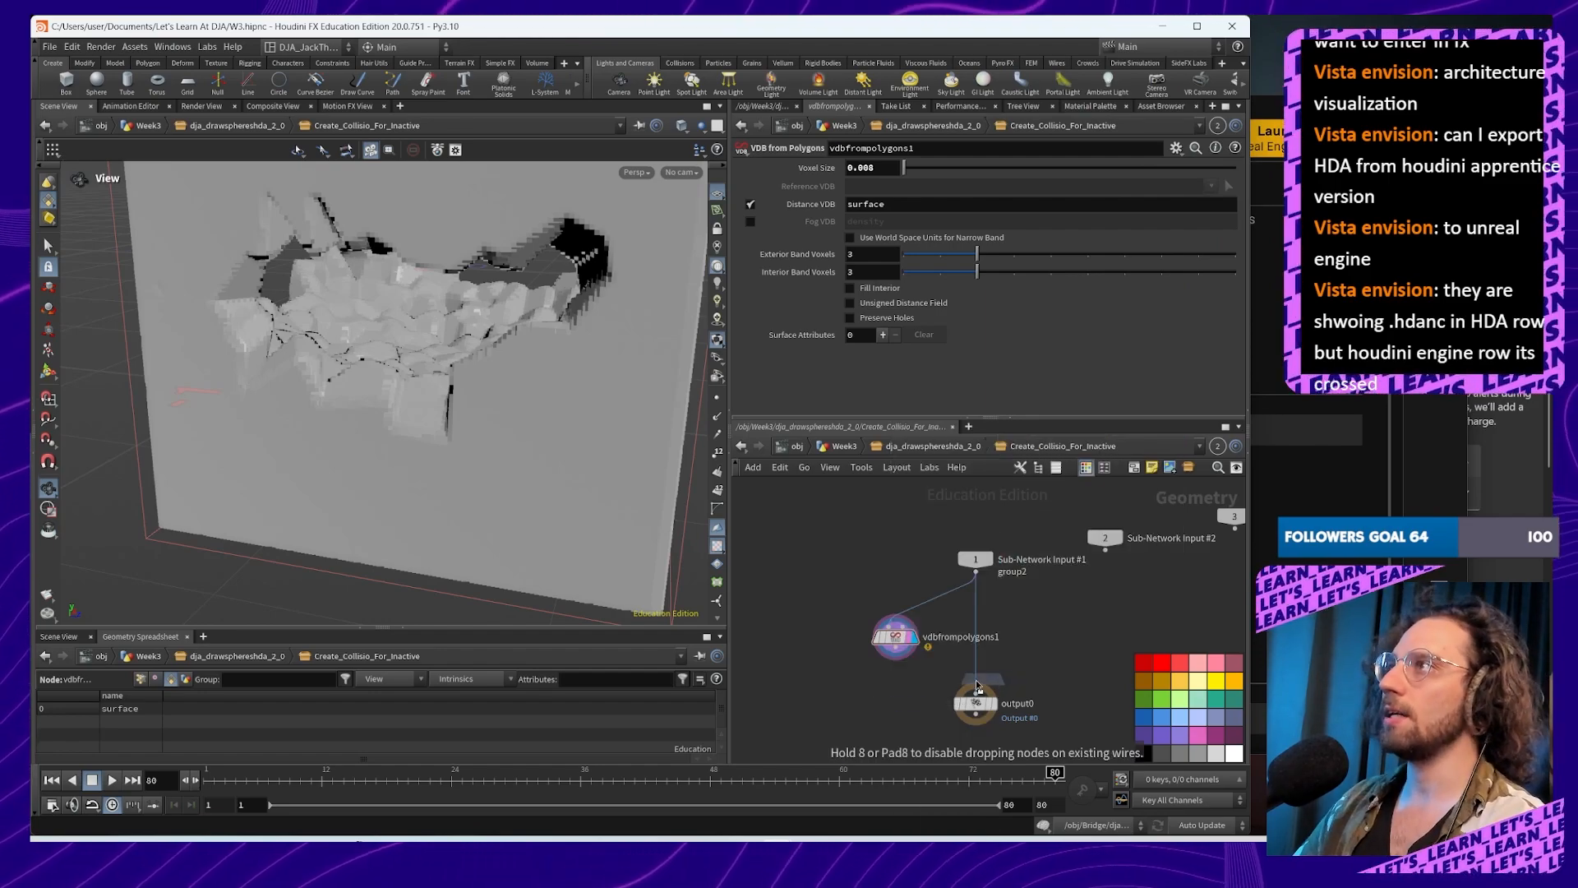
left_click(896, 658)
left_click_drag(896, 653, 905, 658)
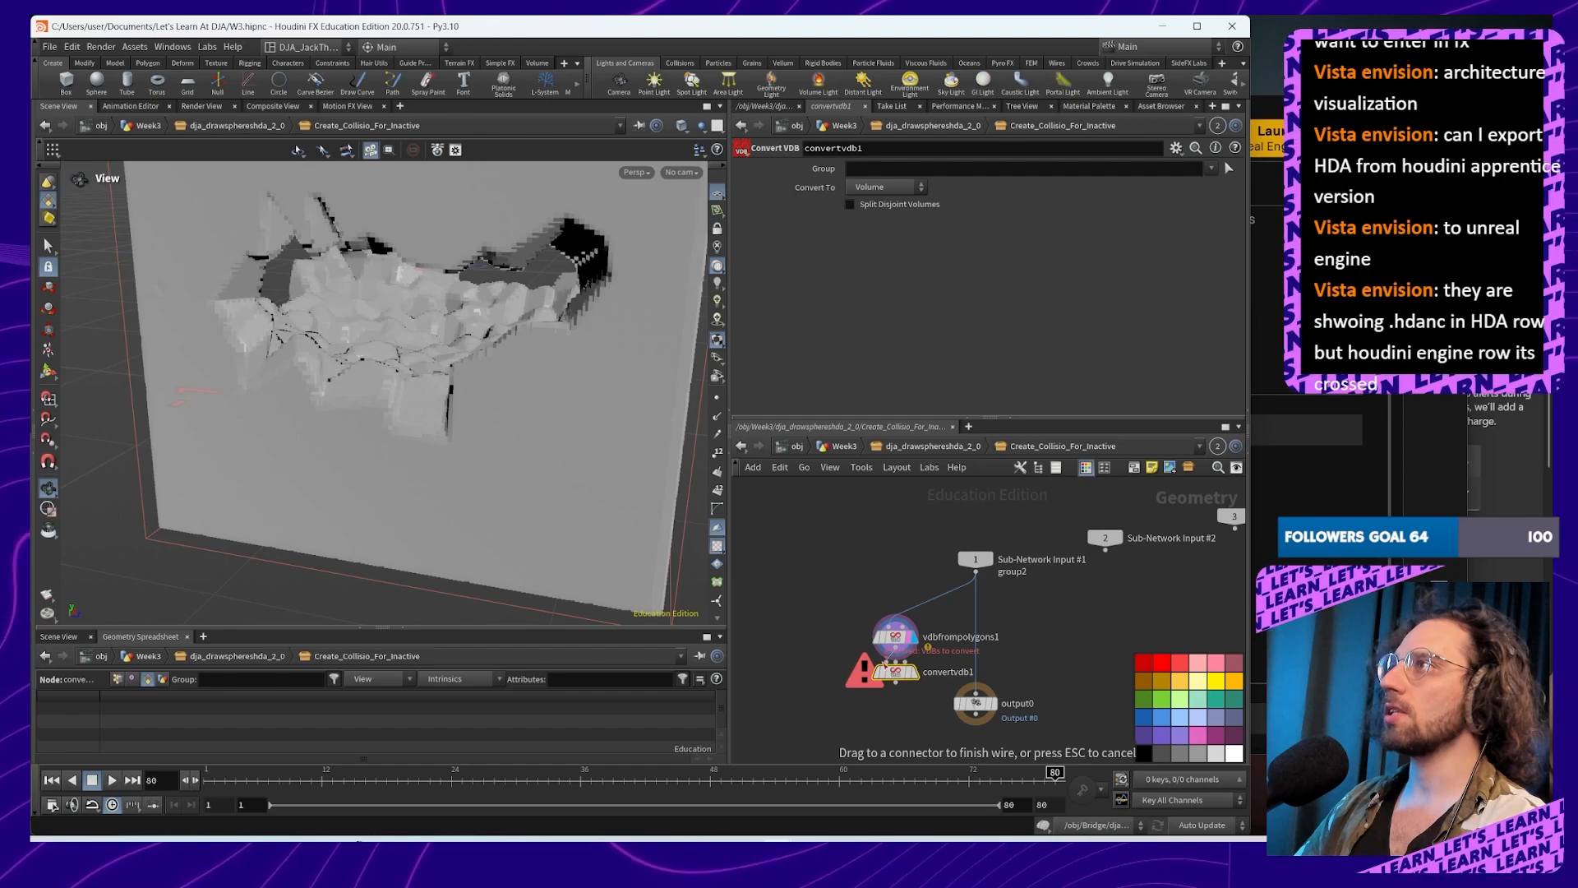
left_click(896, 664)
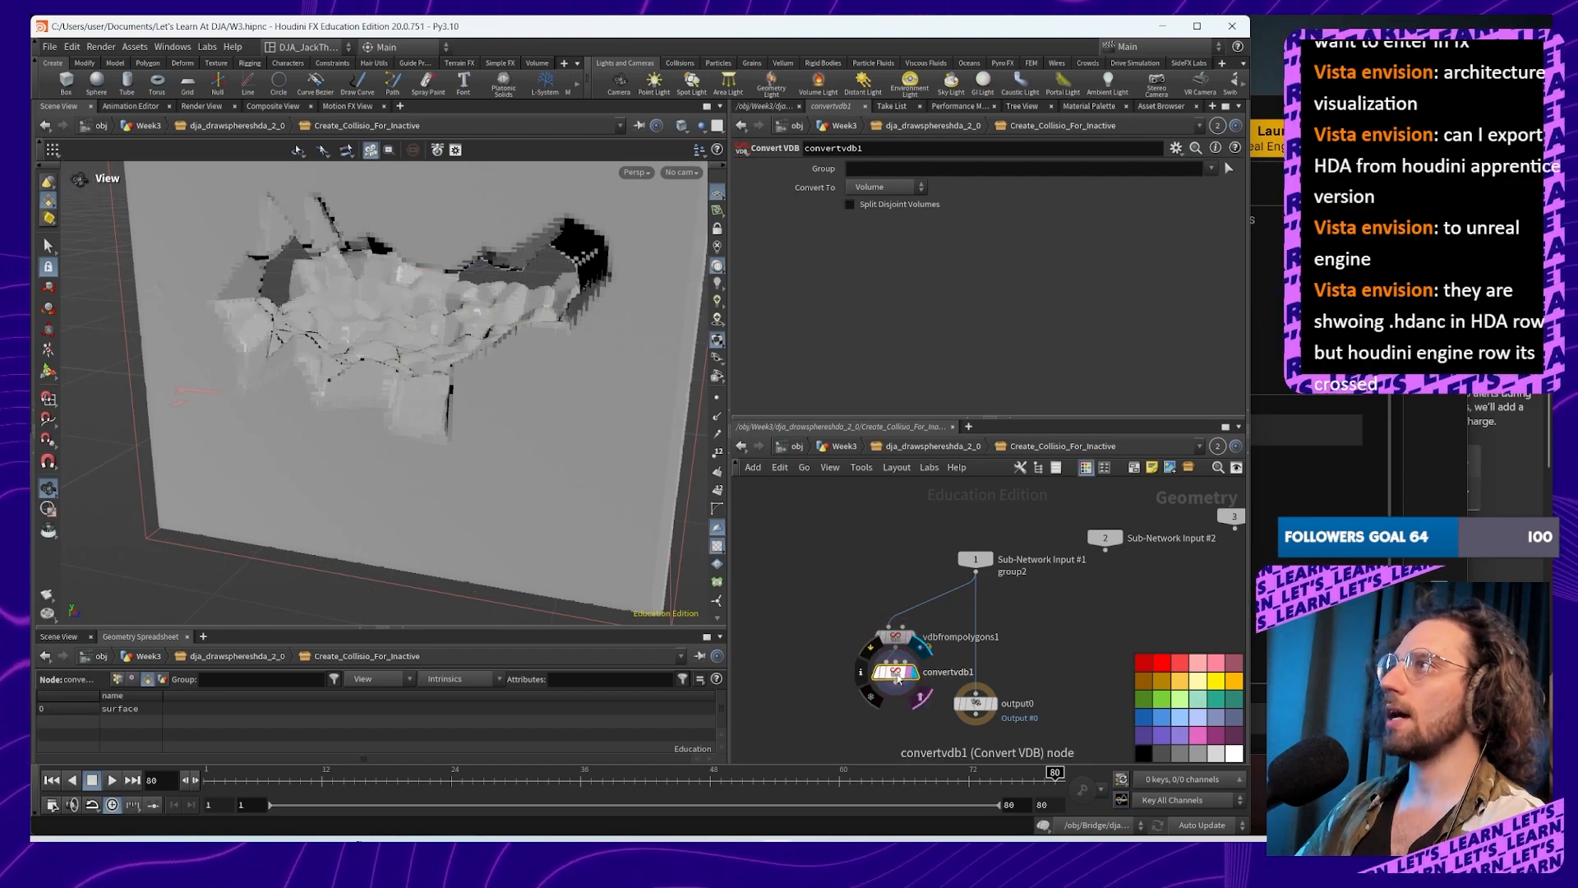
Step: Set the Convert VDB node to convert to Polygons and check its geometry info
left_click_drag(461, 354, 598, 419)
left_click(884, 188)
left_click(892, 235)
middle_click(893, 676)
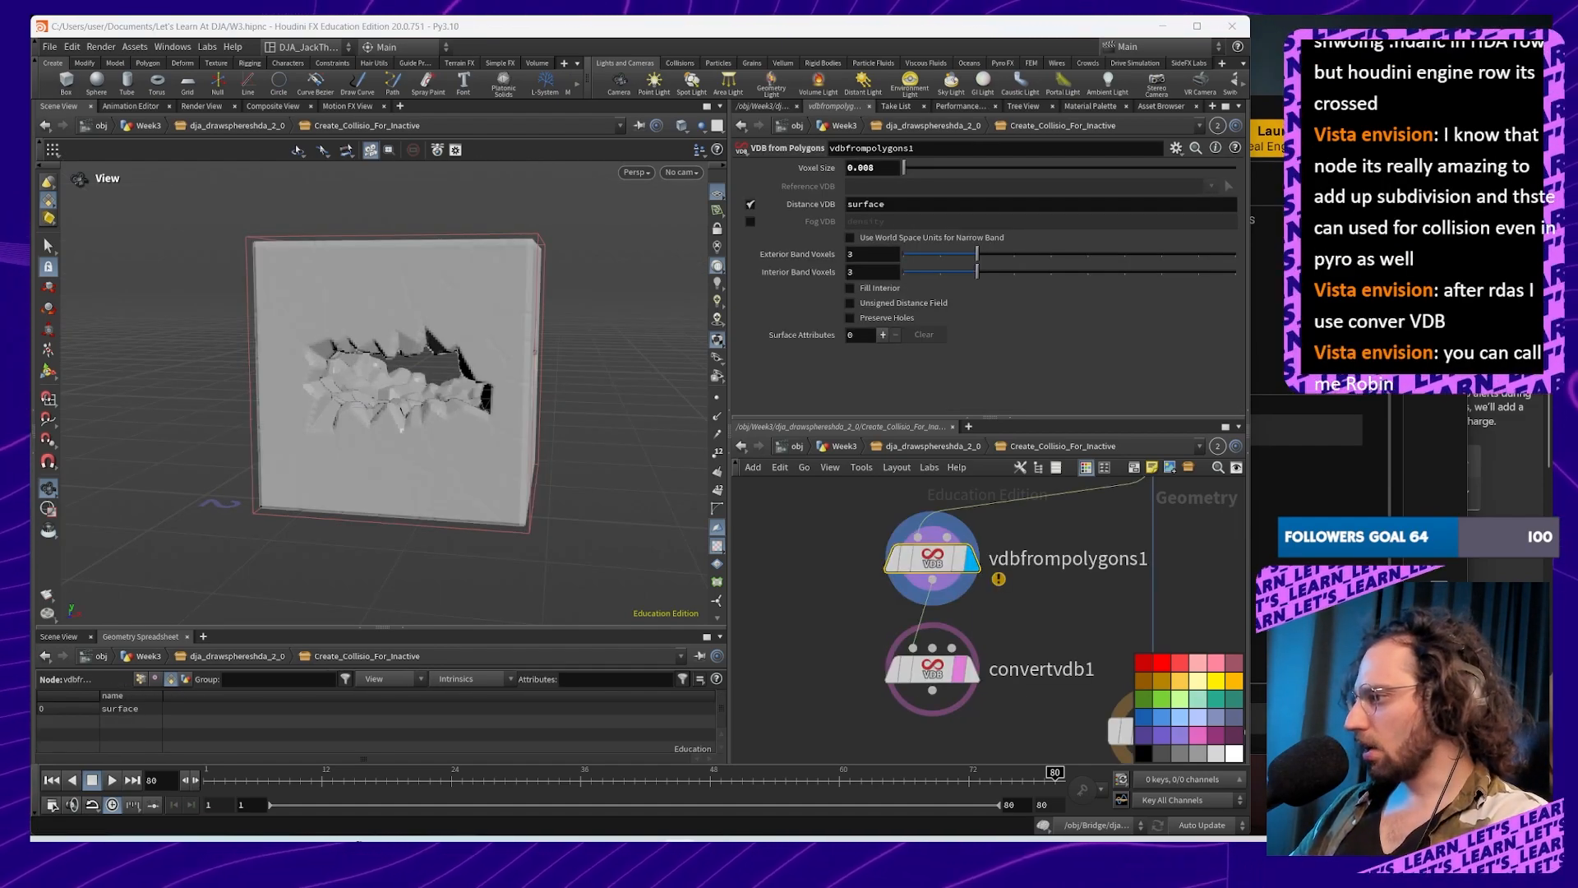
Step: Add a Convex Decomposition node connected beneath convertvdb1 and display its result
middle_click_drag(872, 745, 928, 683)
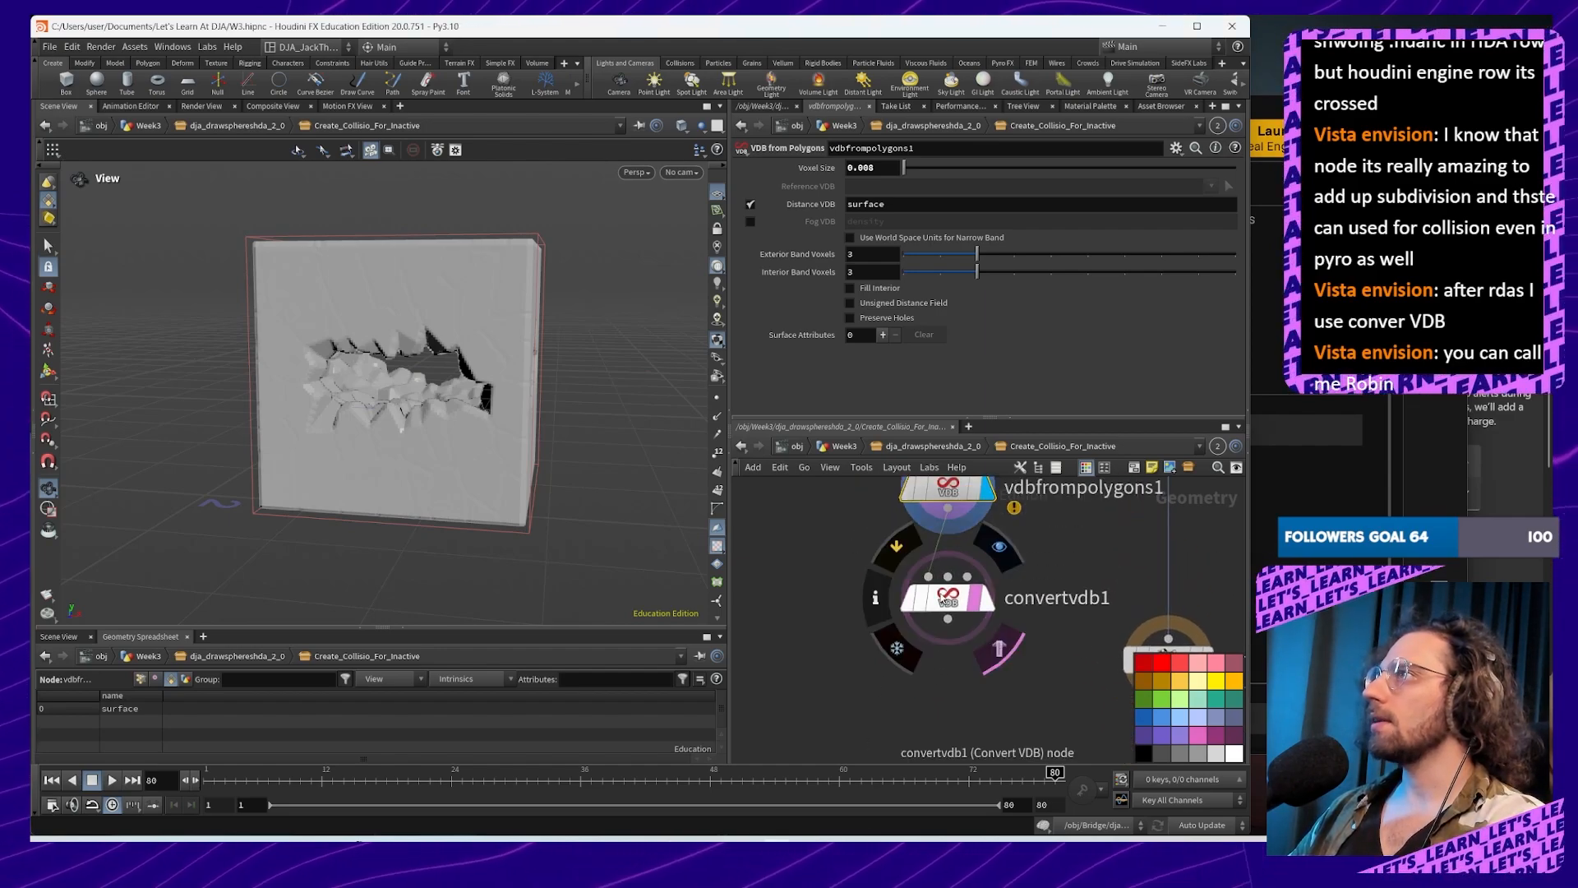
left_click_drag(948, 597, 948, 581)
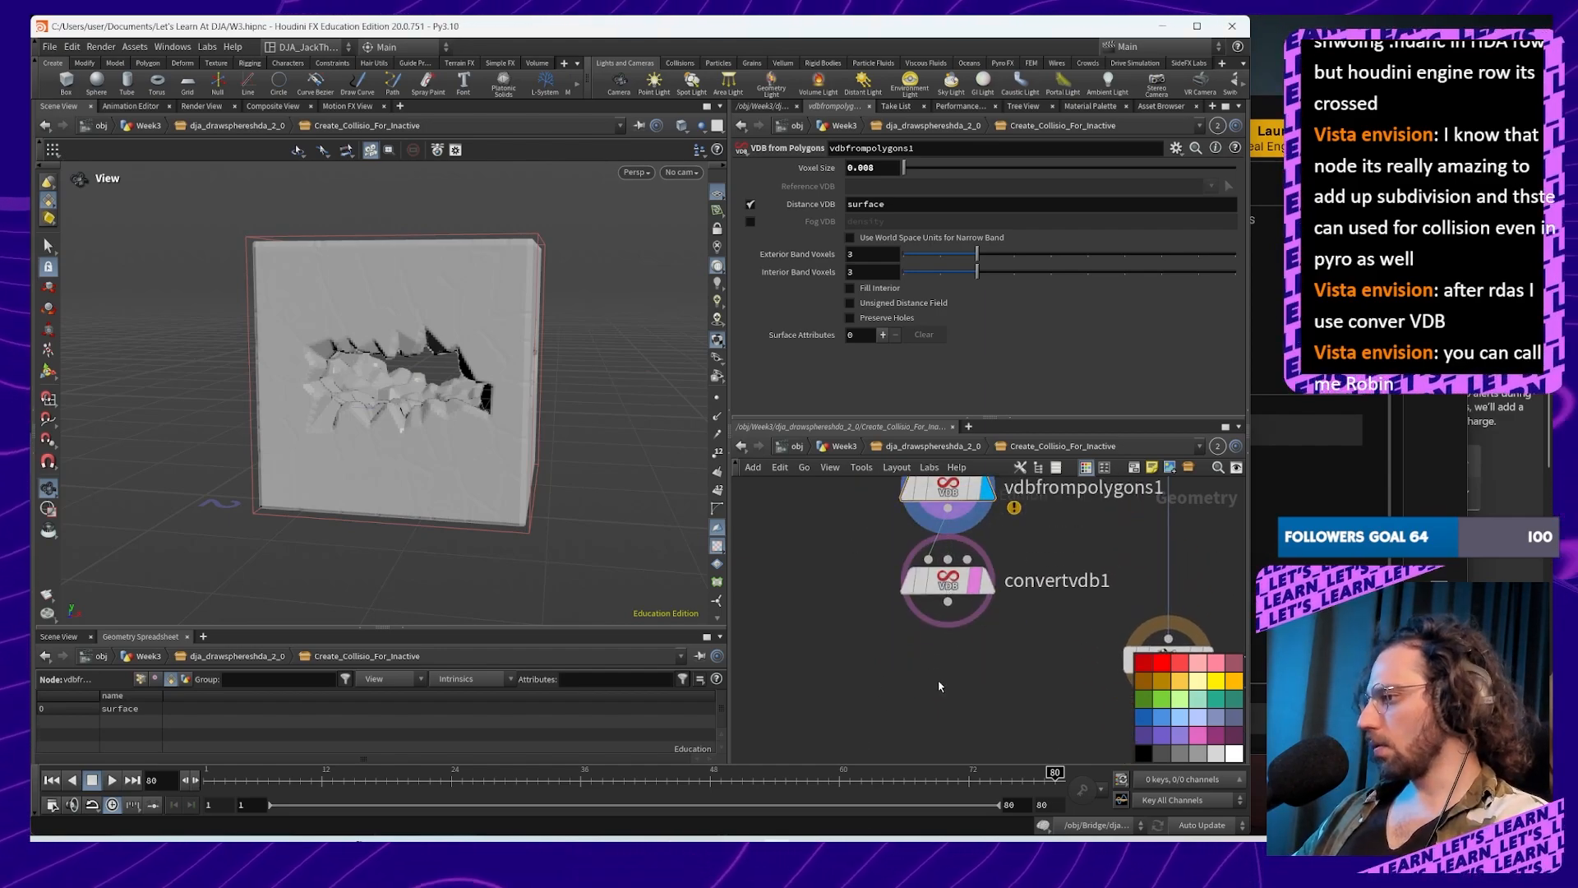
key("Tab")
type("co")
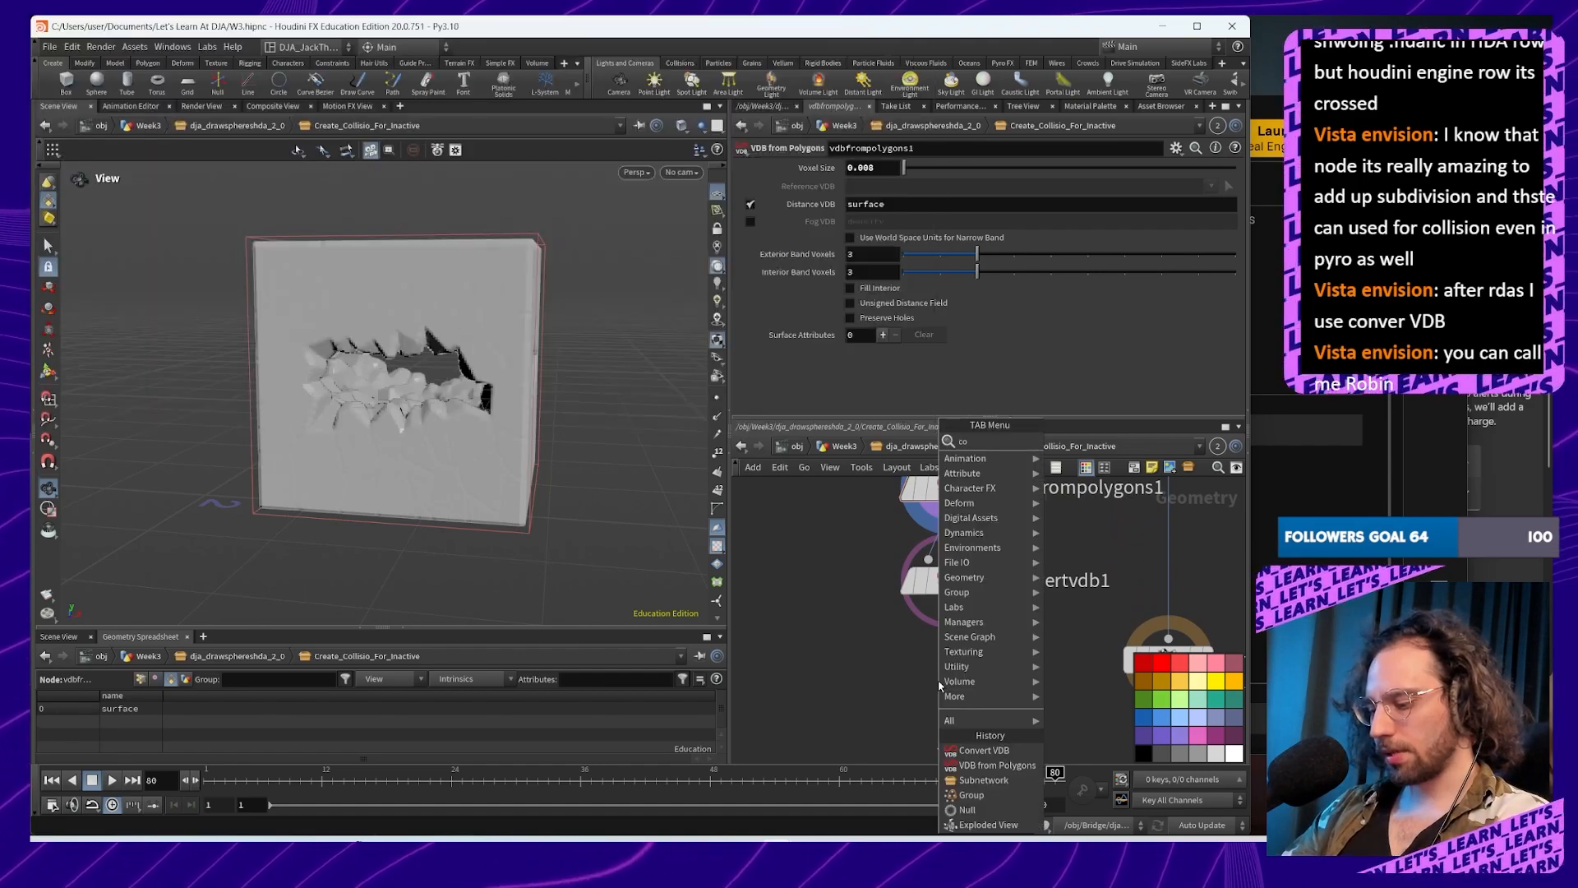
type("nvex")
key("Return")
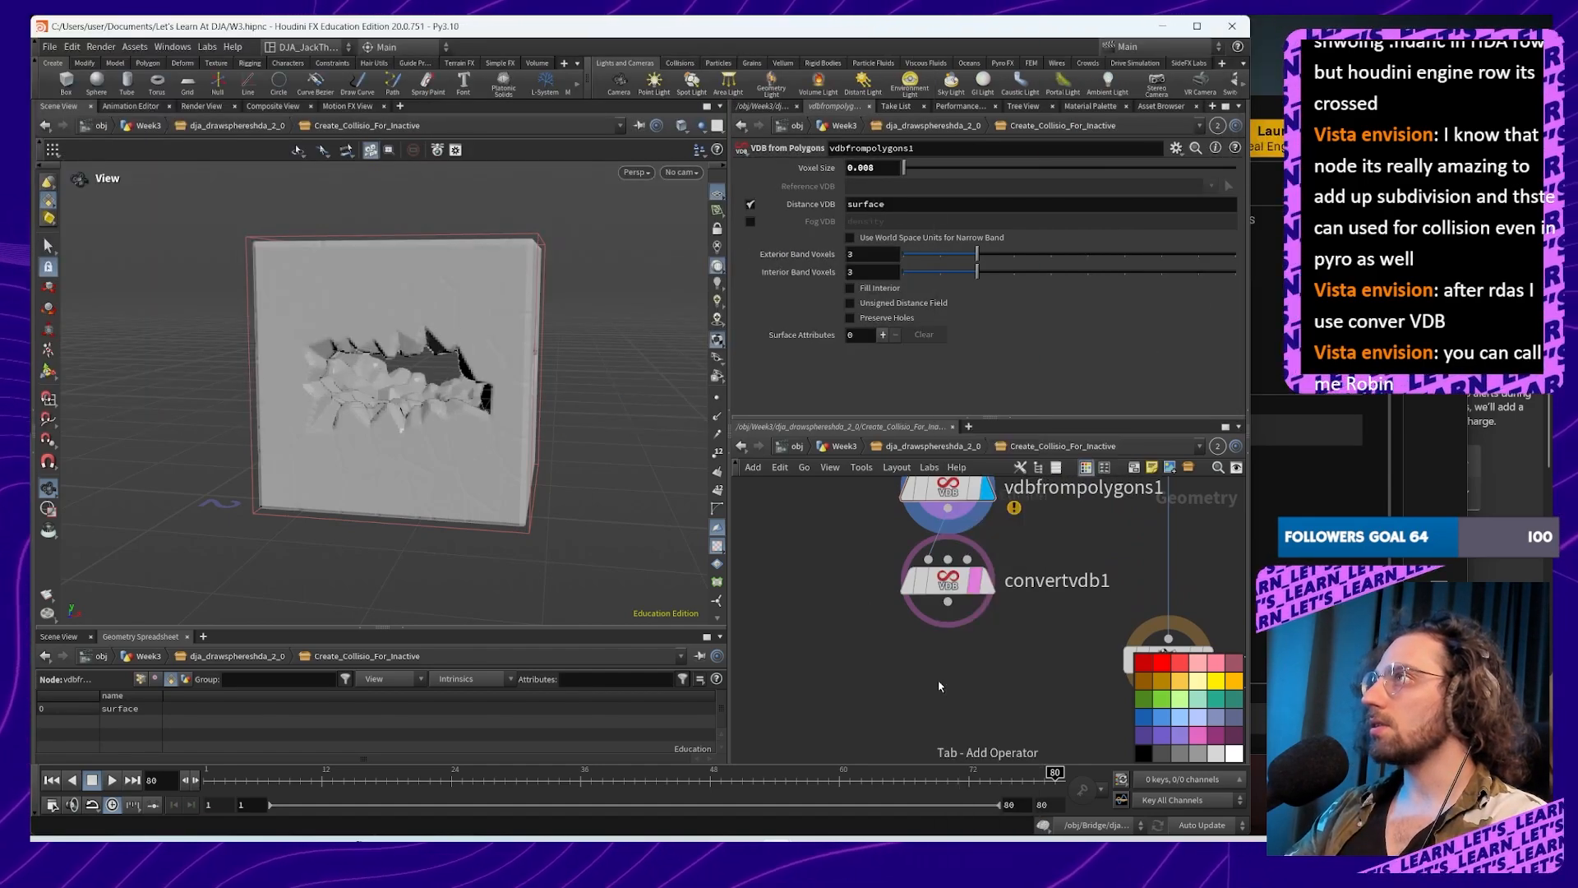
left_click(956, 674)
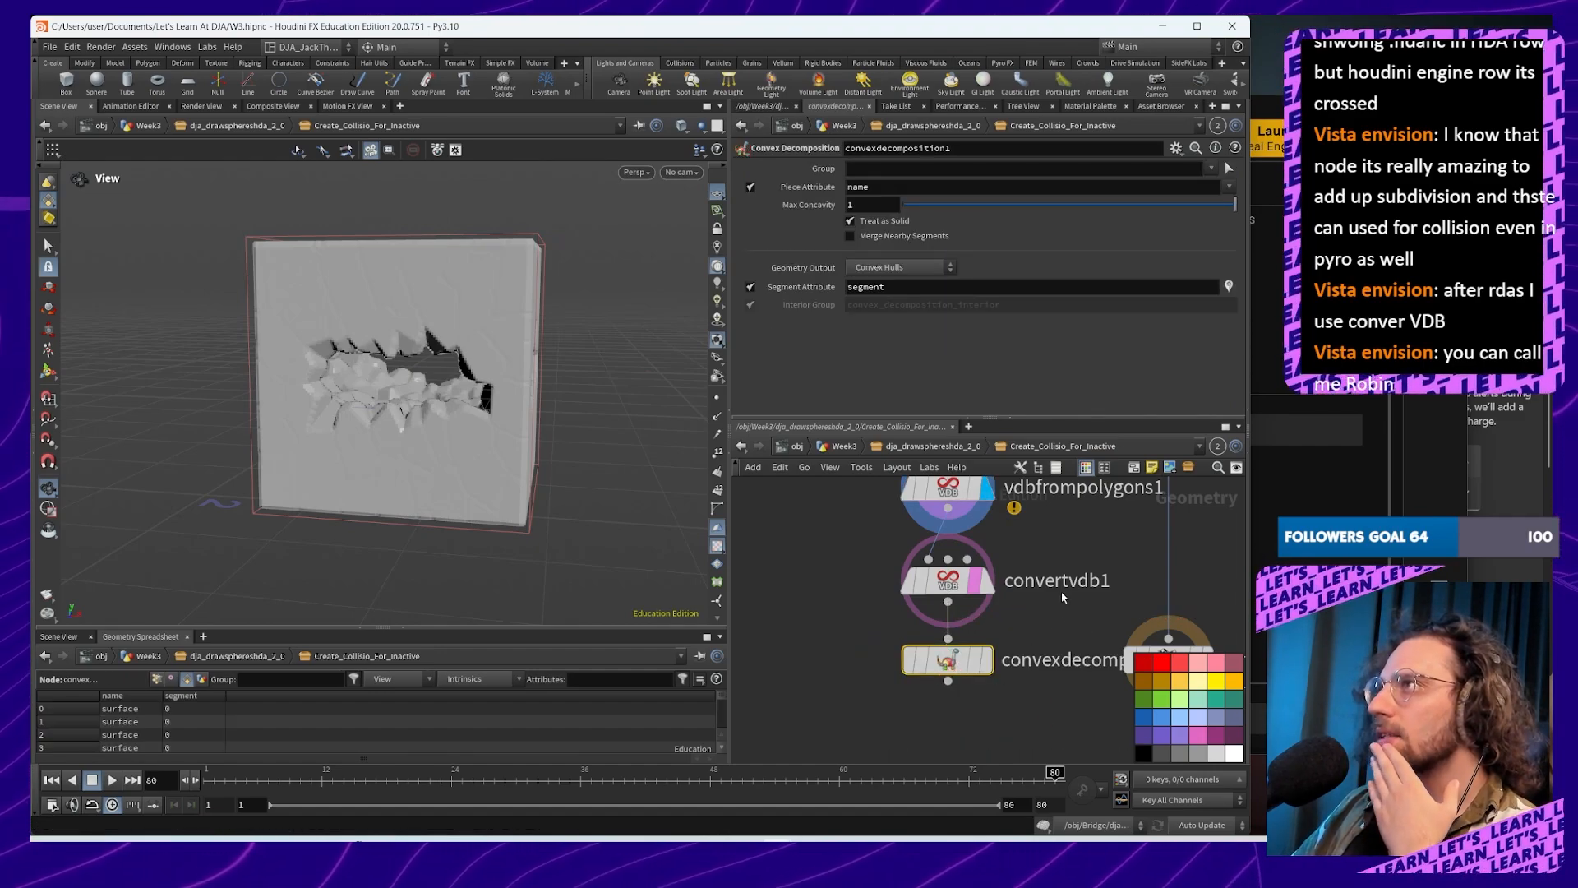
left_click(982, 662)
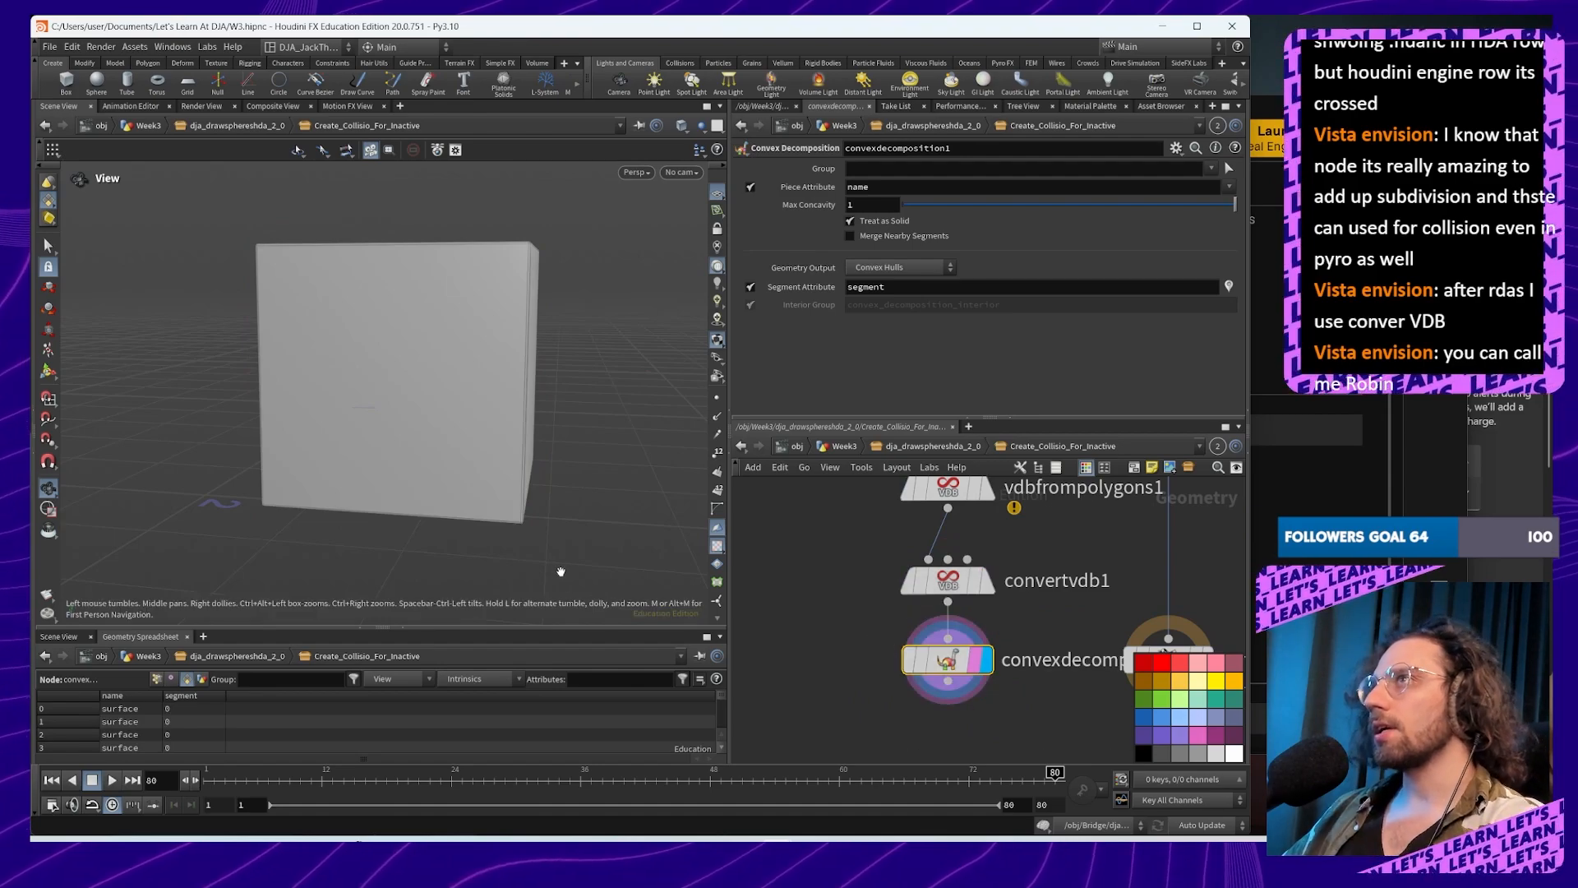
left_click_drag(584, 427, 506, 476)
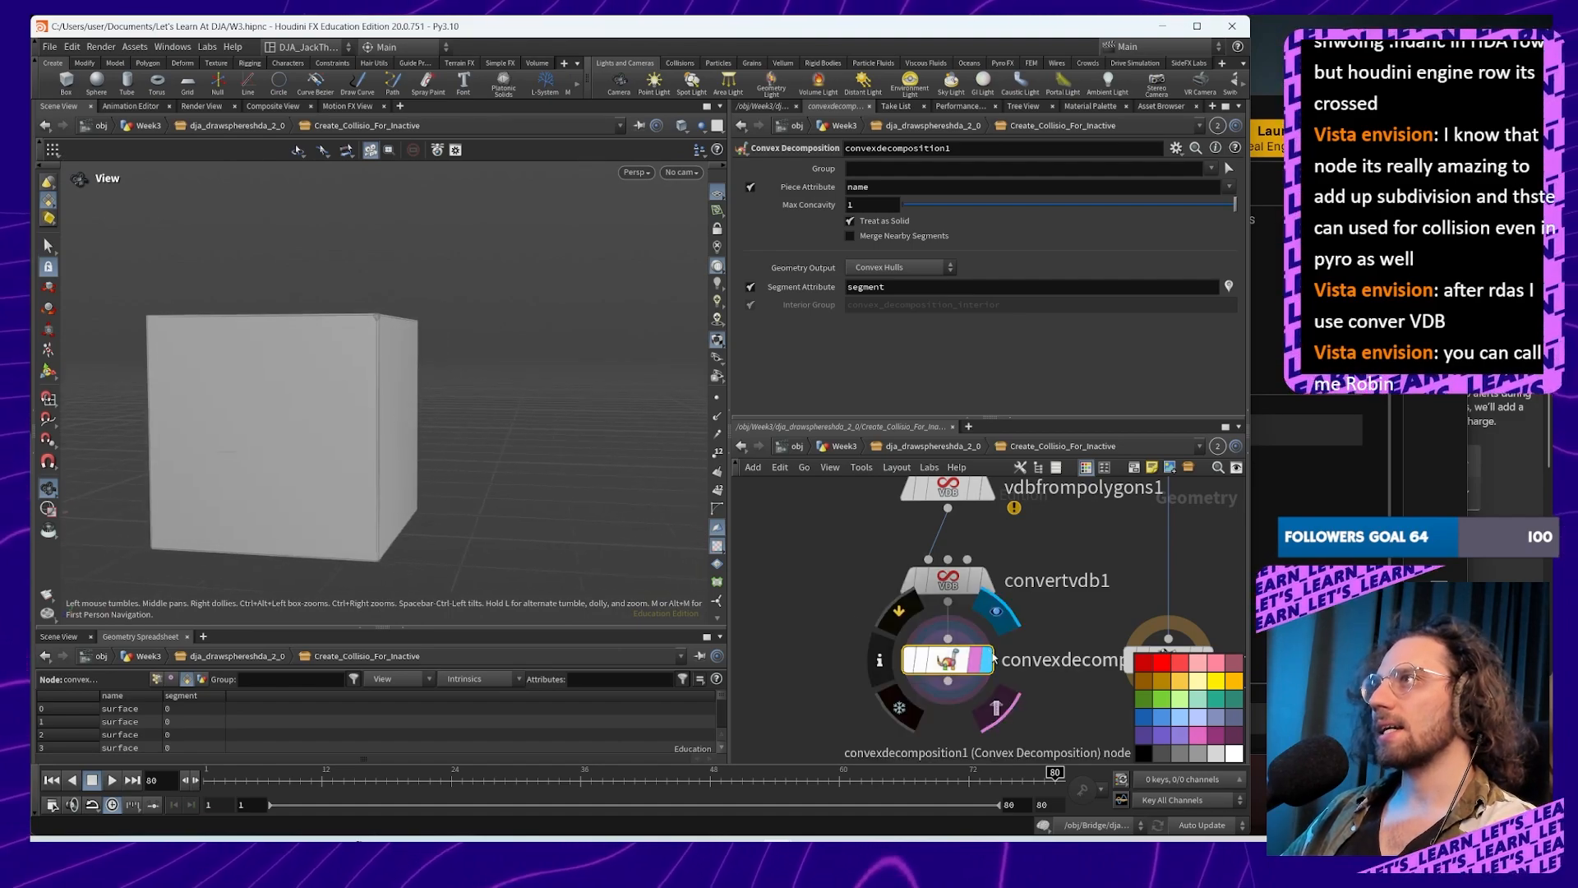
Step: Move the VDB and convex decomposition nodes away from the output wire and open the parameters of convertvdb1
scroll(1024, 731, "down", 4)
left_click_drag(1013, 730, 967, 607)
left_click_drag(1025, 697, 968, 676)
left_click(938, 646)
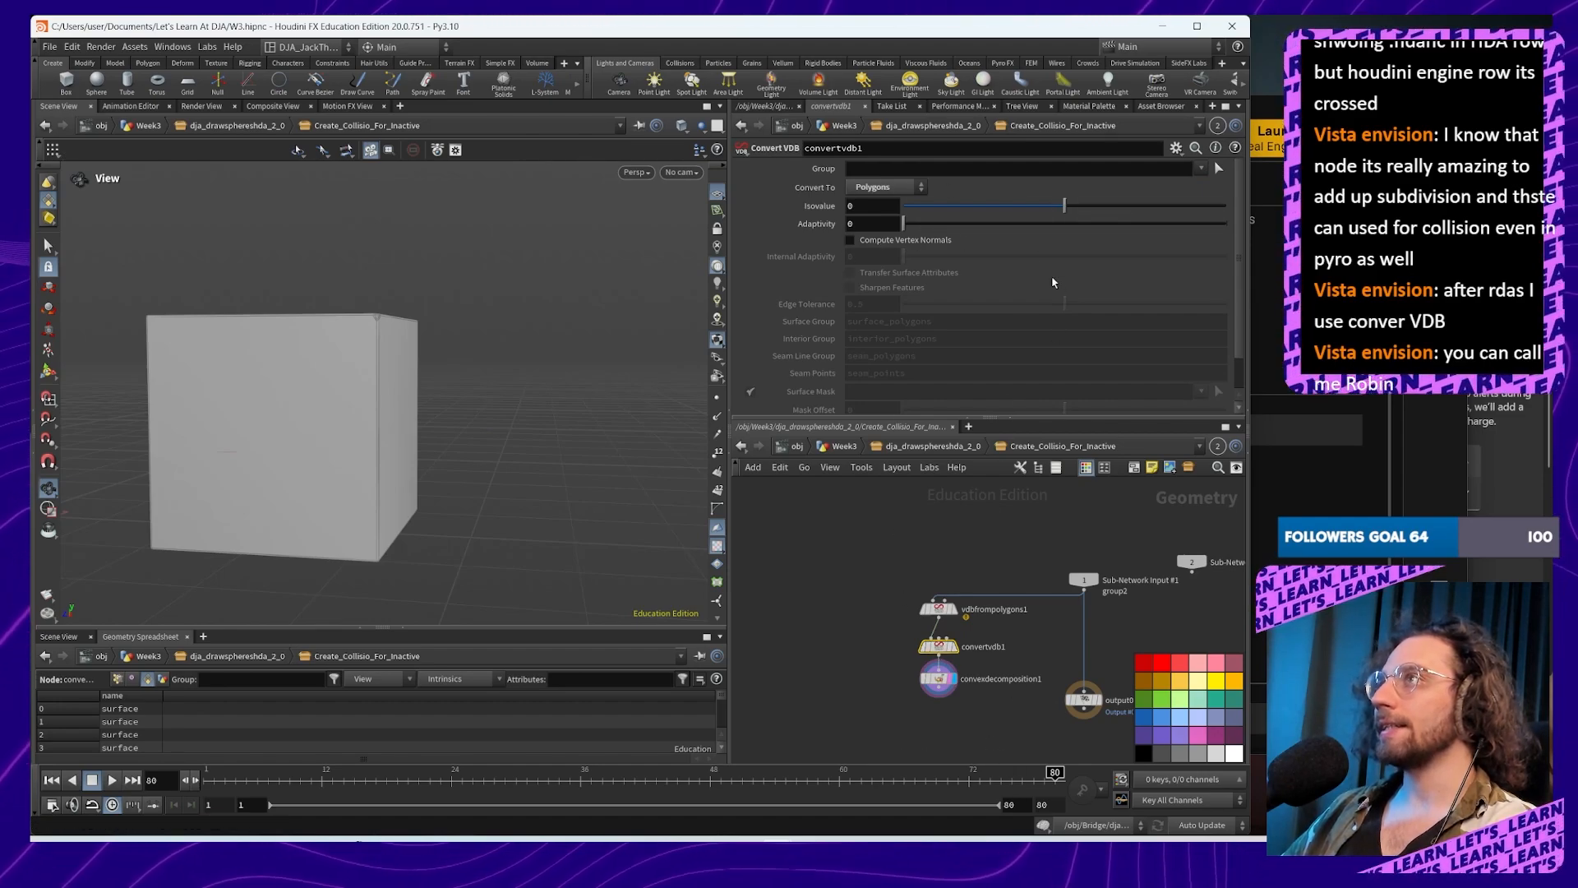
Step: Try VDB as the Convert To type on convertvdb1 and inspect the opening in the cube's face
left_click(884, 187)
left_click(878, 212)
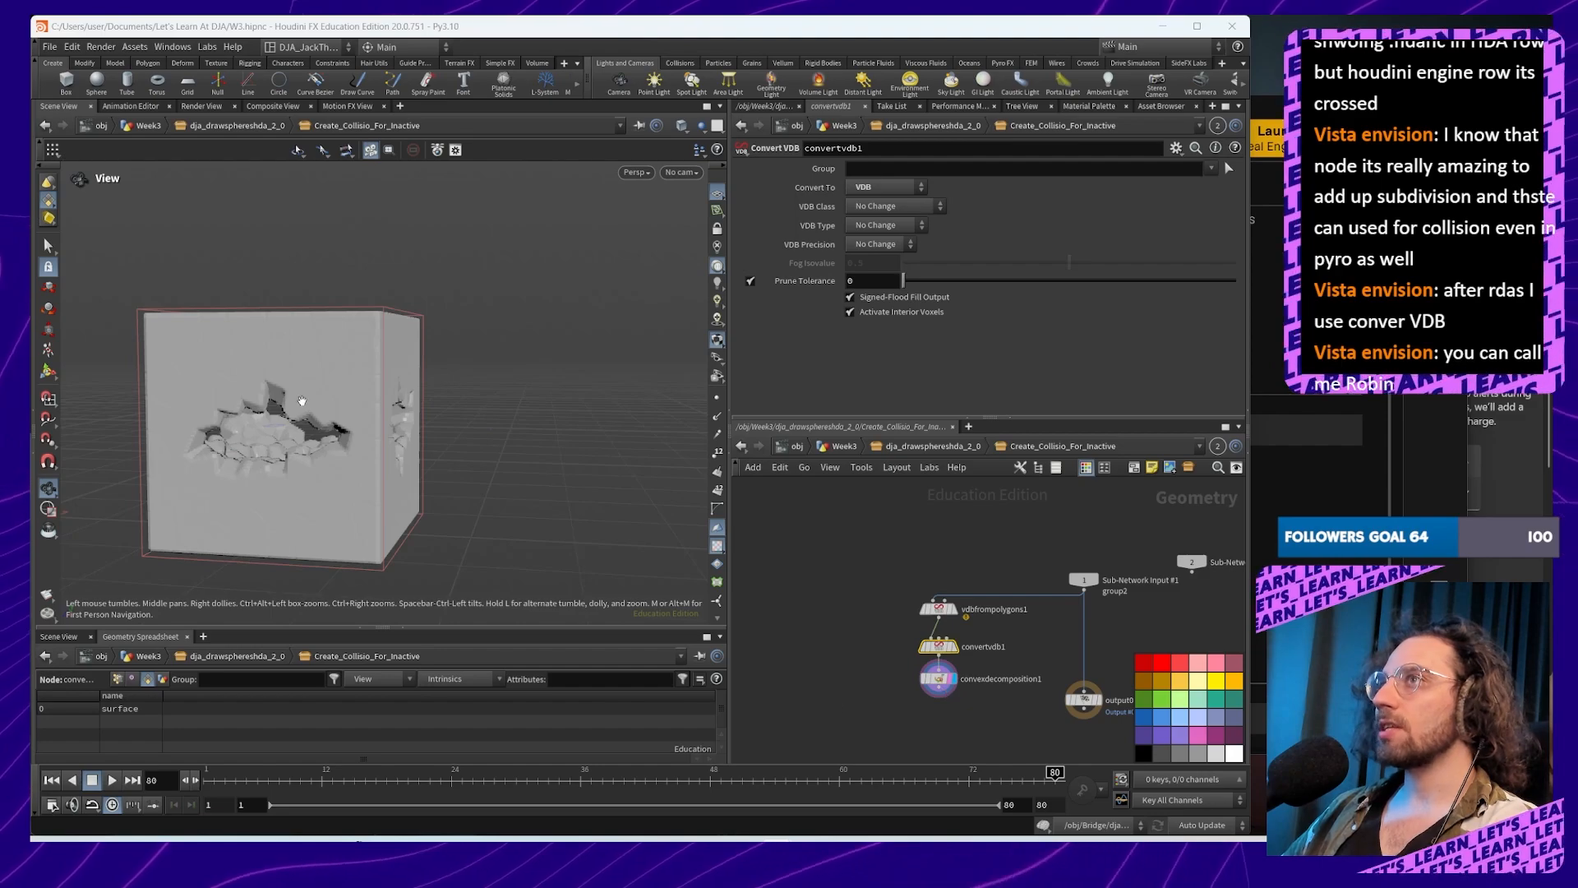
left_click_drag(301, 400, 529, 409)
scroll(518, 359, "up", 4)
middle_click_drag(529, 409, 427, 431)
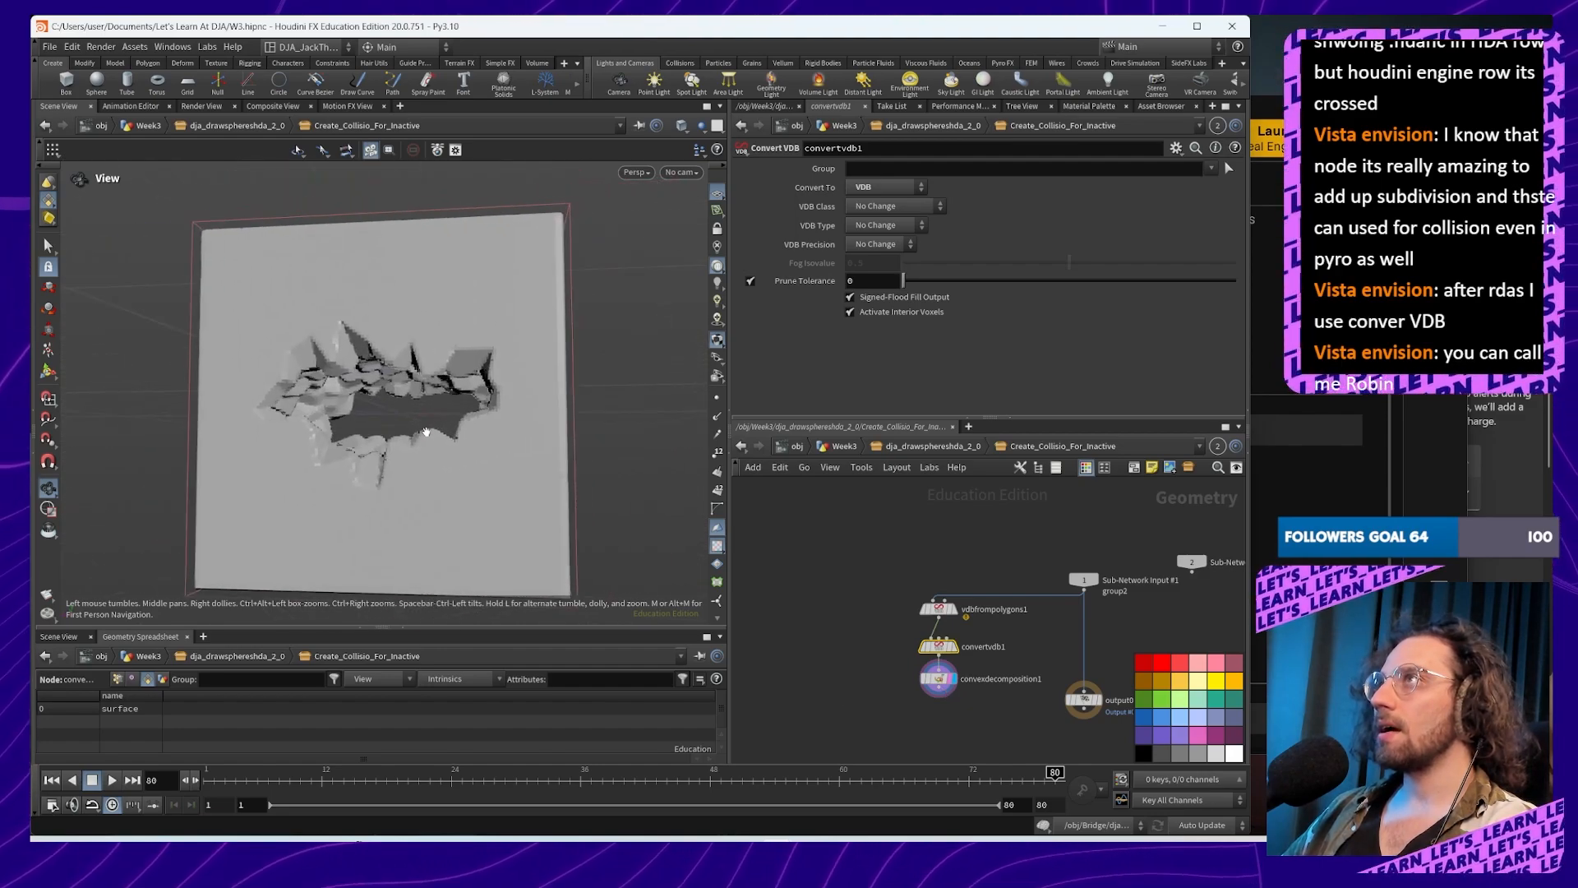
Step: Try Volume and Polygons as convertvdb1's conversion type, settle on Polygon Soup, and inspect the cube
left_click(884, 188)
left_click(867, 202)
left_click(879, 187)
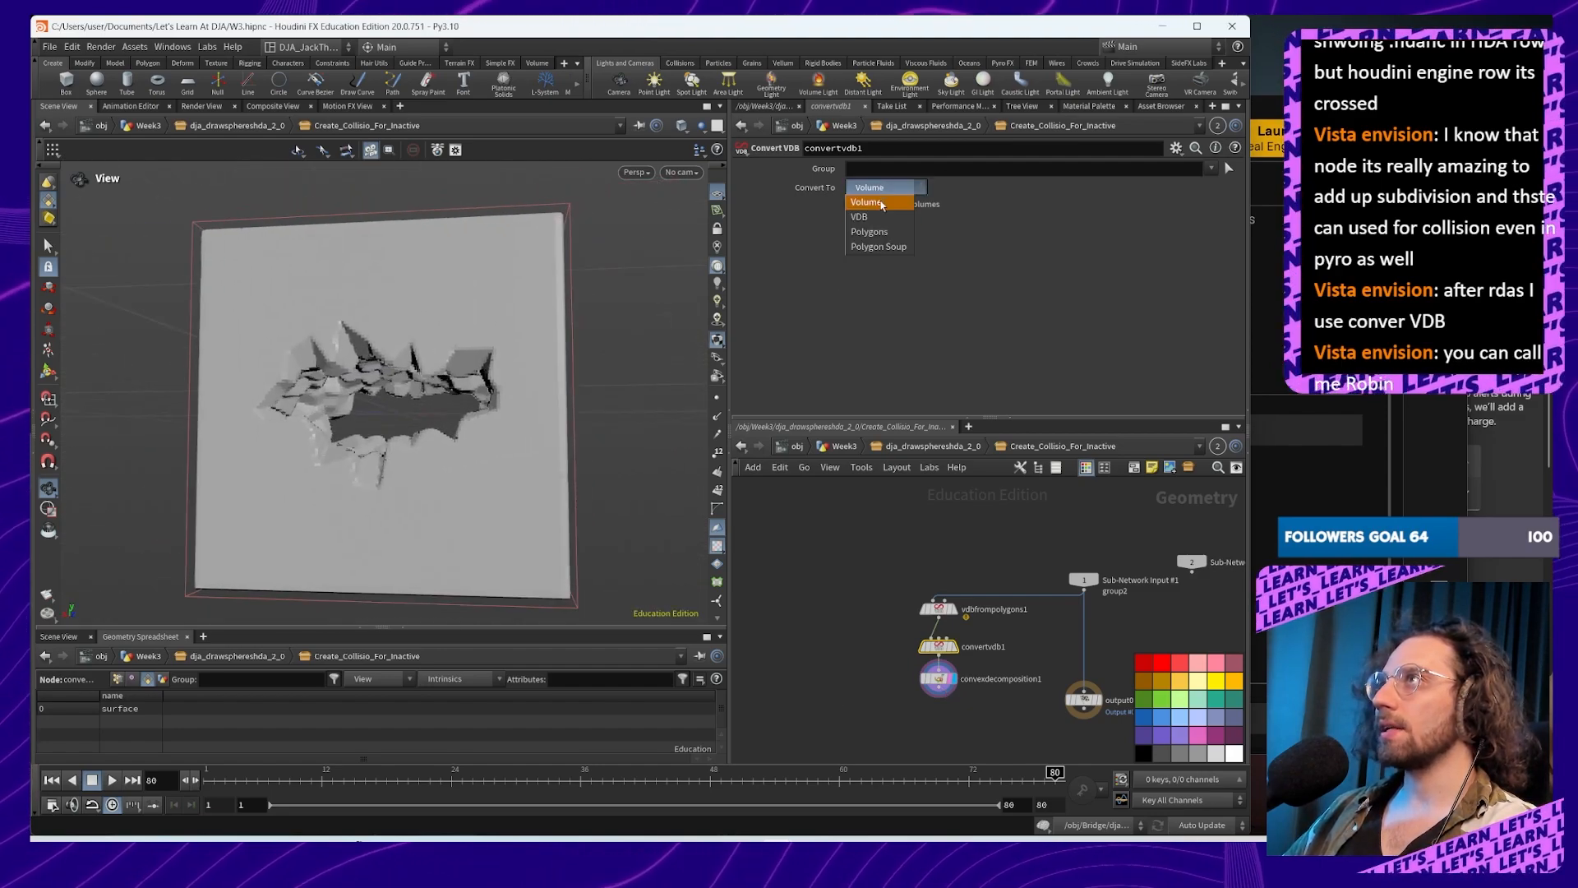
left_click(870, 232)
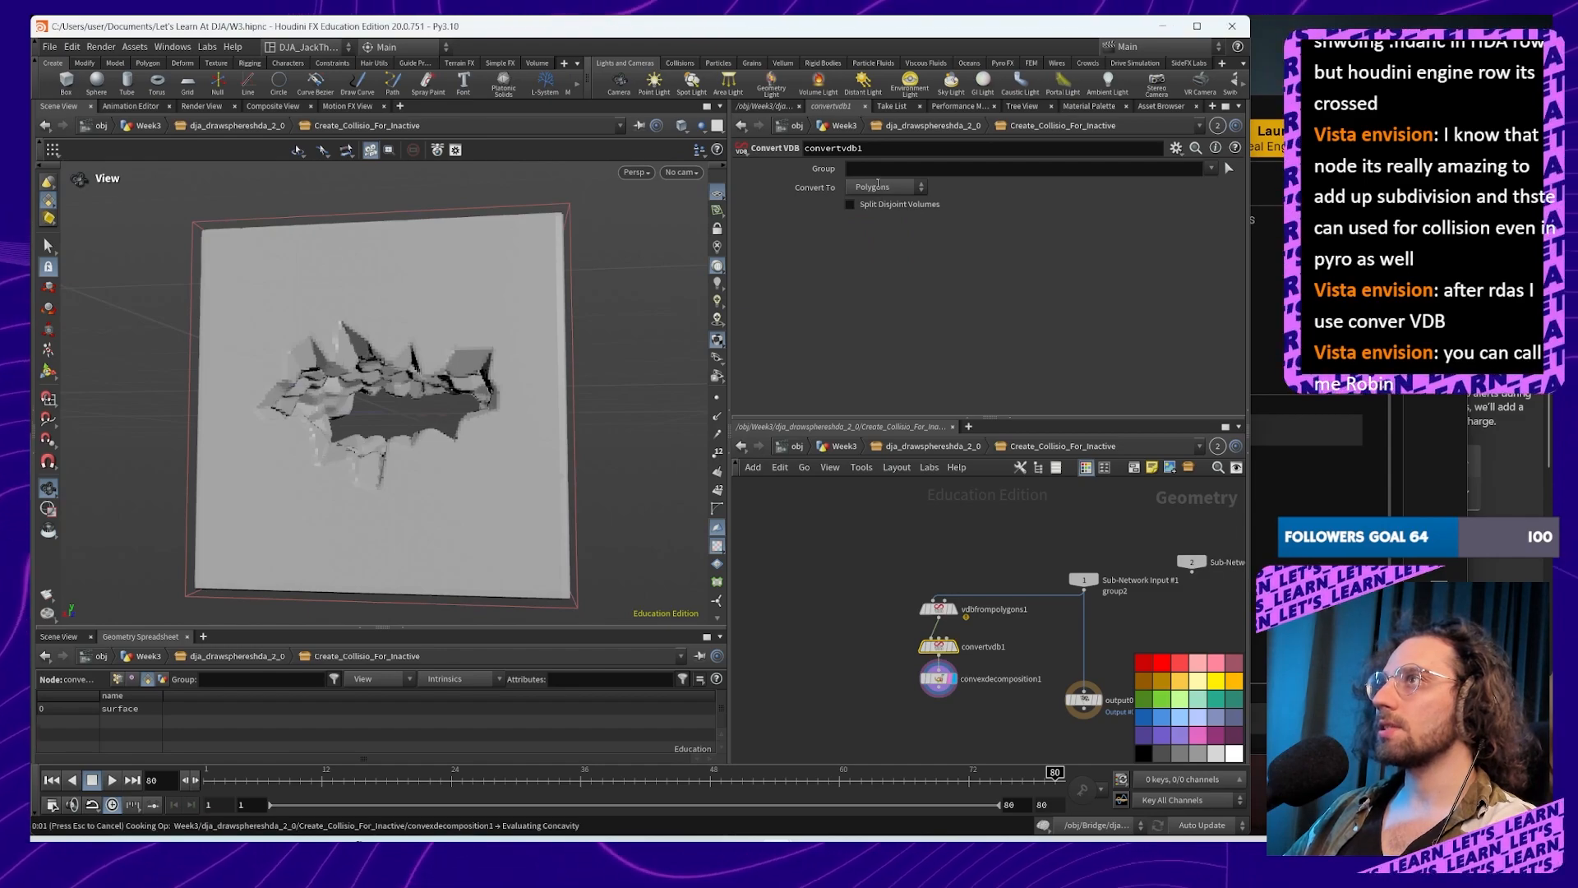
left_click(878, 187)
left_click(885, 245)
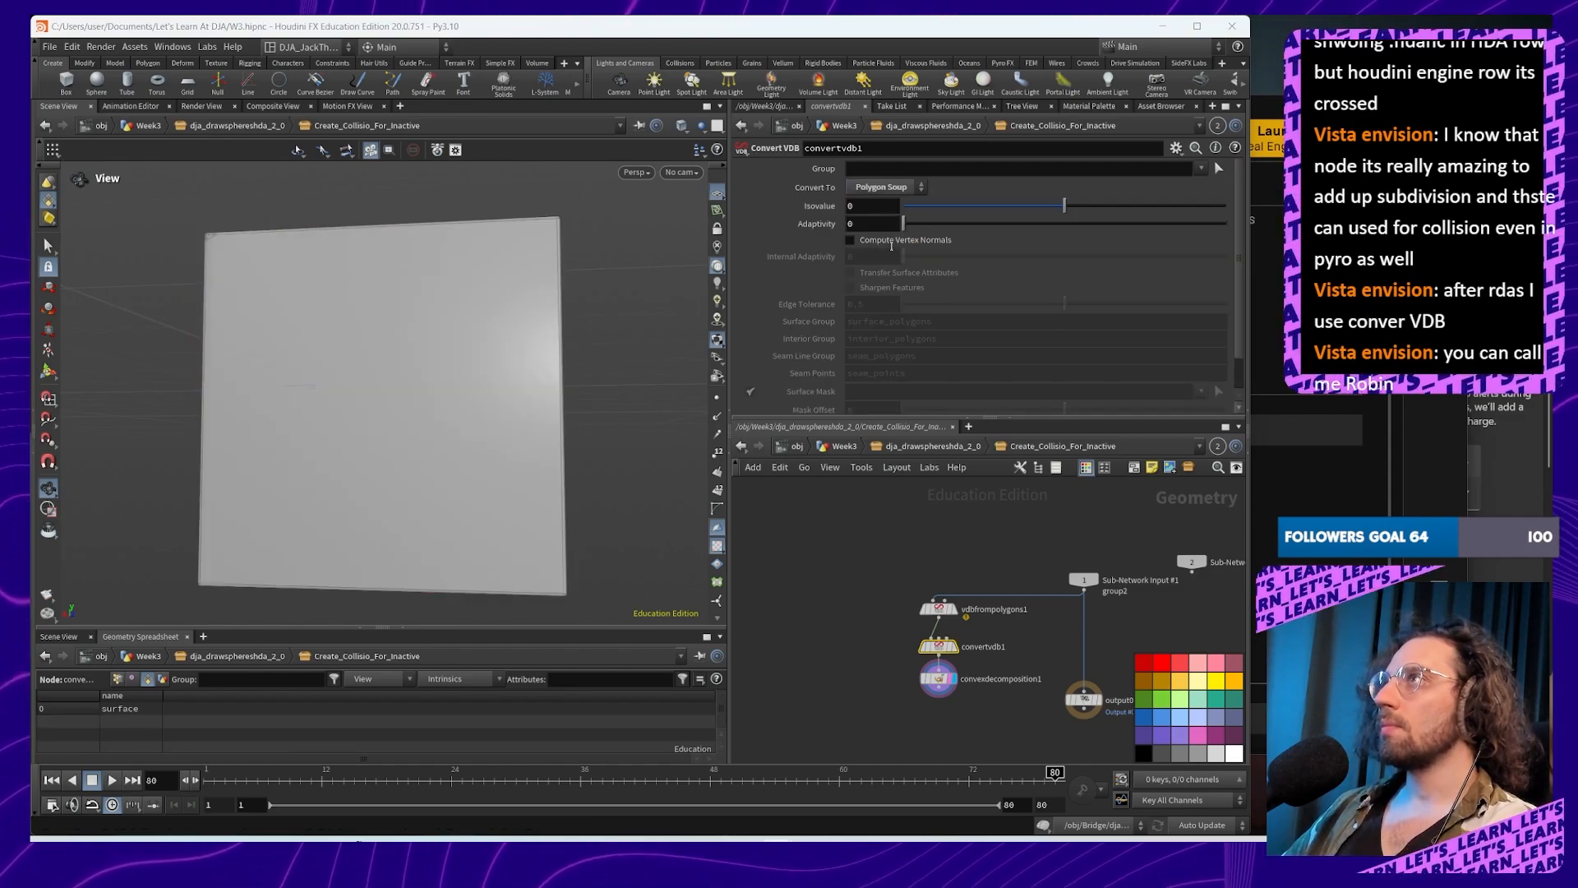
left_click_drag(490, 416, 554, 426)
scroll(960, 700, "up", 5)
Step: On convexdecomposition1, try a lower Max Concavity and the Segmented Geometry output, restoring them to 1 and Convex Hulls
left_click(897, 639)
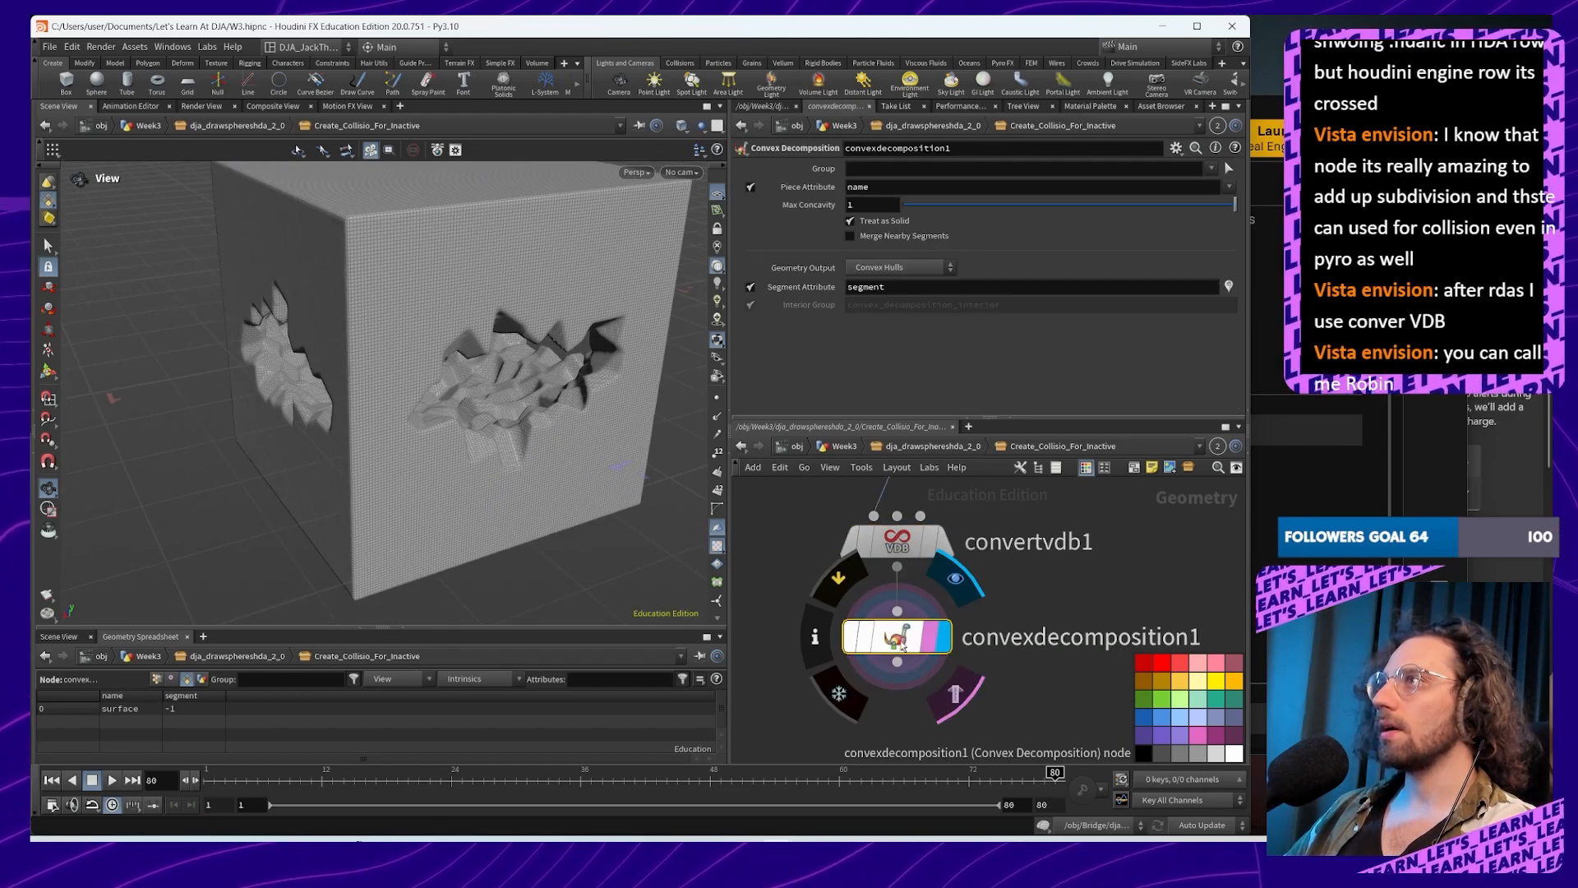
left_click_drag(411, 440, 564, 417)
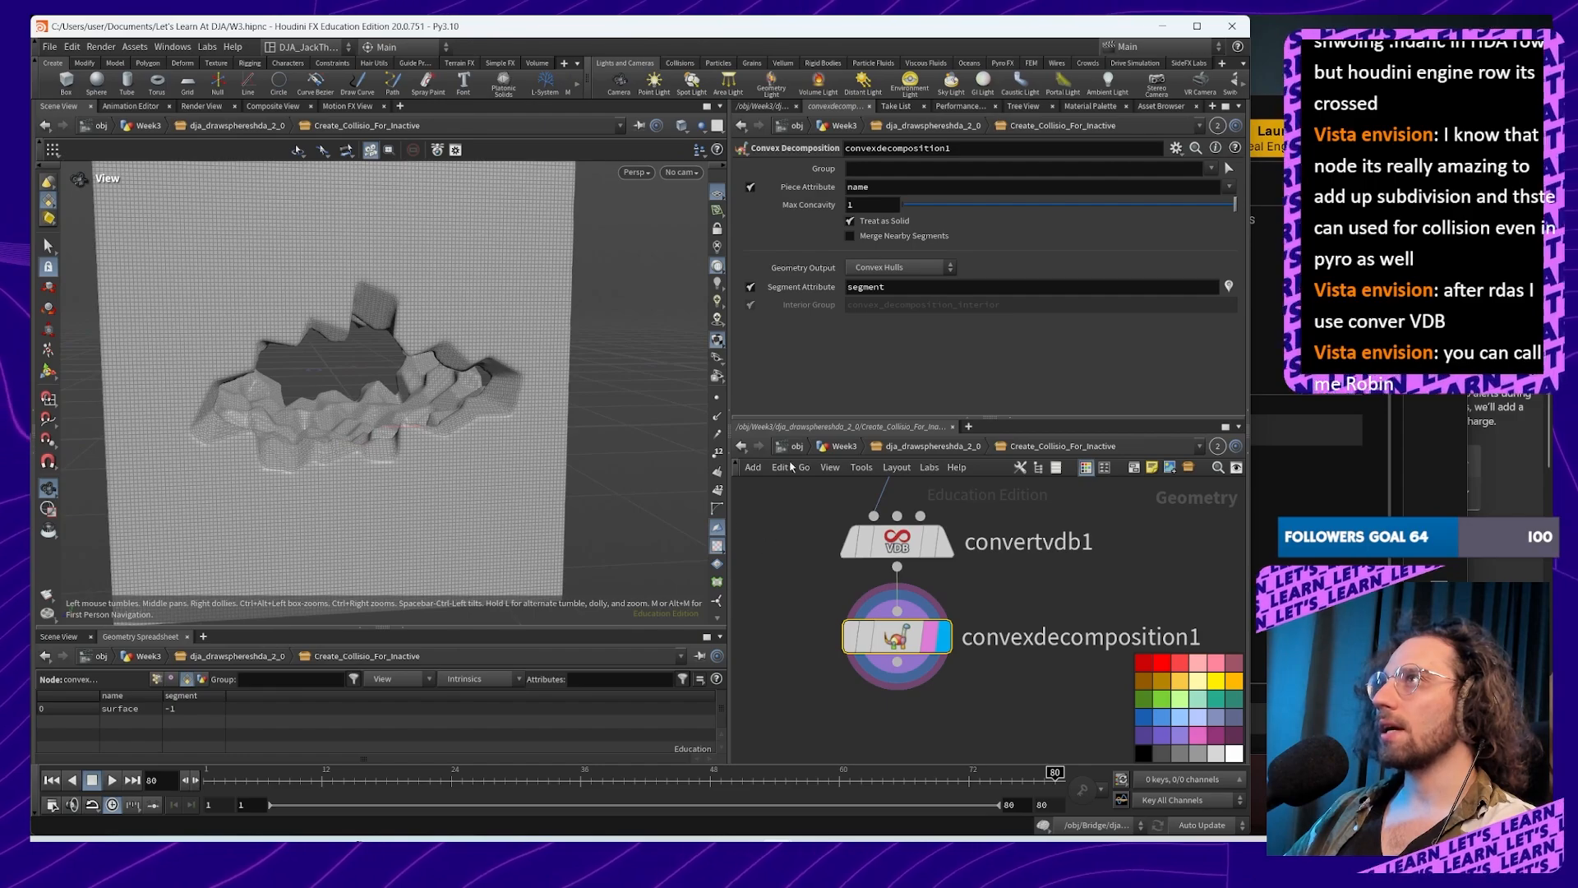
scroll(946, 695, "down", 3)
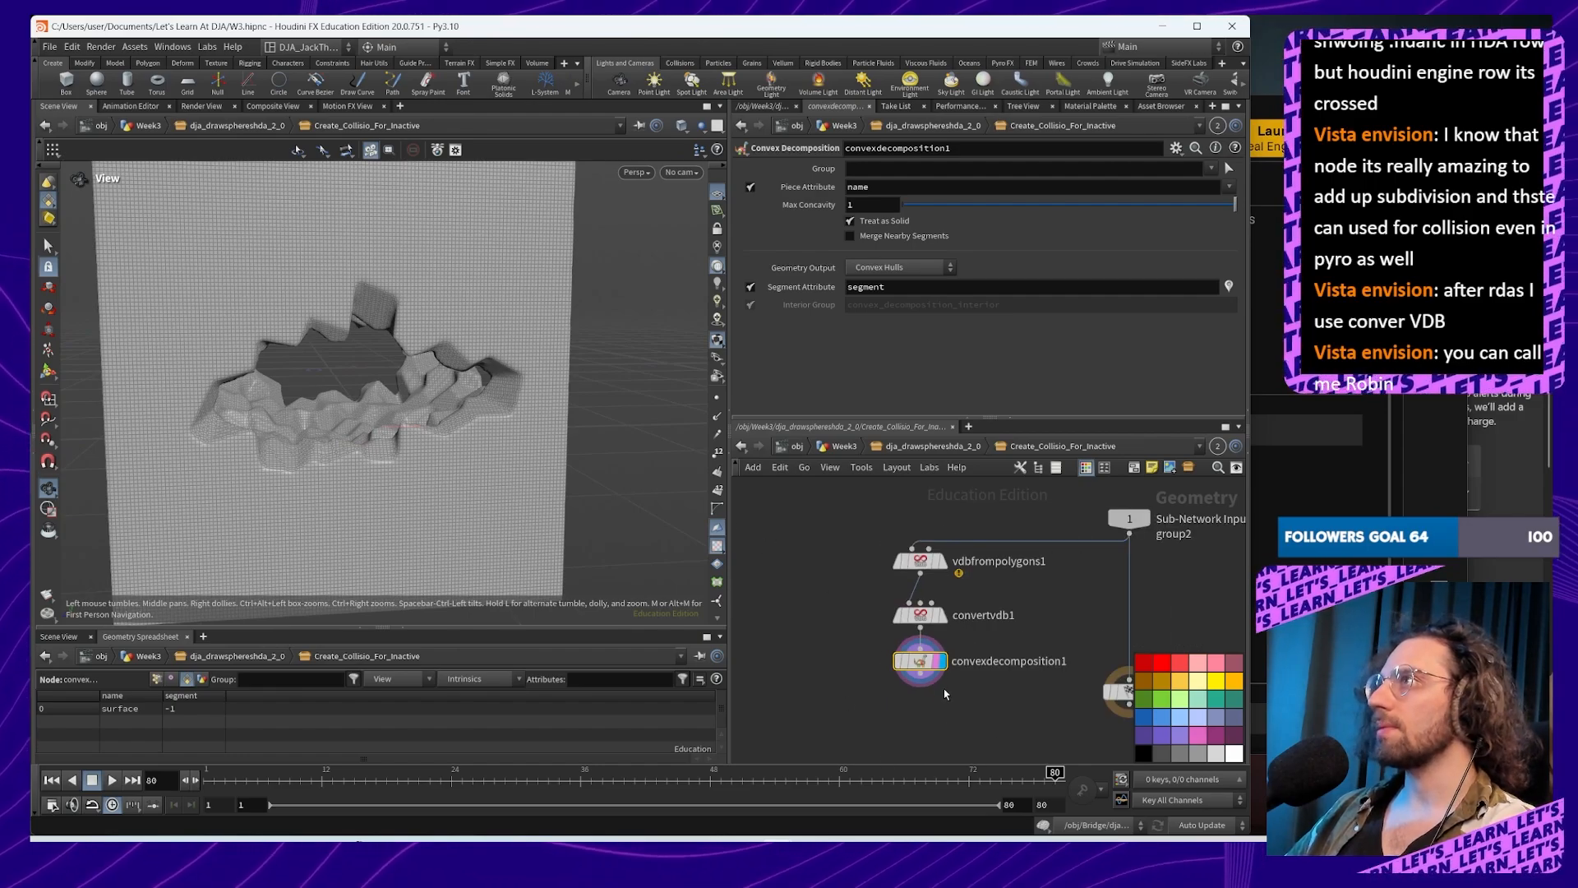
middle_click_drag(957, 712, 902, 690)
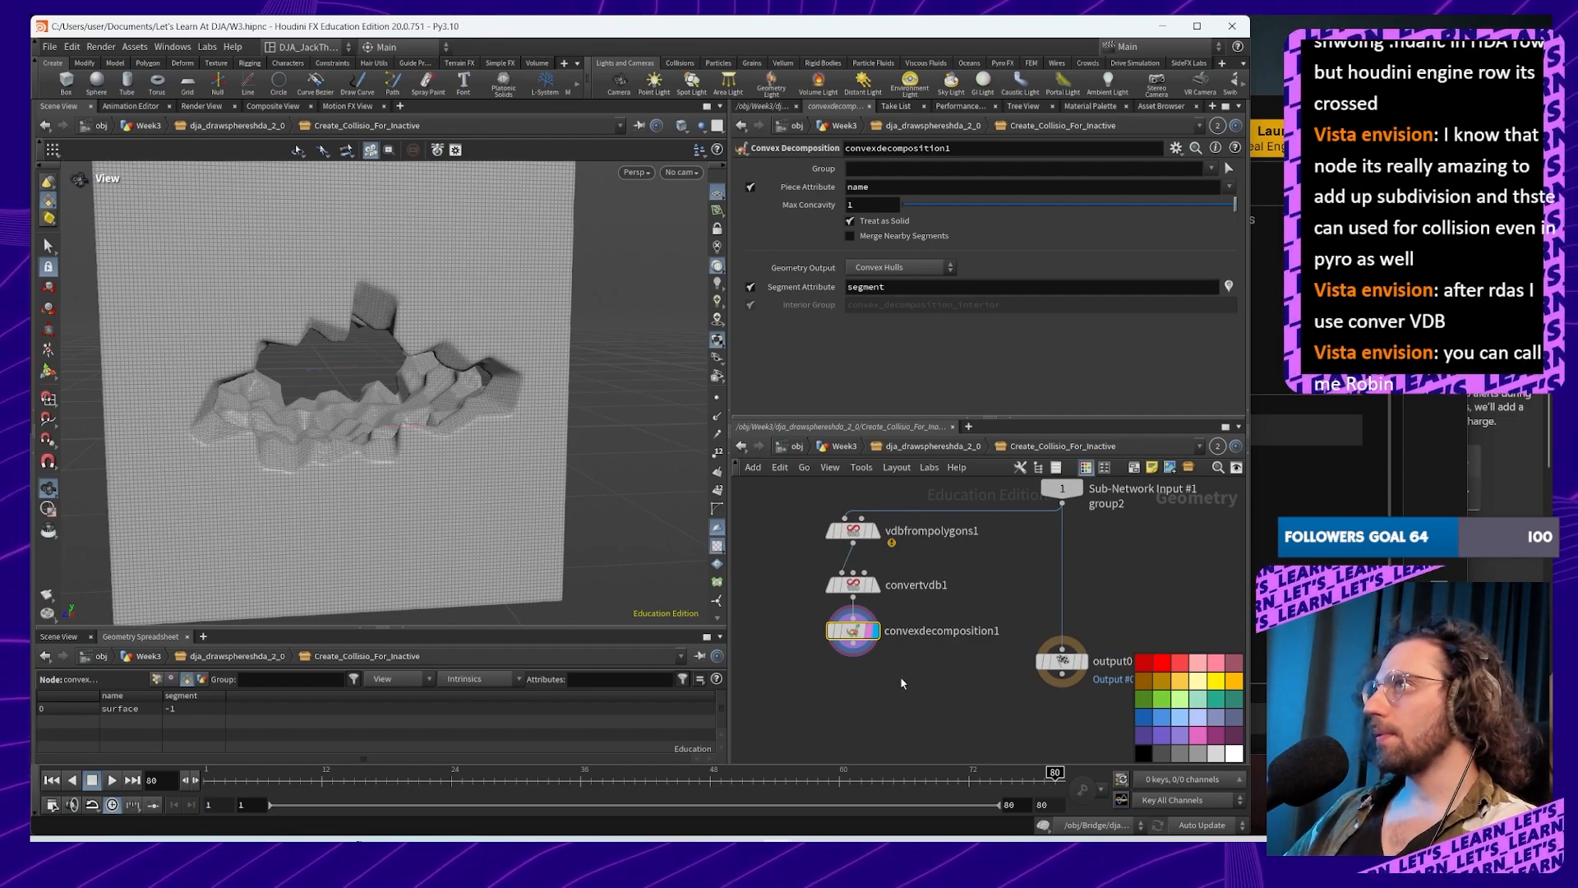
middle_click_drag(902, 682, 944, 677)
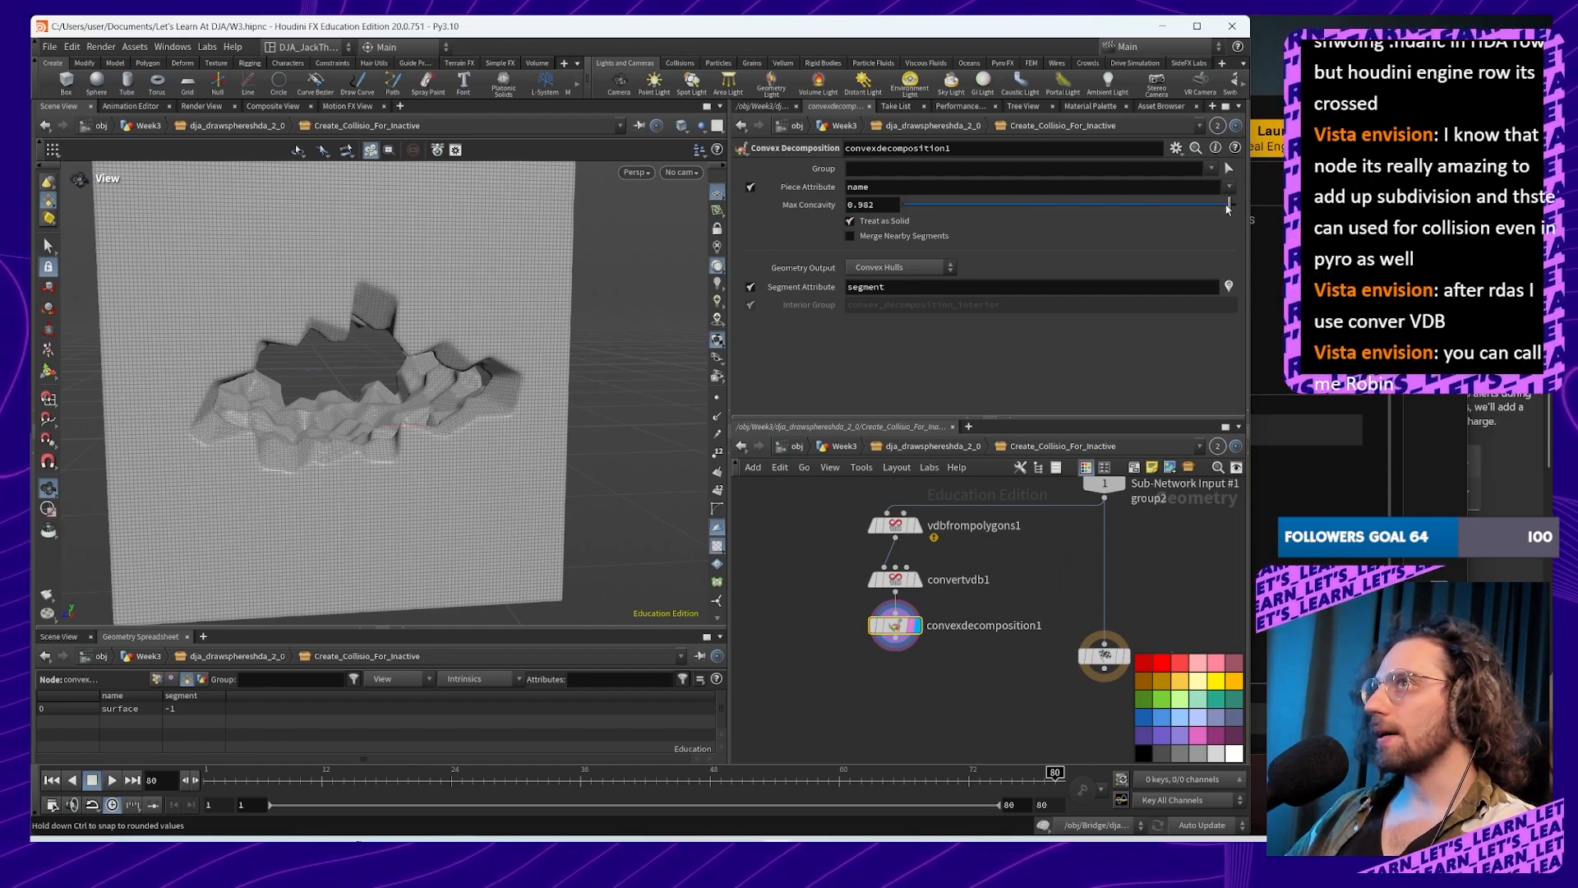
left_click_drag(1234, 204, 1266, 214)
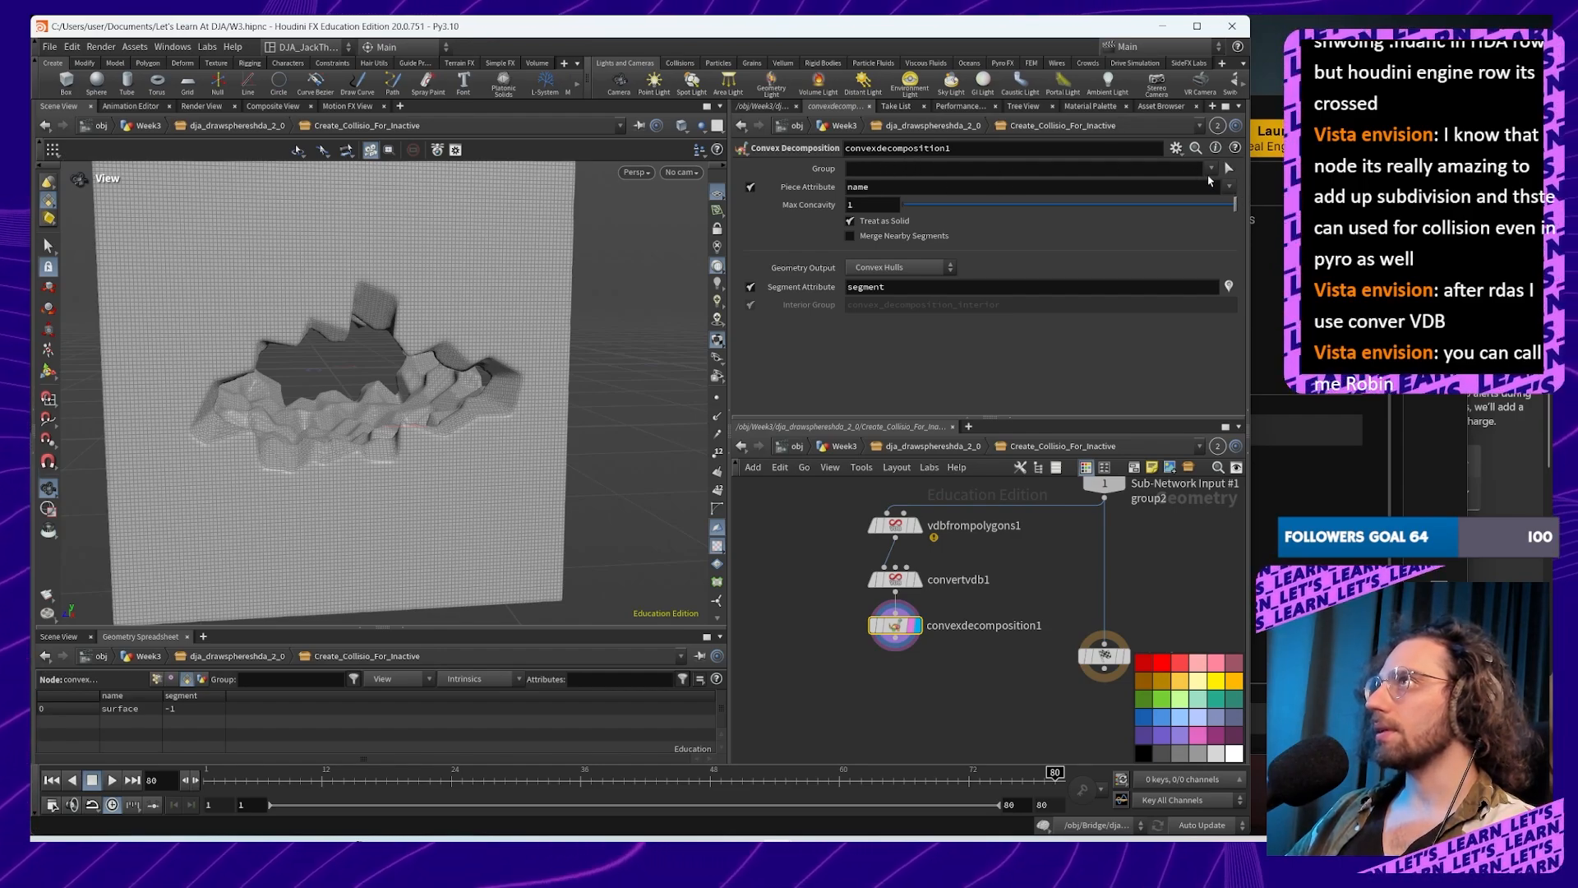
left_click(899, 267)
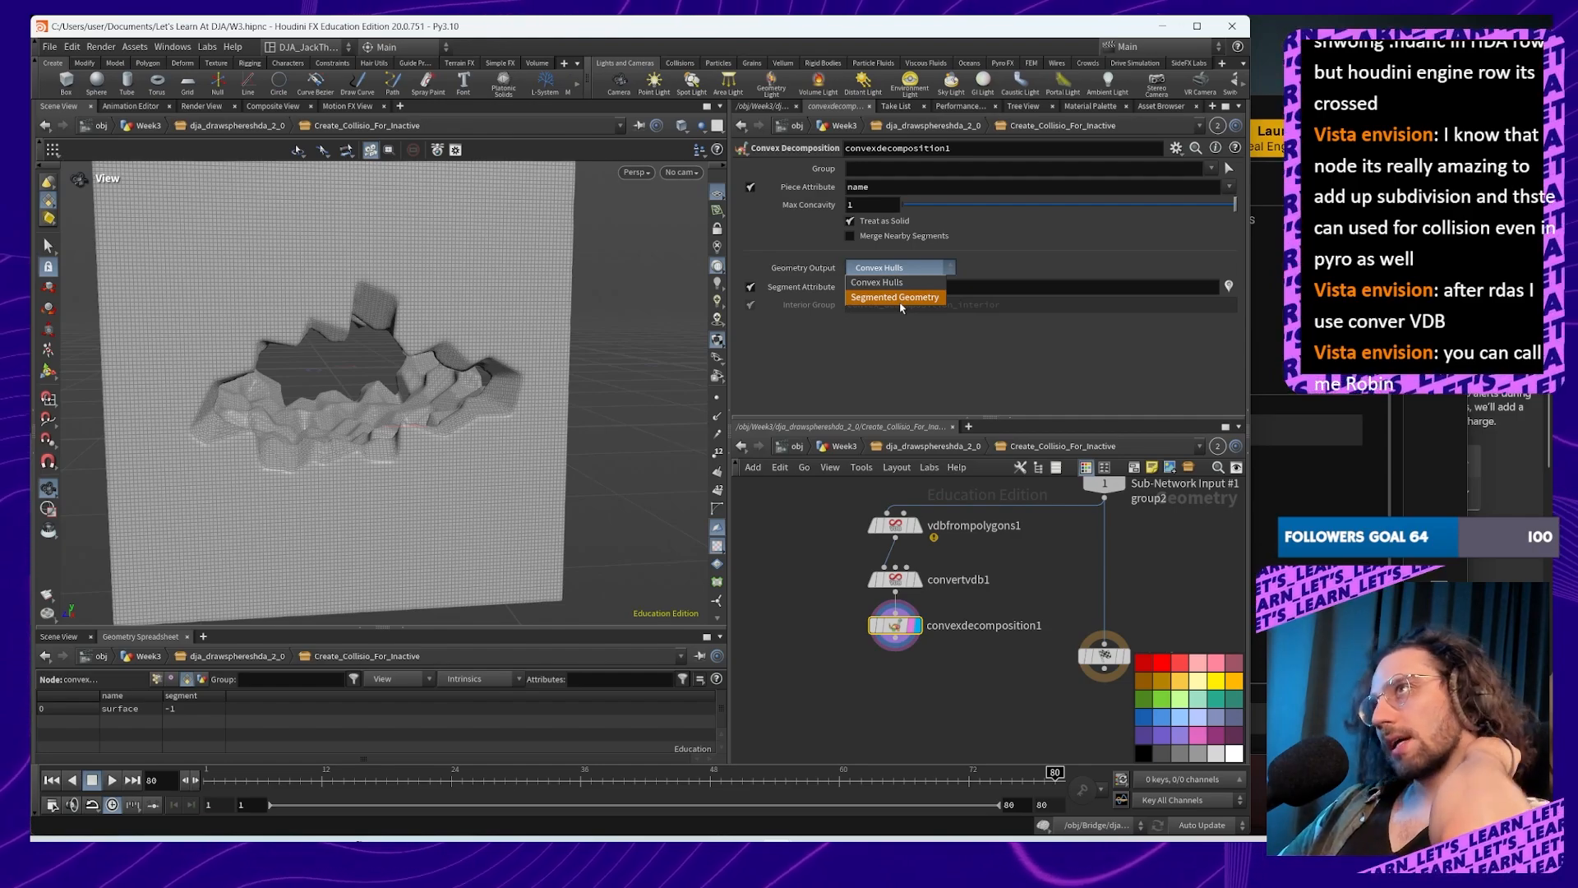
left_click(901, 297)
left_click(899, 267)
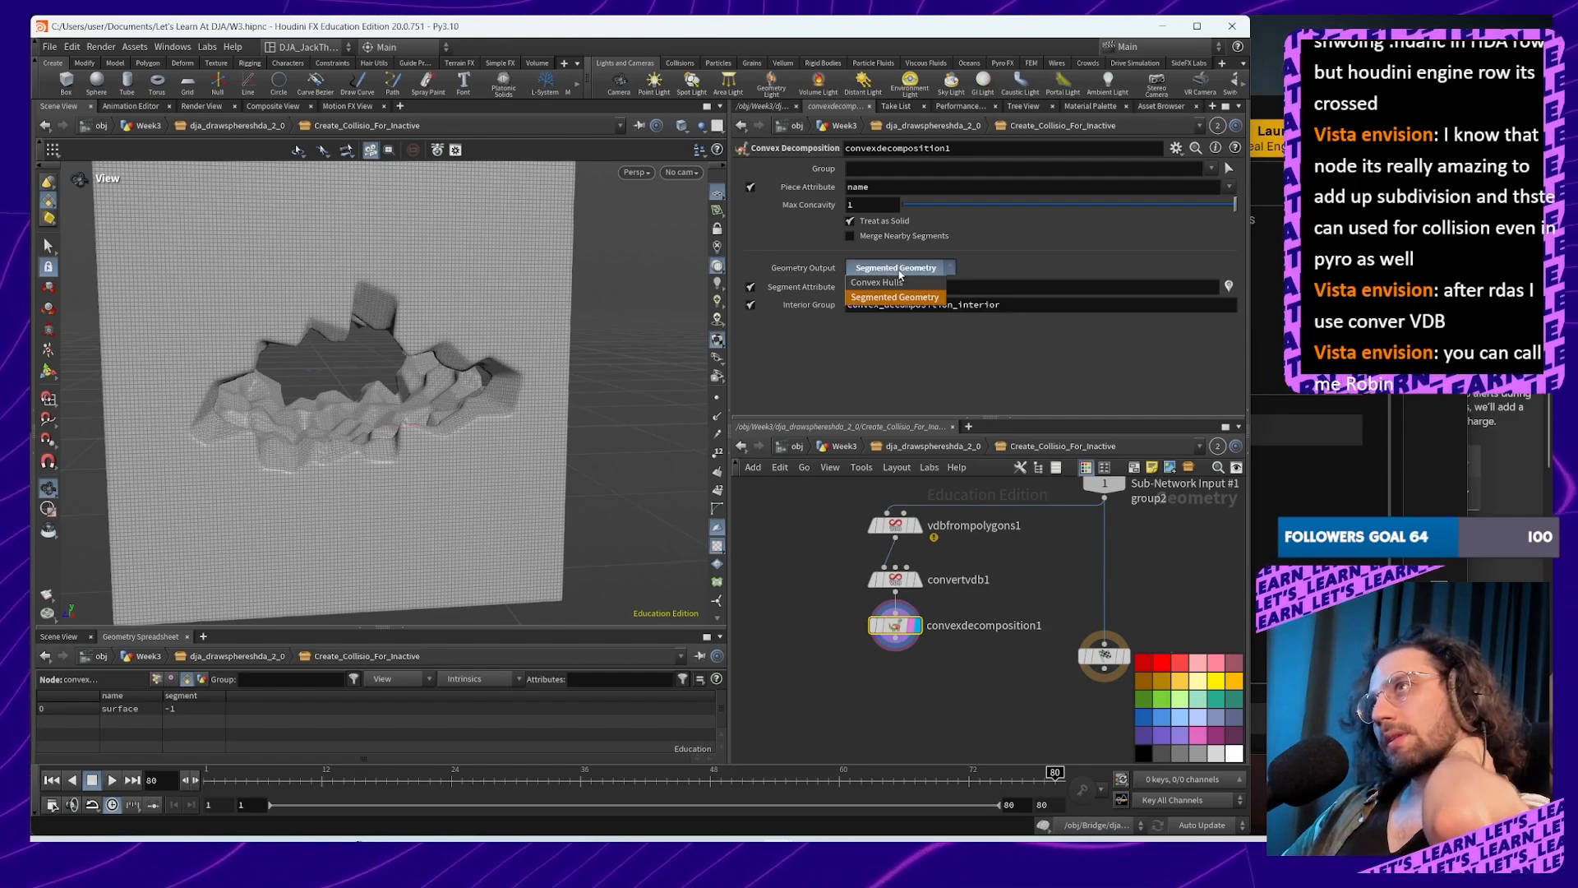
left_click(898, 283)
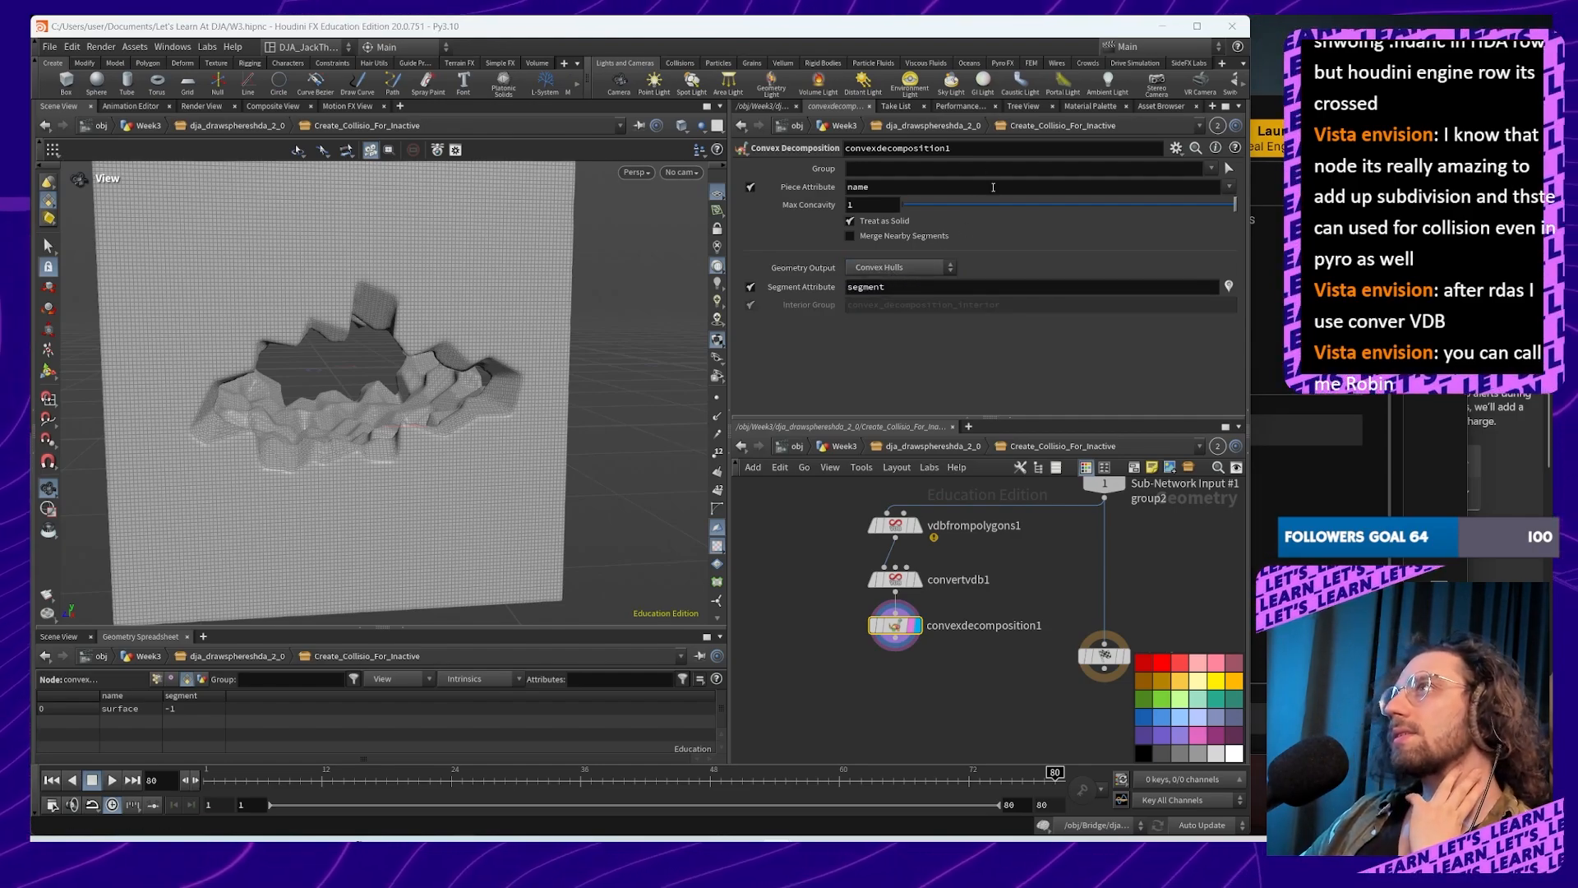
Step: Move convexdecomposition1 down and insert a Convert node between it and convertvdb1
mouse_move(924, 674)
middle_mouse_down()
mouse_move(940, 656)
mouse_move(953, 677)
middle_mouse_up()
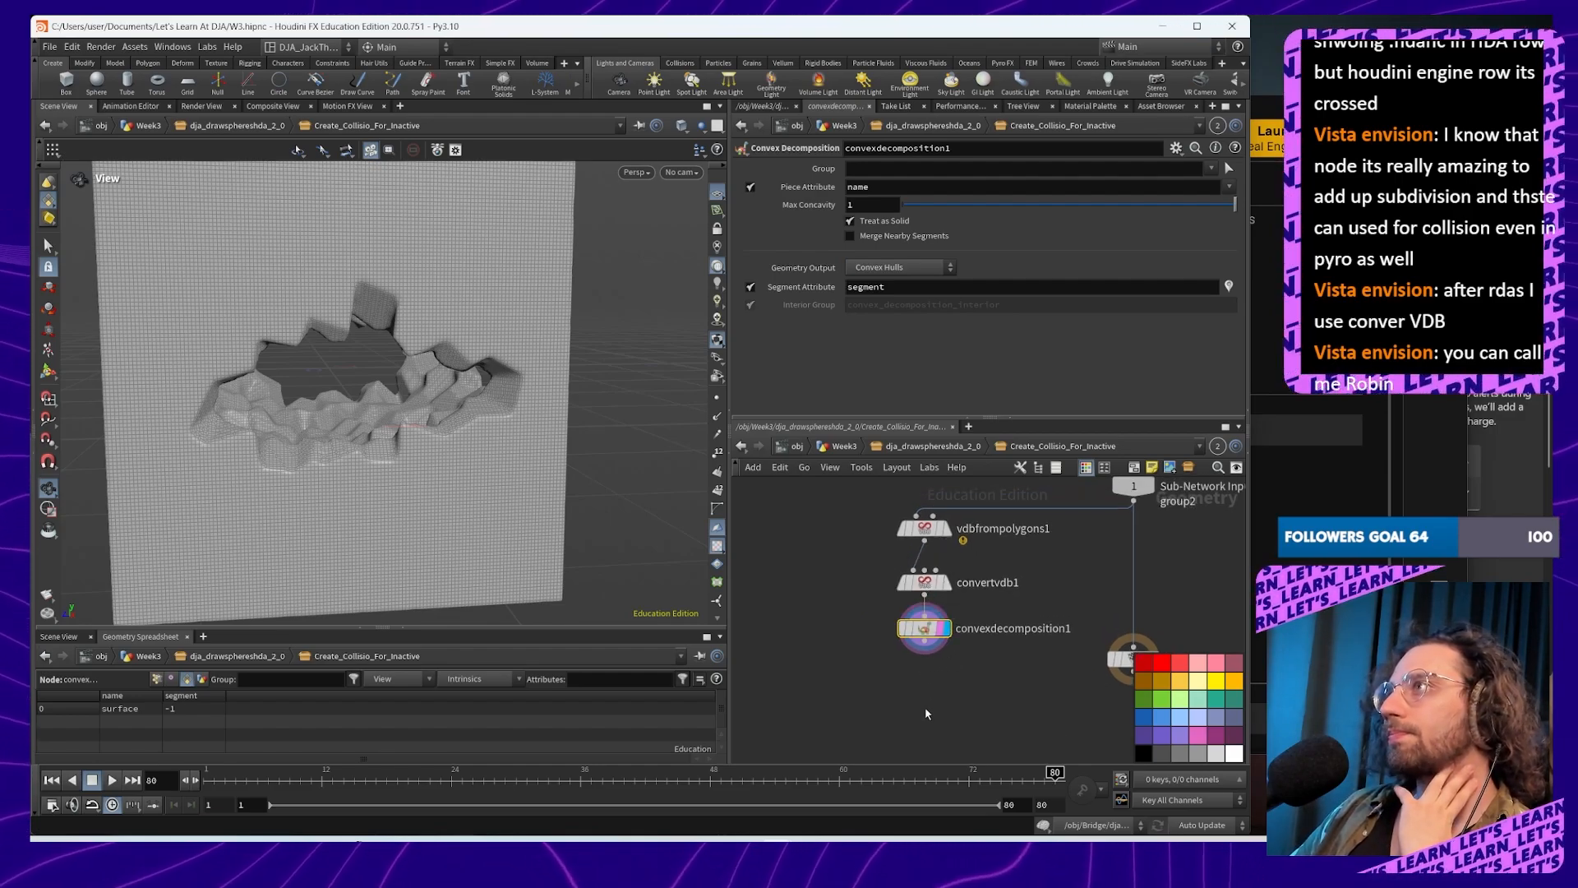
left_click_drag(924, 631, 924, 684)
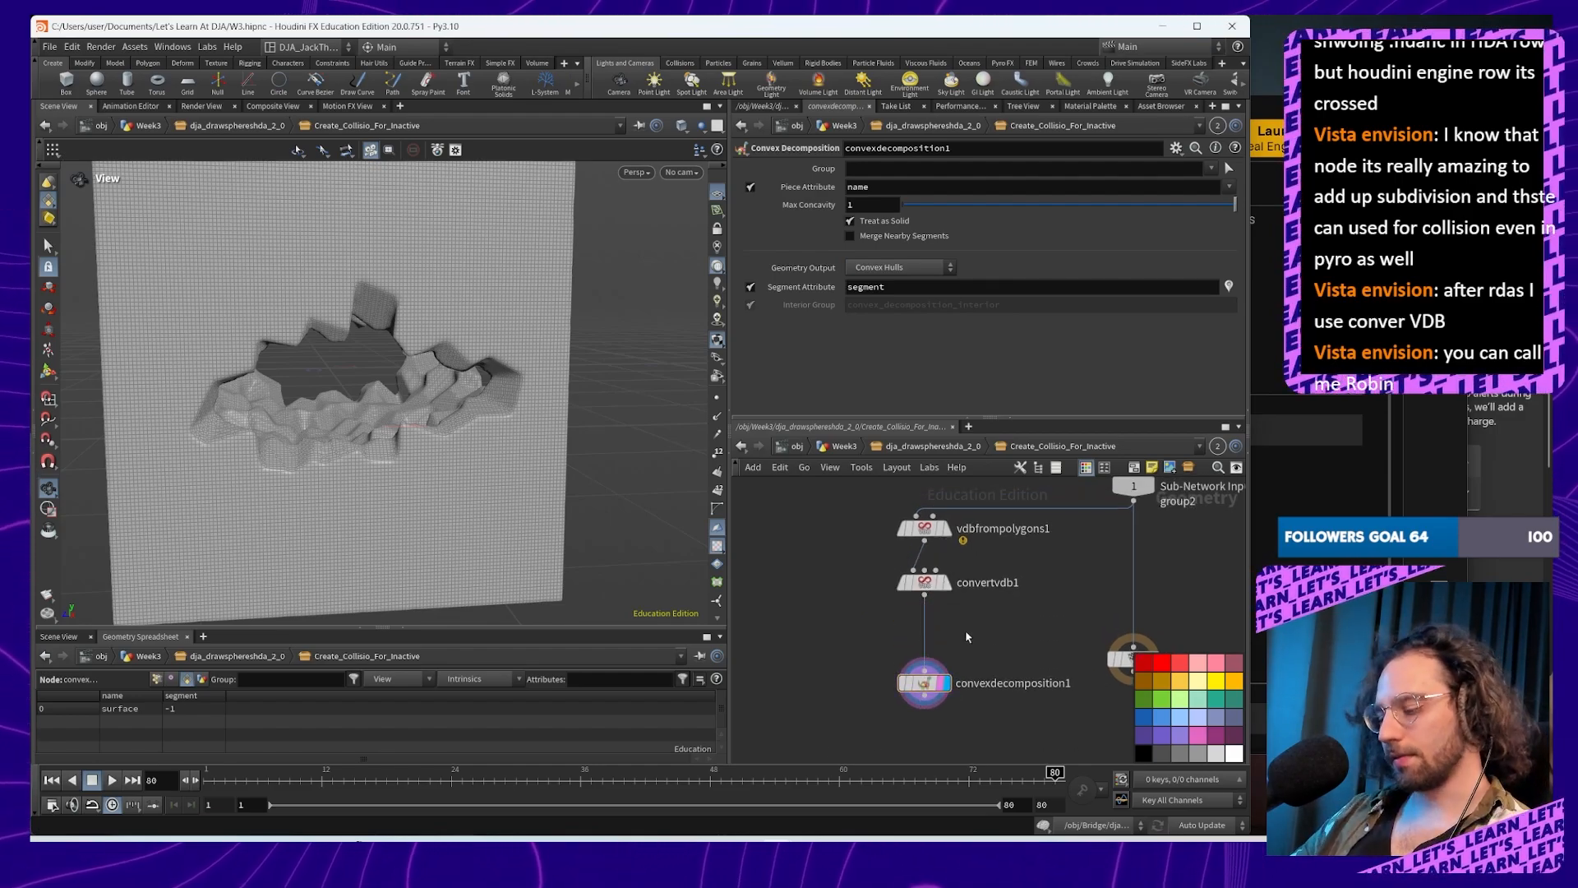
key("Tab")
type("conver")
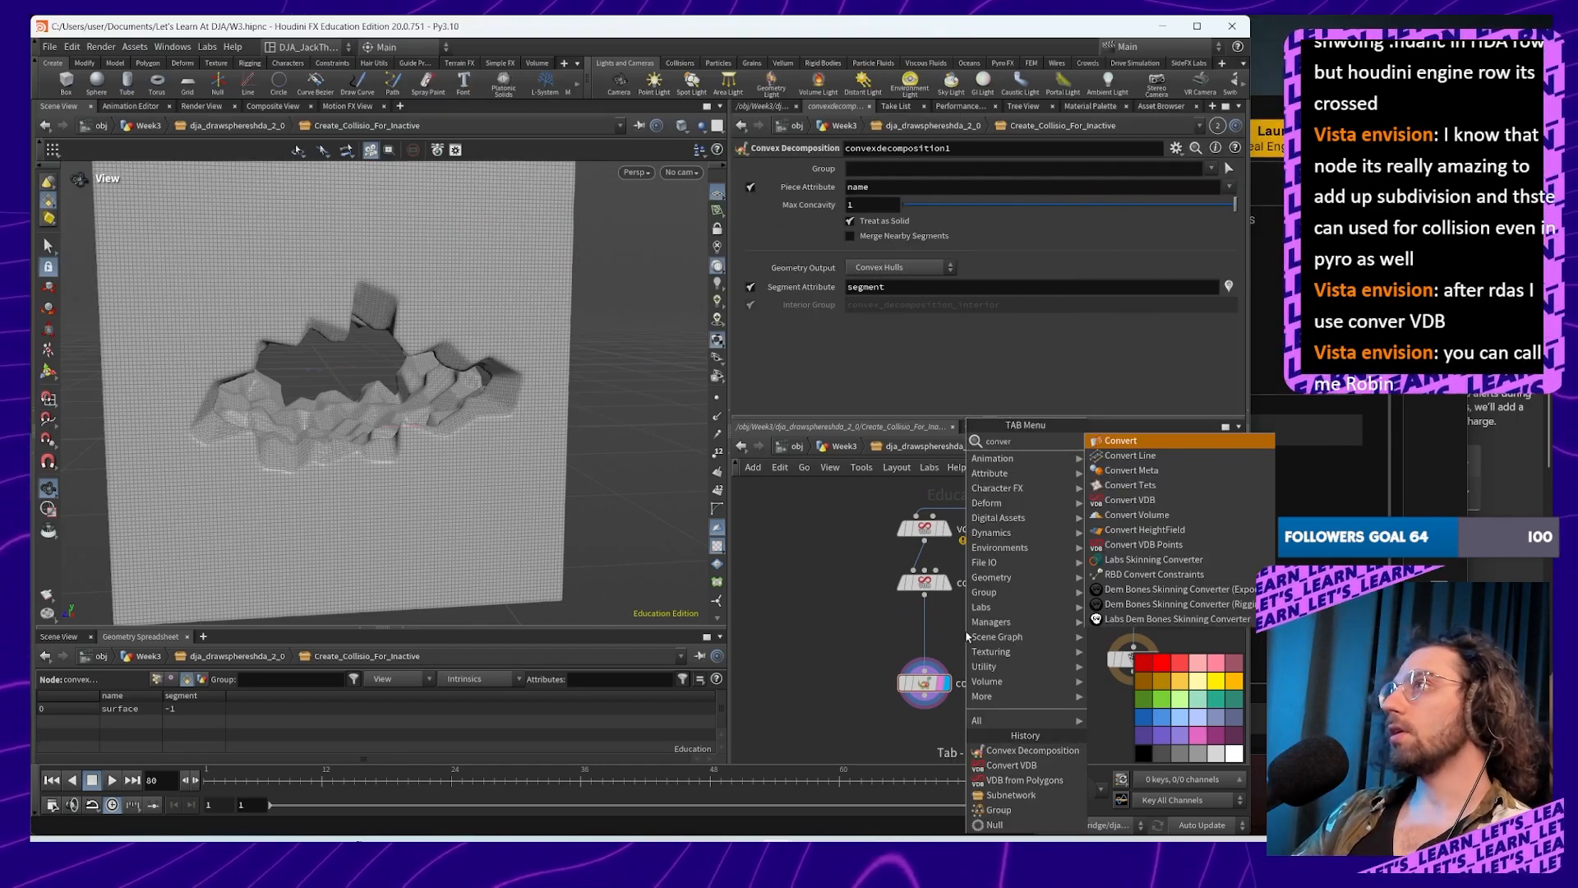
key("Return")
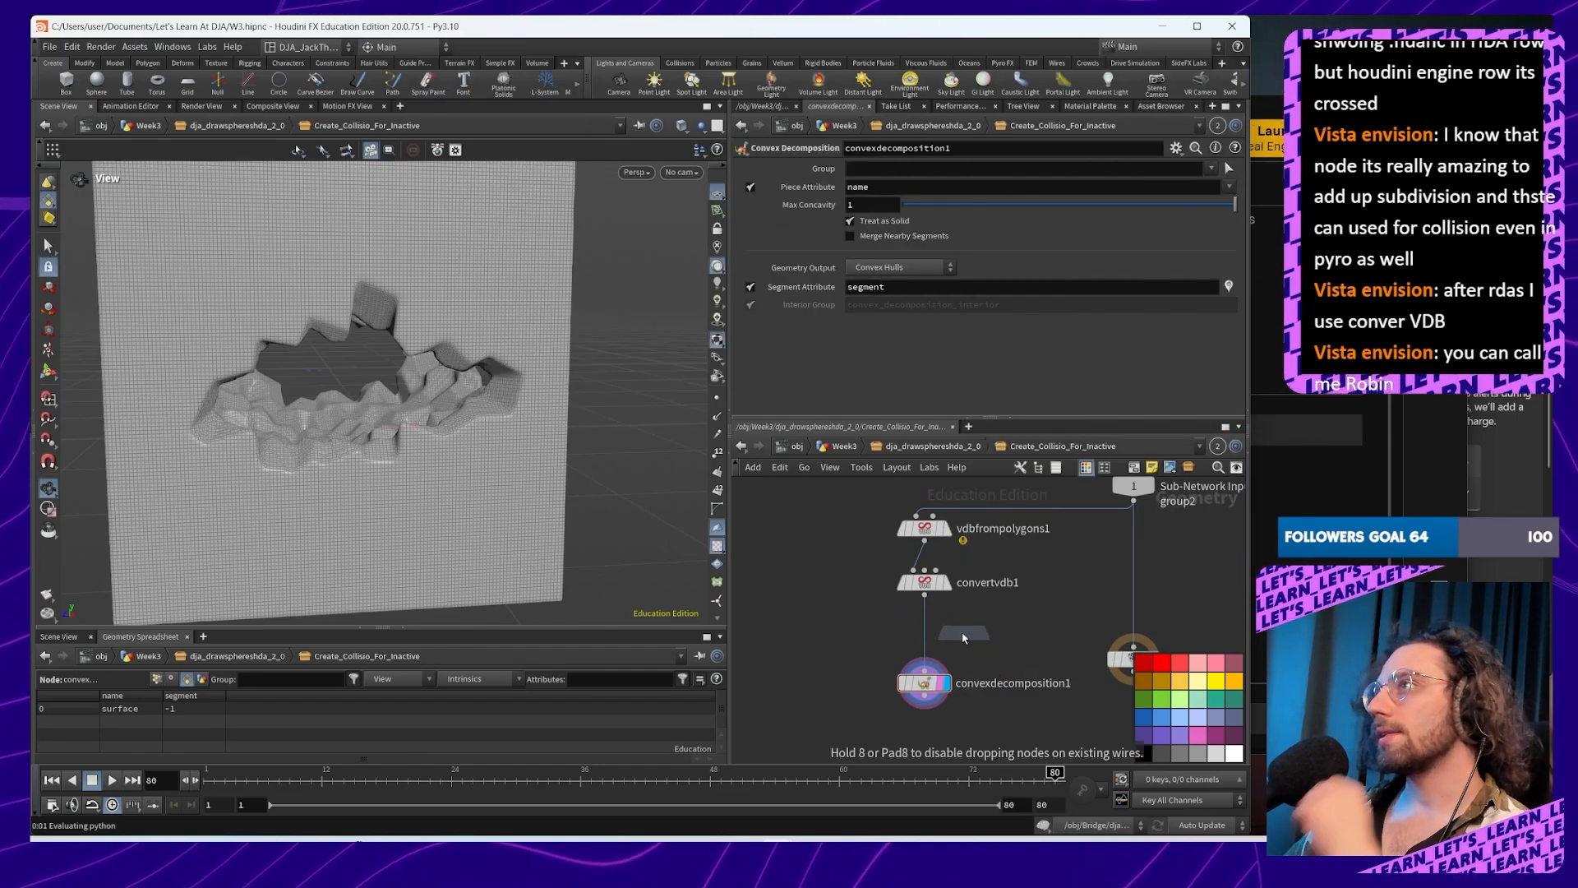
left_click(935, 637)
left_click_drag(933, 637, 932, 636)
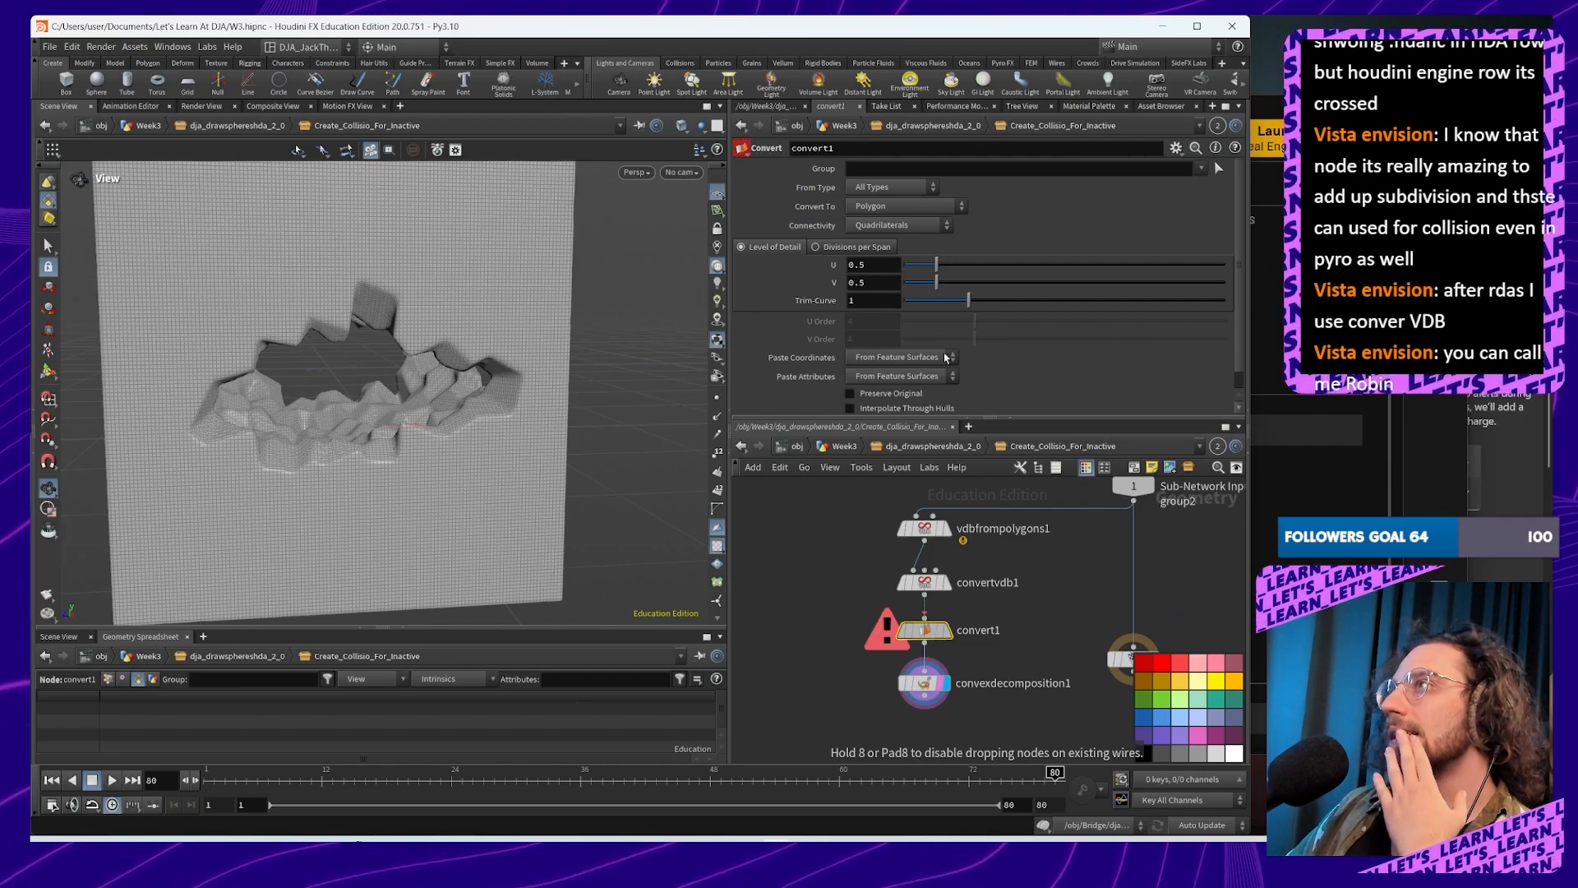
Step: Check the convex decomposition result with the Convert node in place, looking at both nodes and the cube from another angle
left_click(925, 690)
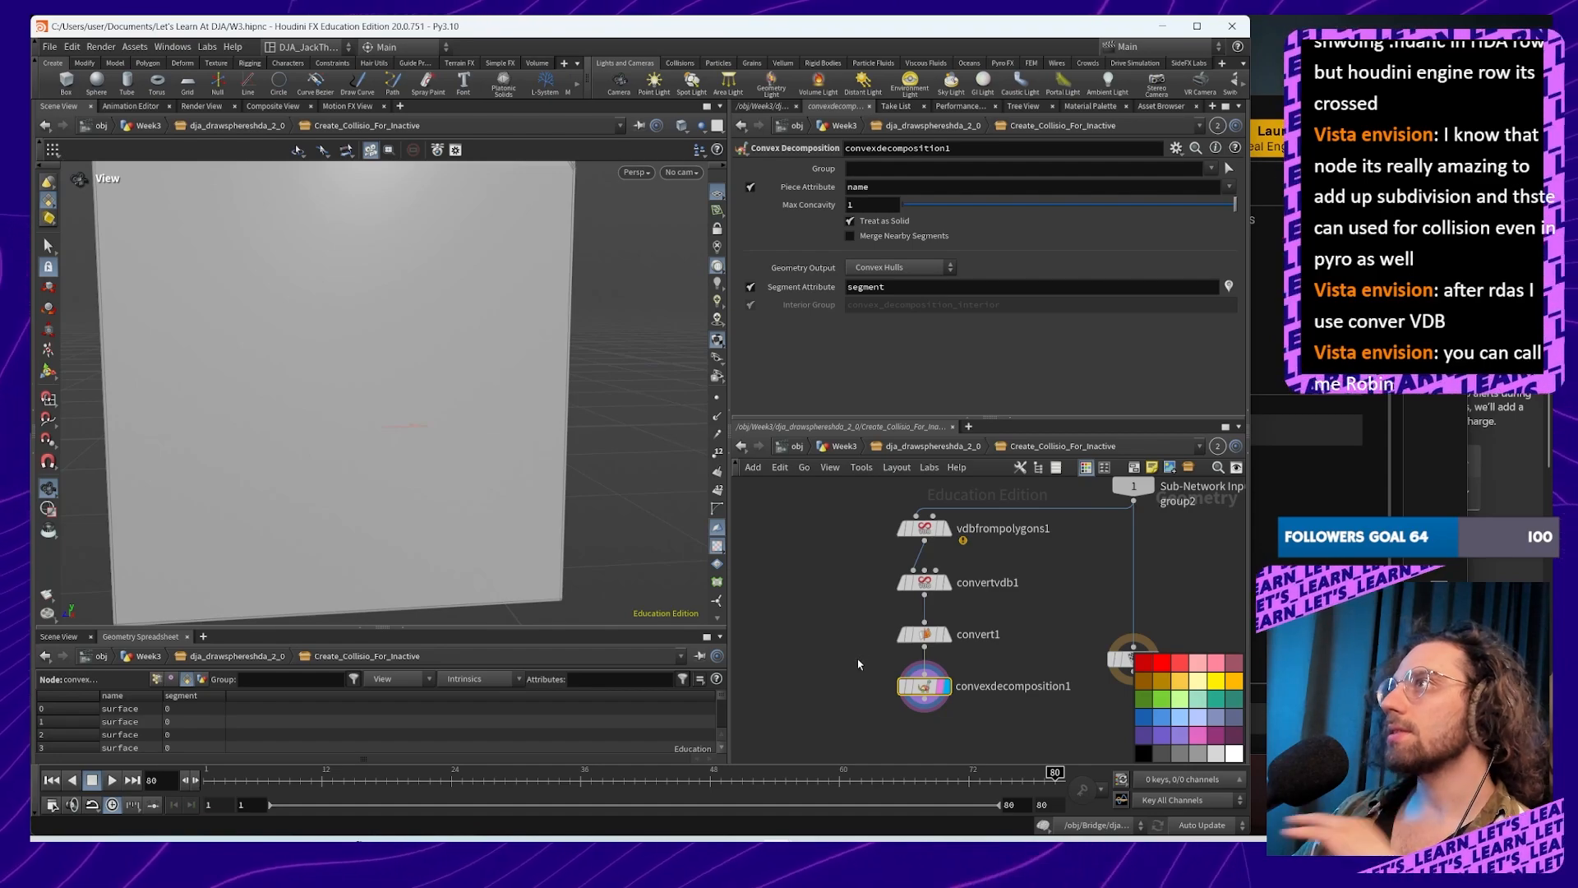
left_click(924, 637)
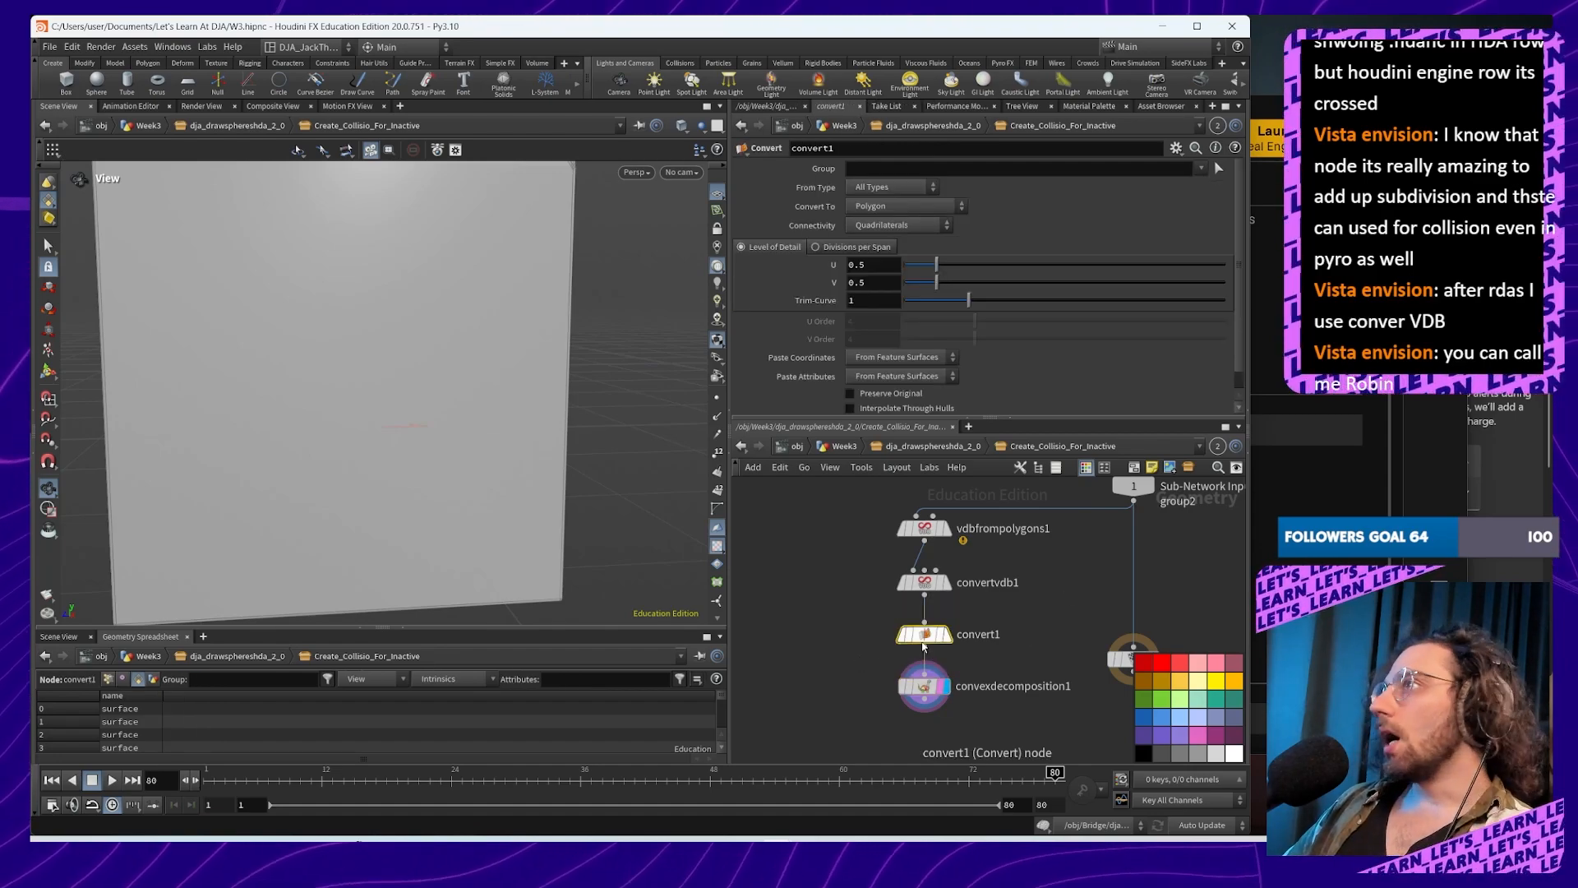
left_click(925, 689)
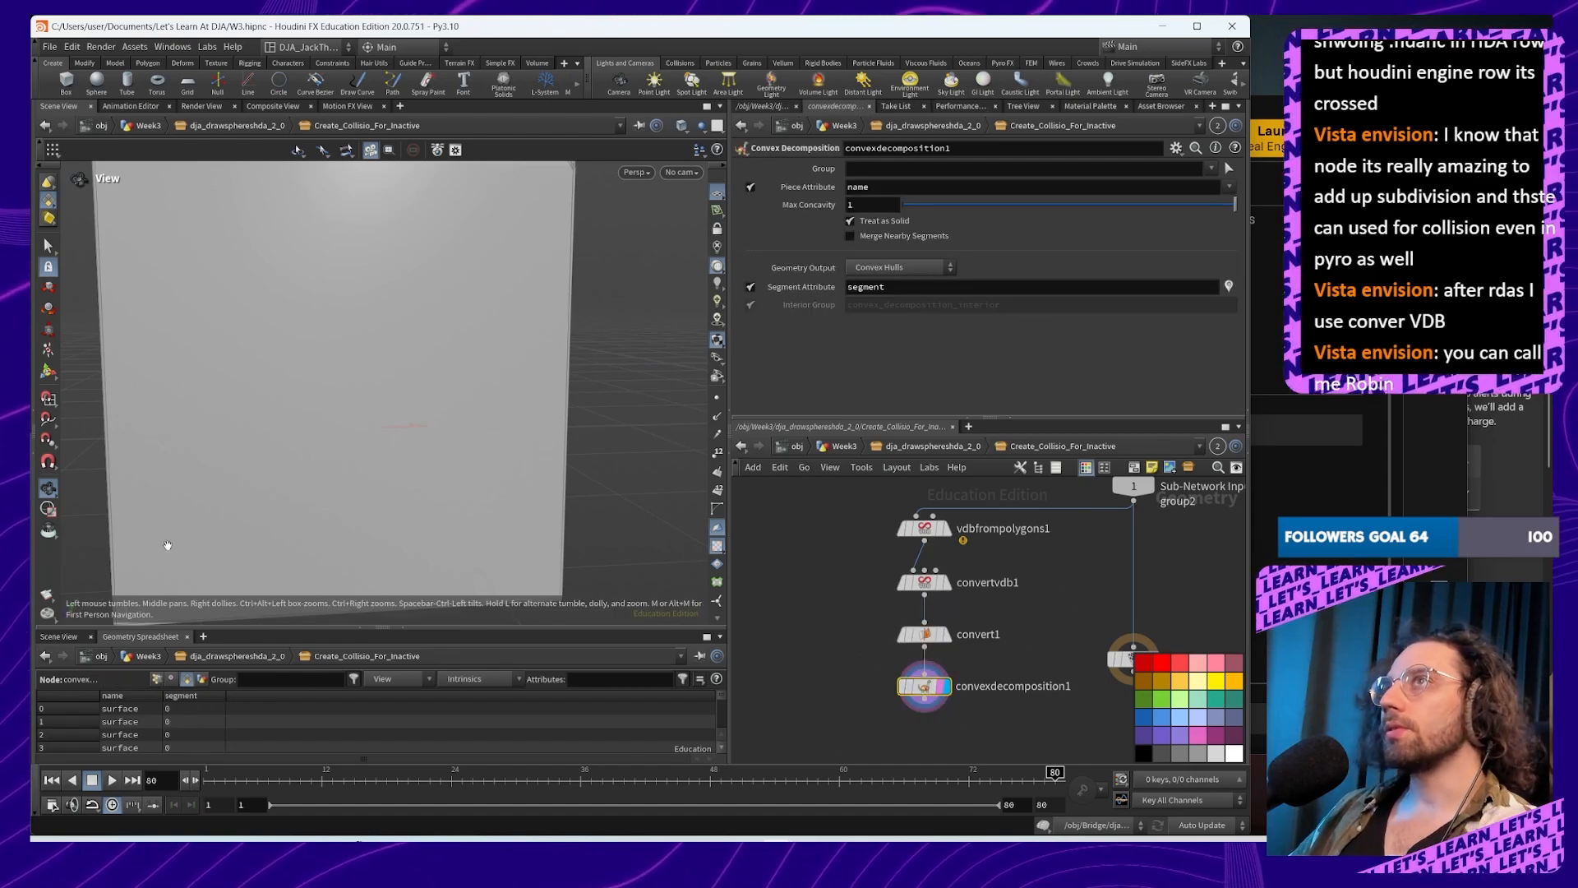
mouse_move(350, 385)
left_mouse_down()
mouse_move(495, 346)
mouse_move(363, 387)
mouse_move(430, 421)
mouse_move(359, 423)
left_mouse_up()
scroll(378, 403, "down", 3)
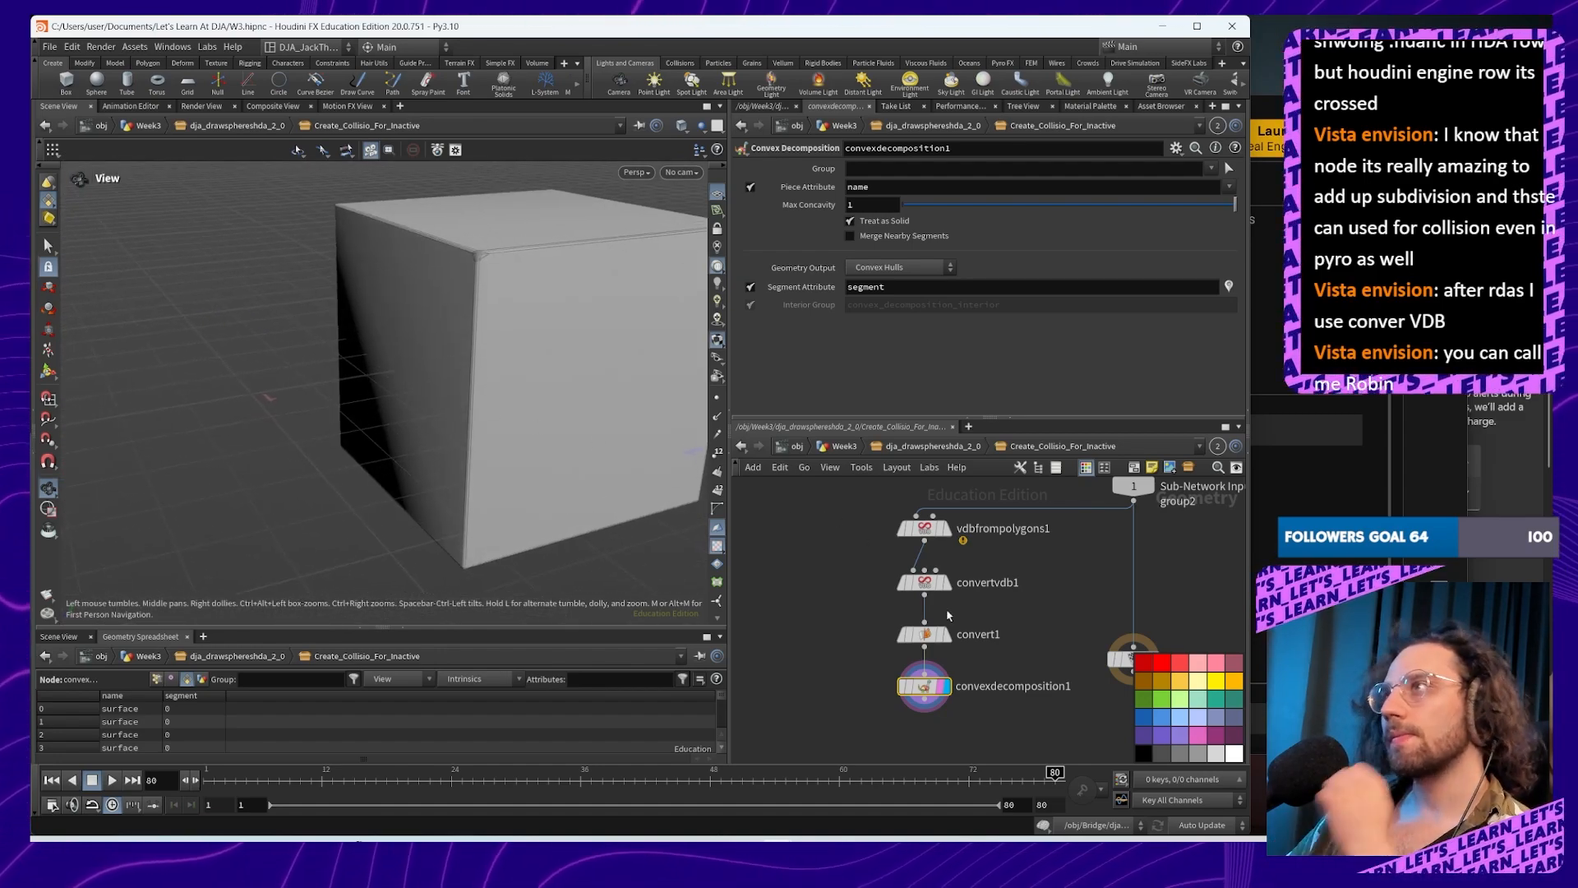
Step: Delete the Convert node above convexdecomposition1 and inspect the cube's openings
left_click(924, 634)
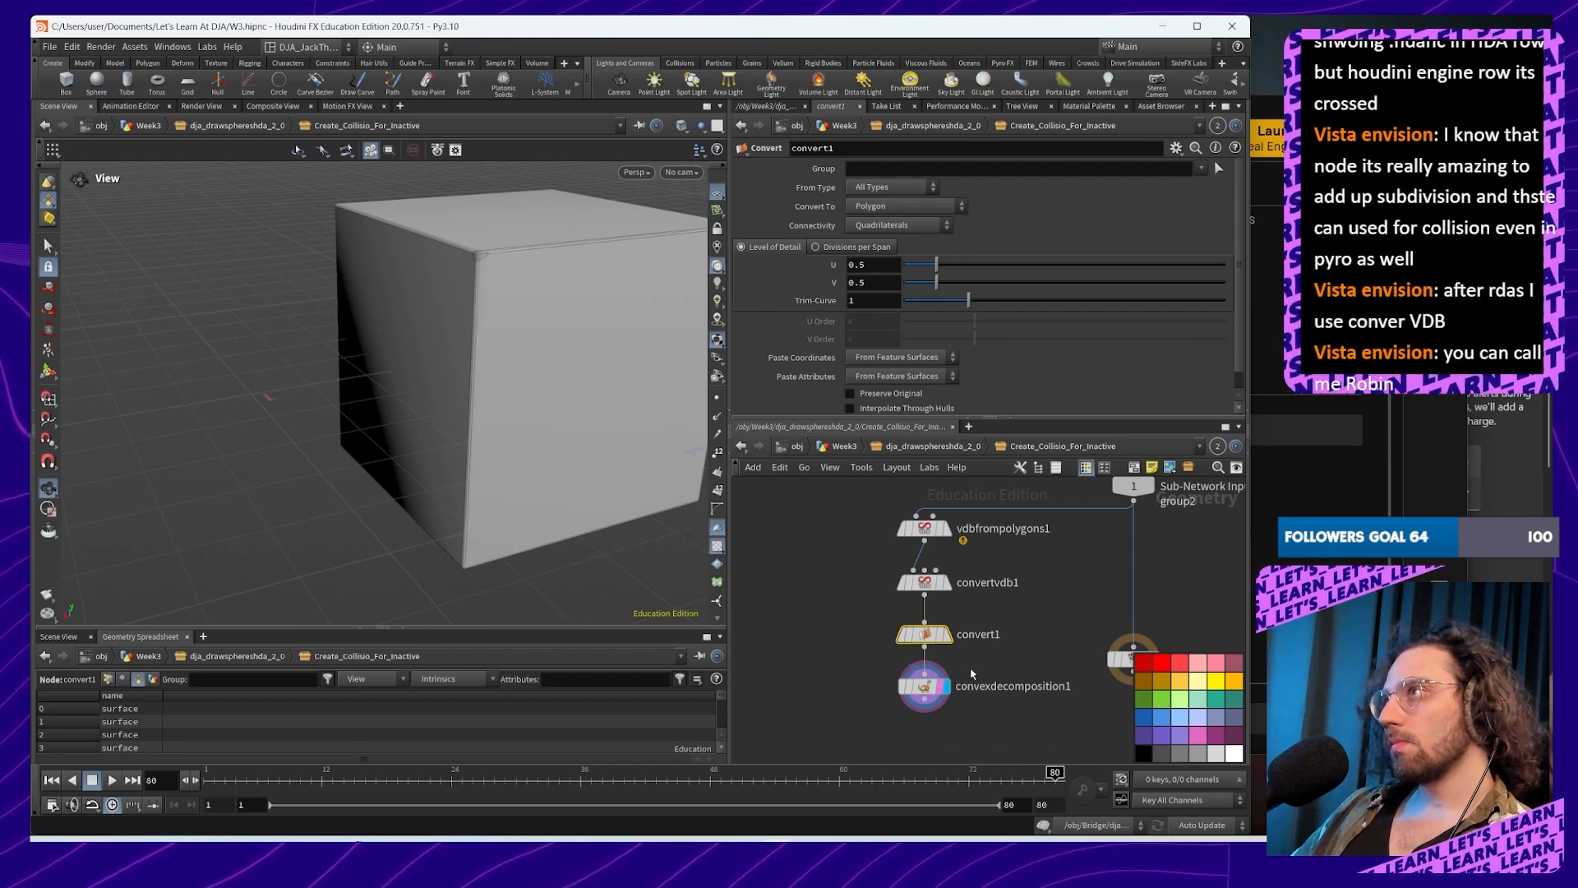
key("Delete")
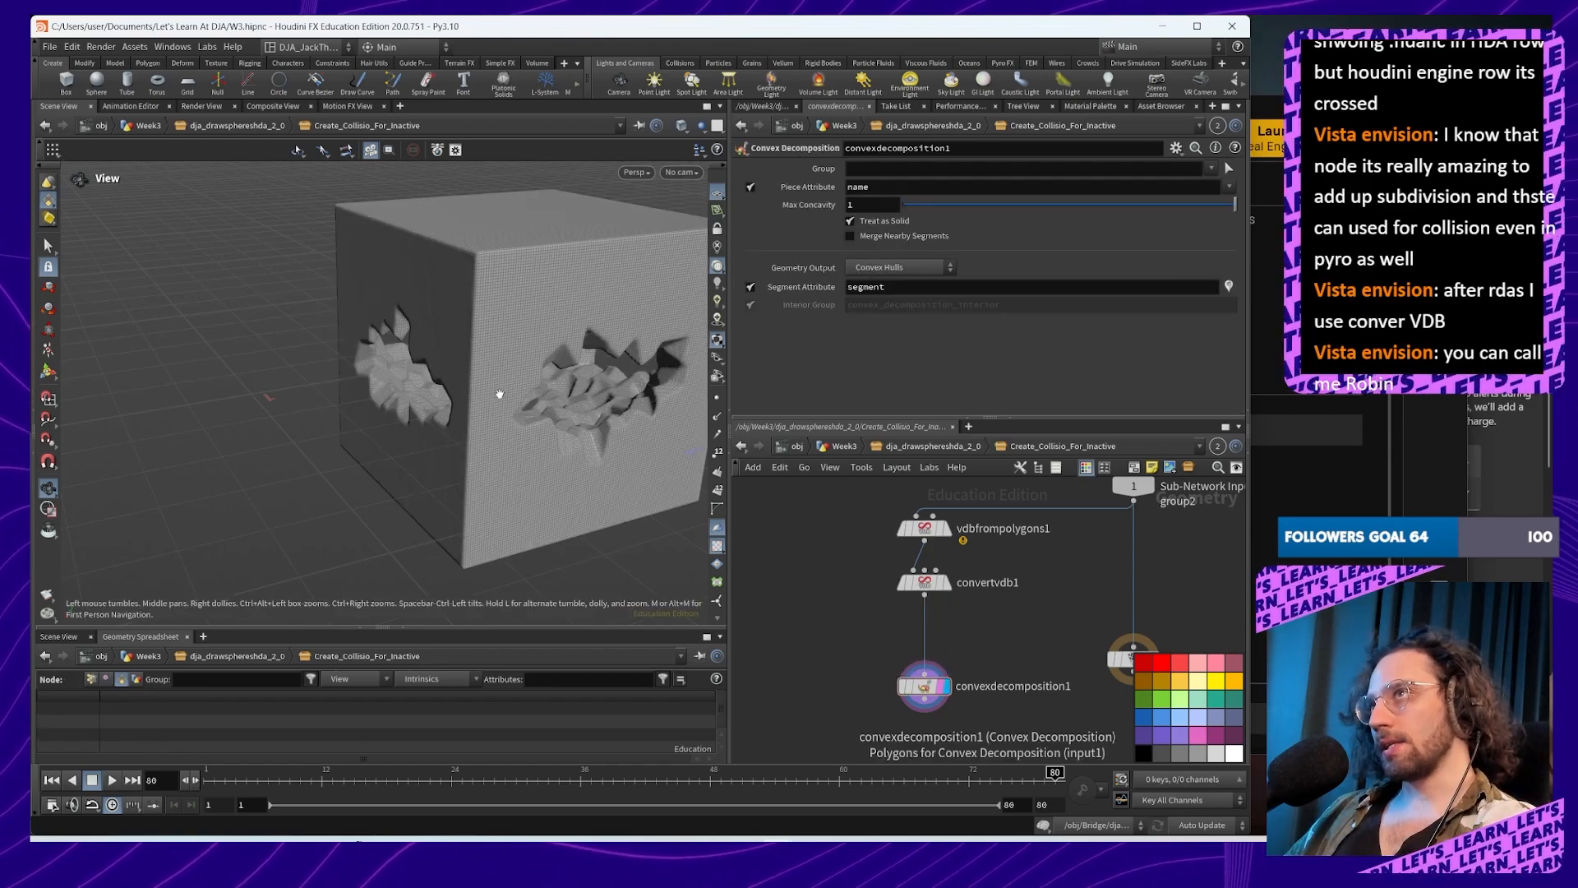
left_click_drag(499, 394, 575, 403)
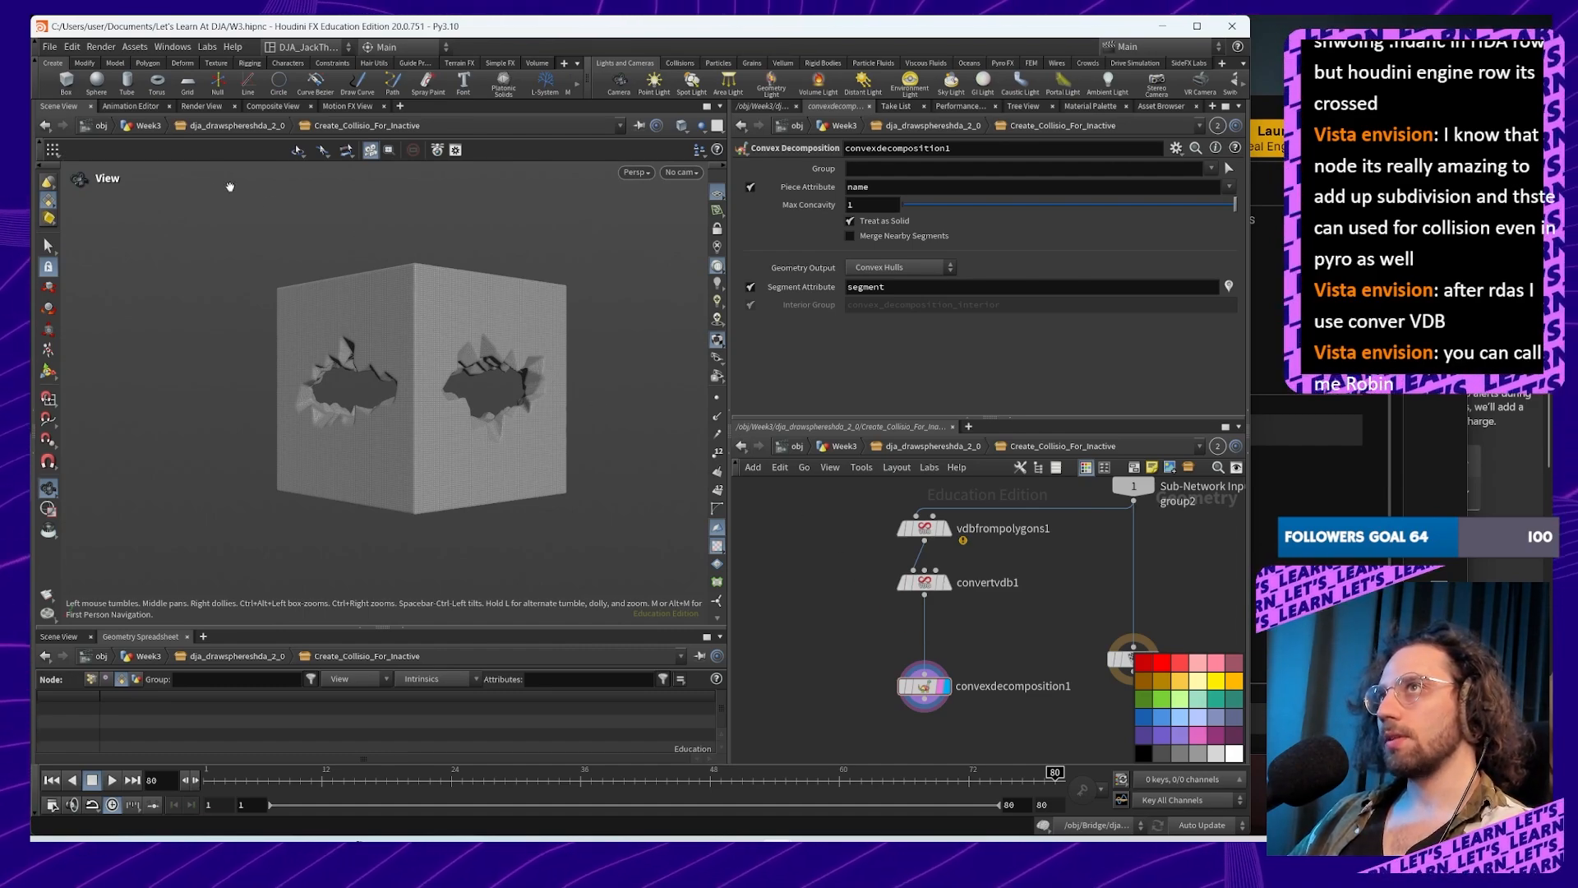
Step: Capture a screenshot covering the cube view and the VDB node chain, save it as a PNG in Downloads, and close Snipping Tool
key("super+shift+s")
left_click_drag(206, 203, 1098, 786)
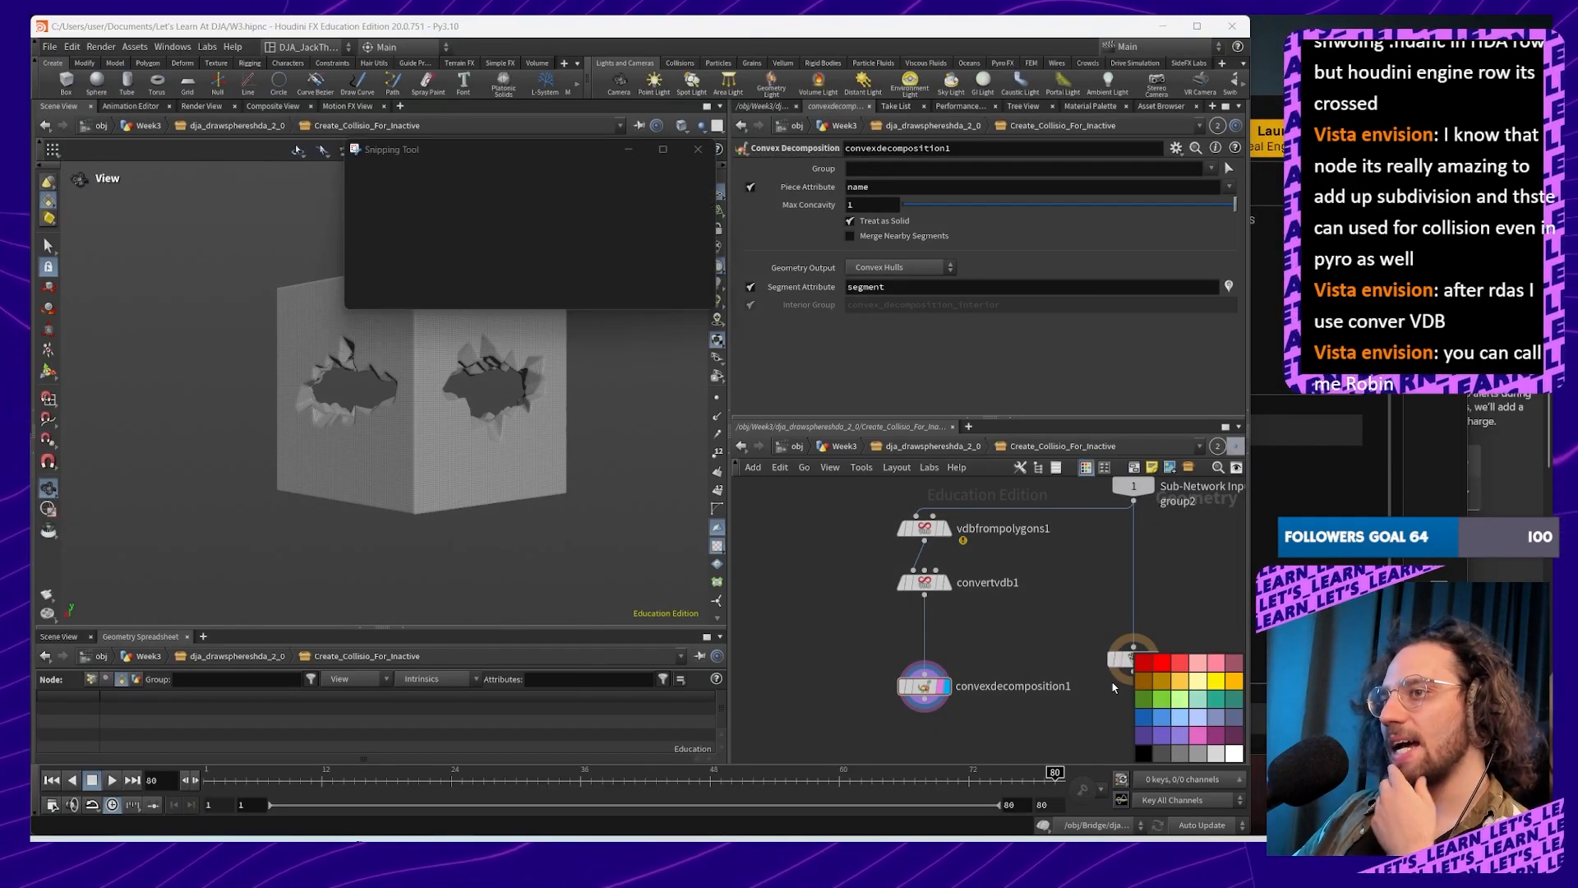
right_click(580, 480)
left_click(657, 496)
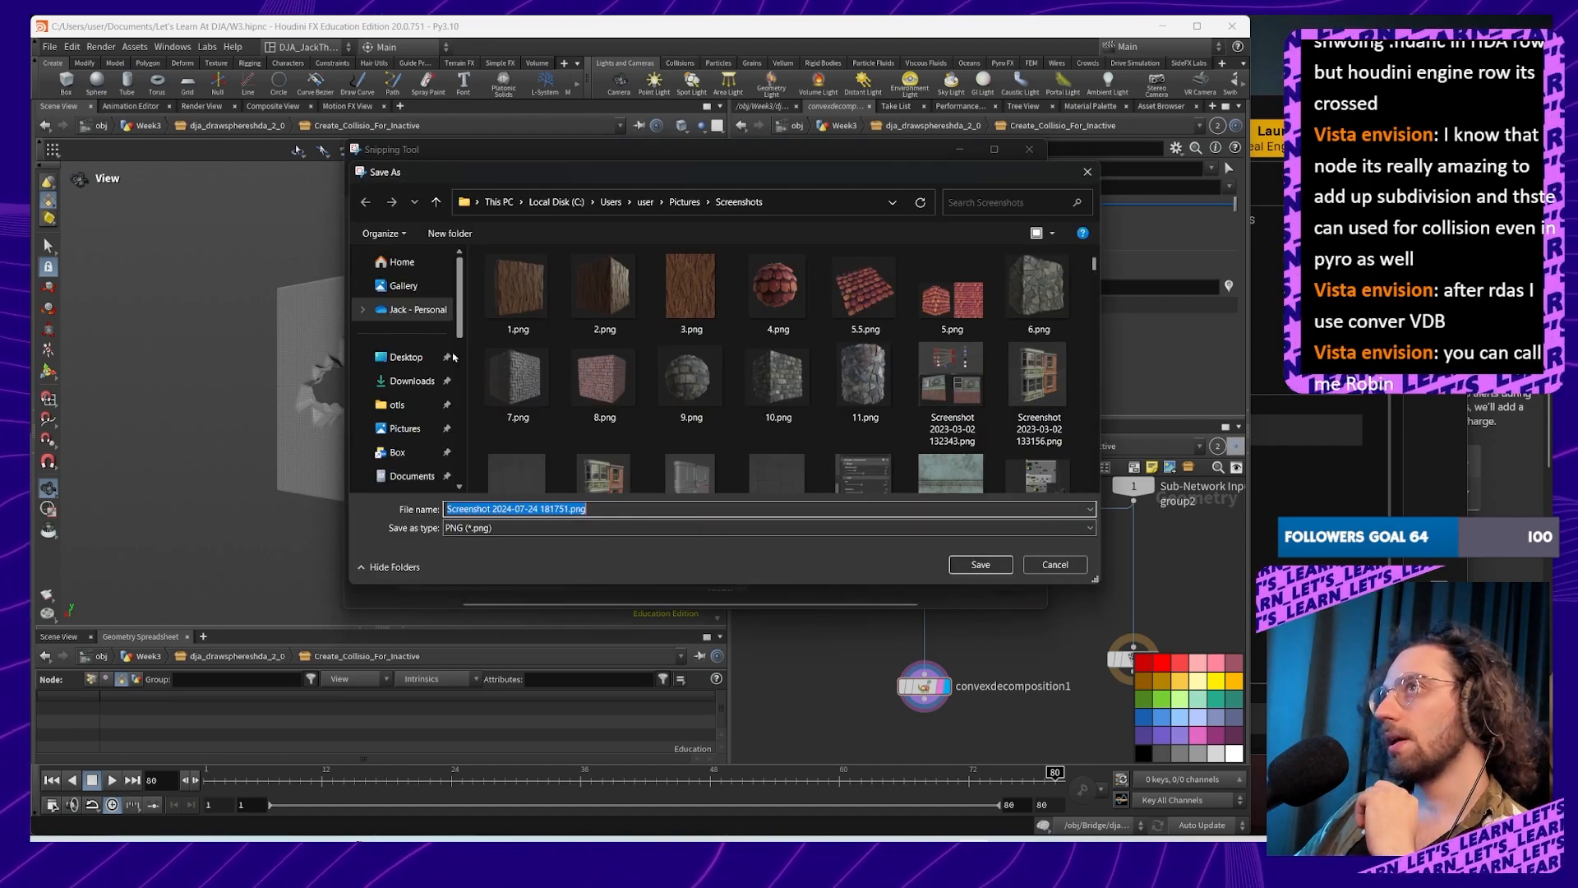
left_click(411, 381)
left_click(980, 564)
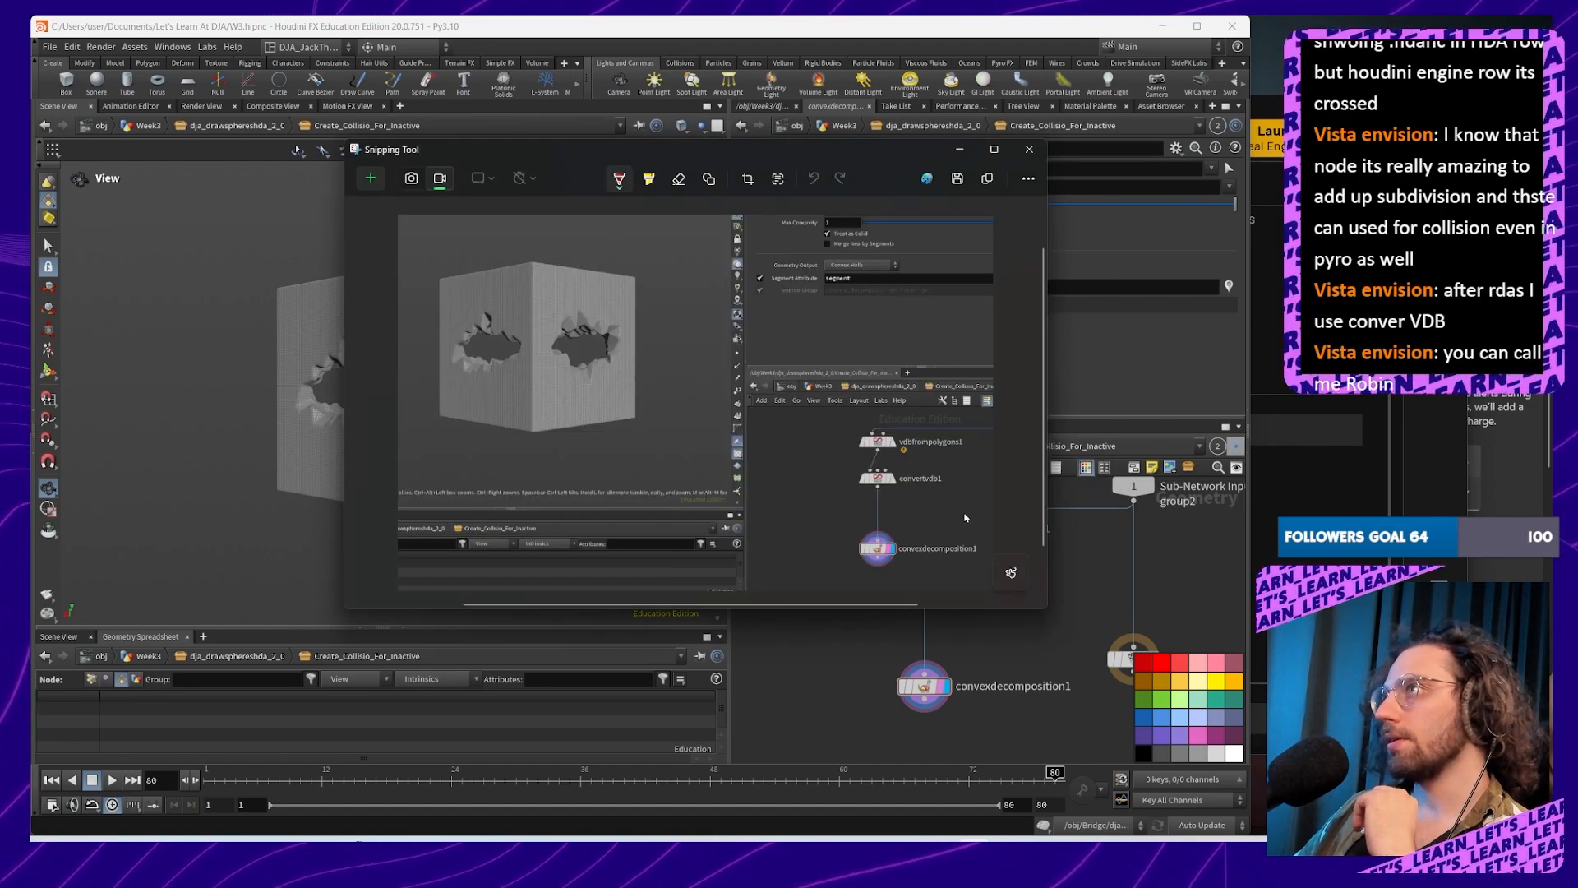
left_click(1029, 148)
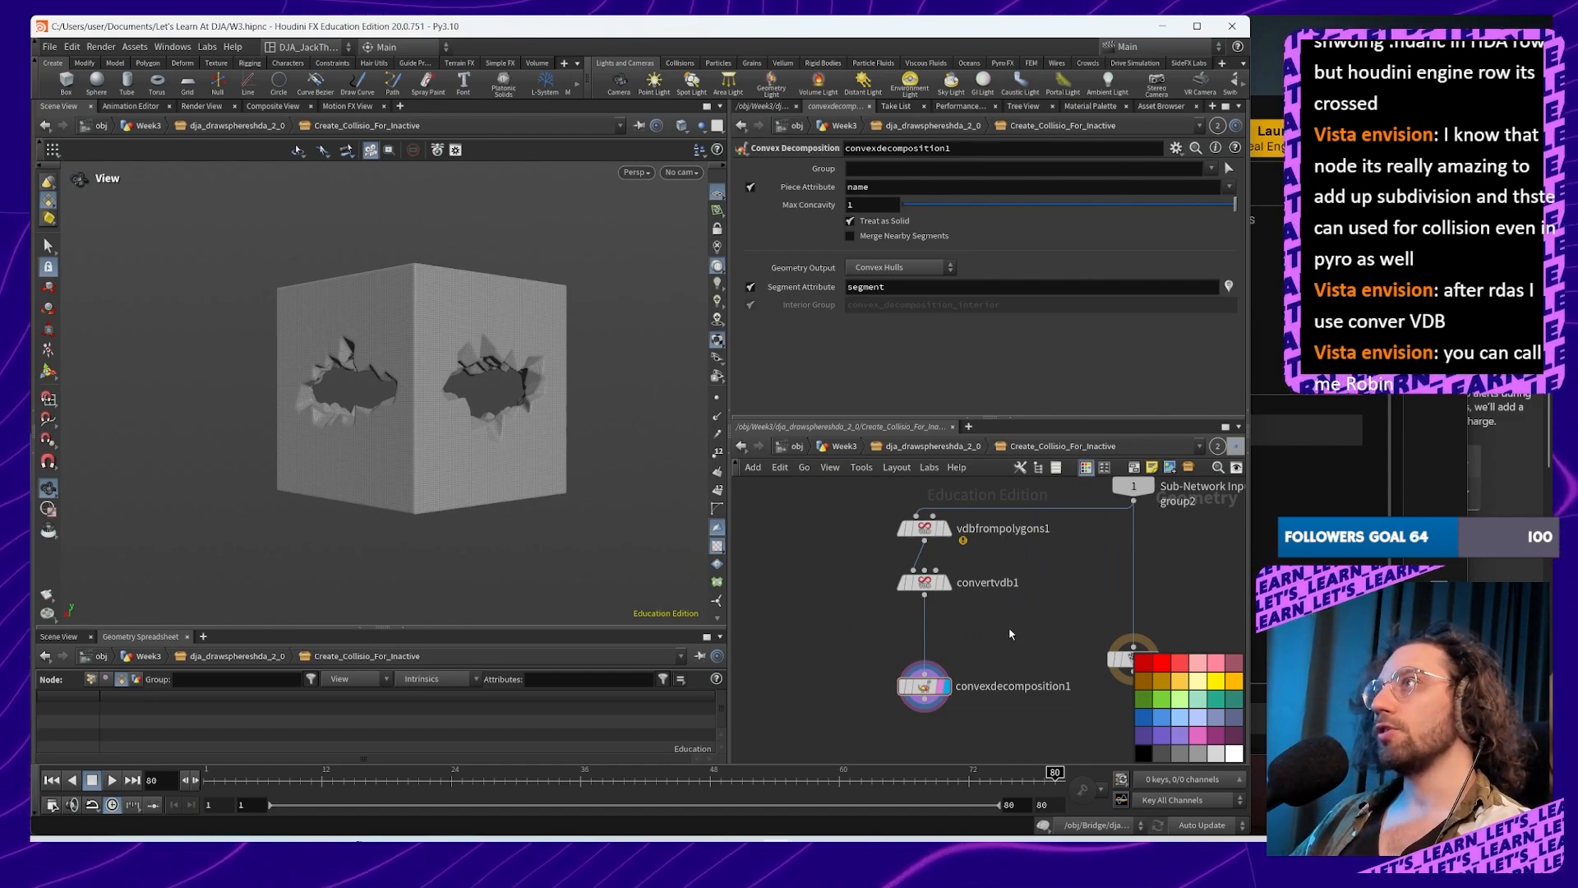
Step: Review the parameters of vdbfrompolygons1
middle_click_drag(1090, 583, 1017, 616)
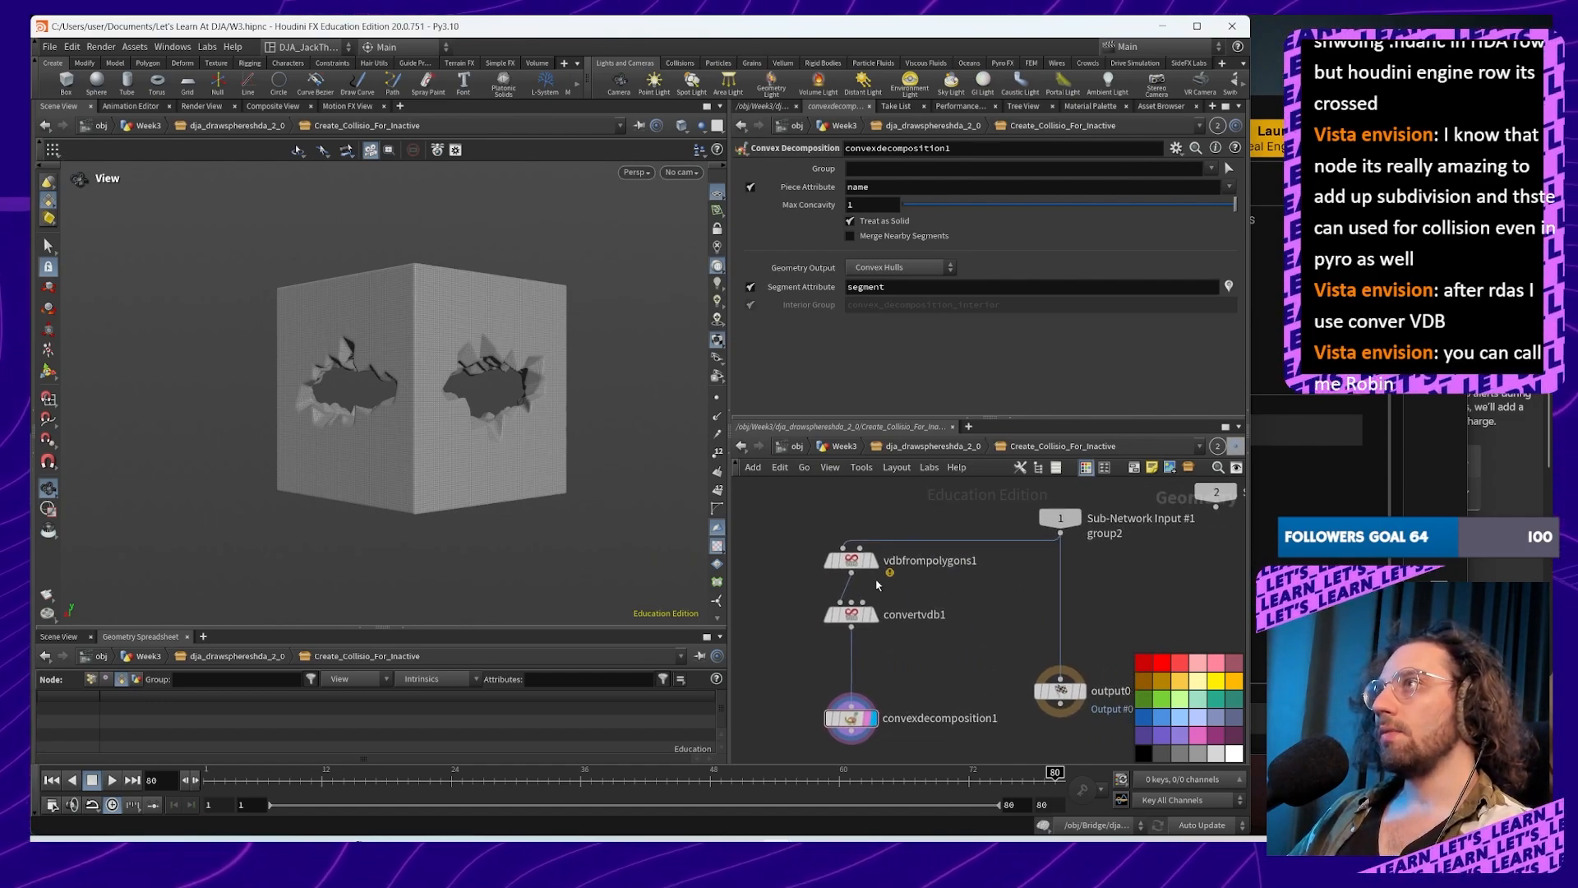
left_click(873, 564)
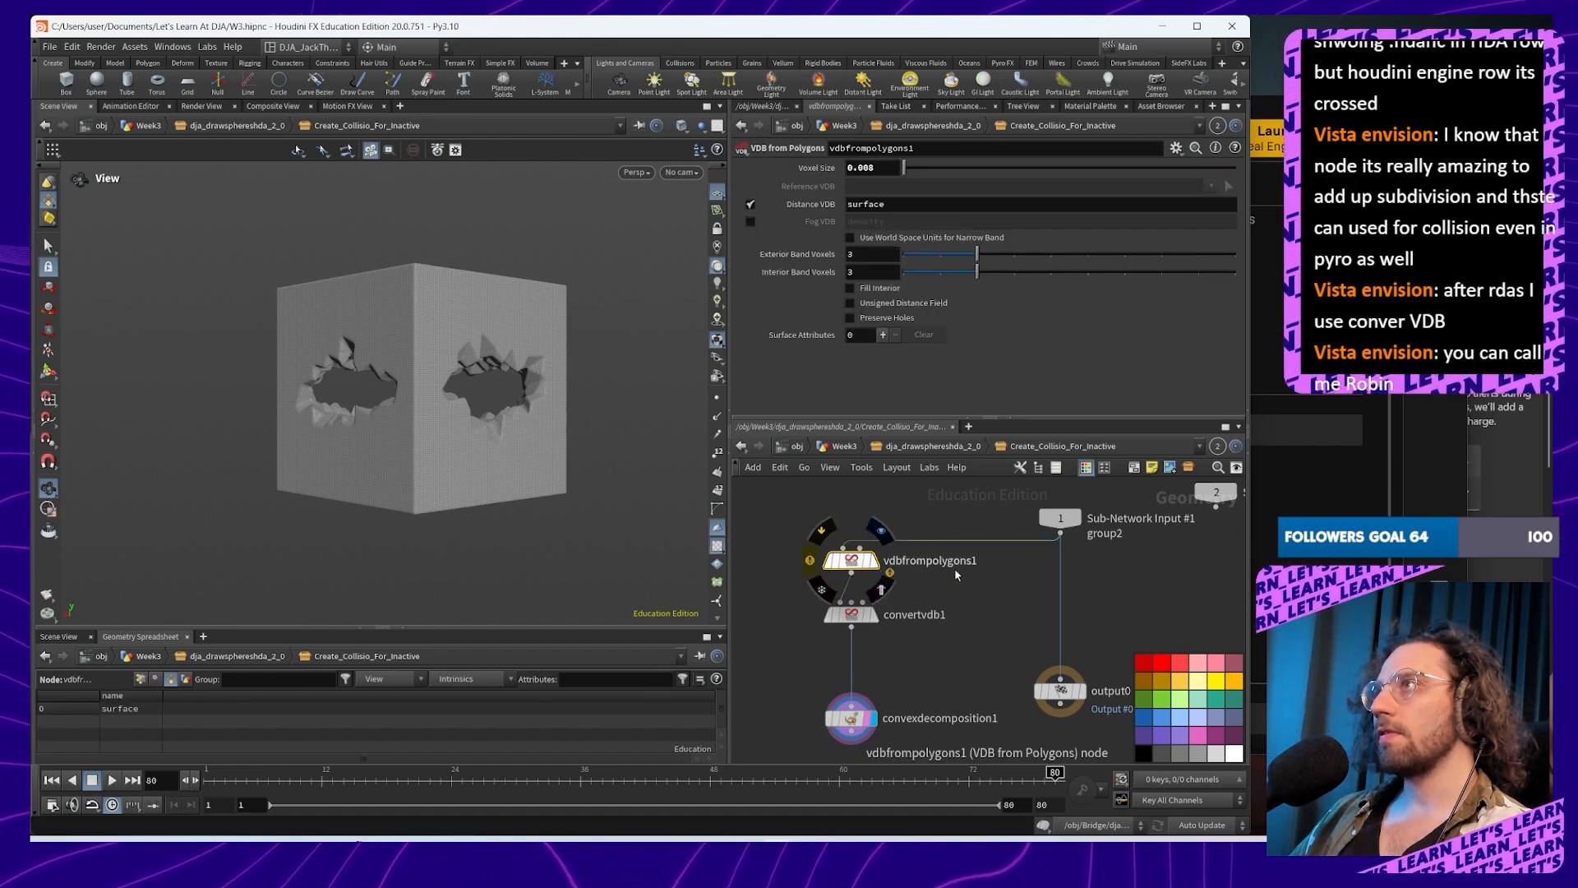
middle_click_drag(981, 651, 1057, 597)
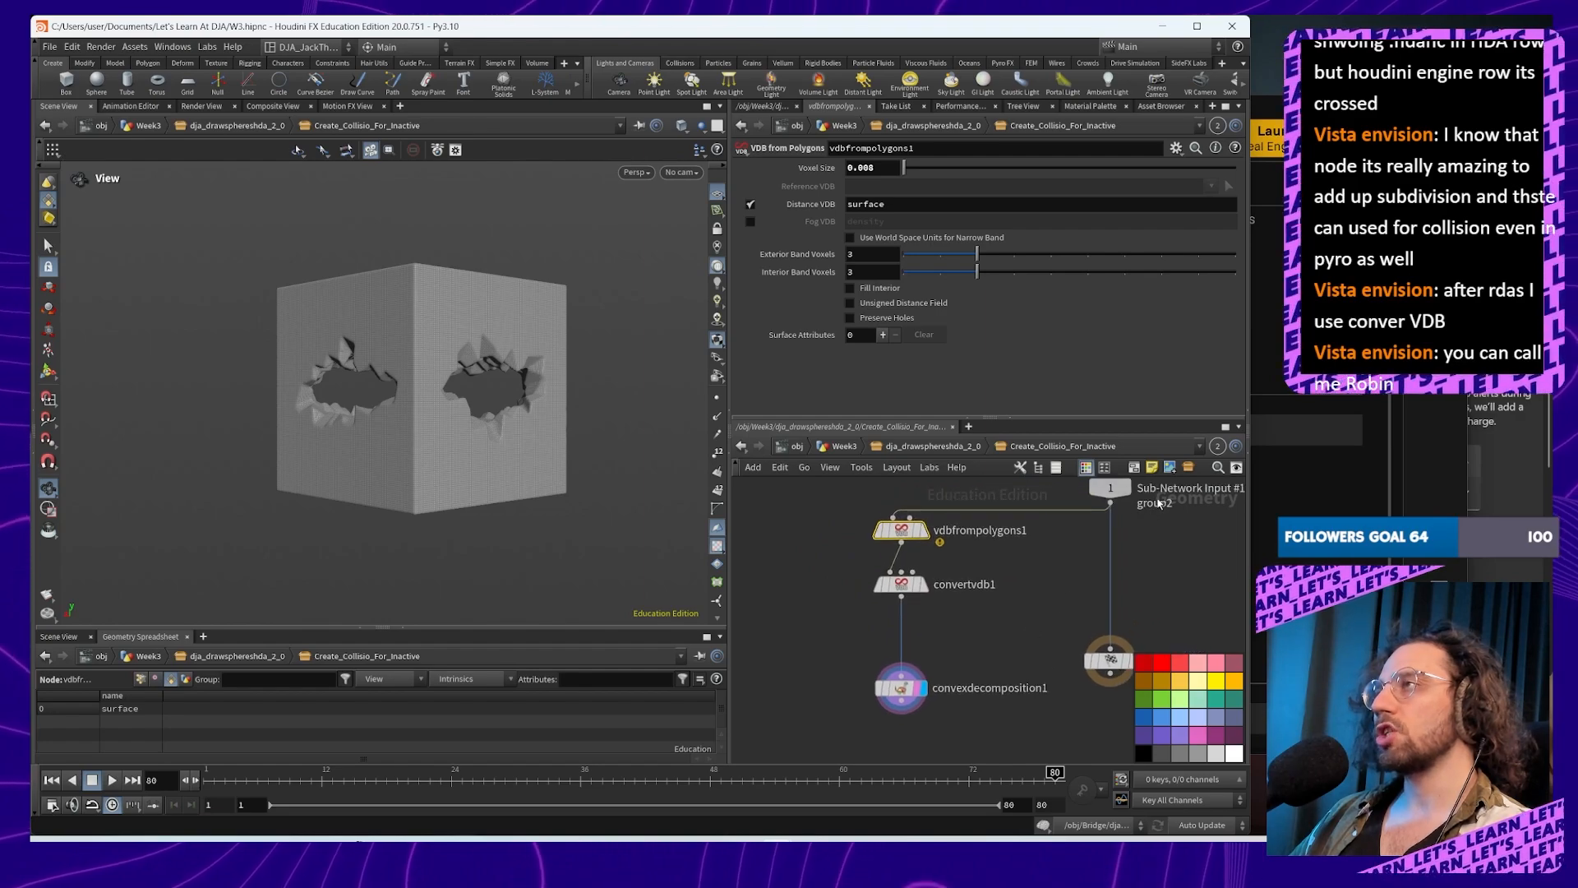
Step: Return to the Week3 network, display box2 and template box1 as a reference outline
left_click(933, 447)
middle_click_drag(1078, 526, 1029, 746)
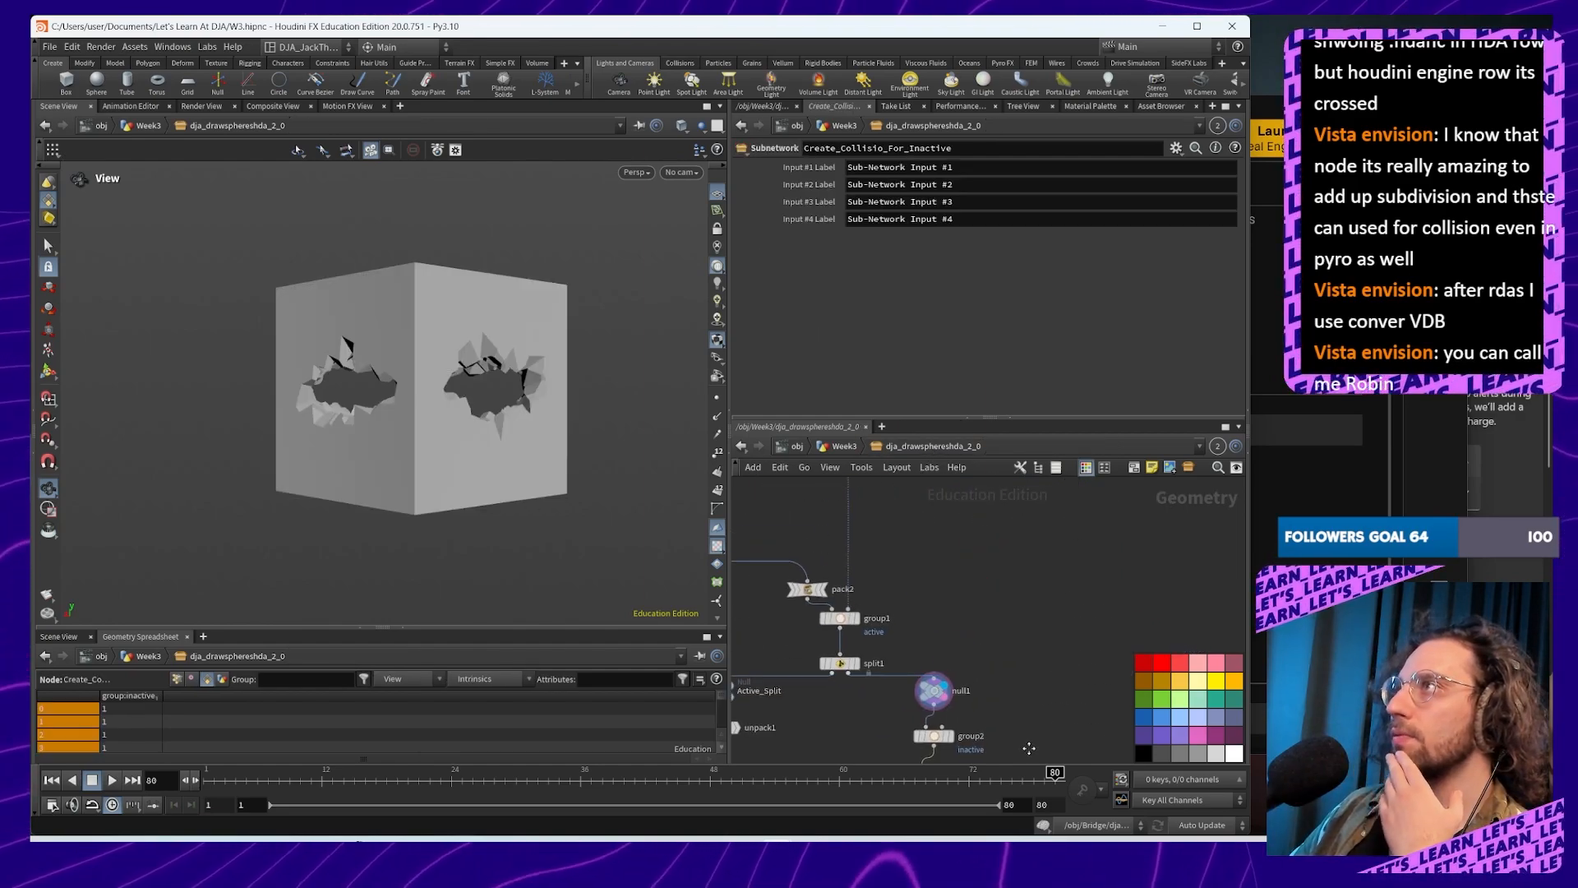
middle_click_drag(911, 491, 957, 604)
middle_click_drag(968, 479, 972, 713)
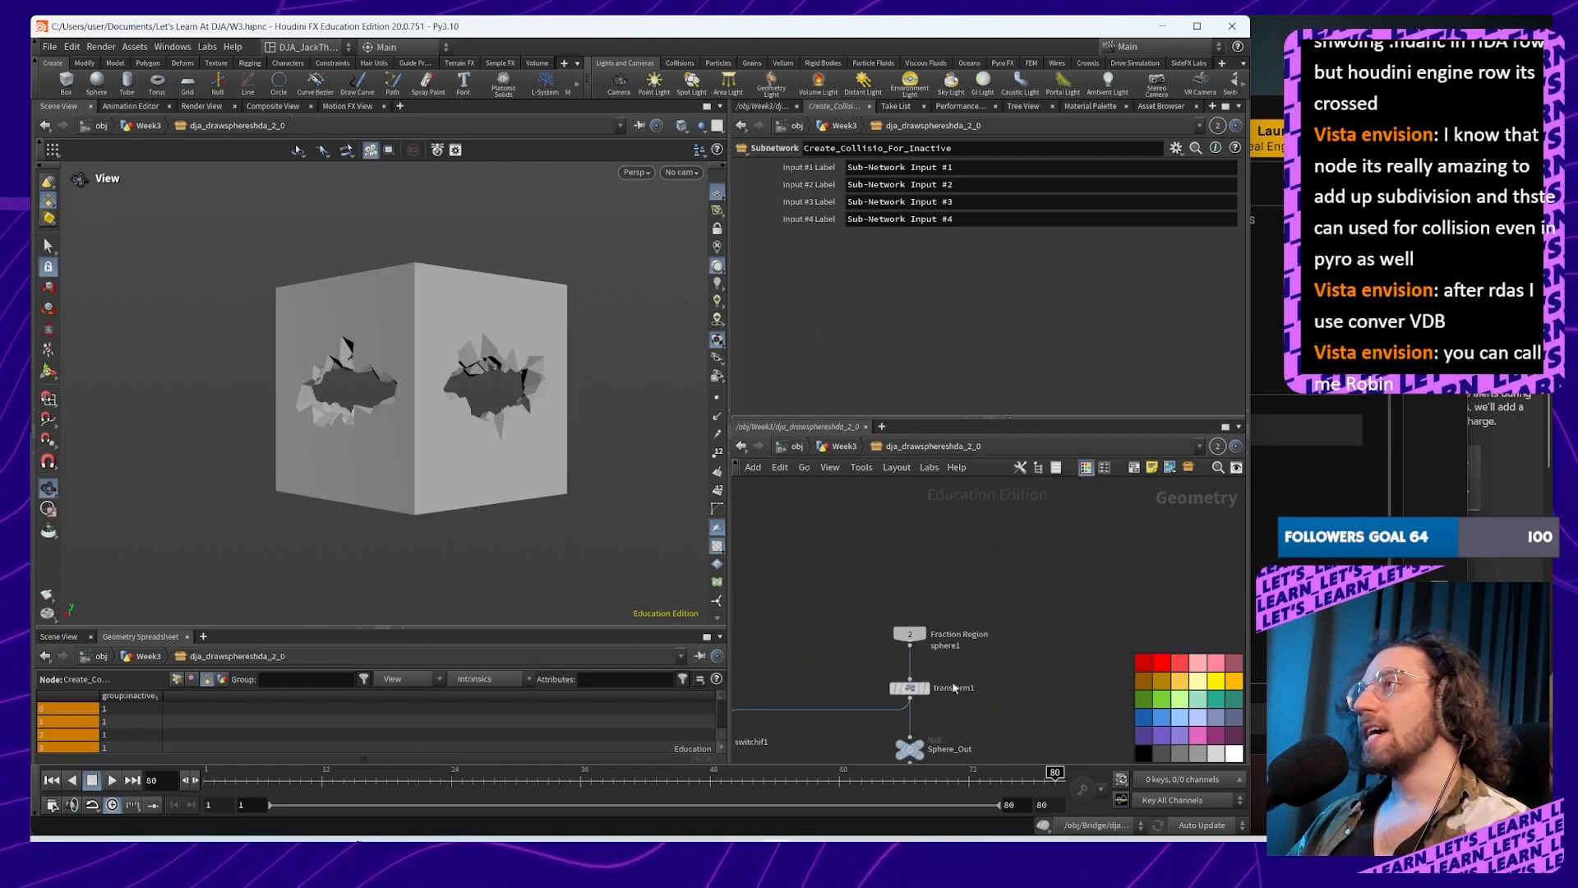
left_click(843, 445)
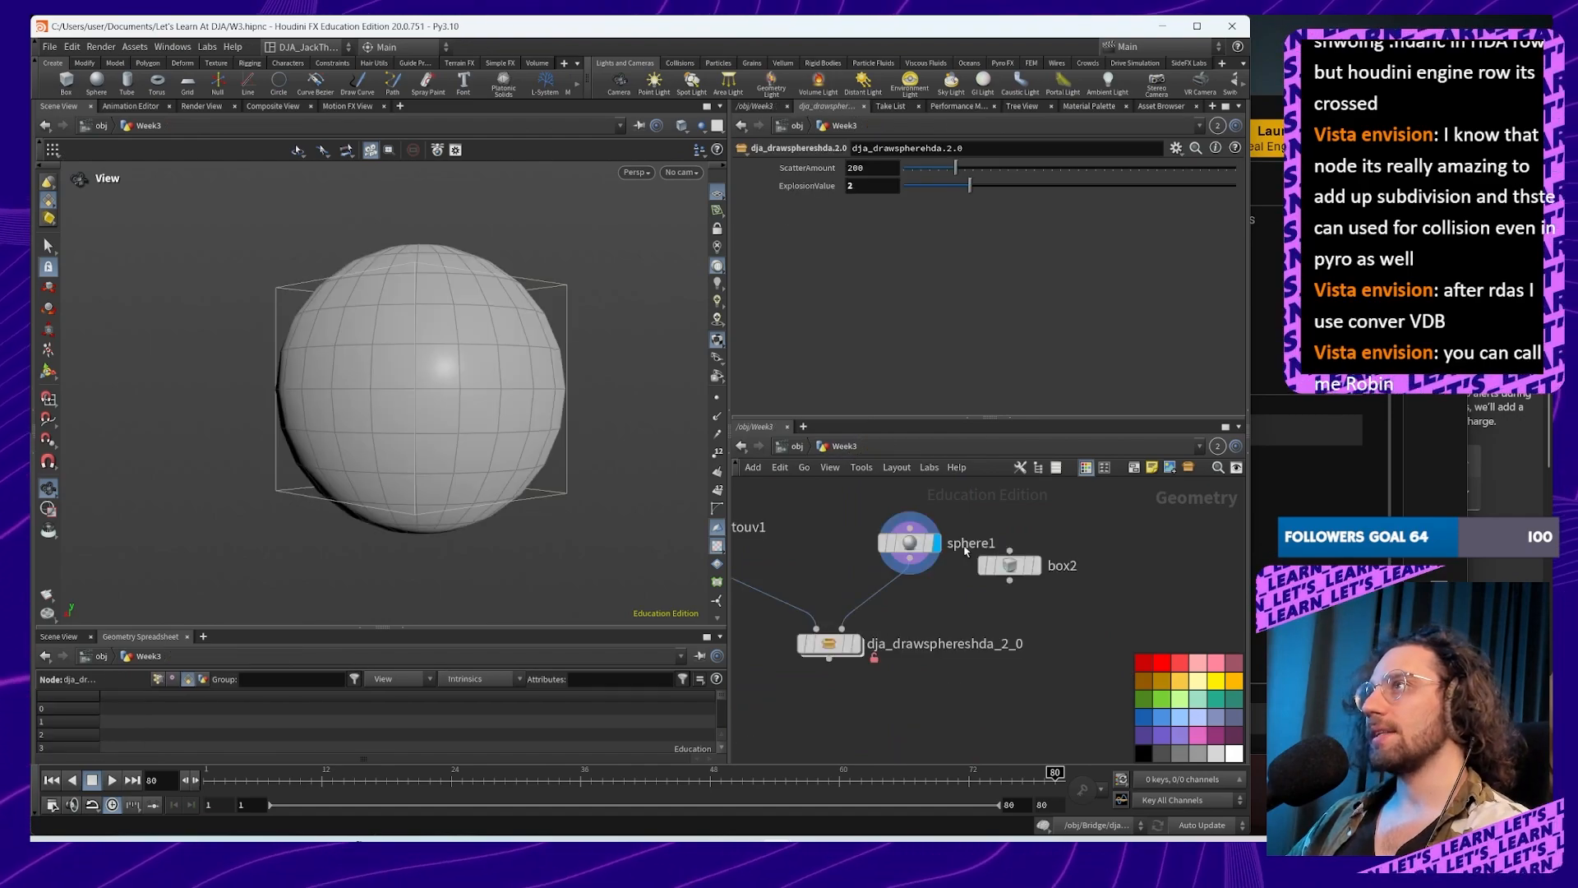
scroll(953, 592, "up", 3)
left_click(1011, 599)
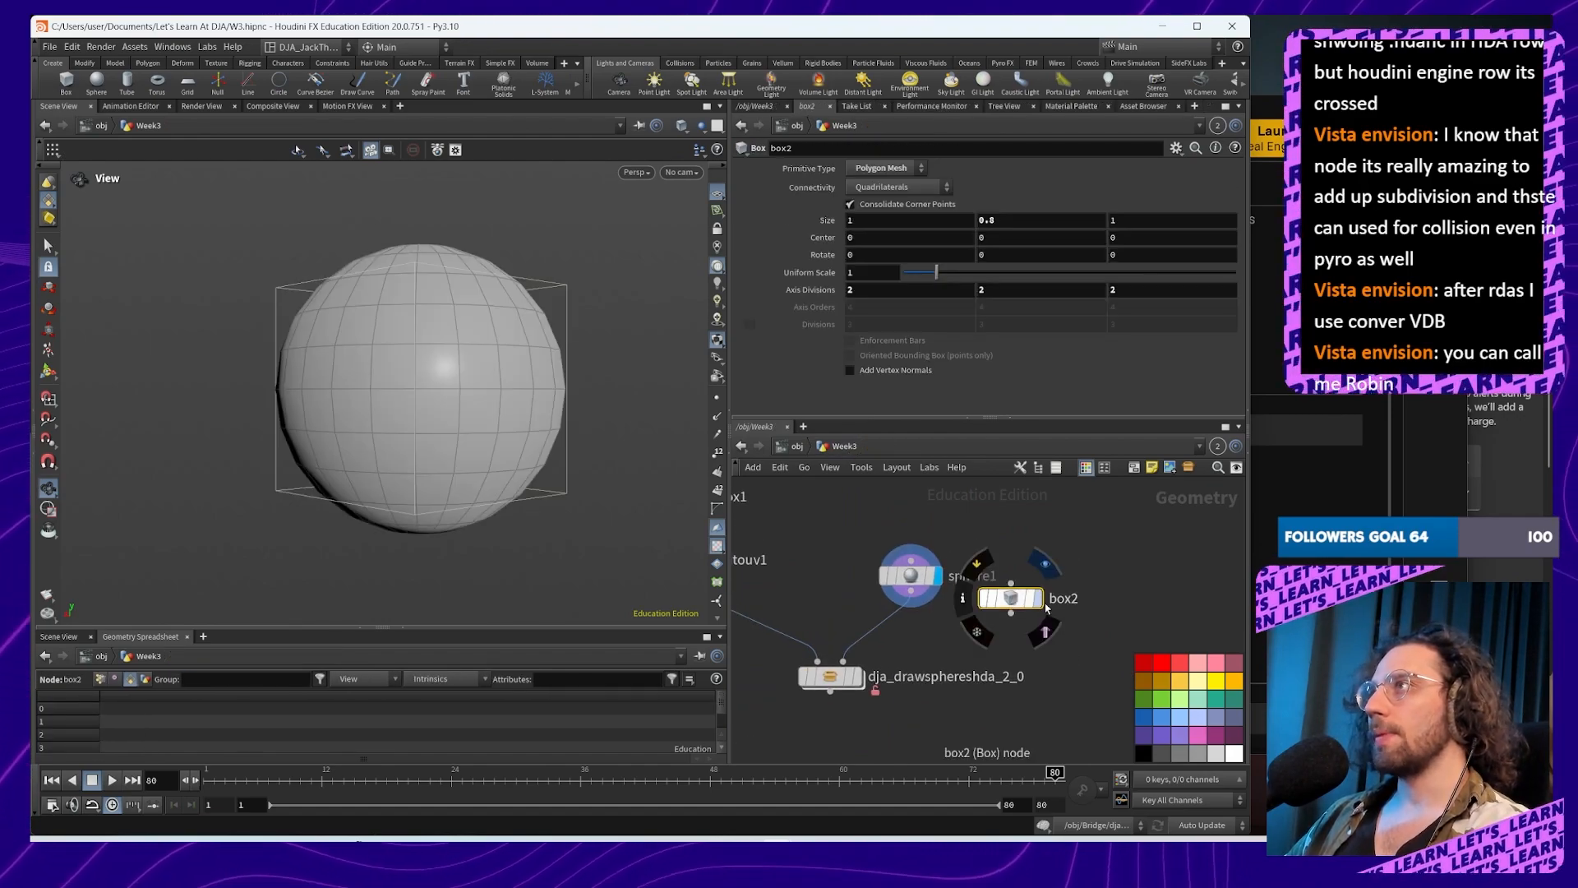
left_click(1033, 606)
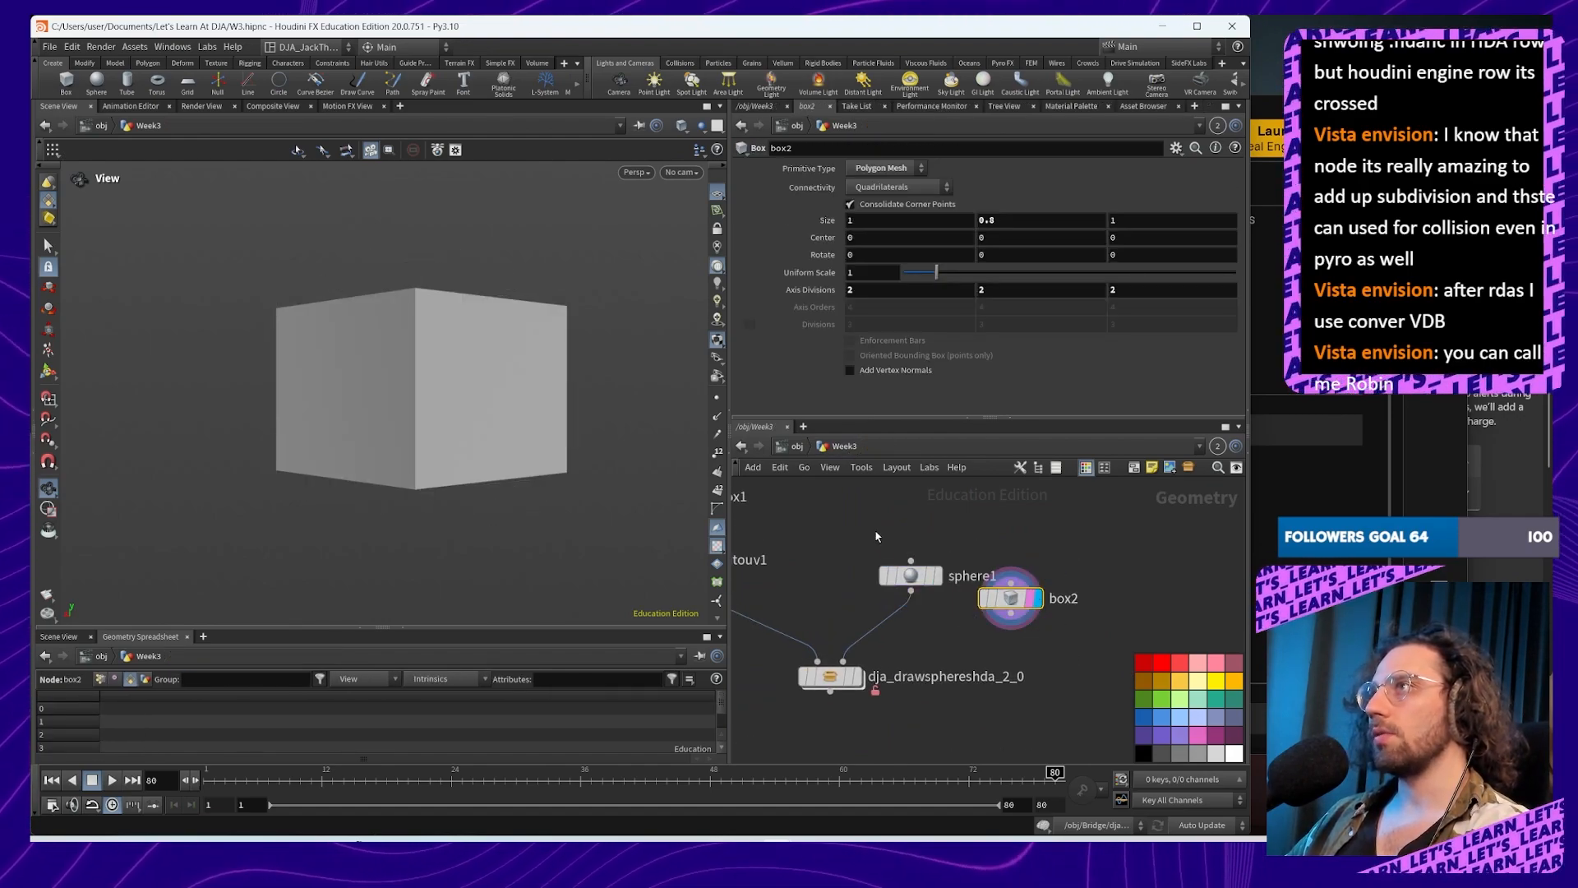
middle_click_drag(1034, 611, 1167, 670)
left_click(833, 559)
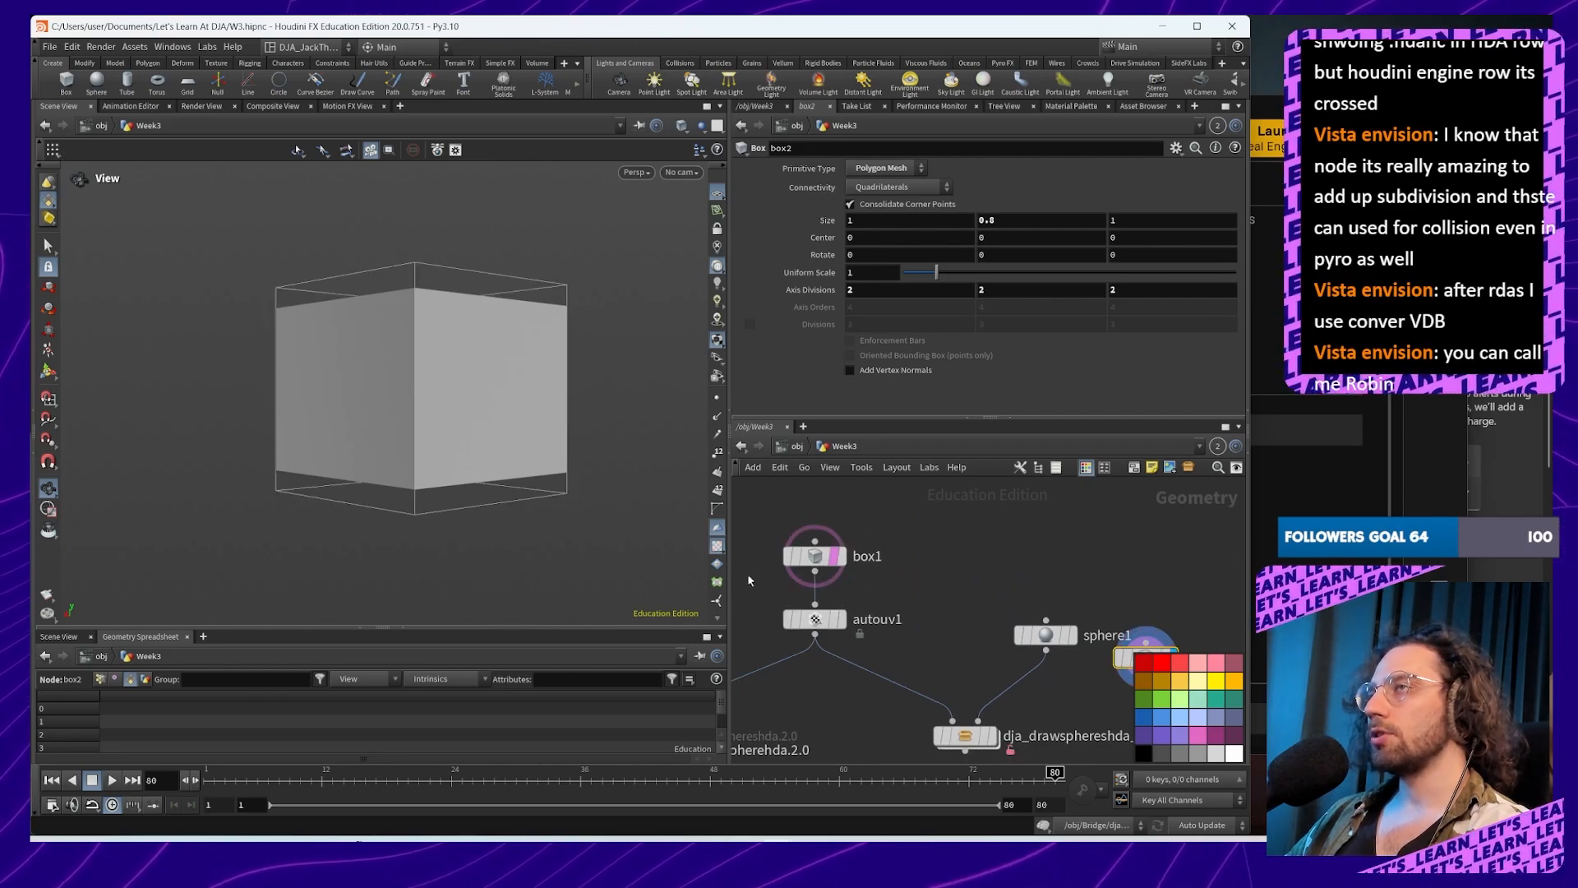
Step: Set box2's Y size to 1.8 and its X center to -0.5 so it overlaps one side of the cube
left_click_drag(564, 384, 518, 423)
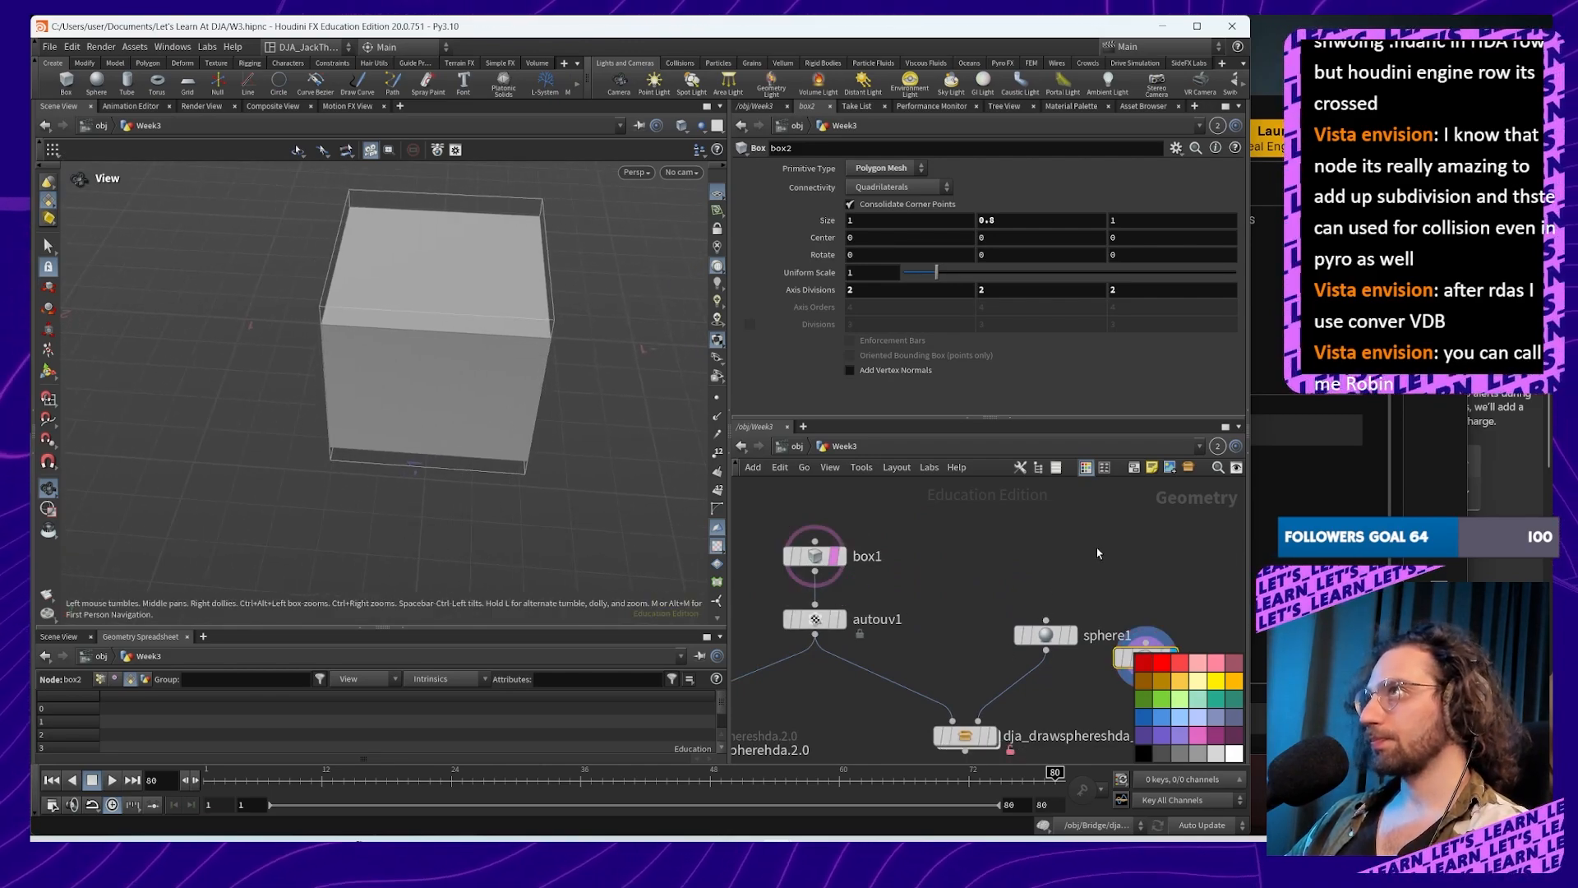
left_click(1034, 222)
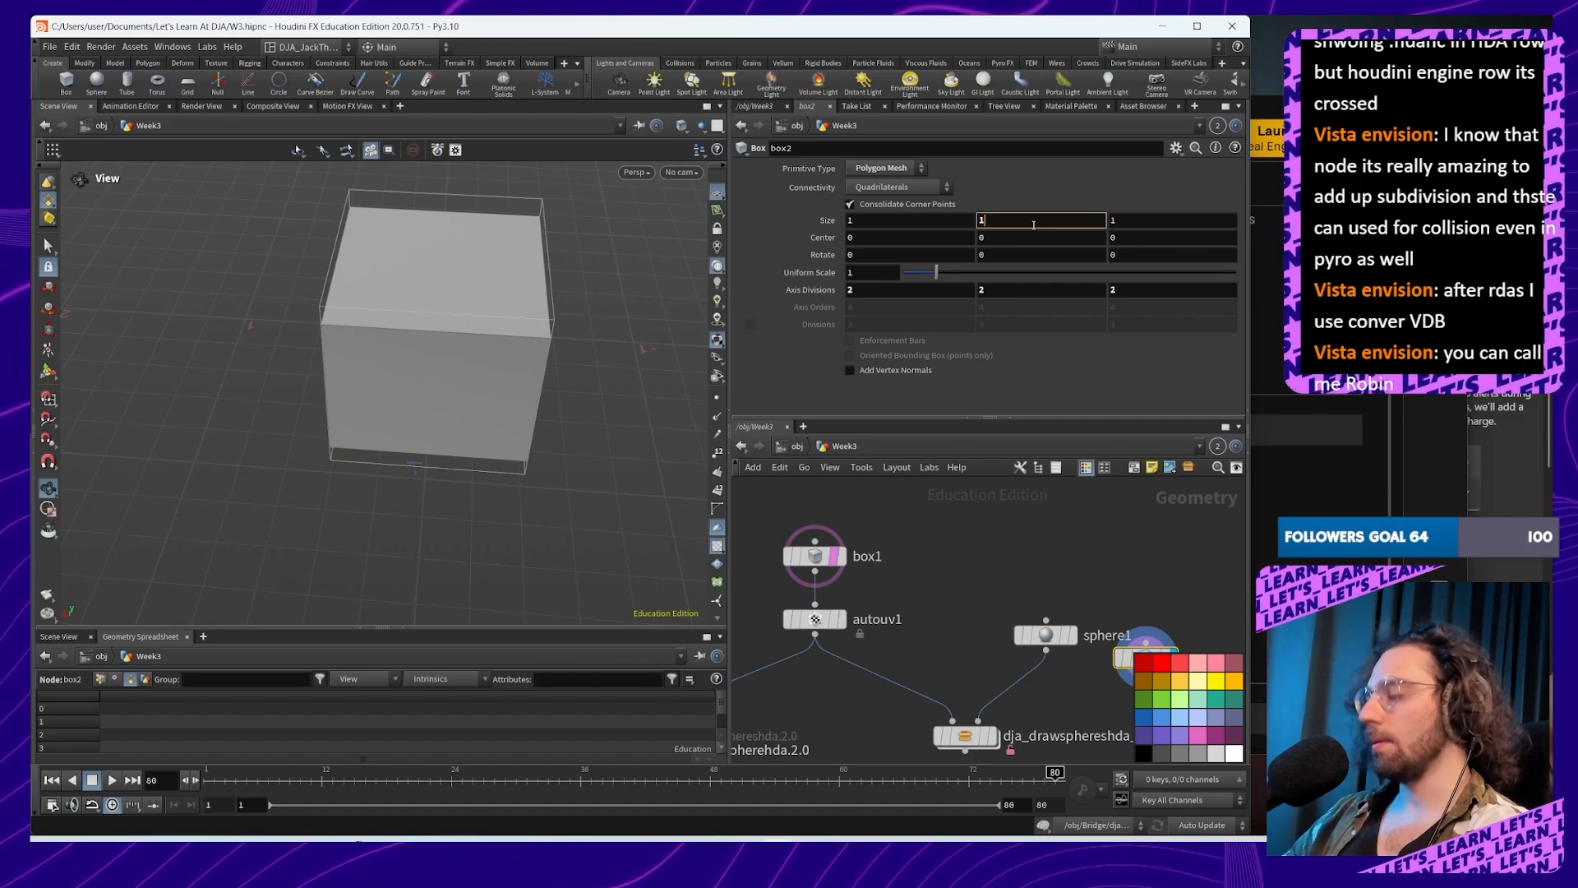
type("1.8")
key("Return")
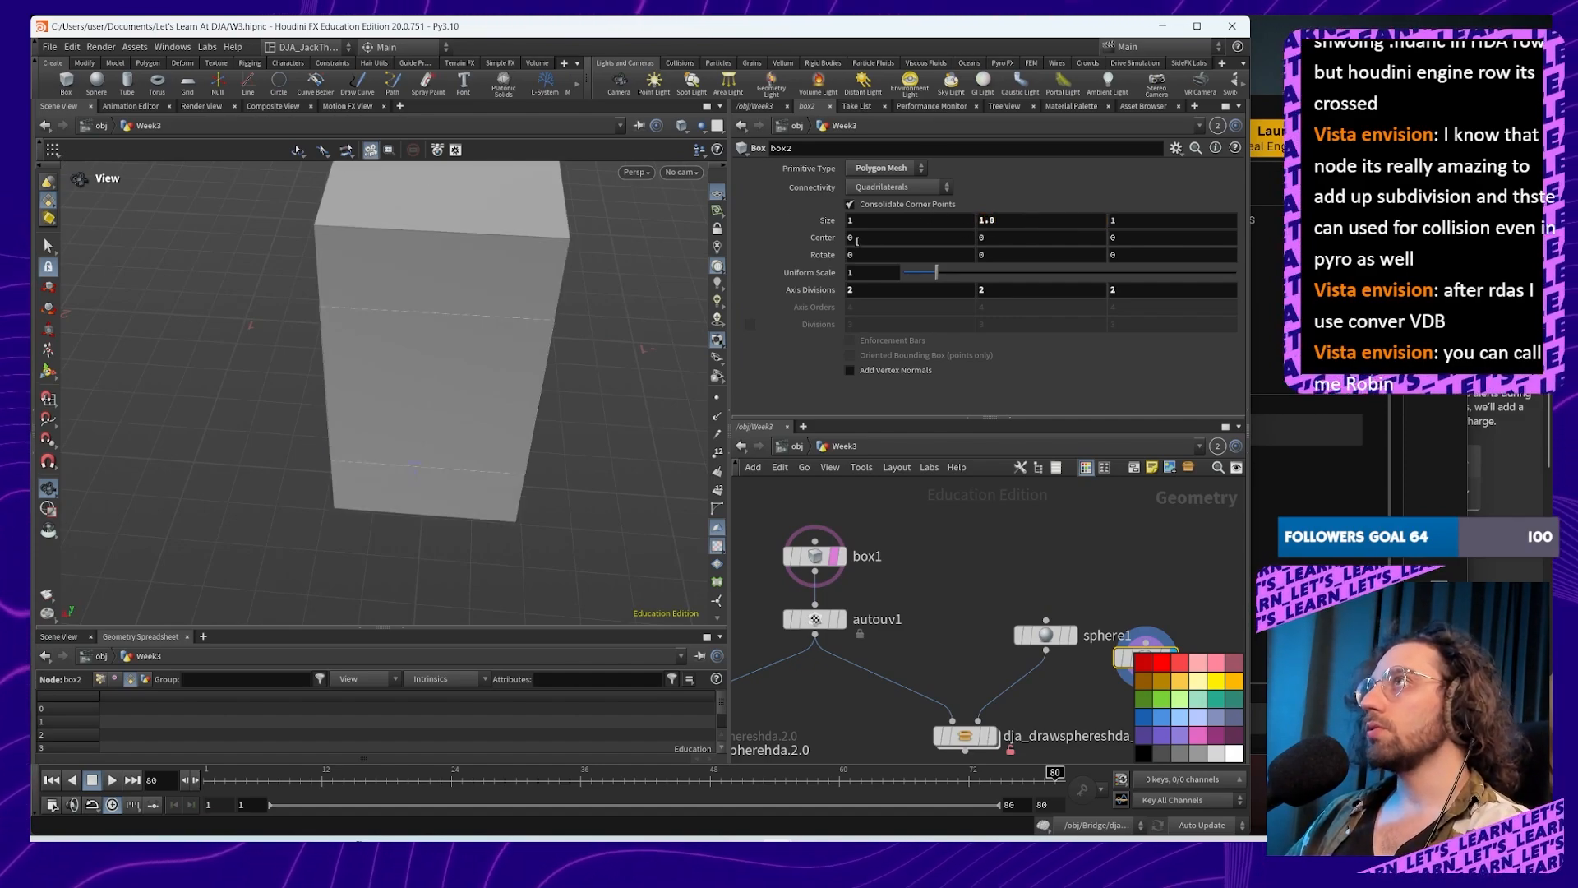
middle_click_drag(645, 341, 476, 391)
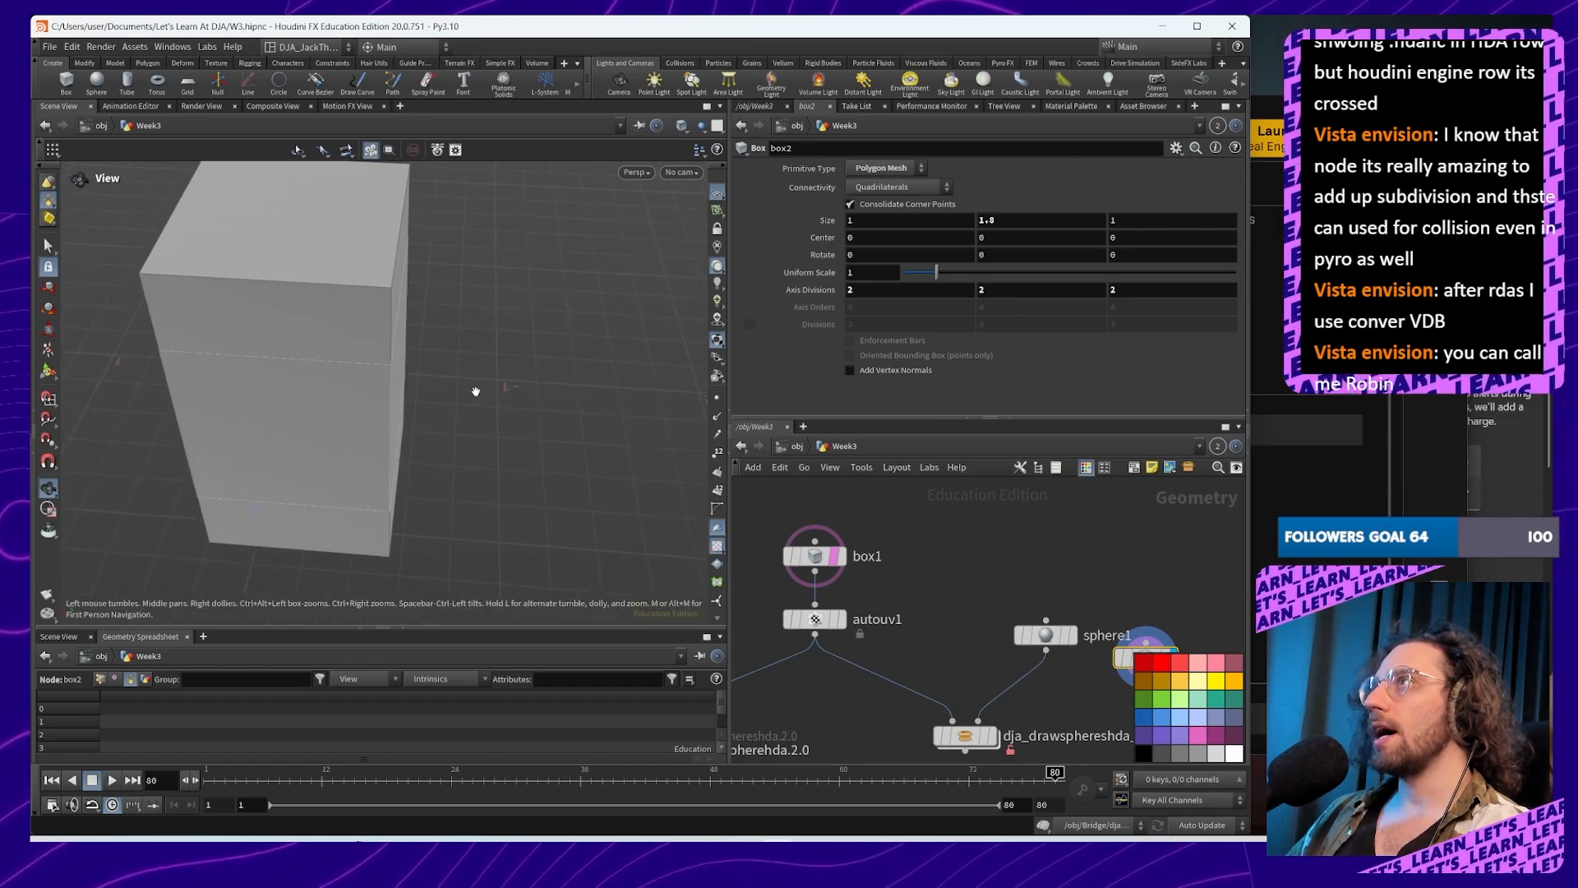
right_click_drag(499, 338, 535, 488)
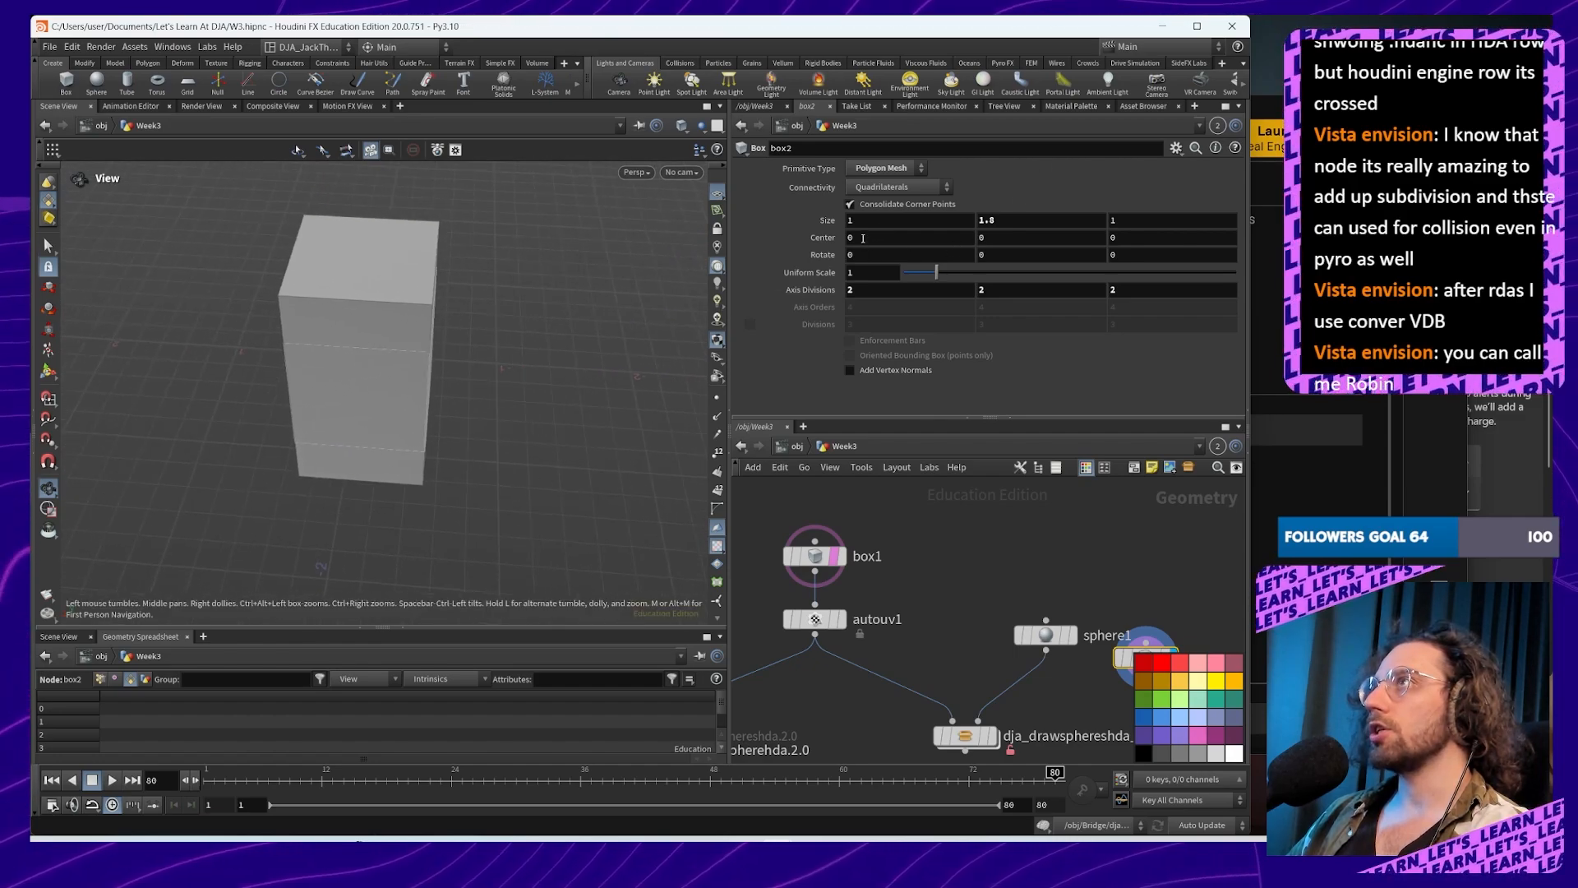
middle_click_drag(914, 235, 872, 243)
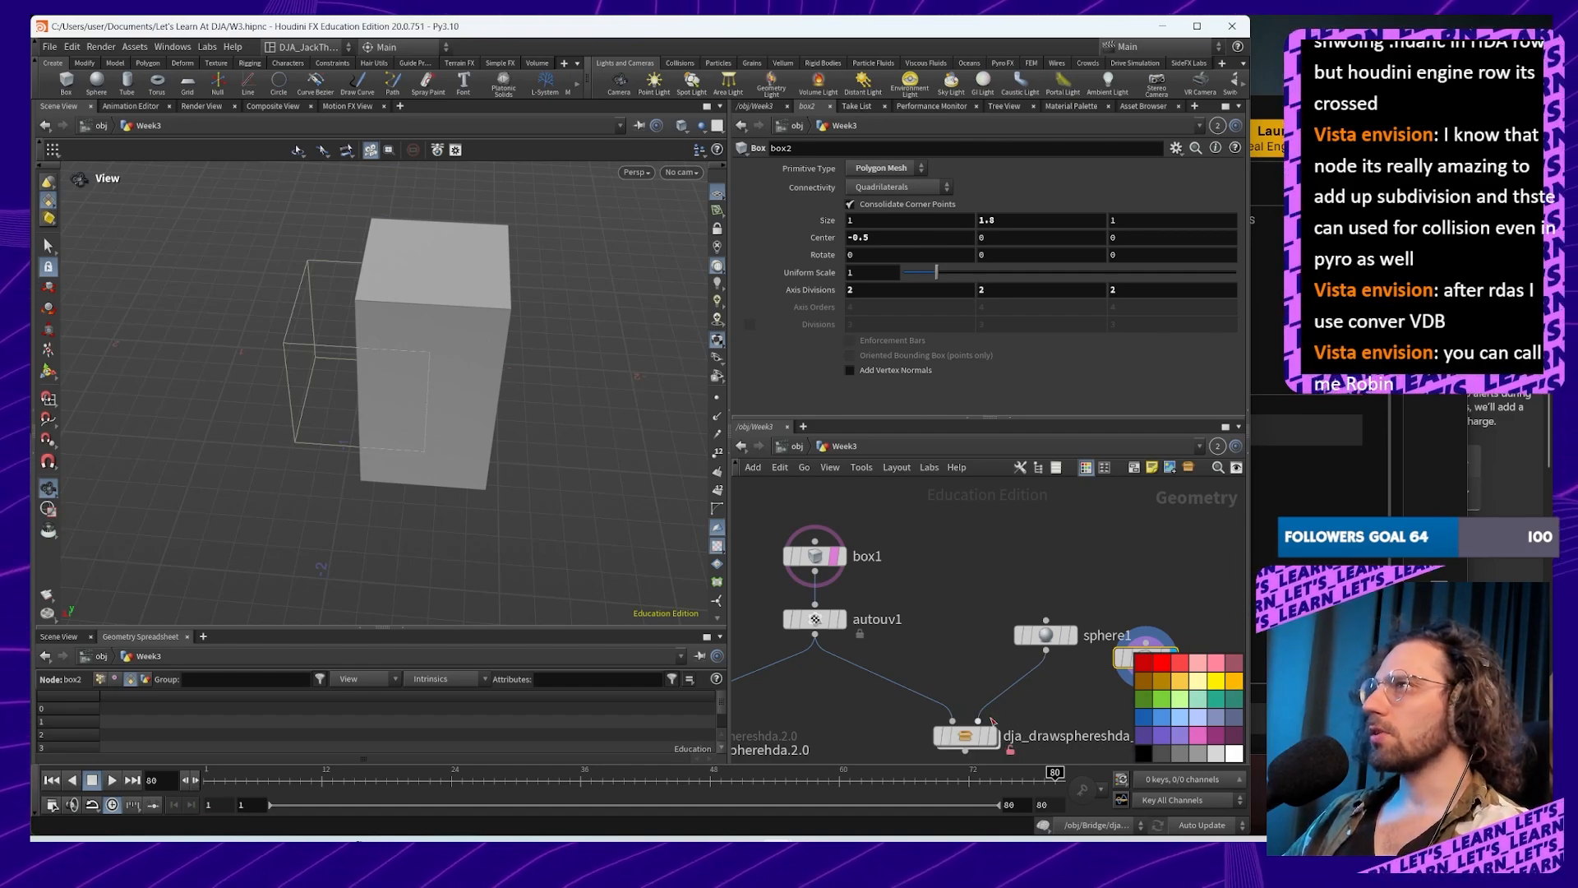
Step: Connect box2 to the second input of dja_drawsphereshda_2_0 in place of sphere1 and go inside the asset
middle_click_drag(992, 721, 919, 507)
left_click_drag(1088, 560, 921, 628)
double_click(919, 620)
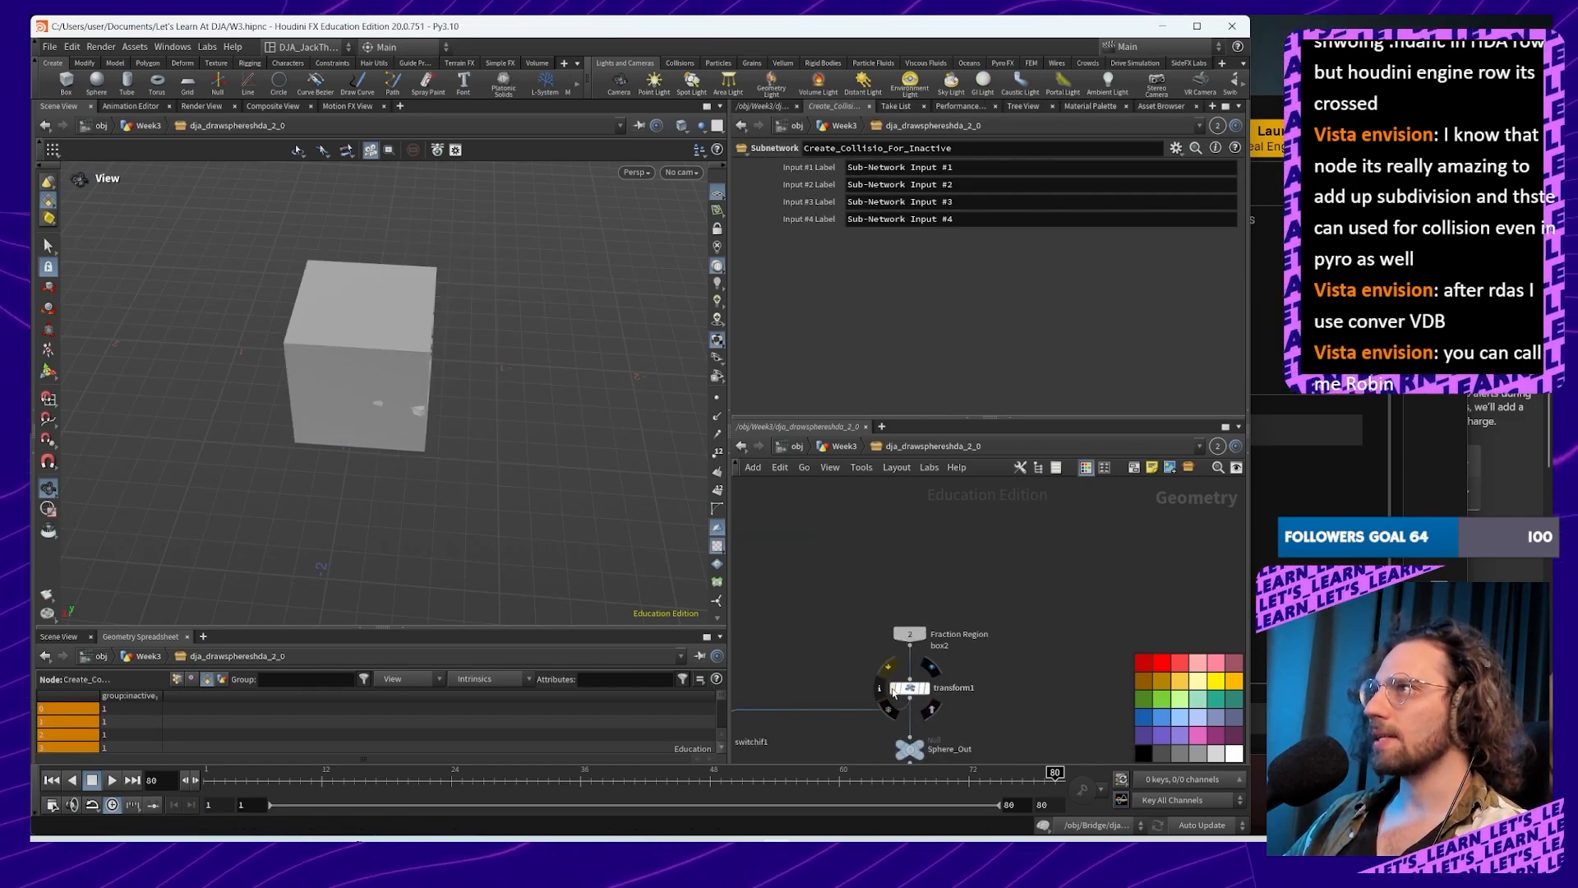
Step: Bypass transform1 below the Fraction Region input and inspect the cut face of the fractured cube
left_click(895, 687)
middle_click_drag(1013, 732, 1078, 525)
mouse_move(1060, 619)
middle_mouse_down()
mouse_move(1067, 572)
mouse_move(1063, 605)
mouse_move(1087, 622)
middle_mouse_up()
left_click_drag(646, 435, 494, 272)
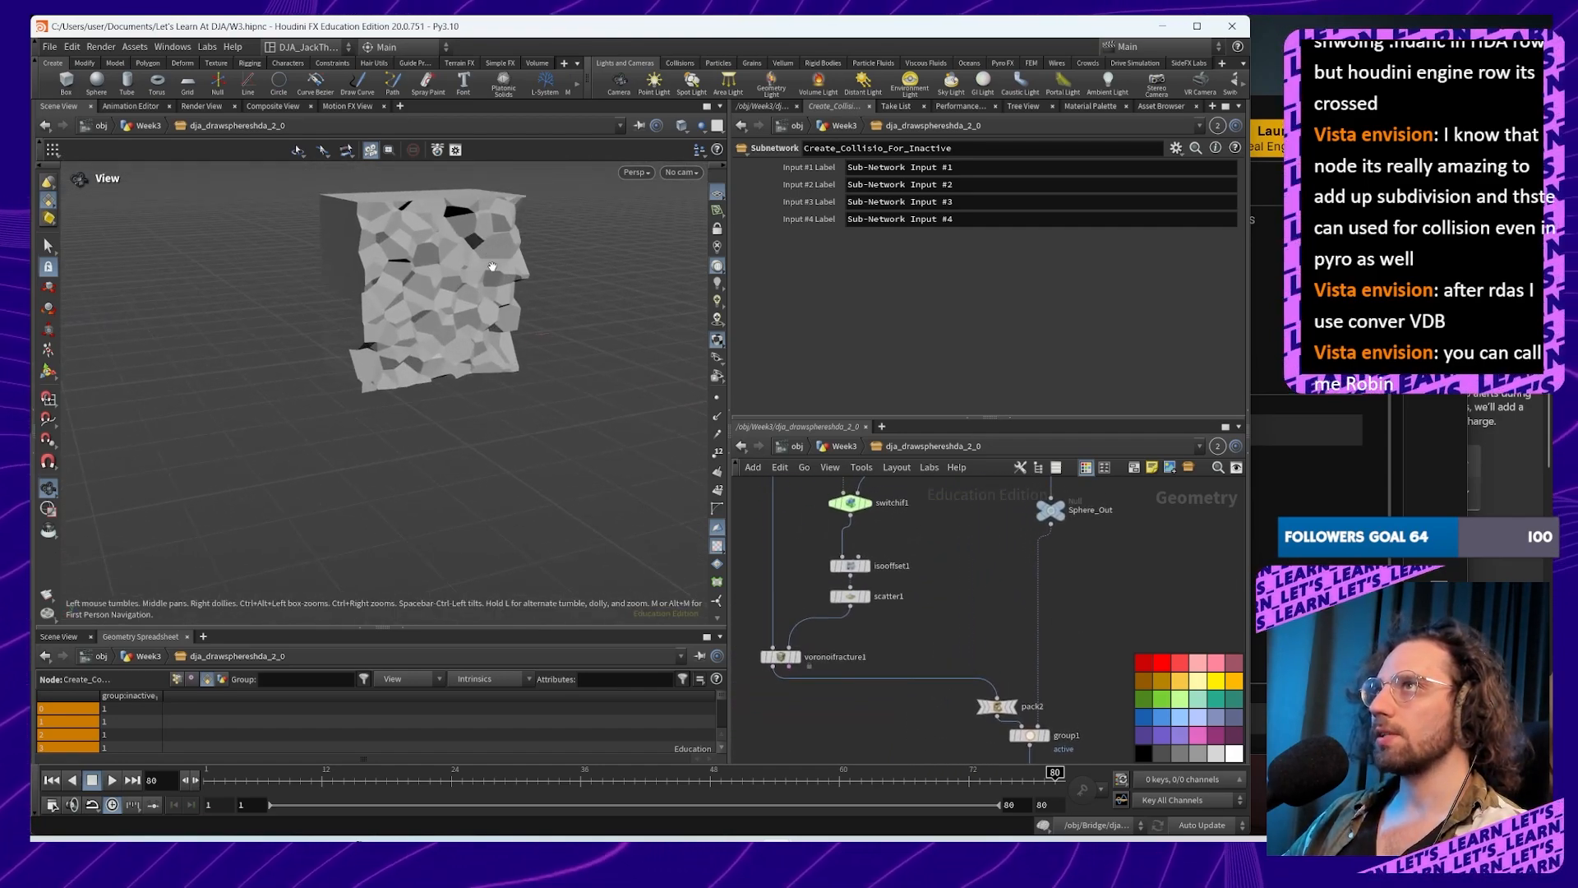
middle_click_drag(493, 271, 504, 403)
scroll(504, 403, "up", 2)
Step: Review group1's settings and the split1 branches, and display Active_Split to examine the active pieces from several angles
middle_click_drag(1093, 740, 1067, 572)
mouse_move(1031, 610)
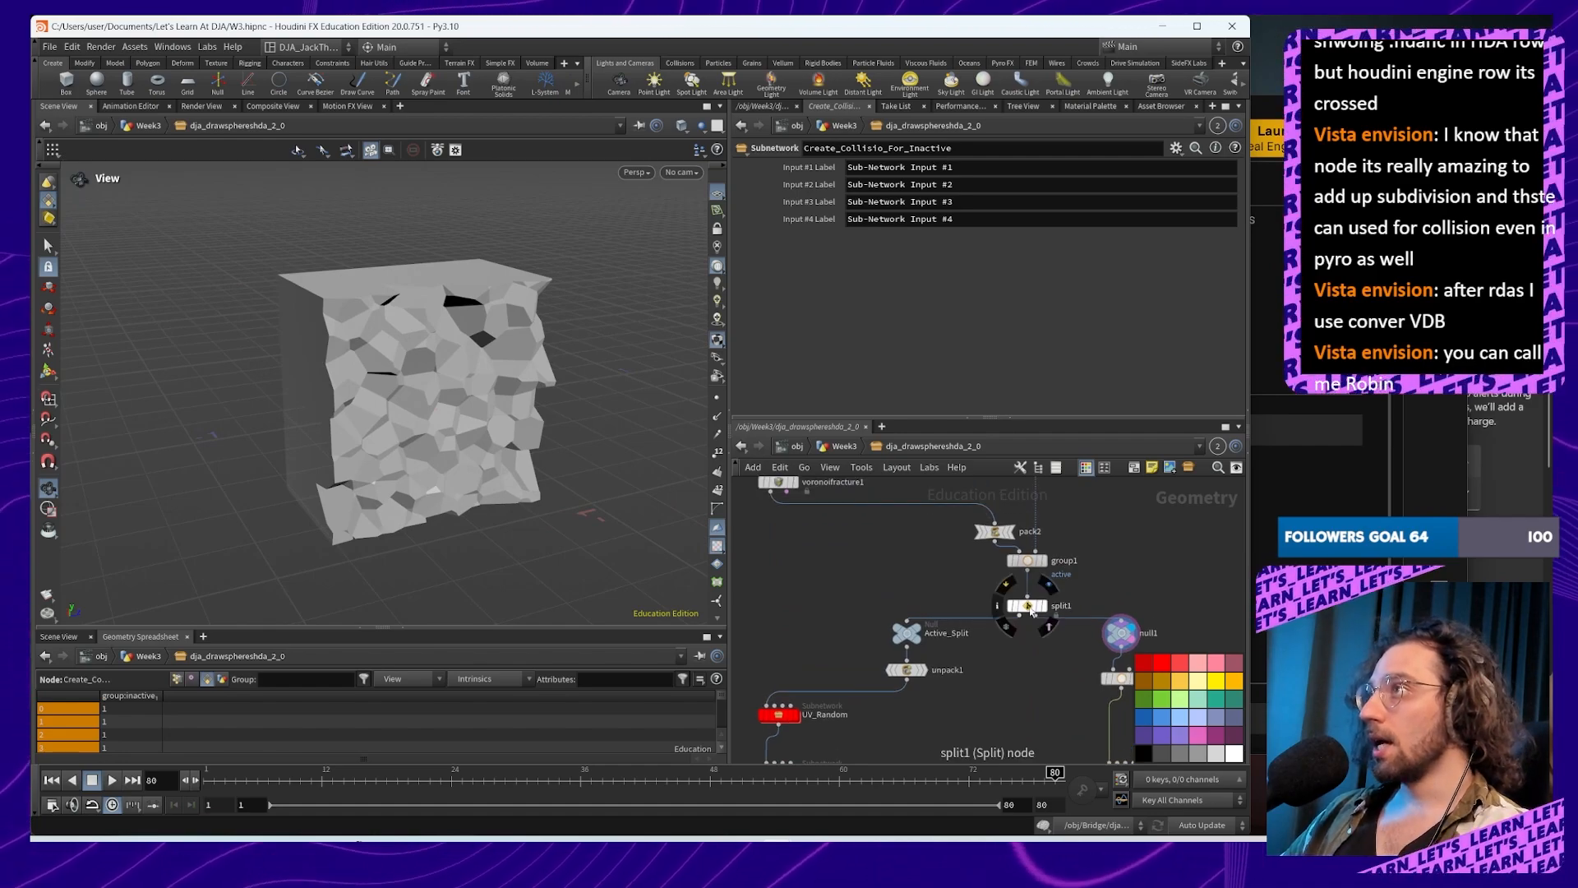
middle_click_drag(877, 548, 876, 586)
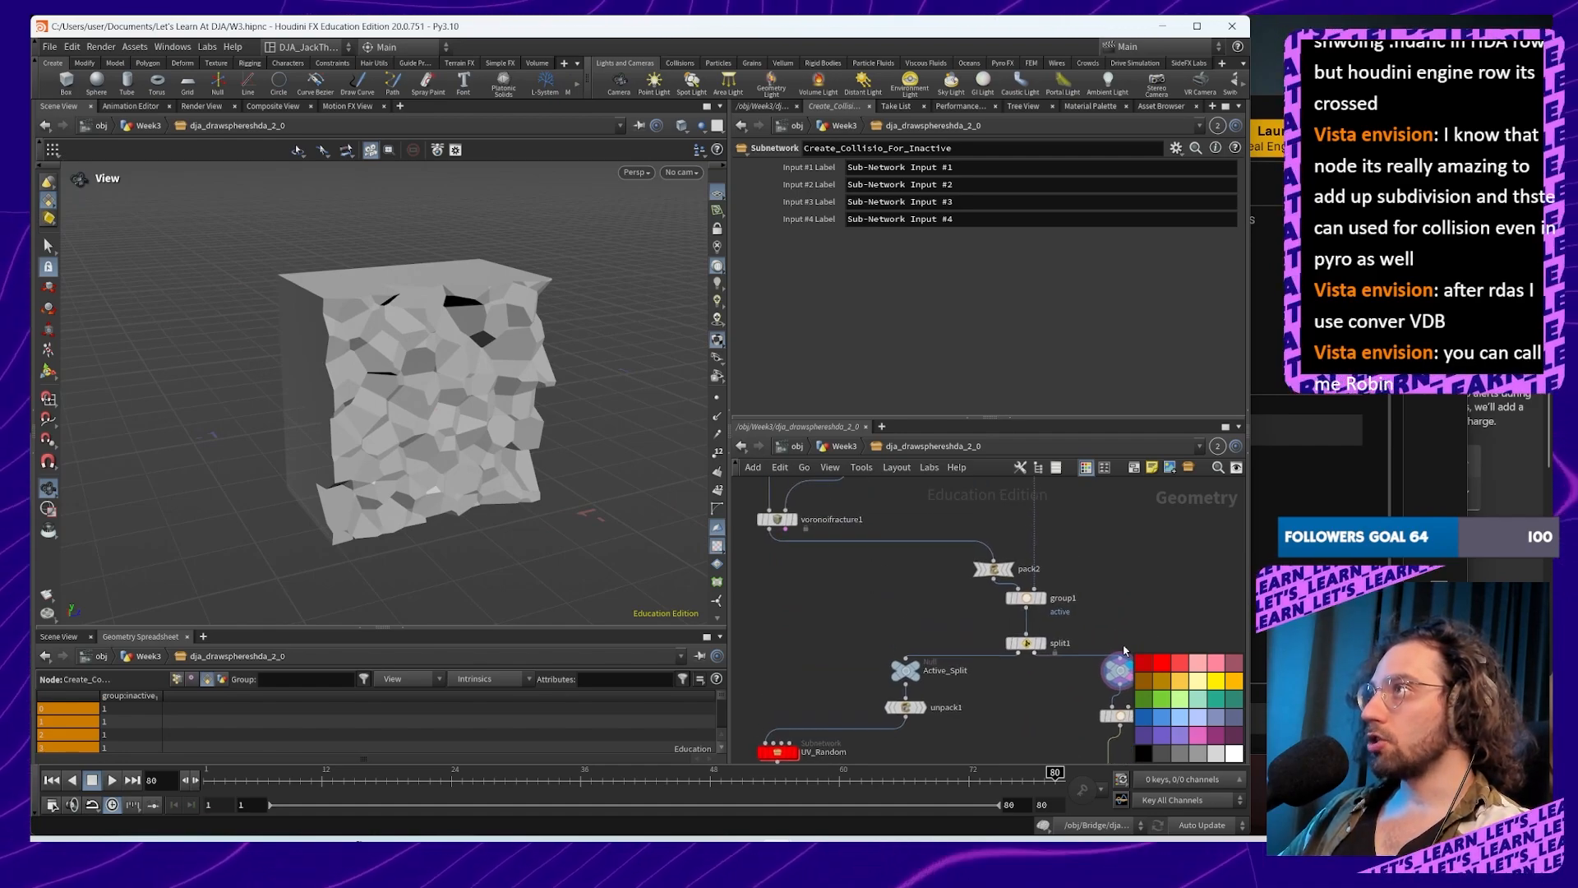
left_click(1026, 598)
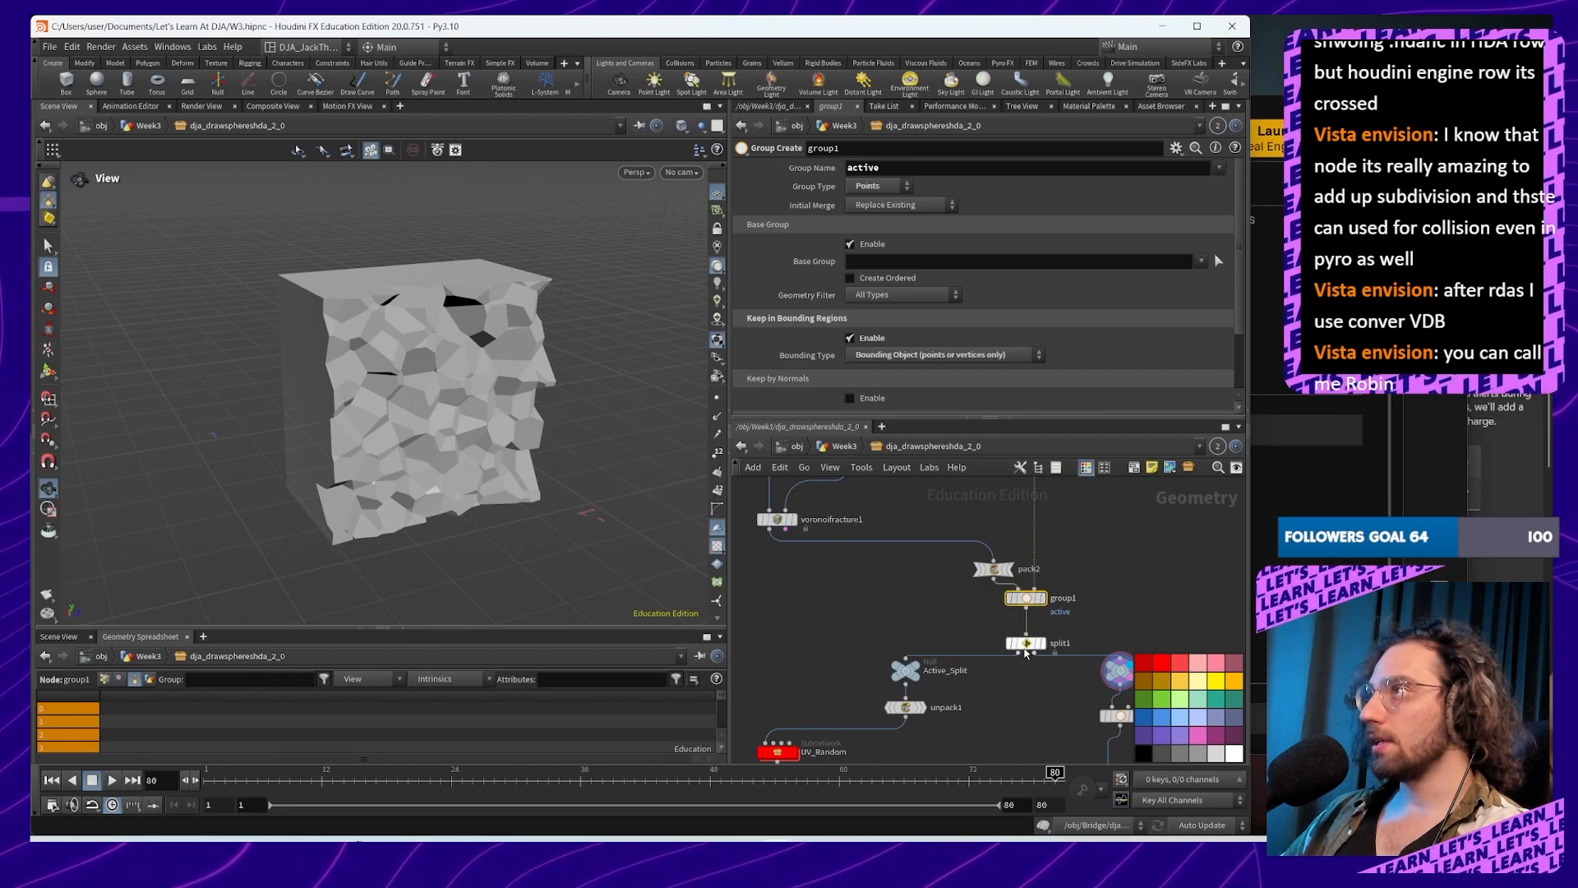
middle_click_drag(1105, 586, 1099, 545)
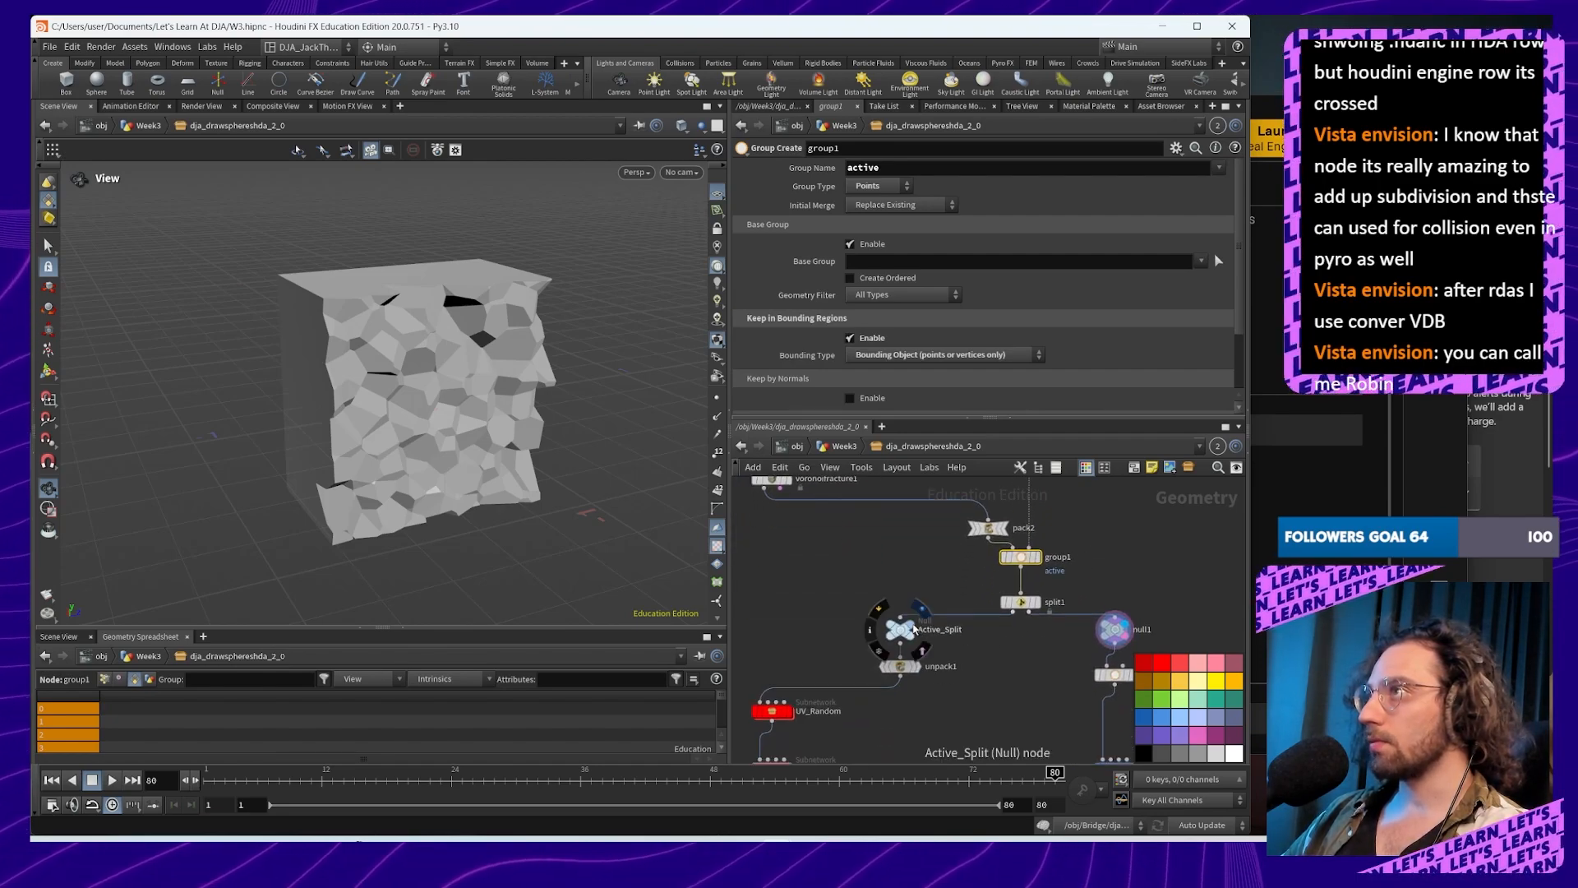
left_click(914, 641)
left_click_drag(600, 448, 455, 456)
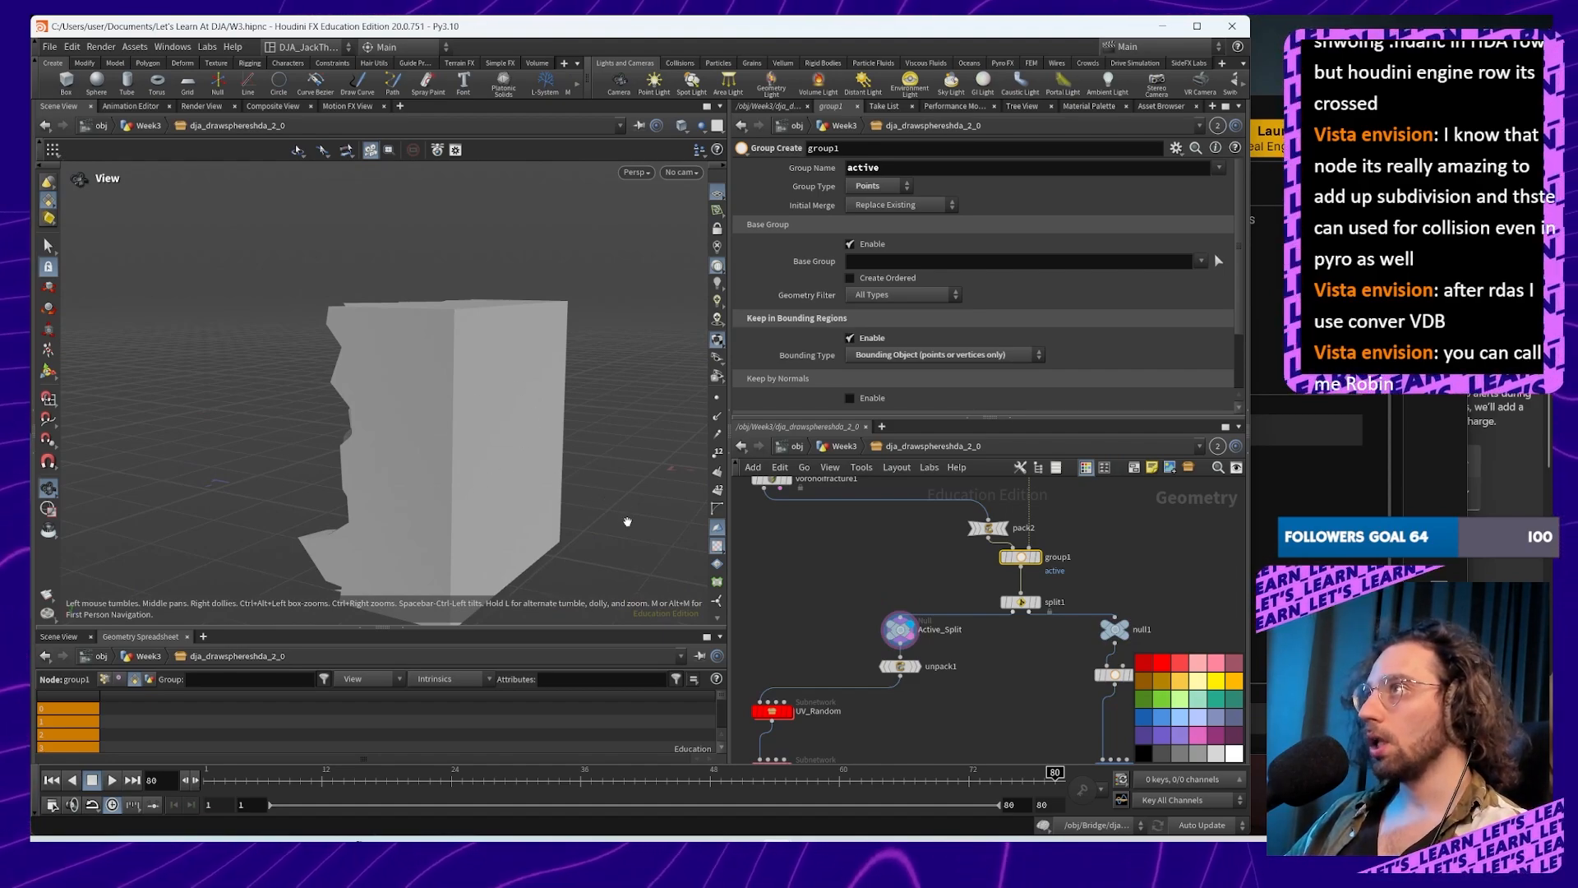
left_click_drag(297, 492, 695, 489)
Step: Display the inactive pieces below group2 and go inside the Create_Collisio_For_Inactive subnetwork
middle_click_drag(1077, 708, 897, 616)
left_click(935, 602)
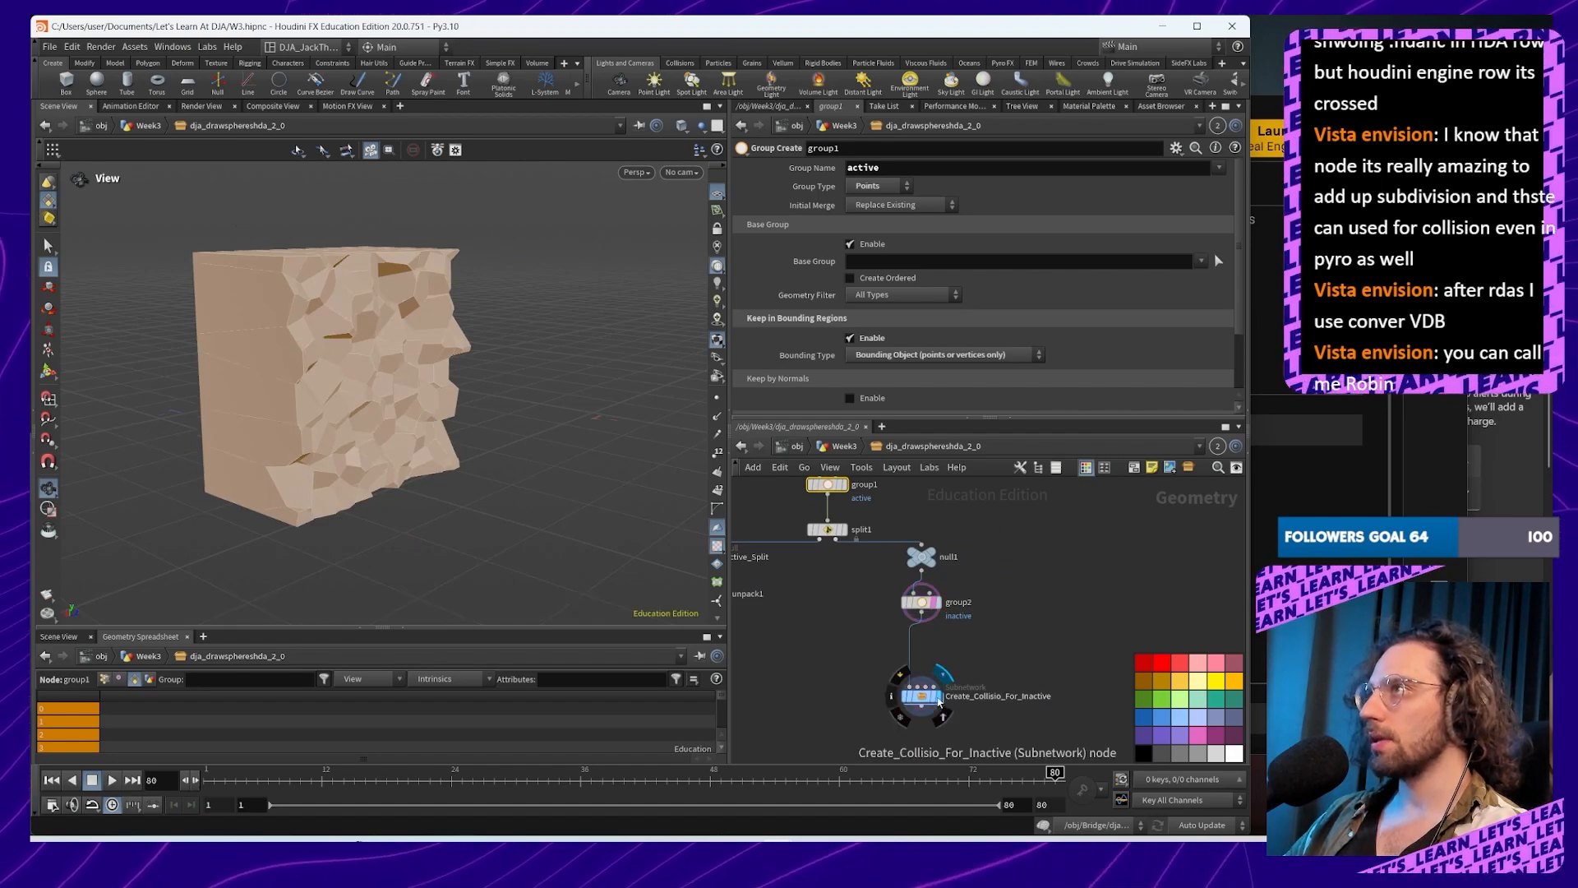
double_click(921, 697)
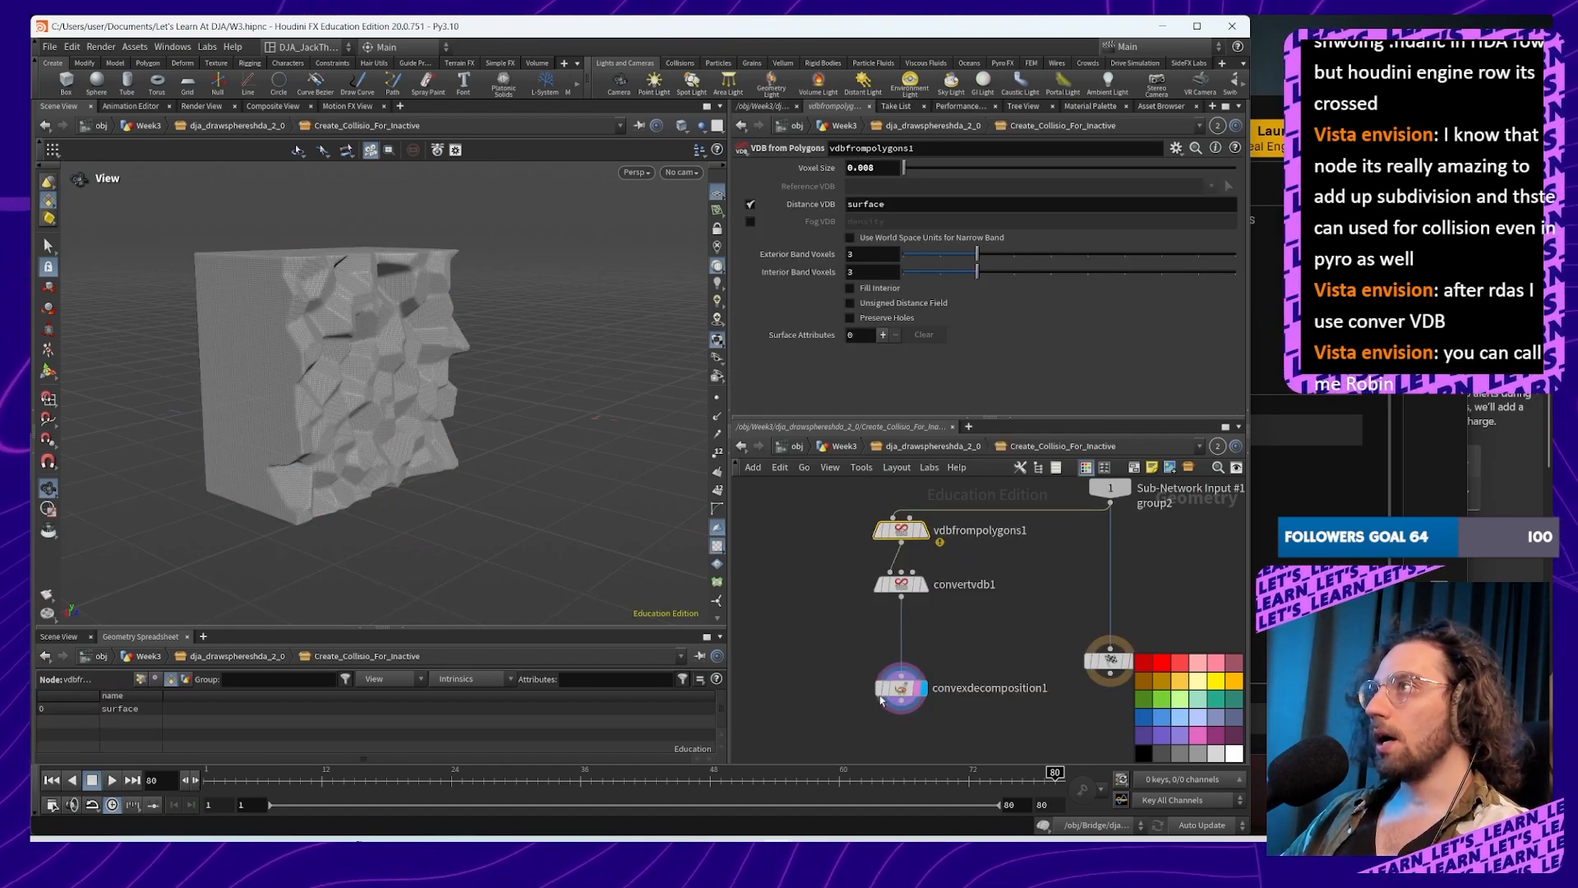
Step: Set convertvdb1 to convert to Polygons and open the parameters of convexdecomposition1
double_click(960, 585)
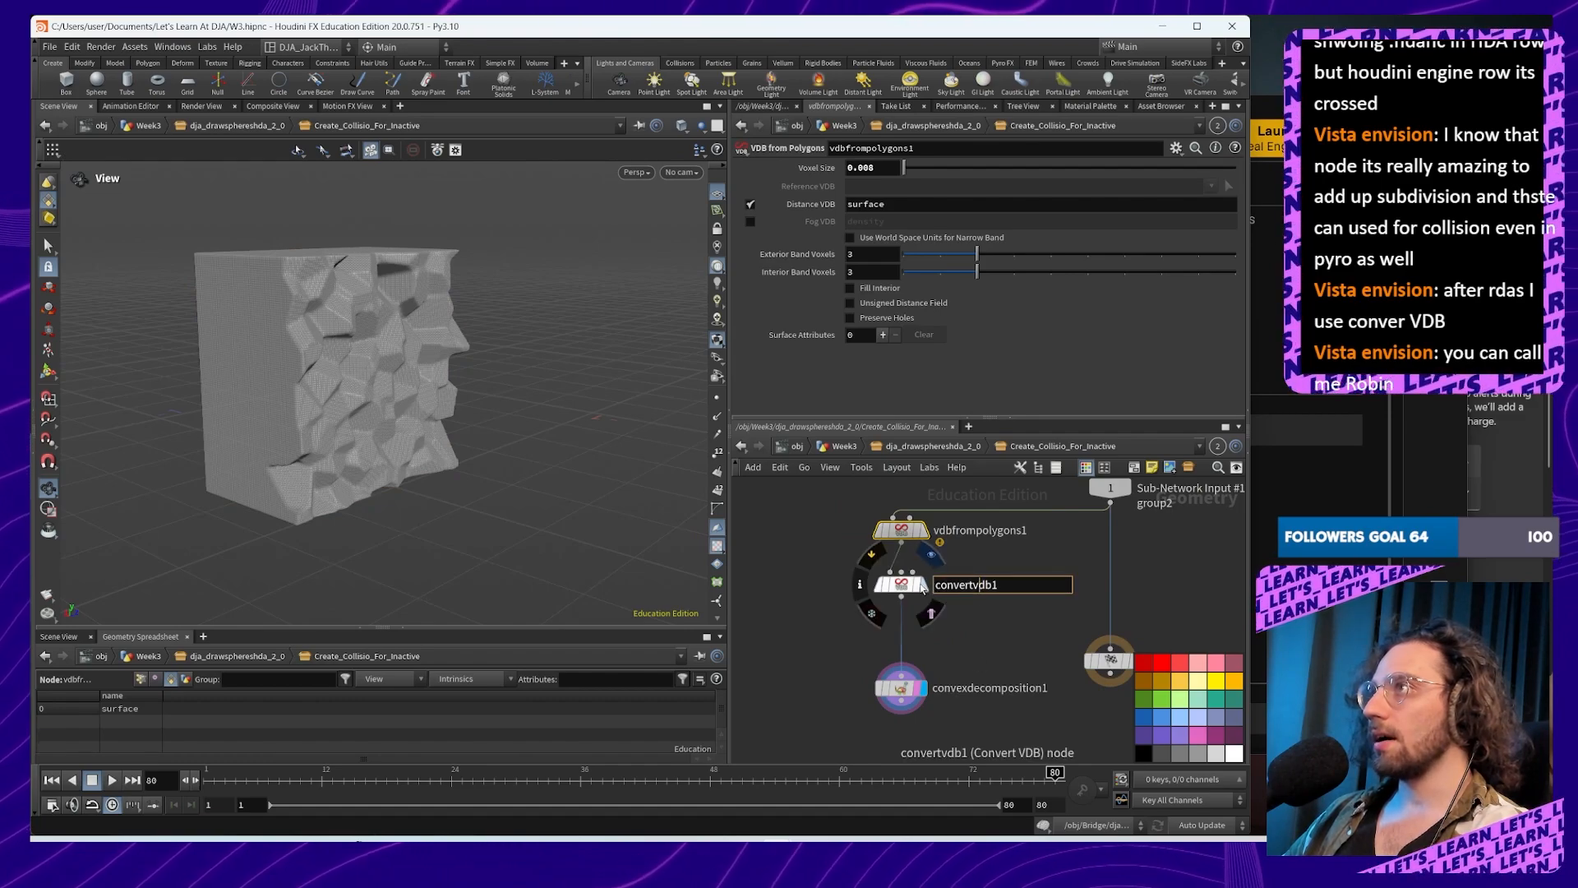
left_click(908, 590)
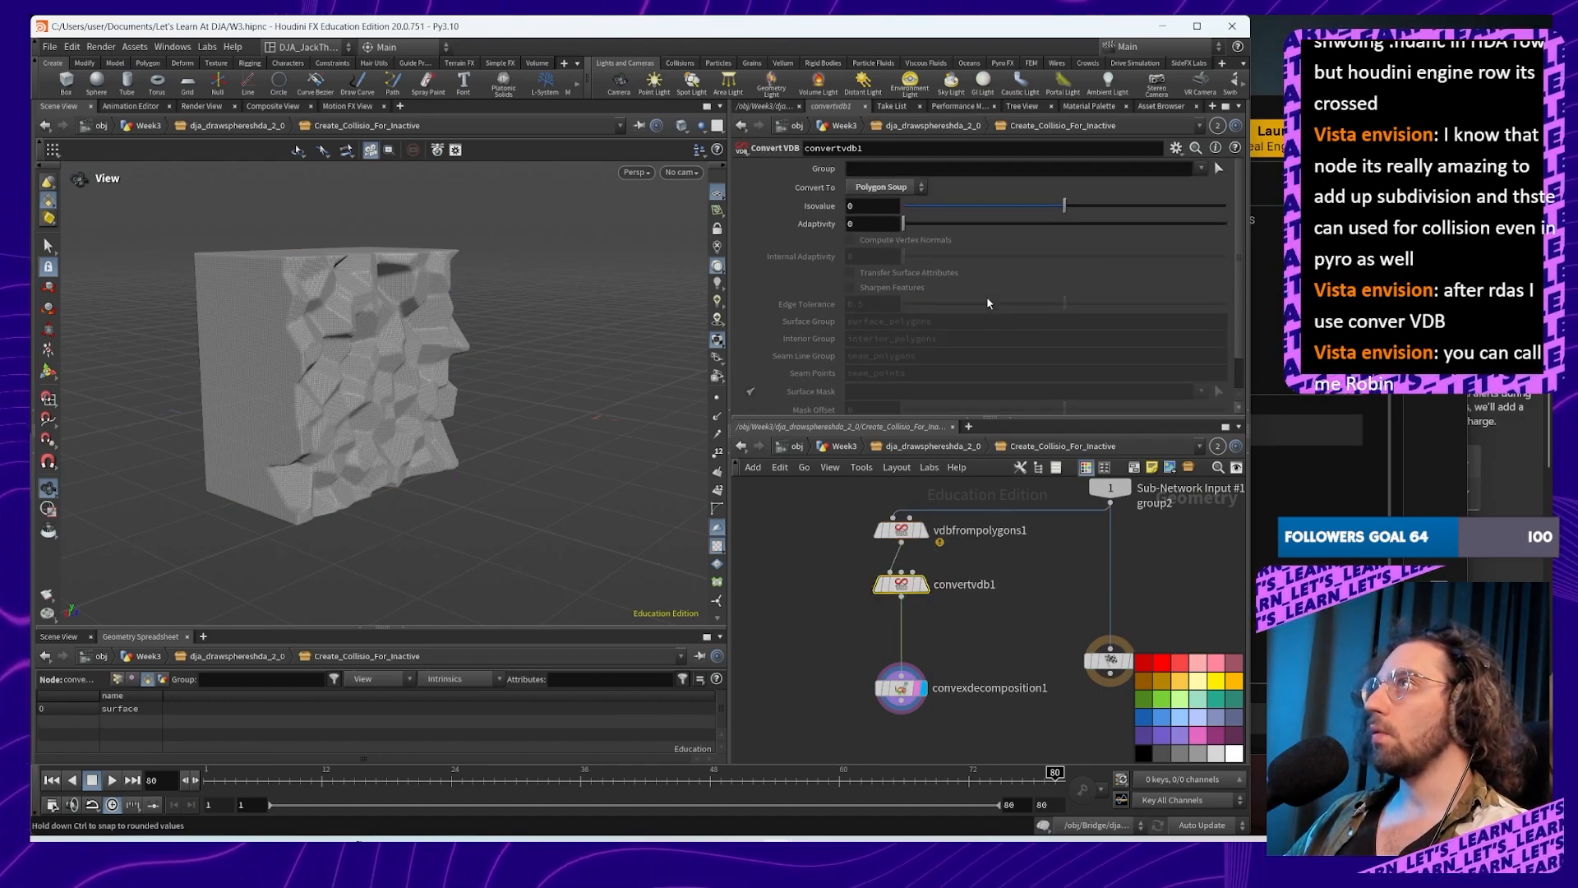
left_click(882, 188)
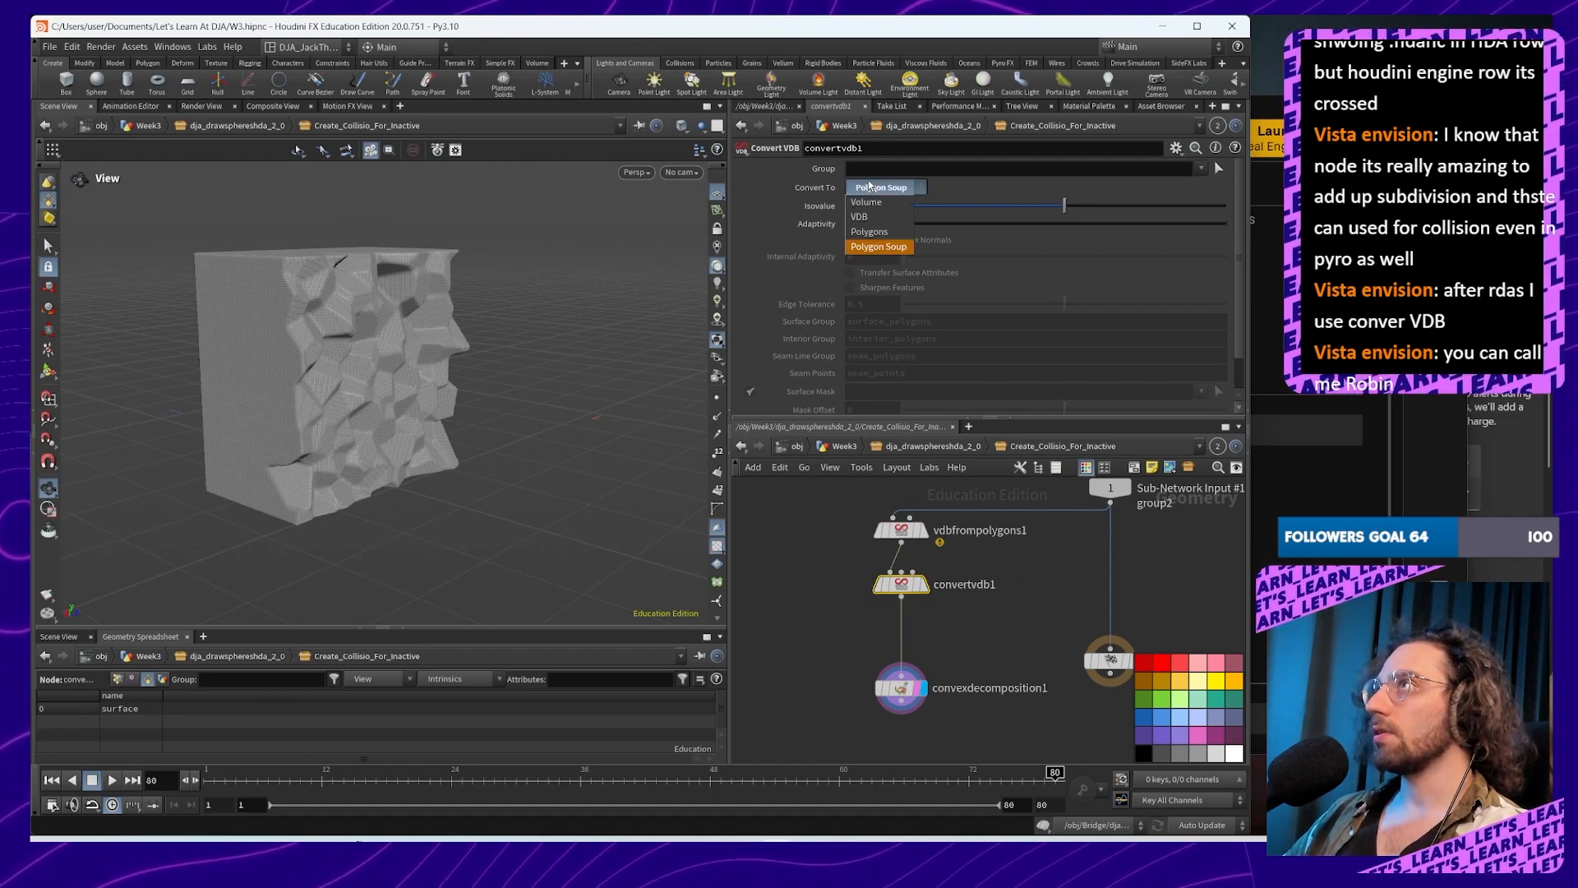
left_click(876, 207)
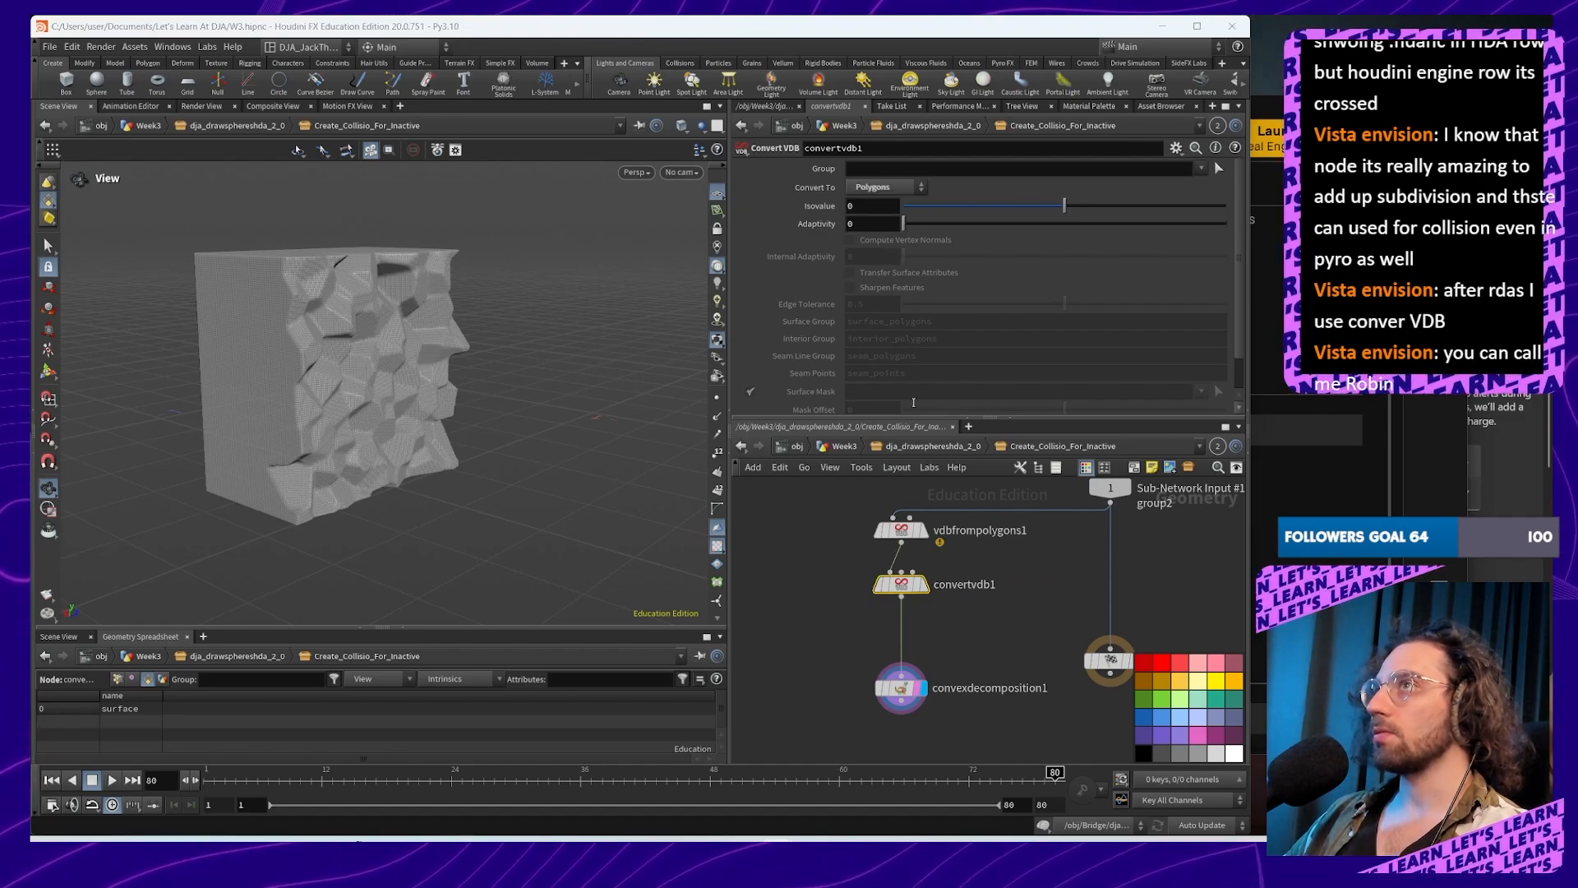
left_click(900, 687)
left_click_drag(414, 293, 501, 349)
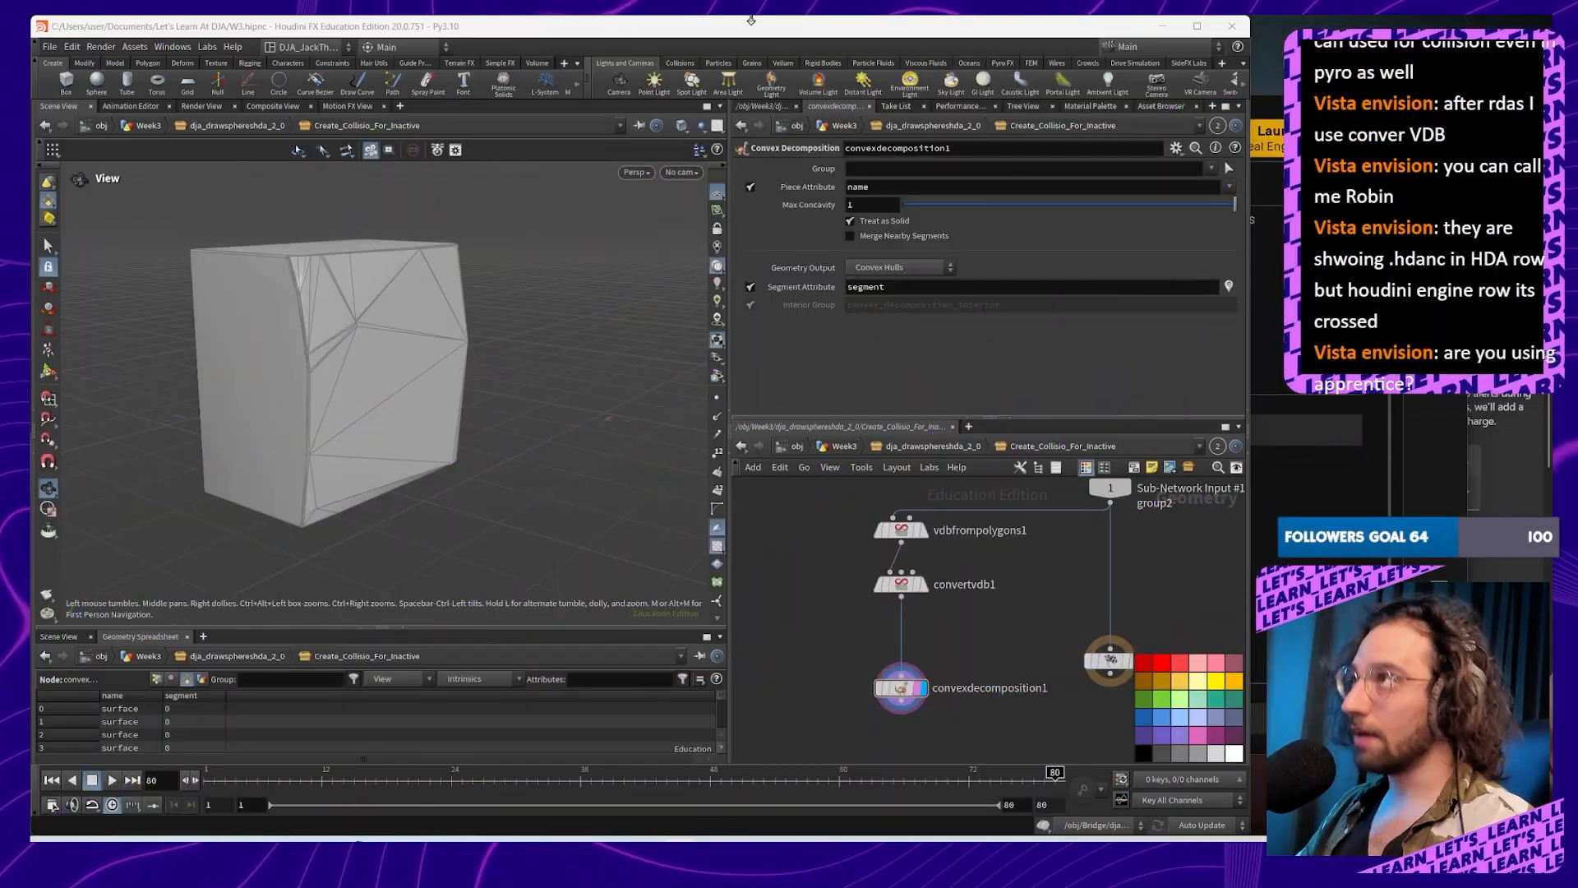
Step: Set Max Concavity of convexdecomposition1 to 0.8 and check the resulting hull from the other side
left_click(871, 206)
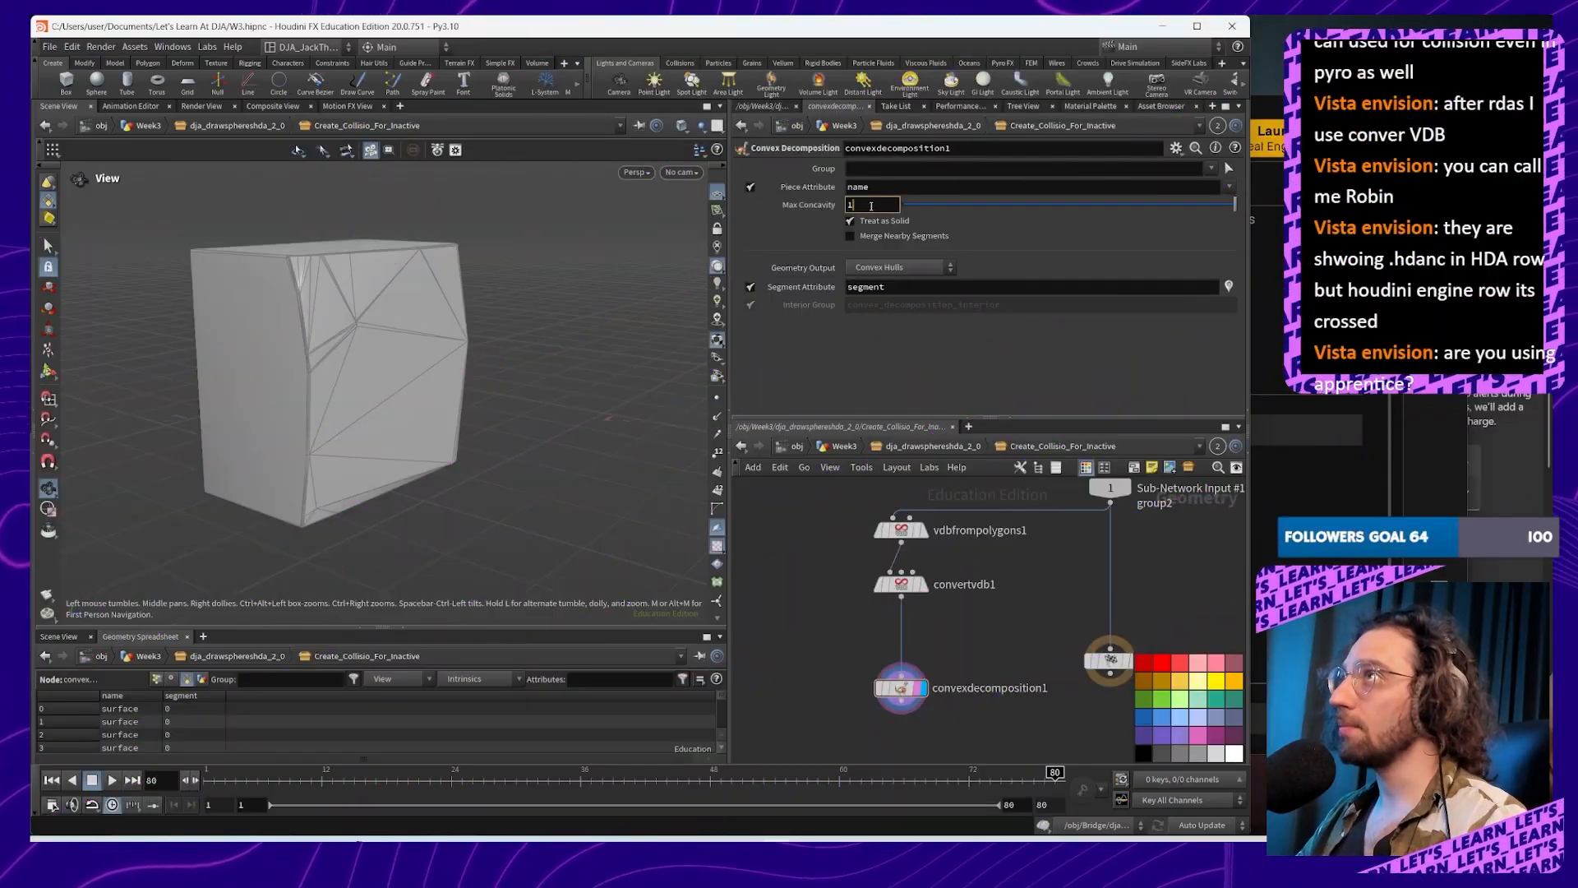
type(".8")
key("Return")
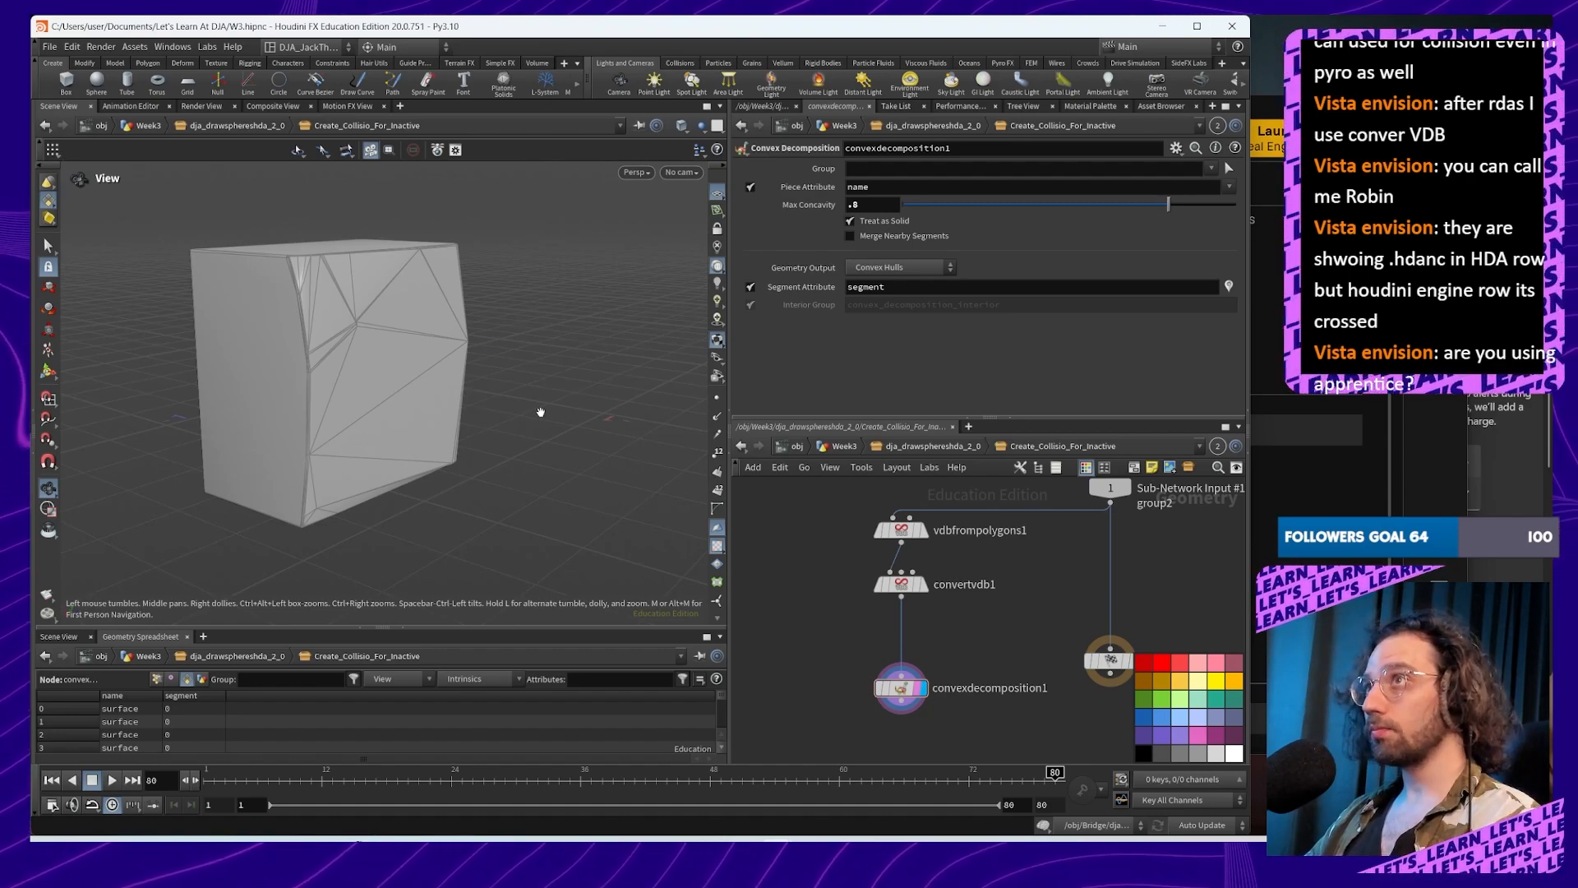
left_click_drag(615, 444, 458, 426)
scroll(486, 387, "up", 3)
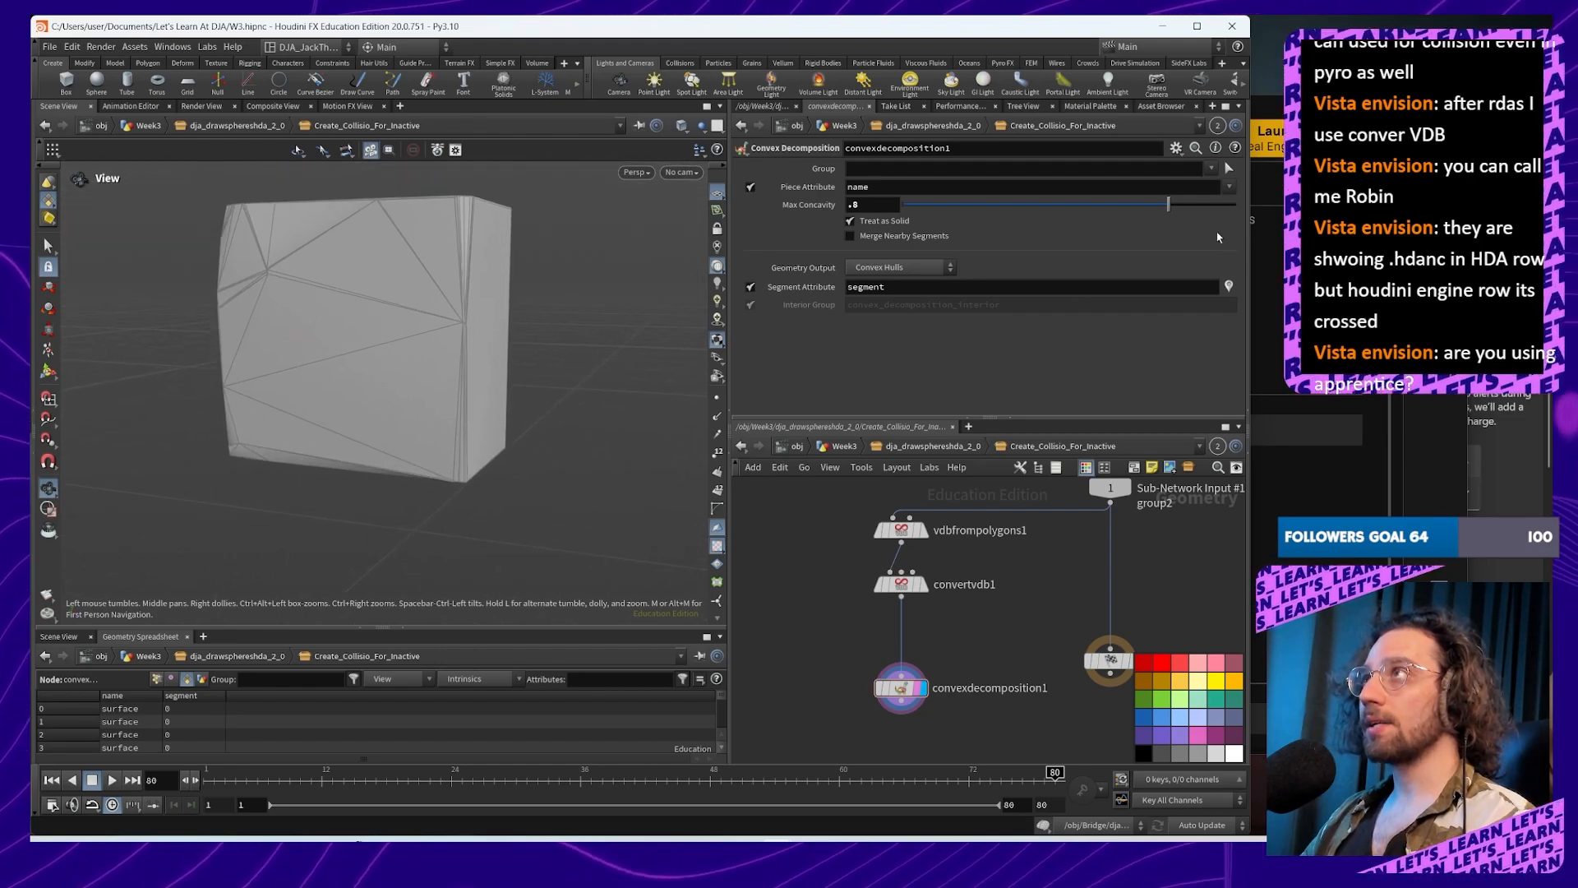
Step: Try lower Max Concavity values of 0.685 and 0.4 on convexdecomposition1
left_click_drag(1174, 205, 1133, 205)
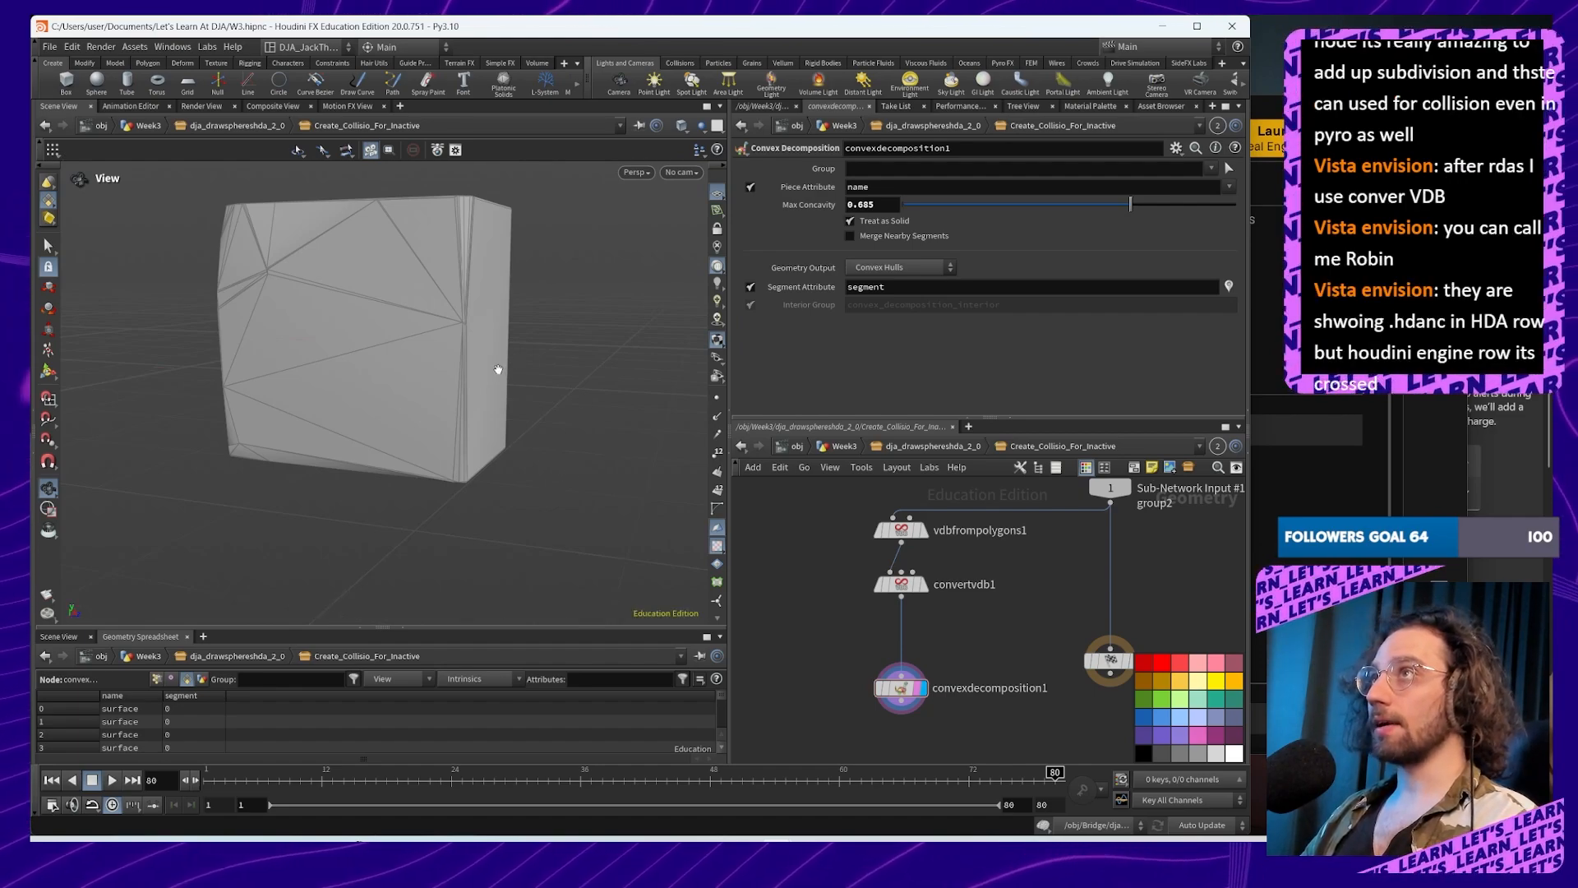
mouse_move(510, 370)
left_mouse_down()
mouse_move(483, 409)
mouse_move(511, 359)
left_mouse_up()
left_click_drag(847, 205, 952, 218)
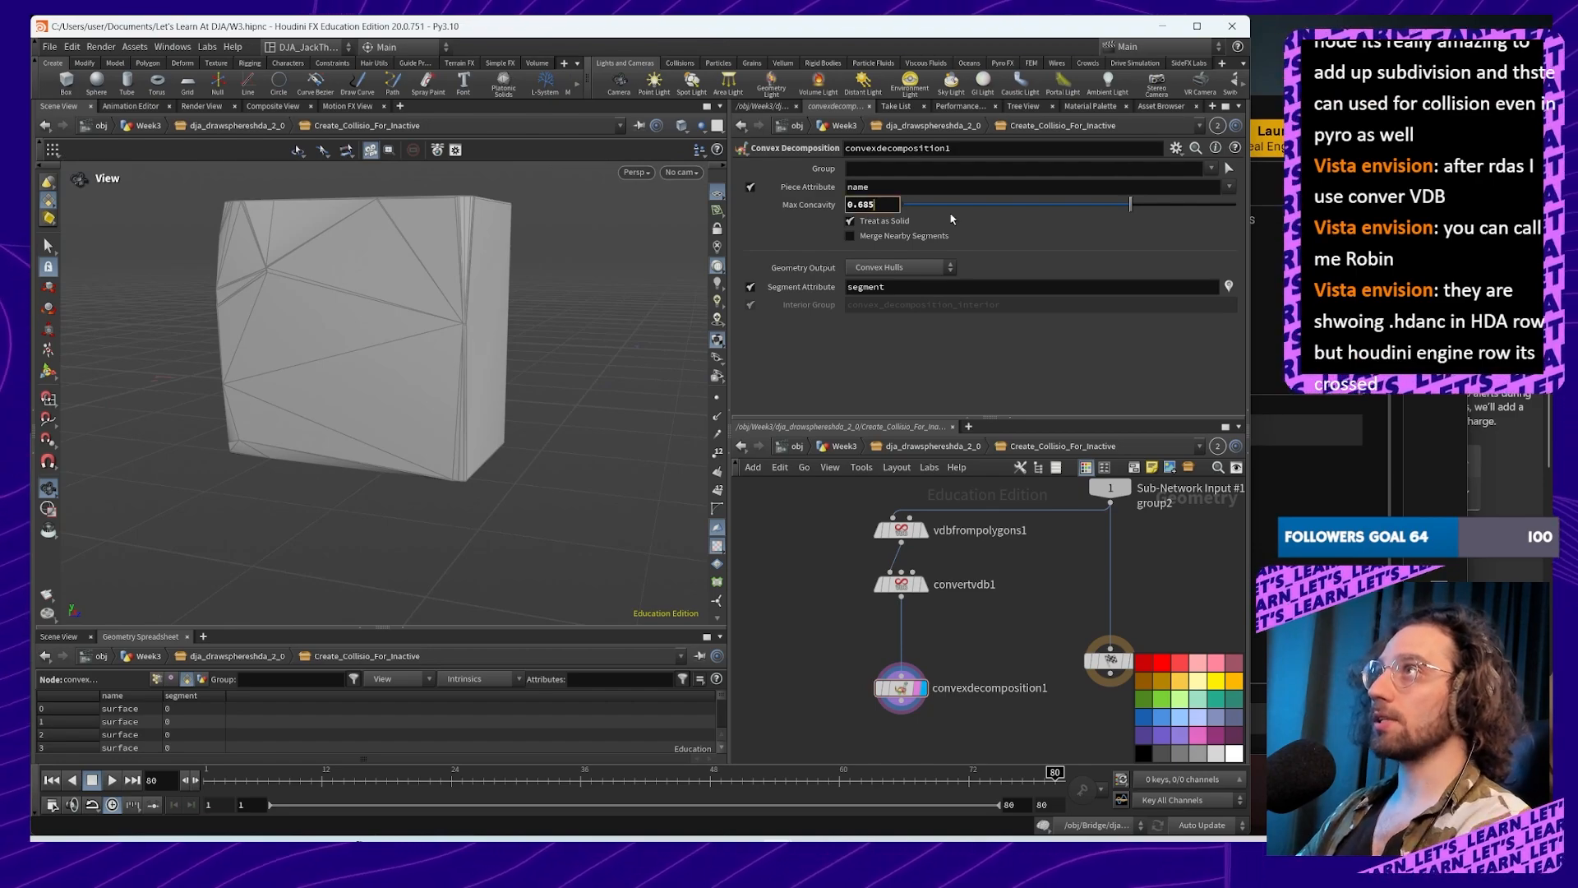
type("0.6")
key("BackSpace")
type("4")
key("Return")
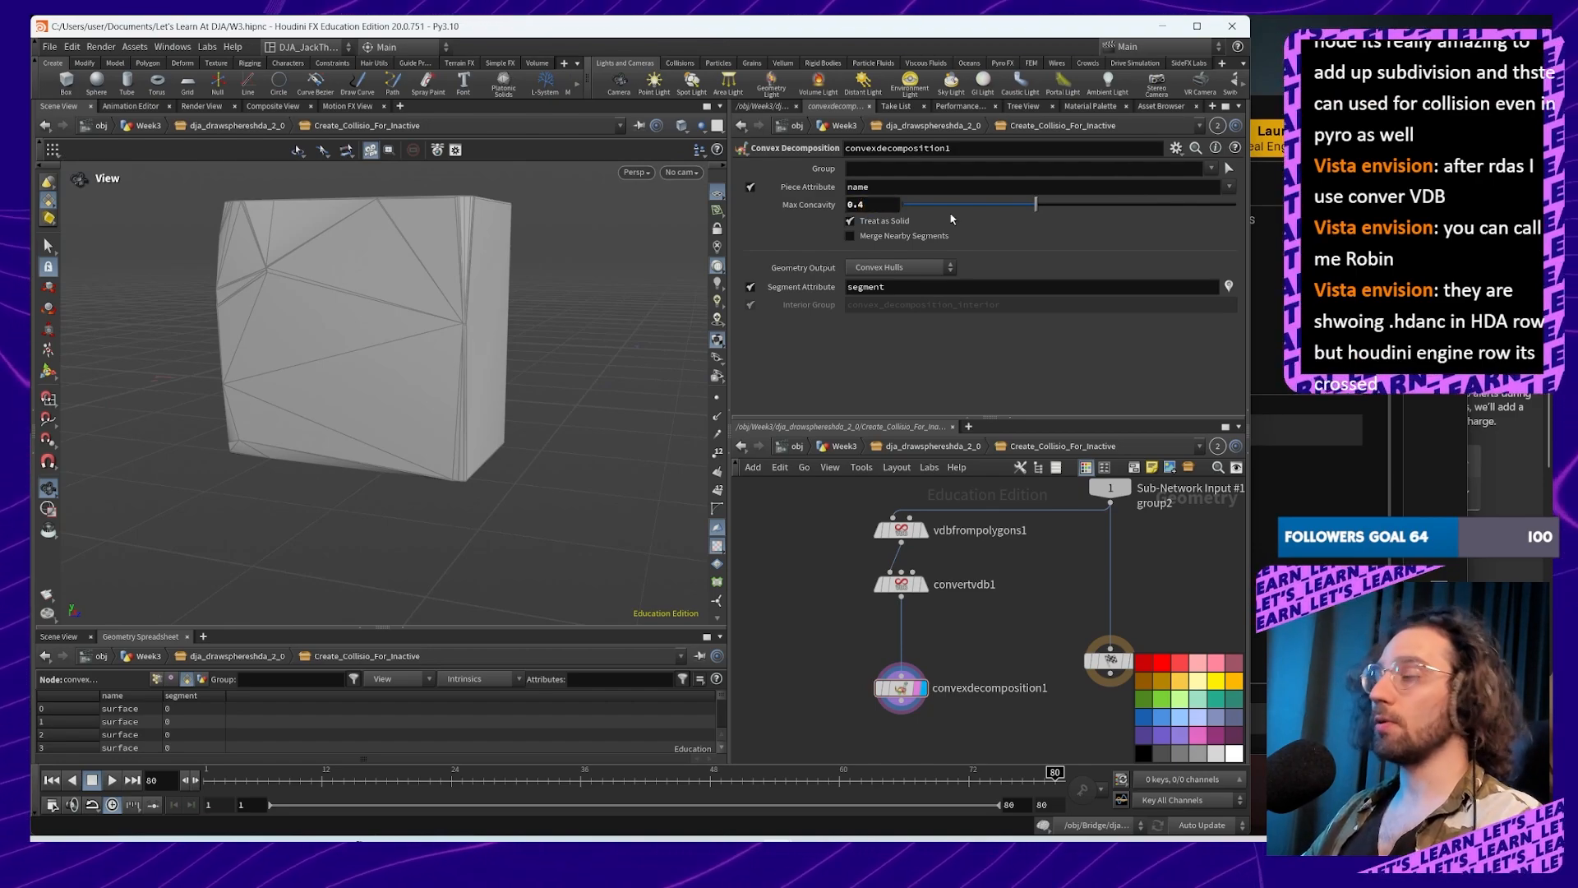
Step: Set Max Concavity of convexdecomposition1 to 0.1 and inspect the collision hulls from above
left_click(880, 206)
key("BackSpace")
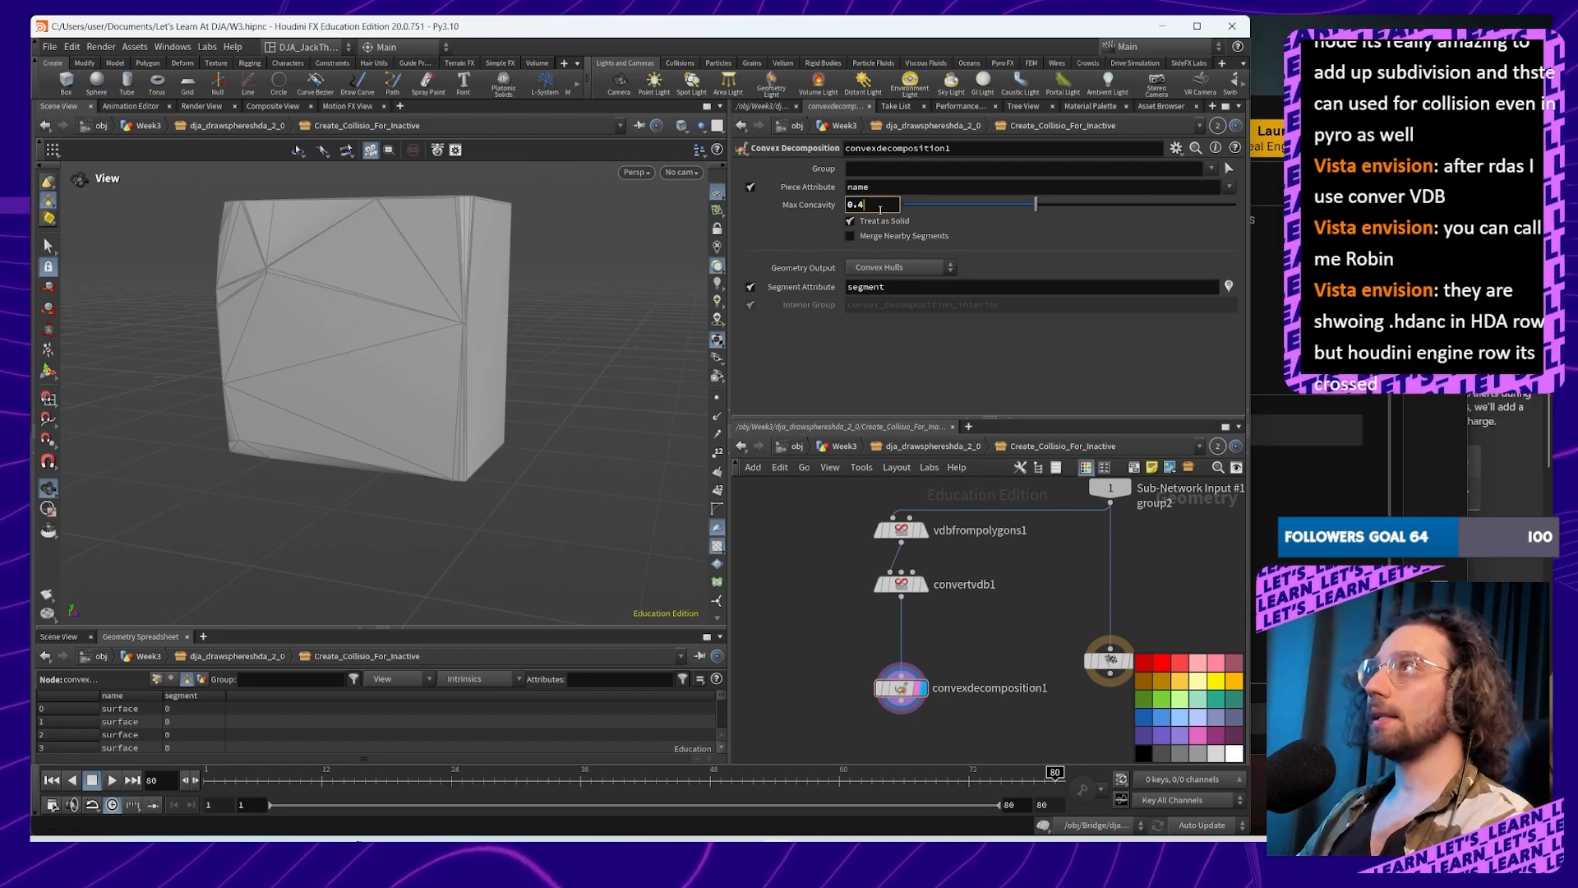
type("1")
key("Return")
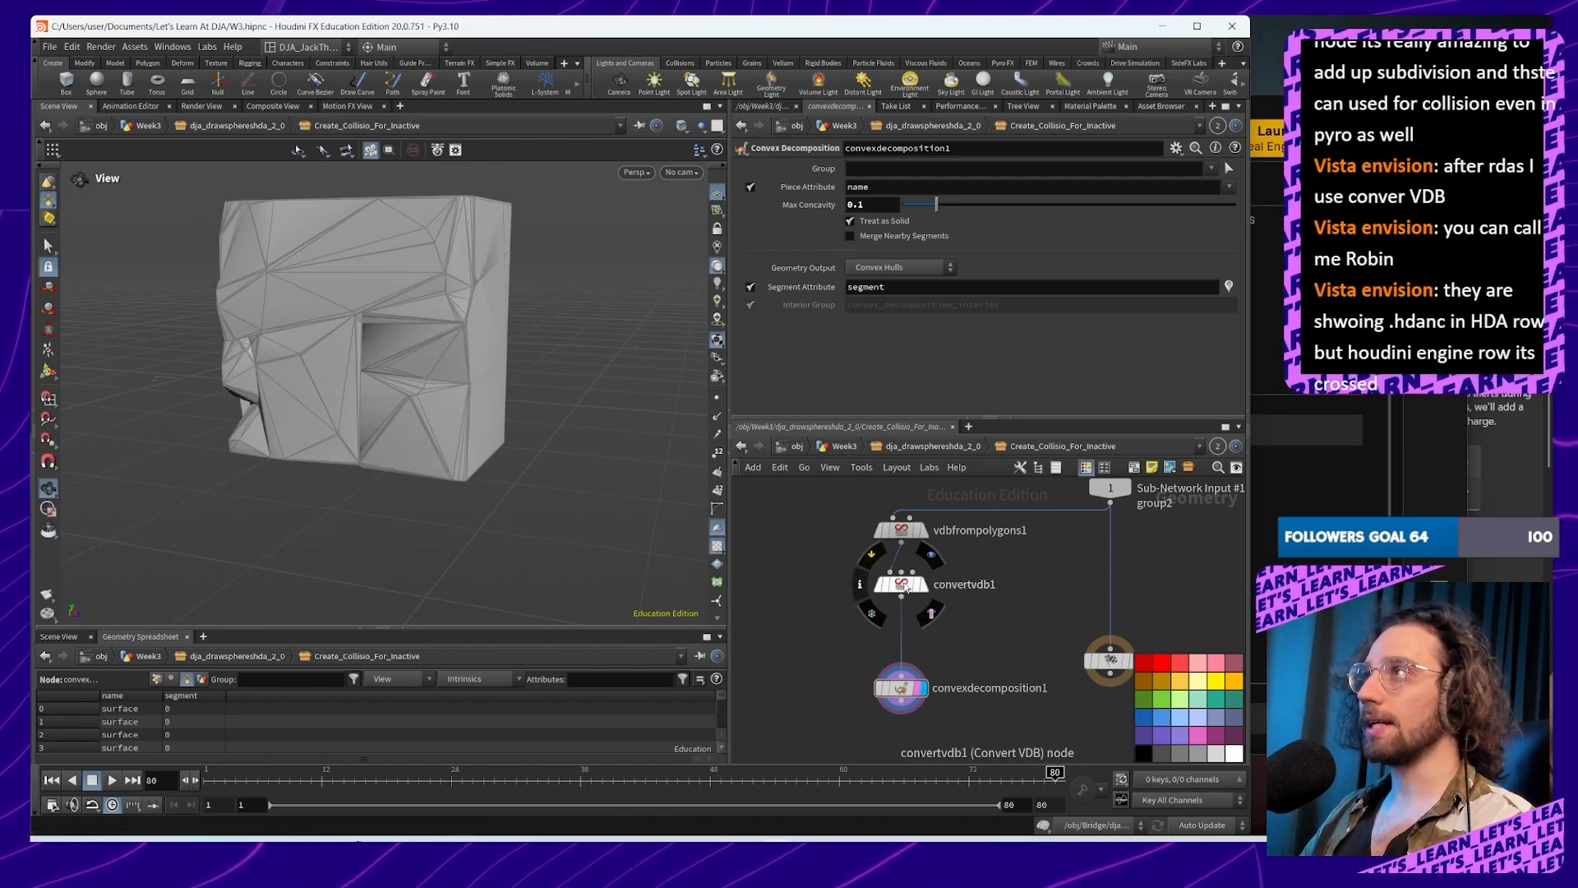
left_click_drag(348, 411, 559, 452)
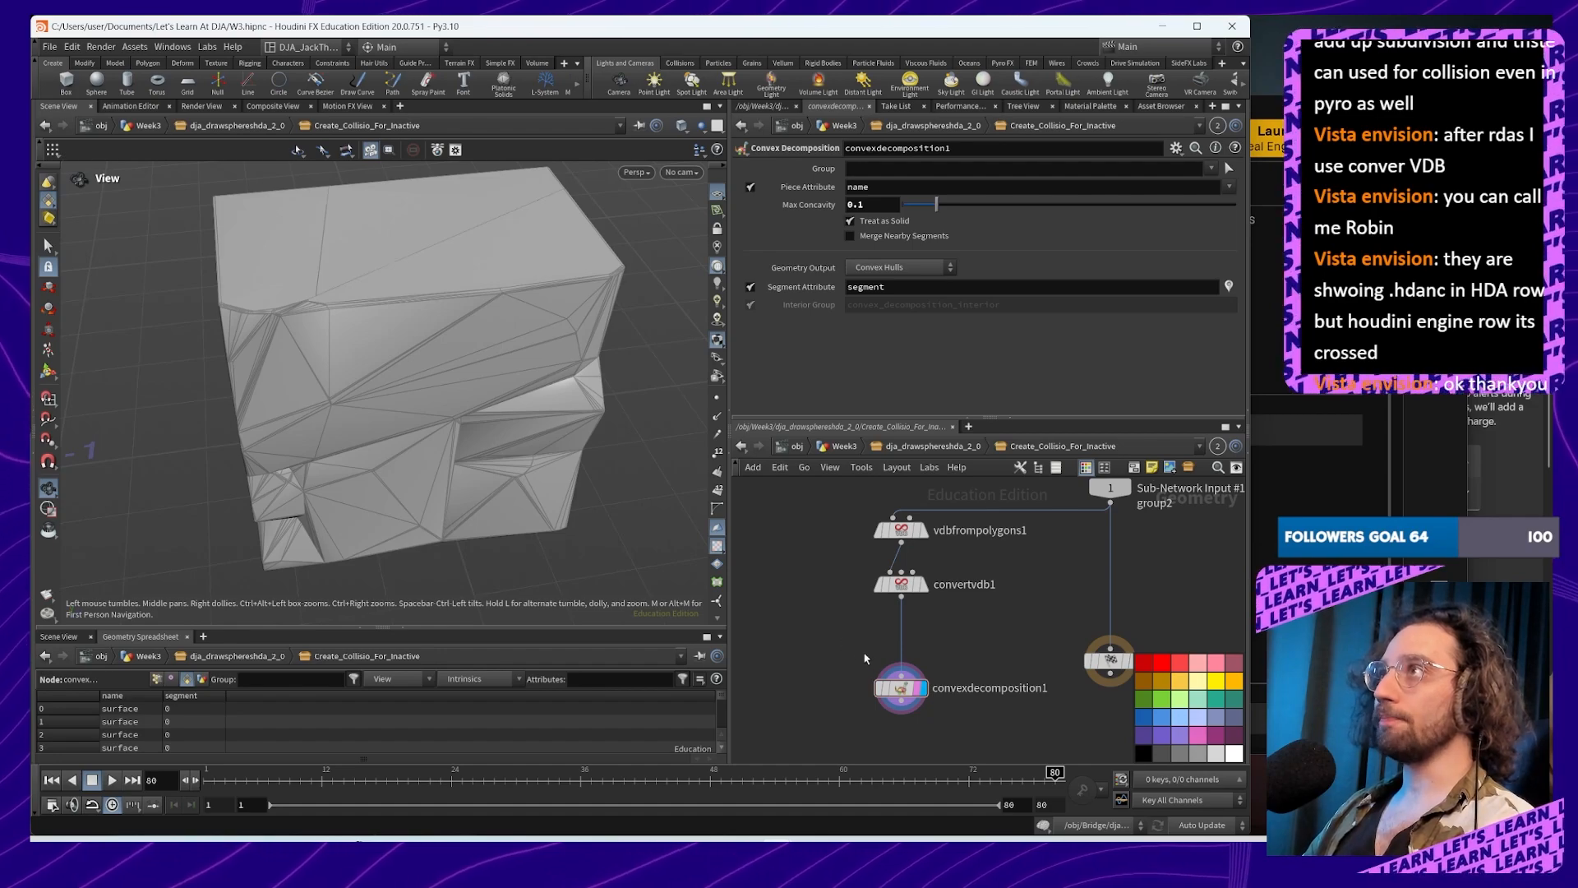
Step: Try a Max Concavity of 0.07 on convexdecomposition1 and view the resulting hulls from the front
middle_click_drag(866, 658, 804, 663)
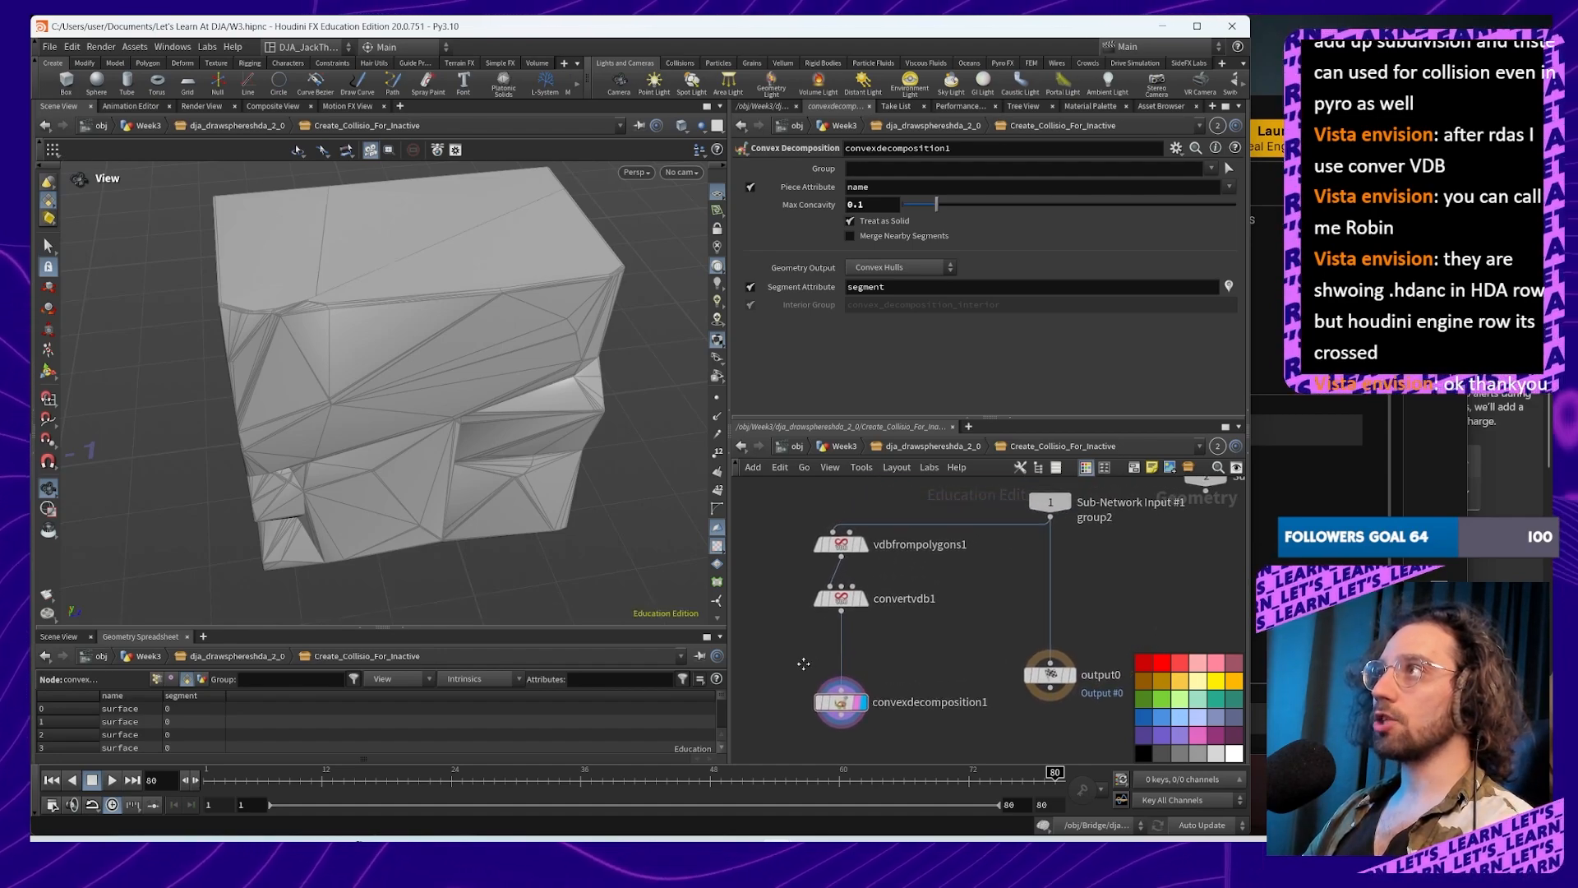
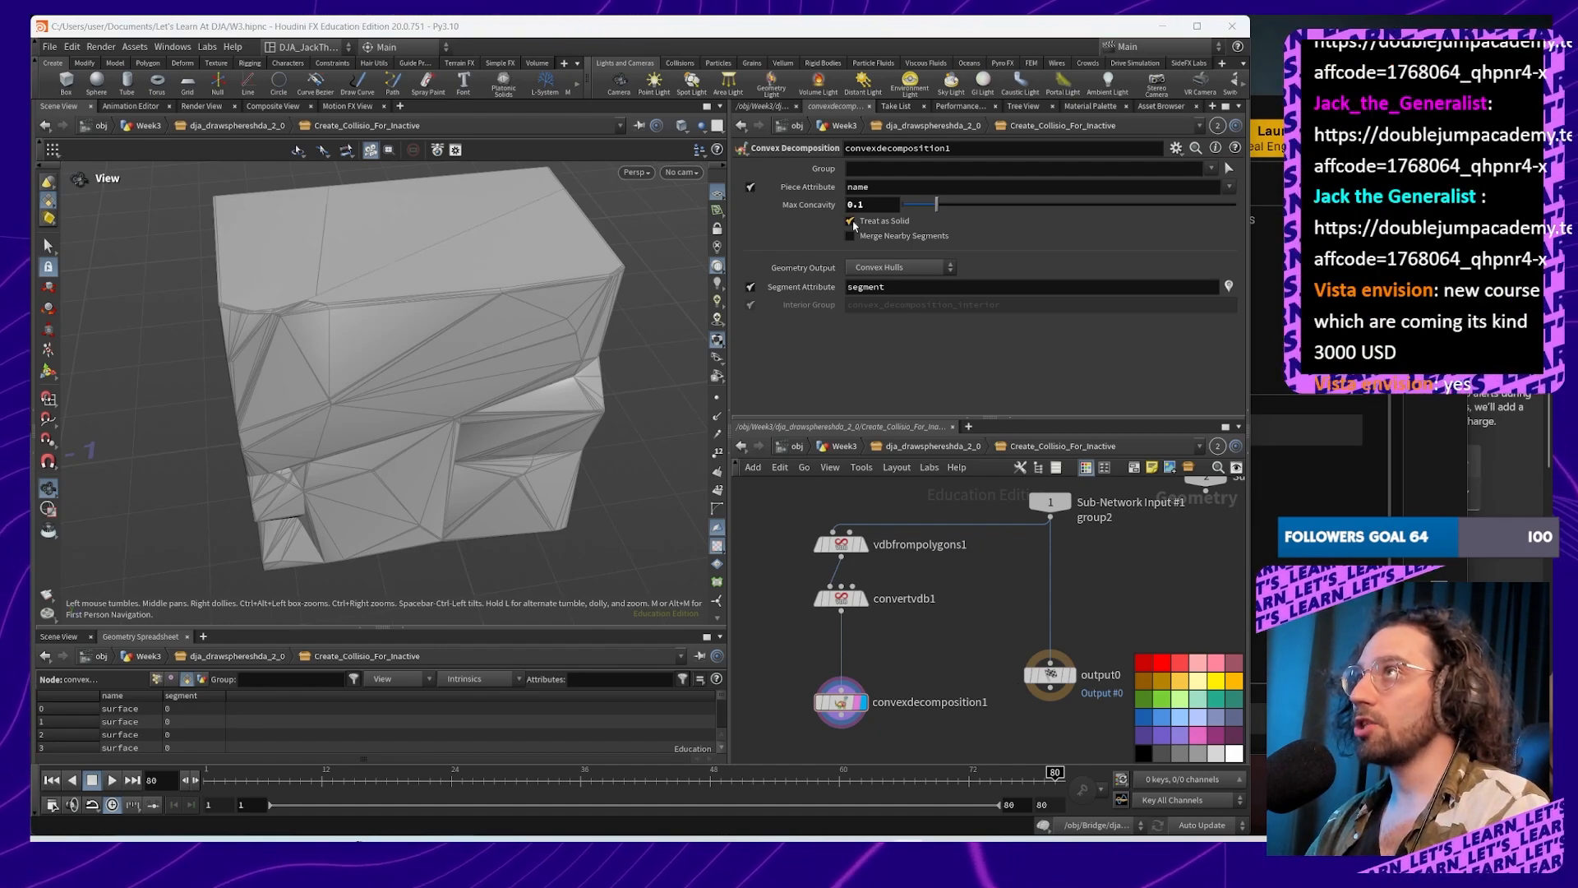
left_click(881, 205)
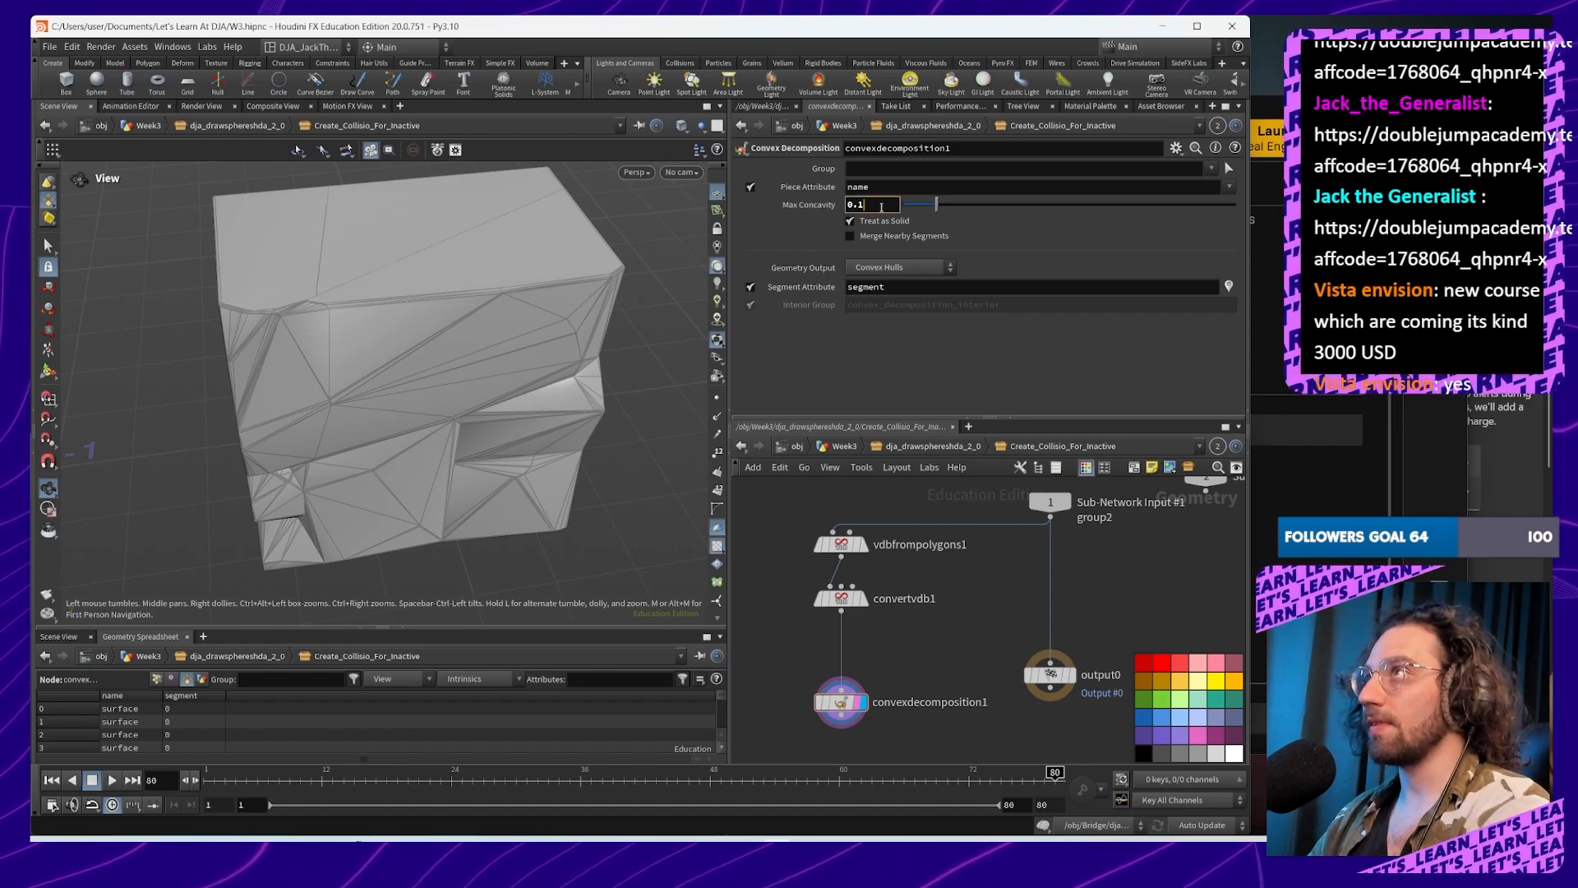
key("Return")
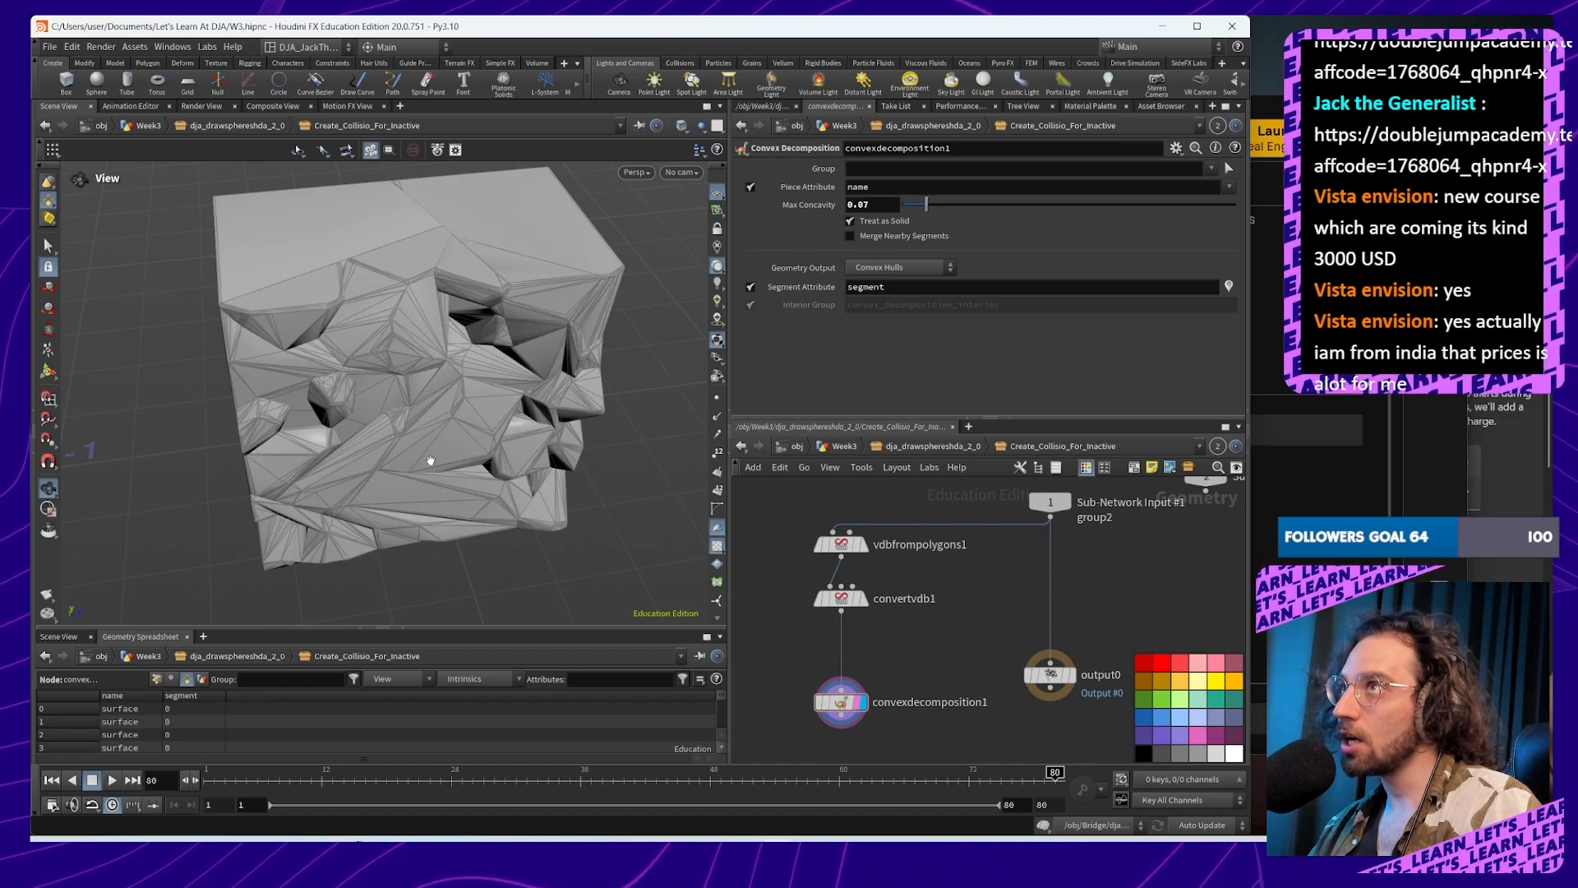
left_click_drag(476, 454, 483, 362)
Step: Try a Max Concavity of 0.08 on convexdecomposition1
left_click(887, 205)
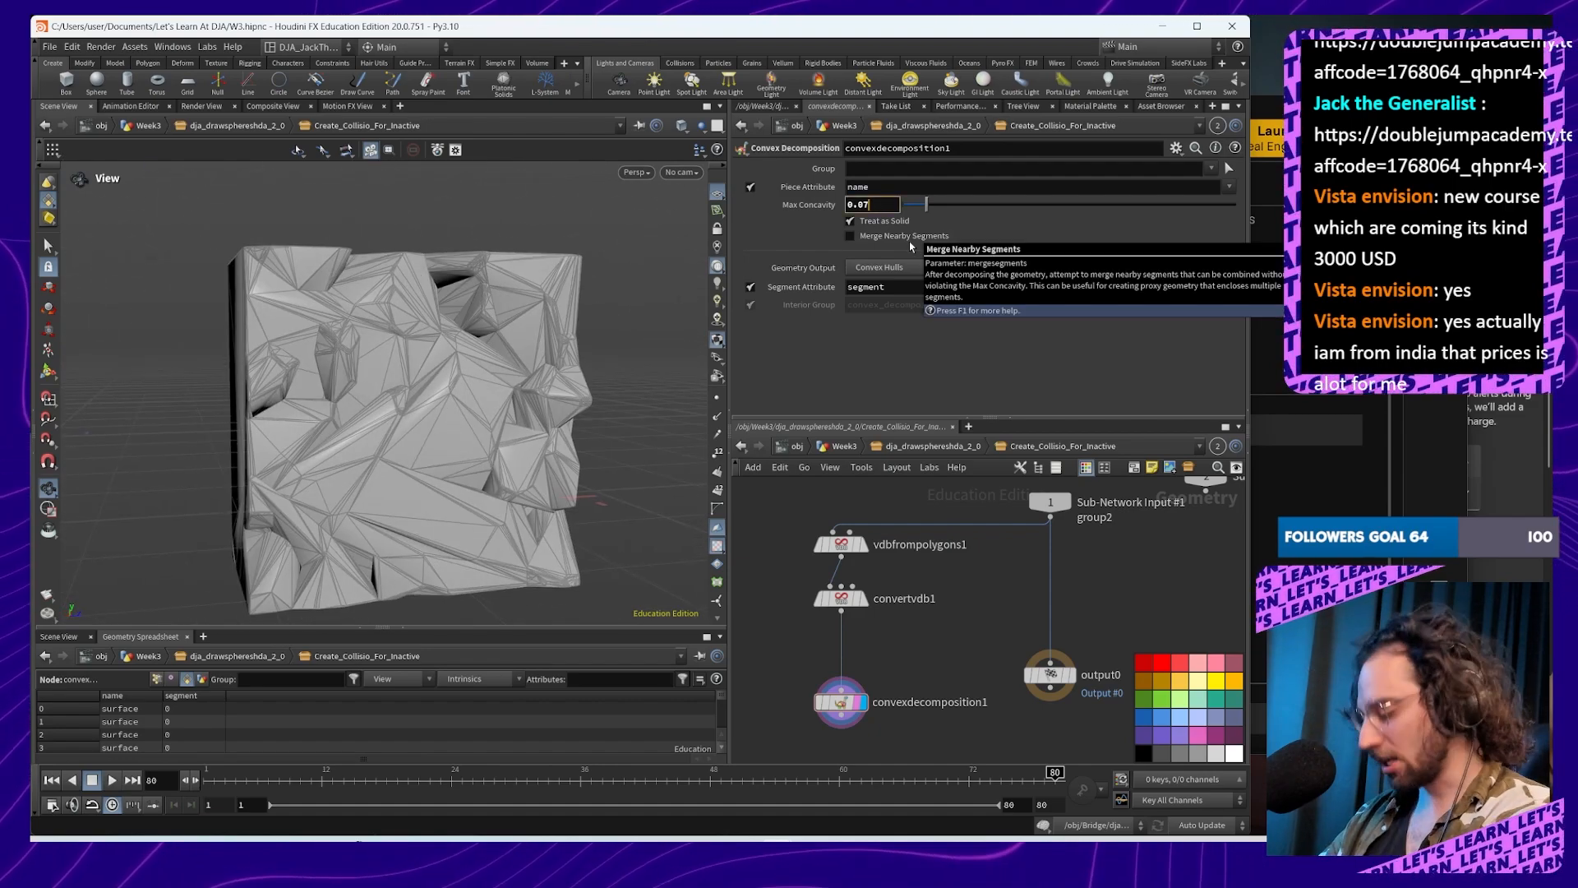
key("BackSpace")
type("8")
key("Return")
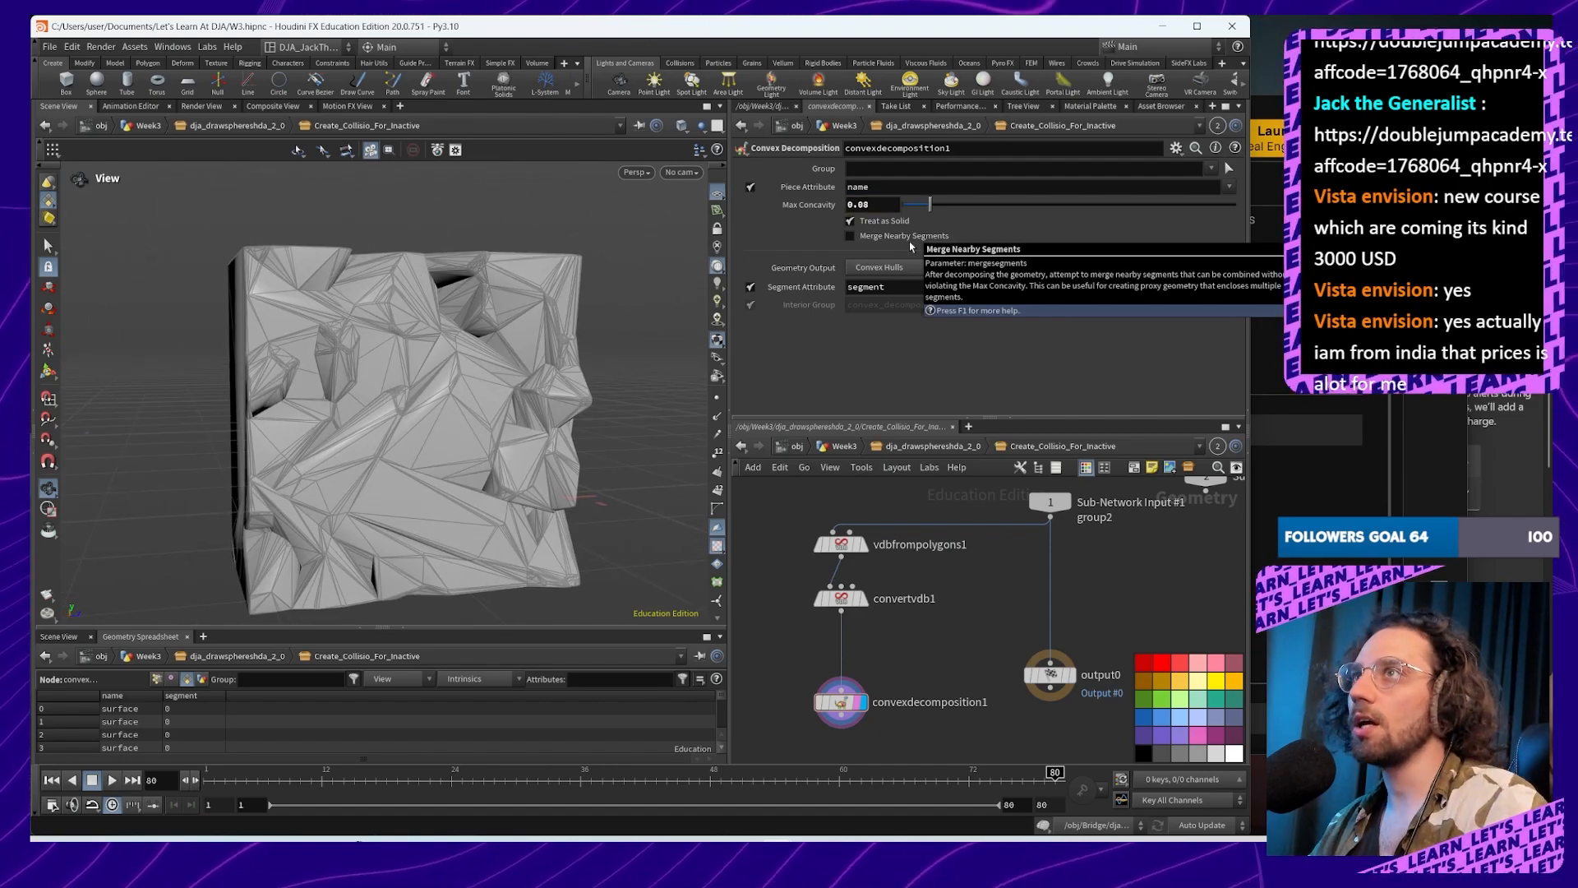
Step: Go up to the Week3 network, connect sphere1 as the asset's Fraction Region input, and dive back into the asset
left_click(959, 448)
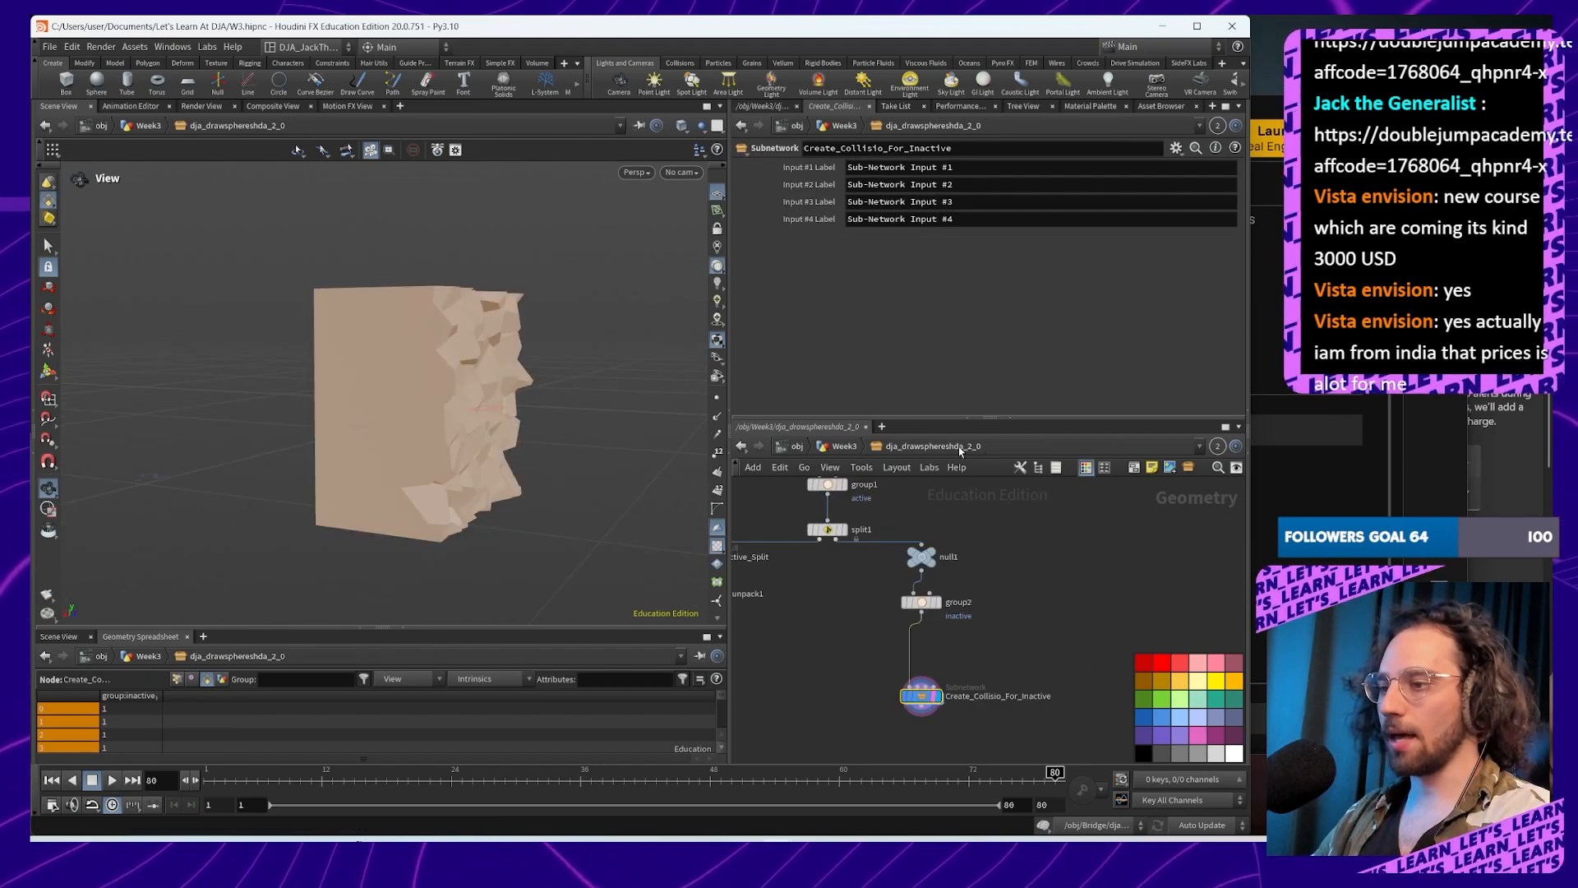
middle_click_drag(949, 502, 1074, 693)
middle_click_drag(1028, 501, 1021, 671)
left_click(844, 447)
left_click_drag(929, 581, 868, 645)
double_click(852, 670)
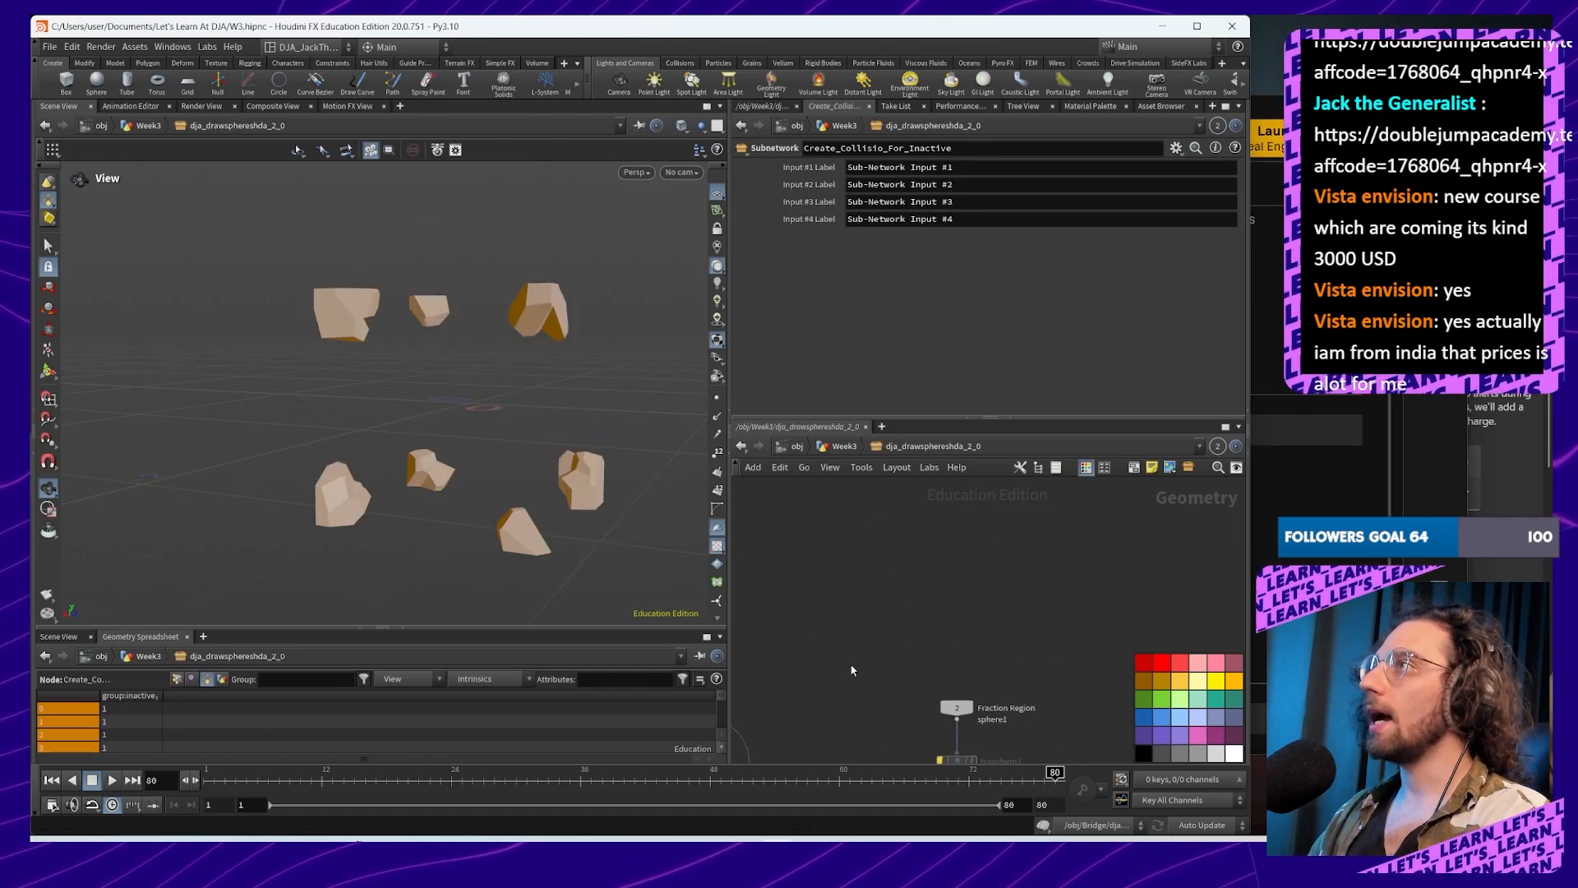
Step: Turn off the bypass on transform1 below the Fraction Region input
middle_click_drag(970, 738, 937, 524)
scroll(943, 533, "up", 5)
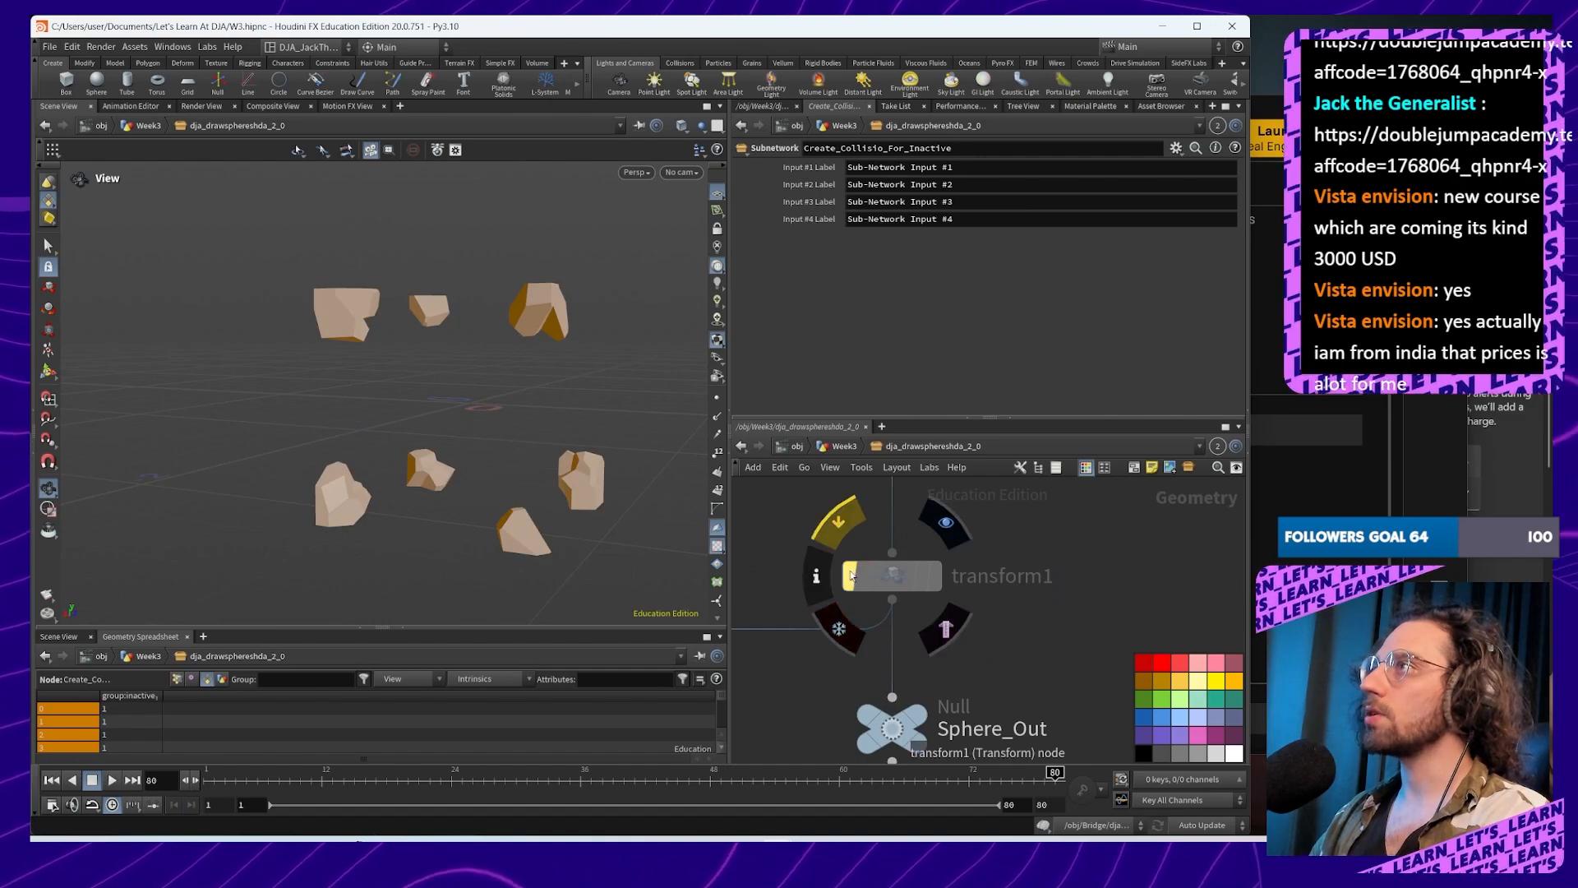
left_click(851, 576)
Step: Enter the Create_Collisio_For_Inactive subnetwork and check the convex hulls of the sphere-fractured cube
middle_click_drag(1032, 691, 1089, 448)
scroll(1013, 592, "down", 3)
middle_click(1074, 557)
middle_click_drag(977, 673, 896, 516)
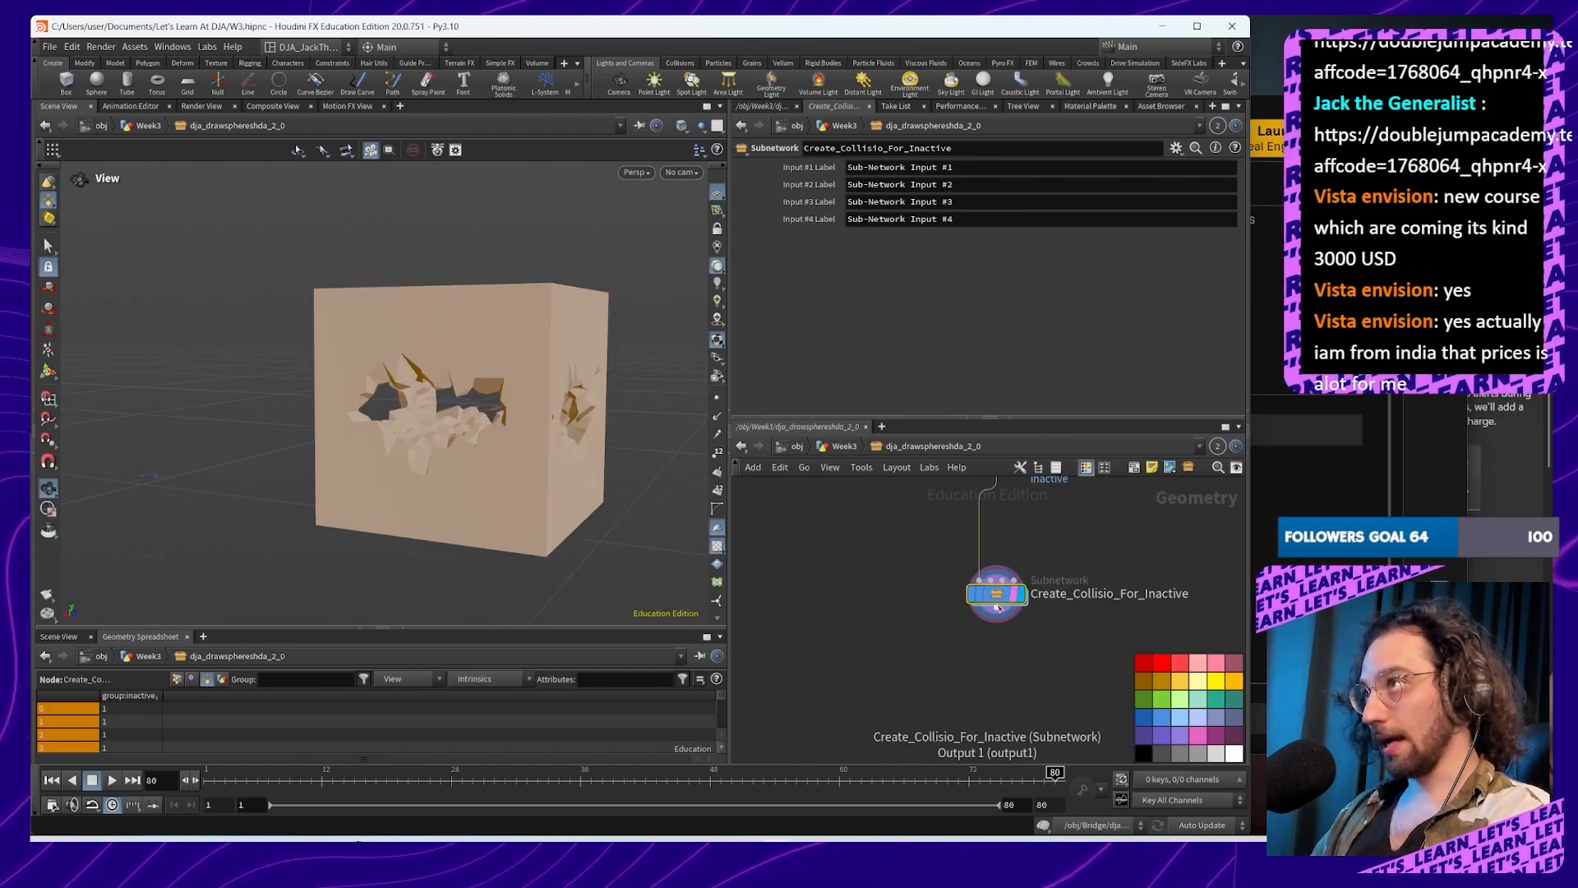
double_click(997, 602)
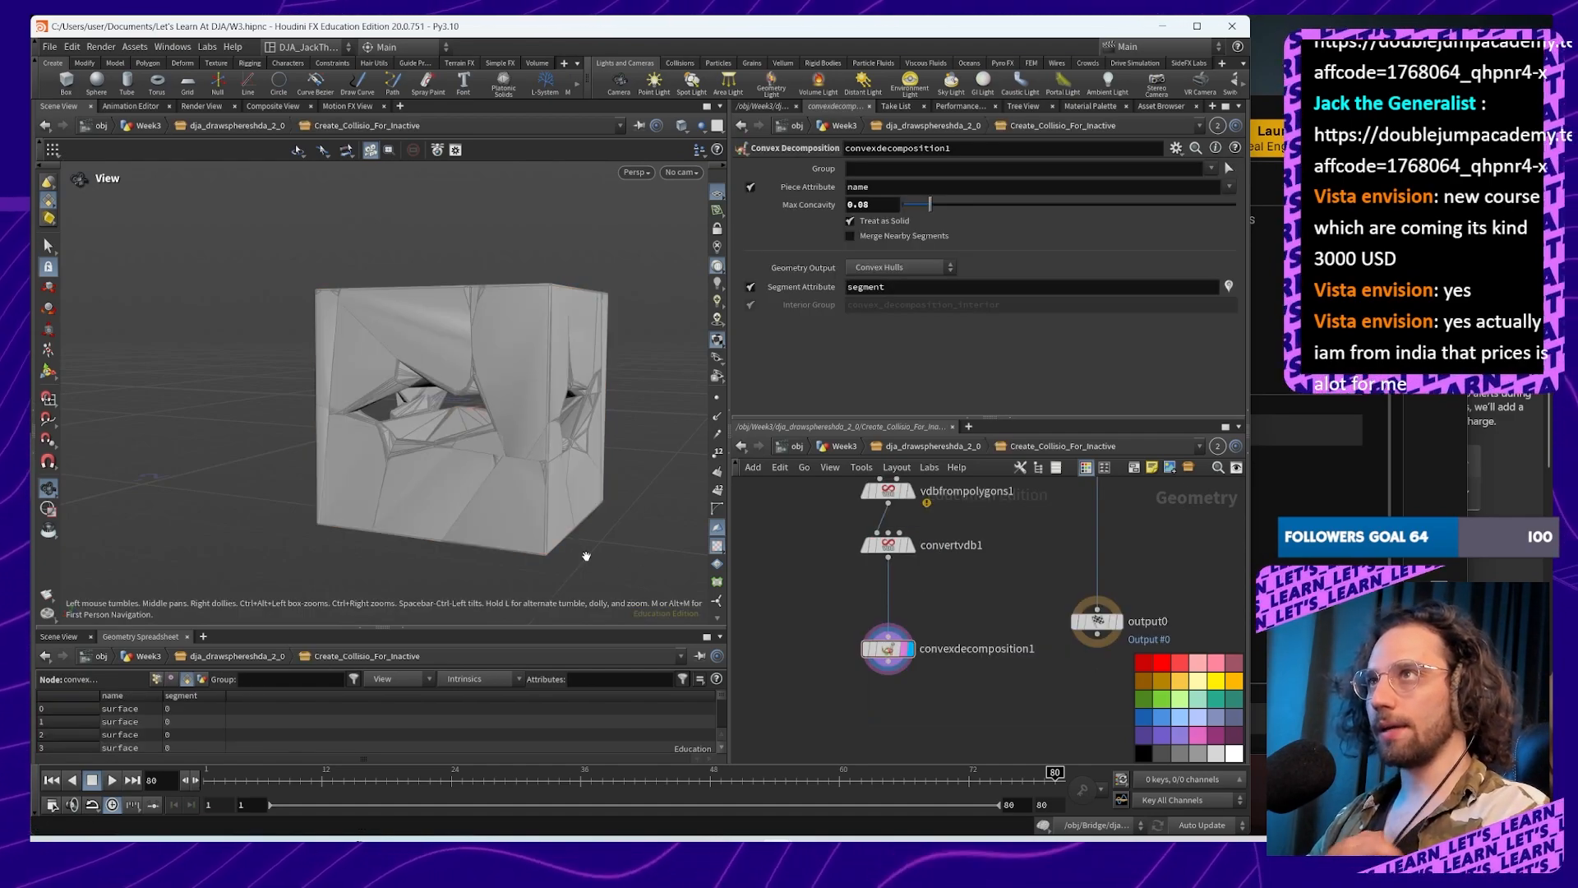
left_click_drag(654, 498, 477, 469)
scroll(504, 488, "up", 4)
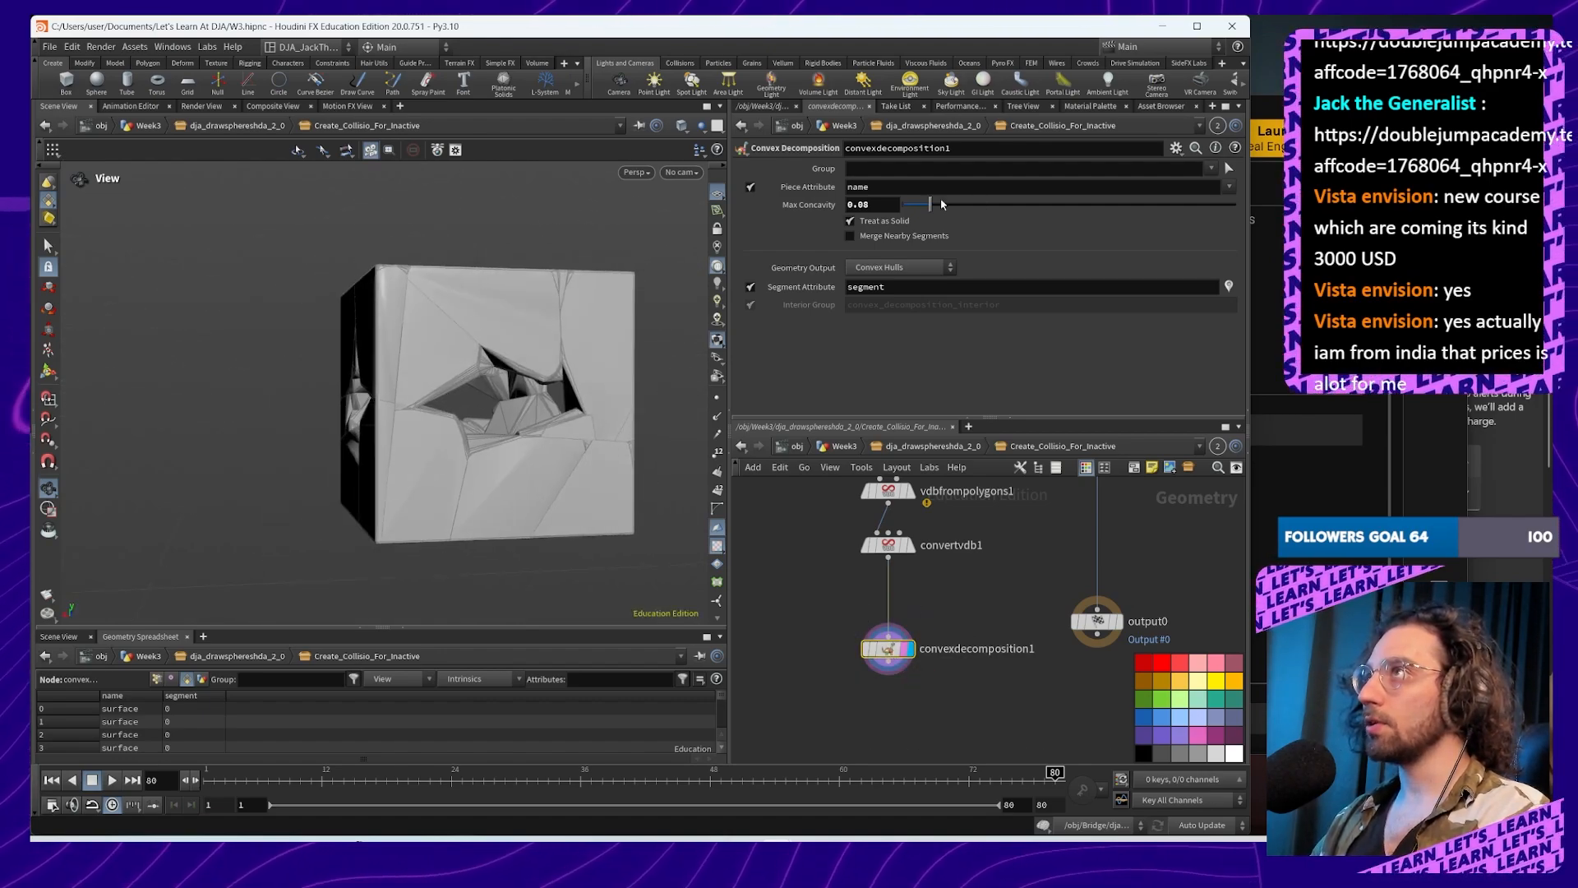
Step: Try a Max Concavity of 0.065 on convexdecomposition1
left_click(881, 205)
type("0.065")
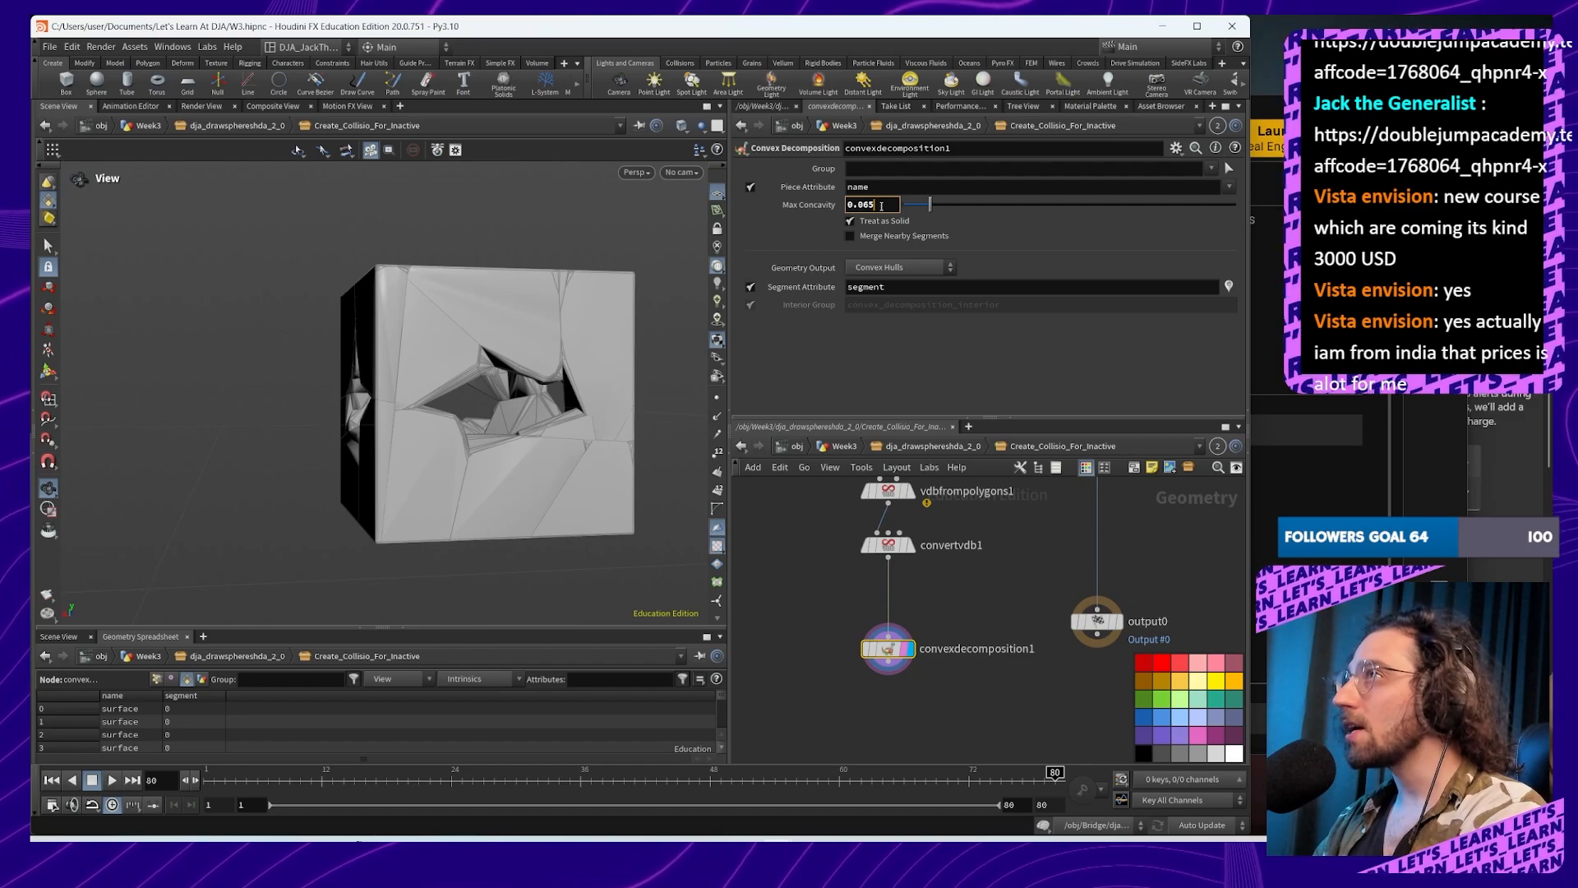
key("Return")
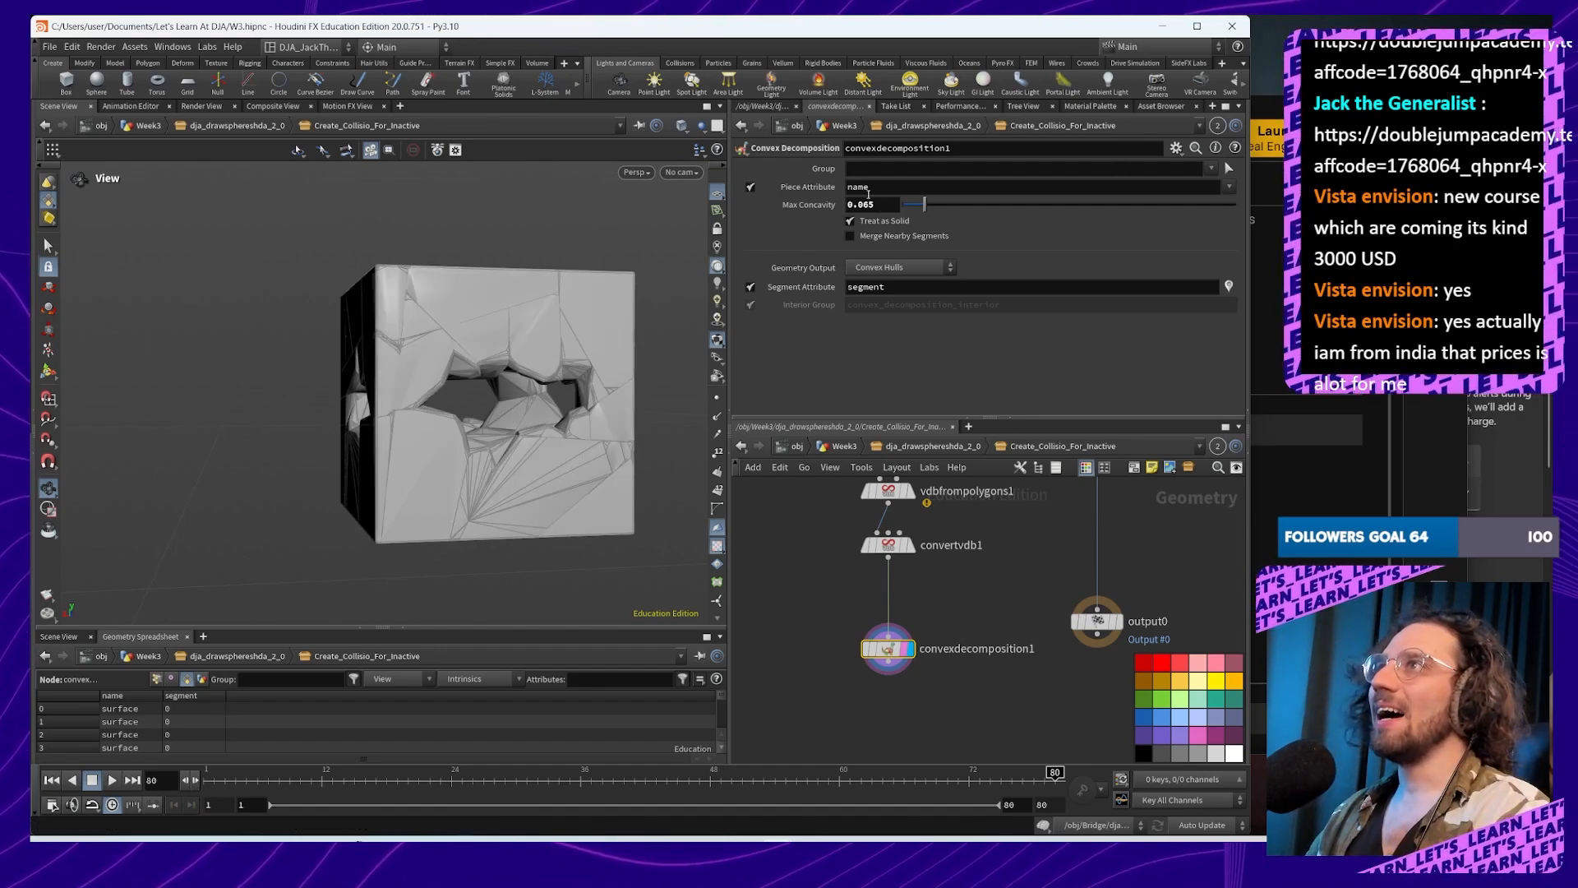
Step: Examine the collision hulls around the cube's openings from several sides, from above and close up
left_click_drag(526, 477, 562, 473)
scroll(542, 405, "up", 4)
left_click_drag(542, 407, 229, 436)
scroll(370, 371, "down", 4)
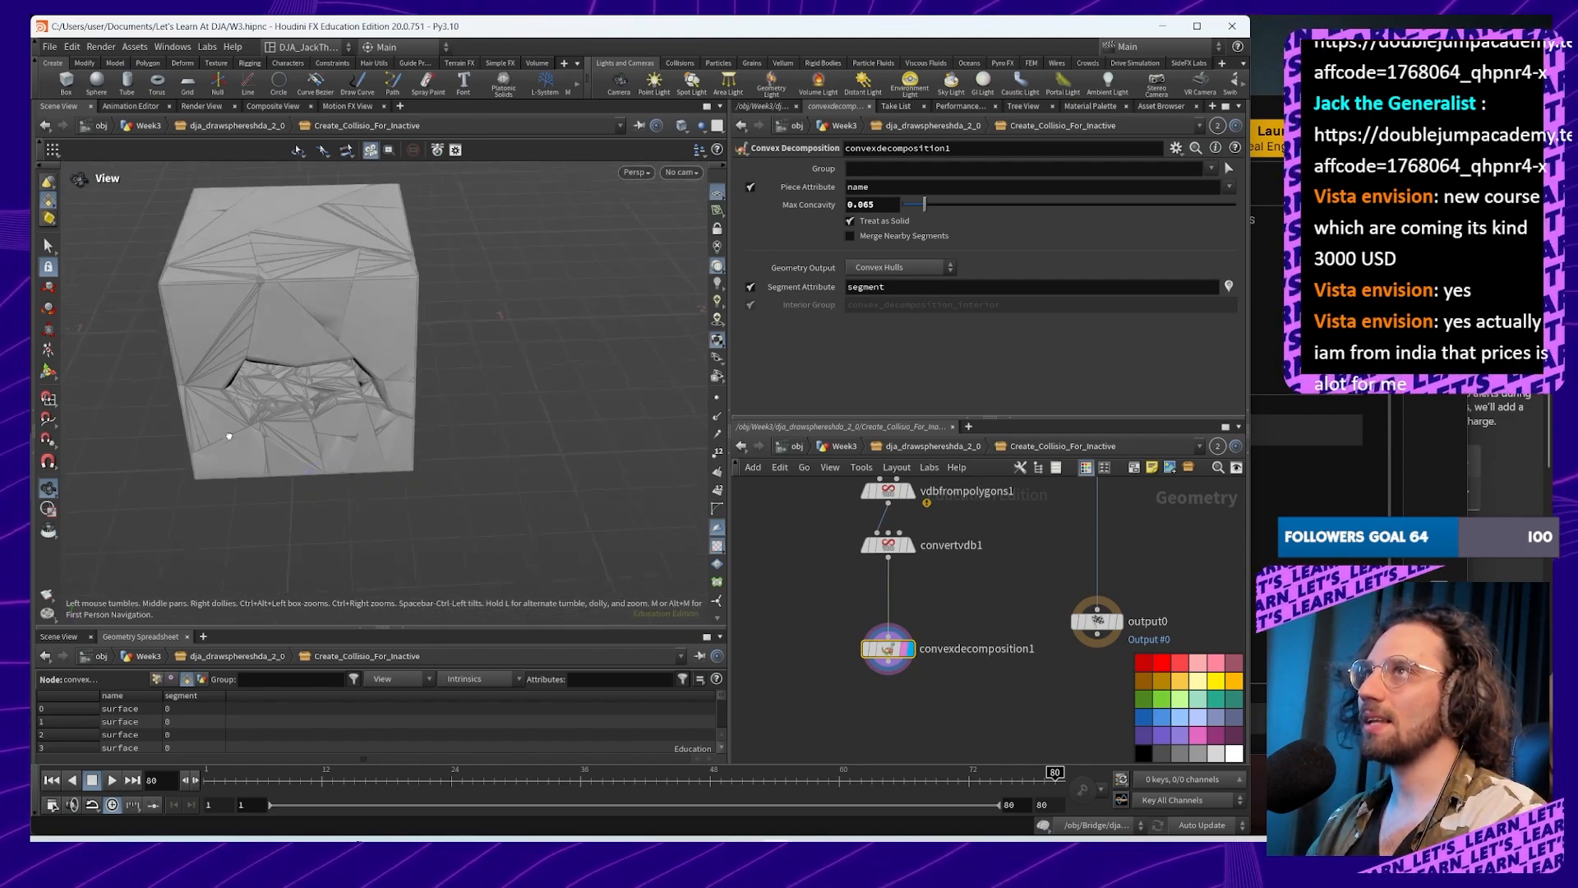
scroll(260, 271, "up", 4)
left_click_drag(261, 272, 410, 240)
right_click_drag(422, 314, 422, 239)
left_click_drag(423, 239, 528, 378)
right_click_drag(529, 377, 493, 175)
right_click_drag(491, 268, 490, 528)
left_click_drag(522, 384, 592, 242)
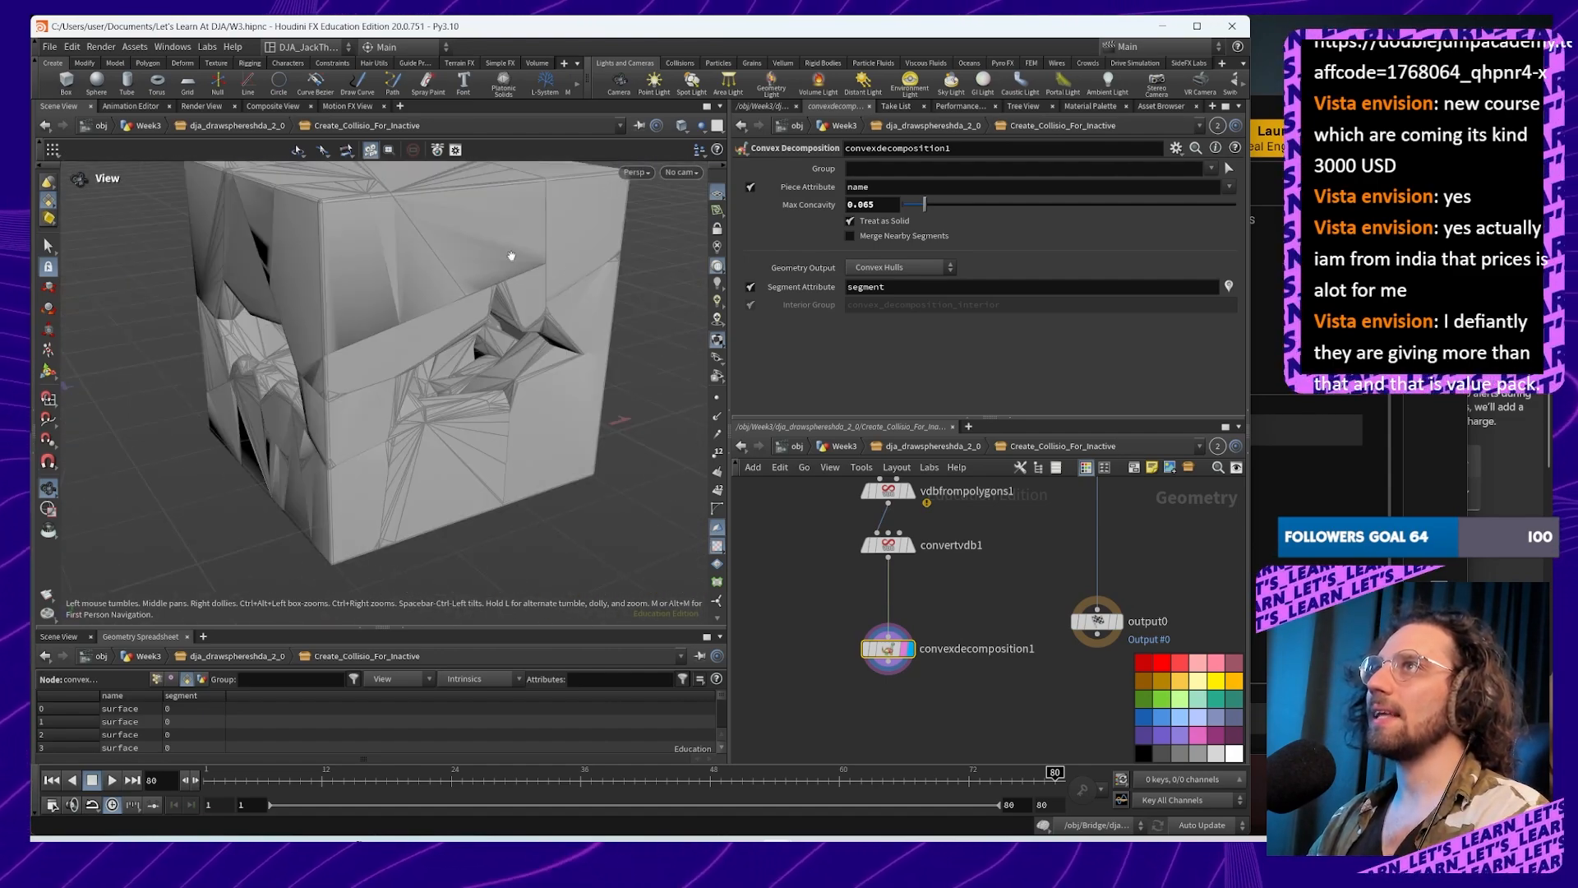
Step: Set Max Concavity of convexdecomposition1 to 0.075
left_click(878, 205)
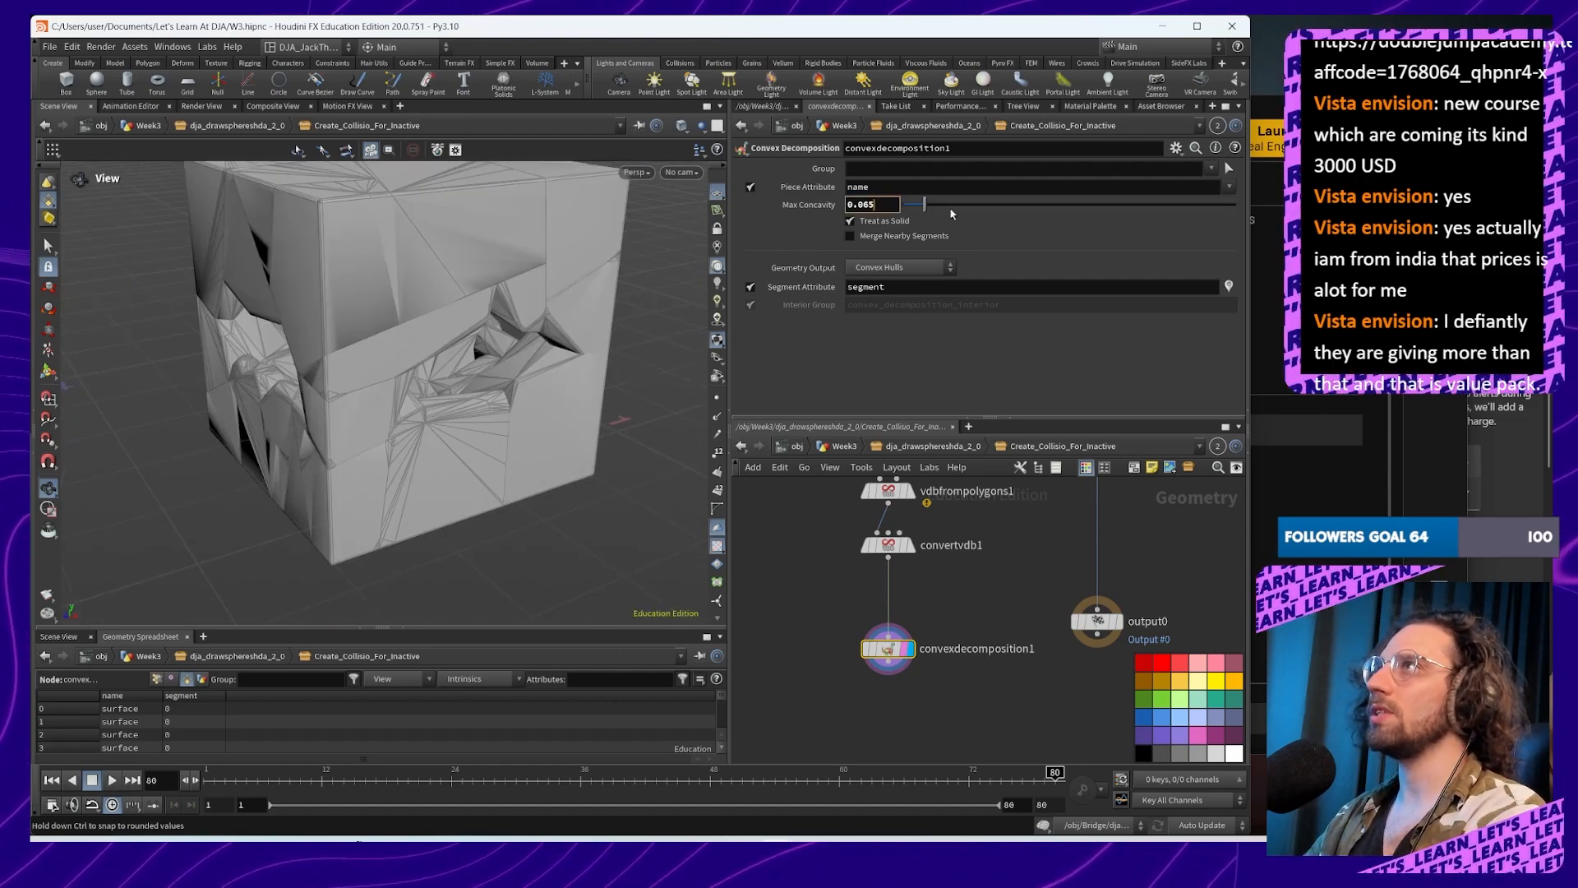
key("BackSpace")
key("BackSpace")
type("75")
key("Return")
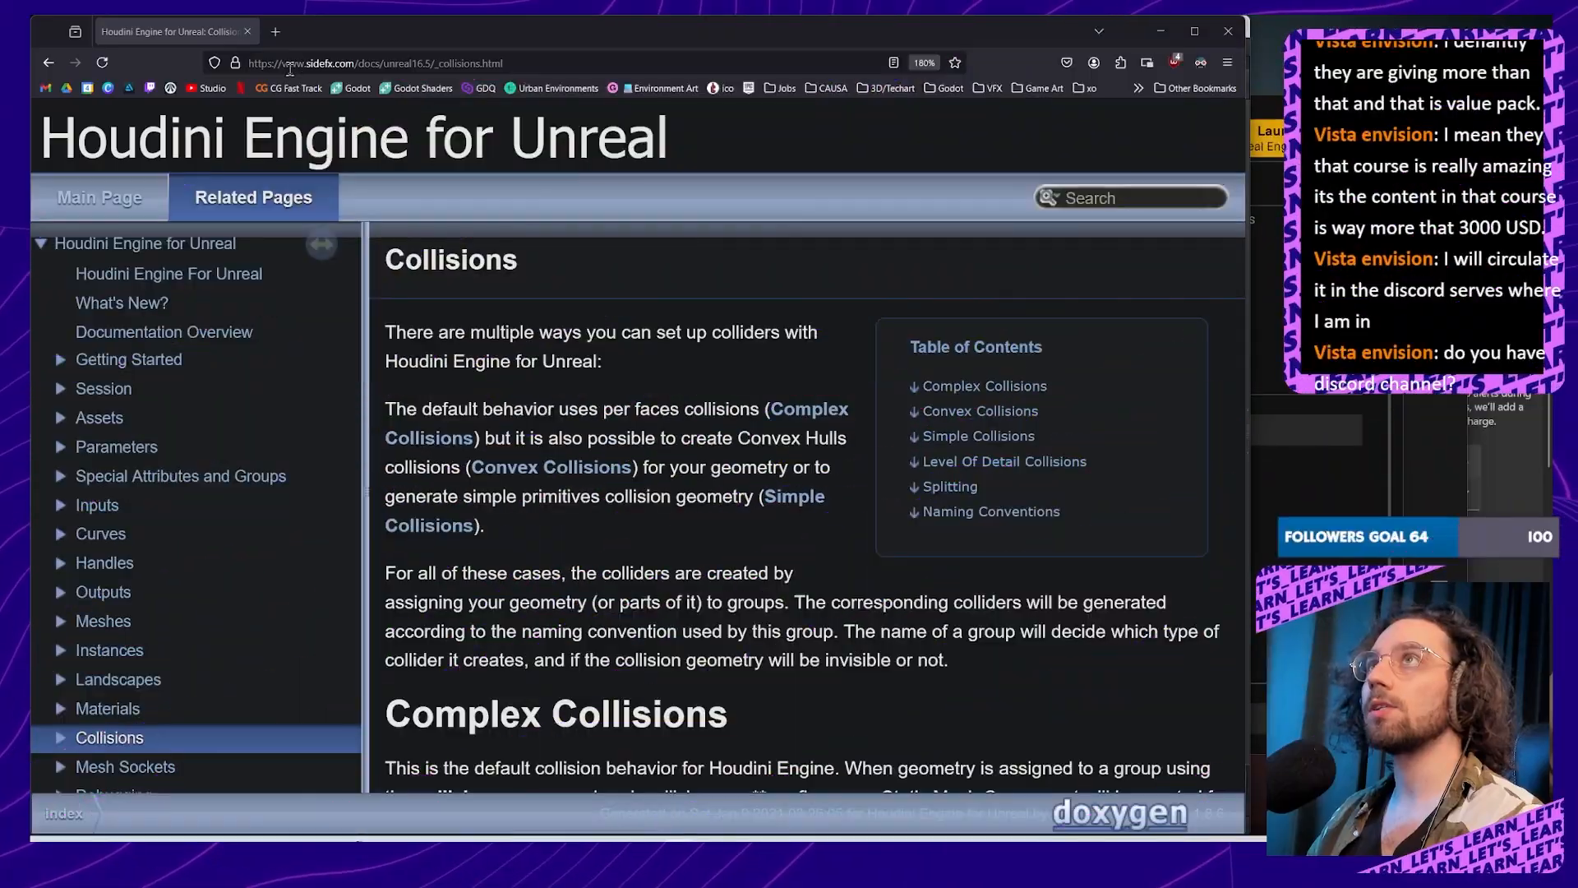
Step: Switch to the browser and read how group names determine collider types in the introduction of the Houdini Engine for Unreal Collisions page
left_click(333, 39)
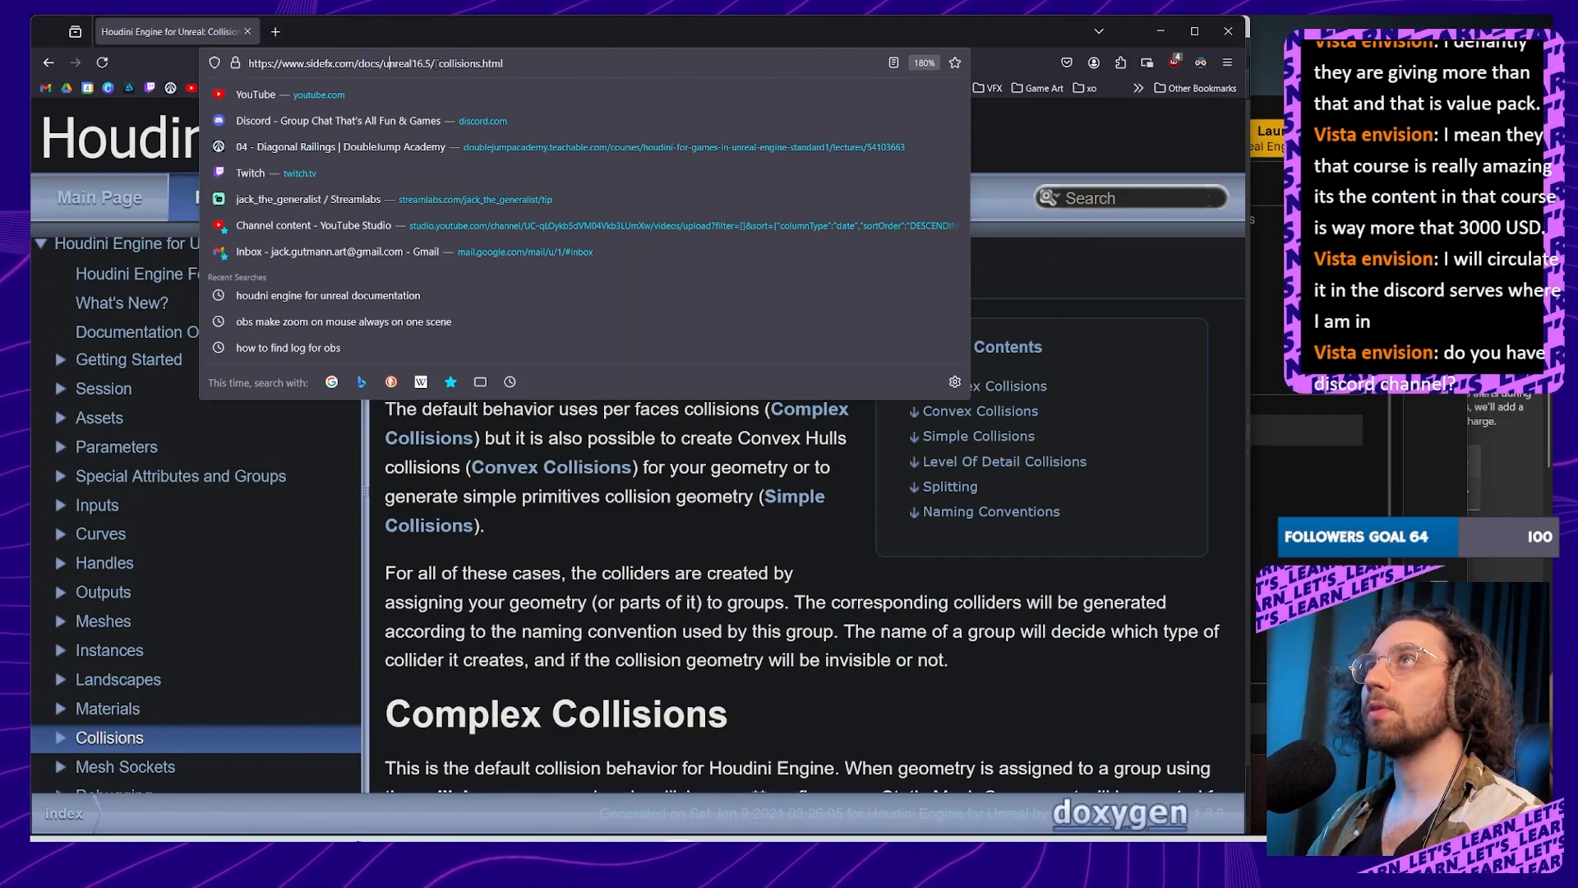
left_click(664, 590)
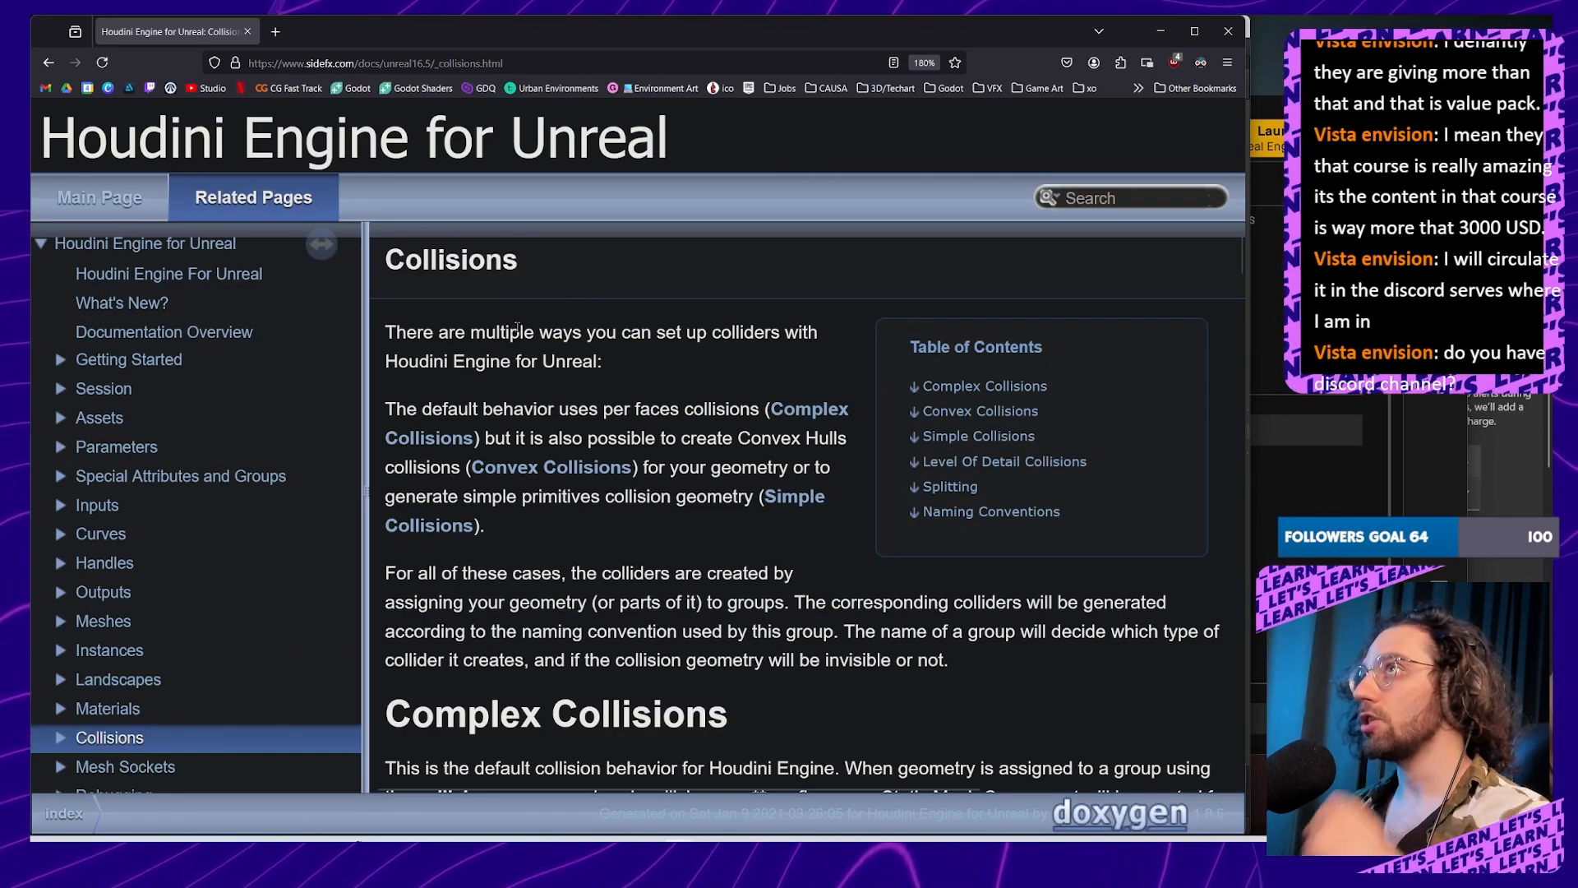
scroll(576, 428, "down", 2)
scroll(619, 539, "up", 2)
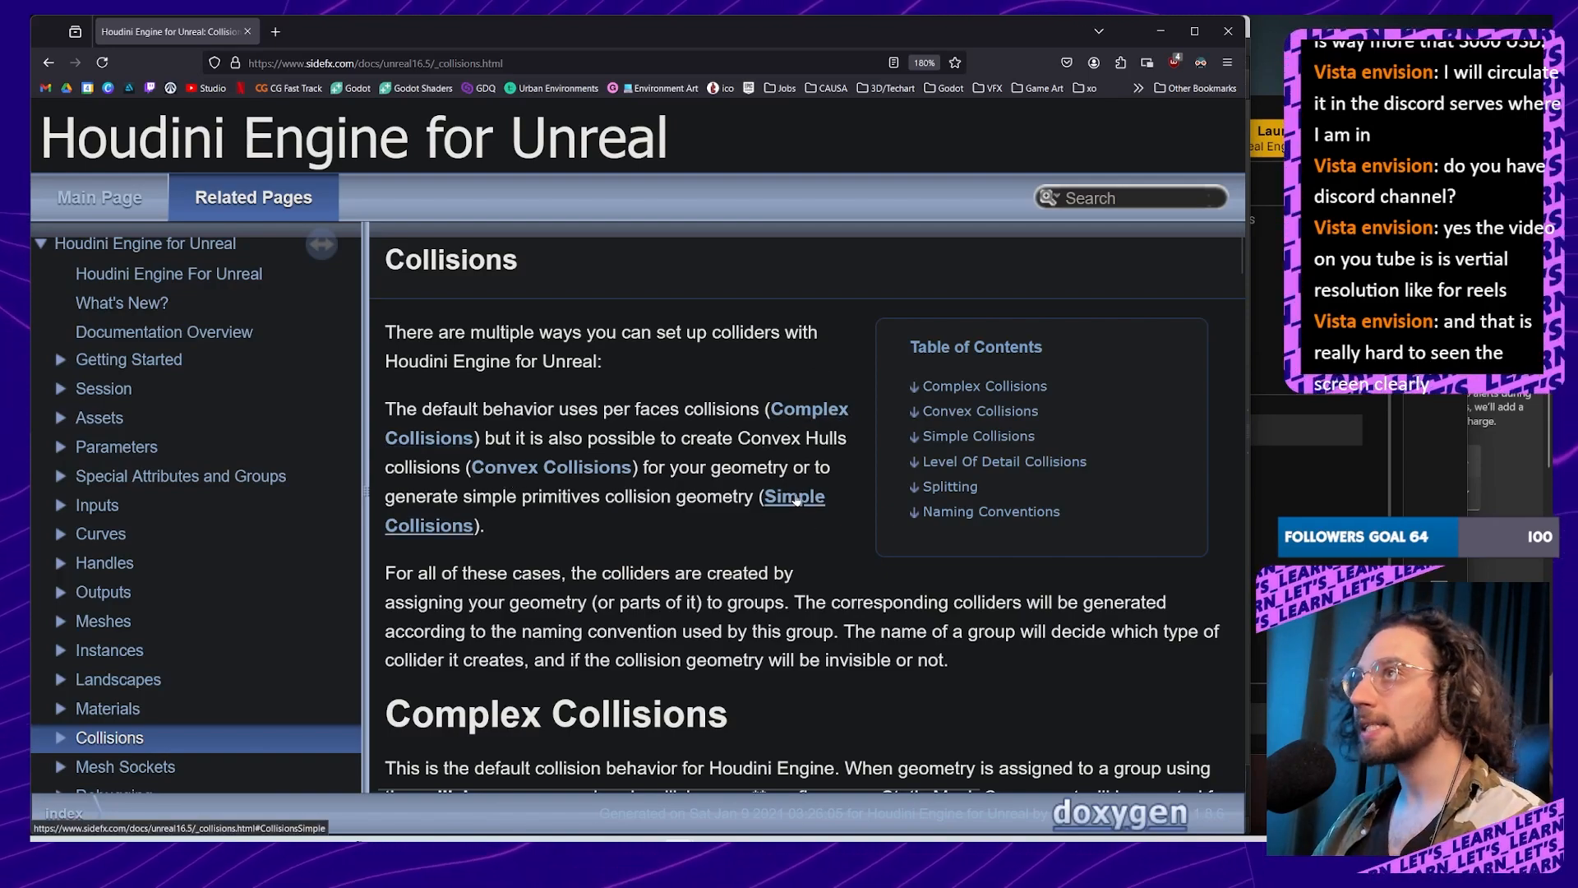
scroll(669, 496, "down", 2)
triple_click(971, 504)
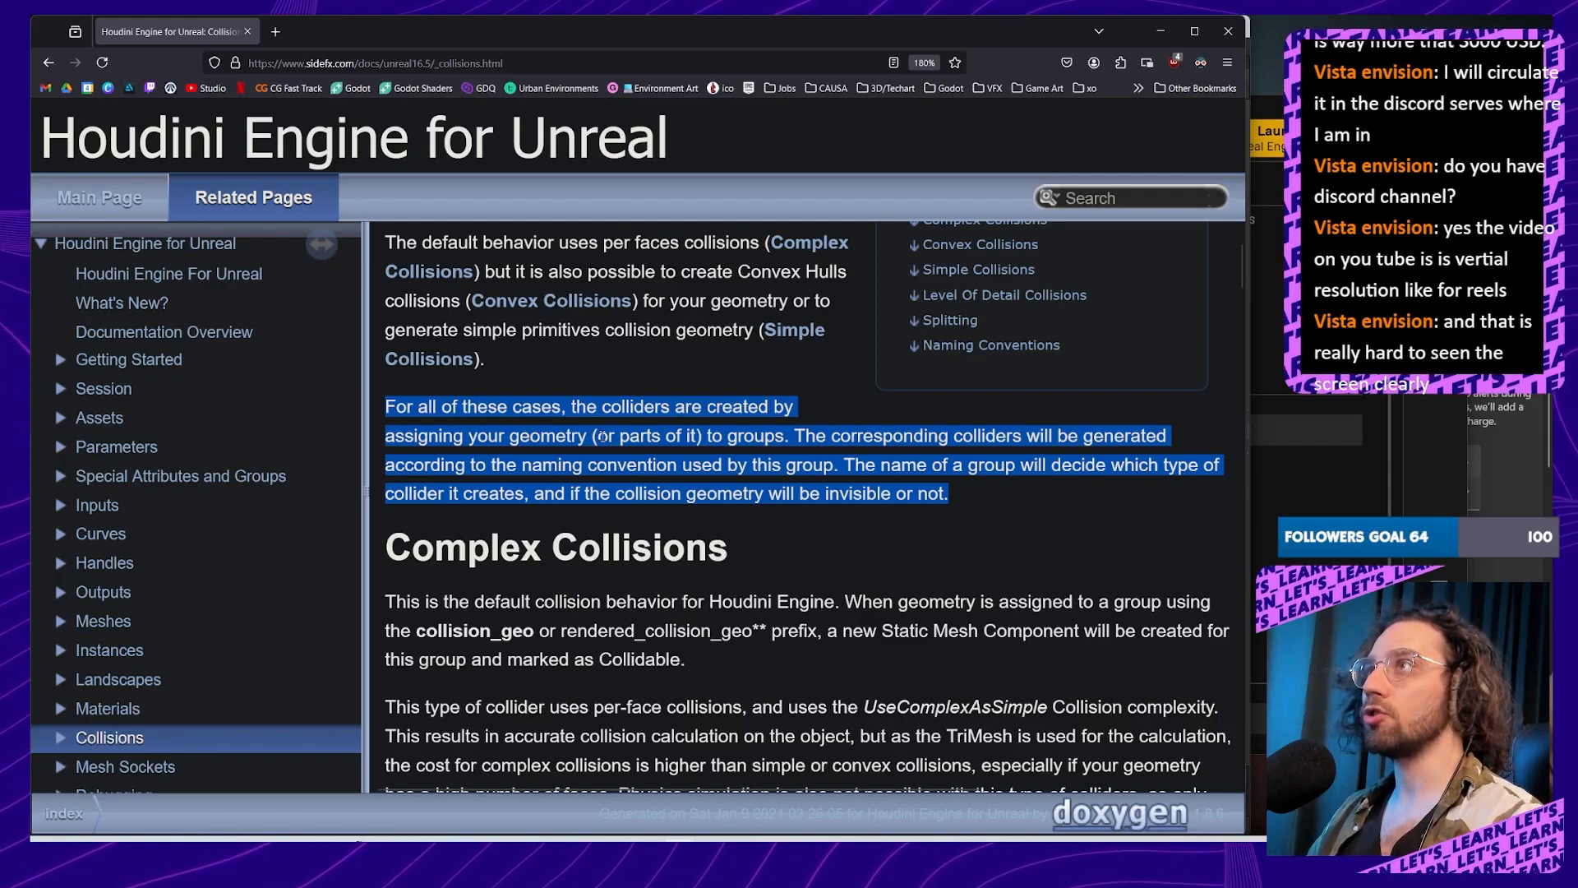
left_click_drag(785, 436, 705, 436)
left_click(1059, 436)
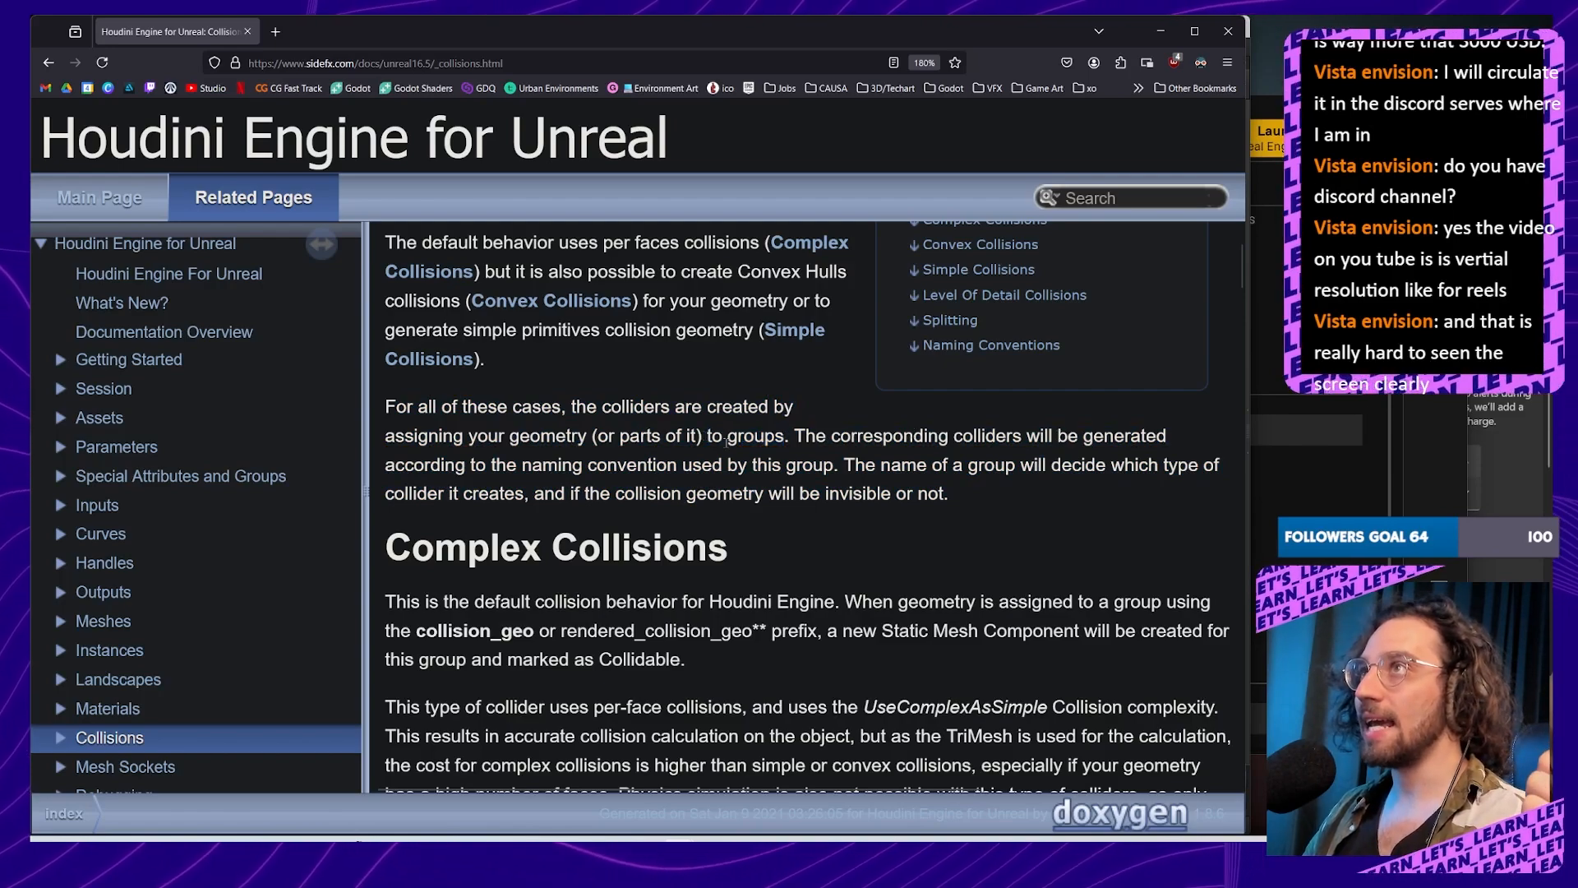
left_click_drag(524, 465, 679, 467)
left_click_drag(888, 465, 525, 493)
scroll(706, 355, "up", 2)
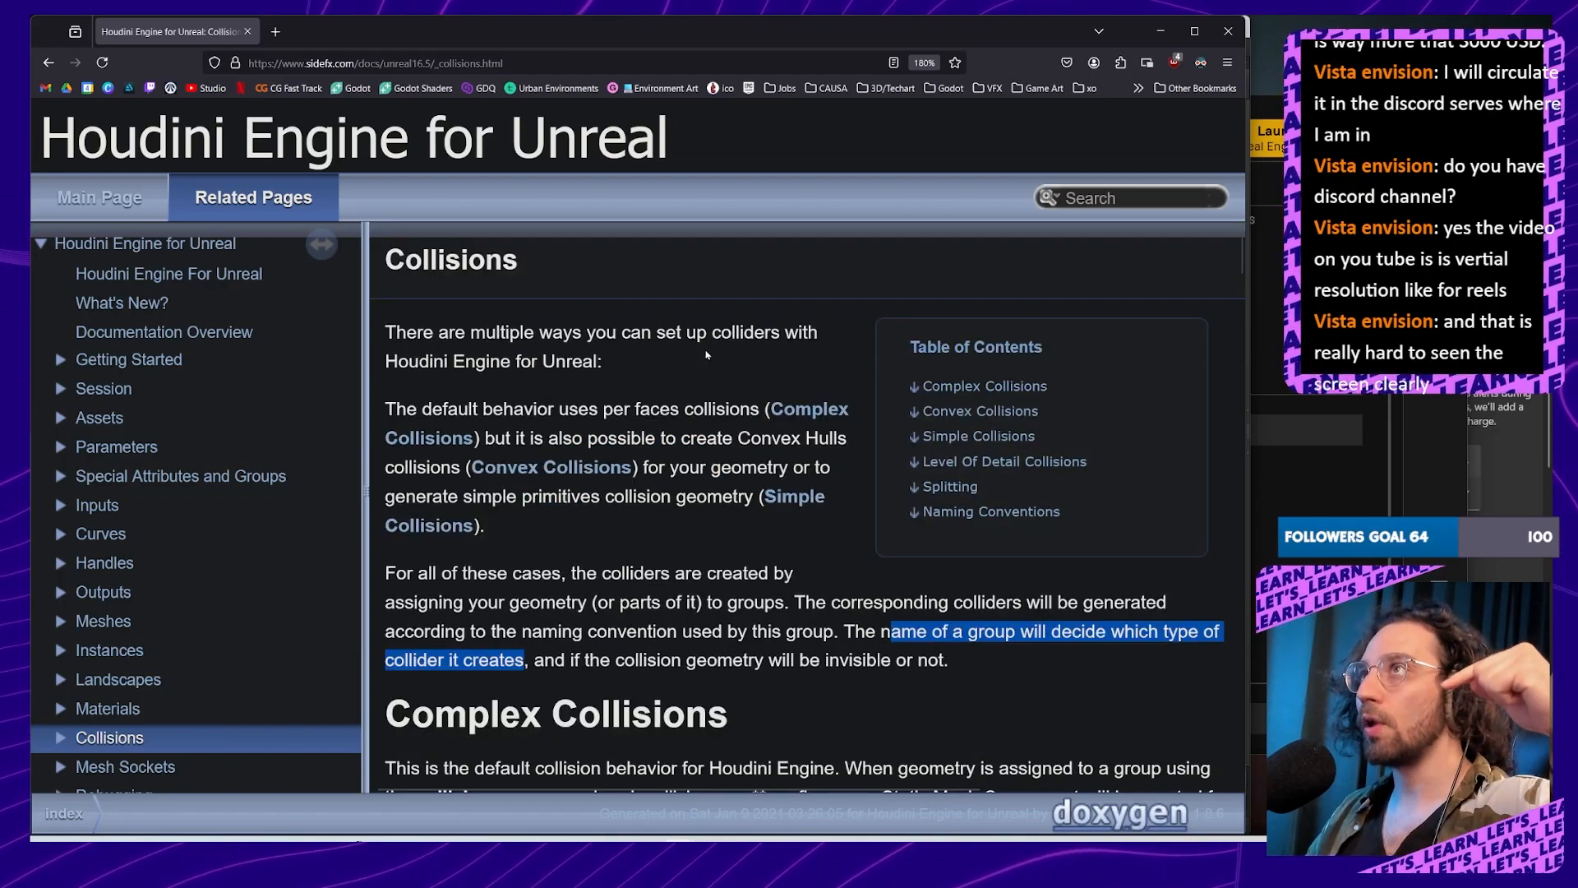
left_click_drag(763, 408, 673, 472)
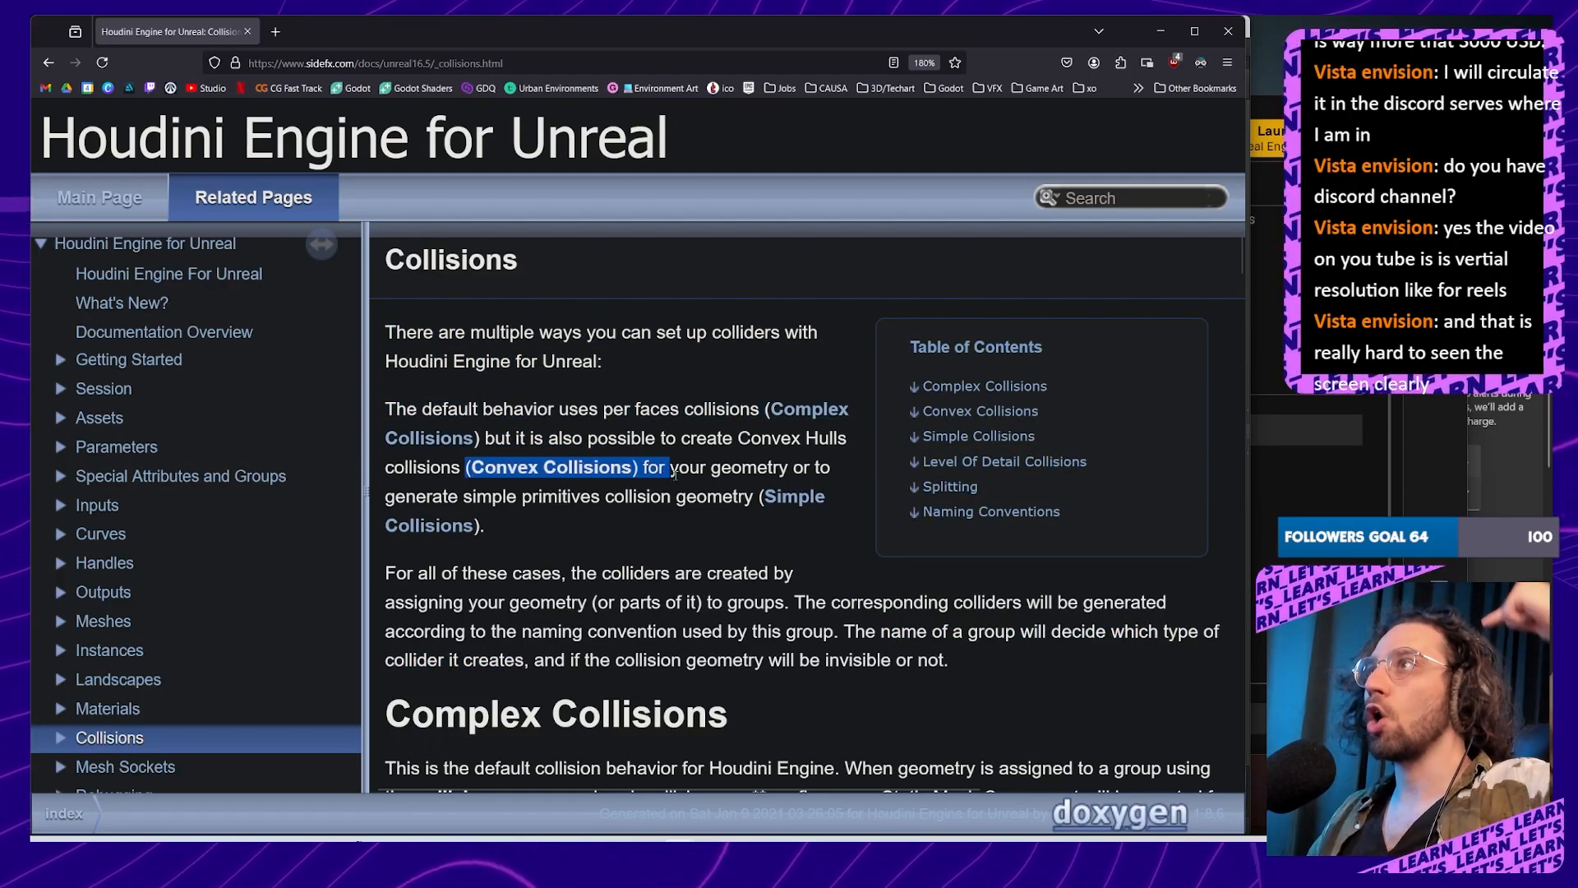
Step: Read the Complex Collisions section on physics simulation limits and the collision_geo and rendered_collision_geo prefixes
scroll(640, 498, "down", 4)
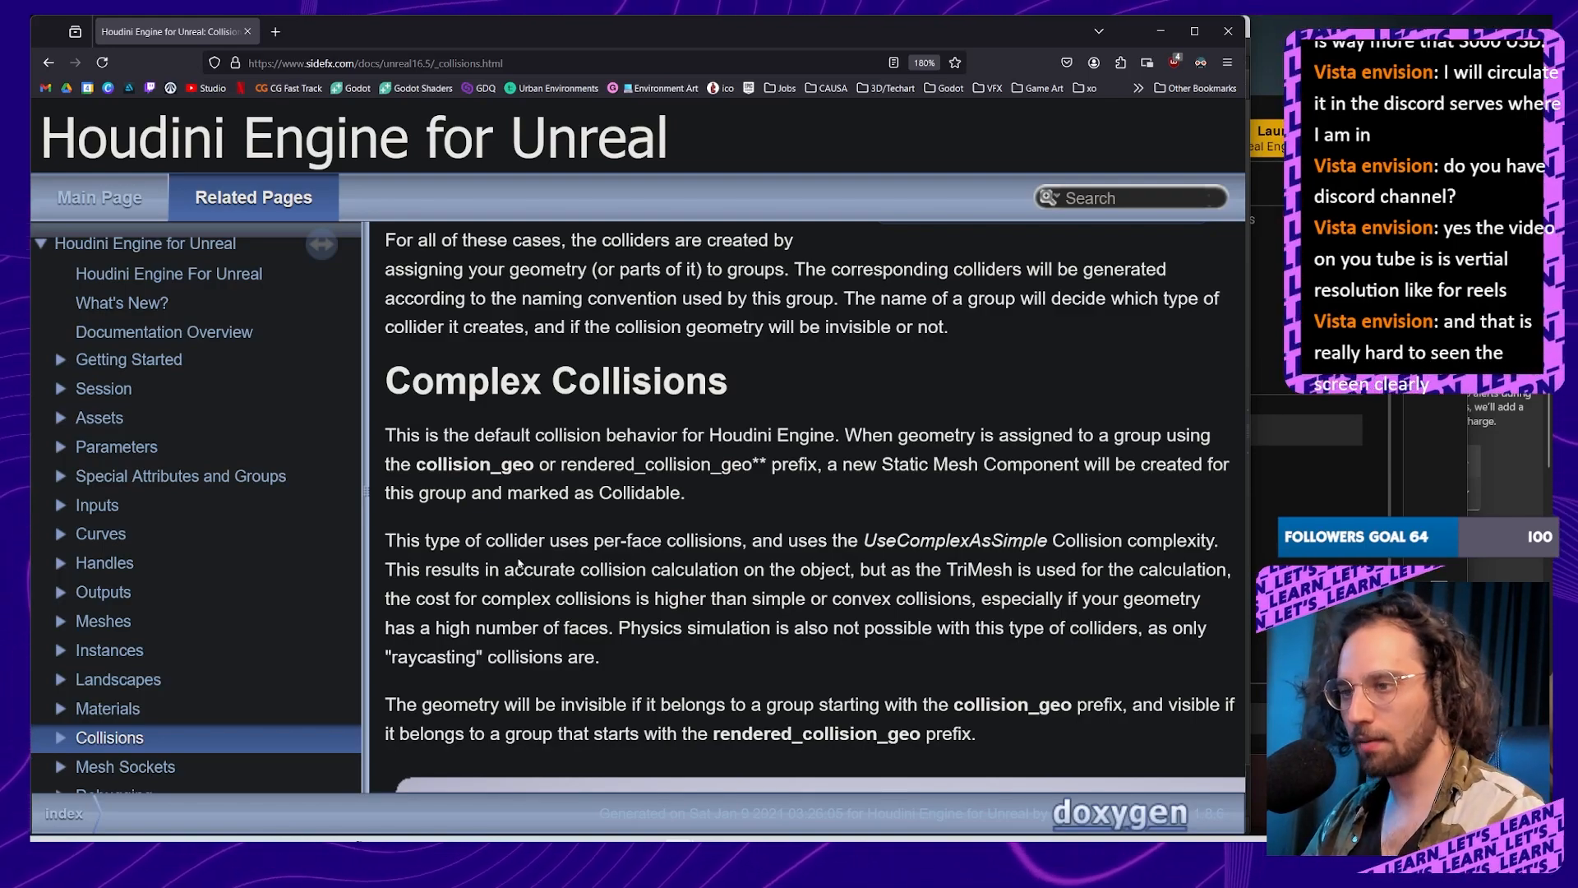
scroll(519, 564, "down", 2)
left_click_drag(618, 462, 625, 493)
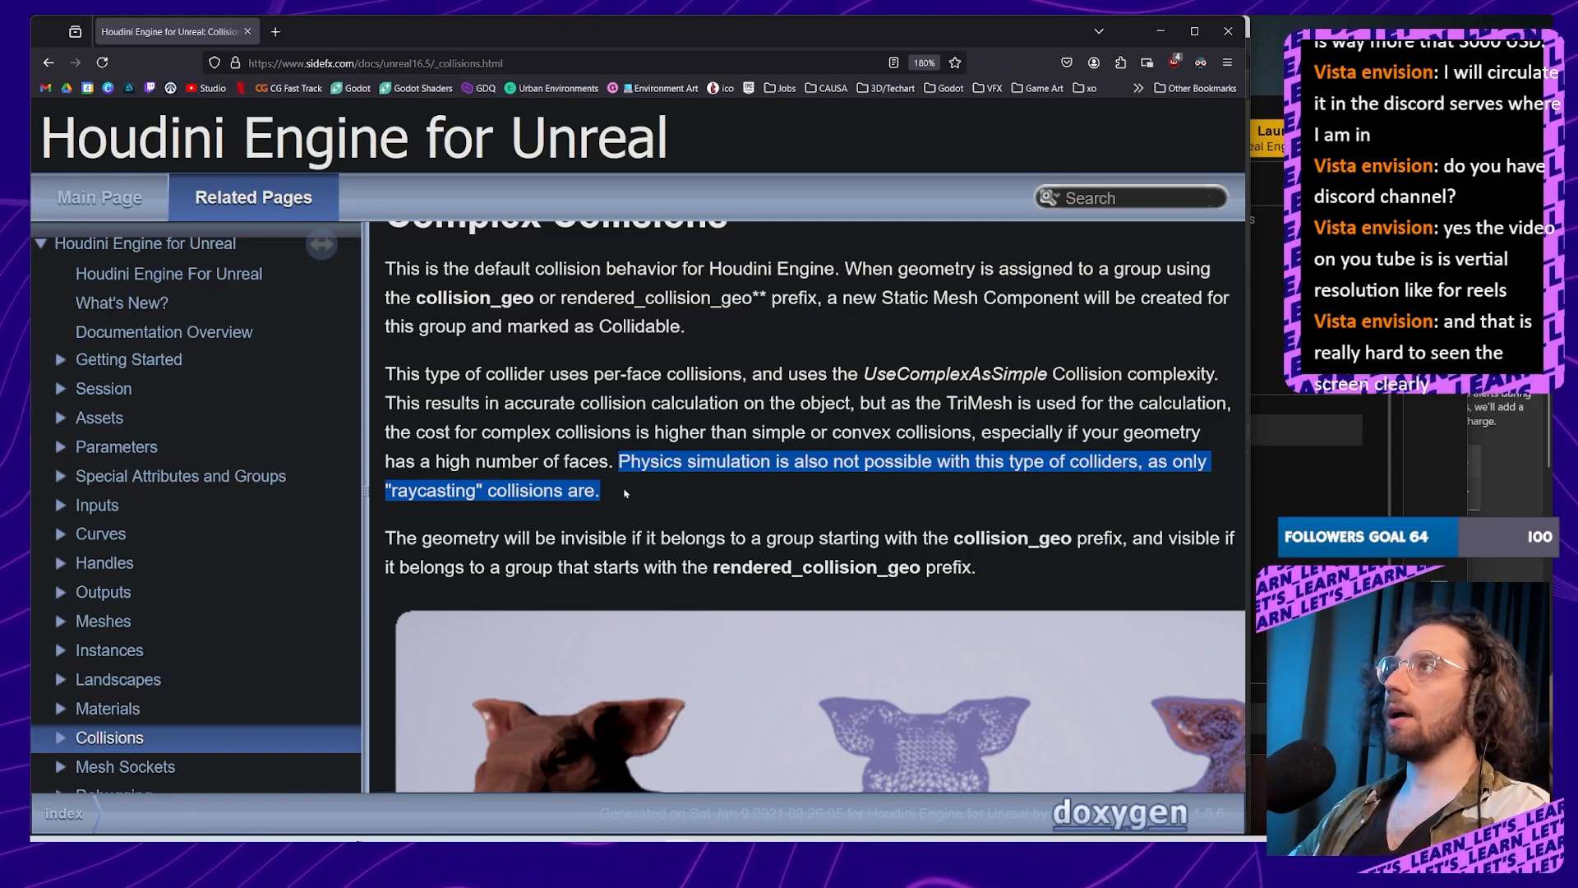
scroll(624, 493, "down", 2, "ctrl")
double_click(439, 335)
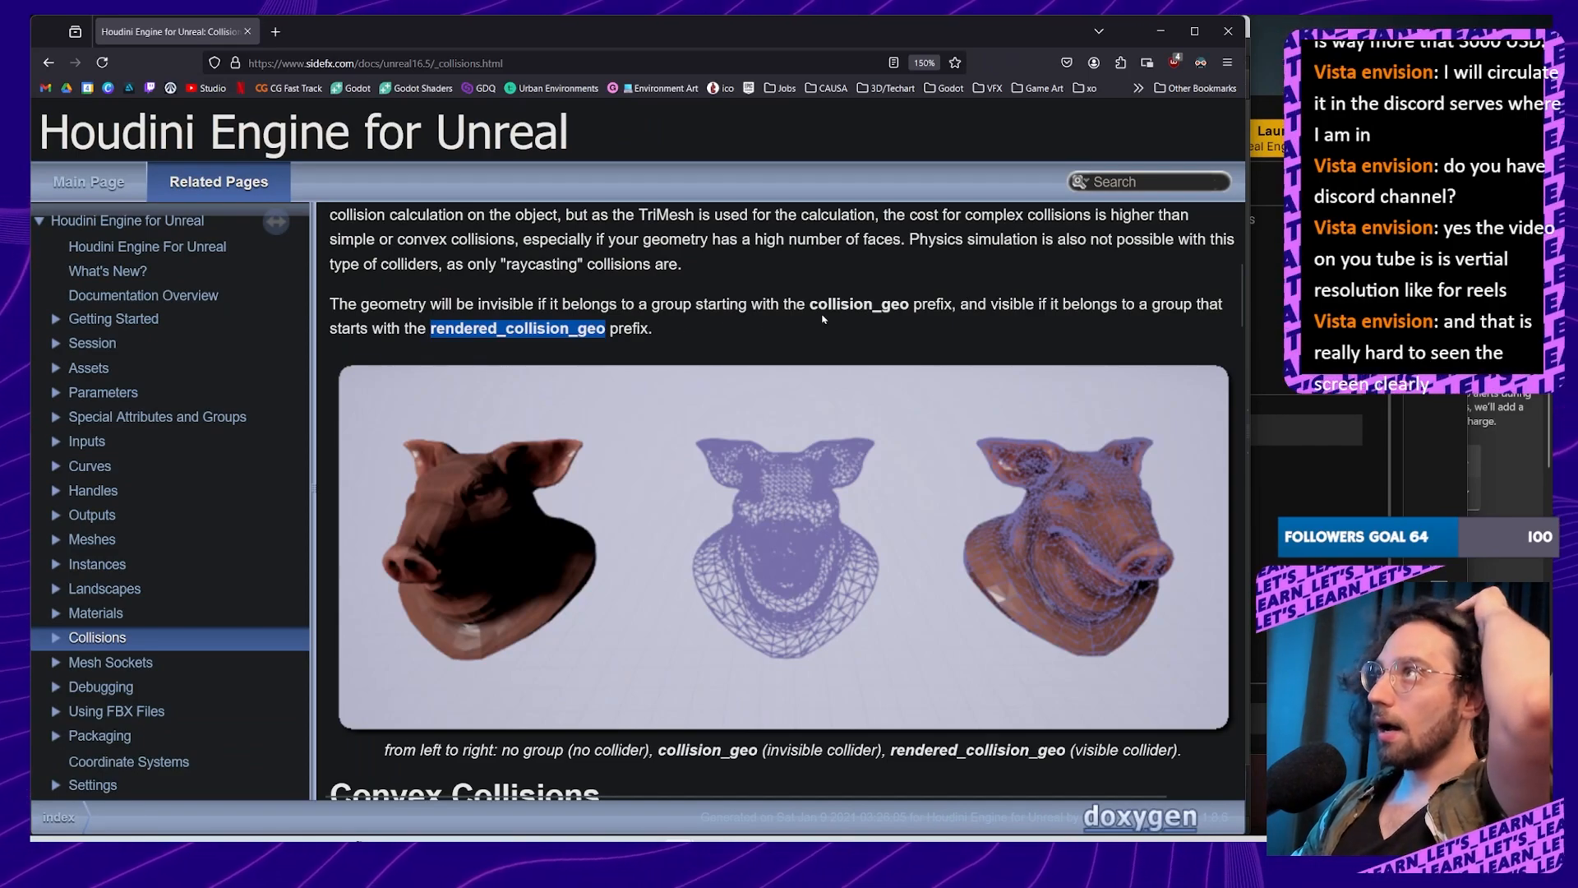
left_click_drag(810, 304, 909, 306)
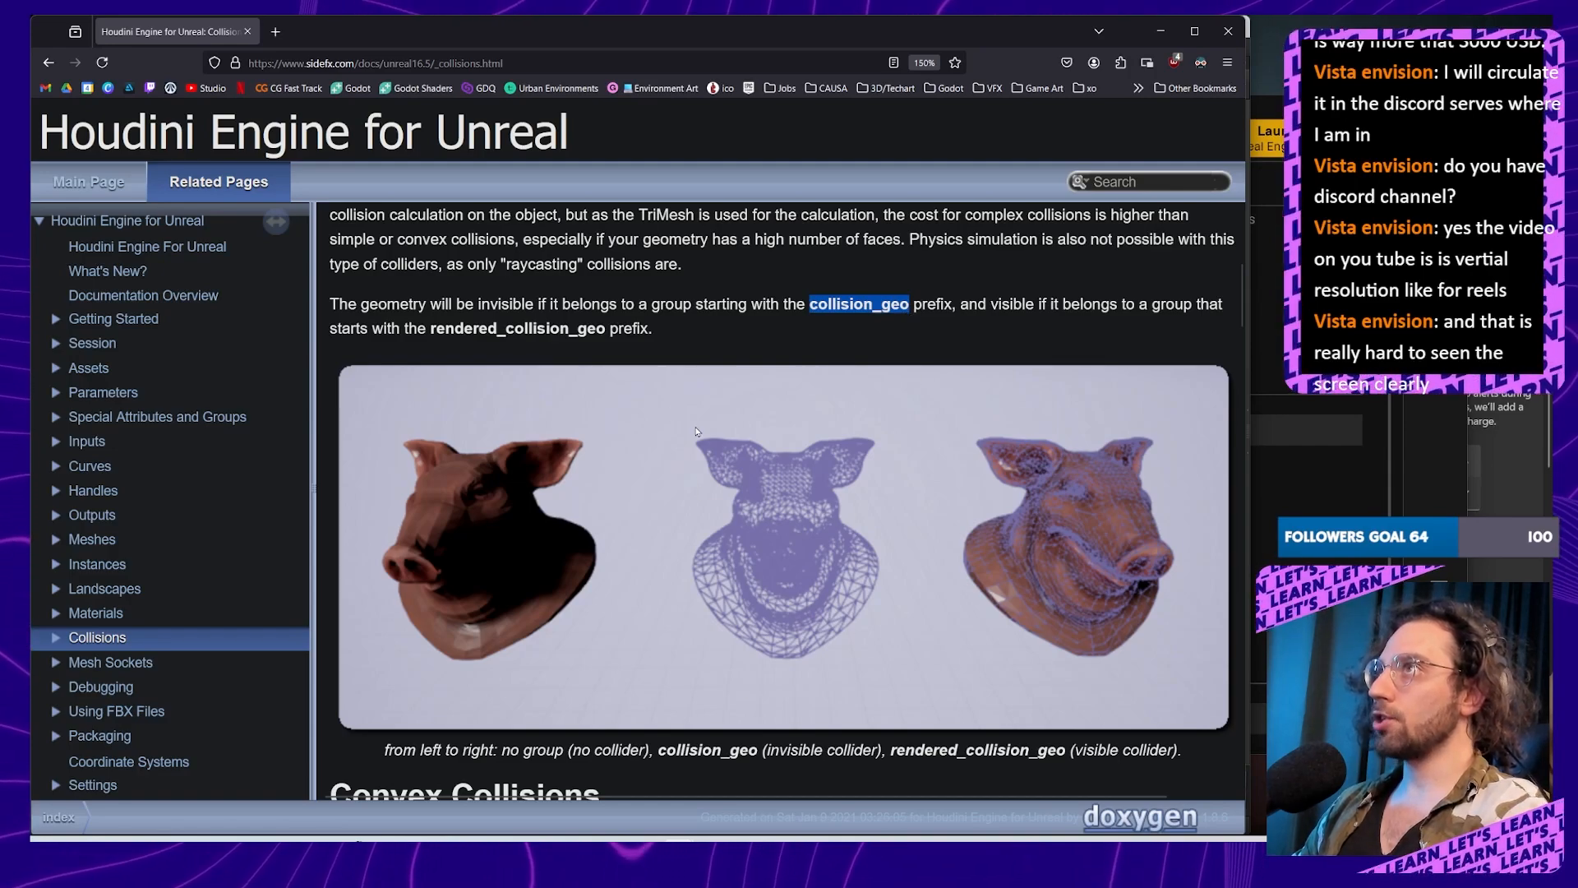
left_click_drag(431, 329, 604, 329)
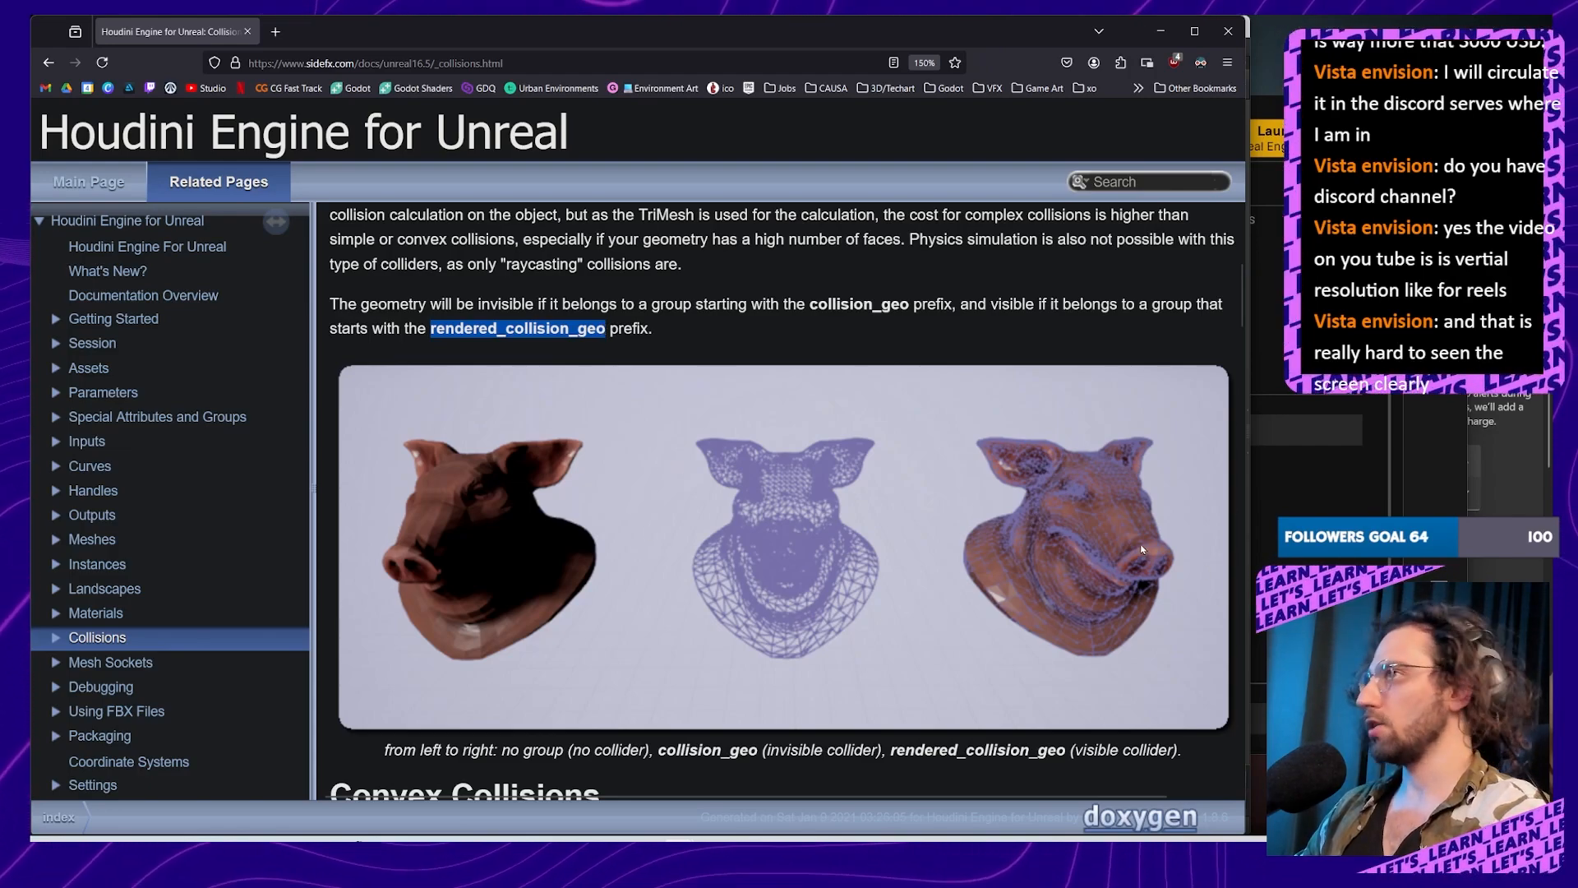
Step: Compare the no-group, collision_geo and rendered_collision_geo examples in the pig head image with their caption
scroll(1141, 549, "down", 3)
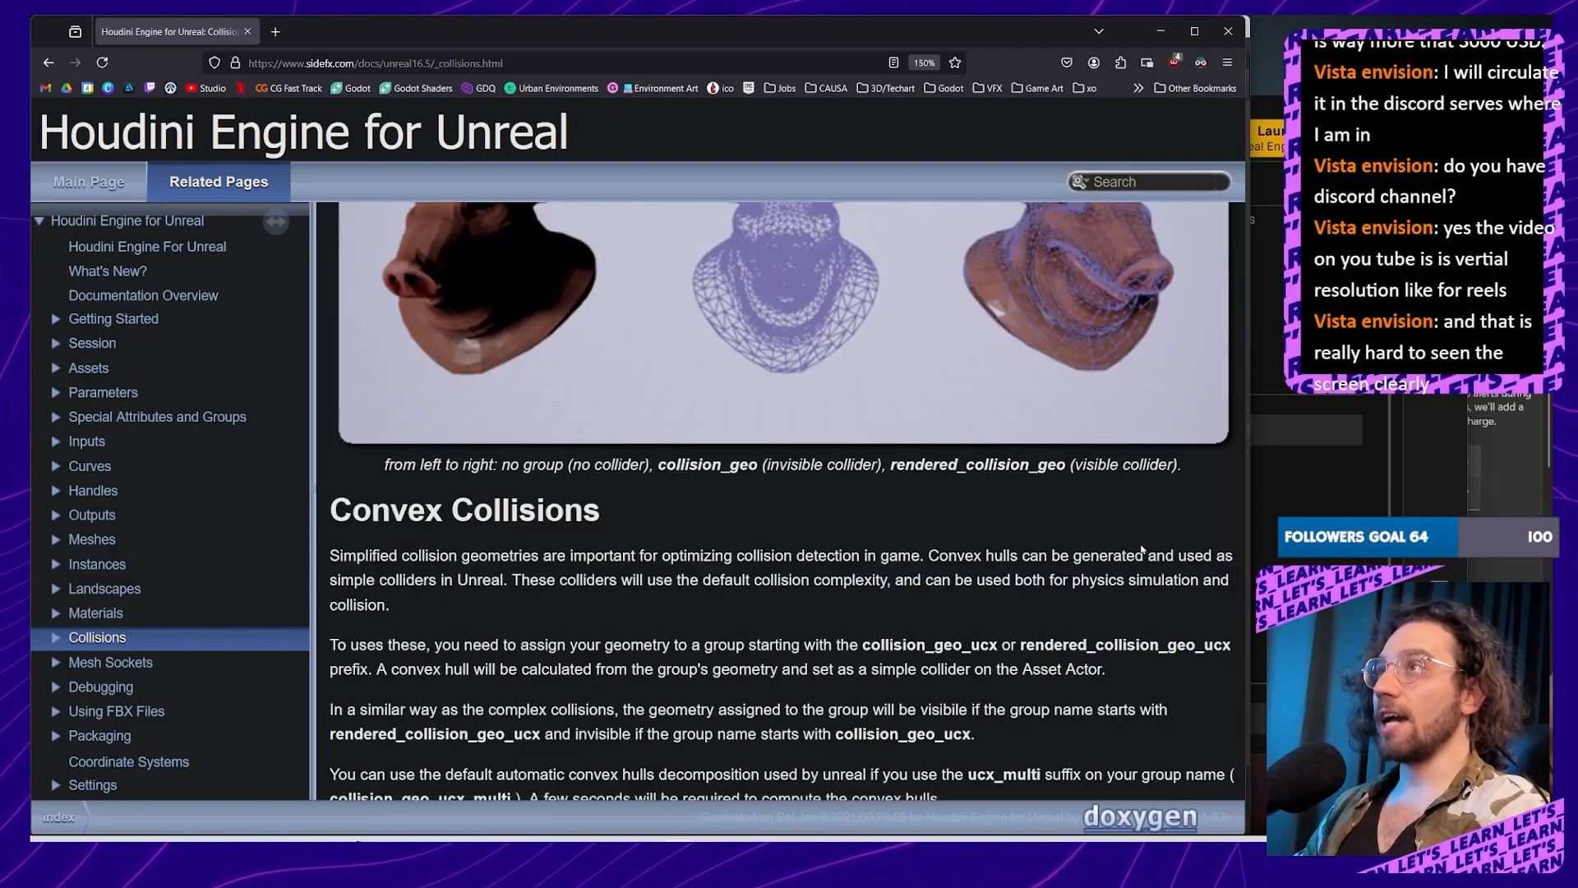
scroll(1141, 549, "up", 2)
left_click_drag(383, 608, 883, 610)
left_click(883, 610)
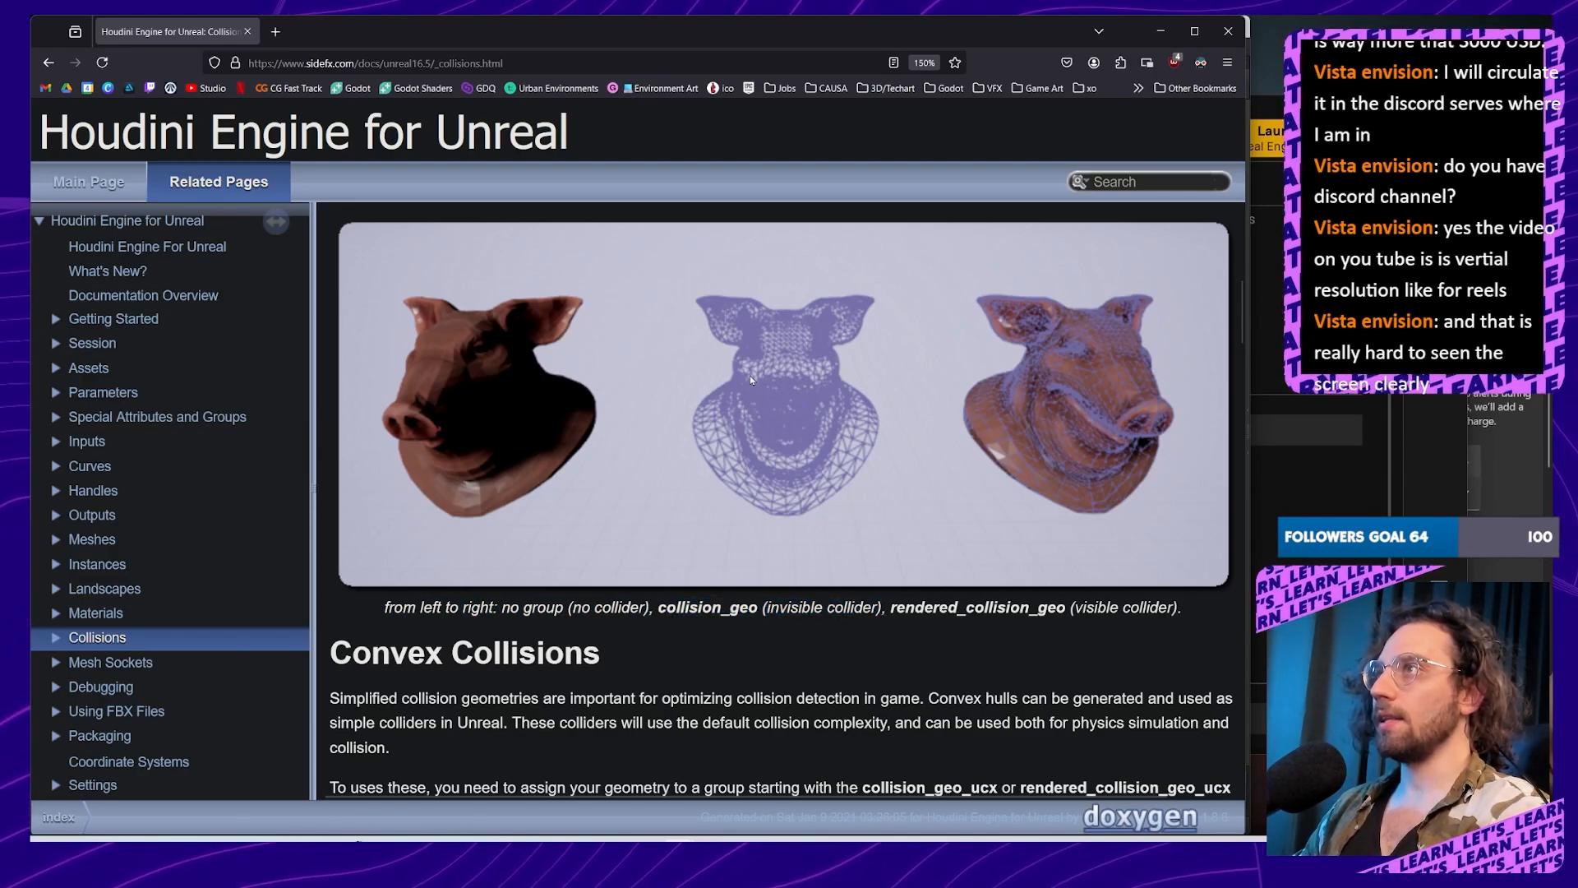
left_click_drag(762, 610, 669, 613)
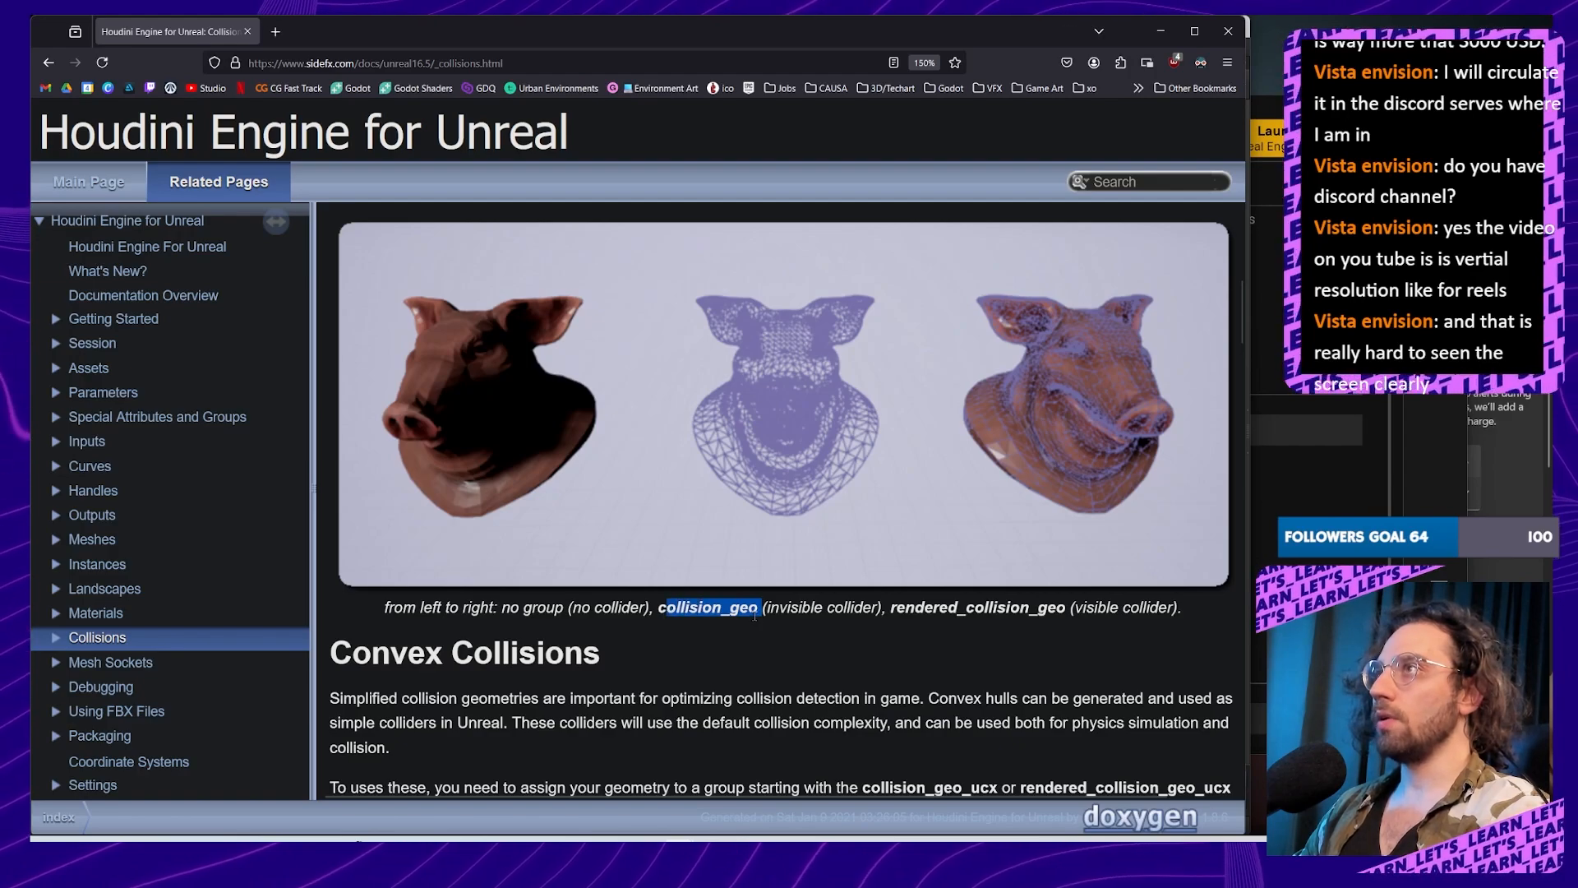
left_click(669, 613)
left_click_drag(891, 610, 1066, 616)
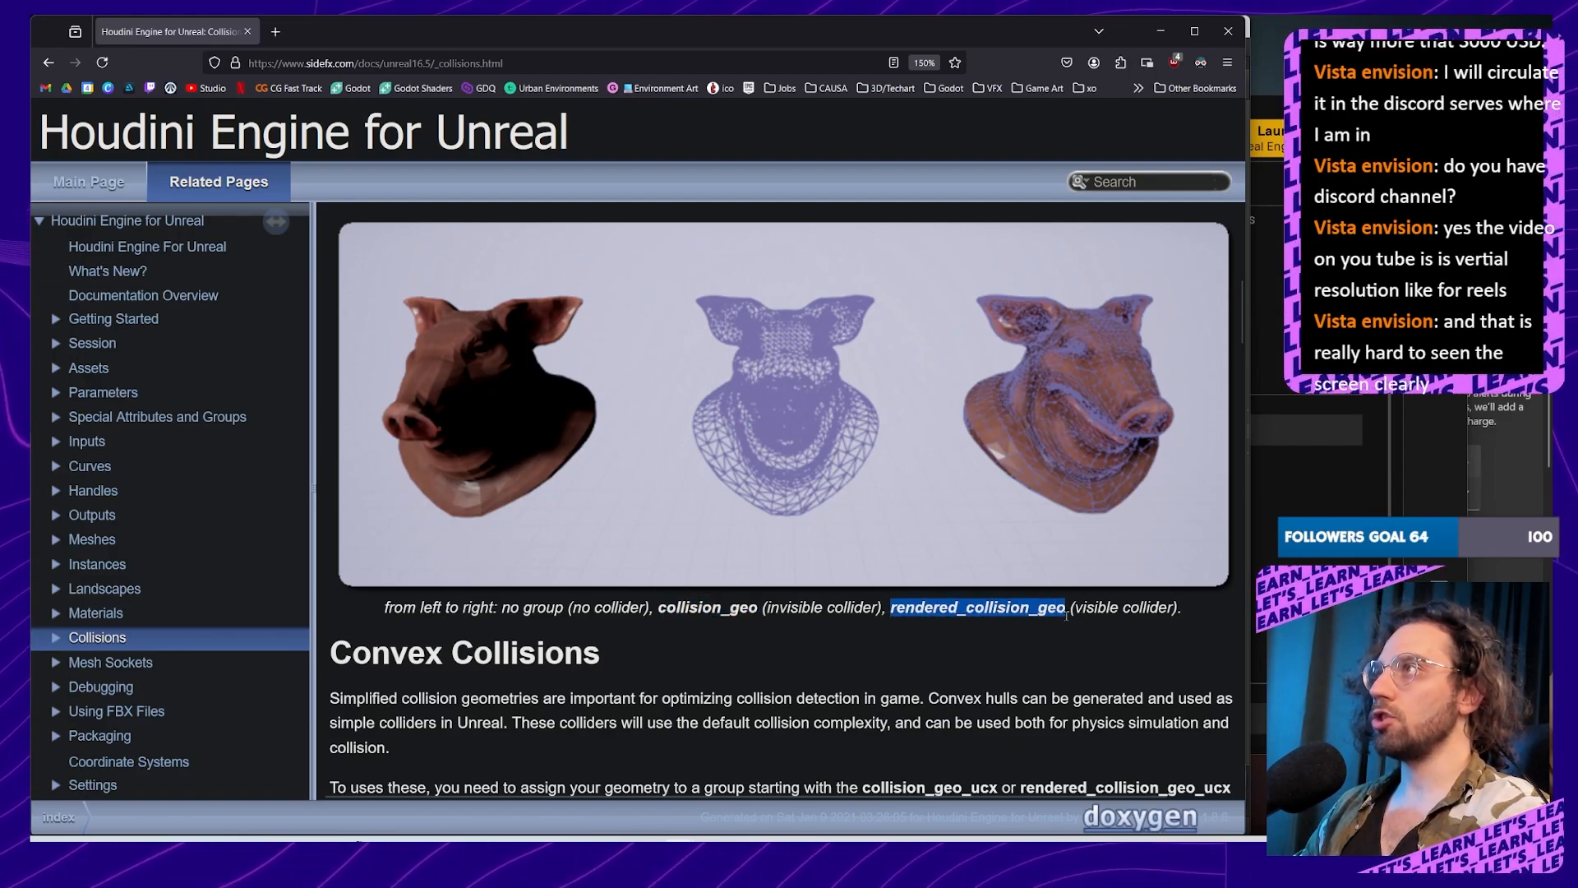
left_click(1119, 611)
left_click_drag(1183, 610, 1071, 610)
left_click(1123, 309)
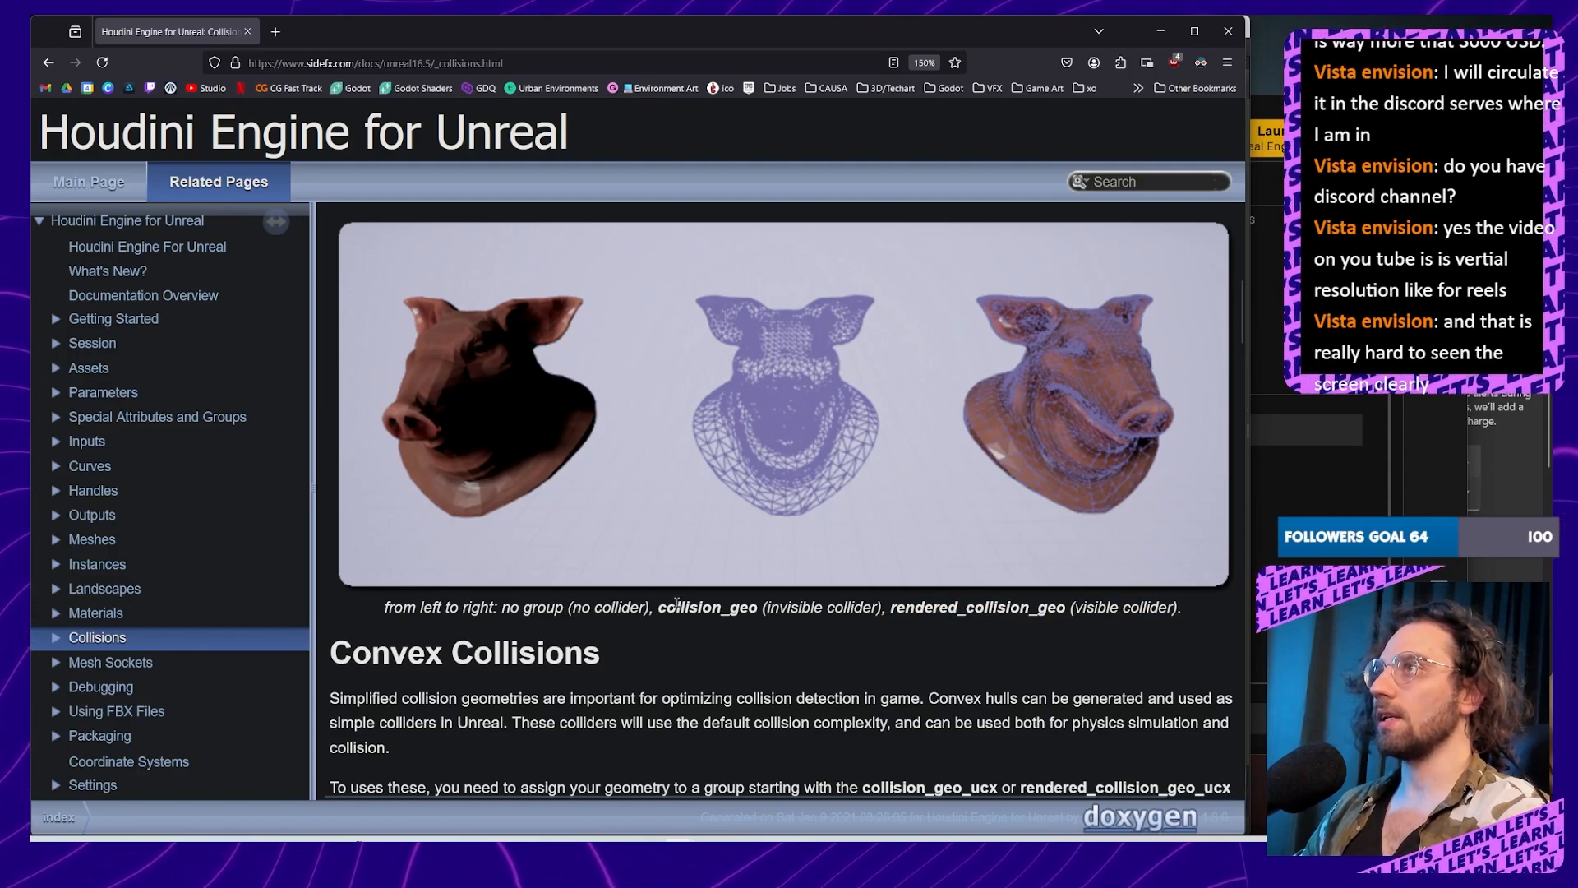
Step: Review the collision_geo and rendered_collision_geo labels in the caption below the complex-collision pig heads
left_click_drag(660, 607, 1069, 603)
left_click(834, 630)
left_click(960, 626)
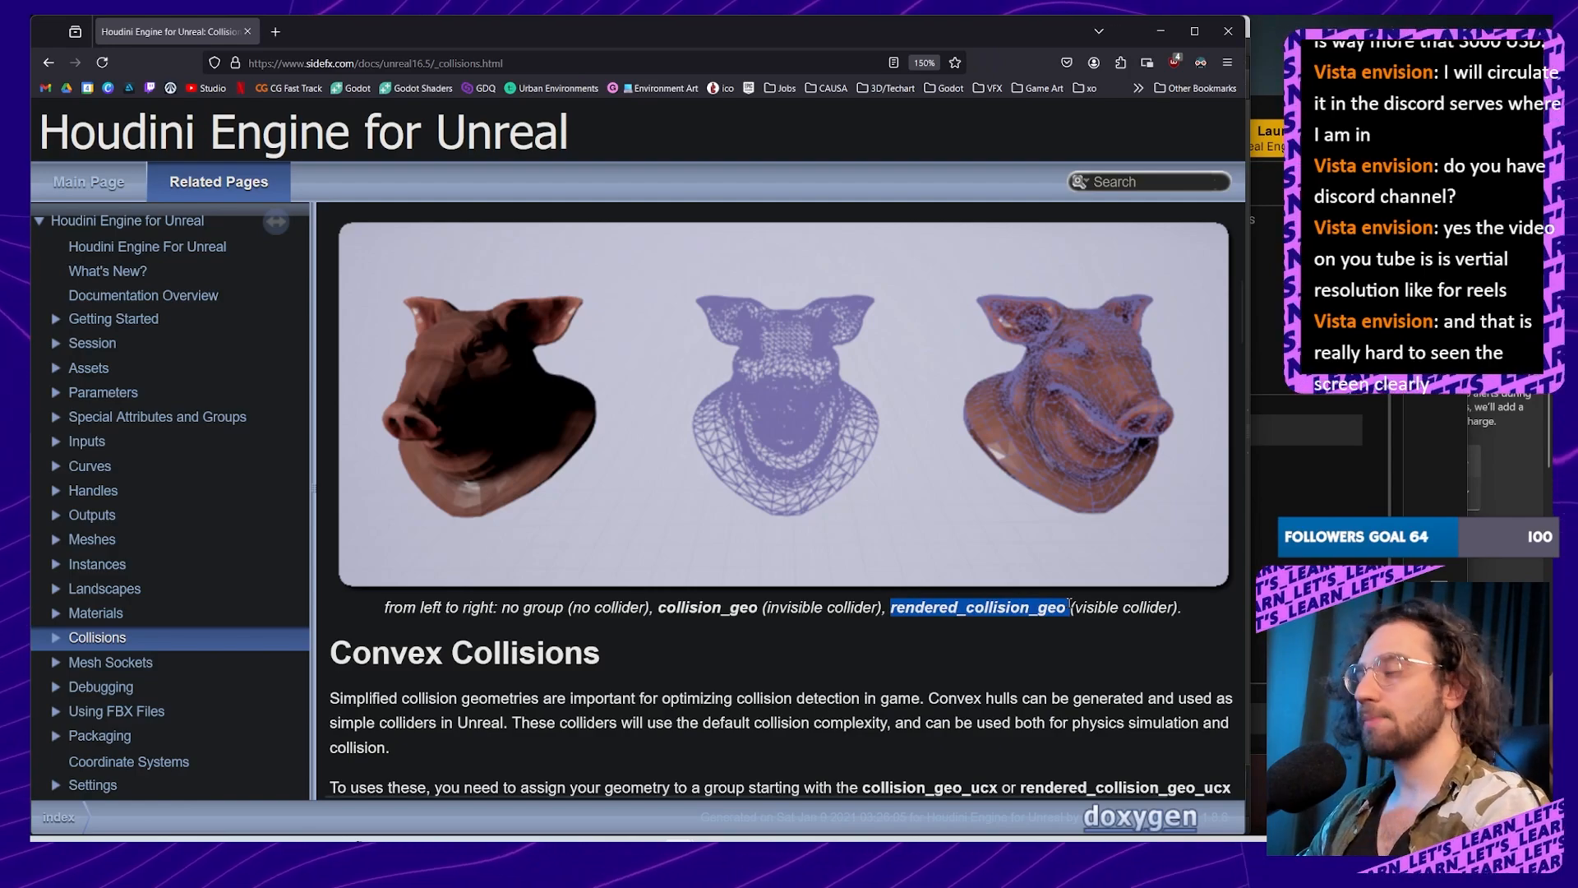
Step: Read the opening paragraph of Convex Collisions on generated hulls, default collision complexity and use for physics simulation and collision
scroll(1038, 665, "down", 3)
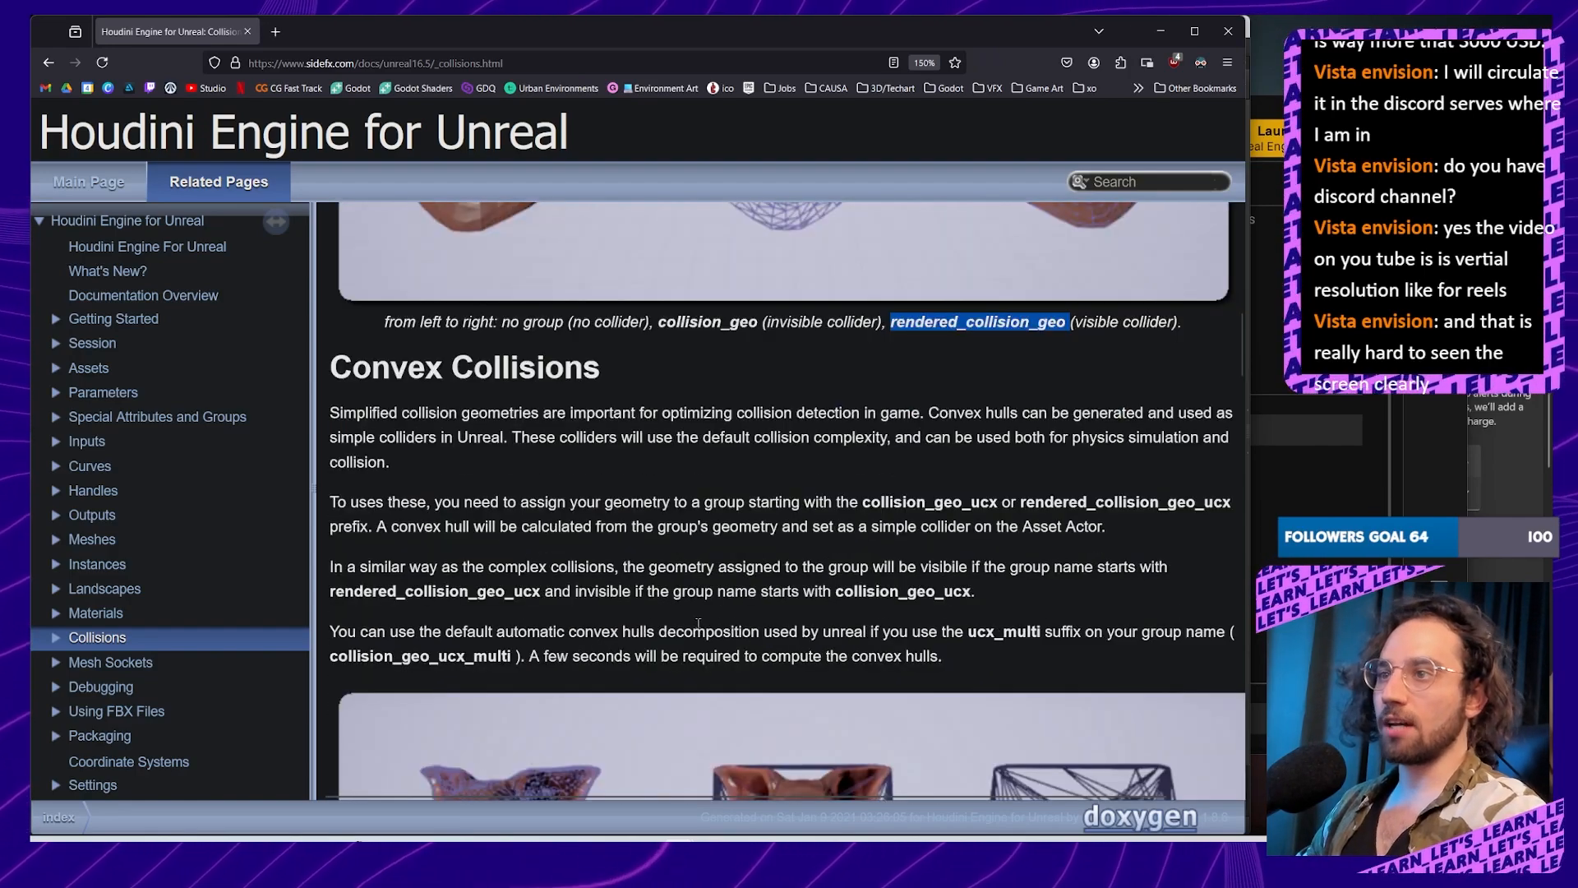
scroll(698, 458, "down", 1, "ctrl")
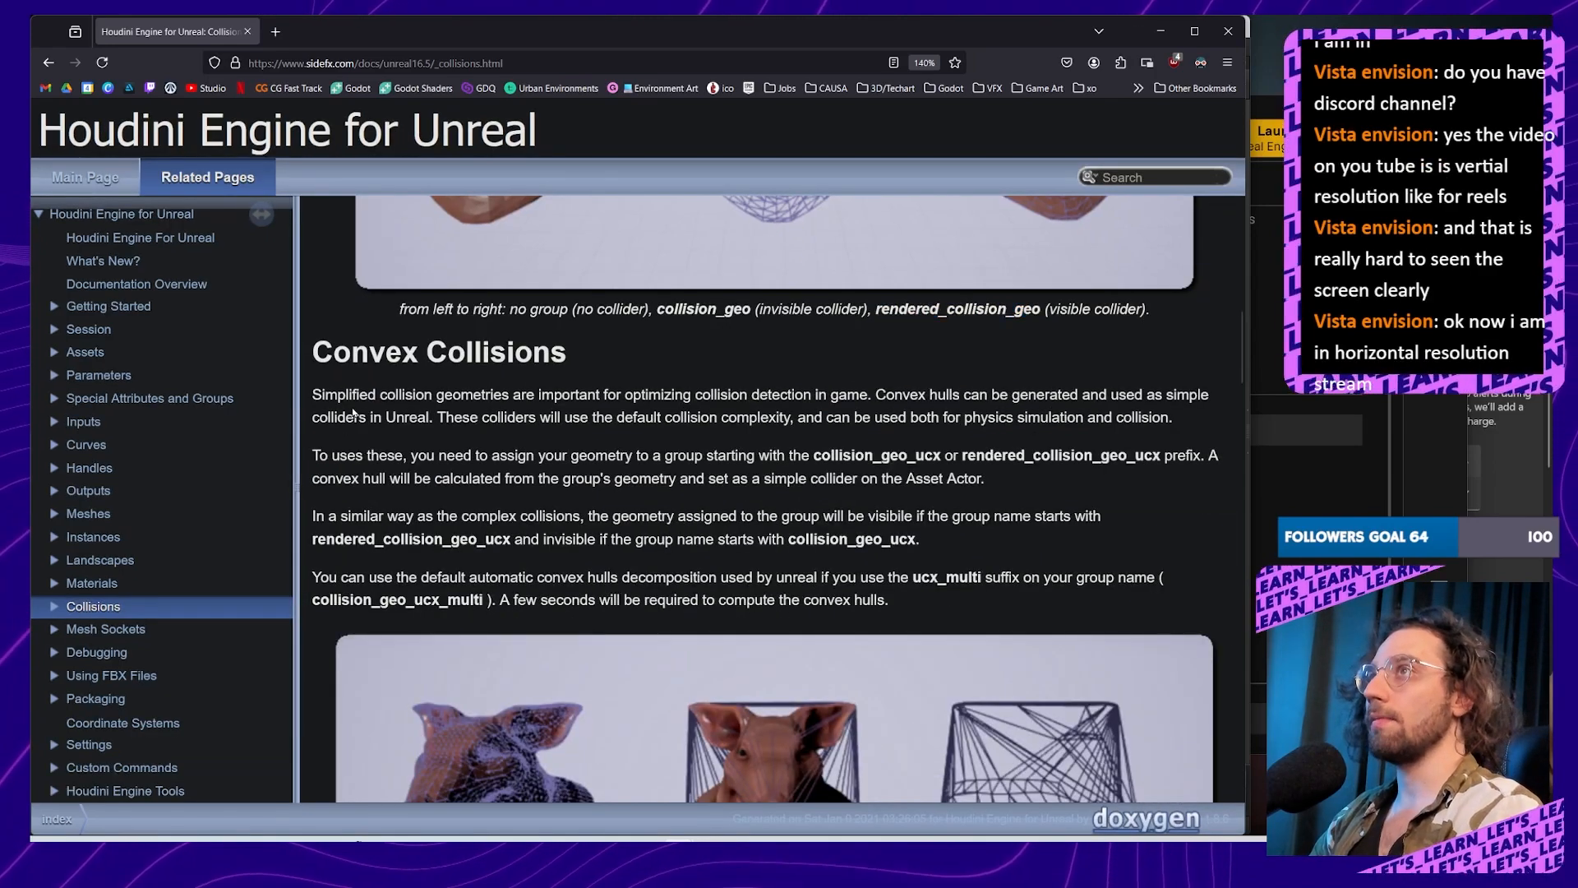
left_click_drag(313, 394, 642, 398)
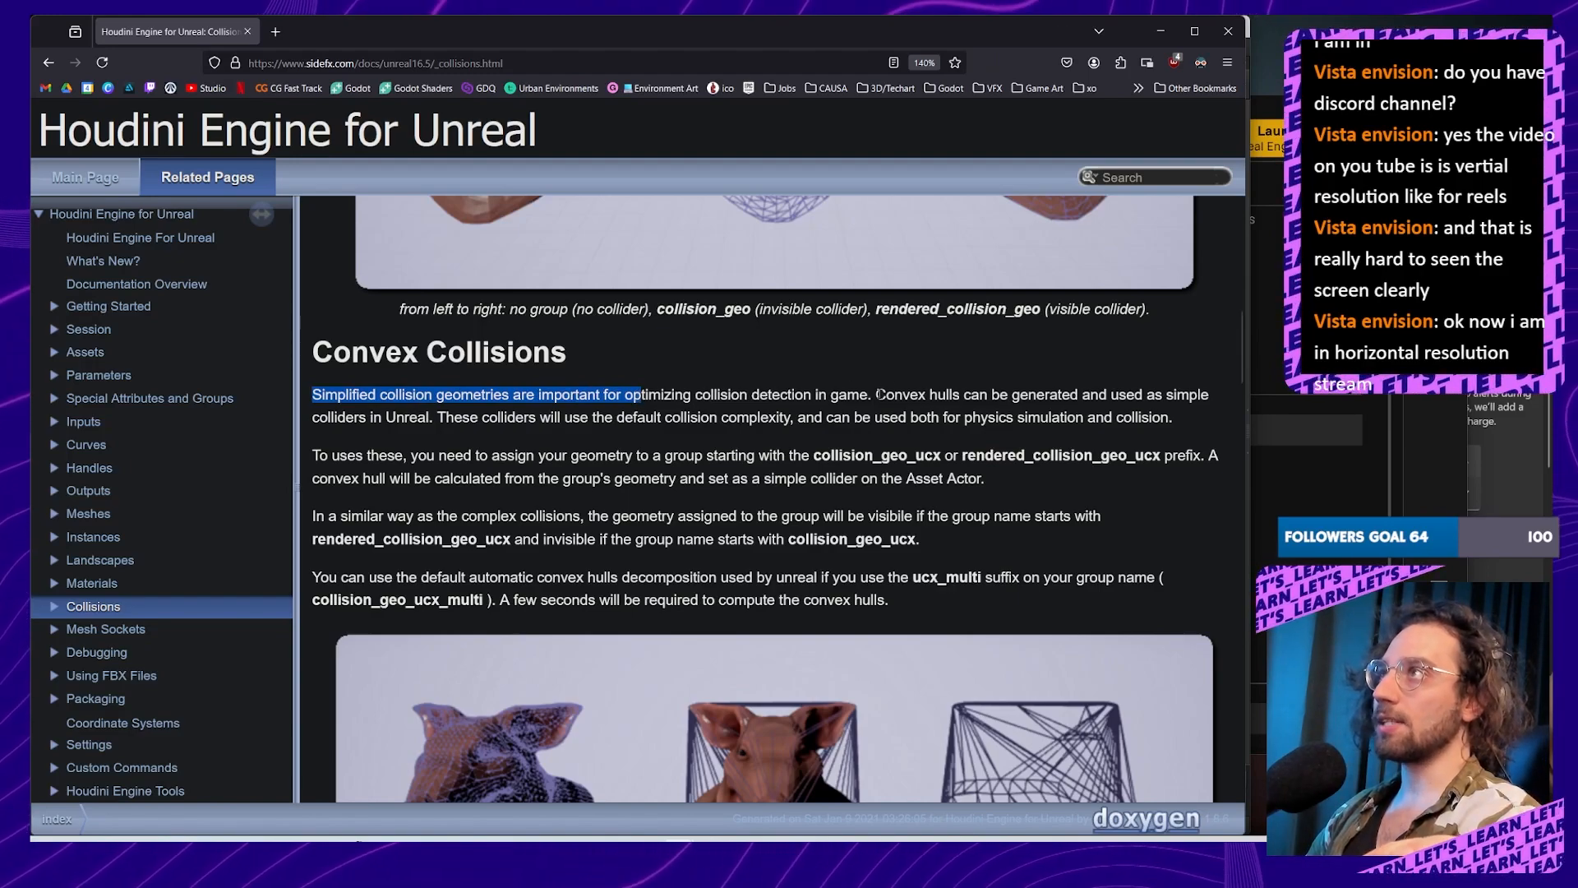
left_click_drag(877, 395, 1203, 396)
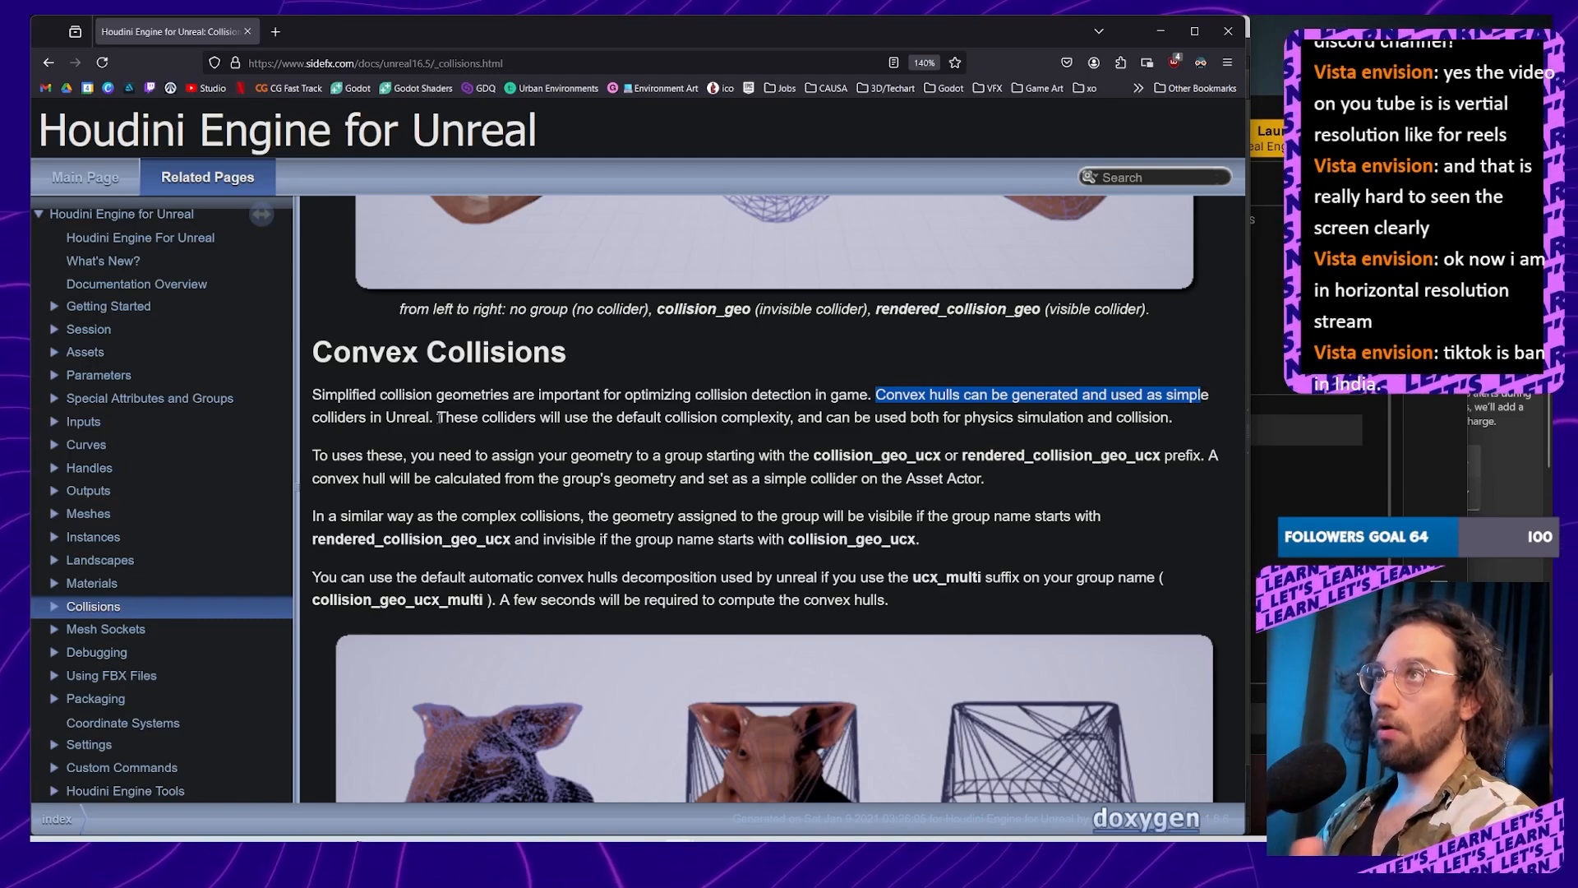
left_click_drag(438, 418, 670, 417)
left_click_drag(593, 418, 798, 417)
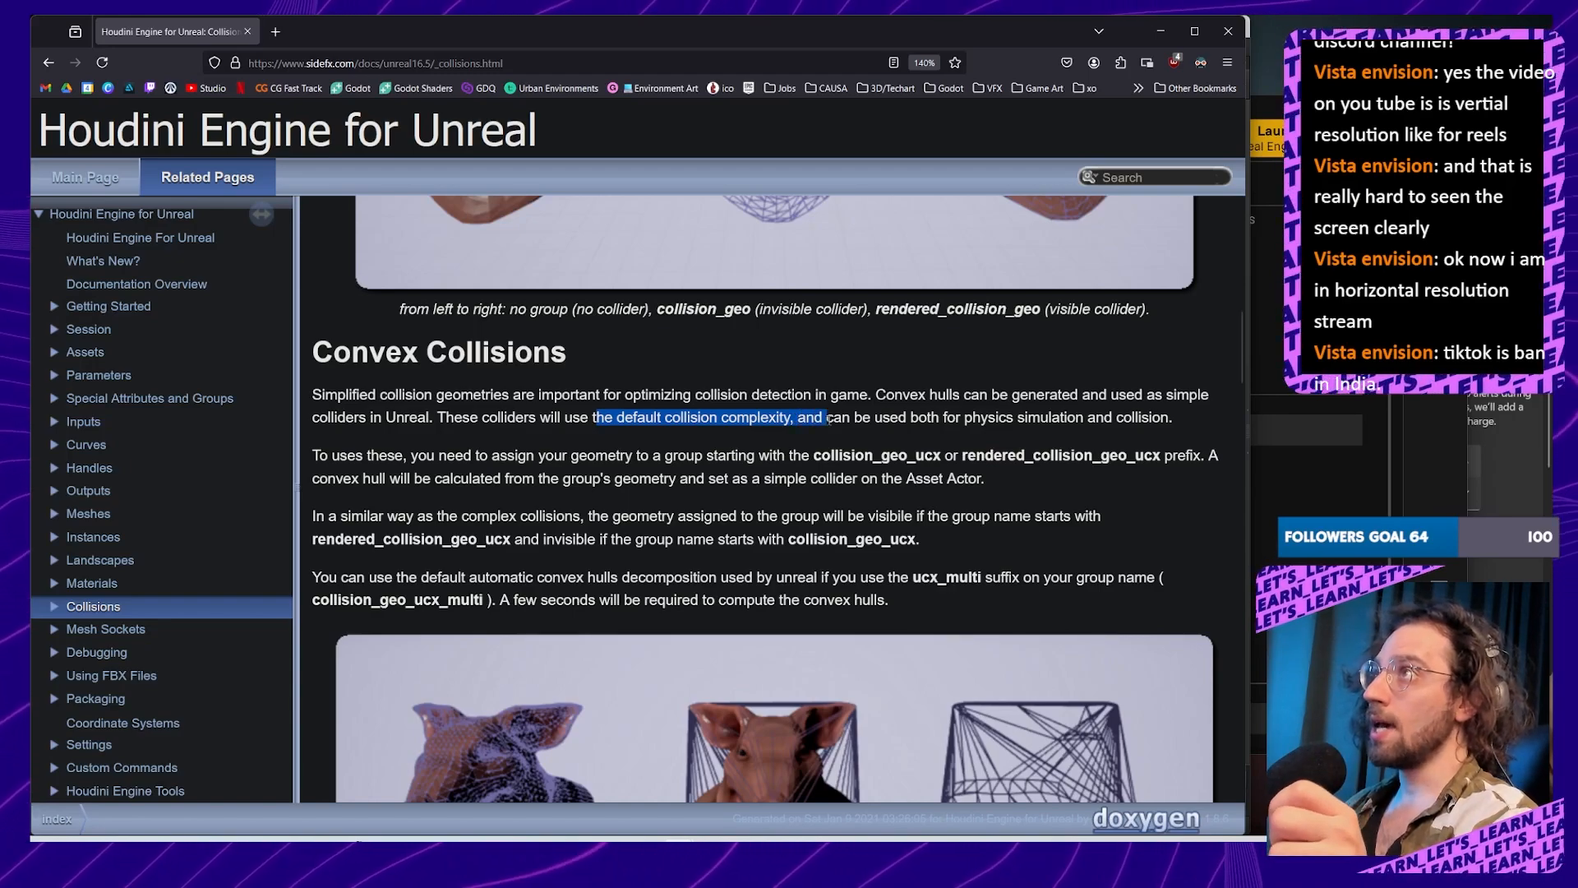
left_click_drag(823, 418, 1188, 423)
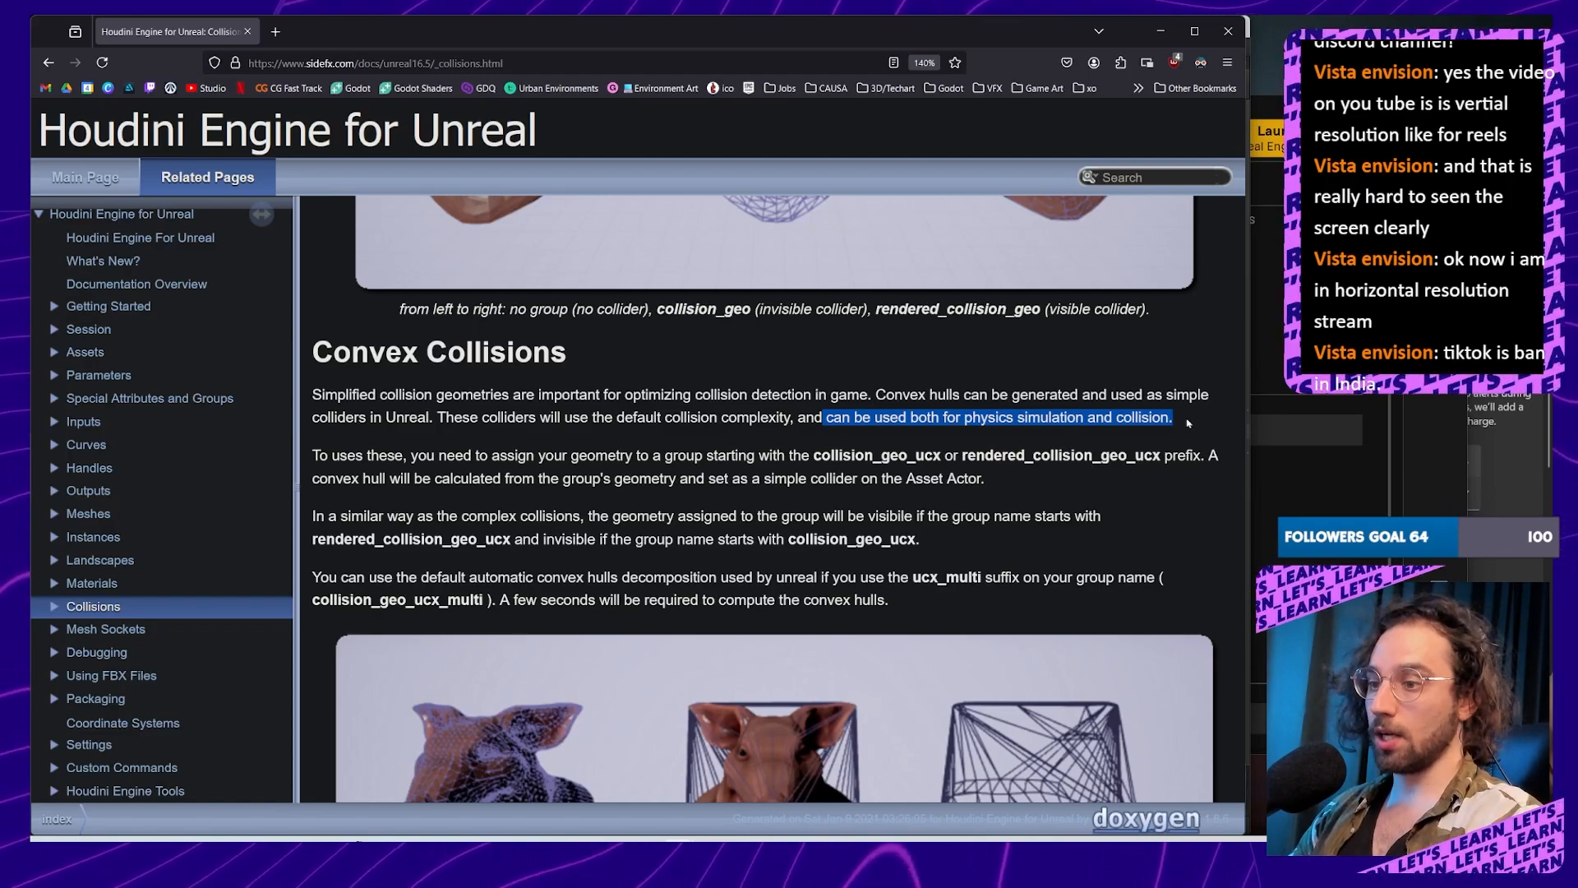
Step: Read the collision_geo_ucx and rendered_collision_geo_ucx prefix requirement and compare it with the complex-collision group names
left_click_drag(312, 455, 1206, 470)
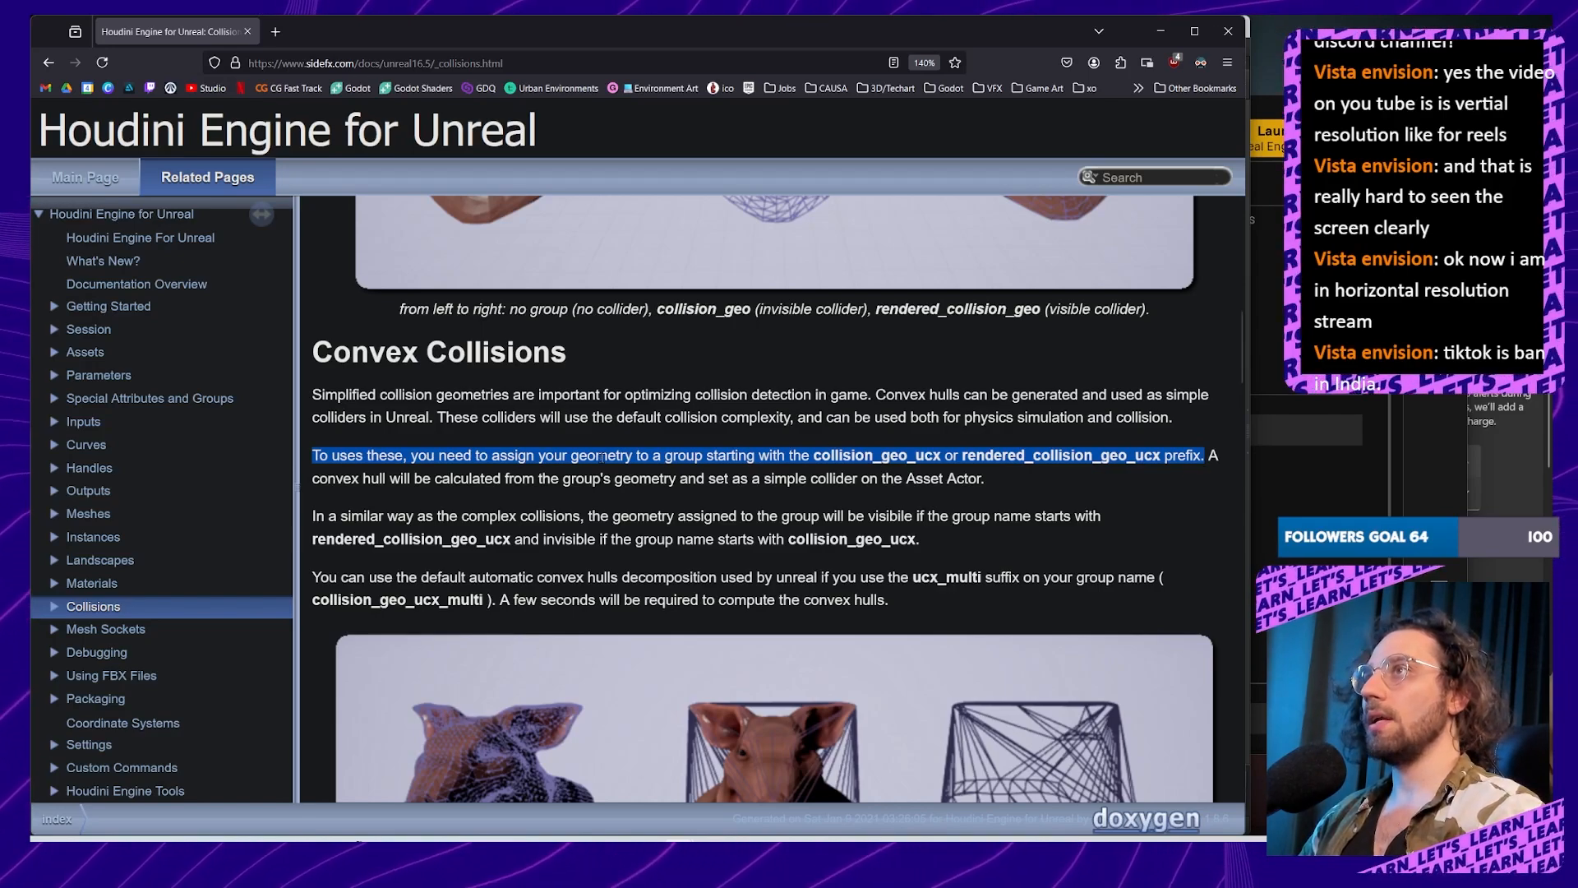
left_click(671, 456)
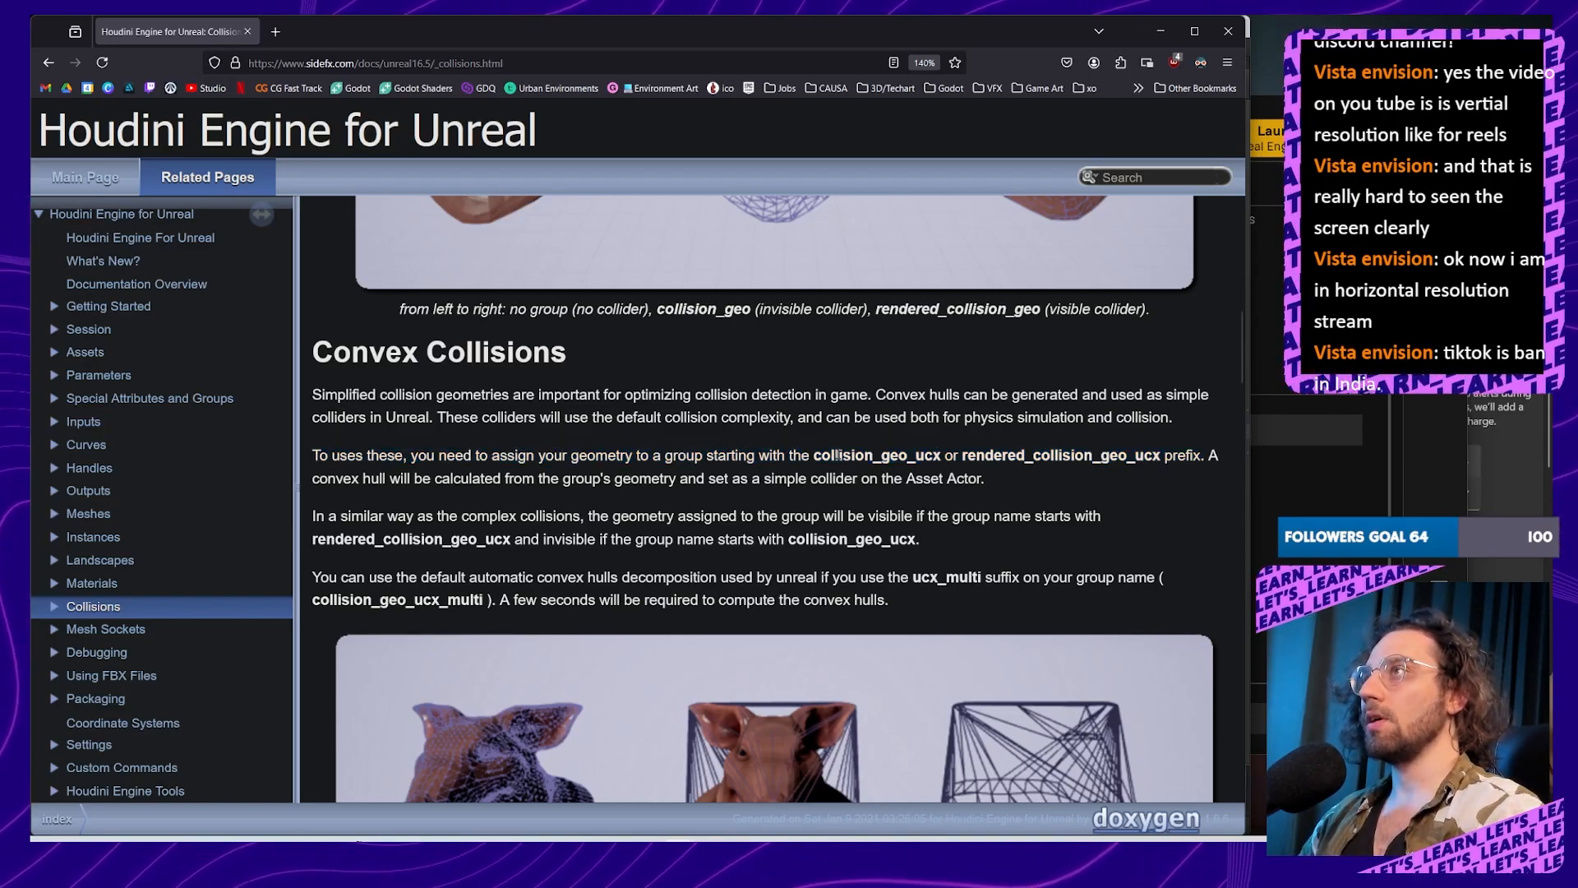
double_click(929, 457)
left_click(925, 457)
left_click_drag(814, 457, 916, 458)
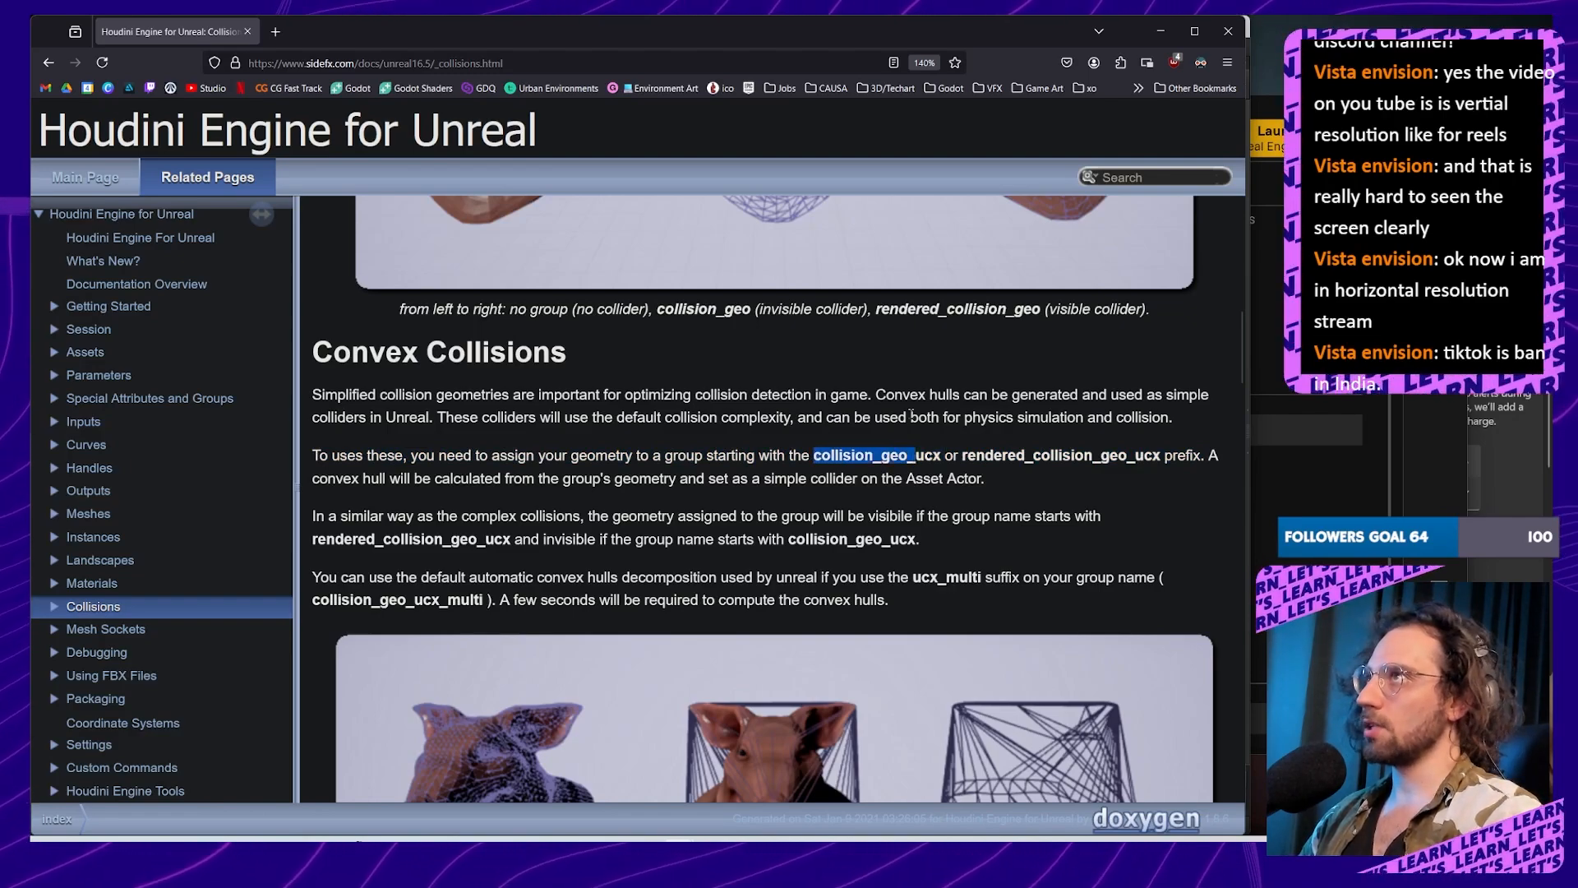
scroll(910, 414, "up", 3)
scroll(1007, 343, "down", 5)
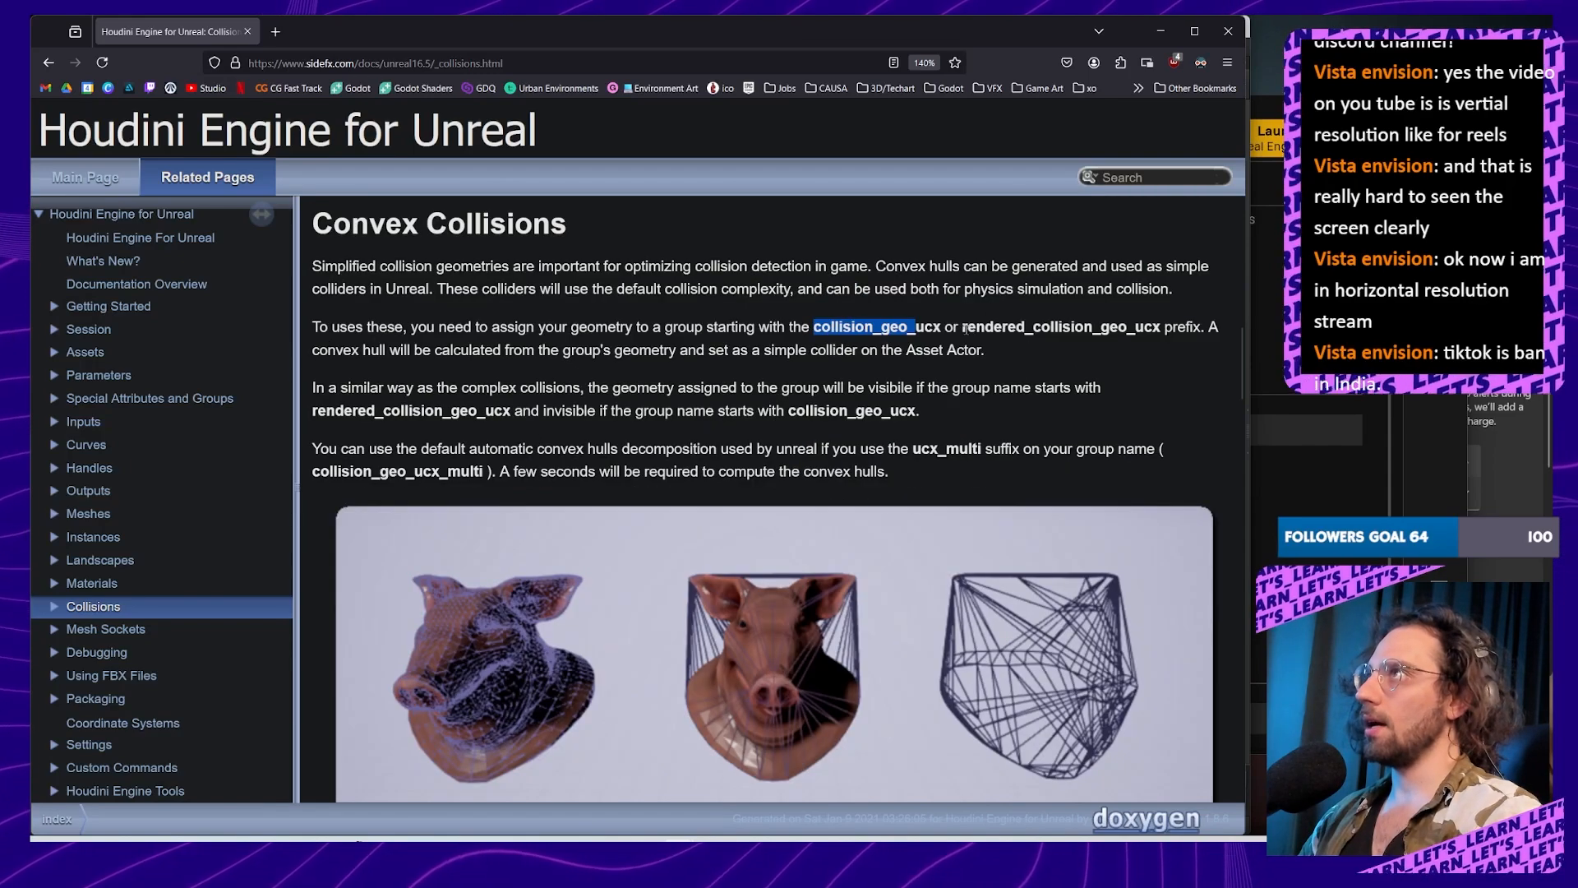
left_click_drag(964, 327, 1127, 327)
scroll(888, 347, "up", 3)
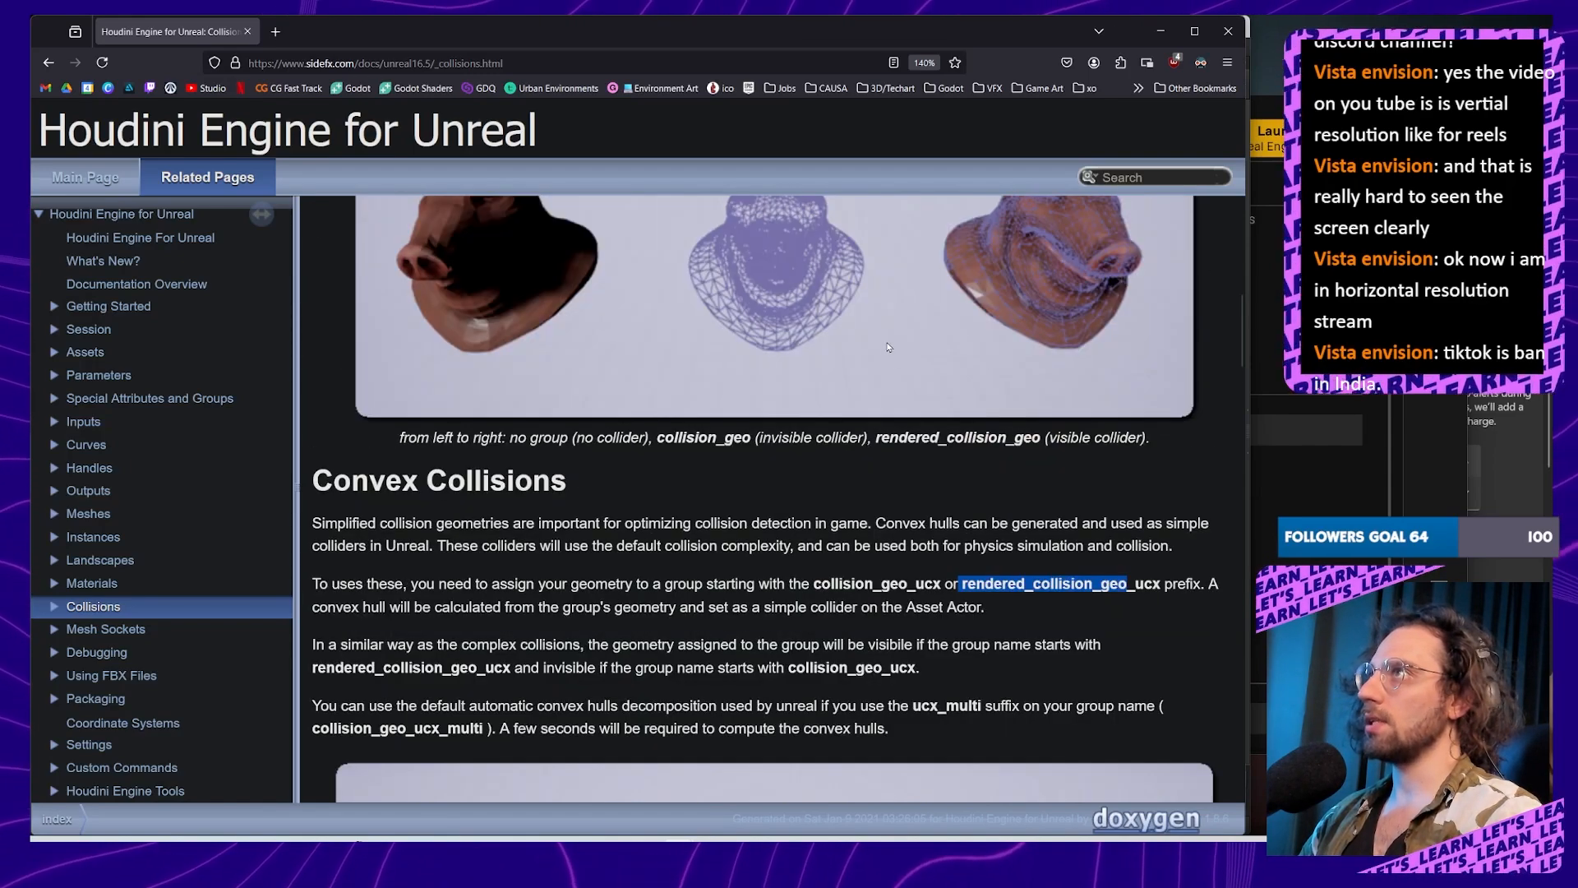
scroll(888, 347, "down", 2)
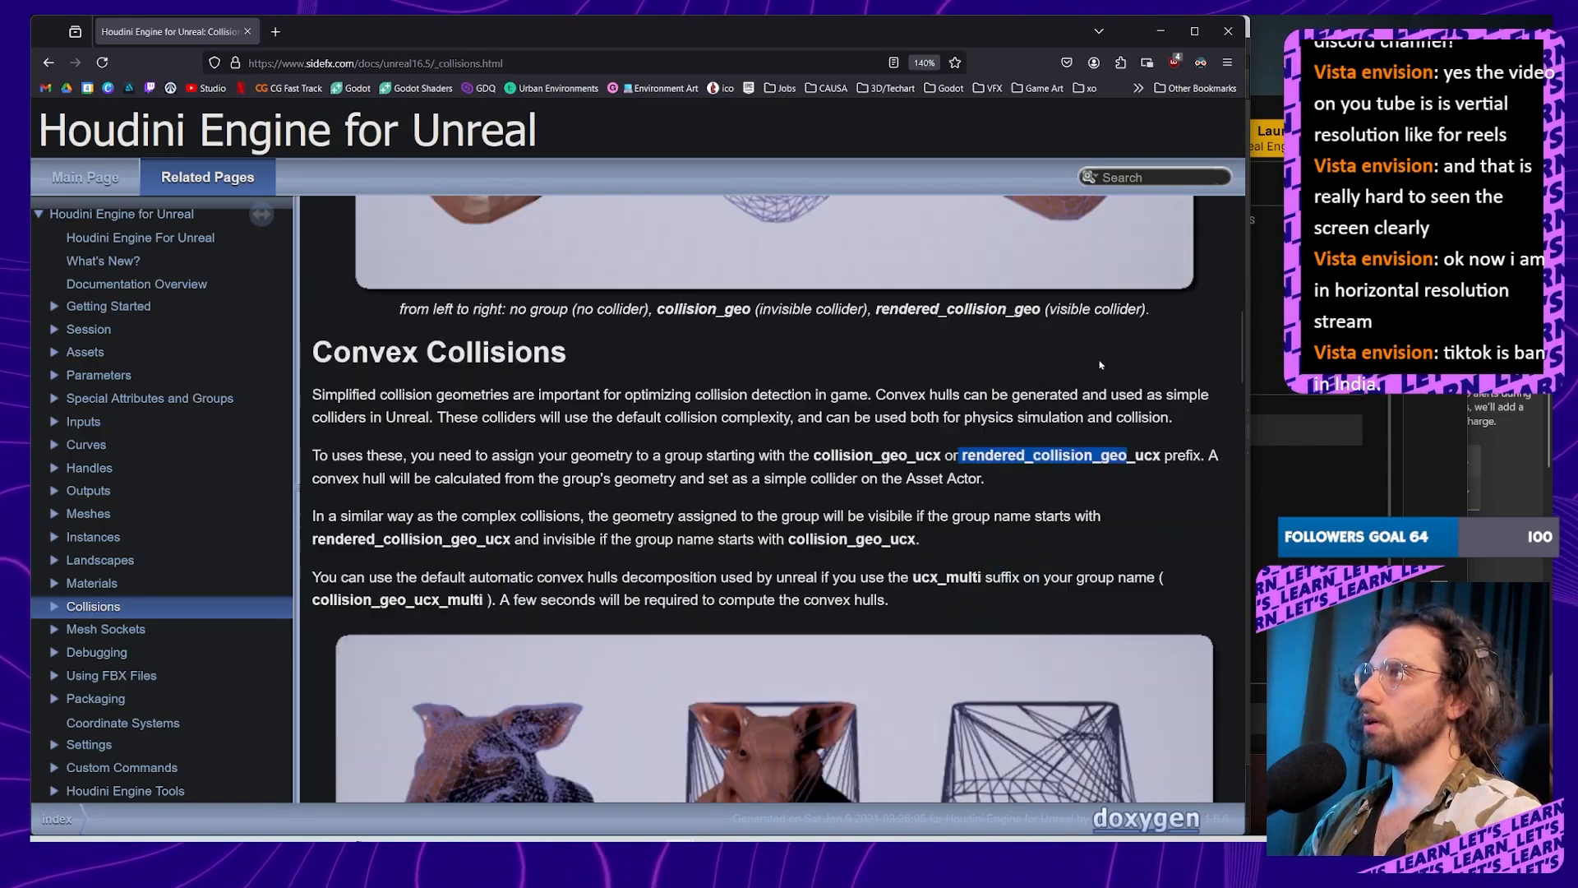
left_click(1179, 453)
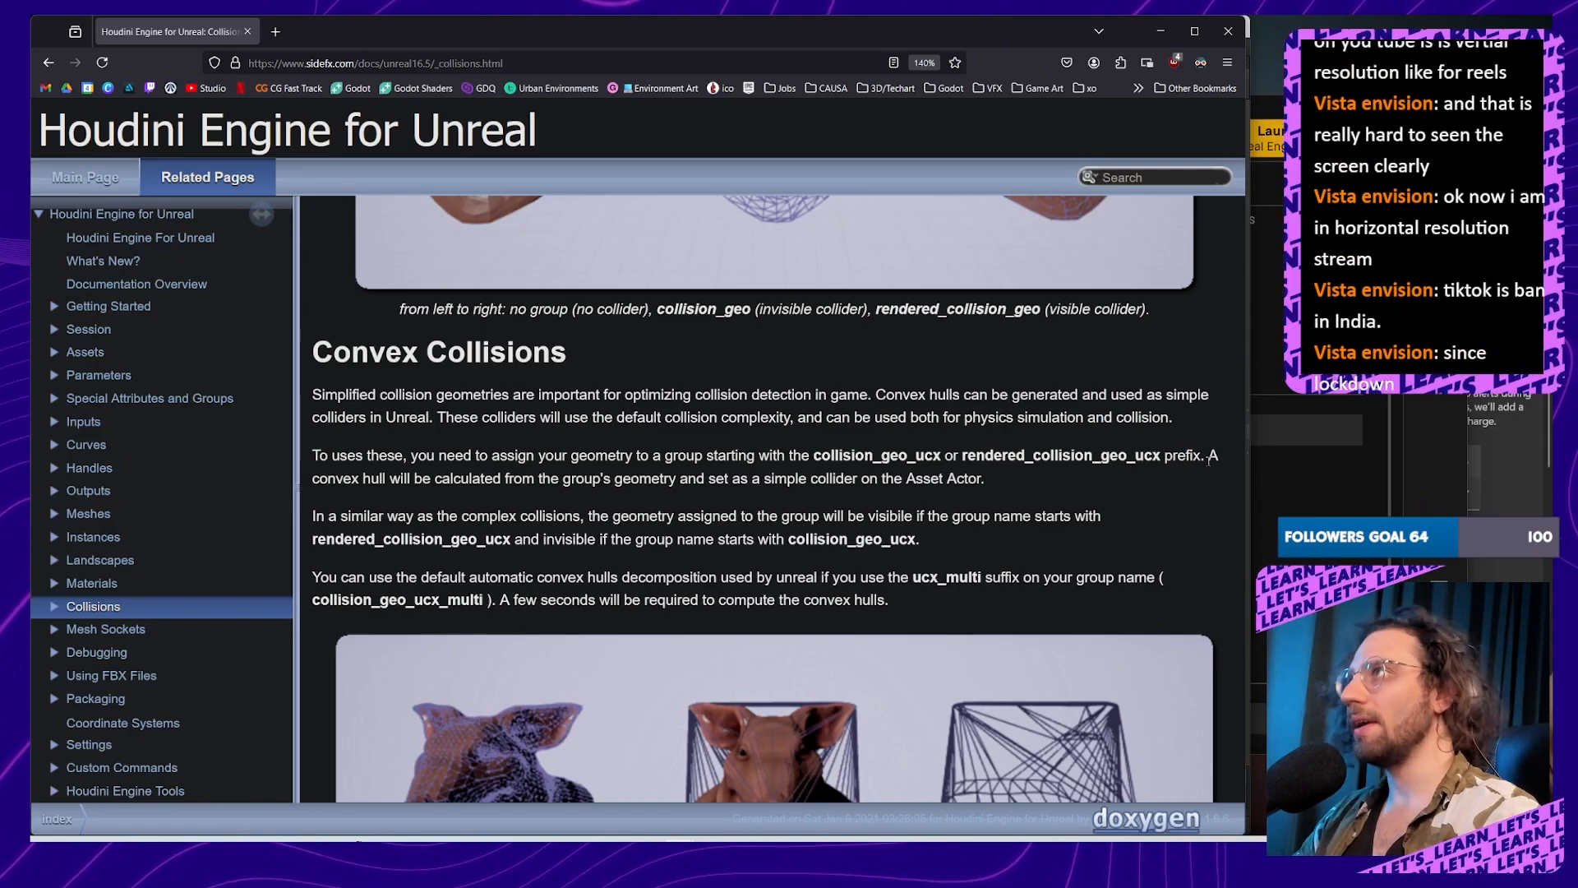
Step: Read how a convex hull is calculated from the group's geometry and set as a simple collider on the Asset Actor
left_click_drag(1209, 455, 986, 478)
scroll(696, 483, "down", 2)
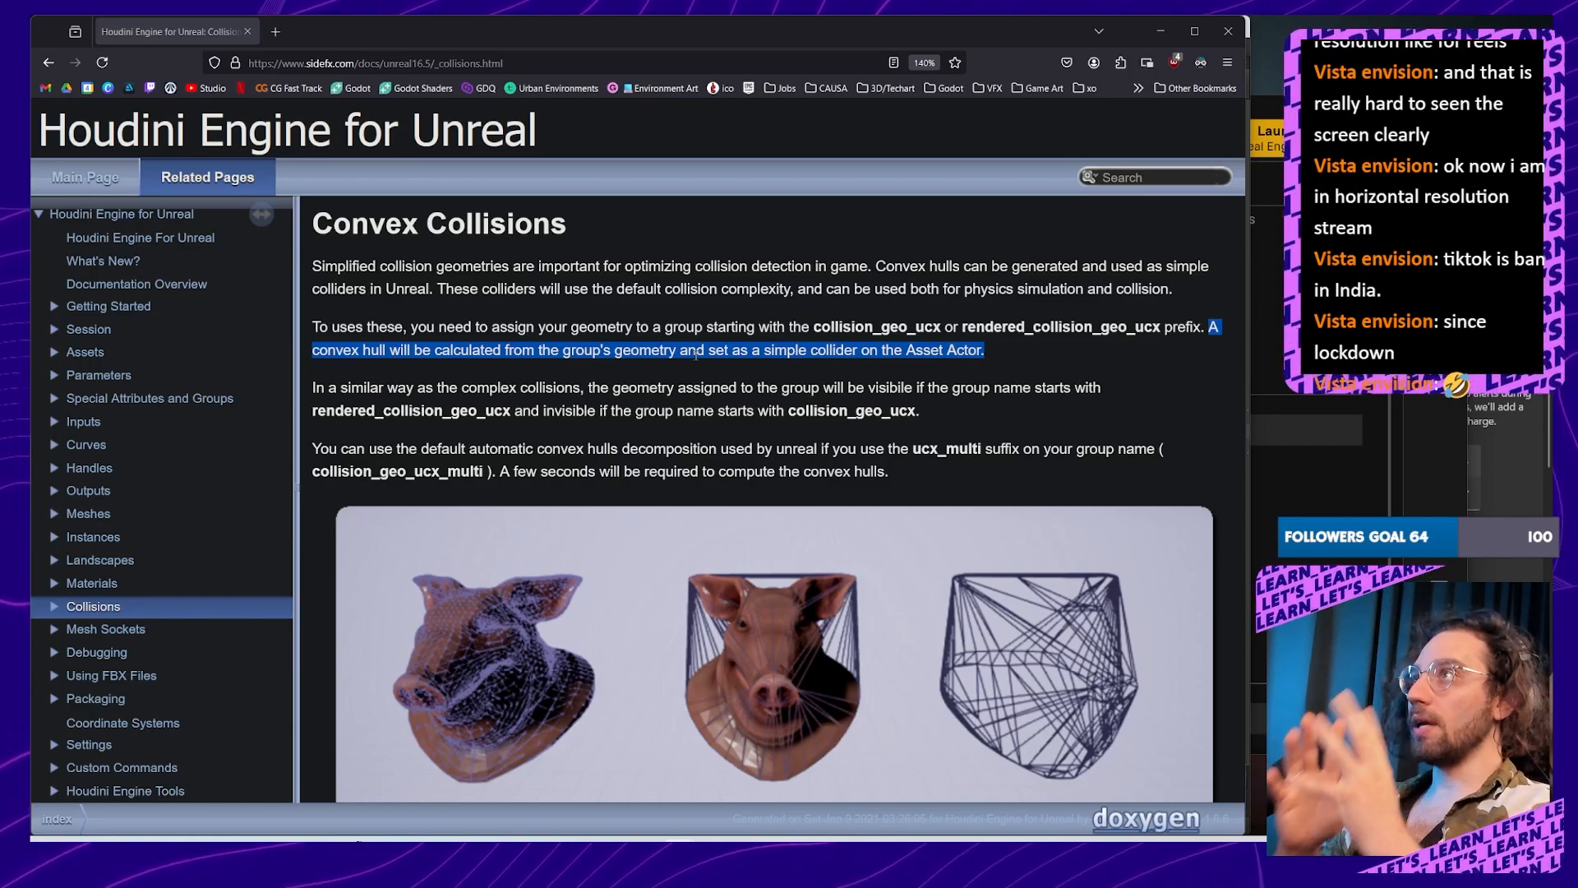
left_click(1002, 359)
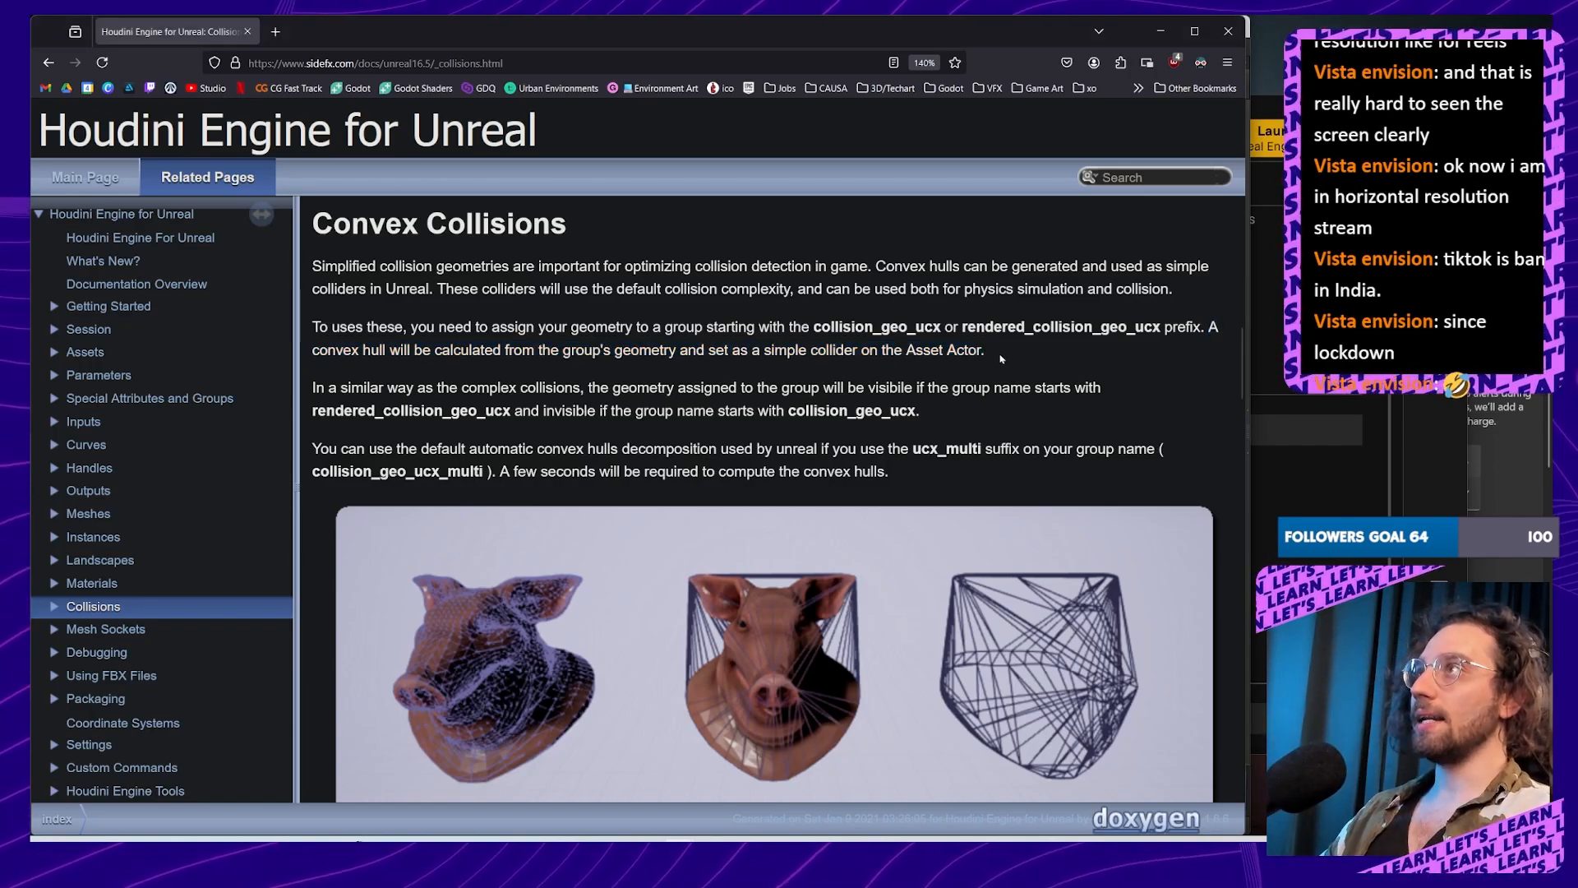
left_click_drag(1001, 358, 902, 348)
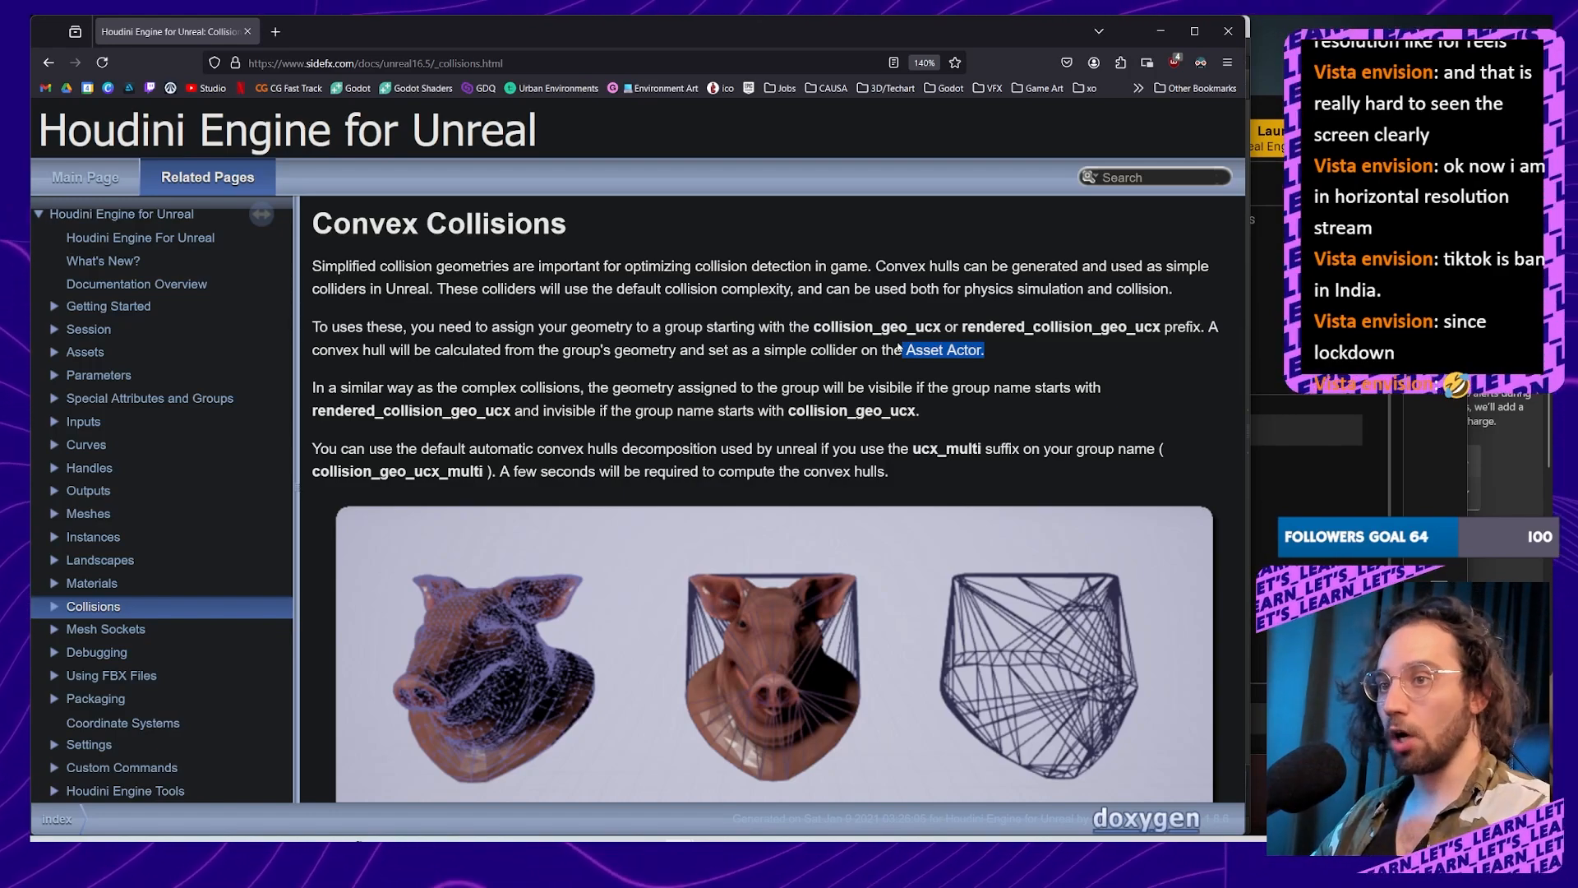
left_click(577, 347)
Step: Examine the ucx_multi suffix in the collision_geo_ucx_multi group name for automatic convex hull decomposition
scroll(577, 347, "down", 2)
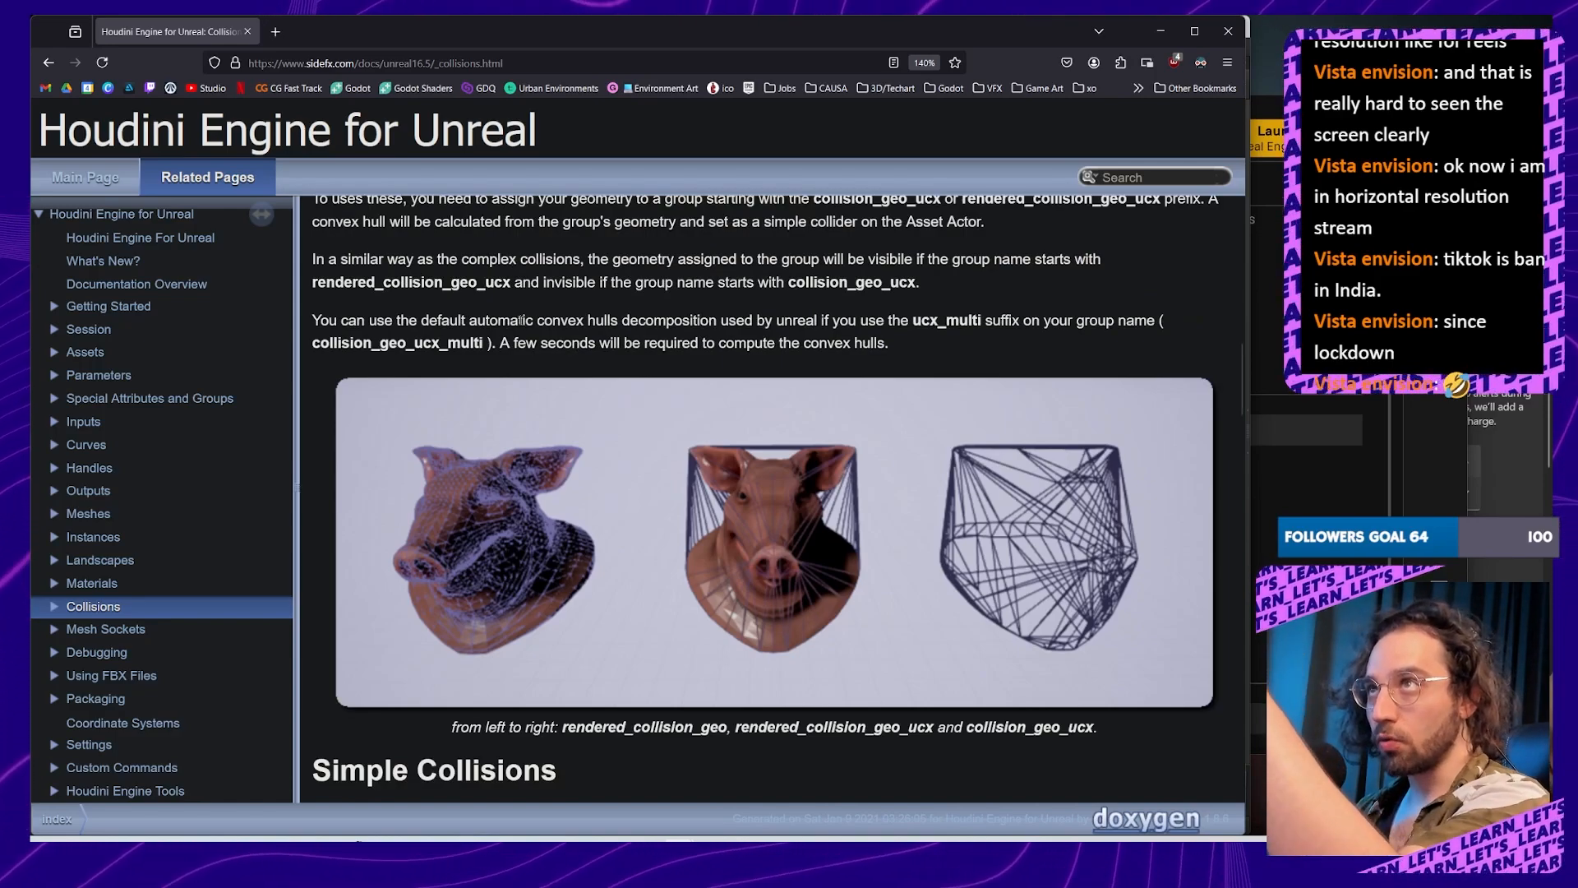
left_click_drag(449, 343, 491, 343)
left_click(409, 343)
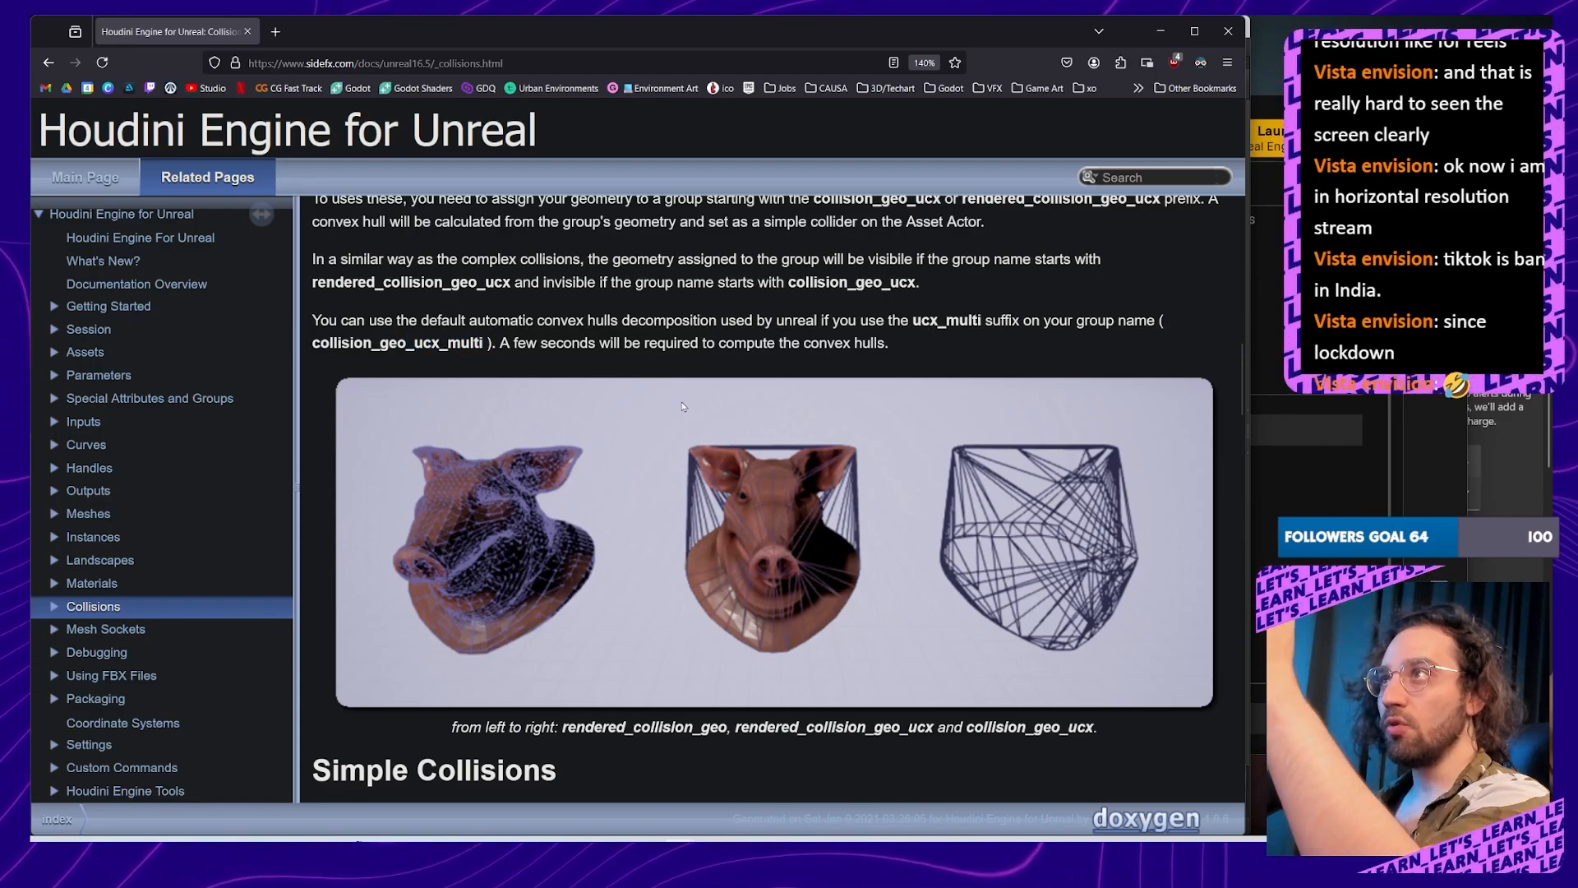
Step: Compare the rendered_collision_geo, rendered_collision_geo_ucx and collision_geo_ucx examples in the convex-collision image with their caption
scroll(1084, 560, "down", 2)
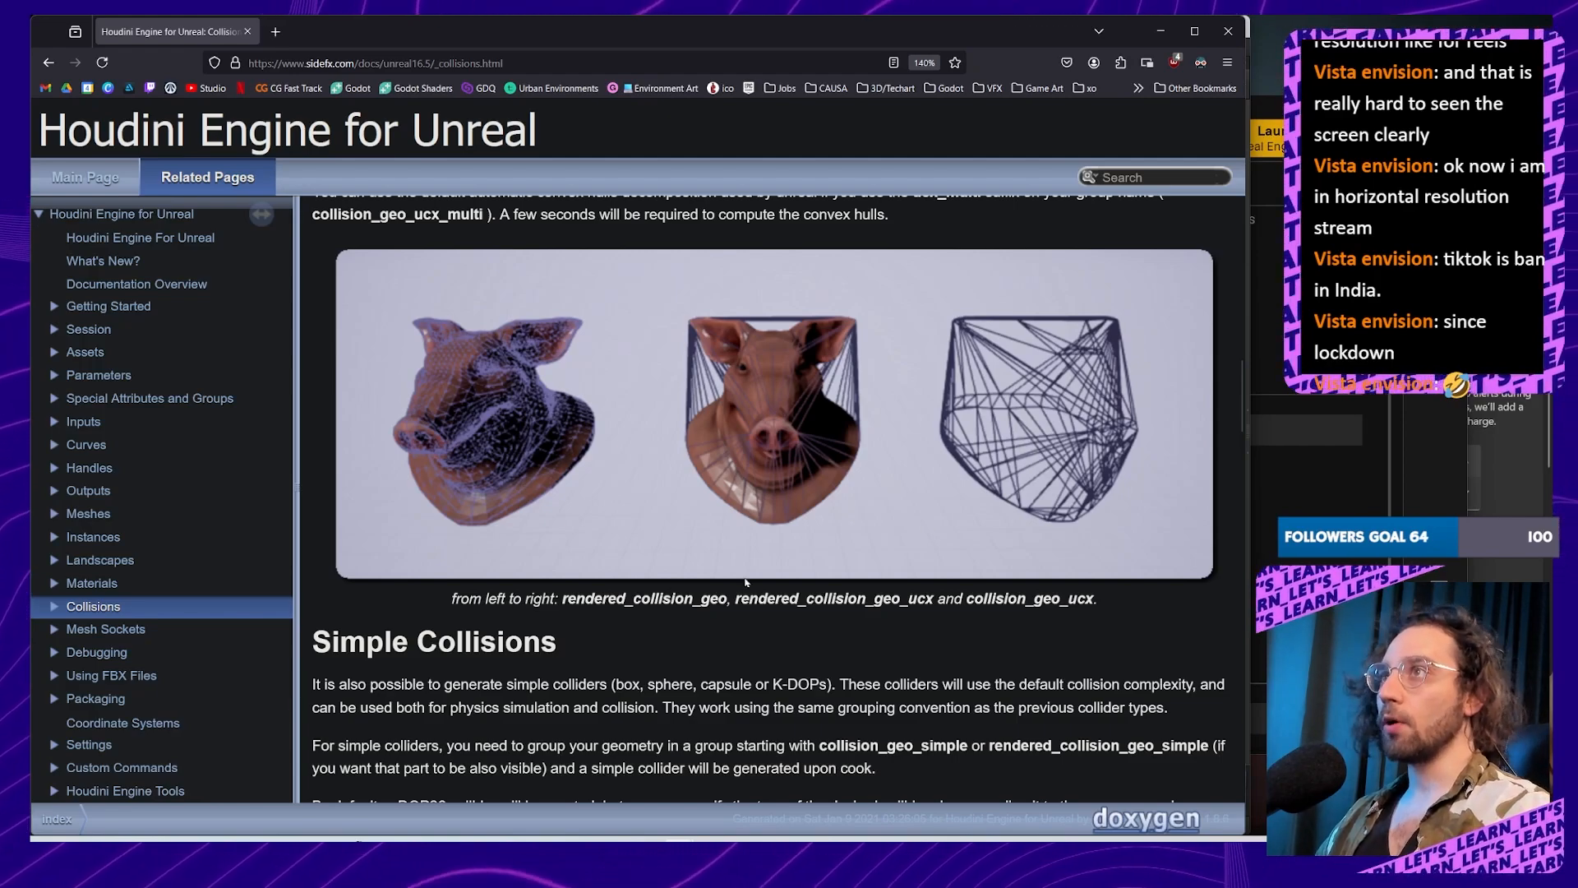
left_click_drag(453, 605, 951, 605)
left_click(734, 600)
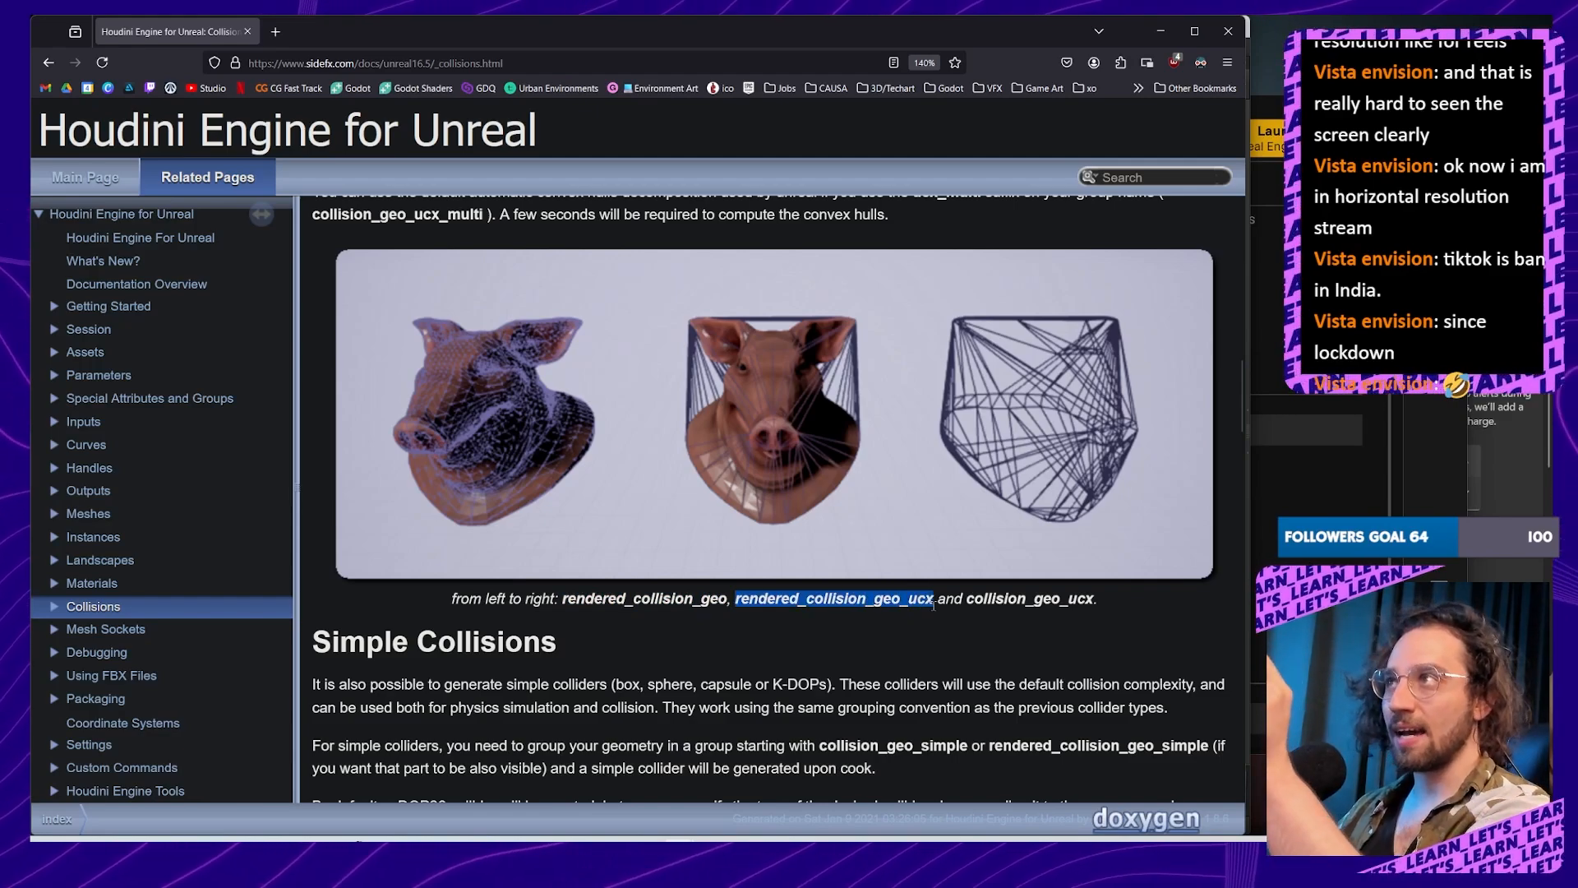
left_click(989, 600)
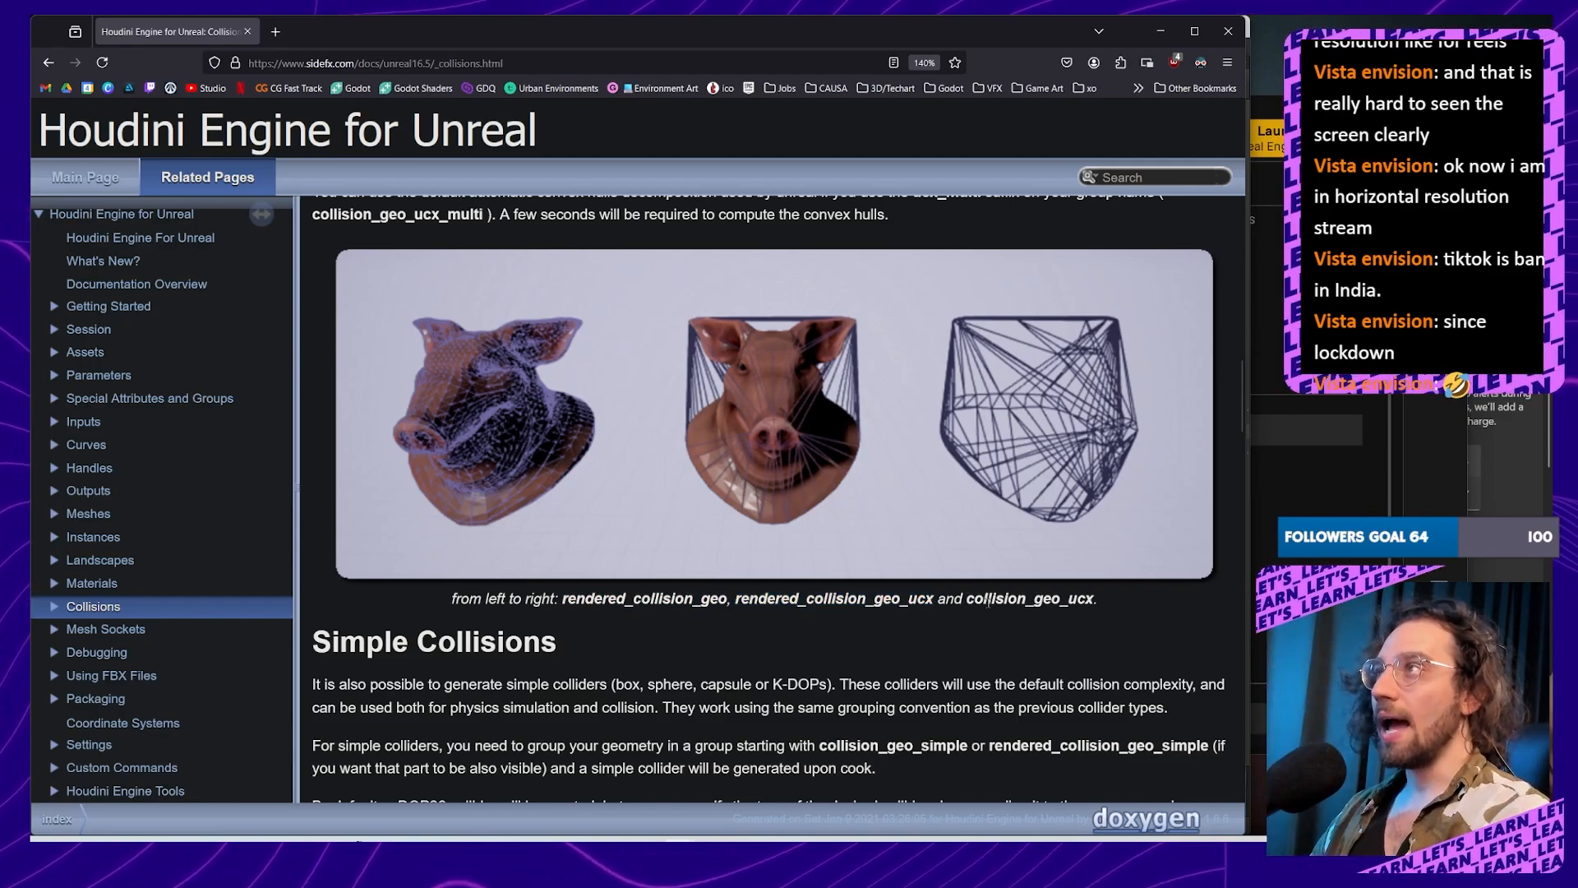
left_click_drag(967, 599, 1107, 597)
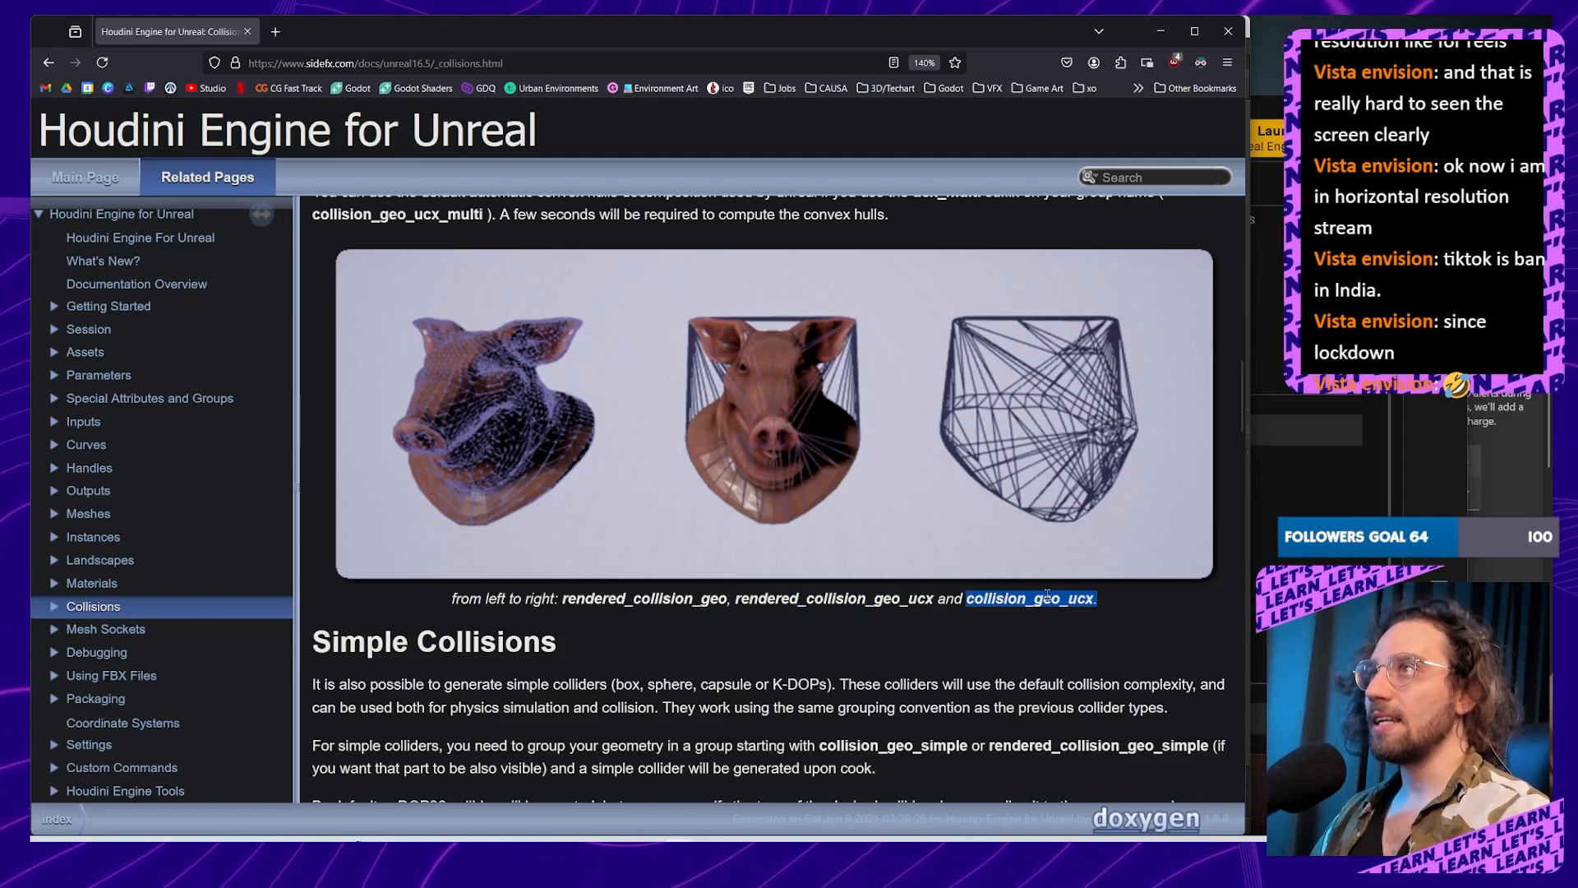
left_click(976, 602)
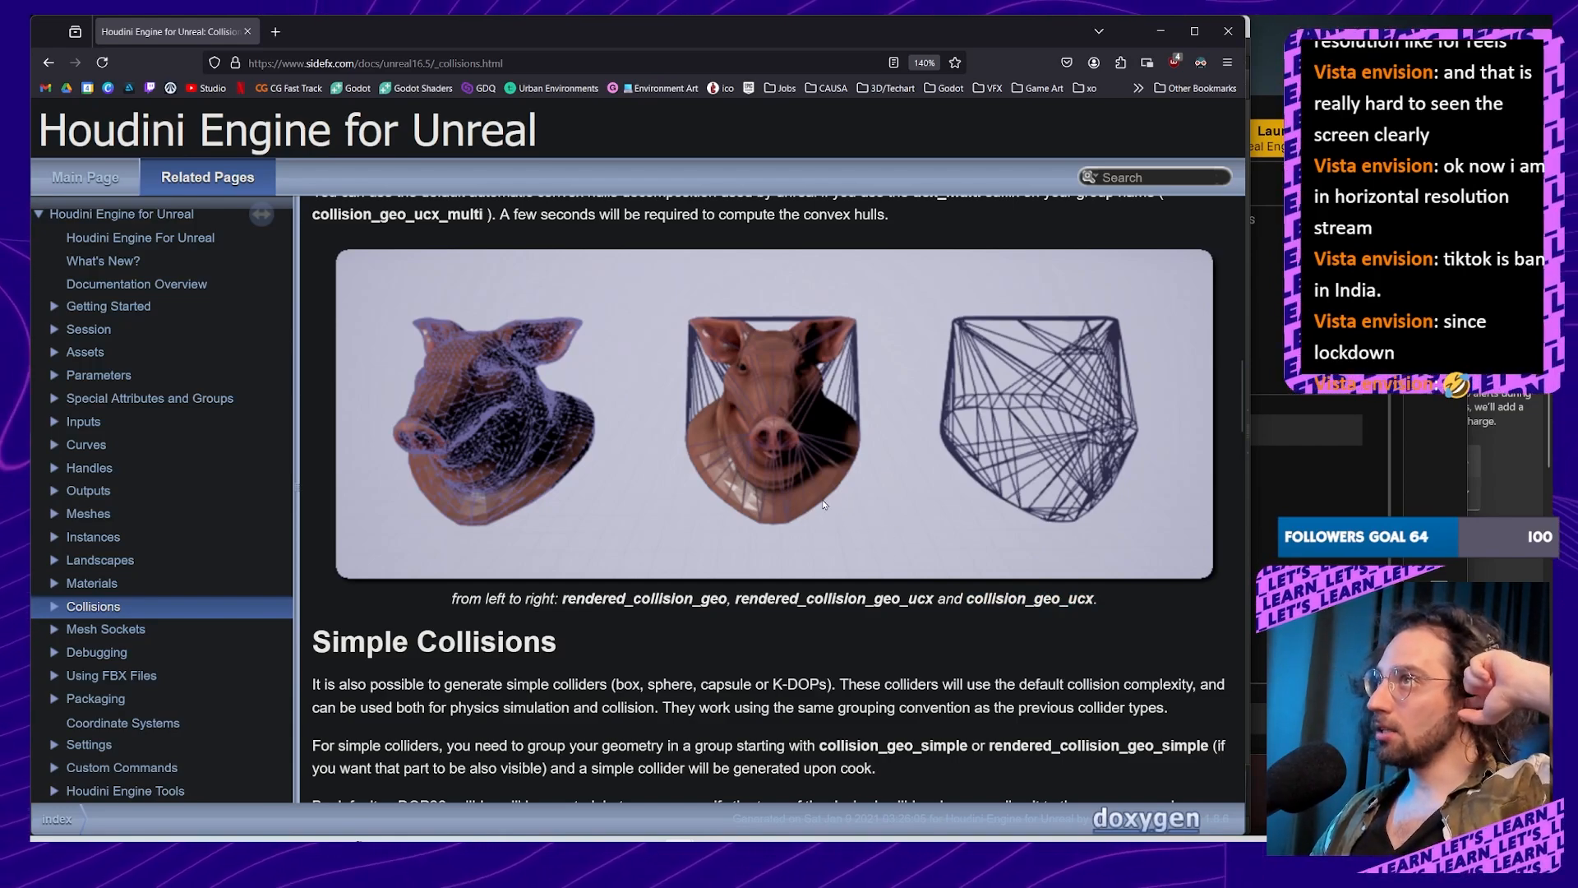
scroll(824, 504, "up", 1)
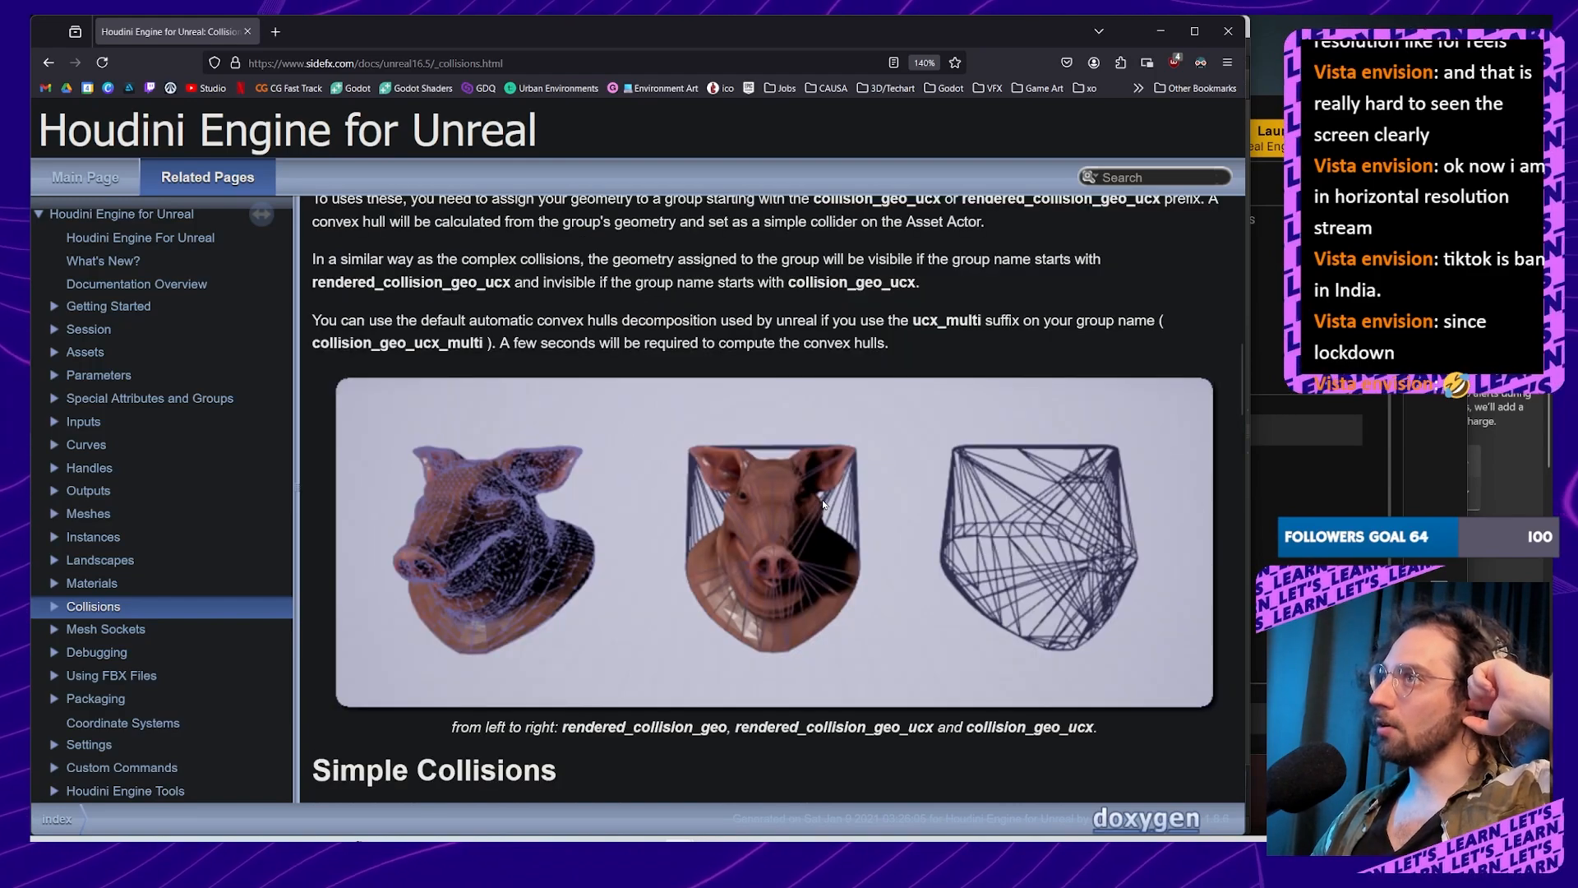
Step: Look over the Simple Collisions section and its box, sphere and capsule collider examples
scroll(823, 504, "down", 4)
scroll(824, 504, "up", 1)
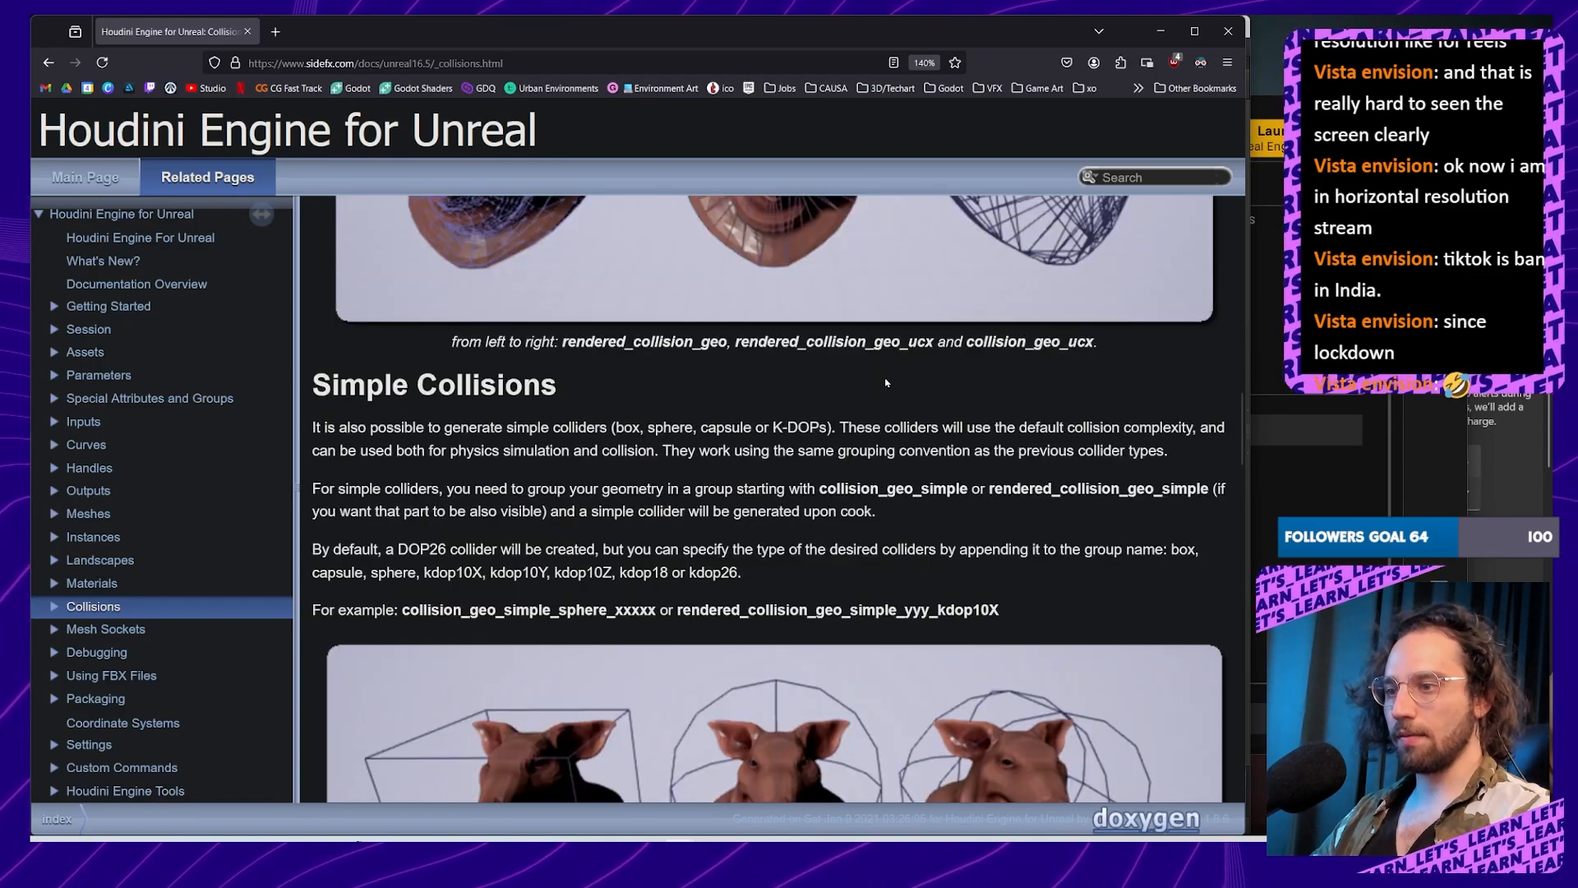
scroll(886, 382, "down", 1)
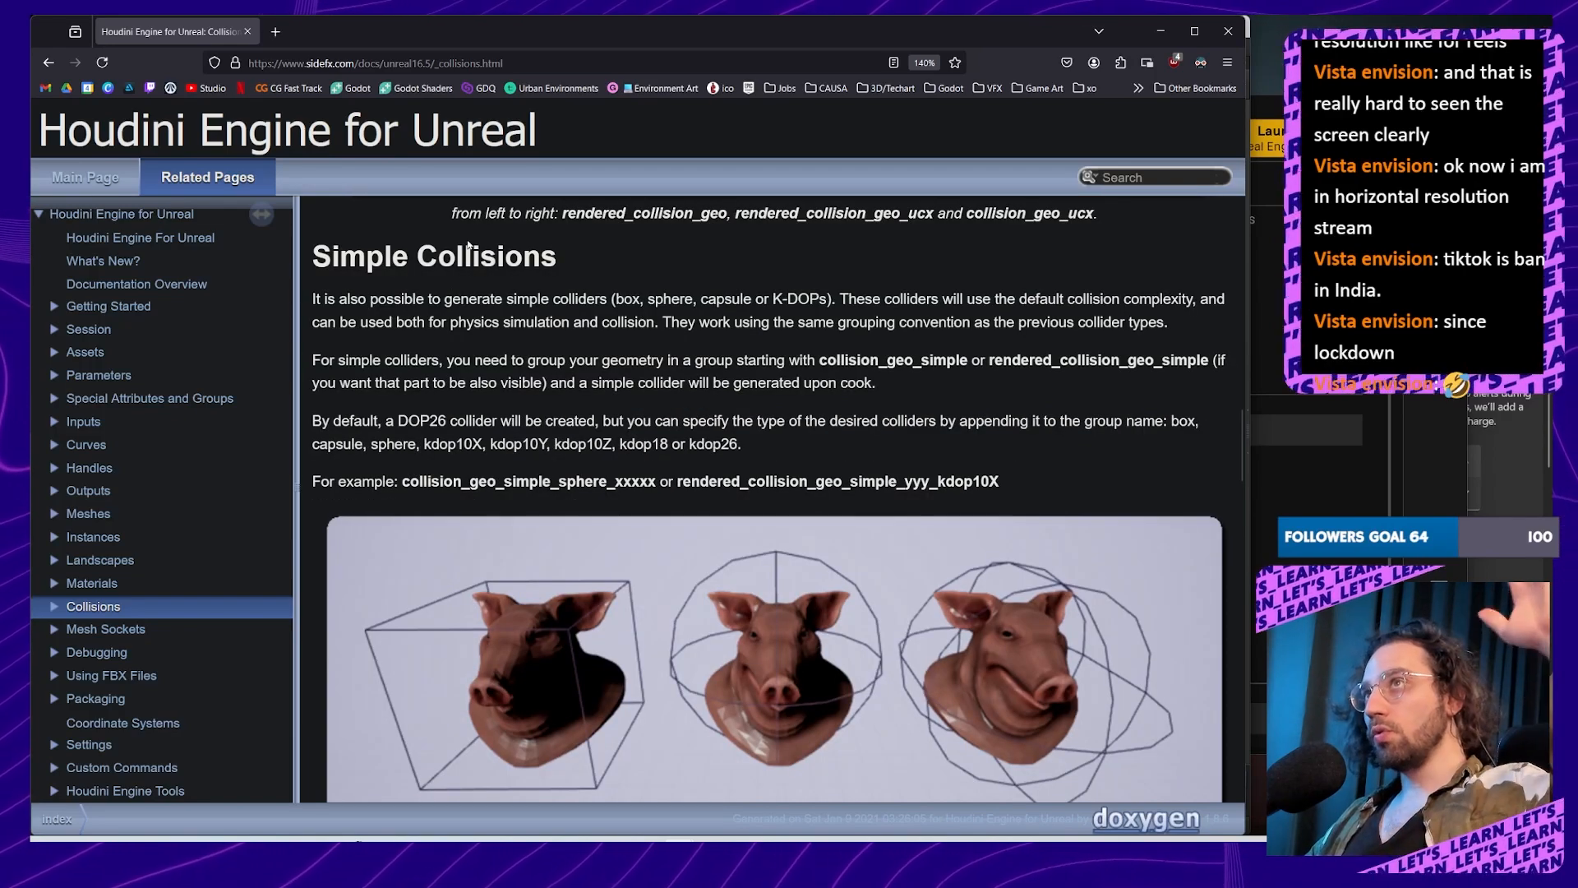
left_click_drag(309, 256, 560, 264)
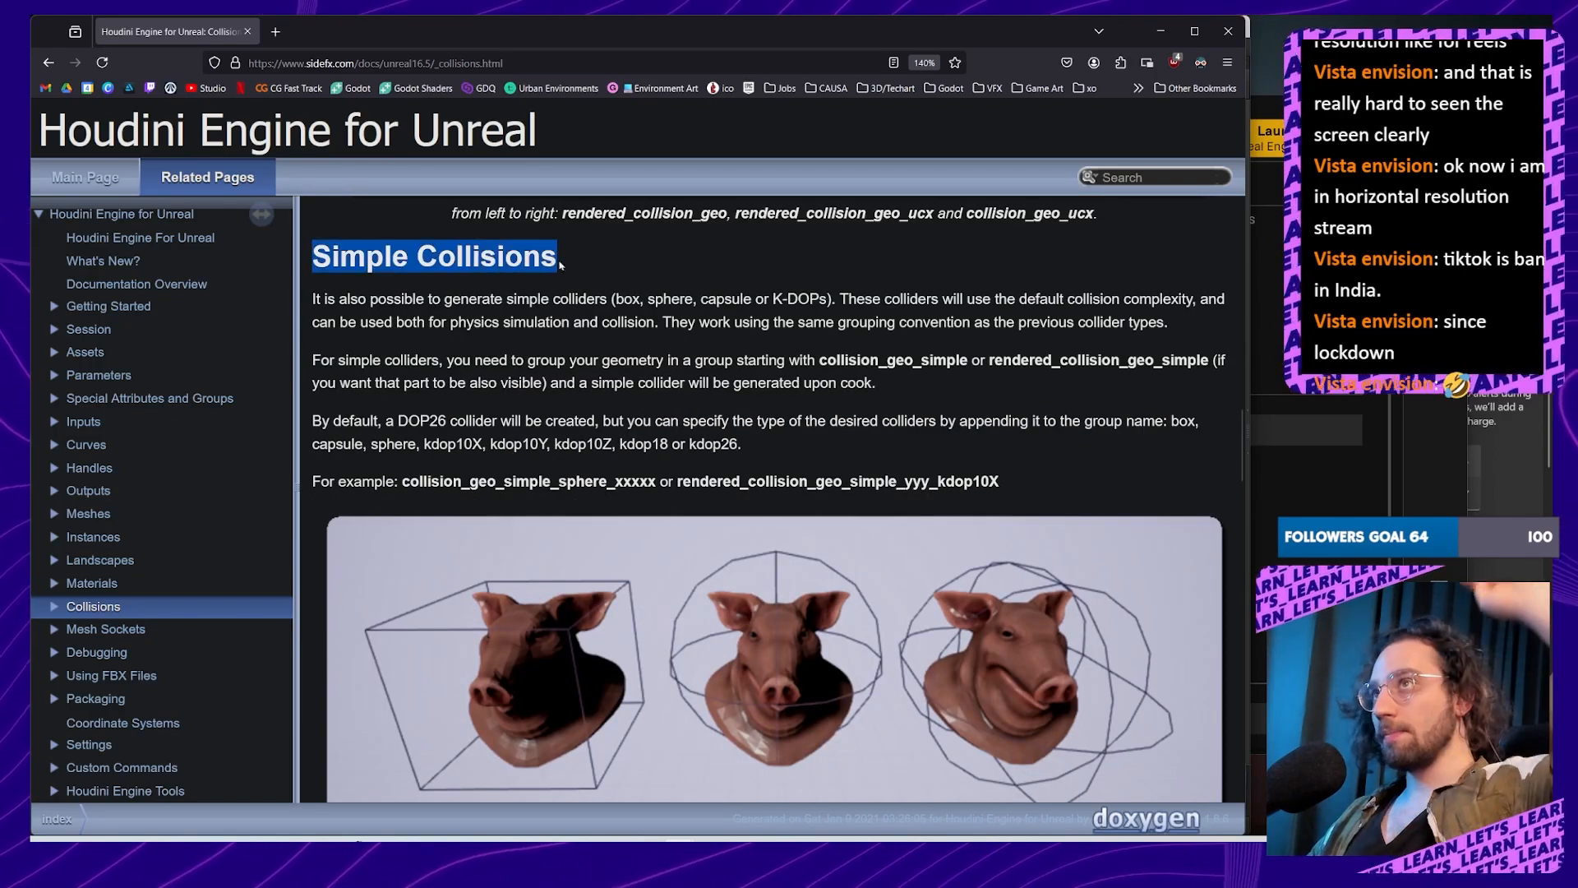
scroll(823, 601, "down", 1)
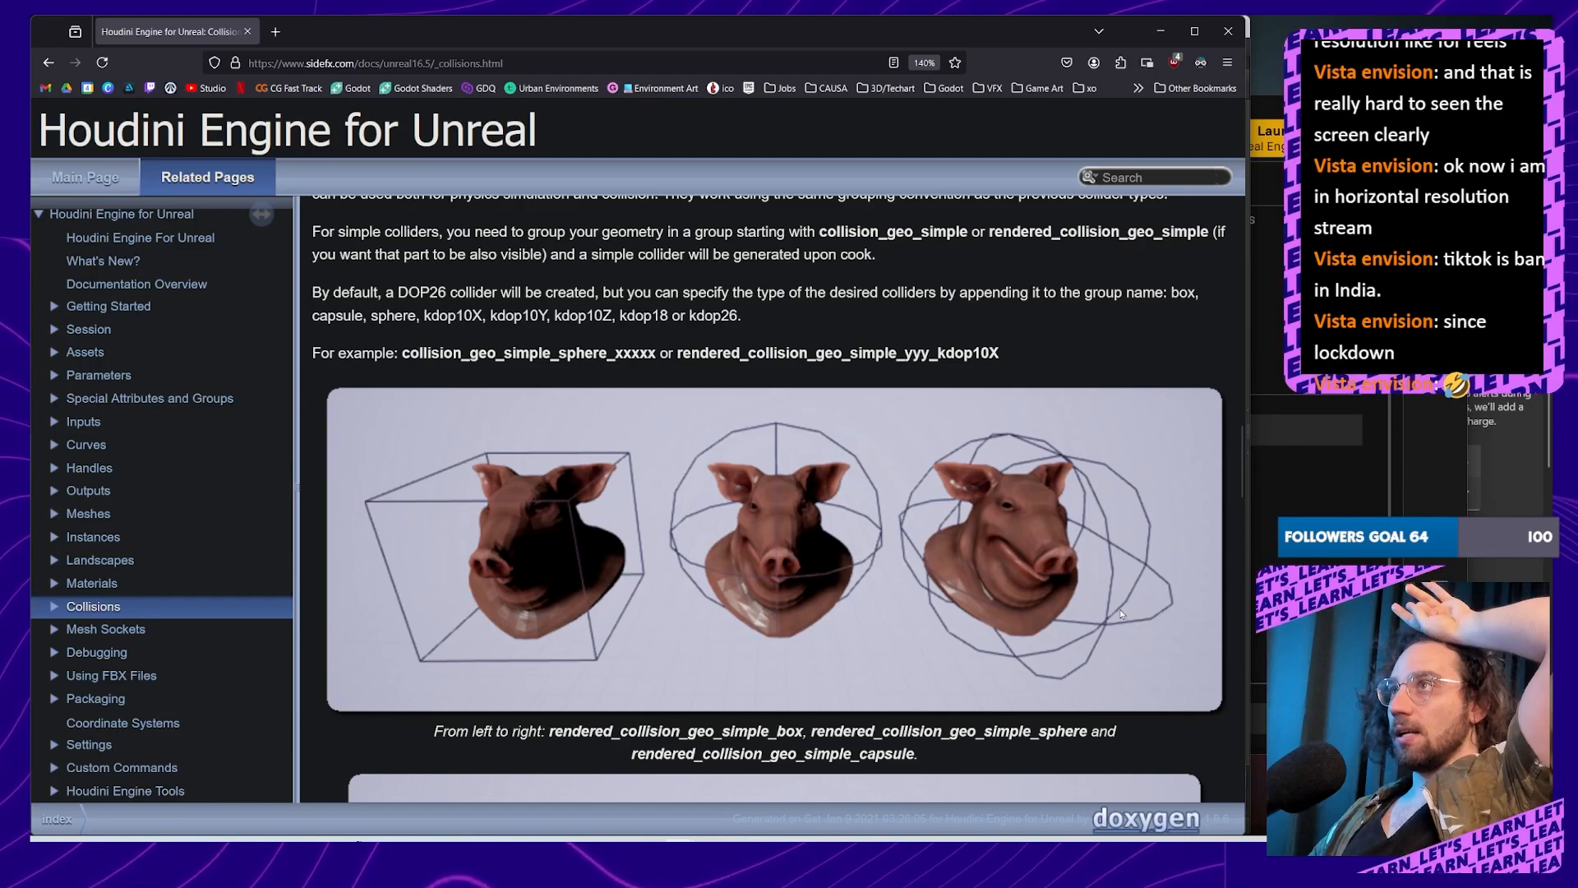
scroll(573, 613, "up", 1)
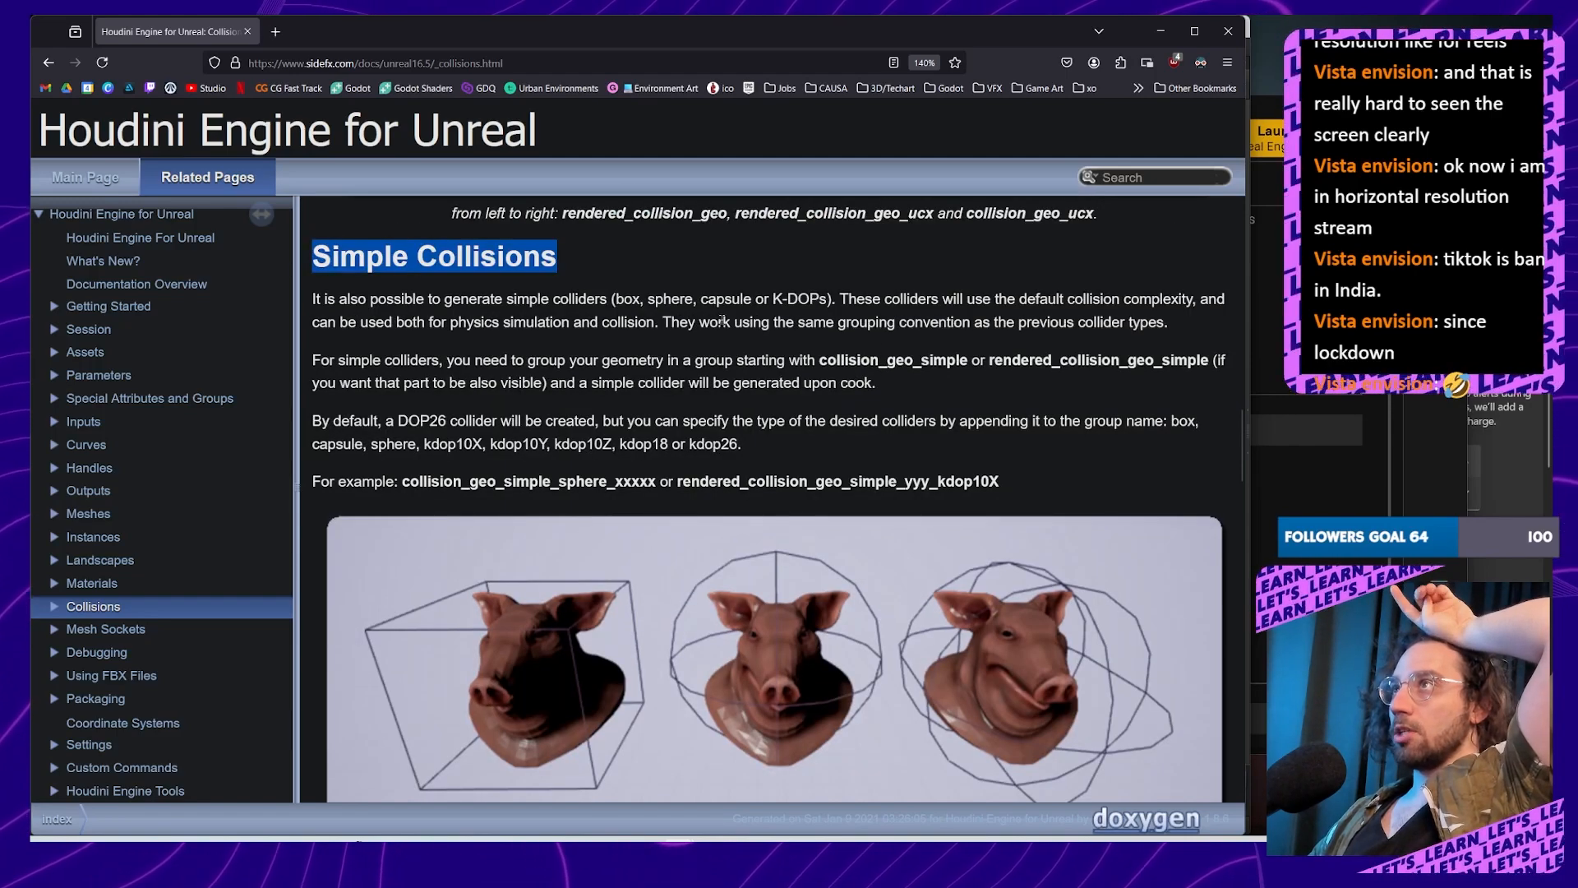
Step: Read the first Simple Collisions paragraph on box, sphere, capsule and K-DOP colliders and their use for physics simulation and collision
double_click(630, 299)
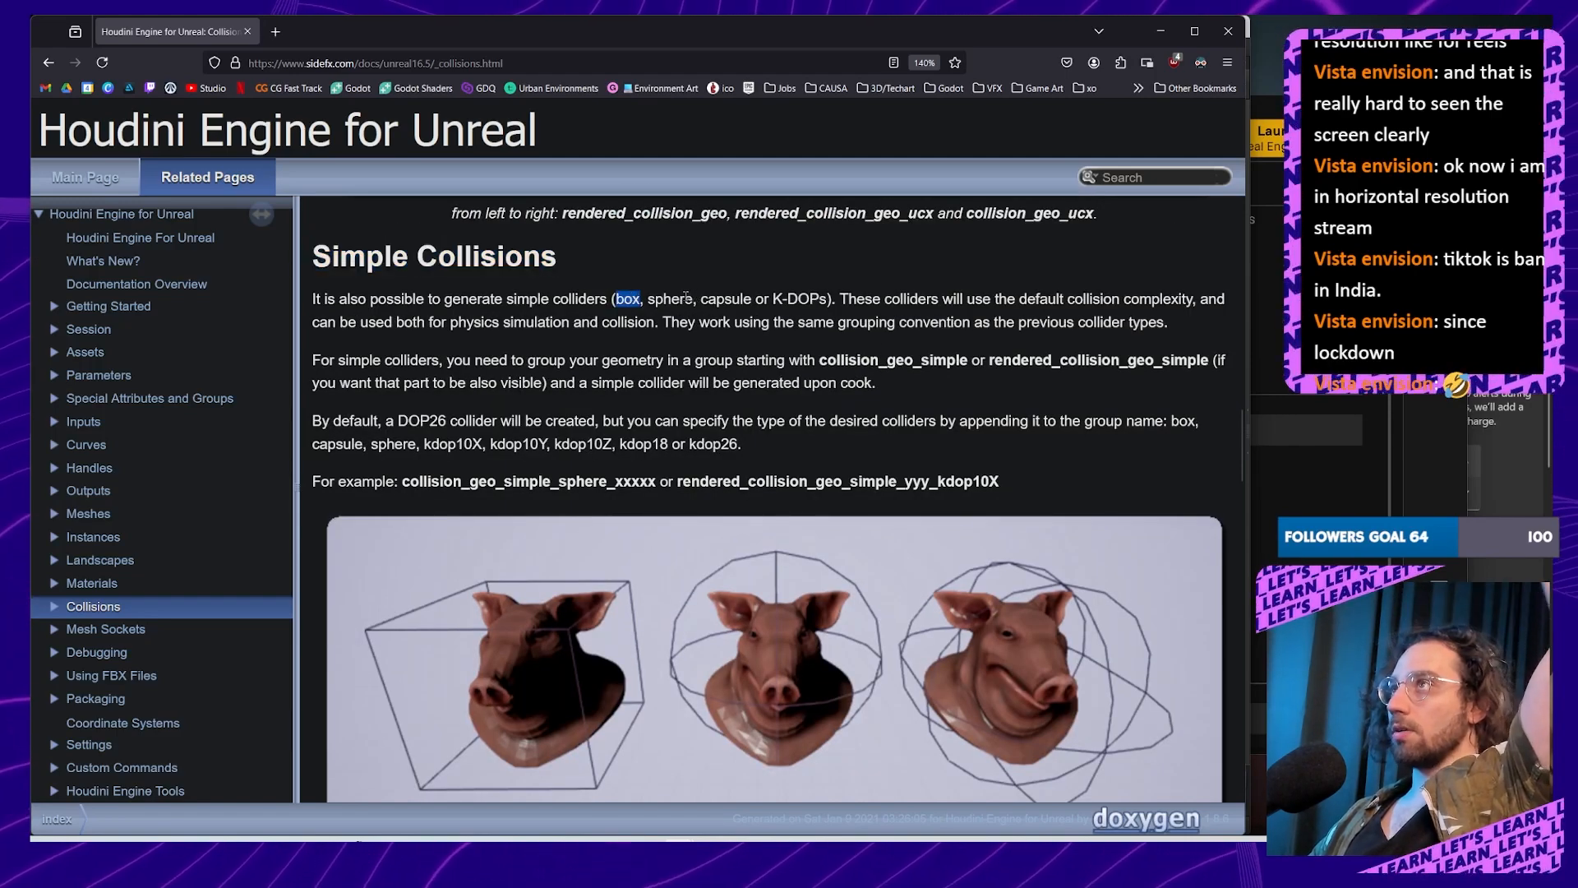
double_click(687, 298)
double_click(729, 300)
double_click(808, 299)
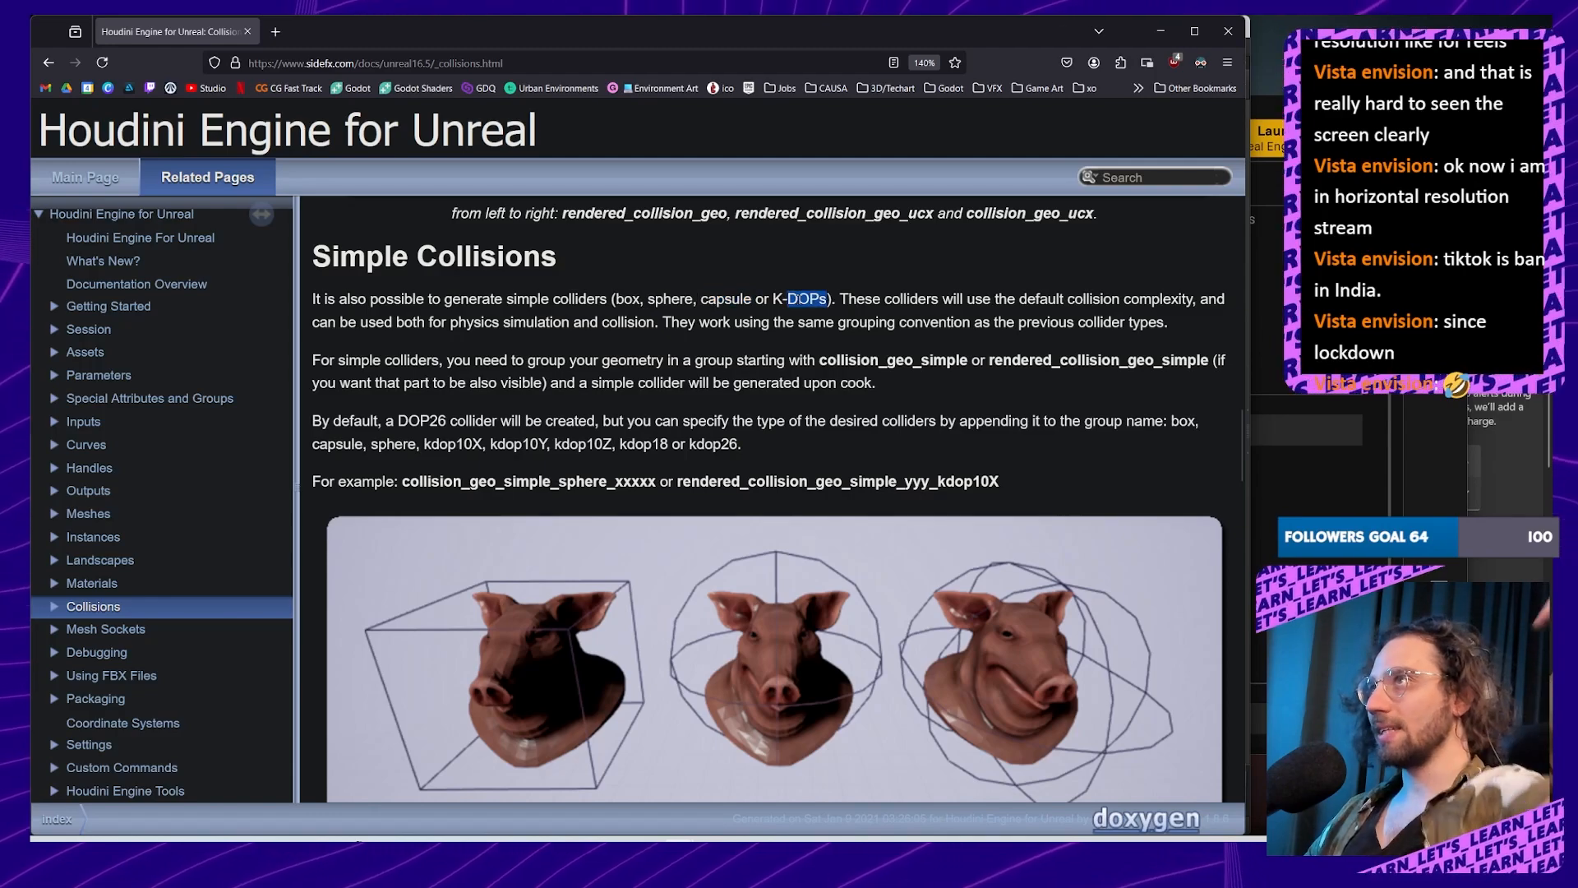
left_click(869, 321)
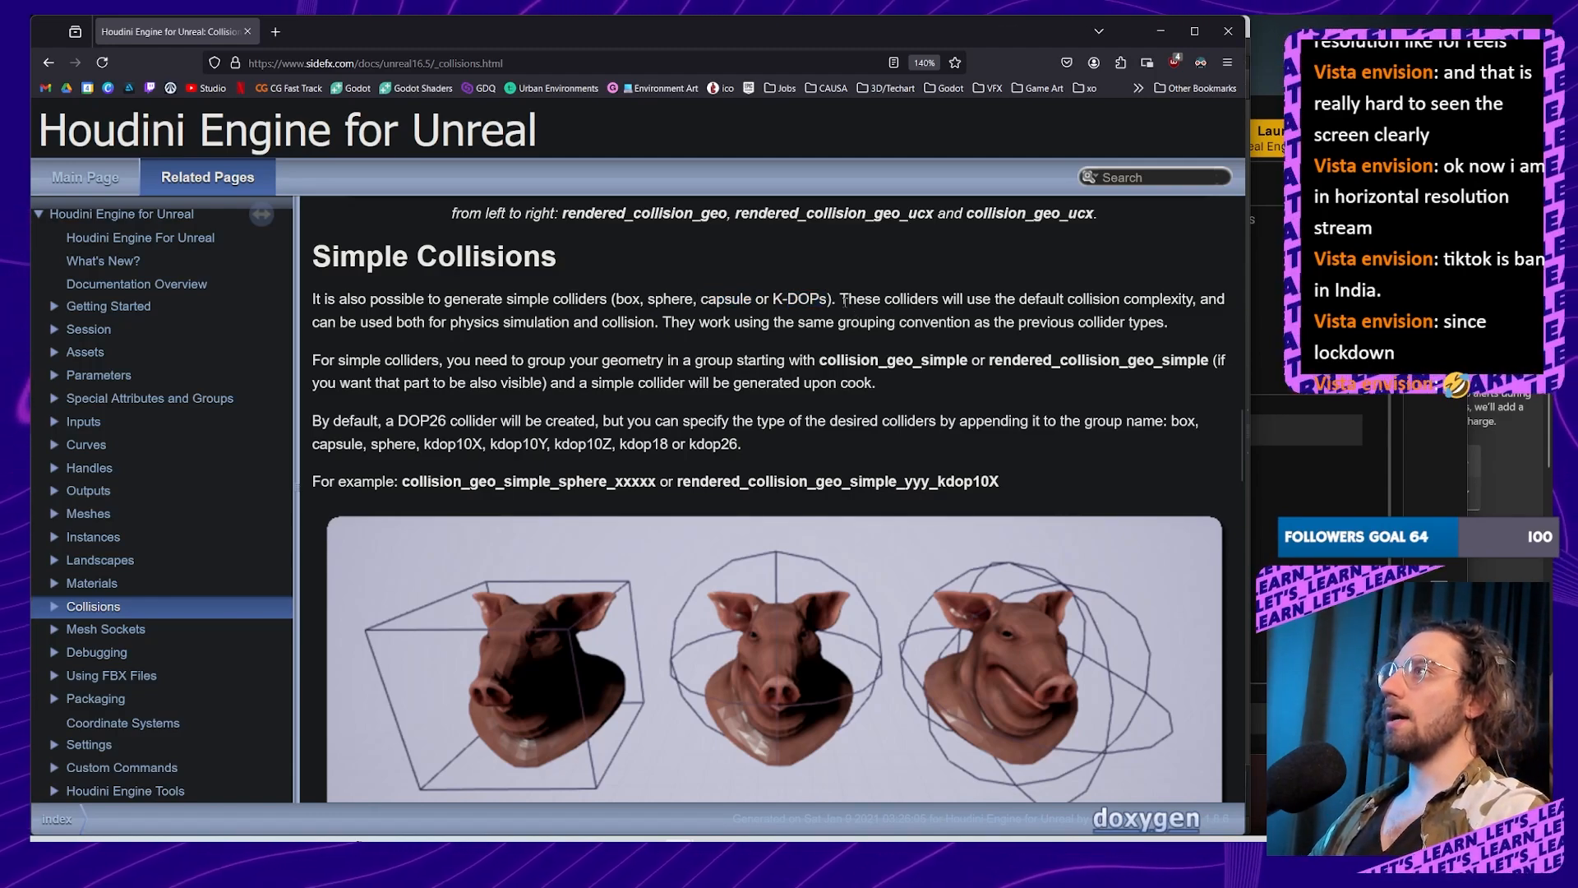
left_click_drag(840, 299, 312, 321)
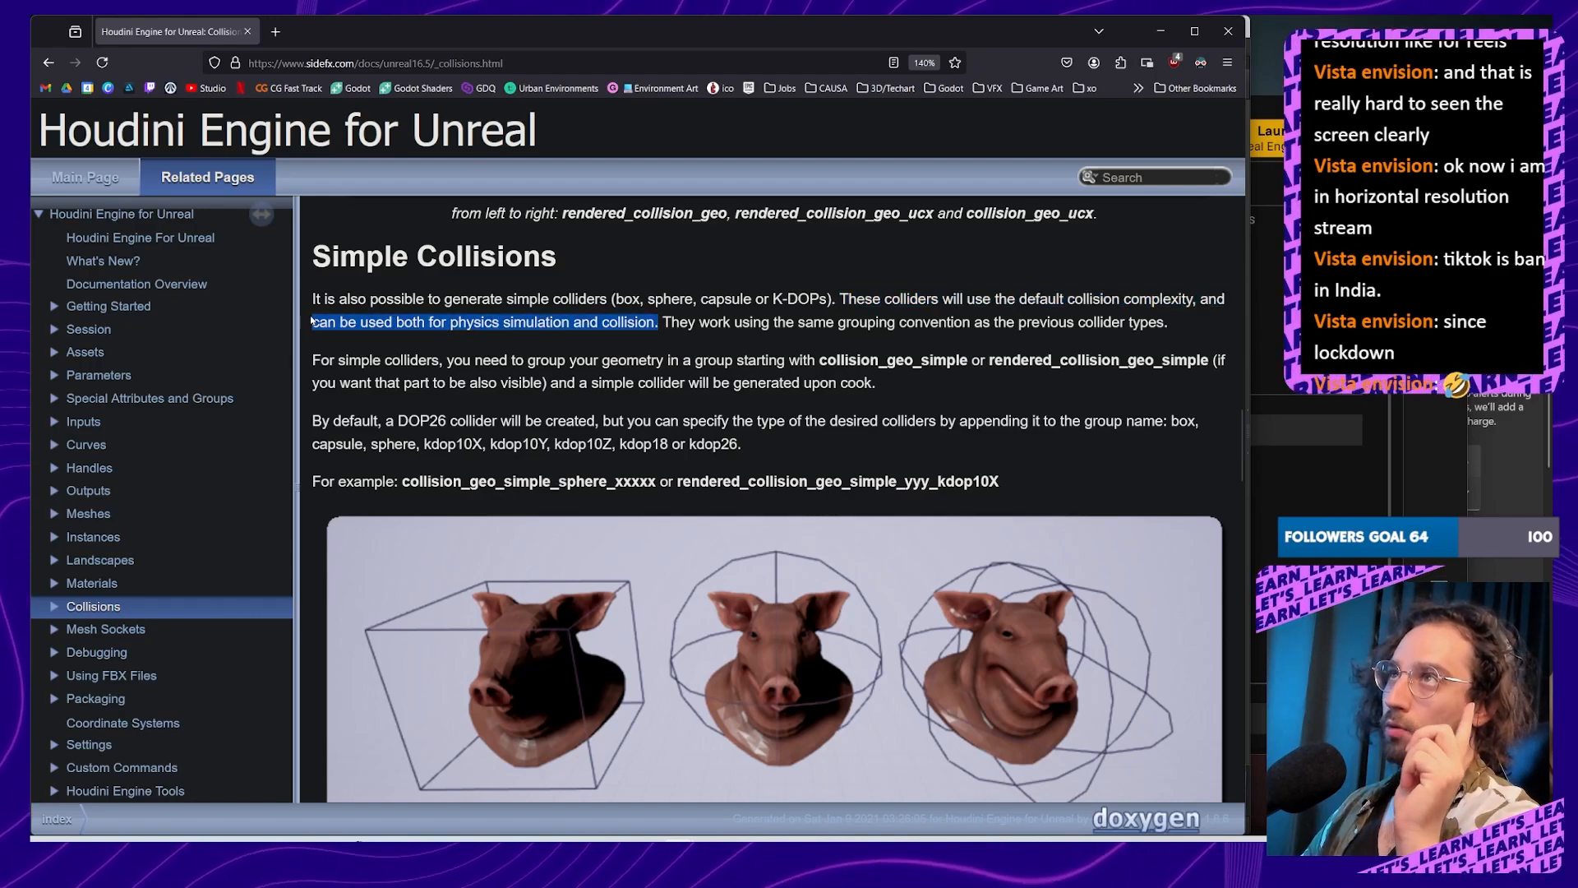
left_click(749, 336)
scroll(988, 515, "up", 3)
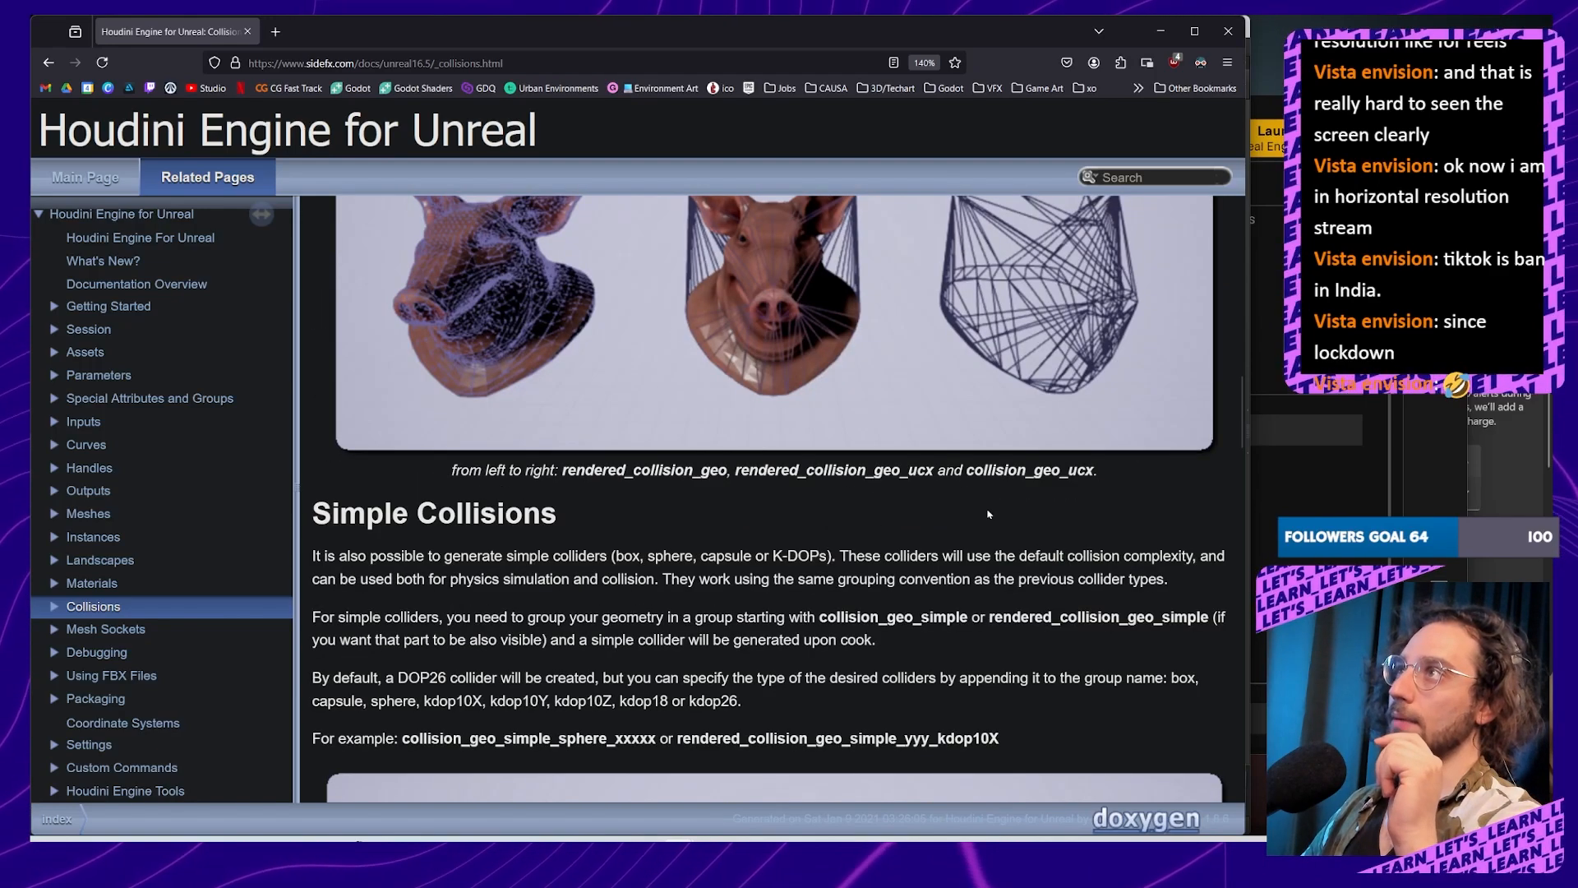
Step: Read the naming rule for simple collider groups, comparing the collision_geo_simple and rendered_collision_geo_simple prefixes
left_click_drag(563, 470, 738, 469)
scroll(351, 470, "down", 2)
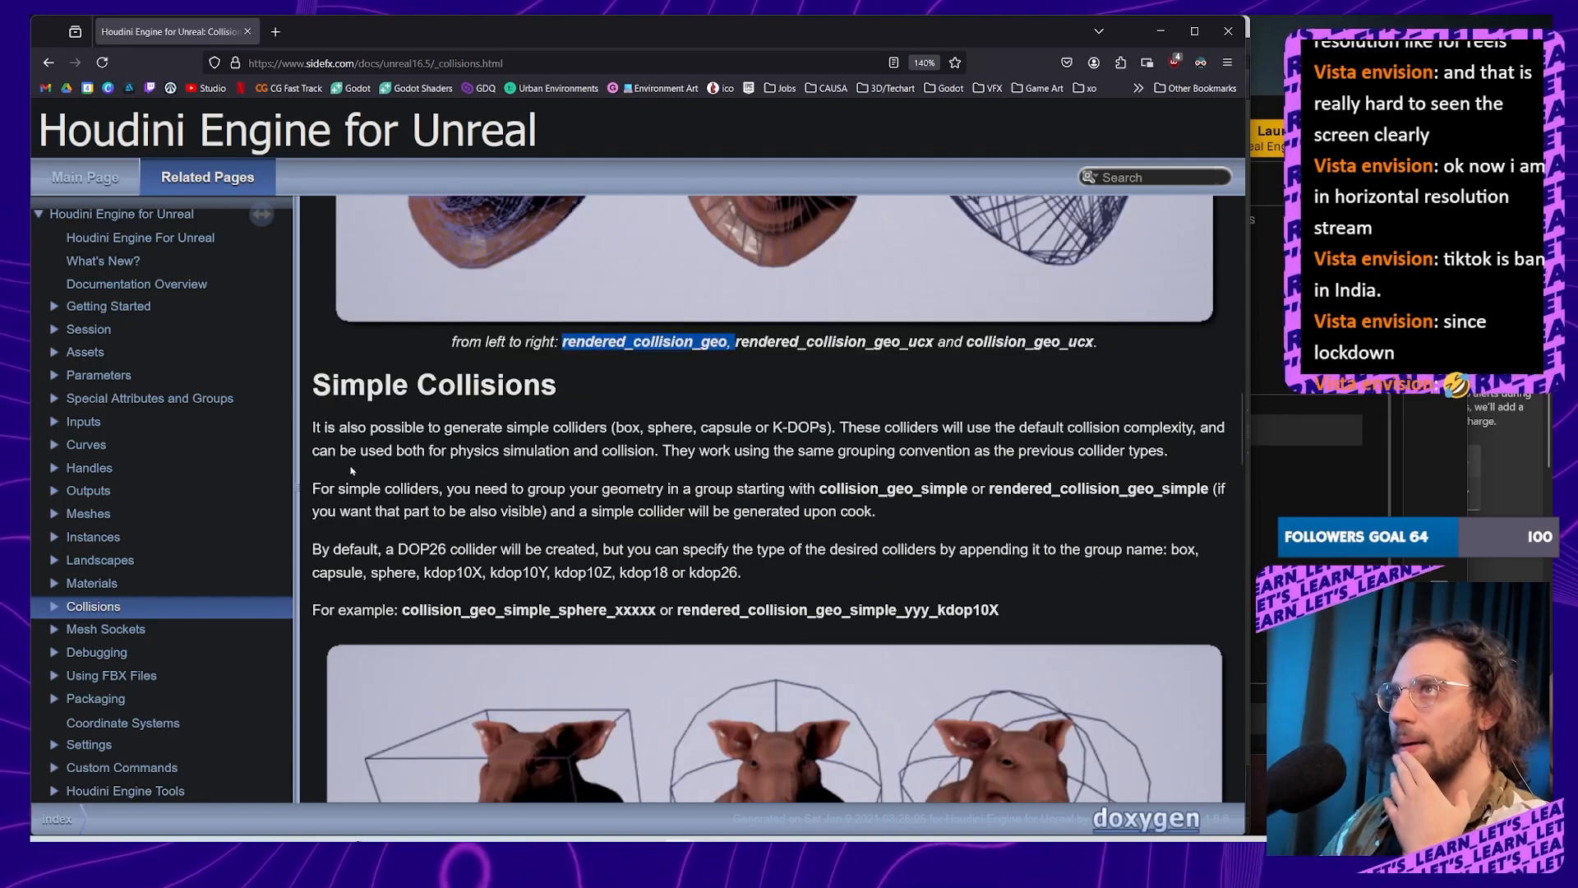
left_click_drag(312, 488, 523, 487)
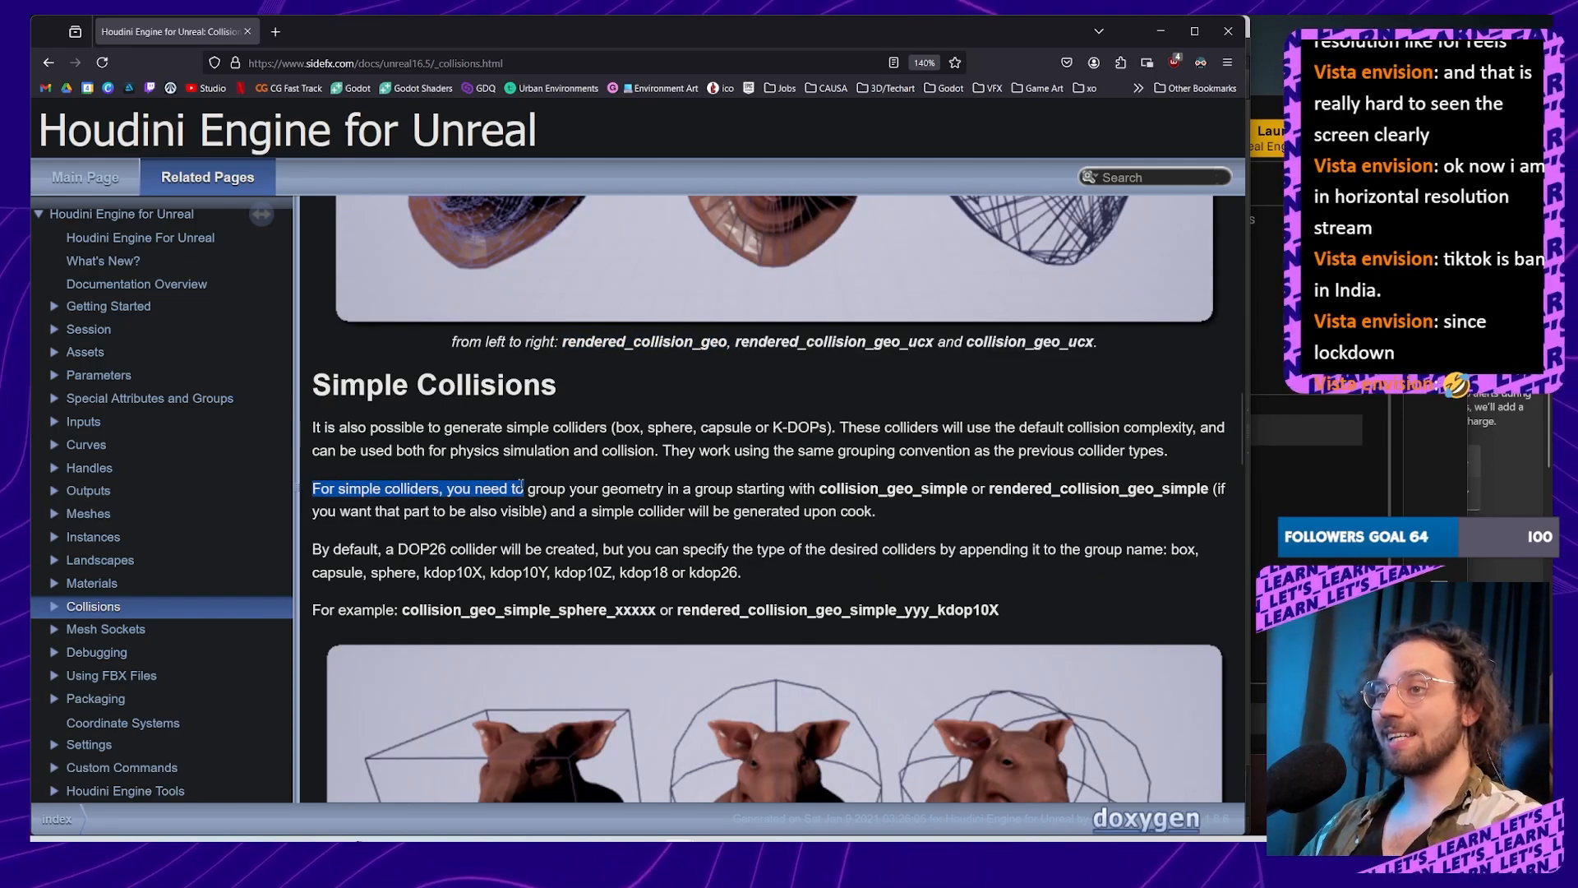
double_click(1102, 488)
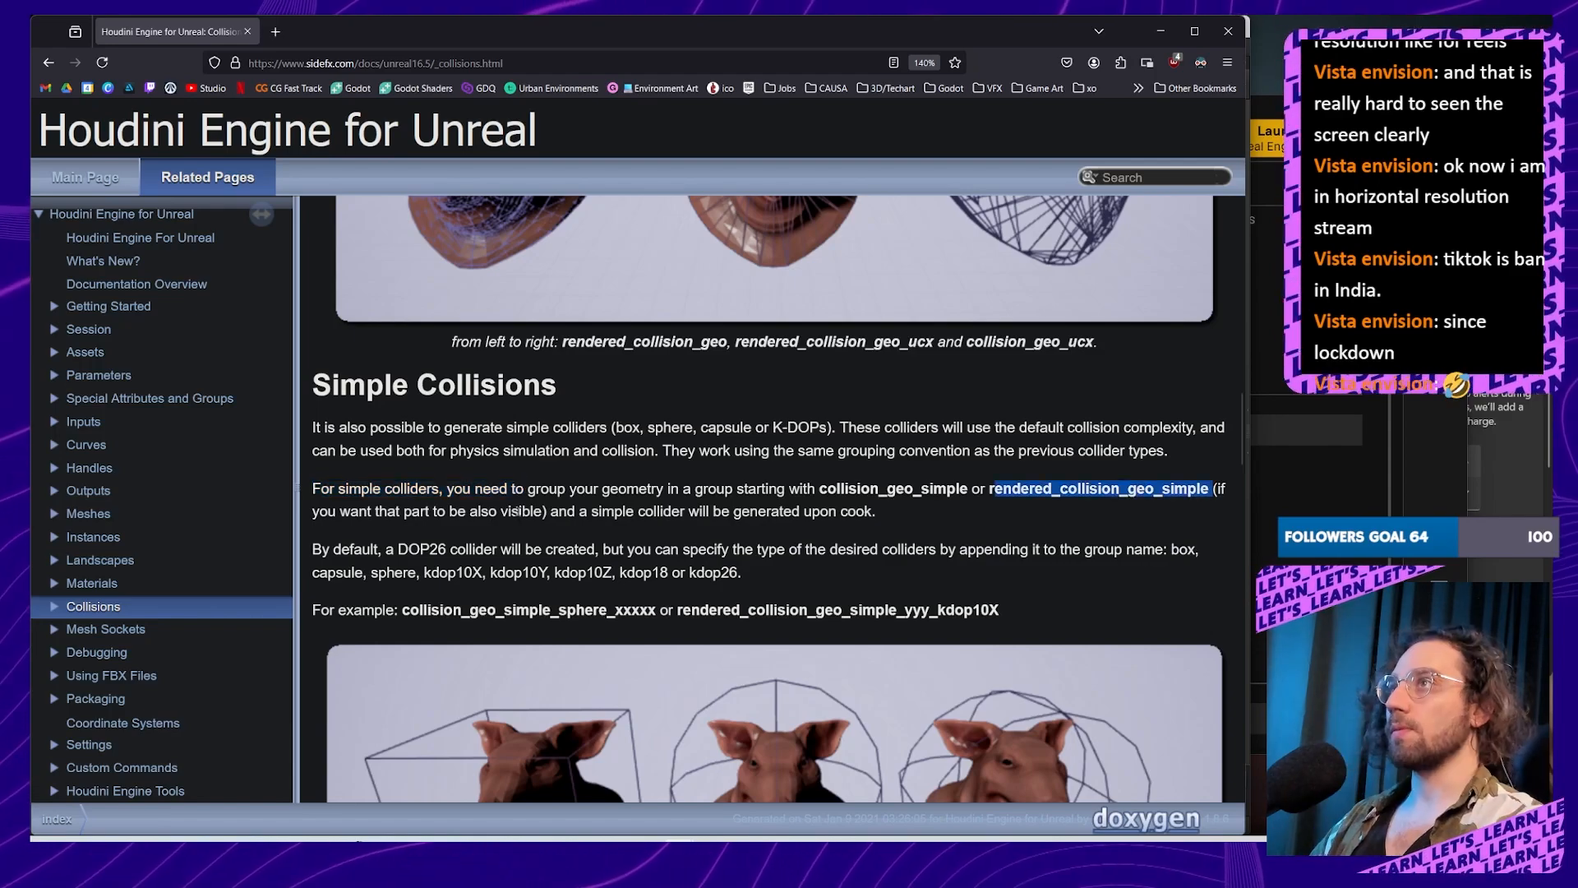
left_click(909, 494)
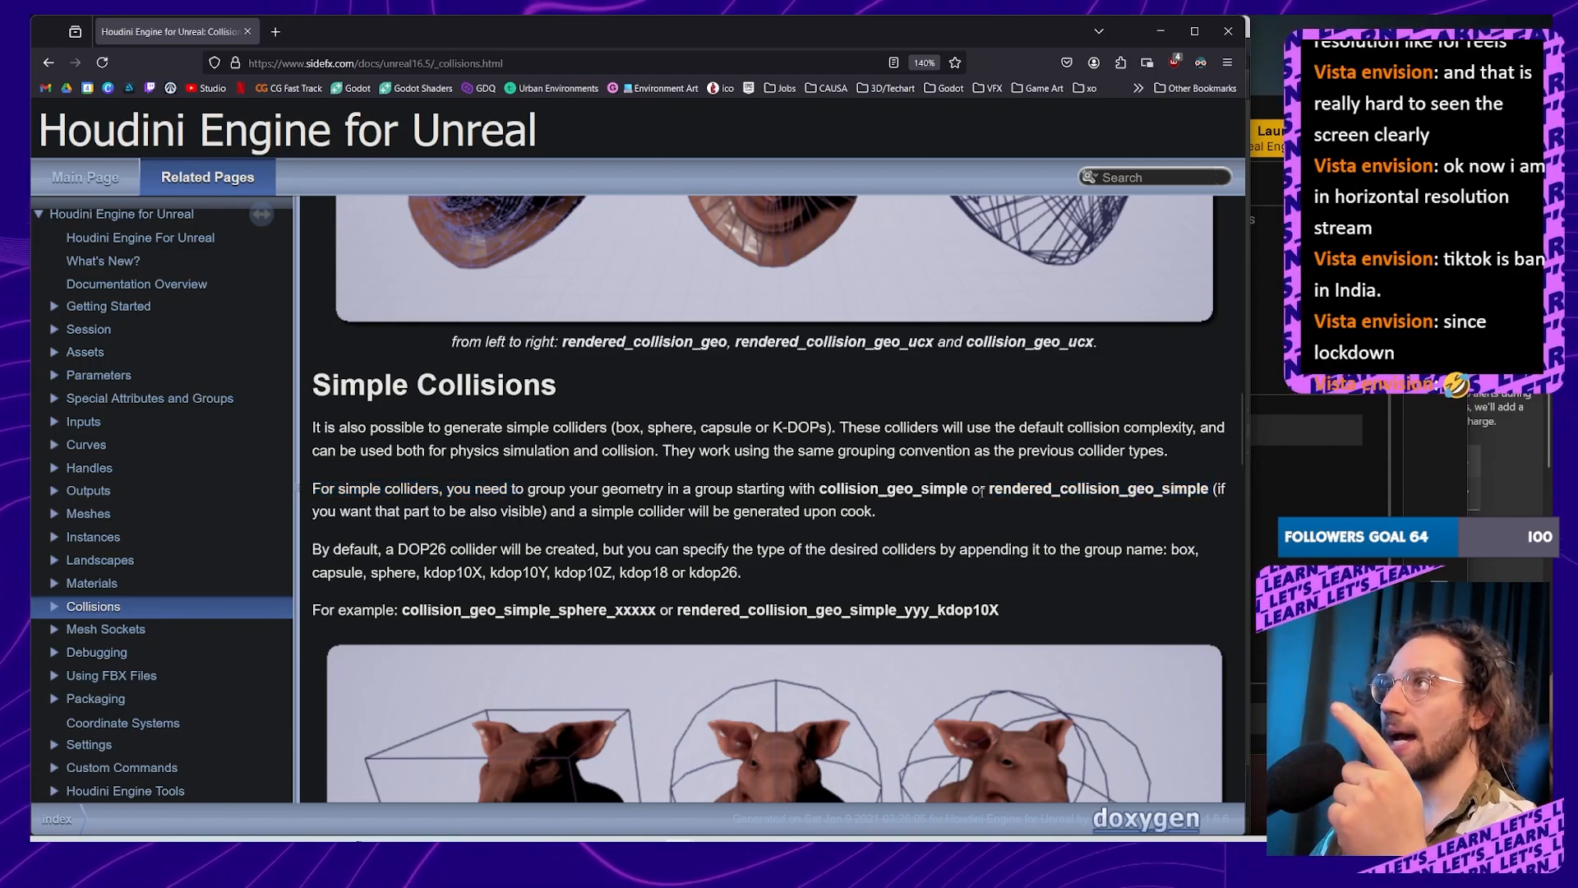
left_click_drag(963, 489, 922, 490)
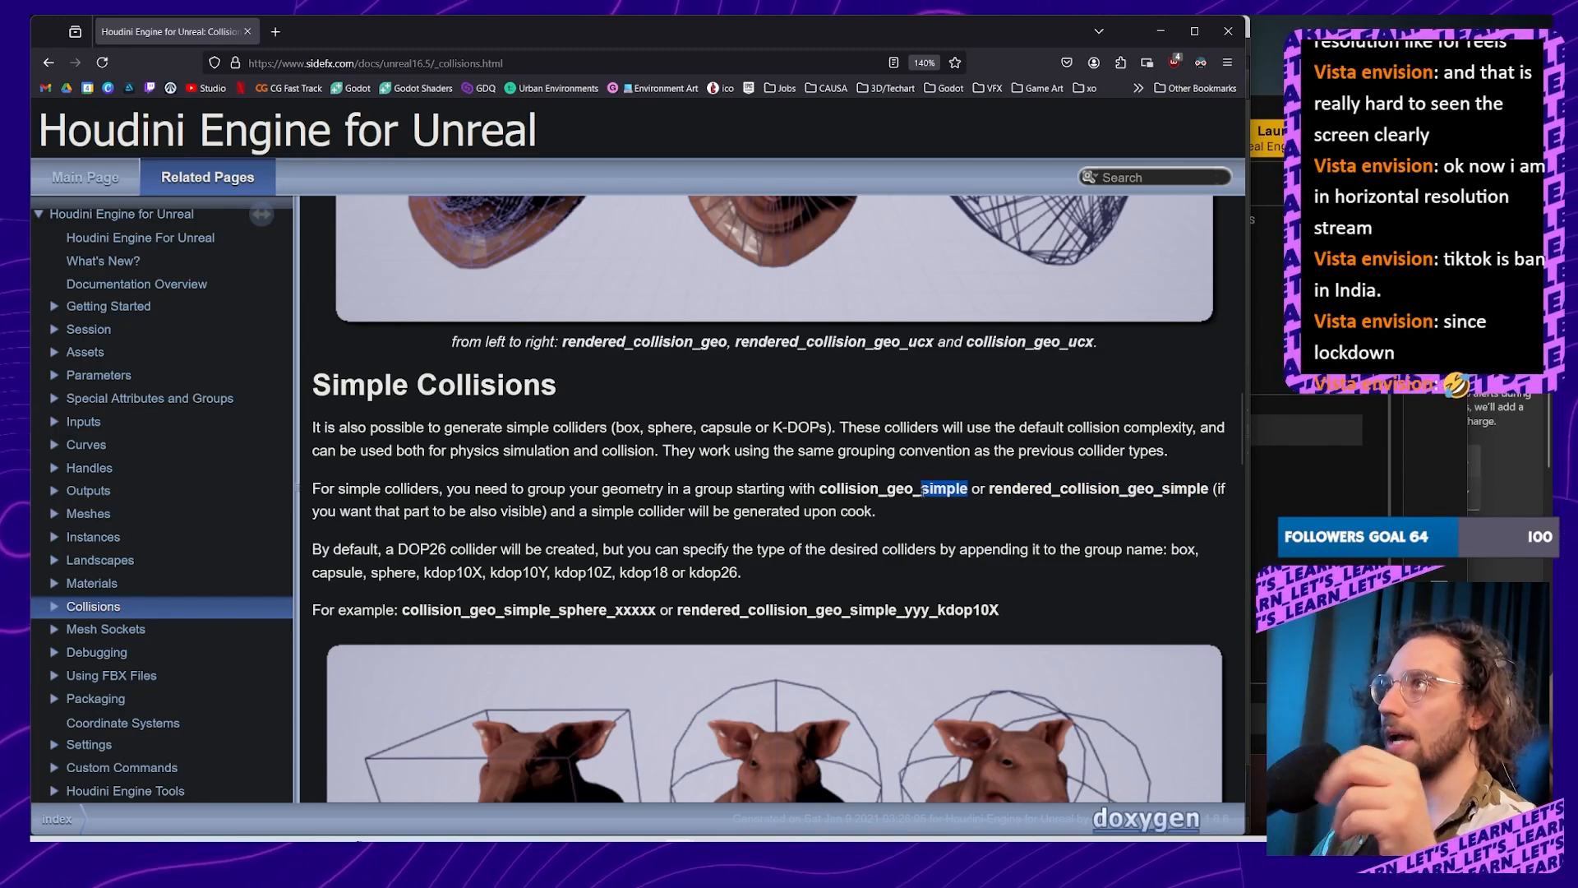
left_click_drag(1053, 490, 989, 490)
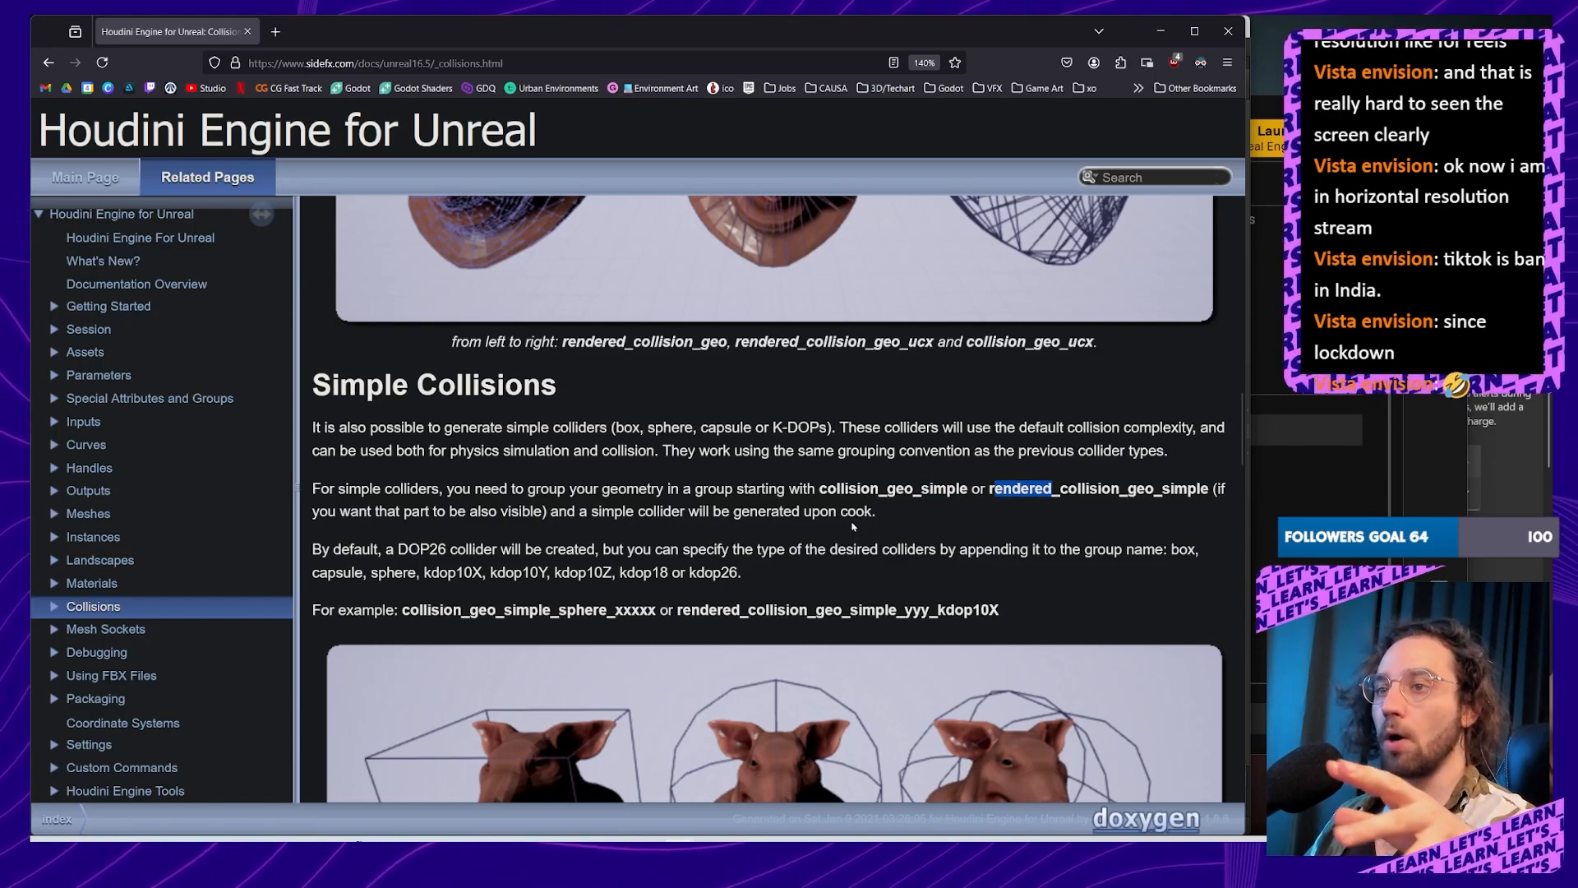
Step: Compare the convex-collision example image with the box, sphere and capsule collider image
scroll(853, 527, "down", 1)
scroll(863, 518, "up", 4)
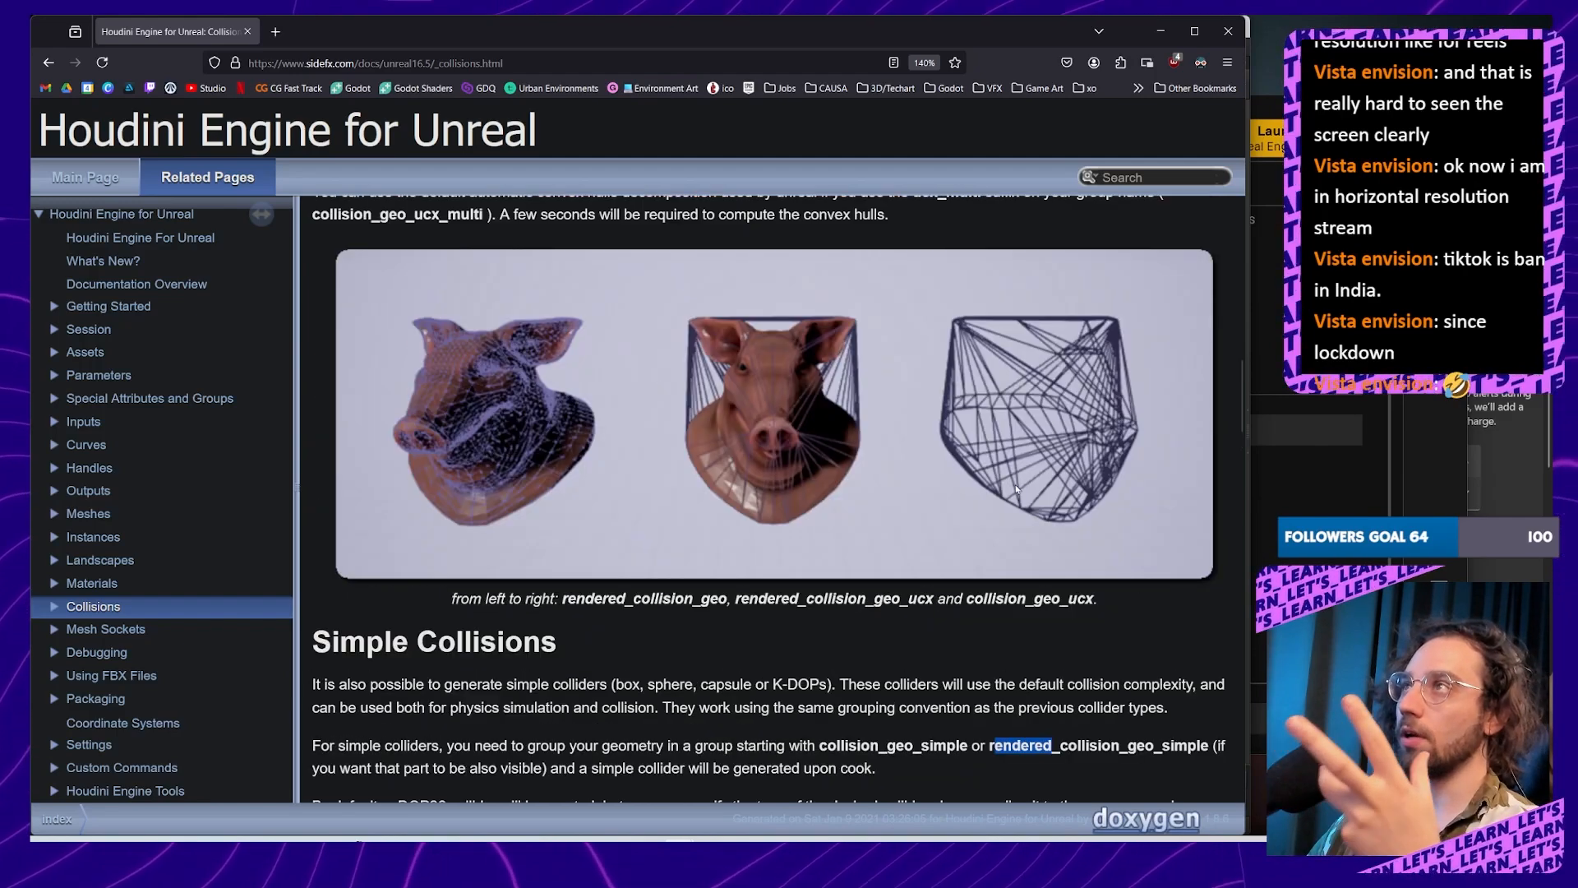
scroll(884, 494, "down", 5)
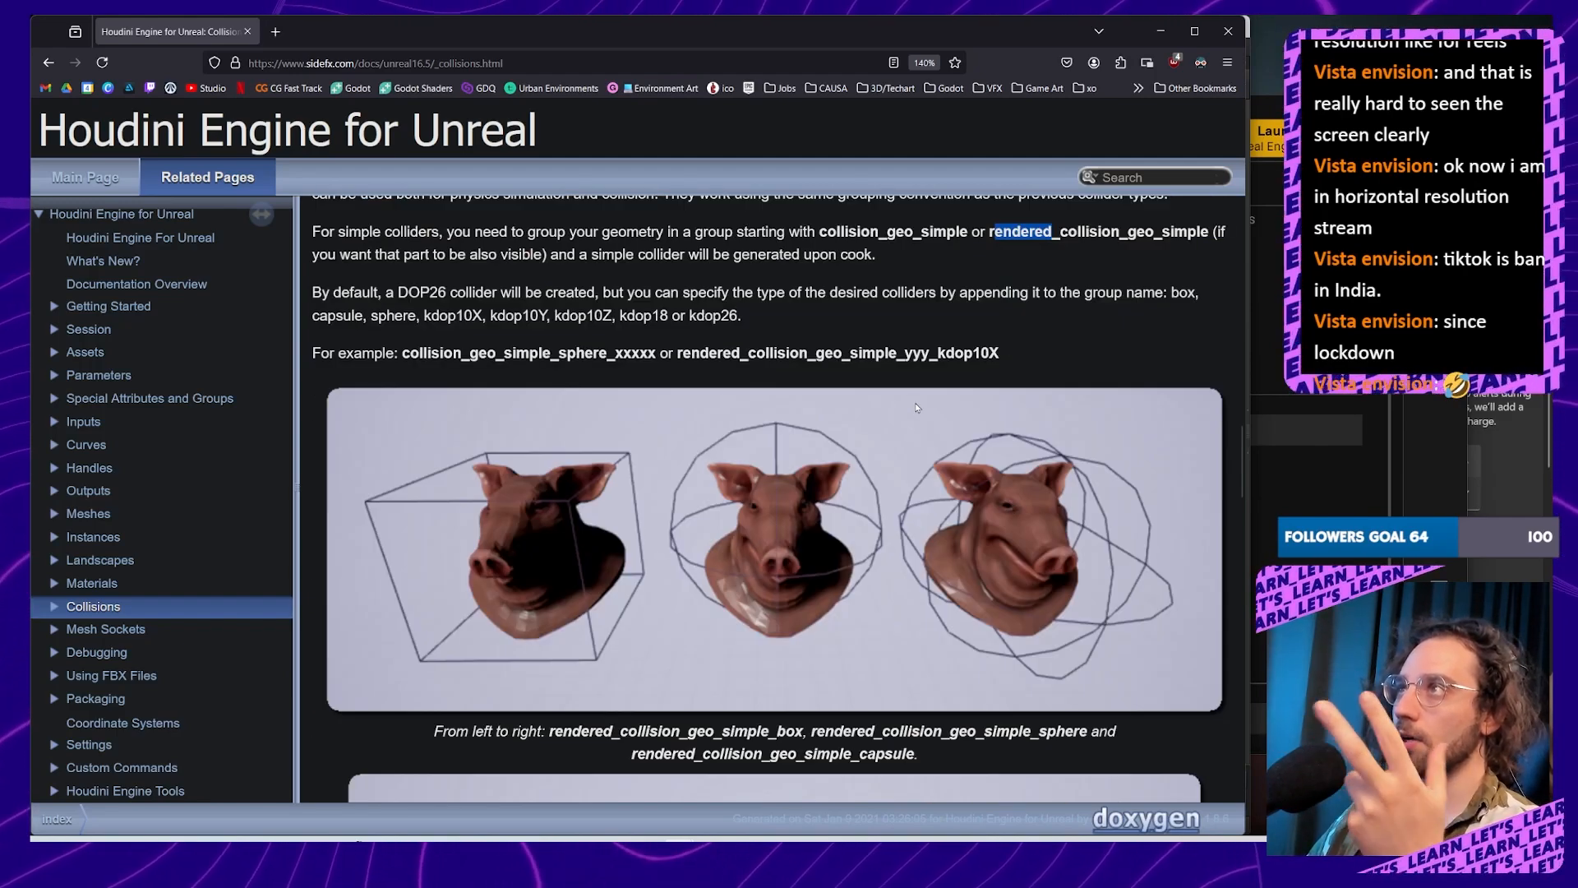
scroll(1079, 570, "up", 5)
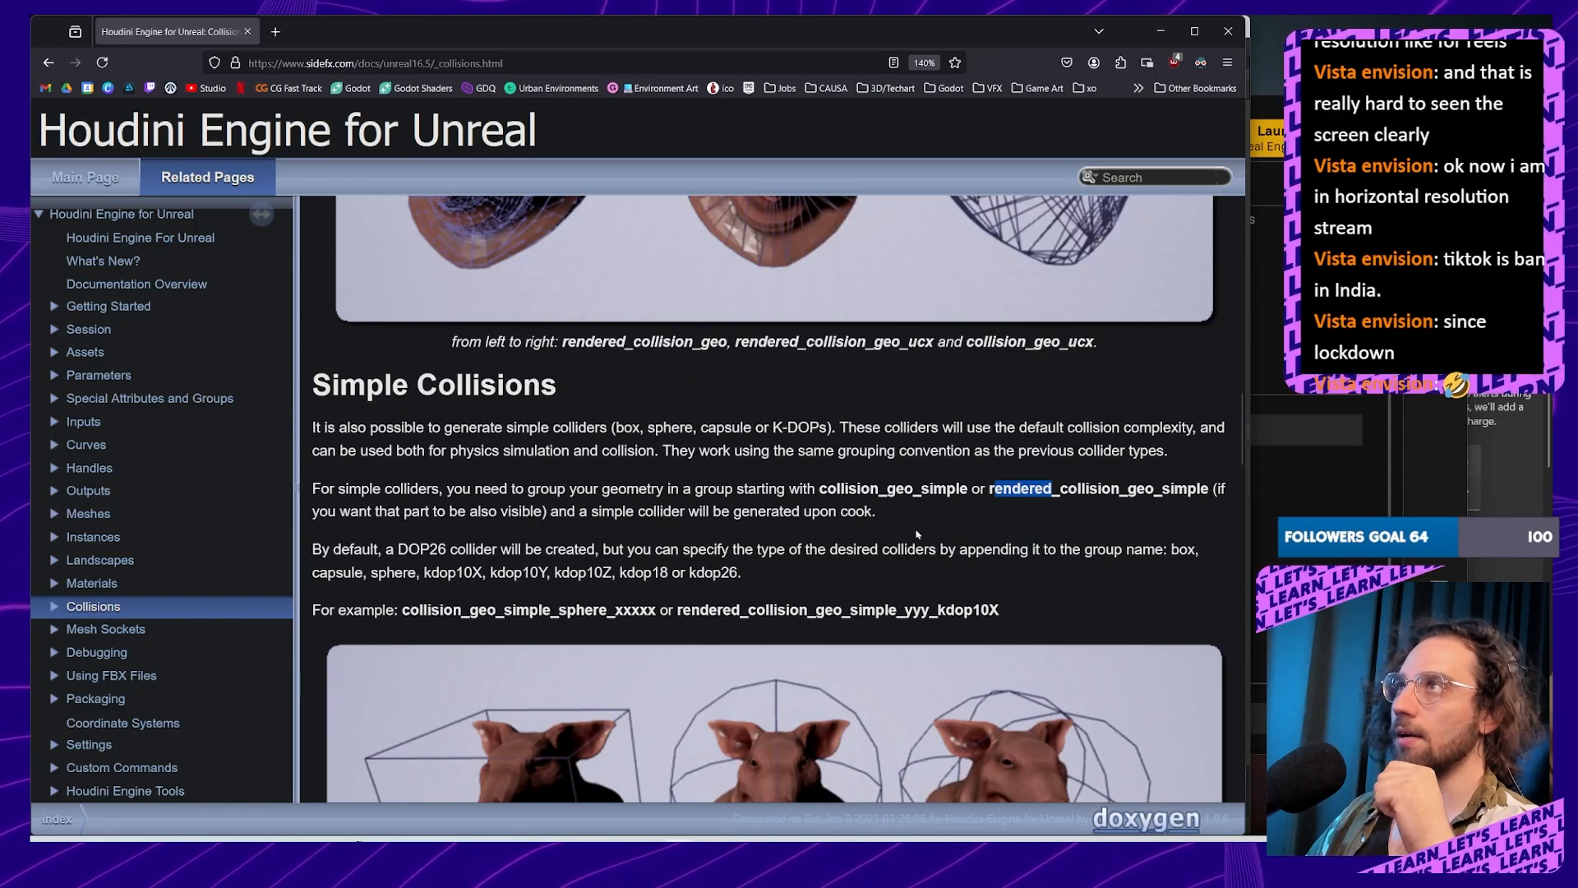
scroll(1070, 384, "down", 4)
scroll(865, 457, "down", 3)
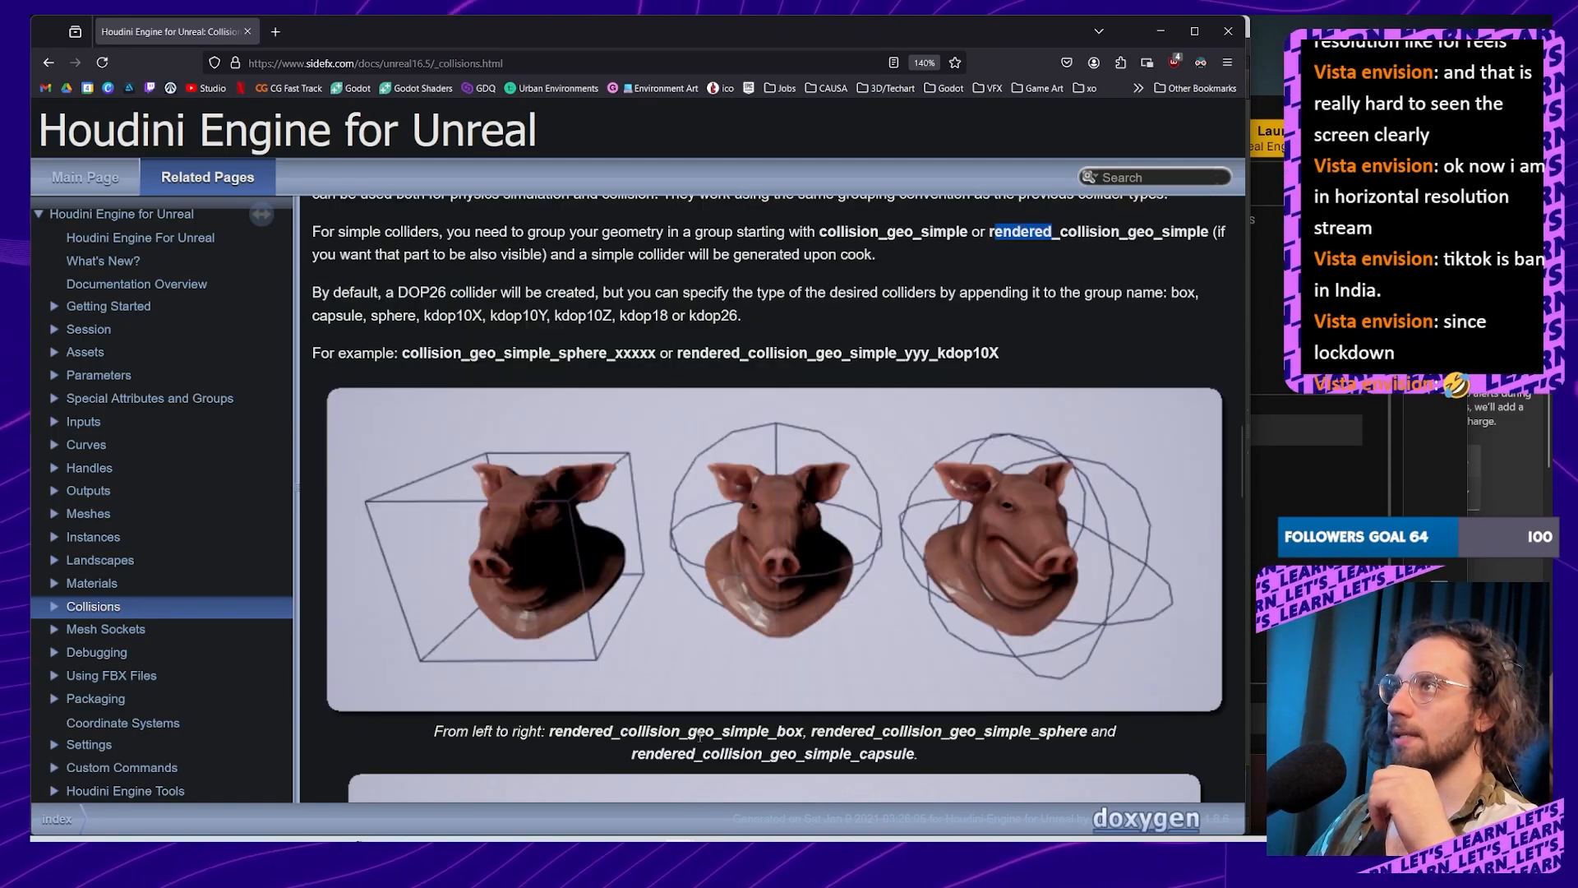
Step: Read the paragraph on the default simple collider and the type suffixes that can be appended to the group name
scroll(629, 563, "up", 3)
left_click_drag(312, 420, 635, 444)
left_click(1165, 421)
left_click(458, 458)
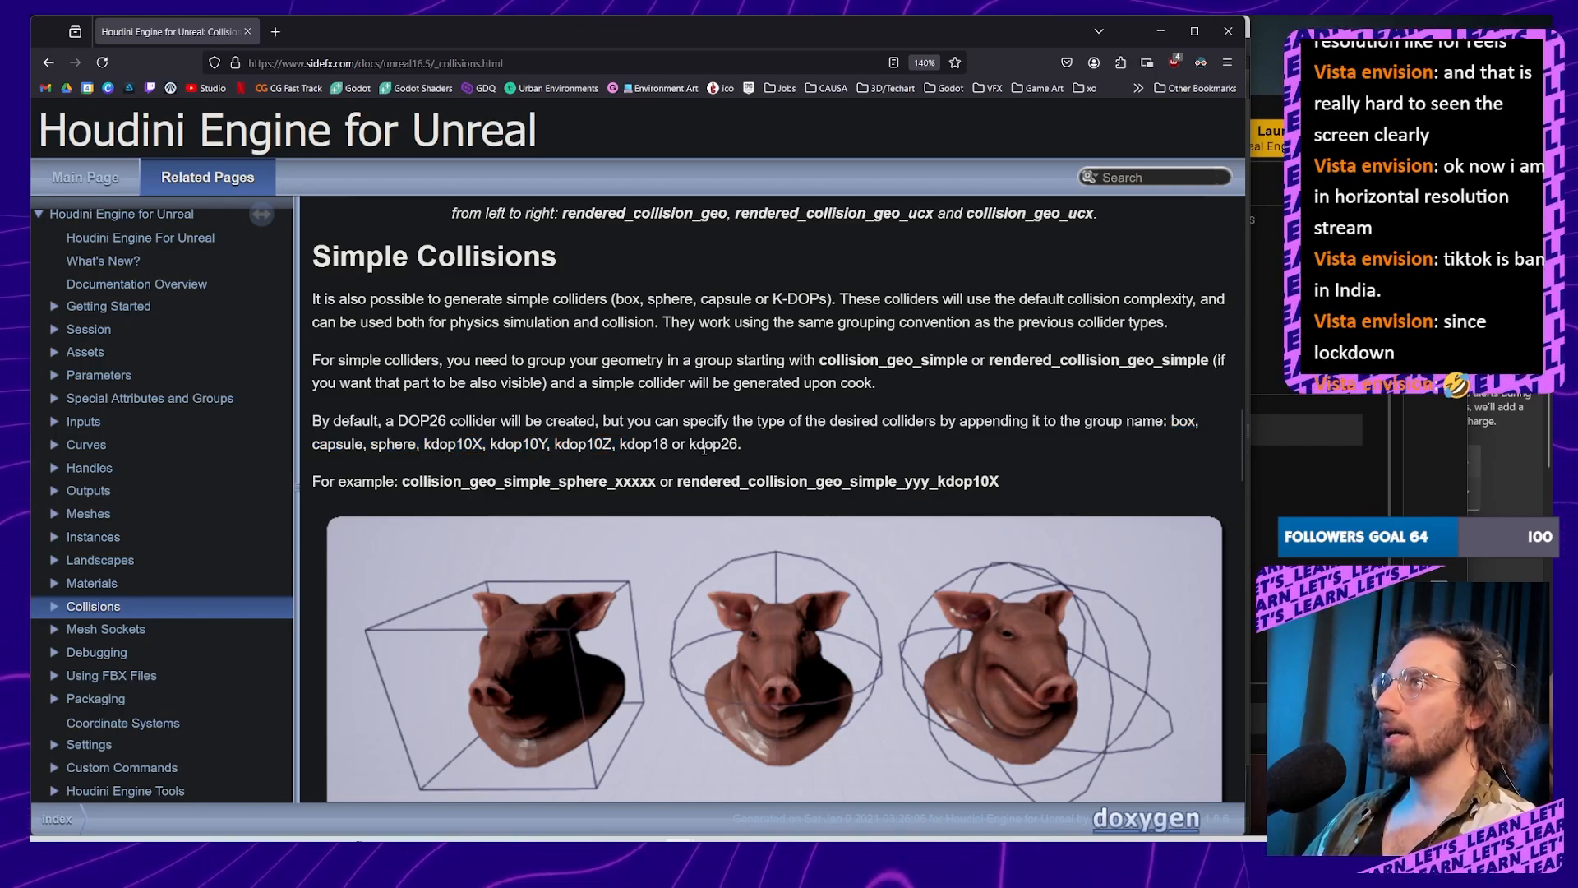
scroll(704, 449, "down", 2)
left_click_drag(742, 316, 621, 321)
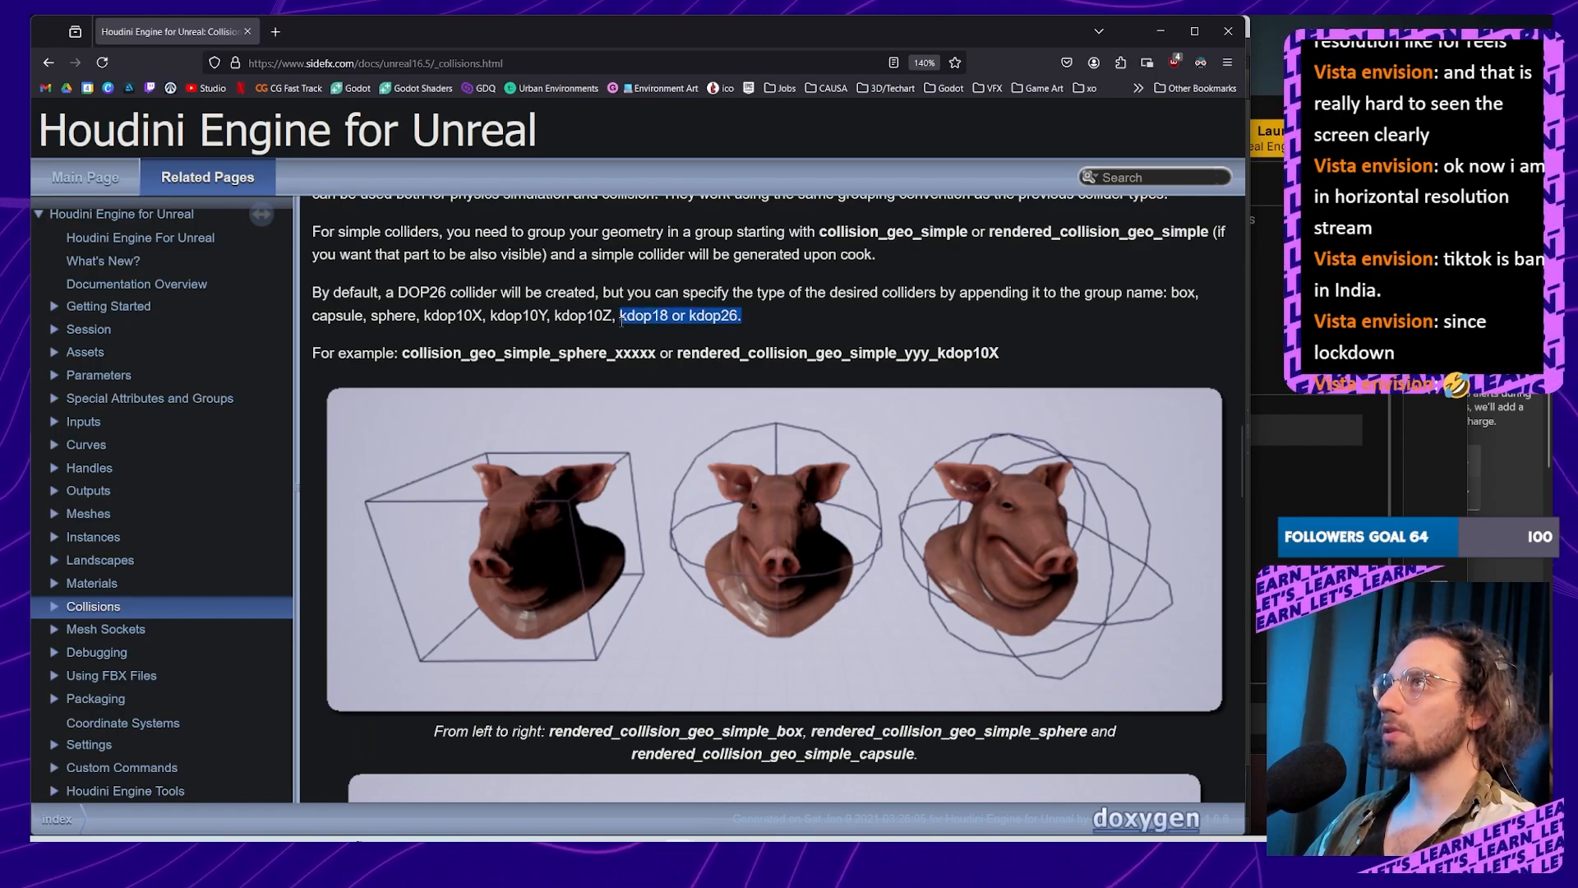
double_click(716, 317)
left_click(789, 318)
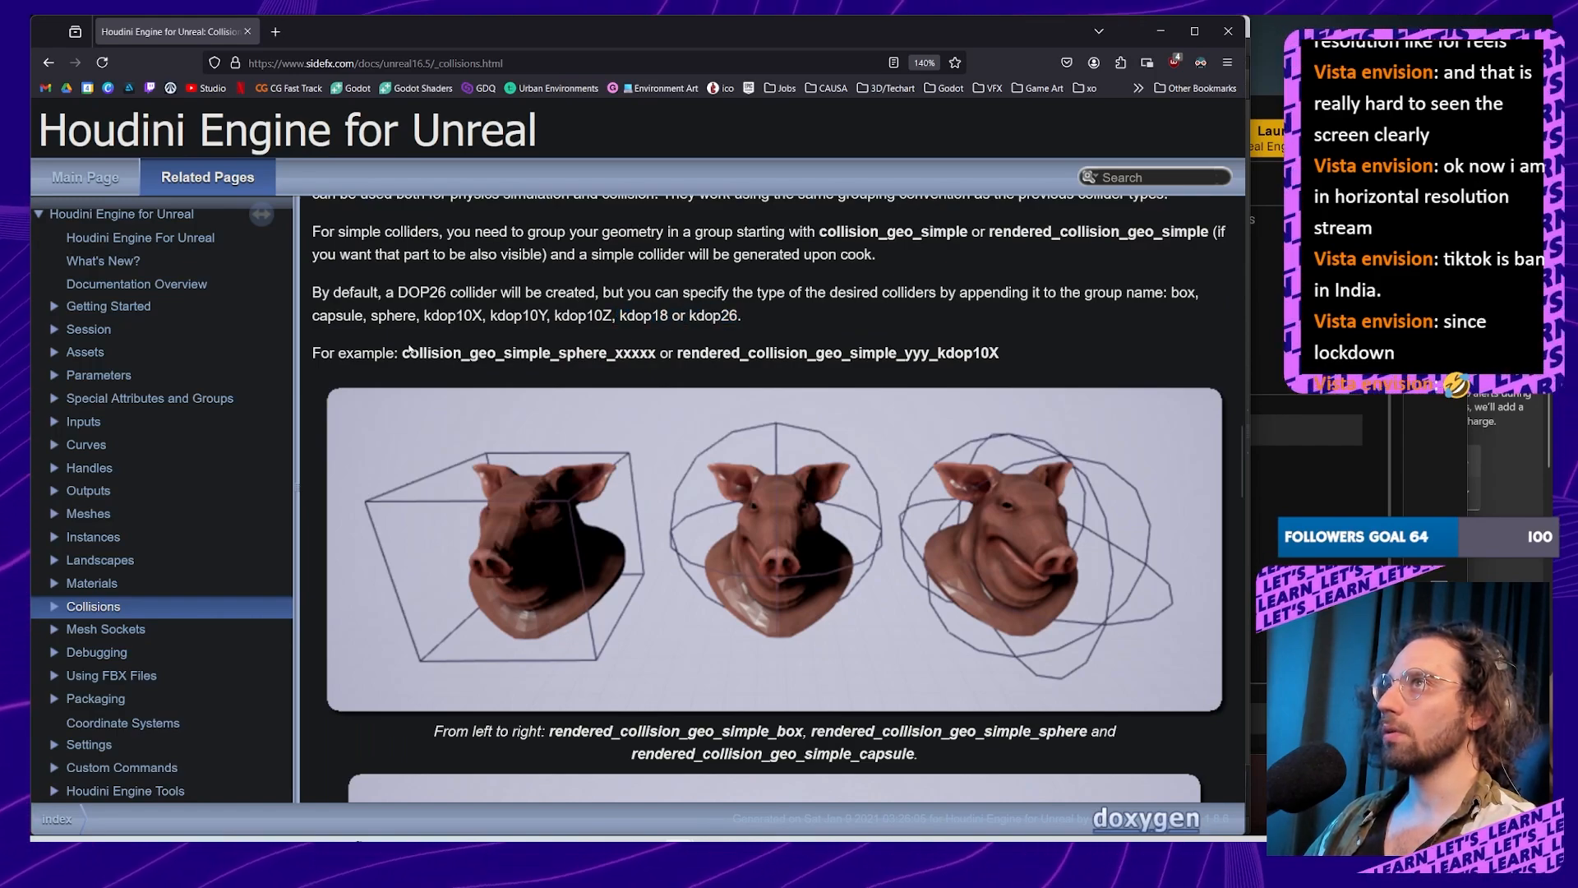
Step: Study the example simple collider group names and the caption of the box, sphere and capsule image
left_click_drag(318, 353, 998, 354)
left_click(675, 352)
left_click(947, 354)
left_click(999, 353)
scroll(993, 401, "down", 3)
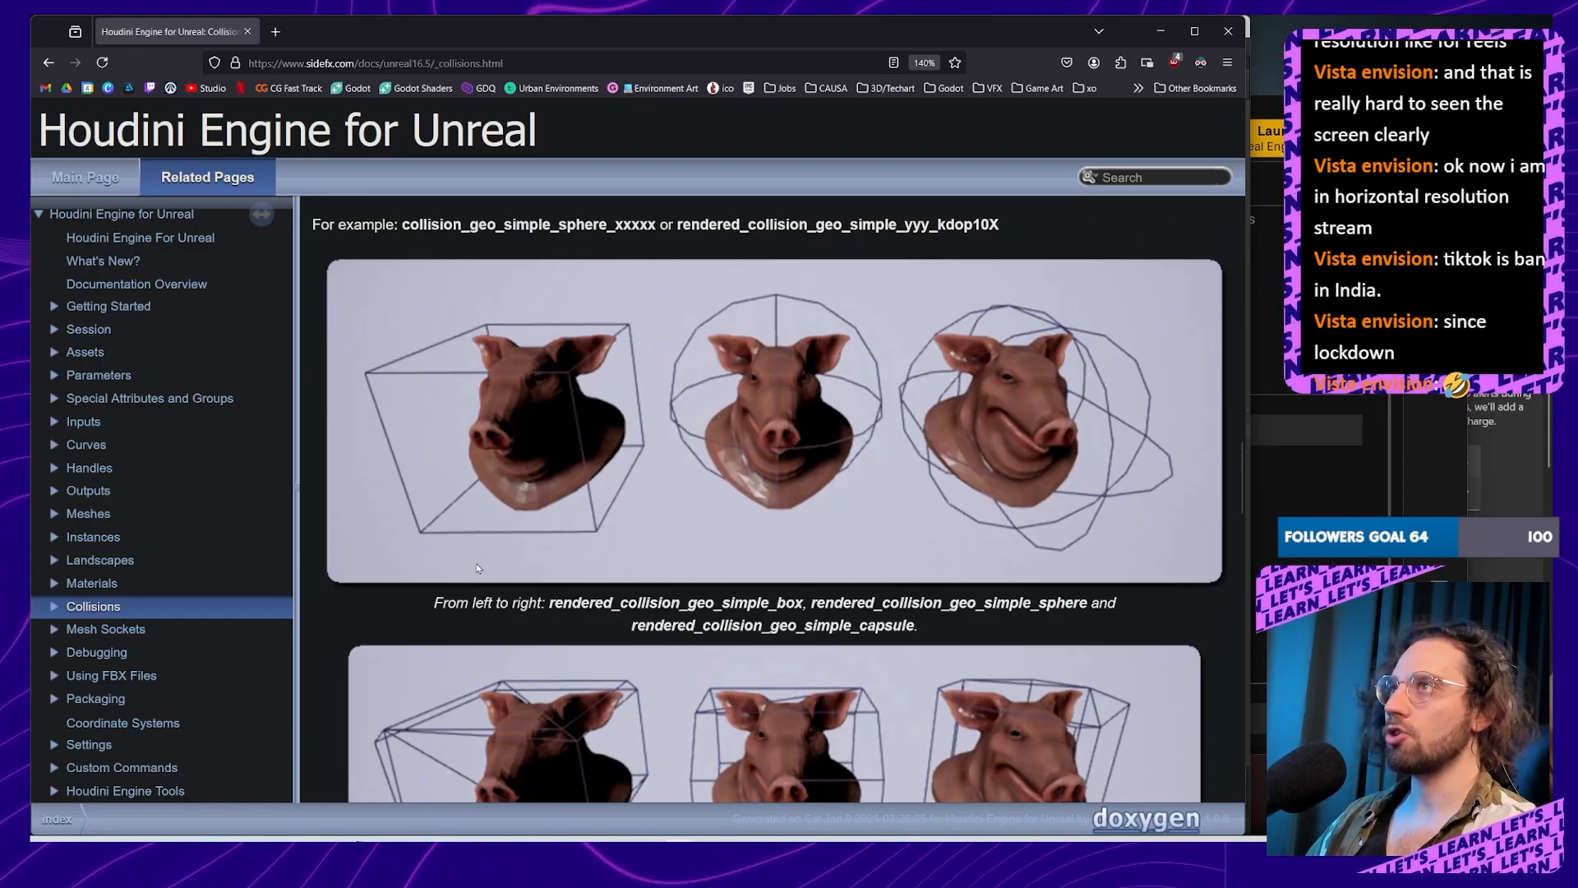
left_click_drag(427, 609, 1117, 619)
left_click(804, 623)
left_click_drag(633, 627, 946, 631)
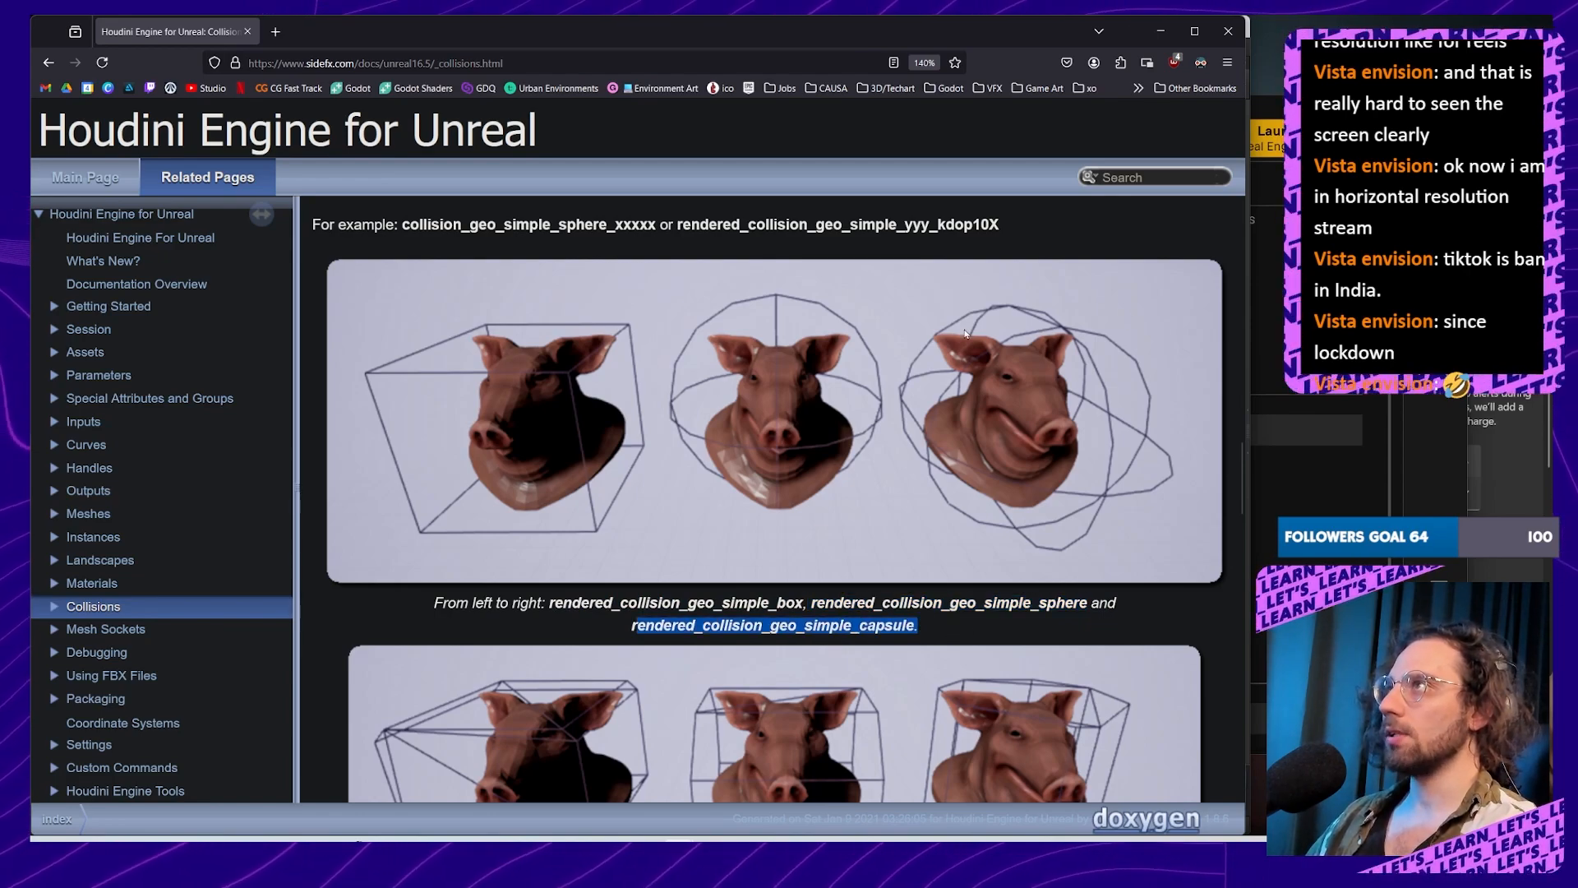
Step: Examine the kdop10x, kdop10y and kdop10z collider examples and the group names in their caption
scroll(947, 383, "down", 4)
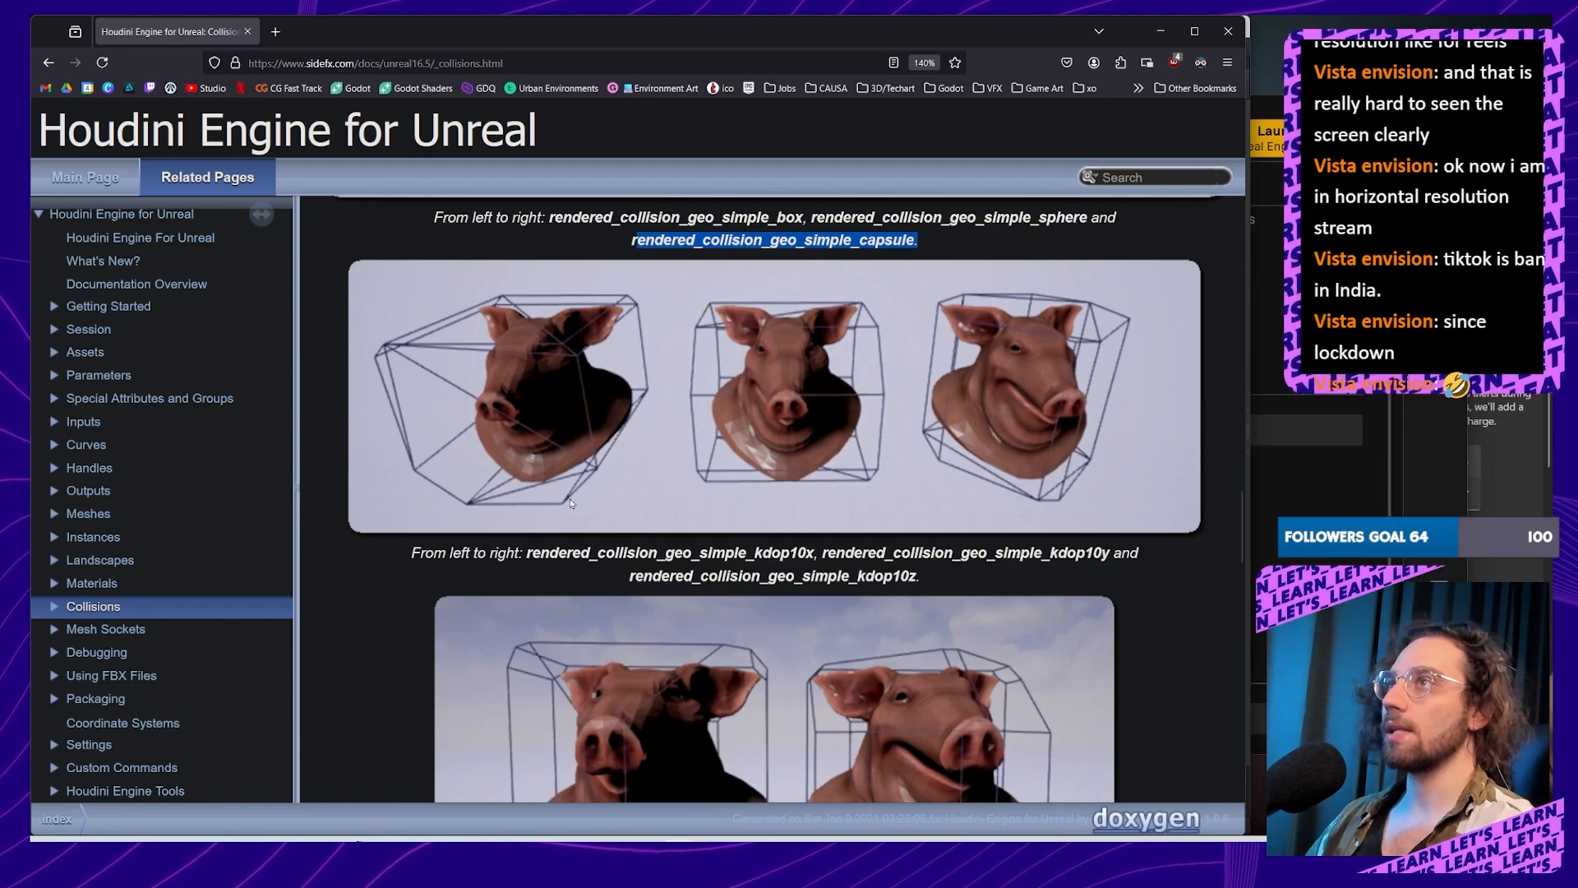
left_click(442, 550)
left_click_drag(525, 557, 1120, 556)
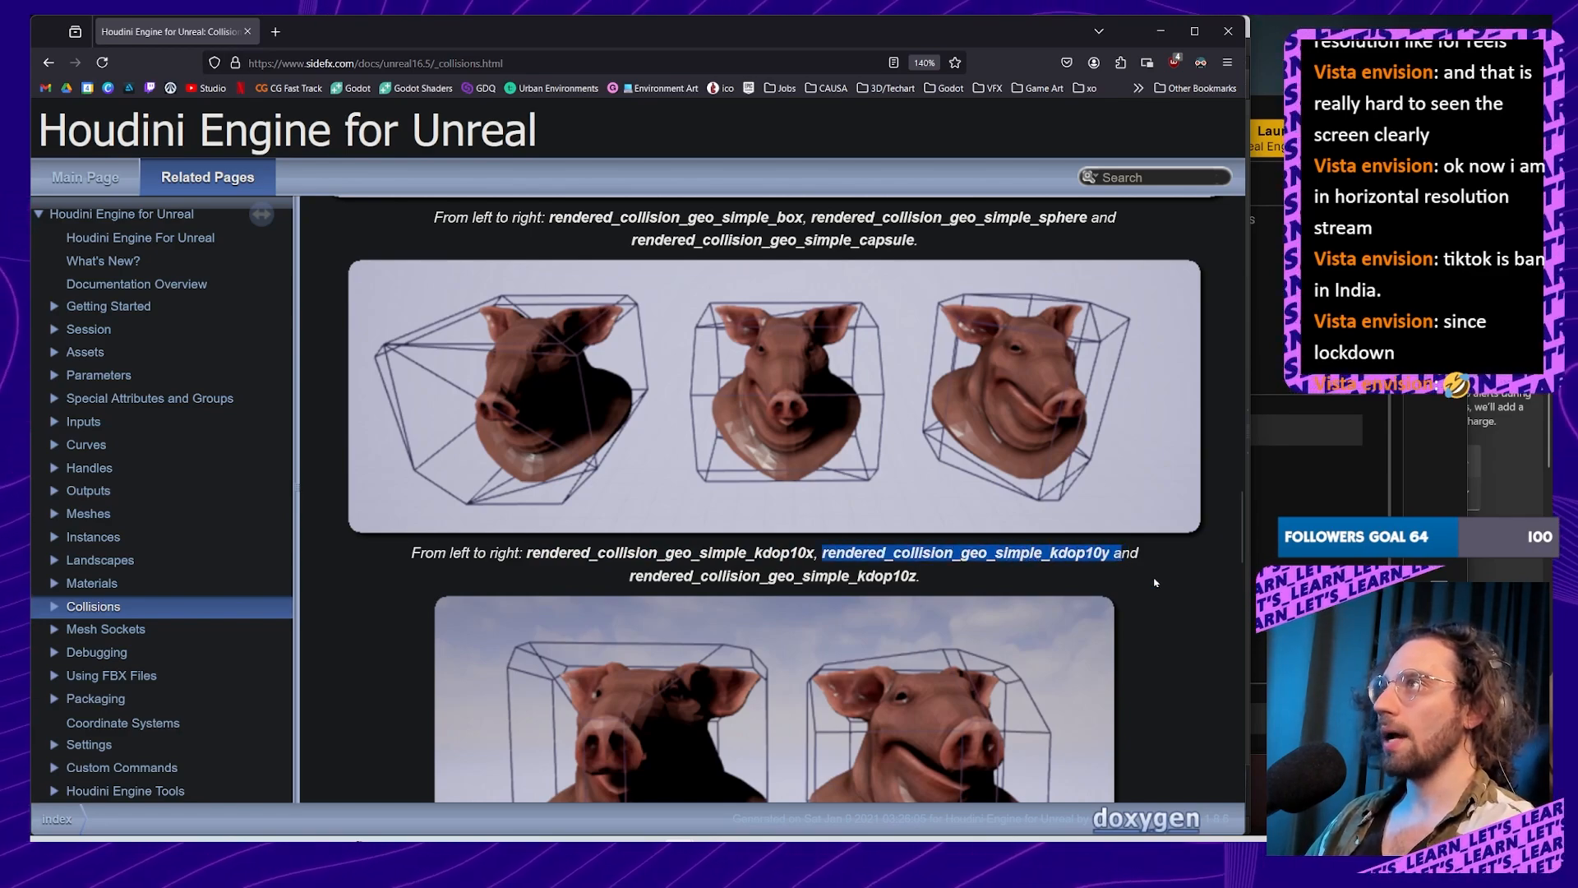
left_click(846, 570)
left_click_drag(637, 578, 964, 578)
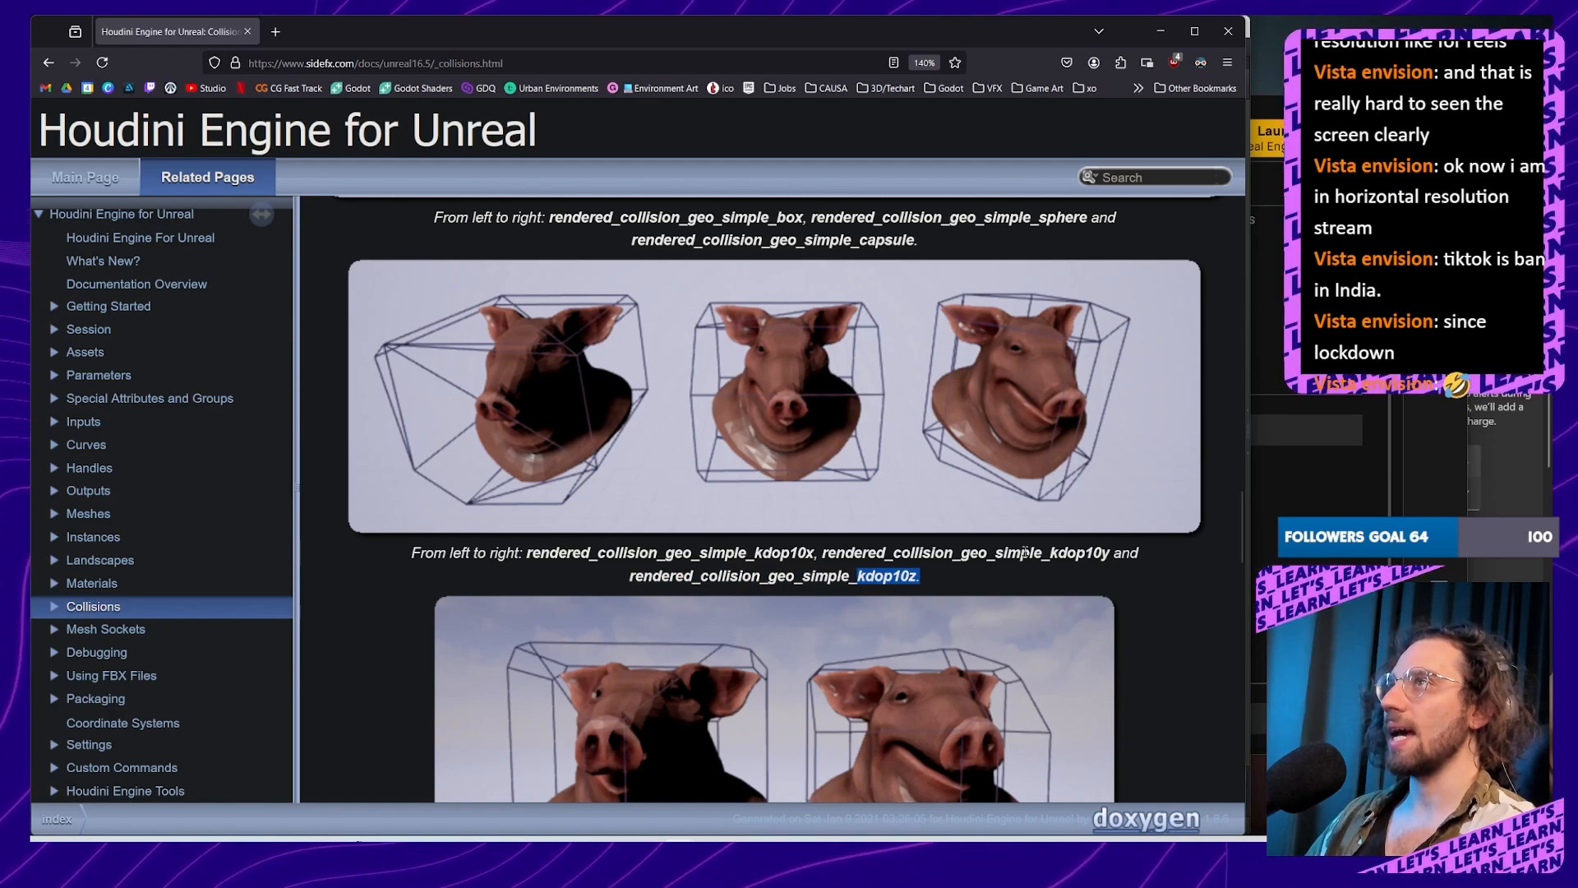
Step: Compare the three kdop10 collider shapes with the two K-DOP examples in the image below them
scroll(1024, 553, "down", 6)
scroll(582, 535, "up", 3)
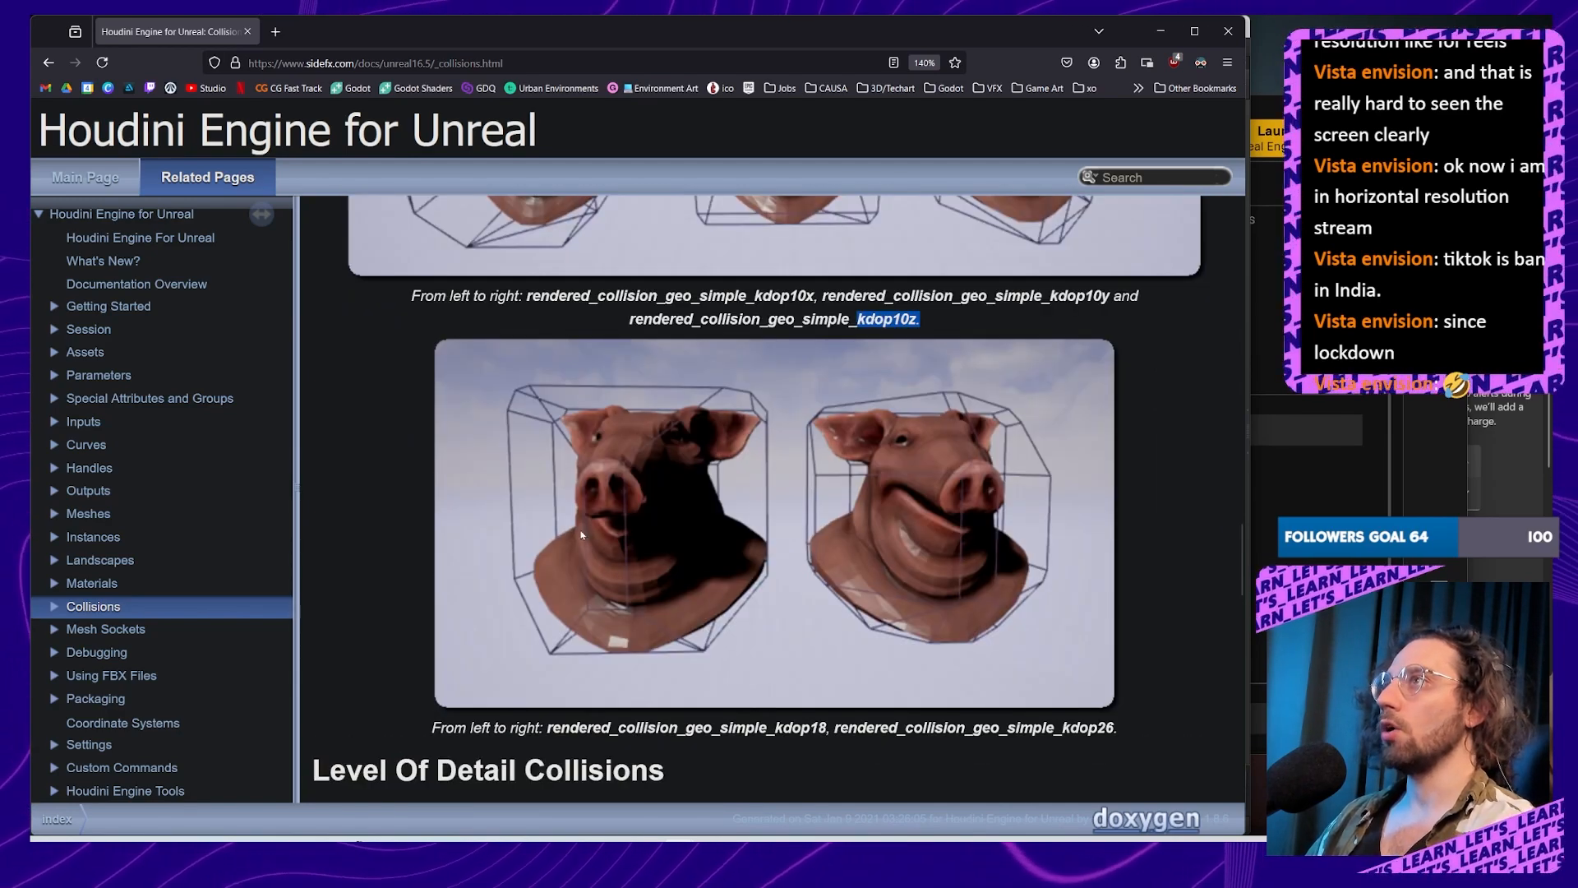
scroll(582, 535, "down", 2)
scroll(923, 509, "up", 4)
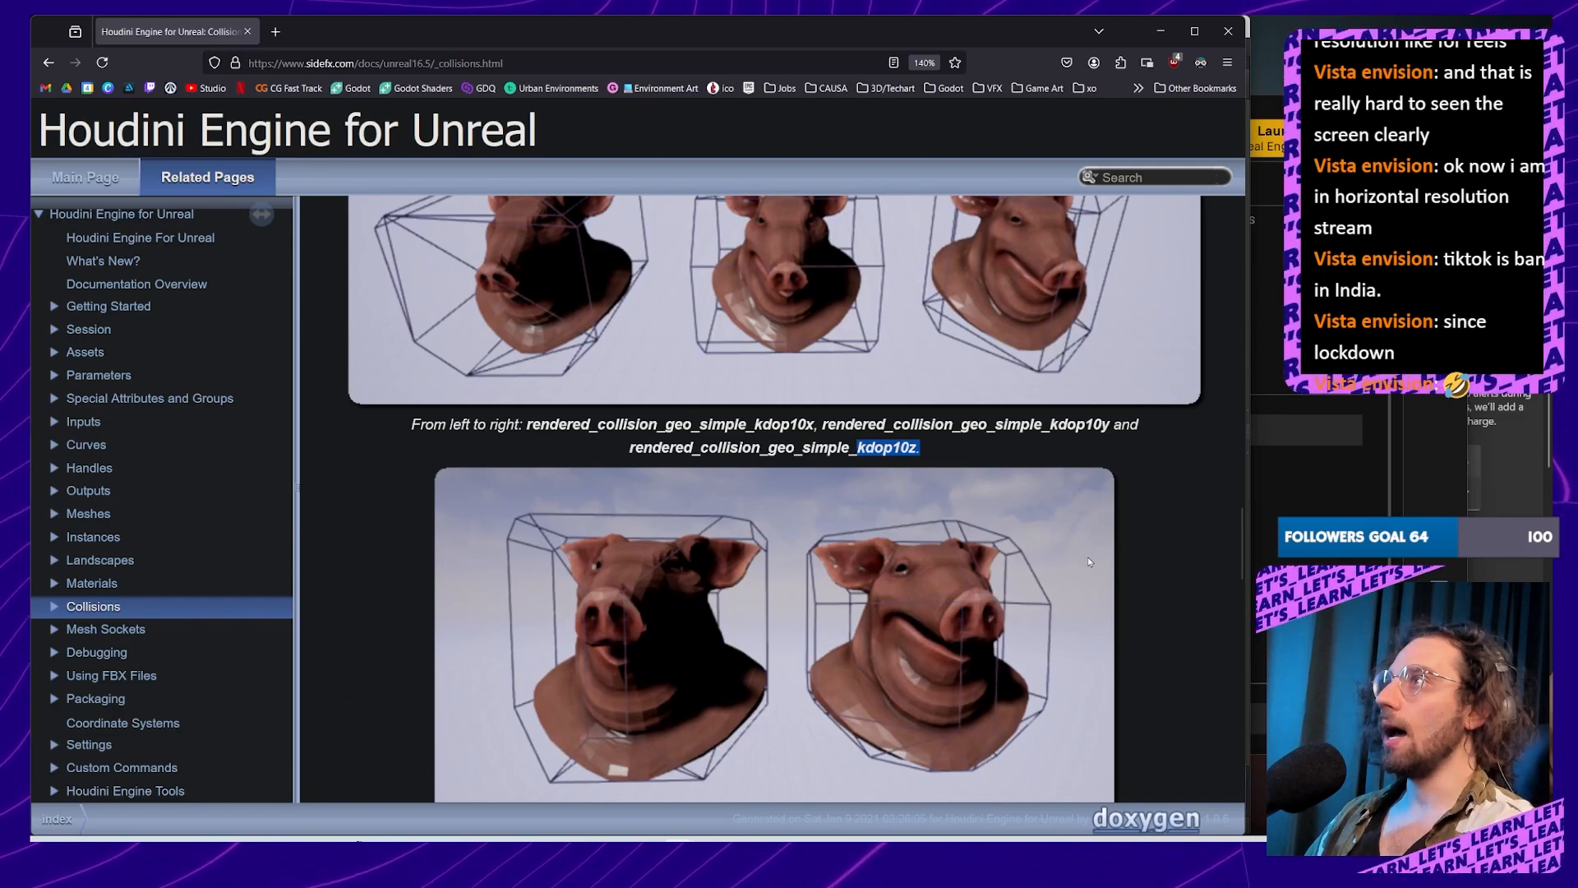
scroll(1088, 562, "up", 2)
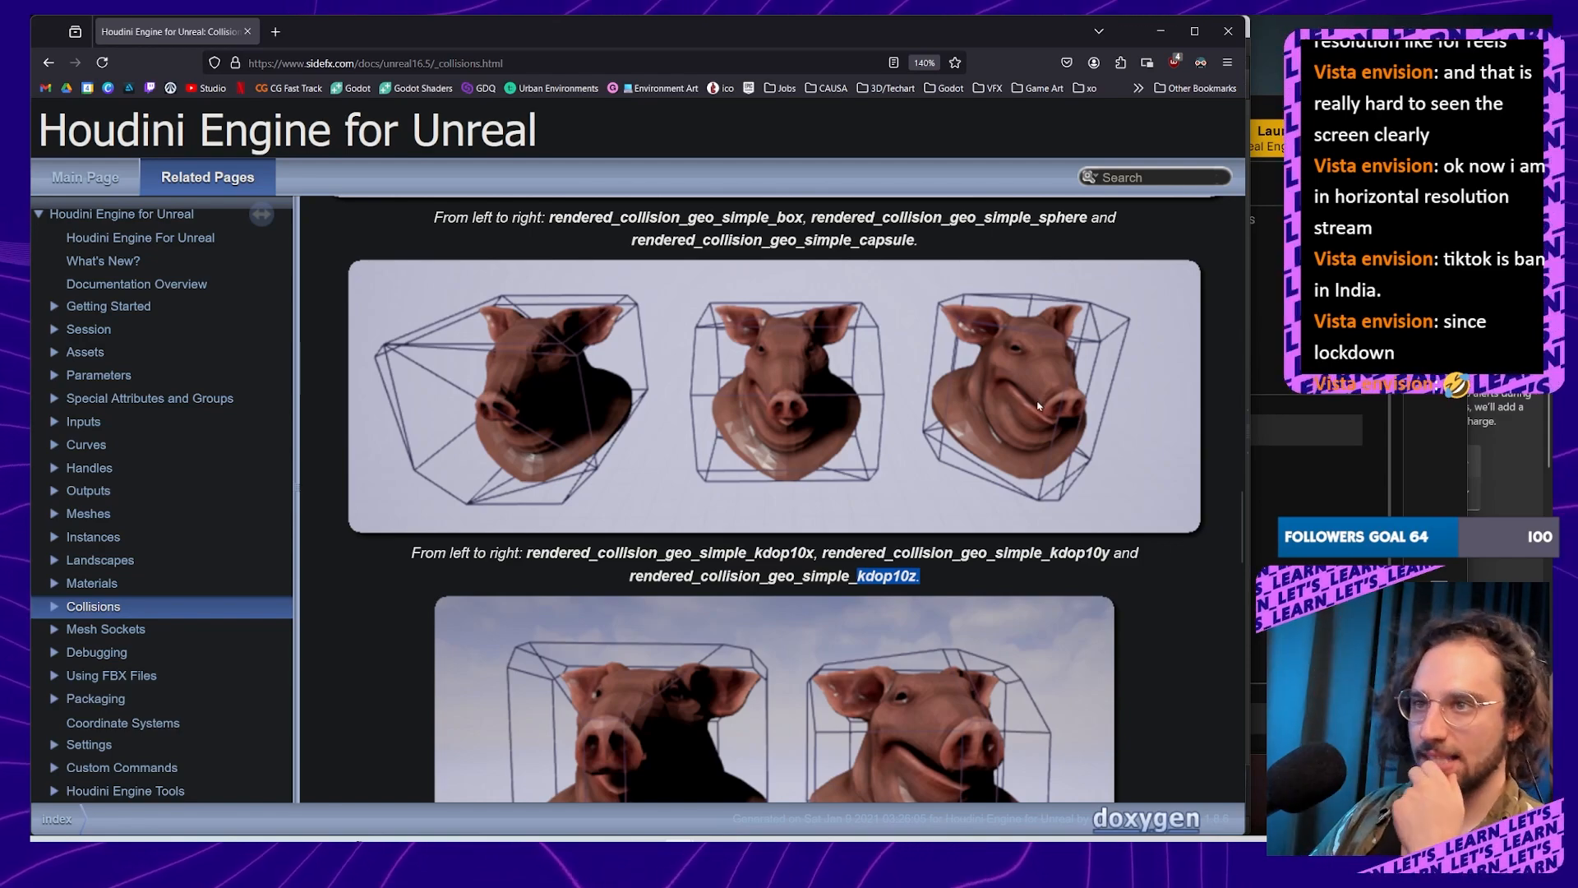
scroll(1038, 405, "down", 2)
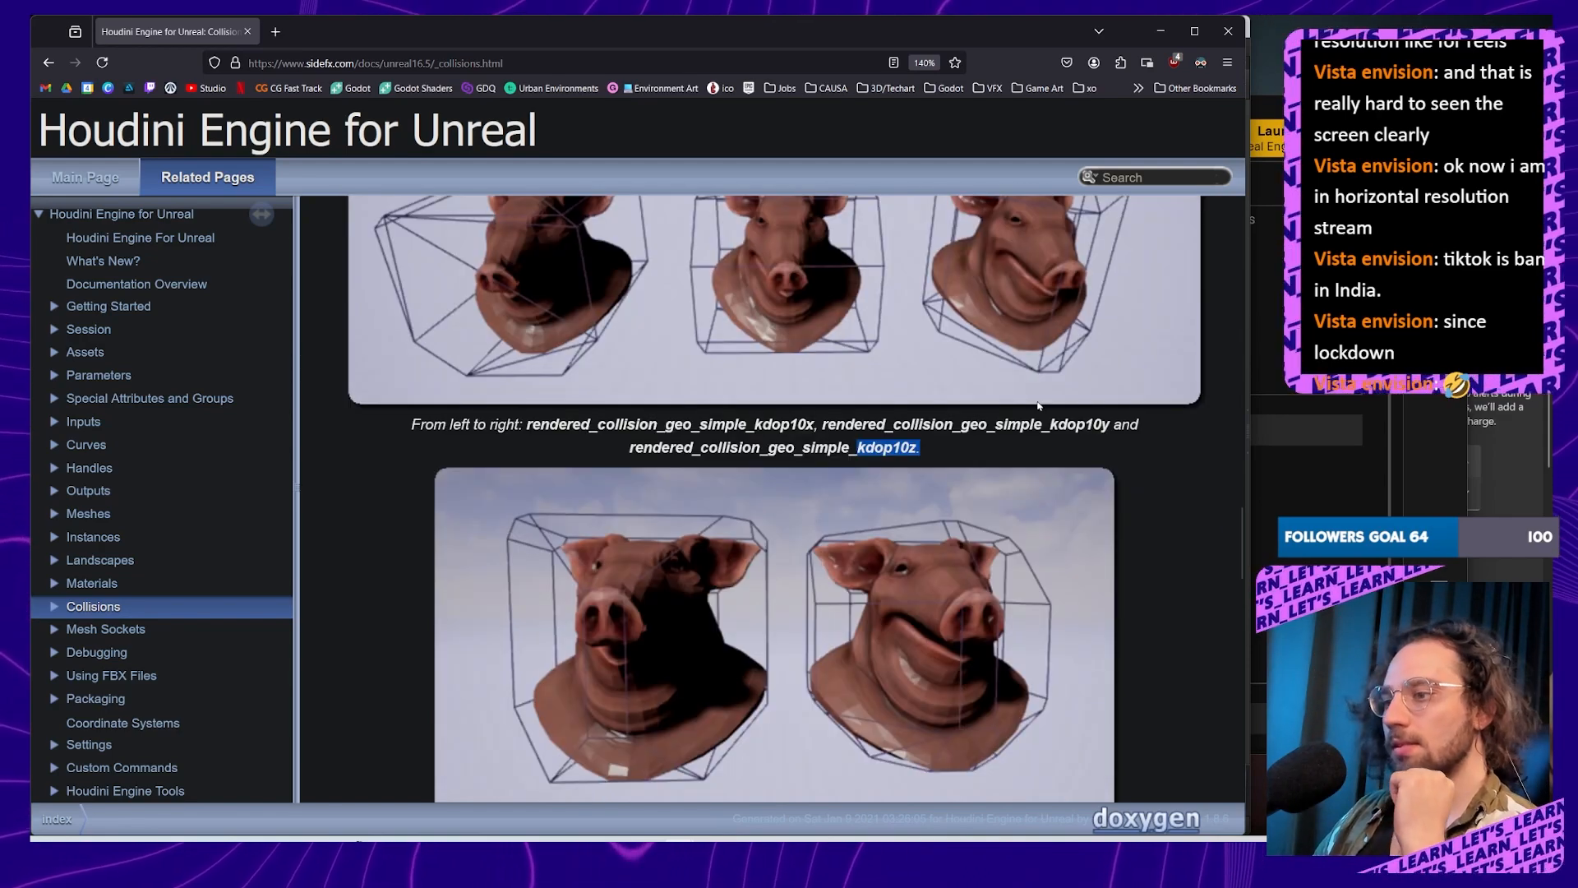
Step: Examine the rendered_collision_geo_simple_kdop18 and rendered_collision_geo_simple_kdop26 names against their collider shapes in the image
scroll(1037, 405, "down", 4)
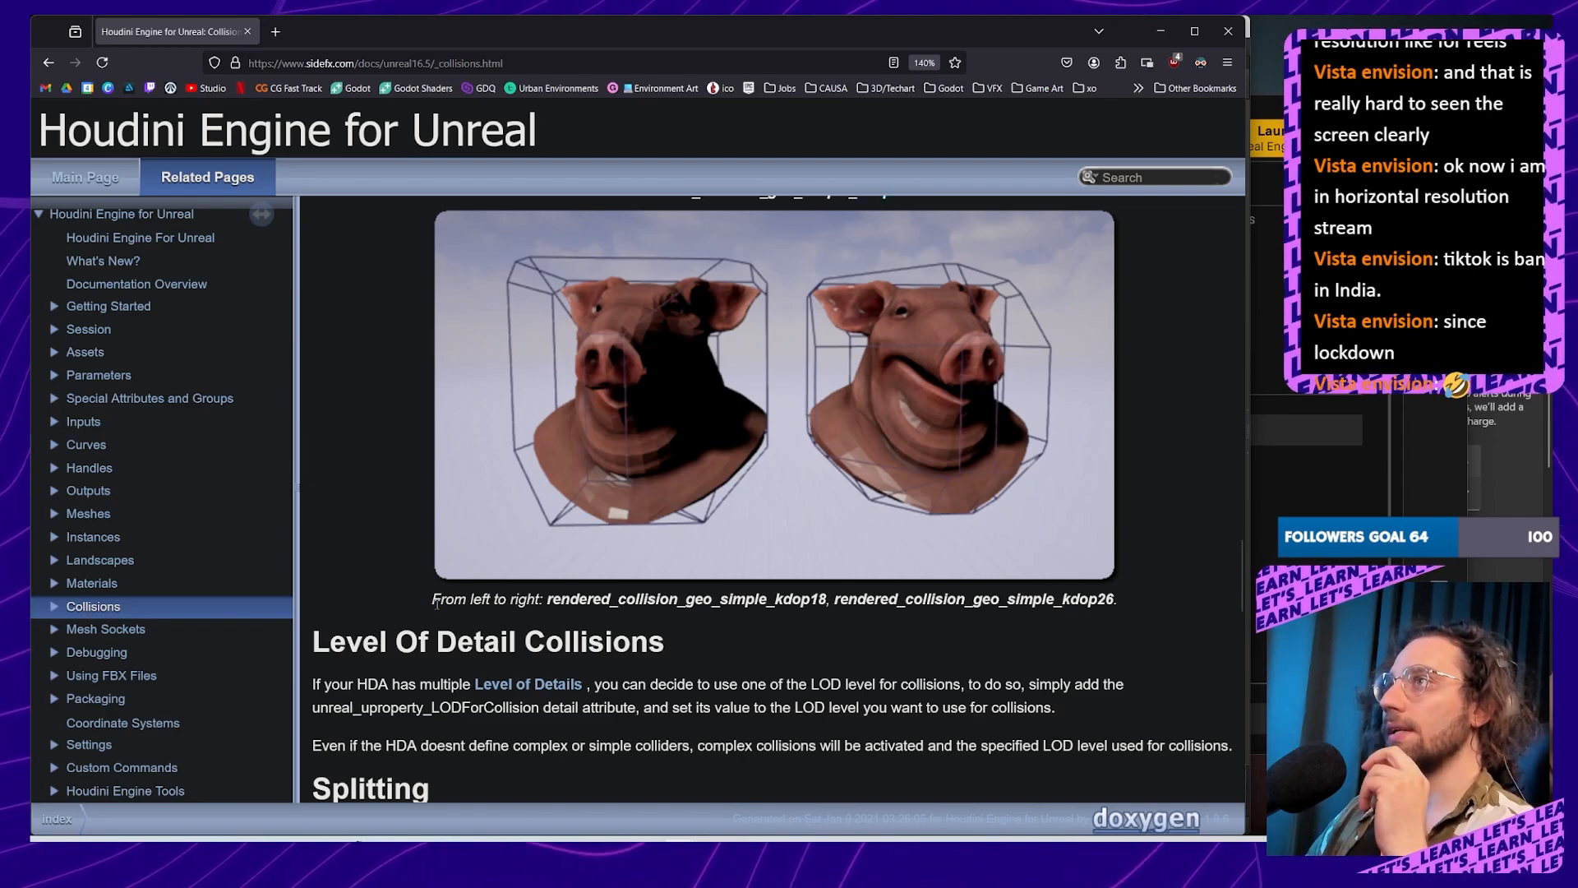
left_click_drag(437, 603, 827, 604)
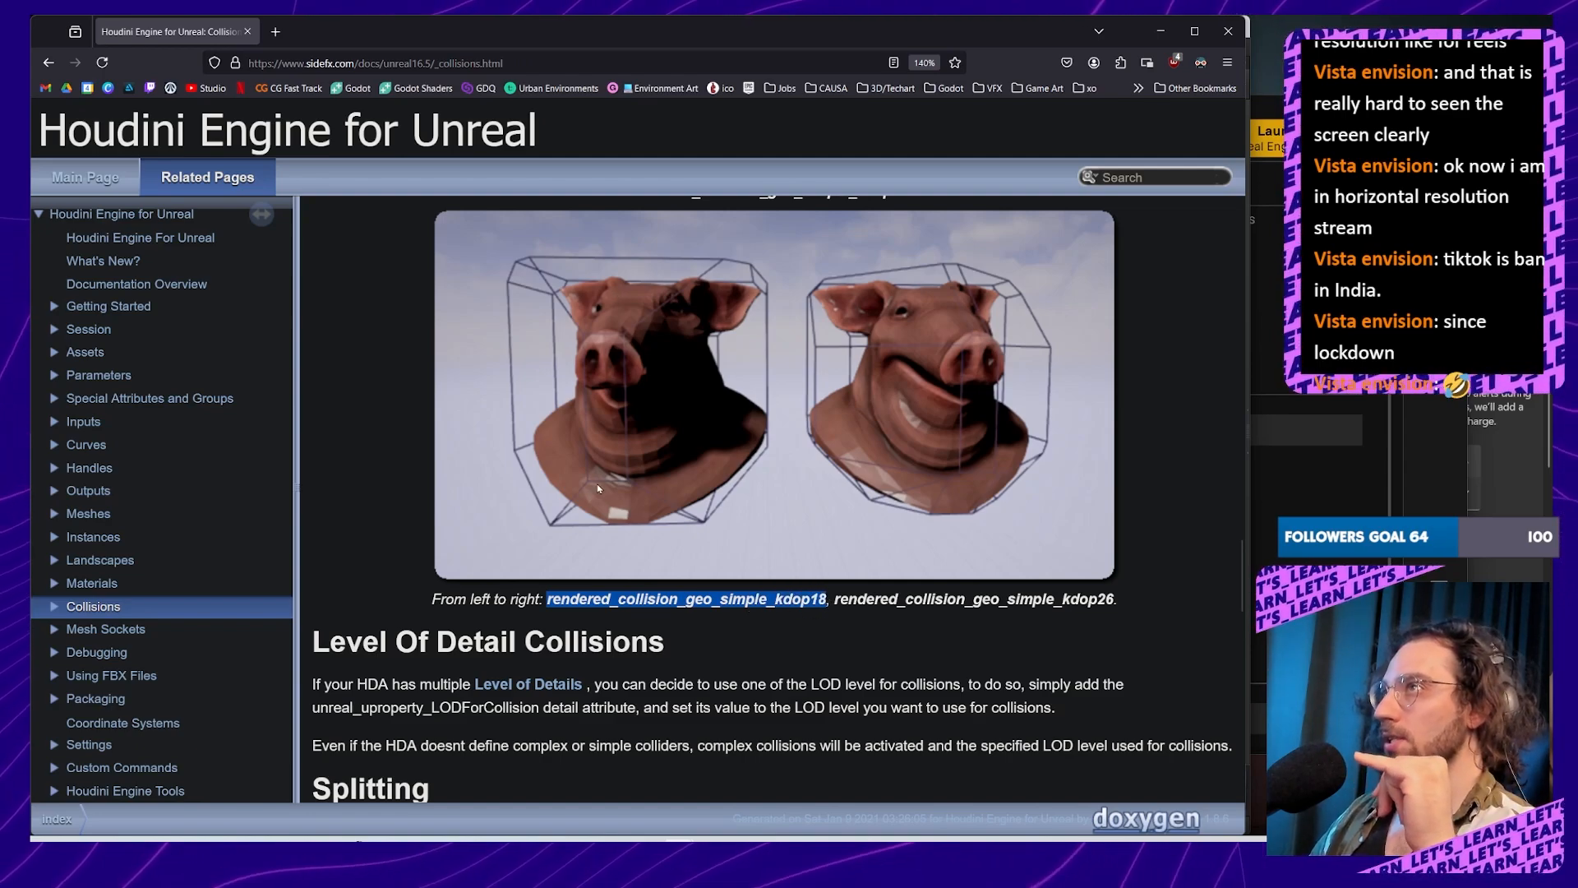
left_click_drag(830, 599, 1129, 612)
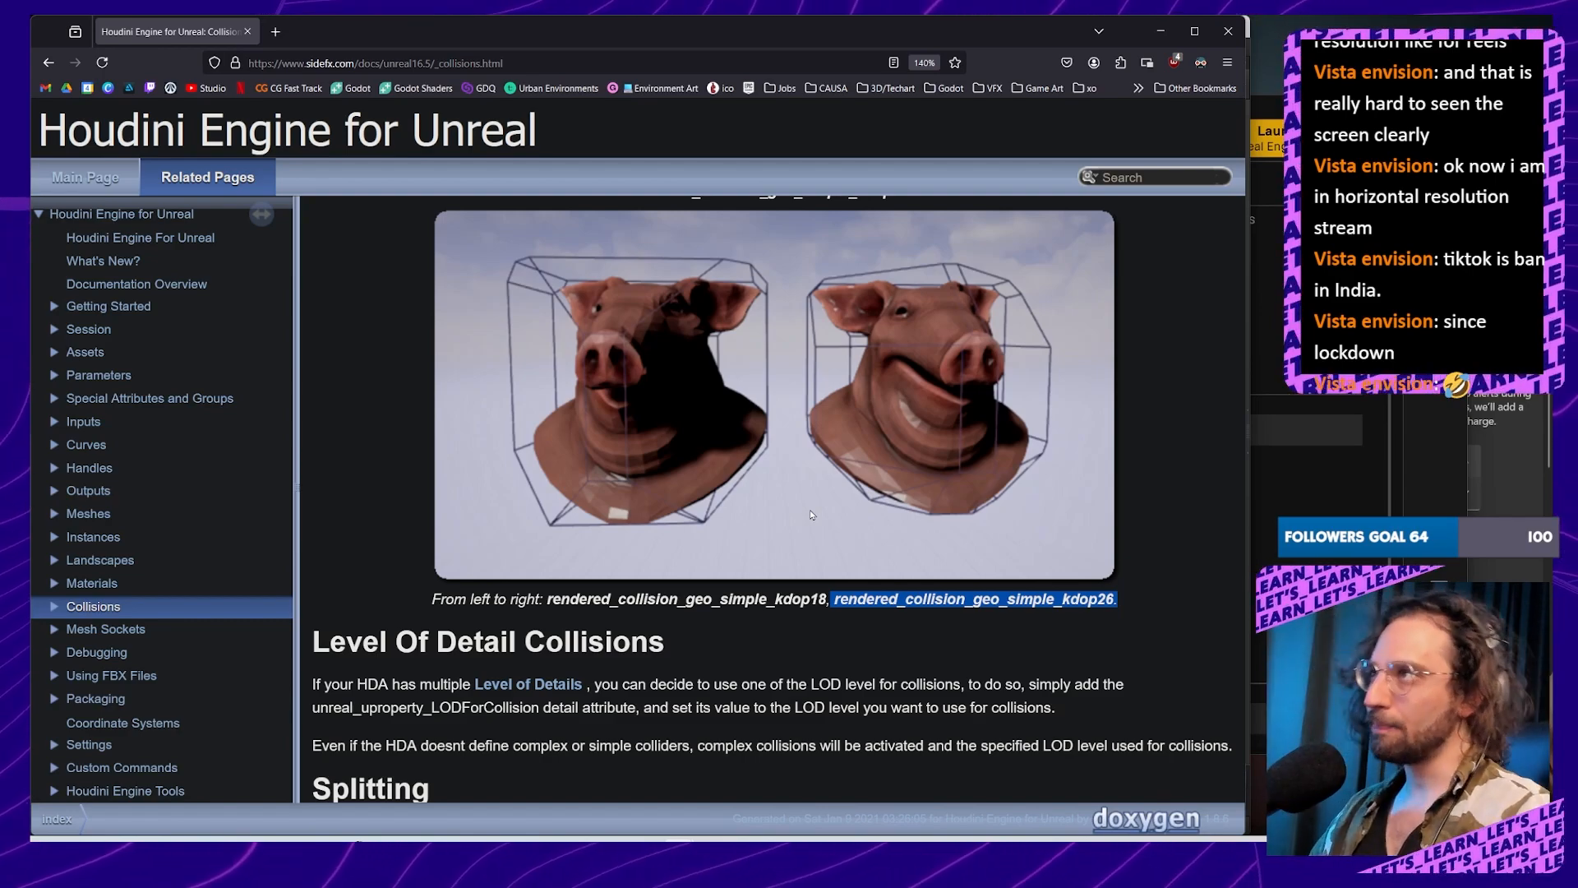
scroll(666, 594, "down", 2)
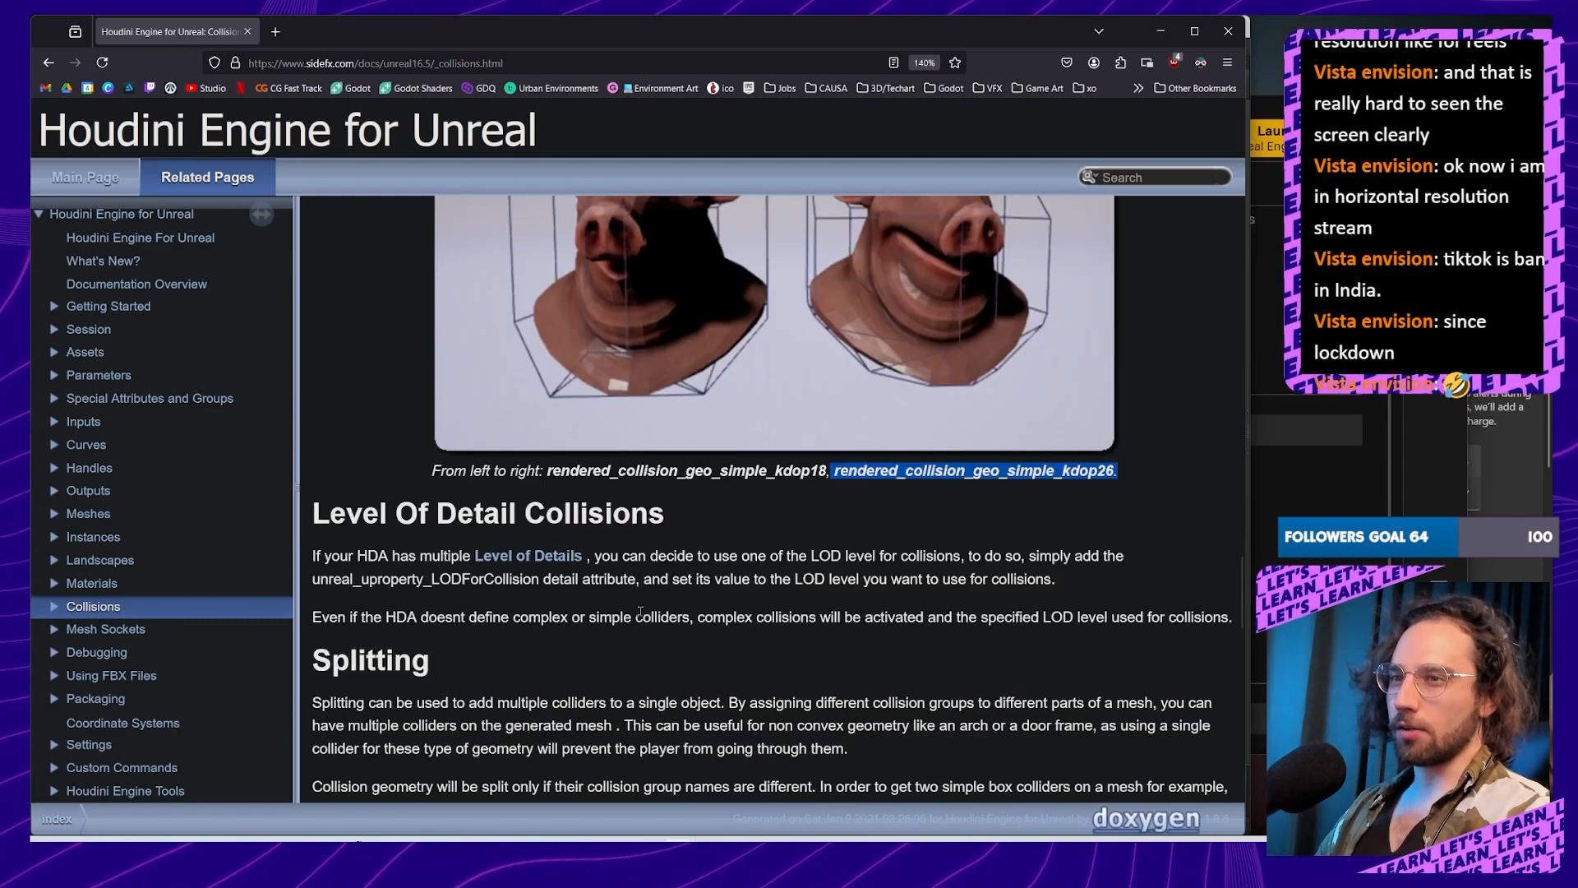
scroll(967, 544, "up", 4)
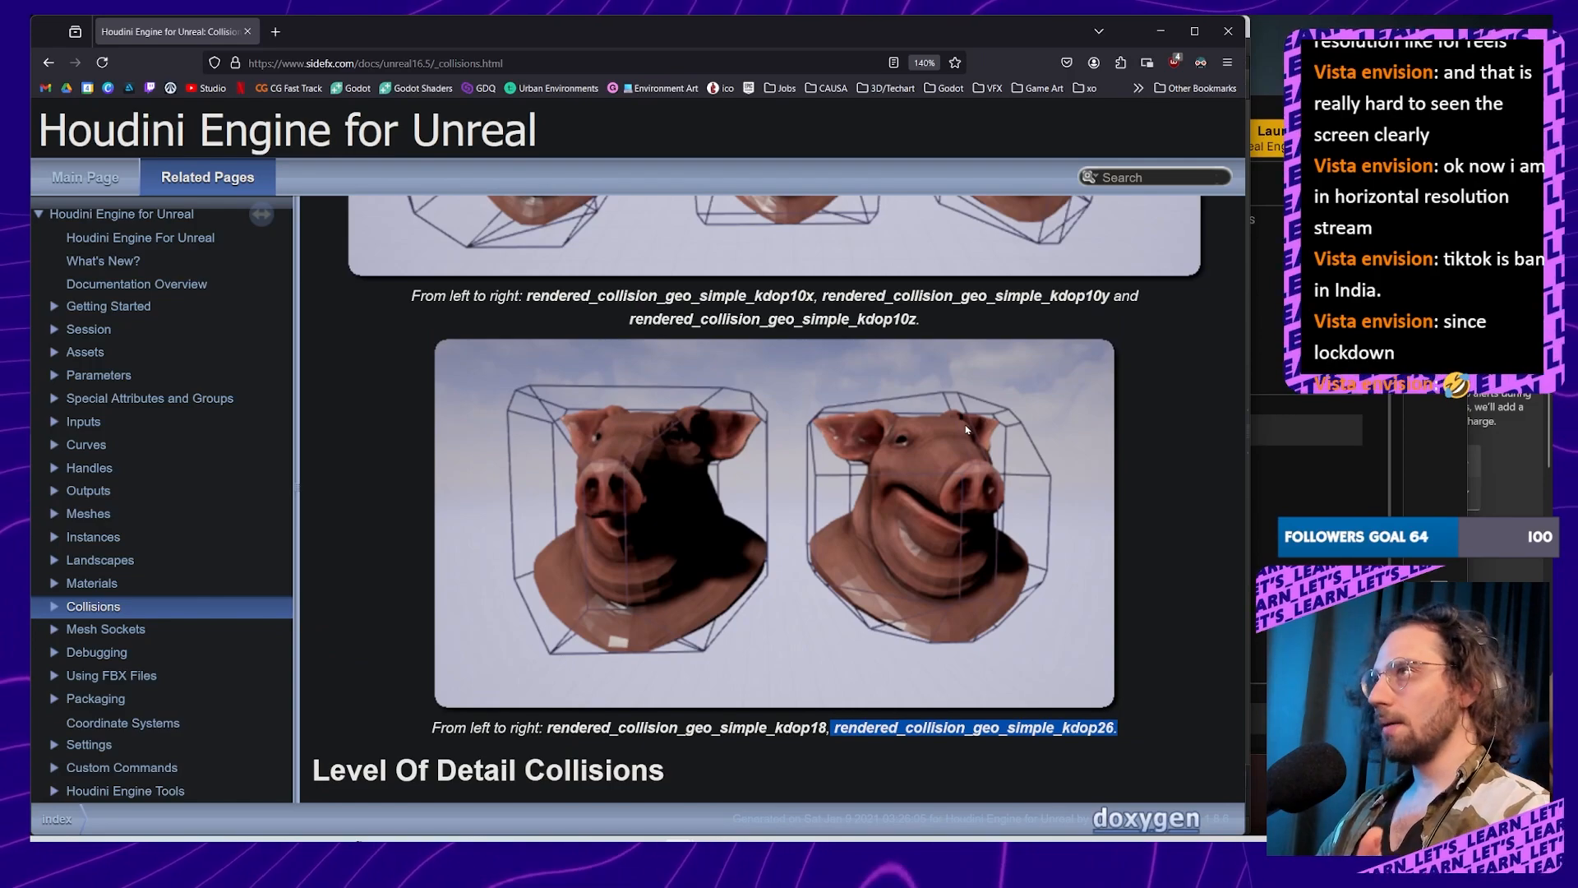
scroll(950, 473, "down", 2)
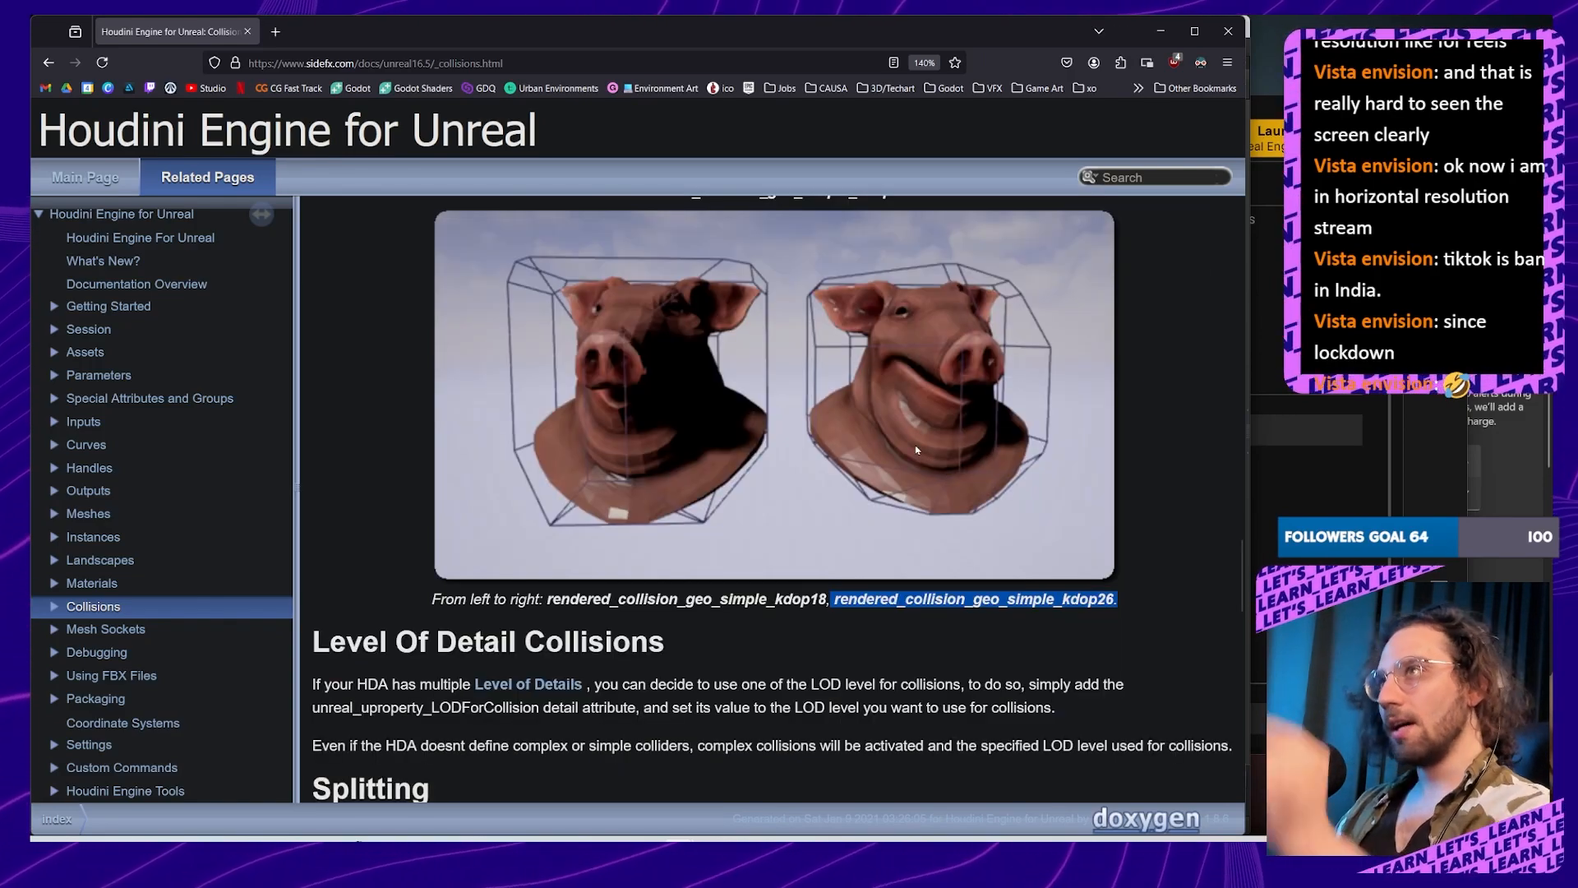
Step: Read the Level Of Detail Collisions paragraph, focusing on the unreal_uproperty_LODForCollision detail attribute
scroll(917, 450, "down", 4)
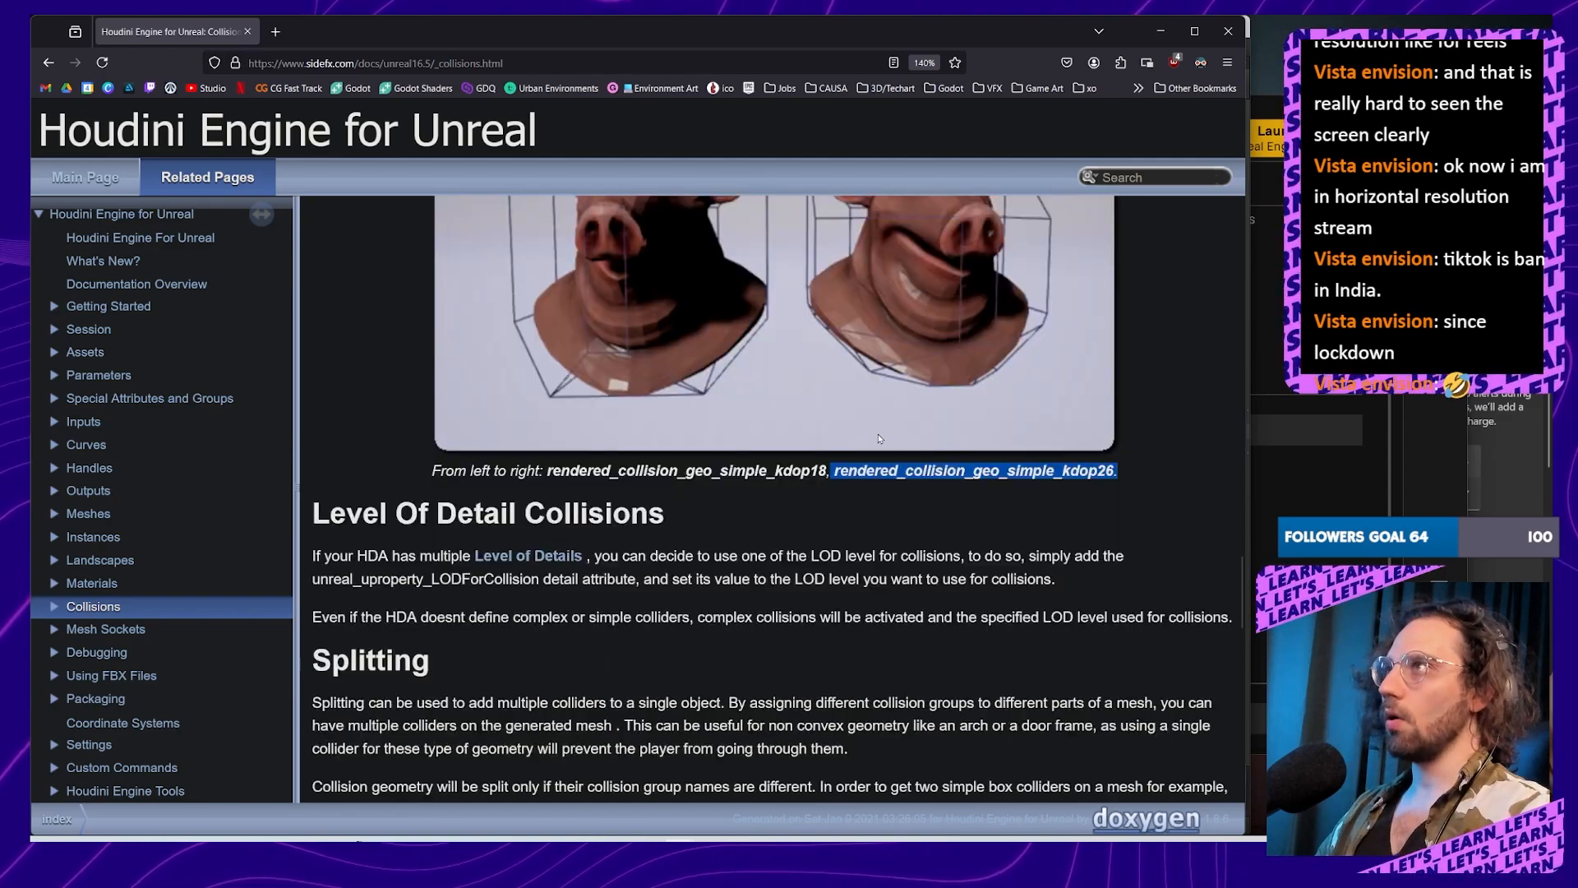
scroll(870, 450, "down", 2)
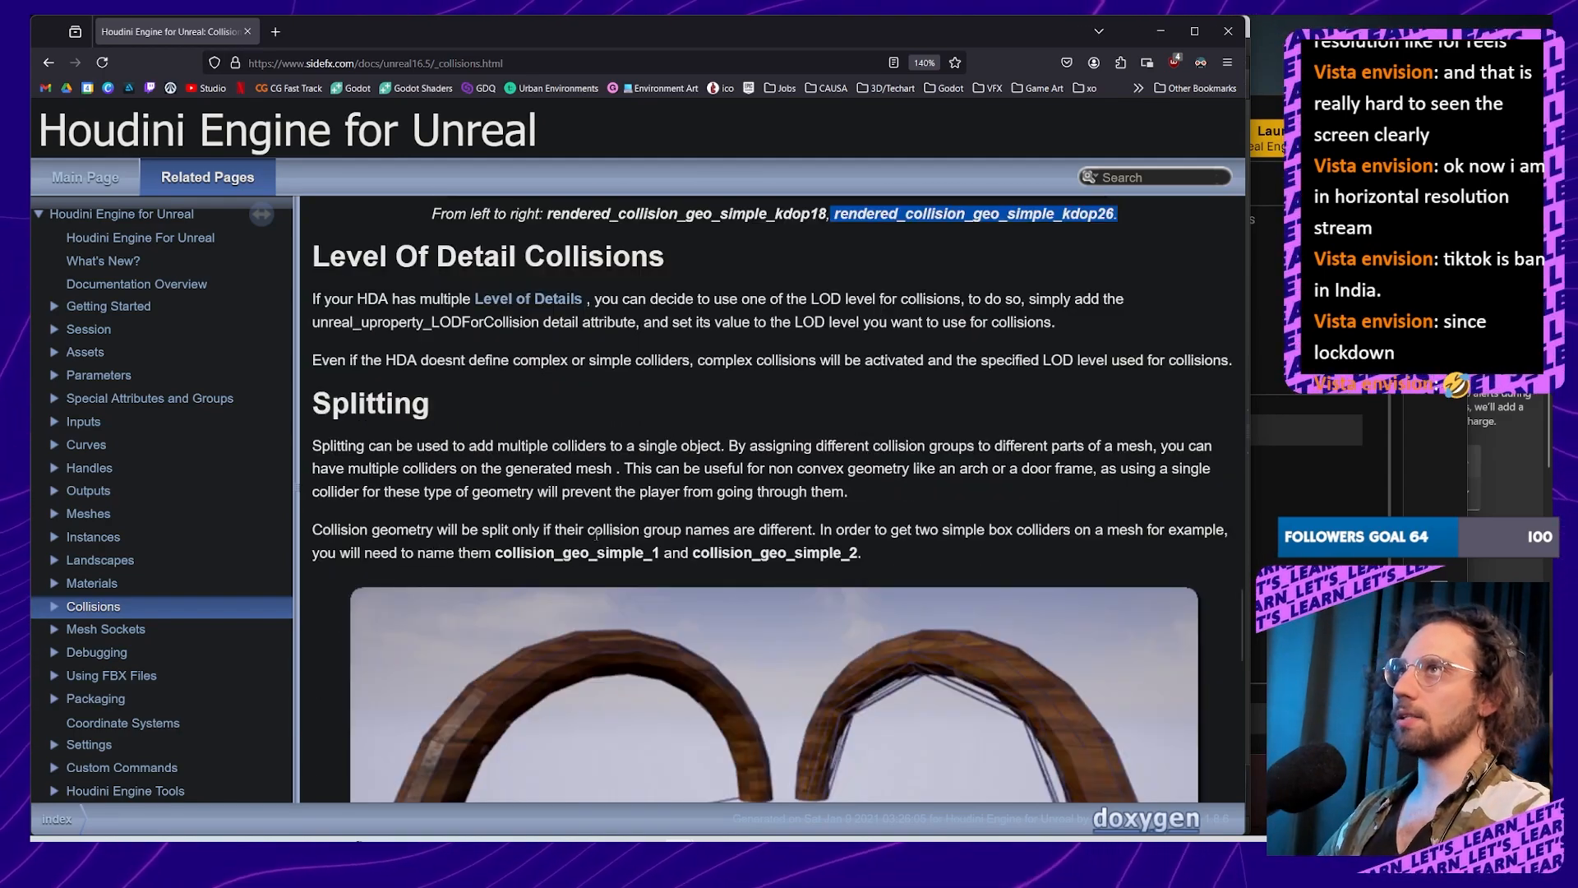
scroll(596, 533, "up", 2)
left_click(617, 415)
scroll(618, 416, "down", 1)
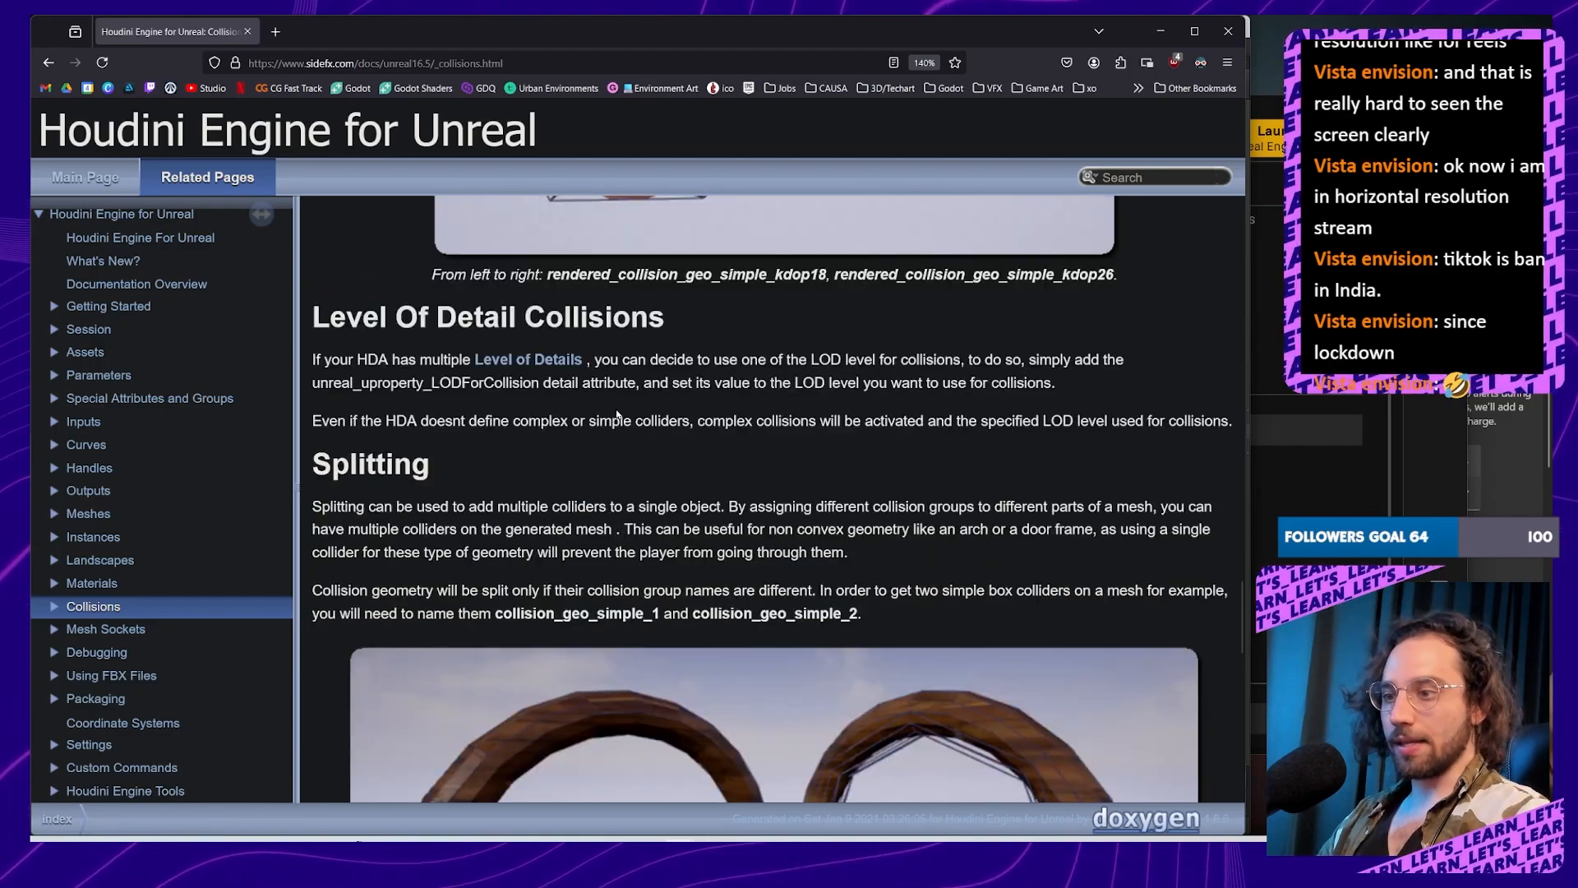
left_click_drag(312, 362, 597, 368)
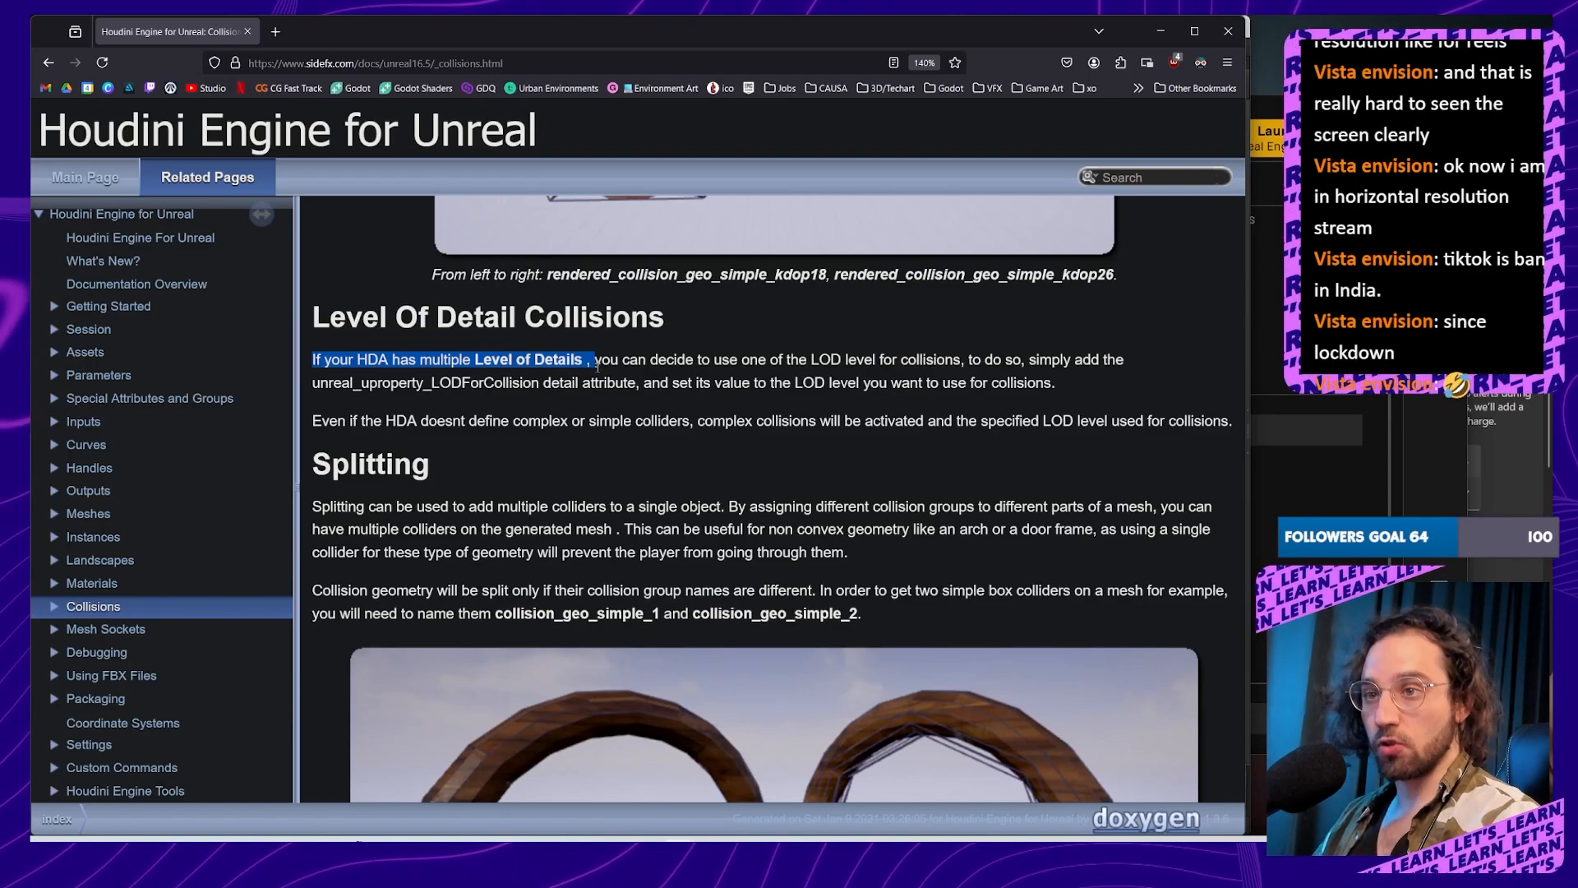
left_click_drag(596, 362, 910, 360)
left_click_drag(312, 383, 655, 396)
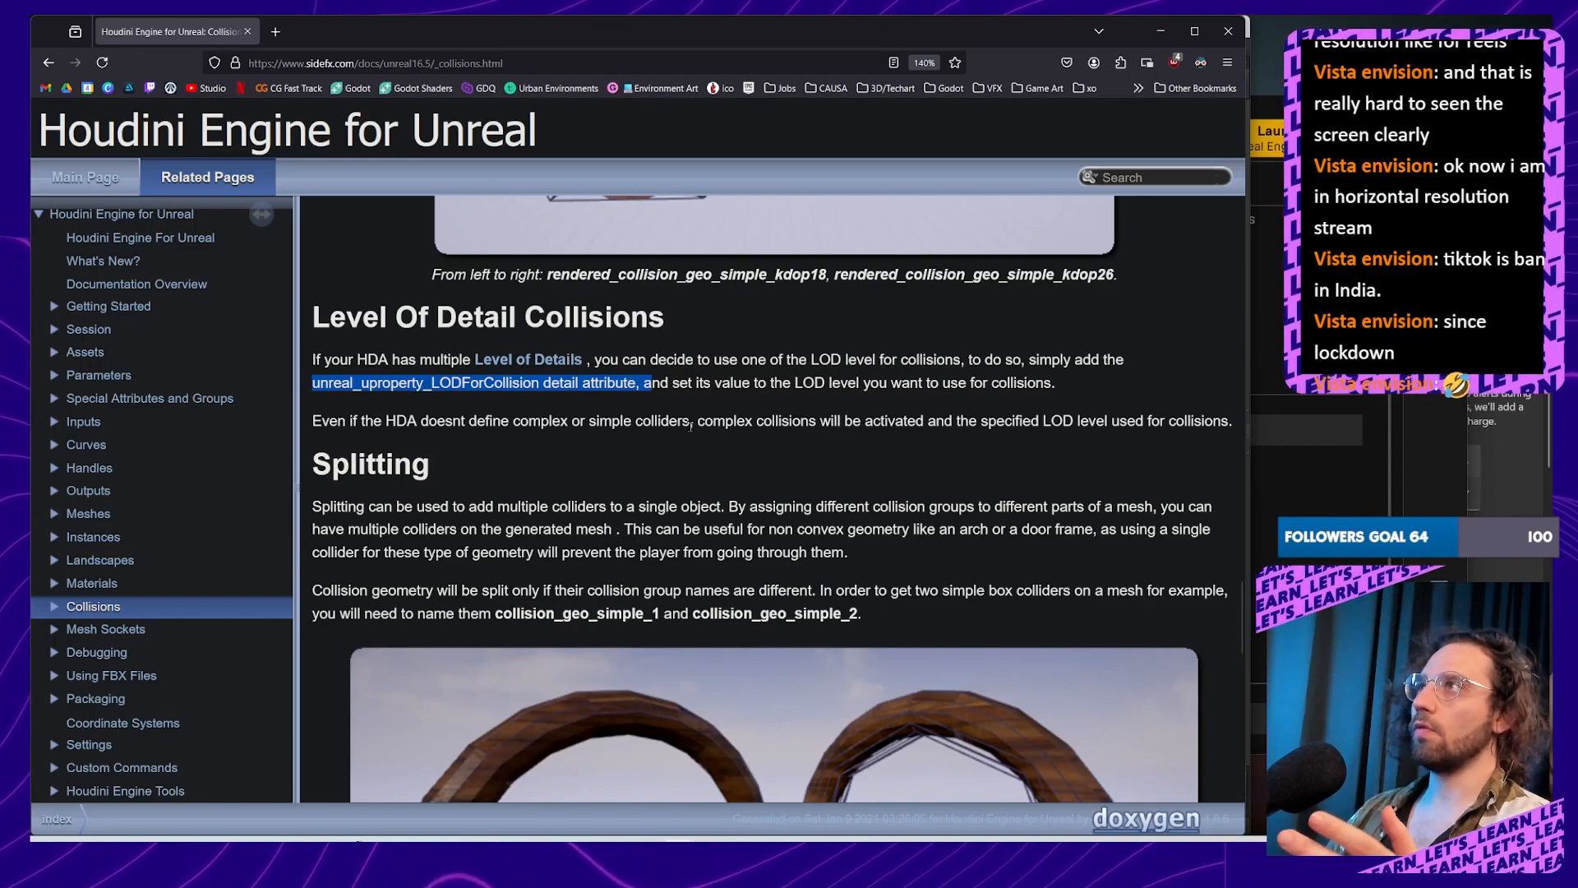
left_click(567, 400)
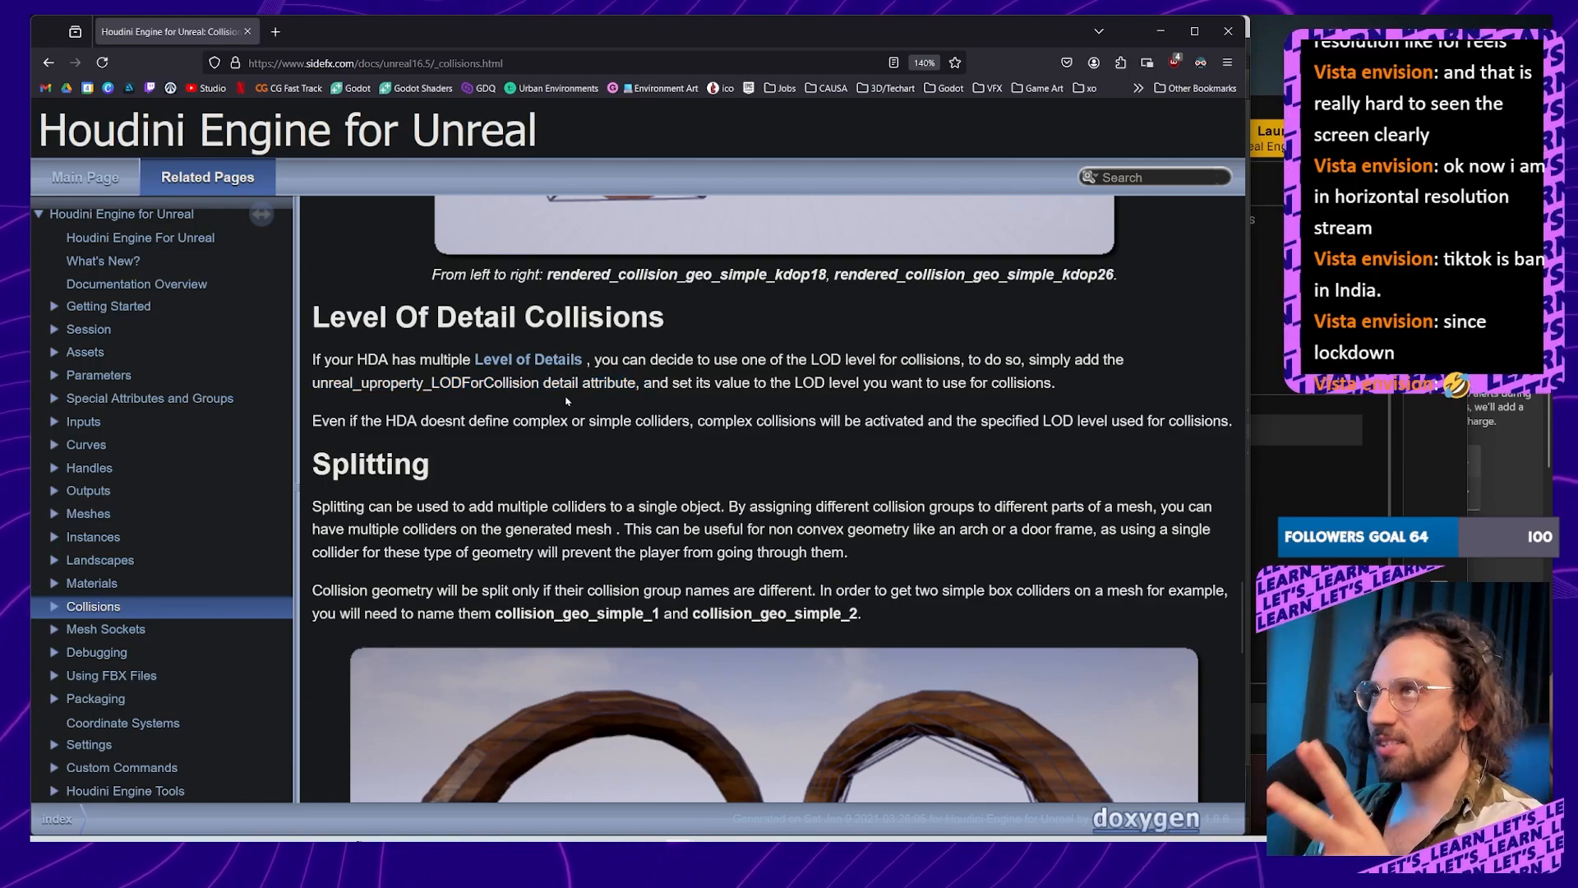
left_click_drag(541, 379, 312, 383)
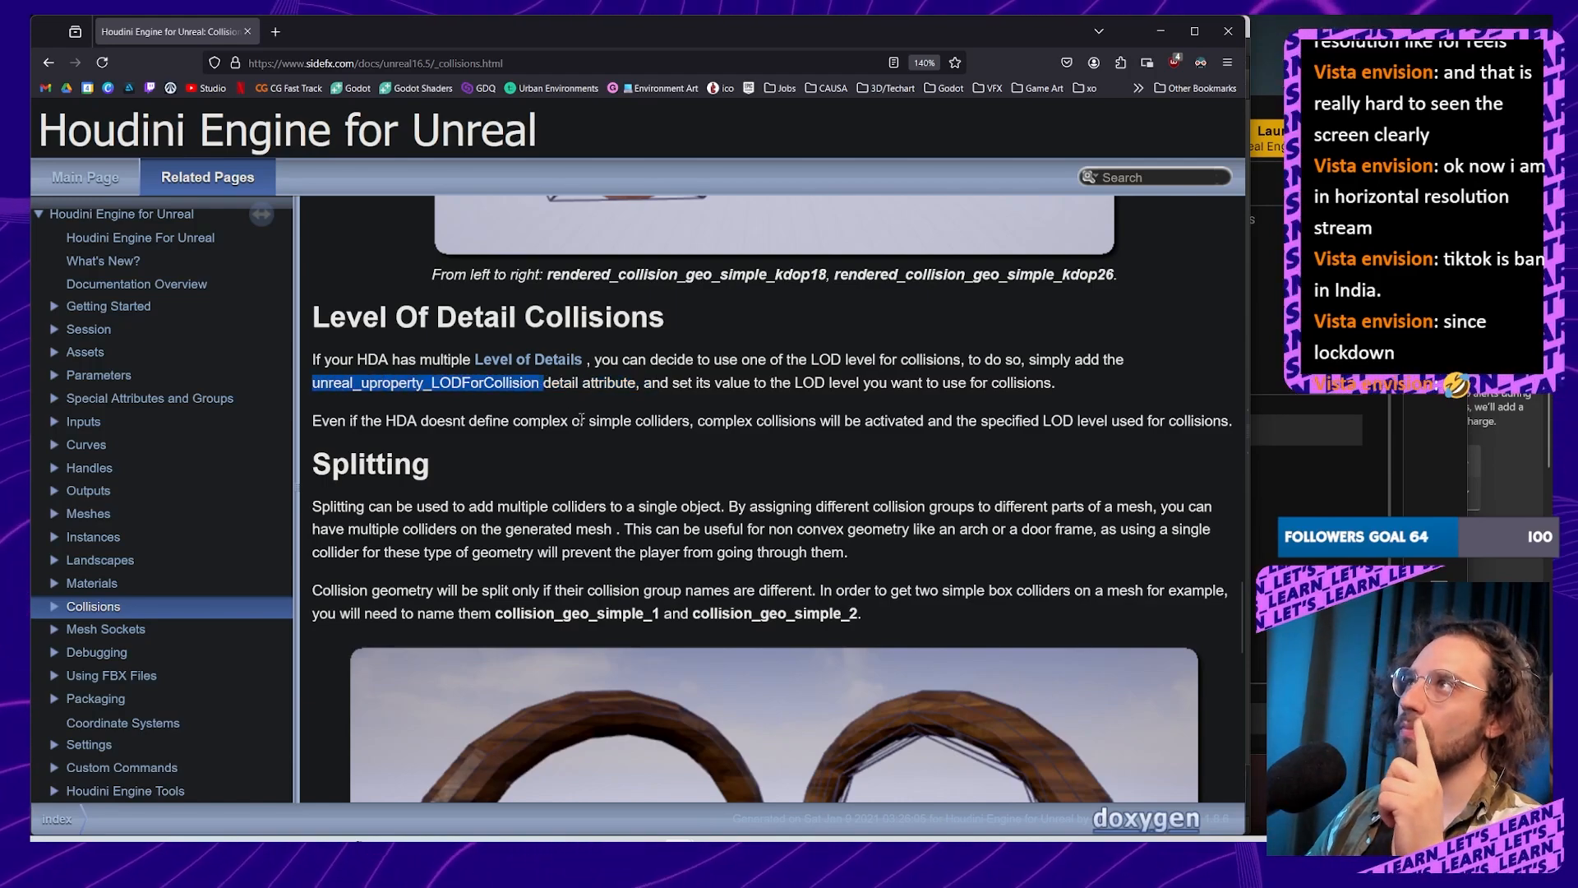
Step: Read the sentence on setting the LOD attribute's value to the level used for collisions
left_click(814, 414)
left_click_drag(801, 383, 1061, 392)
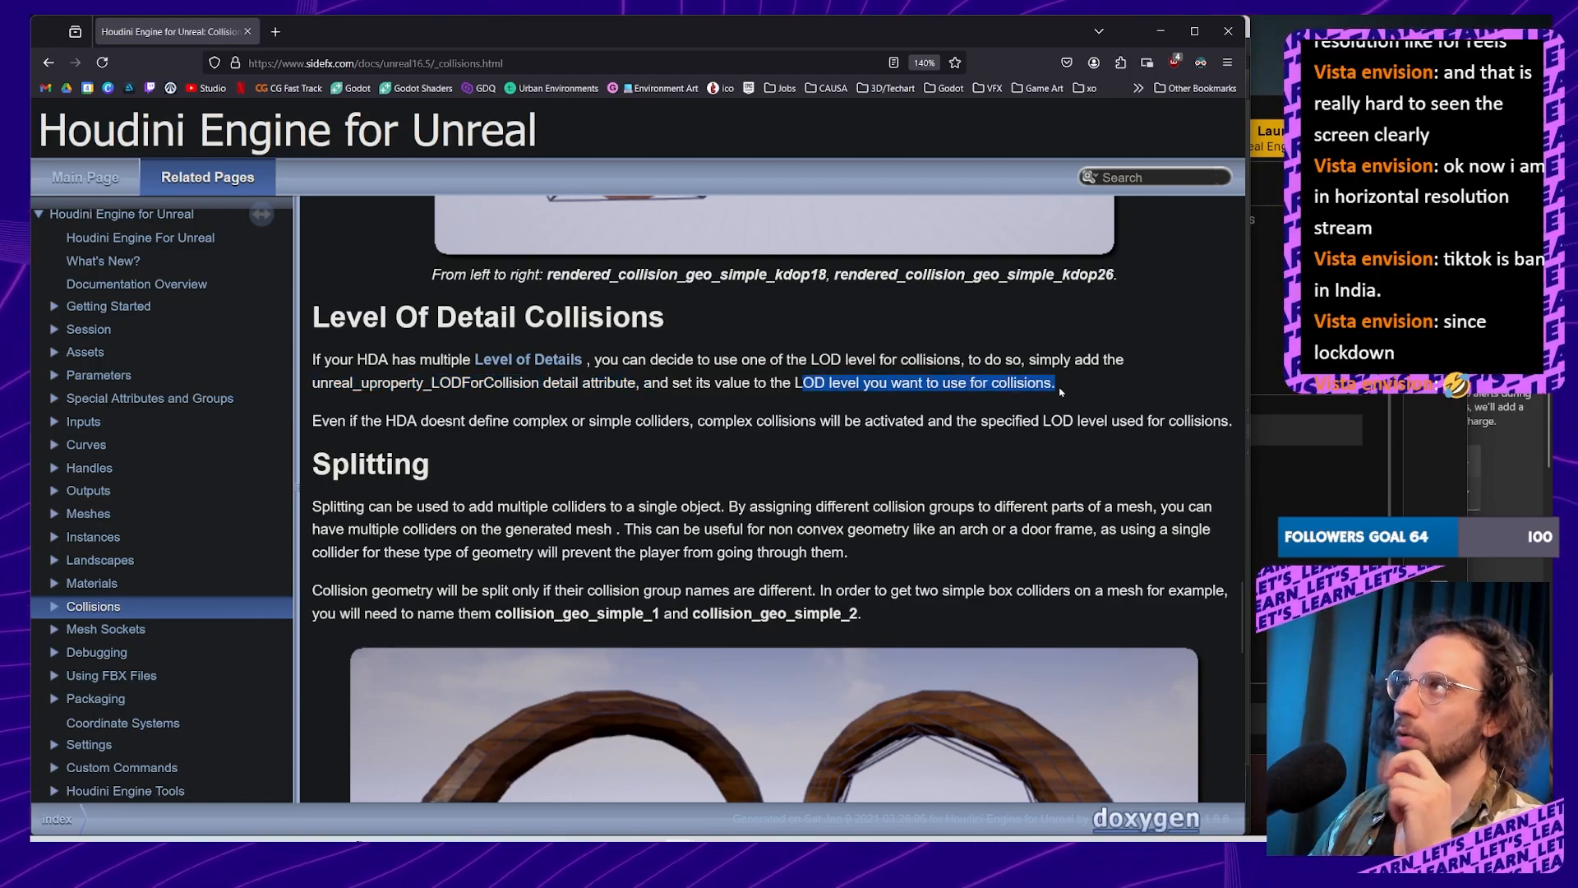
scroll(988, 409, "down", 3)
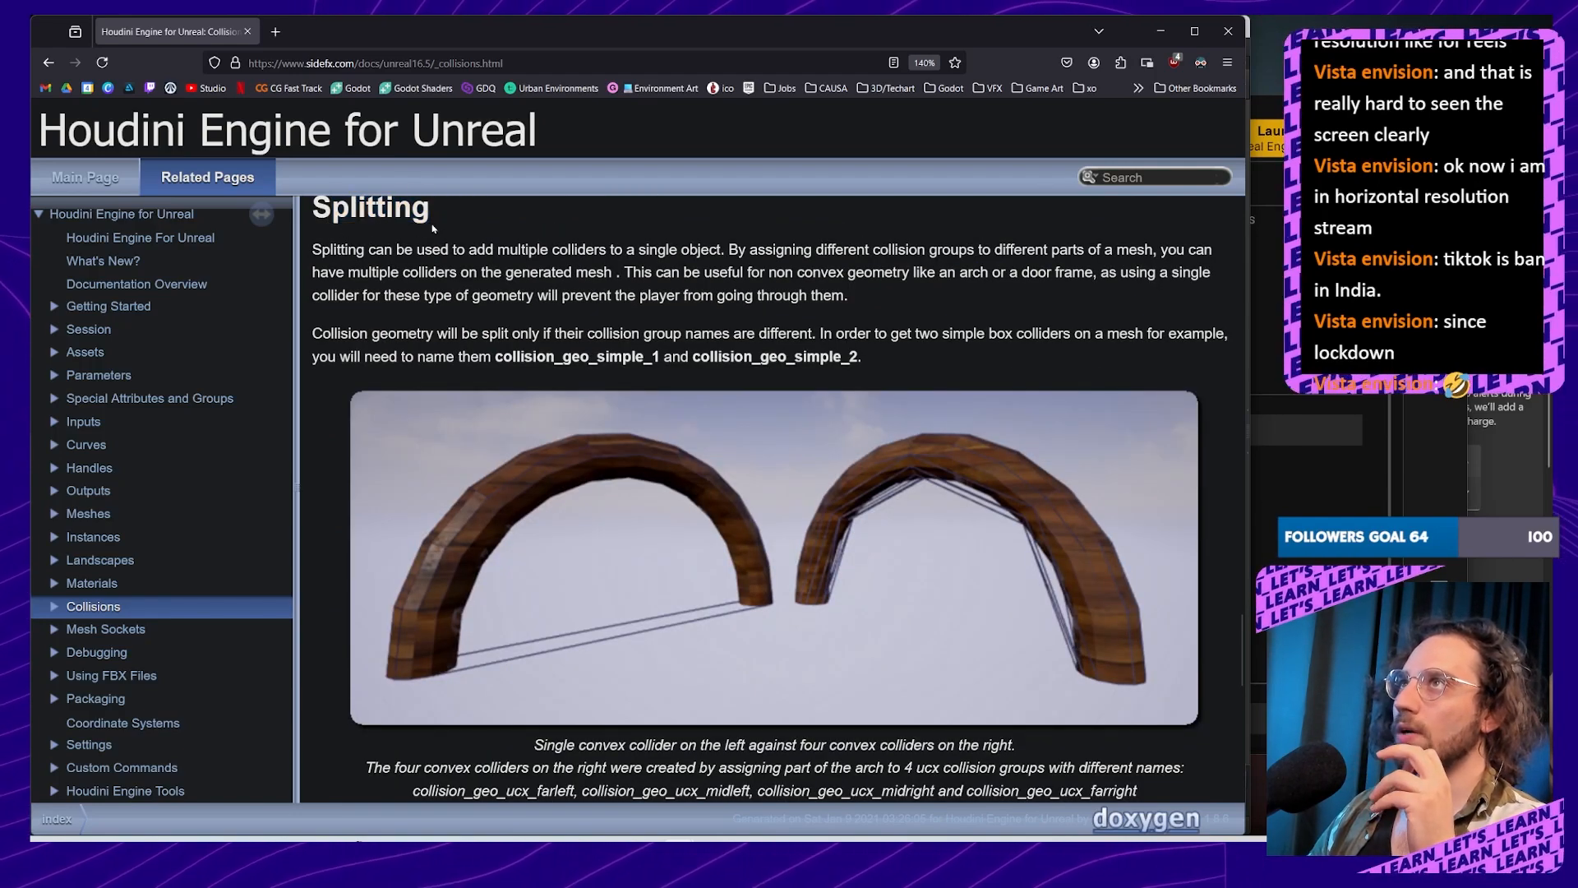
Step: Read the first Splitting paragraph about assigning different collision groups to parts of one mesh
scroll(396, 370, "up", 2)
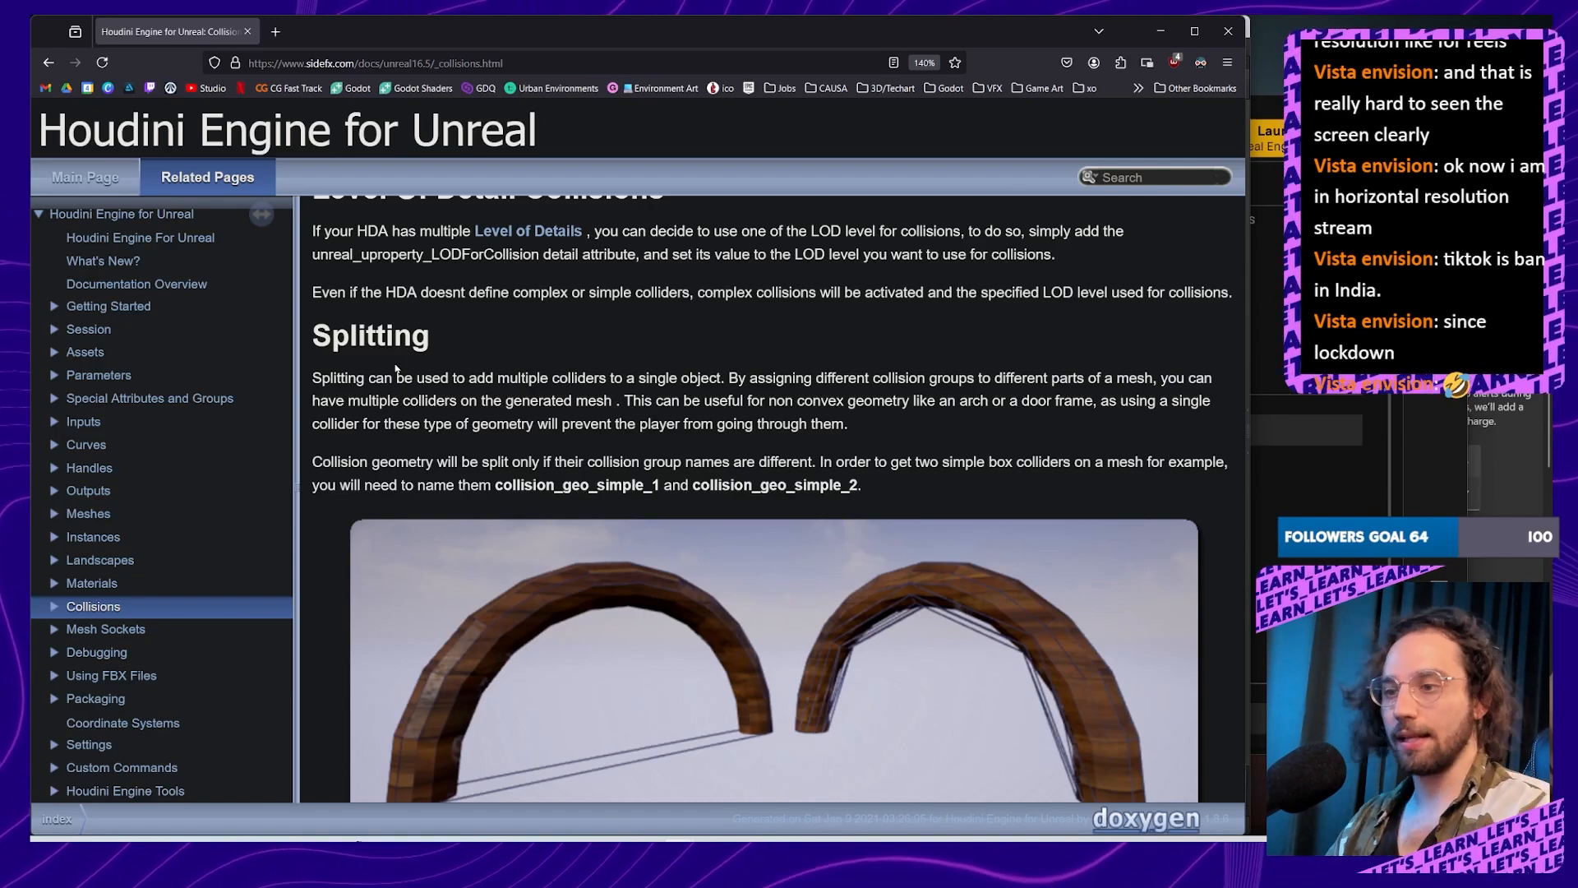
left_click_drag(341, 378, 876, 425)
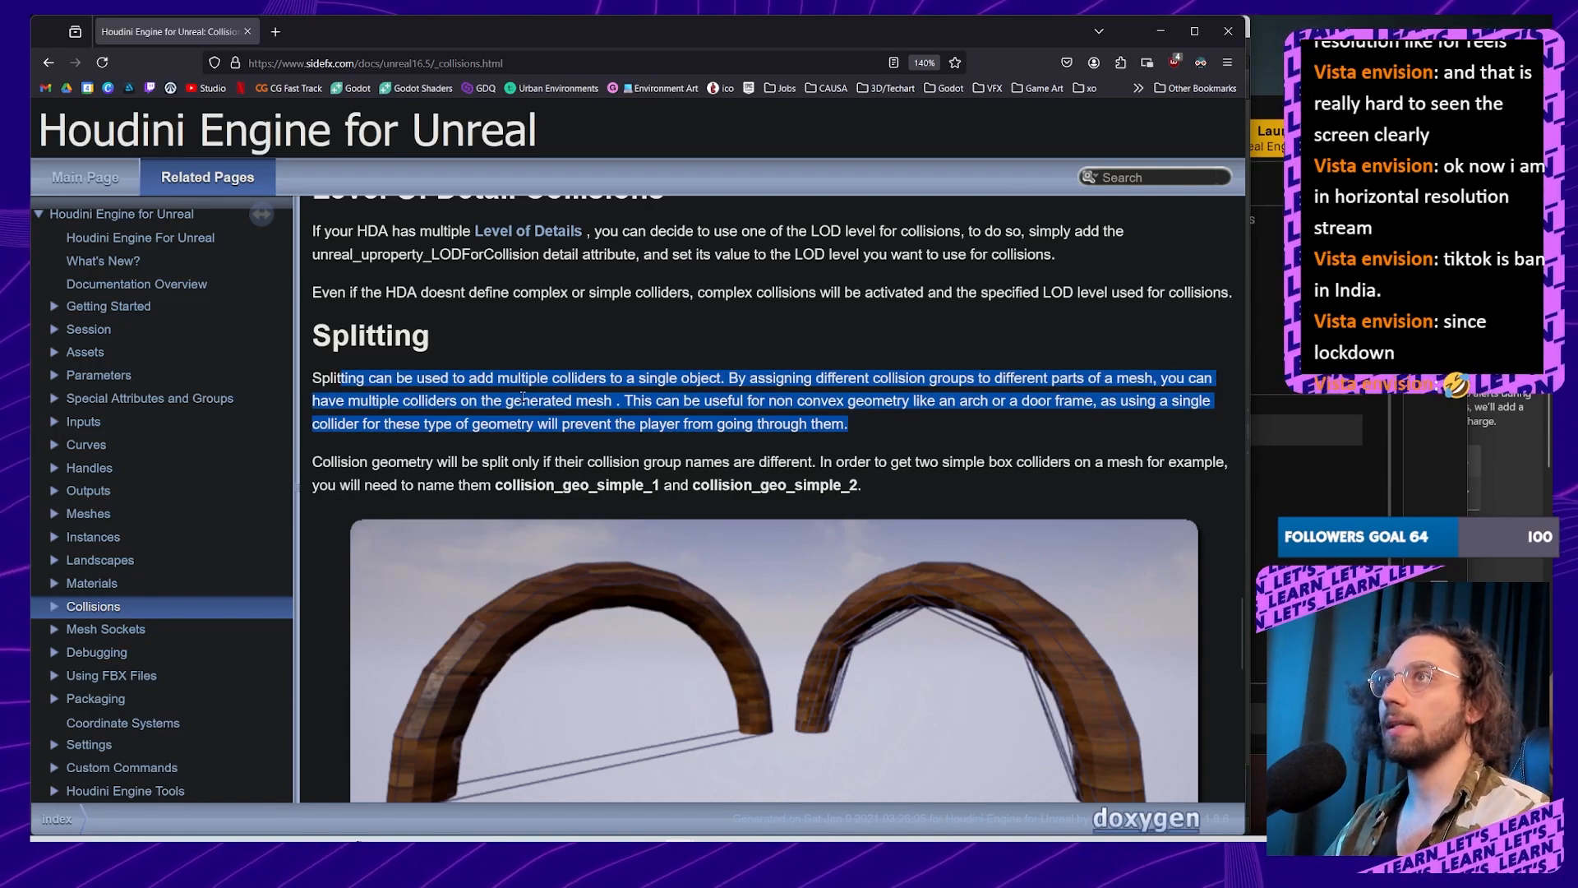
scroll(523, 398, "down", 2)
scroll(475, 380, "up", 2)
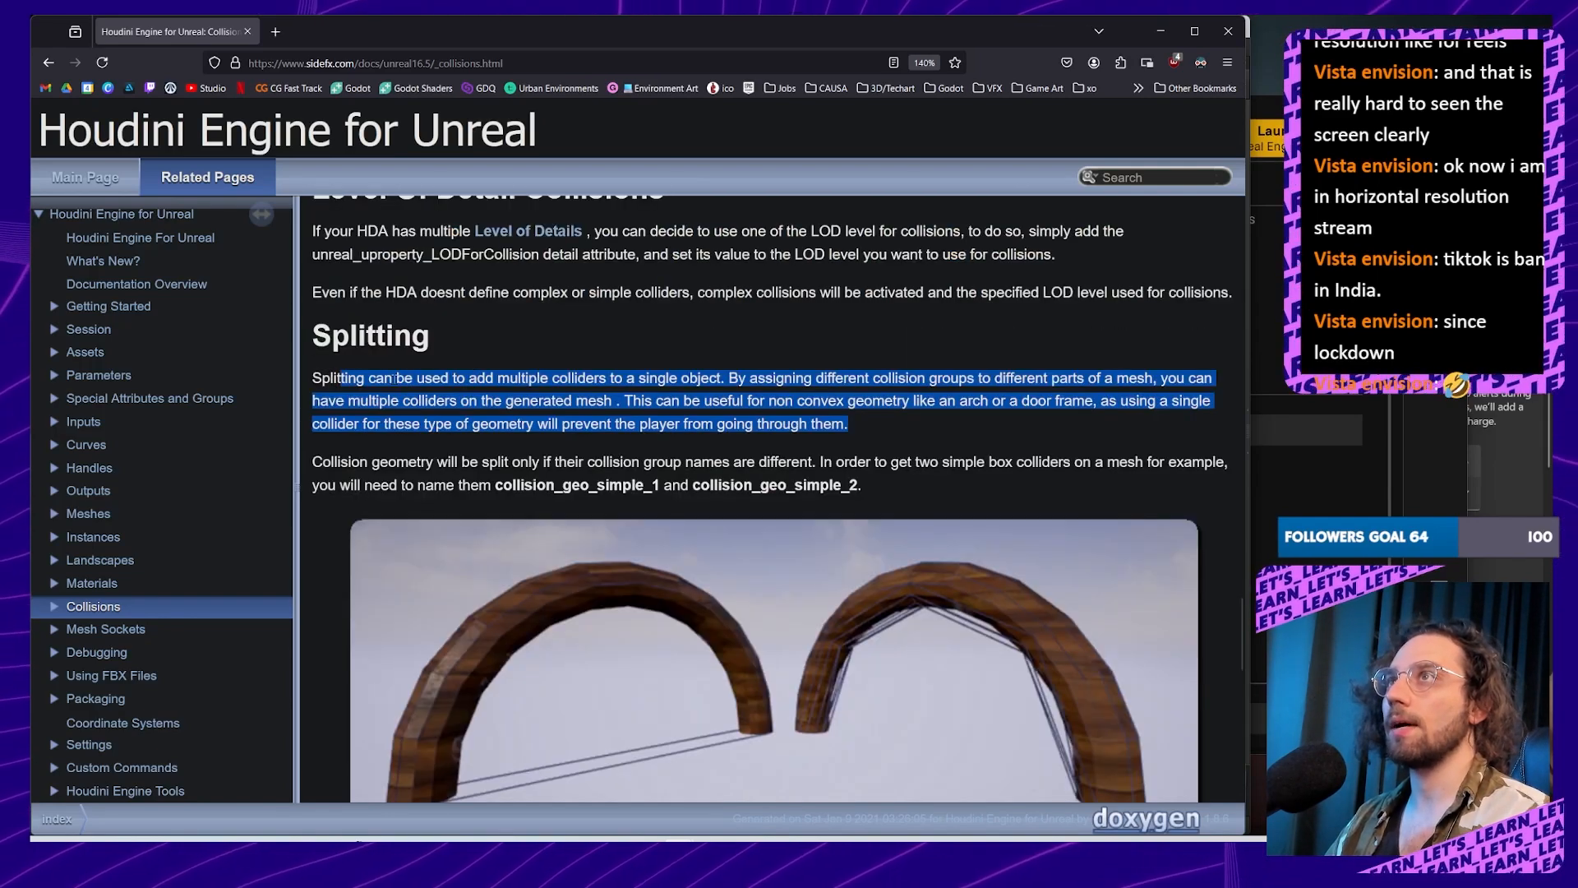
left_click(316, 335)
left_click_drag(316, 336, 429, 337)
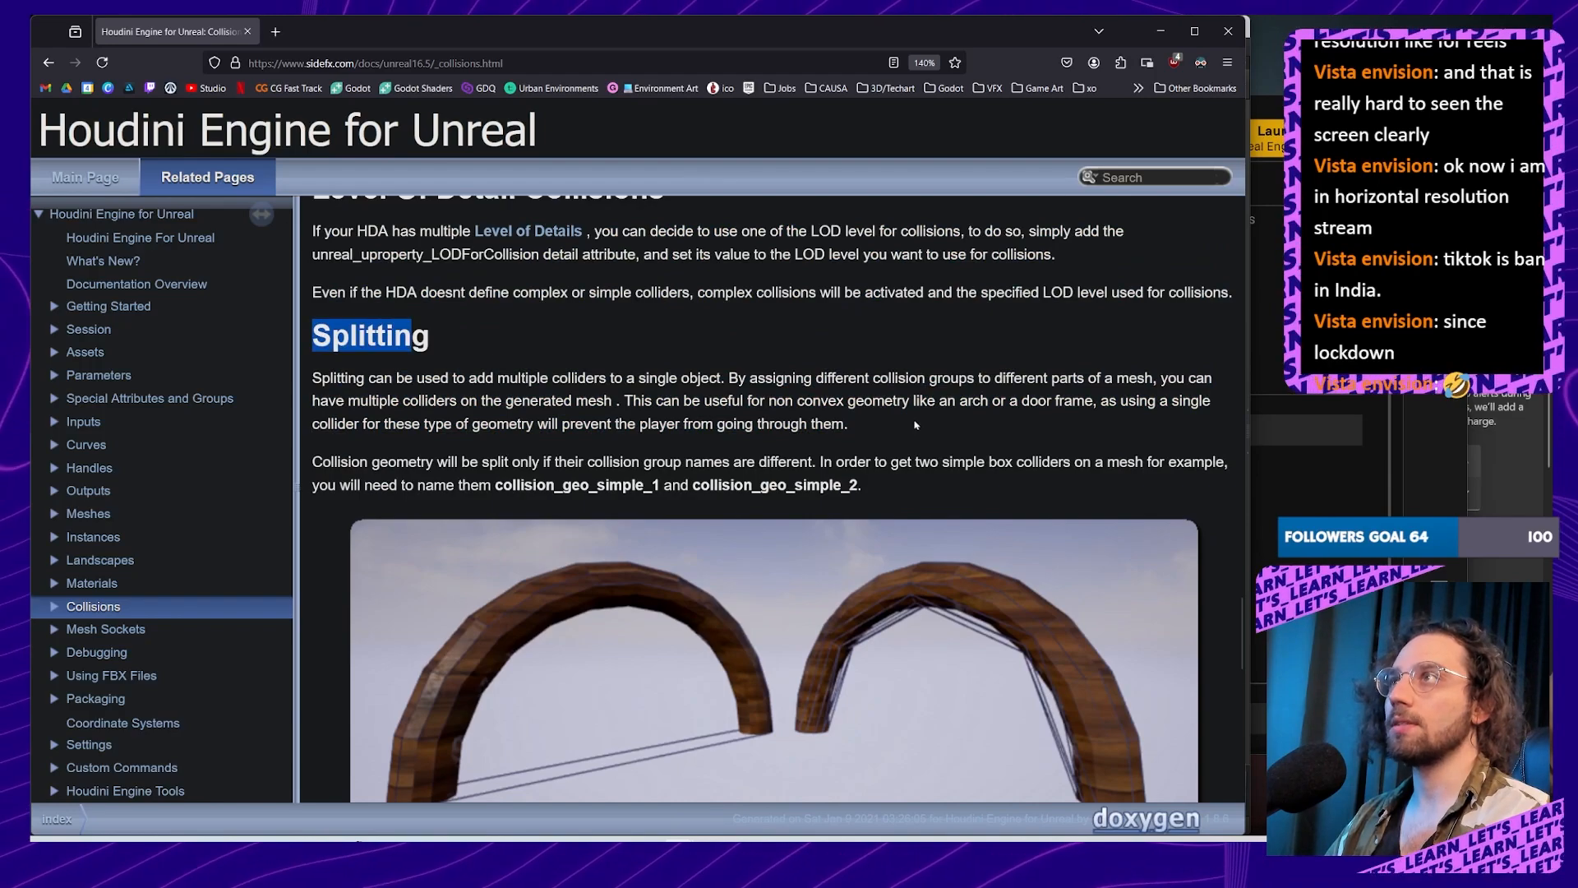
left_click(784, 442)
Step: Compare the single-collider arch with the multi-collider arch in the Splitting image
scroll(1049, 656, "down", 4)
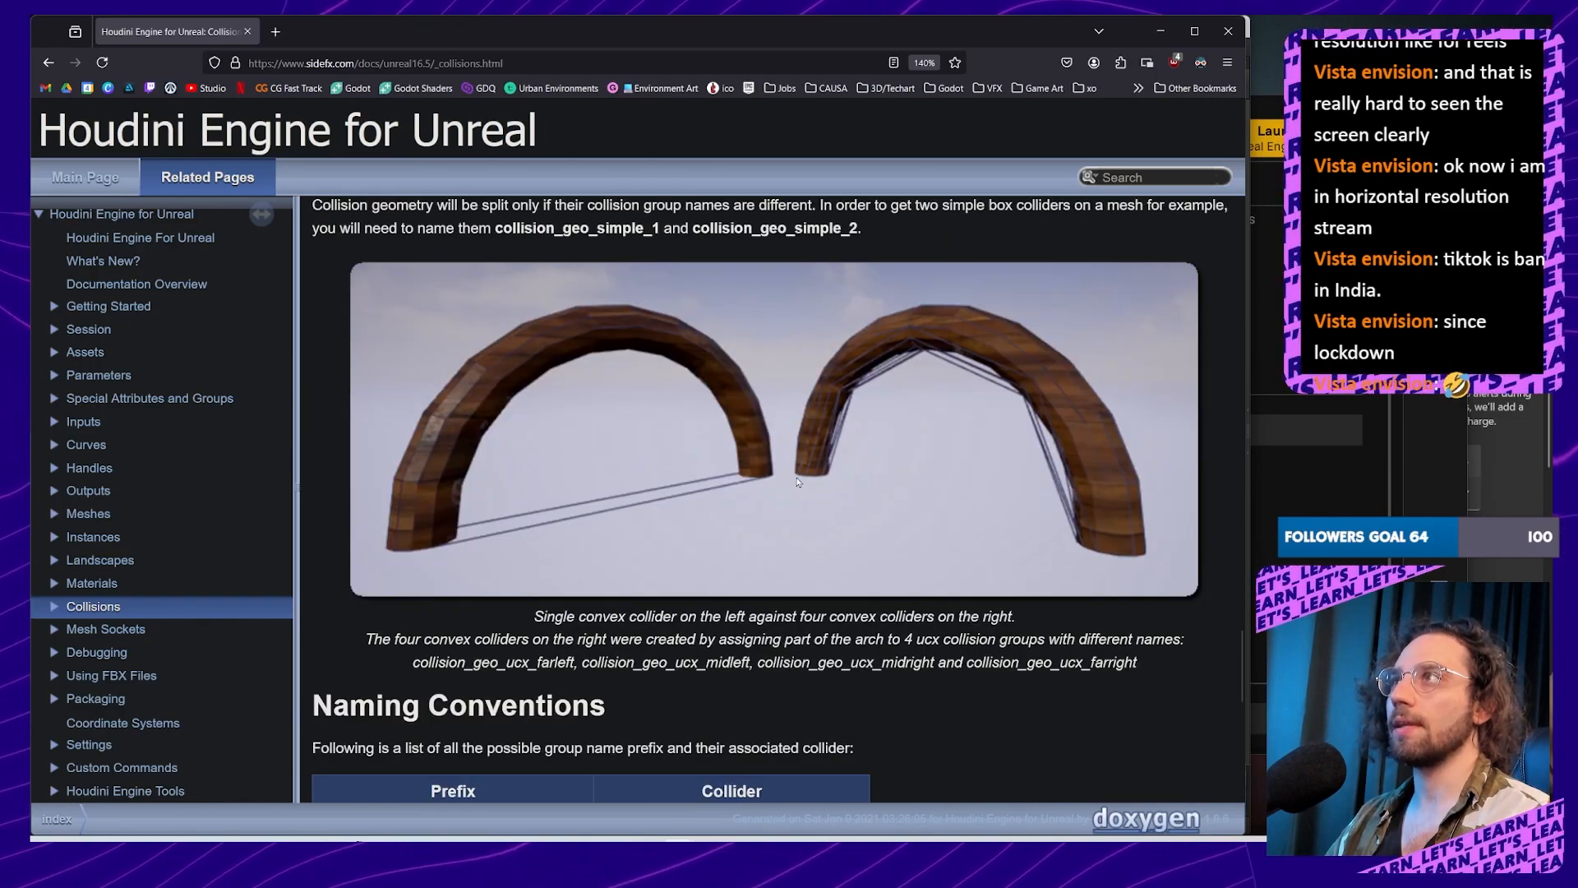
scroll(993, 603, "up", 2)
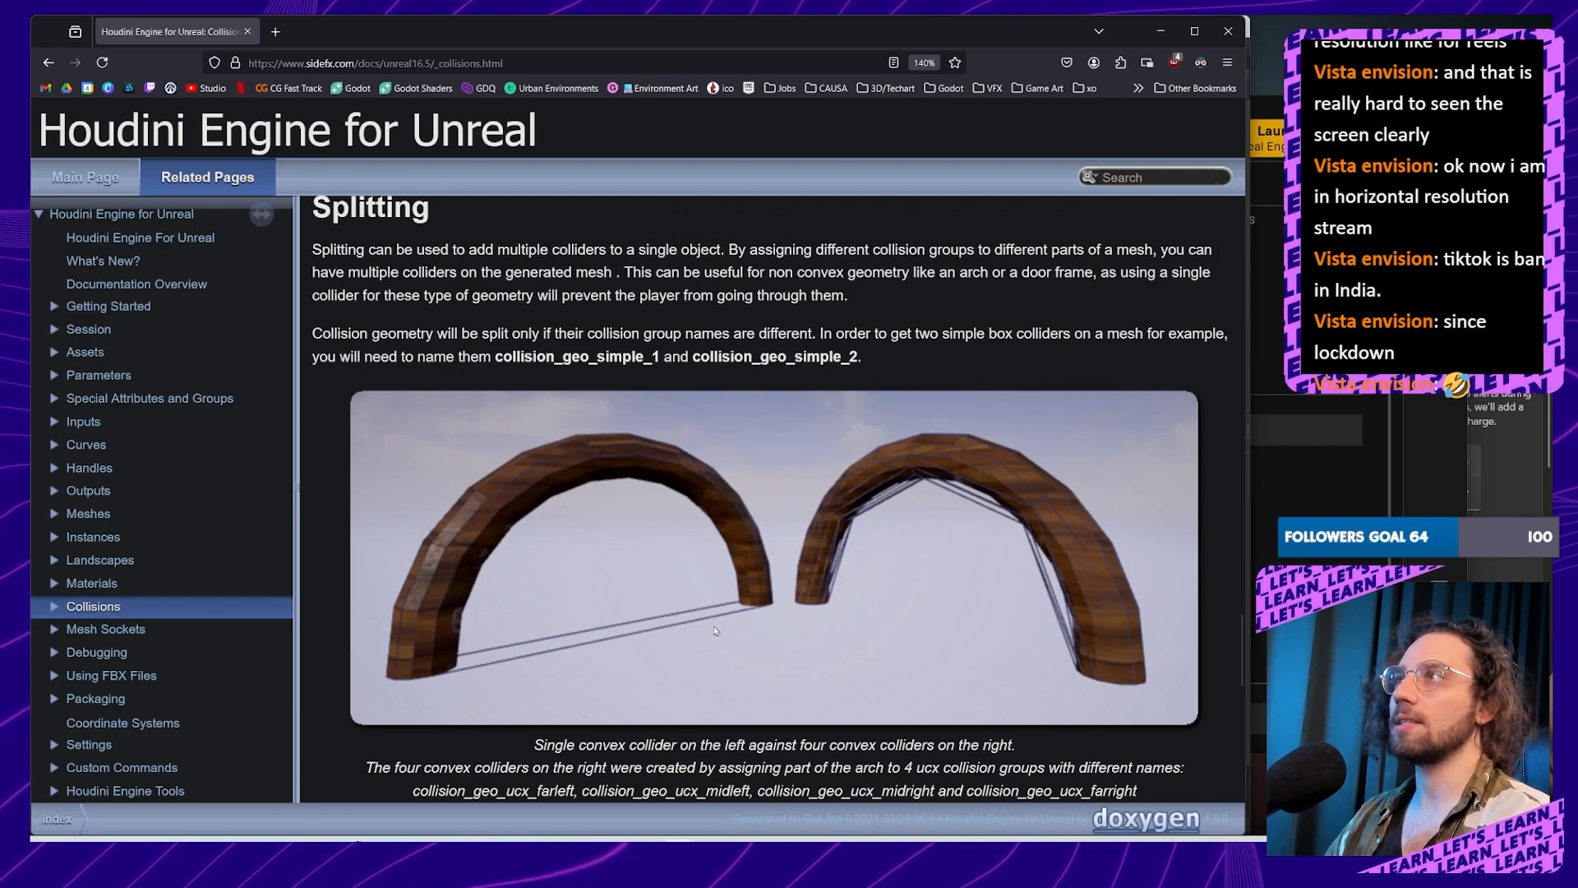
scroll(838, 629, "up", 2)
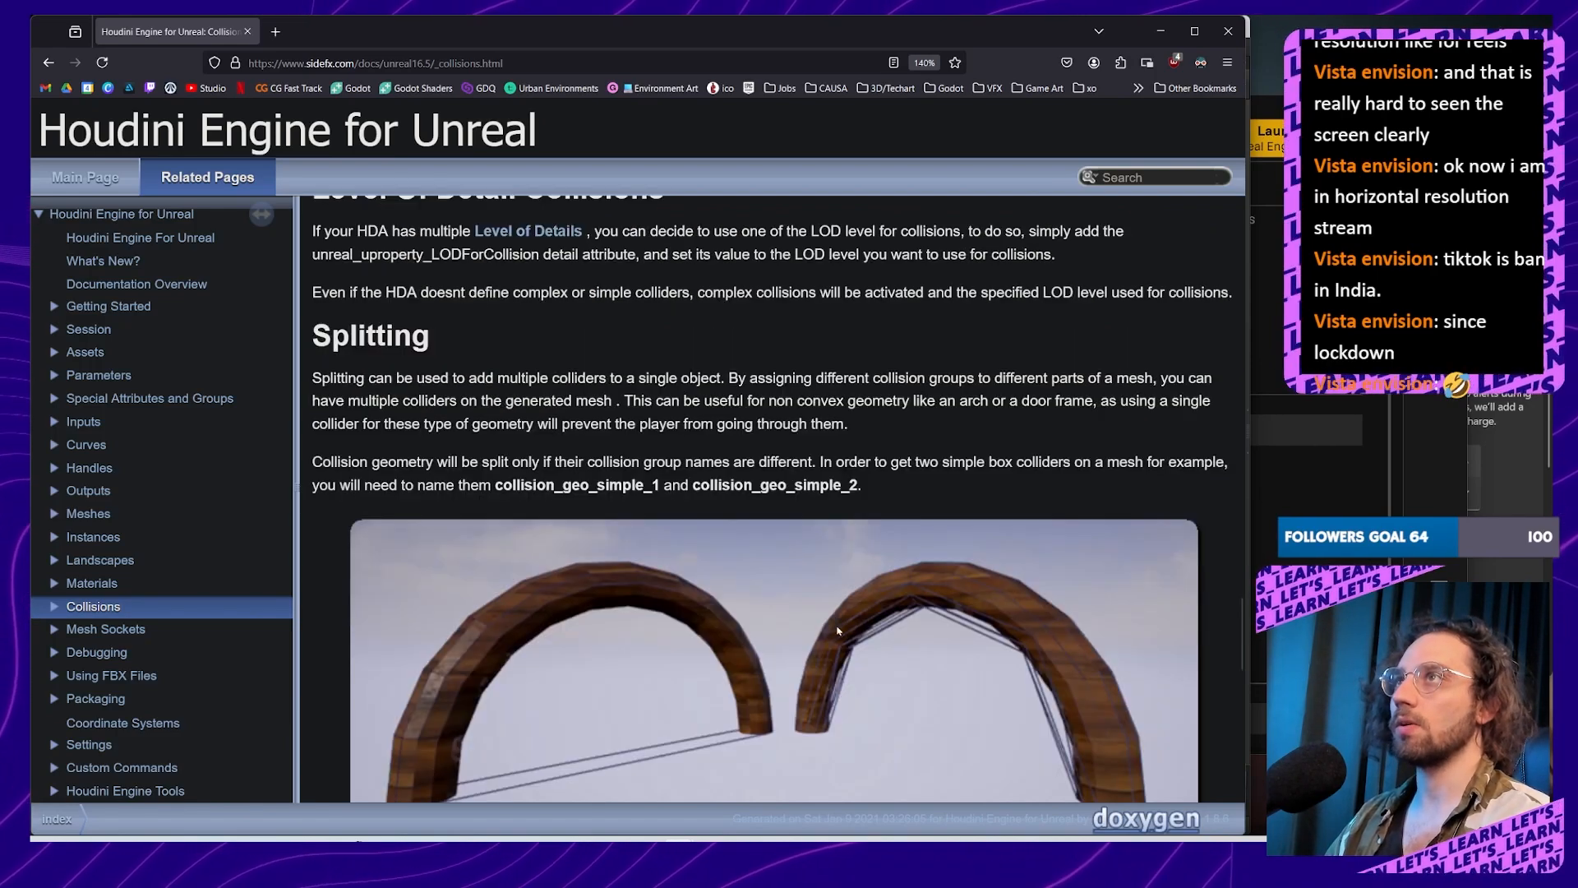
scroll(882, 591, "down", 2)
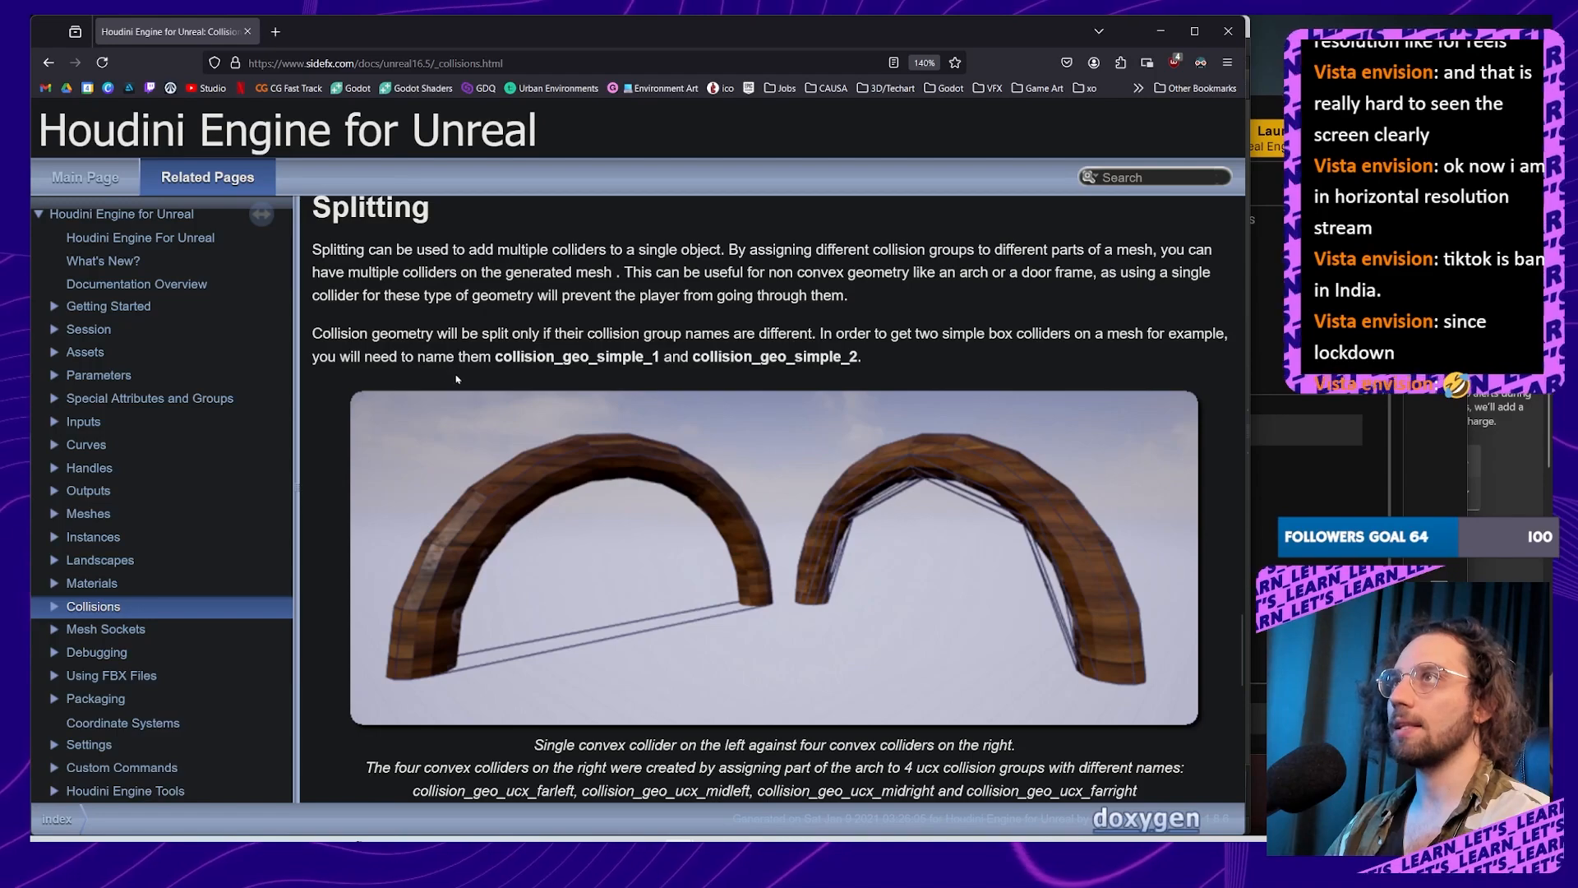
Step: Read the splitting rule for group names, focusing on collision_geo_simple_1 and collision_geo_simple_2
left_click_drag(493, 356, 663, 356)
left_click_drag(796, 356, 881, 360)
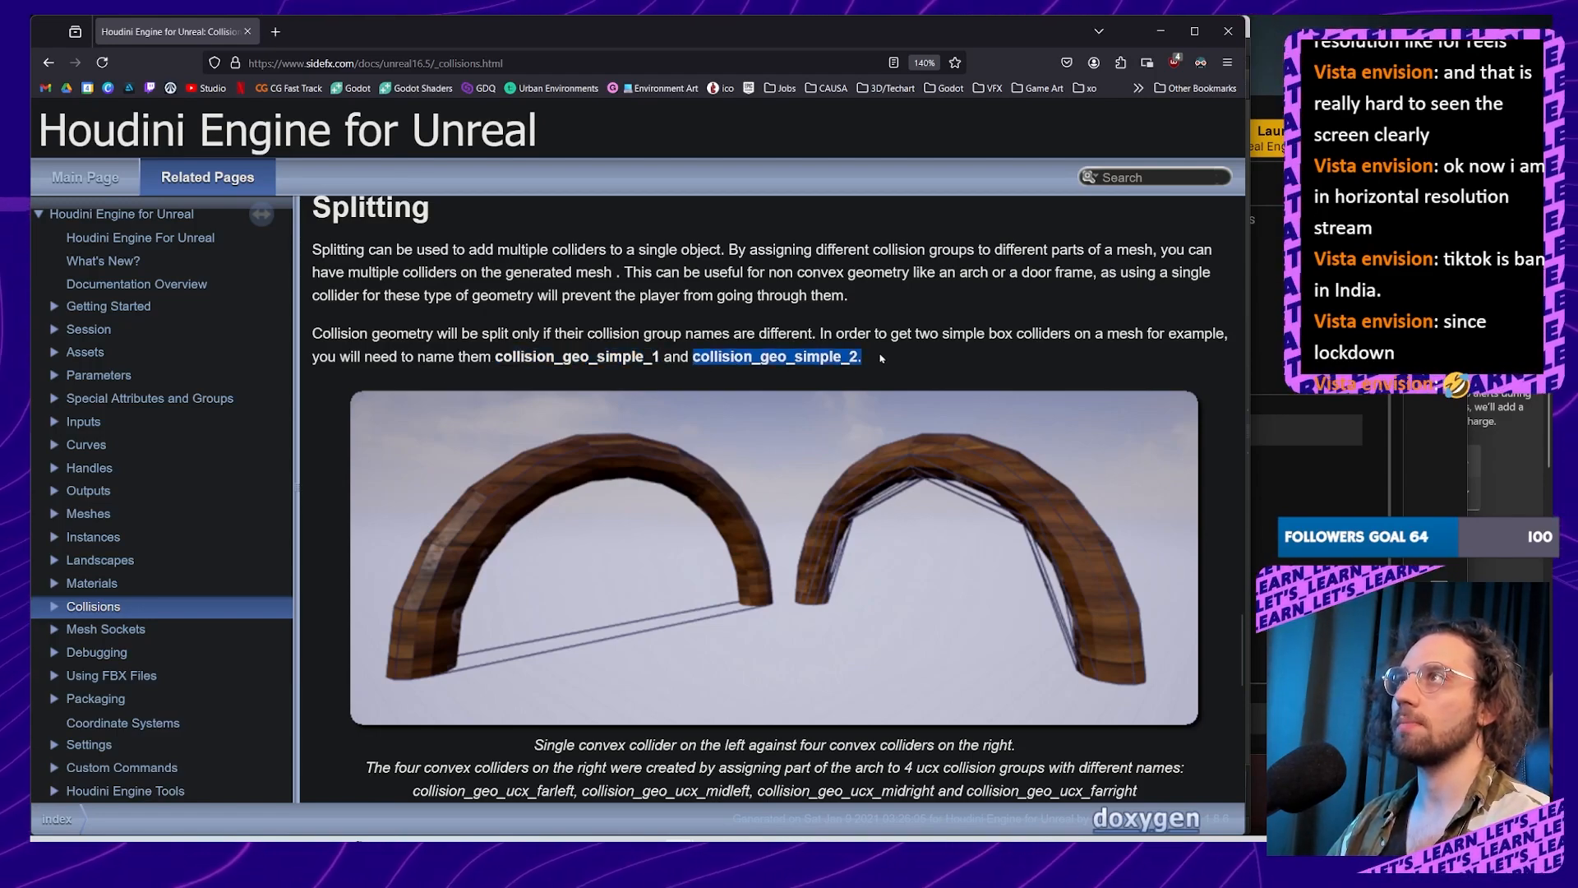
left_click(883, 359)
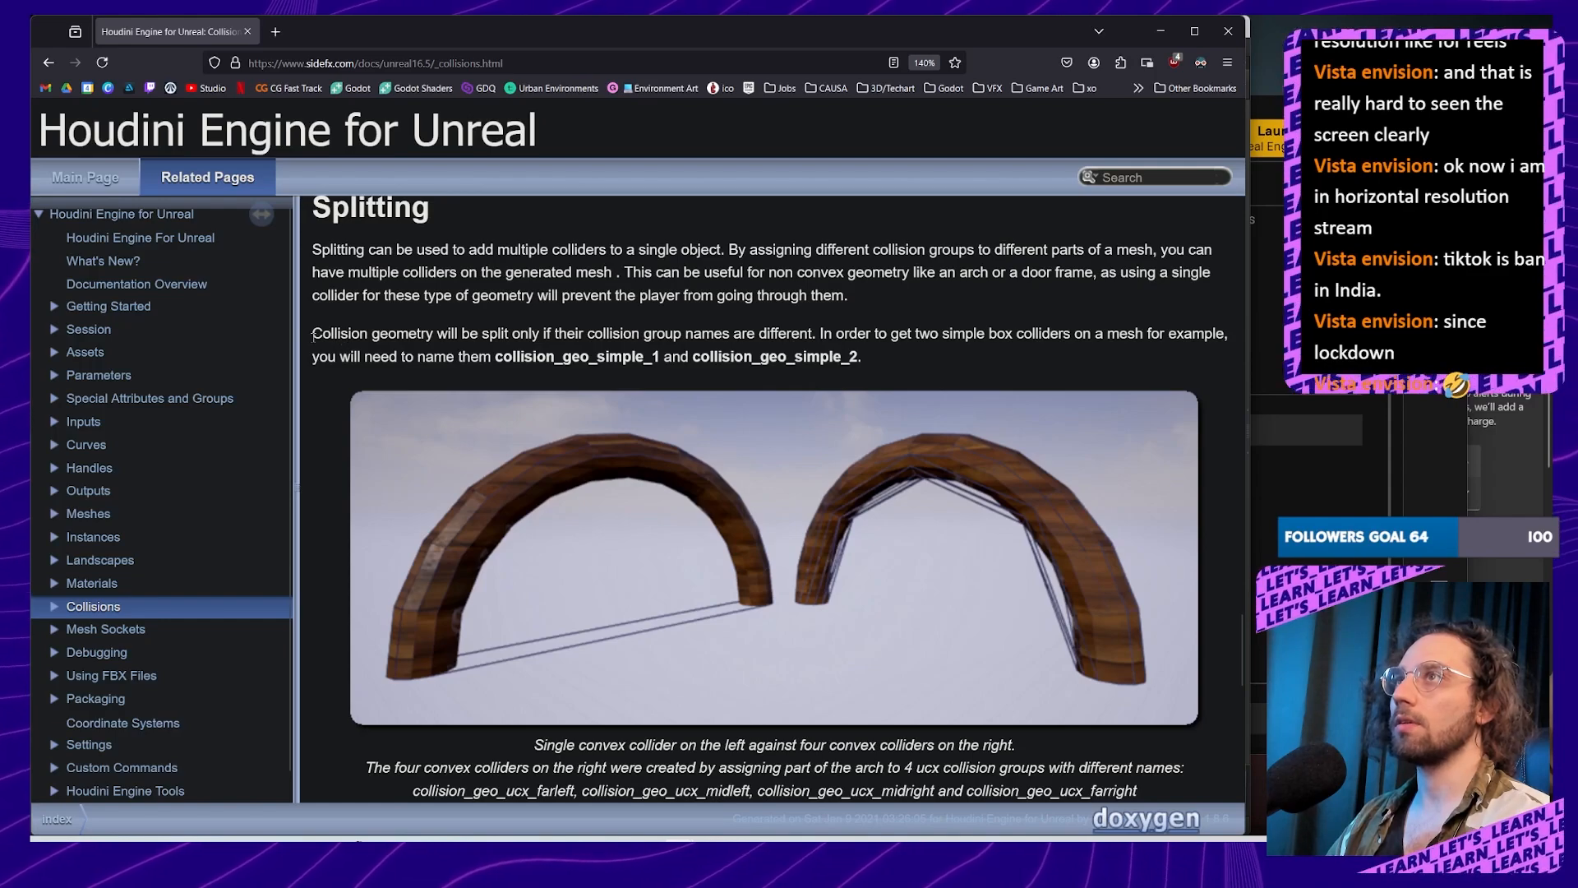
left_click_drag(313, 333, 863, 358)
Step: Read the arch image caption, matching the ucx group names such as collision_geo_ucx_farleft to the arch's colliders
scroll(878, 359, "down", 3)
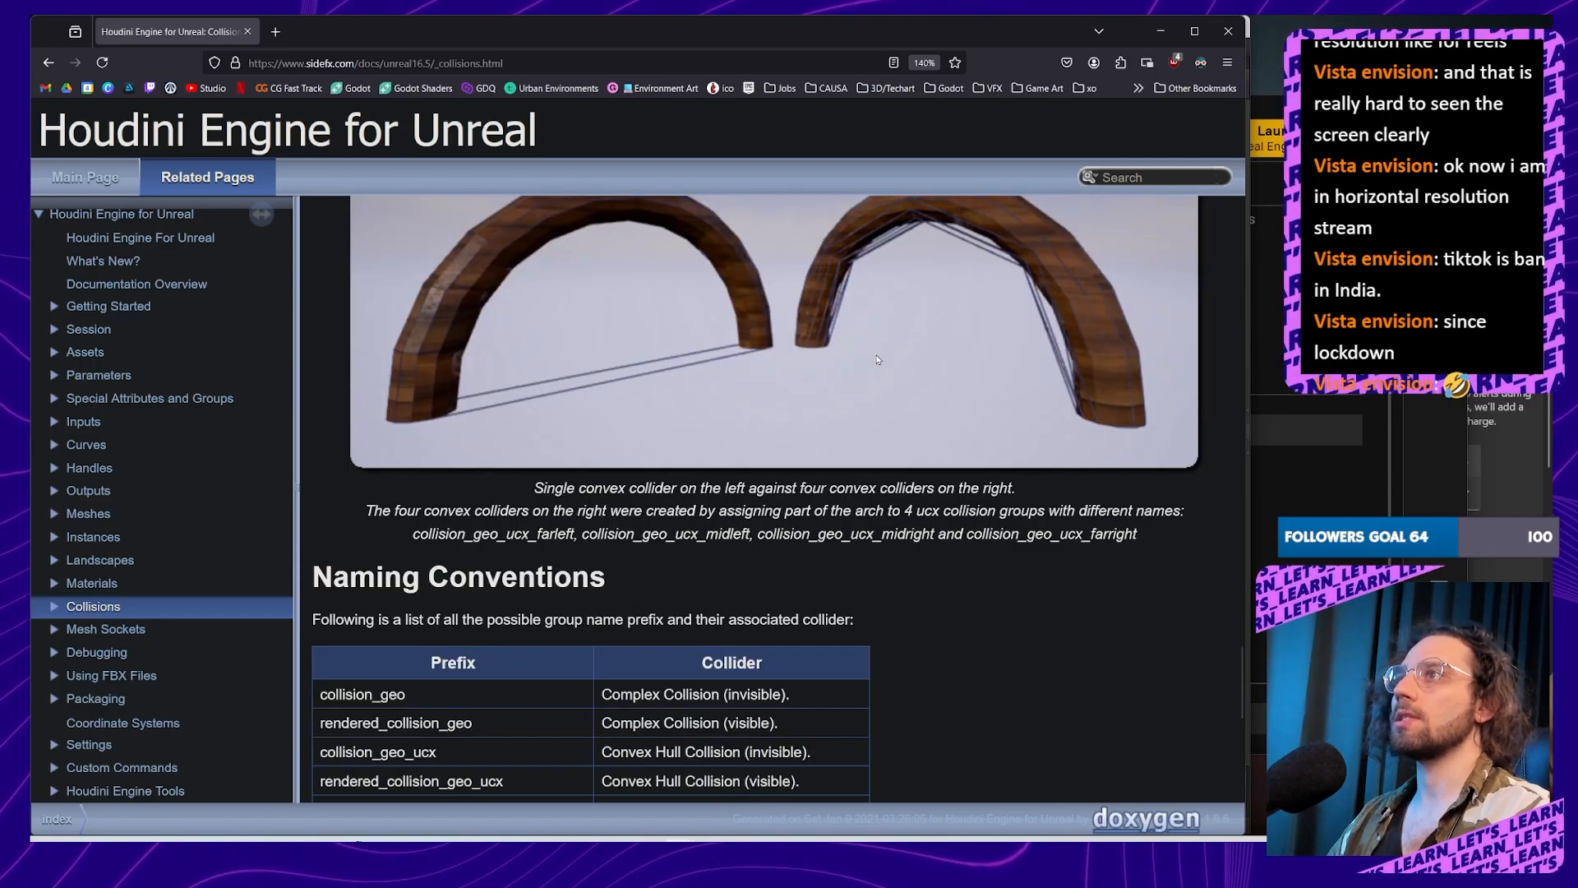
left_click_drag(534, 488, 1019, 490)
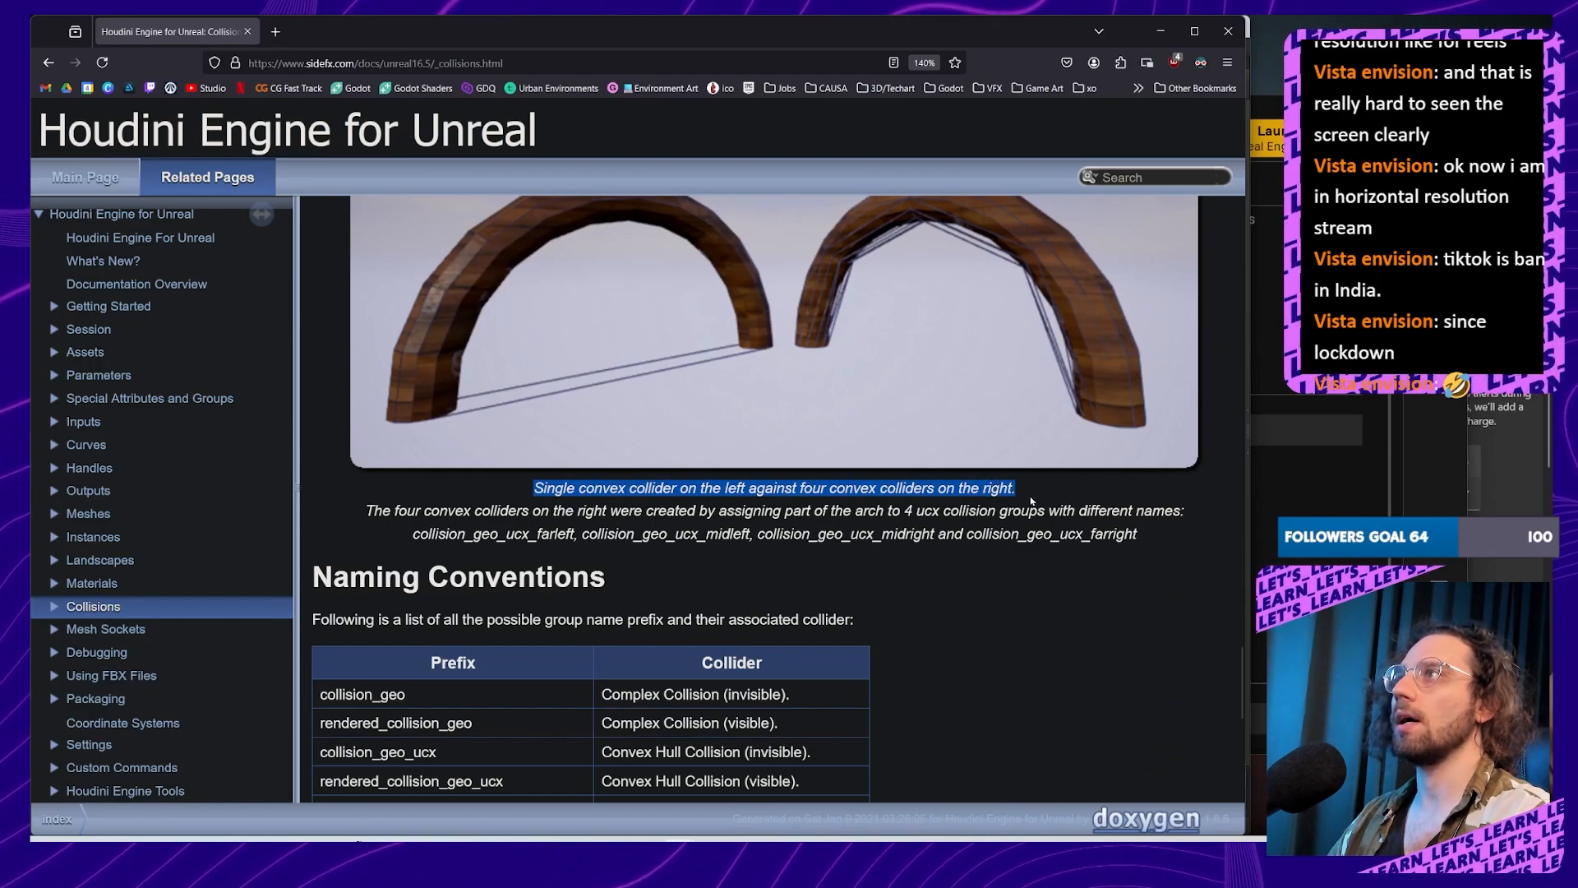
scroll(601, 420, "up", 2)
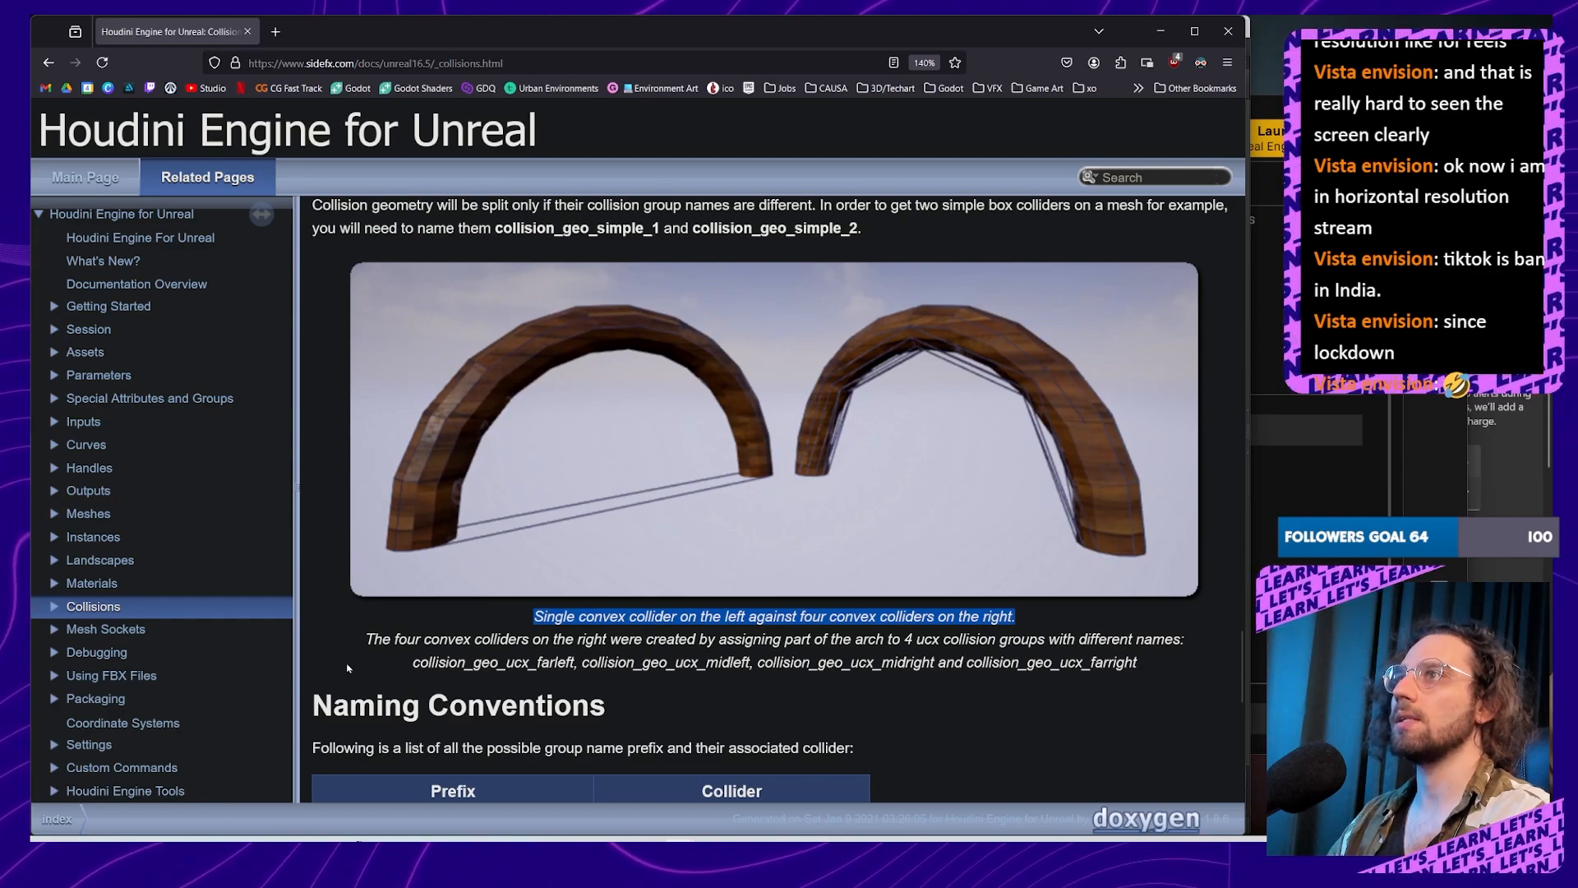
left_click_drag(372, 640, 895, 666)
left_click(663, 663)
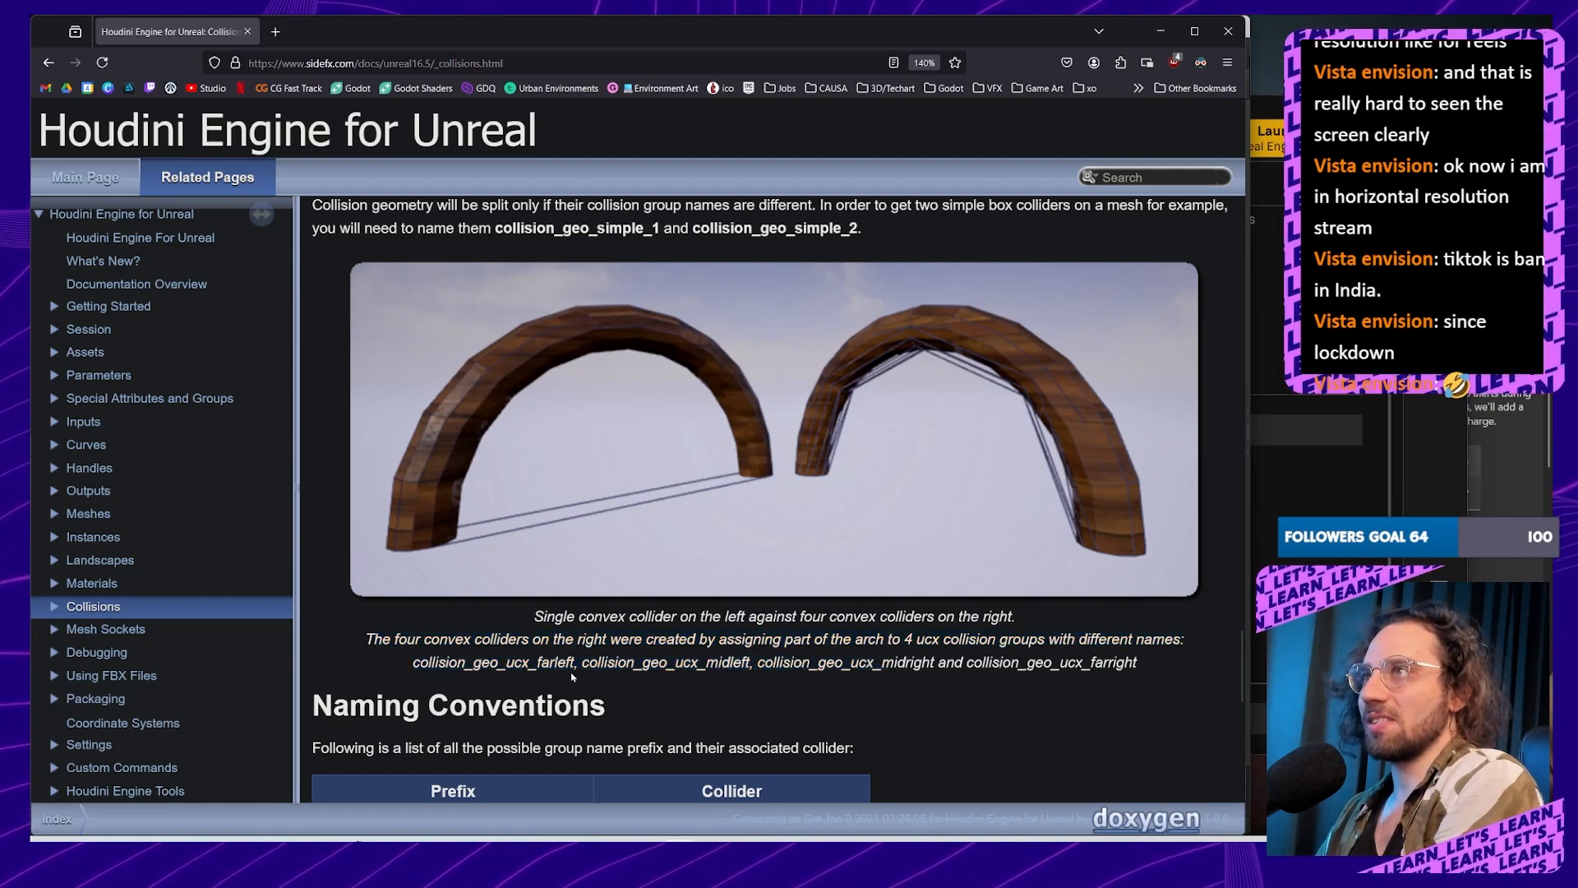
left_click_drag(584, 662, 412, 663)
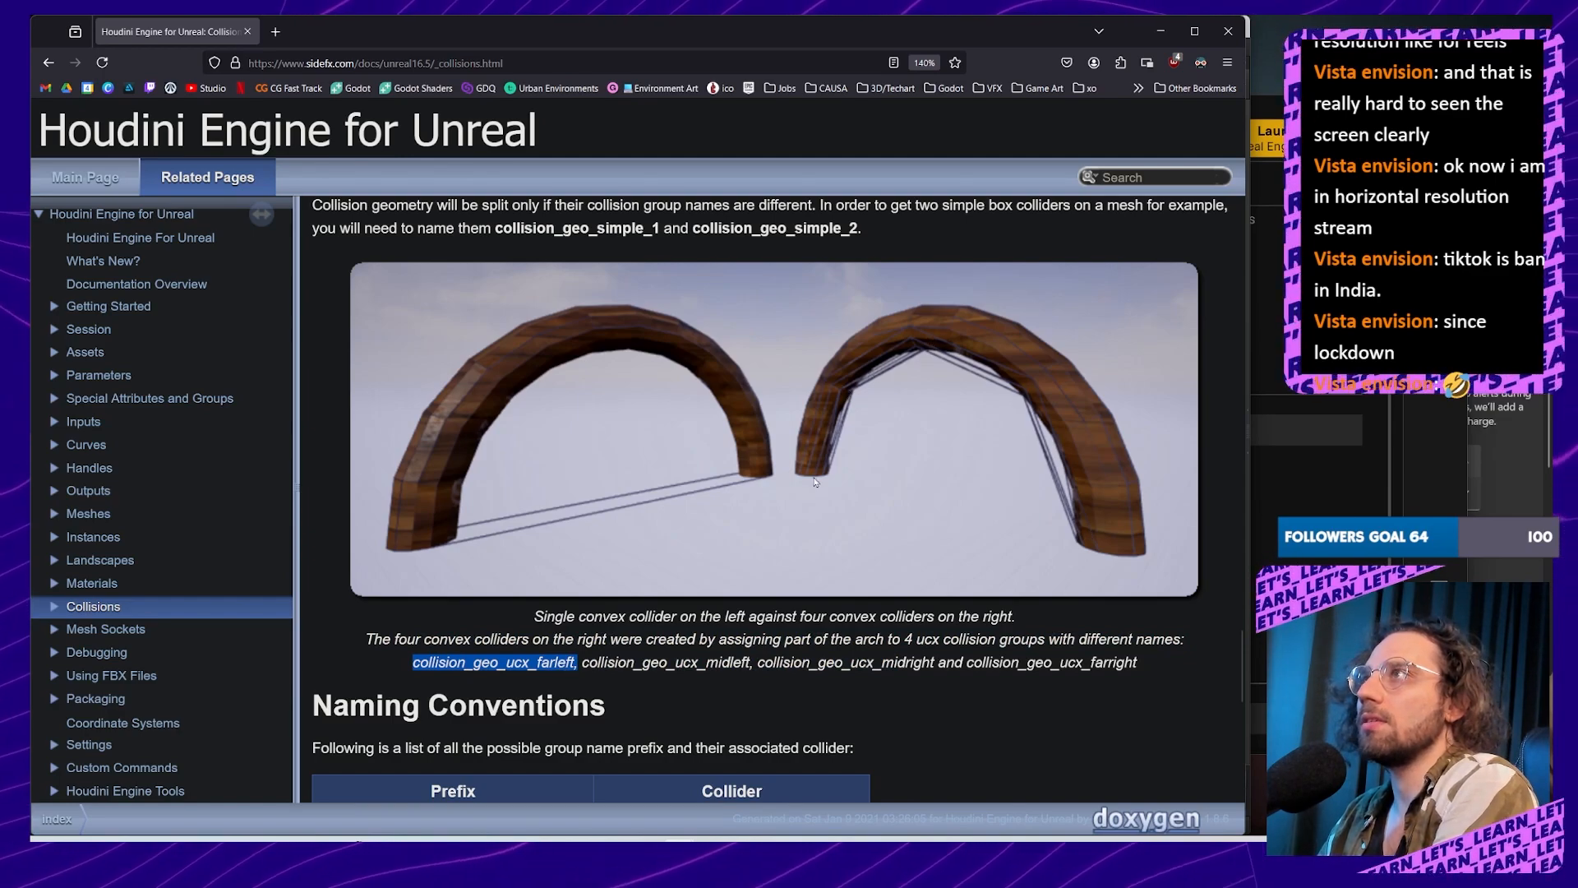
scroll(1039, 507, "down", 2)
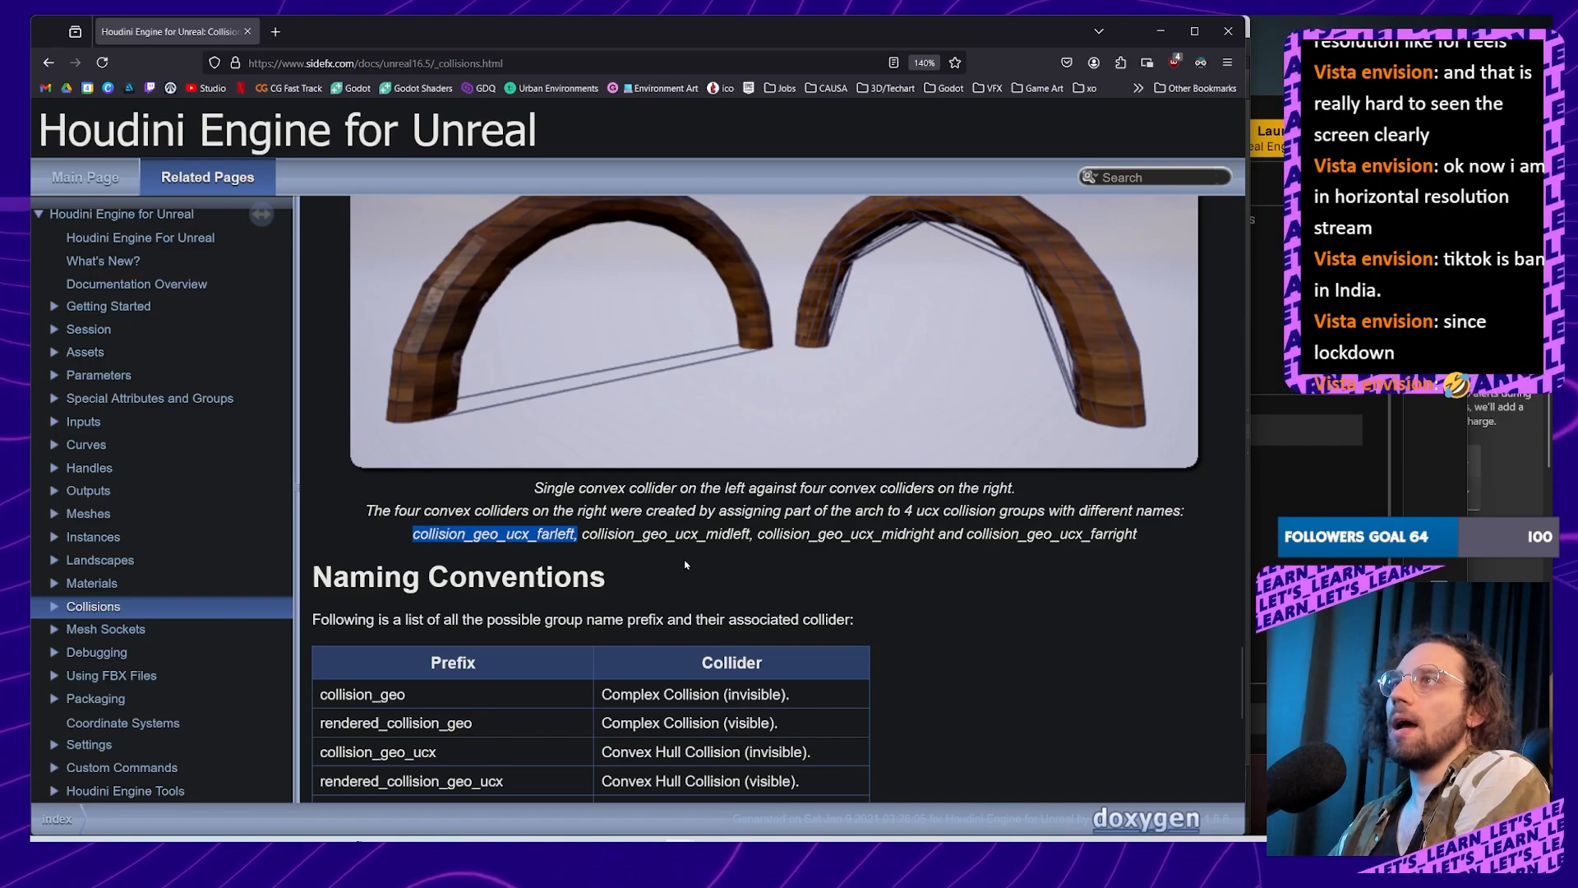
left_click(590, 532)
Step: Read the Naming Conventions introduction and go through the table of group prefixes and colliders
scroll(590, 531, "down", 2)
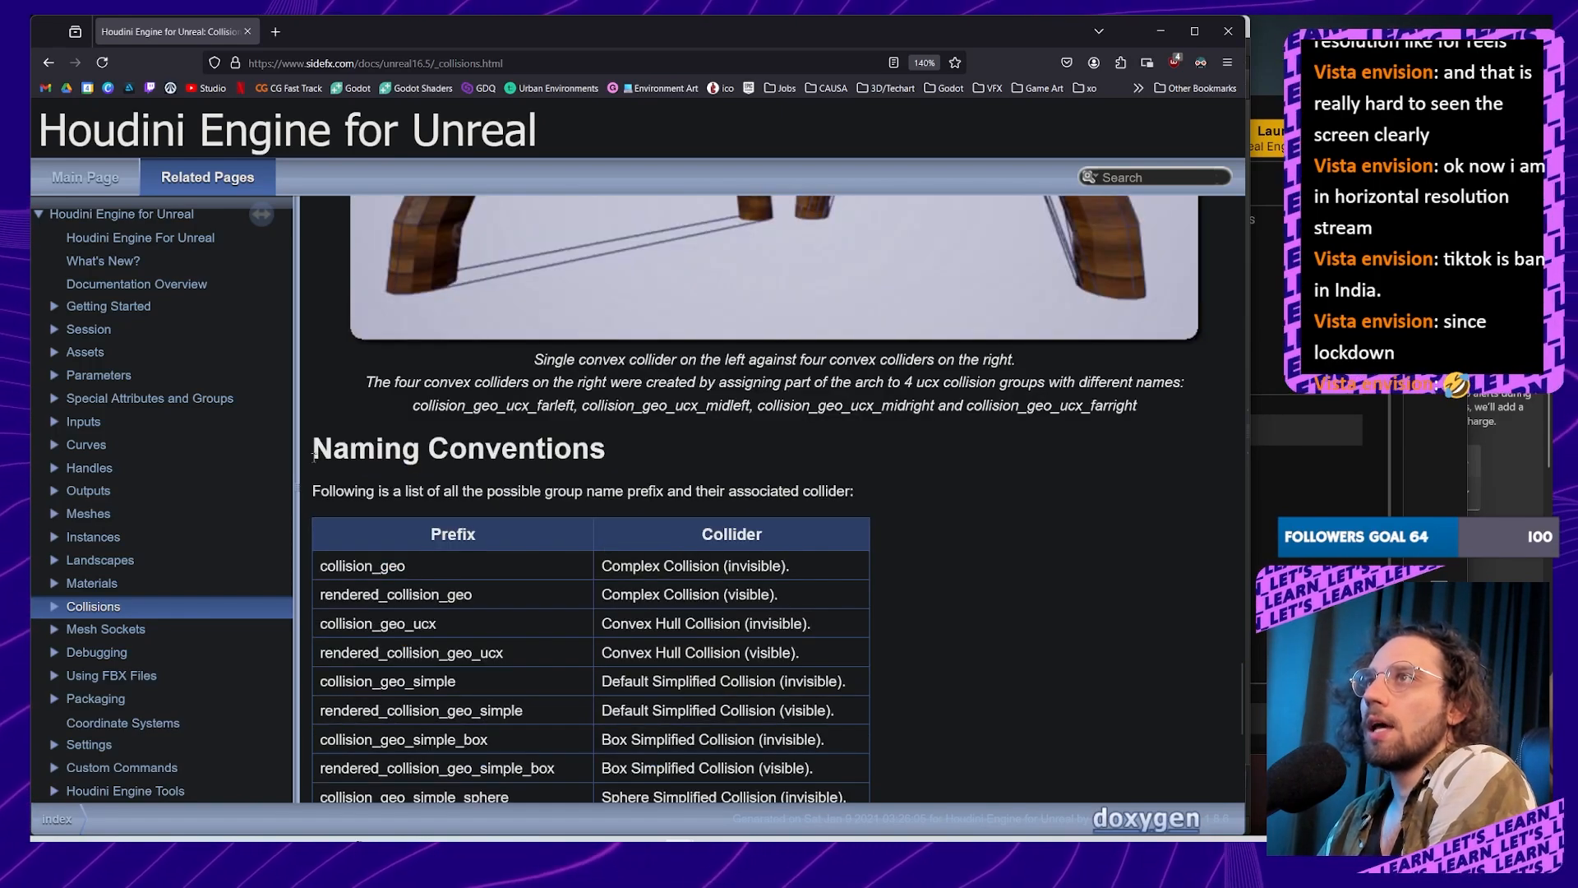
left_click_drag(313, 457, 607, 451)
left_click_drag(321, 491, 880, 490)
left_click(888, 493)
scroll(580, 394, "down", 7)
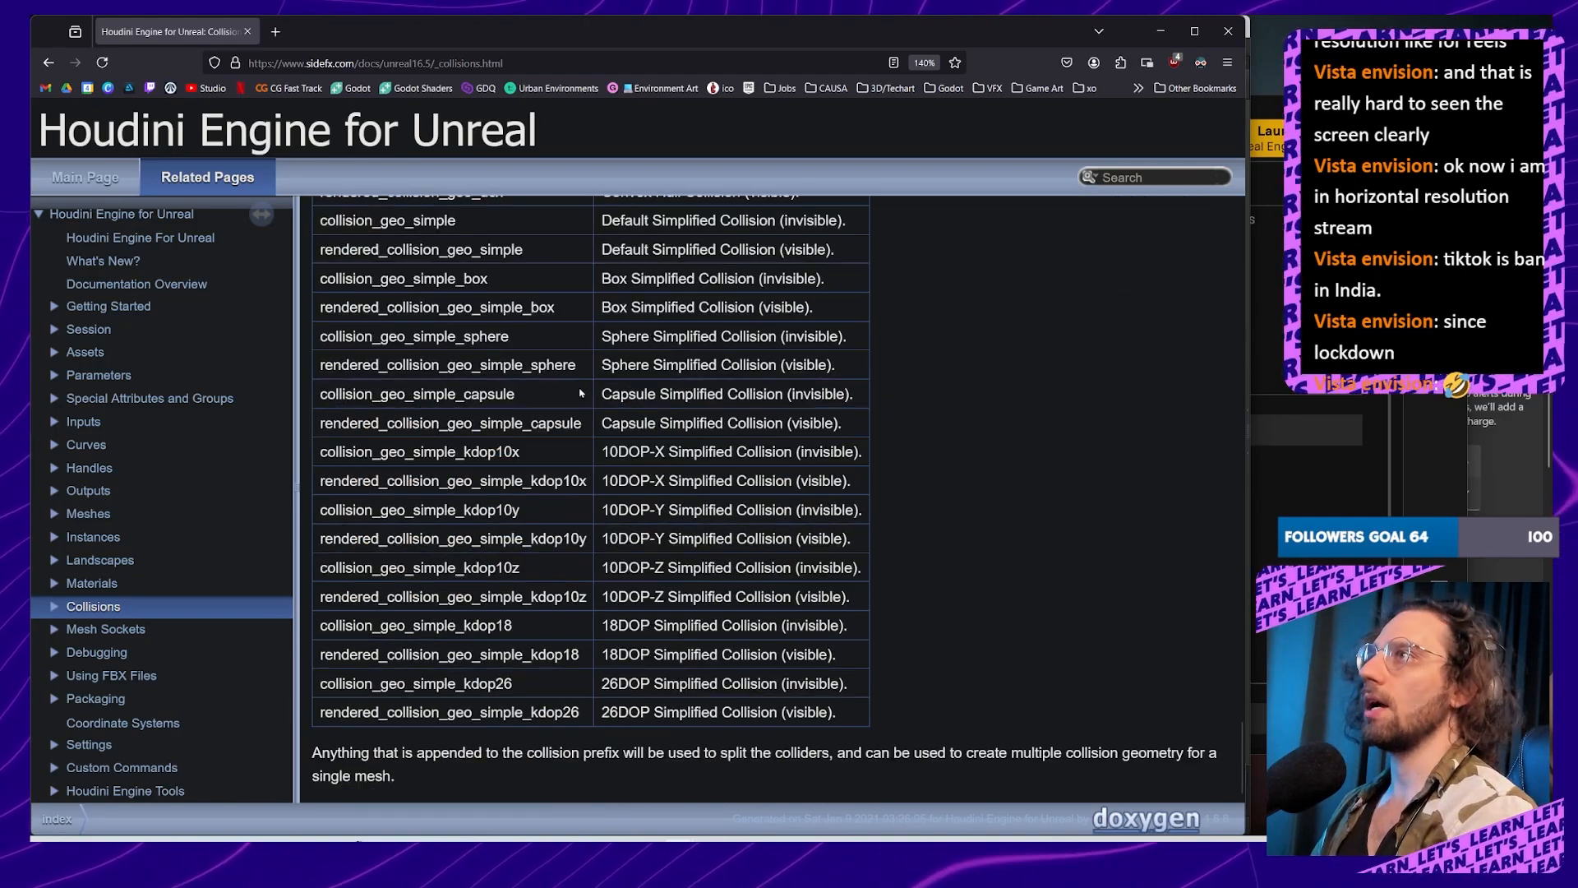
Step: Review the collision prefix table from its beginning and read the closing note on text appended to a prefix
scroll(701, 640, "up", 6)
left_click_drag(340, 490, 487, 535)
left_click(488, 536)
scroll(822, 215, "up", 3)
scroll(658, 449, "down", 8)
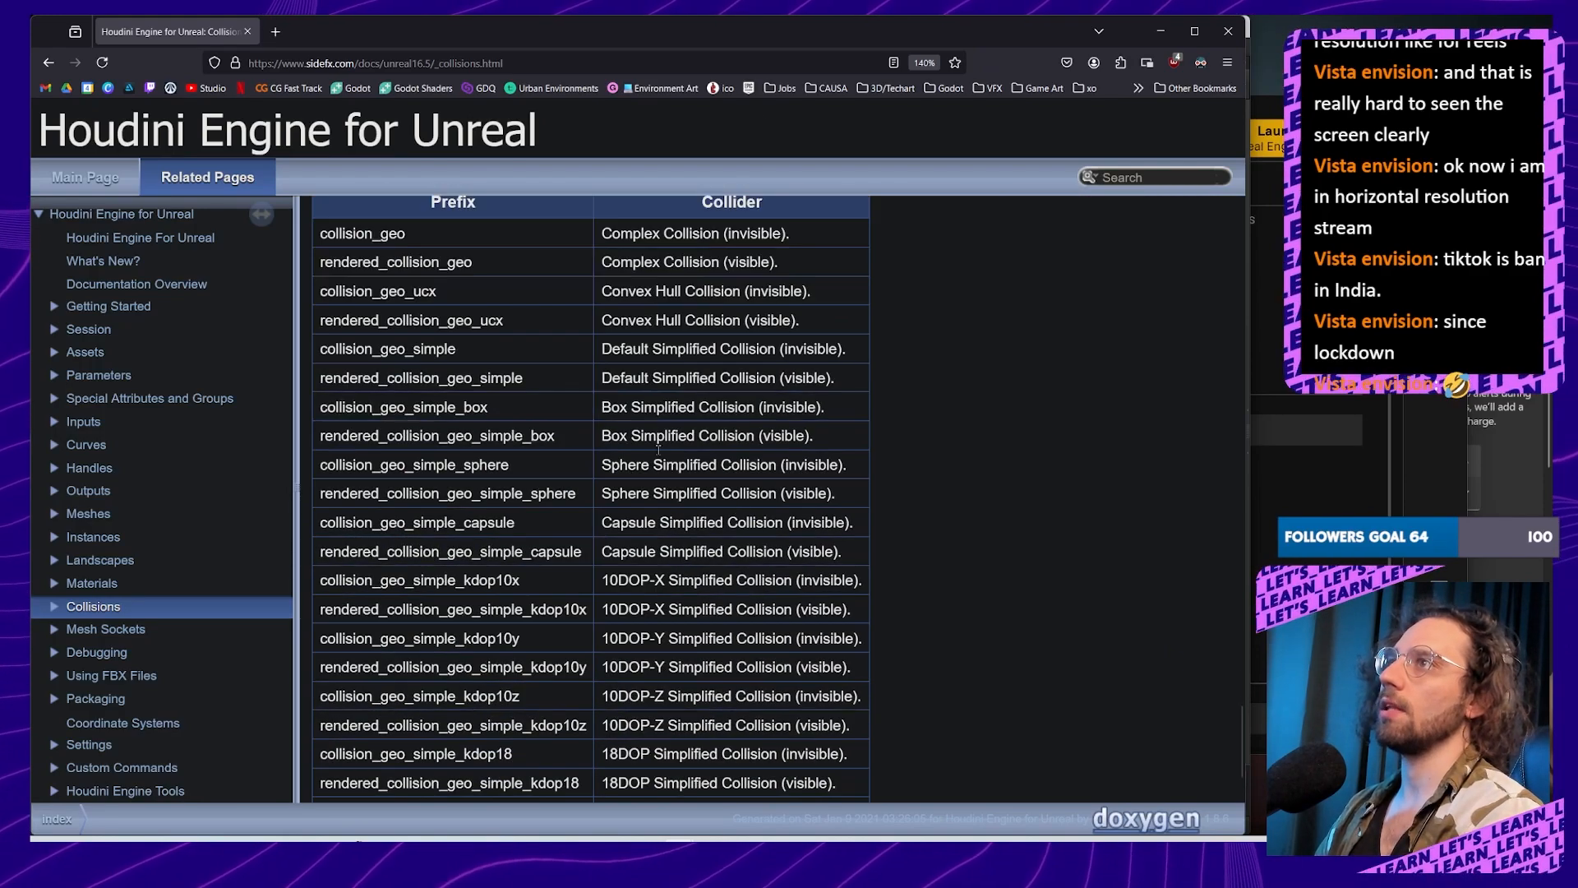
scroll(490, 522, "up", 2)
scroll(571, 513, "down", 4)
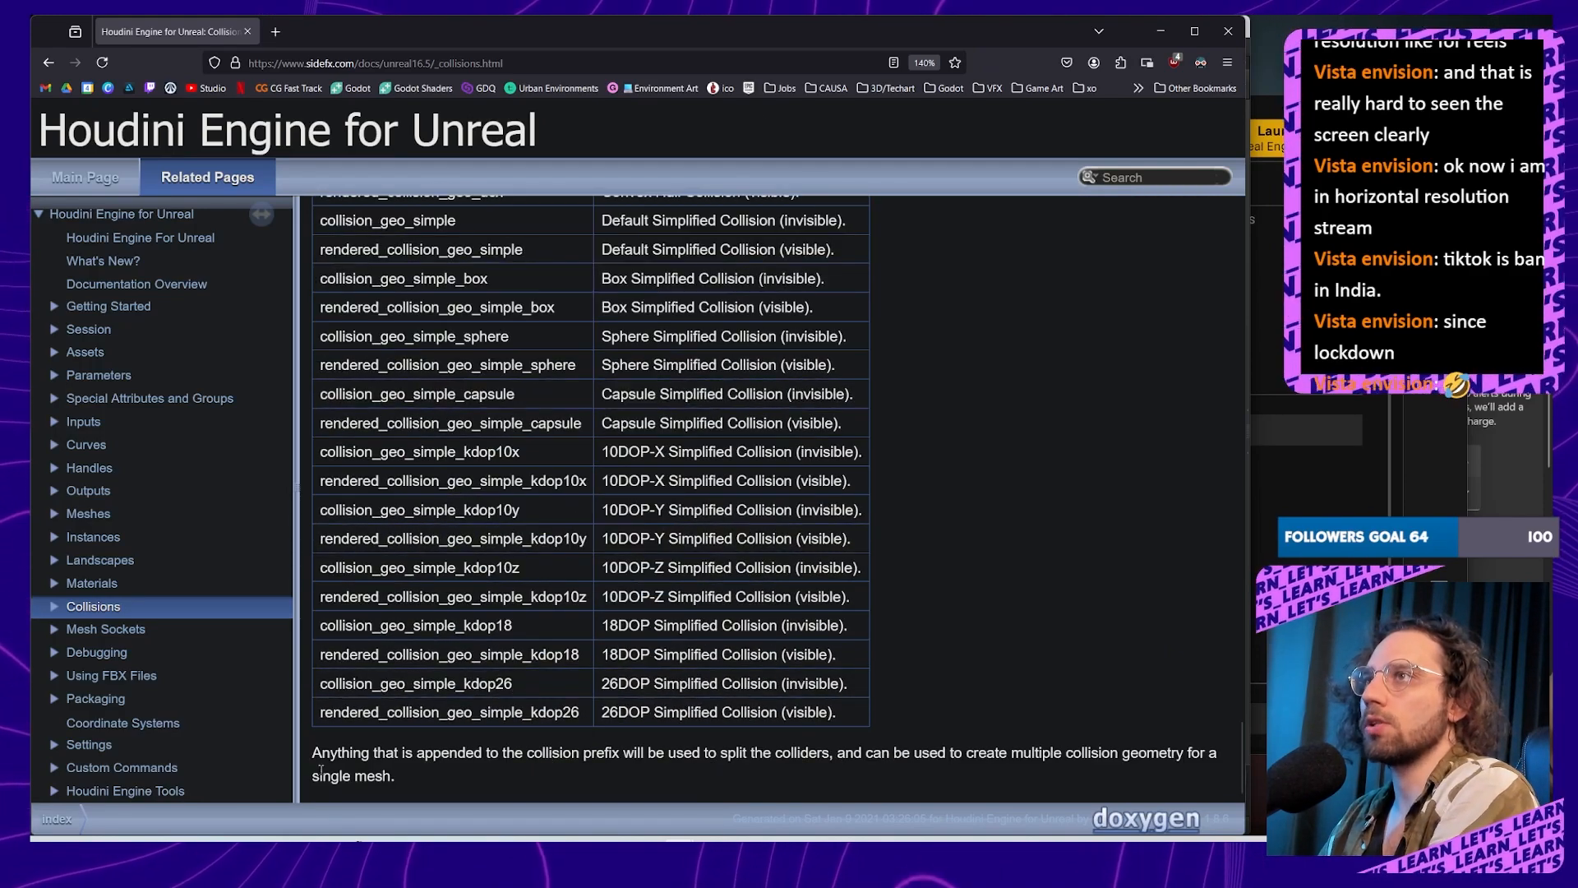
left_click_drag(313, 755, 515, 755)
left_click(516, 755)
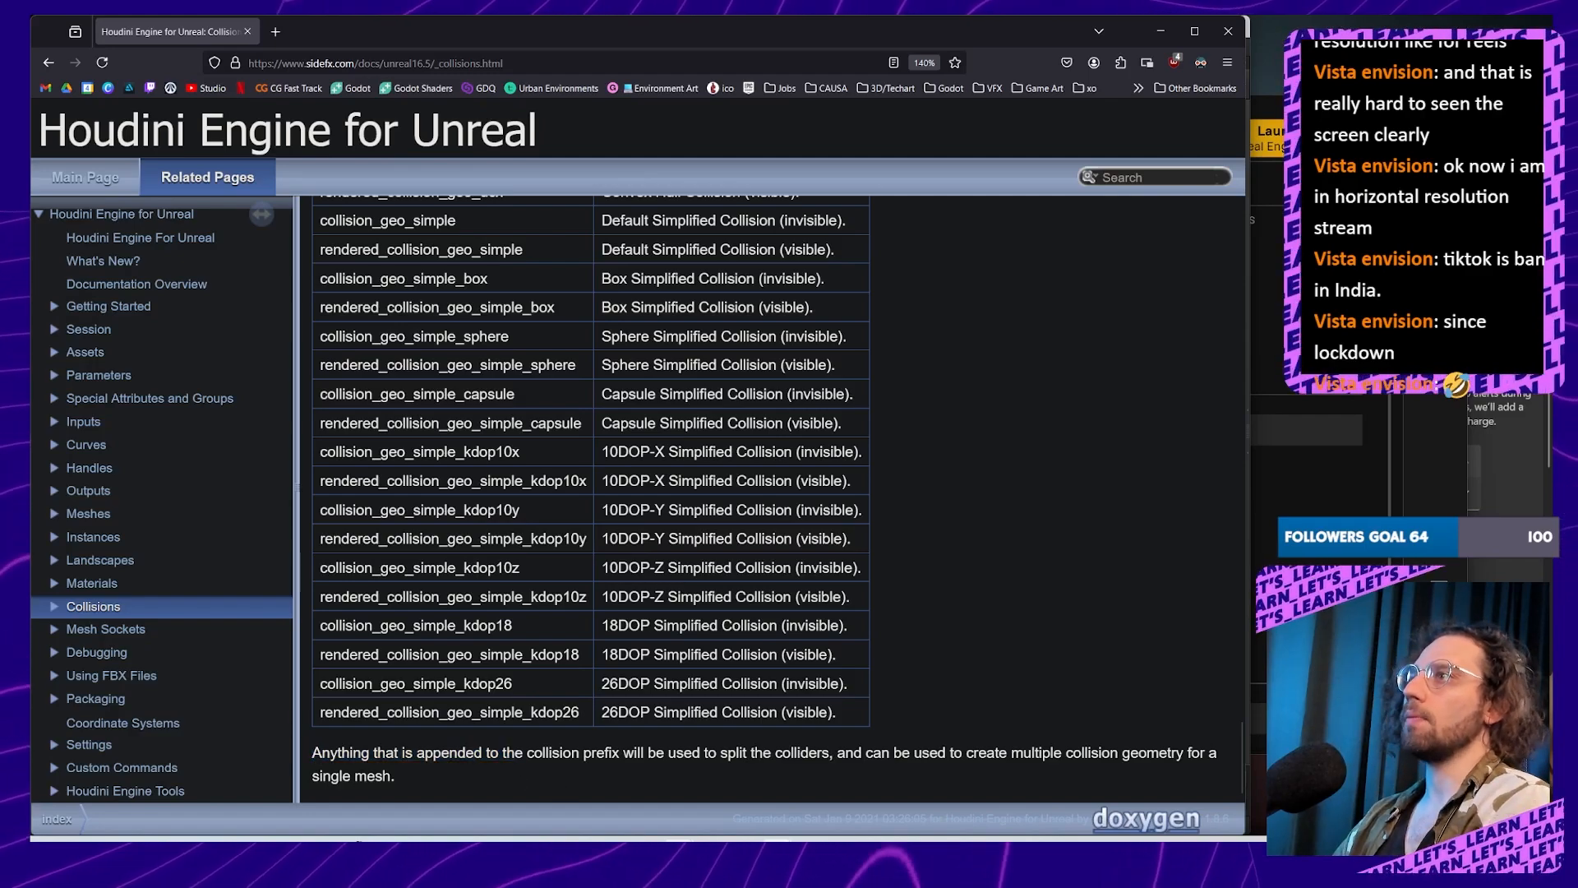
Step: Switch to Houdini and inspect the convexdecomposition1 hulls on the cube from several angles
mouse_move(814, 807)
left_click(632, 781)
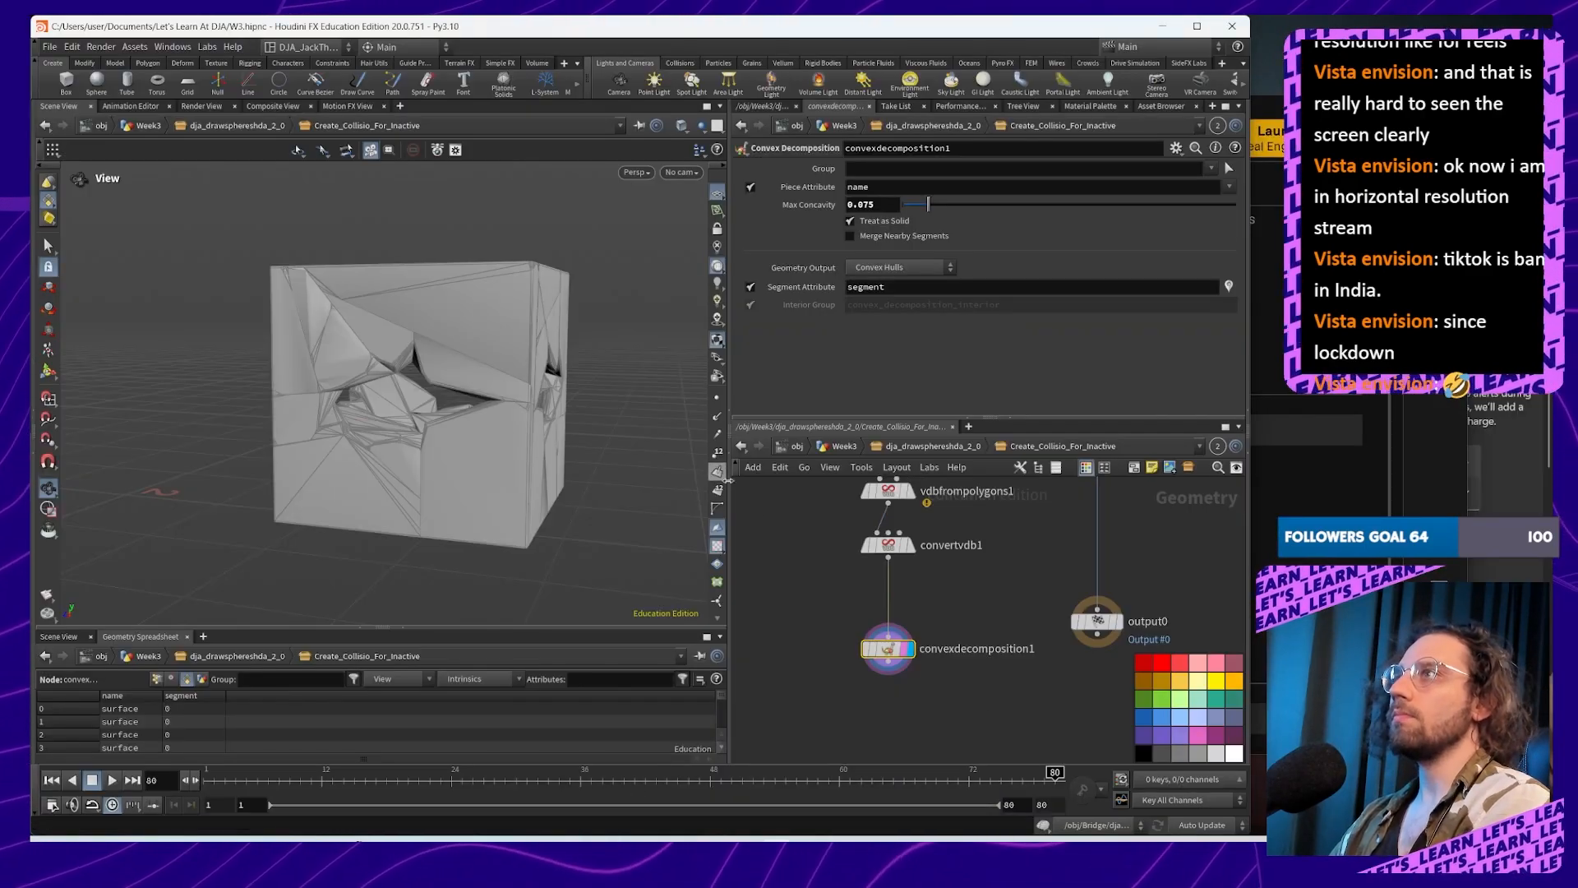
left_click_drag(526, 388, 296, 472)
right_click_drag(513, 559, 513, 335)
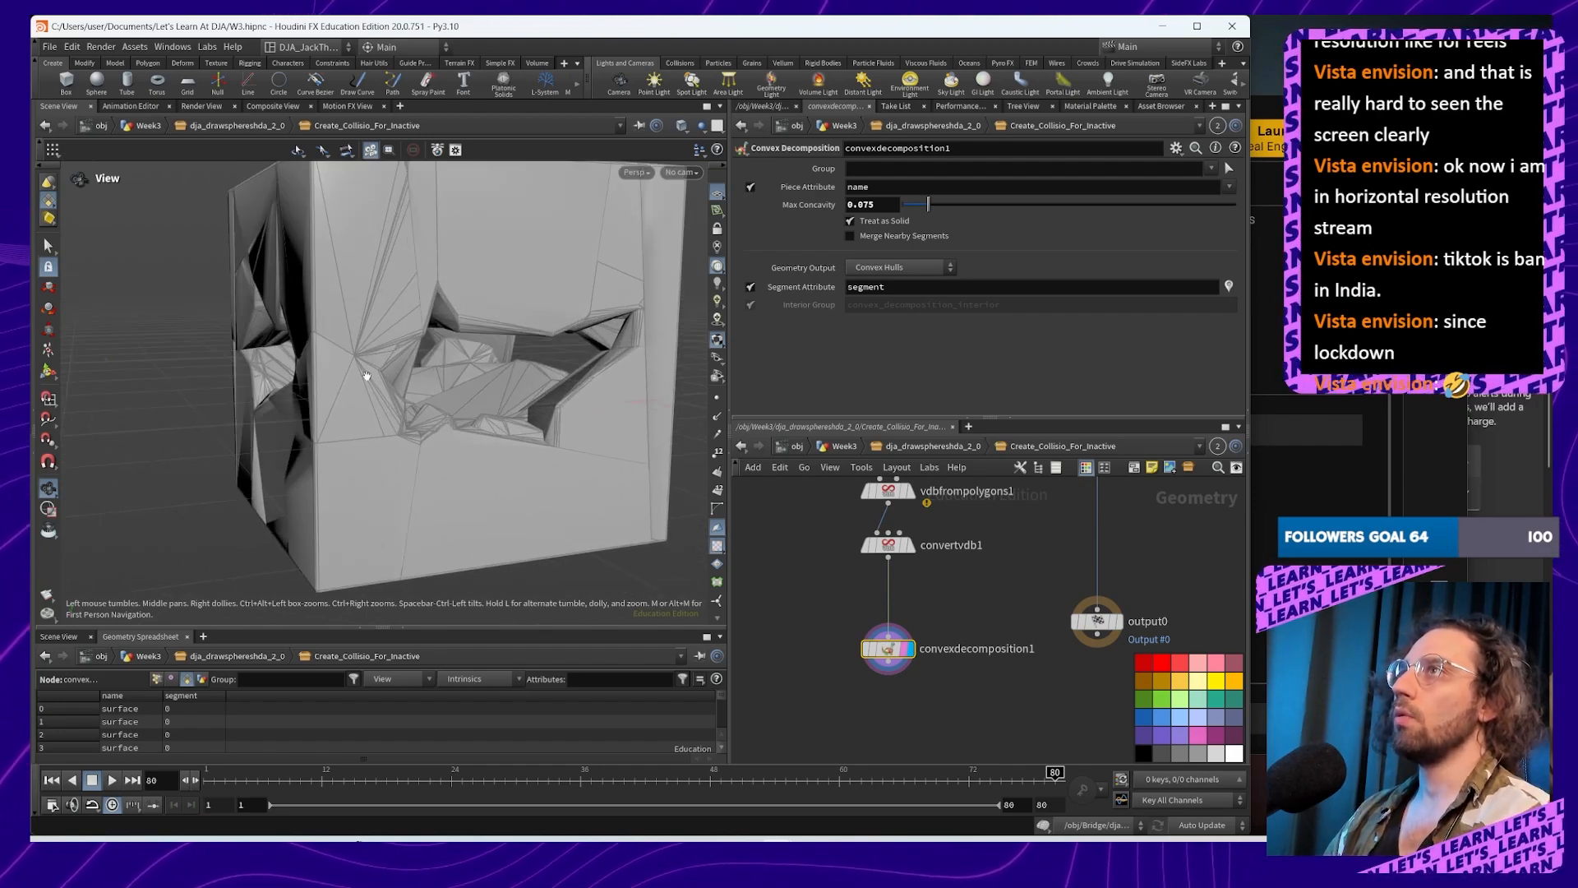
left_click_drag(508, 385, 440, 416)
left_click_drag(426, 406, 442, 400)
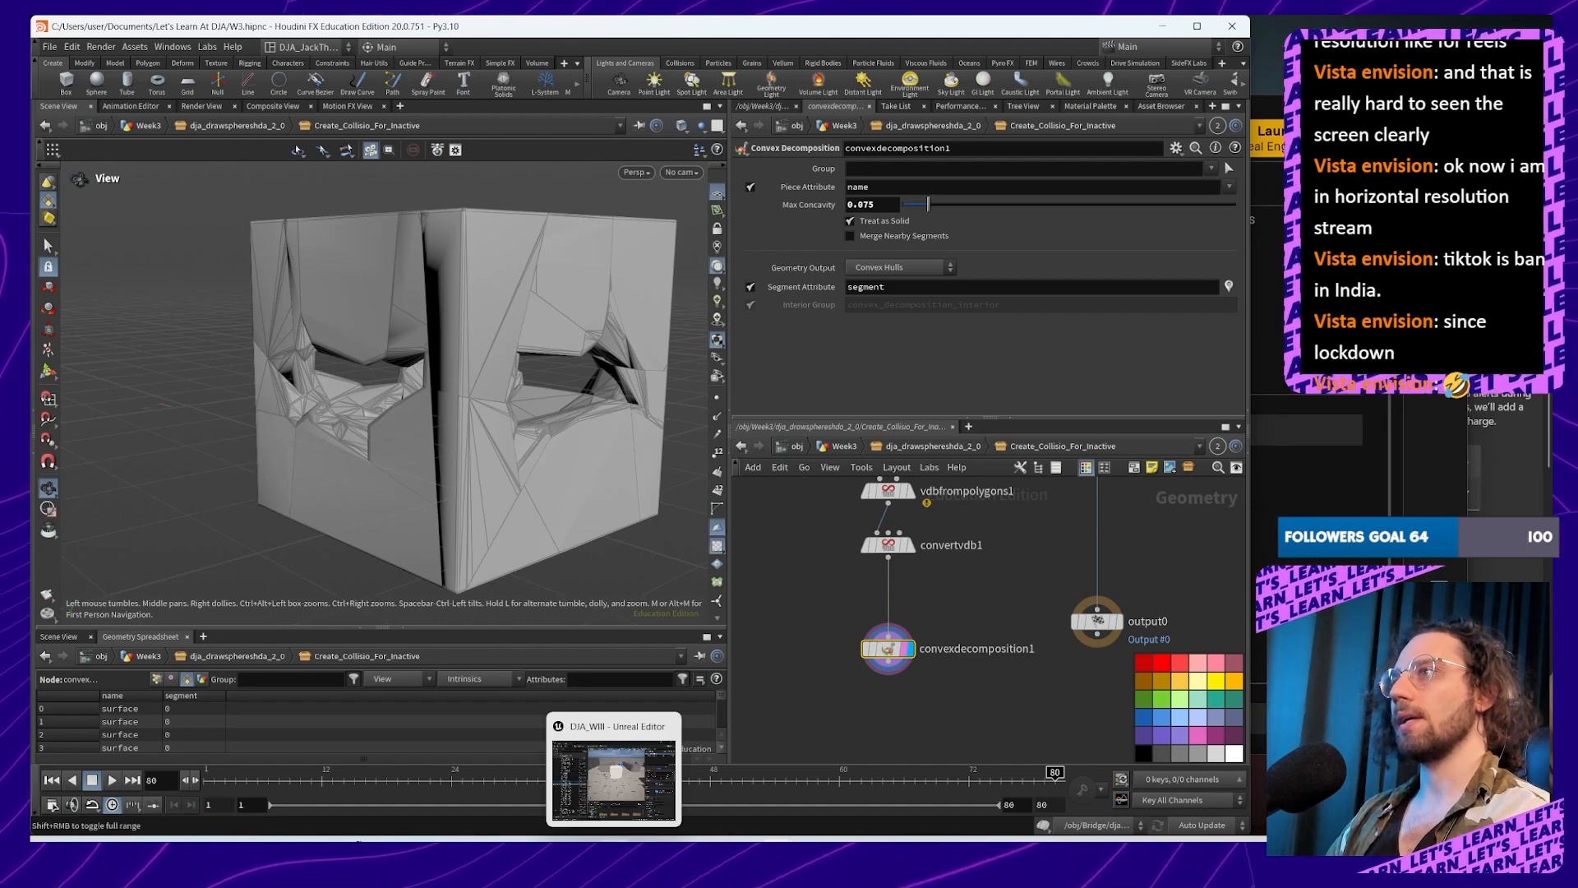
Step: Switch to Unreal Editor and open the Rest Collection asset of the white Houdini cube
left_click(615, 840)
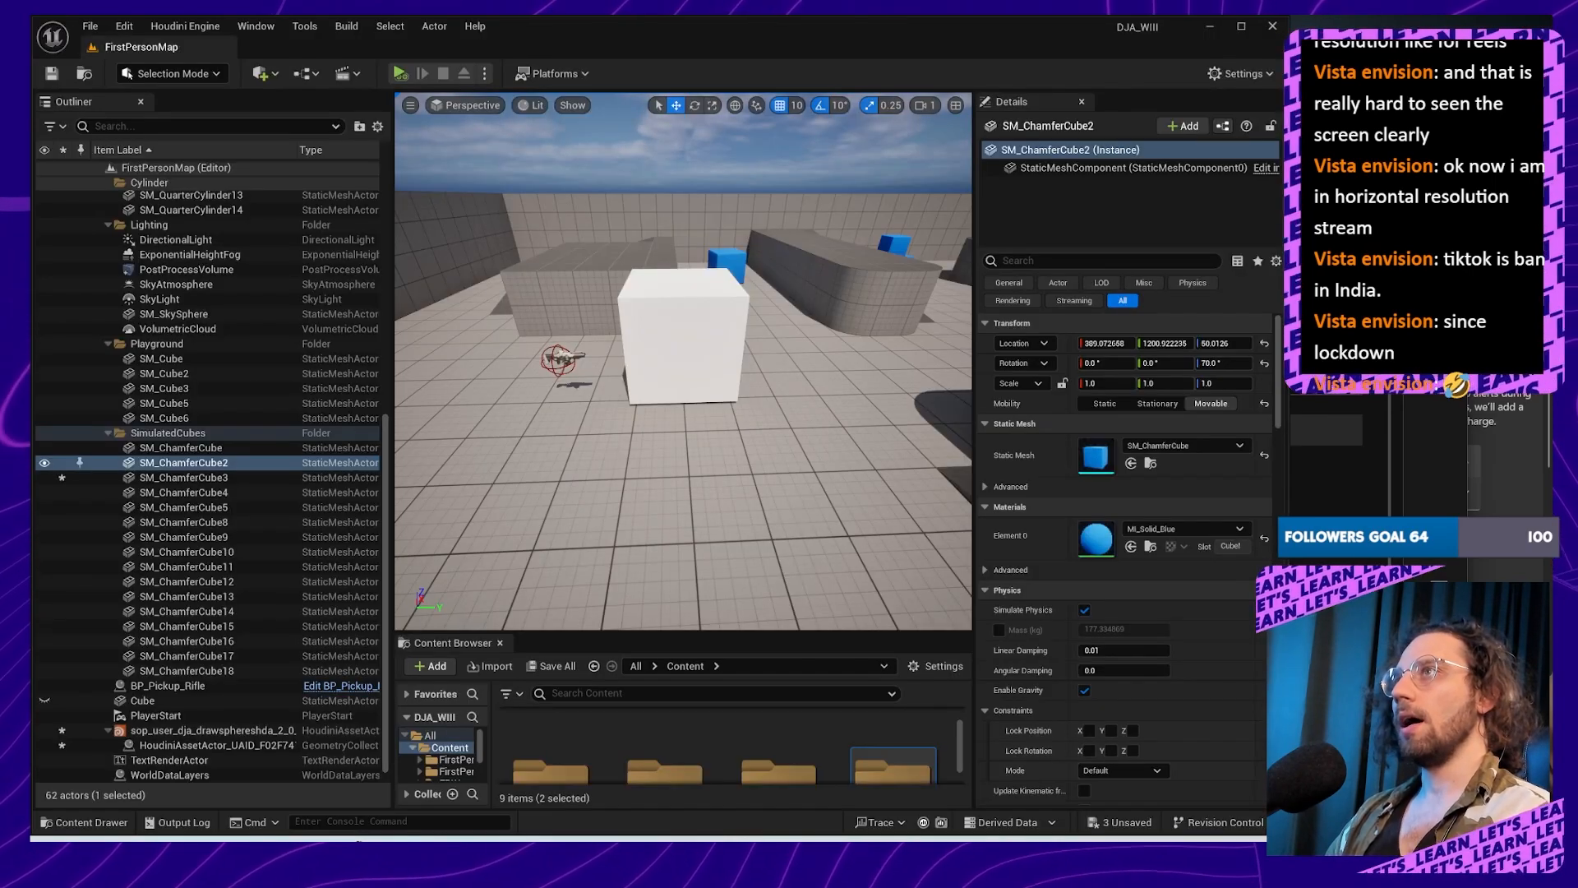
mouse_move(836, 486)
left_mouse_down("alt")
mouse_move(724, 486)
mouse_move(837, 486)
left_mouse_up("alt")
left_click(651, 371)
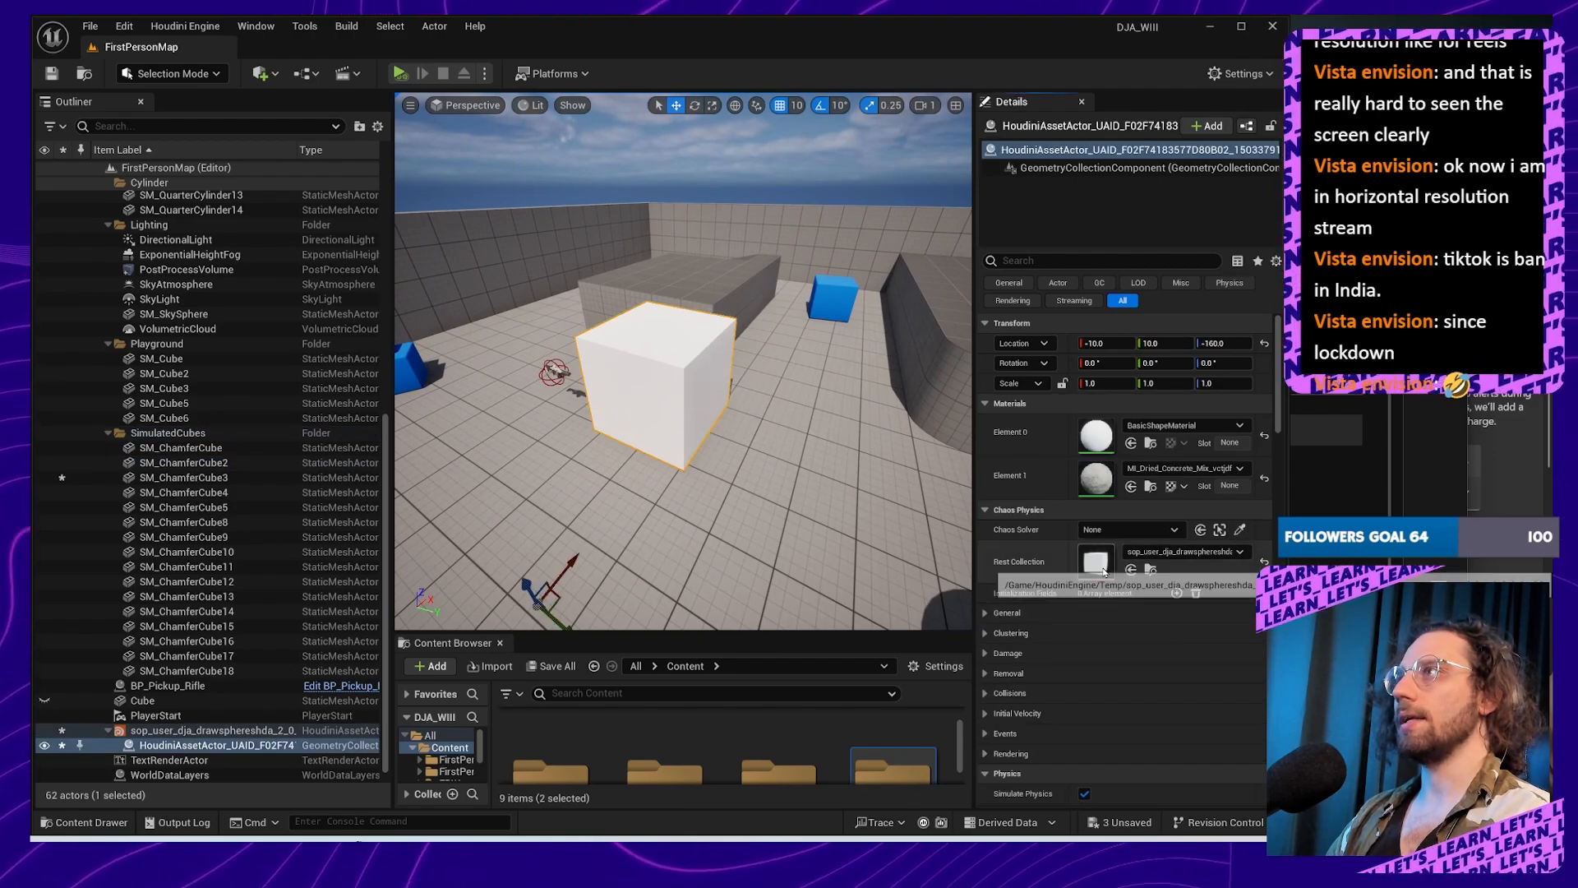
double_click(1104, 573)
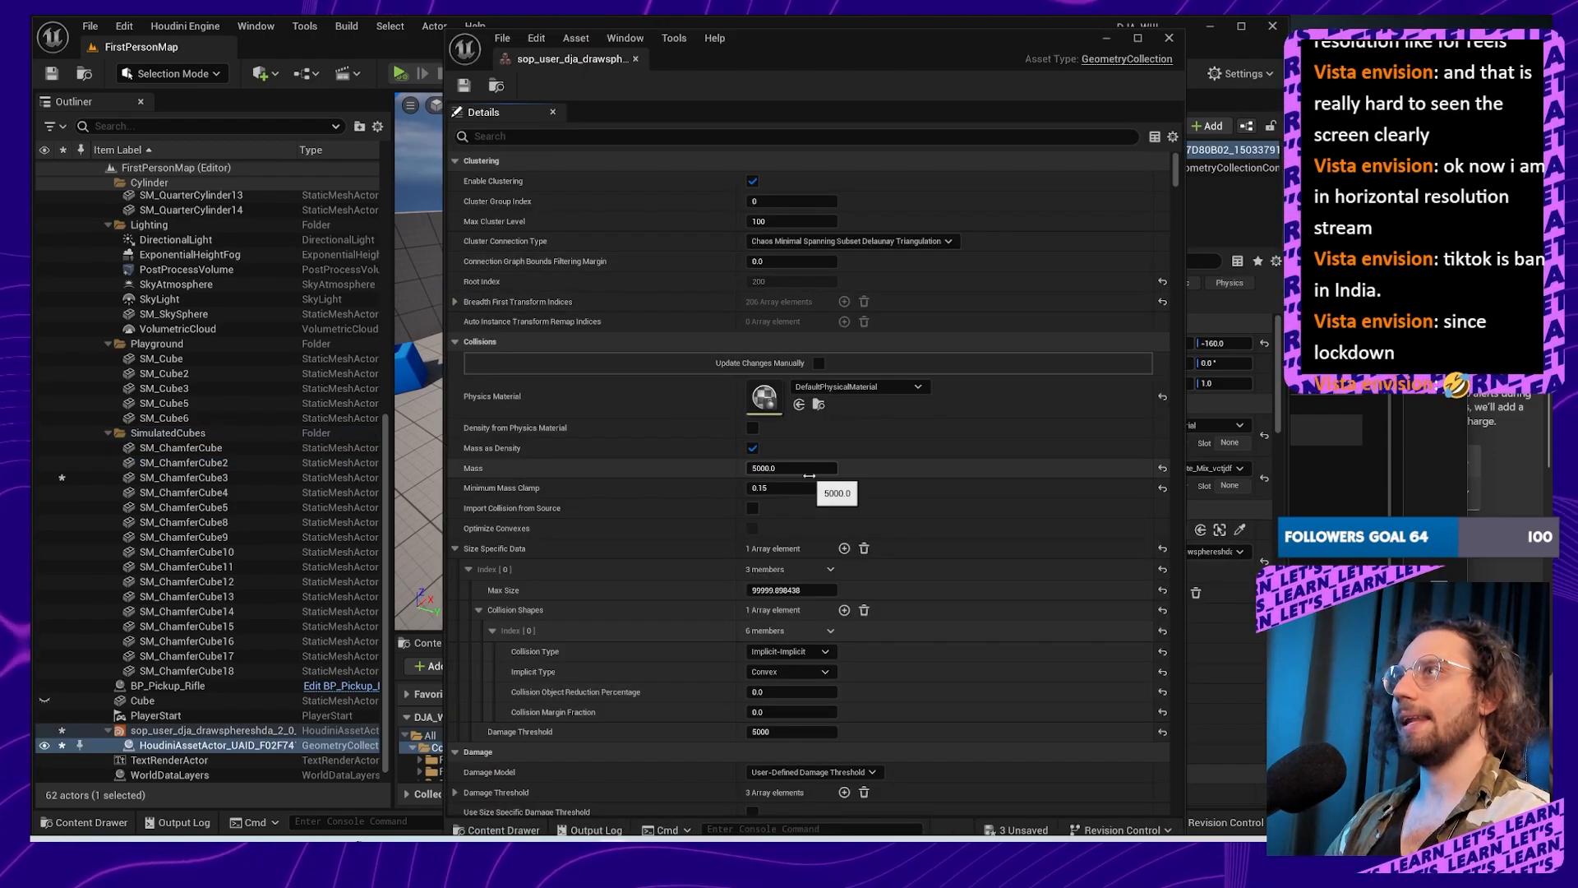
Step: Set the geometry collection's Mass to 500, save the asset and close its editor
left_click(806, 470)
type("500")
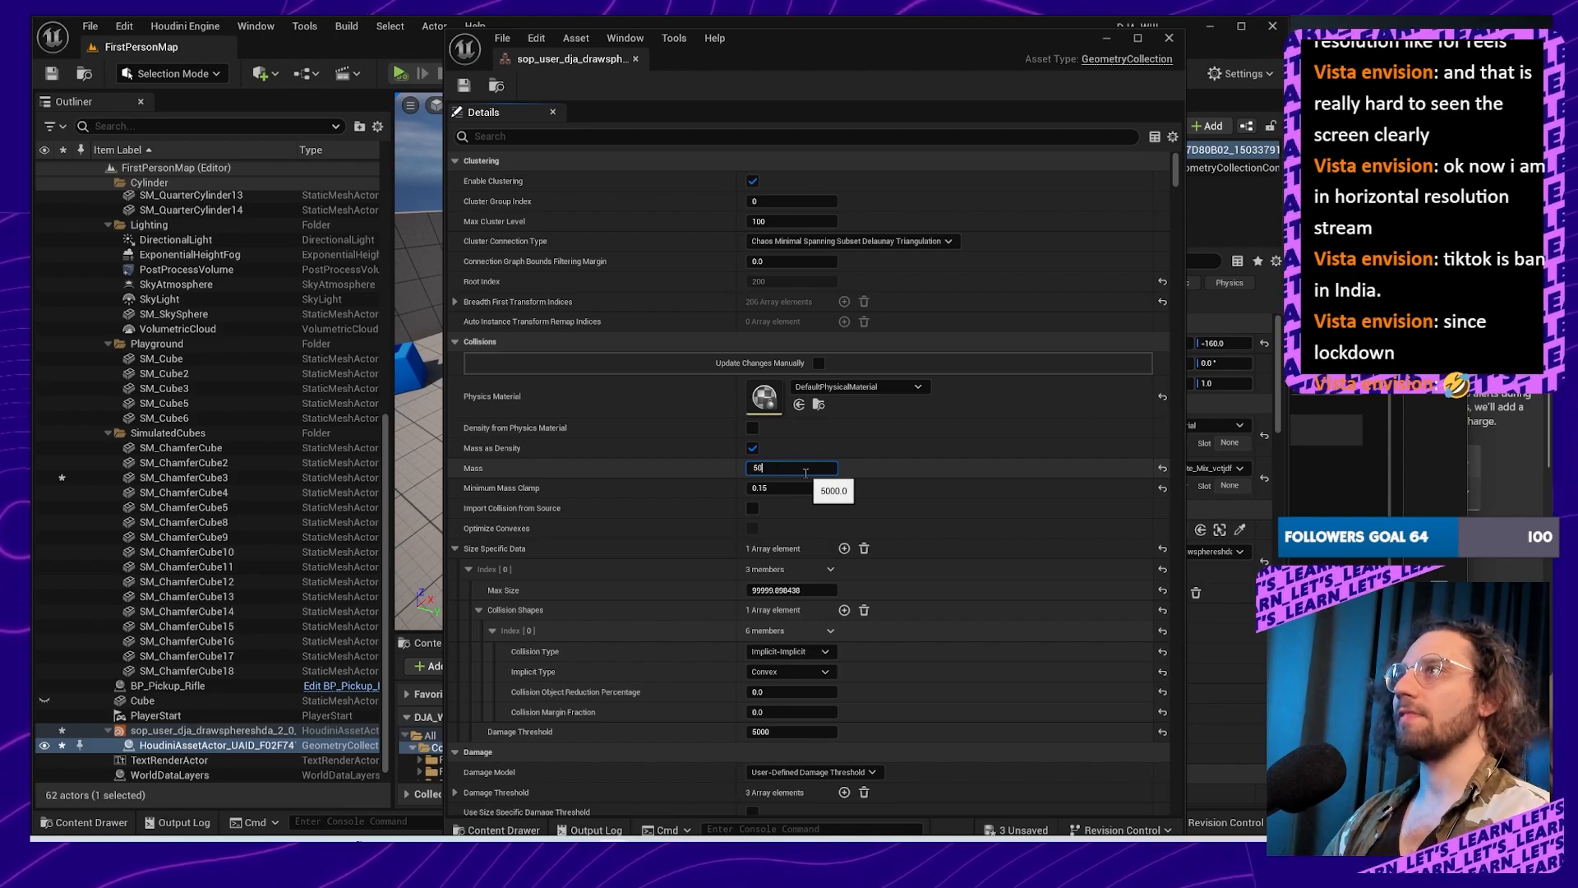
key("Return")
left_click(466, 89)
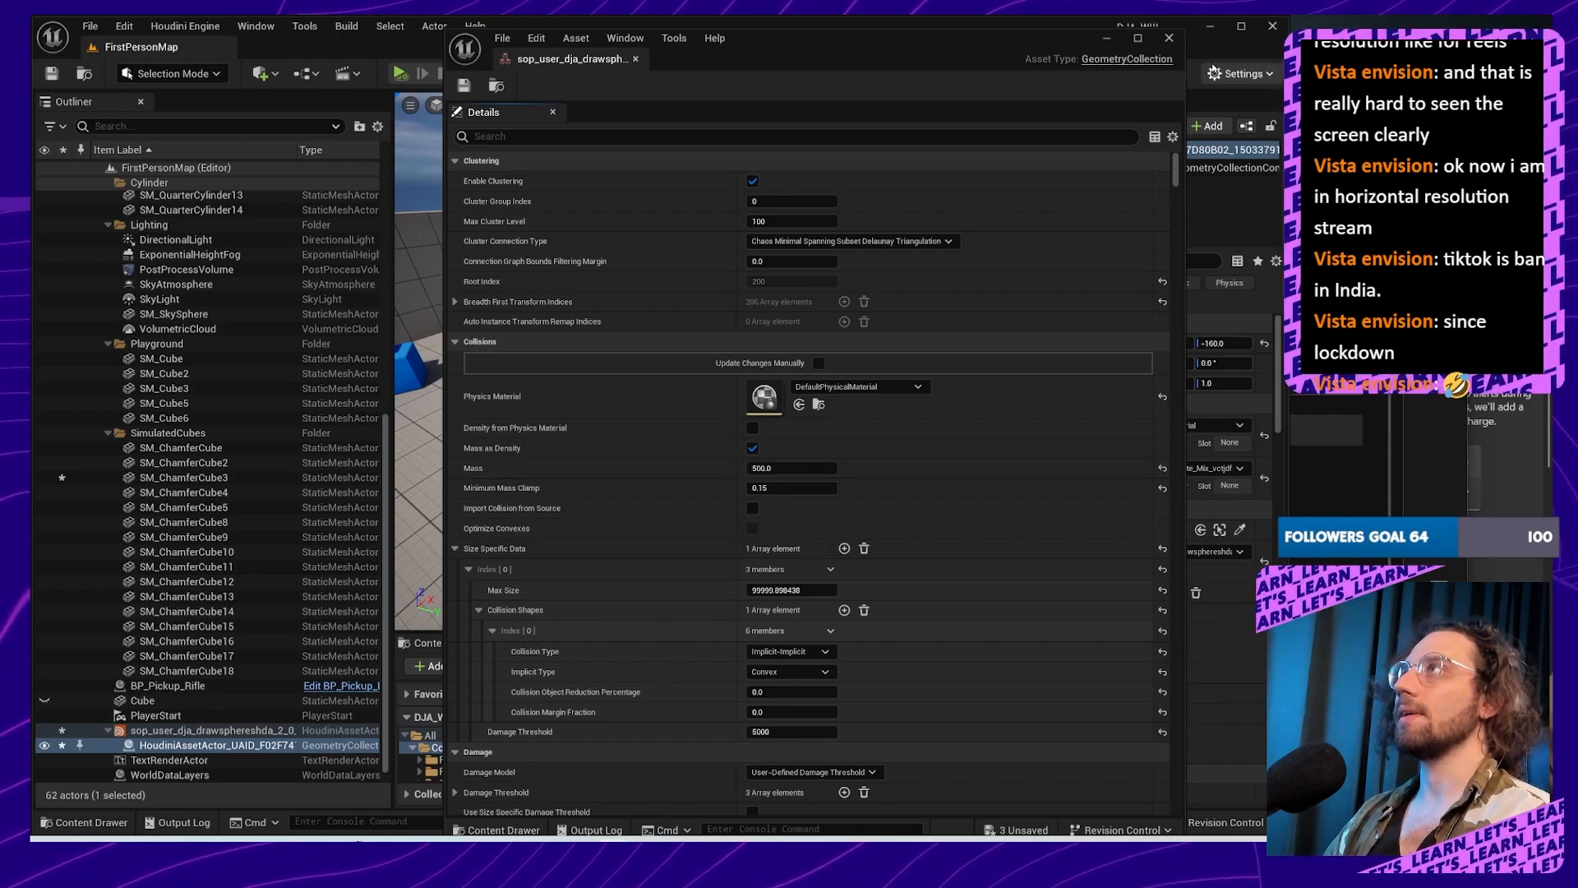
left_click(1169, 38)
Step: Simulate the level and move the blue SM_ChamferCube2 into the white fractured cube, examining the debris
left_click(399, 74)
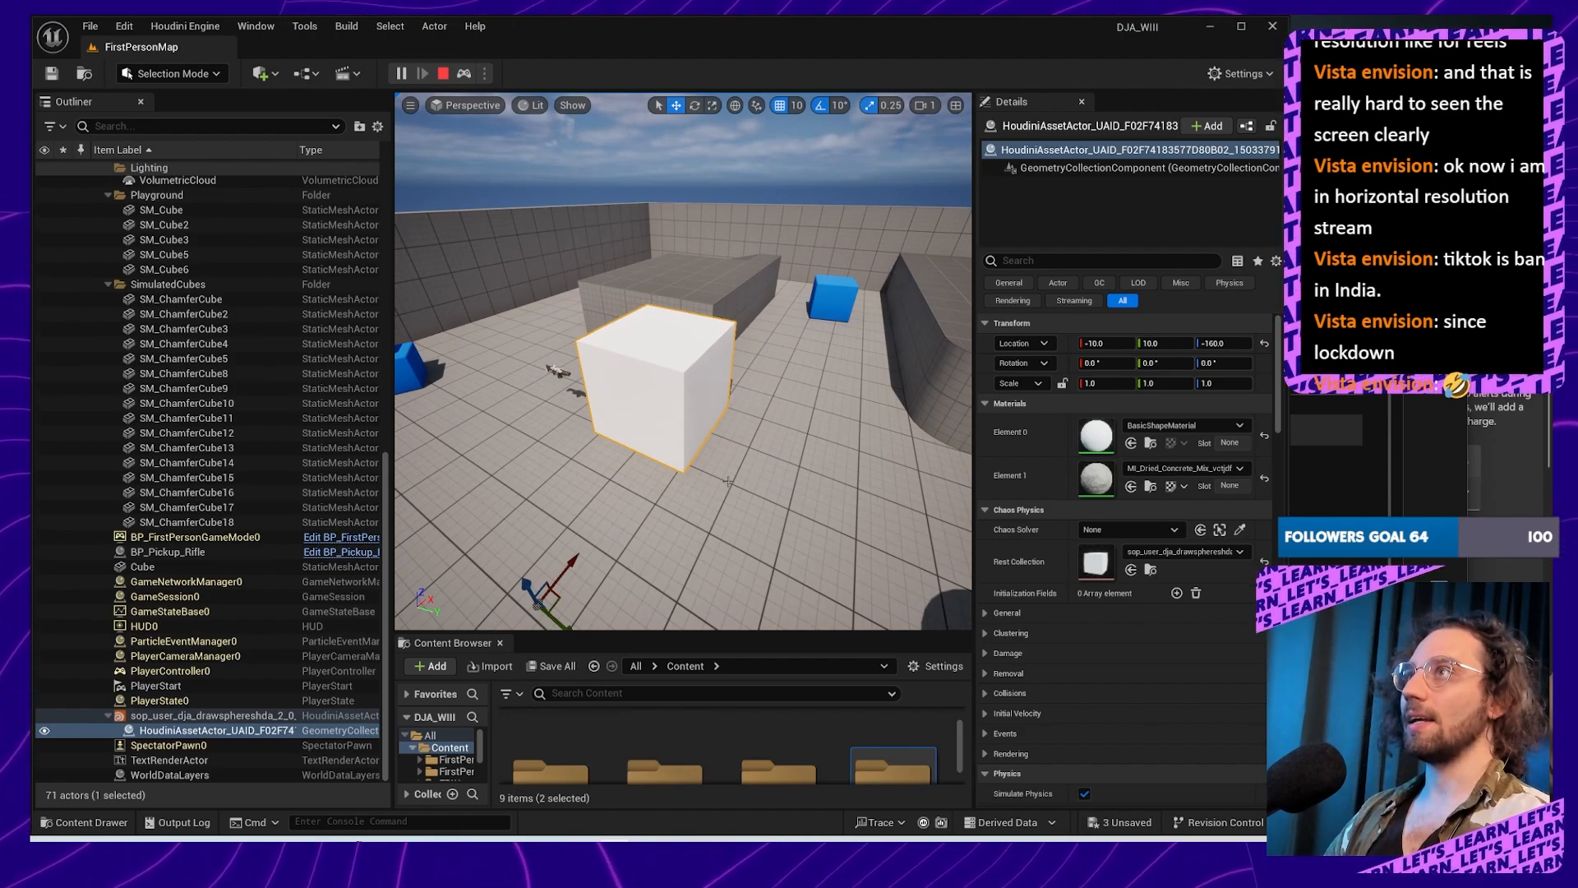
right_click_drag(728, 481, 469, 509)
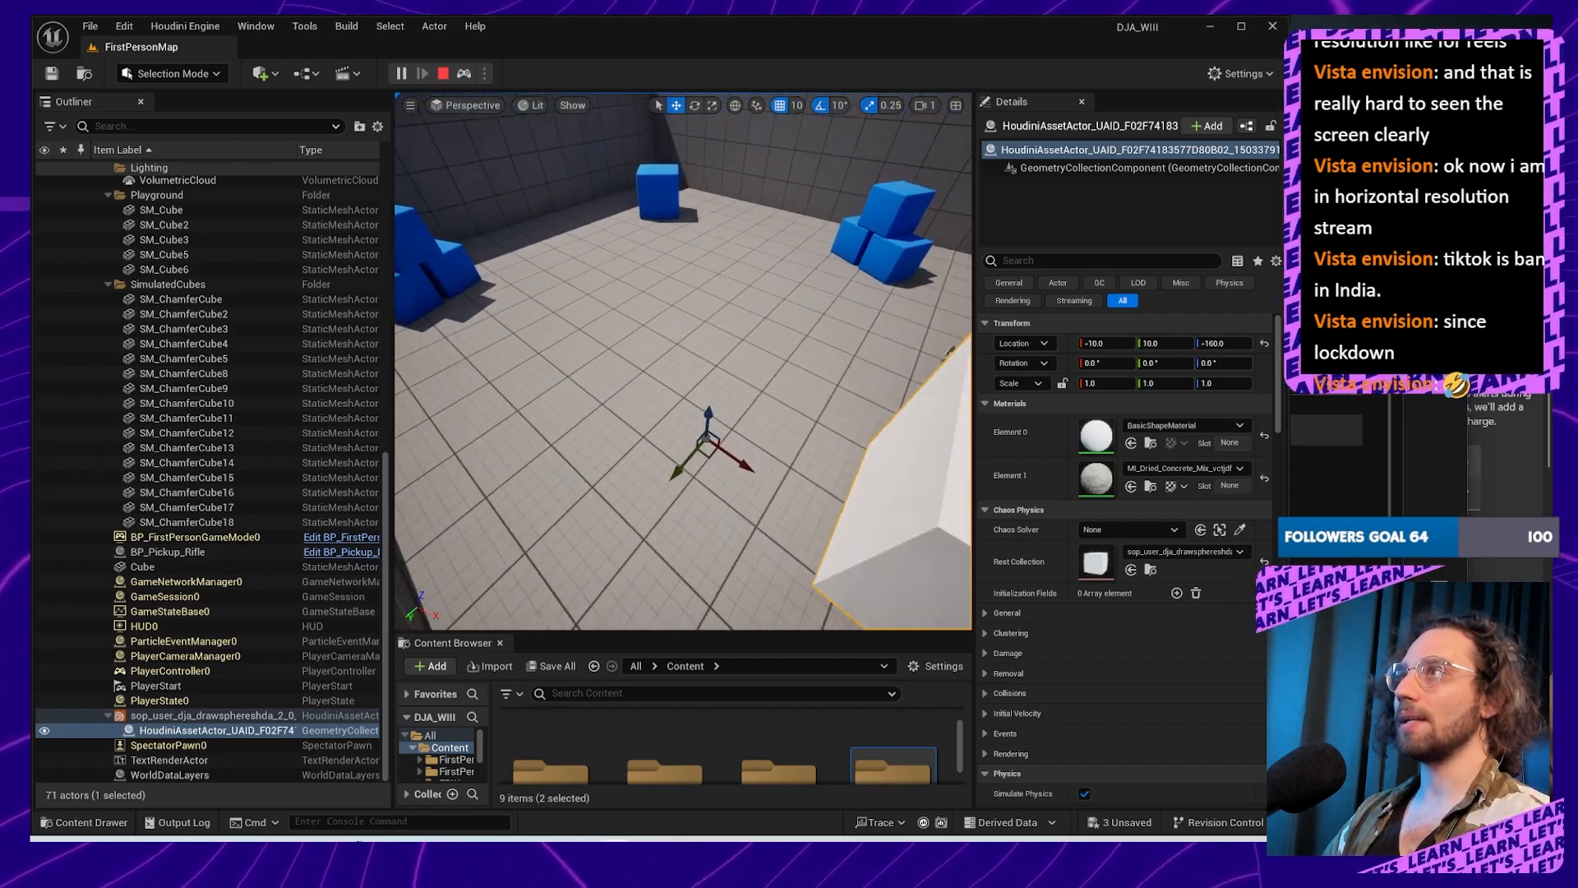
scroll(544, 474, "down", 4)
left_click(518, 303)
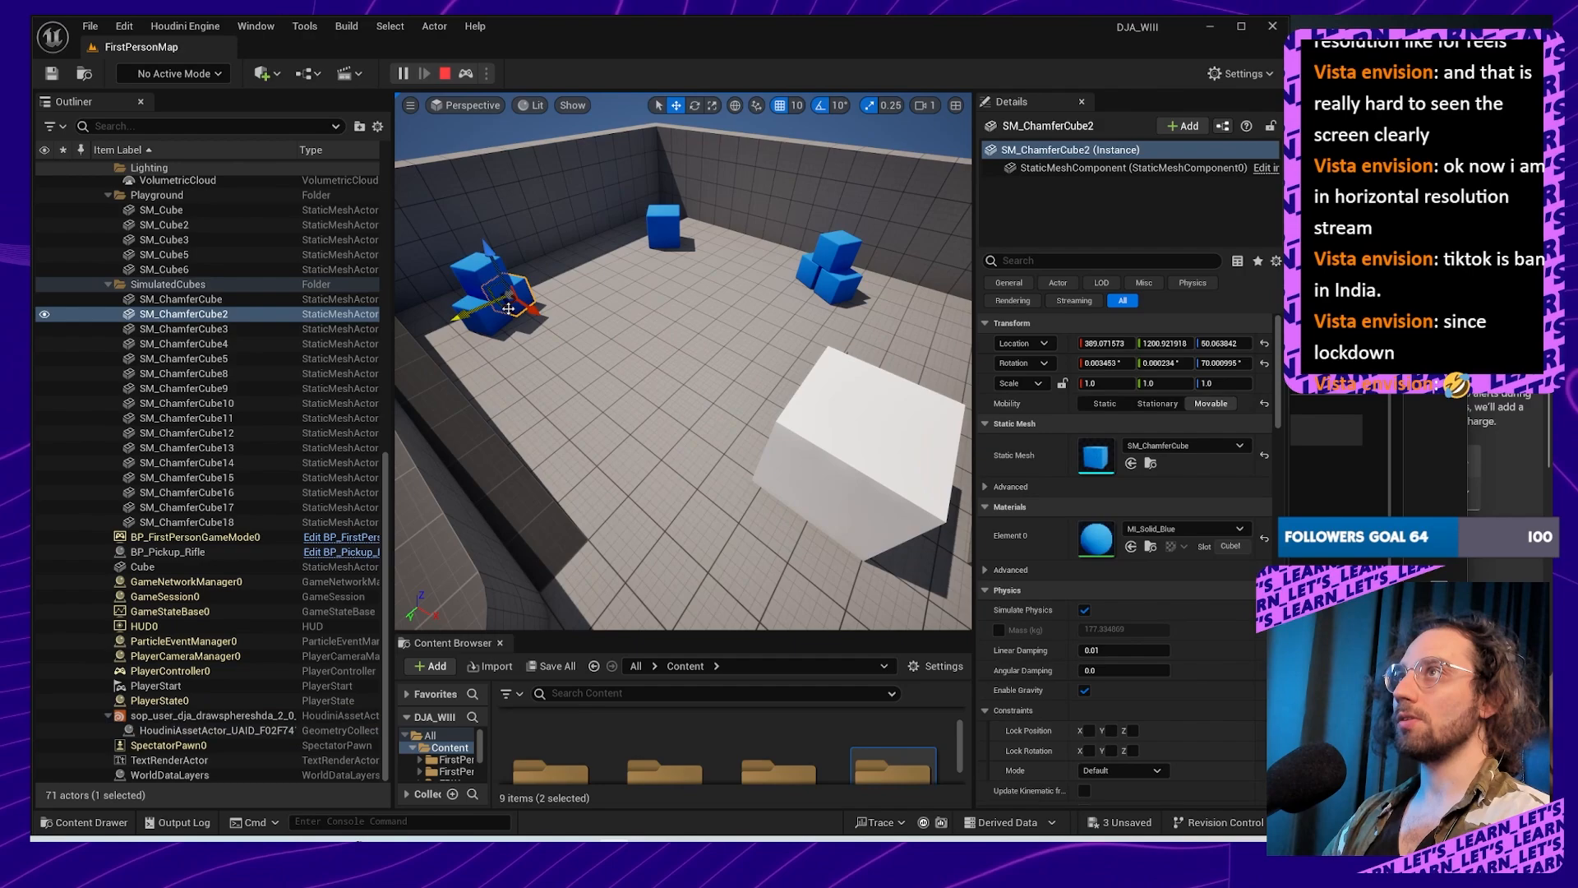
left_click_drag(516, 307, 828, 457)
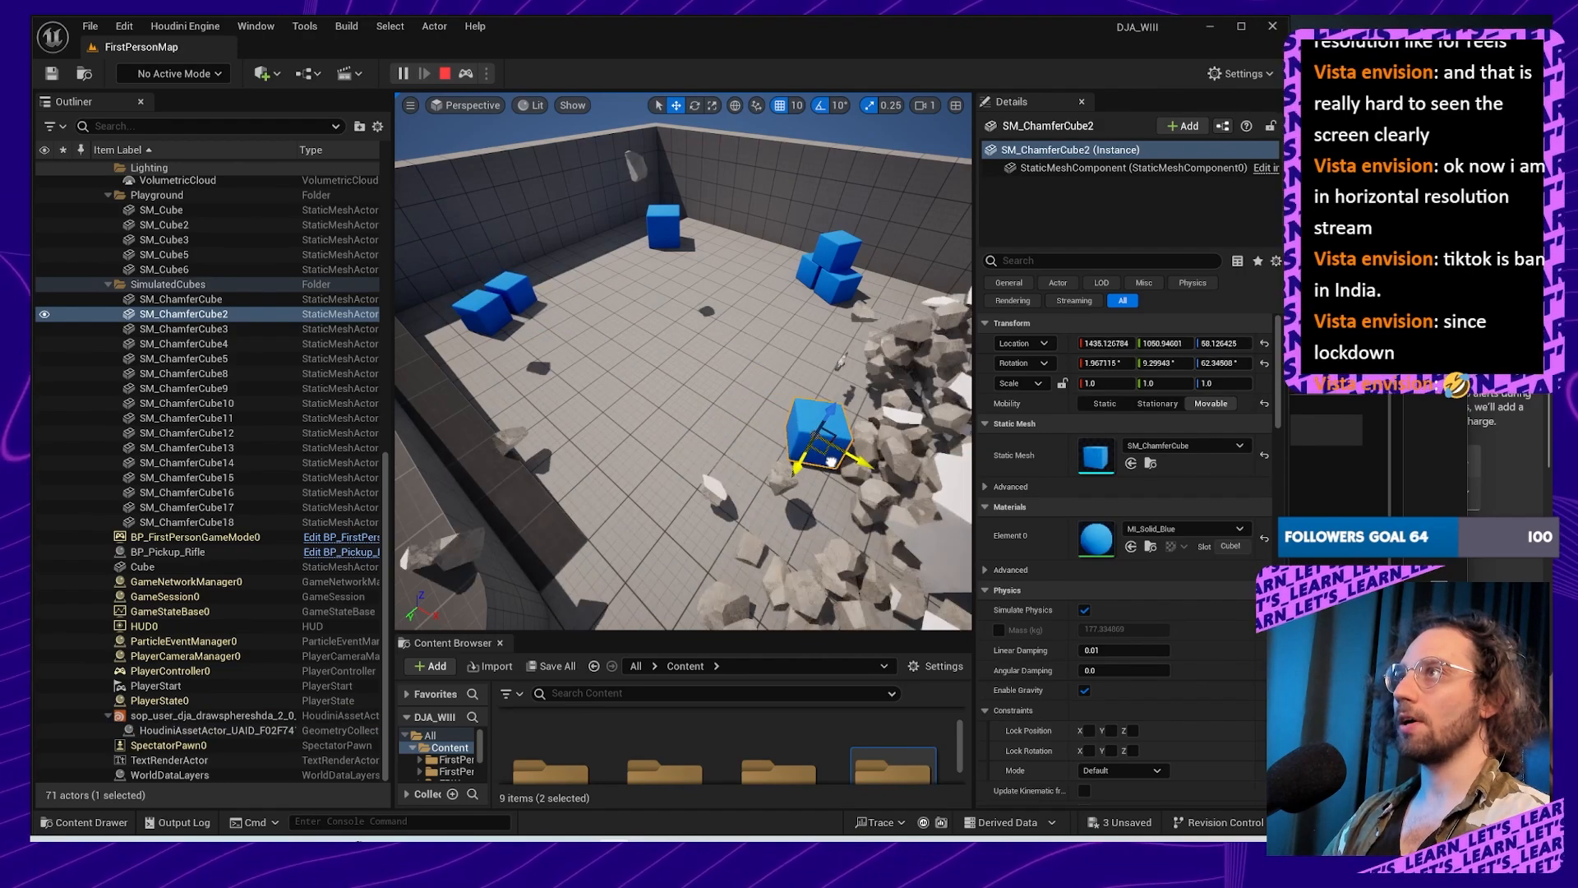
left_click_drag(690, 491, 831, 419, "alt")
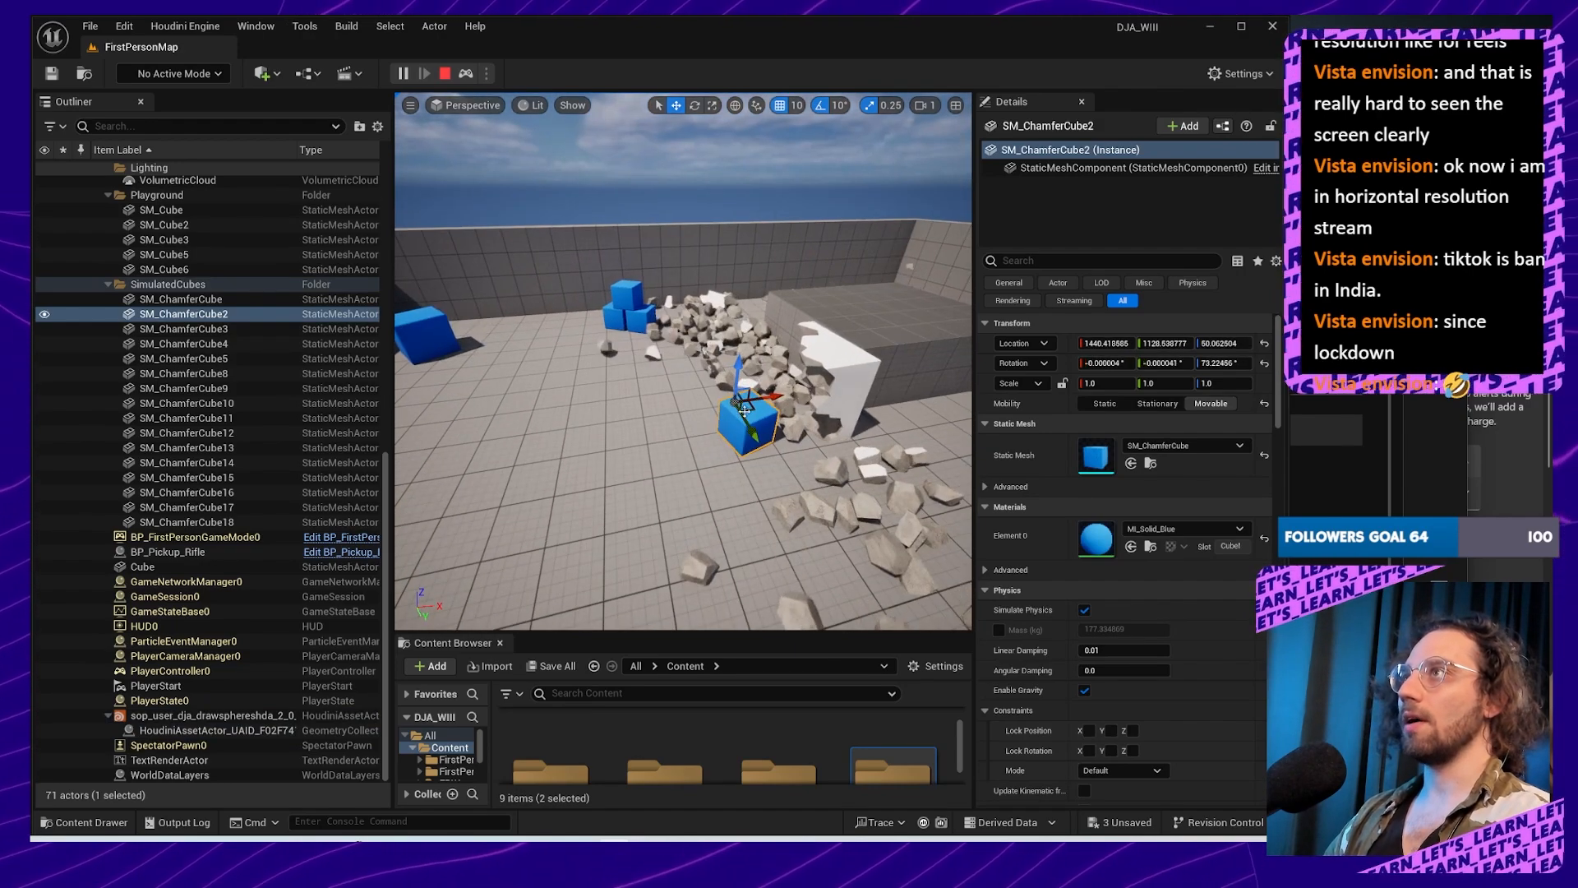